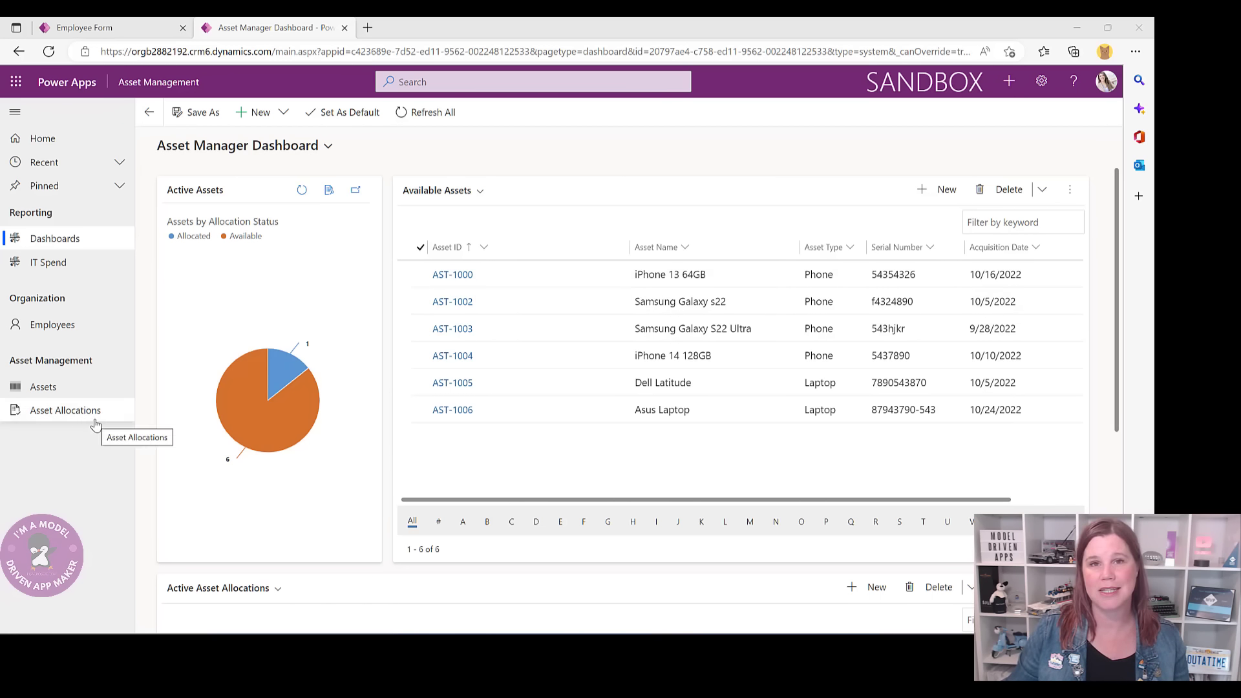
# - Expand and collapse the Recent list, scroll the dashboard, then go to the Employees list
pyautogui.click(35, 163)
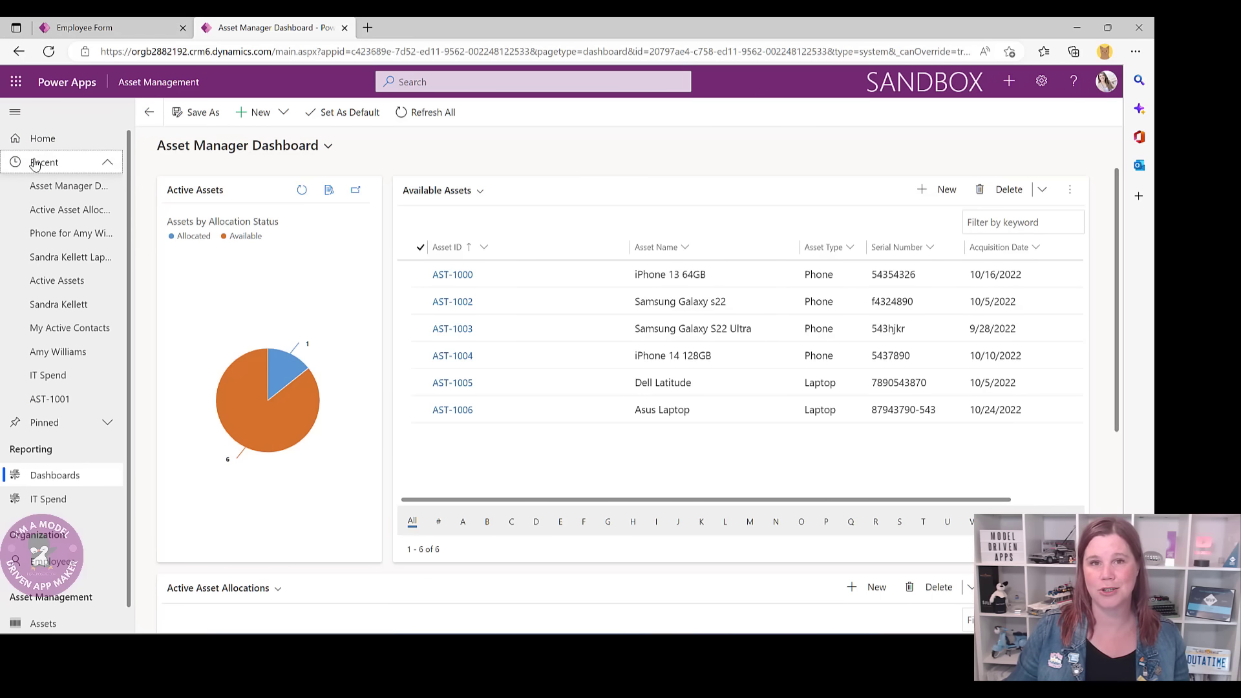
pyautogui.click(36, 163)
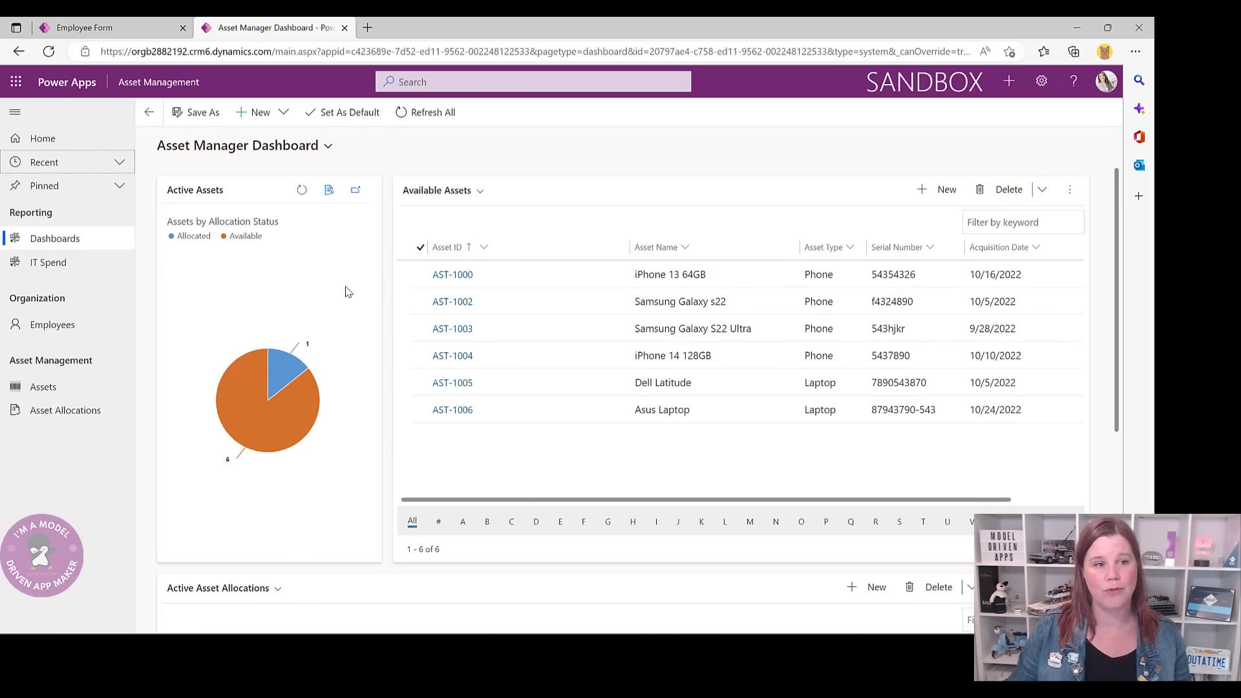
pyautogui.moveTo(274, 388)
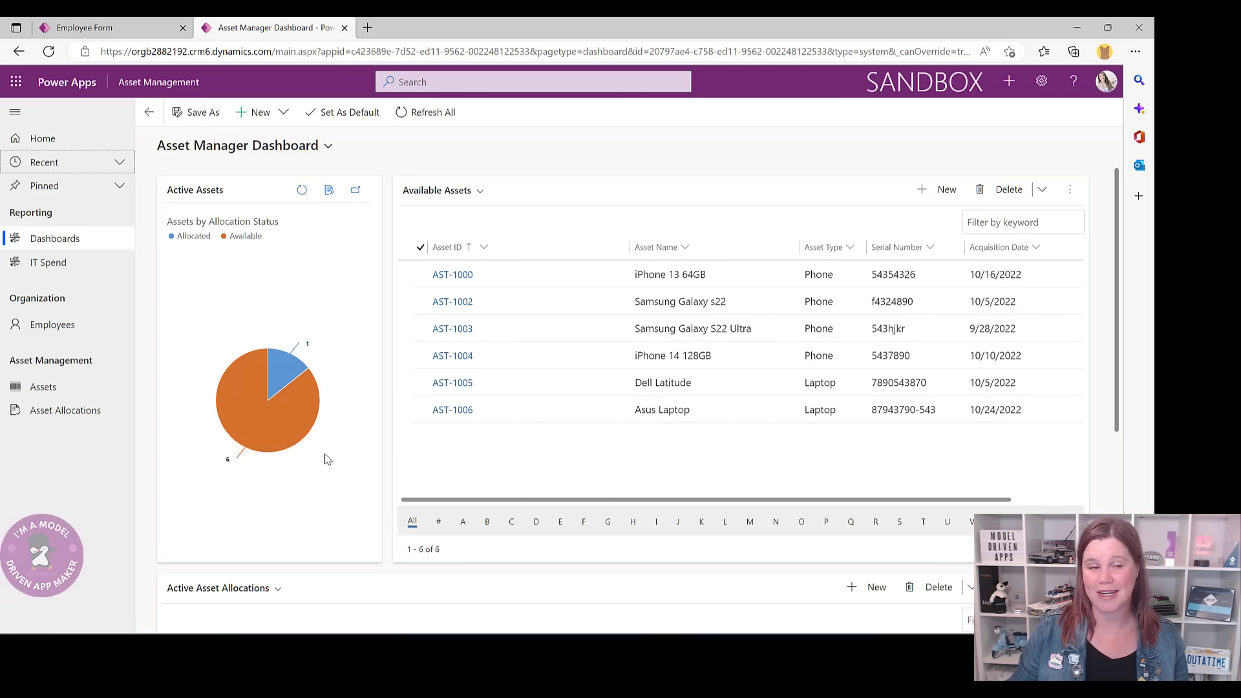
pyautogui.scroll(-2, 326, 459)
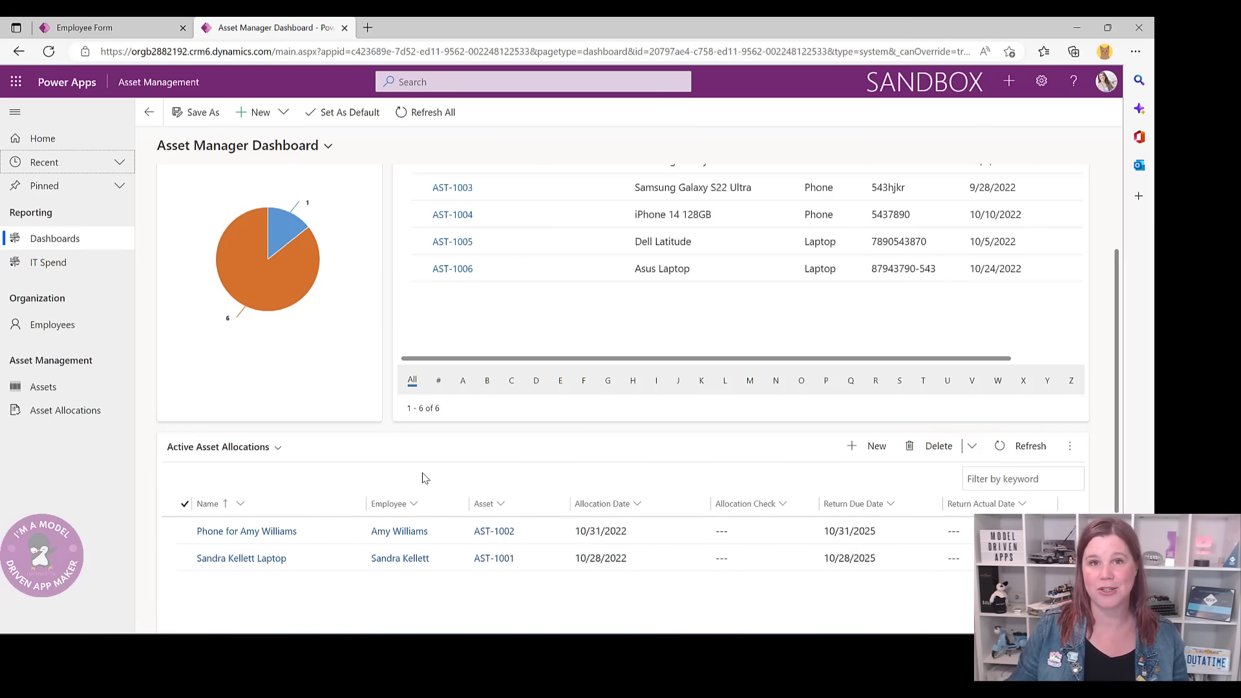
pyautogui.scroll(2, 424, 477)
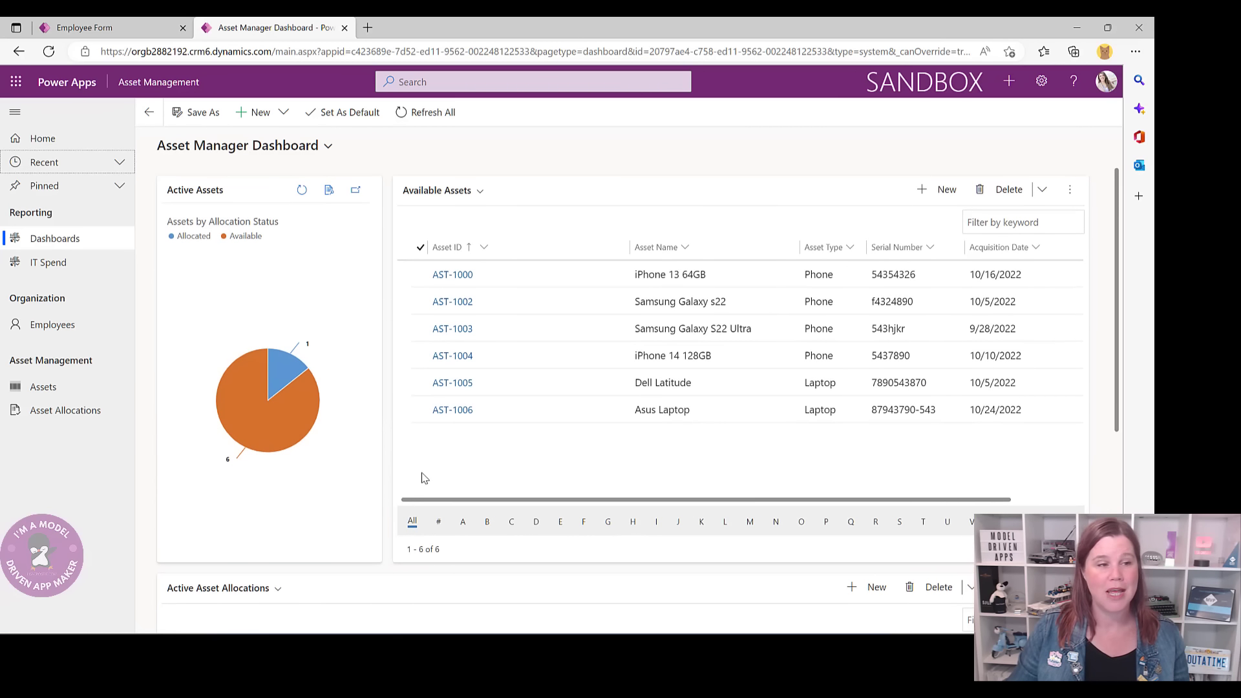
pyautogui.click(47, 331)
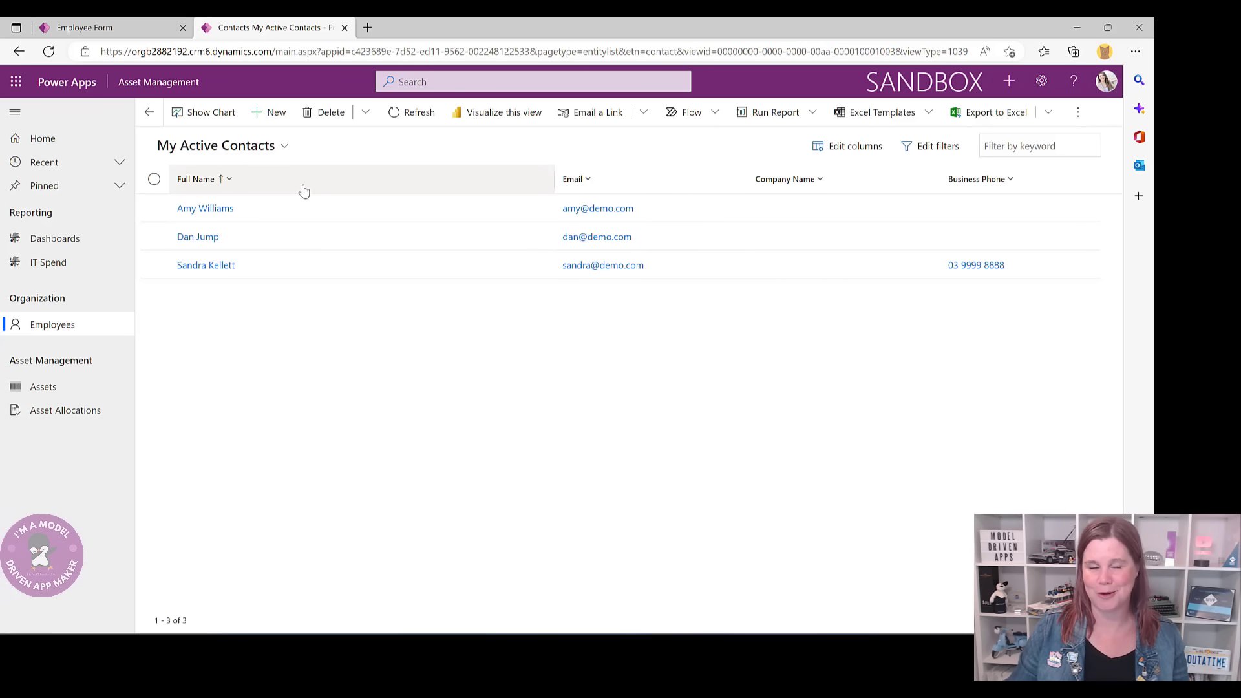
# - Open the sales manager's contact record to show its asset allocations, including laptop AST-1001
pyautogui.click(217, 265)
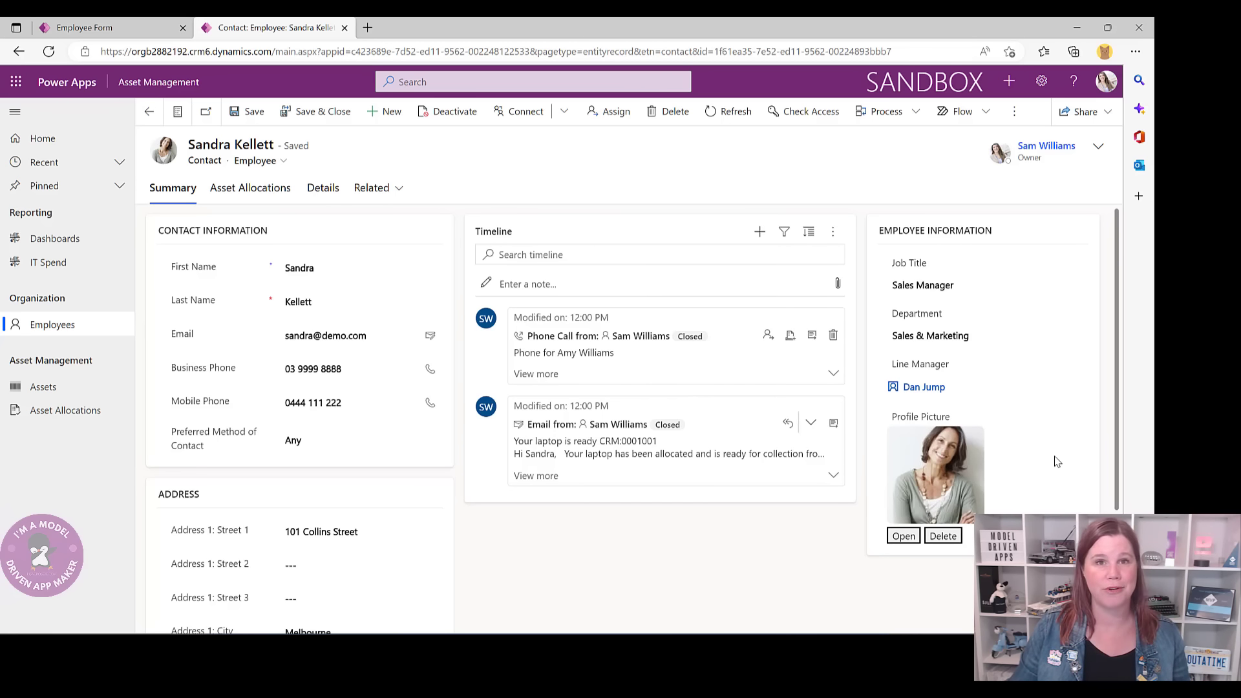
pyautogui.moveTo(929, 395)
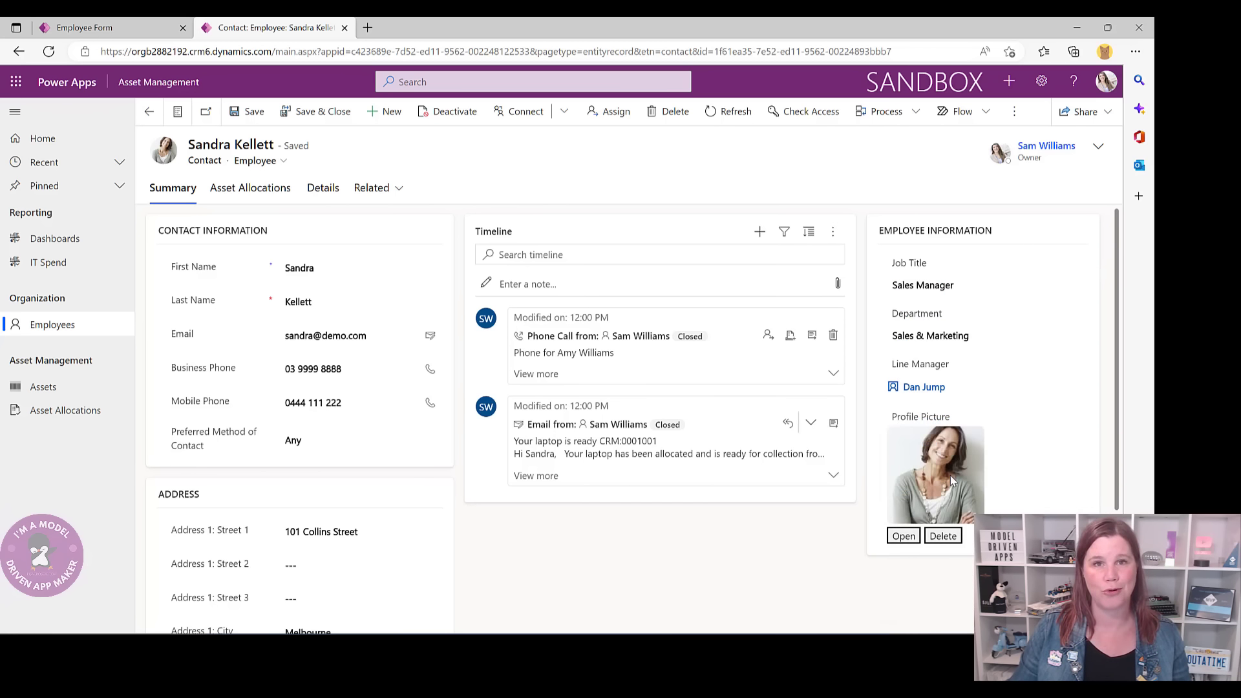
pyautogui.click(230, 188)
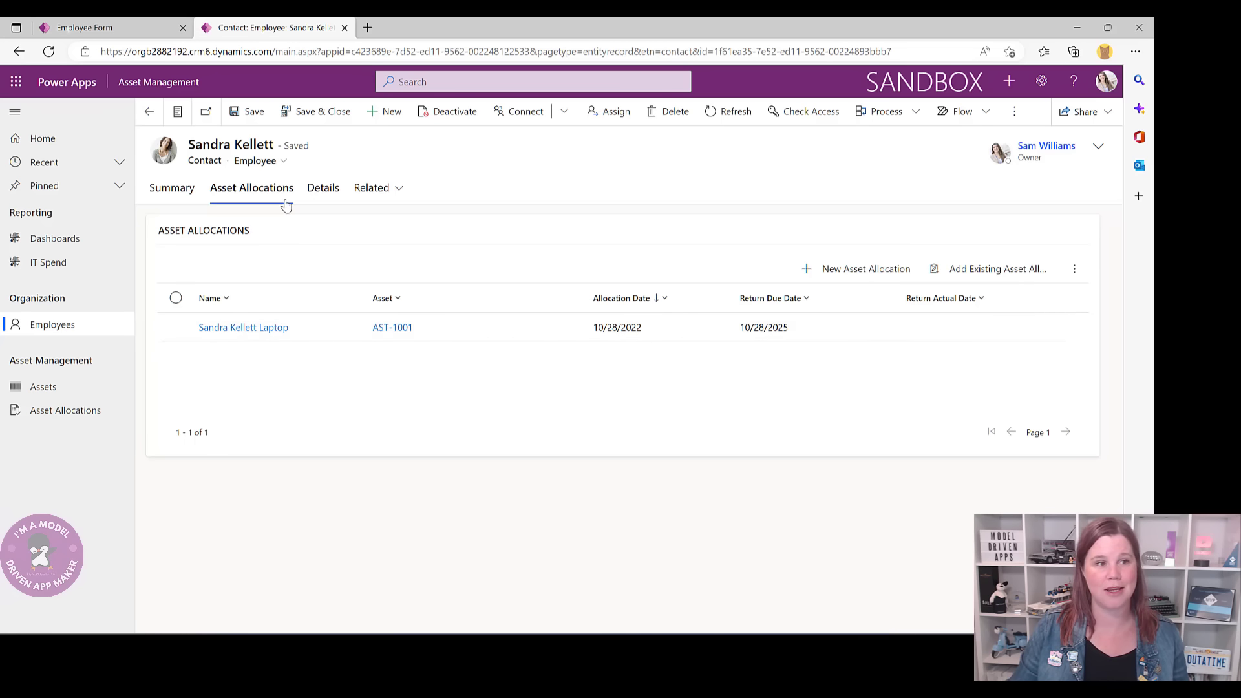
# - Open the laptop allocation, look at asset AST-1001, and return to the allocation at Allocation stage
pyautogui.click(243, 330)
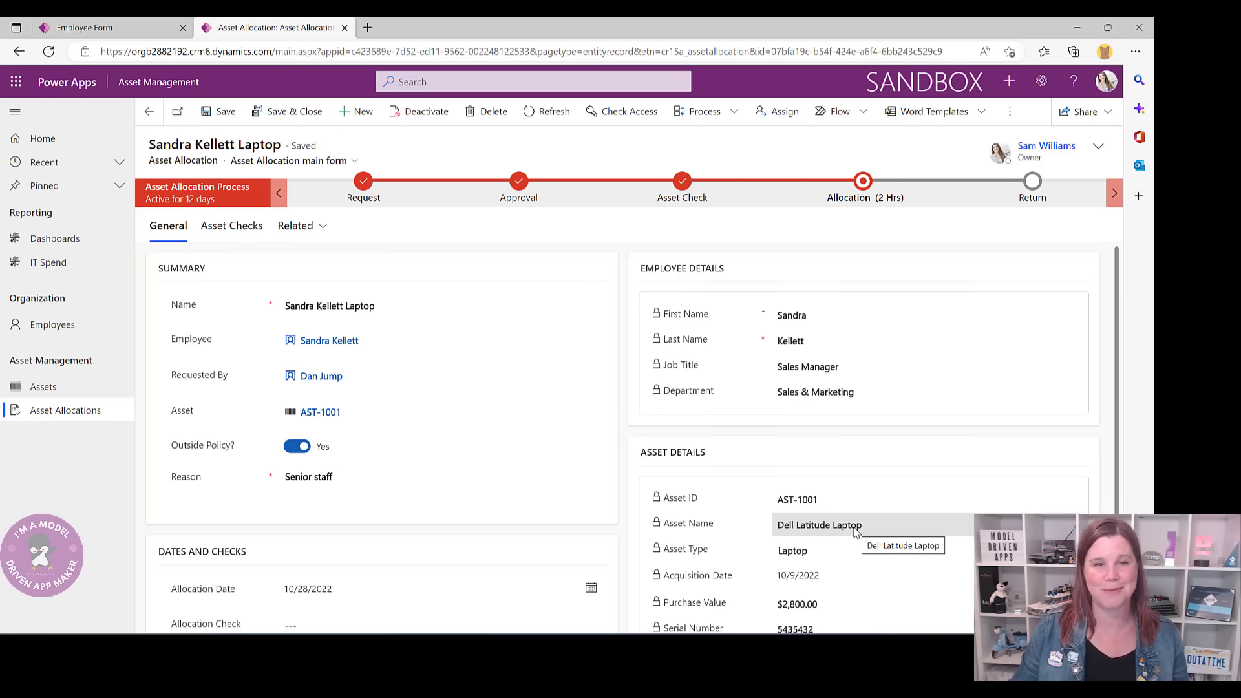
pyautogui.click(318, 412)
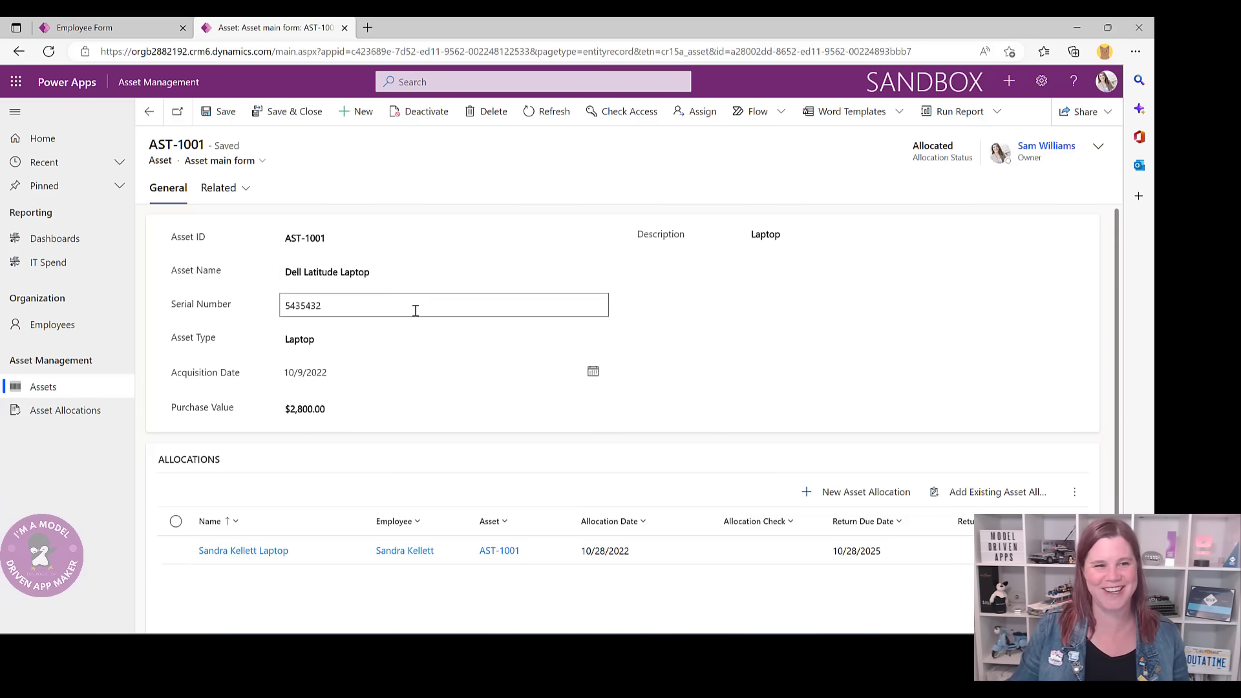
pyautogui.scroll(-2, 415, 308)
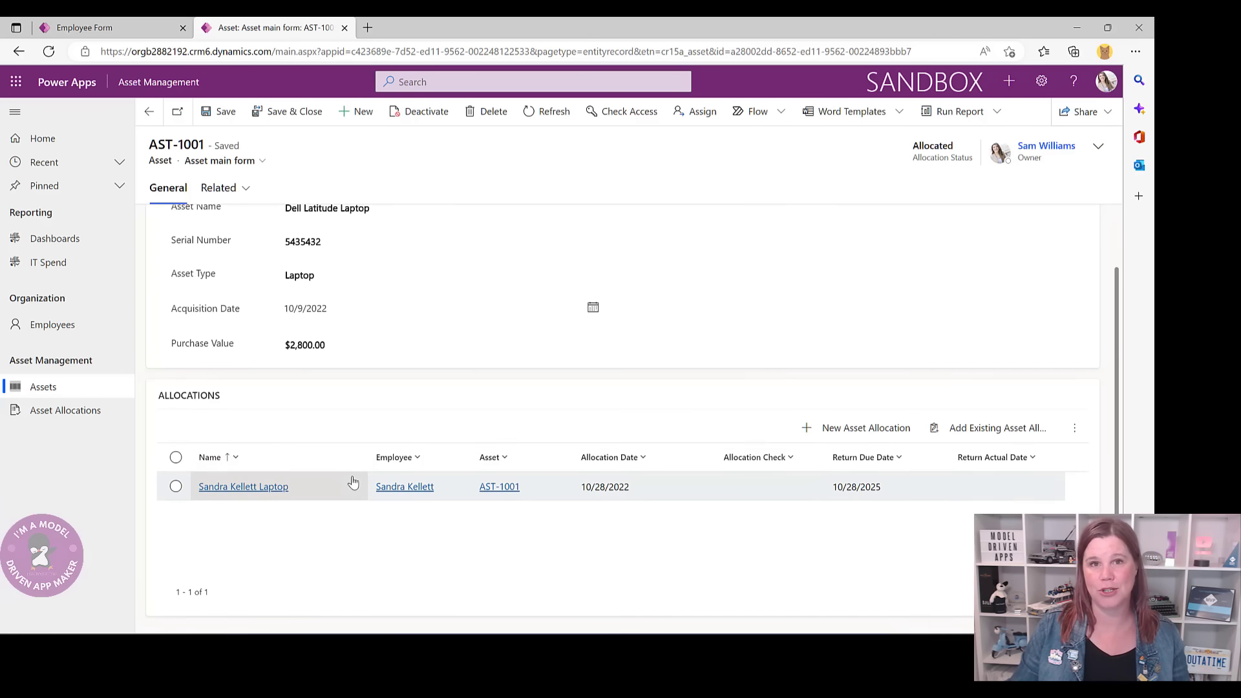
pyautogui.scroll(2, 353, 483)
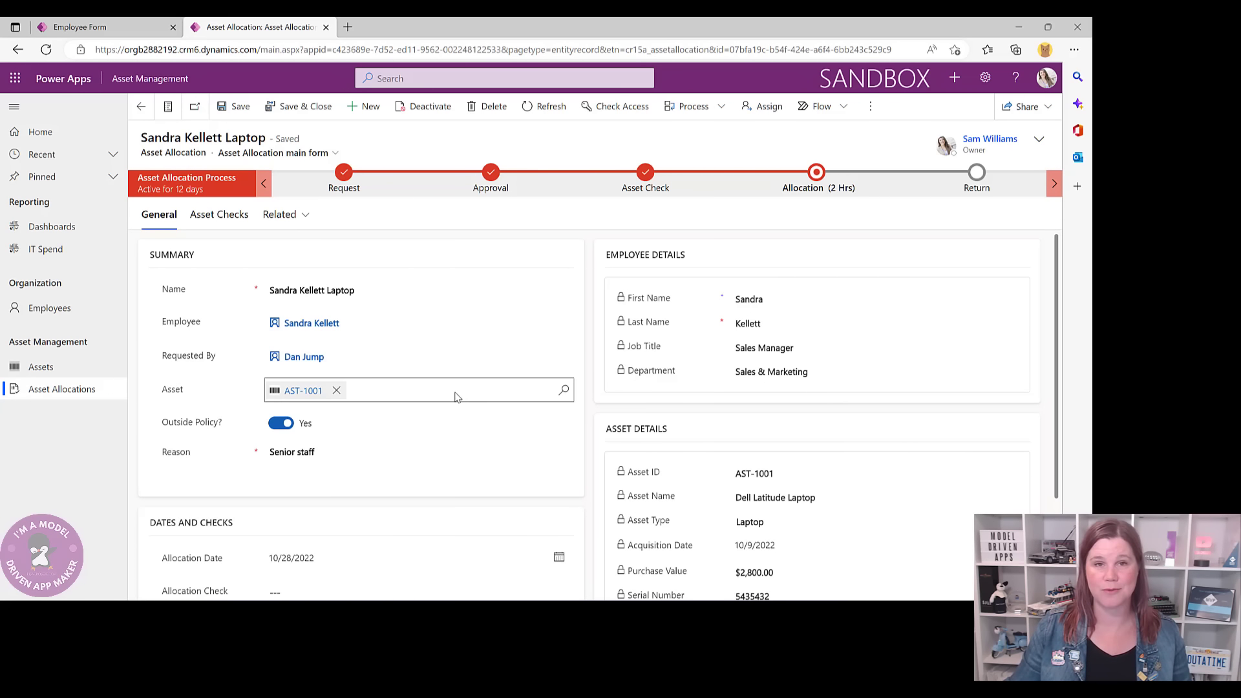
# - Show the assets list in the Available Assets view
pyautogui.click(35, 369)
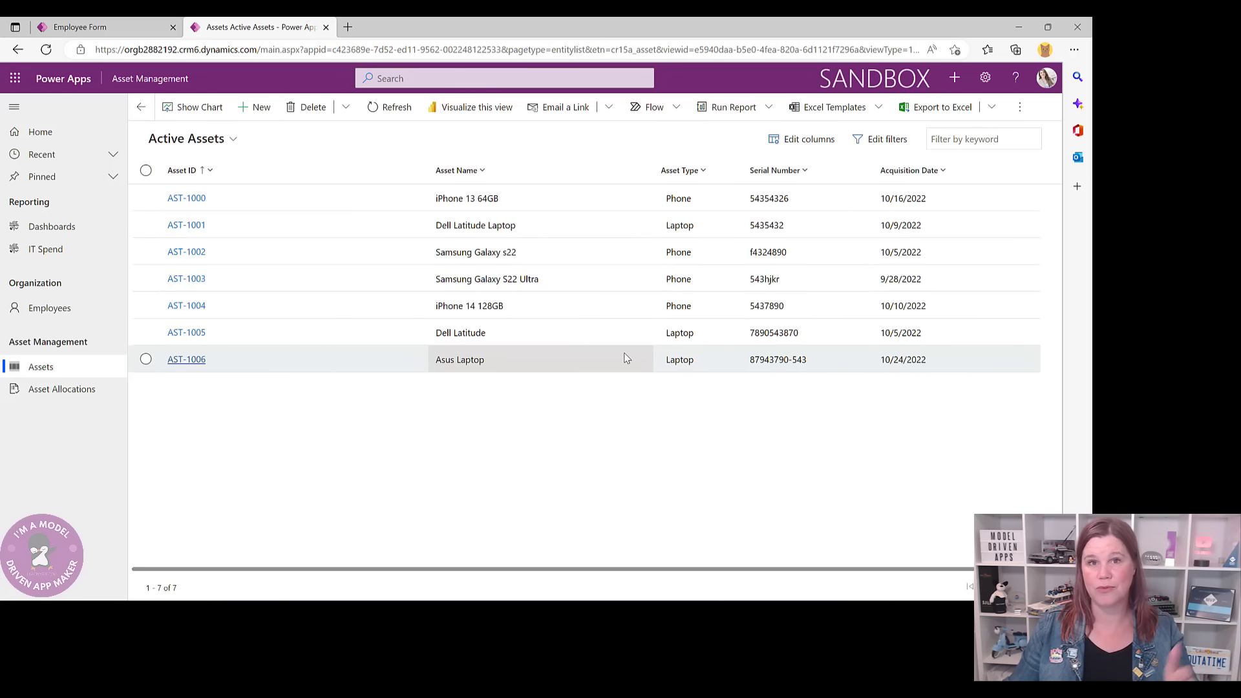
pyautogui.click(233, 140)
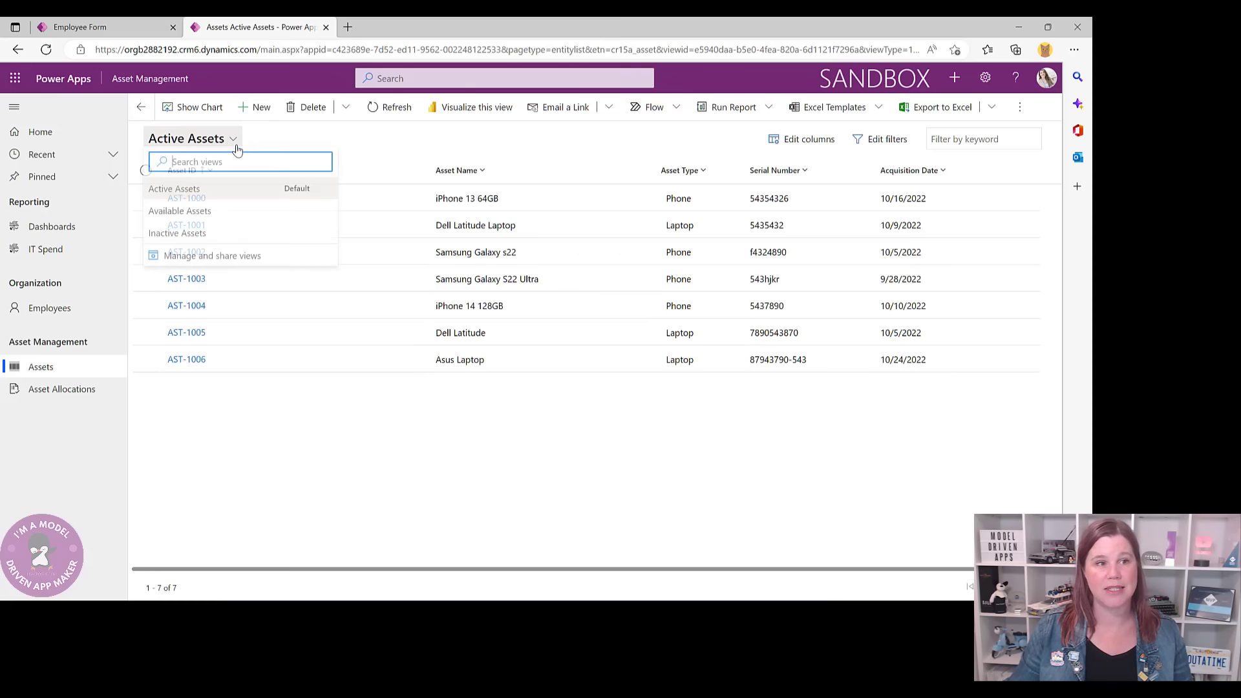
pyautogui.click(206, 214)
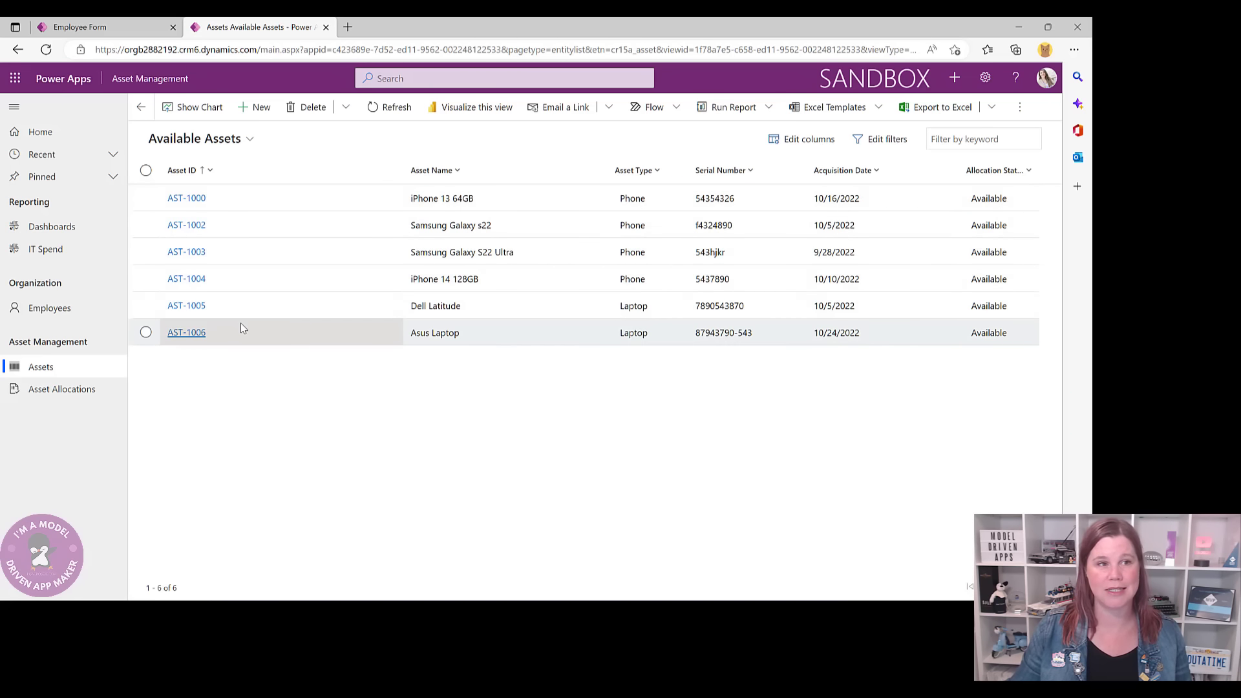
# - Filter the available assets to Asset Type equals Phone
pyautogui.click(619, 173)
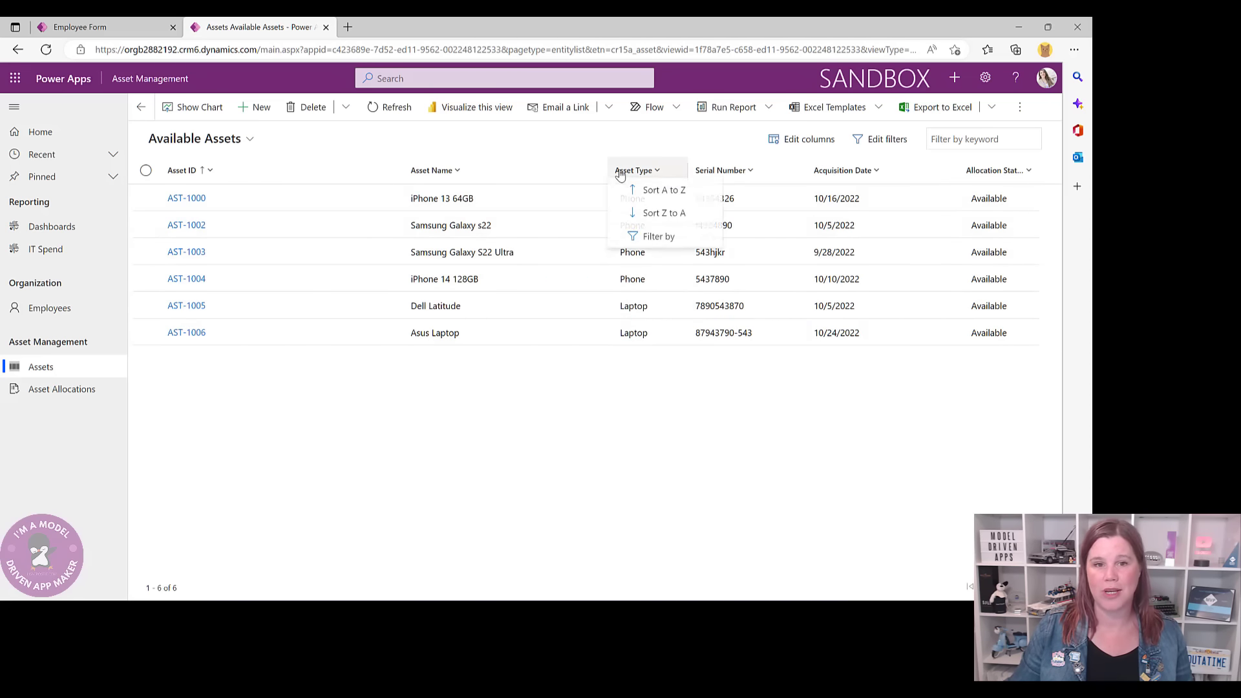
pyautogui.click(652, 236)
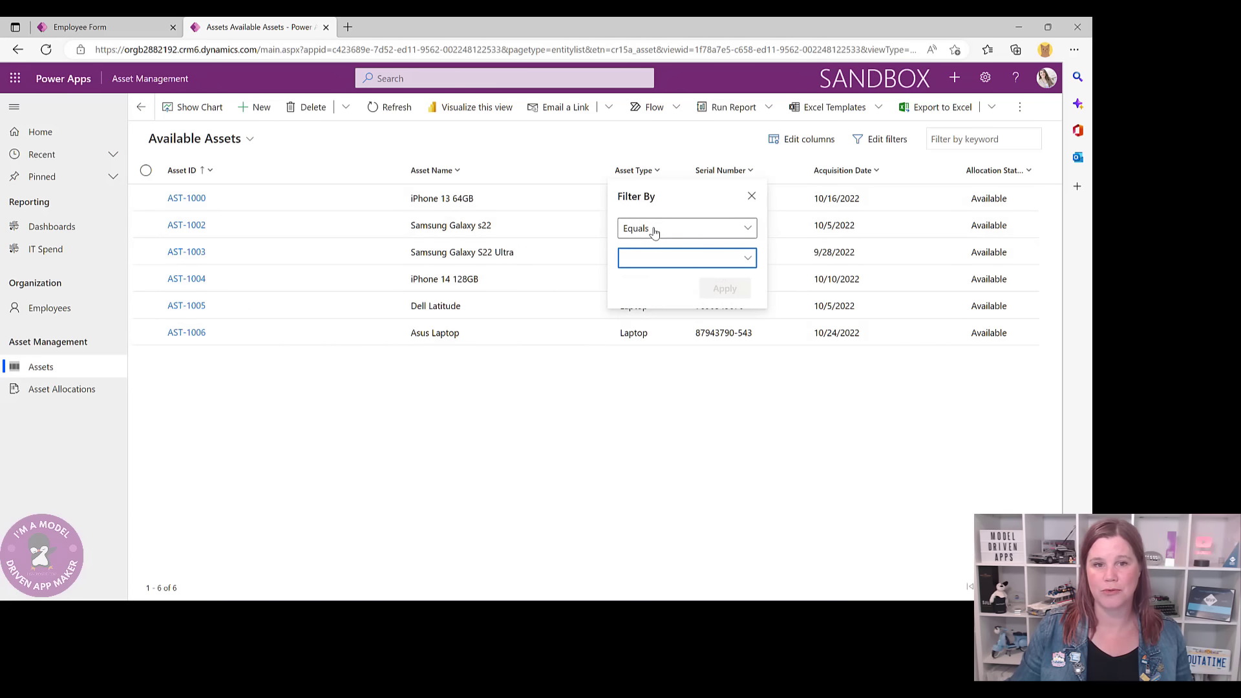
pyautogui.click(654, 232)
pyautogui.click(653, 246)
pyautogui.click(654, 258)
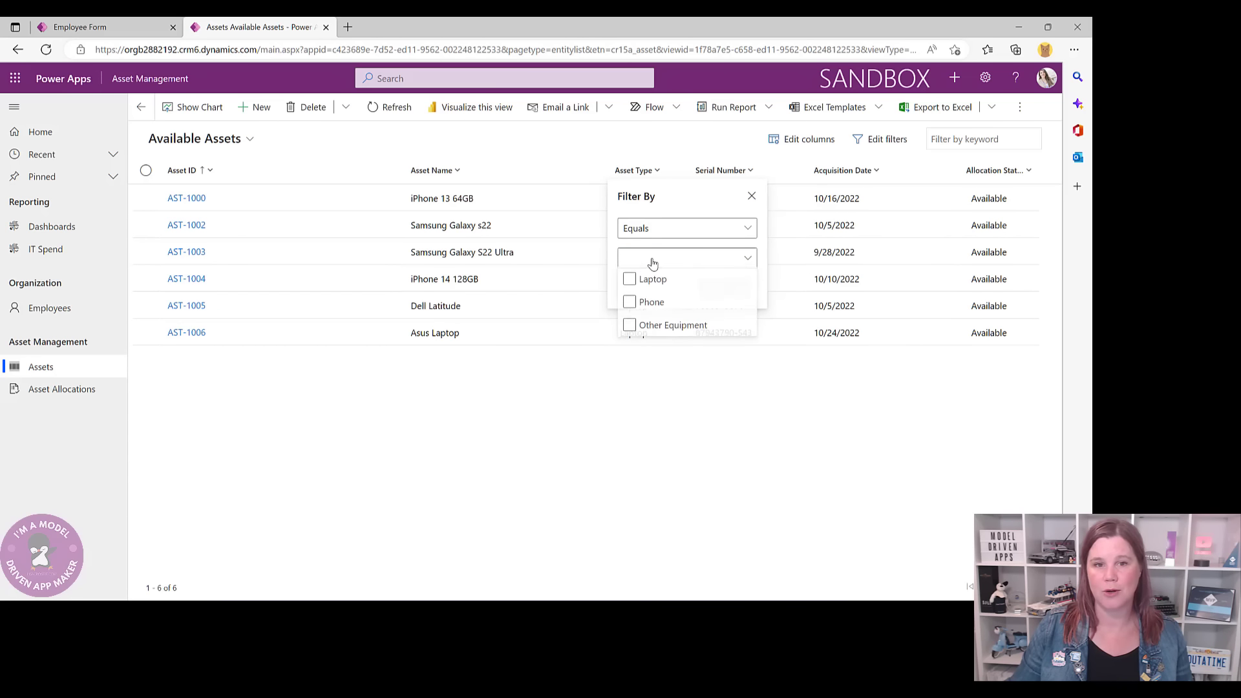
pyautogui.click(629, 303)
pyautogui.click(613, 289)
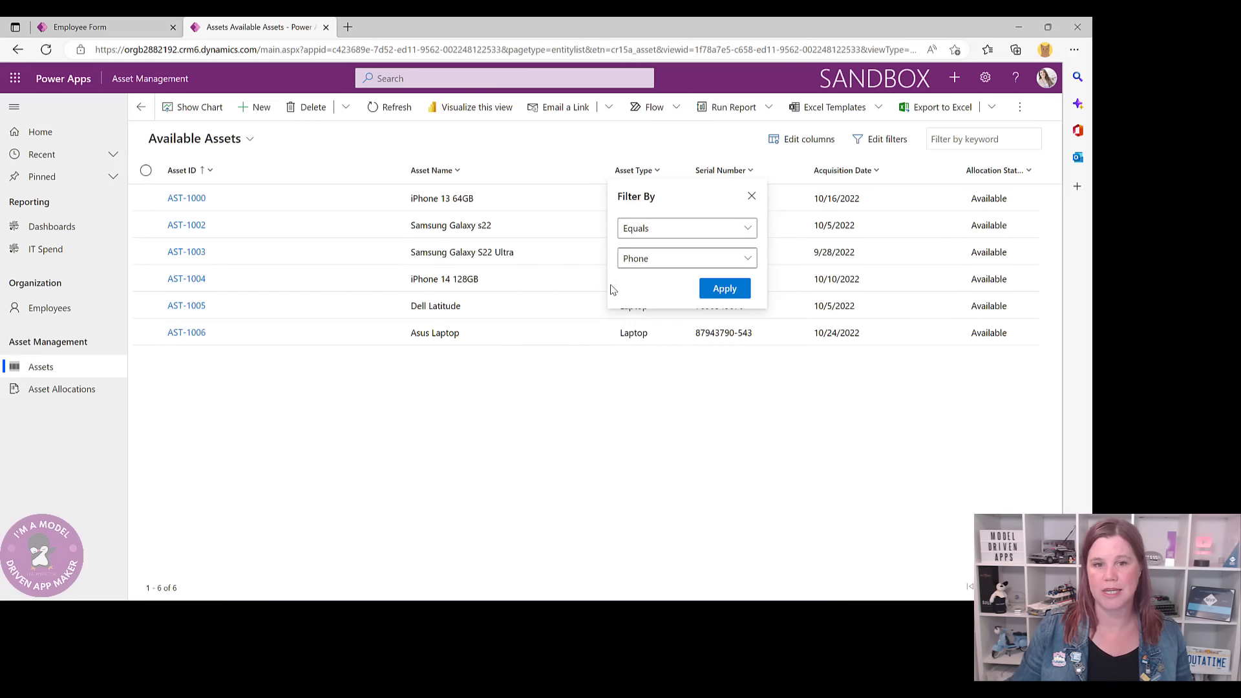
pyautogui.click(718, 289)
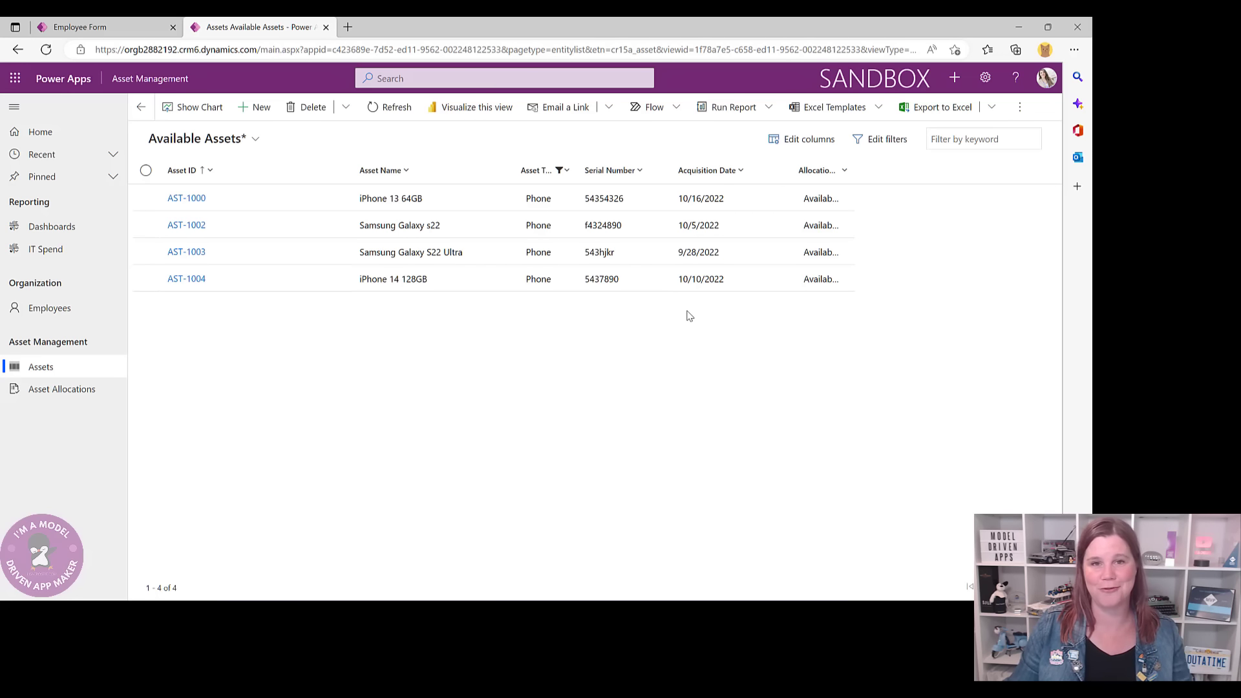
# - Sort phones by Acquisition Date, newest first, and open AST-1004, the iPhone 14 128GB
pyautogui.click(706, 170)
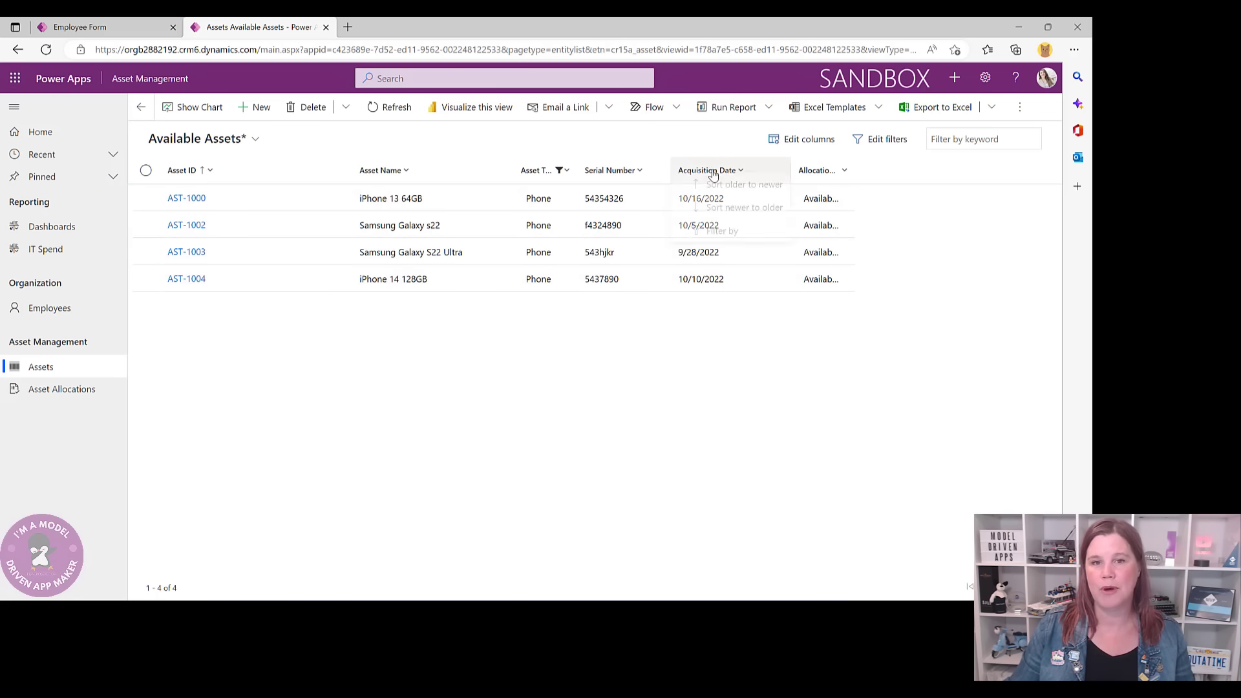
pyautogui.click(727, 214)
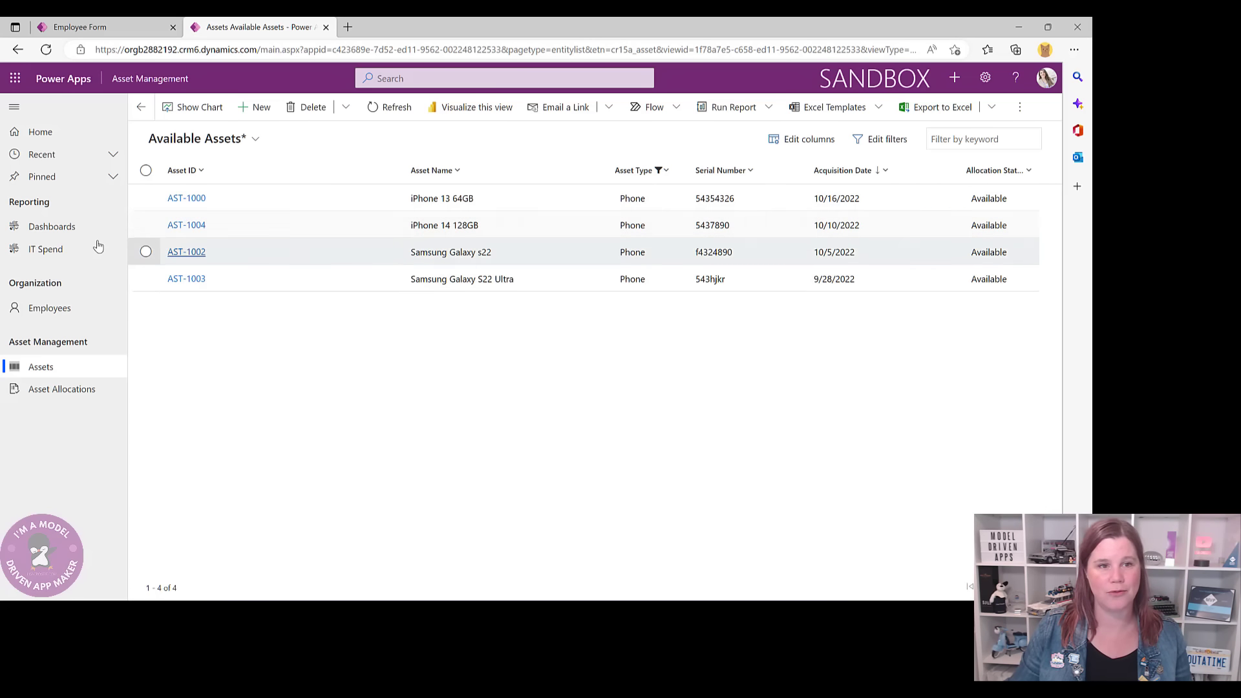
pyautogui.doubleClick(478, 234)
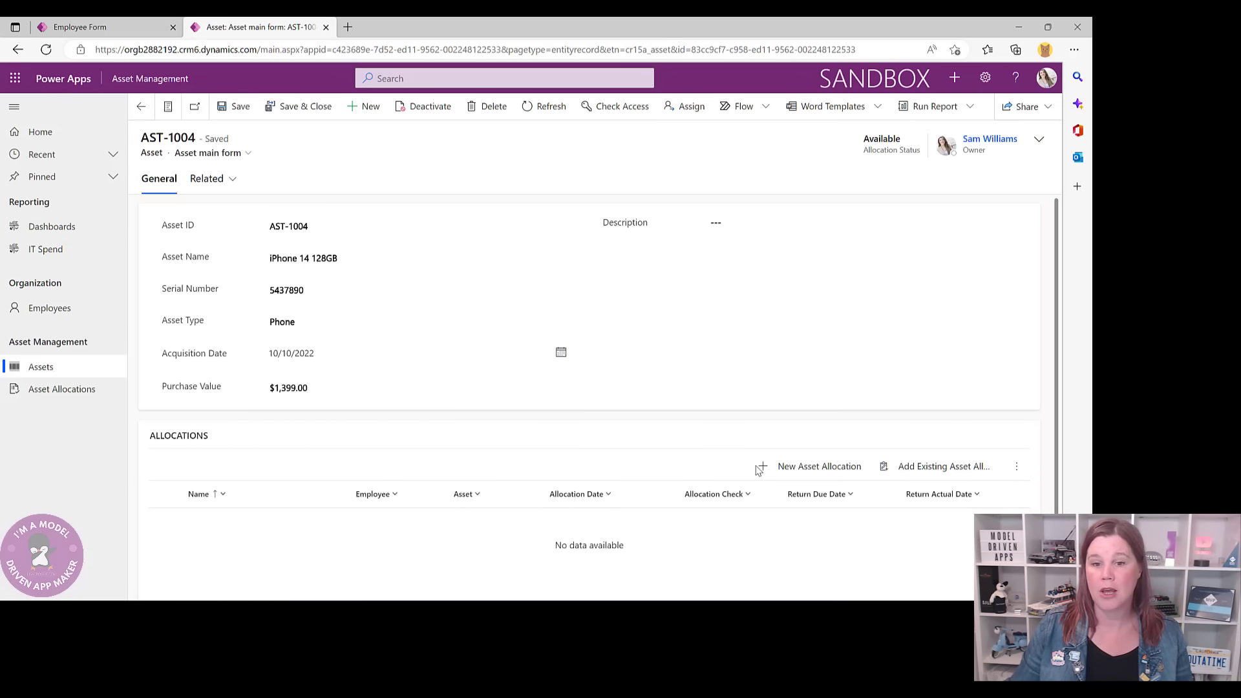
# - Quick-create a phone allocation named for the employee, assigned to them, dated 11/5/2022, and save
pyautogui.click(806, 468)
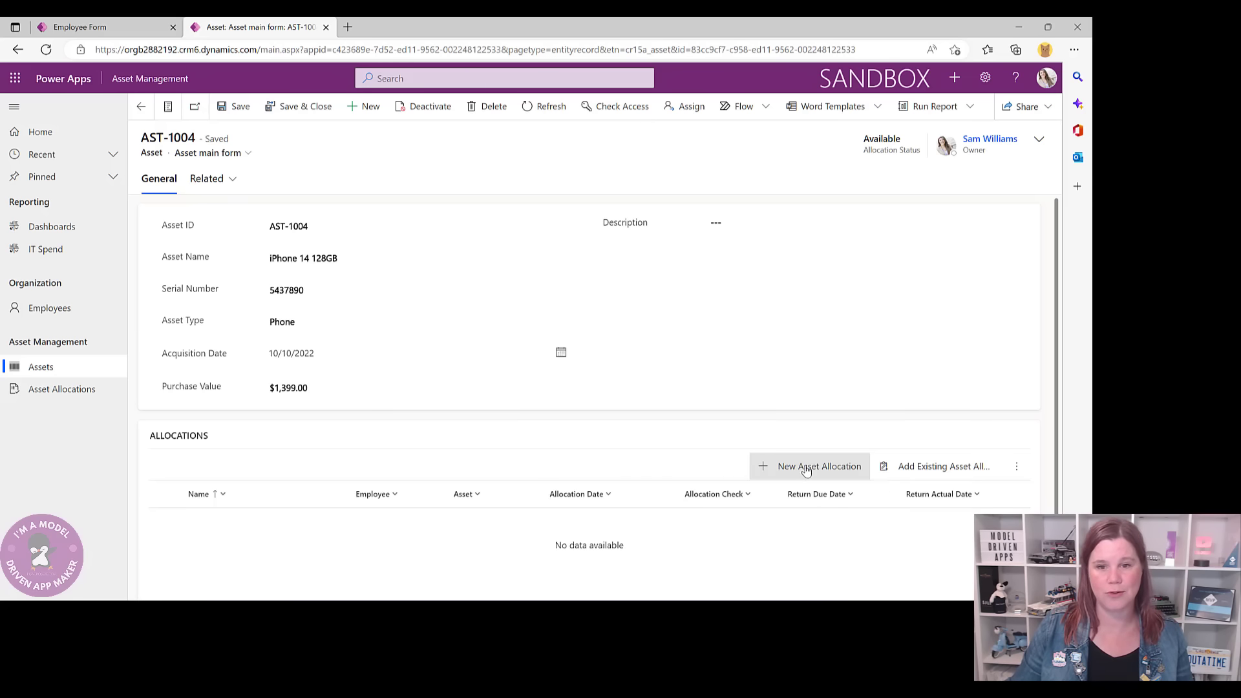
pyautogui.click(895, 131)
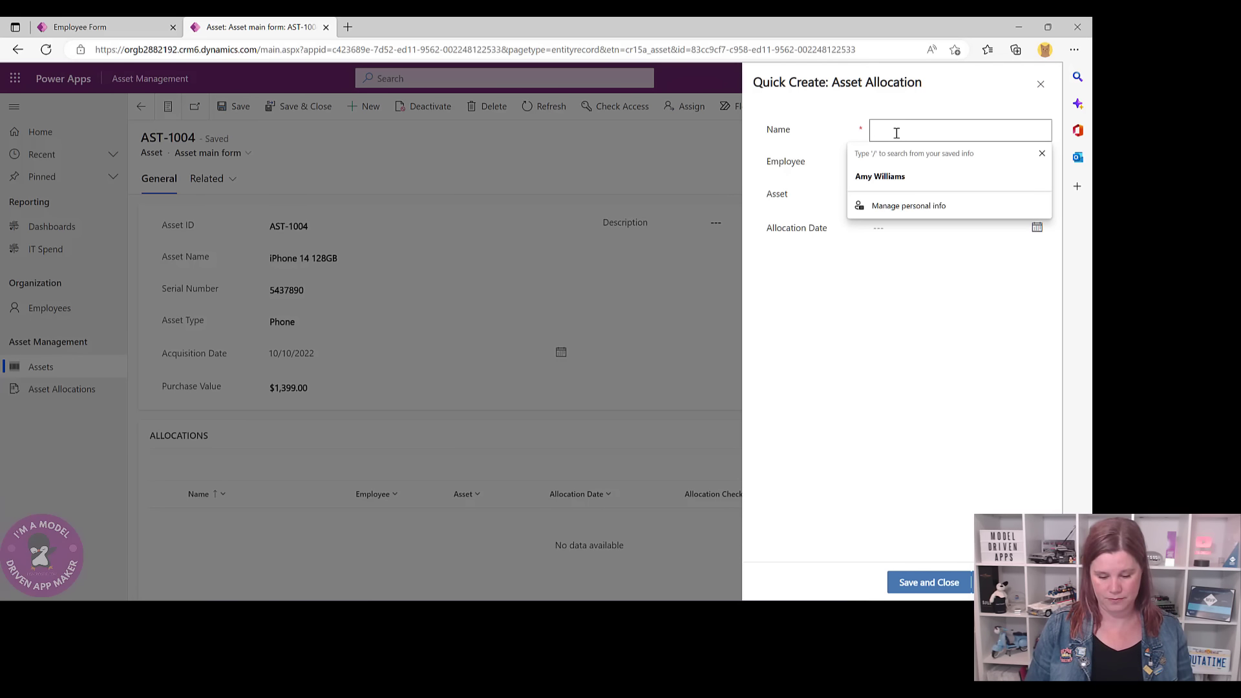
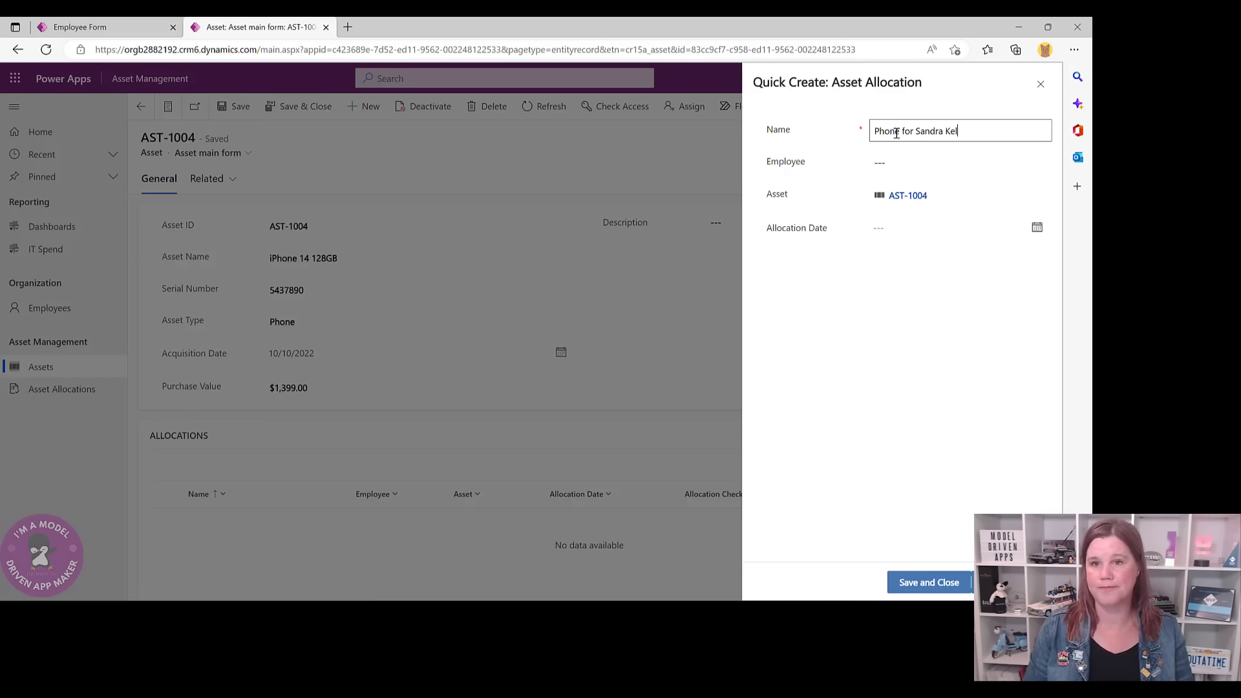
pyautogui.click(928, 165)
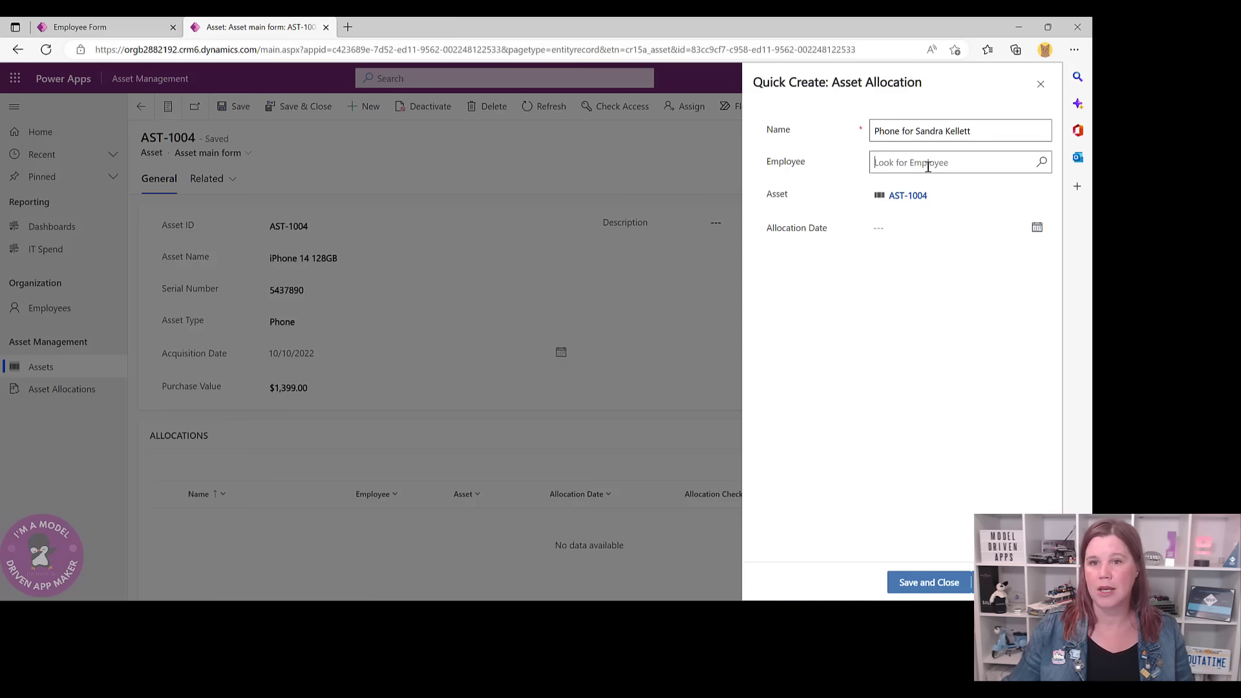
pyautogui.click(1041, 162)
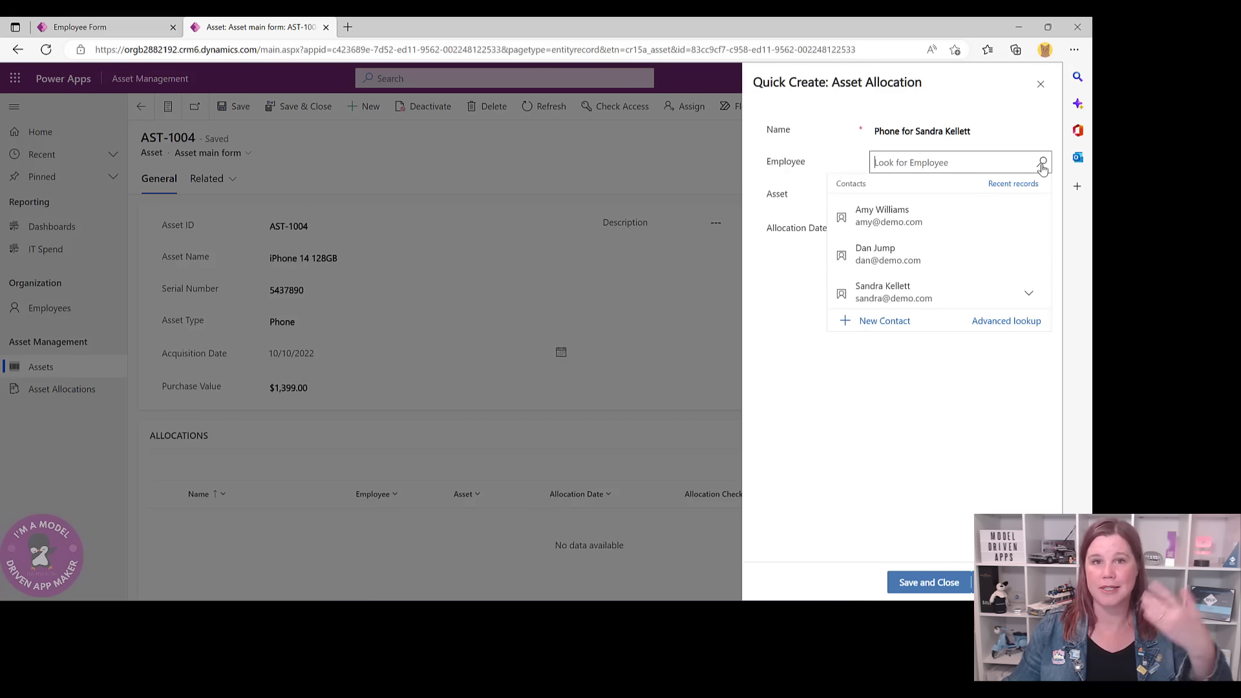
pyautogui.write('san')
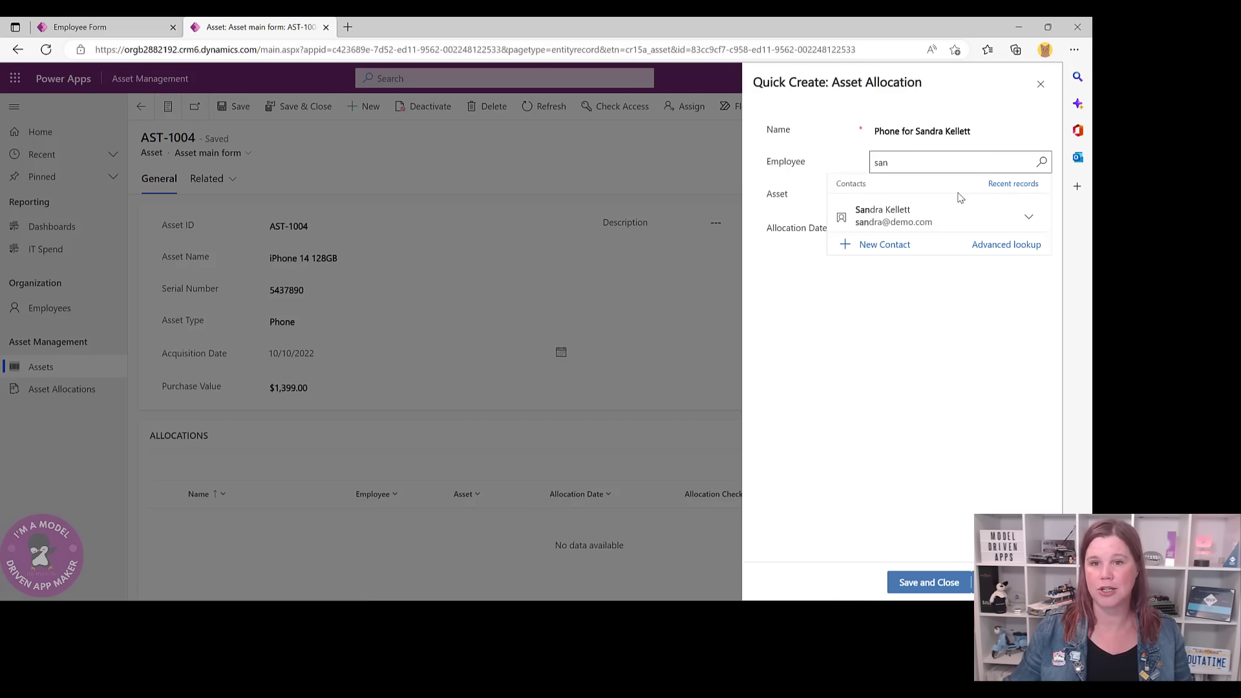
pyautogui.click(929, 215)
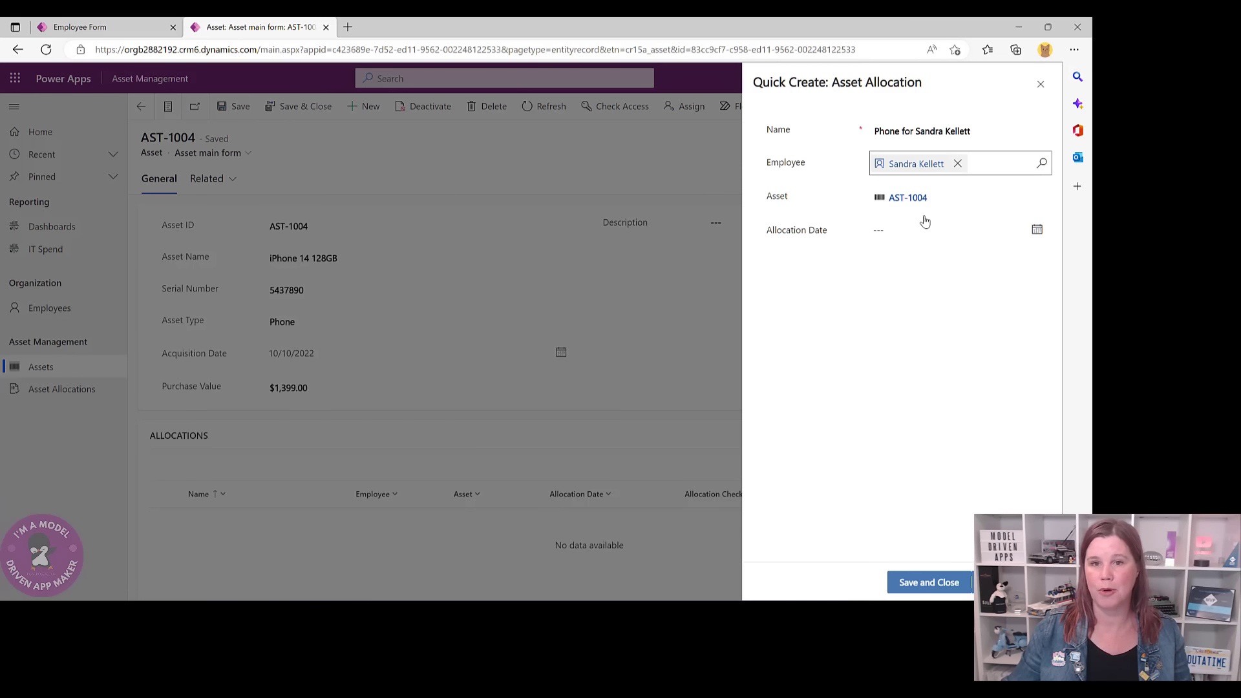
pyautogui.click(1037, 229)
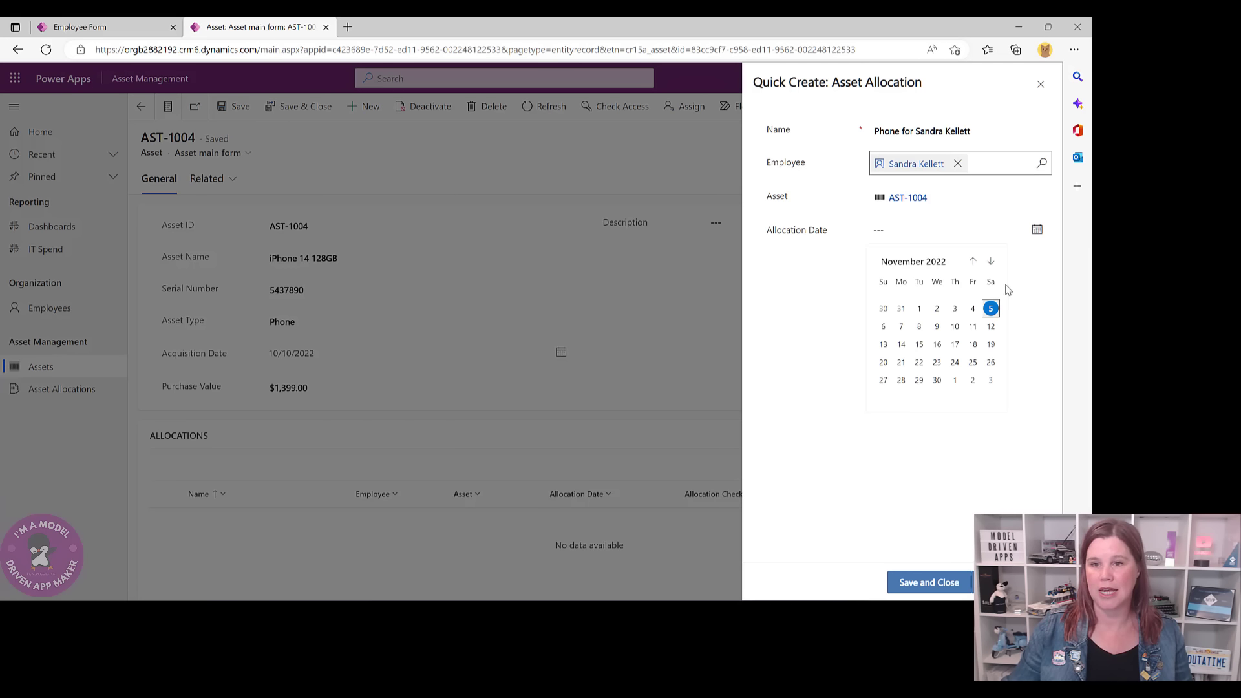
pyautogui.click(990, 308)
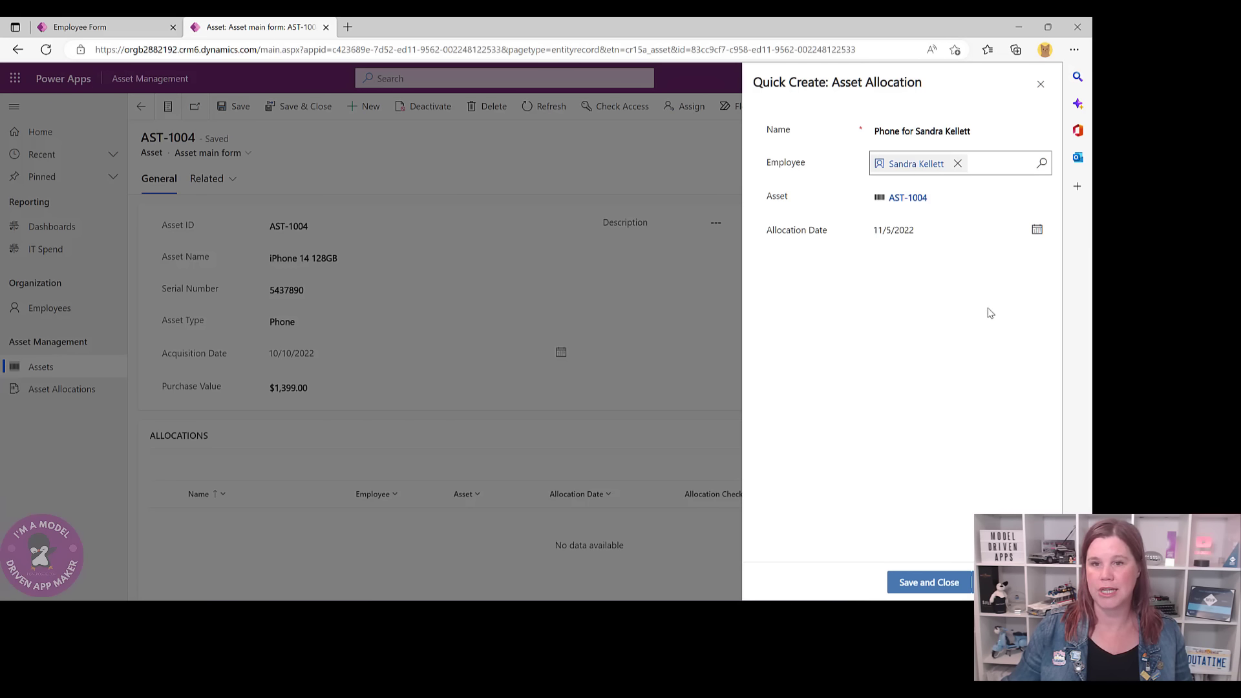
pyautogui.click(930, 583)
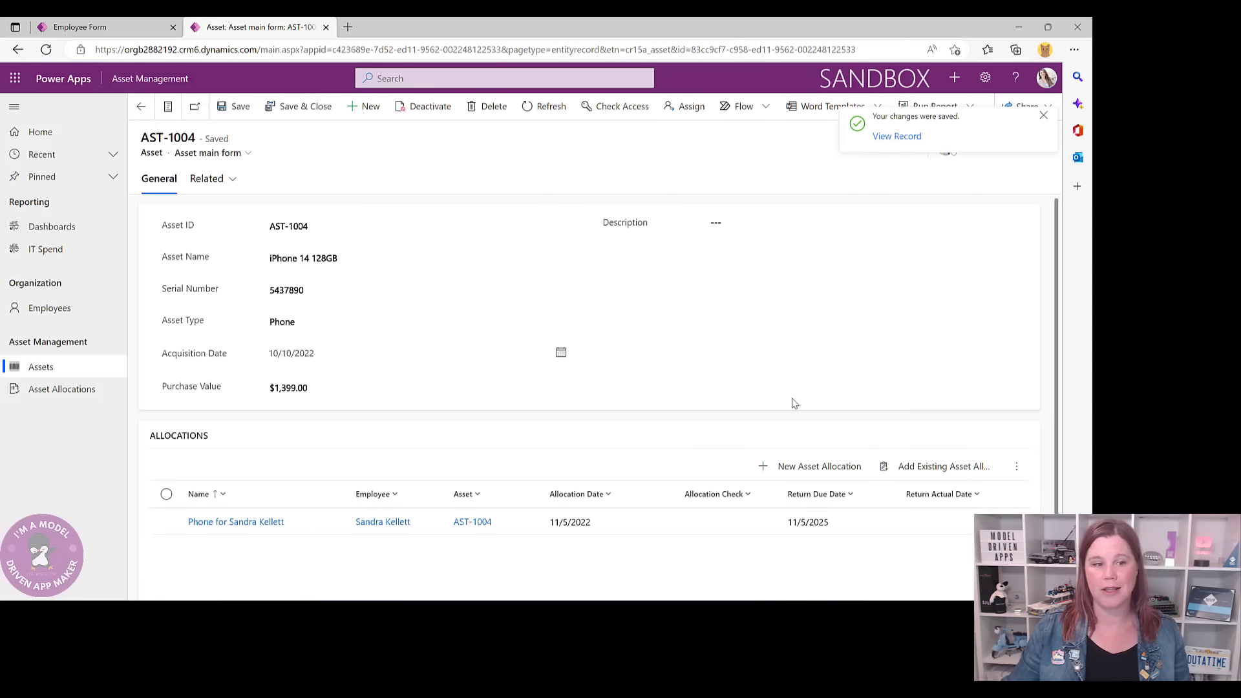
# - Open the phone allocation record and set the Requested By person
pyautogui.click(269, 523)
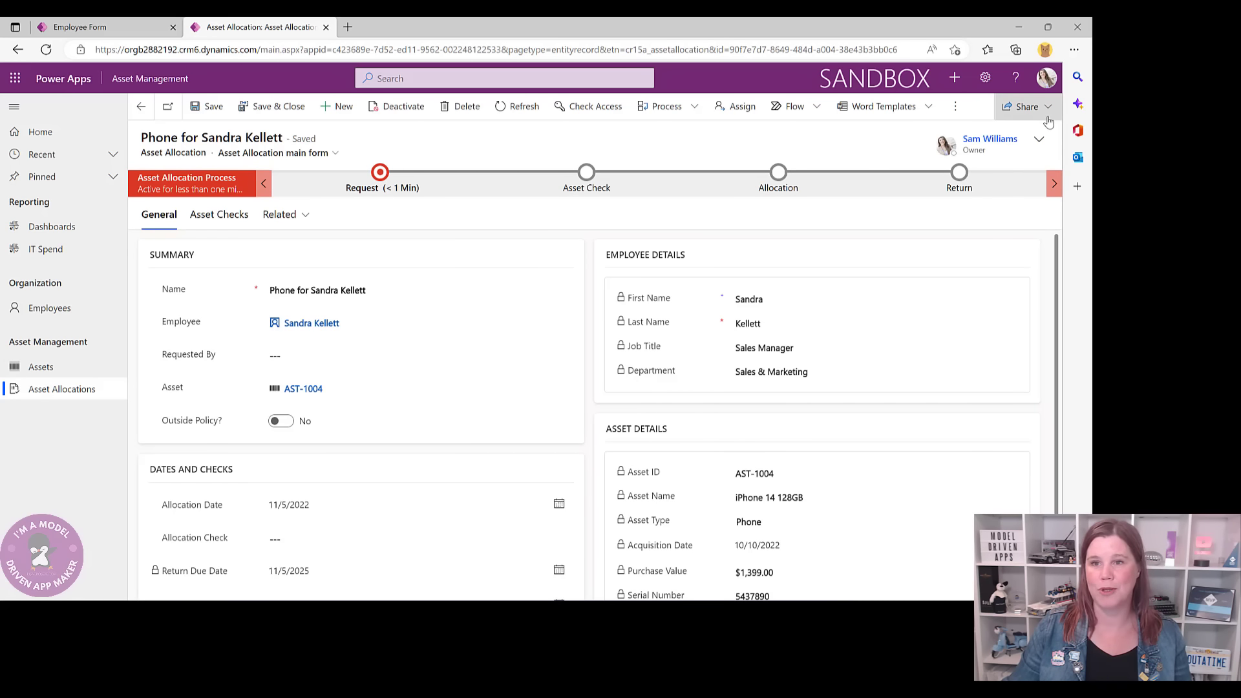
pyautogui.click(1048, 120)
pyautogui.click(858, 147)
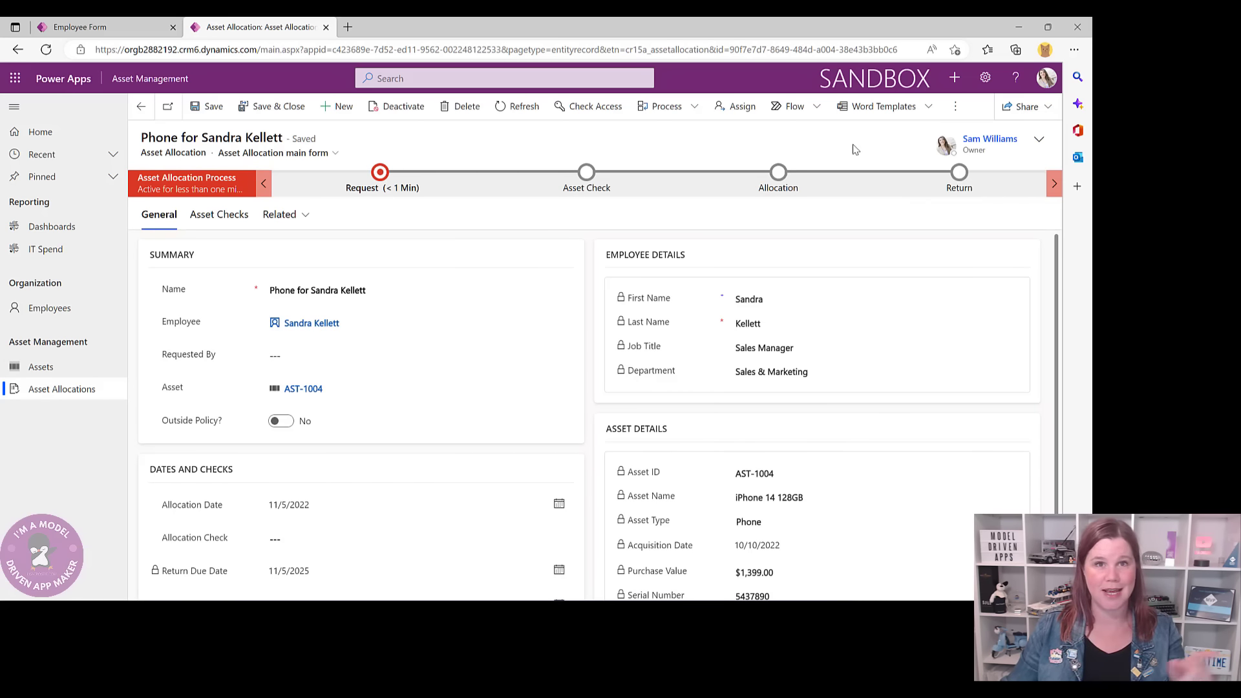
pyautogui.click(313, 355)
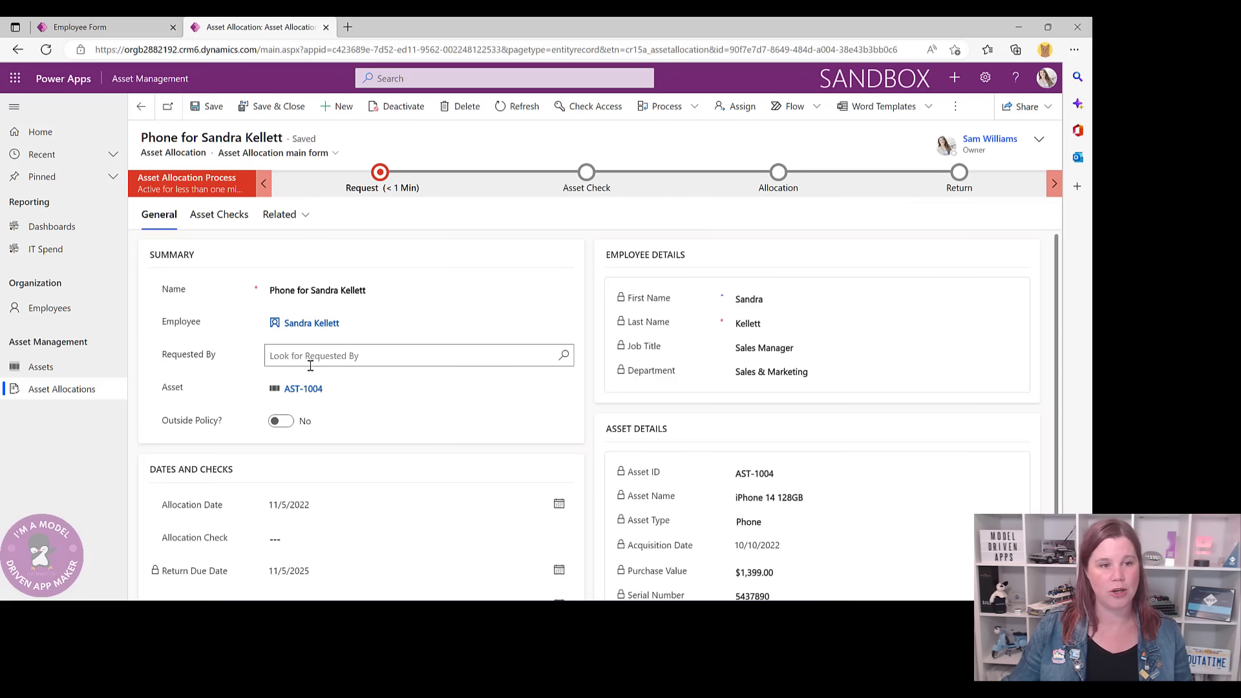
pyautogui.write('dan')
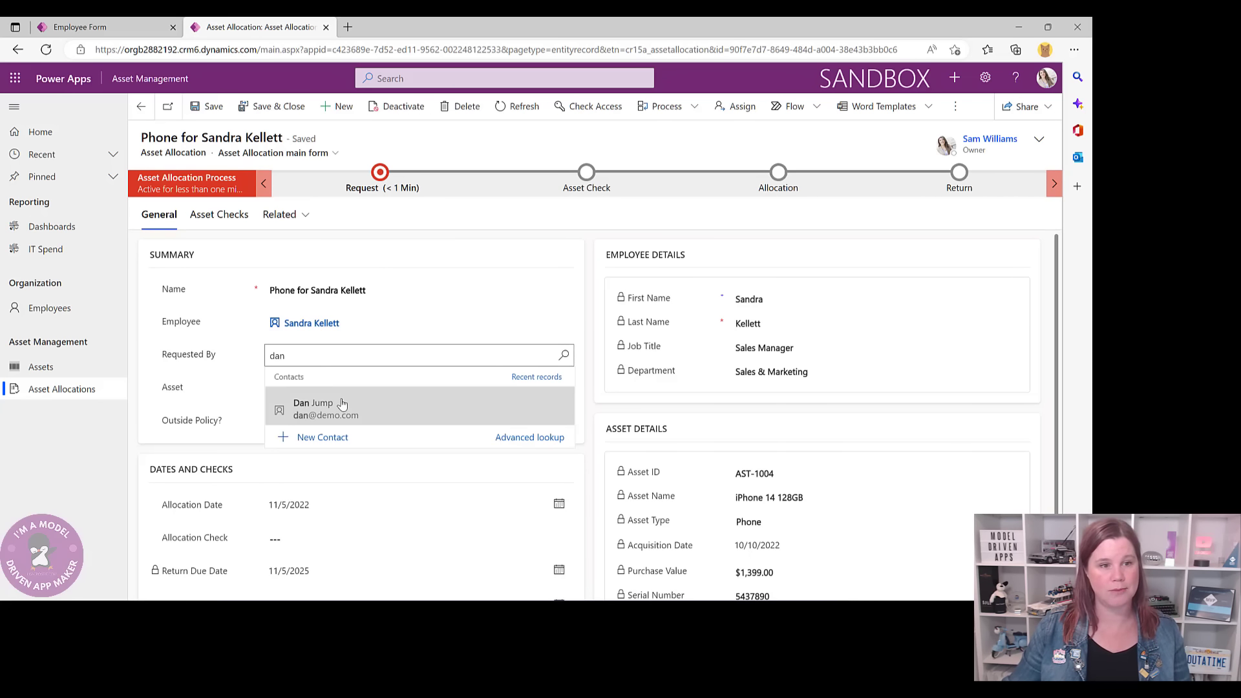
pyautogui.click(343, 403)
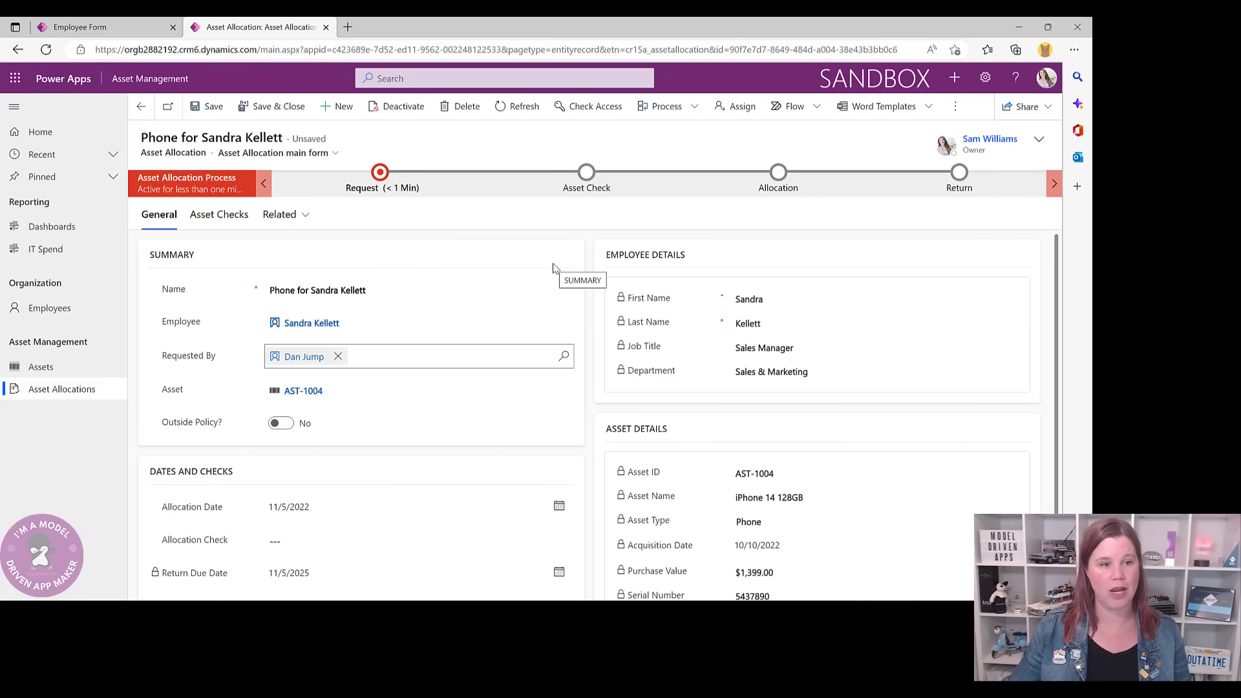
pyautogui.click(382, 174)
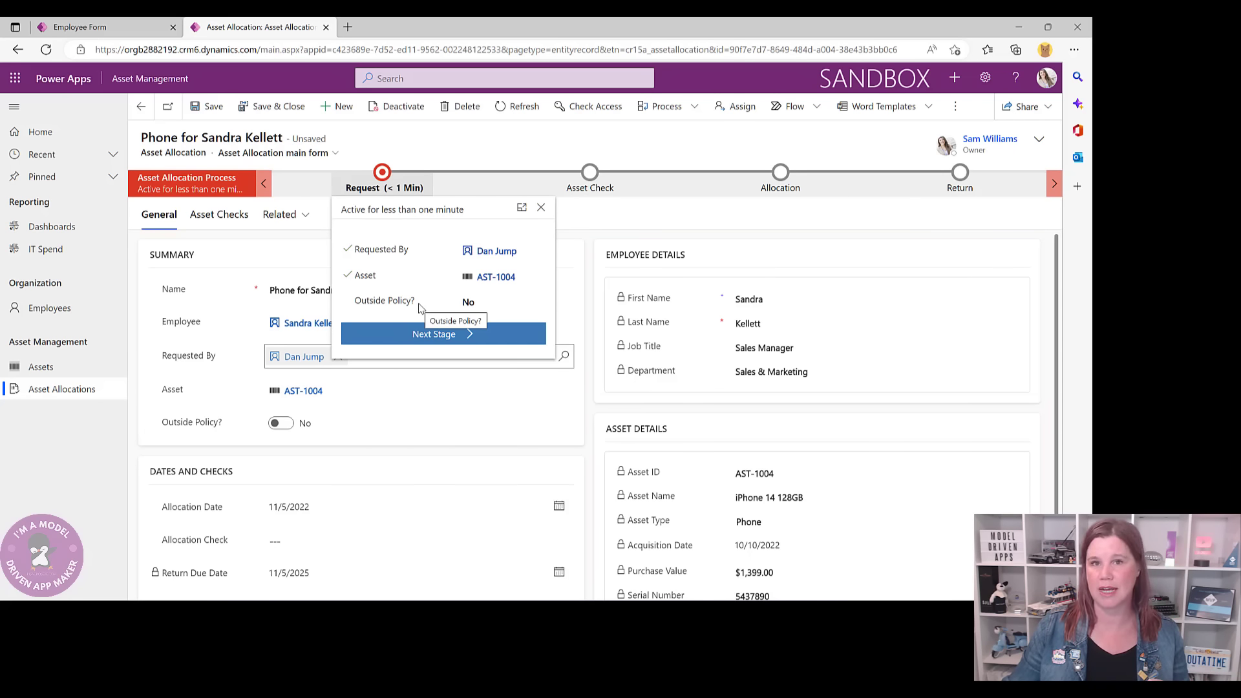
pyautogui.click(450, 140)
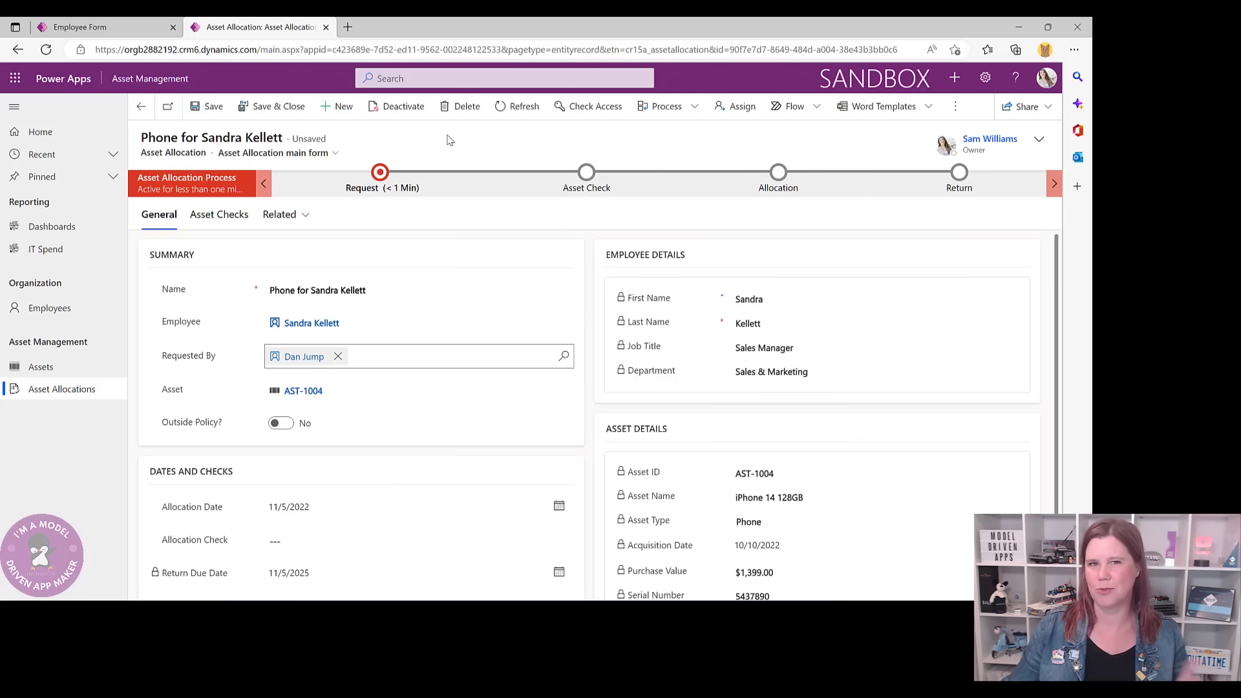
# - Set Outside Policy to Yes with the reason 'Exception requested by manager'
pyautogui.click(284, 424)
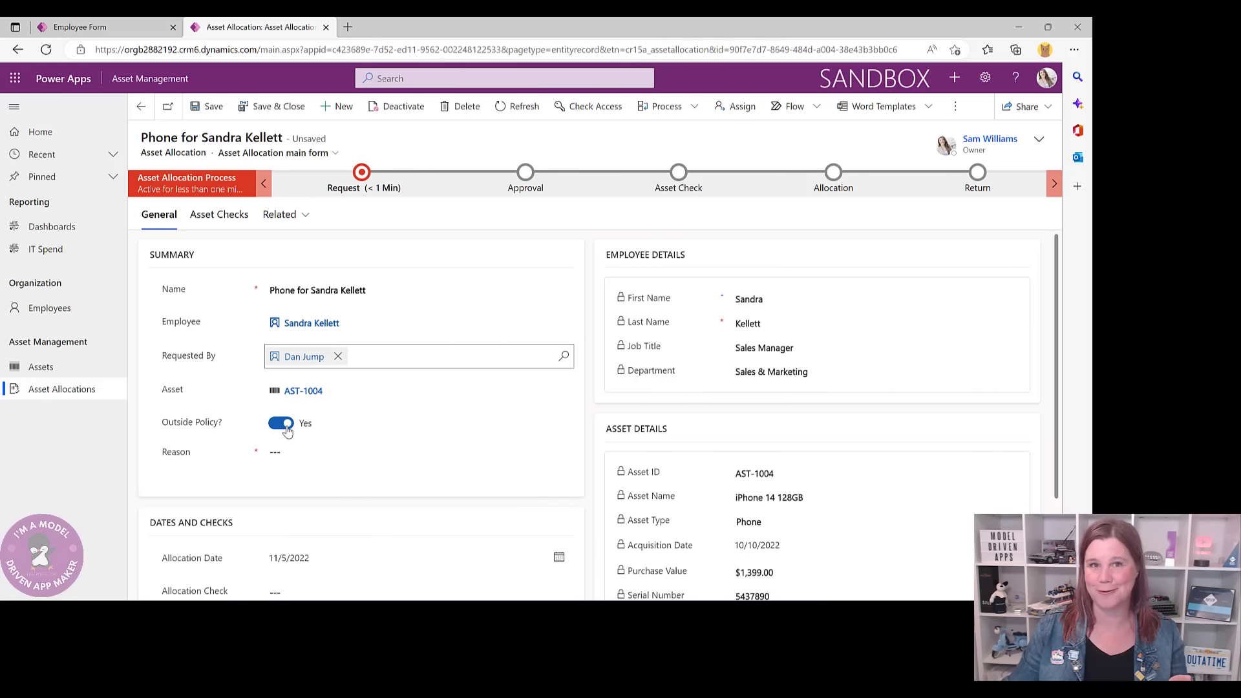
pyautogui.click(288, 430)
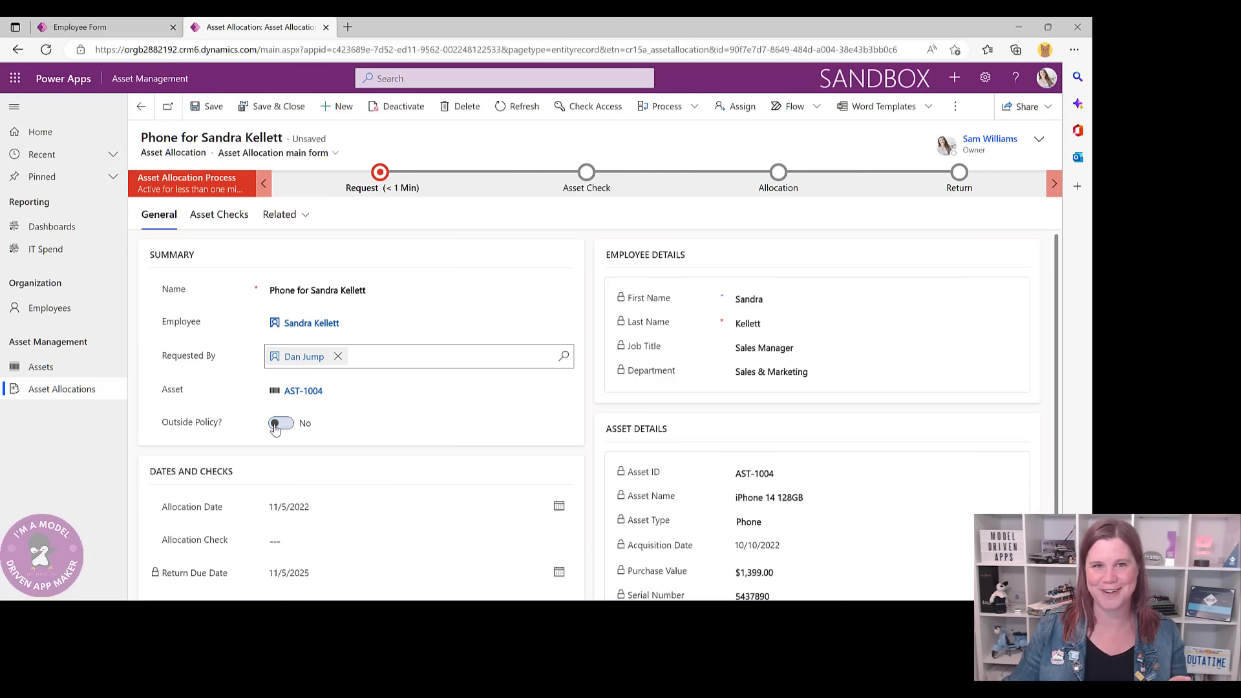
pyautogui.click(290, 431)
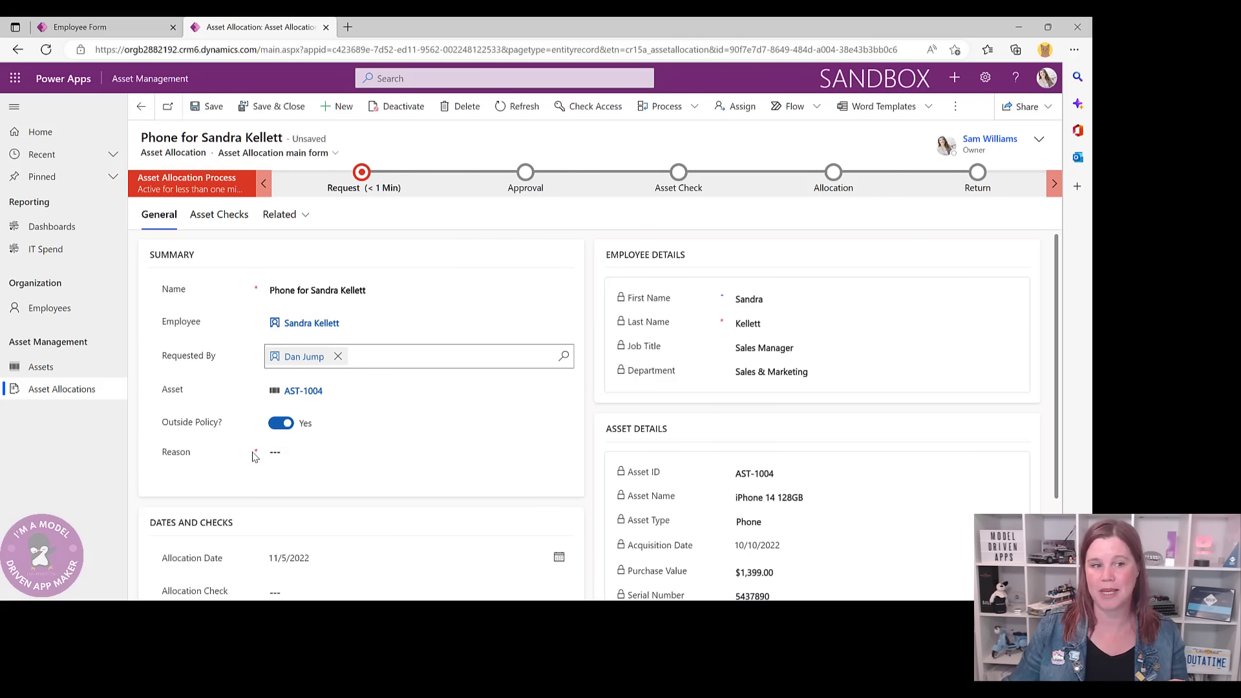
pyautogui.click(284, 424)
pyautogui.click(285, 424)
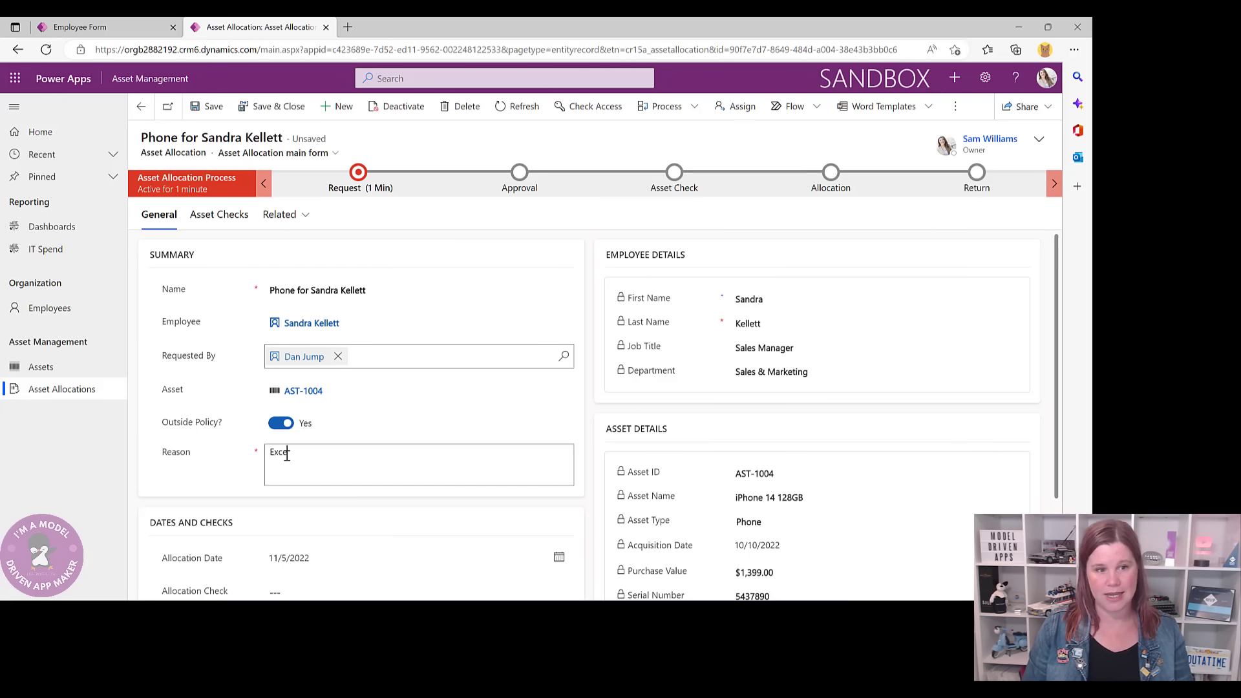
pyautogui.write('ption reque')
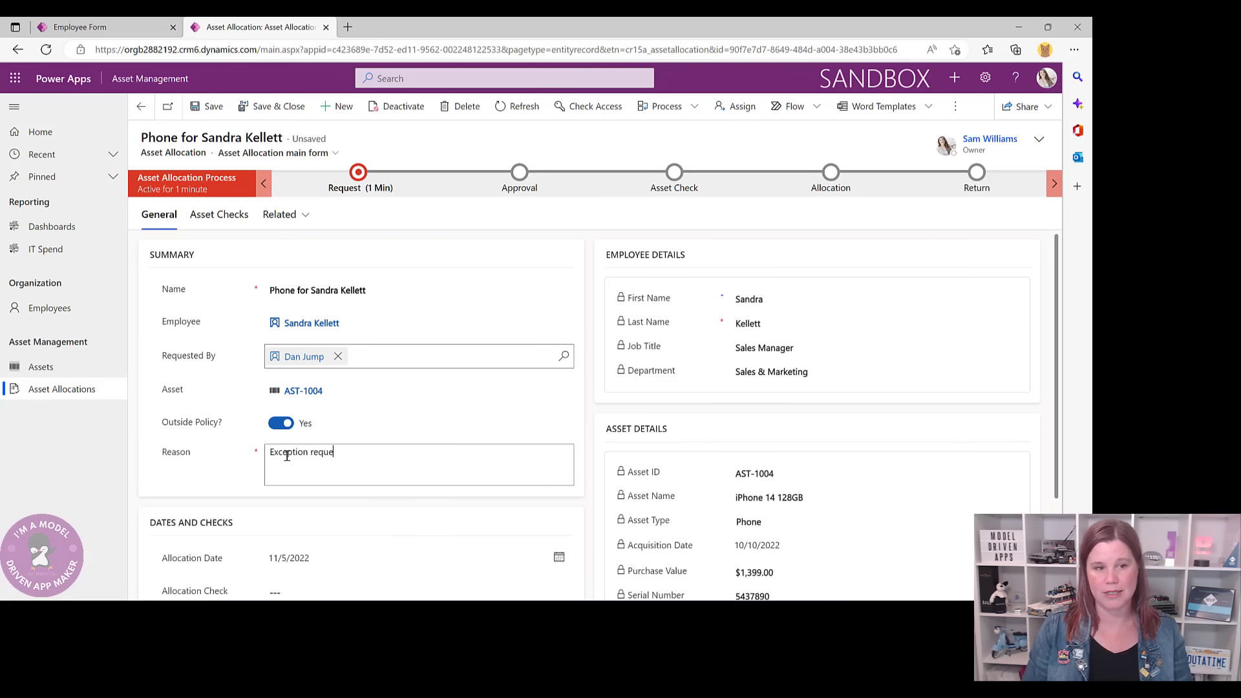
pyautogui.write('sted by manager')
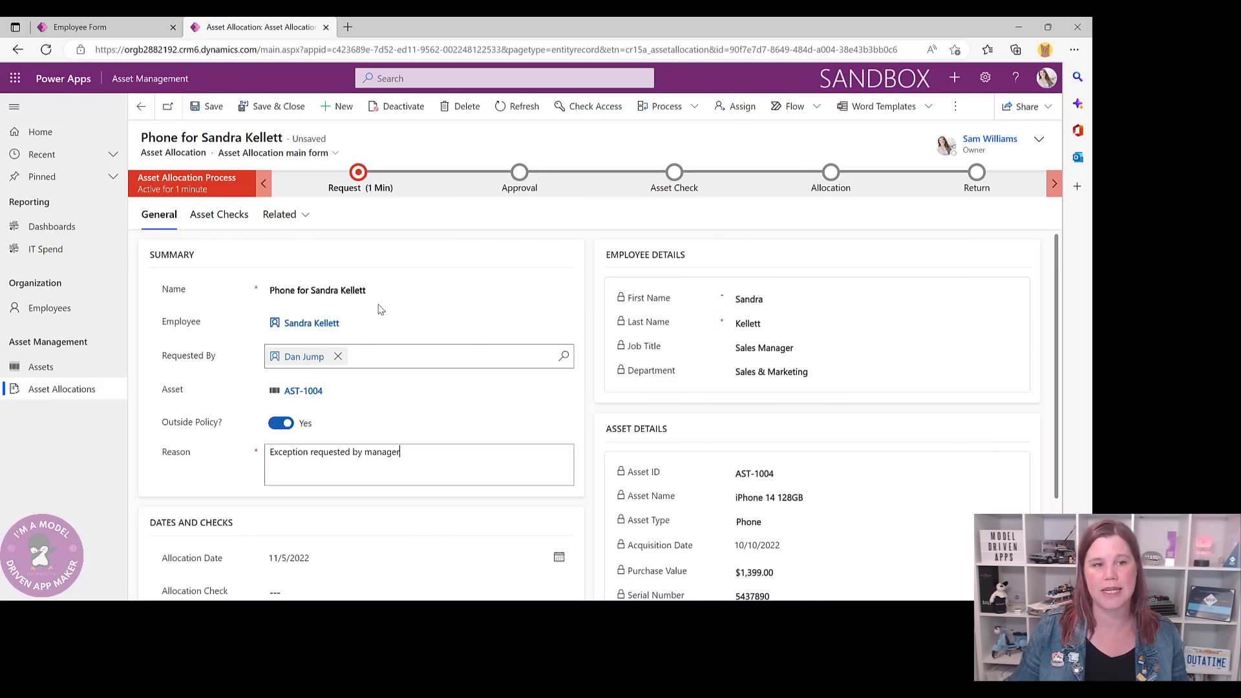
# - Advance the allocation to the Approval stage and run the Outside Policy Approval flow
pyautogui.click(358, 171)
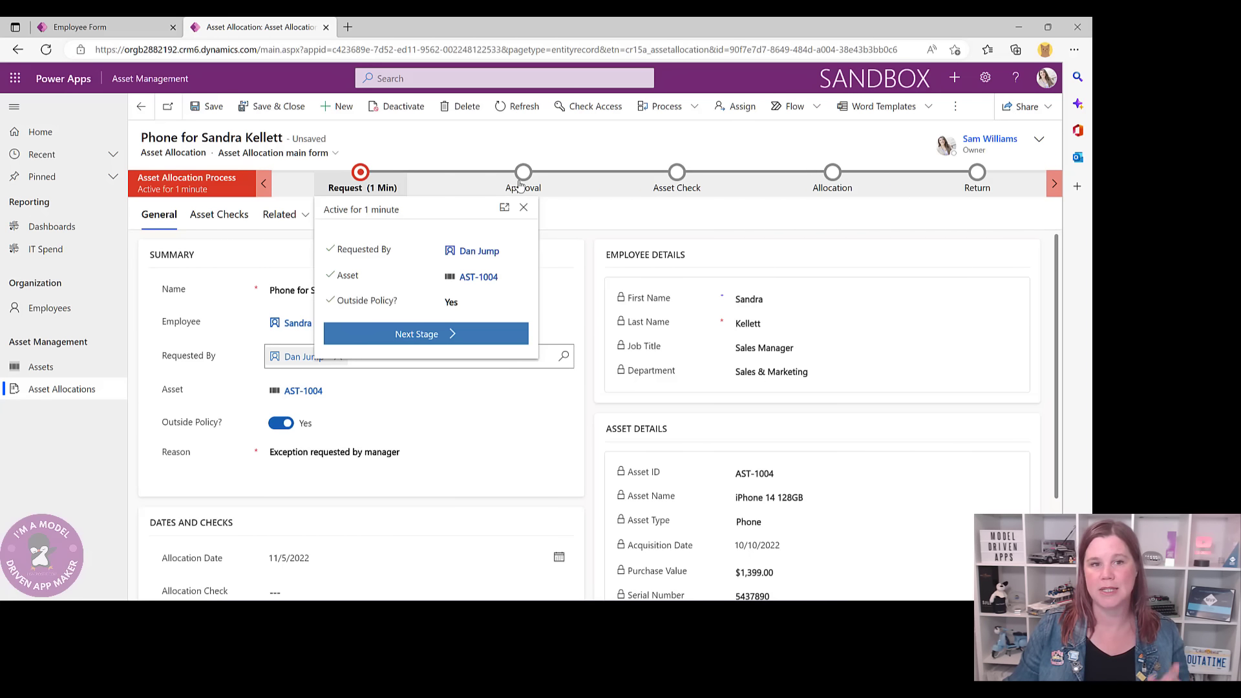
pyautogui.click(469, 333)
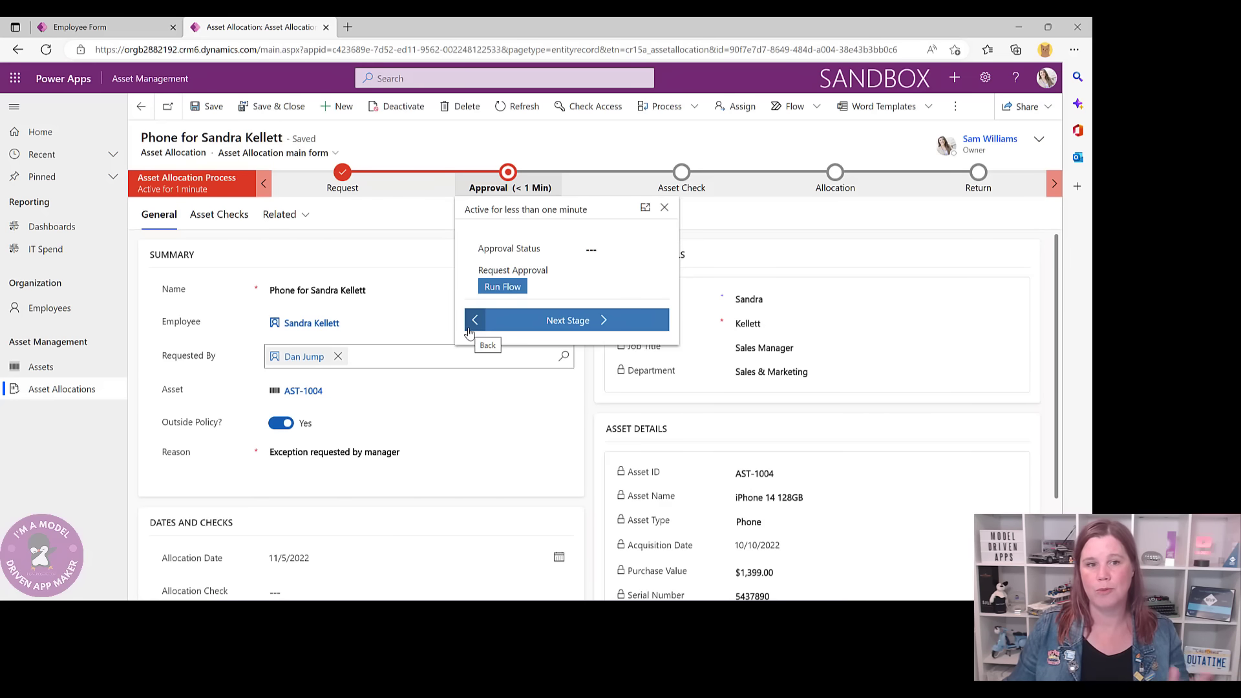
pyautogui.click(504, 287)
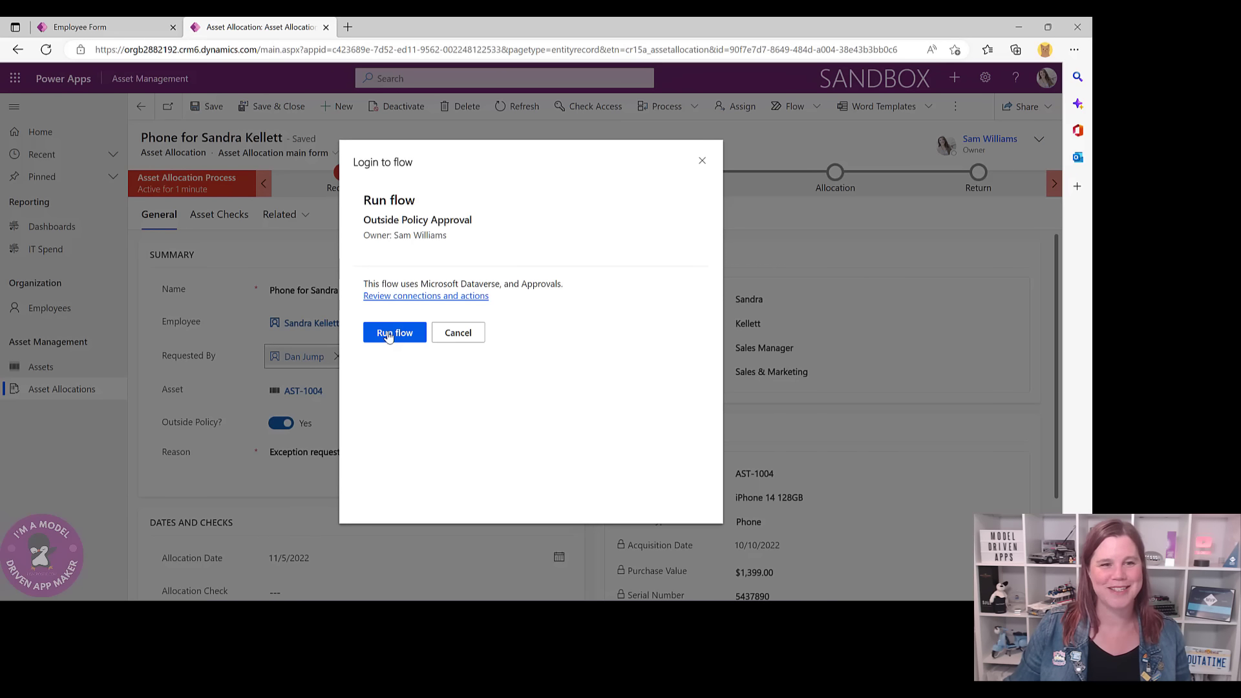
pyautogui.click(390, 335)
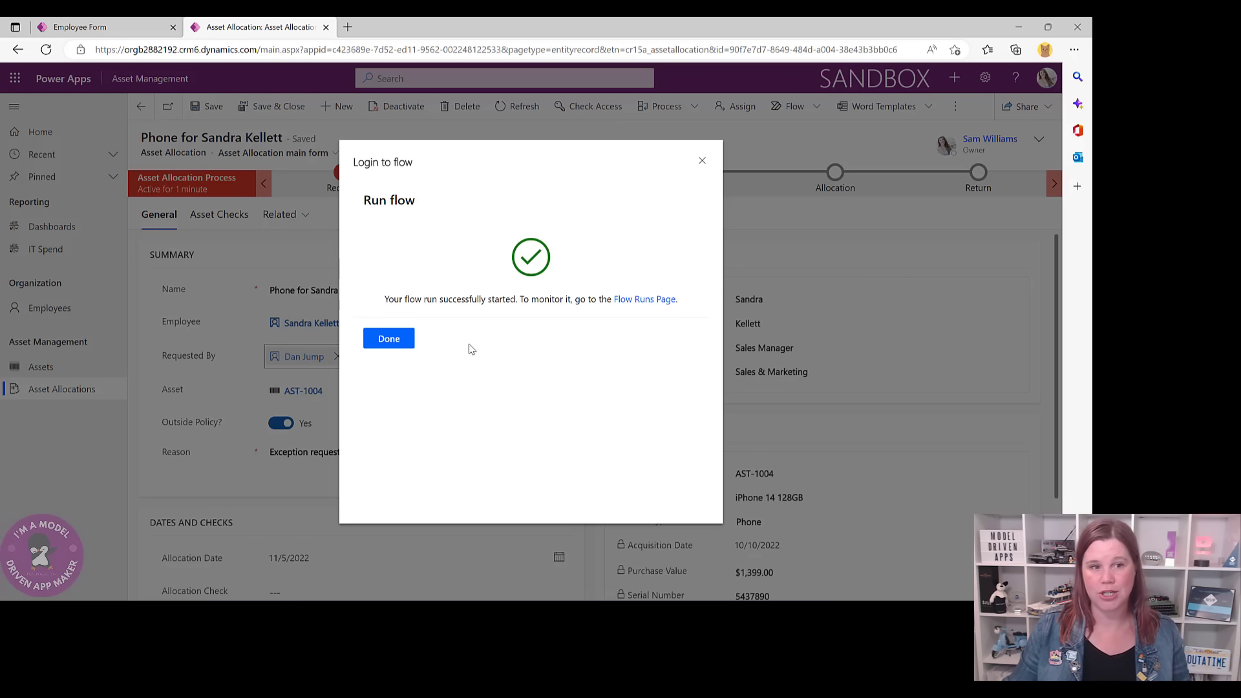
pyautogui.click(388, 338)
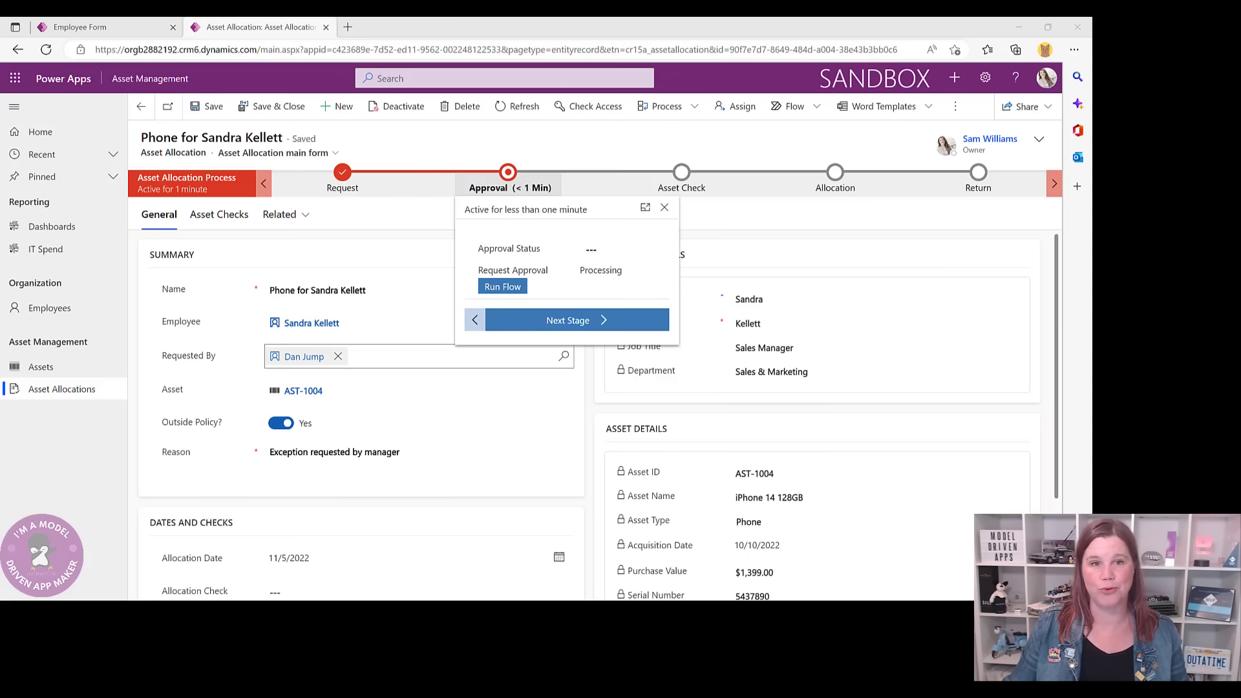
# - In Teams, approve the Asset Allocation Outside Policy request with the comment 'all good'
pyautogui.moveTo(1092, 55); pyautogui.dragTo(390, 46)
pyautogui.click(841, 35)
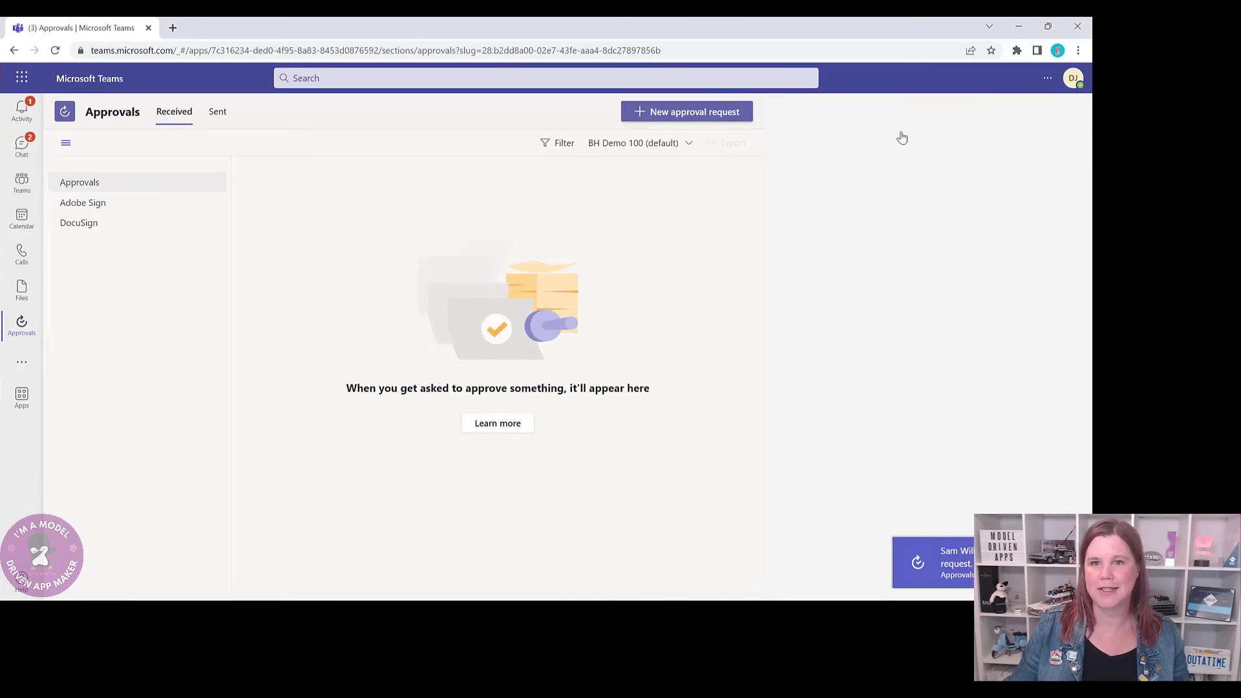
pyautogui.click(24, 108)
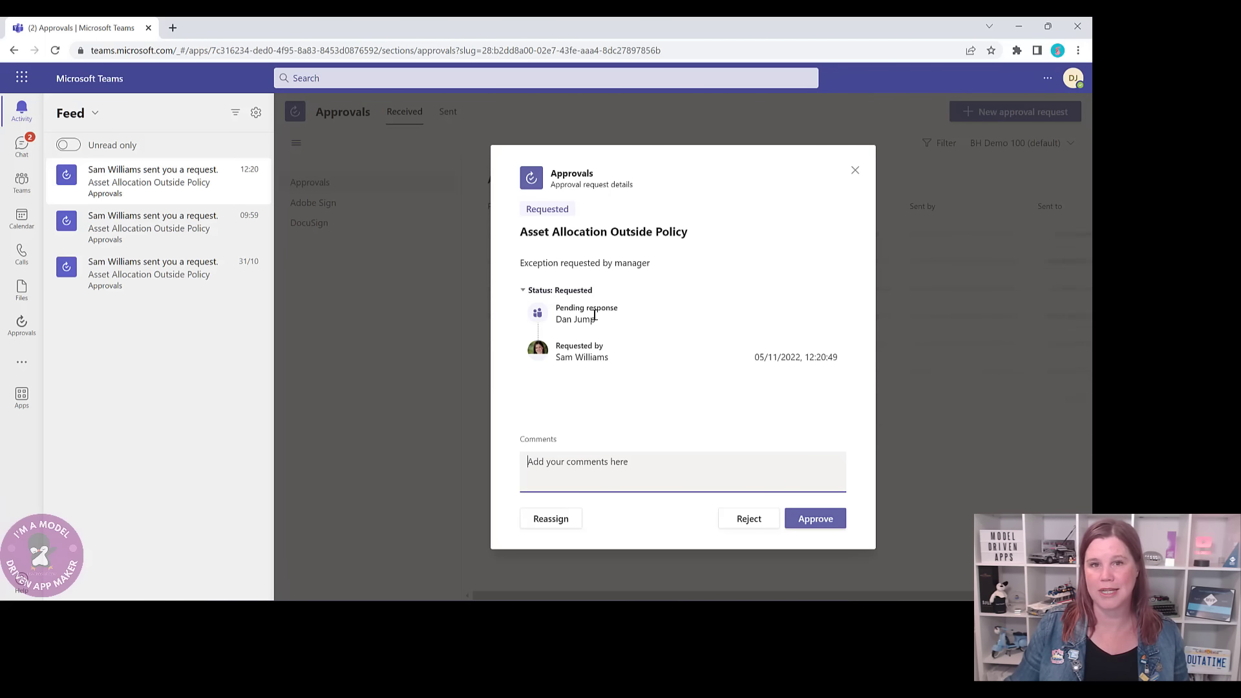
pyautogui.write('ap')
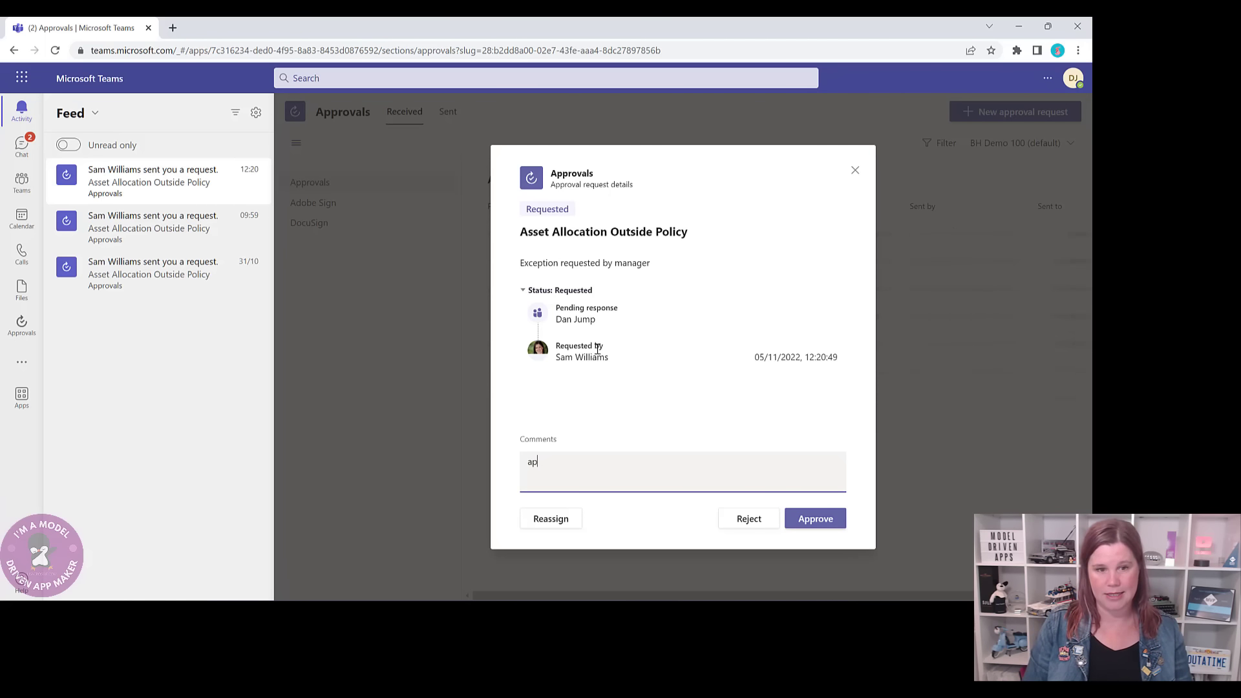
pyautogui.write('praoved')
pyautogui.press('BackSpace')
pyautogui.press('BackSpace')
pyautogui.press('BackSpace')
pyautogui.press('BackSpace')
pyautogui.press('BackSpace')
pyautogui.press('BackSpace')
pyautogui.press('BackSpace')
pyautogui.press('BackSpace')
pyautogui.press('BackSpace')
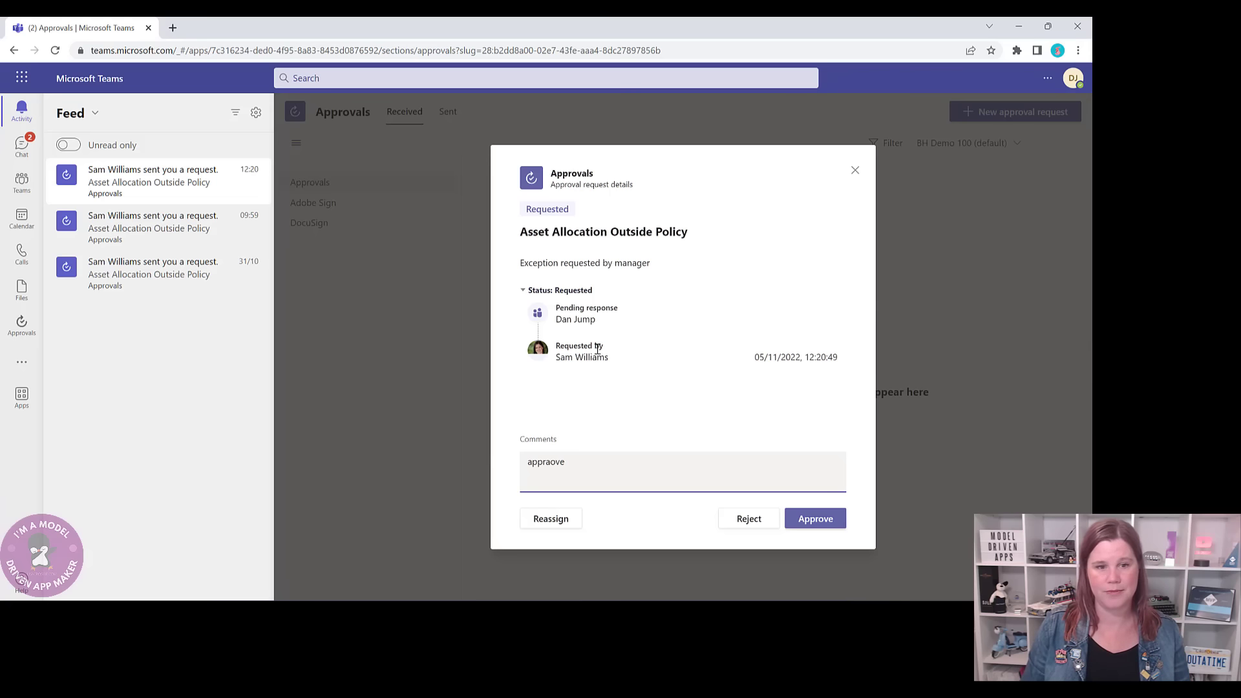
pyautogui.write('all good')
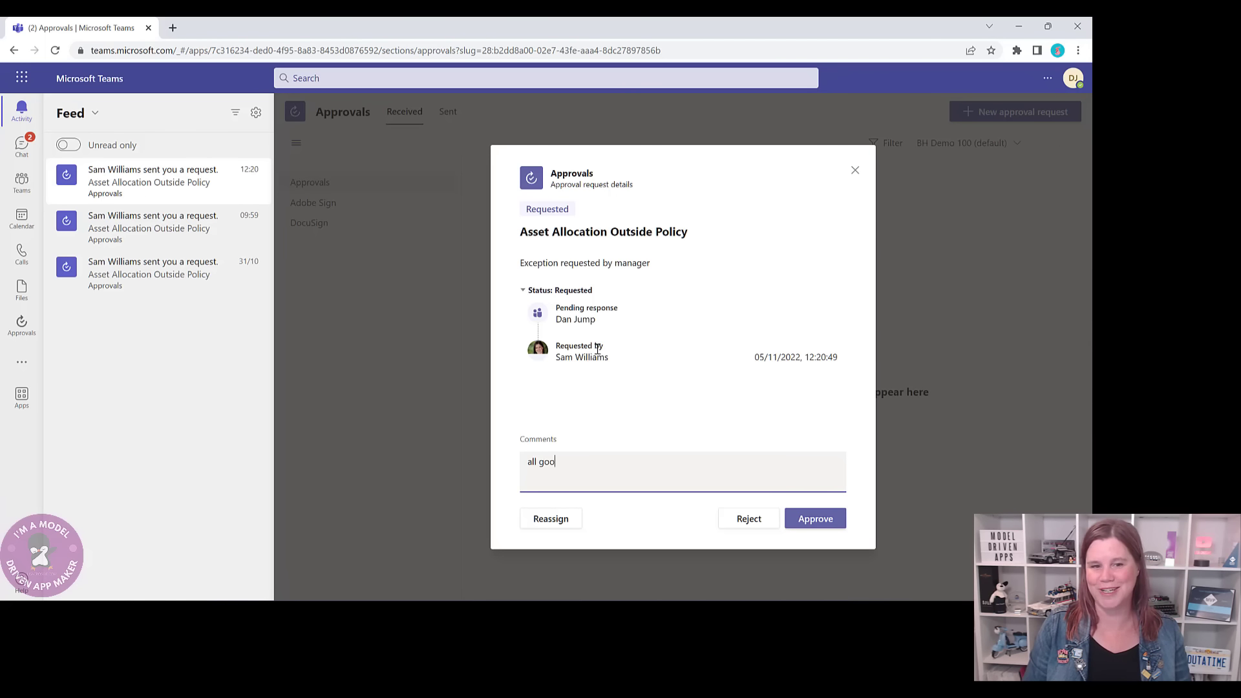
pyautogui.click(807, 518)
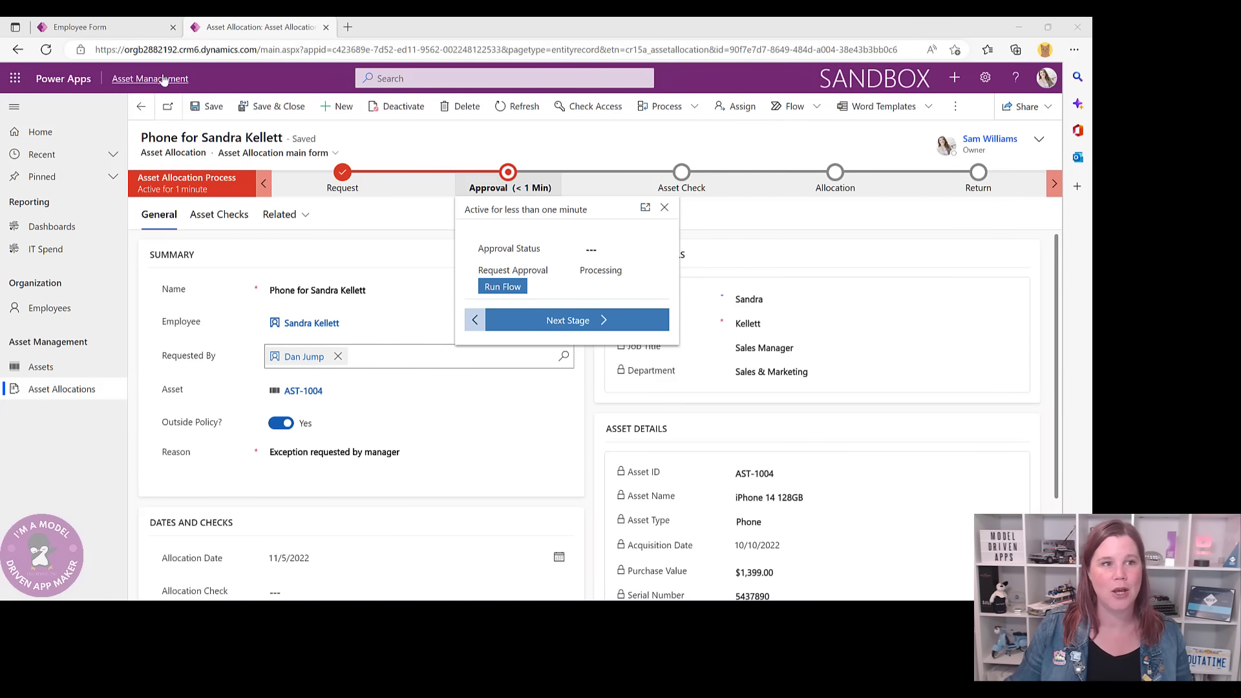
# - Refresh to see the Approved status, advance to Asset Check, and show the empty Asset Checks list
pyautogui.click(513, 111)
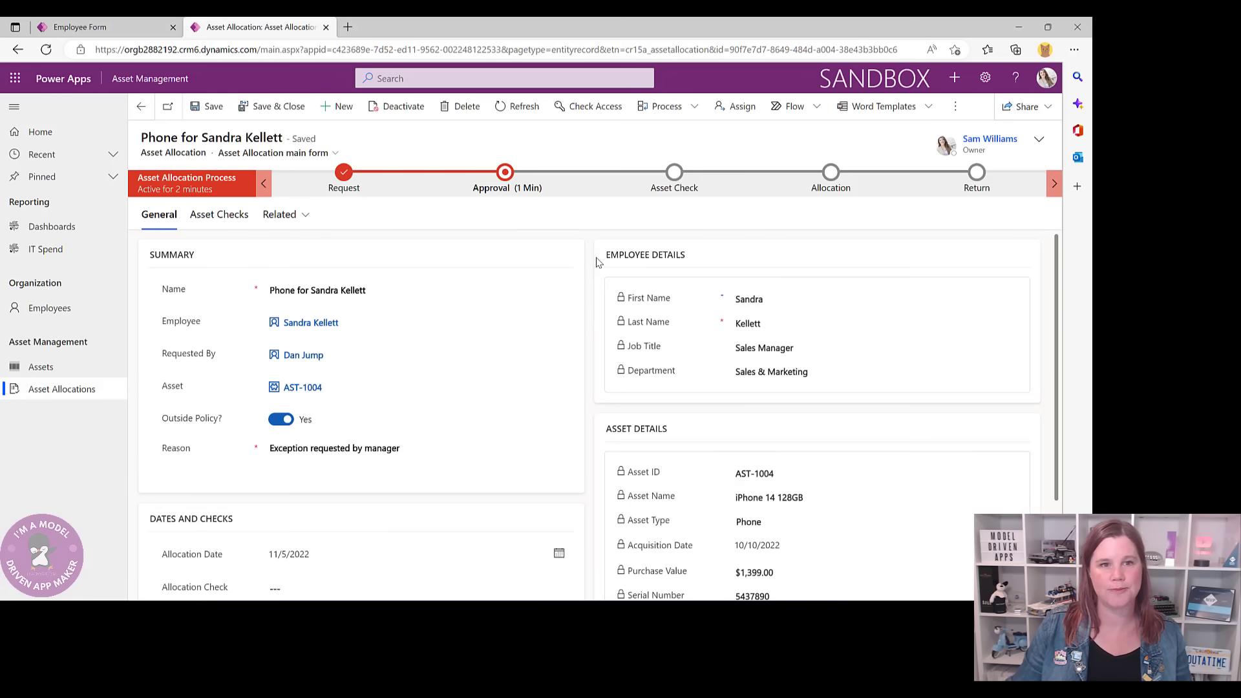
pyautogui.click(505, 174)
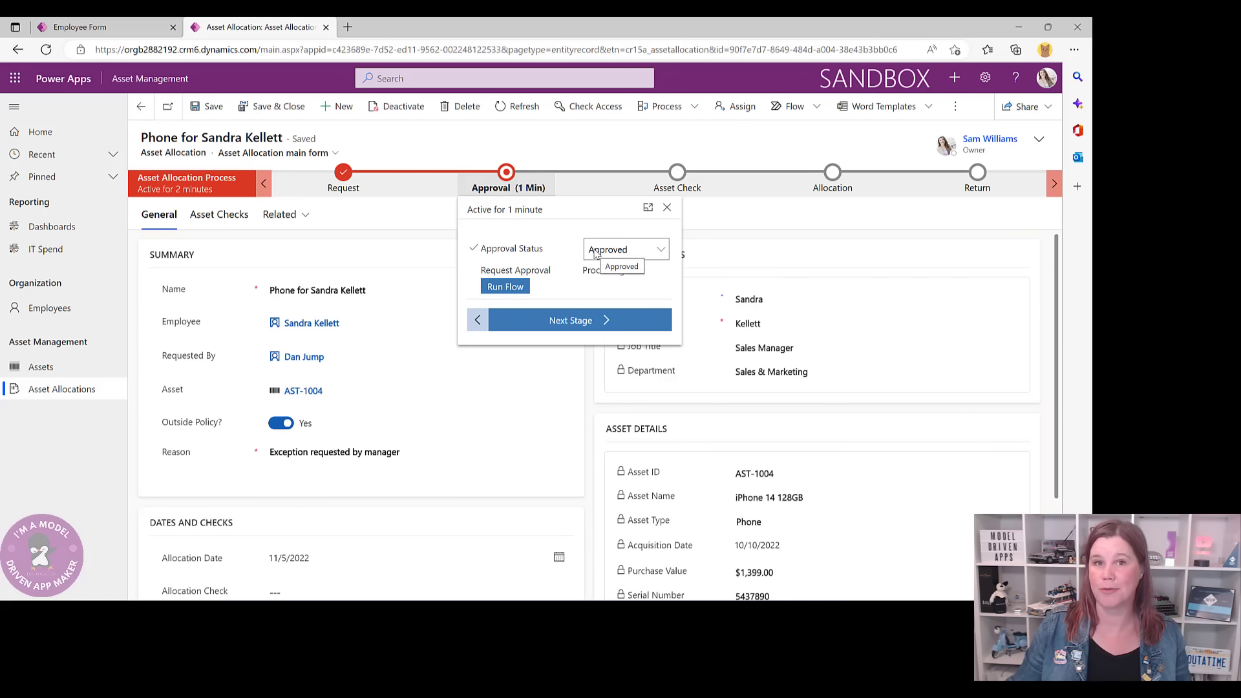
pyautogui.click(608, 322)
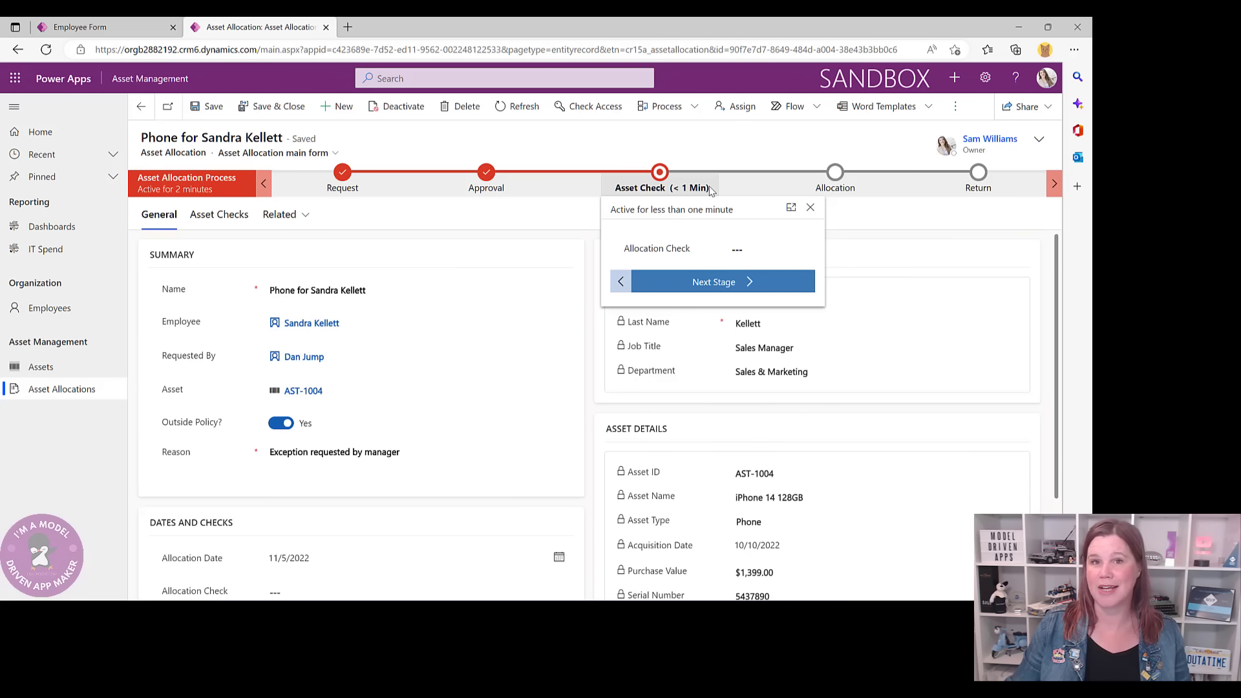
pyautogui.click(743, 250)
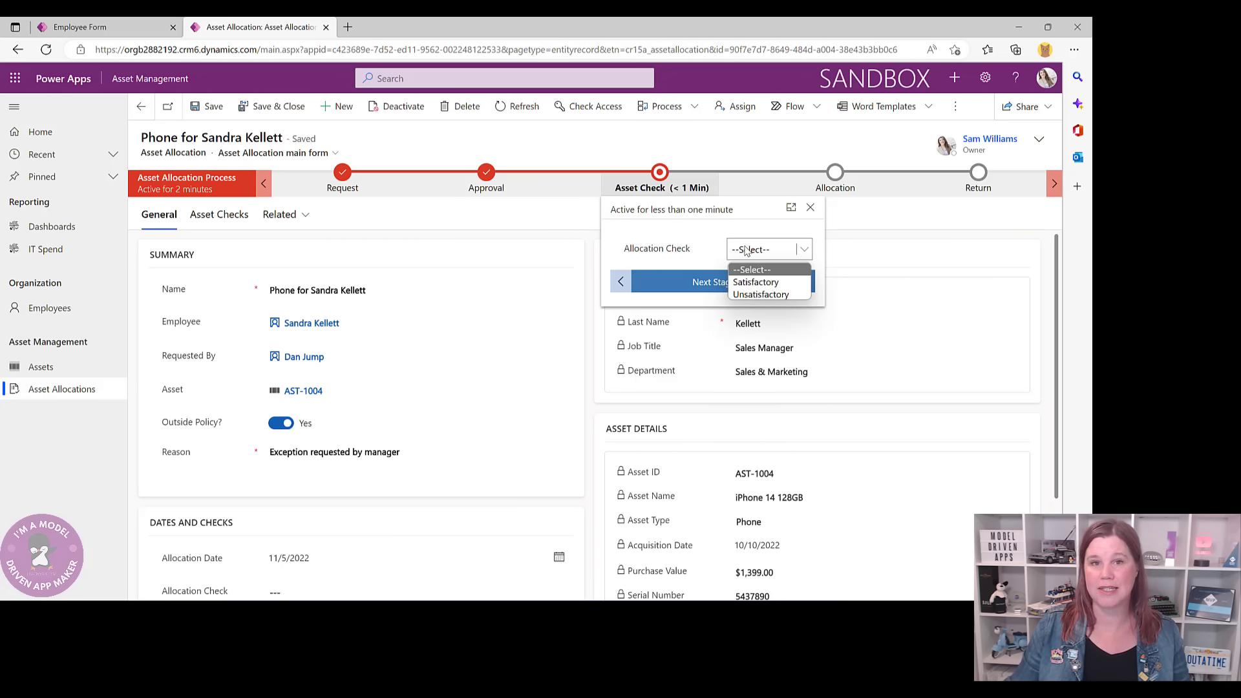
pyautogui.click(531, 212)
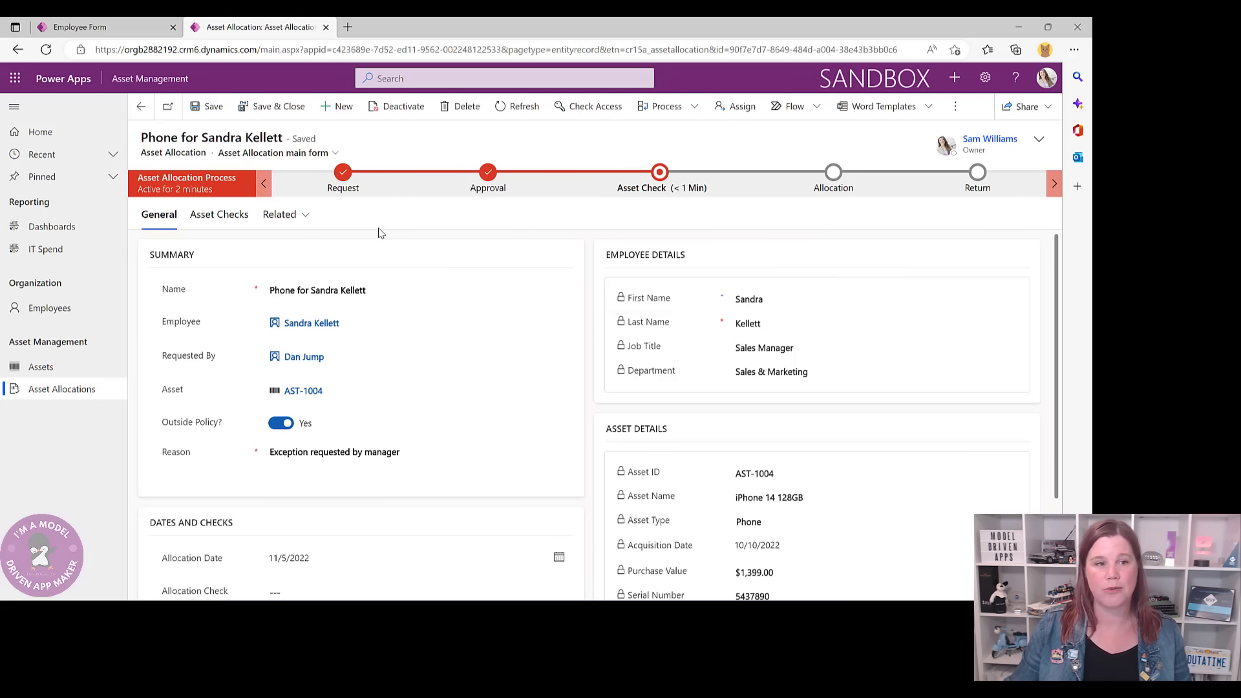
pyautogui.click(236, 217)
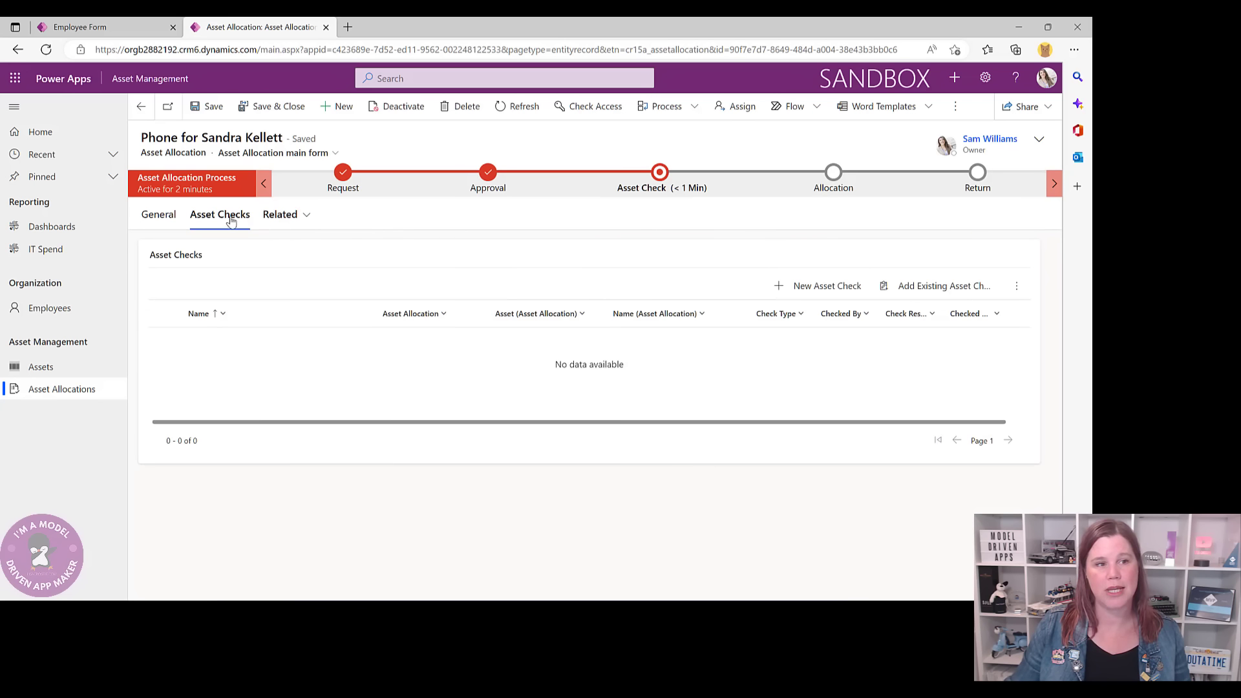
# - Start a new asset check named 'Phone asset check', type Allocation, checked date 11/5/2022
pyautogui.click(810, 286)
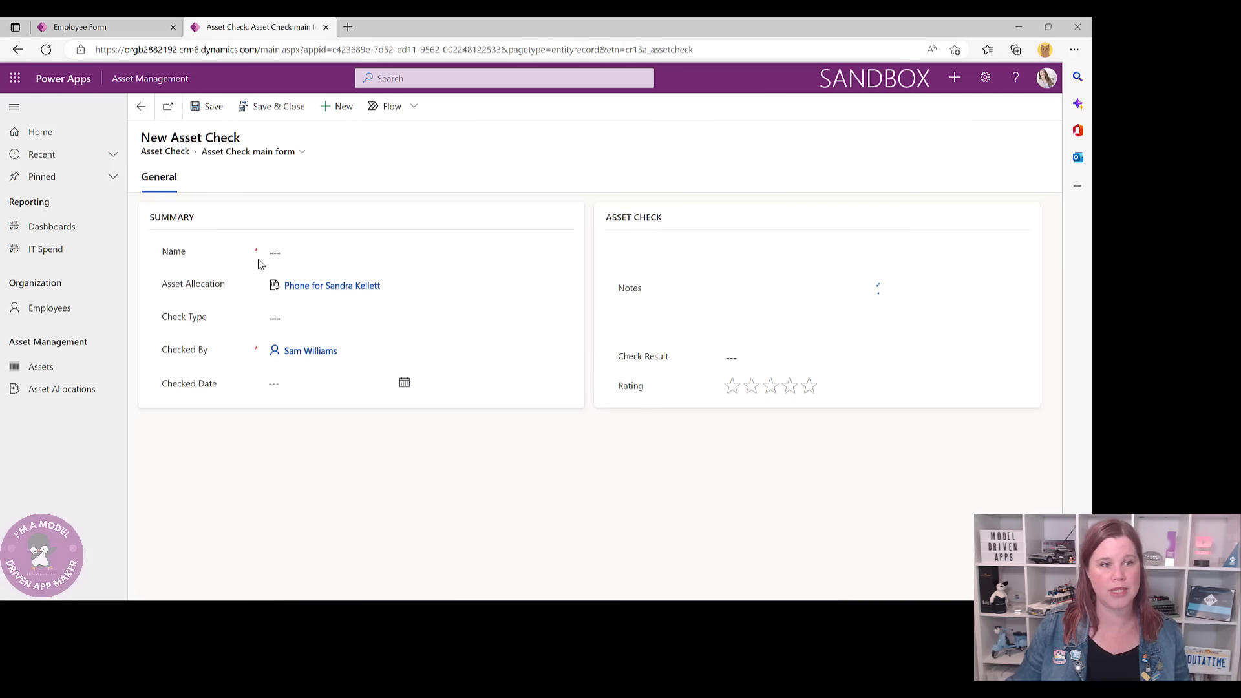
pyautogui.click(293, 251)
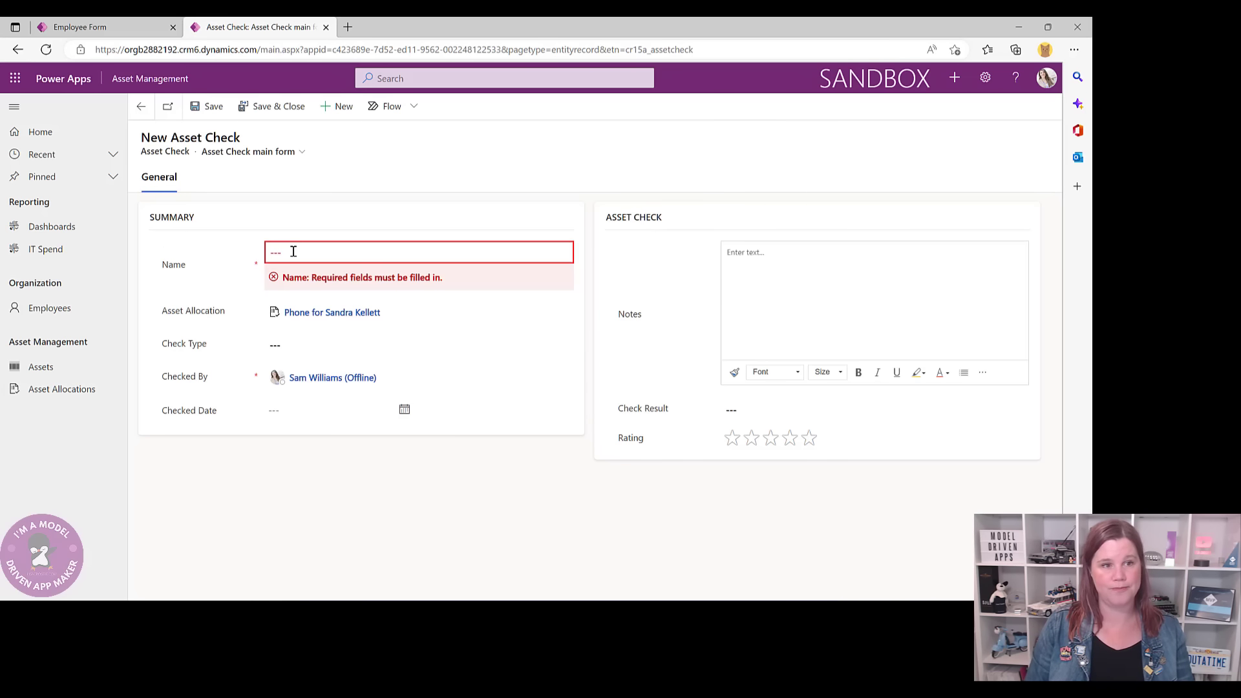
pyautogui.click(294, 251)
pyautogui.write('Phone')
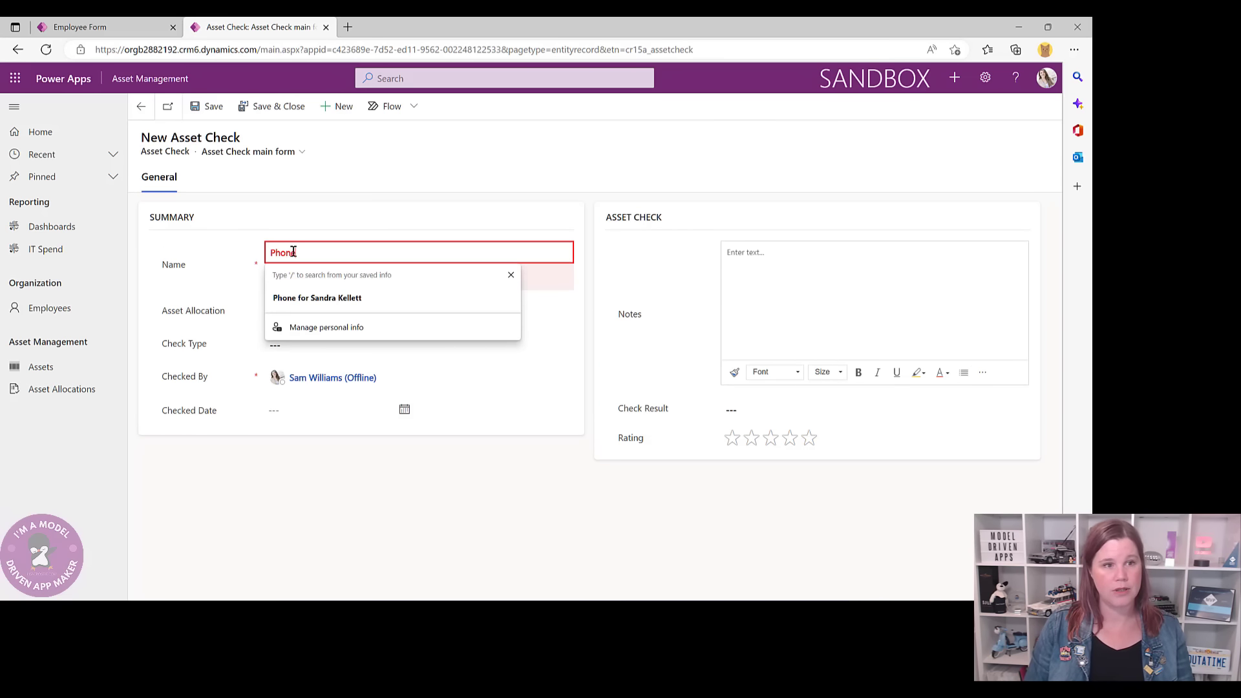
pyautogui.write(' adset check')
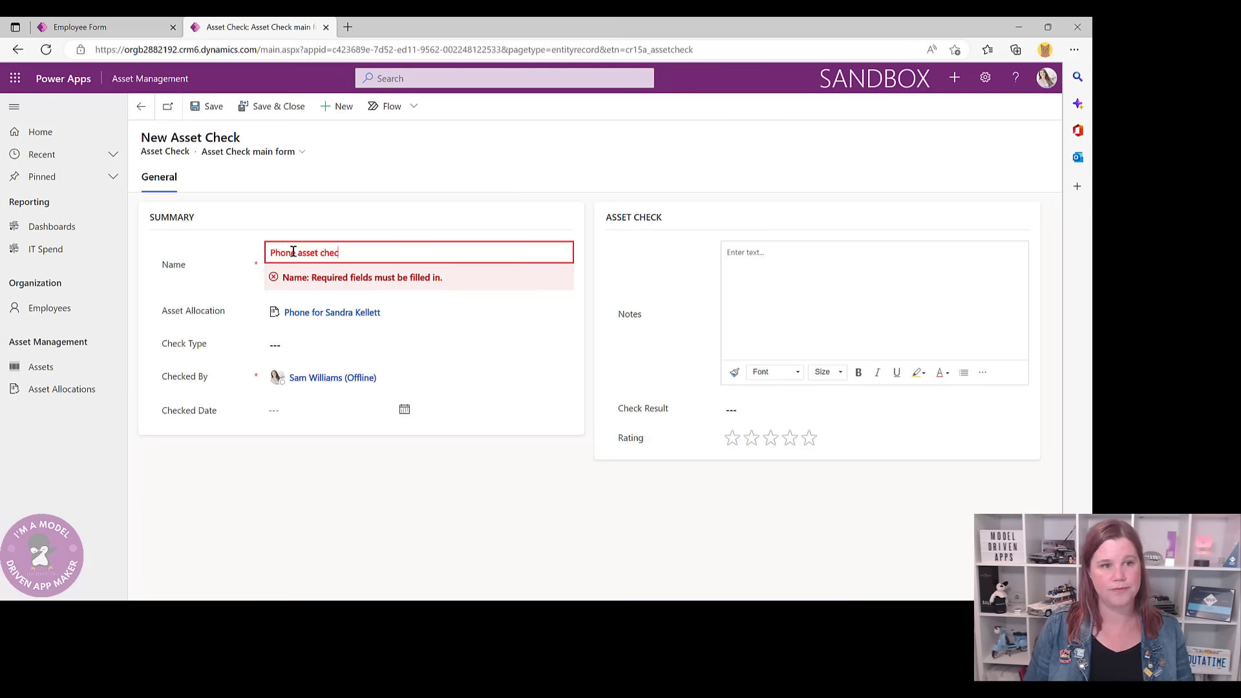
pyautogui.click(290, 348)
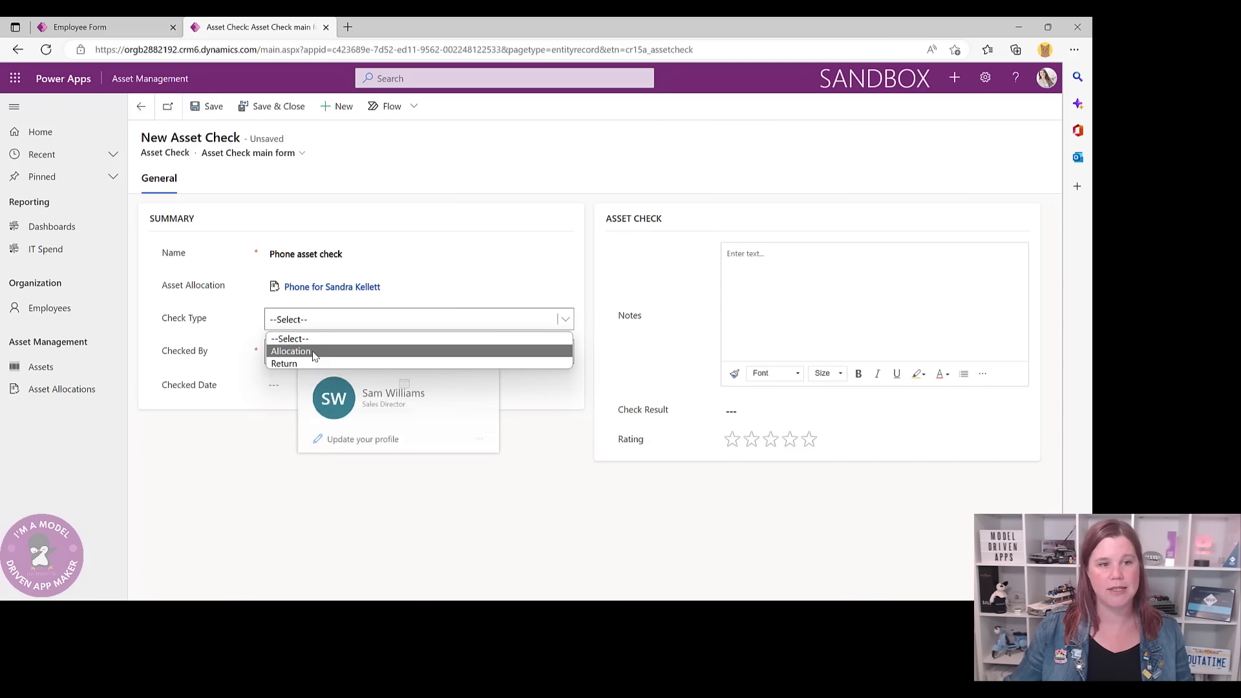
pyautogui.click(314, 356)
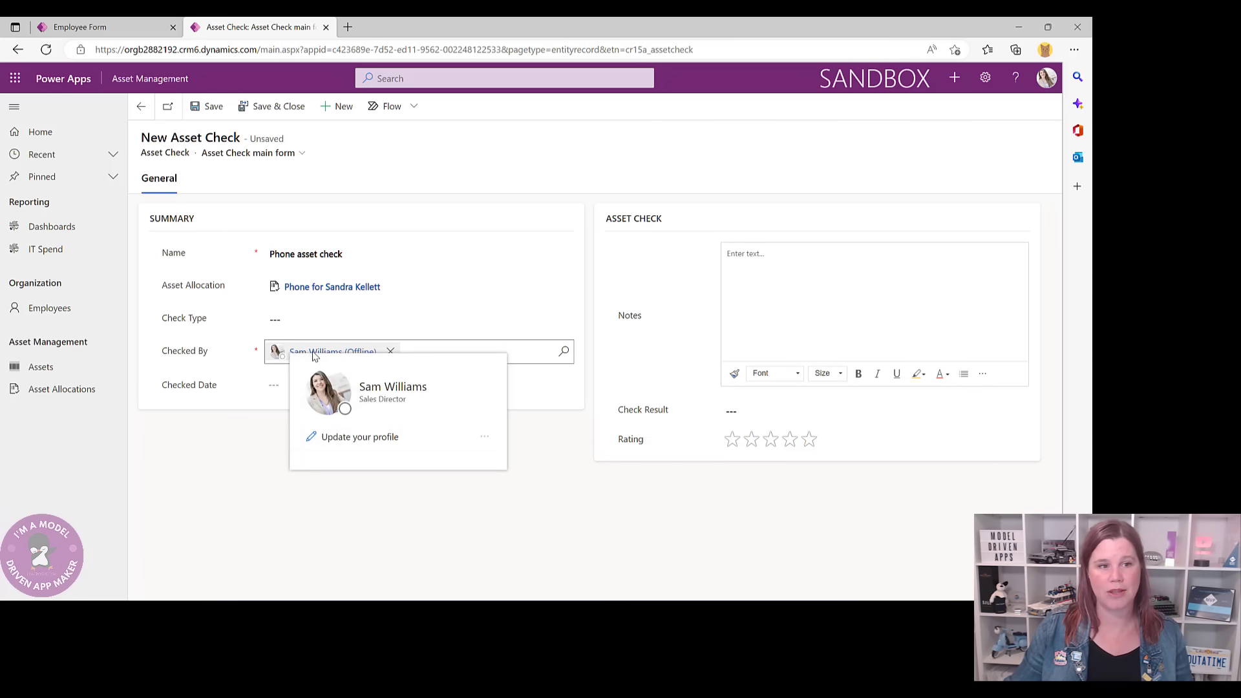
pyautogui.click(289, 319)
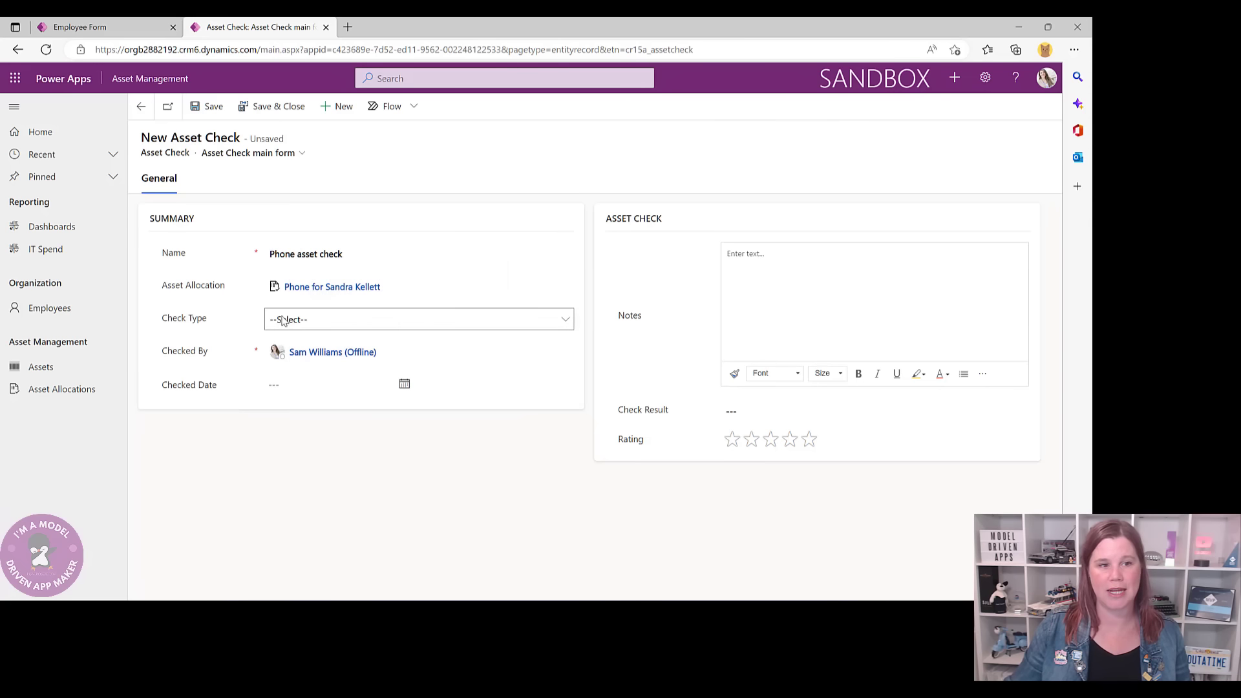
pyautogui.click(294, 351)
pyautogui.click(403, 384)
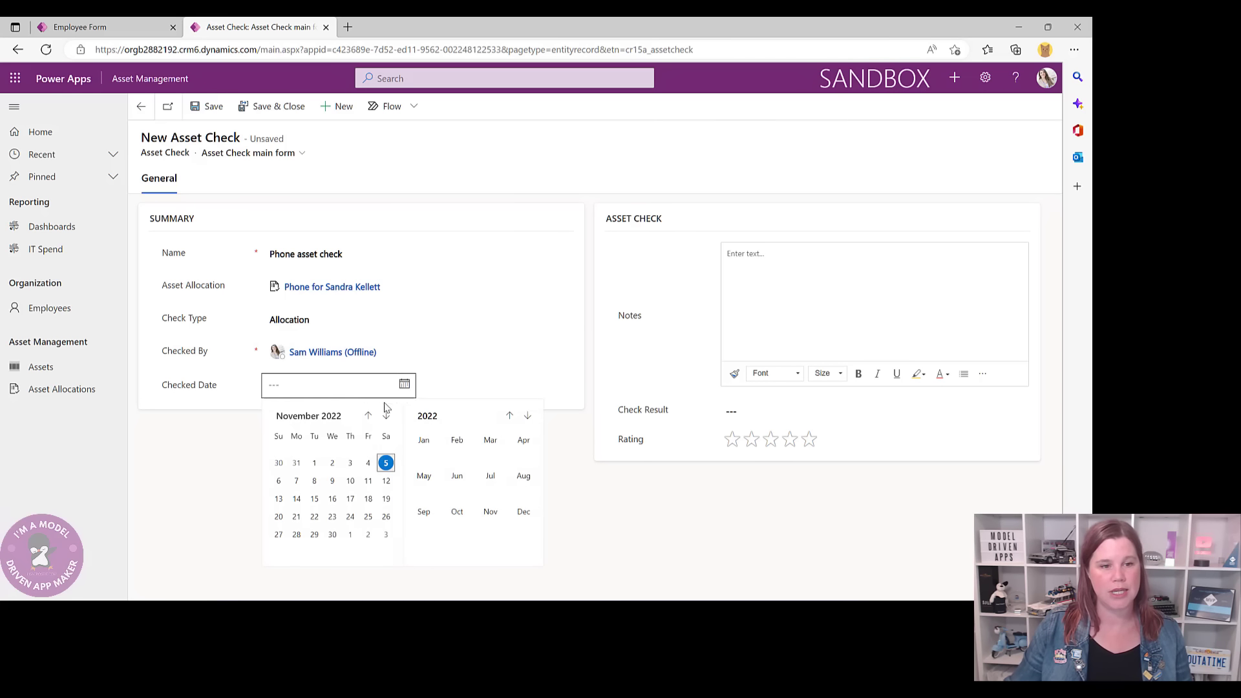
pyautogui.click(386, 463)
# - Add notes 'Great condition, long battery life' with 'Great' bold and 'long battery life' highlighted green
pyautogui.click(818, 267)
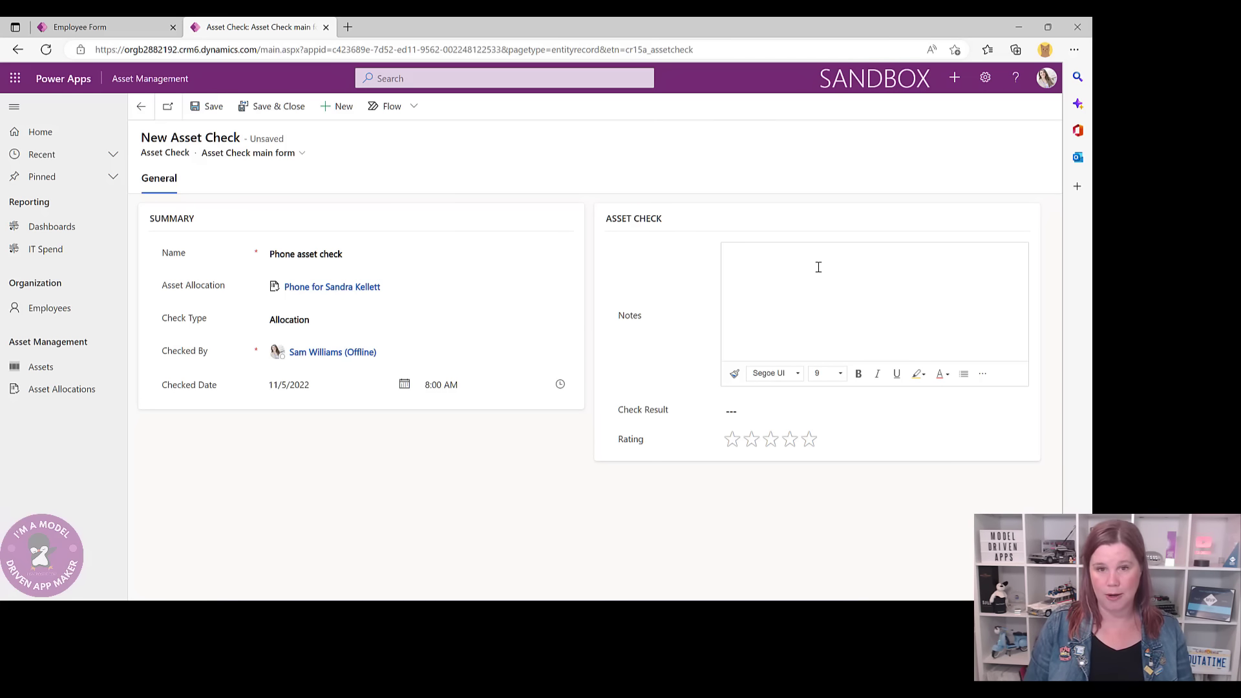
pyautogui.write('Great condition, long')
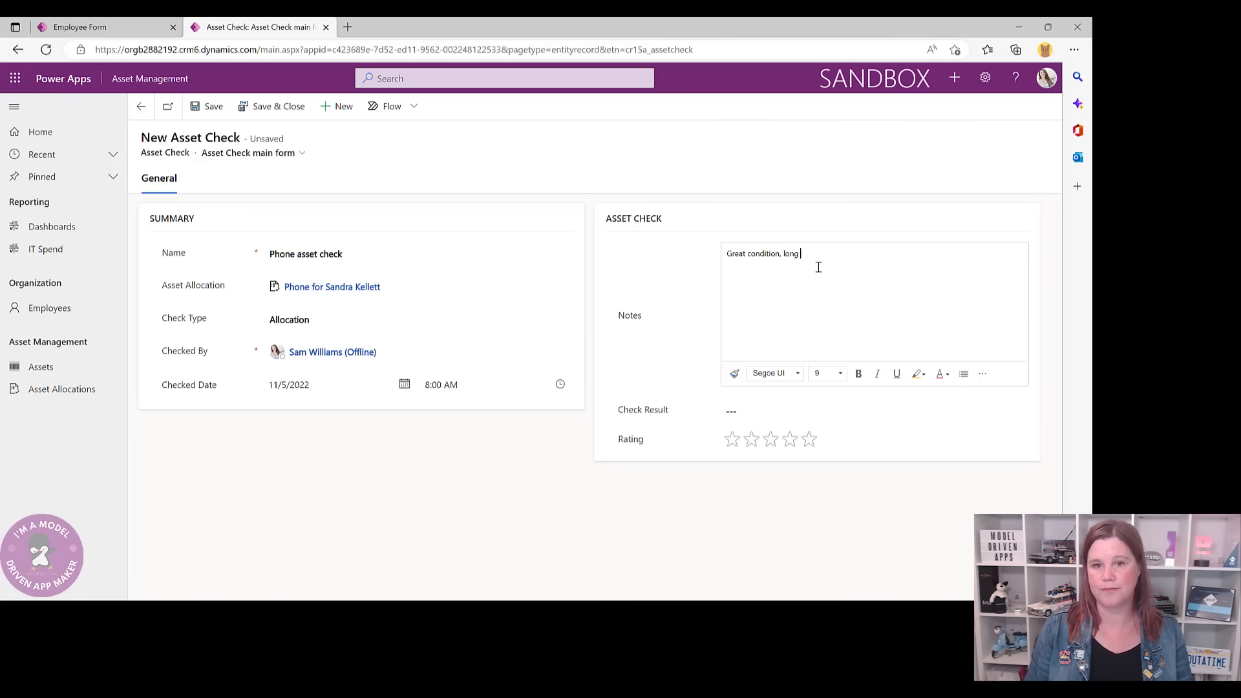
pyautogui.write(' battery life')
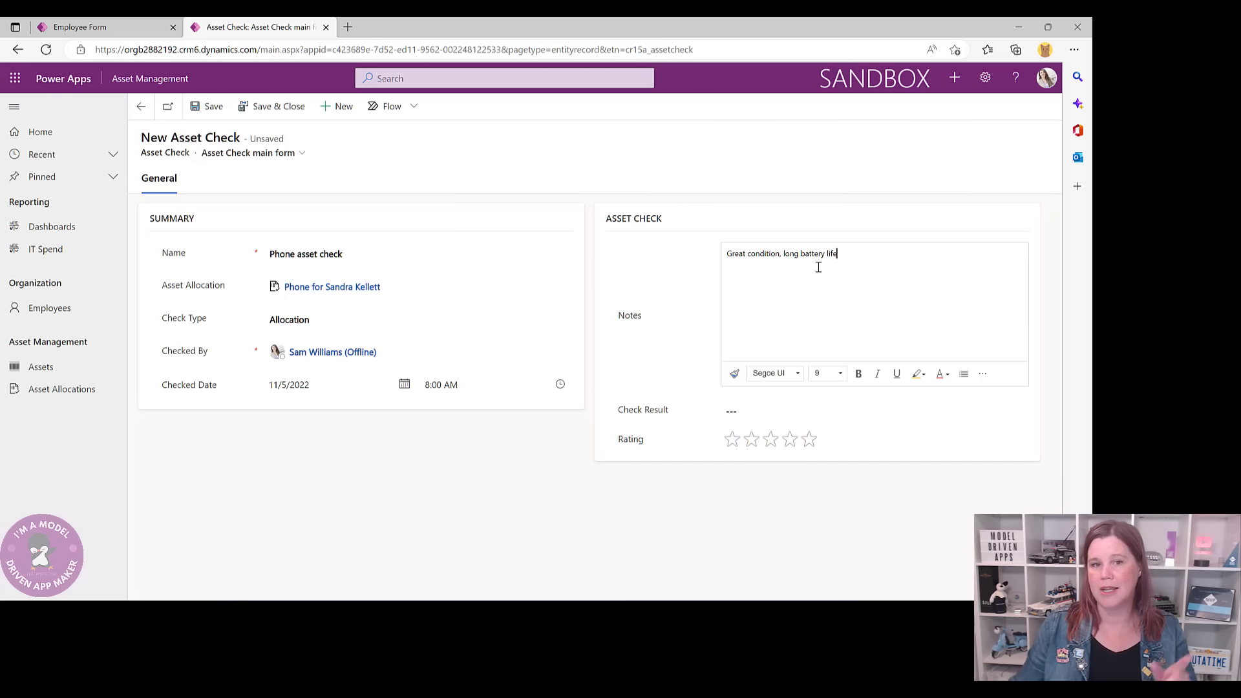
pyautogui.moveTo(728, 254); pyautogui.dragTo(747, 254)
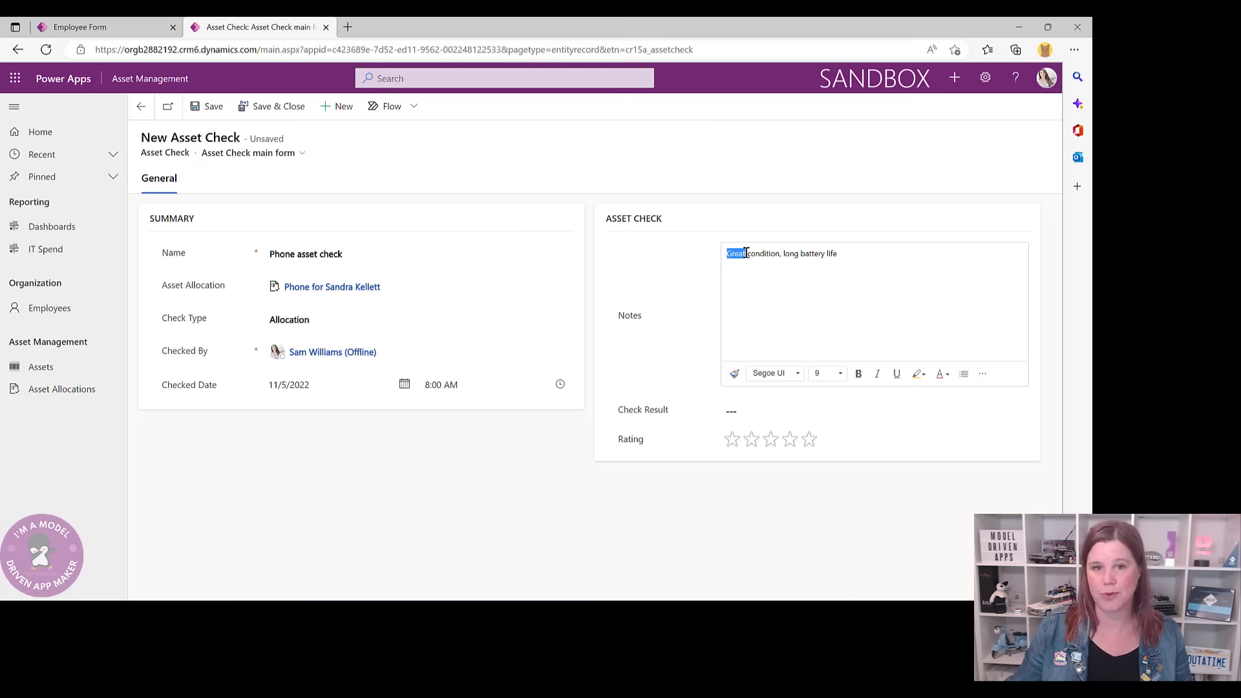
pyautogui.click(859, 373)
pyautogui.moveTo(787, 253); pyautogui.dragTo(838, 253)
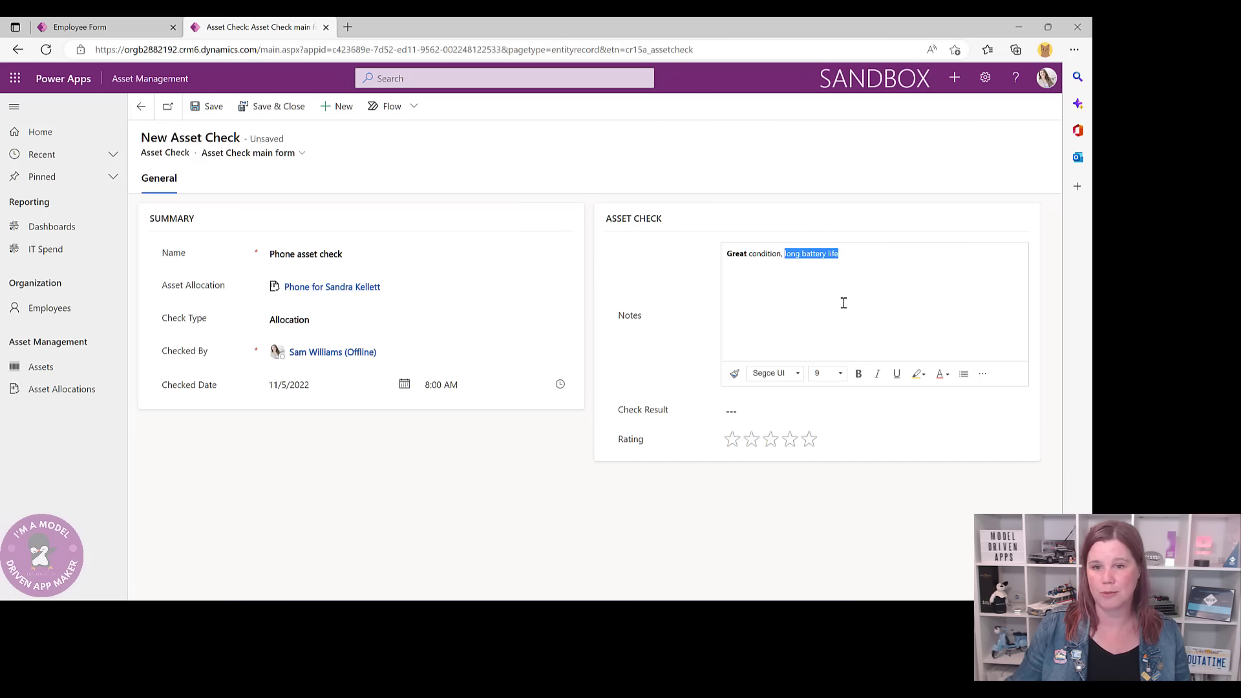
pyautogui.click(919, 373)
pyautogui.click(930, 315)
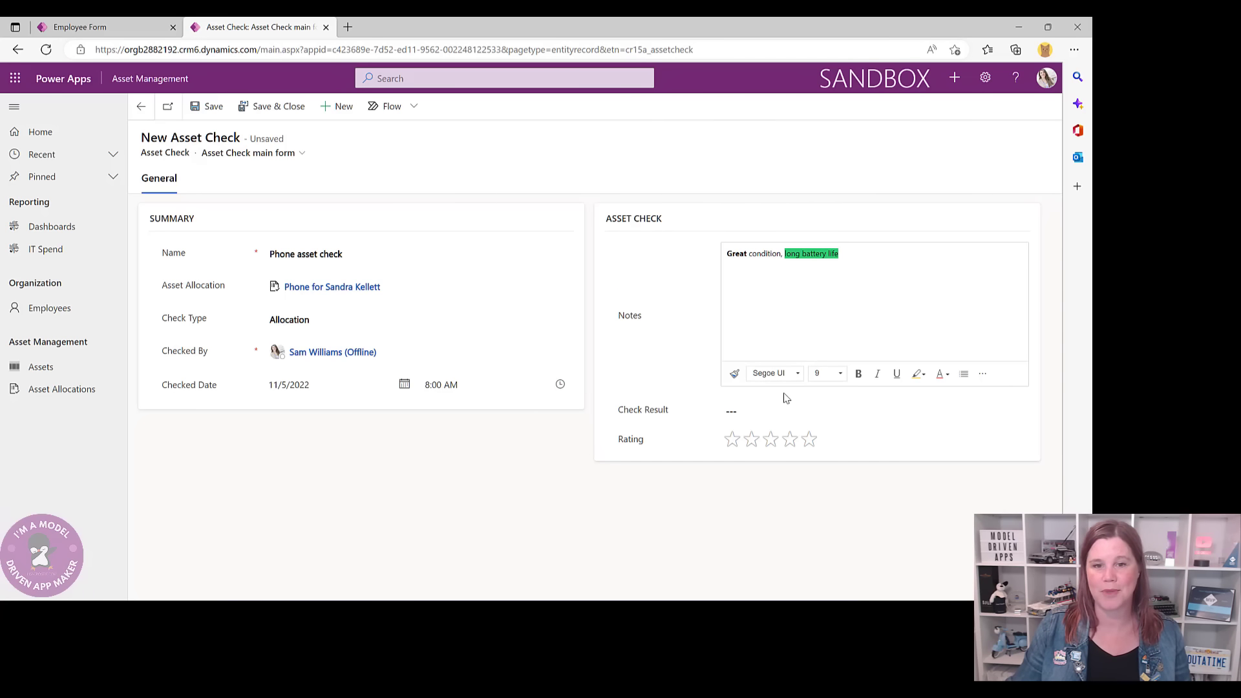
# - Set the check result to Satisfactory, rate it five stars, and save and close
pyautogui.click(764, 413)
pyautogui.click(772, 443)
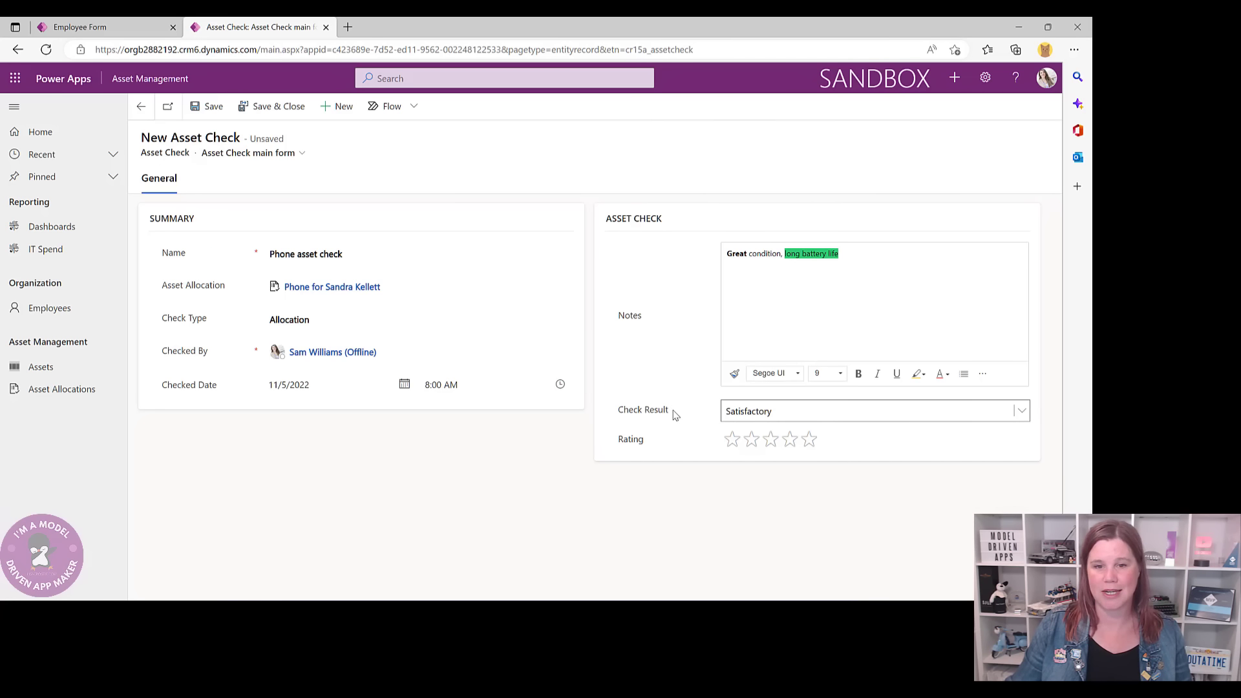
pyautogui.click(809, 440)
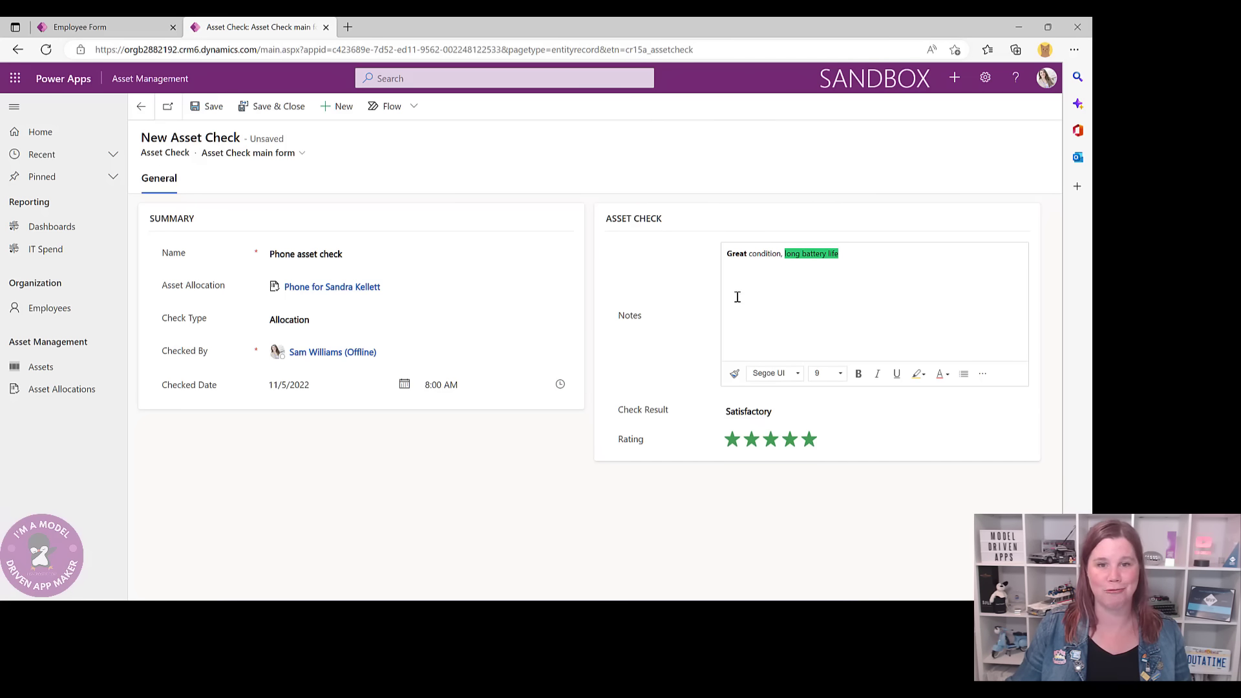
pyautogui.click(272, 106)
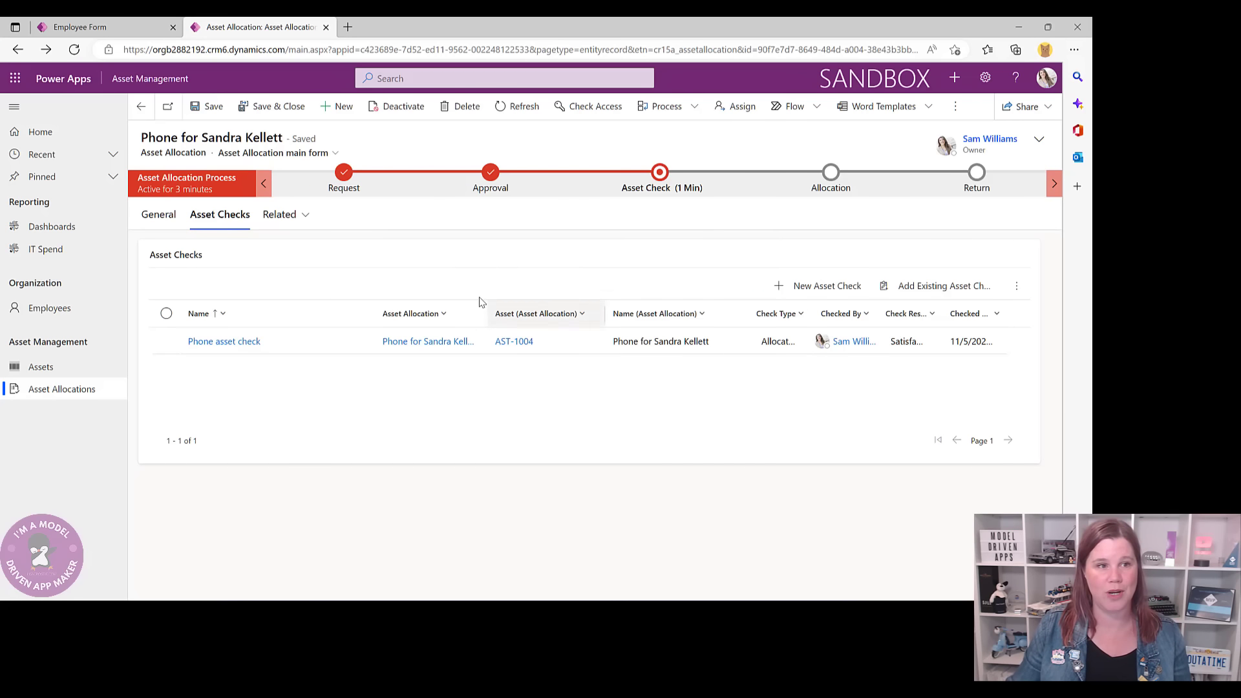
# - On the General tab, set the Asset Check stage's Allocation Check to Satisfactory and advance to the Allocation stage
pyautogui.click(159, 215)
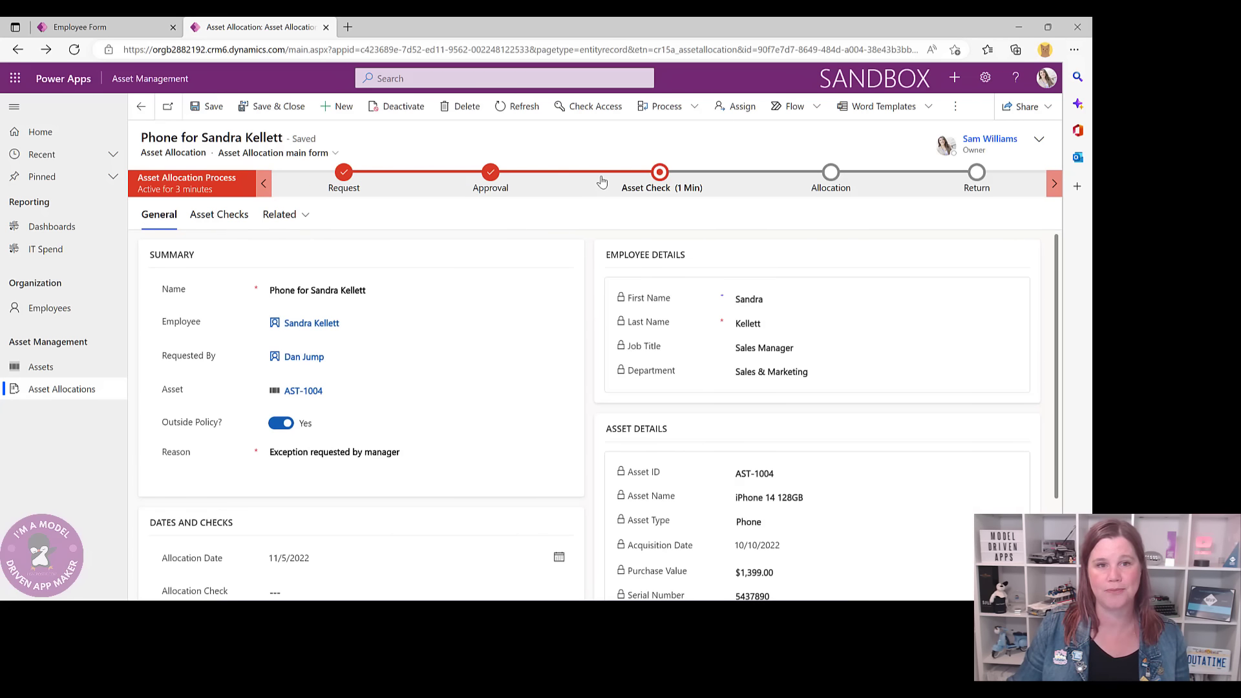
pyautogui.click(660, 173)
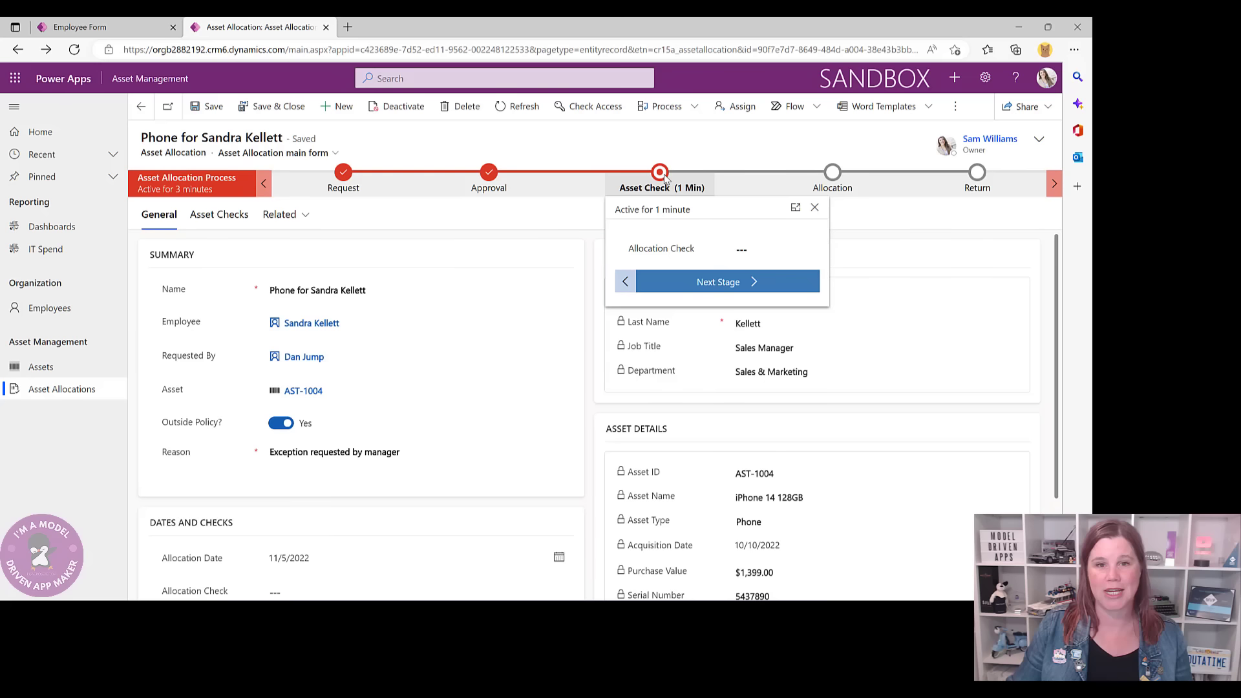
pyautogui.click(751, 251)
pyautogui.click(763, 280)
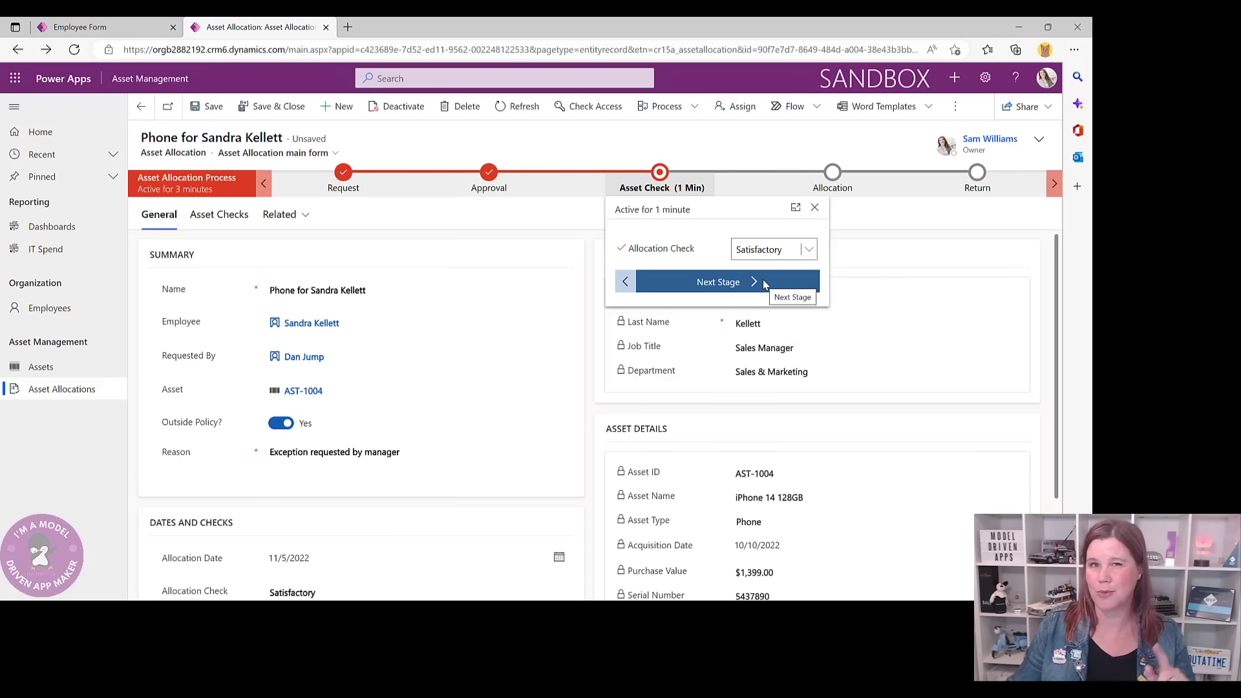
pyautogui.click(740, 284)
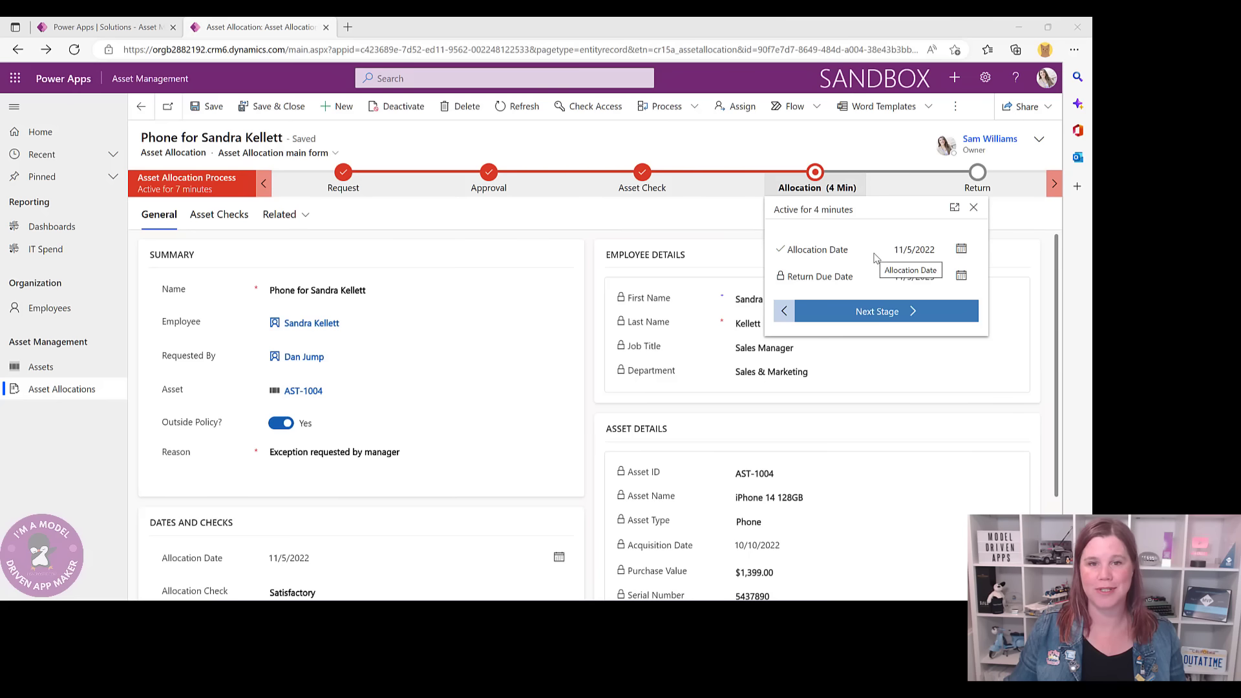
pyautogui.click(574, 251)
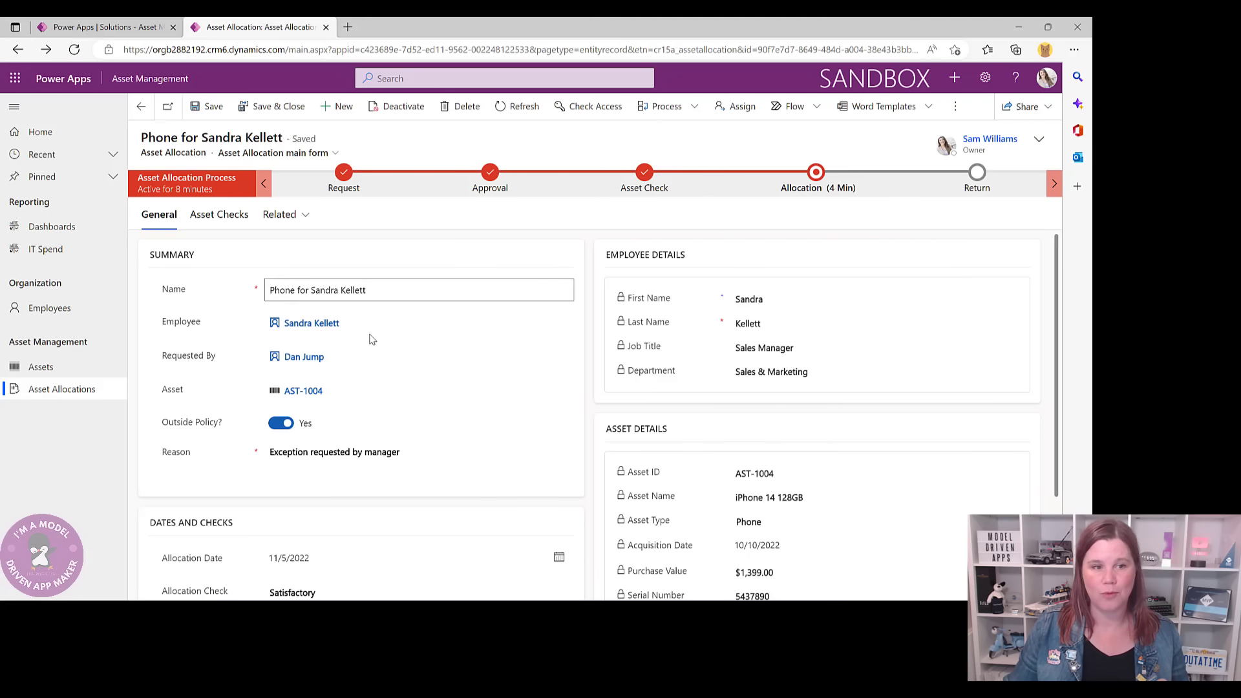
# - View asset AST-1004, then switch from the Asset Manager Dashboard to the IT Spend dashboard
pyautogui.click(295, 392)
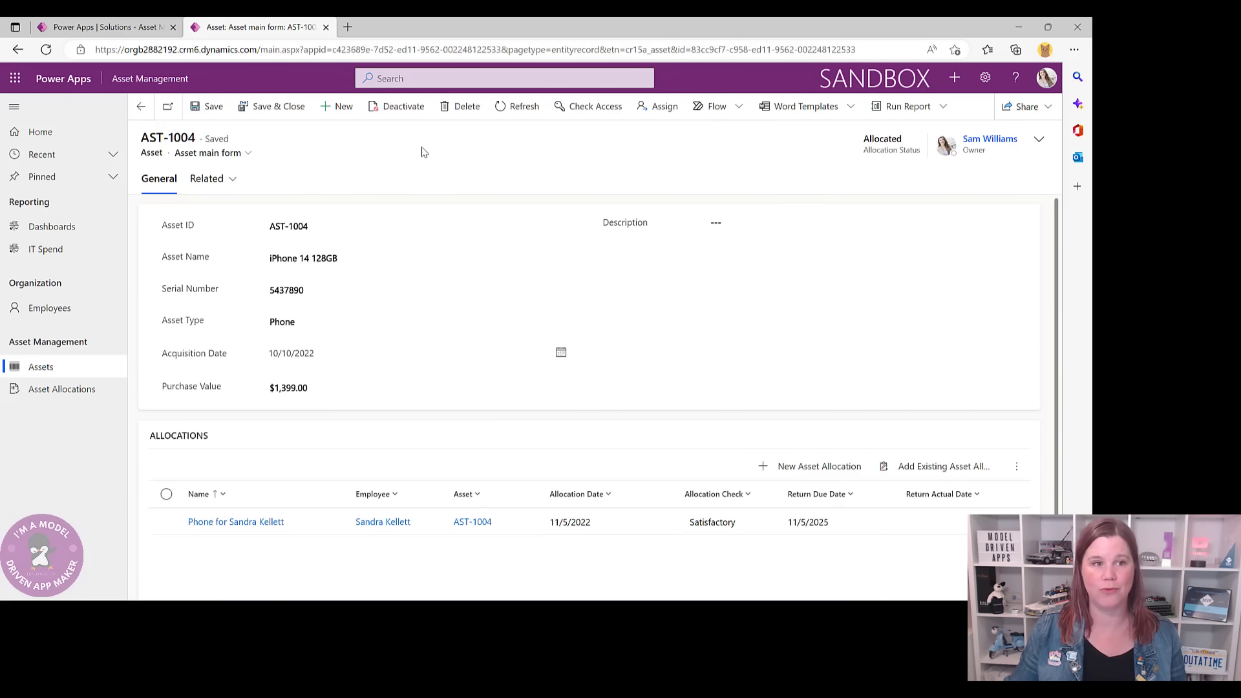
pyautogui.click(58, 226)
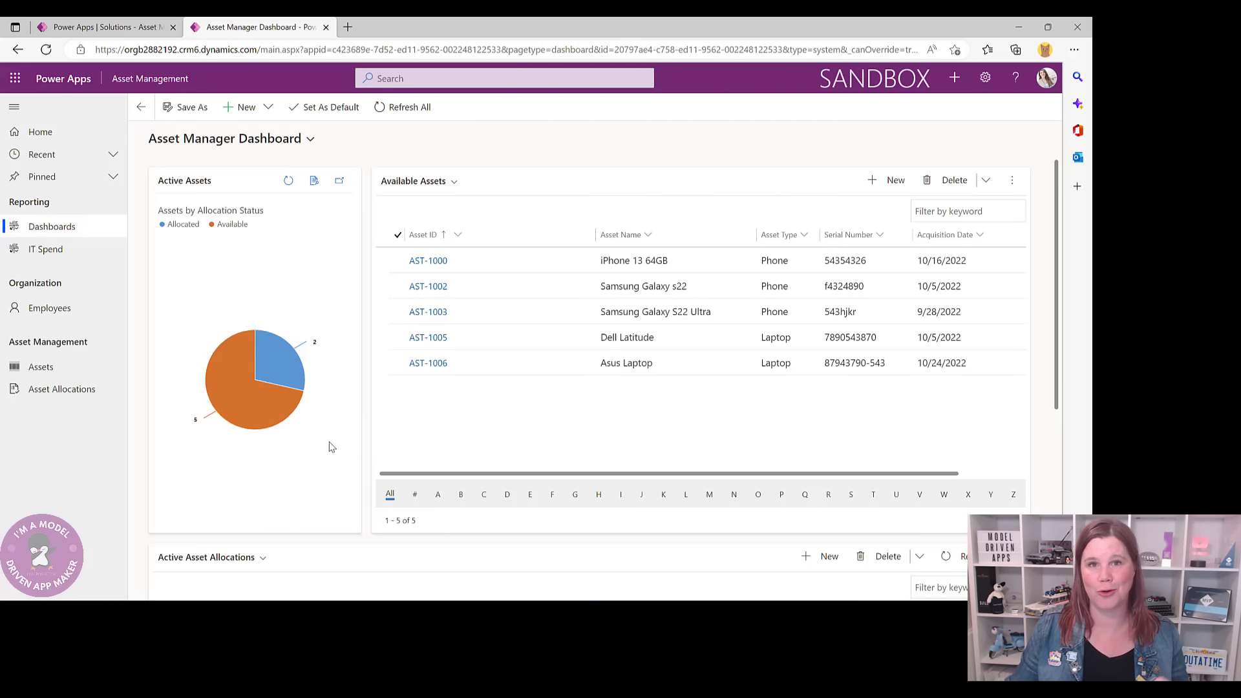
pyautogui.click(309, 140)
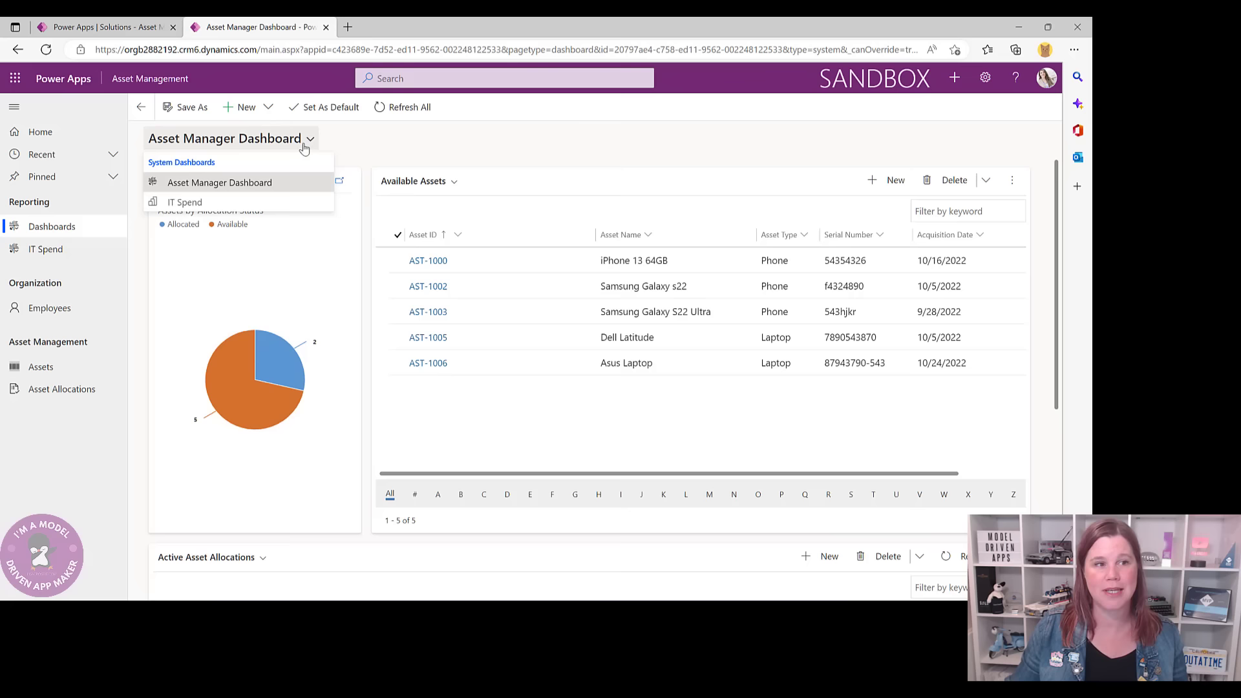
pyautogui.click(213, 203)
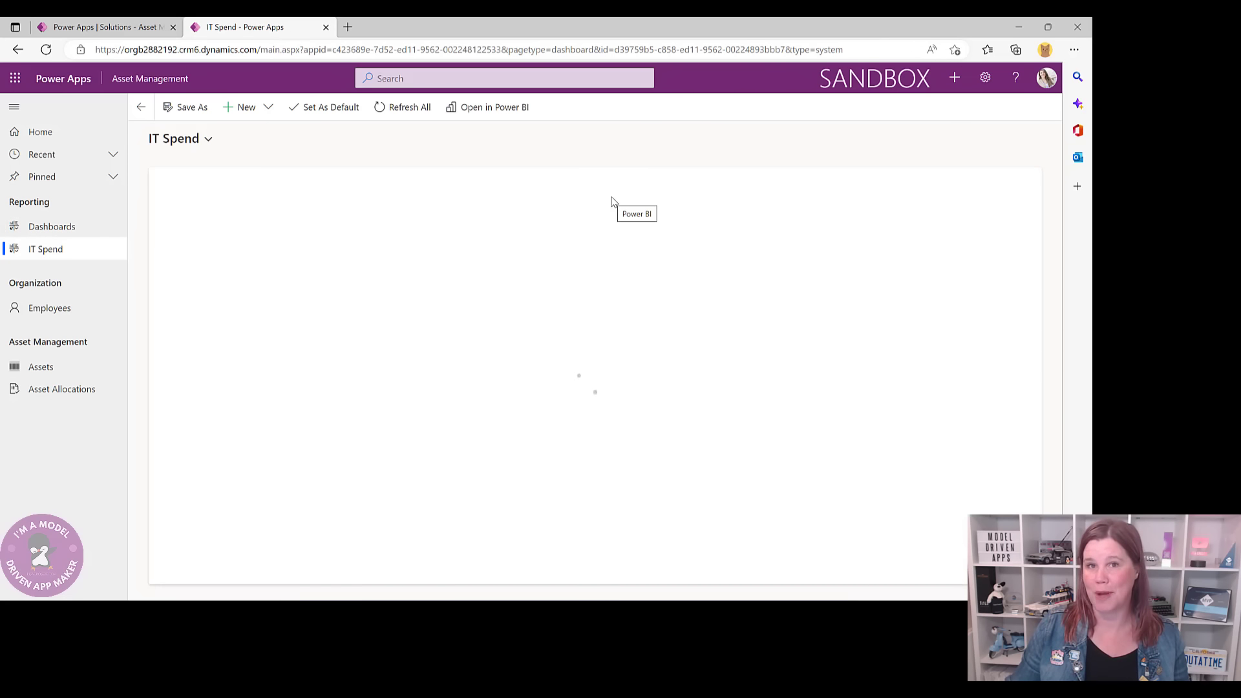
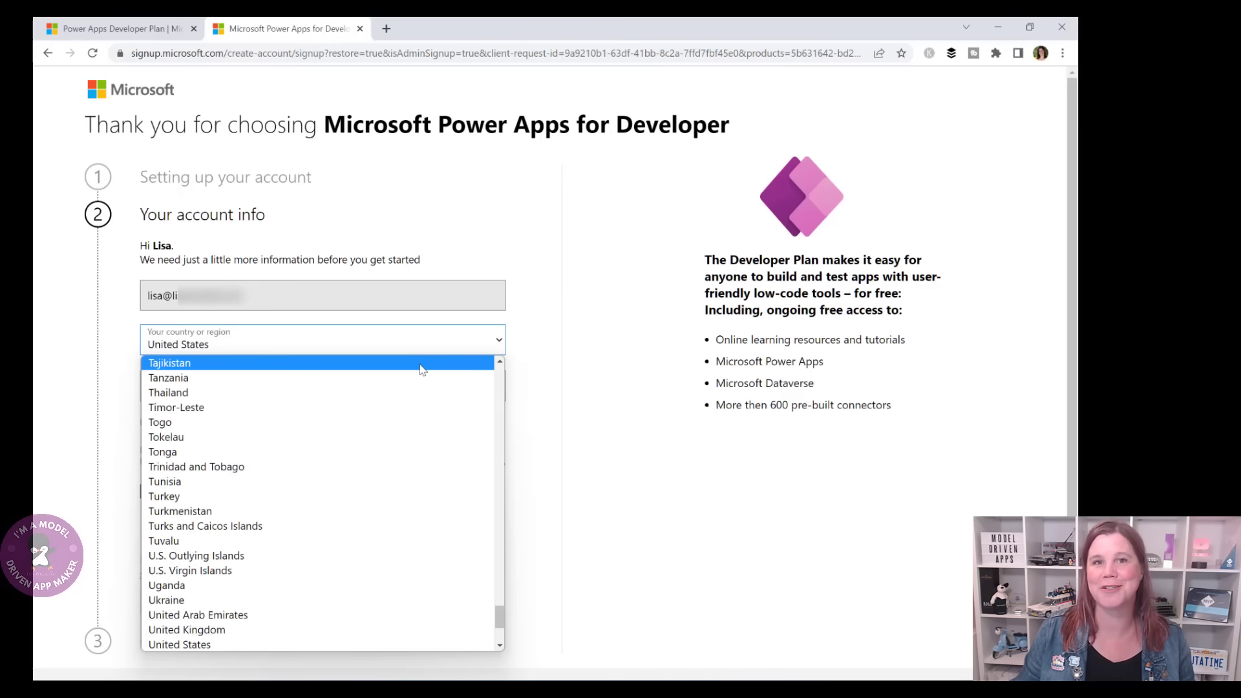
# - Finish the Developer Plan account info with country Australia and a phone number, then continue into Power Apps
pyautogui.scroll(15, 503, 374)
pyautogui.scroll(20, 503, 374)
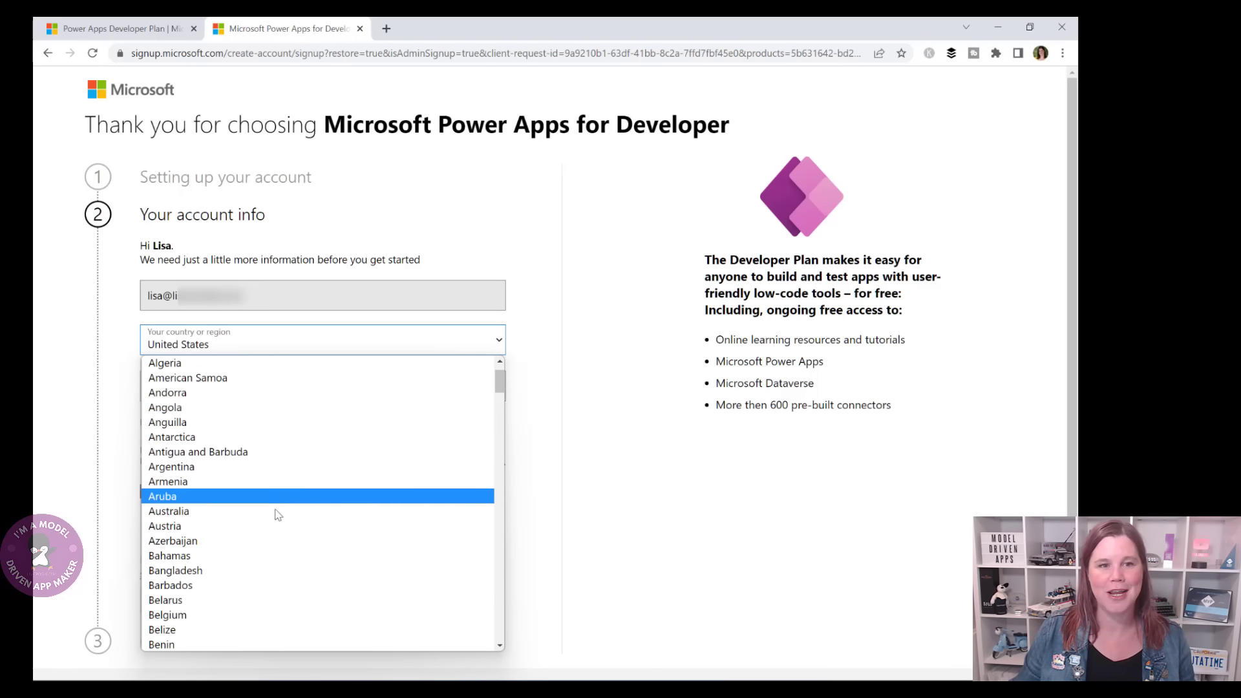
pyautogui.click(263, 512)
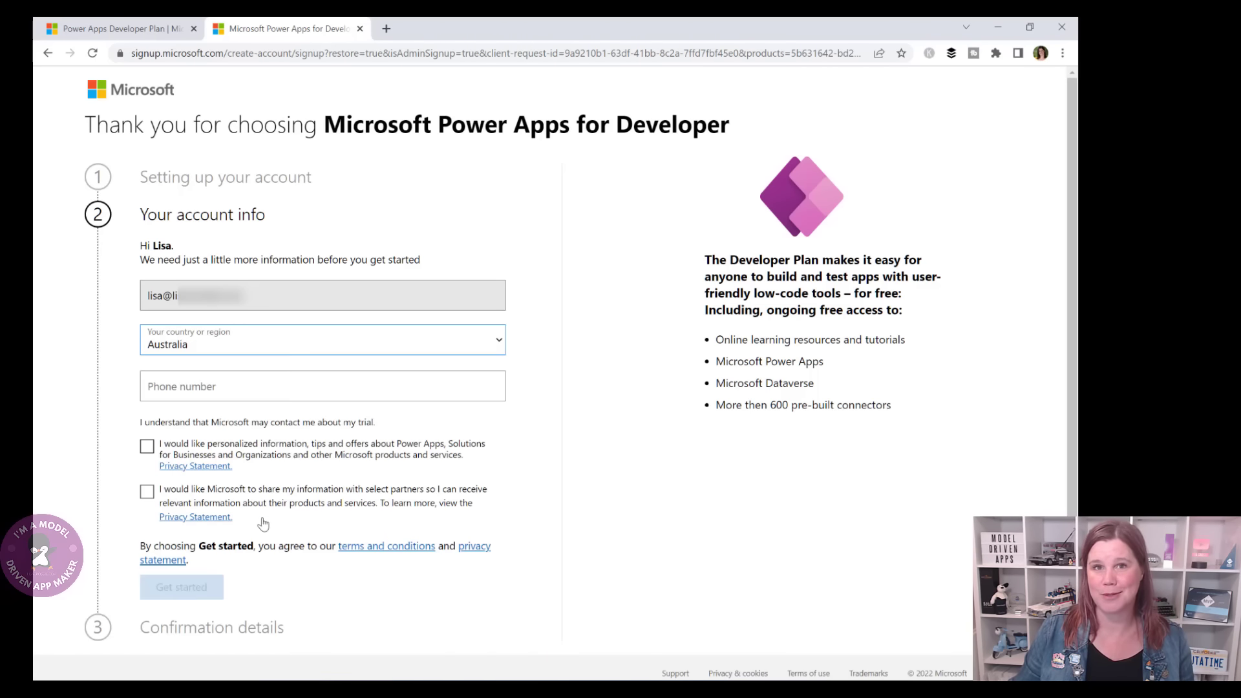
pyautogui.click(259, 391)
pyautogui.write('0407')
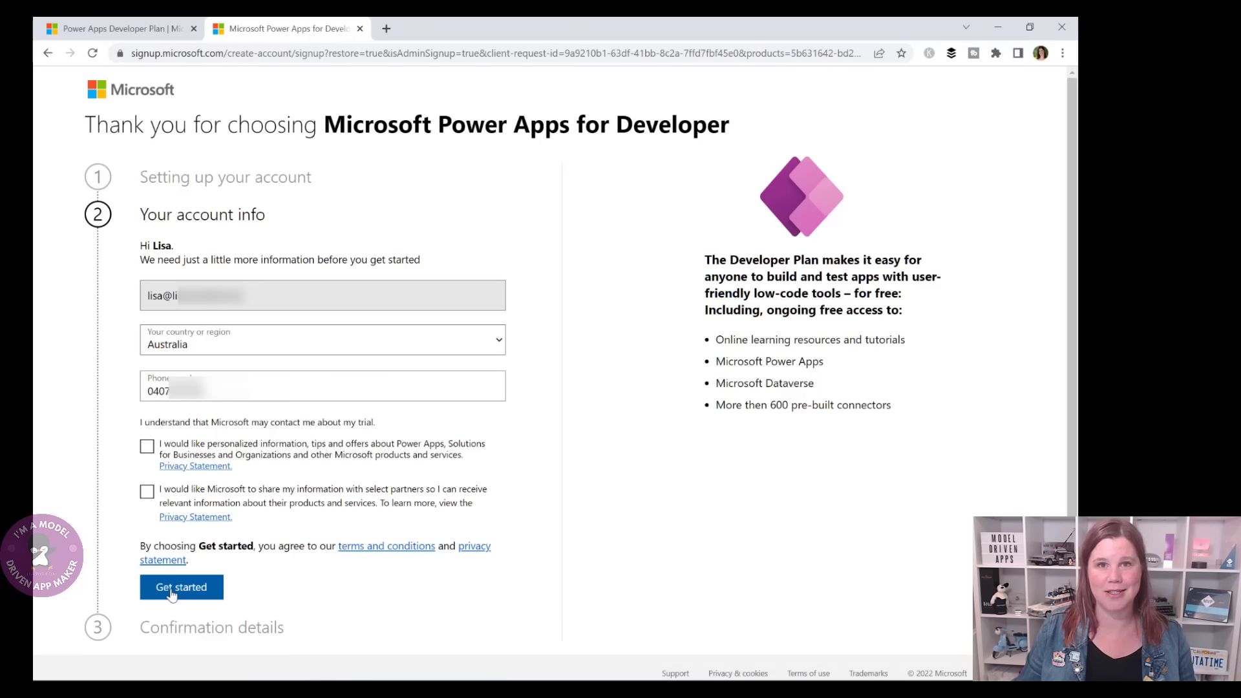
pyautogui.click(171, 591)
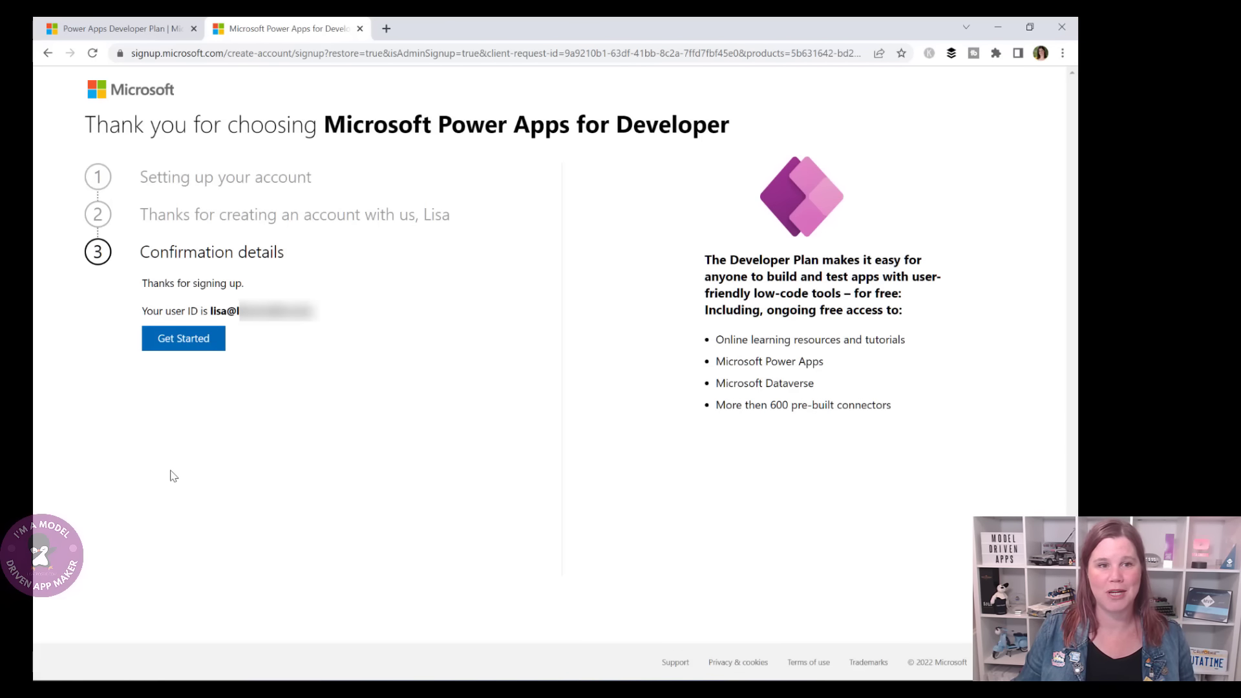
pyautogui.click(184, 340)
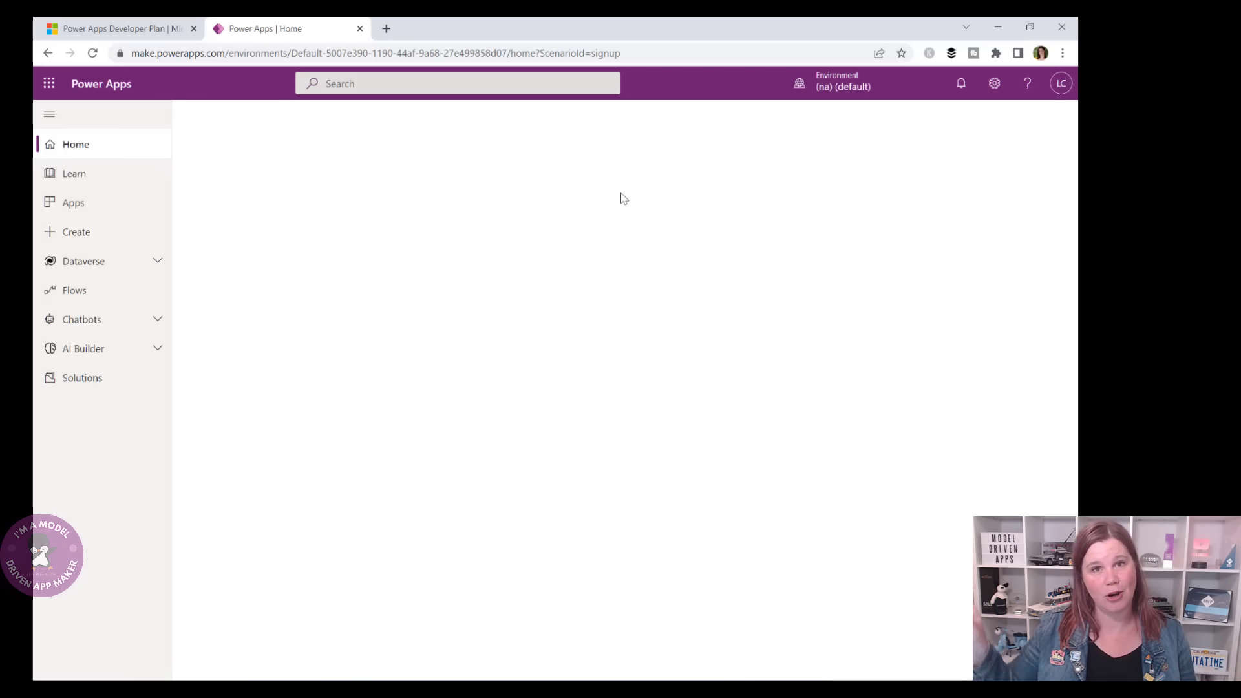
# - Select the new developer environment from the Environment list and open Dataverse > Tables
pyautogui.click(835, 90)
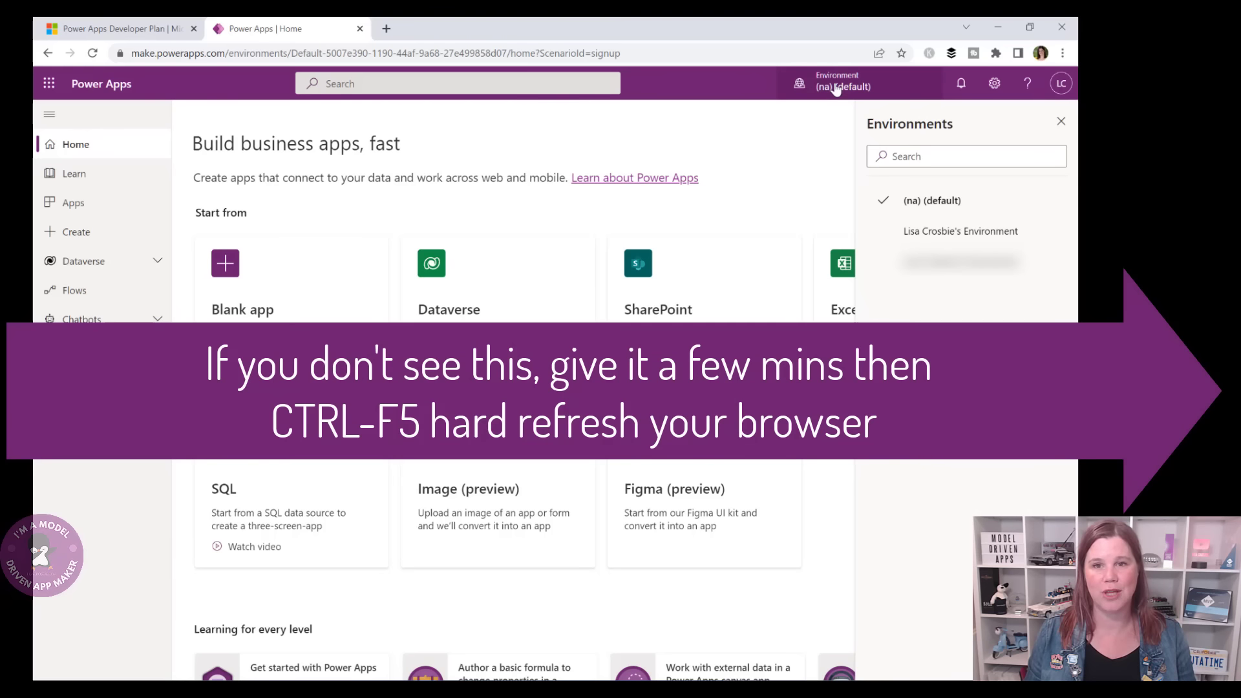
pyautogui.click(918, 233)
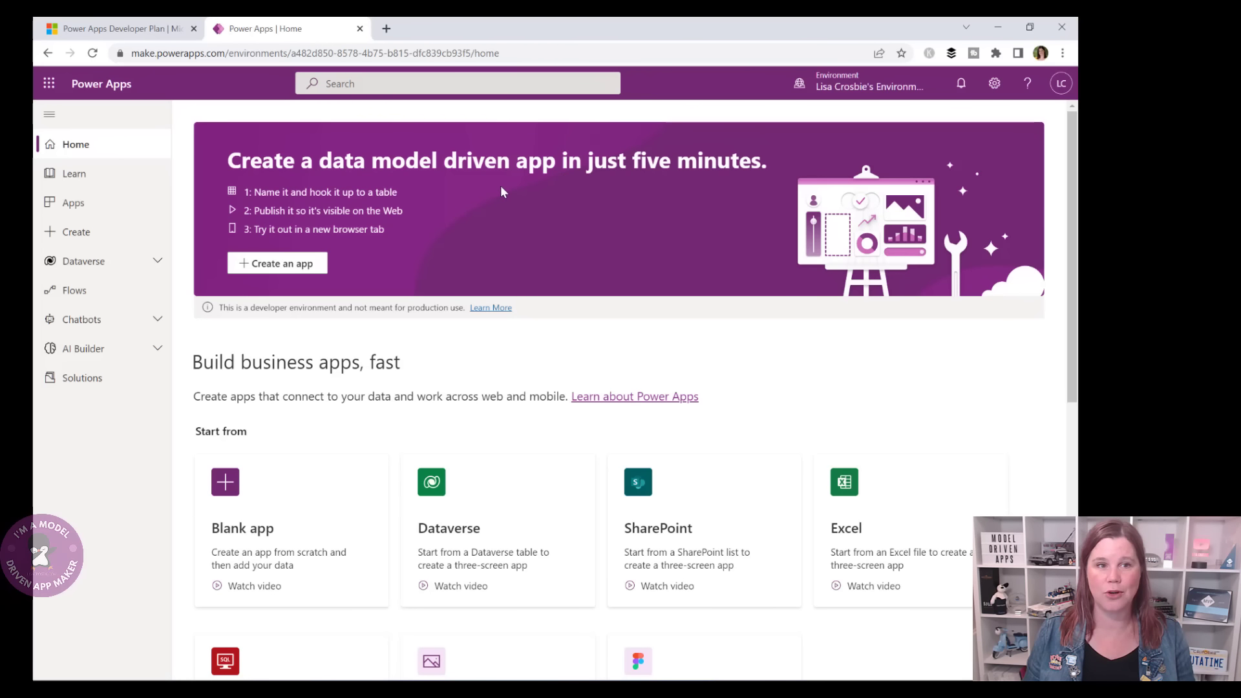
pyautogui.click(123, 261)
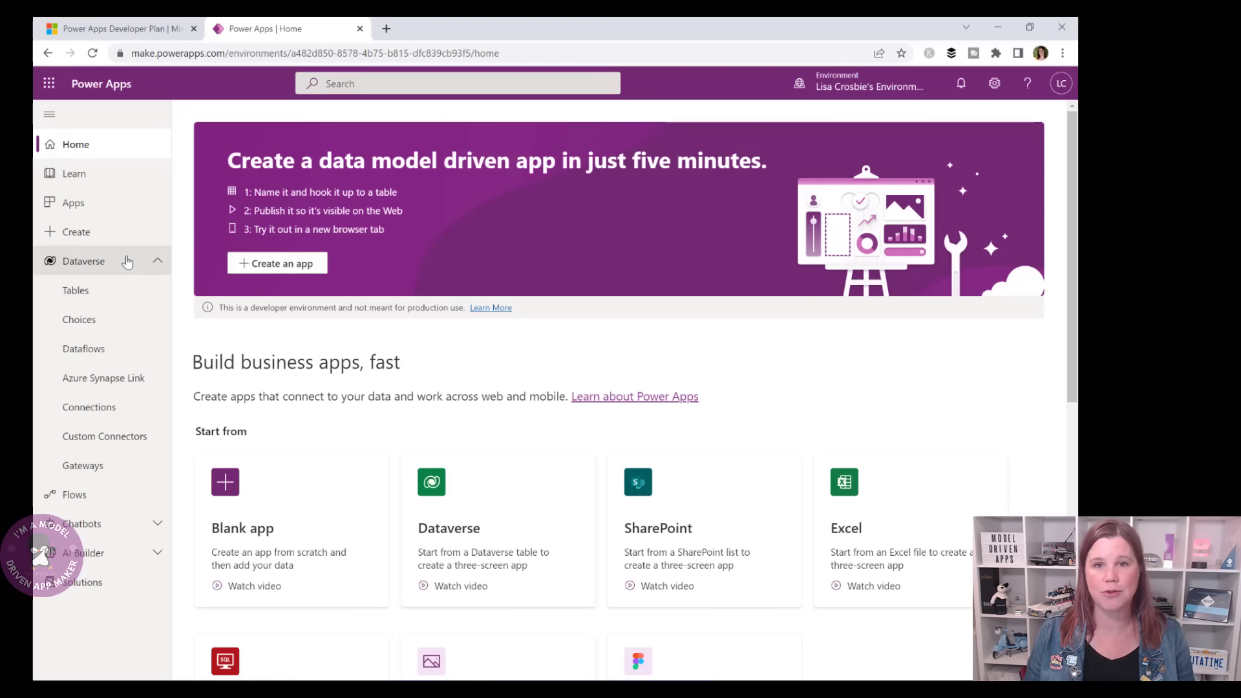
pyautogui.click(116, 291)
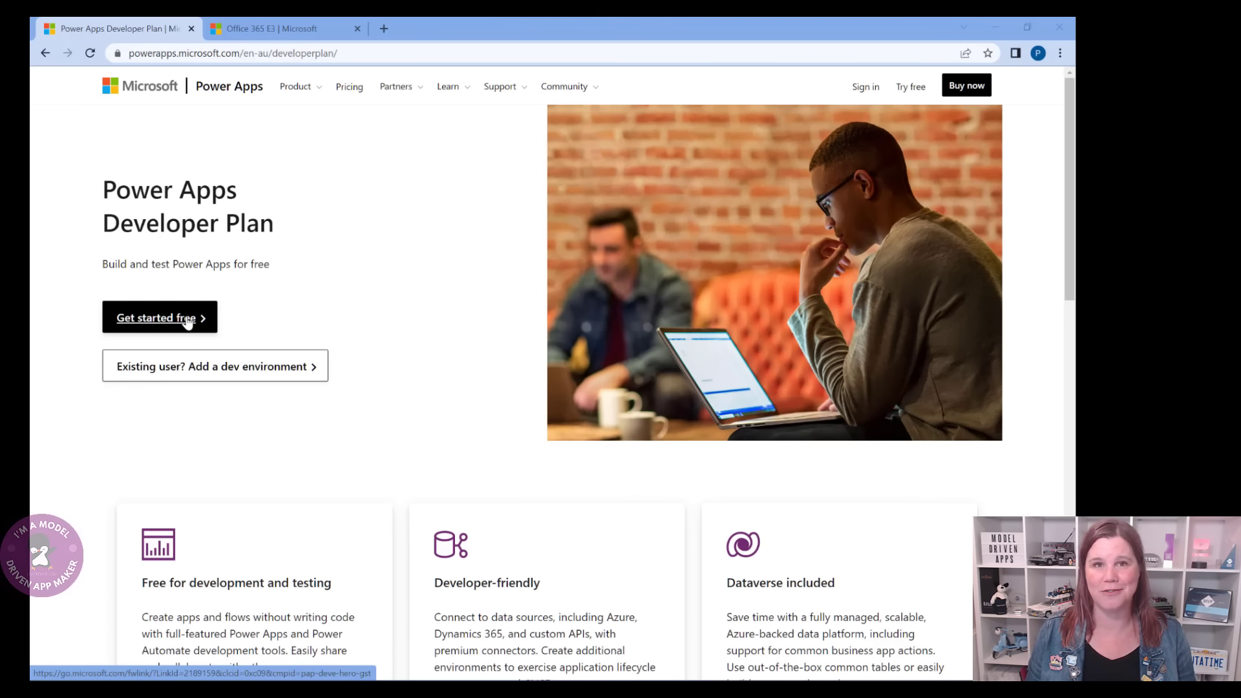
# - Try the free Developer Plan signup with a personal email address, then move to the Office 365 E3 page
pyautogui.click(188, 322)
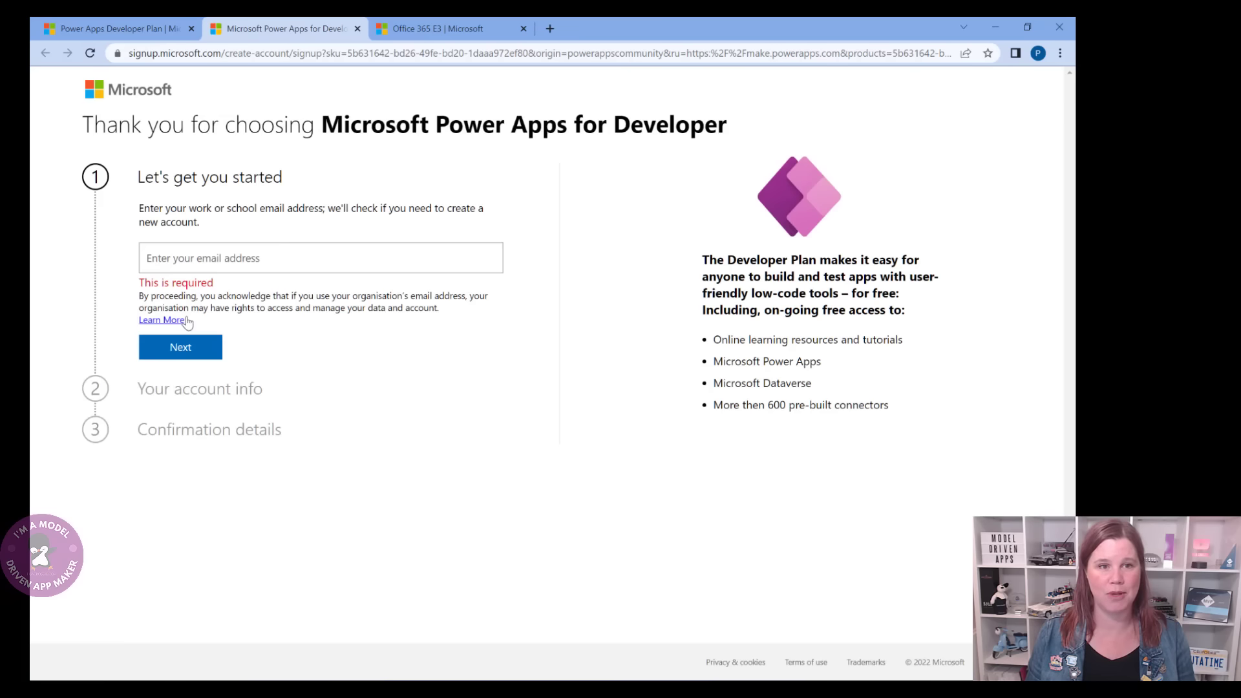
pyautogui.click(201, 260)
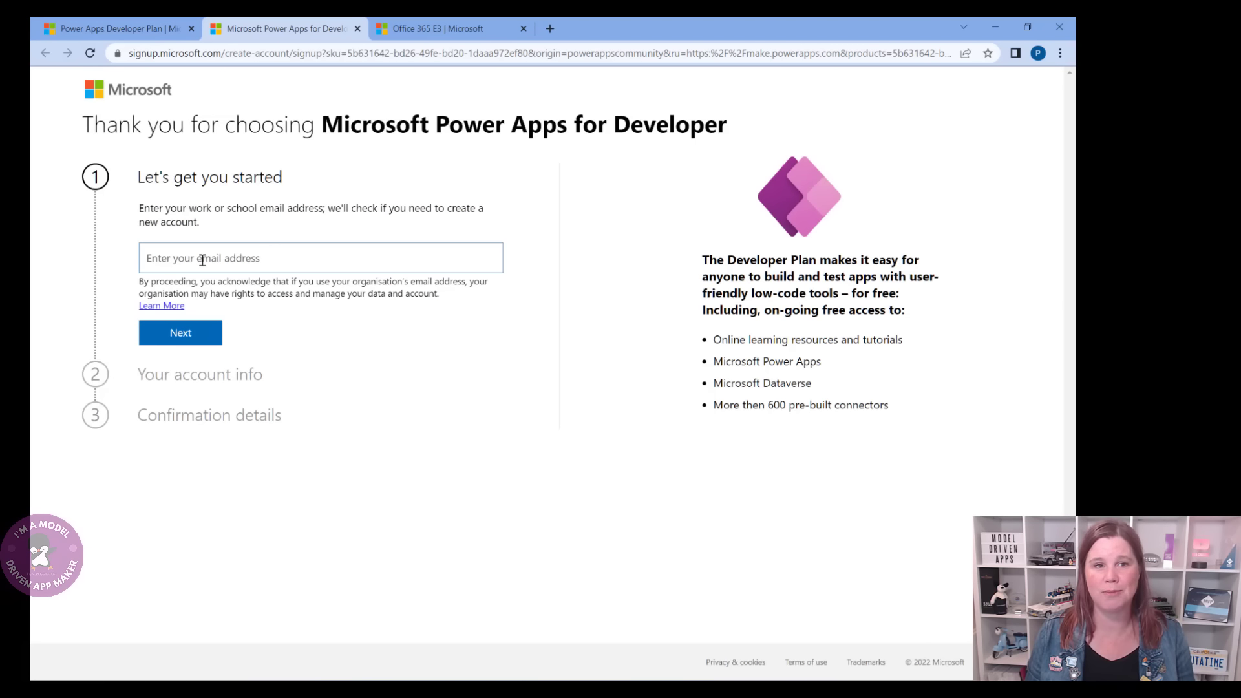
pyautogui.hotkey('ctrl', 'v')
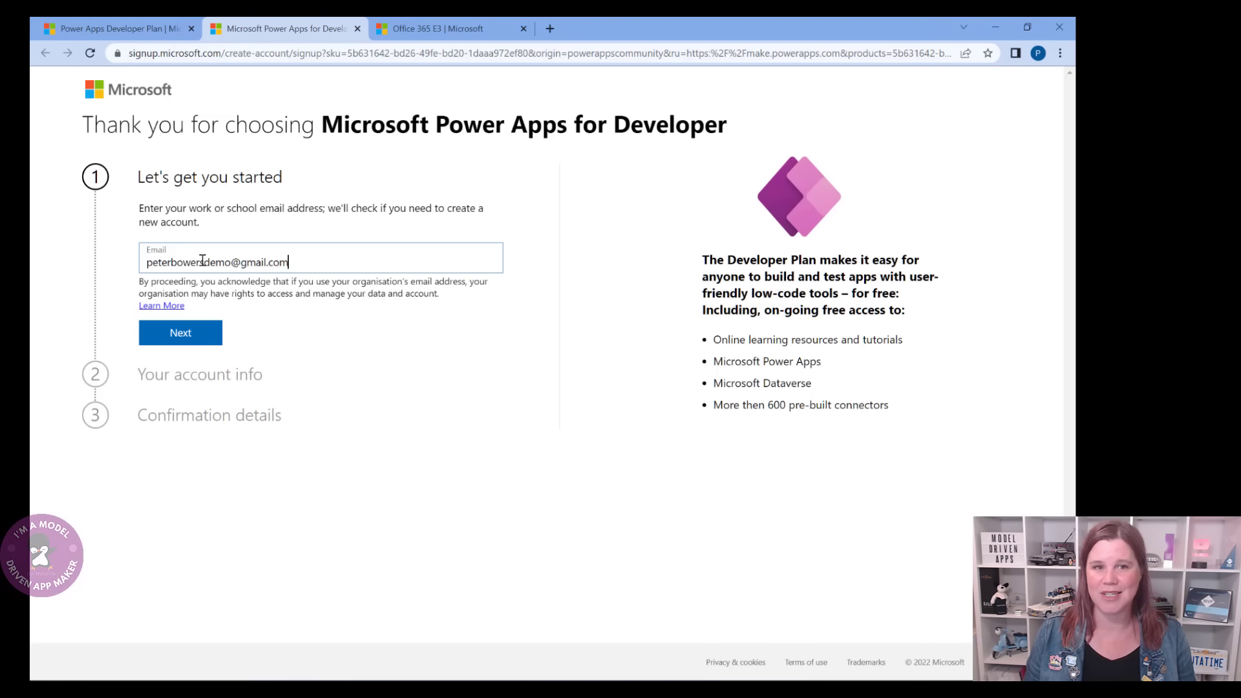
pyautogui.click(174, 333)
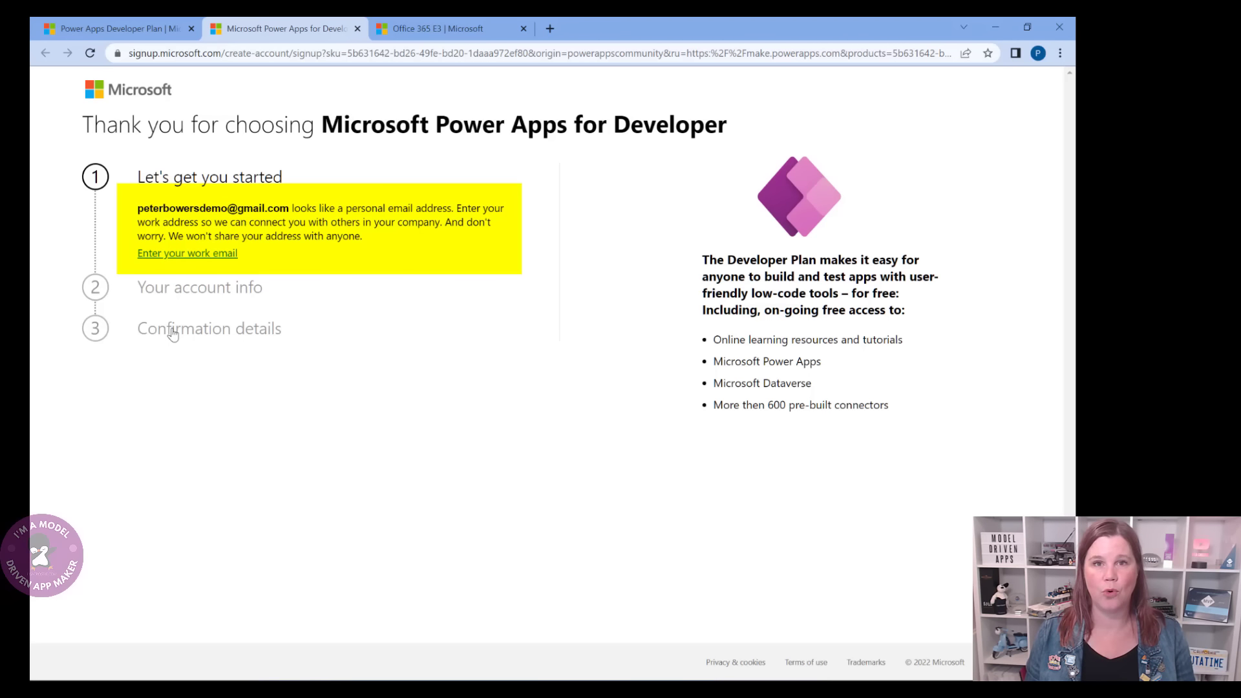
pyautogui.click(421, 28)
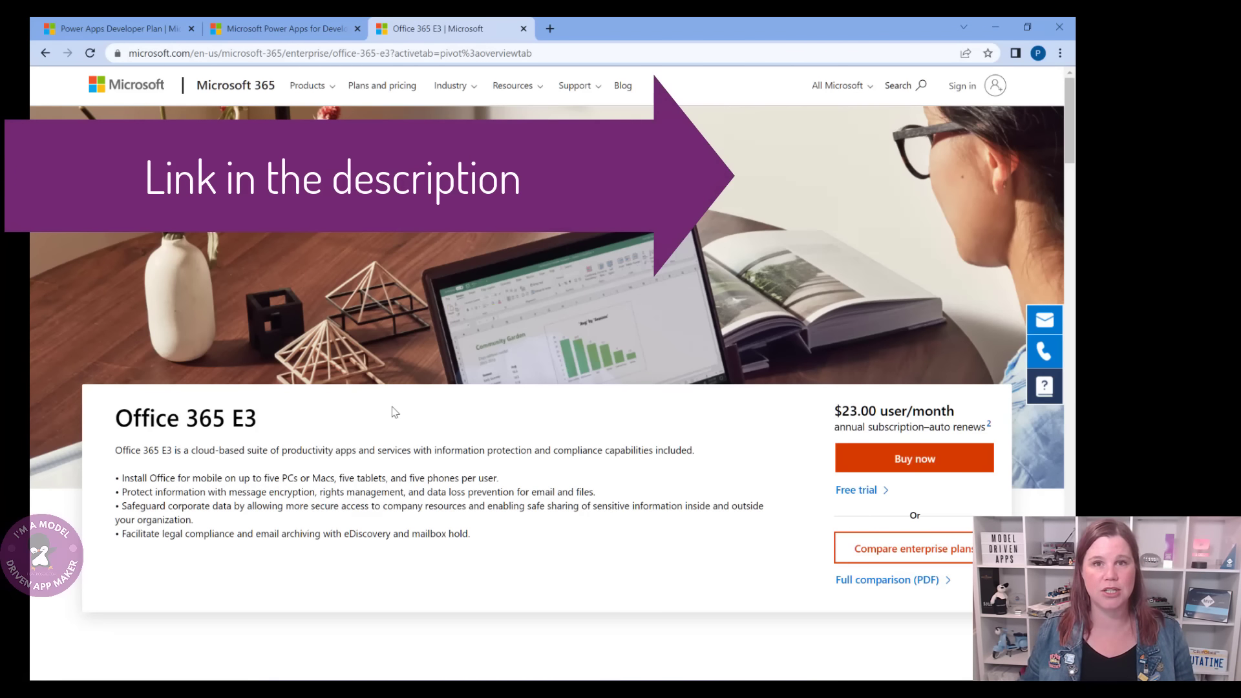
# - Start the Office 365 E3 free trial with the email address and choose to set up a new account
pyautogui.click(855, 491)
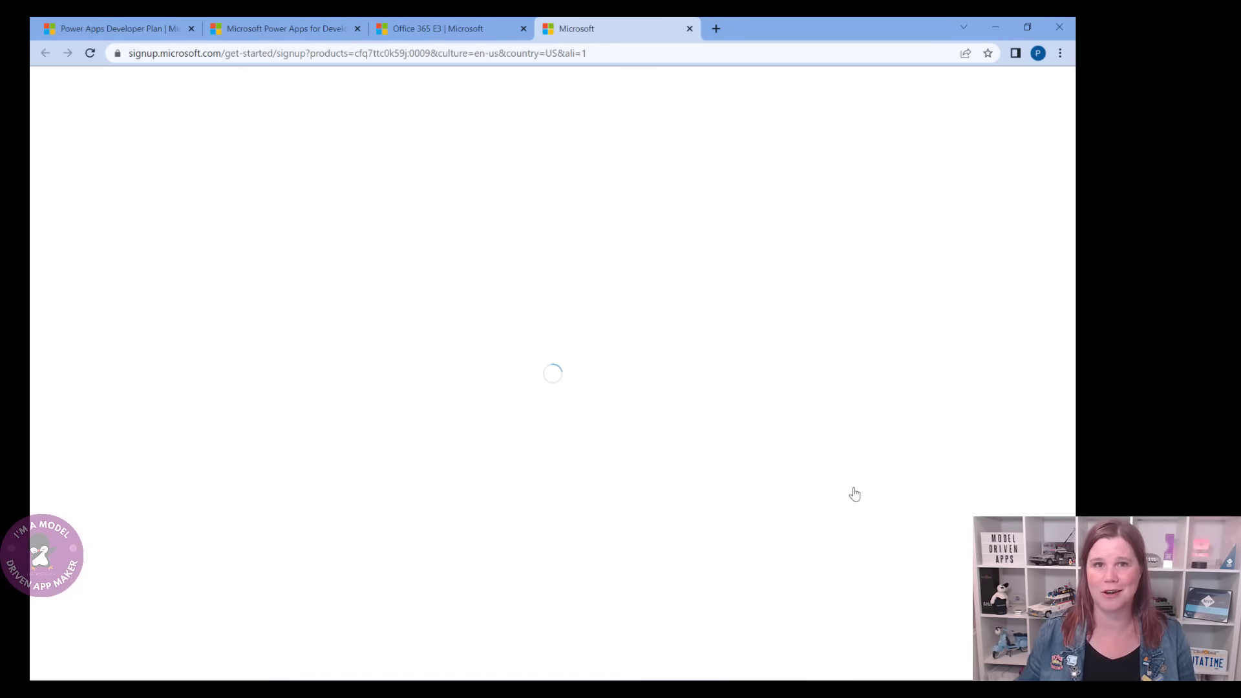
pyautogui.hotkey('ctrl', 'v')
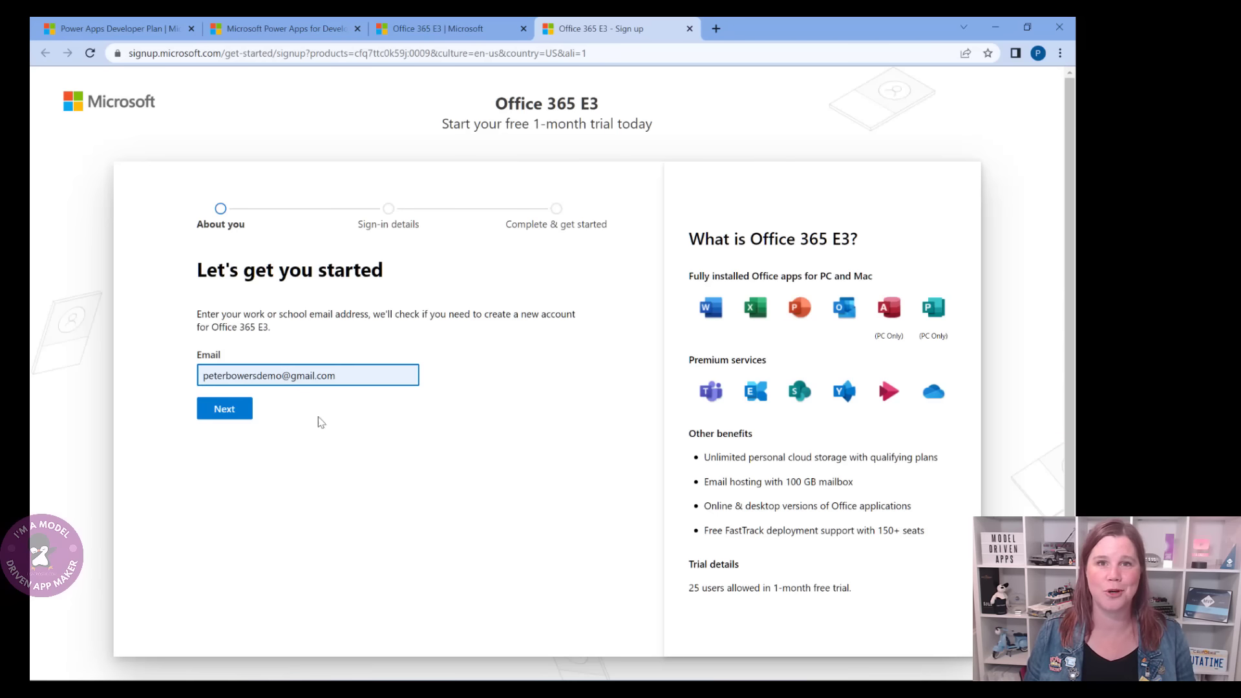
pyautogui.click(226, 414)
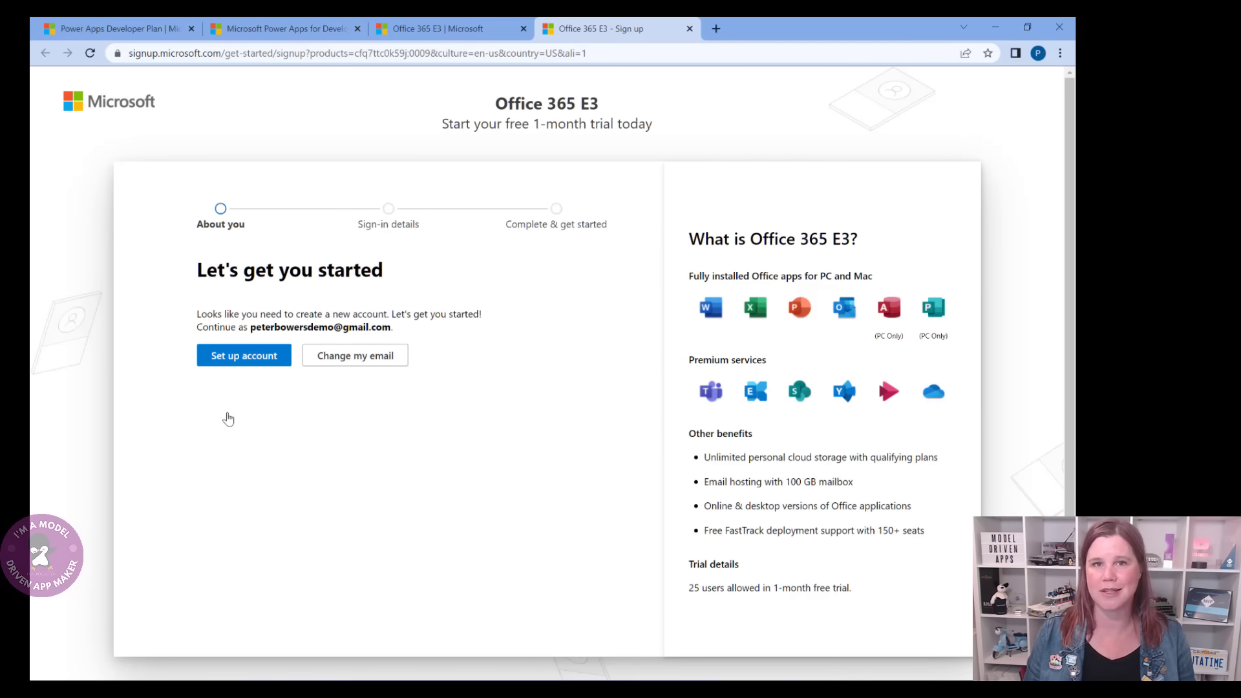
pyautogui.click(244, 360)
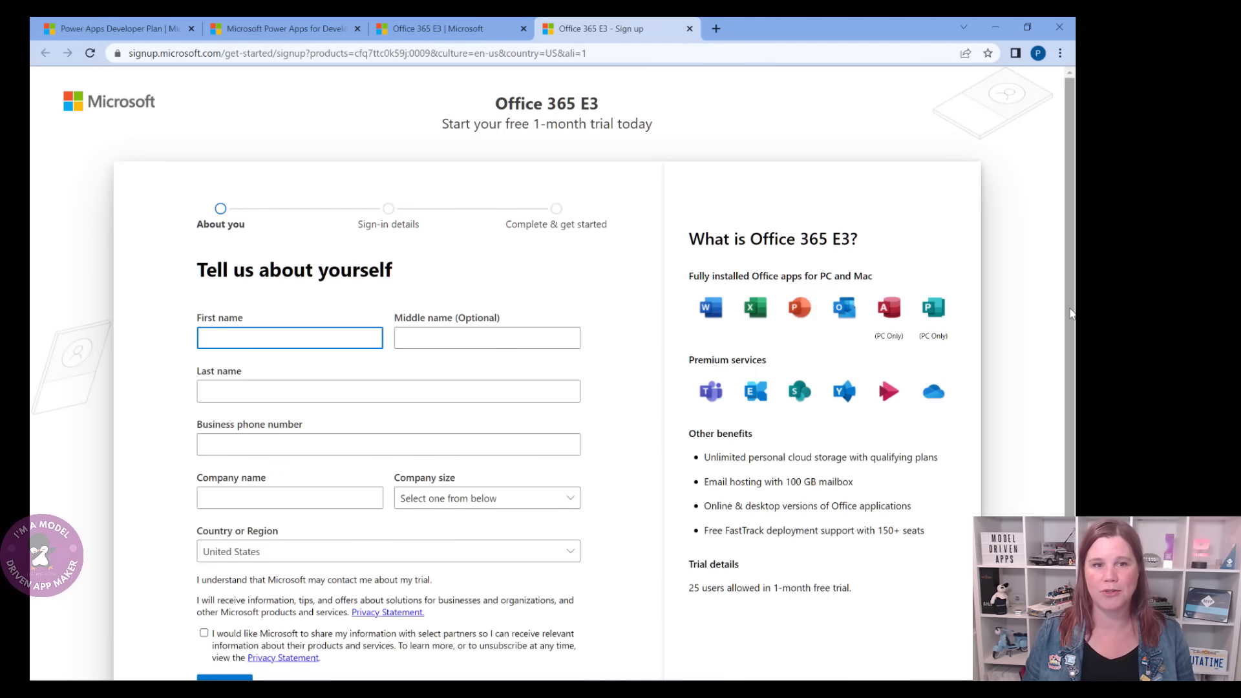
# - Enter the user's first name, last name and business phone number
pyautogui.scroll(-1, 1070, 313)
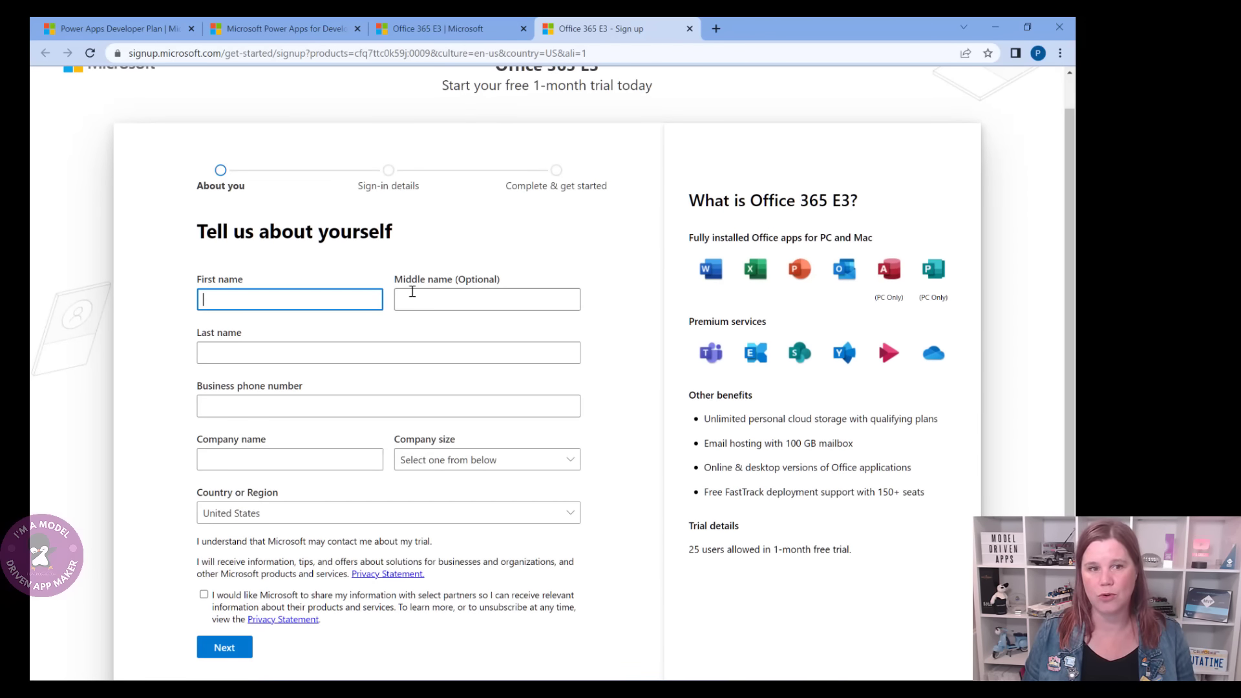
pyautogui.press('Tab')
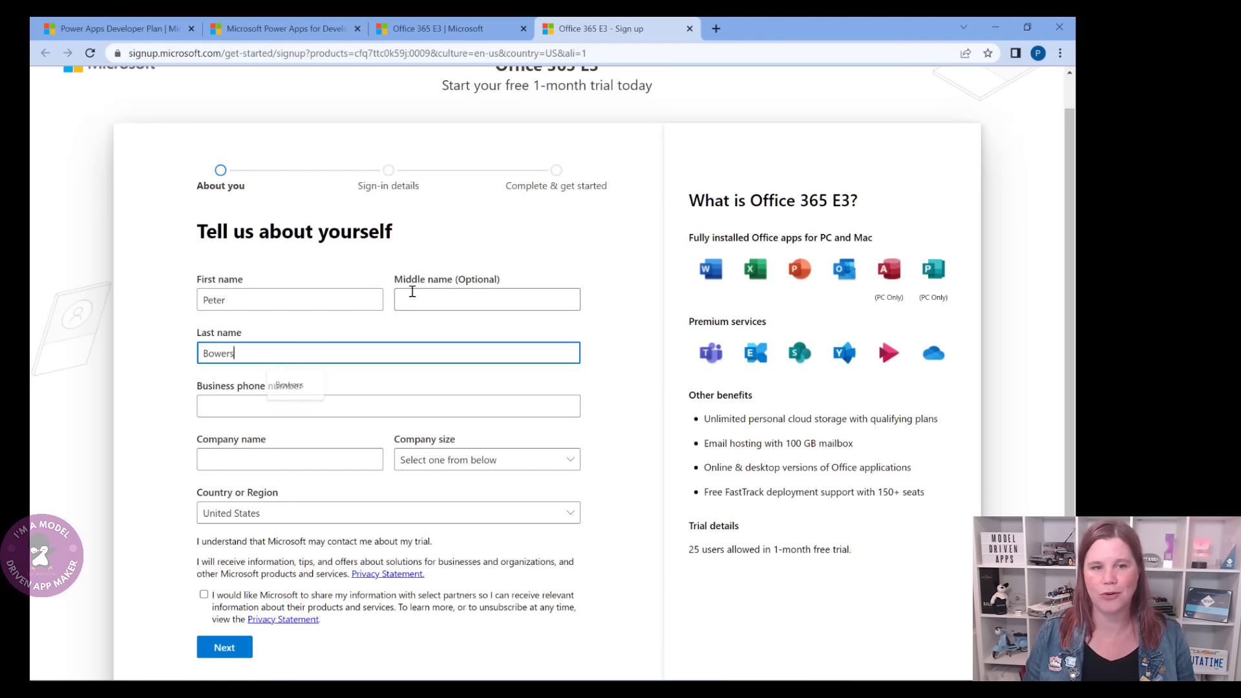
pyautogui.press('Tab')
pyautogui.write('040')
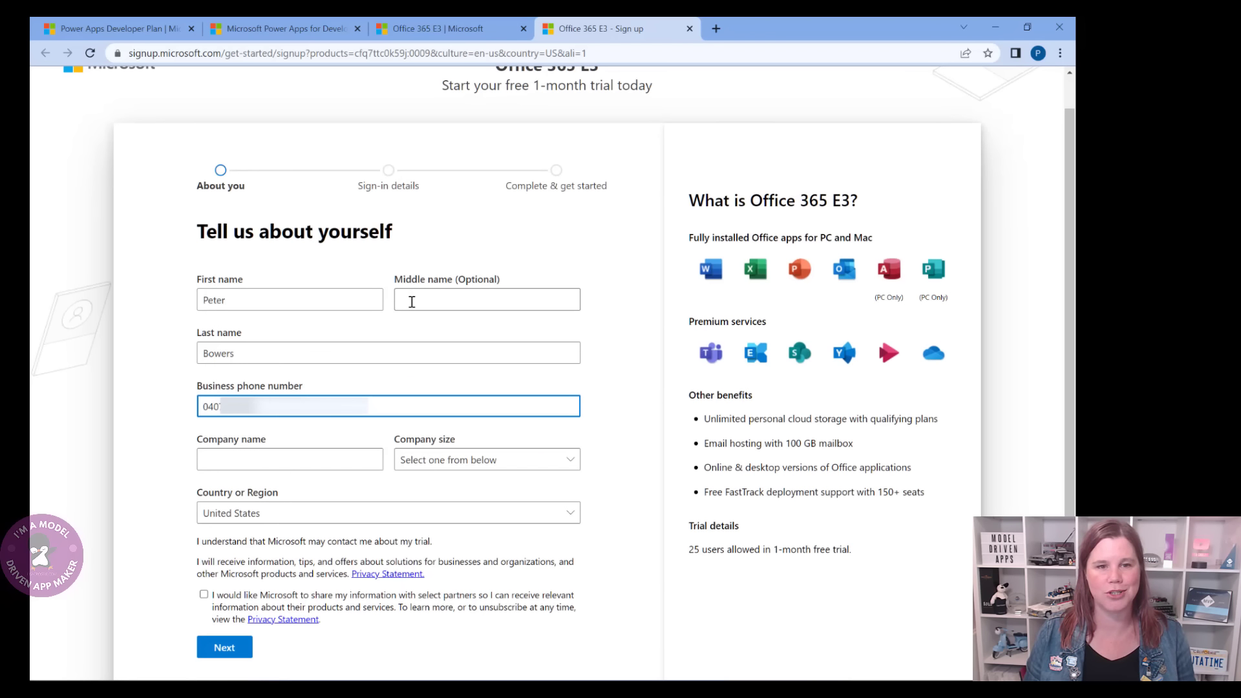
# - Set company name Contoso, company size 1 person, and country Australia
pyautogui.click(339, 455)
pyautogui.write('Contoso')
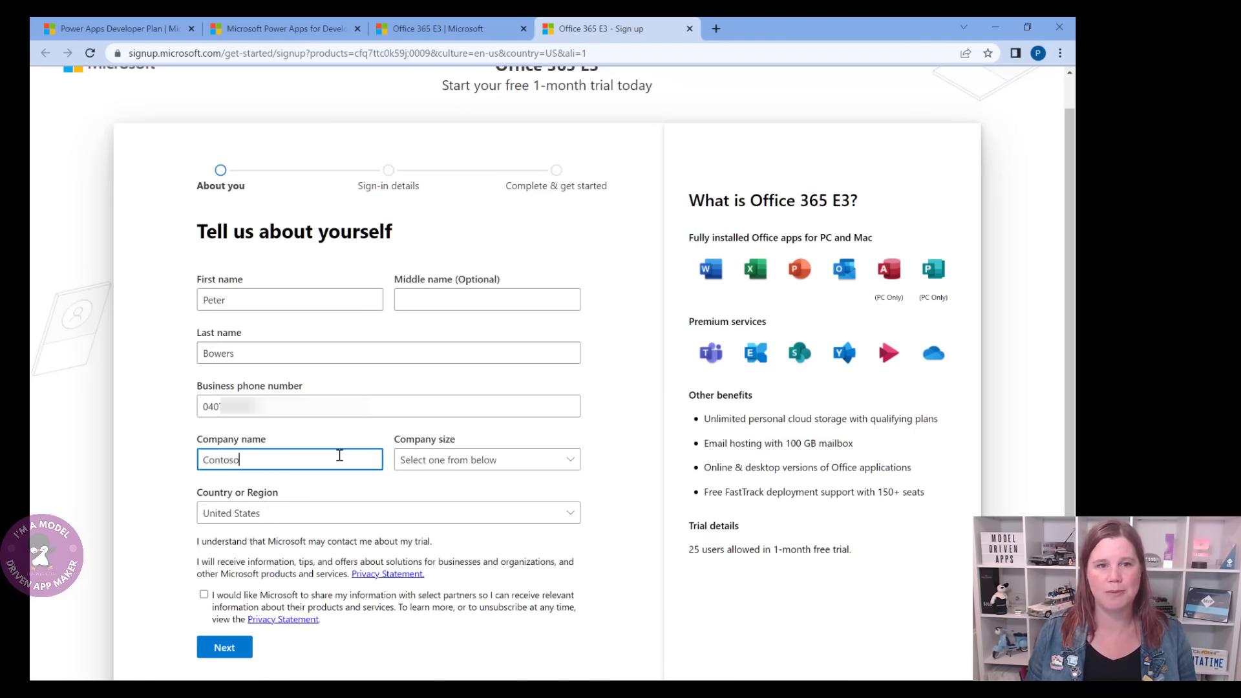
pyautogui.click(435, 466)
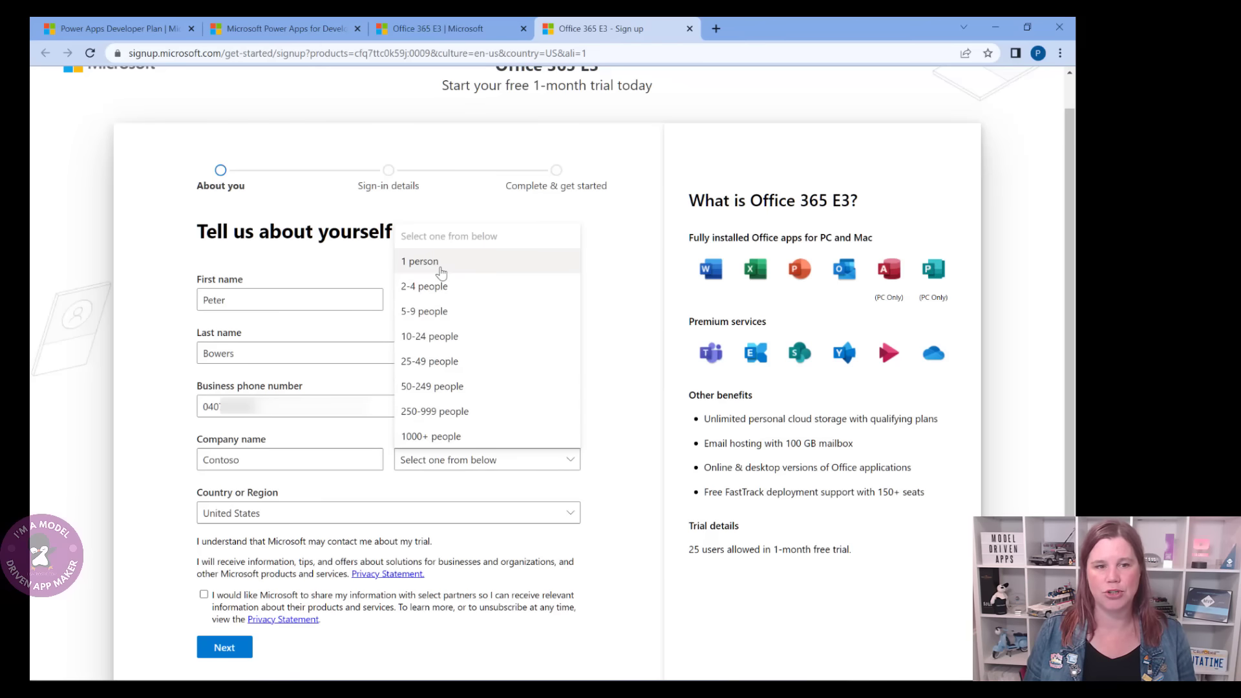
pyautogui.click(437, 265)
pyautogui.click(387, 517)
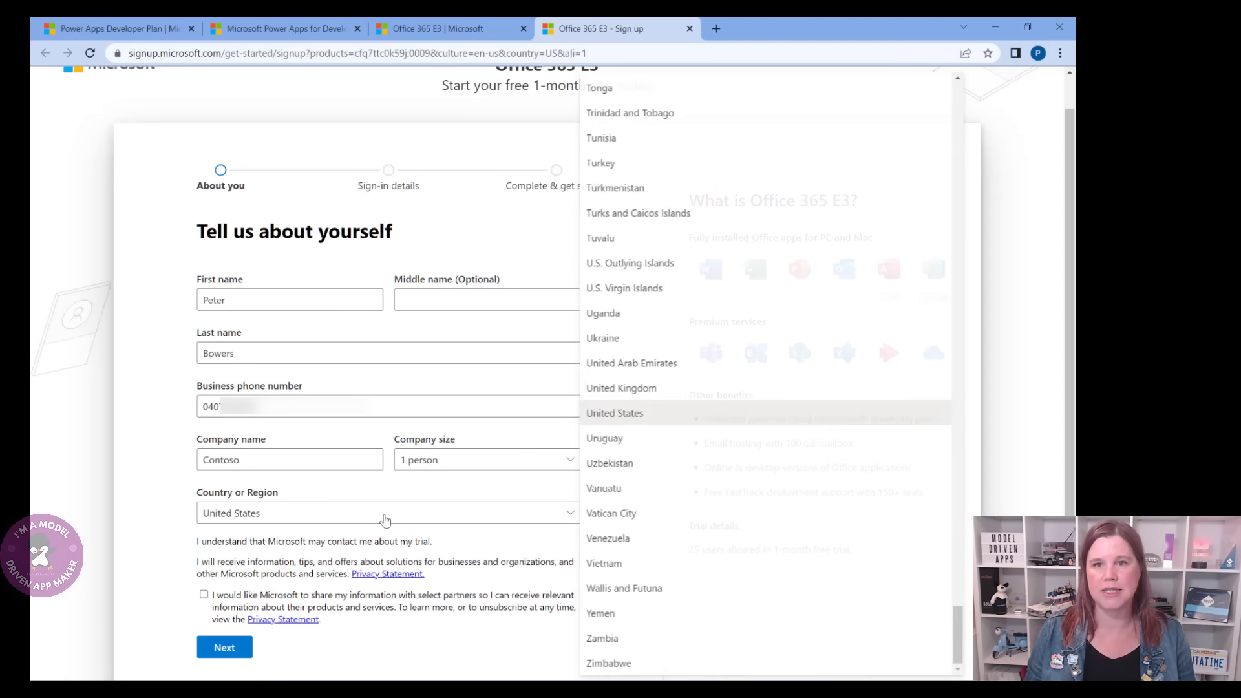
pyautogui.scroll(20, 954, 105)
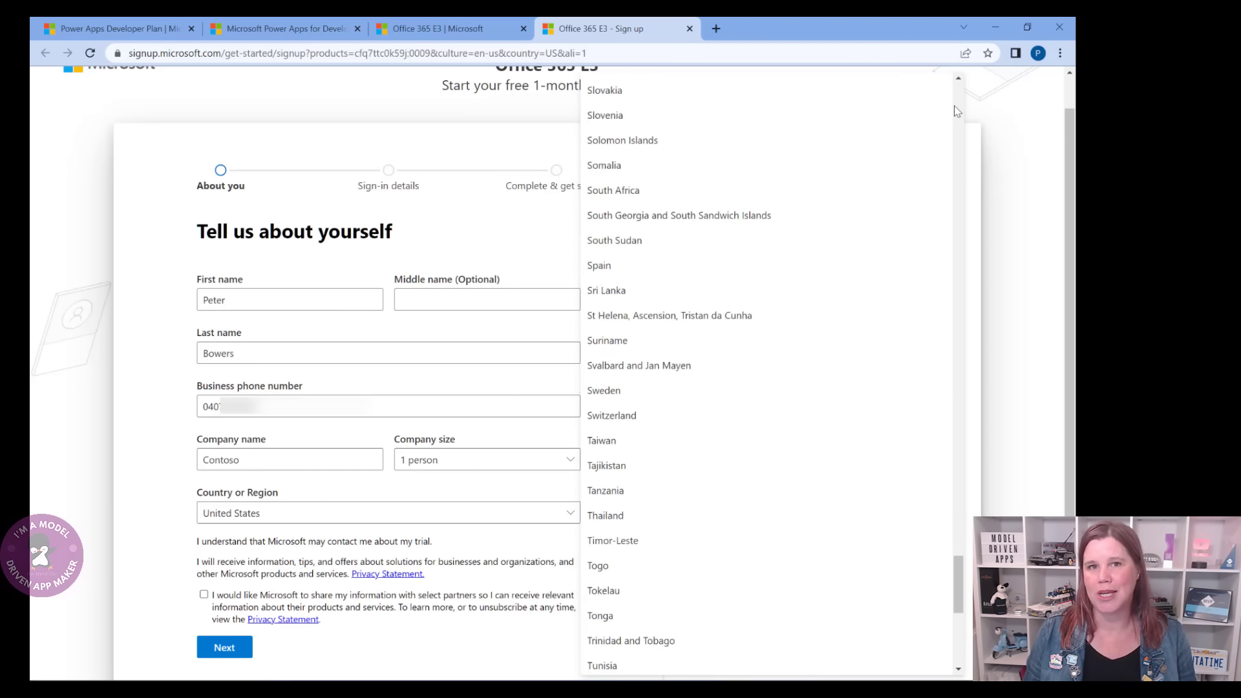
pyautogui.scroll(20, 954, 106)
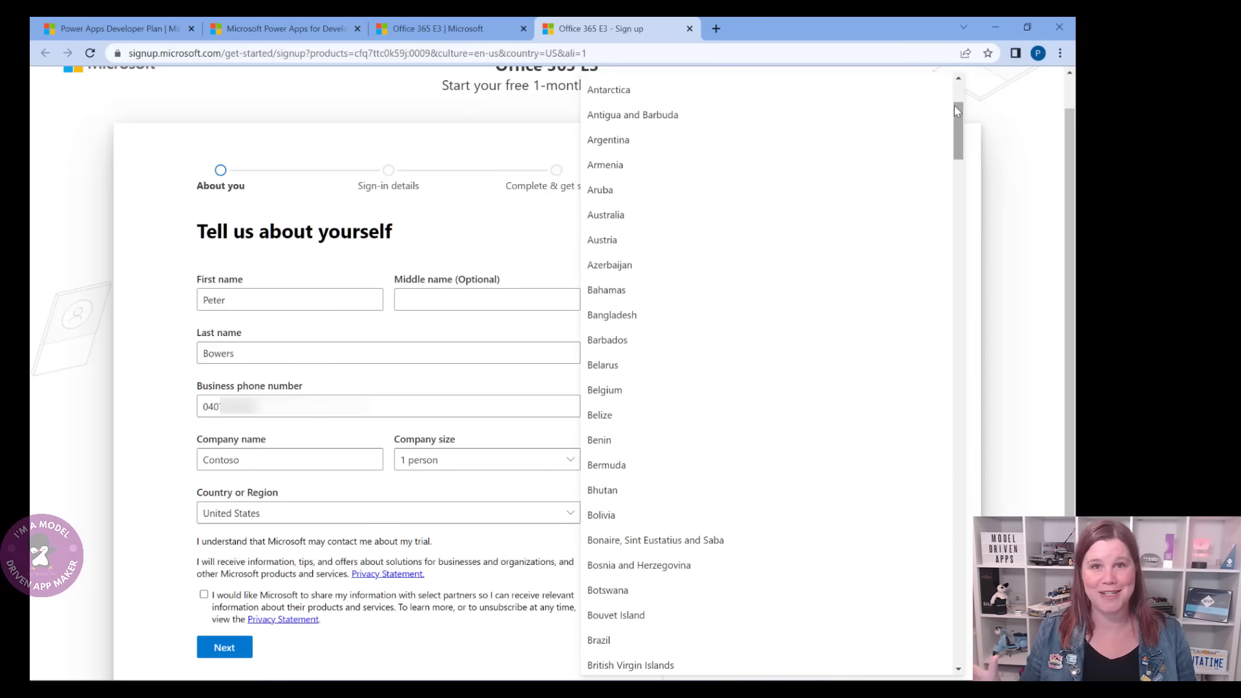
pyautogui.click(757, 214)
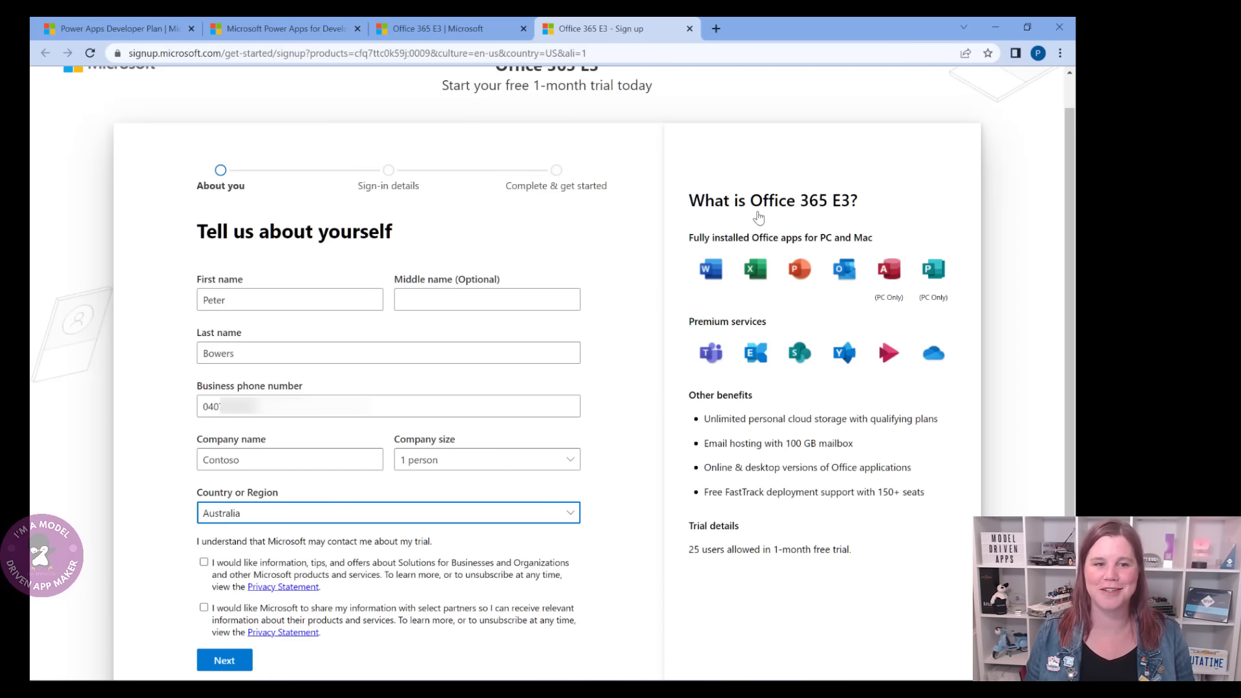
# - Submit the details and verify the phone with the code sent by text
pyautogui.click(224, 659)
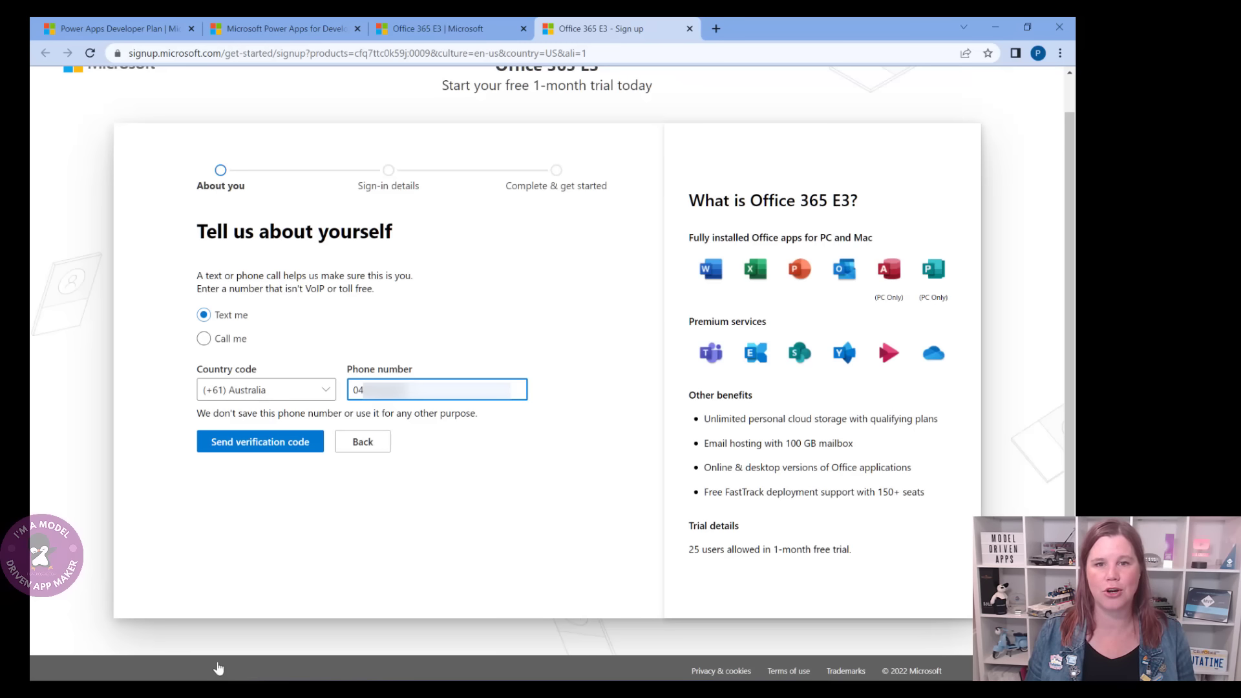
pyautogui.click(269, 448)
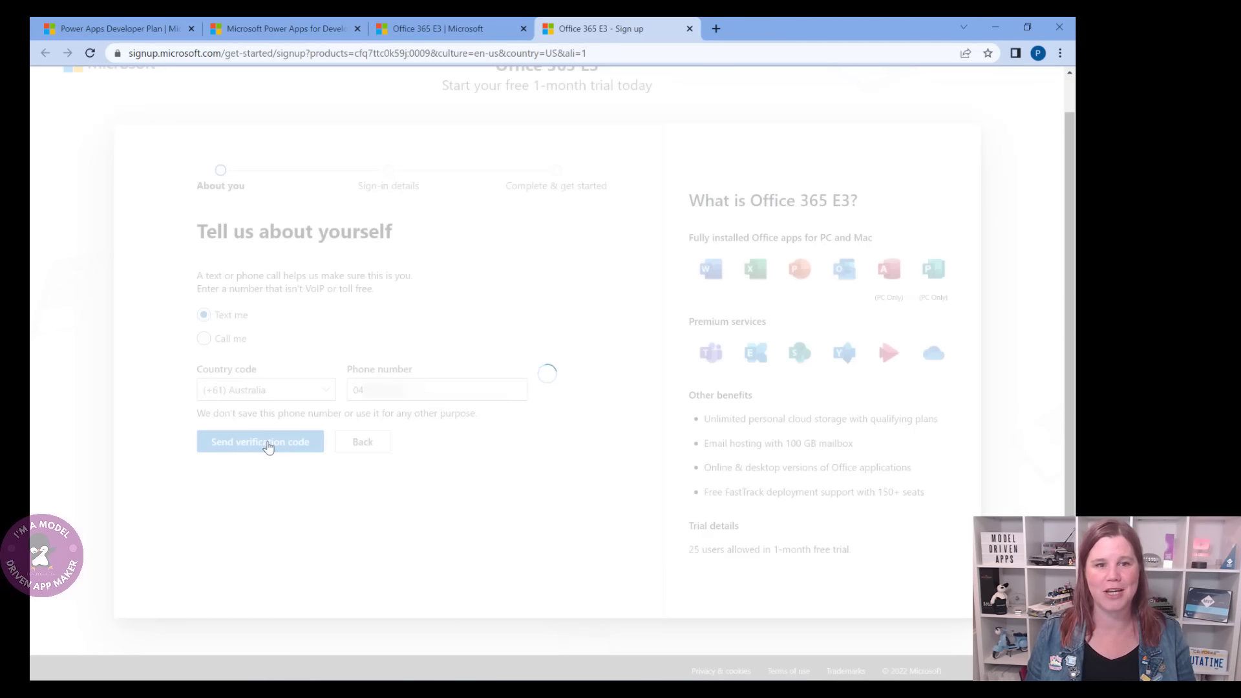
pyautogui.write('90')
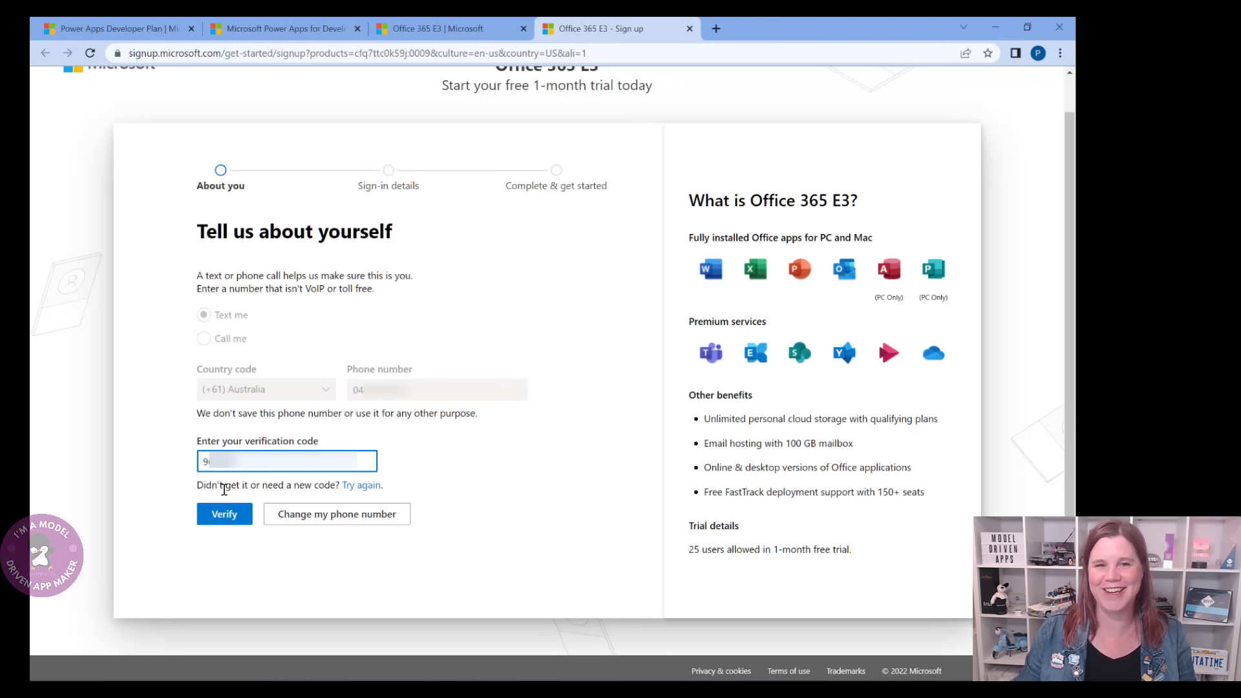
pyautogui.click(222, 516)
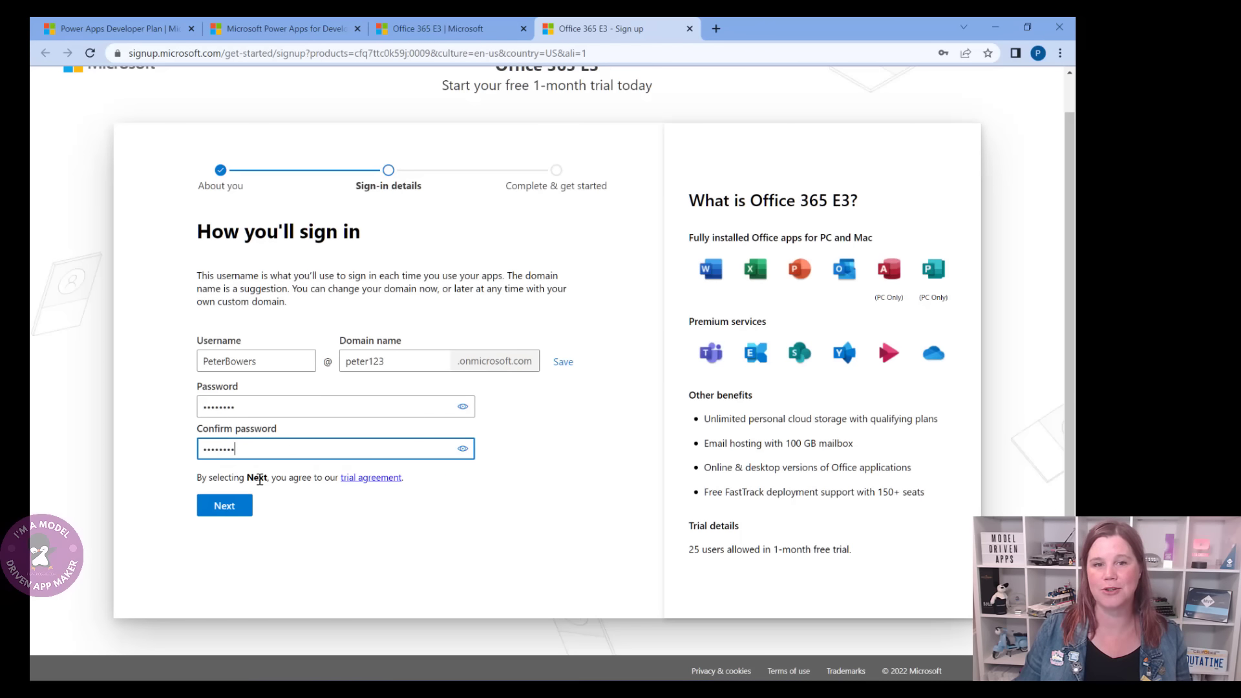
# - Replace the unavailable domain name with 'powerapps', complete the trial, and select the new username
pyautogui.click(225, 506)
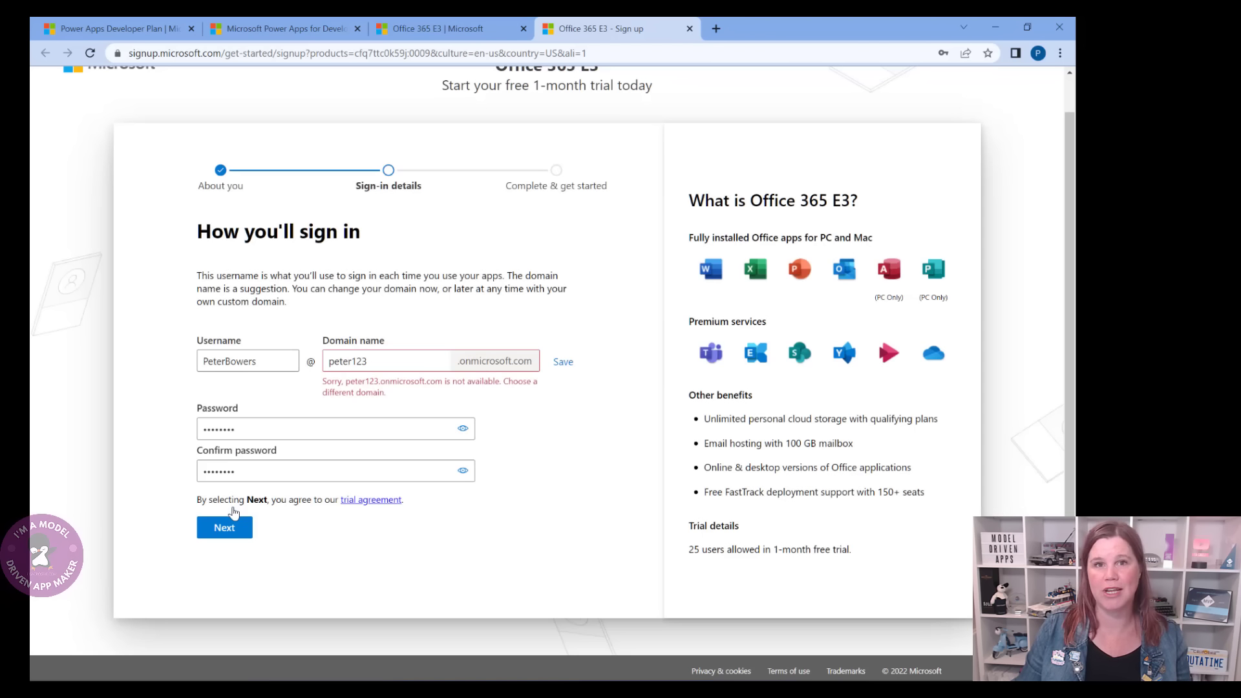
pyautogui.click(378, 359)
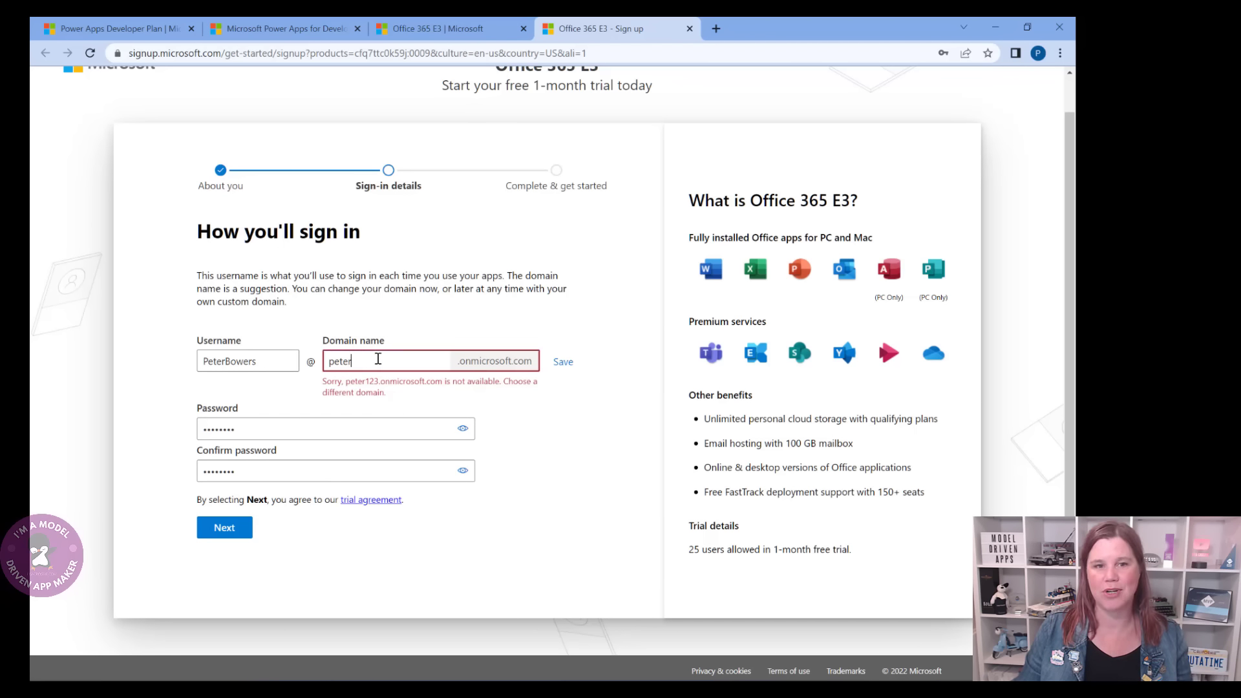
pyautogui.write('powerapps')
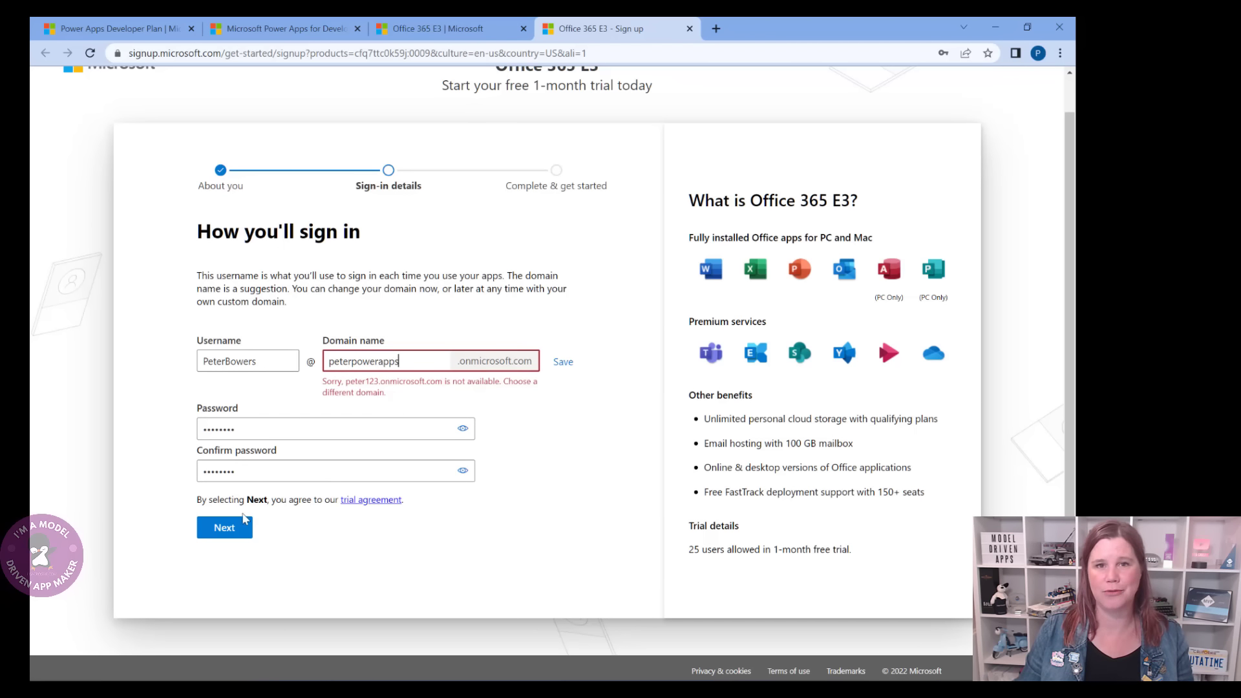
pyautogui.click(228, 529)
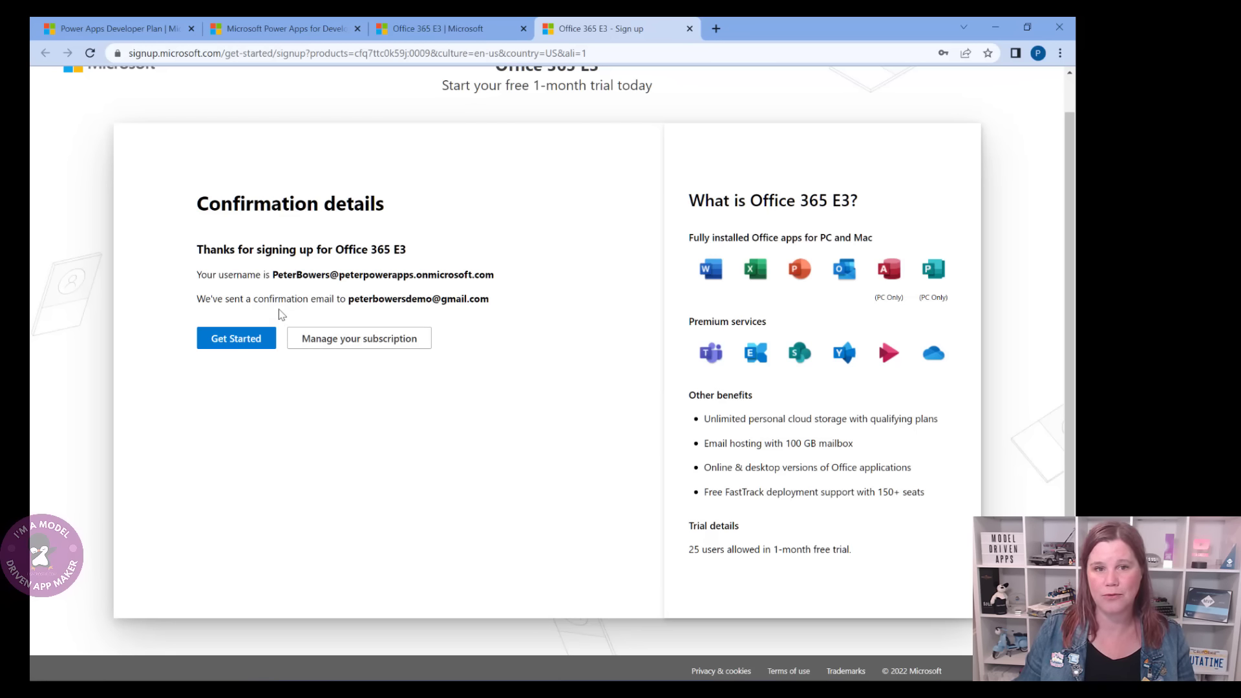
pyautogui.moveTo(272, 274); pyautogui.dragTo(495, 275)
pyautogui.hotkey('ctrl', 'c')
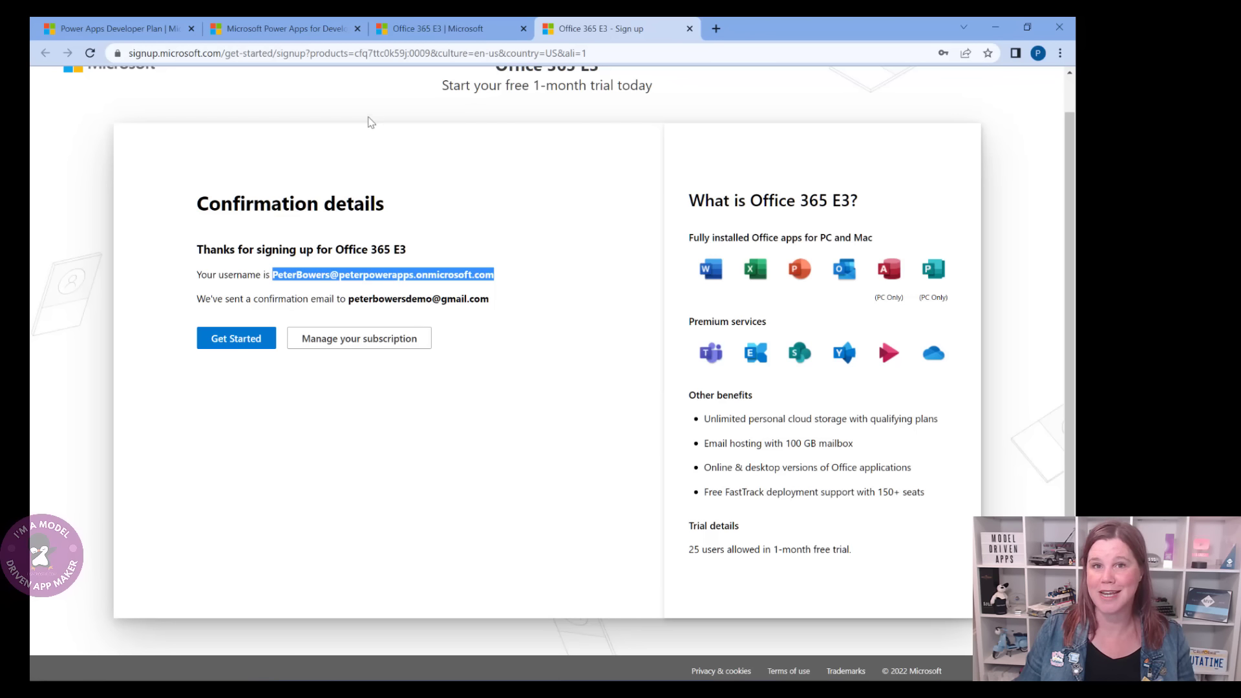
# - Sign in to the Developer Plan signup with the new work account address
pyautogui.click(326, 37)
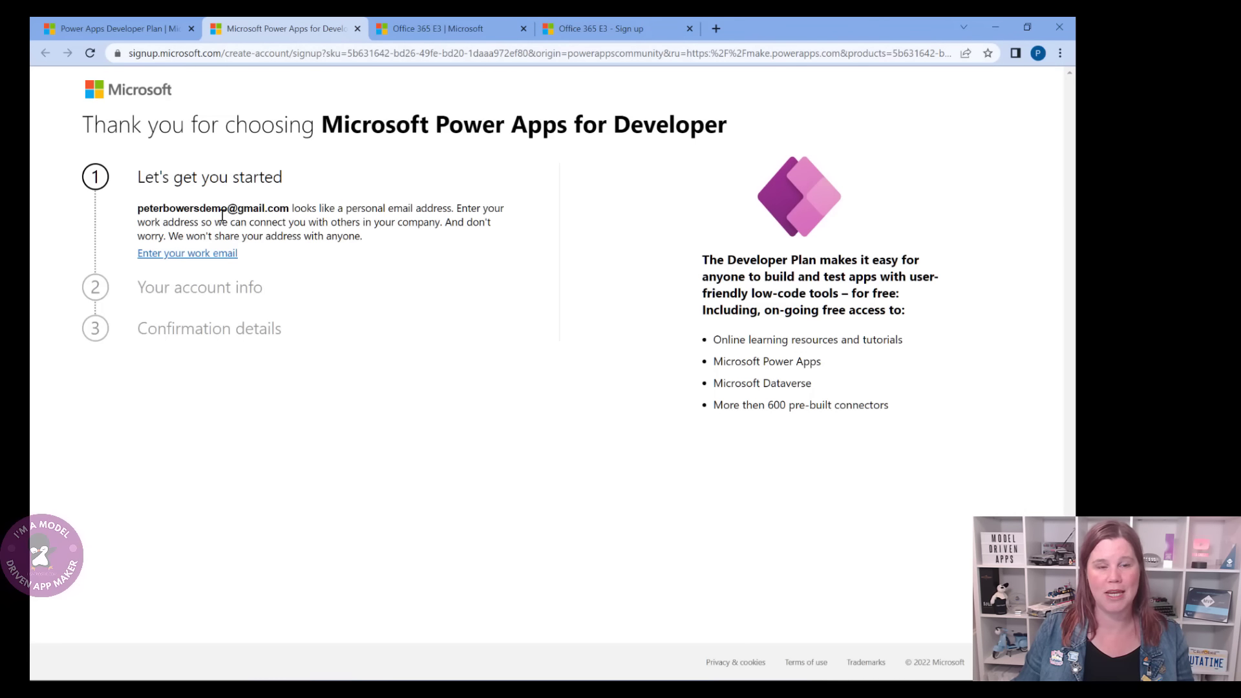
pyautogui.click(208, 257)
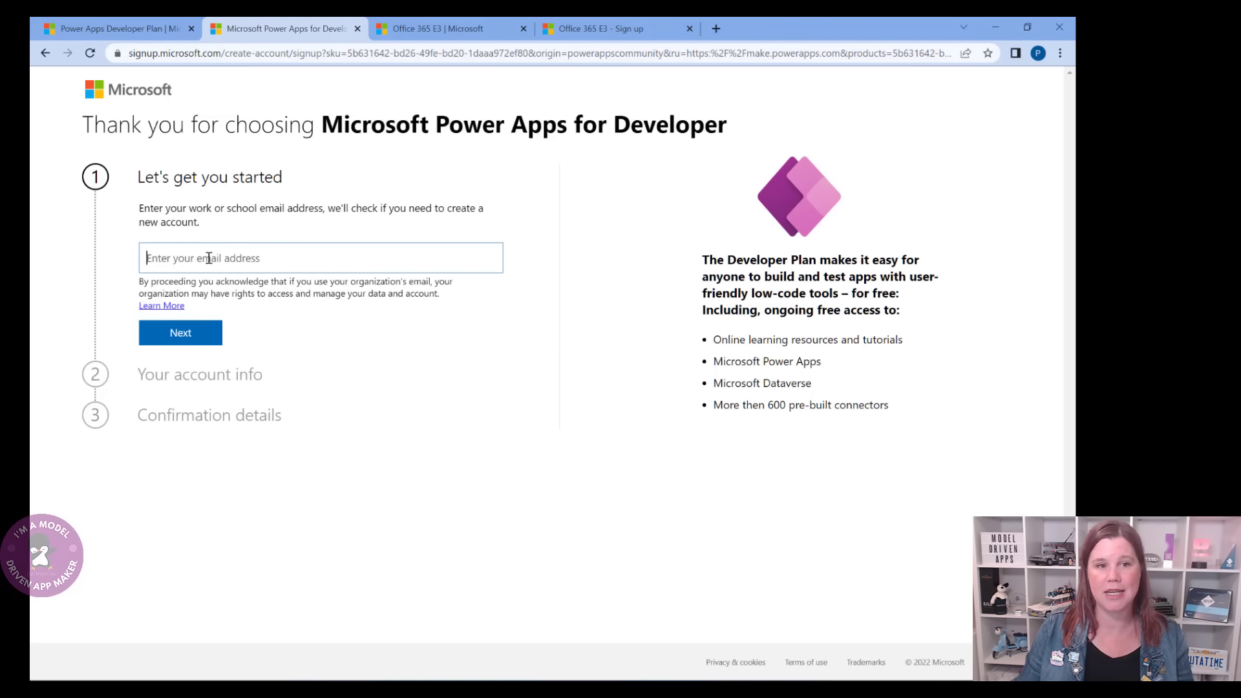
pyautogui.hotkey('ctrl', 'v')
pyautogui.click(189, 333)
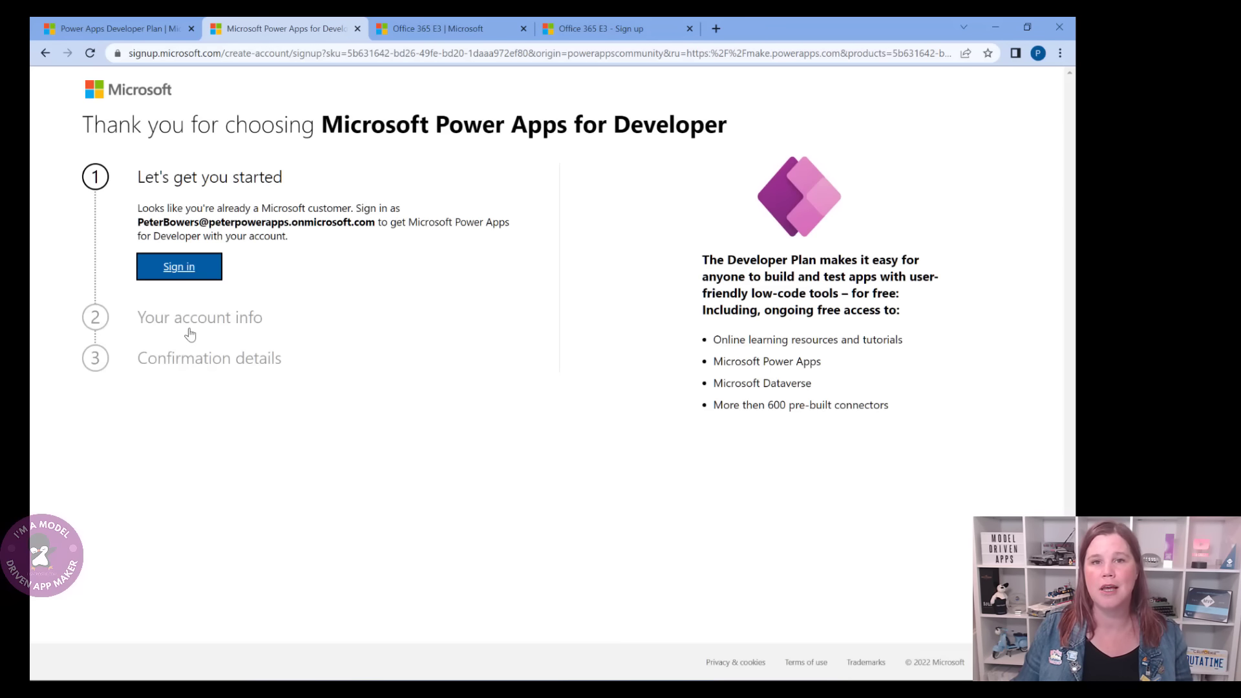
pyautogui.click(186, 277)
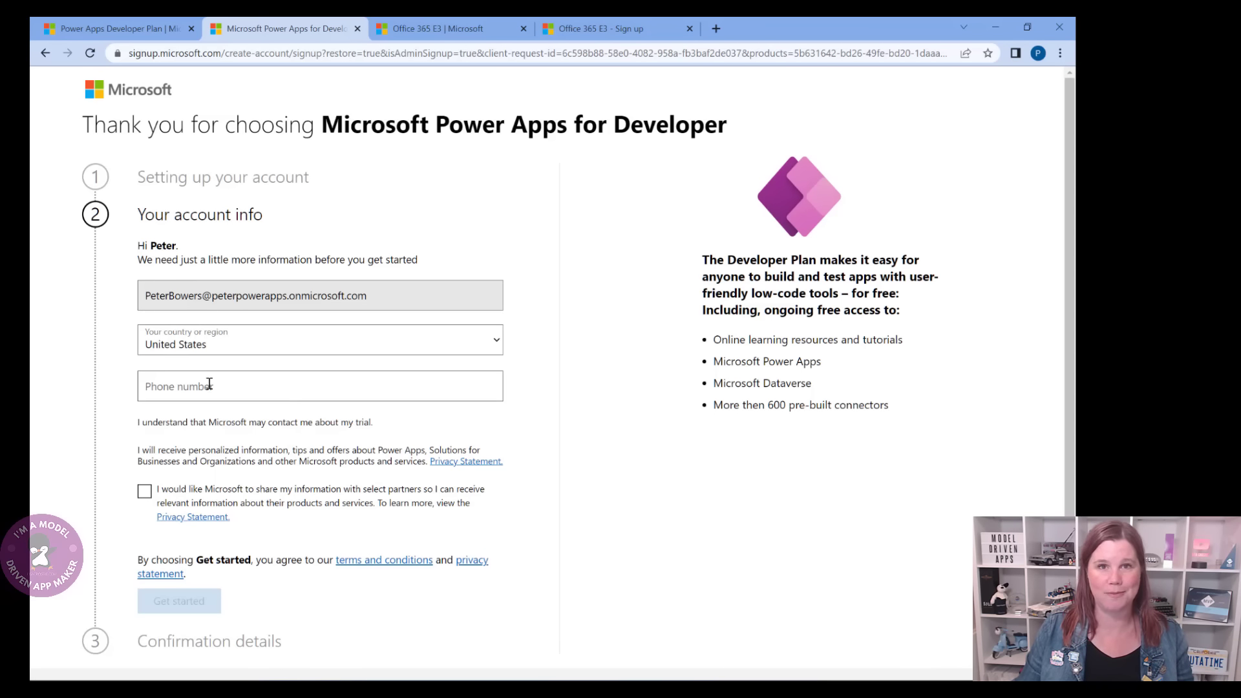
# - Add a phone number, finish the signup, submit the contact information and skip the tour
pyautogui.write('040')
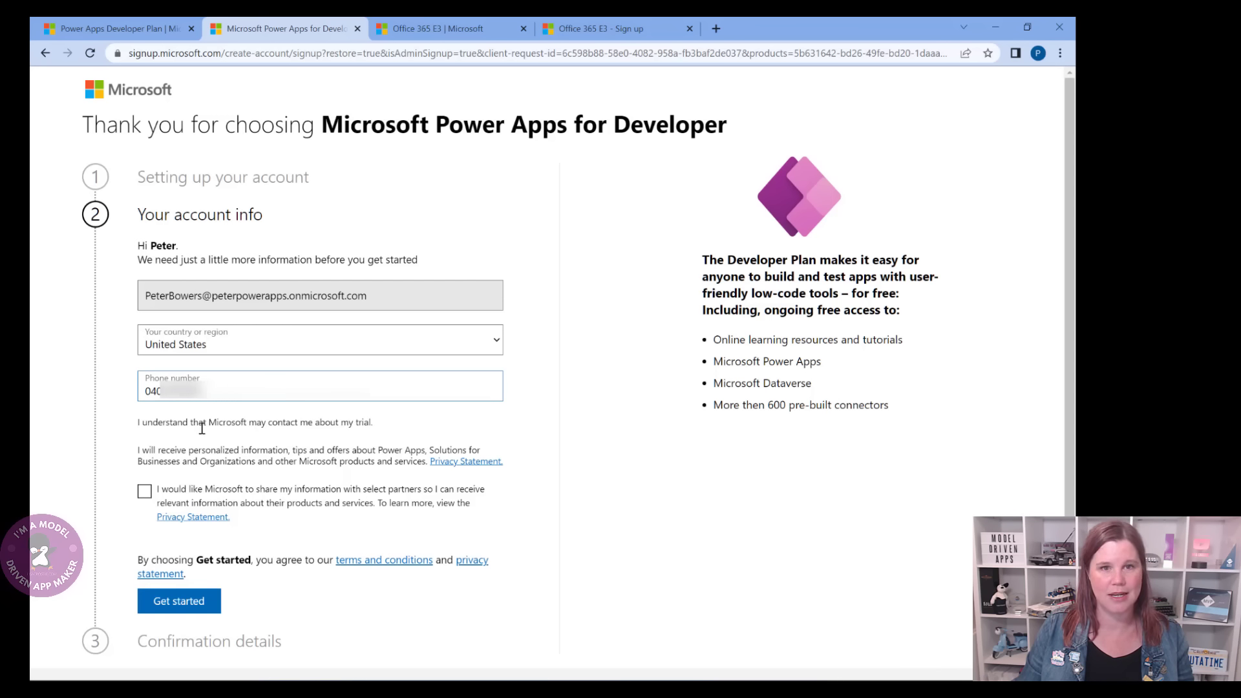
pyautogui.click(190, 608)
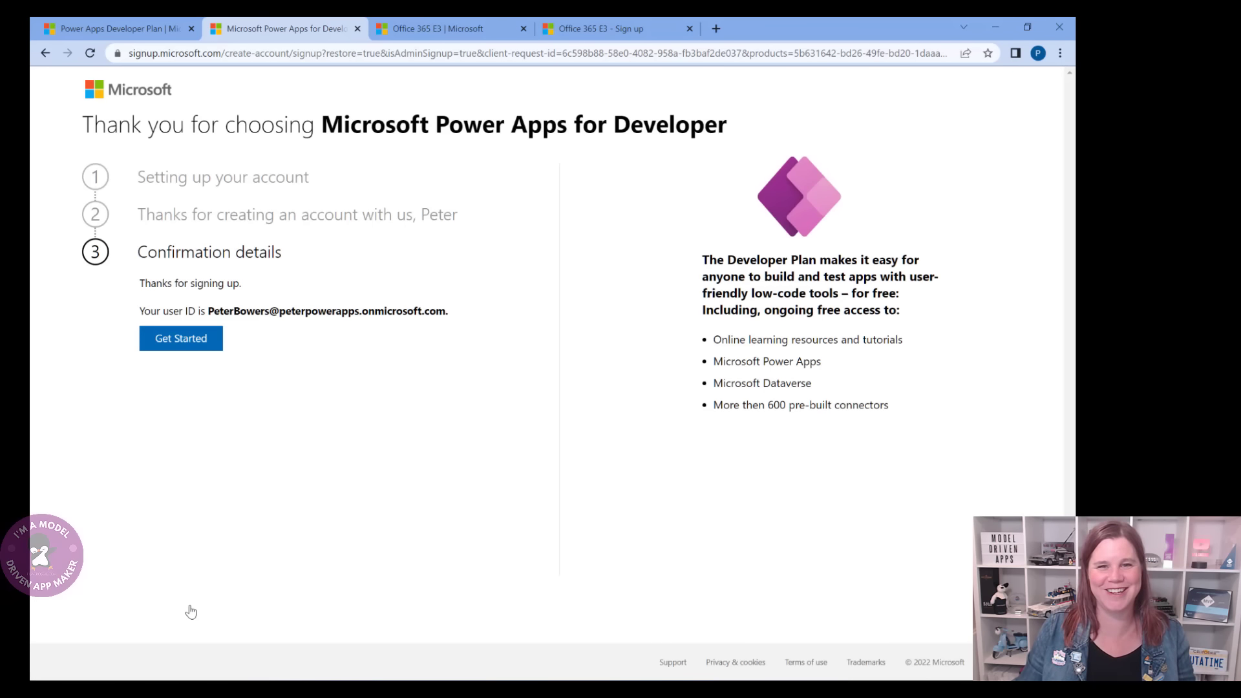
pyautogui.click(180, 344)
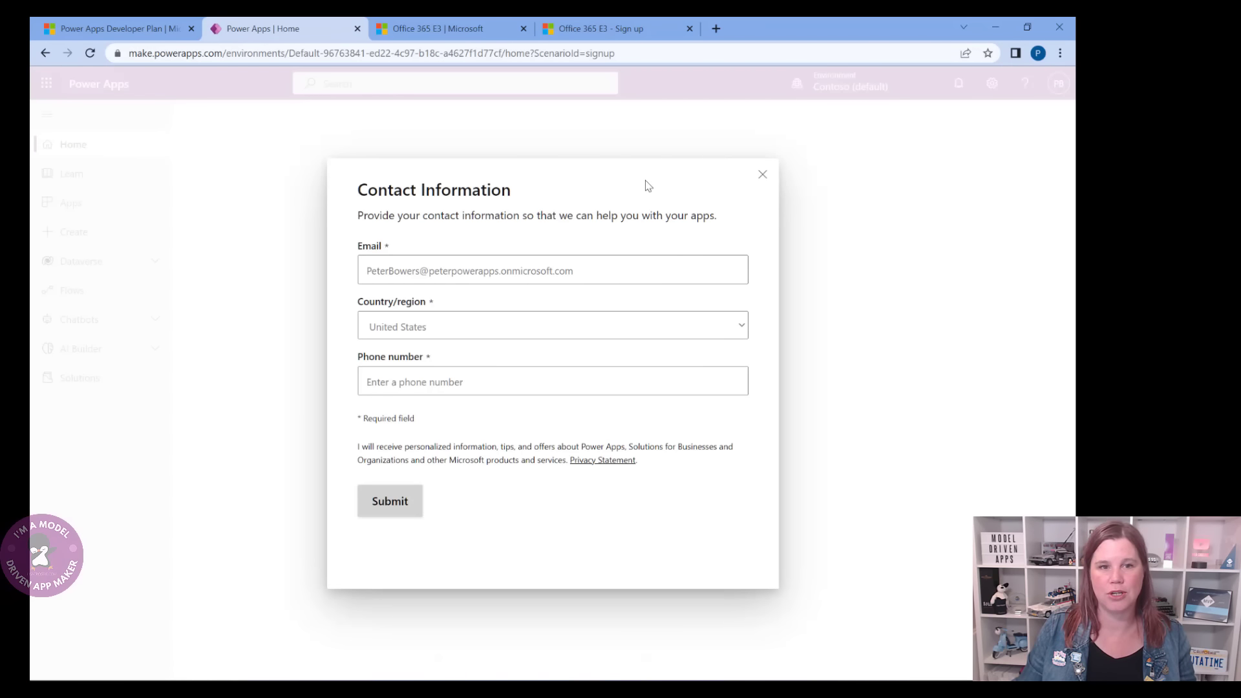
pyautogui.click(504, 379)
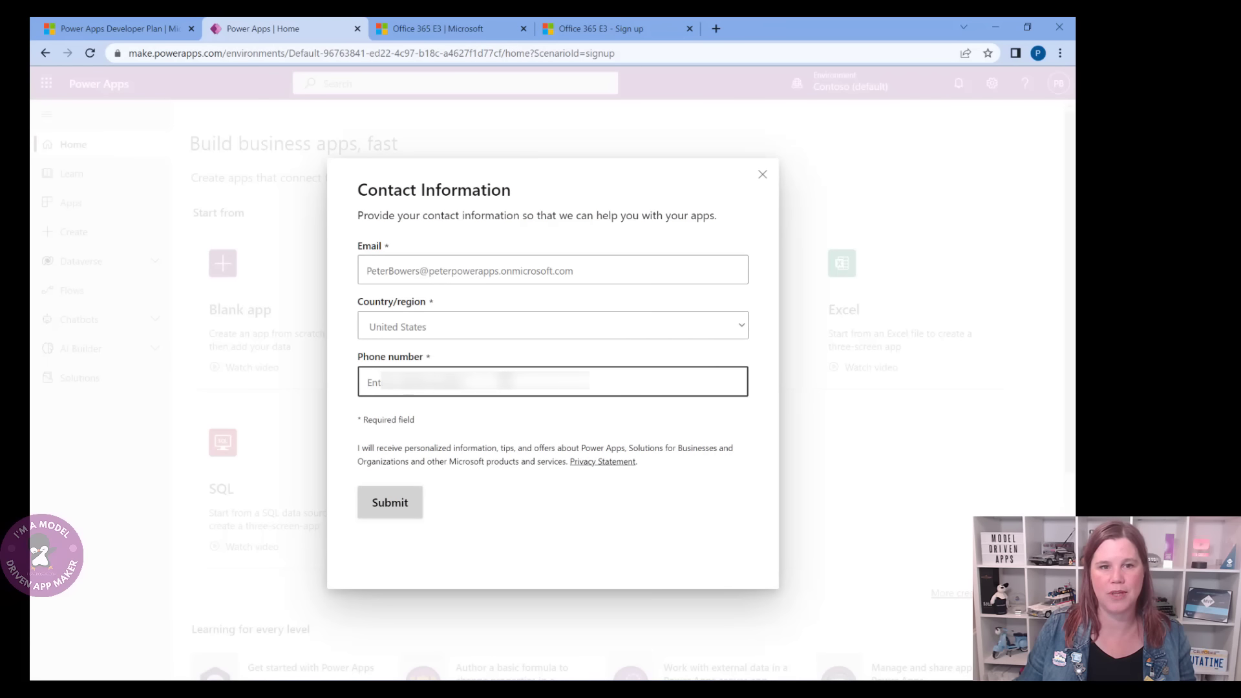
pyautogui.write('0400000000')
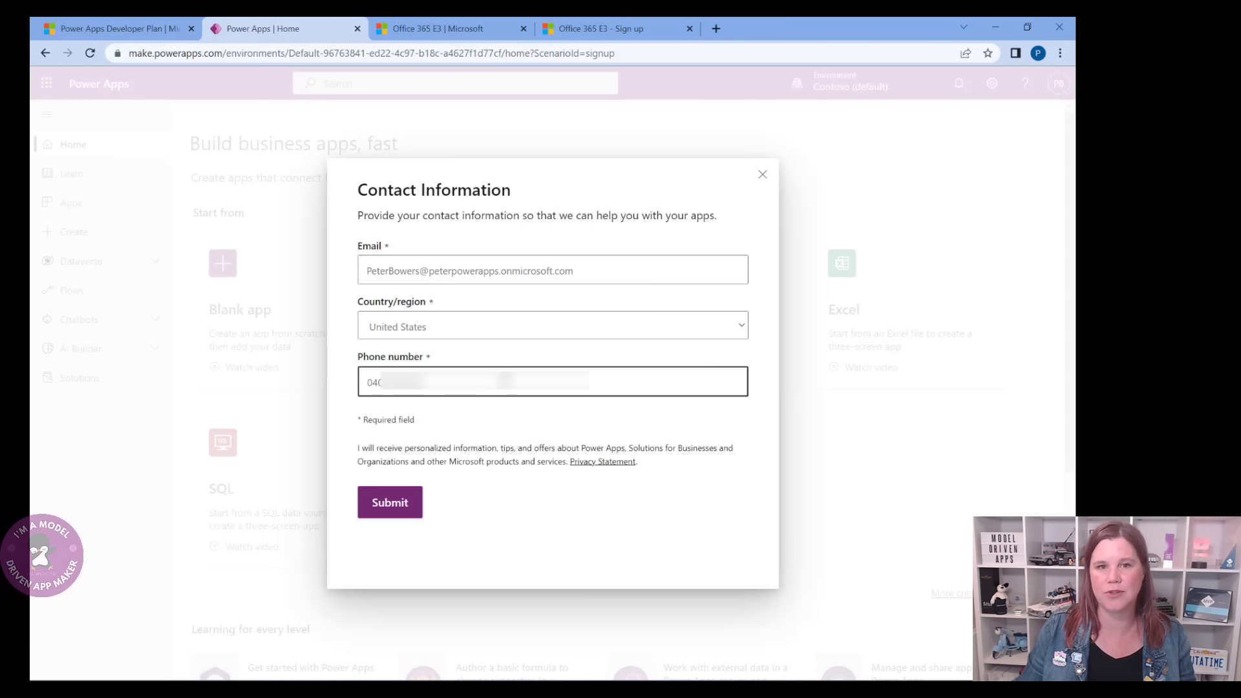
pyautogui.click(390, 502)
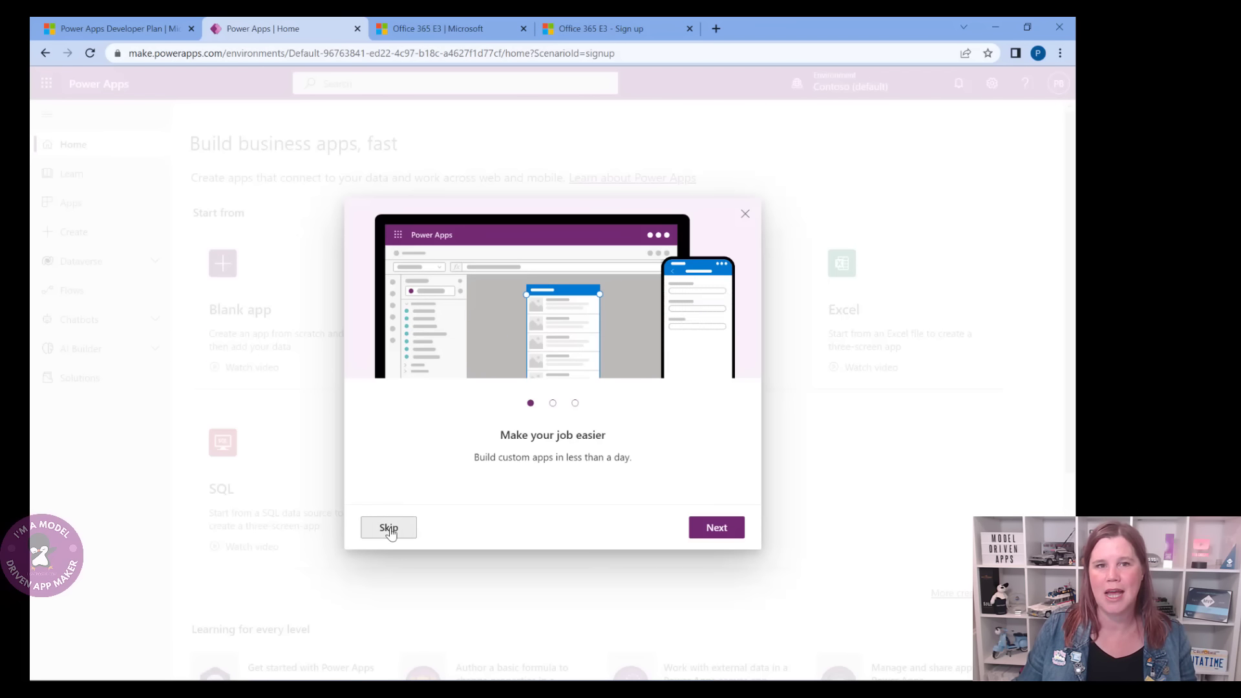
pyautogui.click(389, 531)
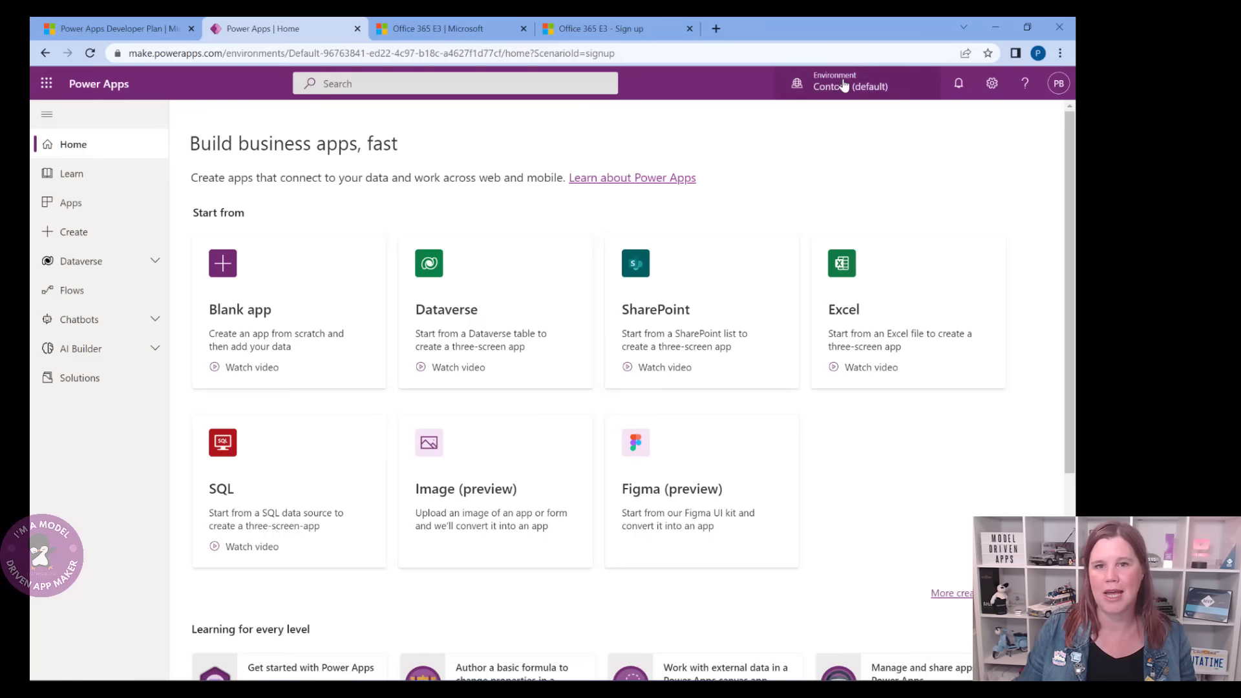
# - Reload the portal so the developer environment appears, select it, and open Dataverse > Tables
pyautogui.click(841, 87)
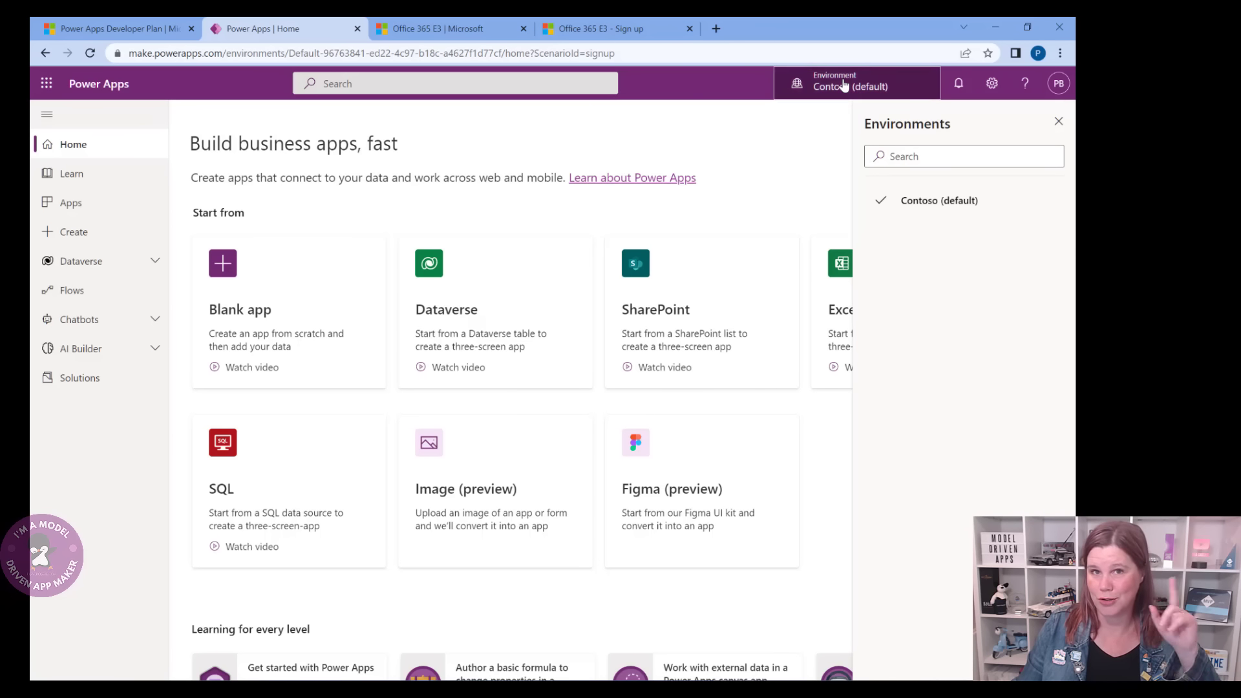
pyautogui.click(837, 85)
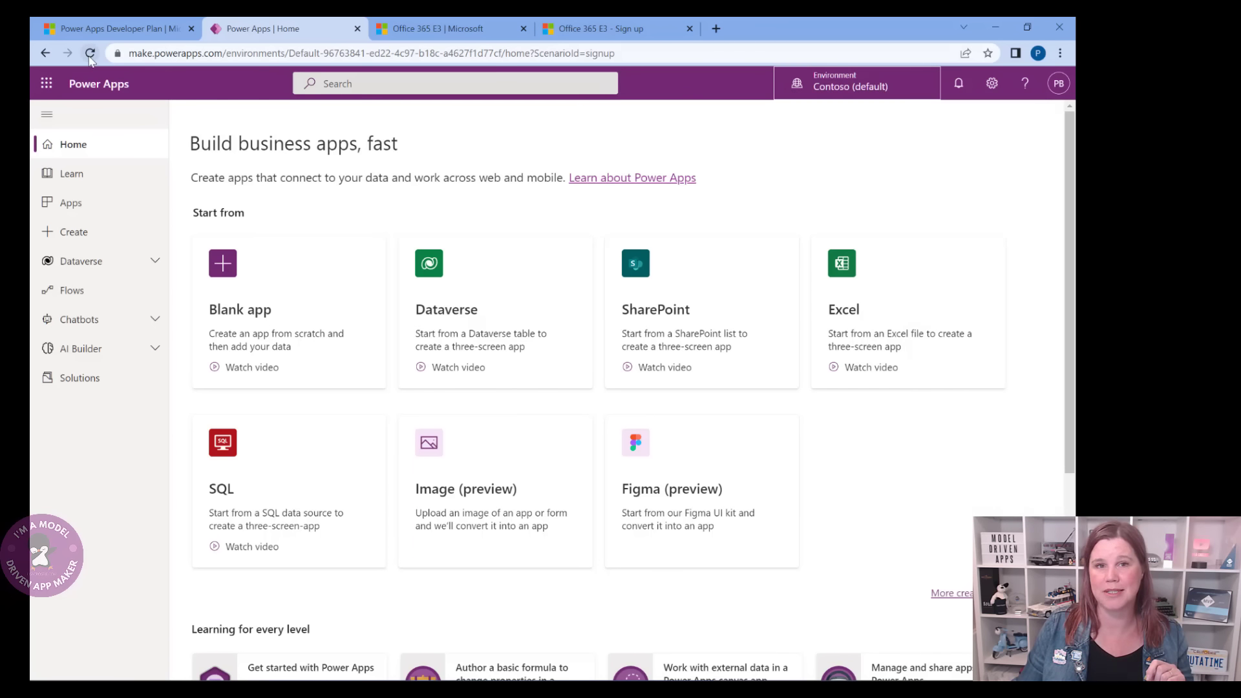
pyautogui.click(90, 54)
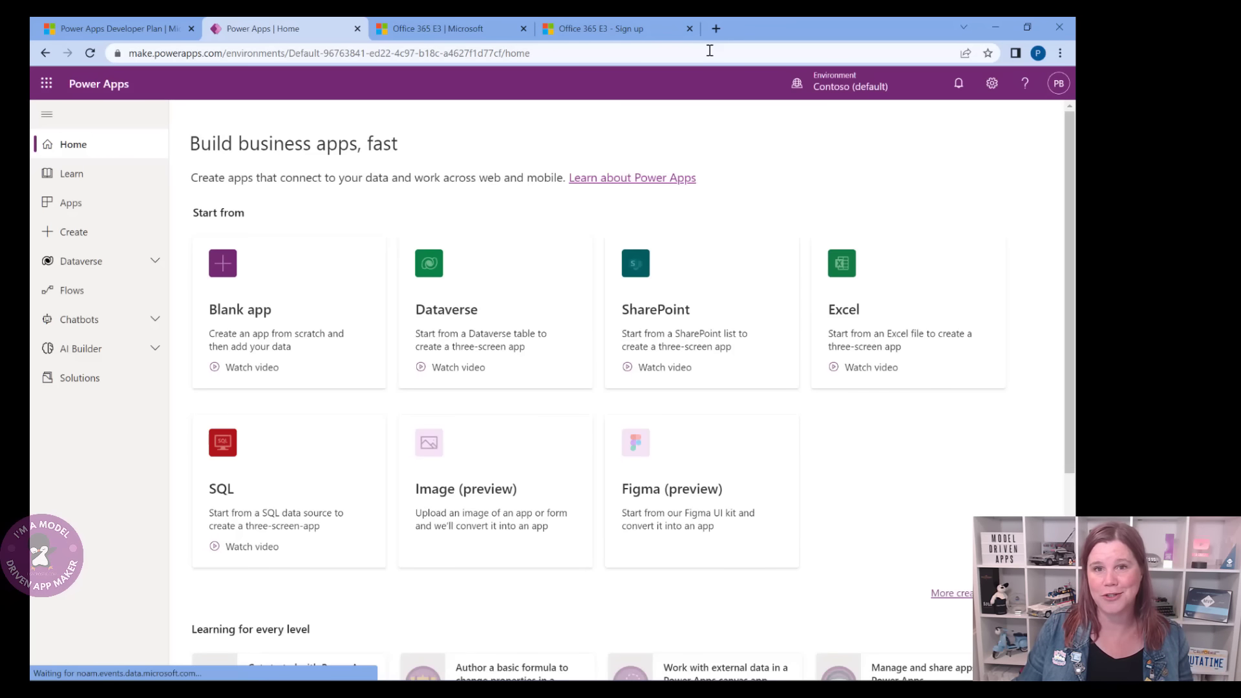
pyautogui.click(834, 88)
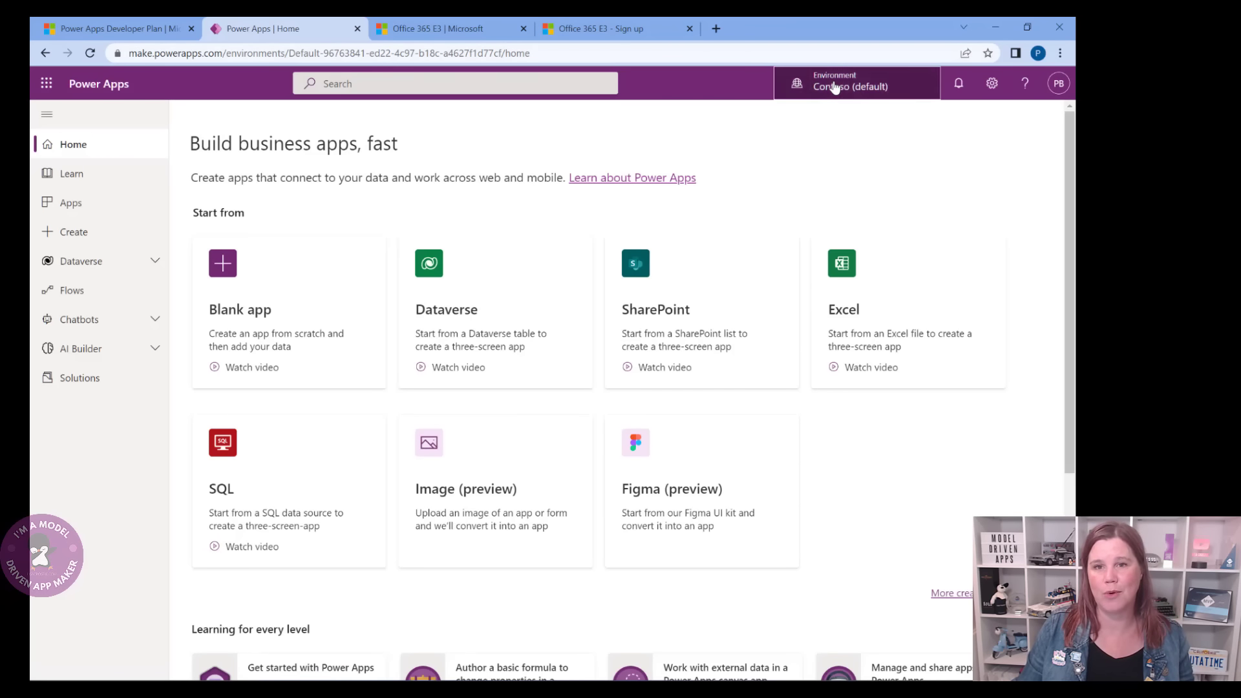
pyautogui.click(928, 229)
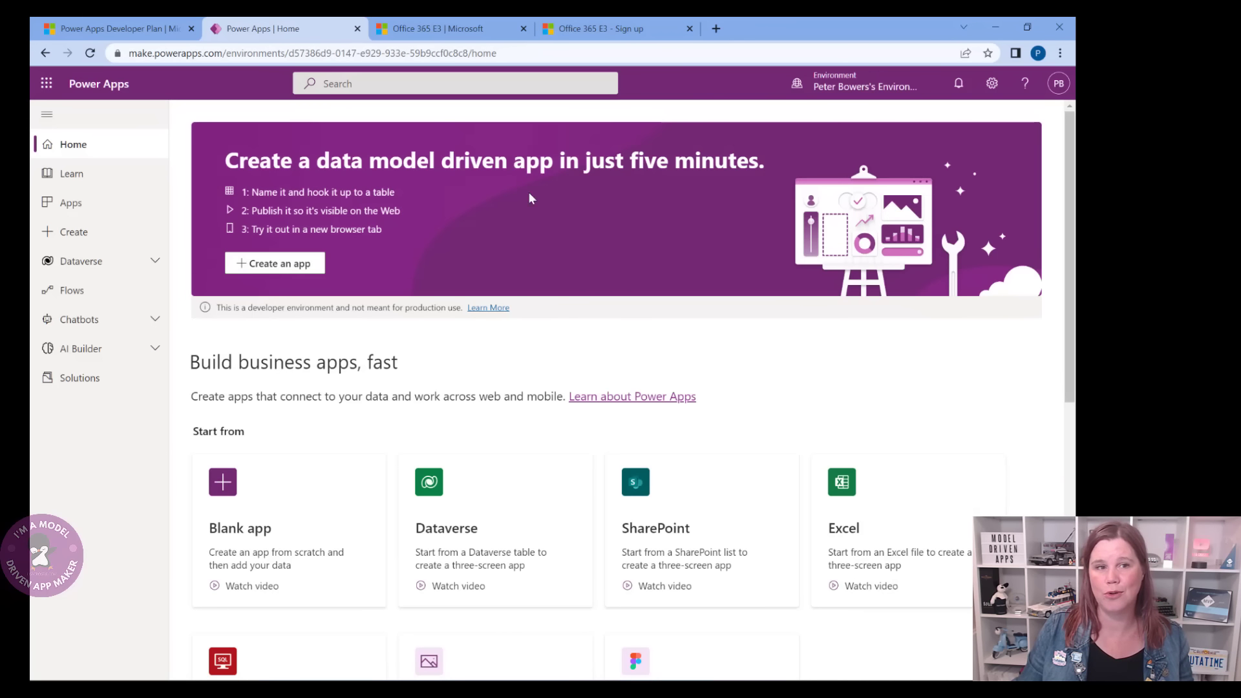
pyautogui.click(148, 270)
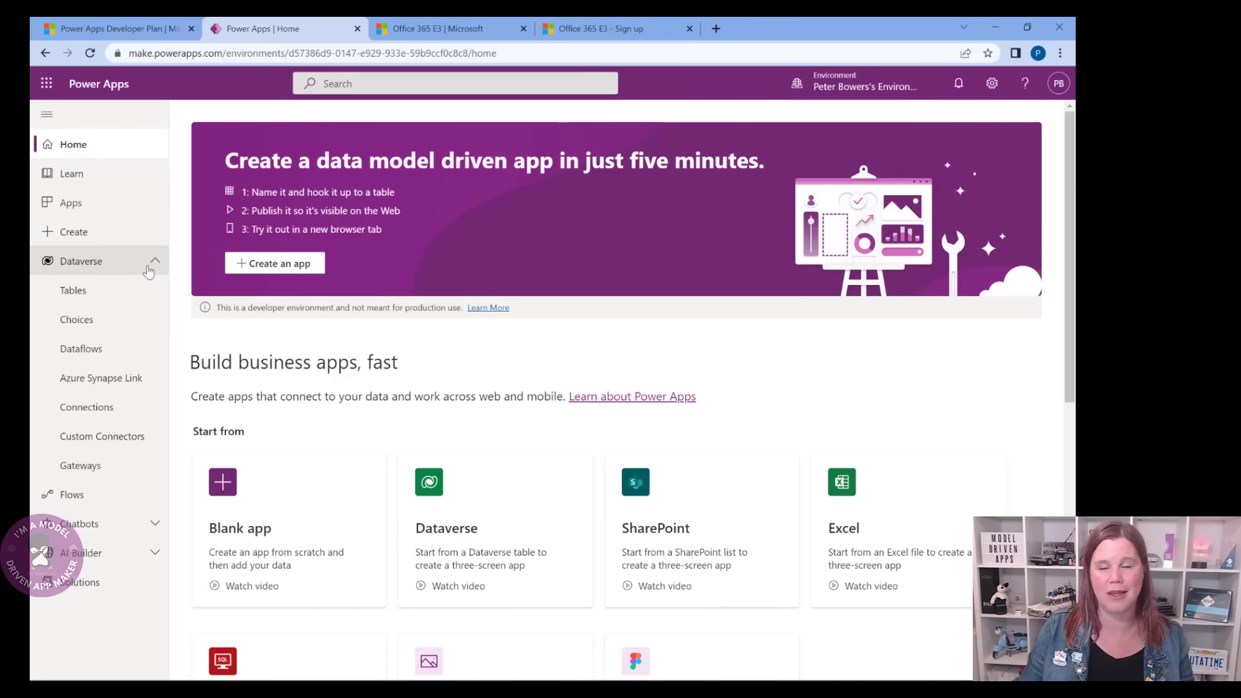
pyautogui.click(125, 296)
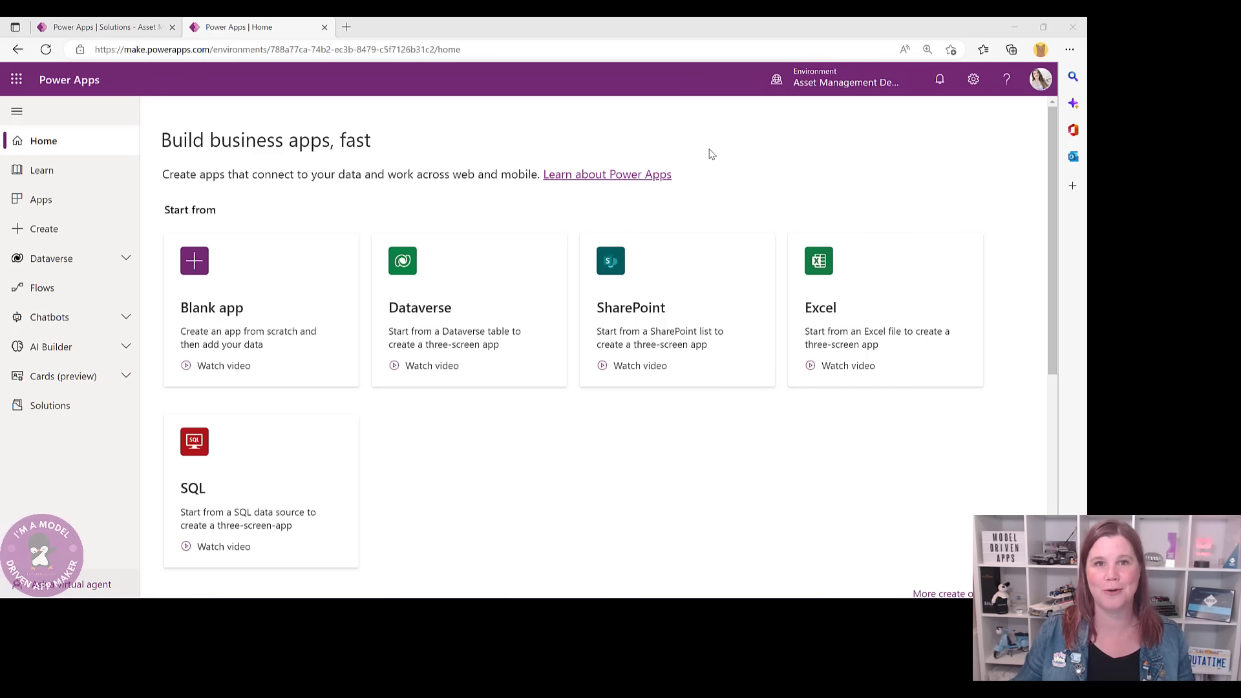
# - Choose Asset Management in the Environment selector
pyautogui.click(806, 87)
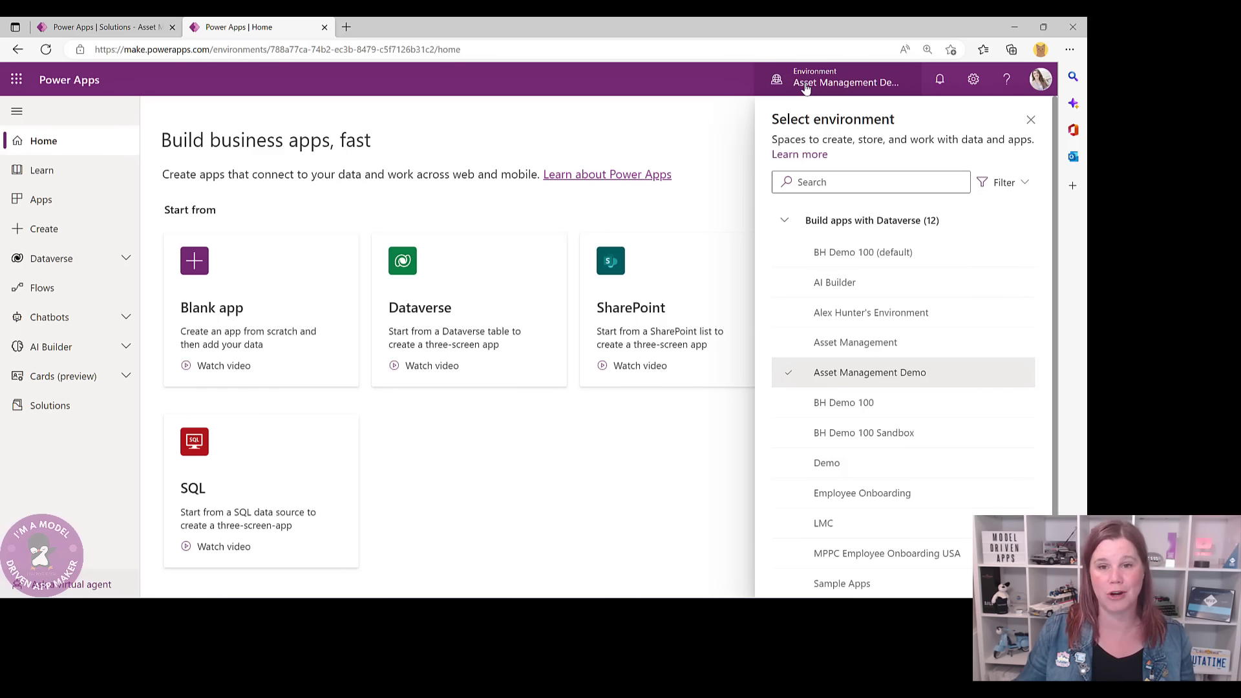
pyautogui.click(862, 343)
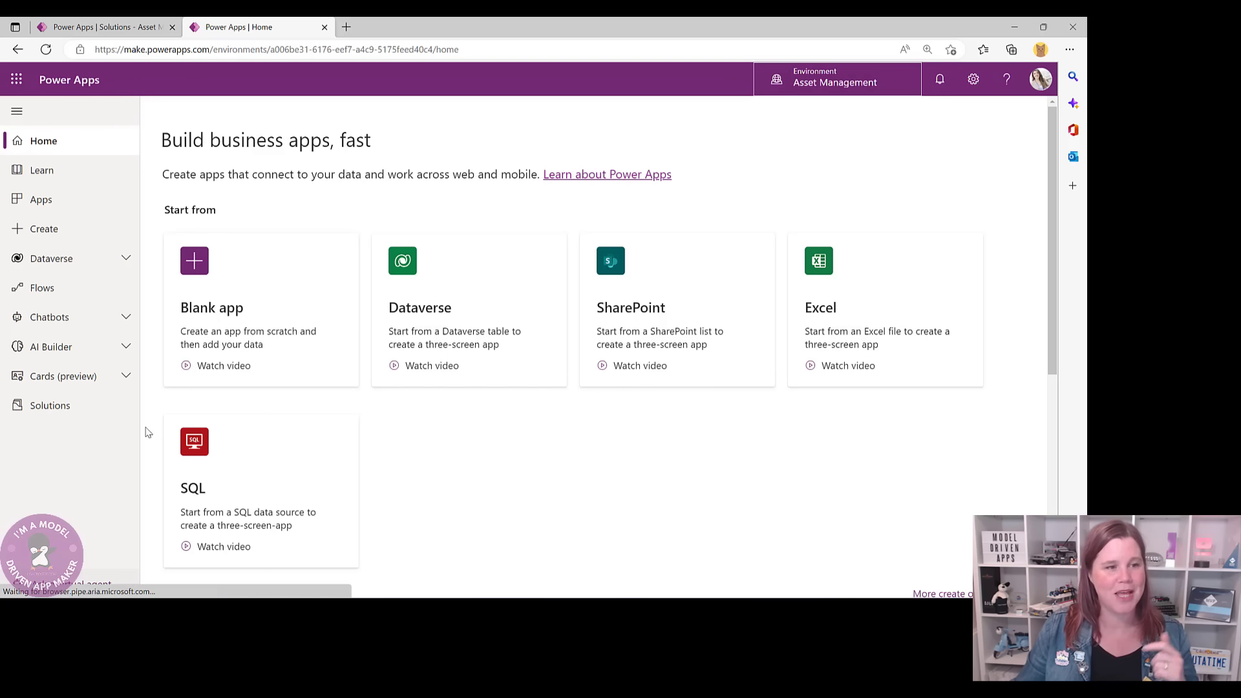
# - Open the Solutions list, then switch to the 'Power Apps | Solutions' tab for Asset Management
pyautogui.click(40, 412)
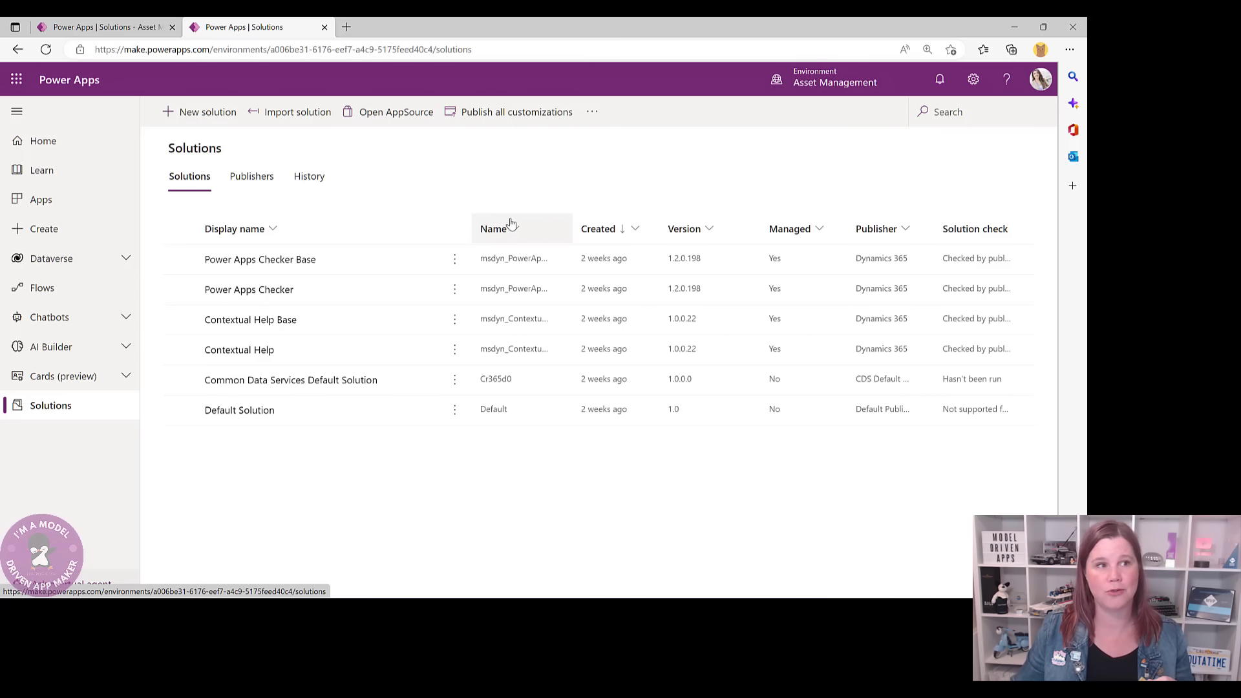
pyautogui.click(128, 28)
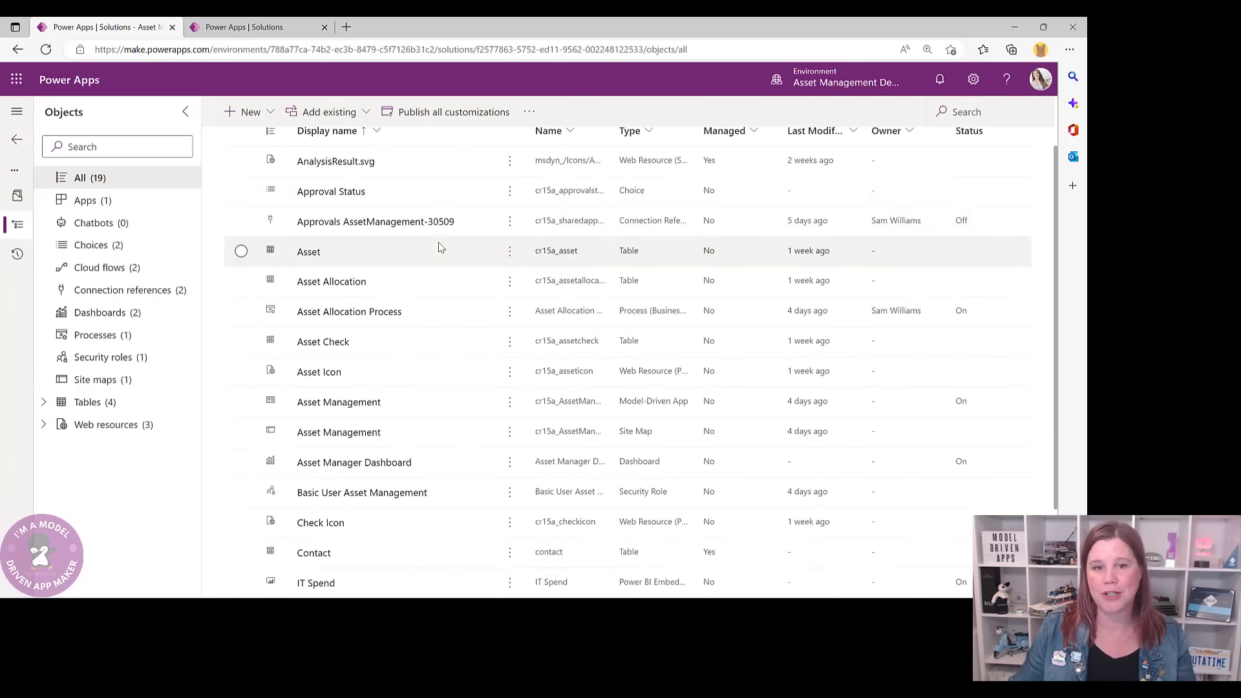
pyautogui.scroll(-1, 438, 248)
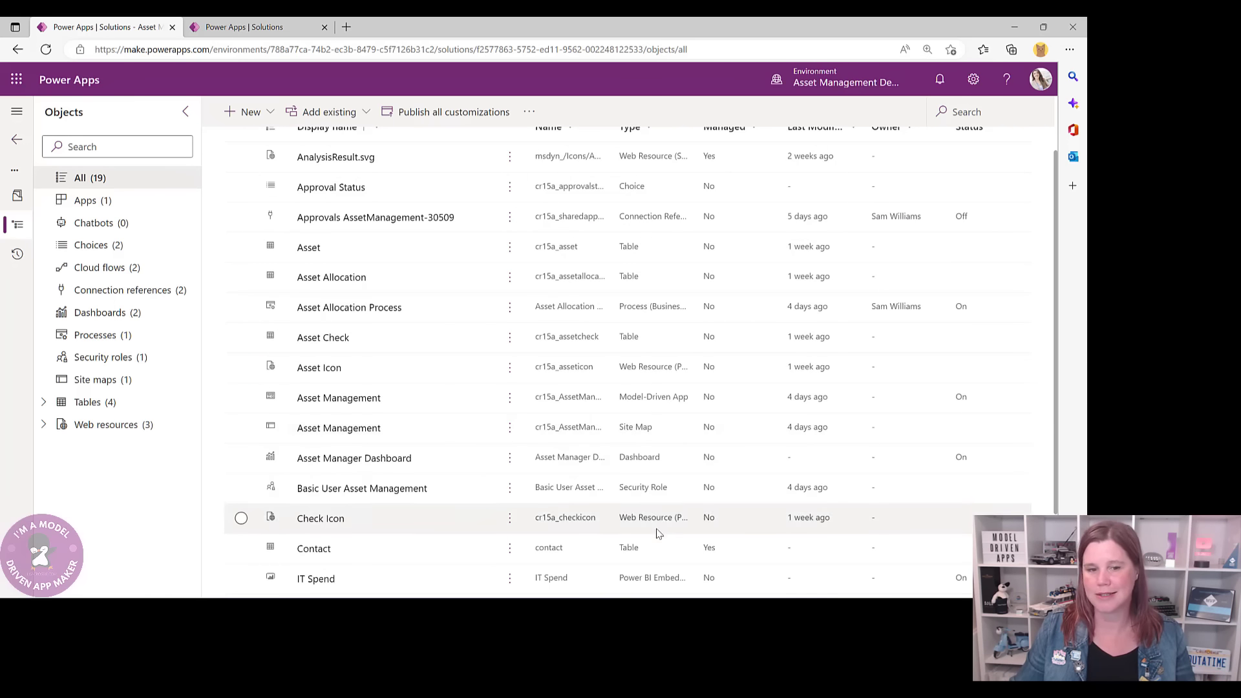
pyautogui.scroll(2, 647, 548)
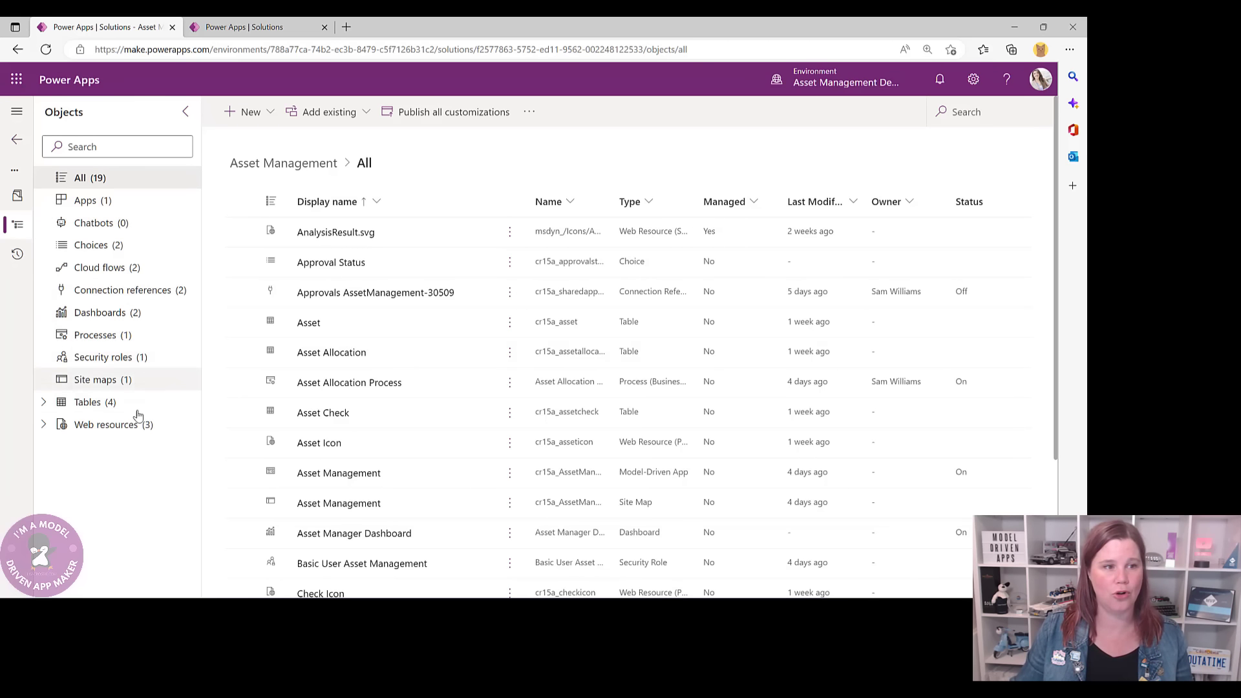
pyautogui.click(236, 29)
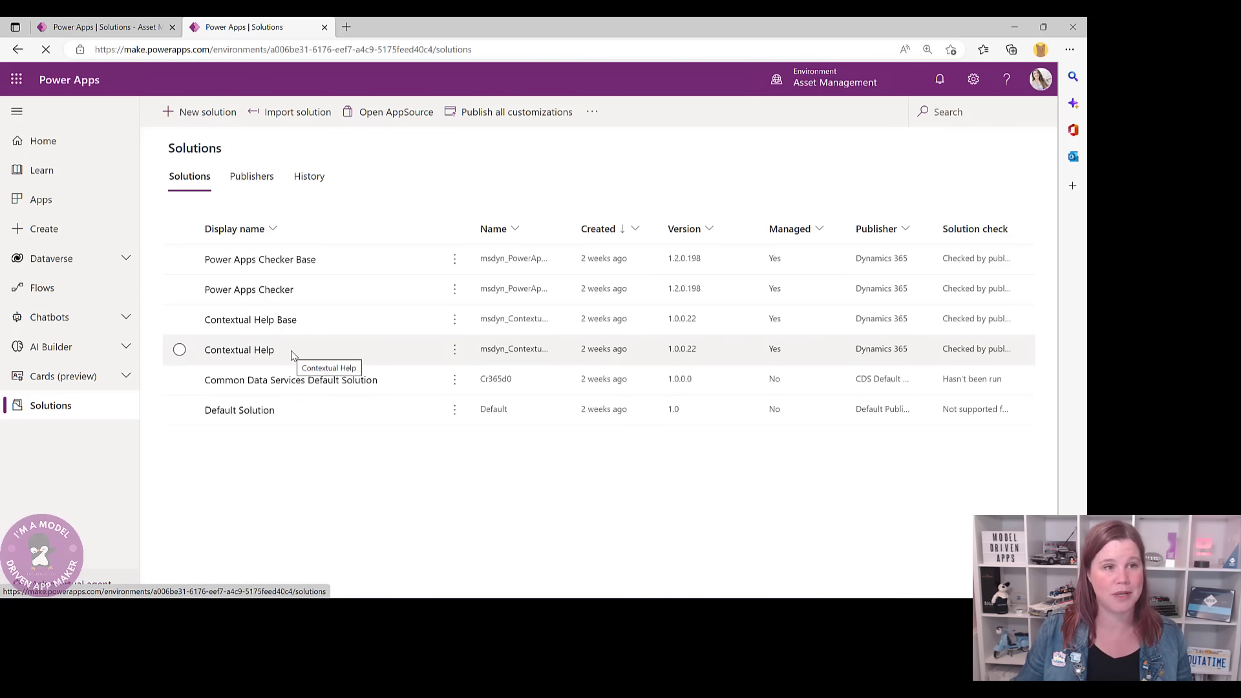
# - Start a new solution named 'Asset Management' and begin creating a new publisher for it
pyautogui.click(197, 112)
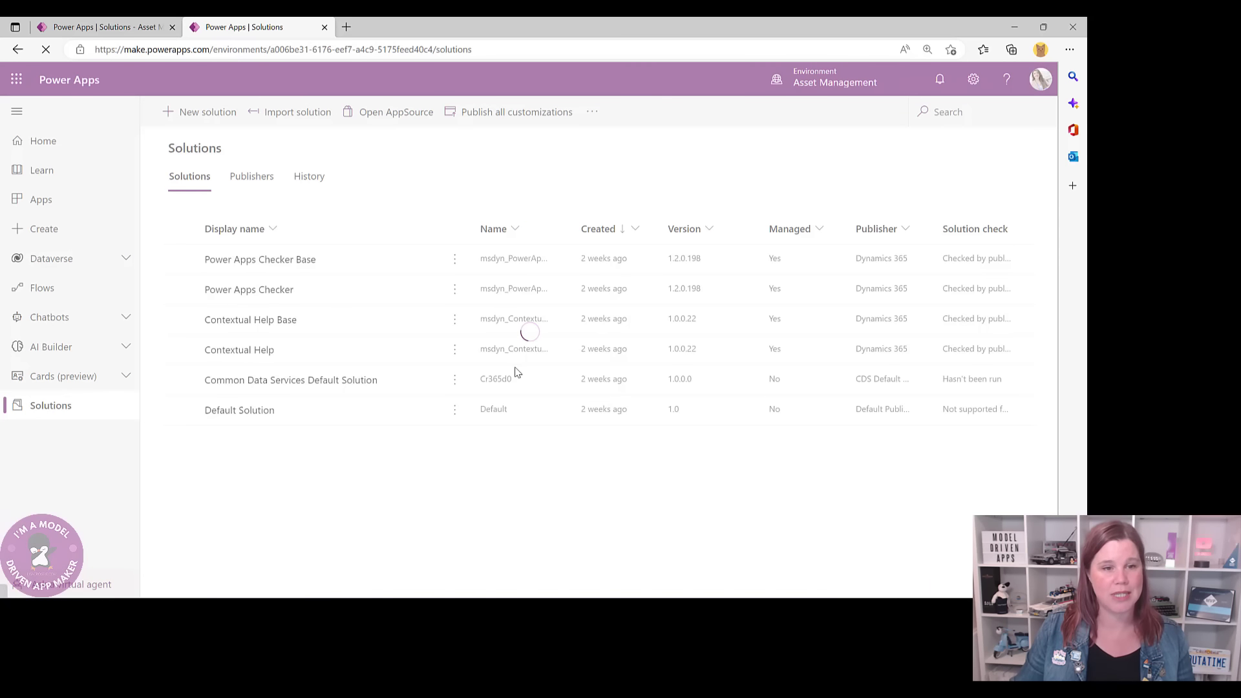
pyautogui.write('A')
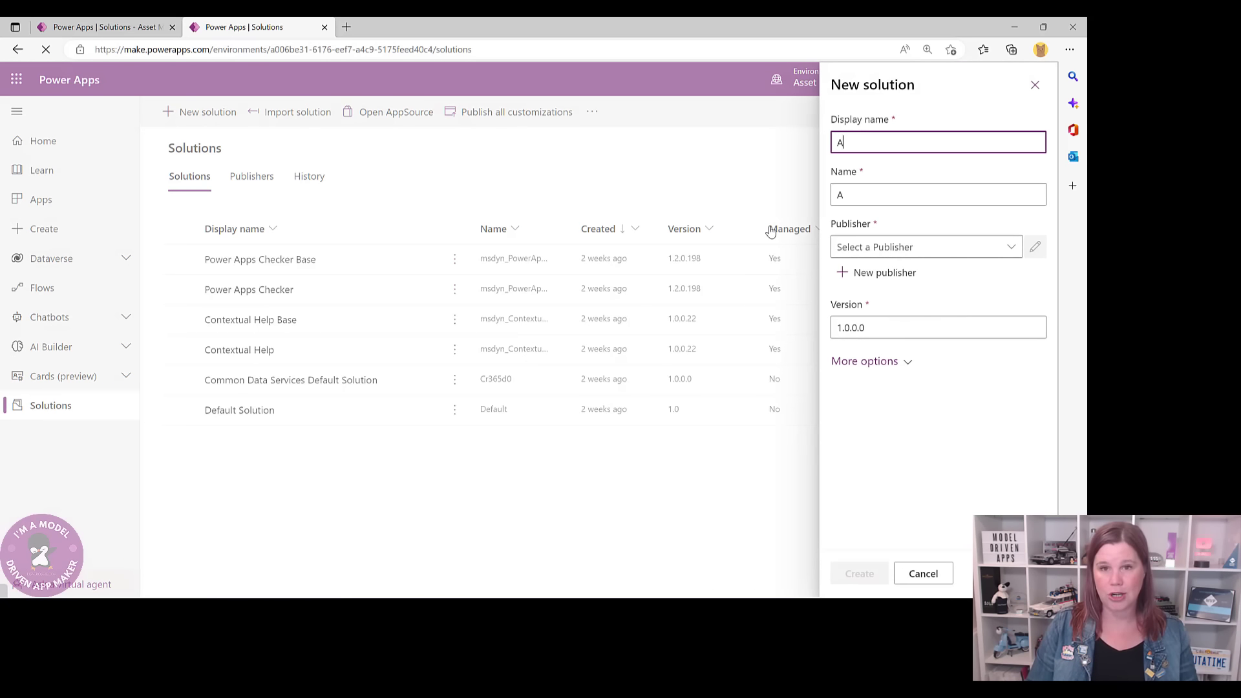
pyautogui.write('sset Management')
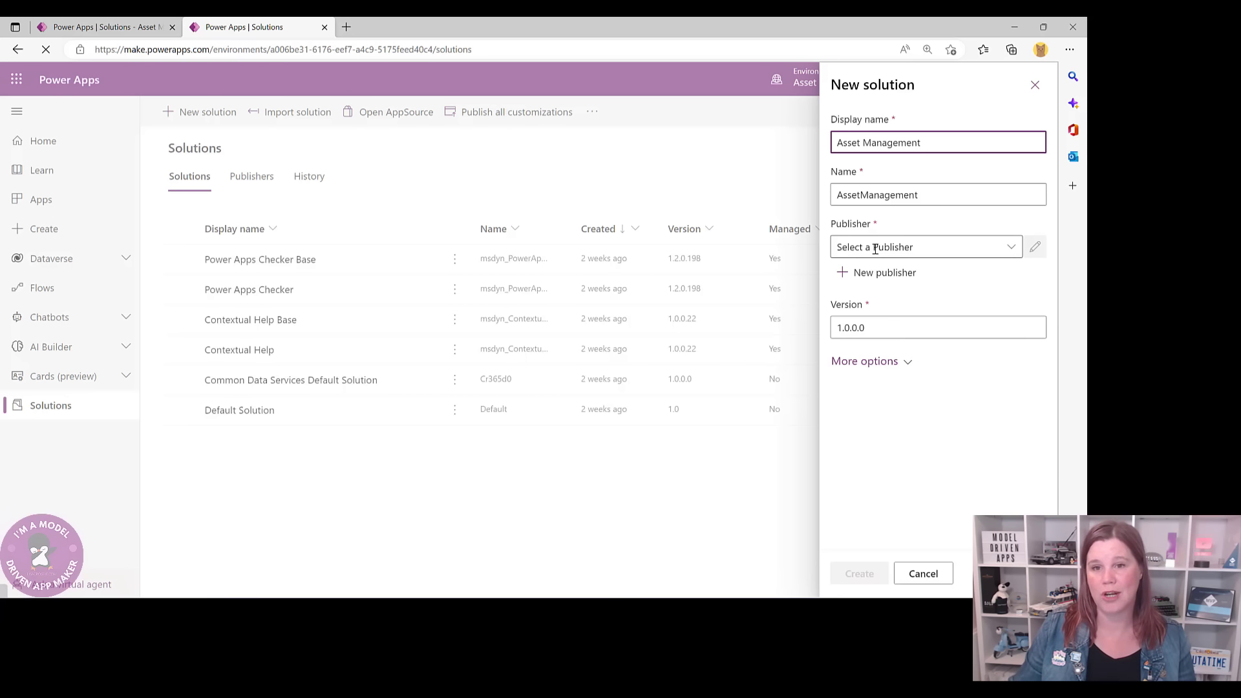
pyautogui.click(1011, 247)
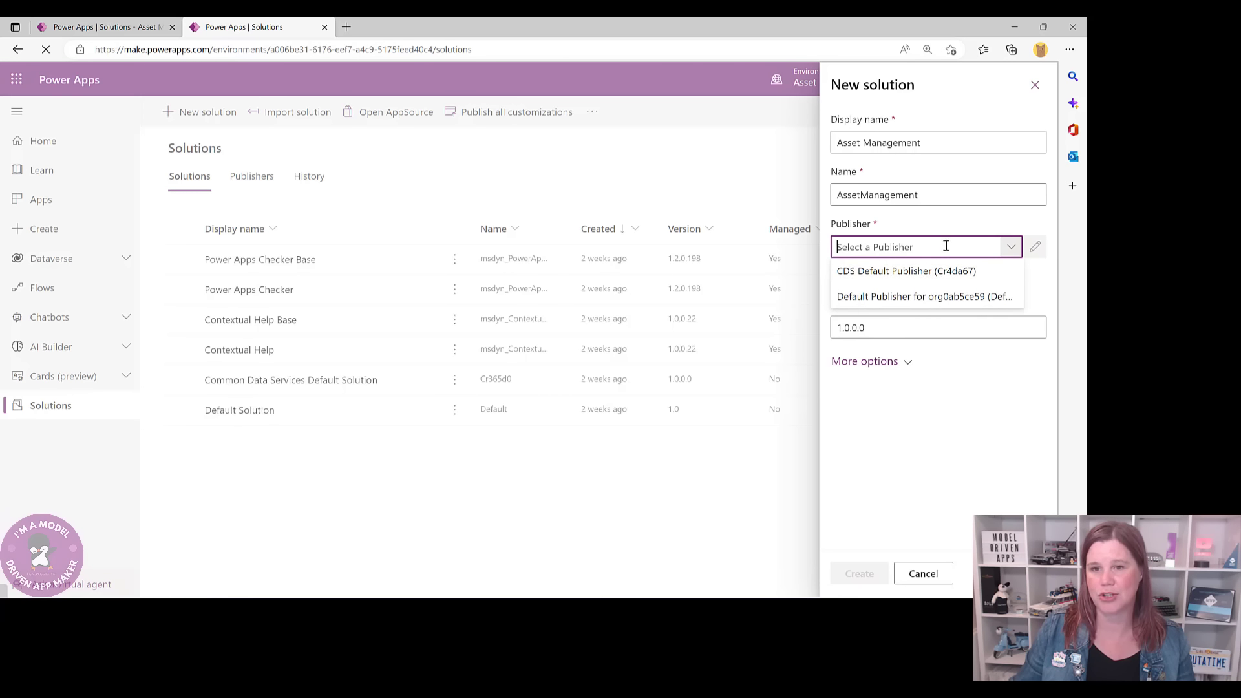
pyautogui.click(948, 226)
pyautogui.click(900, 272)
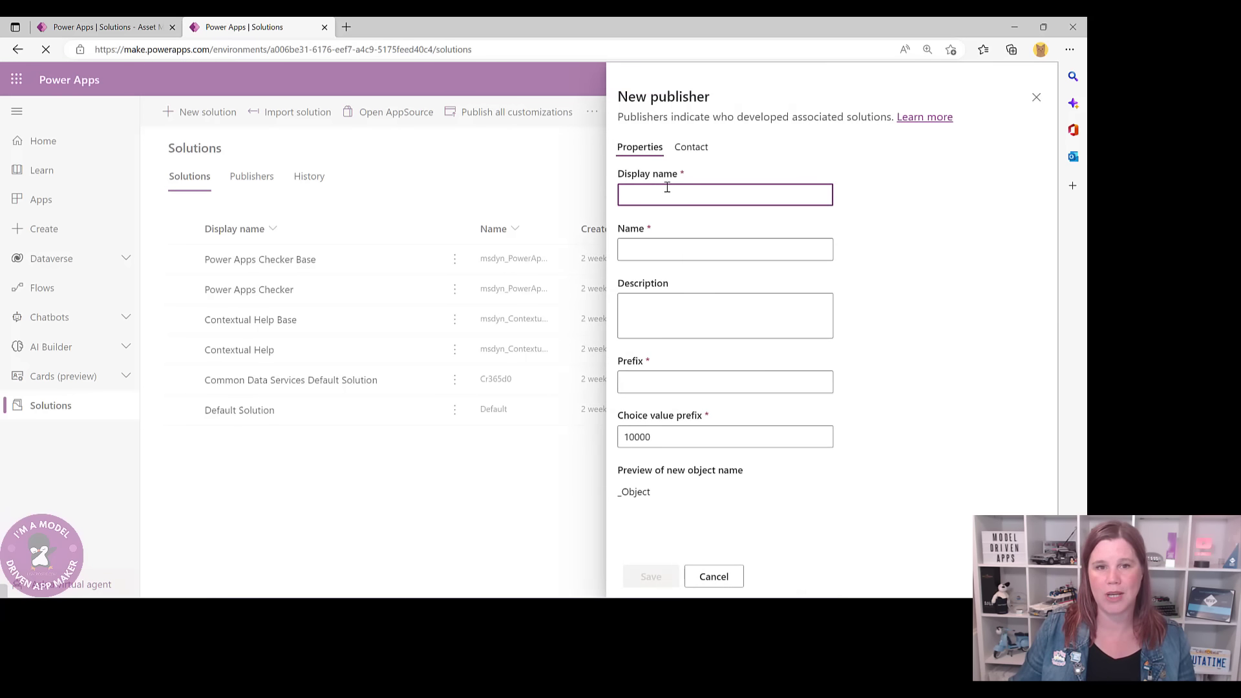
# - Give the publisher a display name, unique name and prefix lmc, and save it
pyautogui.write('Lisa Crosbie')
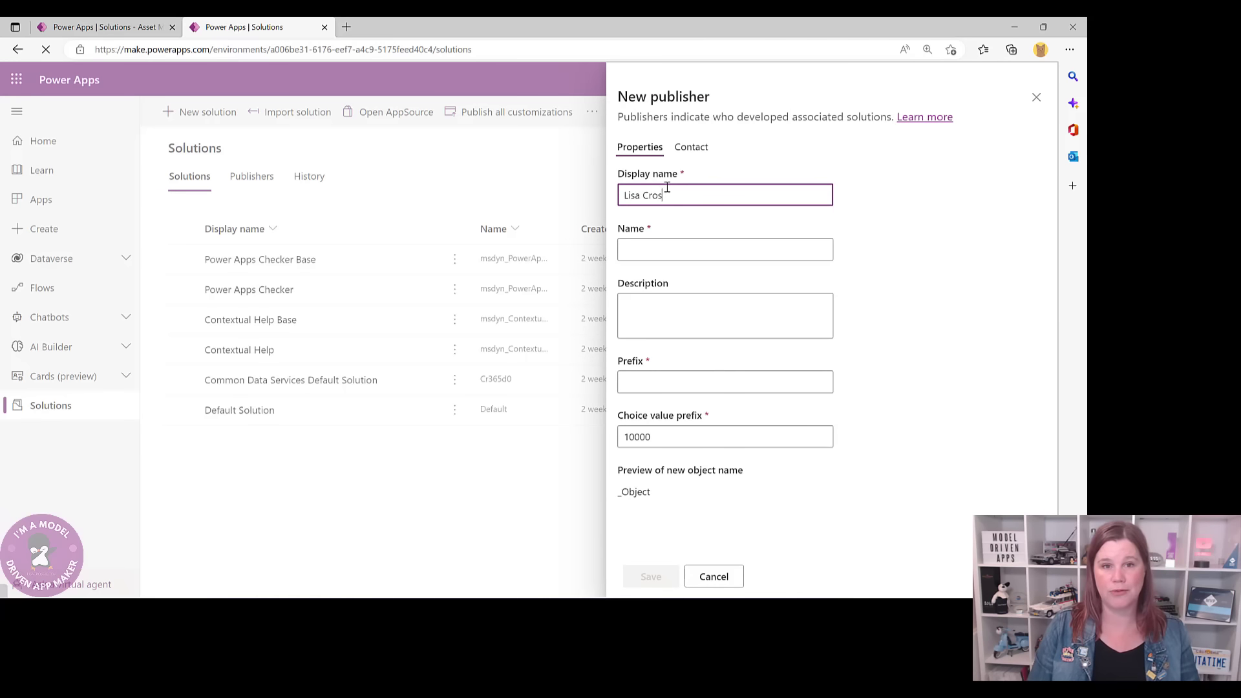
pyautogui.click(671, 247)
pyautogui.write(':')
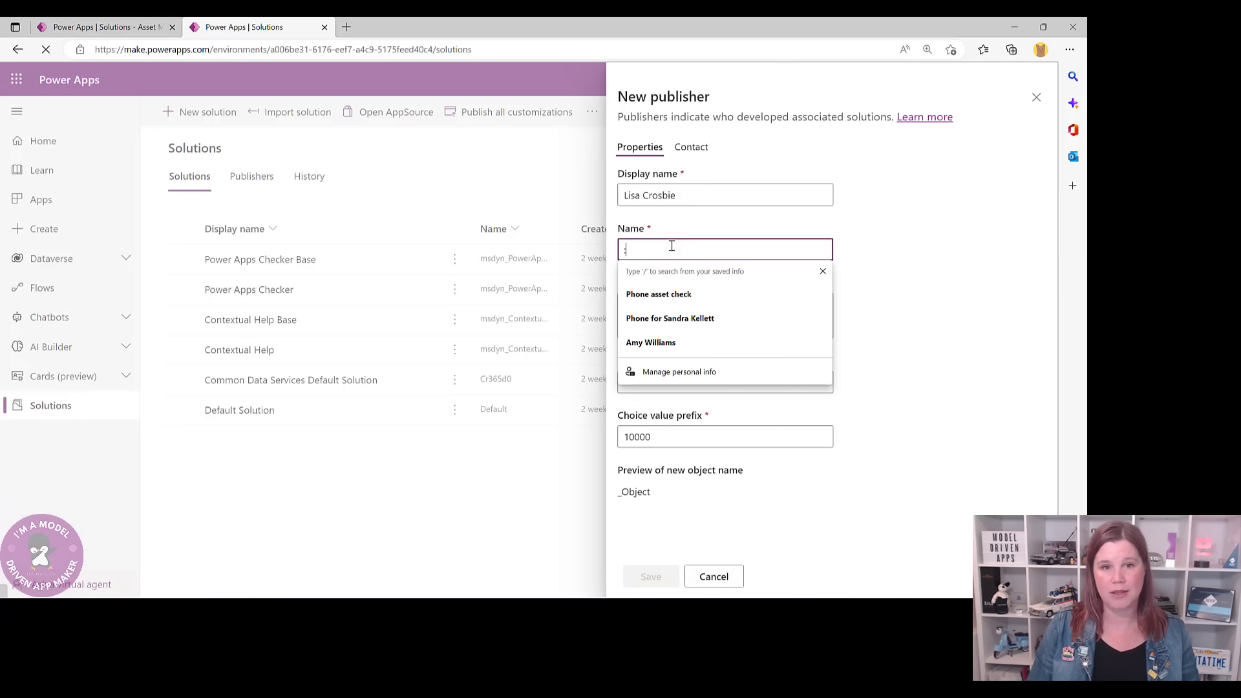
pyautogui.write('Lis')
pyautogui.press('BackSpace')
pyautogui.press('BackSpace')
pyautogui.press('BackSpace')
pyautogui.press('BackSpace')
pyautogui.write(':')
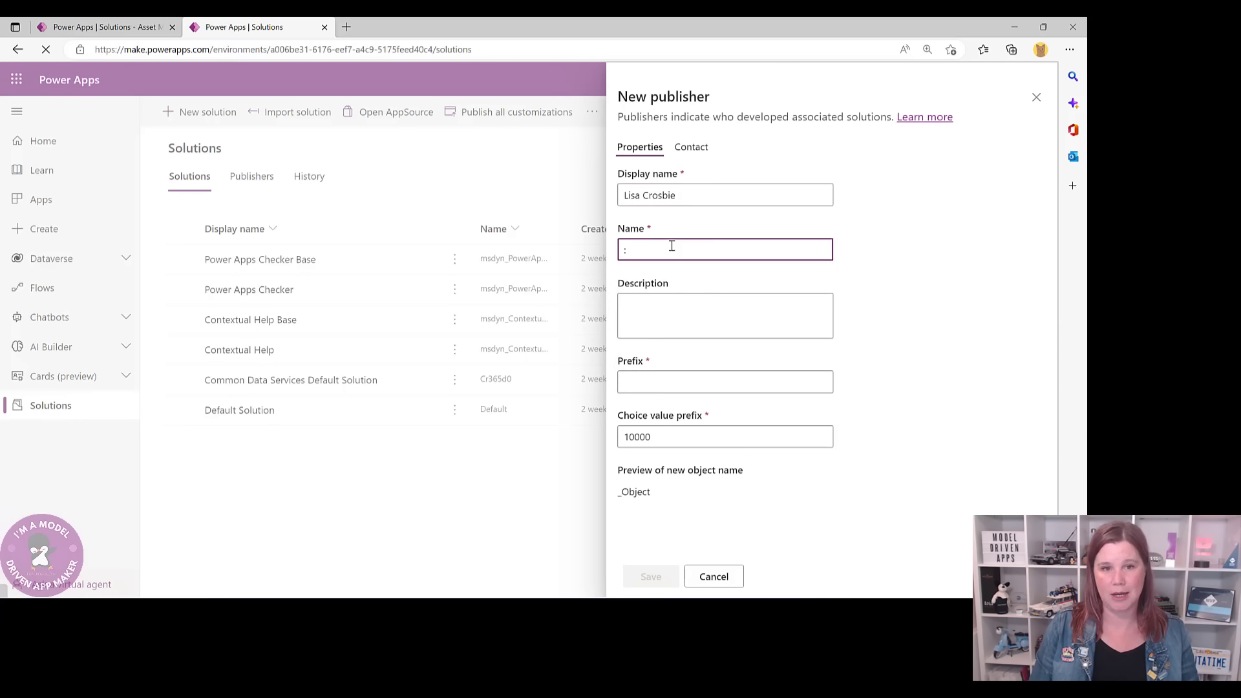
pyautogui.write('LLisaCrosbie')
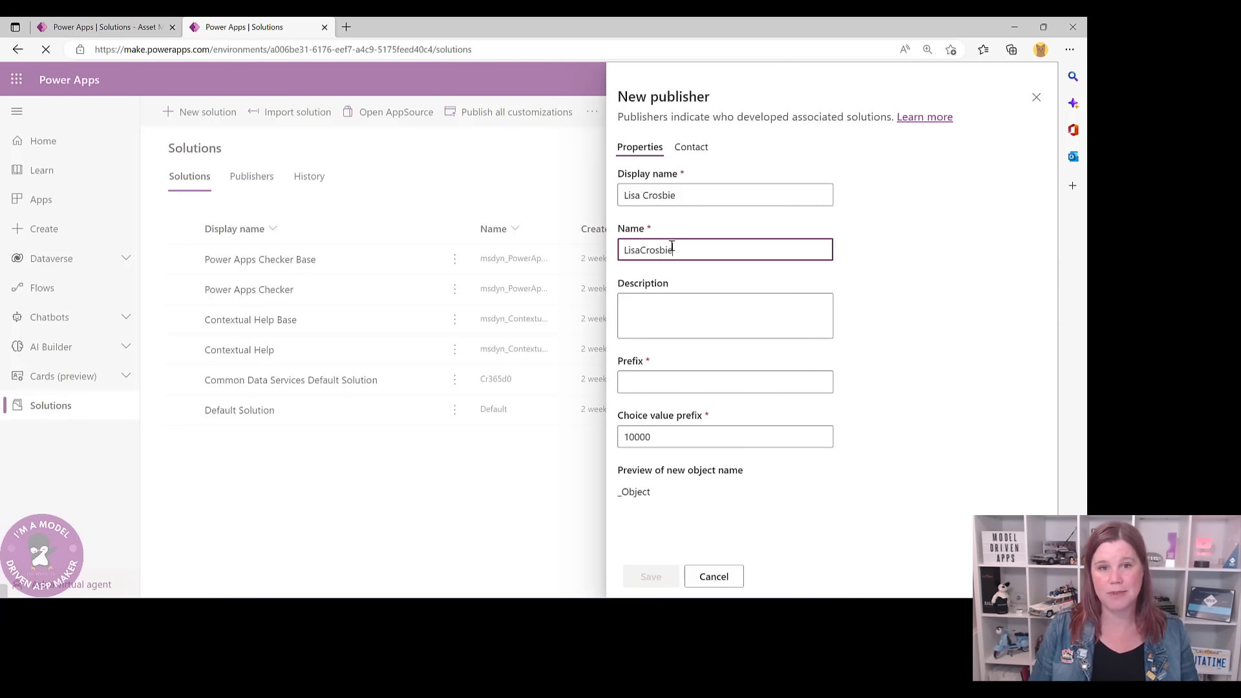
pyautogui.click(656, 380)
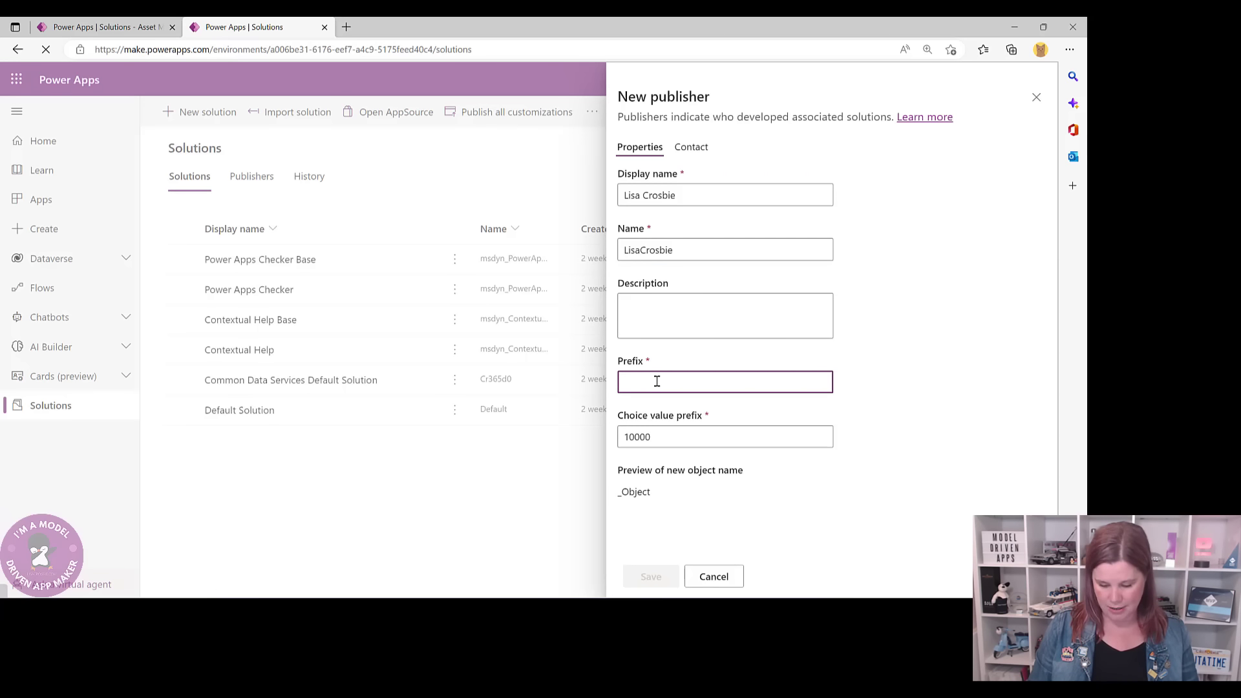
pyautogui.write('l')
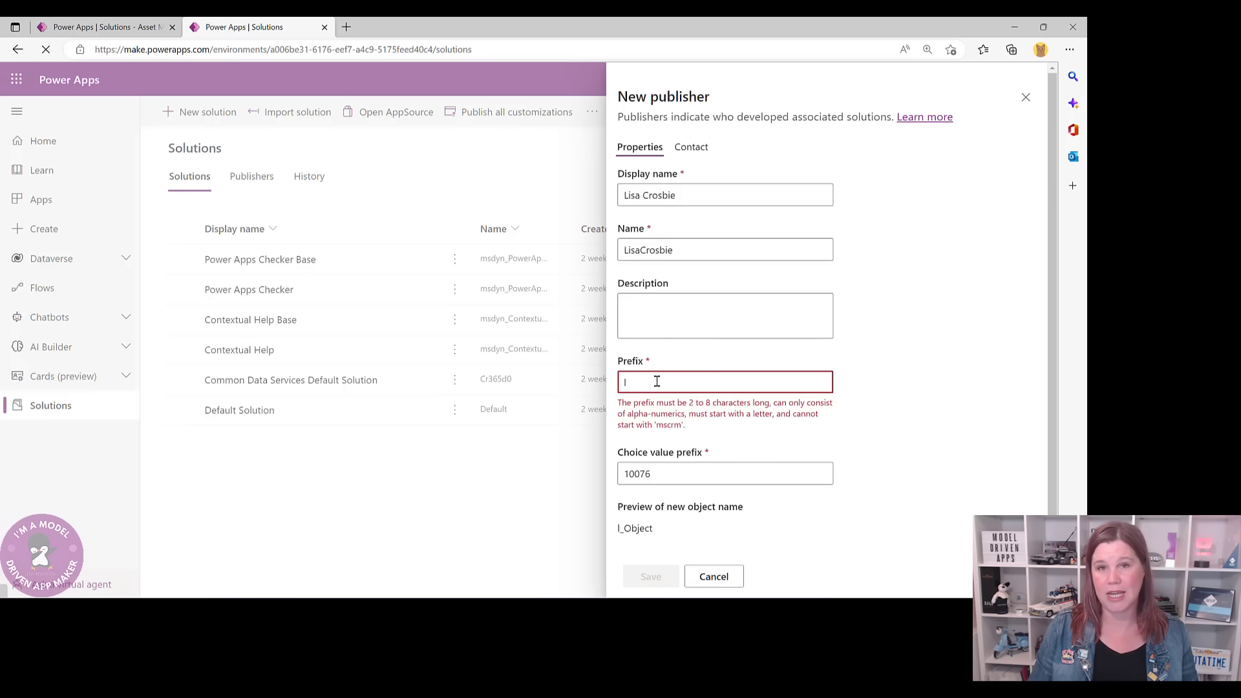
pyautogui.write('mc')
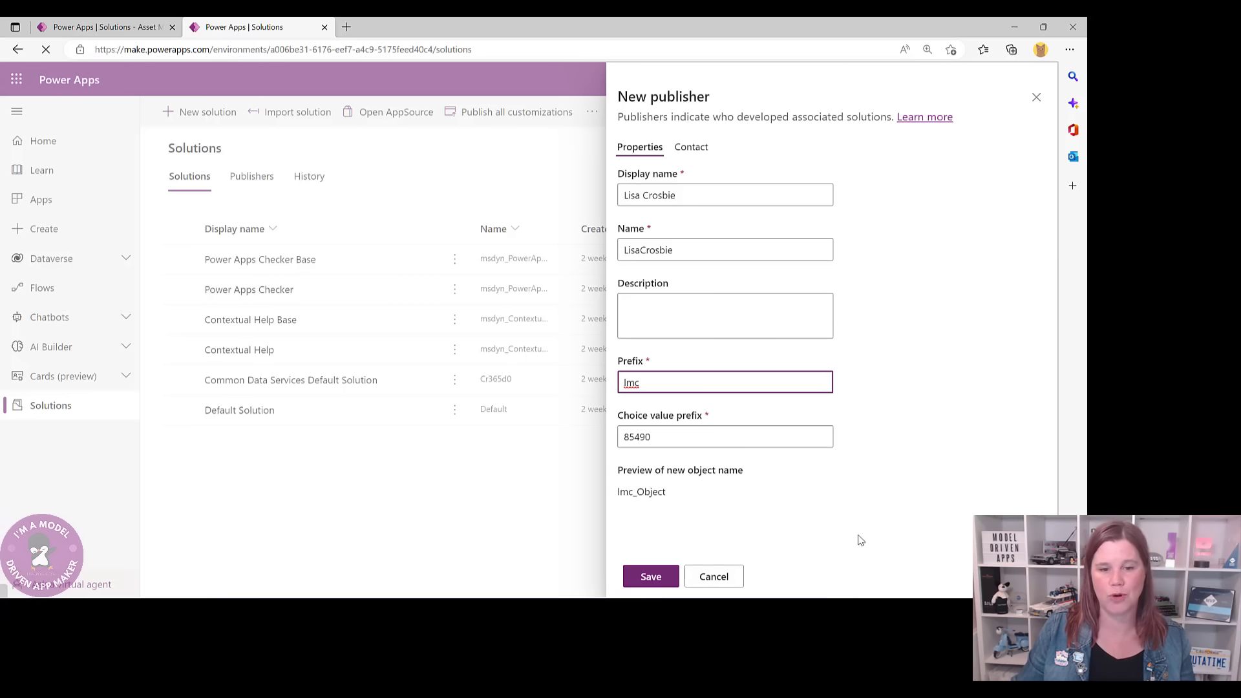
pyautogui.click(672, 578)
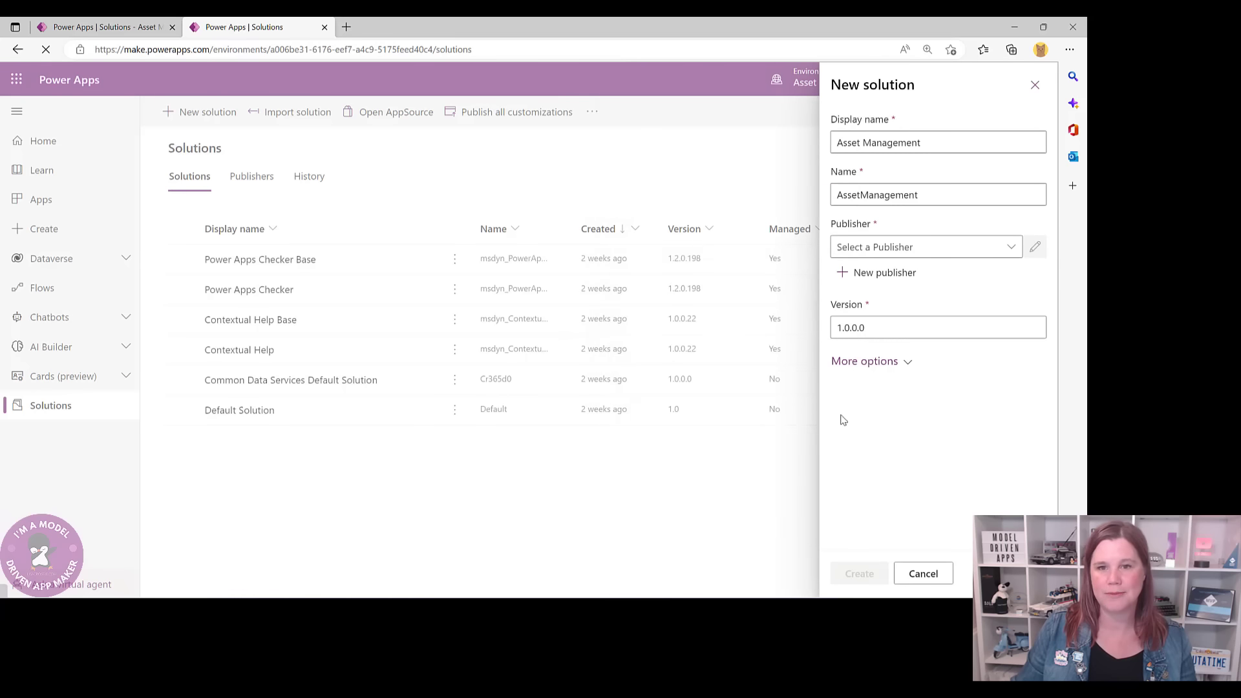
# - Assign the newly created publisher to the Asset Management solution and create the solution
pyautogui.click(896, 249)
pyautogui.click(1012, 246)
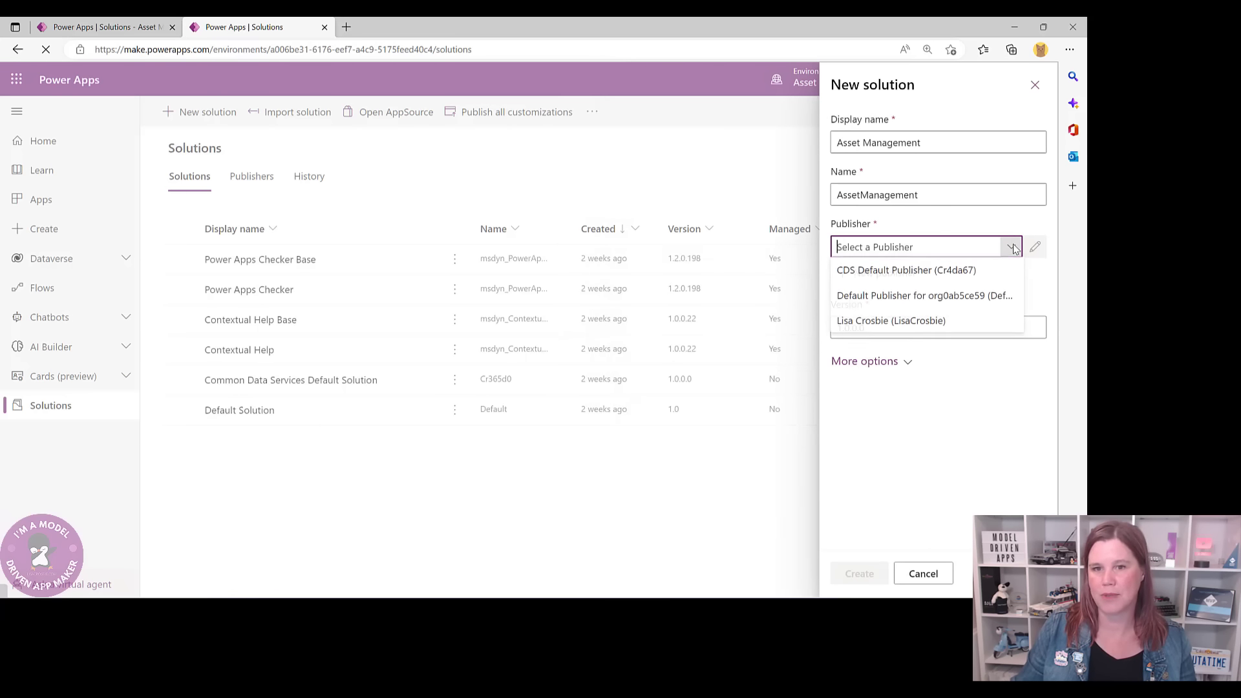
pyautogui.click(905, 321)
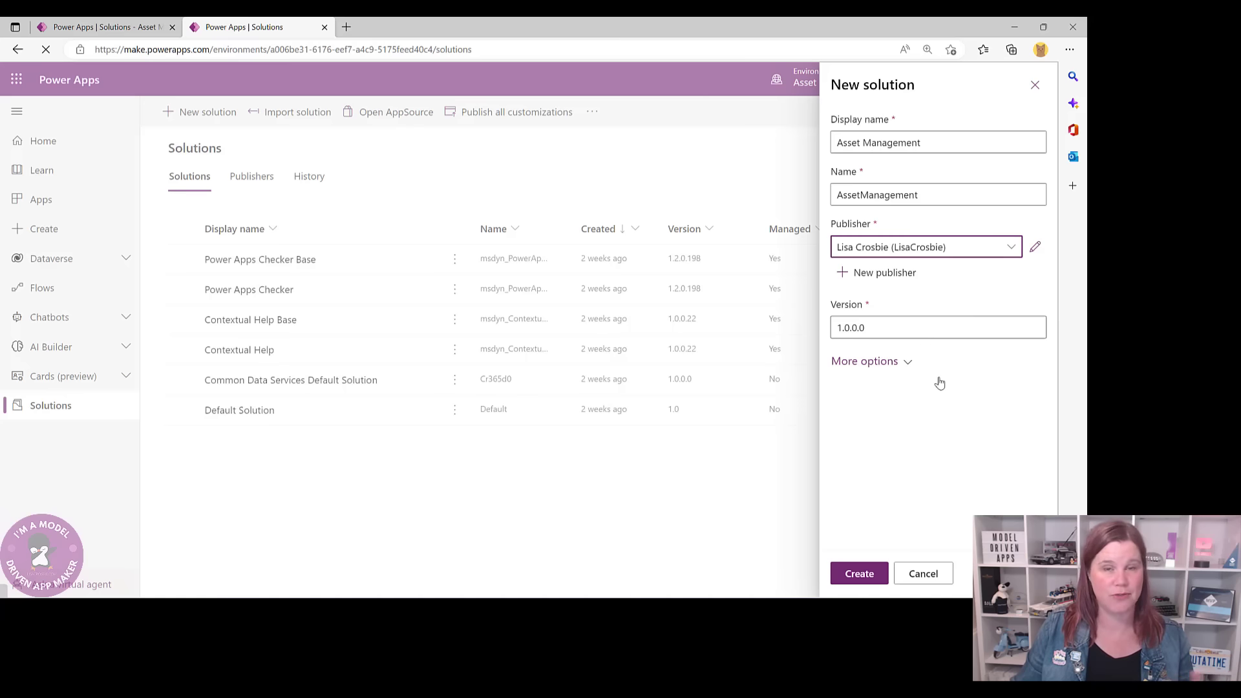
pyautogui.click(869, 573)
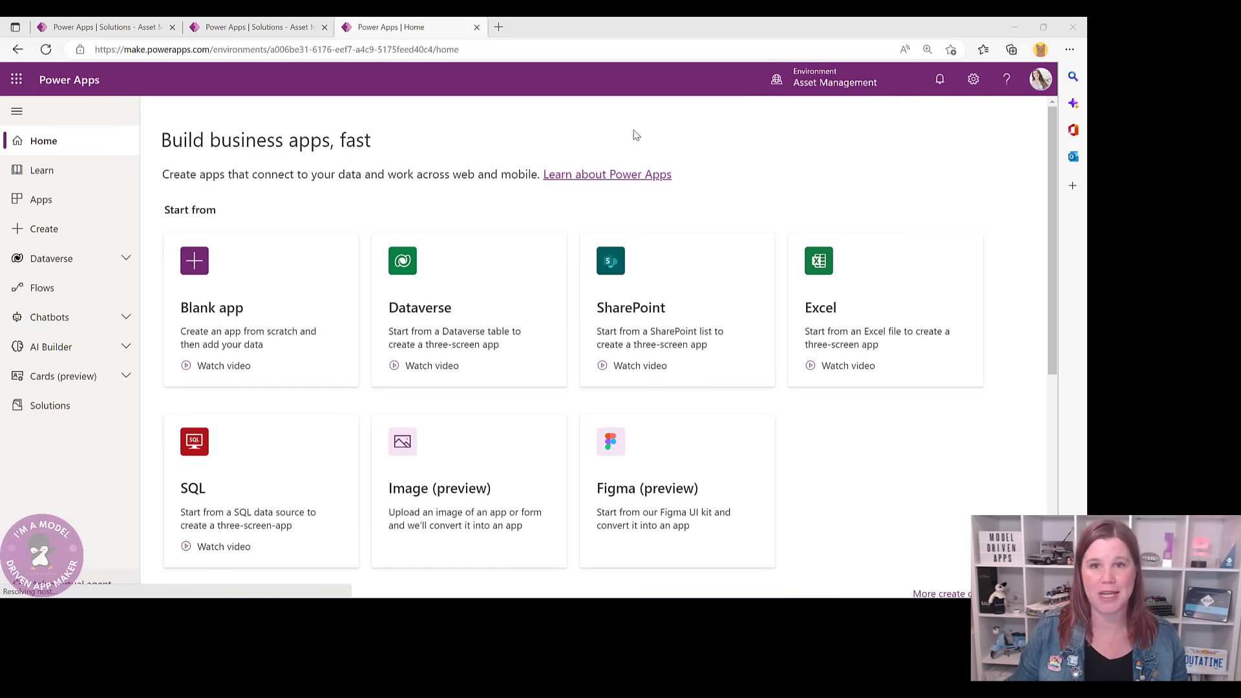
# - Open the Contact table's columns in Dataverse and scroll through the list
pyautogui.click(61, 259)
pyautogui.click(64, 290)
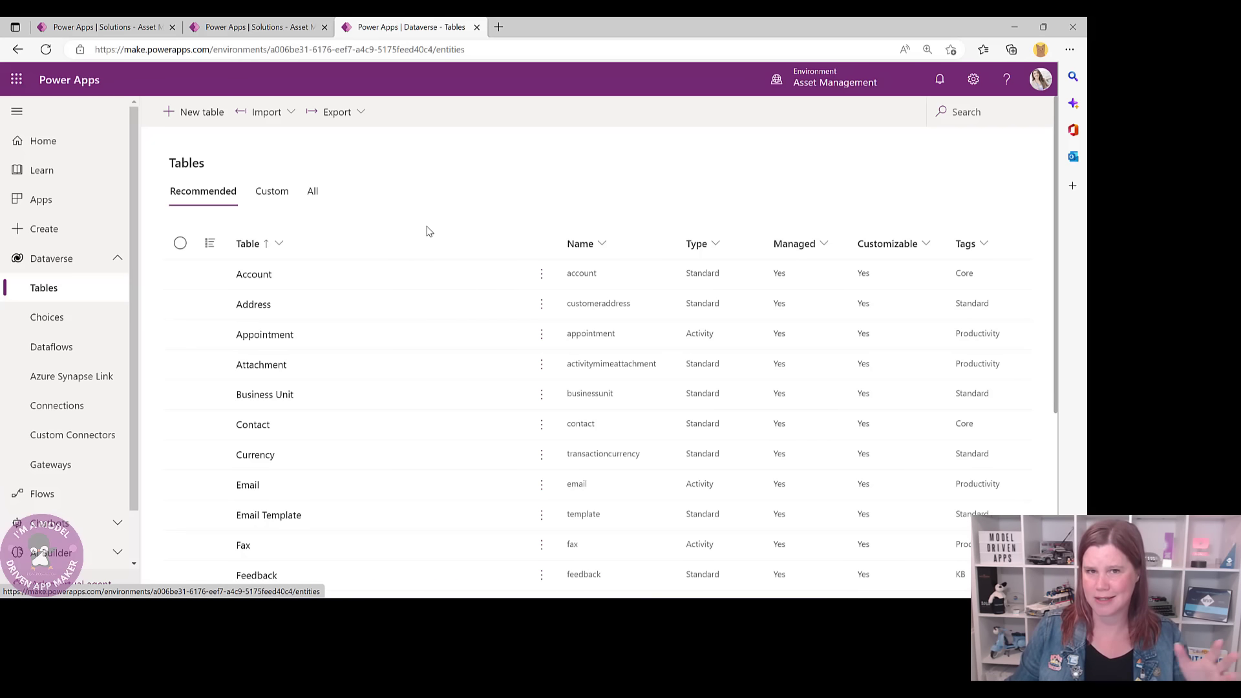
pyautogui.click(253, 426)
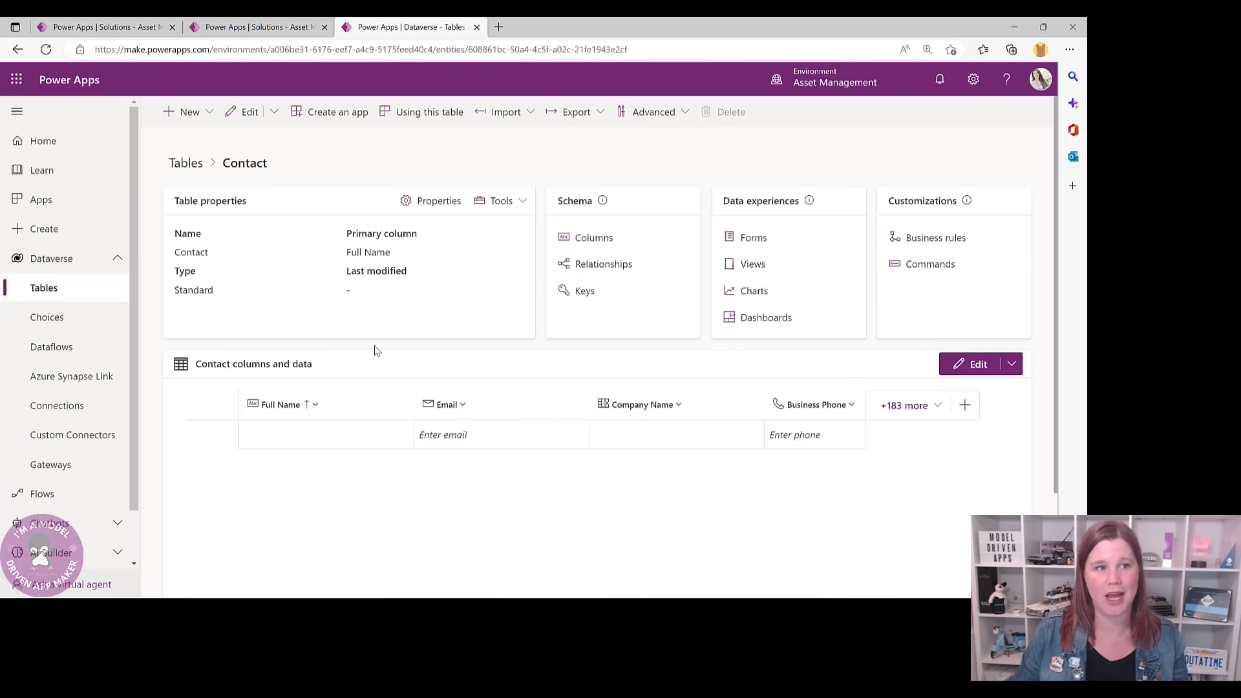
pyautogui.click(579, 240)
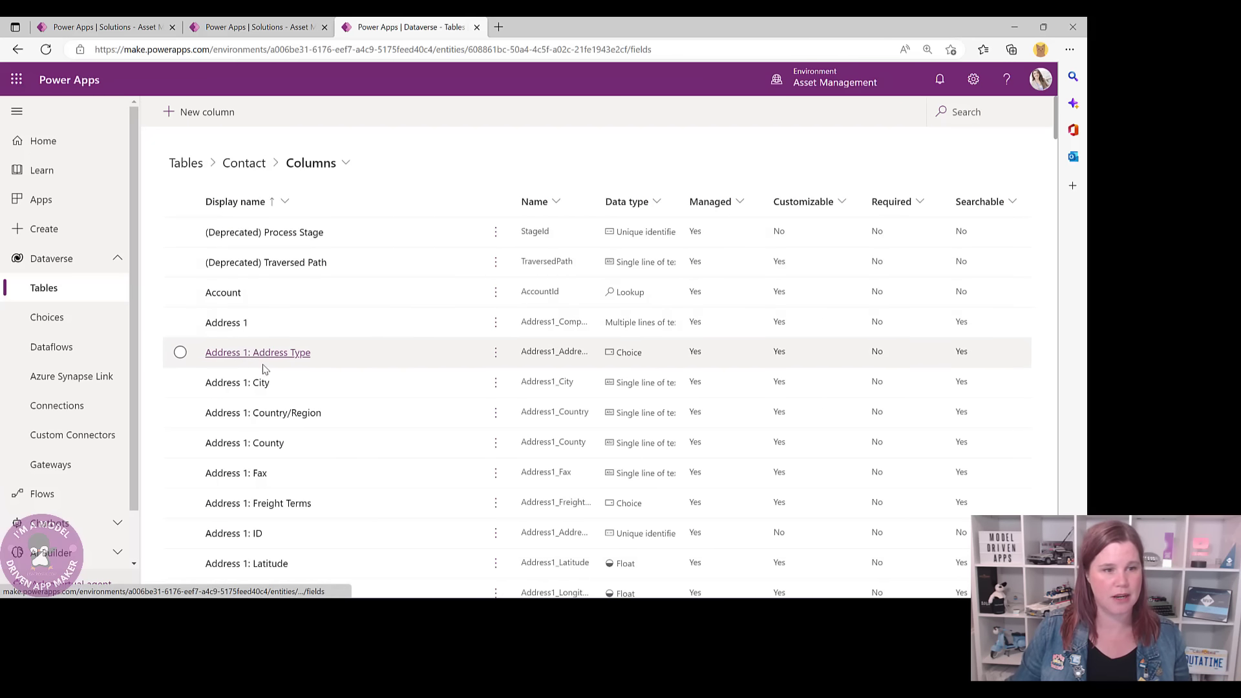
pyautogui.scroll(-12, 265, 369)
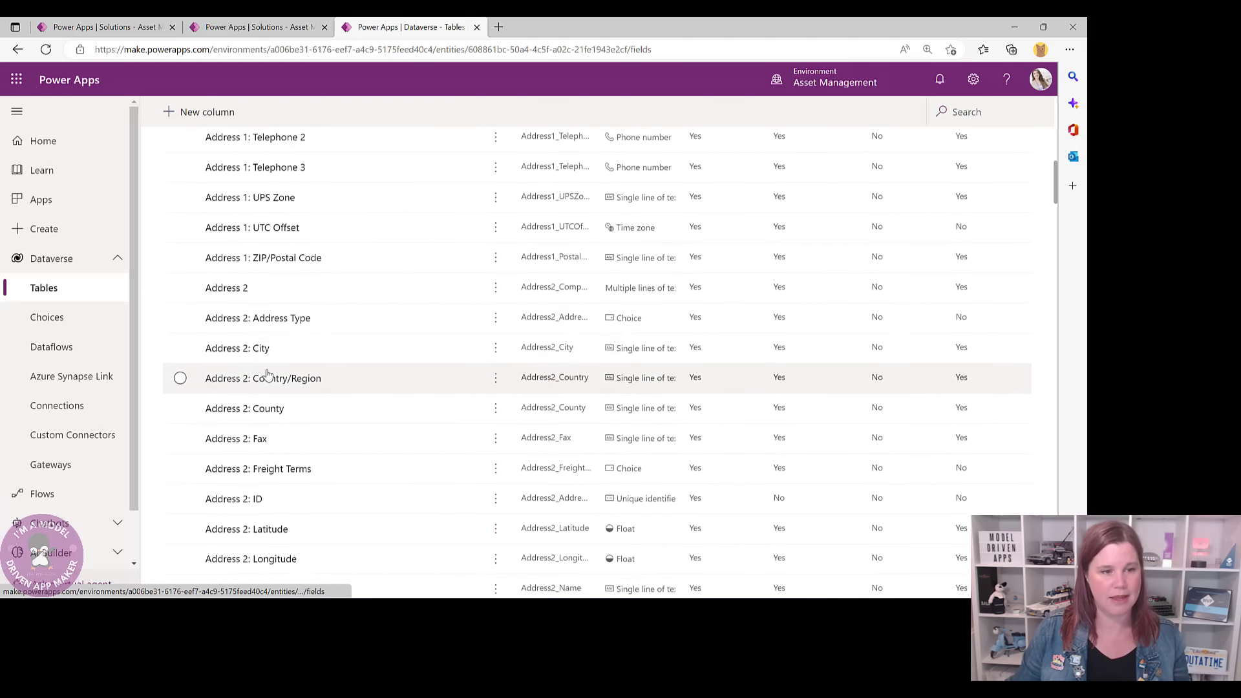
pyautogui.scroll(-15, 267, 373)
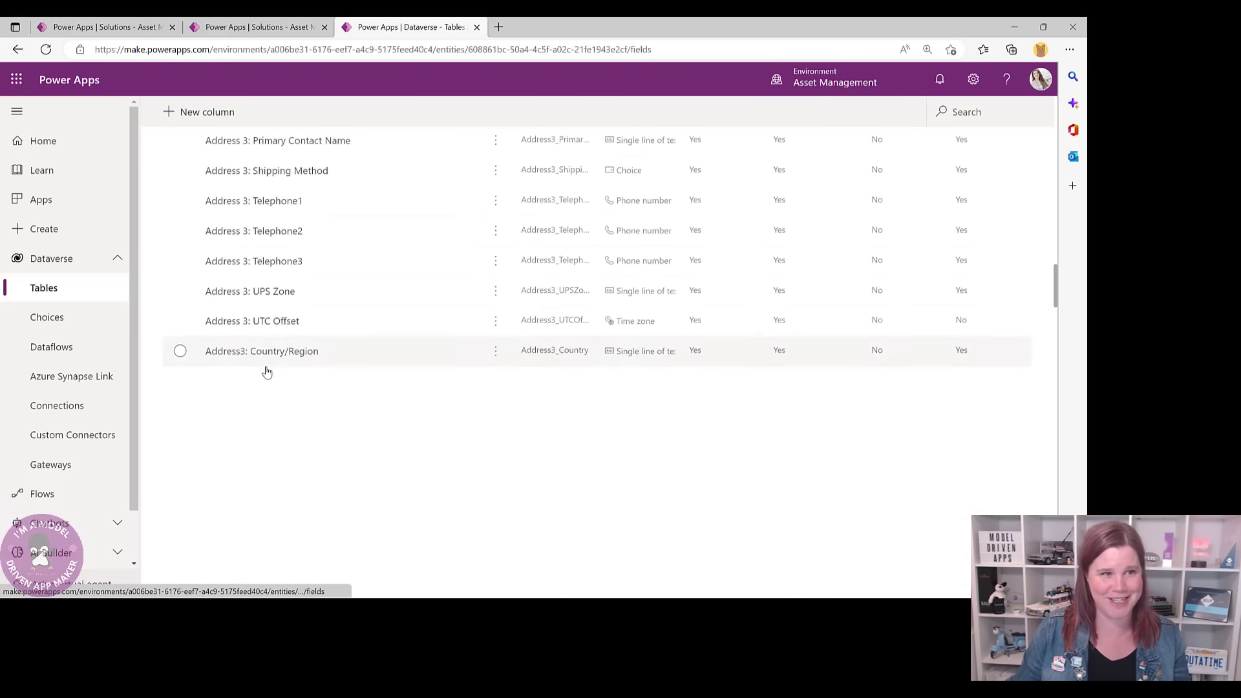
pyautogui.scroll(-6, 267, 373)
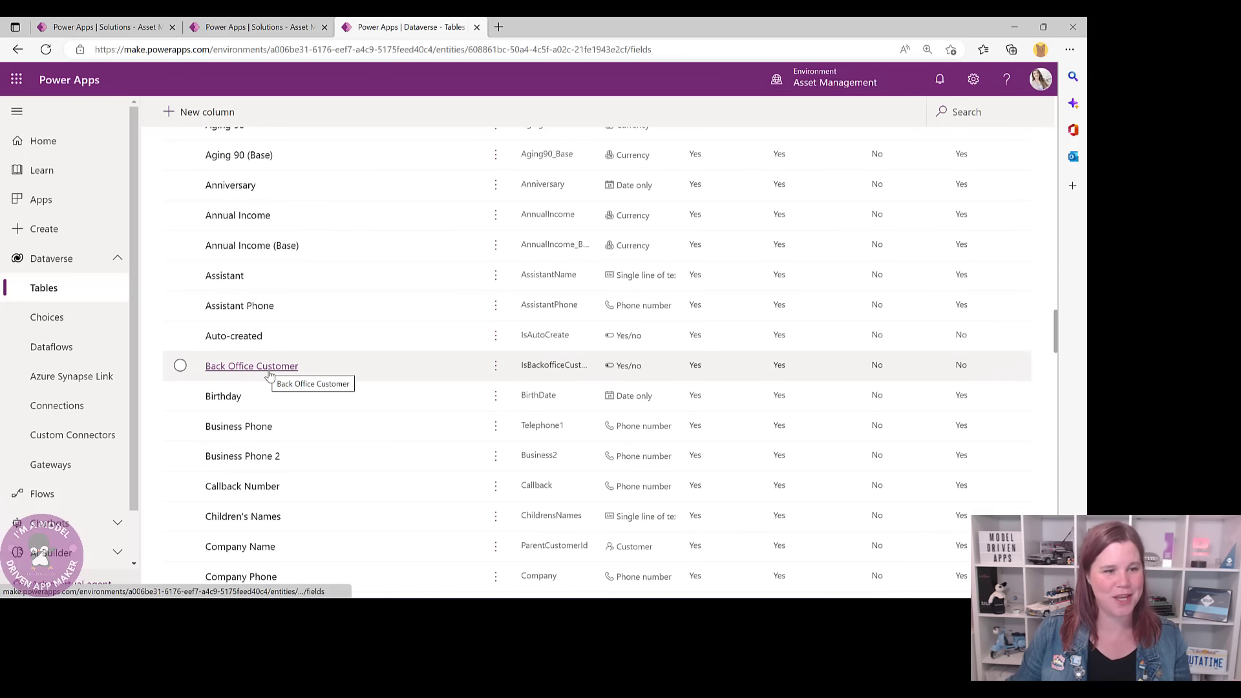
pyautogui.scroll(-6, 271, 374)
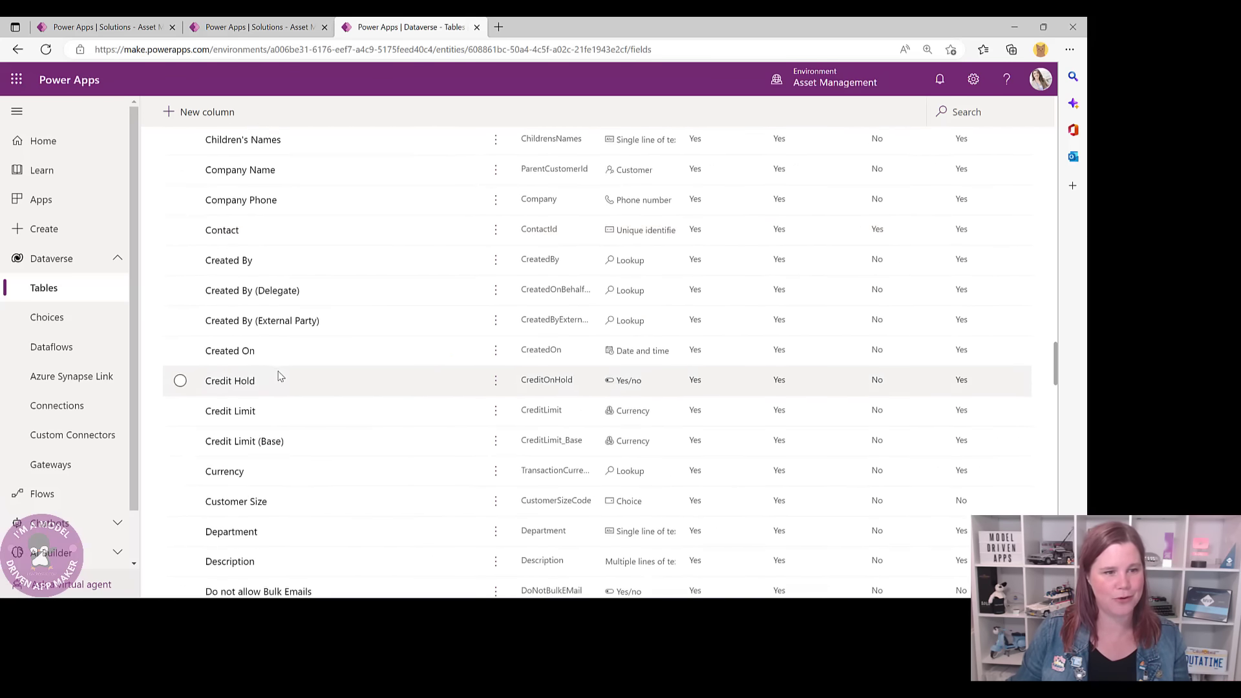
pyautogui.scroll(-8, 280, 375)
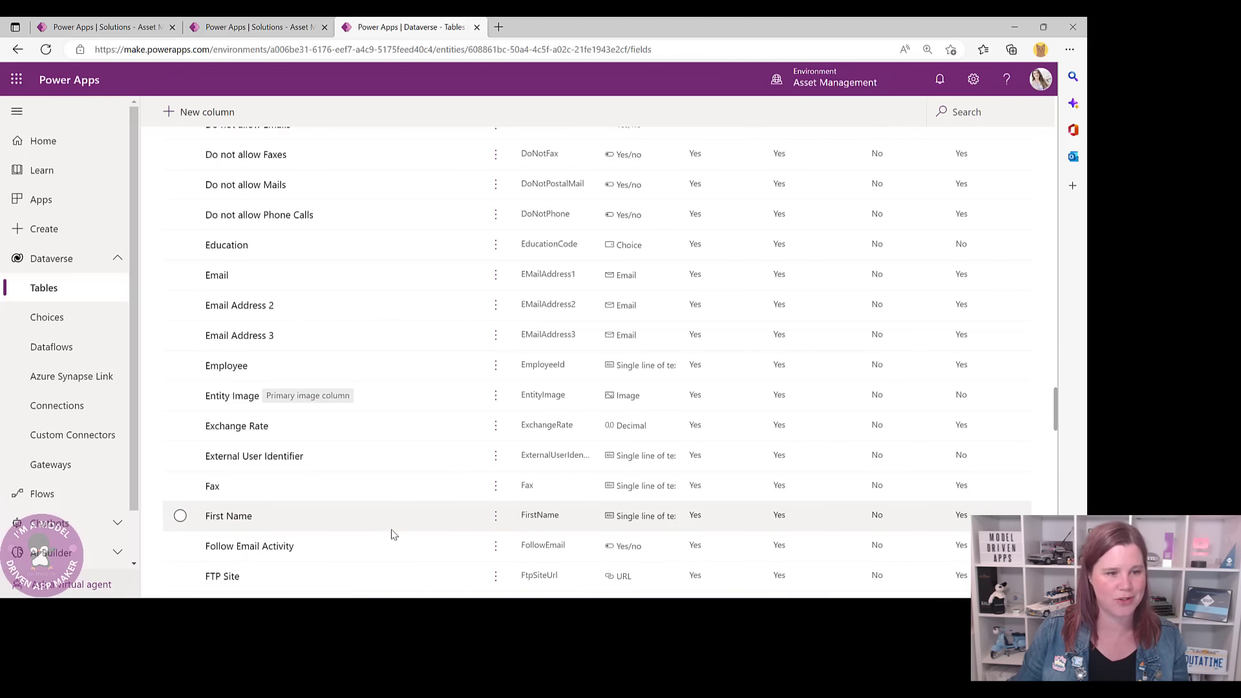
pyautogui.scroll(-4, 394, 533)
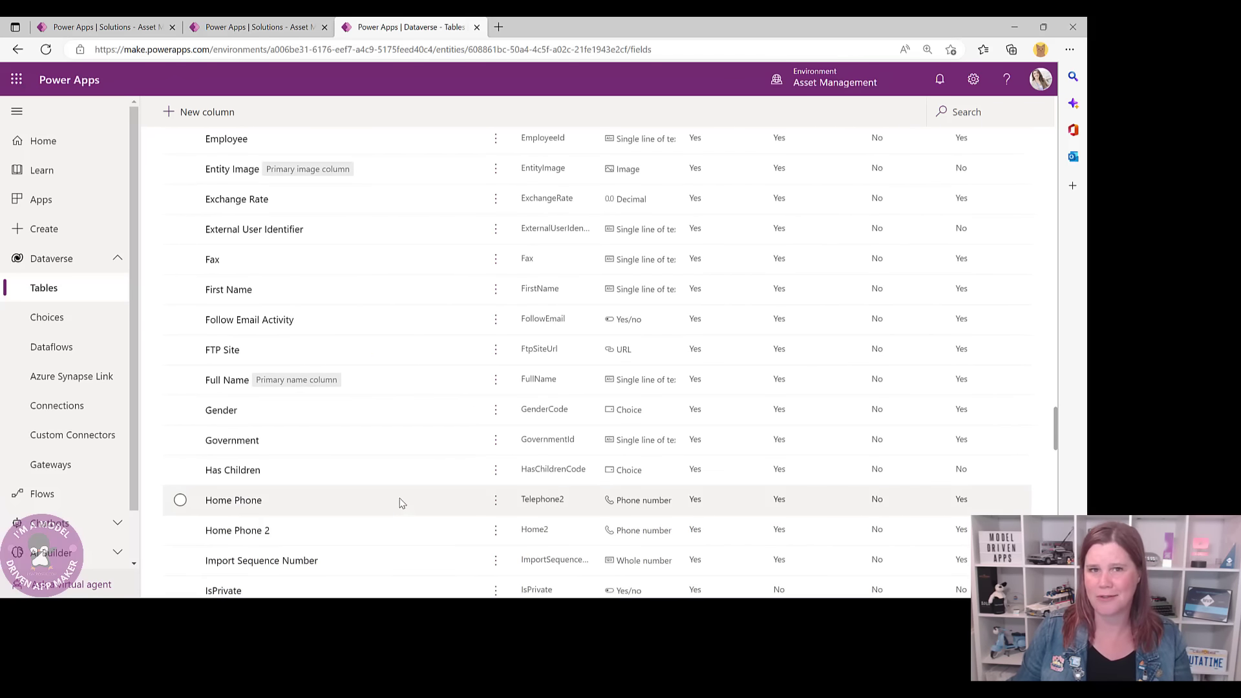
pyautogui.scroll(15, 399, 501)
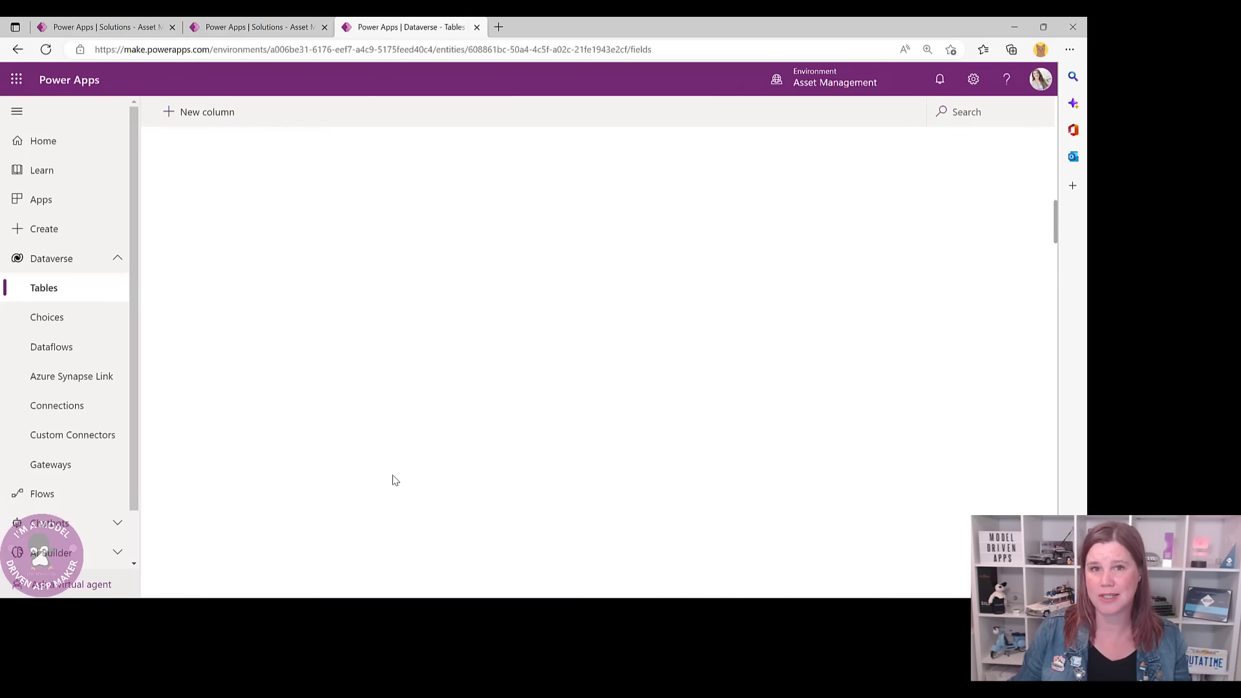
pyautogui.scroll(10, 393, 478)
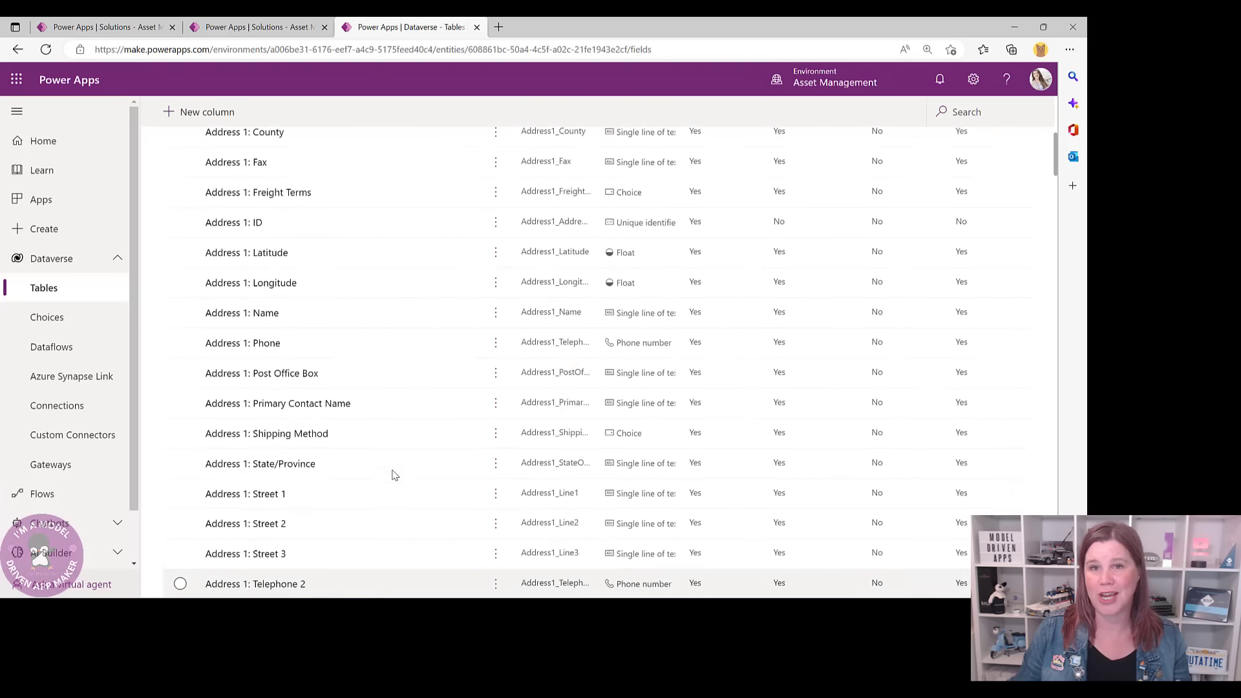
pyautogui.scroll(2, 394, 475)
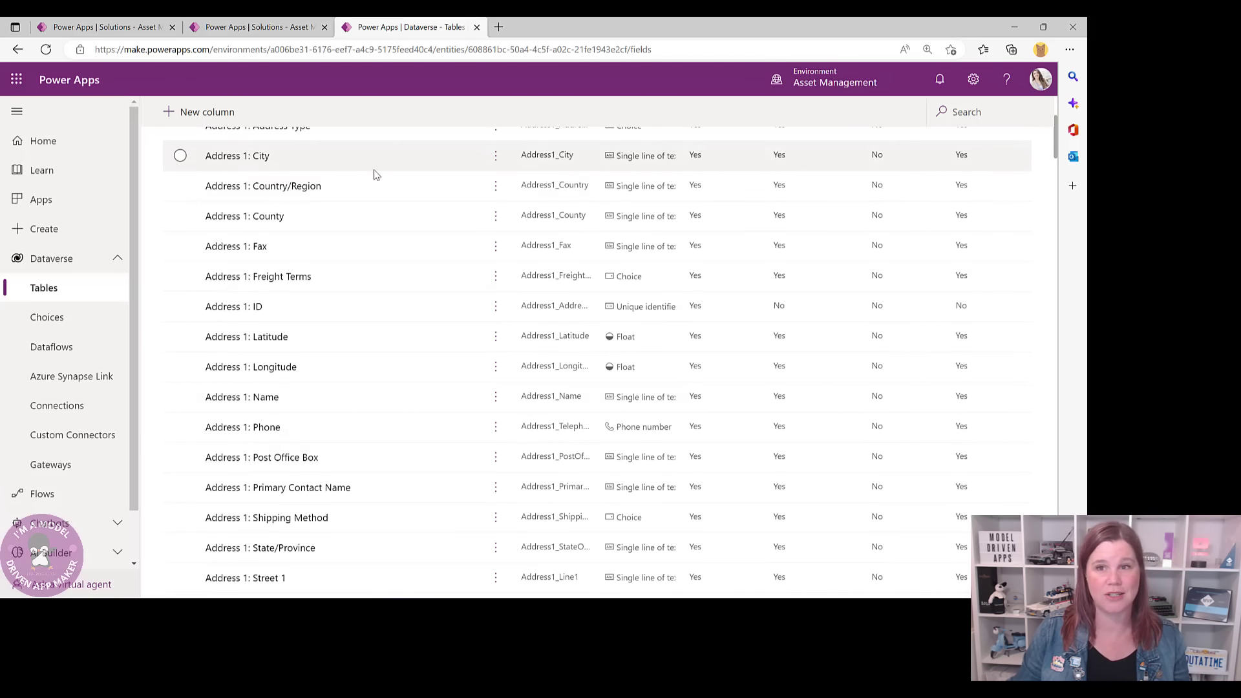
pyautogui.scroll(4, 377, 175)
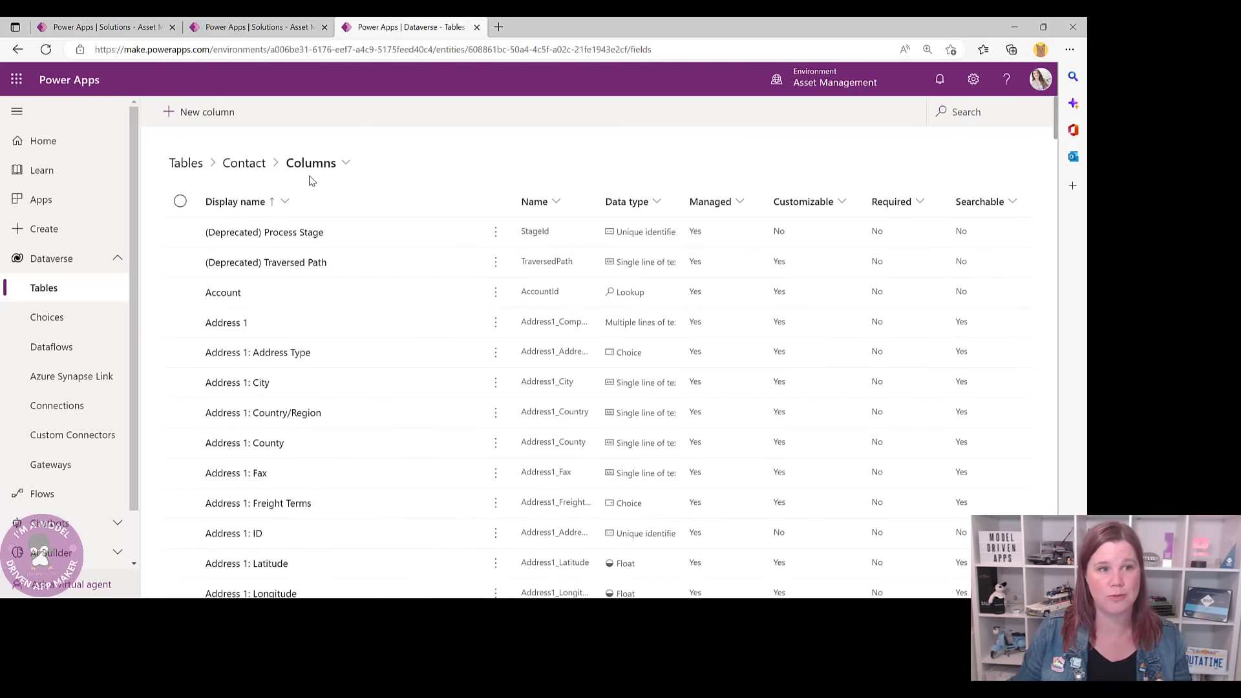
# - Go back through the Contact overview to the full Dataverse Tables list
pyautogui.click(245, 165)
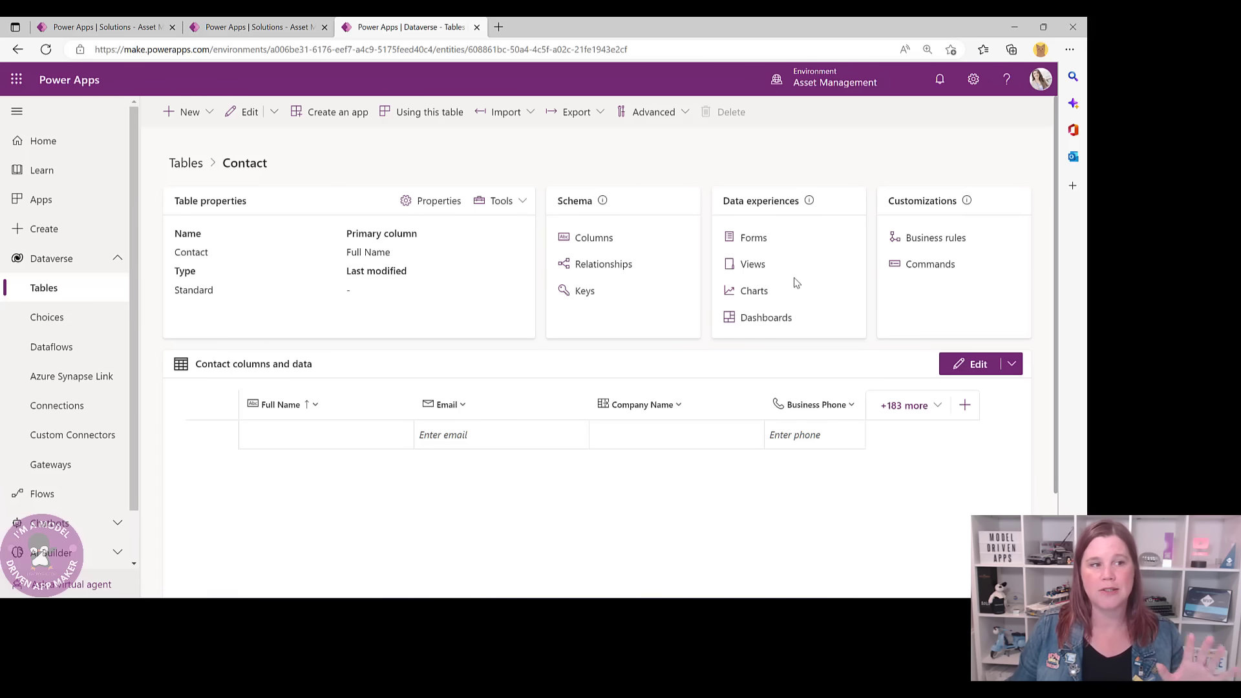
pyautogui.click(60, 294)
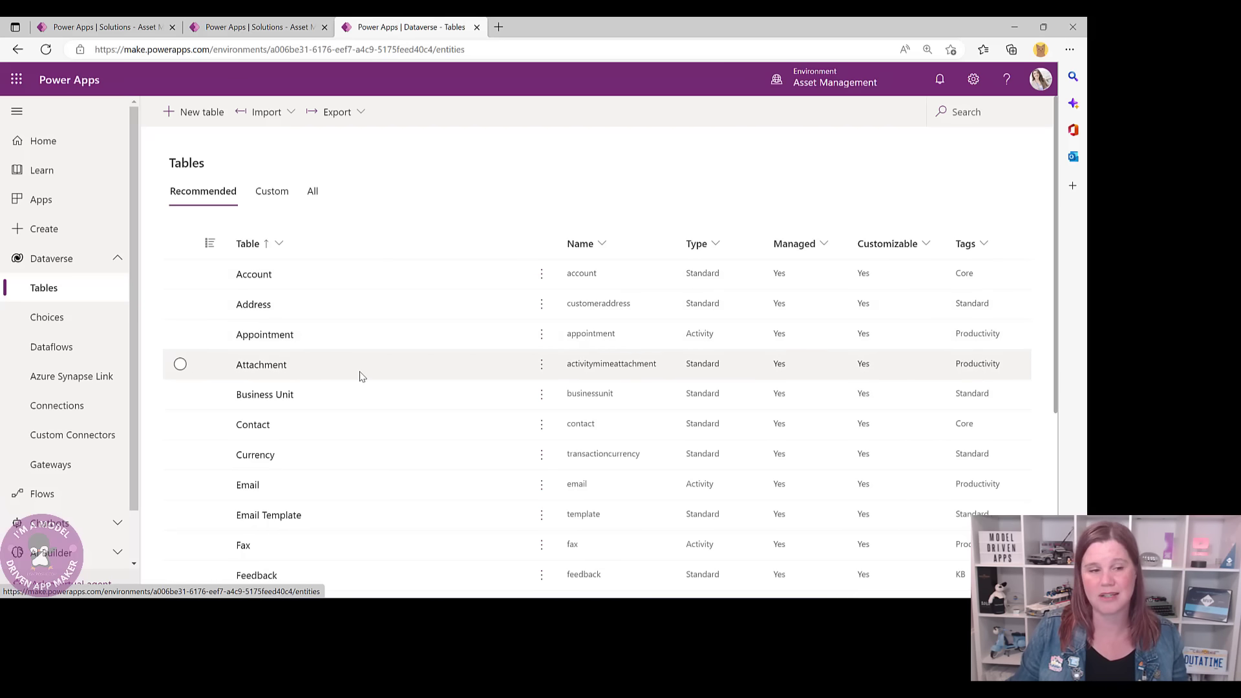
pyautogui.scroll(-5, 349, 392)
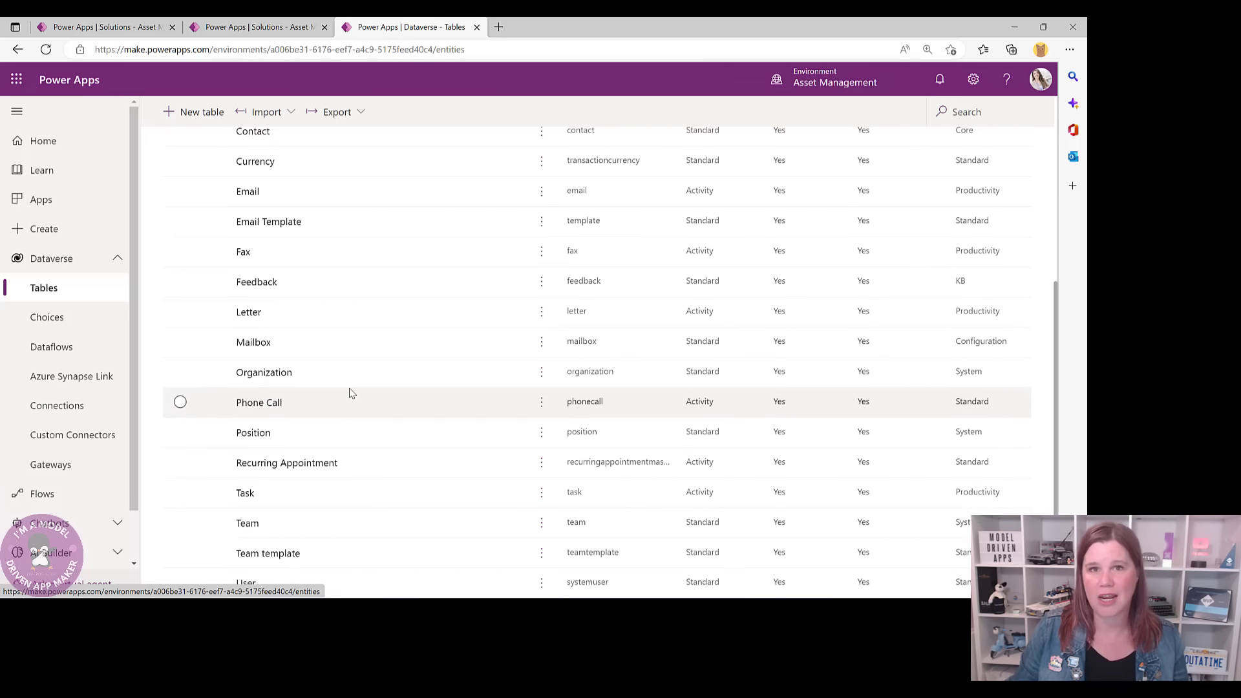
pyautogui.scroll(5, 351, 391)
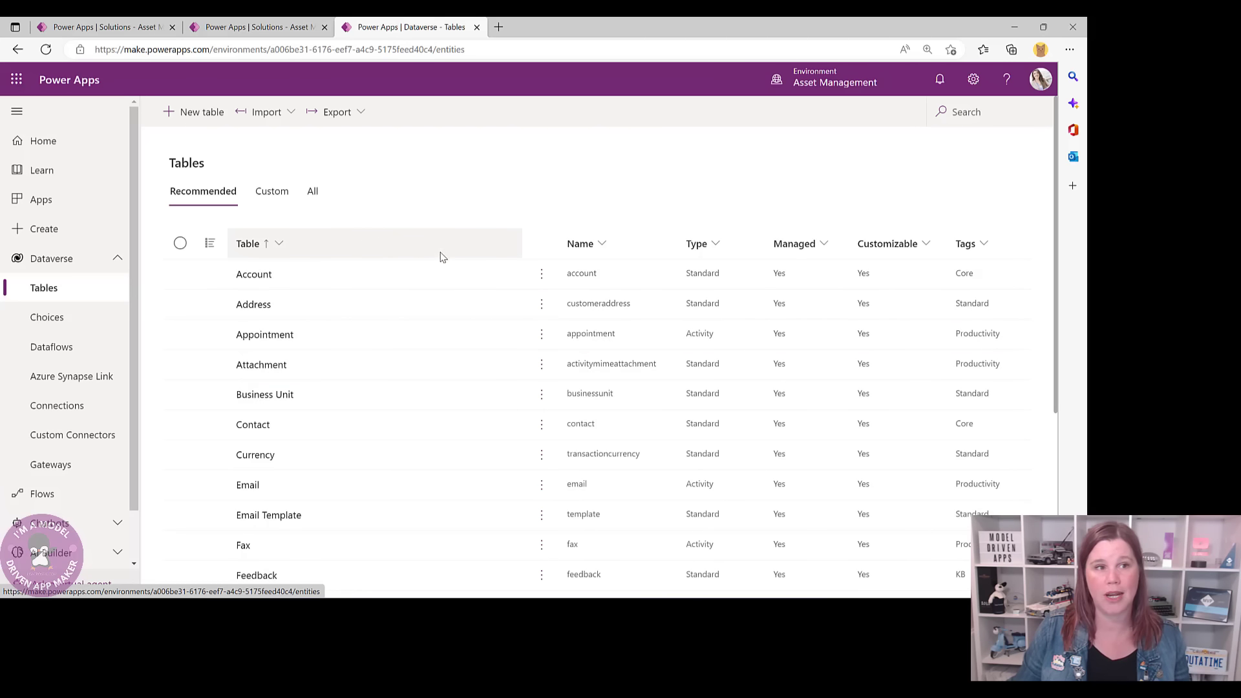
# - In the Asset Management solution, choose Add existing > Table and search for 'contact'
pyautogui.click(262, 29)
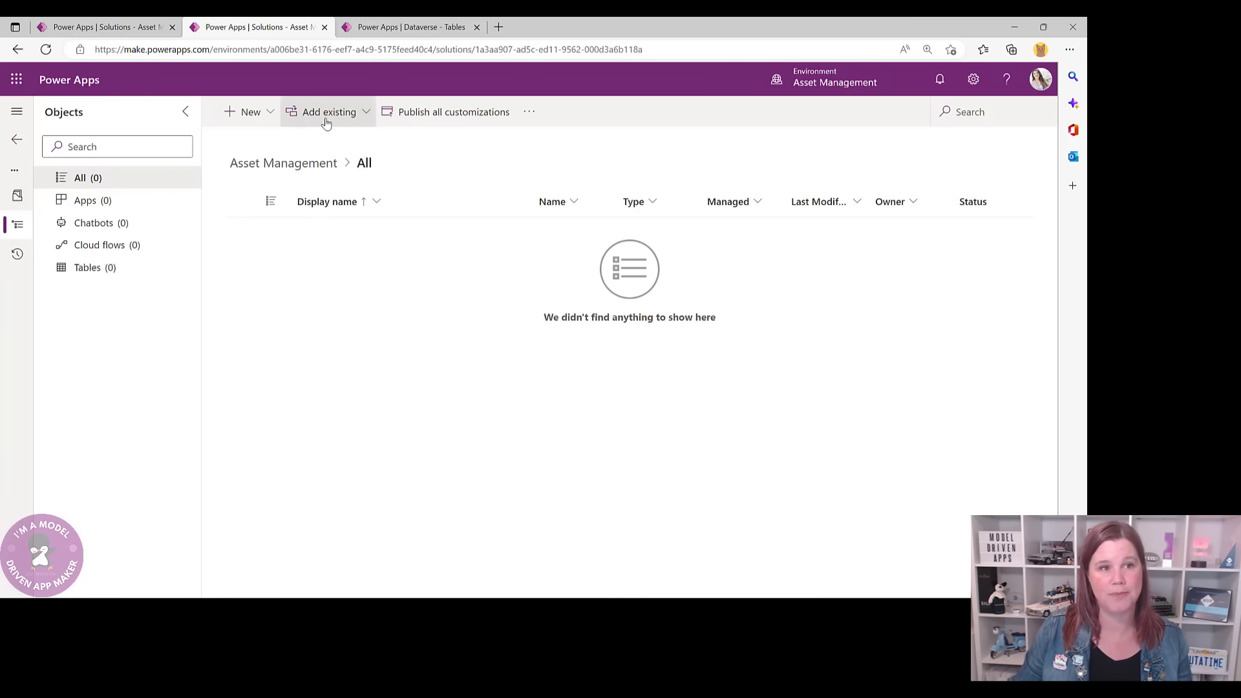
pyautogui.click(366, 116)
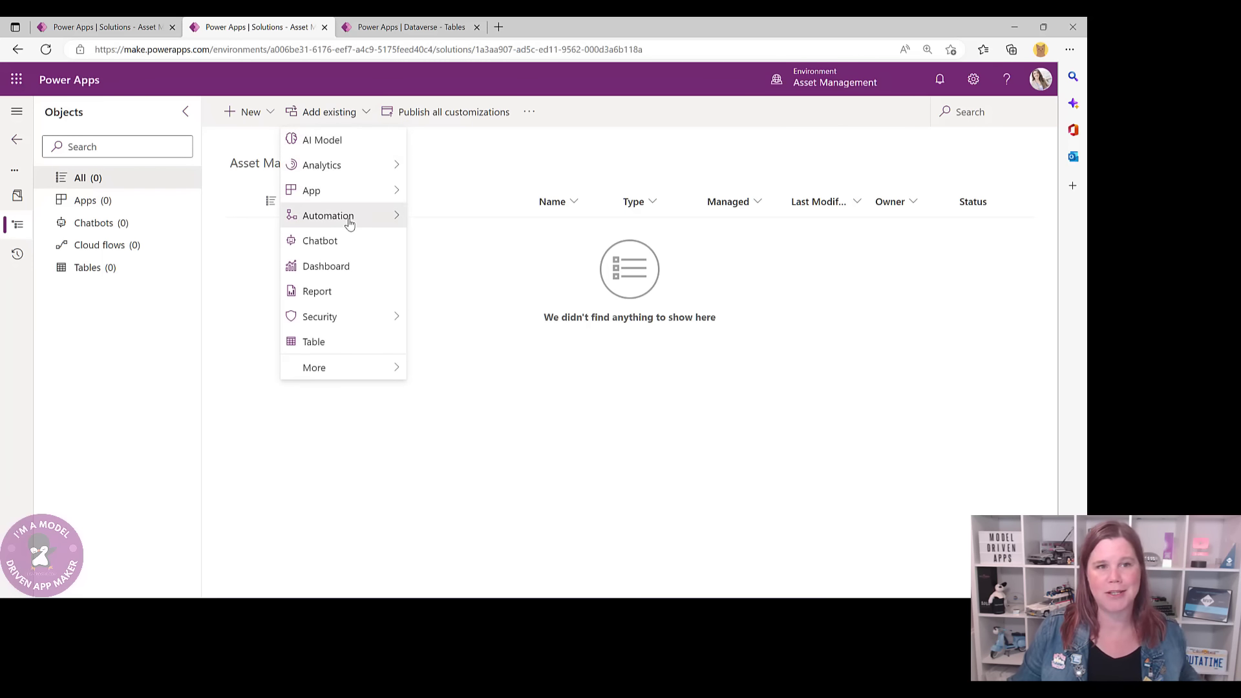
pyautogui.moveTo(348, 219)
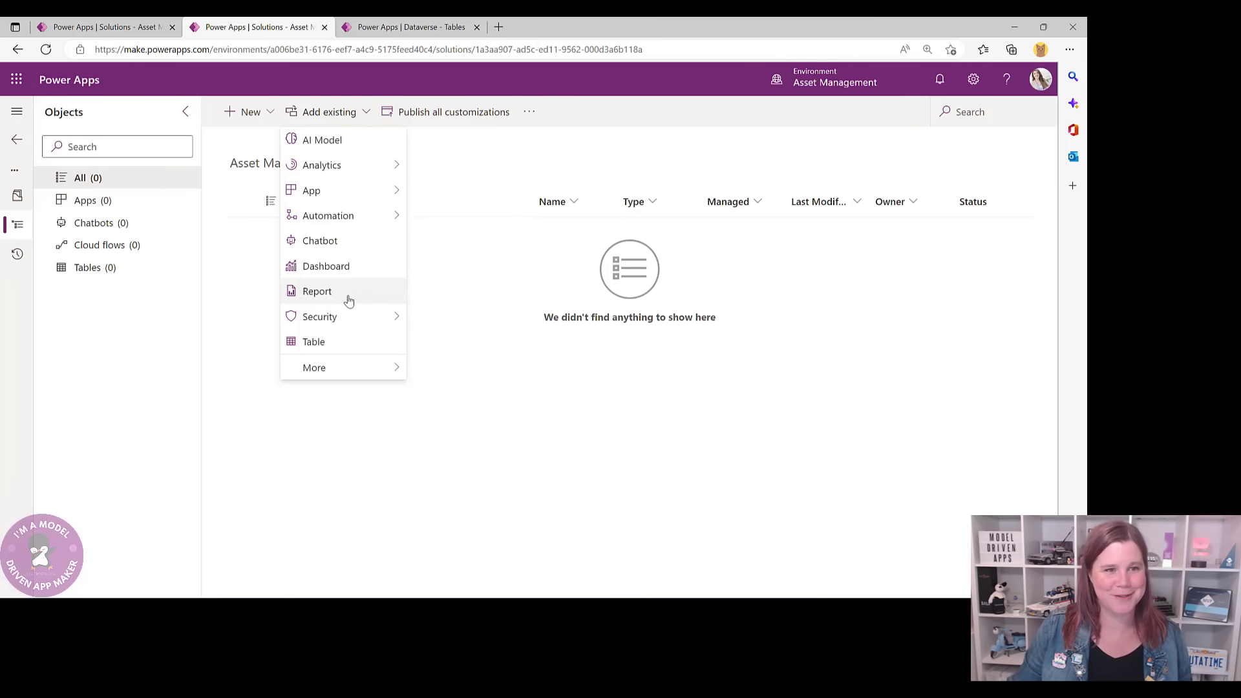
pyautogui.moveTo(338, 325)
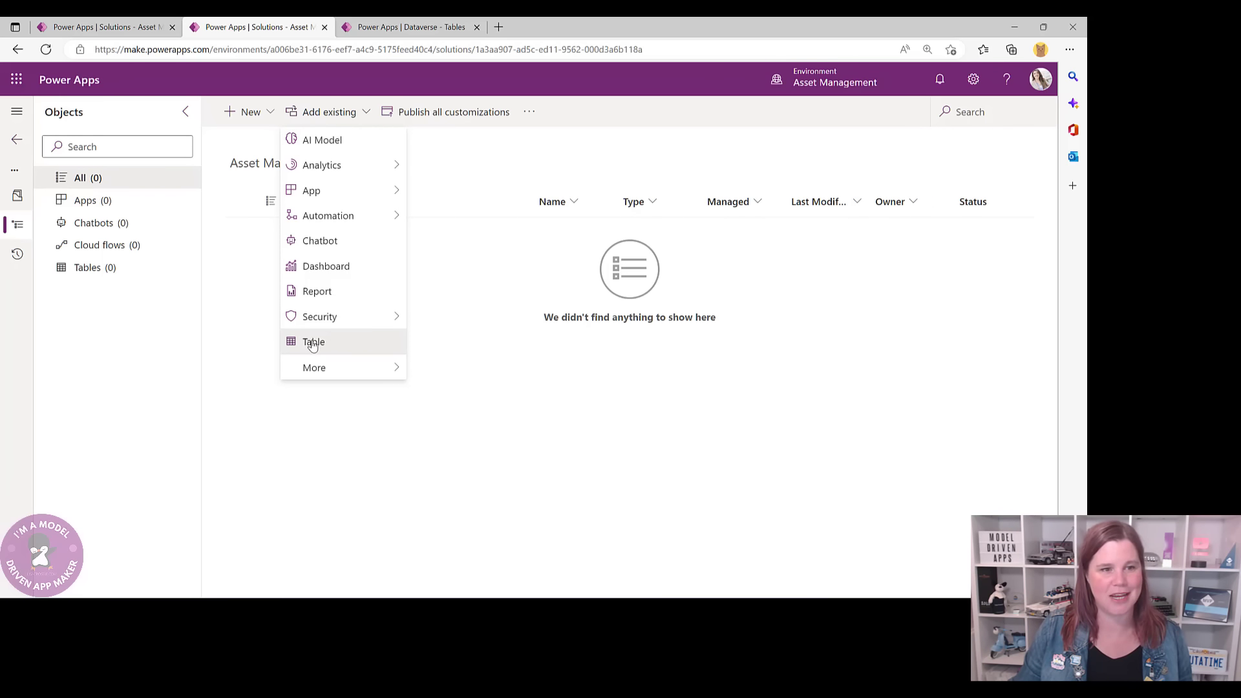
pyautogui.click(313, 343)
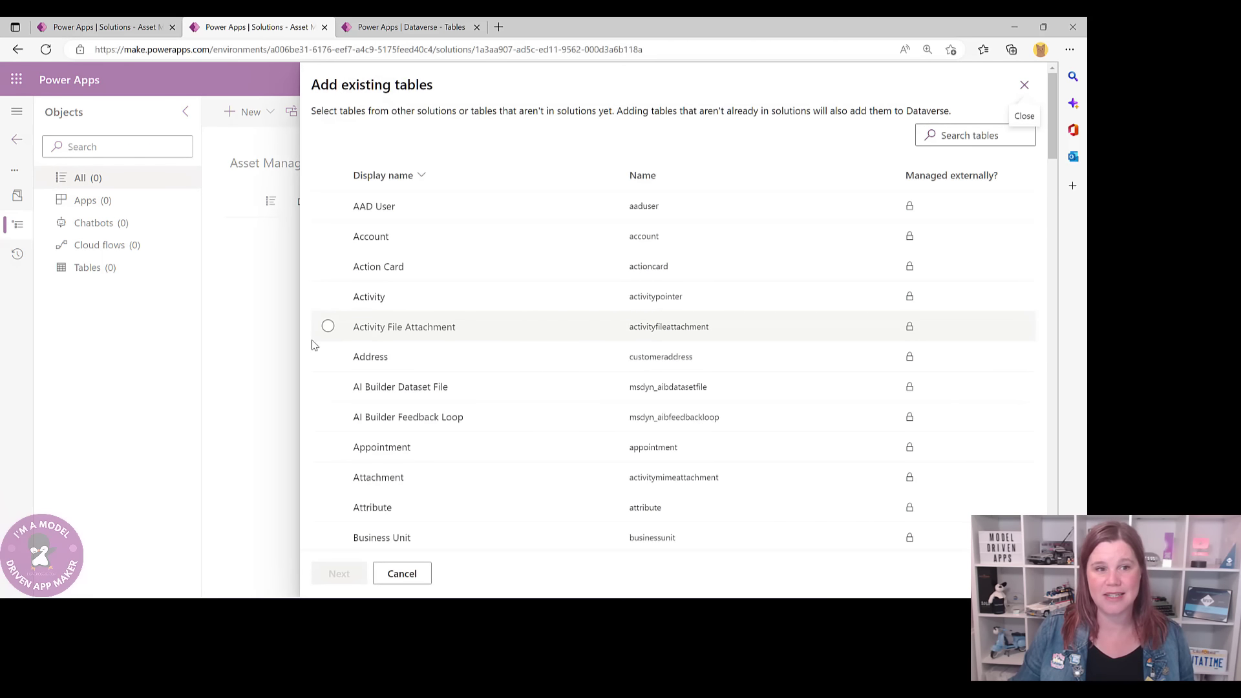
pyautogui.click(982, 135)
pyautogui.write('cont')
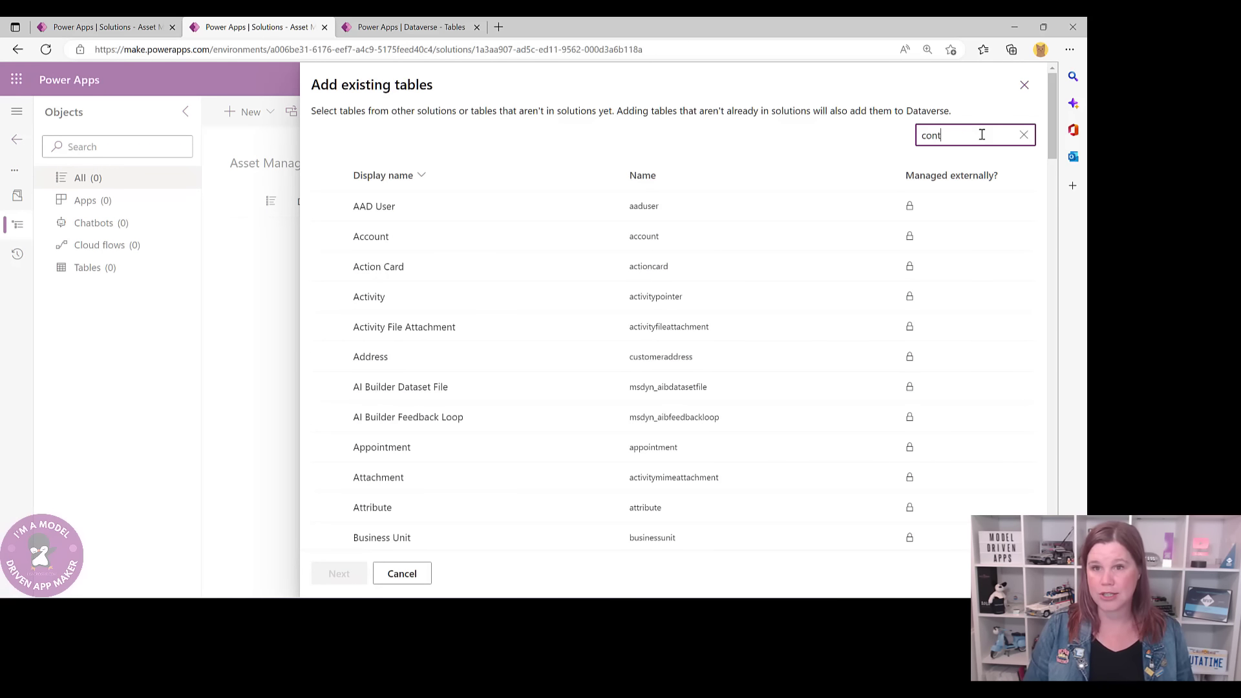
pyautogui.write('act')
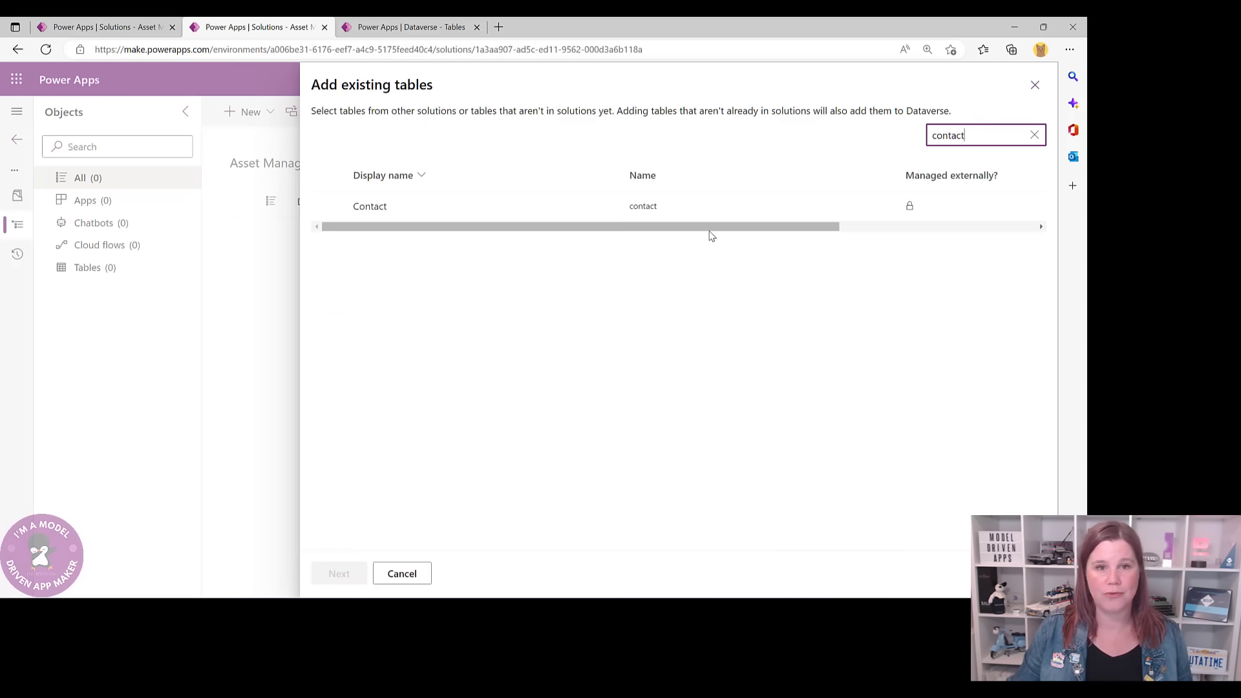
# - Select Contact, tick Include all objects, and add it to the solution
pyautogui.click(328, 205)
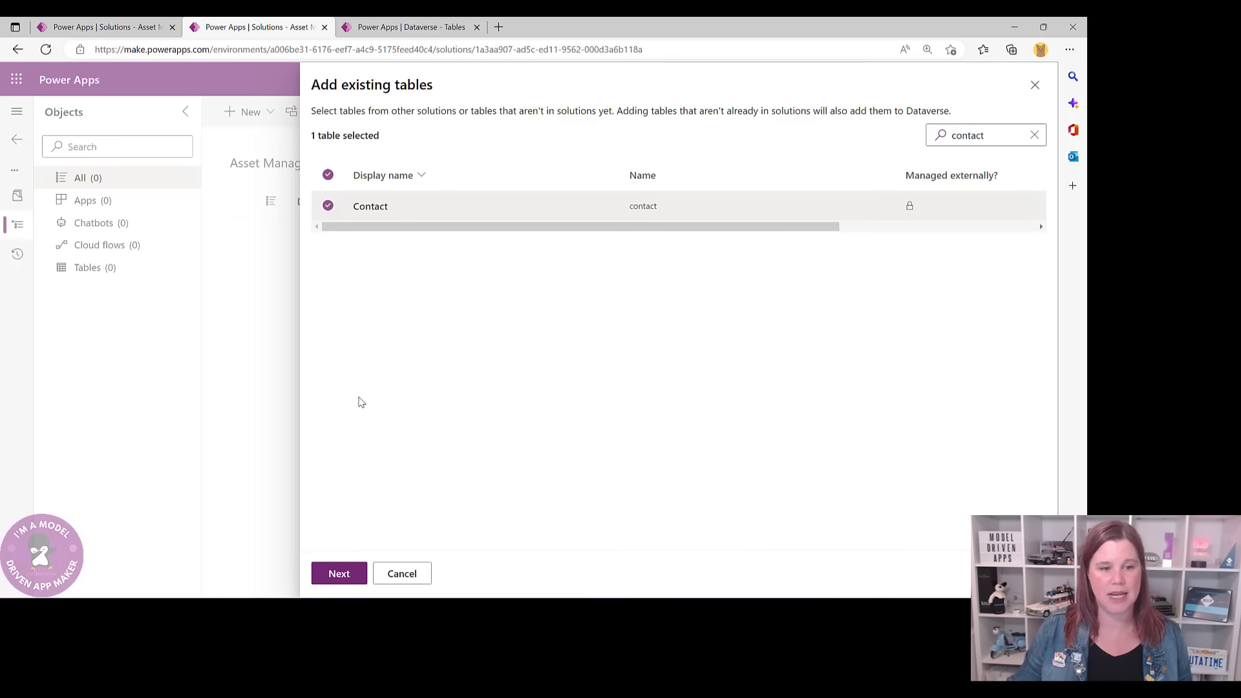
pyautogui.click(337, 573)
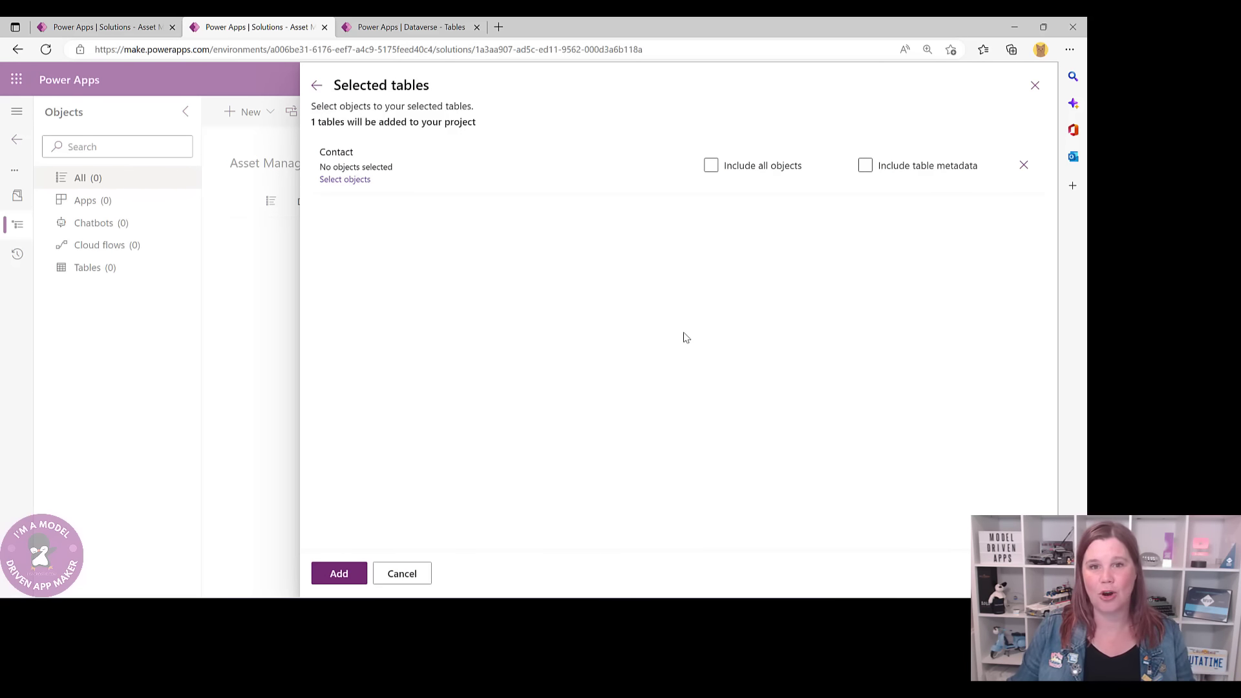
pyautogui.click(712, 167)
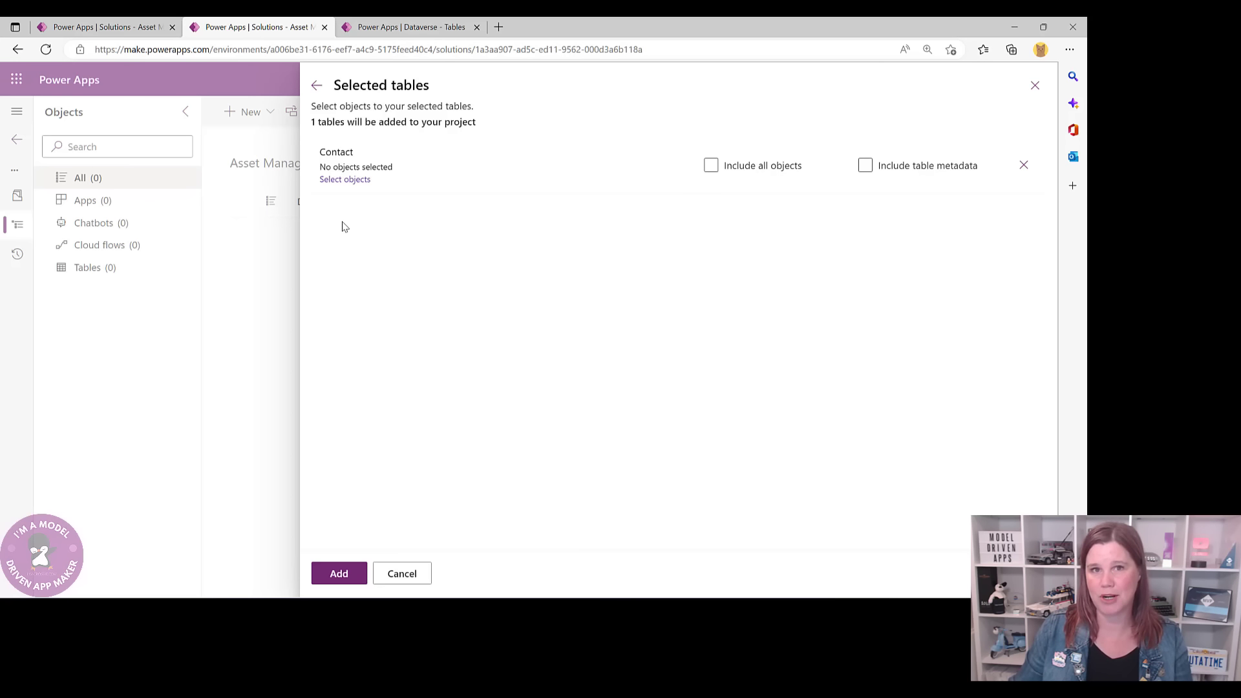
pyautogui.click(336, 573)
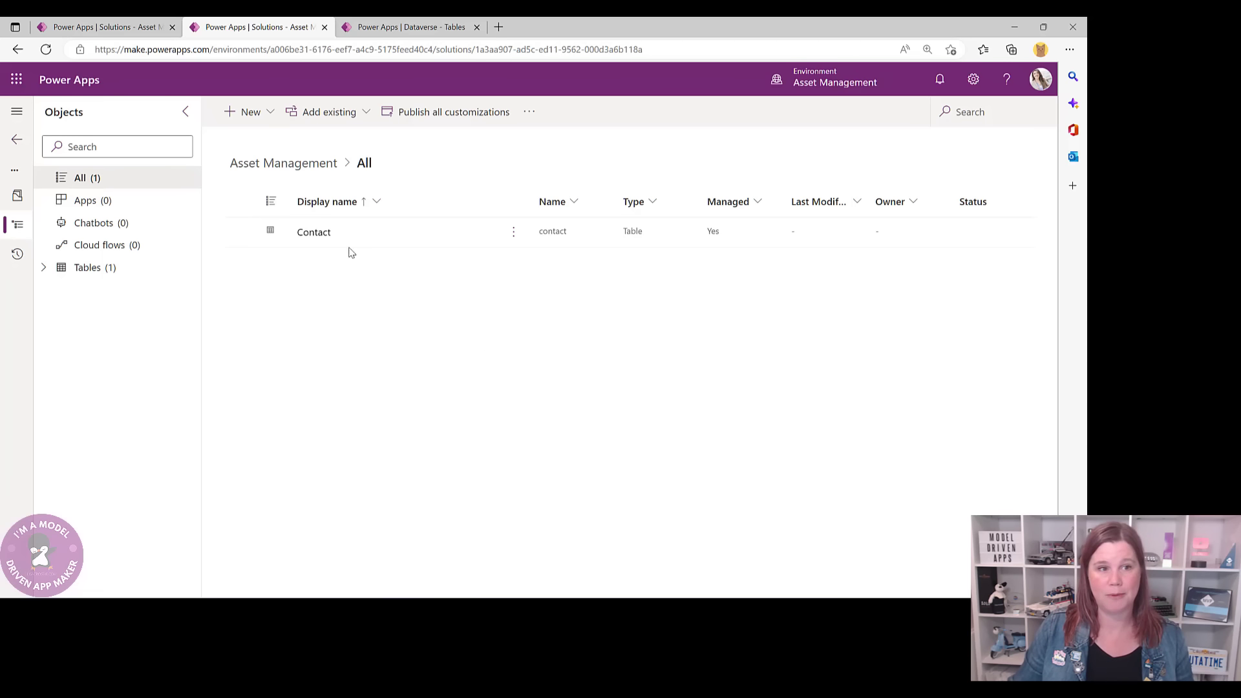
# - Open Contact's Columns page in the solution and start a new column
pyautogui.click(310, 234)
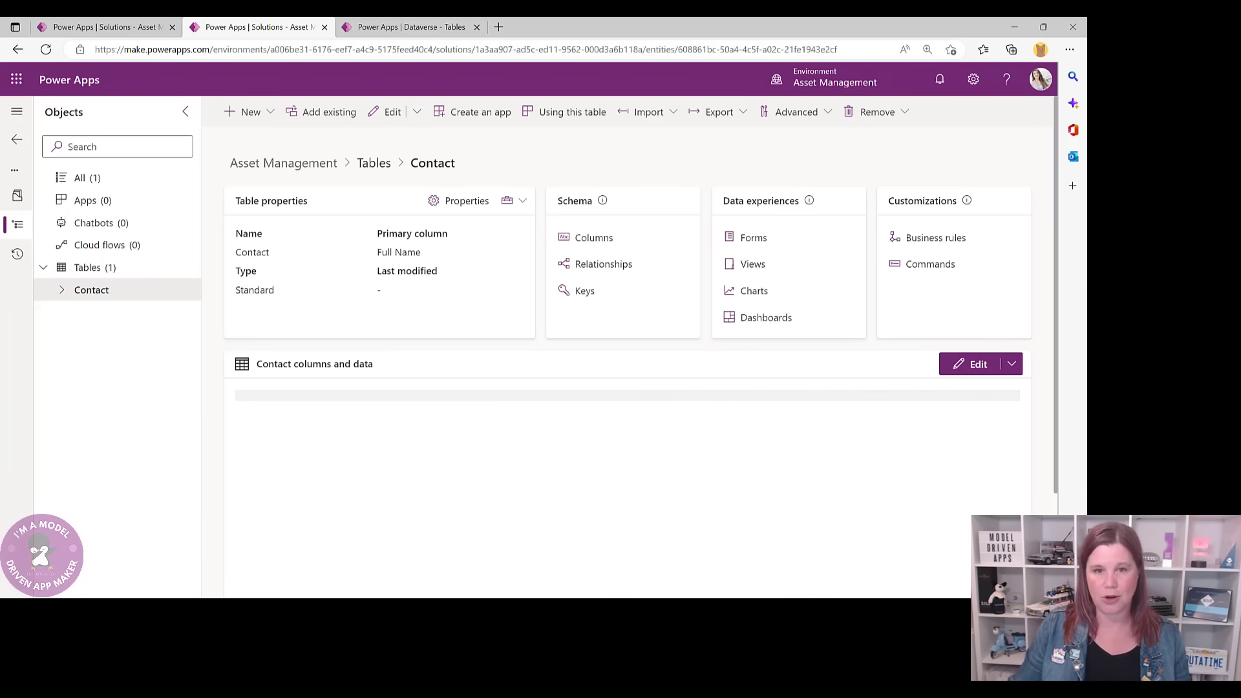
pyautogui.click(588, 243)
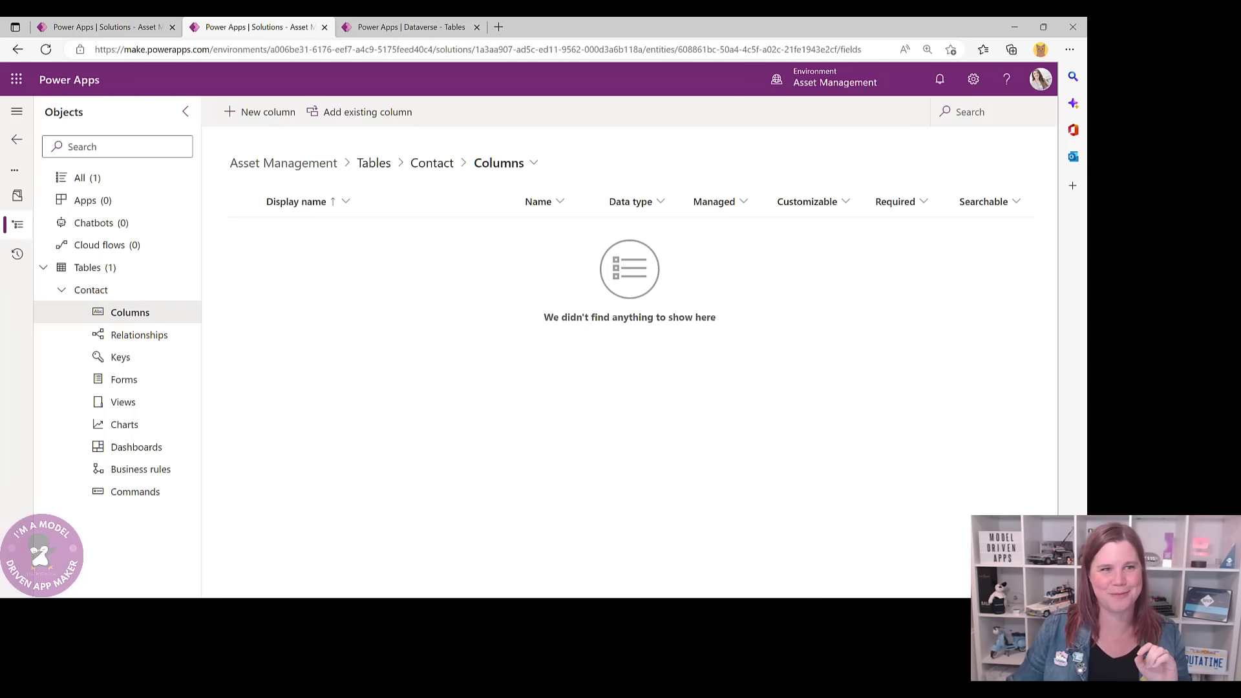
pyautogui.click(276, 119)
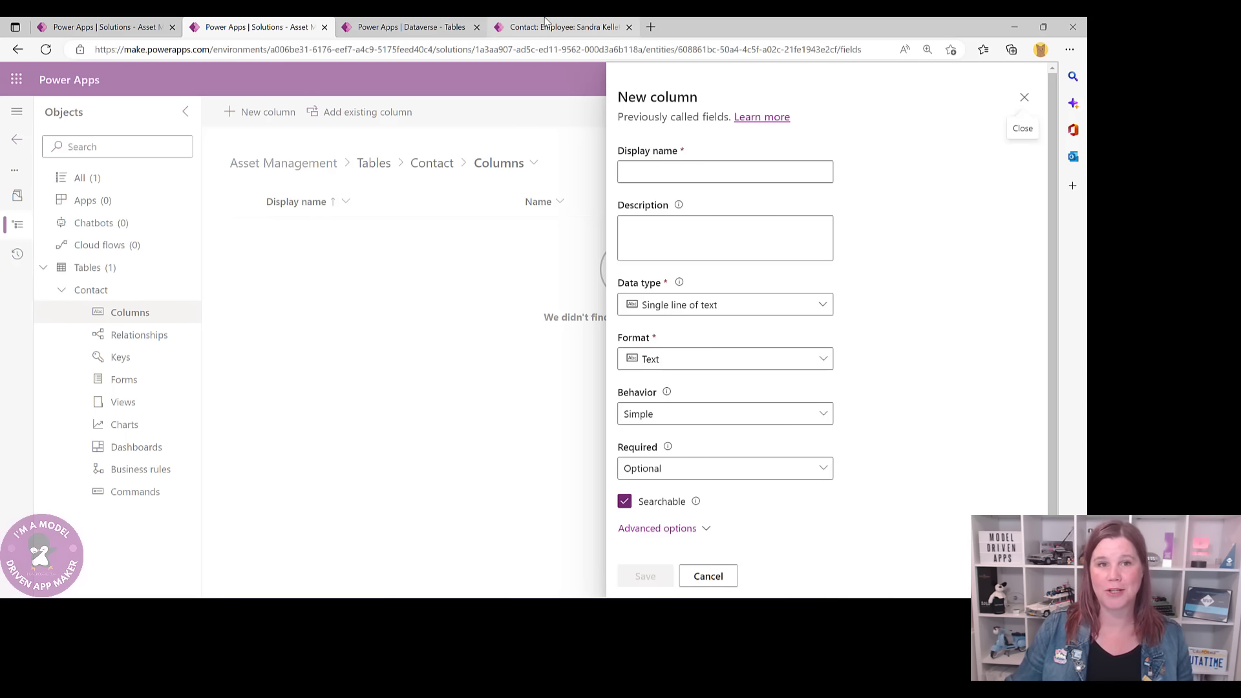
# - Check an example employee record, then name the new column 'Line Manager'
pyautogui.click(545, 26)
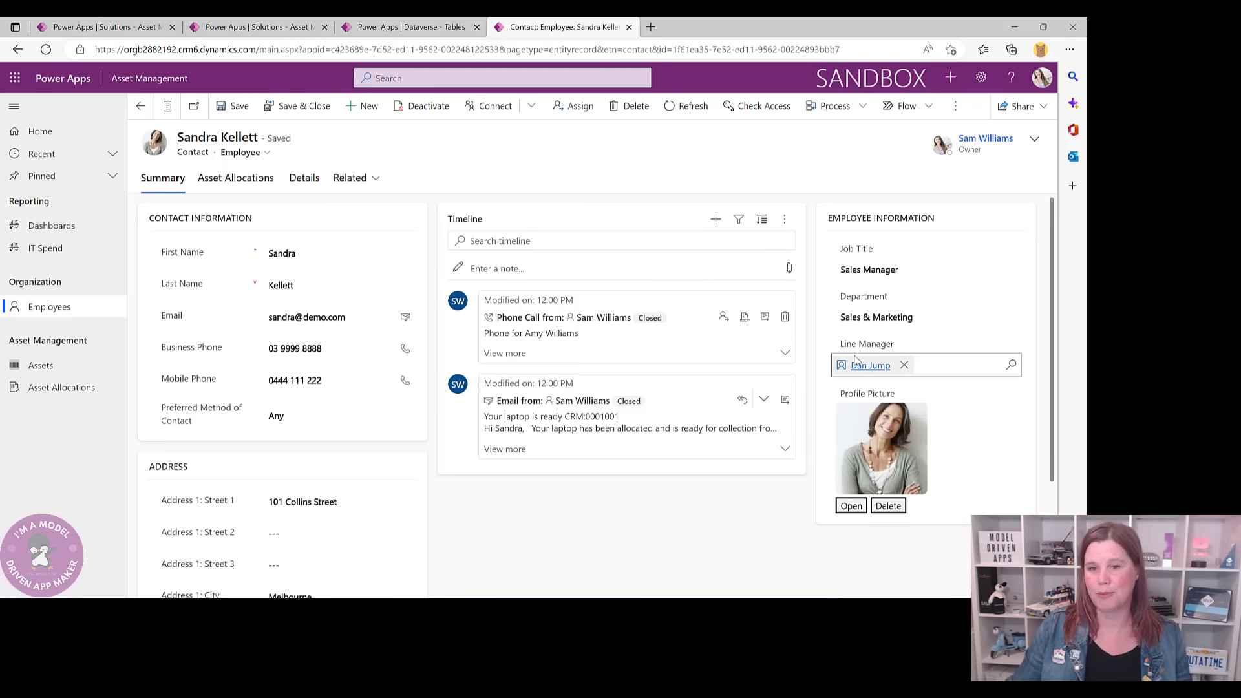
pyautogui.moveTo(879, 365)
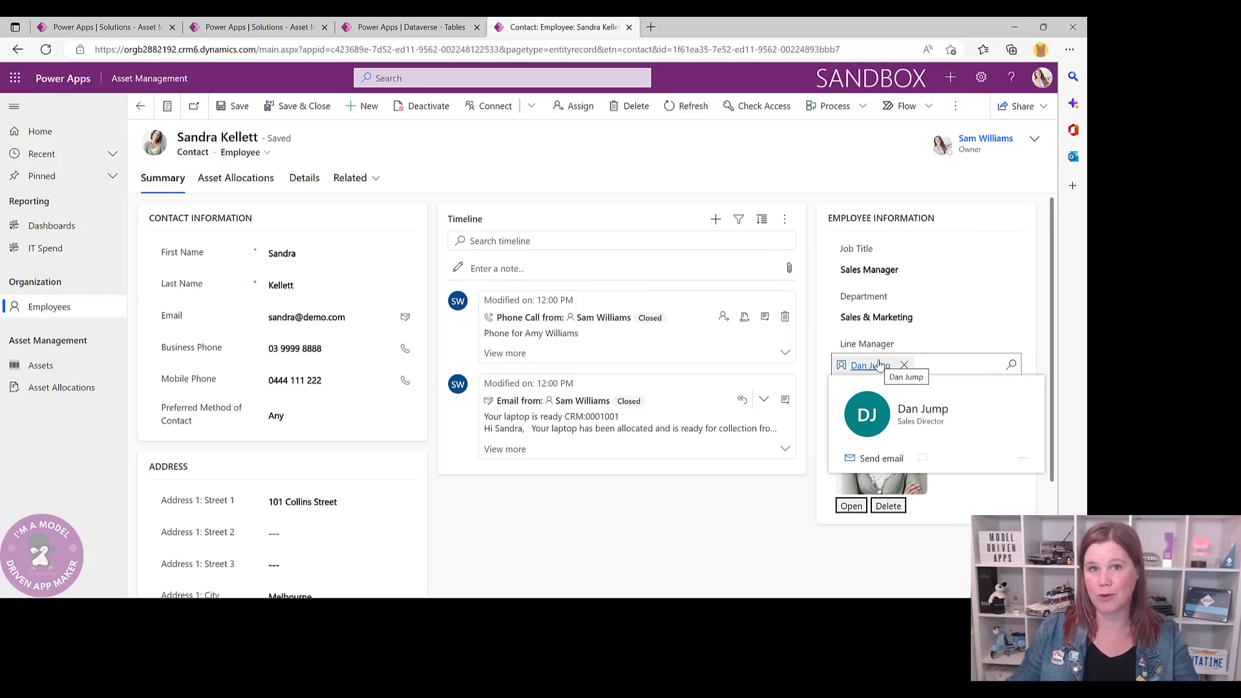
pyautogui.moveTo(865, 392)
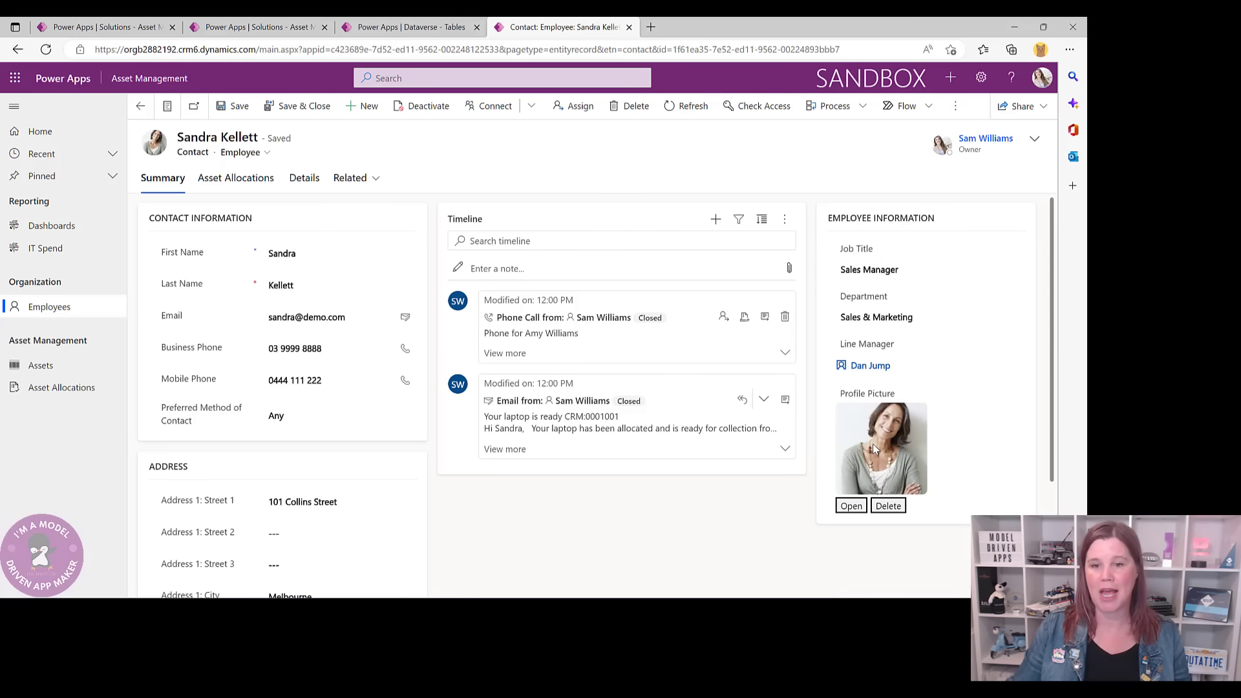
pyautogui.click(402, 26)
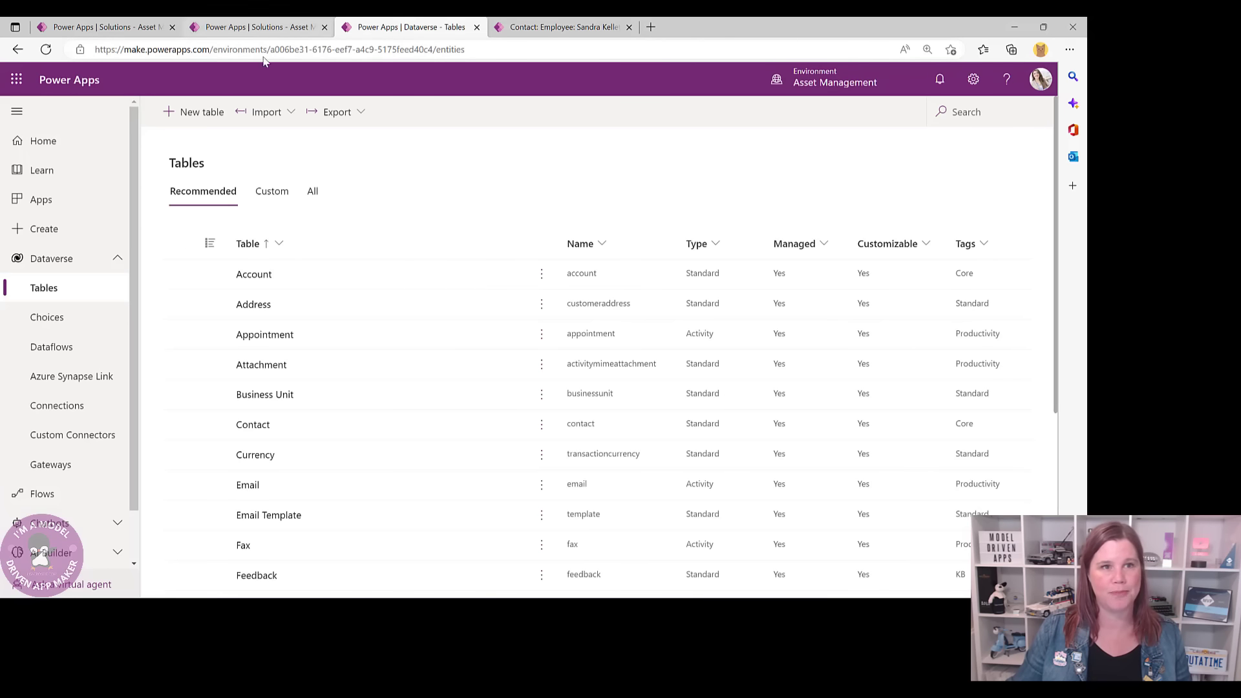
pyautogui.click(256, 29)
pyautogui.click(650, 176)
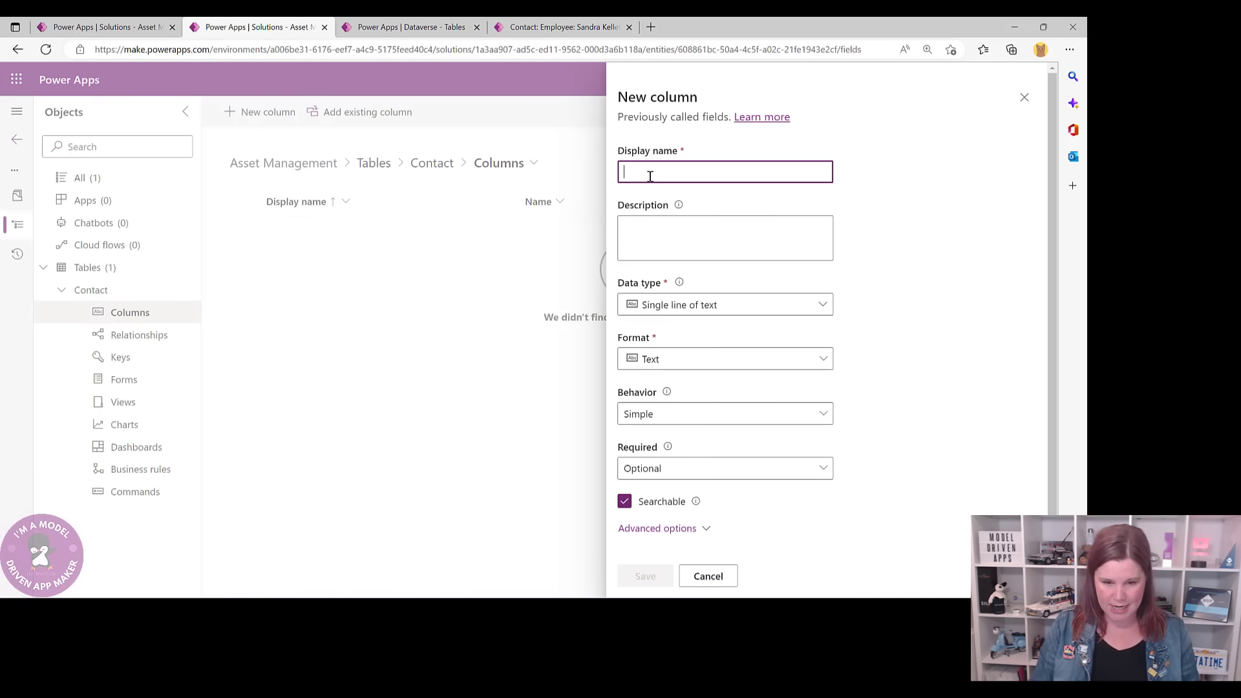
pyautogui.write('Li')
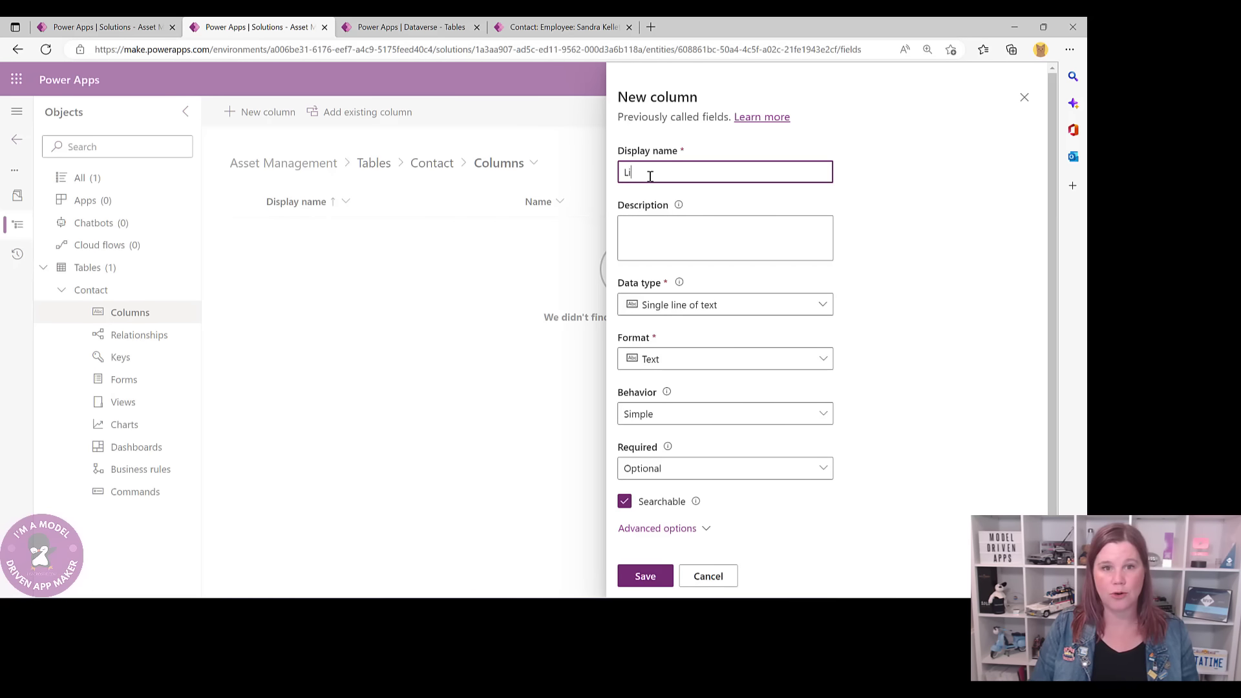
pyautogui.write('ne Manager')
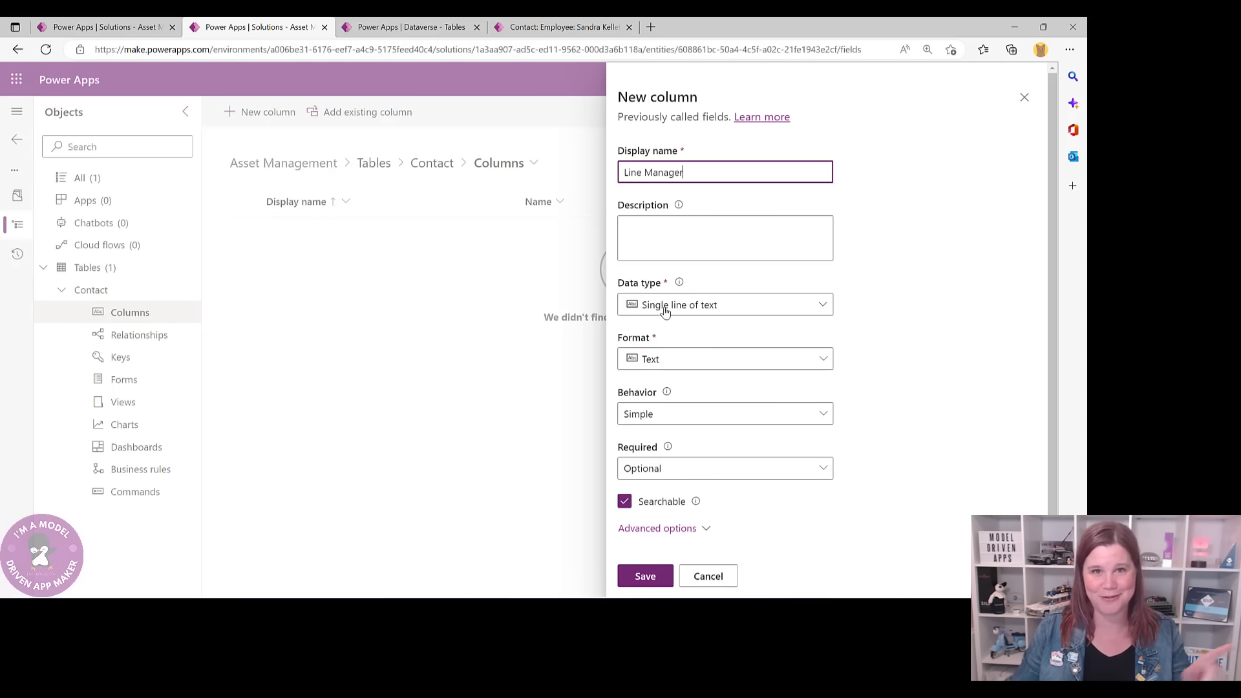
# - Make Line Manager a Lookup column related to the Contact table and save it
pyautogui.click(727, 313)
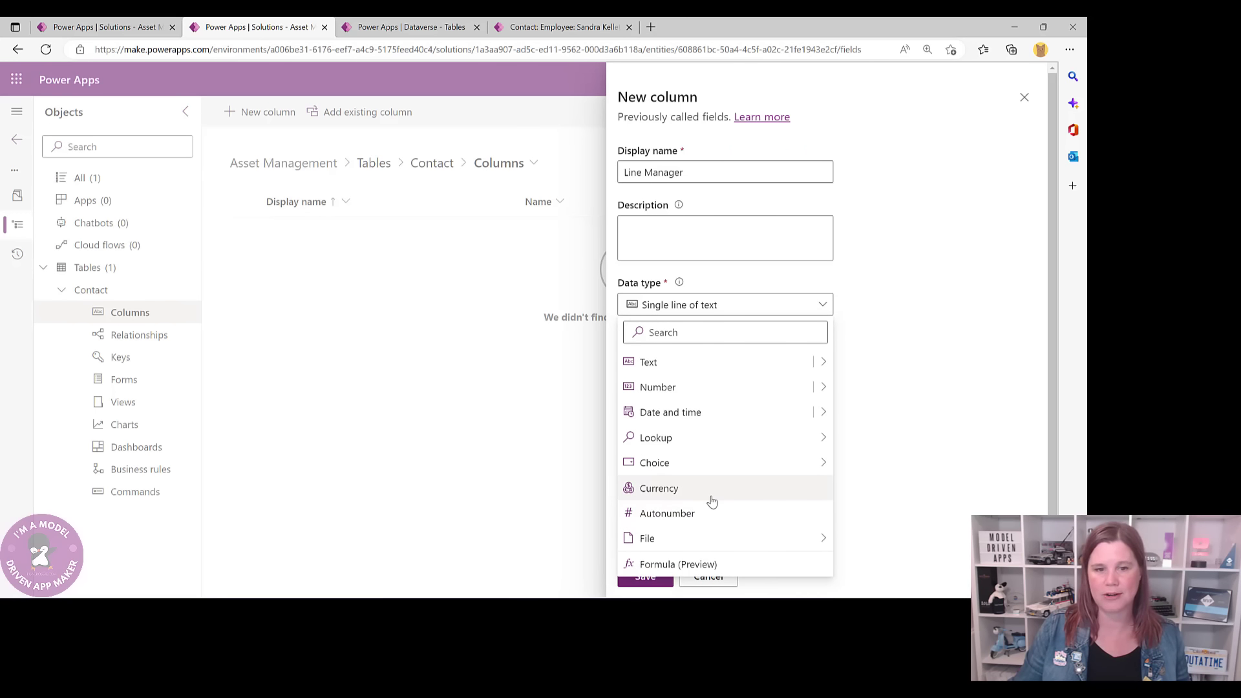
pyautogui.moveTo(650, 446)
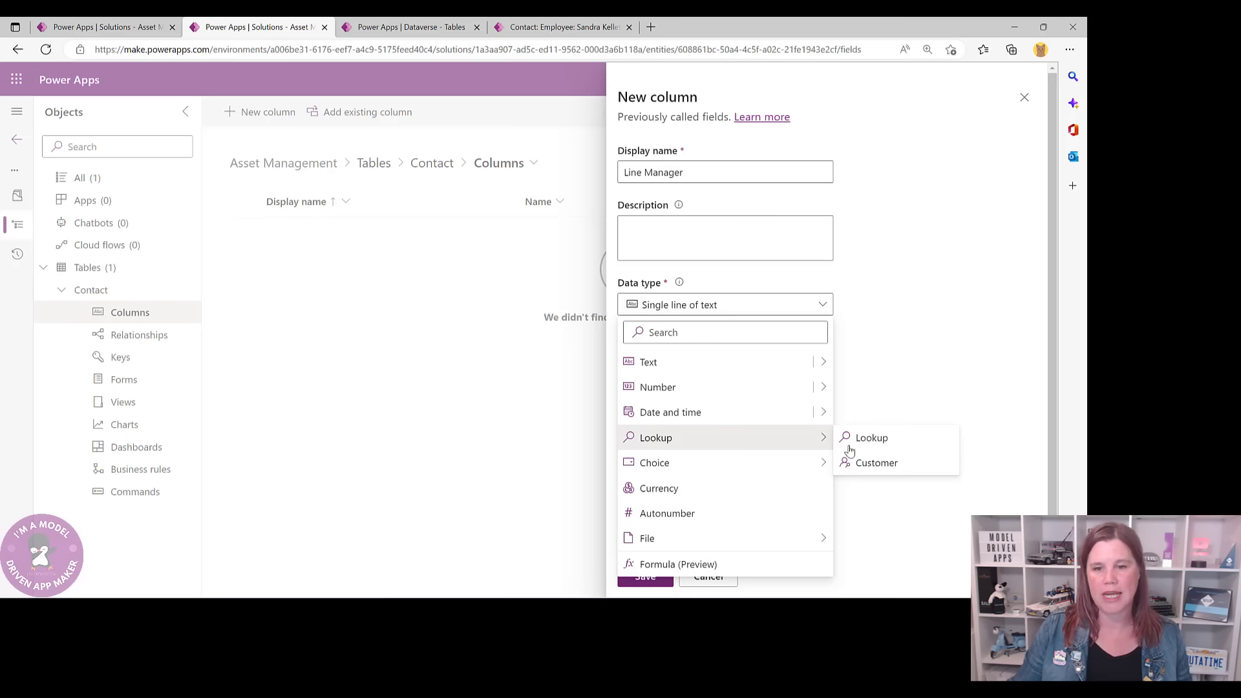
pyautogui.click(884, 446)
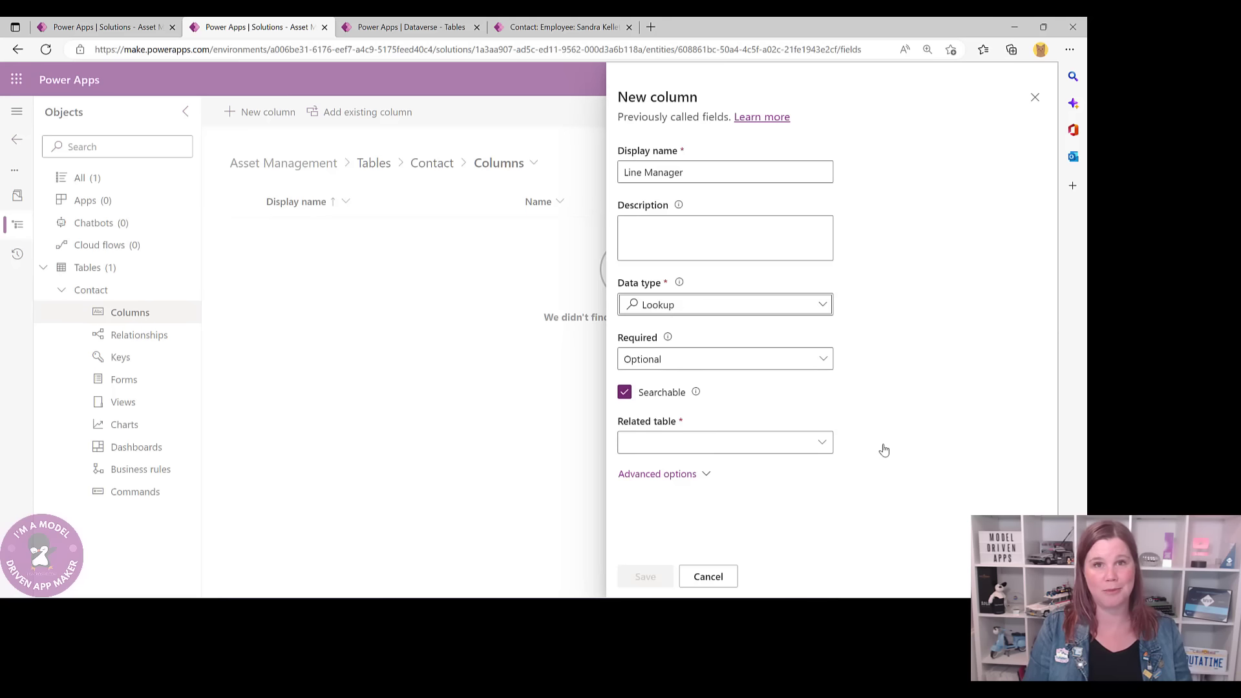
pyautogui.click(711, 446)
pyautogui.write('contact')
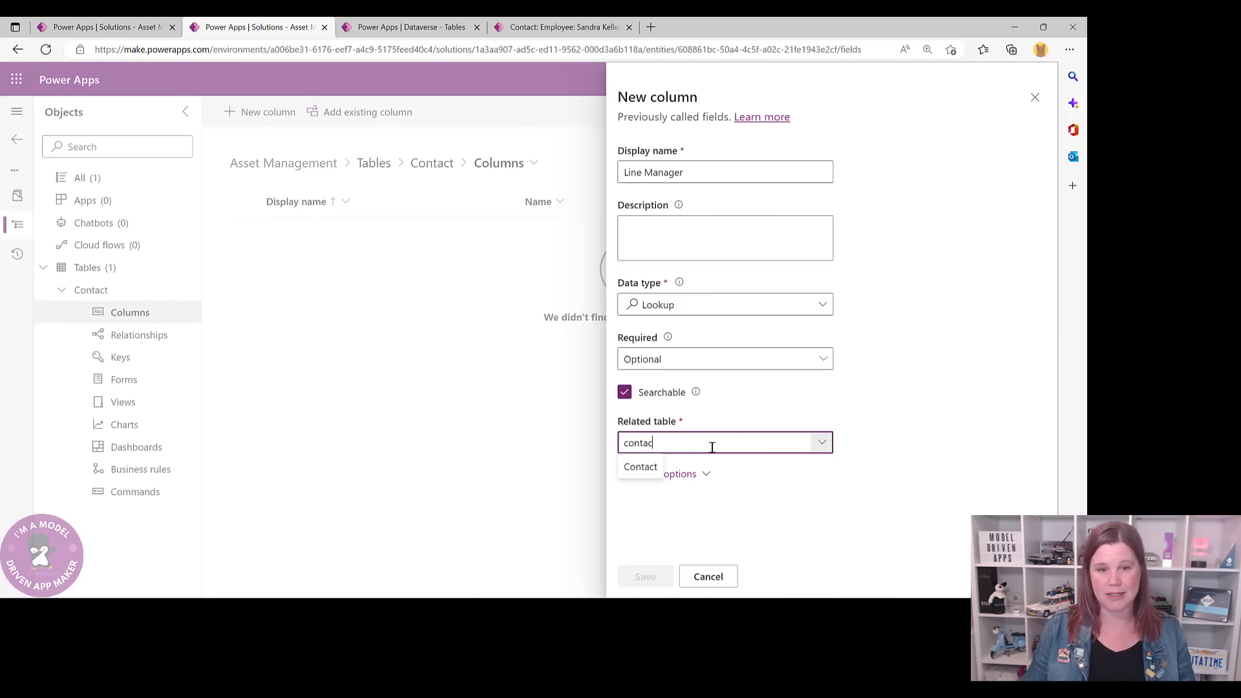
pyautogui.click(651, 466)
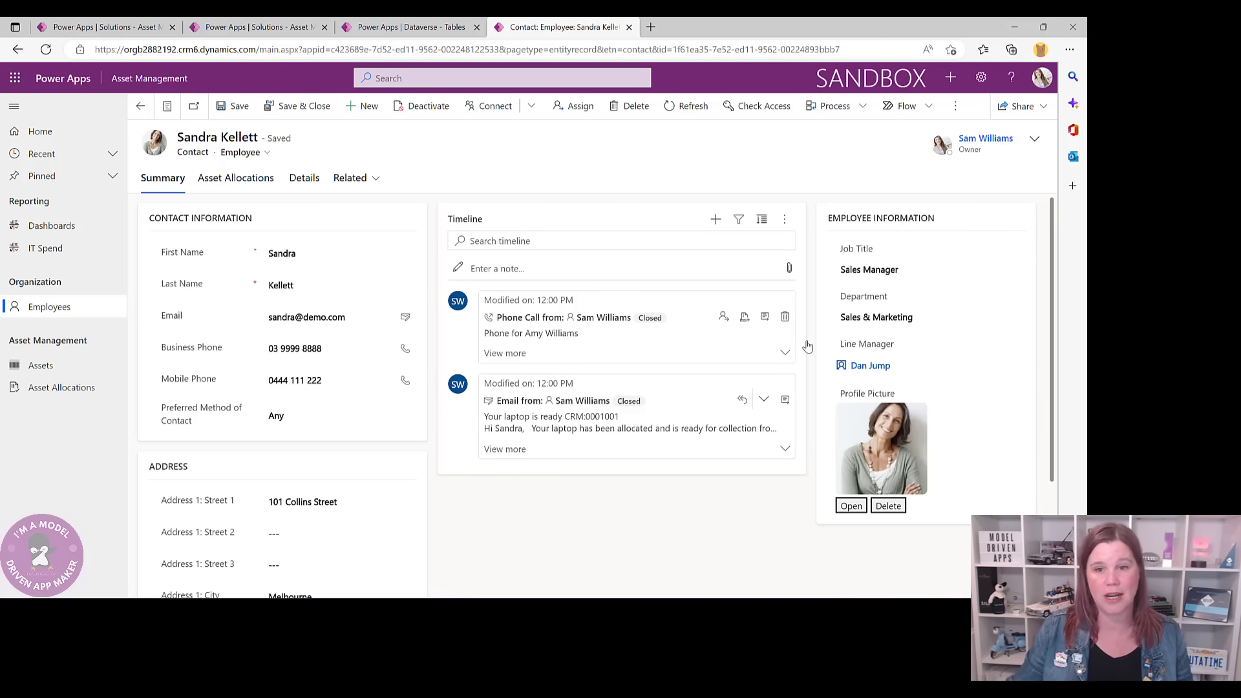
pyautogui.moveTo(871, 373)
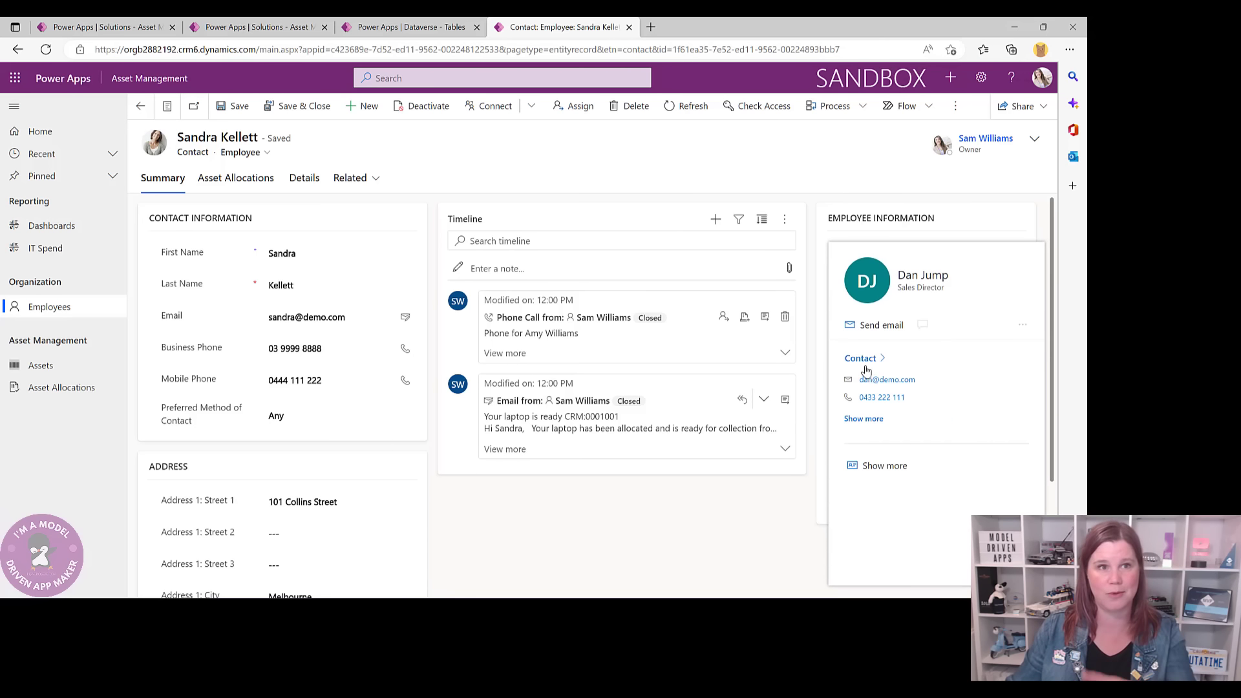
pyautogui.click(407, 26)
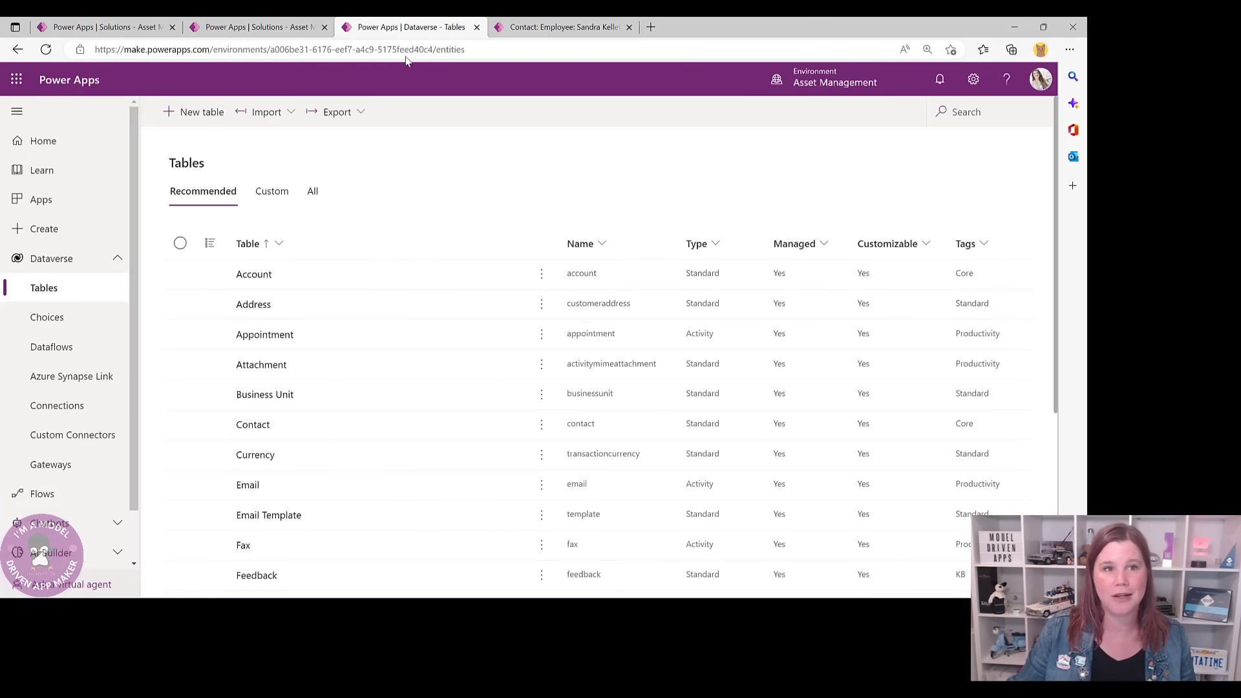
pyautogui.click(278, 28)
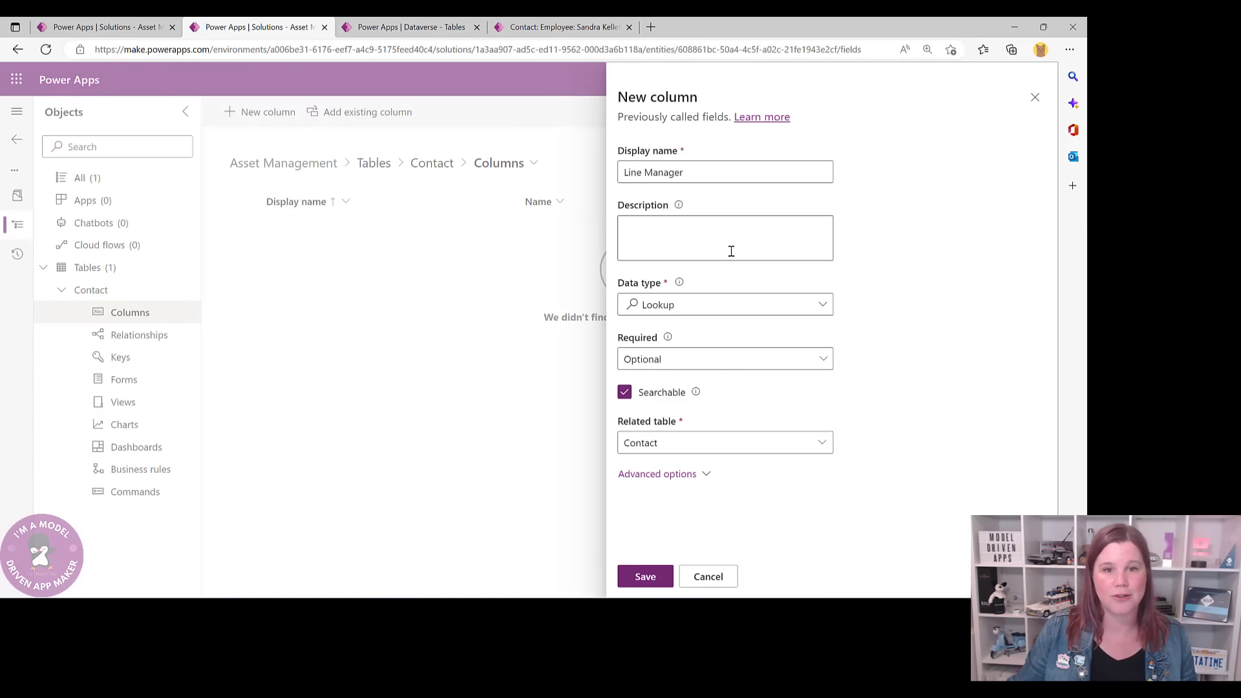
pyautogui.click(661, 582)
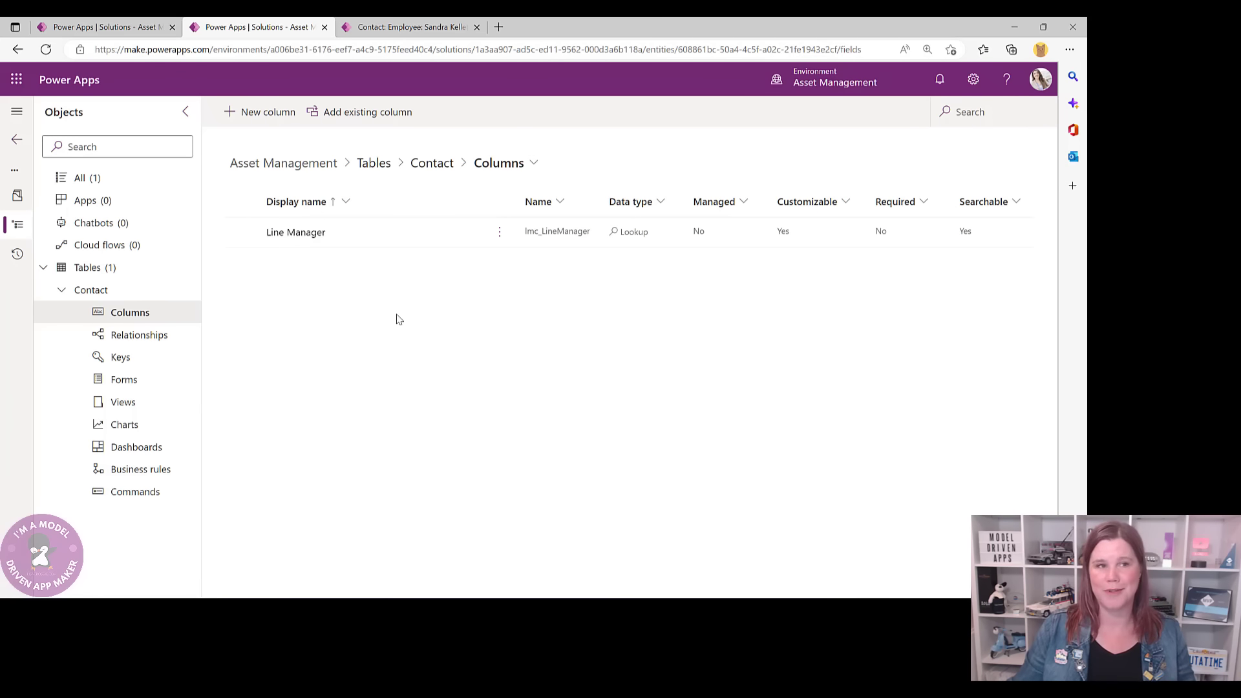
# - Add a 'Profile Picture' Image column set as the primary image and save it
pyautogui.click(249, 120)
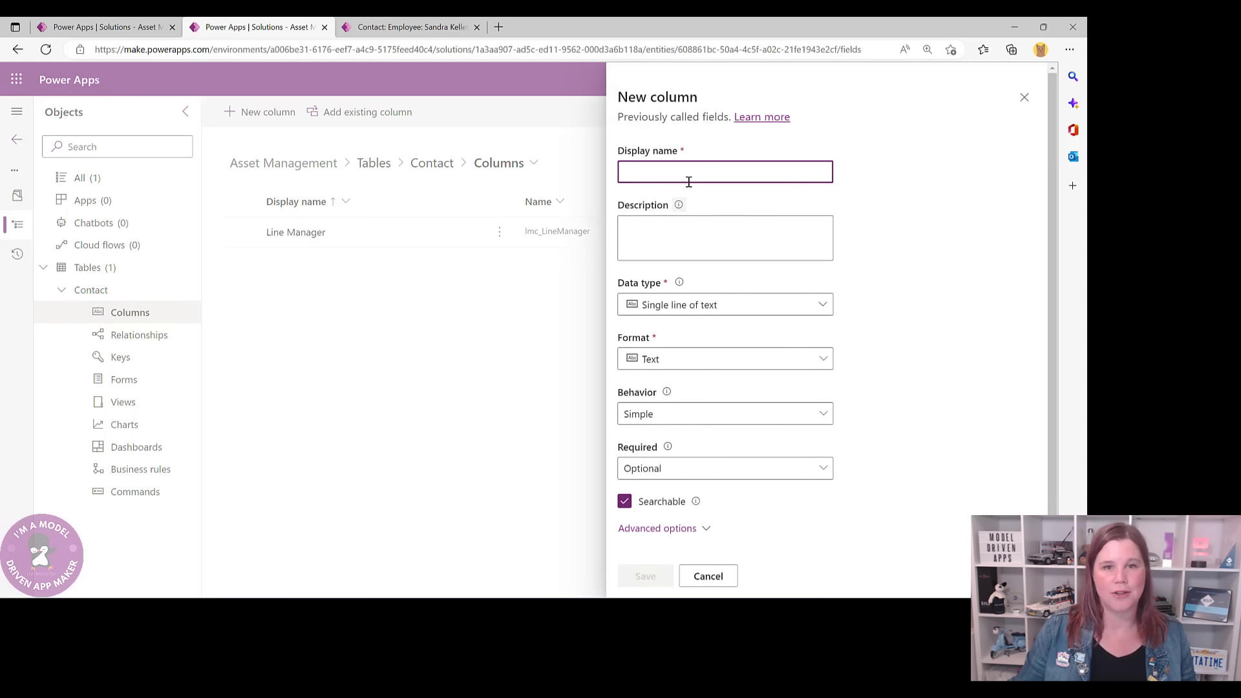
pyautogui.write('Profile ')
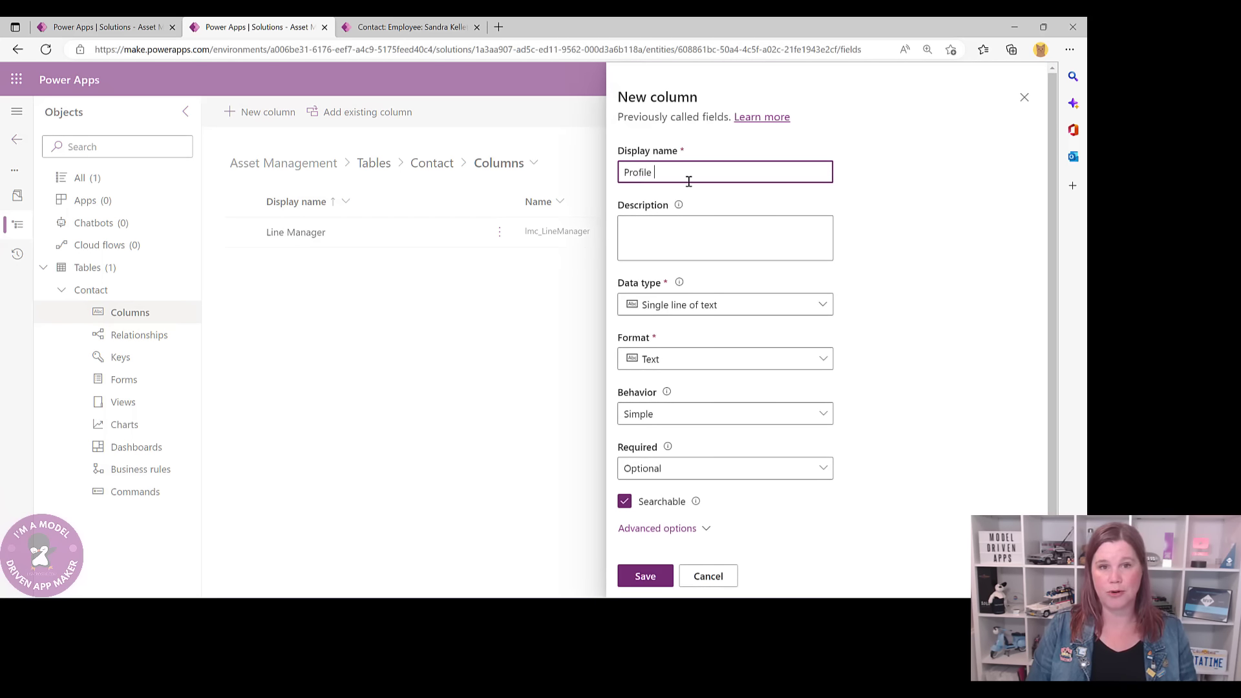
pyautogui.write('Picture')
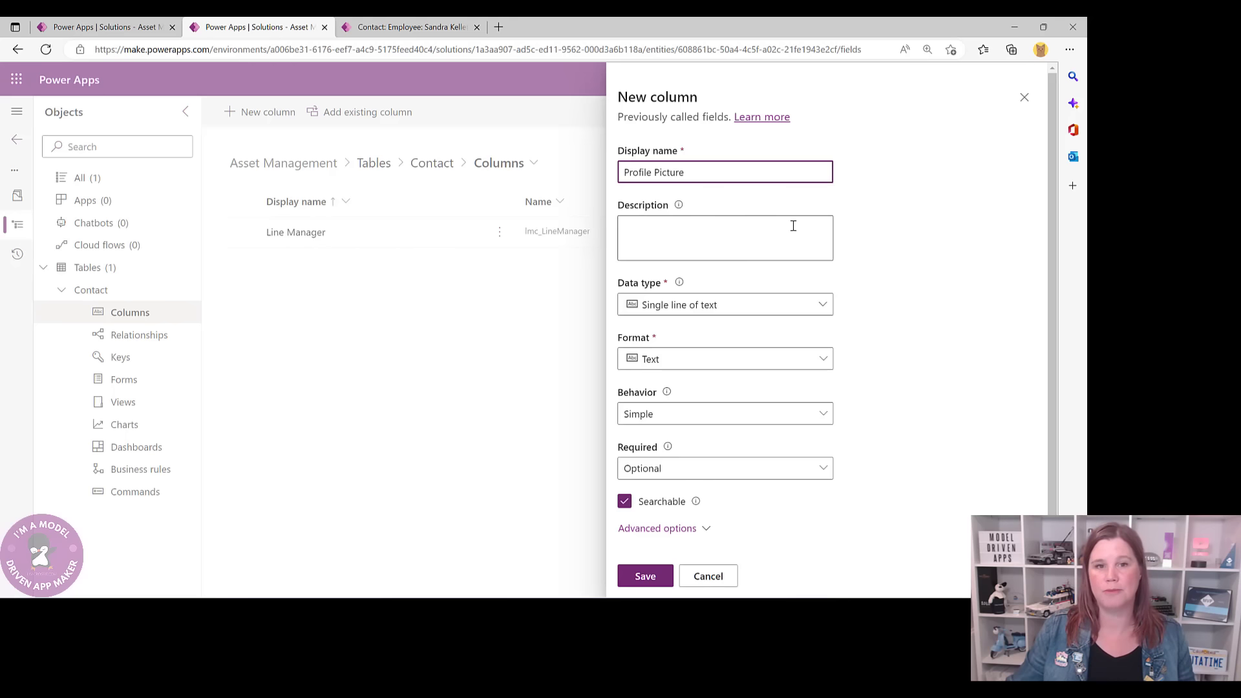
pyautogui.click(770, 304)
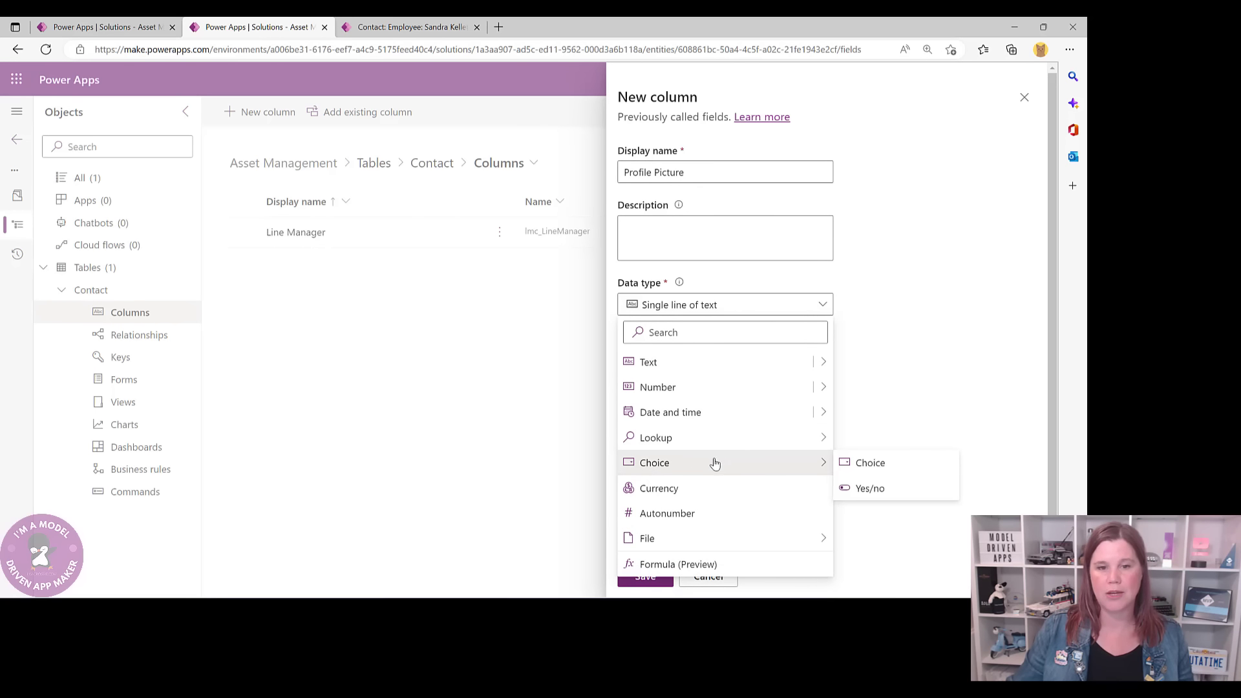
pyautogui.moveTo(753, 537)
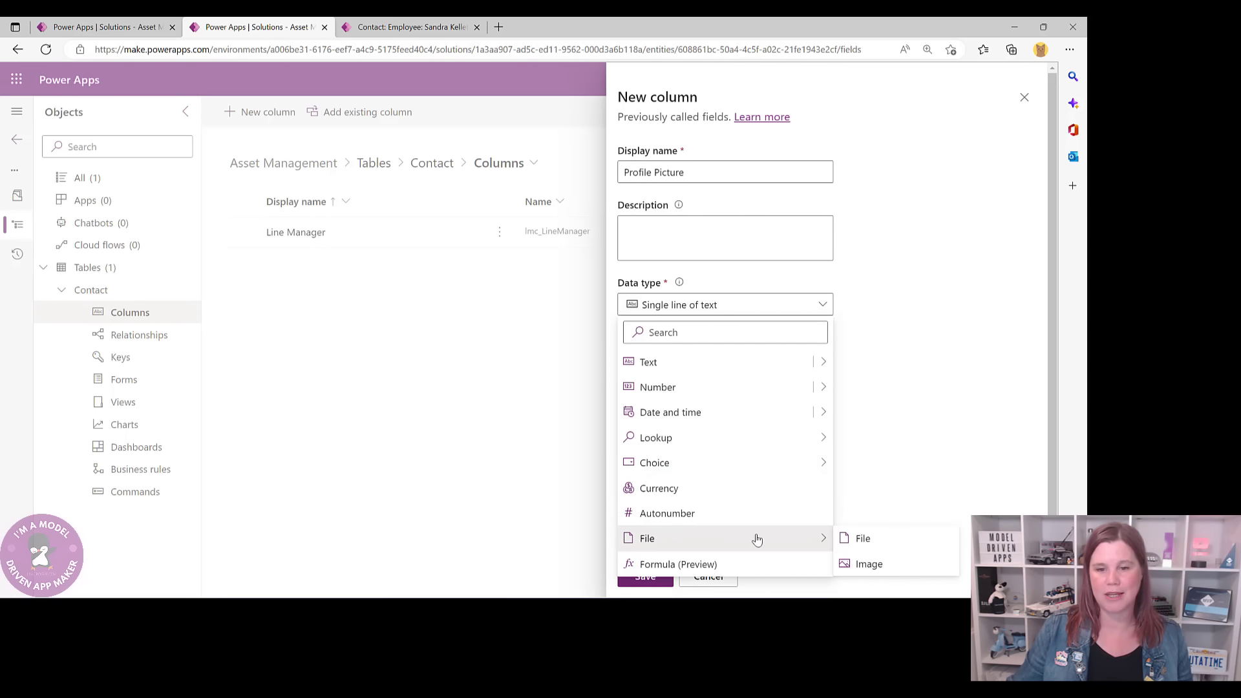
pyautogui.click(869, 564)
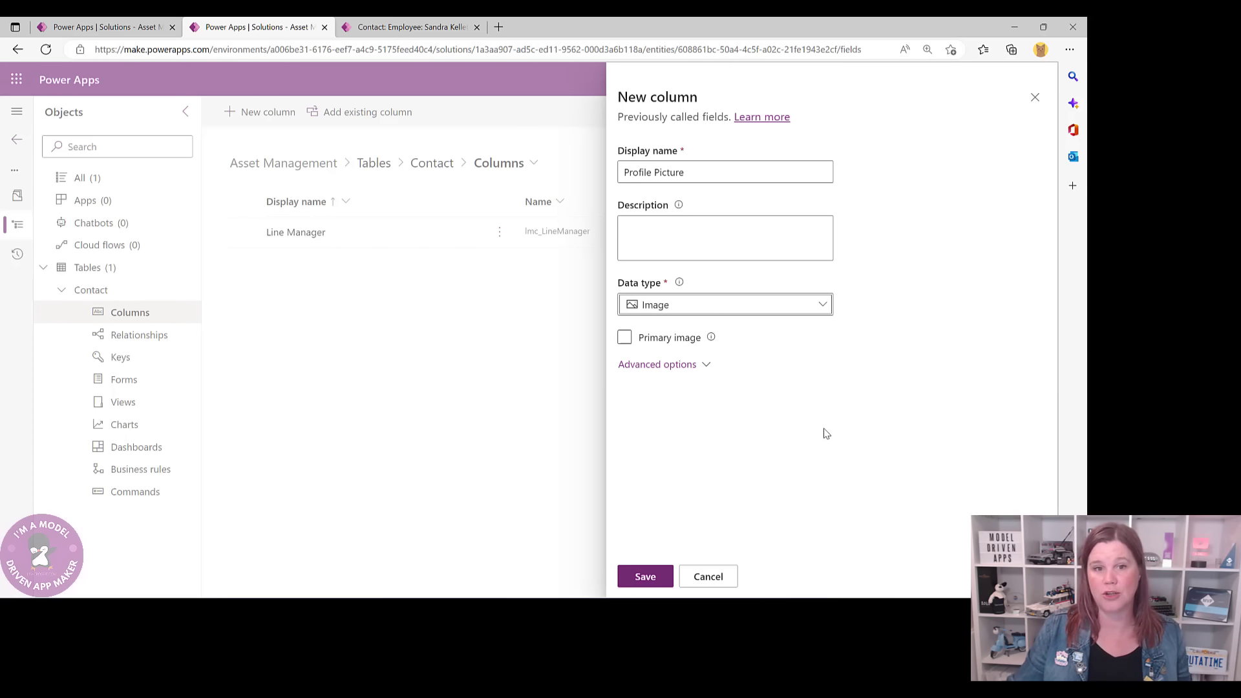
pyautogui.click(765, 338)
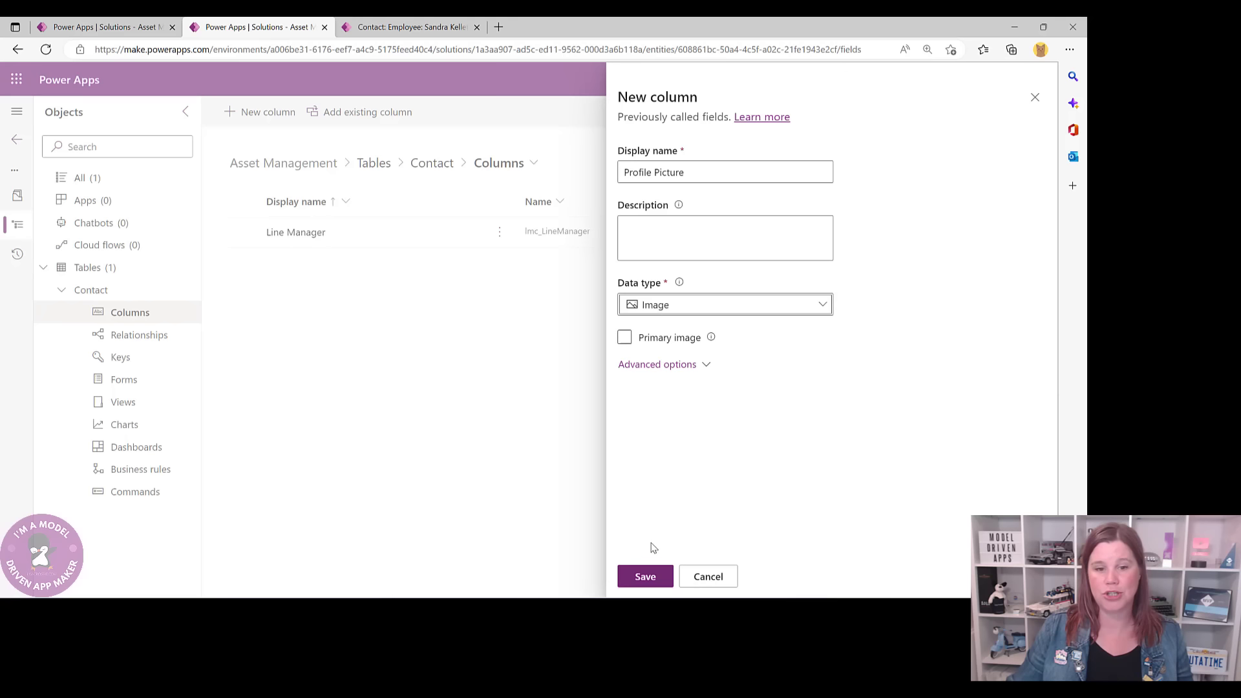
pyautogui.click(649, 574)
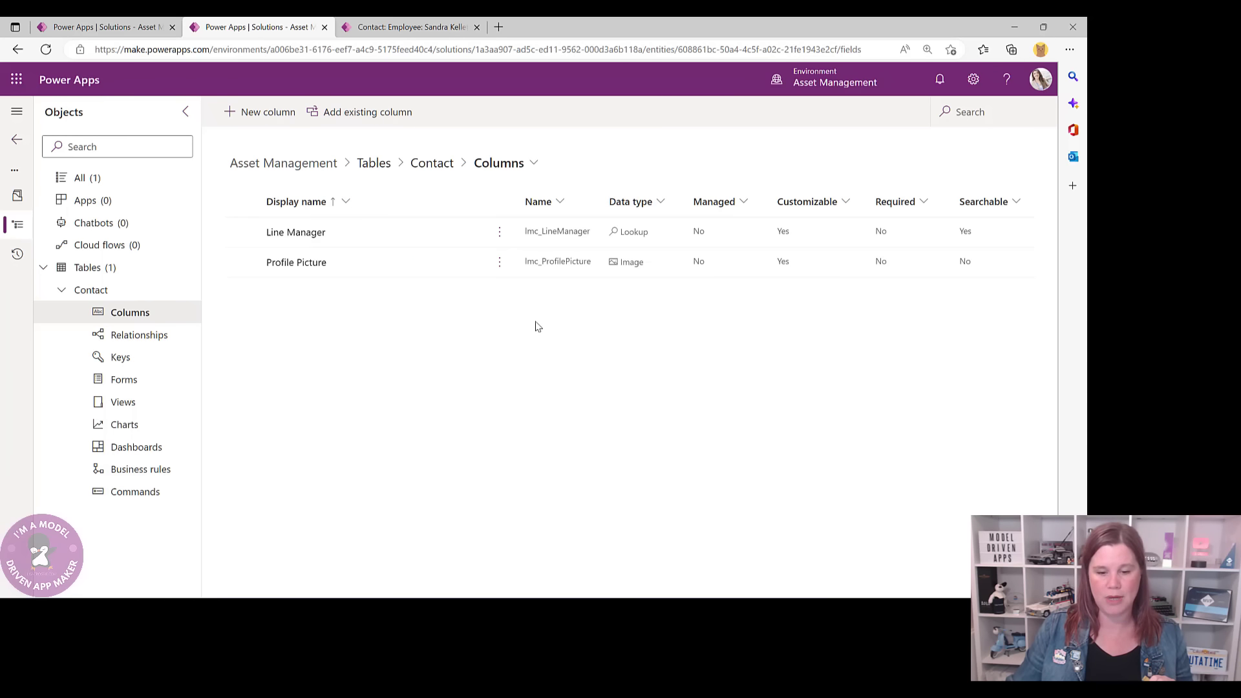
# - Compare with the example employee record, then return to the Contact table overview
pyautogui.click(396, 27)
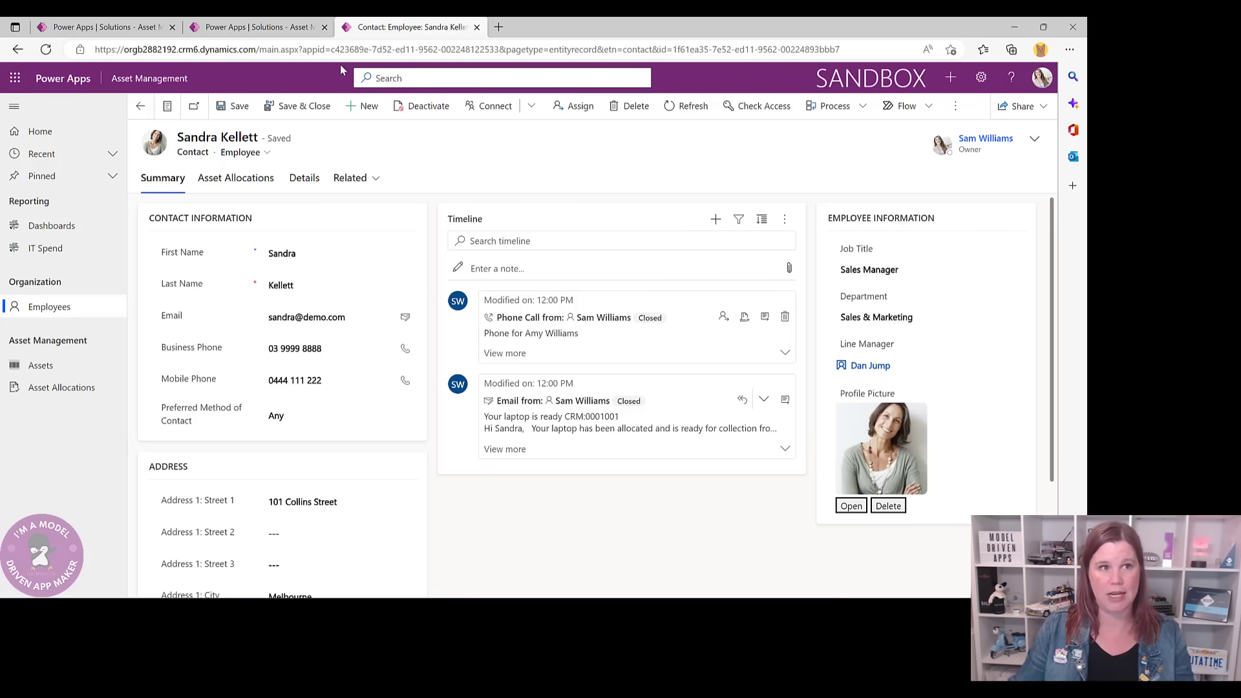
pyautogui.click(277, 29)
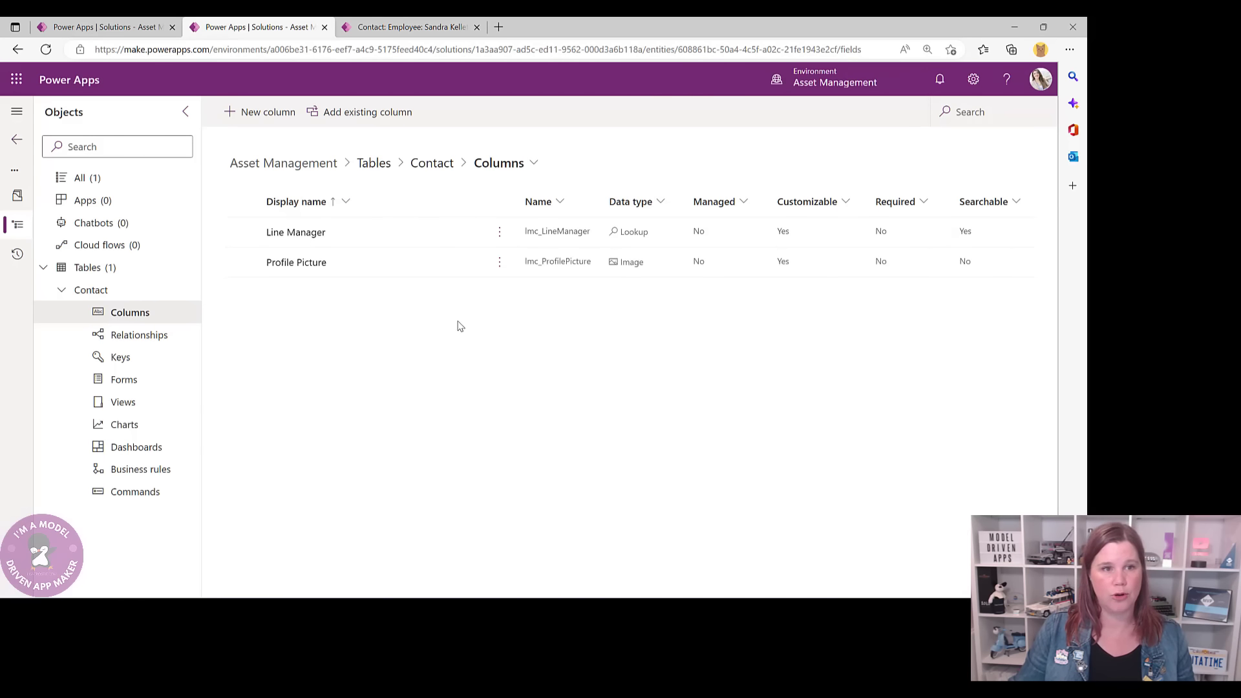
pyautogui.click(433, 165)
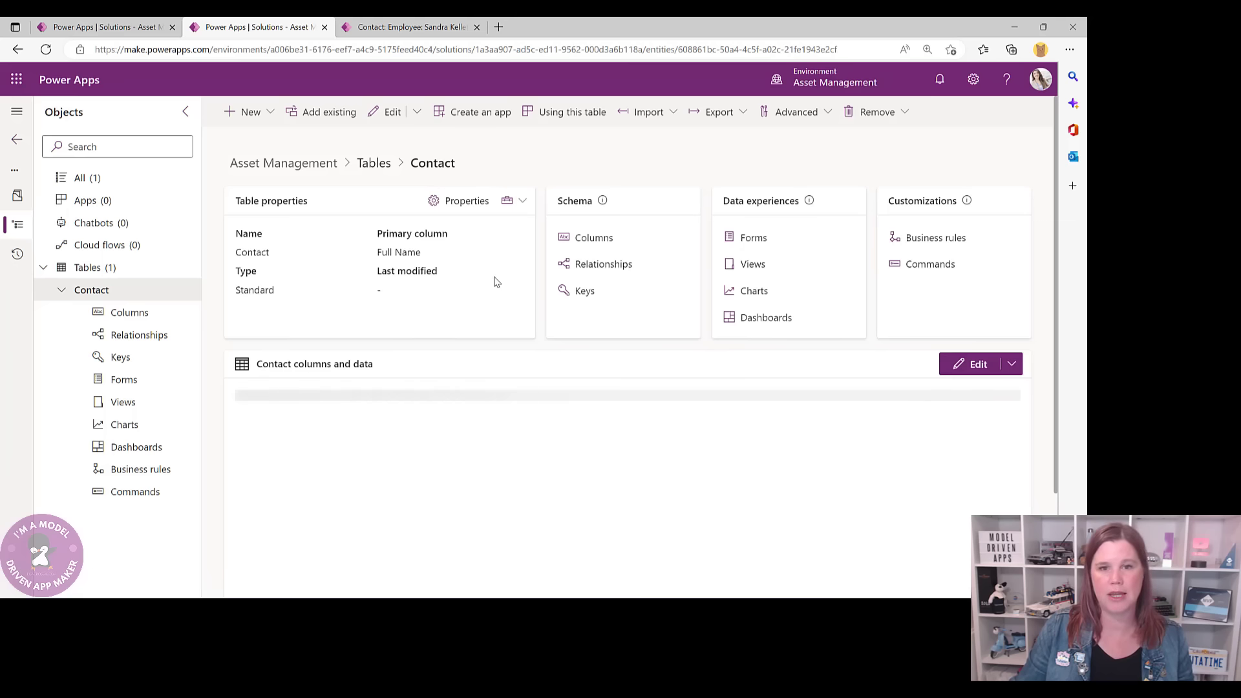
# - From the Contact table's Forms page, create a new Main Form
pyautogui.click(760, 240)
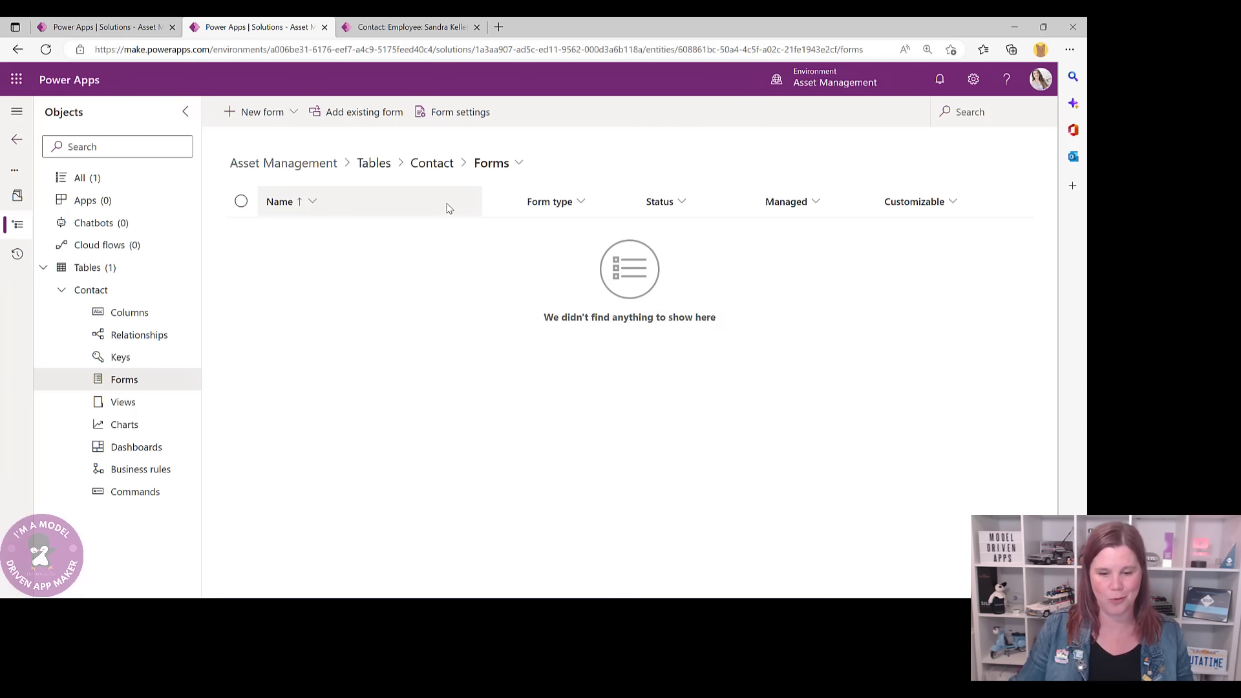
pyautogui.click(286, 116)
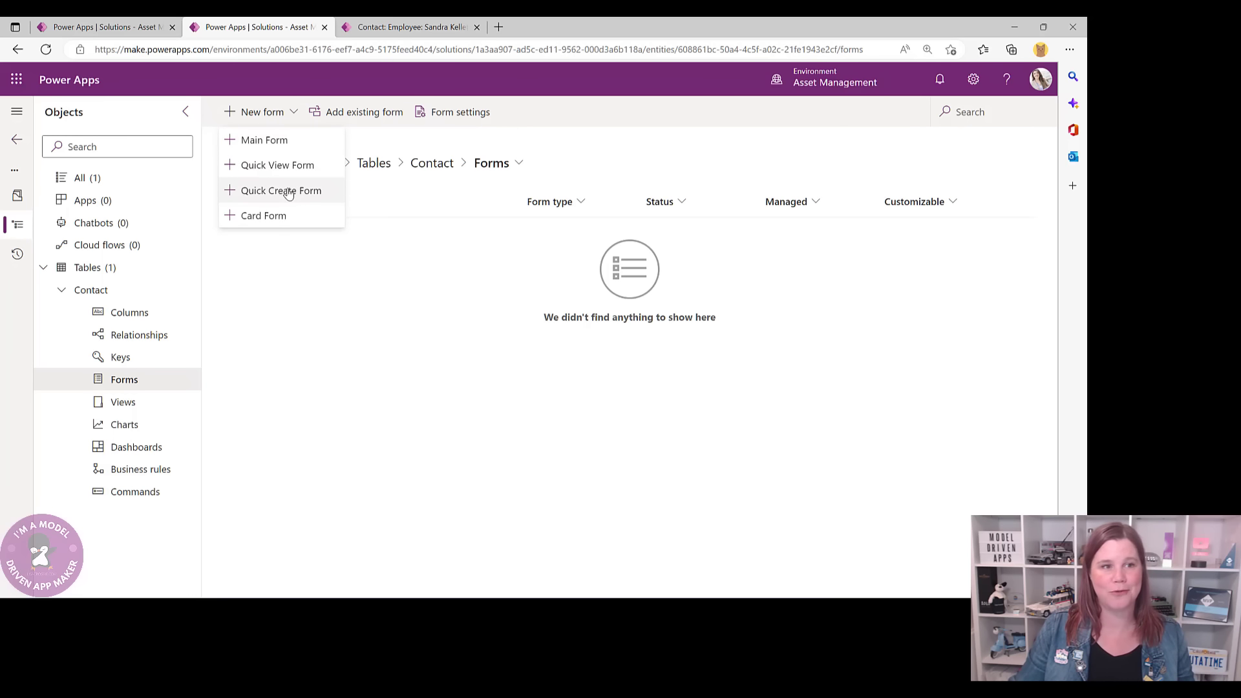
pyautogui.click(256, 142)
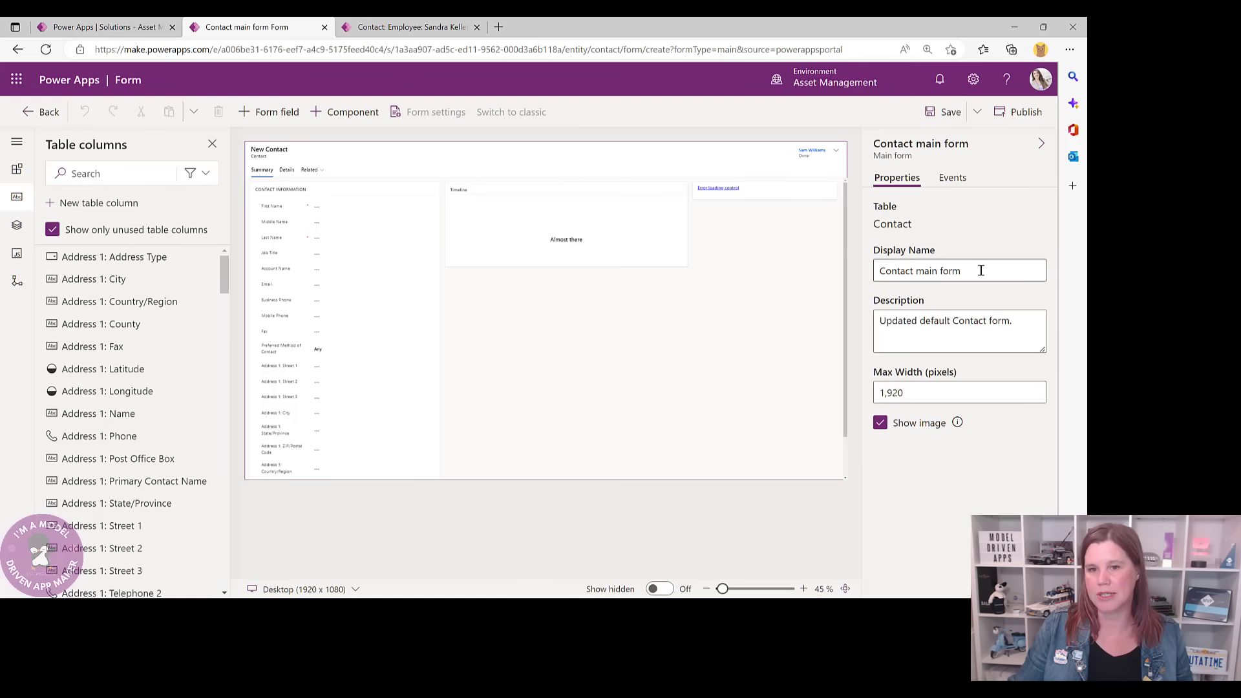
# - Replace the new main form's Display Name with 'Employee'
pyautogui.moveTo(980, 269); pyautogui.dragTo(877, 262)
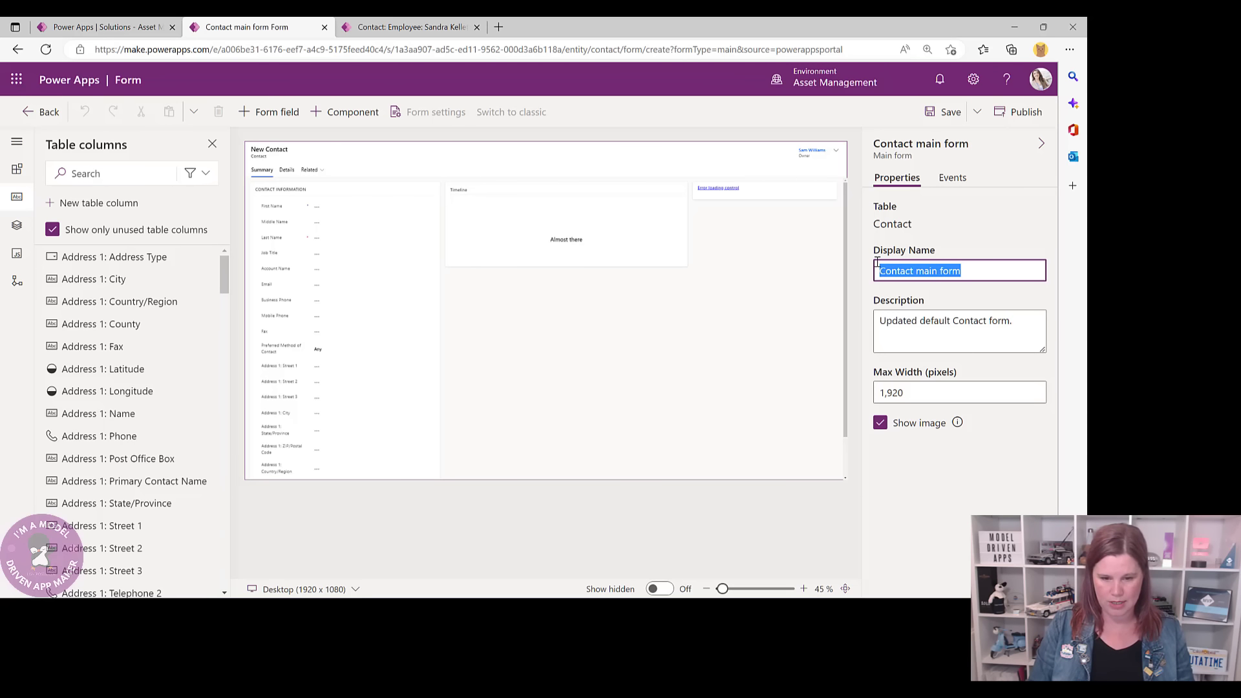
pyautogui.write('Employee')
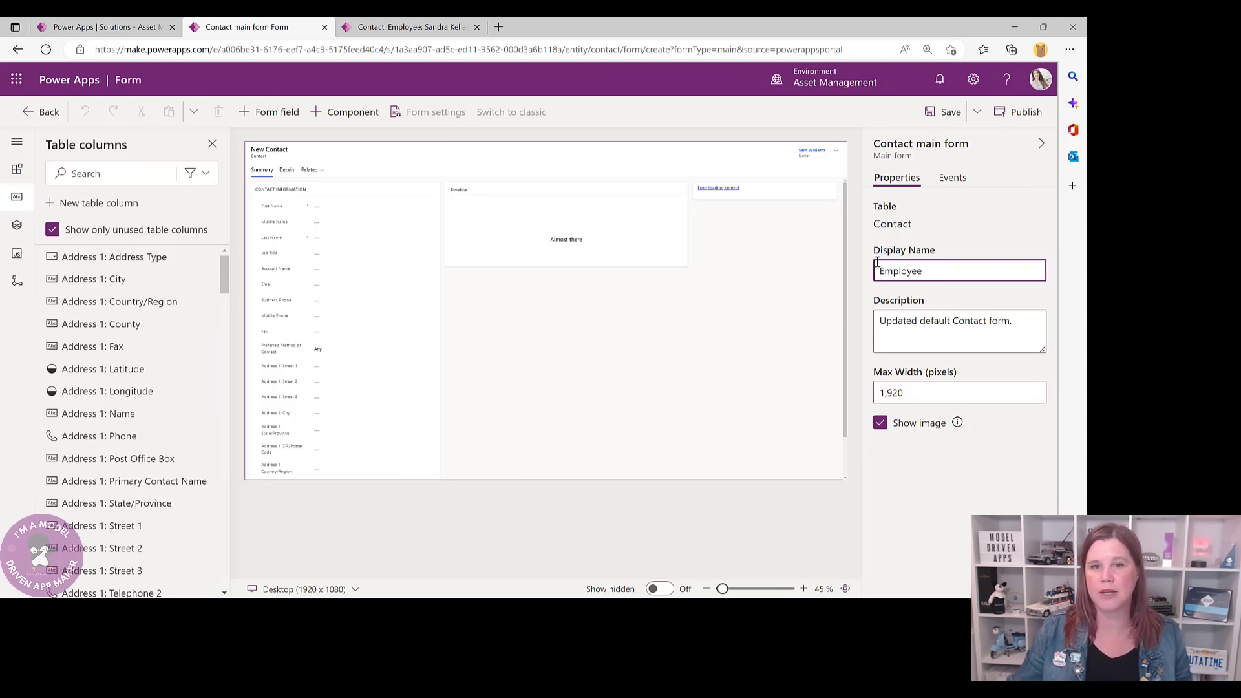
pyautogui.click(734, 300)
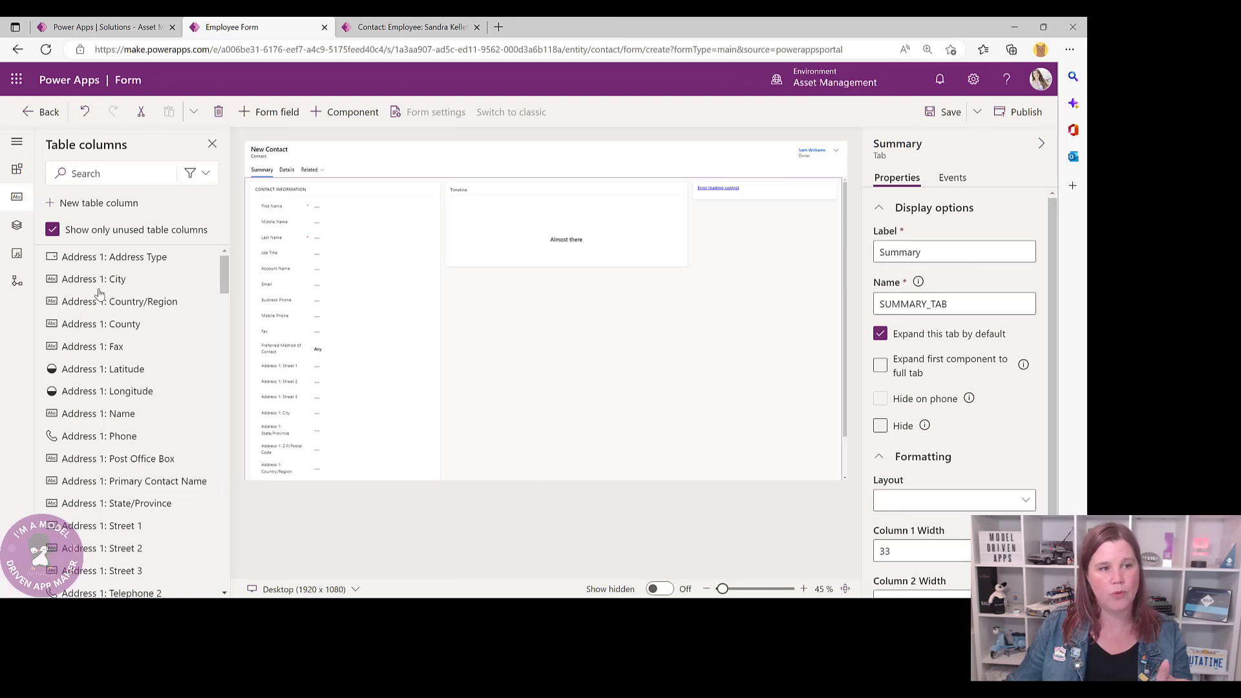
# - Delete the MapSection containing the Map View from the Summary tab and zoom the preview
pyautogui.click(17, 169)
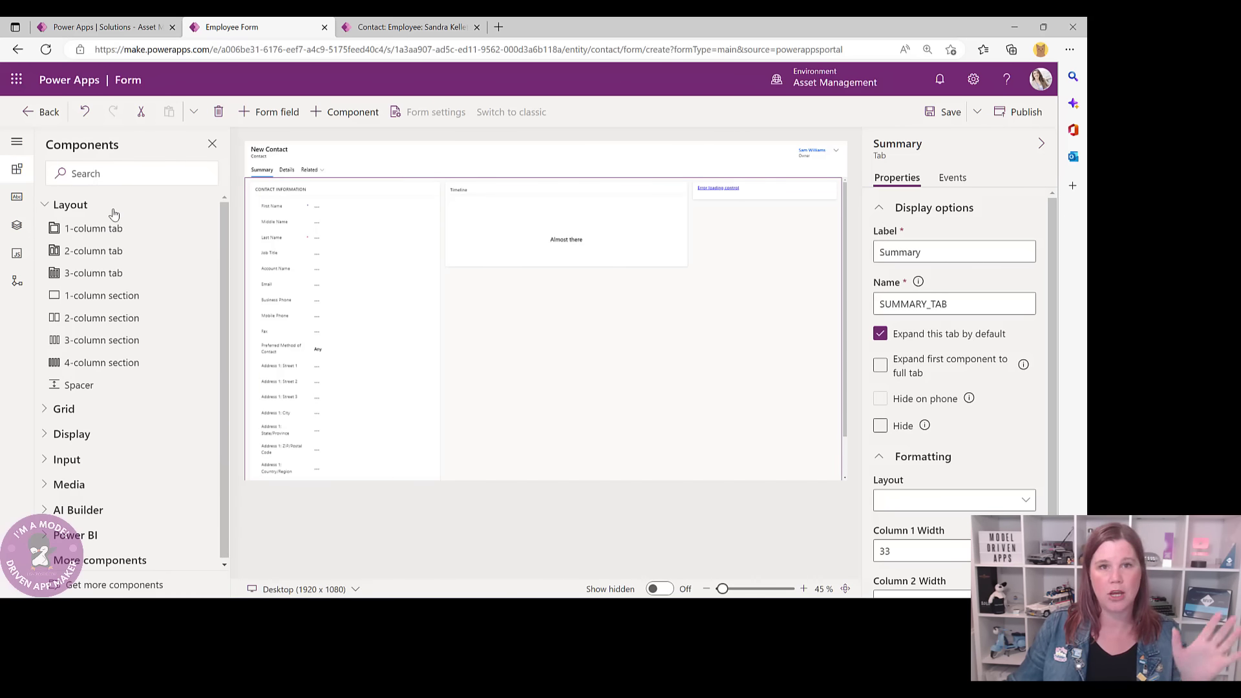
pyautogui.click(11, 202)
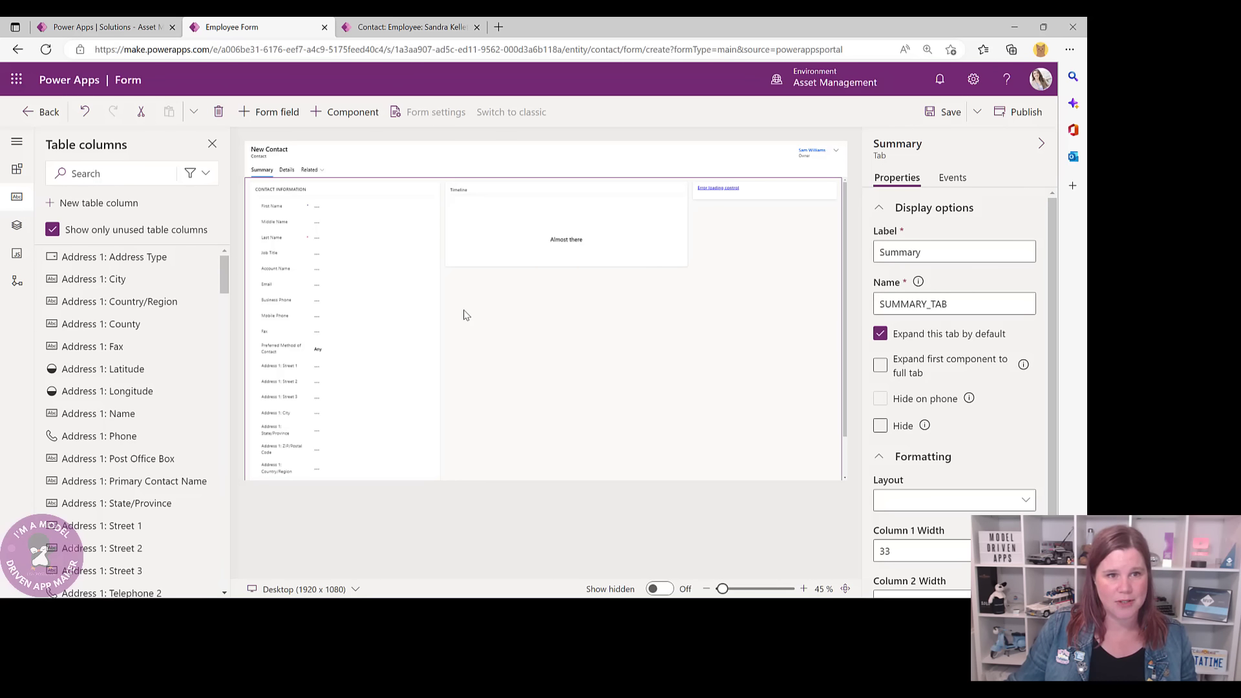
pyautogui.scroll(-1, 466, 314)
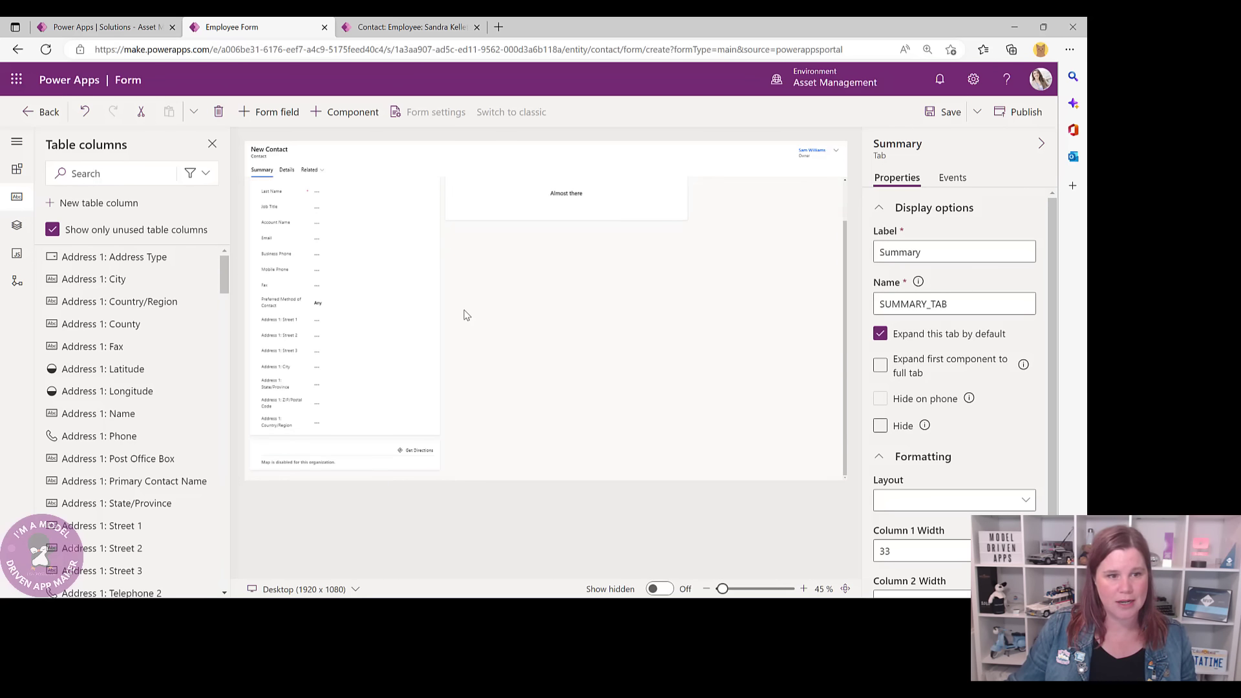
pyautogui.click(354, 451)
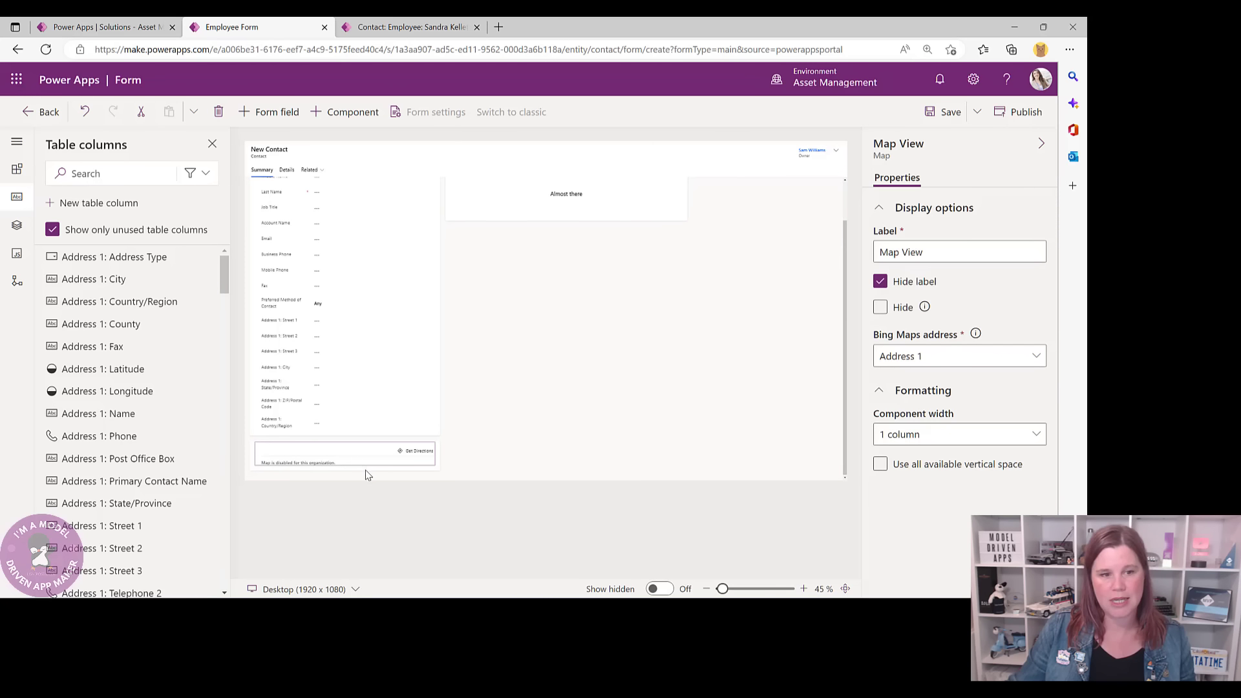
pyautogui.click(365, 475)
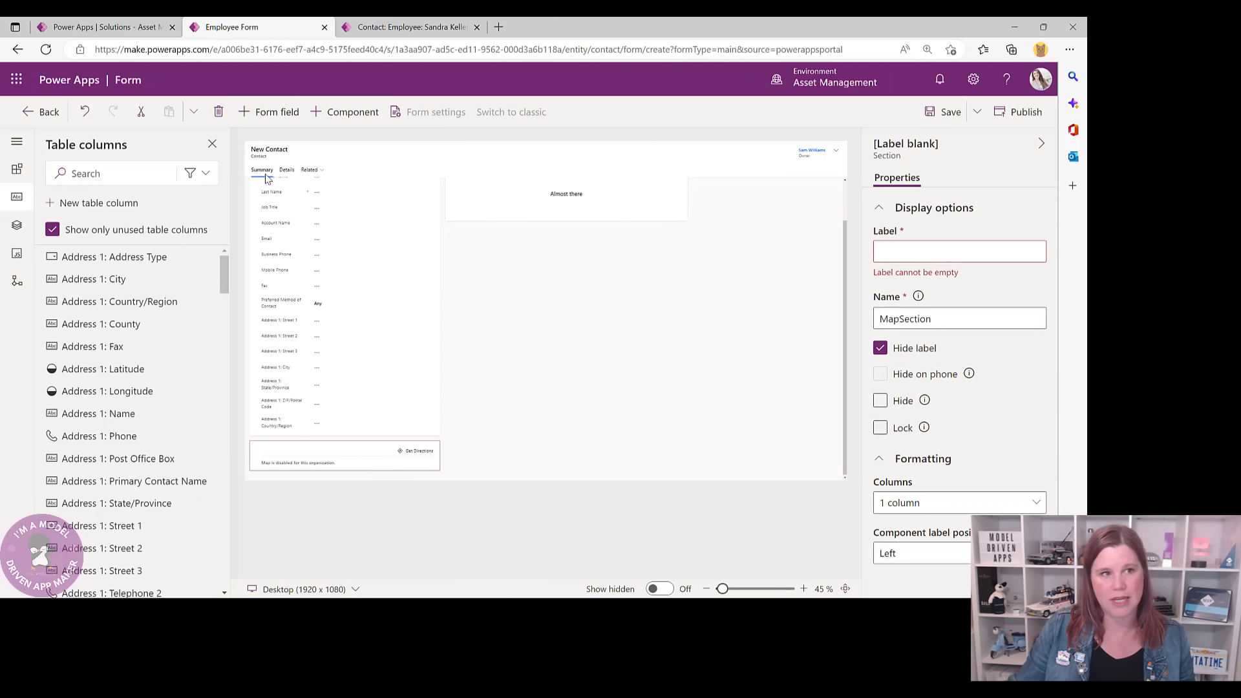
pyautogui.click(218, 112)
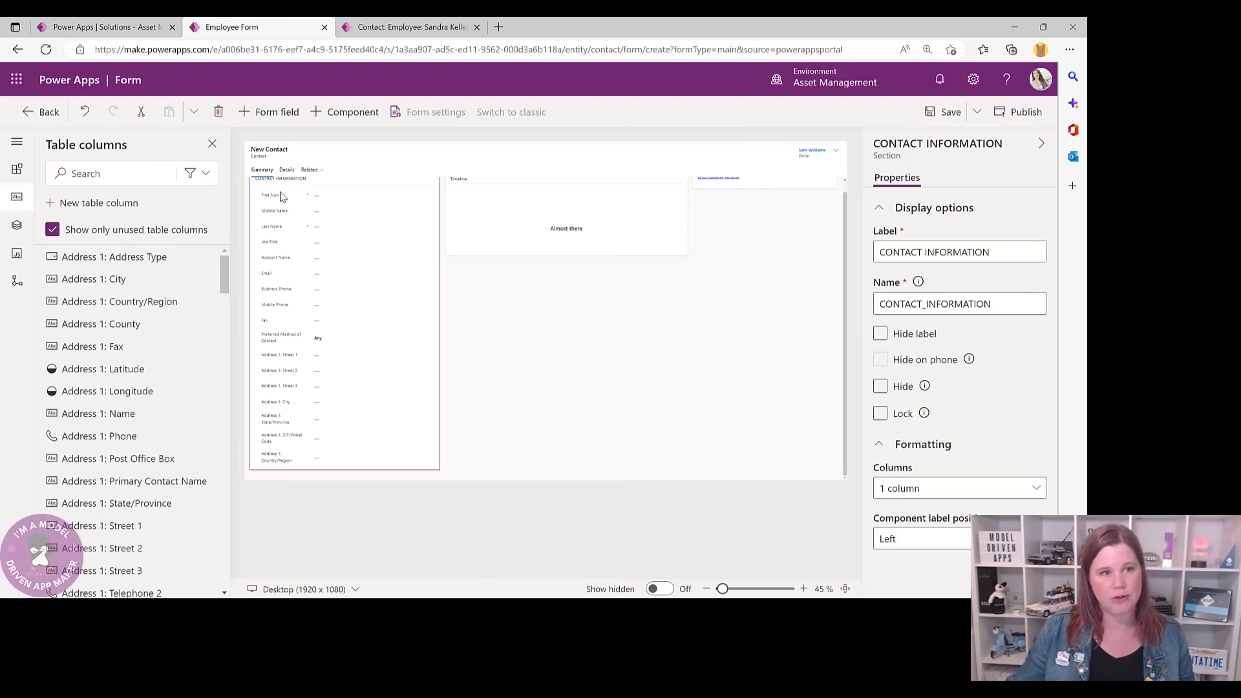
pyautogui.moveTo(722, 589)
pyautogui.mouseDown()
pyautogui.moveTo(743, 593)
pyautogui.moveTo(724, 593)
pyautogui.mouseUp()
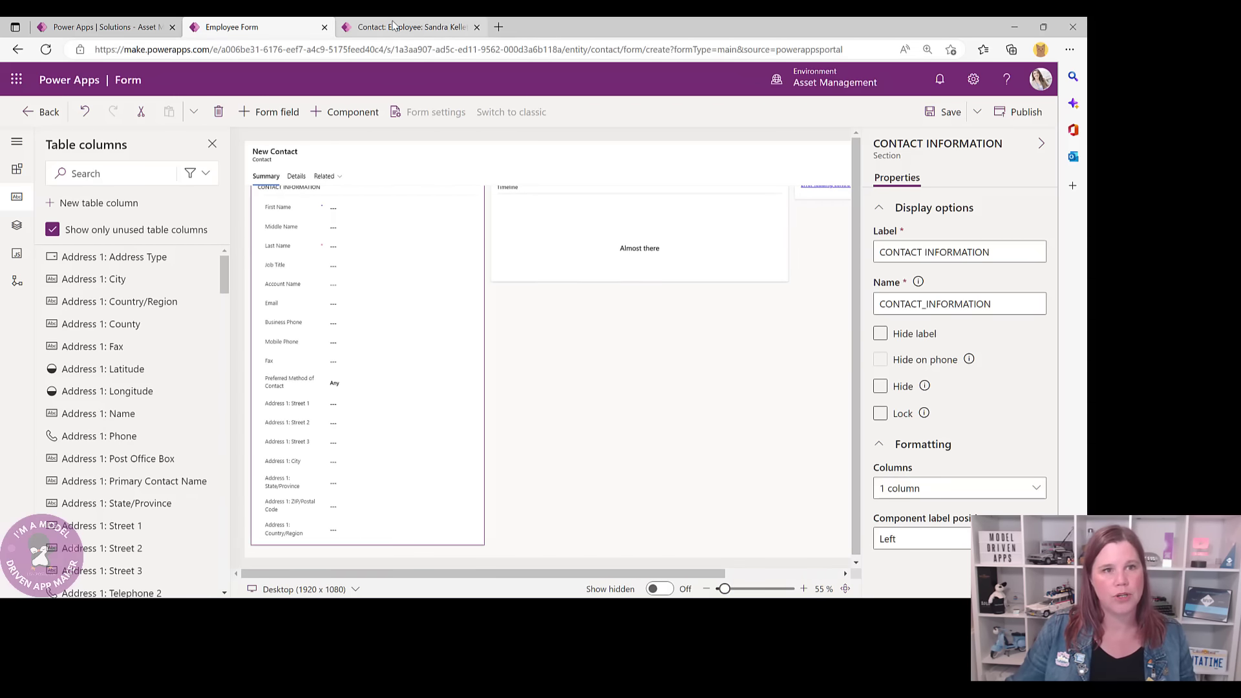
# - After comparing with the live employee record, add a 1-column section to the form
pyautogui.click(385, 30)
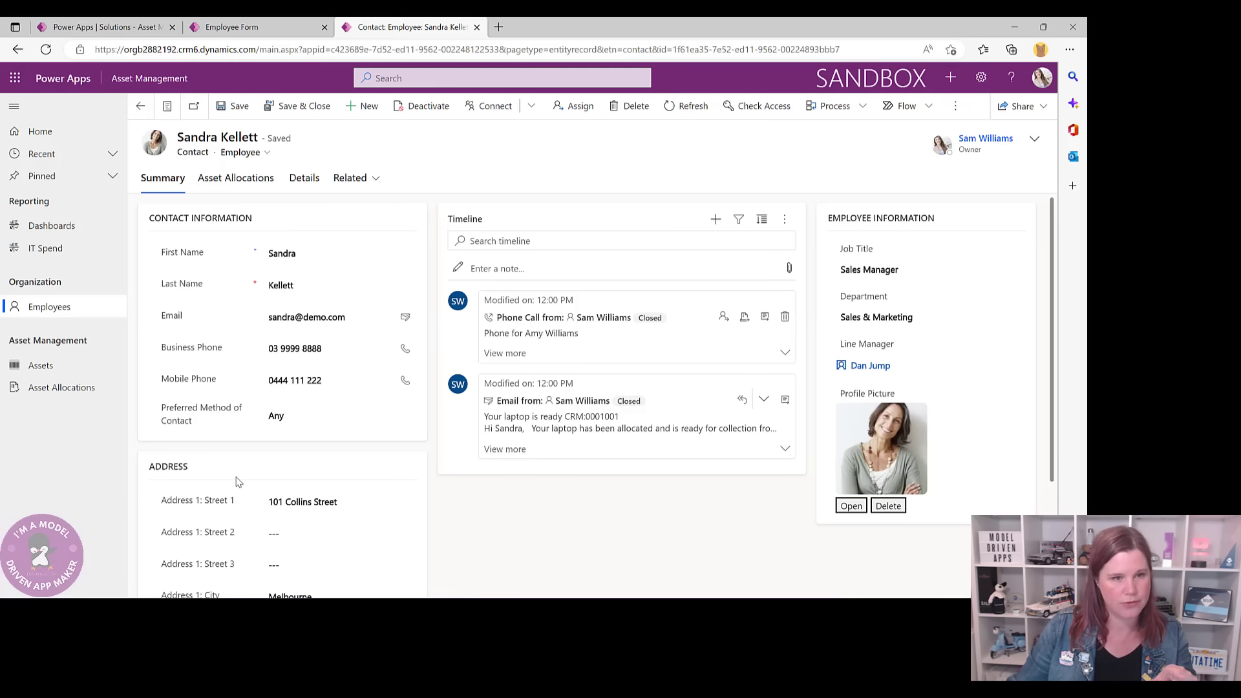
pyautogui.click(278, 27)
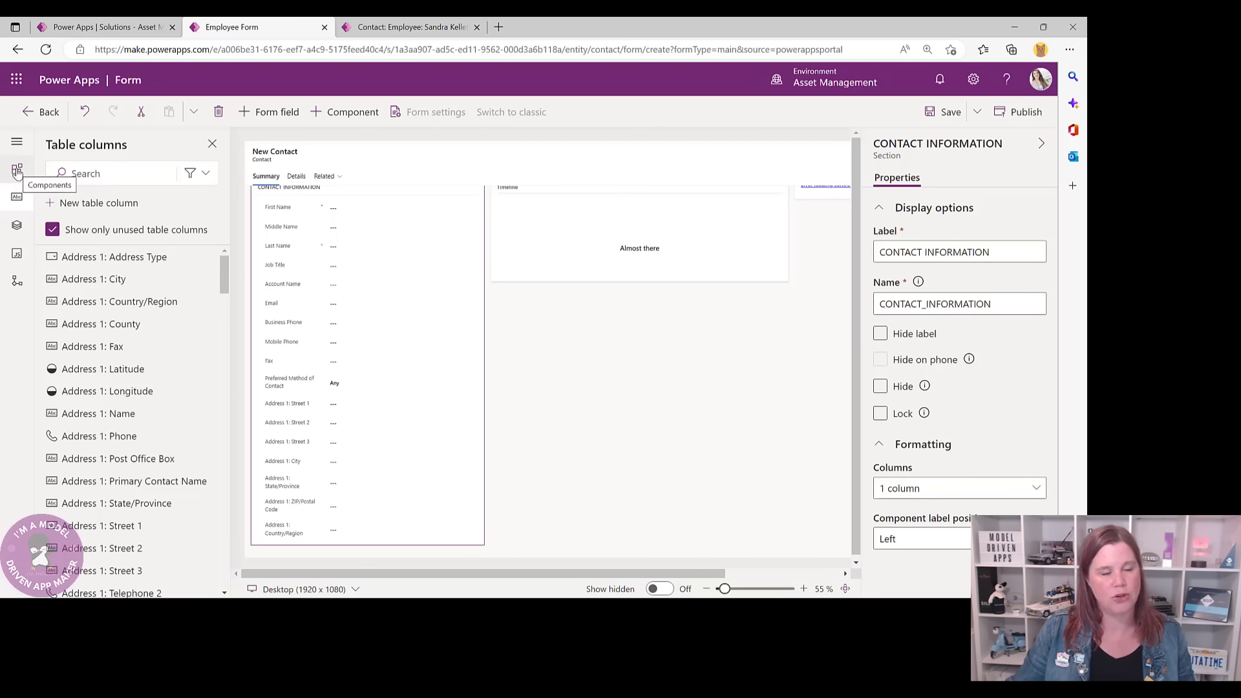
pyautogui.click(18, 171)
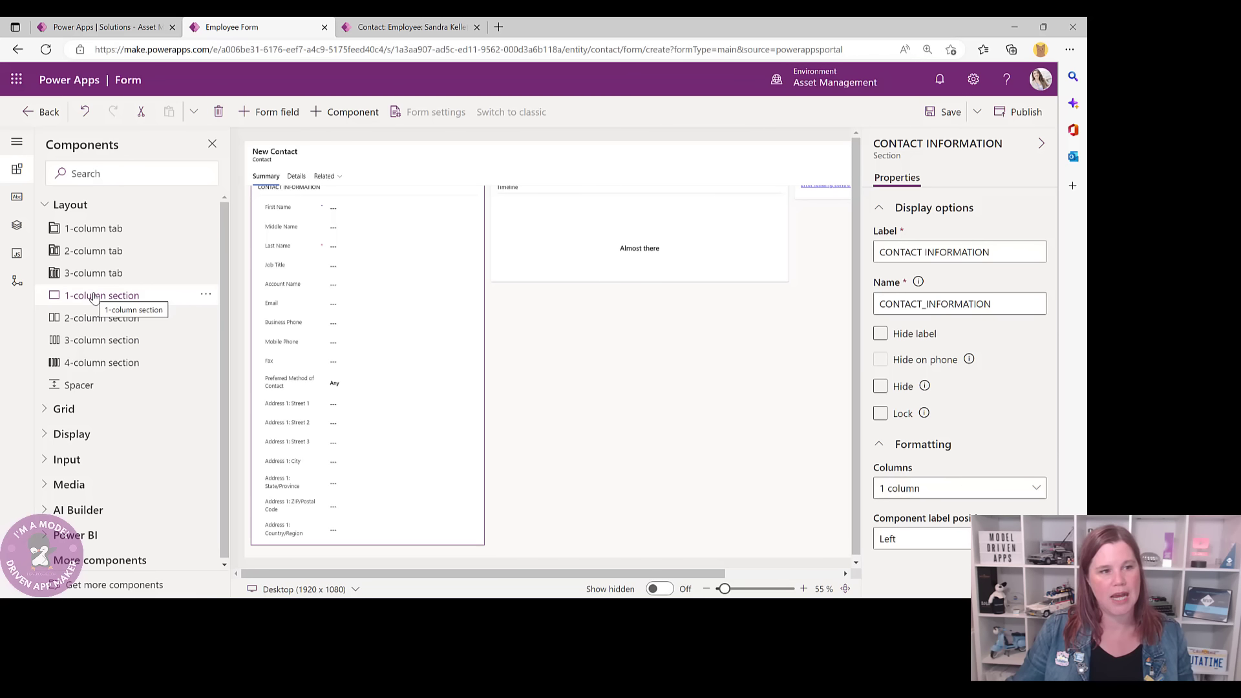
pyautogui.click(94, 297)
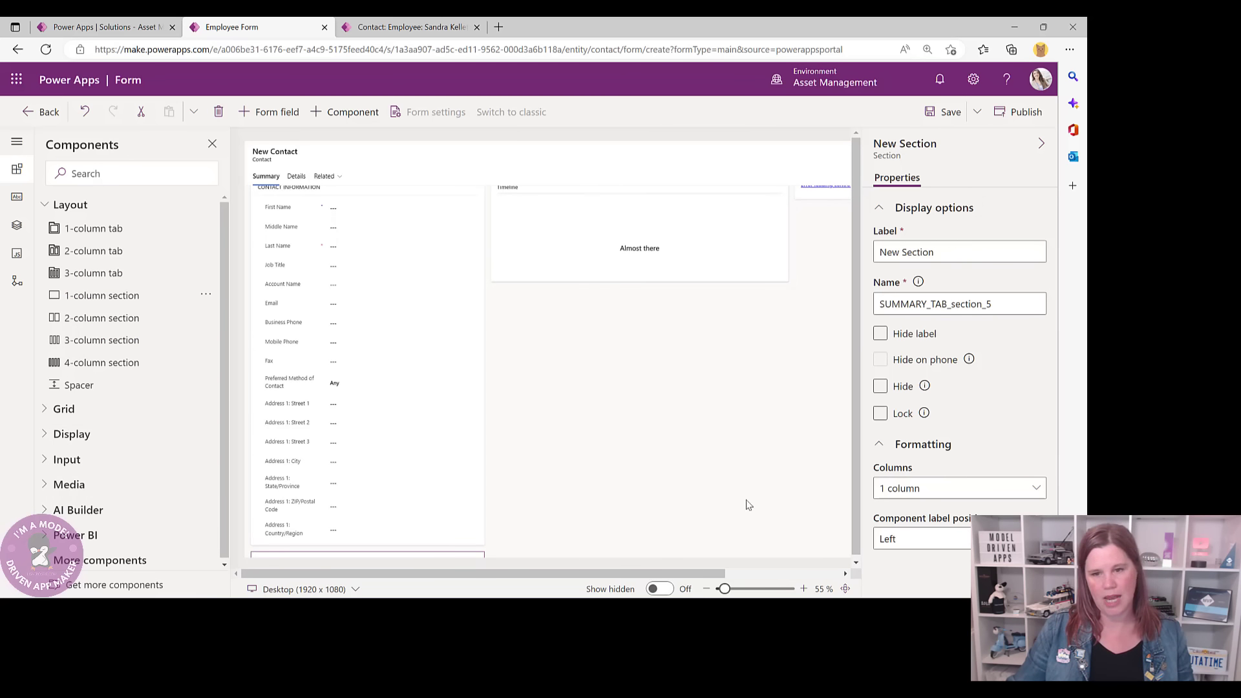
pyautogui.moveTo(855, 501); pyautogui.dragTo(856, 522)
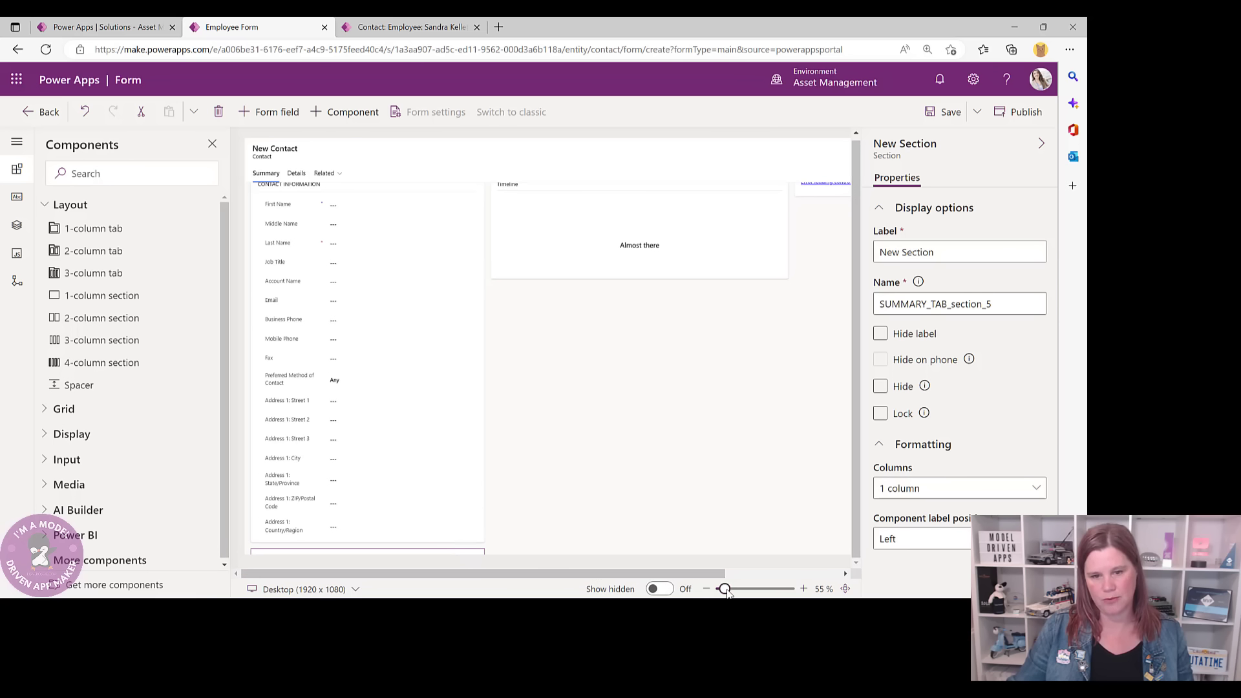
pyautogui.click(727, 590)
pyautogui.moveTo(726, 590); pyautogui.dragTo(720, 592)
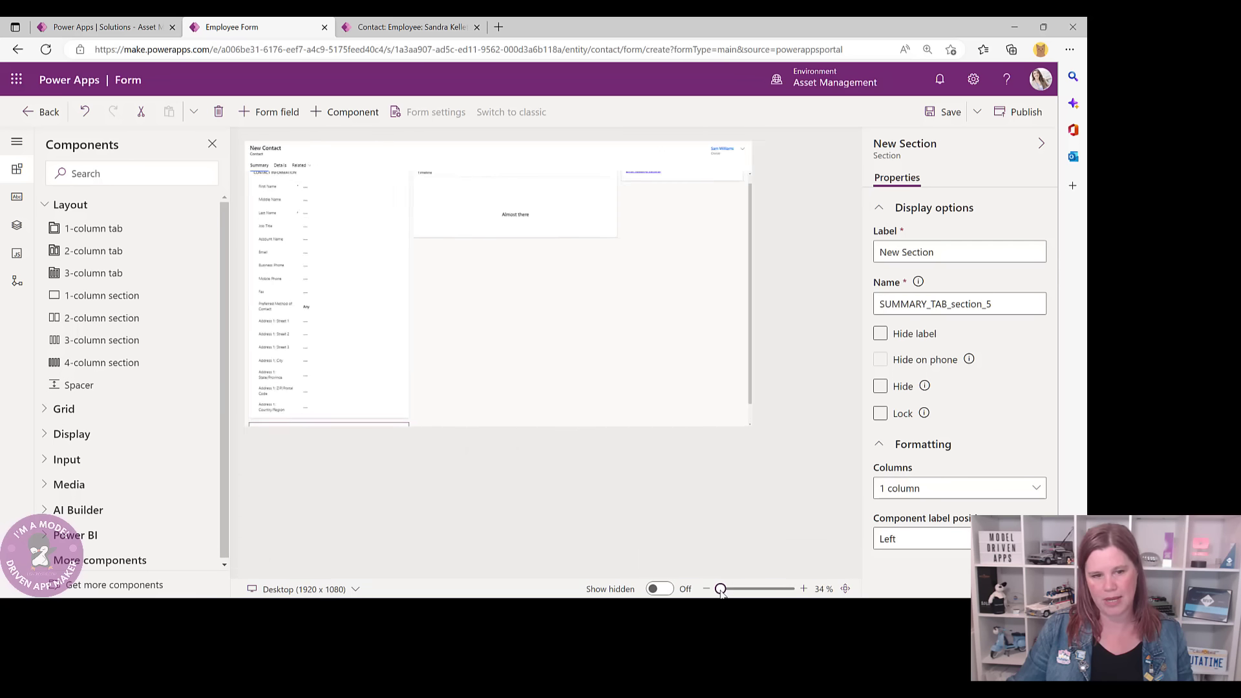
pyautogui.click(725, 593)
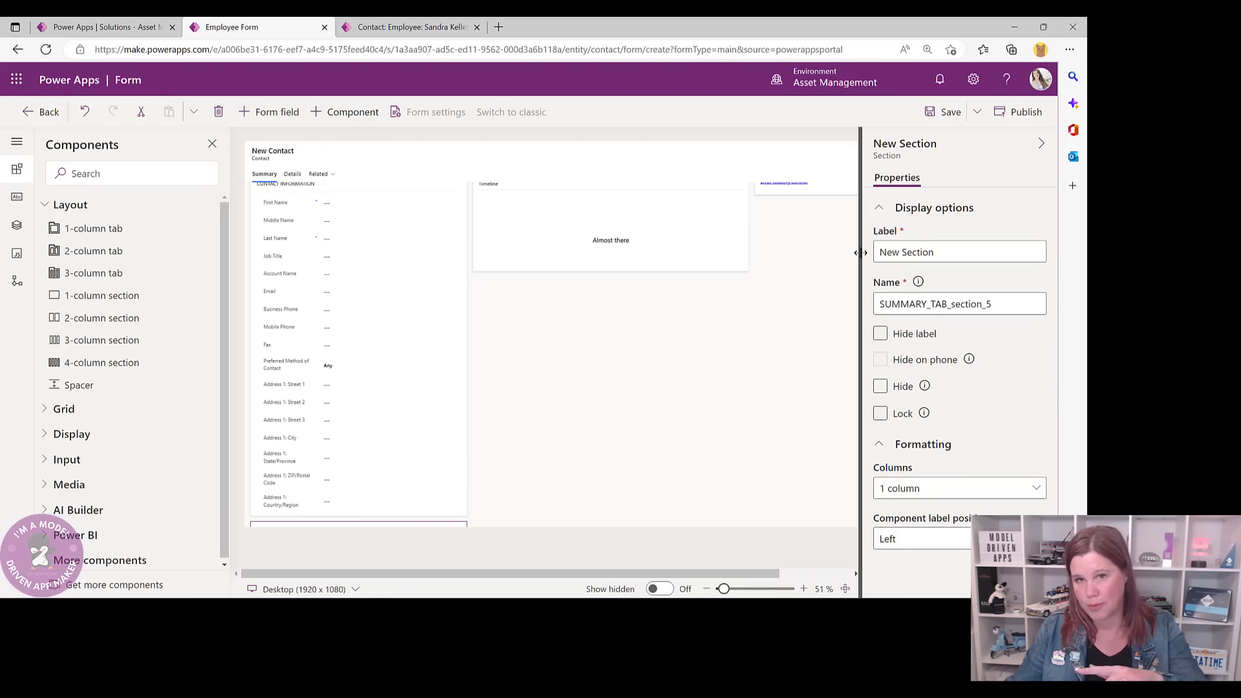
# - Label the new section ADDRESS
pyautogui.moveTo(937, 253); pyautogui.dragTo(874, 254)
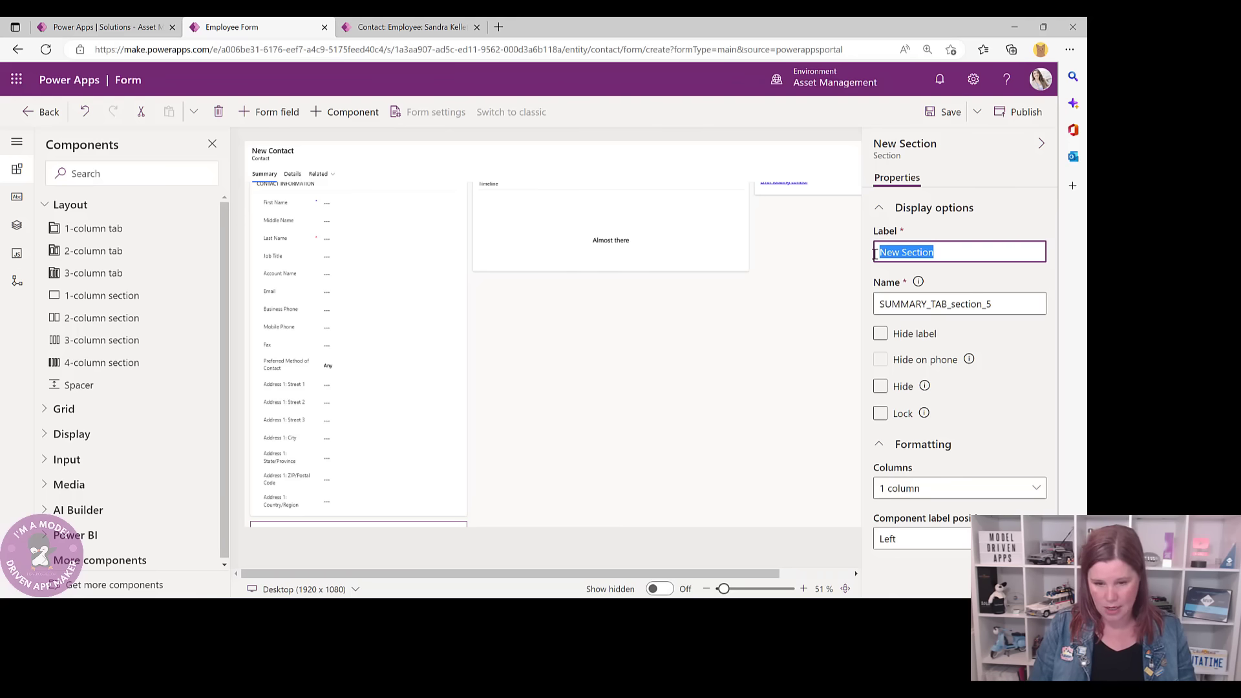
pyautogui.write('ADDRESS')
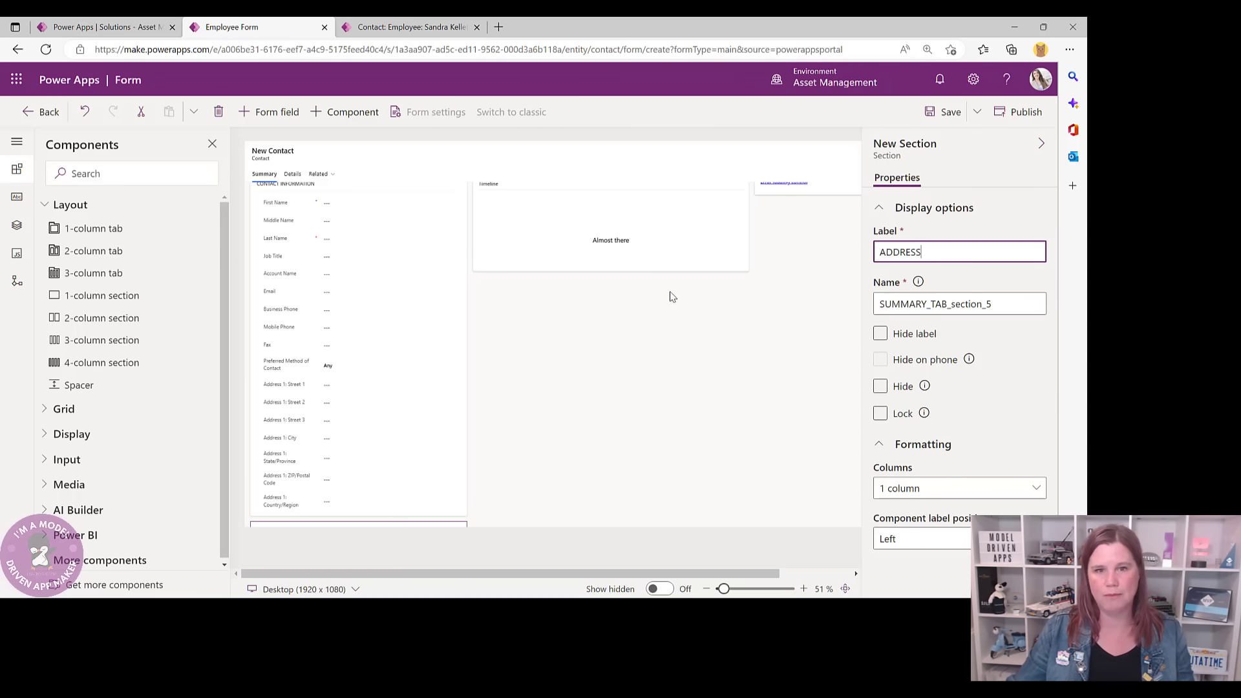
pyautogui.click(525, 360)
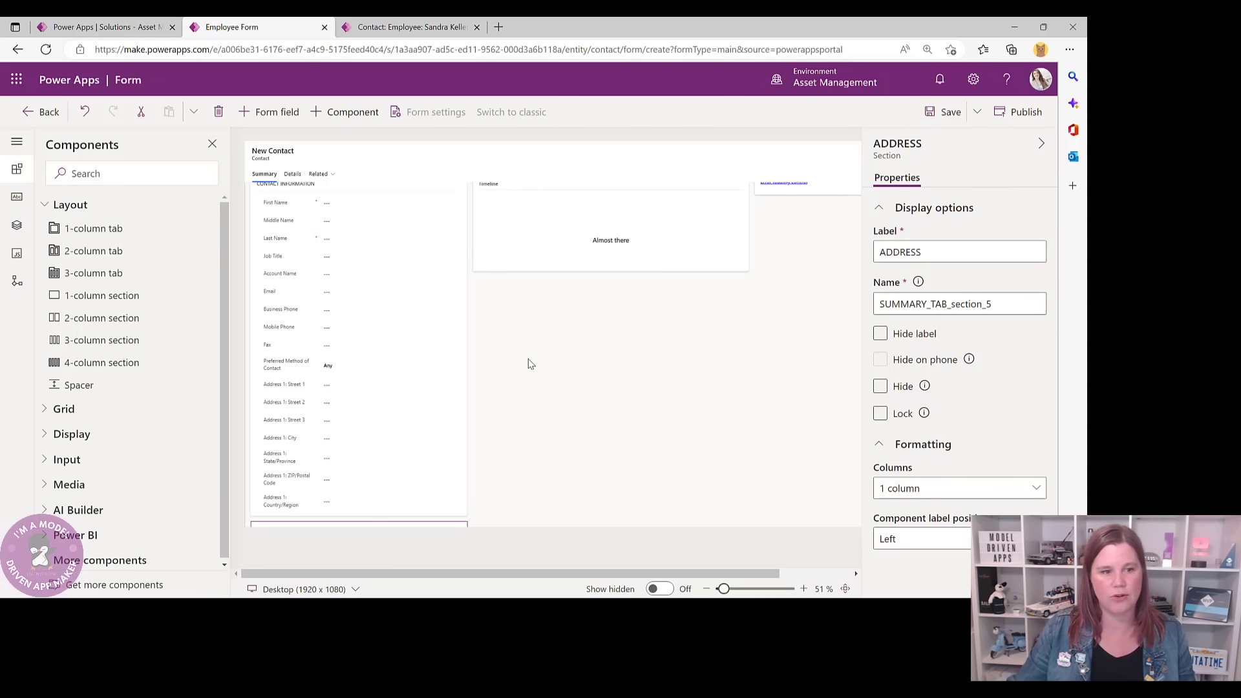
pyautogui.scroll(-1, 565, 386)
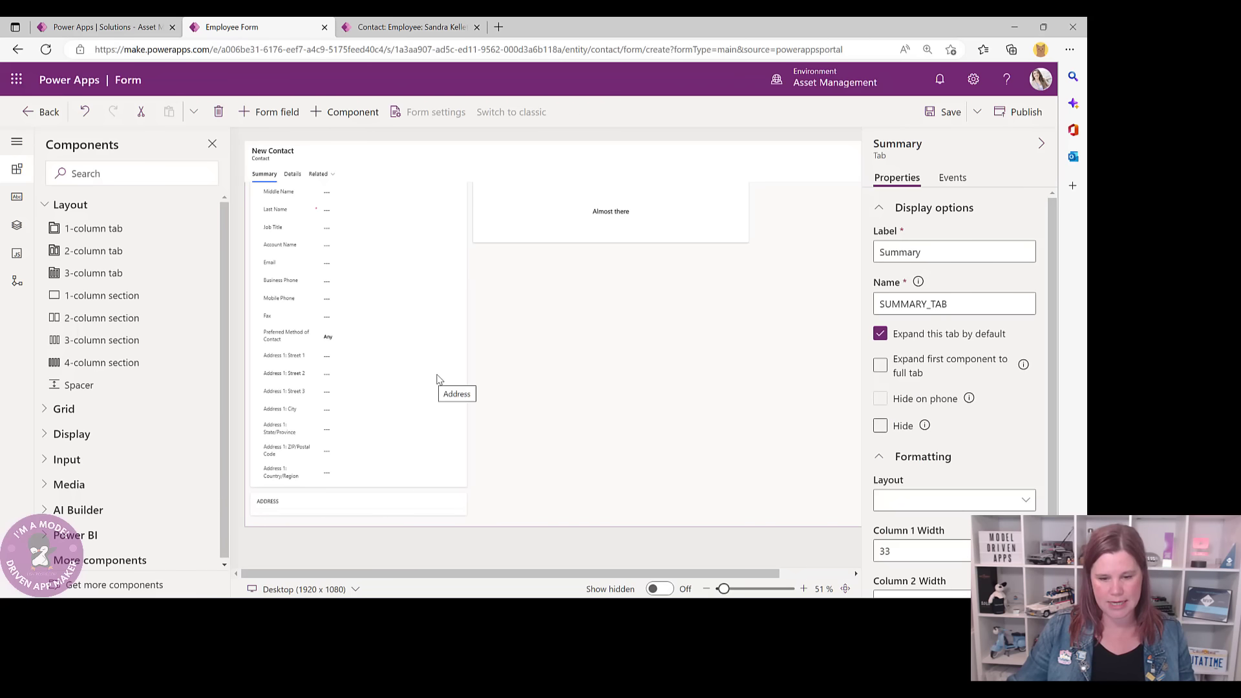
# - Move the Address fields into the ADDRESS section and reposition the Email field
pyautogui.click(279, 361)
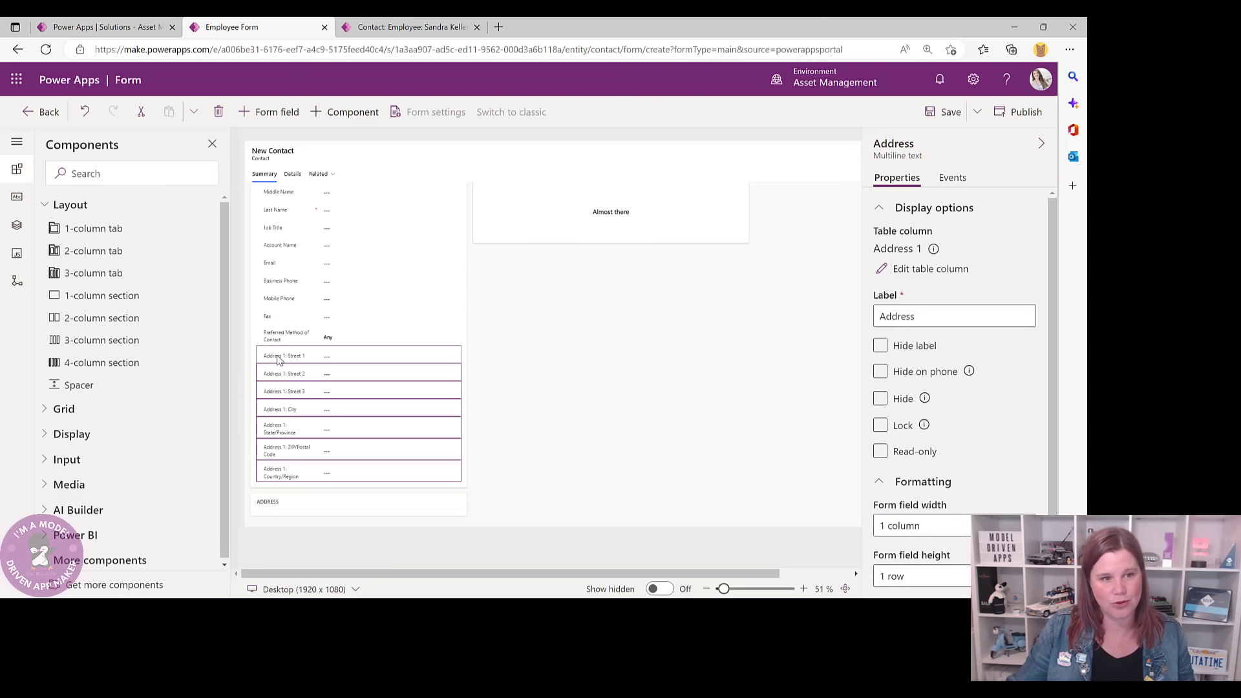
pyautogui.moveTo(280, 360); pyautogui.dragTo(295, 509)
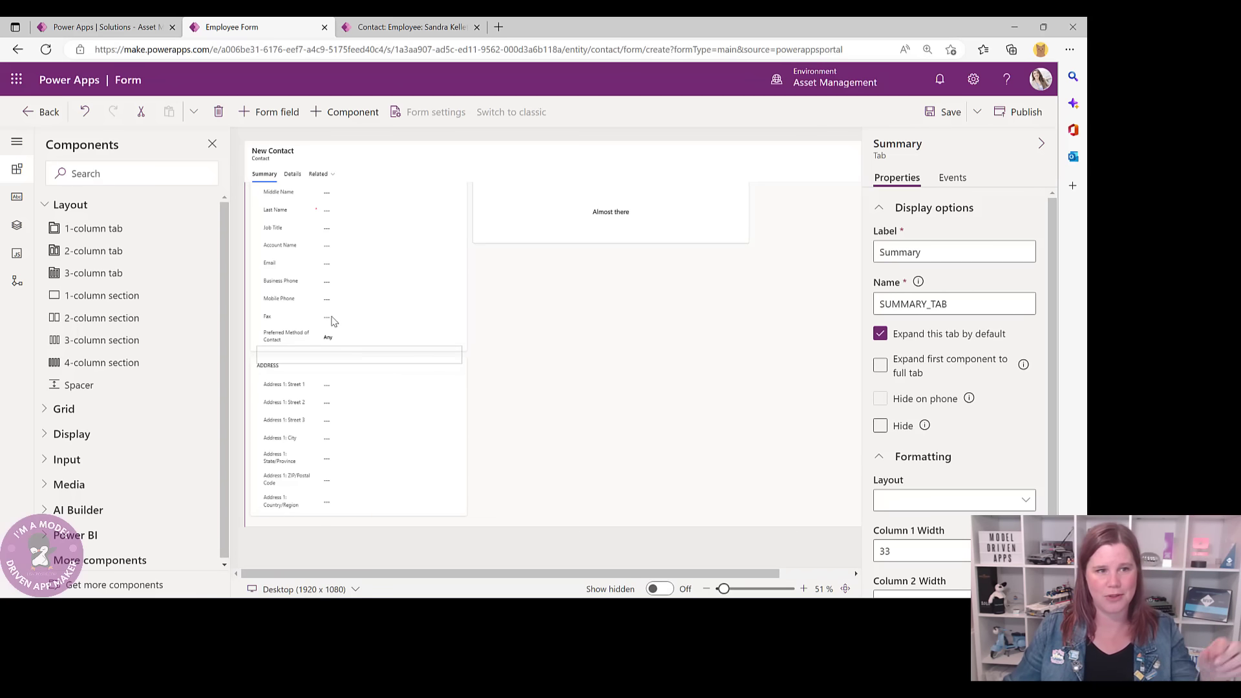
pyautogui.click(270, 269)
pyautogui.moveTo(270, 270); pyautogui.dragTo(282, 269)
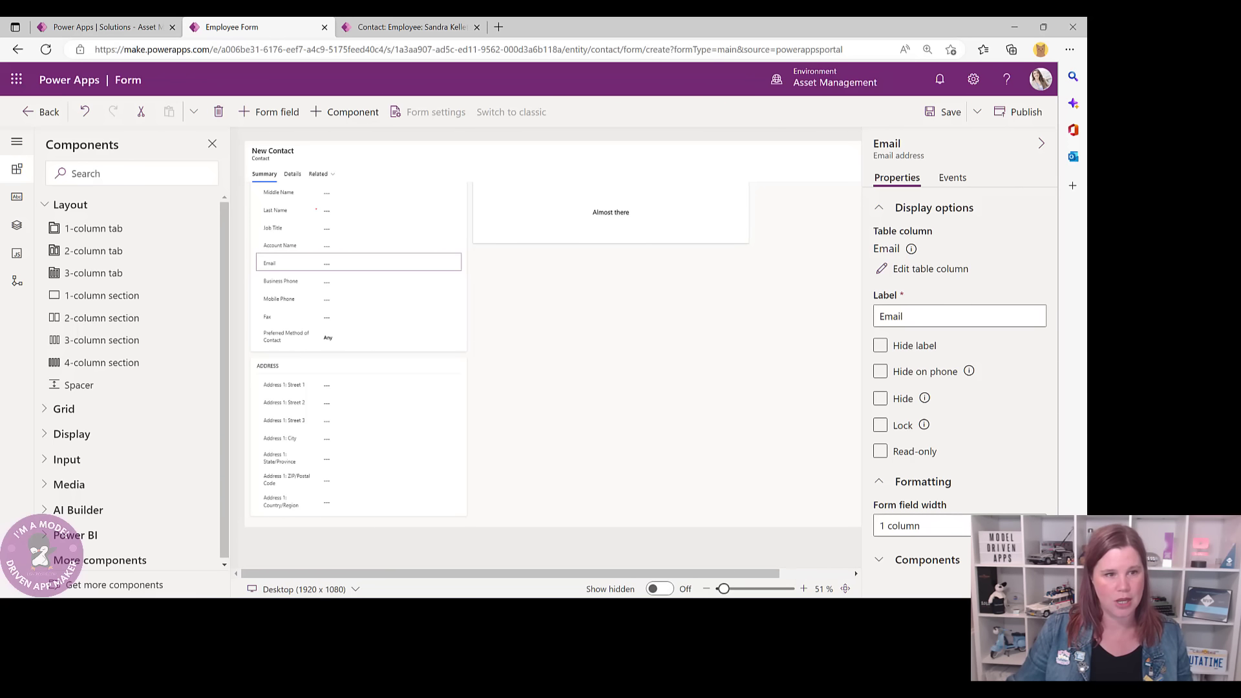
# - Delete the Fax and Account Name fields, then view the live employee contact record
pyautogui.click(273, 317)
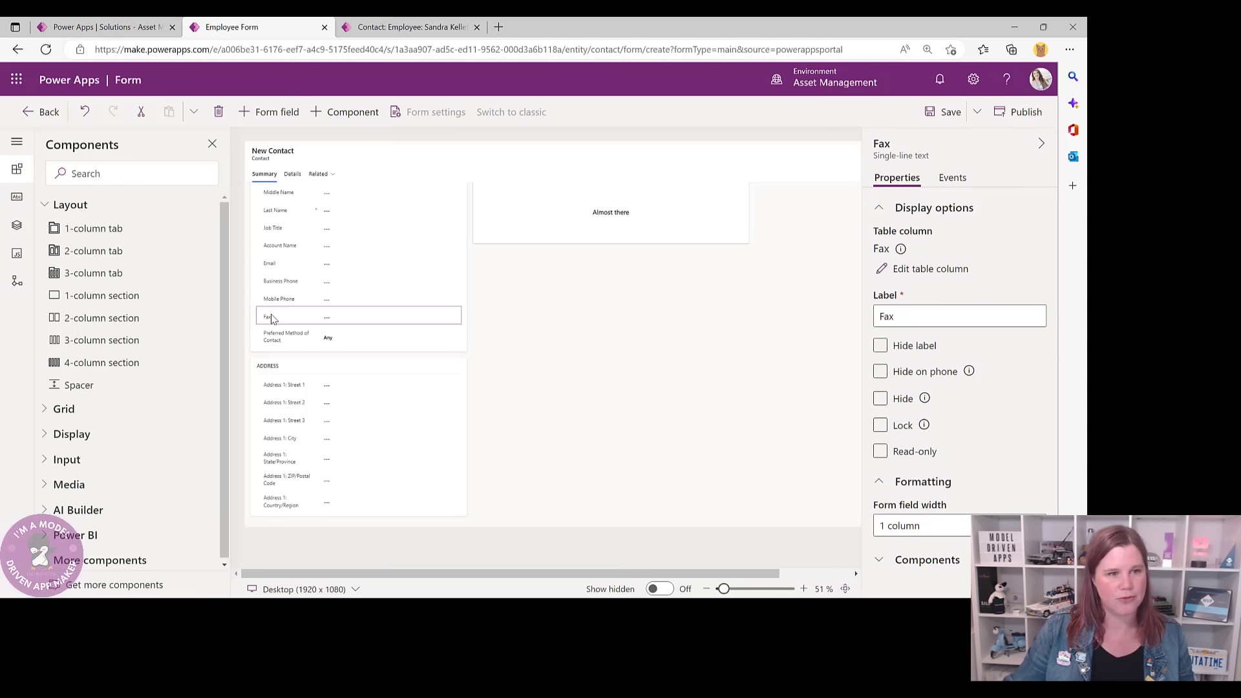
pyautogui.click(218, 112)
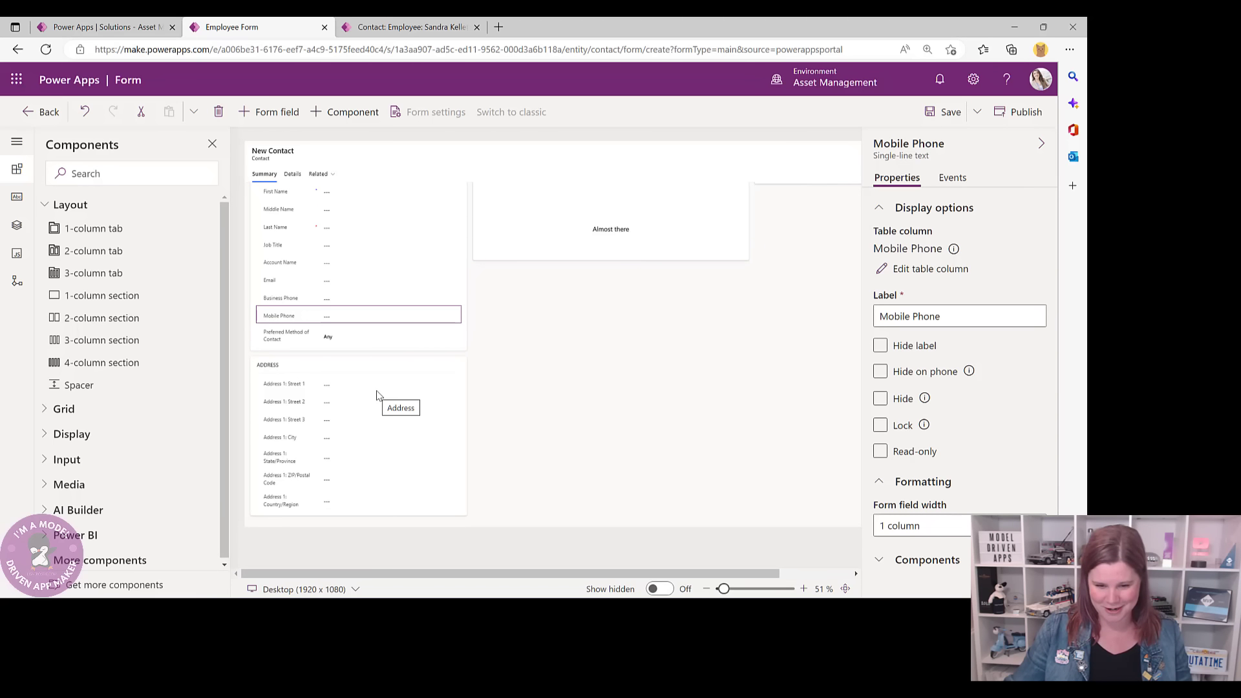
pyautogui.click(287, 269)
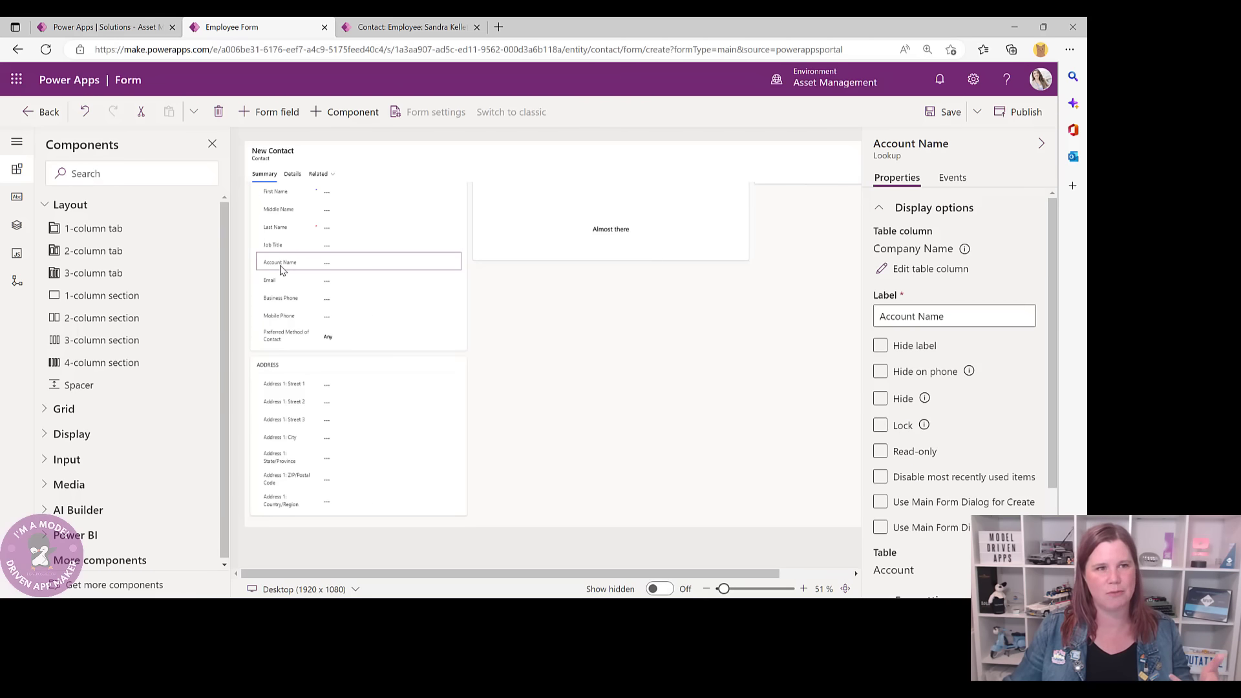
pyautogui.click(218, 111)
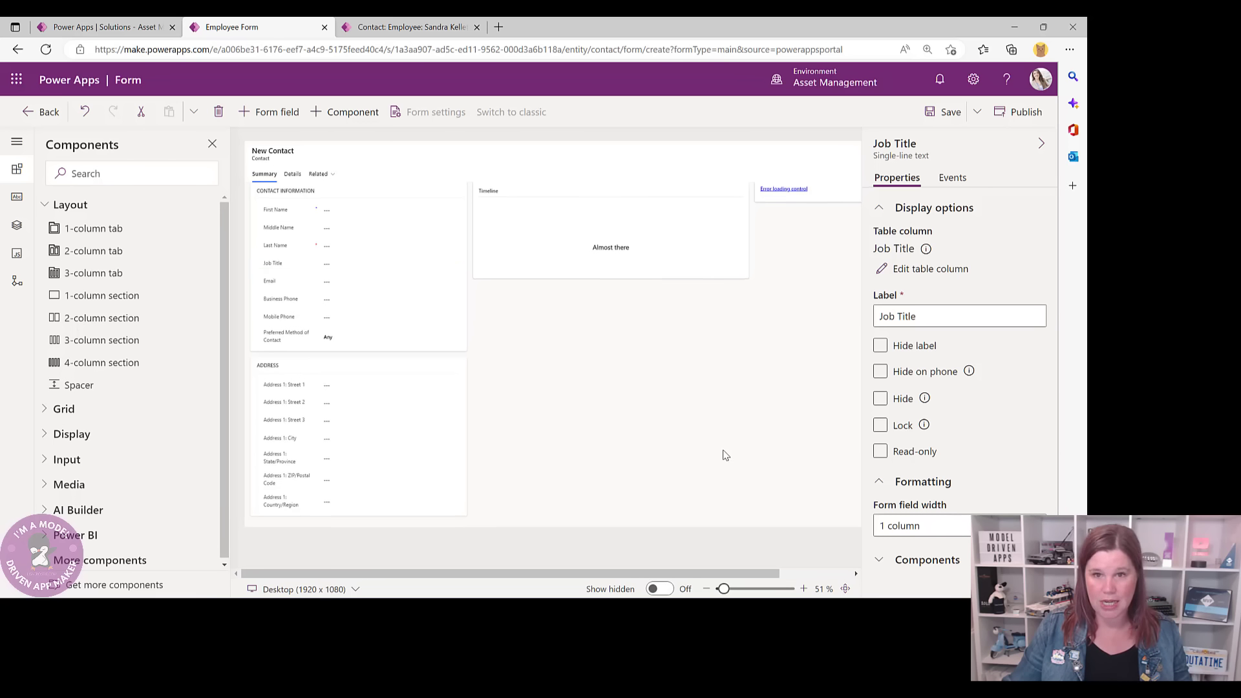
pyautogui.click(416, 27)
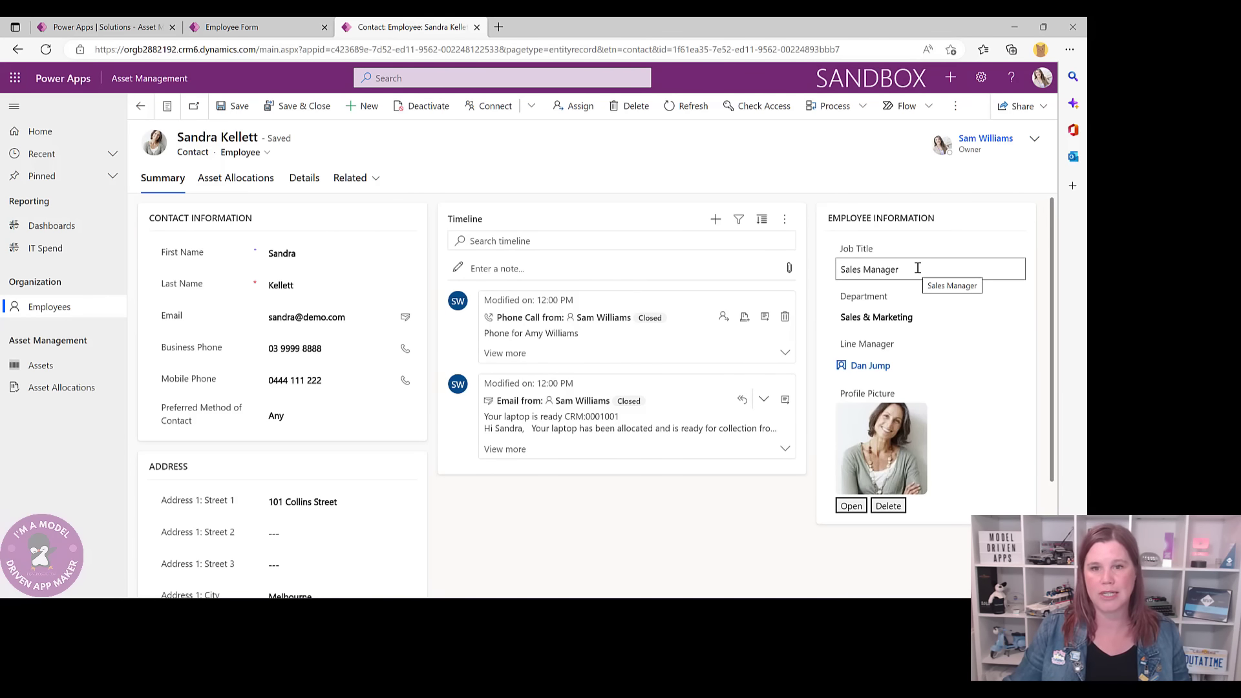
# - Add a one-column section in the right-hand column and delete the Assistant section
pyautogui.click(283, 33)
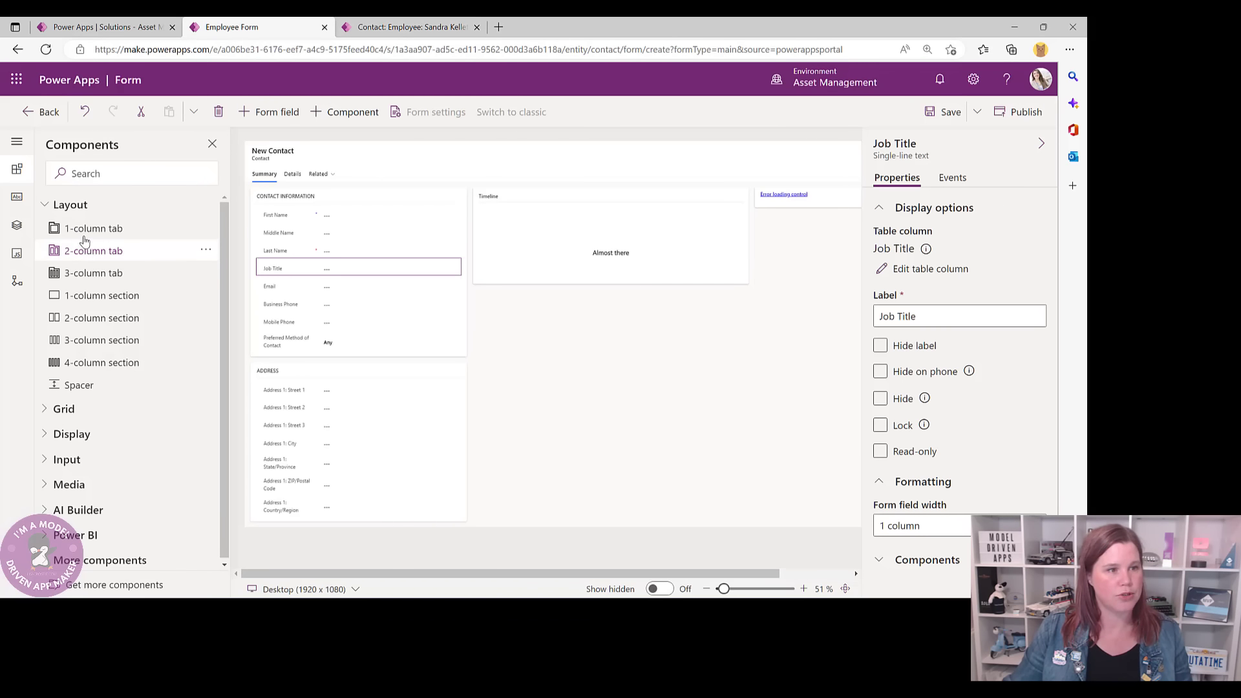
pyautogui.click(87, 302)
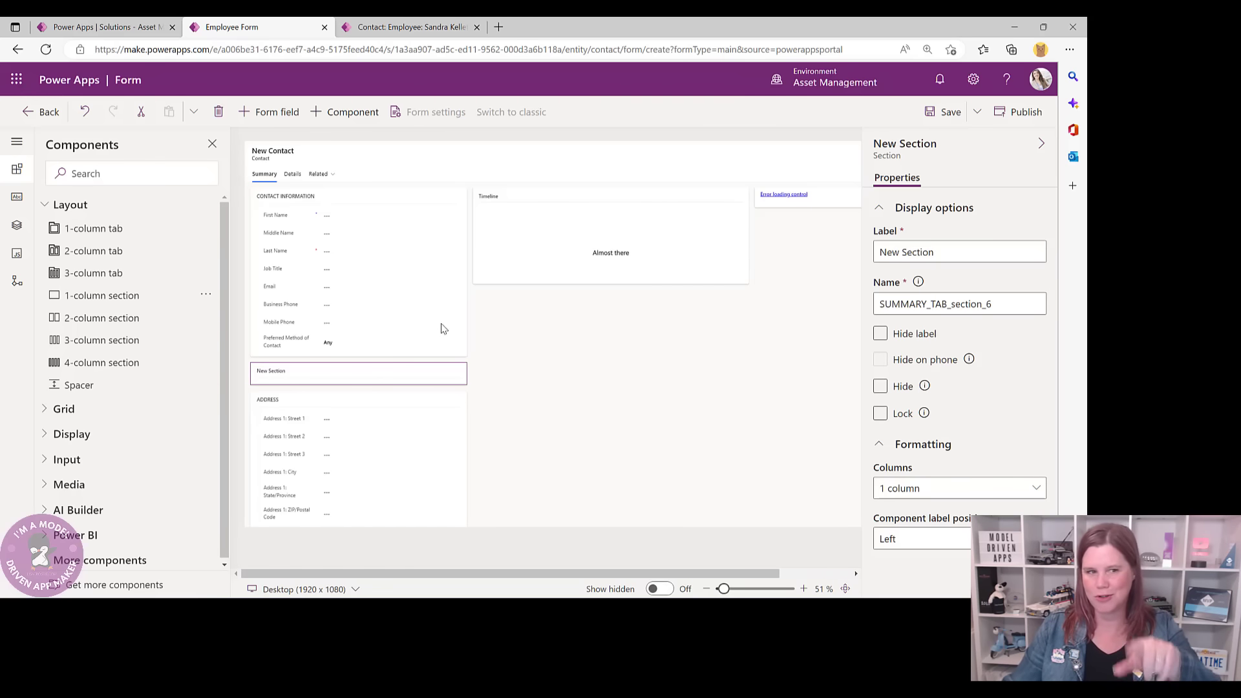
pyautogui.moveTo(285, 368); pyautogui.dragTo(802, 194)
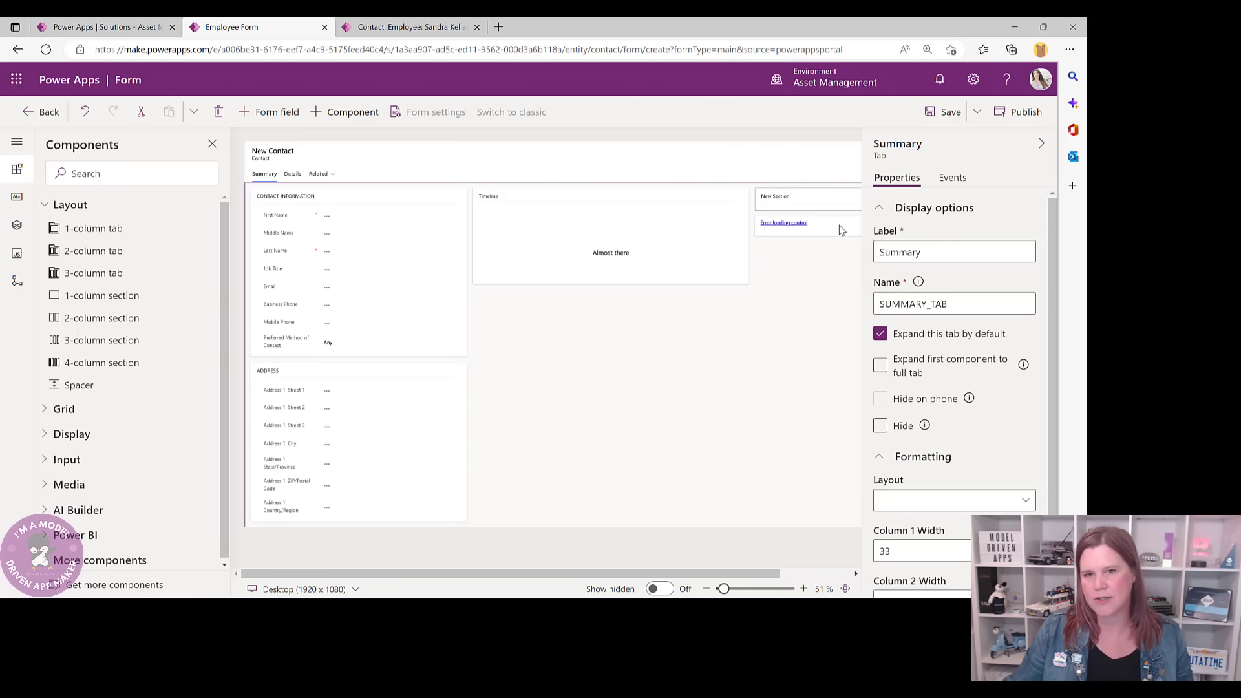
pyautogui.click(827, 233)
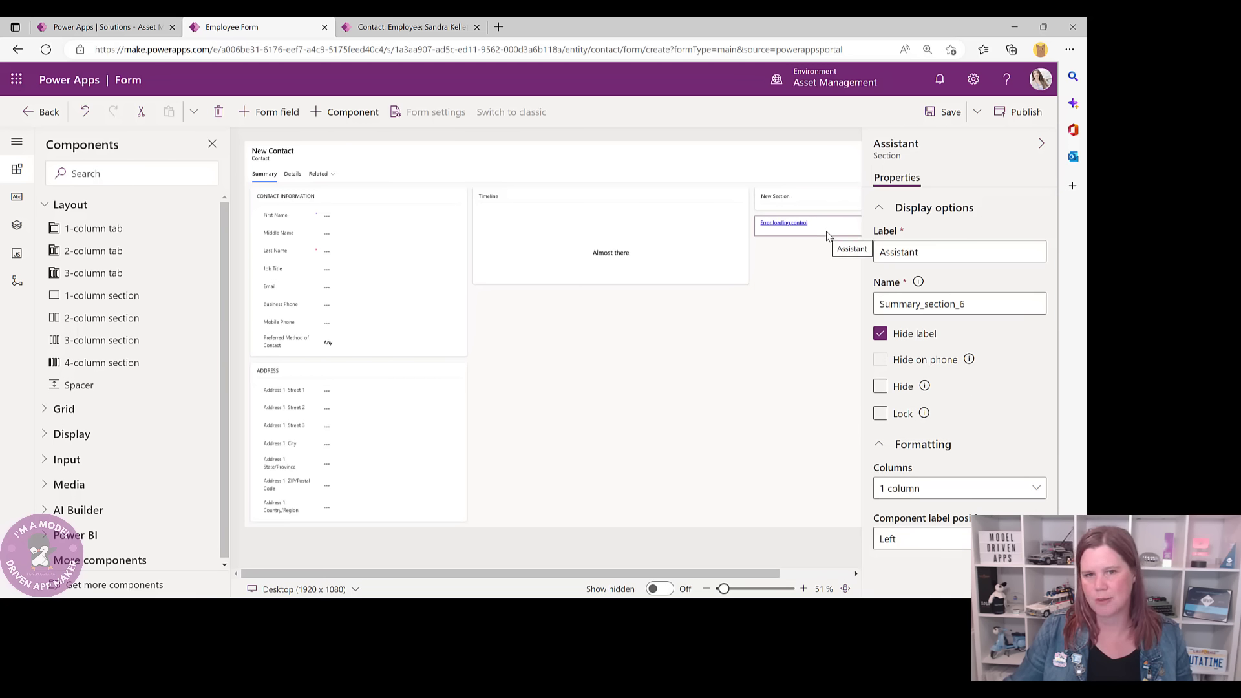
pyautogui.click(219, 112)
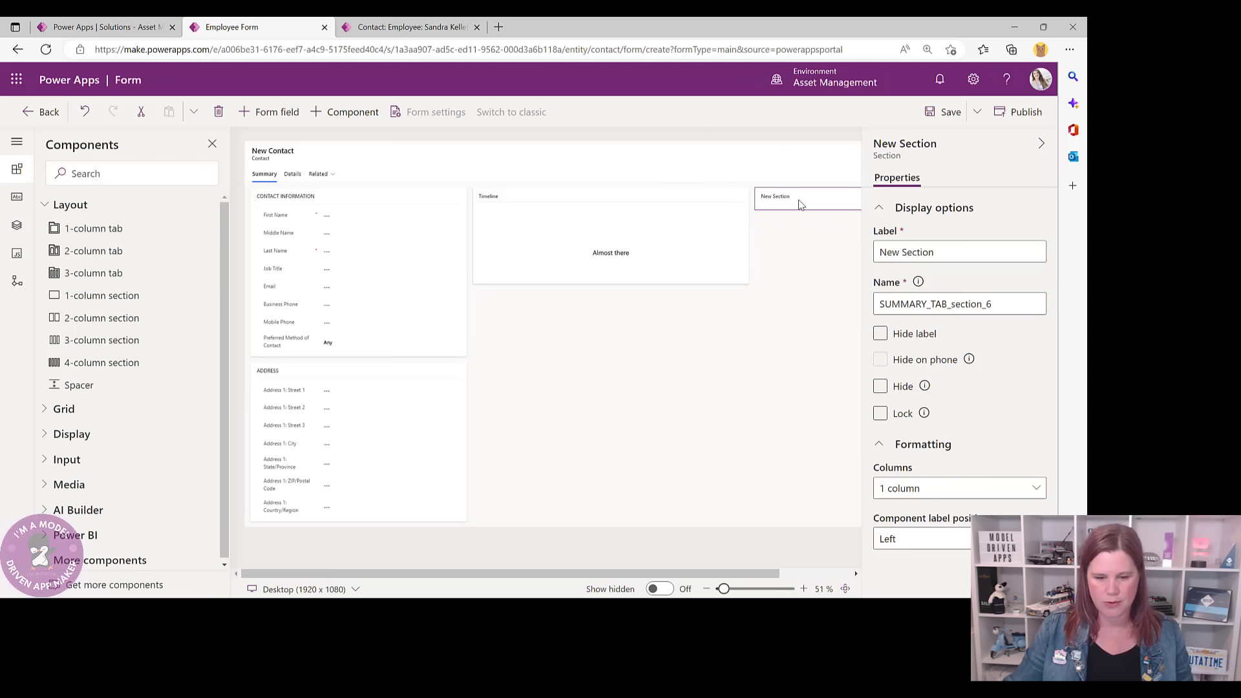
# - Label the new section EMPLOYEE INFORMATION and collapse the properties pane
pyautogui.moveTo(934, 252); pyautogui.dragTo(872, 259)
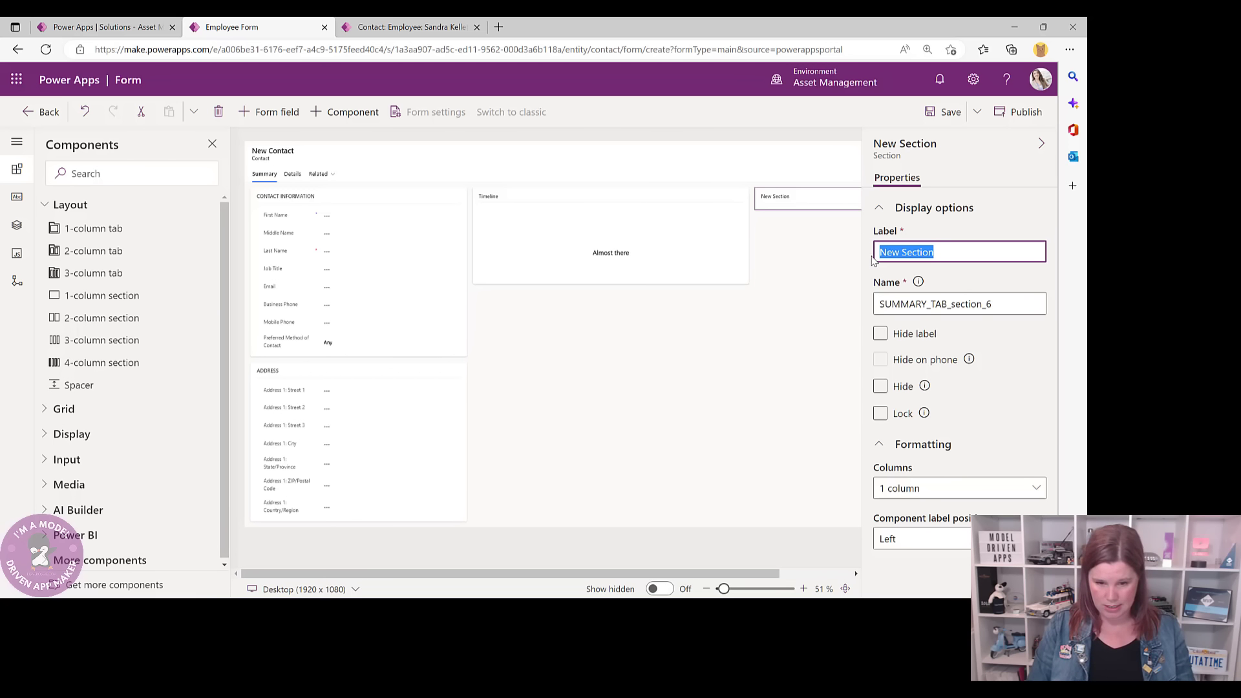
pyautogui.write('EMPLOYEE INFORMATION')
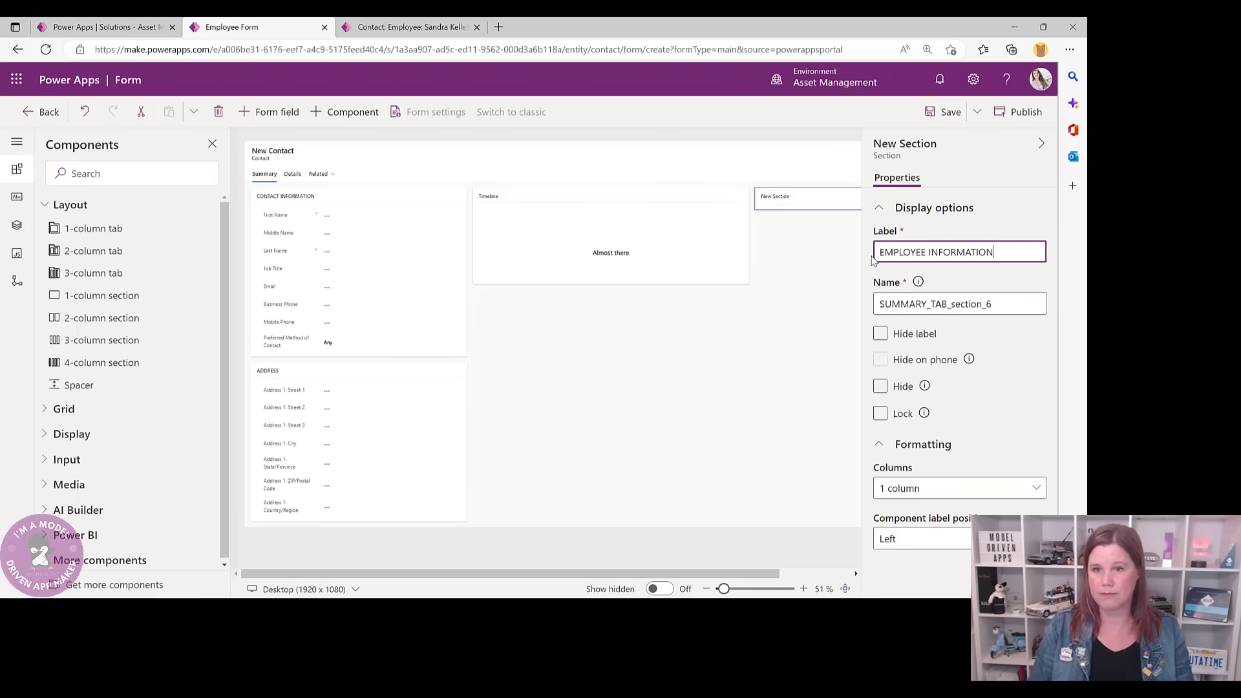
pyautogui.click(771, 259)
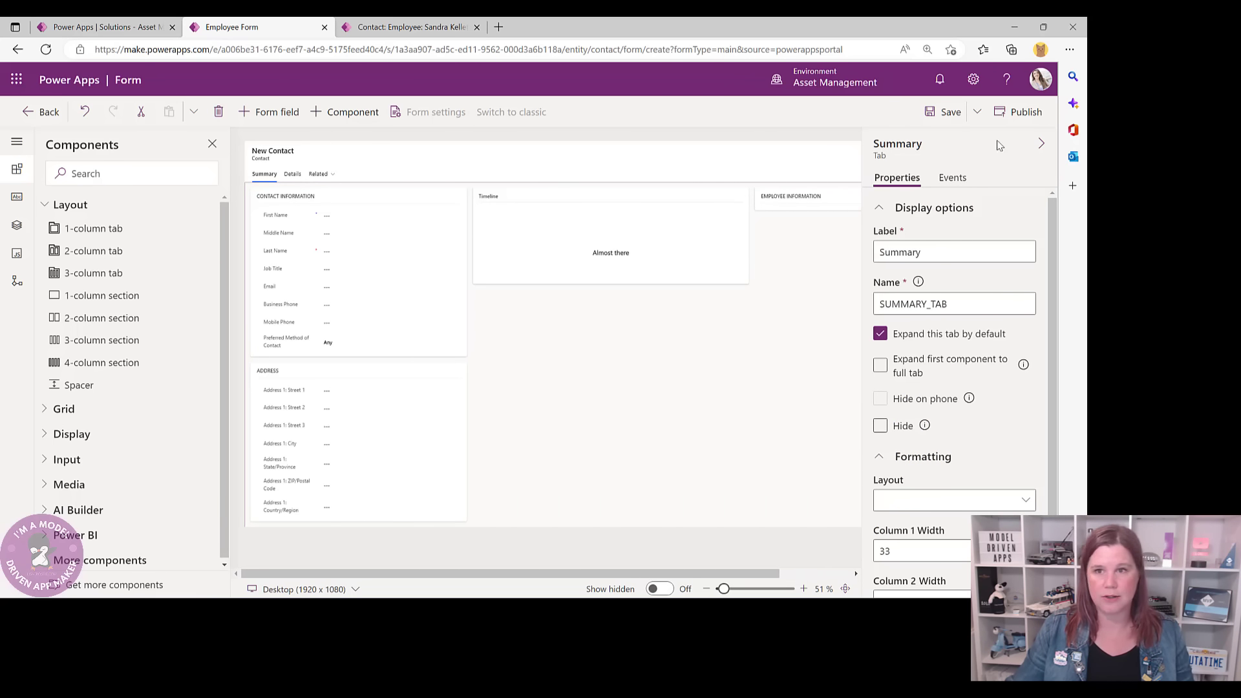
pyautogui.click(1041, 143)
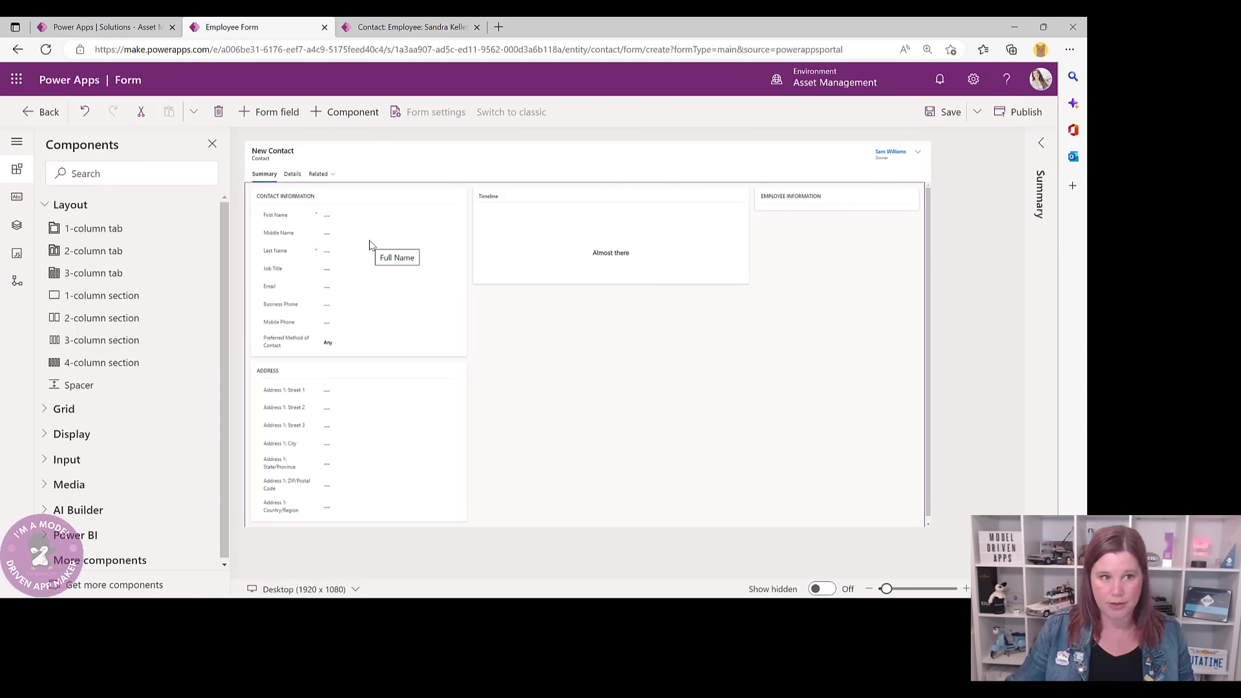
# - Put the Job Title and Department fields into the Employee Information section
pyautogui.moveTo(274, 269); pyautogui.dragTo(805, 207)
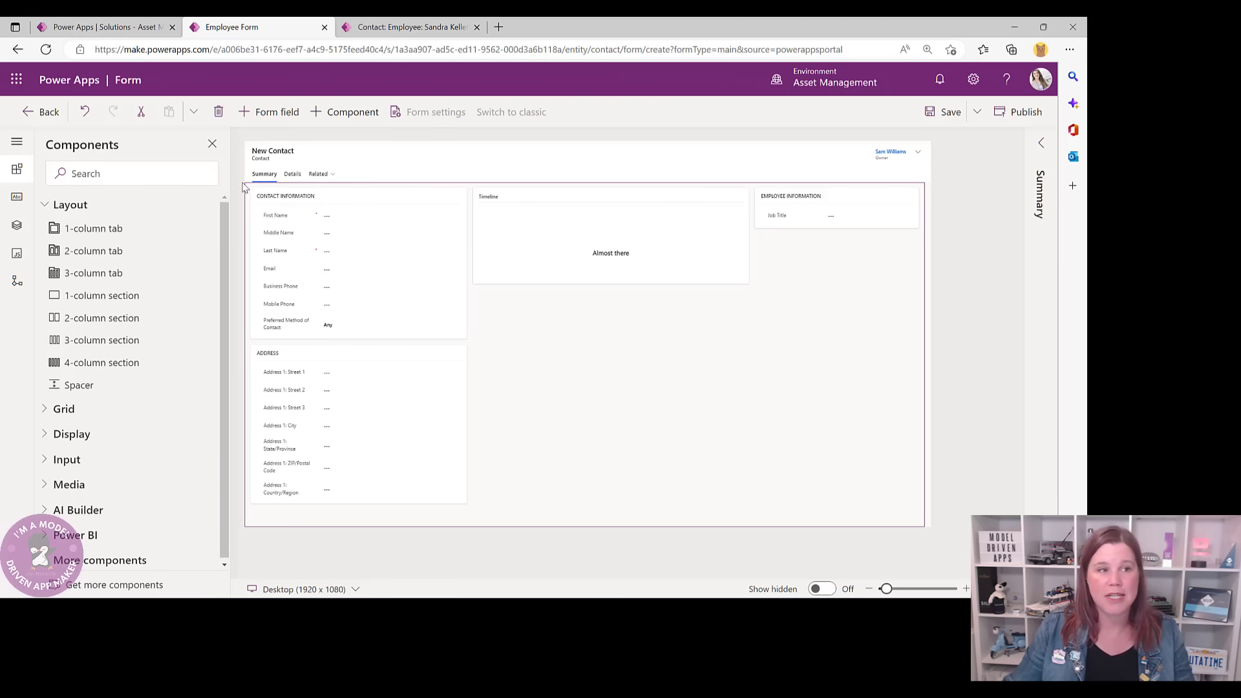
pyautogui.click(16, 198)
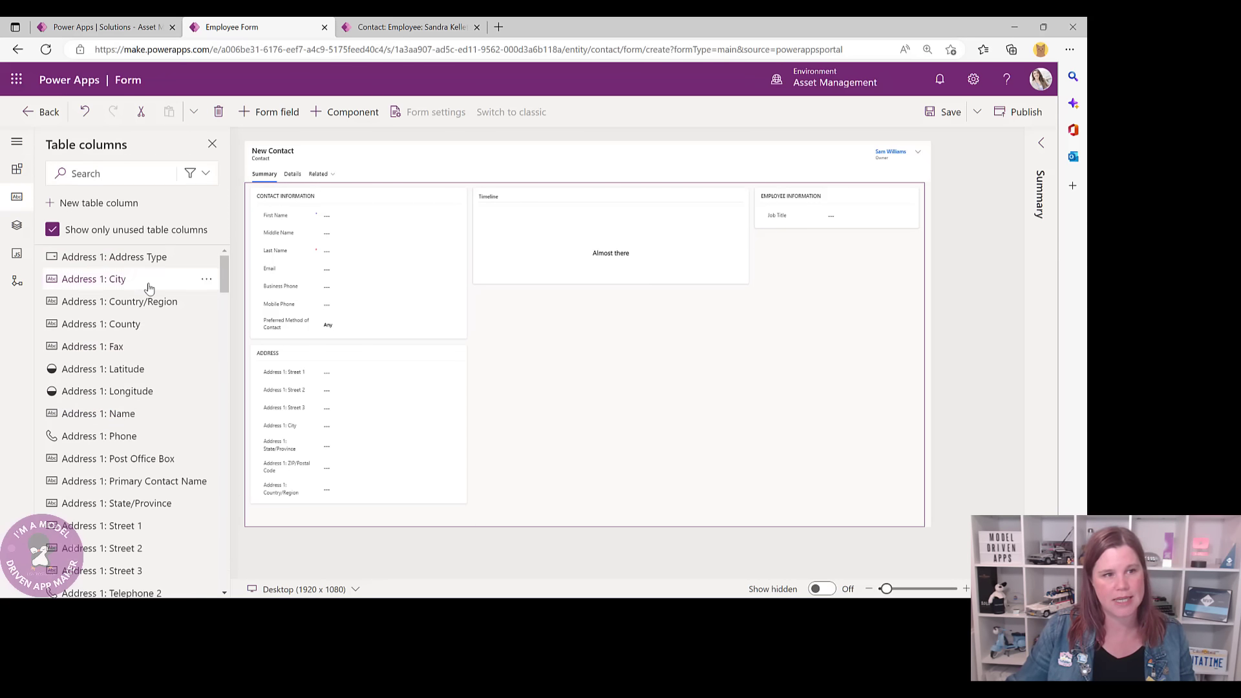
pyautogui.scroll(-7, 152, 265)
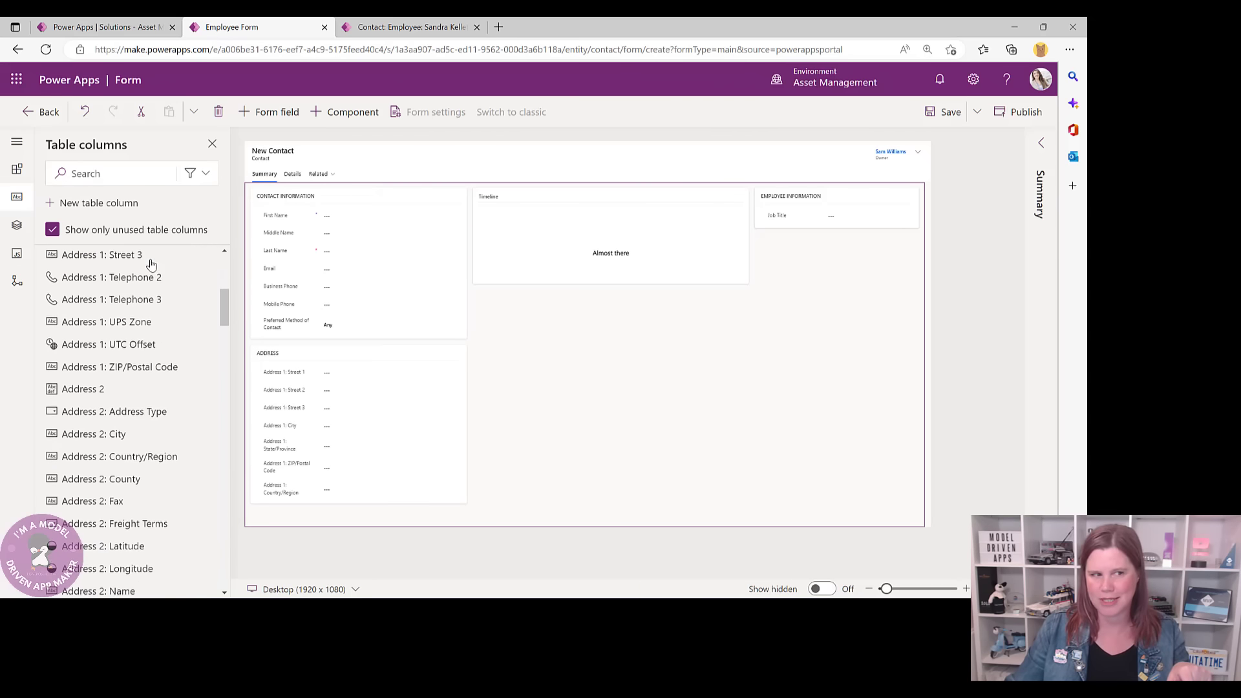
pyautogui.scroll(-5, 149, 263)
pyautogui.scroll(12, 147, 260)
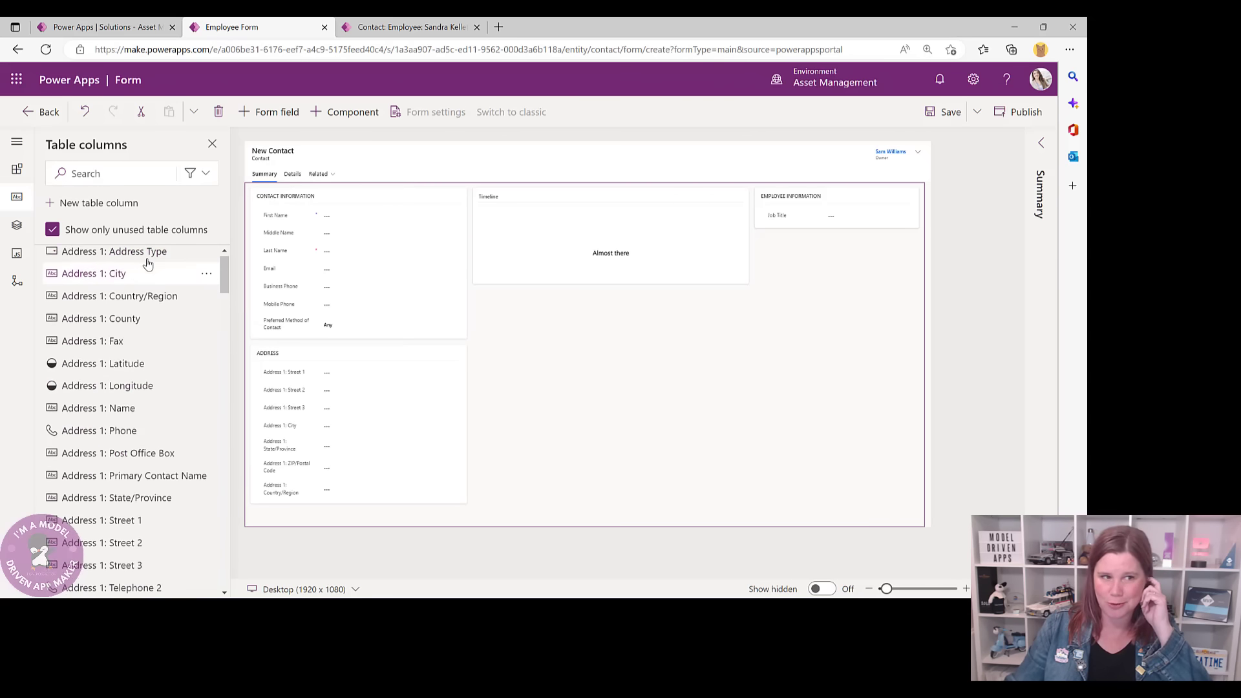
pyautogui.moveTo(141, 270)
pyautogui.click(96, 175)
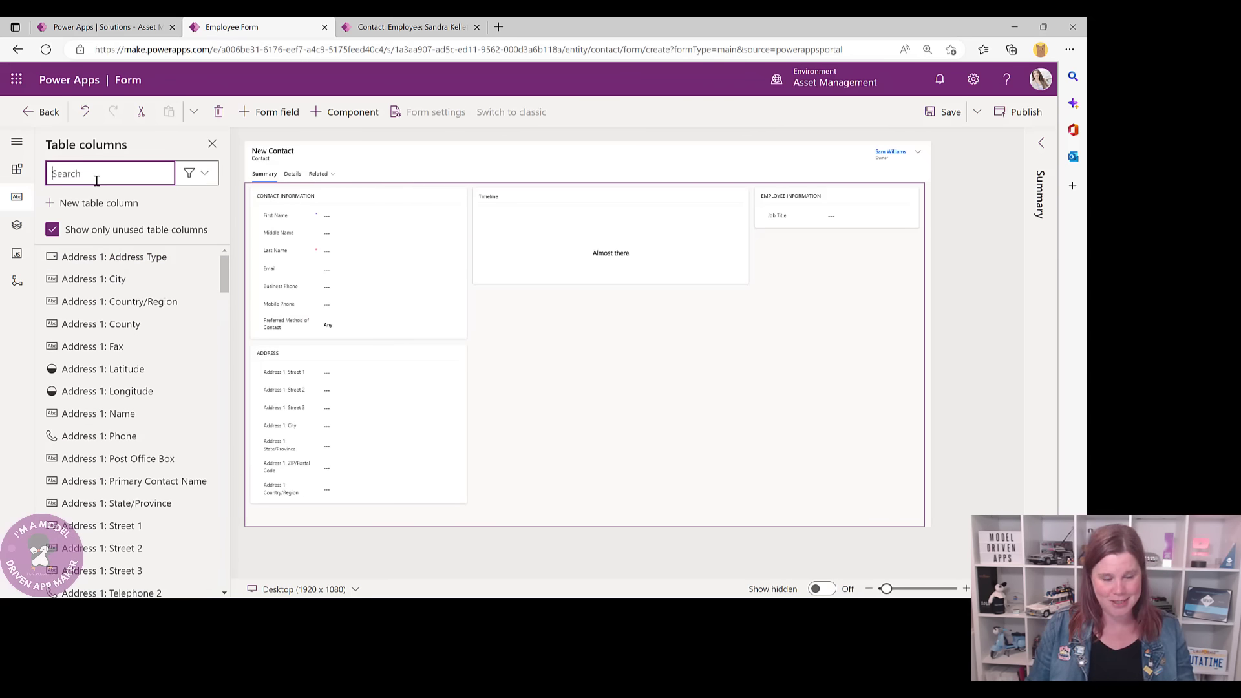
pyautogui.write('dep')
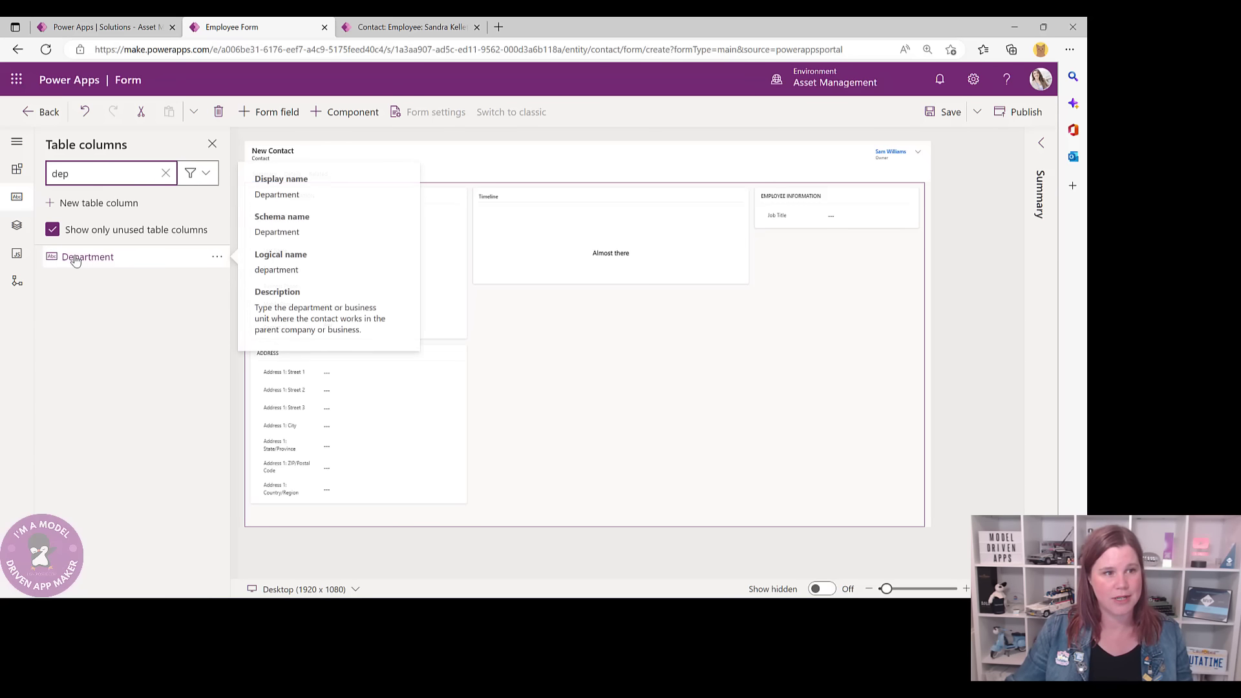
pyautogui.moveTo(77, 256); pyautogui.dragTo(784, 217)
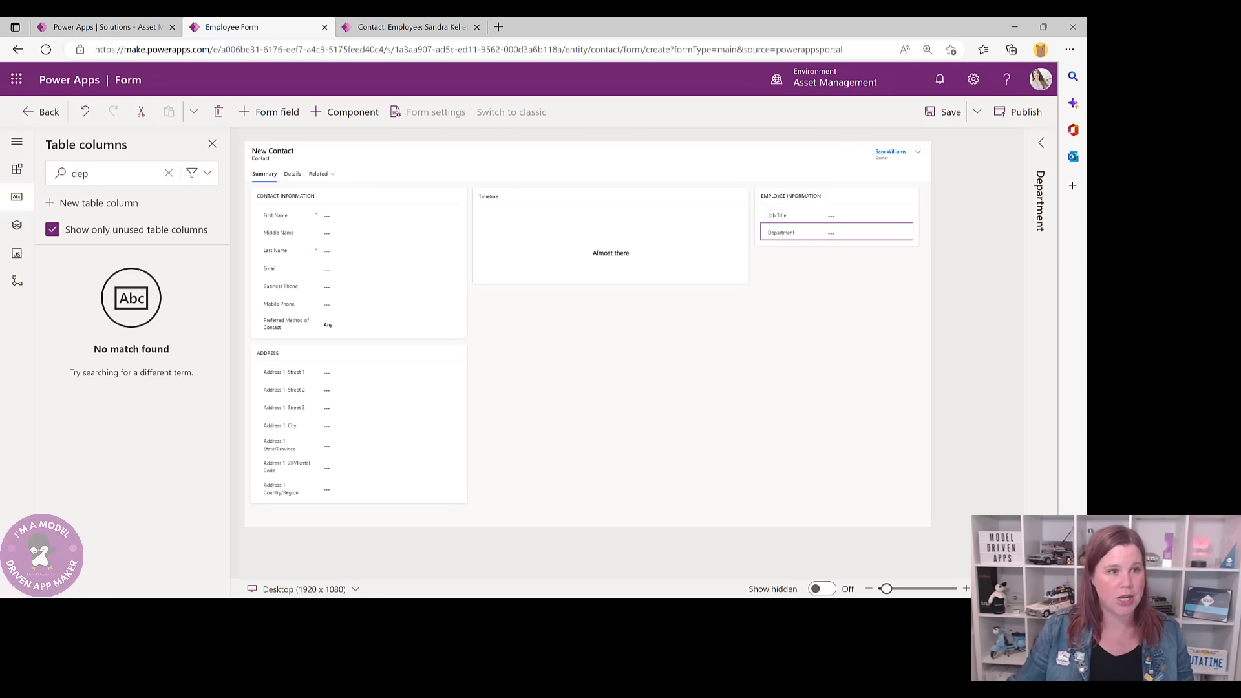
# - Add the Line Manager and Profile Picture fields to the Employee Information section
pyautogui.click(79, 172)
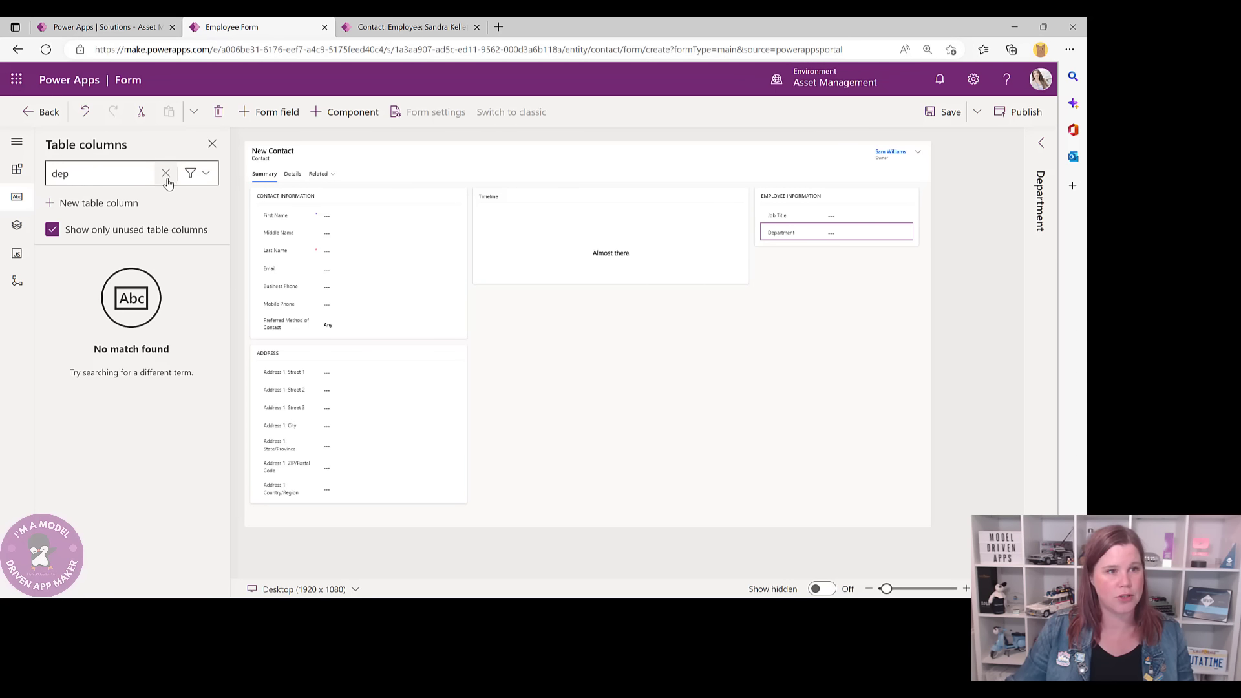
pyautogui.press('BackSpace')
pyautogui.press('BackSpace')
pyautogui.press('BackSpace')
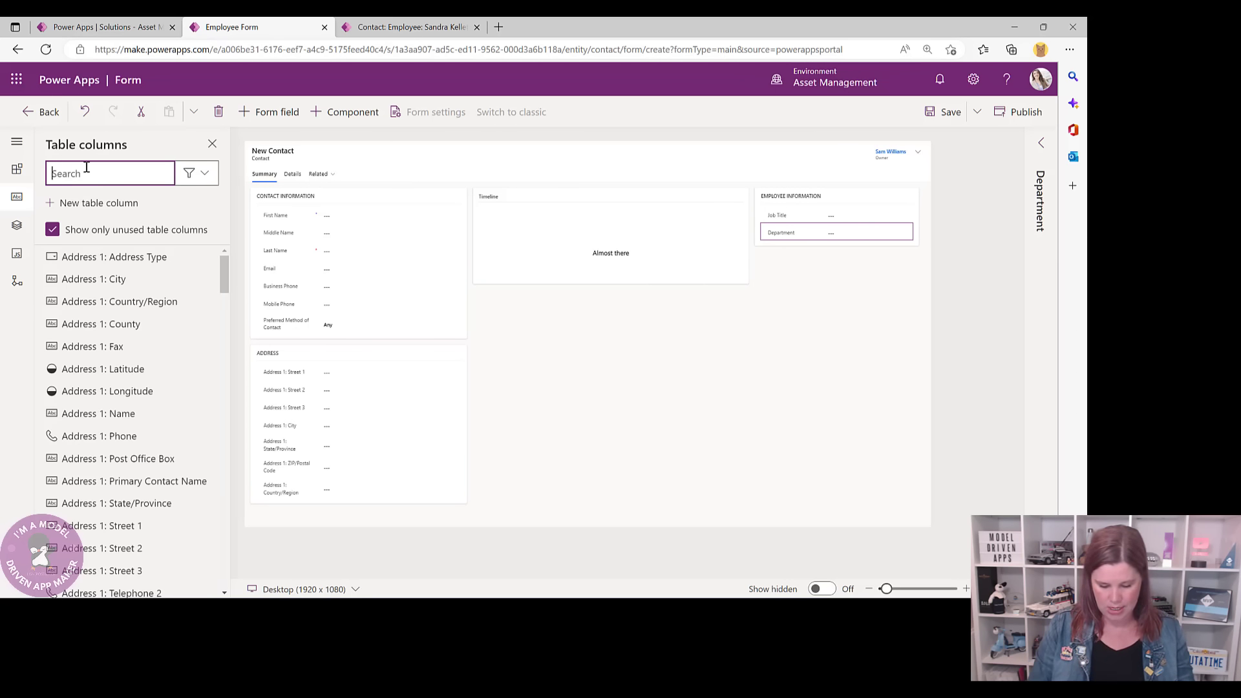
pyautogui.write('line')
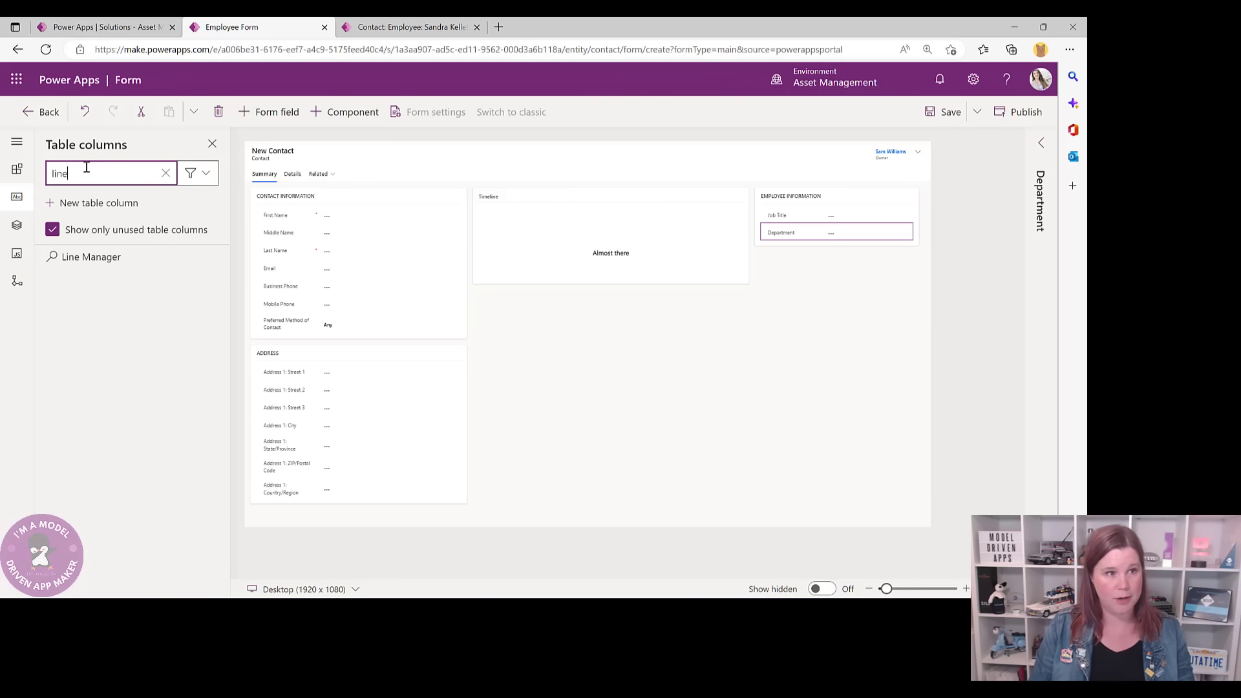
pyautogui.moveTo(100, 260); pyautogui.dragTo(781, 235)
pyautogui.doubleClick(101, 175)
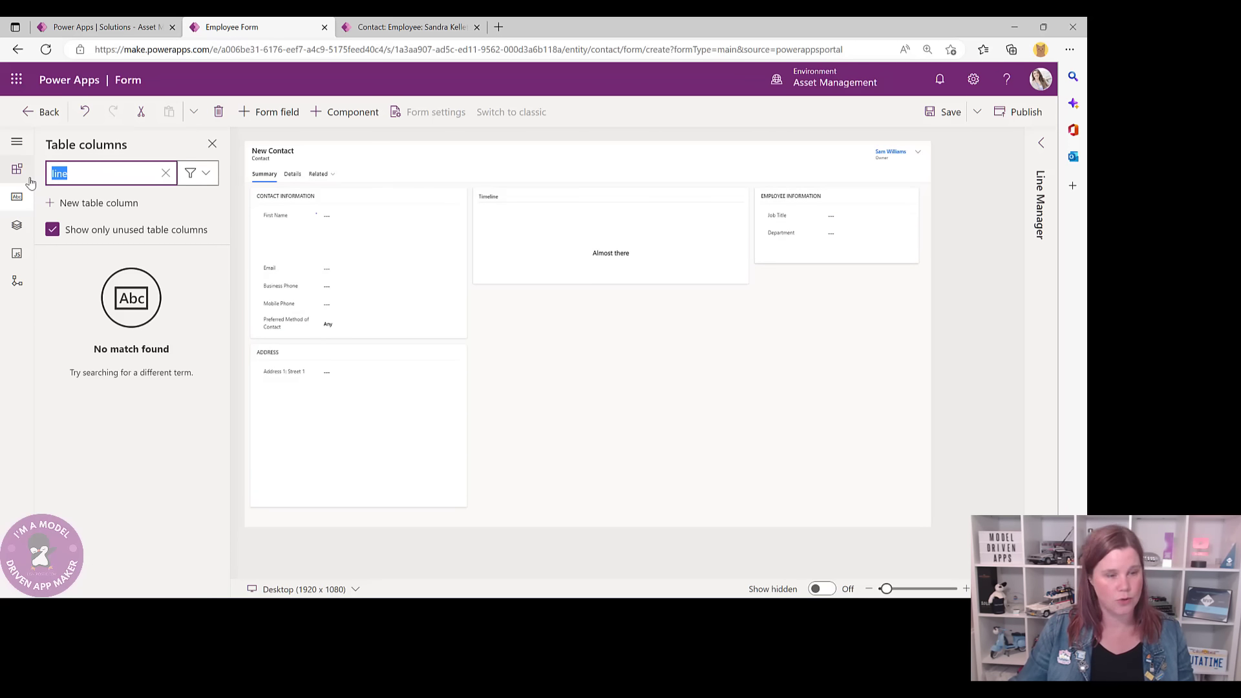
pyautogui.write('profi')
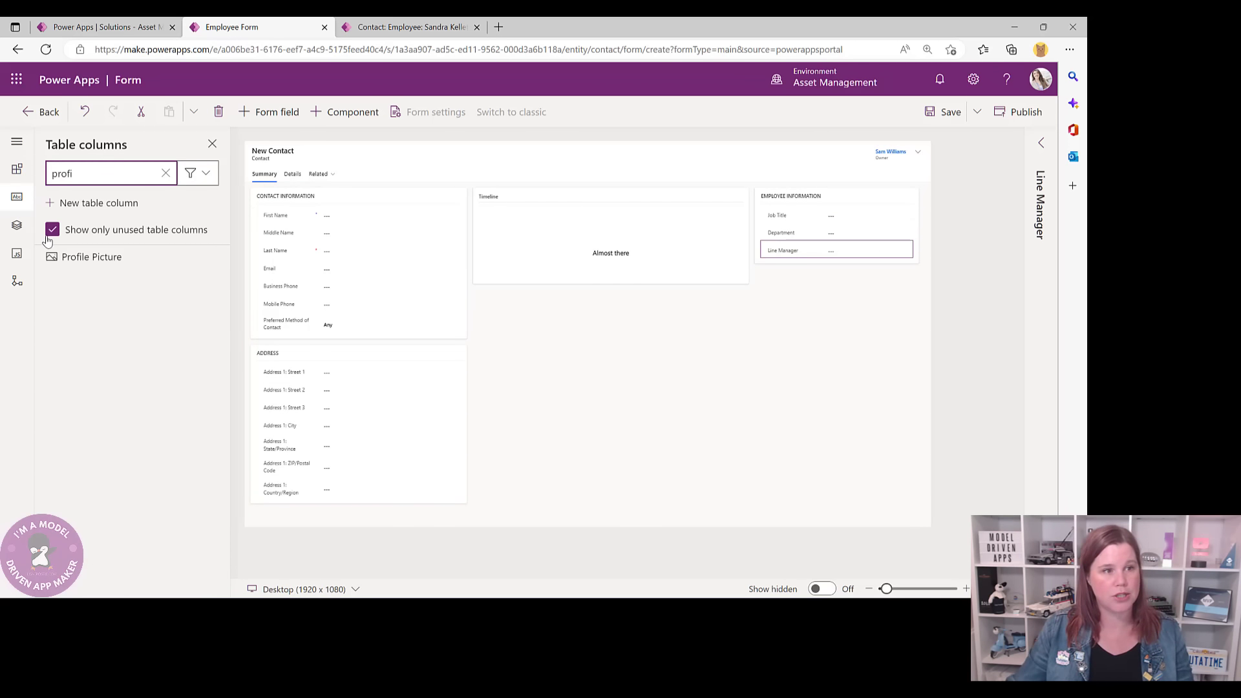
pyautogui.moveTo(57, 257); pyautogui.dragTo(834, 263)
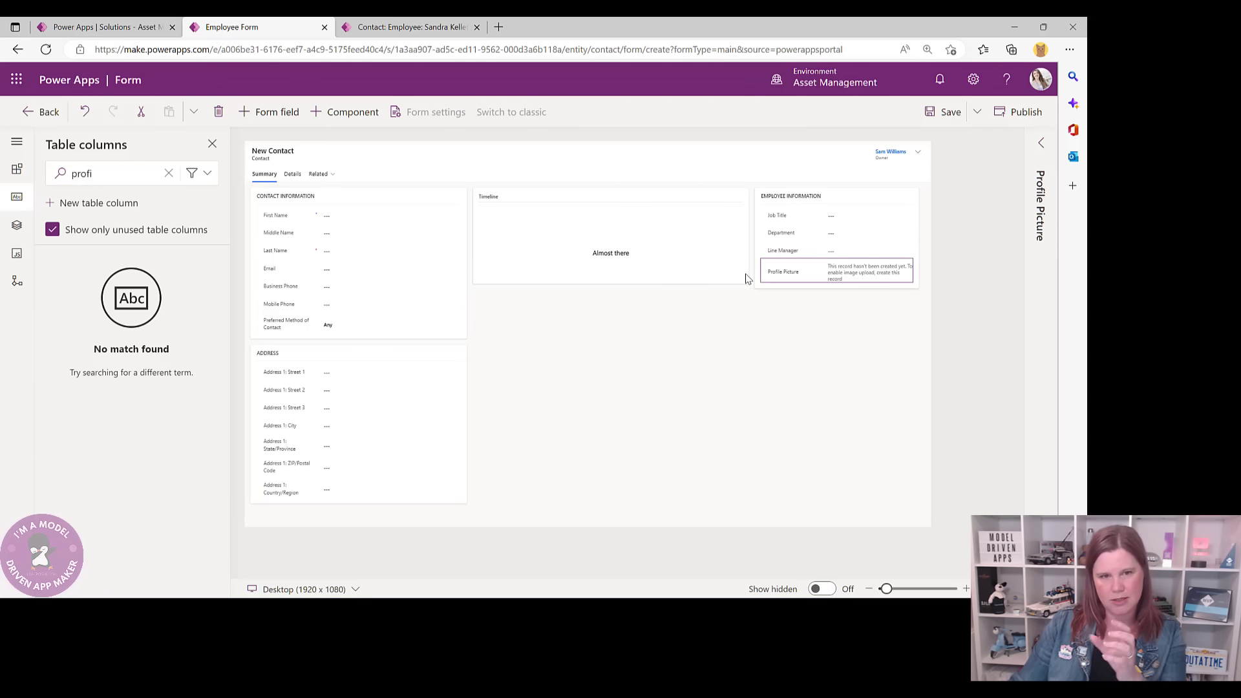
pyautogui.click(1039, 144)
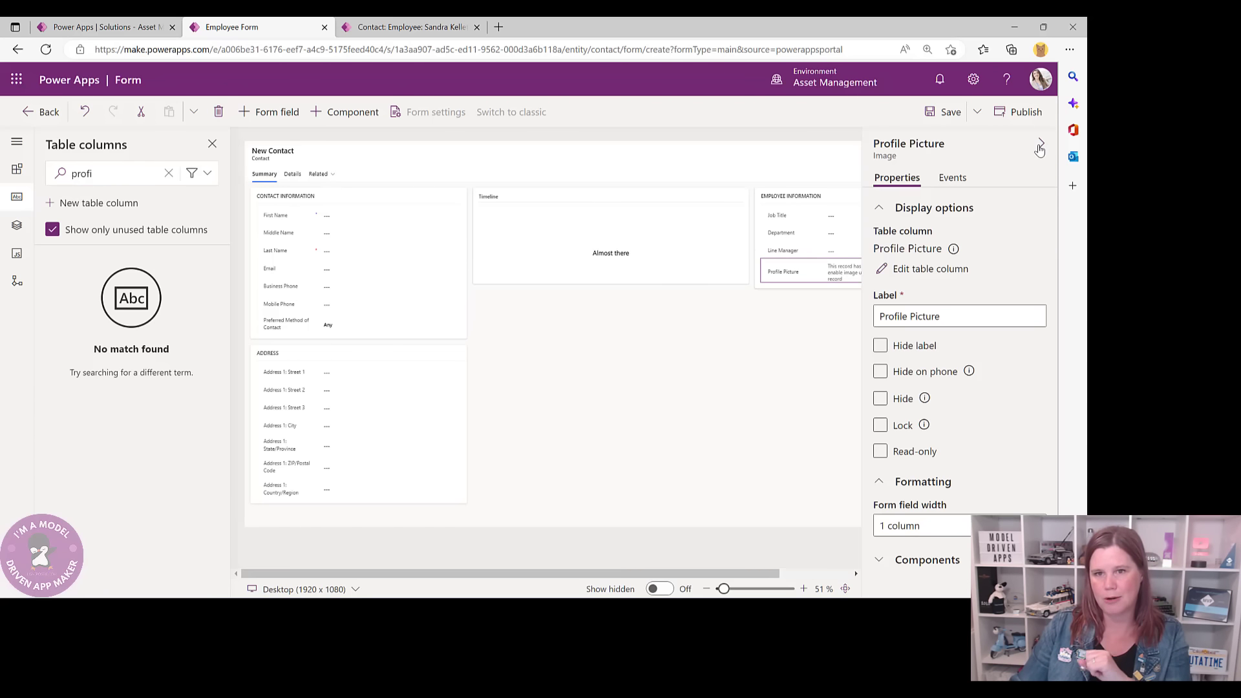
# - Set the Summary tab's Column 2 and Column 3 widths to 33, then save the Employee form
pyautogui.click(625, 367)
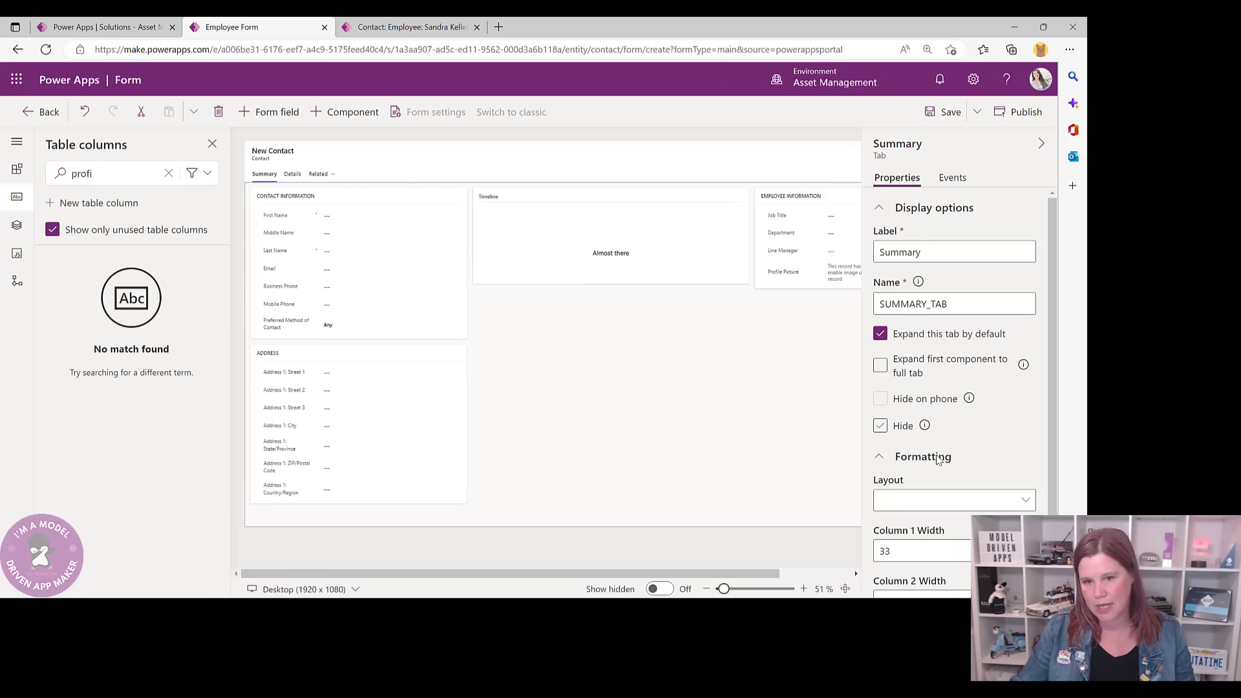
pyautogui.scroll(-2, 937, 489)
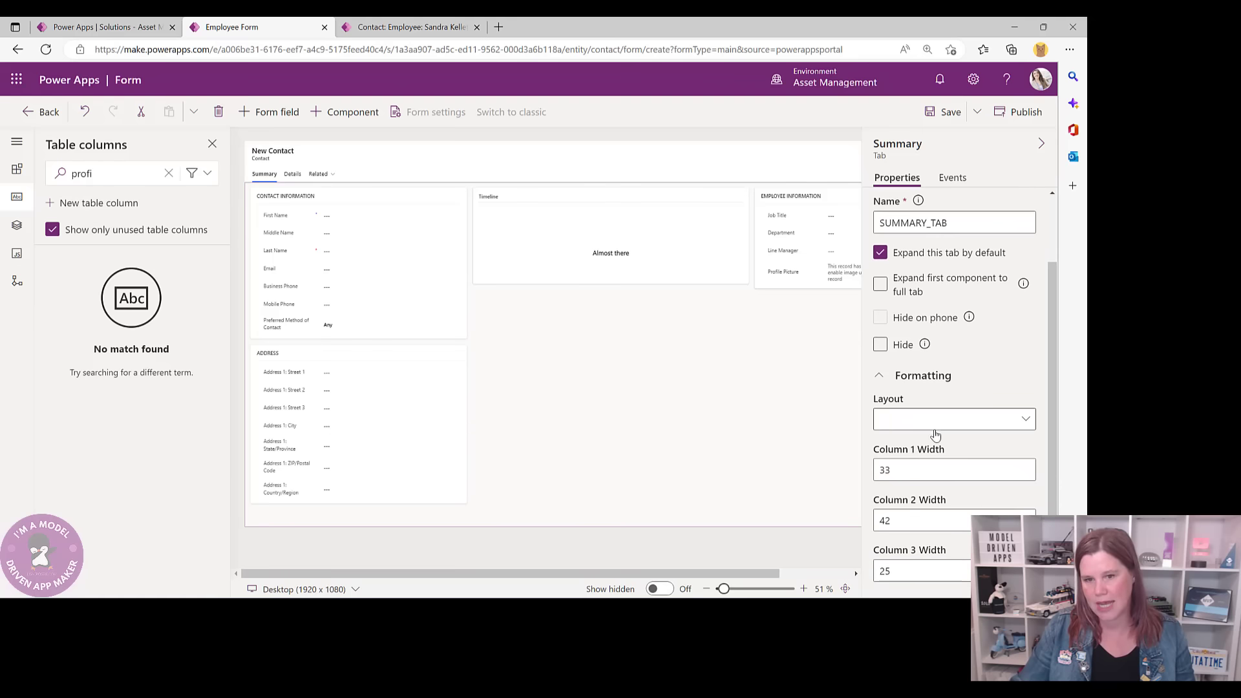
pyautogui.click(911, 520)
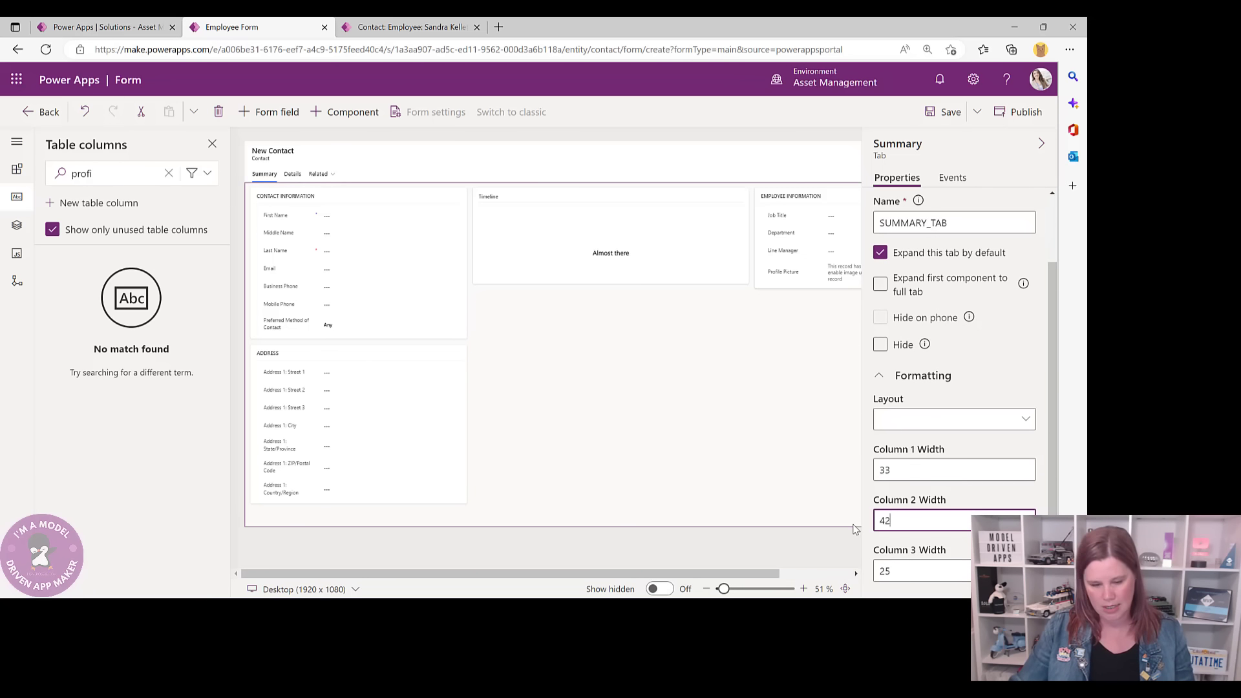
pyautogui.doubleClick(889, 520)
pyautogui.write('33')
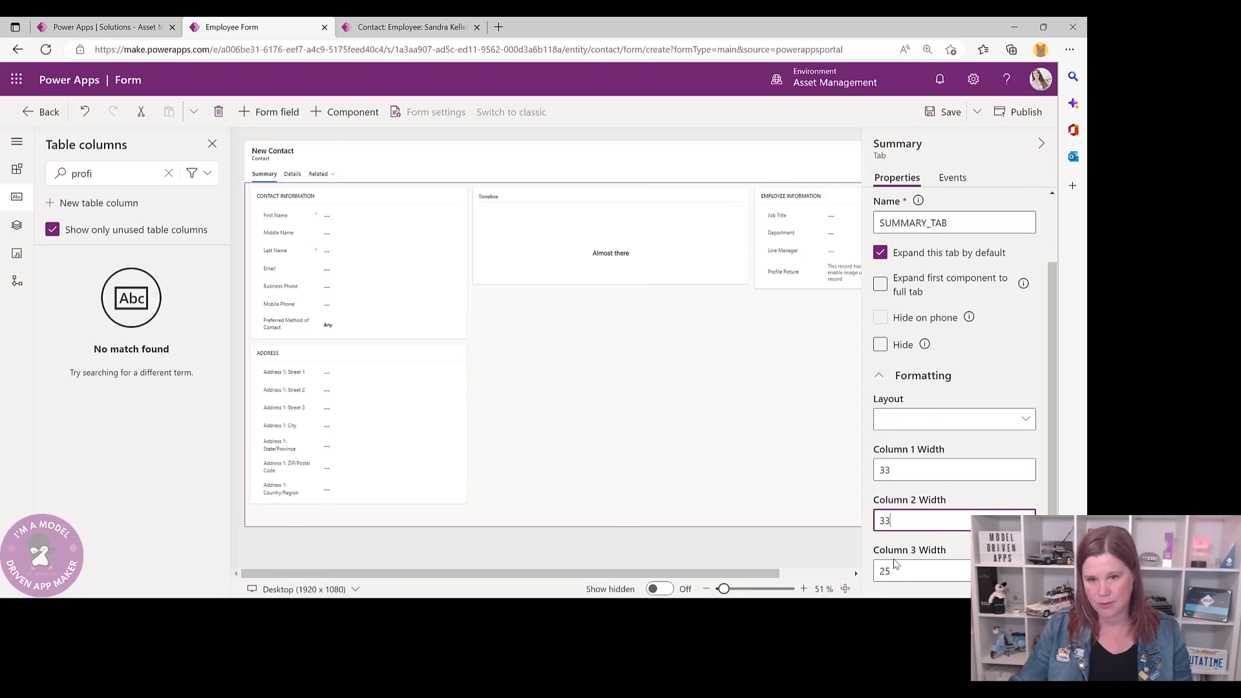
pyautogui.doubleClick(877, 572)
pyautogui.write('33')
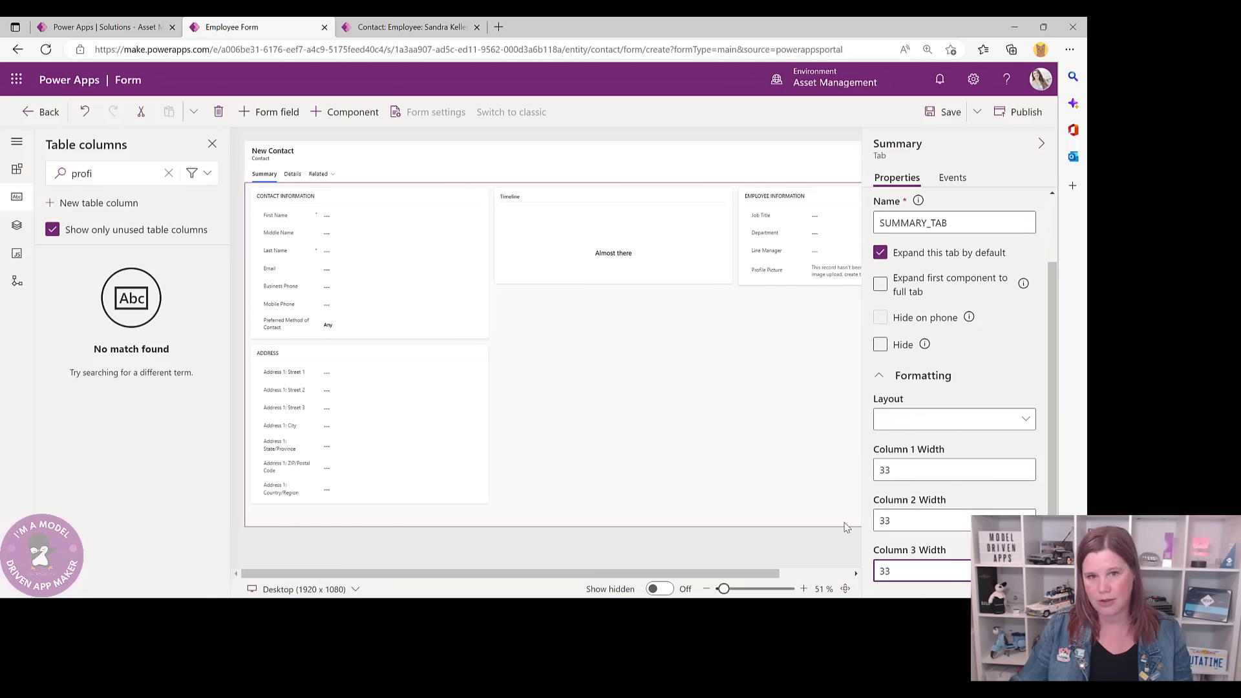
pyautogui.click(789, 456)
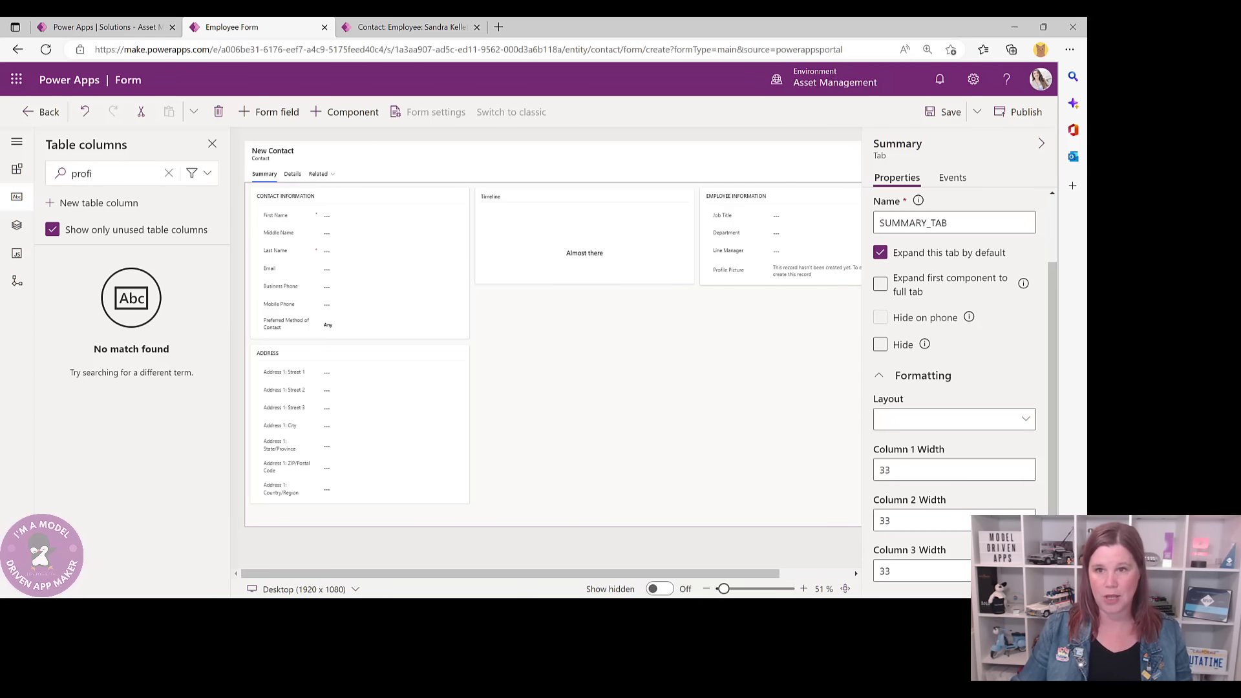
pyautogui.click(944, 112)
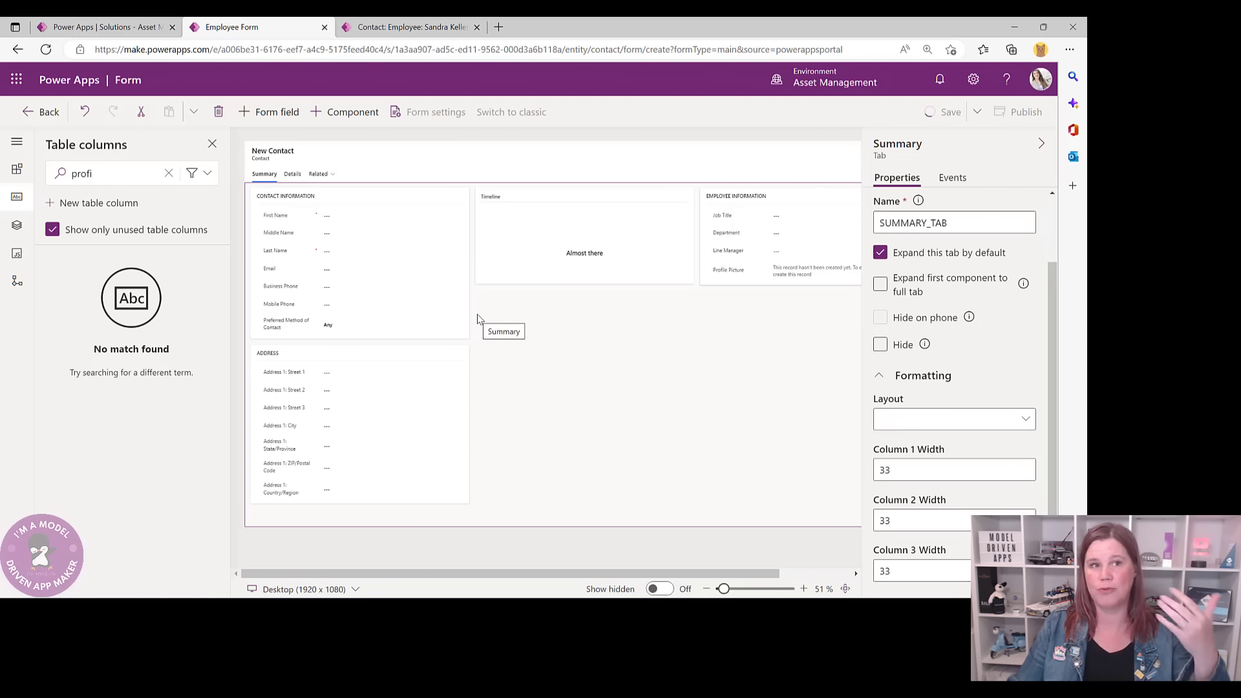
# - Check the live employee record uses the Employee form, then return to the form designer
pyautogui.click(408, 28)
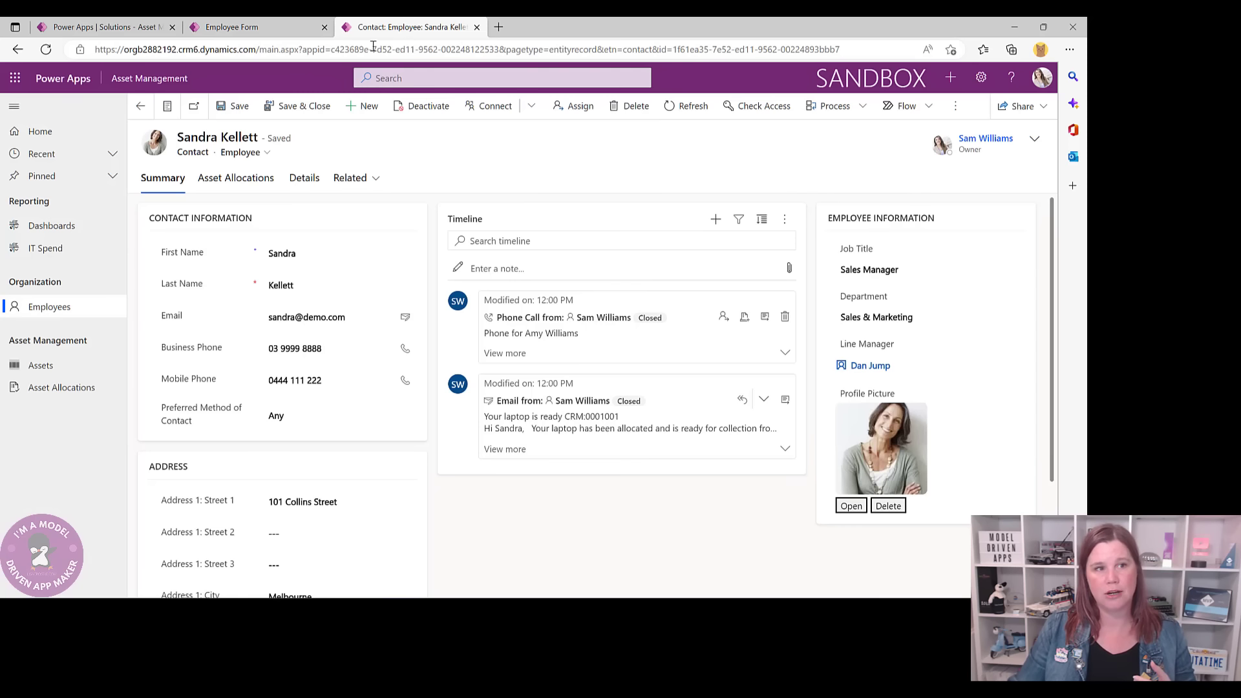
pyautogui.click(268, 153)
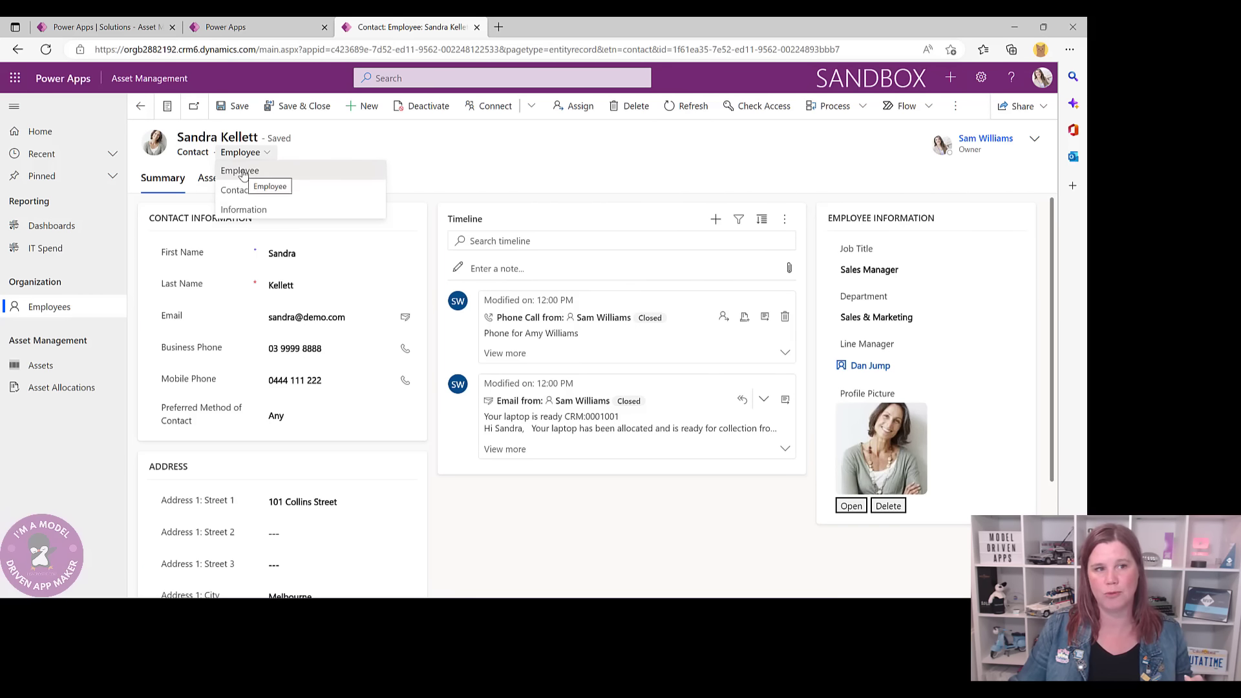
pyautogui.click(357, 137)
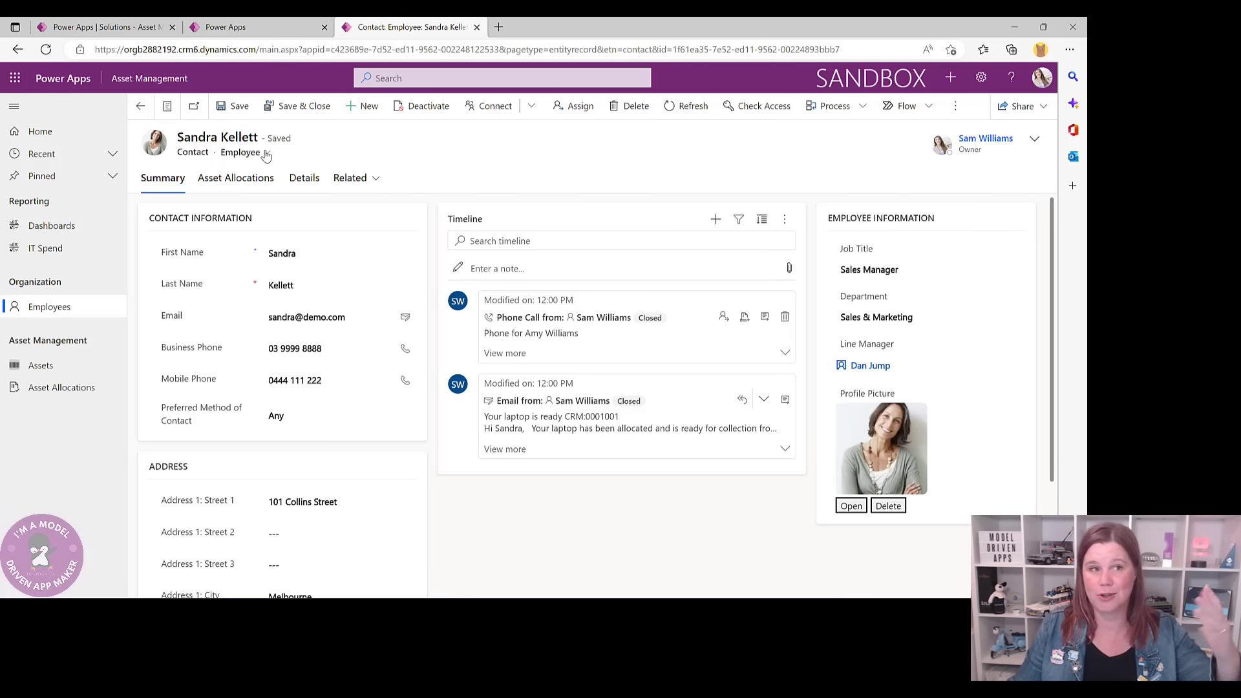
pyautogui.click(273, 26)
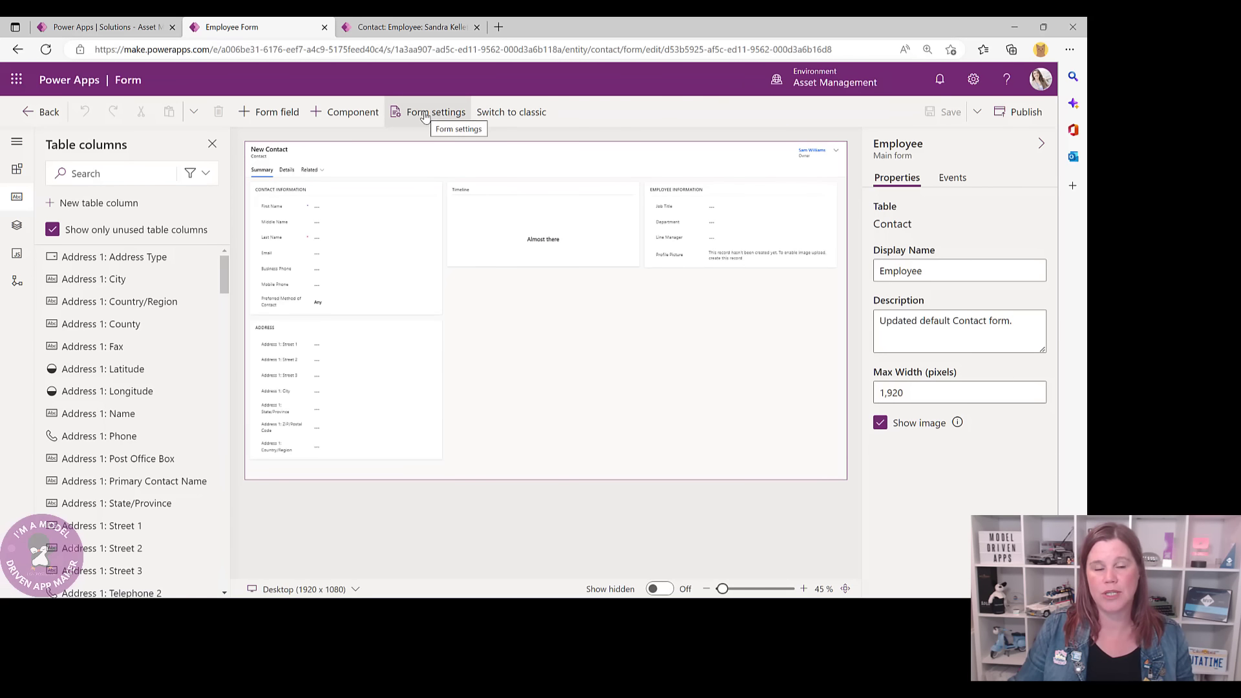
# - Move Employee above Contact in the Contact table's form order and save and publish
pyautogui.click(424, 115)
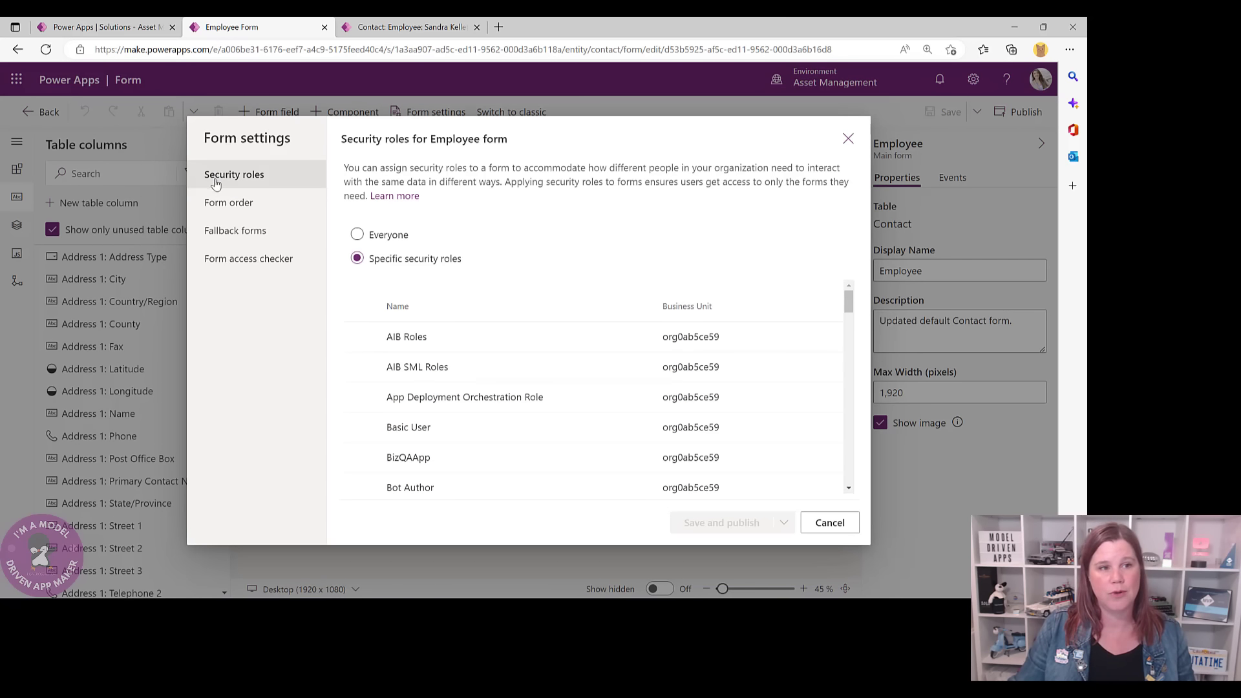
pyautogui.click(213, 205)
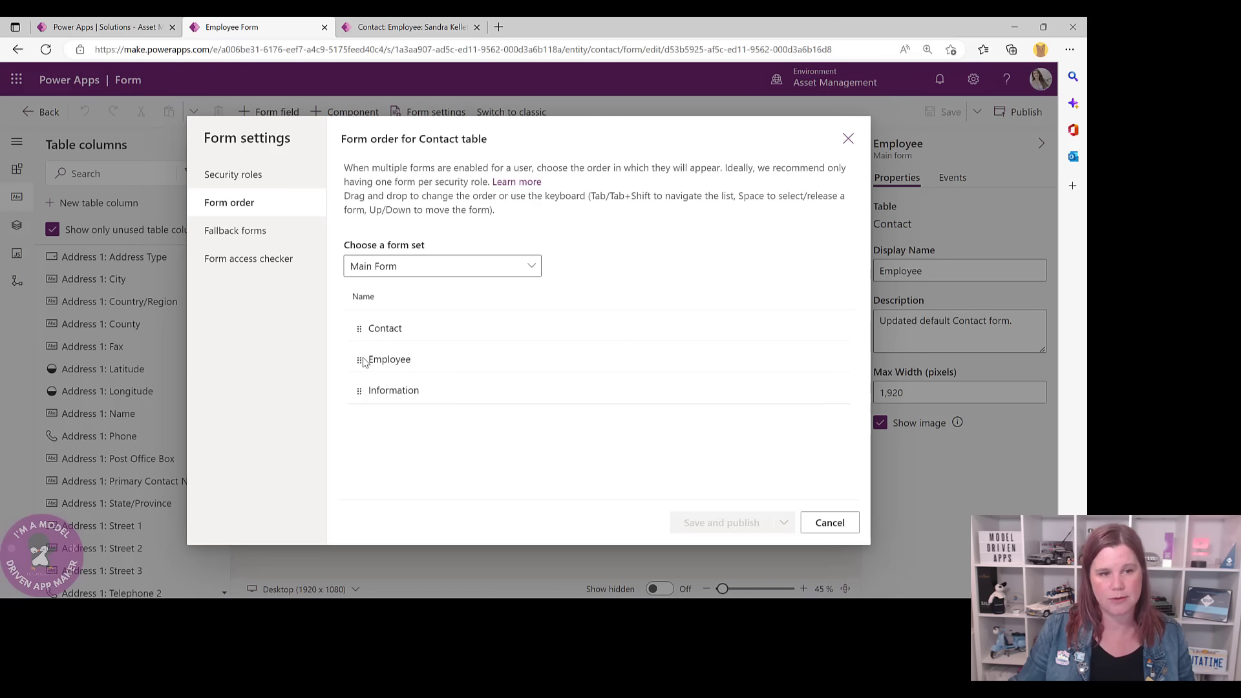
pyautogui.moveTo(358, 360); pyautogui.dragTo(365, 333)
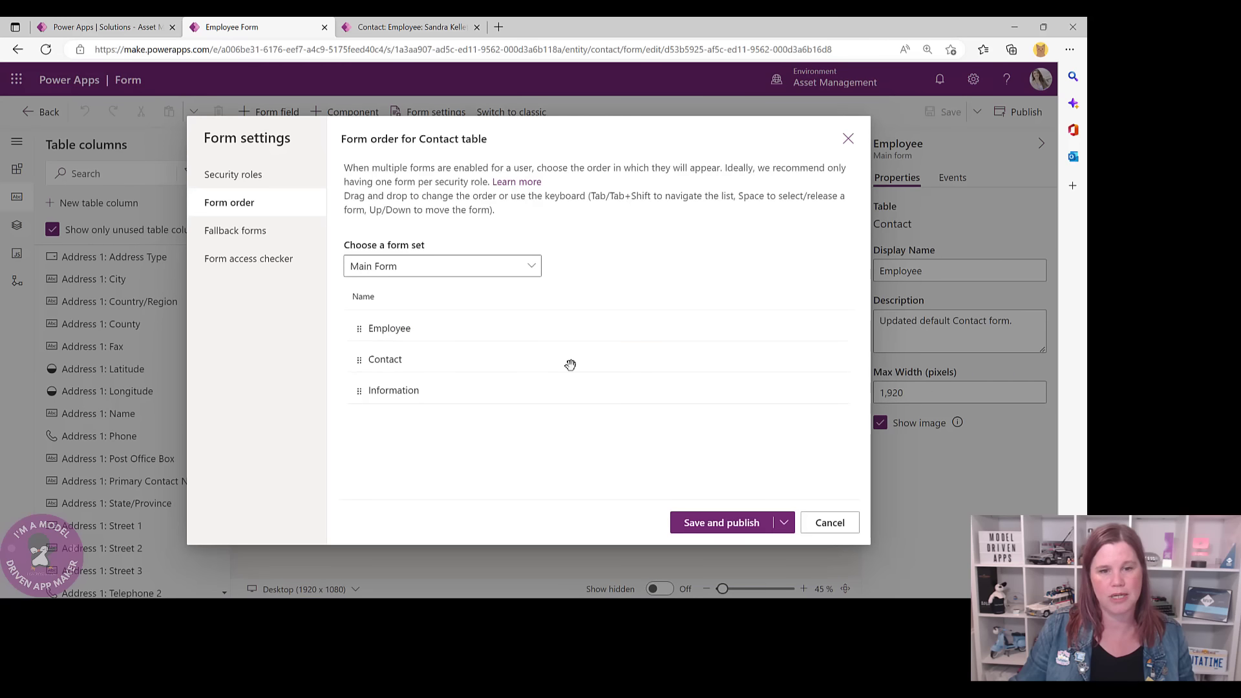
pyautogui.click(716, 523)
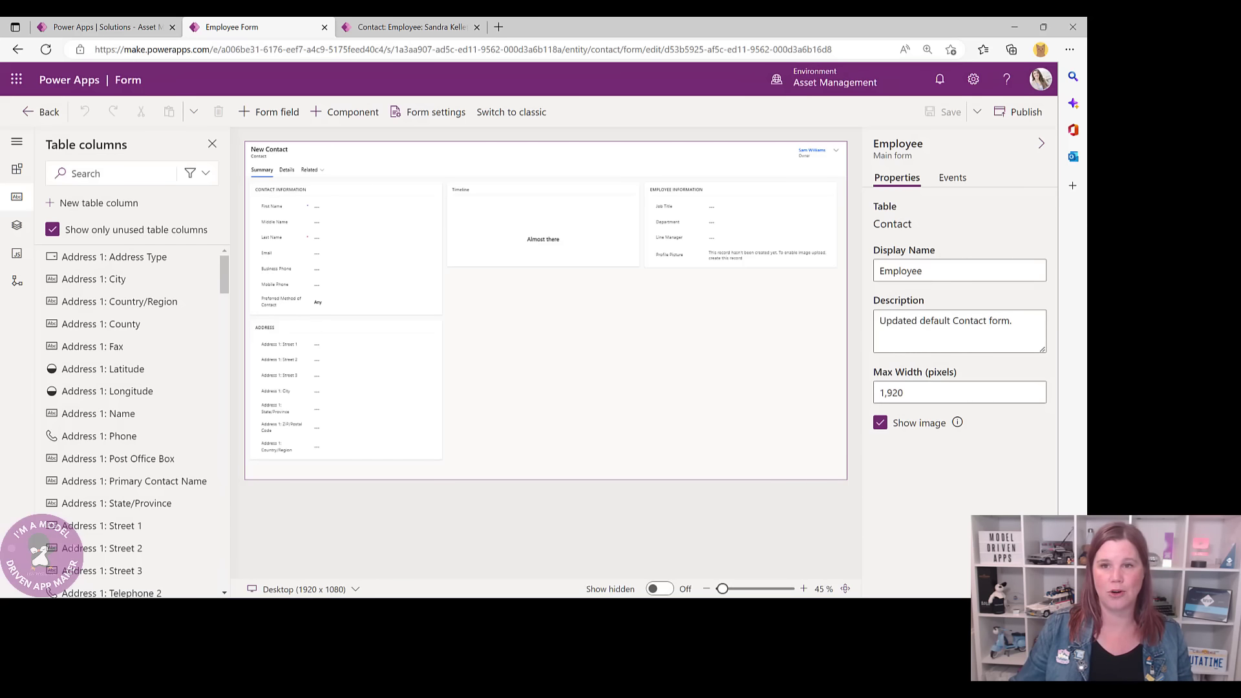
pyautogui.click(39, 113)
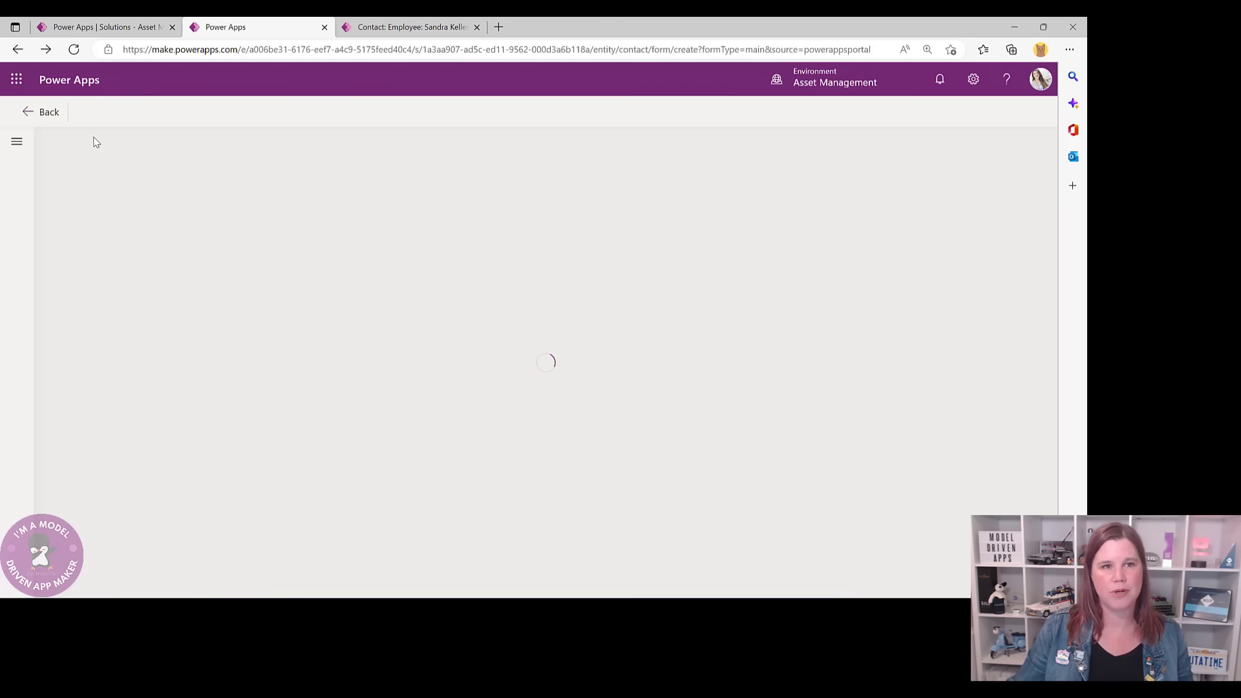
# - Go back to the Contact table's Views page, then switch to the running app's contact record
pyautogui.click(44, 115)
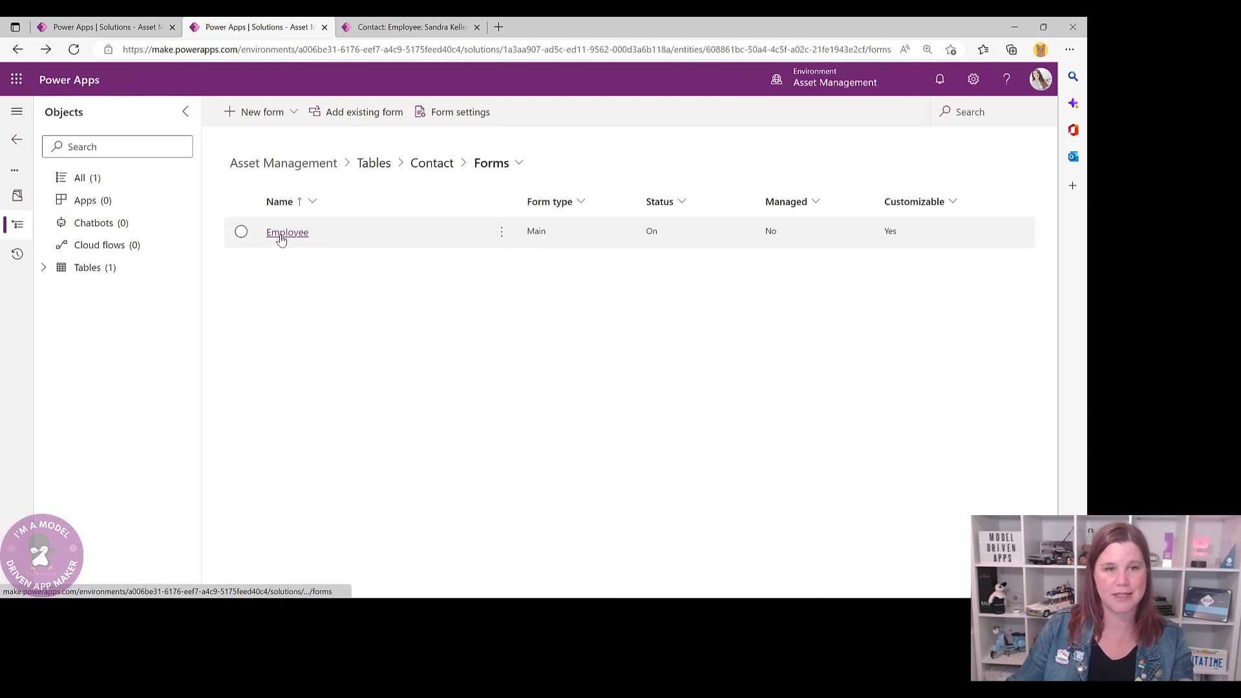
pyautogui.click(425, 167)
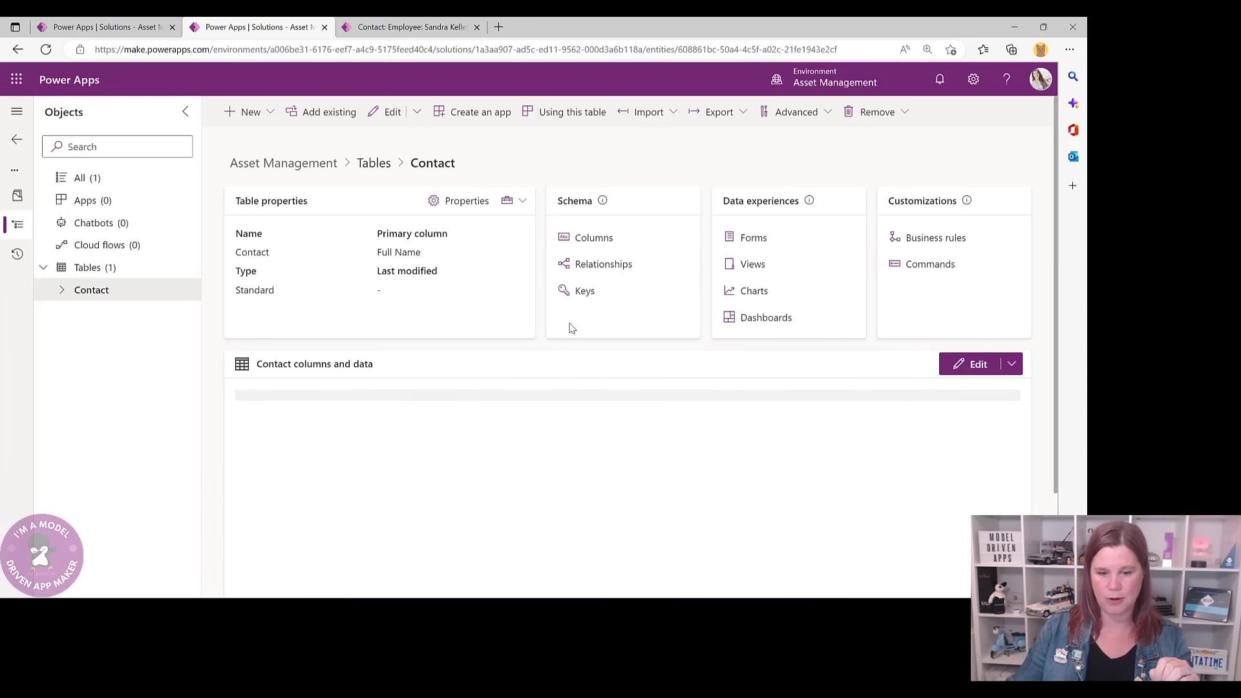
pyautogui.click(753, 265)
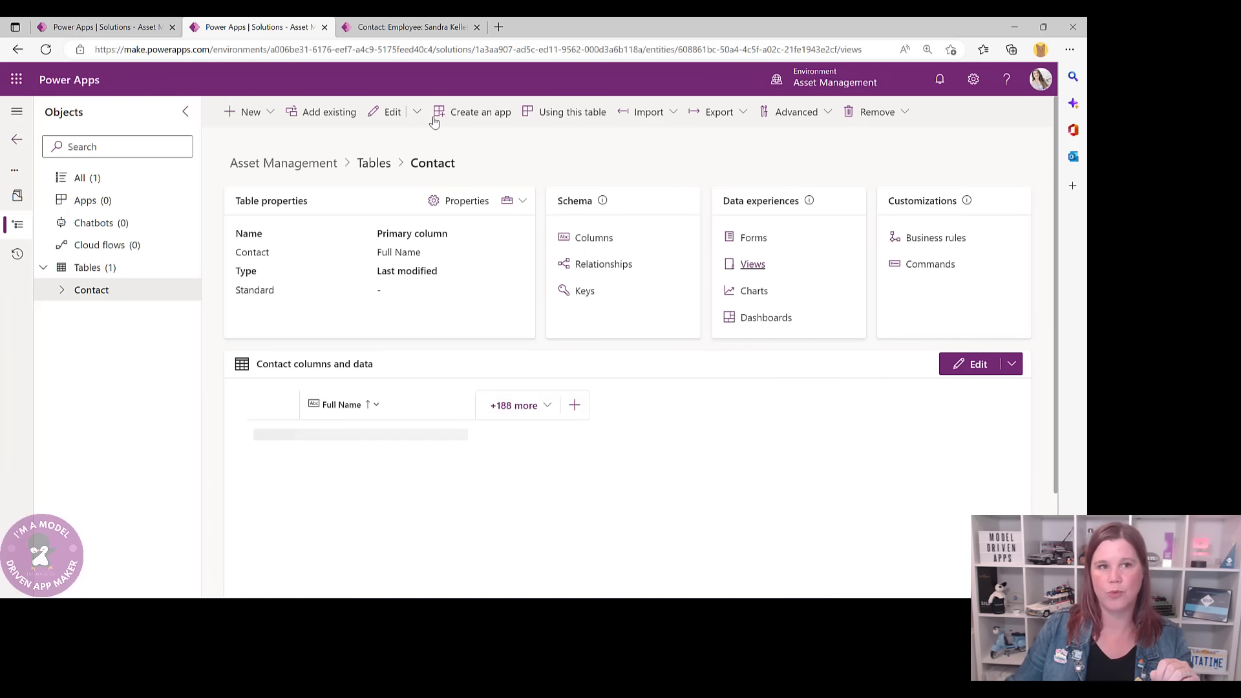
pyautogui.click(419, 27)
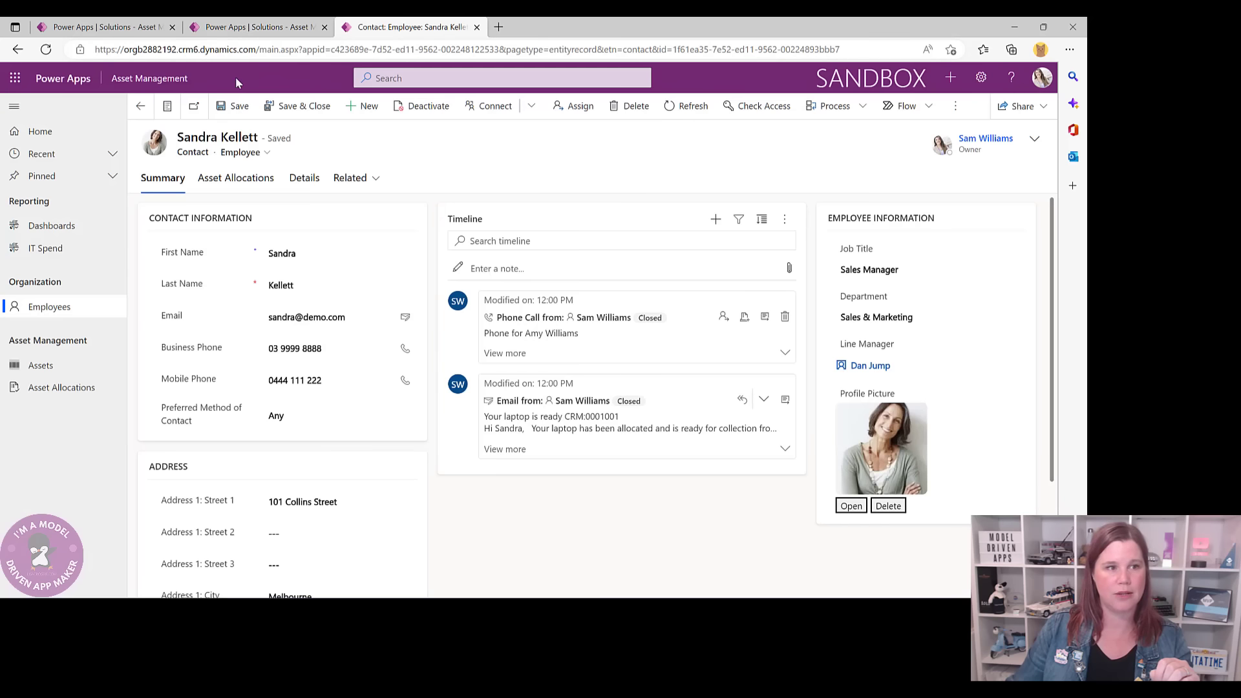
# - View the app's Employees list (My Active Contacts), then return to the solution's Contact views
pyautogui.click(47, 313)
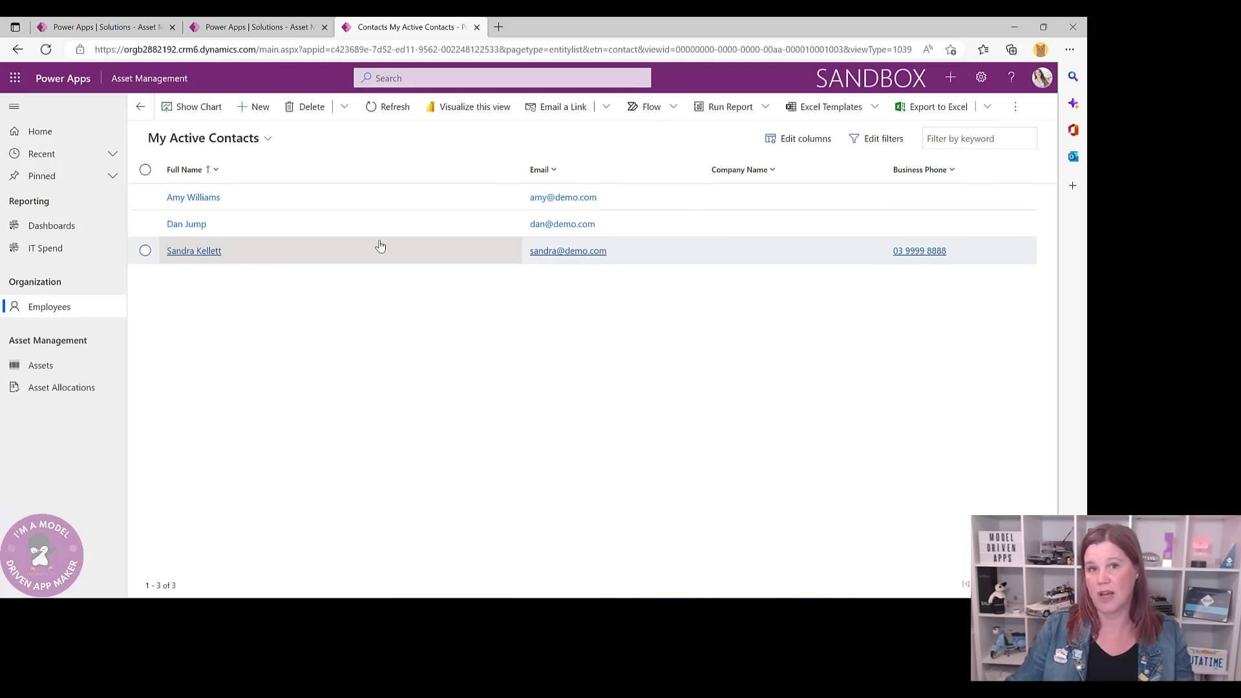
pyautogui.click(245, 33)
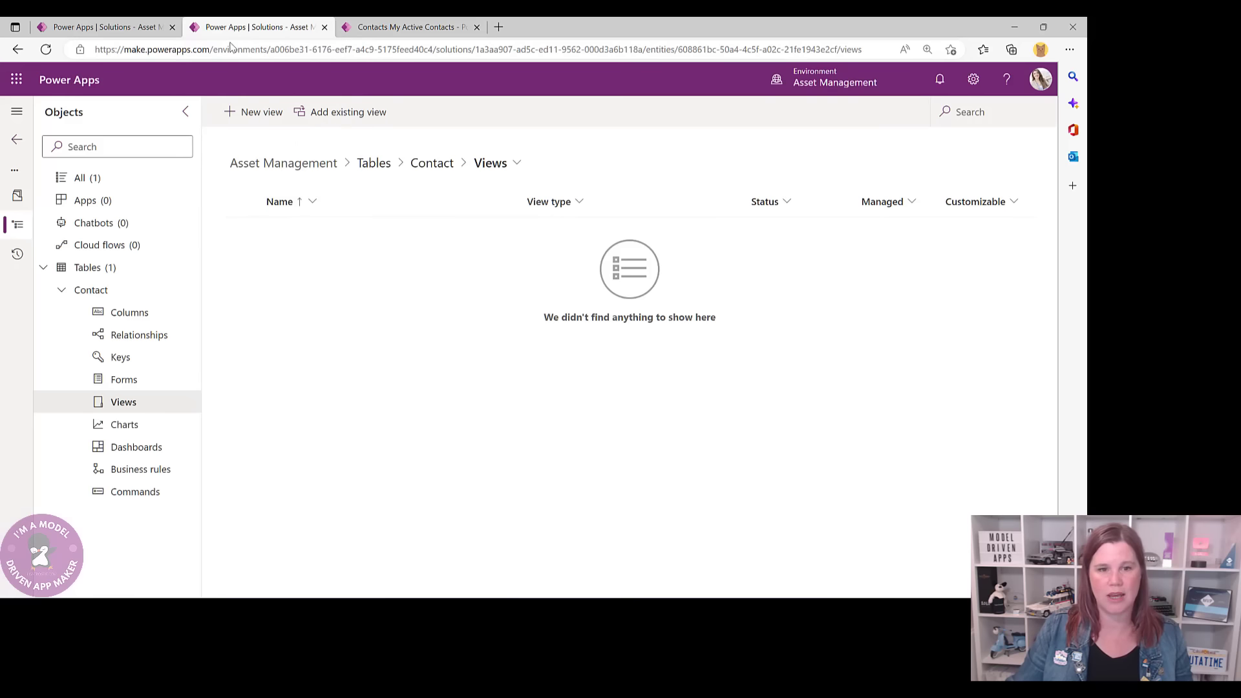
# - Add the existing Active Contacts view to the solution
pyautogui.click(244, 115)
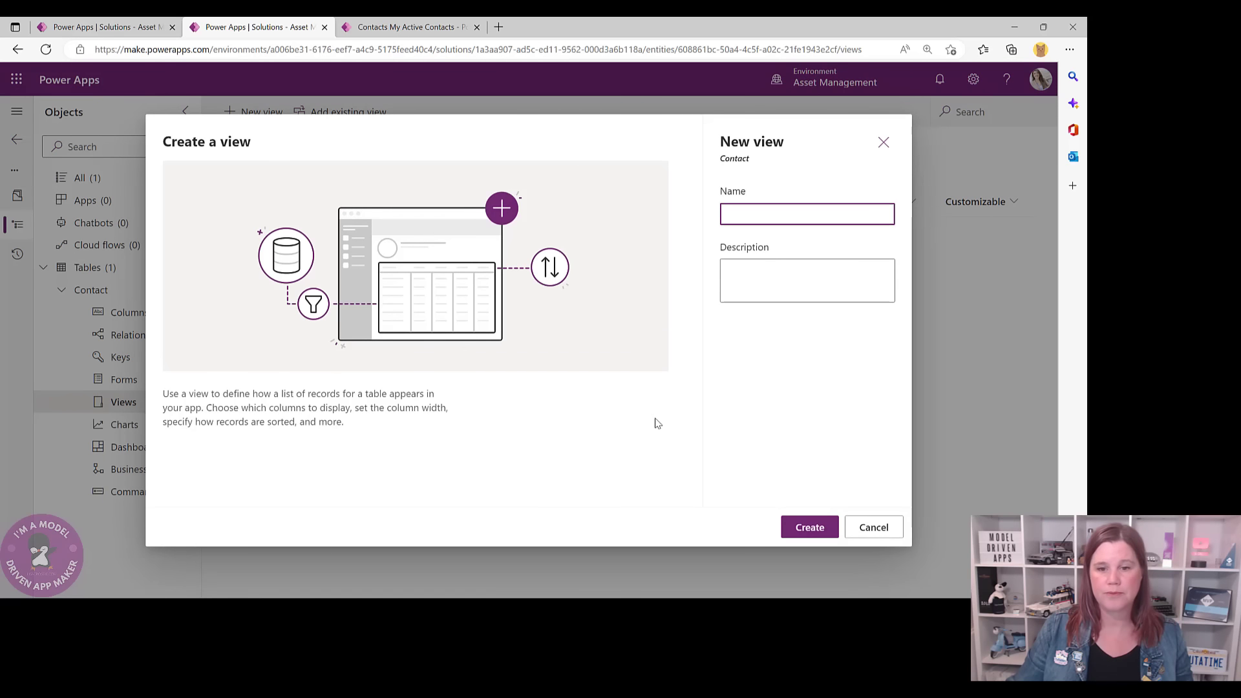
pyautogui.click(882, 528)
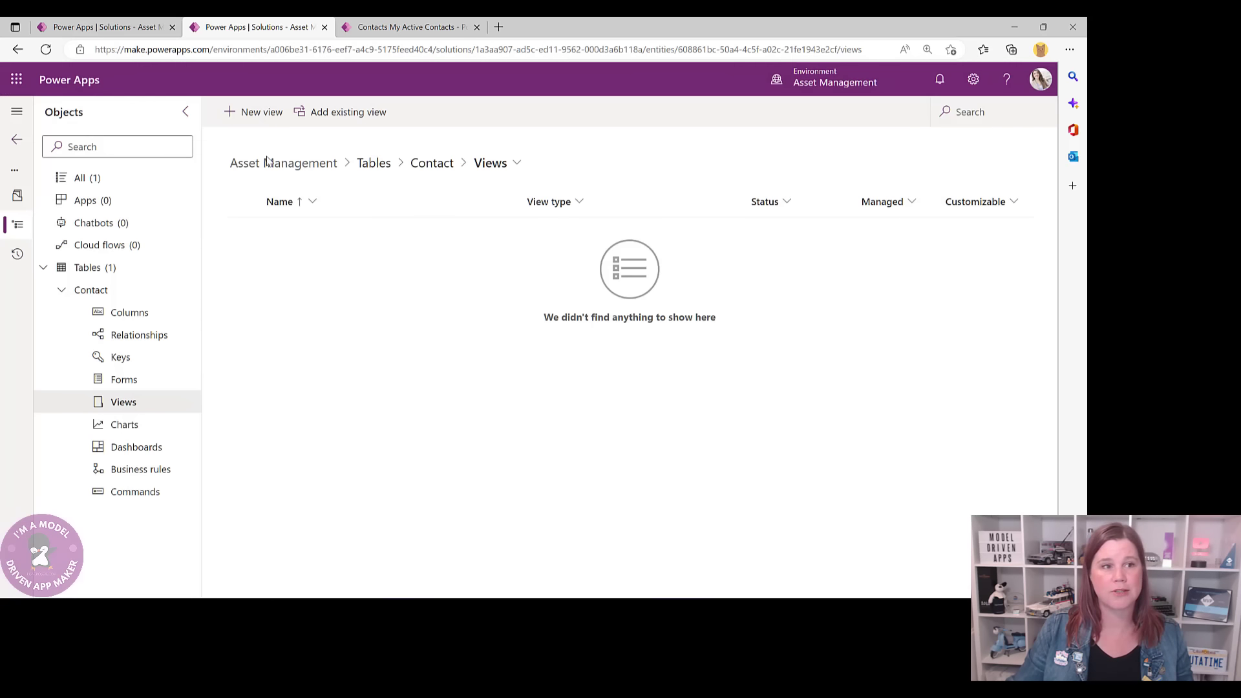
pyautogui.click(341, 112)
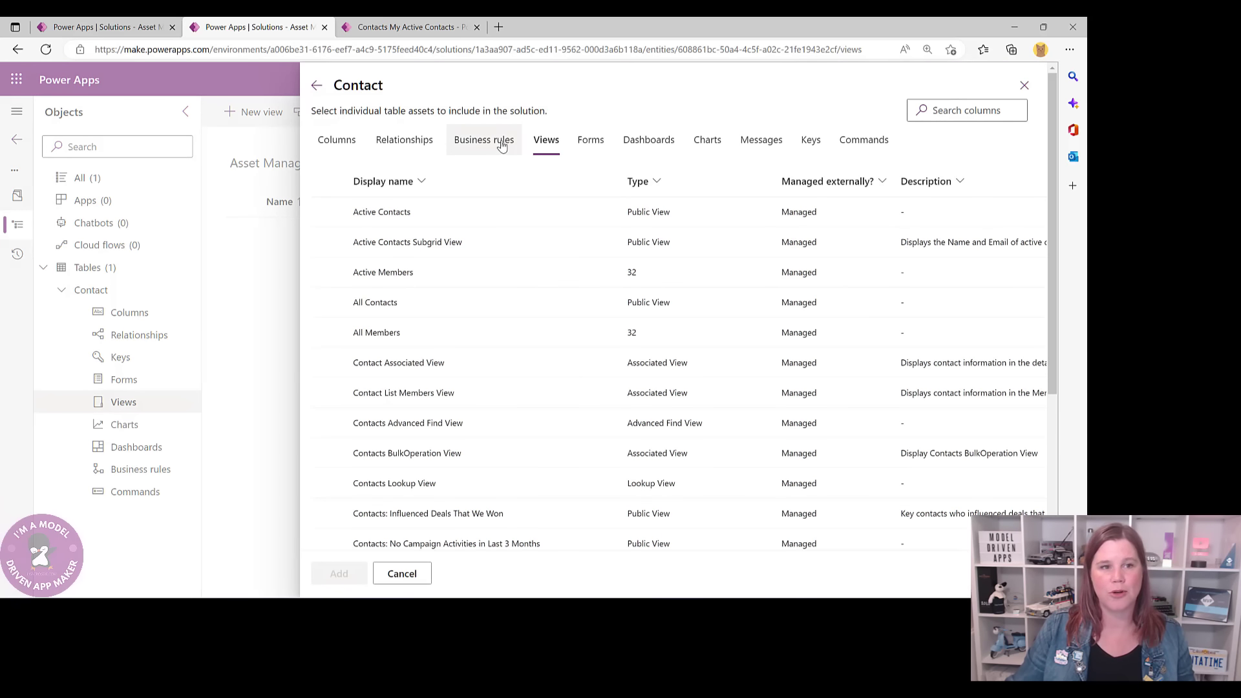
pyautogui.click(381, 217)
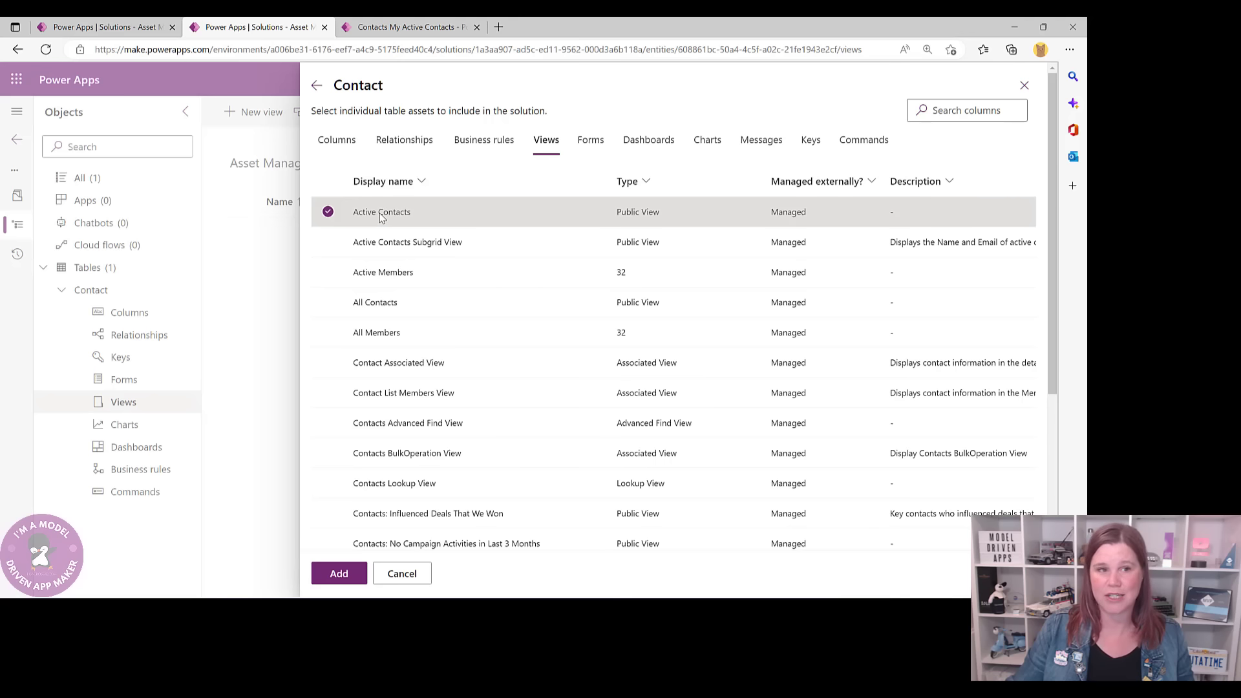
pyautogui.click(409, 26)
pyautogui.click(257, 26)
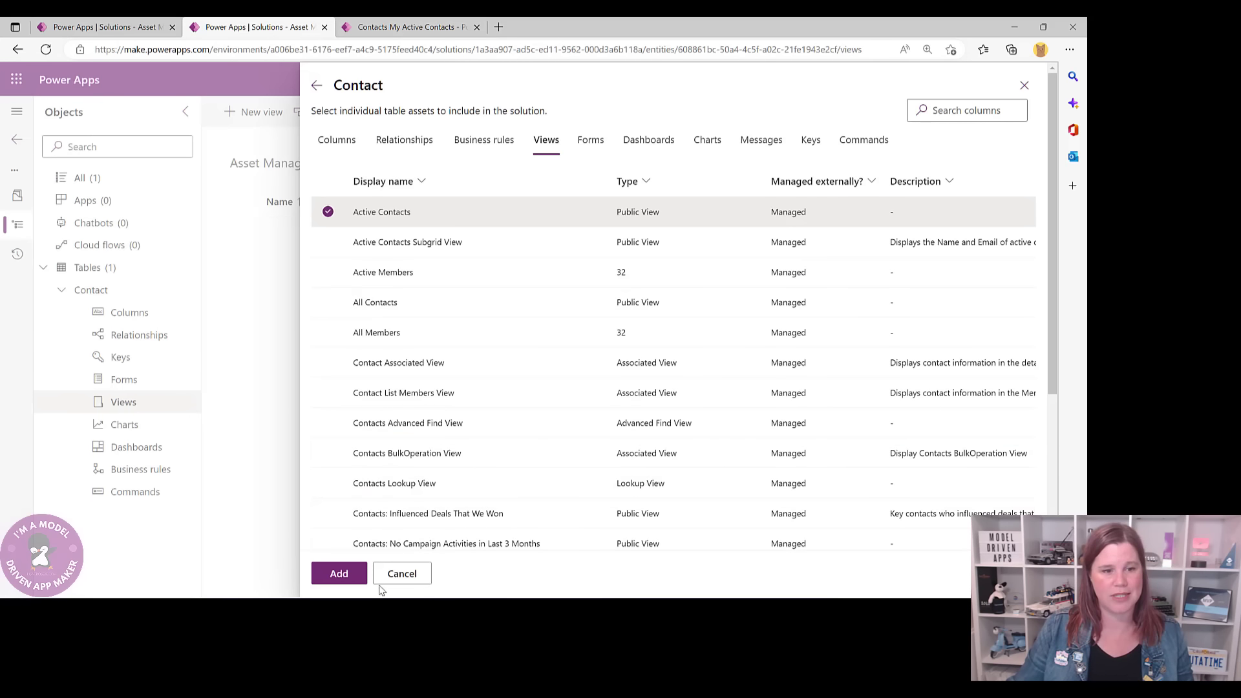
pyautogui.click(344, 575)
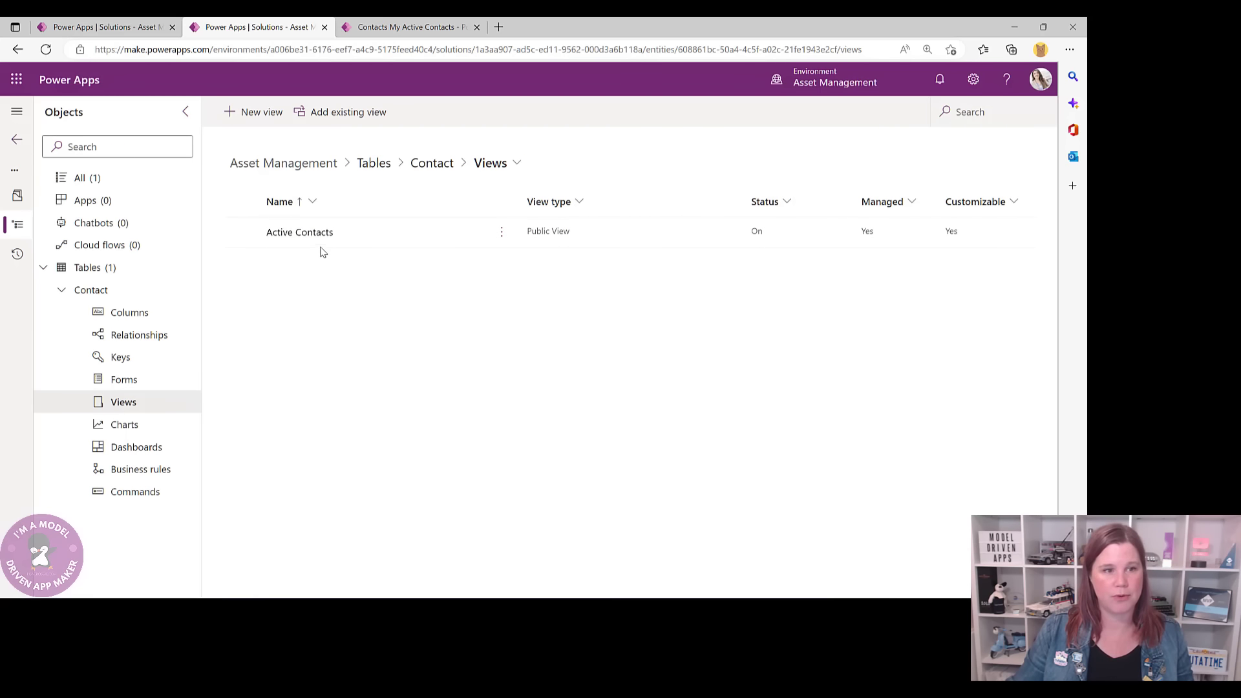
# - Remove the Company Name and Business Phone columns from the Active Contacts view
pyautogui.click(301, 236)
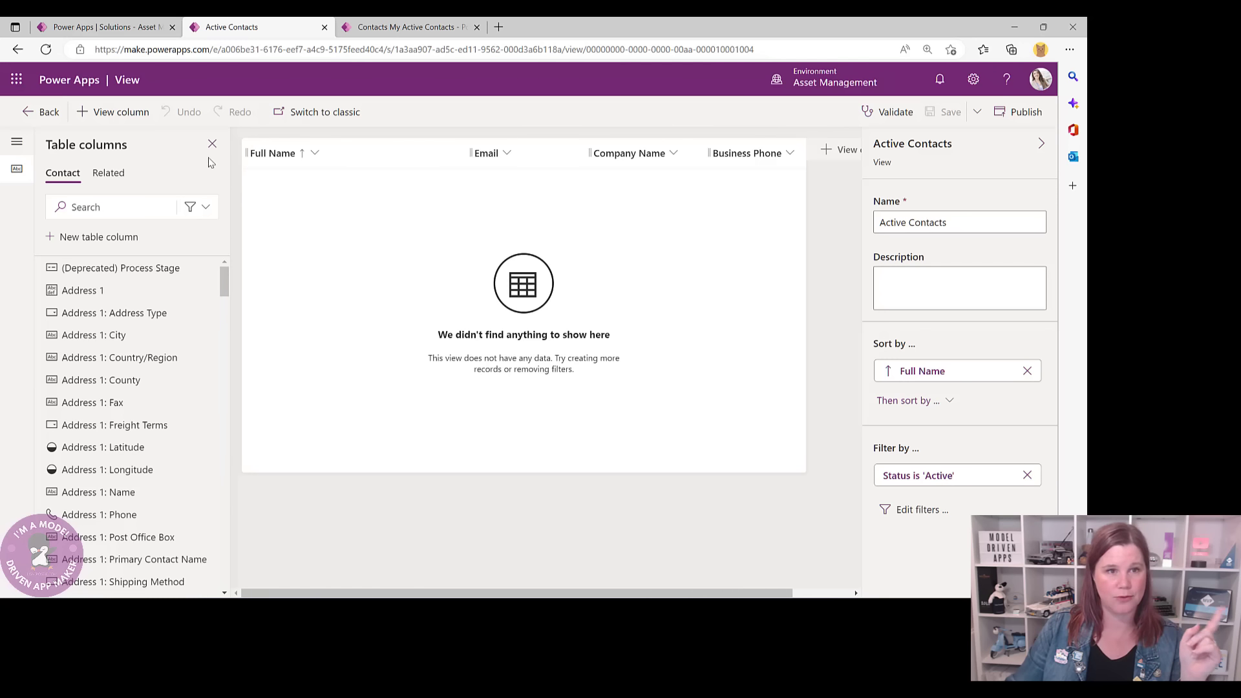
pyautogui.click(672, 155)
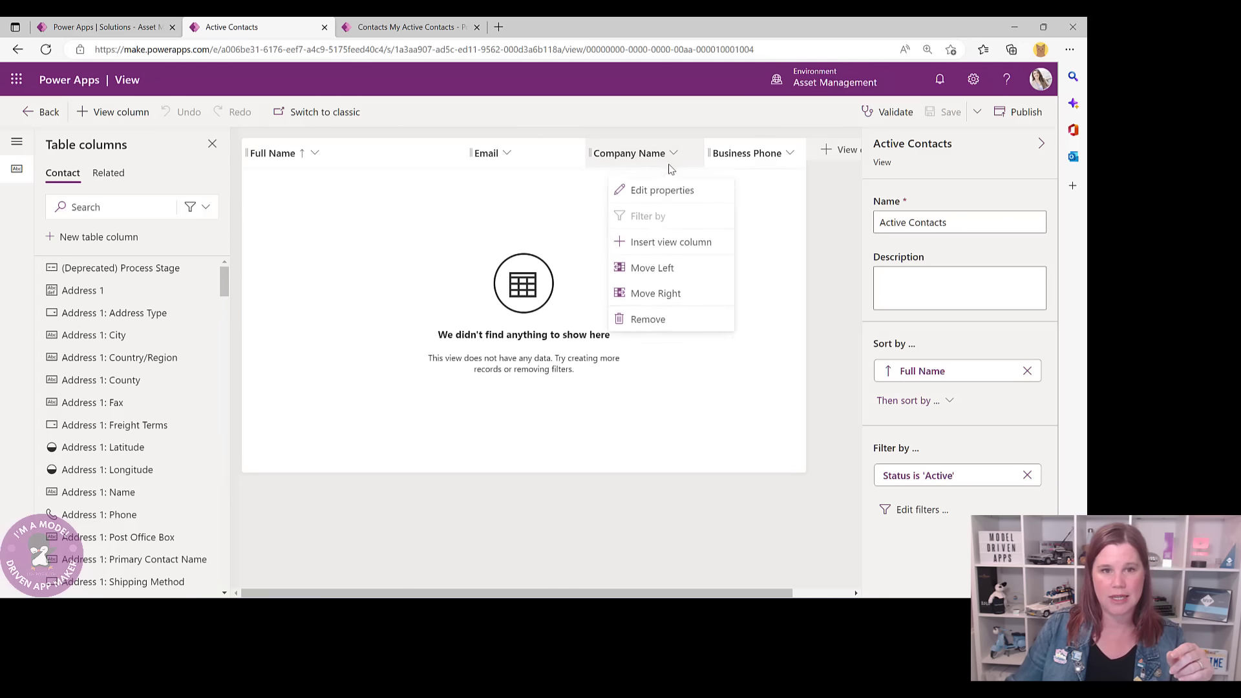
pyautogui.click(654, 317)
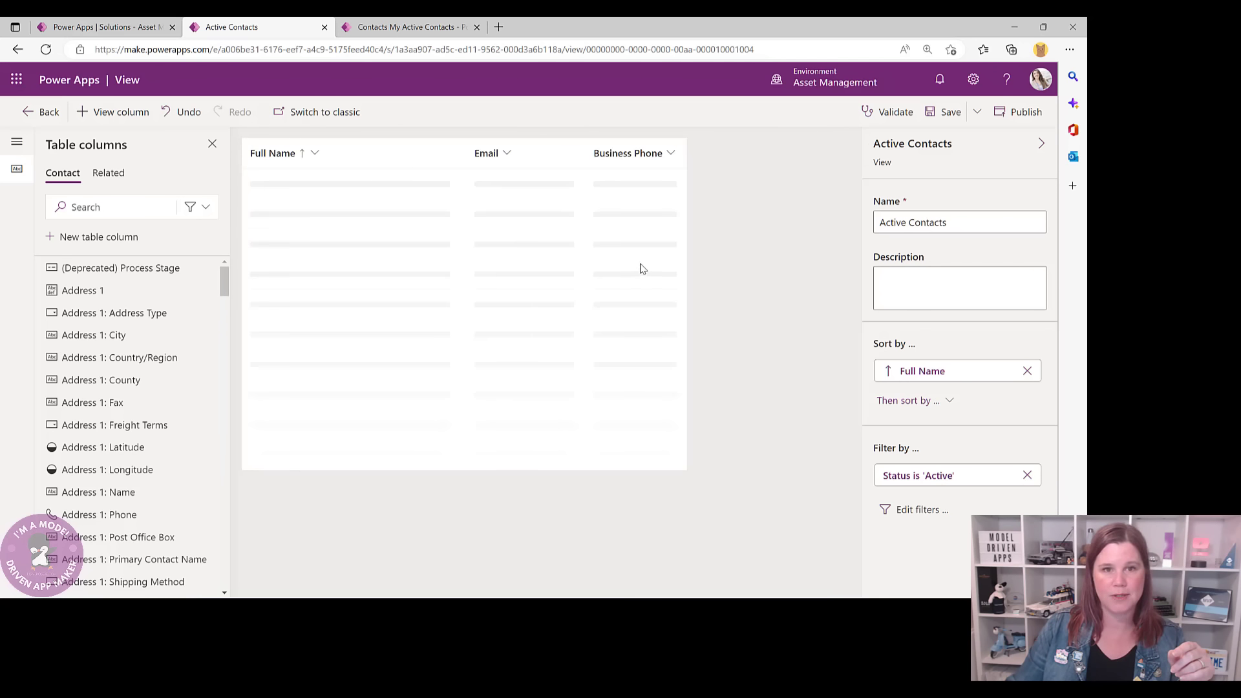
pyautogui.click(672, 160)
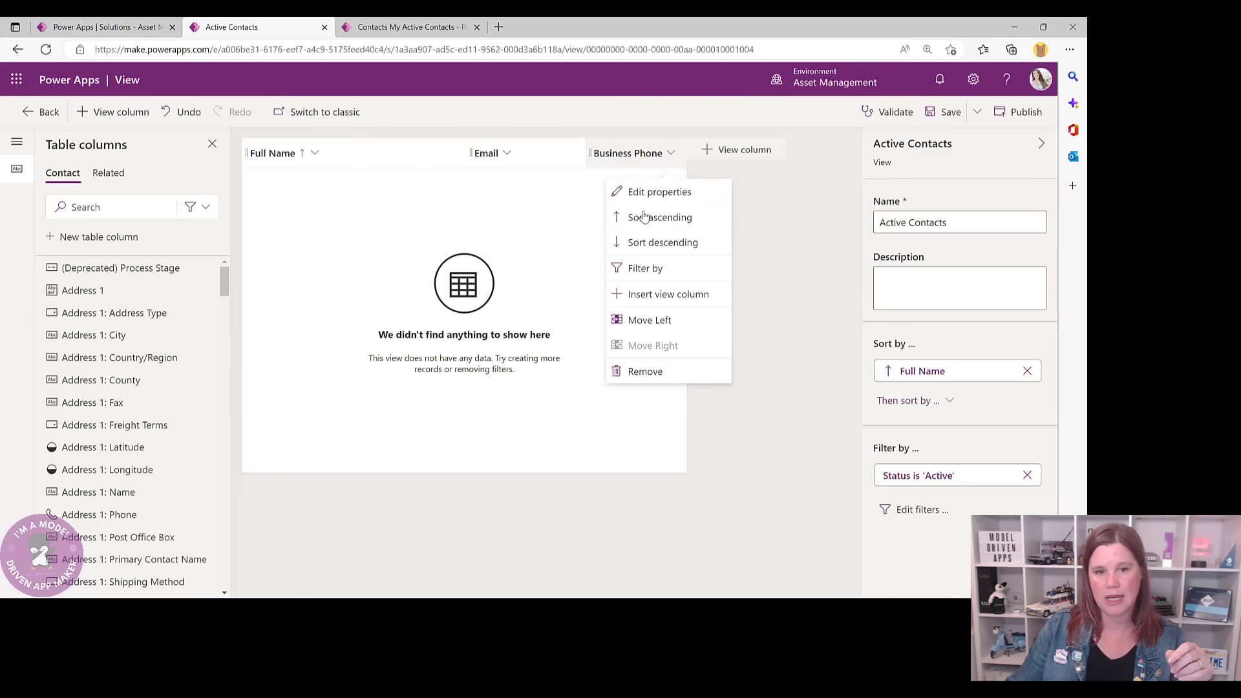
pyautogui.click(646, 372)
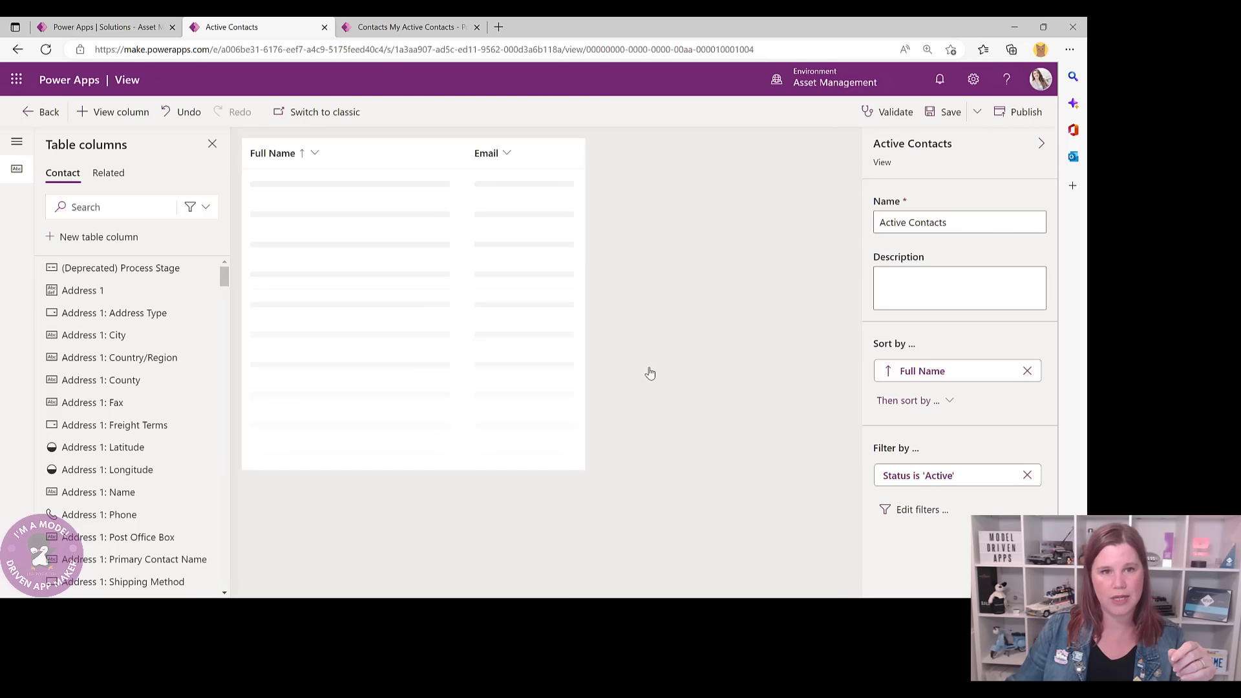
# - Add Department and Job Title columns, placing Job Title first and widening it
pyautogui.click(71, 206)
pyautogui.write('depar')
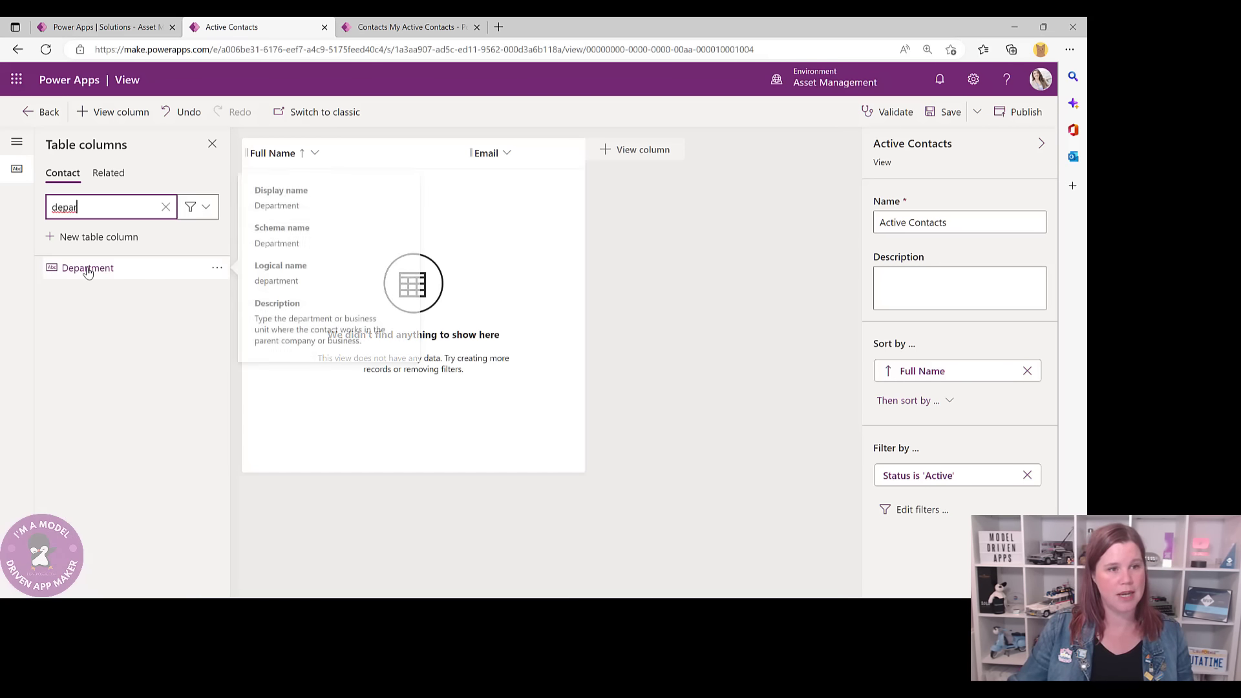
pyautogui.click(88, 268)
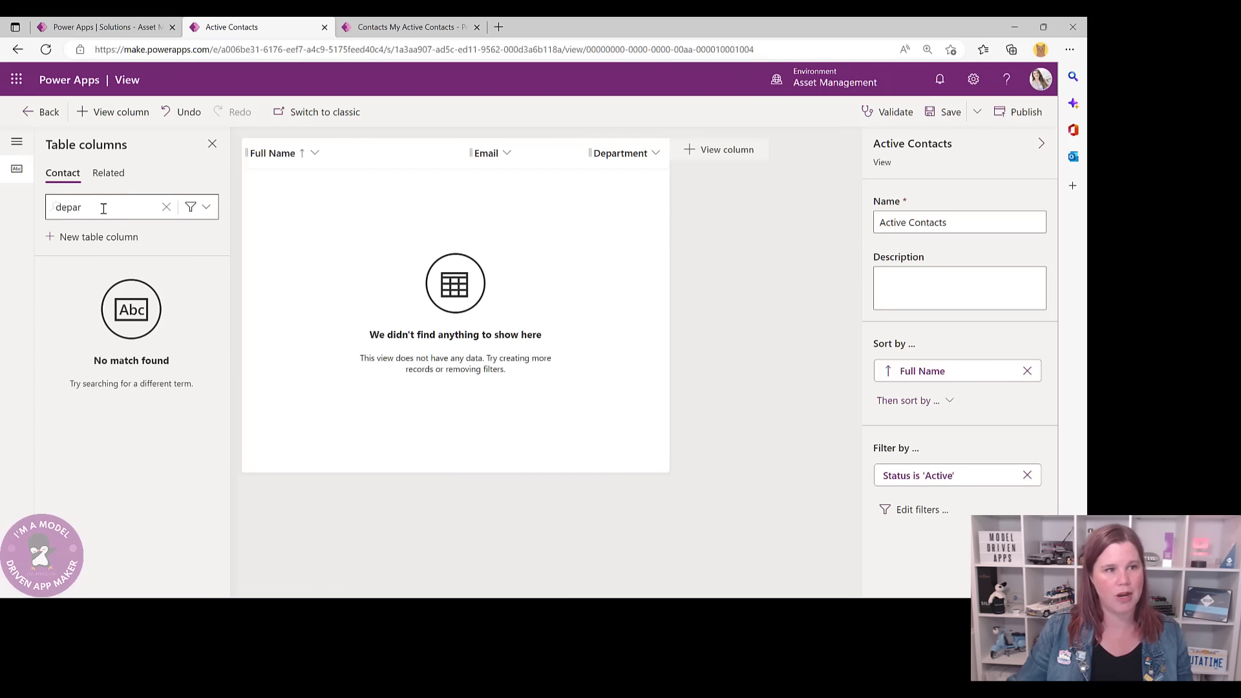
pyautogui.moveTo(103, 207); pyautogui.dragTo(24, 204)
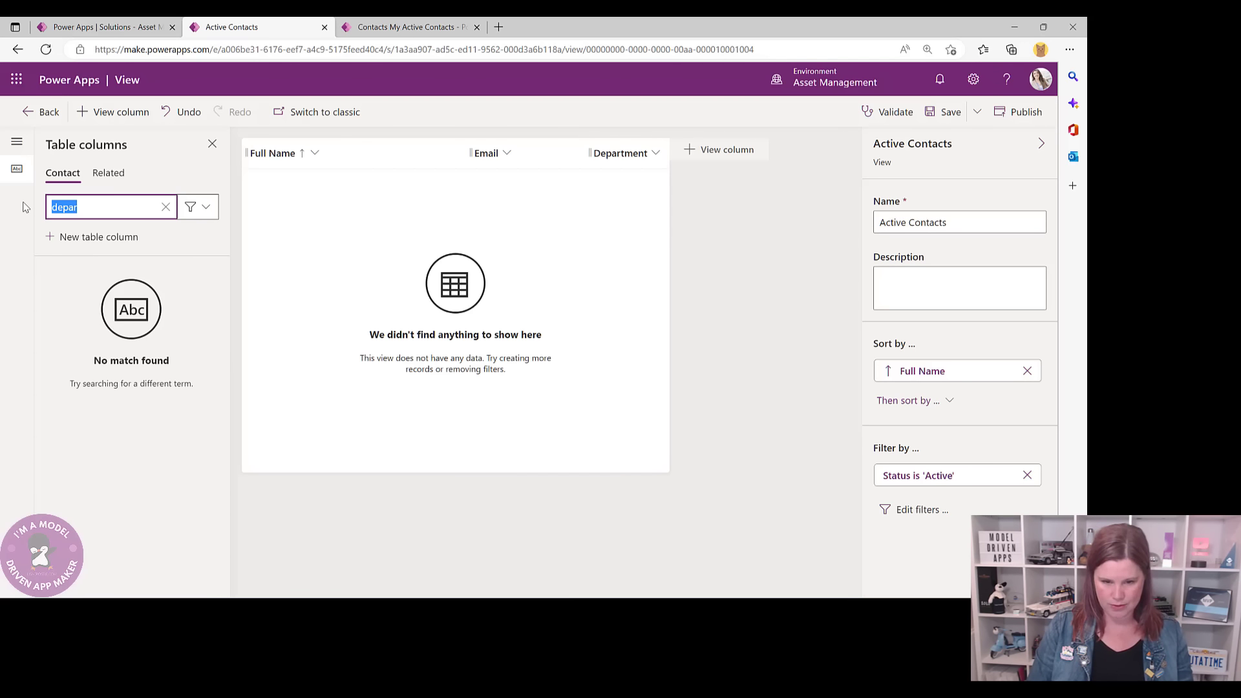
pyautogui.write('job')
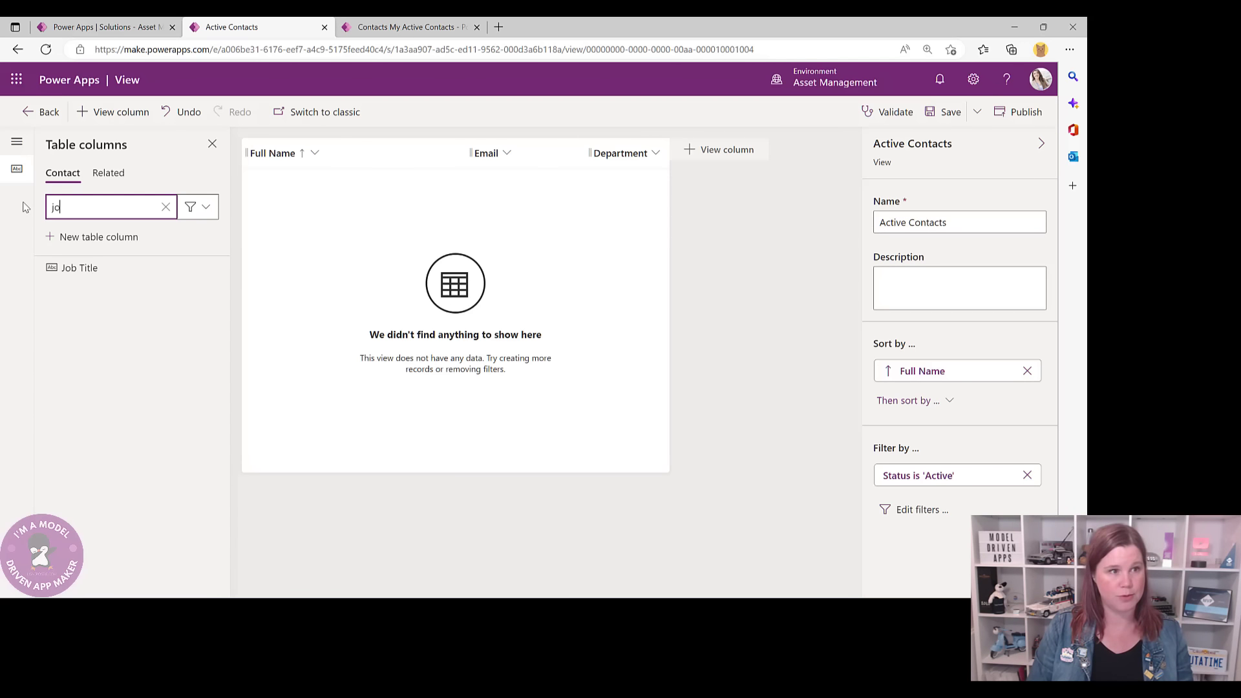
pyautogui.click(71, 272)
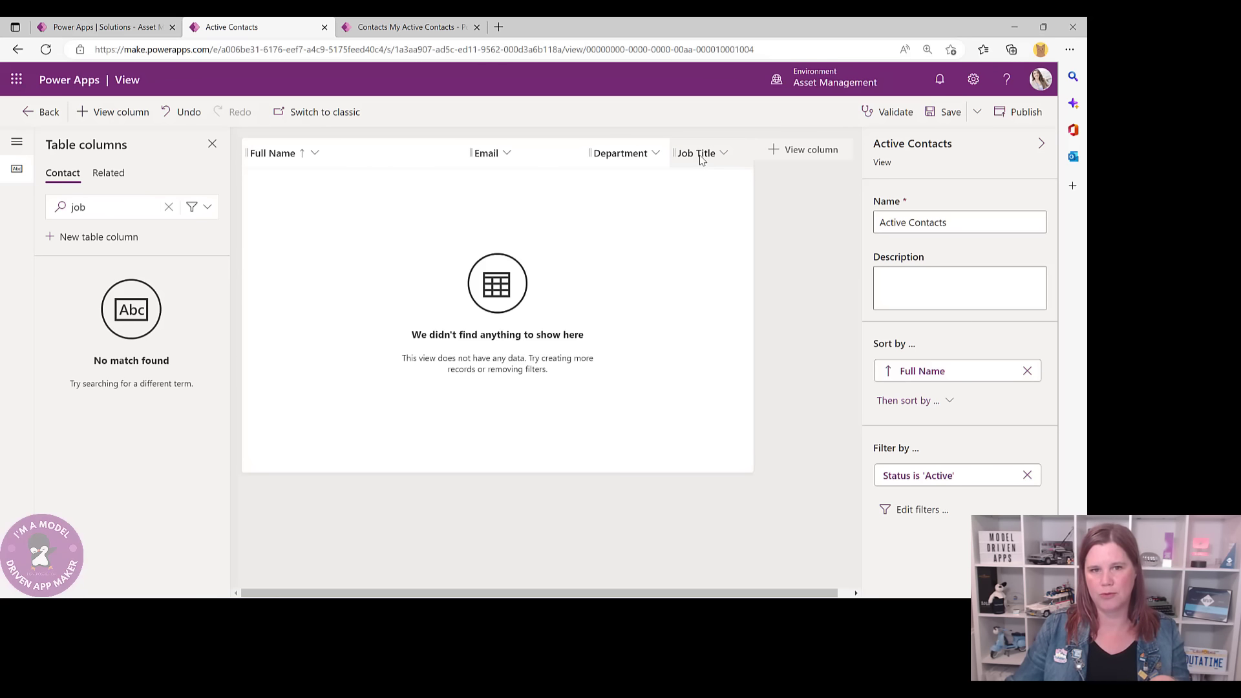
pyautogui.moveTo(696, 153); pyautogui.dragTo(588, 168)
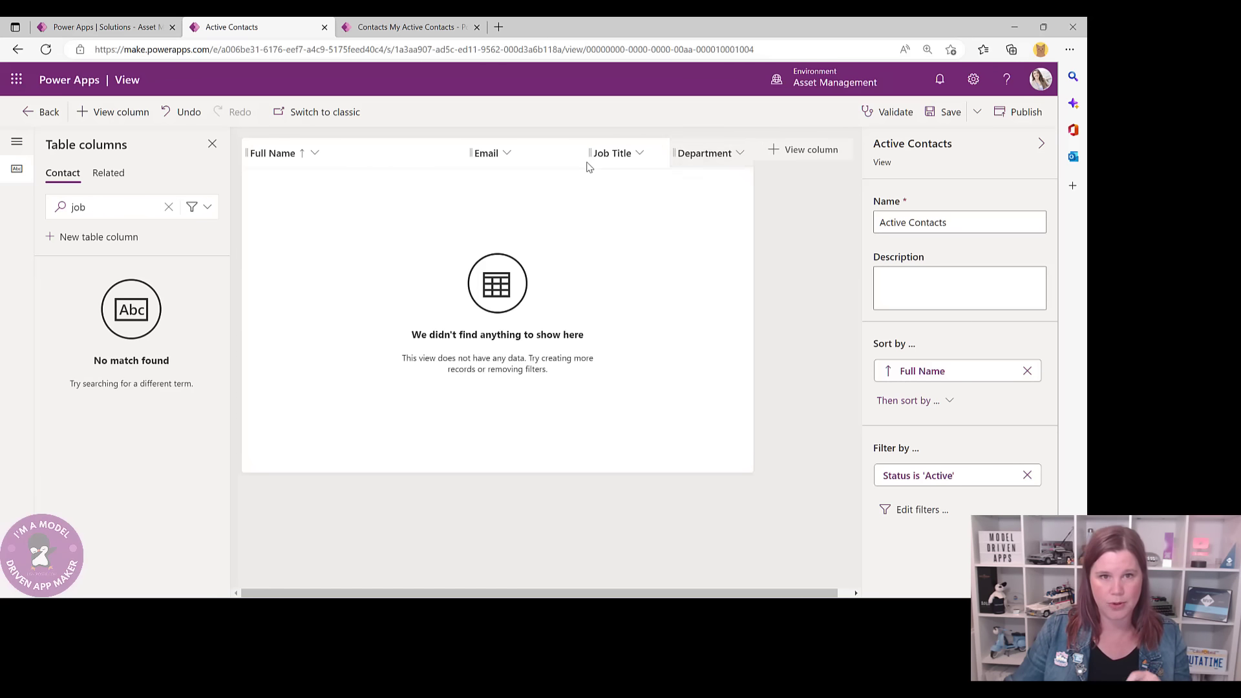
pyautogui.moveTo(672, 153); pyautogui.dragTo(847, 155)
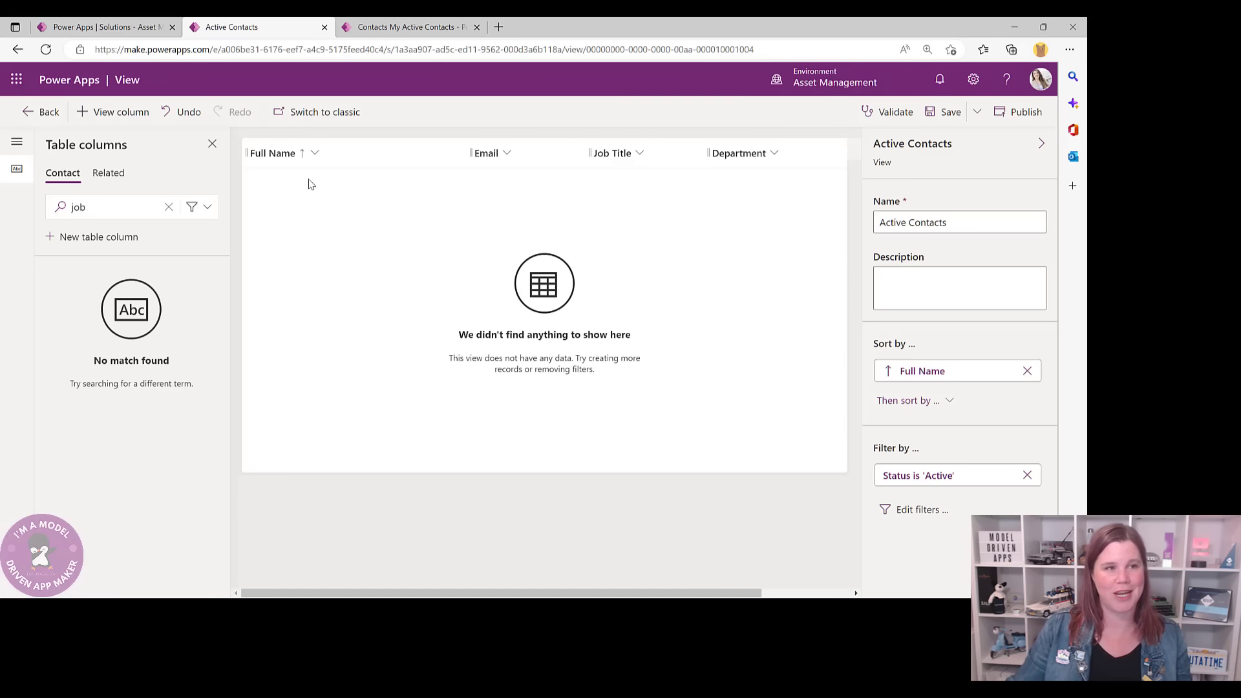
# - Save the edited Active Contacts view and go back to the solution's Tables list
pyautogui.click(935, 122)
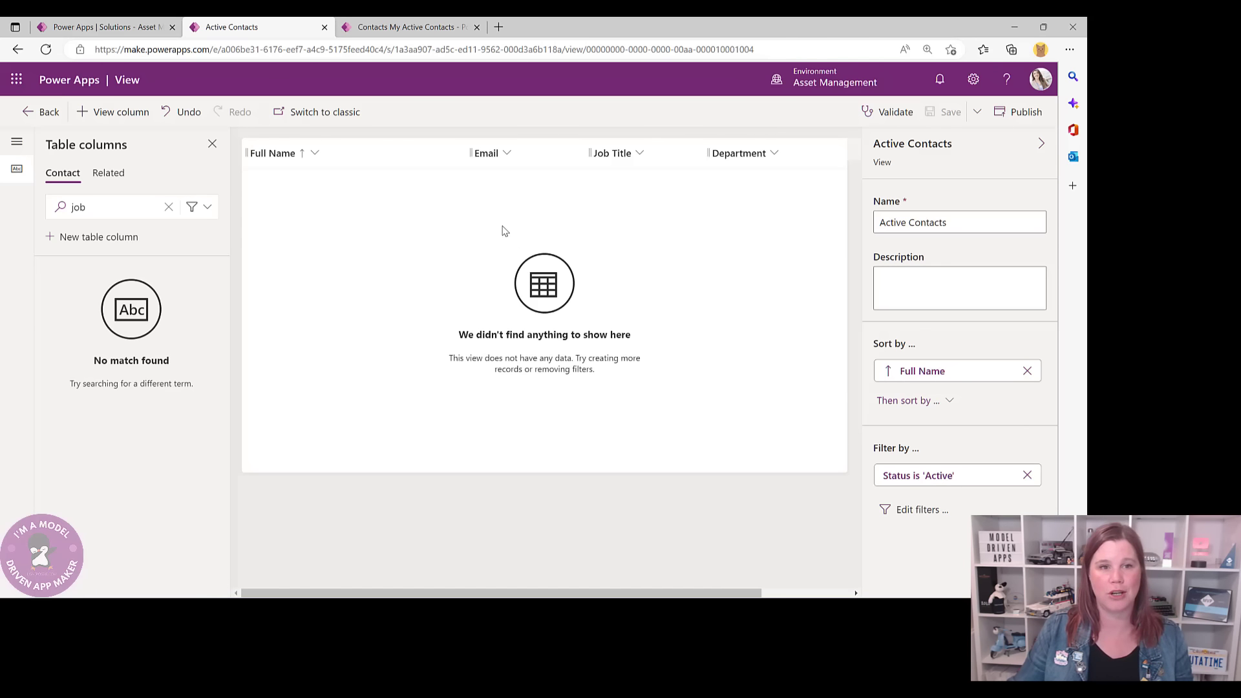
pyautogui.click(40, 111)
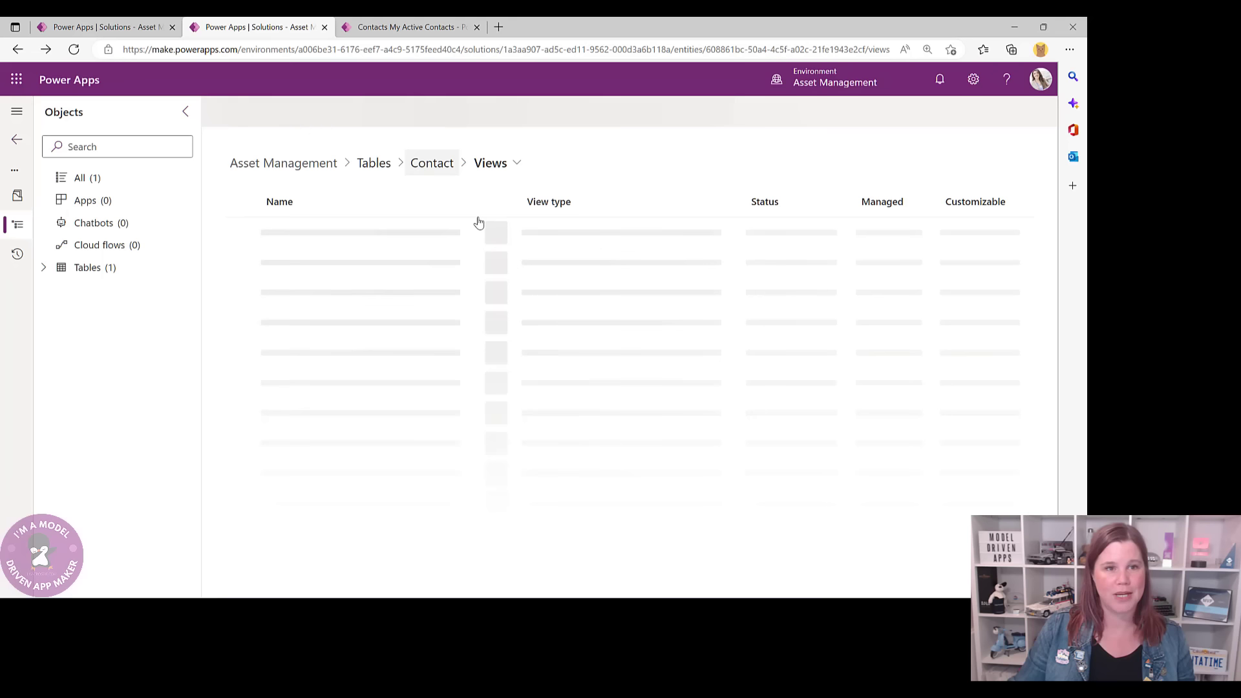
pyautogui.click(382, 166)
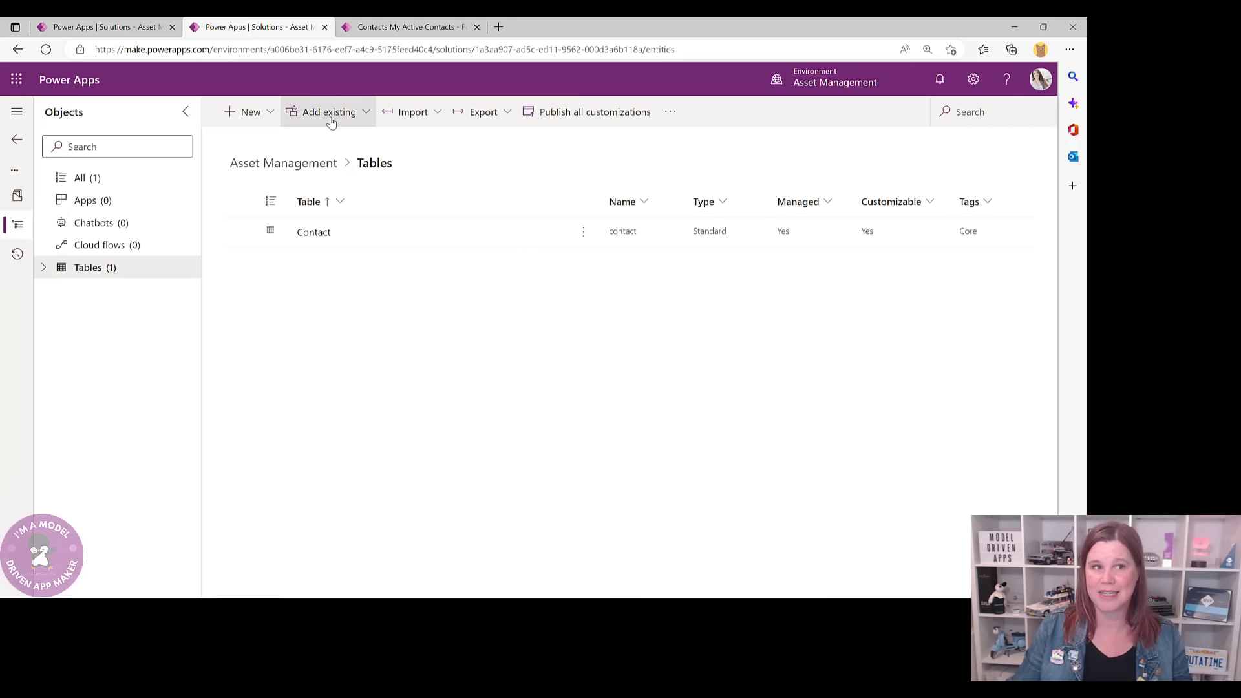
# - Create a new table named Asset (plural Assets) with attachments enabled and advanced options expanded
pyautogui.click(255, 115)
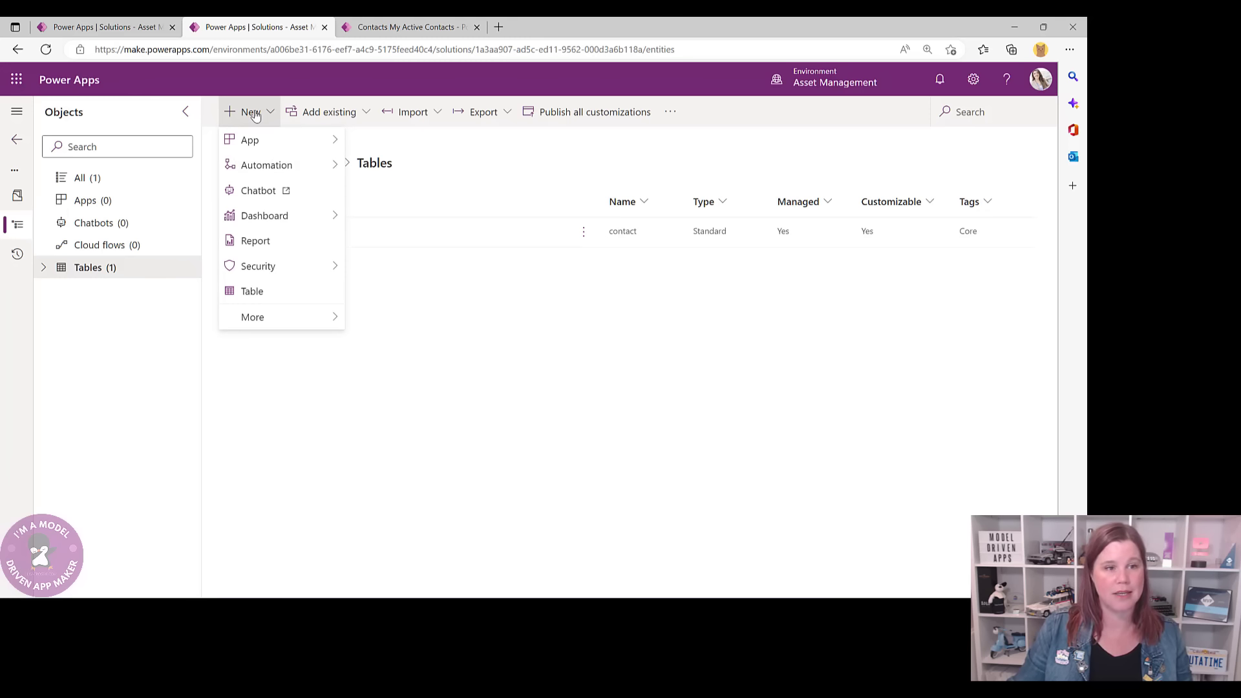
pyautogui.click(269, 295)
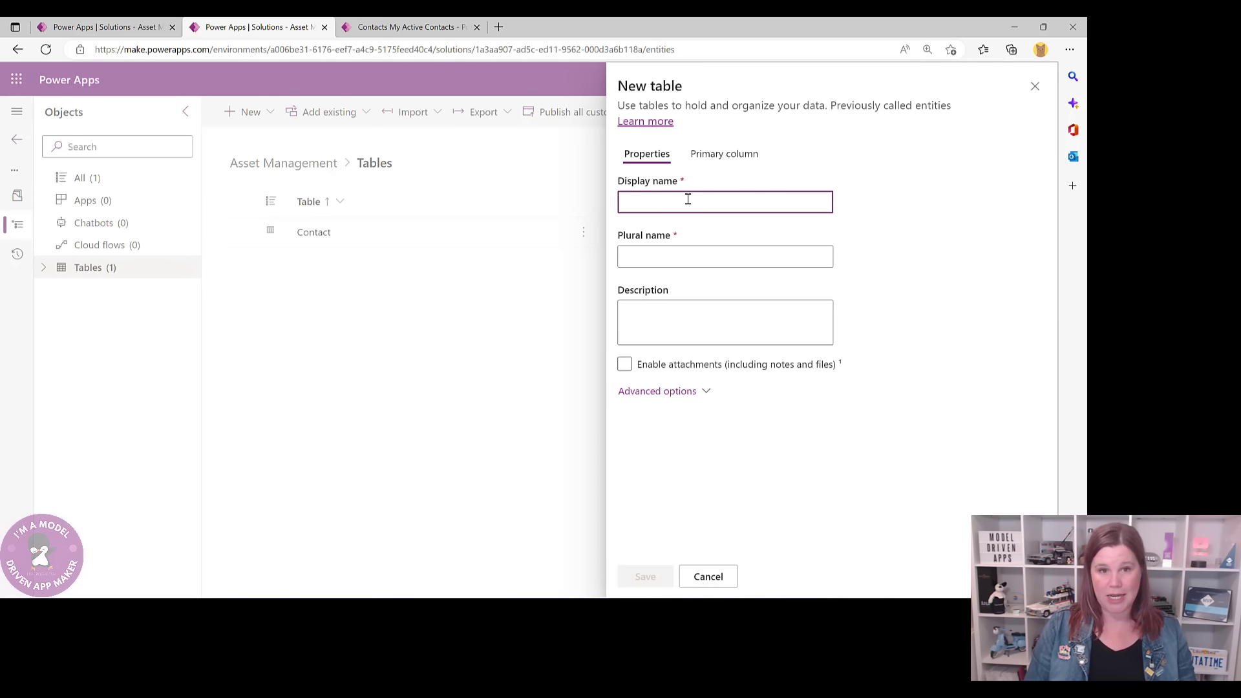
pyautogui.write('Asset')
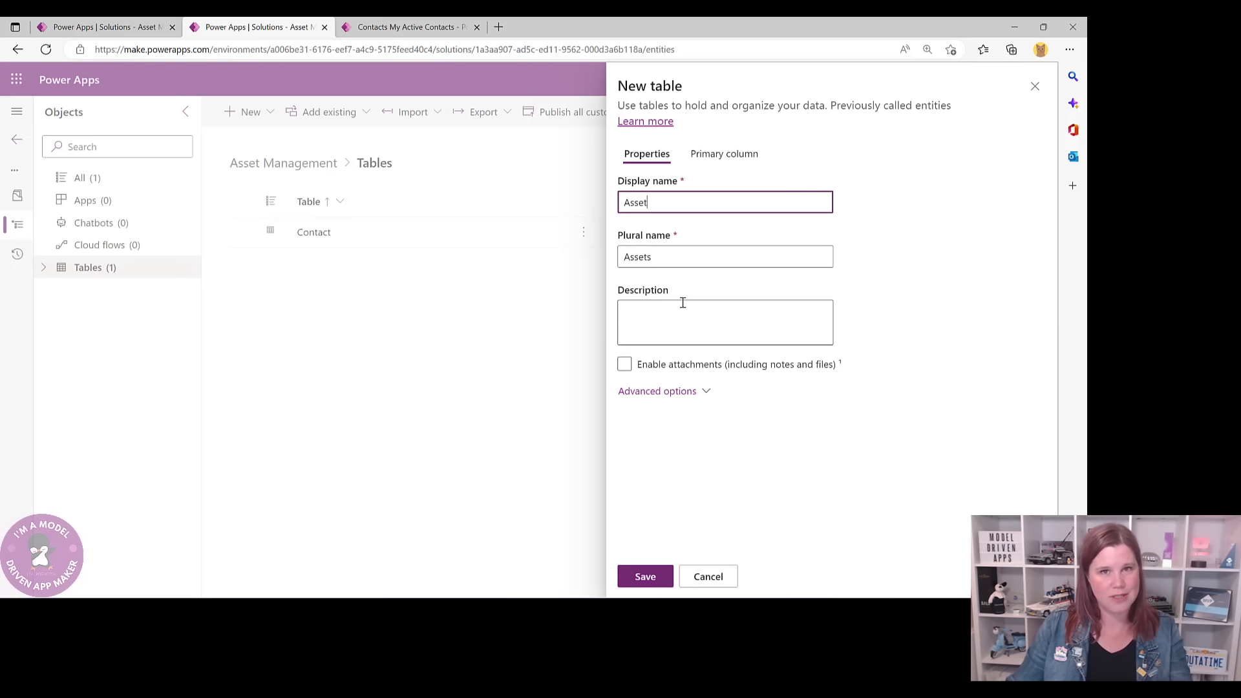
pyautogui.click(624, 366)
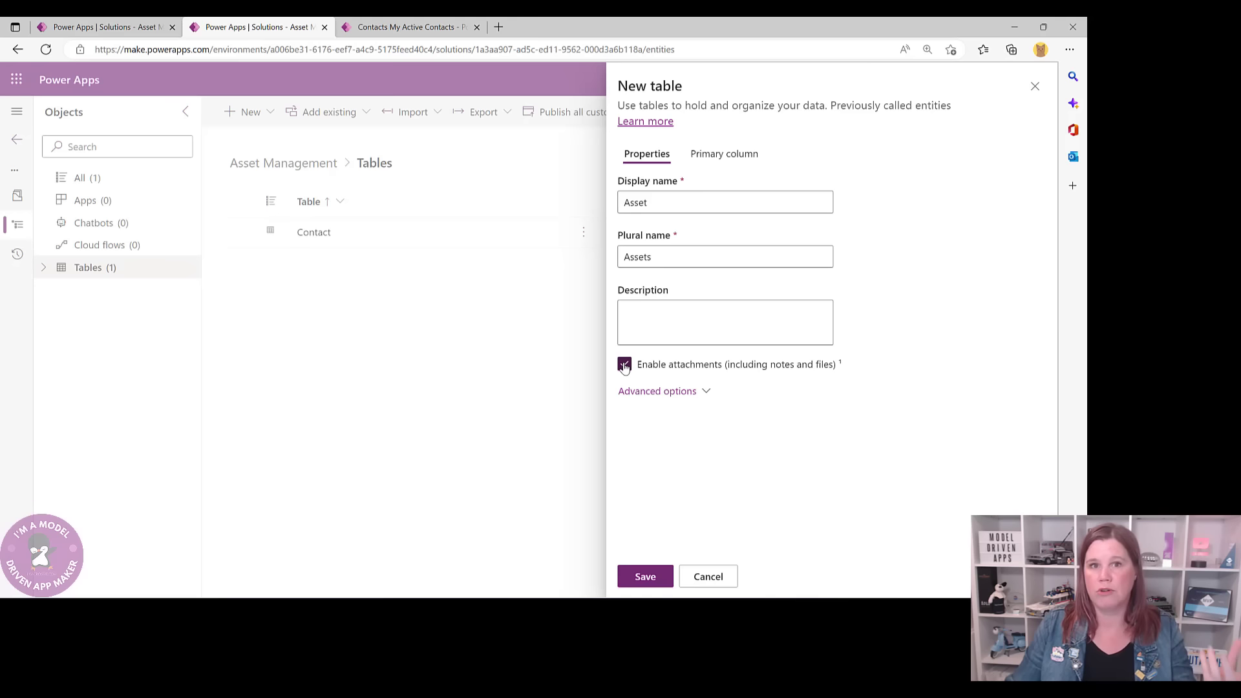
pyautogui.click(658, 391)
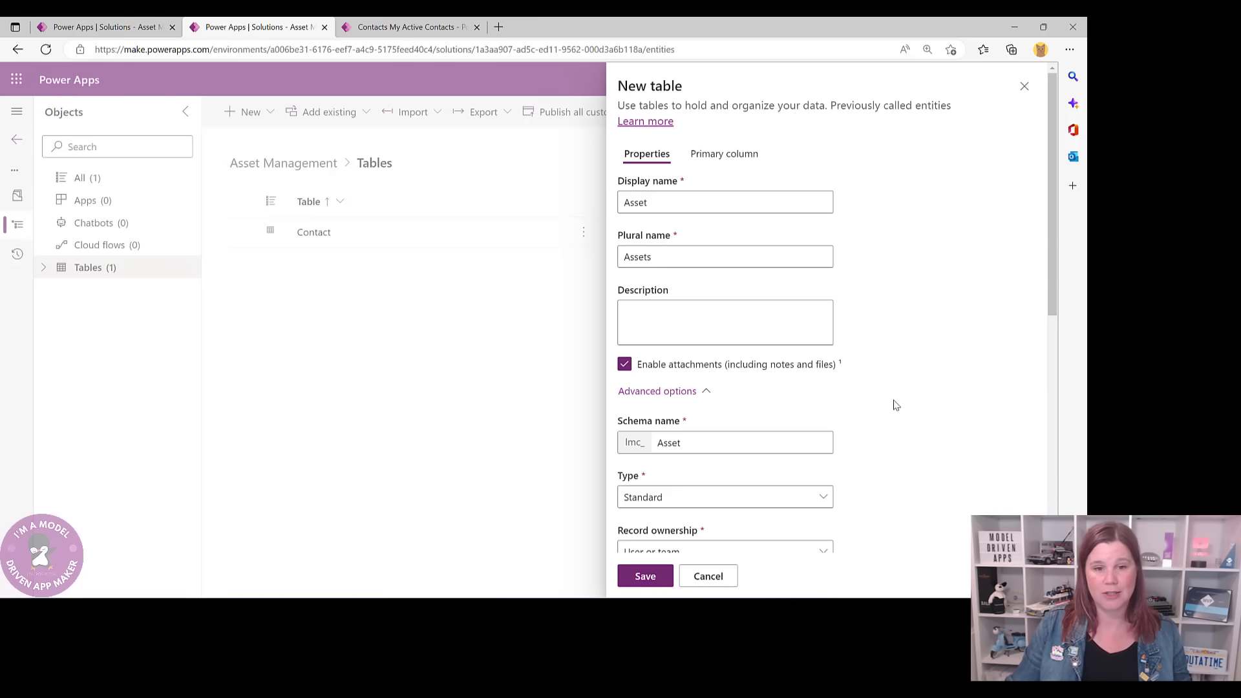
pyautogui.scroll(-4, 895, 404)
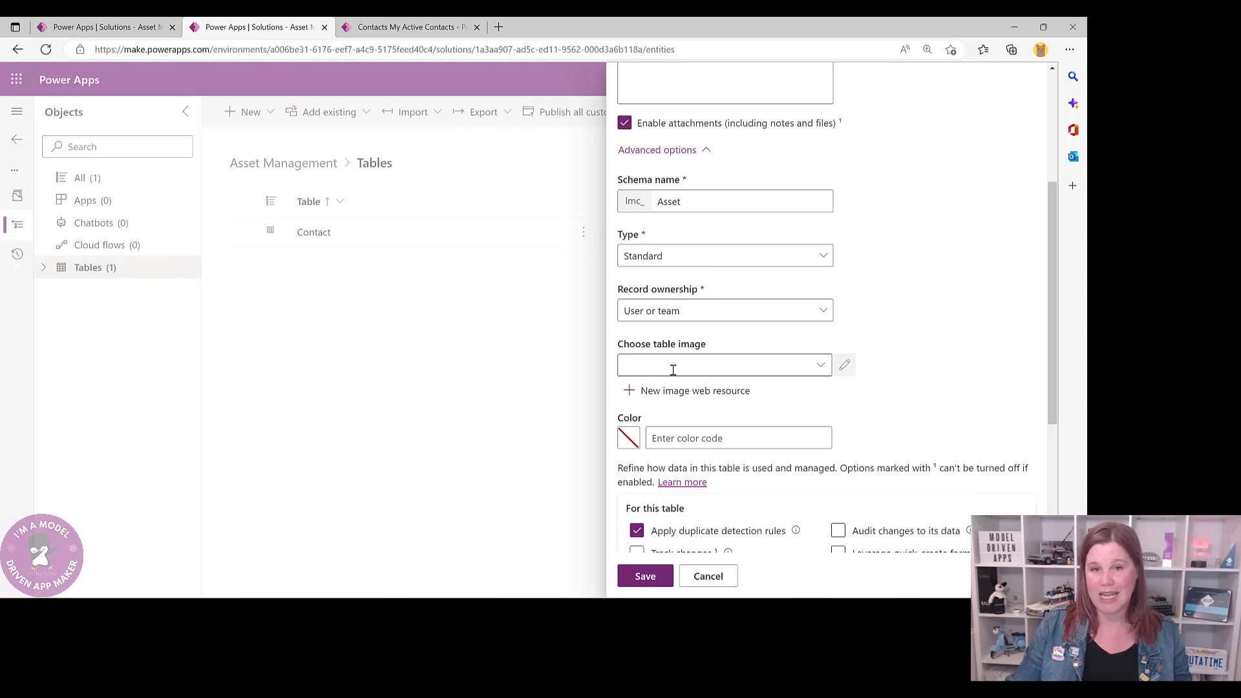
# - Under Choose table image, start a new image web resource for the Asset table icon
pyautogui.click(401, 27)
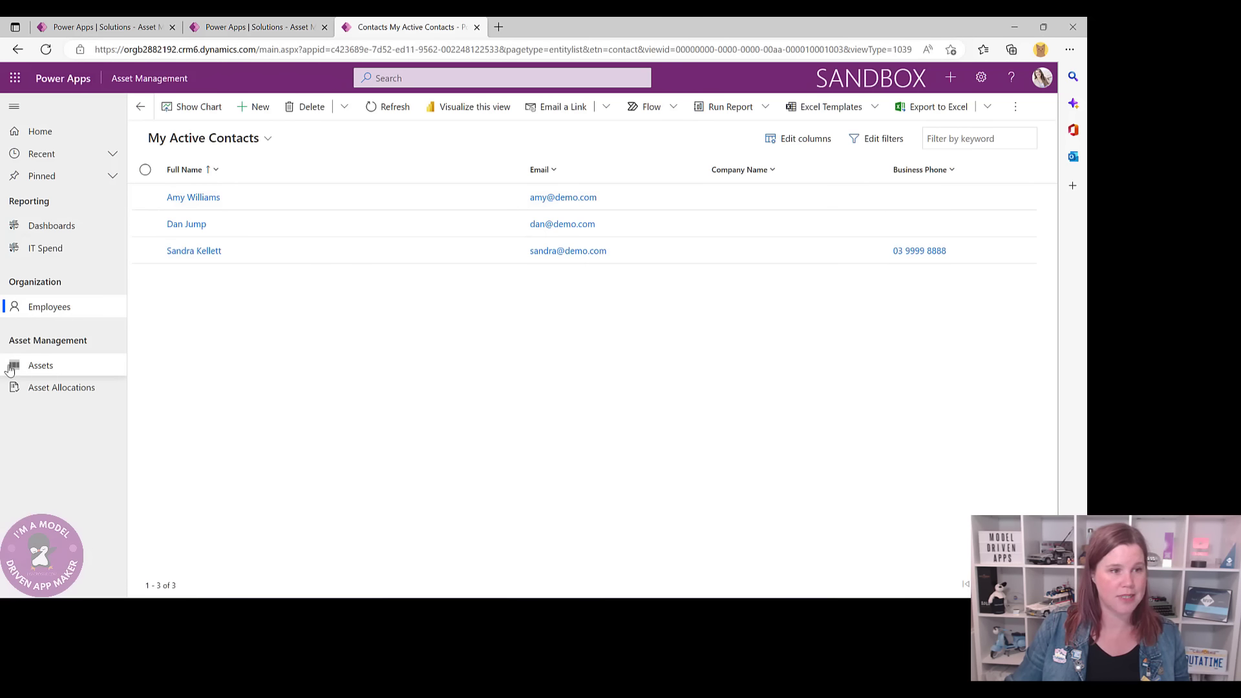
pyautogui.click(266, 28)
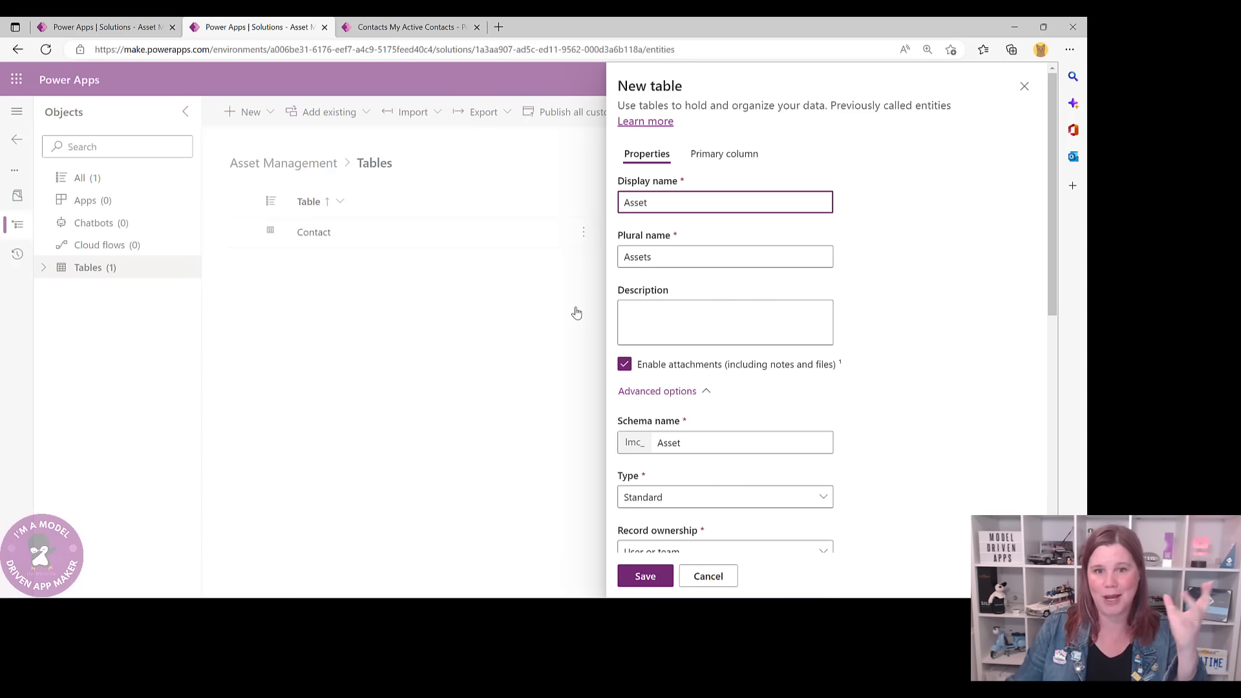
pyautogui.scroll(-1, 903, 316)
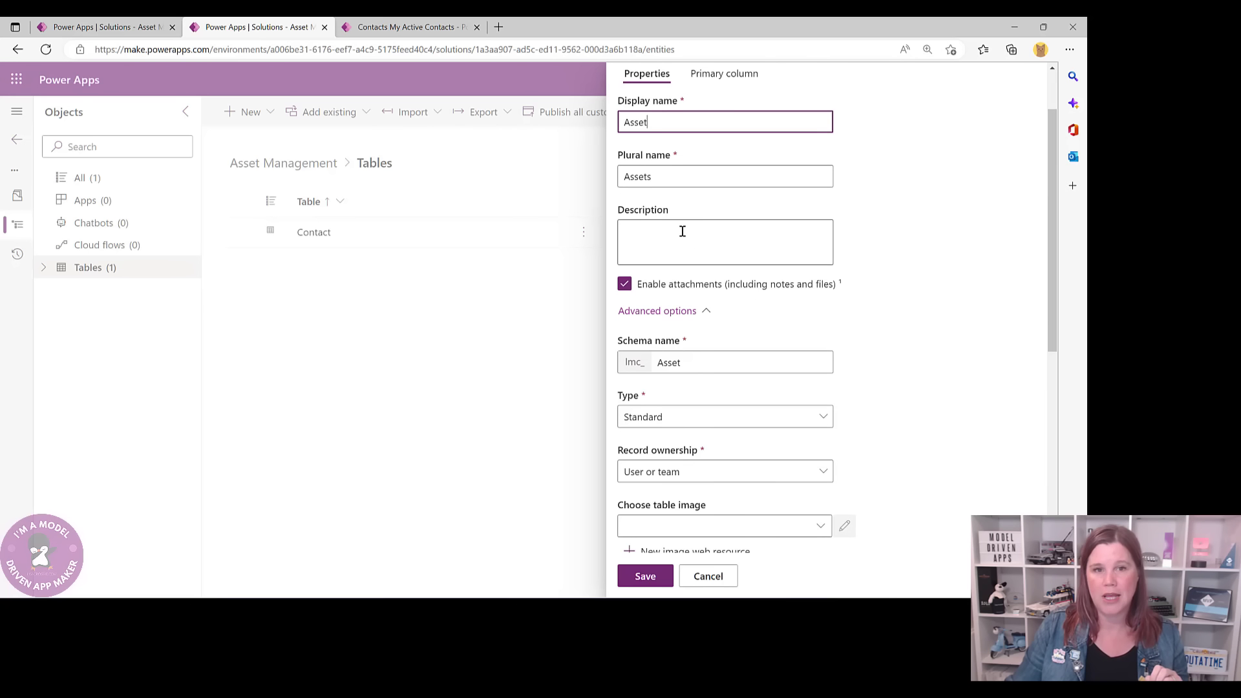
pyautogui.scroll(-2, 800, 422)
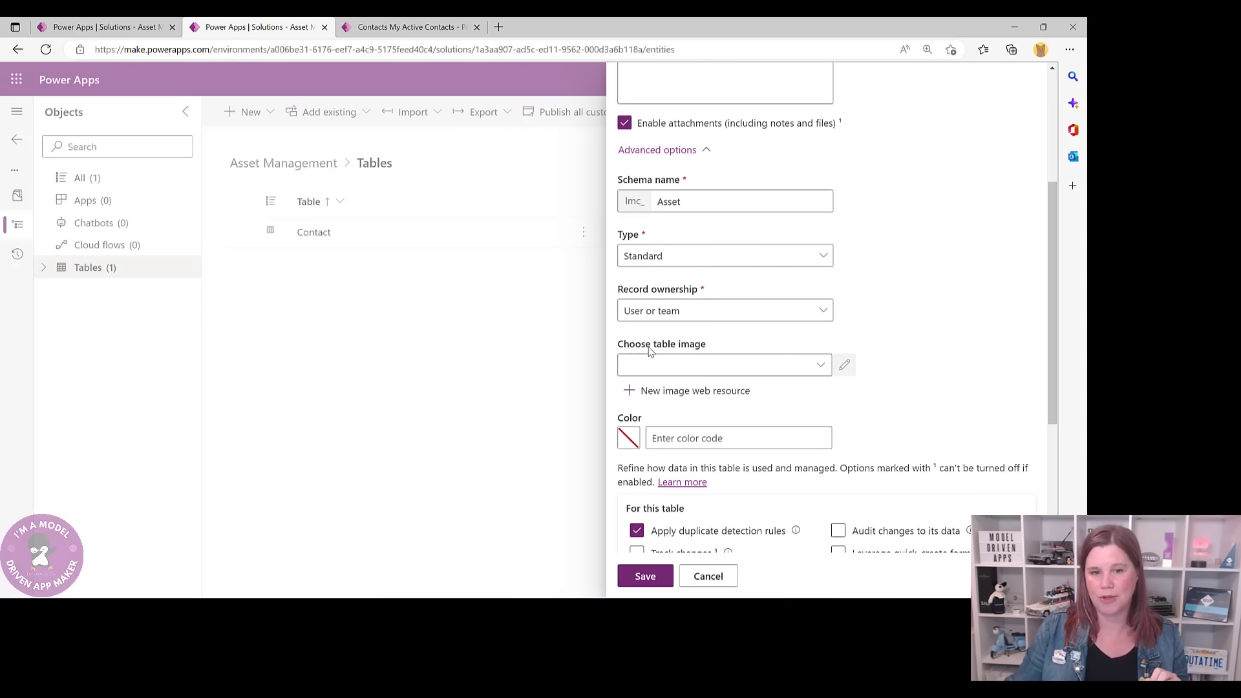
pyautogui.click(696, 391)
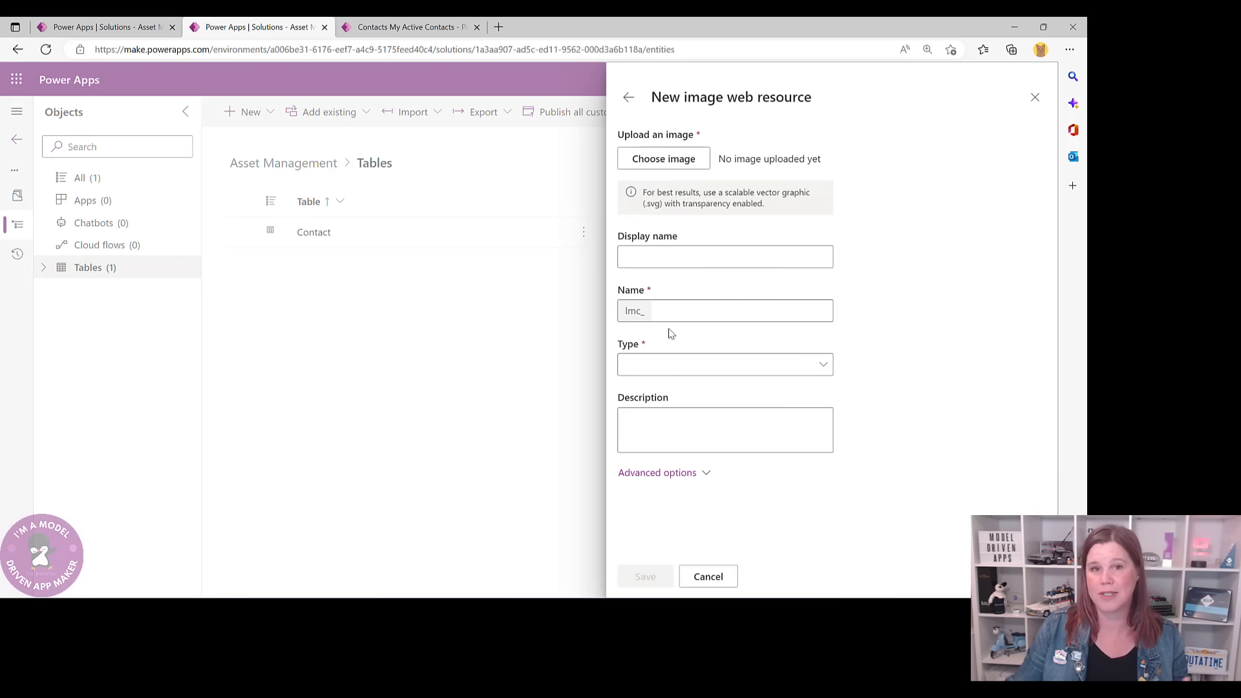
# - Upload Asset Icon.png as image web resource 'Asset Icon' named asseticon, and save it
pyautogui.click(671, 164)
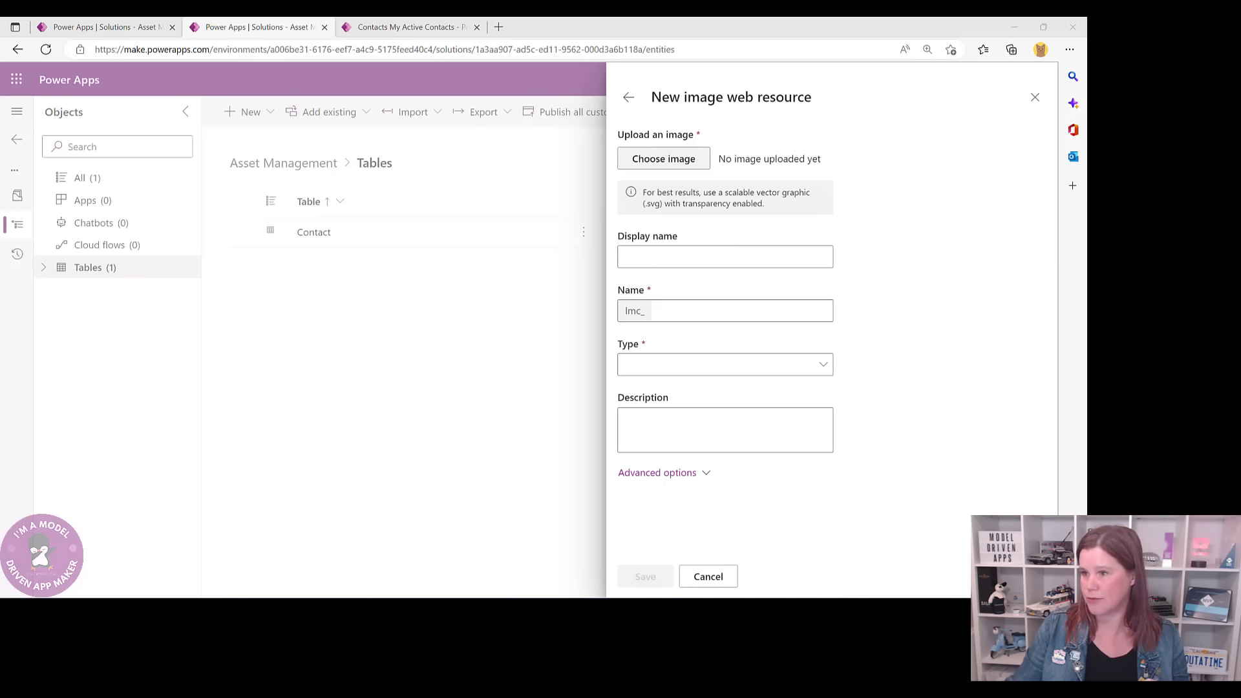
pyautogui.click(837, 284)
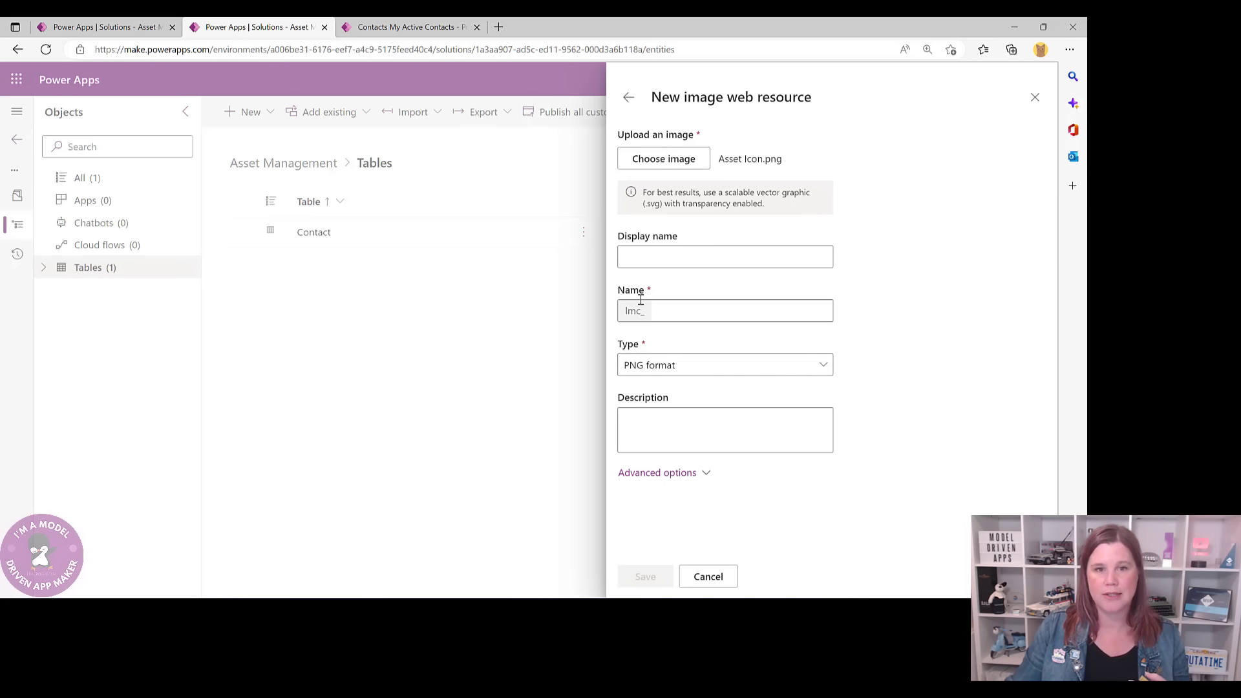
pyautogui.click(642, 258)
pyautogui.write('Asset')
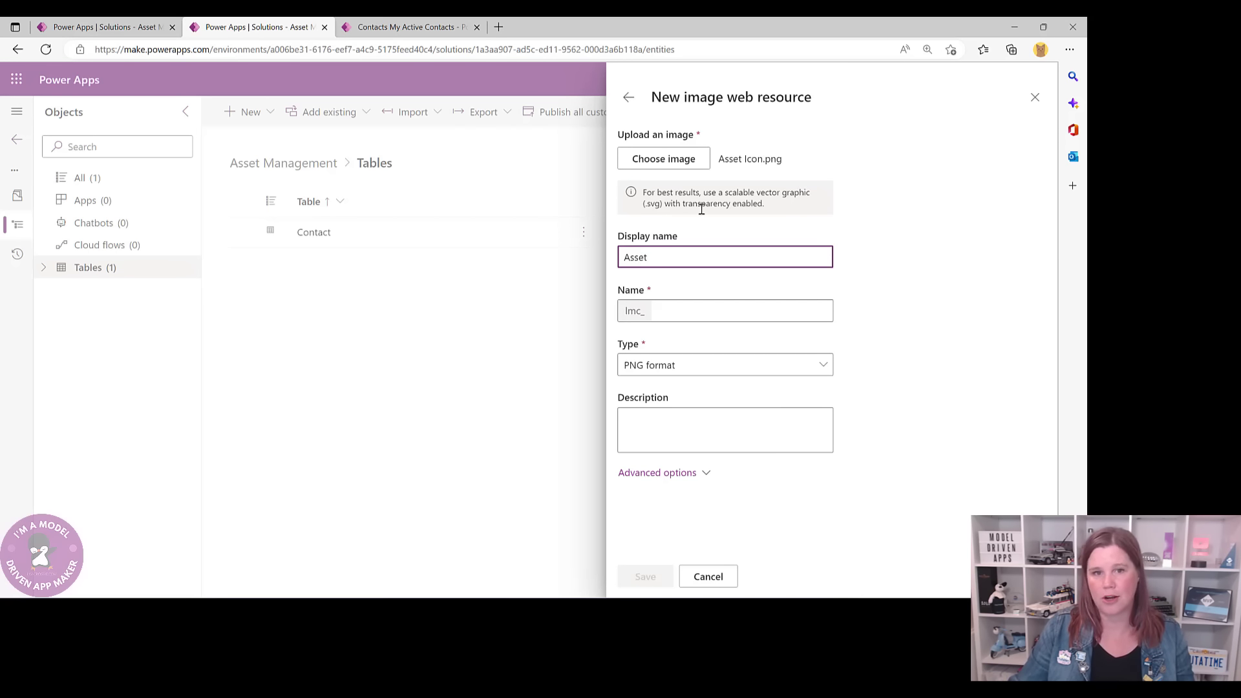
pyautogui.write(' Icon')
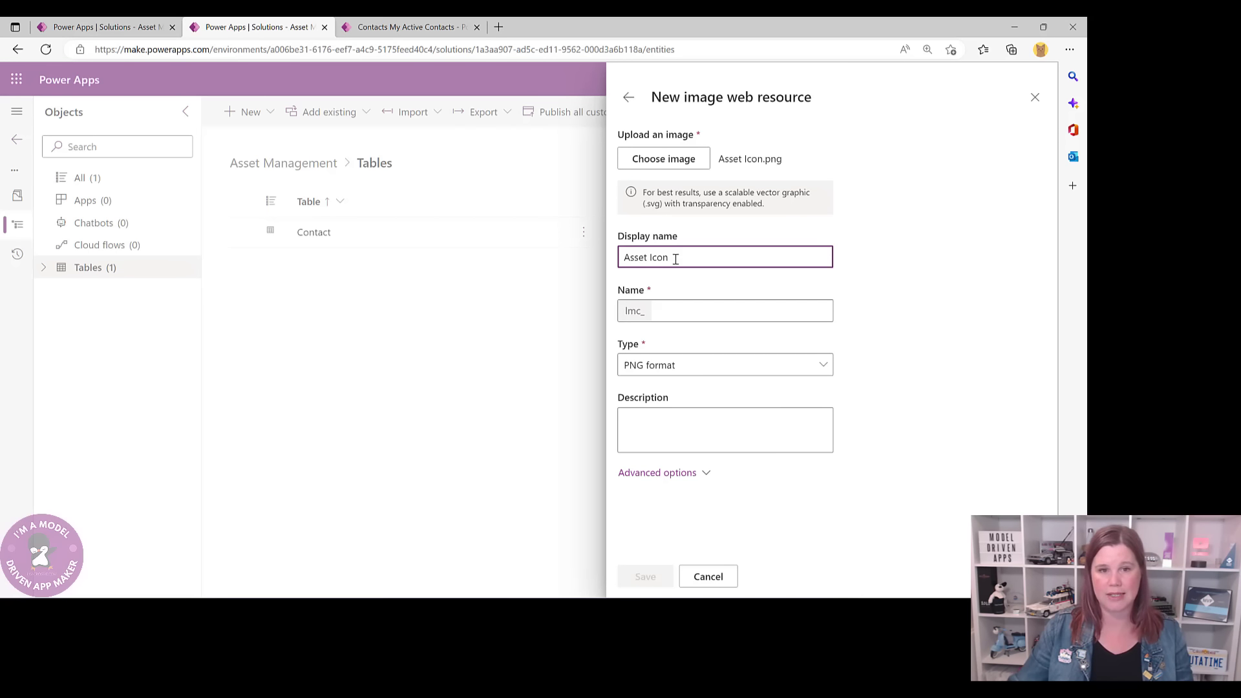
pyautogui.click(699, 311)
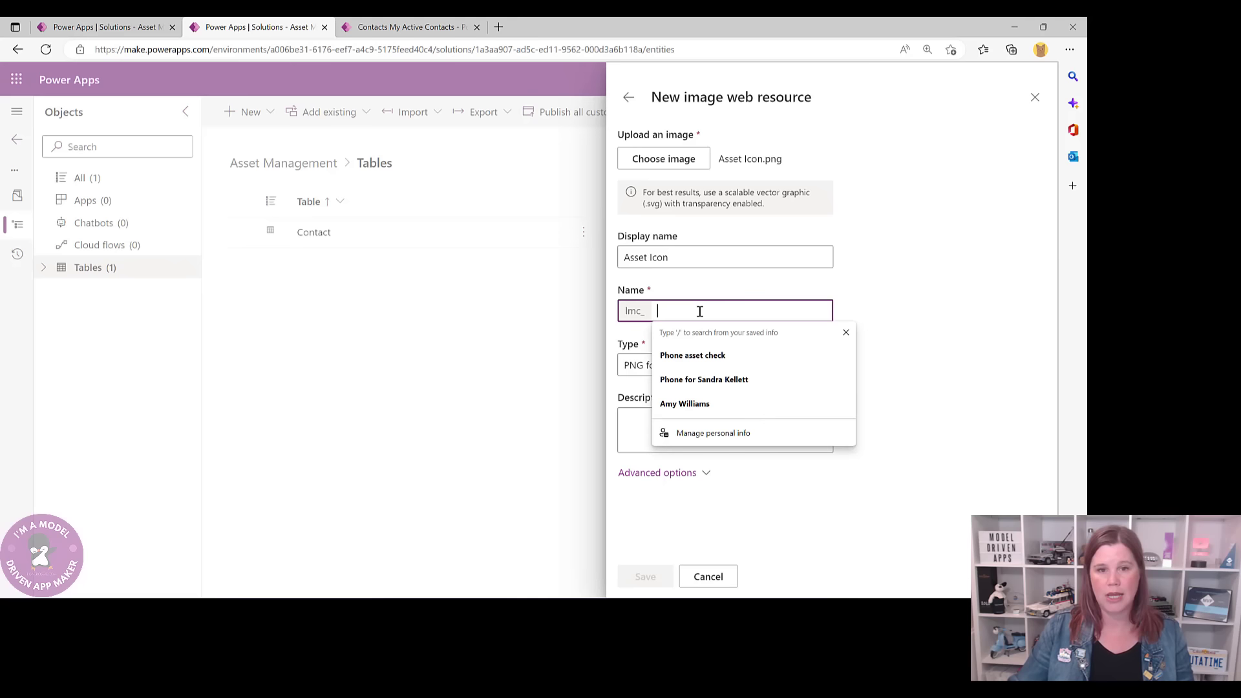
pyautogui.write('asseticon')
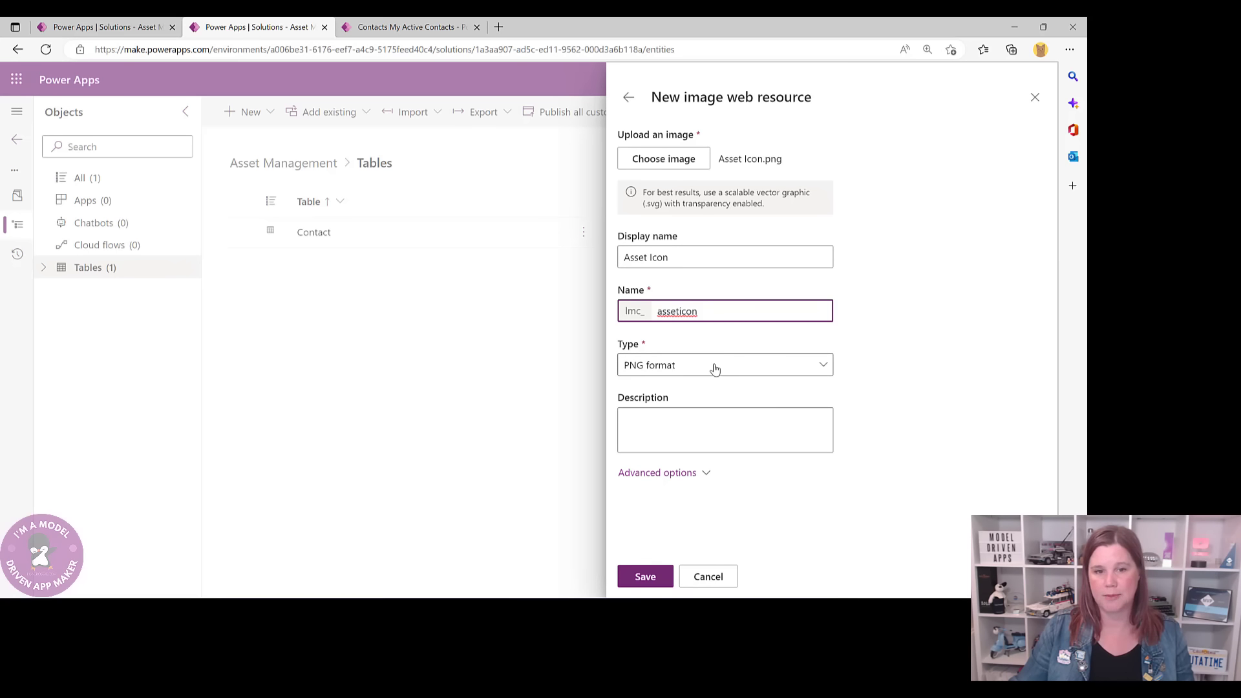
pyautogui.click(645, 576)
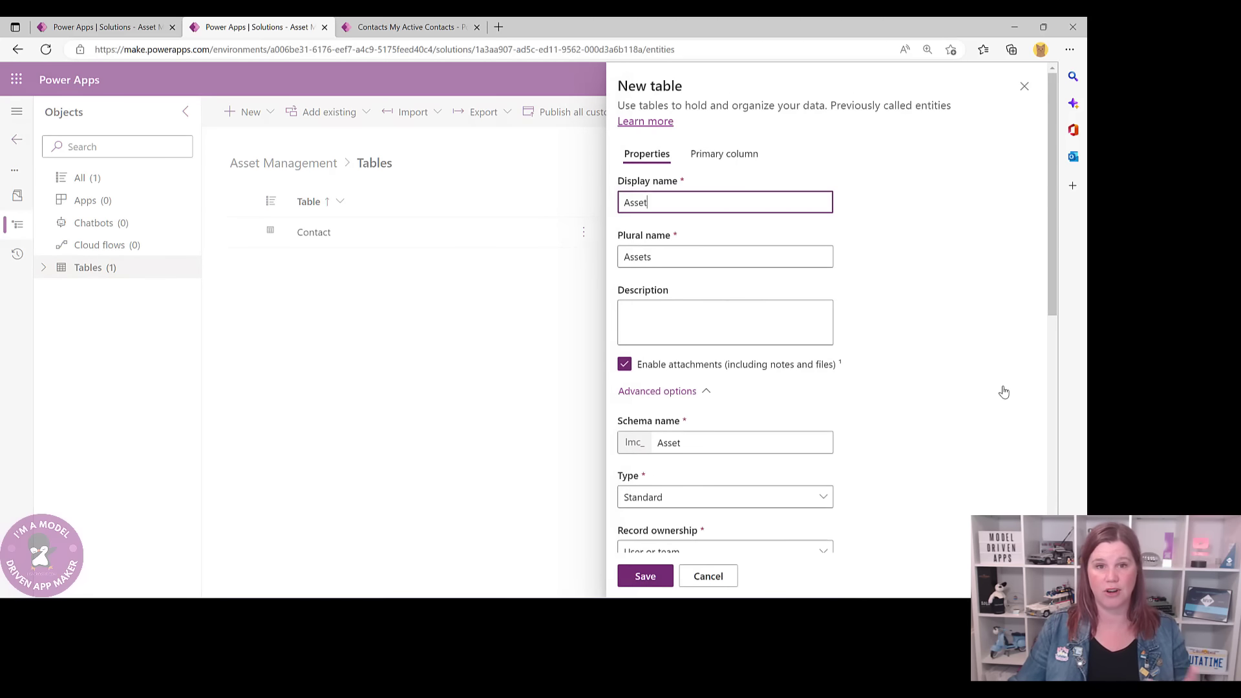
# - Enable SharePoint document management and search results, then save the Asset table with the Asset Icon image
pyautogui.scroll(-4, 626, 443)
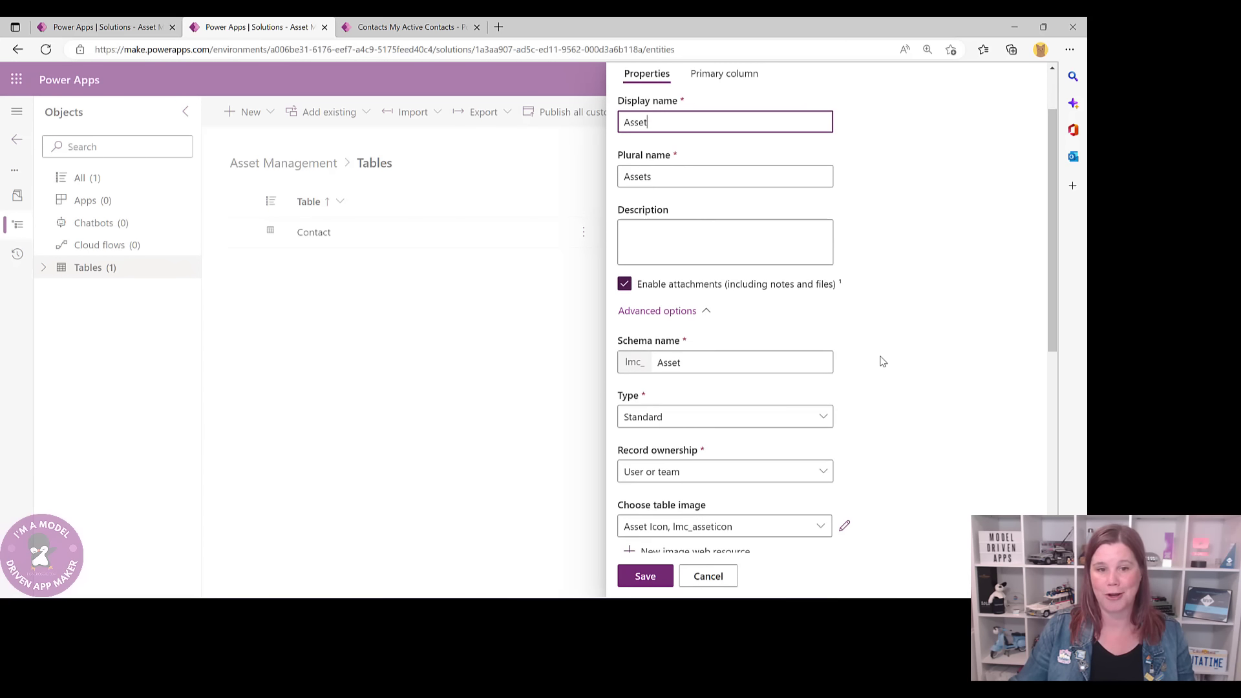
pyautogui.scroll(-5, 792, 329)
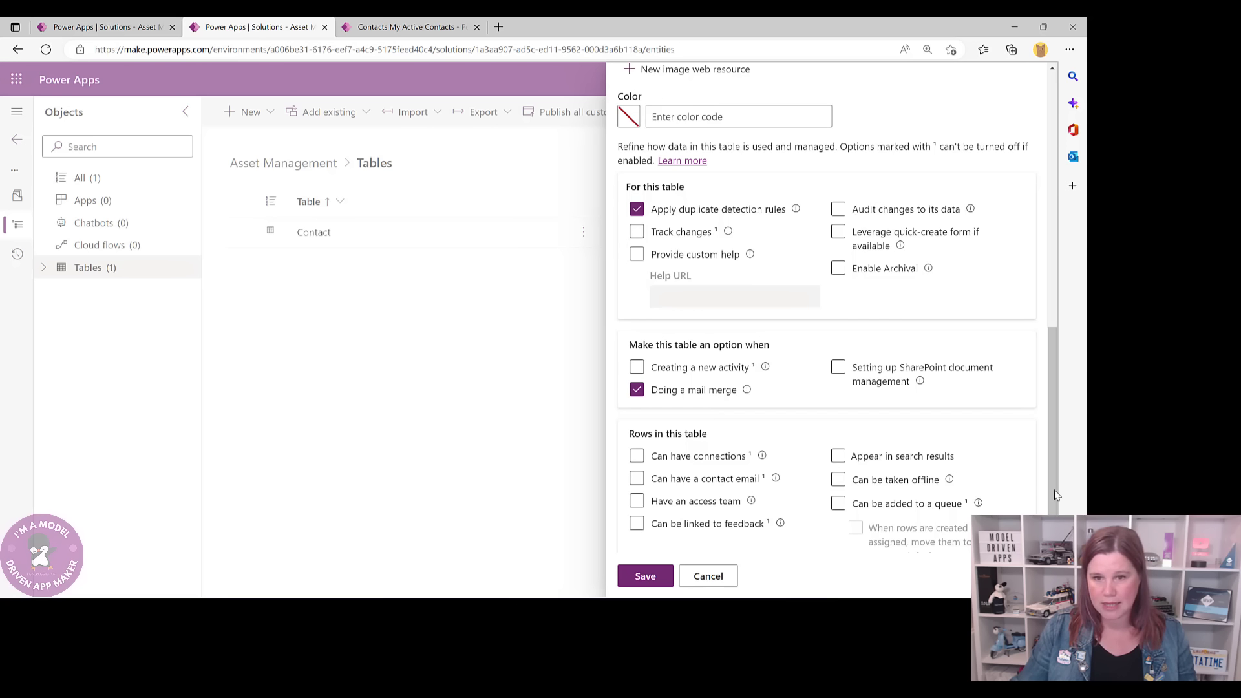
pyautogui.click(839, 368)
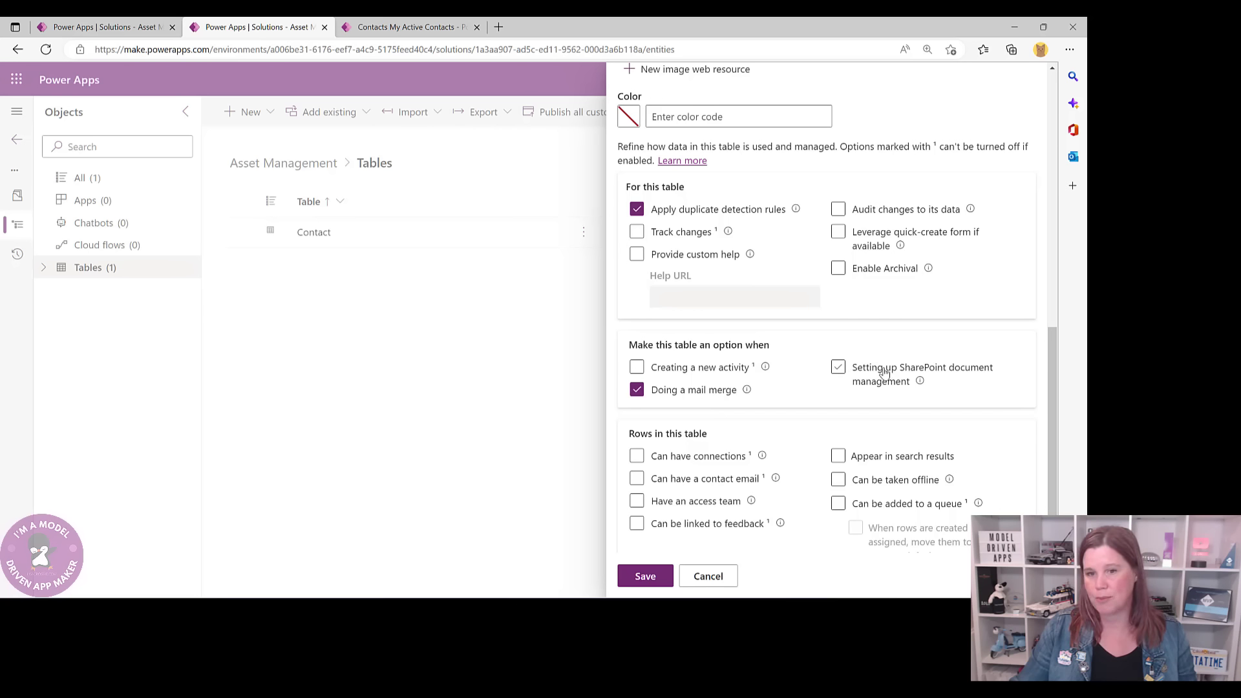
pyautogui.click(838, 367)
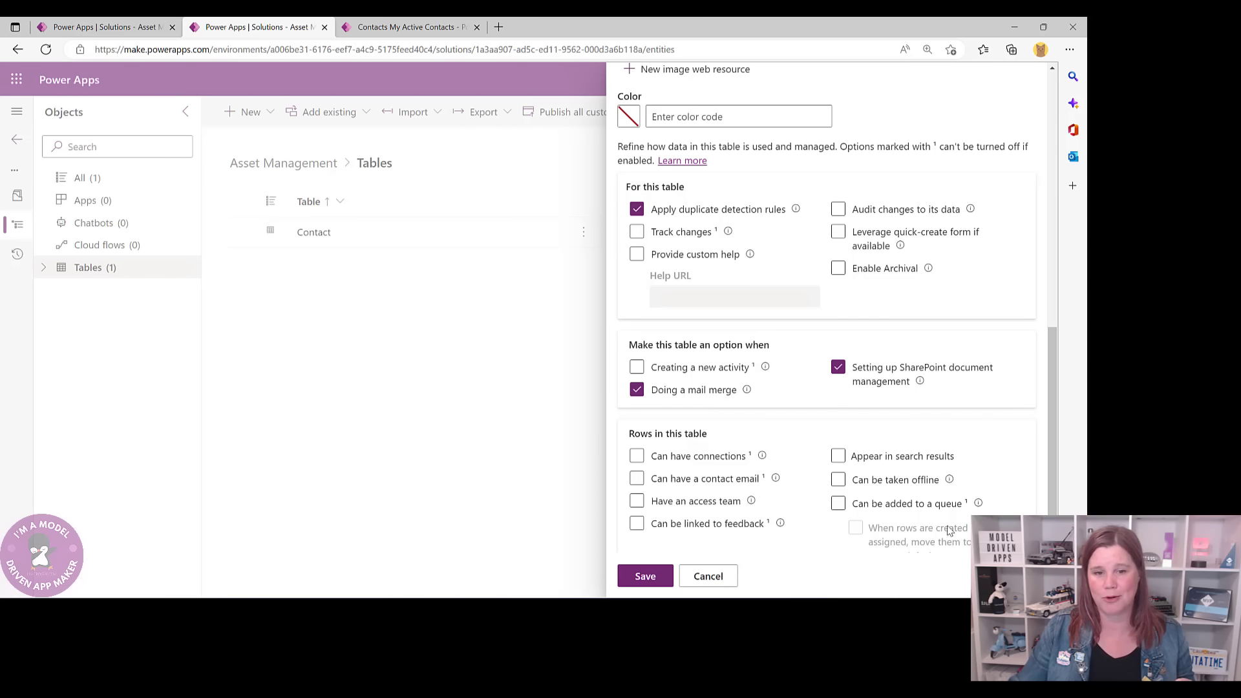
pyautogui.scroll(-1, 797, 476)
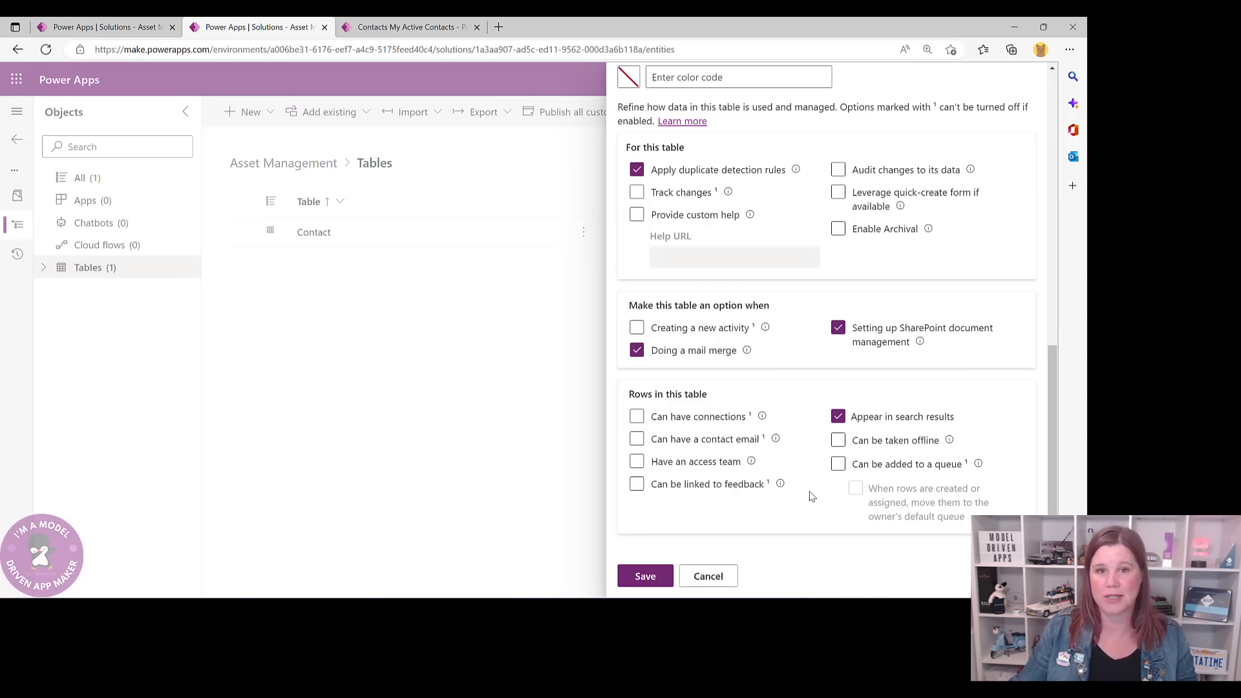
pyautogui.scroll(15, 811, 496)
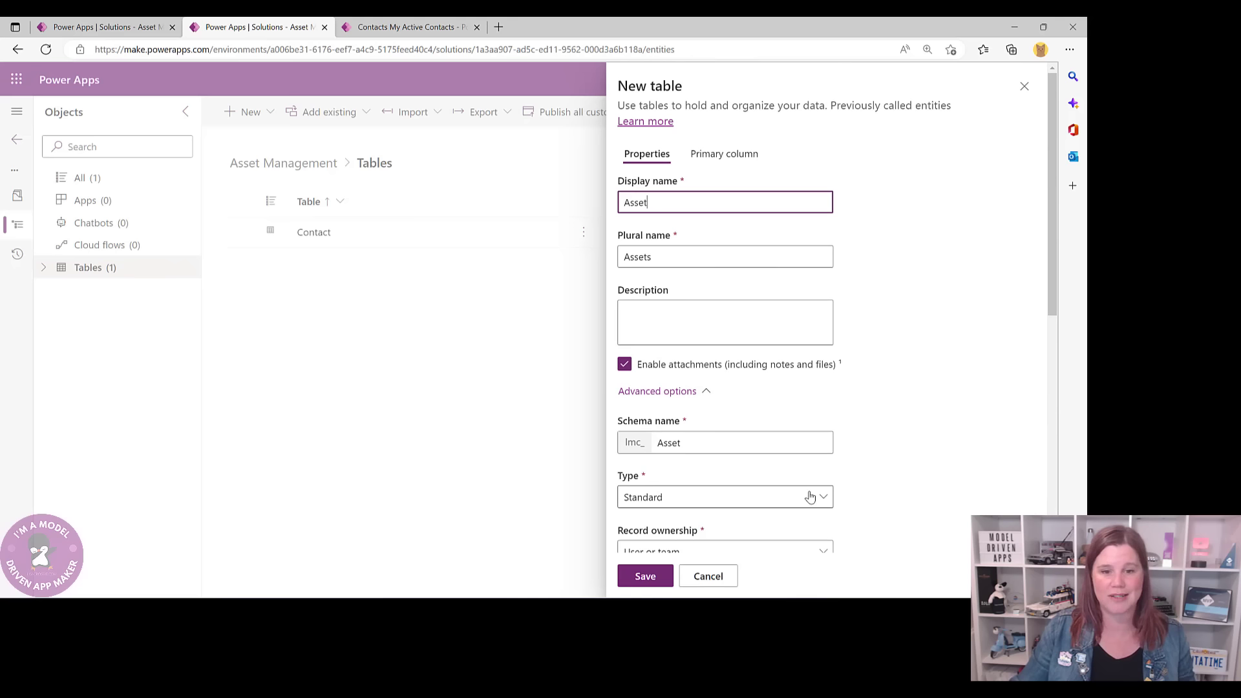
pyautogui.click(652, 580)
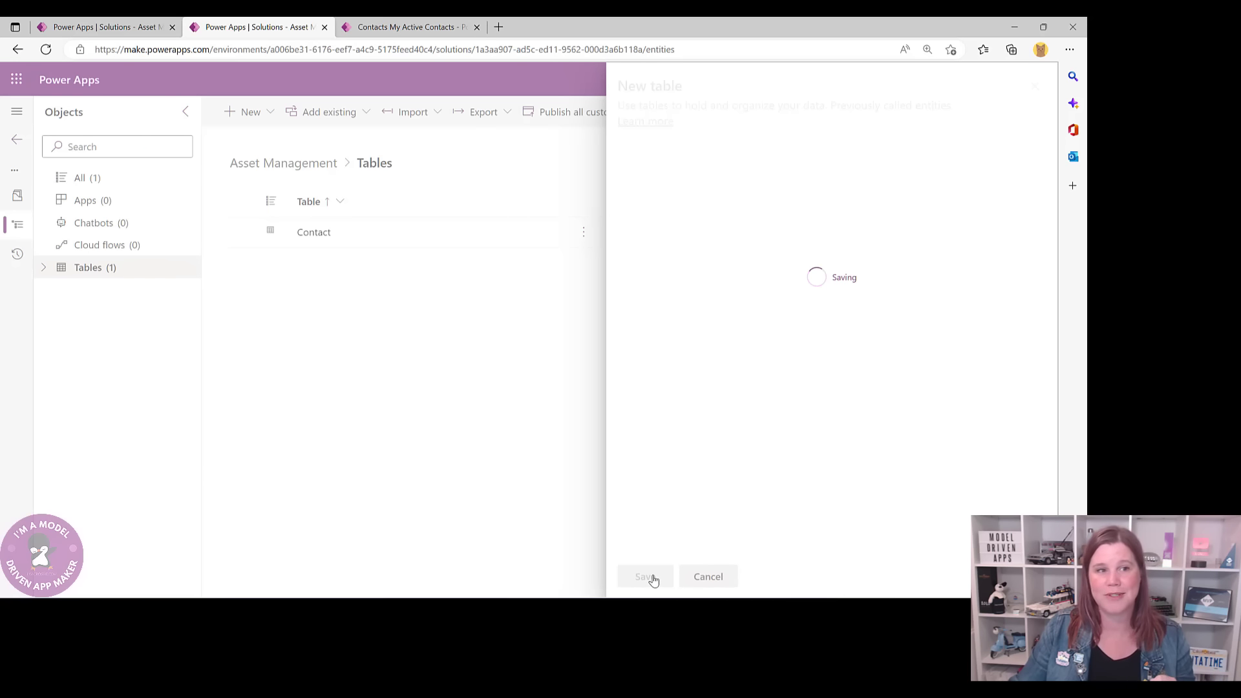
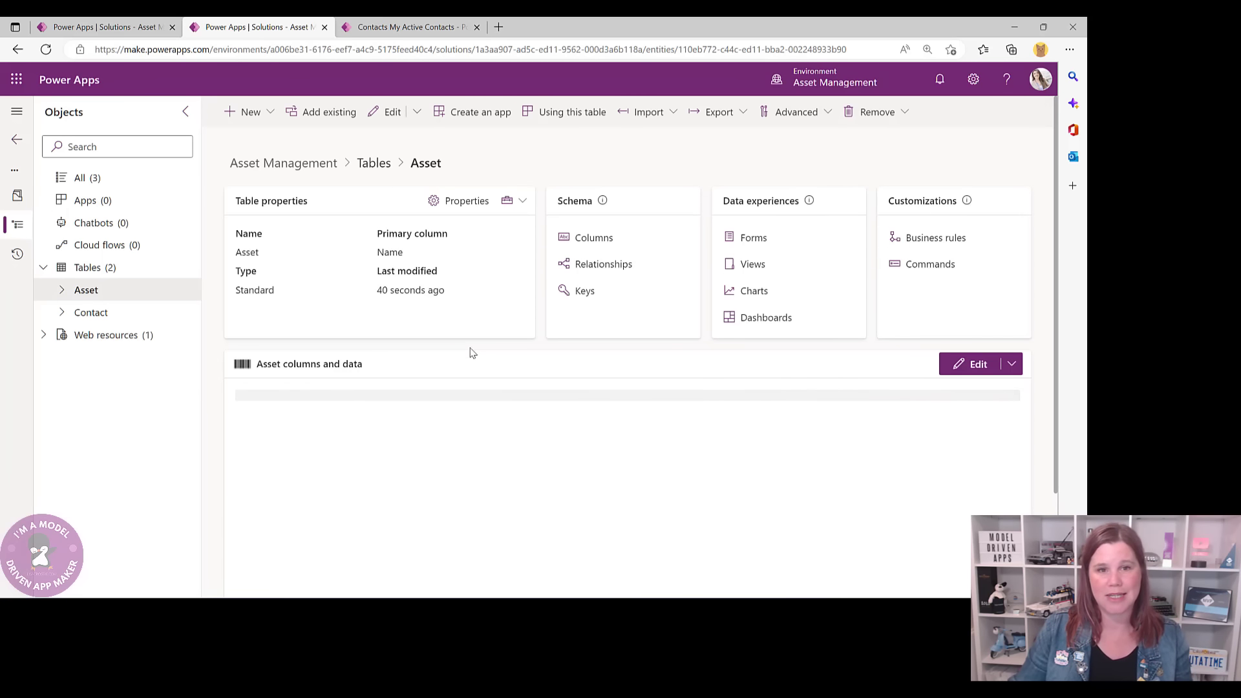
# - Review the Asset table's columns, open the Name column's edit settings, and switch to the running app
pyautogui.click(595, 238)
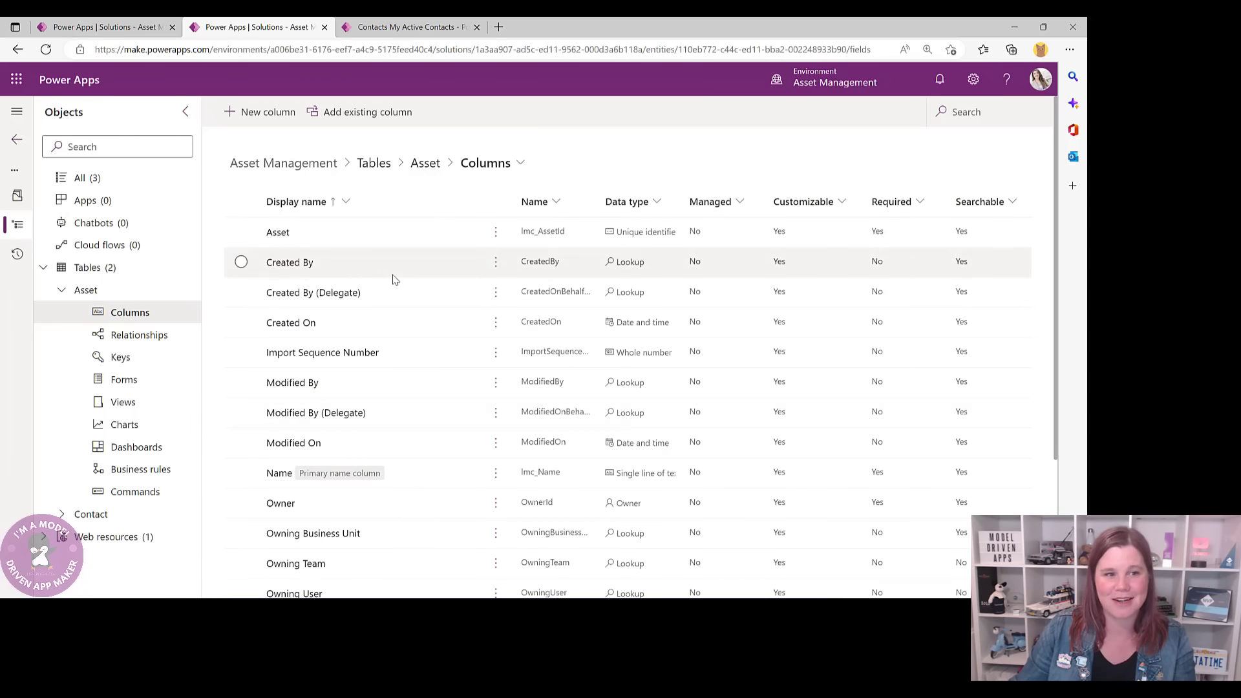
pyautogui.scroll(-2, 392, 279)
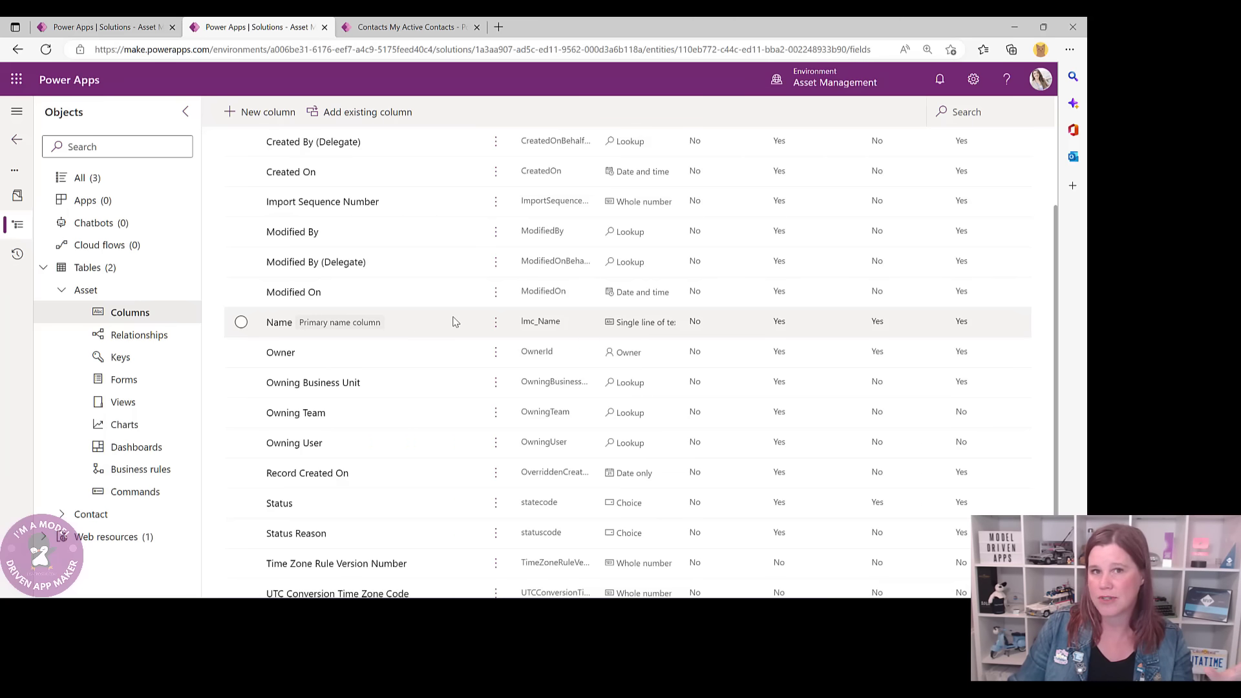
pyautogui.scroll(-1, 454, 323)
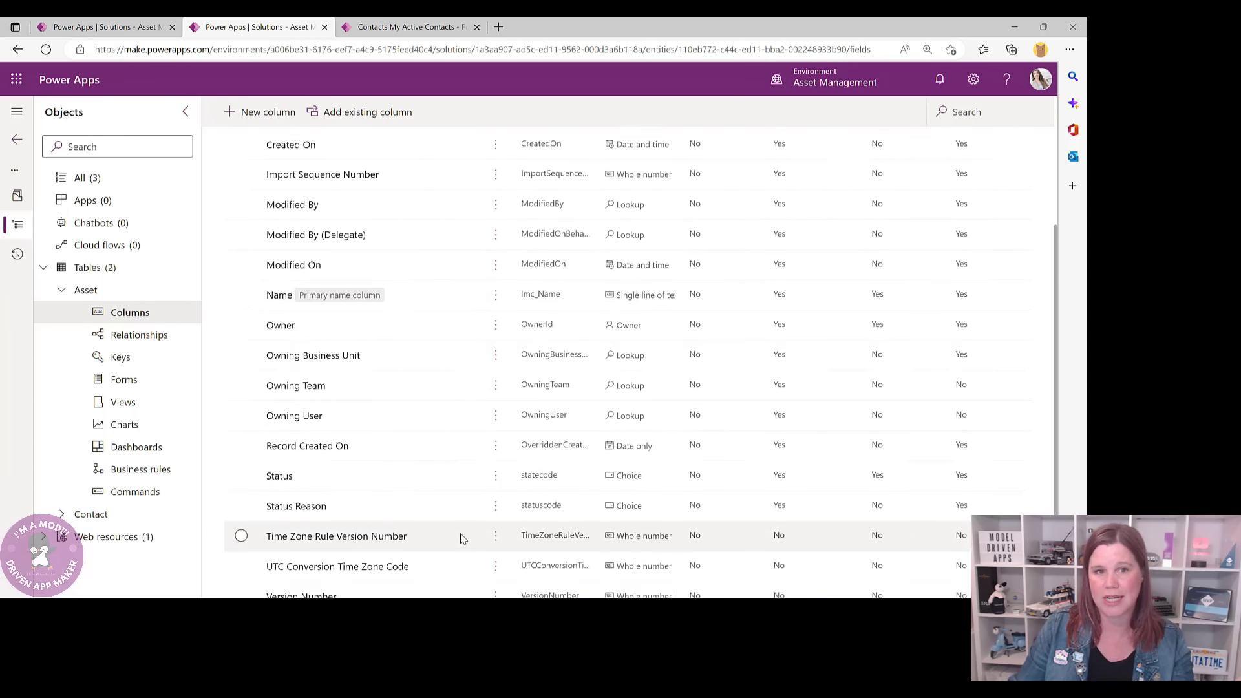
pyautogui.scroll(3, 461, 536)
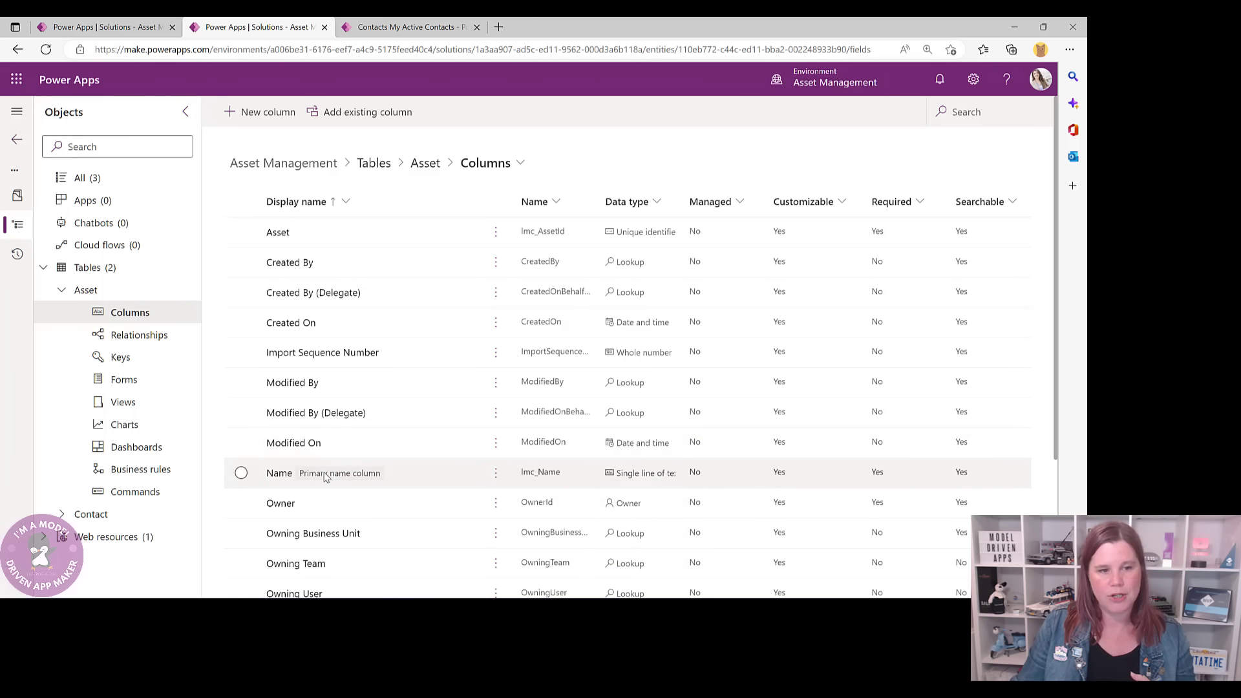
pyautogui.click(287, 479)
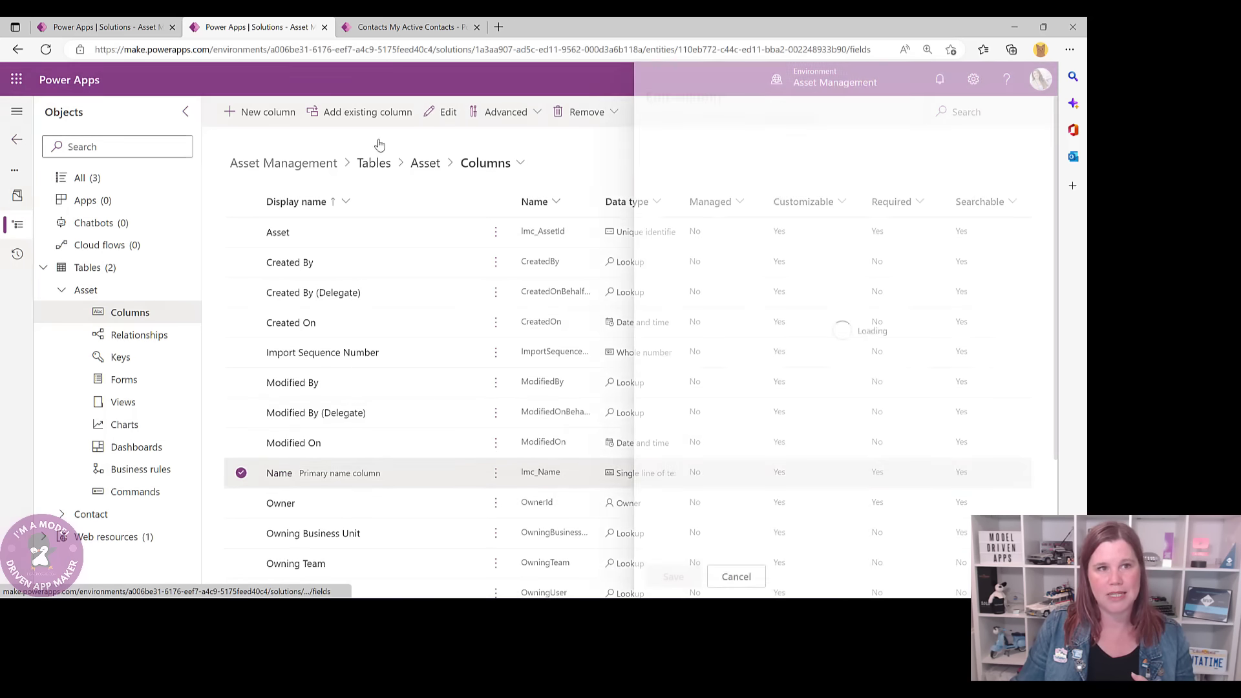
pyautogui.click(382, 27)
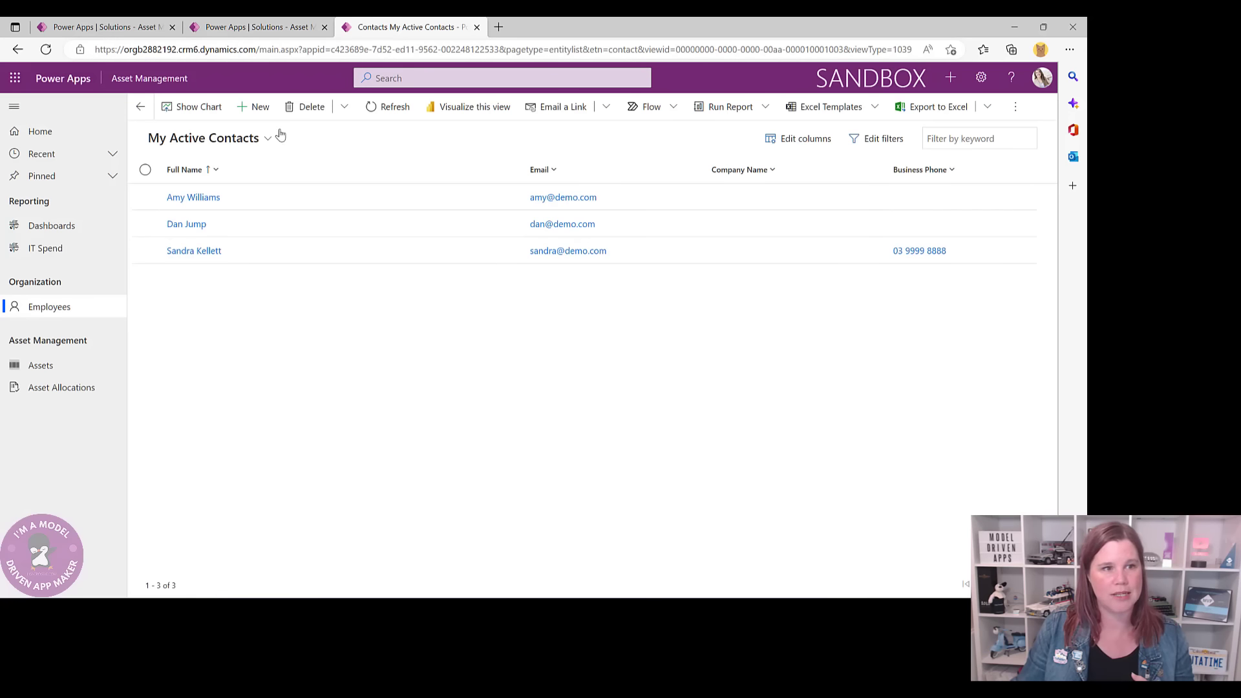
# - Check the ID format on asset record AST-1000, then return to the Name column editor
pyautogui.click(58, 365)
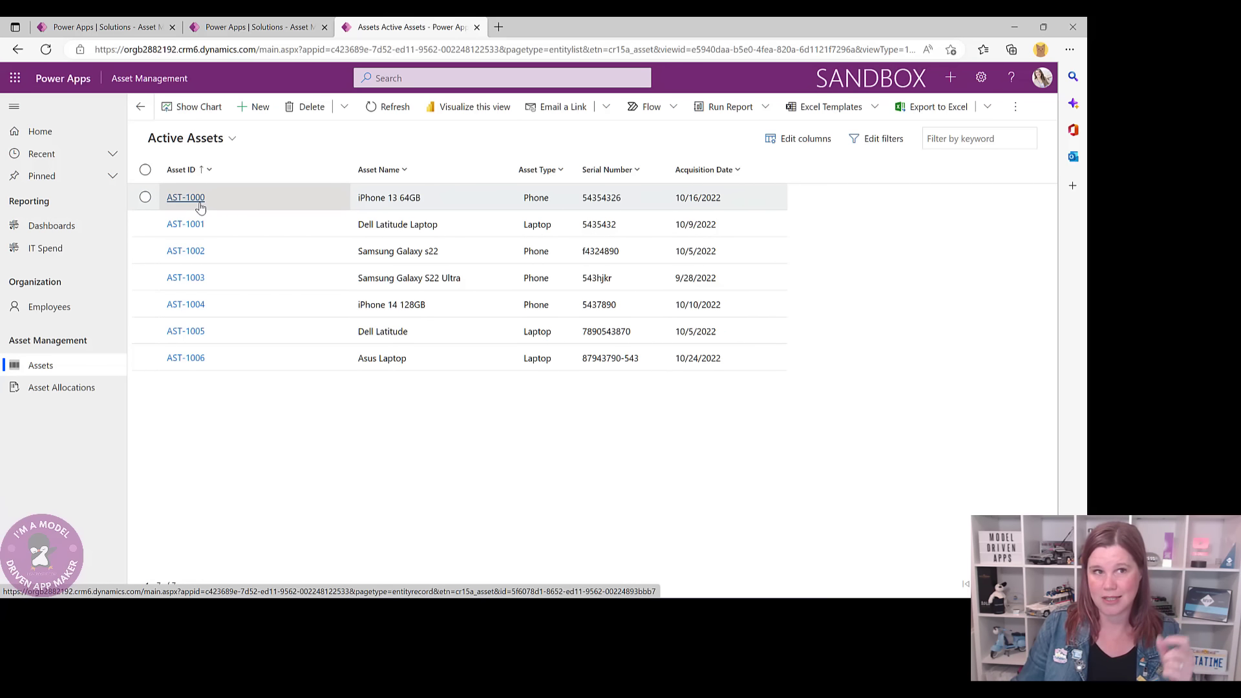
pyautogui.click(193, 198)
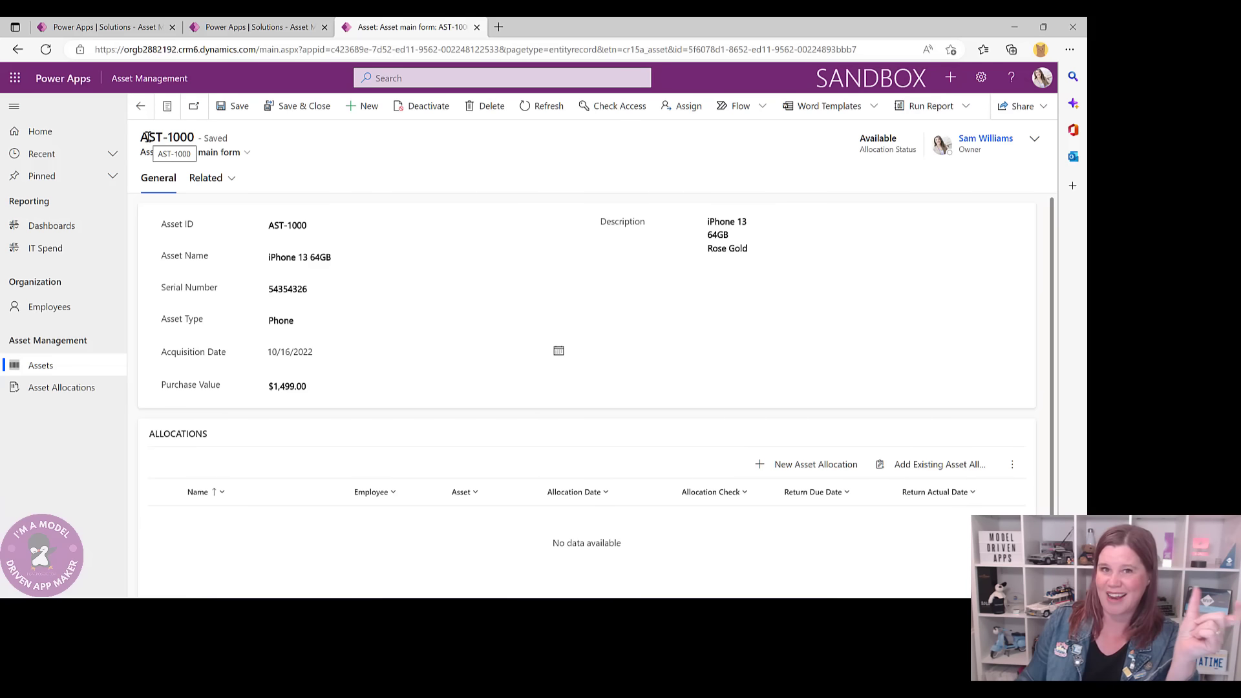
pyautogui.click(230, 28)
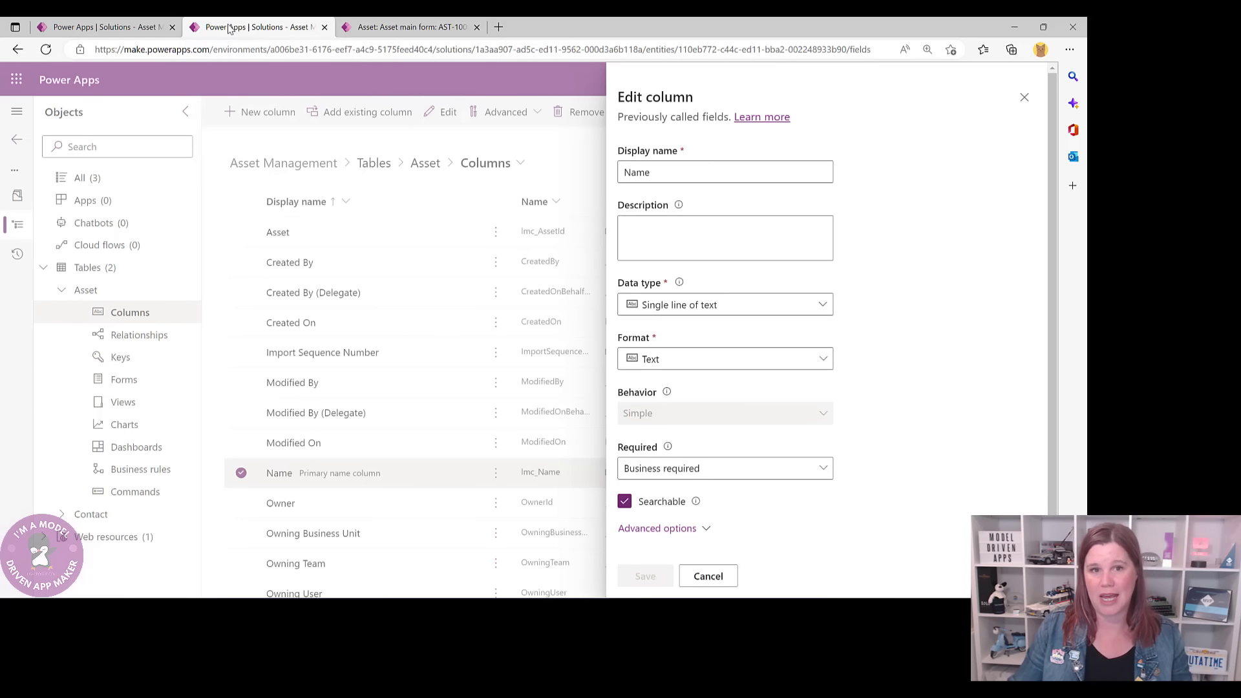
# - Rename the Name column to Asset ID and change its data type to Autonumber
pyautogui.moveTo(689, 171); pyautogui.dragTo(602, 178)
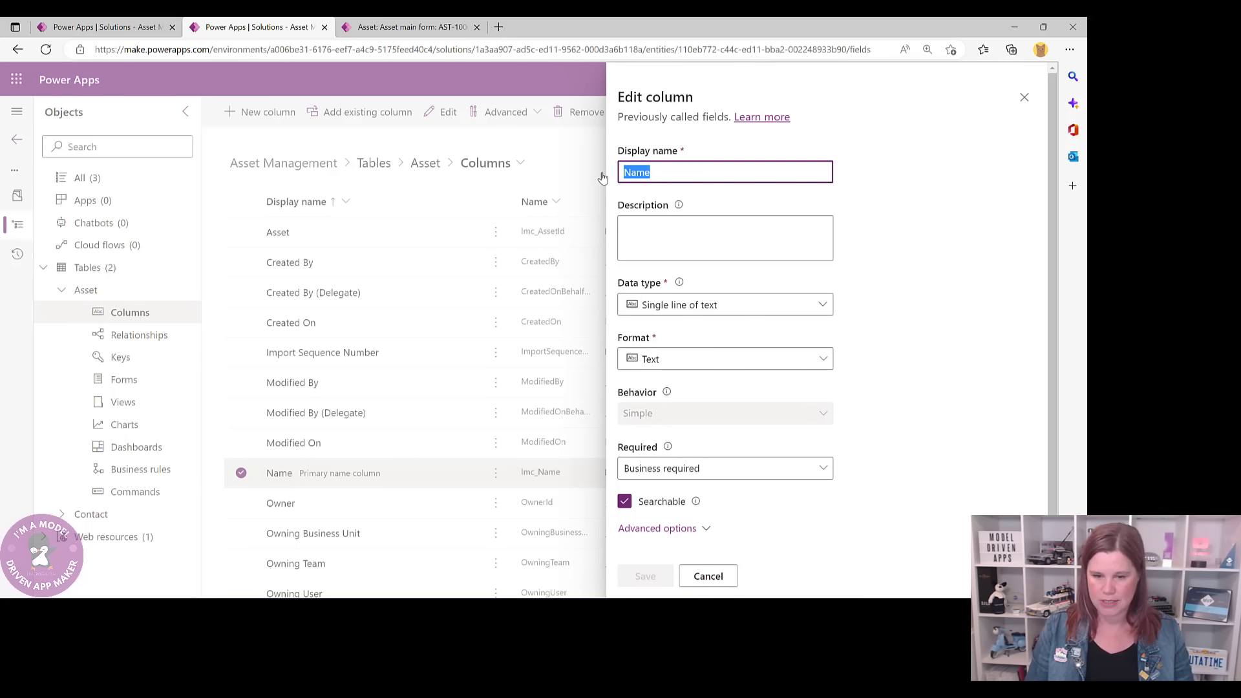
pyautogui.write('Asset')
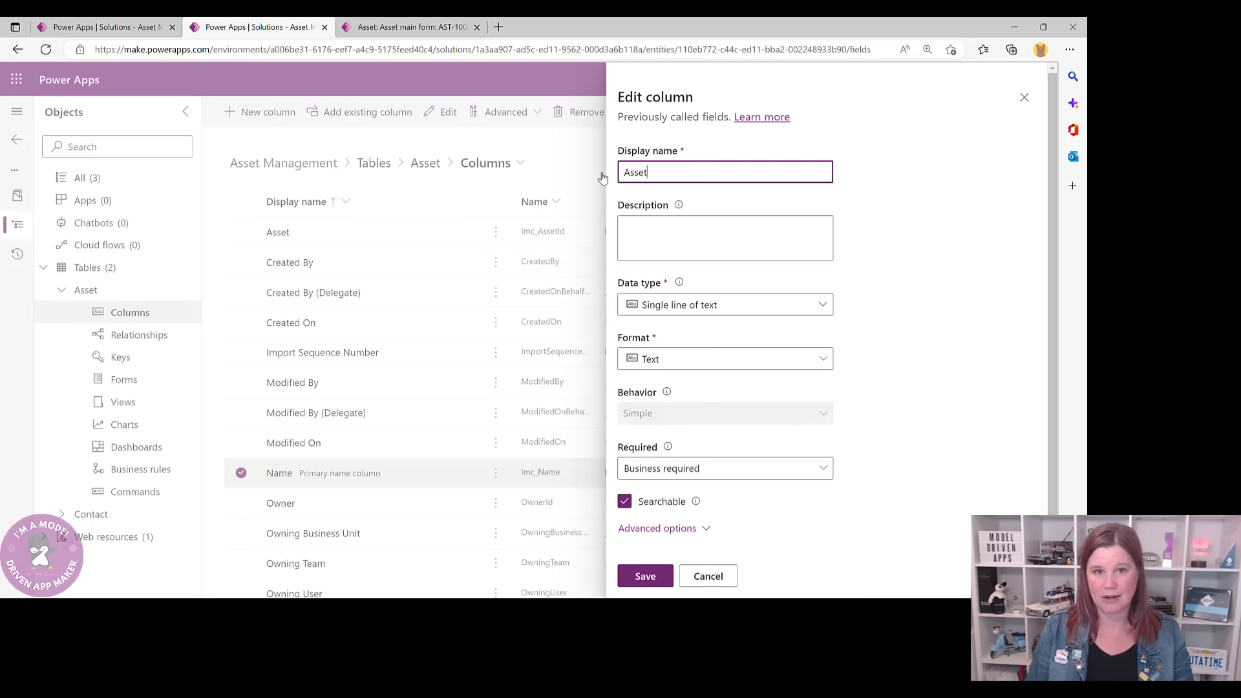
pyautogui.write(' ID')
pyautogui.click(669, 309)
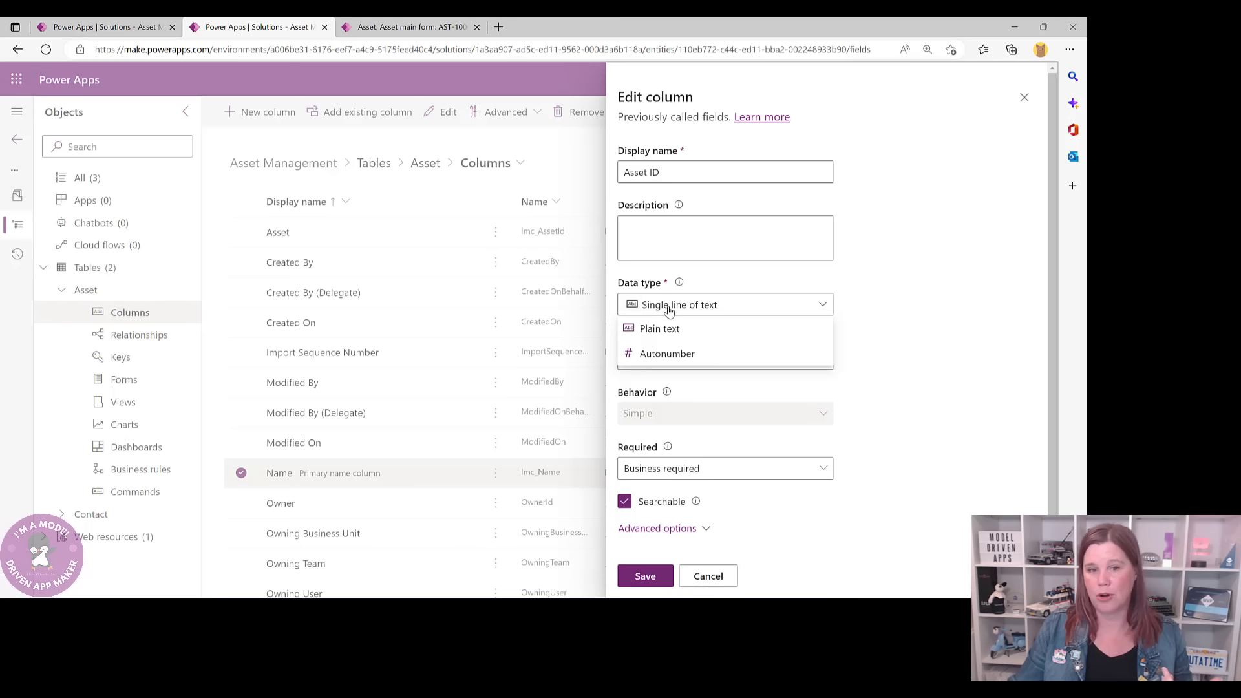
pyautogui.click(680, 355)
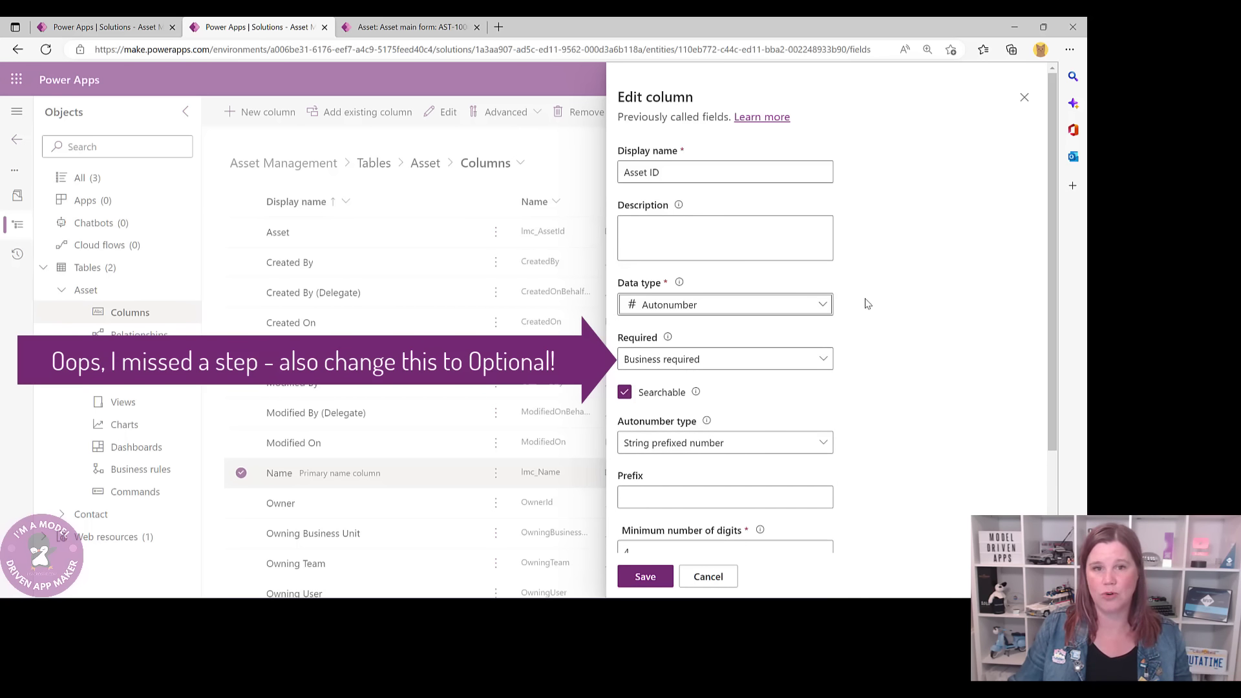
pyautogui.scroll(-3, 865, 304)
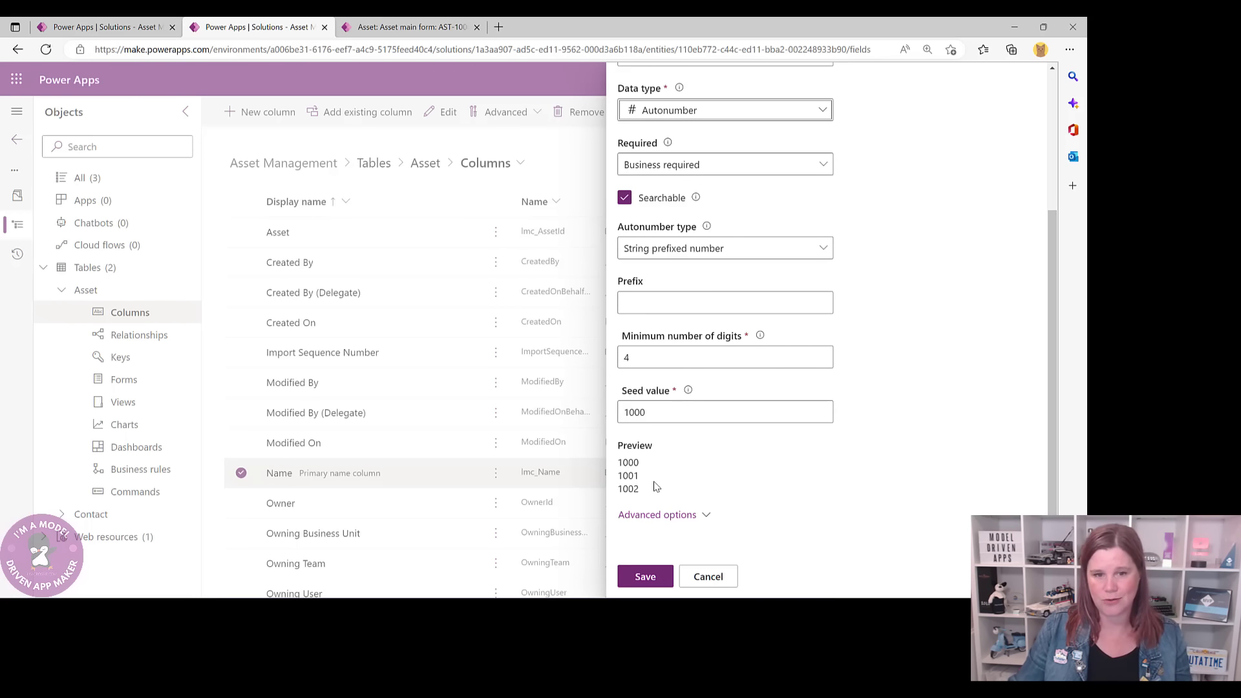
# - Give the autonumber the prefix AST to match AST-1000, and save the column
pyautogui.click(644, 303)
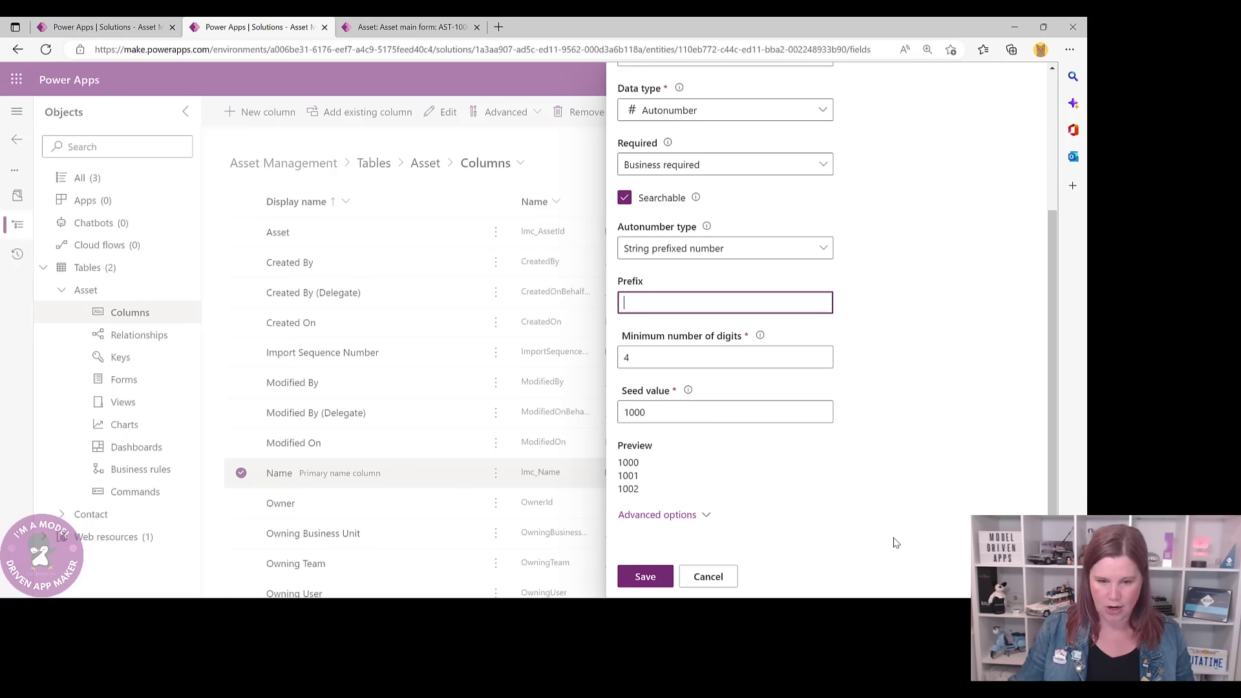
pyautogui.click(388, 27)
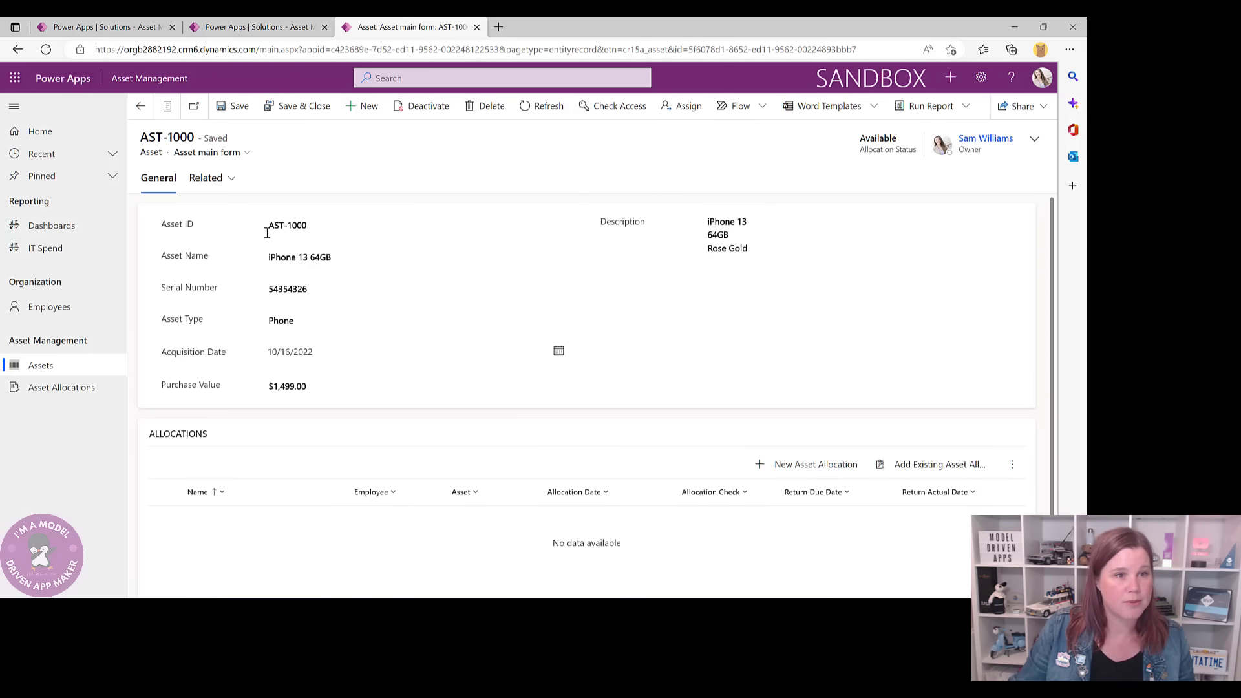
pyautogui.click(249, 29)
pyautogui.click(659, 489)
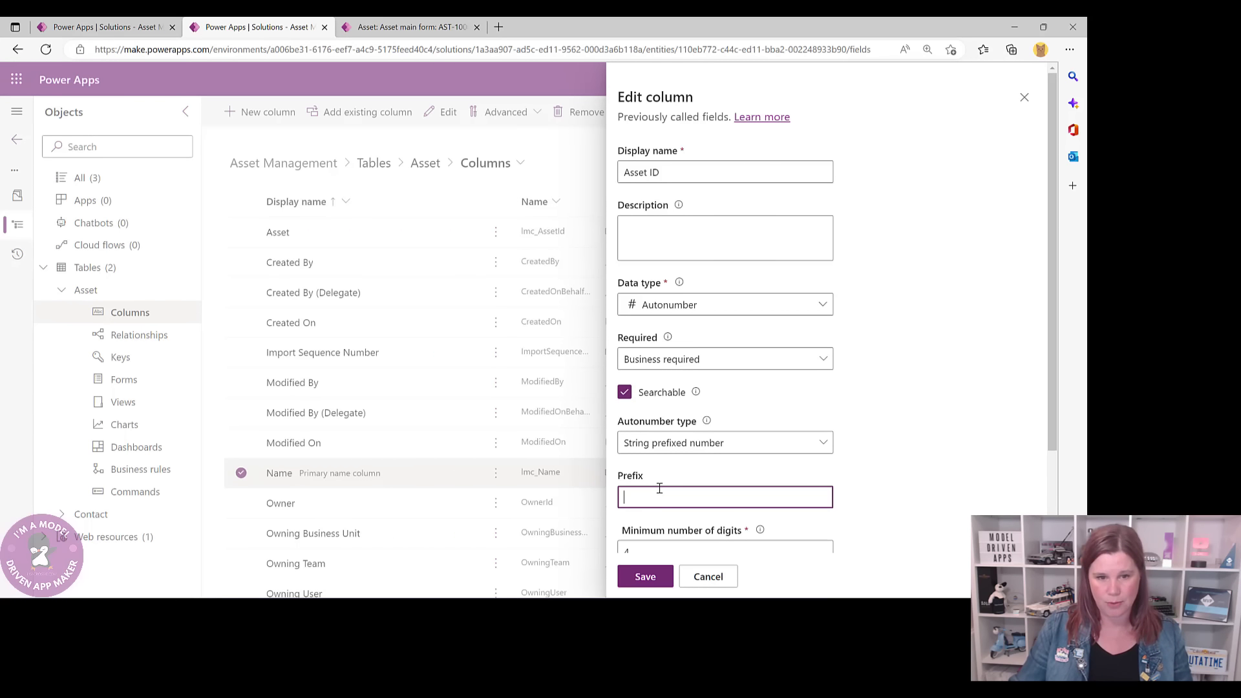
pyautogui.write('AS')
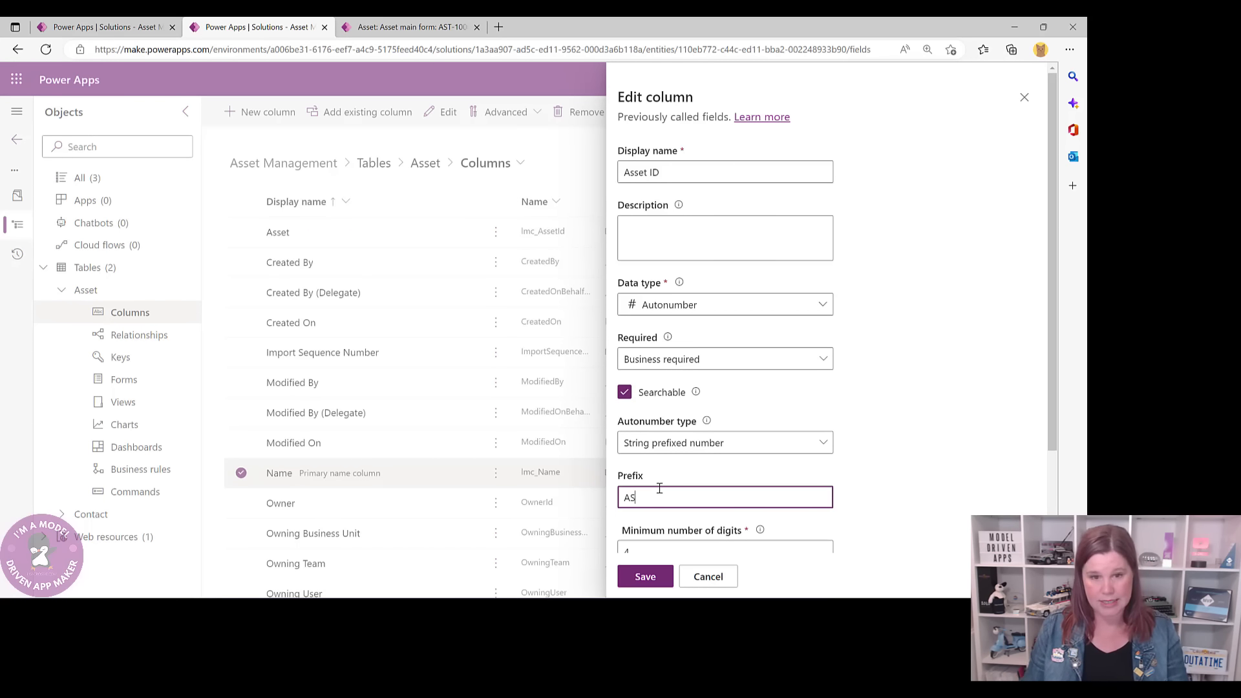
pyautogui.write('T')
pyautogui.scroll(-3, 850, 418)
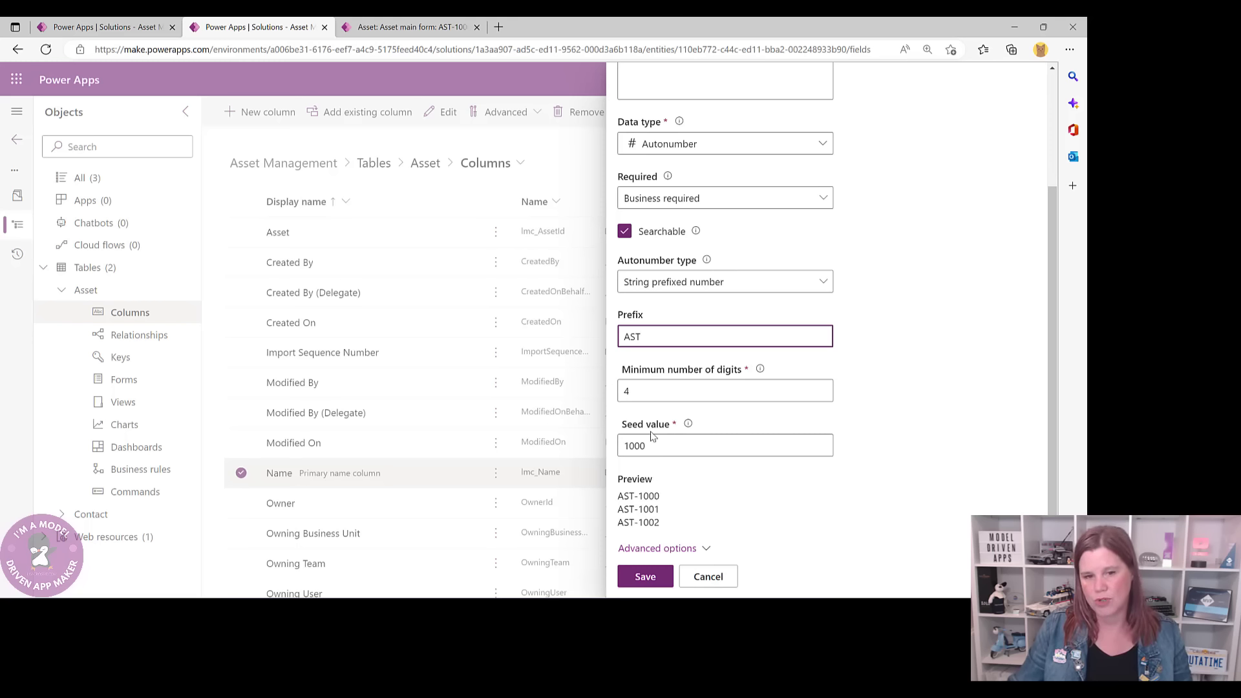
pyautogui.scroll(-1, 762, 453)
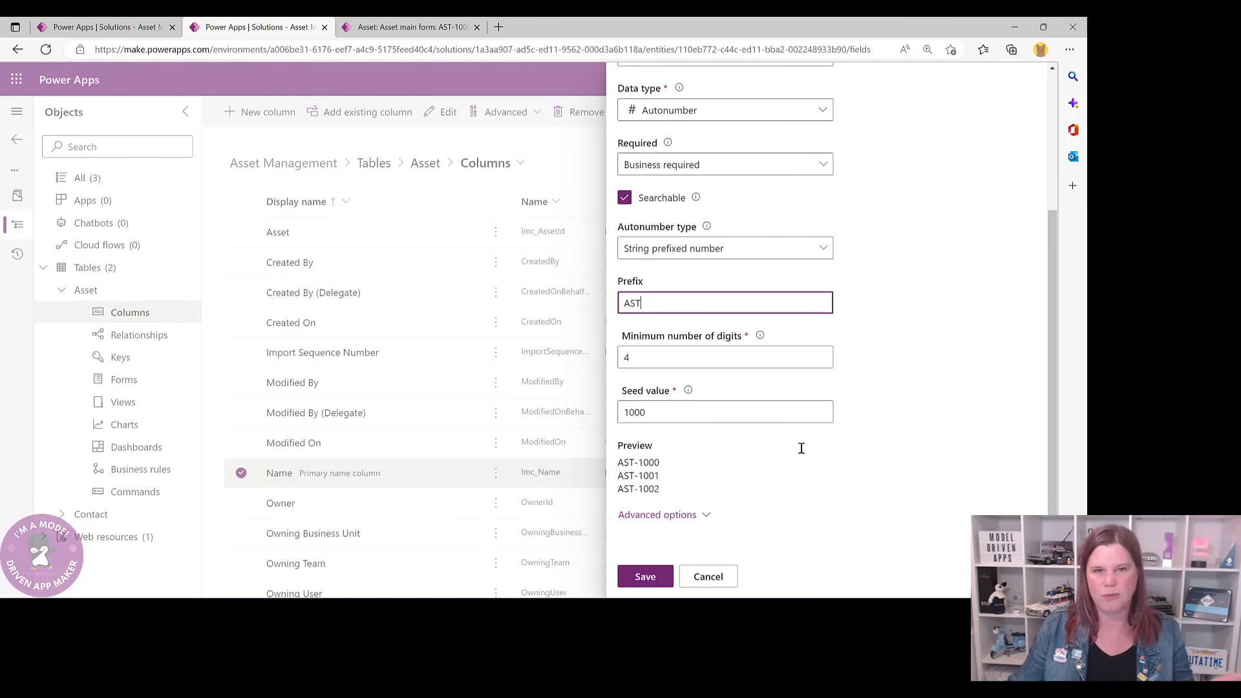
pyautogui.click(663, 575)
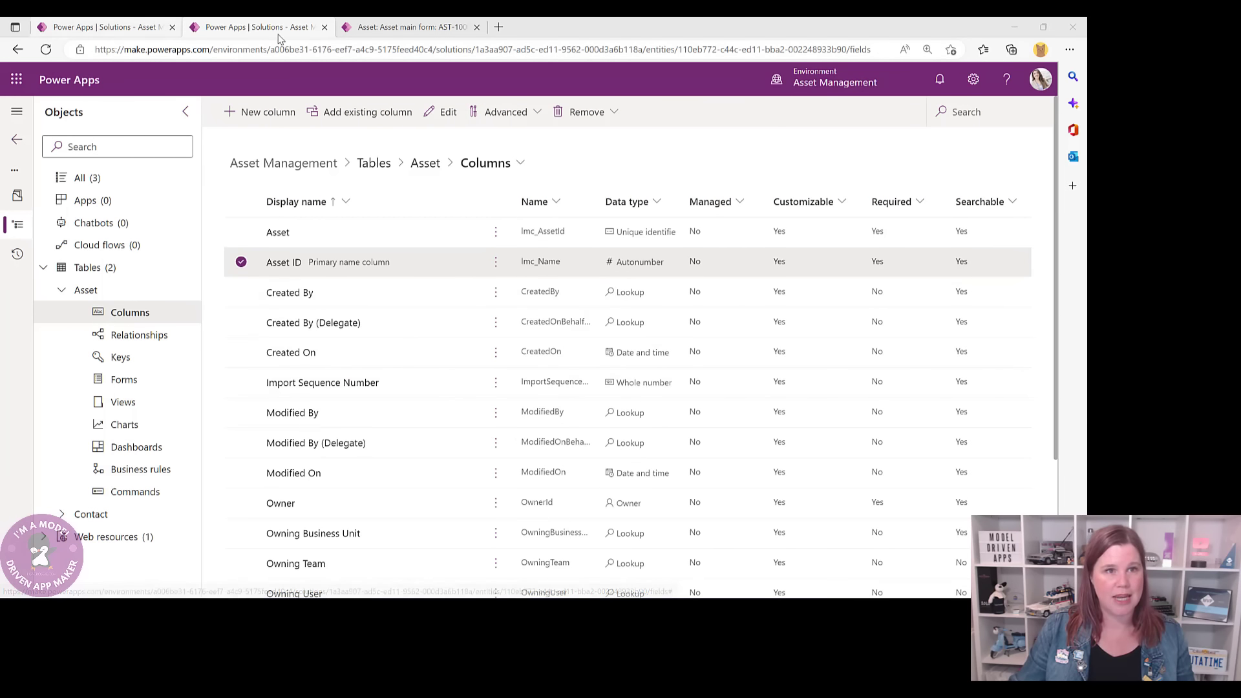
# - Compare with the AST-1000 record, then start a new column named Asset Name
pyautogui.click(407, 26)
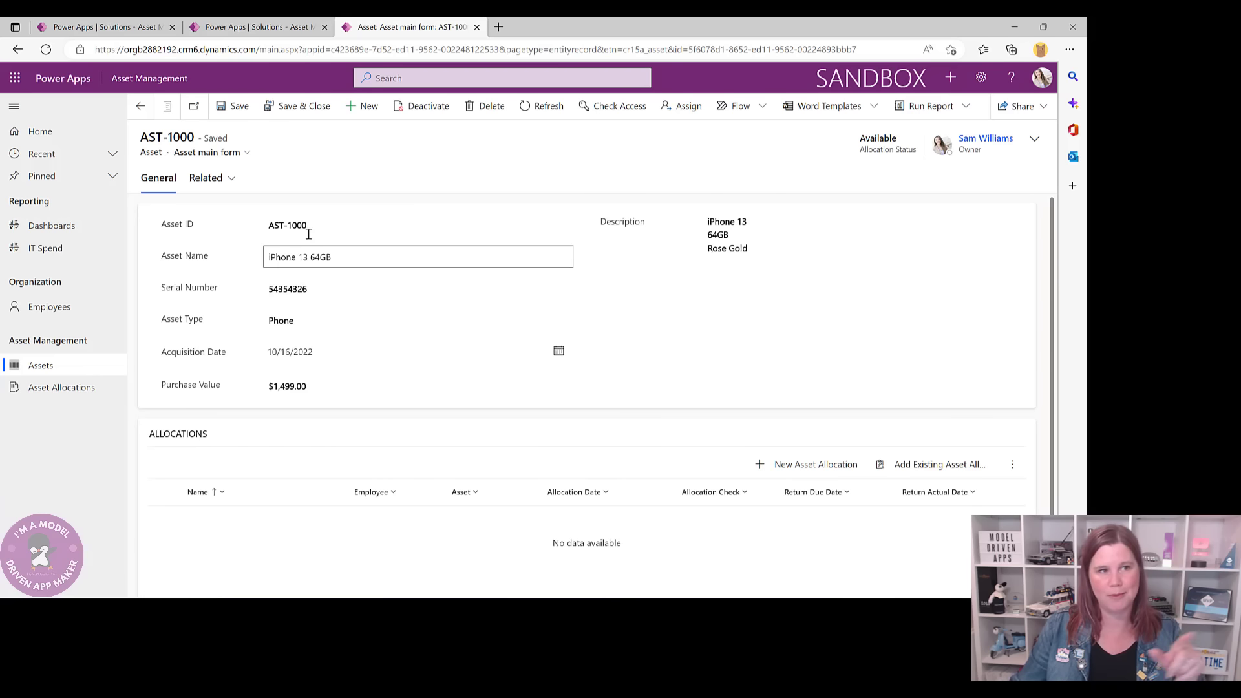
pyautogui.click(260, 31)
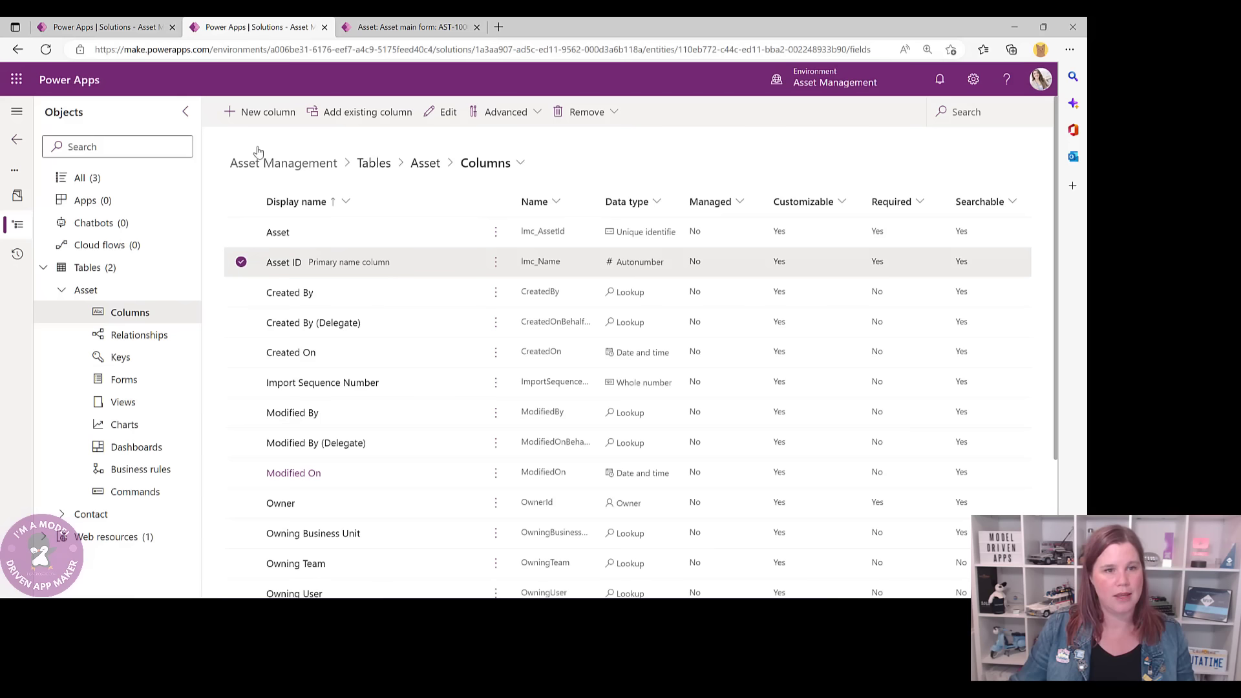
pyautogui.click(277, 115)
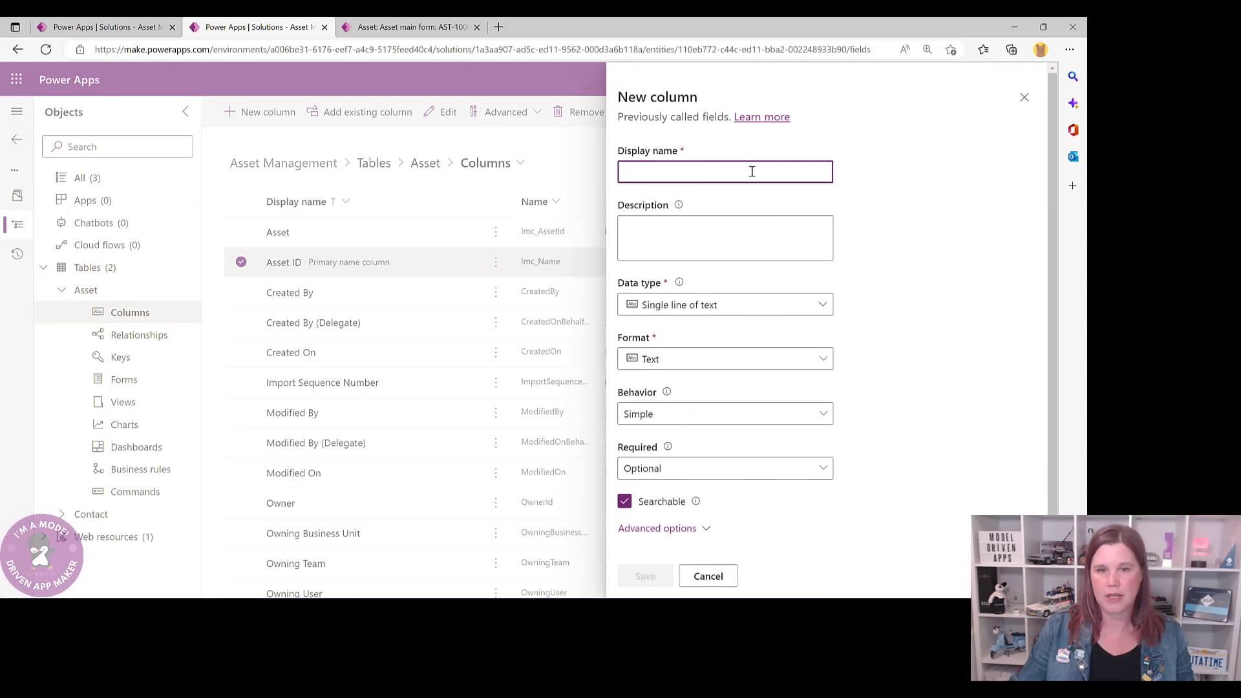
pyautogui.write('Asset Name')
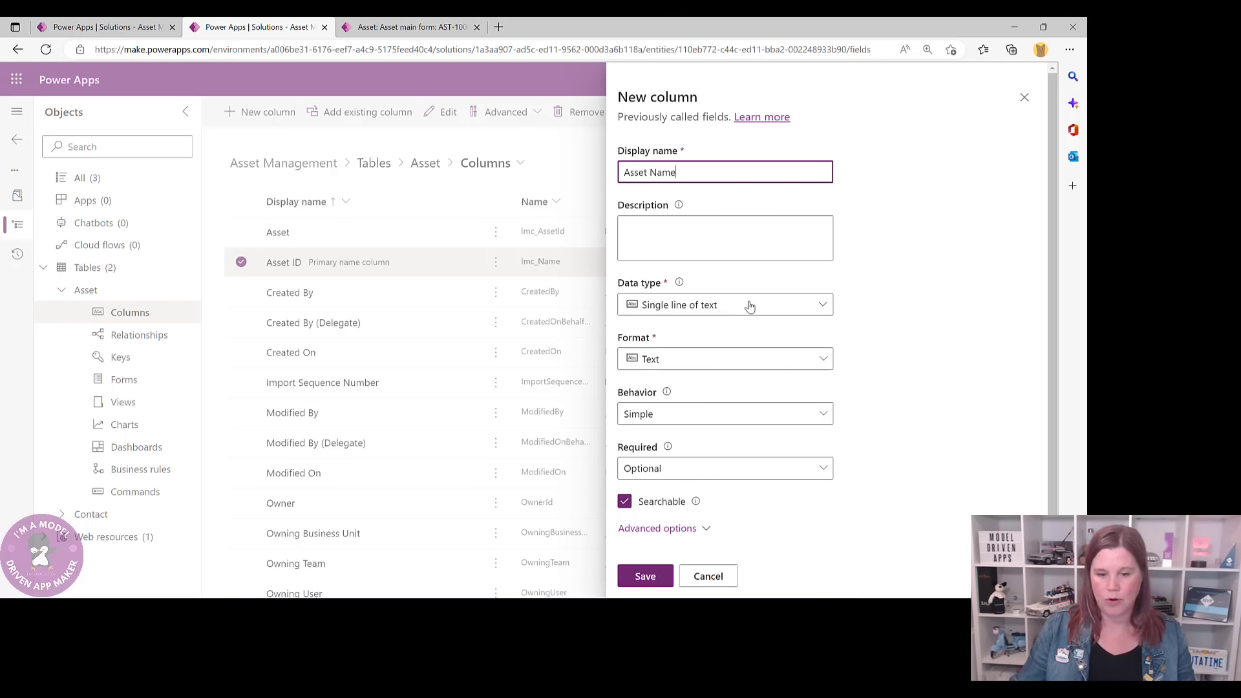
pyautogui.scroll(-1, 938, 336)
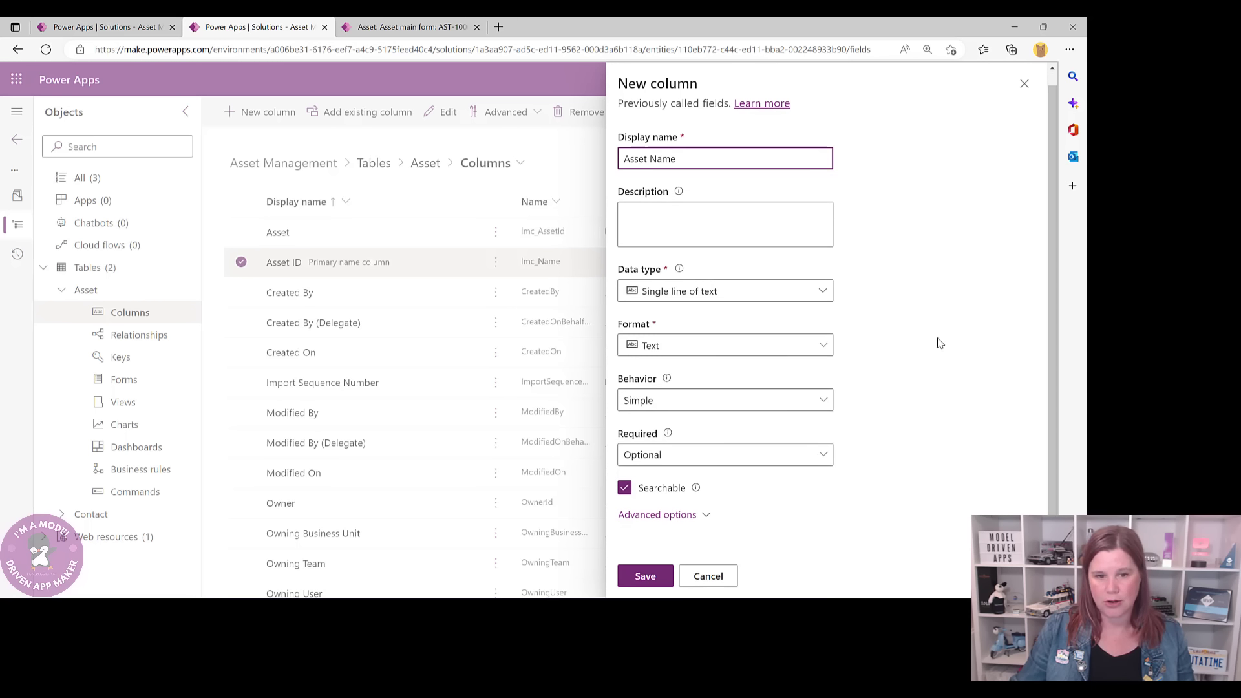
# - Raise Asset Name's maximum character count from 100 to 200 and save it
pyautogui.click(672, 516)
pyautogui.scroll(-4, 936, 421)
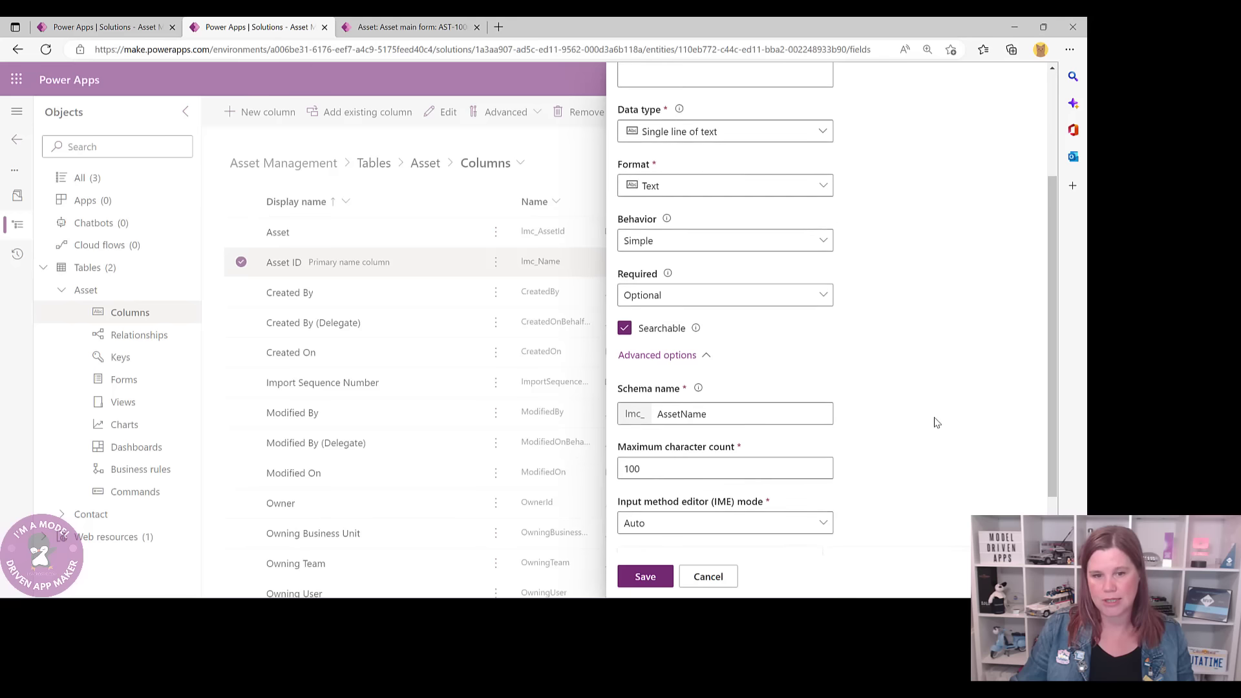
pyautogui.click(669, 383)
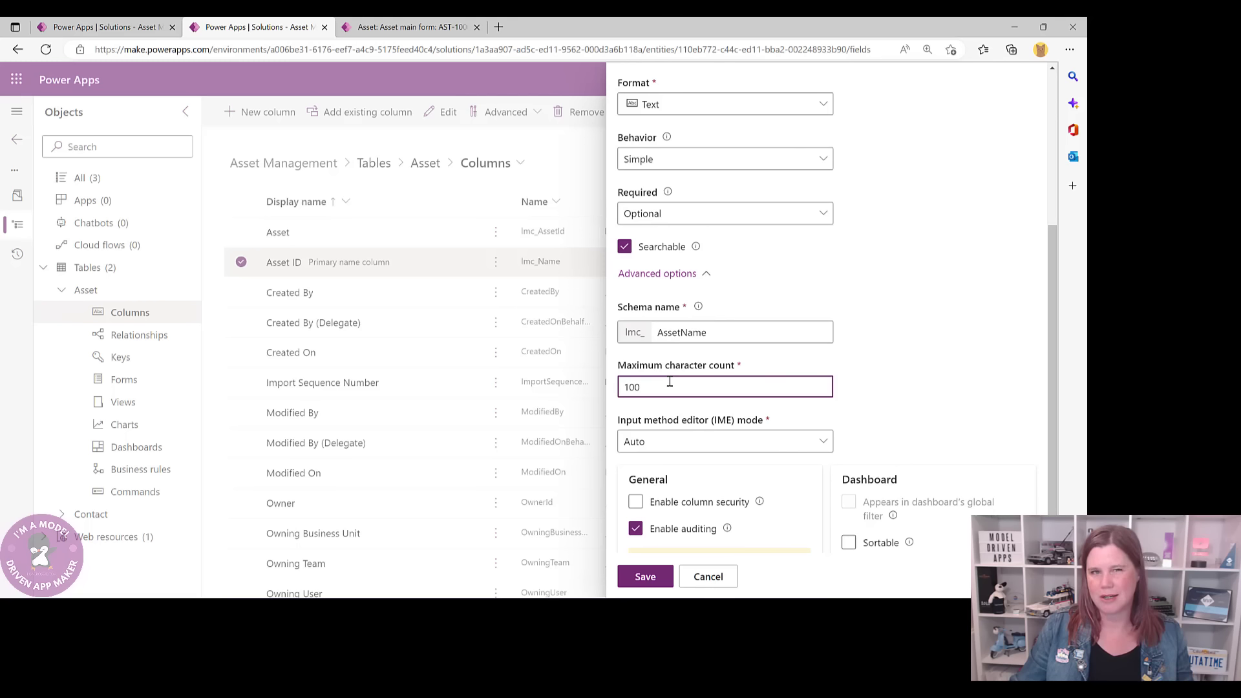
pyautogui.doubleClick(618, 383)
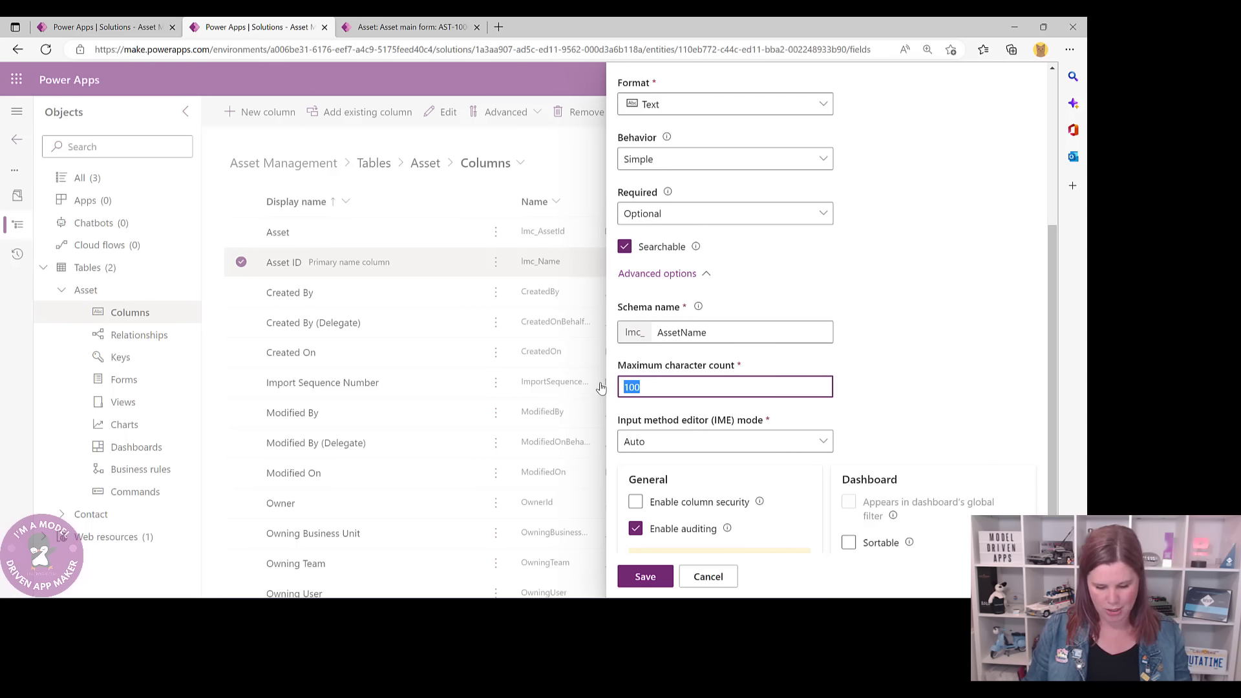
pyautogui.write('200')
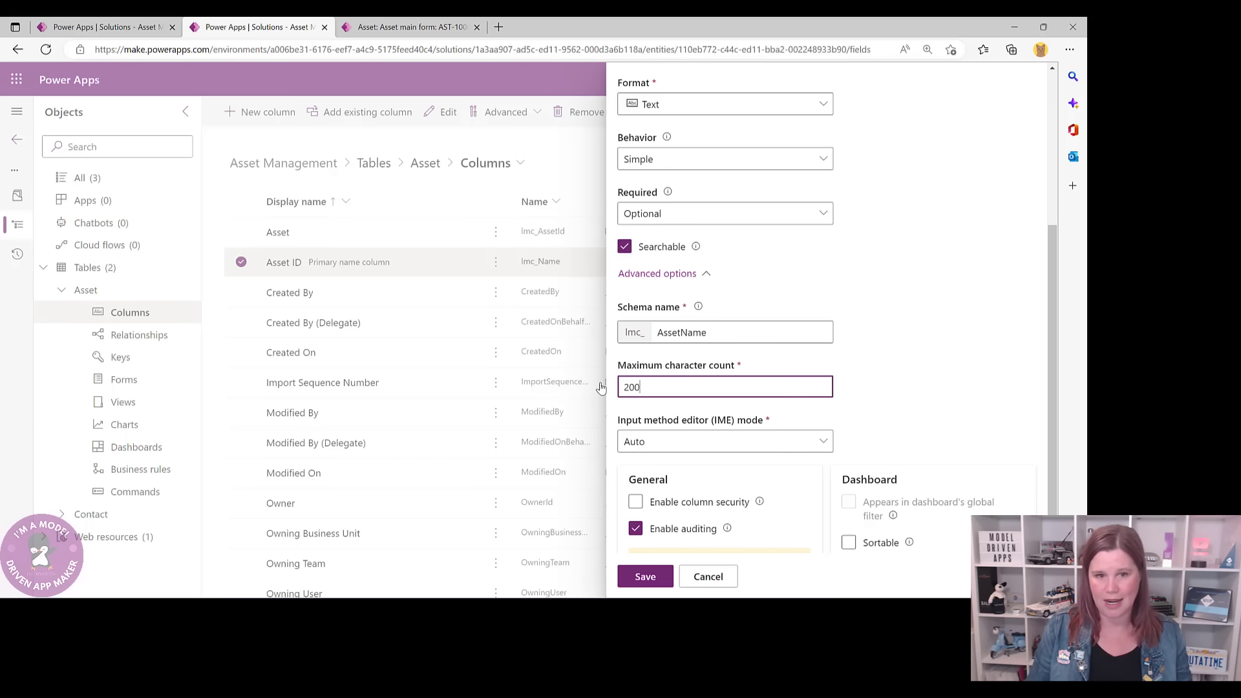
pyautogui.click(643, 575)
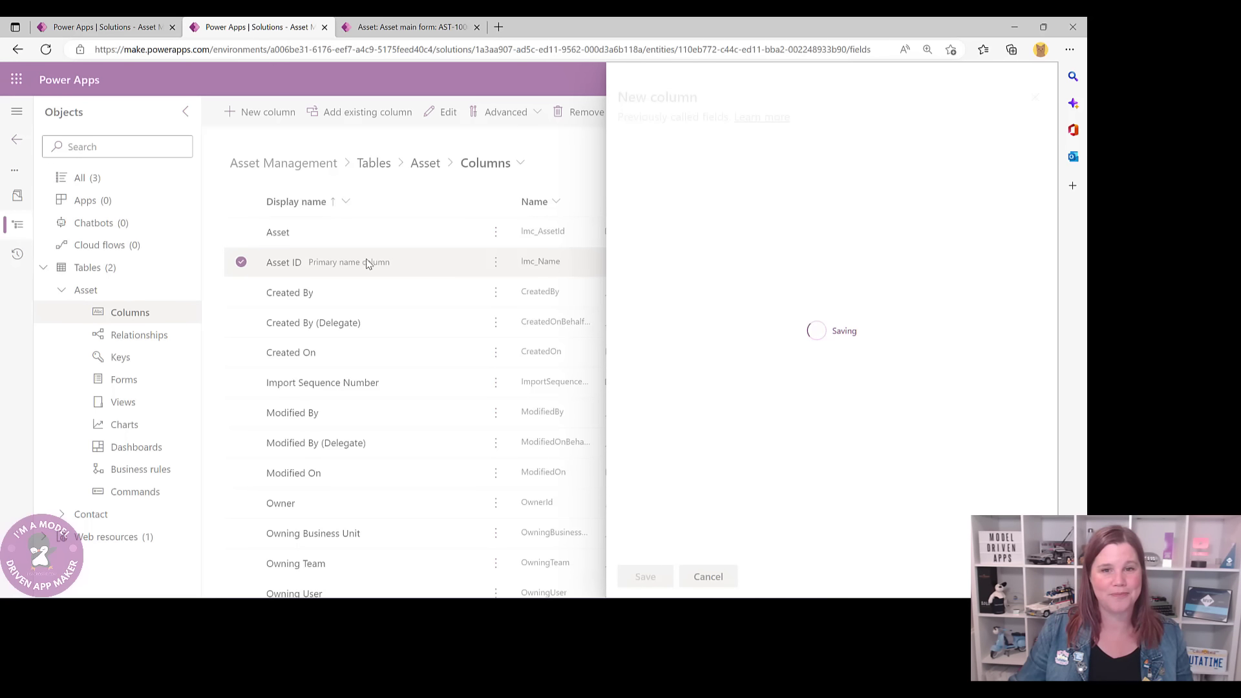
pyautogui.click(390, 29)
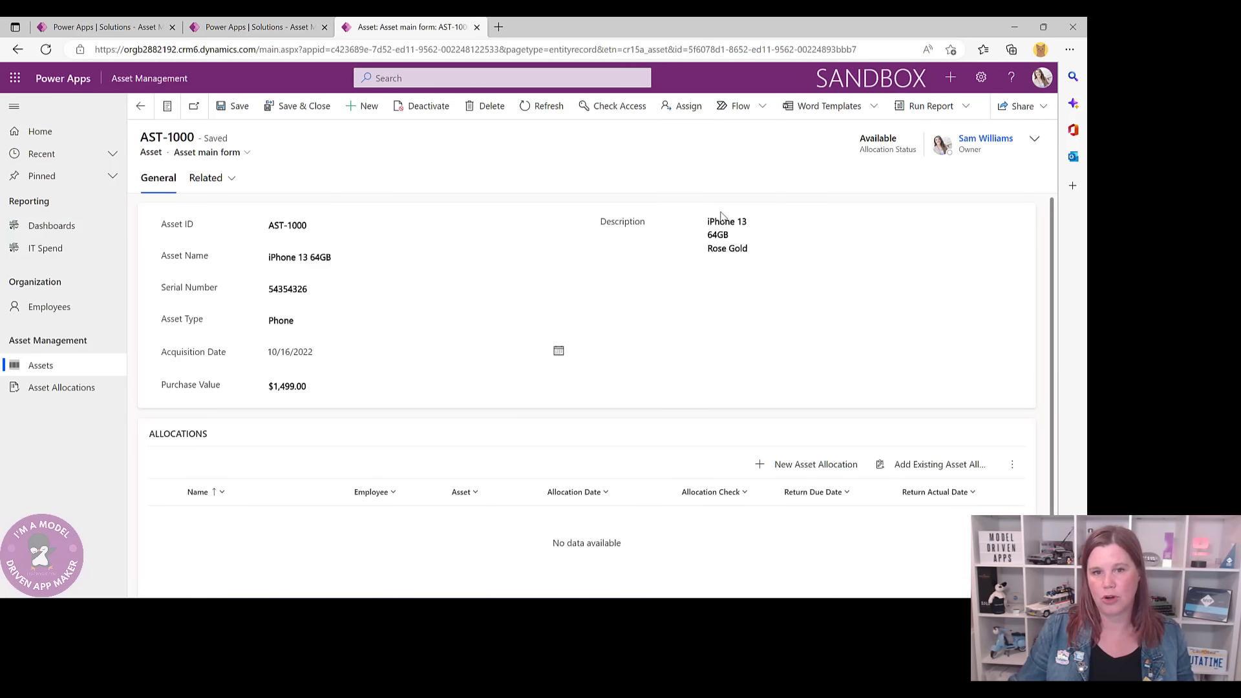
pyautogui.click(232, 32)
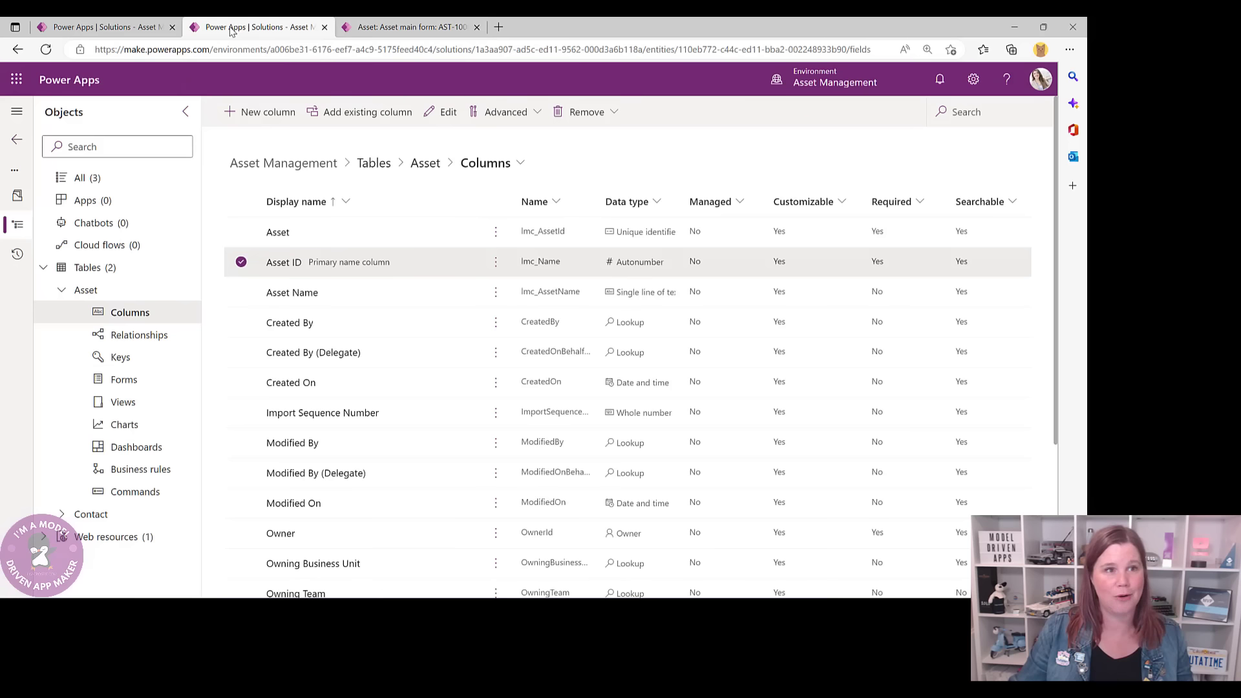
# - Start a Description column with data type Text, format Text area
pyautogui.click(249, 112)
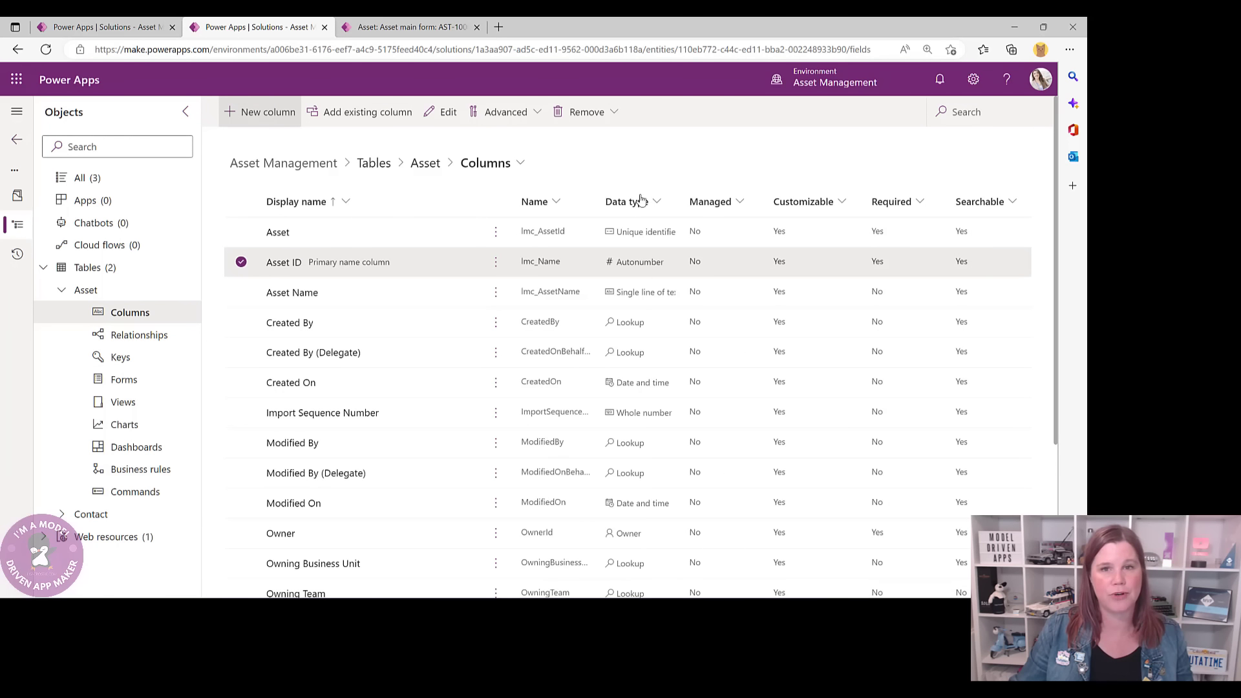
pyautogui.write('Des')
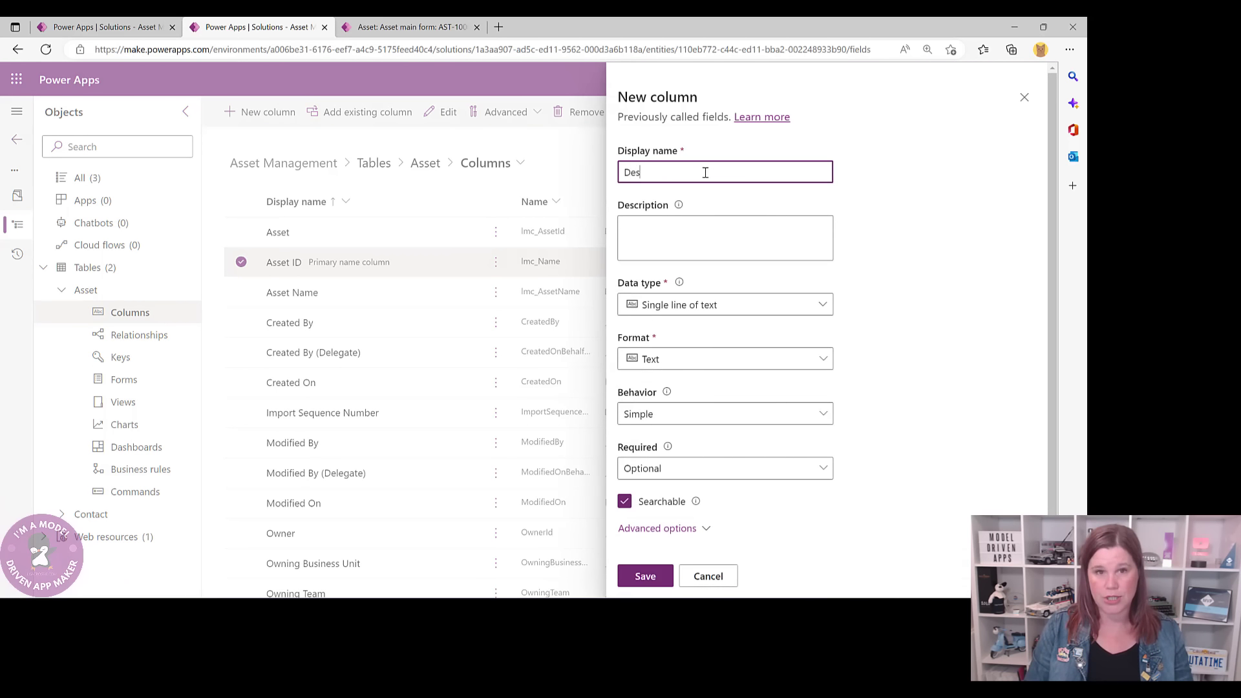
pyautogui.write('cription')
pyautogui.click(637, 306)
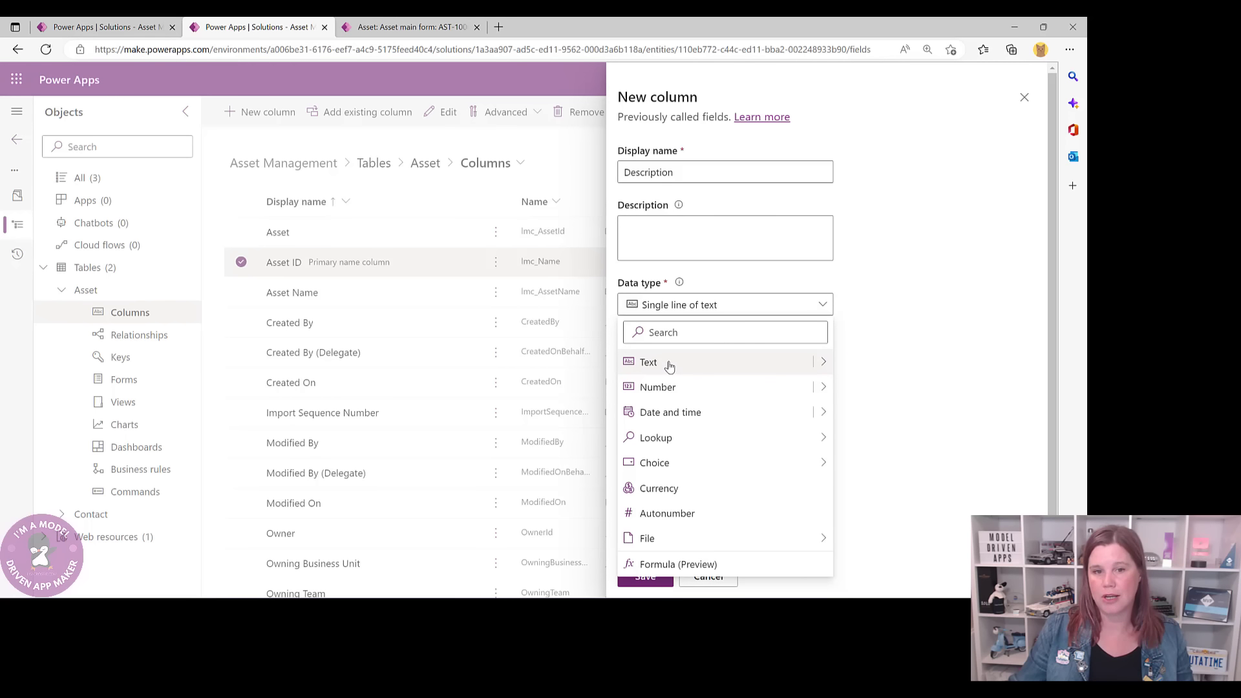
pyautogui.click(822, 362)
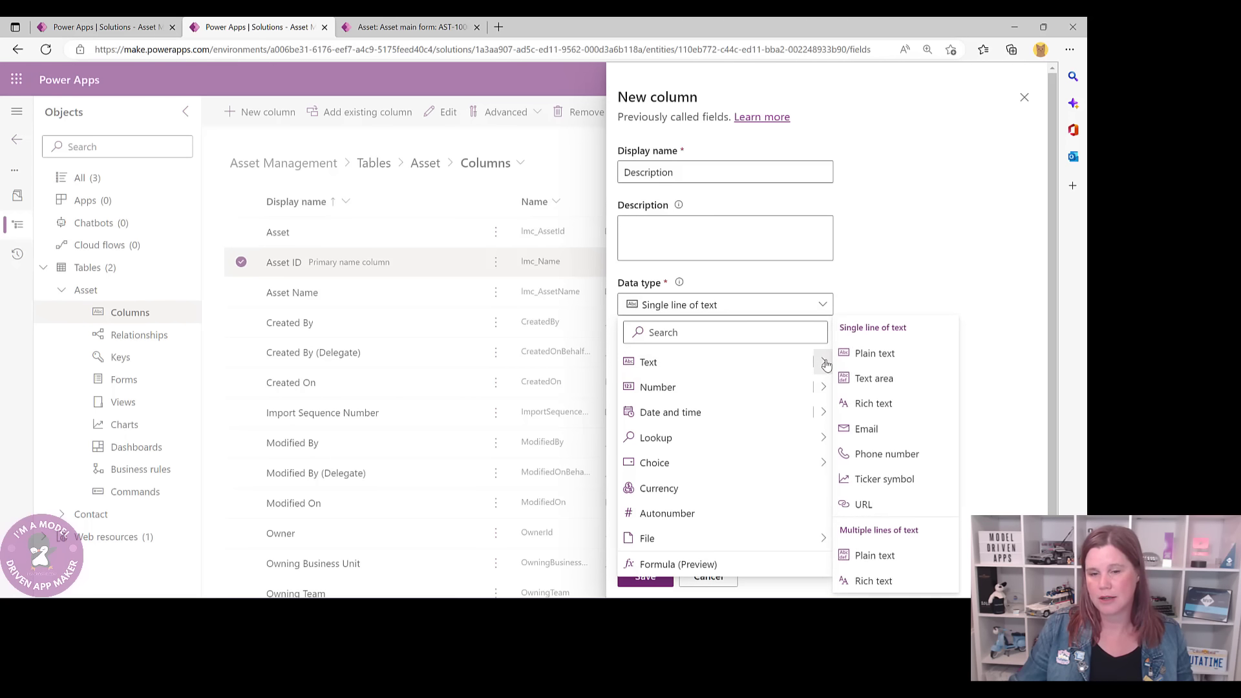
pyautogui.click(887, 453)
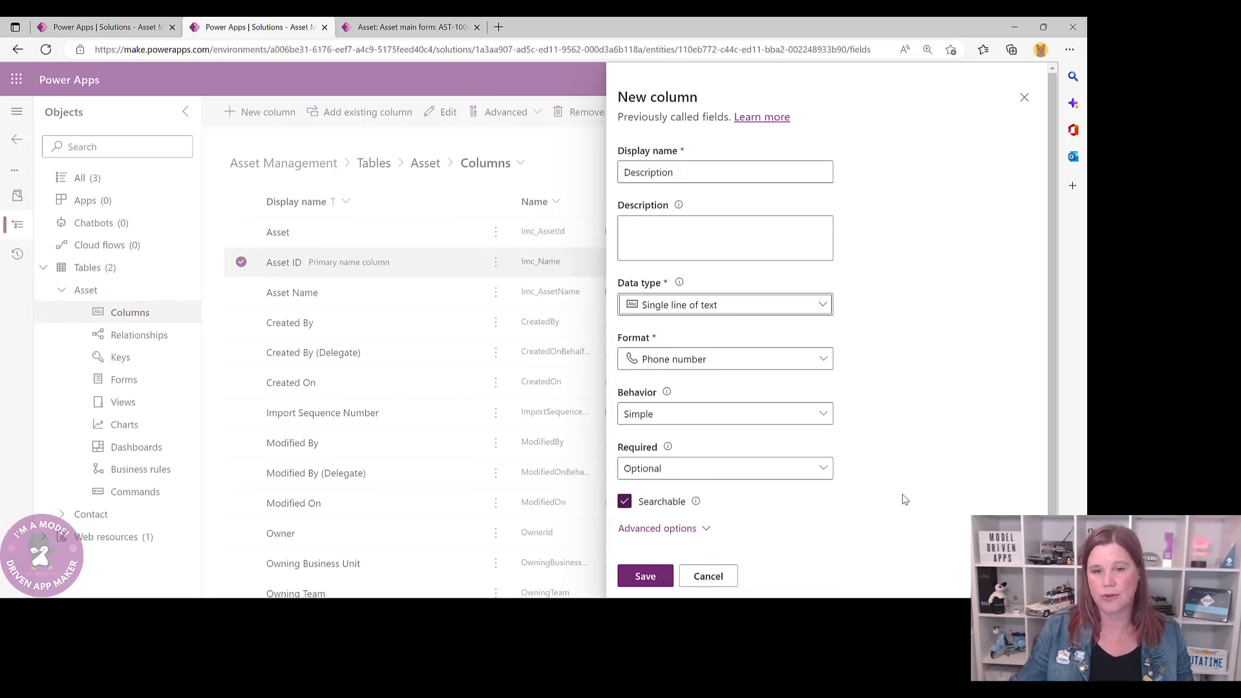
pyautogui.click(818, 310)
pyautogui.click(823, 362)
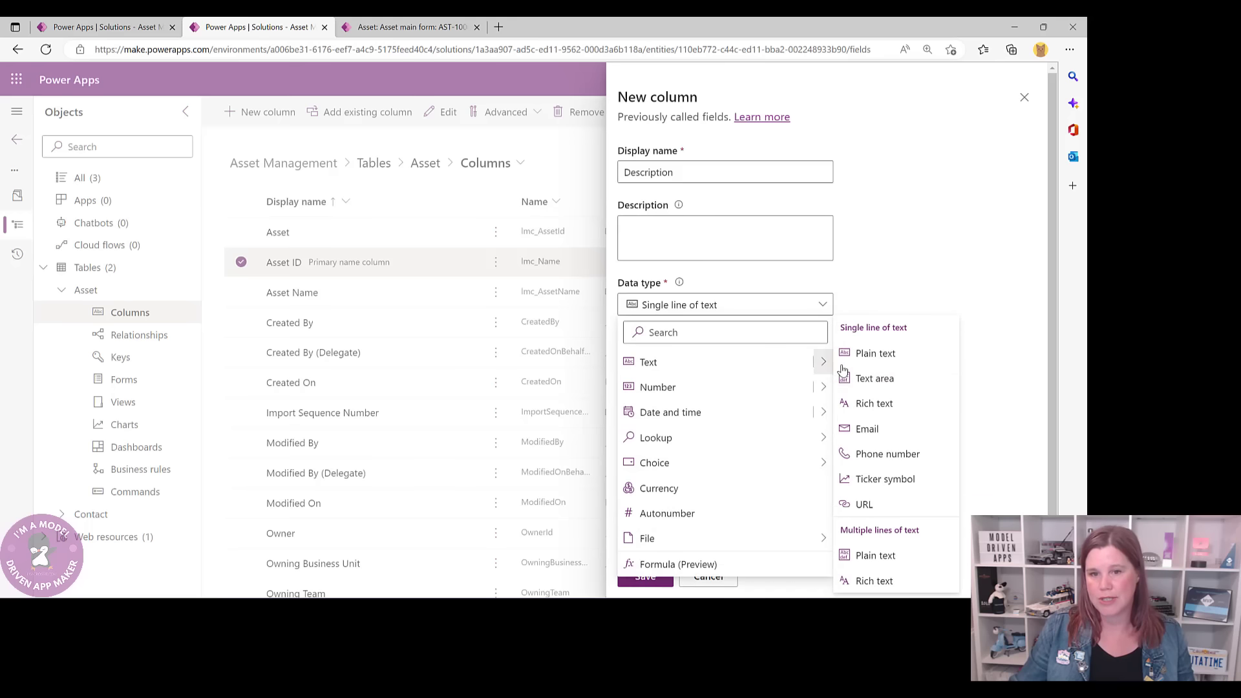
pyautogui.click(884, 379)
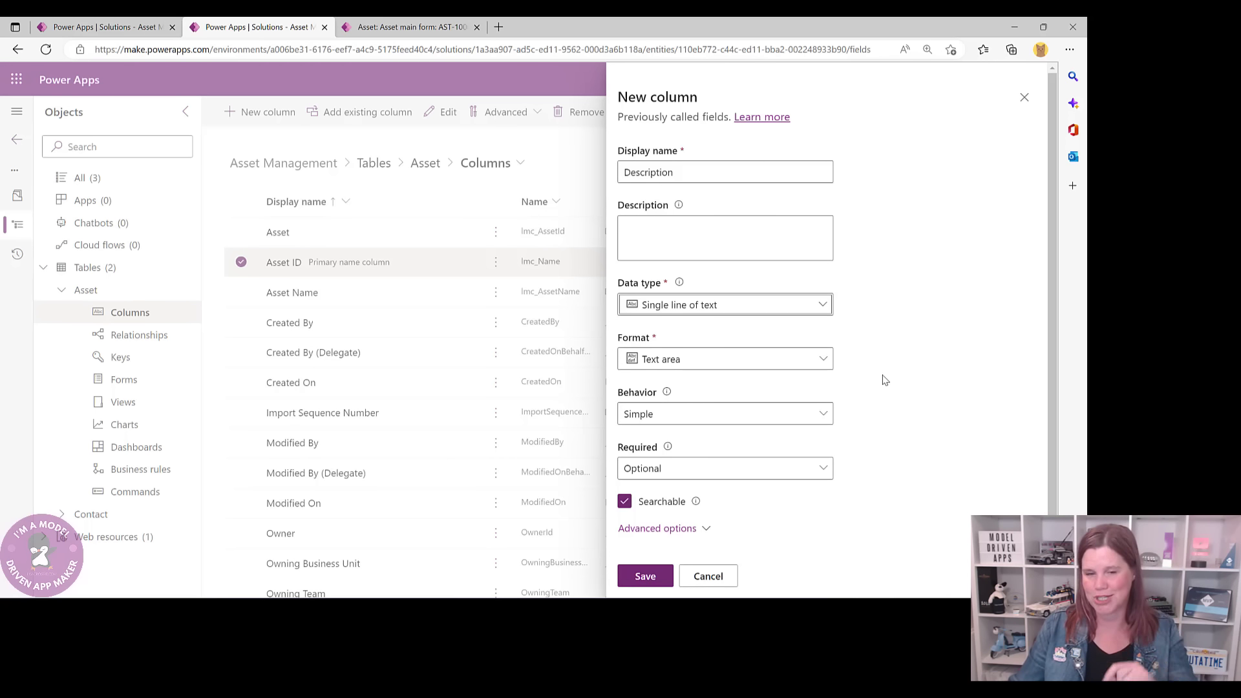
pyautogui.click(398, 26)
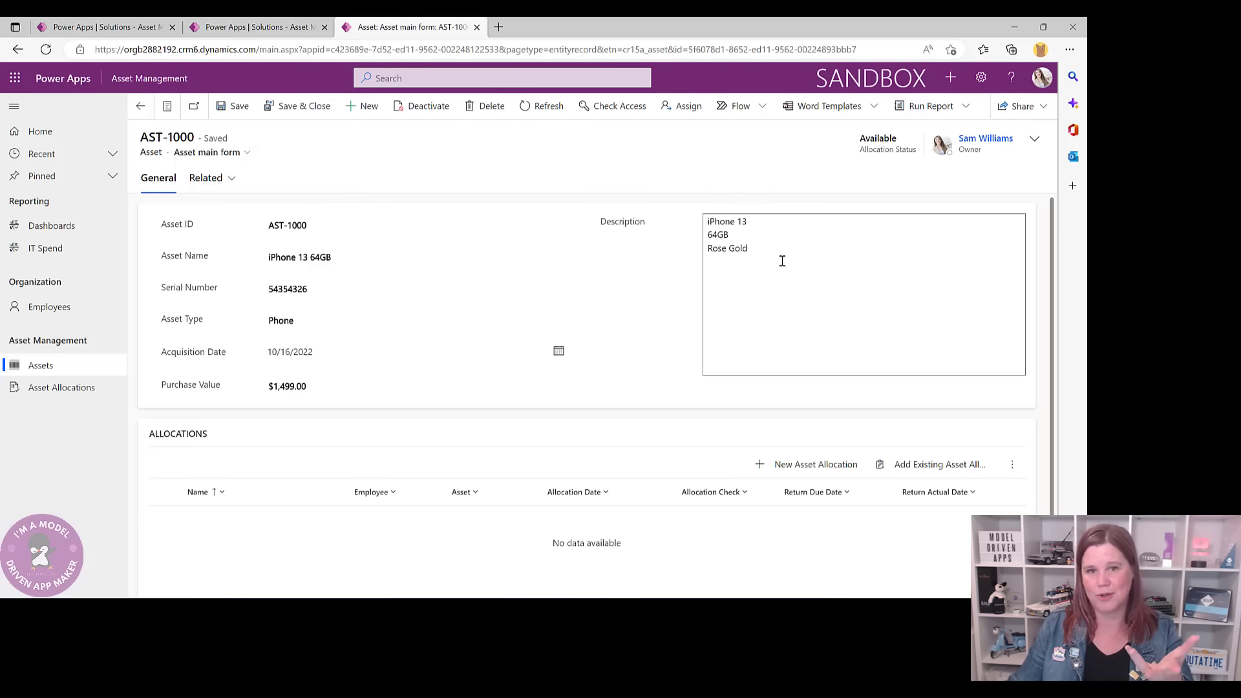
pyautogui.click(235, 31)
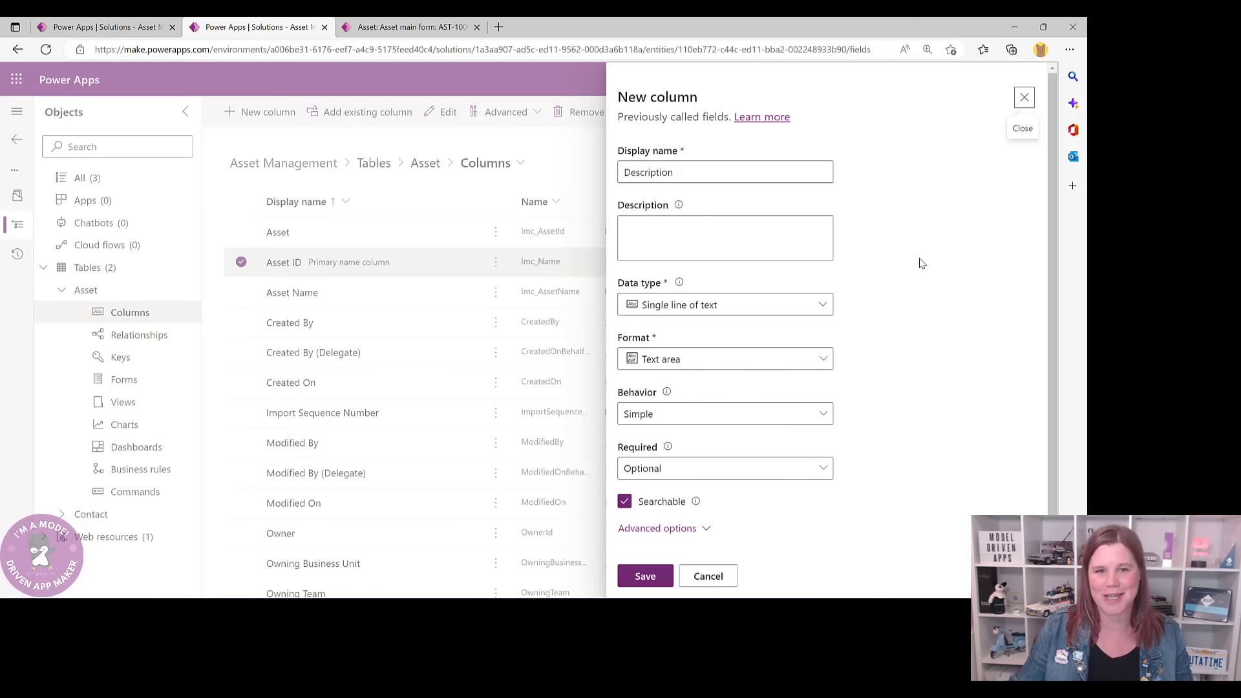
# - Set Description's maximum character count to 4000 and save the column
pyautogui.scroll(-1, 921, 411)
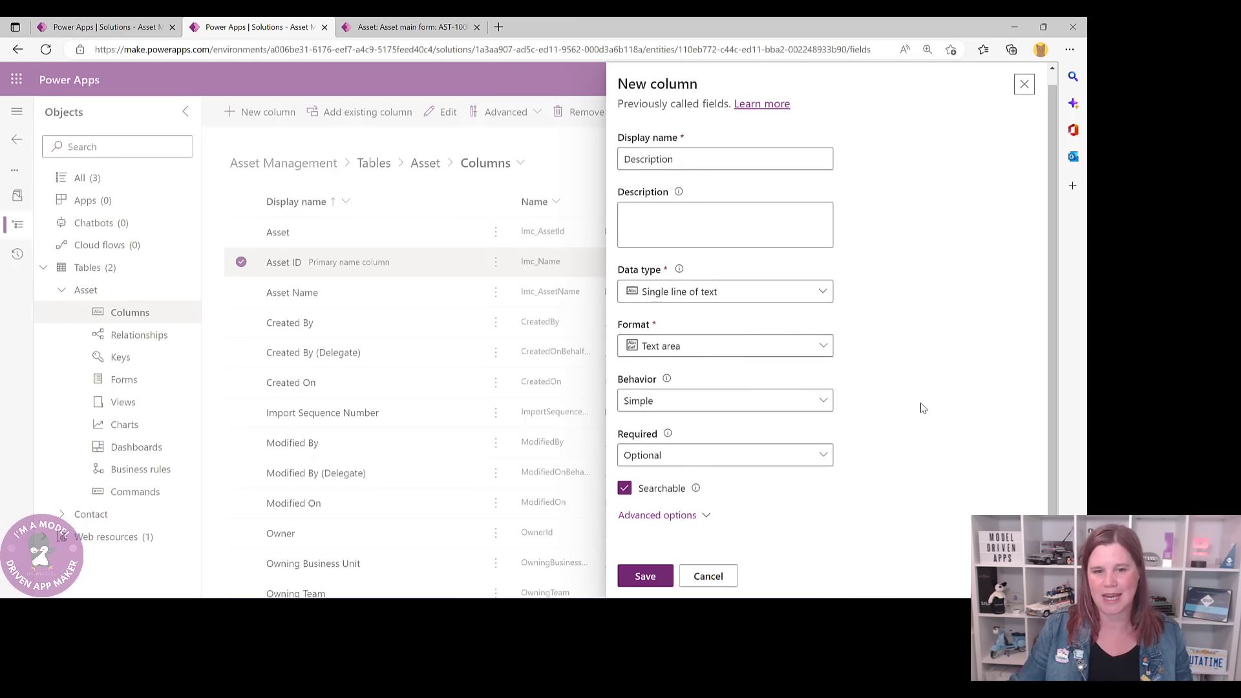
pyautogui.click(706, 517)
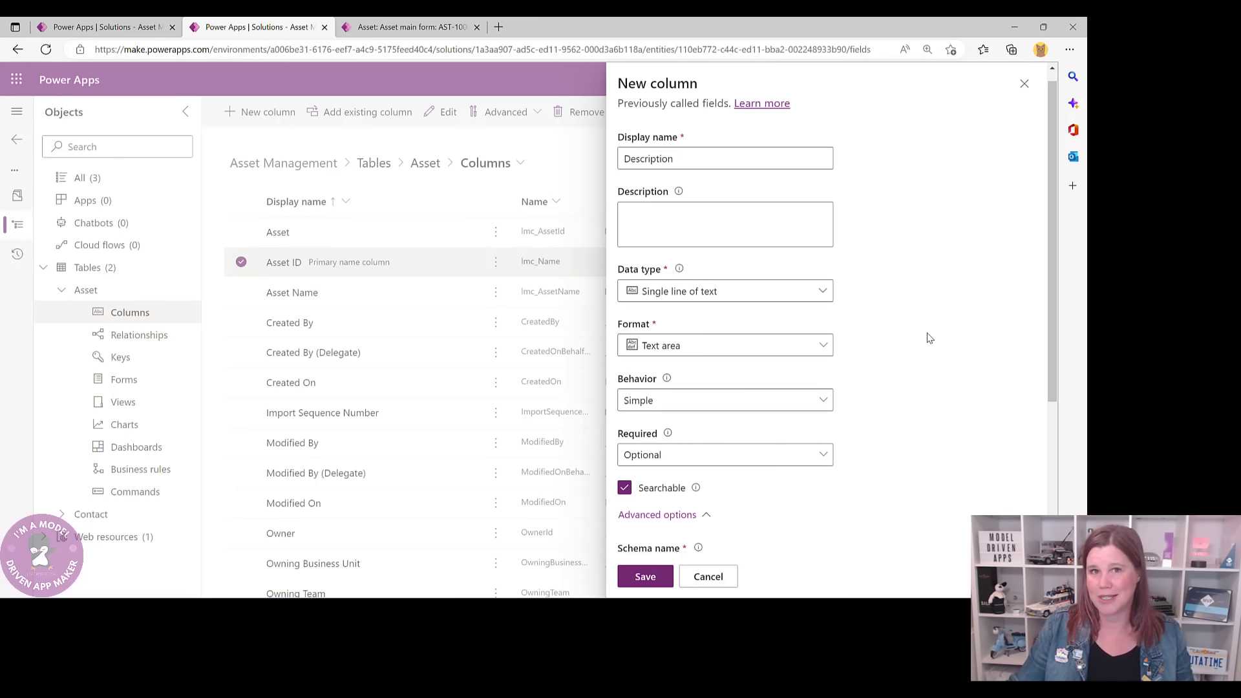
pyautogui.scroll(-5, 929, 338)
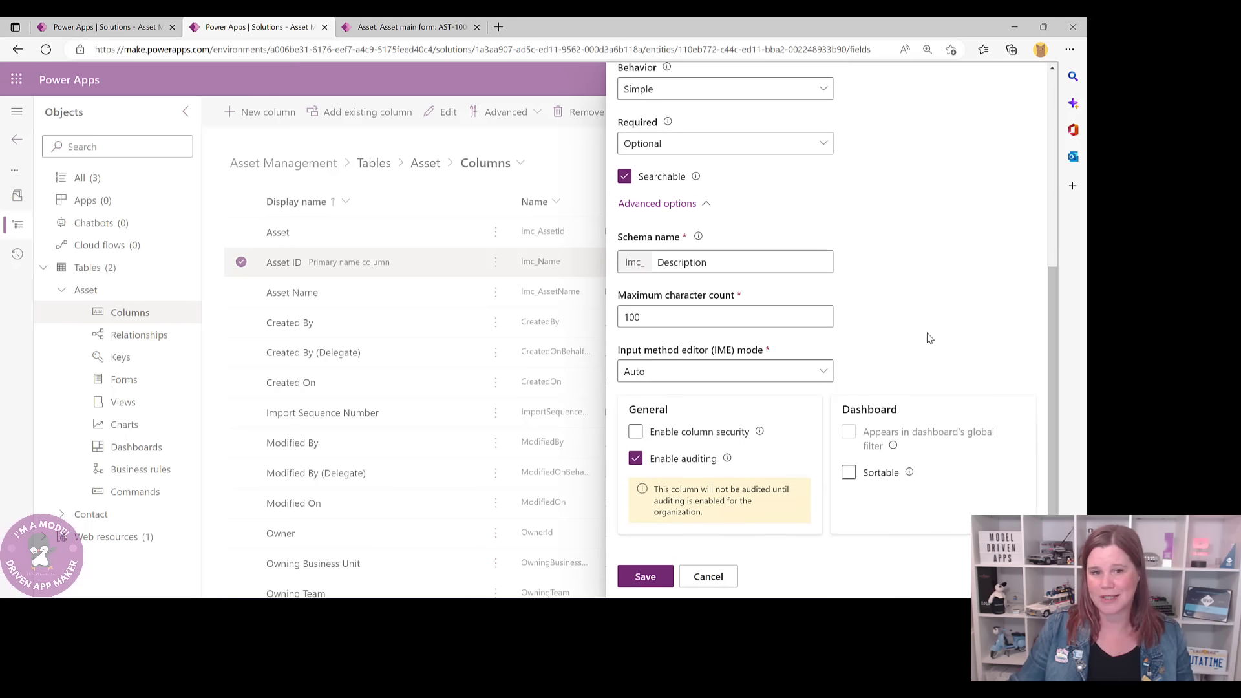
pyautogui.doubleClick(651, 319)
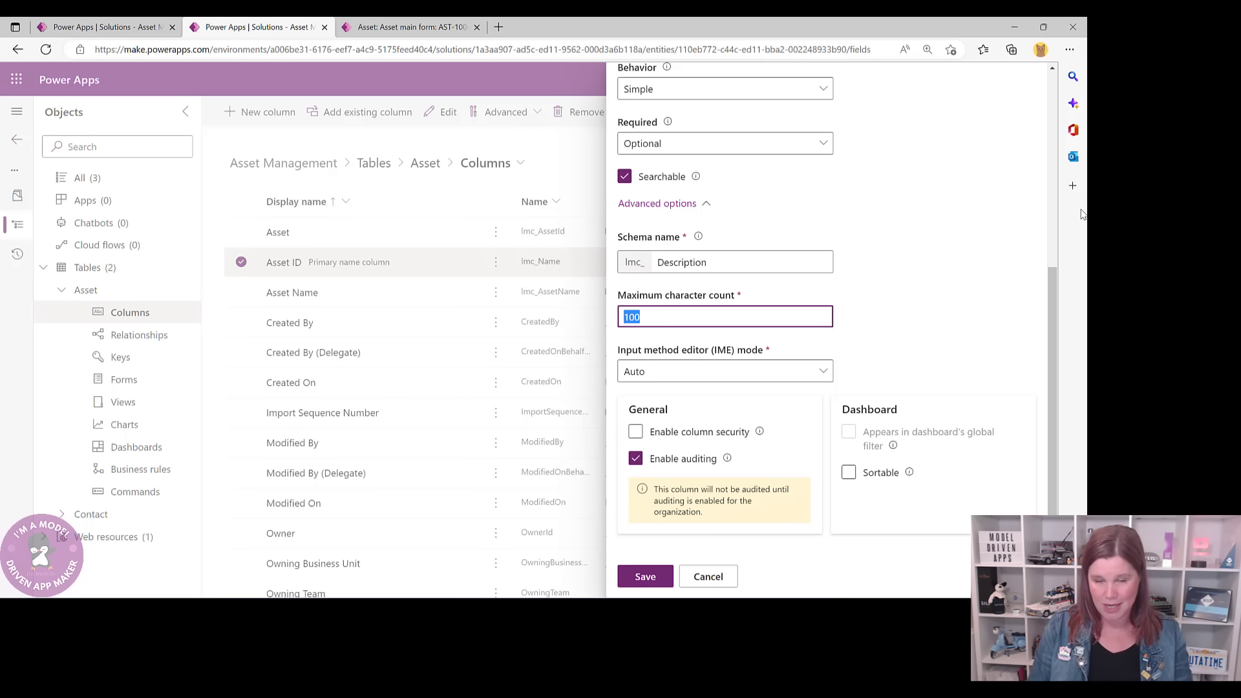
pyautogui.write('99999')
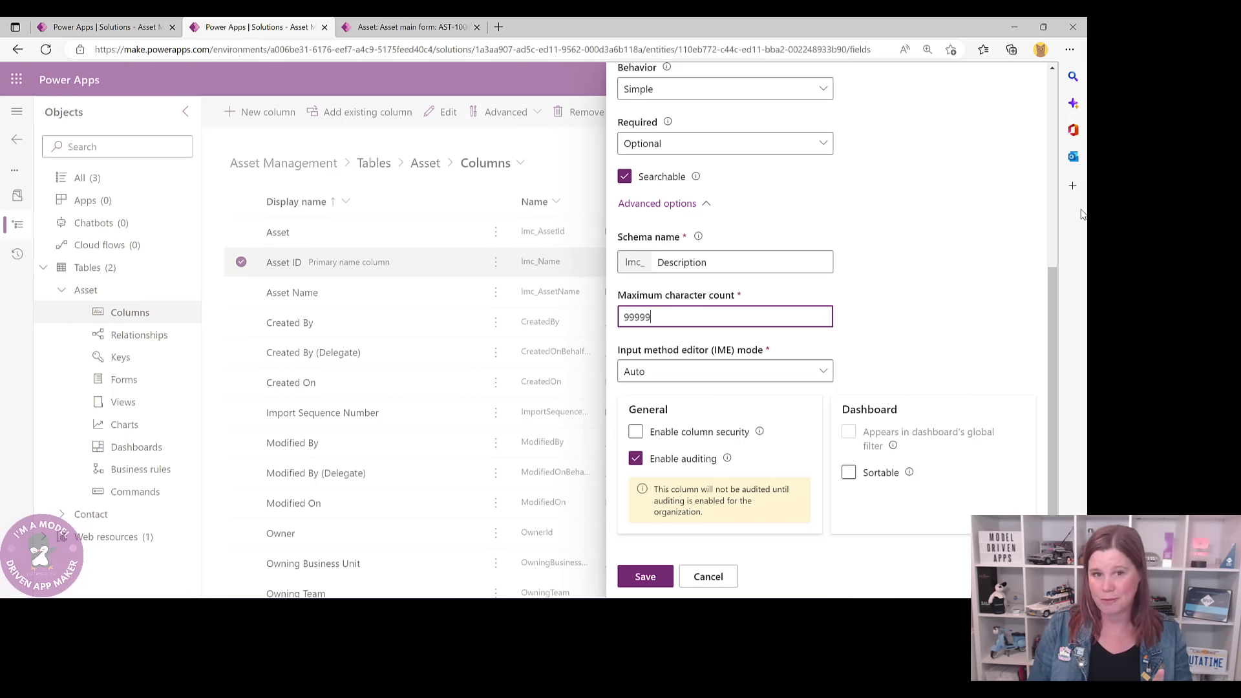
pyautogui.write('9999')
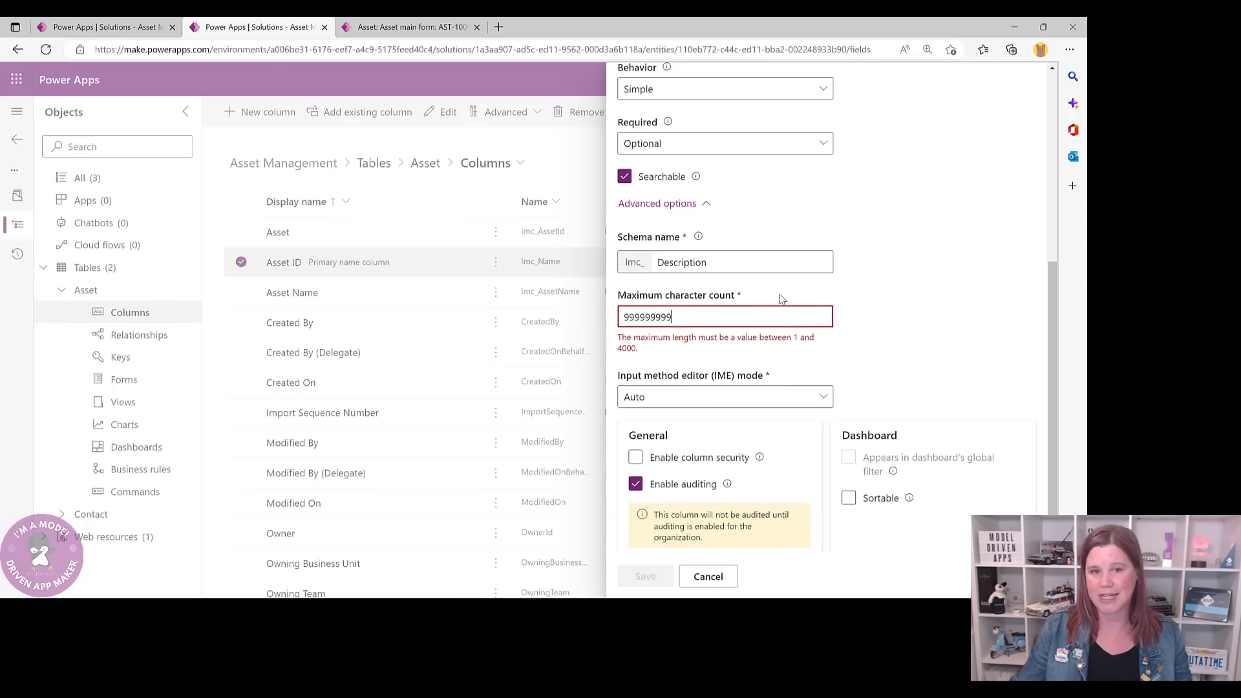
pyautogui.moveTo(683, 316); pyautogui.dragTo(595, 324)
pyautogui.write('40')
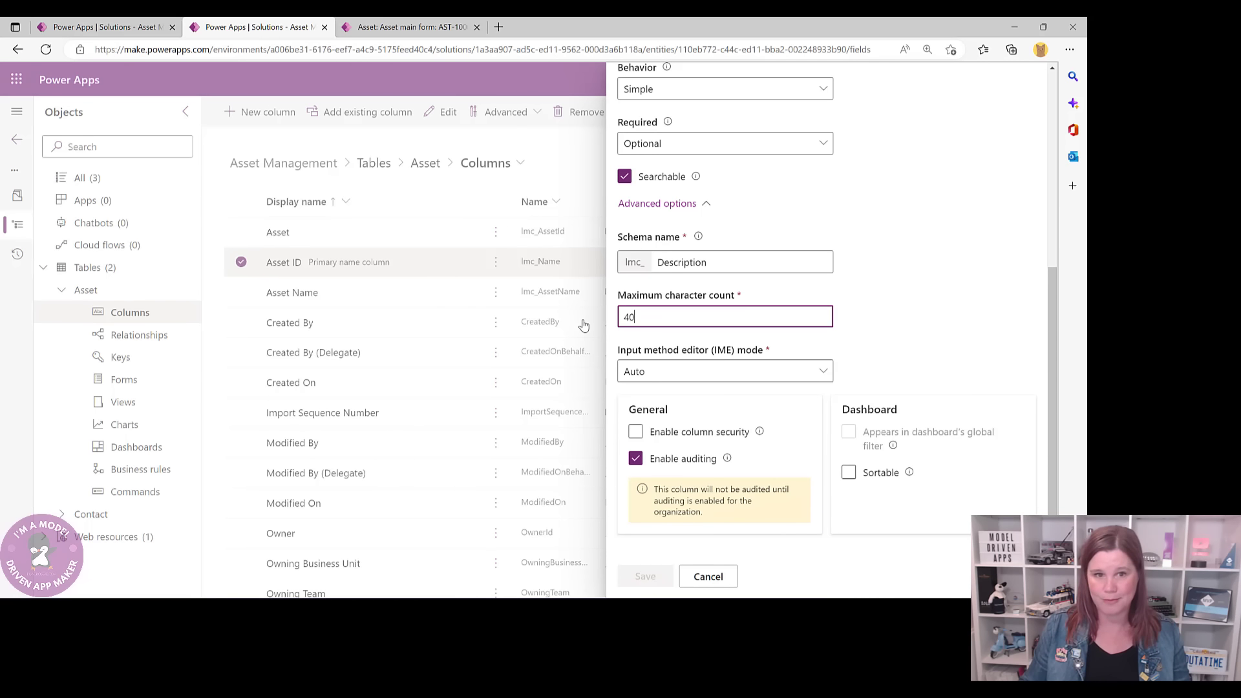
pyautogui.write('00')
pyautogui.click(646, 573)
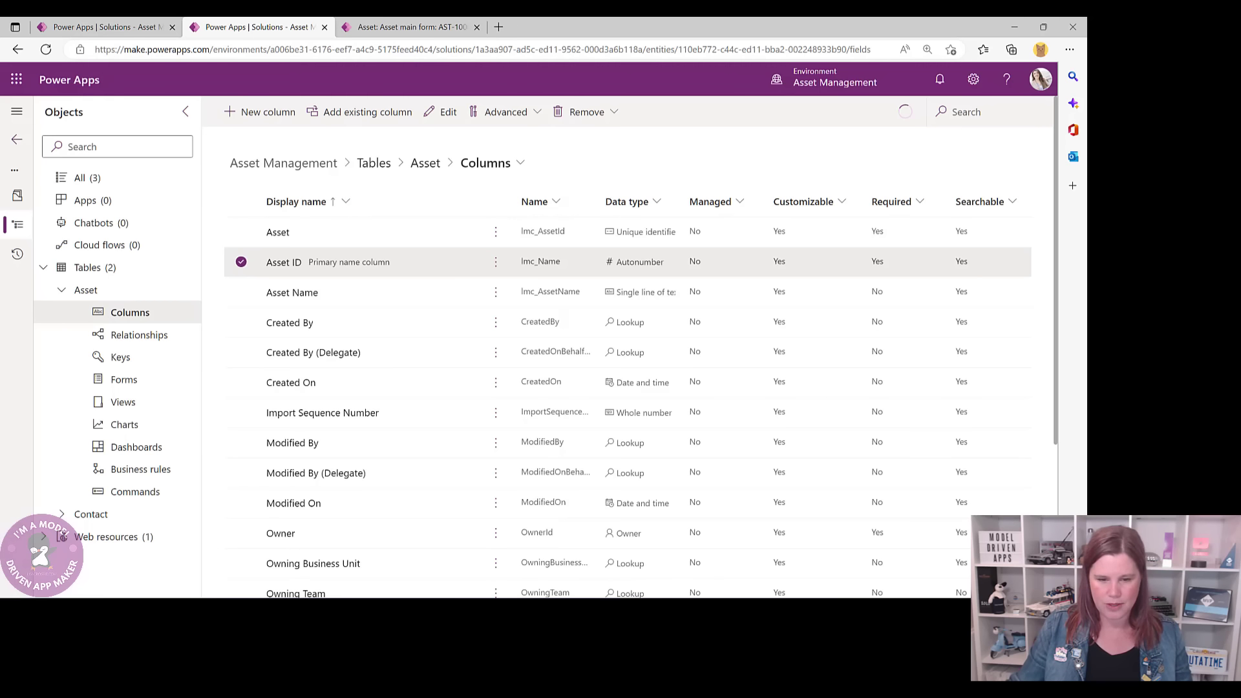
pyautogui.click(402, 28)
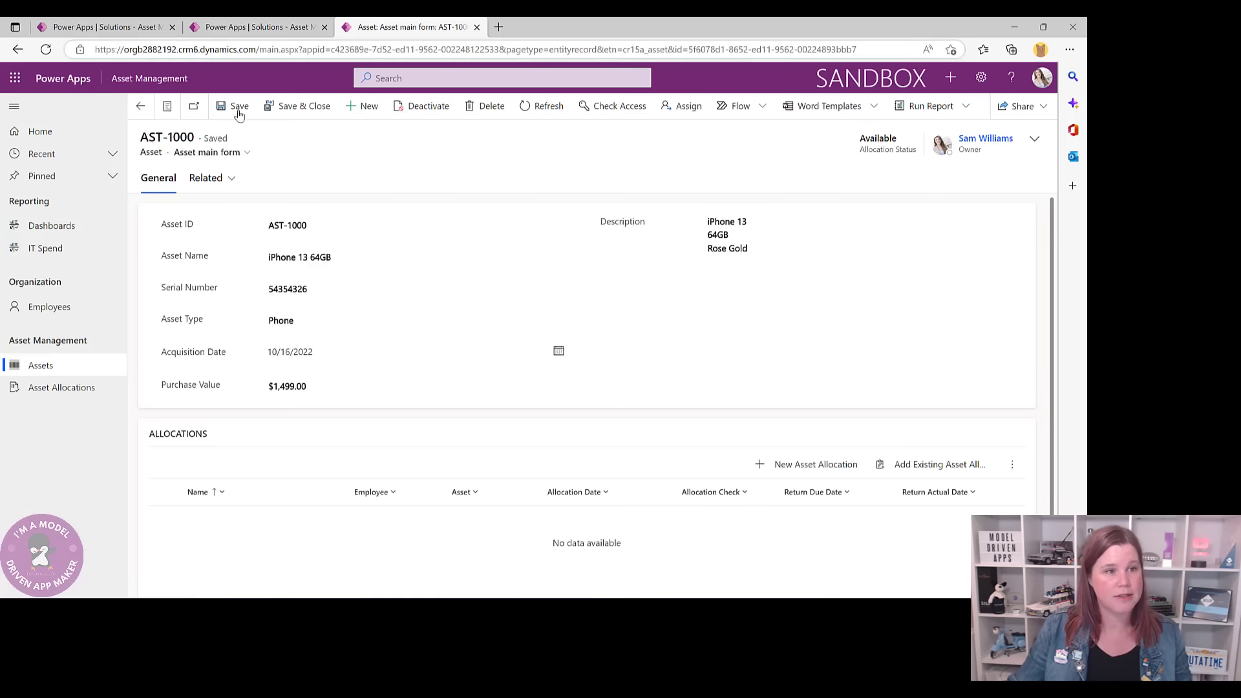
# - Create and save a single-line text column named Serial Number on Asset
pyautogui.click(104, 27)
pyautogui.click(255, 27)
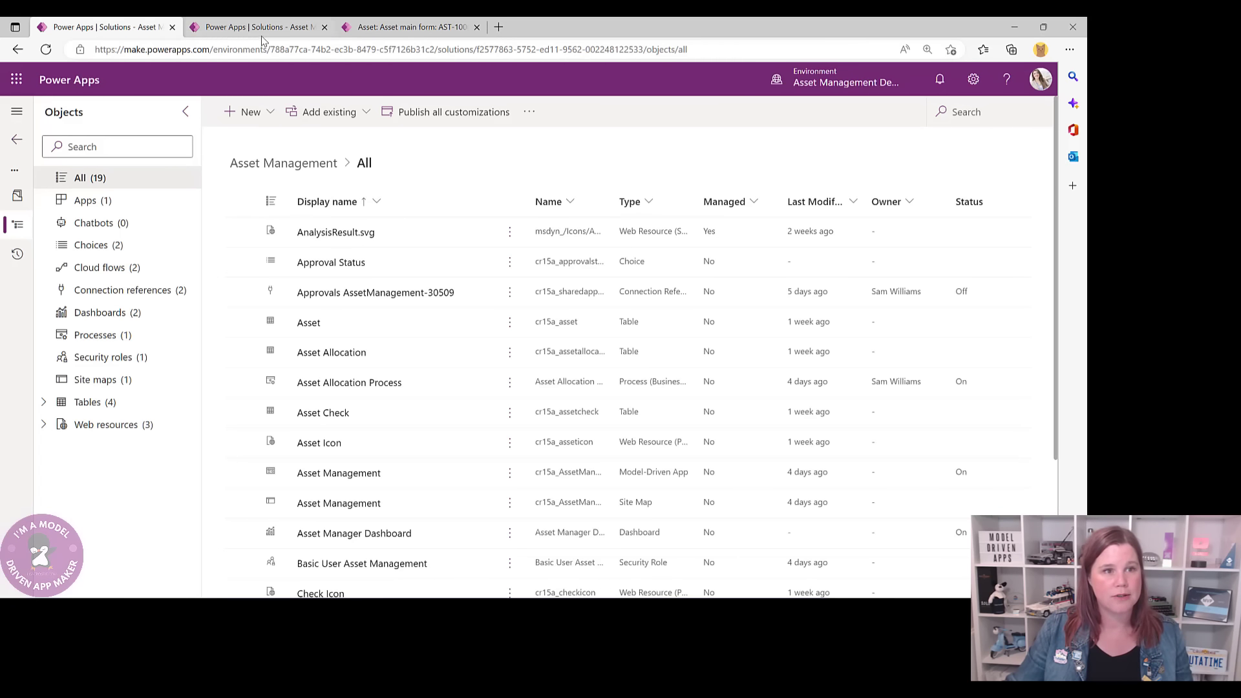
pyautogui.click(268, 112)
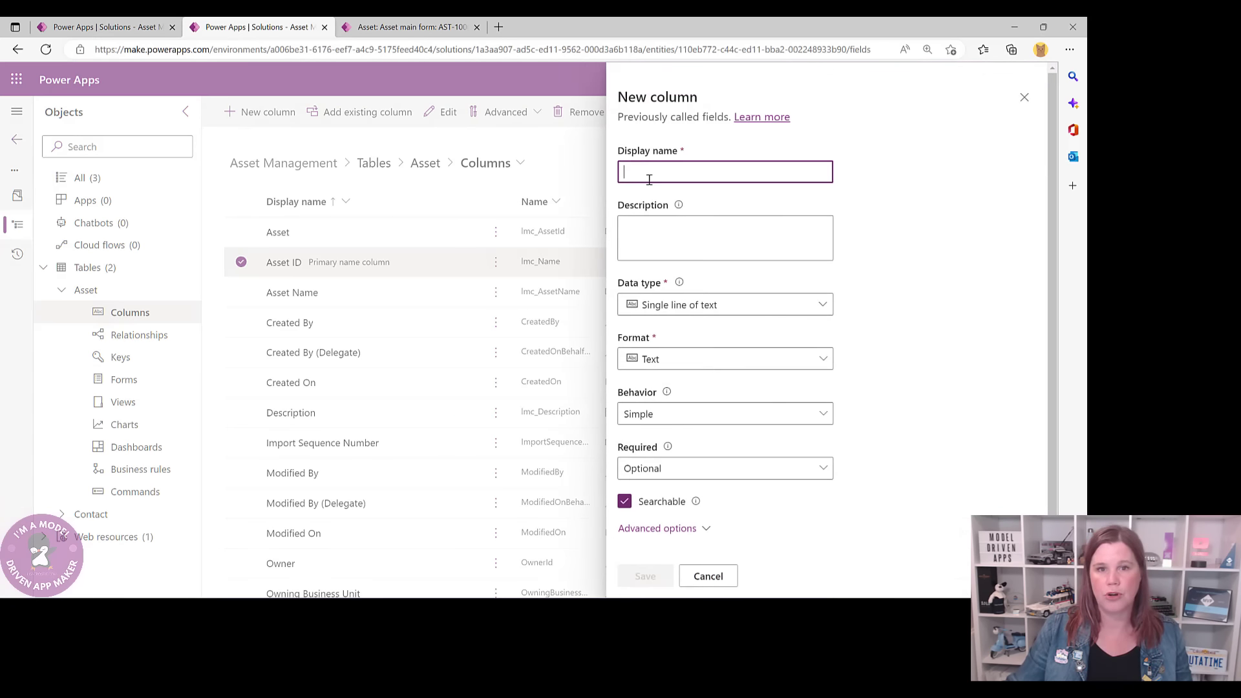
pyautogui.write('Serial ')
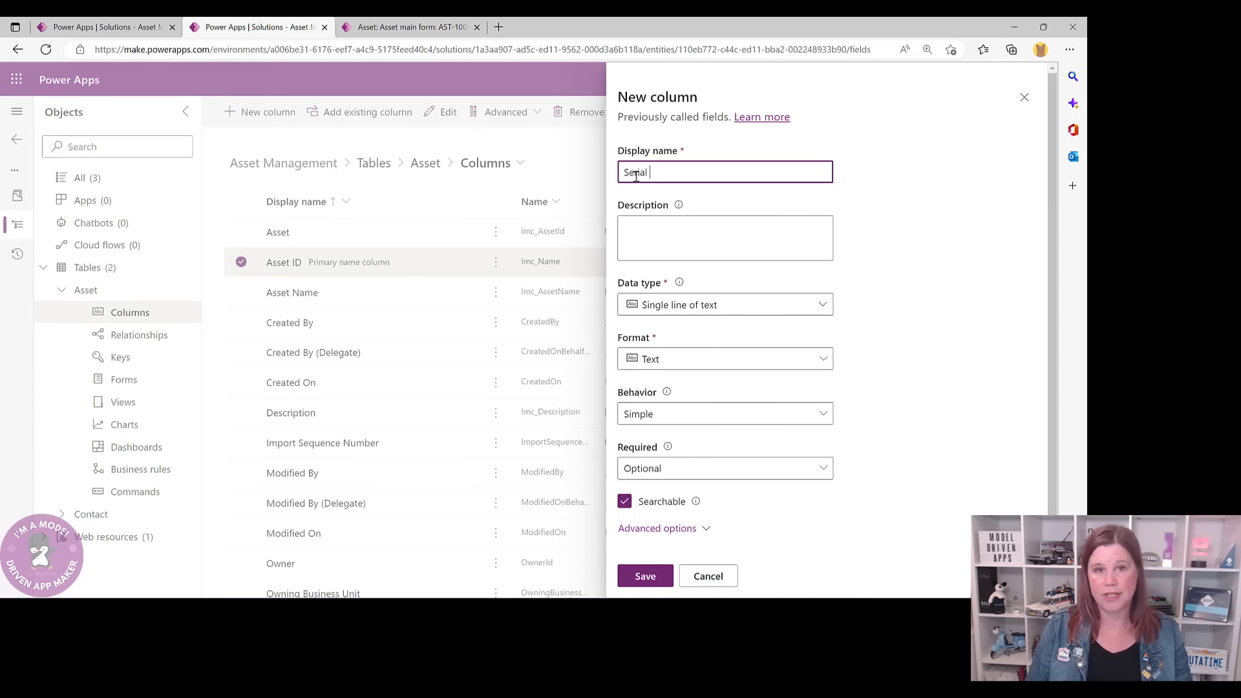
pyautogui.write('Number')
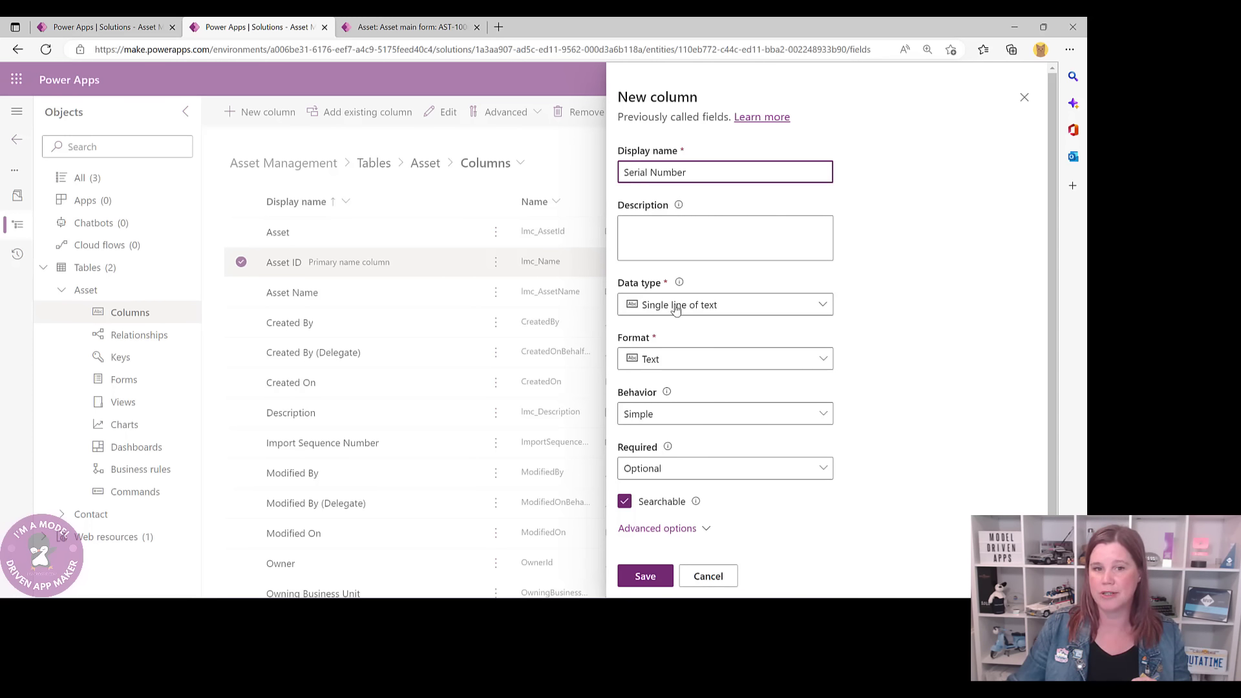
pyautogui.click(645, 575)
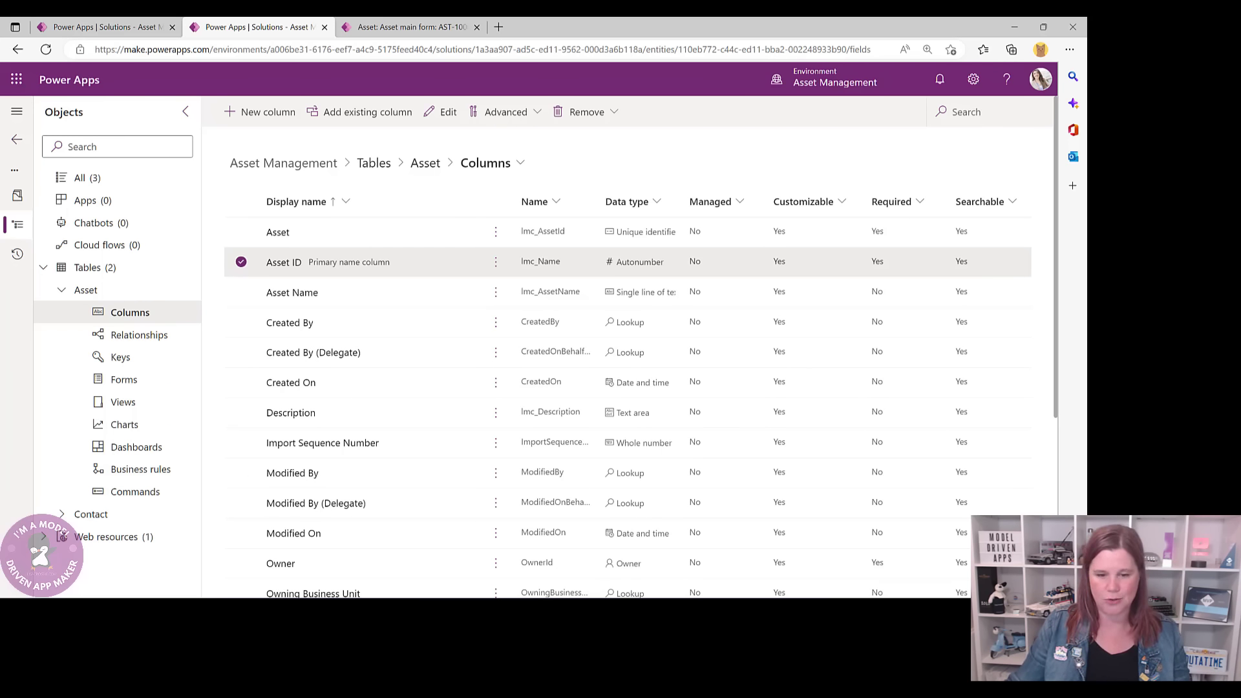
# - Save an Acquisition Date column of type Date and time with Date only format
pyautogui.click(249, 112)
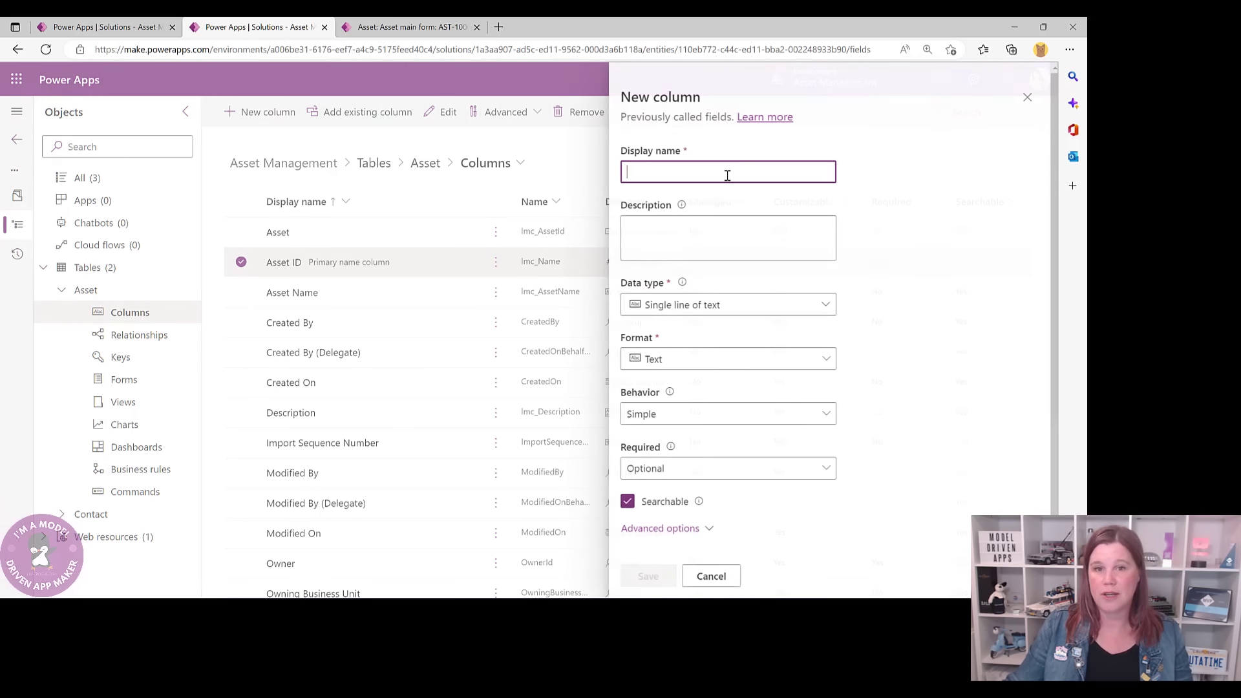
pyautogui.write('Ac')
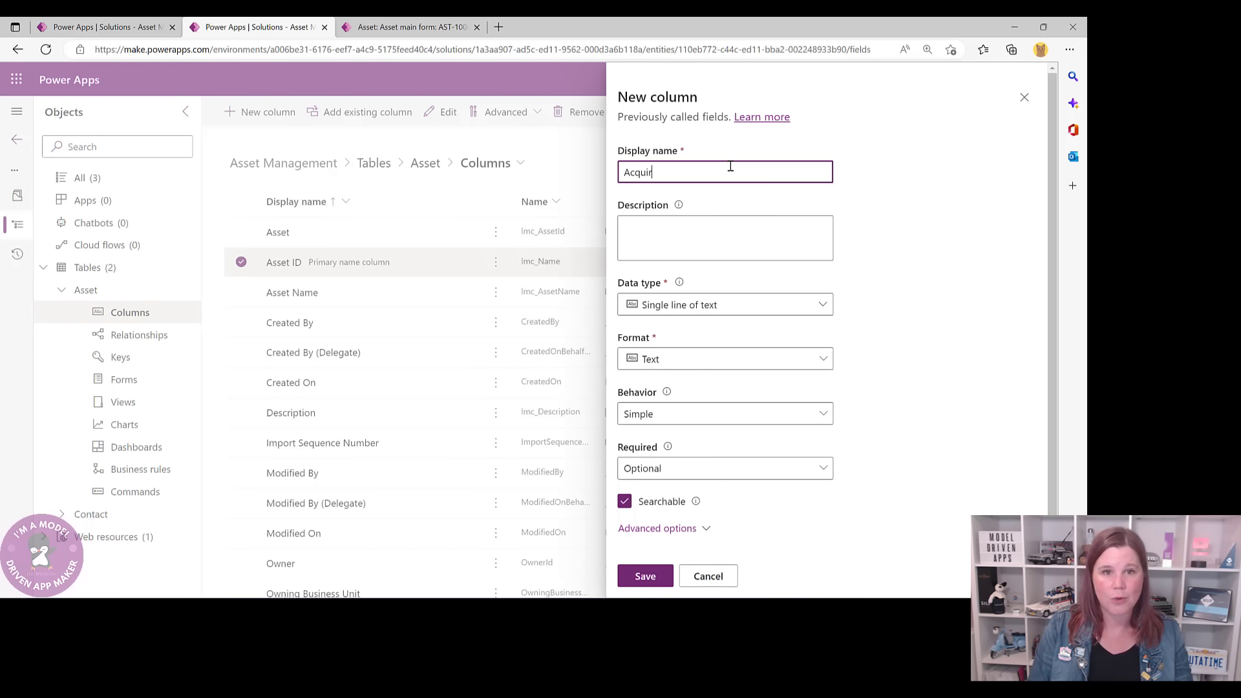
pyautogui.write('quisition Date')
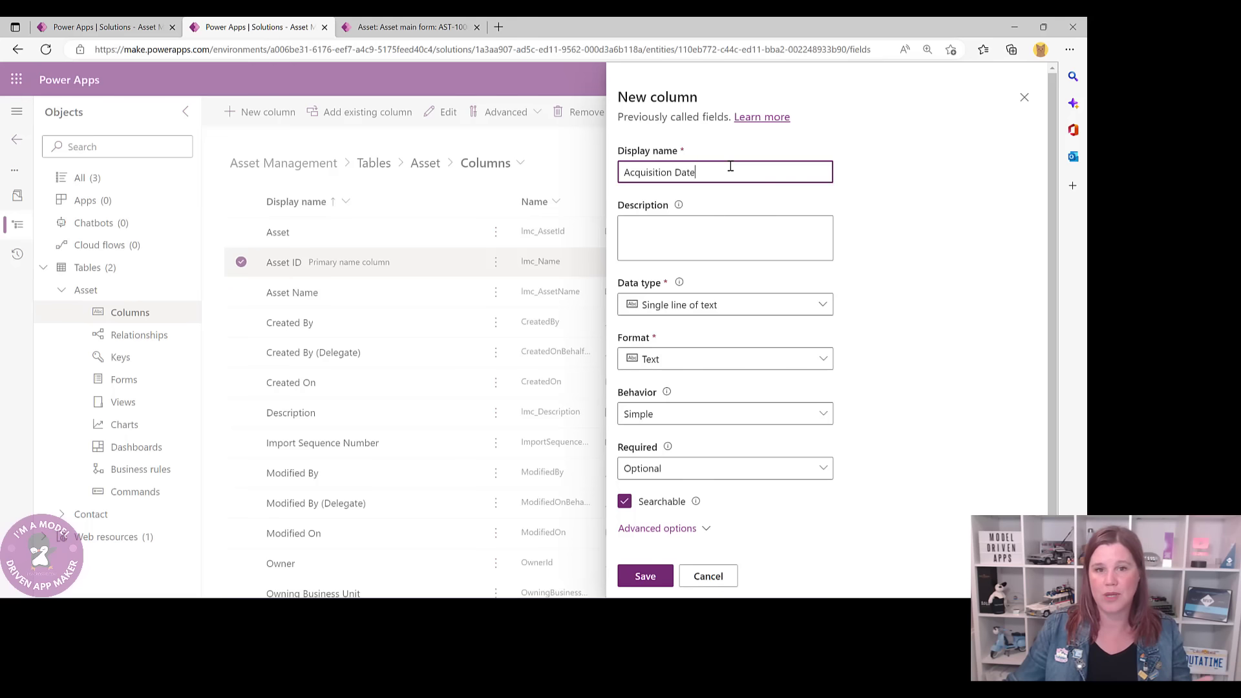
pyautogui.click(671, 307)
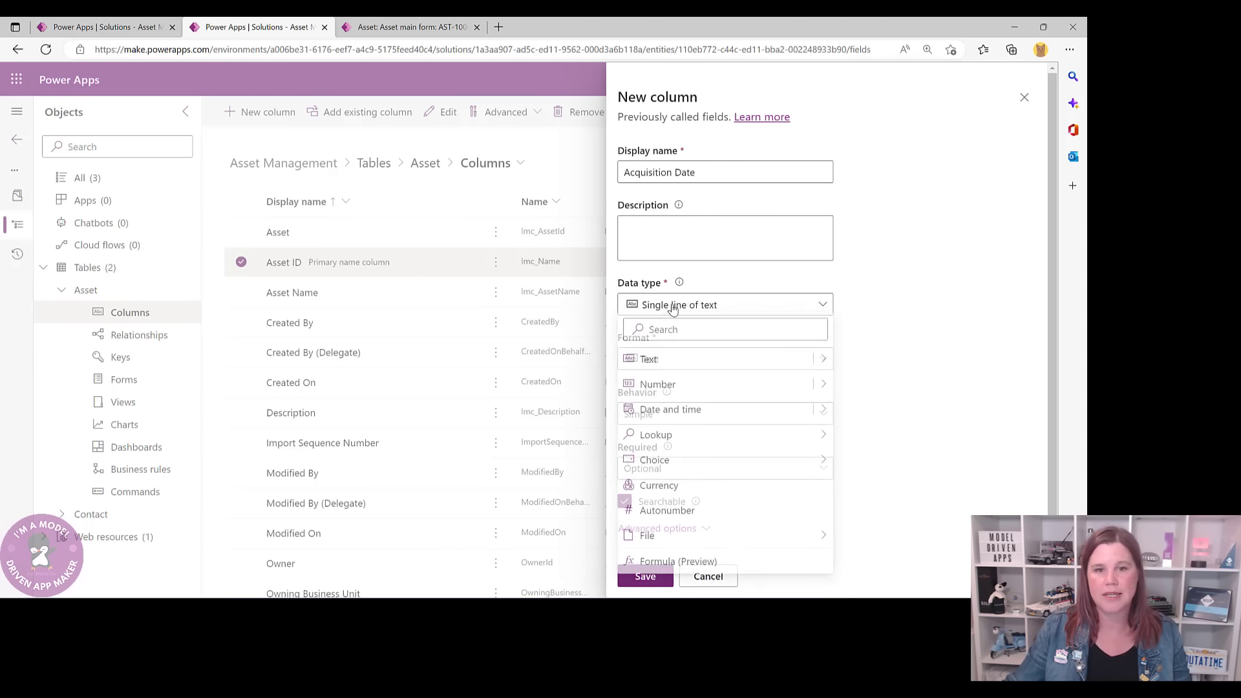
pyautogui.click(649, 419)
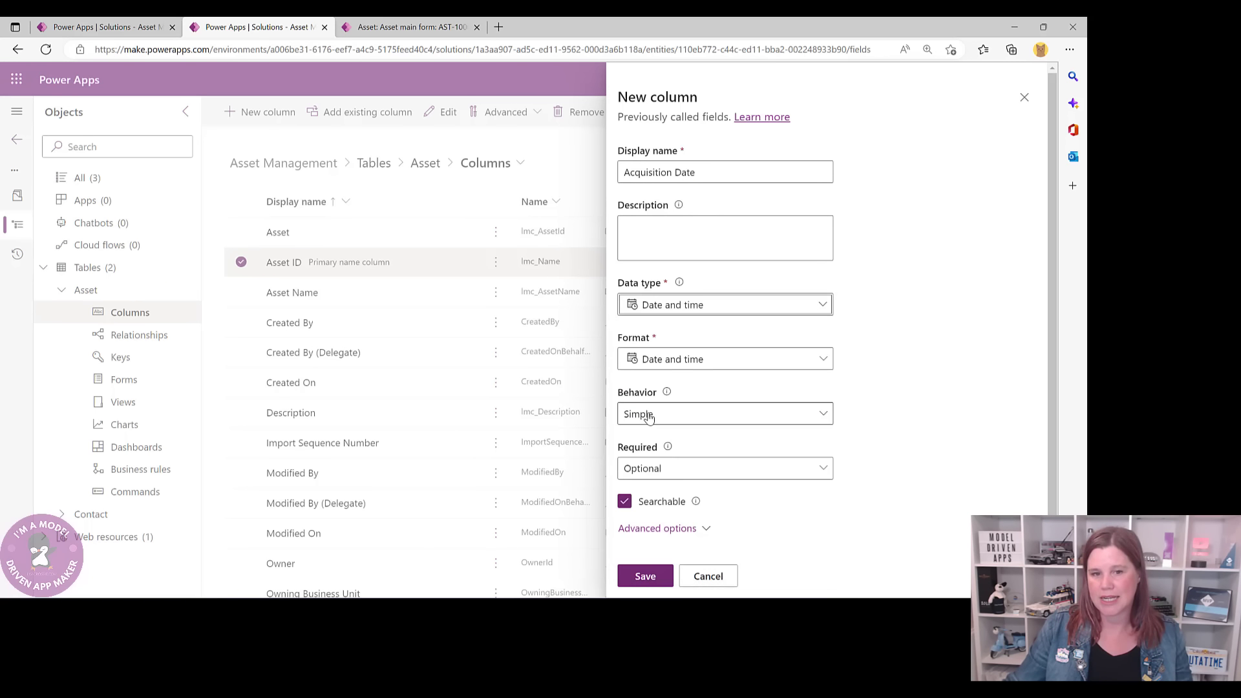
pyautogui.click(640, 365)
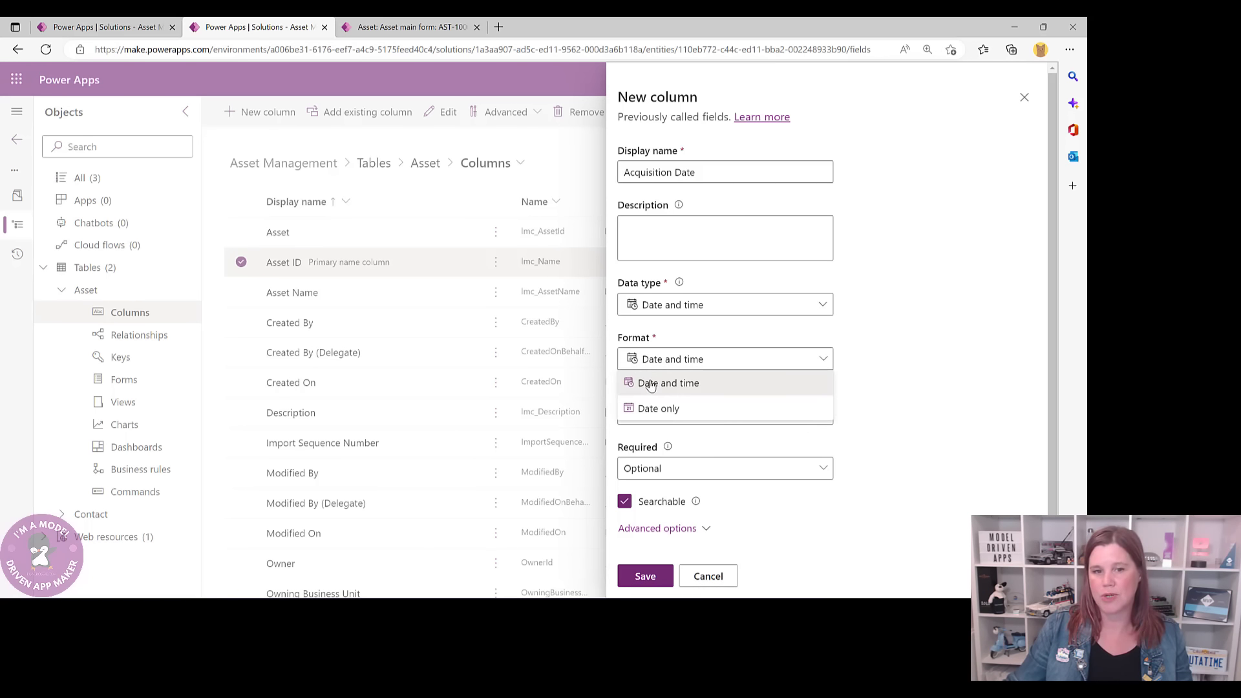
pyautogui.click(662, 409)
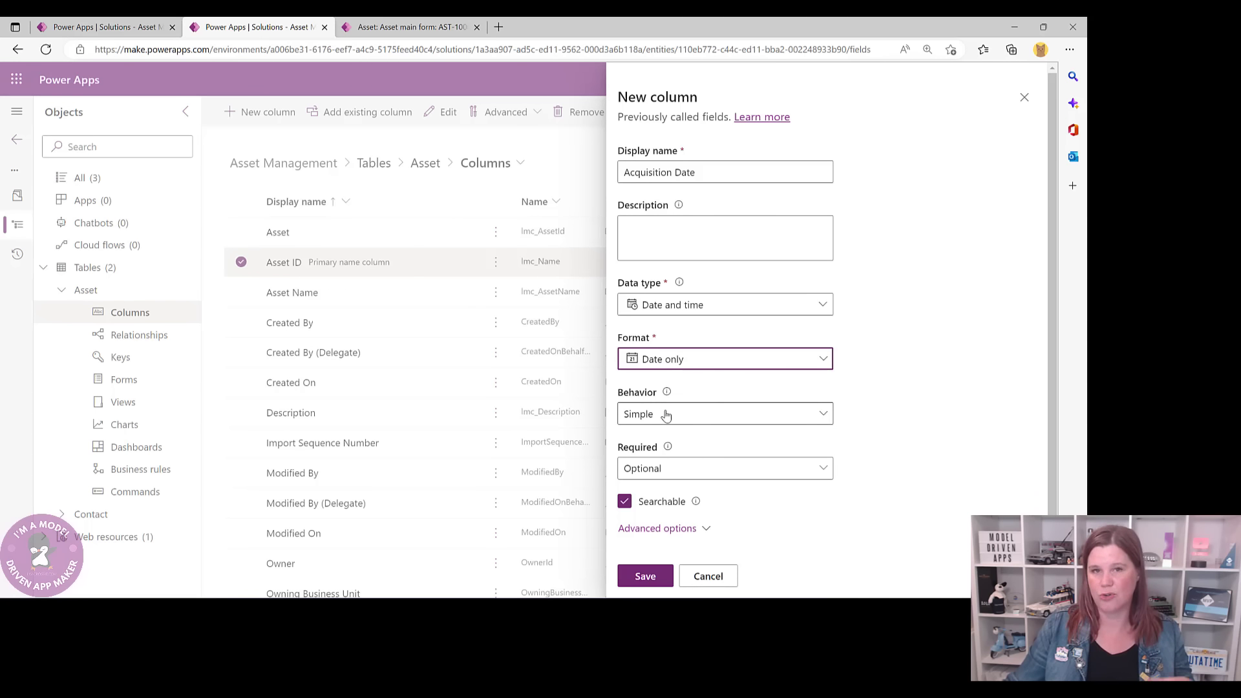
pyautogui.click(646, 577)
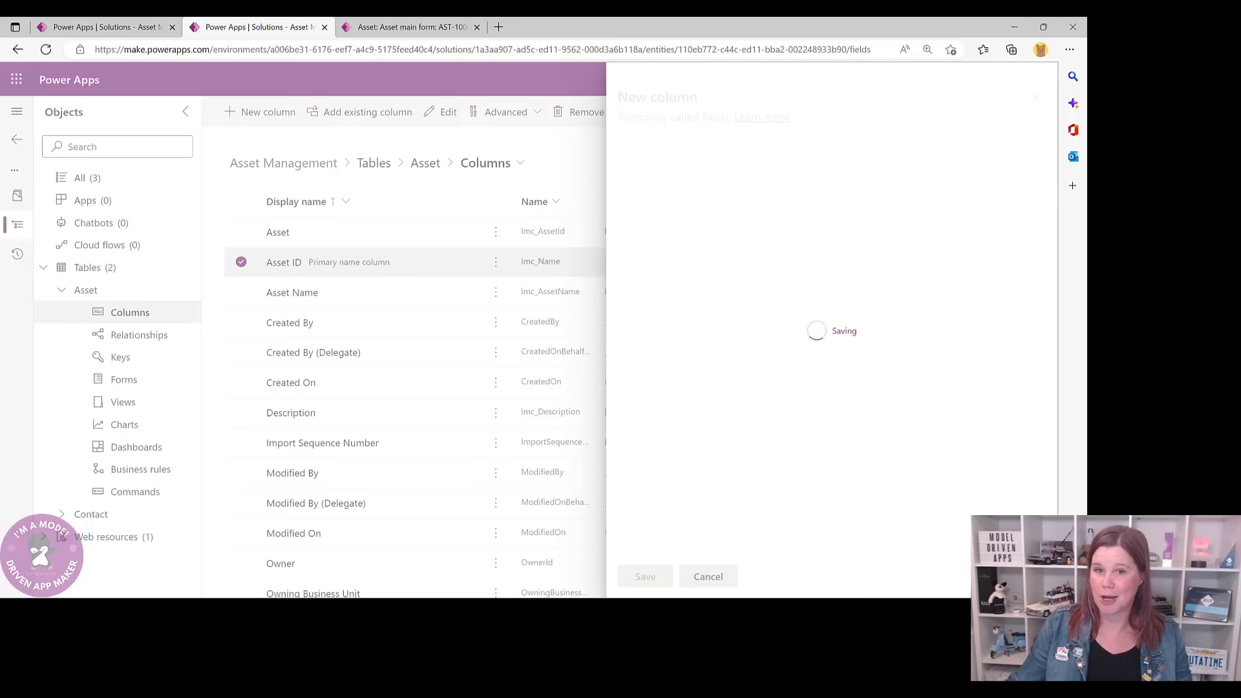
pyautogui.click(268, 112)
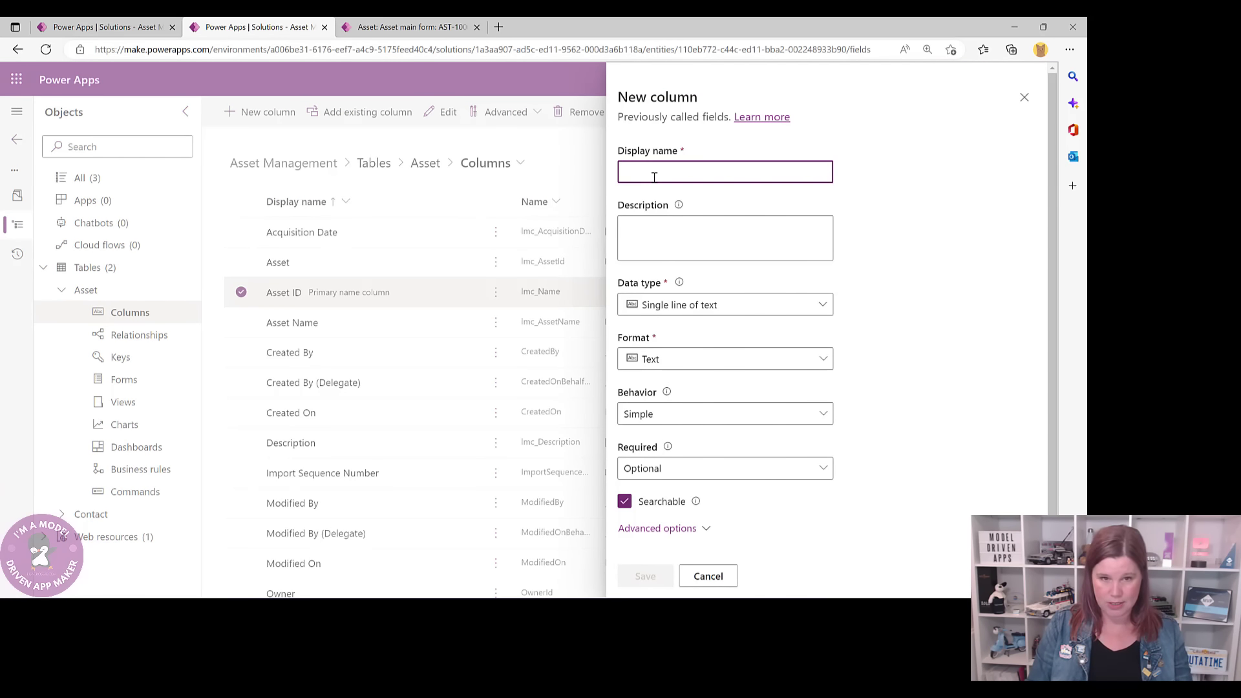
# - Save a Purchase Value column with the Currency data type and review the columns
pyautogui.write('Purchase Value')
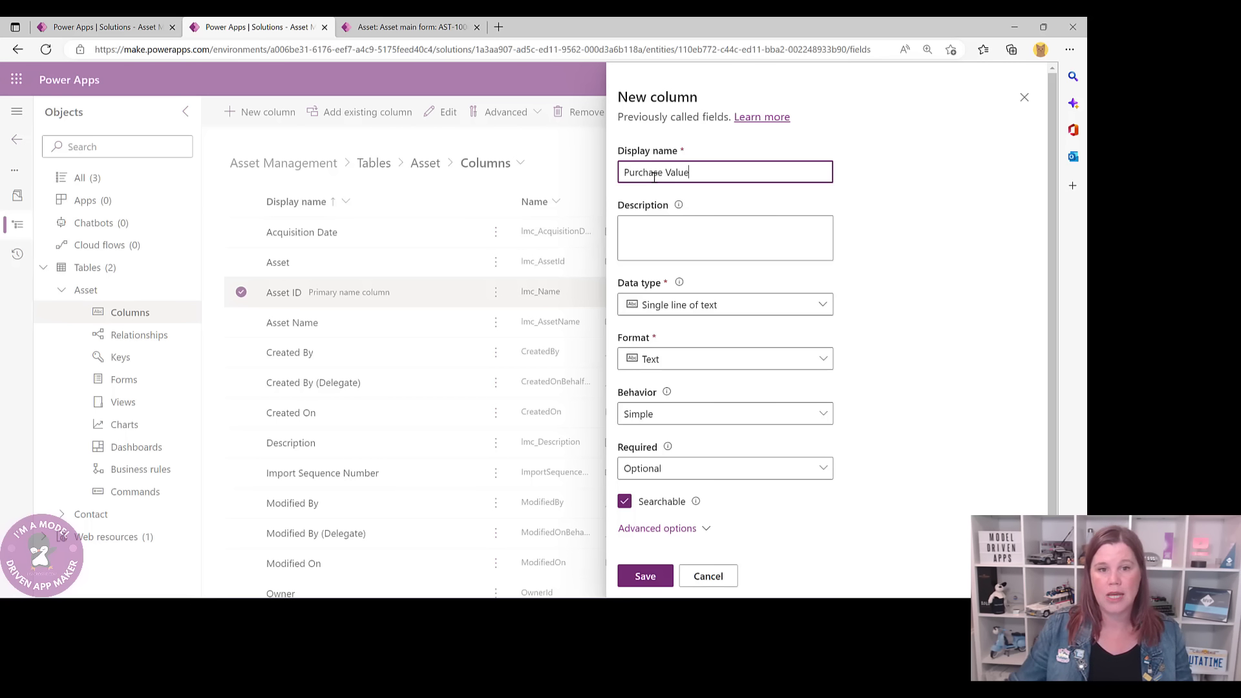
pyautogui.click(641, 300)
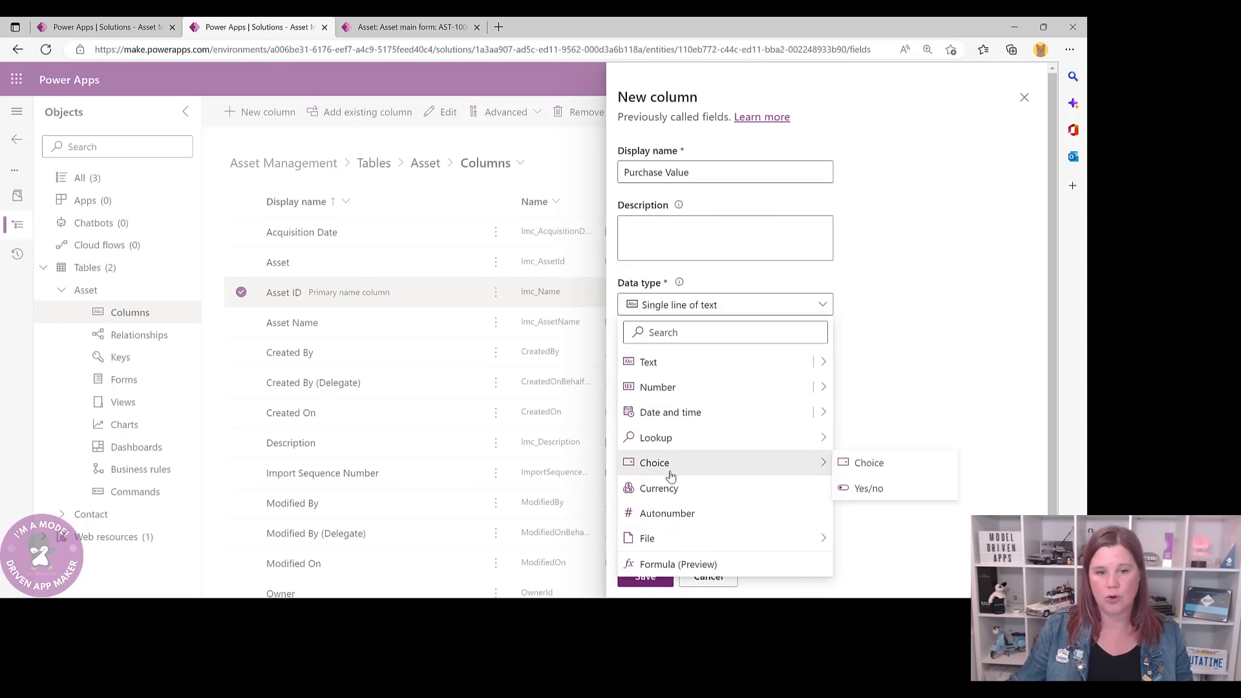
pyautogui.click(664, 491)
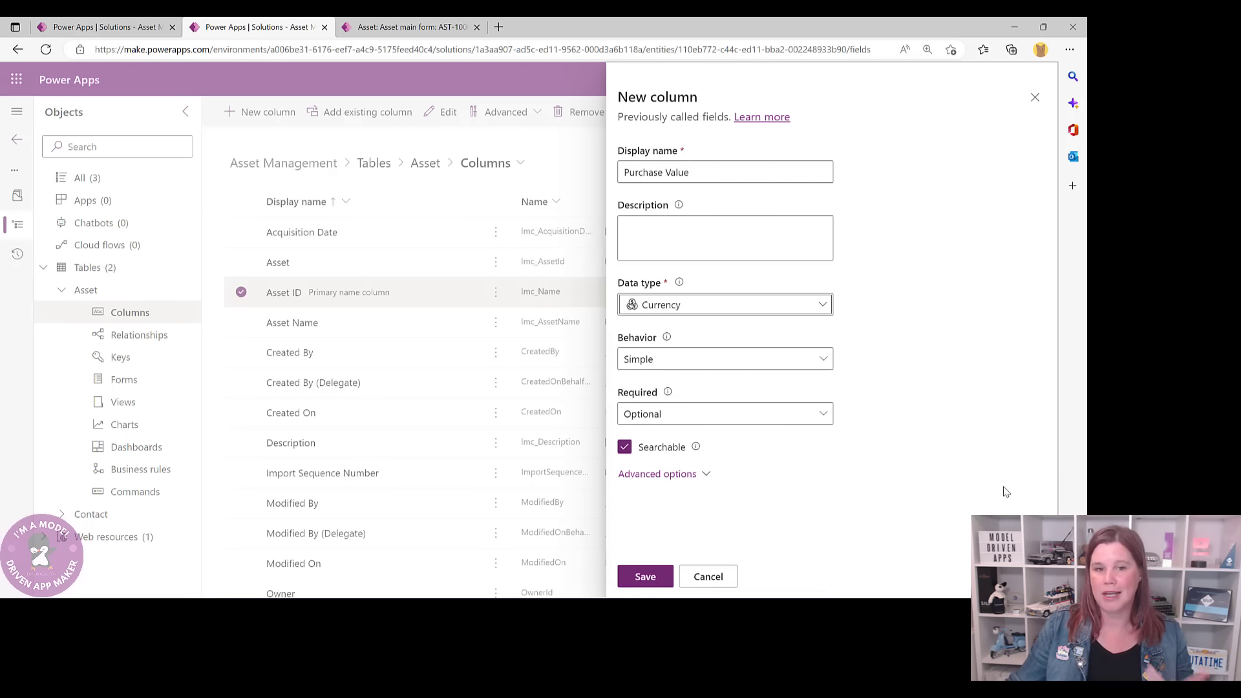
pyautogui.click(652, 577)
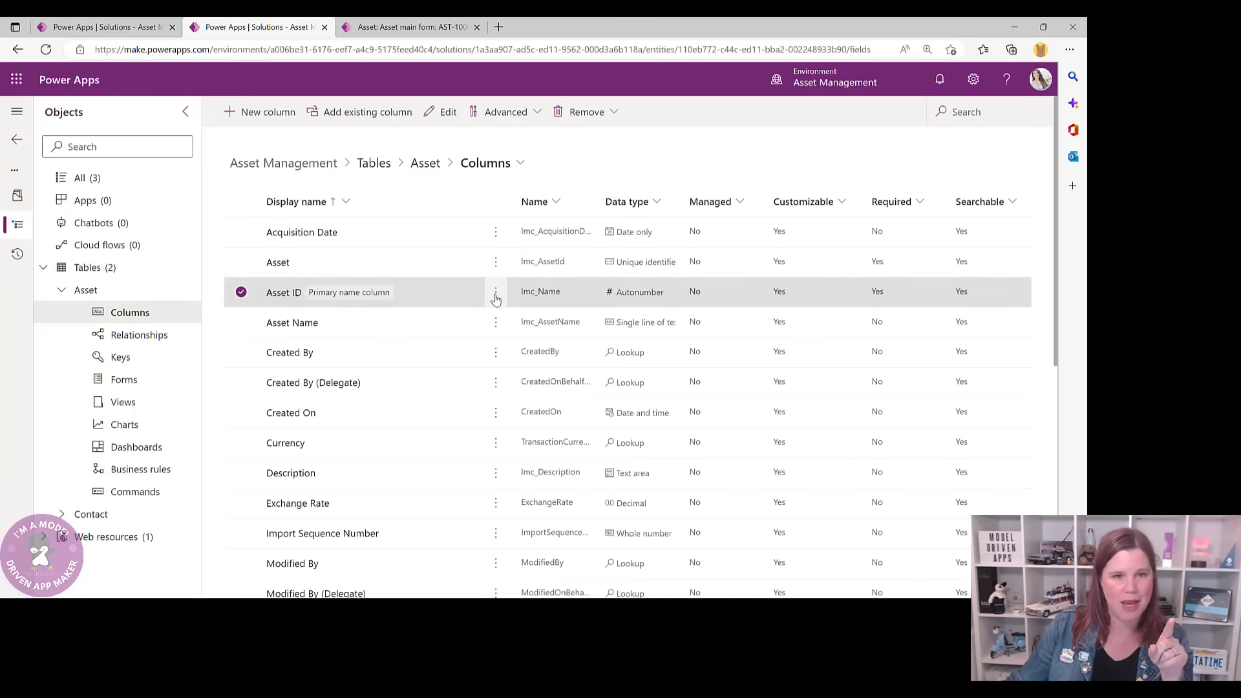
pyautogui.scroll(-3, 456, 414)
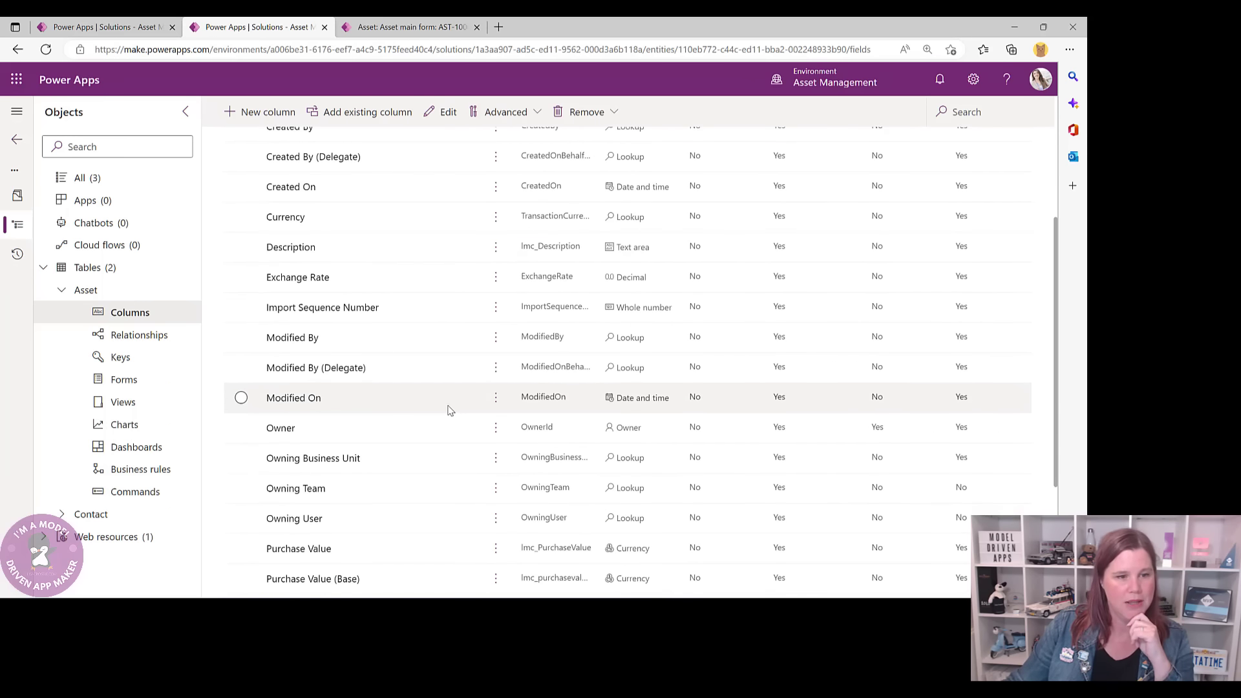
pyautogui.scroll(-2, 450, 410)
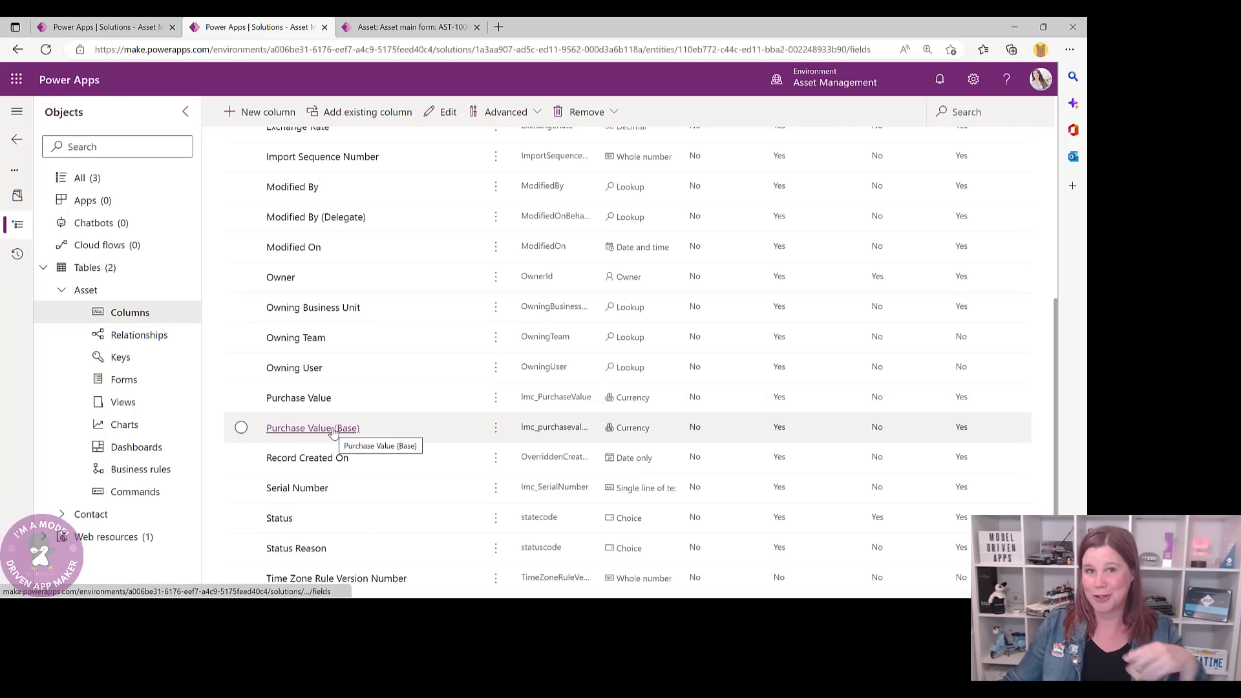
pyautogui.scroll(10, 384, 402)
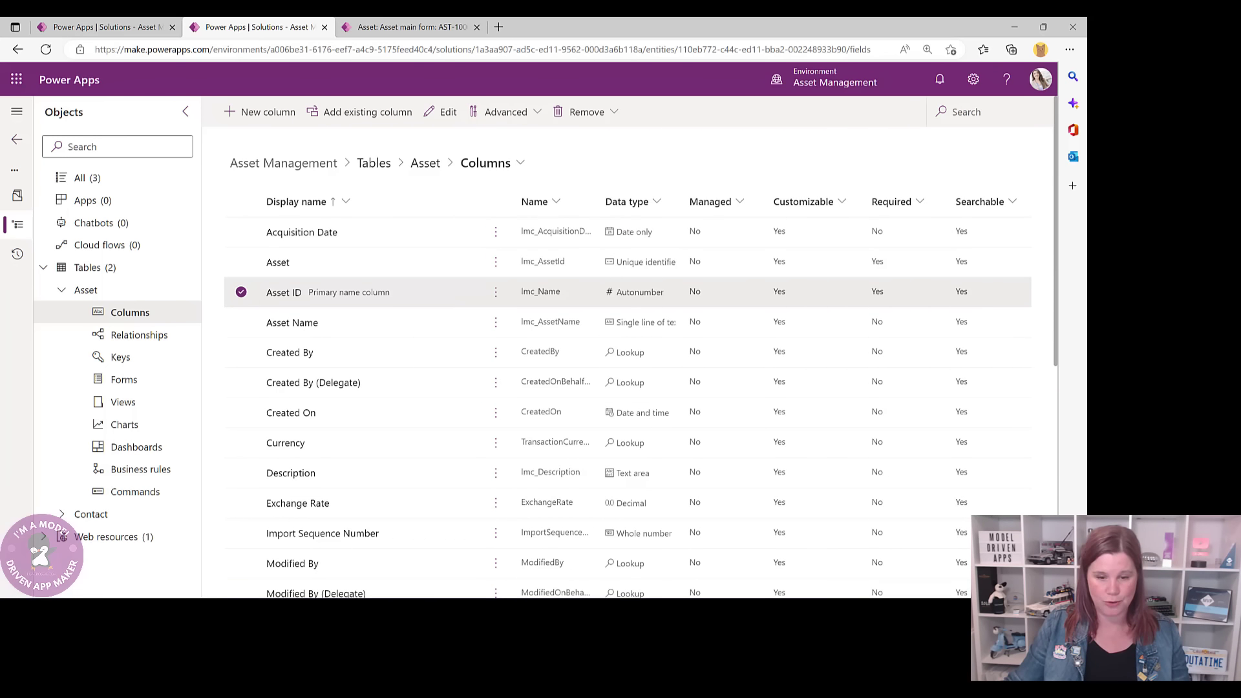
pyautogui.click(403, 24)
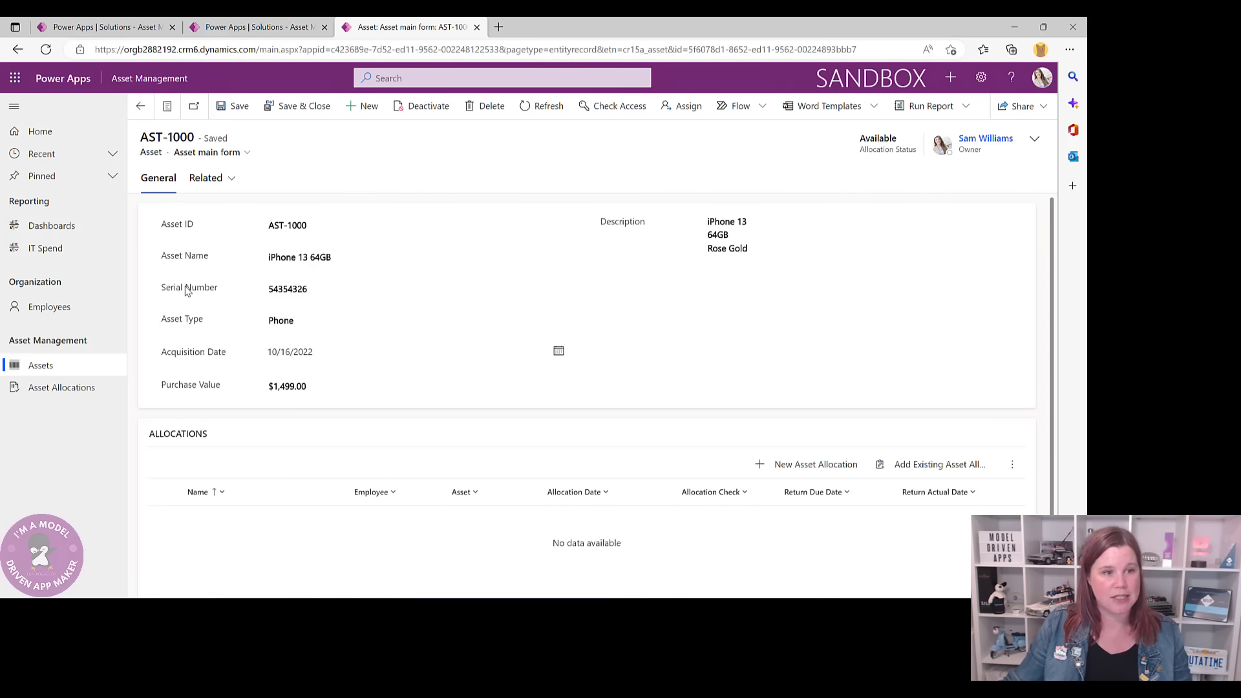
# - Check the record's Asset Type options, then start an Asset Type column of type Choice
pyautogui.click(288, 328)
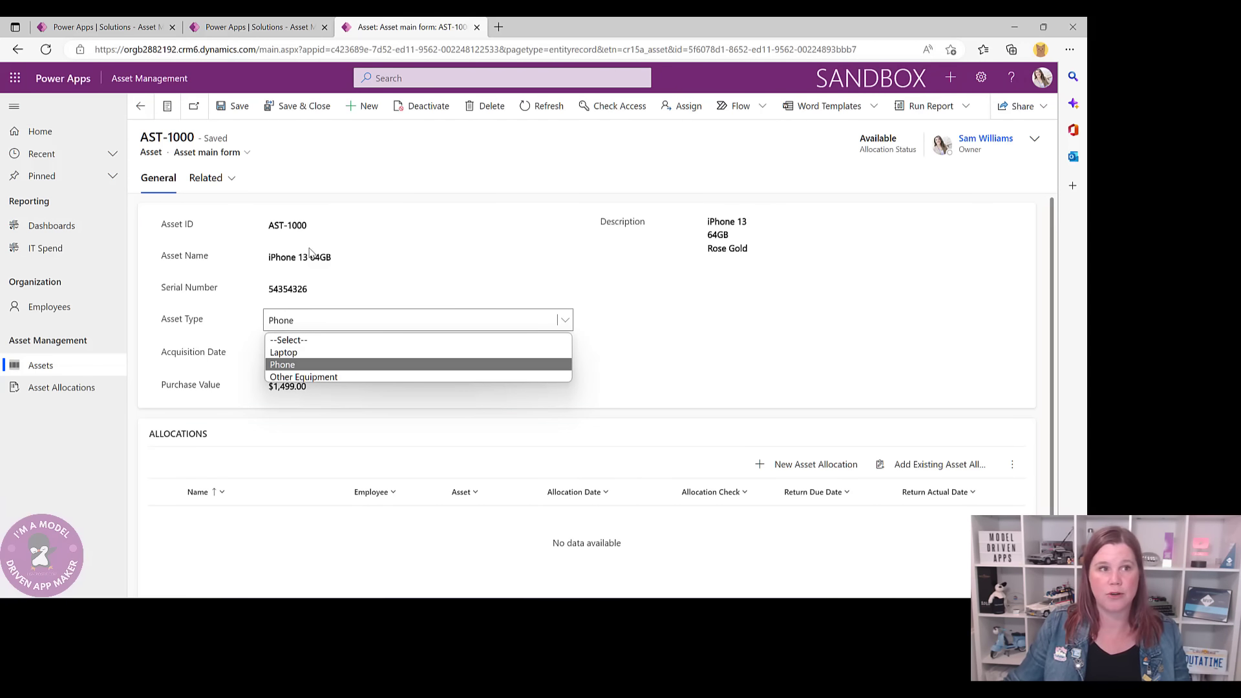
pyautogui.click(288, 24)
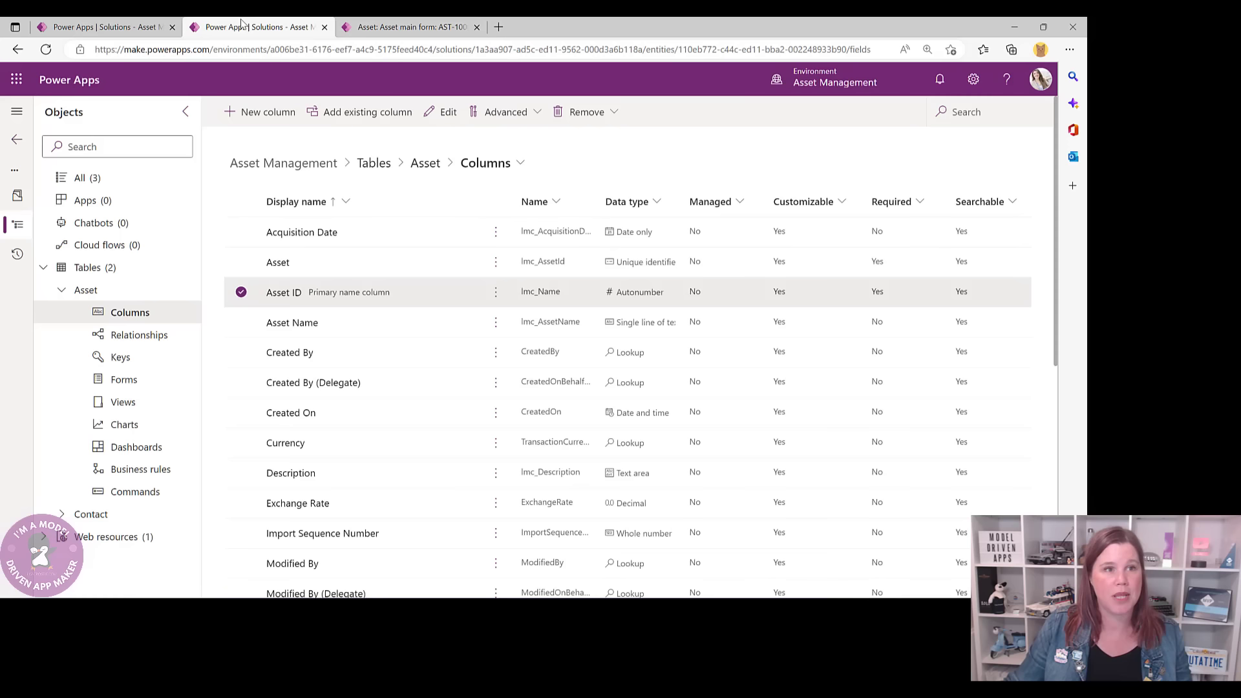
pyautogui.click(277, 109)
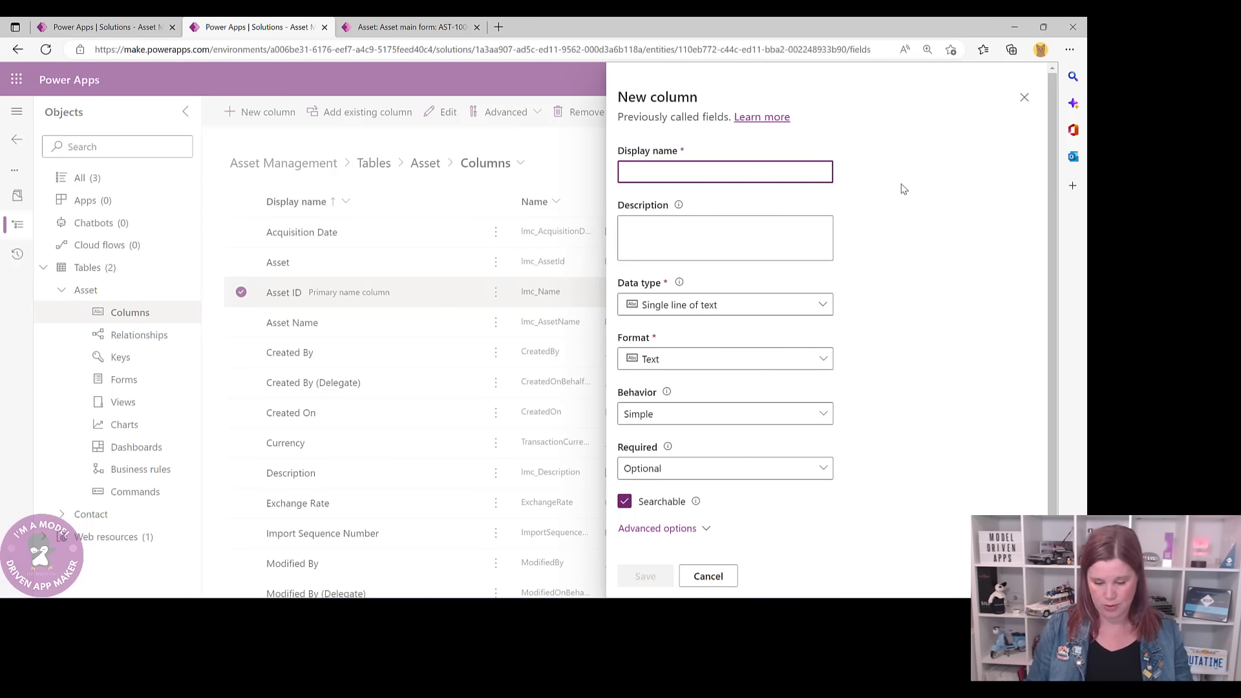
pyautogui.write('Asset Type')
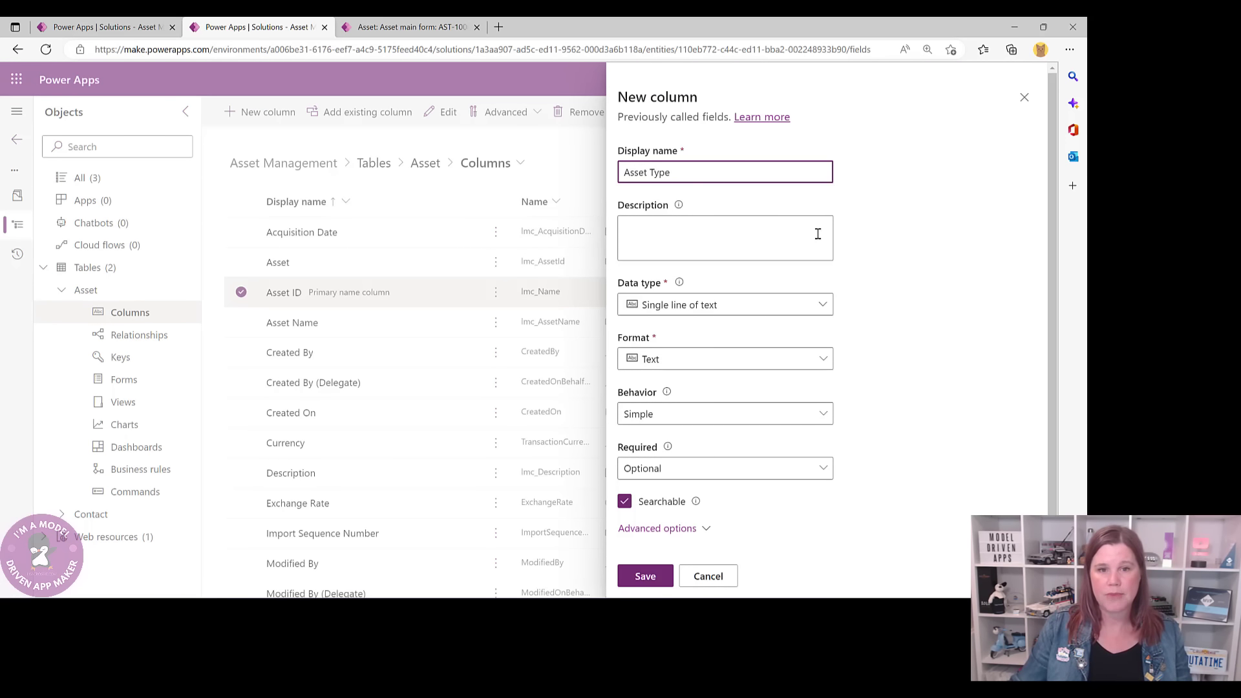
pyautogui.click(750, 310)
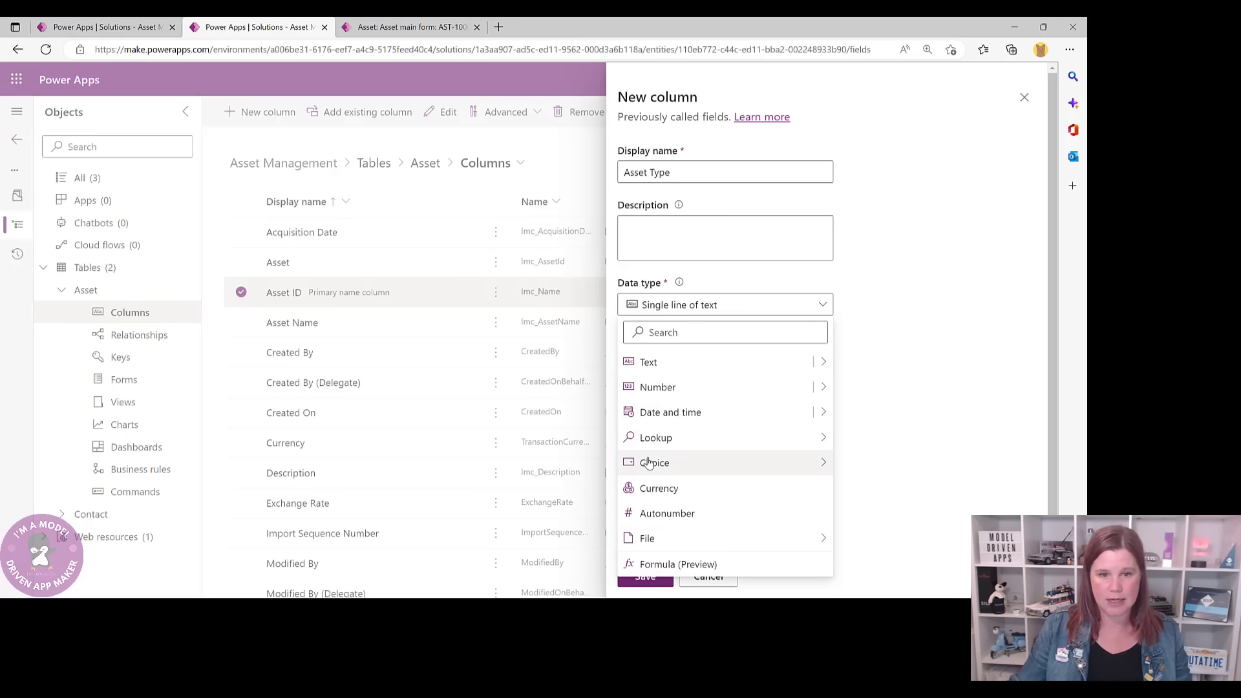
pyautogui.moveTo(742, 466)
pyautogui.click(874, 470)
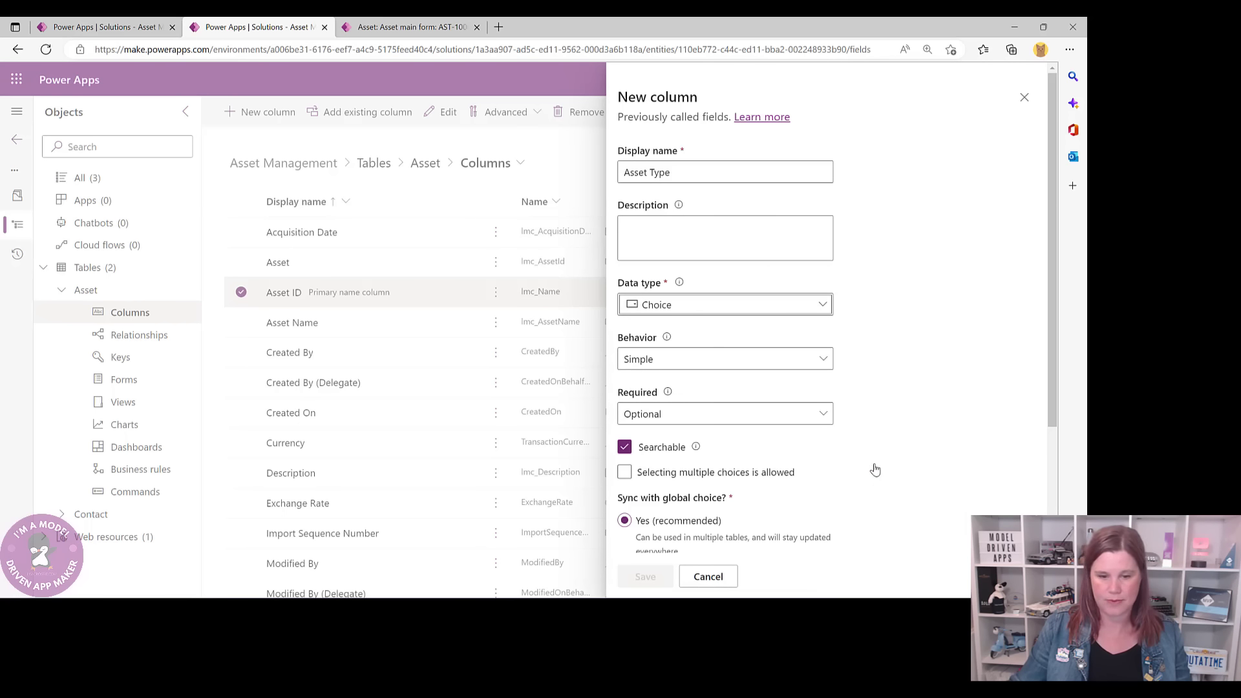
pyautogui.scroll(-3, 808, 440)
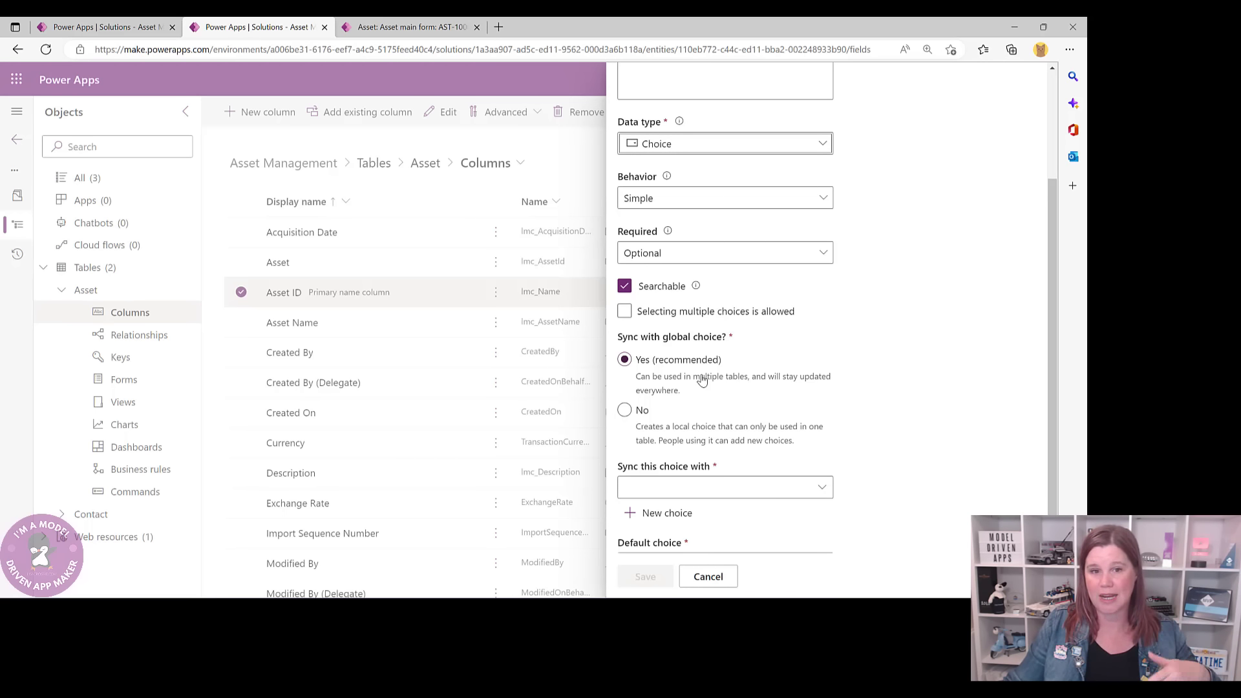
# - Keep the choice unsynced with global choices and add options Phone, Laptop and Other
pyautogui.click(625, 410)
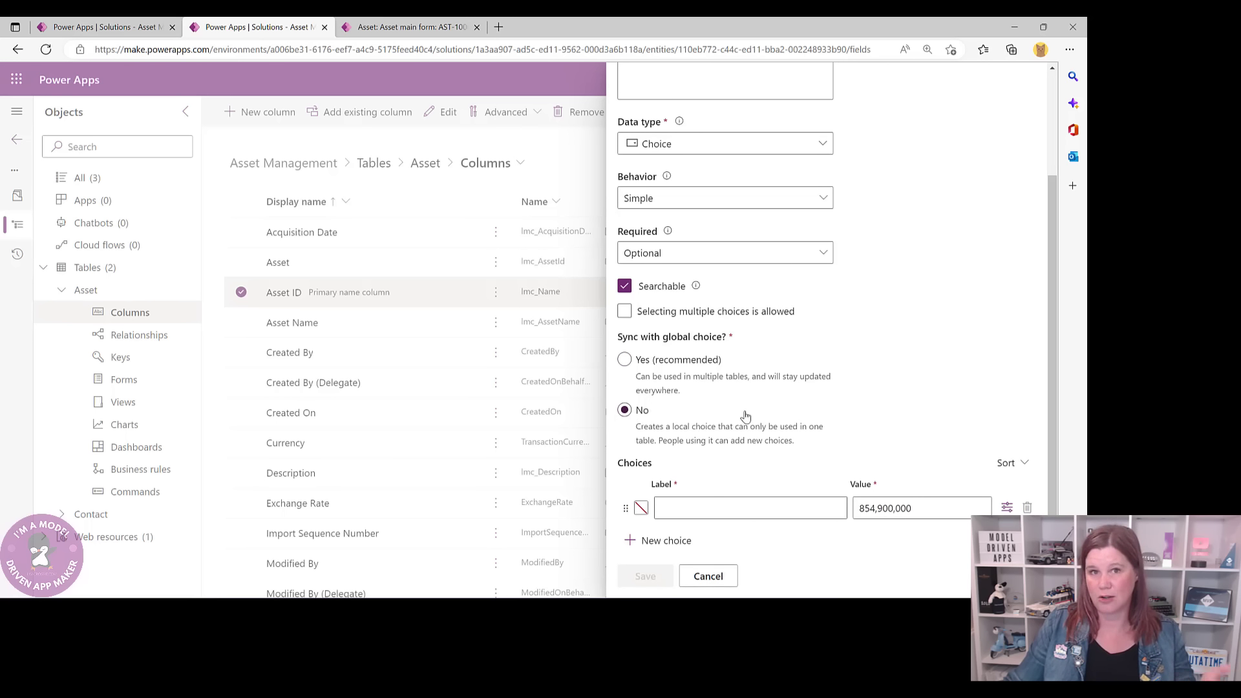
pyautogui.scroll(-2, 851, 398)
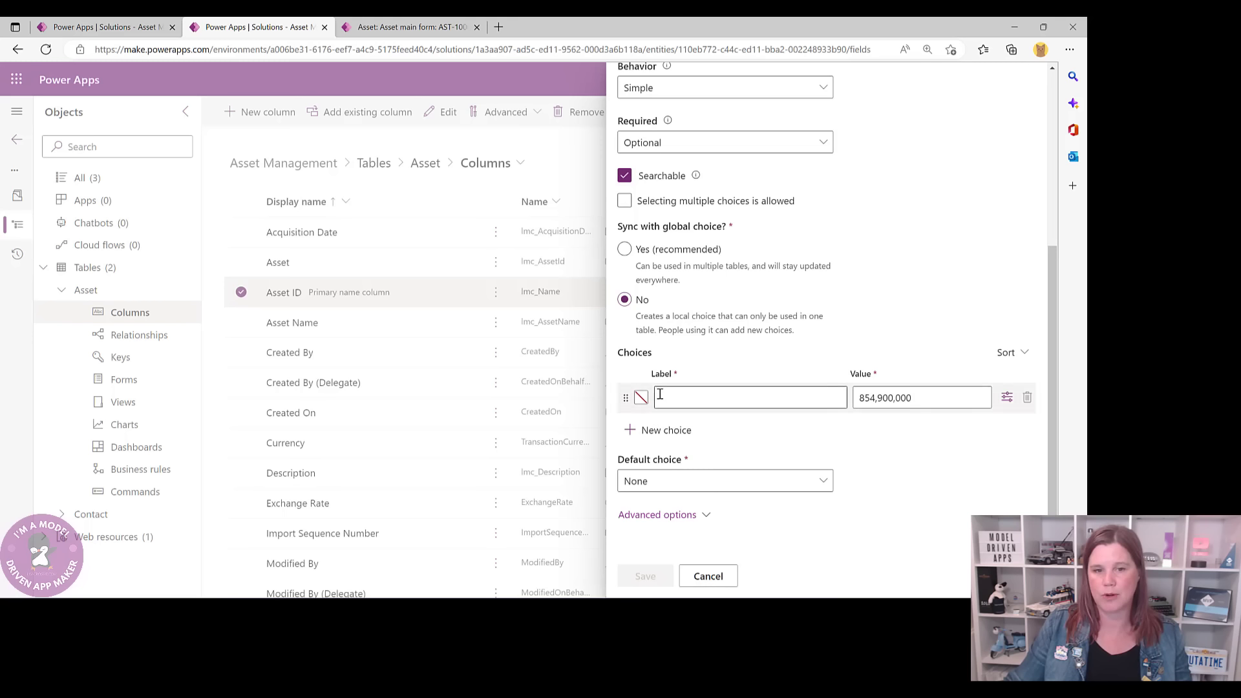
pyautogui.click(705, 401)
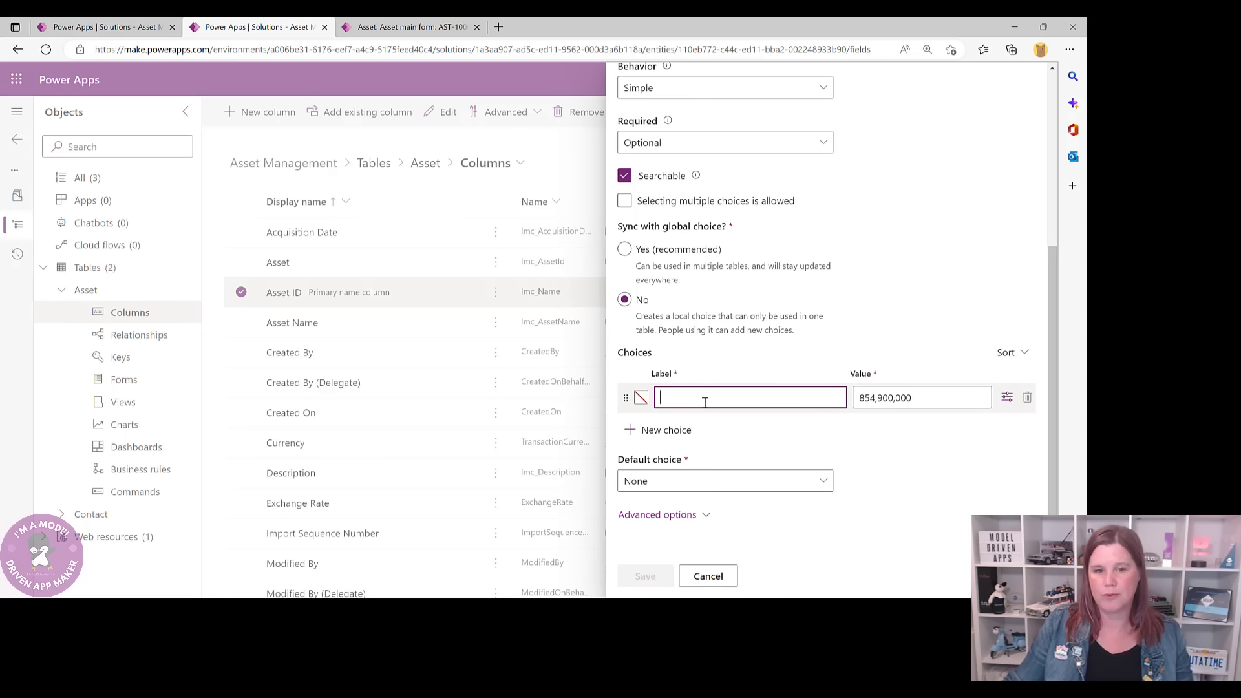
pyautogui.write('Phone')
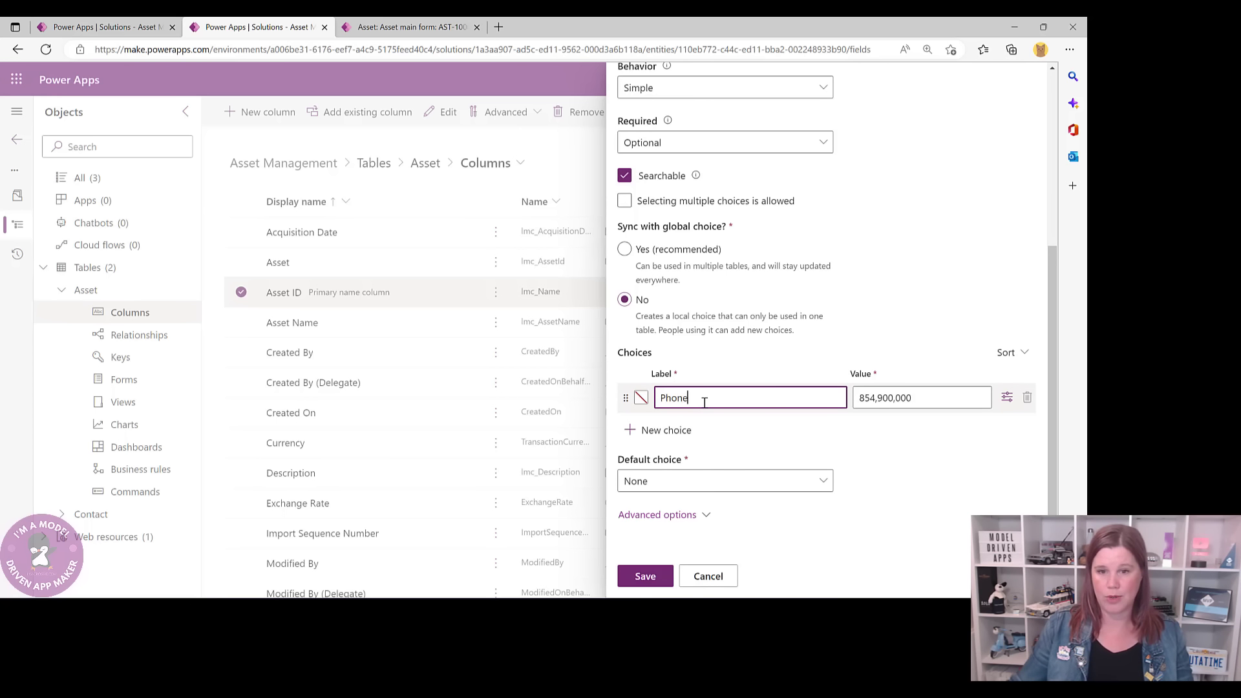
pyautogui.click(687, 428)
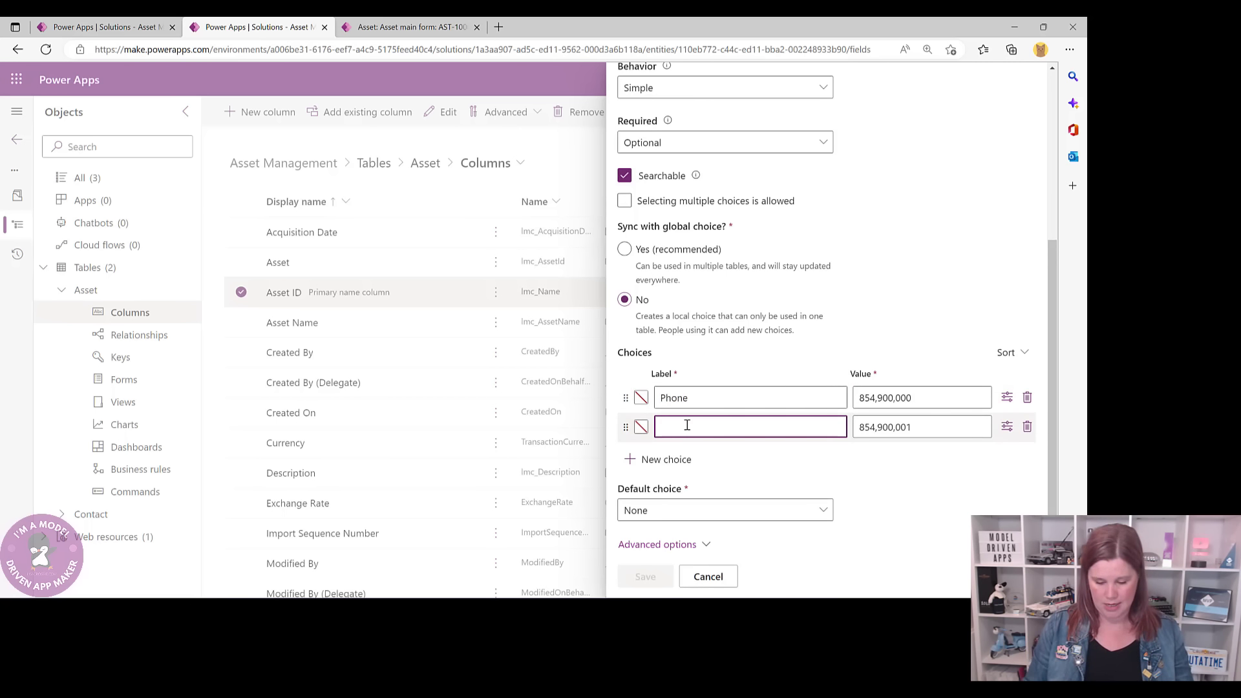
pyautogui.write('Laptop')
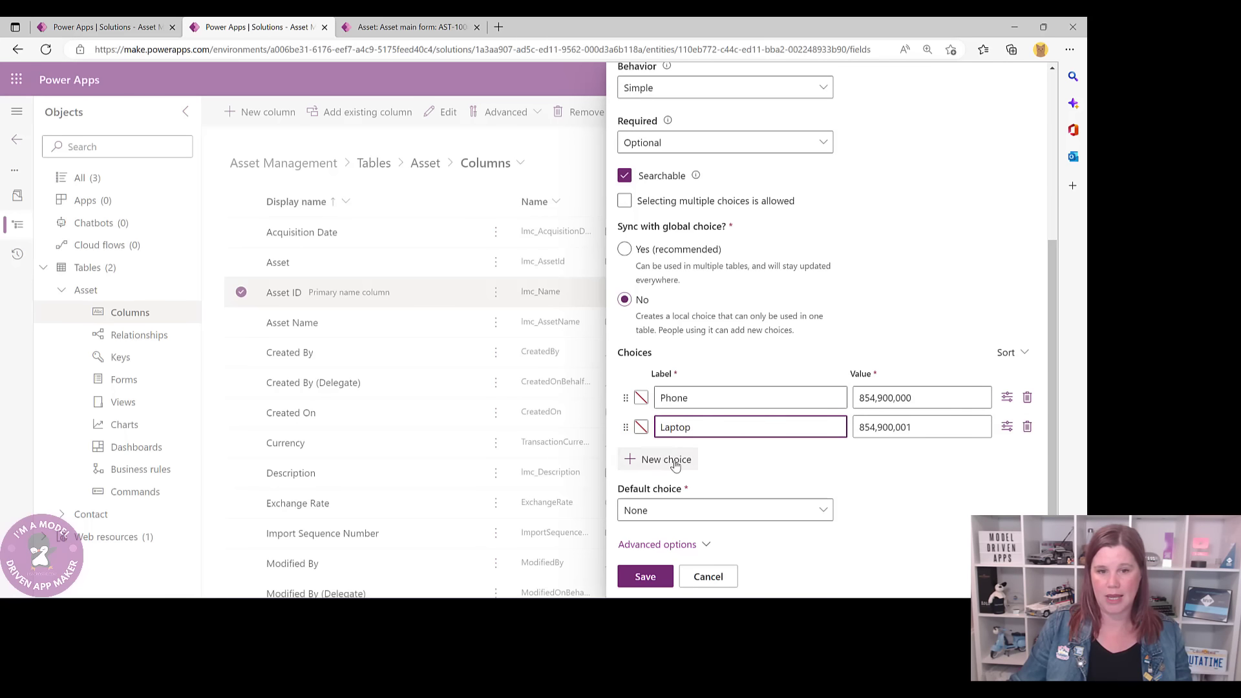
pyautogui.click(657, 459)
pyautogui.write('Other')
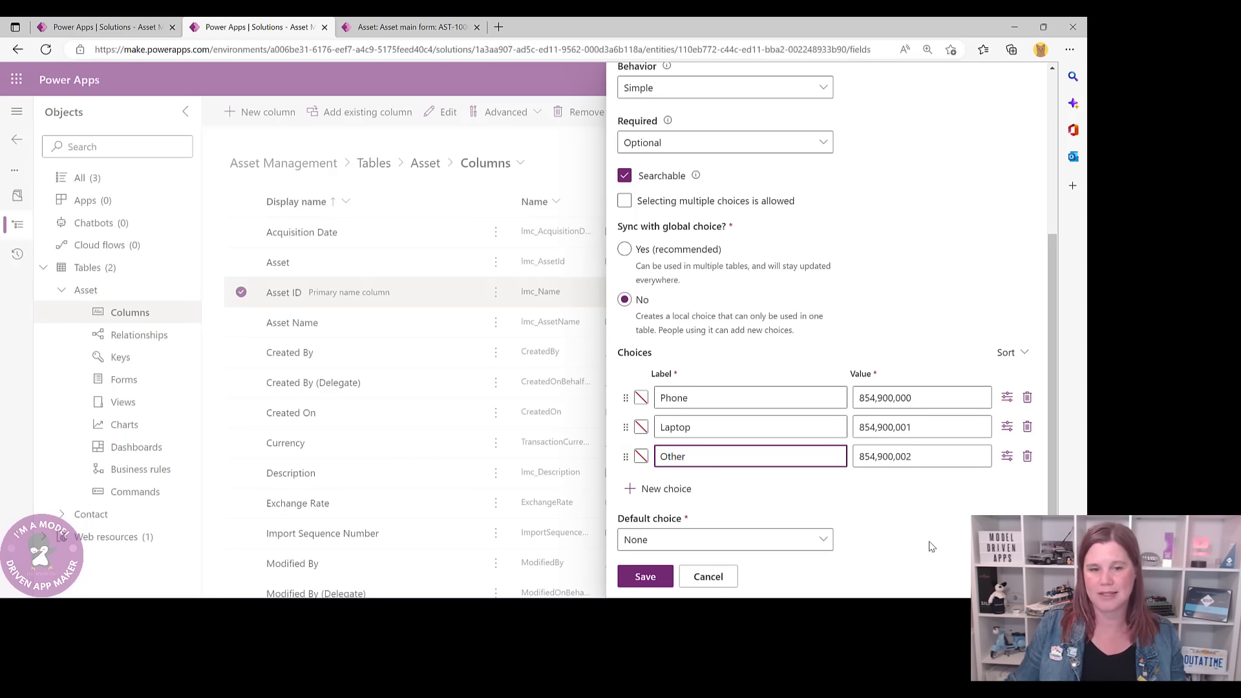
# - Leave the Phone colour unchanged, save the Asset Type column, and check the record form
pyautogui.click(640, 399)
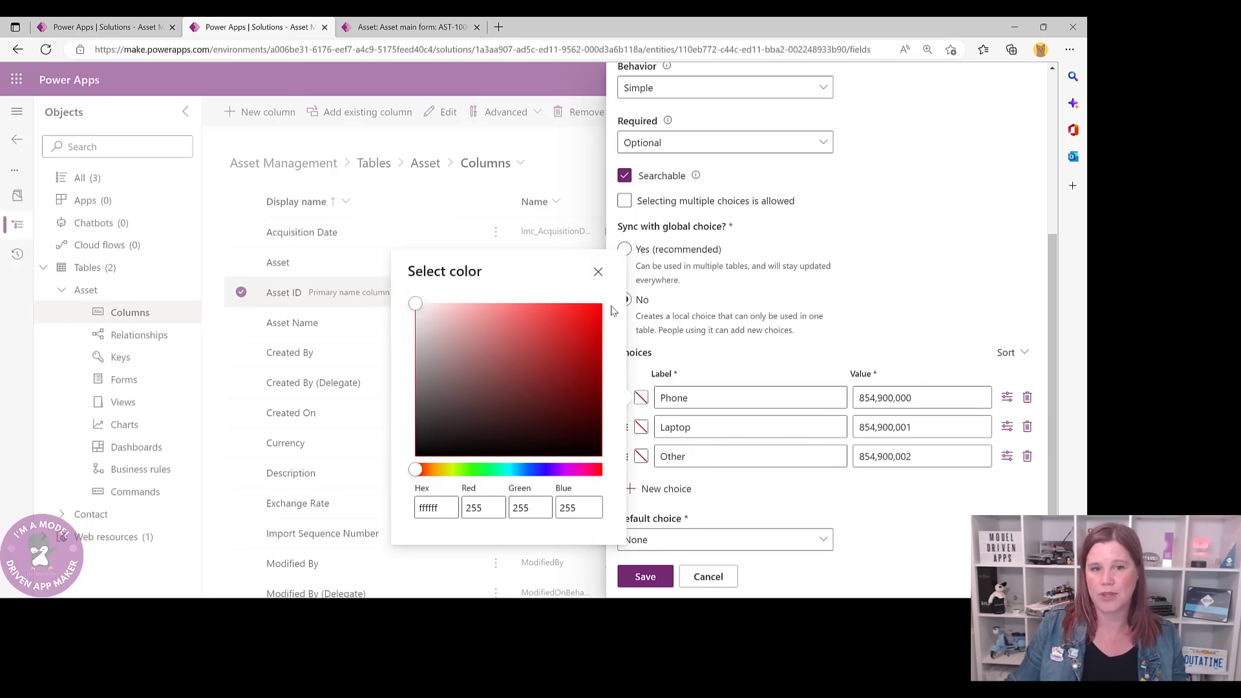
pyautogui.click(597, 274)
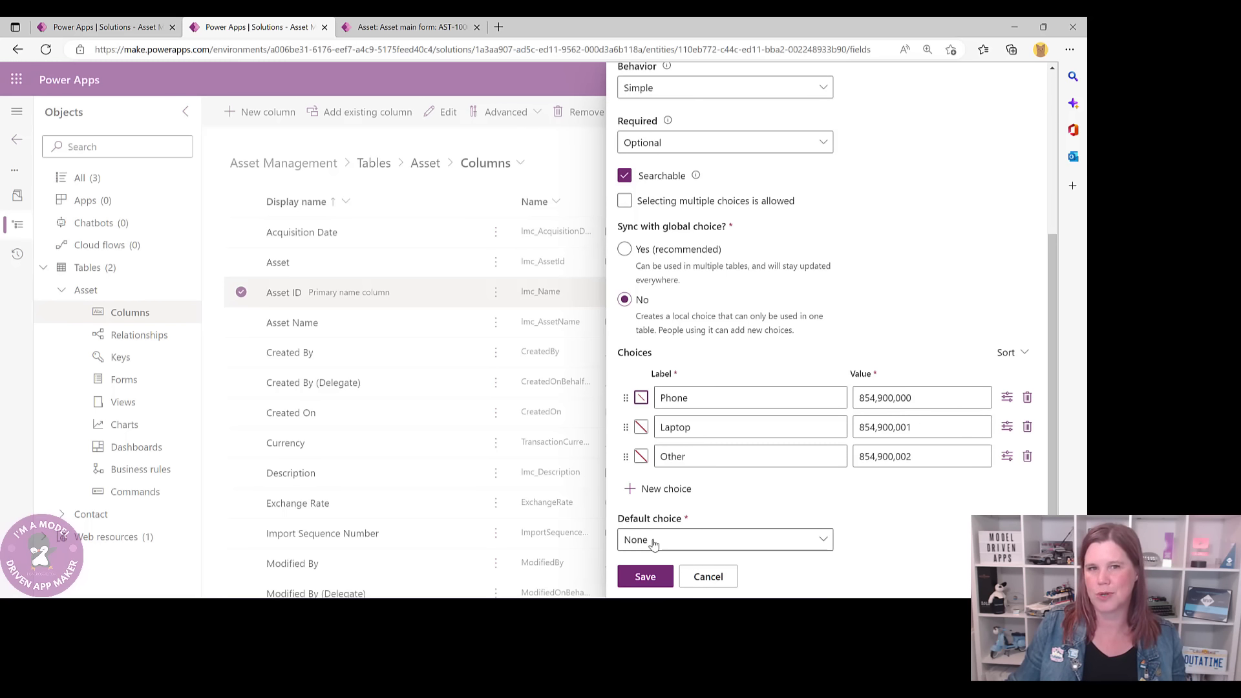
pyautogui.click(643, 574)
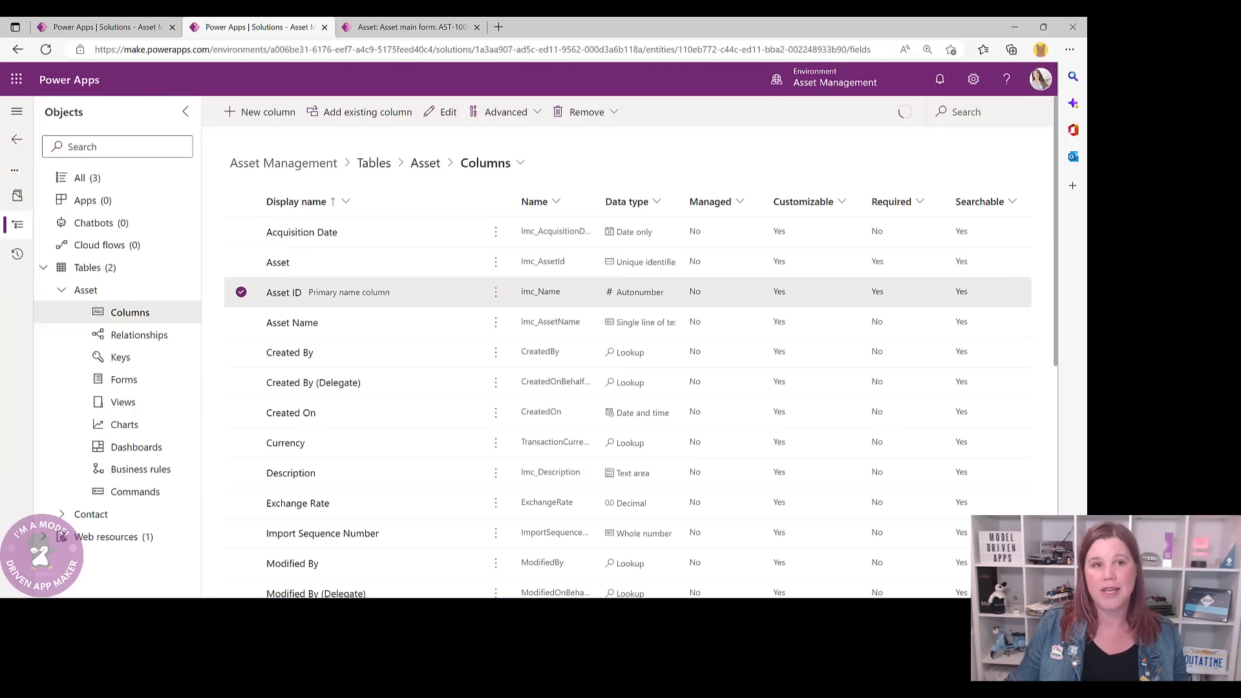
pyautogui.click(389, 28)
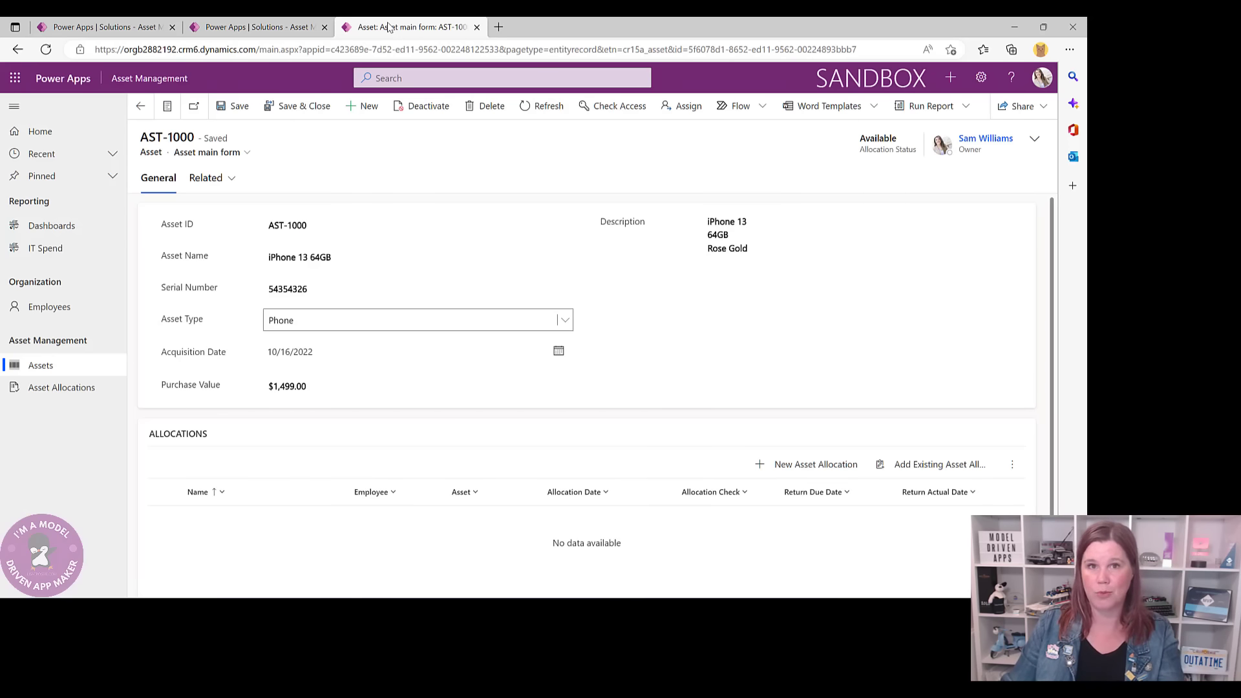
pyautogui.click(244, 23)
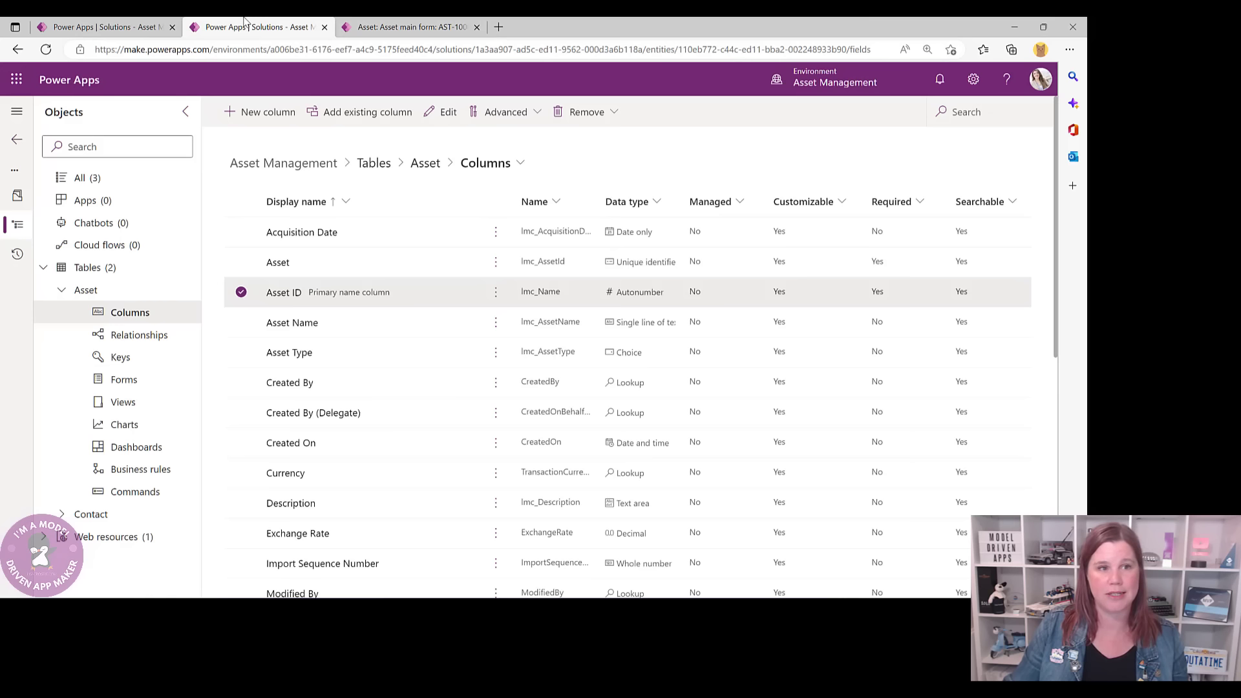
# - Create a new Main Form from the Asset table's Forms list
pyautogui.click(420, 167)
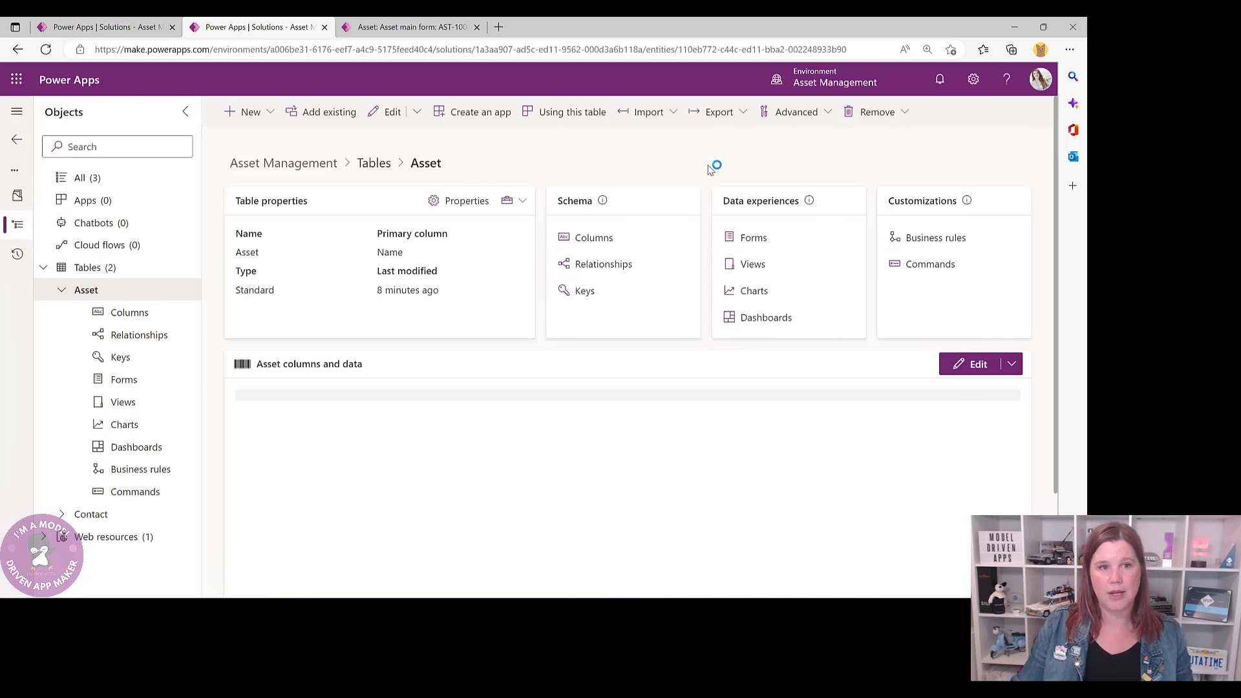
pyautogui.click(752, 239)
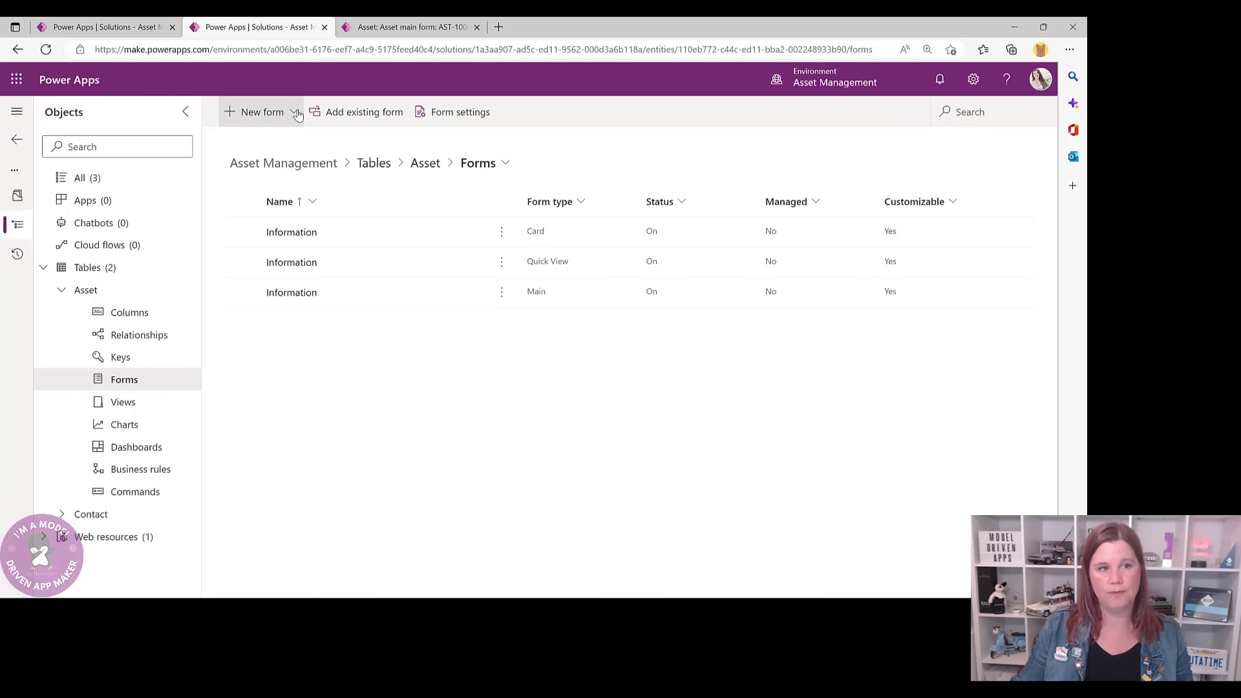
pyautogui.click(282, 114)
pyautogui.click(244, 145)
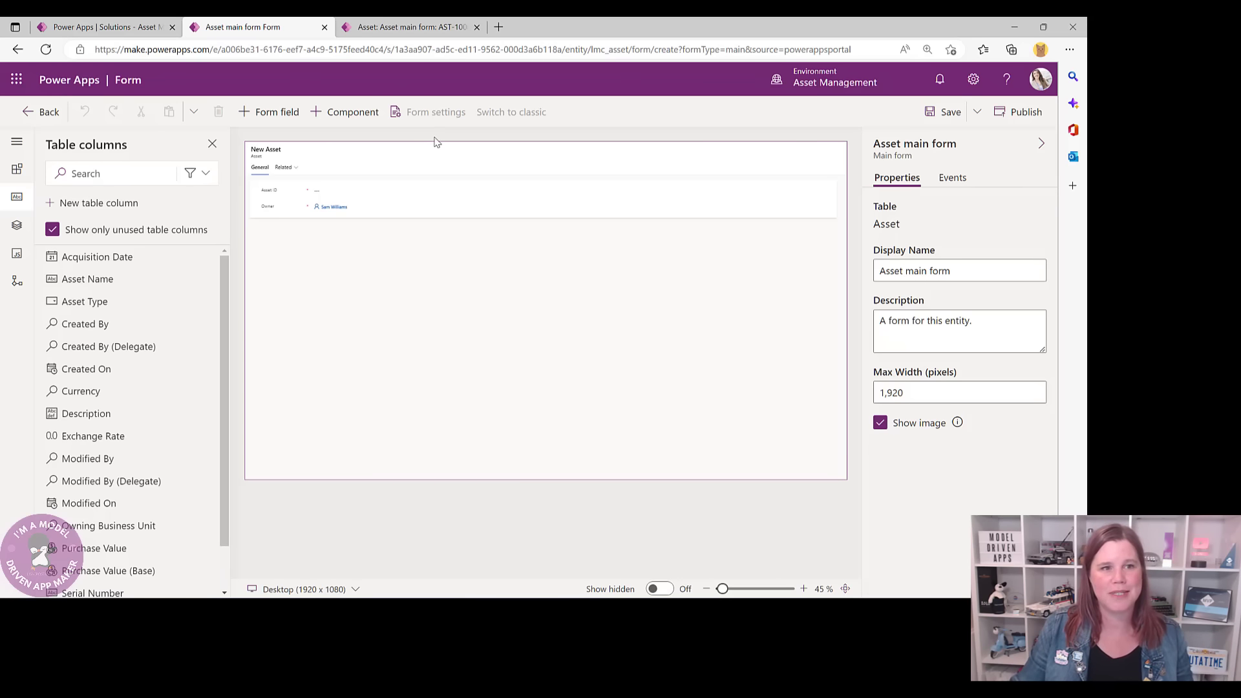
# - Set the Asset form's General section to 2 columns
pyautogui.click(407, 27)
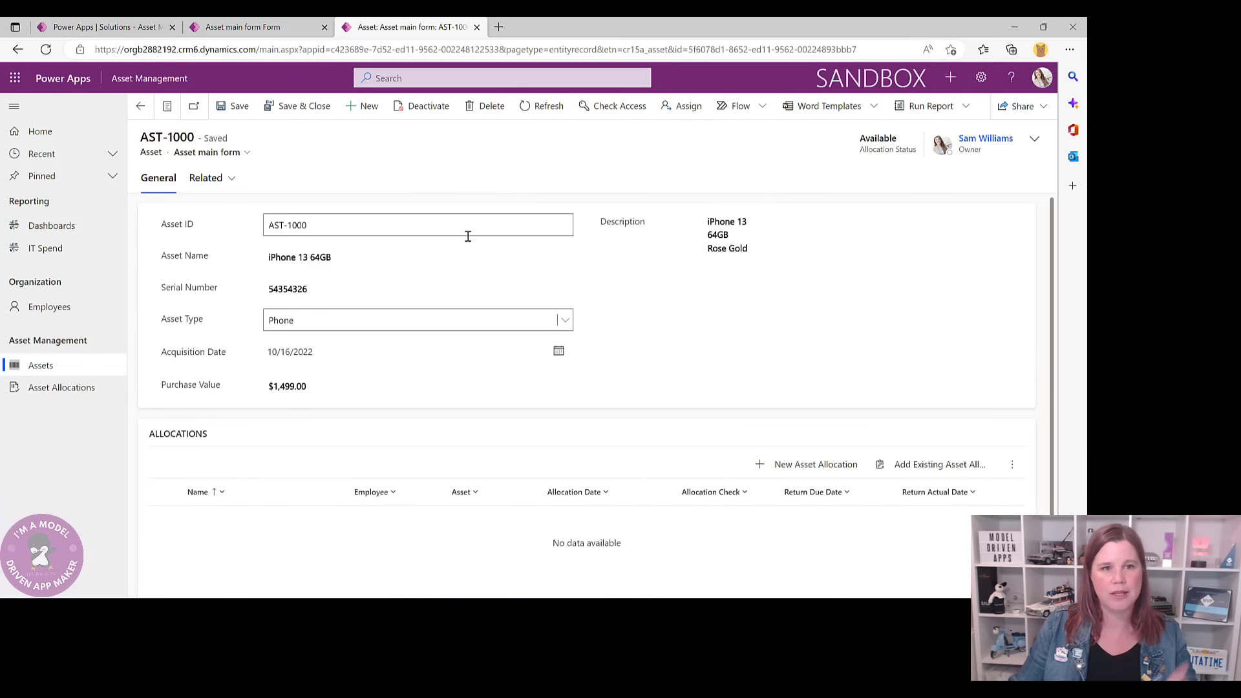
pyautogui.click(288, 31)
pyautogui.click(515, 208)
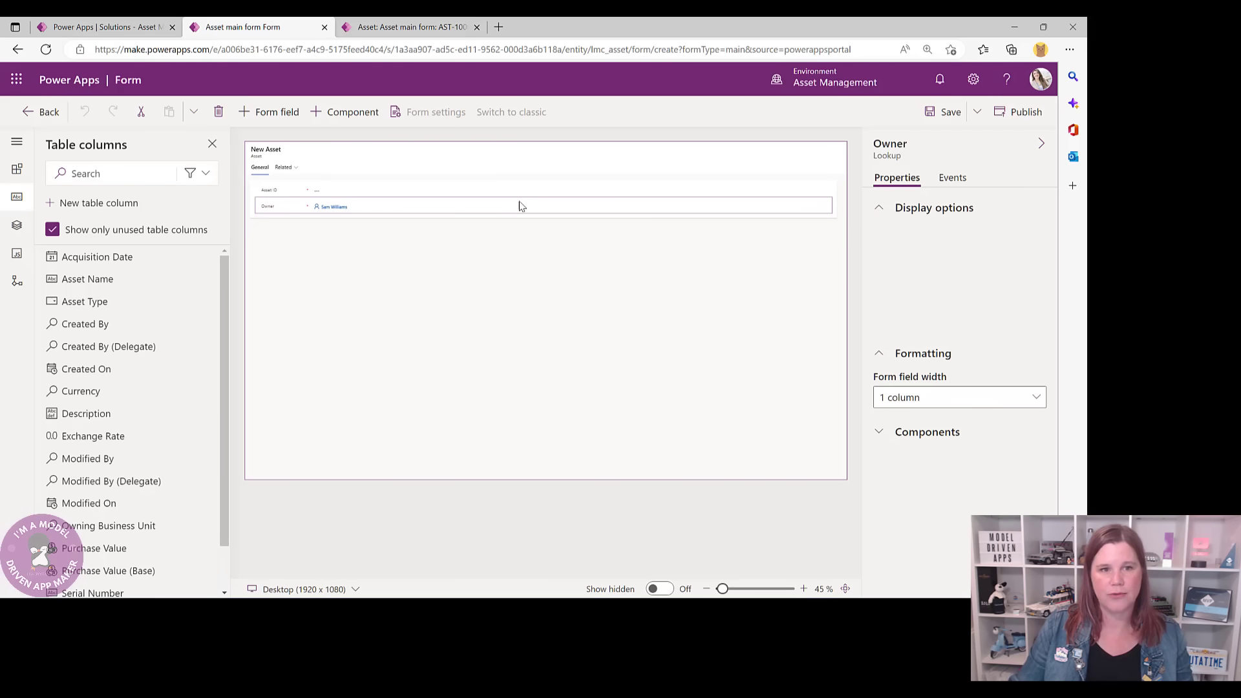
pyautogui.click(439, 190)
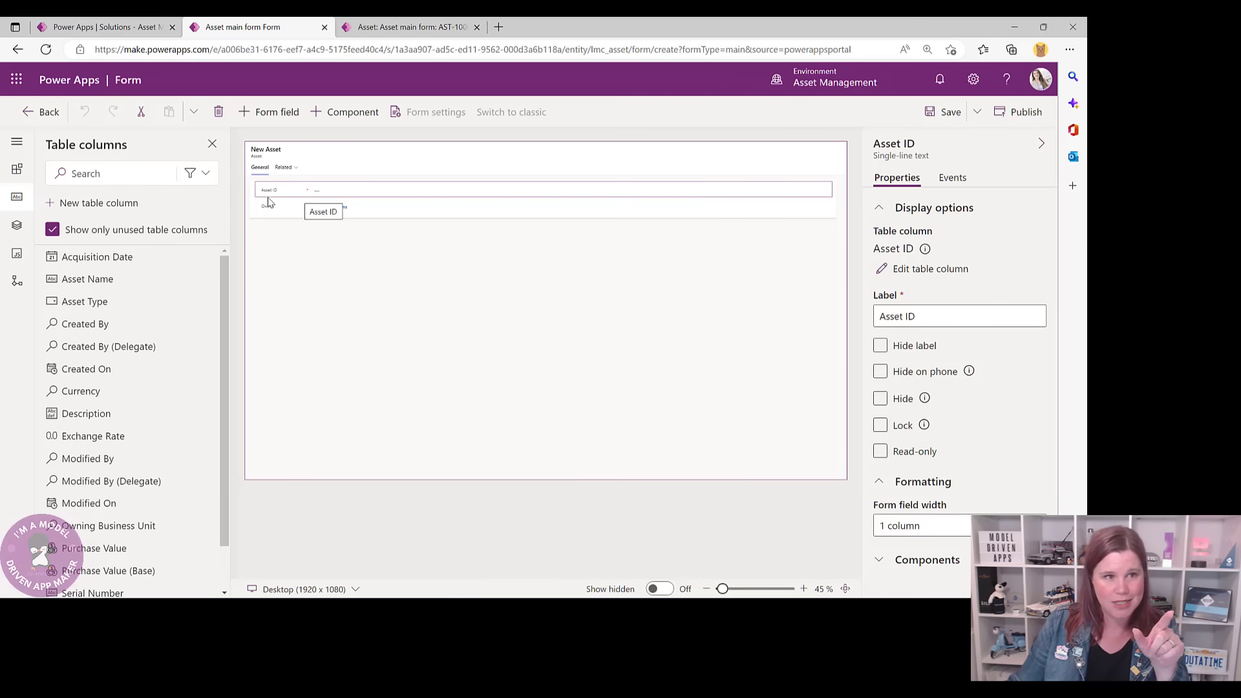
pyautogui.click(267, 214)
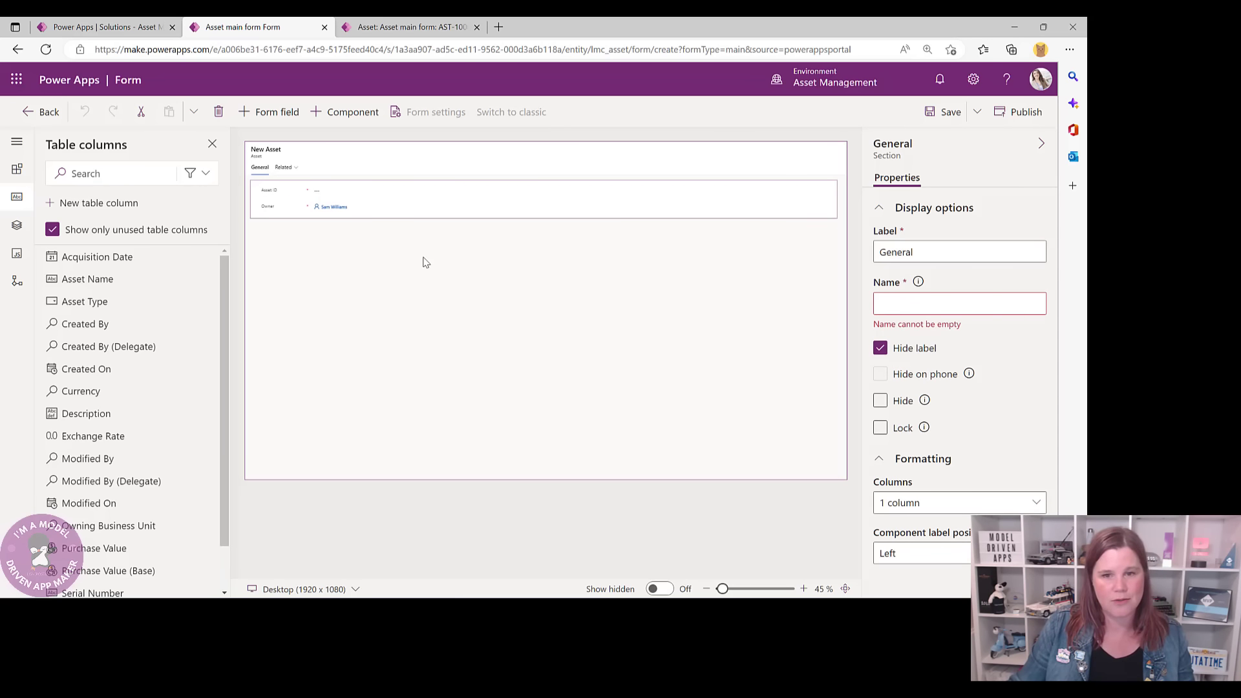
pyautogui.click(992, 503)
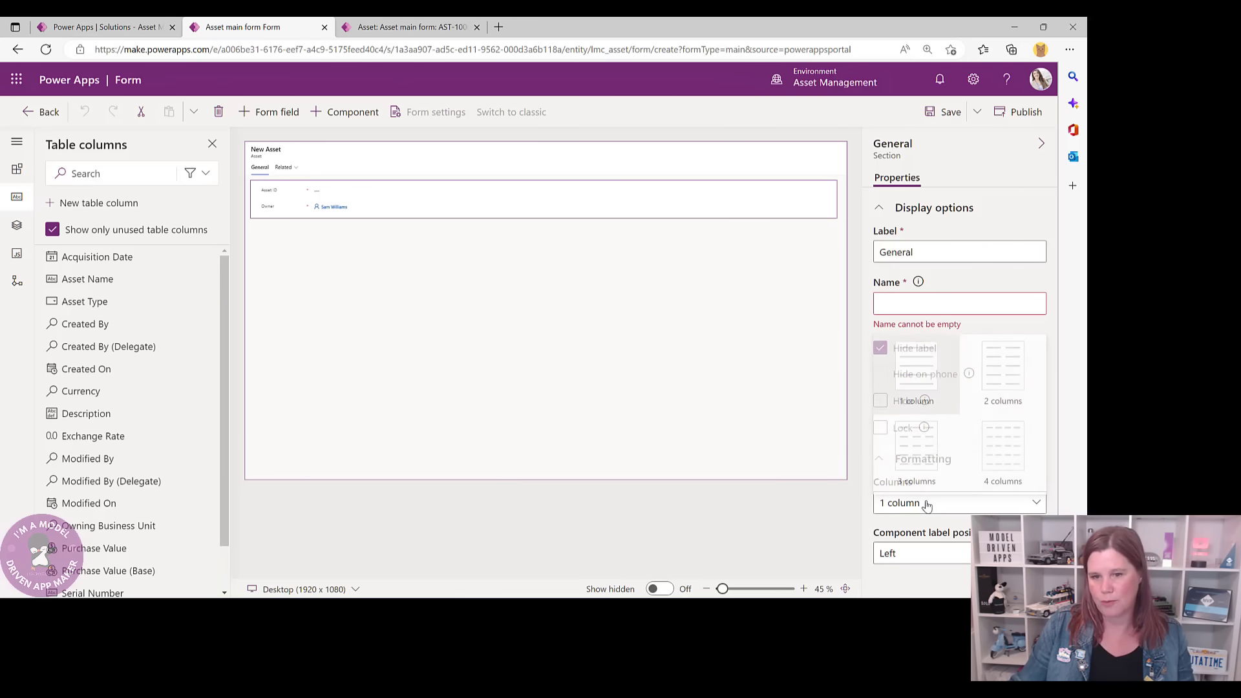
pyautogui.click(997, 376)
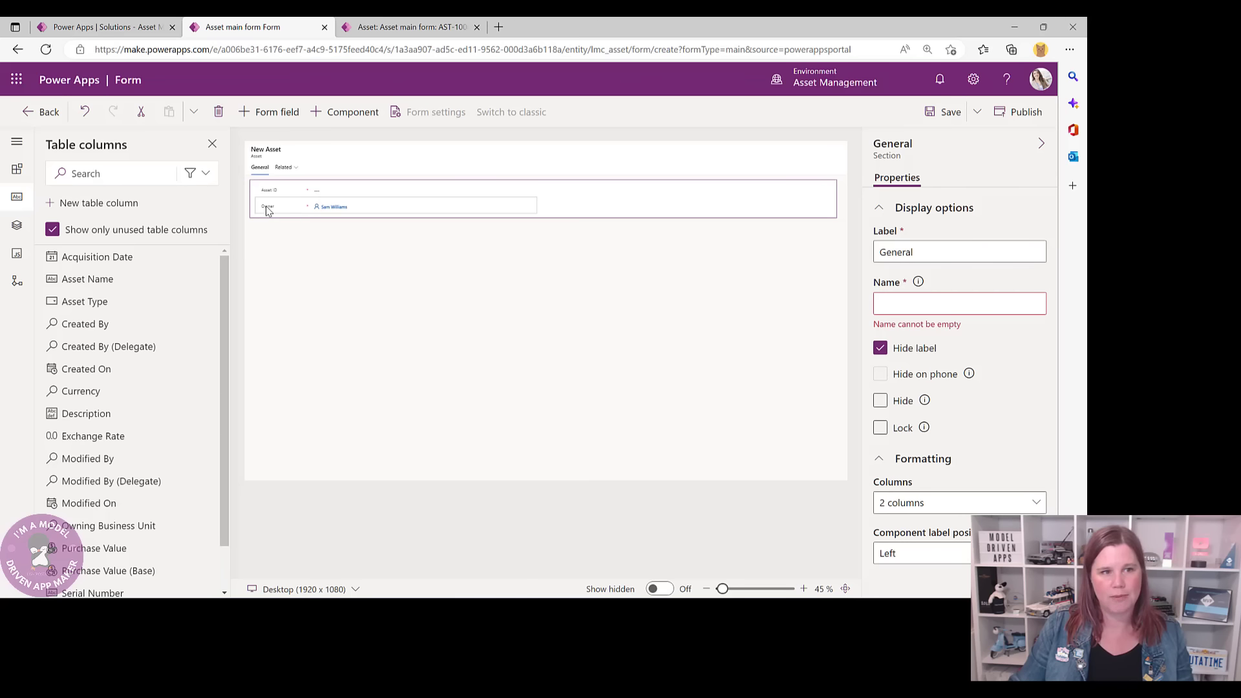
# - Move the Owner field into the form header and add the Asset Name column
pyautogui.moveTo(269, 211); pyautogui.dragTo(780, 159)
pyautogui.click(414, 27)
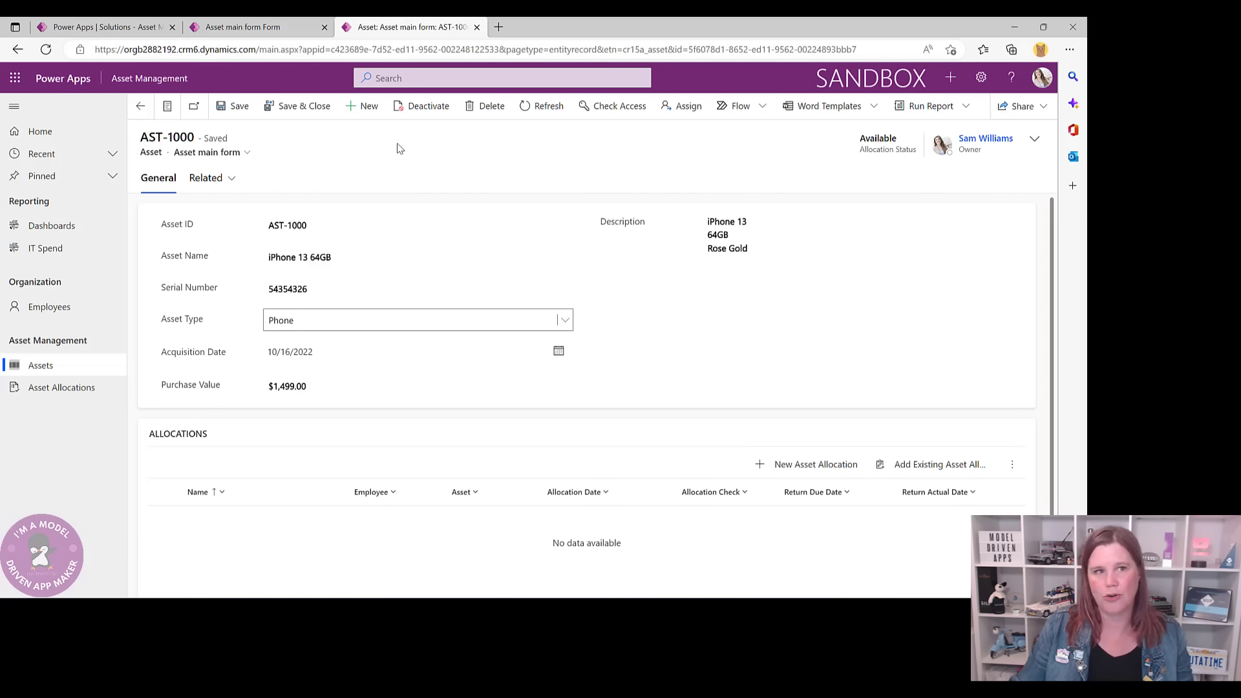
pyautogui.click(301, 24)
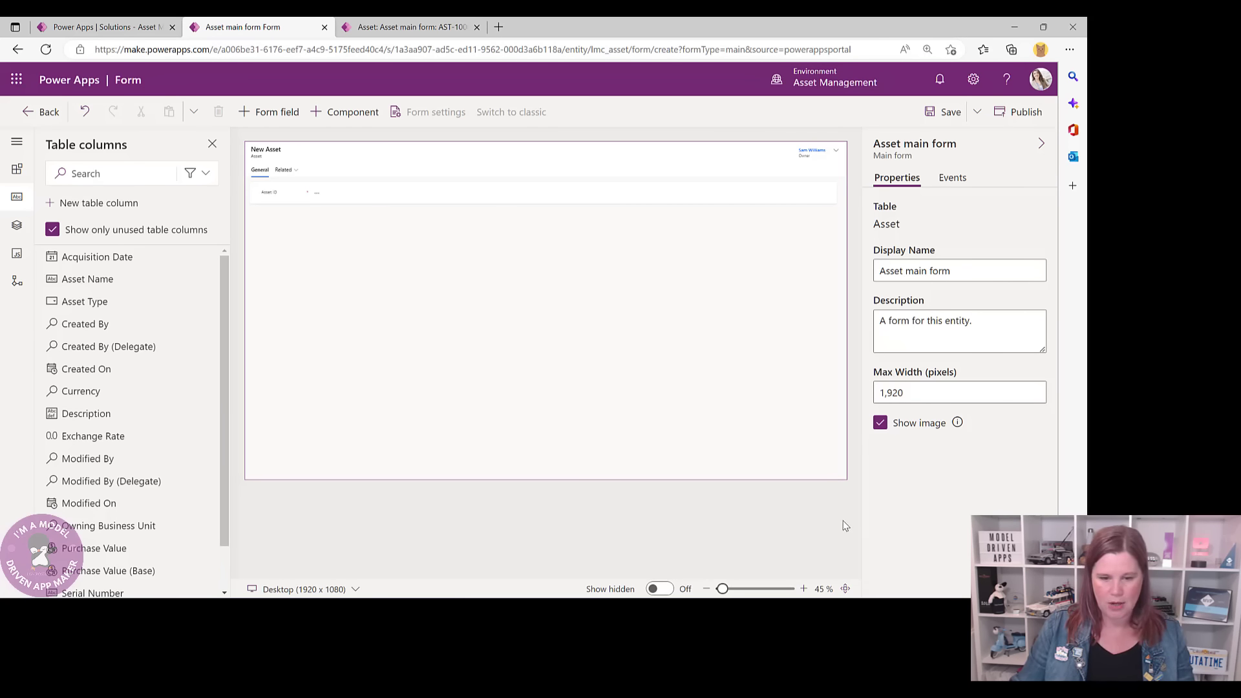
pyautogui.click(105, 285)
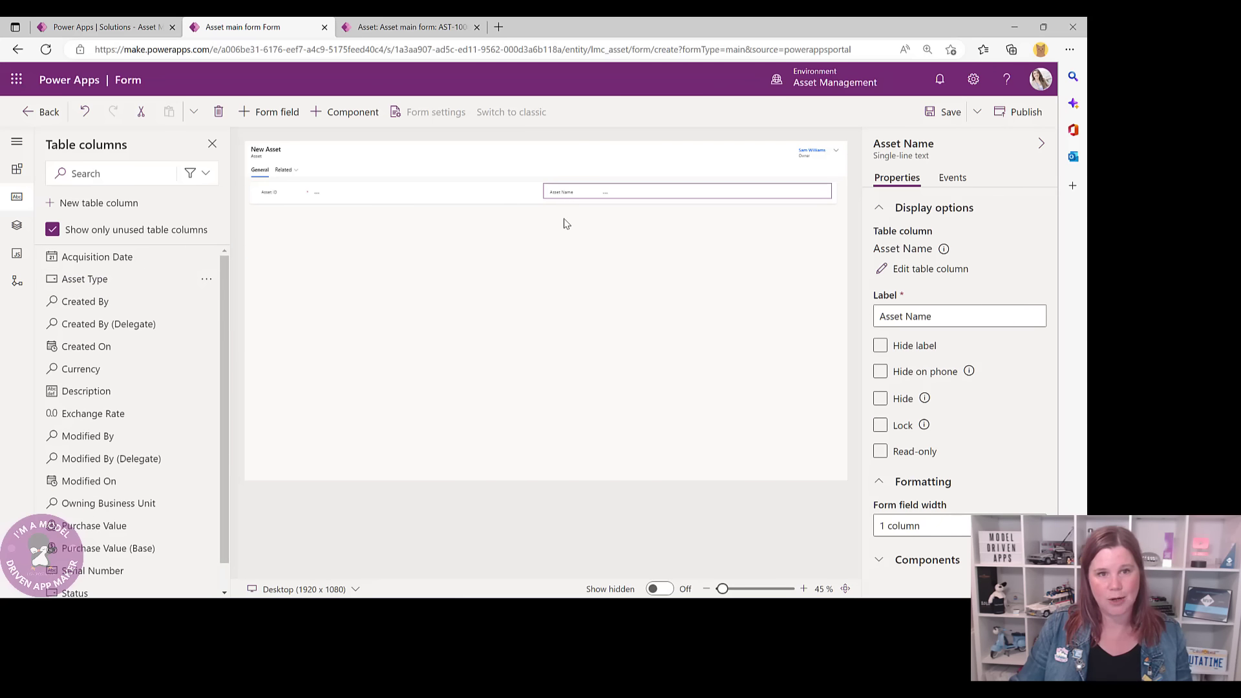
# - Stack Asset Name, Serial Number, Asset Type, Acquisition Date, Purchase Value on the left; Description on the right
pyautogui.moveTo(551, 194); pyautogui.dragTo(315, 197)
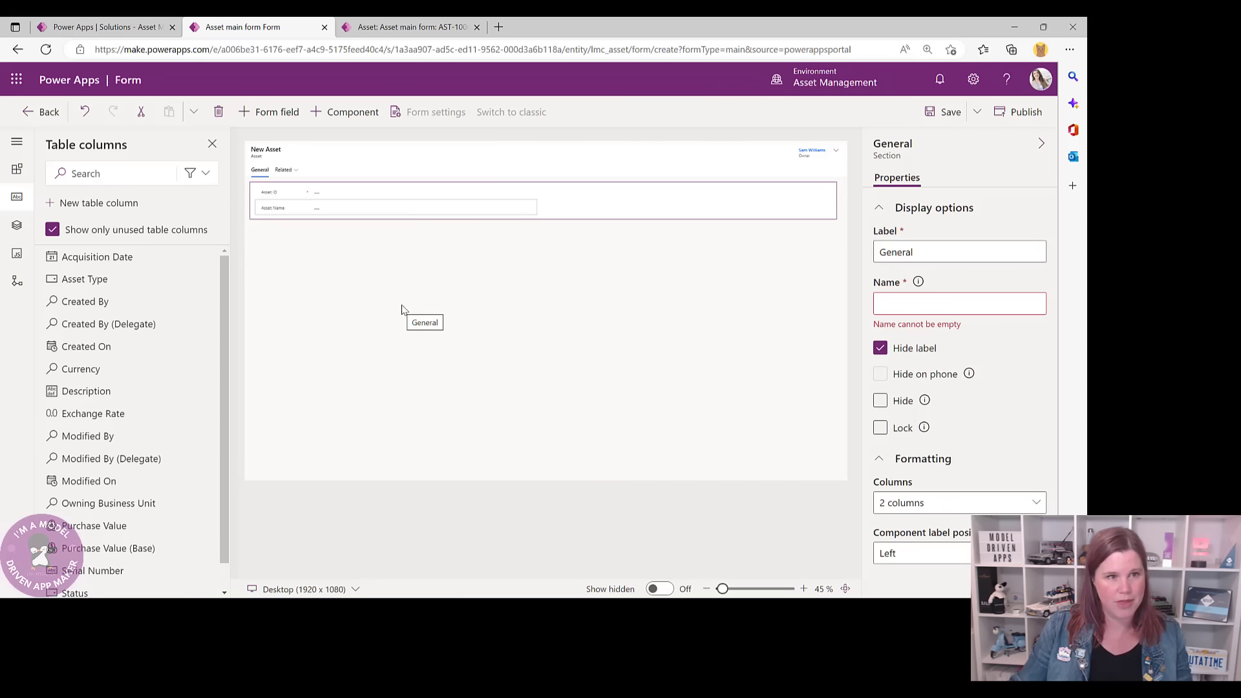
pyautogui.moveTo(712, 611)
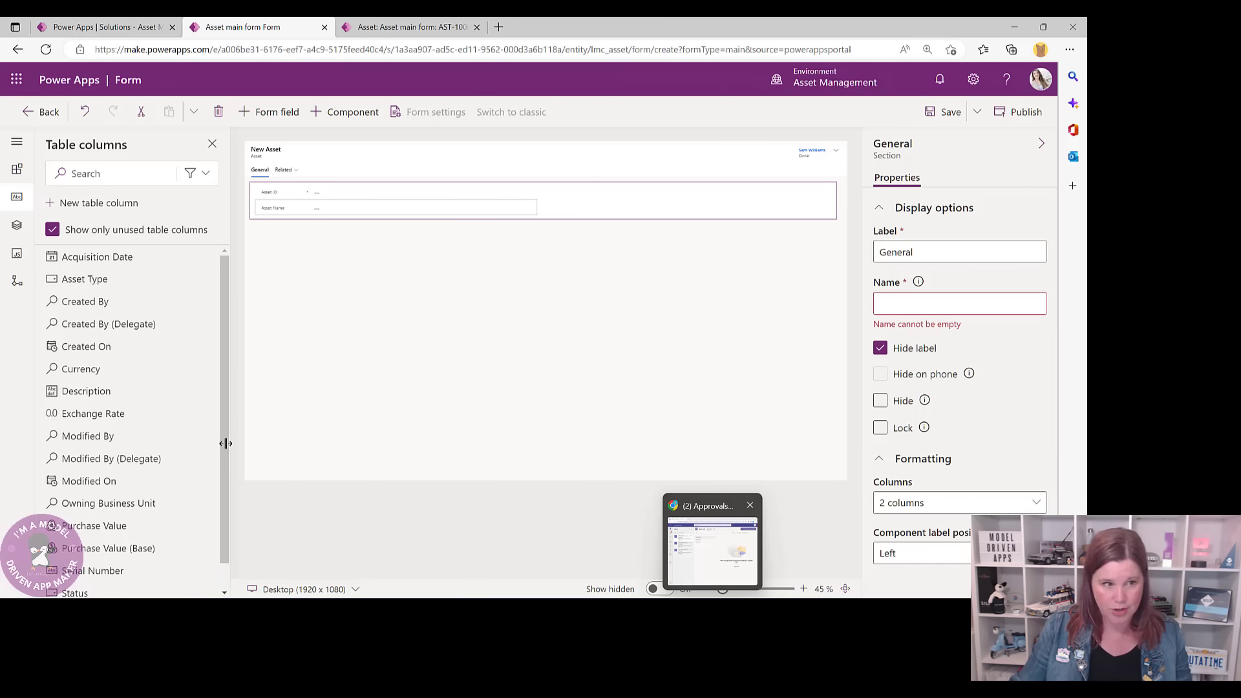
pyautogui.scroll(-1, 60, 470)
pyautogui.moveTo(97, 542); pyautogui.dragTo(297, 214)
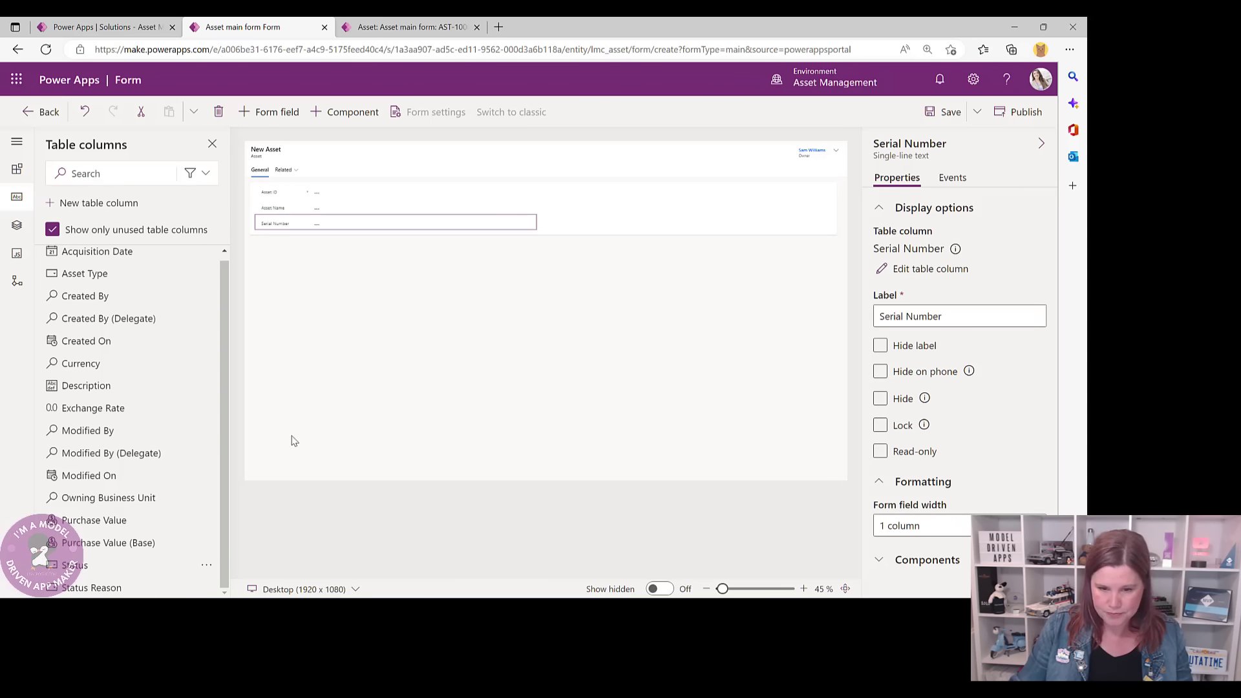
pyautogui.moveTo(84, 276); pyautogui.dragTo(277, 234)
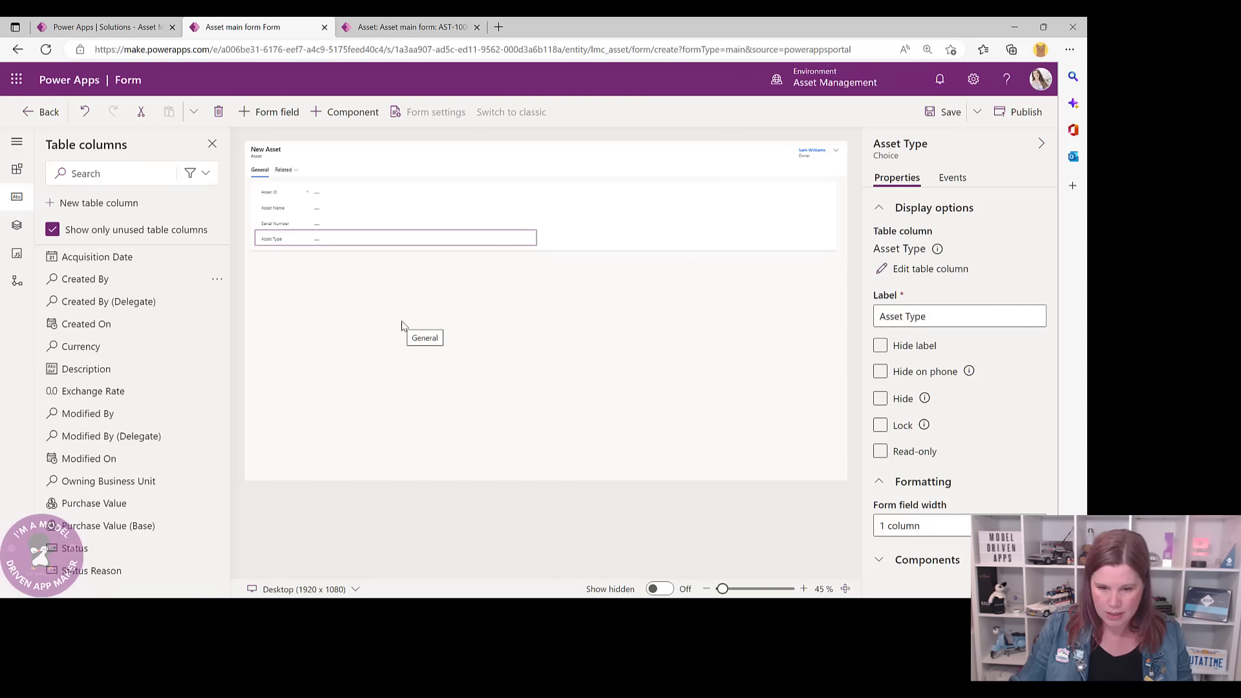
pyautogui.moveTo(81, 259); pyautogui.dragTo(339, 247)
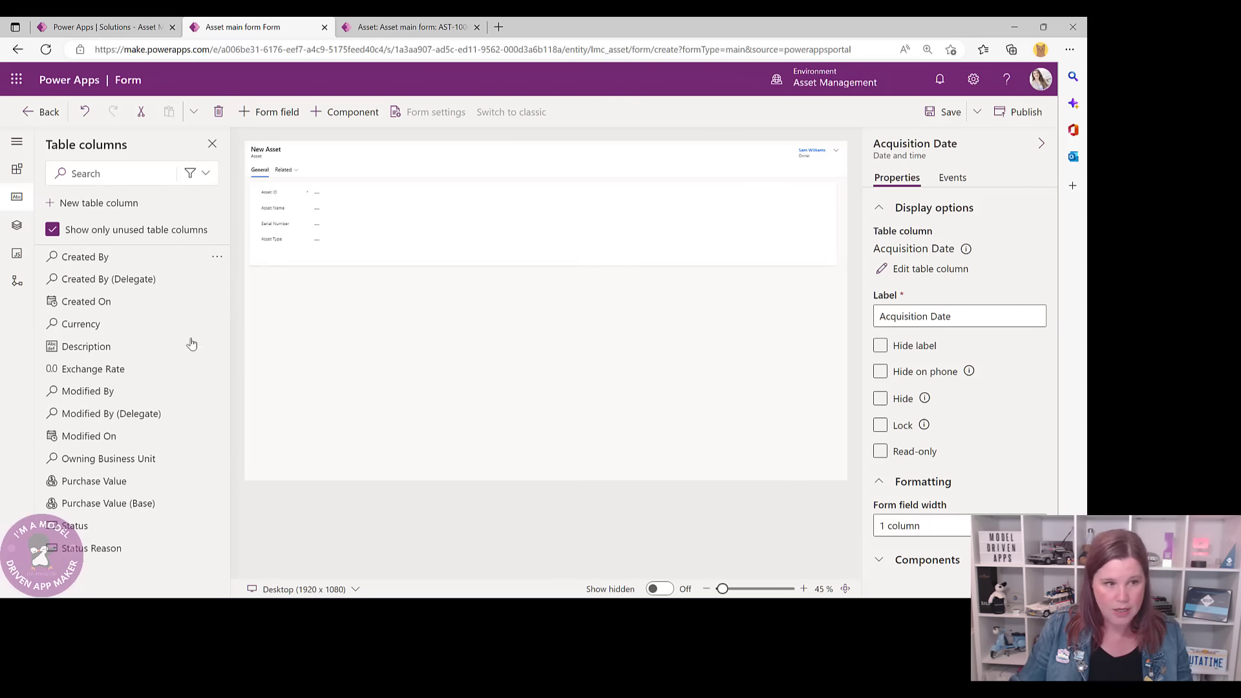
pyautogui.moveTo(97, 481); pyautogui.dragTo(286, 258)
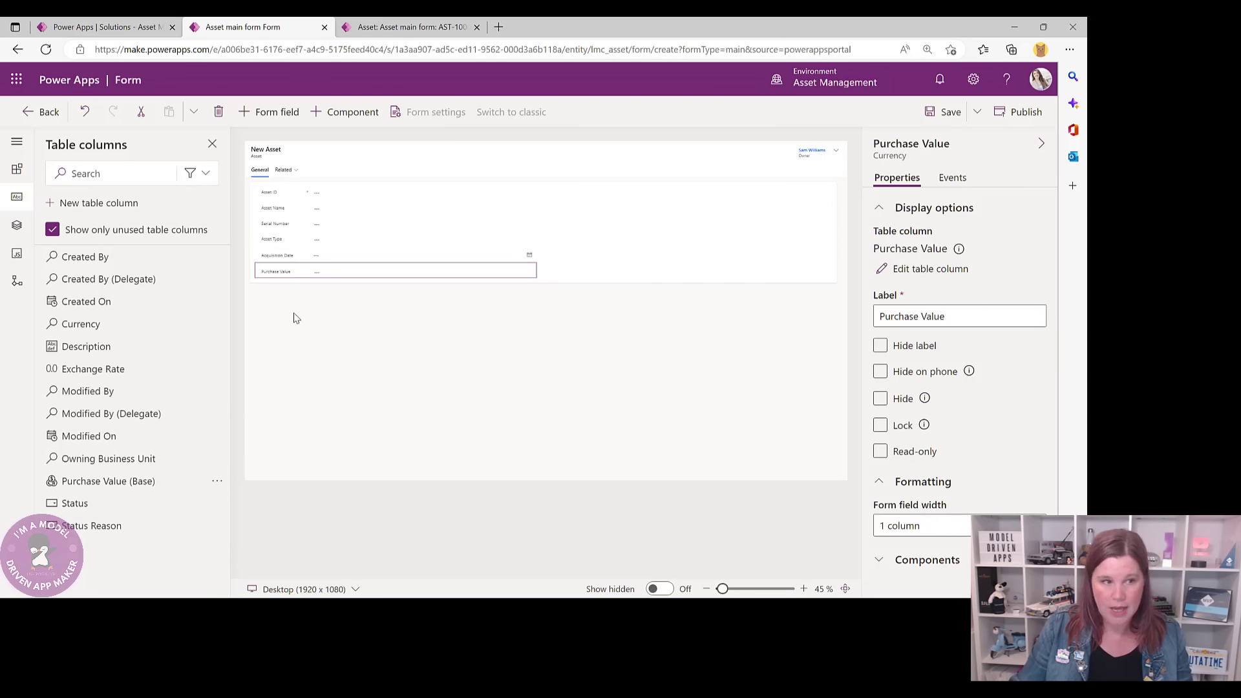
pyautogui.moveTo(111, 347); pyautogui.dragTo(676, 214)
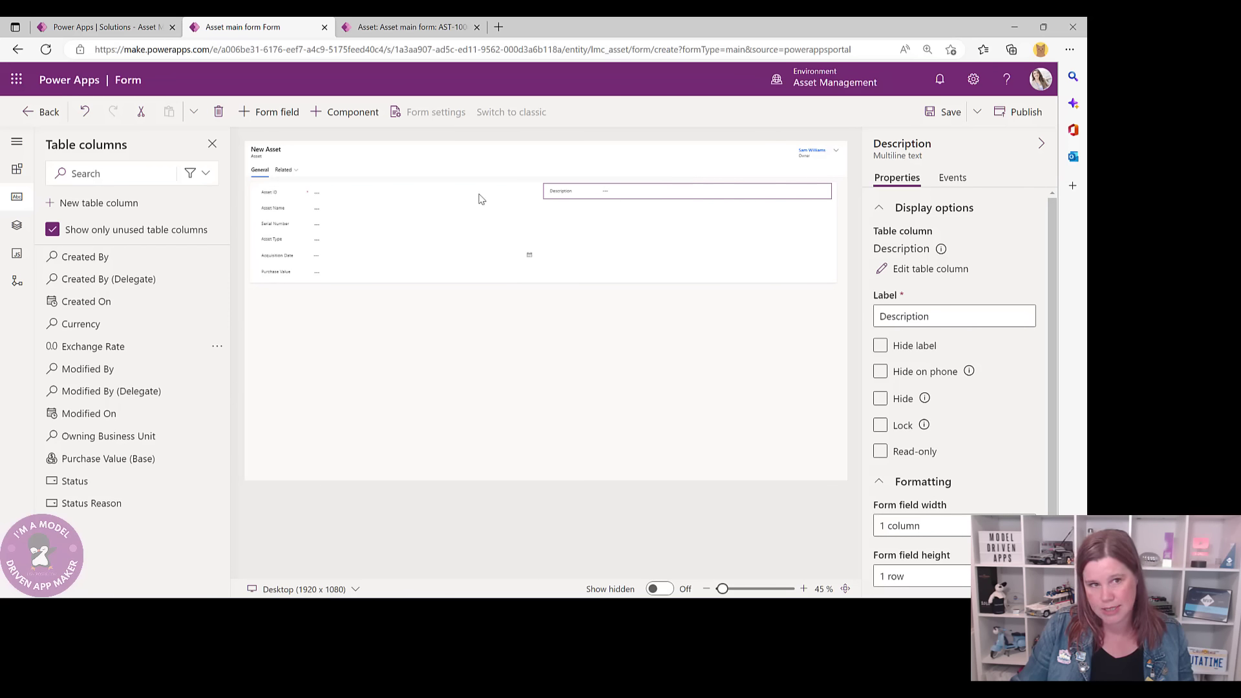
# - Make the Description field 12 rows tall and save the Asset form
pyautogui.click(880, 345)
pyautogui.scroll(-2, 981, 371)
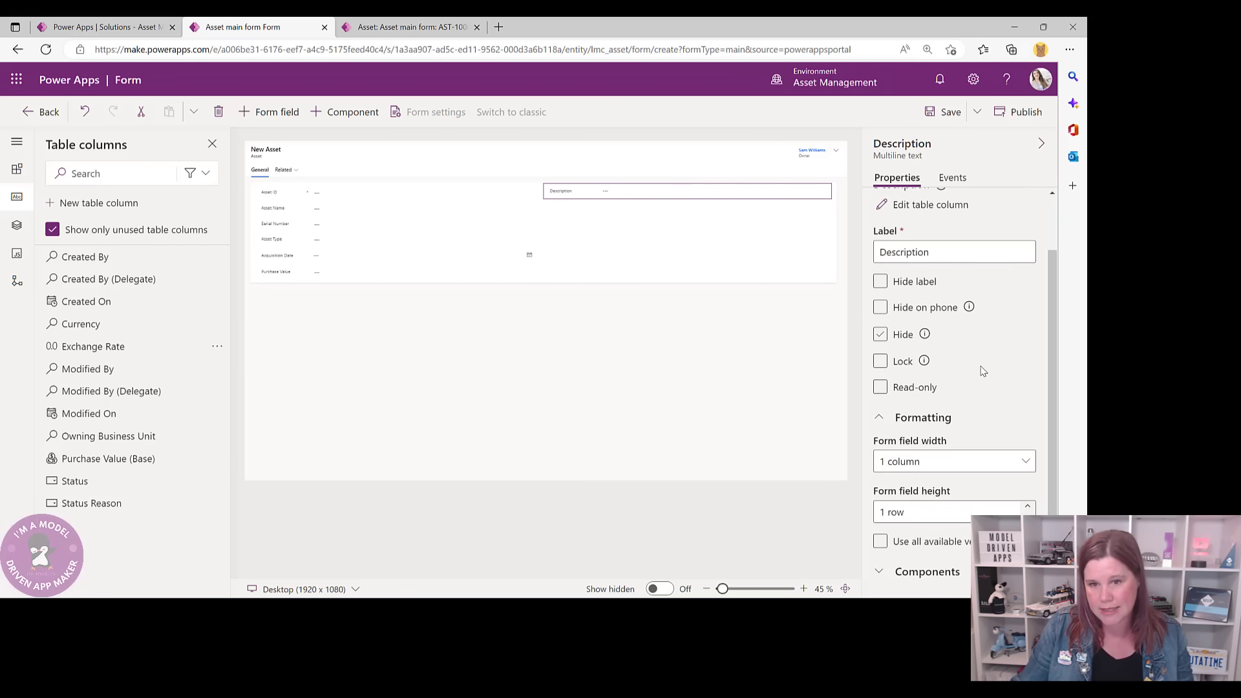
pyautogui.click(1028, 508)
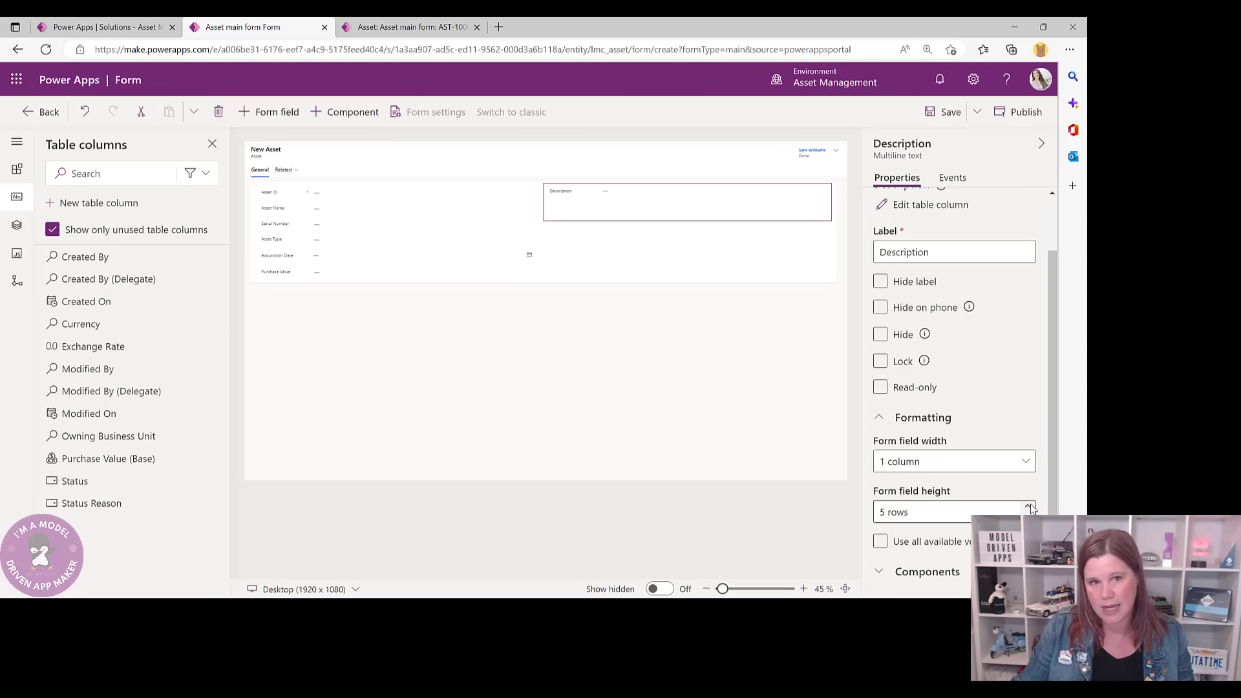
pyautogui.click(1028, 507)
pyautogui.click(1028, 507)
pyautogui.click(1028, 507)
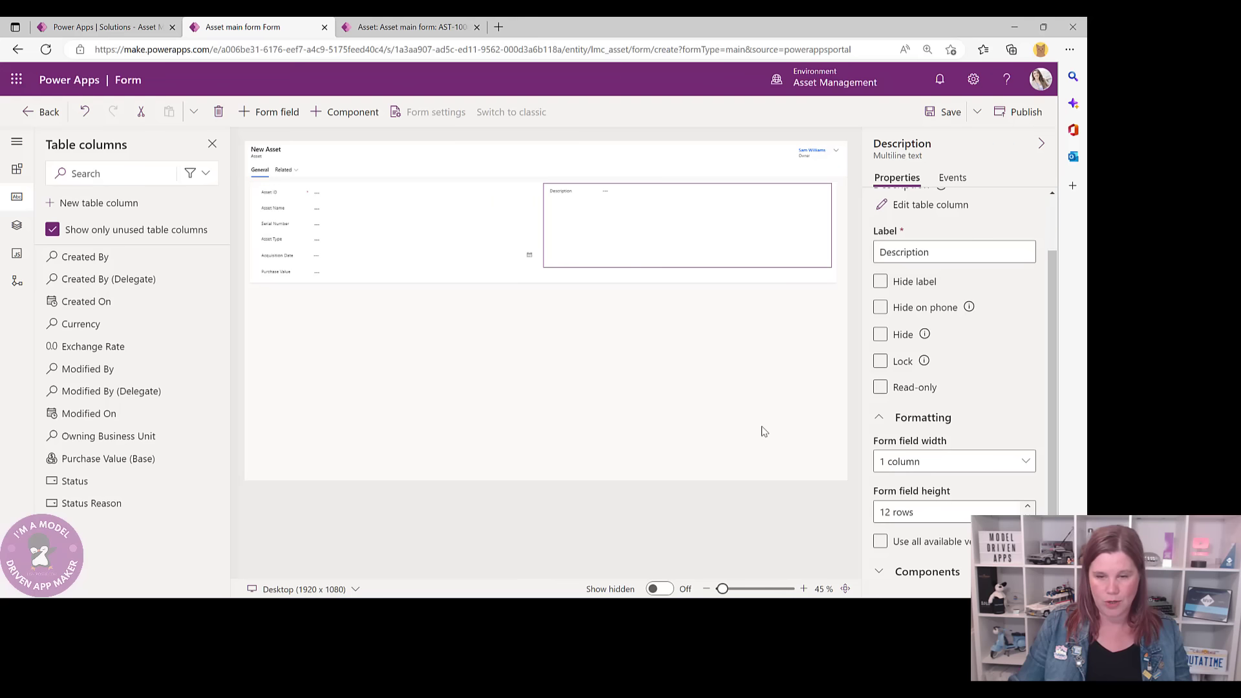
pyautogui.click(944, 111)
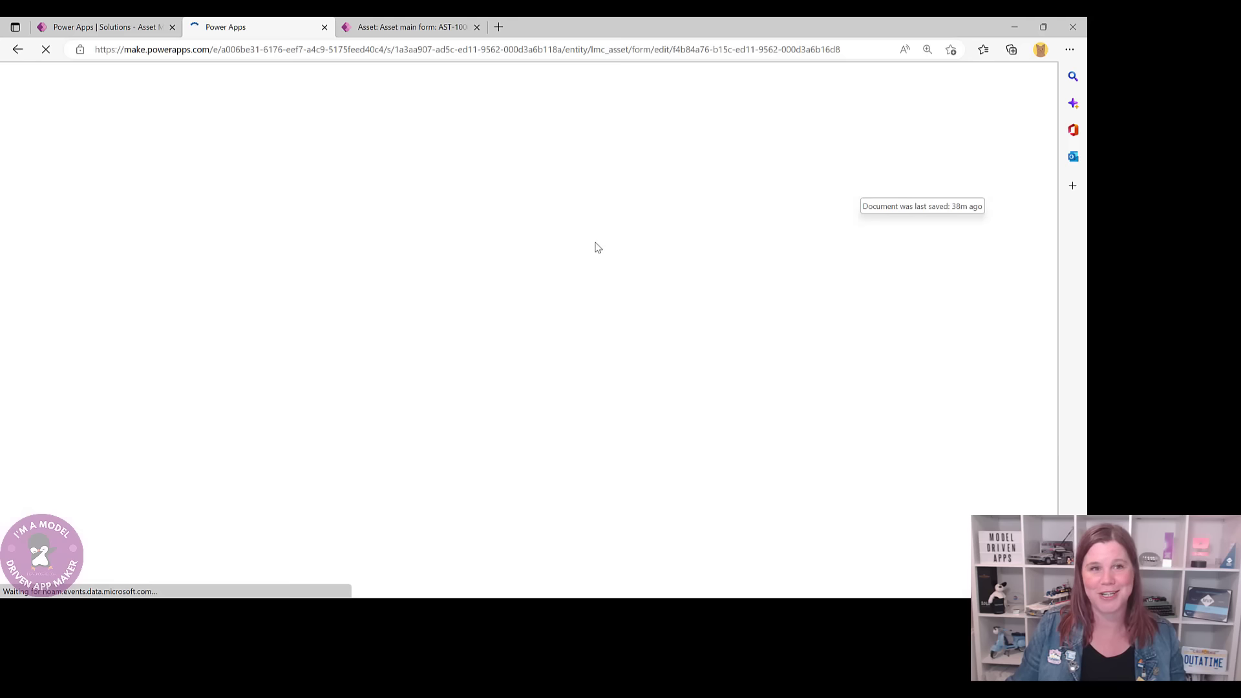
# - Review the AST-1000 record's header fields and Allocation Status options in the running app
pyautogui.click(386, 28)
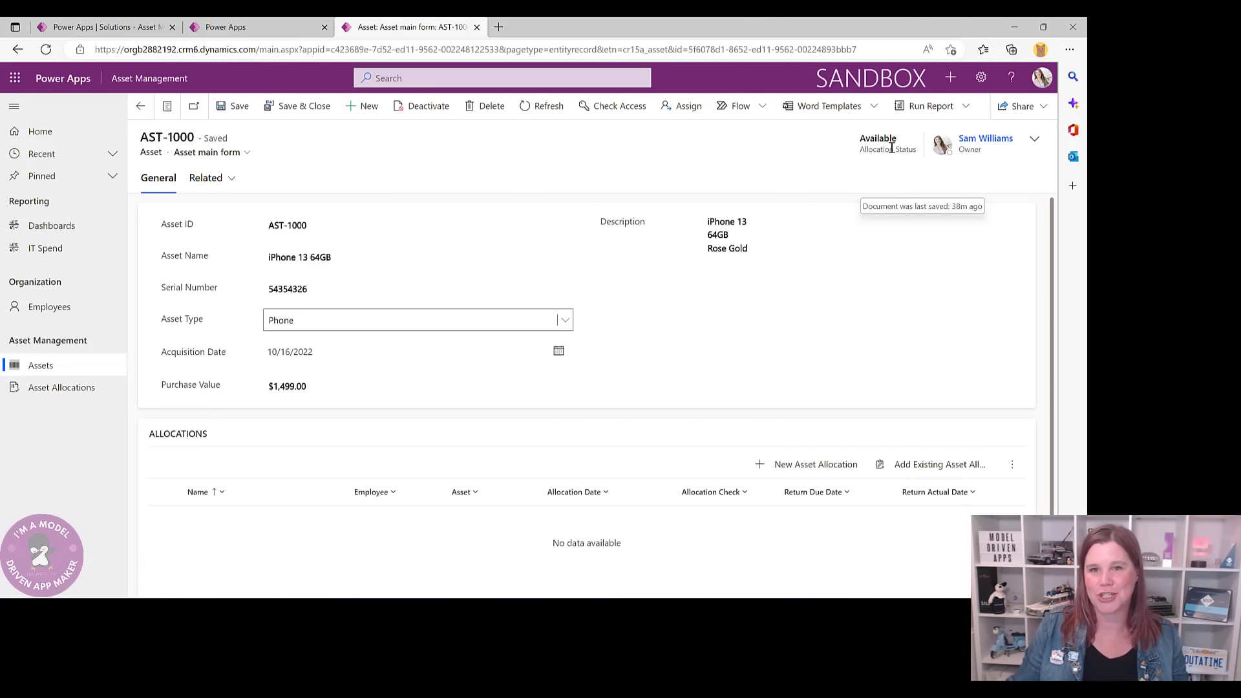
pyautogui.click(1034, 138)
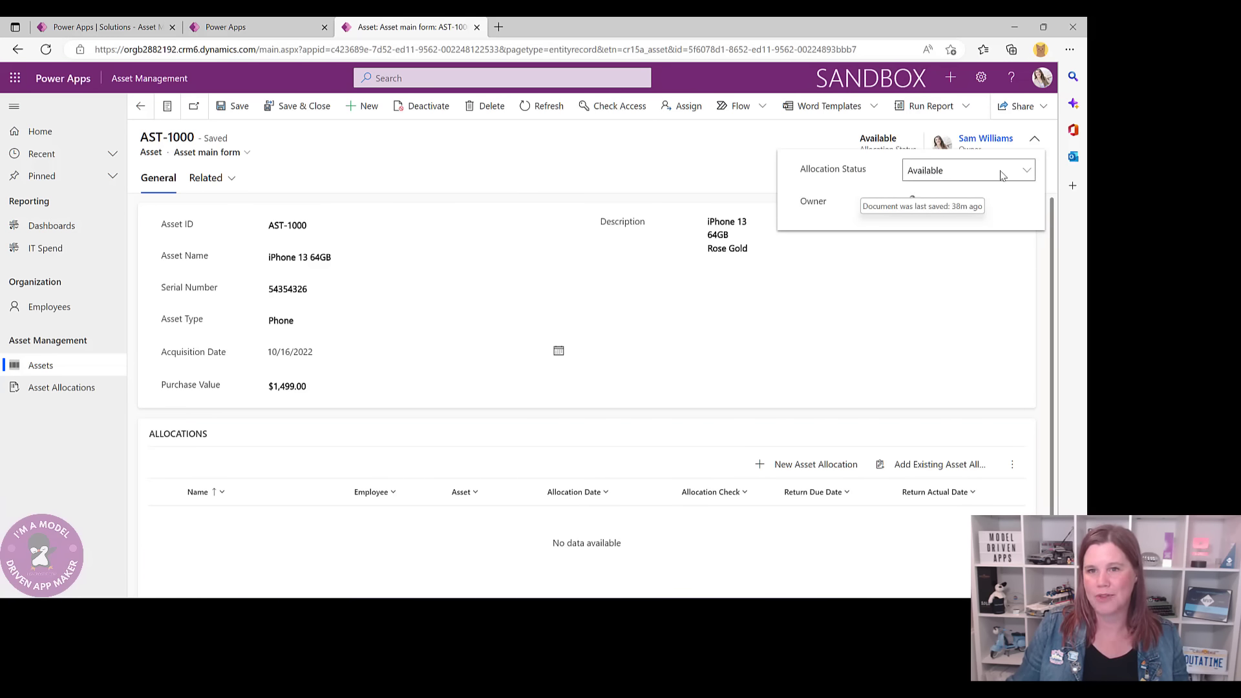
pyautogui.click(1028, 170)
pyautogui.click(864, 225)
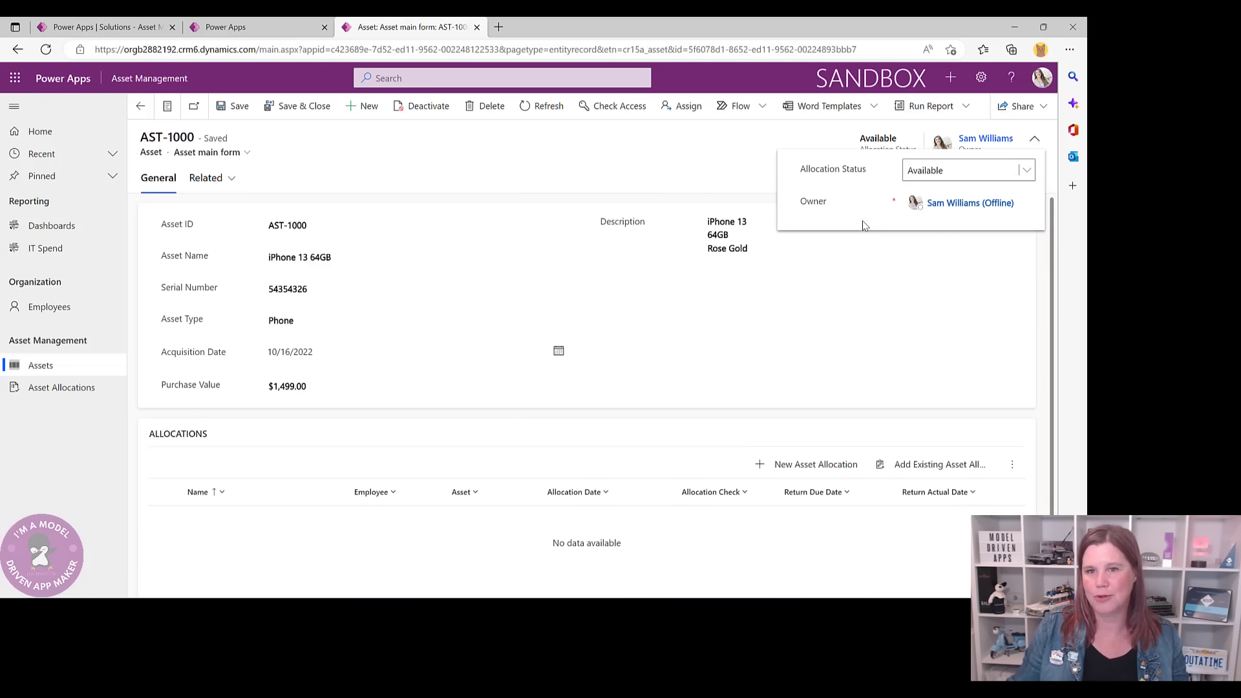
pyautogui.click(250, 32)
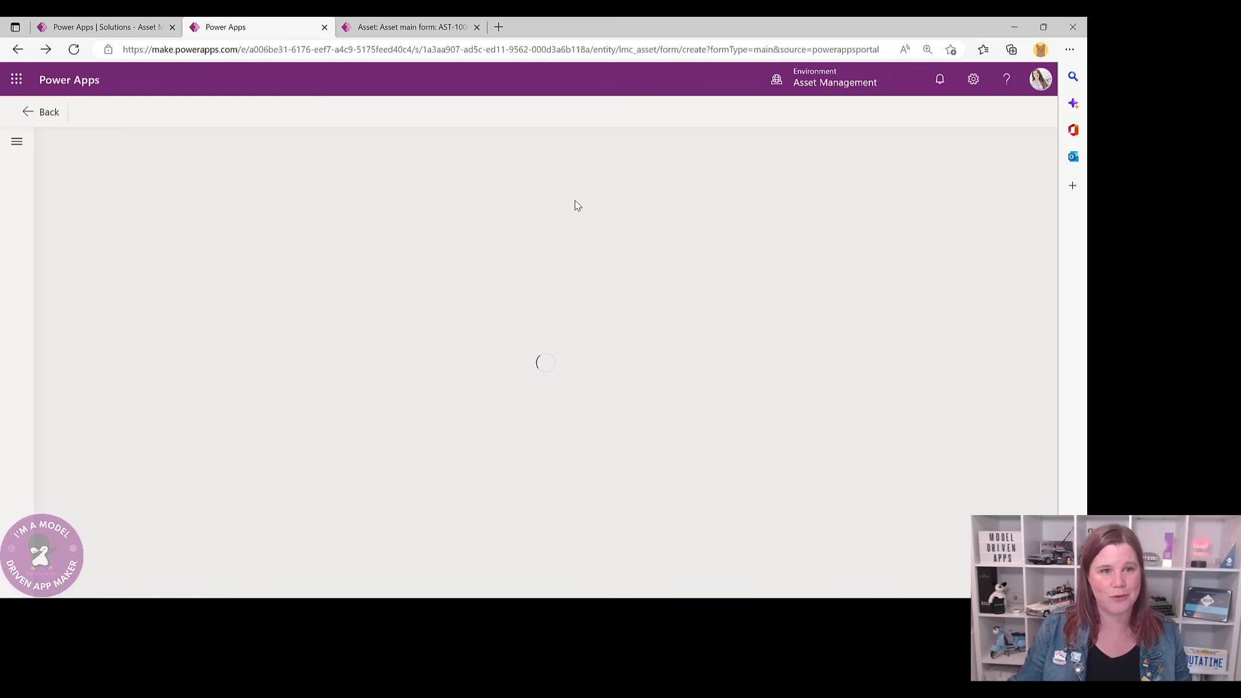
# - Exit the form designer back to the Asset table overview
pyautogui.click(37, 112)
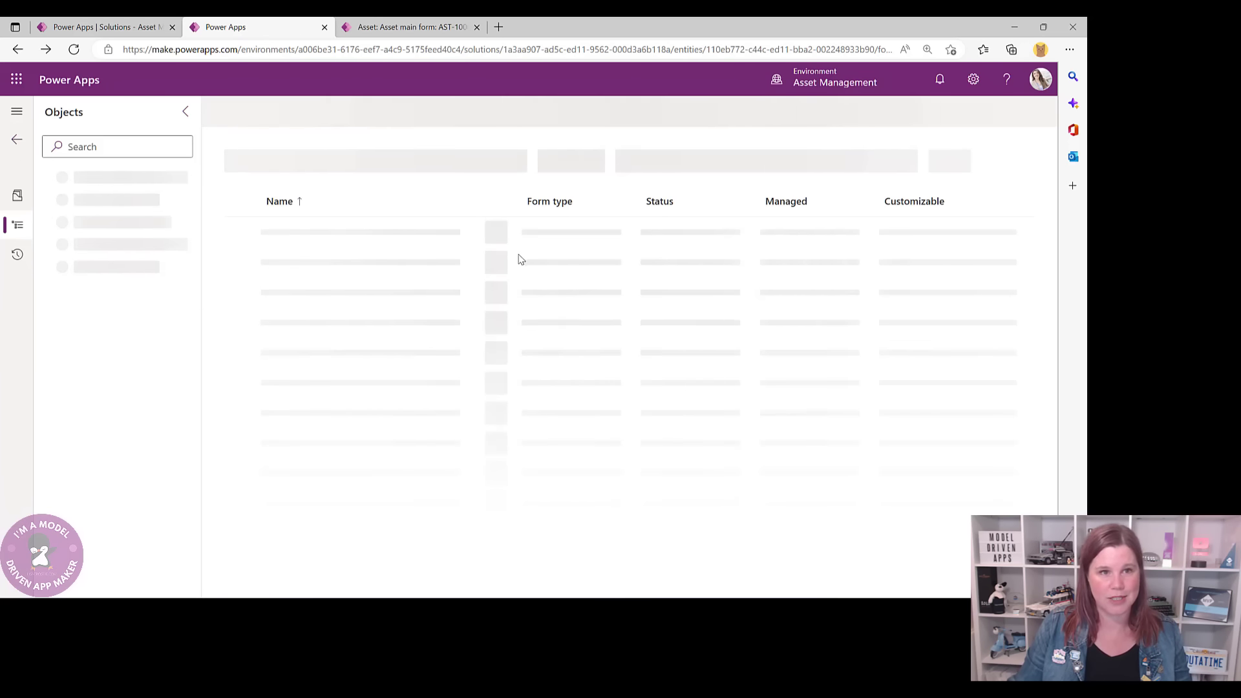
pyautogui.click(401, 33)
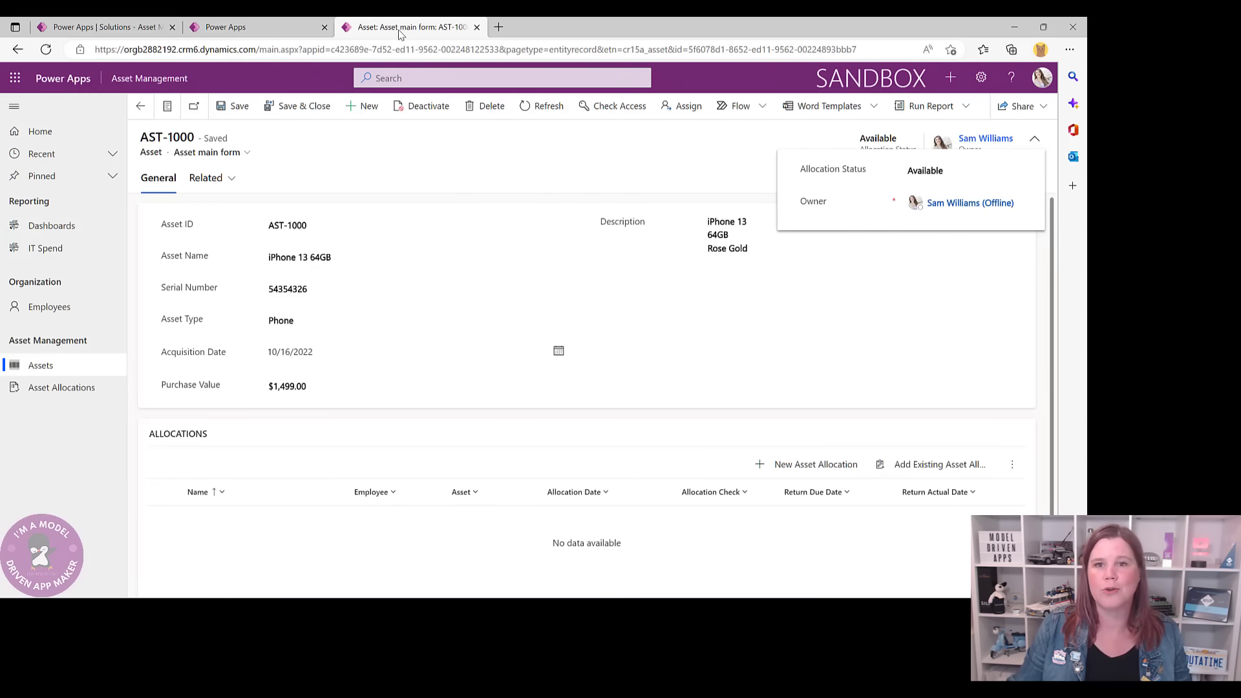
pyautogui.click(271, 32)
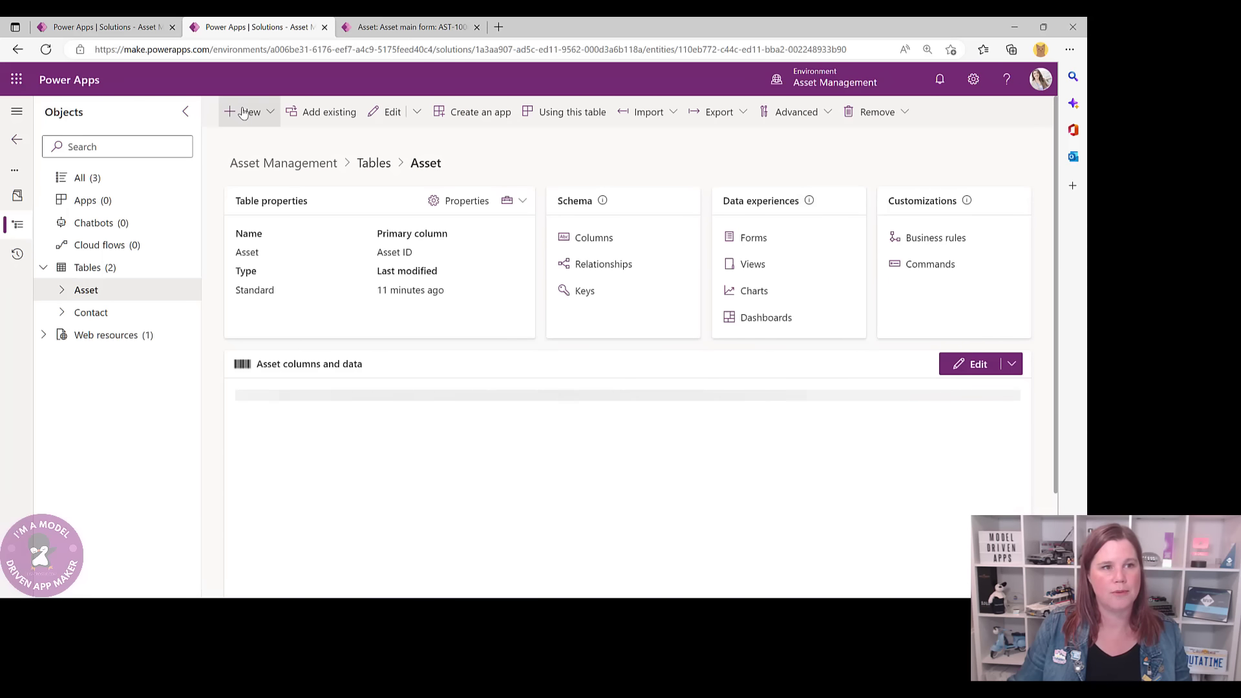
# - Add an Asset column named 'Allocation Status' of type Choice, starting a new global choice
pyautogui.click(582, 240)
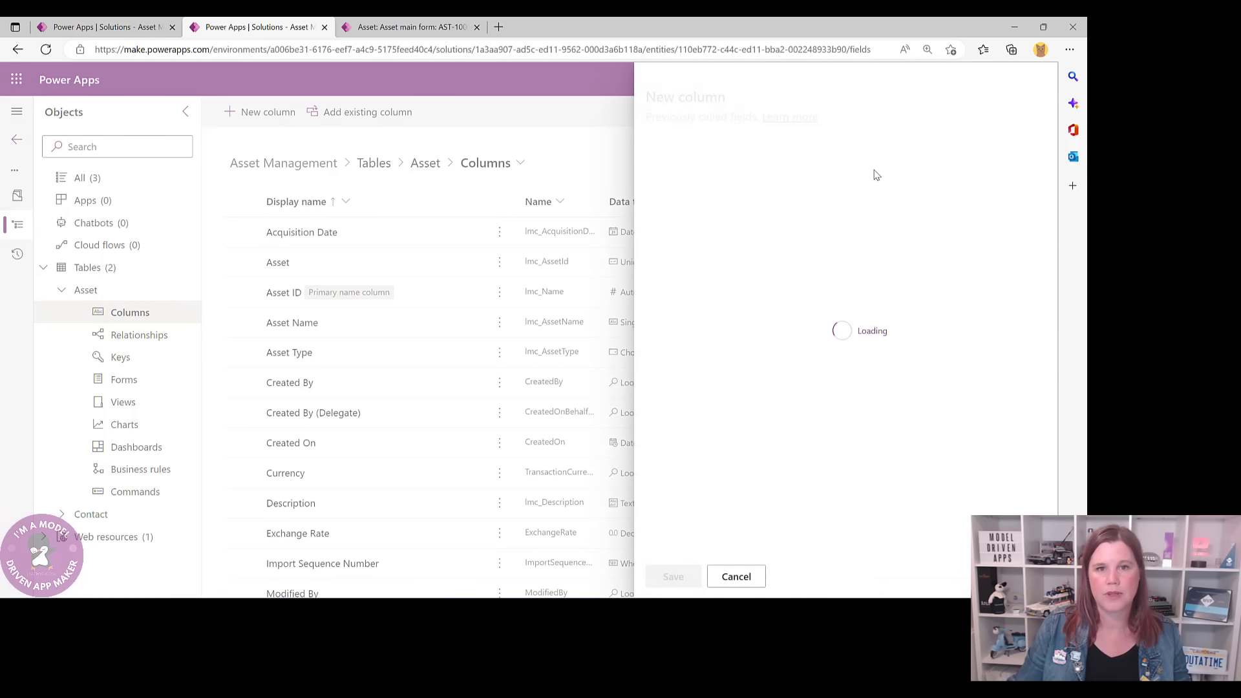
pyautogui.click(708, 174)
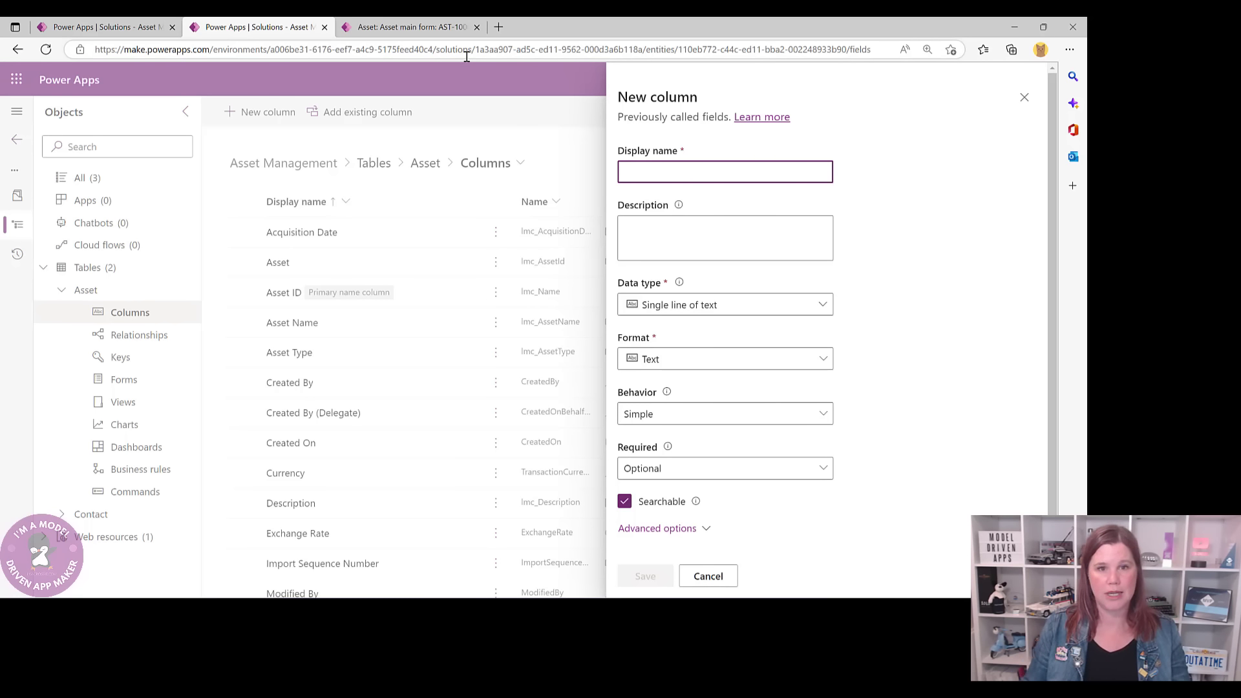
pyautogui.write('Allocation St')
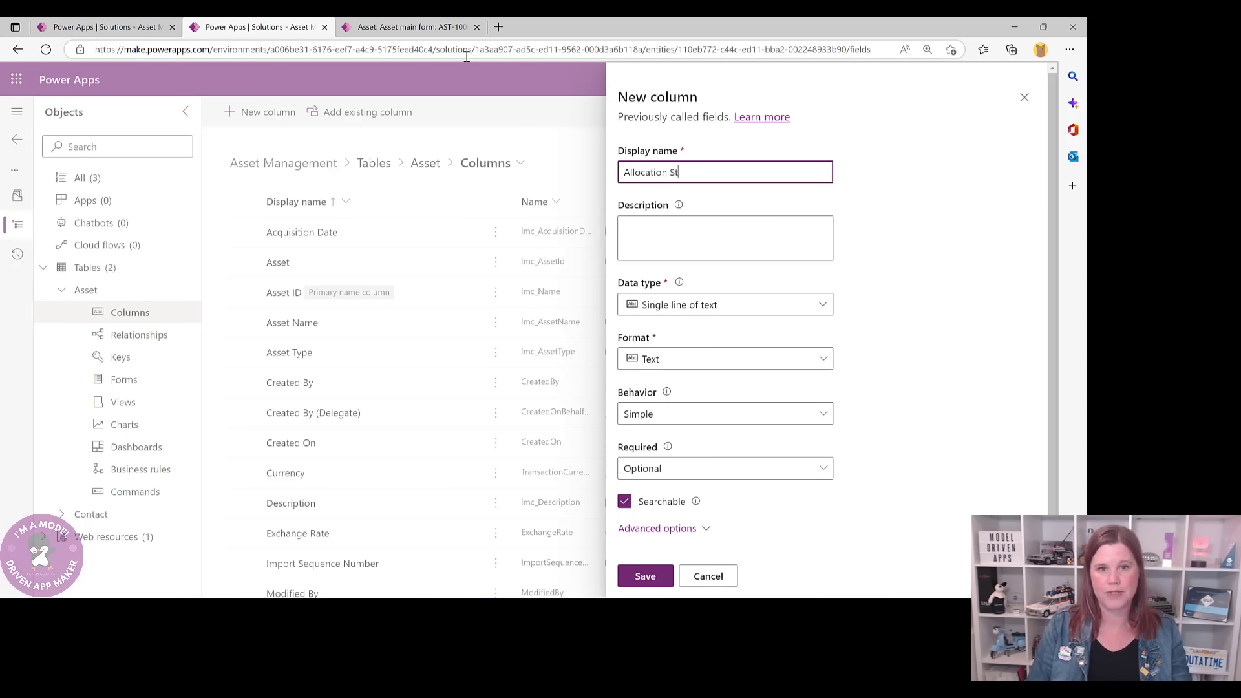
pyautogui.write('atus')
pyautogui.click(722, 309)
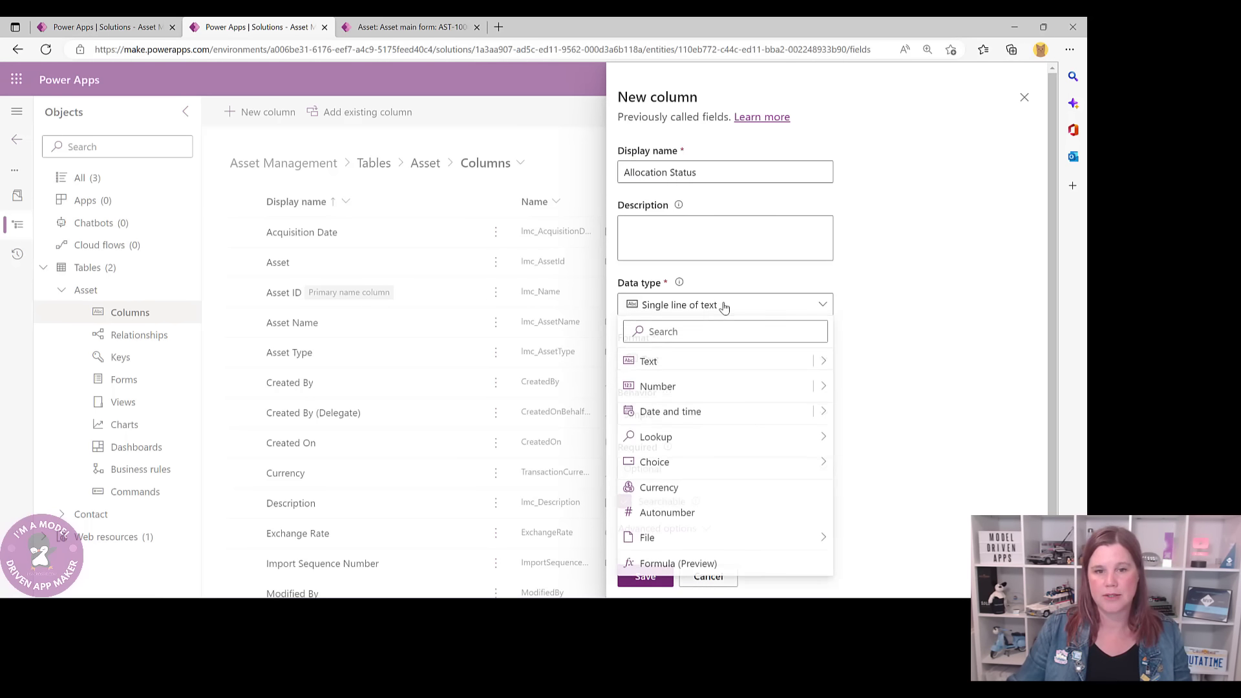
pyautogui.moveTo(784, 470)
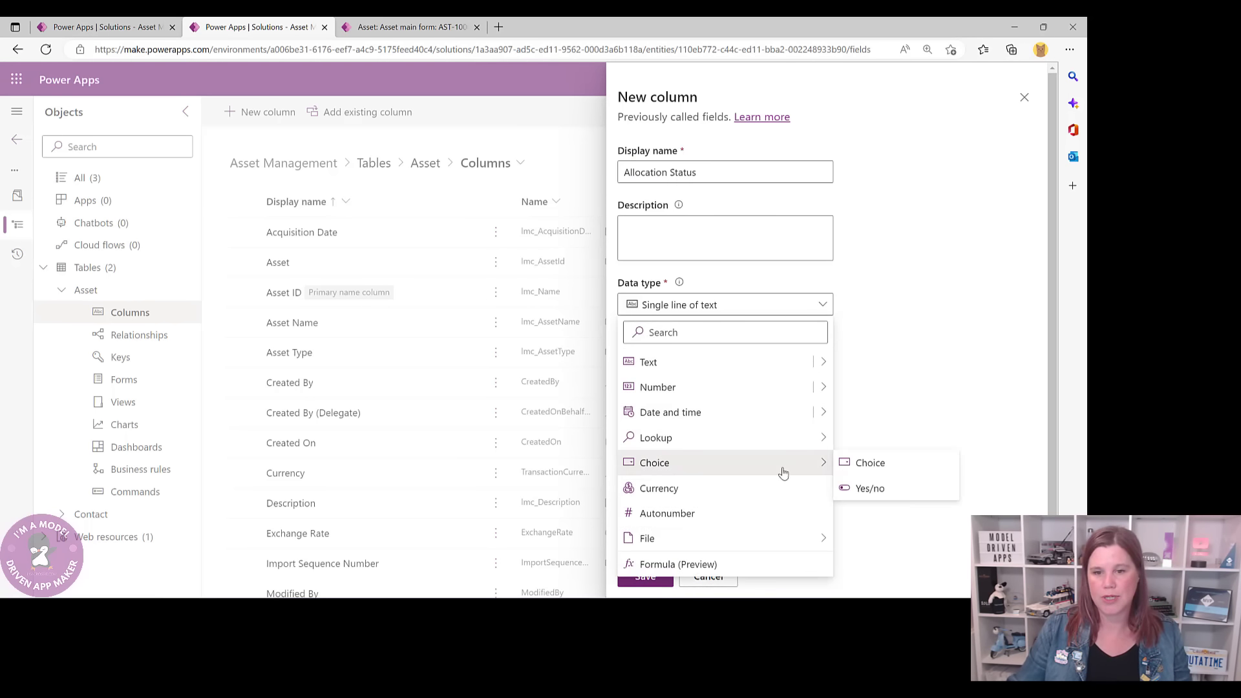
pyautogui.click(869, 462)
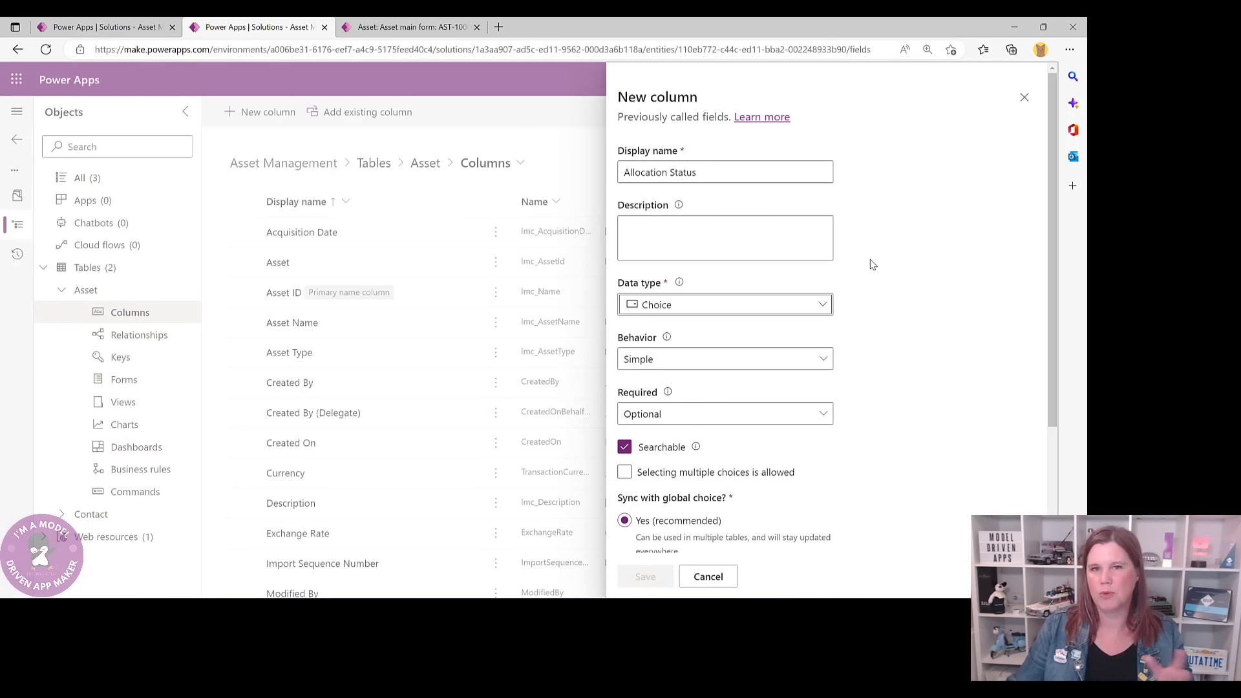
pyautogui.scroll(-4, 902, 285)
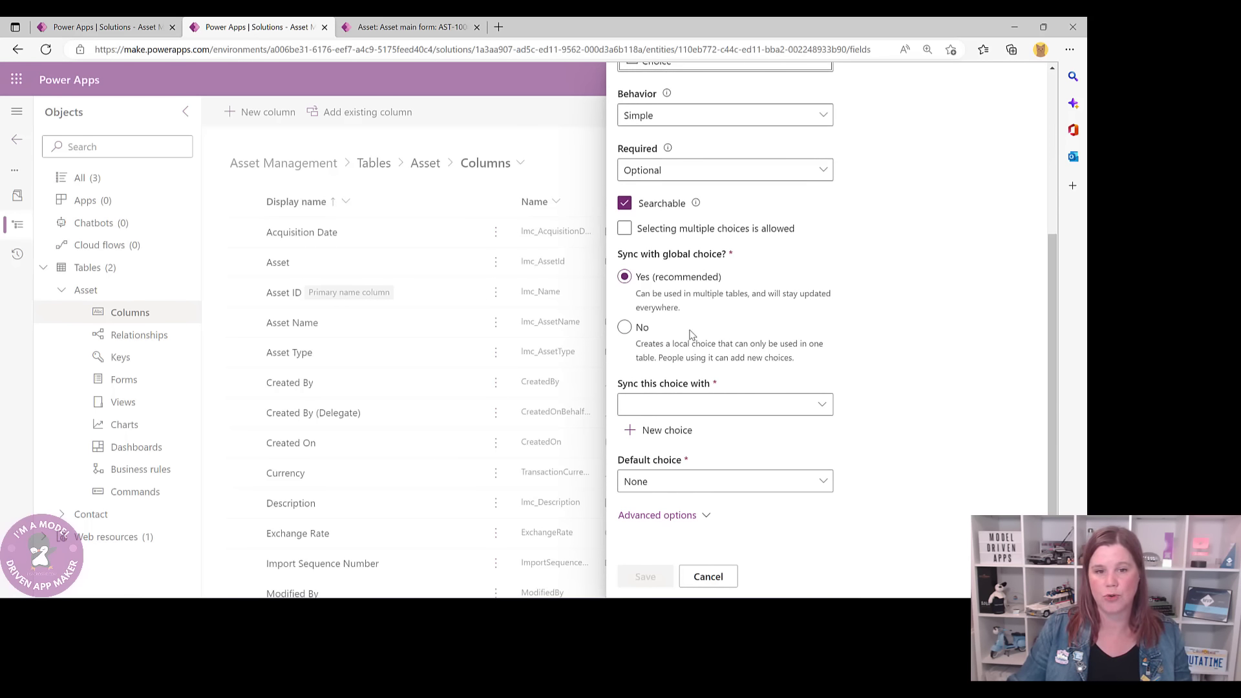
pyautogui.click(665, 431)
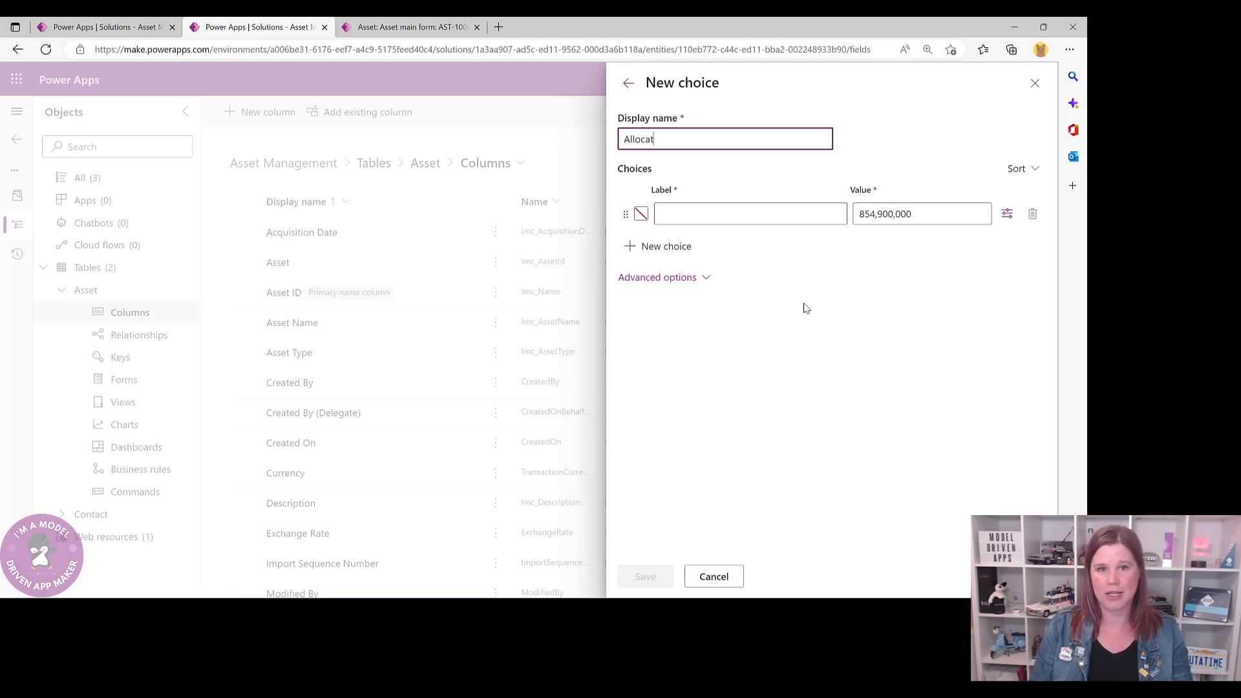
# - Save a global choice 'Allocation Status' with options Available, Allocated and Withdrawn
pyautogui.write('a')
pyautogui.press('BackSpace')
pyautogui.press('BackSpace')
pyautogui.press('BackSpace')
pyautogui.press('BackSpace')
pyautogui.press('BackSpace')
pyautogui.write('Status')
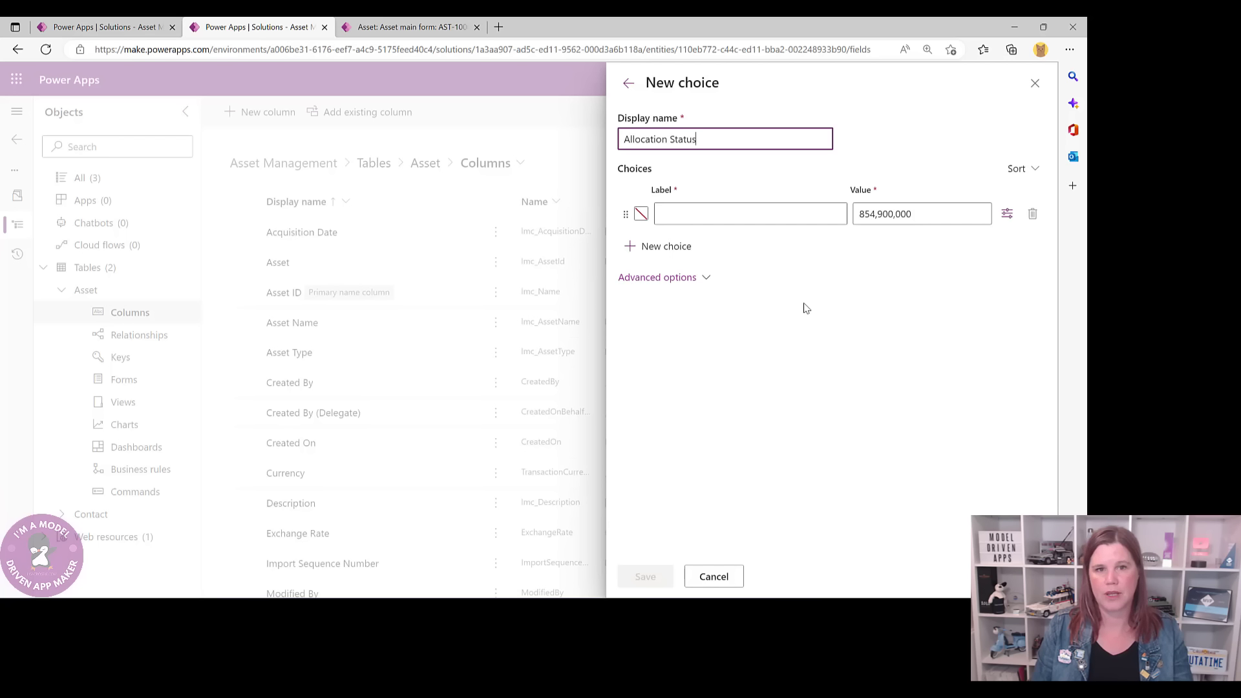
pyautogui.click(755, 221)
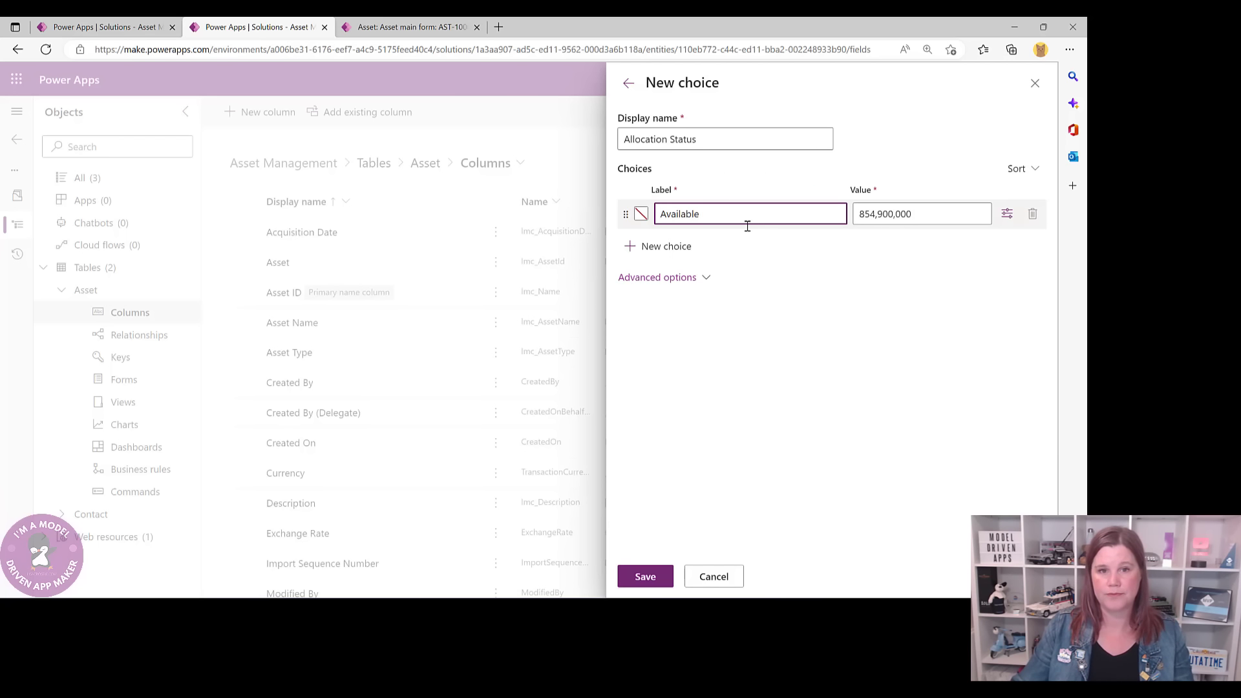
pyautogui.click(664, 247)
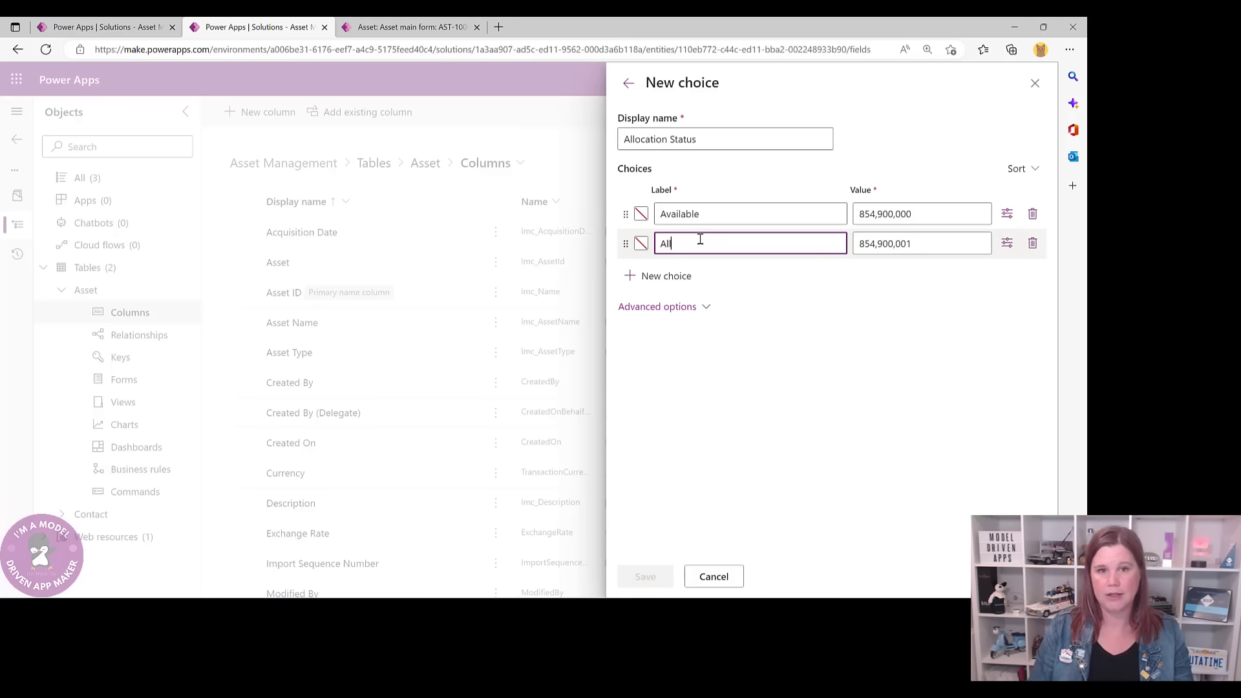
pyautogui.write('Allocated')
pyautogui.click(666, 276)
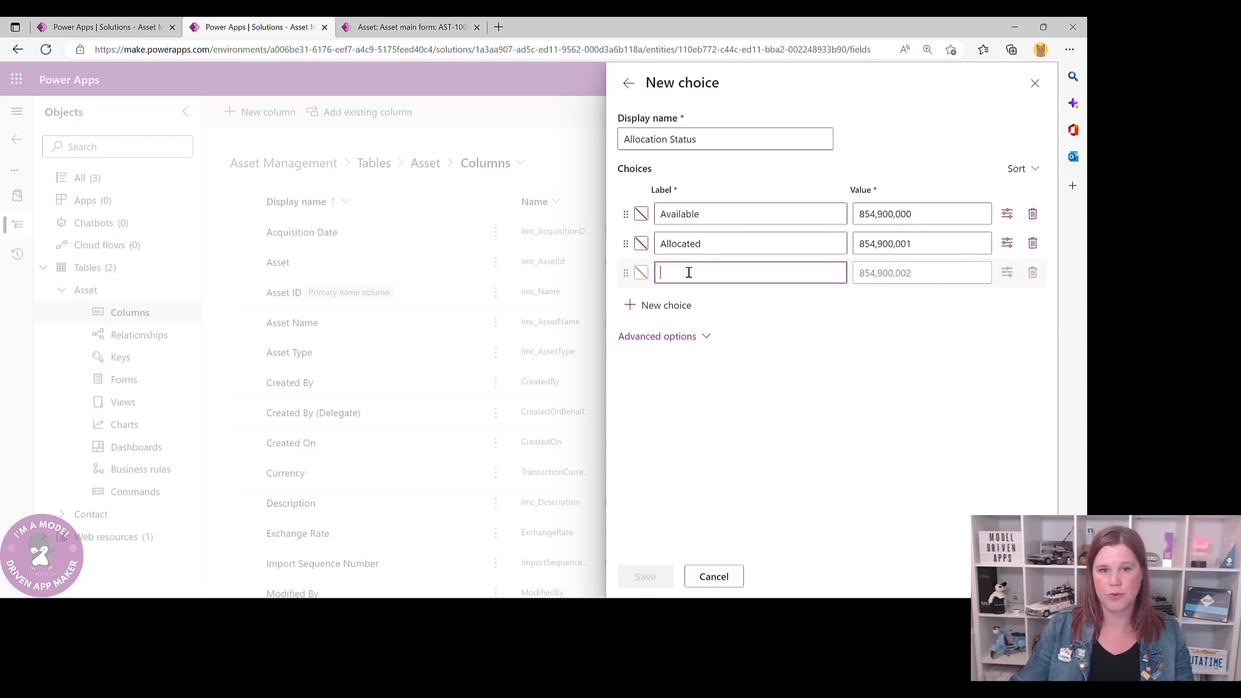
pyautogui.write('Woth')
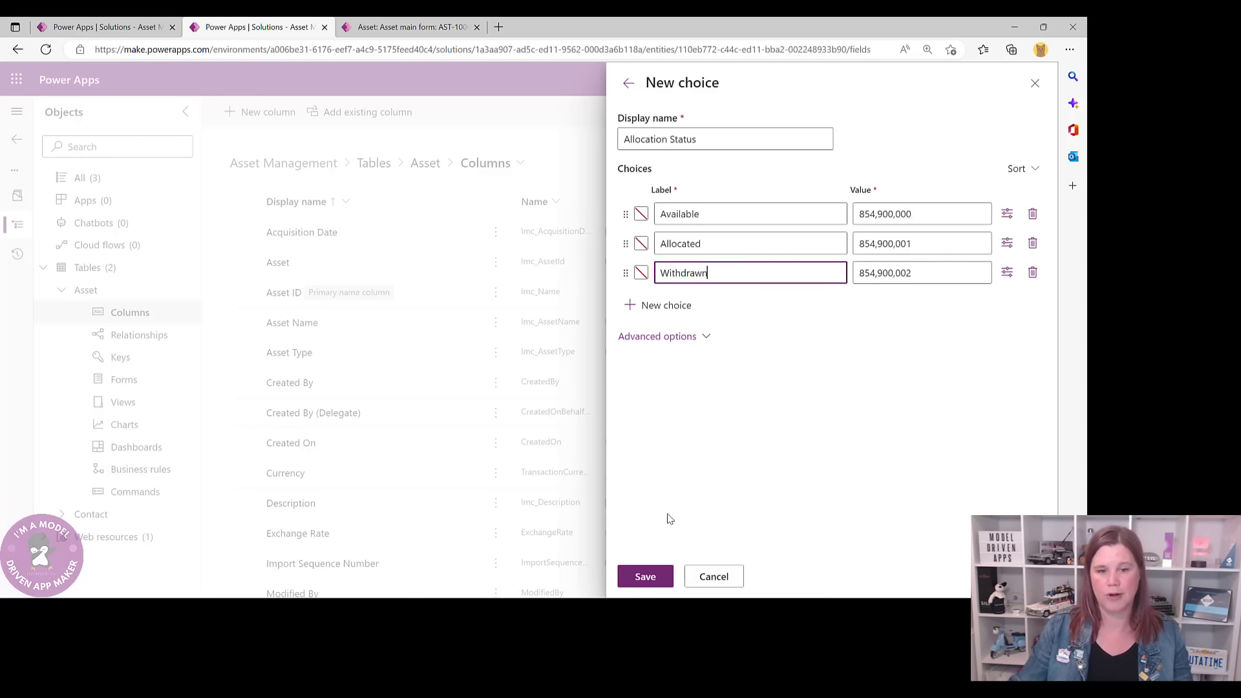
pyautogui.click(645, 576)
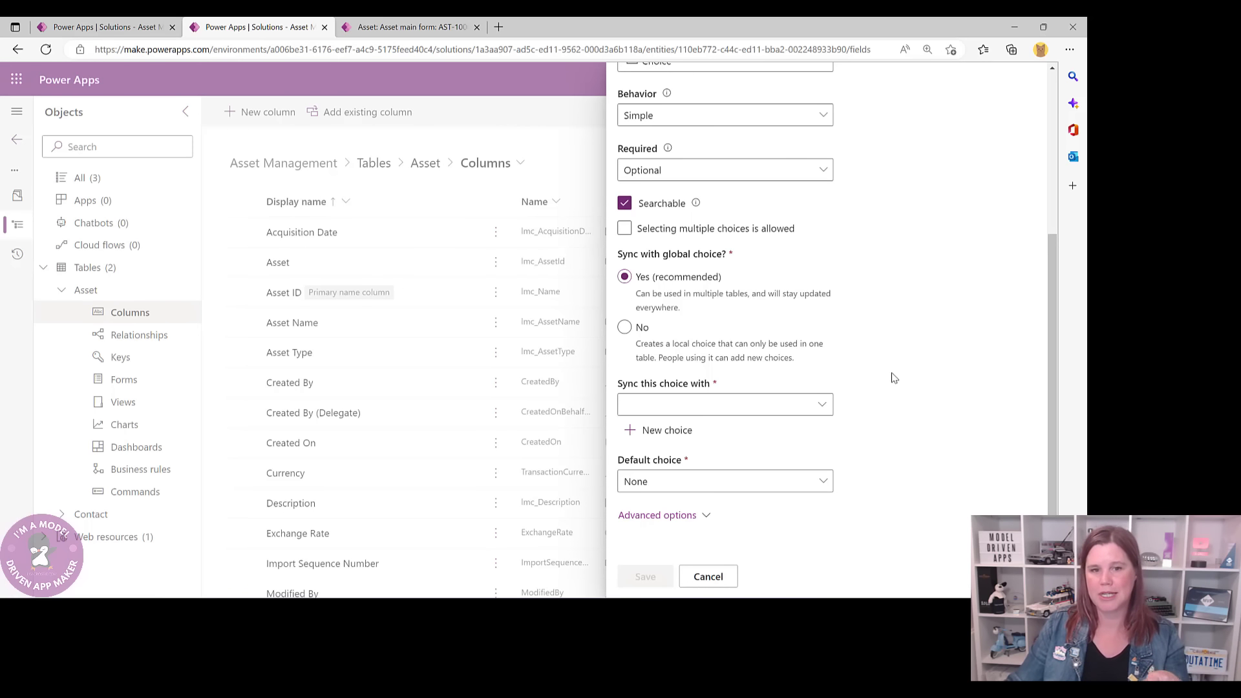
# - Sync the column to the Allocation Status choice, default it to Available, and save it
pyautogui.click(798, 407)
pyautogui.click(819, 406)
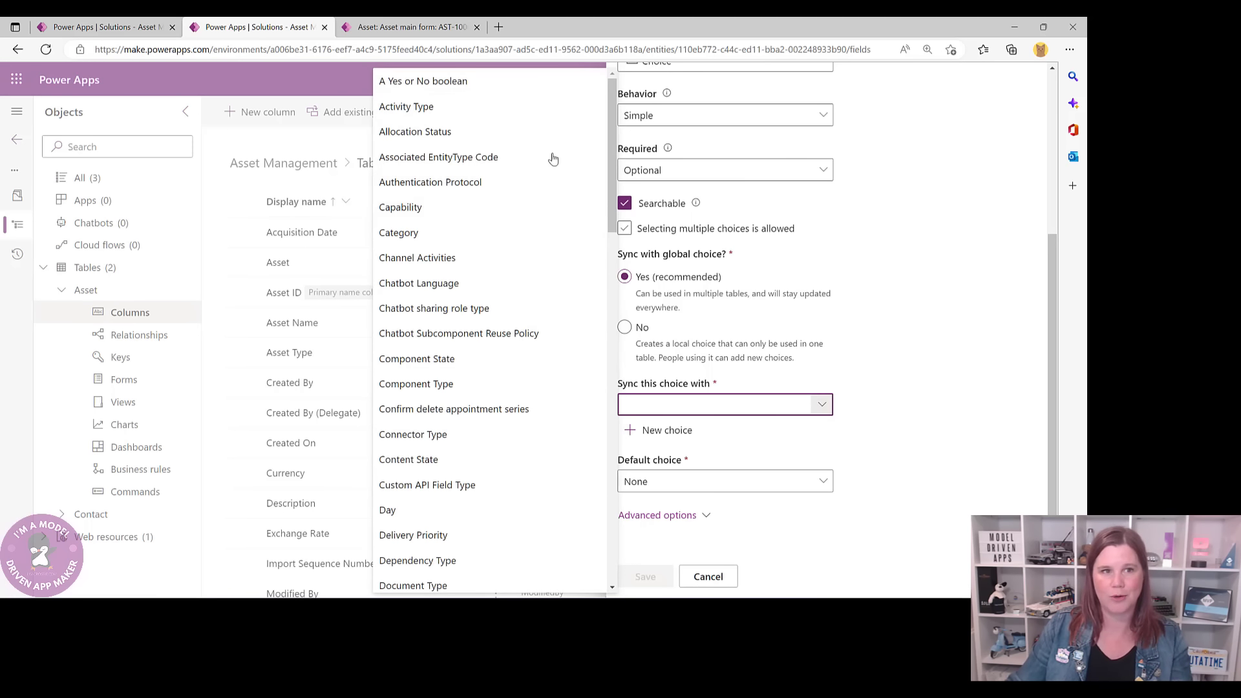
pyautogui.click(465, 132)
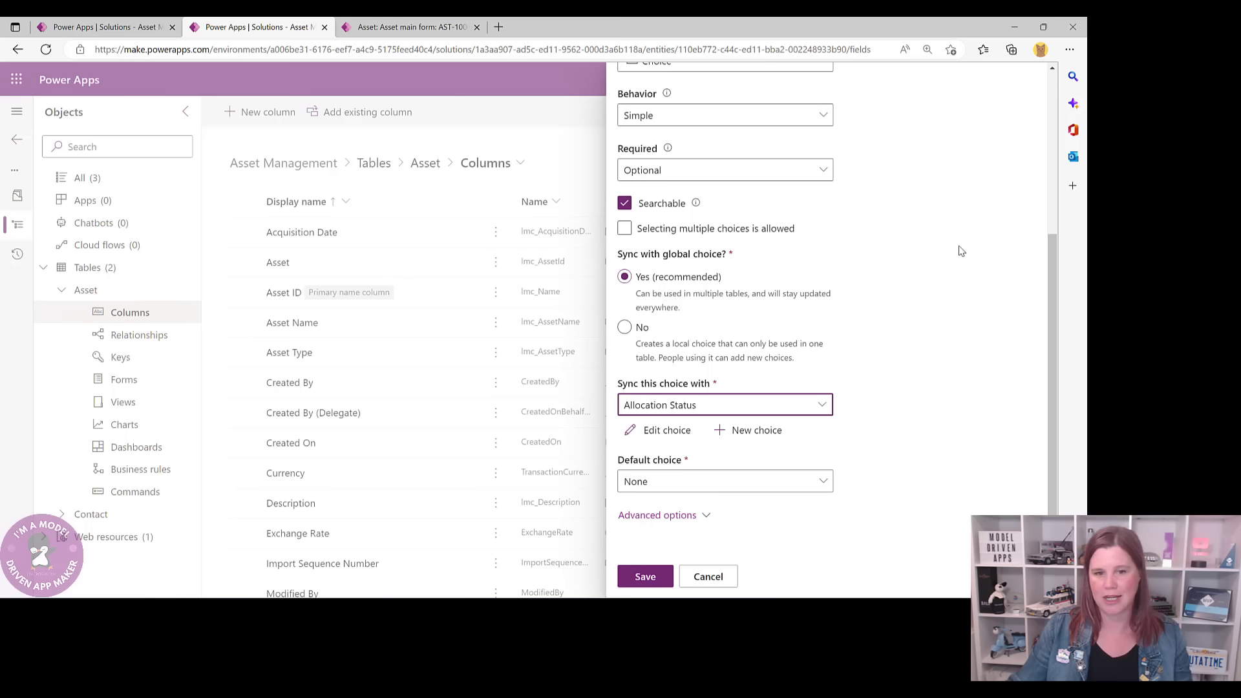
pyautogui.click(823, 481)
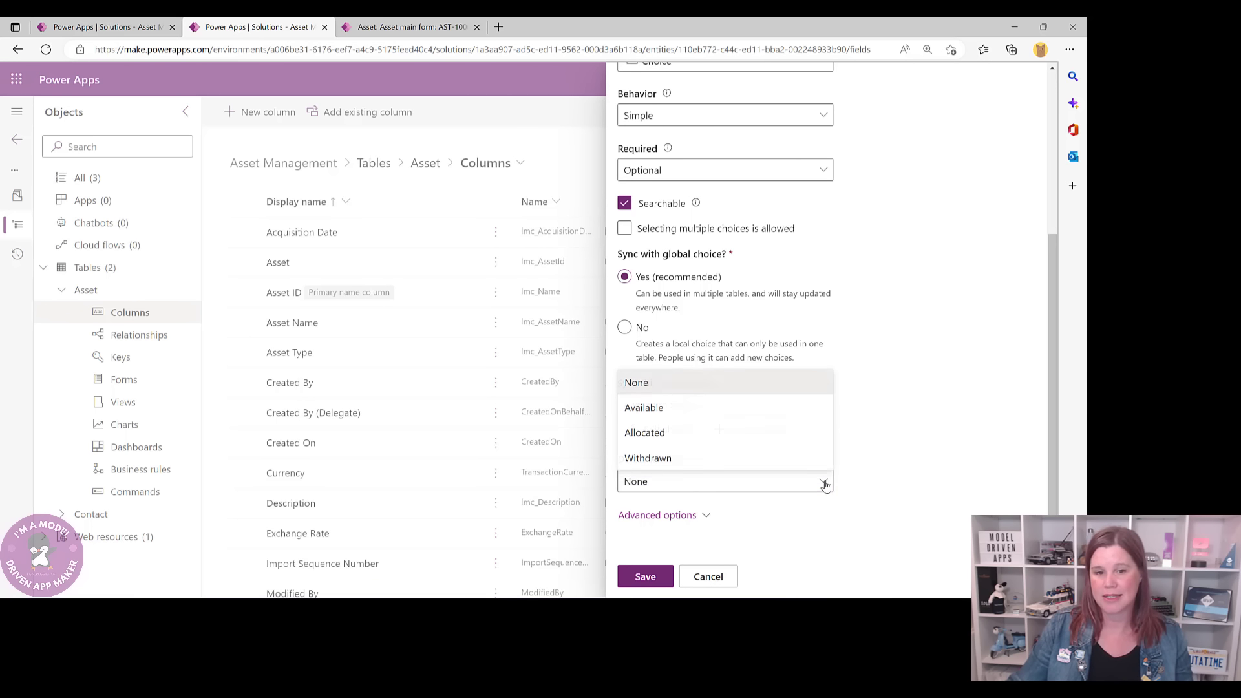
pyautogui.click(633, 408)
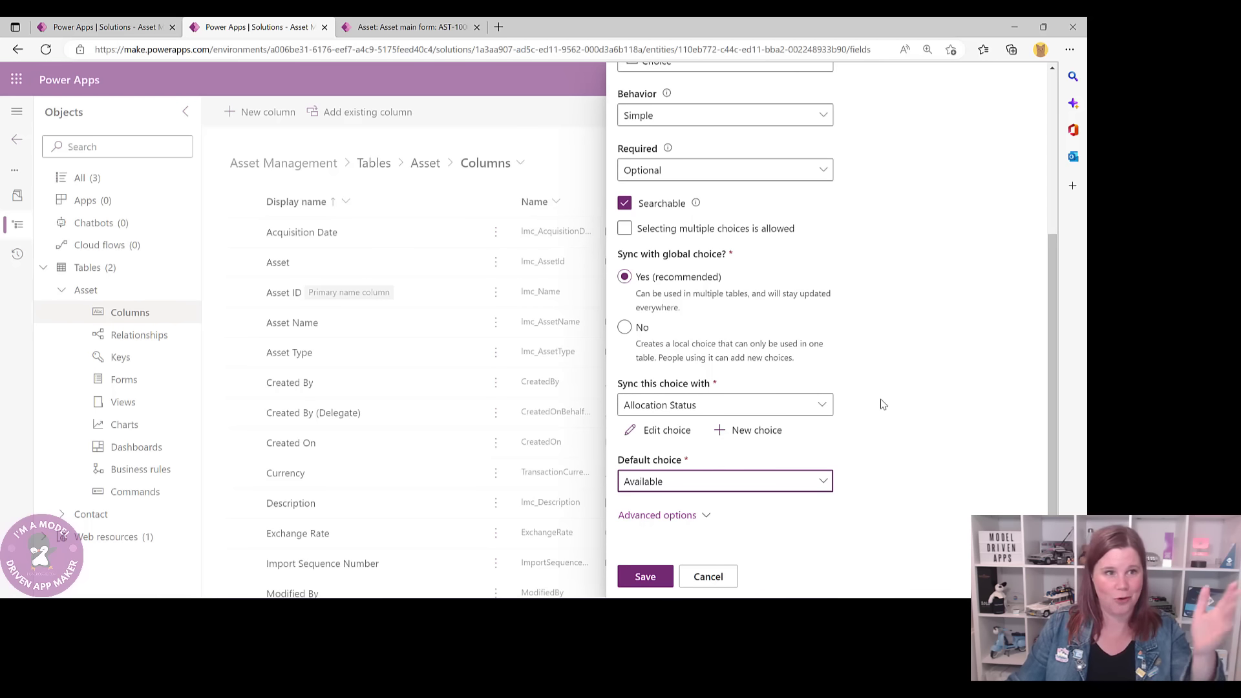
pyautogui.click(659, 576)
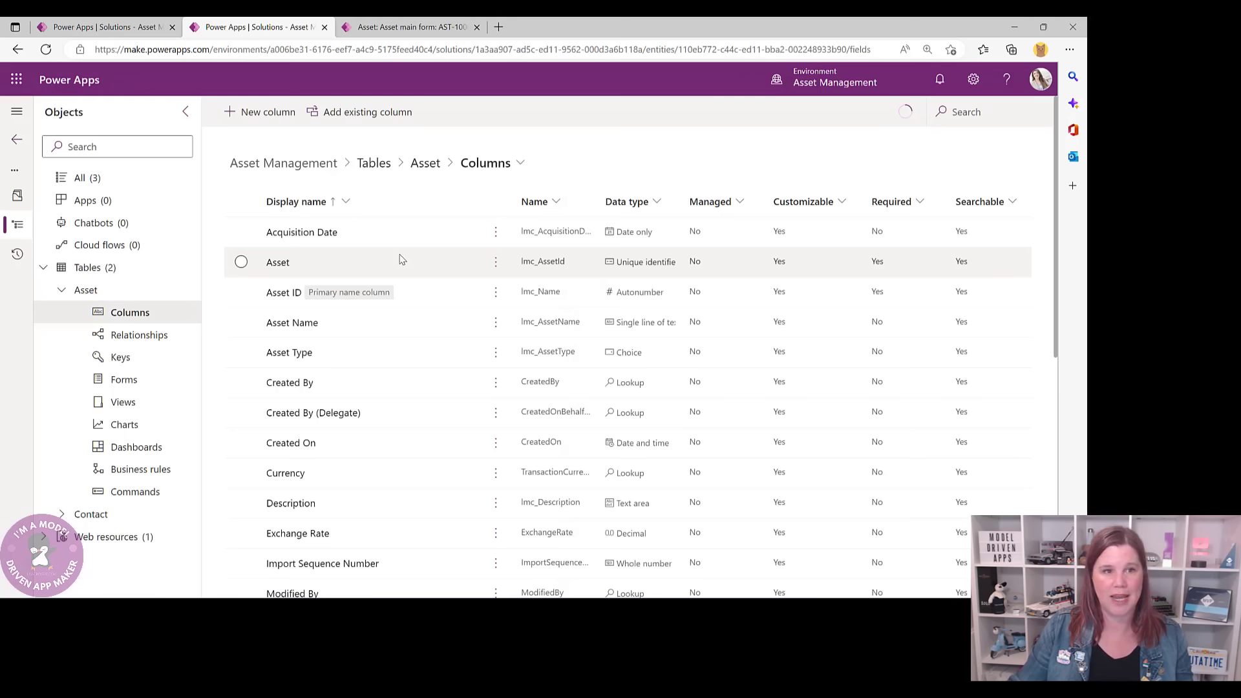
pyautogui.click(425, 163)
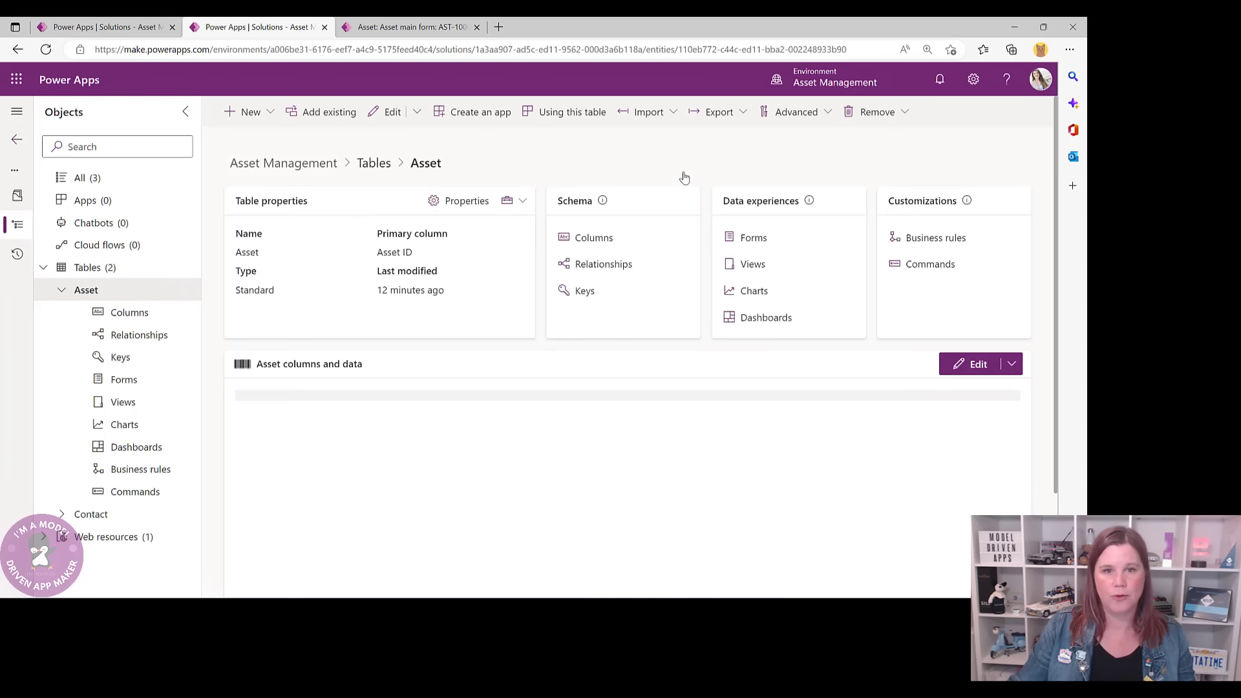
pyautogui.click(754, 238)
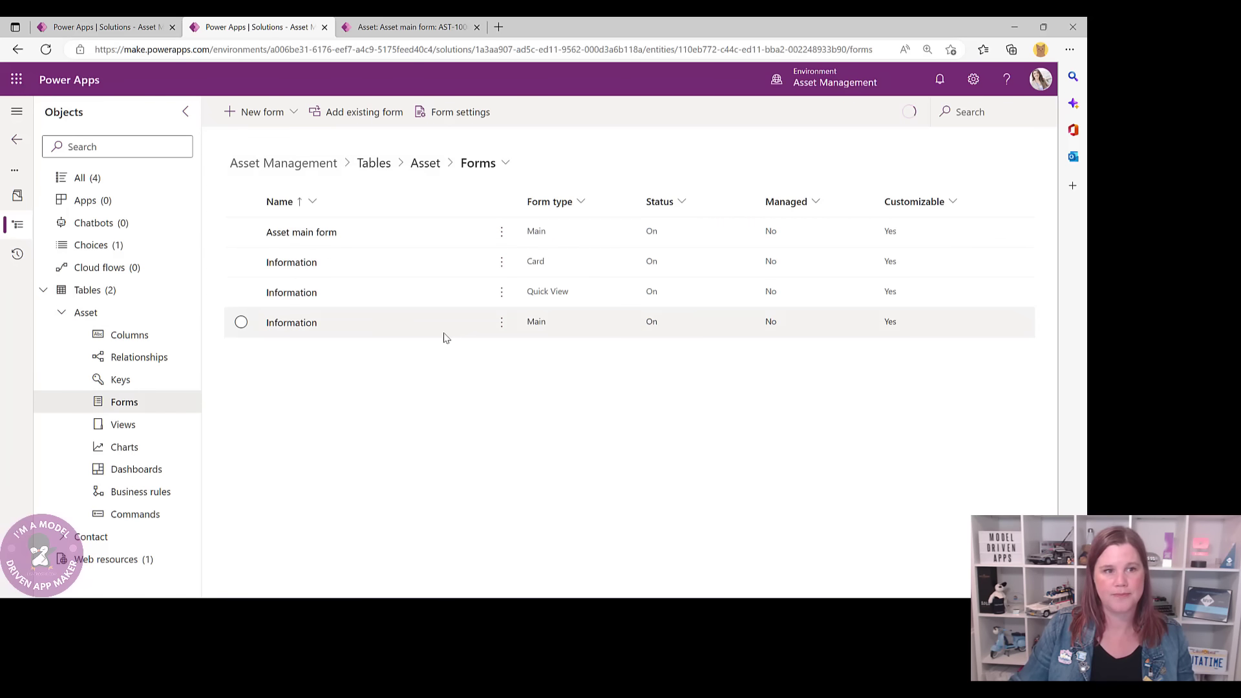
# - Add Allocation Status to the Asset main form header beside Owner and save the form
pyautogui.click(290, 234)
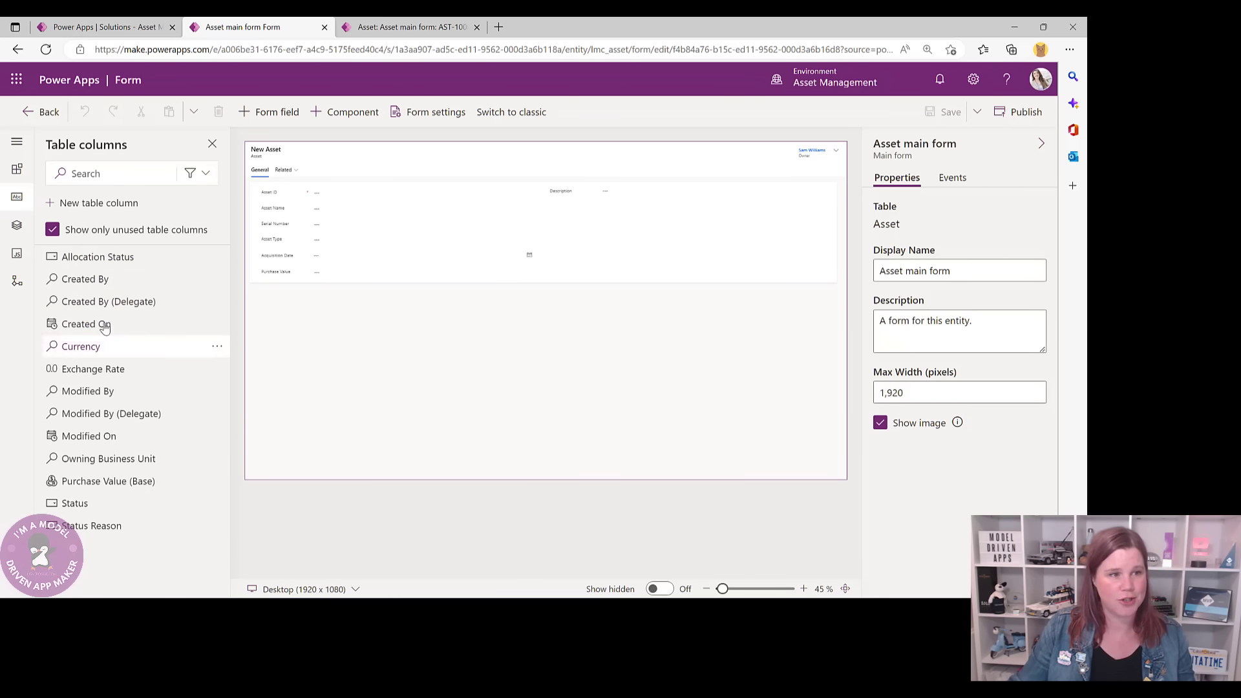
pyautogui.moveTo(77, 257)
pyautogui.mouseDown()
pyautogui.moveTo(383, 265)
pyautogui.moveTo(711, 208)
pyautogui.moveTo(775, 157)
pyautogui.mouseUp()
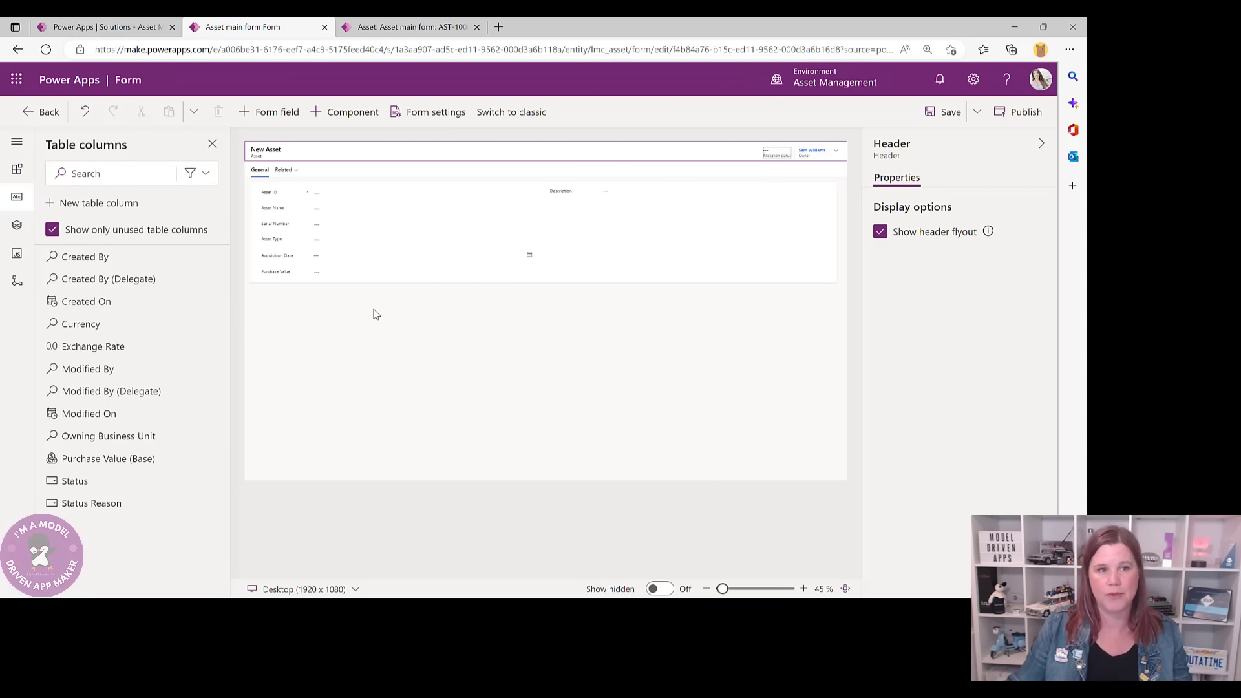
pyautogui.click(943, 113)
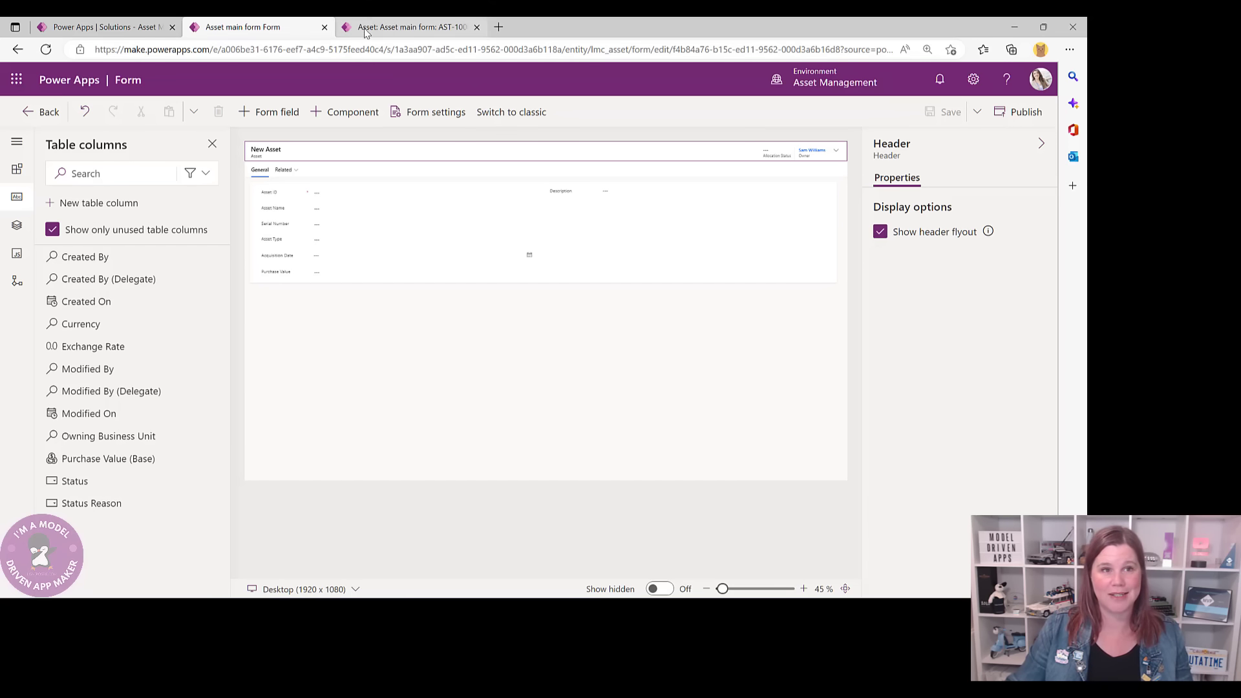
# - Confirm AST-1000 shows Allocation Status Available, then close the form designer
pyautogui.click(388, 27)
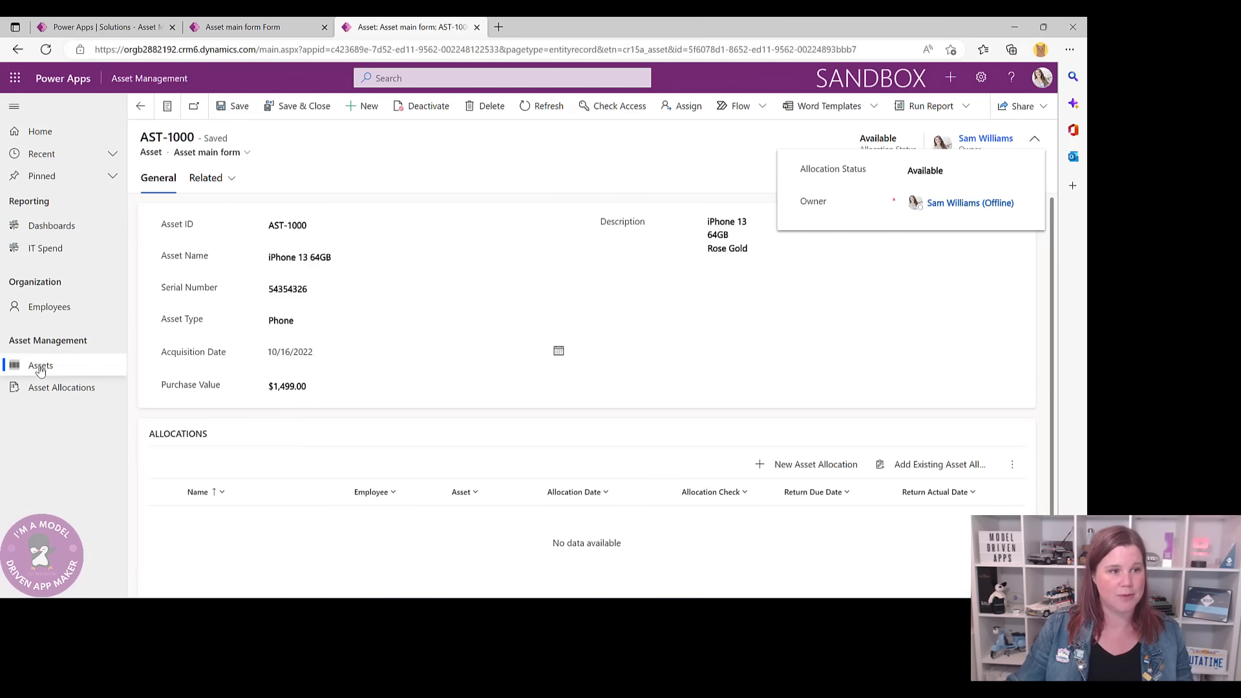
pyautogui.click(39, 366)
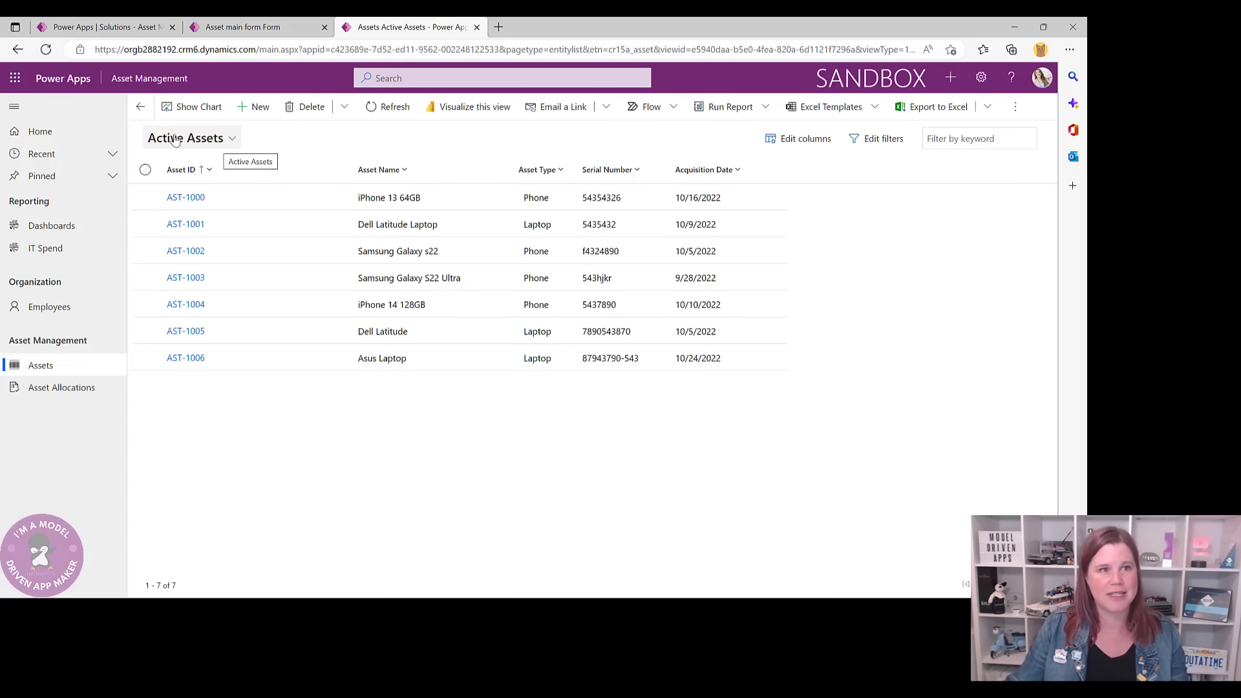
pyautogui.click(276, 26)
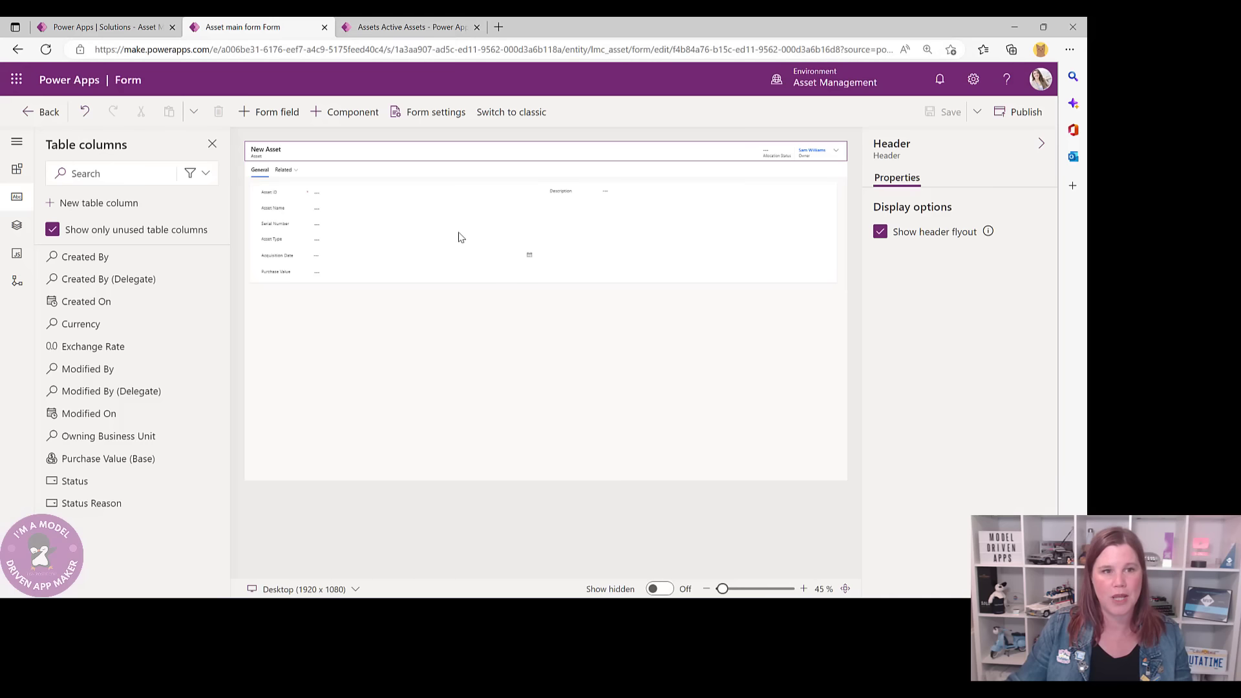
pyautogui.click(41, 118)
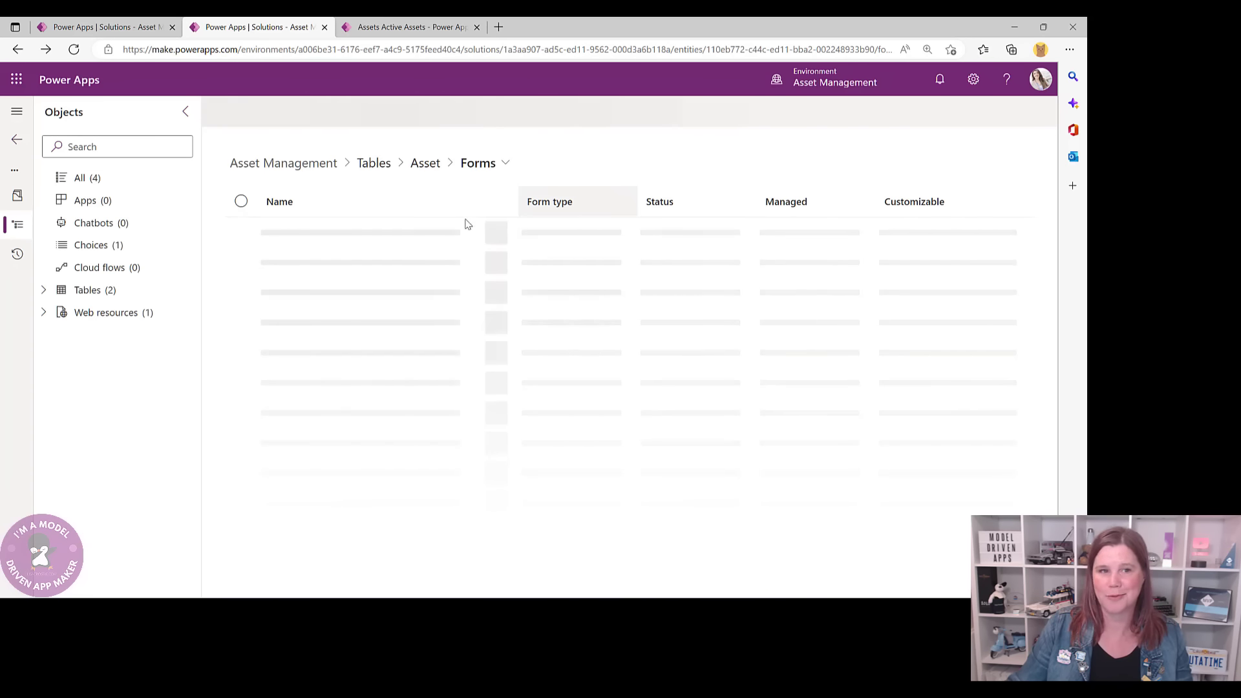
# - Open the Active Assets view from the Asset table's Views list
pyautogui.click(428, 169)
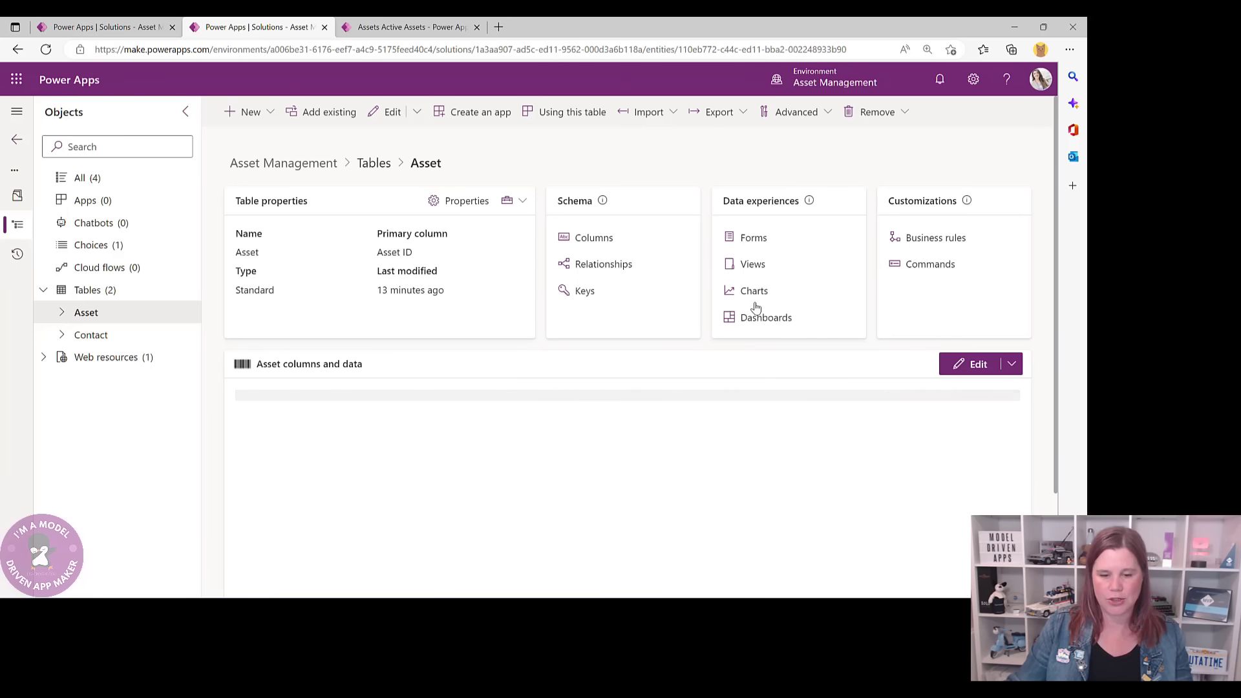
pyautogui.click(750, 265)
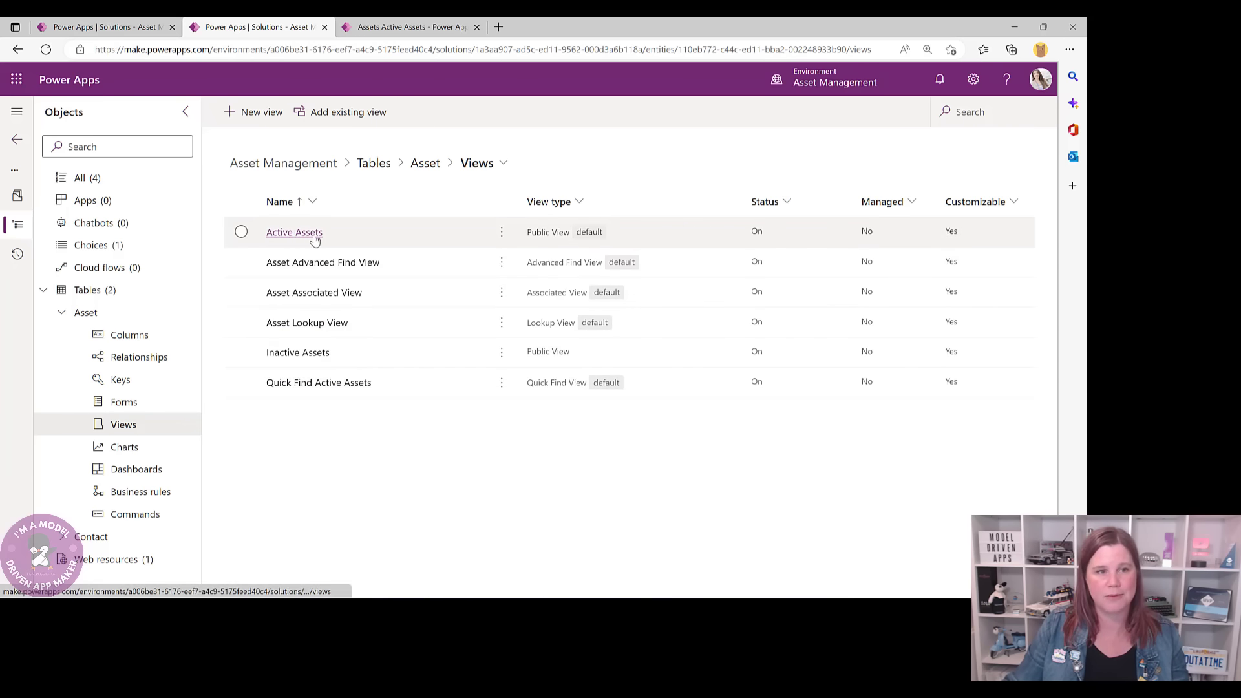
pyautogui.click(292, 233)
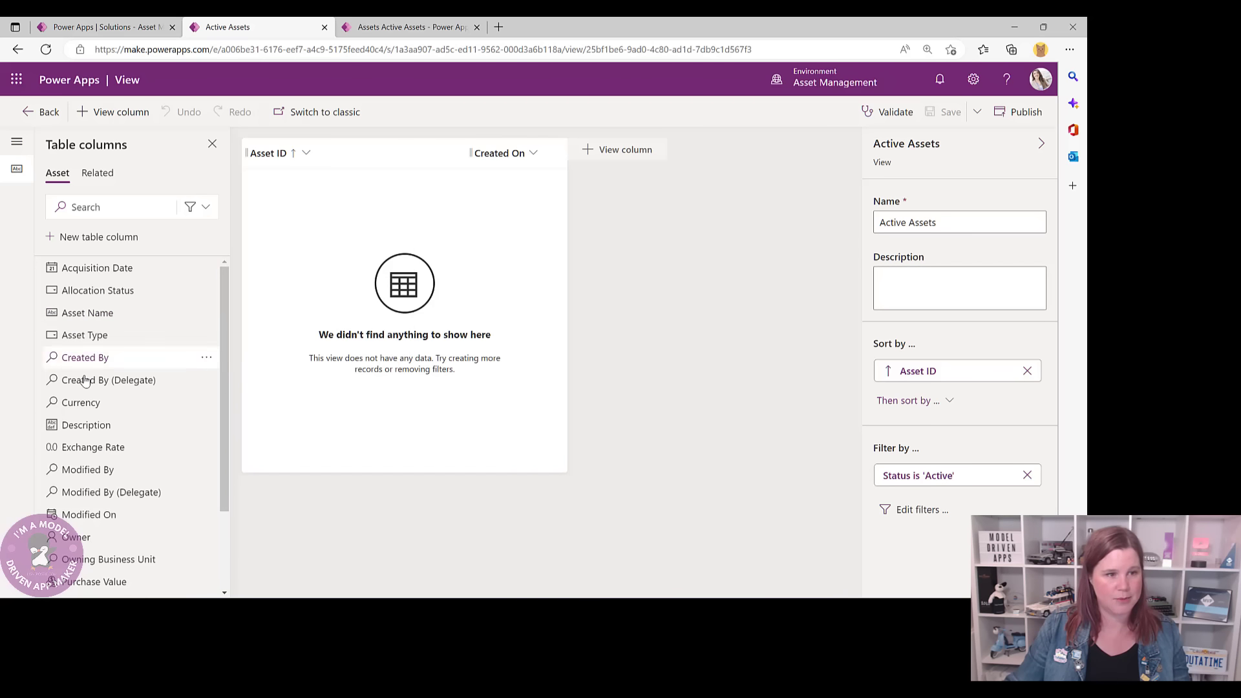
# - Add Asset Name, Serial Number, Acquisition Date, Asset Type and Allocation Status columns to the view
pyautogui.click(84, 313)
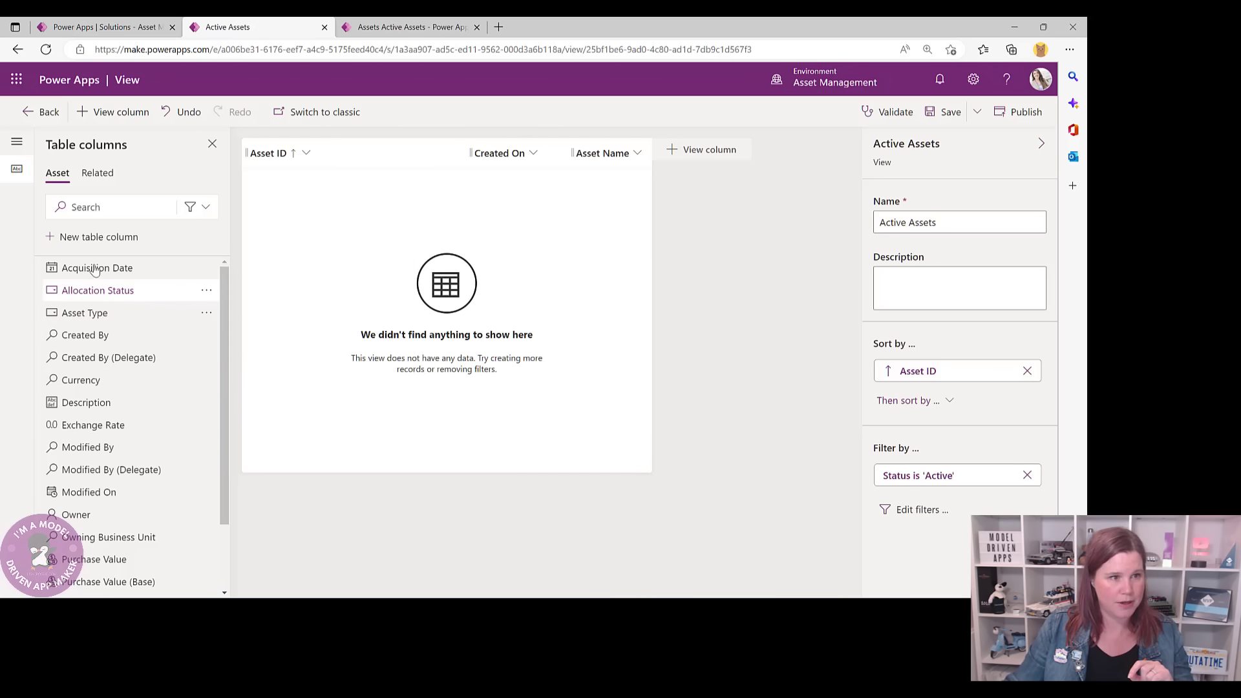
pyautogui.scroll(-3, 128, 511)
pyautogui.click(107, 544)
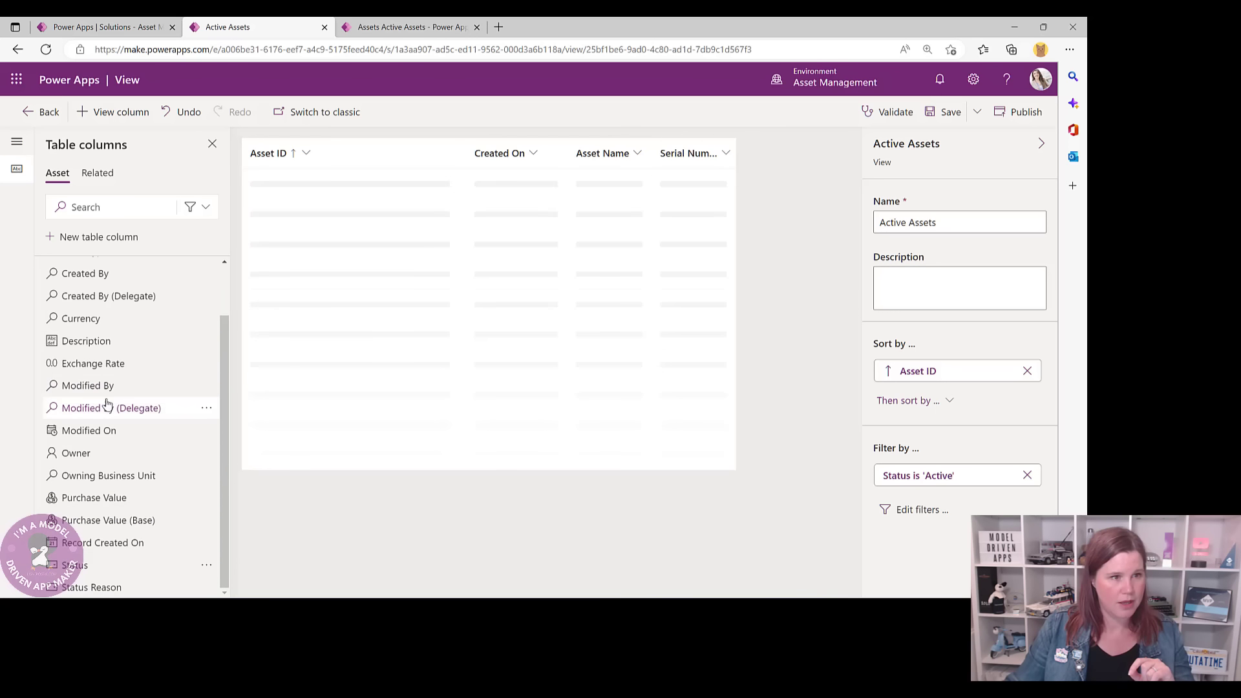
pyautogui.scroll(3, 105, 396)
pyautogui.click(88, 271)
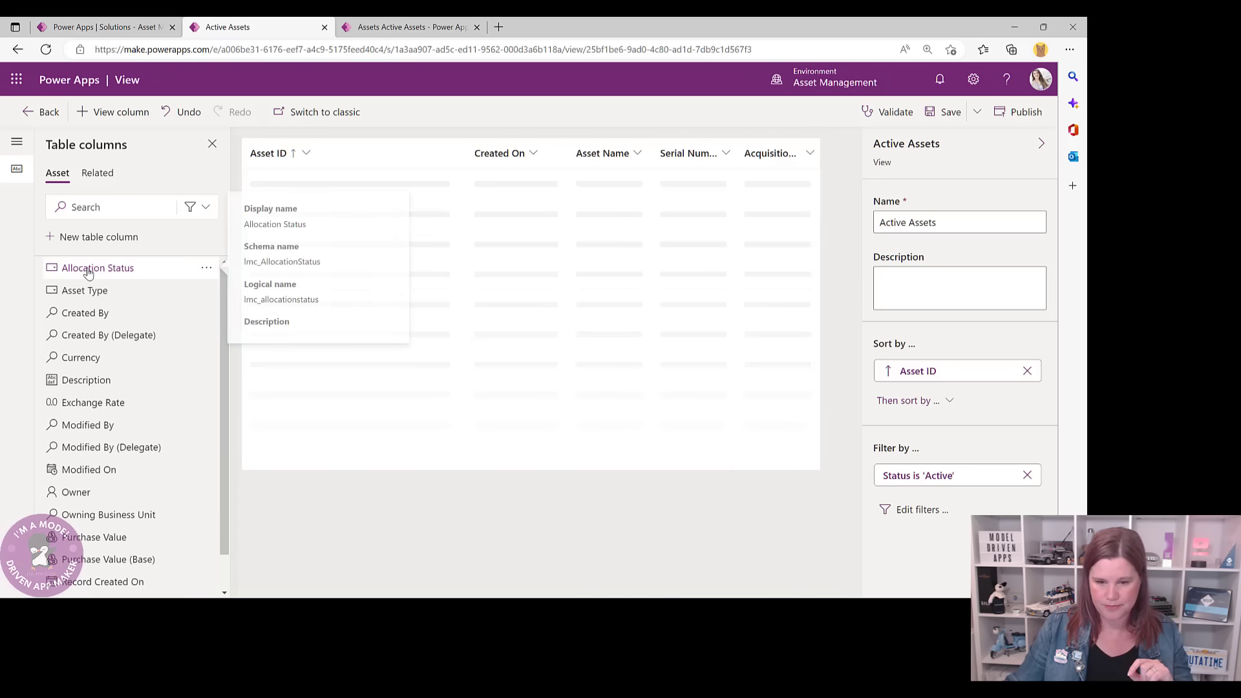
pyautogui.scroll(-1, 87, 455)
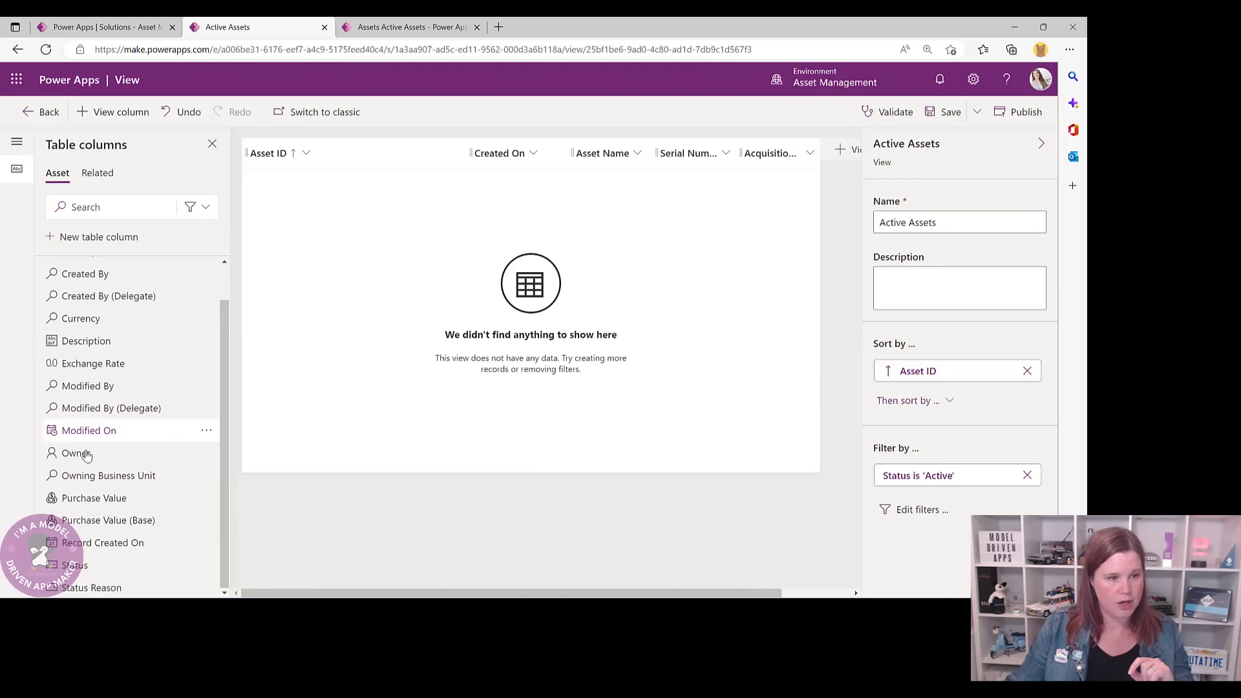
pyautogui.scroll(1, 117, 443)
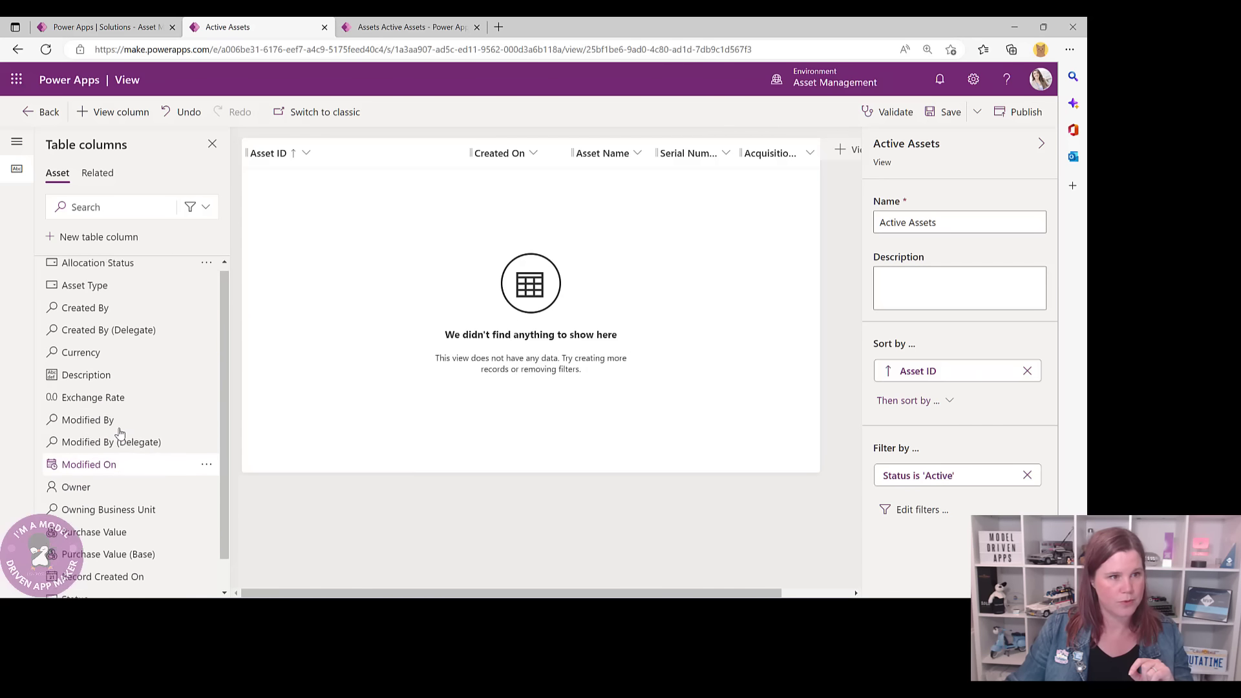
pyautogui.scroll(-1, 111, 388)
pyautogui.scroll(1, 107, 311)
pyautogui.click(97, 290)
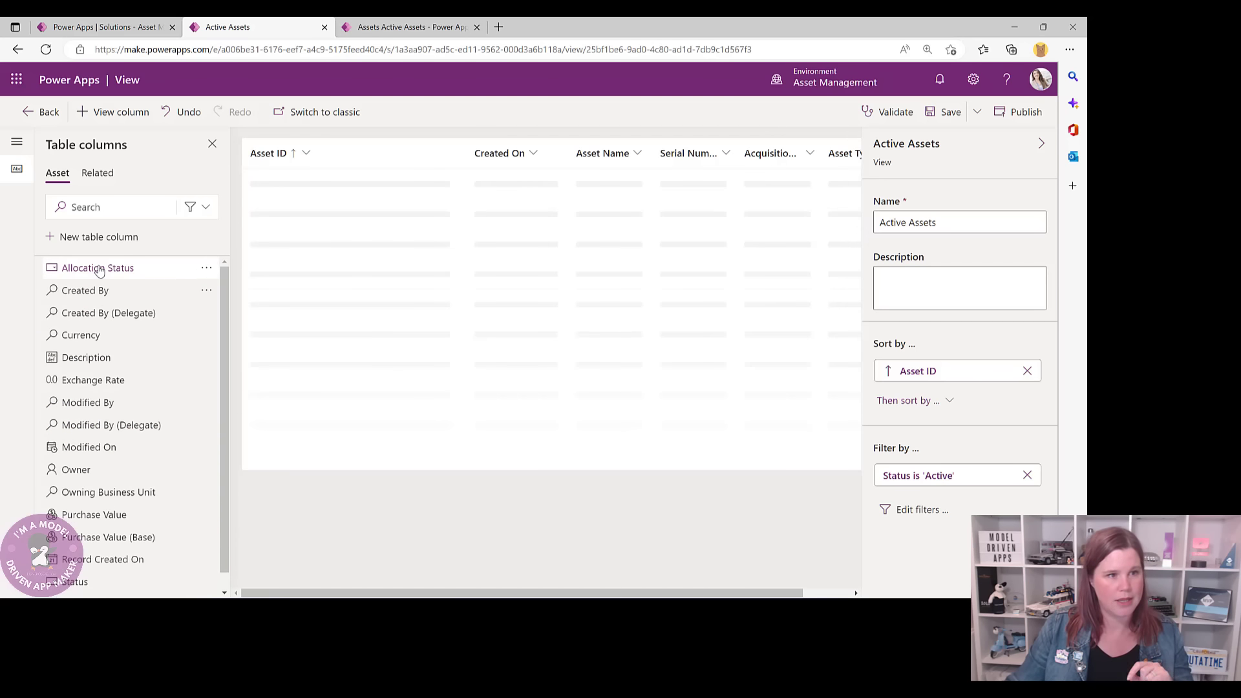
pyautogui.click(97, 268)
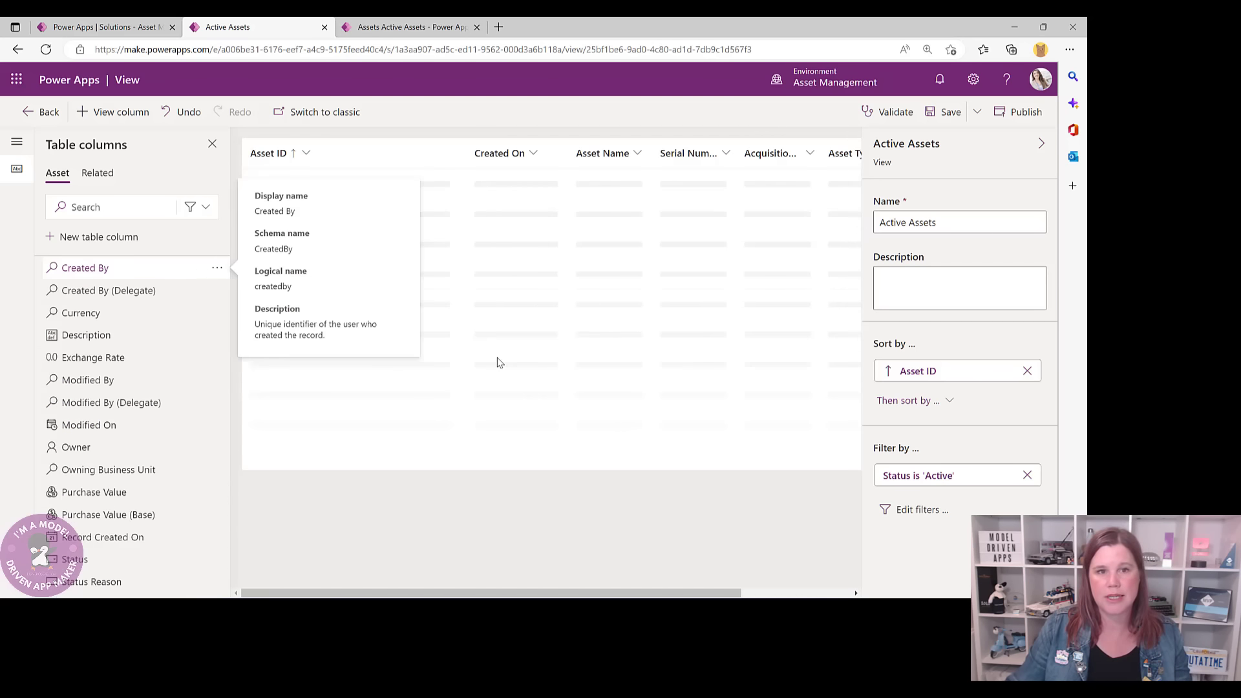
# - Remove Created On, widen the columns so headers show fully, and save the view
pyautogui.click(533, 153)
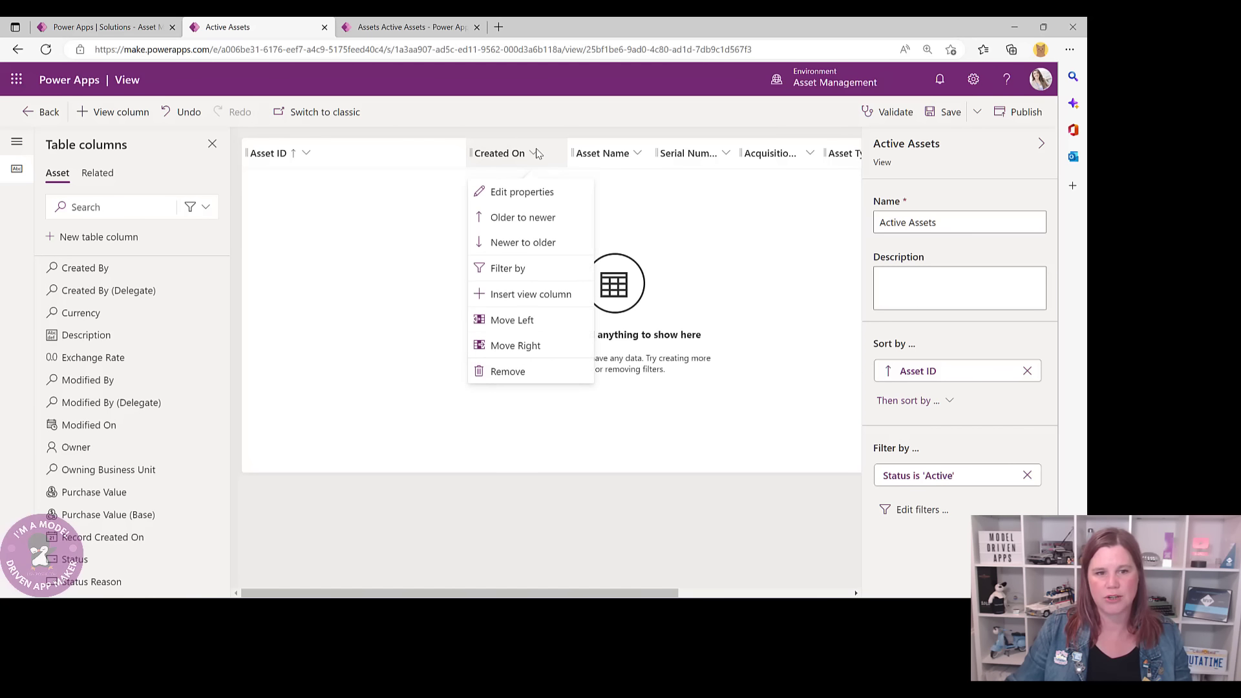
pyautogui.click(520, 370)
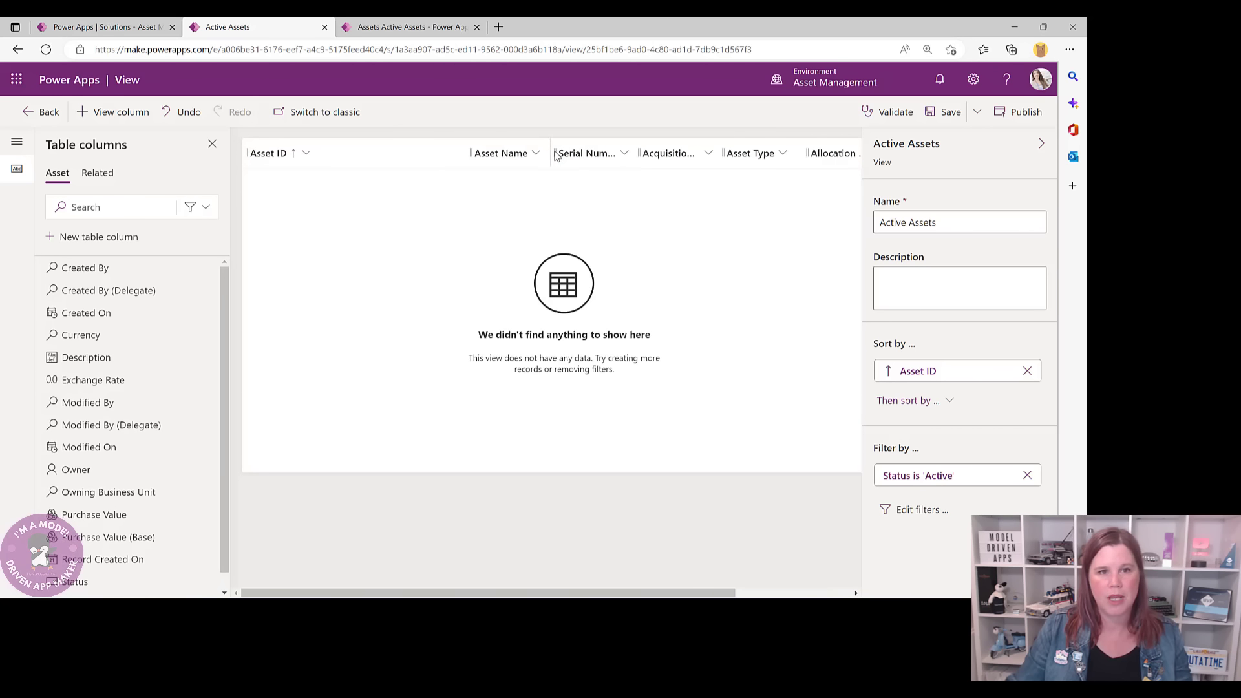
pyautogui.moveTo(552, 152); pyautogui.dragTo(589, 151)
pyautogui.moveTo(671, 152); pyautogui.dragTo(732, 153)
pyautogui.moveTo(666, 594); pyautogui.dragTo(833, 593)
pyautogui.moveTo(572, 153); pyautogui.dragTo(622, 153)
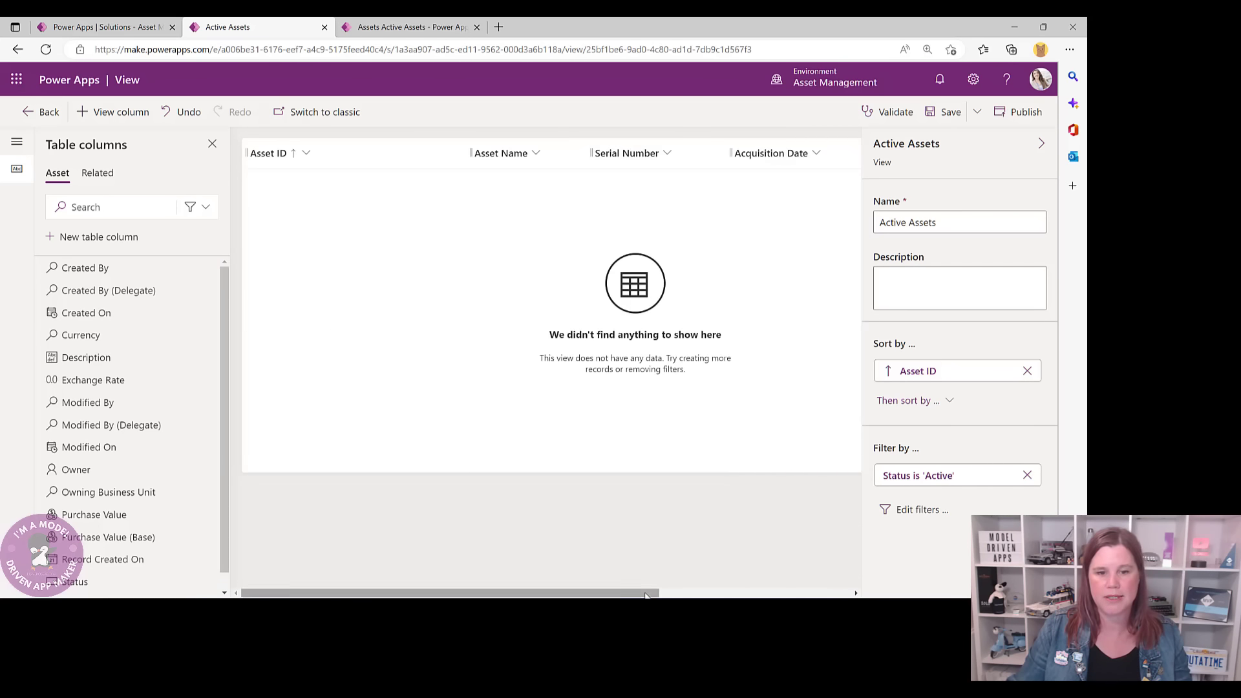
pyautogui.moveTo(672, 593); pyautogui.dragTo(850, 593)
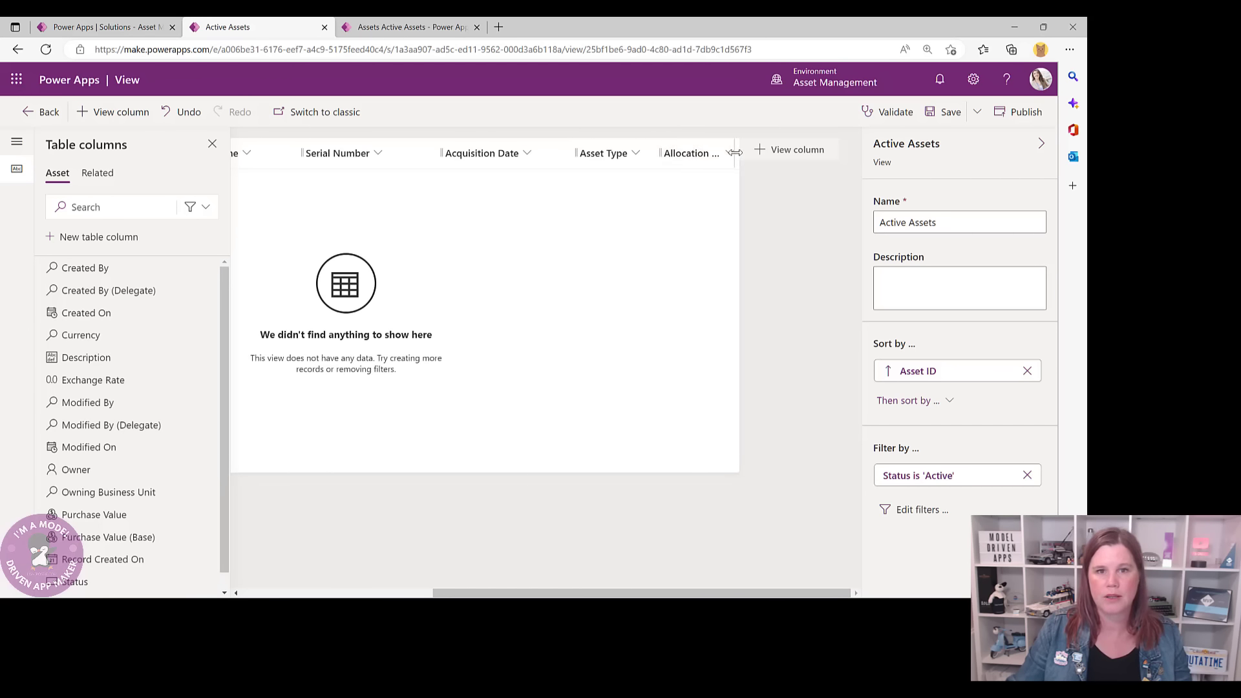
pyautogui.moveTo(739, 153); pyautogui.dragTo(807, 153)
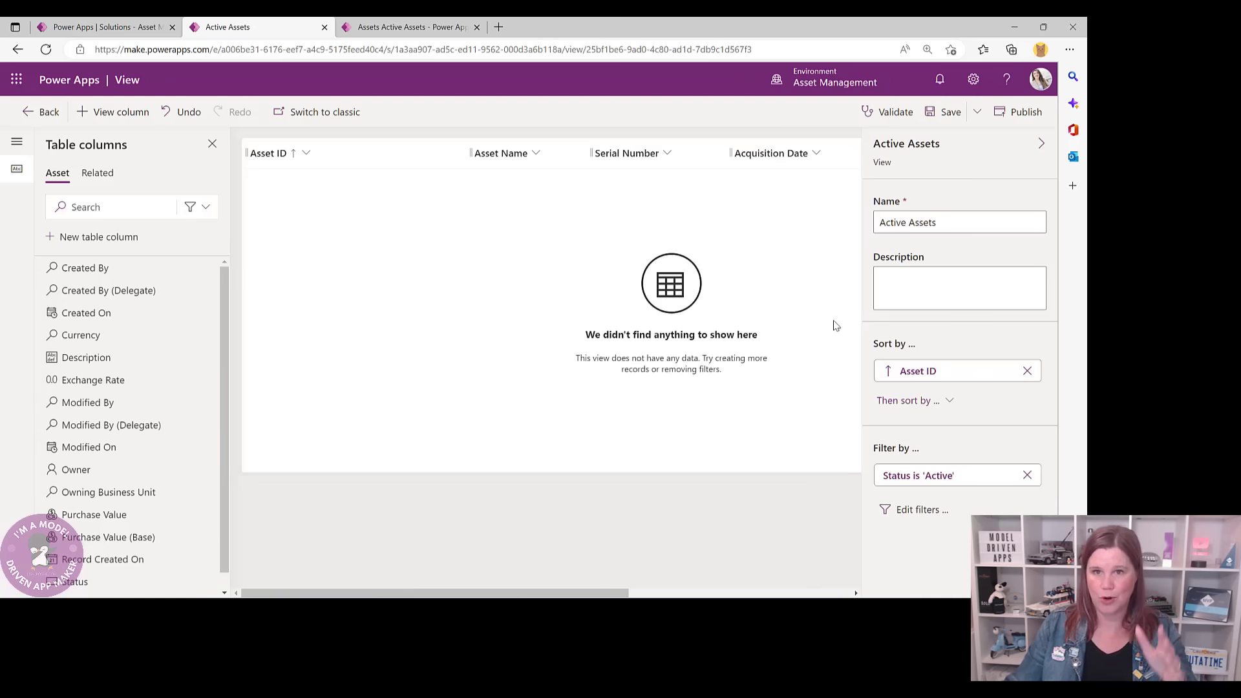
pyautogui.click(954, 116)
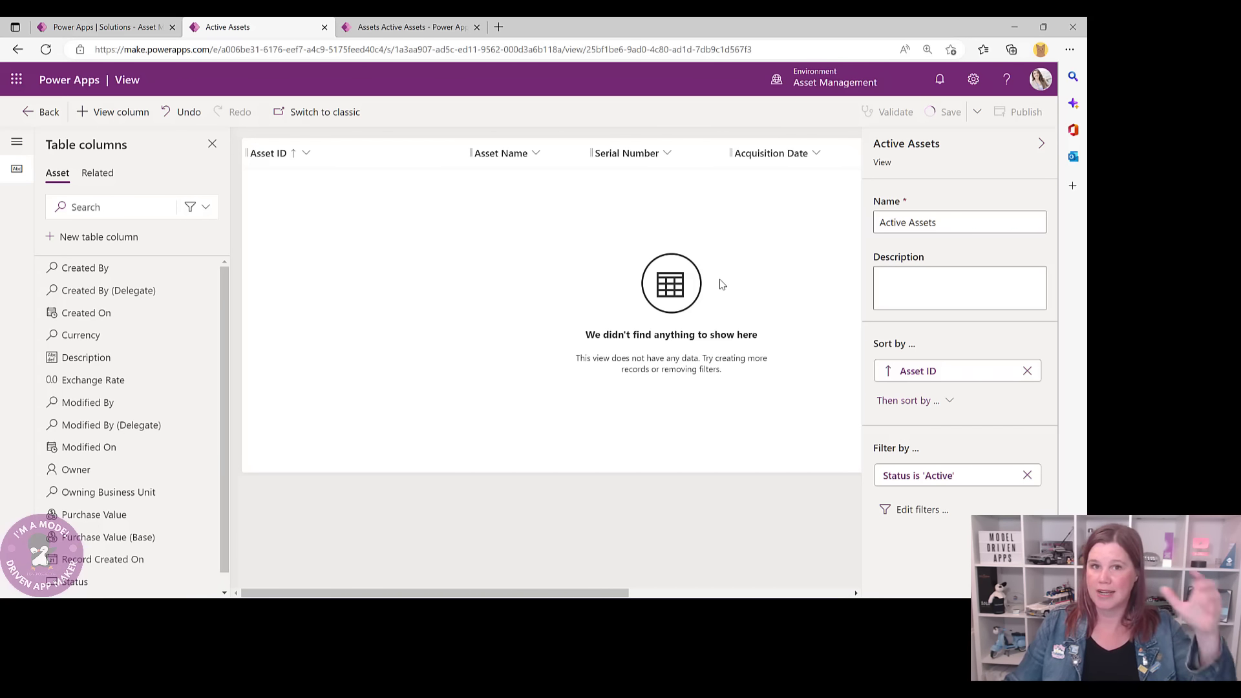
# - Check the running app's asset view list, switching to Available Assets, then return to the designer
pyautogui.click(404, 26)
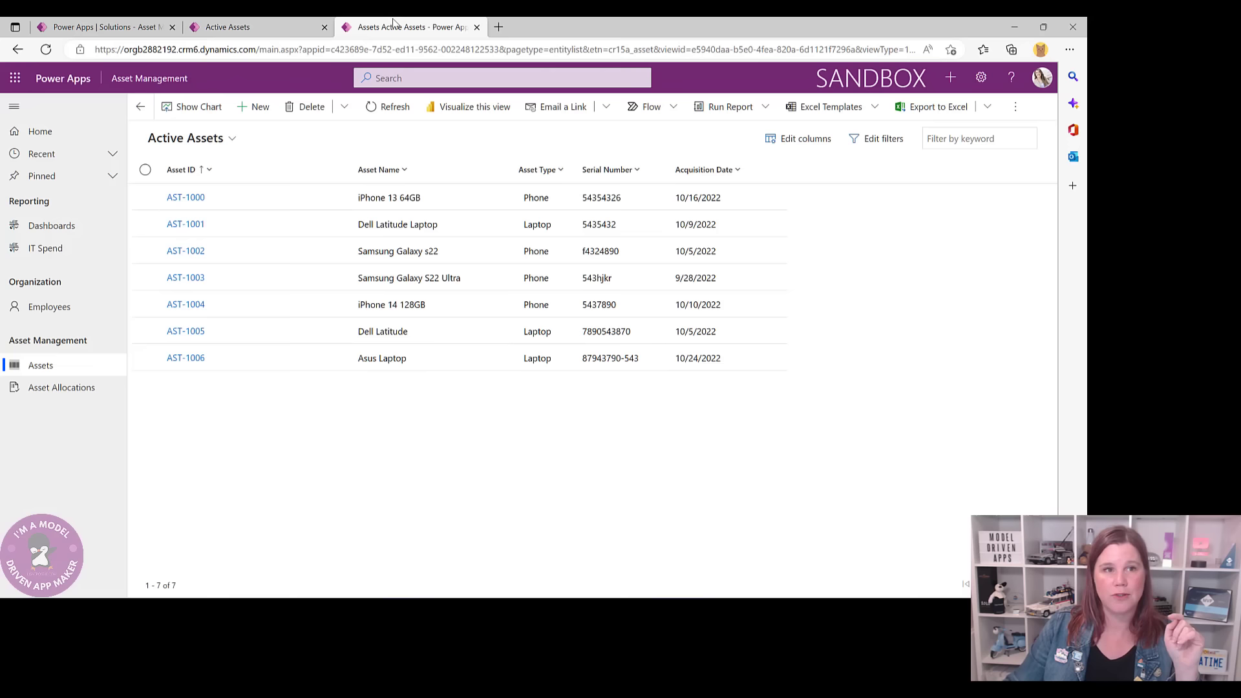
pyautogui.click(230, 138)
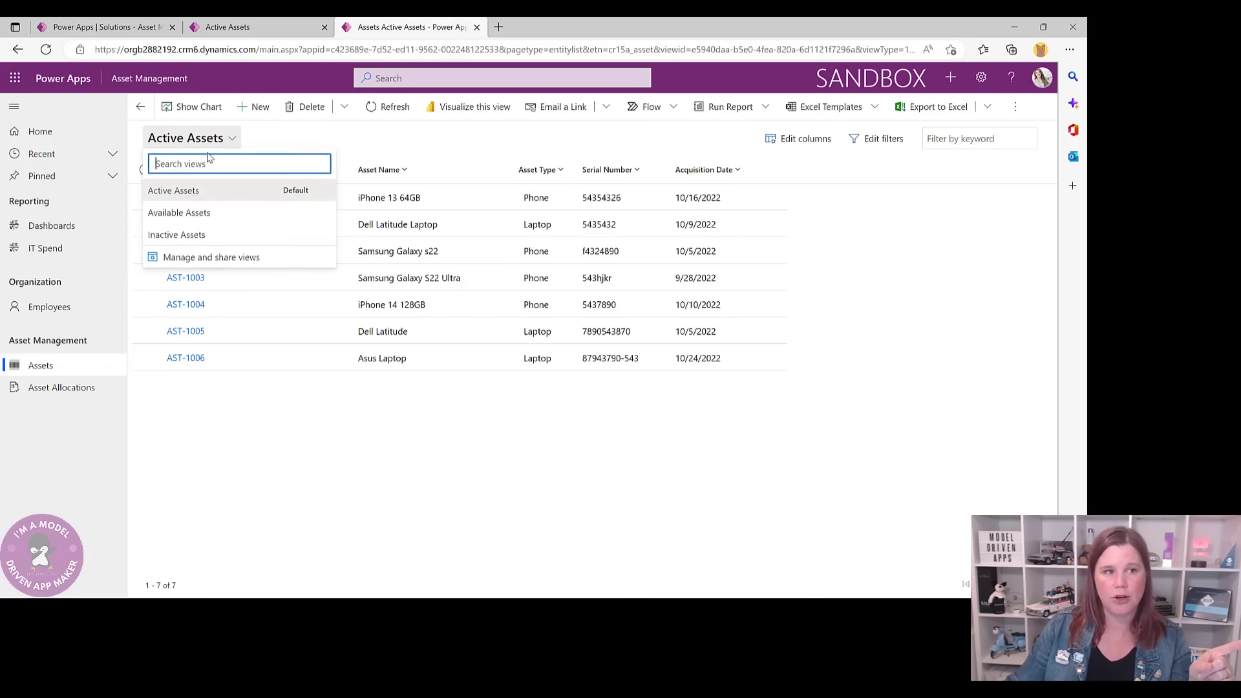
pyautogui.click(196, 216)
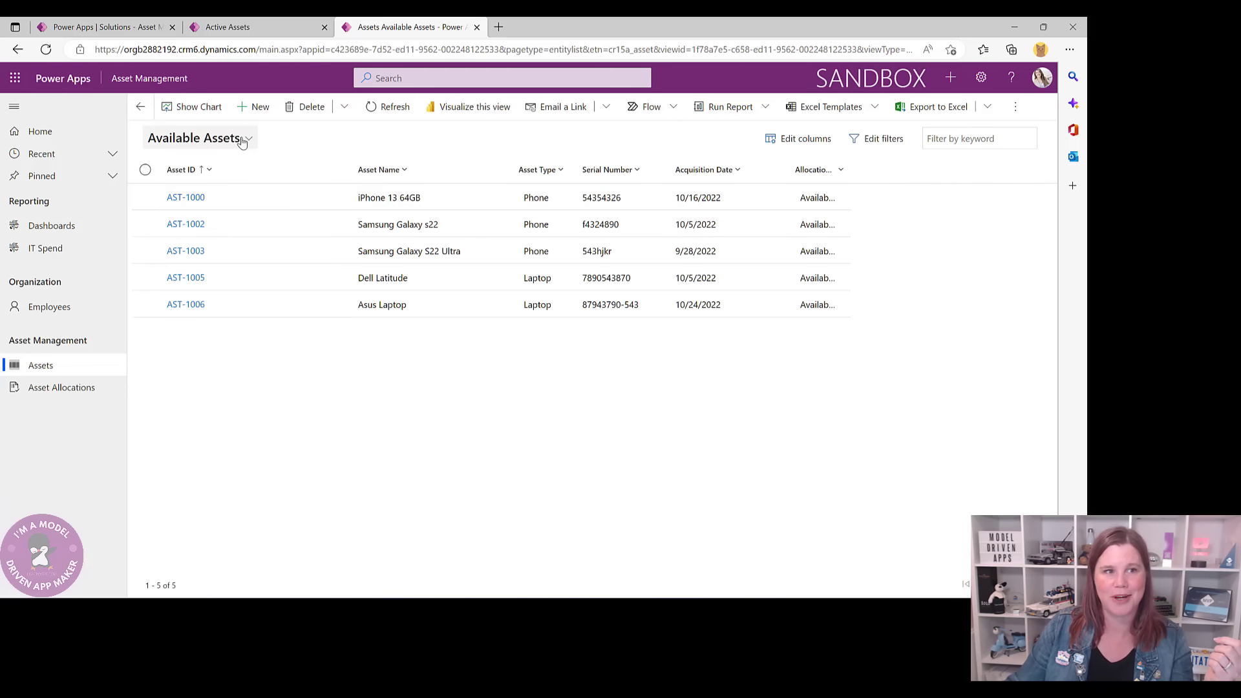
pyautogui.click(285, 26)
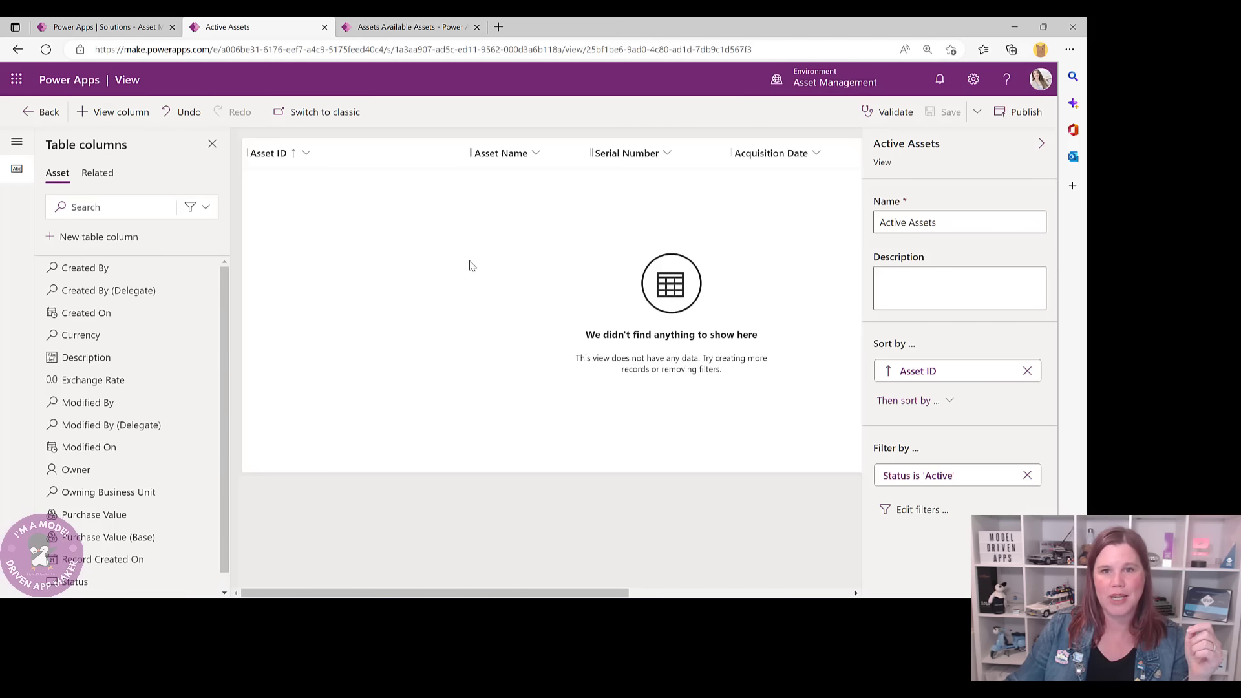
# - Save the view as a copy named 'Available Assets' and show it in the app
pyautogui.click(977, 112)
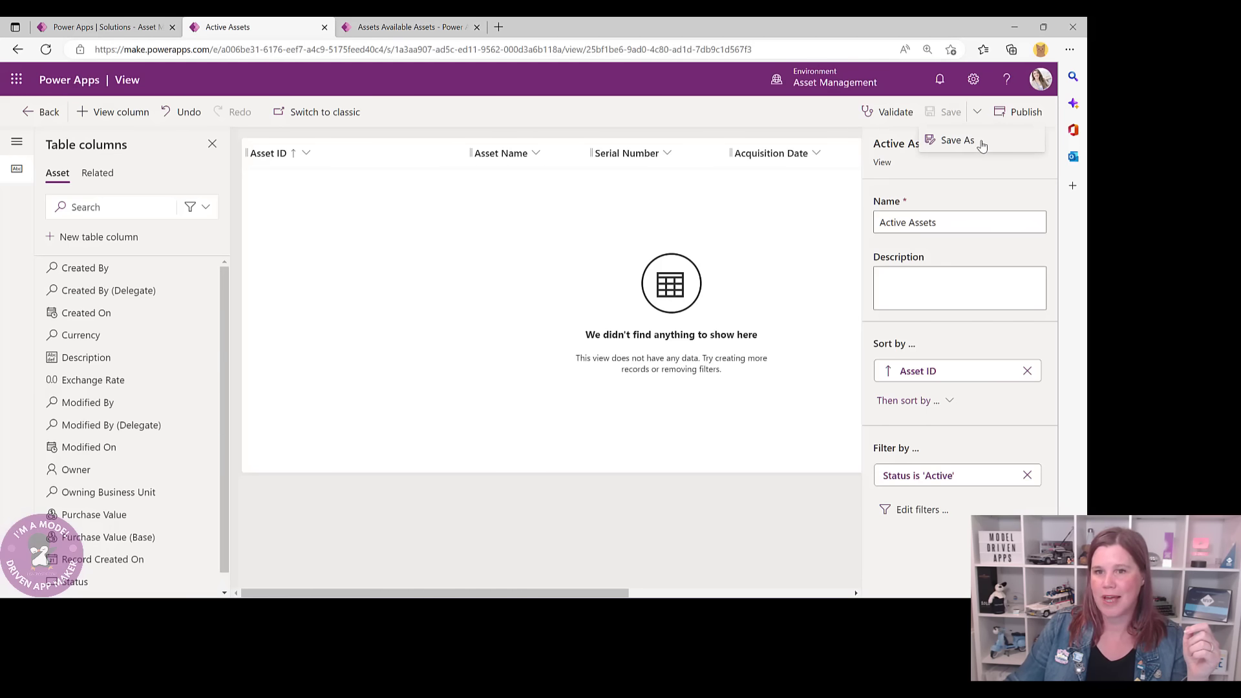
pyautogui.click(980, 142)
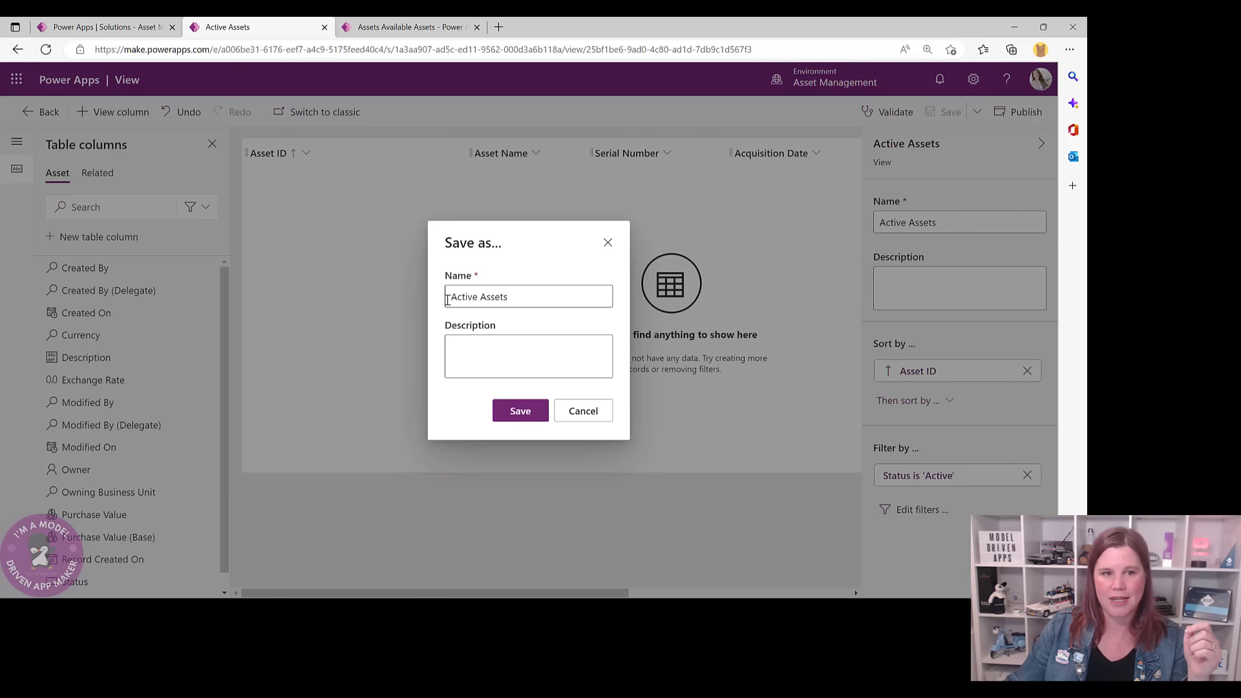
pyautogui.moveTo(451, 297); pyautogui.dragTo(474, 298)
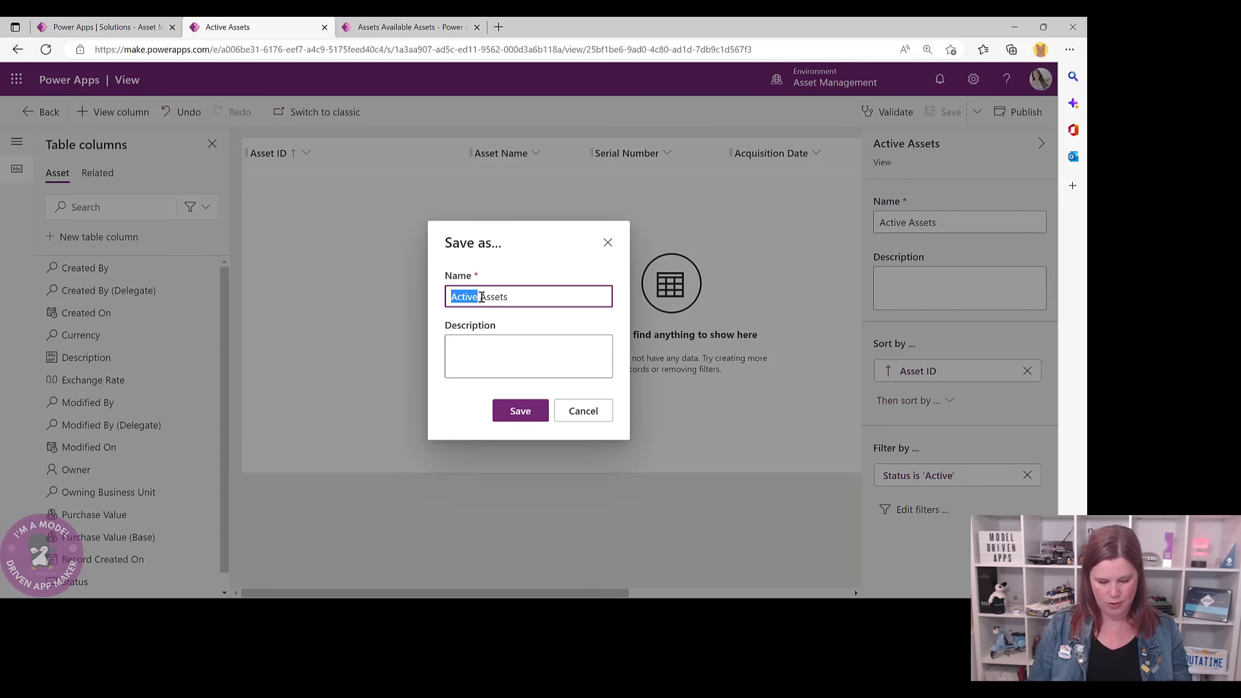
pyautogui.write('Availab')
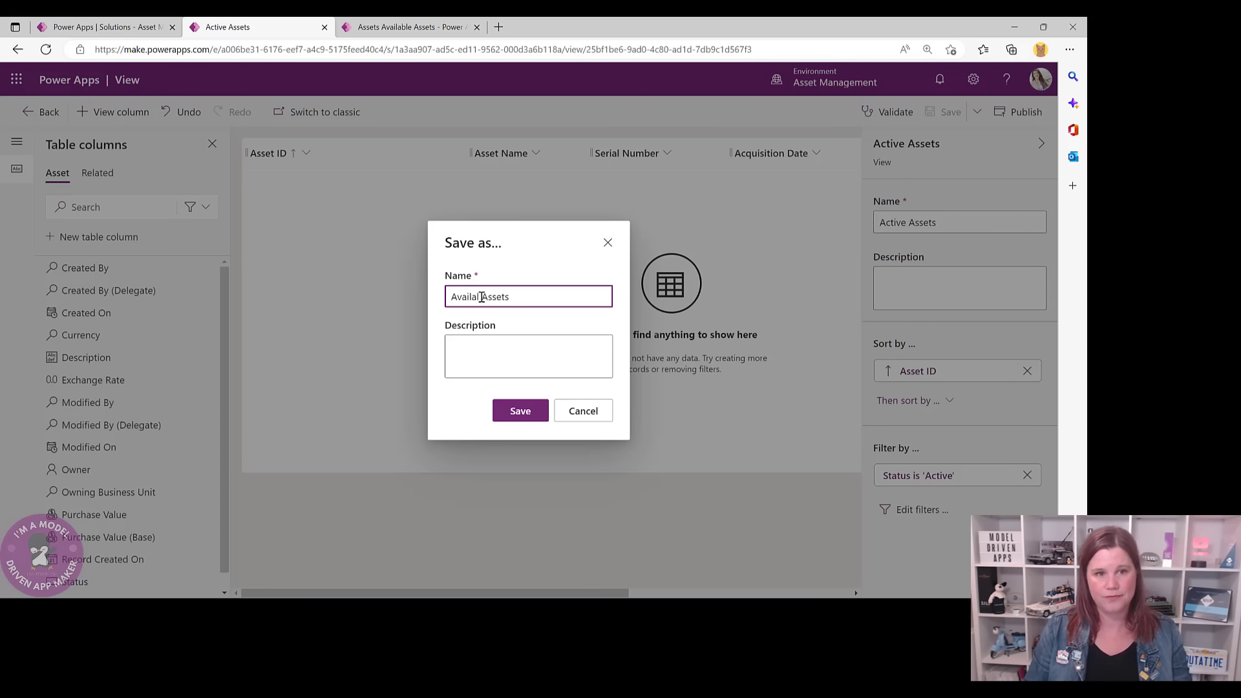
pyautogui.press('BackSpace')
pyautogui.write('b')
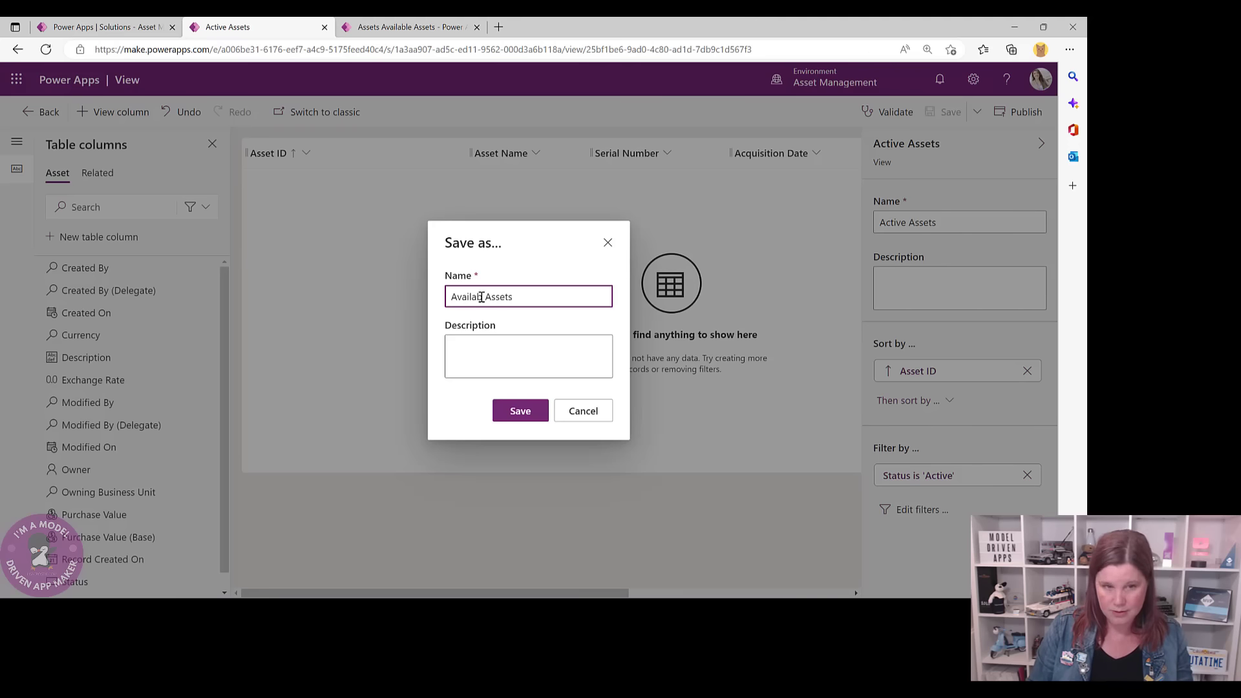
pyautogui.write('le')
pyautogui.click(521, 410)
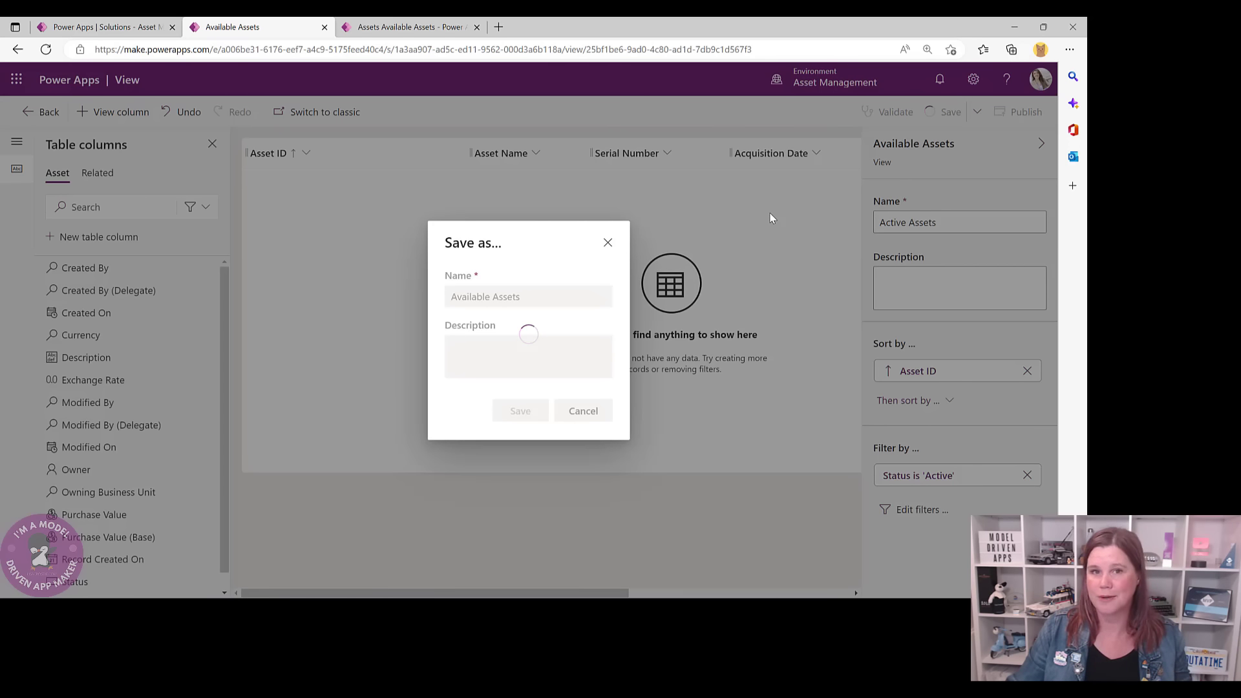
pyautogui.click(407, 26)
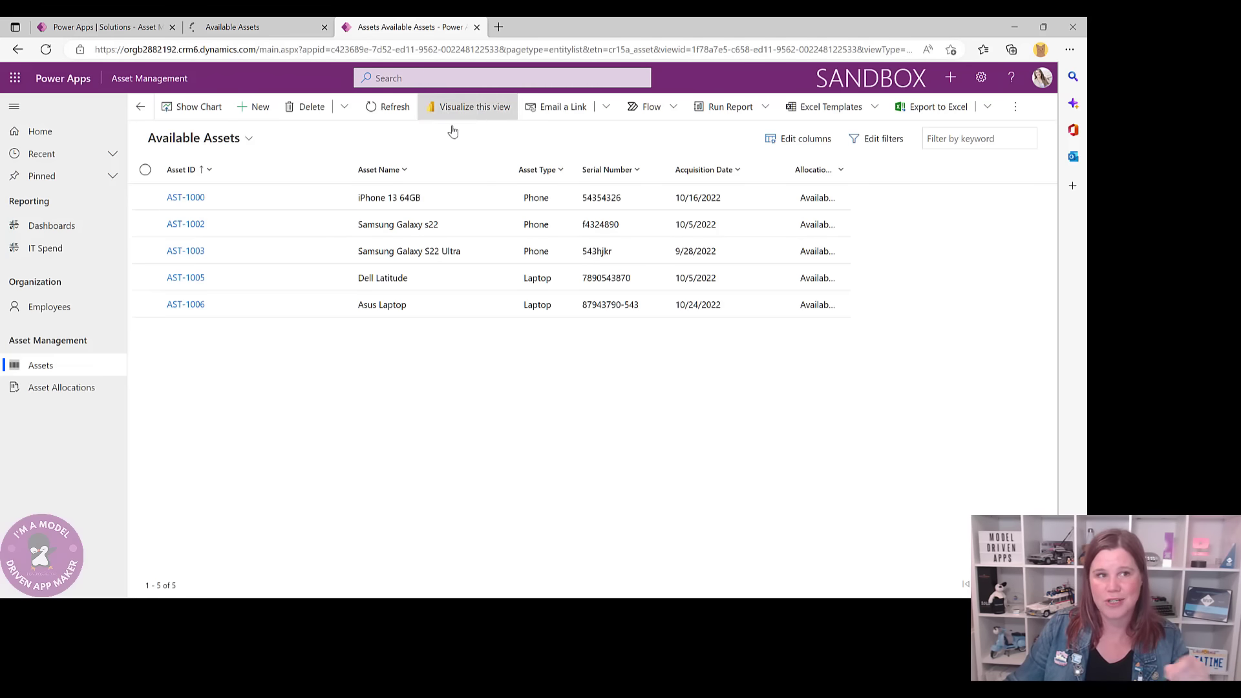
# - Switch the app's asset list between the Active Assets and Available Assets views
pyautogui.click(285, 25)
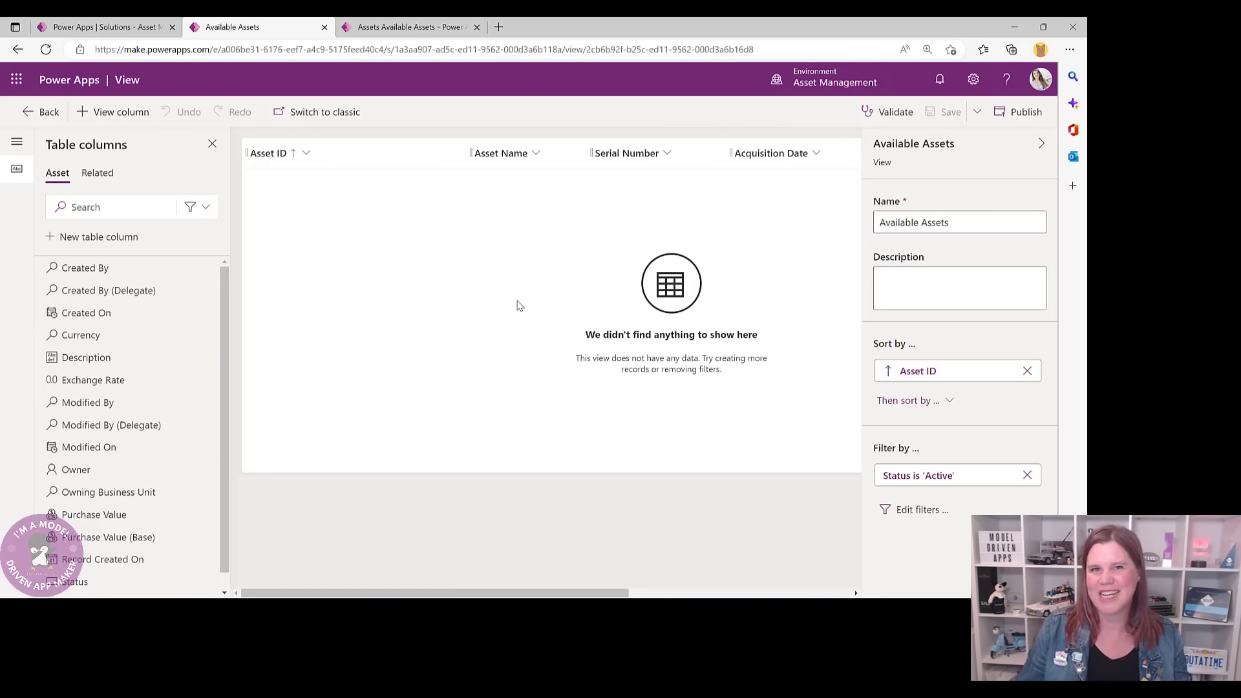
pyautogui.click(402, 27)
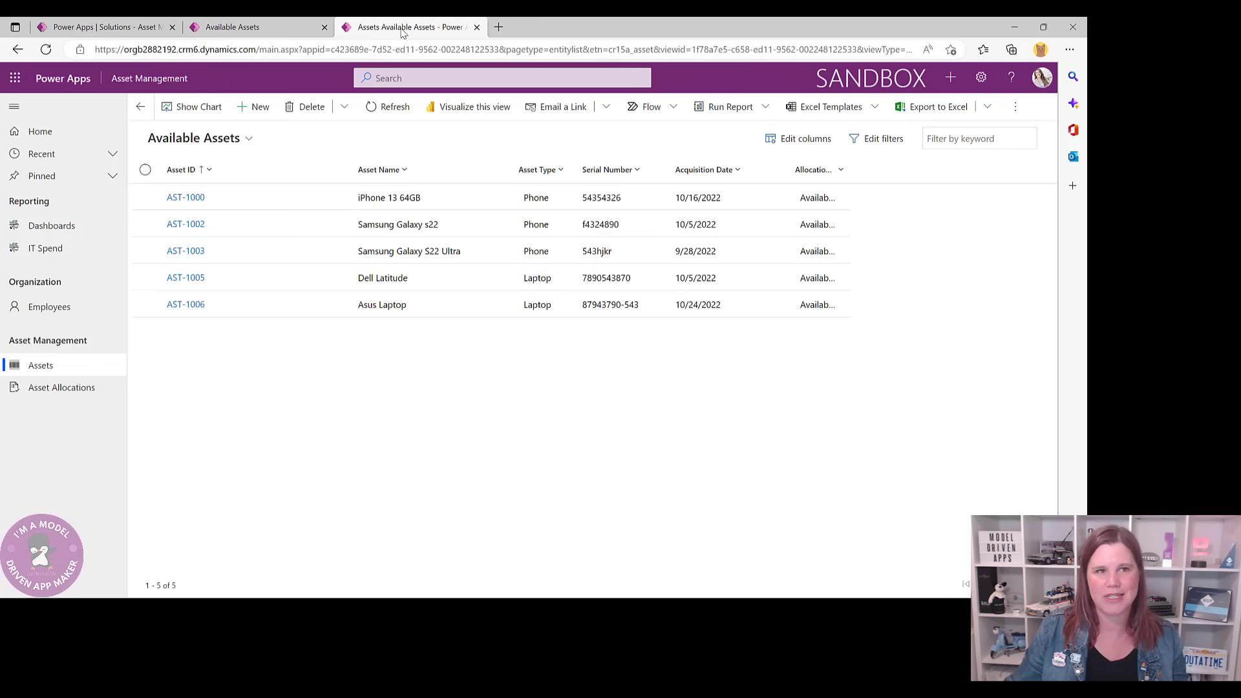
pyautogui.click(213, 139)
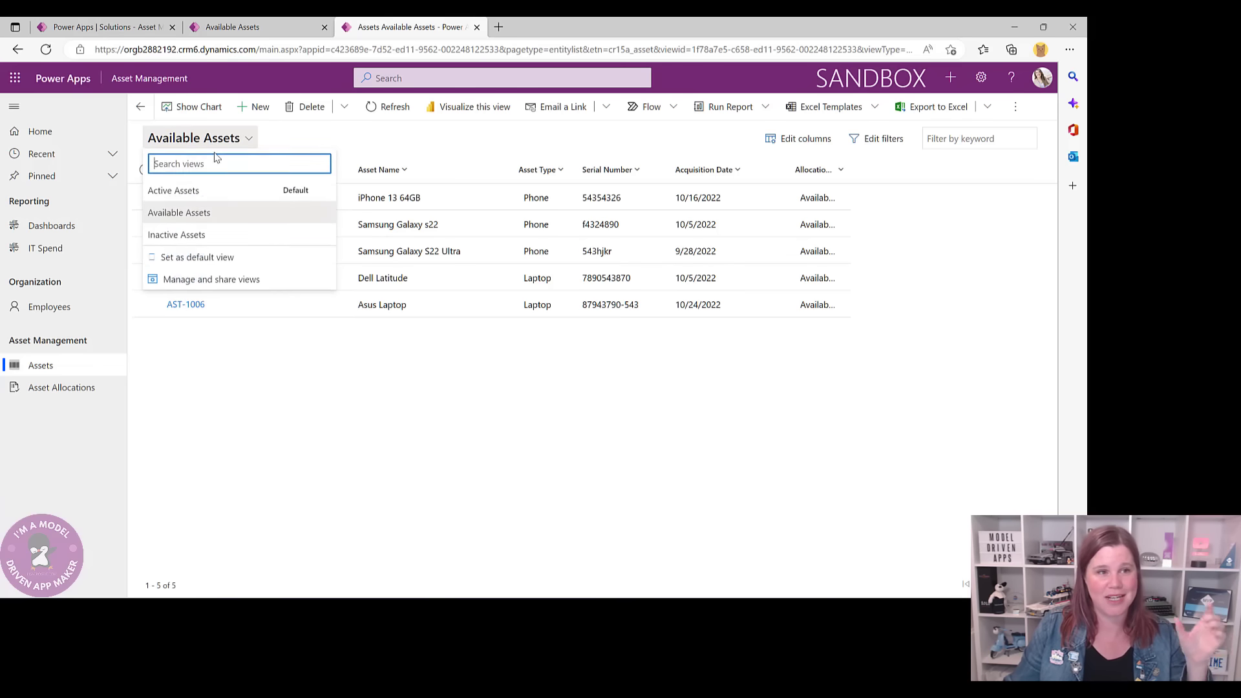
pyautogui.click(202, 192)
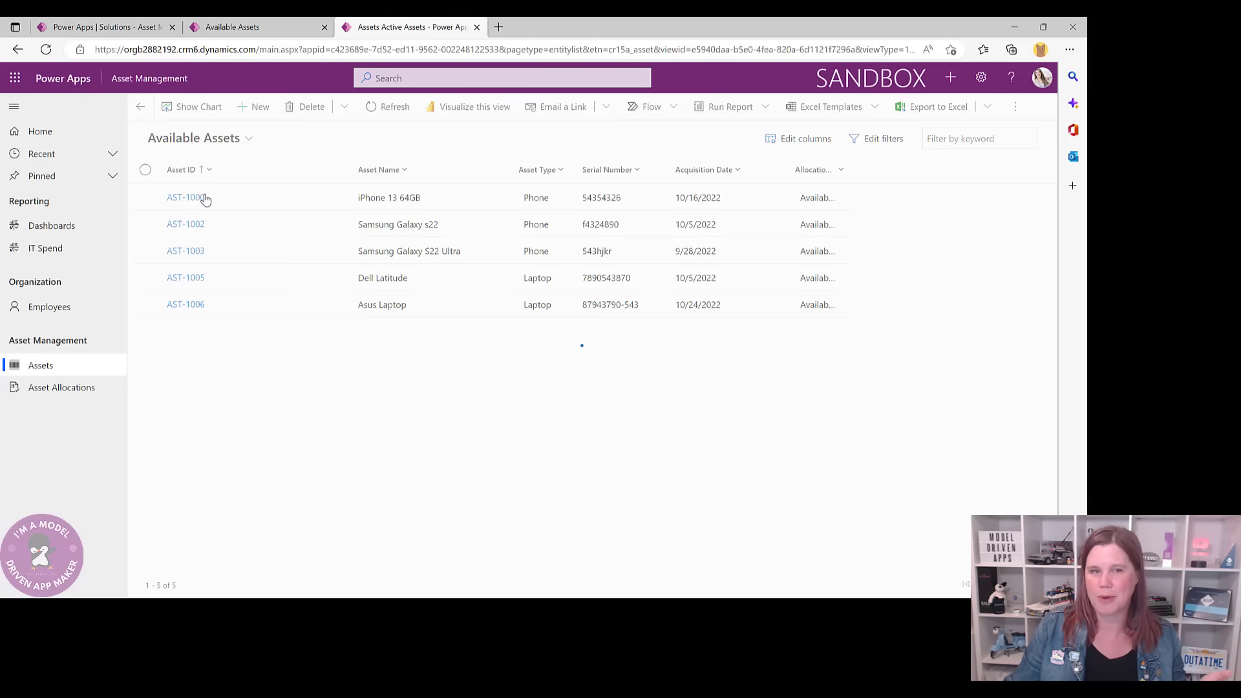
pyautogui.click(202, 140)
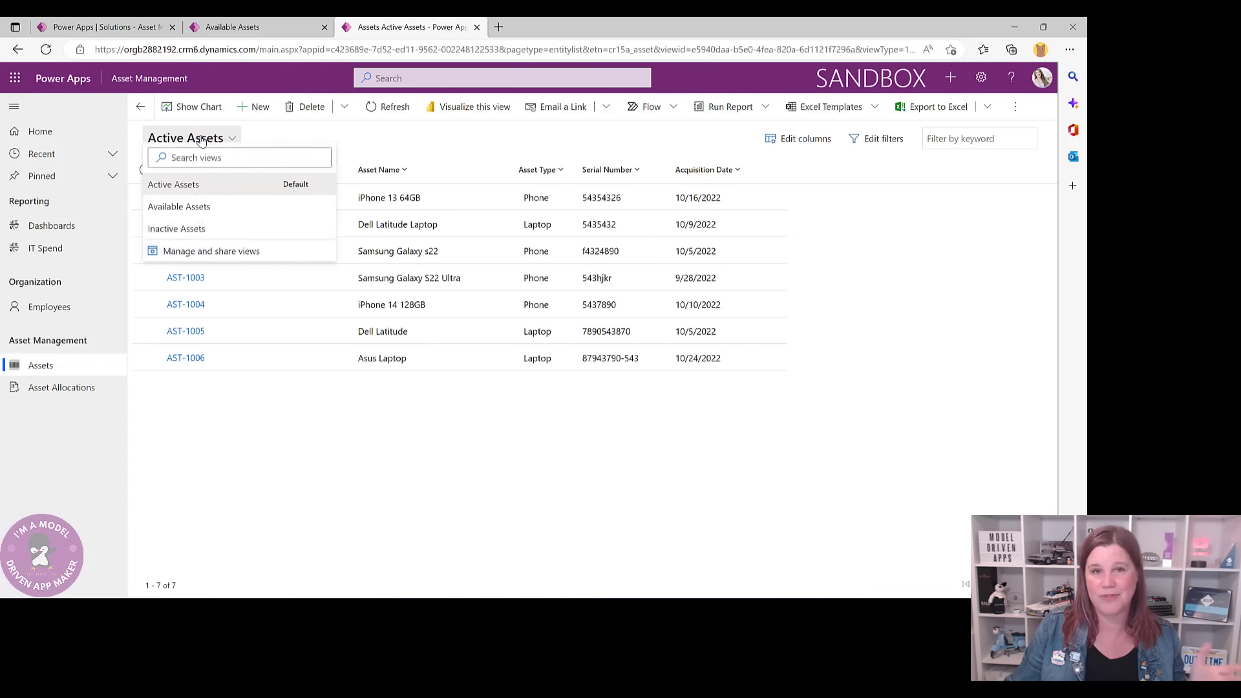
pyautogui.click(194, 214)
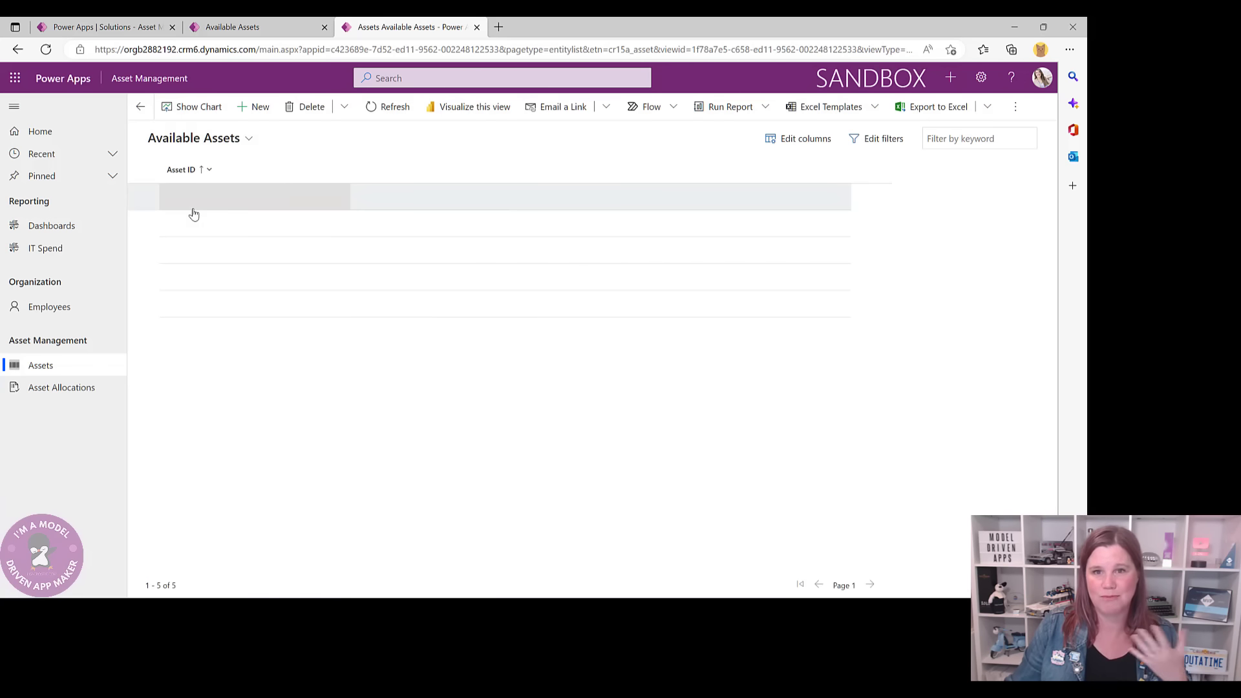
# - Reopen the Available Assets view designer scrolled to the Allocation Status column
pyautogui.click(249, 140)
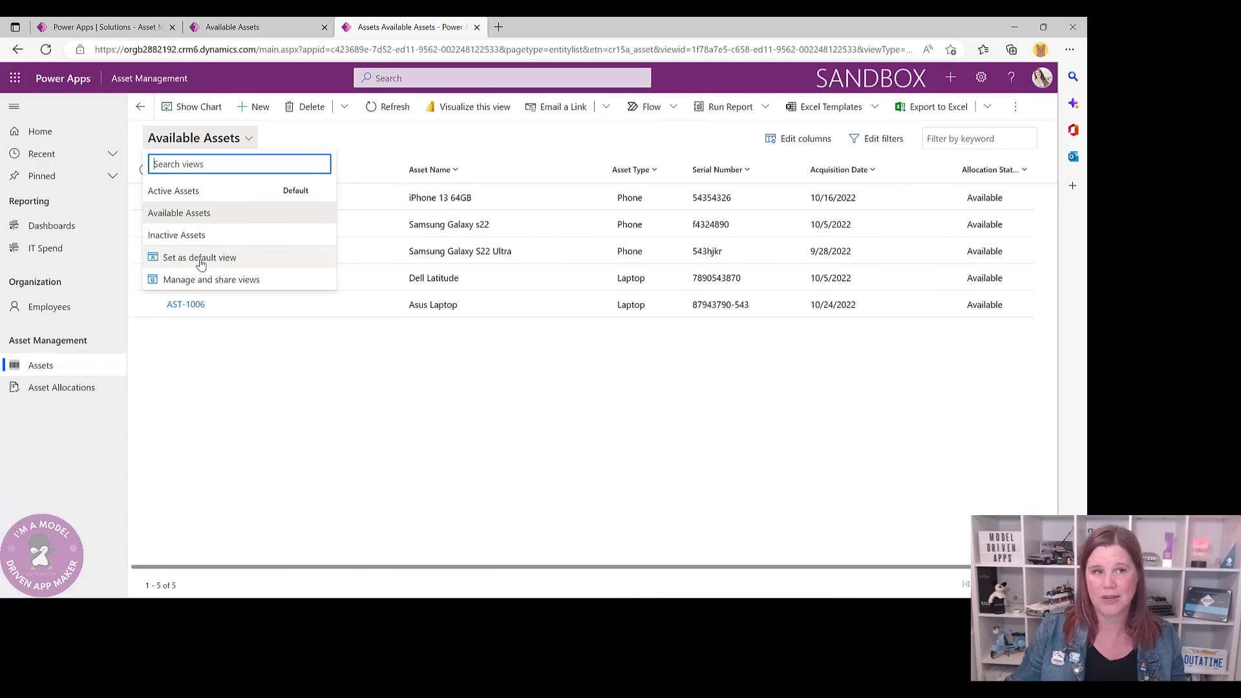
pyautogui.click(286, 27)
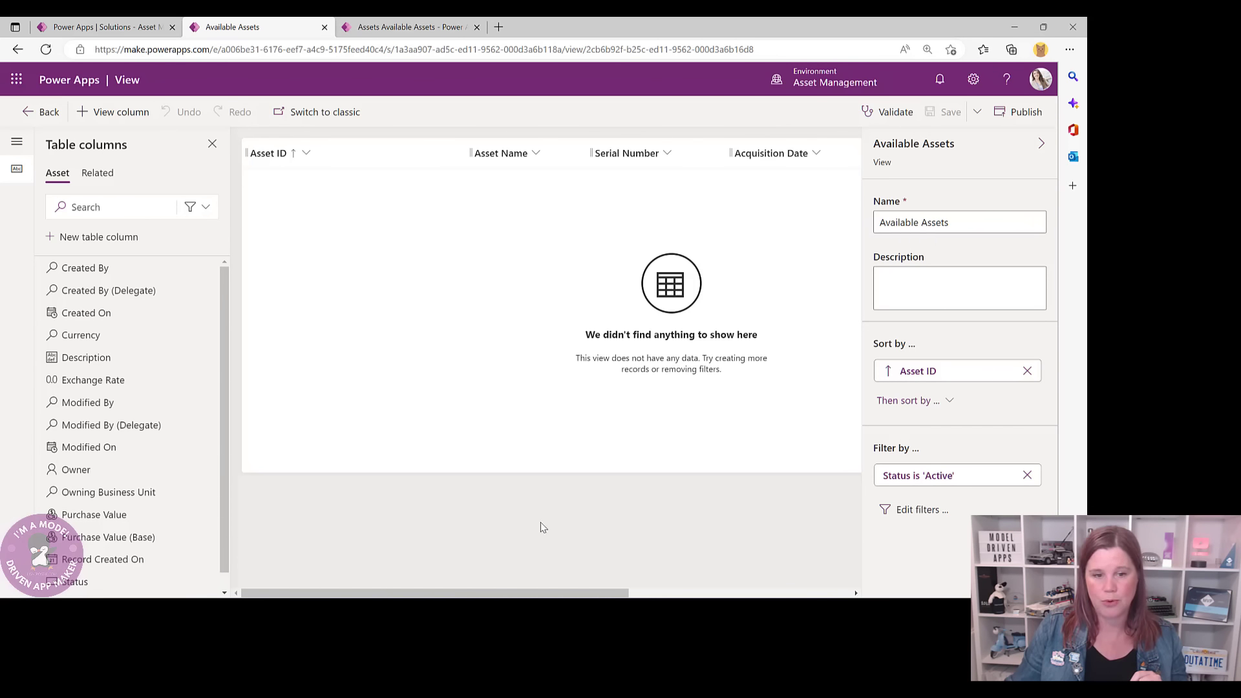
pyautogui.moveTo(556, 592); pyautogui.dragTo(822, 596)
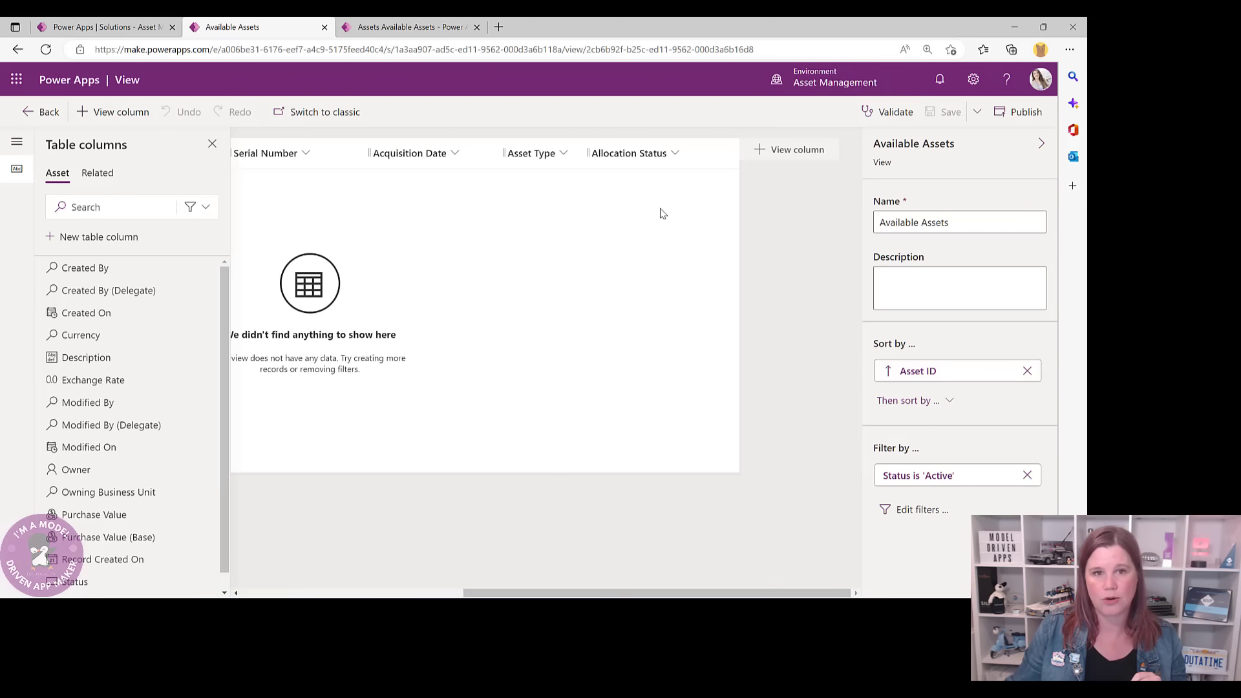
# - Filter the view on Allocation Status equals Available
pyautogui.click(675, 155)
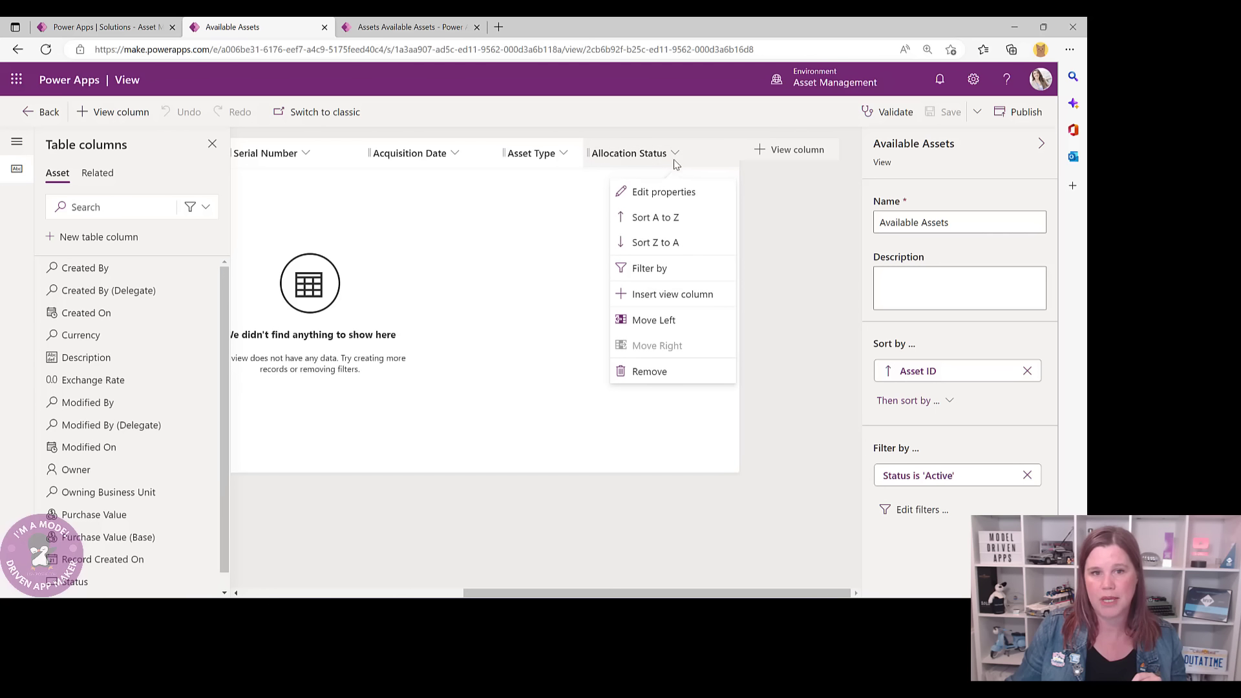
pyautogui.click(651, 270)
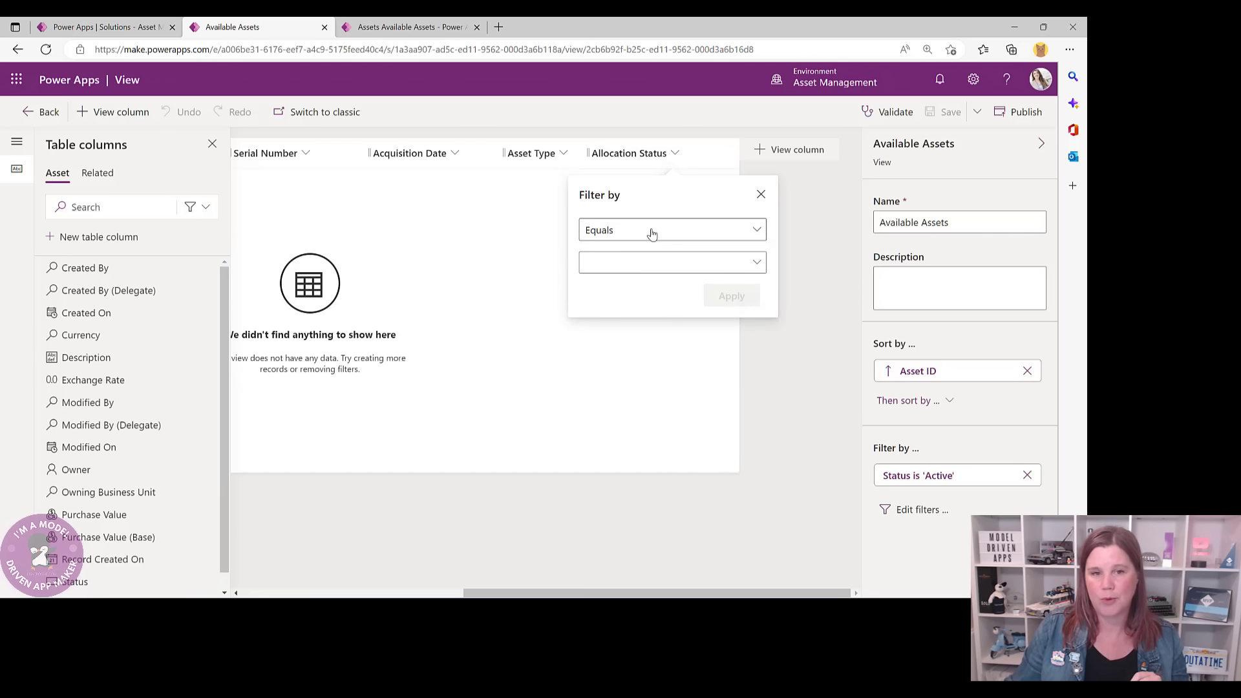
pyautogui.click(651, 263)
pyautogui.click(612, 316)
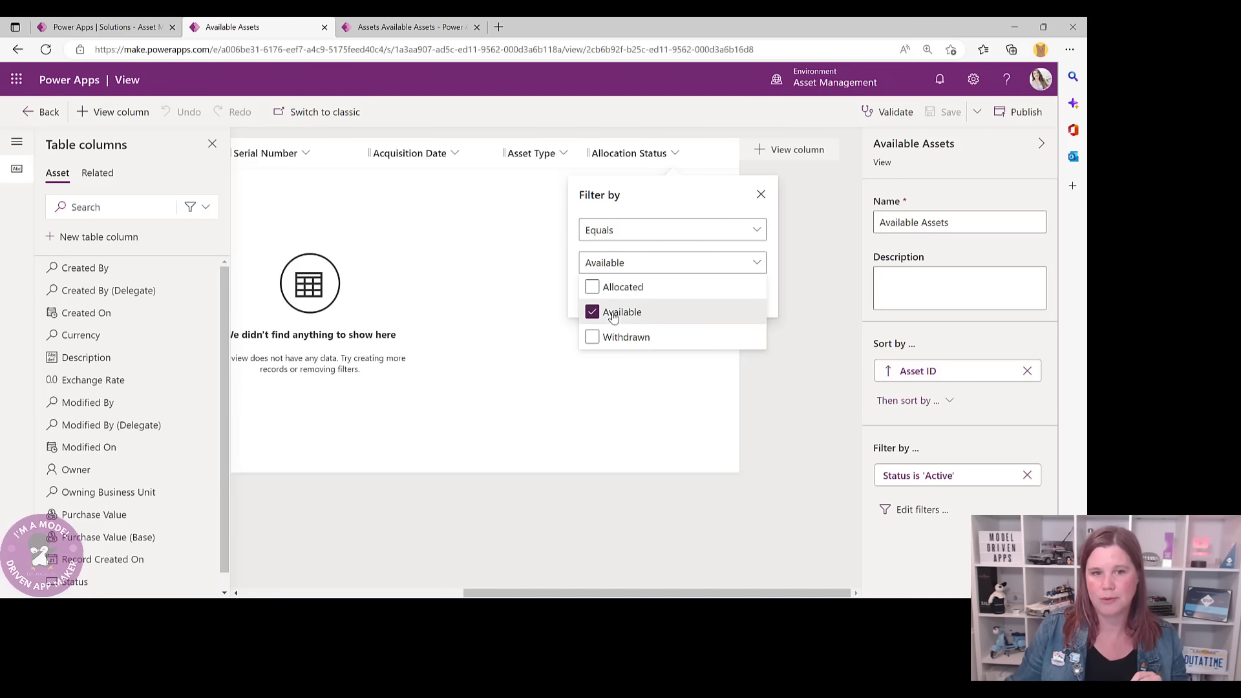
pyautogui.click(585, 386)
pyautogui.click(722, 298)
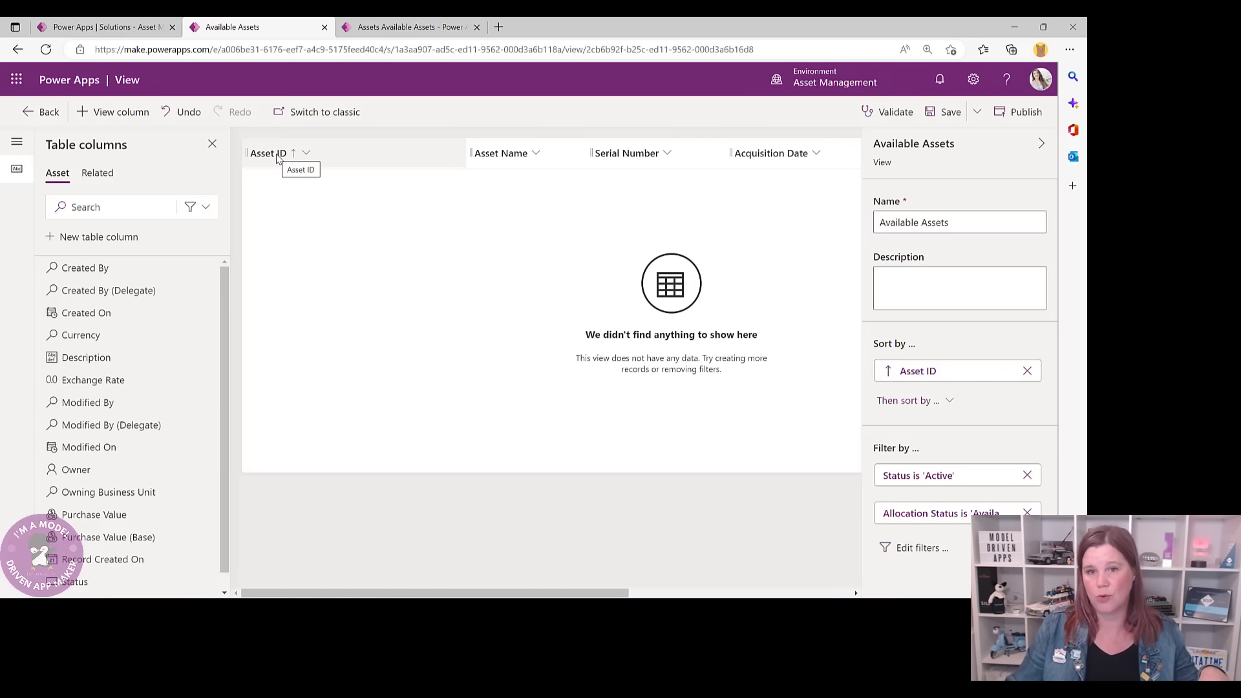
# - Glance at Serial Number and Acquisition Date options, save the view, and return to Tables
pyautogui.click(637, 156)
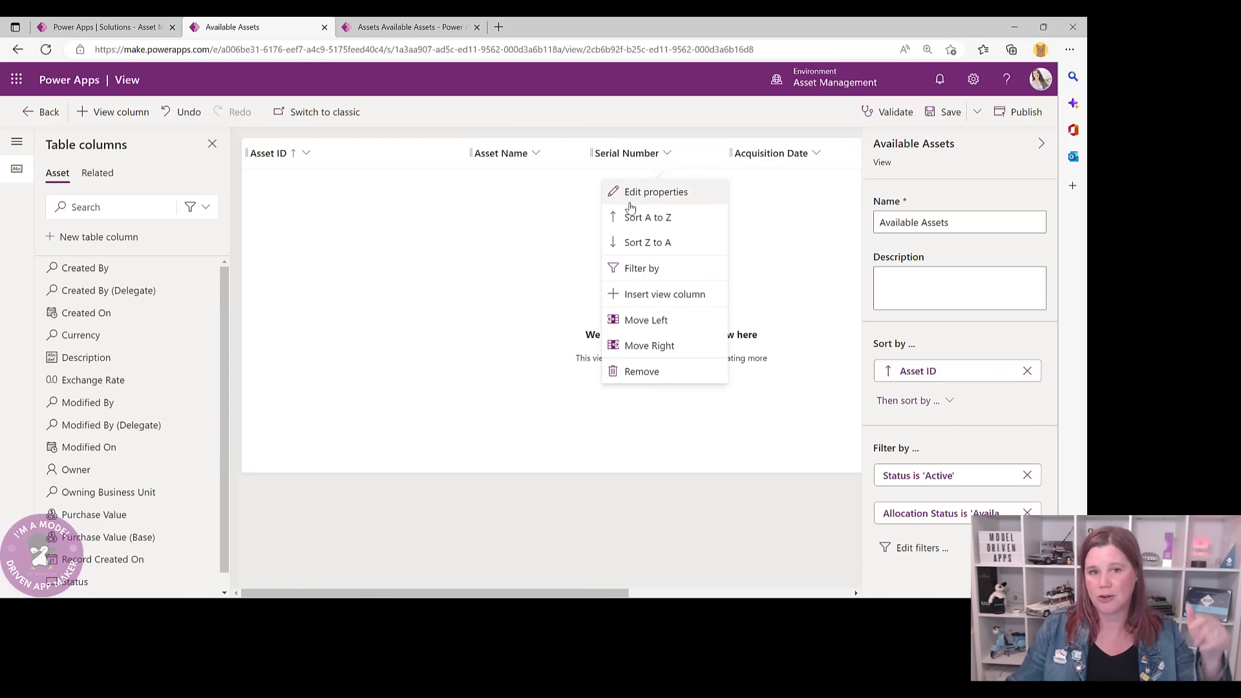
pyautogui.click(507, 239)
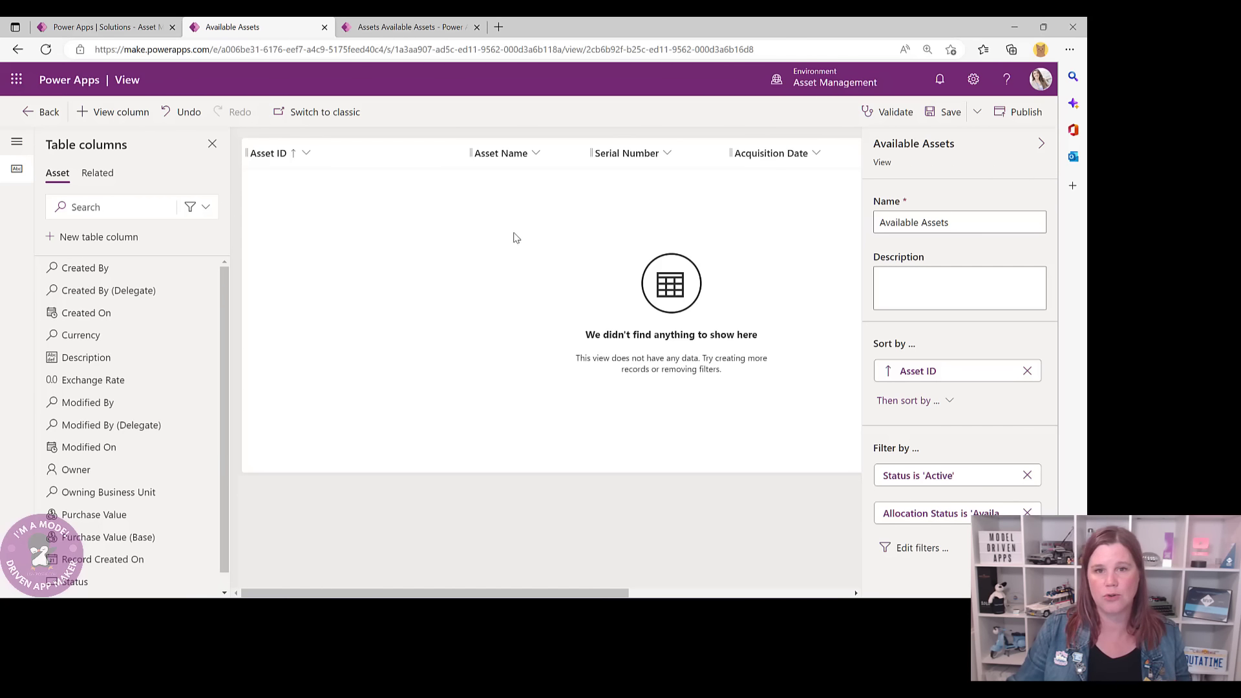
pyautogui.click(770, 153)
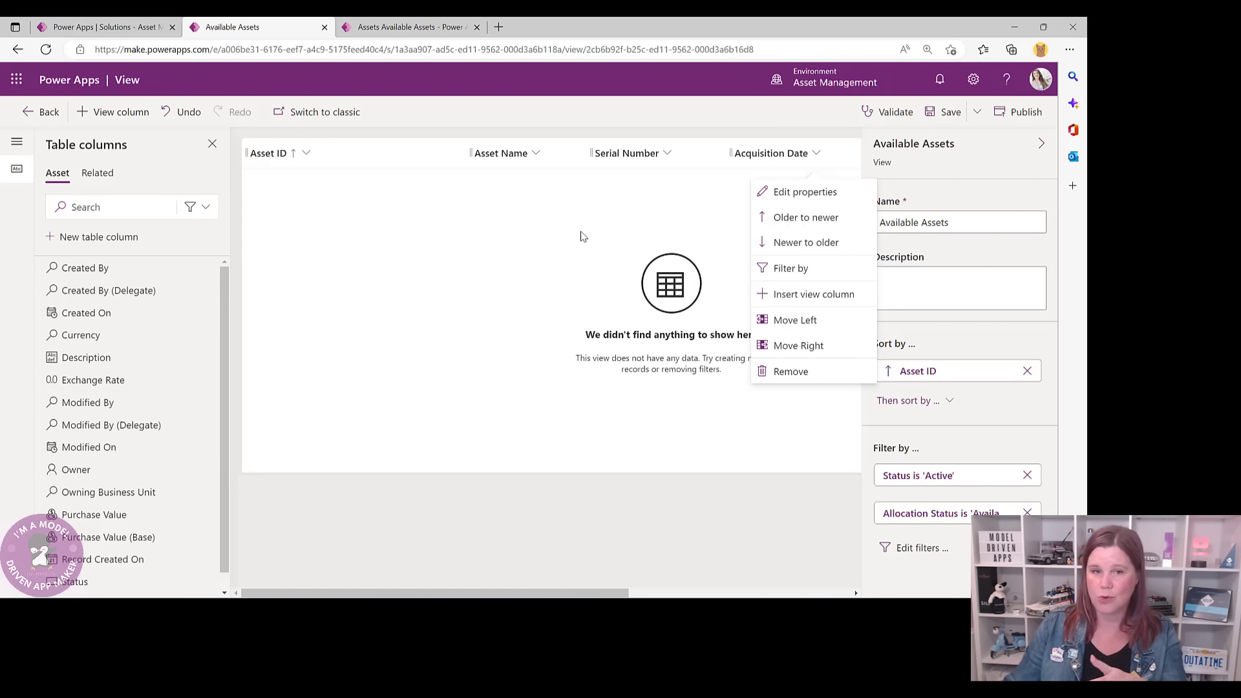
pyautogui.click(561, 233)
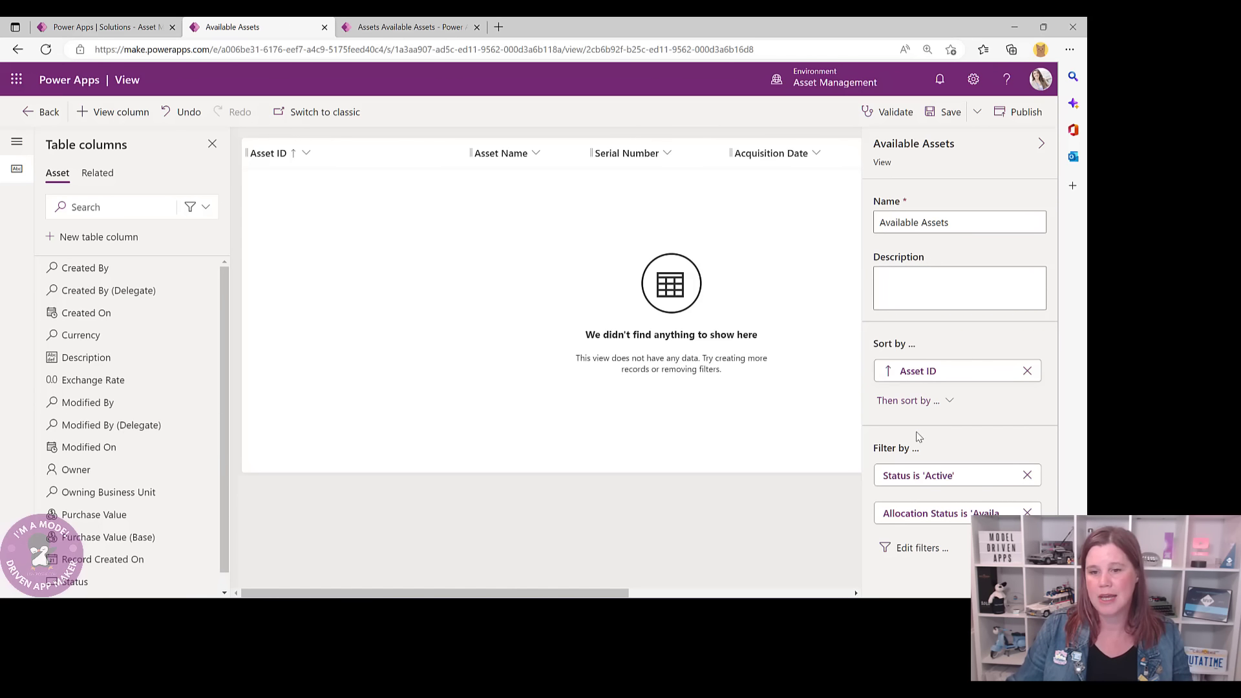
pyautogui.click(941, 115)
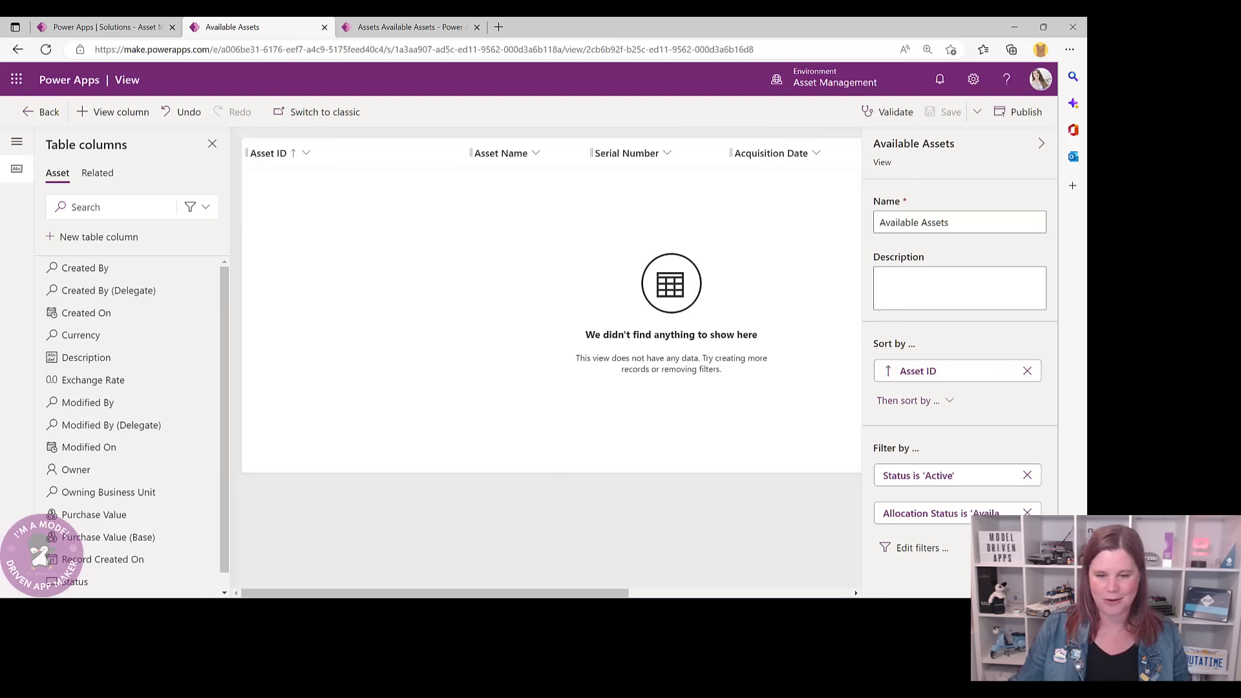
pyautogui.click(43, 114)
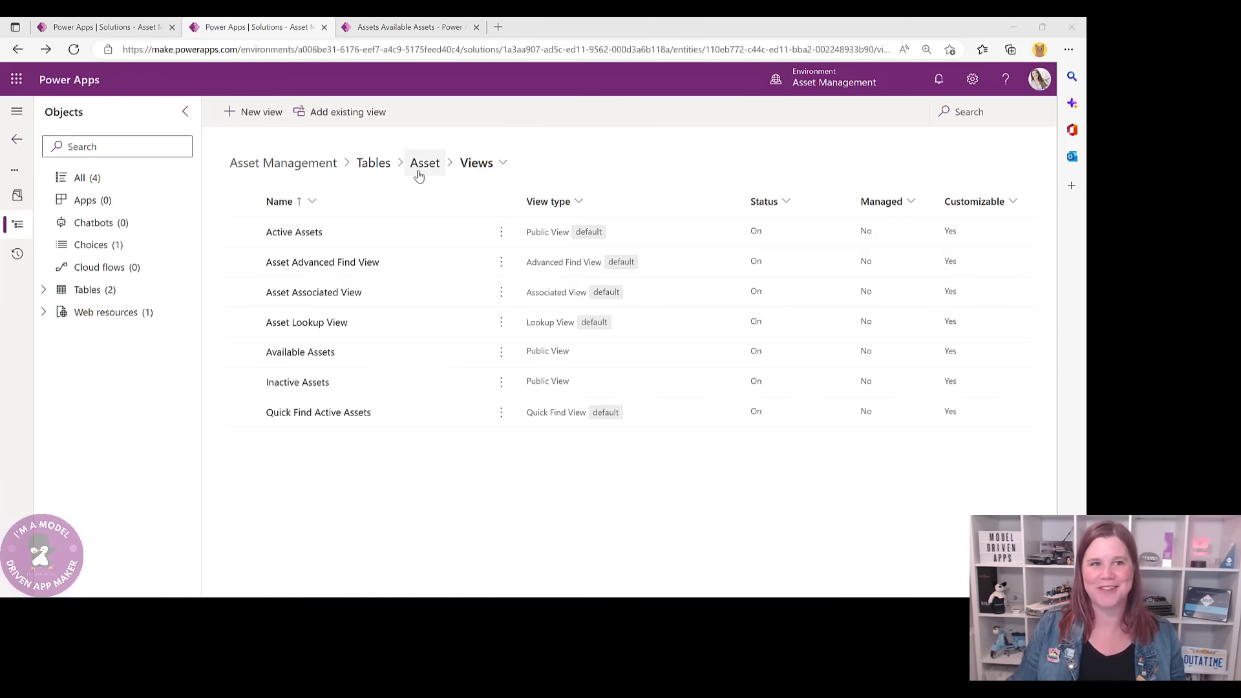
pyautogui.click(375, 164)
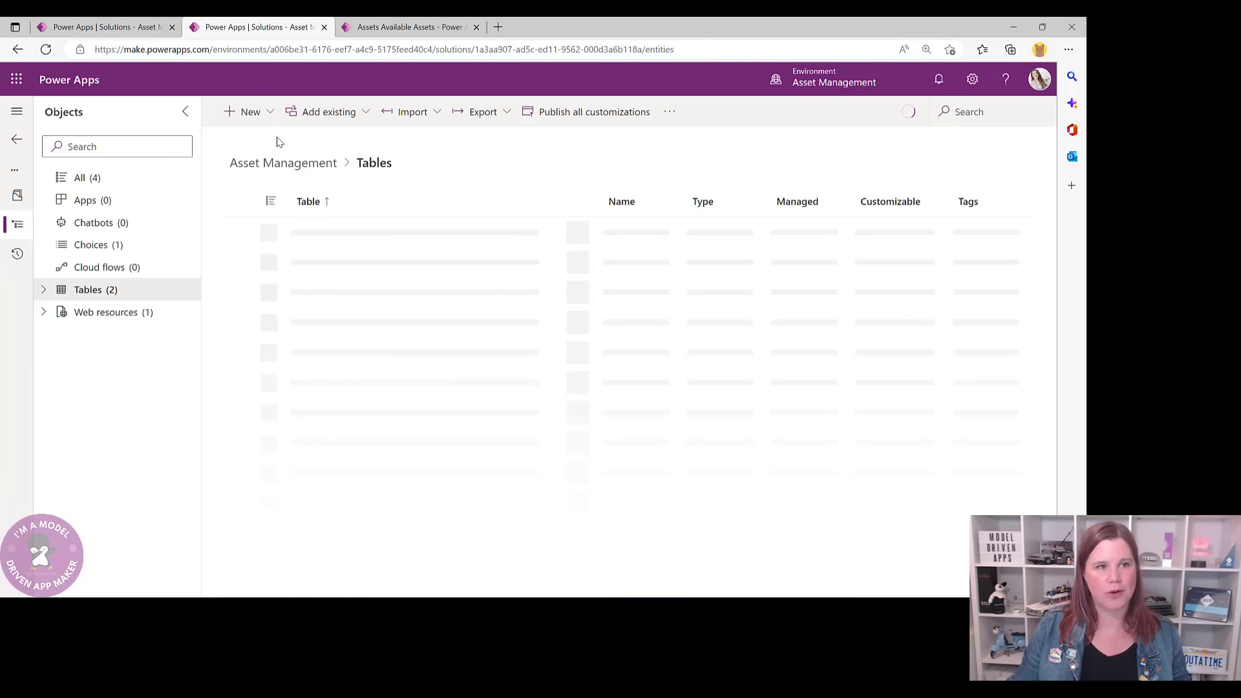
# - Start a new table named Asset Allocation with AnalysisResult.svg as its table image
pyautogui.click(257, 116)
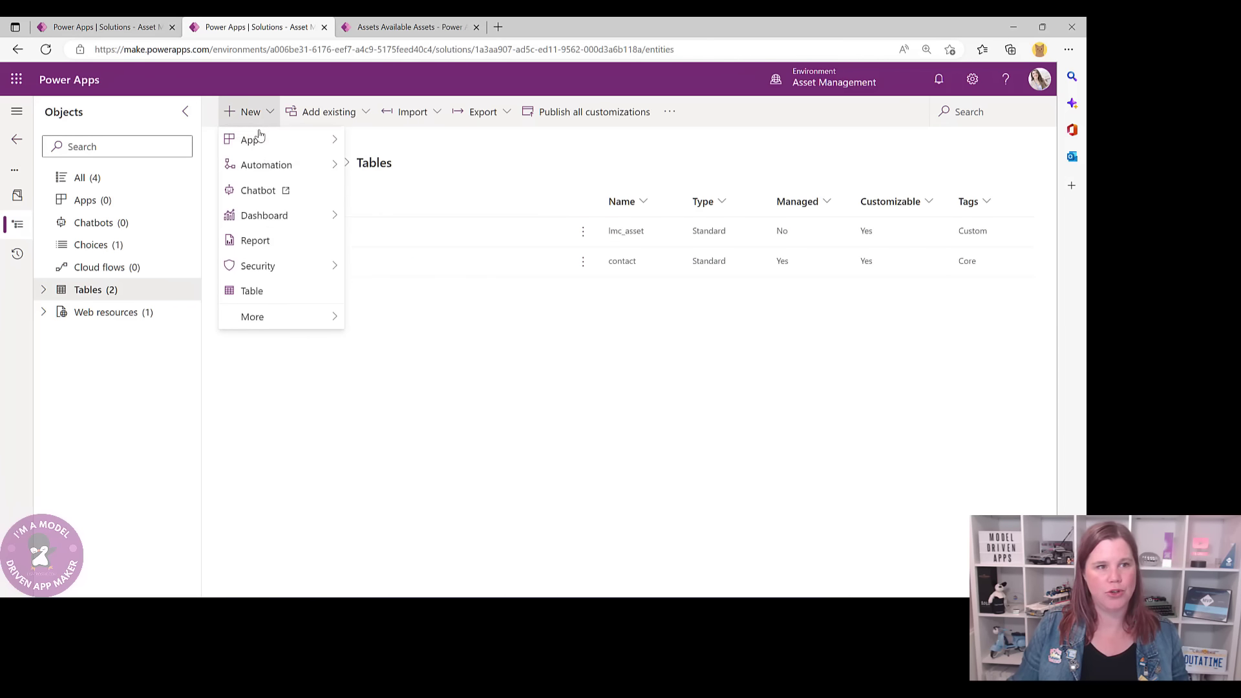
pyautogui.click(270, 297)
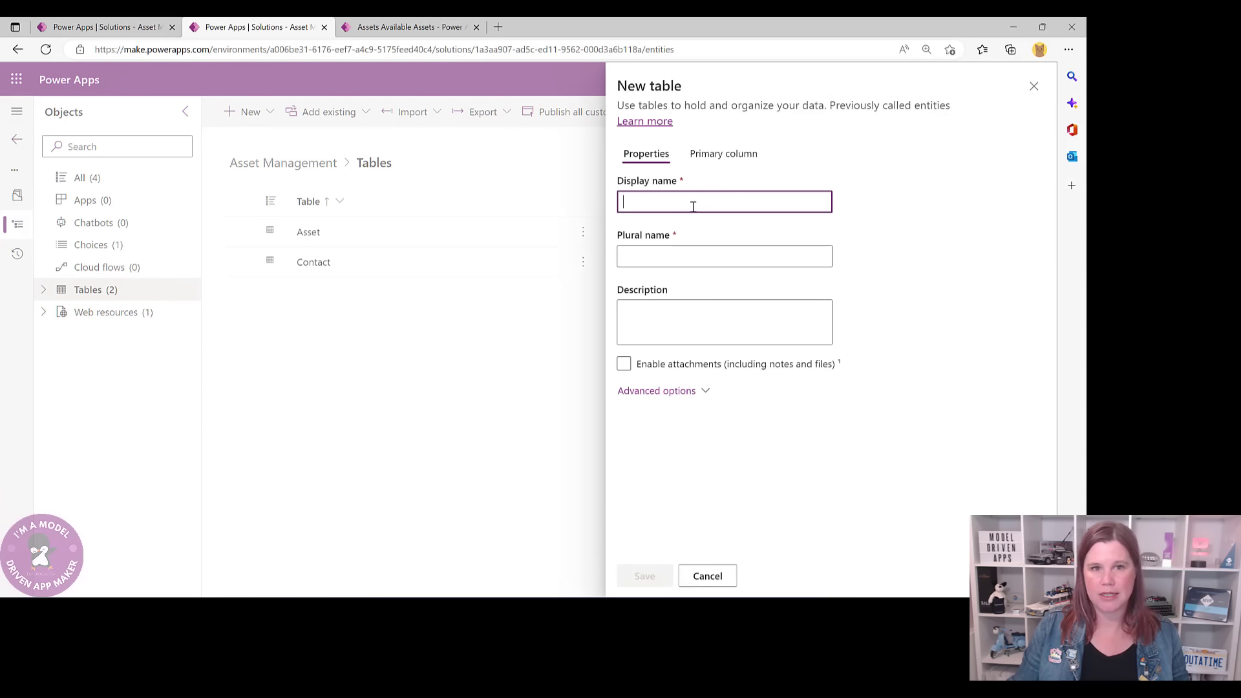
pyautogui.write('Asset ')
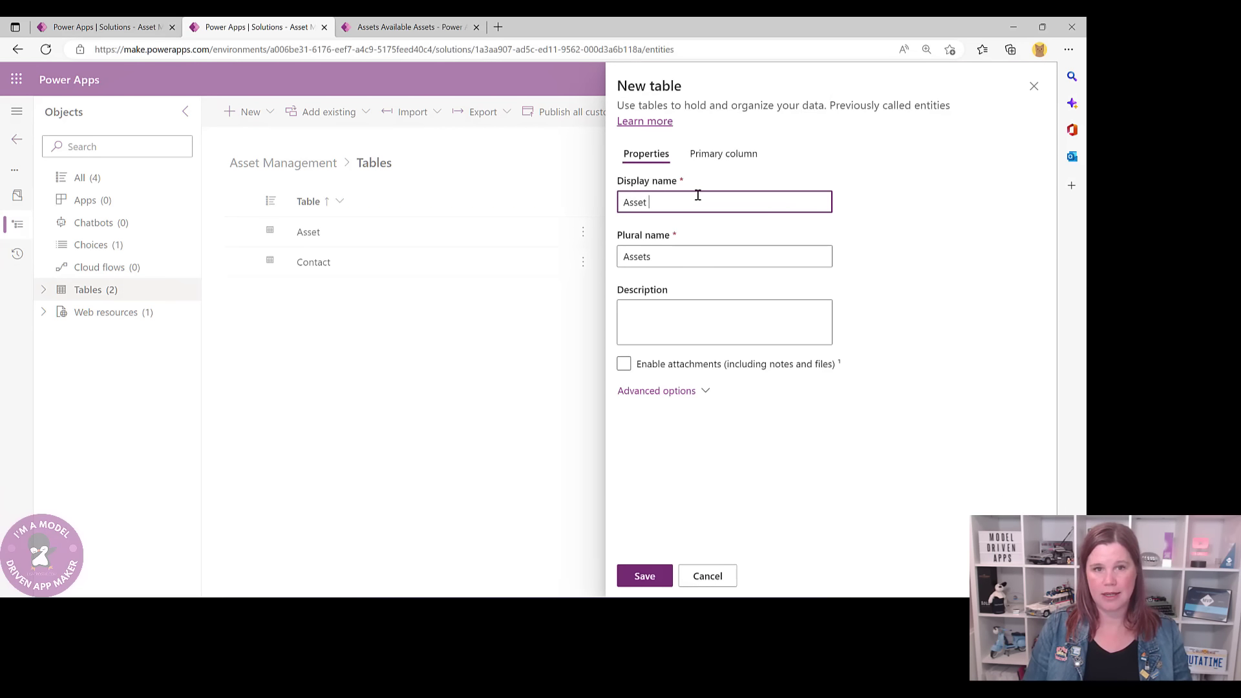
pyautogui.write('Lllocation')
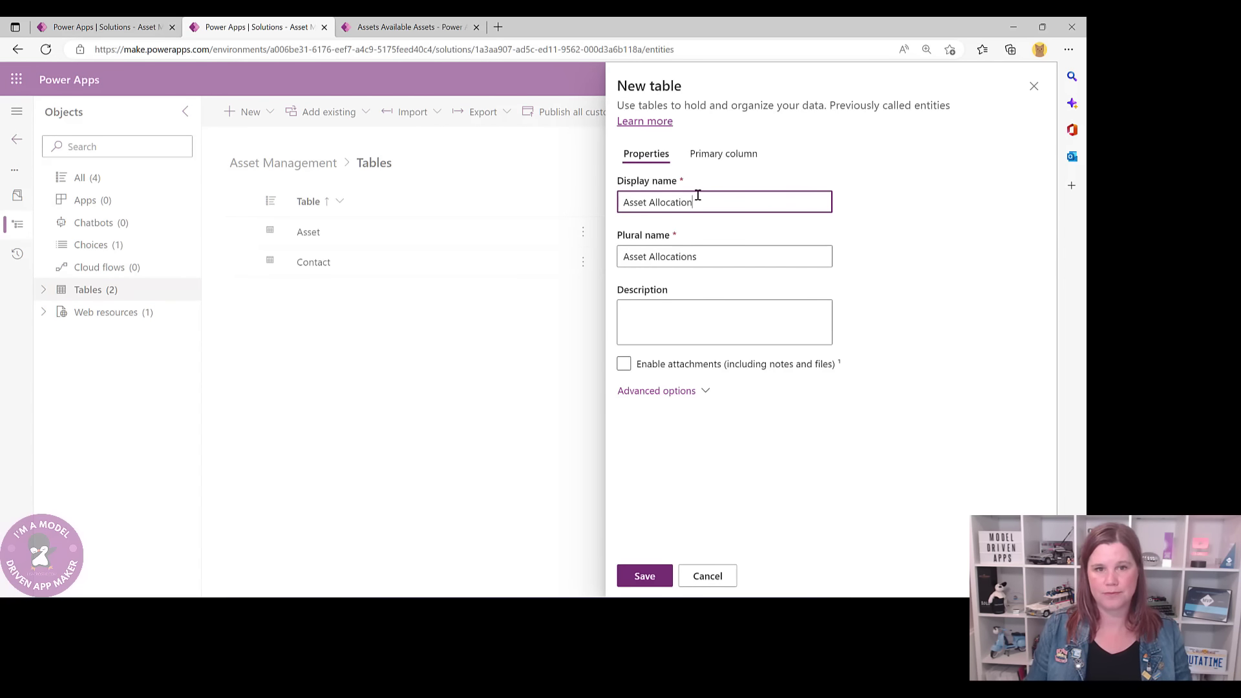
pyautogui.click(665, 391)
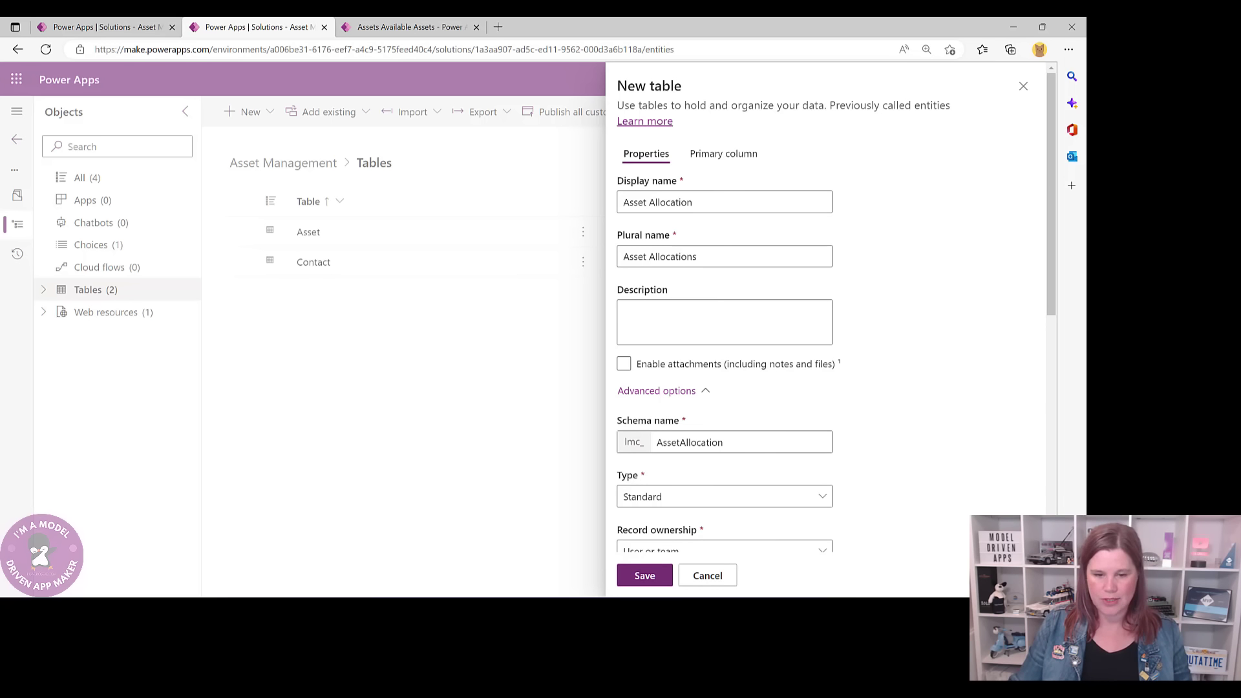
pyautogui.scroll(-1, 927, 340)
pyautogui.scroll(-3, 928, 340)
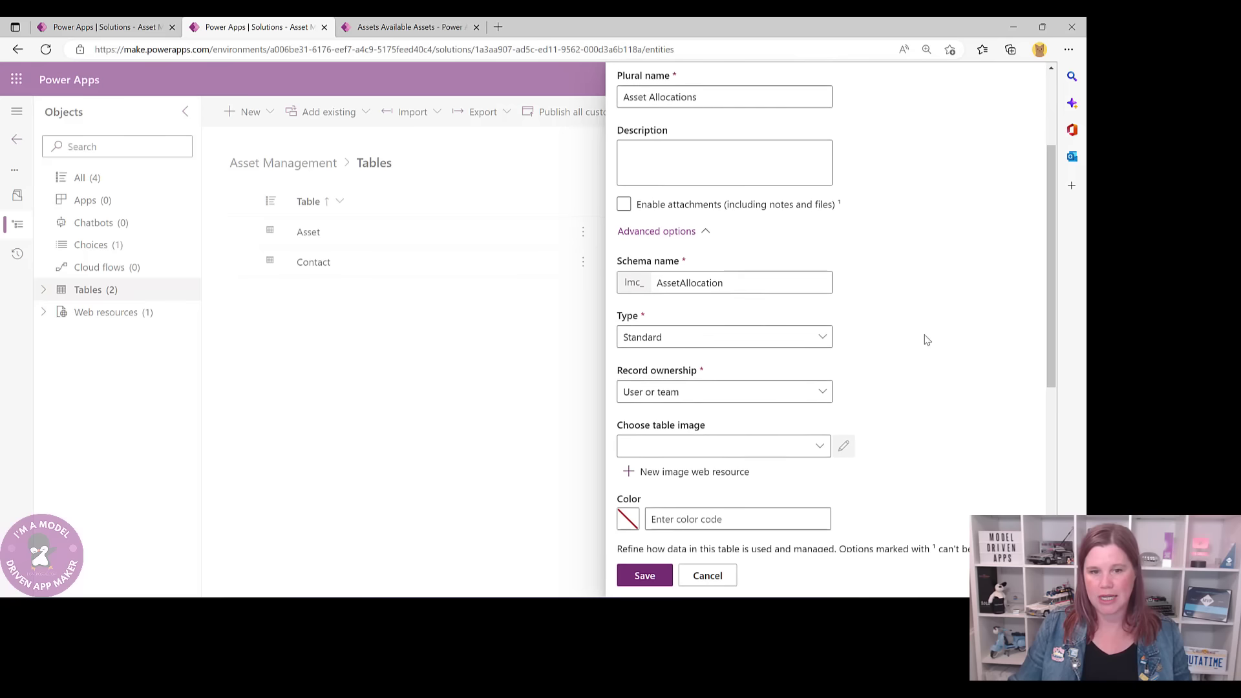
pyautogui.click(684, 448)
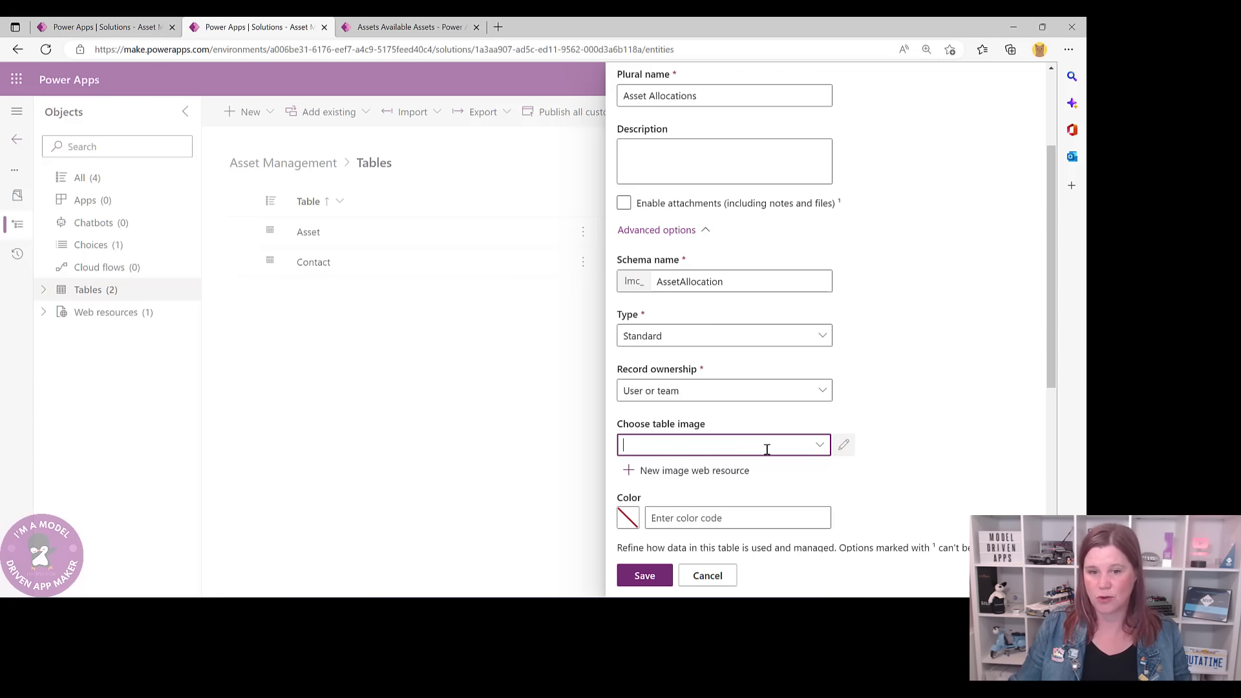
pyautogui.click(819, 446)
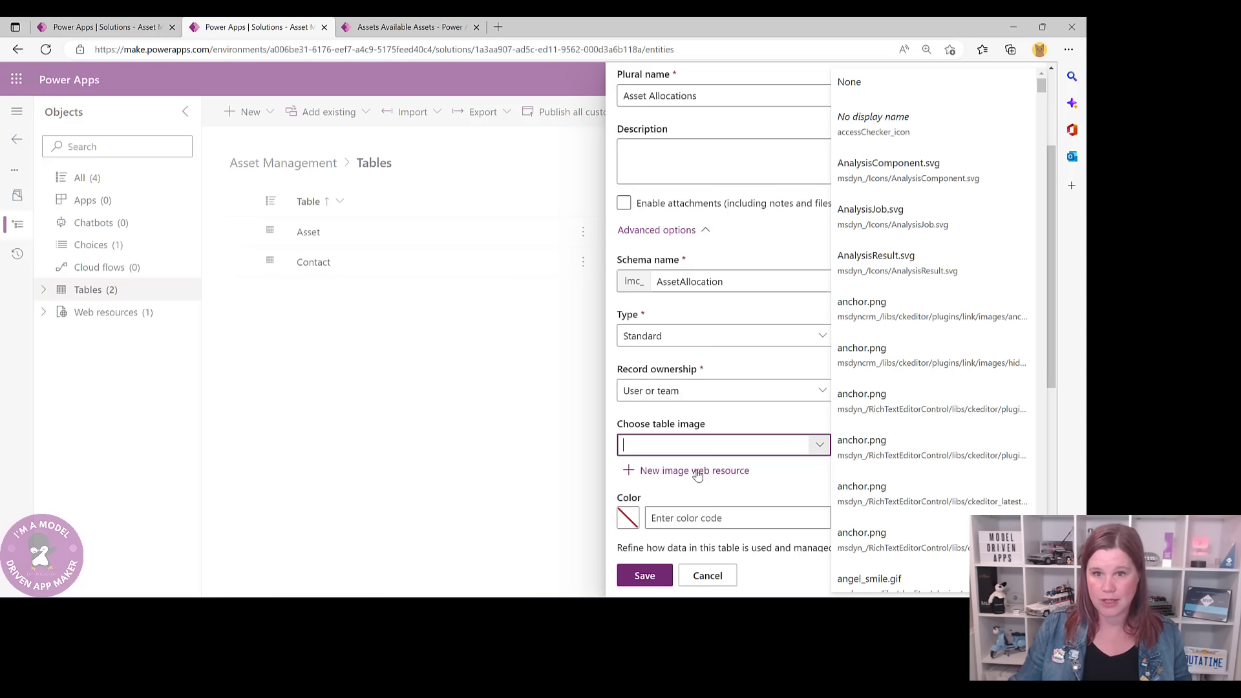
pyautogui.click(880, 262)
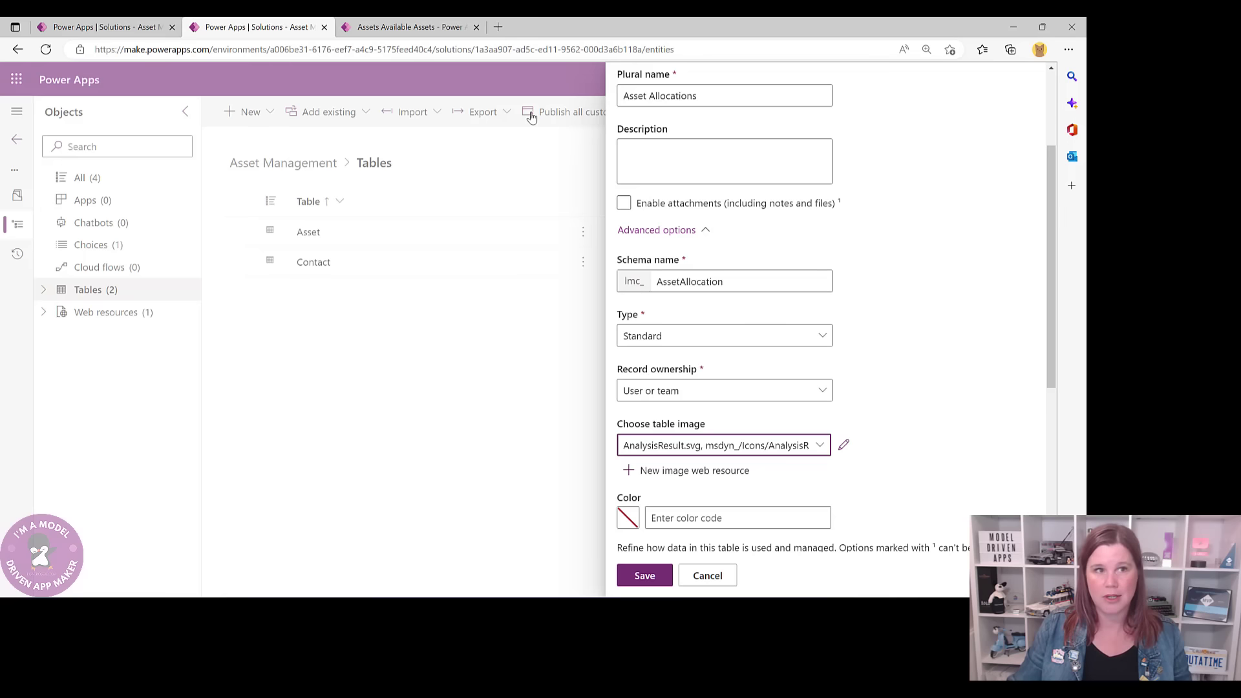
# - Enable the Leverage quick-create form option for the new table
pyautogui.click(394, 26)
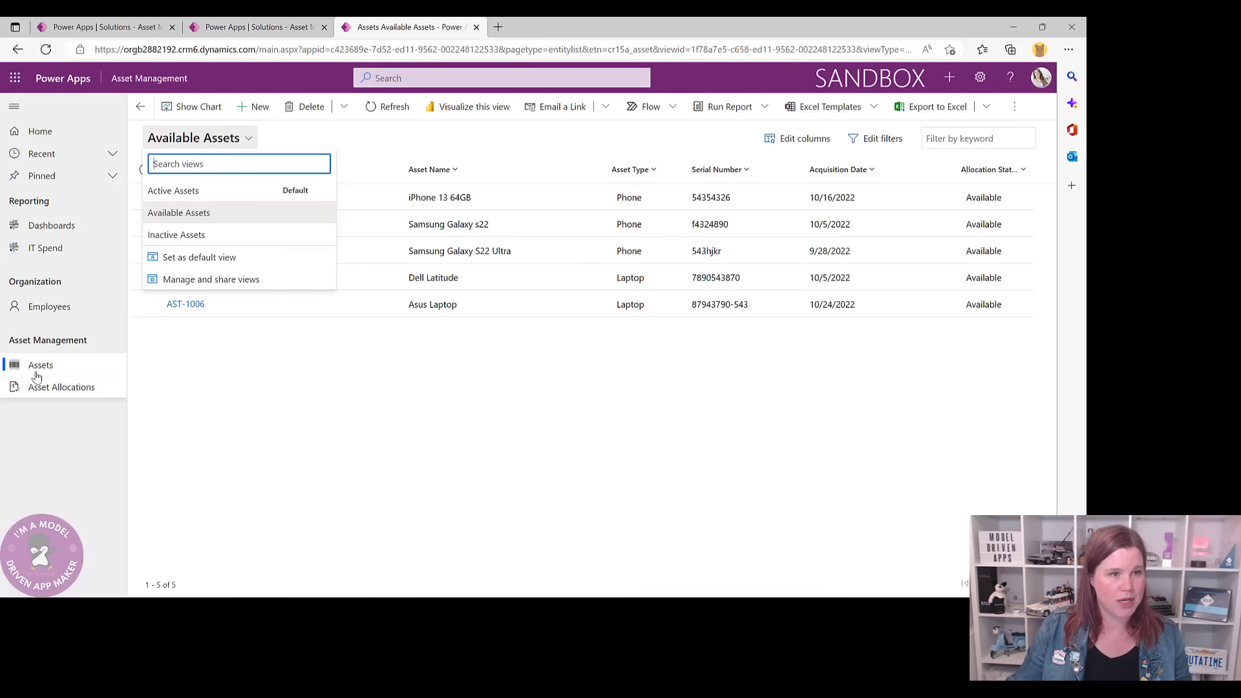
pyautogui.click(258, 27)
pyautogui.scroll(-3, 859, 413)
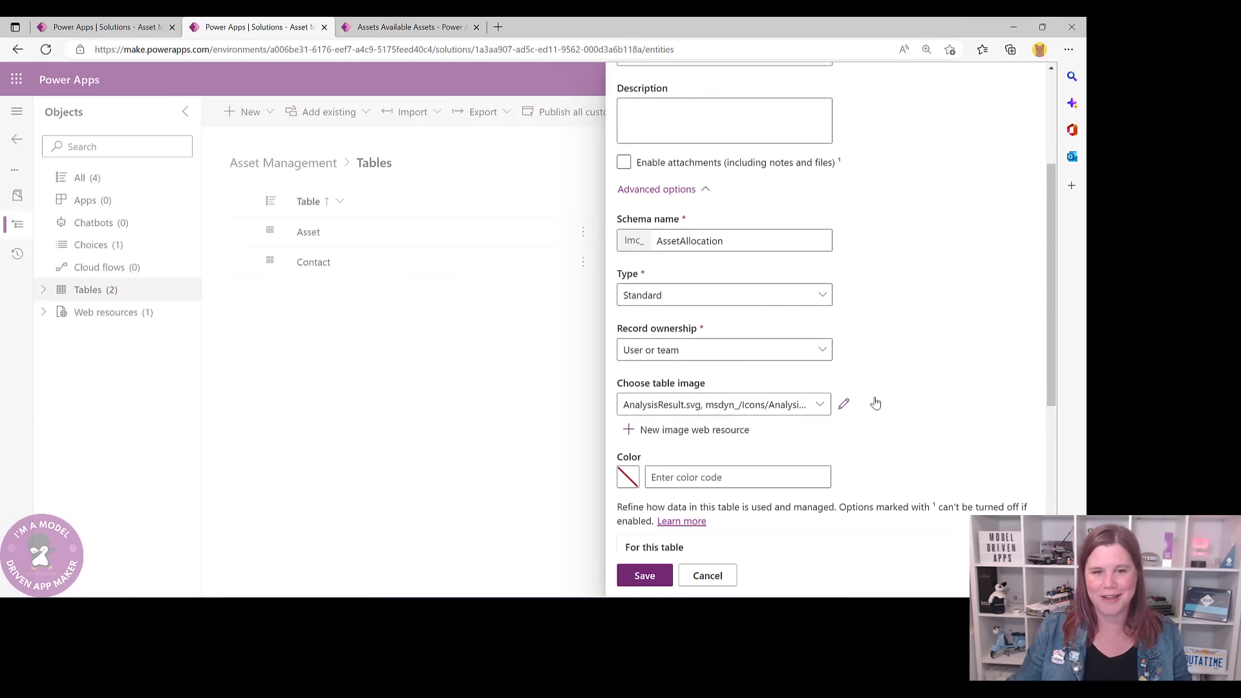
pyautogui.scroll(-1, 876, 403)
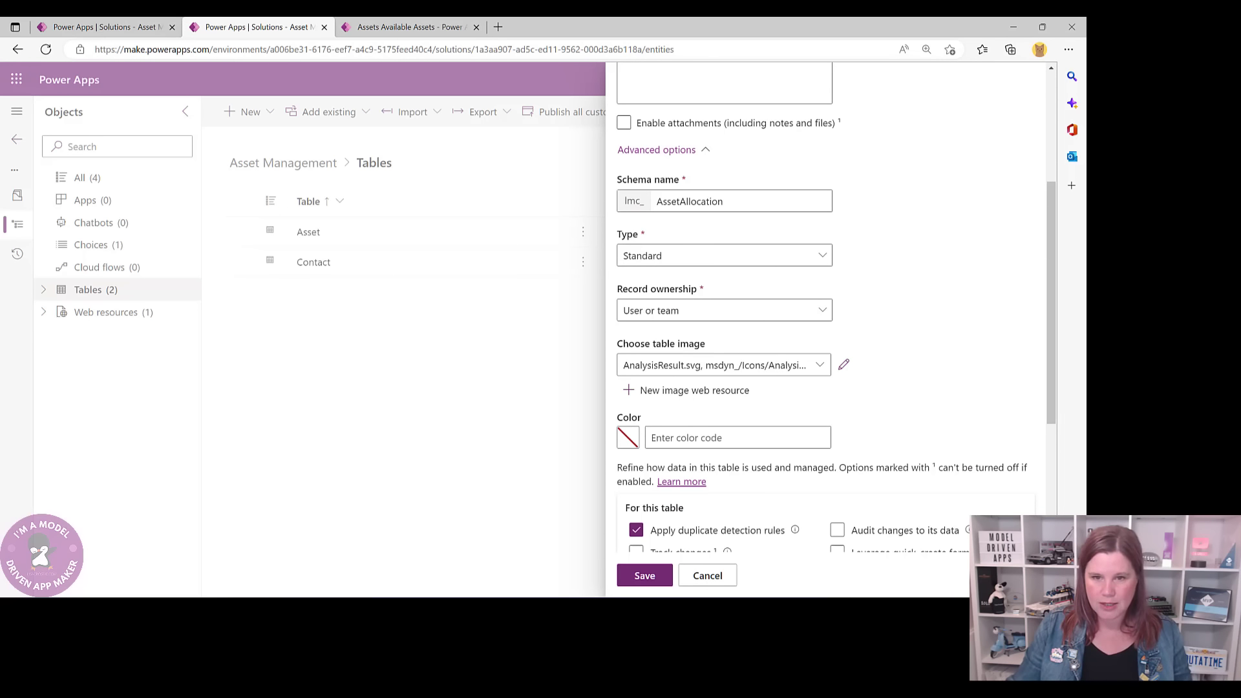
pyautogui.scroll(-3, 860, 295)
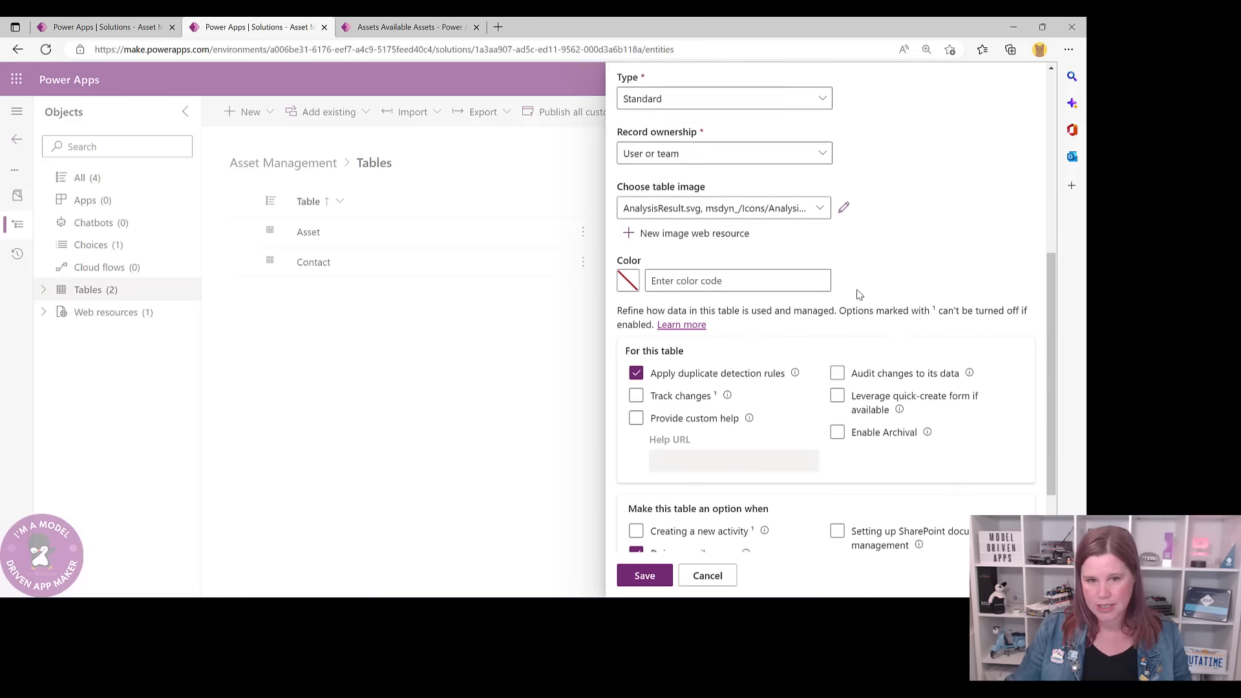
pyautogui.click(838, 394)
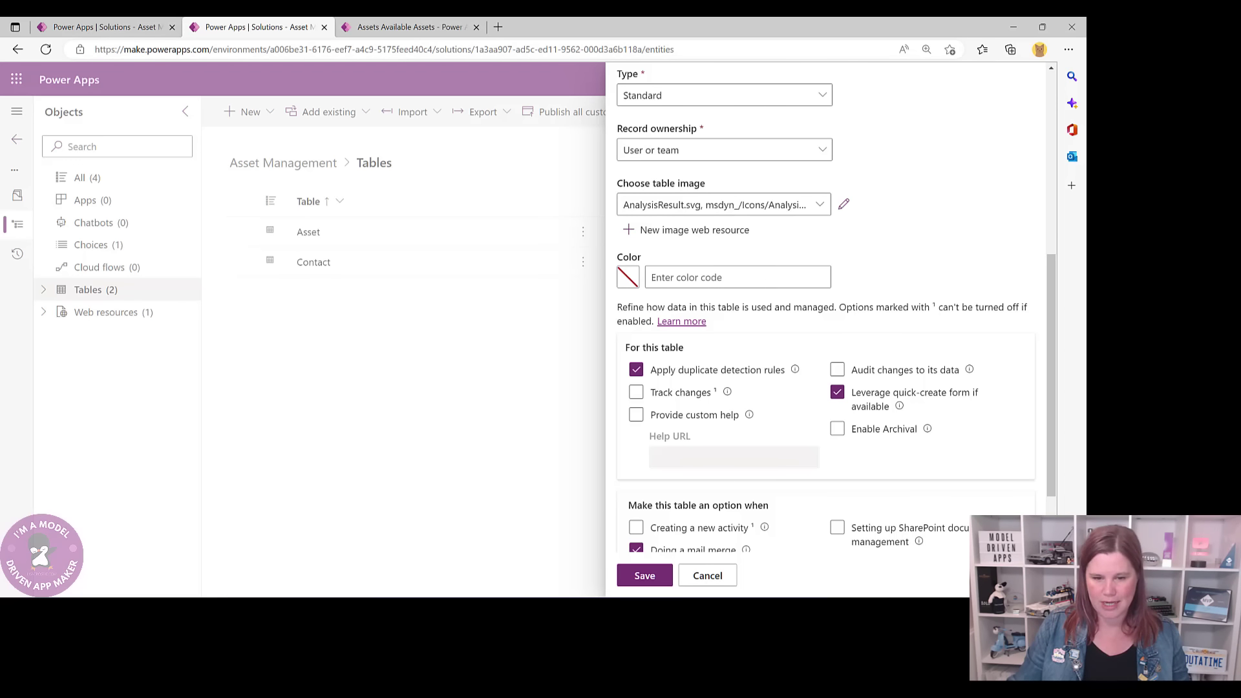
# - Tick 'Creating a new activity' for Asset Allocation and save the new table
pyautogui.scroll(-2, 762, 348)
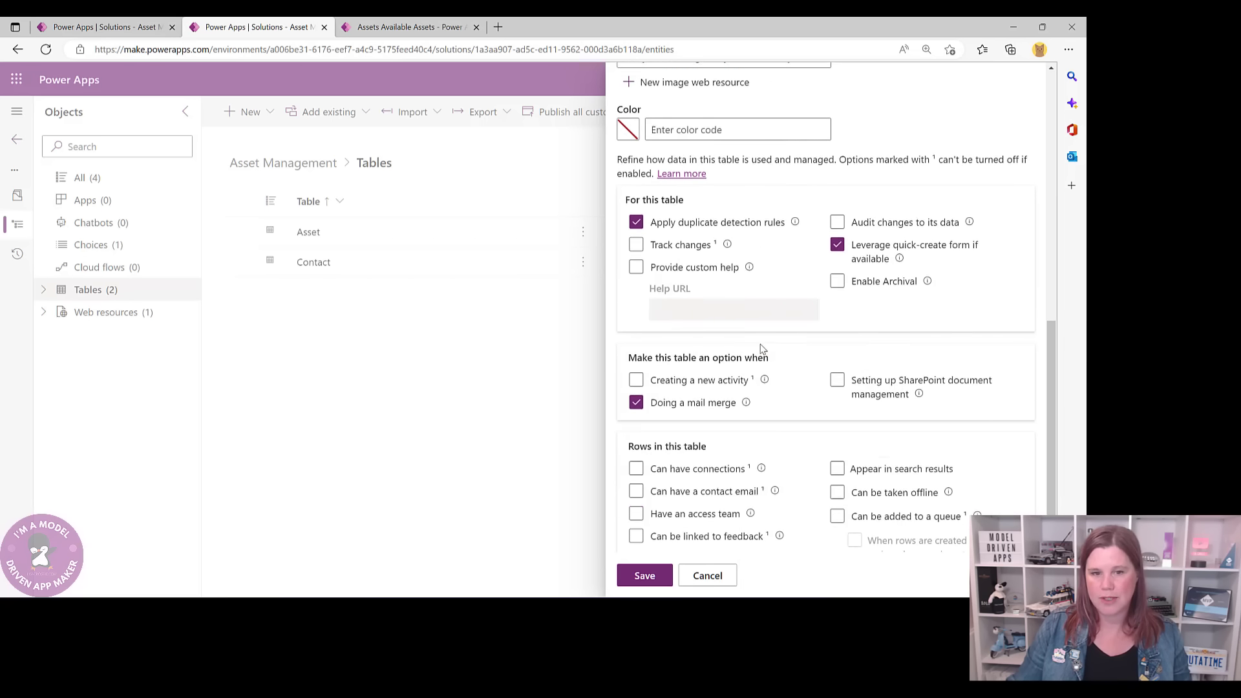
pyautogui.click(636, 367)
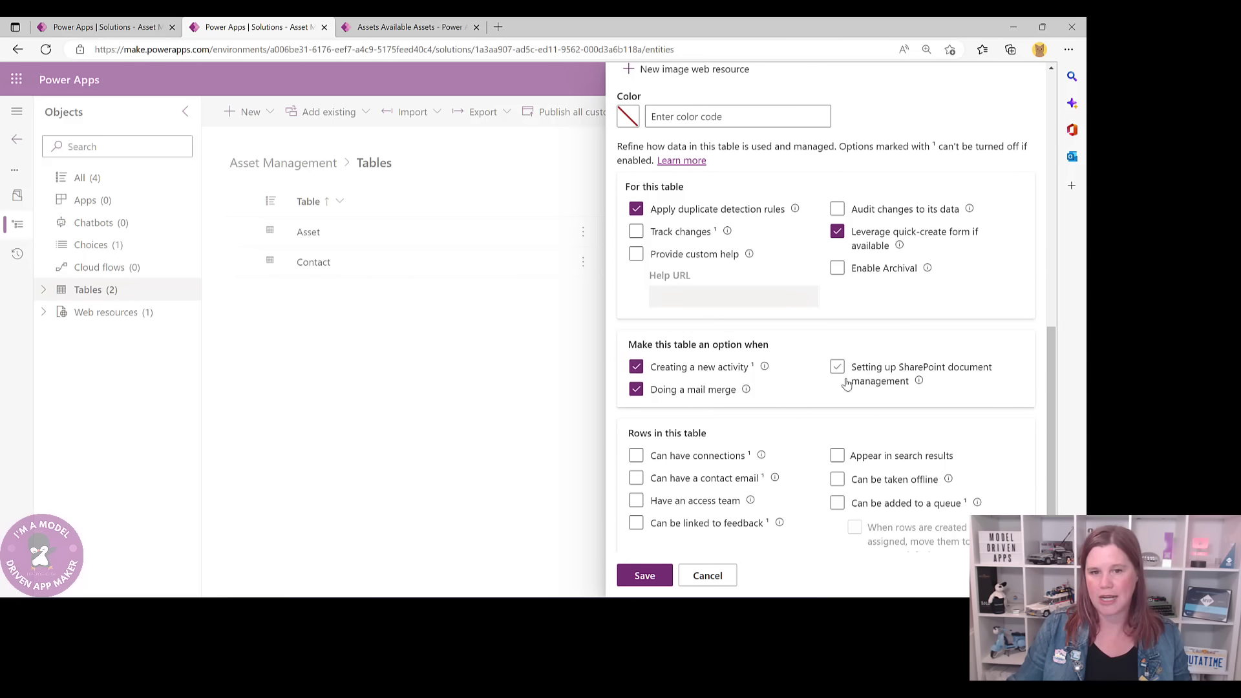
pyautogui.click(765, 368)
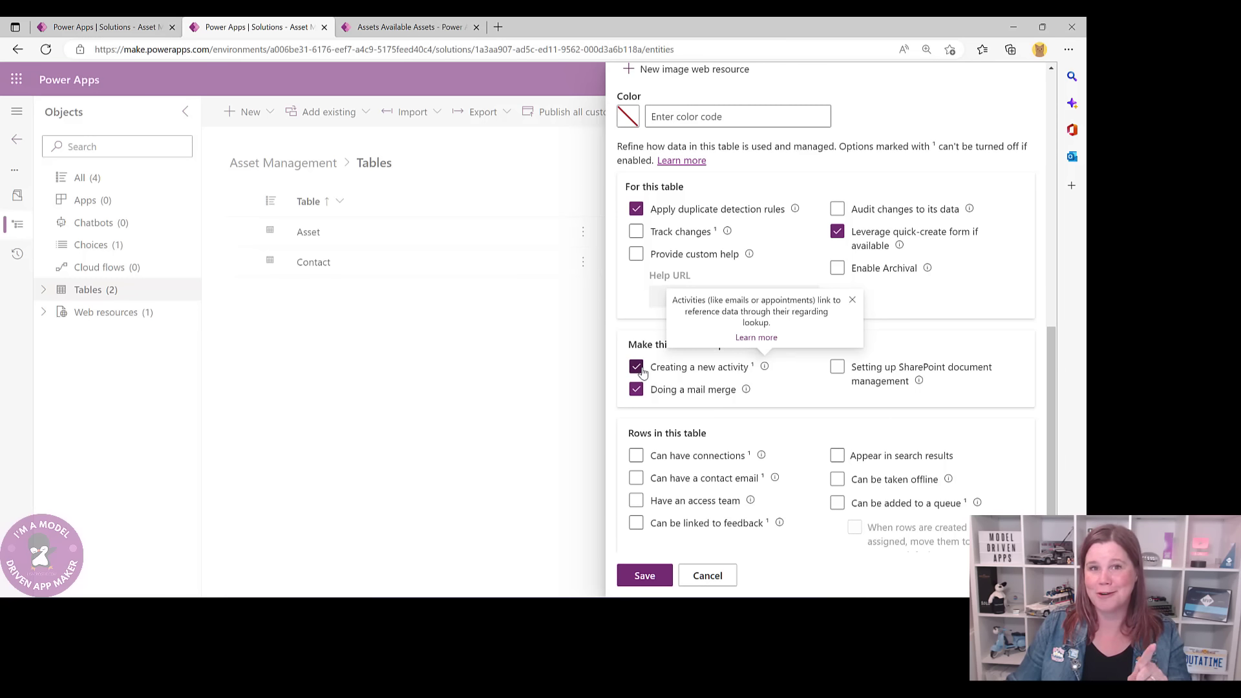
pyautogui.click(796, 388)
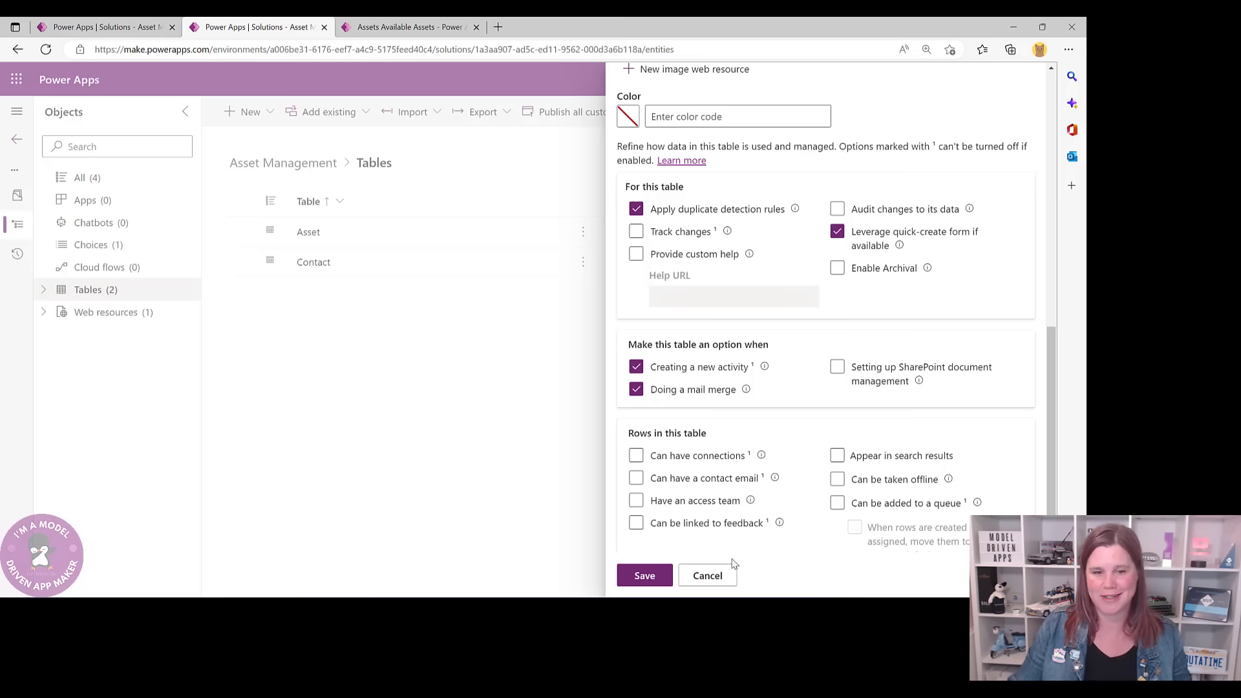
pyautogui.click(640, 578)
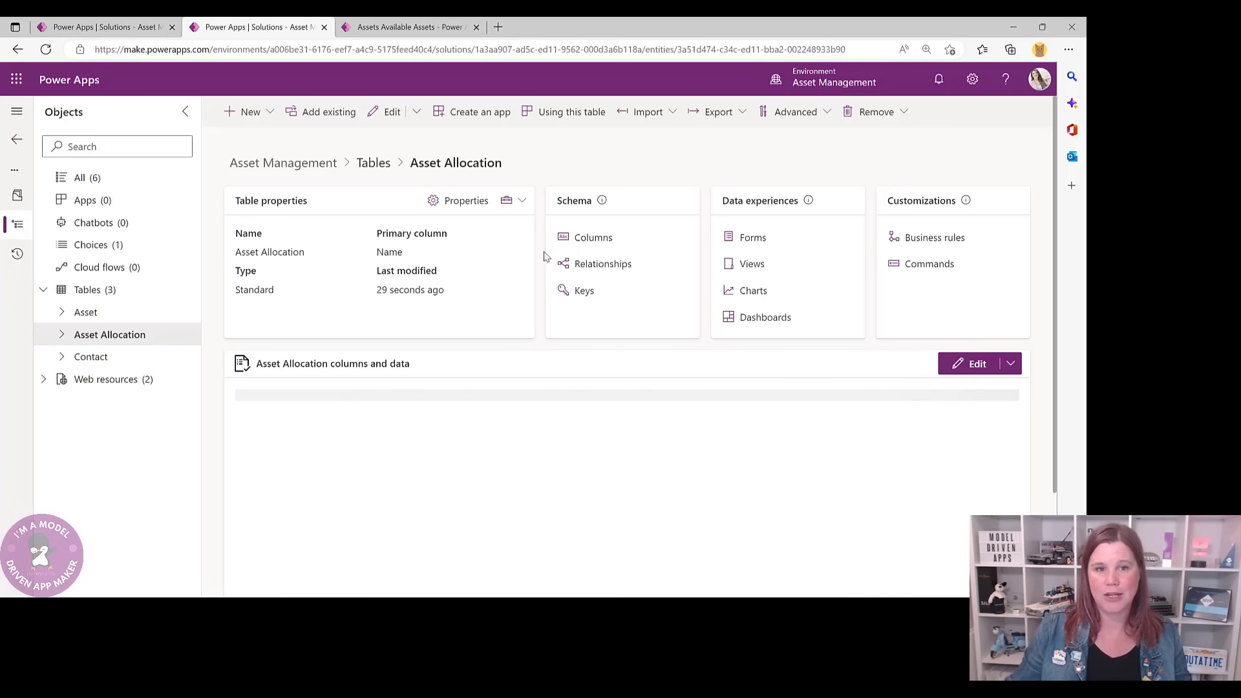
# - Review Asset Allocation's columns and relationships, then view the app's Active Asset Allocations list
pyautogui.click(592, 239)
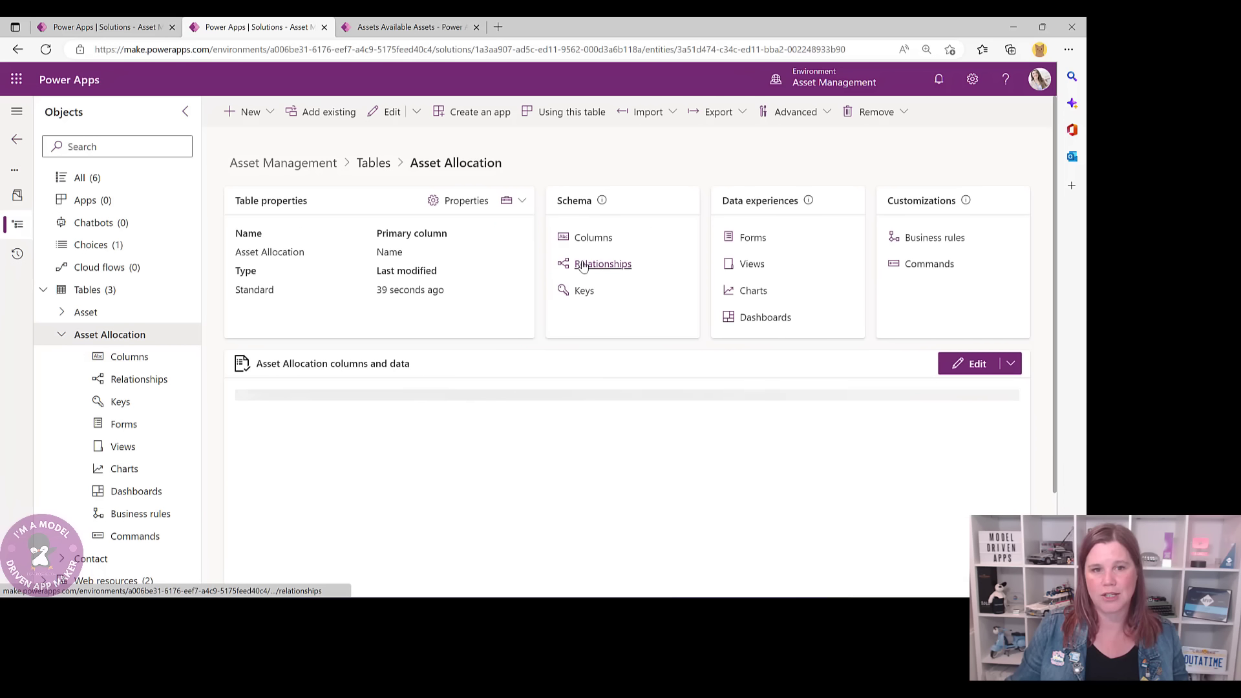
pyautogui.click(582, 265)
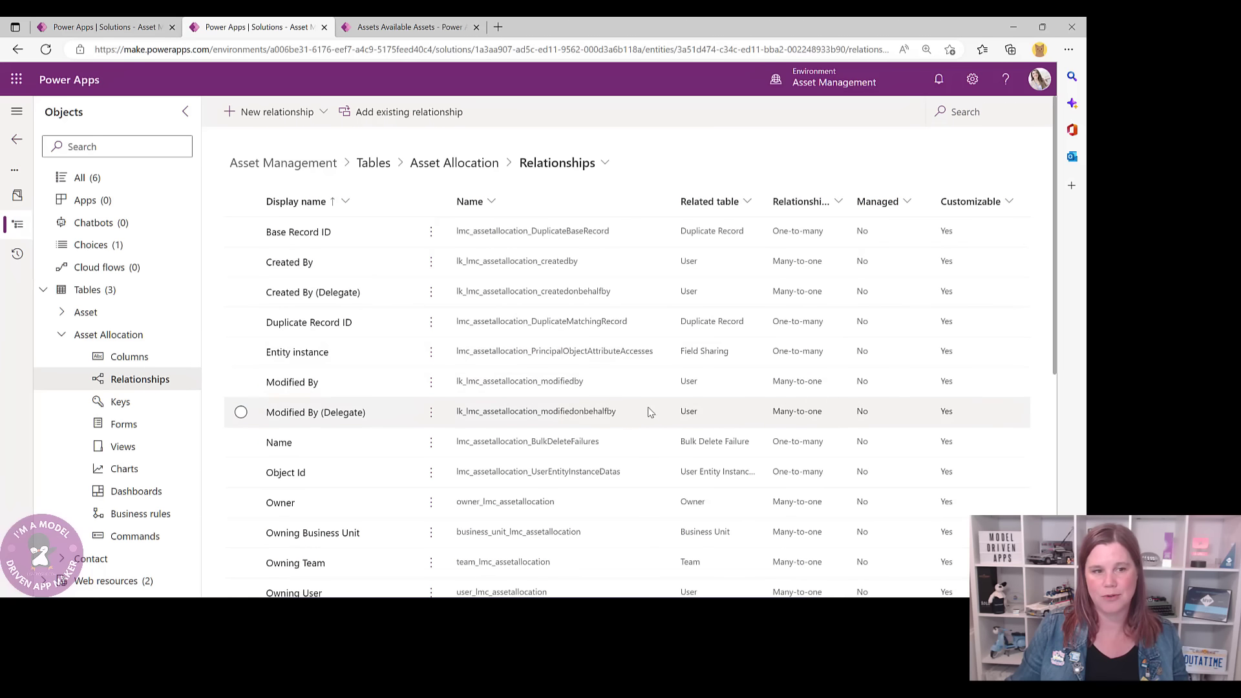
pyautogui.scroll(-5, 650, 412)
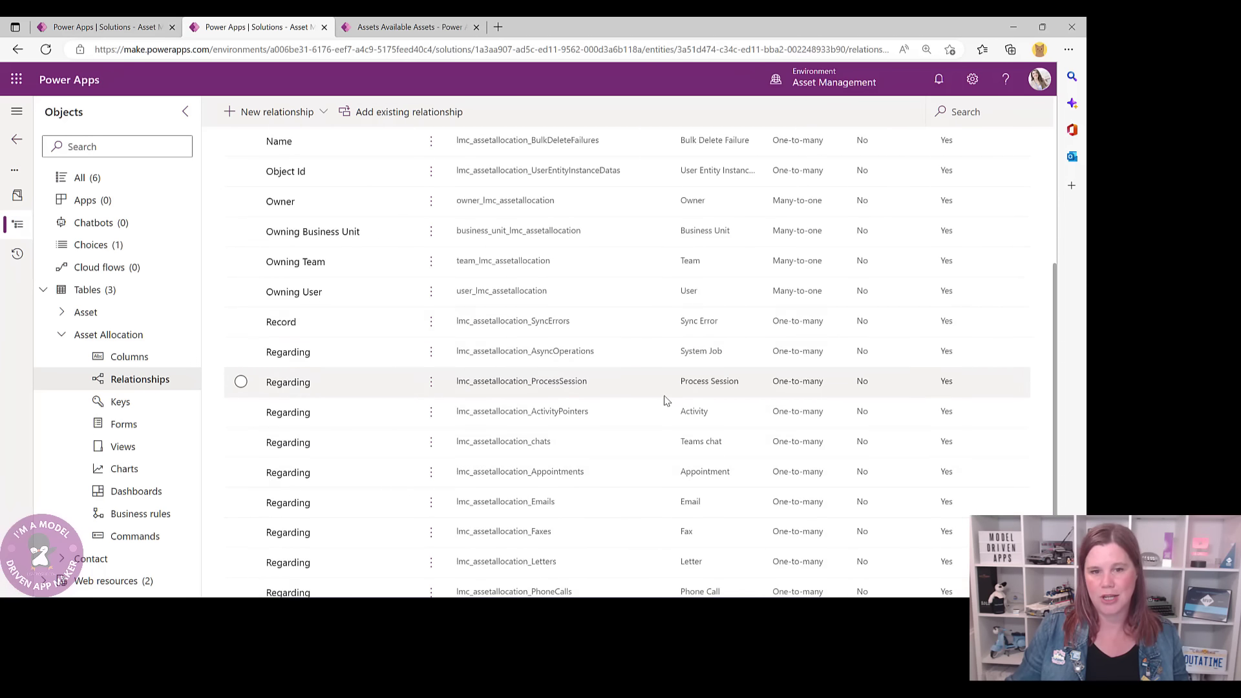
pyautogui.scroll(-1, 666, 401)
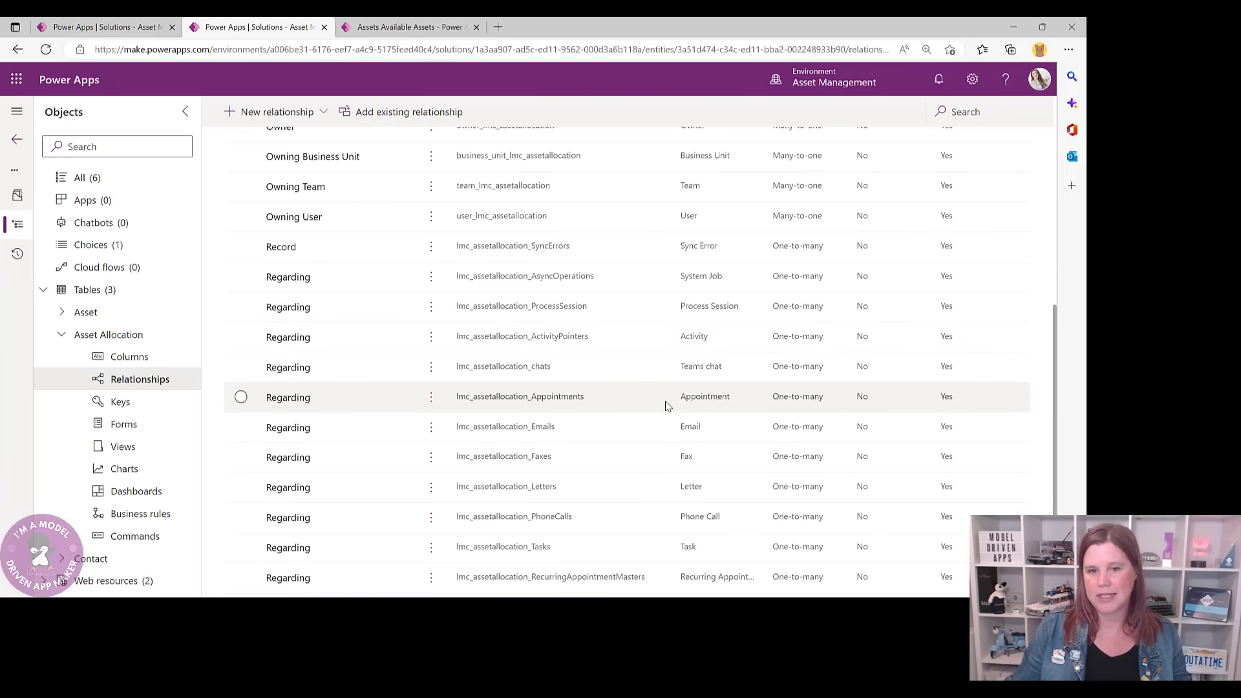
pyautogui.scroll(-1, 667, 405)
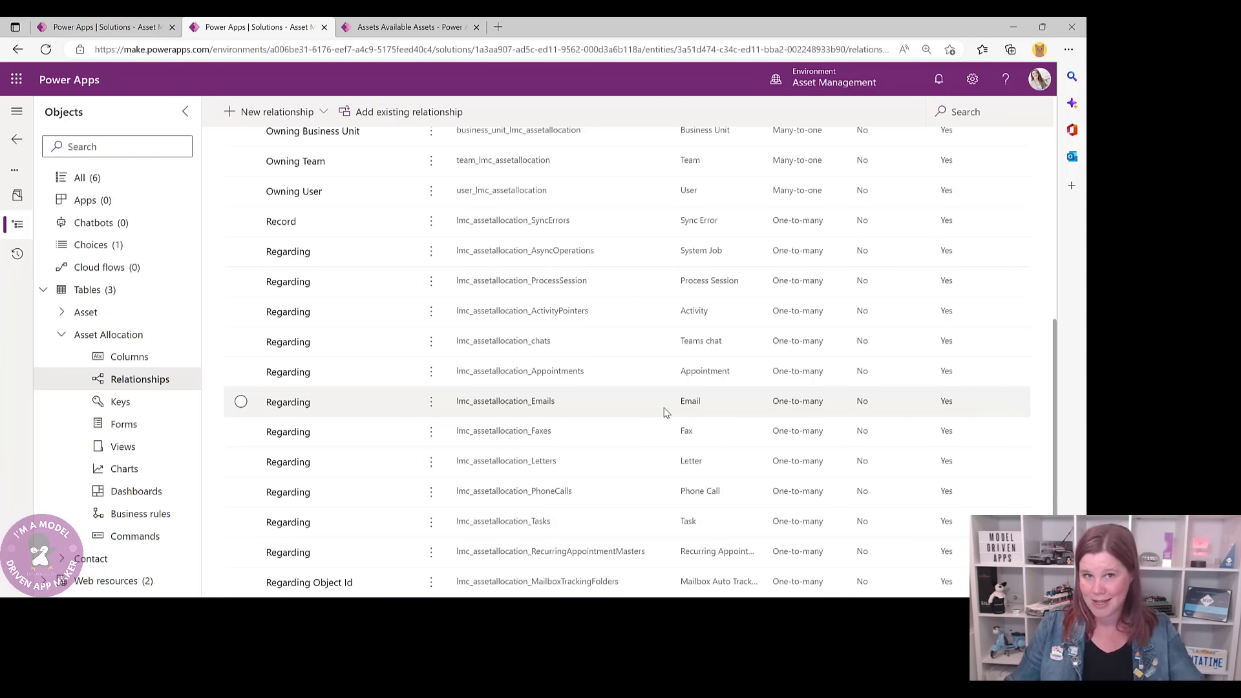
pyautogui.scroll(5, 667, 413)
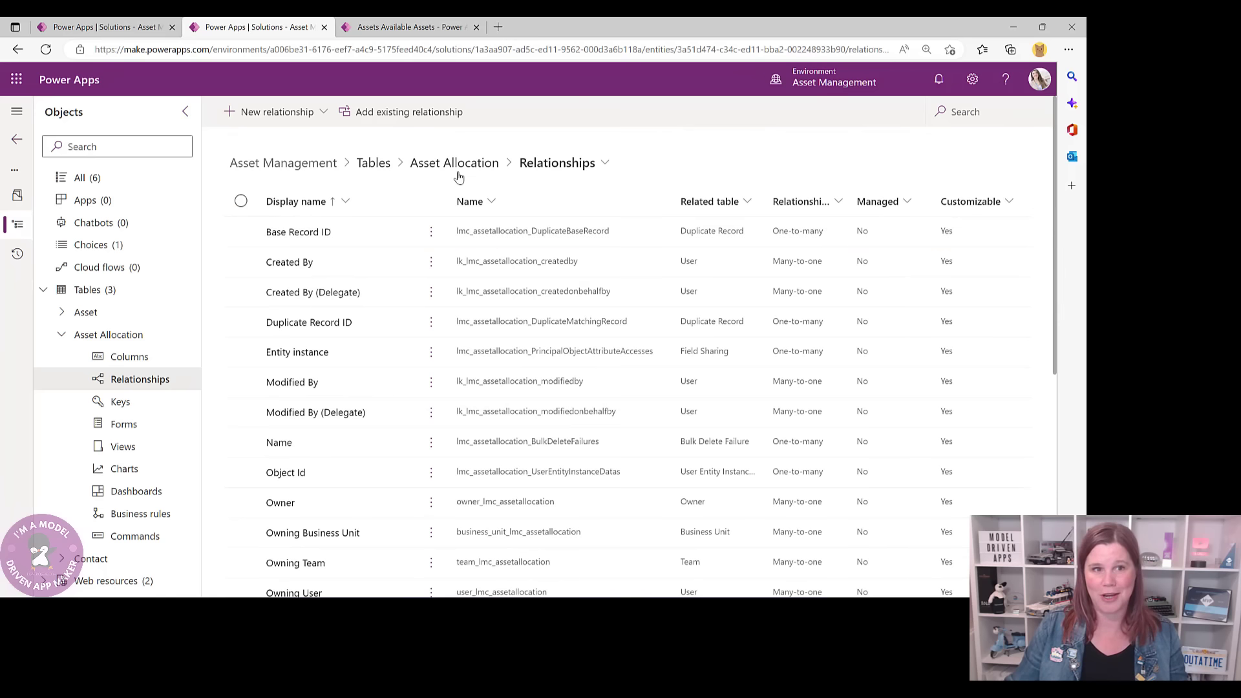
pyautogui.click(453, 167)
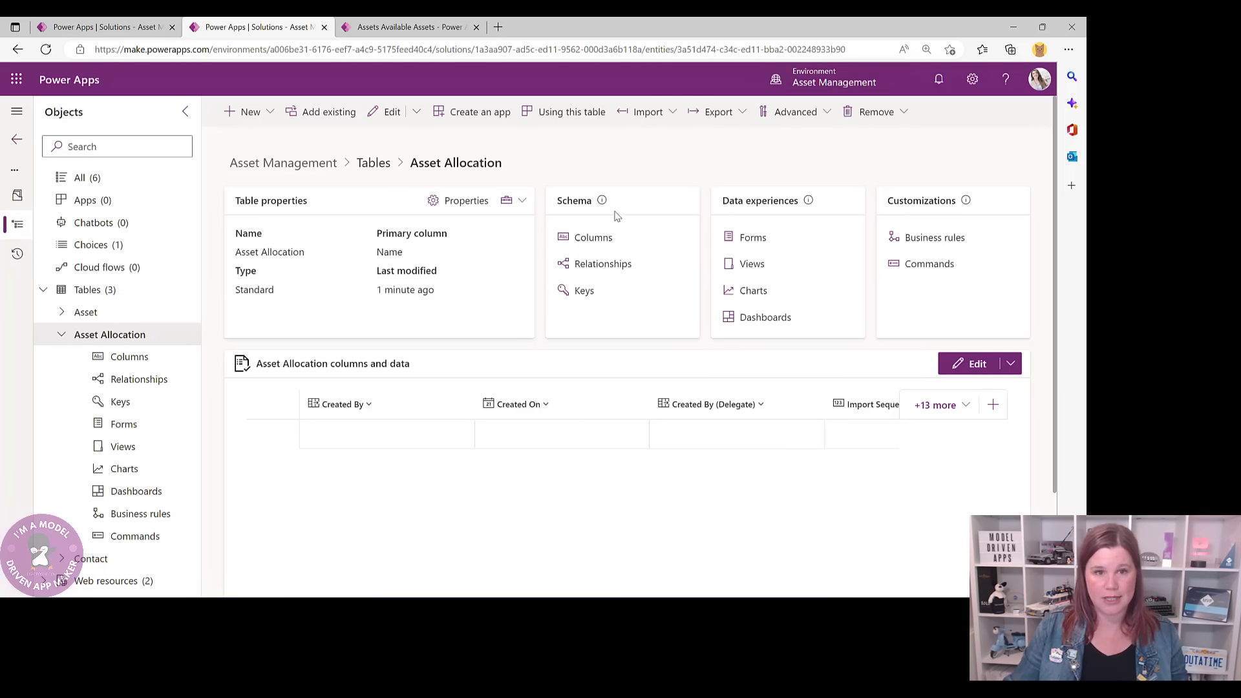
pyautogui.click(592, 239)
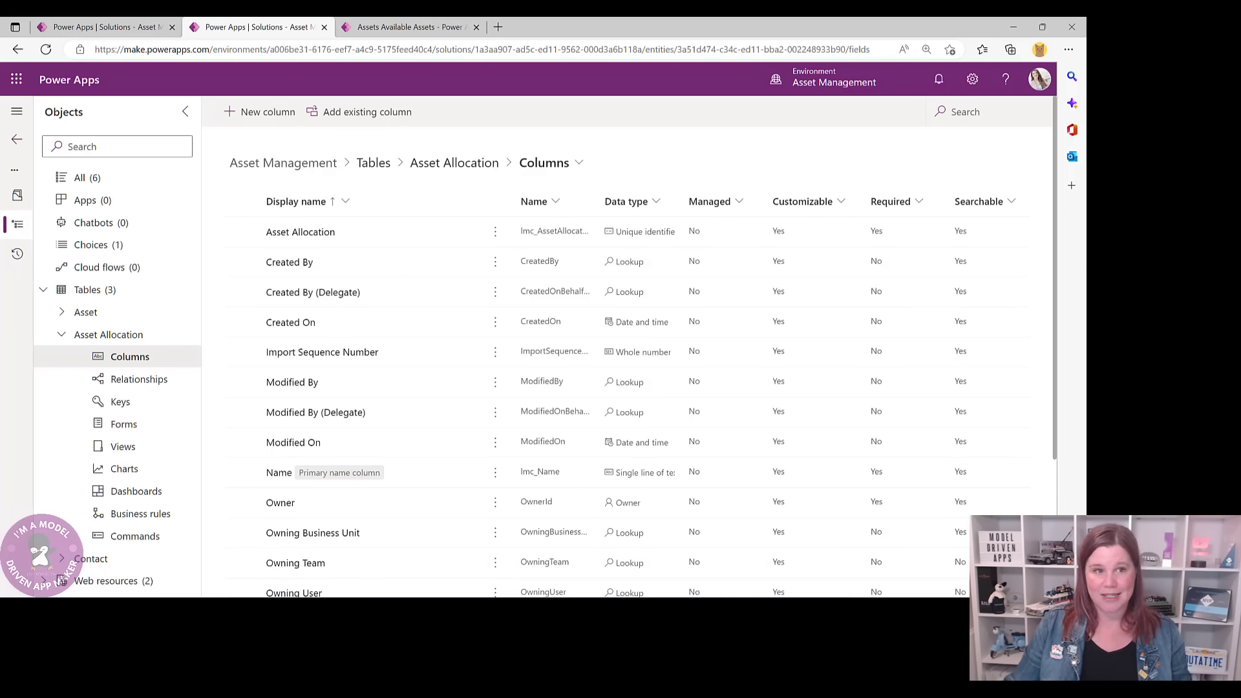
pyautogui.click(443, 29)
pyautogui.click(340, 400)
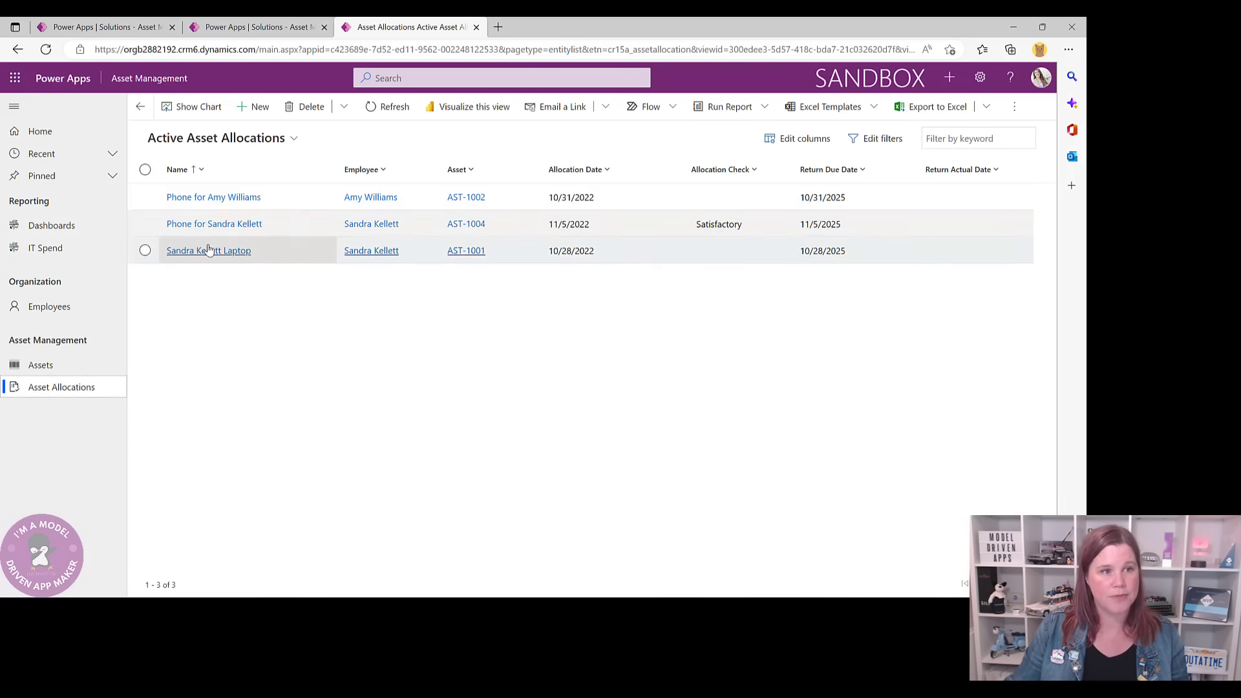
# - Inspect the phone allocation record's employee, asset and date fields, then return to the column list
pyautogui.click(211, 224)
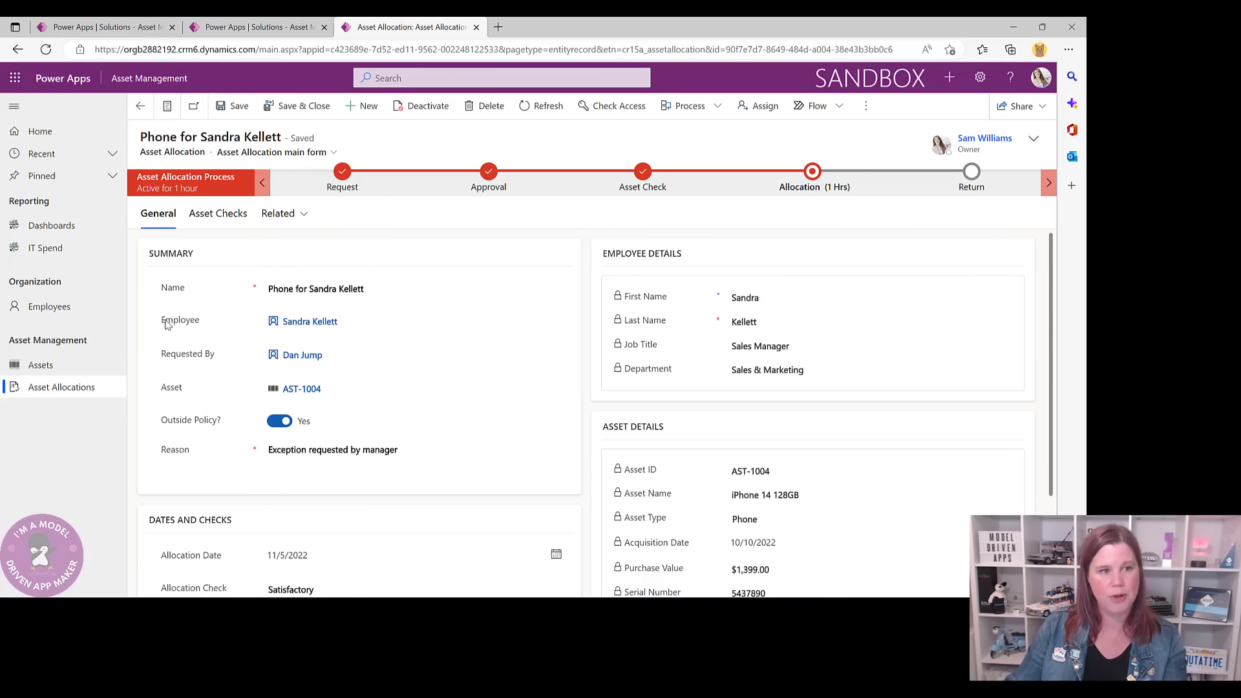
pyautogui.moveTo(298, 328)
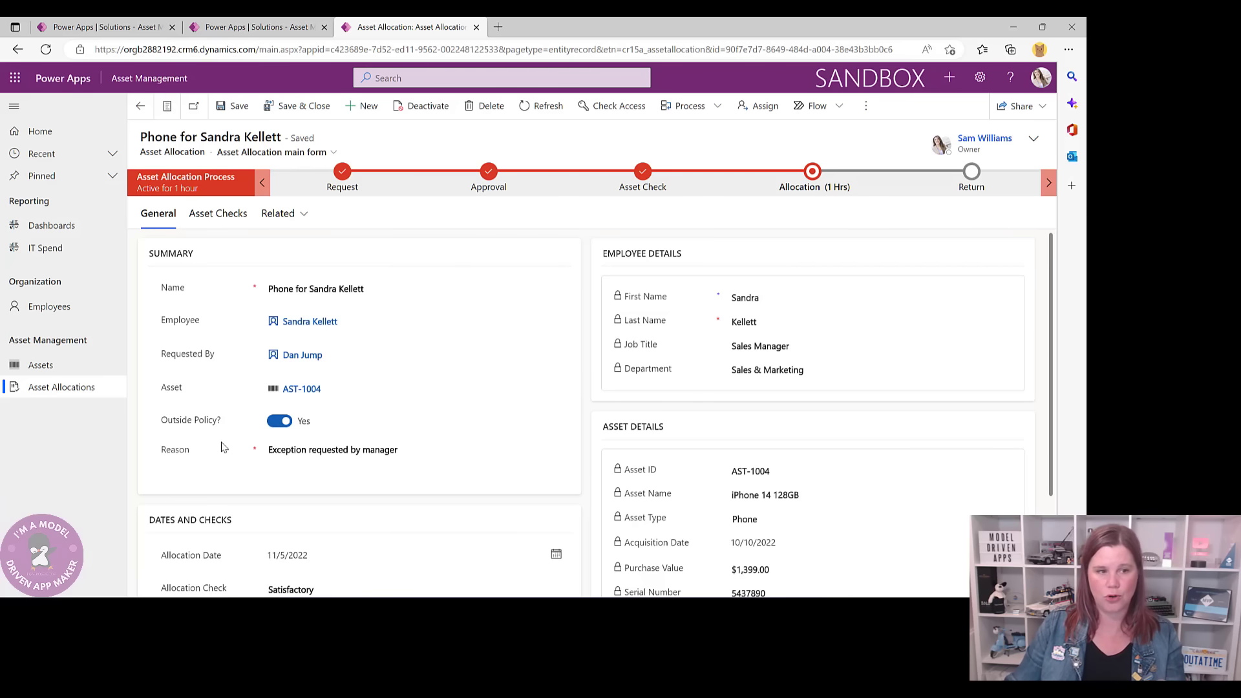
pyautogui.scroll(-2, 316, 452)
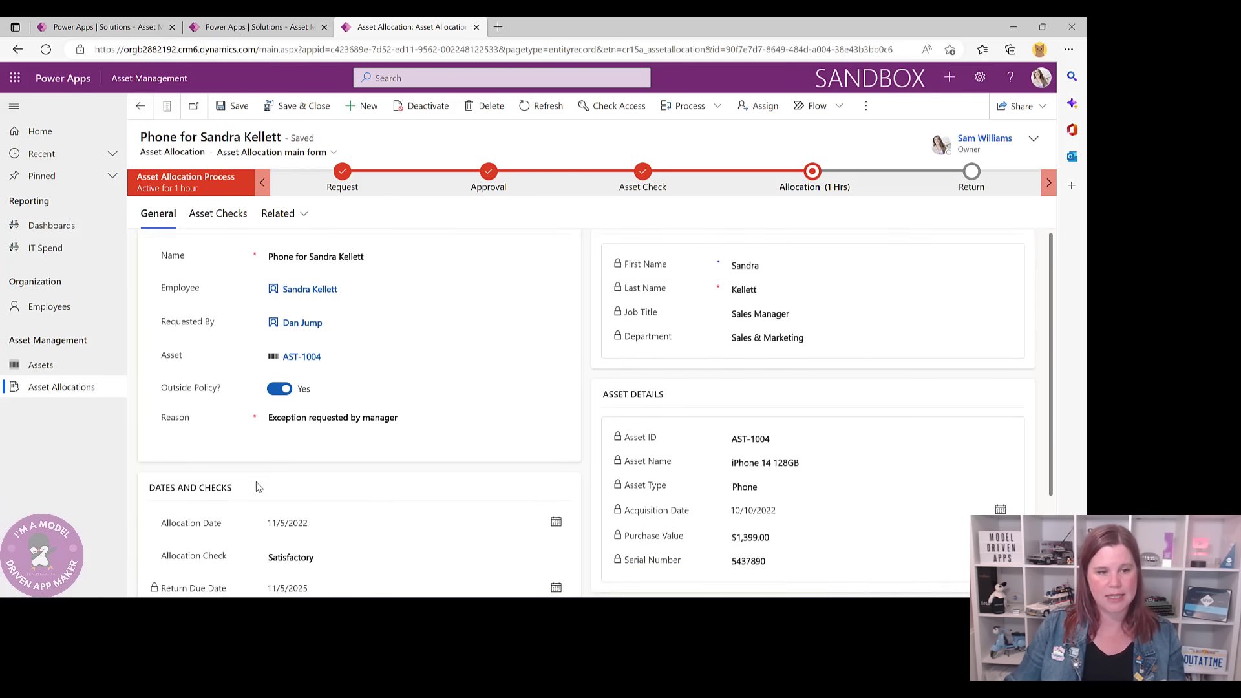
pyautogui.scroll(2, 272, 537)
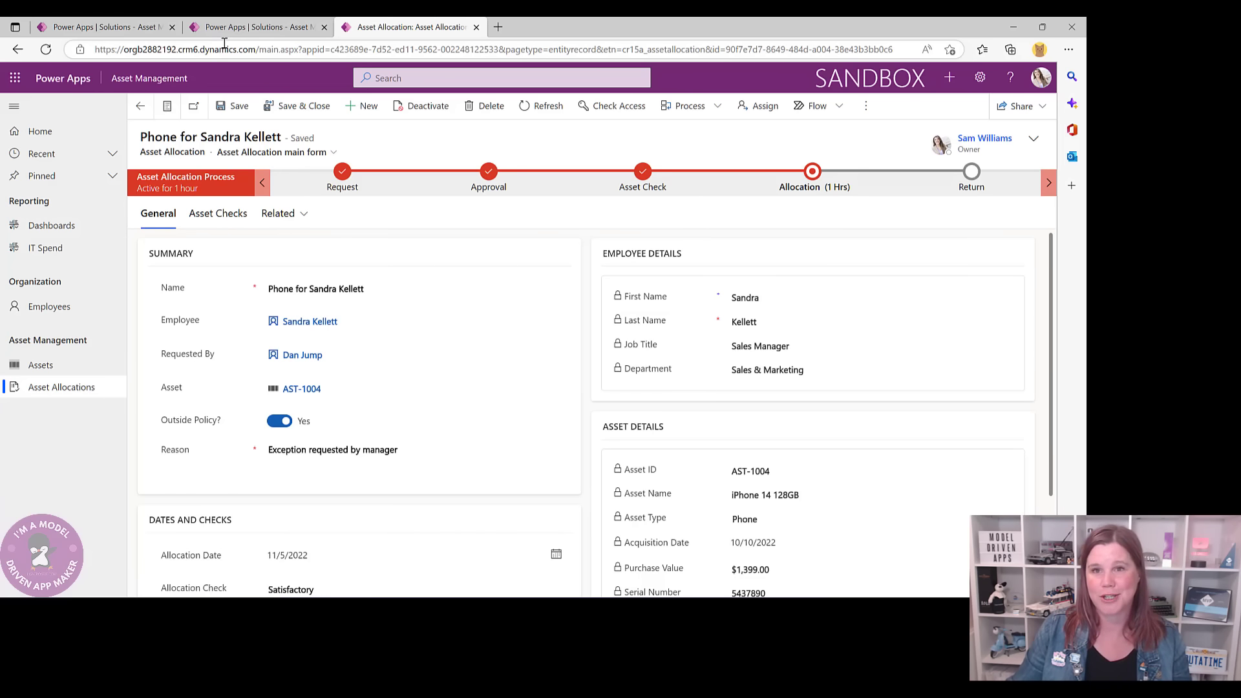
pyautogui.click(248, 25)
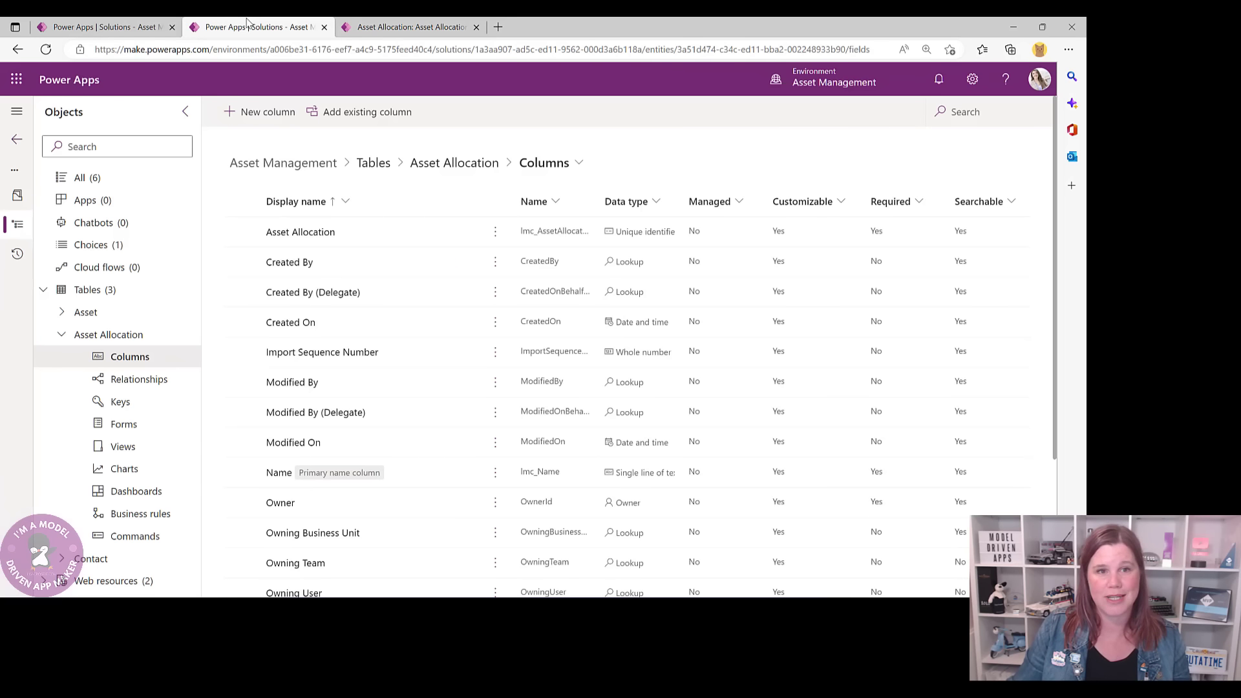
# - Create a lookup column named Asset with Asset as its related table
pyautogui.click(275, 117)
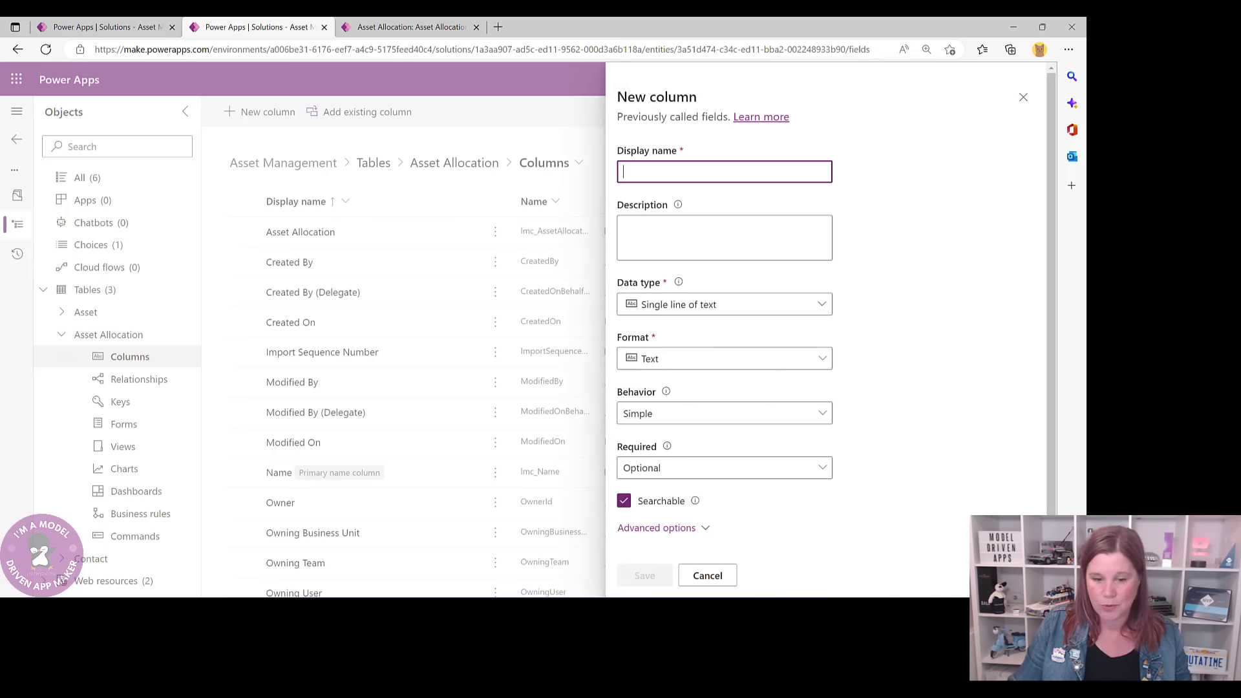
pyautogui.write('Ass')
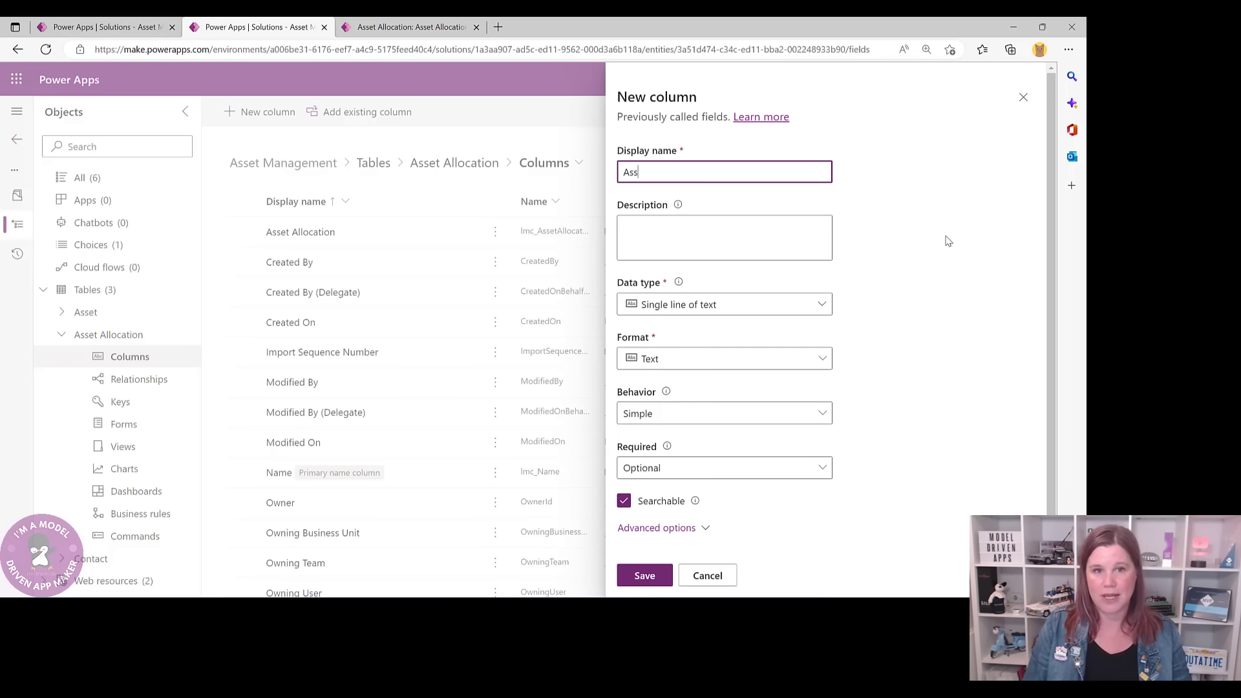
pyautogui.write('et')
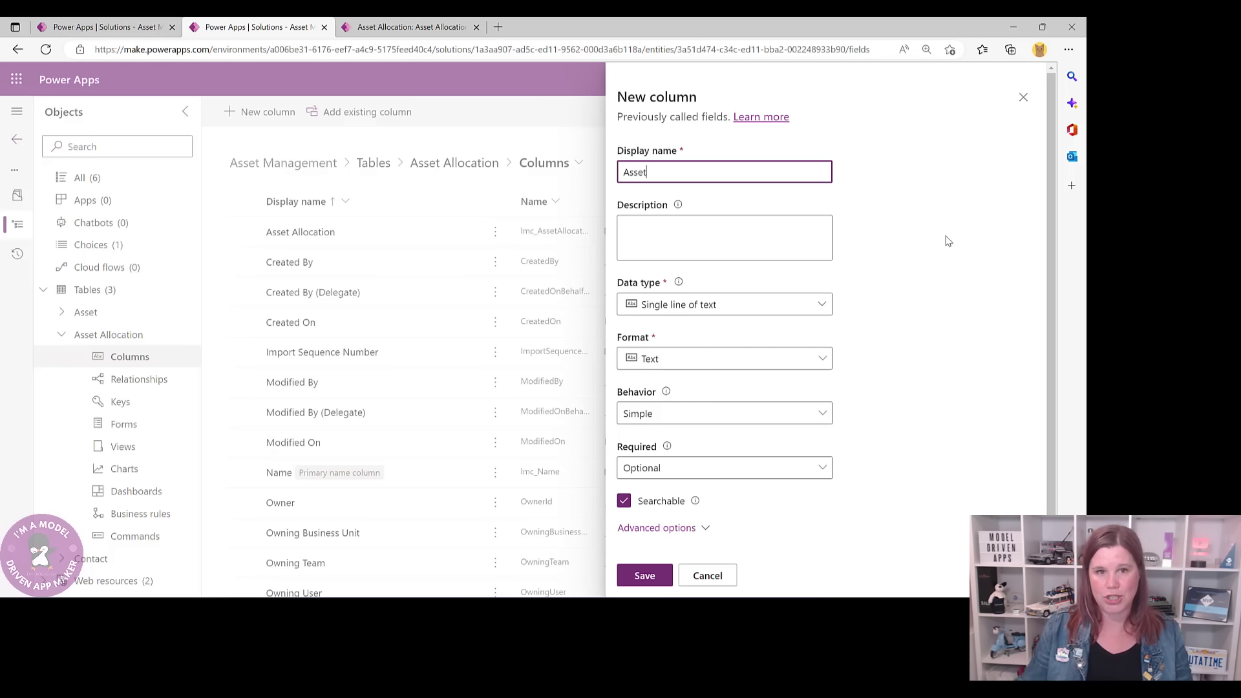
pyautogui.click(685, 317)
pyautogui.click(685, 309)
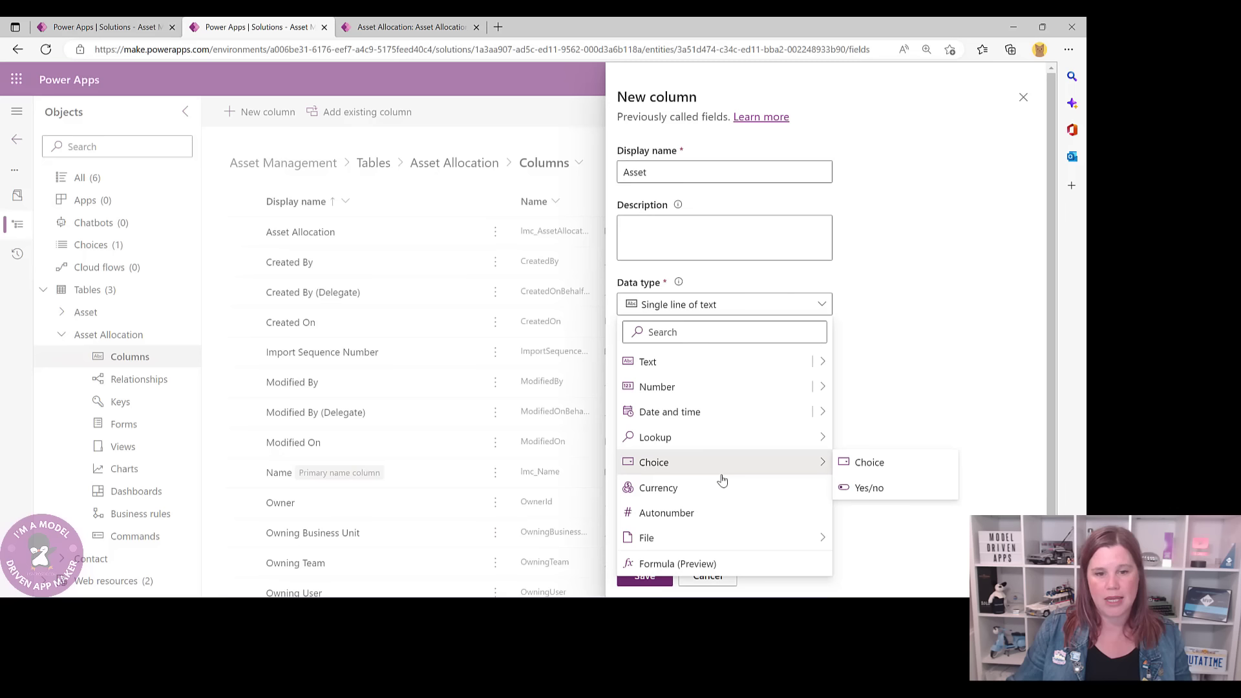
pyautogui.moveTo(709, 438)
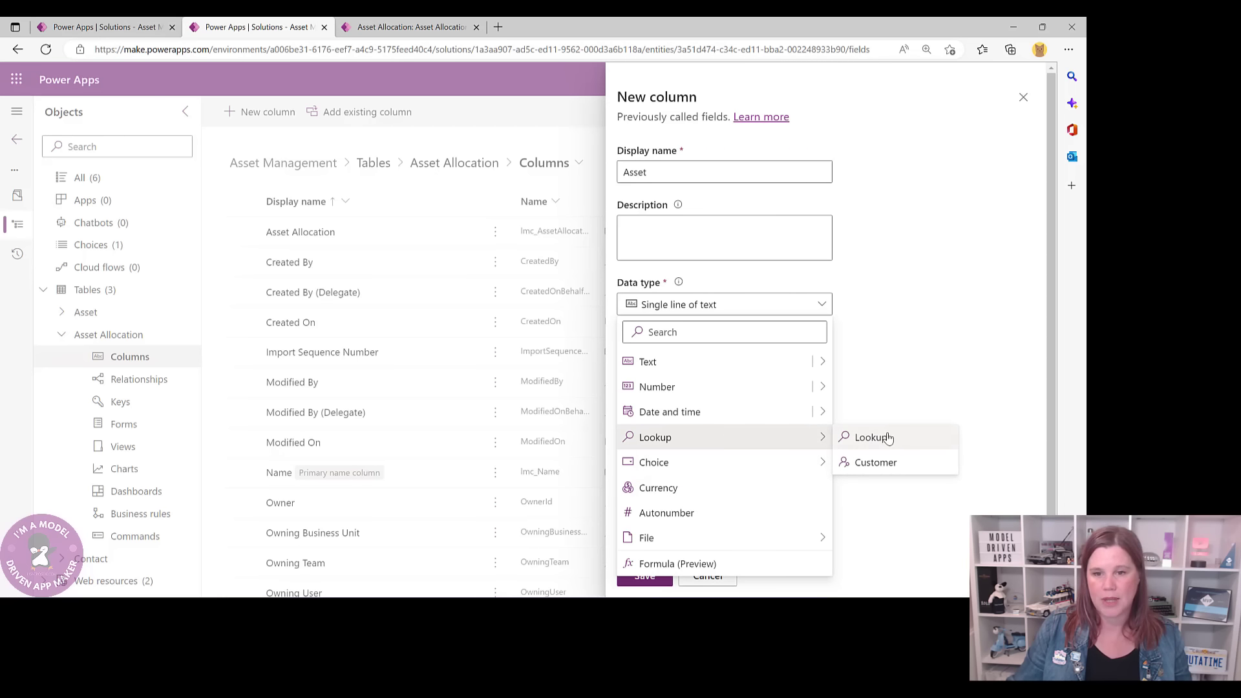
pyautogui.click(866, 434)
pyautogui.click(672, 440)
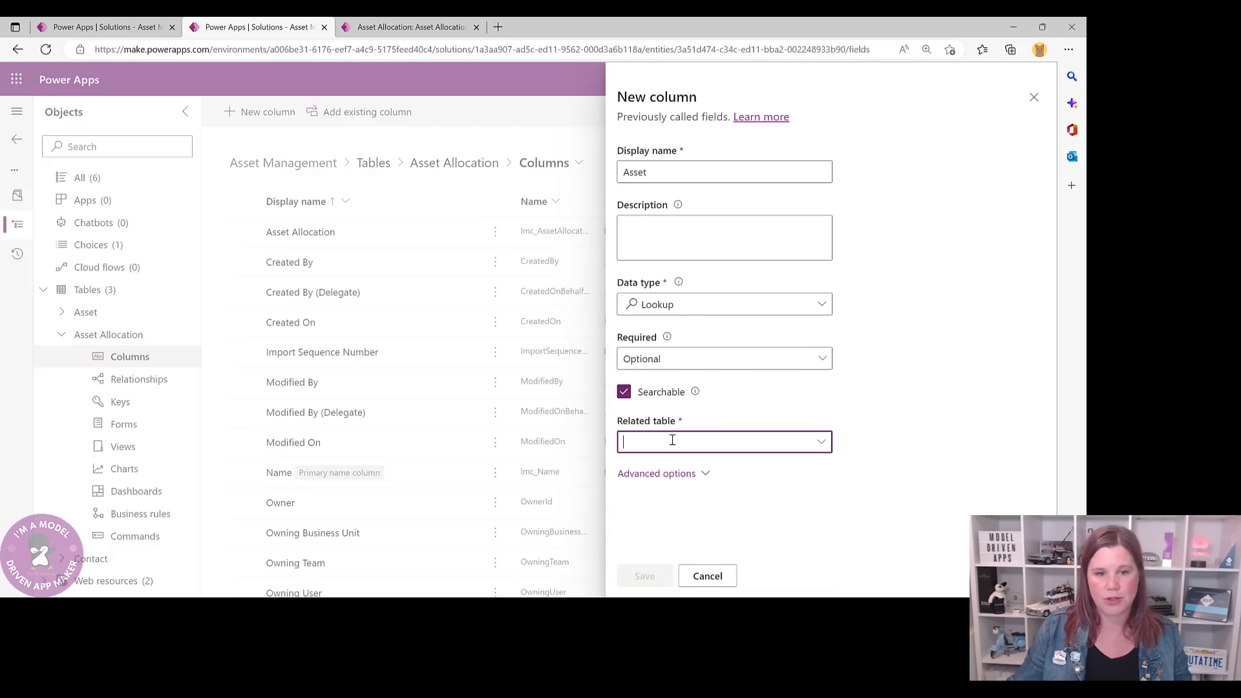
pyautogui.write('ass')
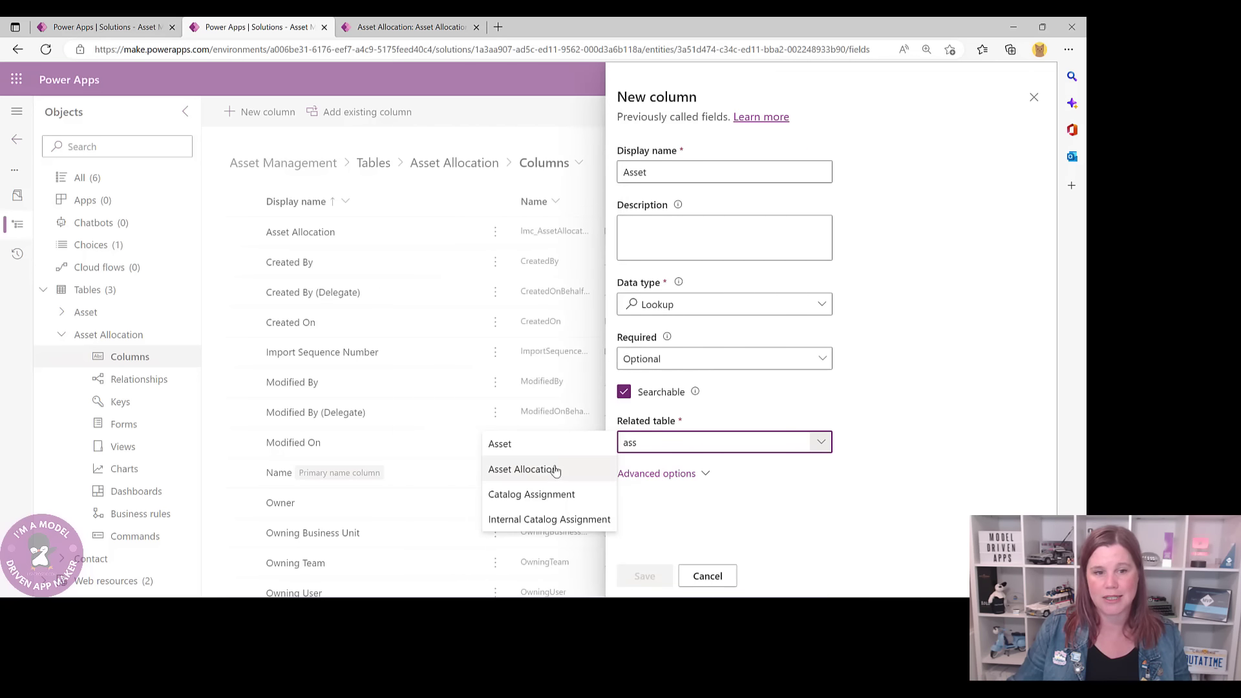
pyautogui.click(499, 444)
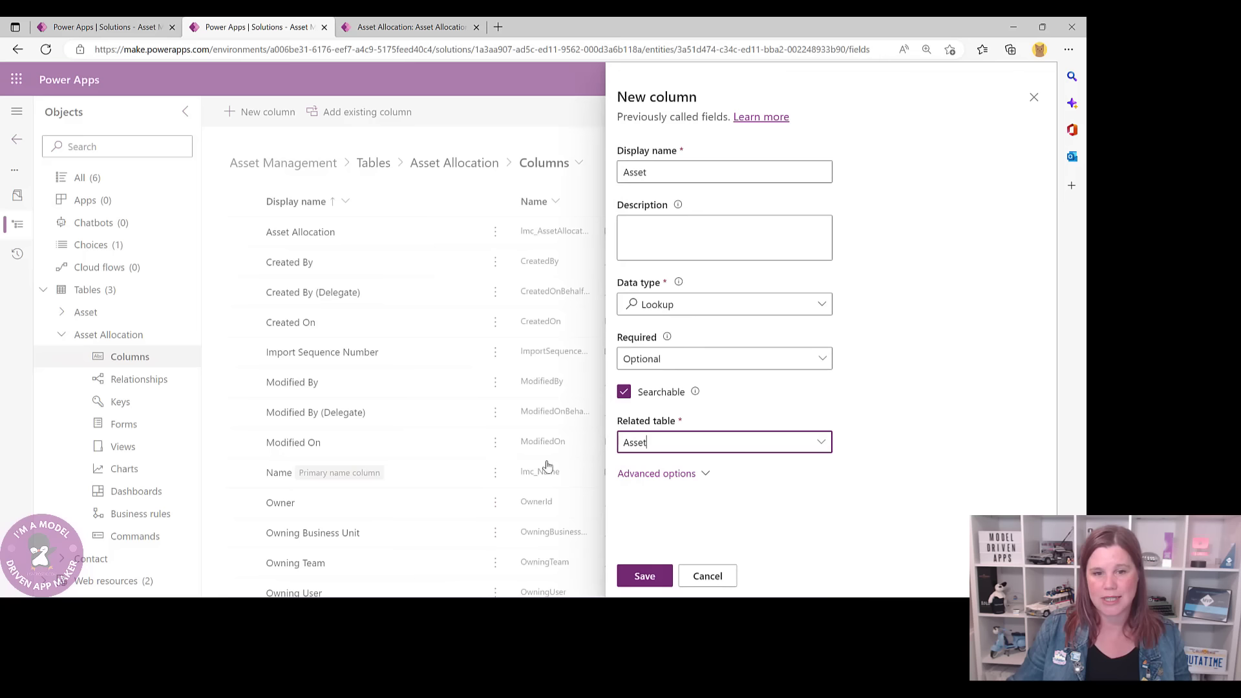
pyautogui.click(644, 575)
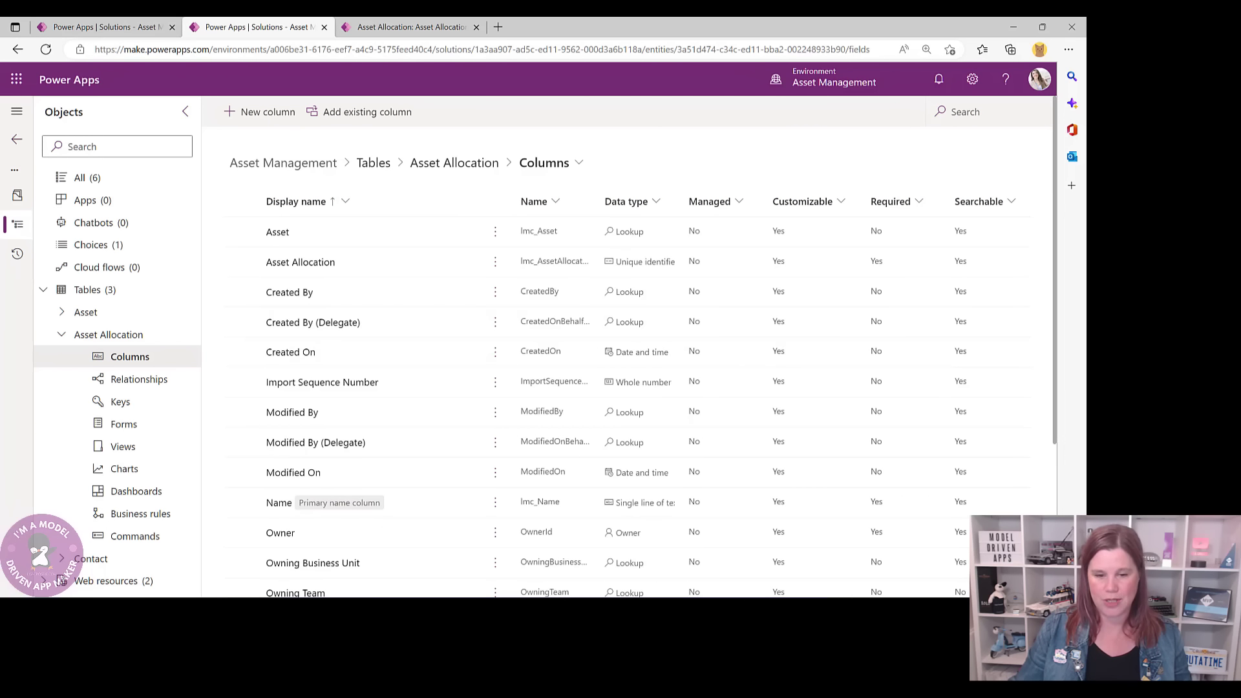
# - Create a lookup column named Employee with Contact as its related table
pyautogui.click(276, 112)
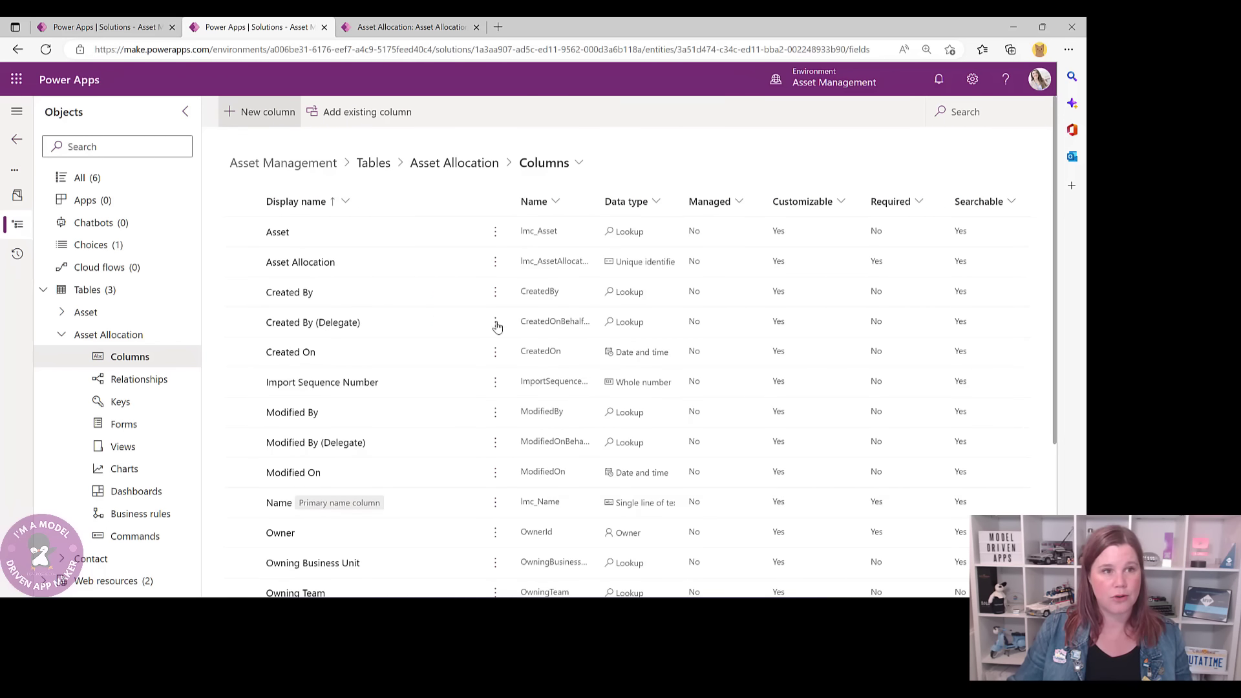
pyautogui.write('Emp')
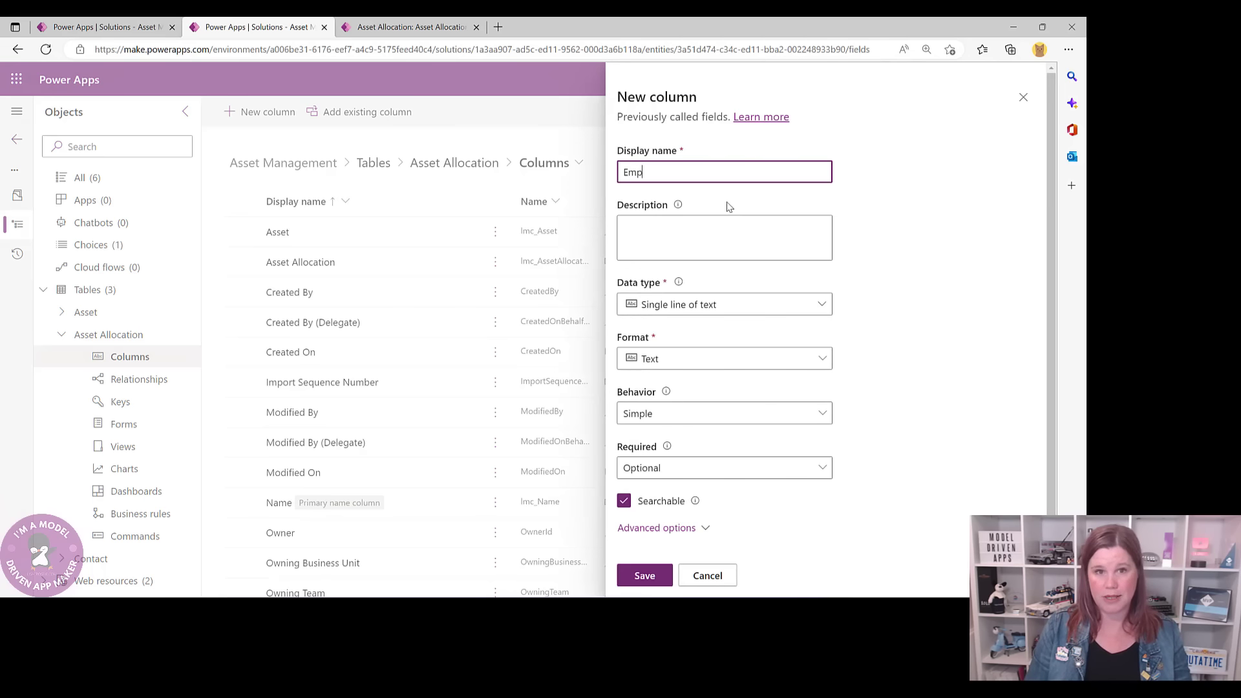
pyautogui.write('loyee')
pyautogui.click(732, 309)
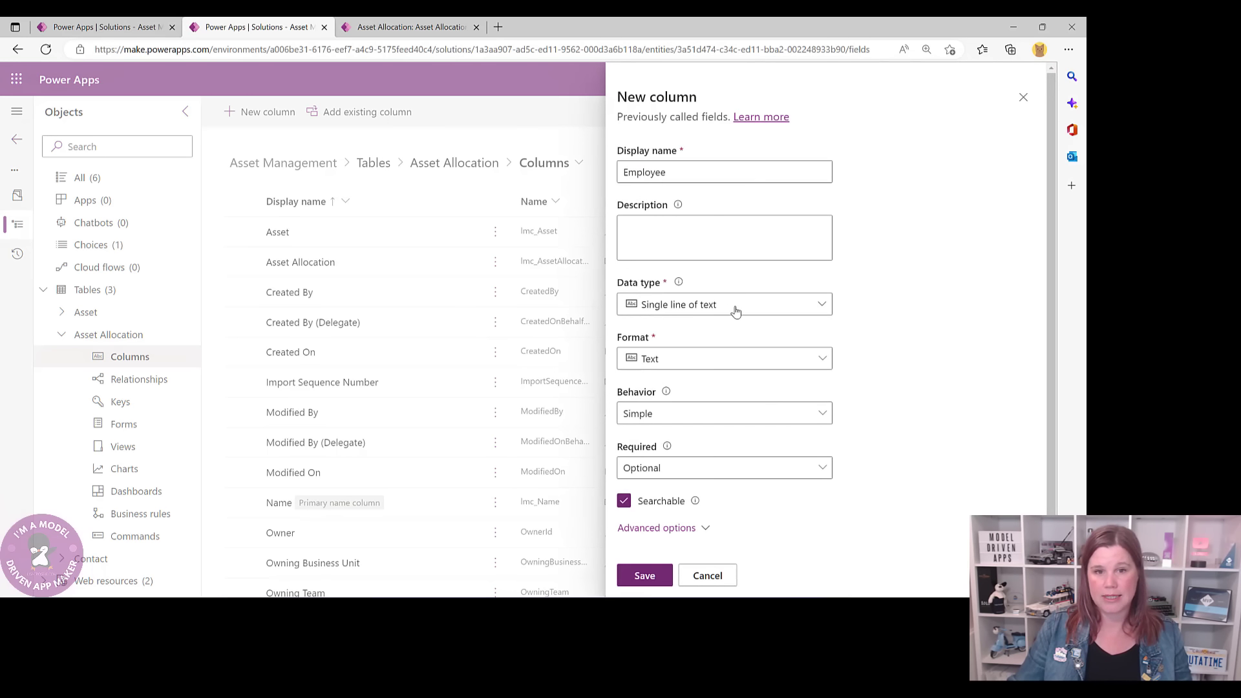
pyautogui.moveTo(737, 435)
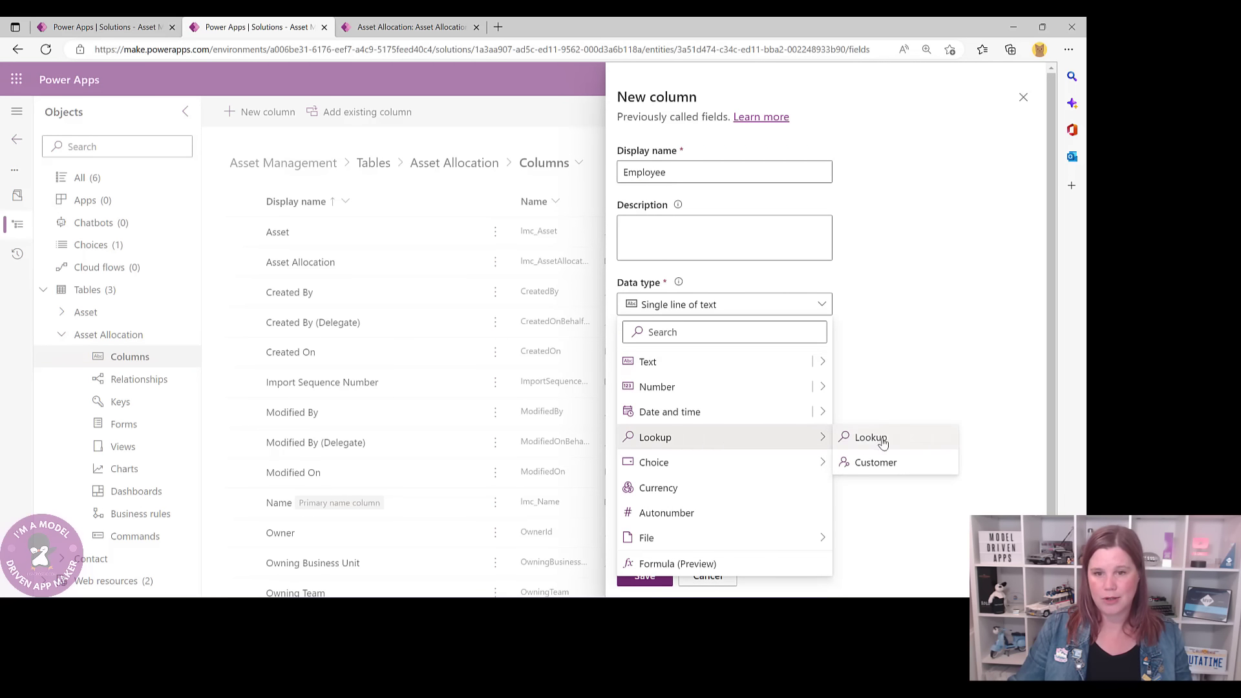
pyautogui.click(867, 437)
pyautogui.click(731, 445)
pyautogui.write('con')
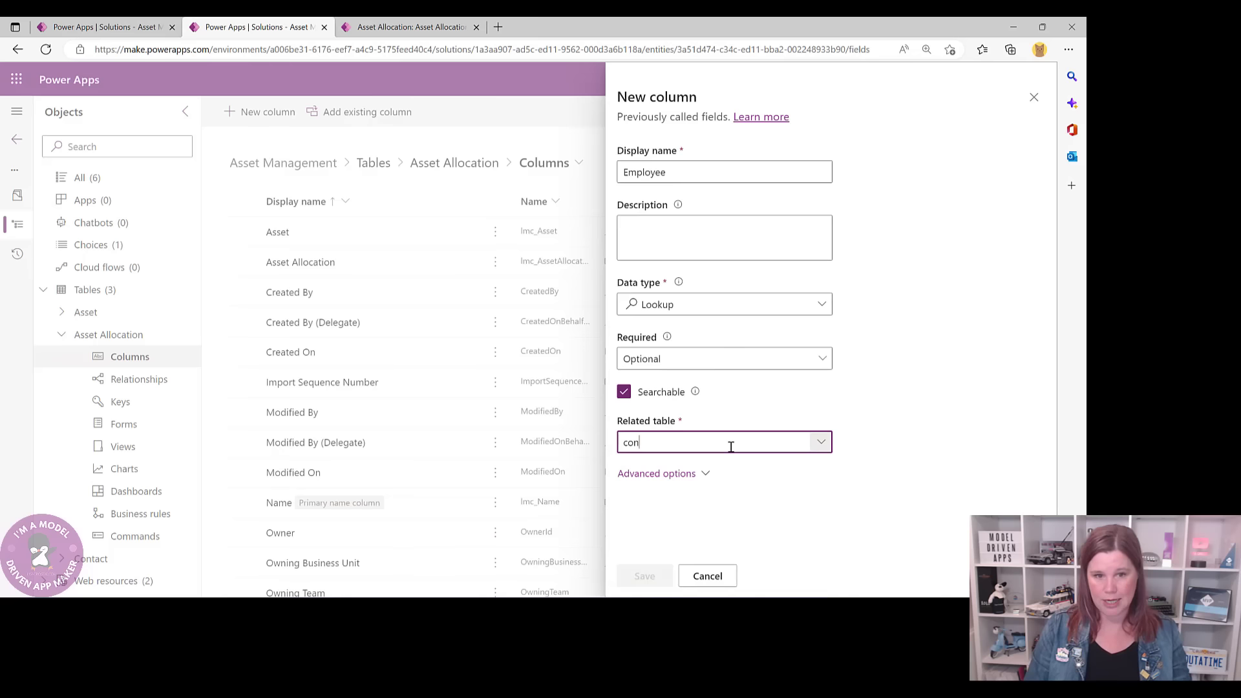
pyautogui.write('tact')
pyautogui.press('Return')
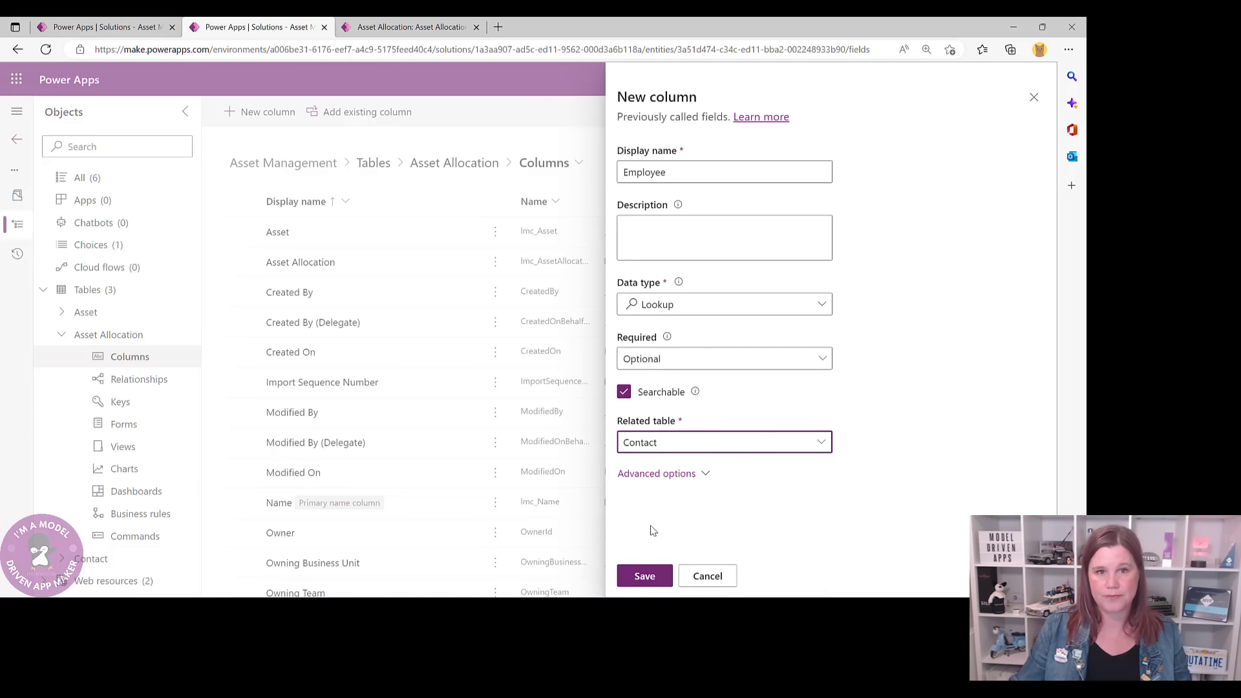
pyautogui.click(644, 577)
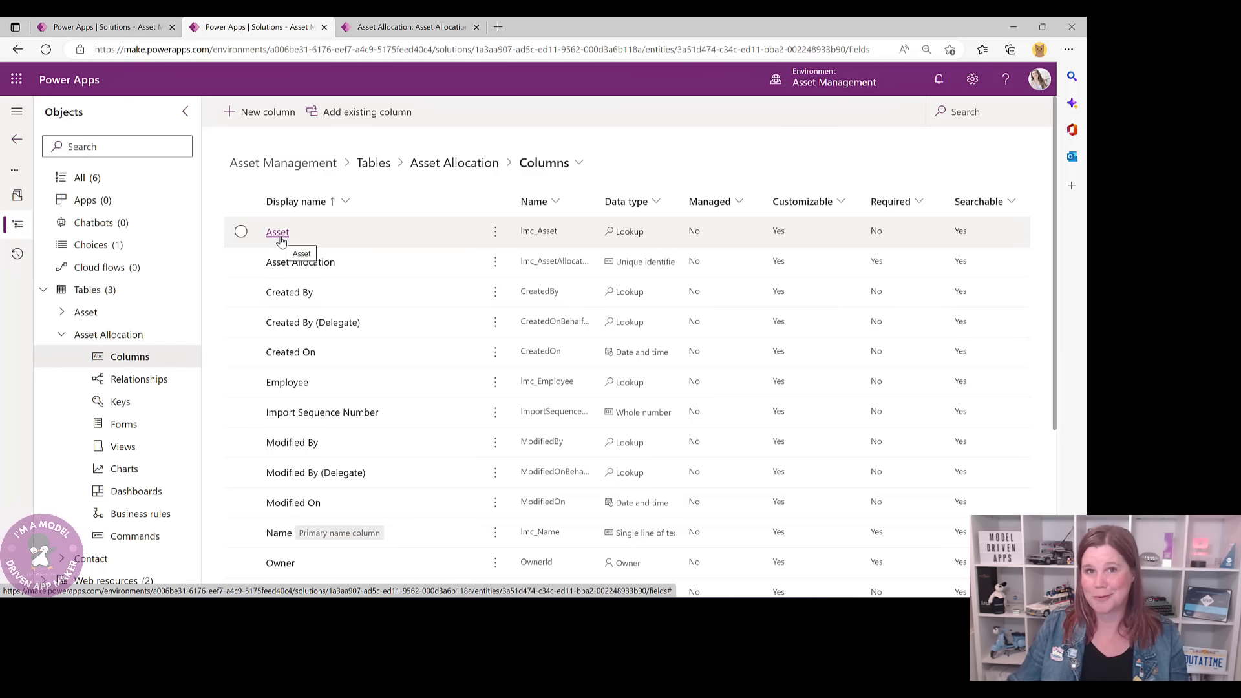
pyautogui.click(270, 117)
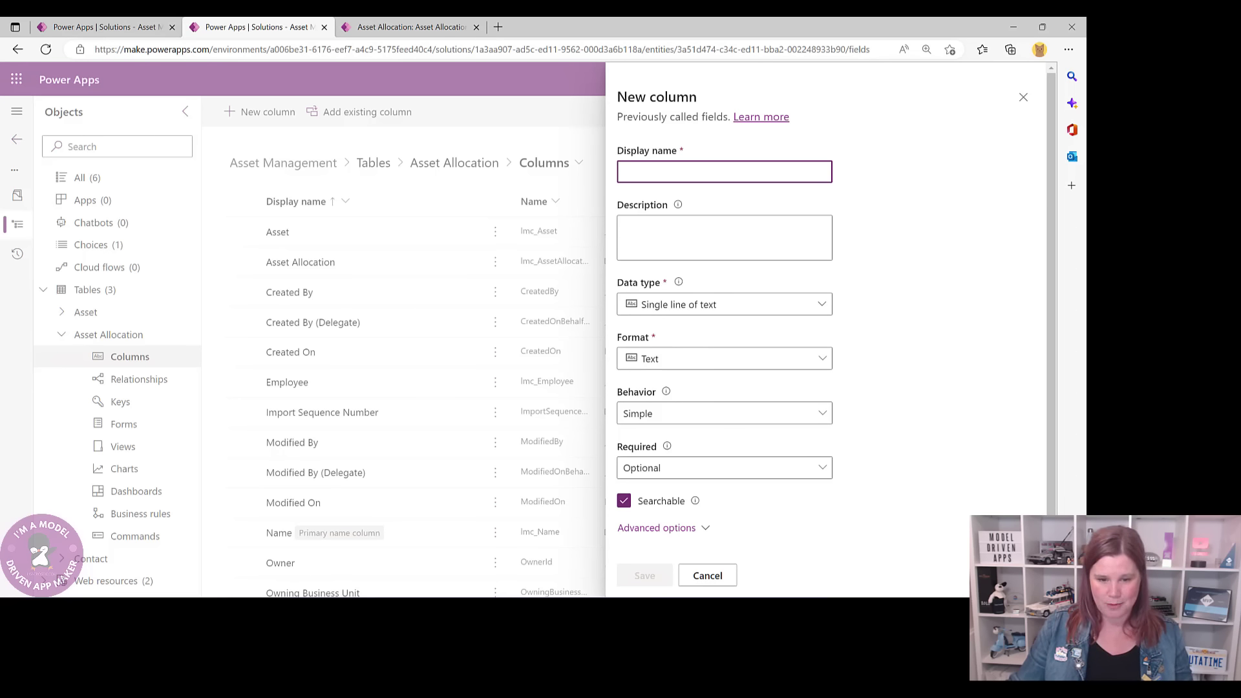
# - Name the new column 'Requested by' and set its data type to Lookup
pyautogui.click(364, 26)
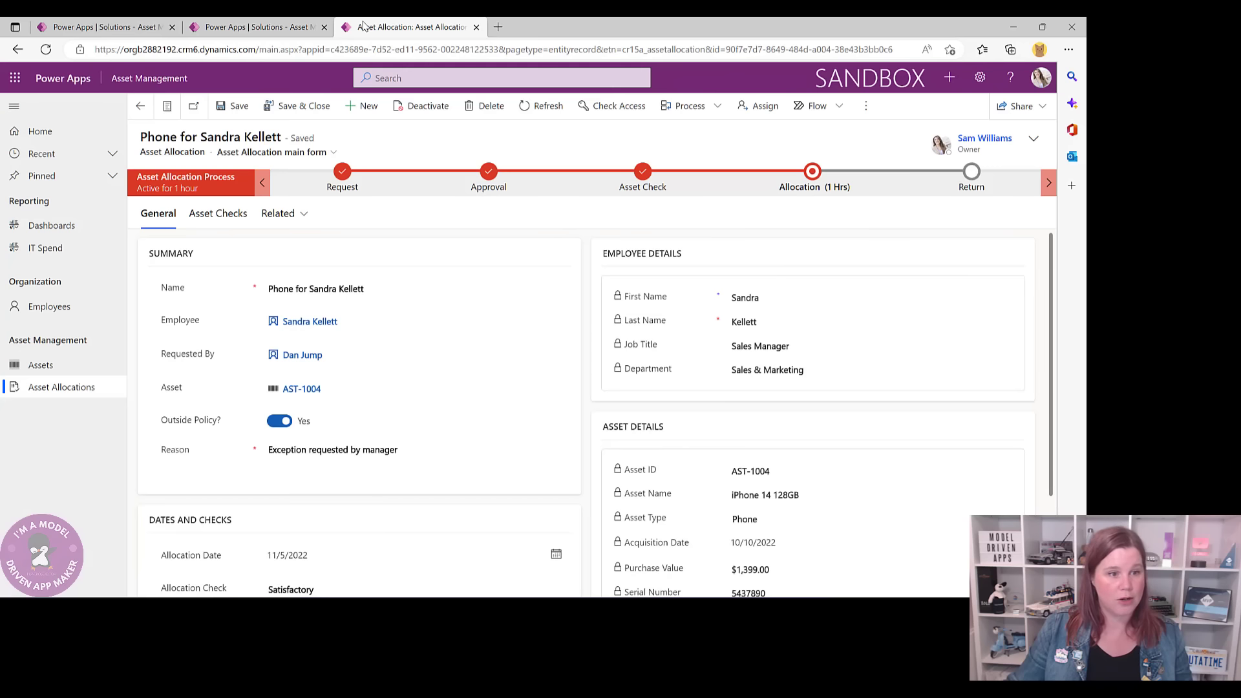
pyautogui.click(255, 26)
pyautogui.click(662, 168)
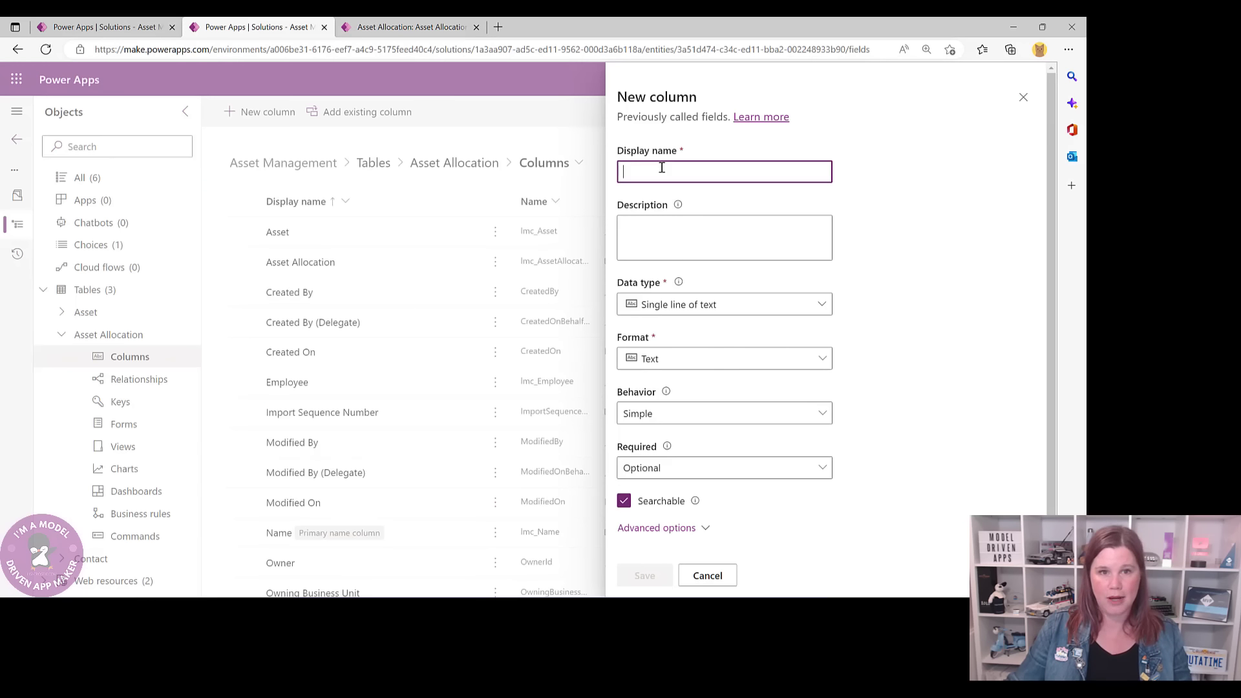
pyautogui.write('Requested byu')
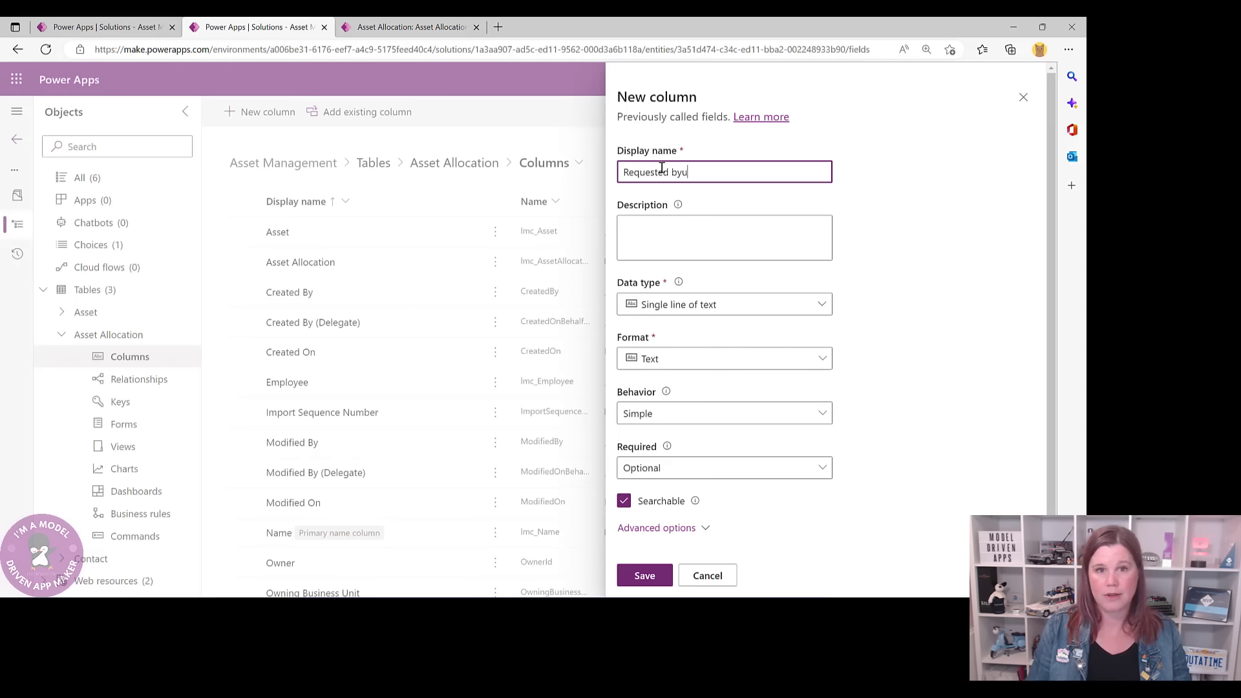
pyautogui.click(696, 306)
pyautogui.moveTo(679, 436)
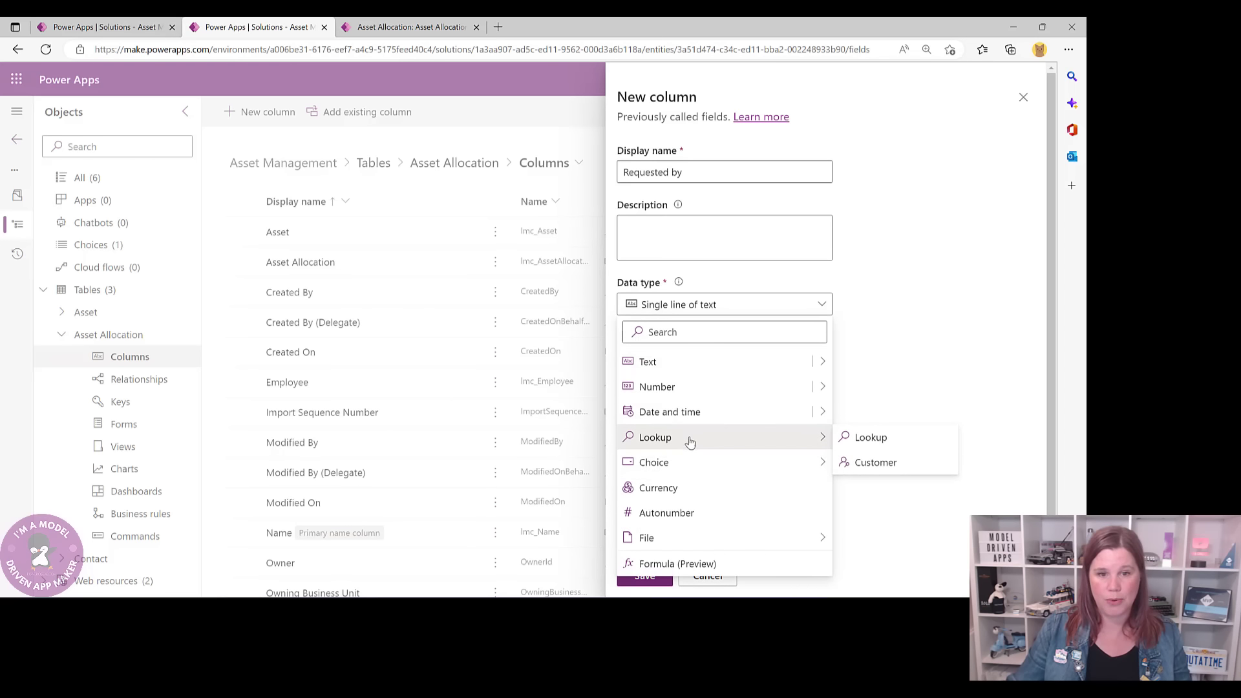
pyautogui.click(865, 437)
# - Relate the Requested by lookup to the Contact table and save the column
pyautogui.click(719, 445)
pyautogui.write('Coon')
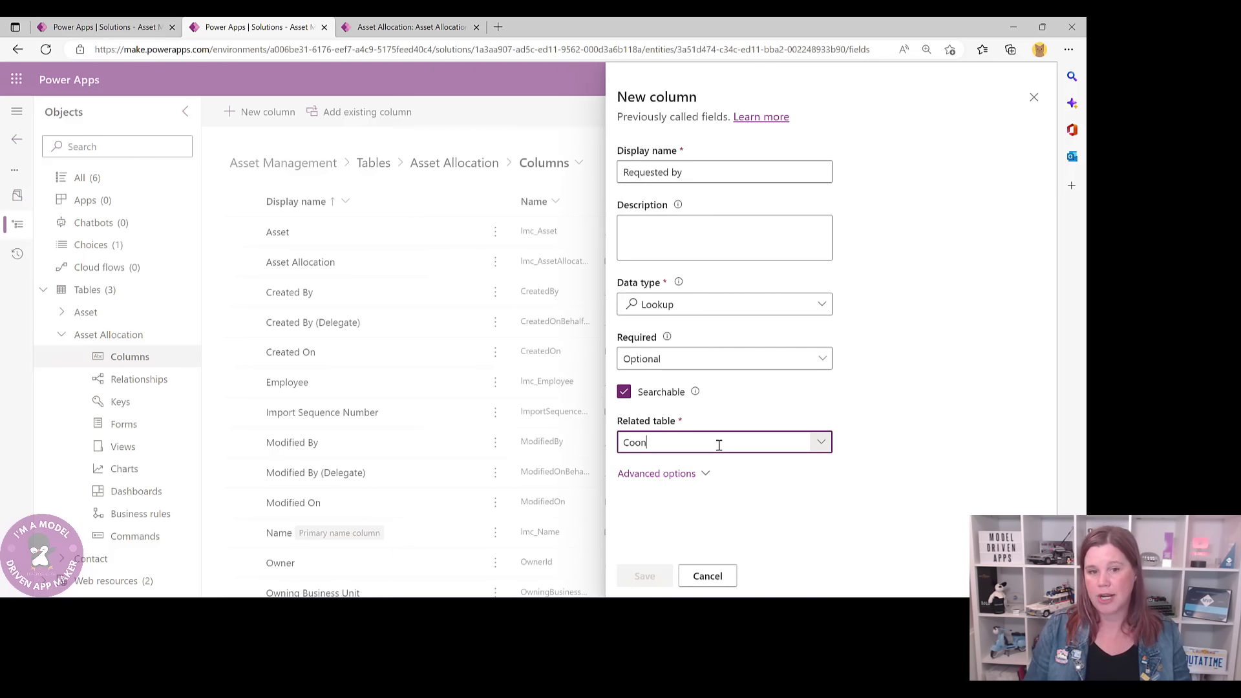
pyautogui.press('BackSpace')
pyautogui.press('BackSpace')
pyautogui.press('BackSpace')
pyautogui.write('ont')
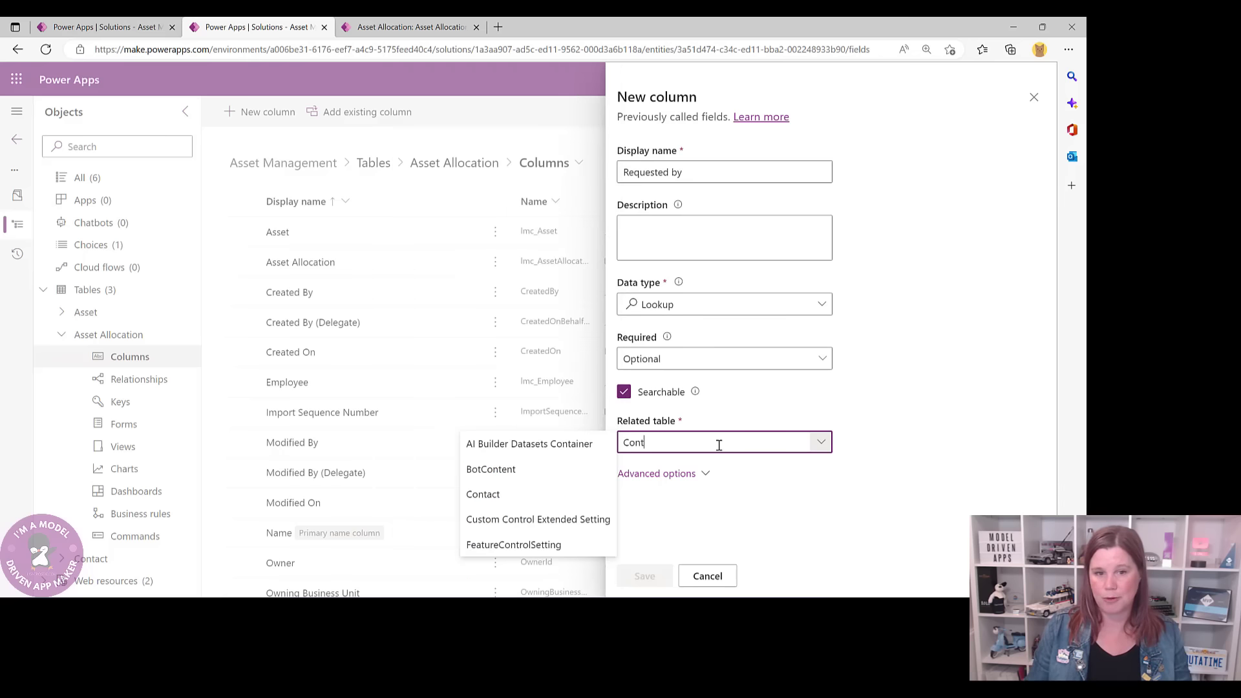
pyautogui.click(521, 494)
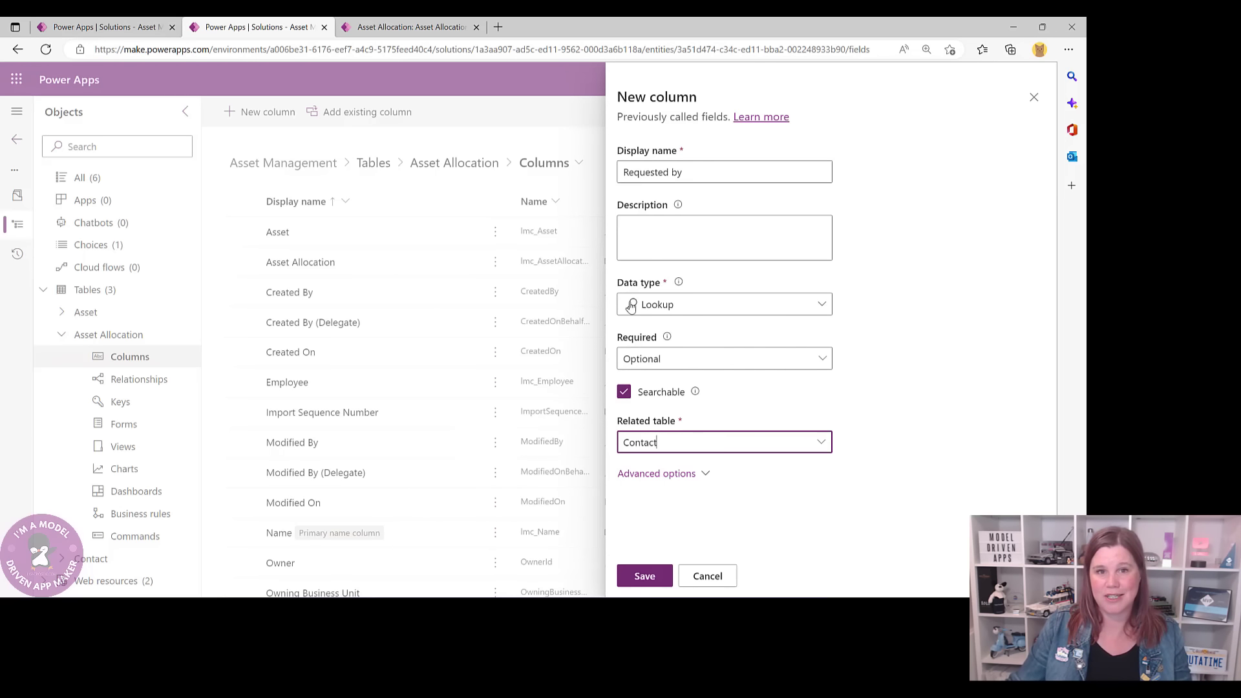
pyautogui.click(676, 172)
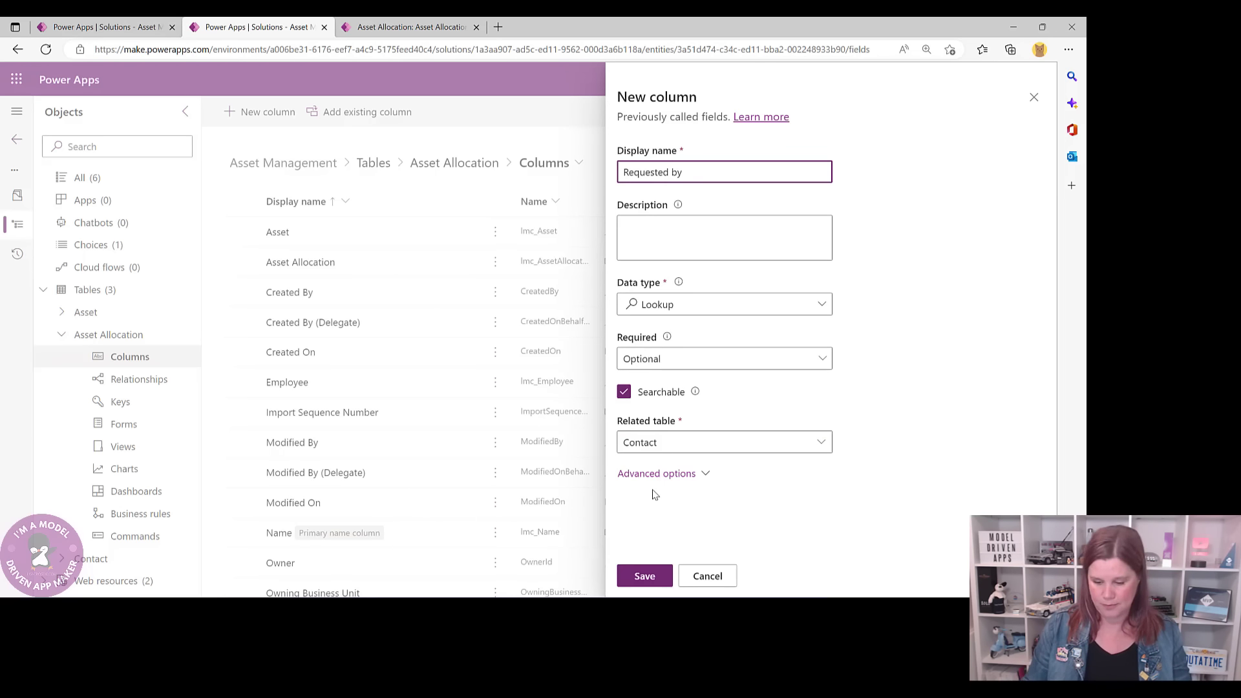
pyautogui.click(645, 575)
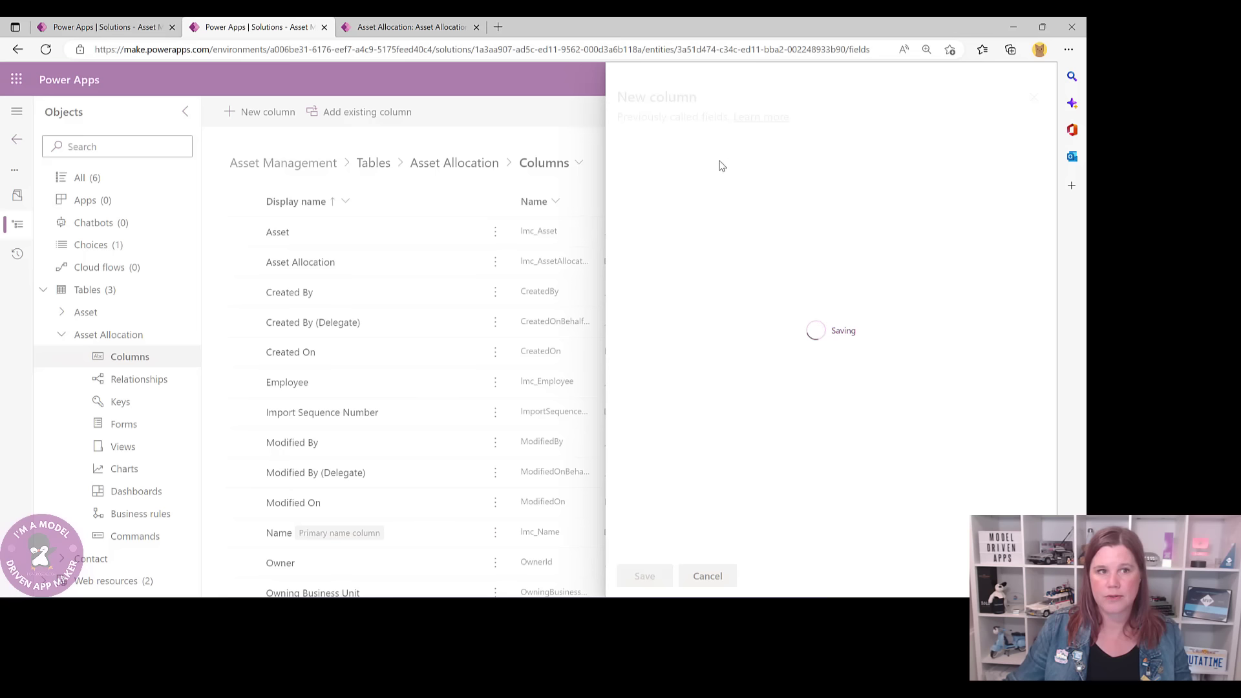
# - Create an 'Allocation Date' column of type Date and time, formatted as Date only
pyautogui.click(268, 113)
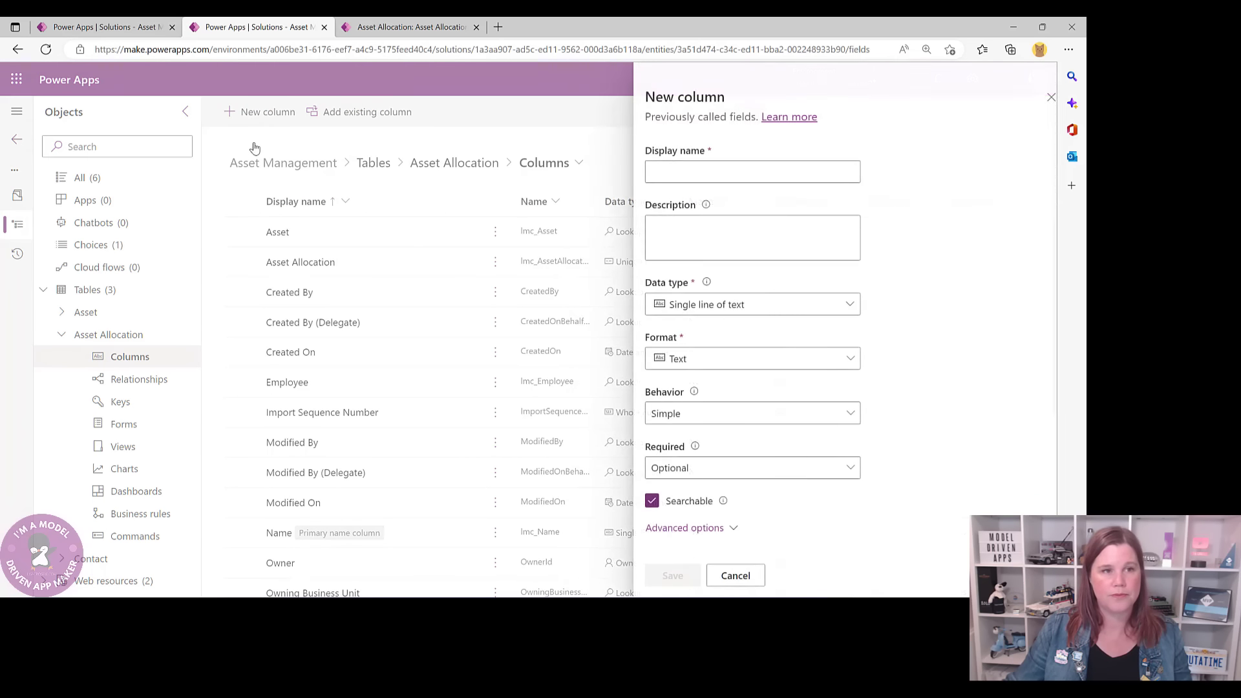
pyautogui.write('Allocation Date')
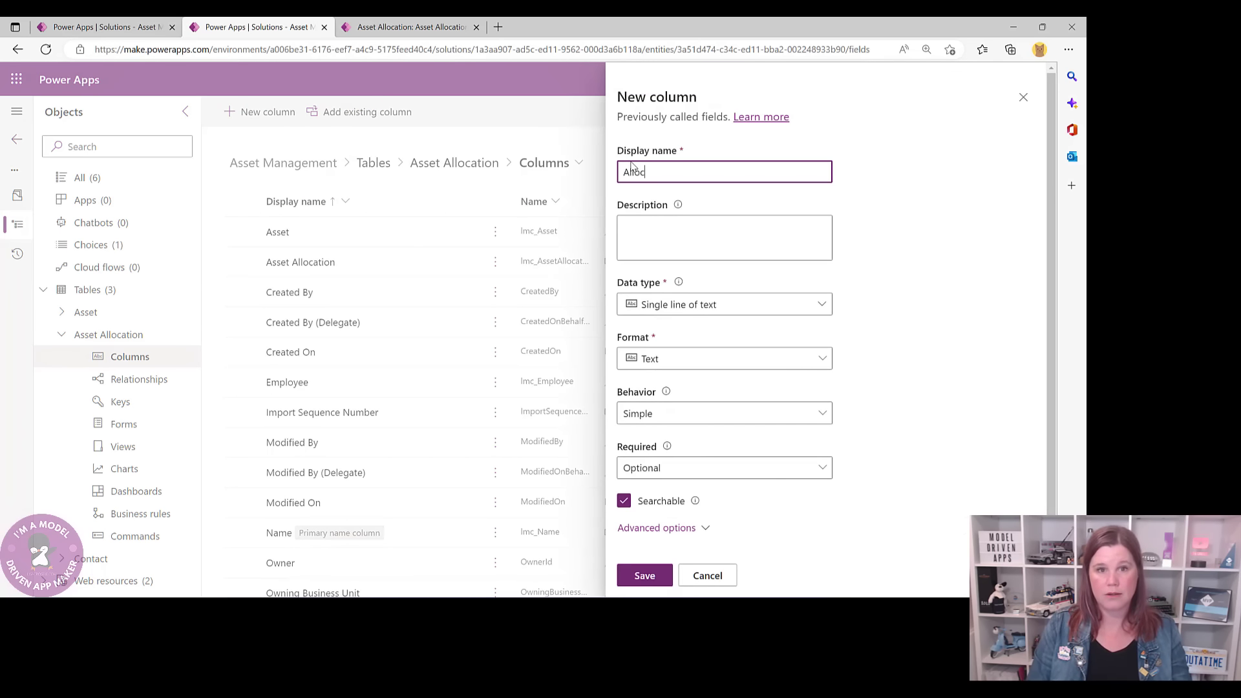
pyautogui.click(676, 313)
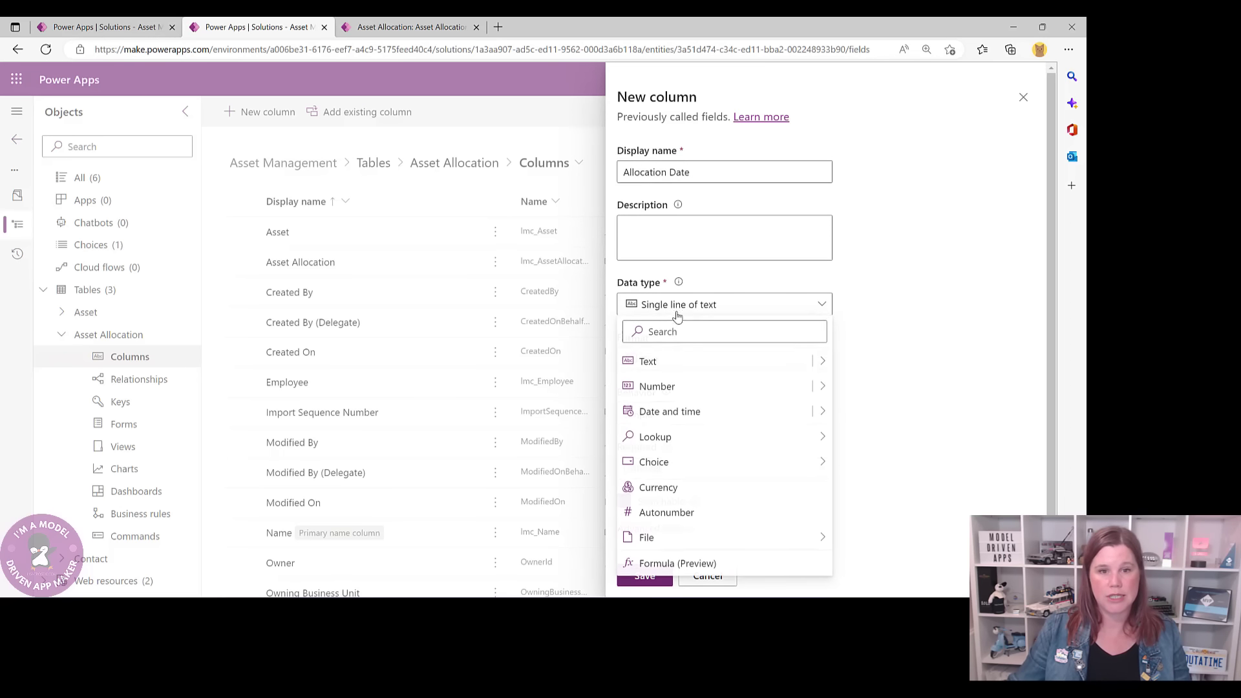
pyautogui.click(676, 412)
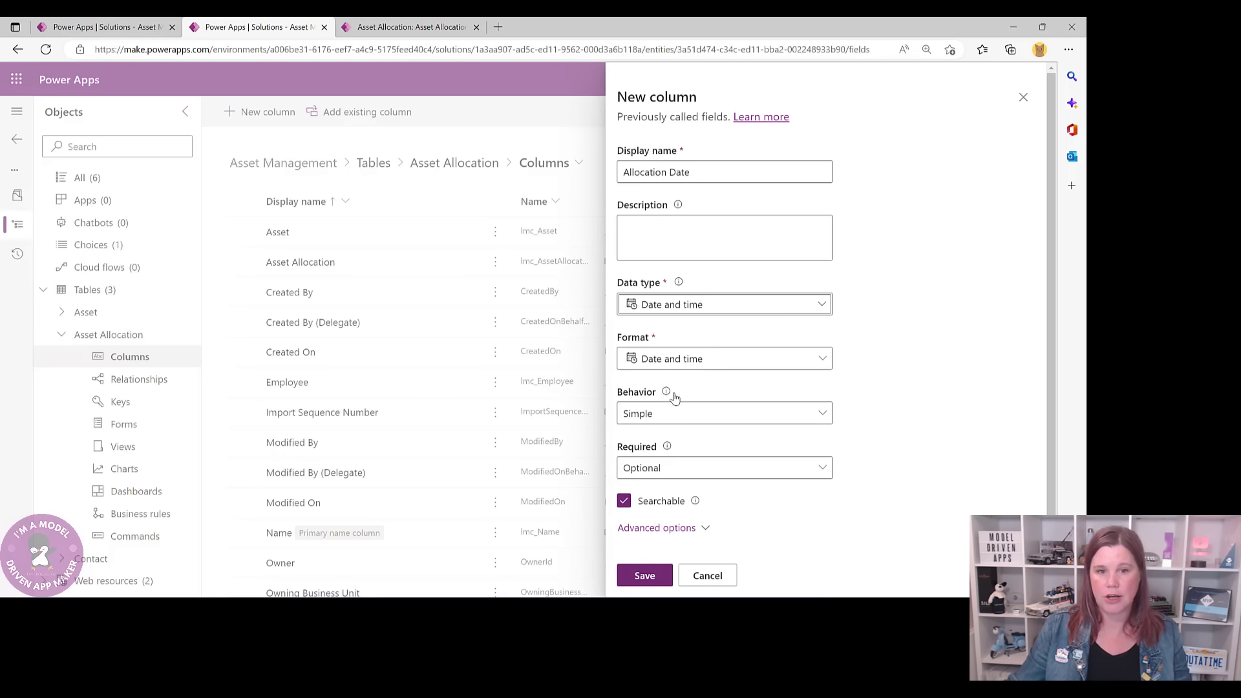
pyautogui.click(678, 360)
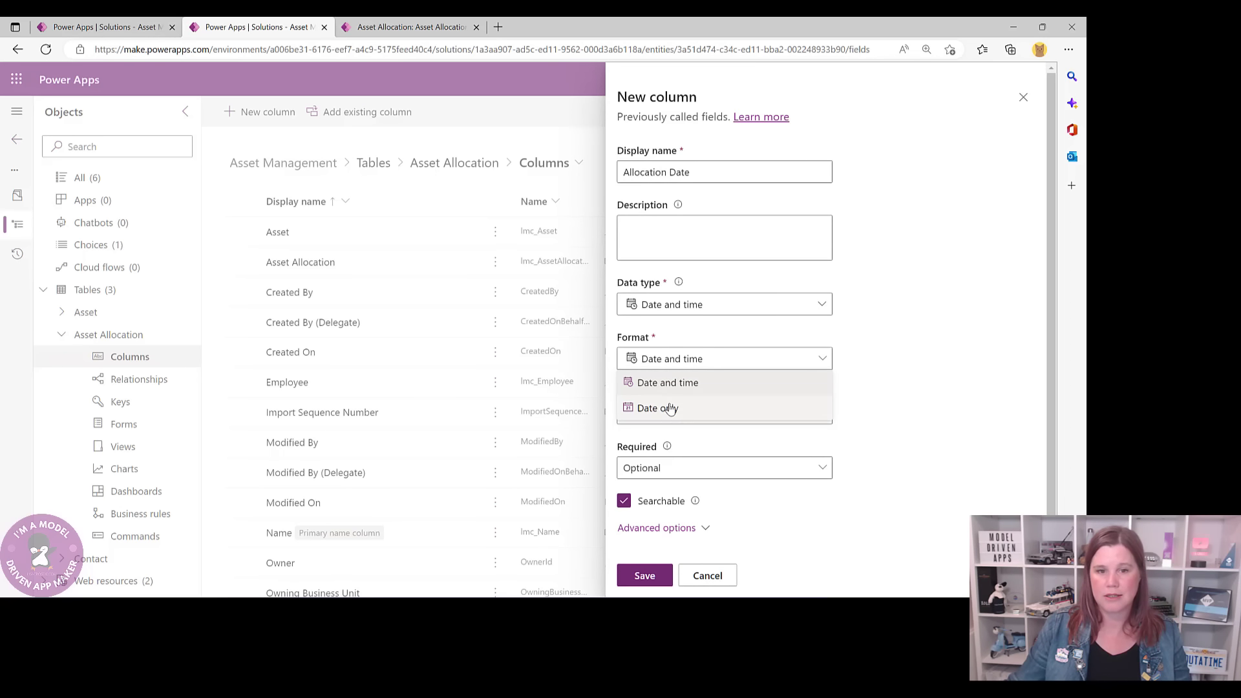
pyautogui.click(658, 408)
pyautogui.click(646, 575)
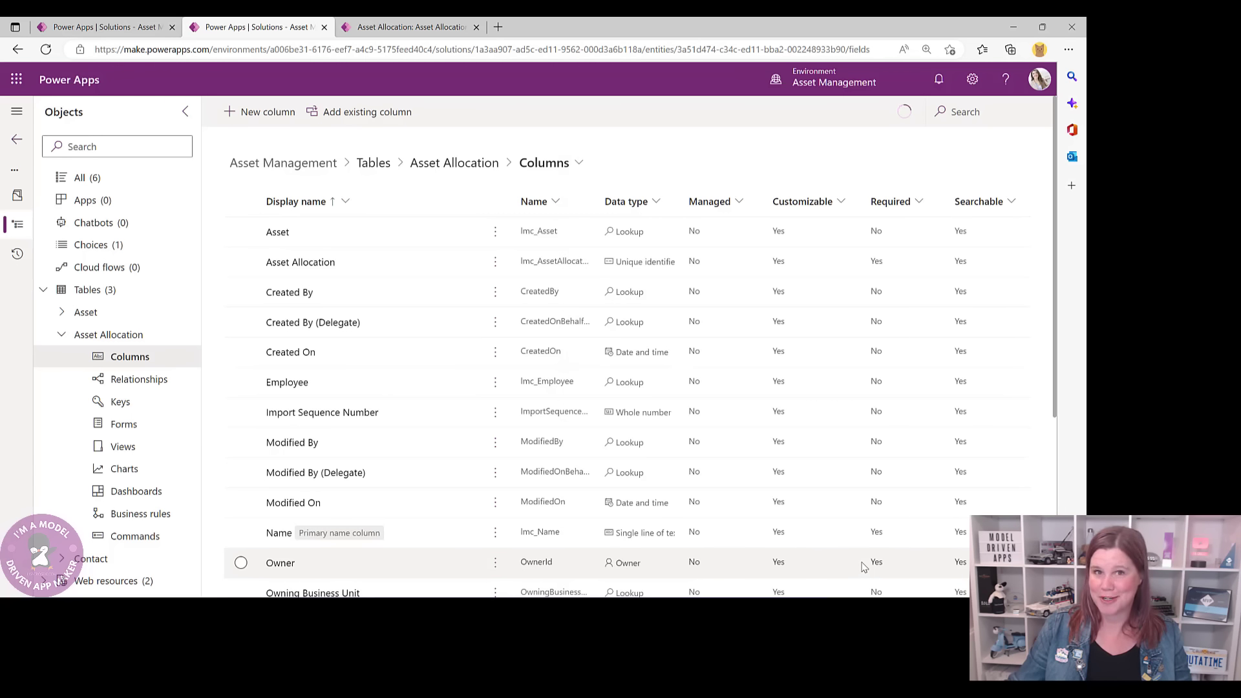
# - Check the allocation record's Allocation stage fields, then return to the Asset Allocation columns list
pyautogui.click(370, 27)
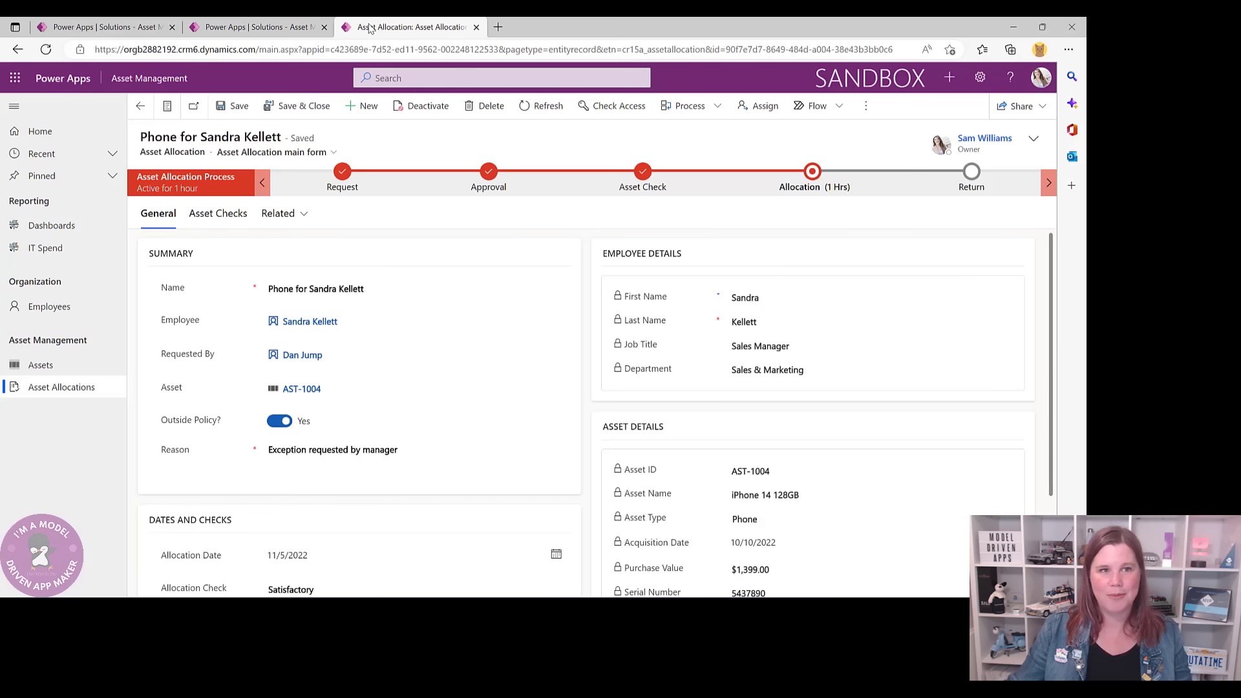
pyautogui.click(813, 184)
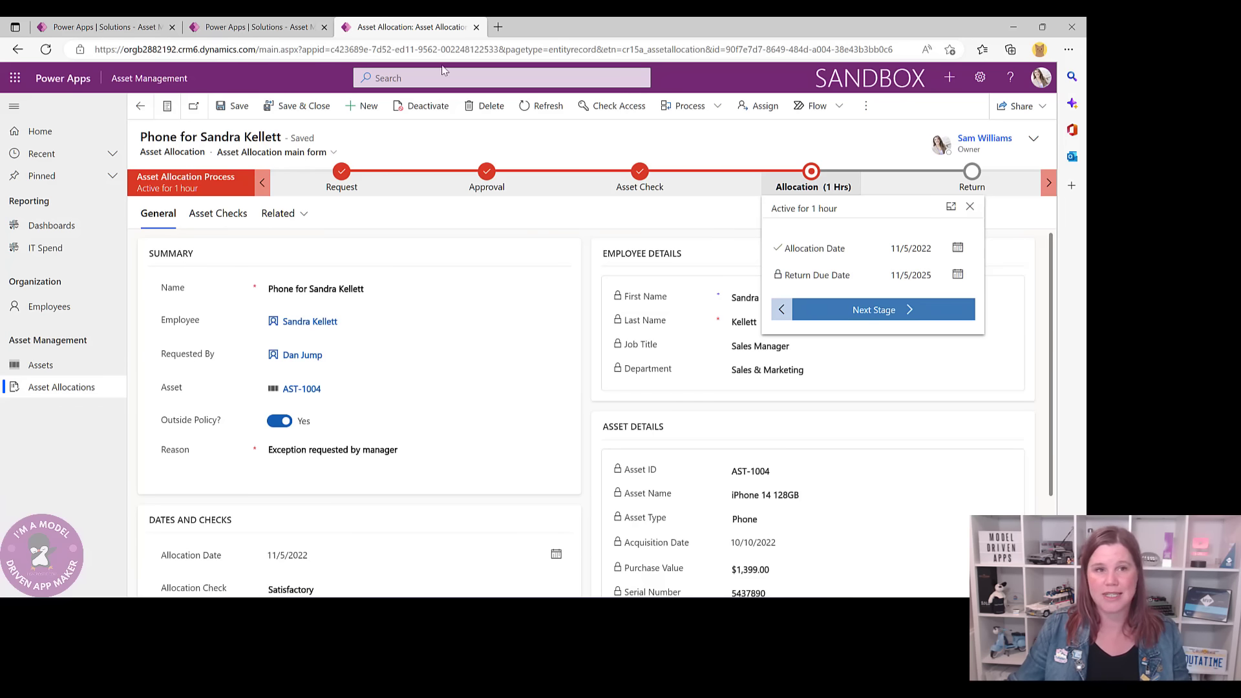
pyautogui.click(255, 27)
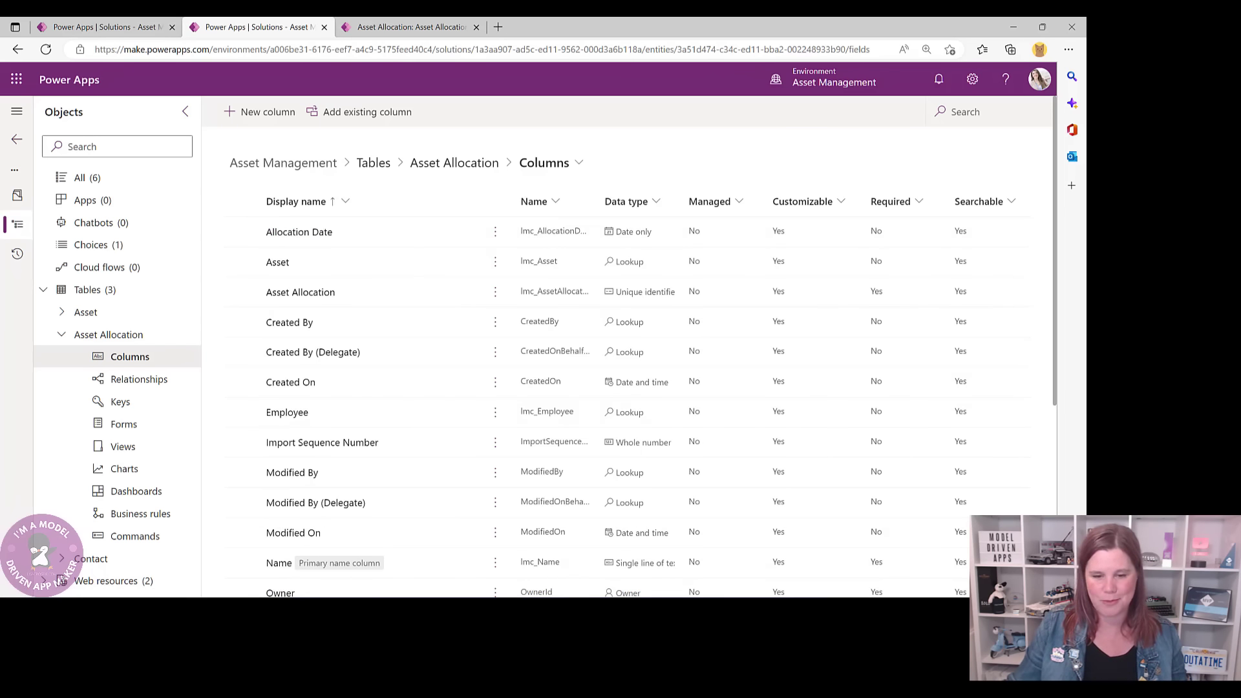
# - Start a 'Return Due Date' column with the Formula (Preview) data type
pyautogui.click(265, 115)
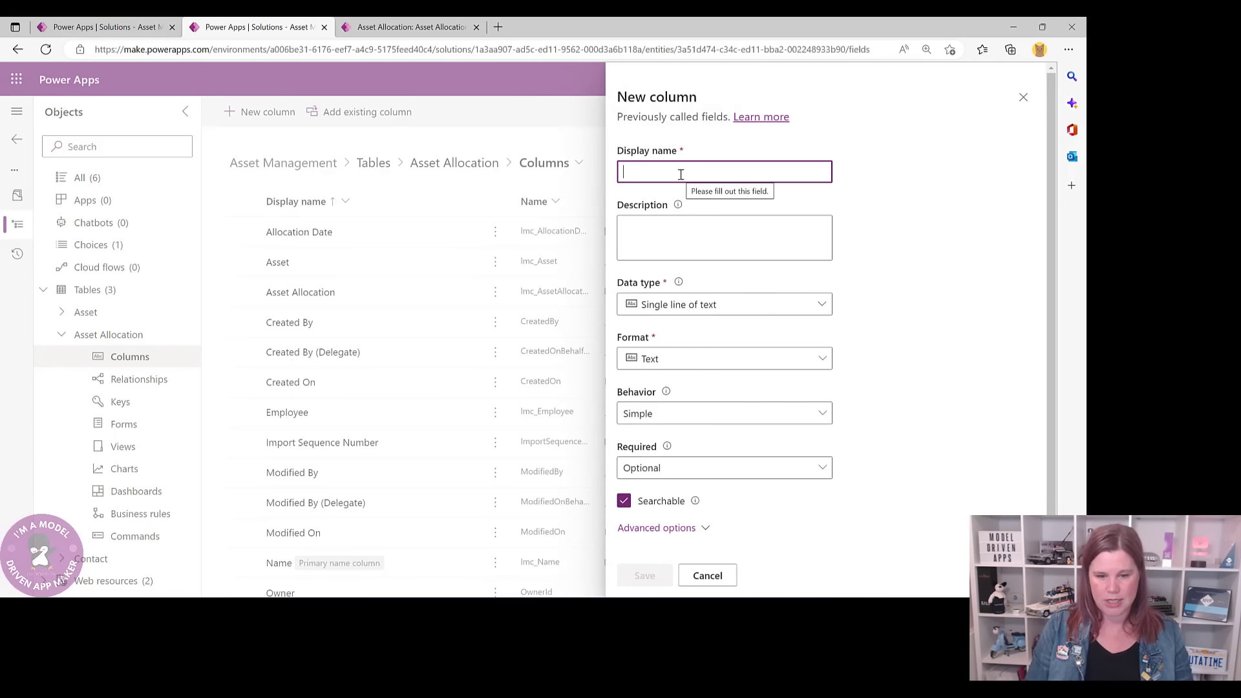
pyautogui.write('REturn')
pyautogui.press('BackSpace')
pyautogui.press('BackSpace')
pyautogui.press('BackSpace')
pyautogui.press('BackSpace')
pyautogui.press('BackSpace')
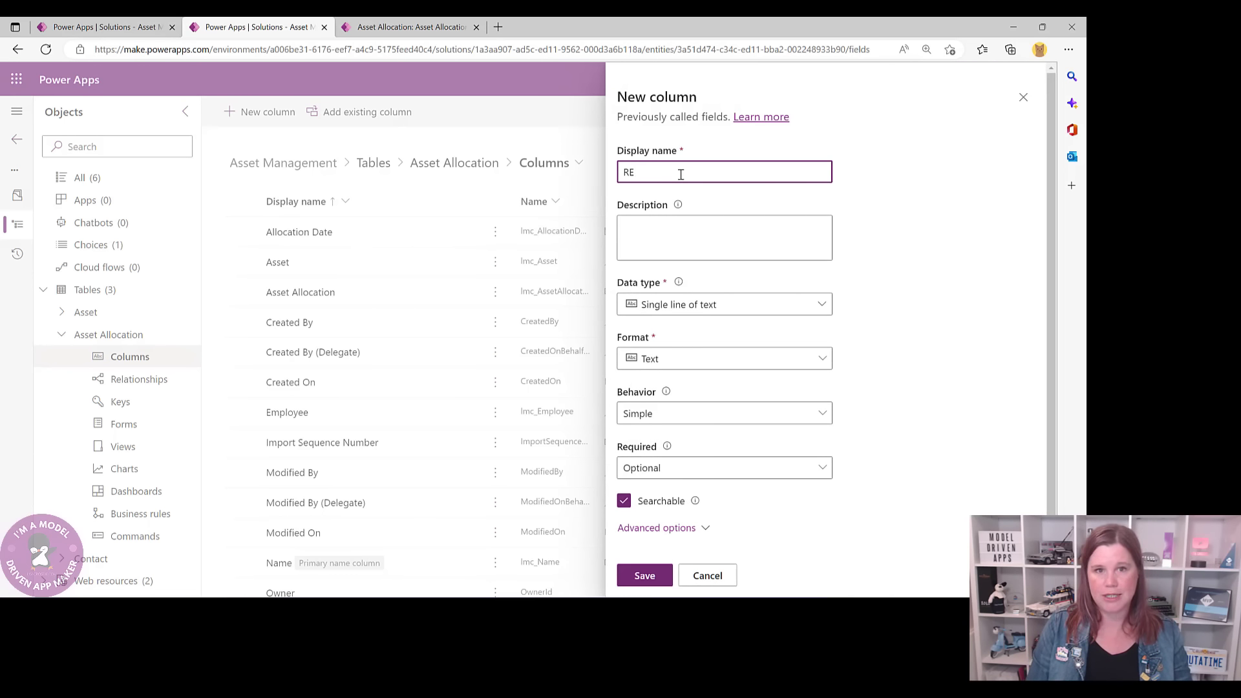
pyautogui.write('eturn Due Date')
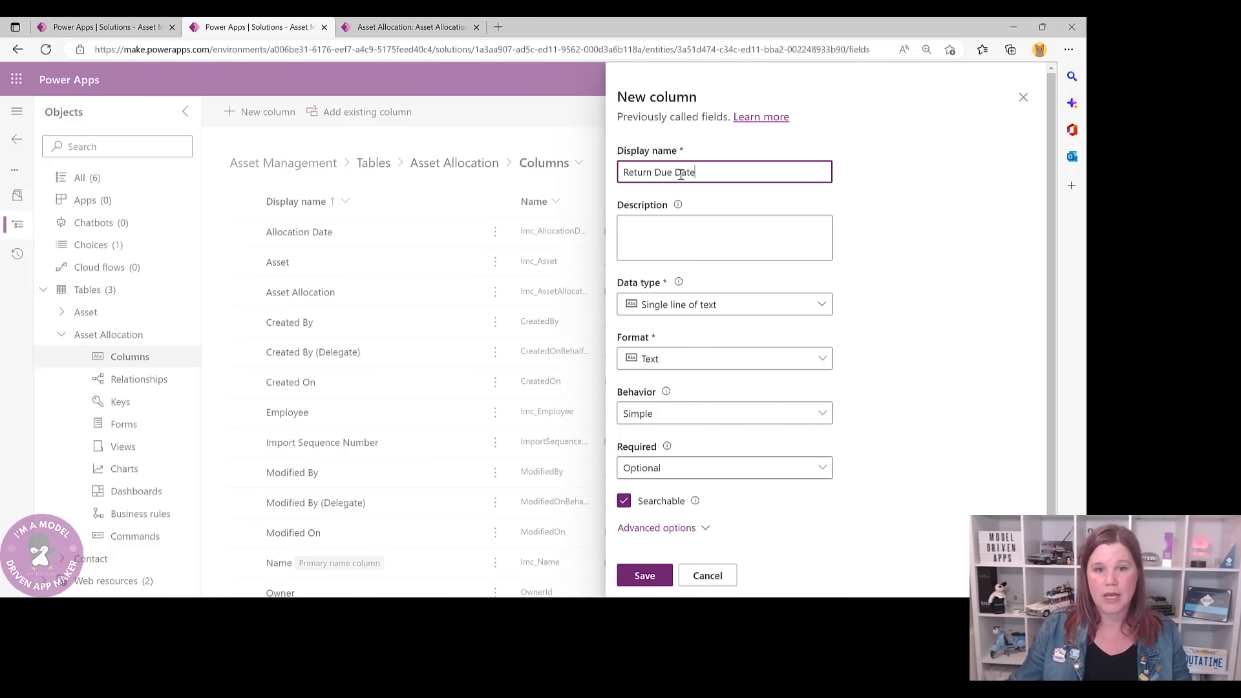
pyautogui.click(693, 309)
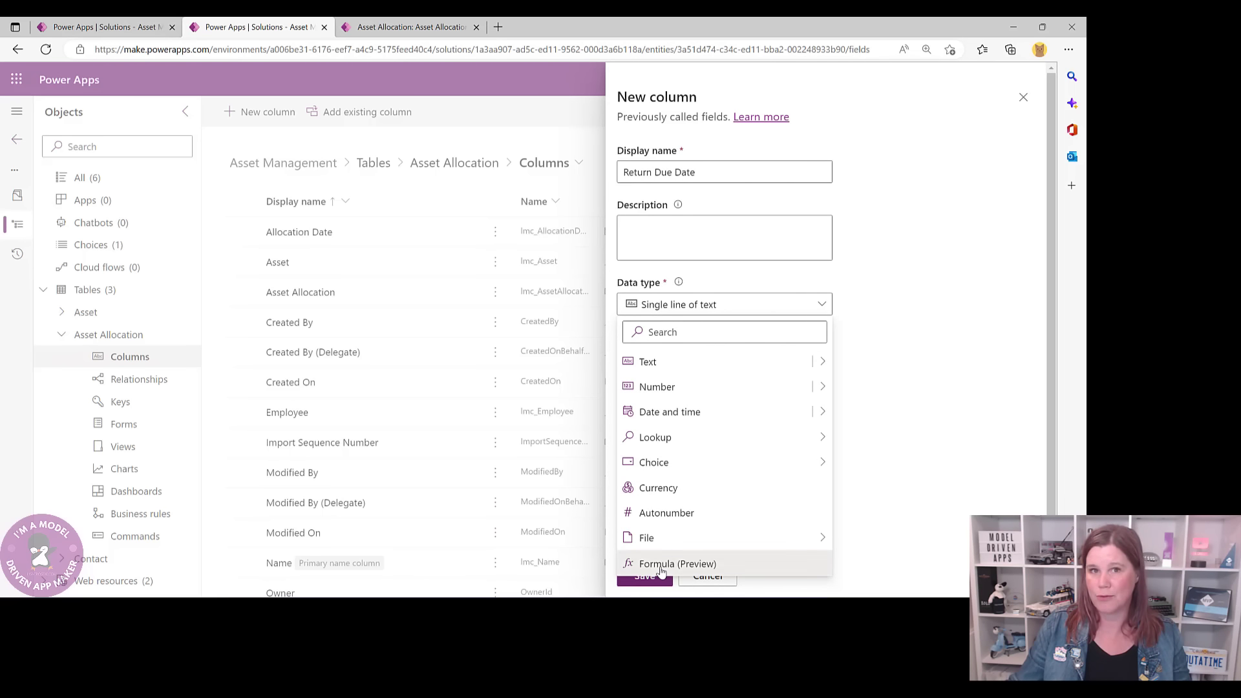
pyautogui.click(660, 566)
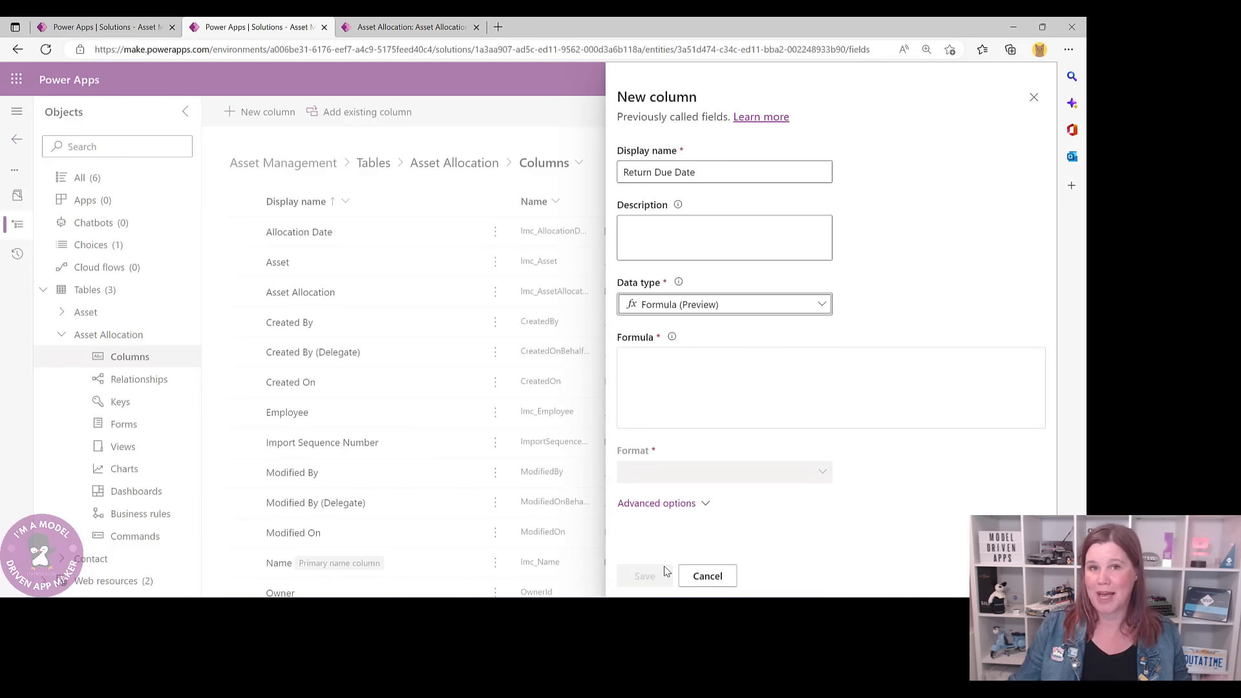
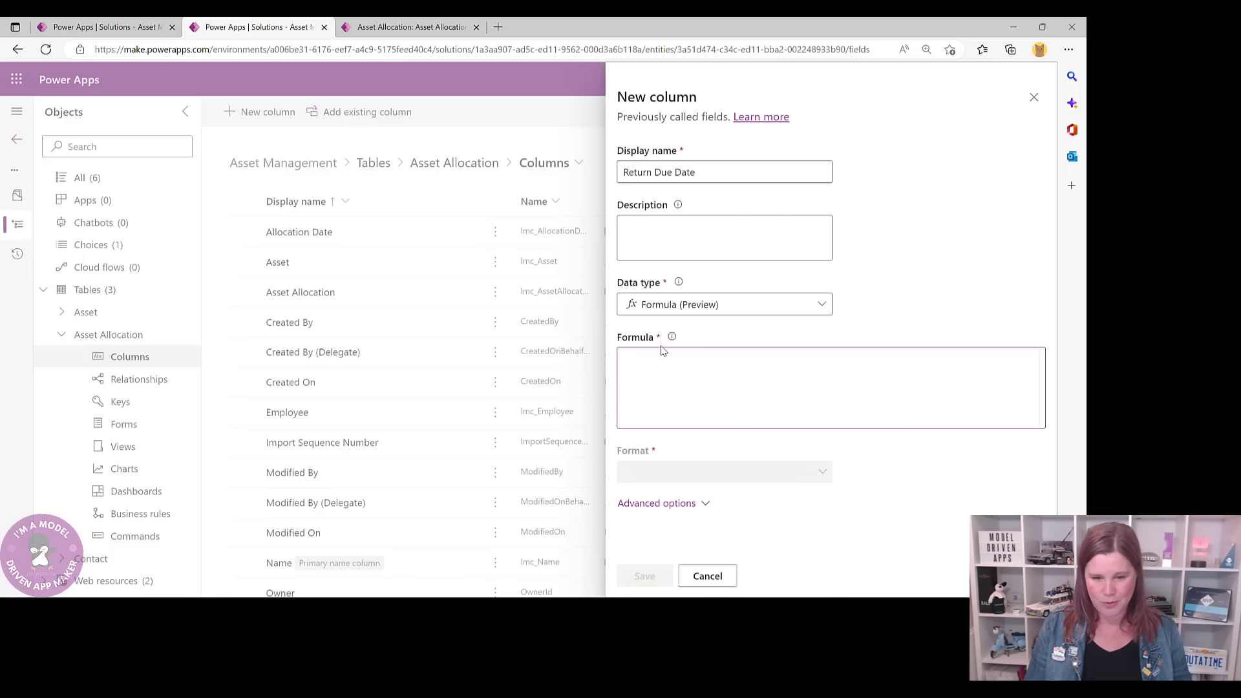
# - Enter the formula DateAdd('Allocation Date',3,TimeUnit.Years) for Return Due Date
pyautogui.write('Dat')
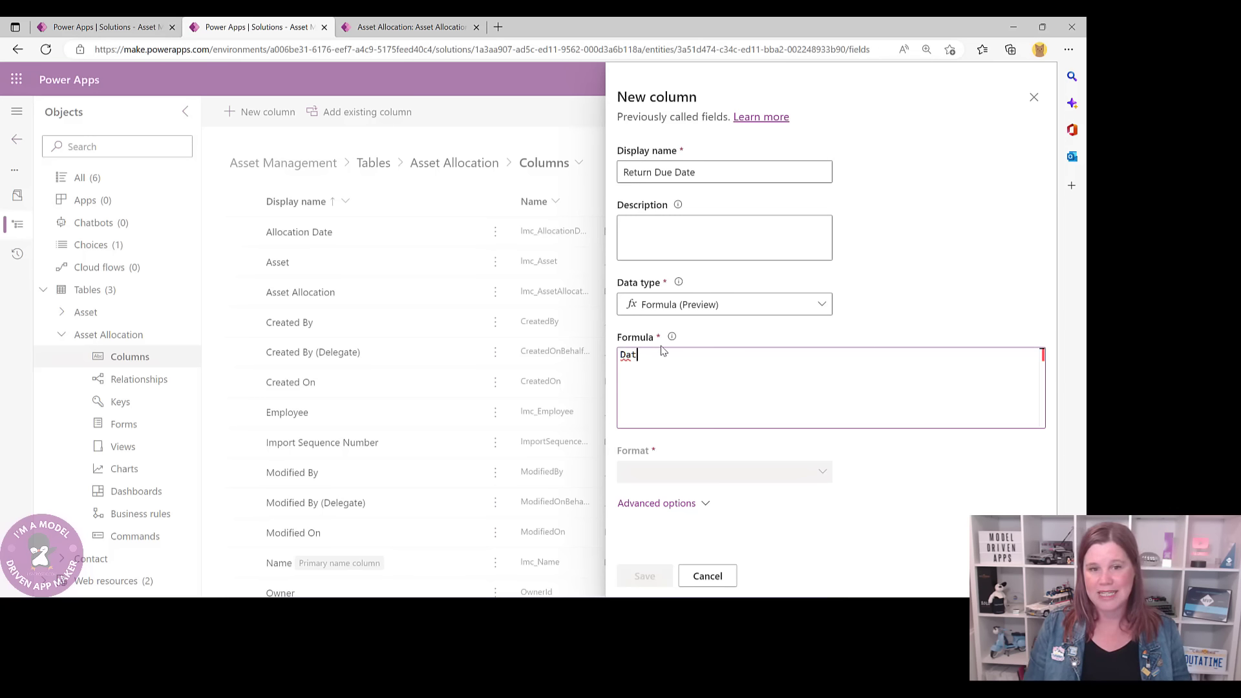
pyautogui.write('eA')
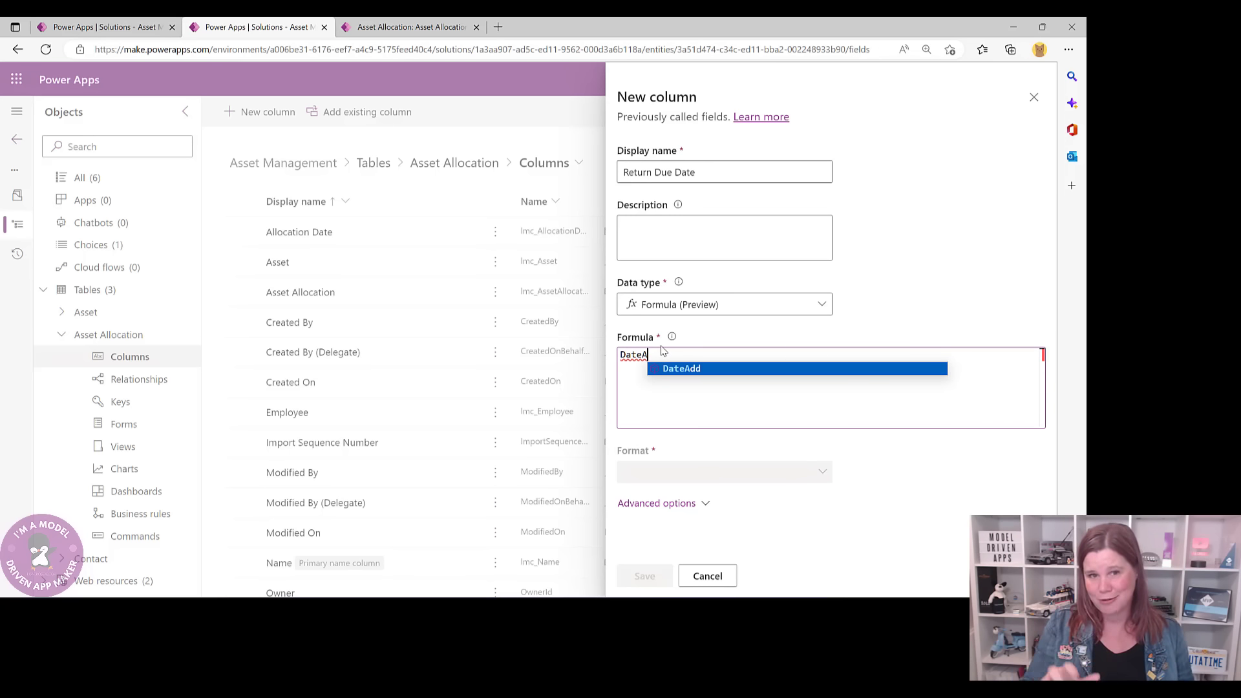
pyautogui.click(673, 373)
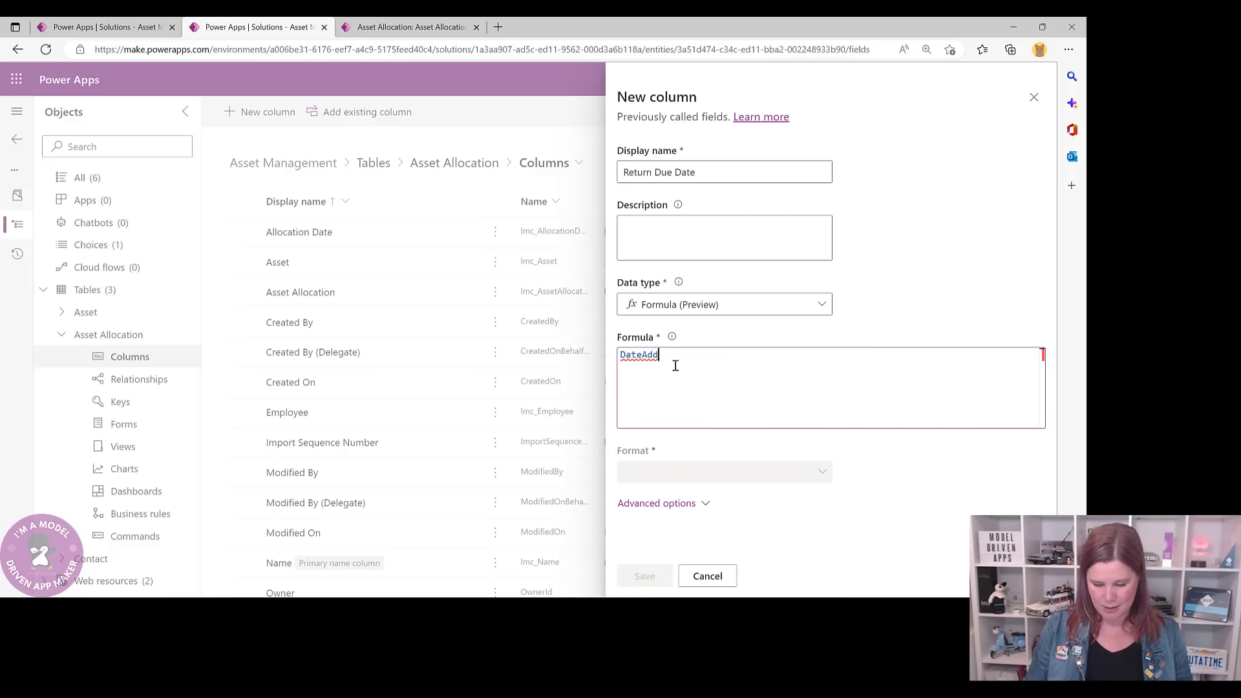
pyautogui.write('(')
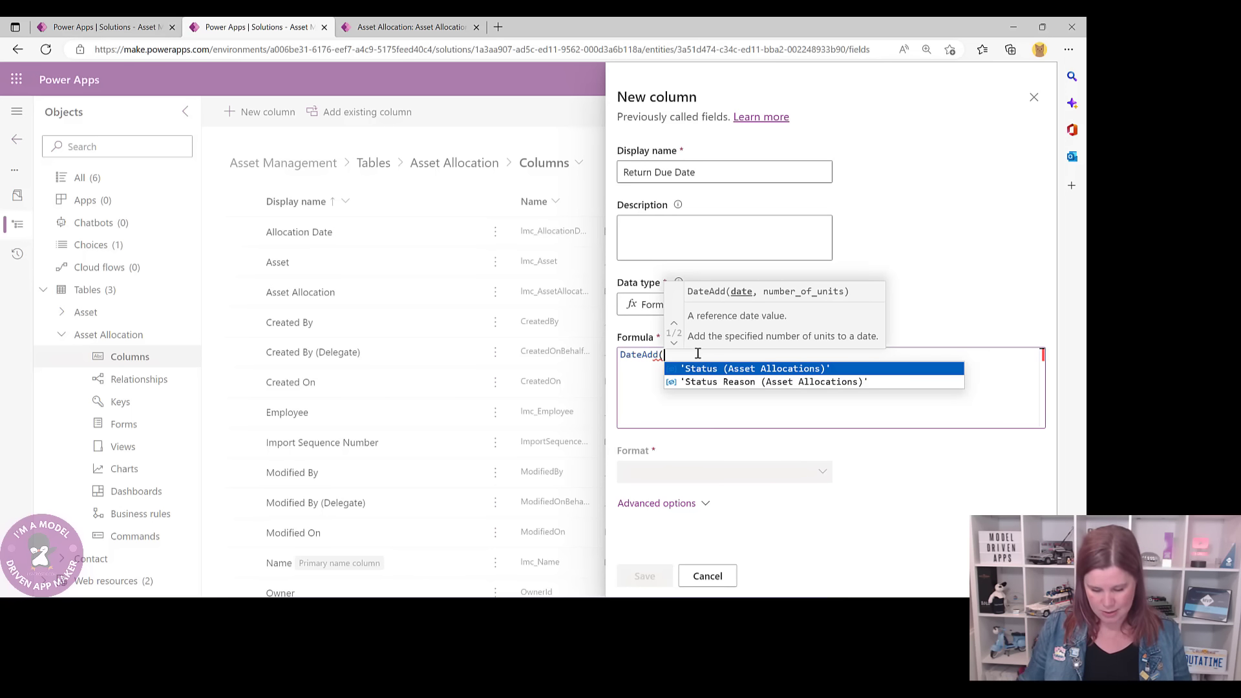
pyautogui.write('all')
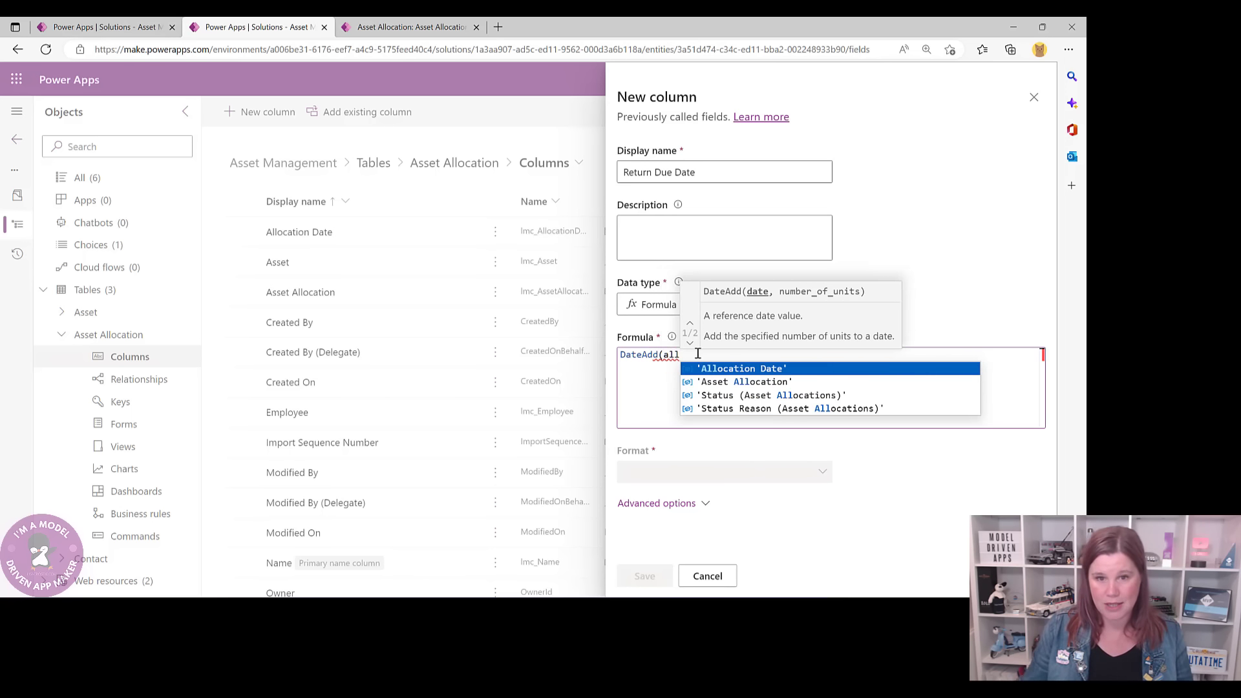
pyautogui.click(711, 369)
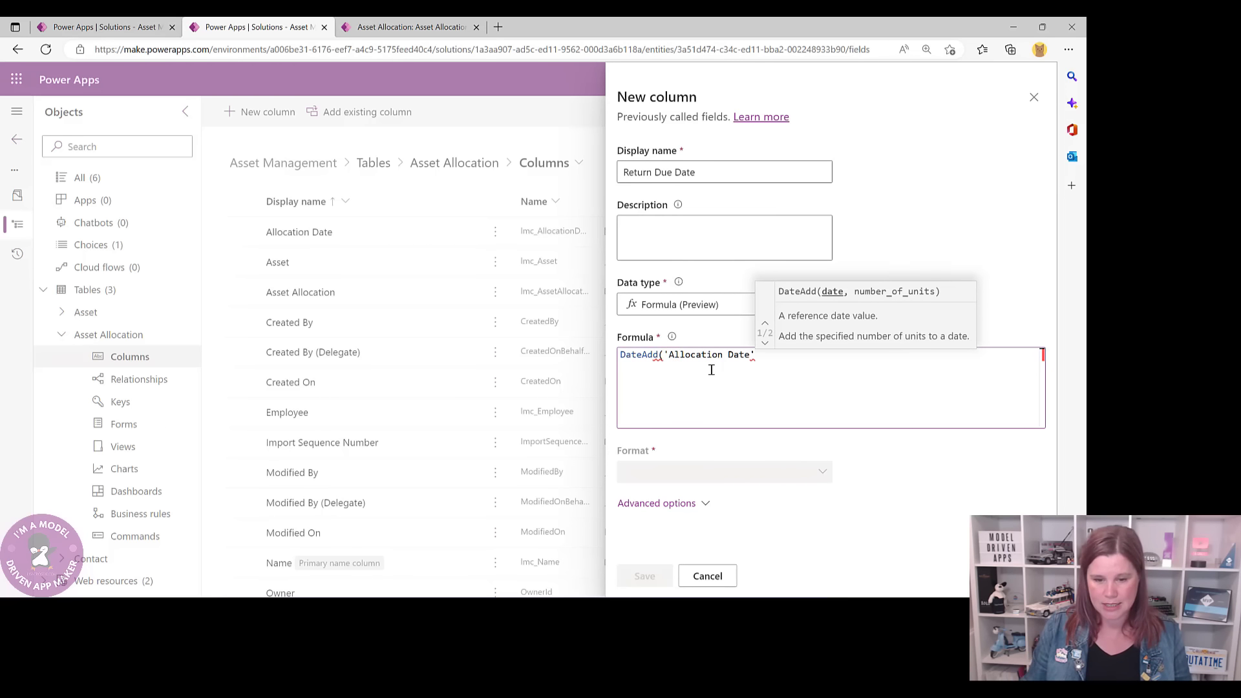
pyautogui.write(',')
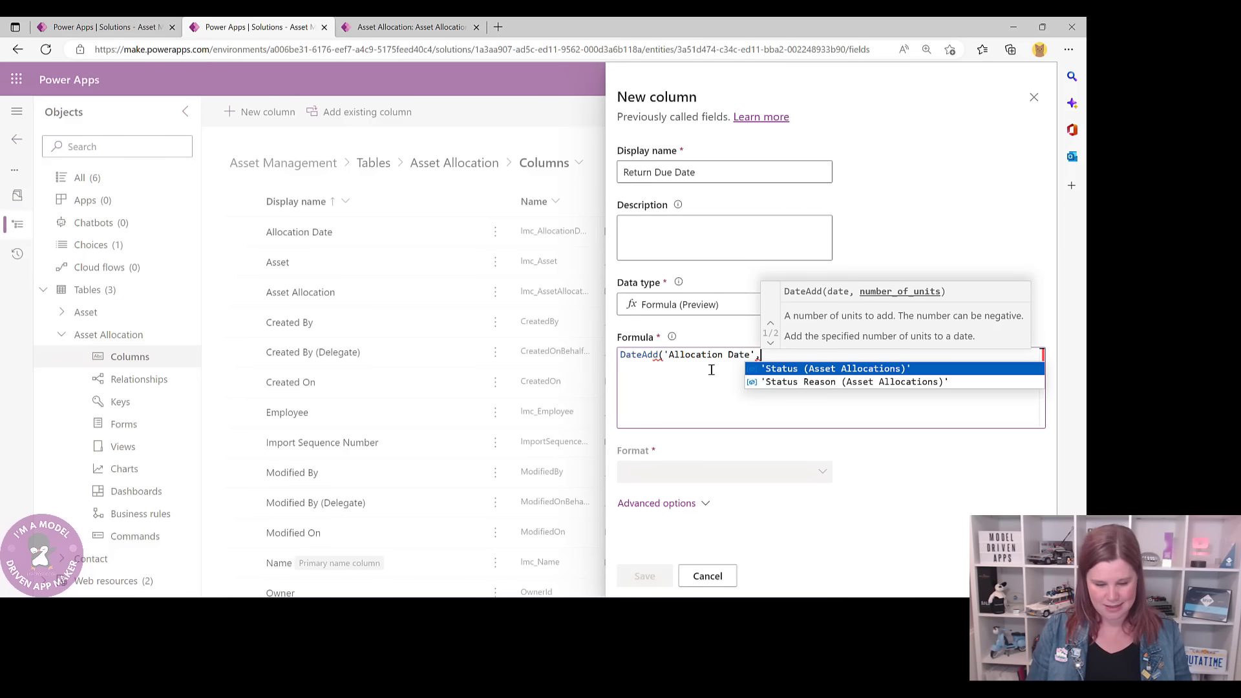
pyautogui.write('3')
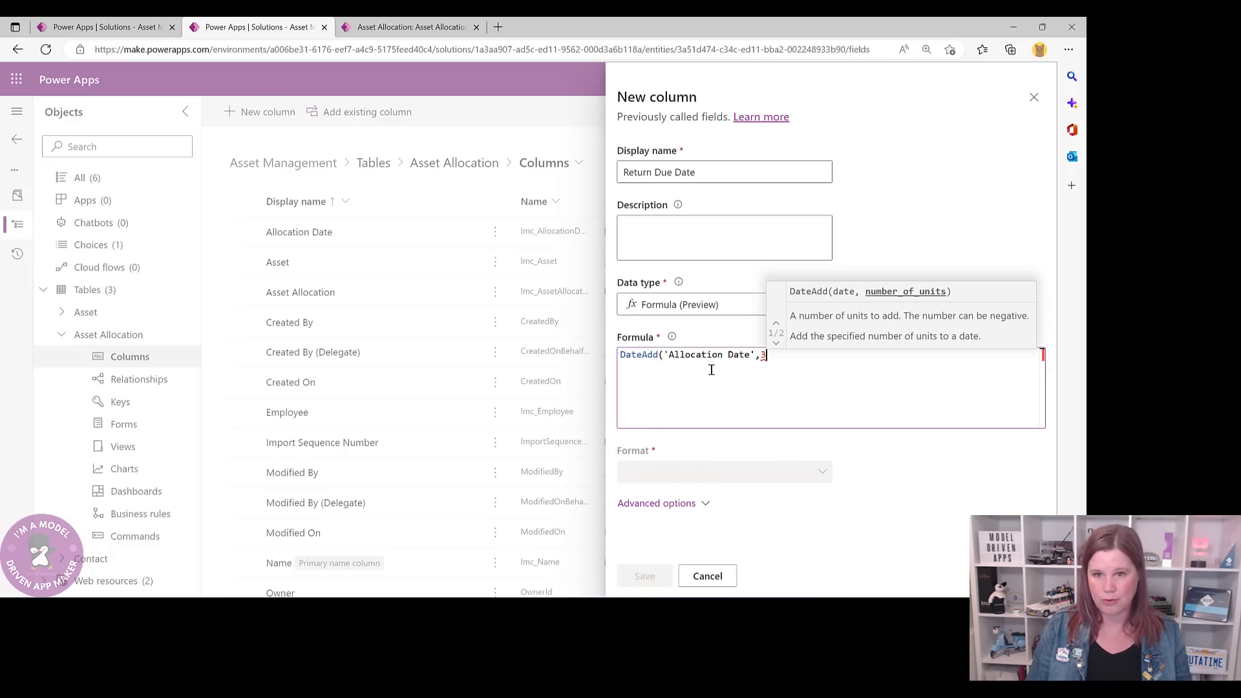
pyautogui.write(',')
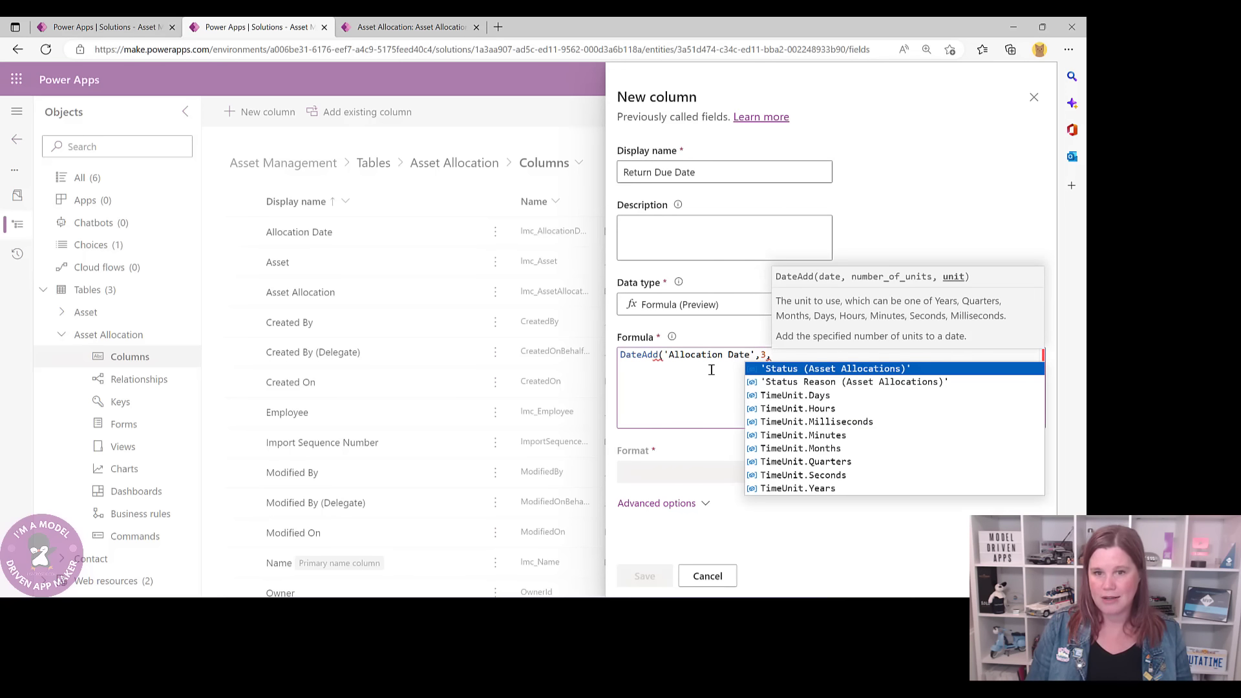
pyautogui.click(812, 490)
pyautogui.write(')')
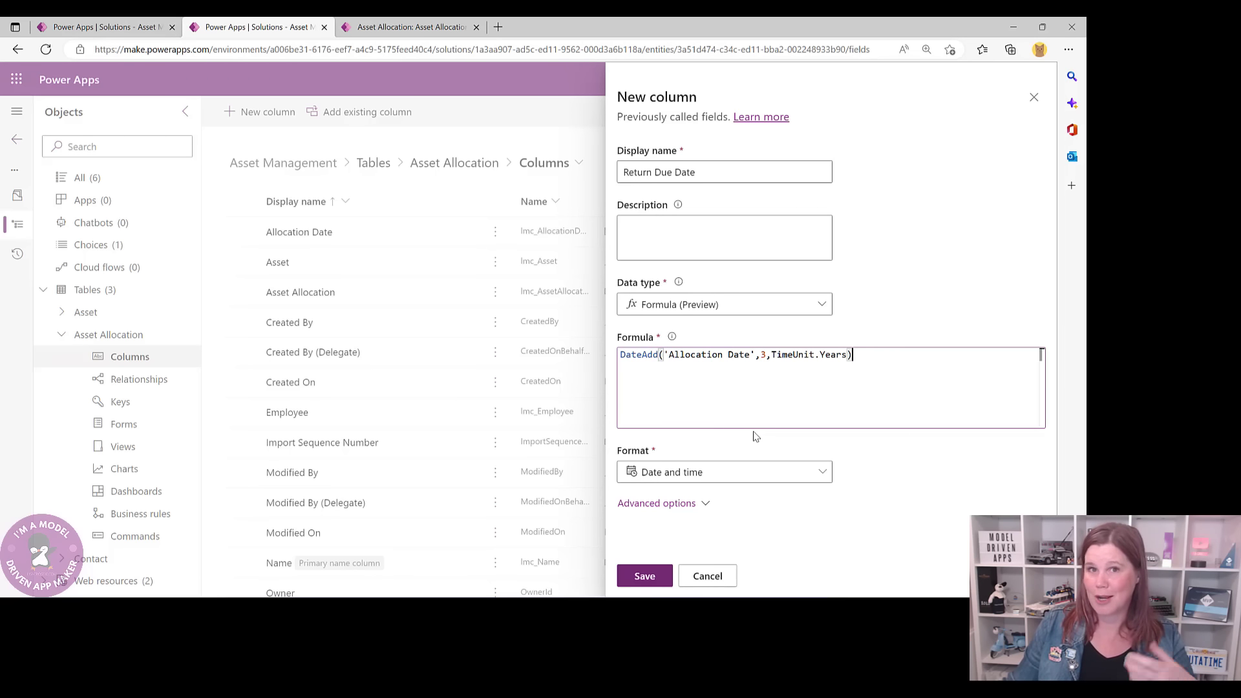
# - Format the Return Due Date column as Date only and save it
pyautogui.click(735, 478)
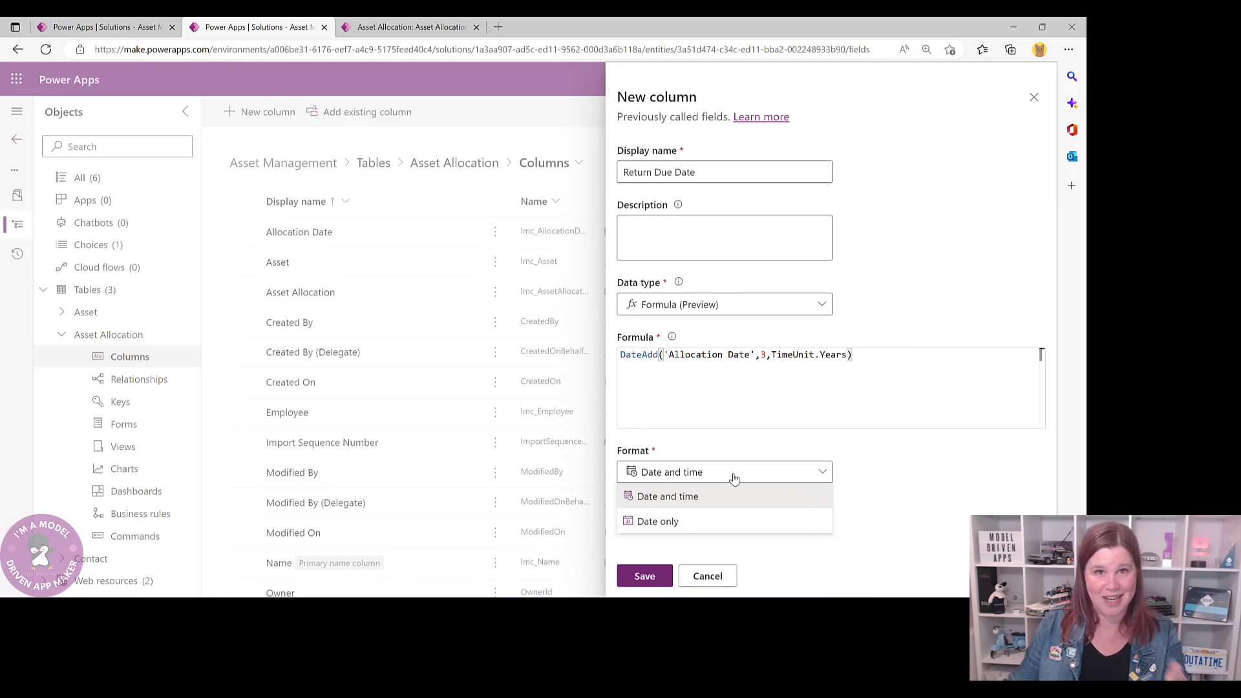
pyautogui.click(680, 522)
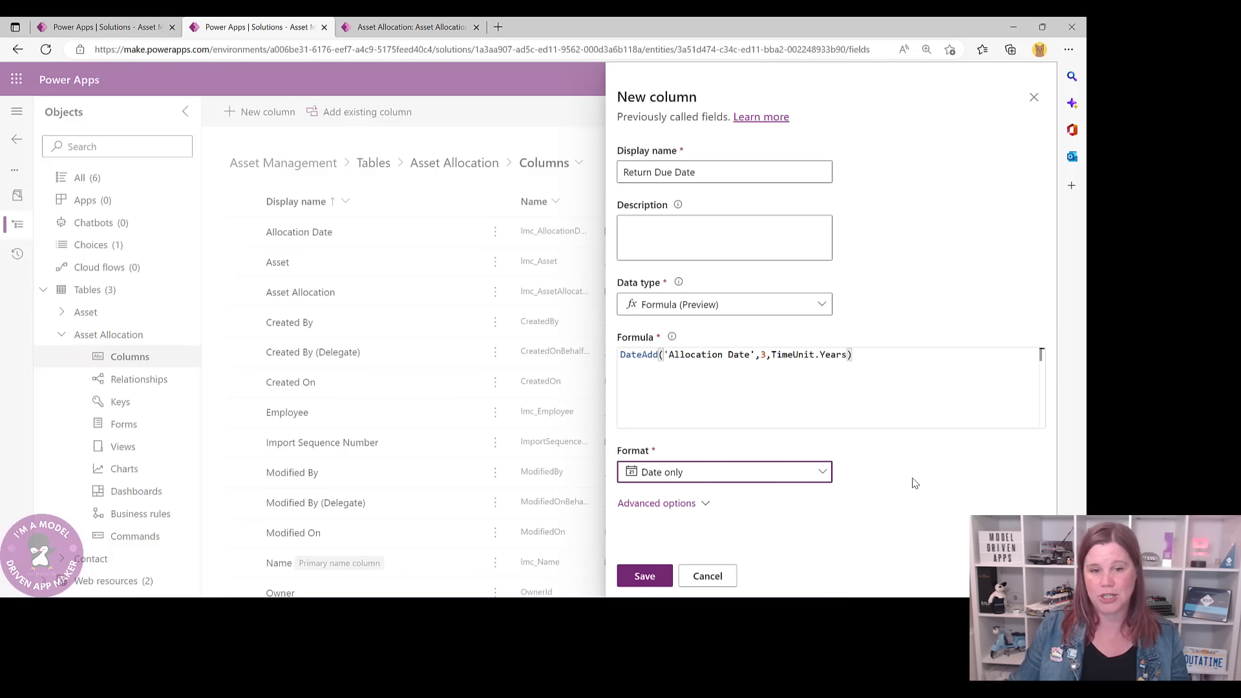
pyautogui.click(644, 576)
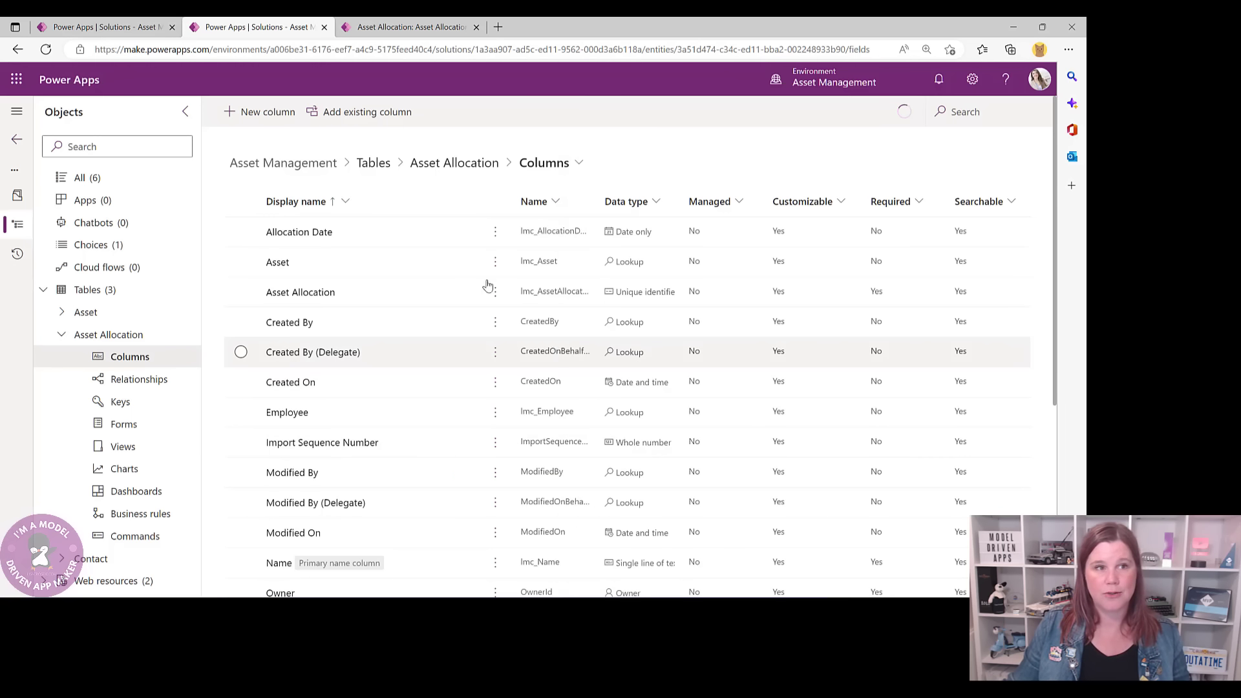
pyautogui.click(402, 29)
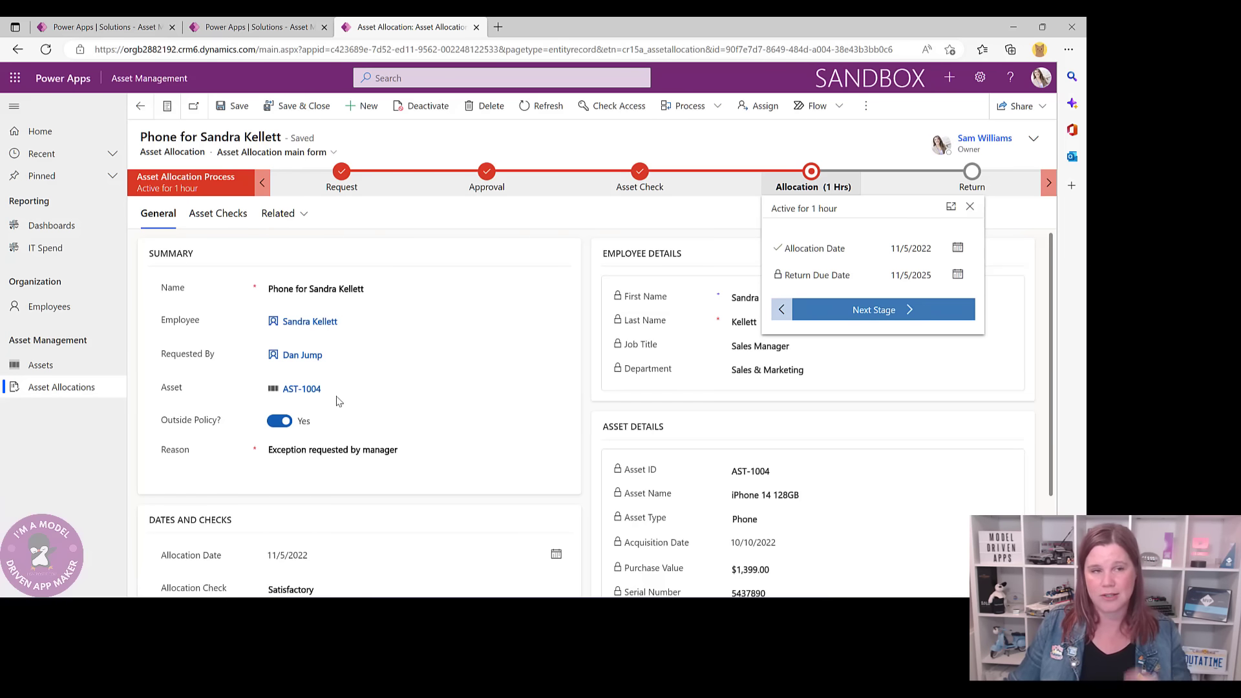
pyautogui.click(261, 35)
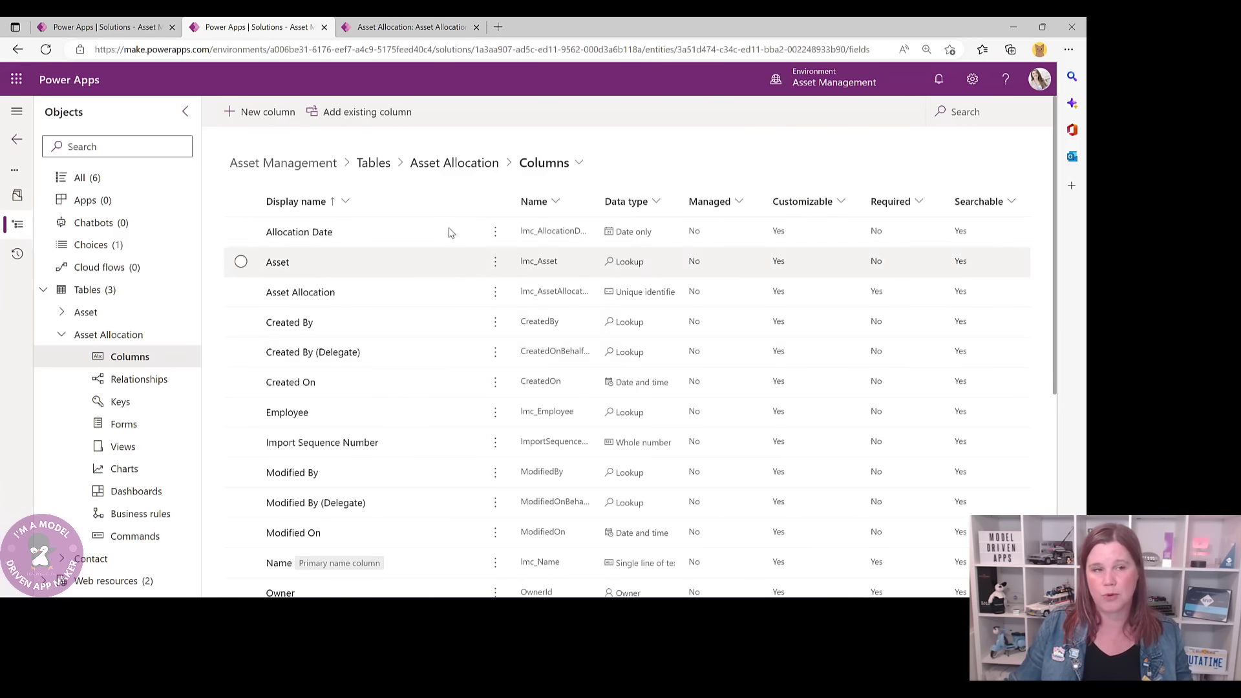
# - Create a Yes/no column named 'Outside Policy?' and save it
pyautogui.click(239, 119)
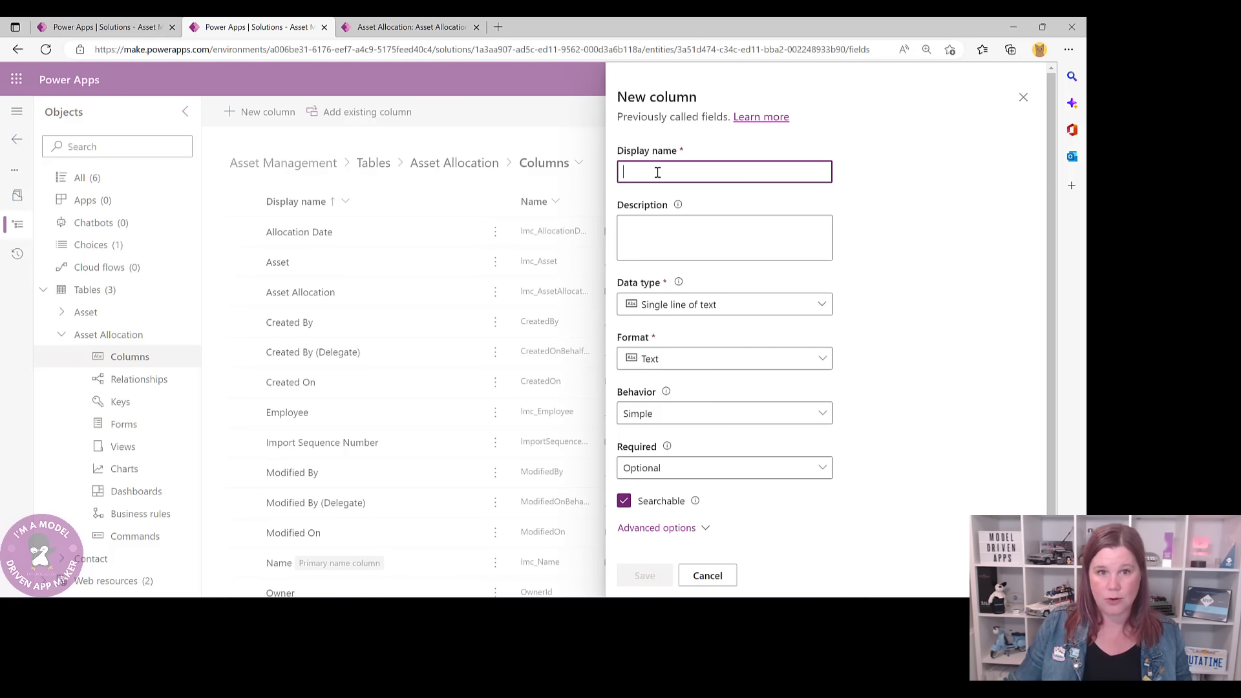
pyautogui.write('Outside P')
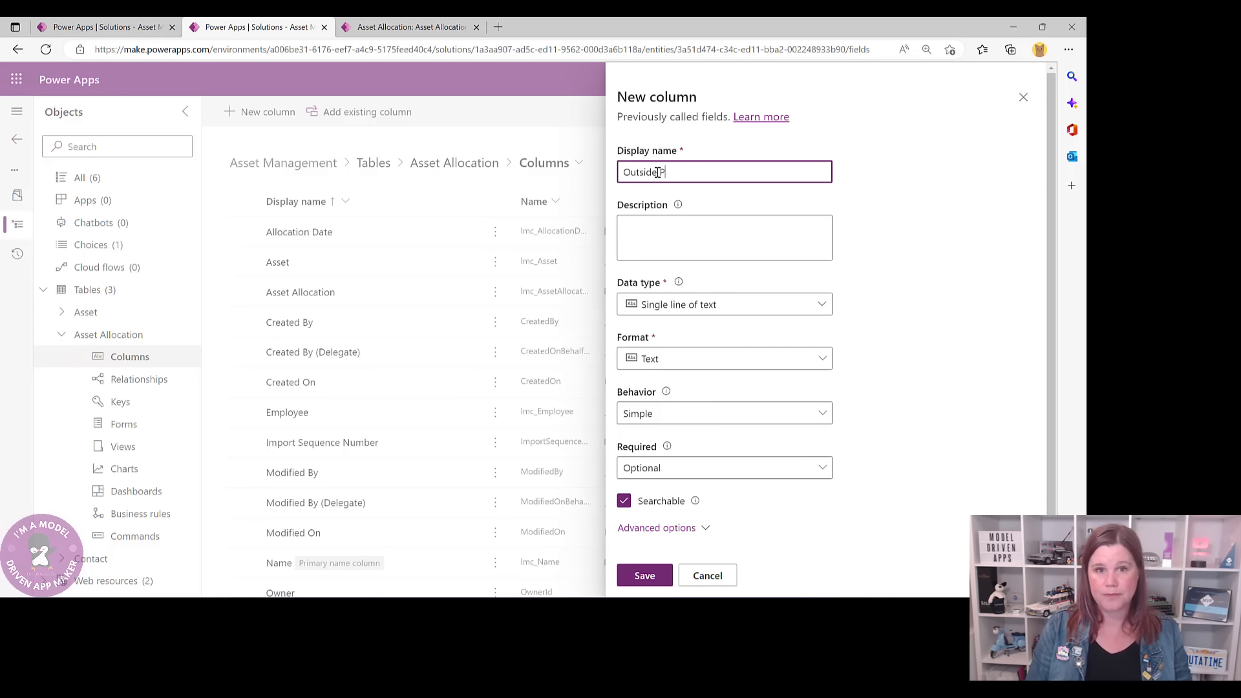
pyautogui.write('olicy?')
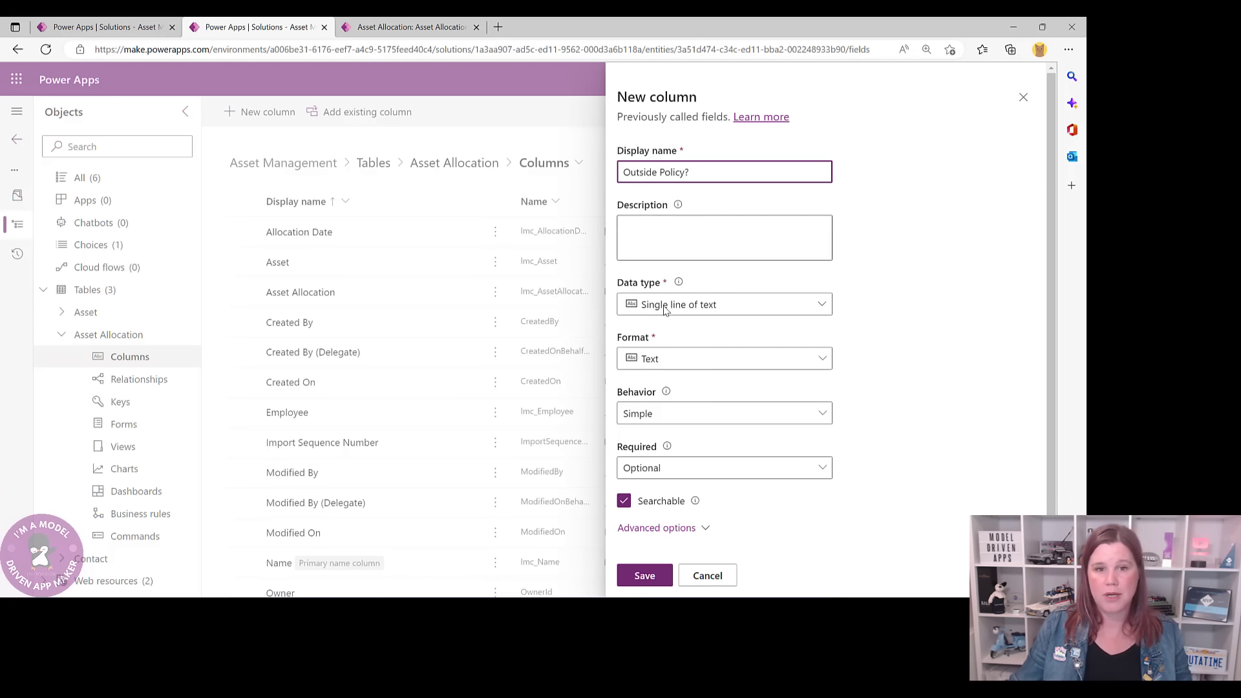
pyautogui.click(664, 304)
pyautogui.moveTo(731, 463)
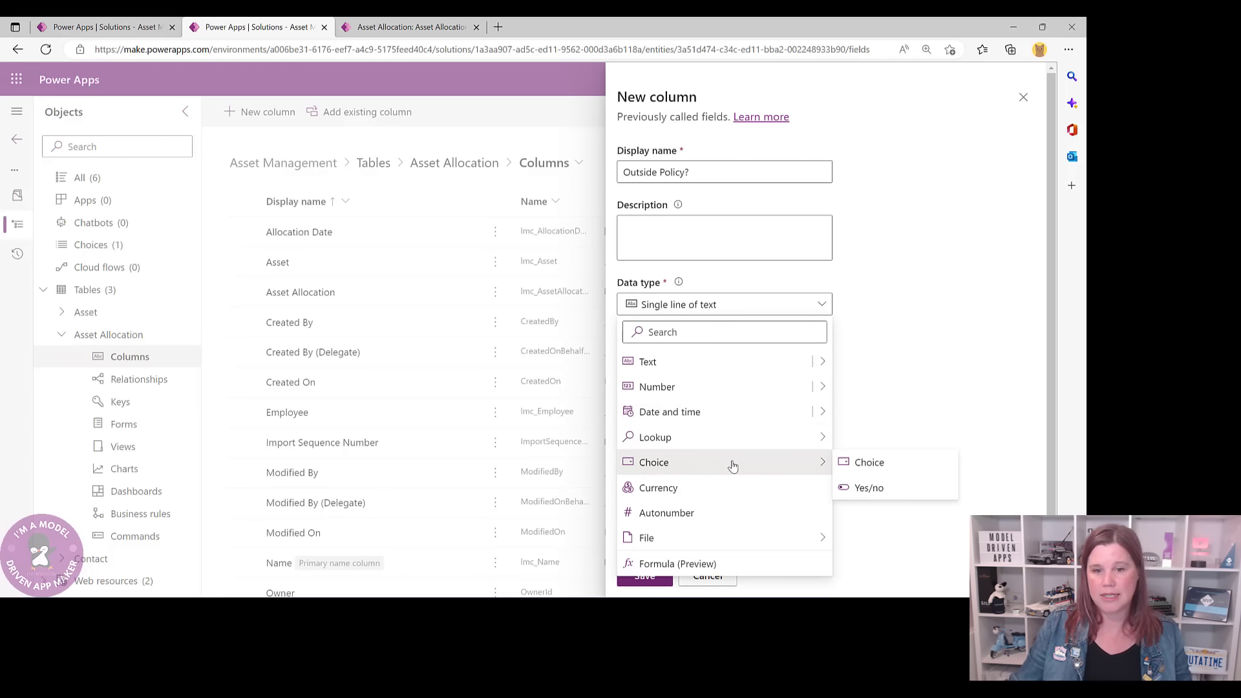
pyautogui.click(878, 487)
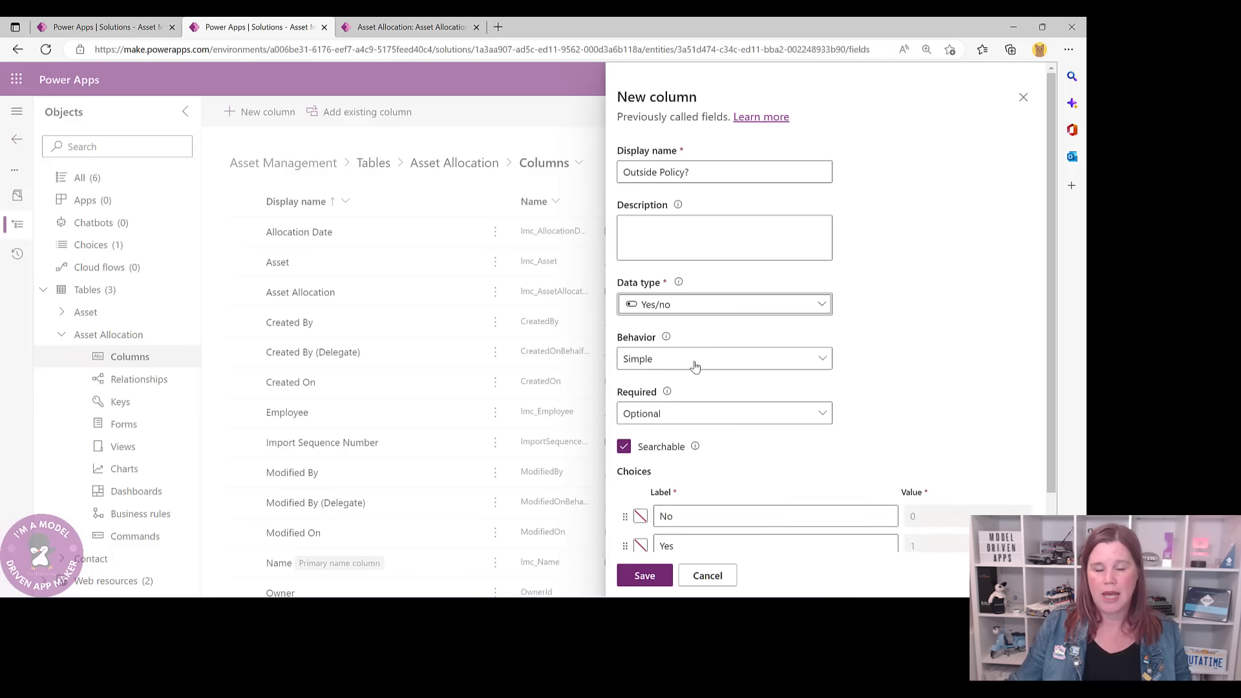
pyautogui.scroll(-2, 819, 435)
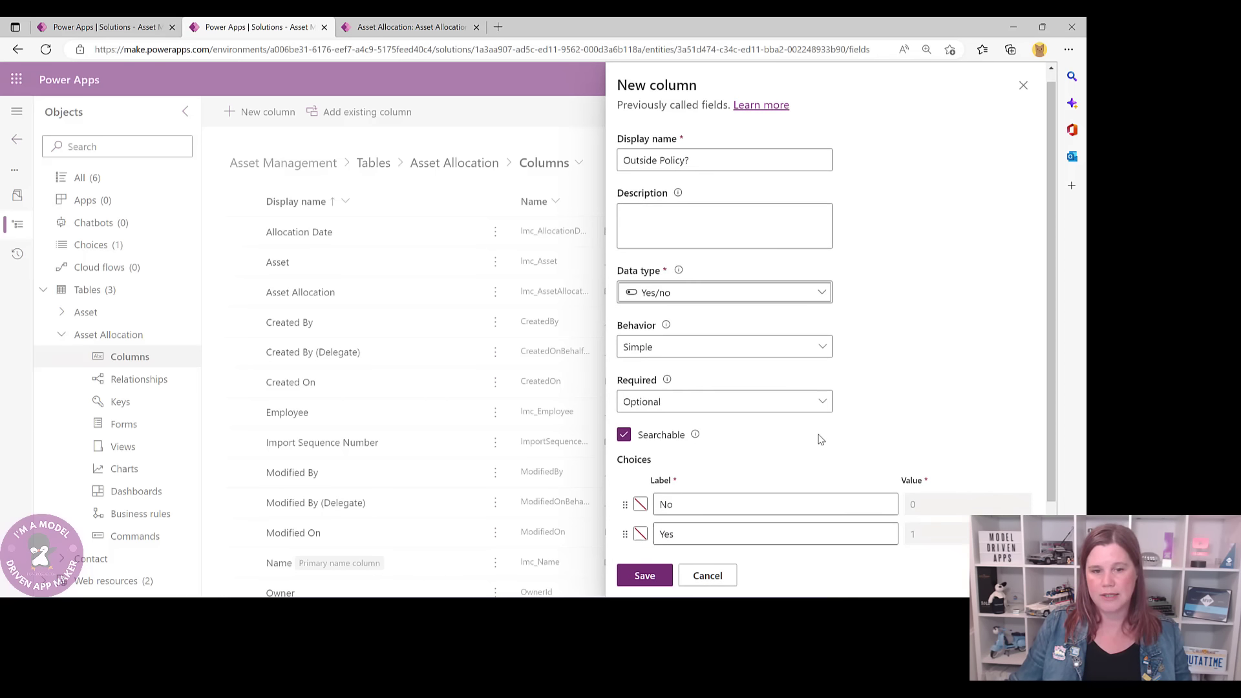
pyautogui.click(642, 575)
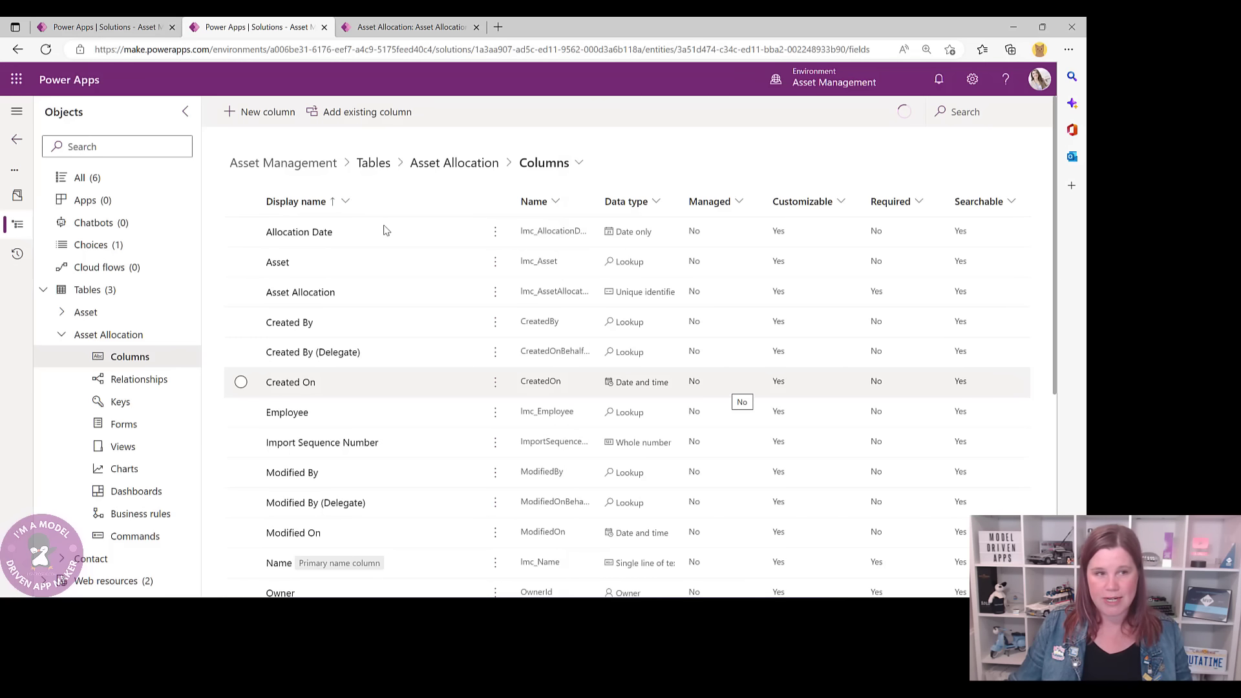
# - Test the Outside Policy toggle on the allocation record, switching it off and on
pyautogui.click(369, 27)
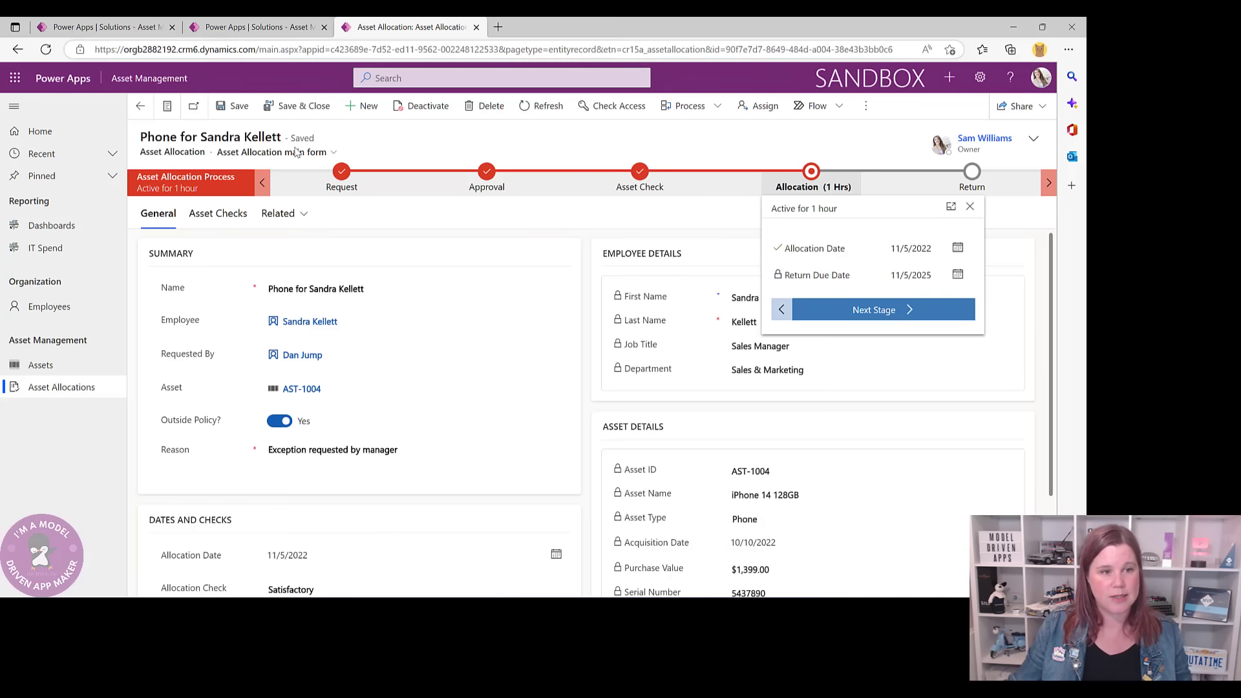
pyautogui.click(275, 423)
pyautogui.click(276, 424)
pyautogui.click(276, 423)
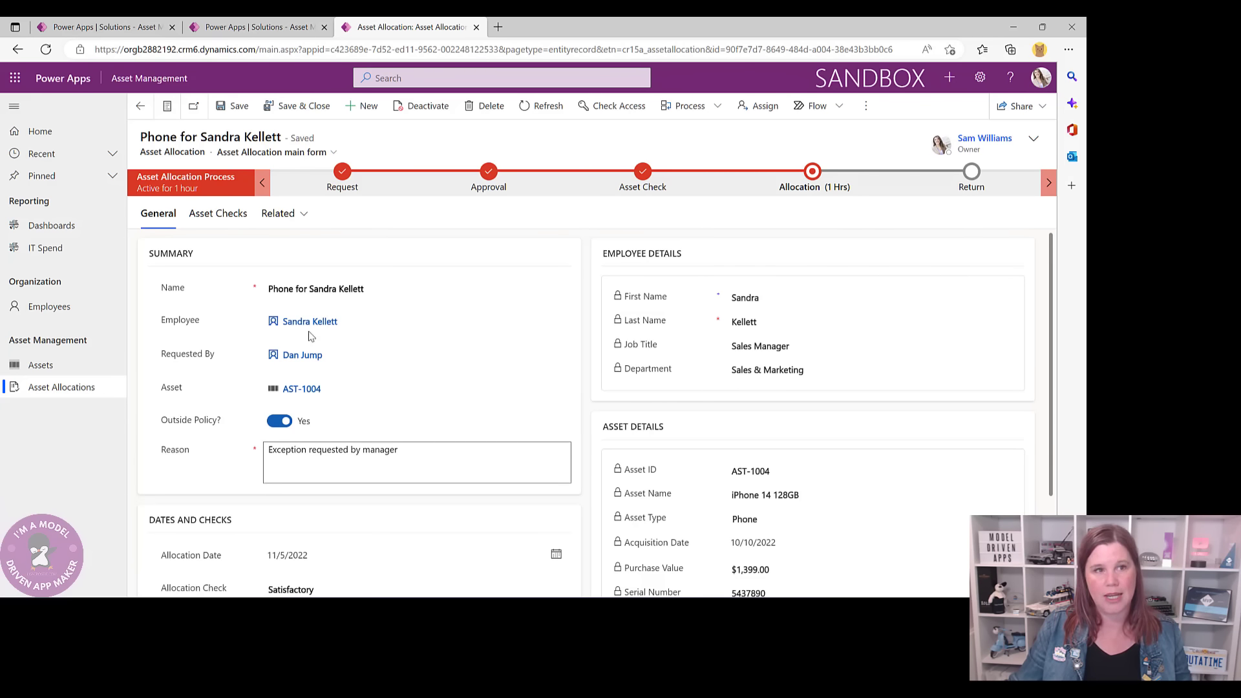
pyautogui.click(252, 27)
# - Create a 'Reason' Text area column with a 4,000-character maximum and save it
pyautogui.click(264, 112)
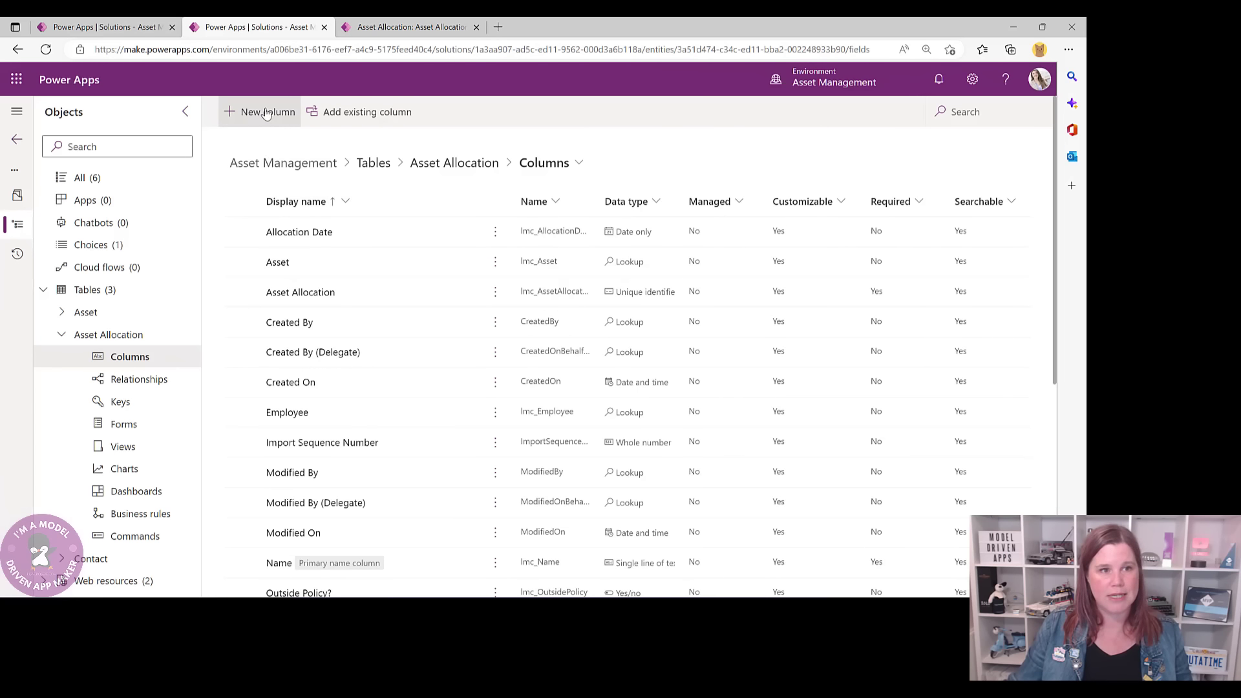
pyautogui.write('Reason')
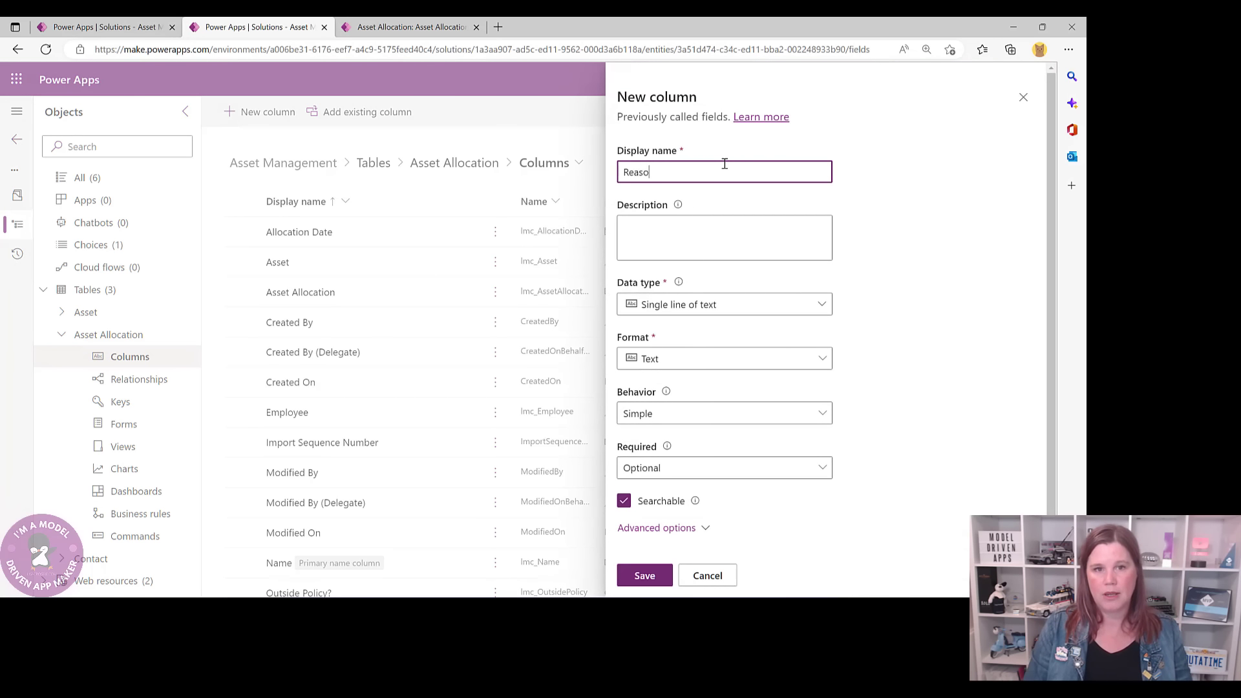
pyautogui.click(756, 304)
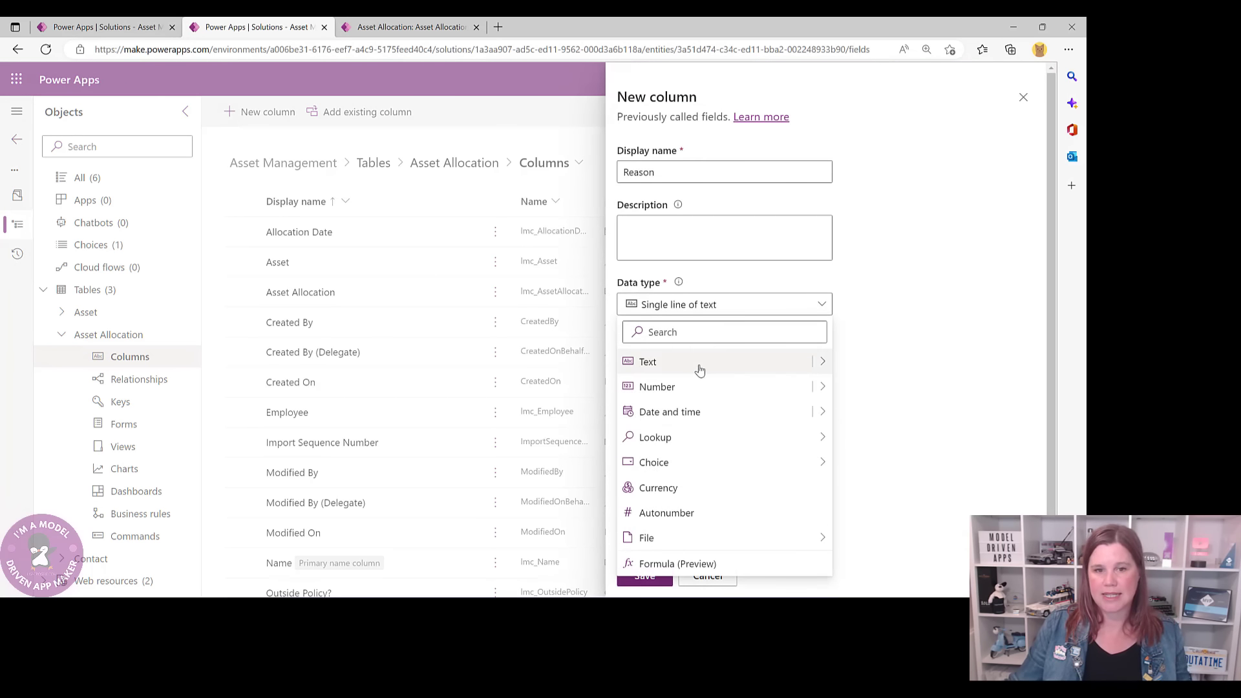
pyautogui.click(818, 362)
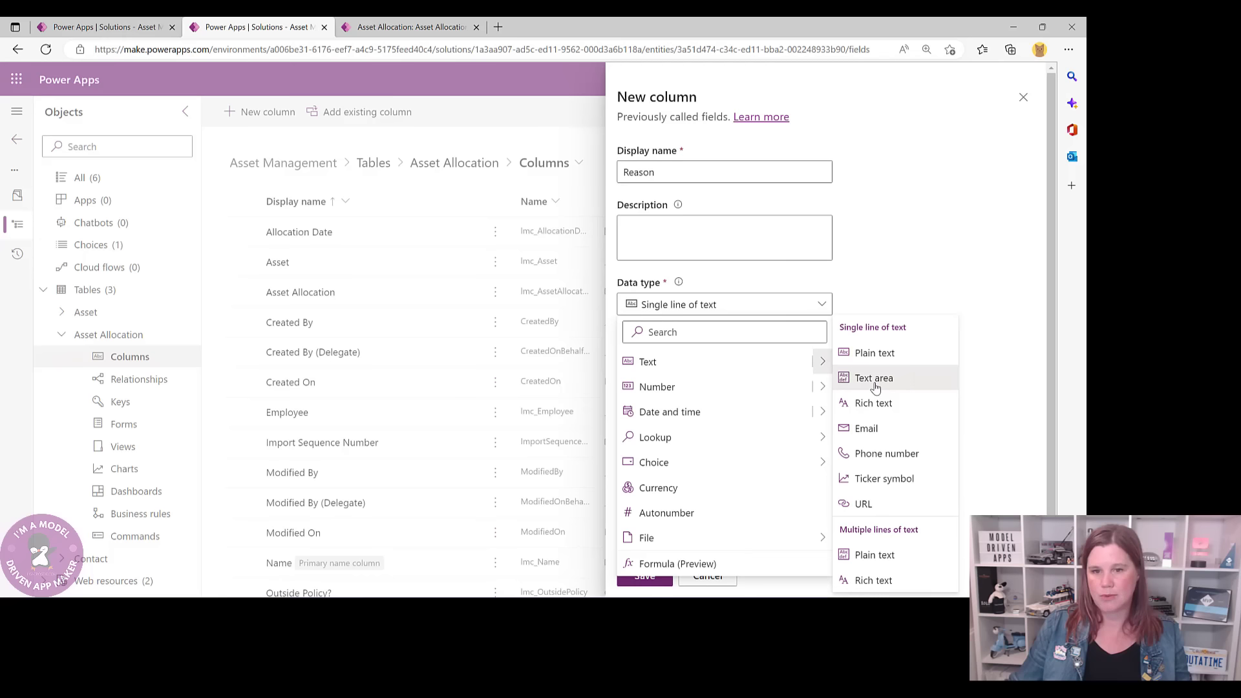
pyautogui.click(875, 379)
pyautogui.scroll(-1, 784, 435)
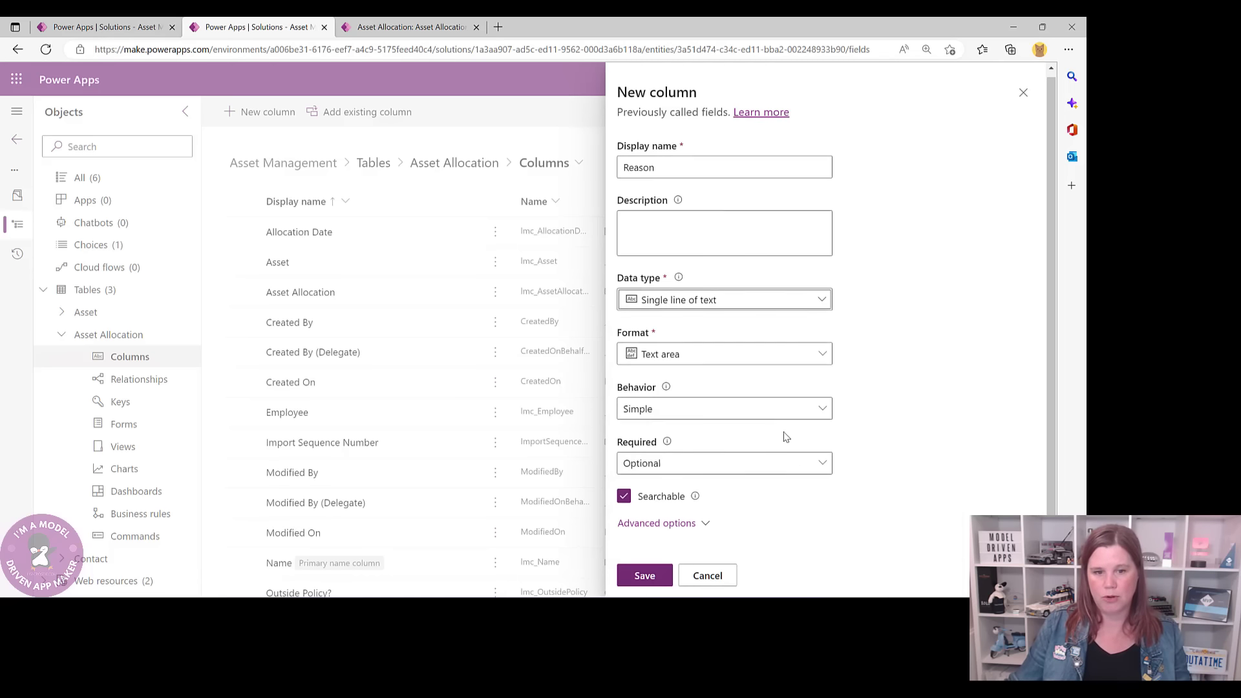
pyautogui.click(692, 512)
pyautogui.scroll(-5, 754, 502)
pyautogui.moveTo(648, 318); pyautogui.dragTo(564, 323)
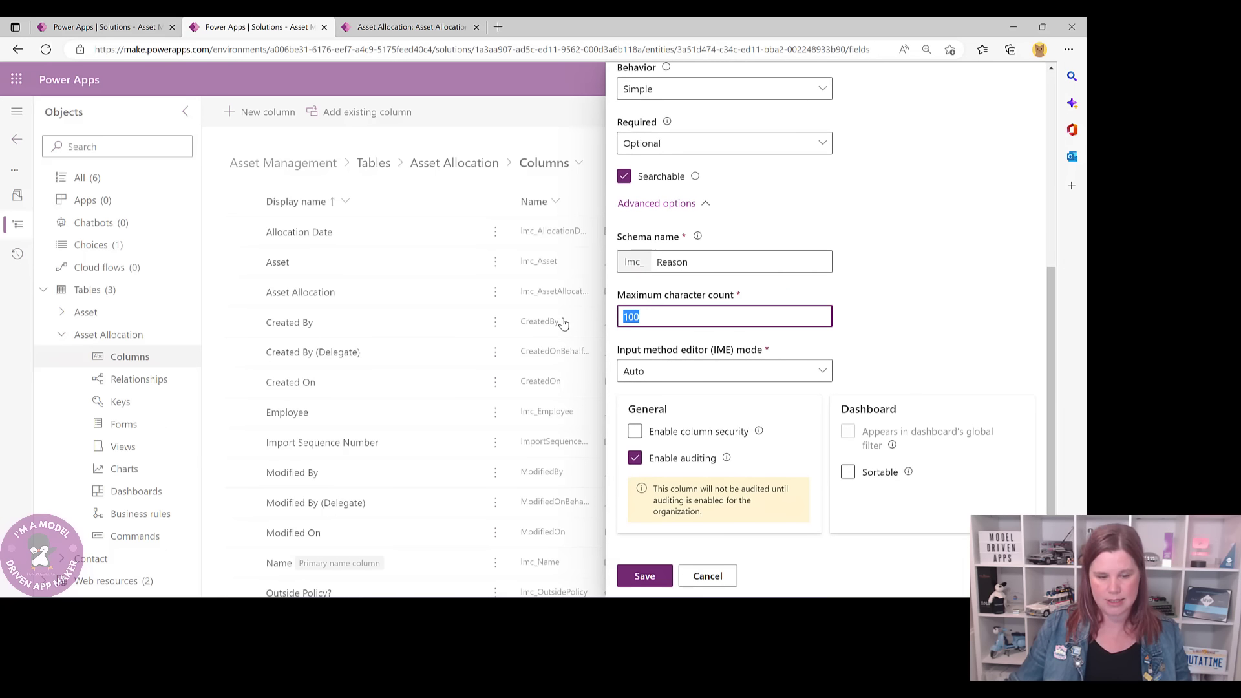
pyautogui.write('4000')
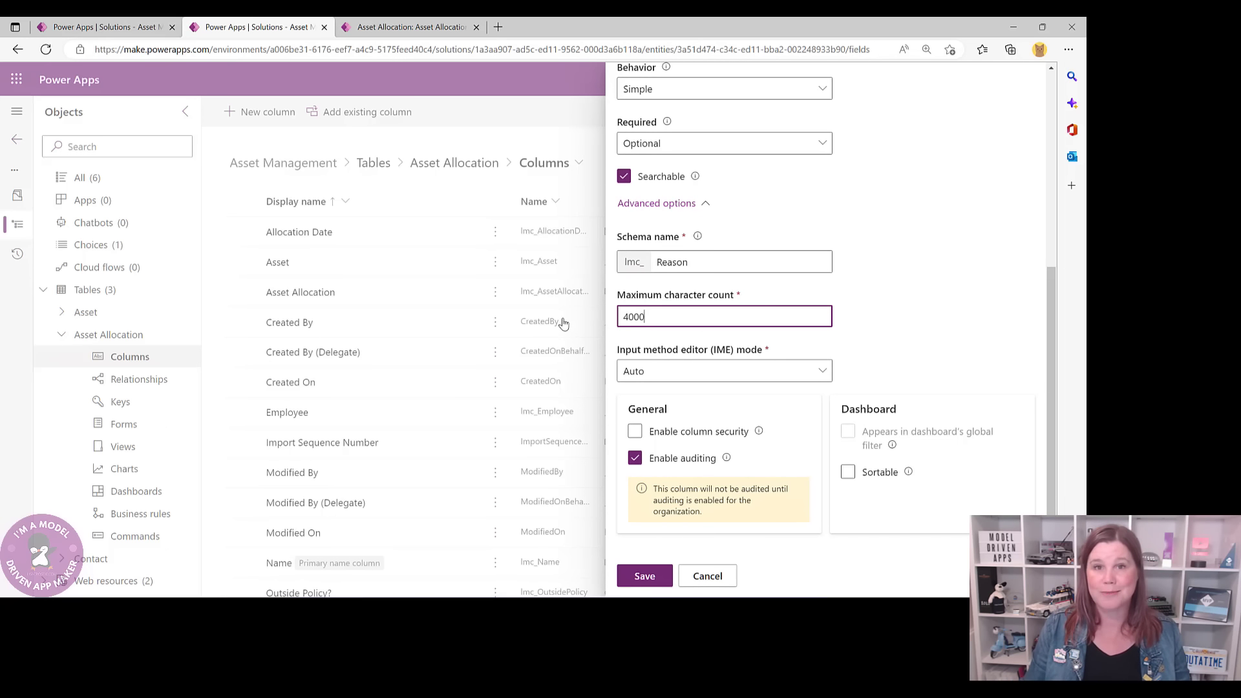
pyautogui.click(654, 575)
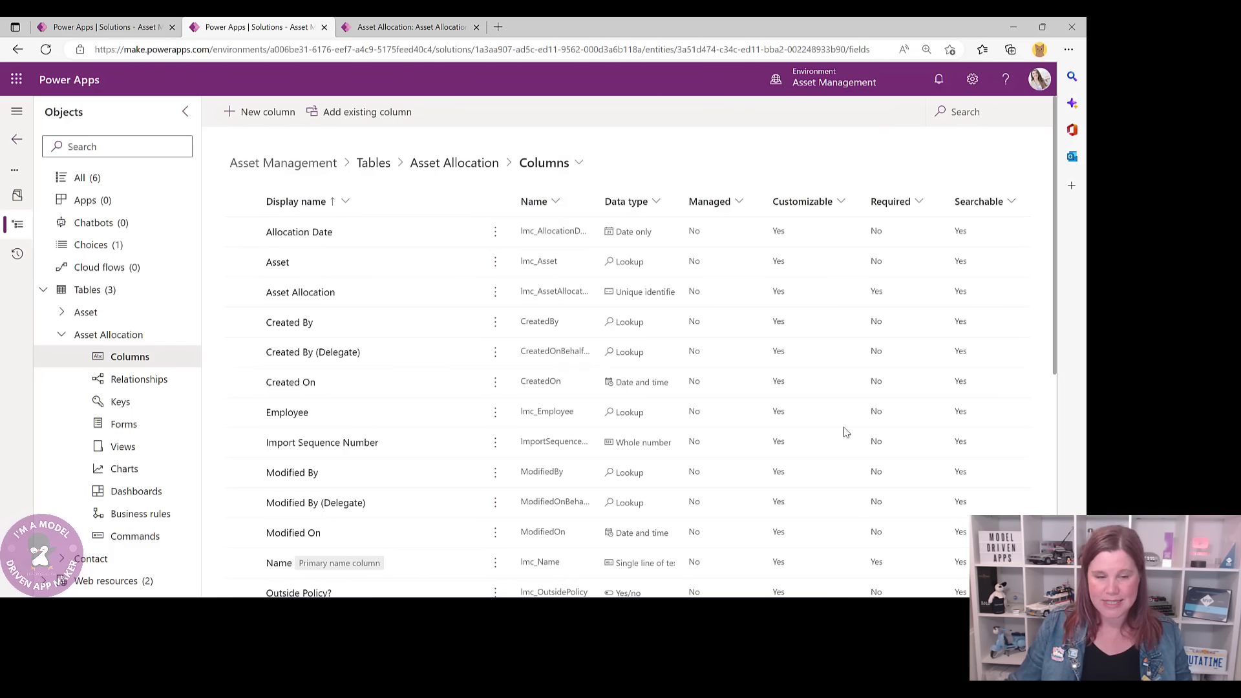
# - Check the Approval Status options in the allocation record's Approval stage
pyautogui.click(382, 27)
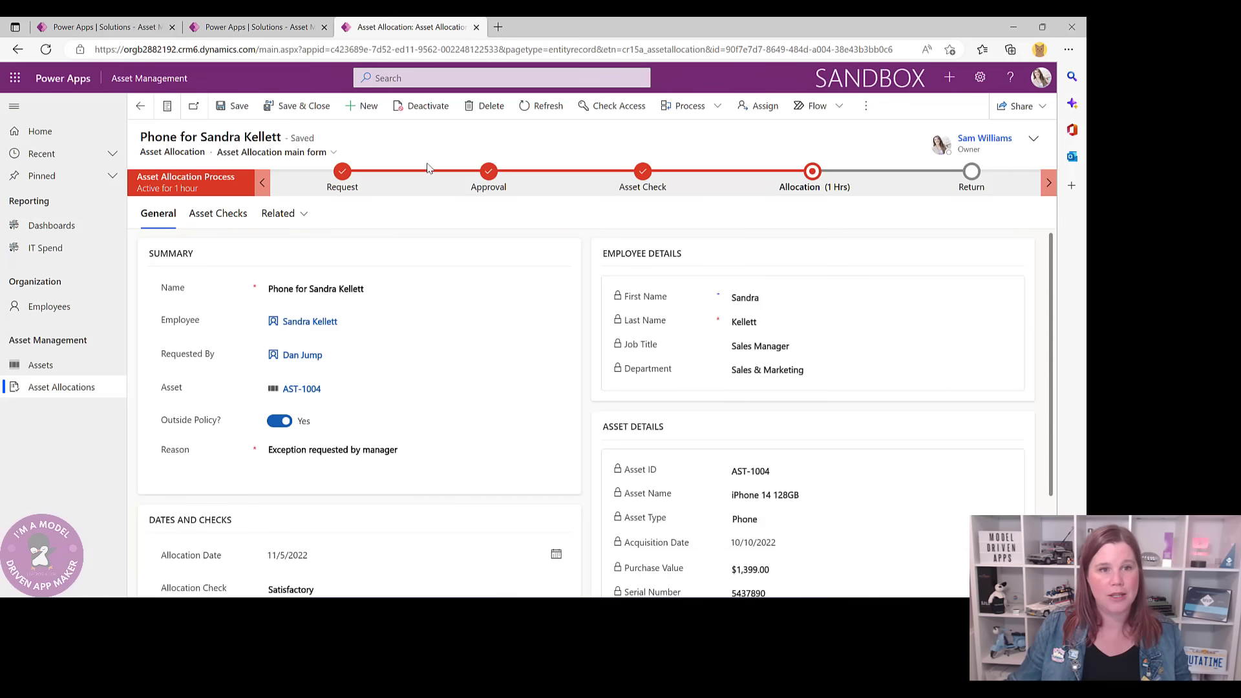
pyautogui.click(494, 187)
pyautogui.click(615, 252)
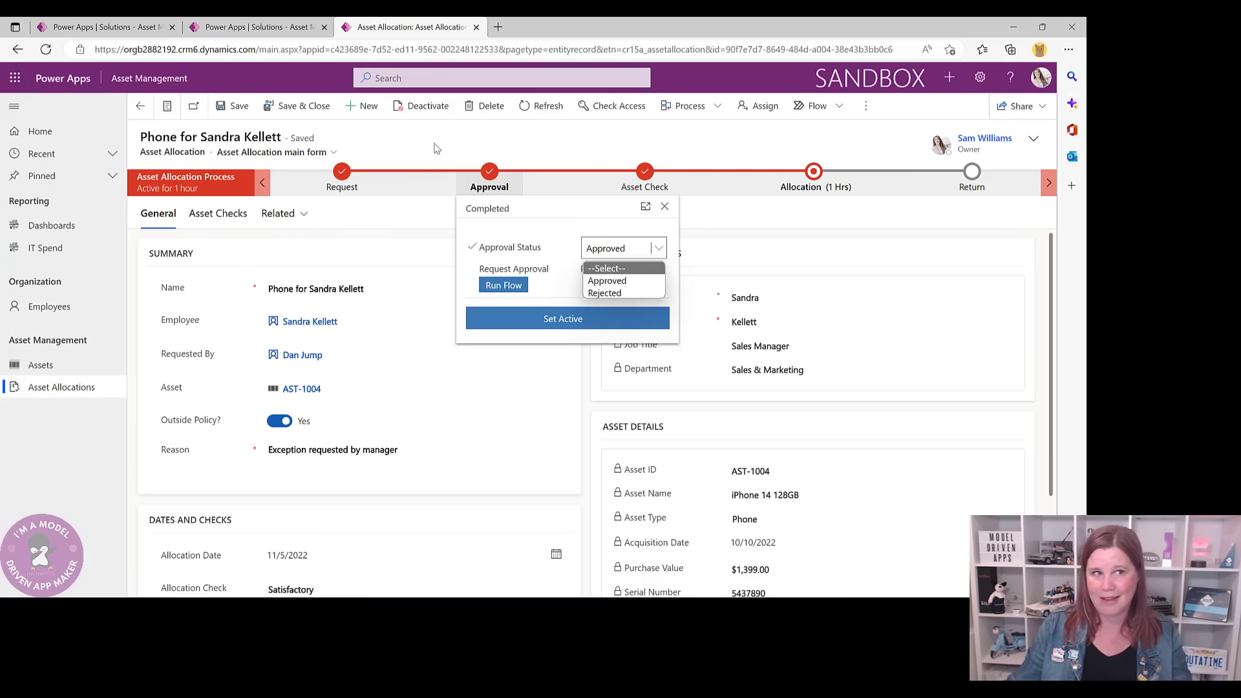
pyautogui.click(615, 280)
pyautogui.click(257, 24)
# - Start a new Choice column named 'Approval Status'
pyautogui.click(264, 113)
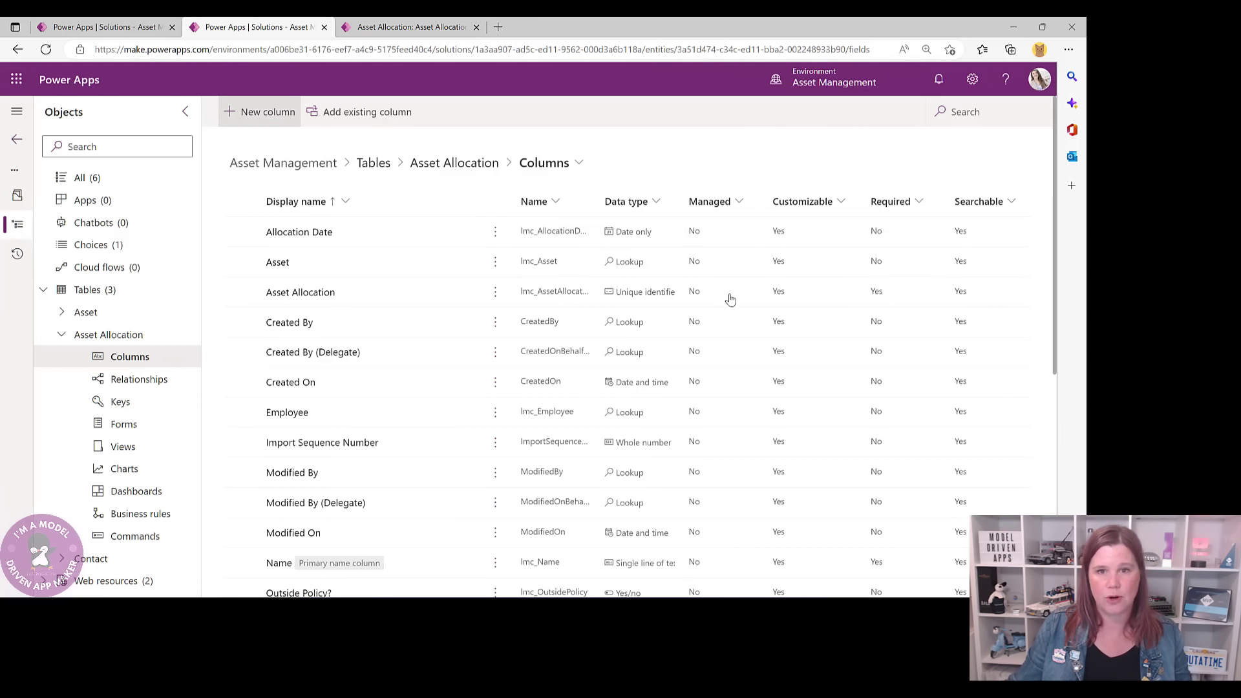
pyautogui.write('A')
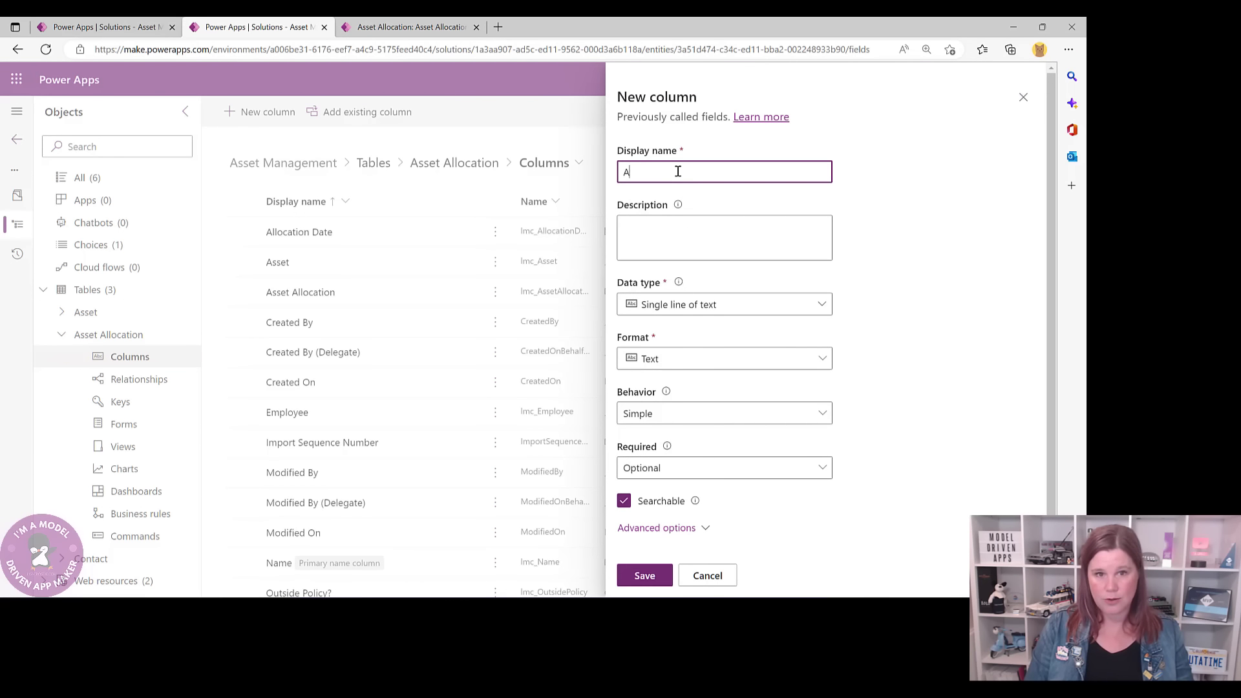
pyautogui.write('pproval Statu')
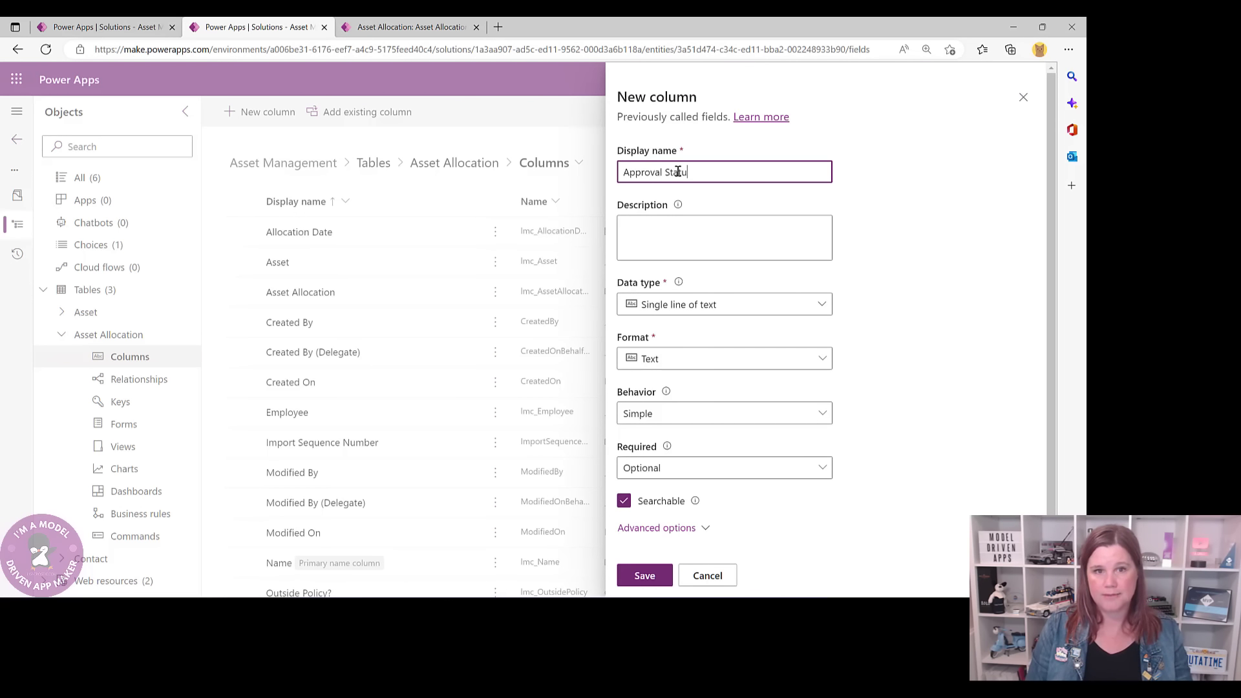
pyautogui.write('s')
pyautogui.click(694, 362)
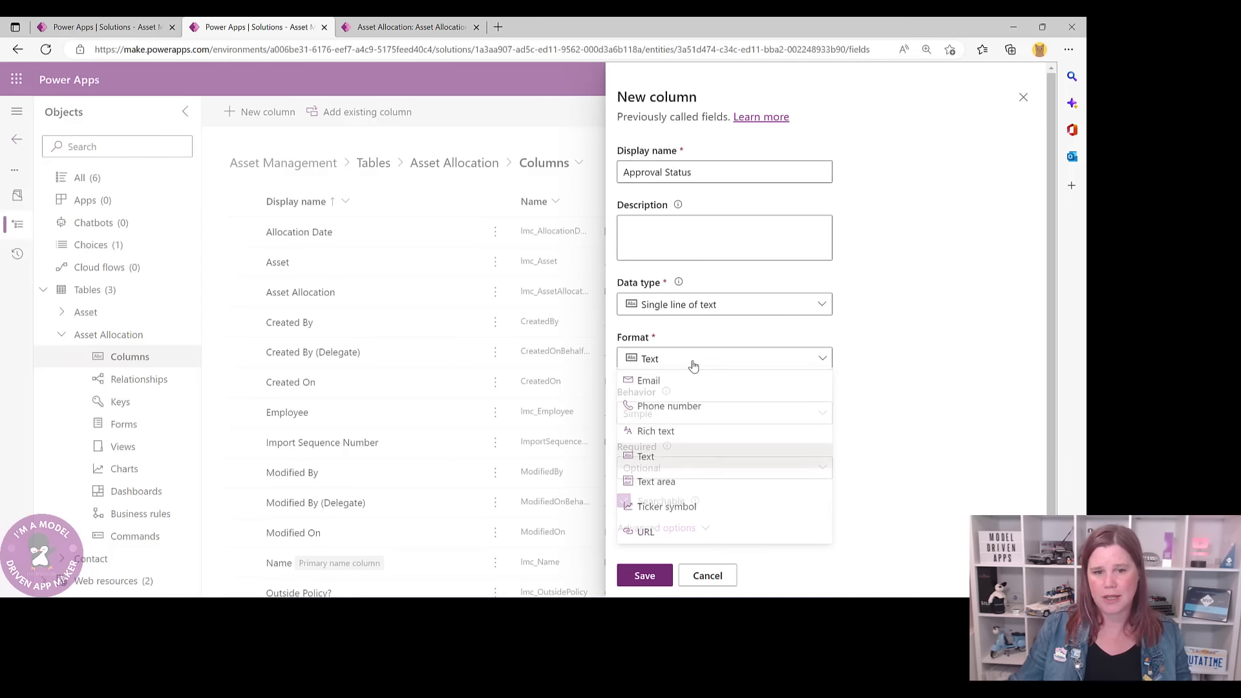
pyautogui.click(668, 307)
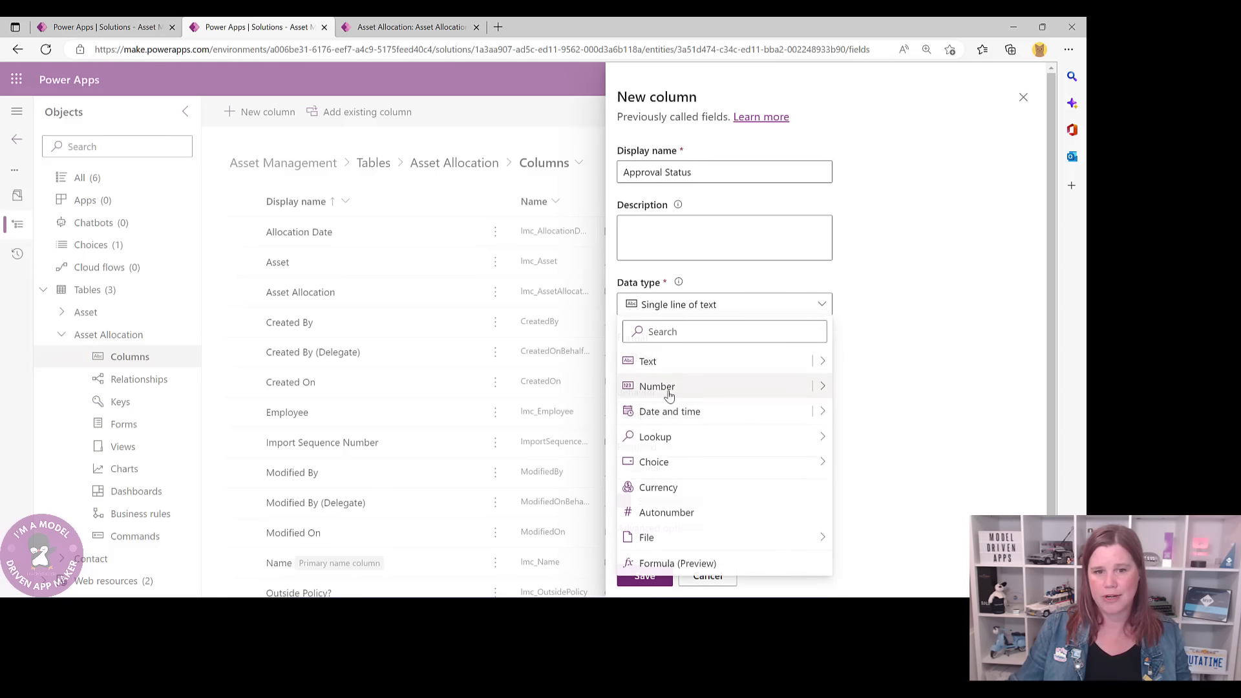
pyautogui.moveTo(809, 463)
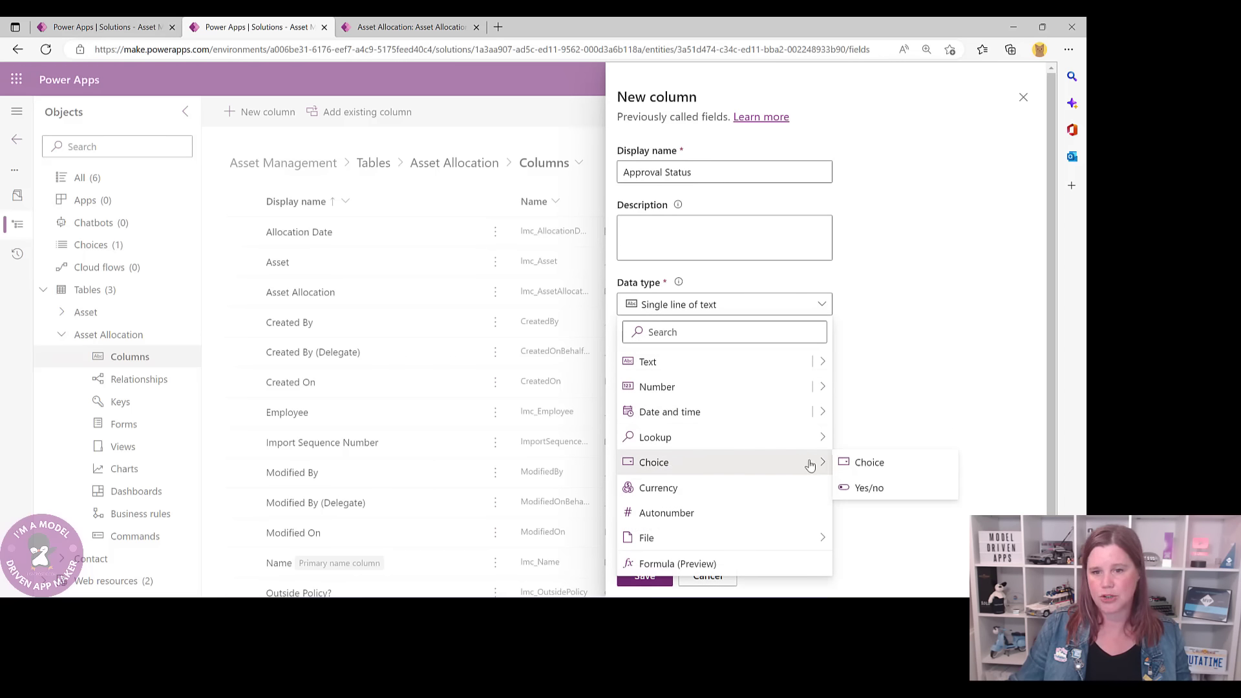
pyautogui.click(858, 465)
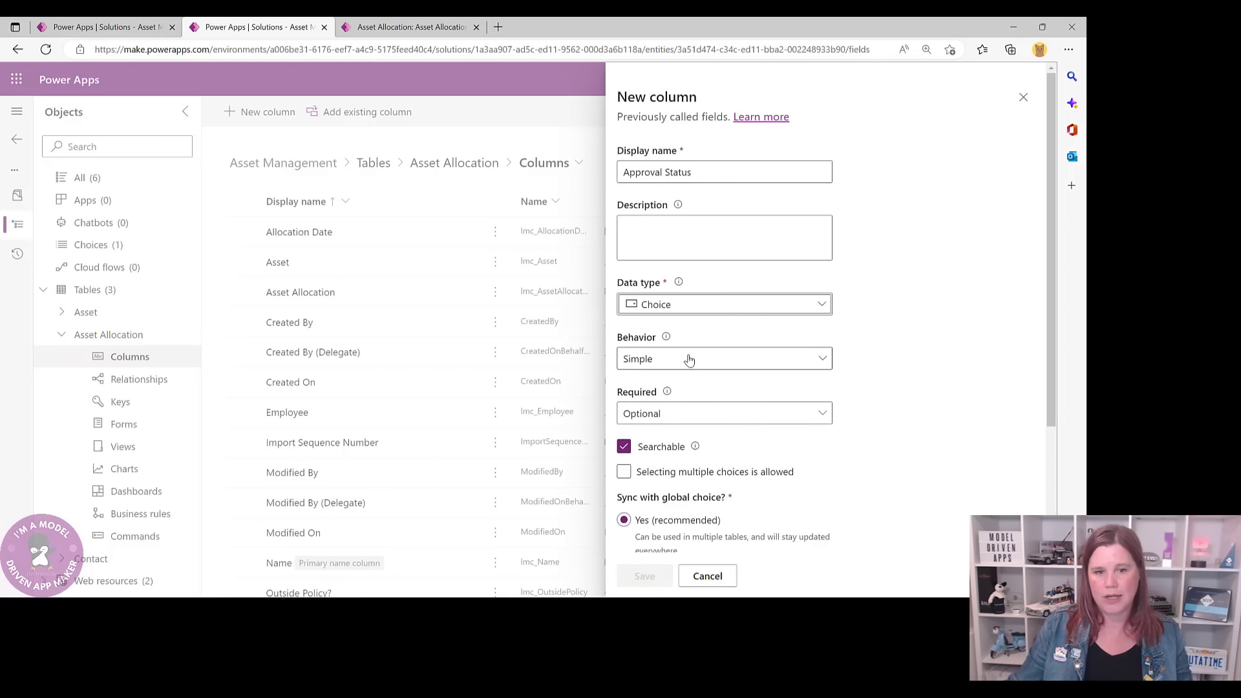
pyautogui.scroll(-3, 688, 360)
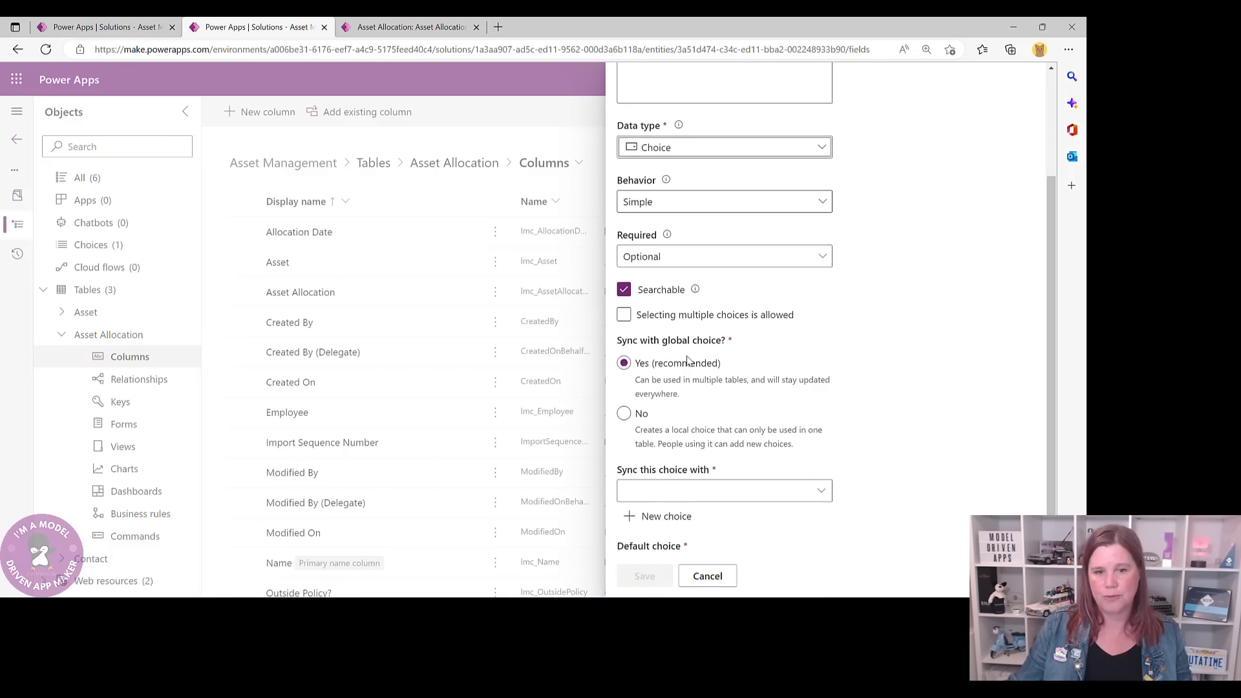
# - Create a global Approval Status choice with Approved in red and Rejected in green
pyautogui.click(661, 516)
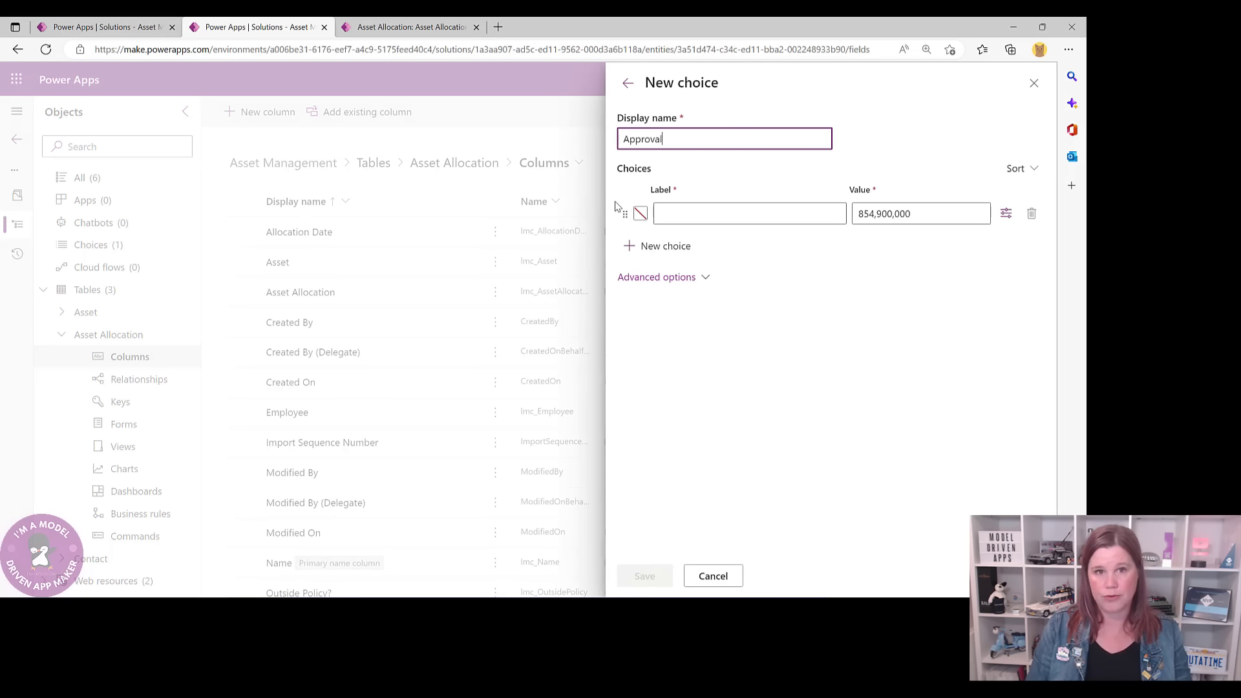
pyautogui.click(698, 223)
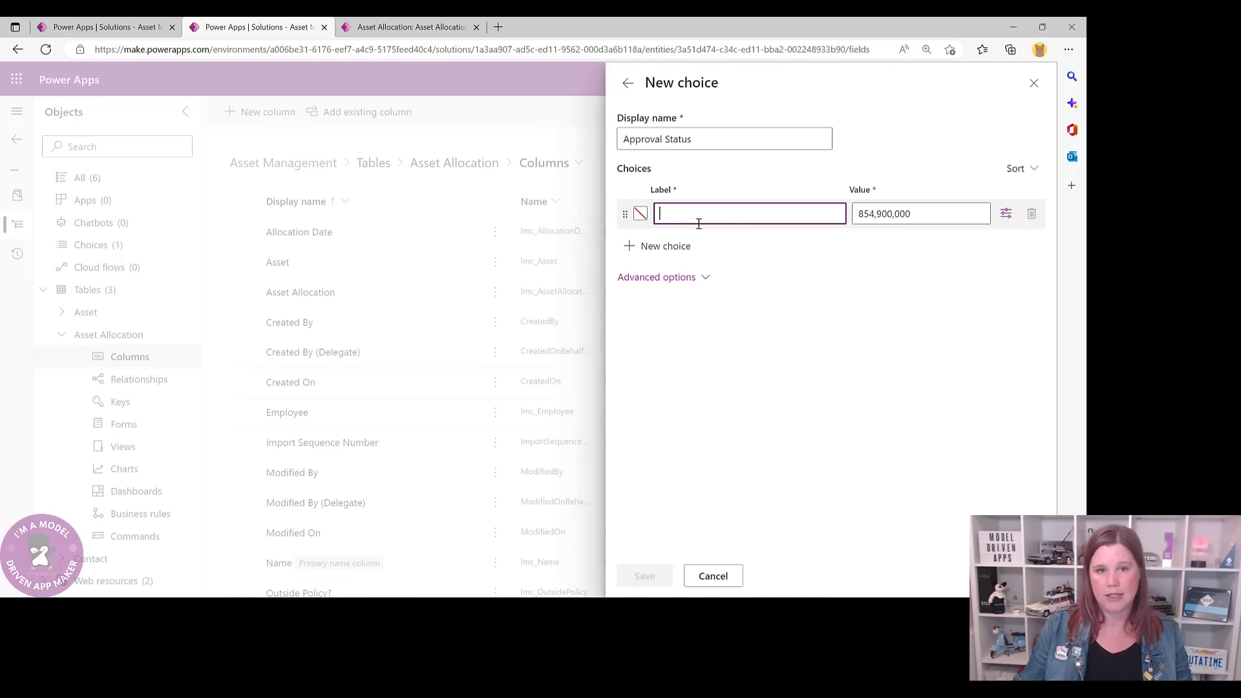
pyautogui.write('Approved')
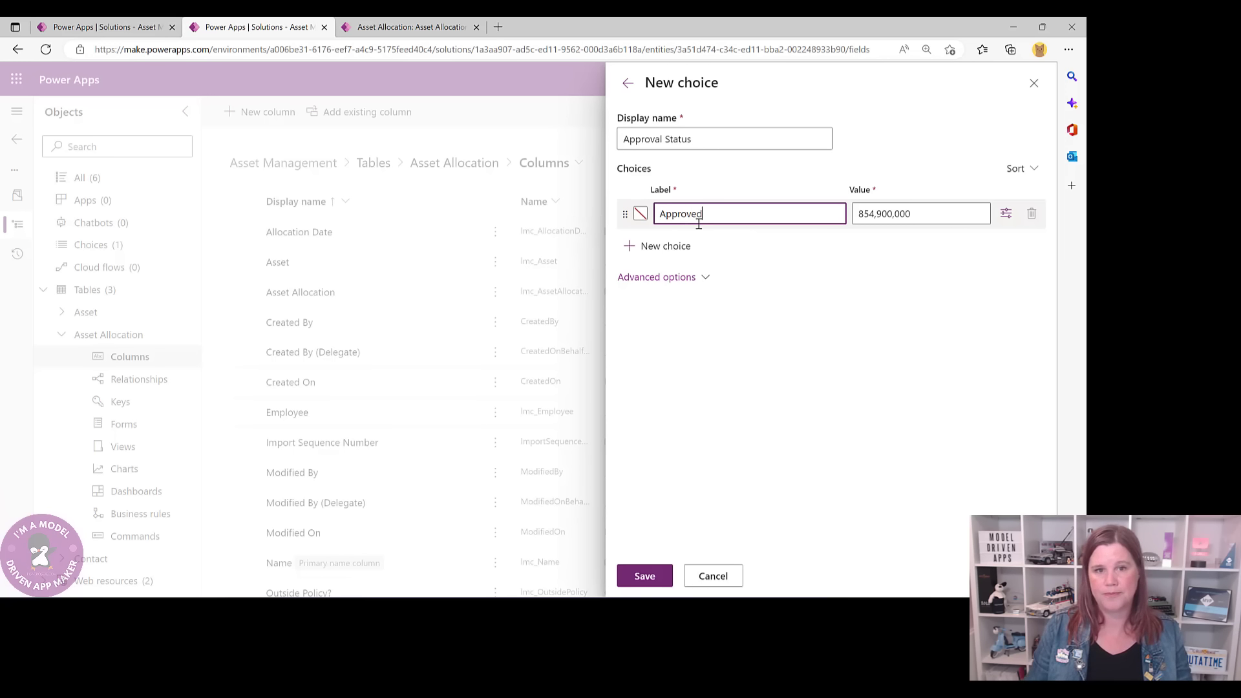
pyautogui.click(663, 246)
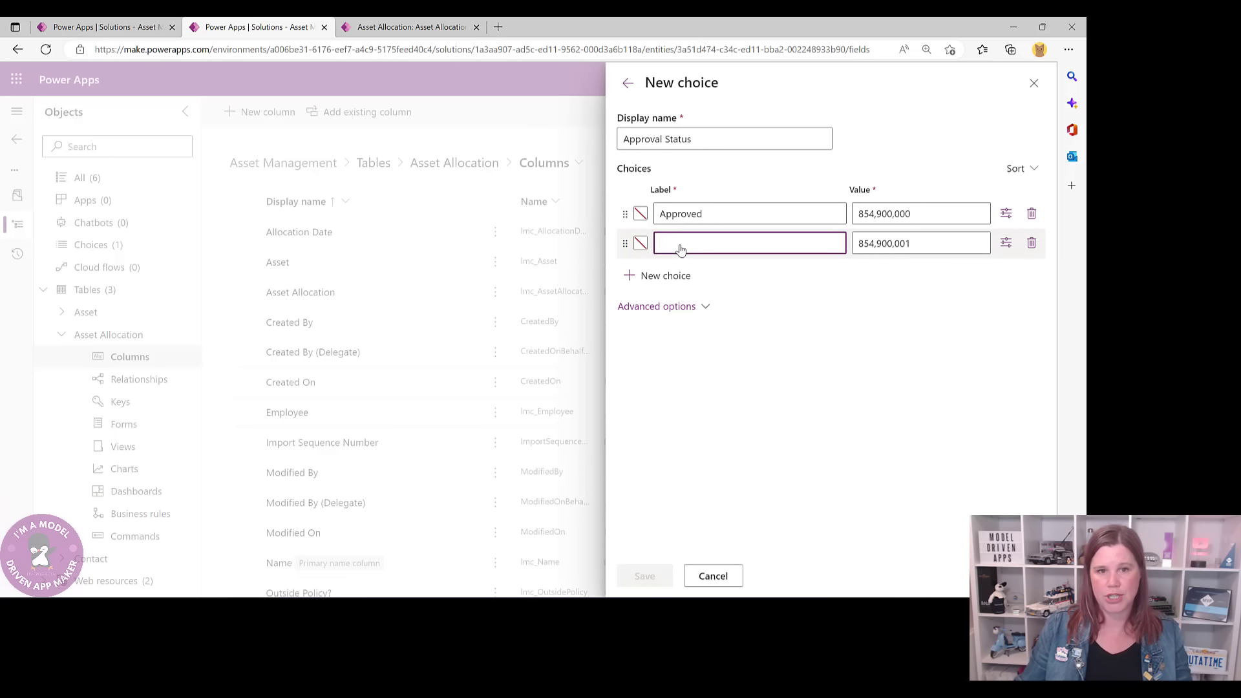
pyautogui.write('REject')
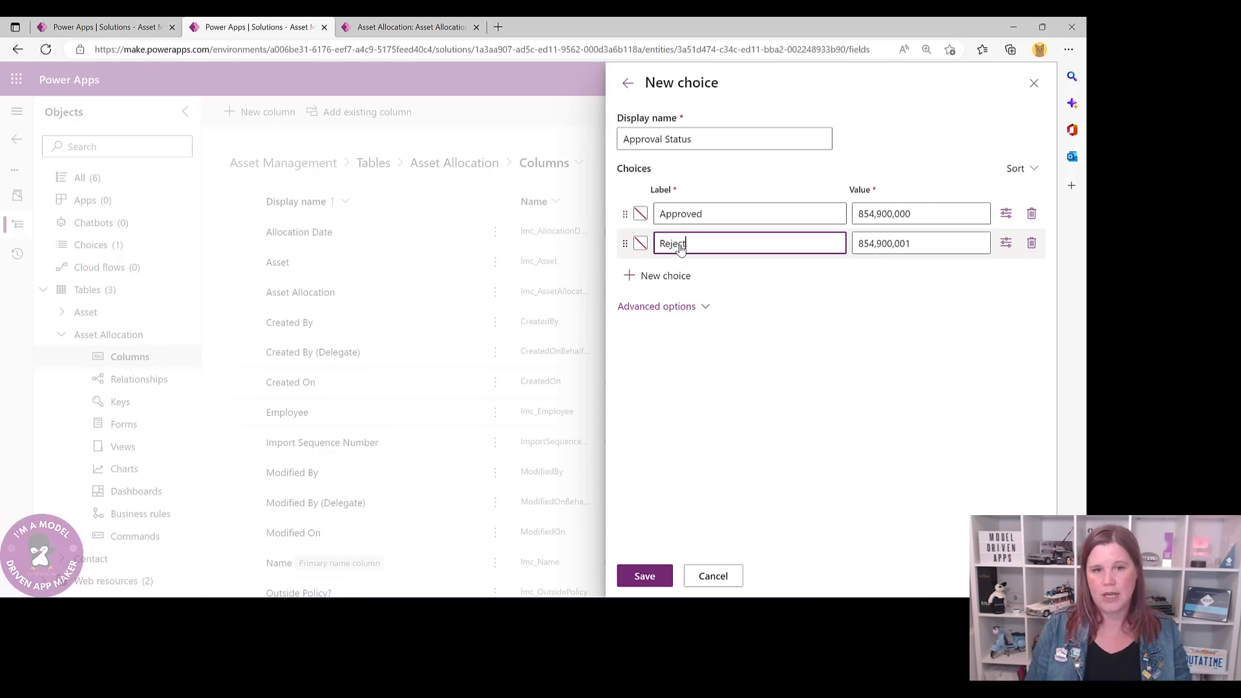
pyautogui.write('ed')
pyautogui.click(640, 215)
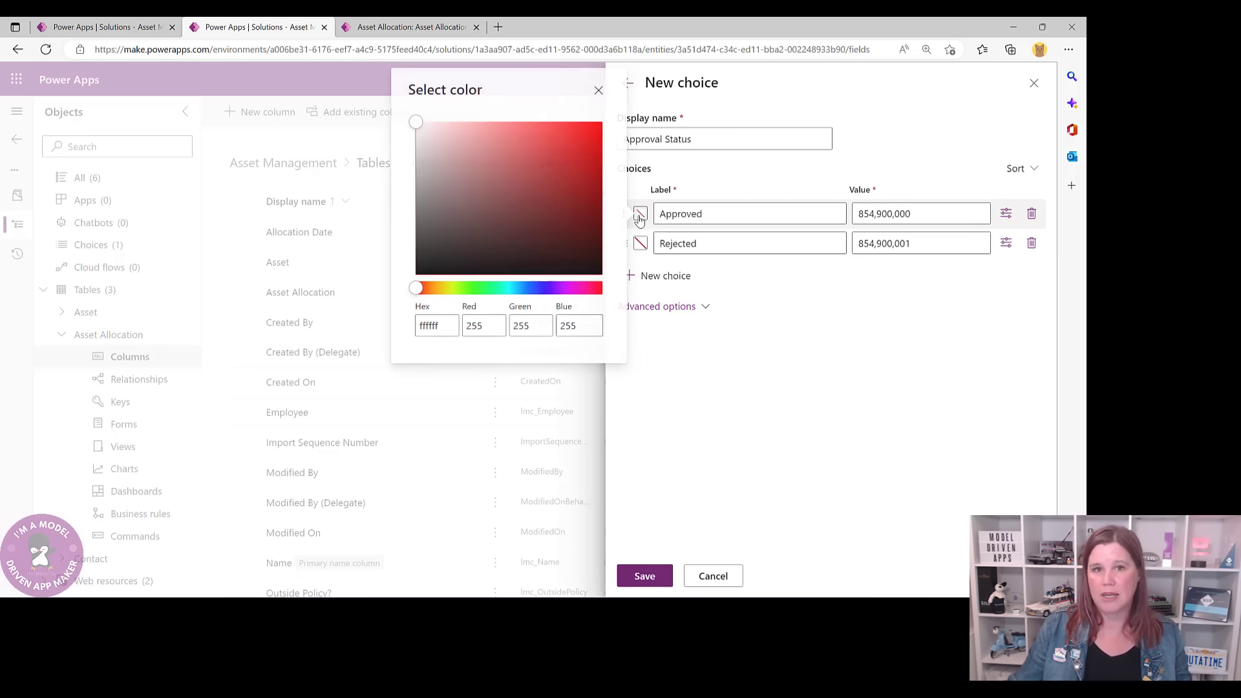
pyautogui.click(590, 130)
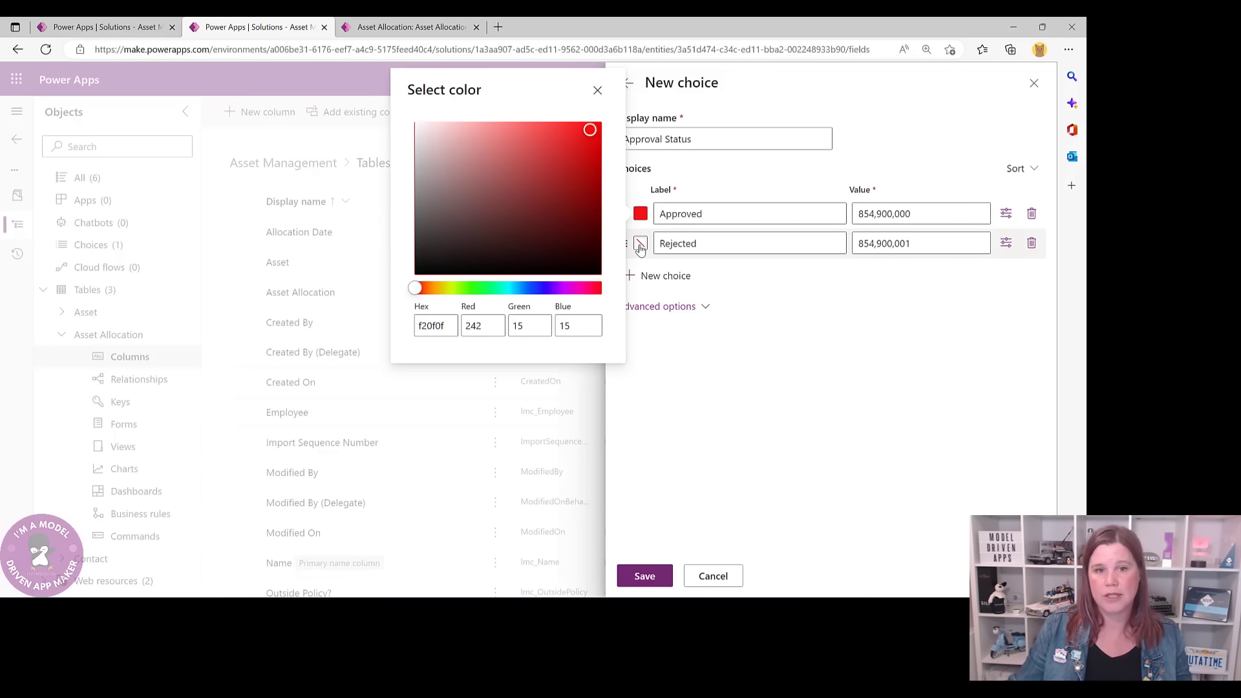
pyautogui.click(640, 244)
pyautogui.click(466, 314)
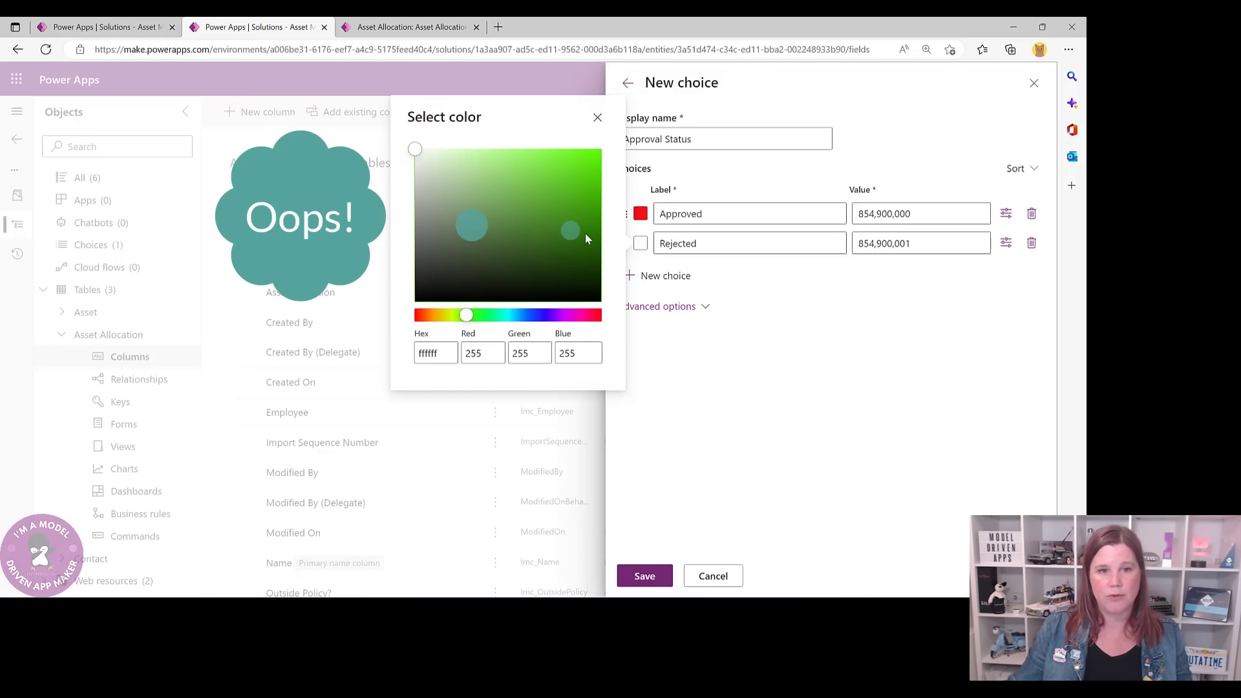
pyautogui.click(592, 181)
pyautogui.click(834, 382)
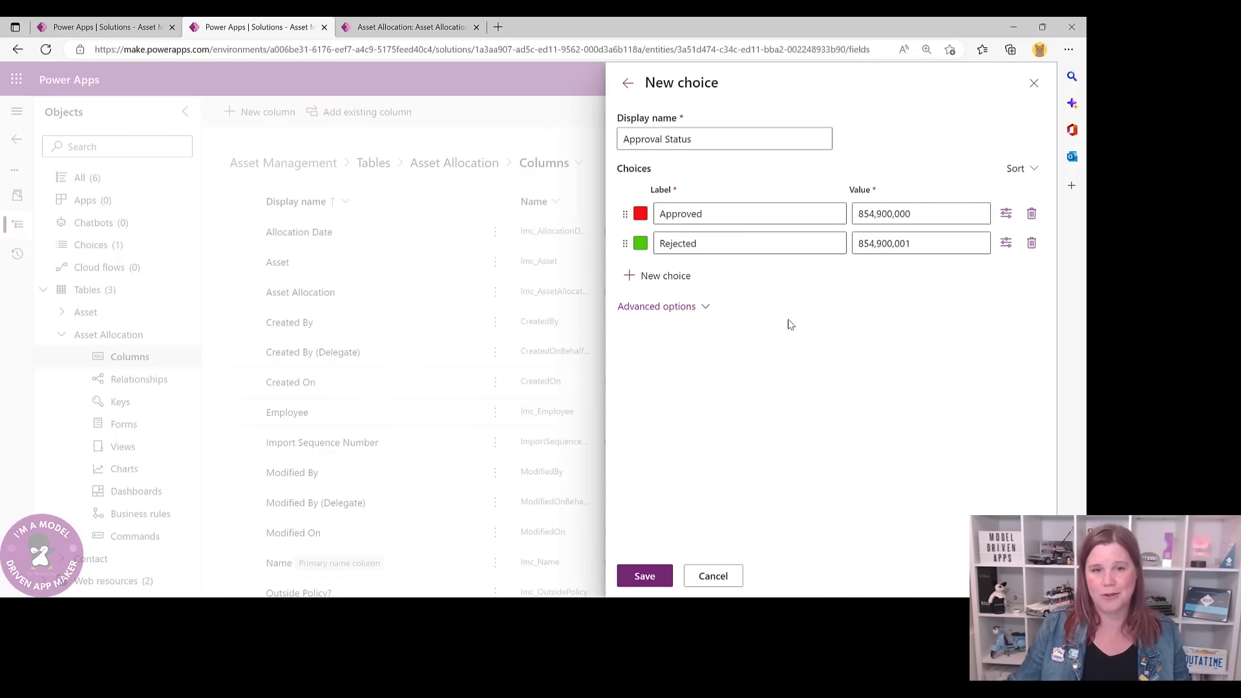
pyautogui.click(645, 577)
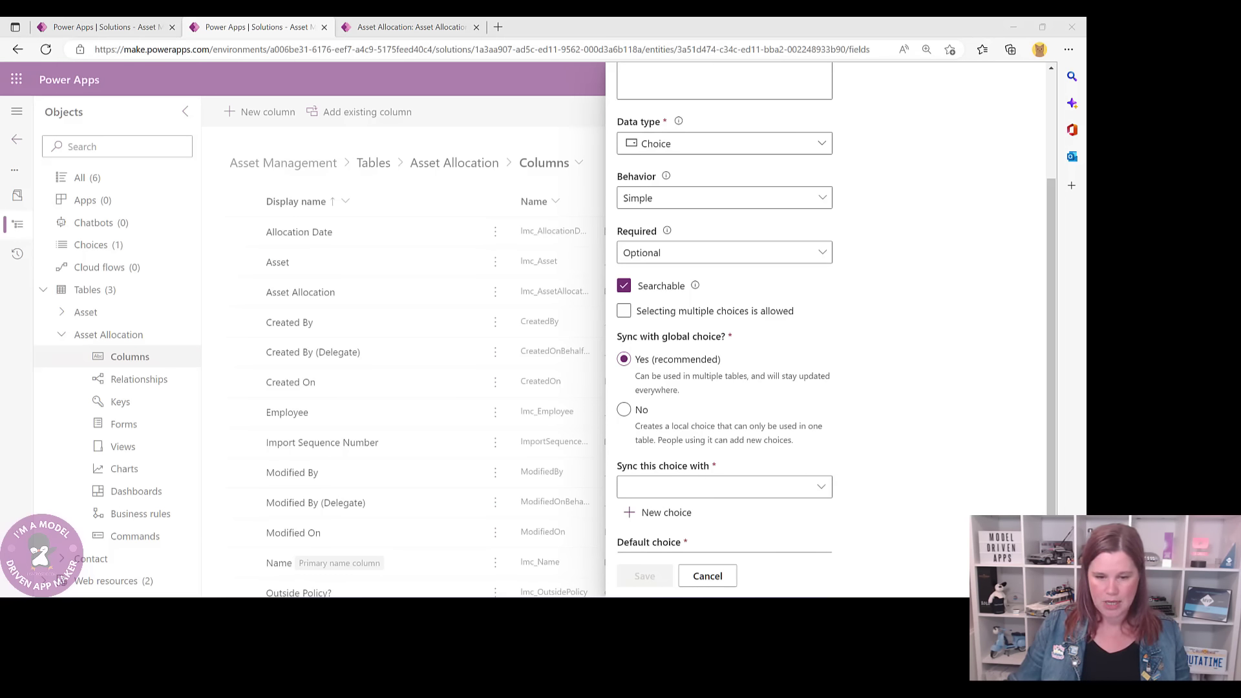
# - Sync the column with the Approval Status global choice and save it
pyautogui.scroll(3, 863, 497)
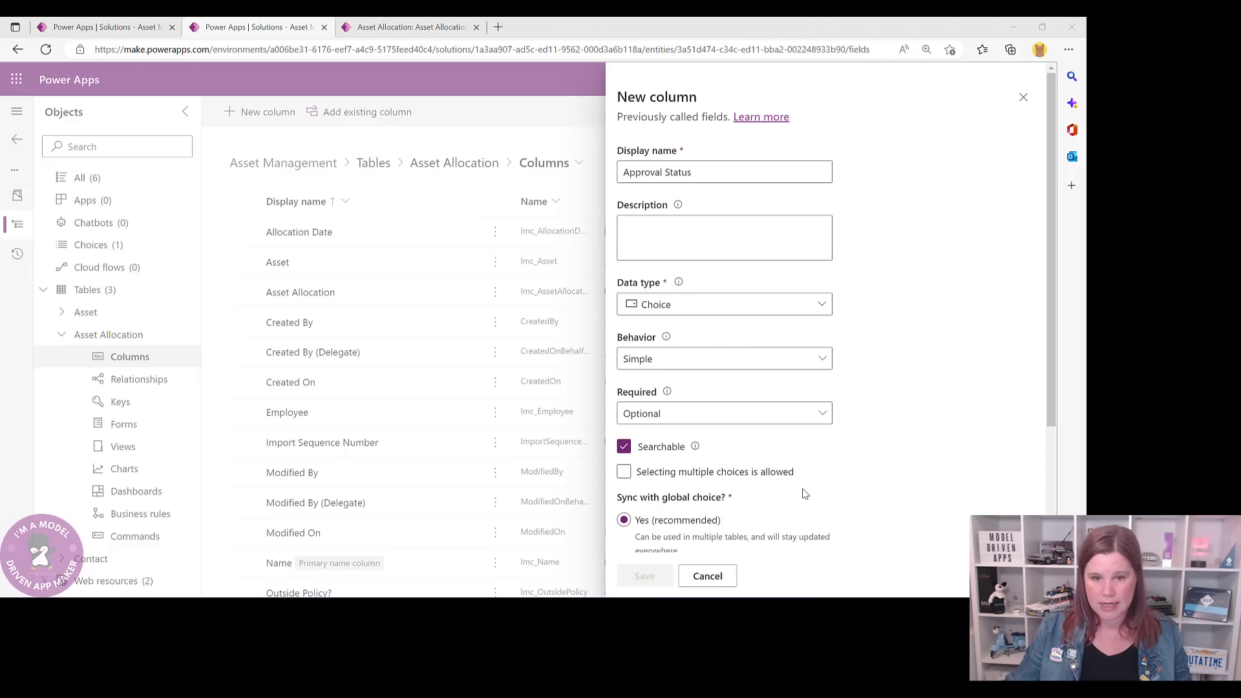
pyautogui.scroll(-5, 866, 489)
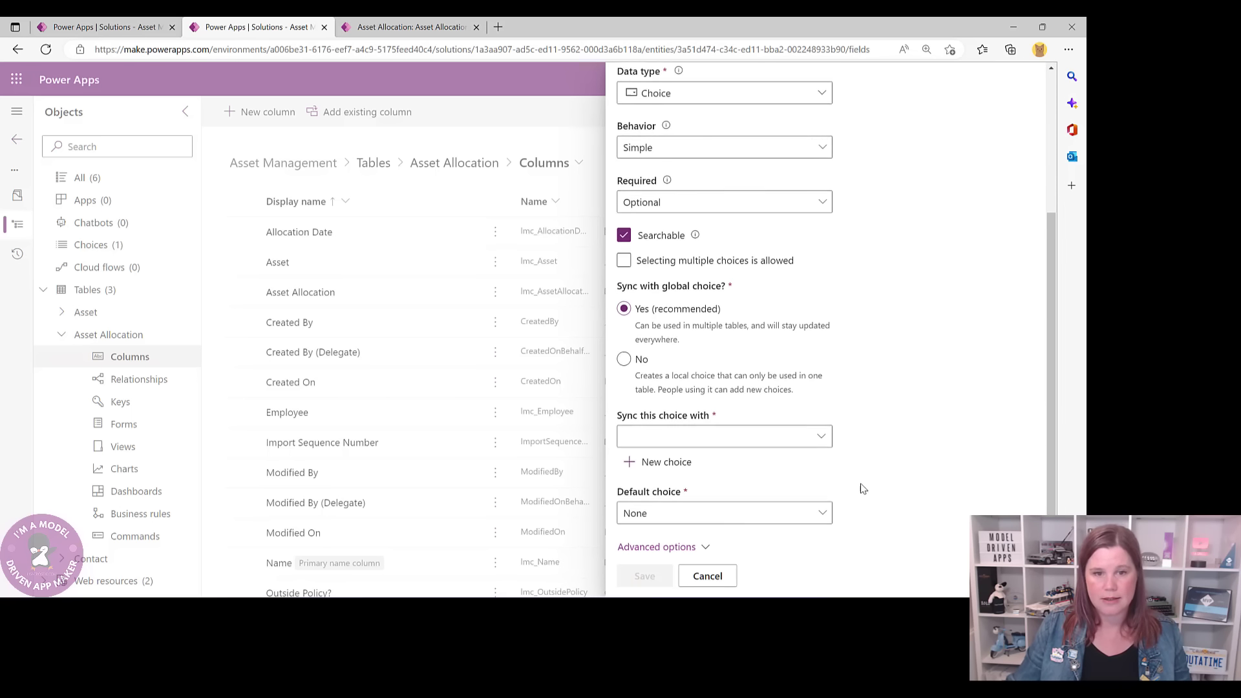
pyautogui.click(741, 405)
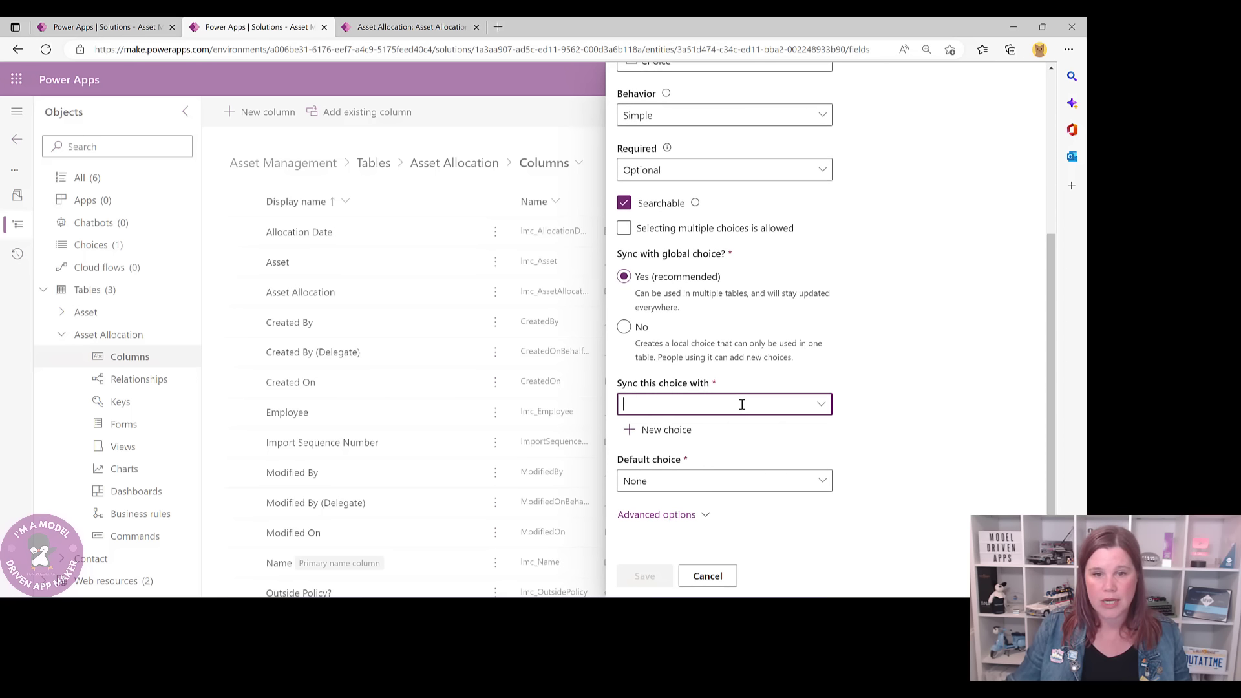
pyautogui.click(819, 404)
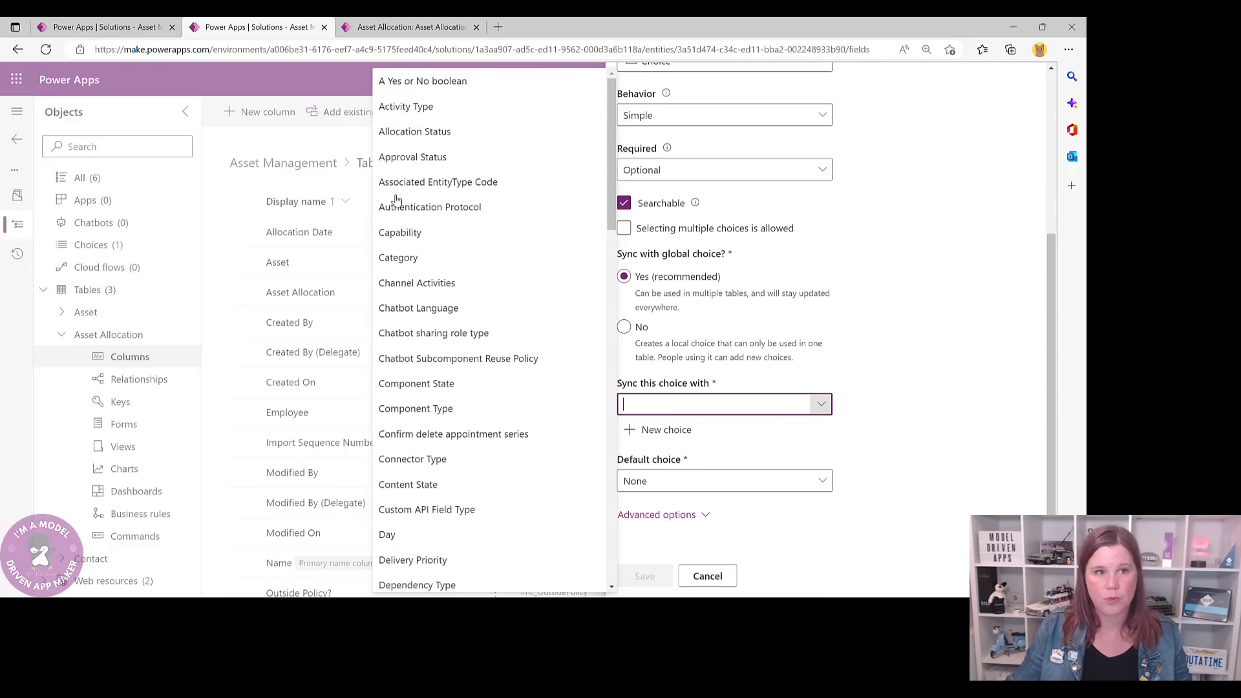
pyautogui.click(412, 156)
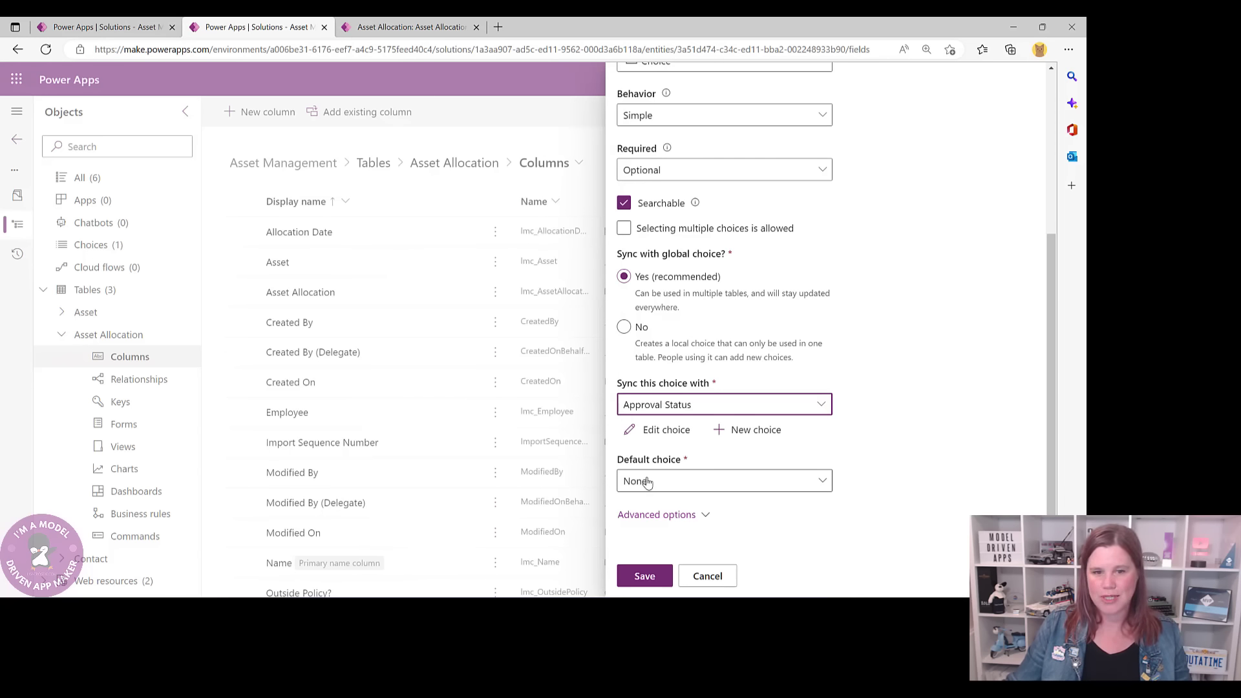
pyautogui.click(644, 575)
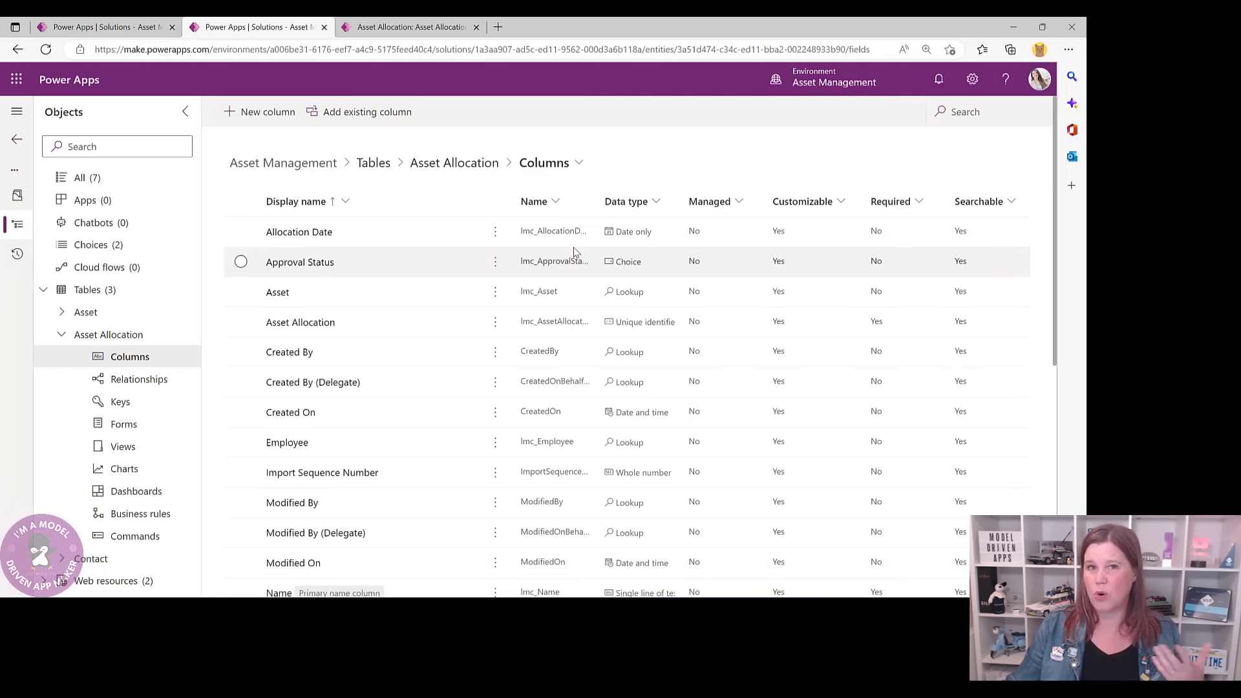
# - Start a new Choice column named 'Allocation Check'
pyautogui.click(258, 116)
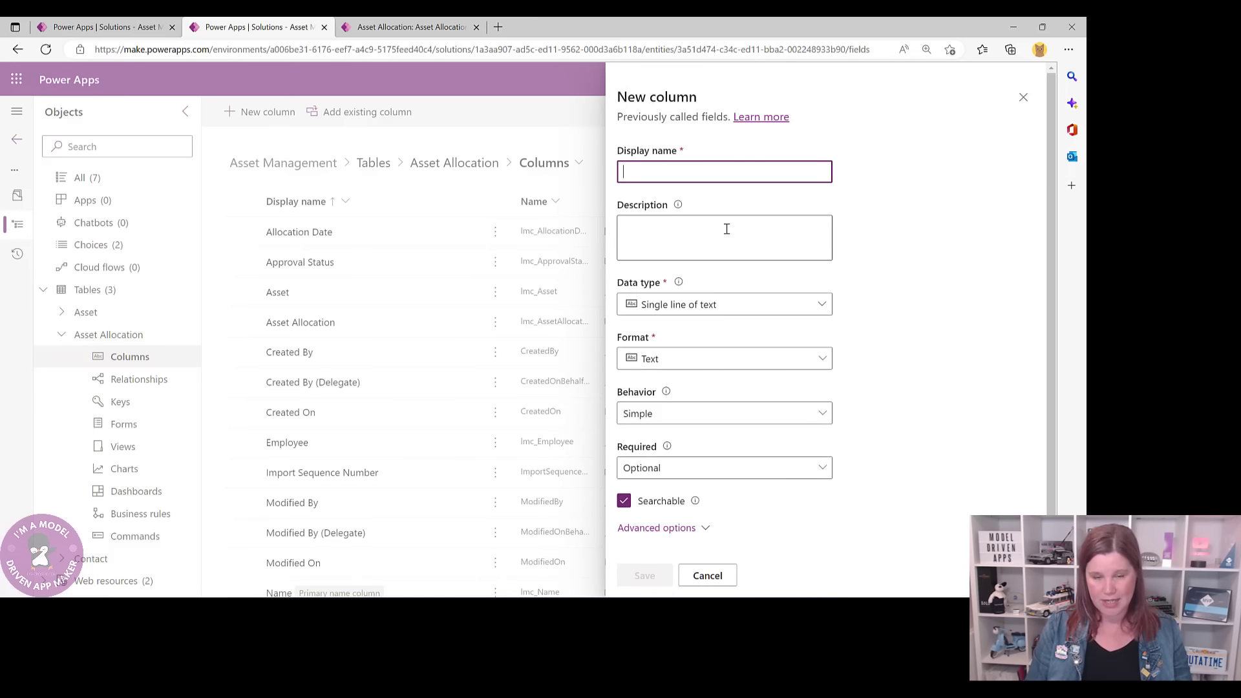
pyautogui.write('Allocation Check')
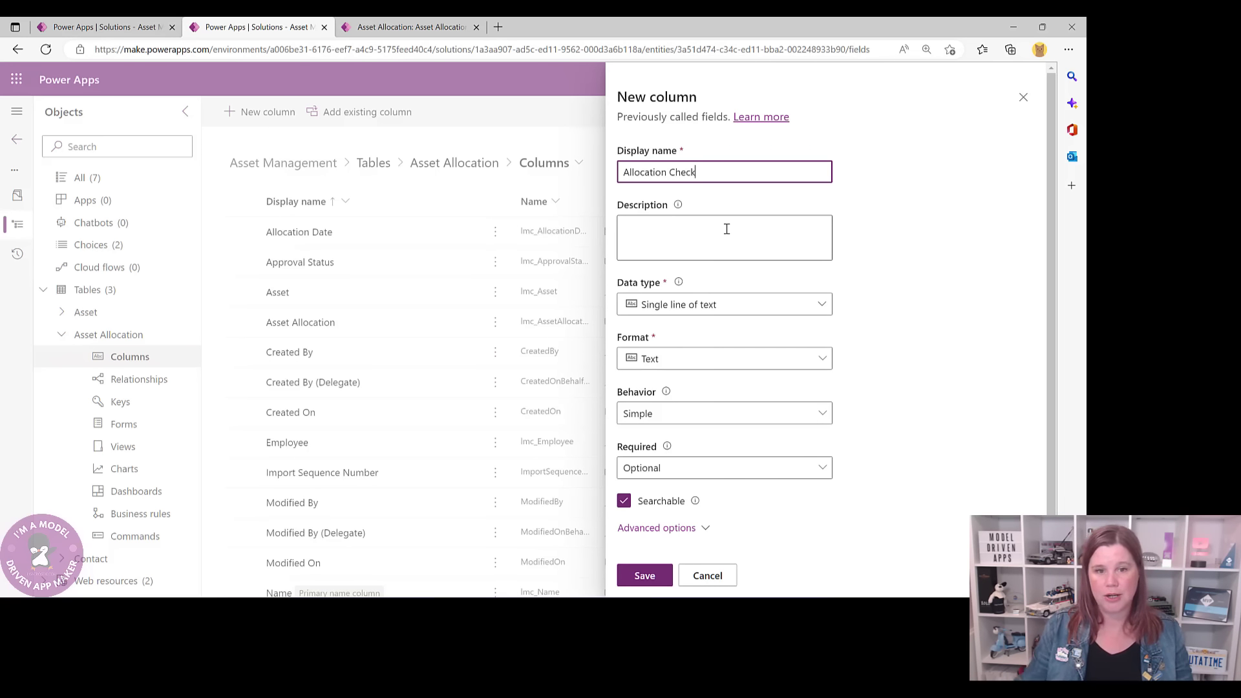
pyautogui.click(711, 307)
pyautogui.moveTo(674, 465)
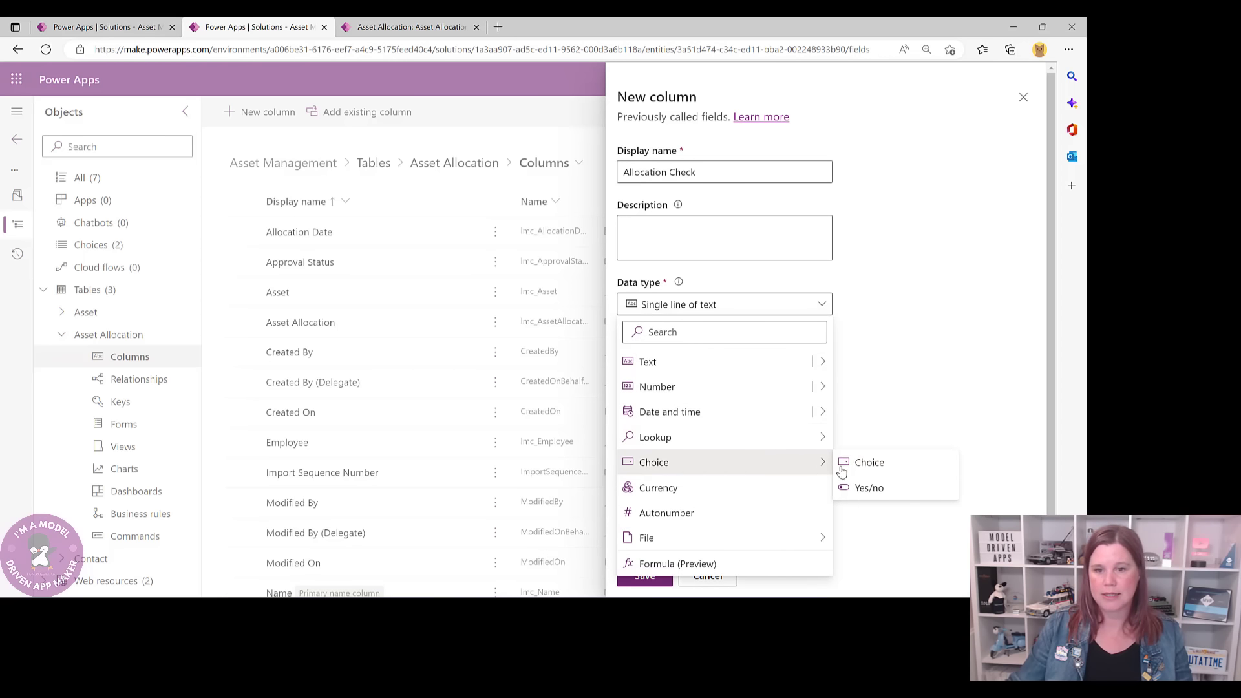
pyautogui.click(852, 462)
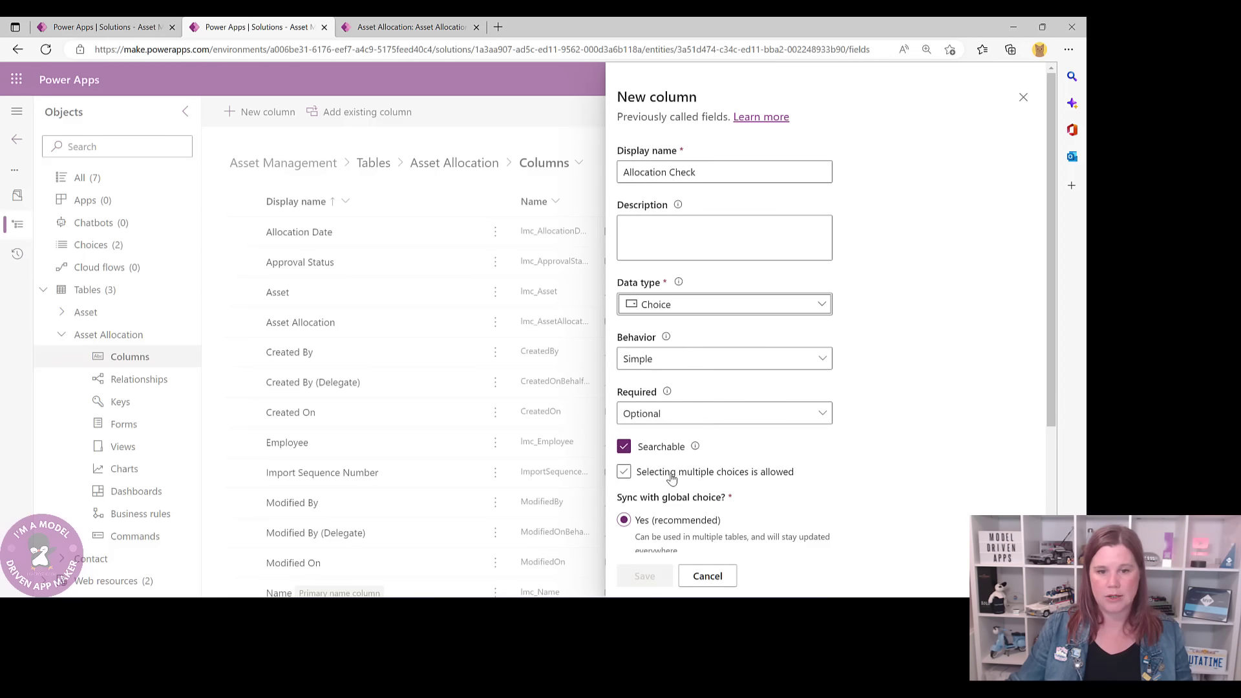
pyautogui.scroll(-4, 724, 400)
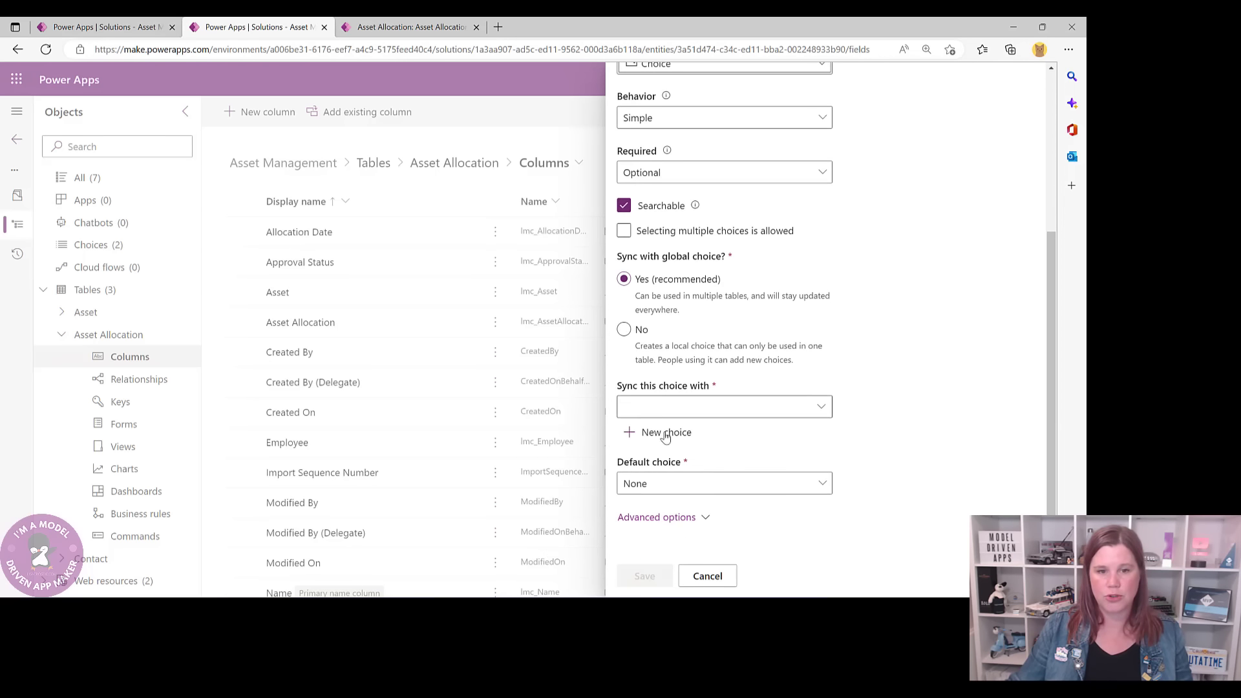
# - Create the global choice 'Allocation Check' with Satisfactory and Unsatisfactory options
pyautogui.click(666, 434)
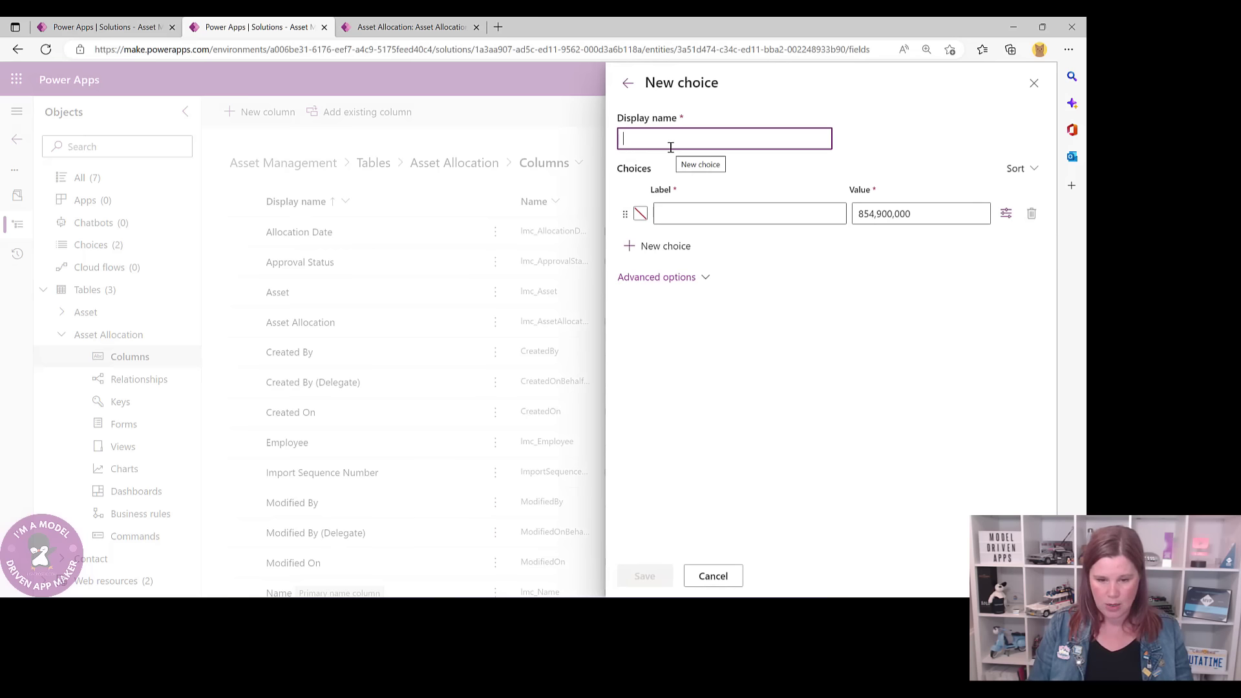
pyautogui.write('Allocation Check')
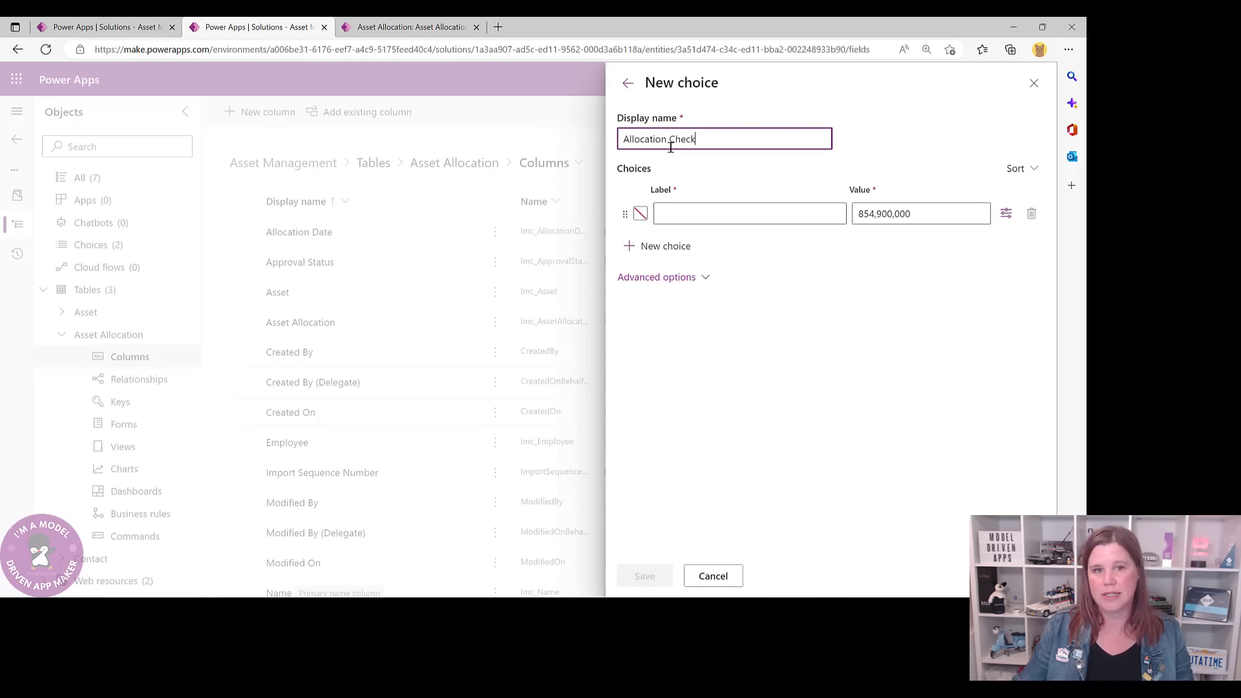
pyautogui.click(689, 213)
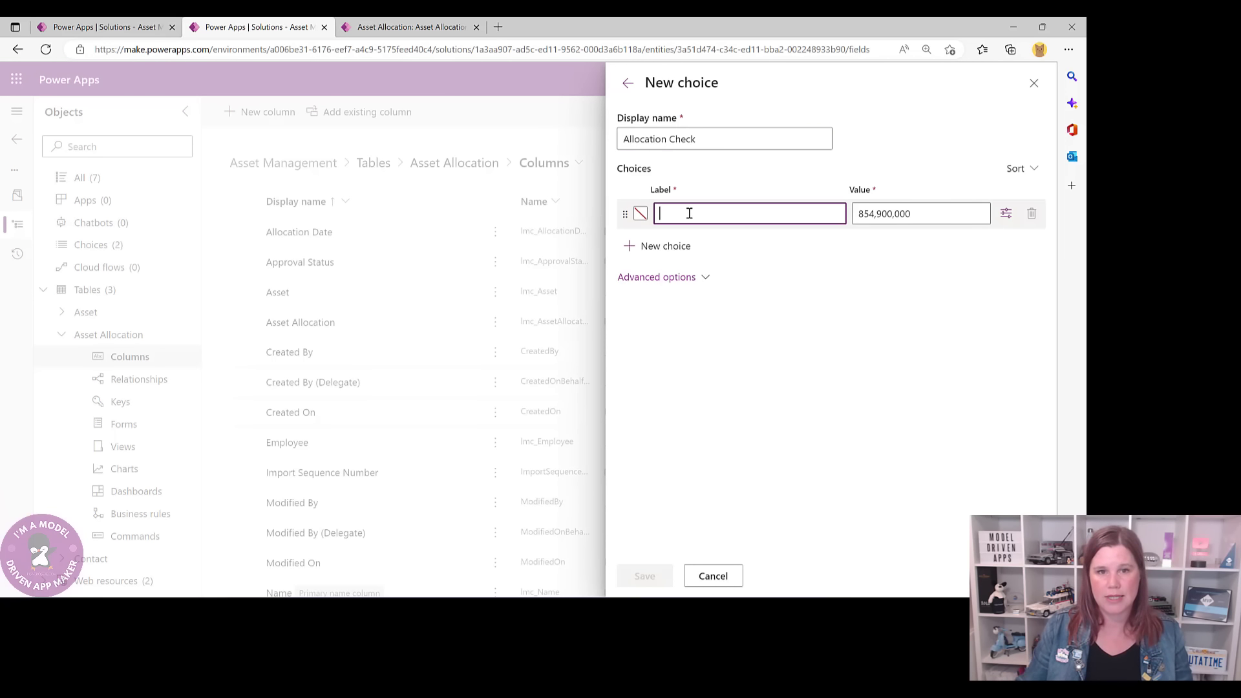
pyautogui.write('Satisfactory')
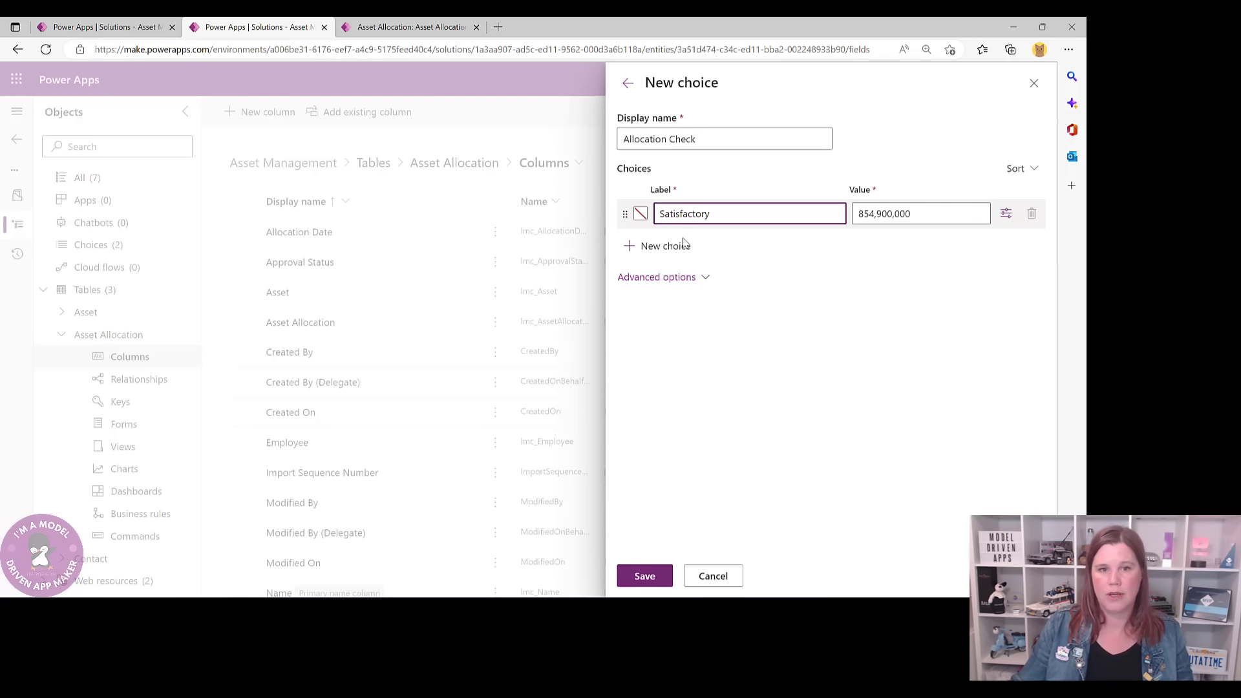
pyautogui.click(684, 245)
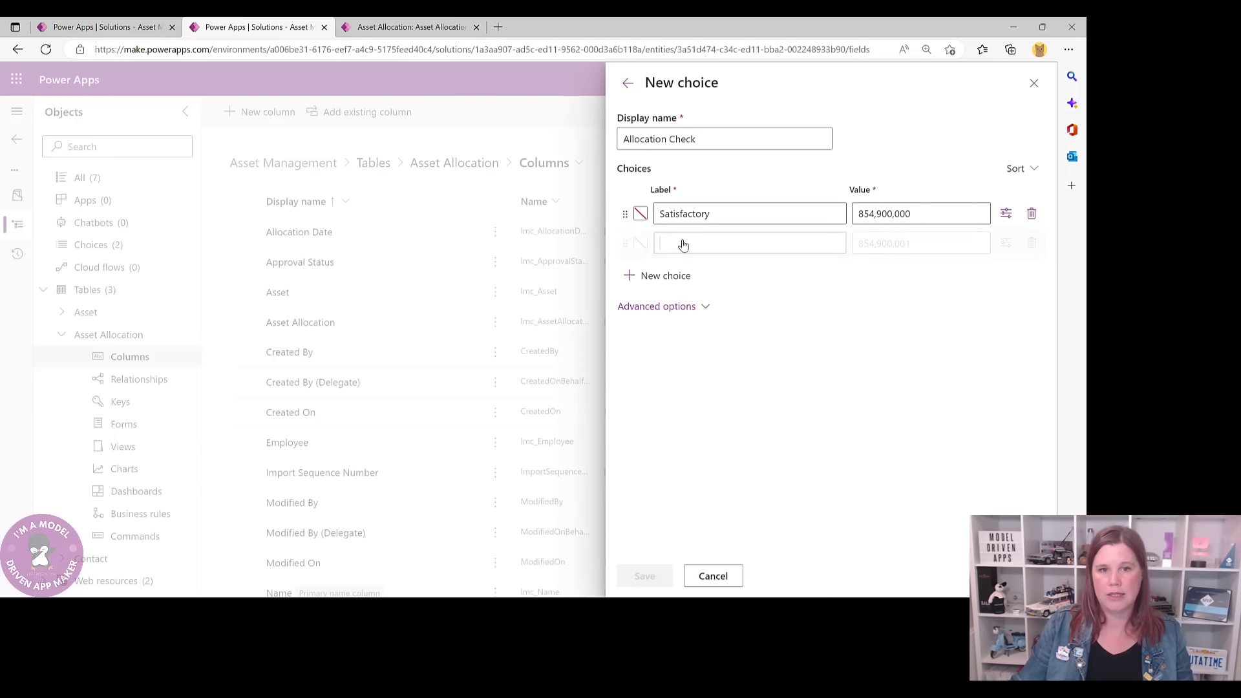
pyautogui.write('Uns')
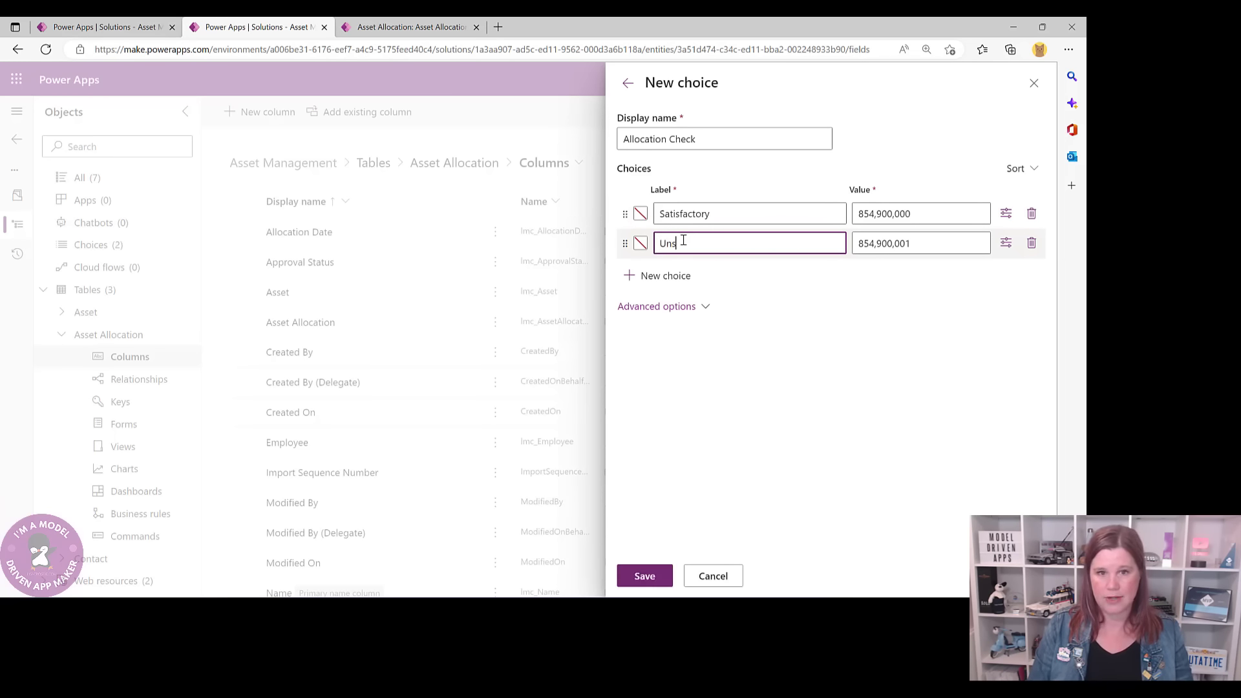
pyautogui.write('atisfact')
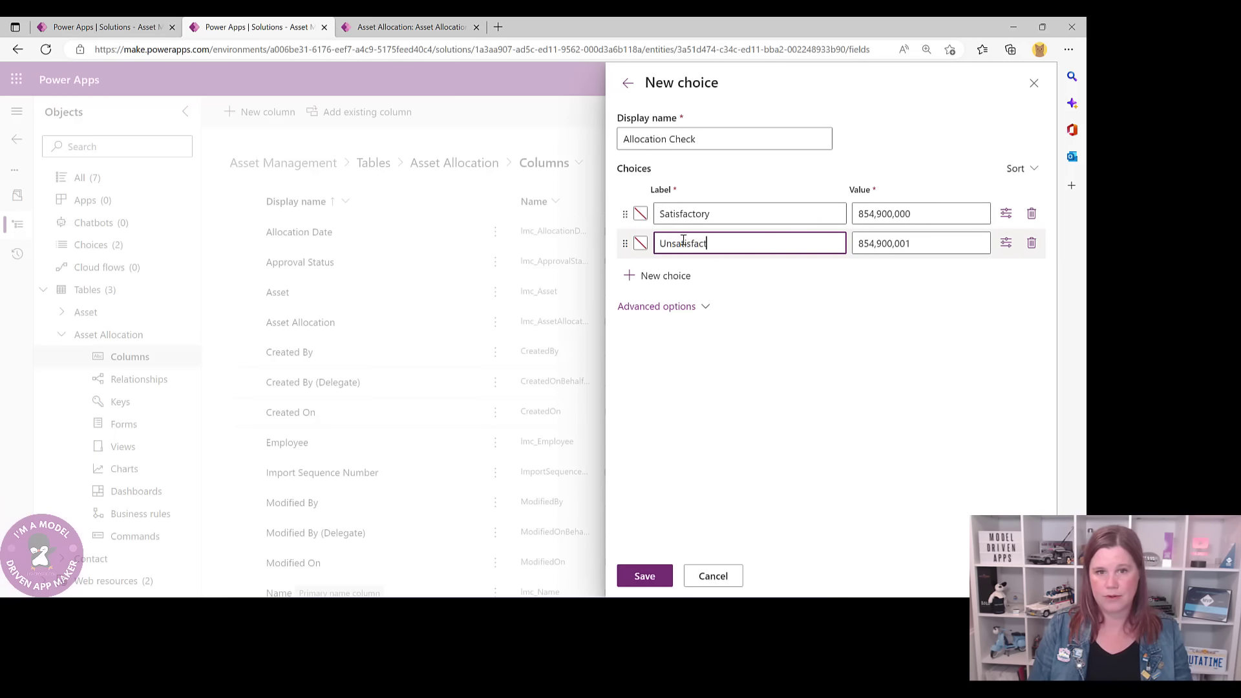
pyautogui.write('ory')
pyautogui.click(649, 577)
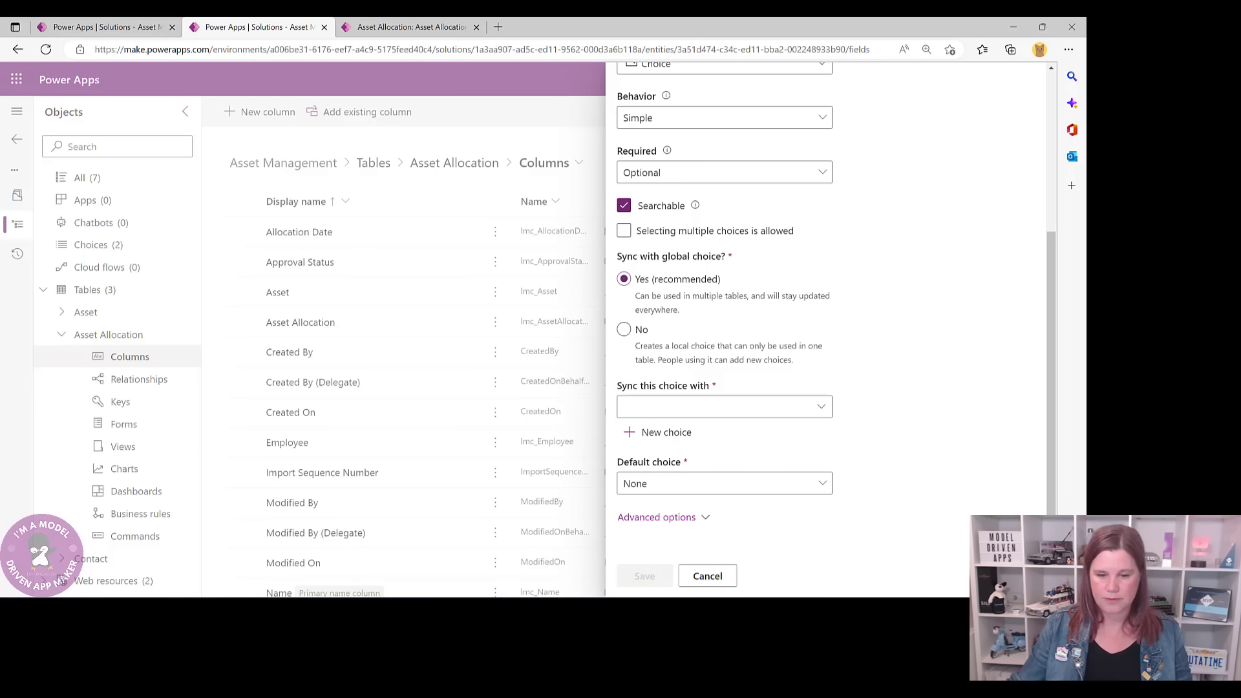
# - Sync the column with the Allocation Check choice and save it
pyautogui.click(821, 405)
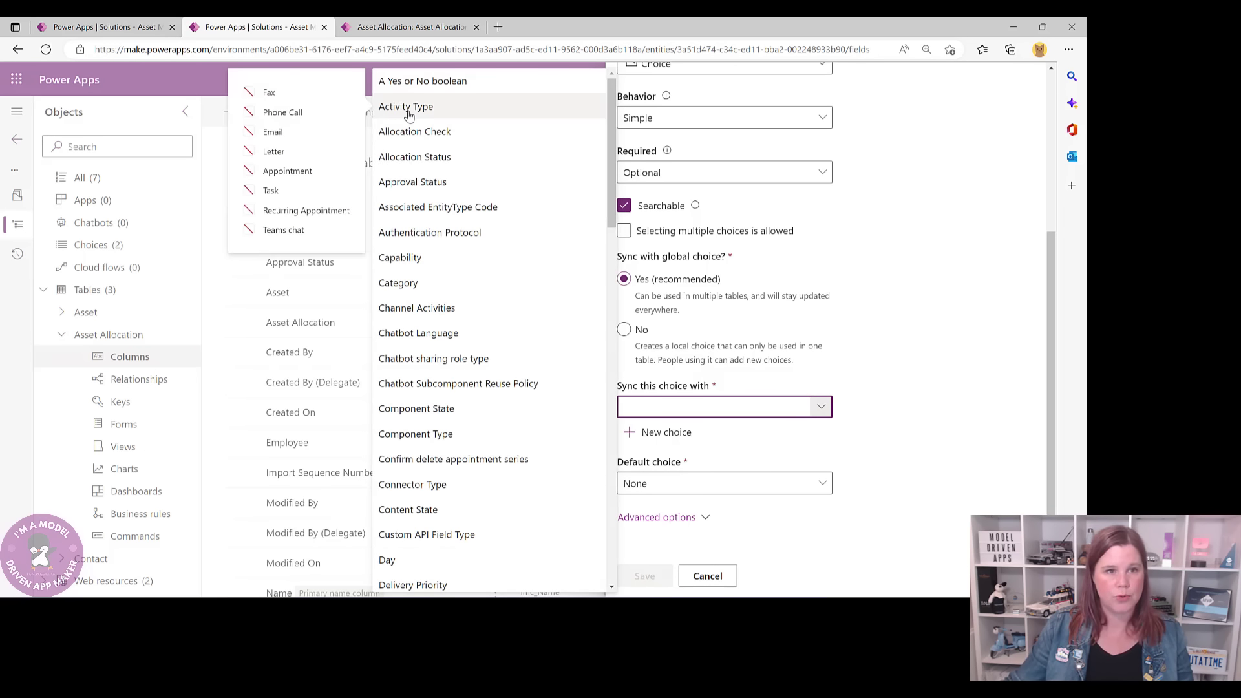
pyautogui.click(411, 132)
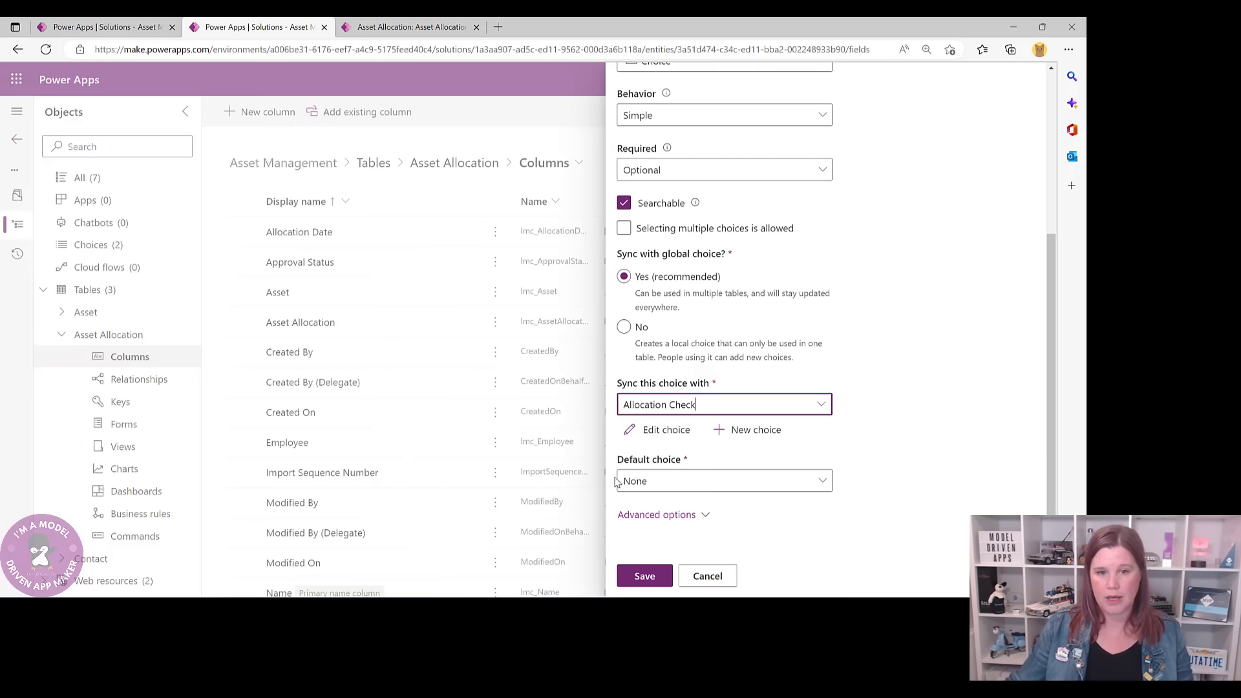
pyautogui.click(646, 577)
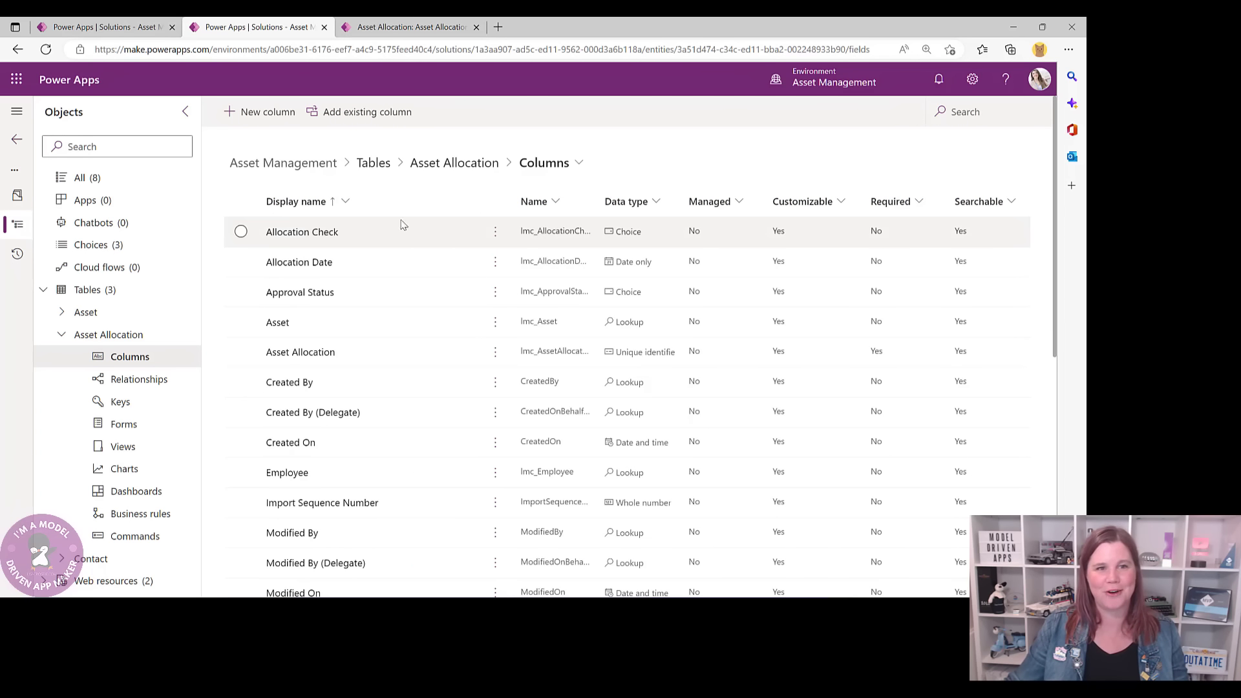
# - View Asset Allocation's Relationships, then return to the allocation record tab
pyautogui.click(446, 168)
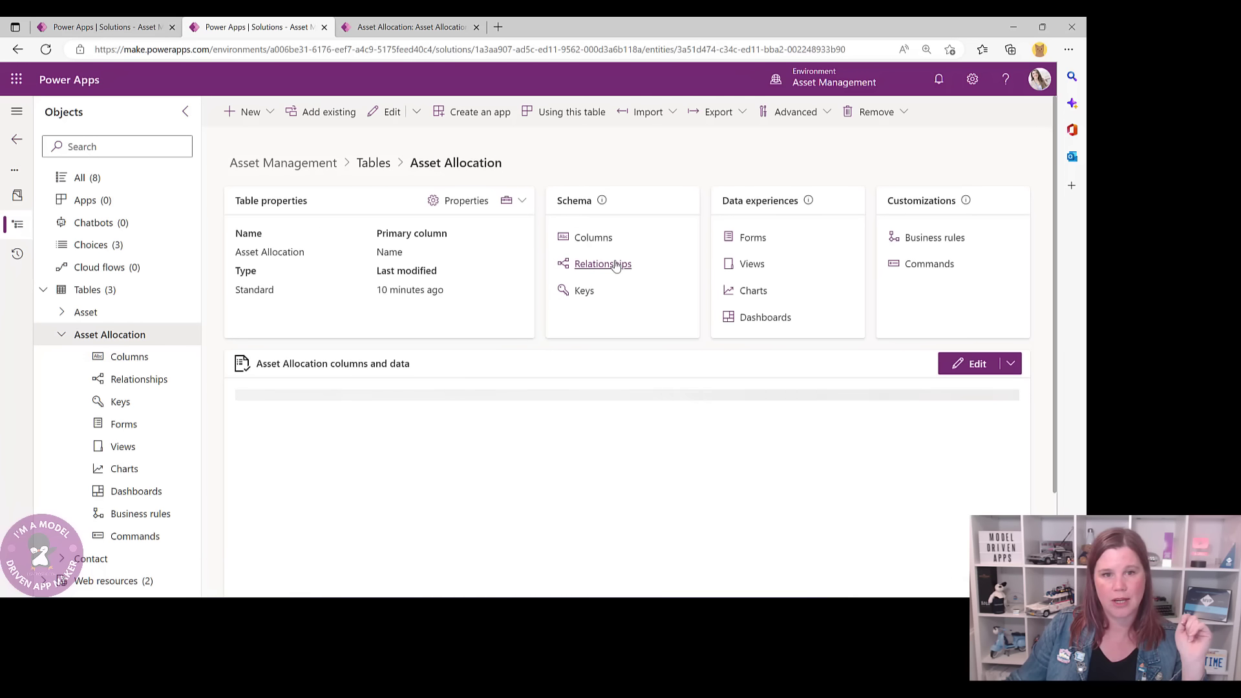
pyautogui.click(608, 266)
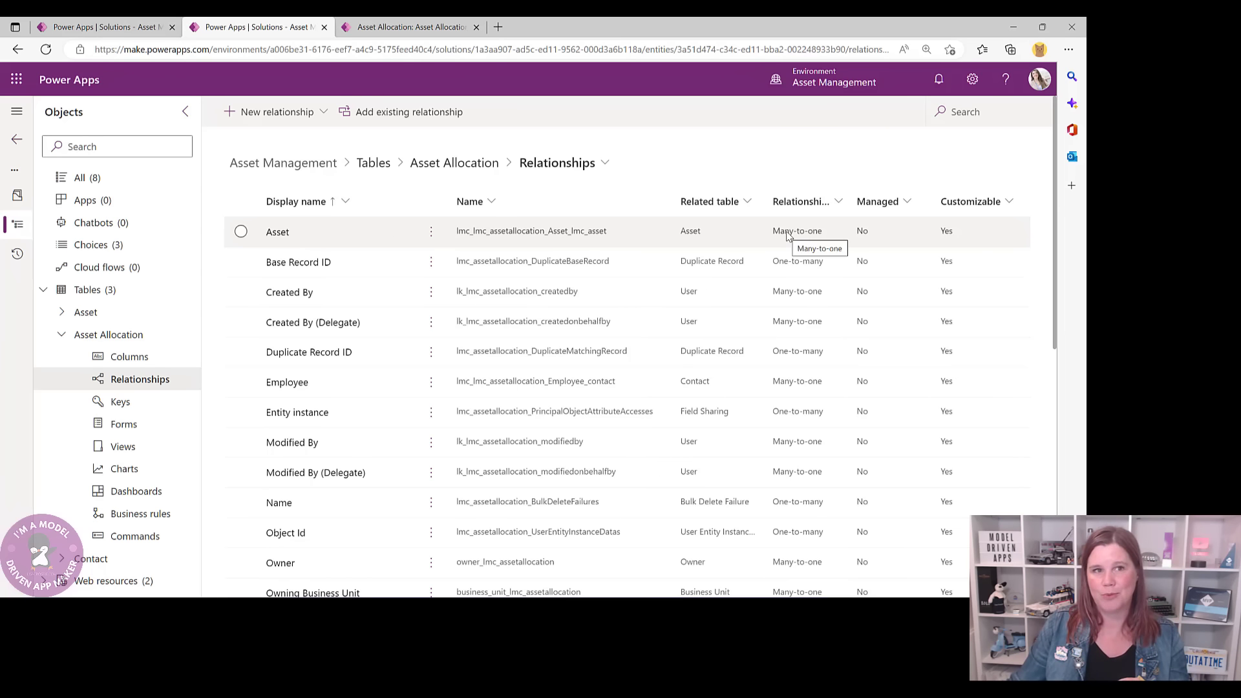
pyautogui.click(421, 27)
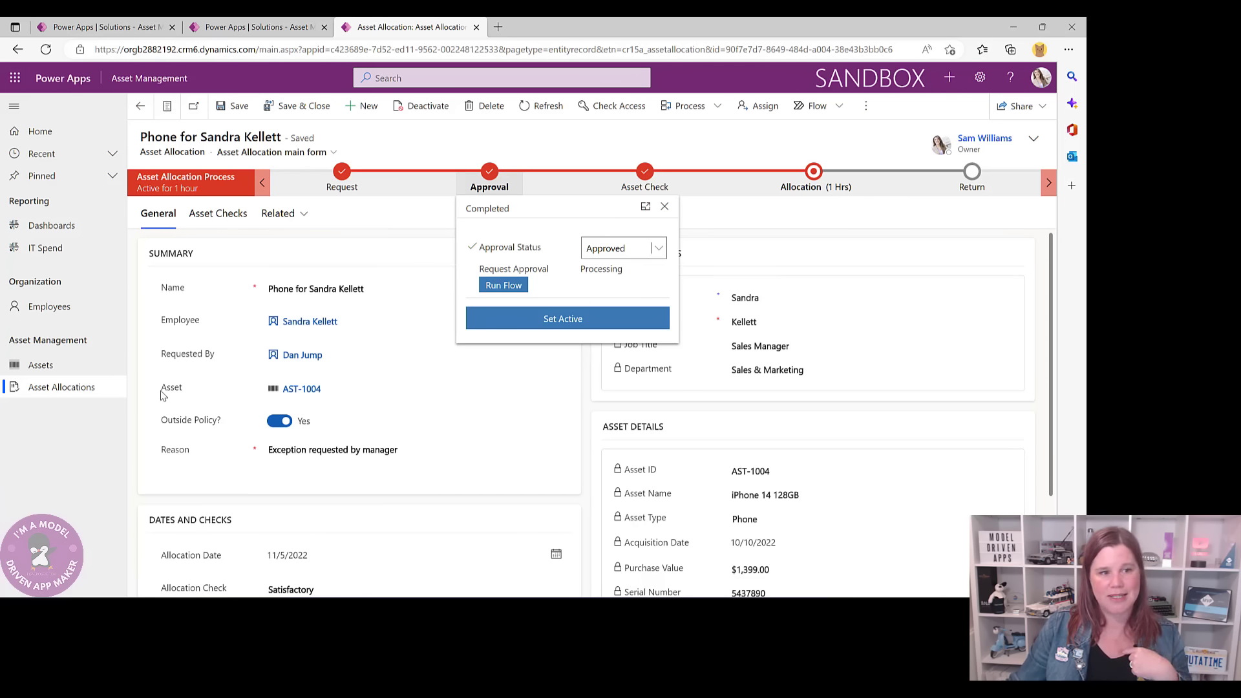
# - Open asset AST-1004, follow its allocation link, then return to the Relationships tab
pyautogui.click(302, 388)
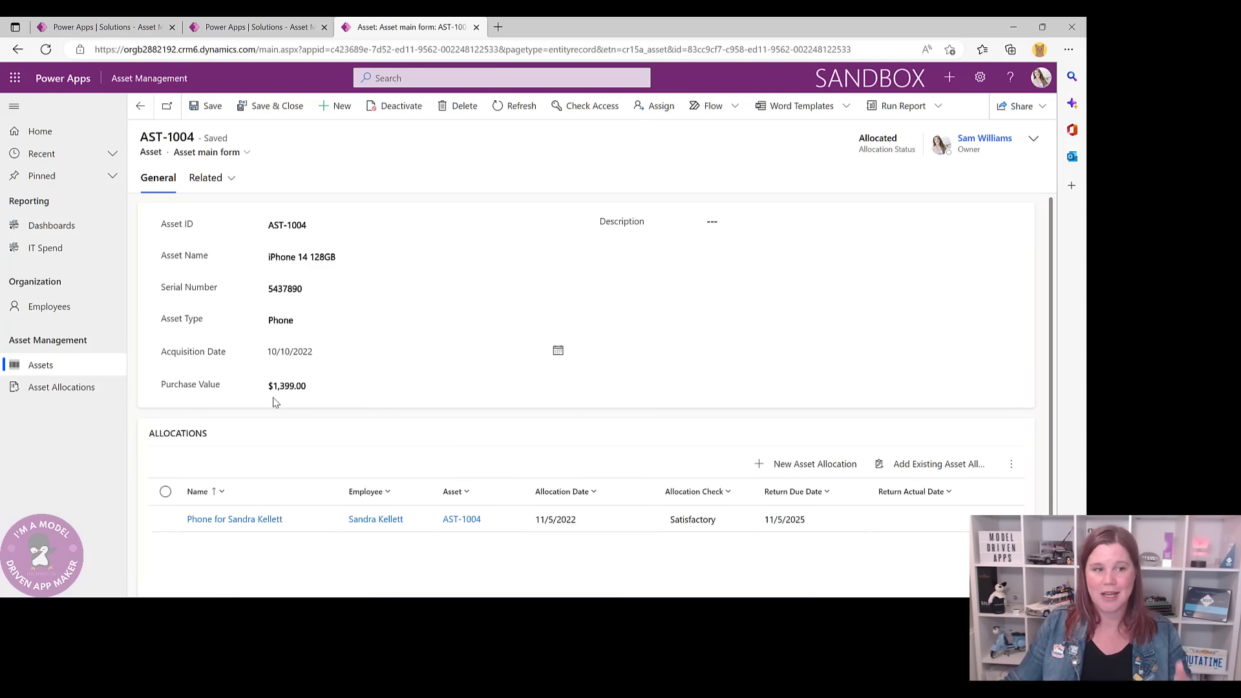
pyautogui.click(259, 522)
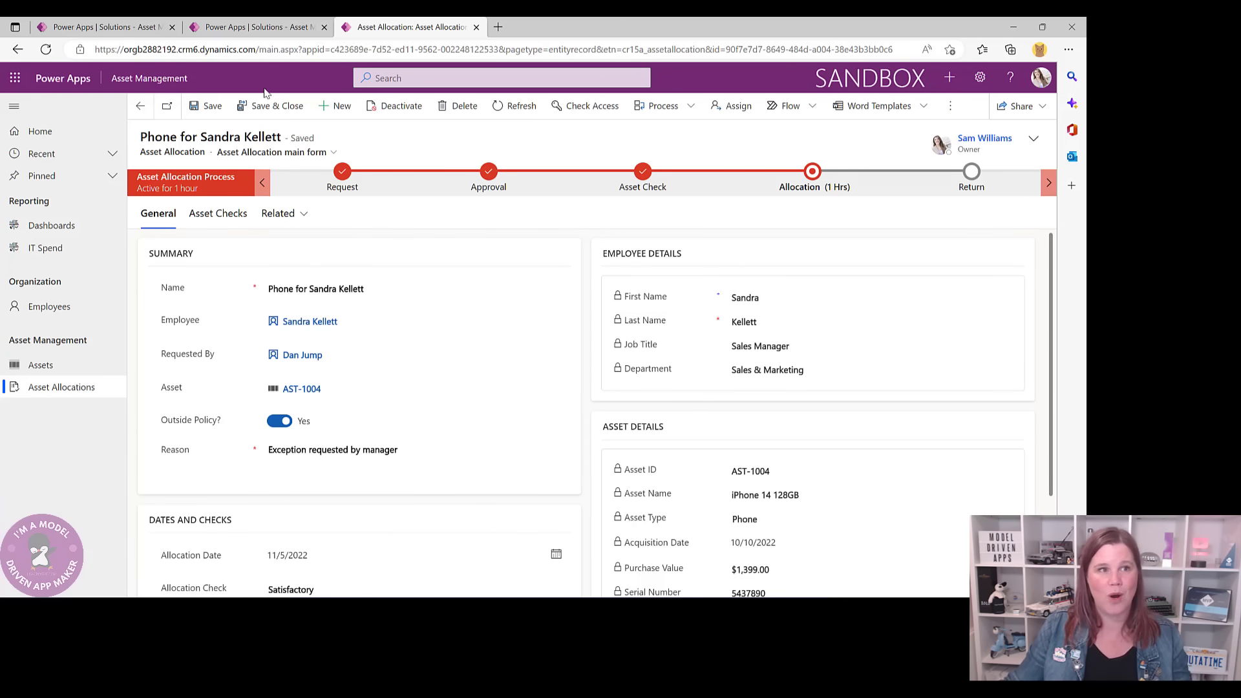
pyautogui.click(232, 22)
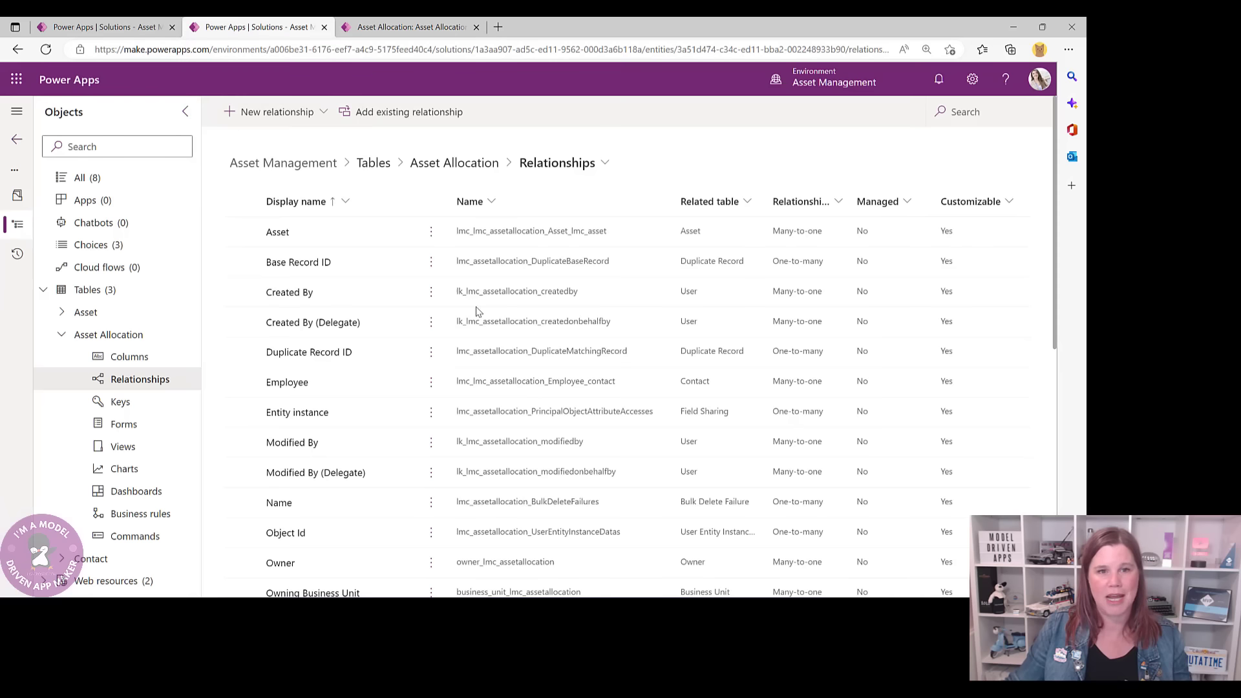
# - Browse the Asset Allocation relationships and show the New relationship type options
pyautogui.scroll(-3, 623, 382)
pyautogui.scroll(-5, 622, 382)
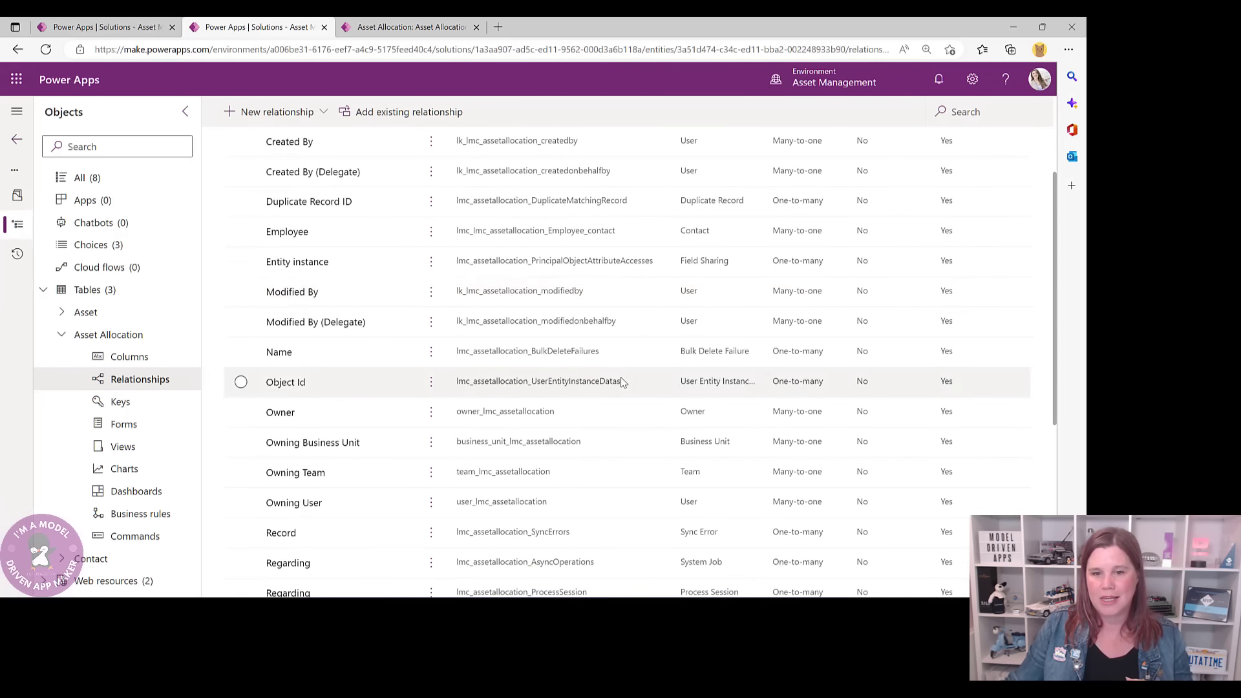
pyautogui.scroll(10, 622, 381)
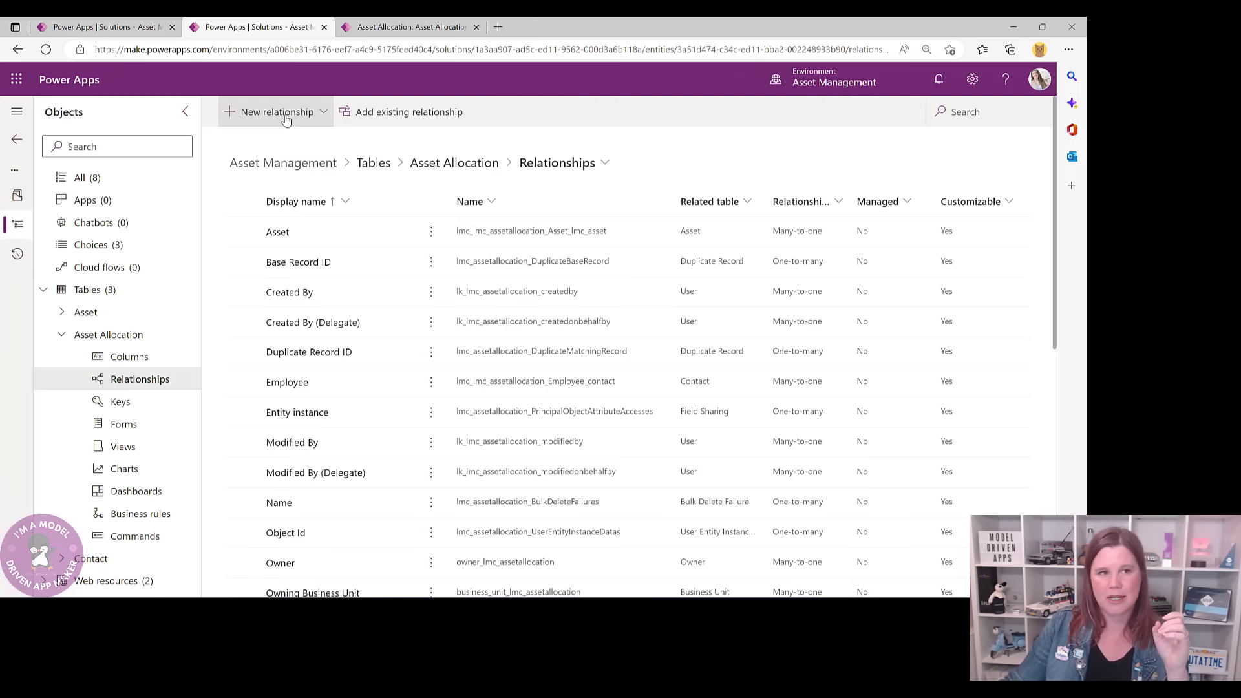
pyautogui.click(286, 120)
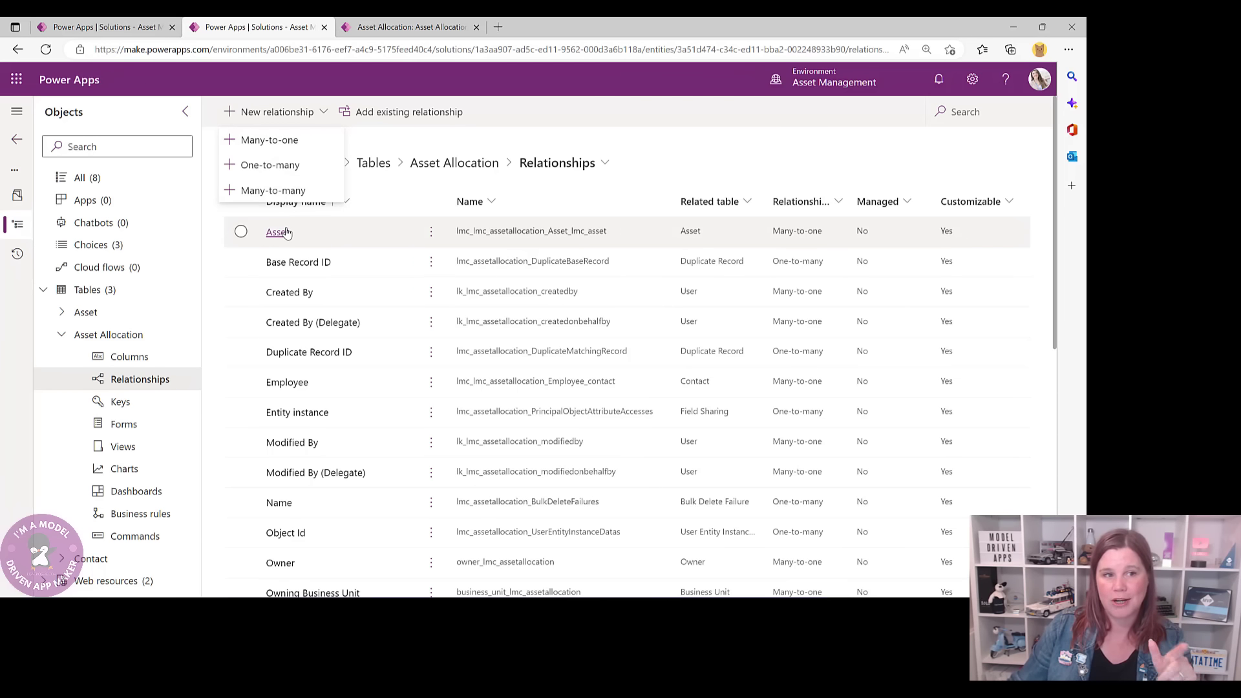
pyautogui.click(265, 141)
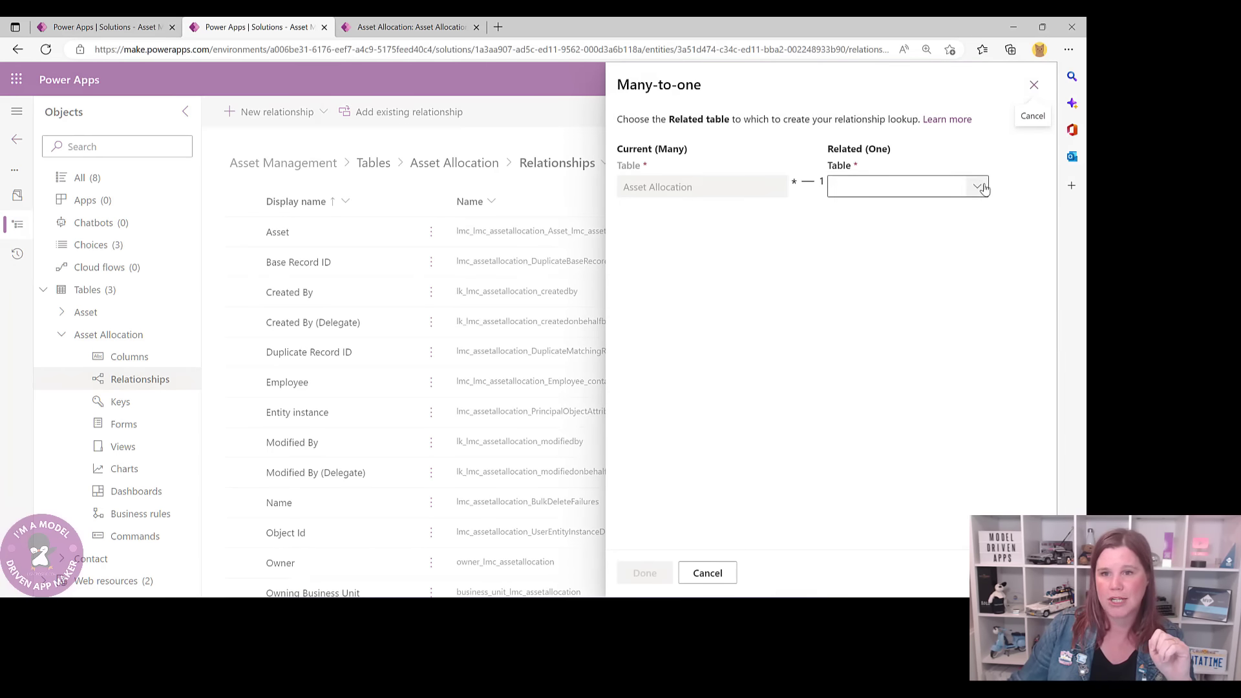
pyautogui.click(975, 186)
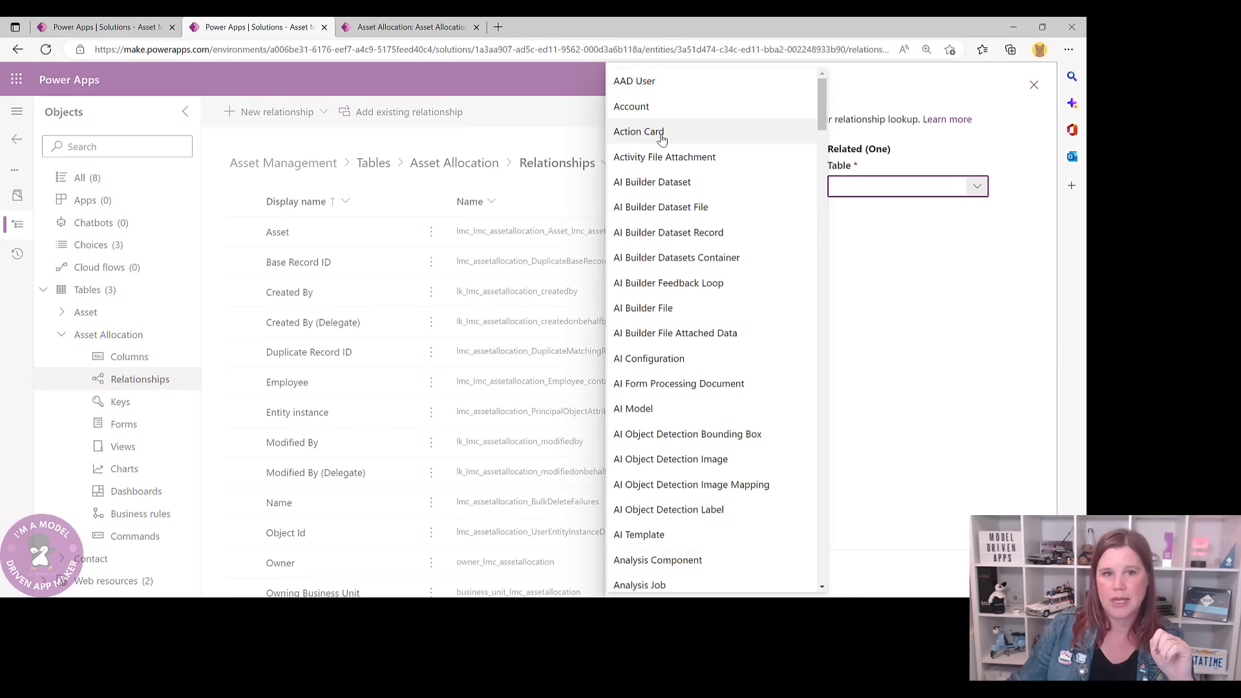
pyautogui.scroll(-5, 661, 142)
pyautogui.scroll(-3, 659, 157)
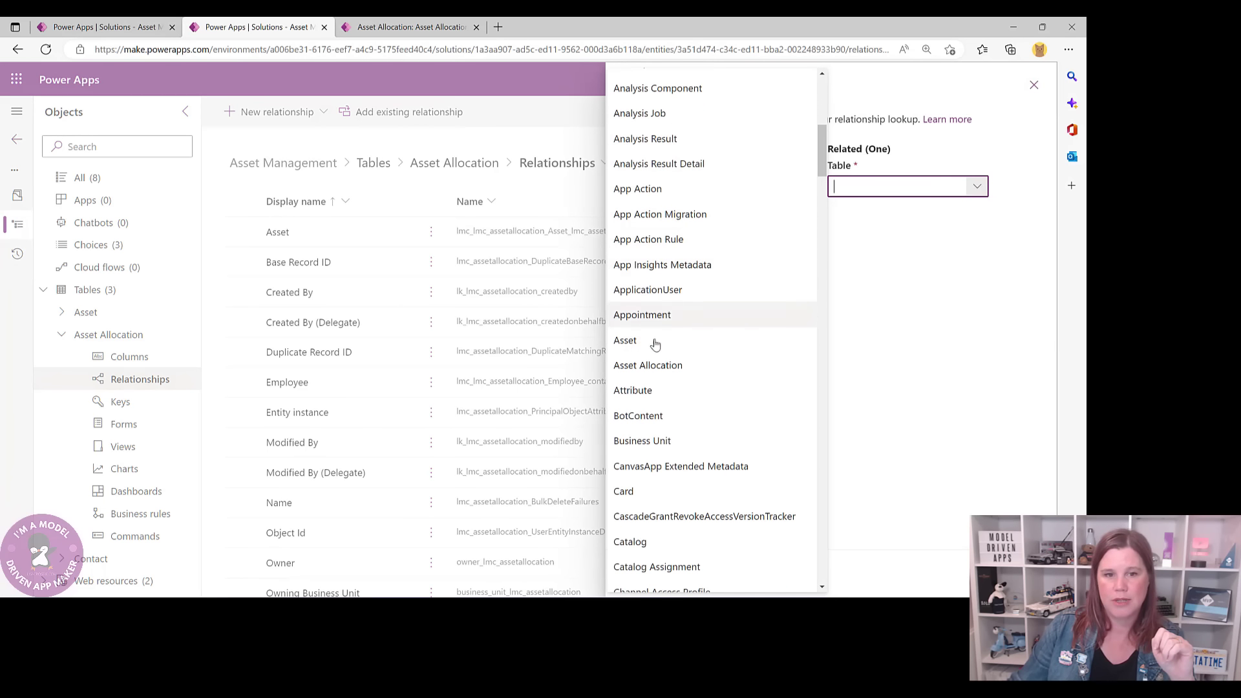
pyautogui.click(711, 337)
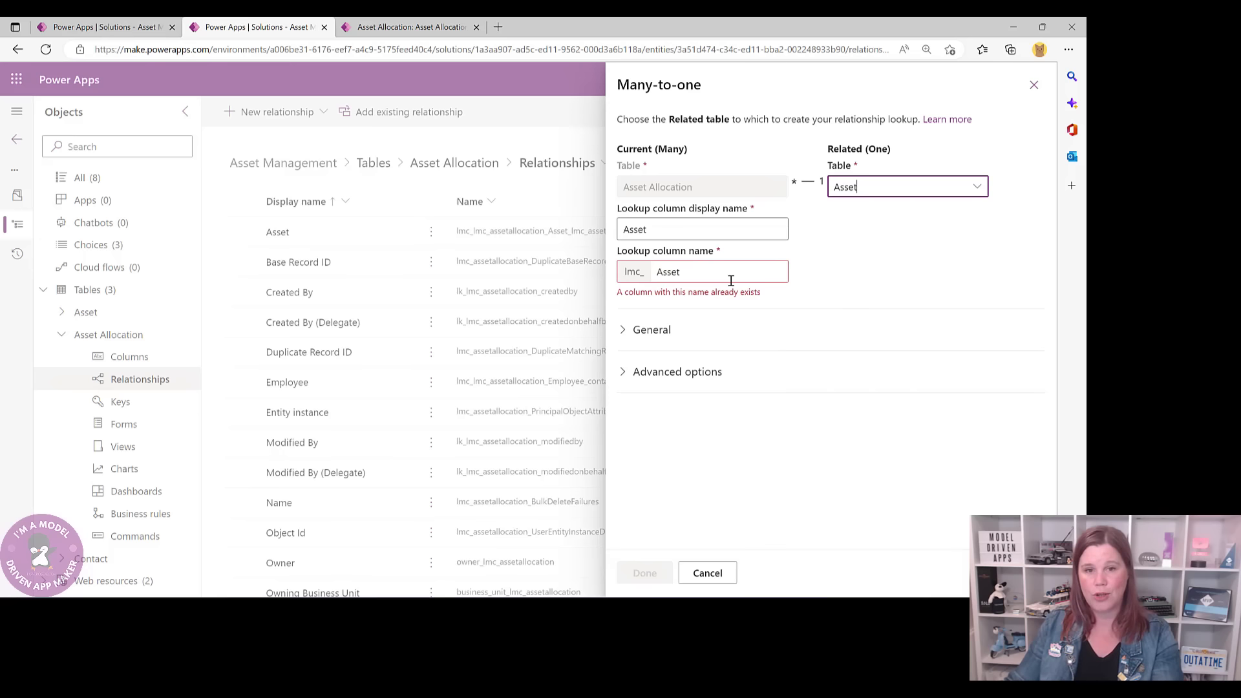
pyautogui.click(711, 577)
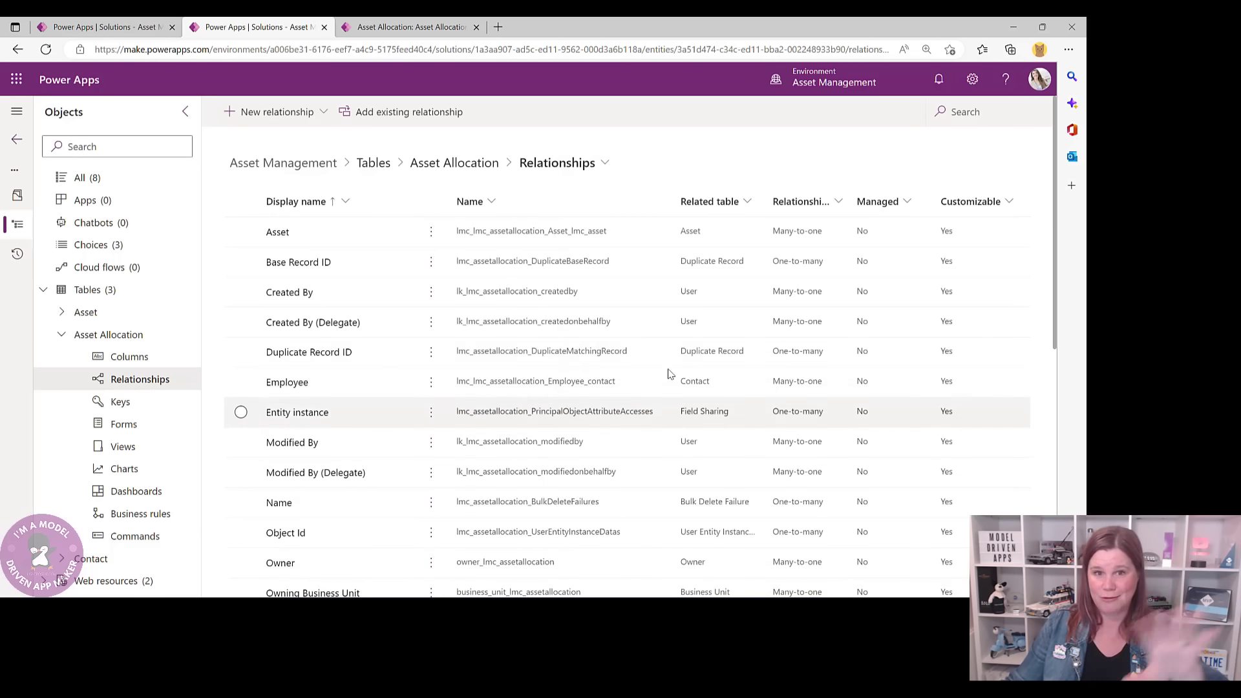
# - Sort the relationships by Related table A to Z, briefly checking the record tab
pyautogui.scroll(-2, 529, 272)
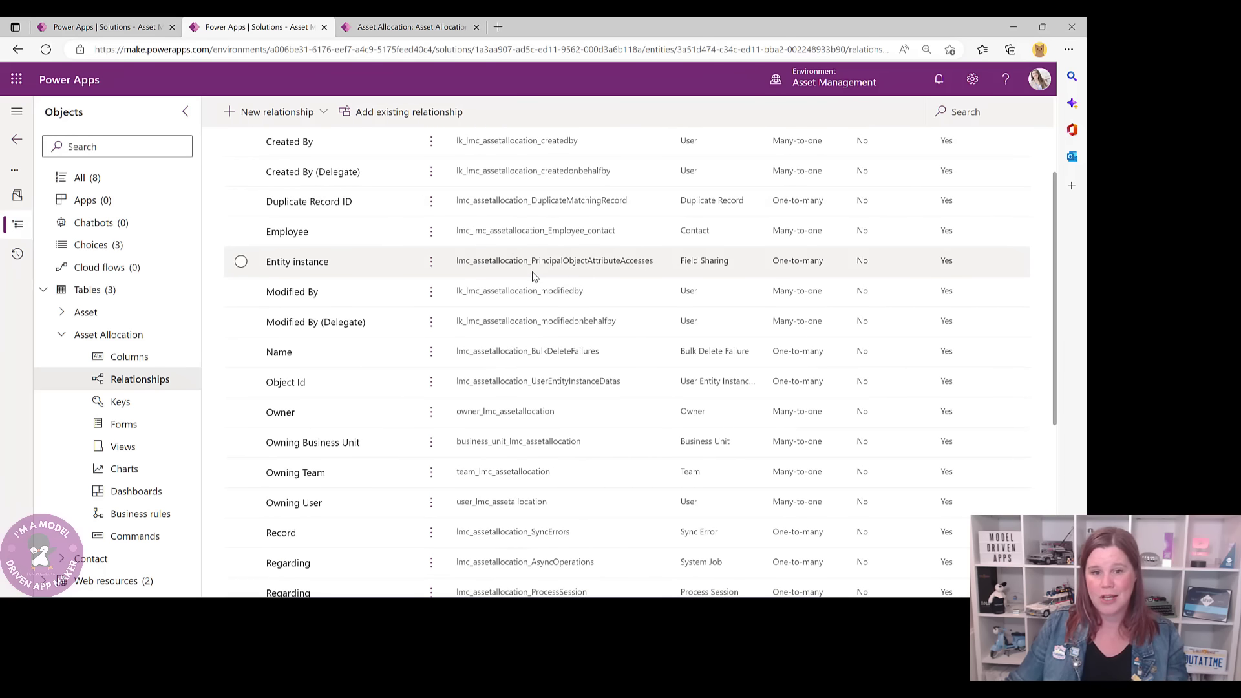
pyautogui.scroll(-3, 533, 277)
pyautogui.scroll(6, 533, 277)
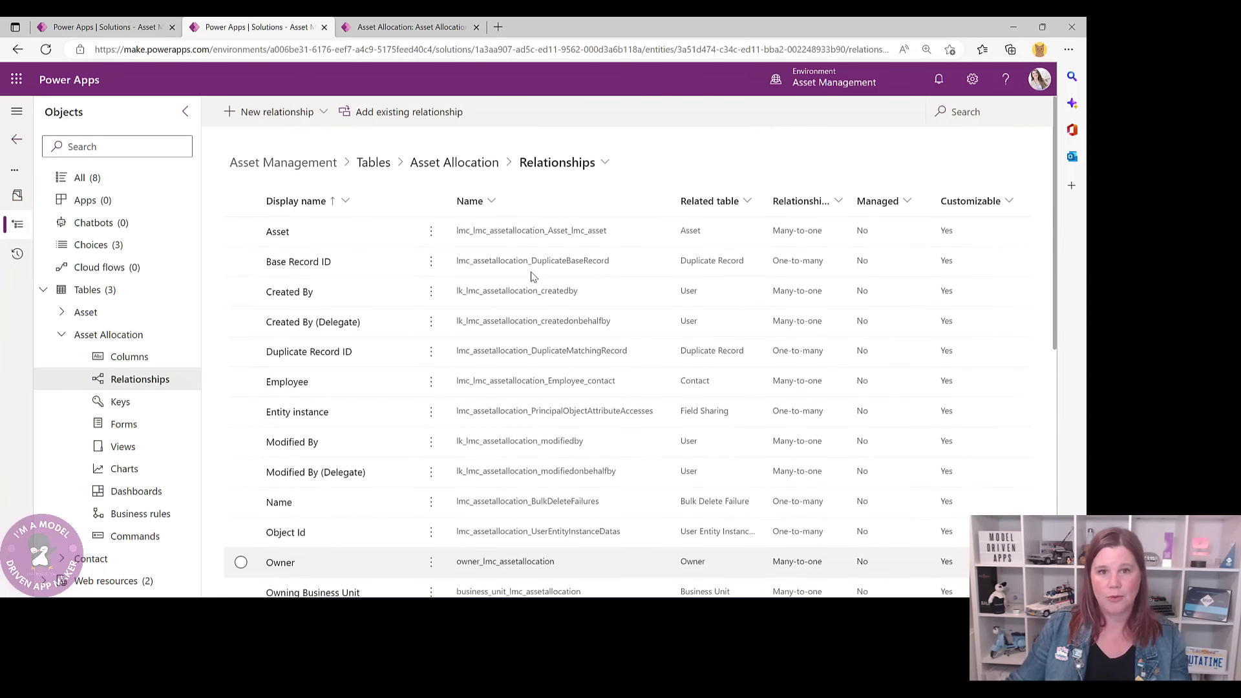
pyautogui.click(708, 204)
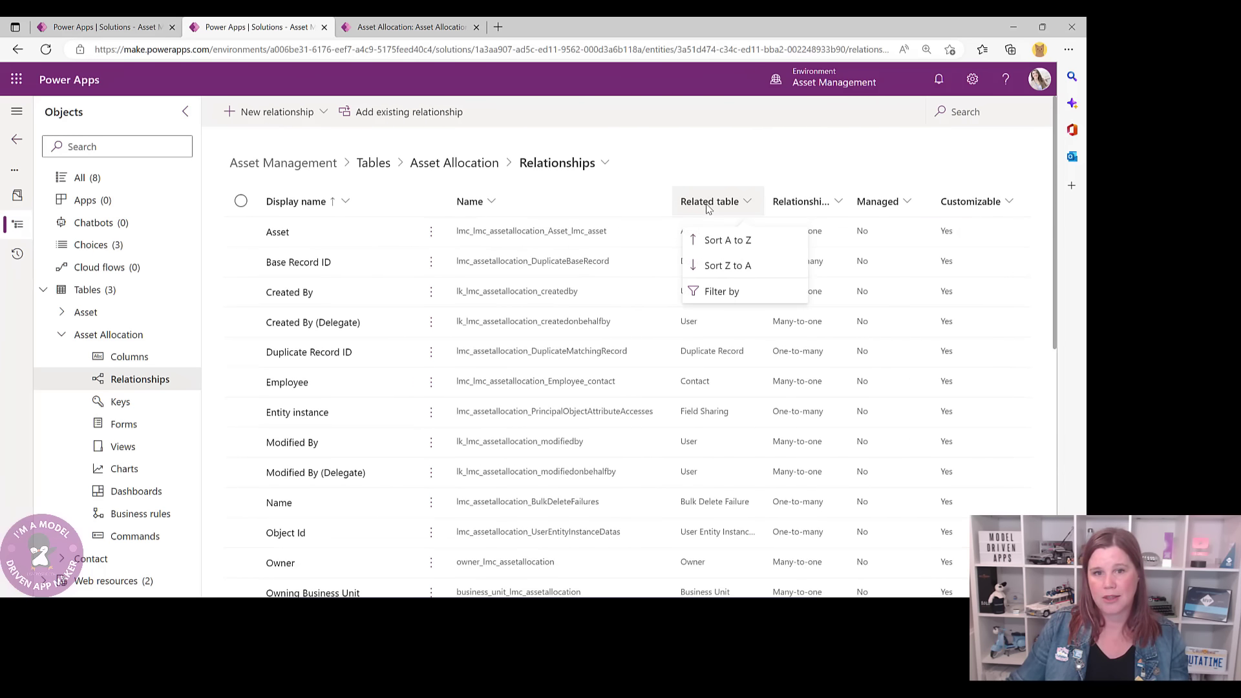
pyautogui.click(714, 242)
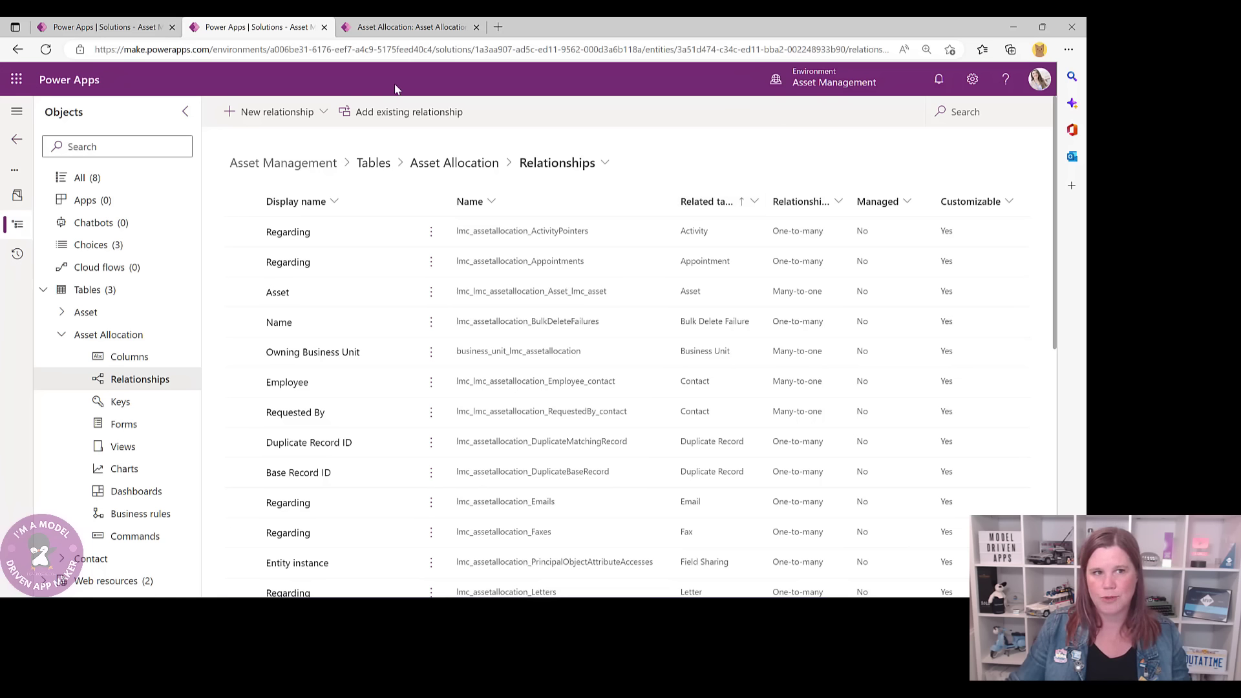
pyautogui.click(400, 28)
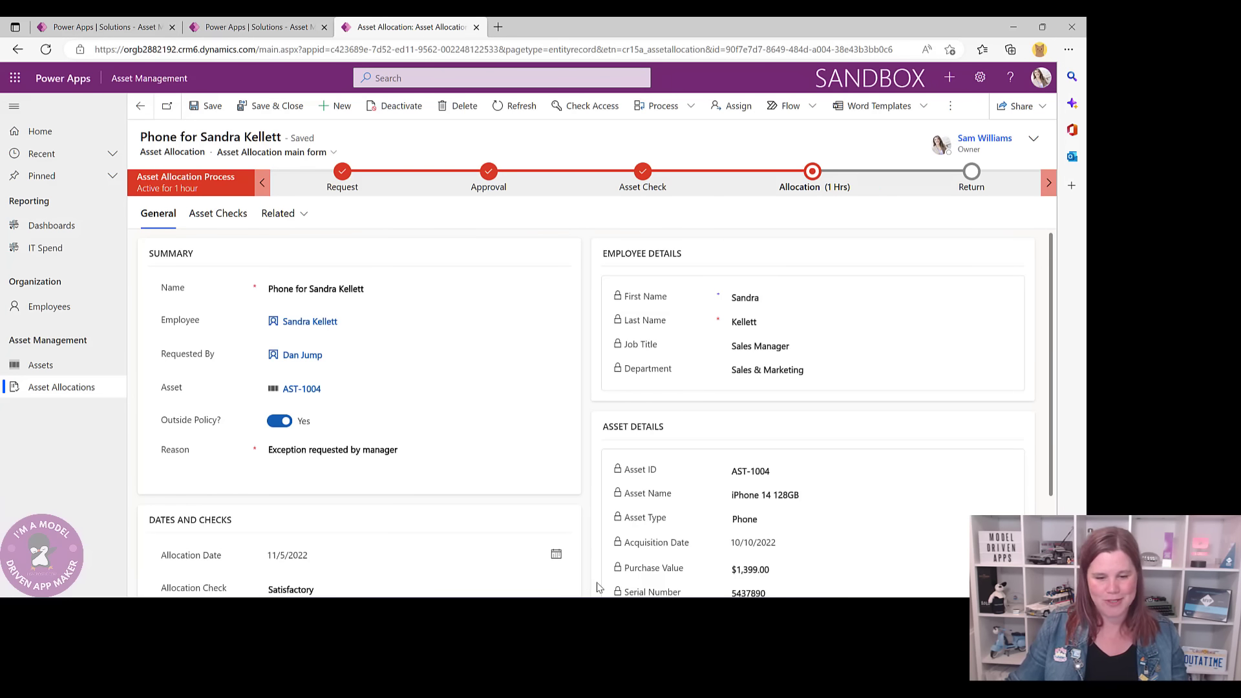
pyautogui.click(256, 28)
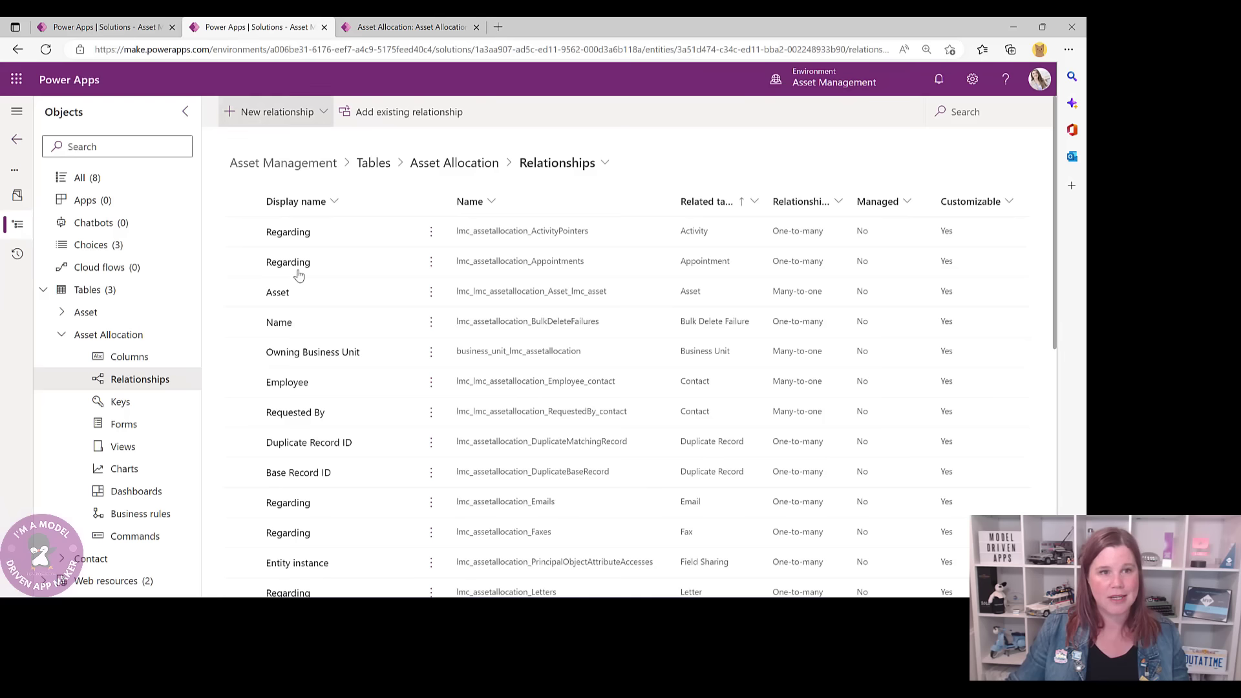
# - From the Asset Allocation overview, open Views under Data experiences
pyautogui.click(430, 169)
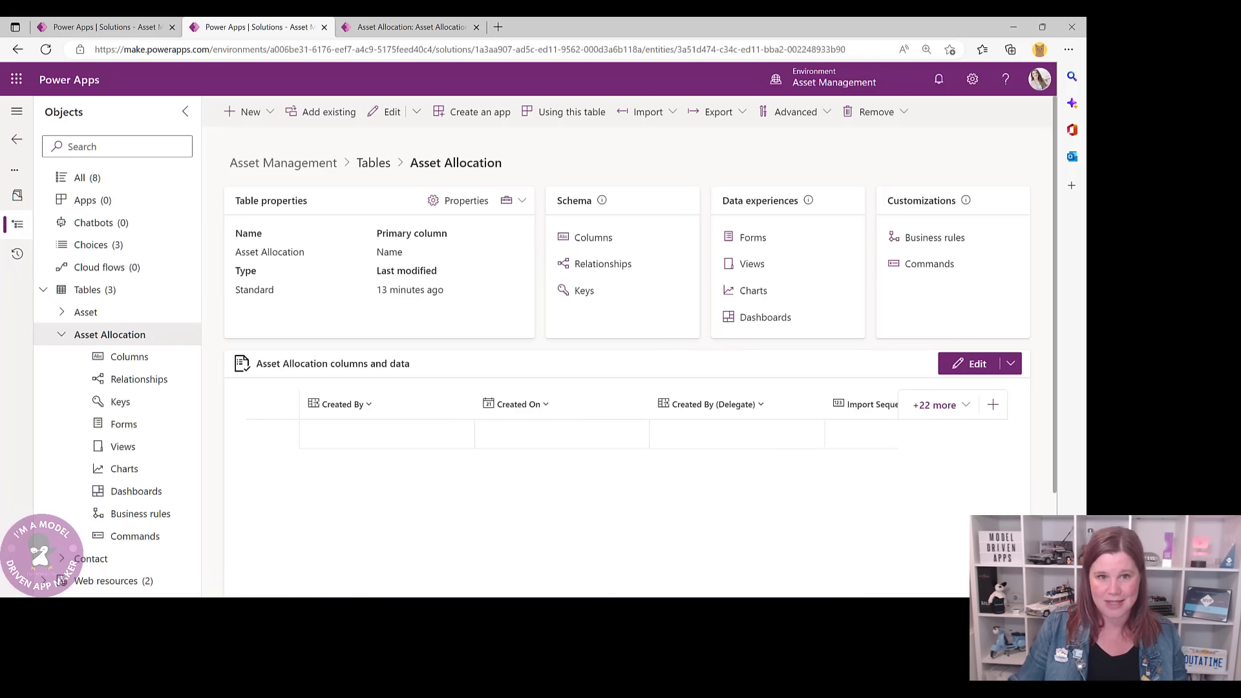
pyautogui.click(745, 266)
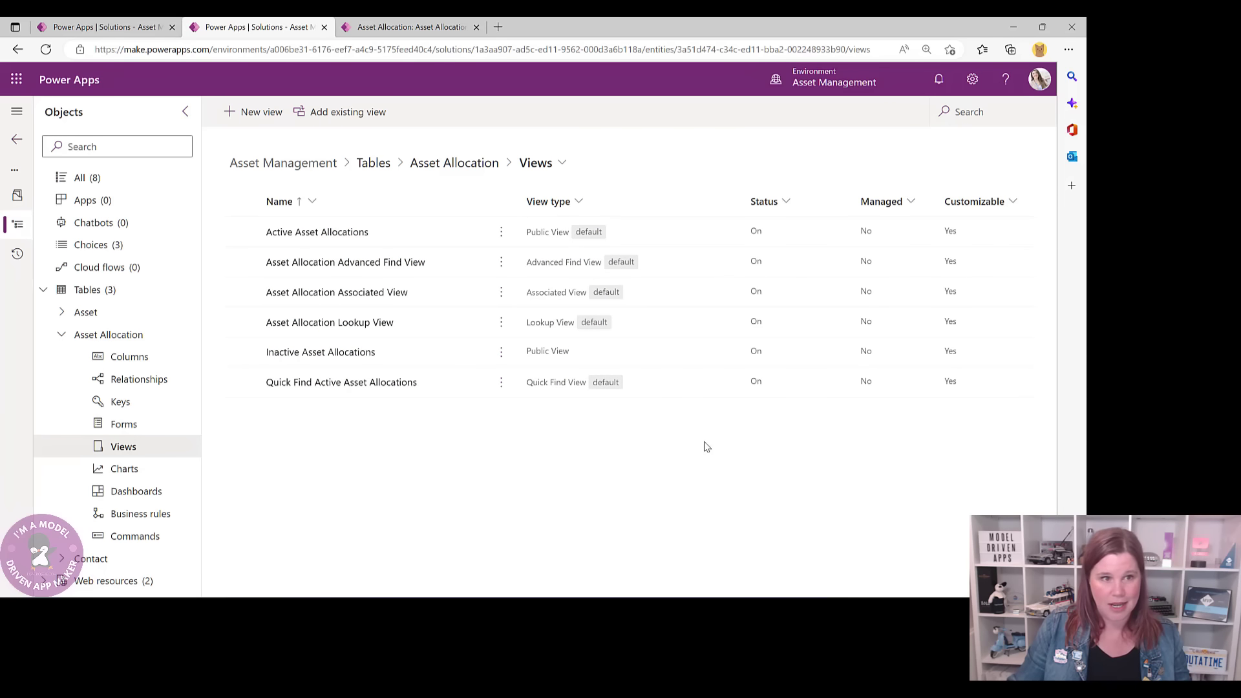
# - In Active Asset Allocations, replace Created On with Employee, Asset, Allocation Date, Allocation Check and Return Due Date
pyautogui.click(327, 234)
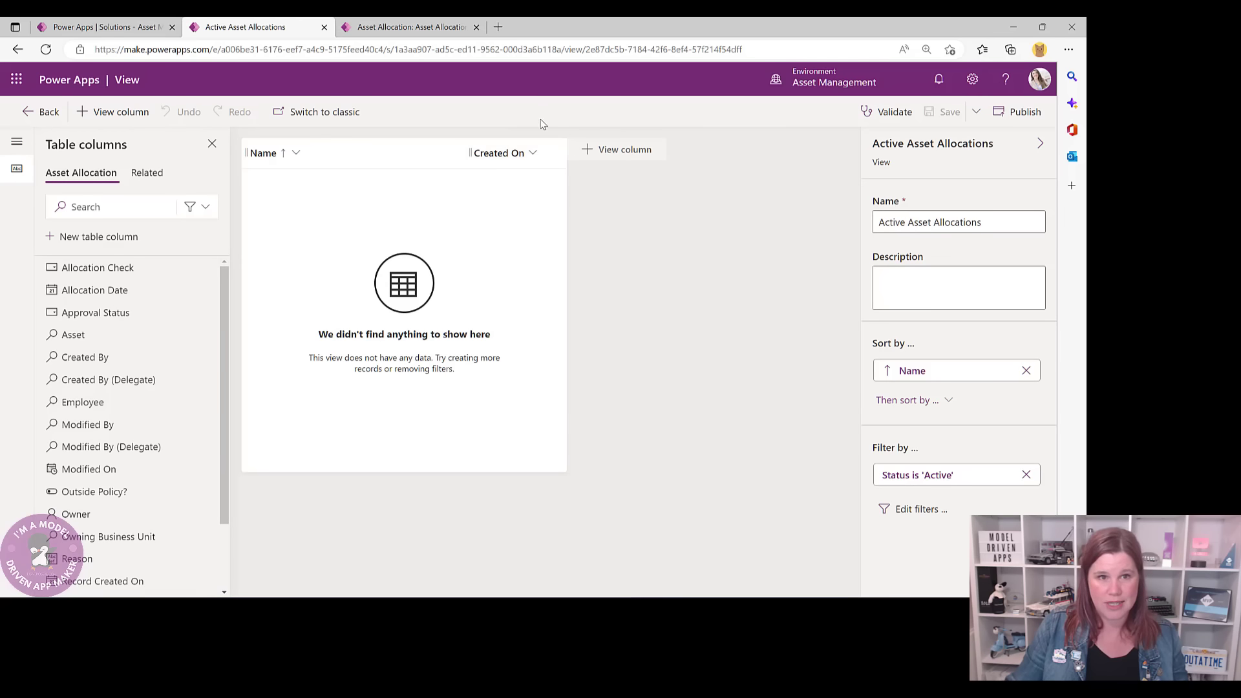
pyautogui.click(533, 154)
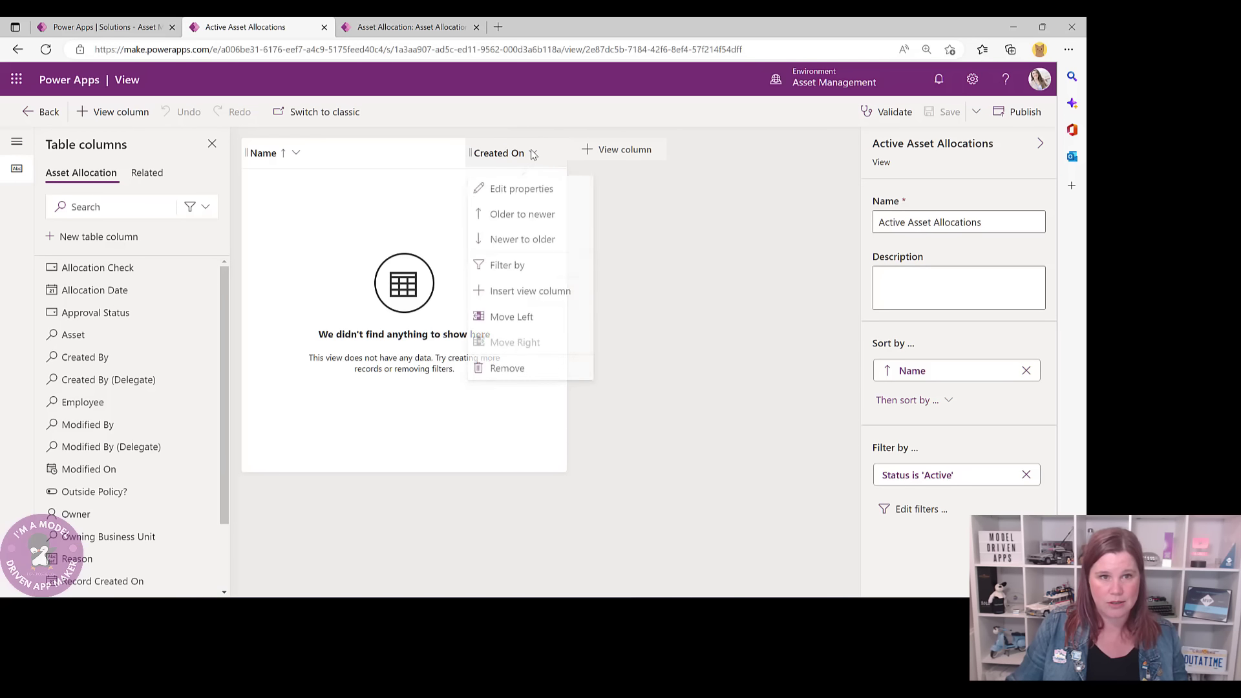
pyautogui.click(531, 369)
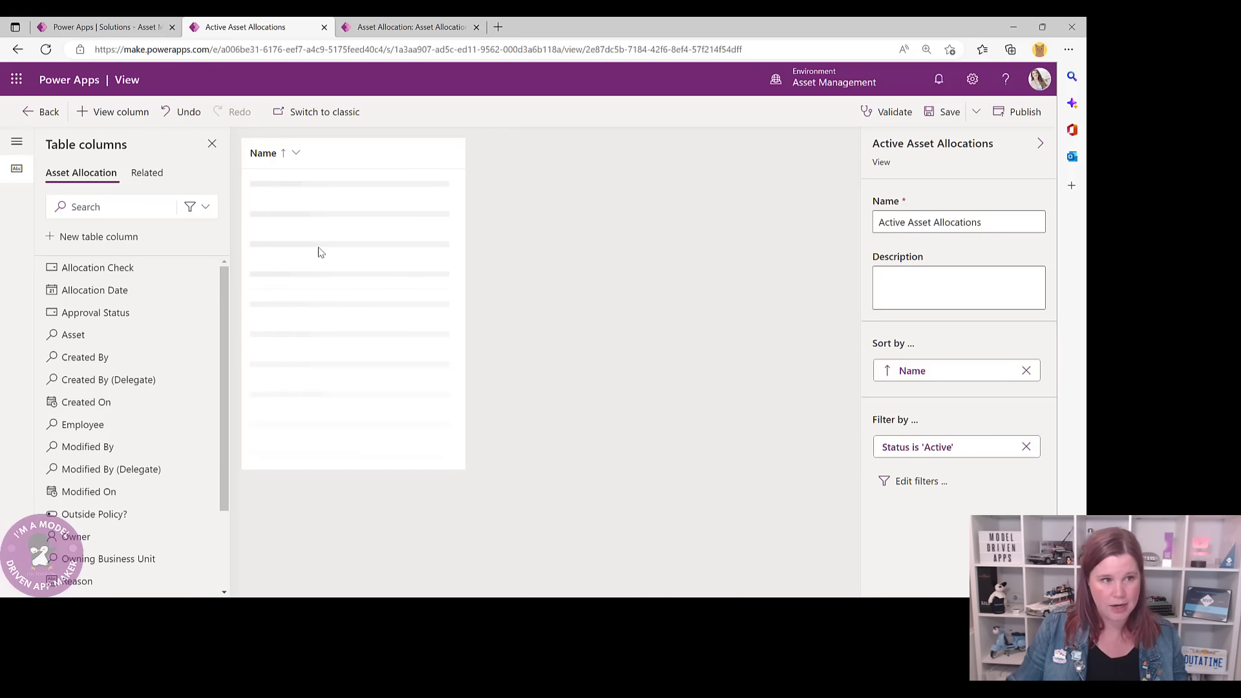
pyautogui.moveTo(77, 272)
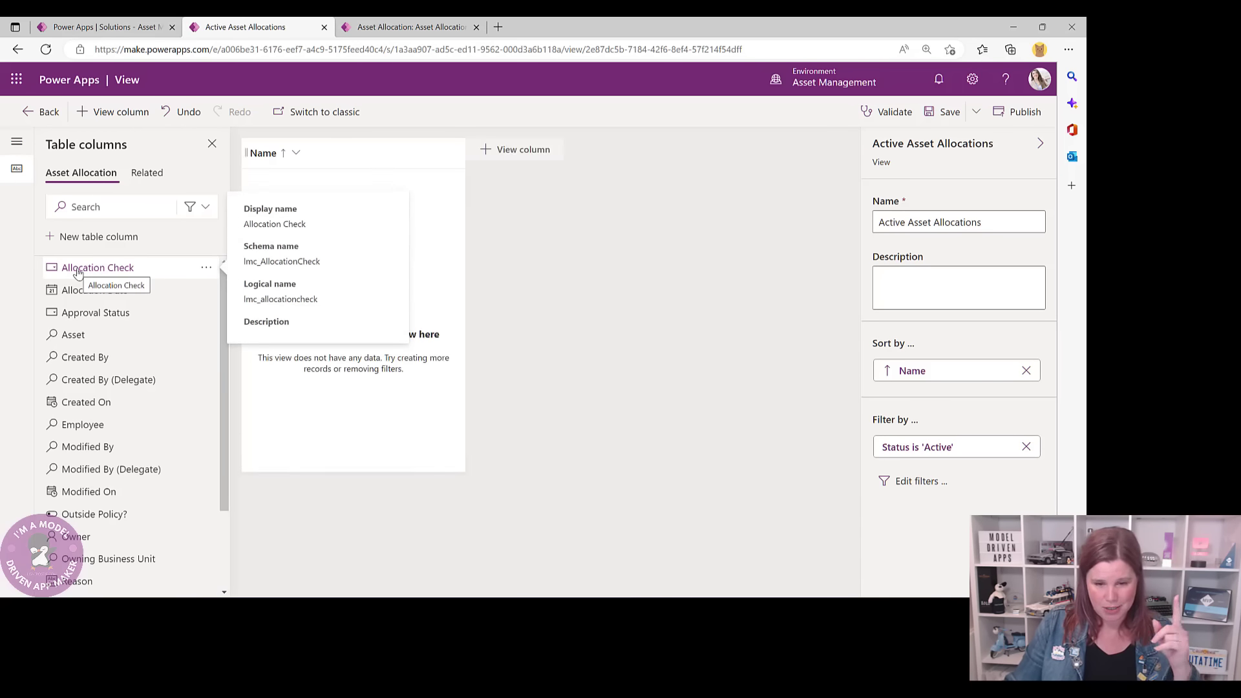
pyautogui.click(92, 429)
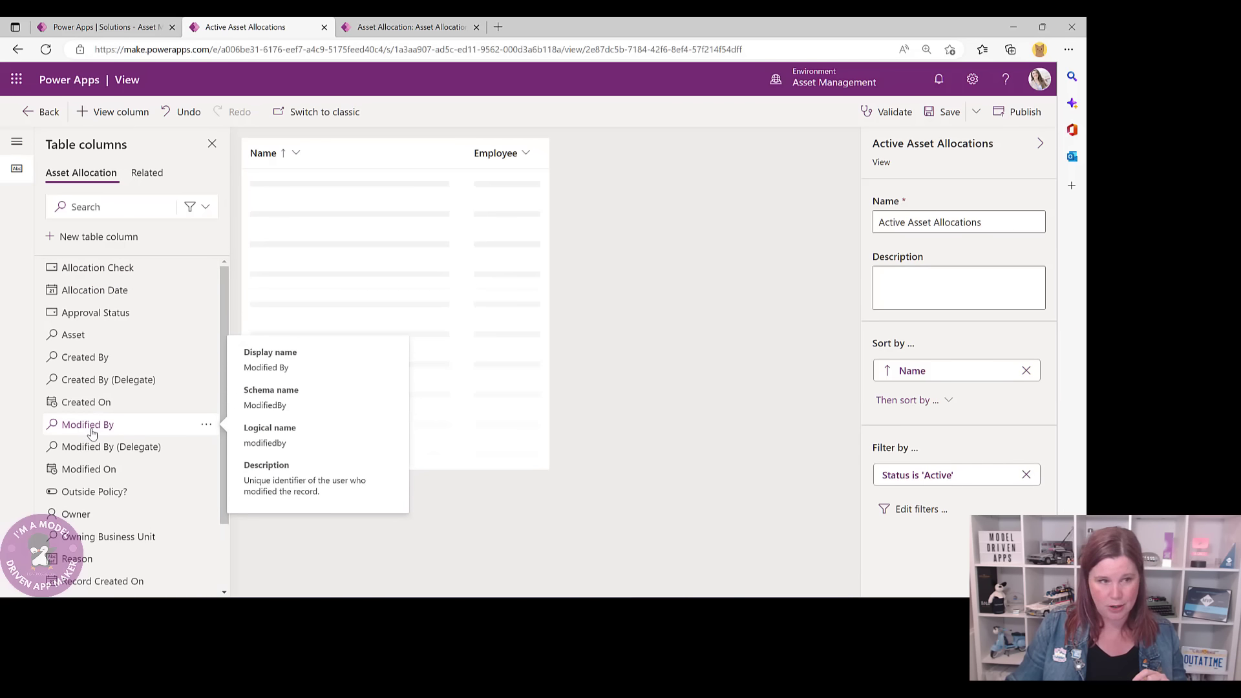
pyautogui.click(81, 336)
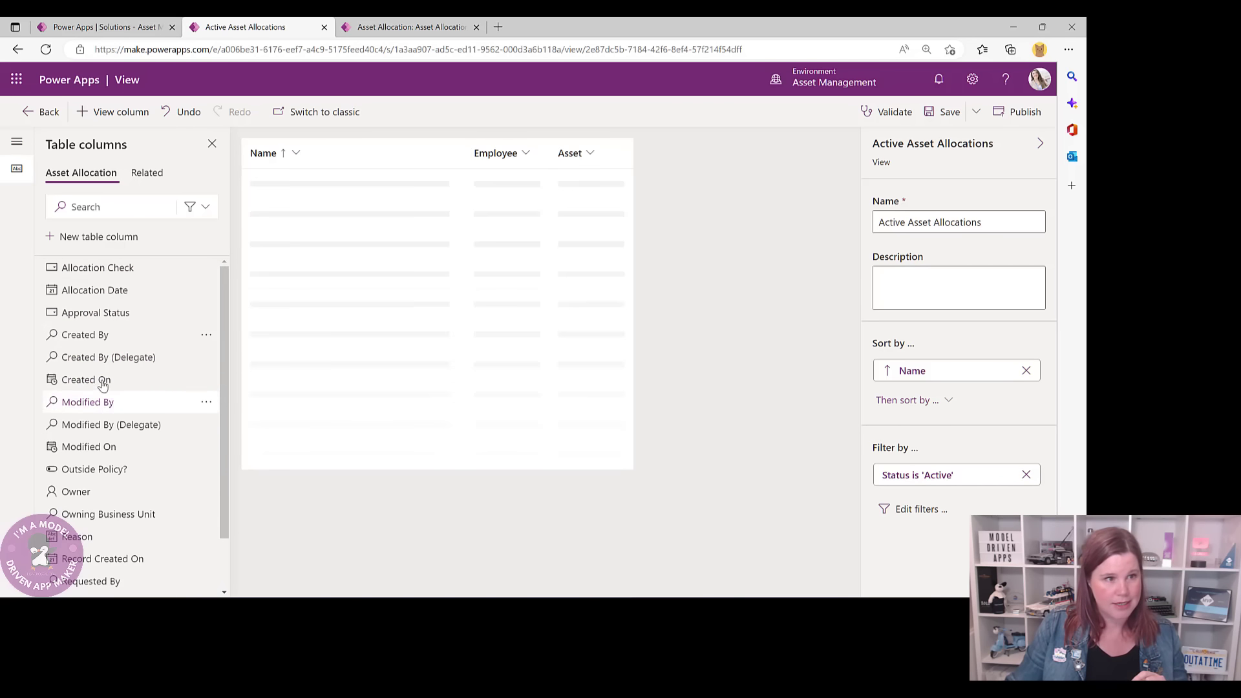
pyautogui.click(95, 291)
pyautogui.click(103, 269)
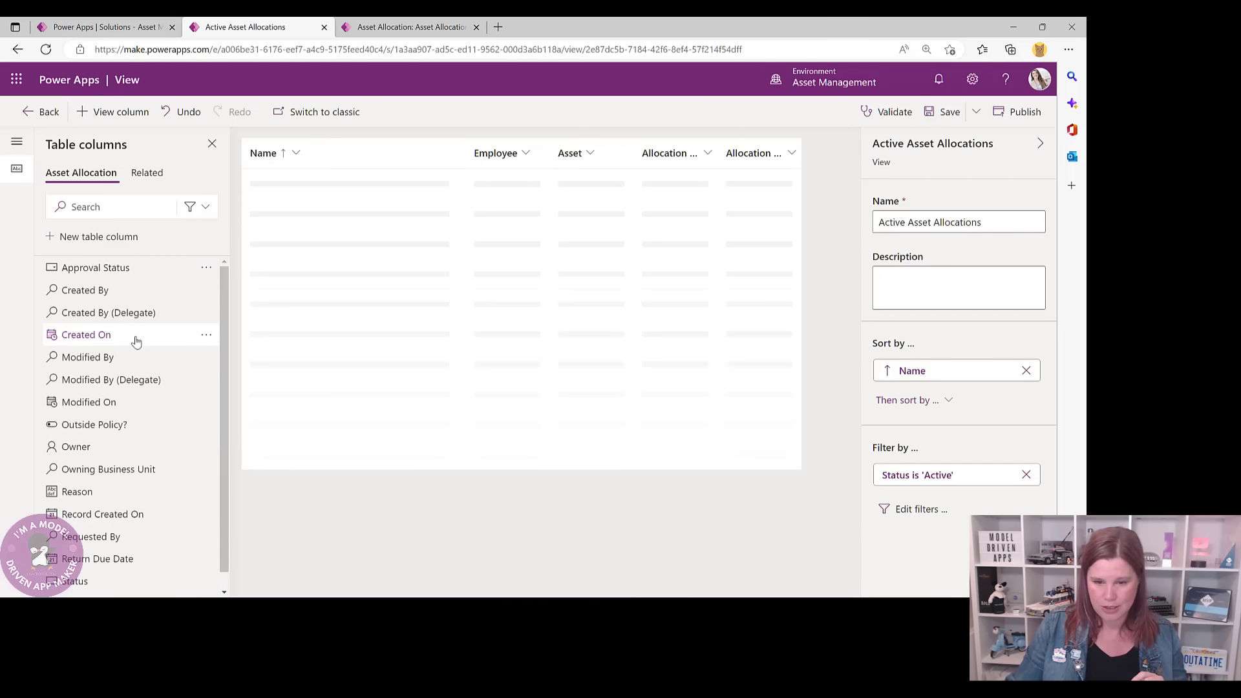
pyautogui.click(111, 559)
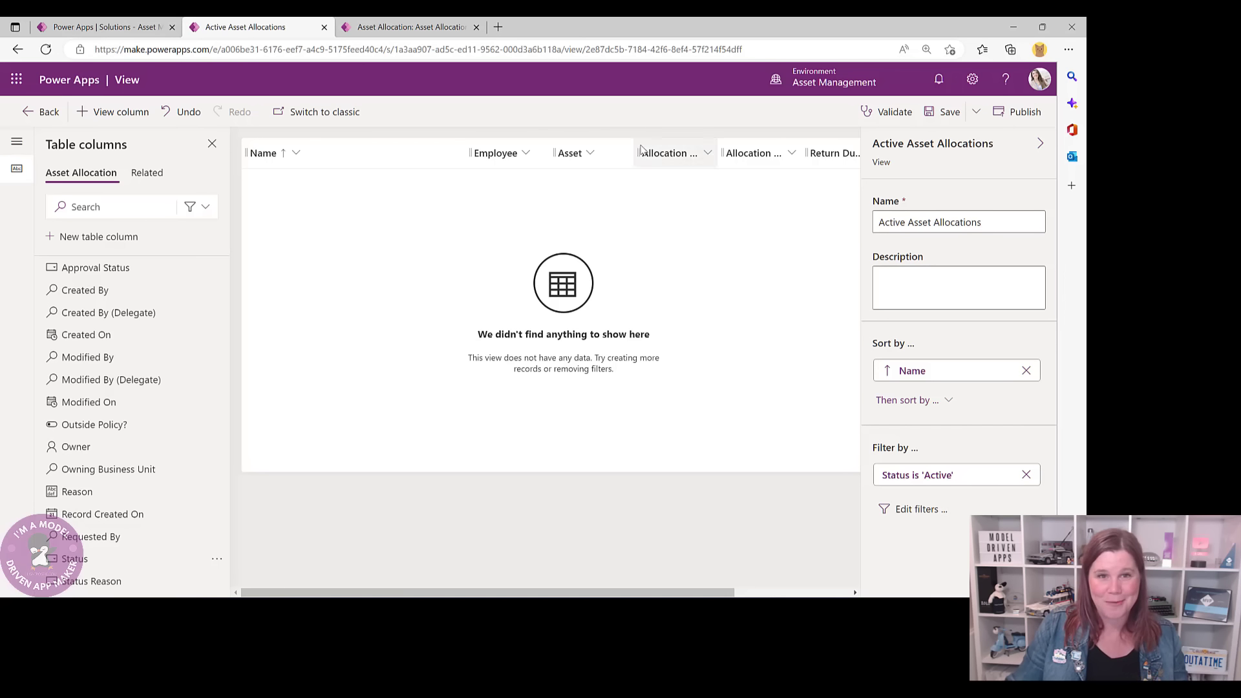
# - Widen the Allocation Date, Allocation Check and Return Due Date columns to full headers and save the view
pyautogui.moveTo(719, 153); pyautogui.dragTo(757, 155)
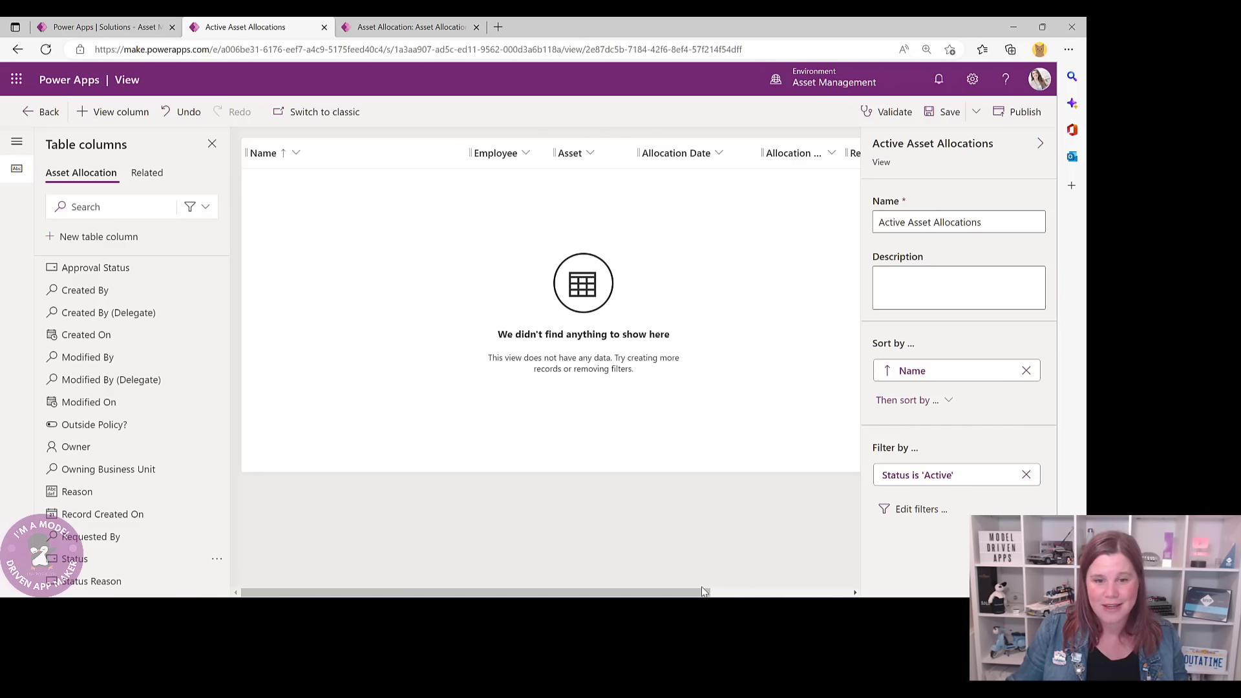
pyautogui.hscroll(5, 743, 226)
pyautogui.moveTo(669, 153); pyautogui.dragTo(717, 153)
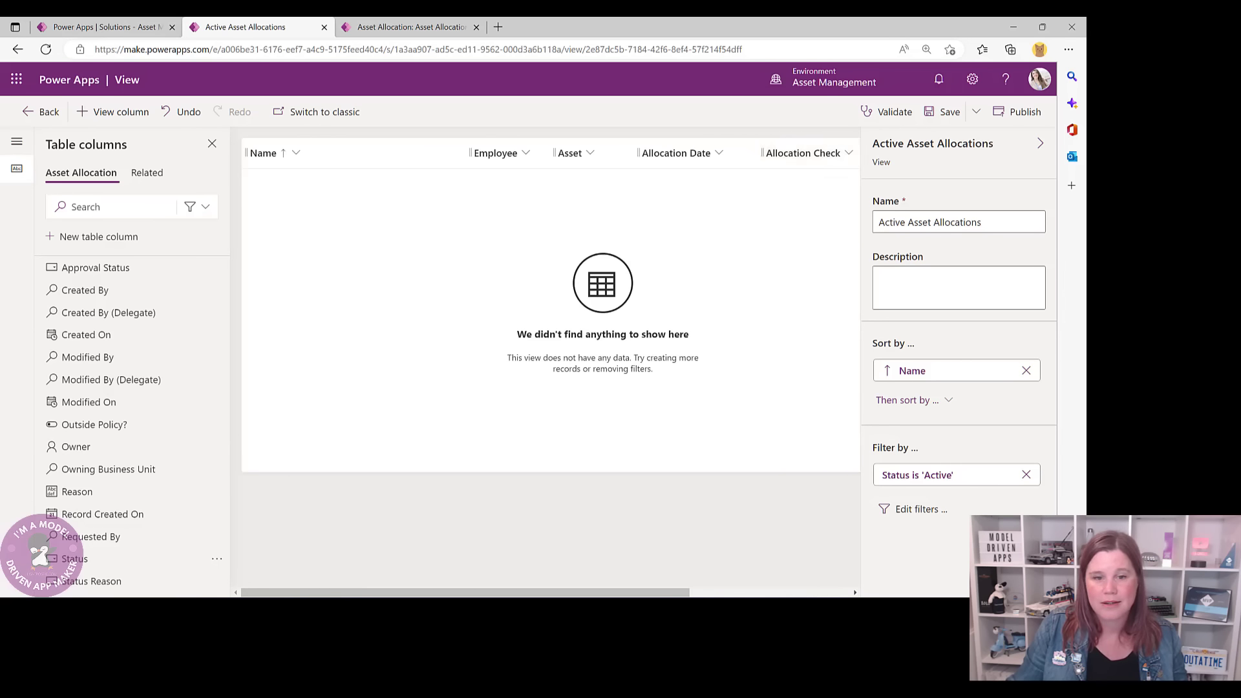
pyautogui.hscroll(5, 710, 139)
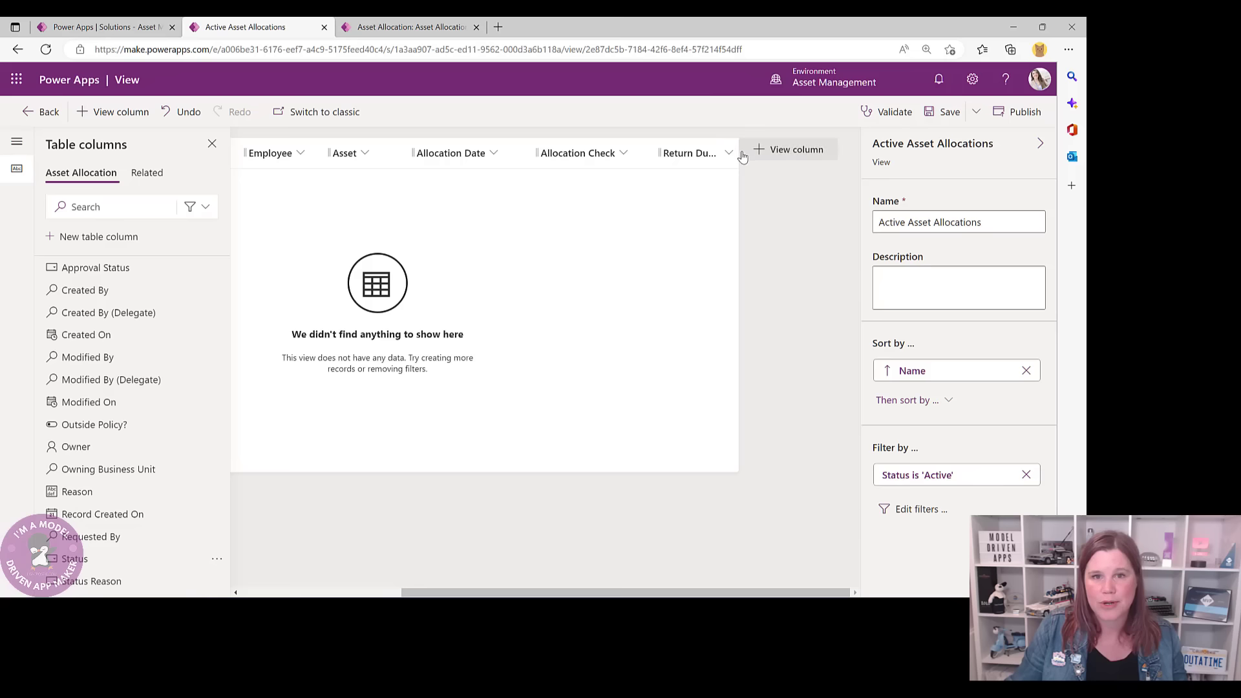
pyautogui.moveTo(735, 157); pyautogui.dragTo(844, 157)
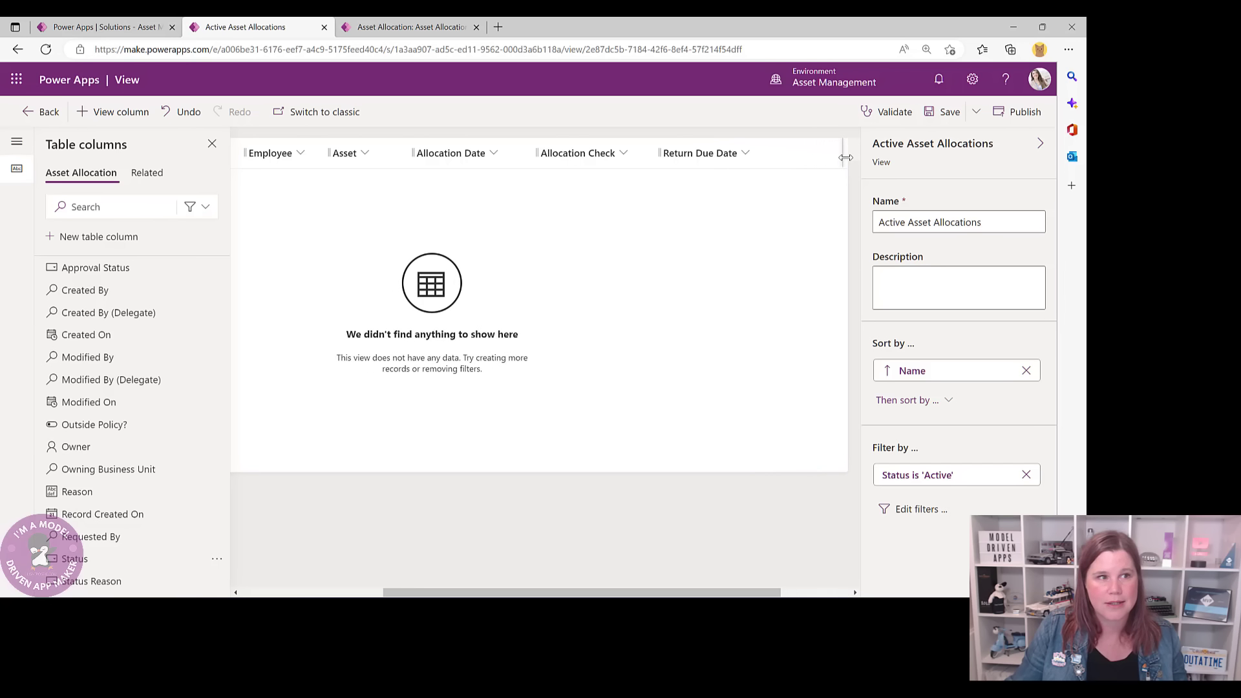
pyautogui.click(945, 111)
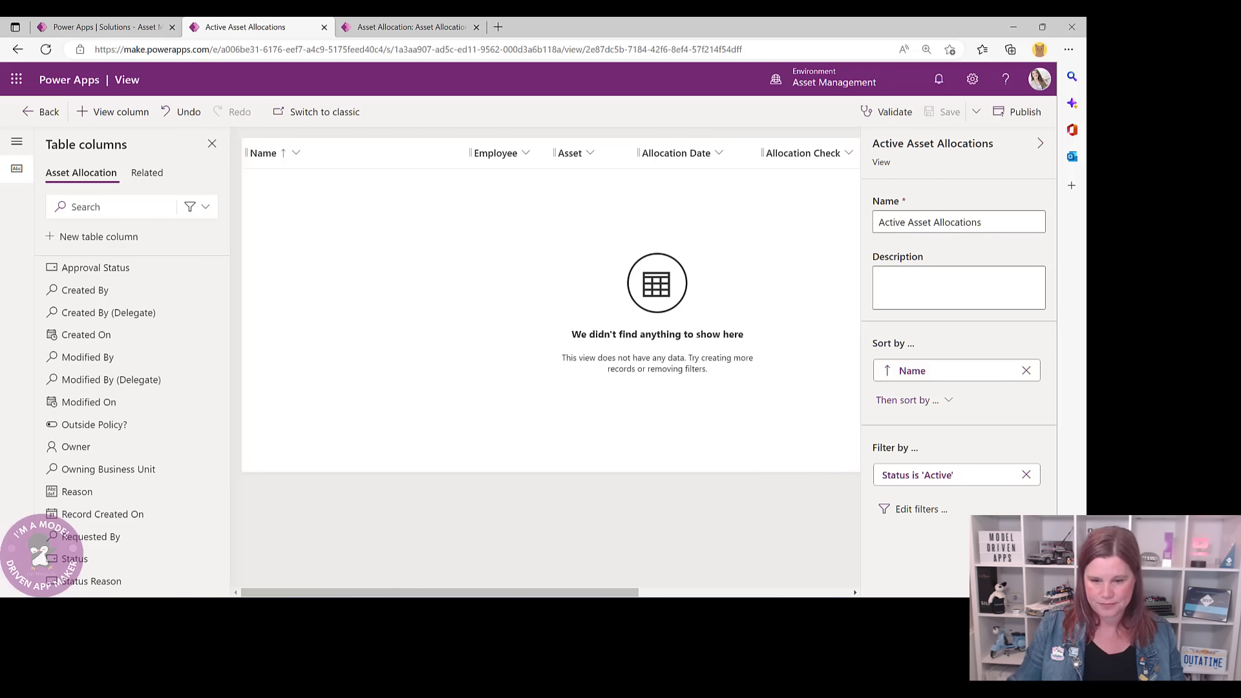
pyautogui.click(52, 118)
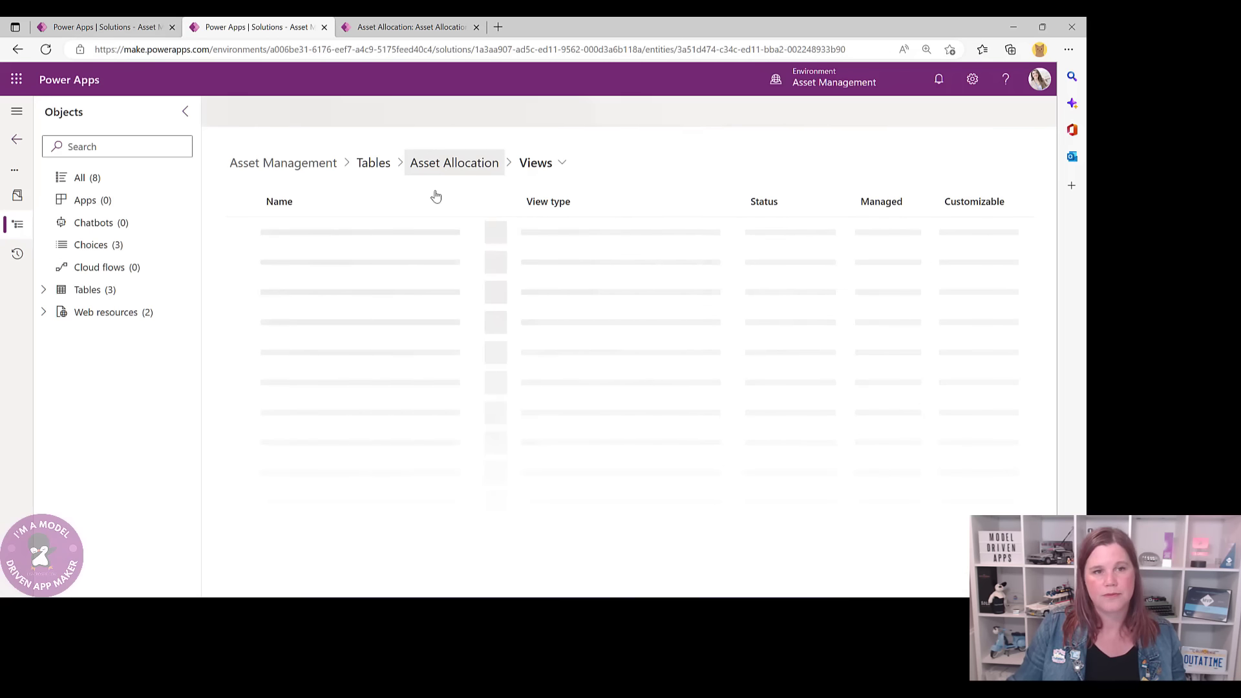
# - Go to the Asset Allocation table's Columns list to begin a new column
pyautogui.click(432, 162)
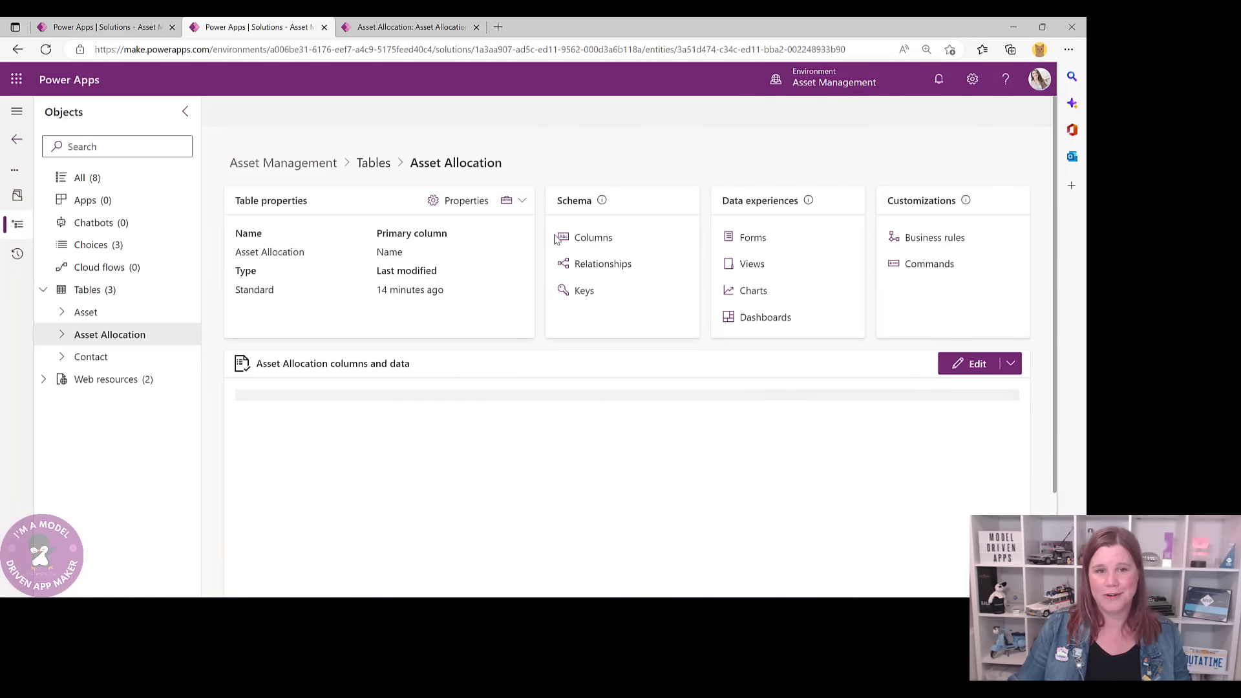
pyautogui.click(592, 245)
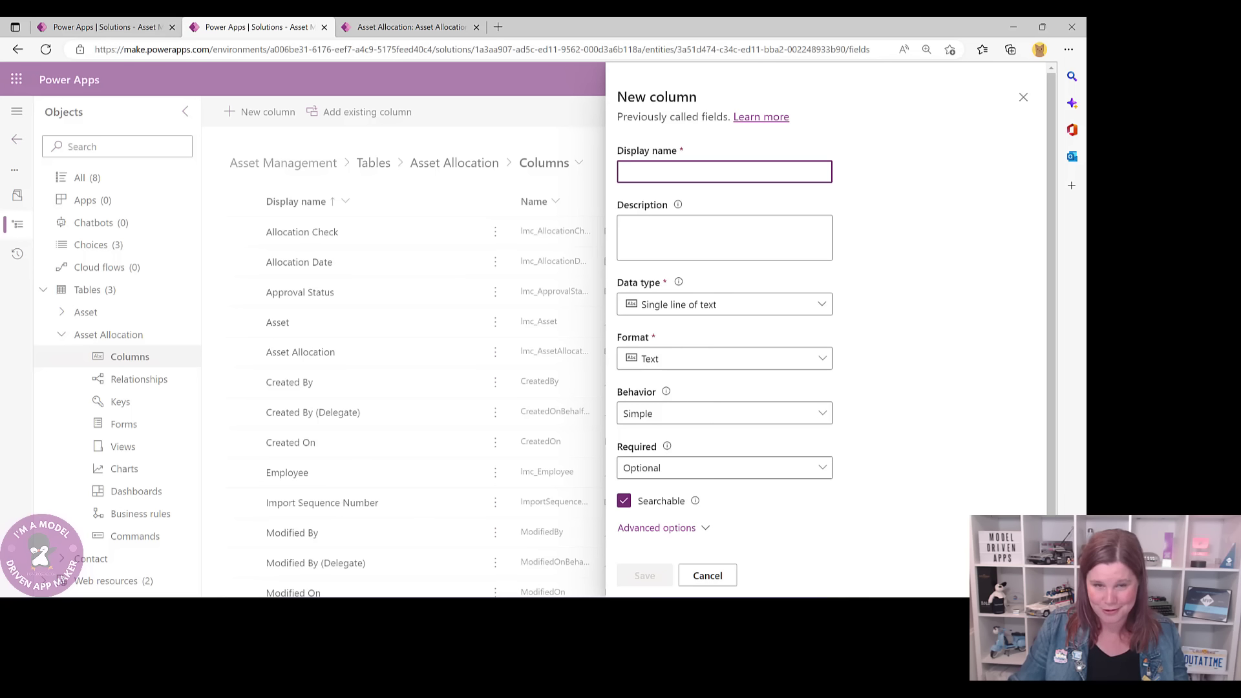
# - Create a Return Actual Date column of type Date and time, format Date only, and save it
pyautogui.write('REtu')
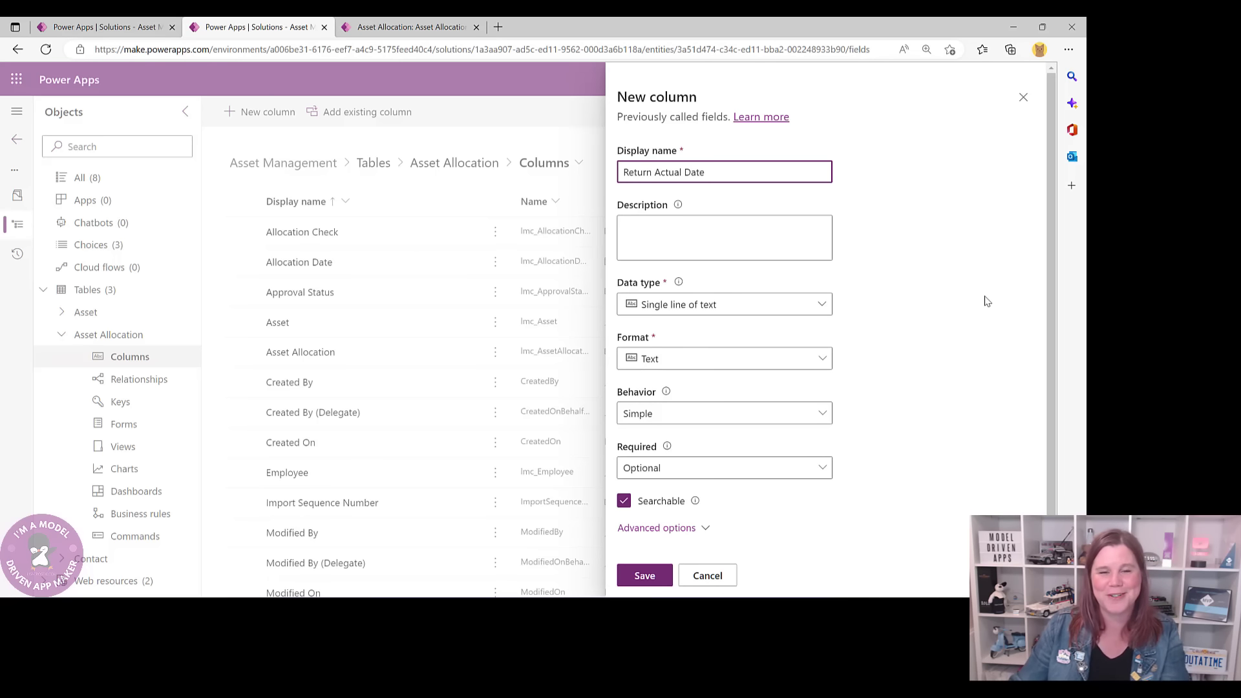
pyautogui.click(688, 303)
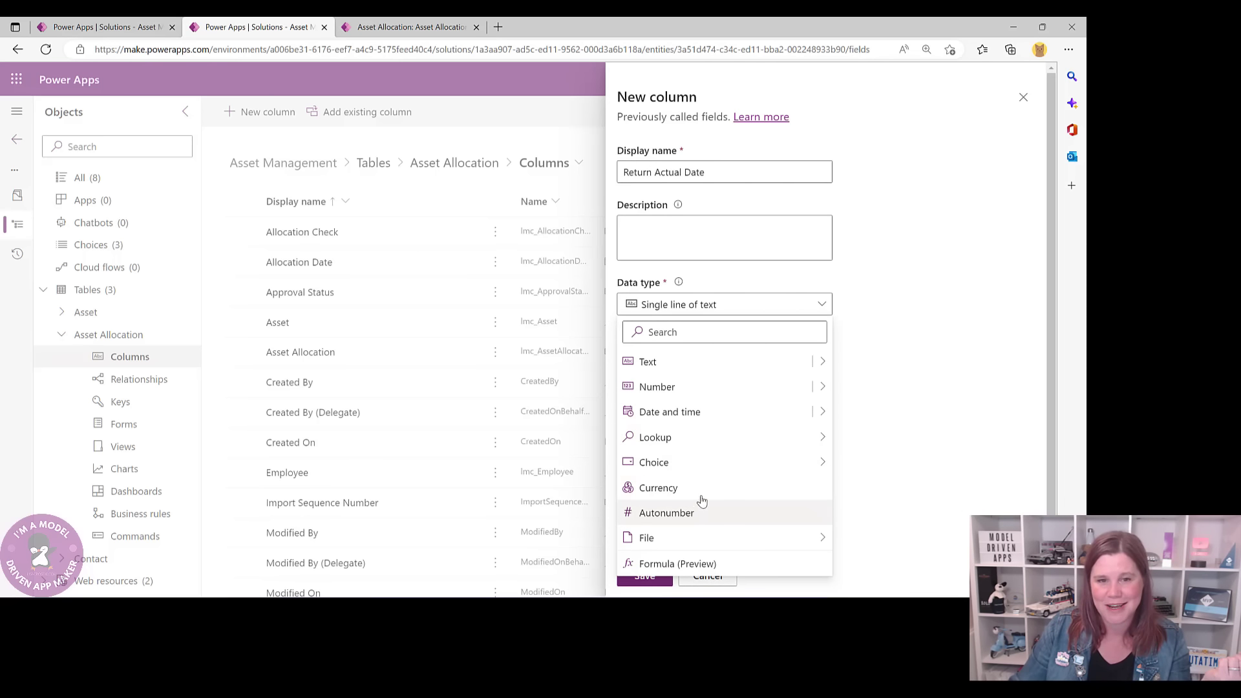
pyautogui.click(675, 414)
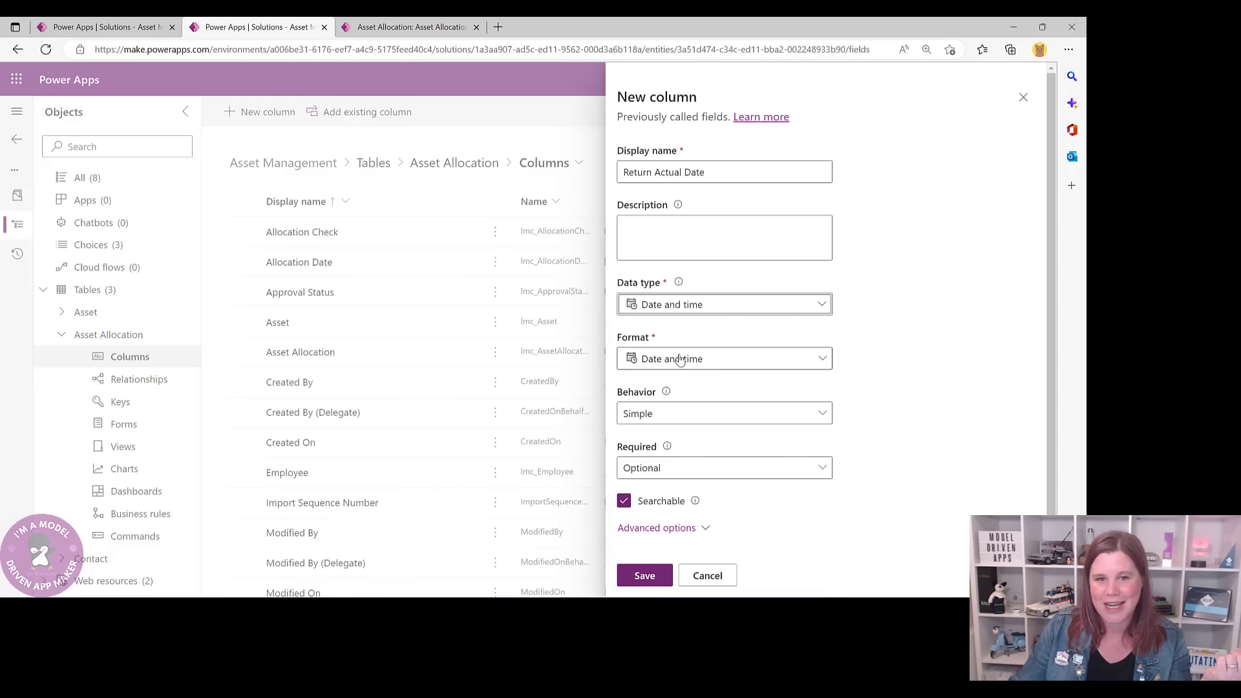
pyautogui.click(680, 359)
pyautogui.click(665, 414)
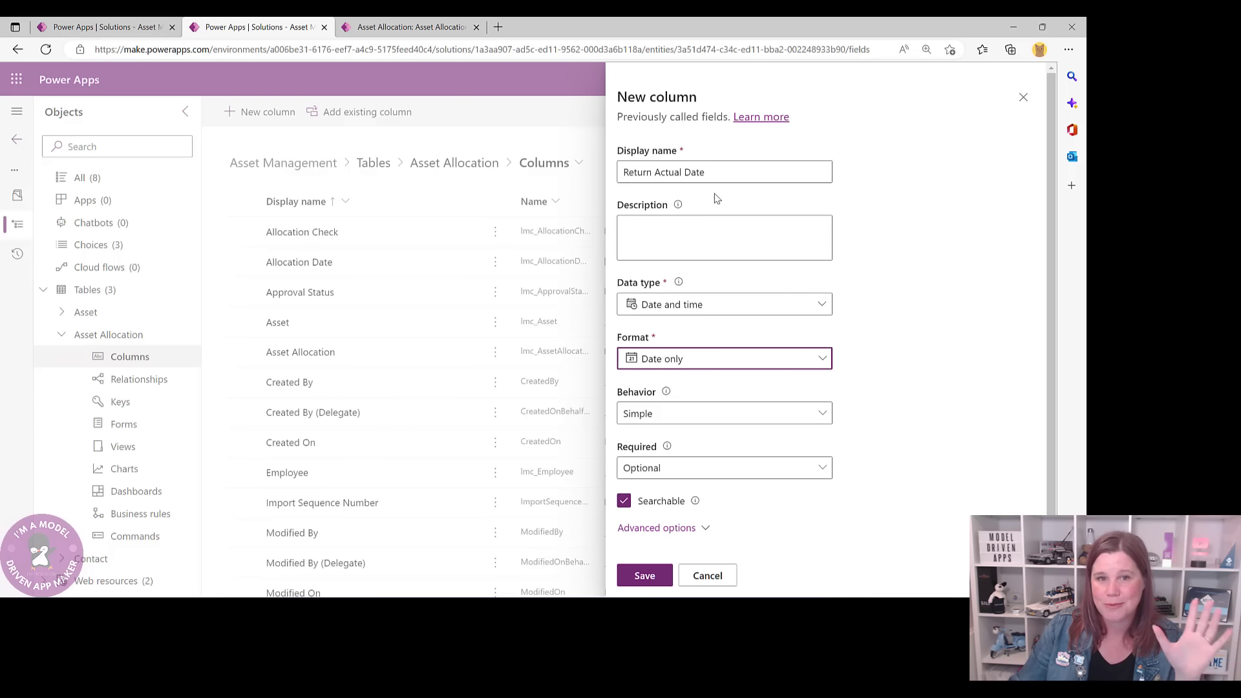
pyautogui.click(645, 575)
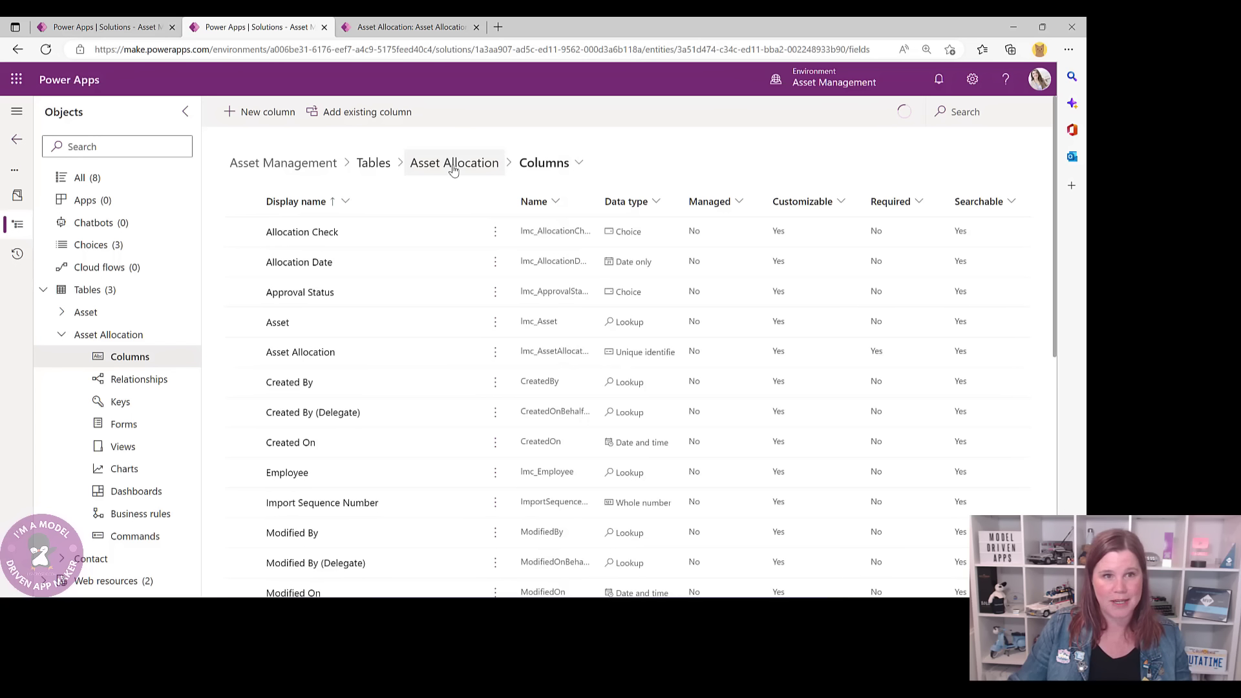
pyautogui.click(454, 165)
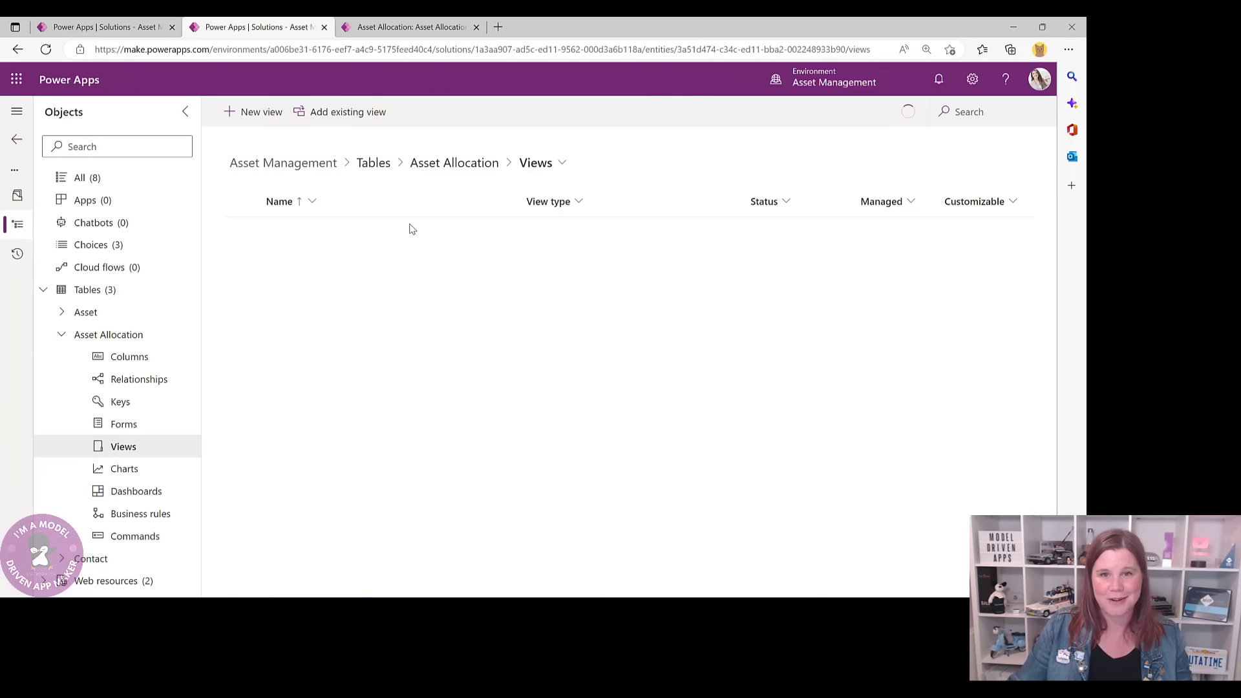
# - Add Return Actual Date to the Active Asset Allocations view and widen it to show its full header
pyautogui.click(323, 234)
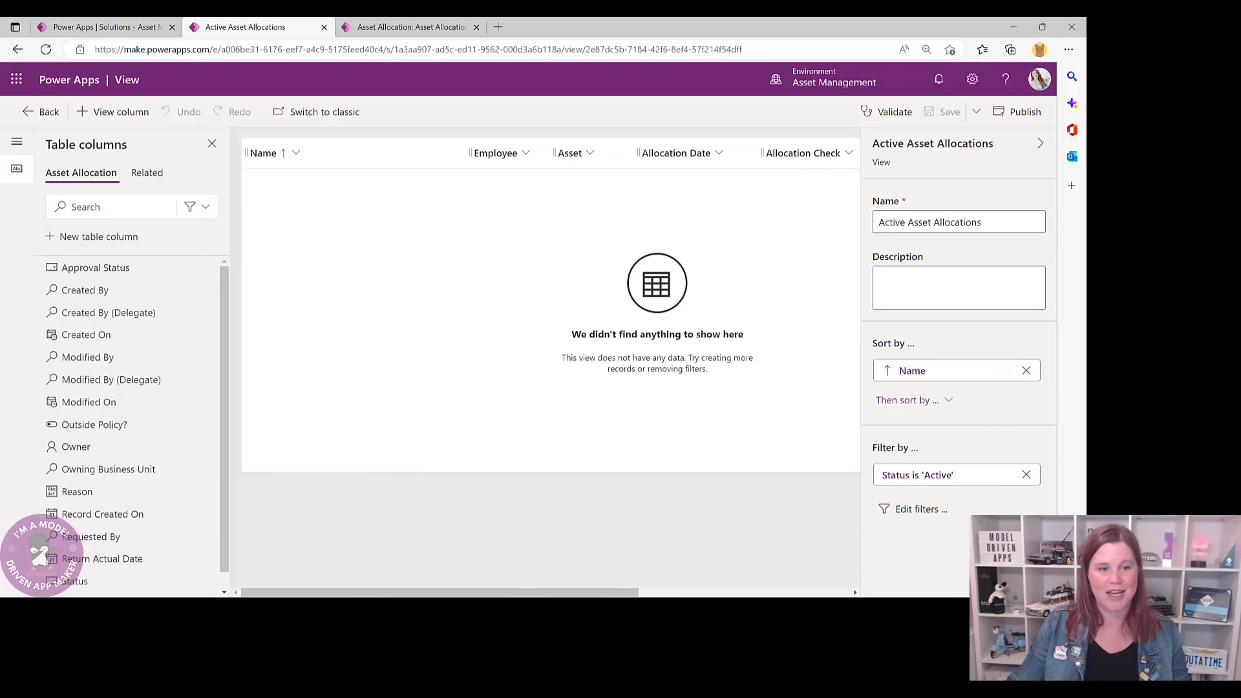
pyautogui.moveTo(472, 591); pyautogui.dragTo(683, 592)
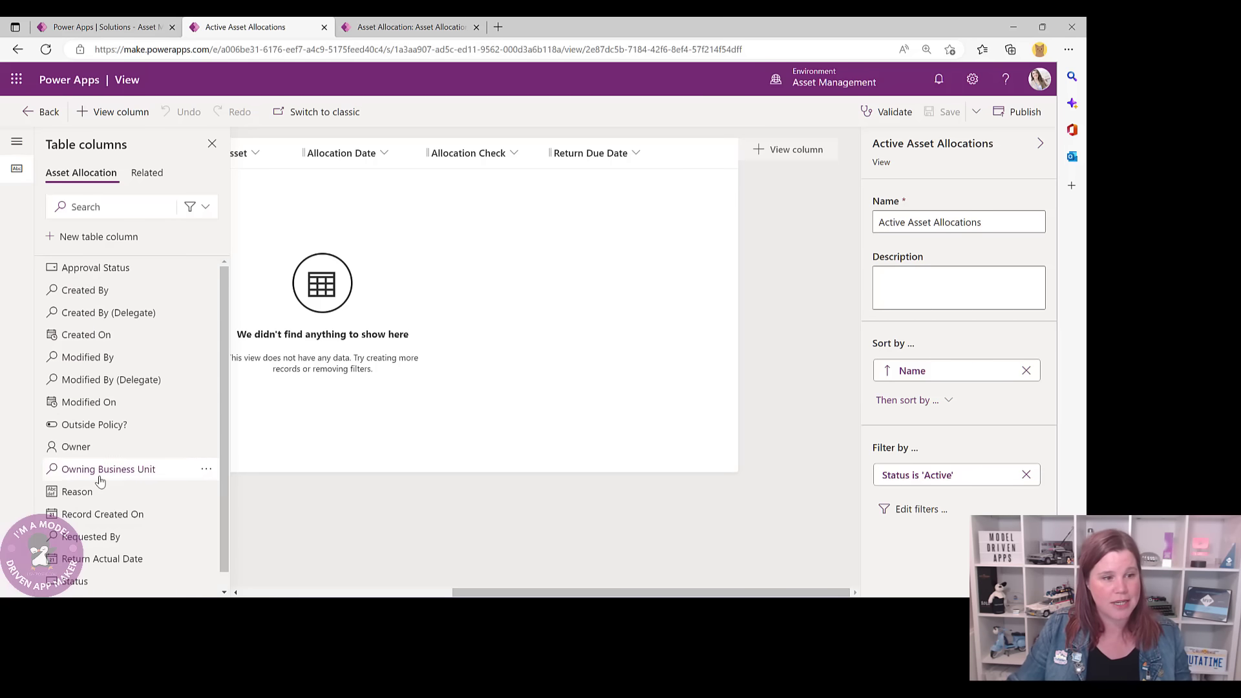
pyautogui.click(97, 559)
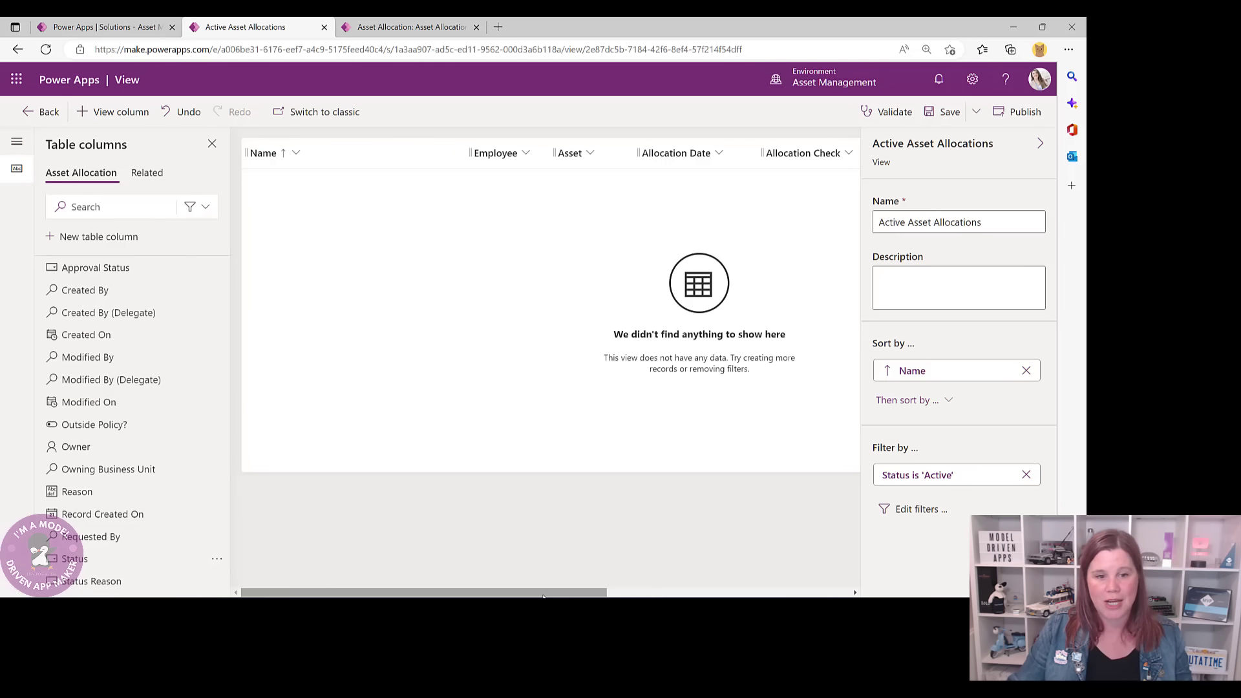
pyautogui.moveTo(542, 596); pyautogui.dragTo(787, 596)
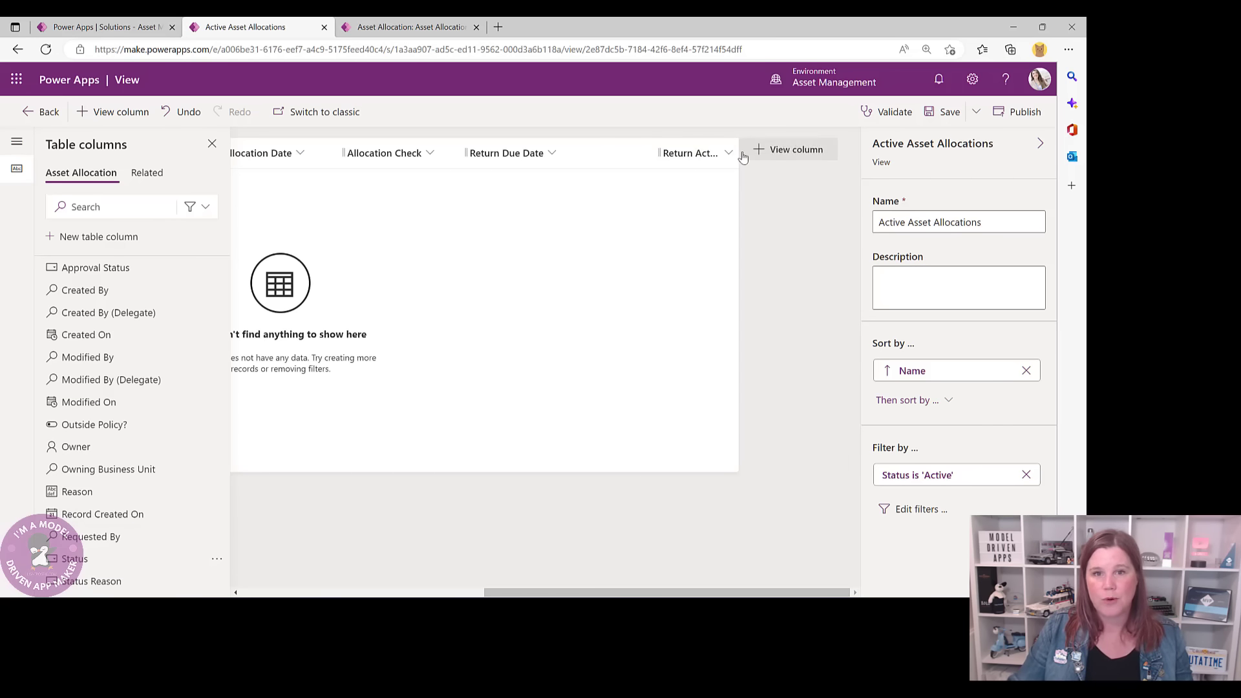
pyautogui.moveTo(737, 154); pyautogui.dragTo(828, 156)
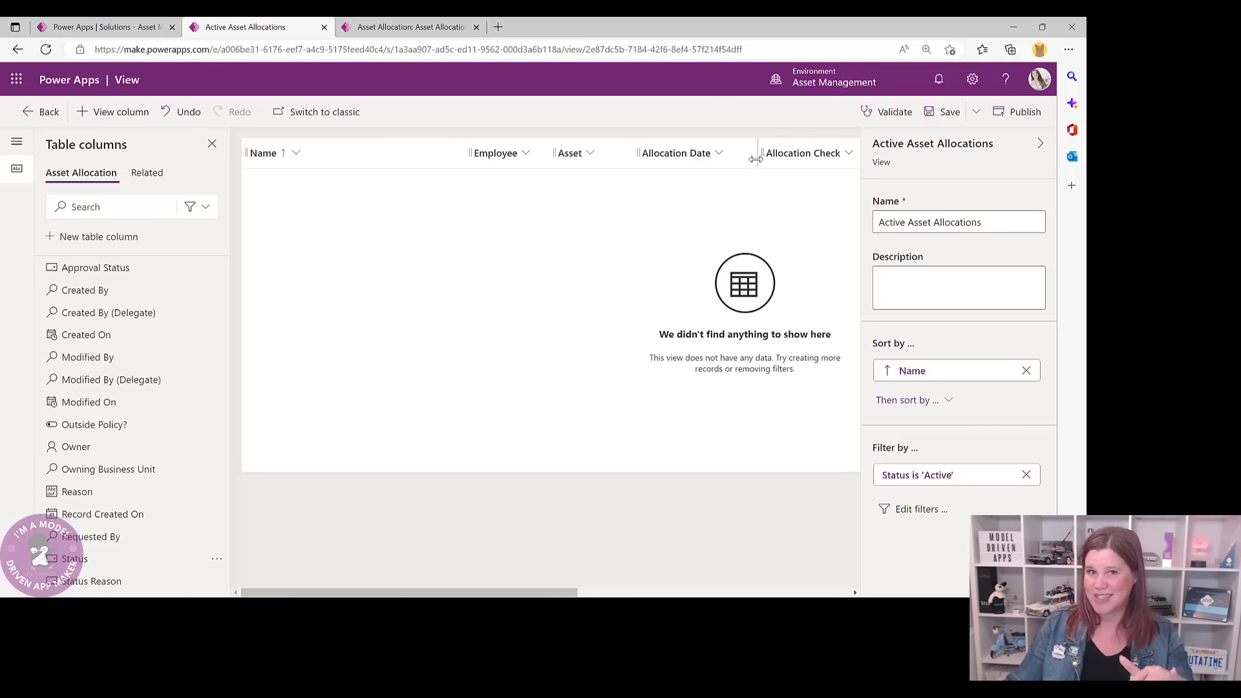
pyautogui.moveTo(569, 594); pyautogui.dragTo(837, 593)
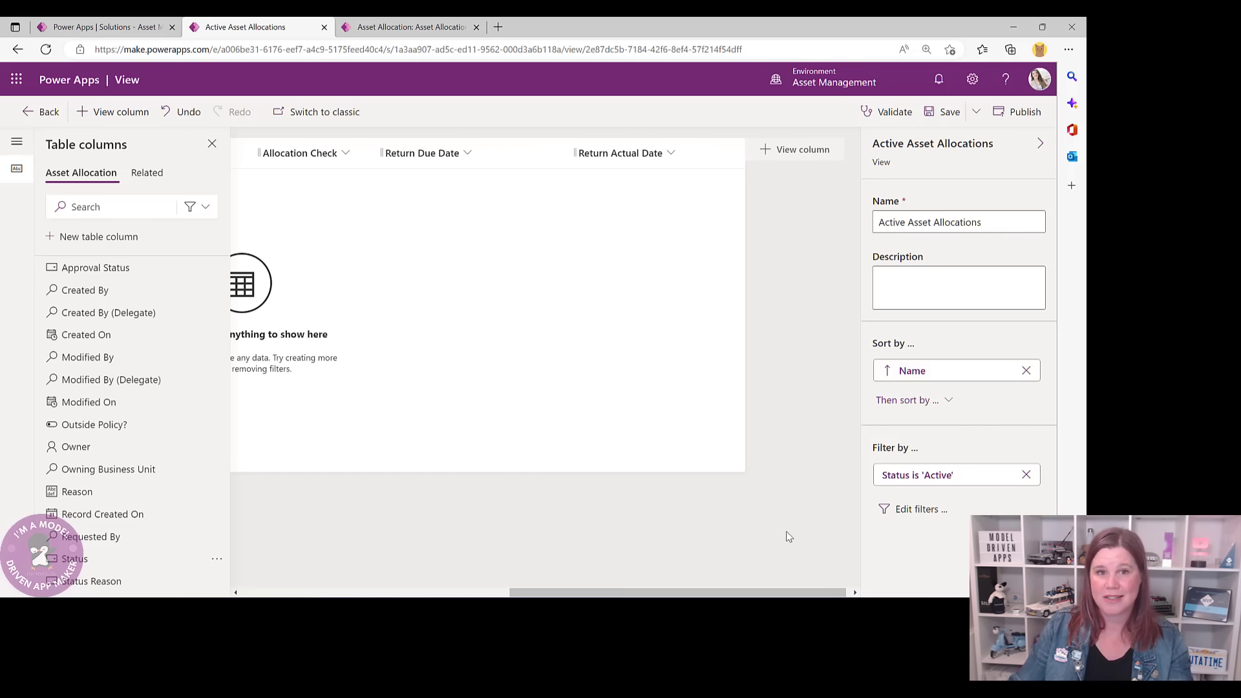
# - Filter Active Asset Allocations to rows where Return Actual Date does not contain data, and save the view
pyautogui.click(625, 156)
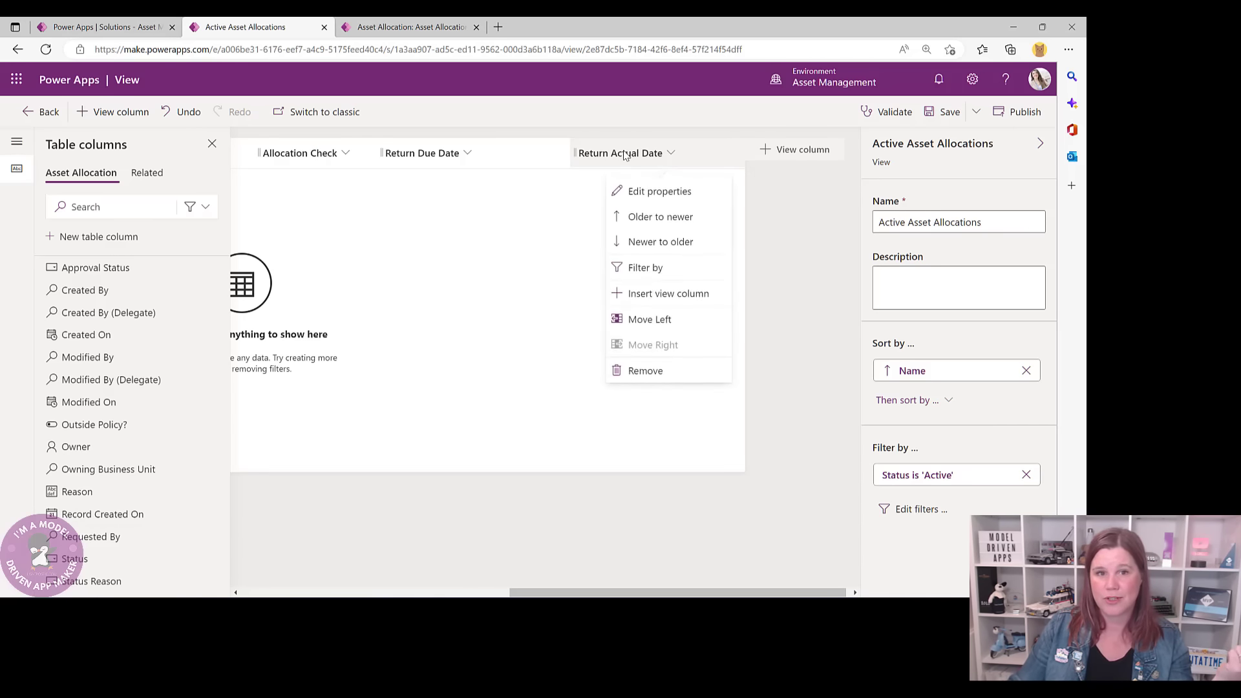
pyautogui.click(650, 269)
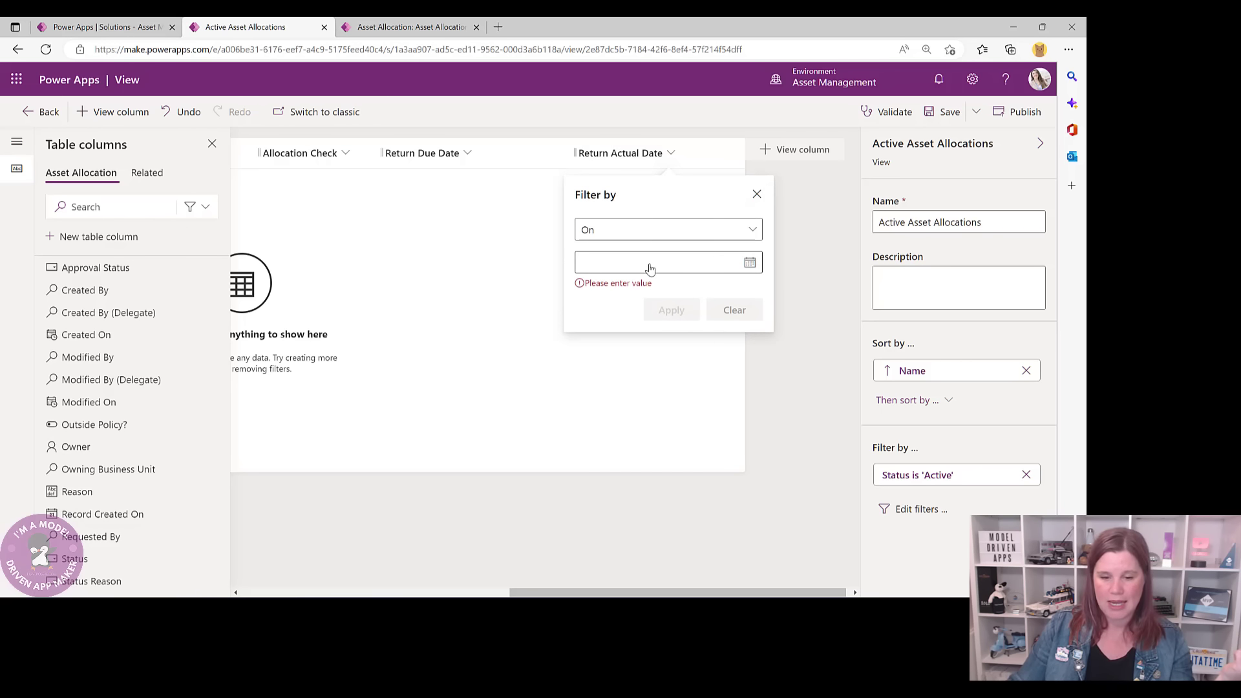
pyautogui.click(625, 234)
pyautogui.scroll(-3, 623, 336)
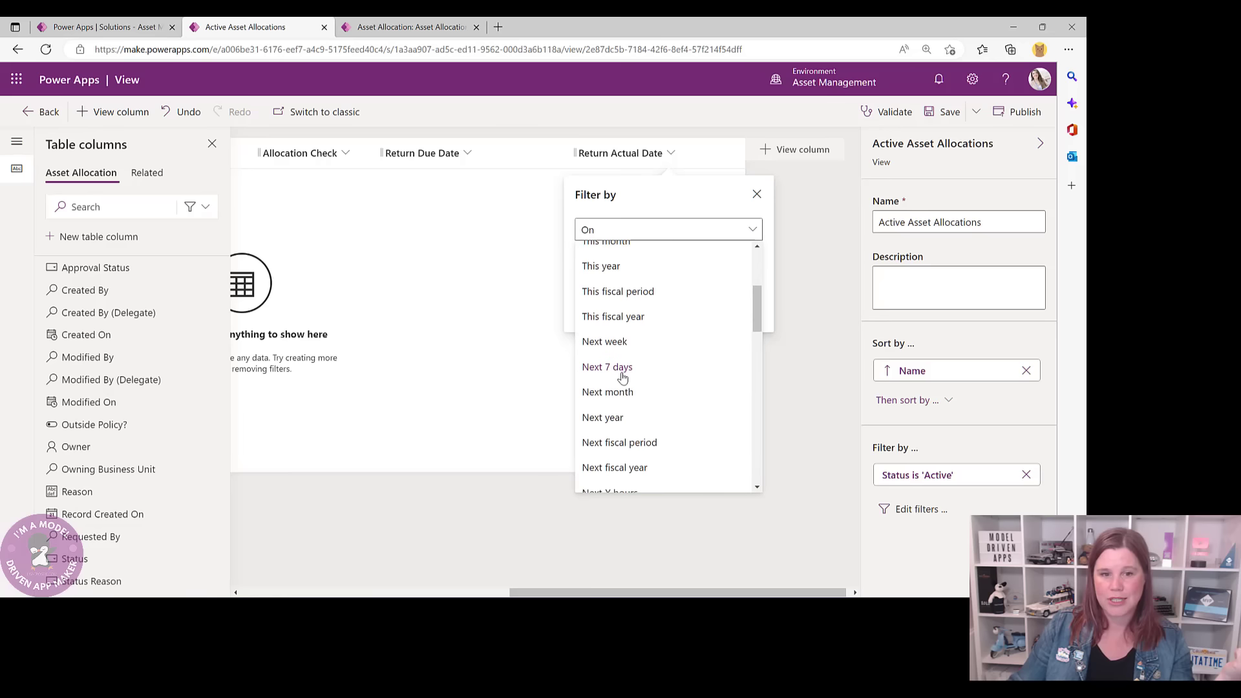
pyautogui.scroll(-10, 623, 378)
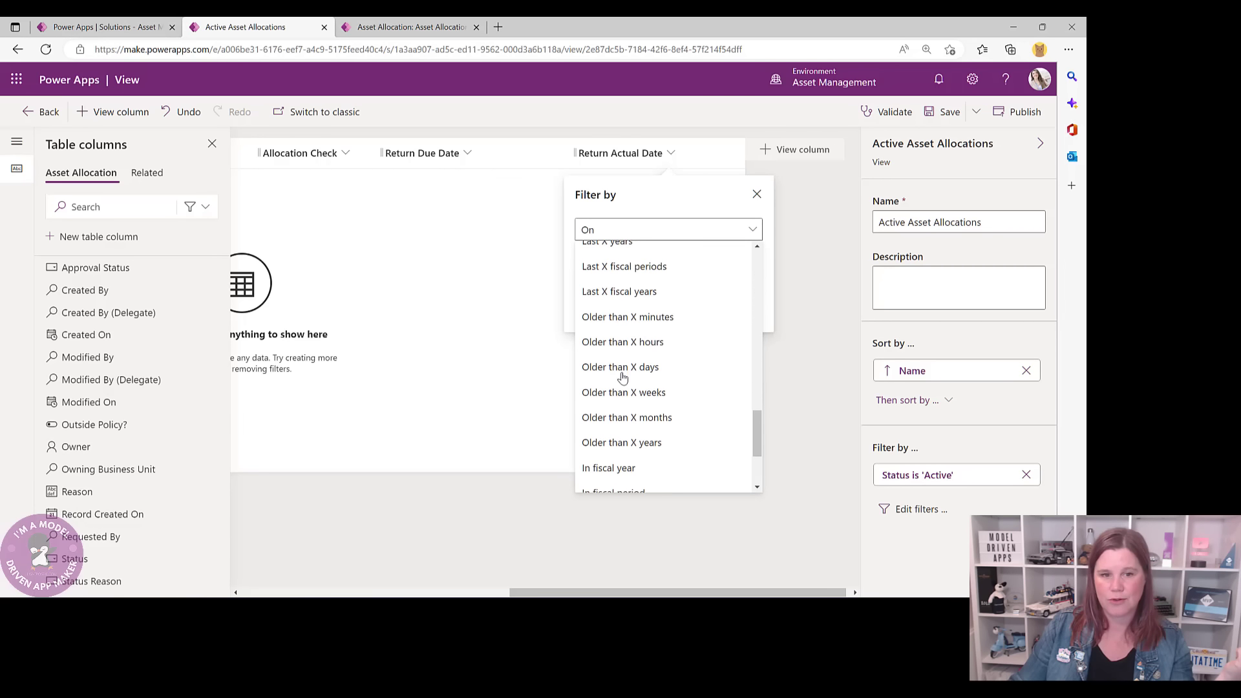
pyautogui.scroll(-3, 622, 378)
pyautogui.click(638, 480)
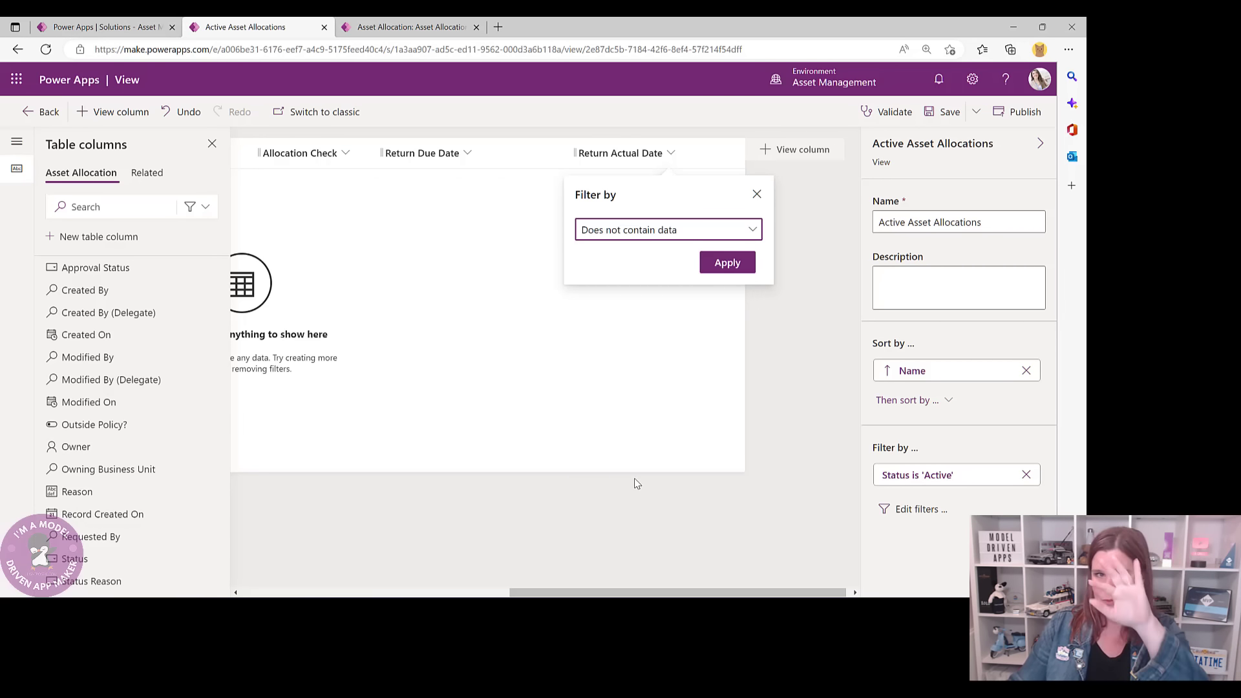
pyautogui.click(715, 269)
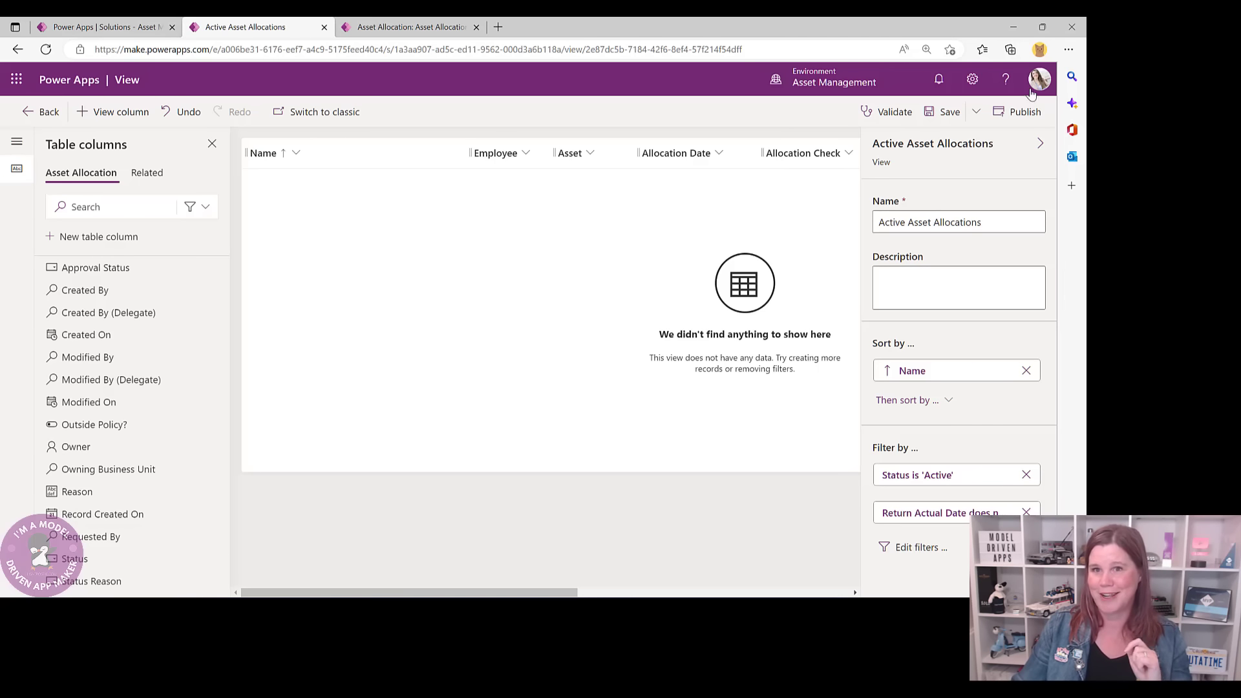
pyautogui.click(946, 111)
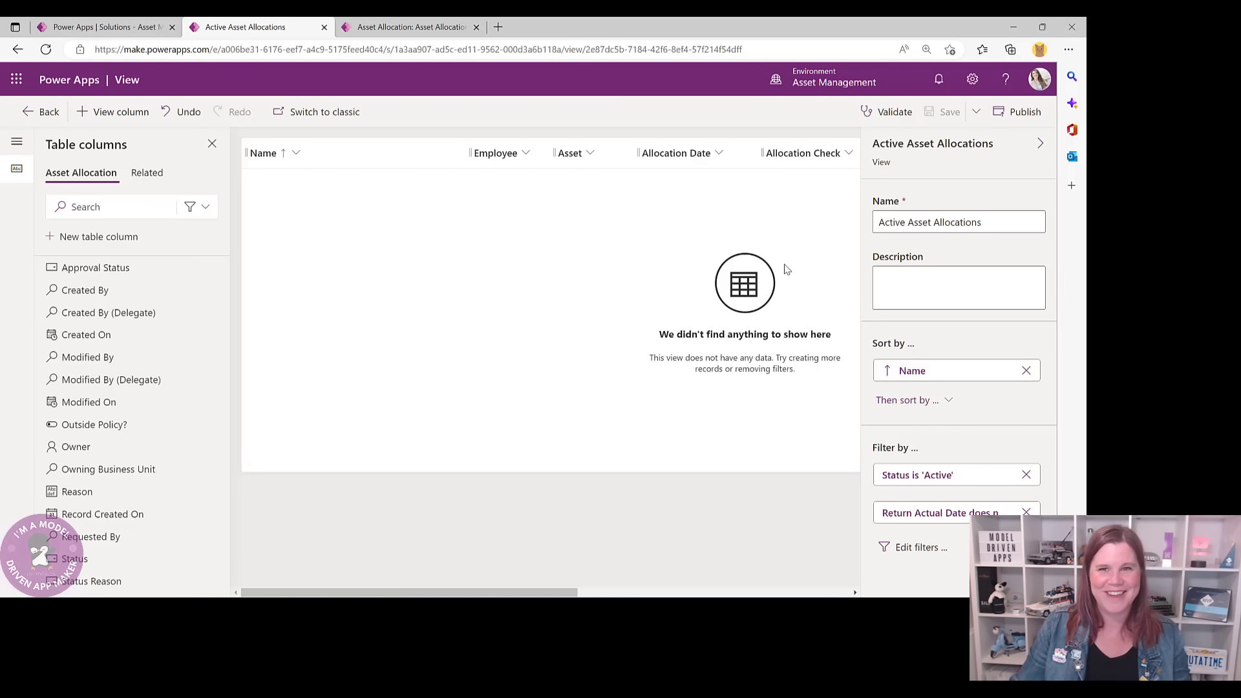
pyautogui.click(31, 114)
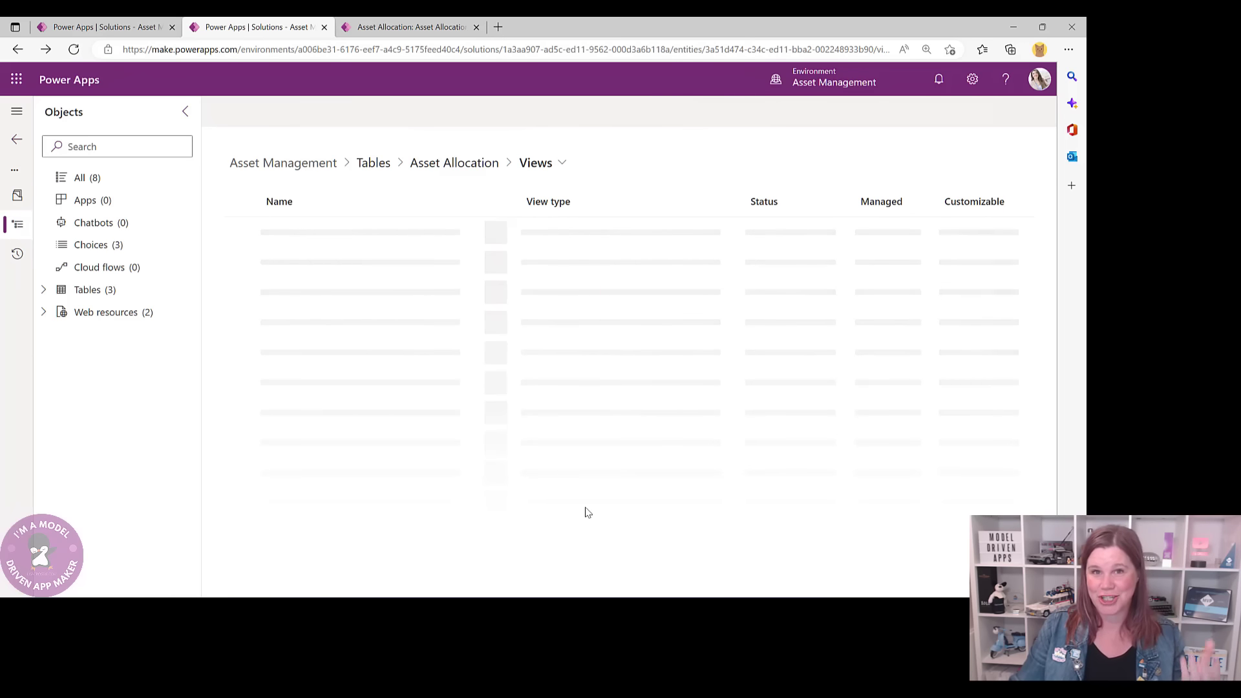
pyautogui.click(398, 26)
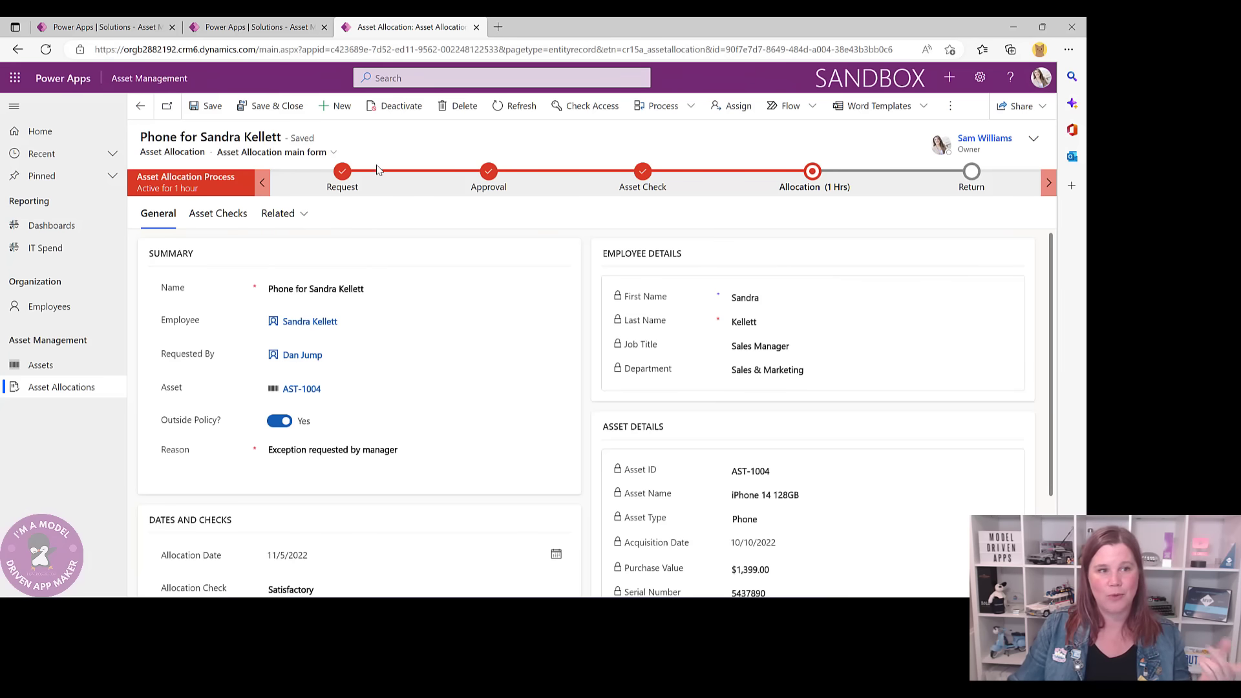
pyautogui.click(210, 214)
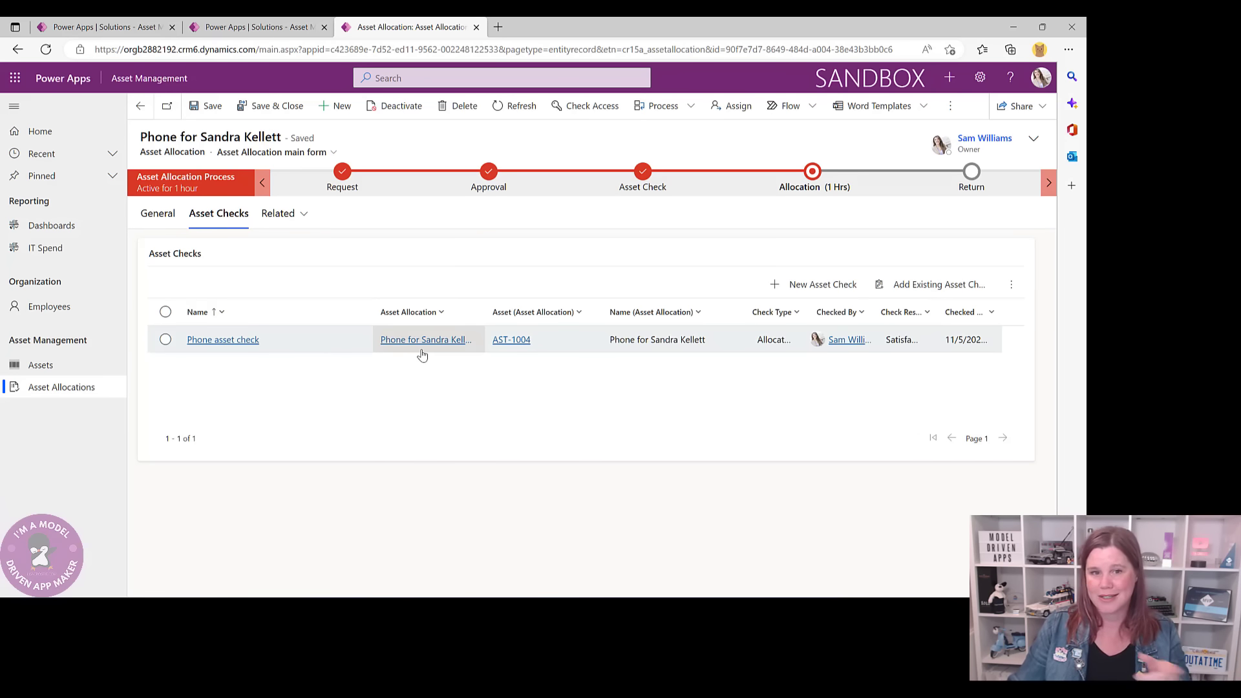
pyautogui.click(219, 36)
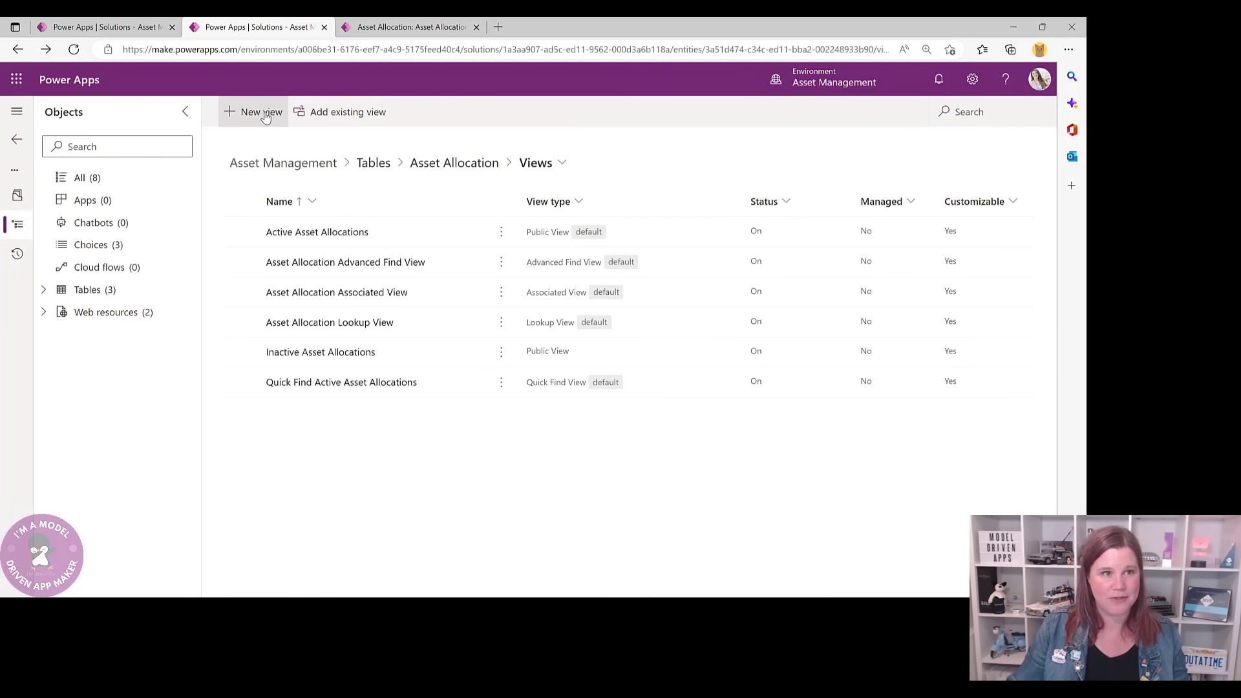
# - Show all eight objects in the Asset Management solution and bring up the New menu
pyautogui.click(374, 164)
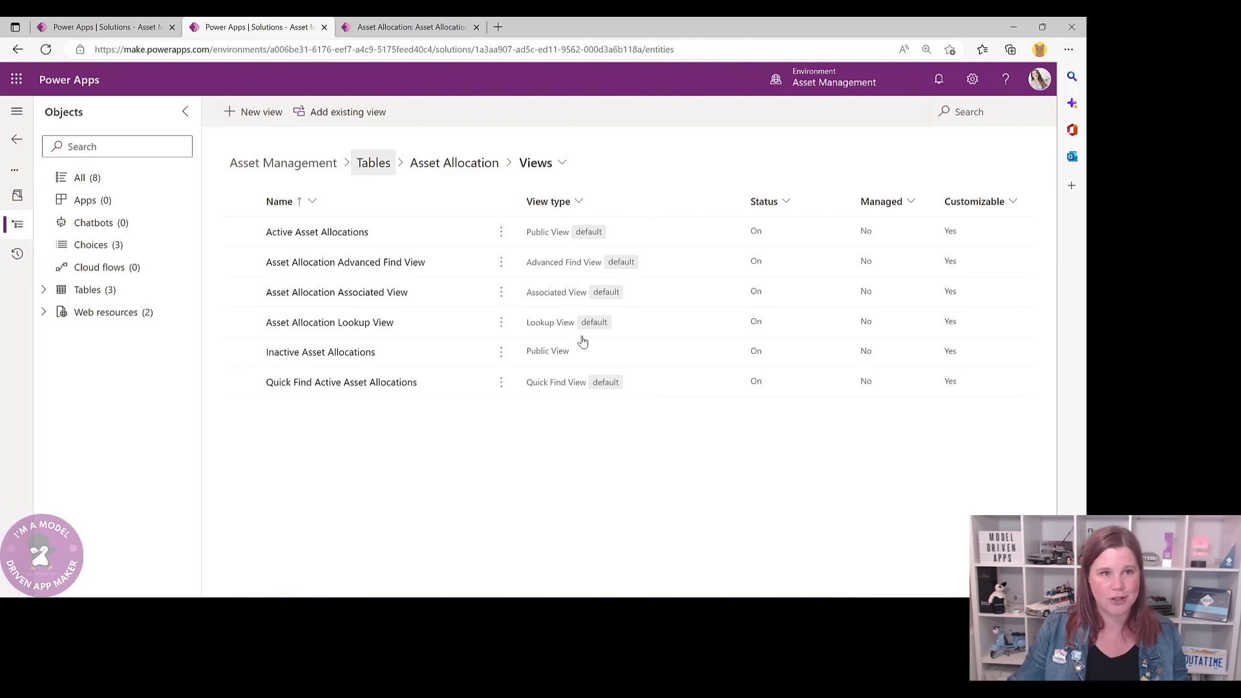
pyautogui.click(372, 161)
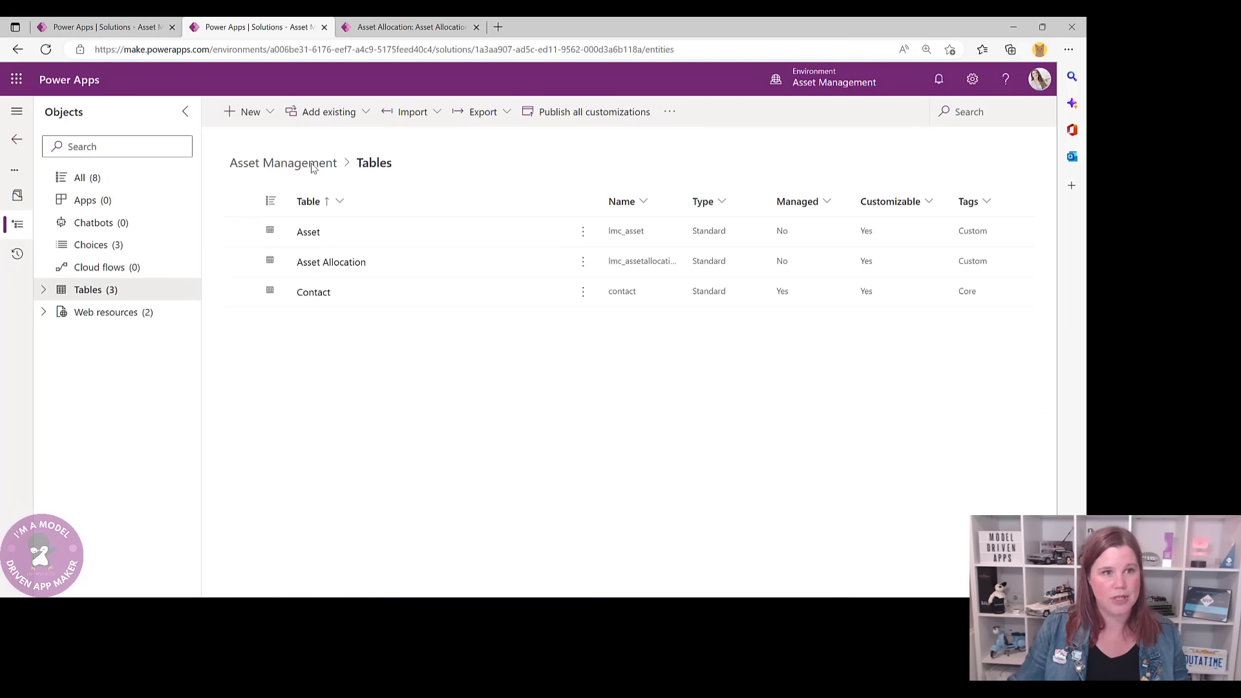
pyautogui.click(95, 181)
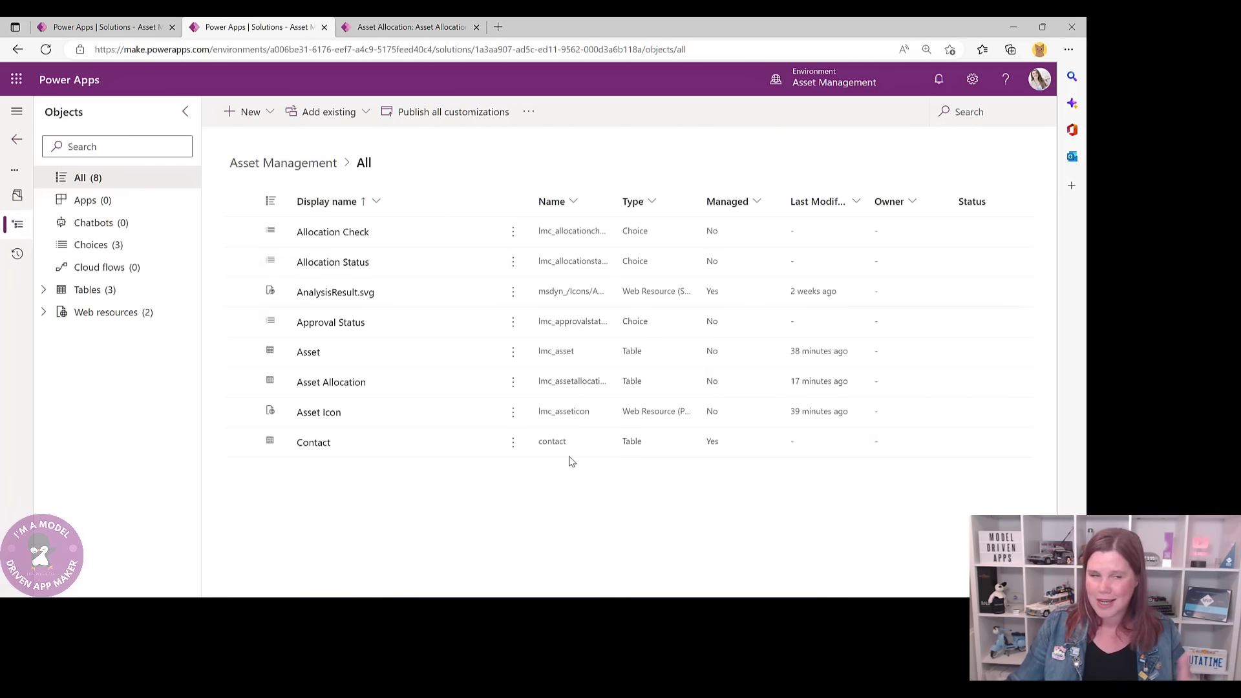
pyautogui.click(241, 114)
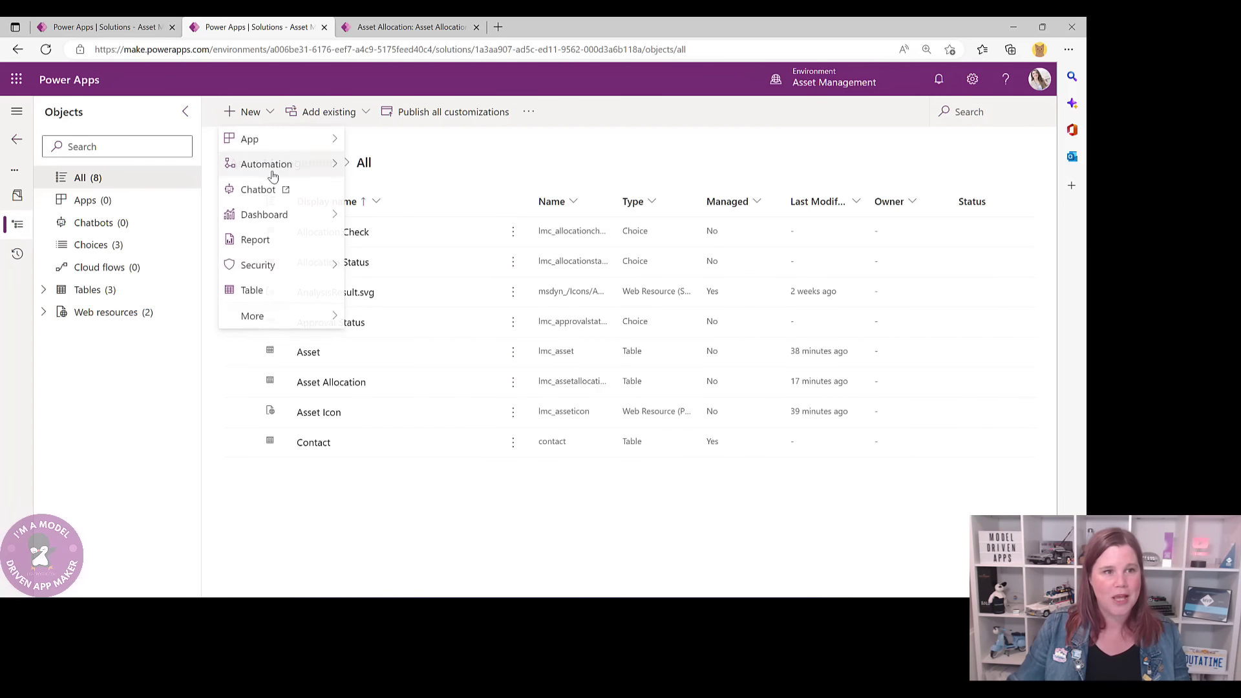
# - Start a new table with display name 'Asset Check' and expand its Advanced options
pyautogui.click(282, 292)
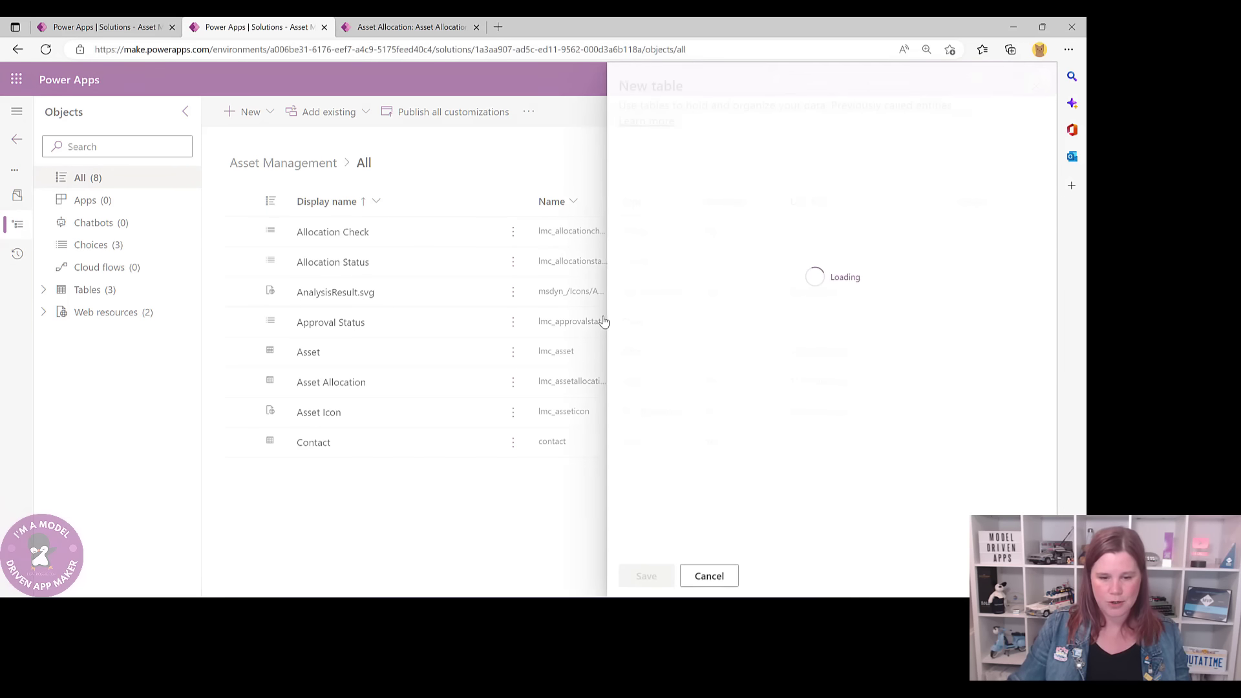
pyautogui.write('Ass')
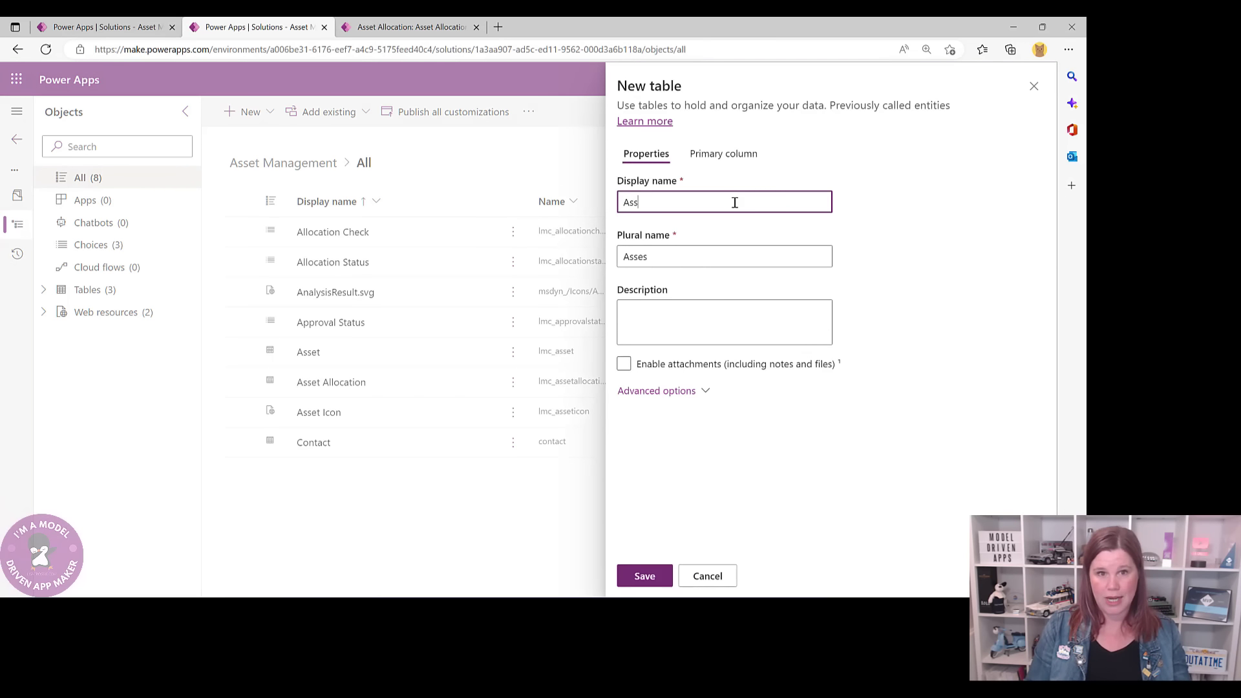
pyautogui.write('et Check')
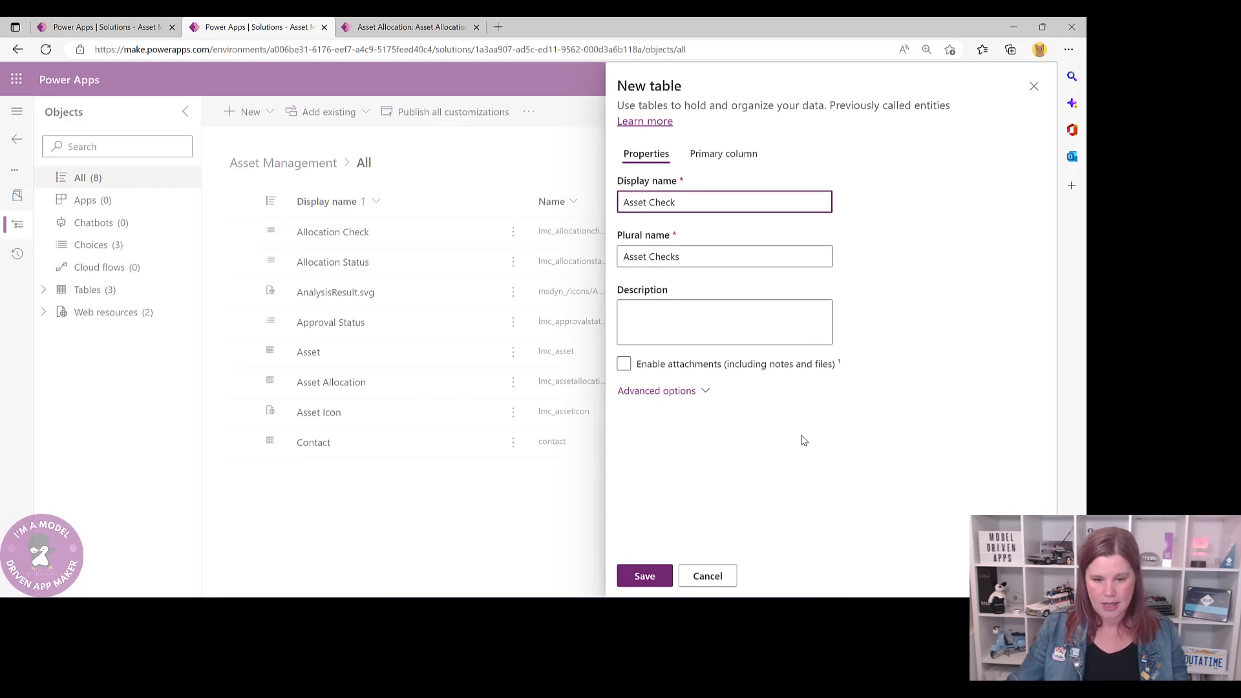
pyautogui.click(658, 390)
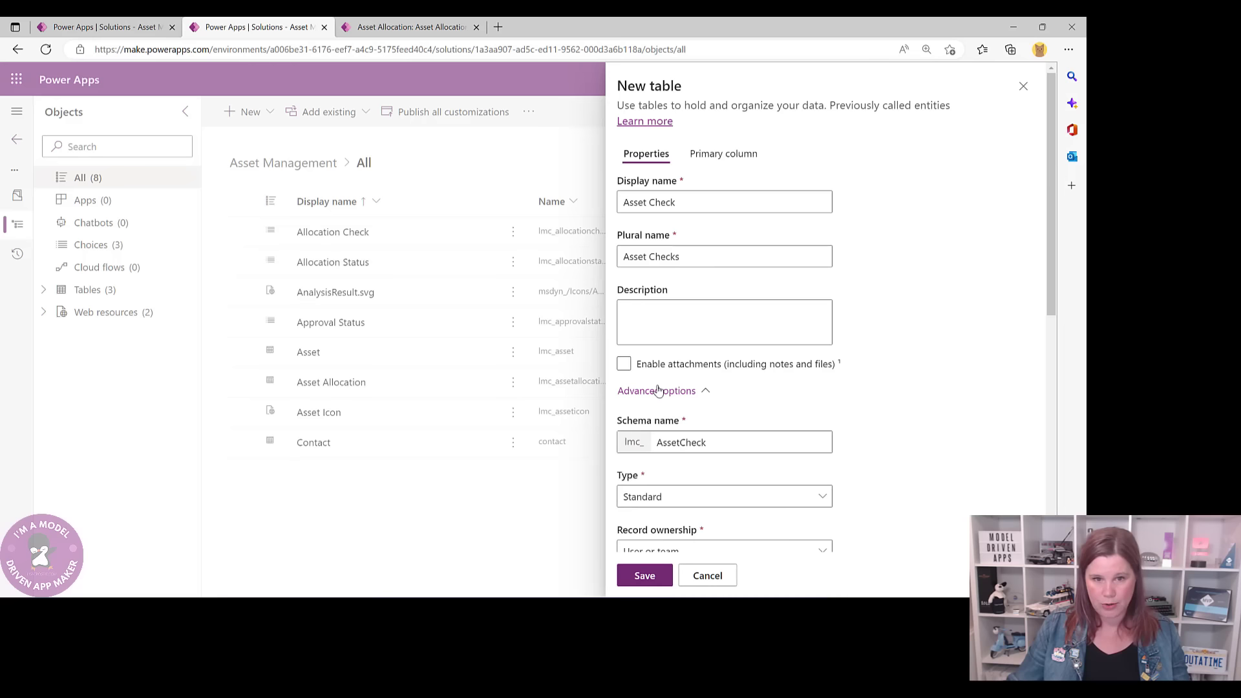
pyautogui.scroll(-2, 941, 426)
# - Upload Check Icon.png as a new image web resource with display name Check Icon and name checkicon
pyautogui.scroll(-1, 924, 417)
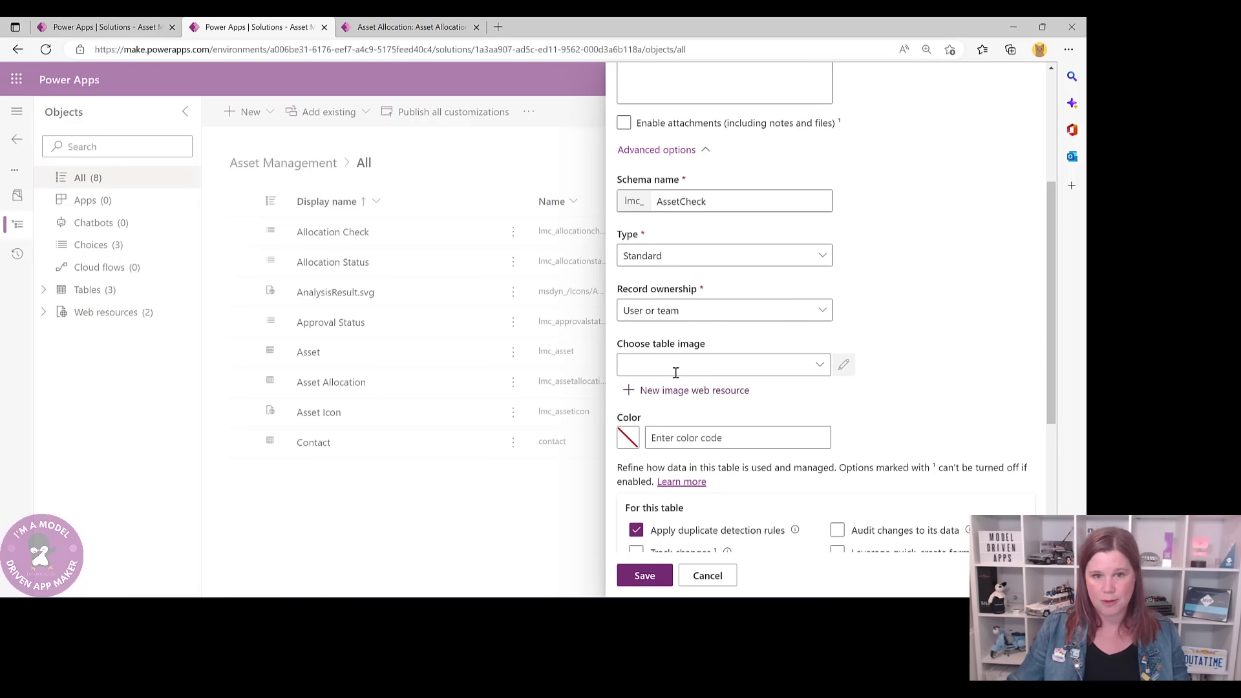
pyautogui.click(662, 390)
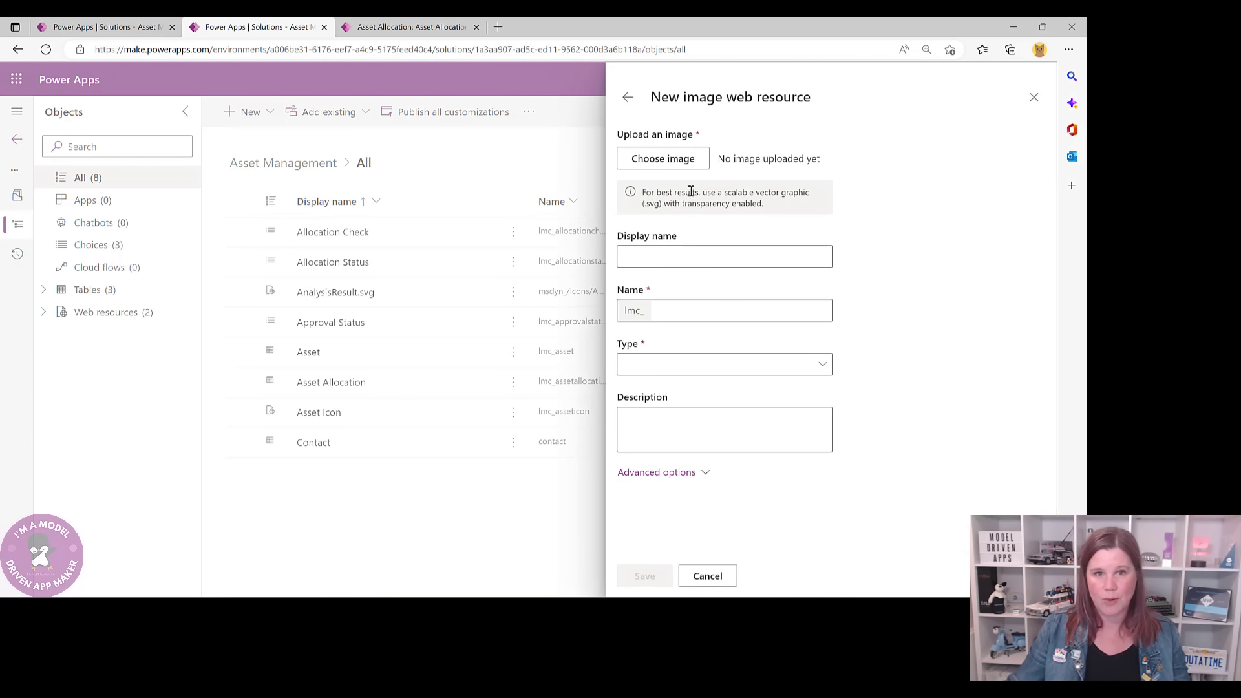
pyautogui.click(670, 164)
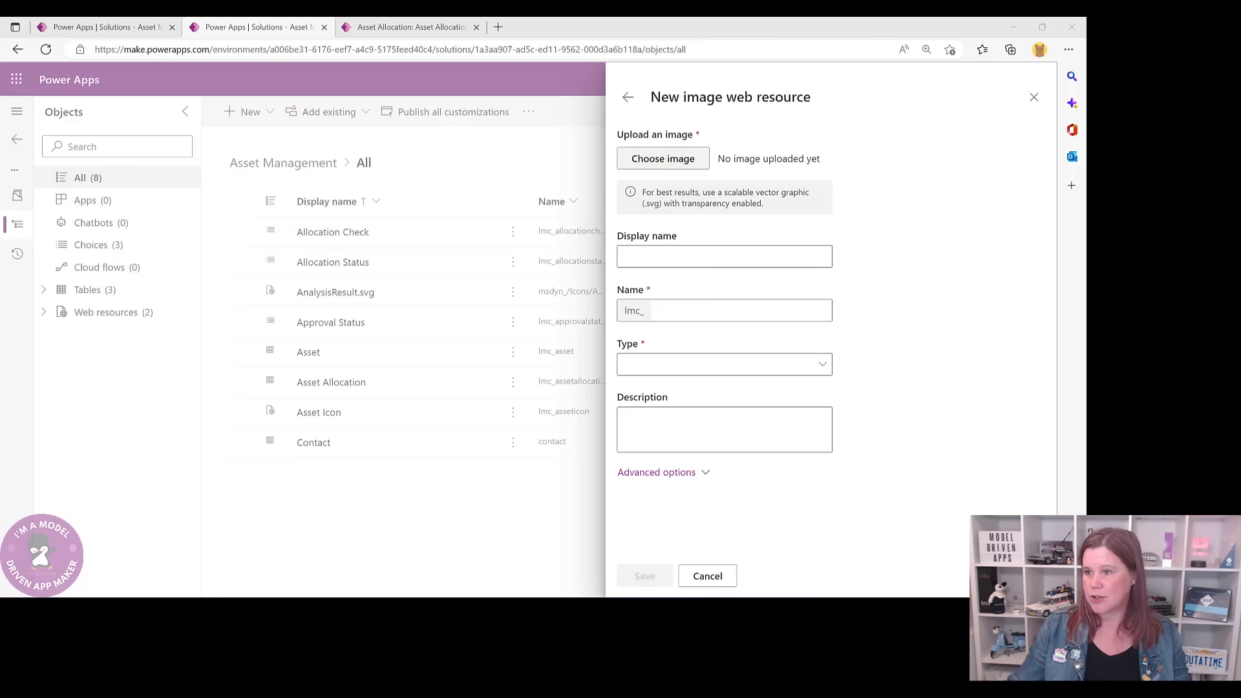
pyautogui.doubleClick(986, 262)
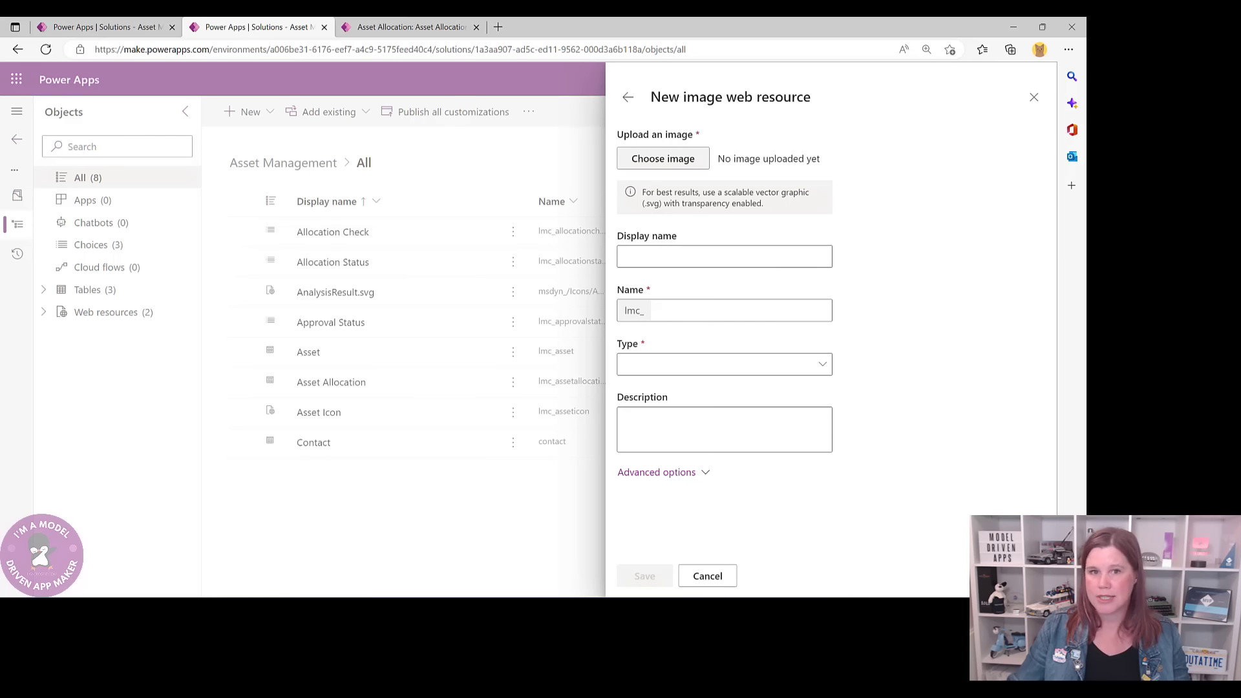
pyautogui.click(645, 258)
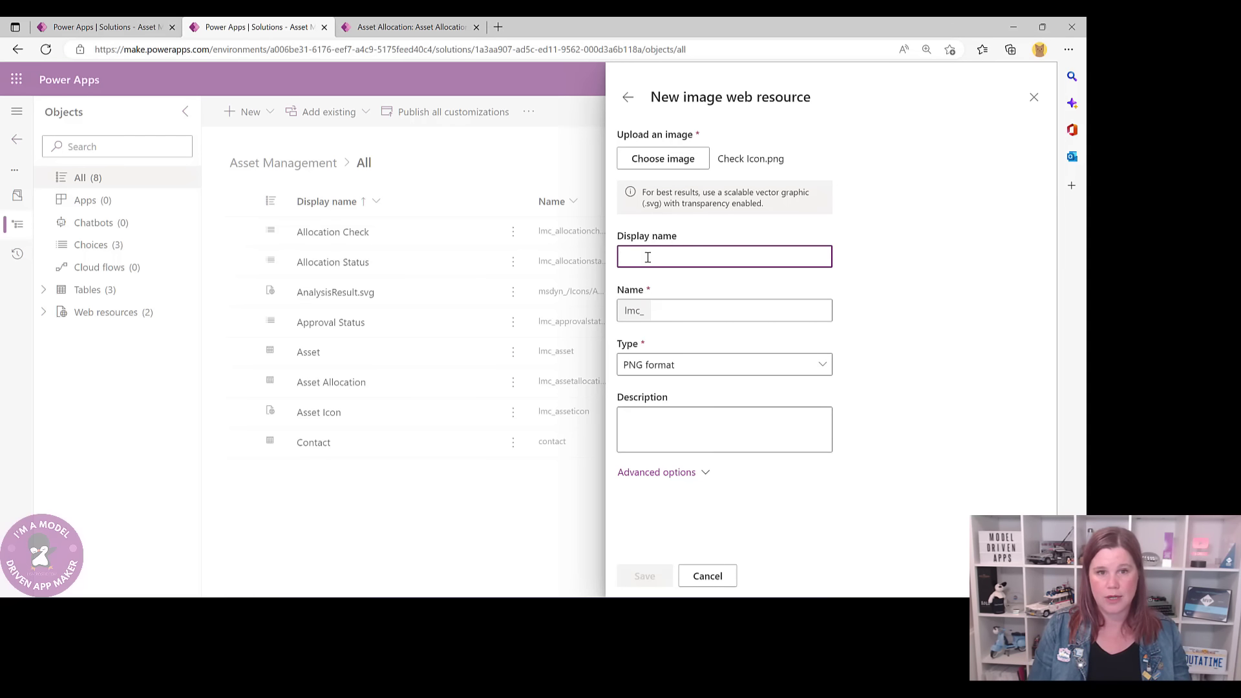
pyautogui.write('Check Icon')
pyautogui.click(686, 311)
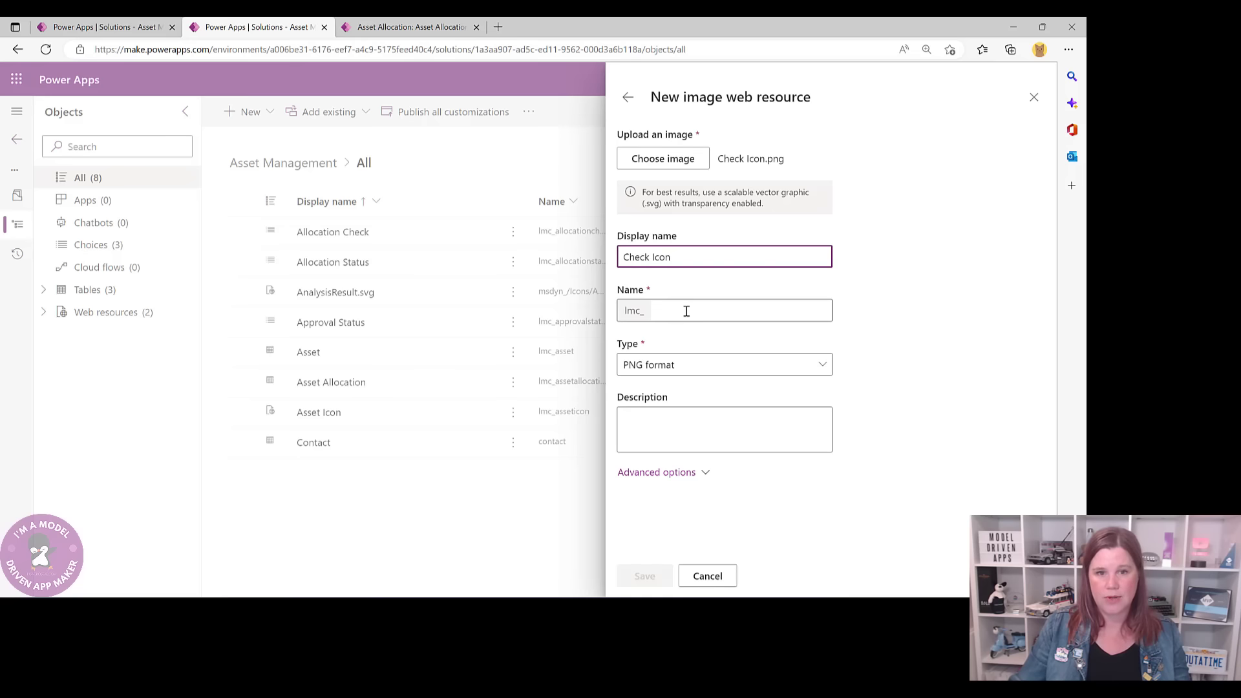
pyautogui.write('check')
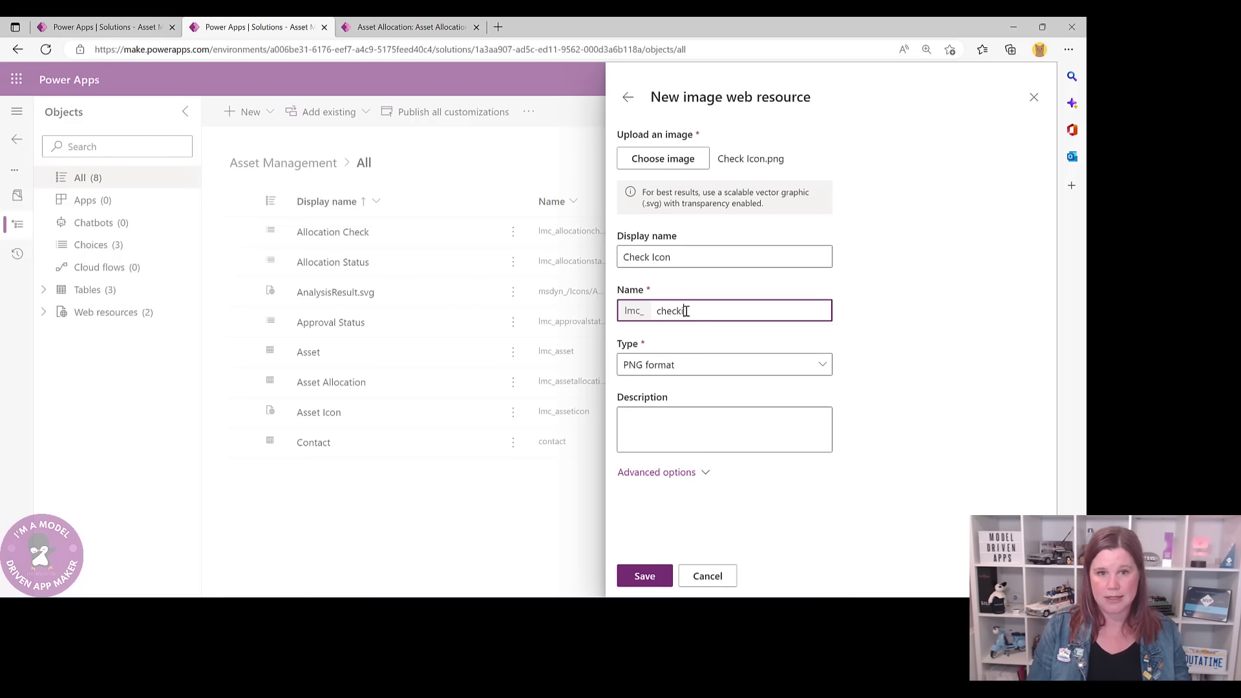
pyautogui.write('icon')
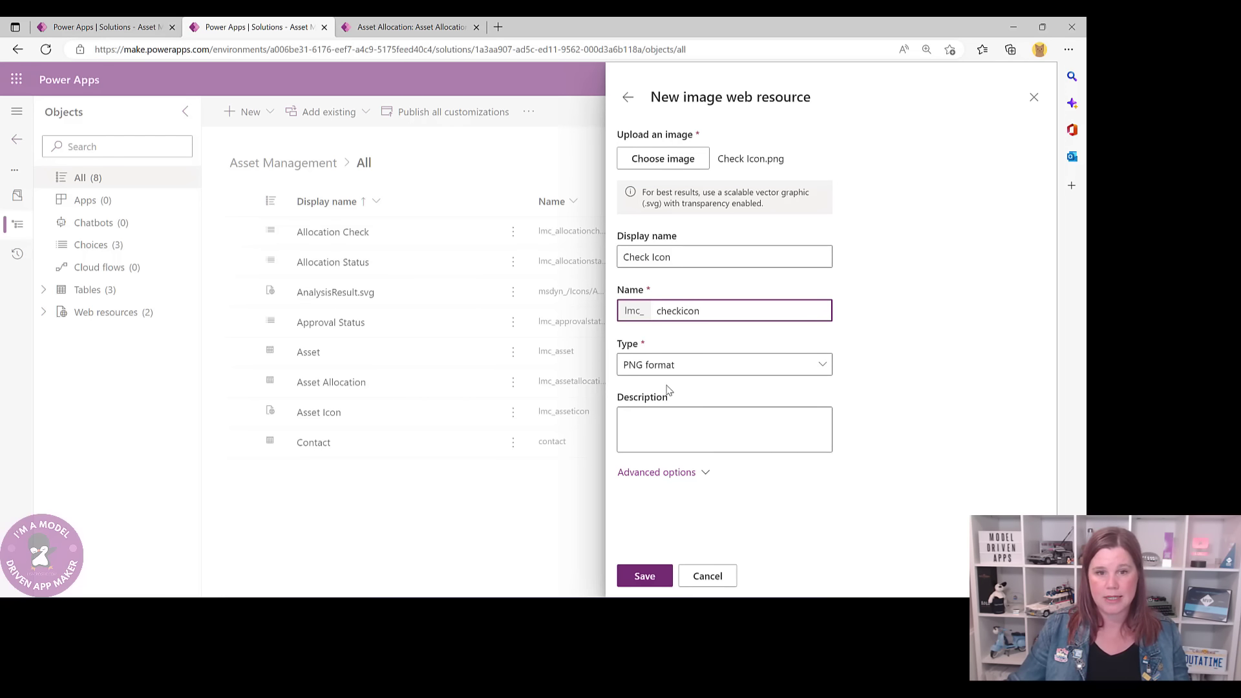
pyautogui.click(646, 576)
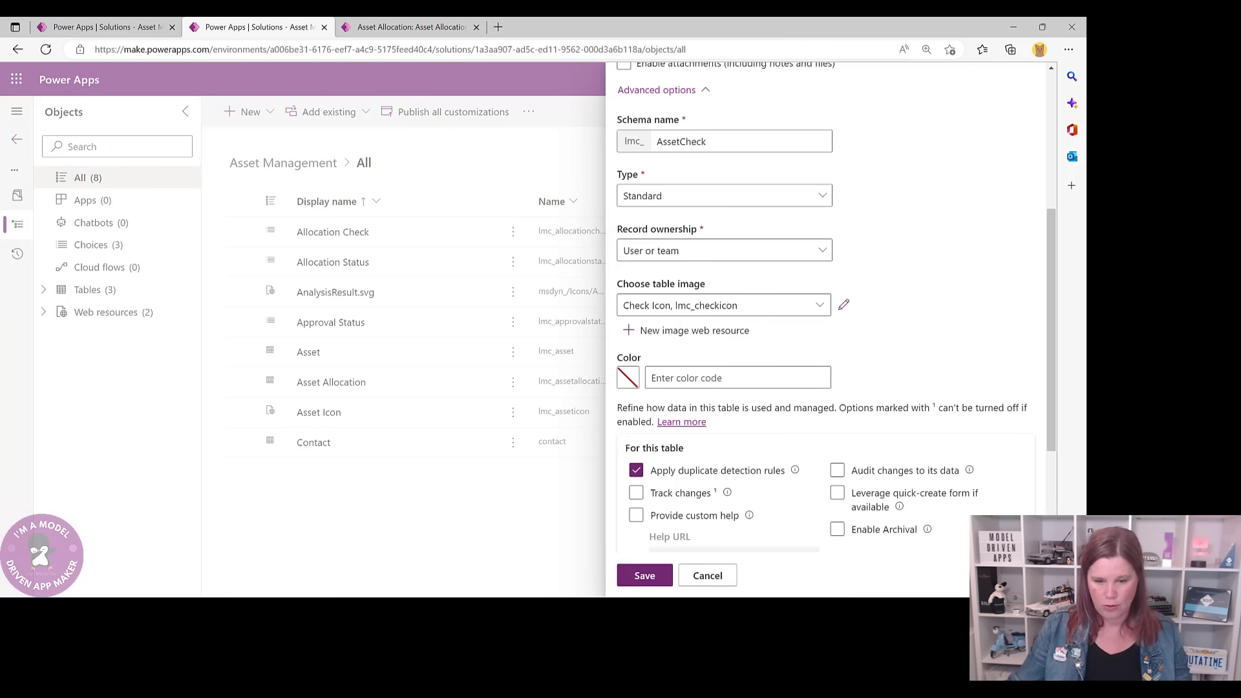
# - Enable 'Leverage quick-create form if available' and save the Asset Check table
pyautogui.click(837, 493)
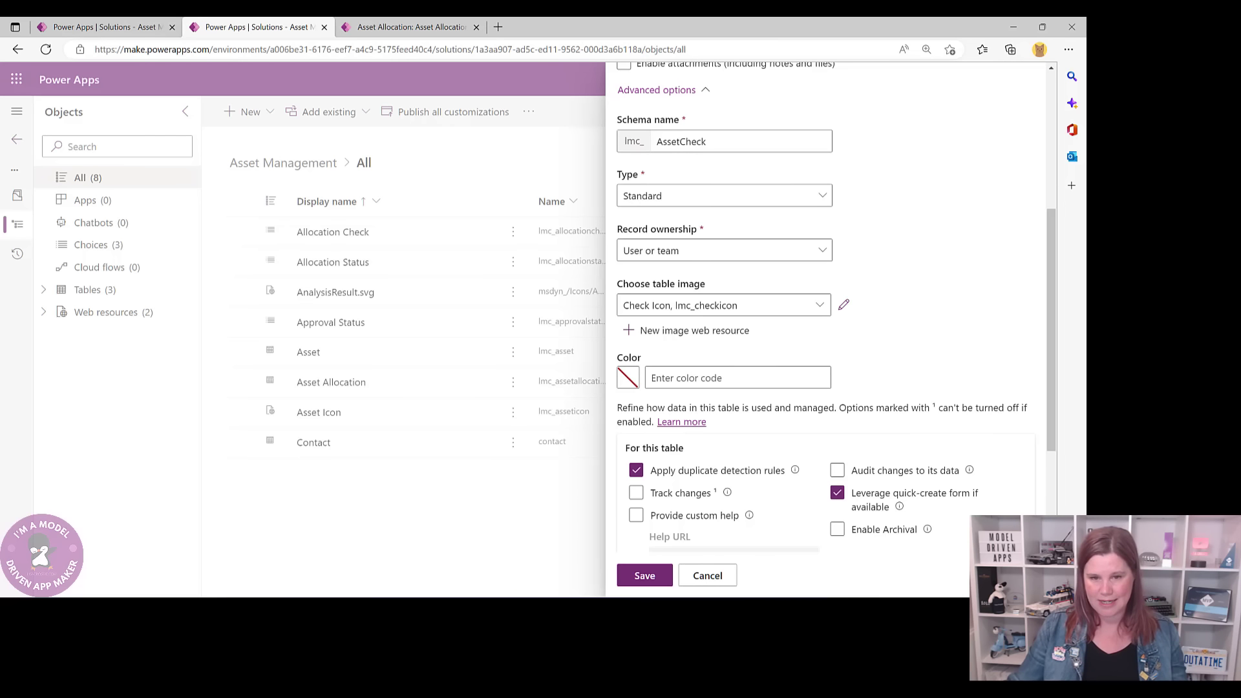
pyautogui.click(648, 575)
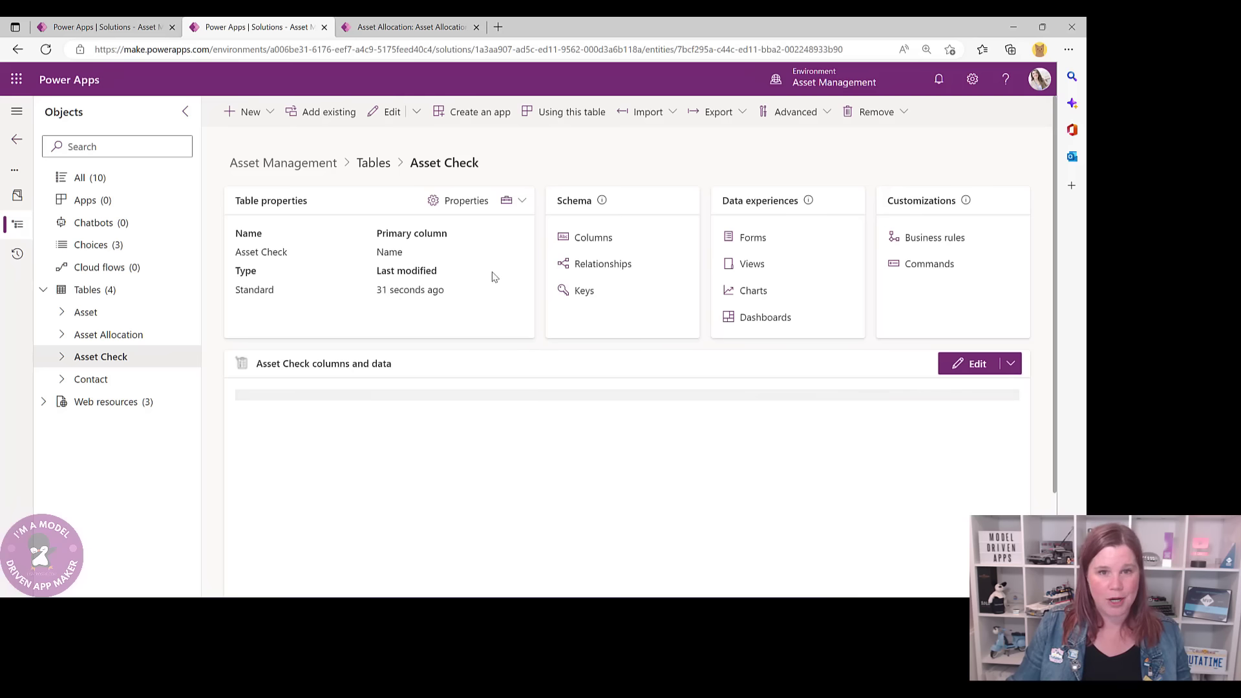
# - On the Asset Check table, start a new column named Asset Allocation with the Lookup data type
pyautogui.click(588, 238)
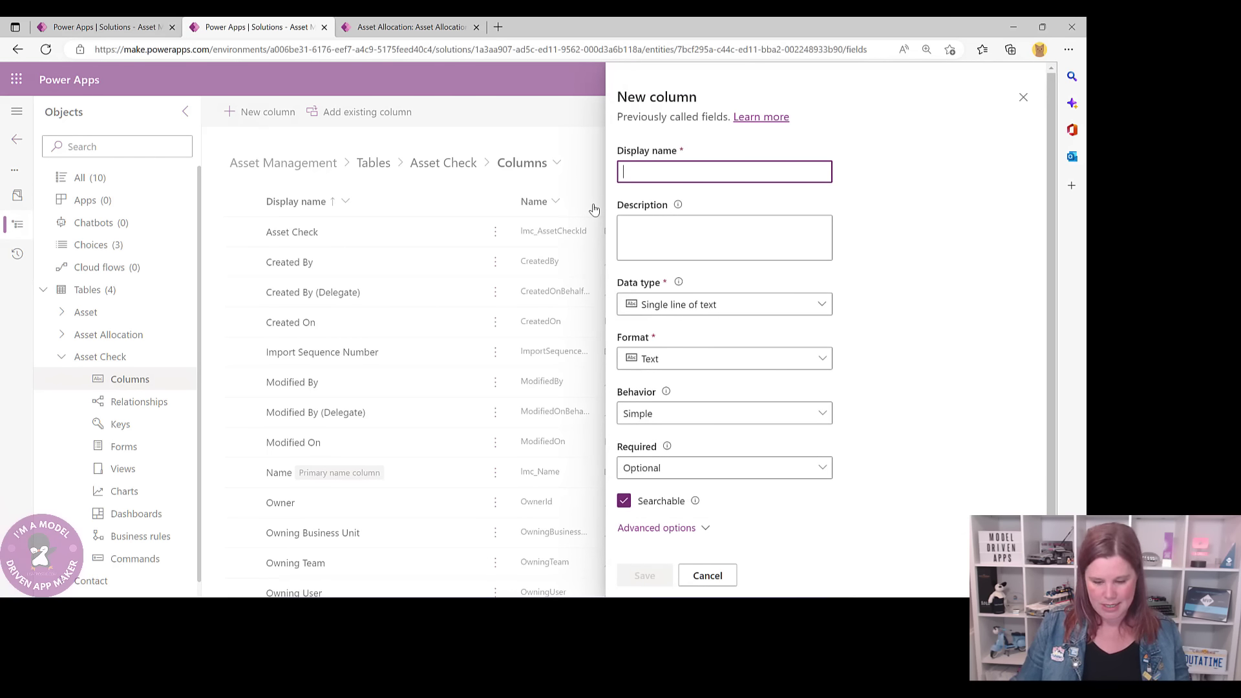
pyautogui.write('Asset Al')
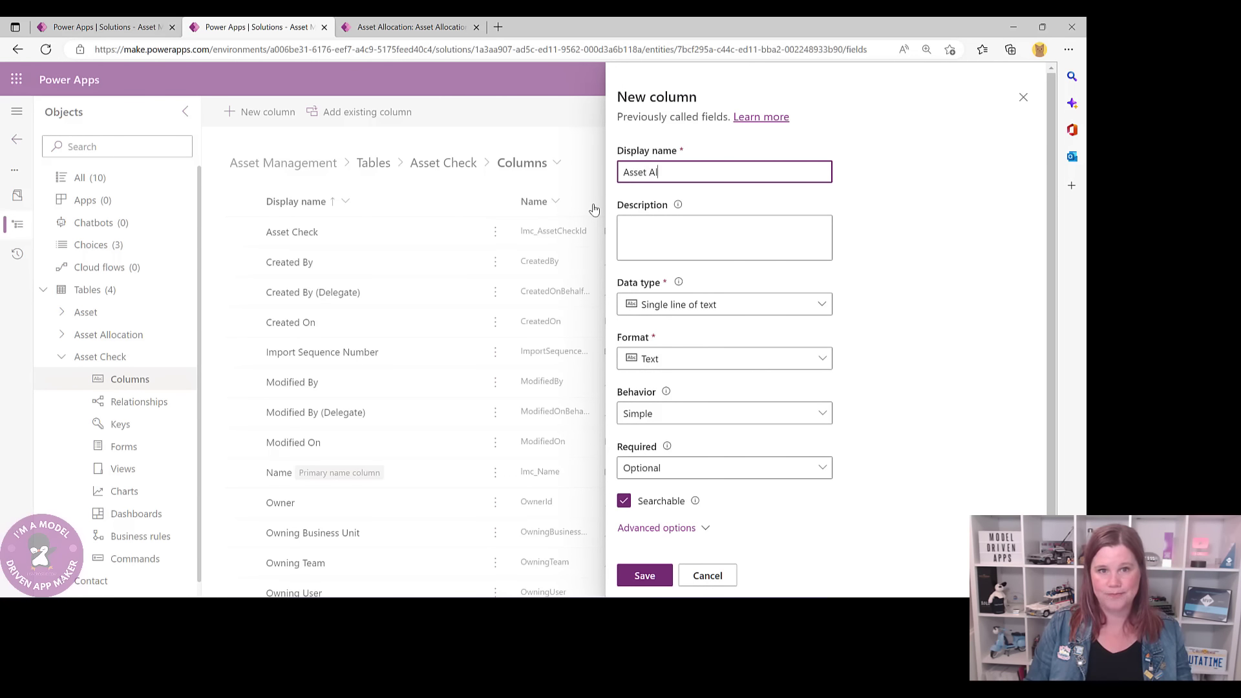
pyautogui.write('location')
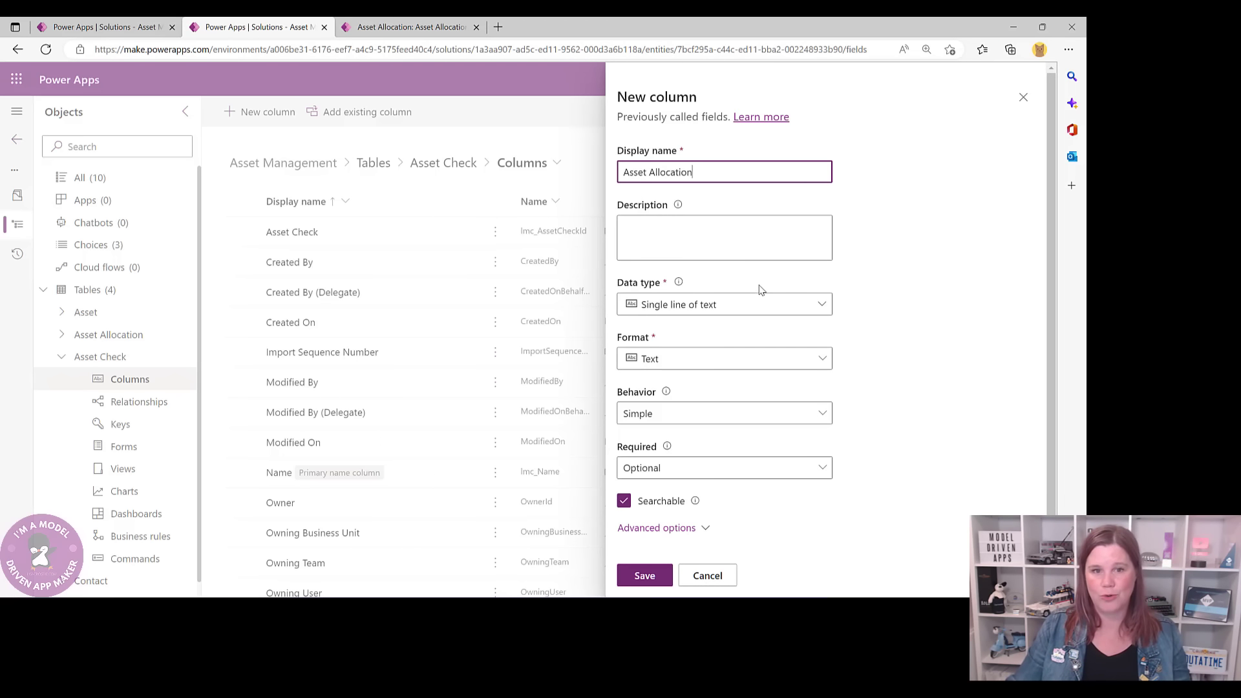
pyautogui.click(743, 309)
pyautogui.moveTo(678, 439)
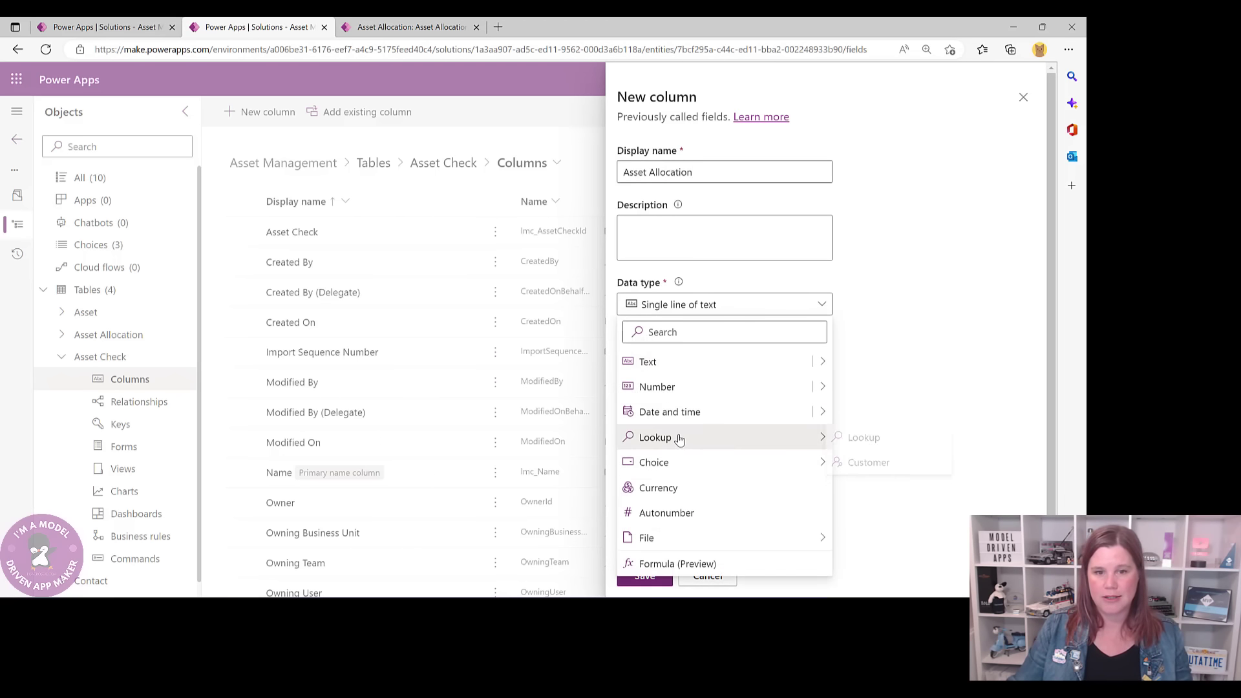
pyautogui.click(864, 437)
# - Set the lookup's related table to Asset Allocation and save the column
pyautogui.click(704, 442)
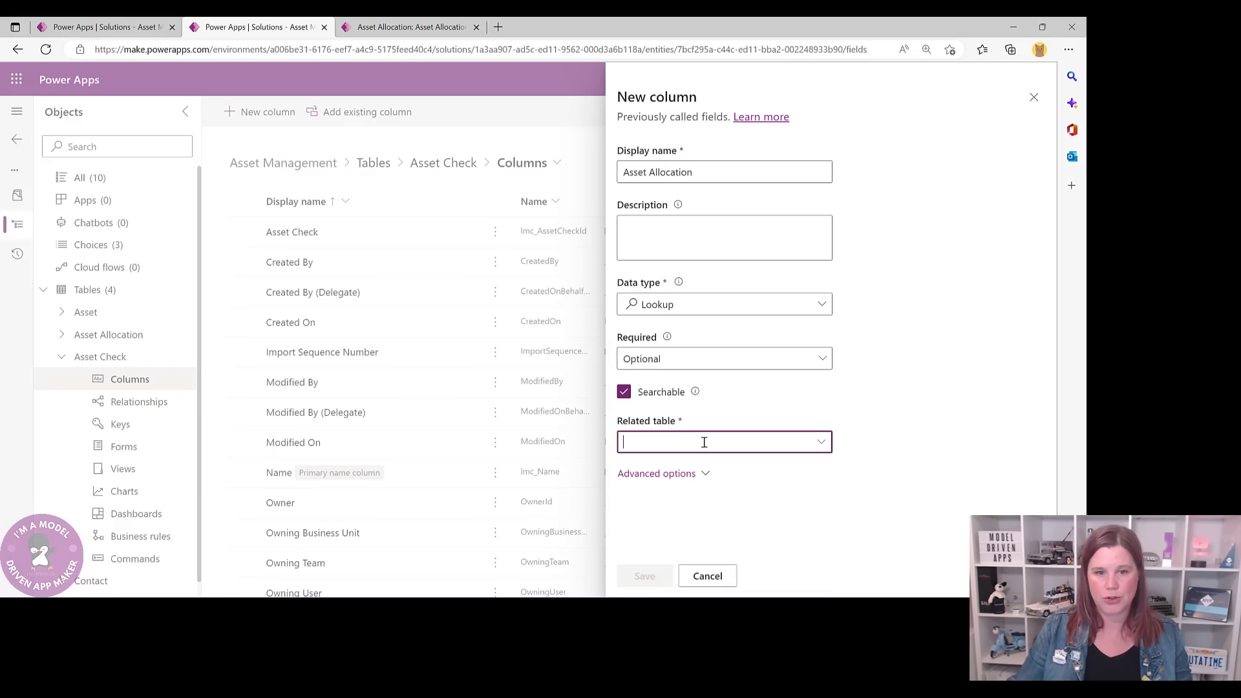
pyautogui.click(777, 440)
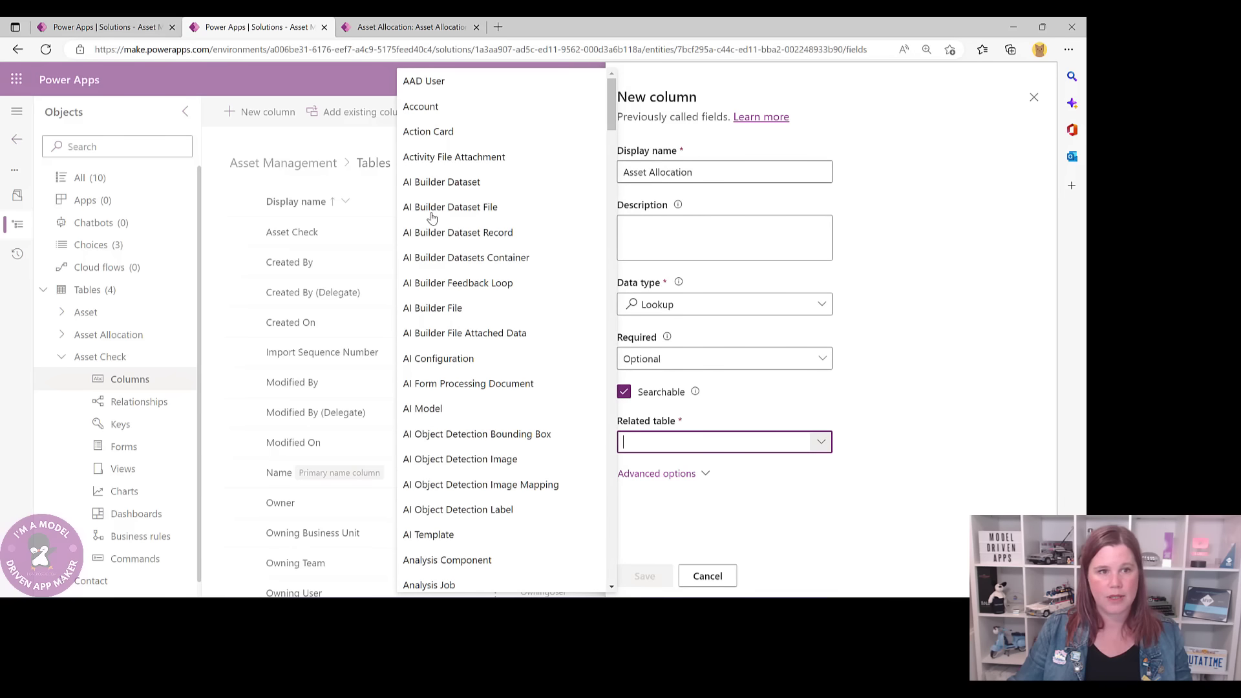
pyautogui.scroll(-9, 478, 309)
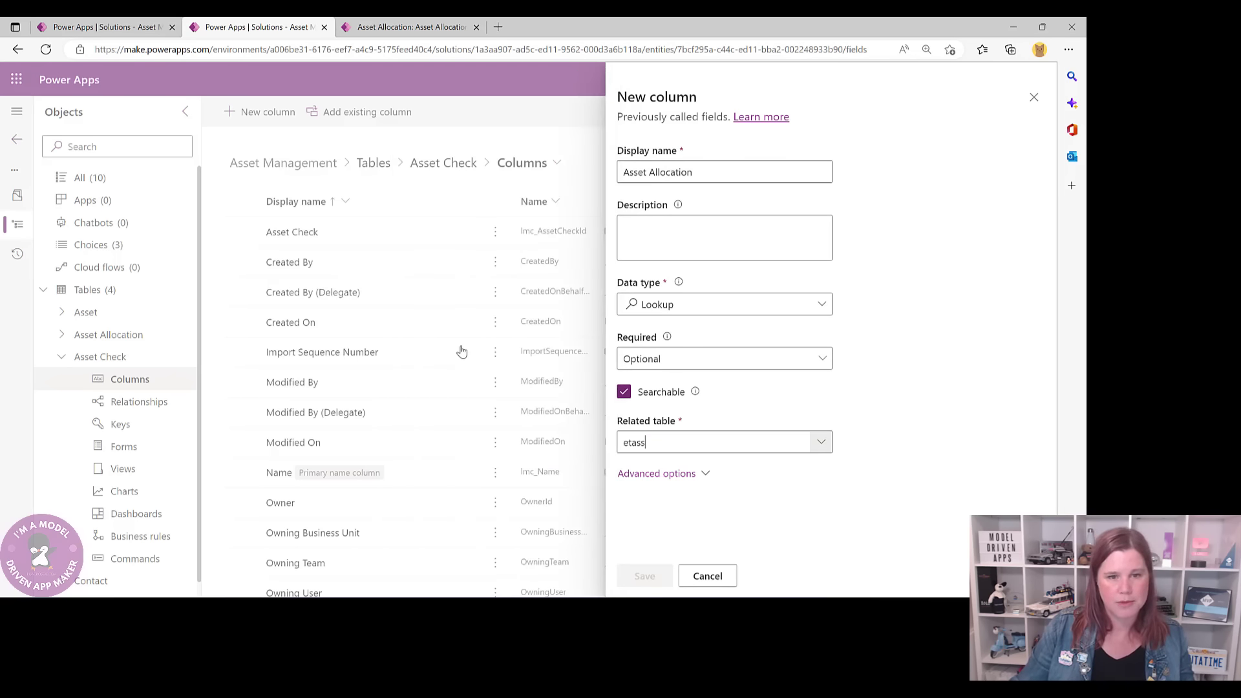
pyautogui.click(461, 349)
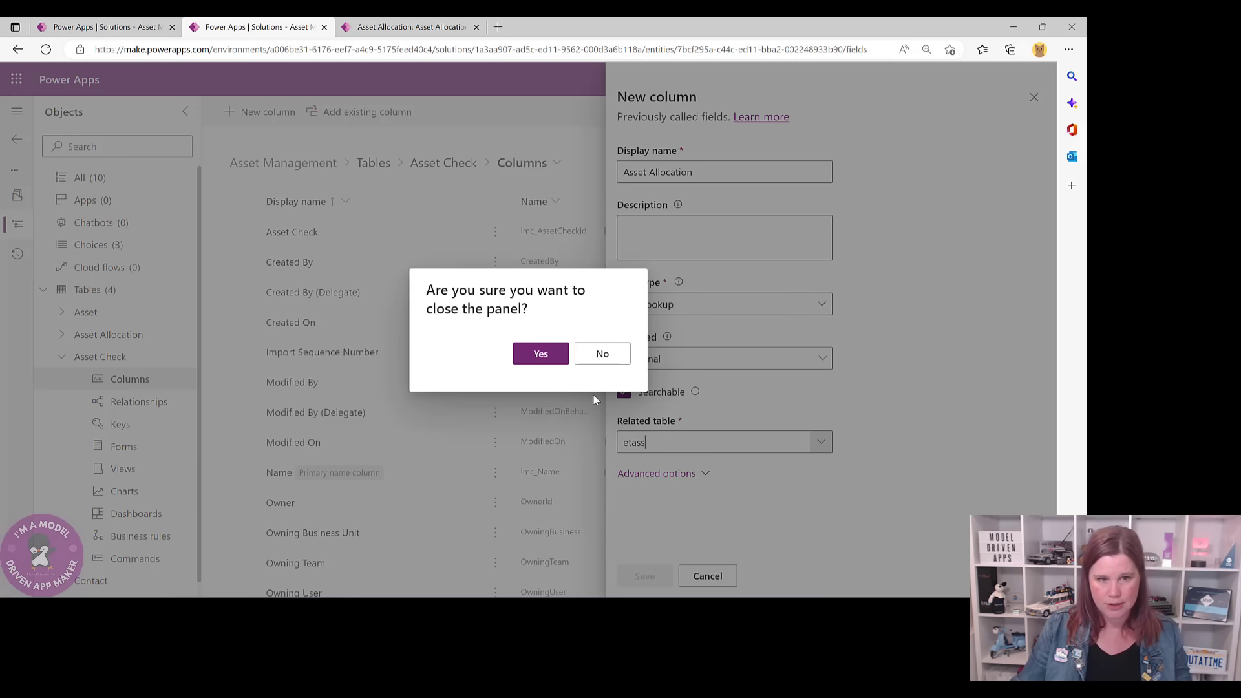
pyautogui.click(601, 354)
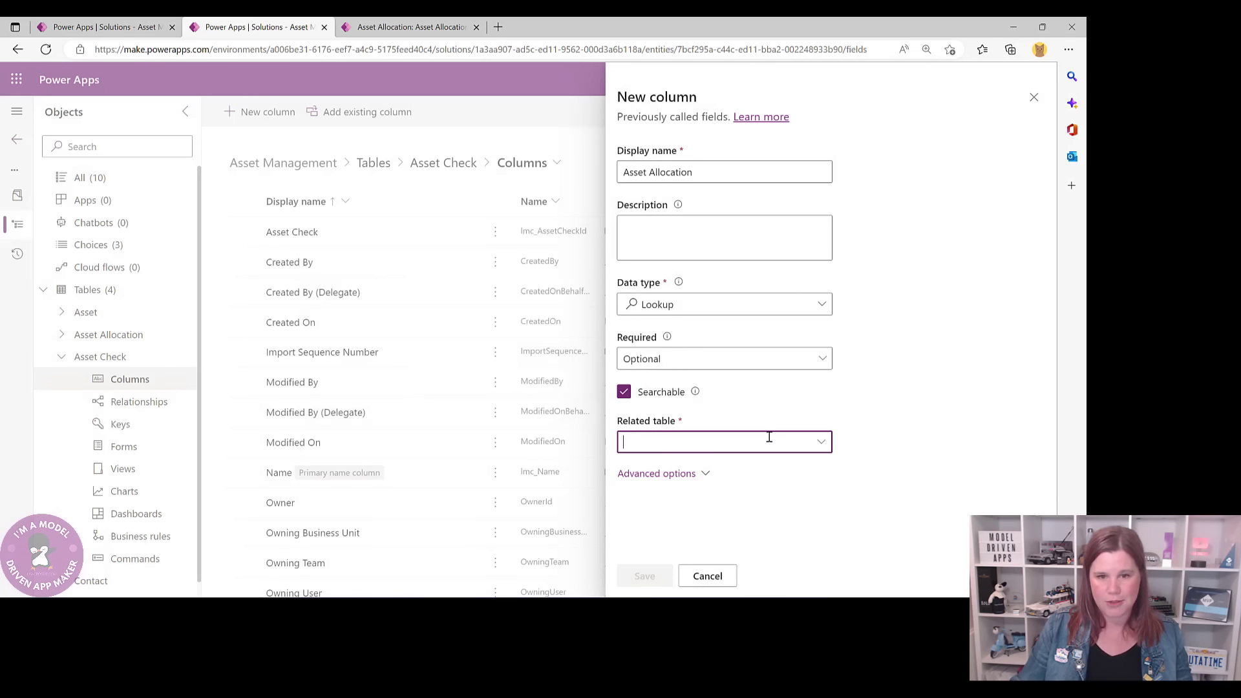
pyautogui.click(821, 441)
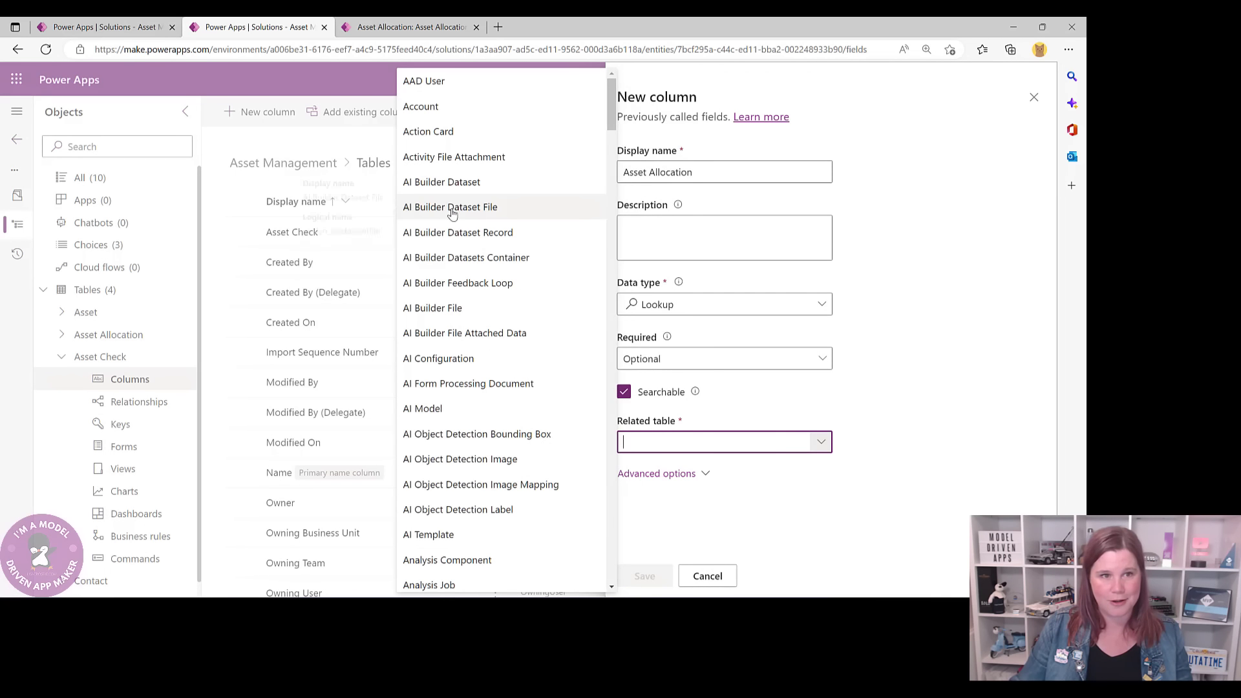
pyautogui.scroll(-6, 462, 362)
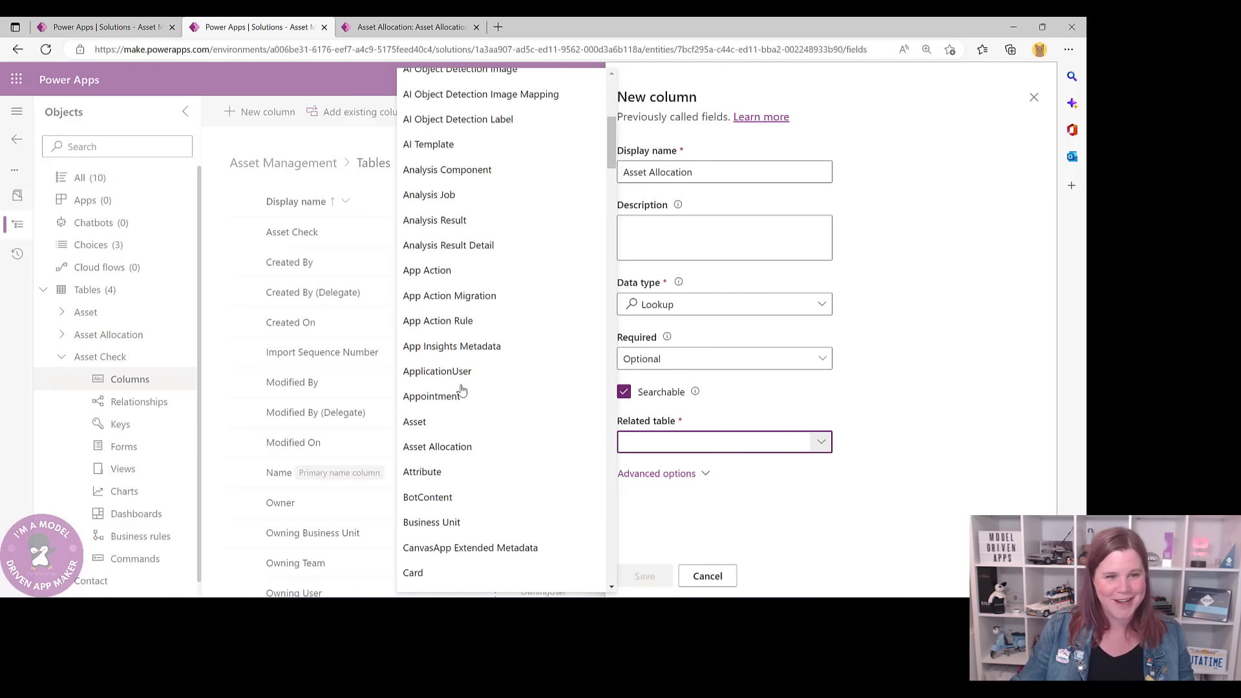
pyautogui.click(442, 445)
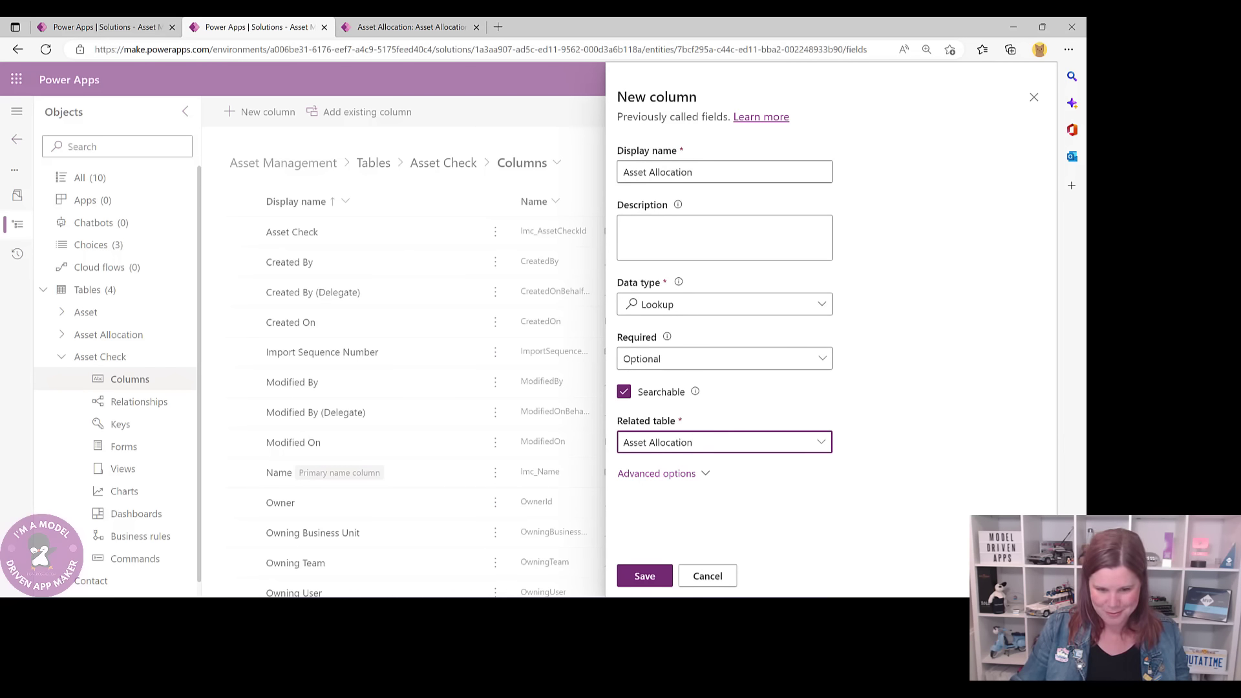
pyautogui.click(643, 576)
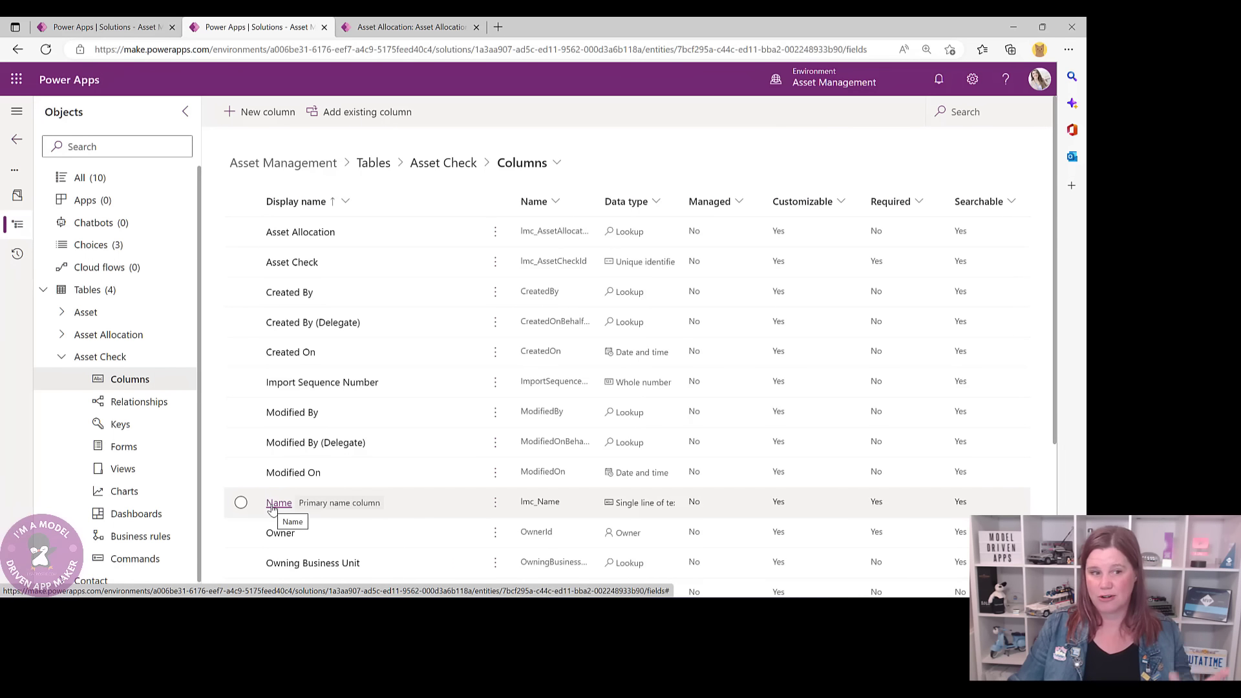
# - Rename the Owner column to Checked By and save it
pyautogui.scroll(-2, 396, 371)
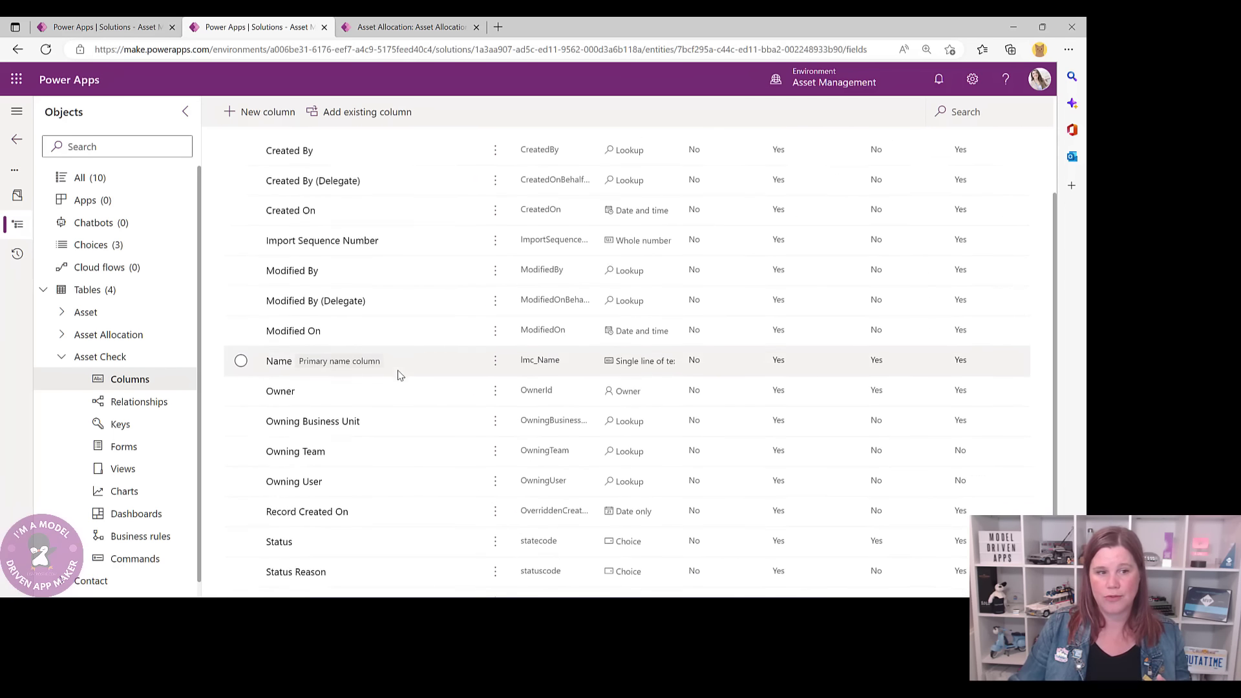
pyautogui.click(278, 386)
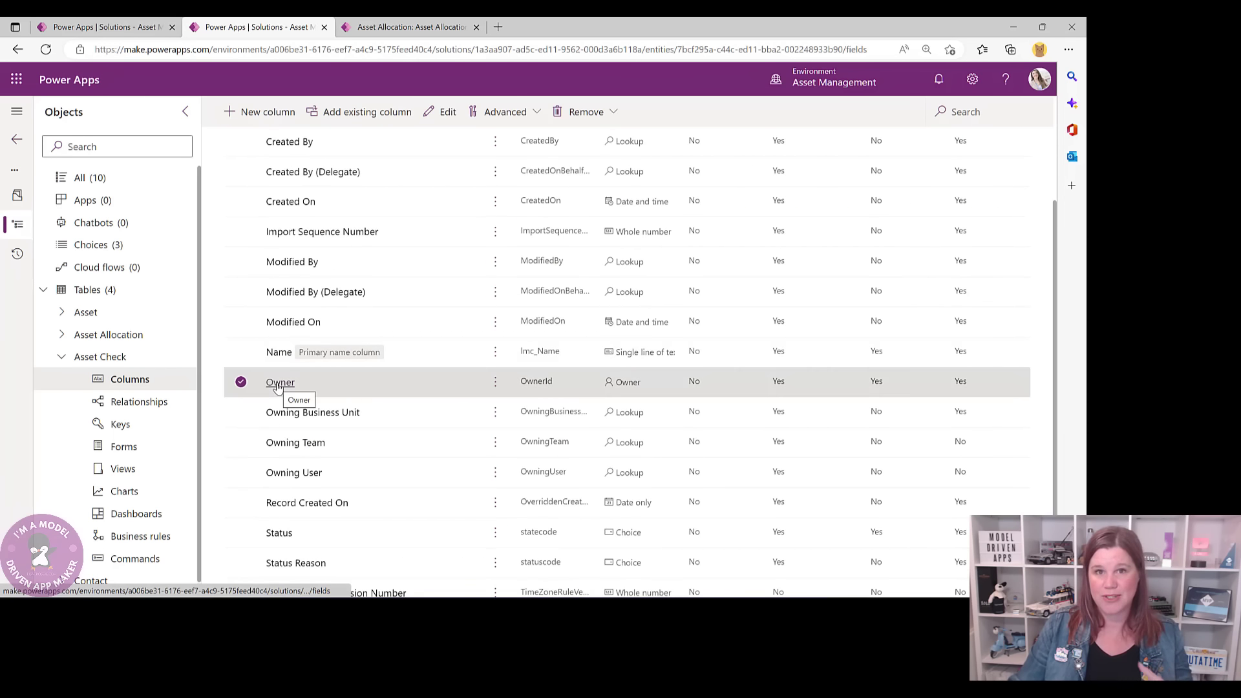
pyautogui.click(278, 386)
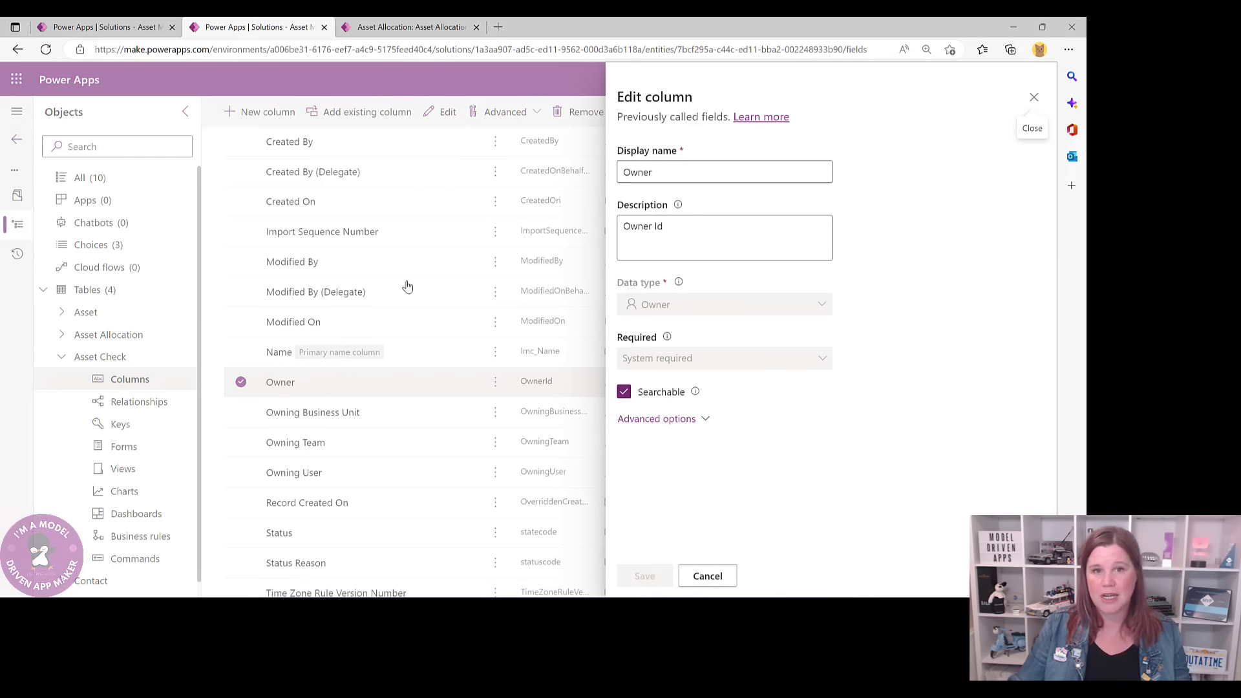
pyautogui.moveTo(668, 174); pyautogui.dragTo(627, 173)
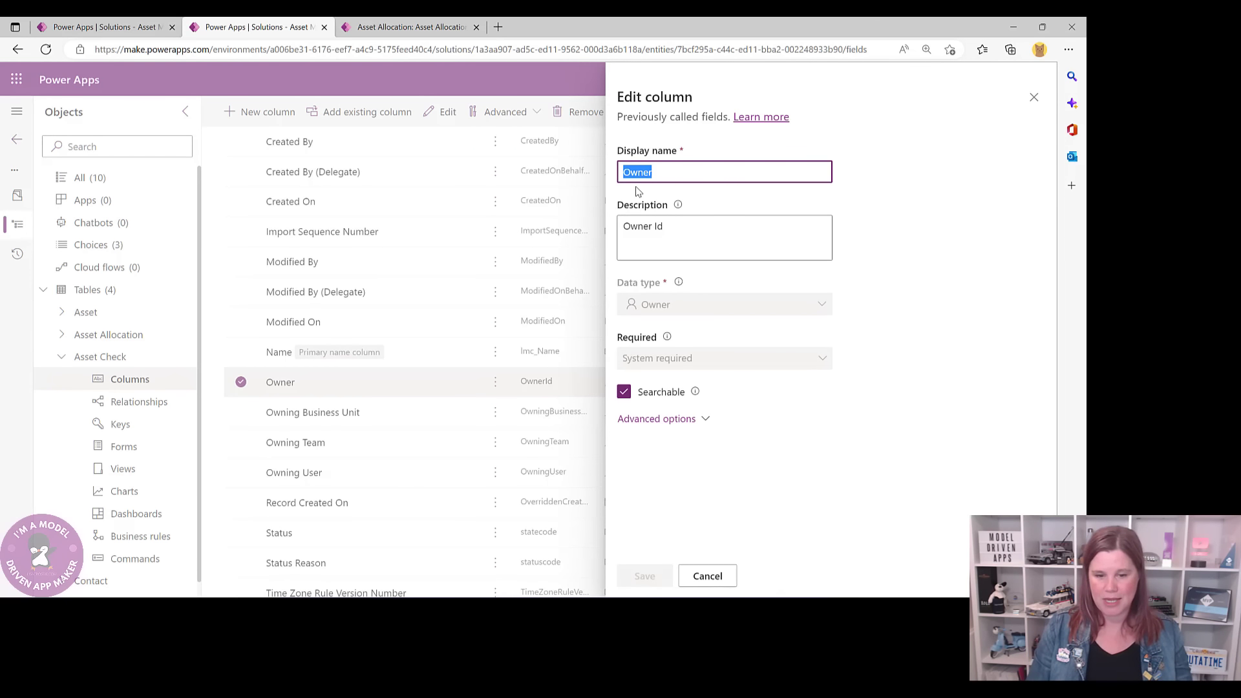
pyautogui.write('Checked By')
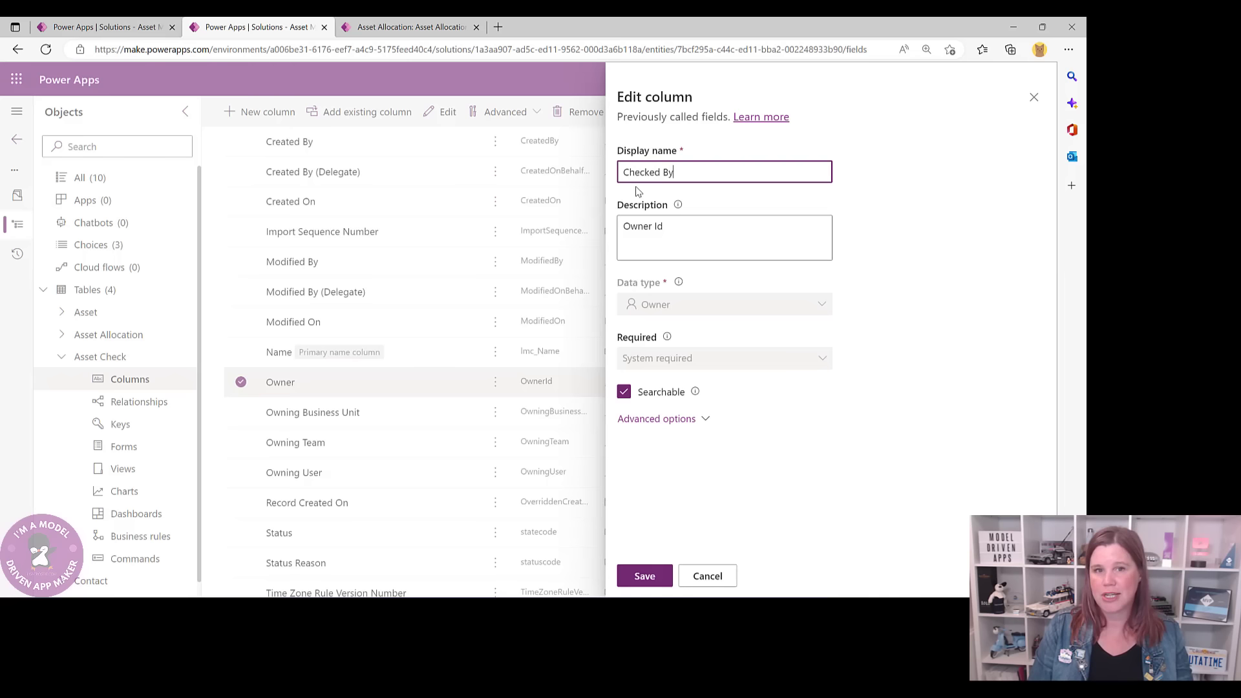
pyautogui.click(644, 576)
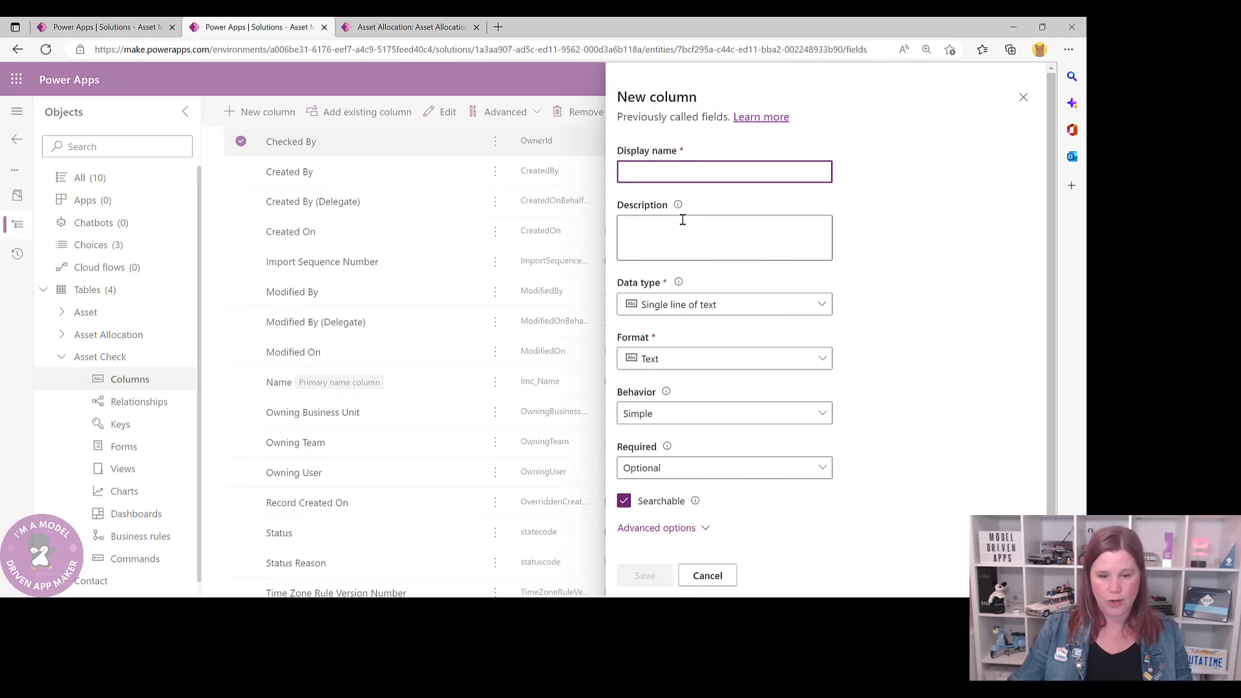
# - Add a Checked Date column with the Date and time data type
pyautogui.write('che')
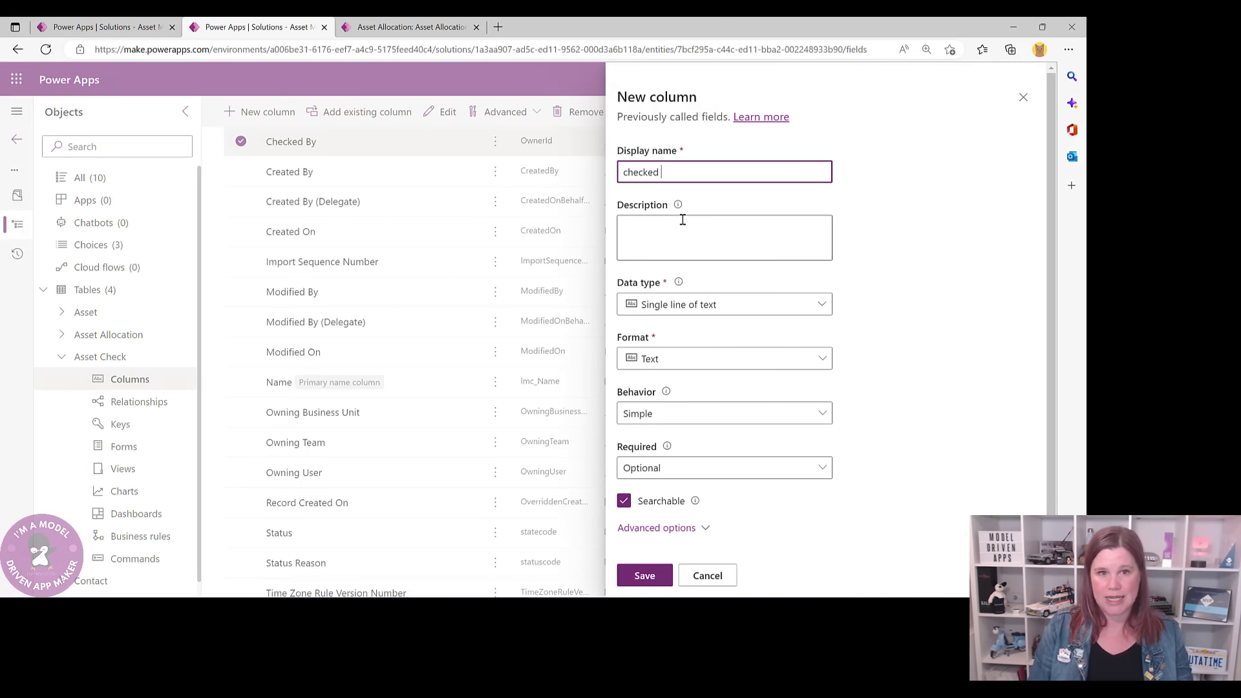
pyautogui.write('cke')
pyautogui.press('BackSpace')
pyautogui.press('BackSpace')
pyautogui.press('BackSpace')
pyautogui.press('BackSpace')
pyautogui.press('BackSpace')
pyautogui.press('BackSpace')
pyautogui.write('Checke')
pyautogui.write('d Dat')
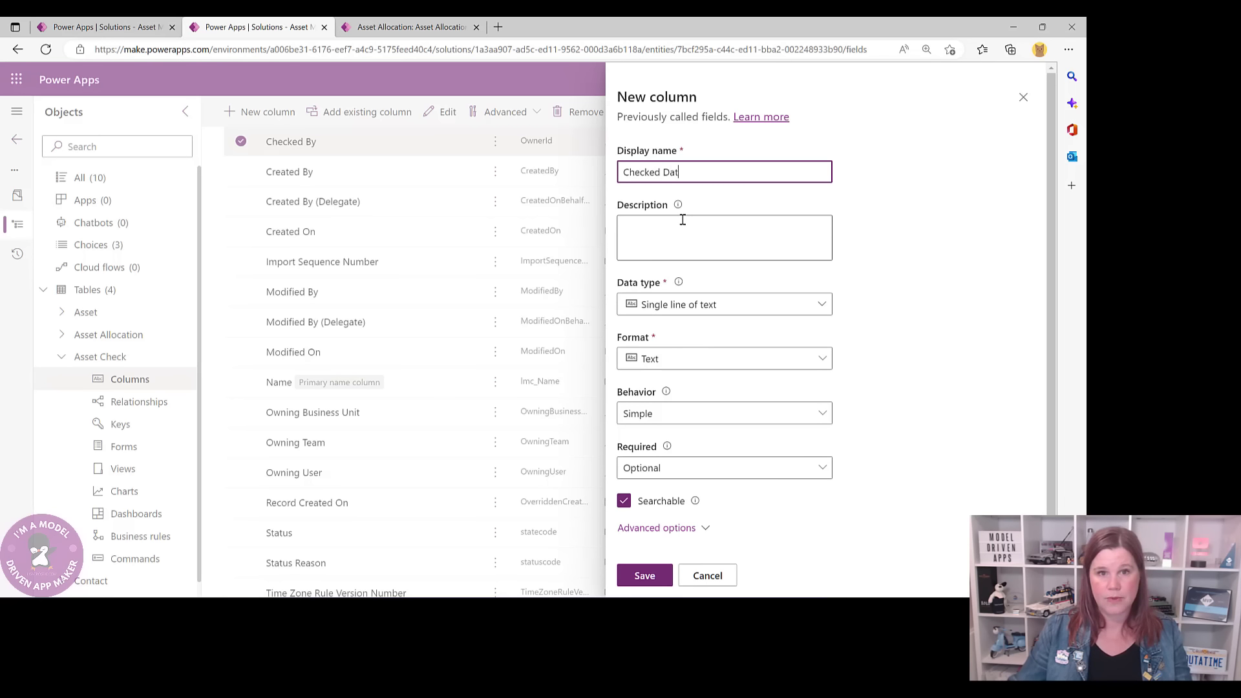
pyautogui.write('e')
pyautogui.click(699, 309)
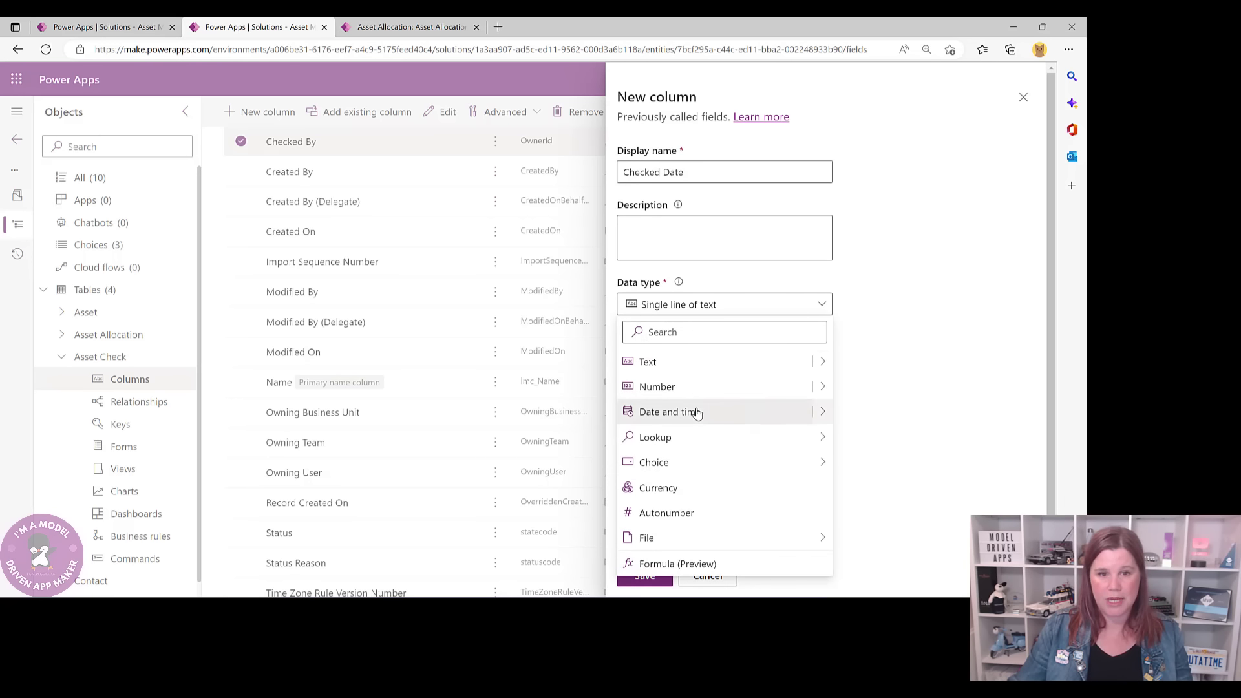
pyautogui.click(697, 414)
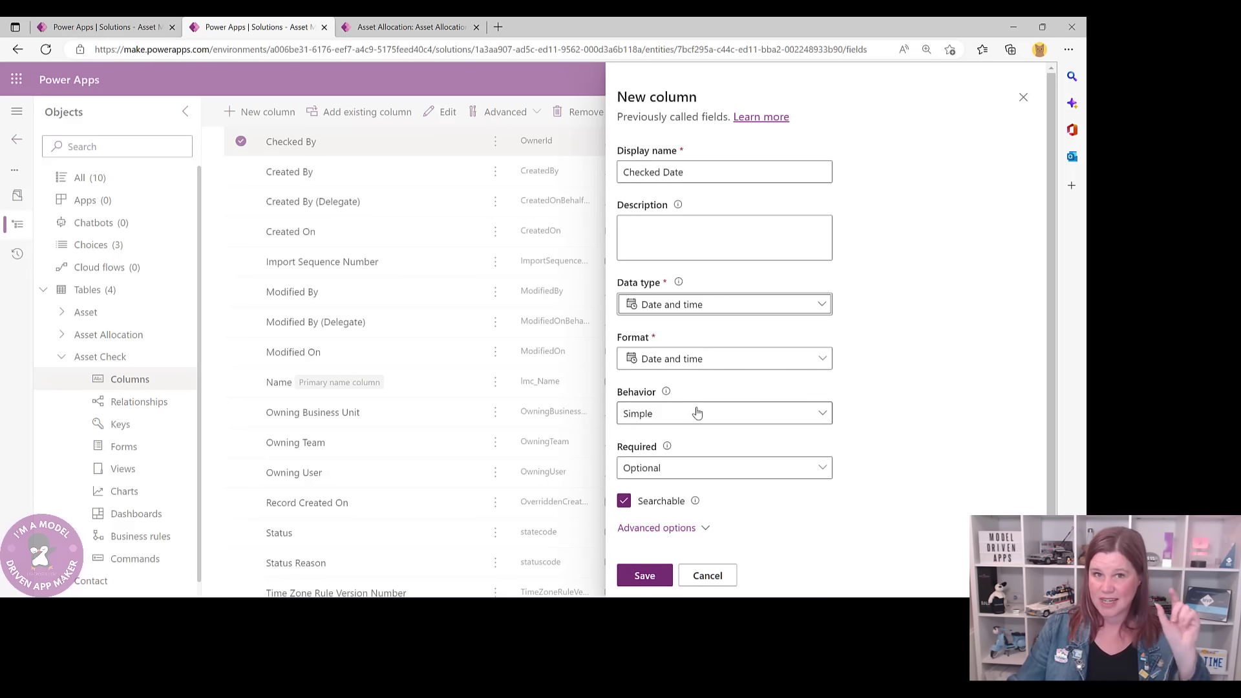
pyautogui.click(645, 575)
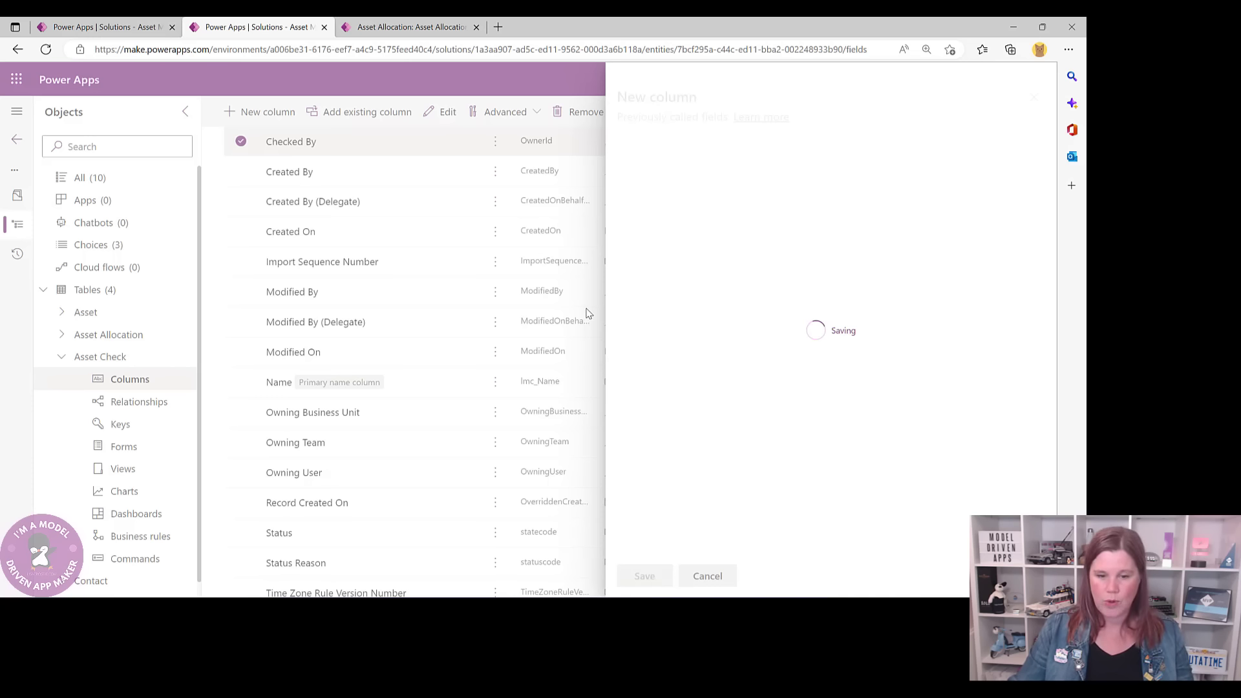
pyautogui.click(407, 26)
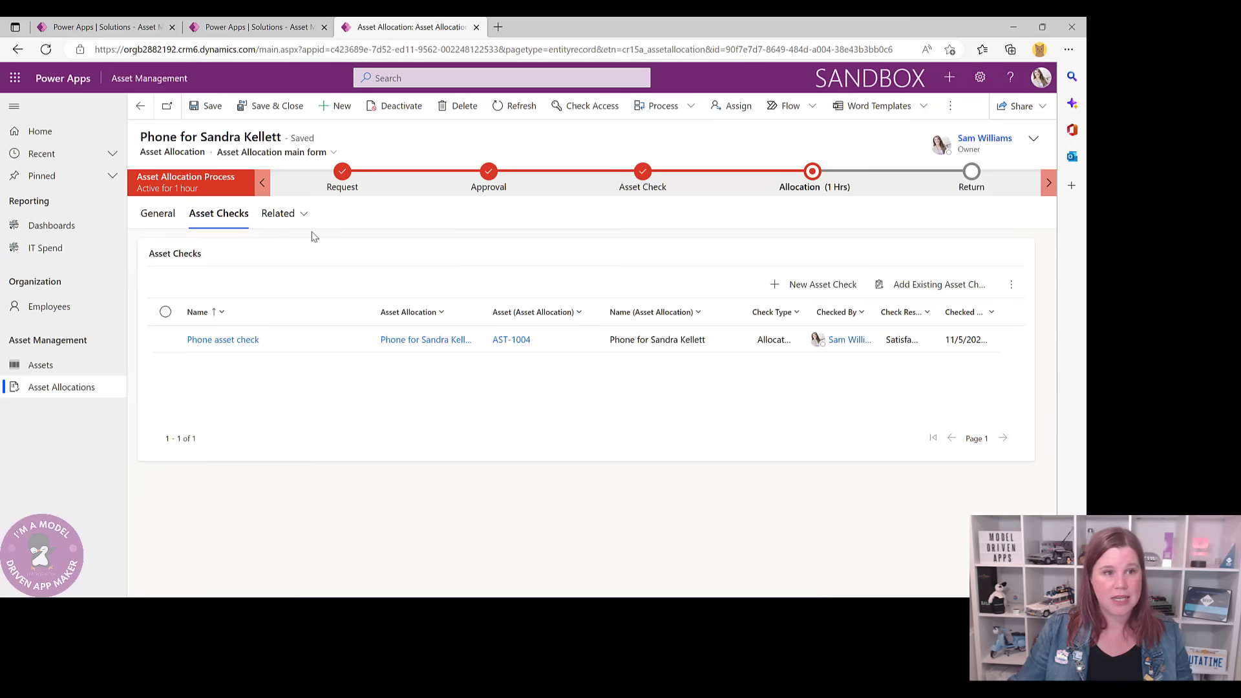
# - Preview the Phone asset check record, then go back to the Asset Check columns list
pyautogui.click(244, 340)
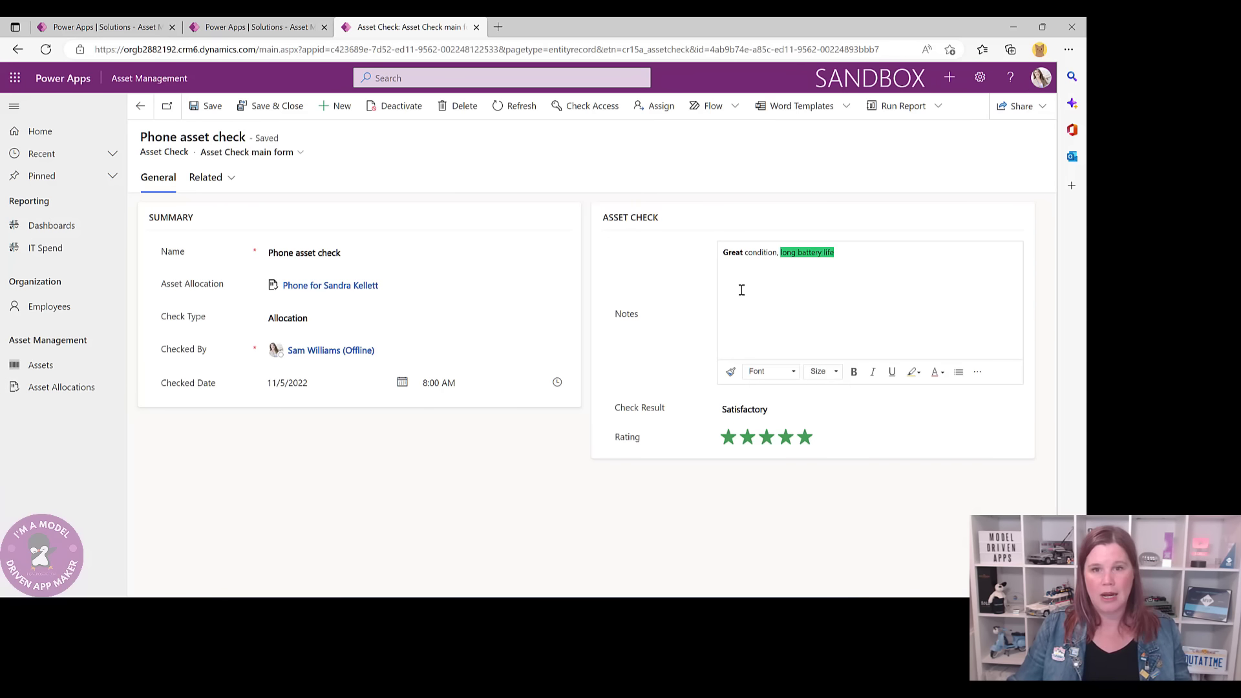
pyautogui.click(104, 26)
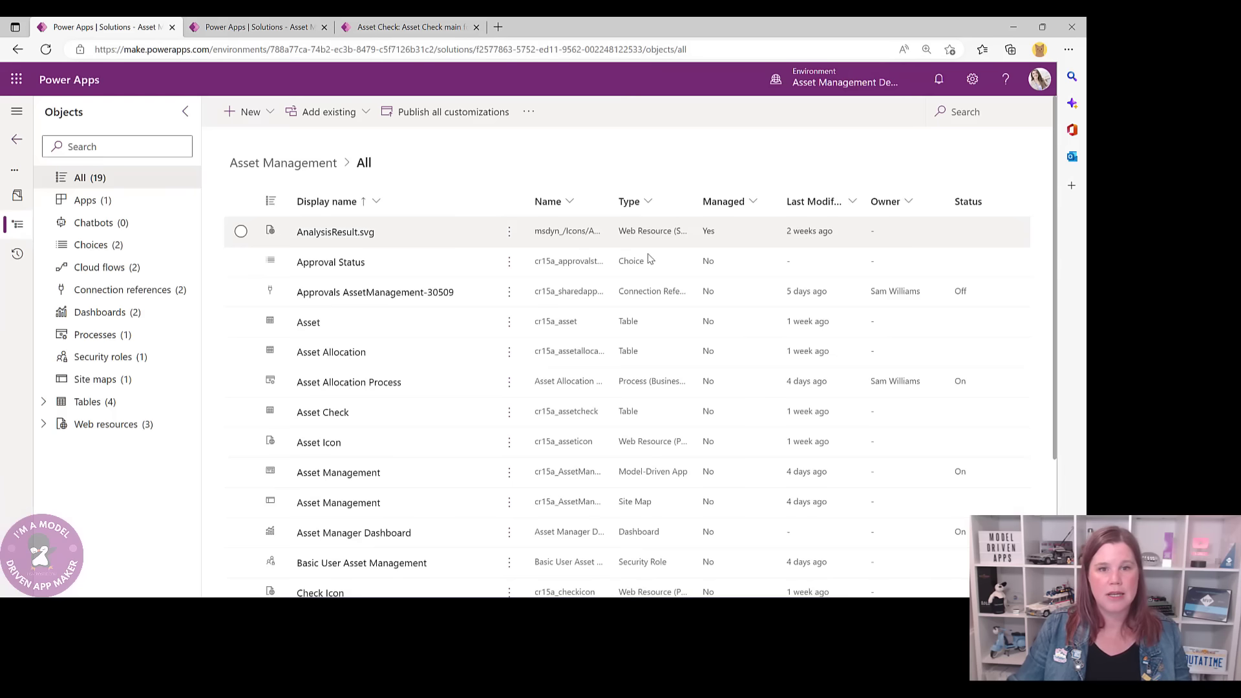
pyautogui.click(251, 117)
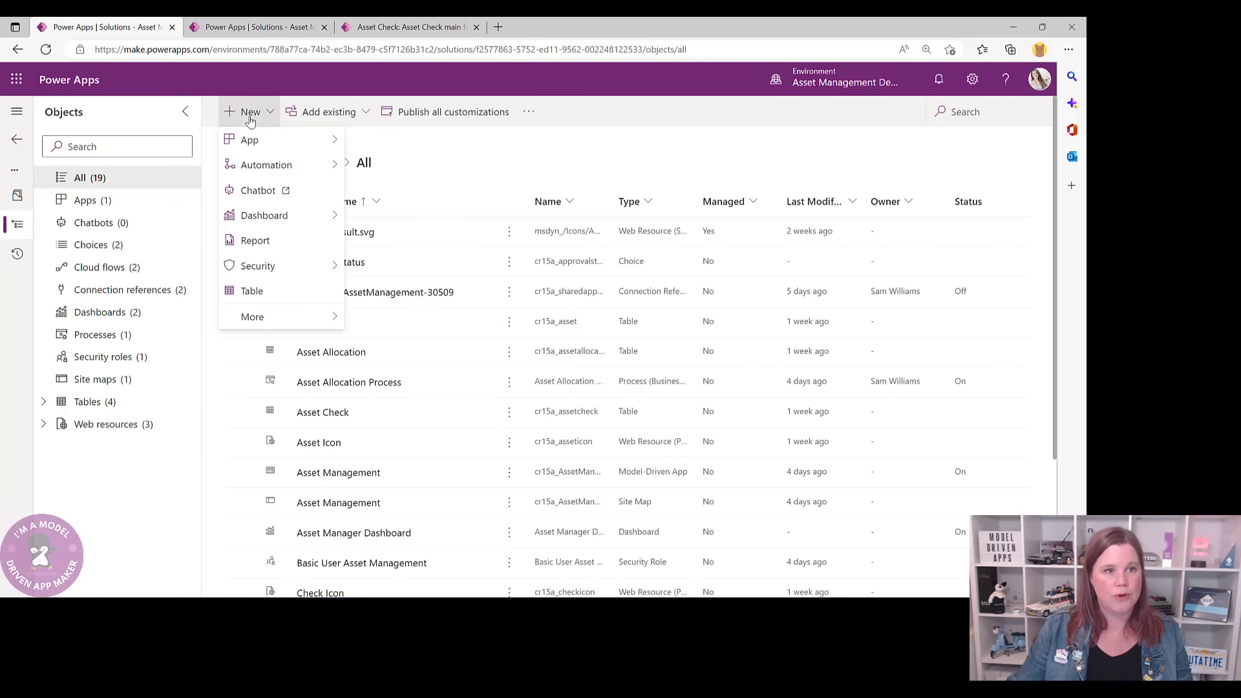
pyautogui.click(238, 27)
pyautogui.click(294, 115)
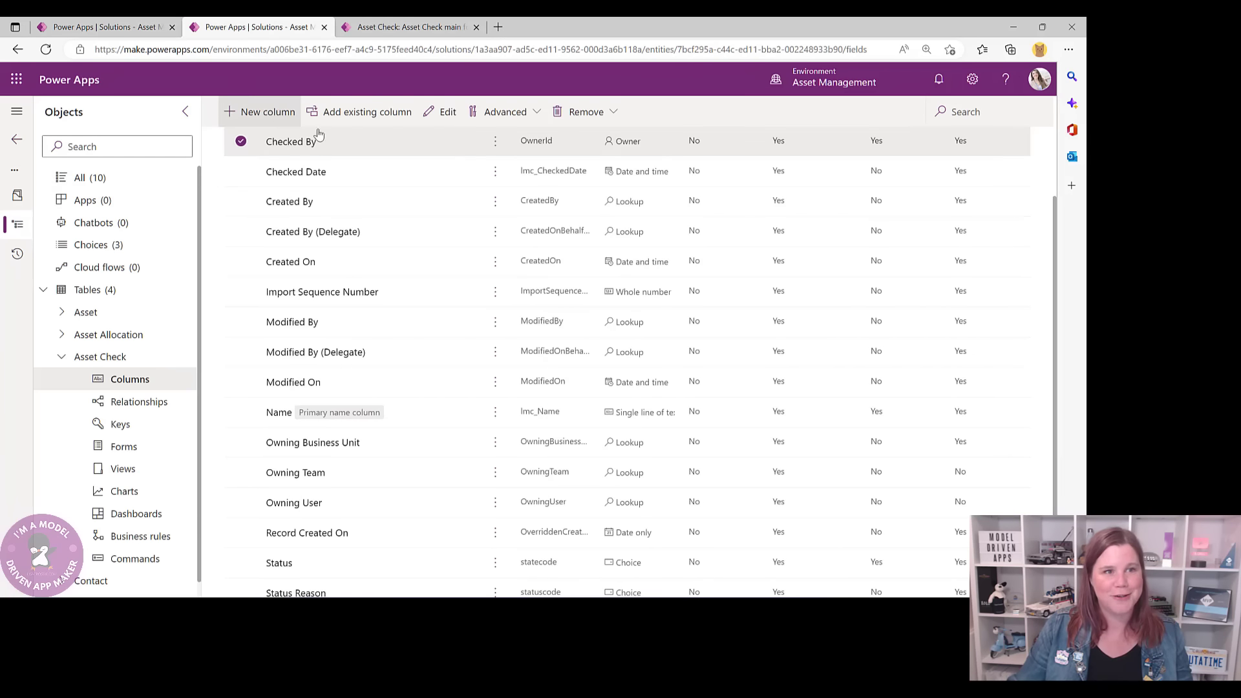
# - Create a Notes column of type Text with the Rich text format
pyautogui.write('Notes')
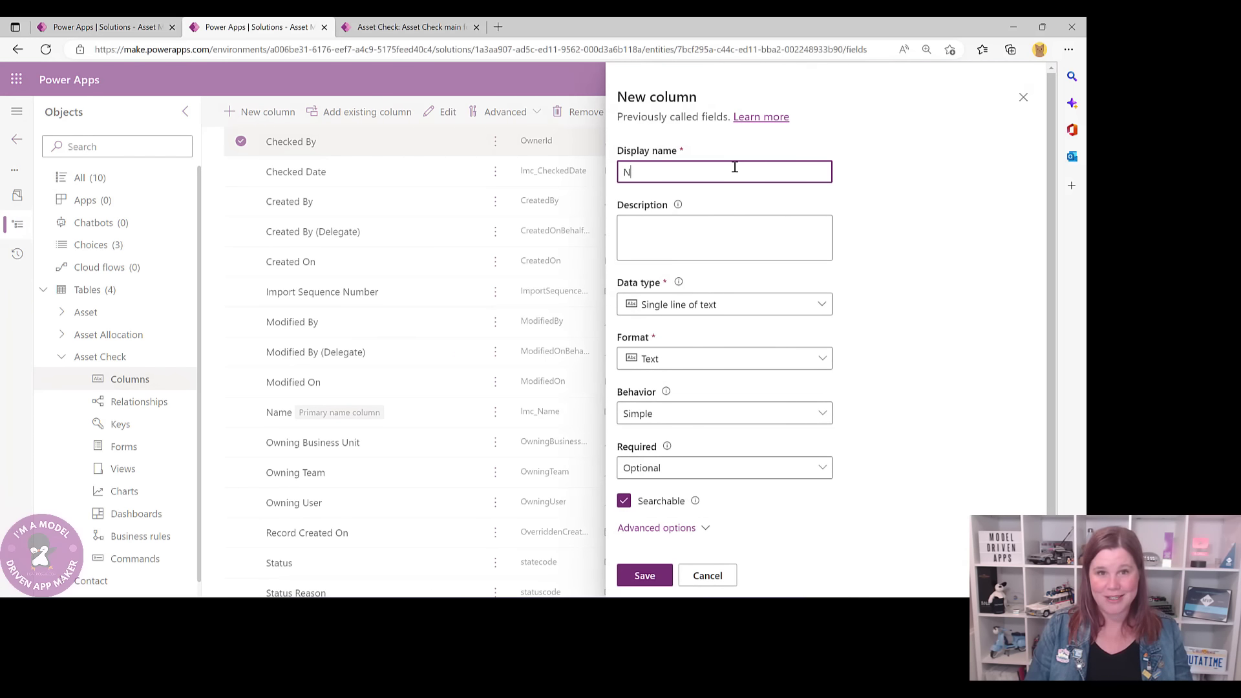
pyautogui.click(746, 306)
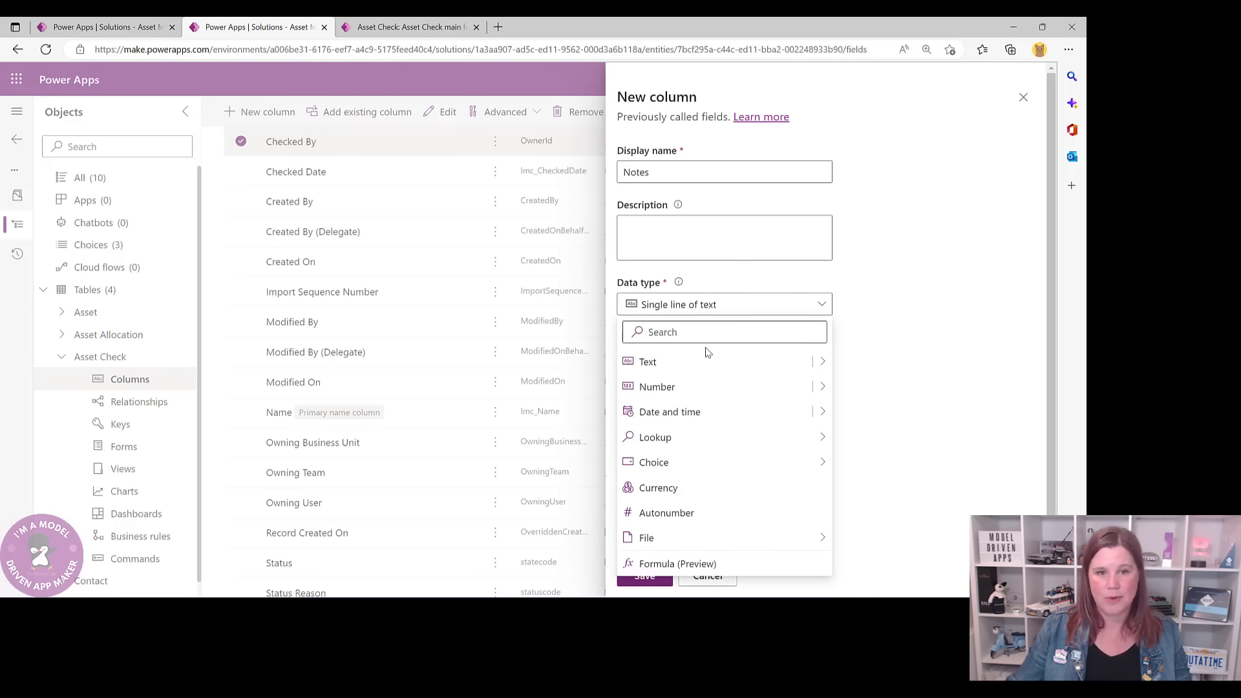
pyautogui.click(672, 366)
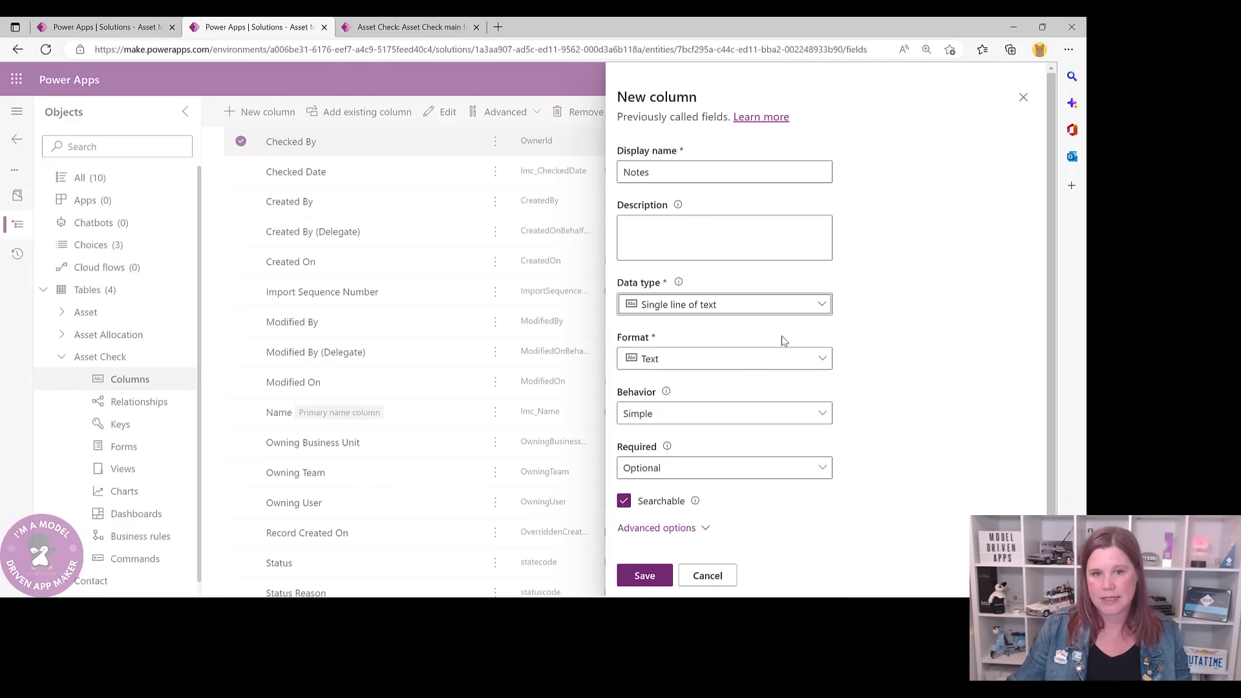
pyautogui.click(764, 358)
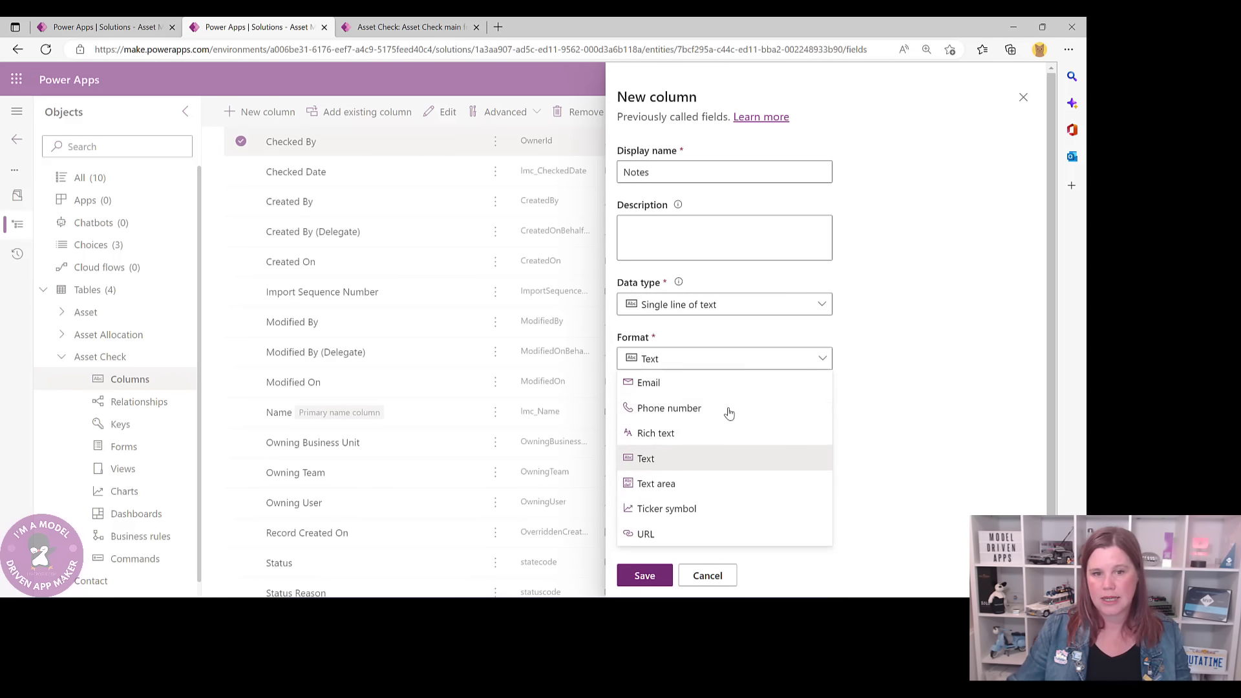
pyautogui.click(656, 434)
pyautogui.click(645, 574)
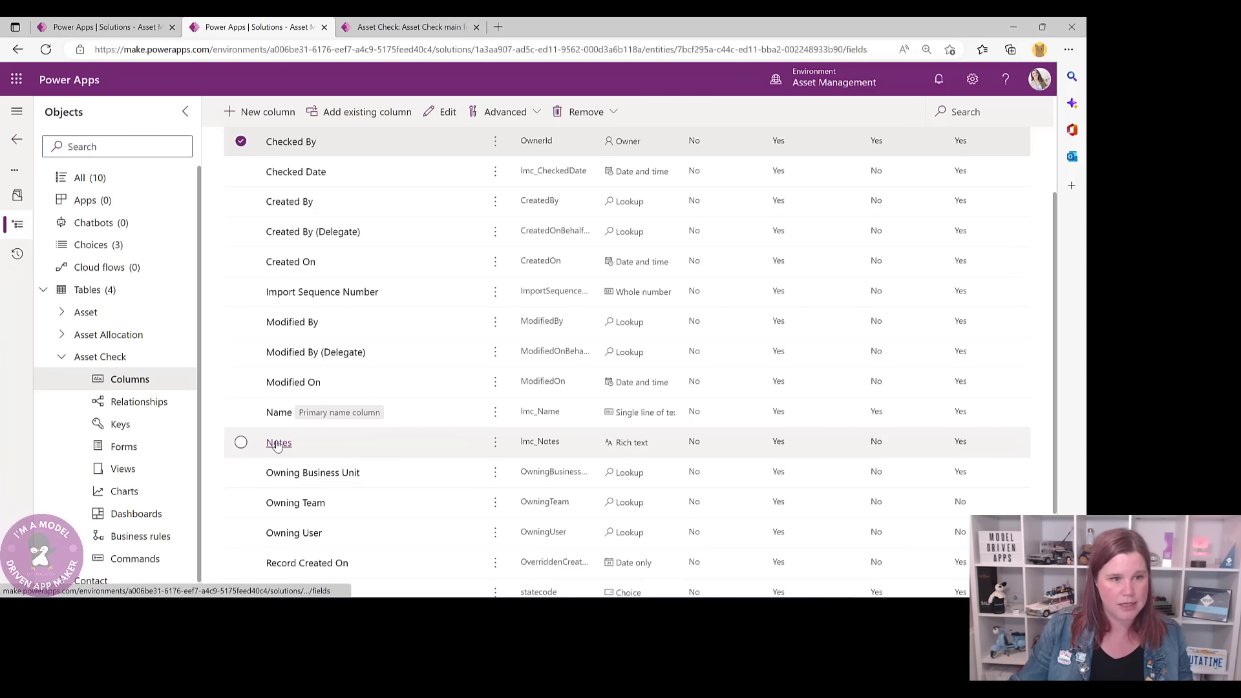
# - Set the Notes column's maximum character count to 4000 and save
pyautogui.click(279, 443)
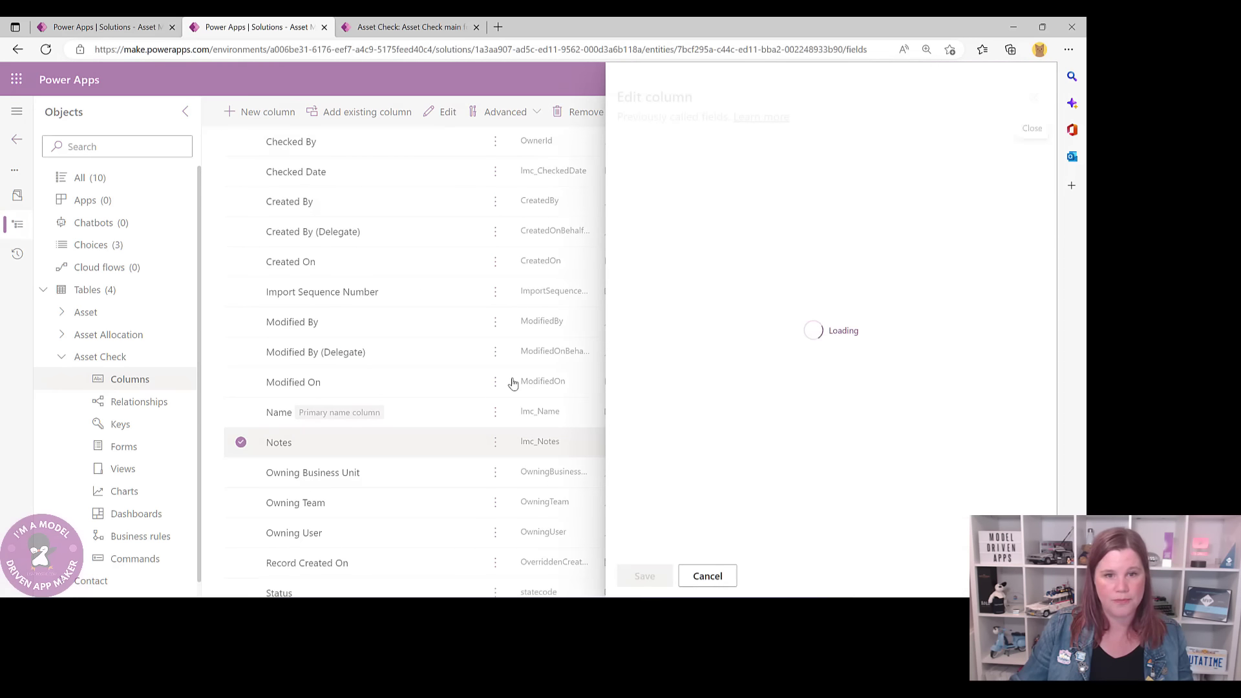
pyautogui.click(669, 529)
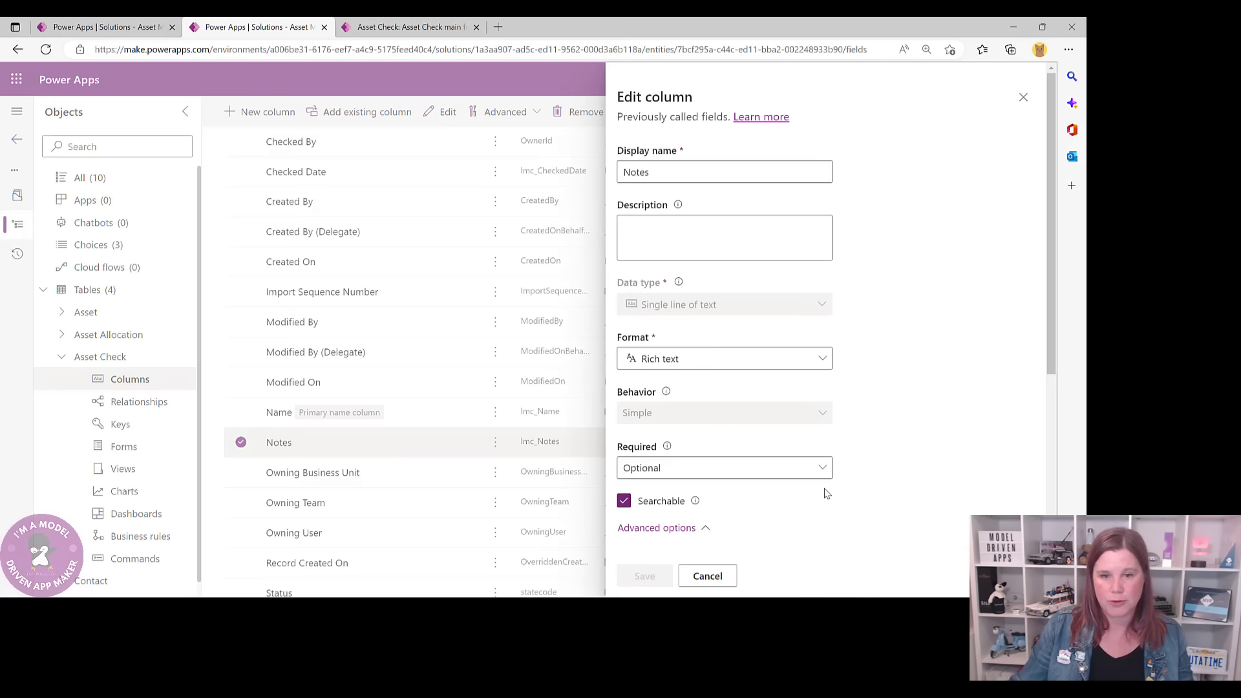
pyautogui.scroll(-5, 802, 504)
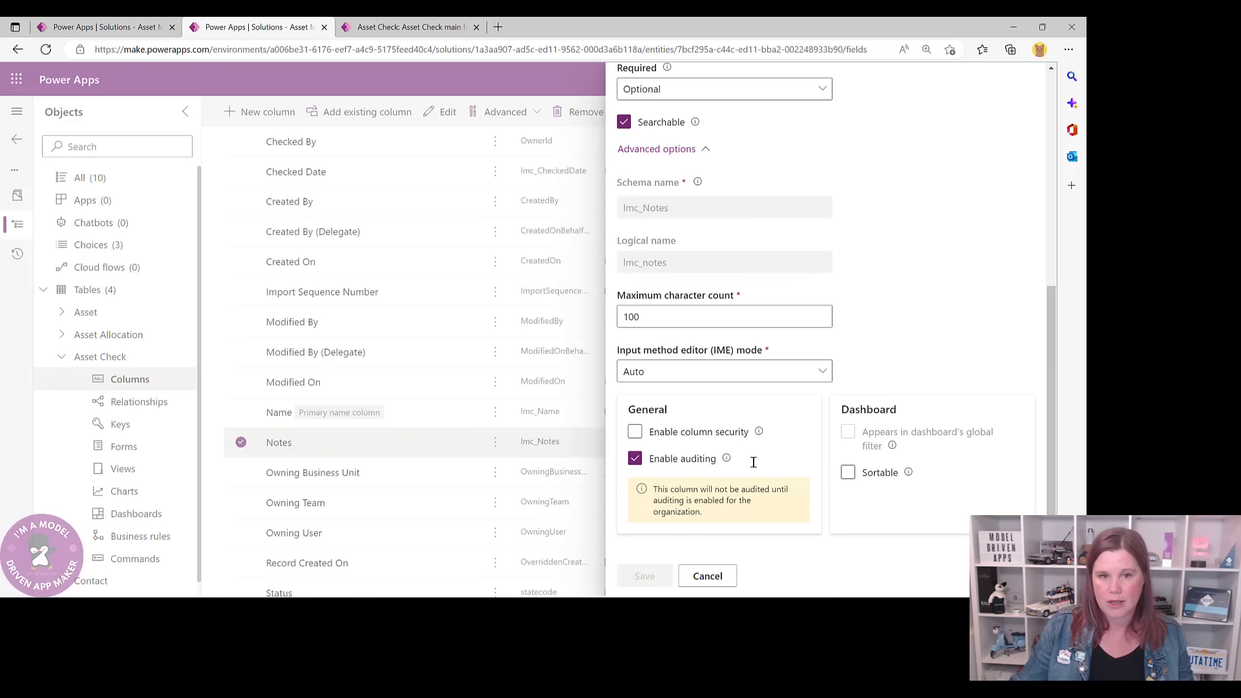
pyautogui.moveTo(647, 316); pyautogui.dragTo(585, 308)
pyautogui.write('4000')
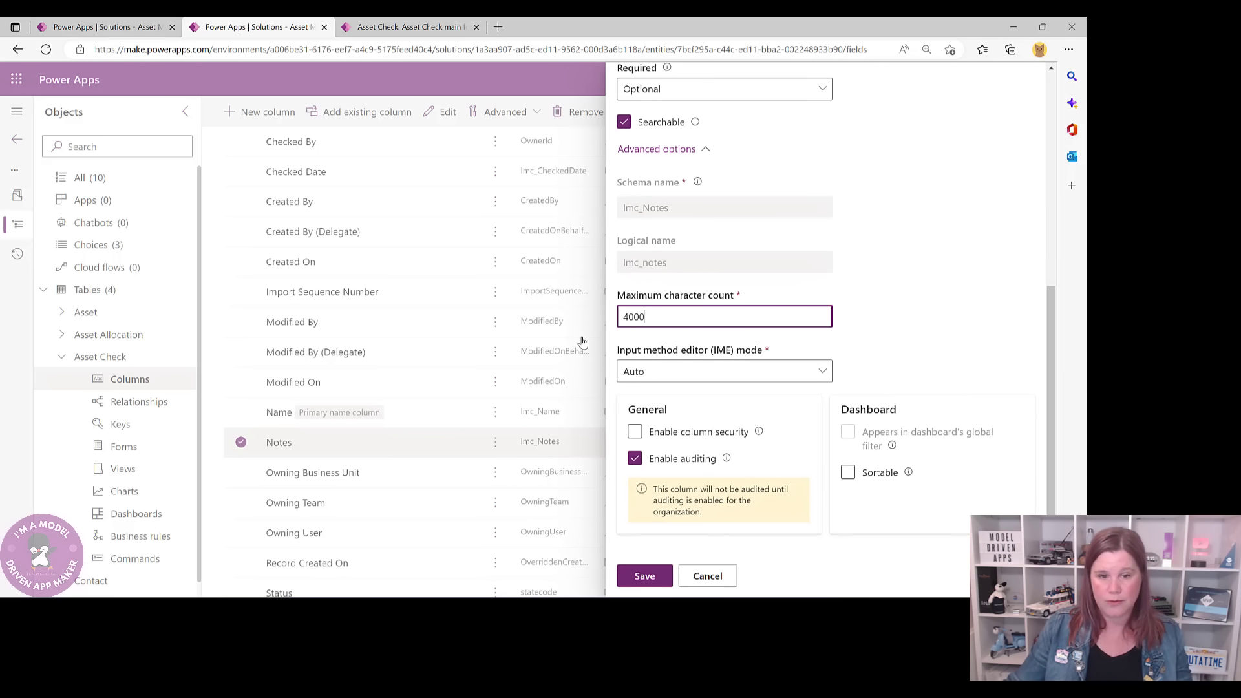
pyautogui.click(644, 576)
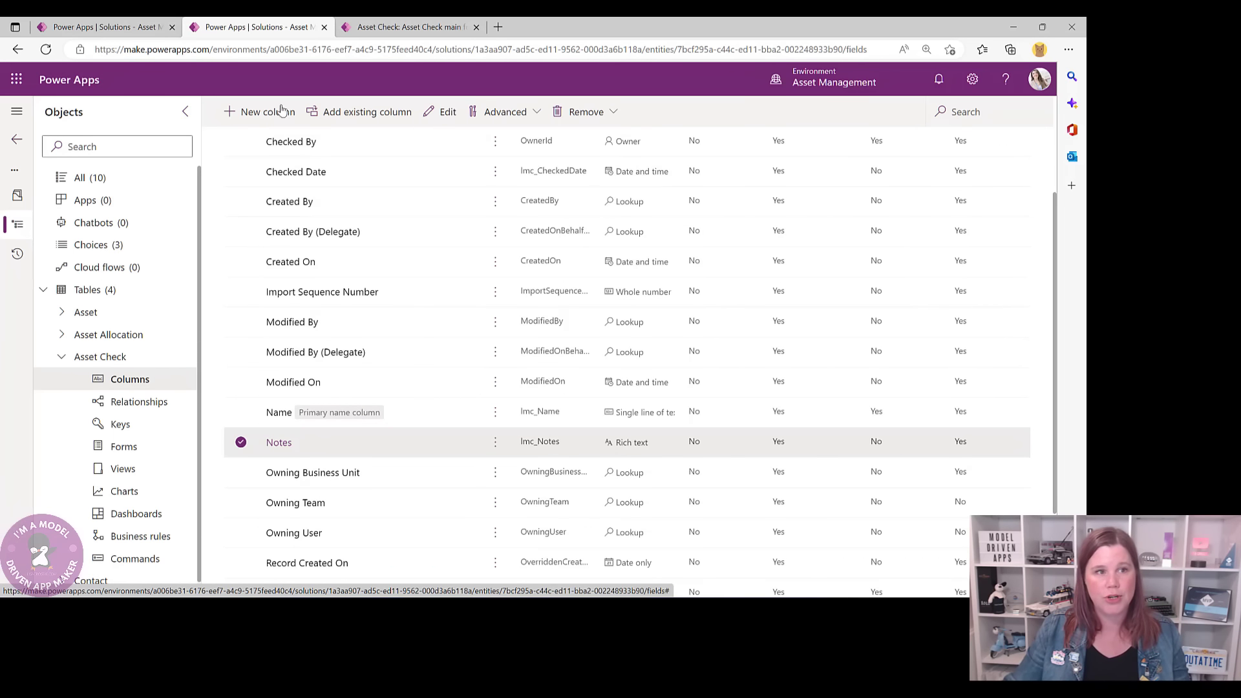
pyautogui.click(260, 111)
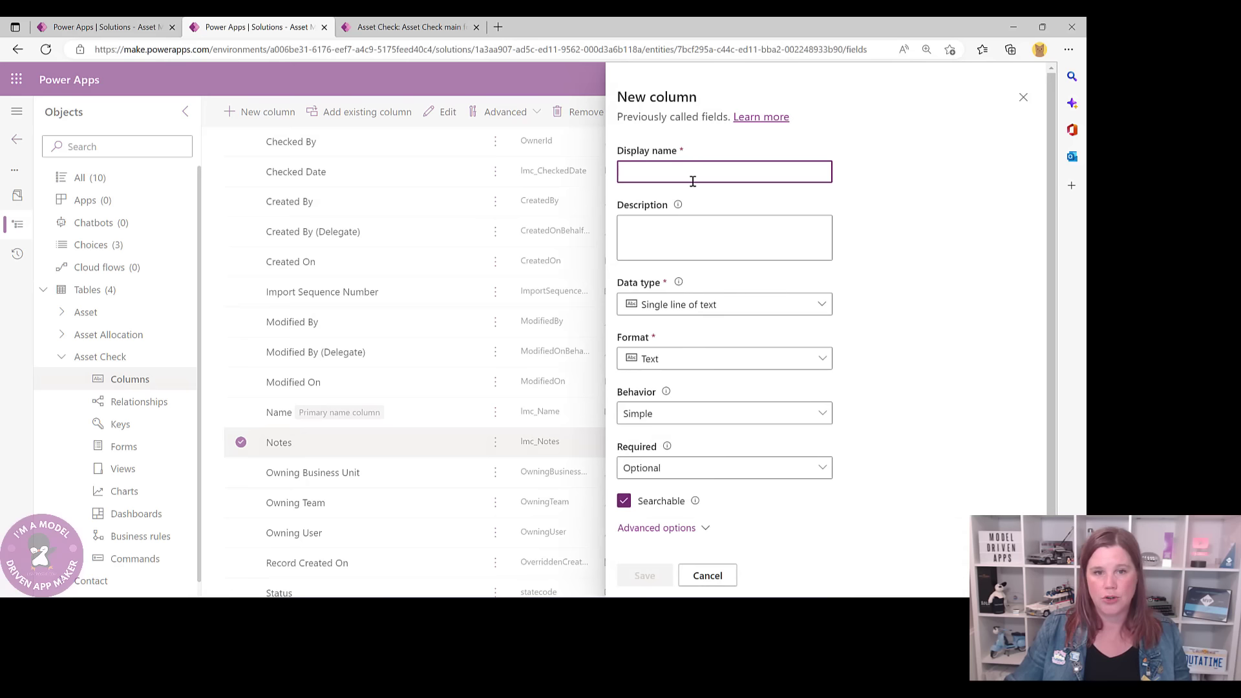
# - Name the new column Check Type and make it a local, non-synced Choice column
pyautogui.write('Check Ty')
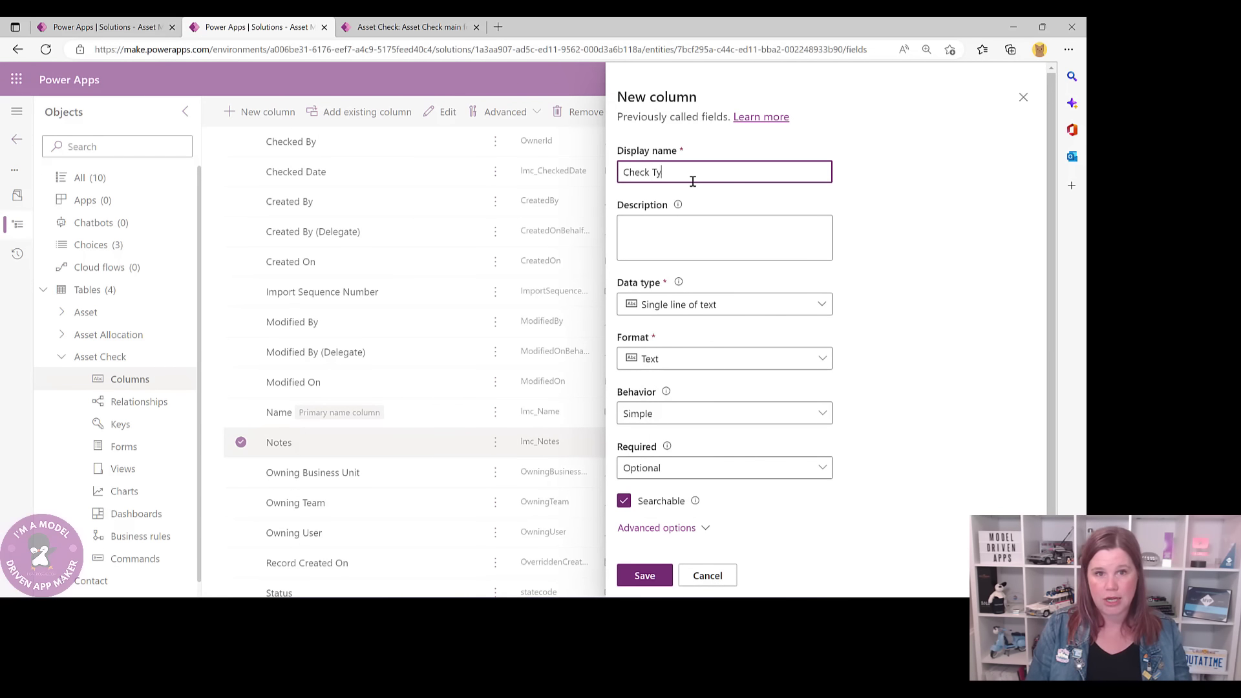
pyautogui.write('pe')
pyautogui.scroll(-1, 701, 362)
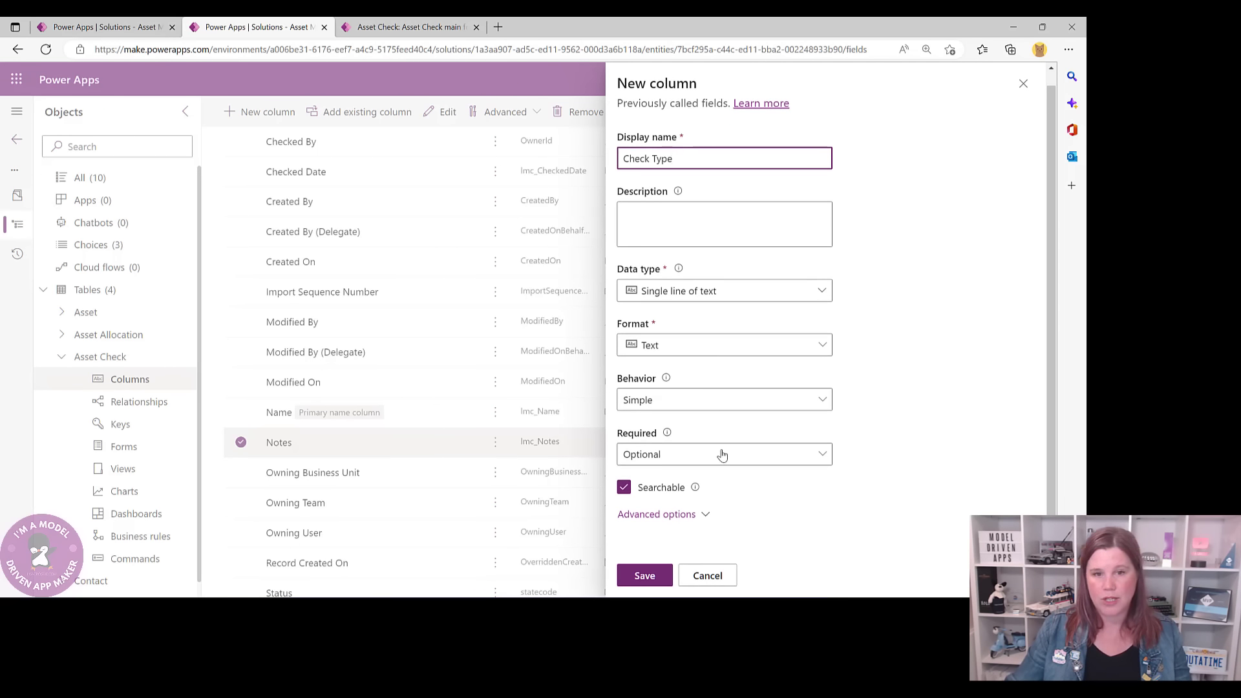
pyautogui.click(724, 292)
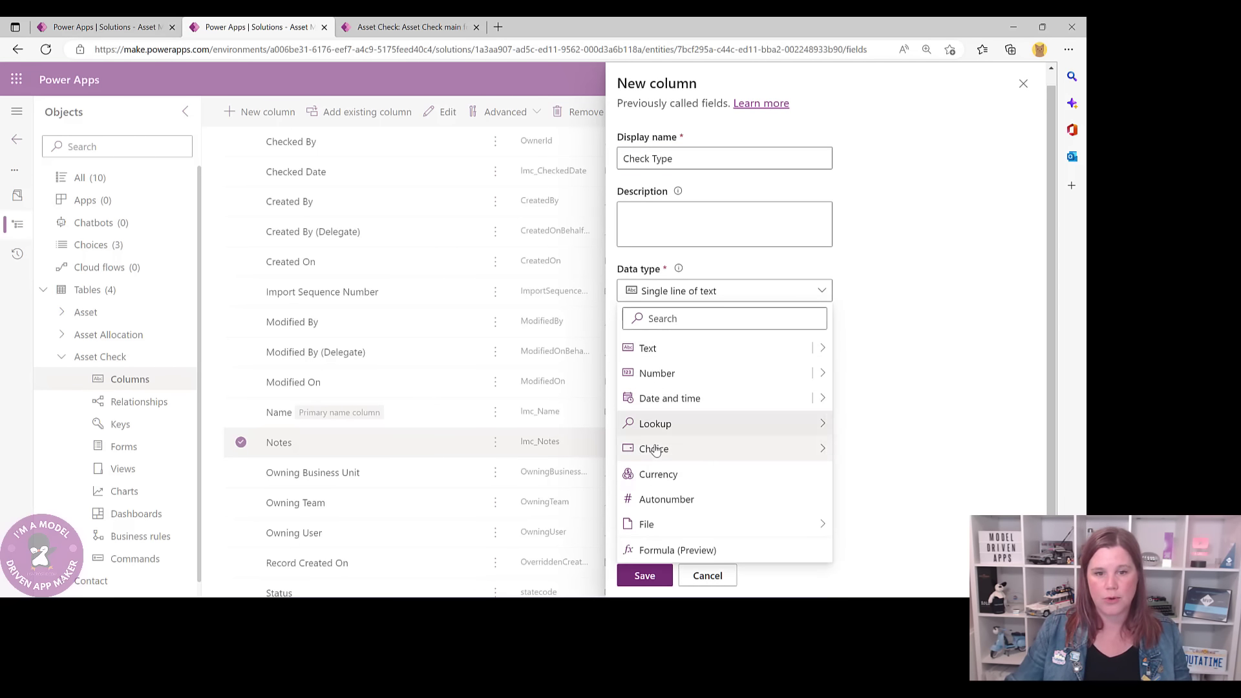
pyautogui.moveTo(655, 450)
pyautogui.click(869, 451)
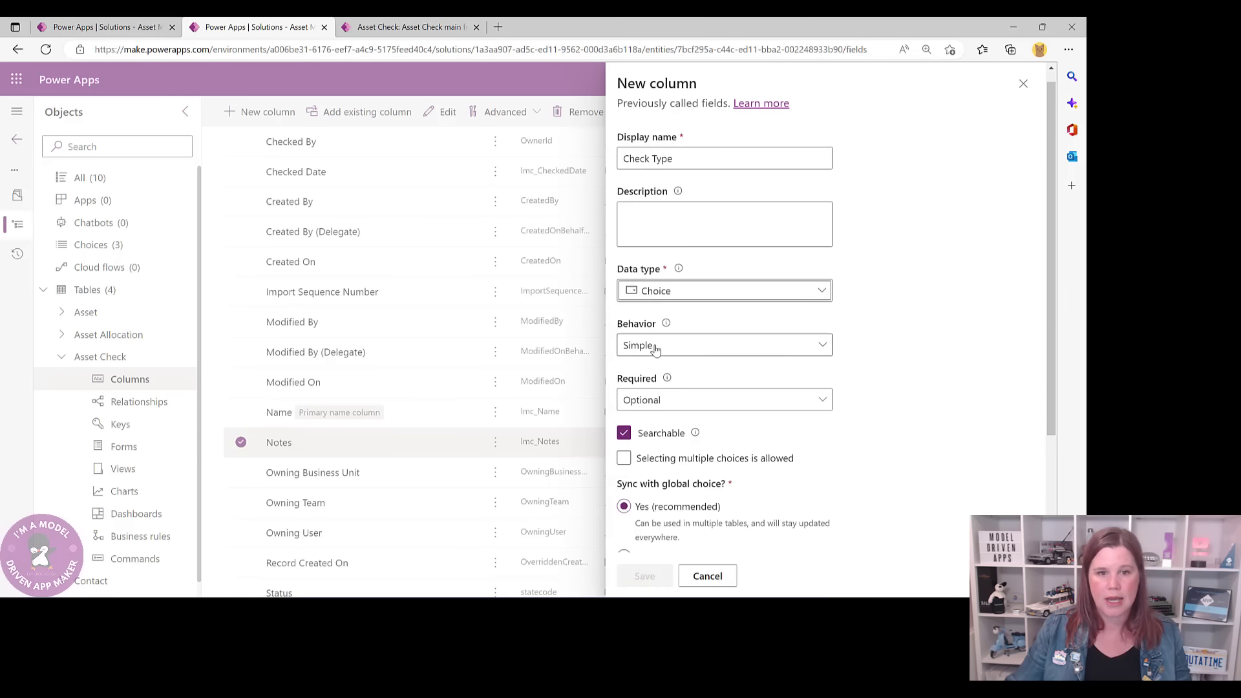
pyautogui.scroll(-4, 728, 429)
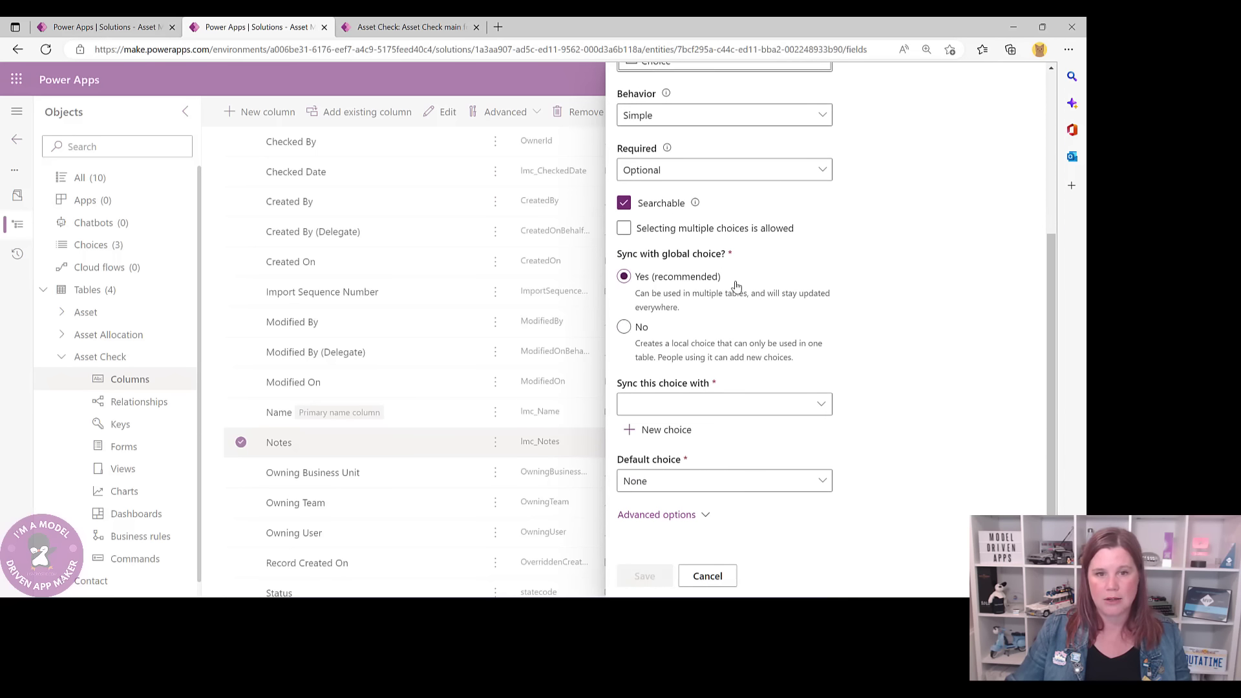
pyautogui.click(623, 326)
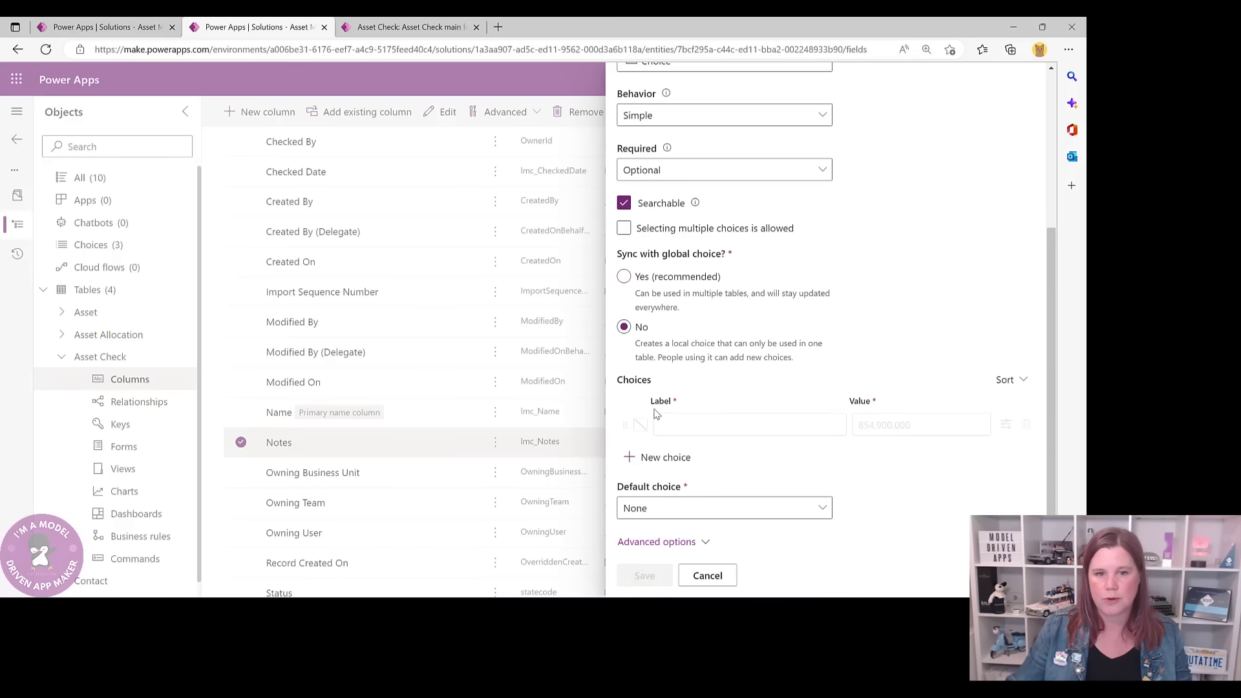
# - Add the choices Allocation and Return and save the Check Type column
pyautogui.click(705, 421)
pyautogui.write('Allocation')
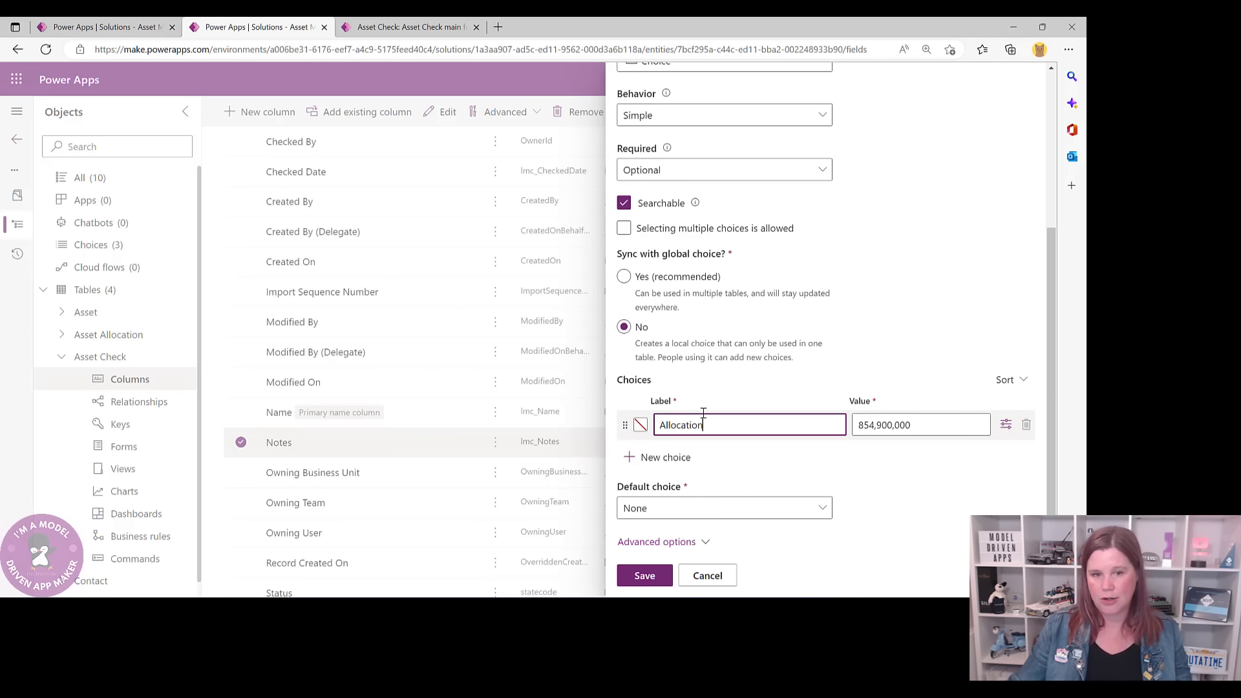
pyautogui.click(678, 457)
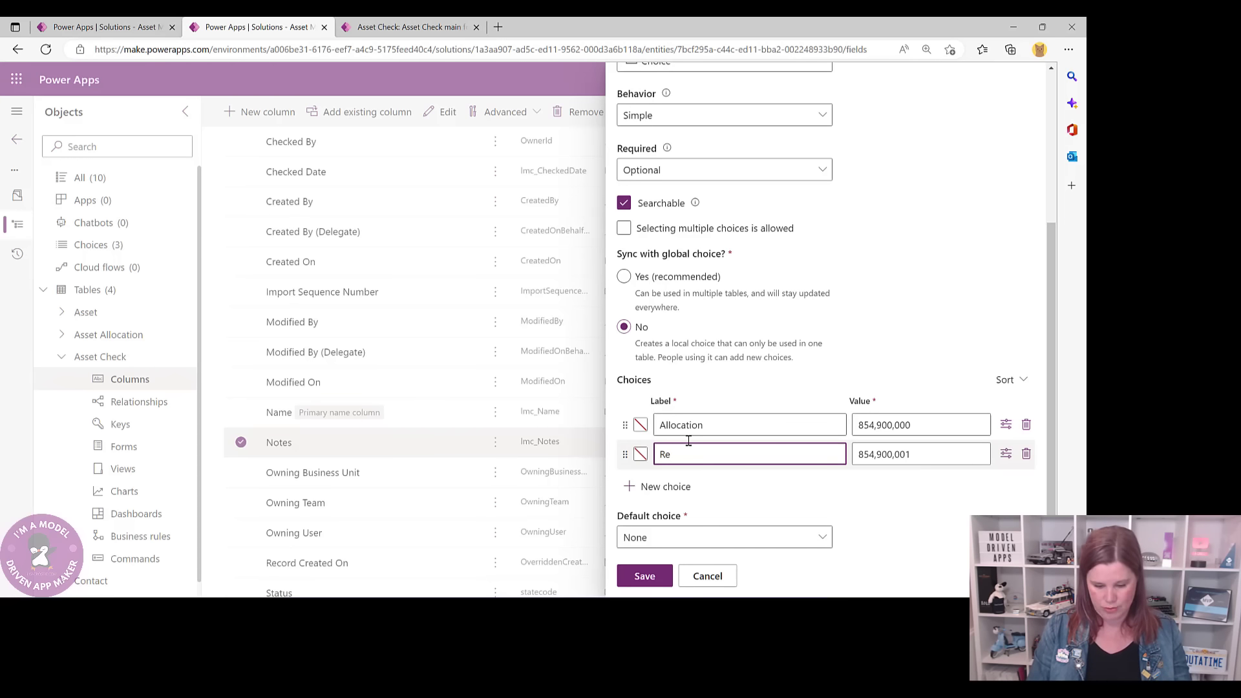
pyautogui.write('Return')
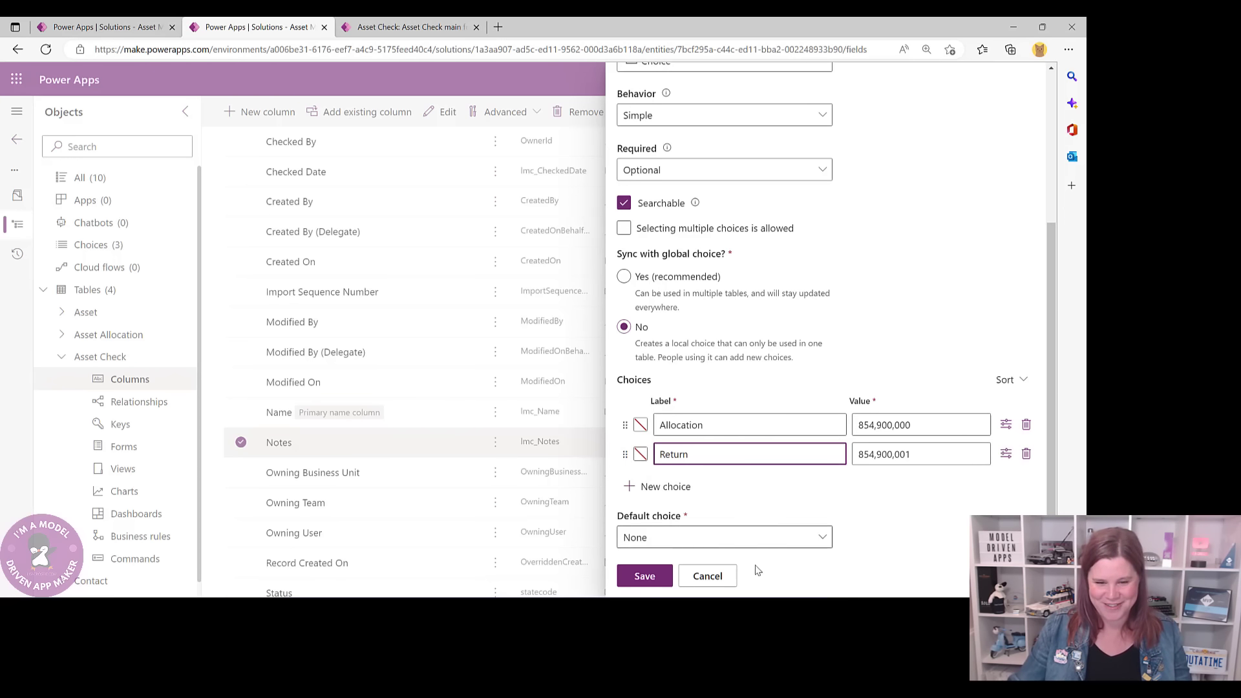
pyautogui.click(642, 576)
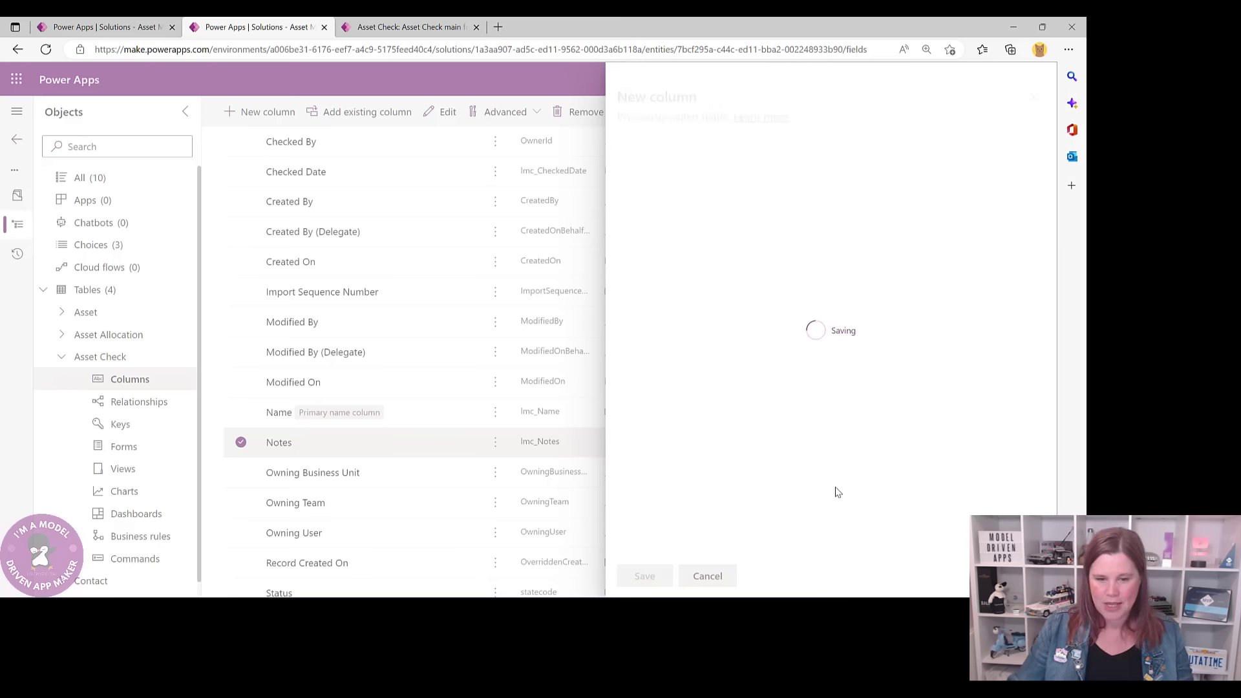
pyautogui.click(423, 27)
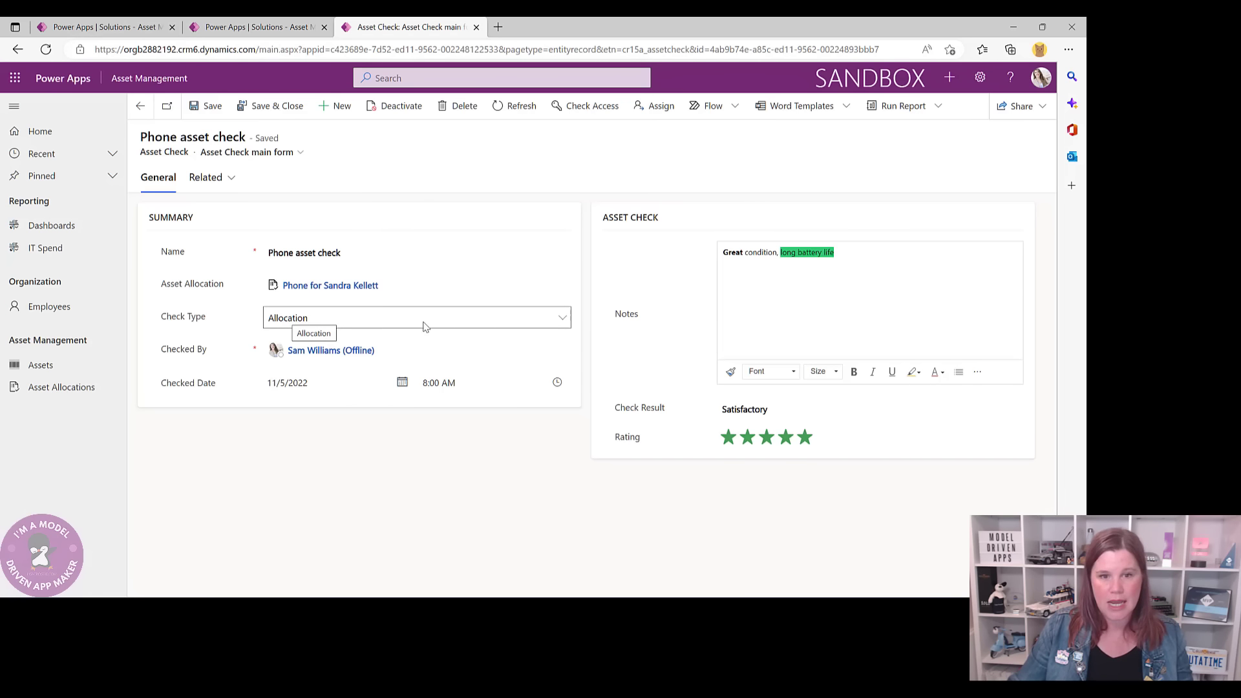
# - Create a new Check Result column with the Choice data type
pyautogui.click(745, 410)
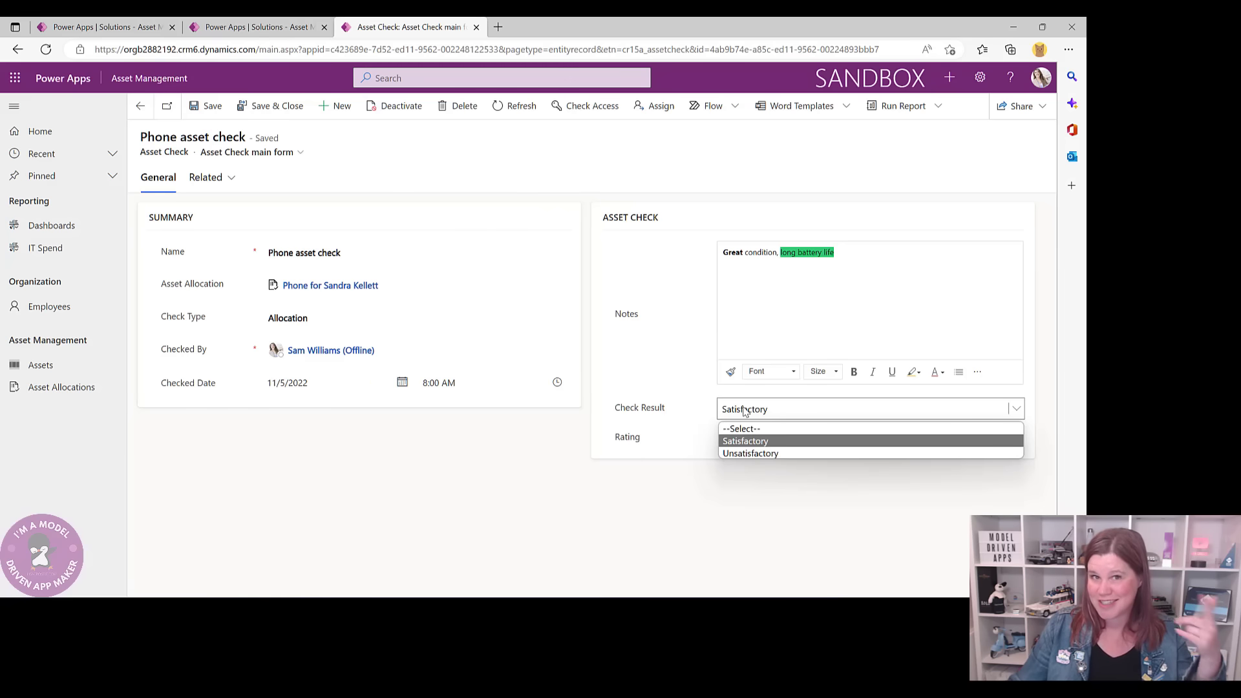
pyautogui.click(226, 26)
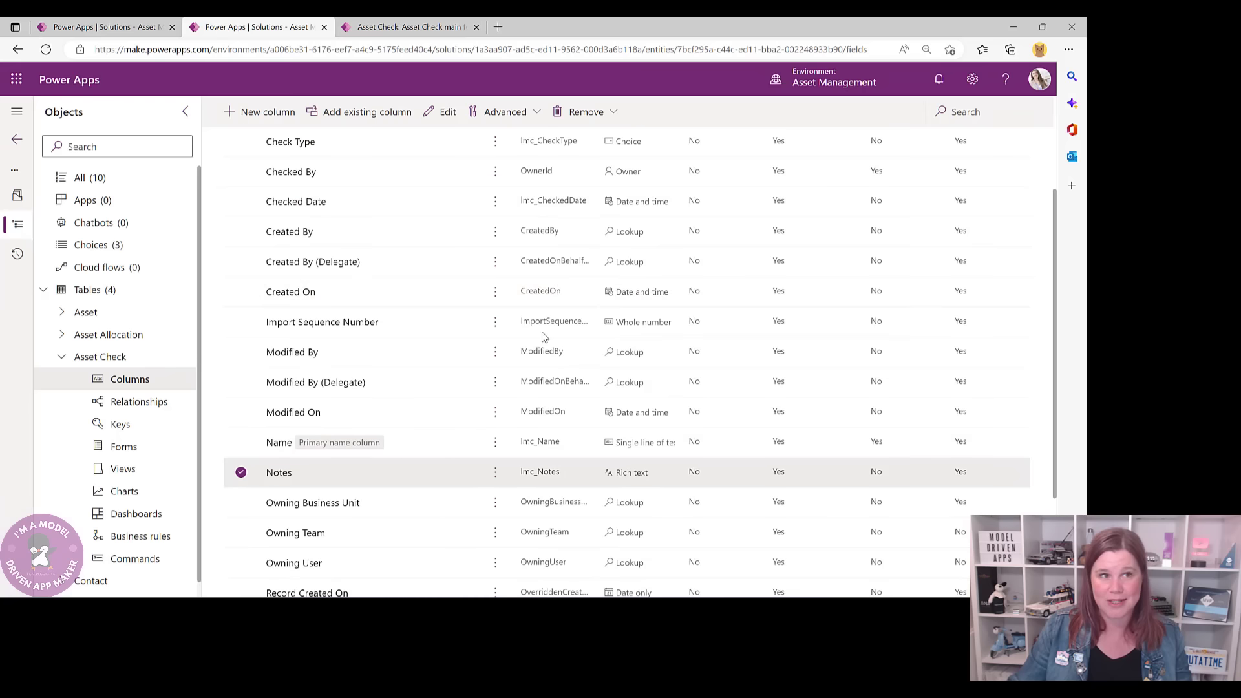
pyautogui.click(279, 113)
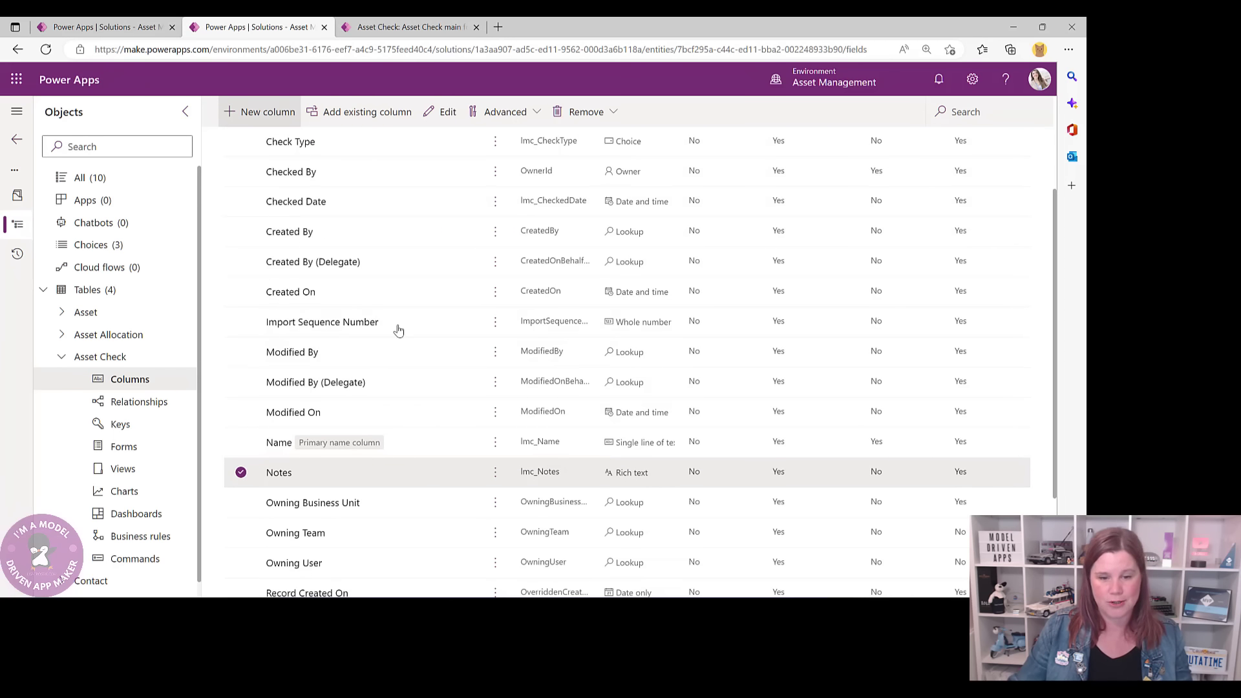
pyautogui.click(268, 113)
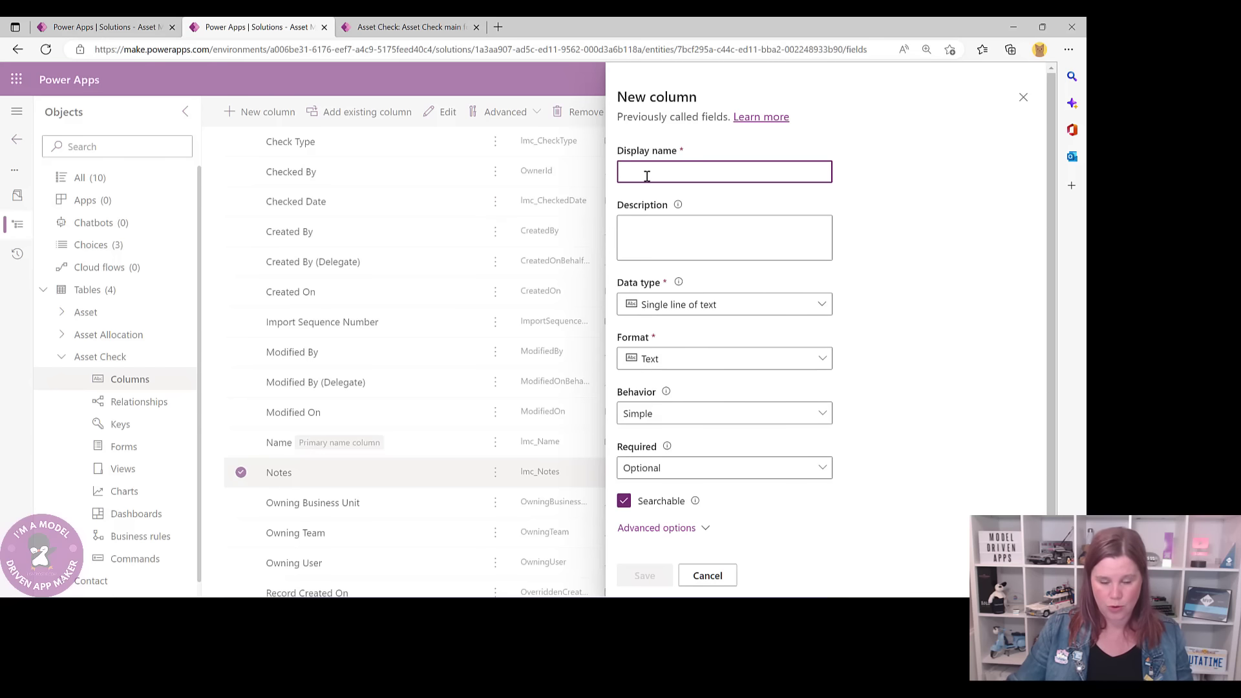
pyautogui.write('Check Result')
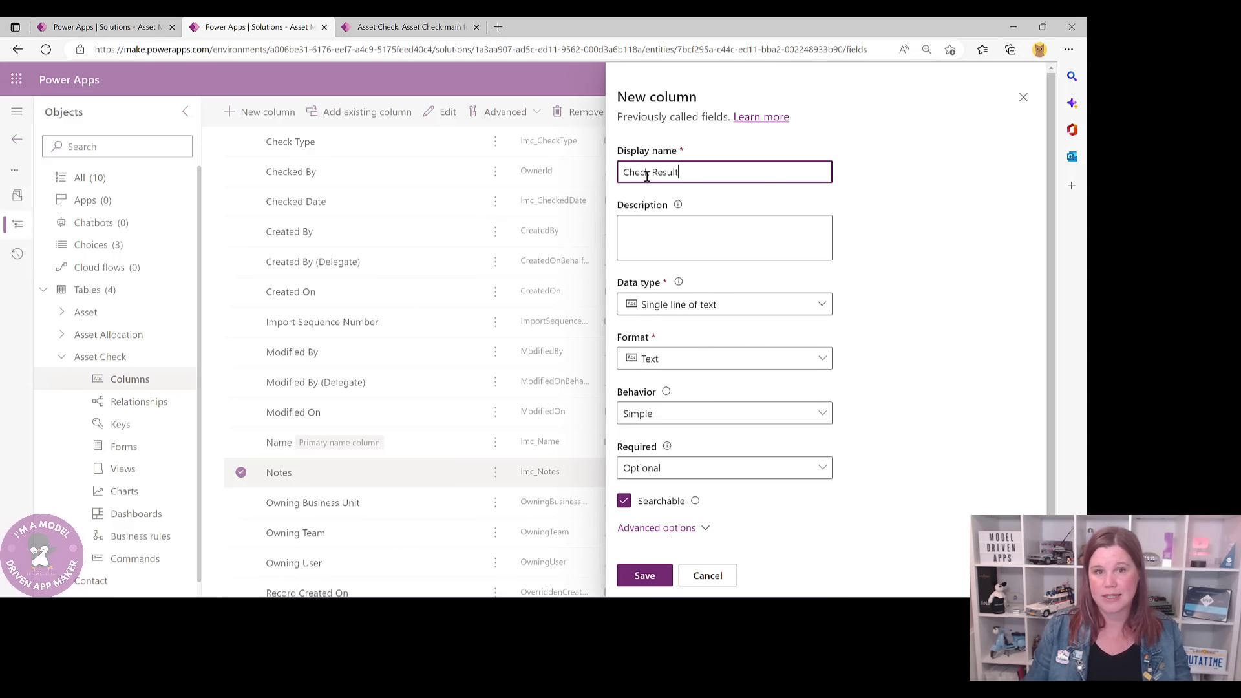
pyautogui.click(689, 307)
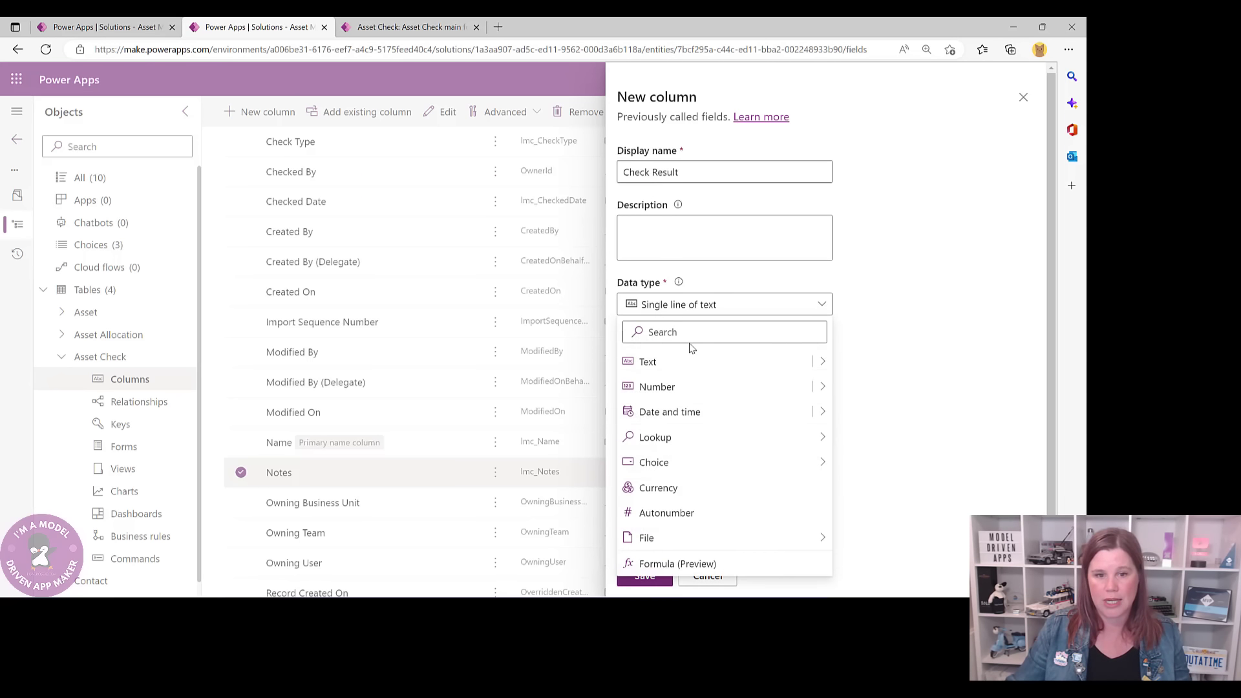
pyautogui.moveTo(687, 470)
pyautogui.click(868, 463)
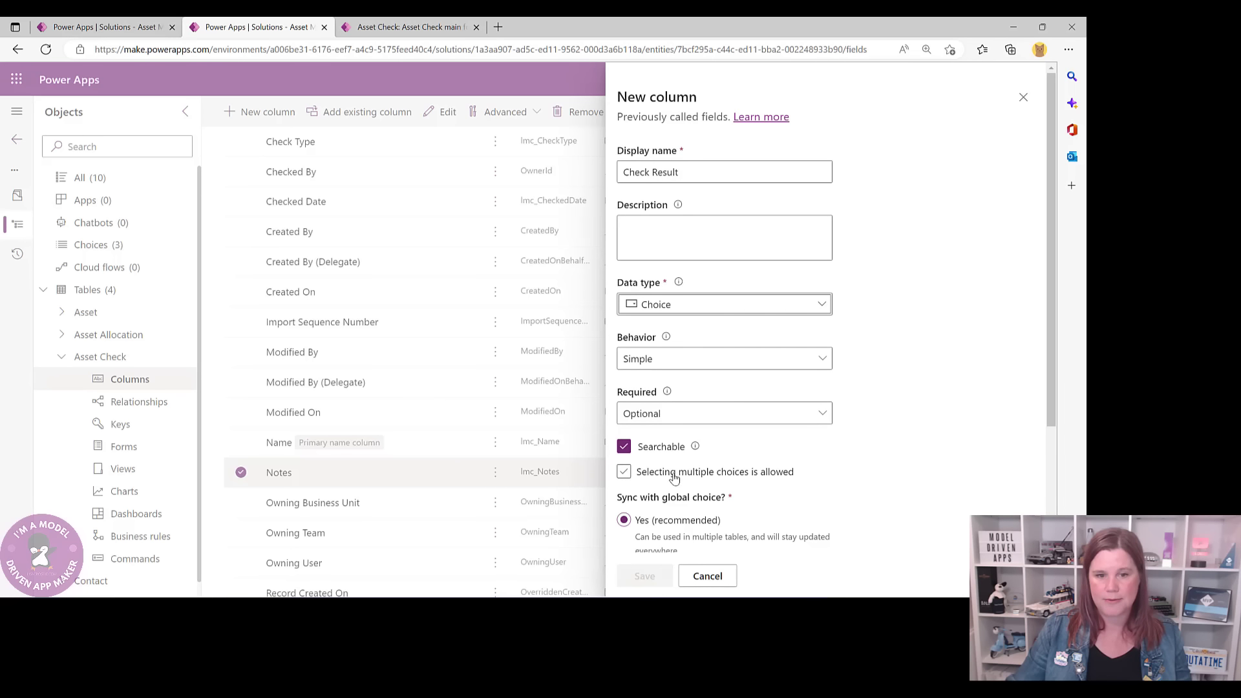
# - Sync Check Result with the Allocation Check global choice and save it
pyautogui.scroll(-3, 646, 476)
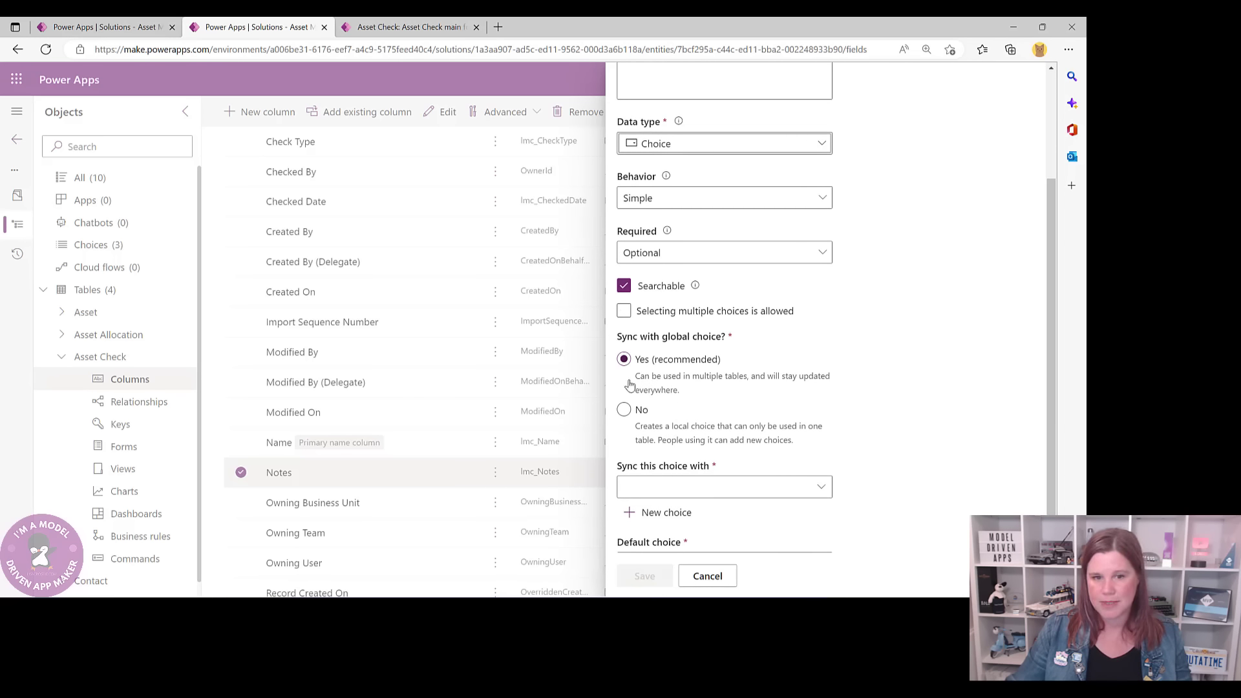
pyautogui.click(719, 494)
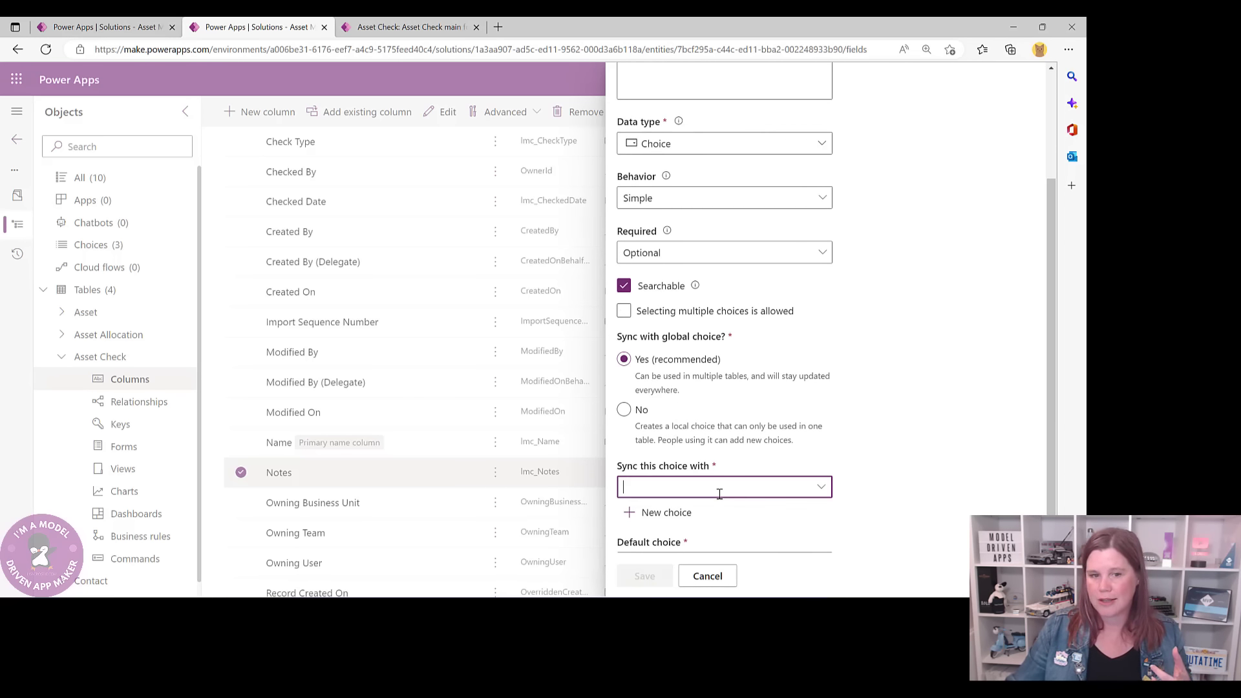
pyautogui.click(821, 487)
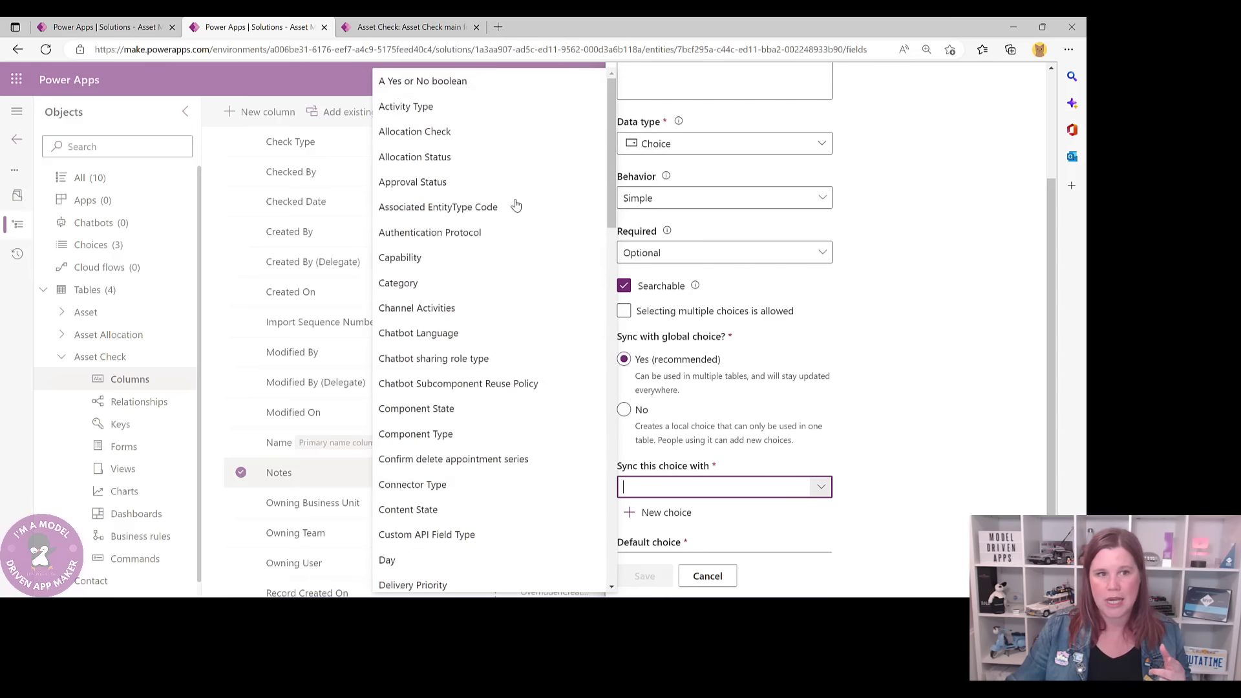
pyautogui.click(423, 133)
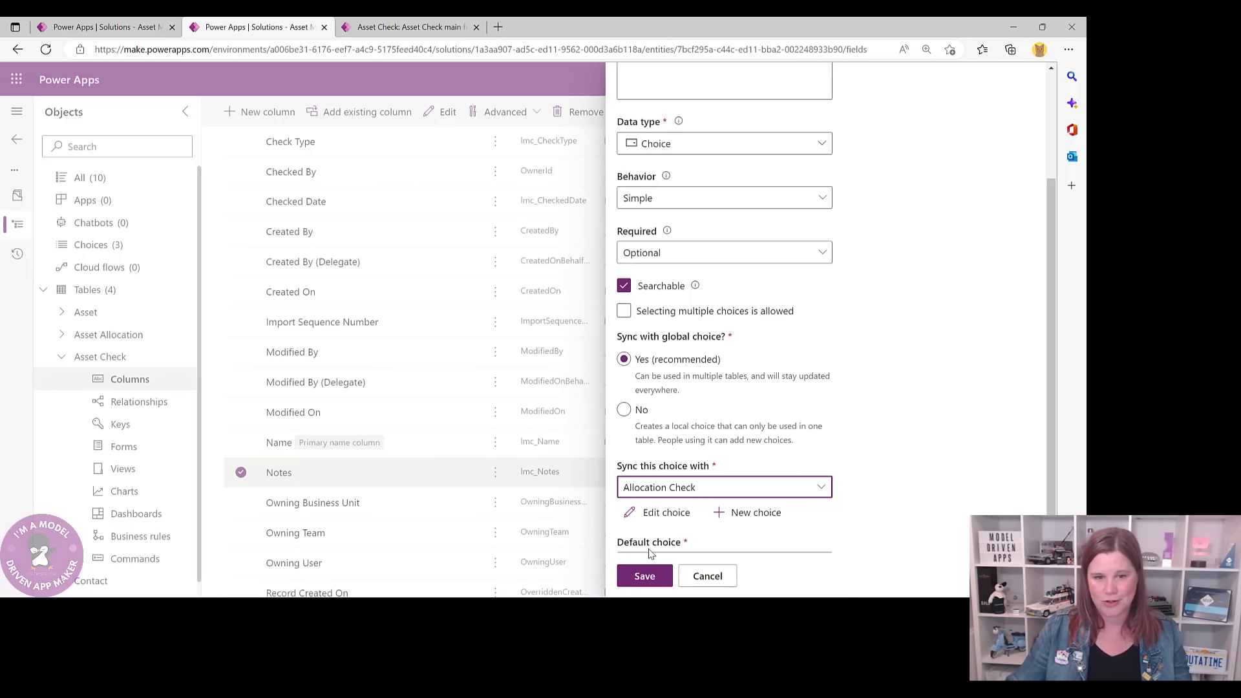
pyautogui.scroll(-2, 904, 515)
pyautogui.click(644, 576)
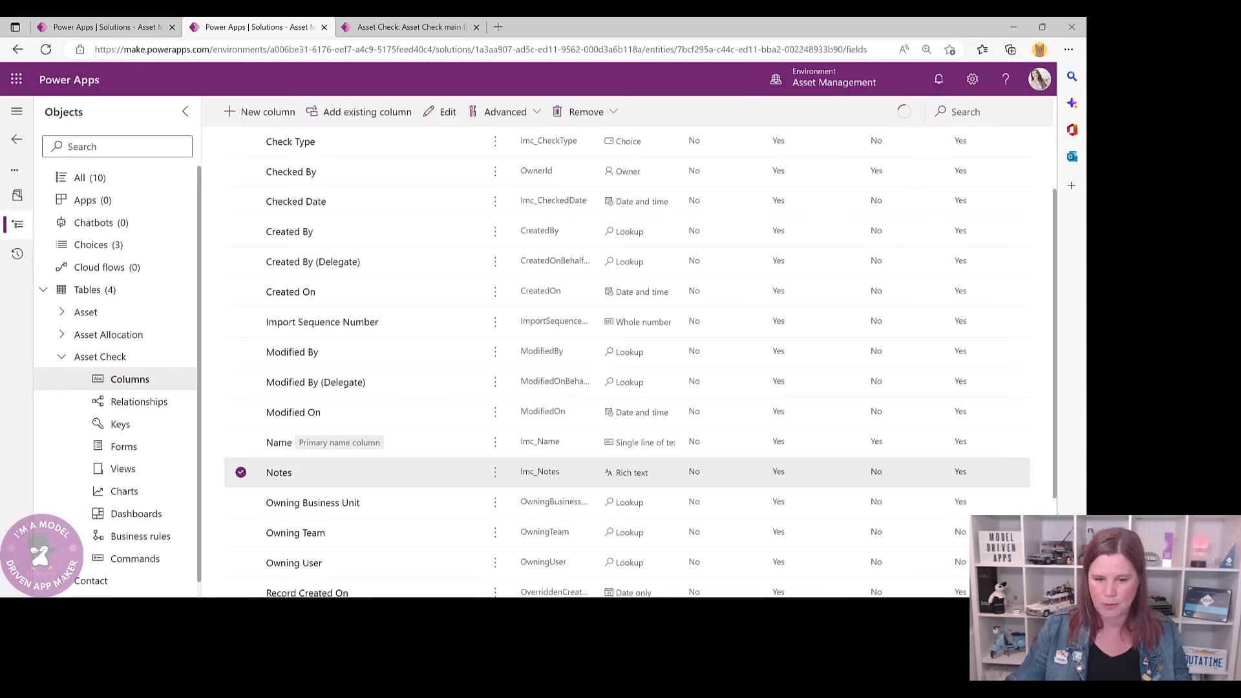
pyautogui.click(265, 116)
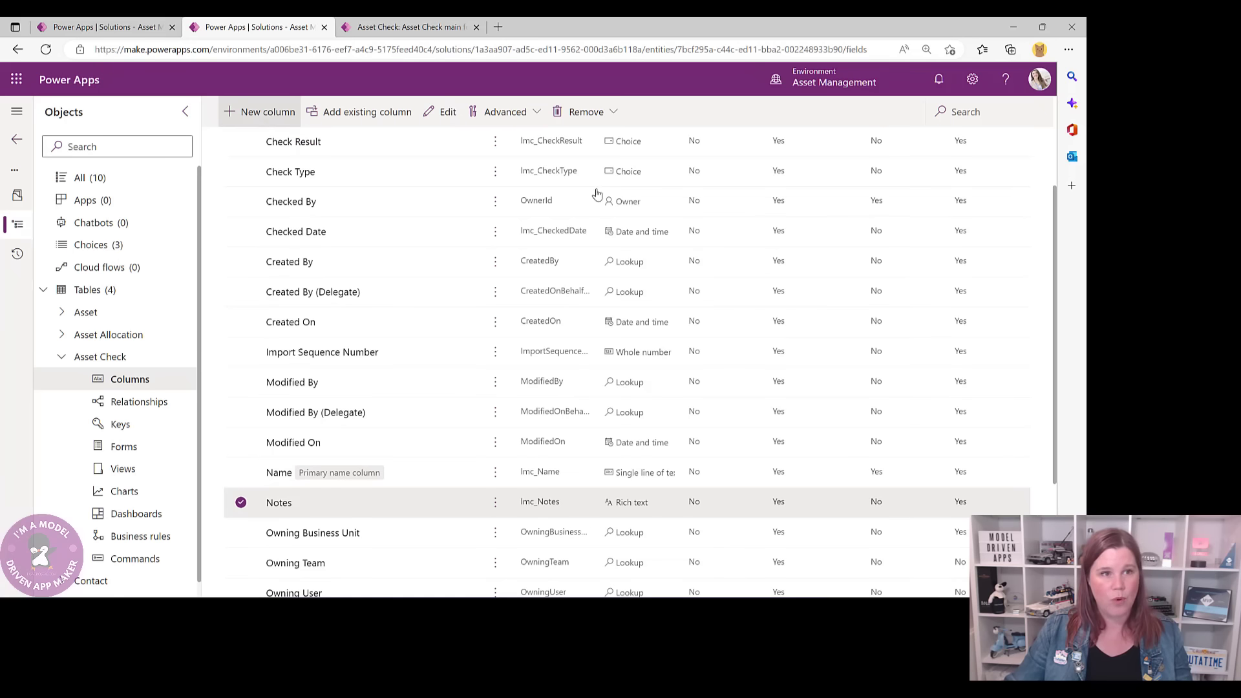
# - Name the new column Rating and make it a Whole number column
pyautogui.write('Rating')
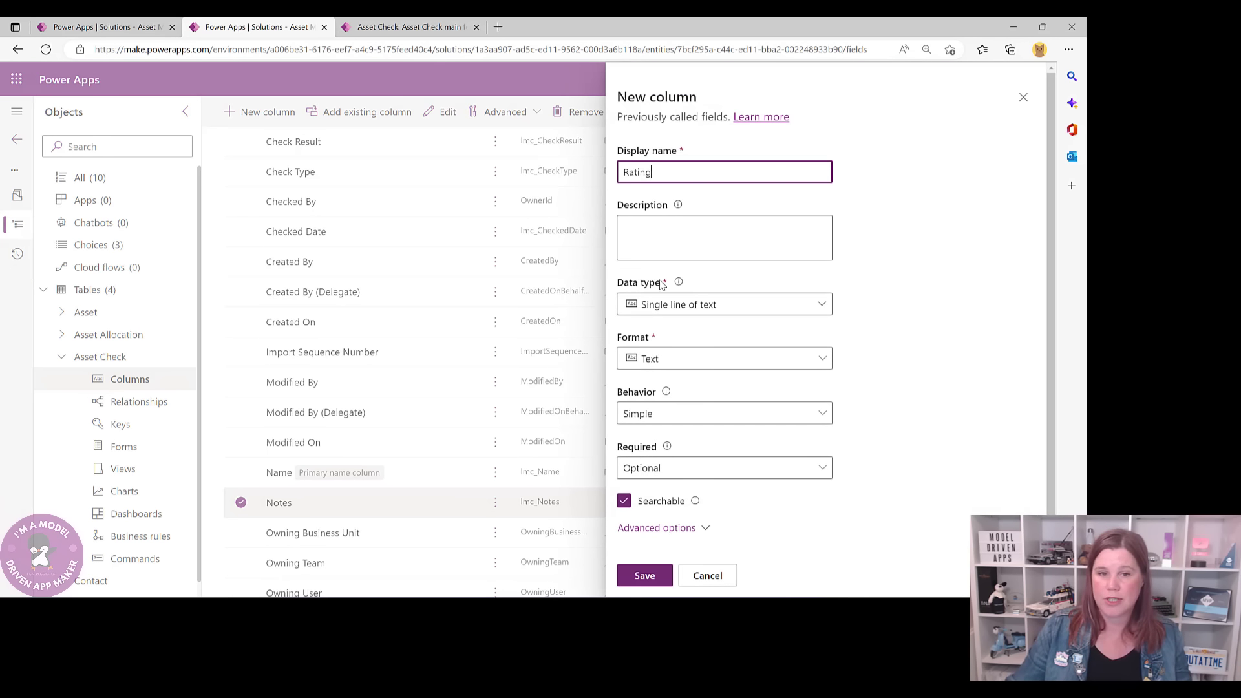
pyautogui.click(678, 305)
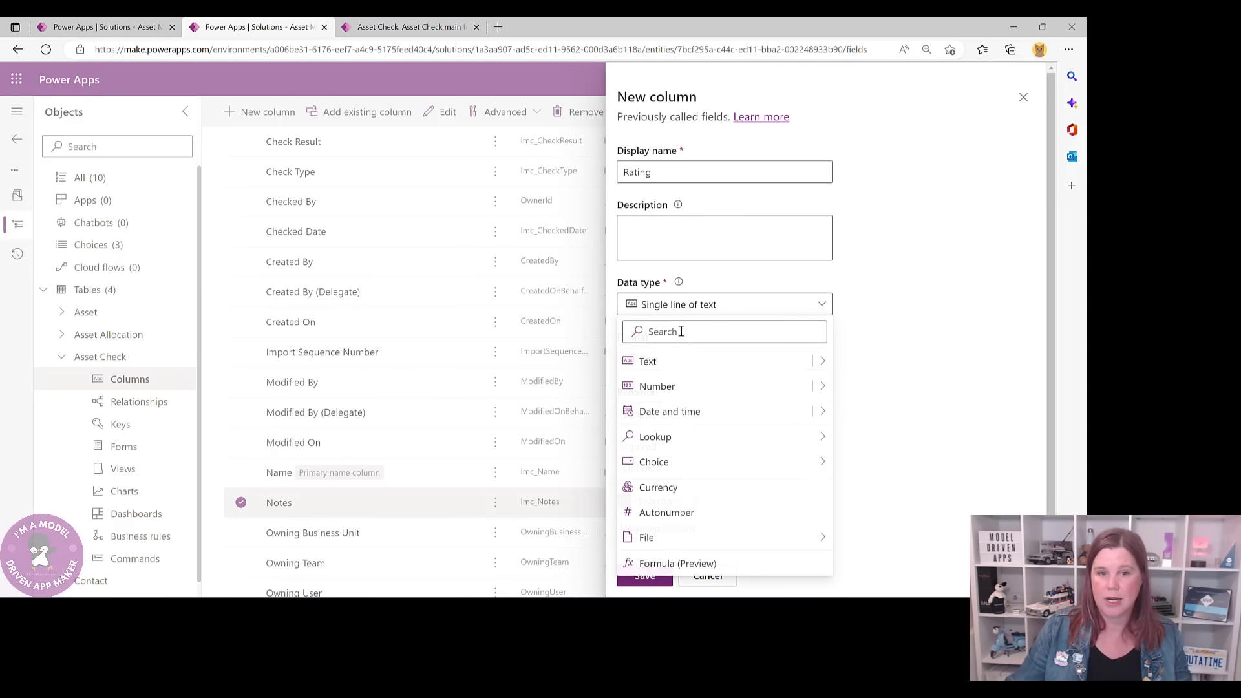
pyautogui.click(672, 390)
pyautogui.click(669, 362)
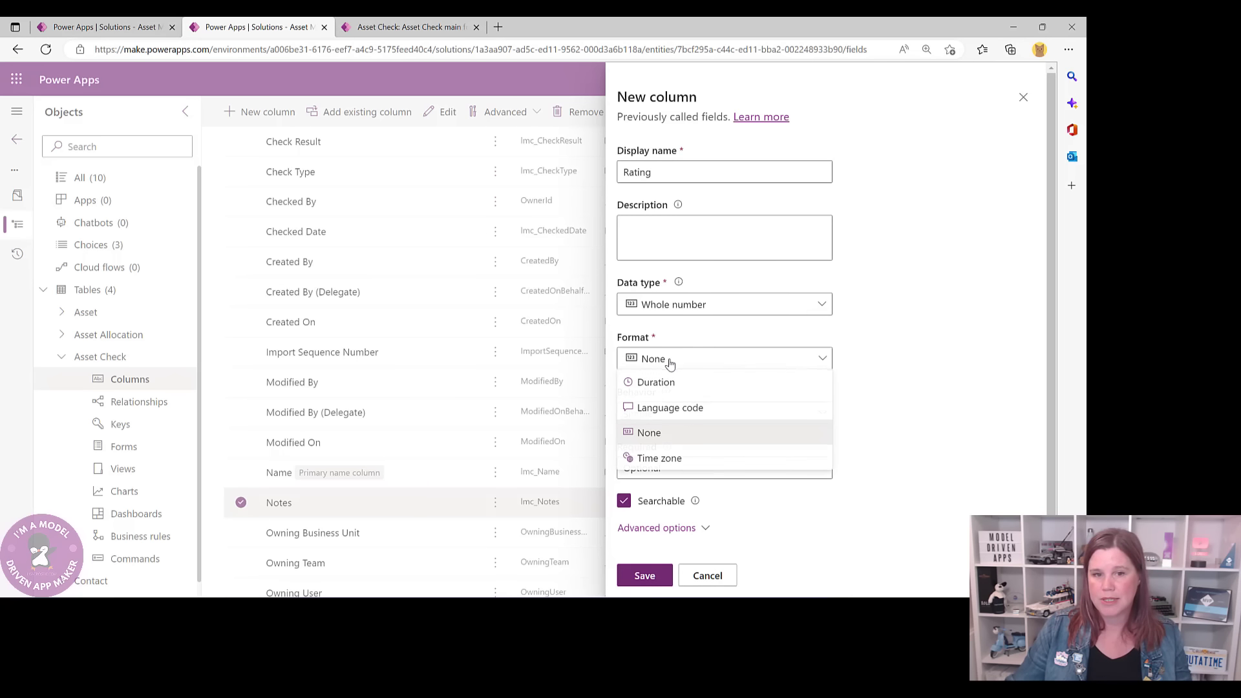
pyautogui.click(707, 361)
pyautogui.click(810, 305)
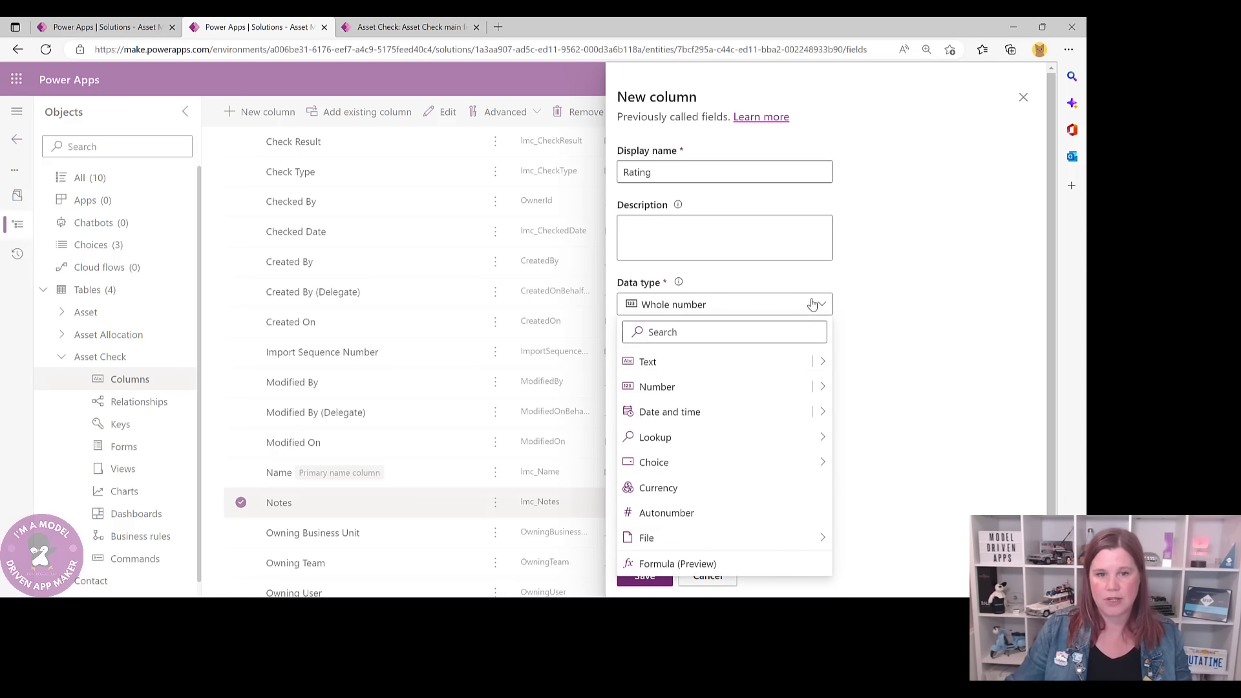
pyautogui.moveTo(821, 387)
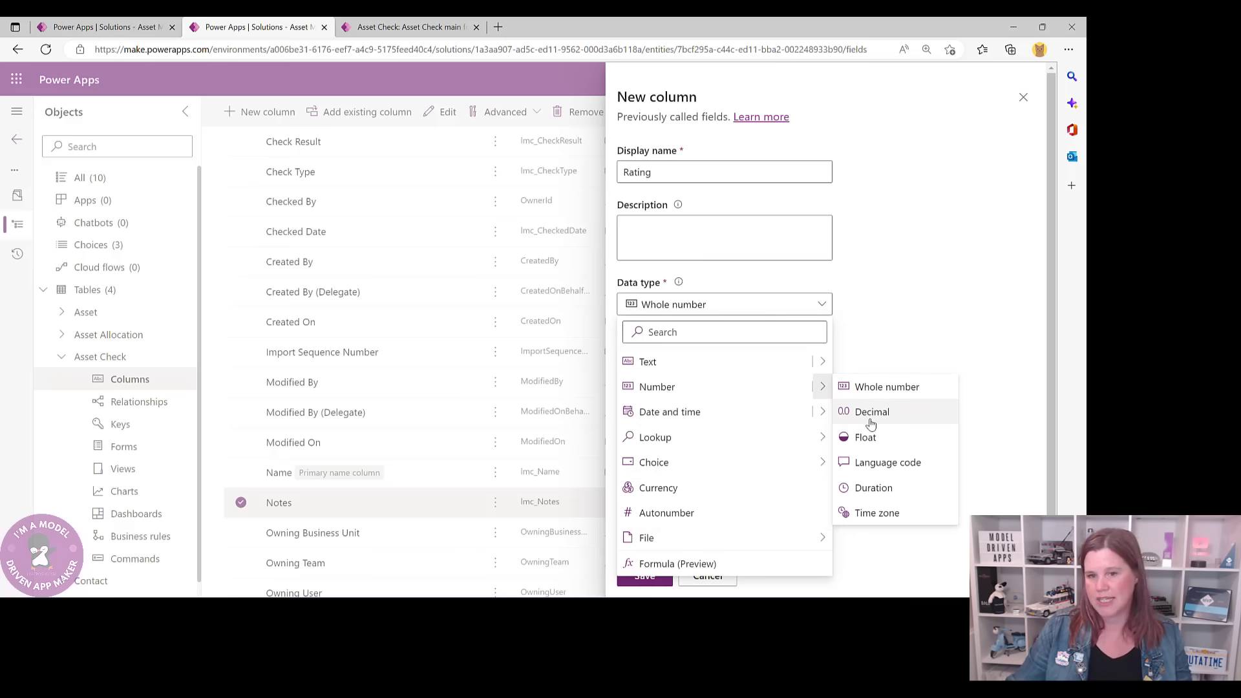
pyautogui.click(922, 310)
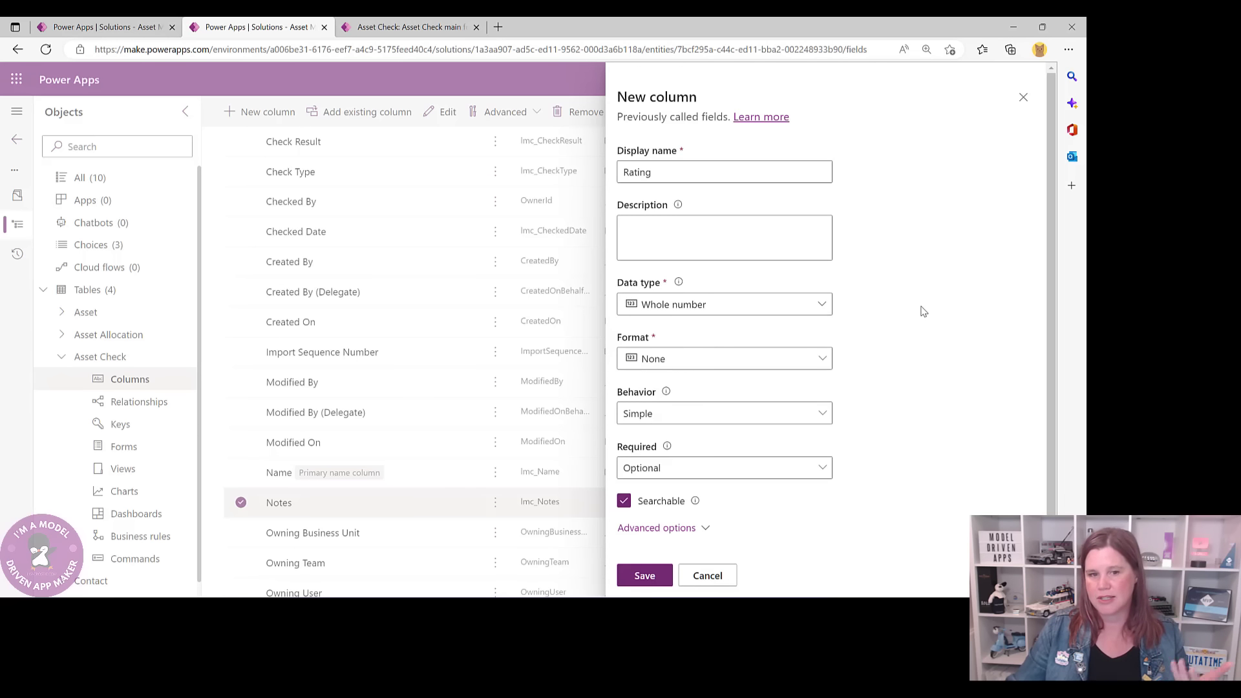
# - Set Rating's minimum value to 1 and maximum value to 5
pyautogui.scroll(-1, 922, 311)
pyautogui.click(678, 517)
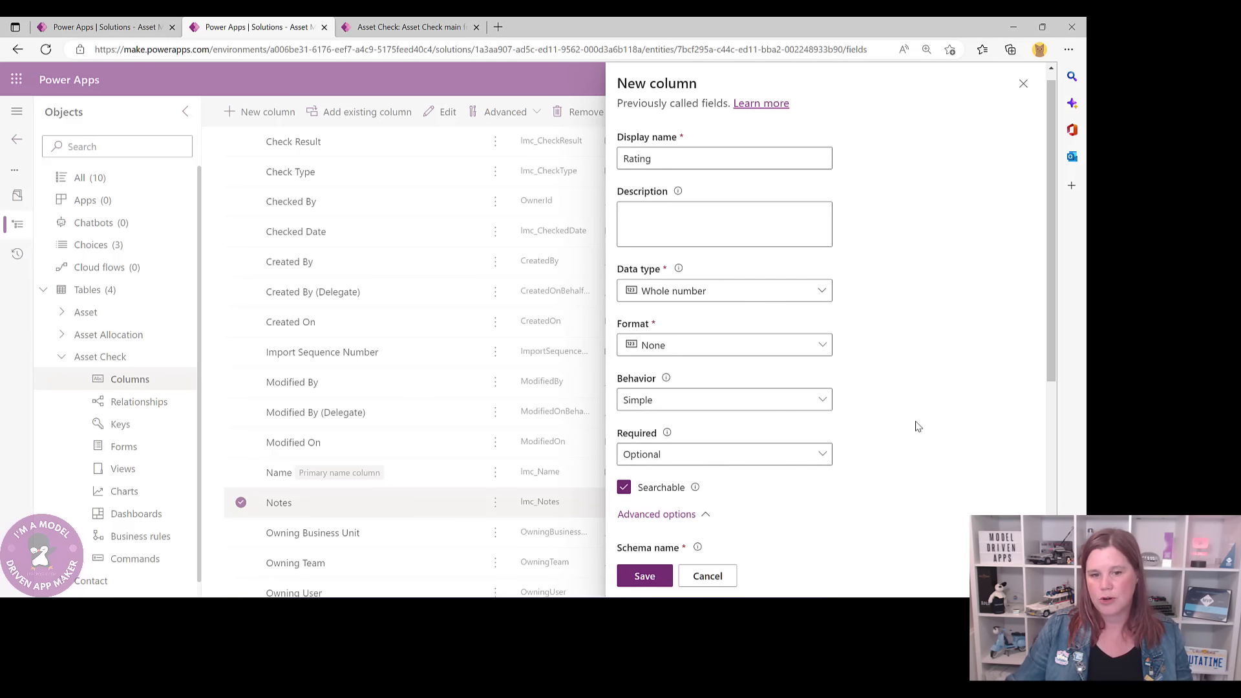
pyautogui.scroll(-5, 917, 426)
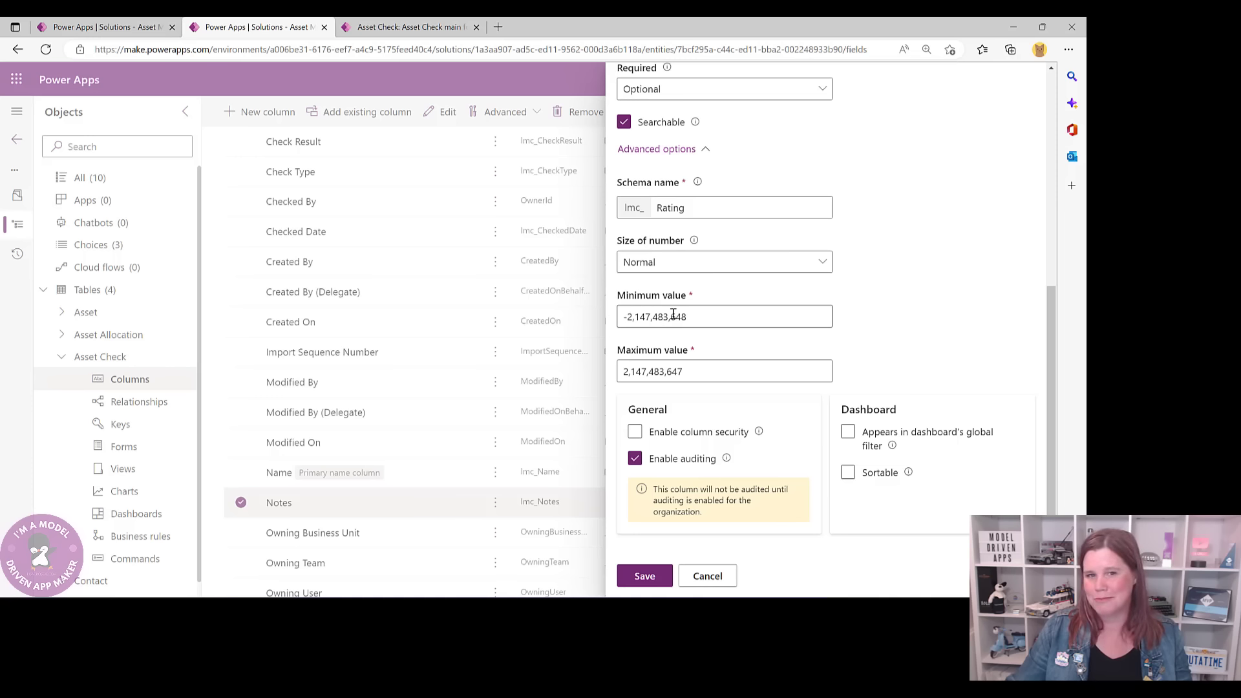
pyautogui.moveTo(711, 318); pyautogui.dragTo(595, 324)
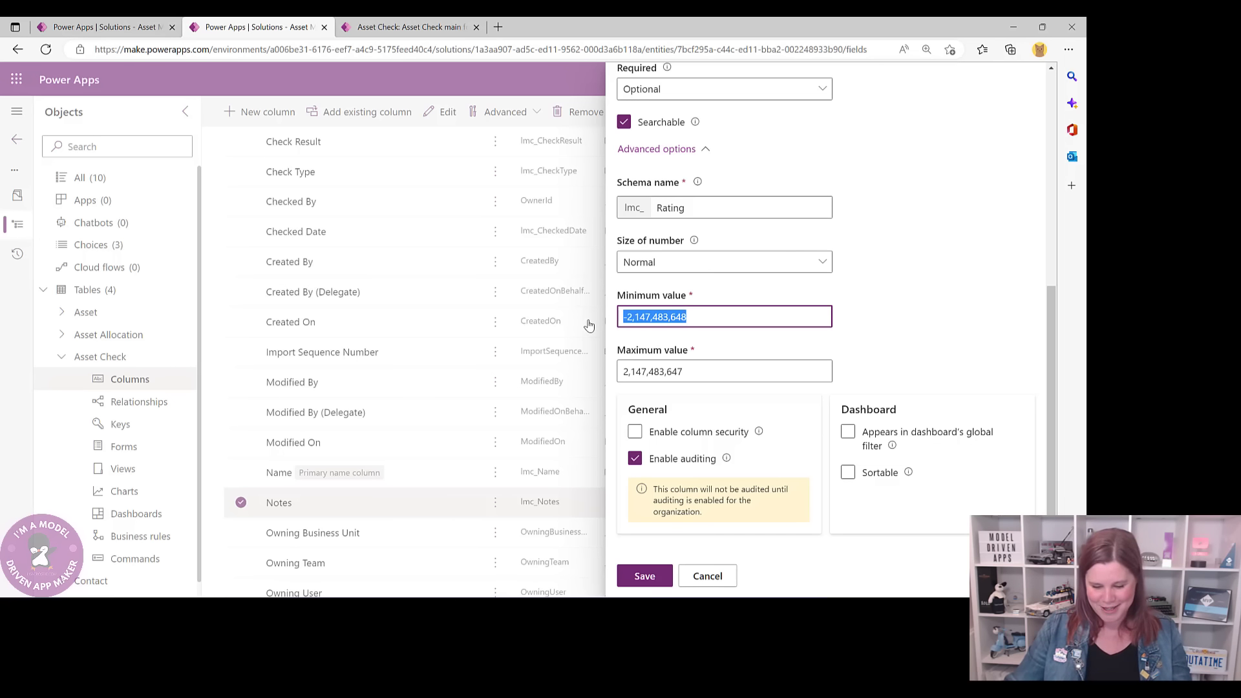
pyautogui.write('1')
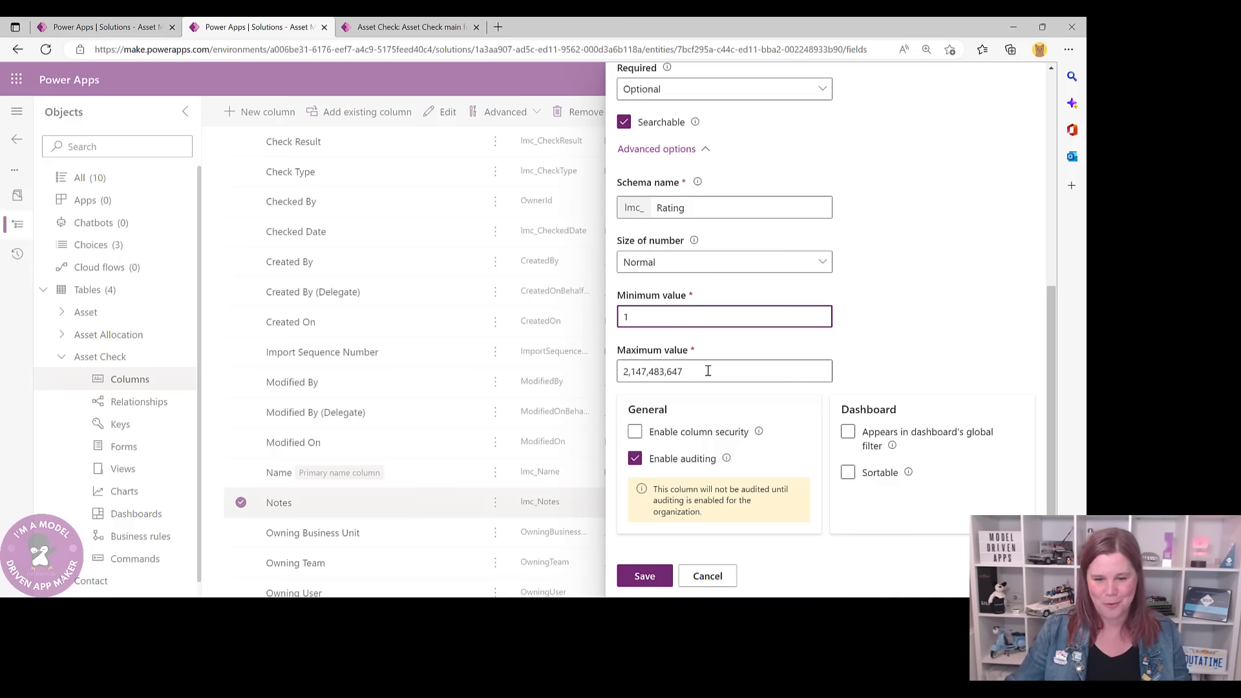
pyautogui.moveTo(708, 370); pyautogui.dragTo(579, 373)
pyautogui.write('5')
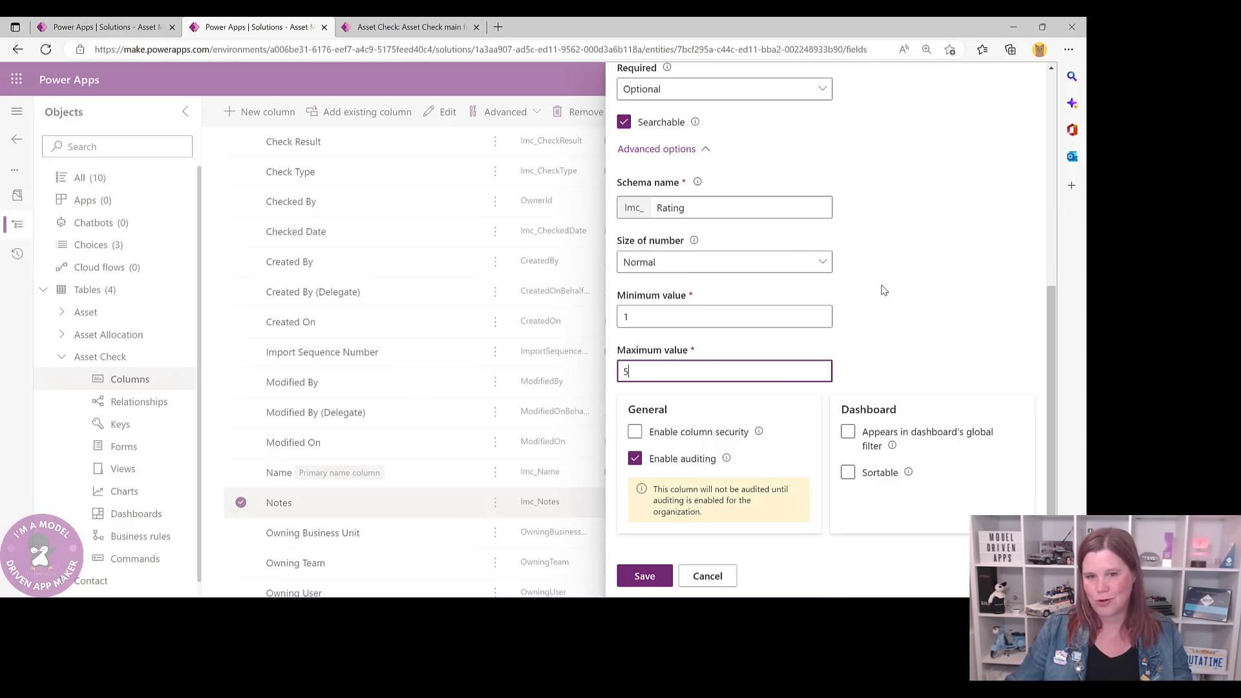
# - Save the Rating column and create a new Main Form from the Asset Check Forms list
pyautogui.click(644, 576)
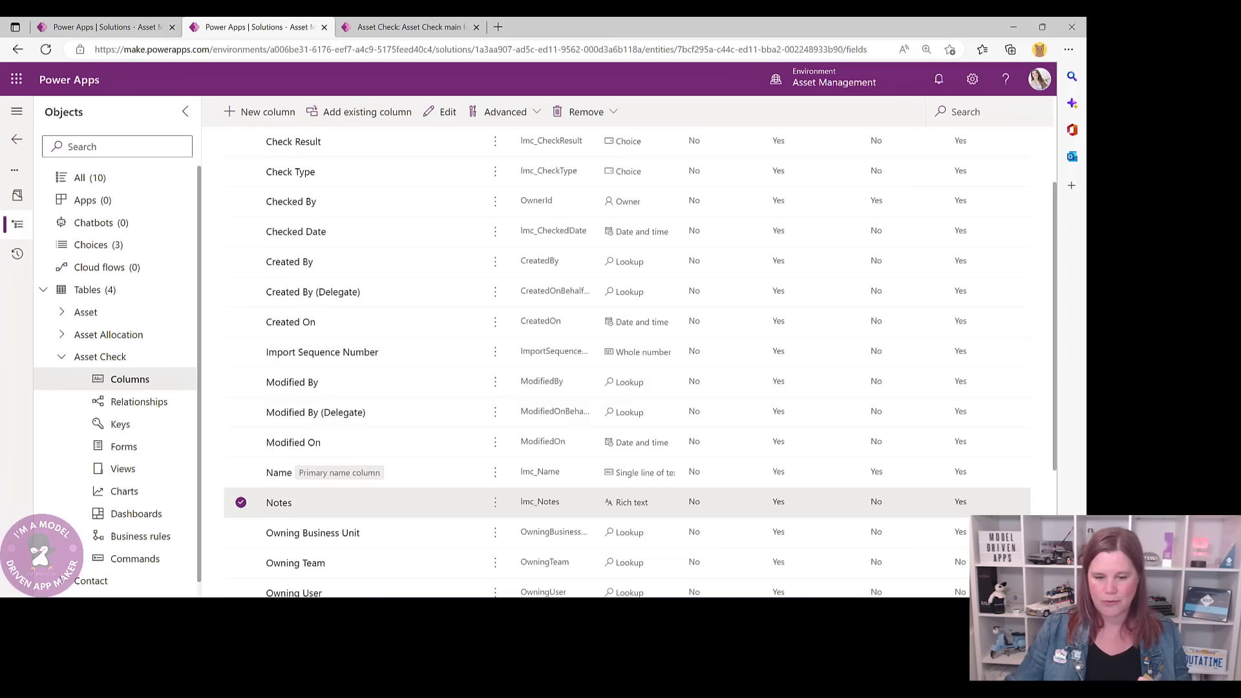
pyautogui.scroll(3, 430, 349)
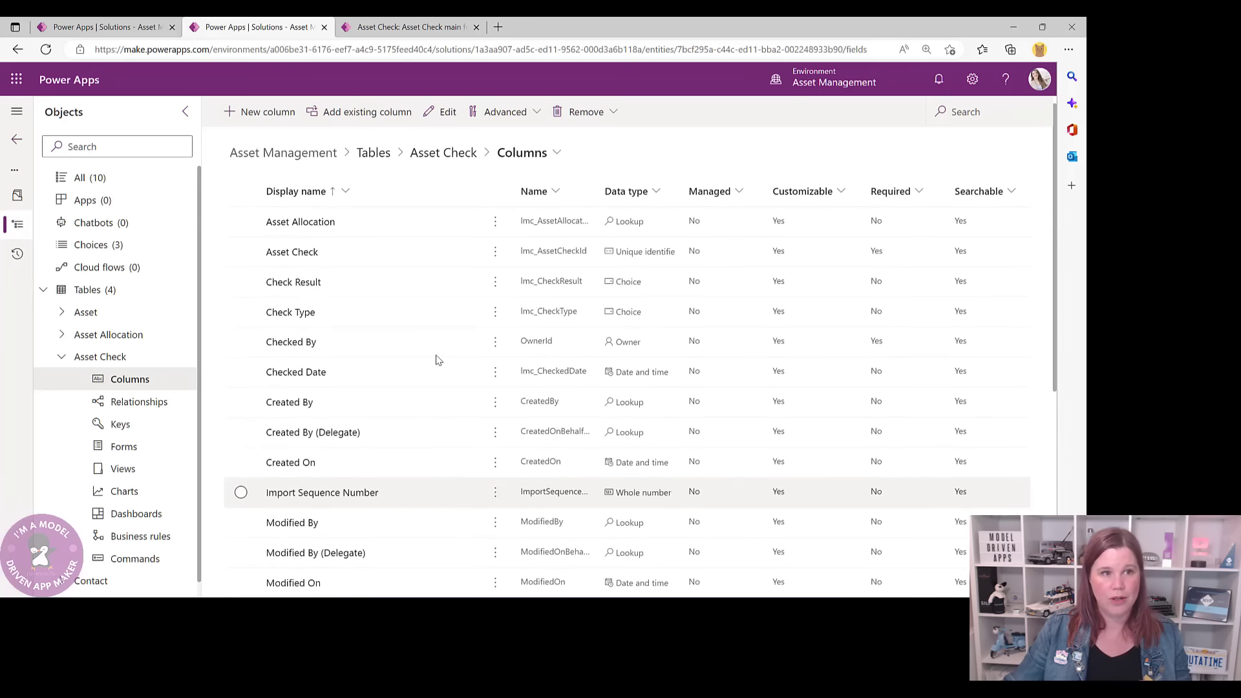
pyautogui.click(435, 167)
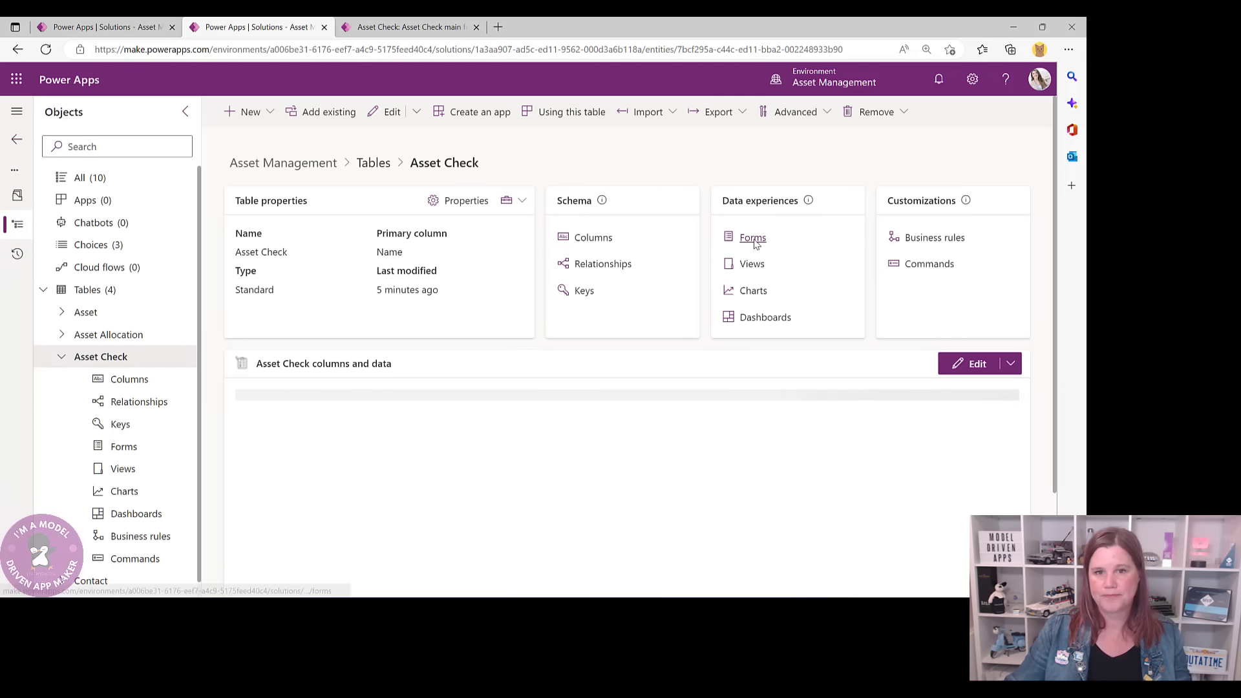
pyautogui.click(751, 239)
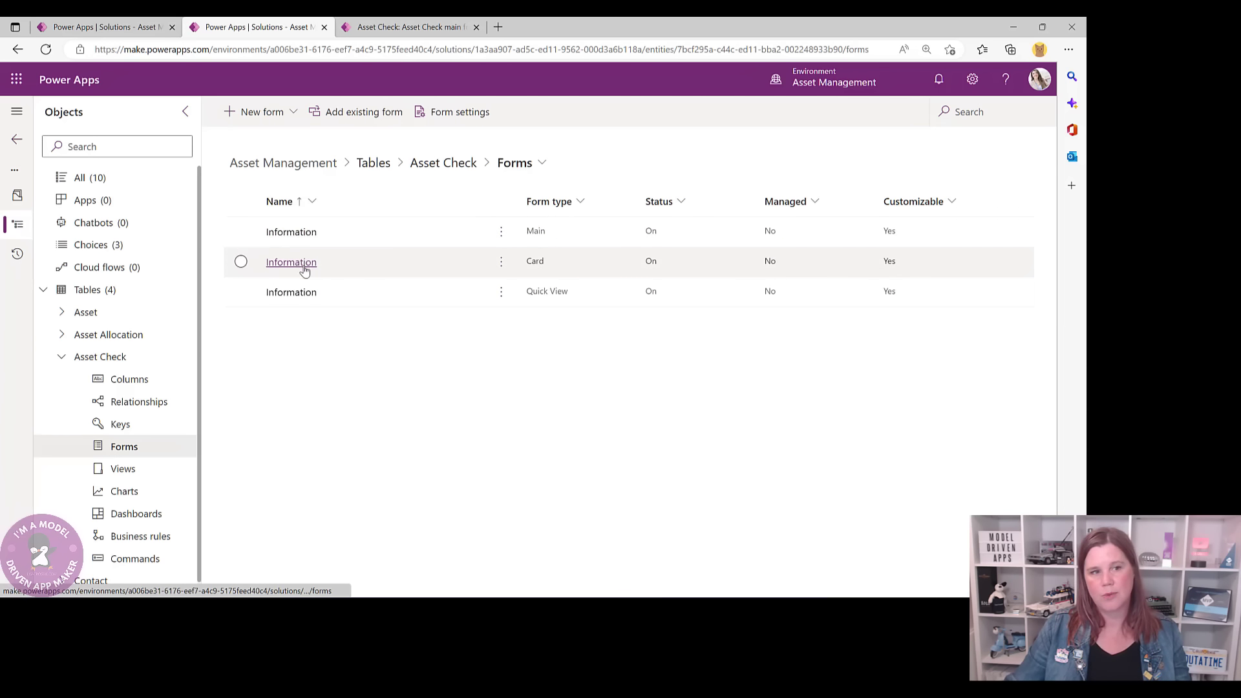
pyautogui.click(290, 114)
pyautogui.click(263, 141)
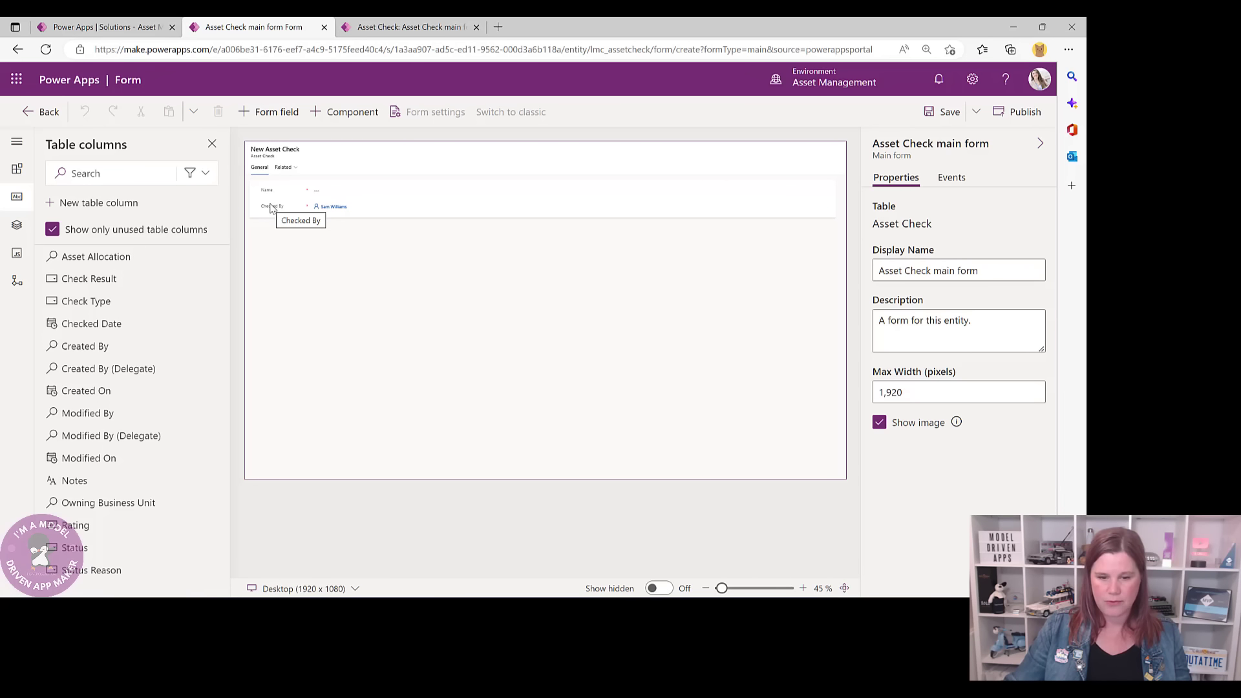
# - Give the form's General section a two-column layout
pyautogui.click(615, 217)
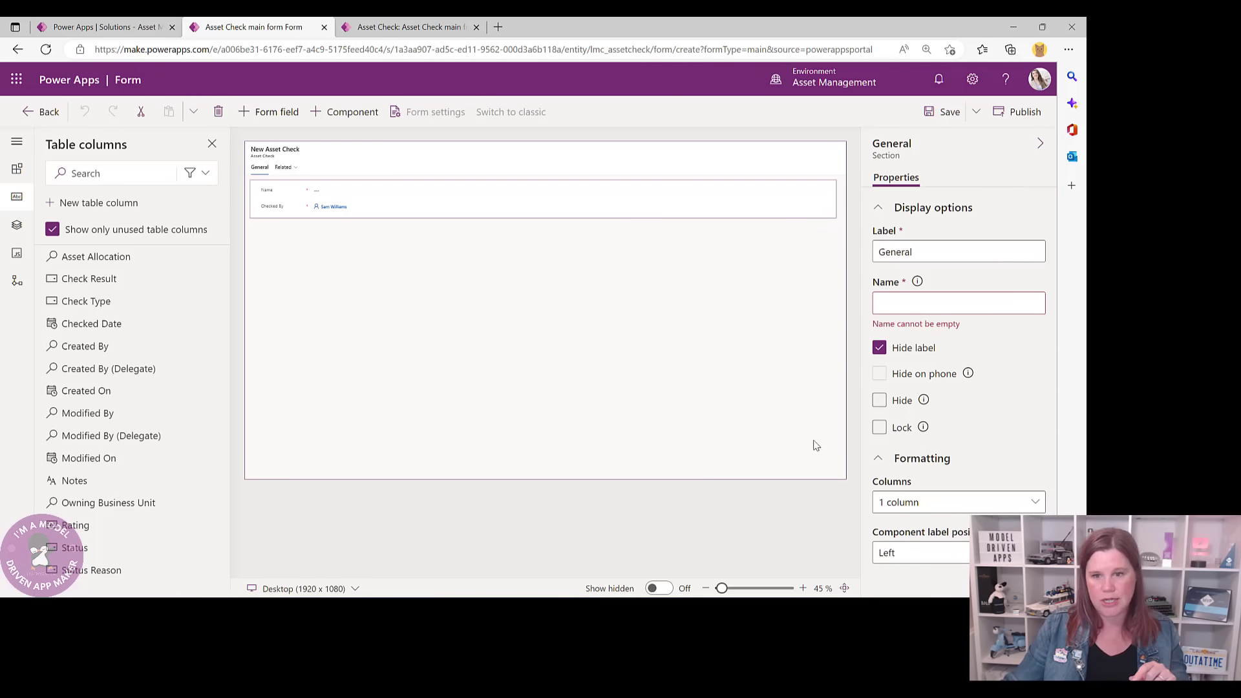
pyautogui.click(933, 504)
pyautogui.click(1000, 370)
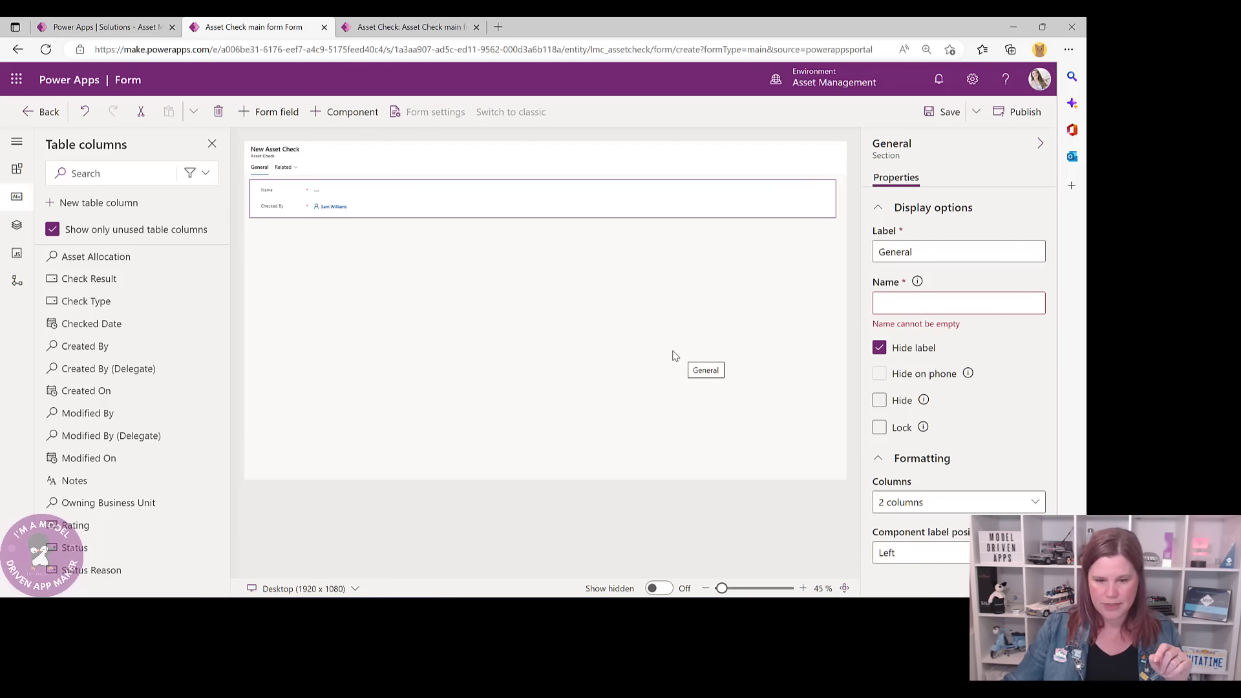
# - Show the section's label and rename it SUMMARY
pyautogui.click(420, 208)
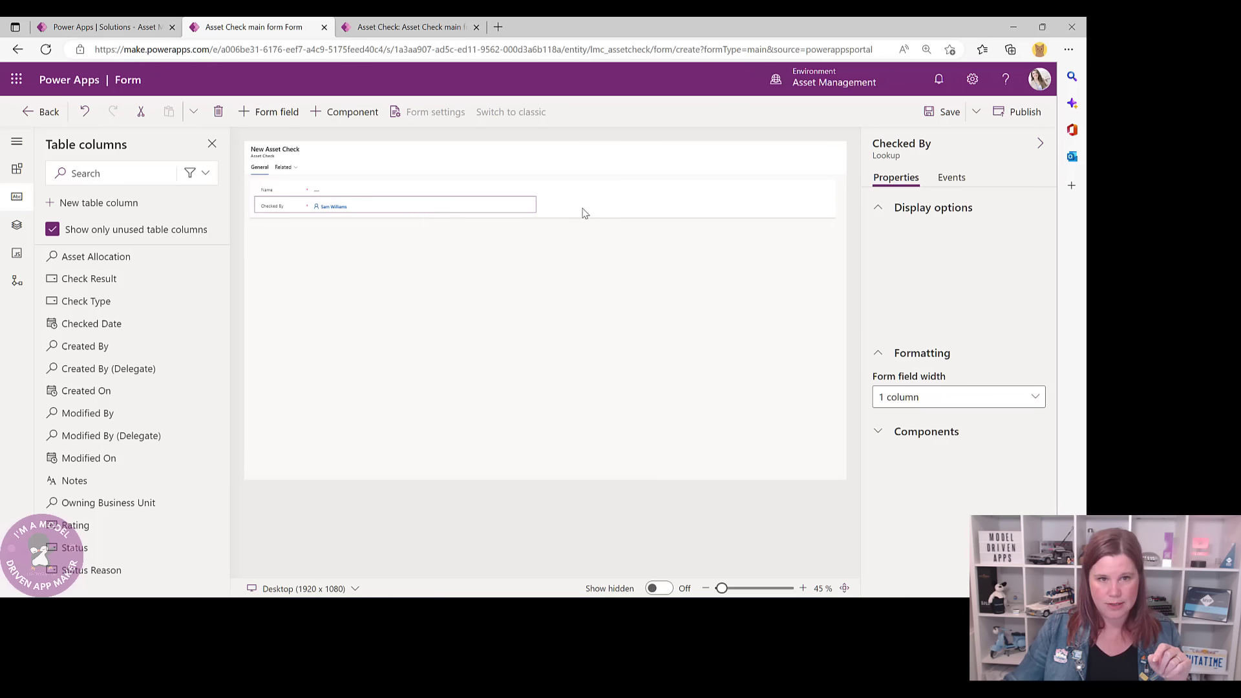
pyautogui.click(583, 211)
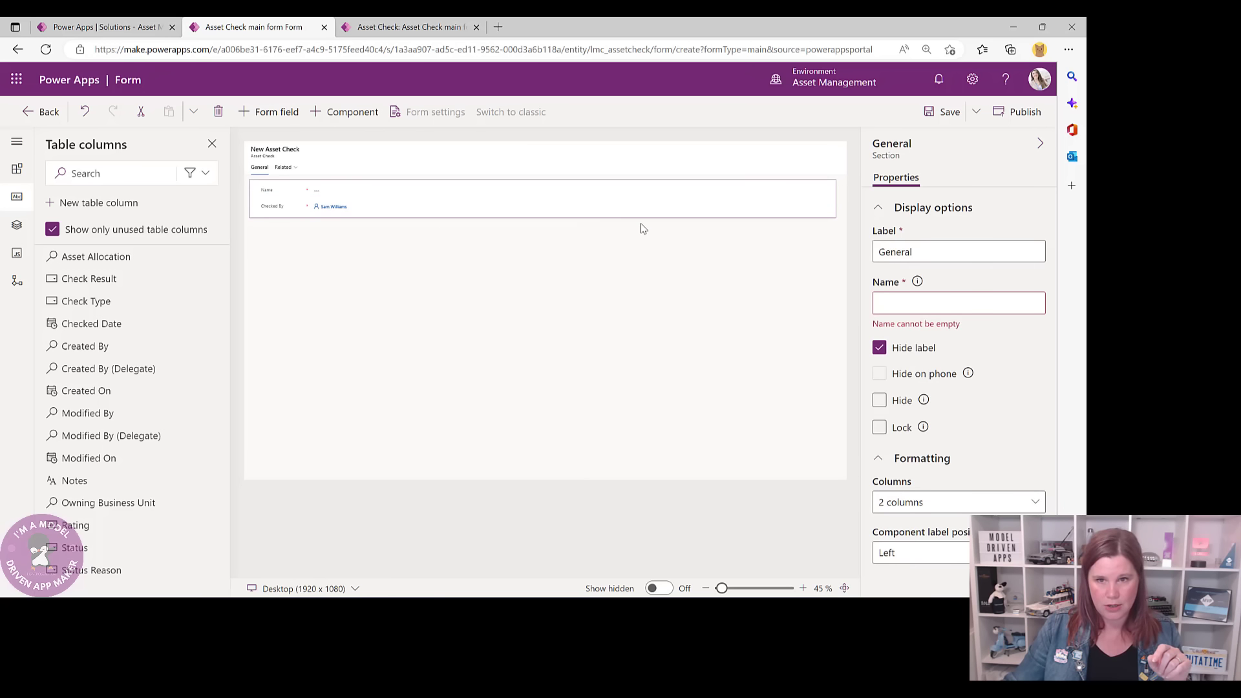
pyautogui.click(879, 348)
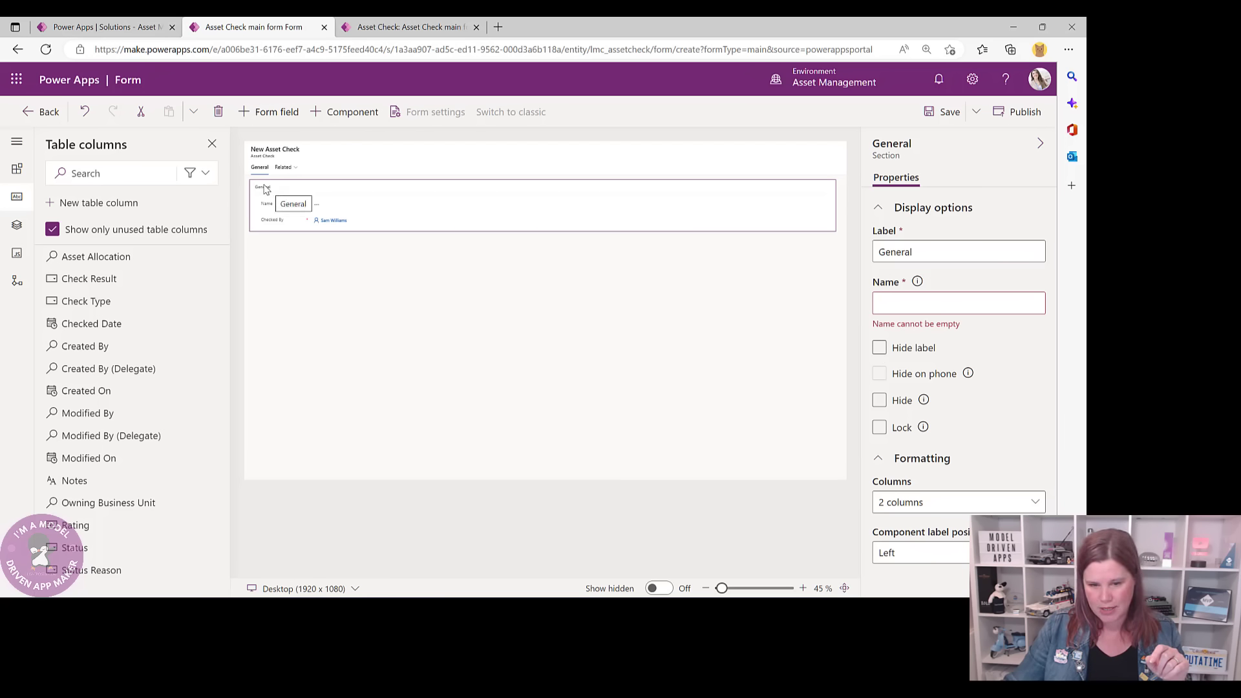
pyautogui.click(922, 251)
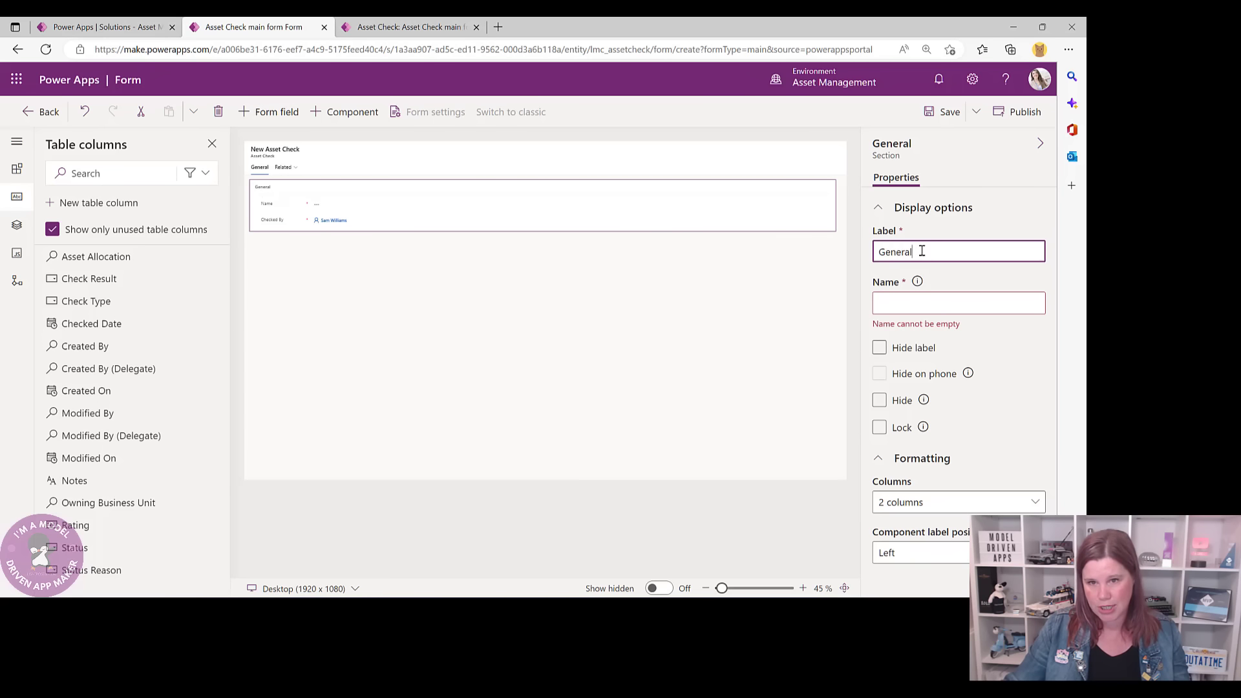
pyautogui.moveTo(922, 252); pyautogui.dragTo(874, 254)
pyautogui.write('SUMMARY')
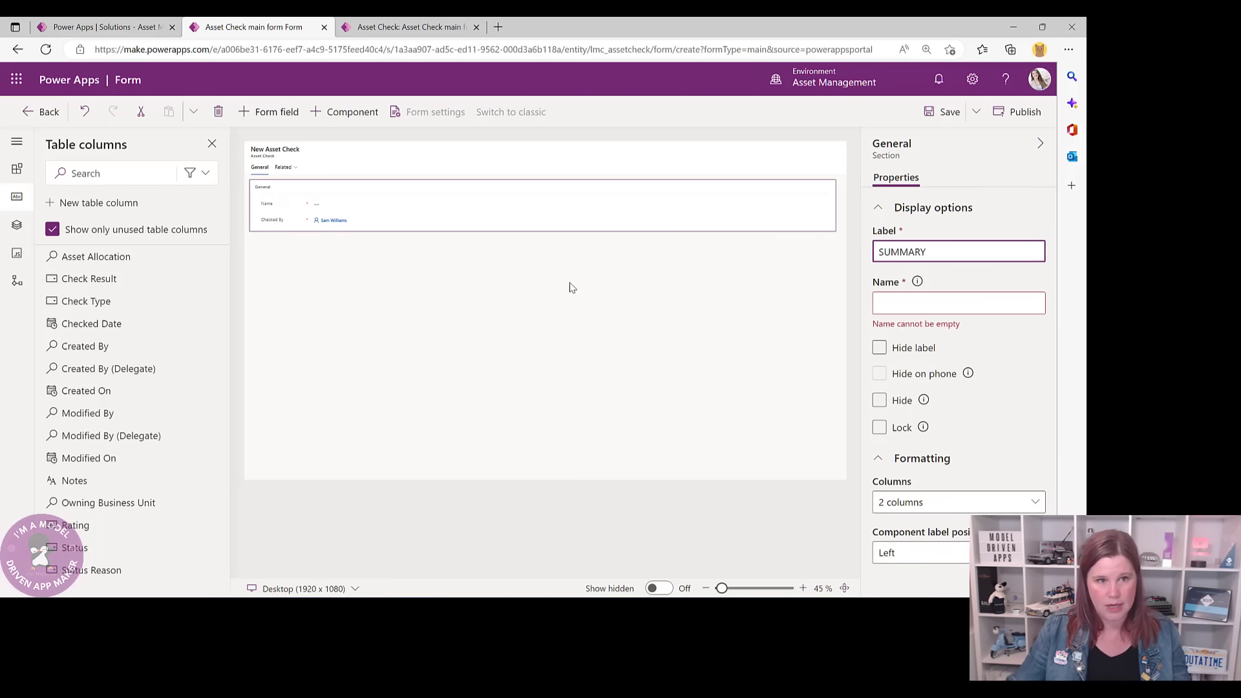
pyautogui.click(436, 285)
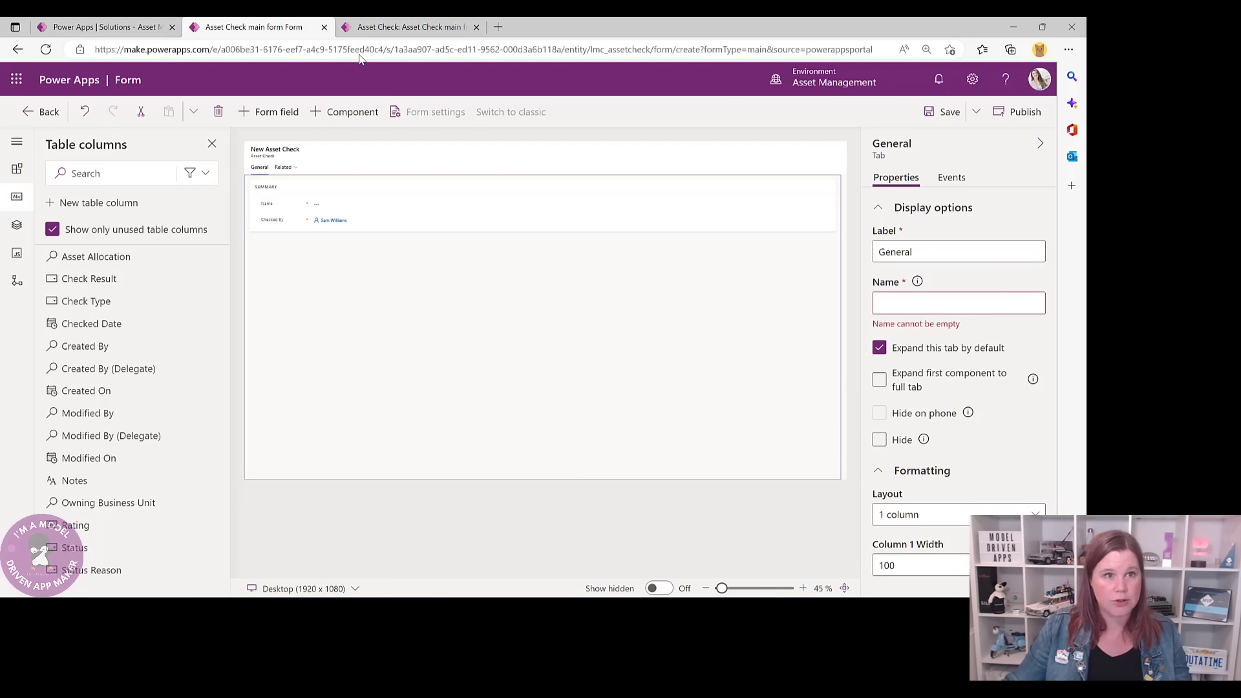
# - Compare the form against the finished Phone asset check record
pyautogui.click(378, 28)
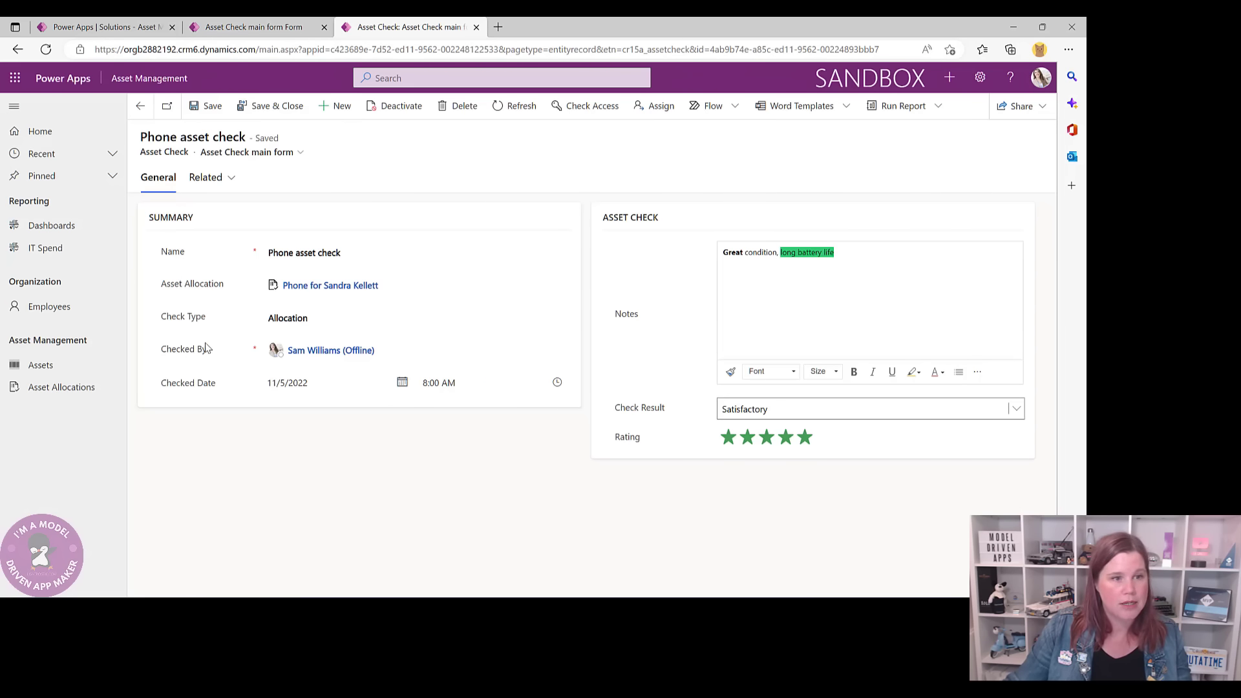
pyautogui.click(240, 28)
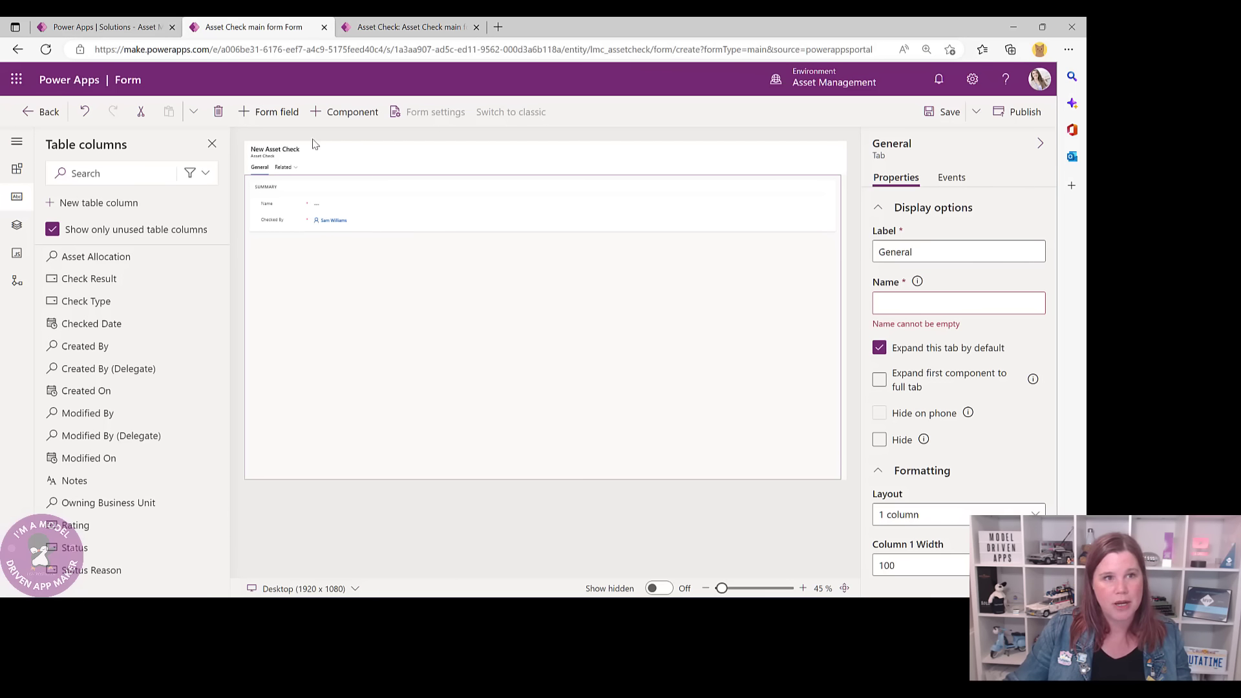
pyautogui.click(403, 26)
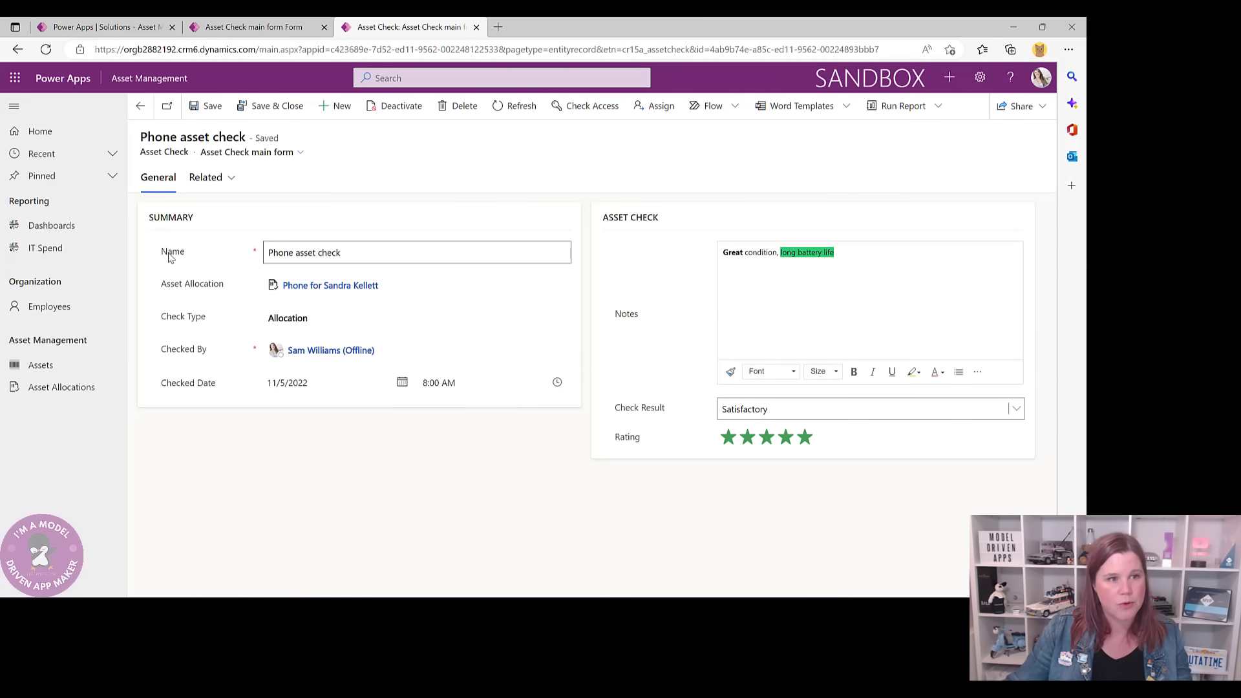
pyautogui.click(241, 28)
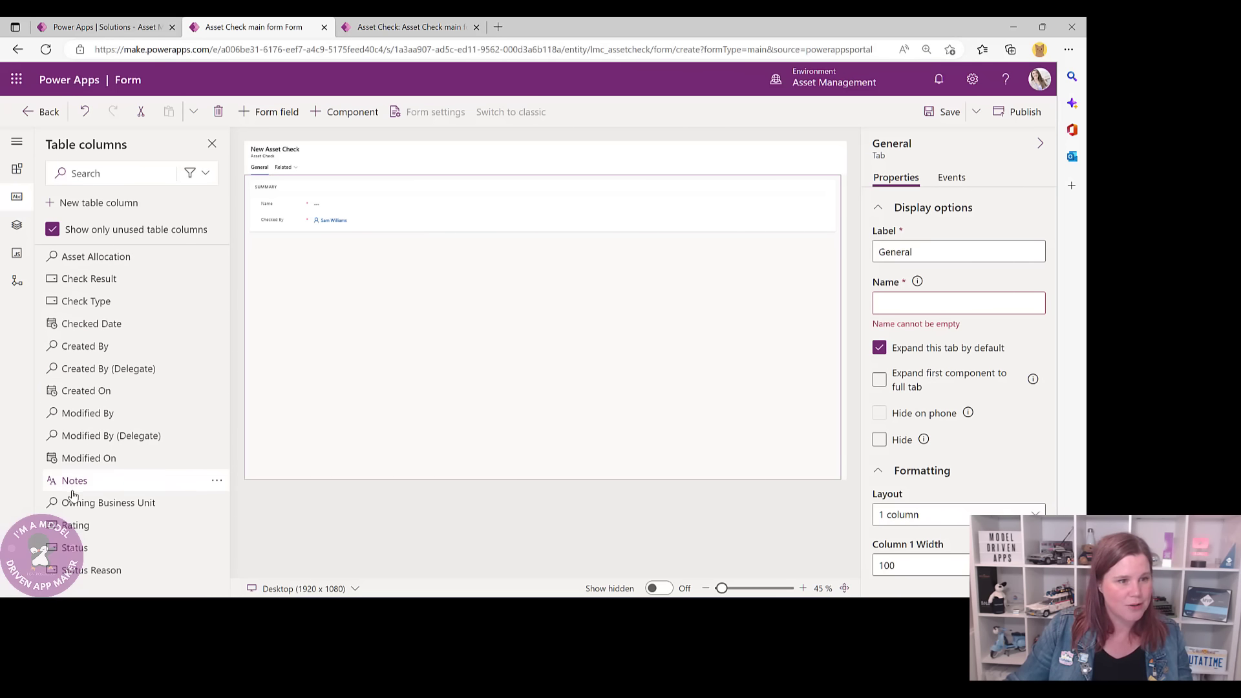
pyautogui.moveTo(84, 259); pyautogui.dragTo(251, 215)
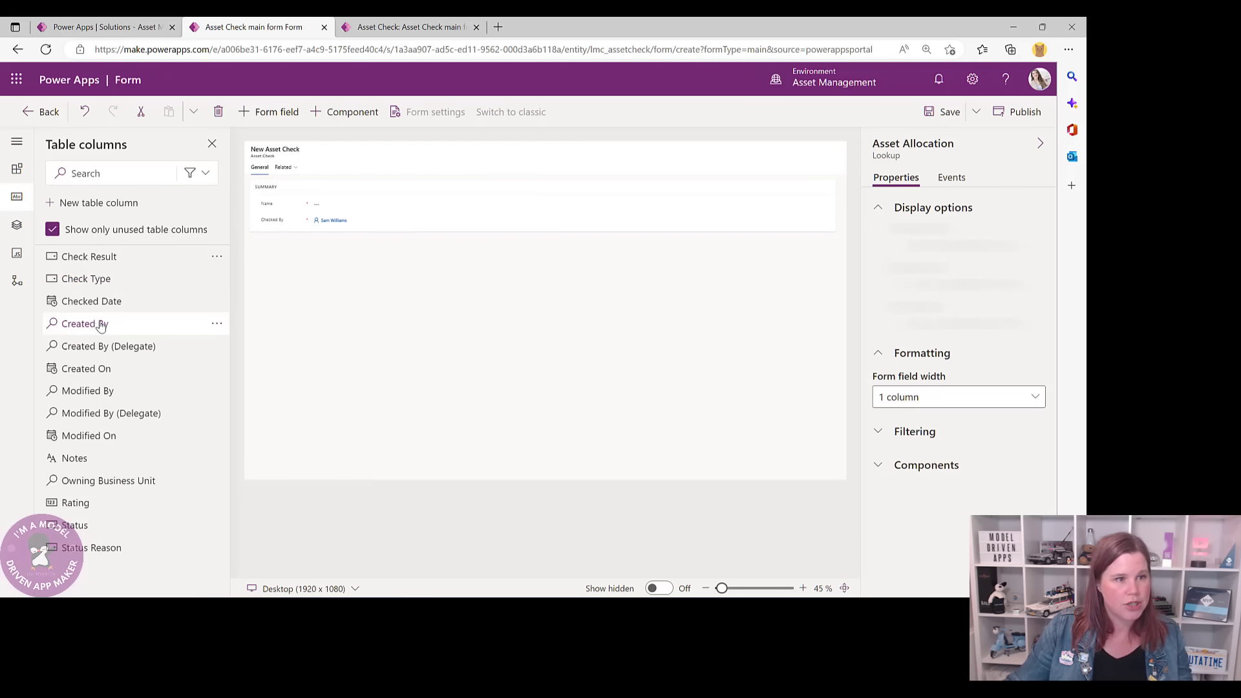
pyautogui.moveTo(103, 305); pyautogui.dragTo(270, 239)
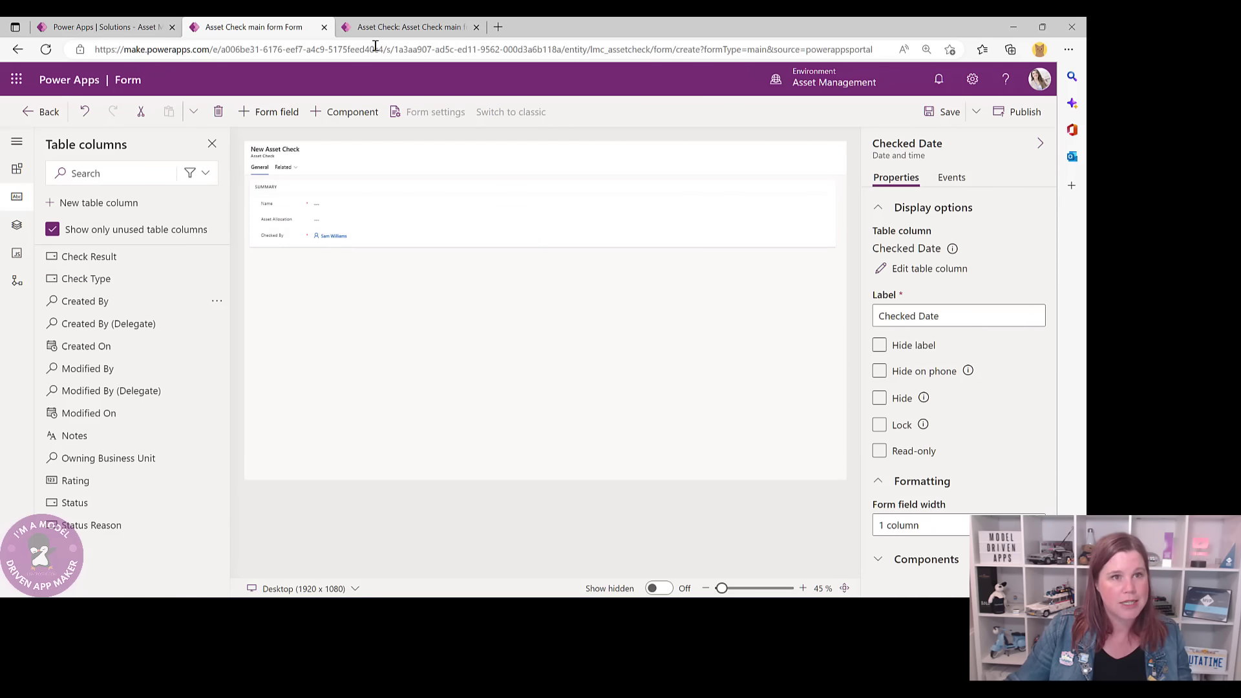
pyautogui.click(389, 31)
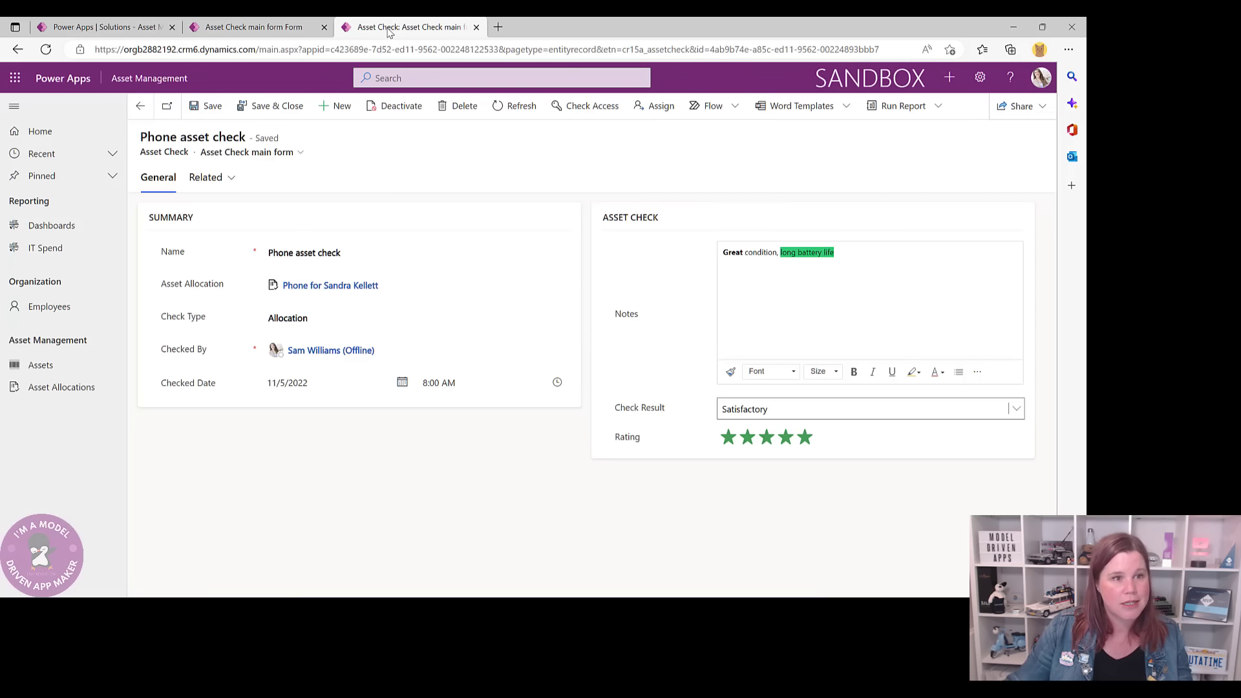
pyautogui.click(285, 29)
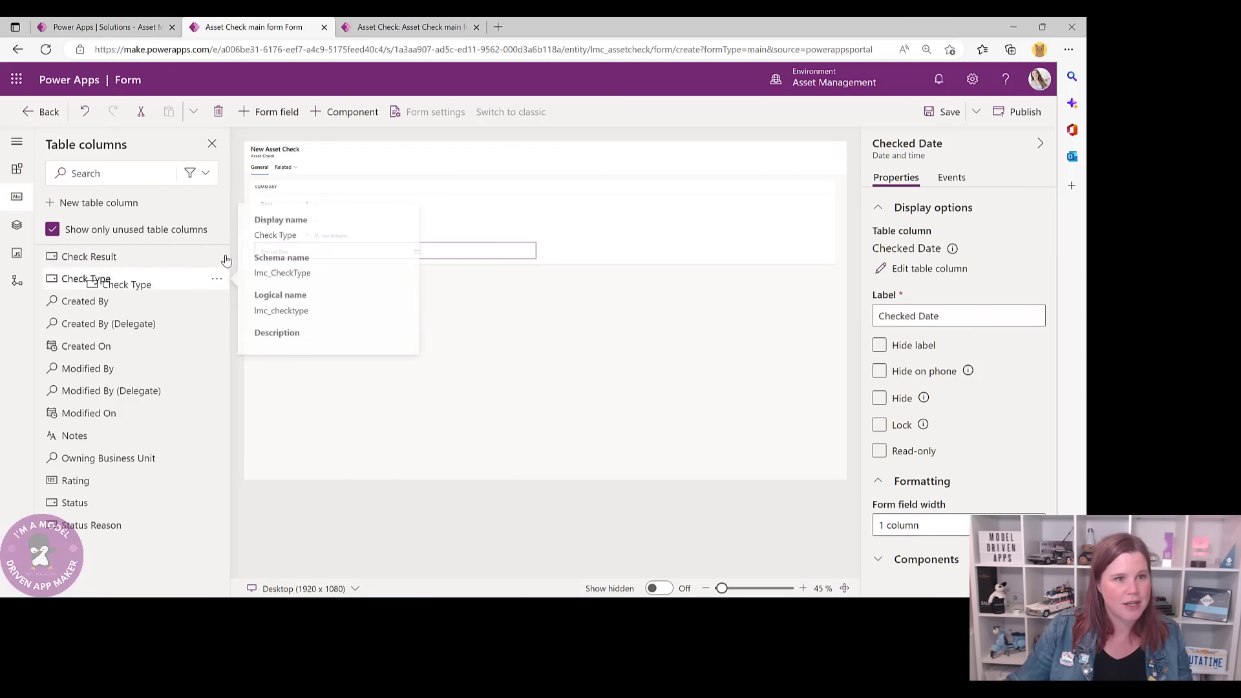
pyautogui.moveTo(226, 260); pyautogui.dragTo(285, 232)
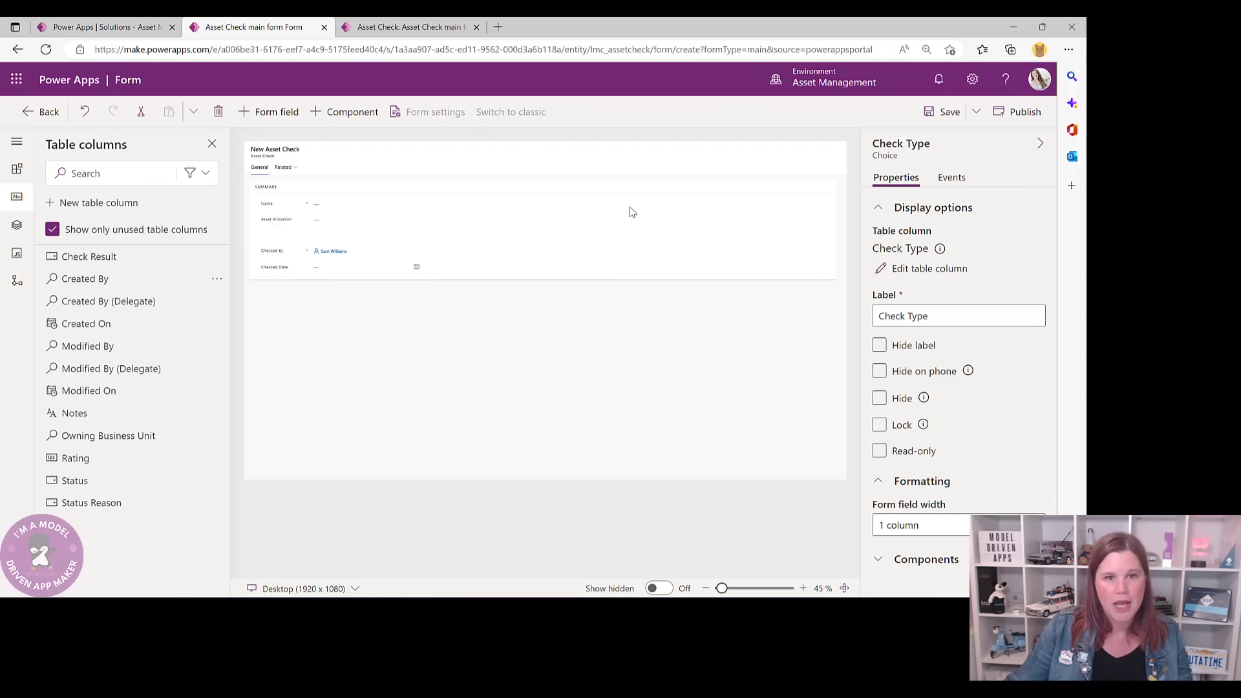
pyautogui.click(435, 27)
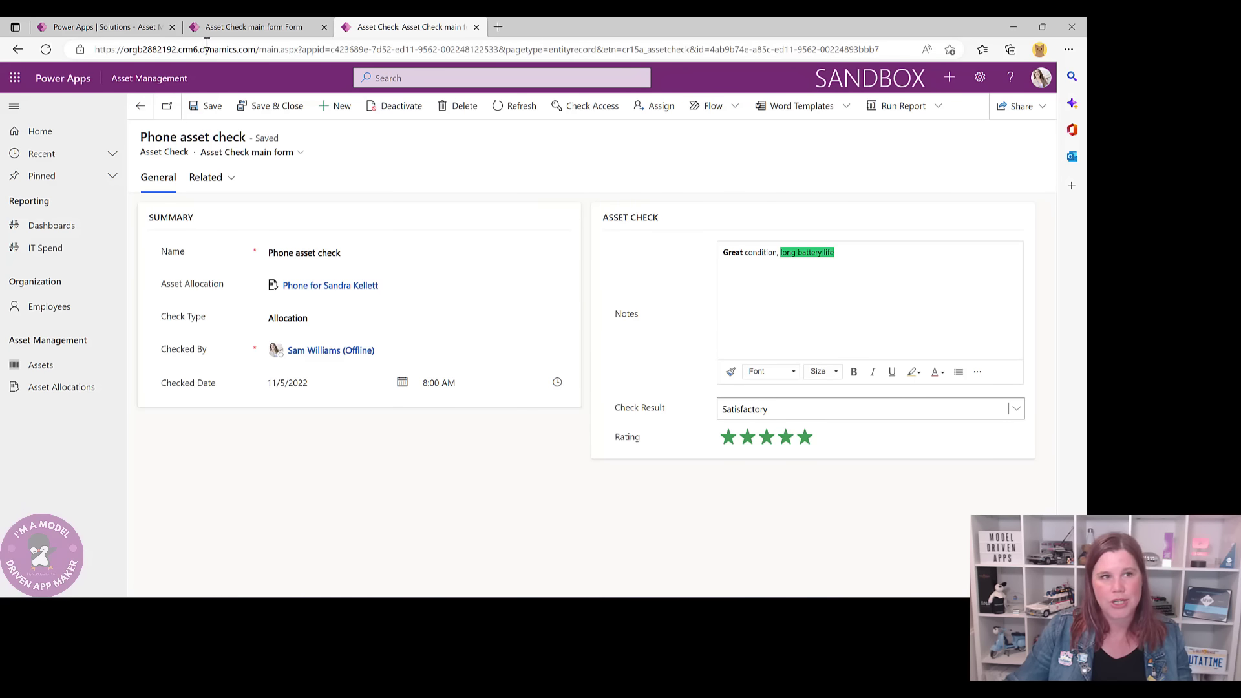
pyautogui.click(243, 27)
pyautogui.click(598, 338)
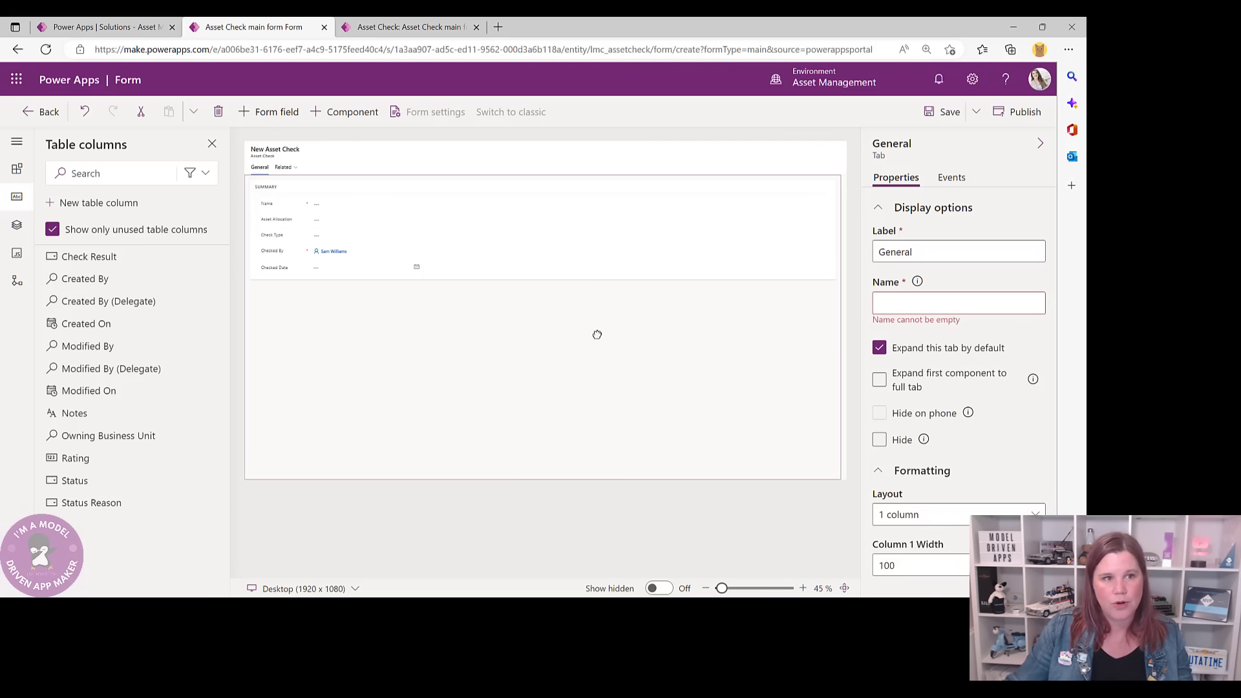
pyautogui.click(577, 246)
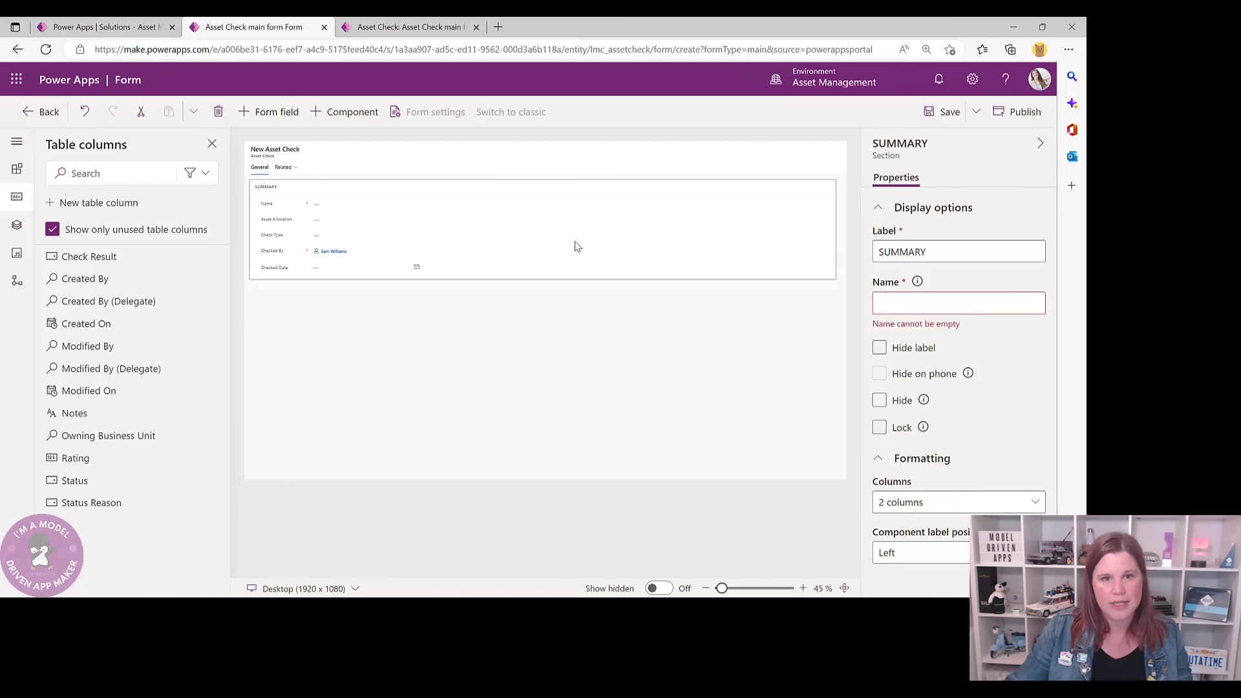
pyautogui.click(459, 29)
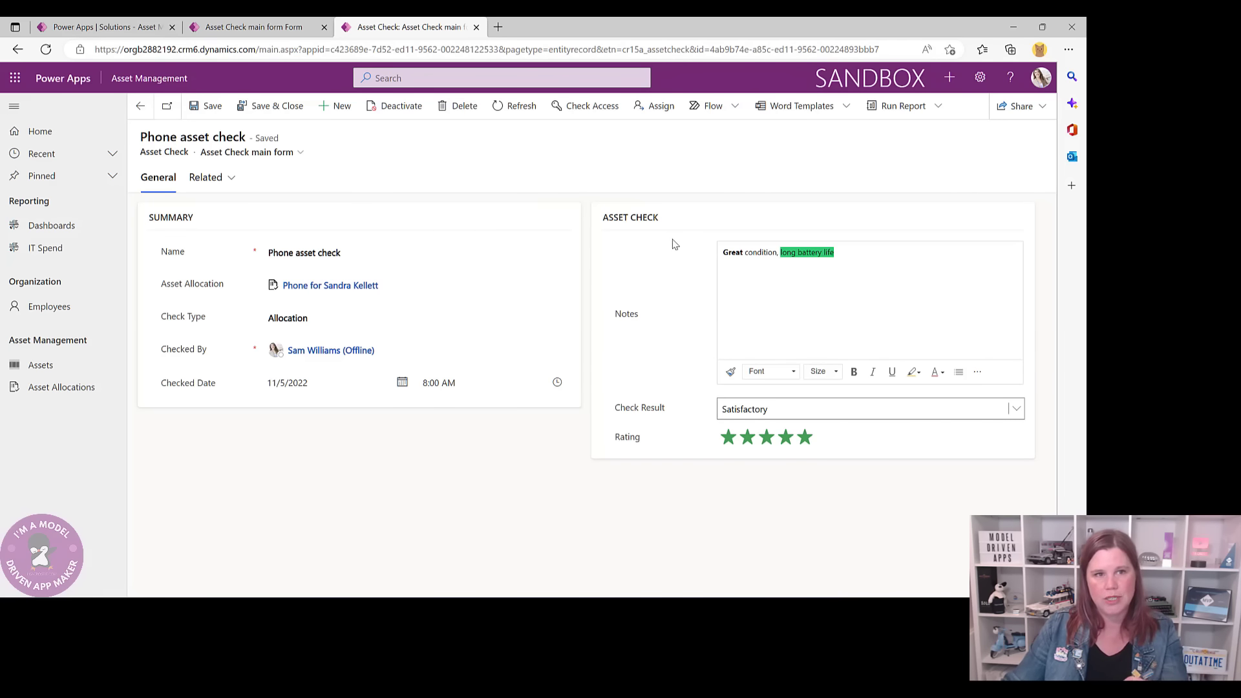
pyautogui.click(284, 29)
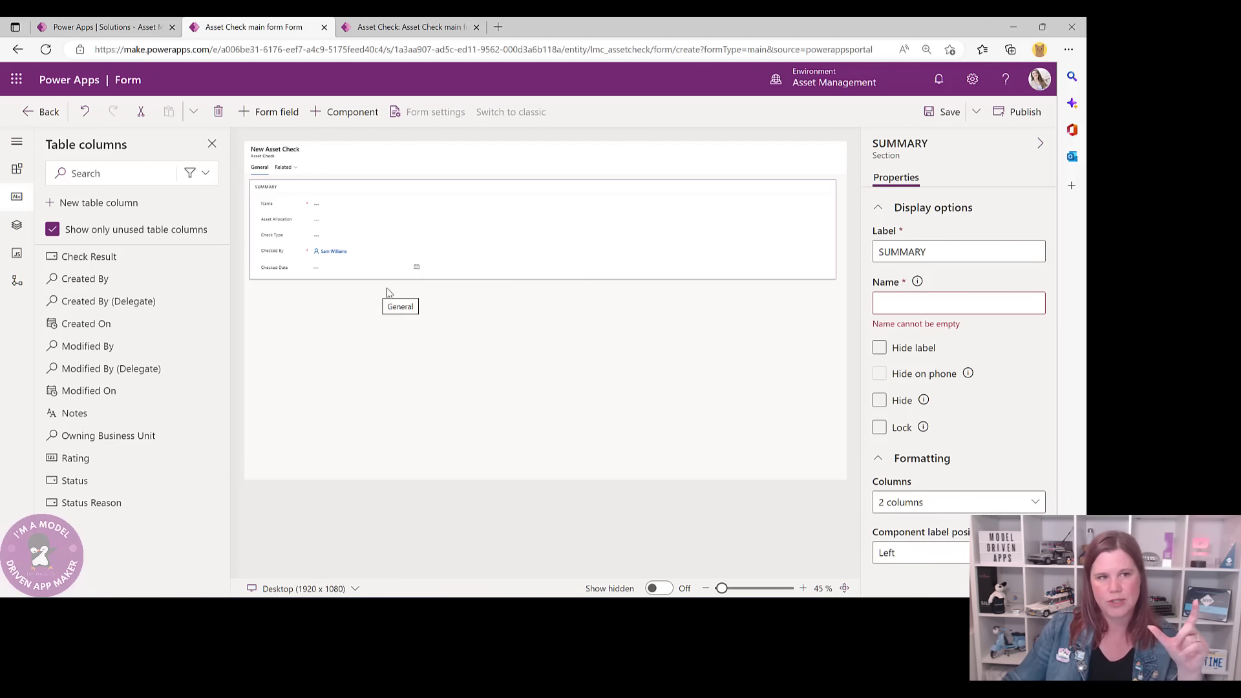
pyautogui.click(367, 322)
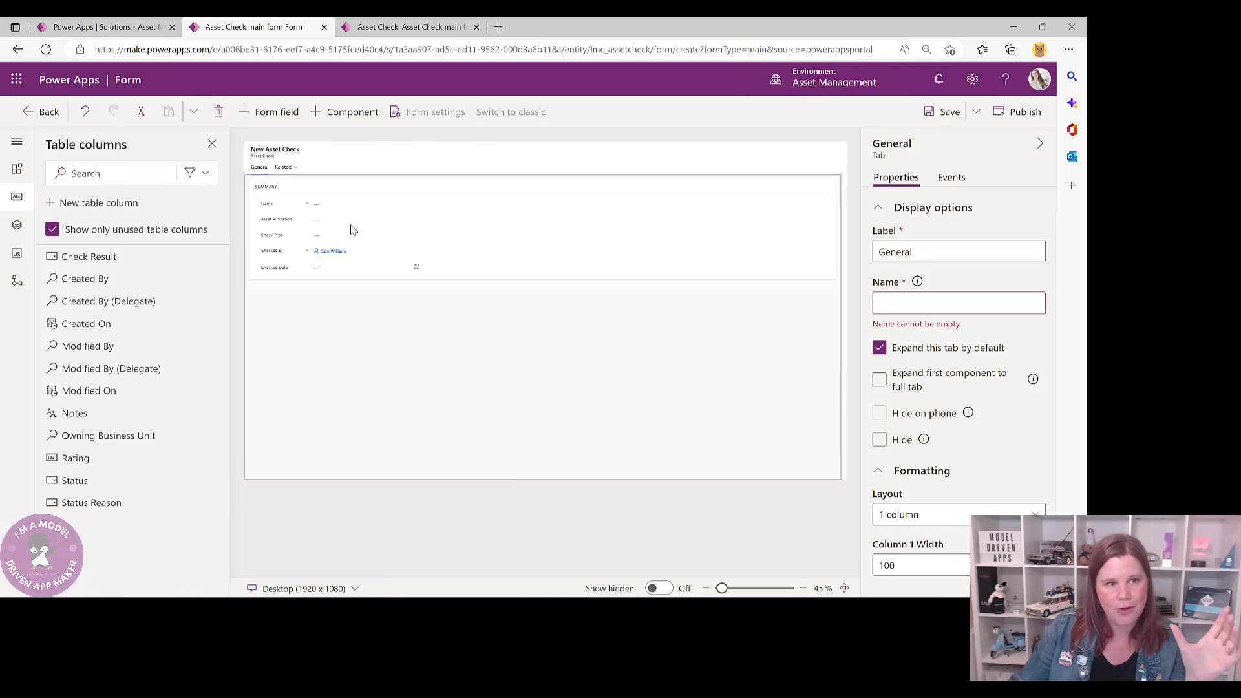
pyautogui.click(418, 209)
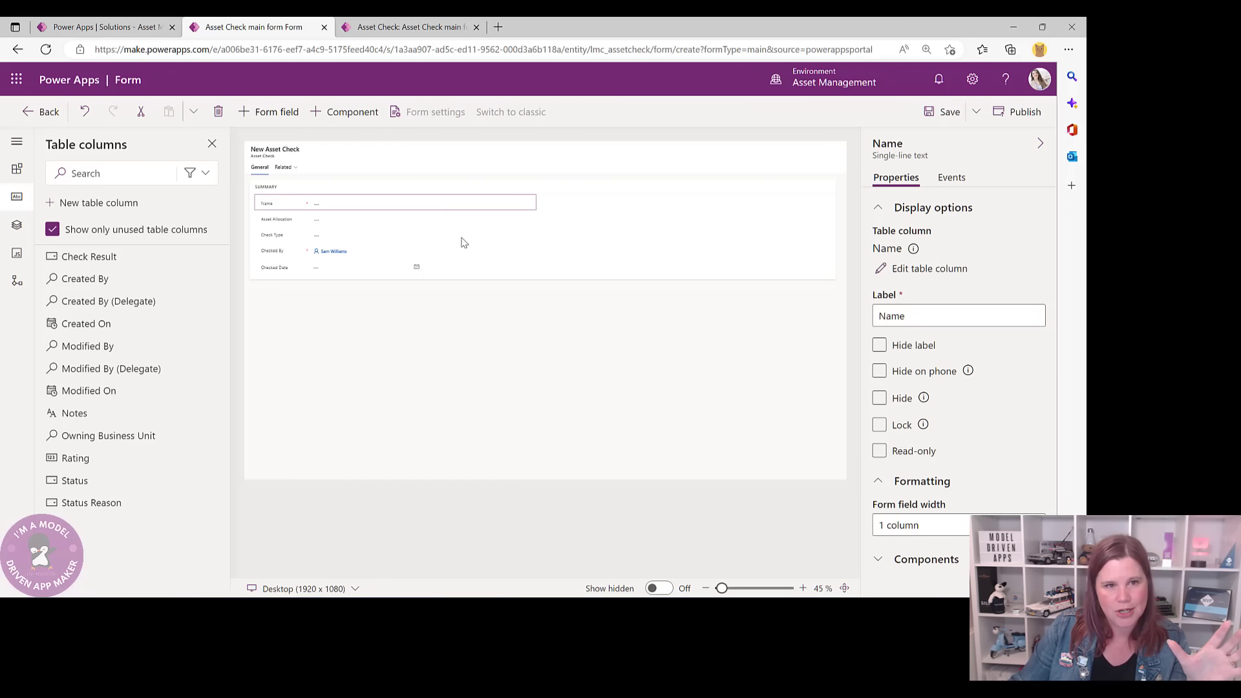
# - Set the General tab to 2 columns and the SUMMARY section to 1 column
pyautogui.click(488, 273)
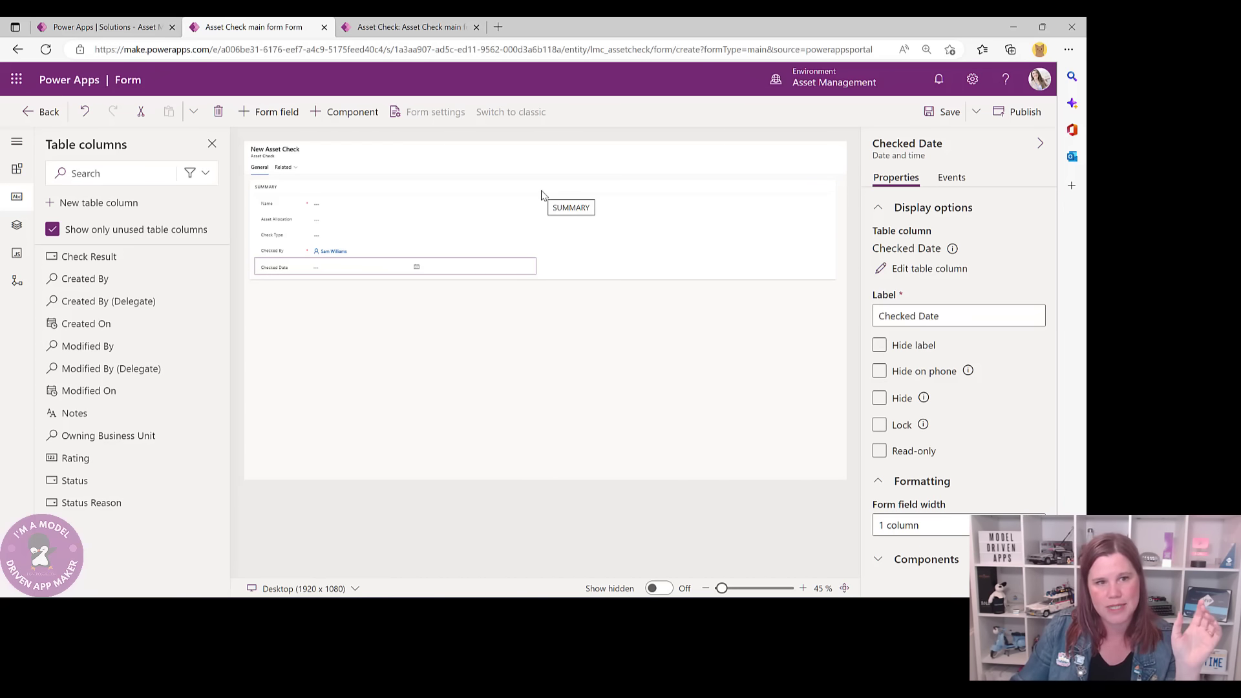
pyautogui.click(527, 357)
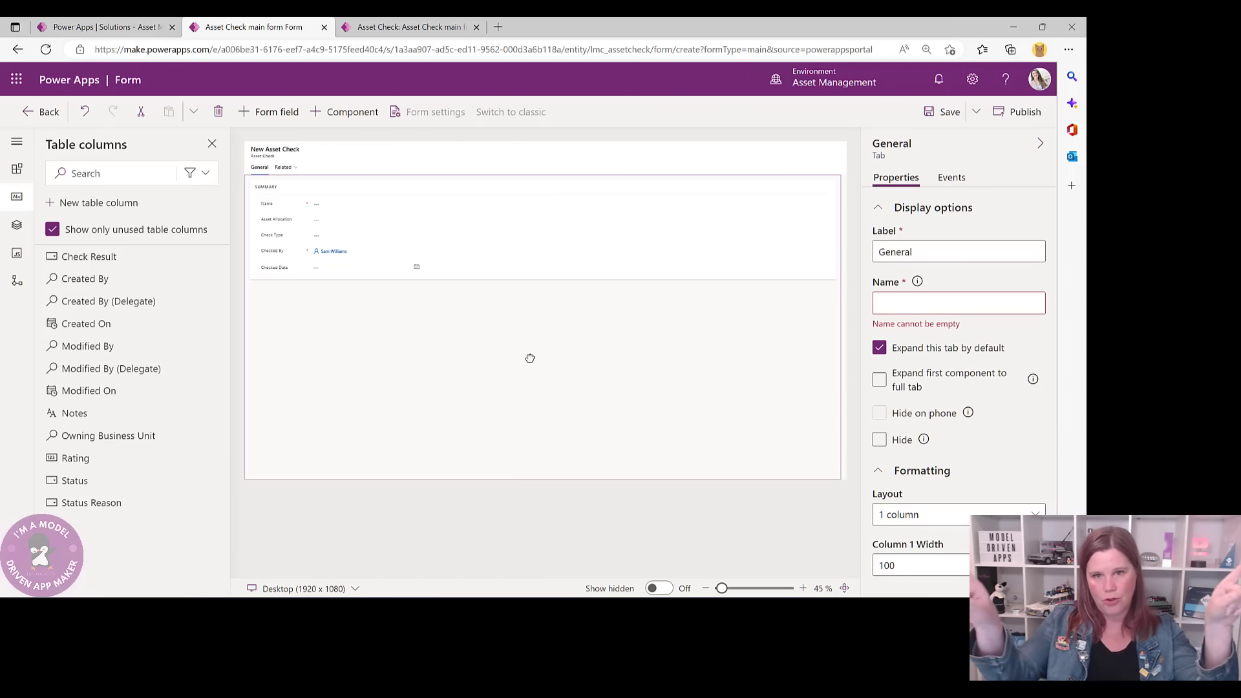
pyautogui.click(924, 518)
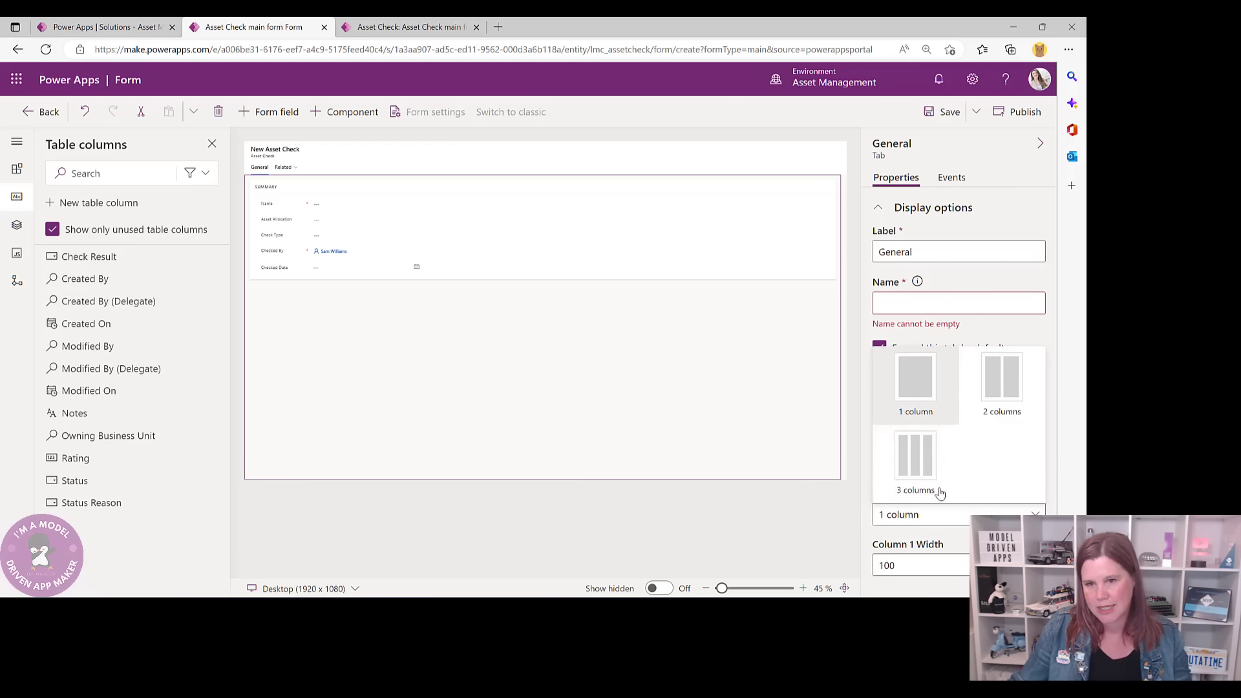
pyautogui.click(995, 390)
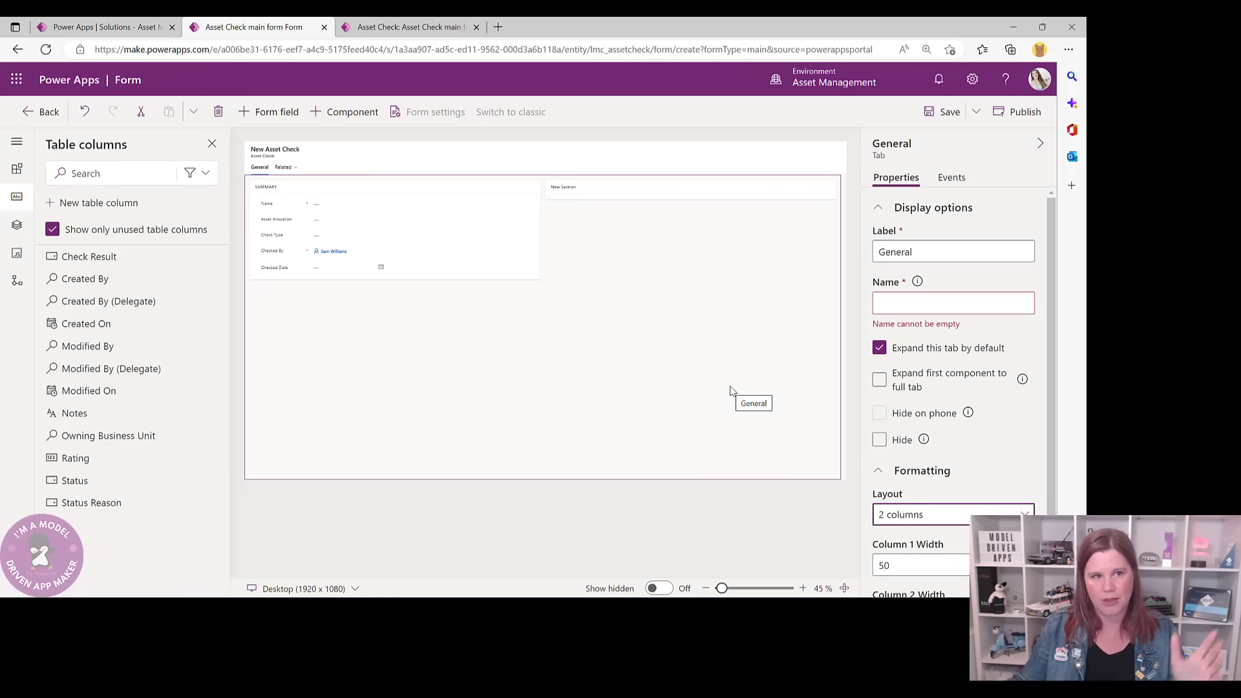
pyautogui.click(463, 250)
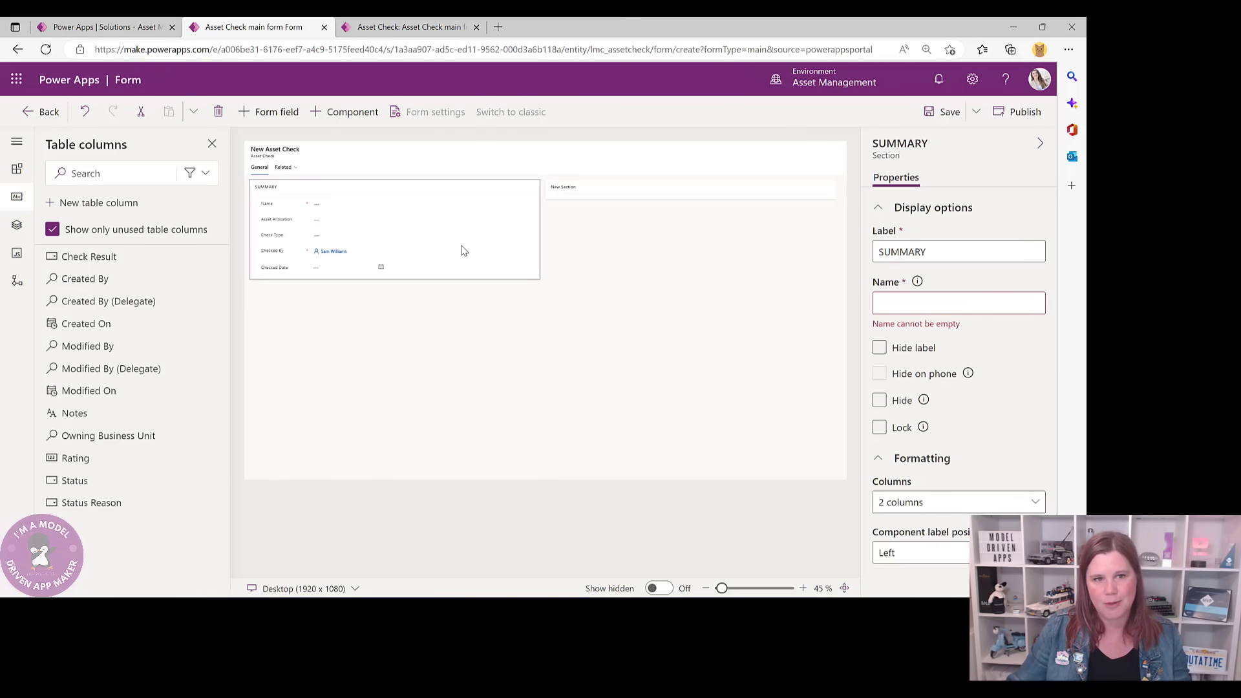
pyautogui.click(936, 510)
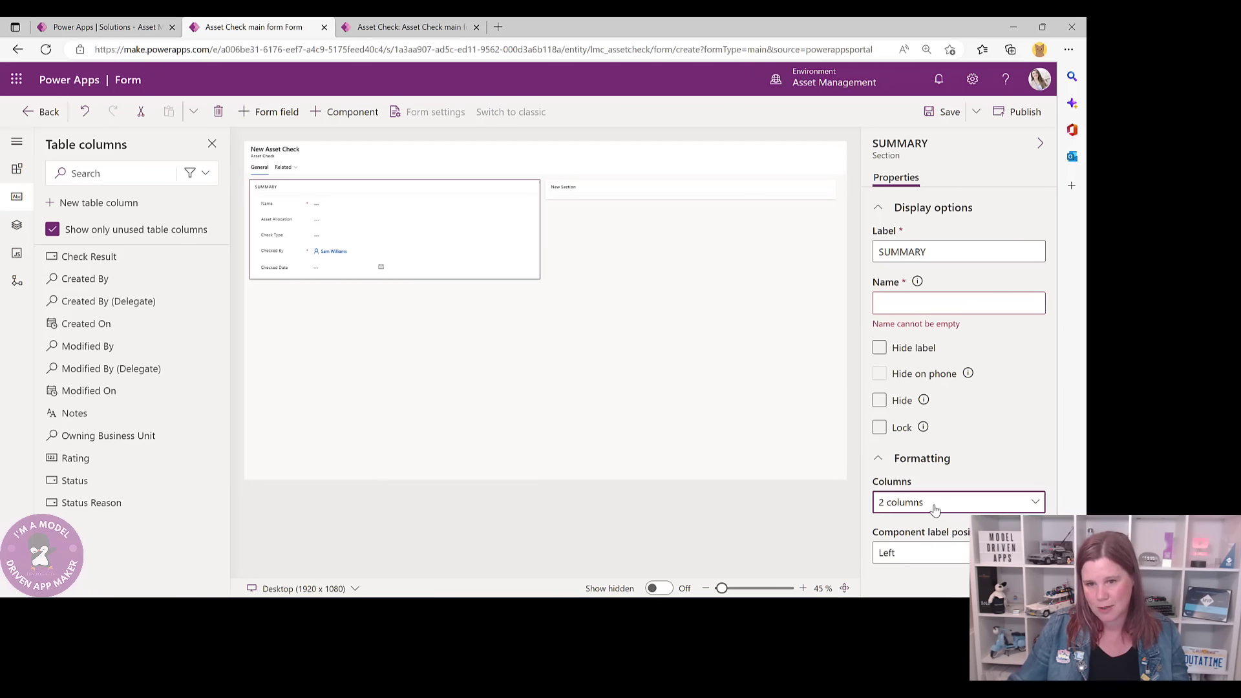
pyautogui.click(918, 379)
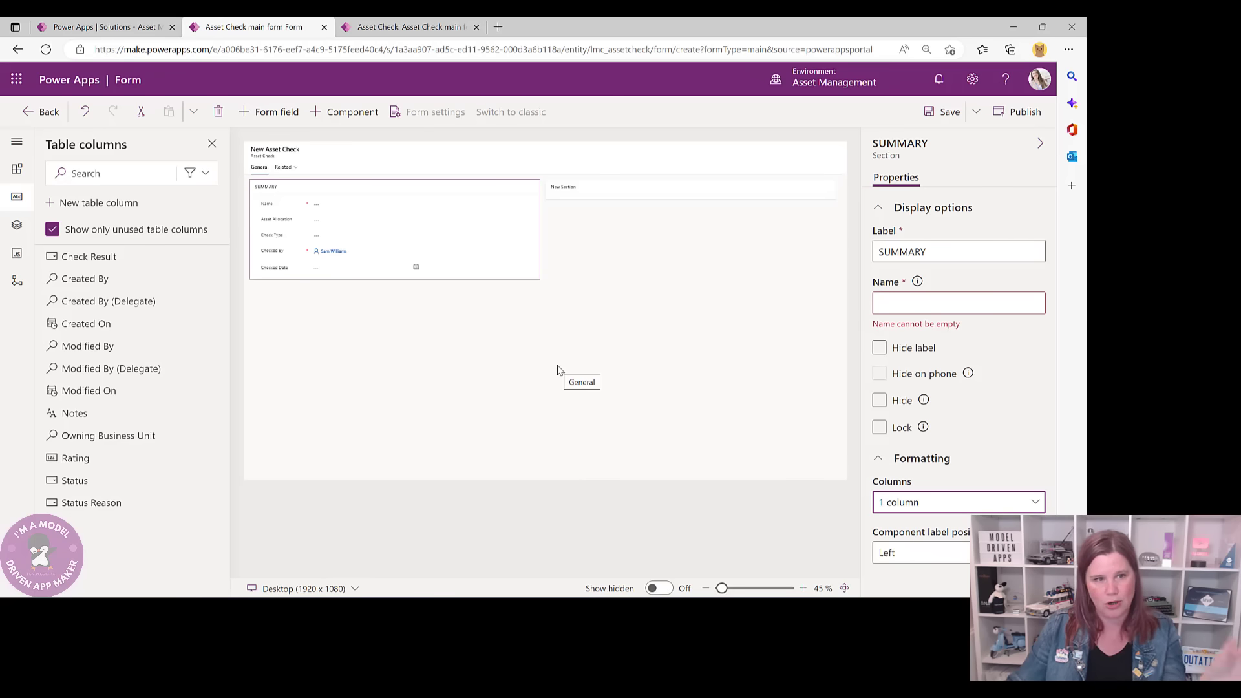
# - Rename the new right-hand section to ASSET CHECK
pyautogui.click(601, 192)
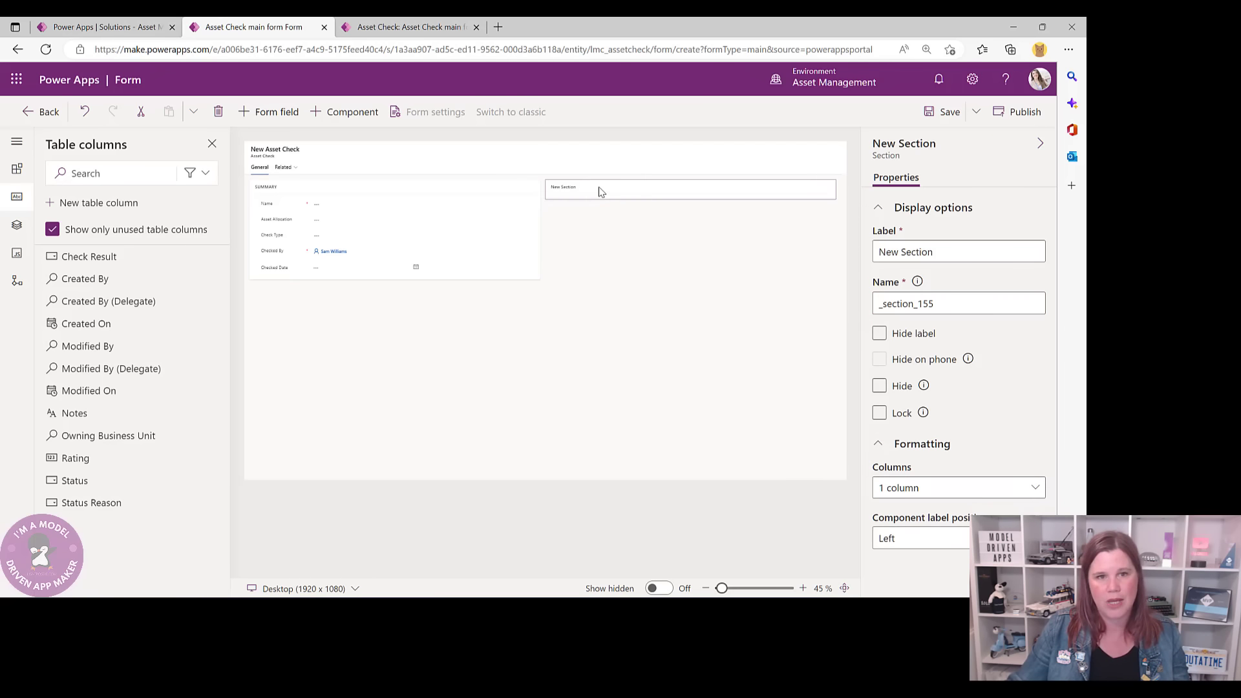
pyautogui.click(446, 28)
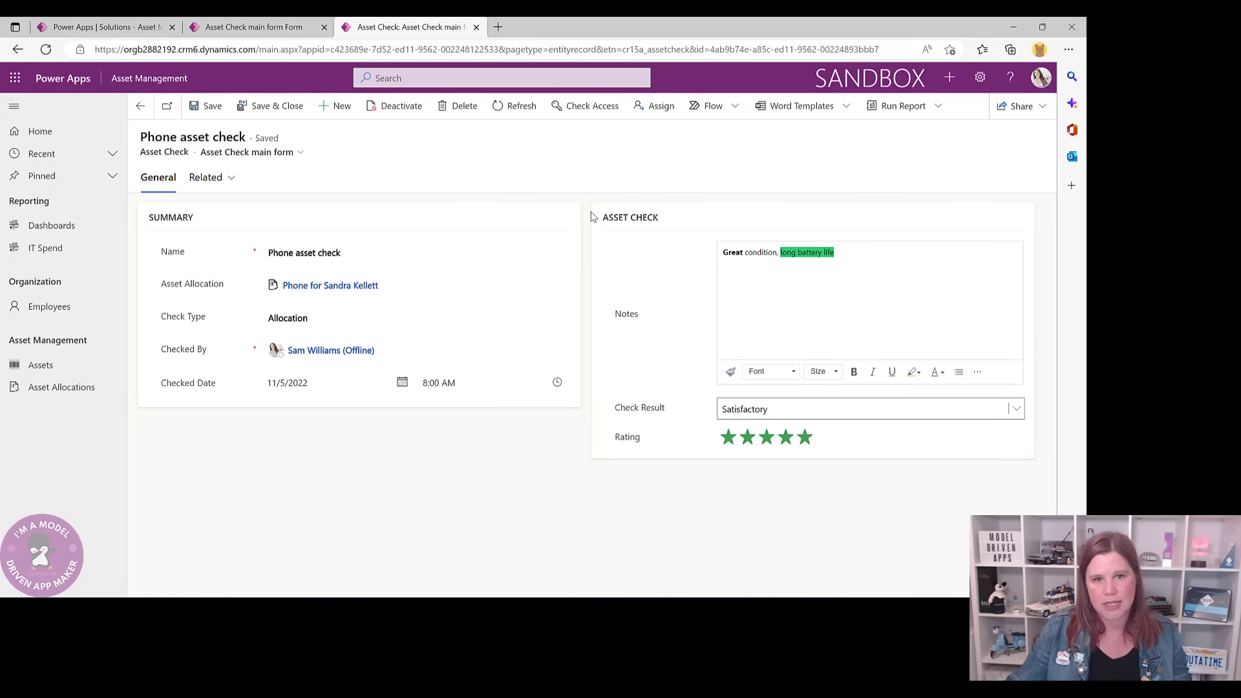
pyautogui.click(301, 33)
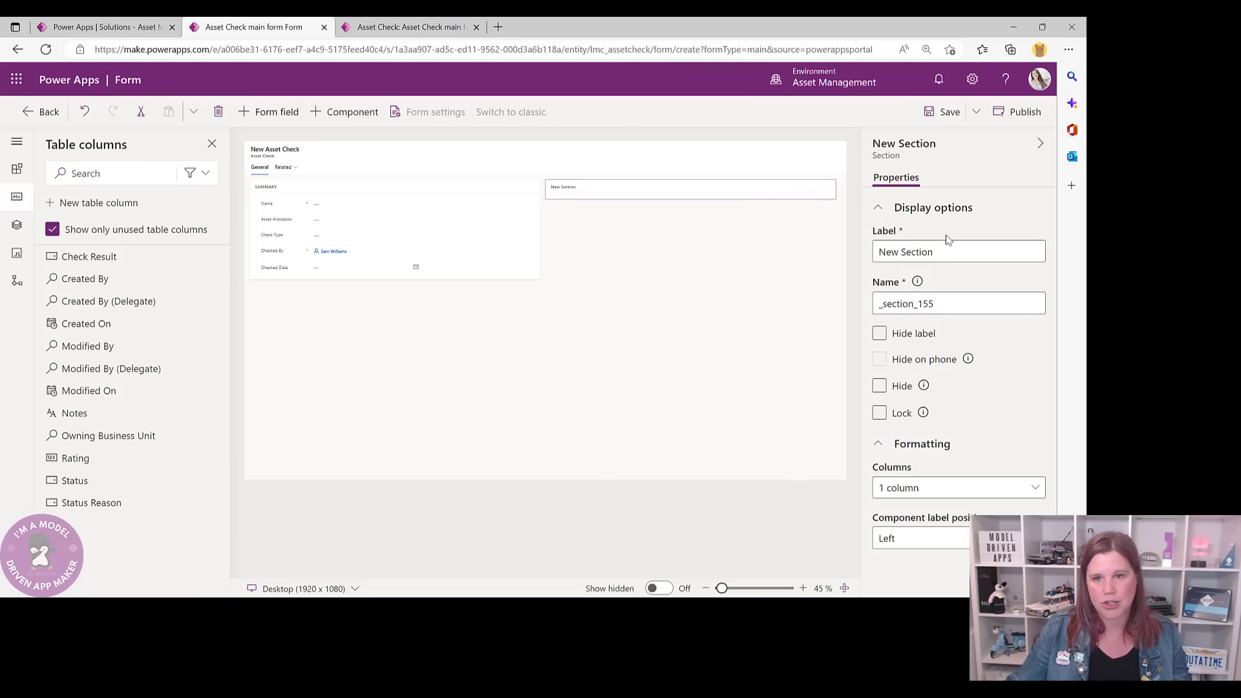
pyautogui.moveTo(952, 249); pyautogui.dragTo(876, 248)
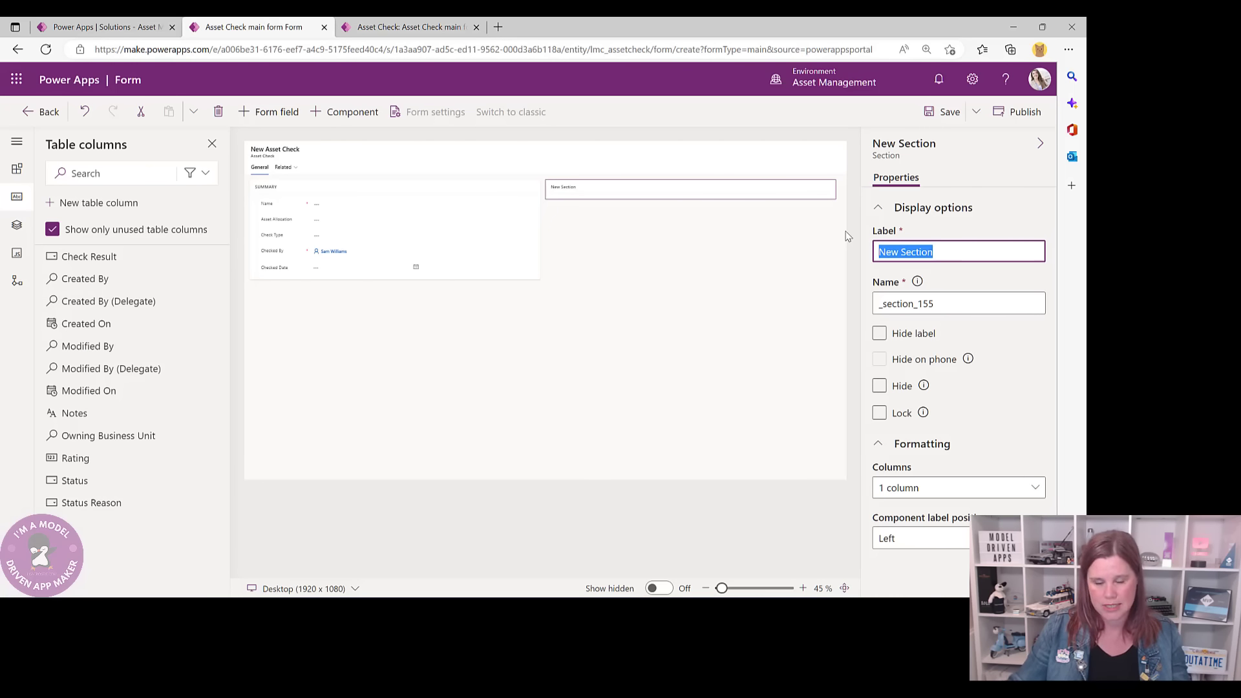
pyautogui.write('ASSET CHECK')
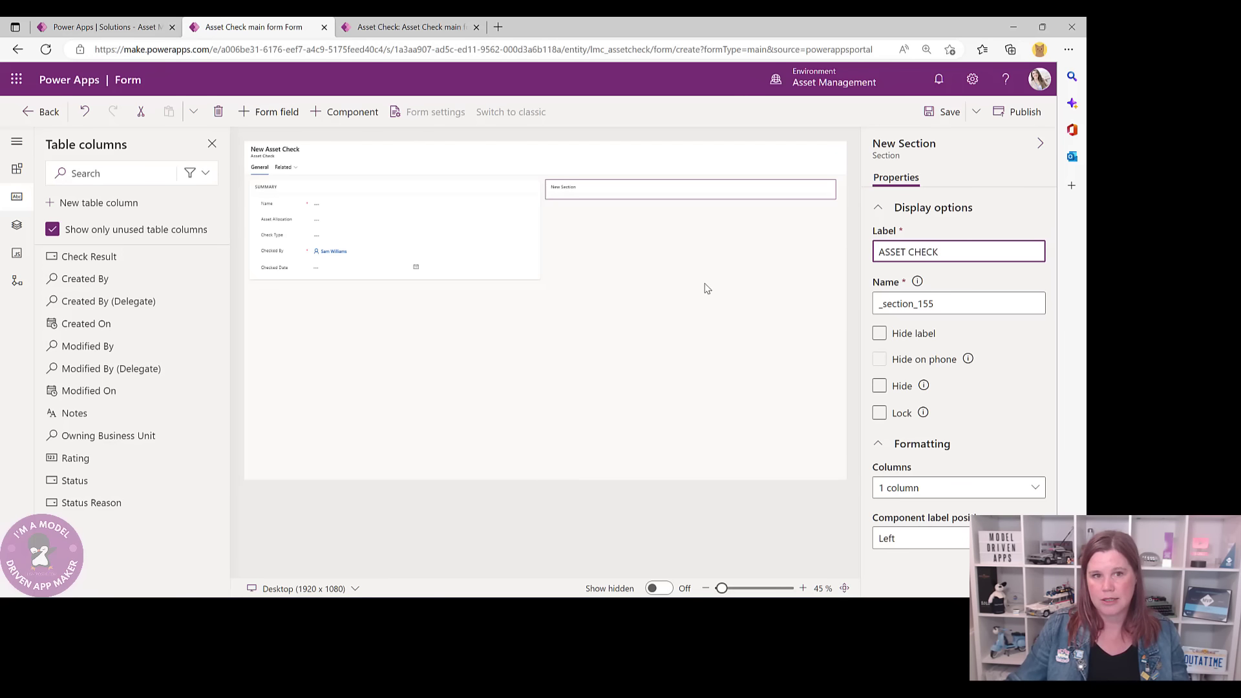
pyautogui.click(707, 288)
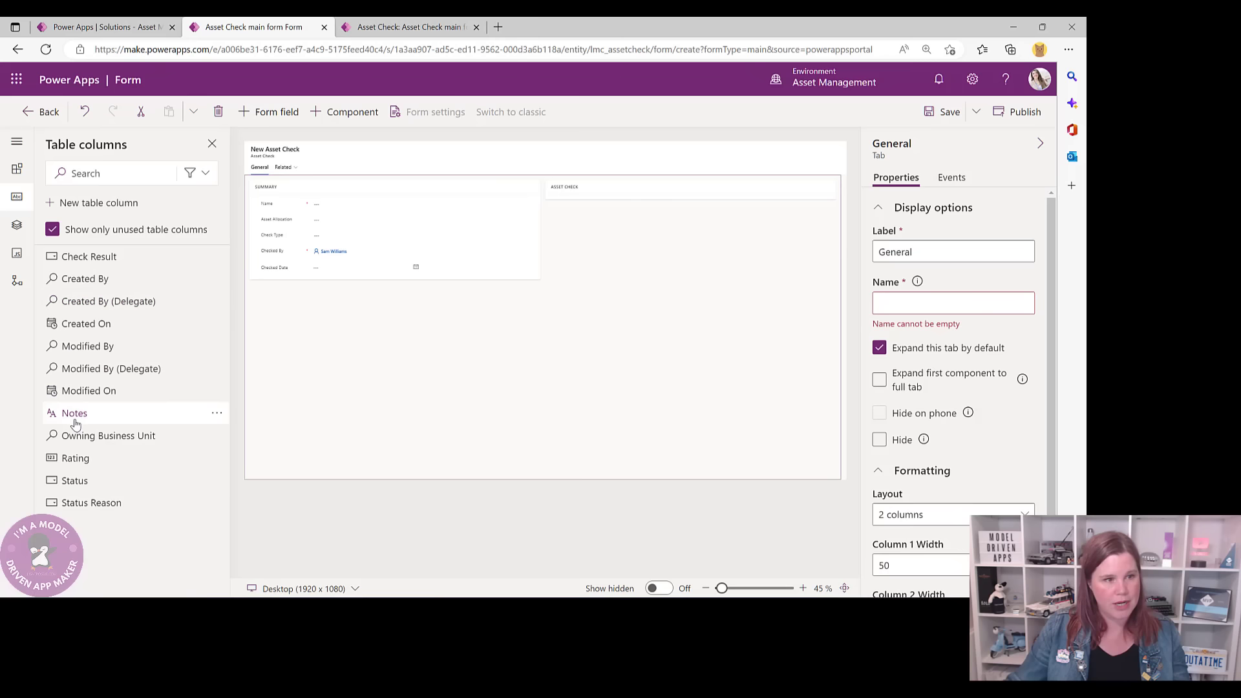
# - Place the Notes column in the ASSET CHECK section, leaving its label visible
pyautogui.moveTo(74, 413); pyautogui.dragTo(568, 189)
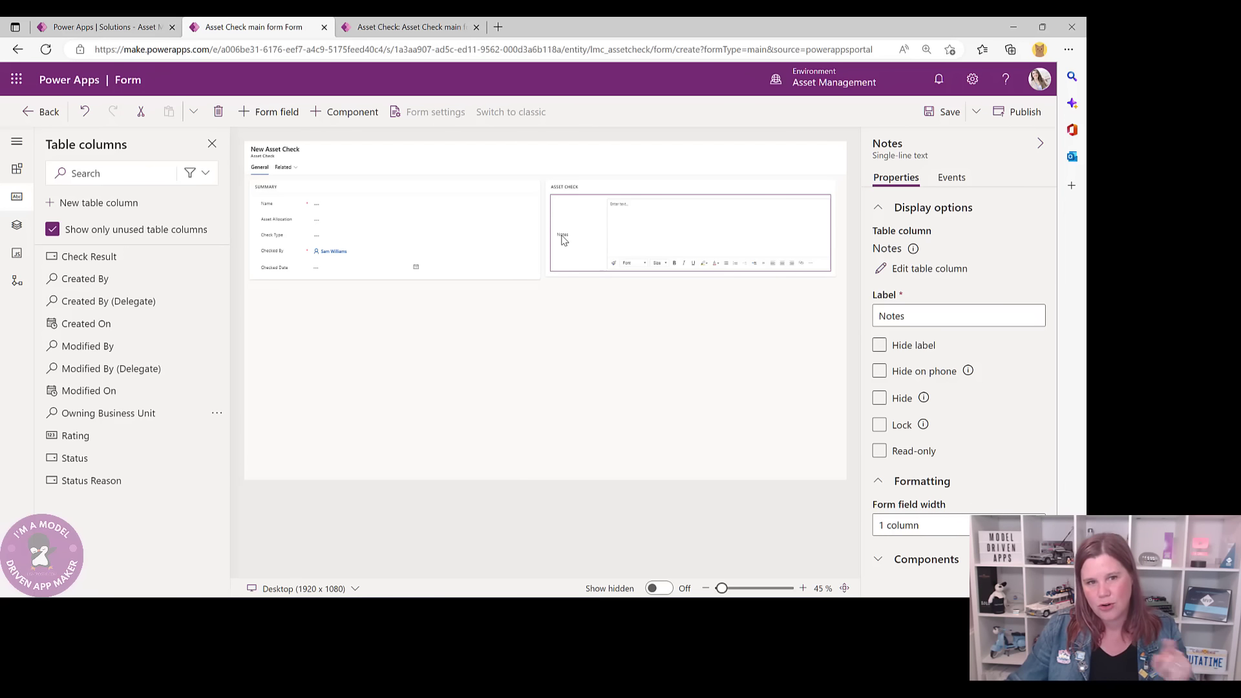
pyautogui.click(428, 23)
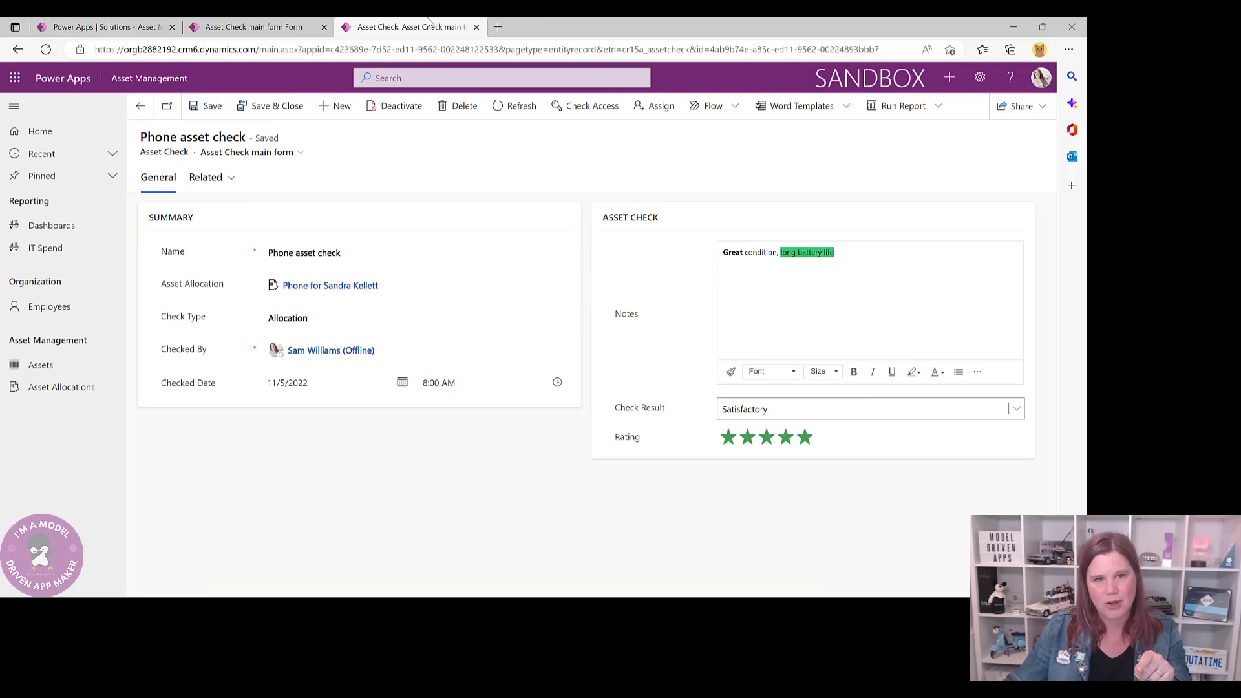
pyautogui.click(284, 27)
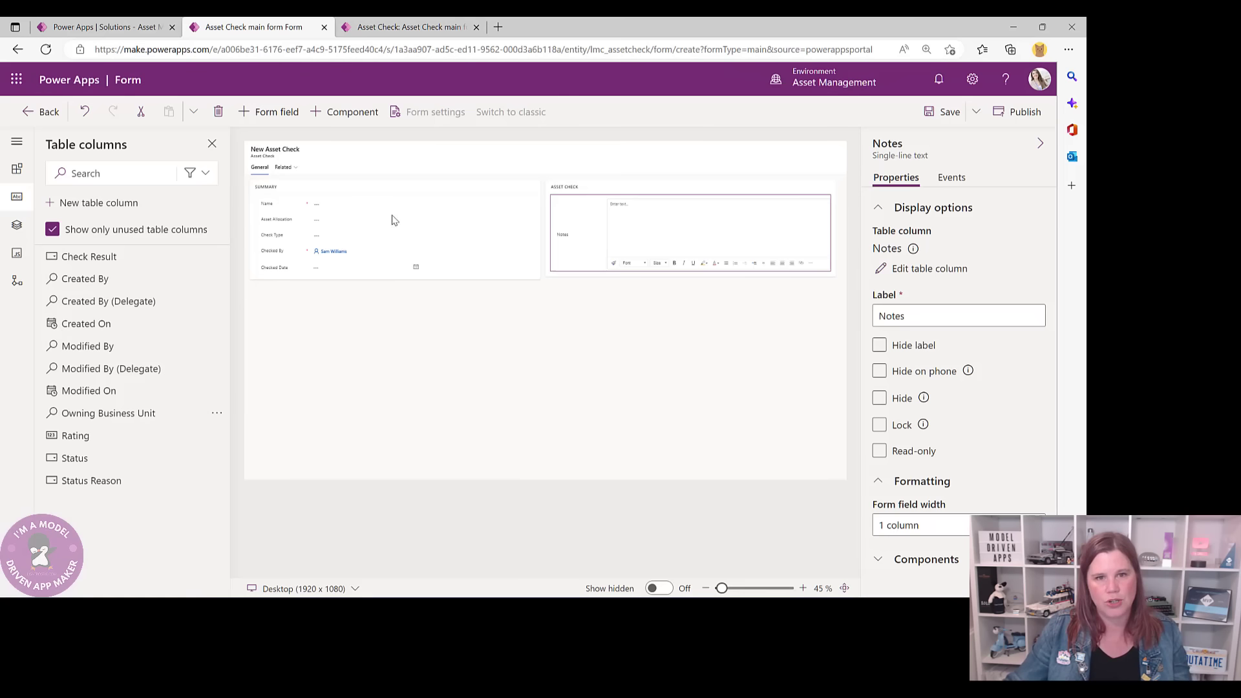
pyautogui.click(880, 346)
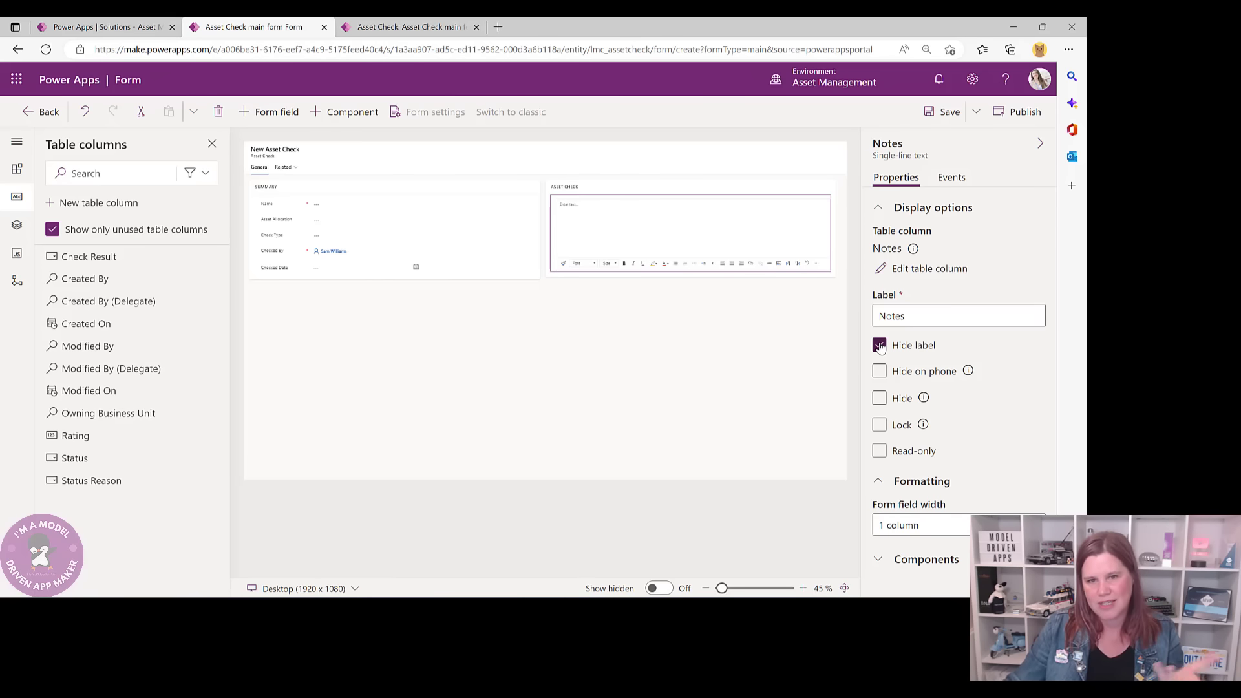
pyautogui.click(879, 346)
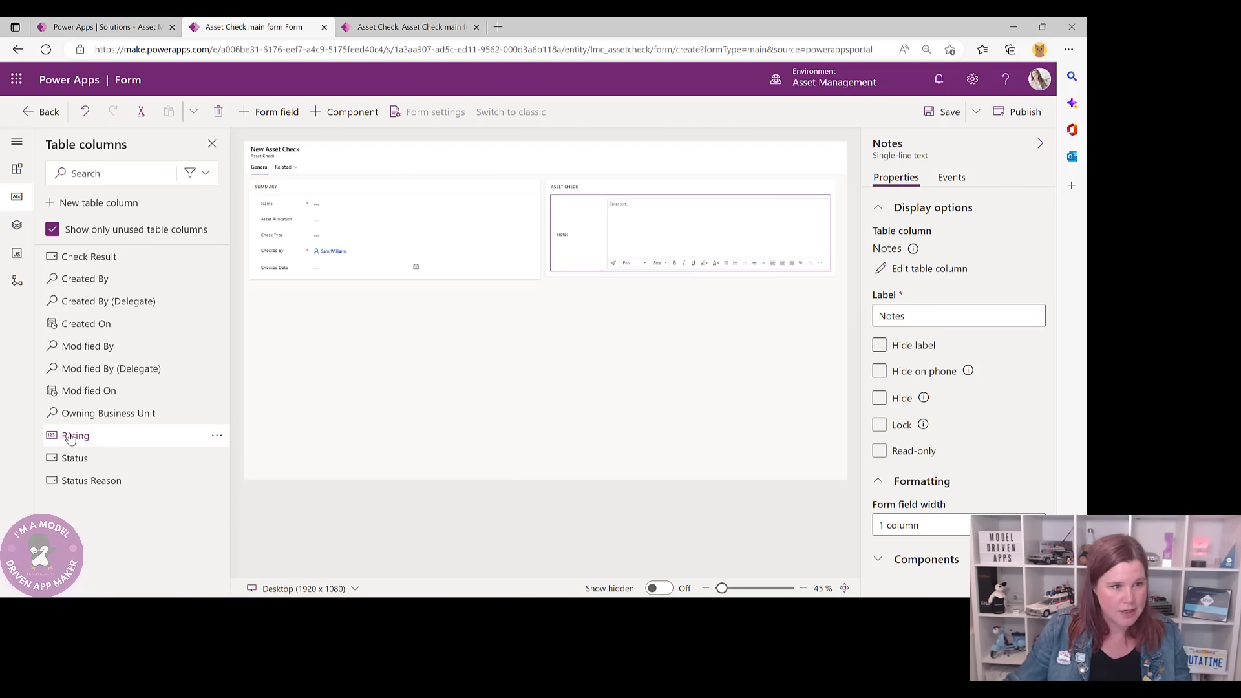
# - Place the Rating column under Notes and give it the Star Rating component
pyautogui.moveTo(75, 435); pyautogui.dragTo(568, 269)
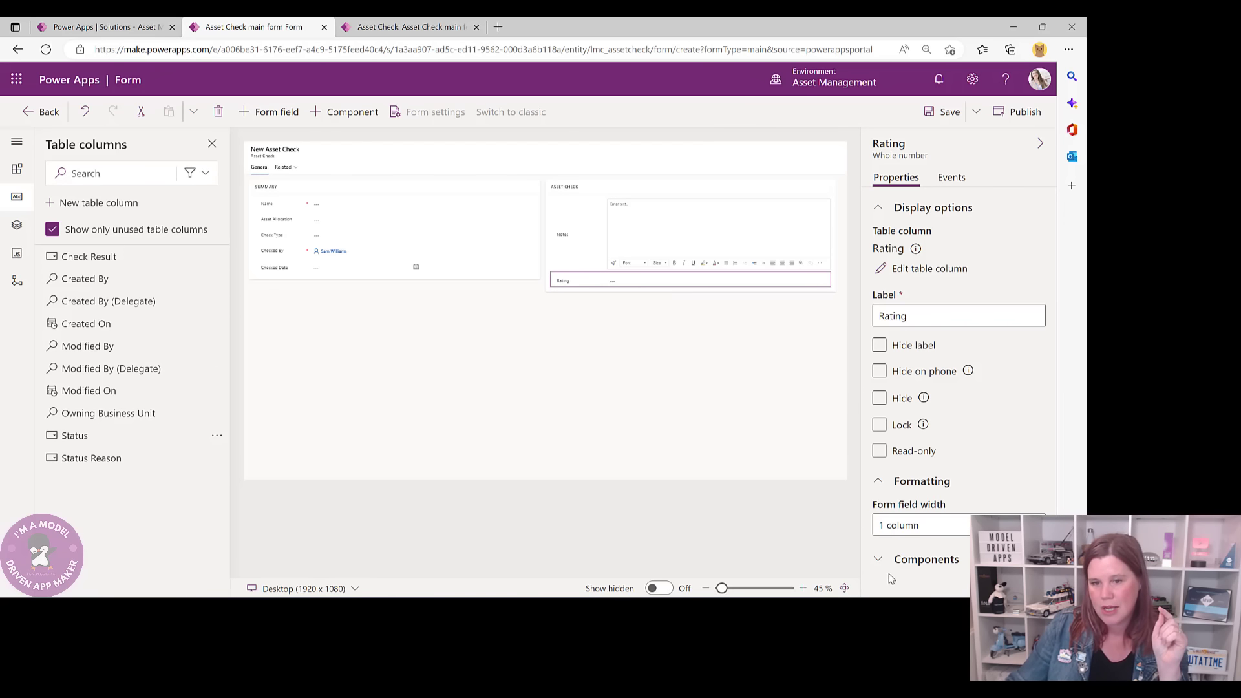
pyautogui.click(919, 565)
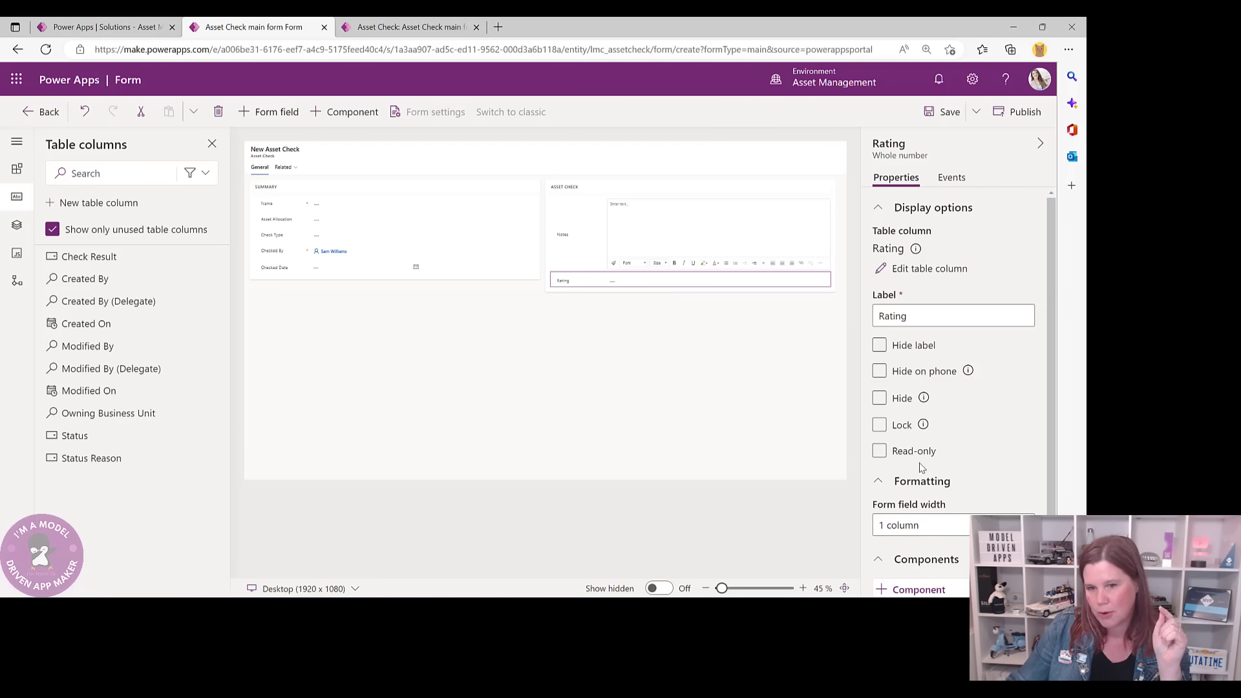
pyautogui.click(917, 575)
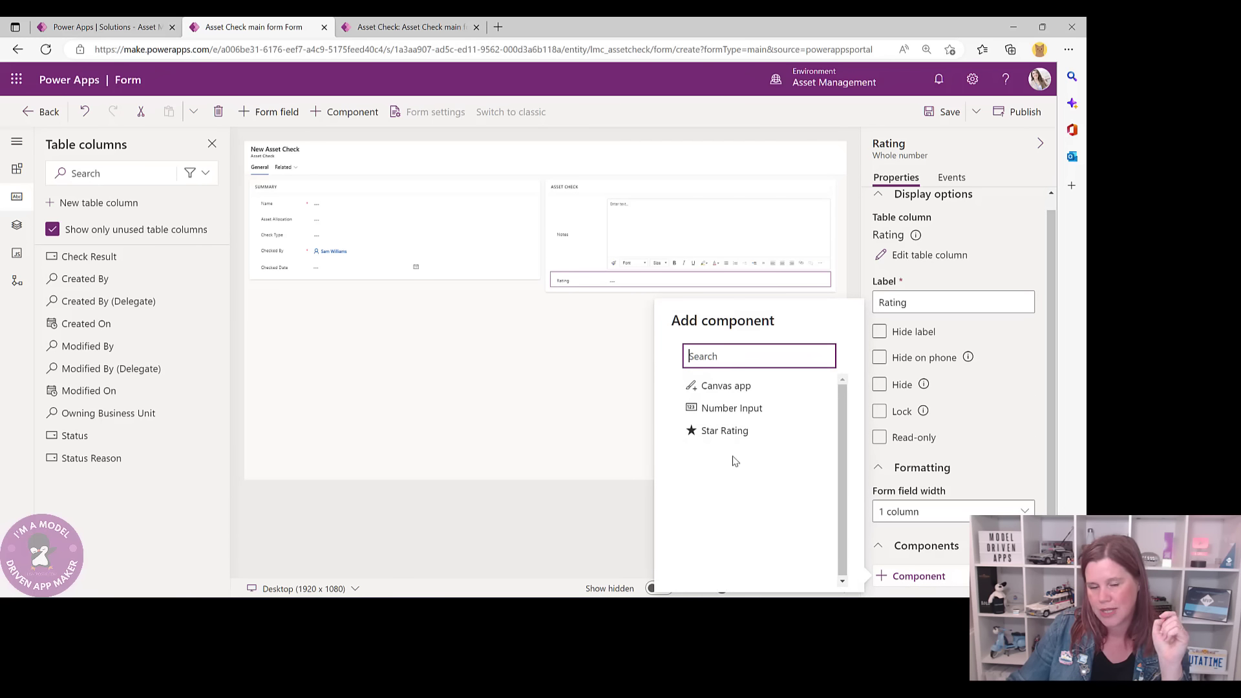
pyautogui.moveTo(709, 435)
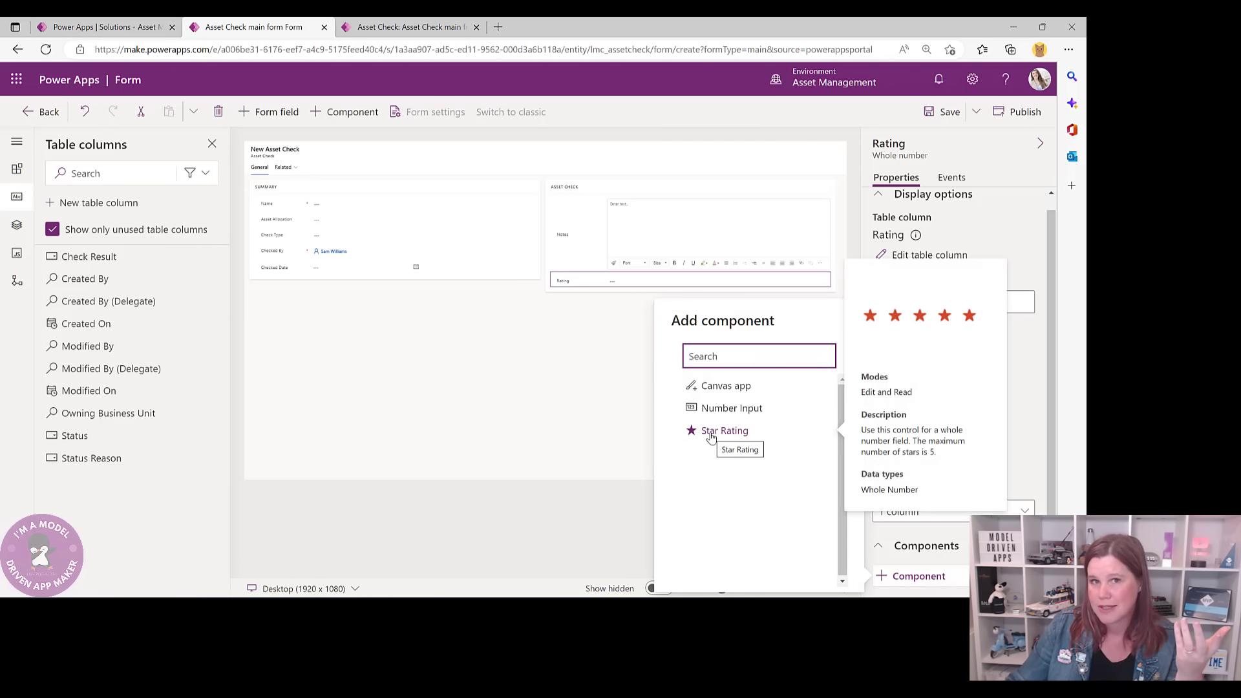
pyautogui.click(711, 432)
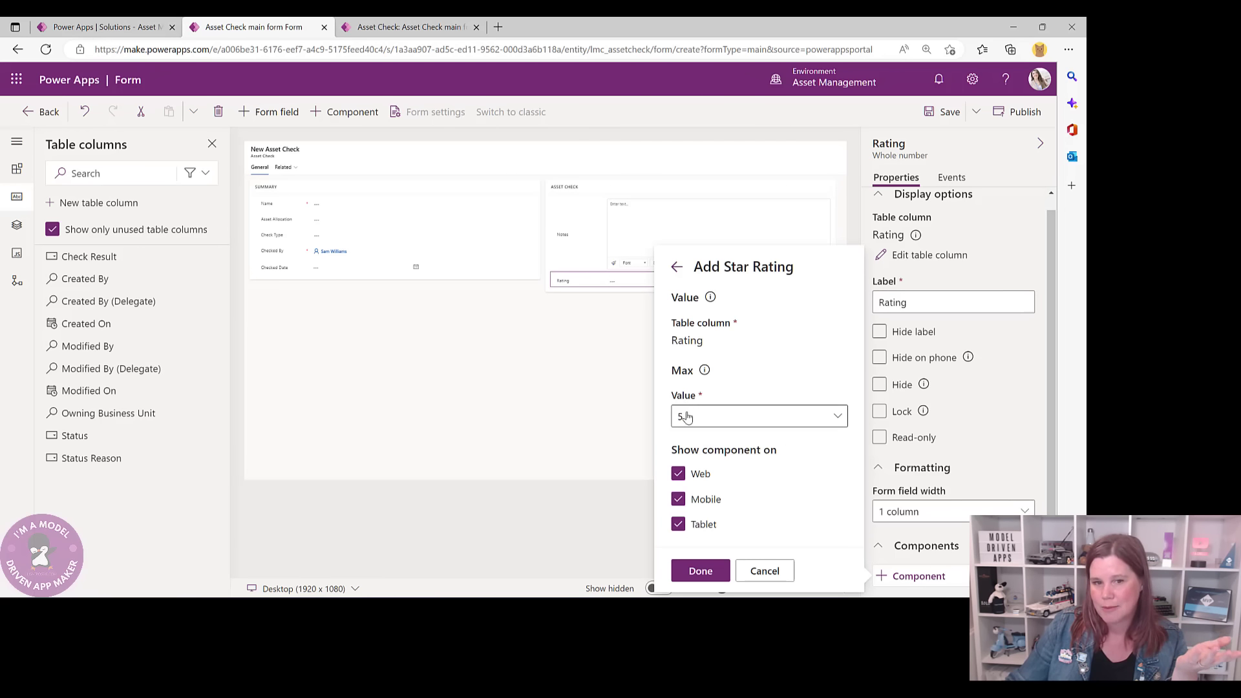
pyautogui.click(698, 575)
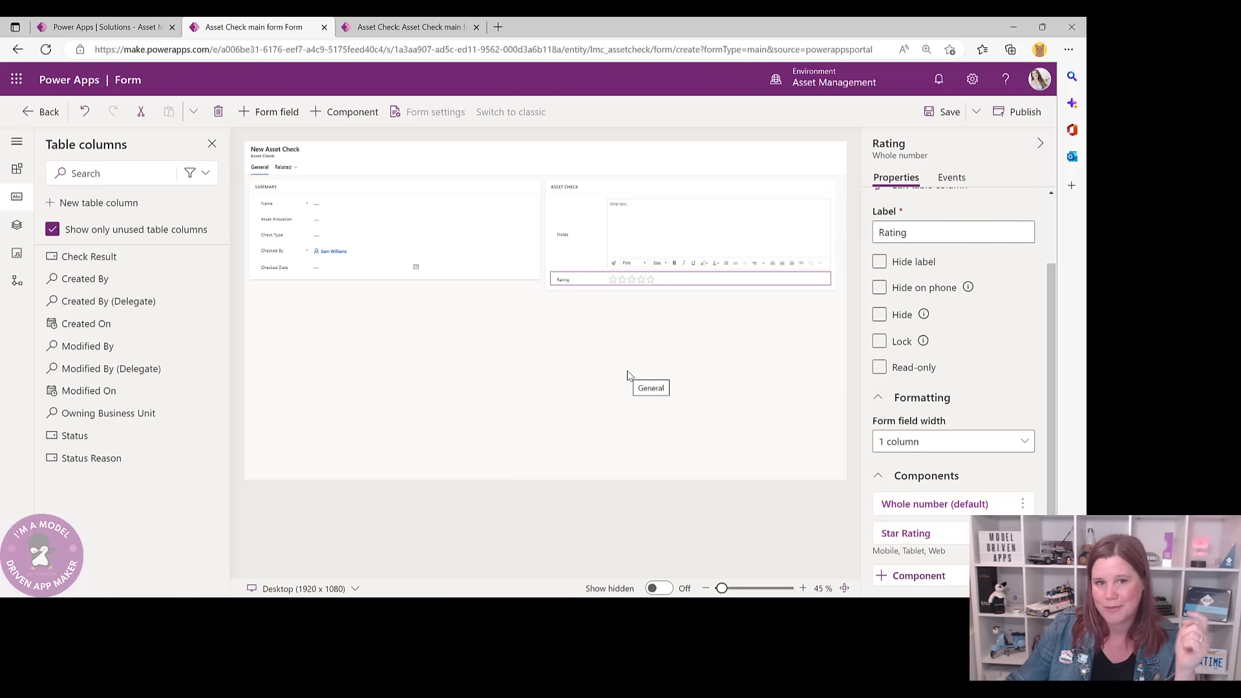
# - Check the record's star rating for reference, then move Check Result between Notes and Rating
pyautogui.click(402, 24)
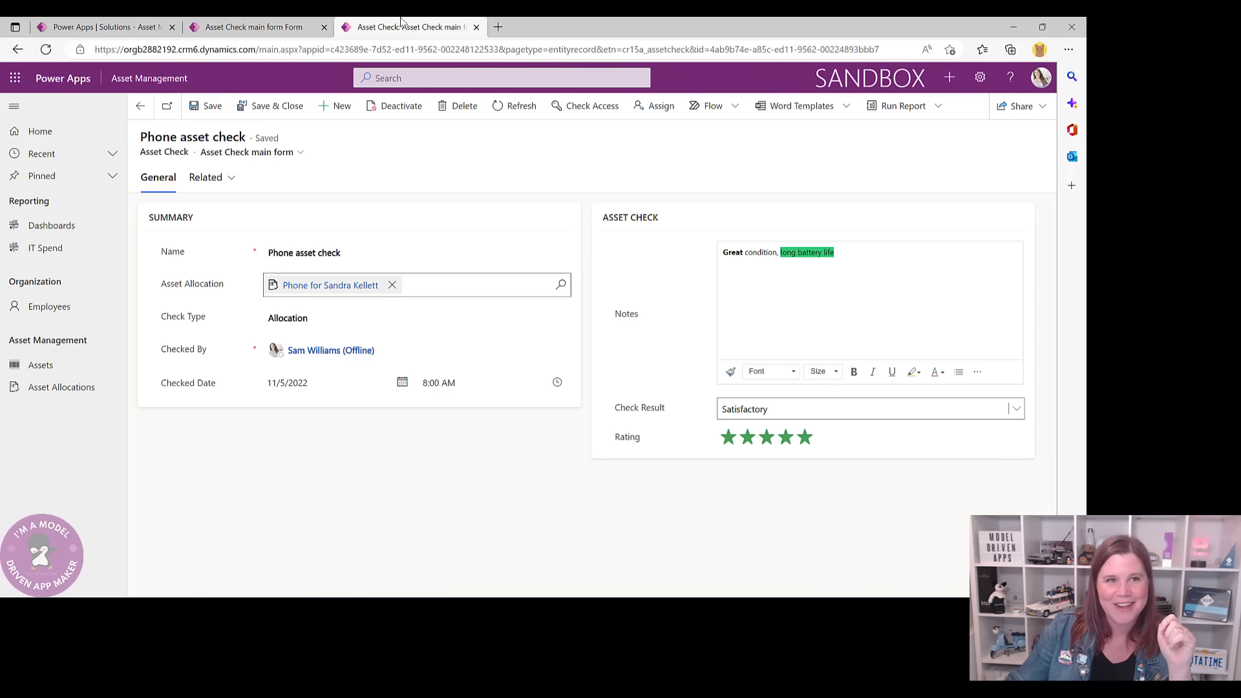
pyautogui.click(255, 26)
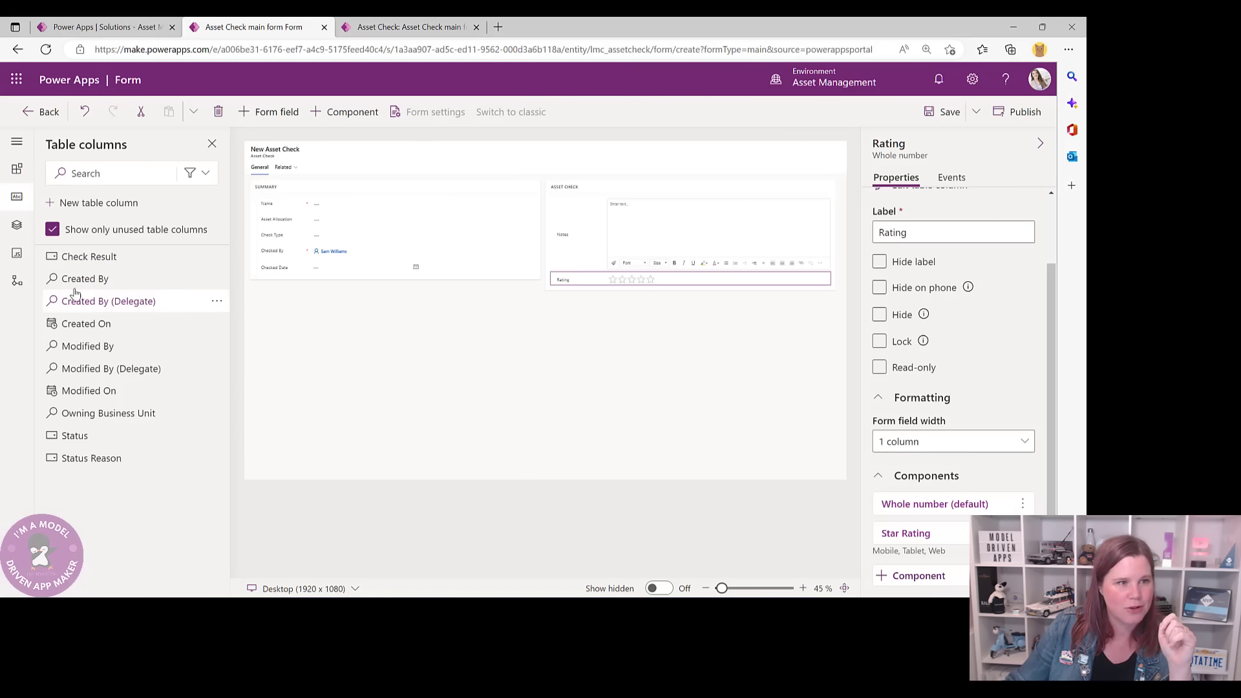
pyautogui.moveTo(78, 259); pyautogui.dragTo(554, 269)
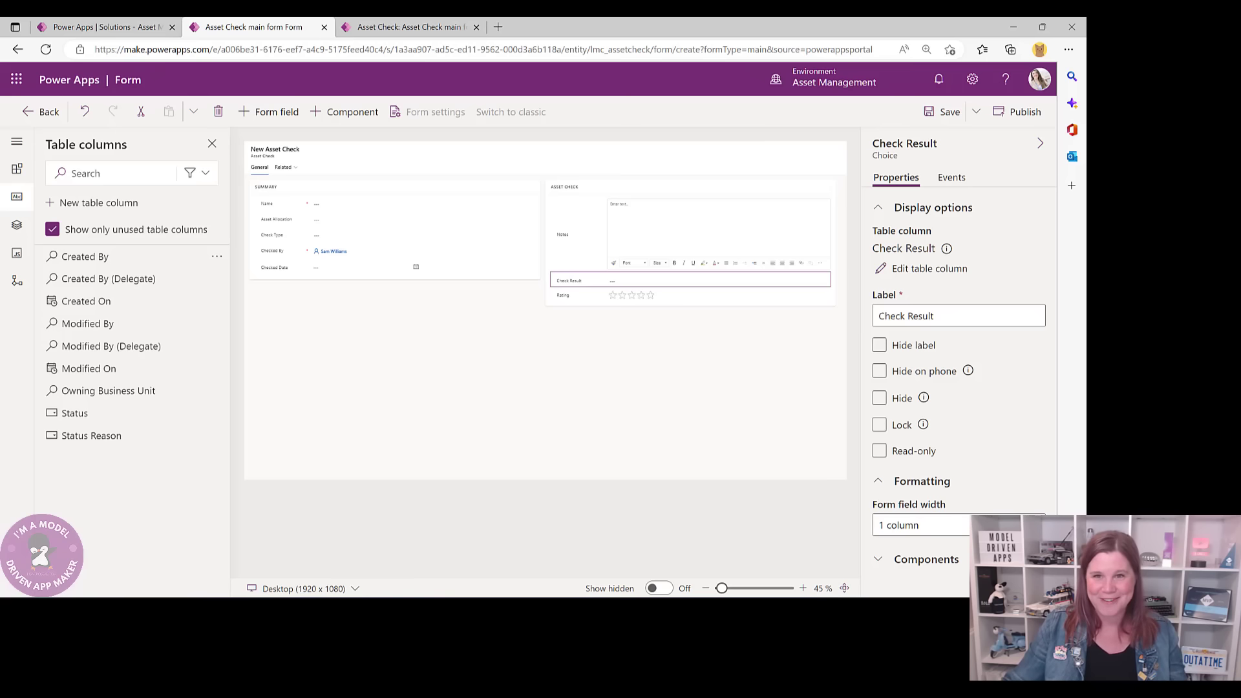
# - Save the Asset Check main form and go back to the Power Apps home page
pyautogui.click(945, 112)
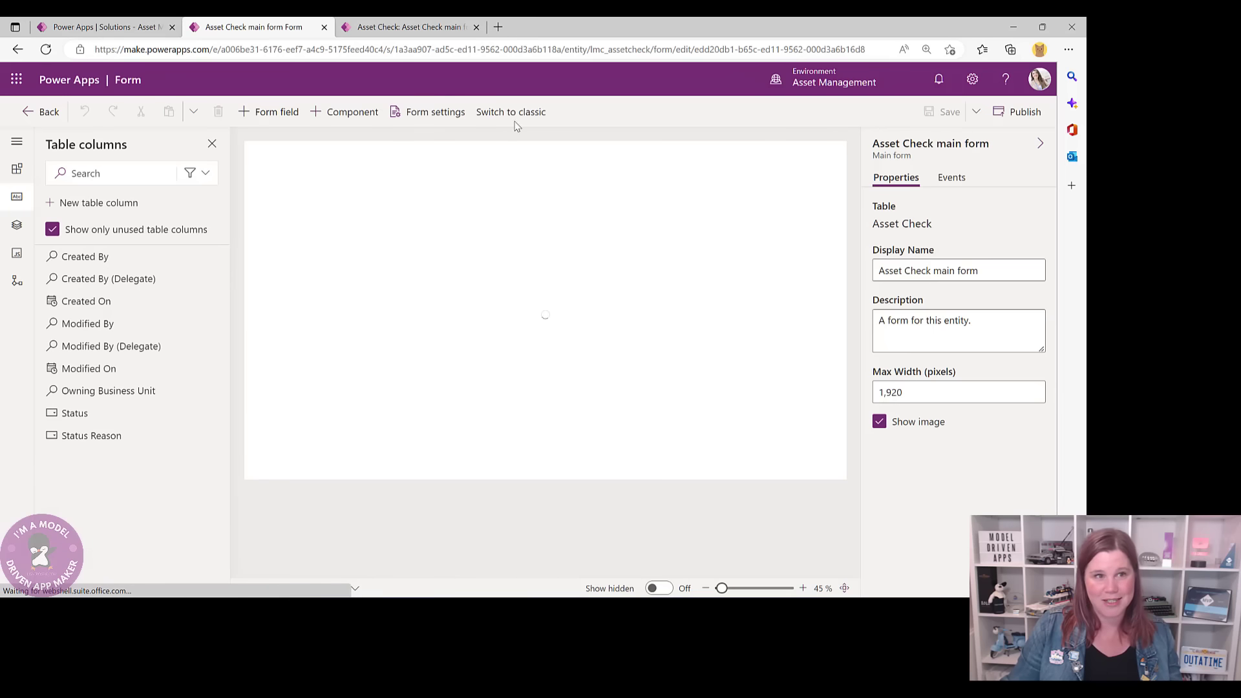
pyautogui.click(35, 113)
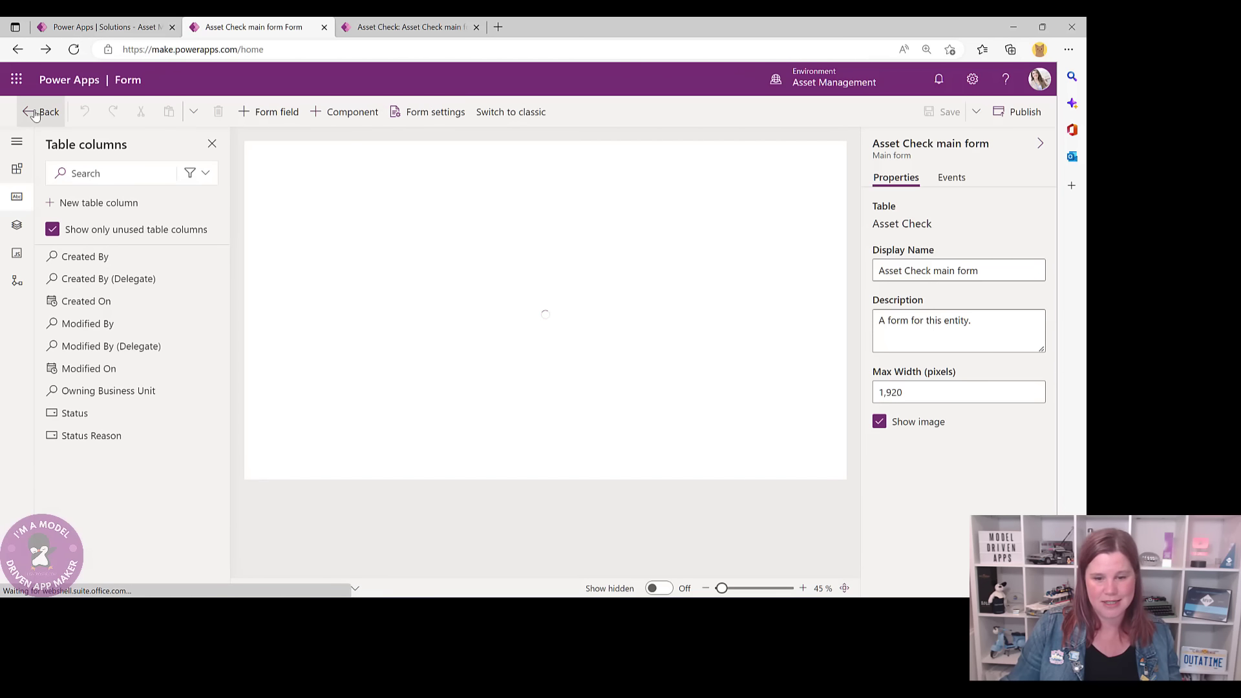
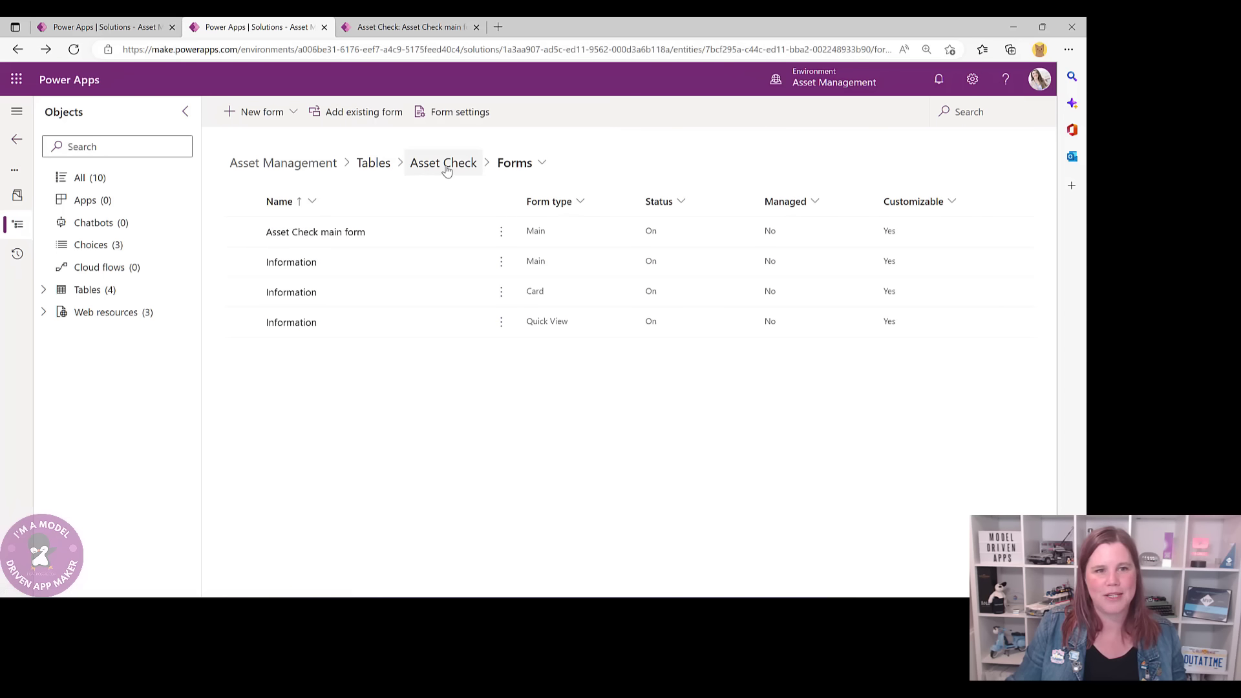
# - Open the Asset Check table's Active Asset Checks view for editing
pyautogui.click(446, 167)
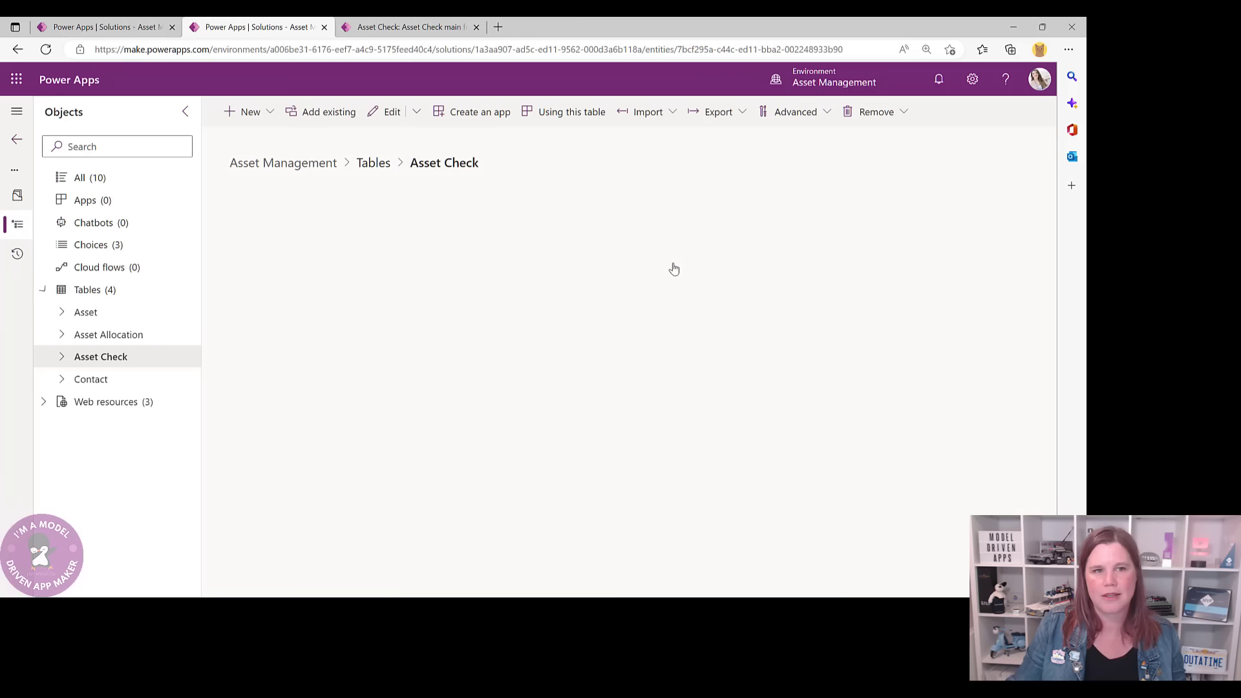
pyautogui.click(752, 265)
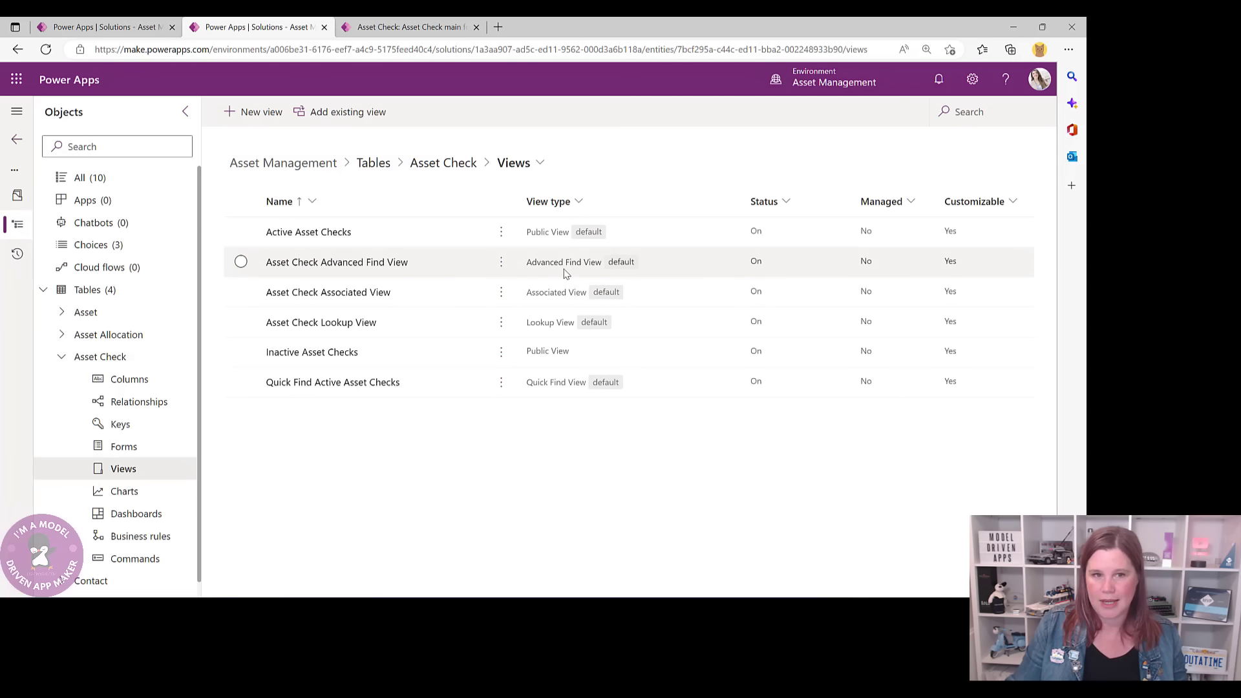
pyautogui.click(292, 234)
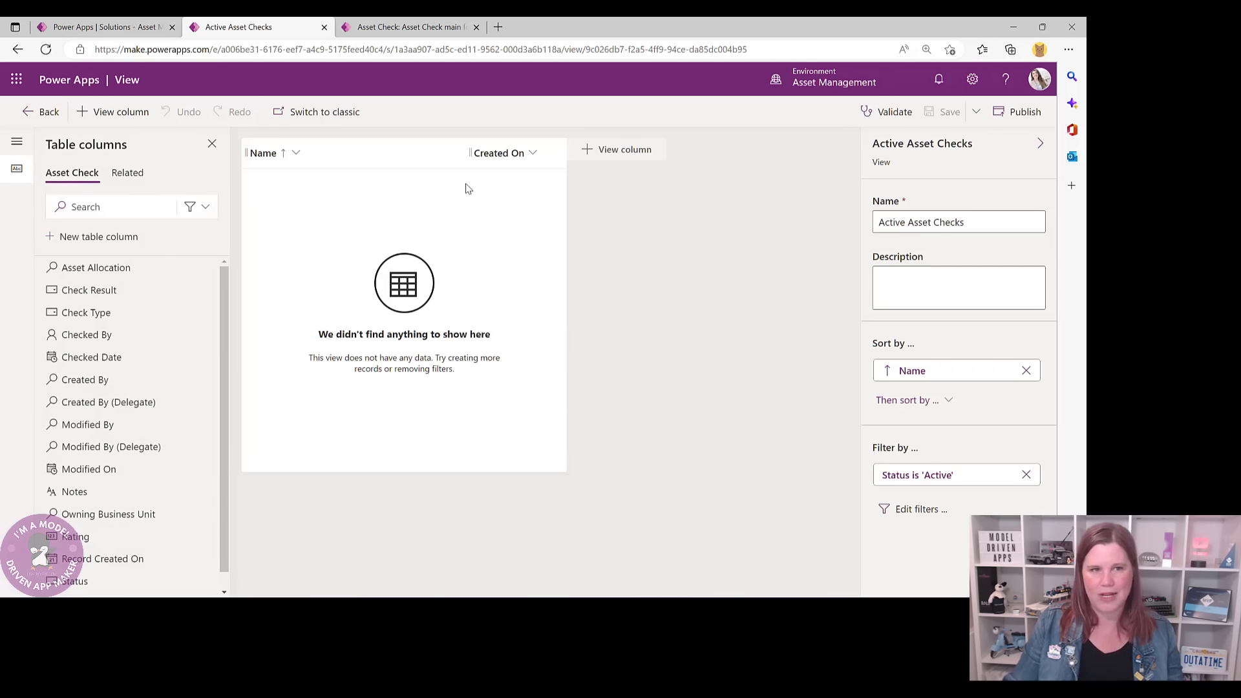
# - Remove the Created On column from the view and return to the phone asset check record
pyautogui.click(529, 155)
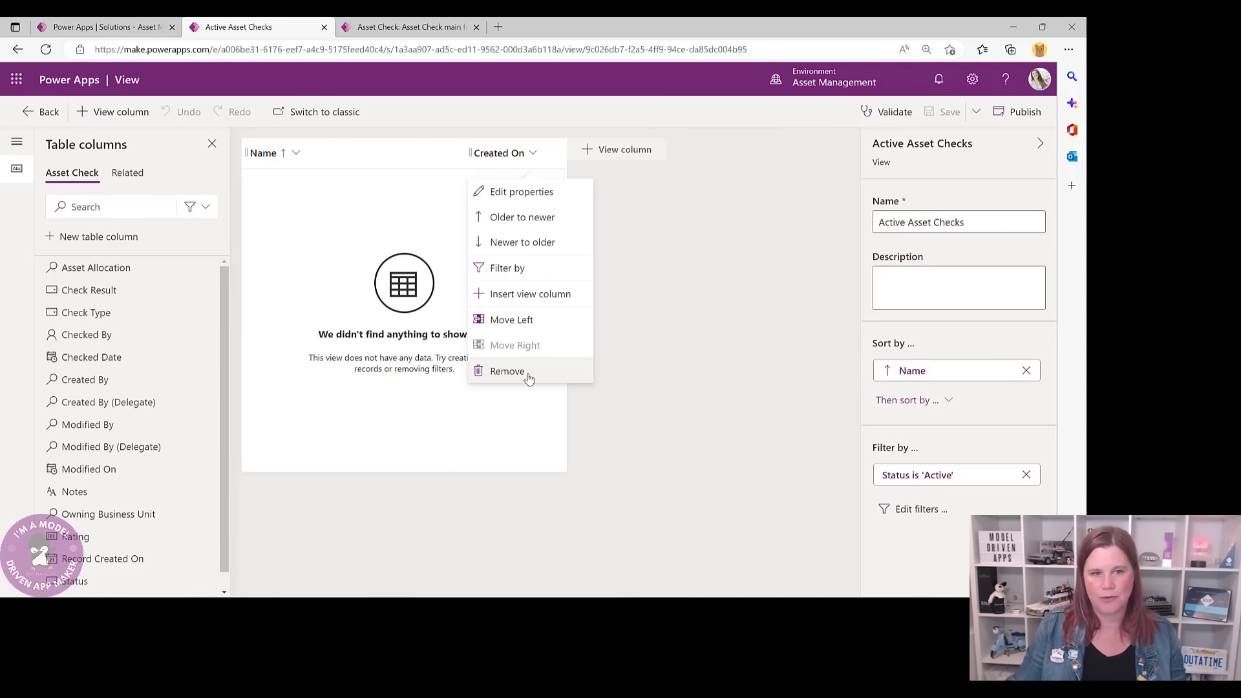
pyautogui.click(507, 371)
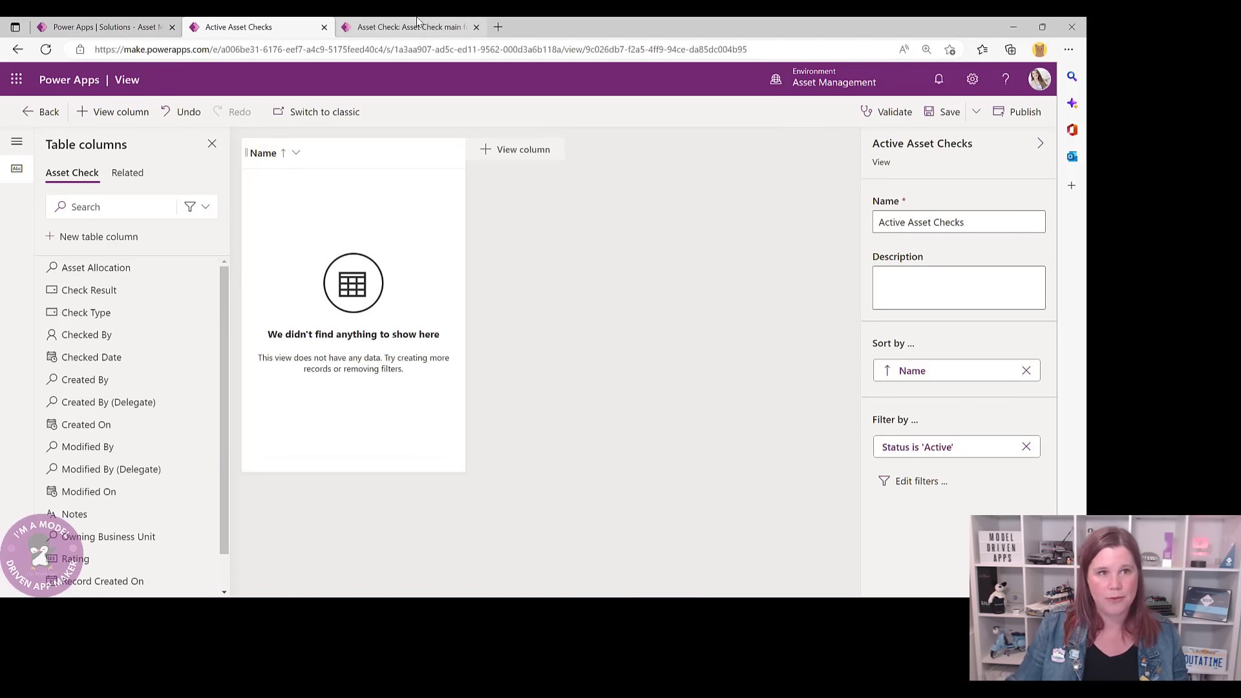
pyautogui.click(381, 26)
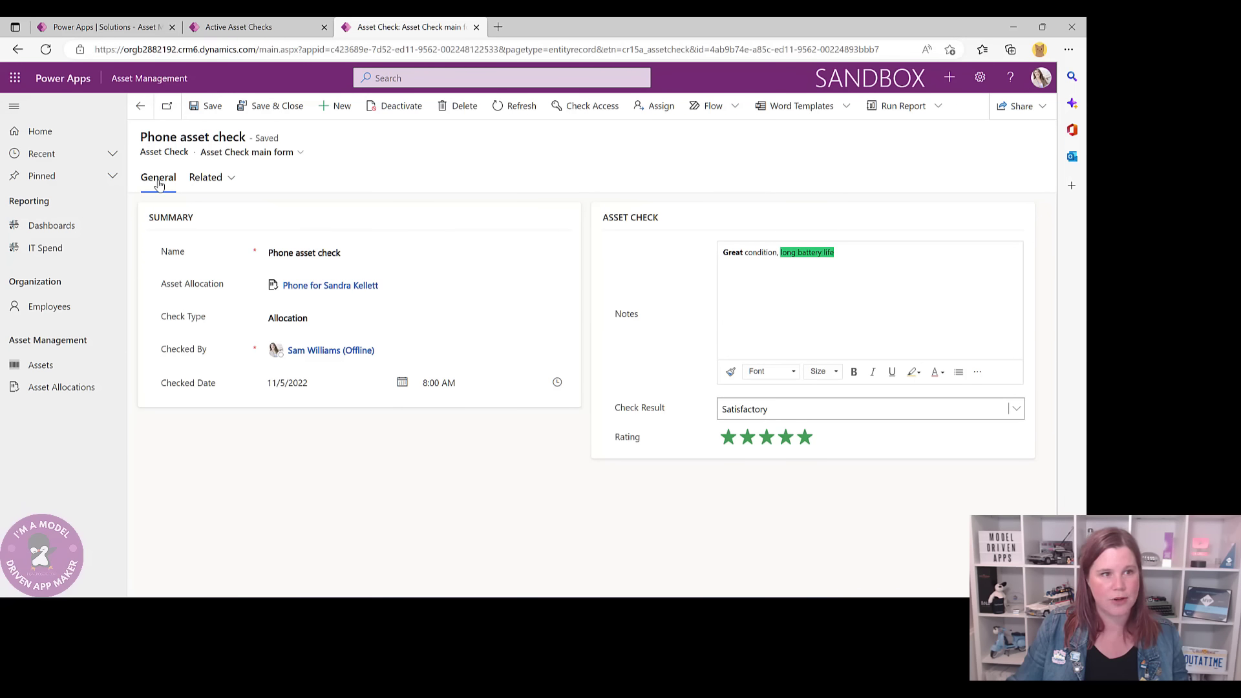
# - Review the parent phone Asset Allocation record's asset checks, then go back to the Active Asset Checks view designer
pyautogui.click(143, 108)
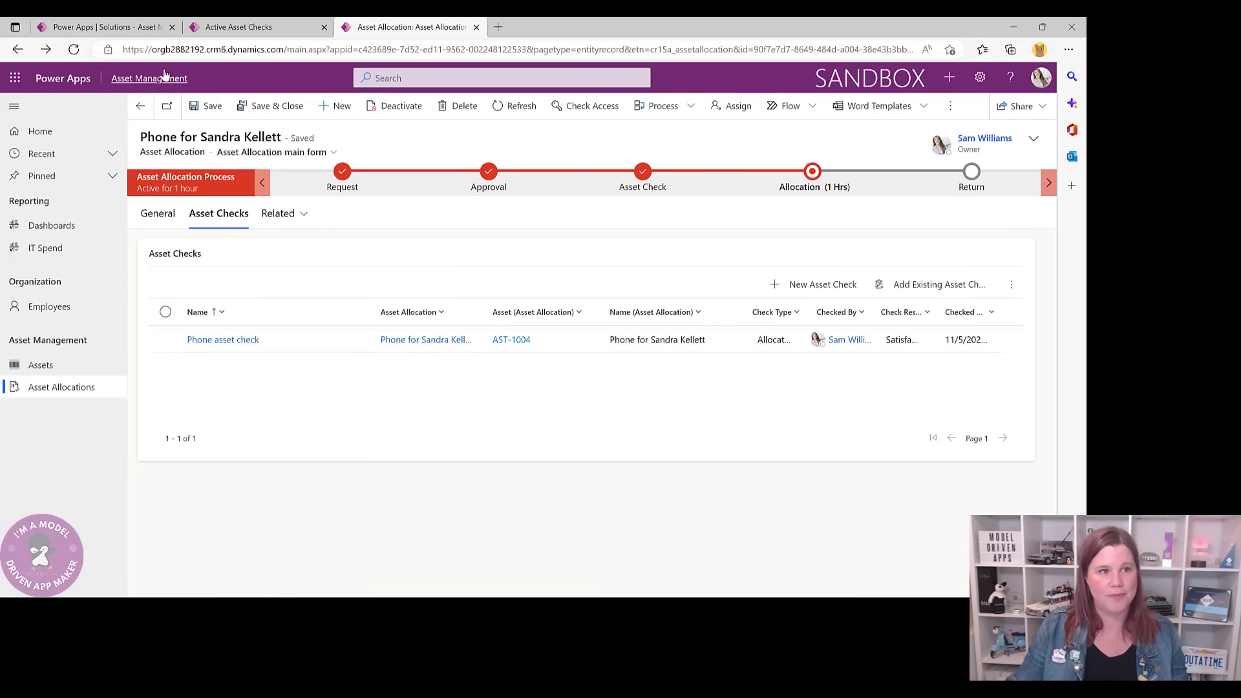
pyautogui.click(245, 29)
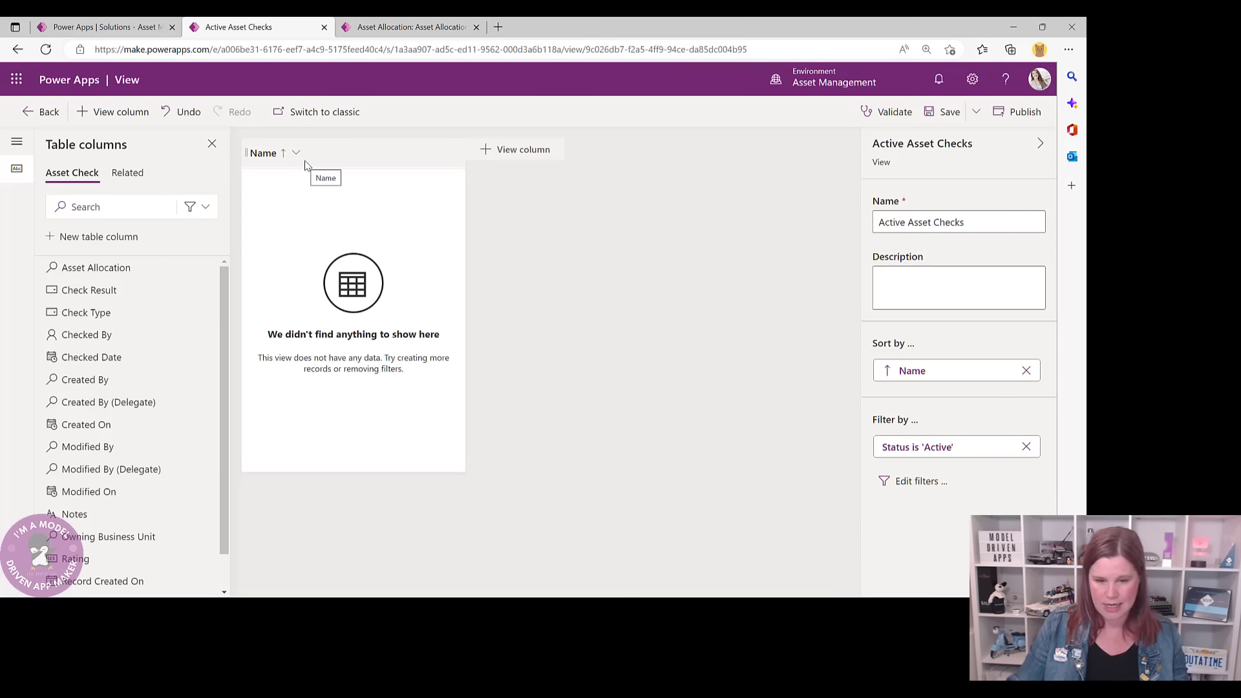
# - Add Asset Allocation, Check Type, Checked By, Check Result and Checked Date columns, then exit the view editor
pyautogui.click(97, 267)
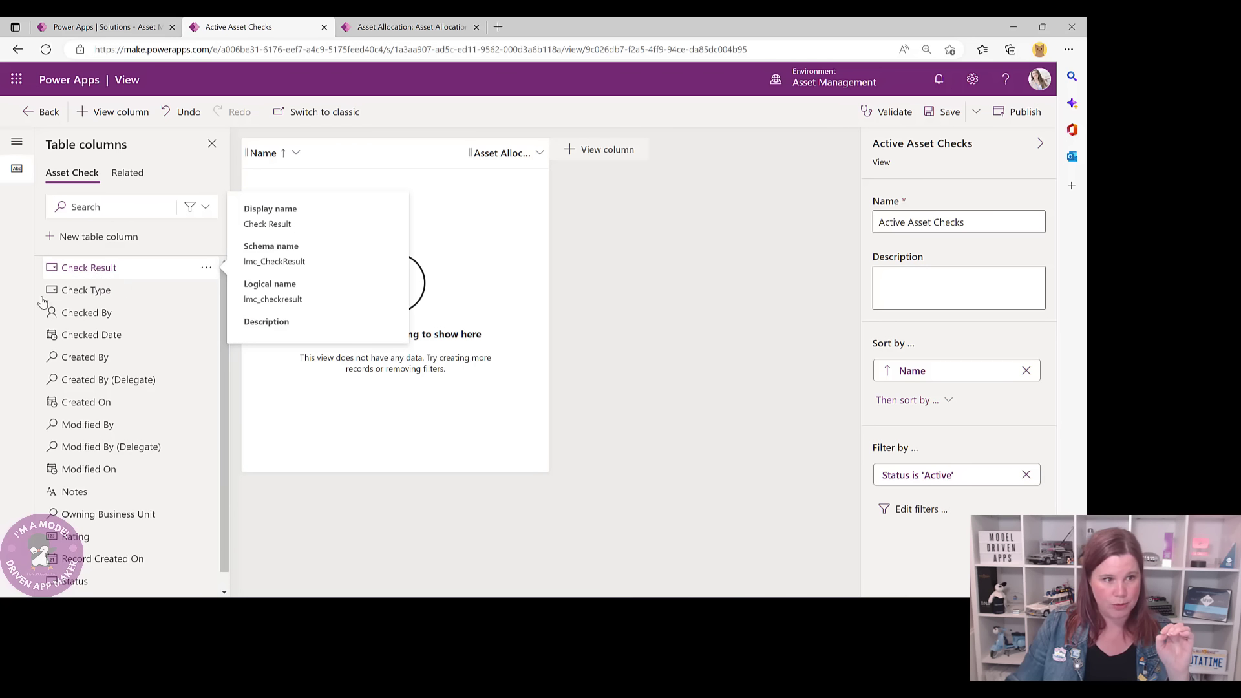
pyautogui.click(92, 290)
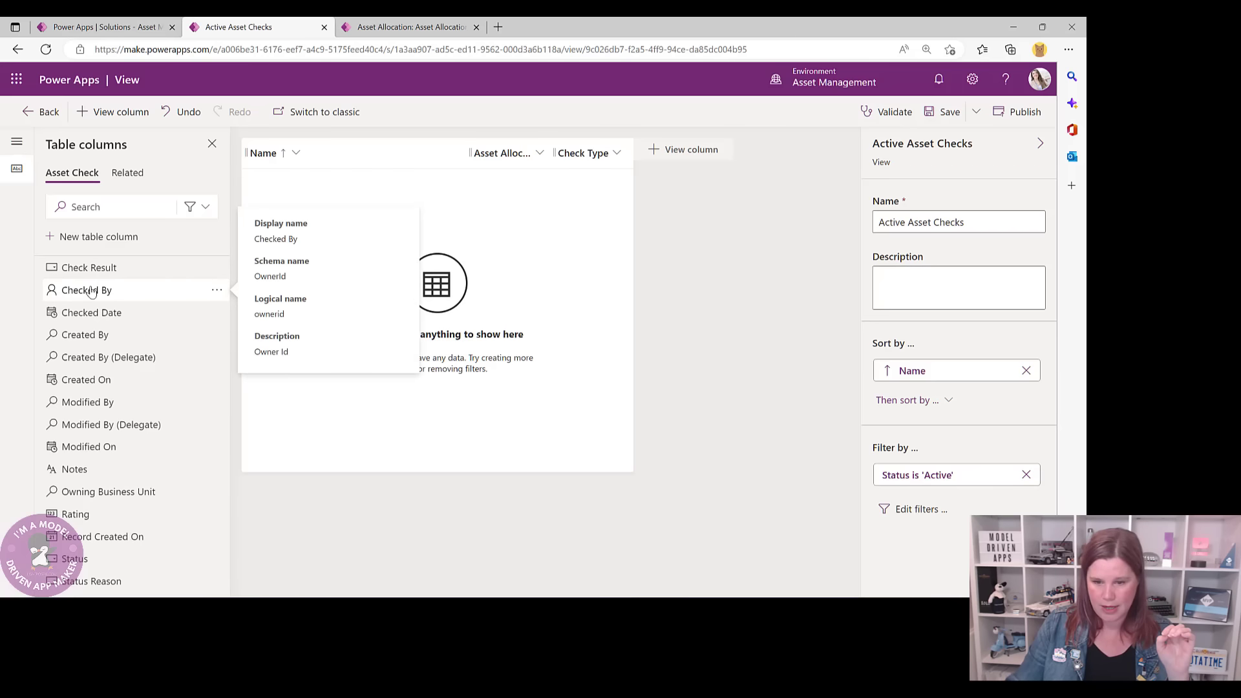
pyautogui.click(91, 290)
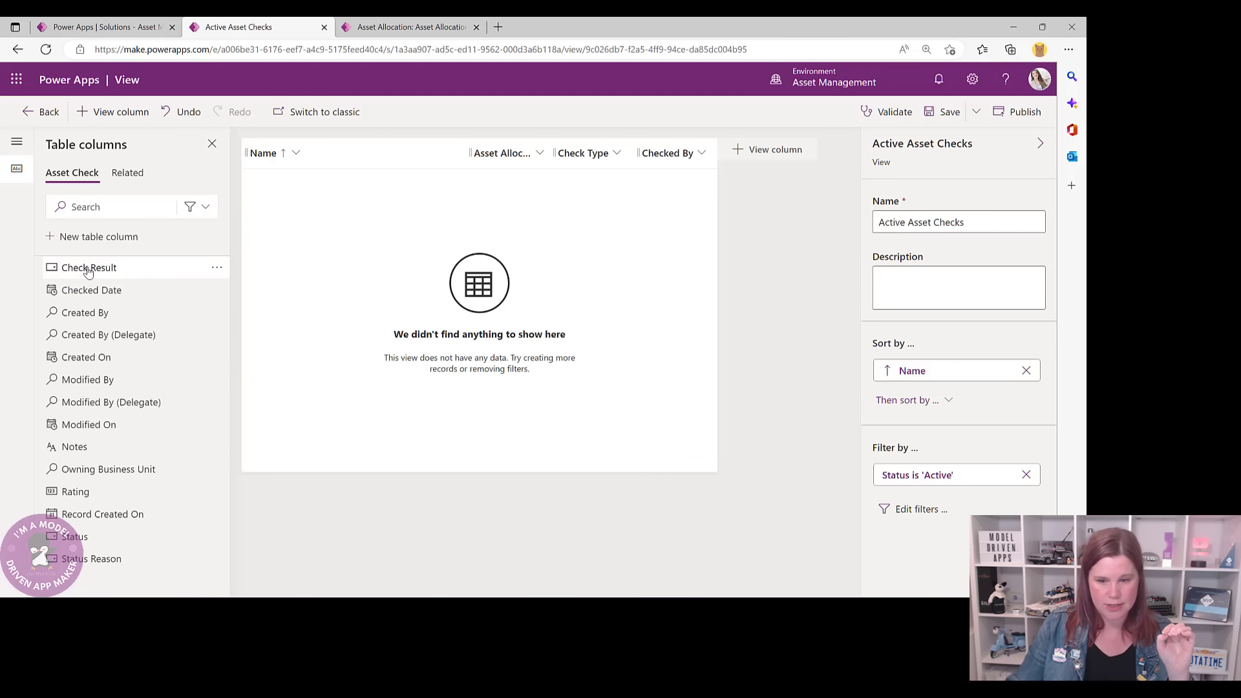
pyautogui.click(91, 267)
pyautogui.click(90, 268)
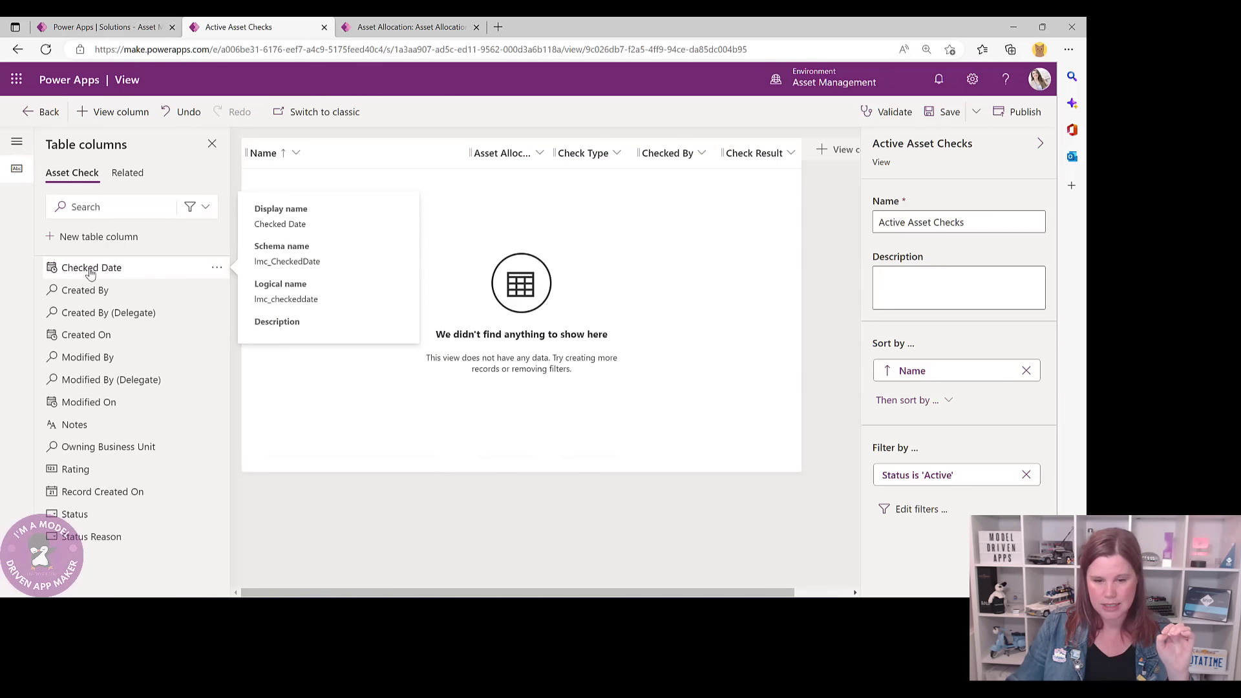
pyautogui.click(127, 172)
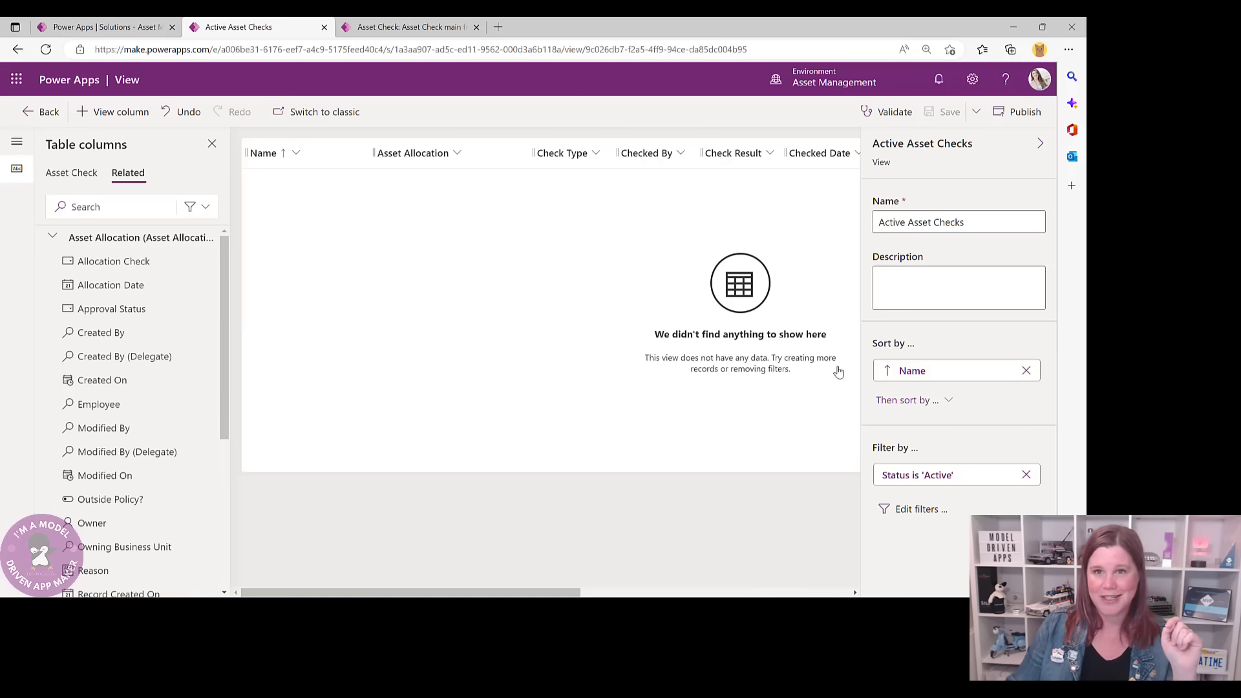
pyautogui.click(41, 111)
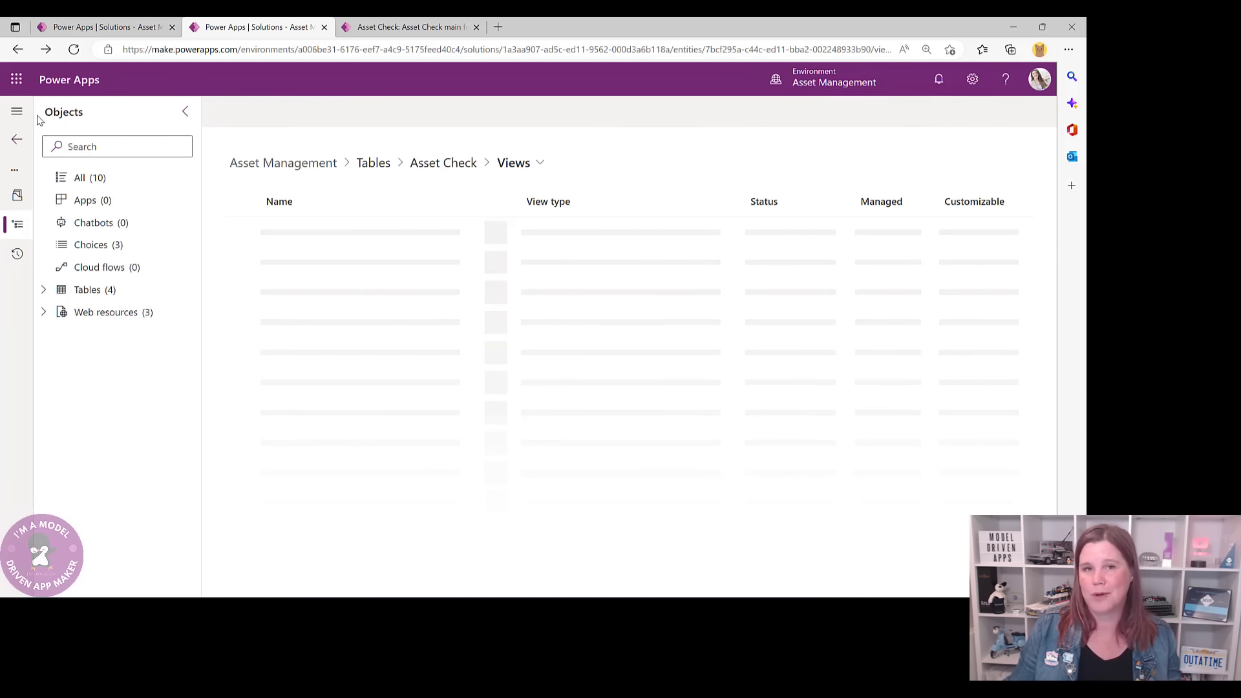
# - Open the phone allocation from its asset check, review its General sections, then open asset AST-1004
pyautogui.click(410, 27)
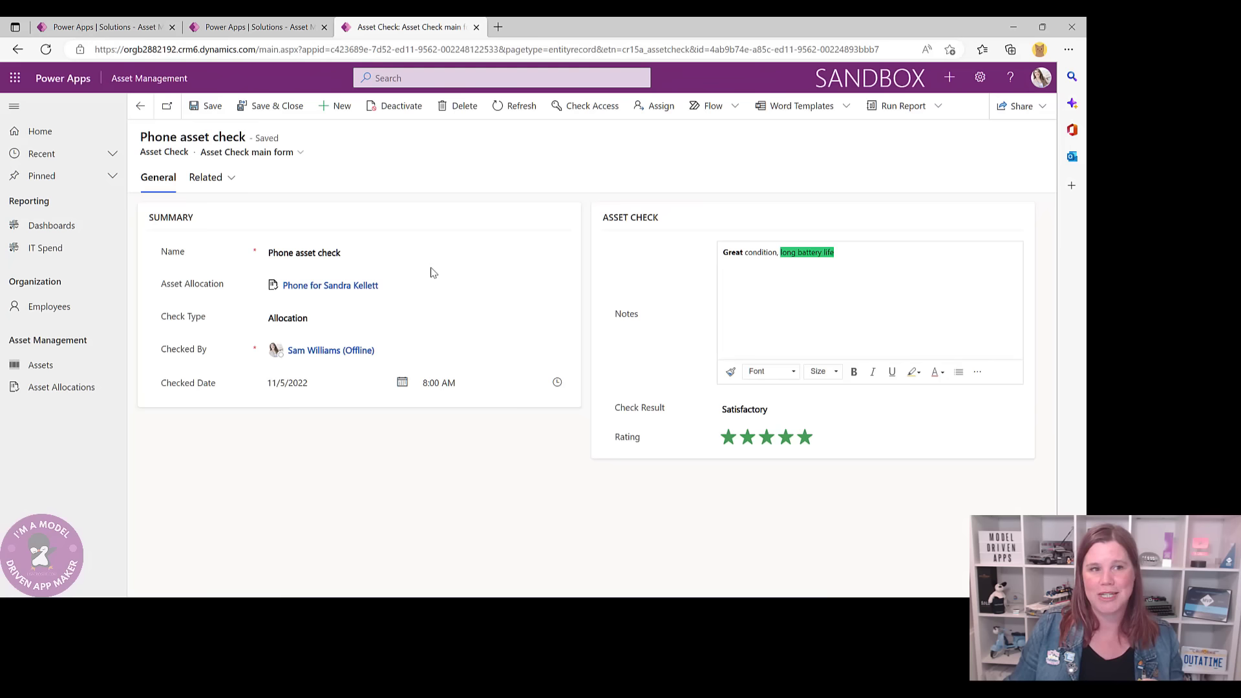
pyautogui.click(330, 285)
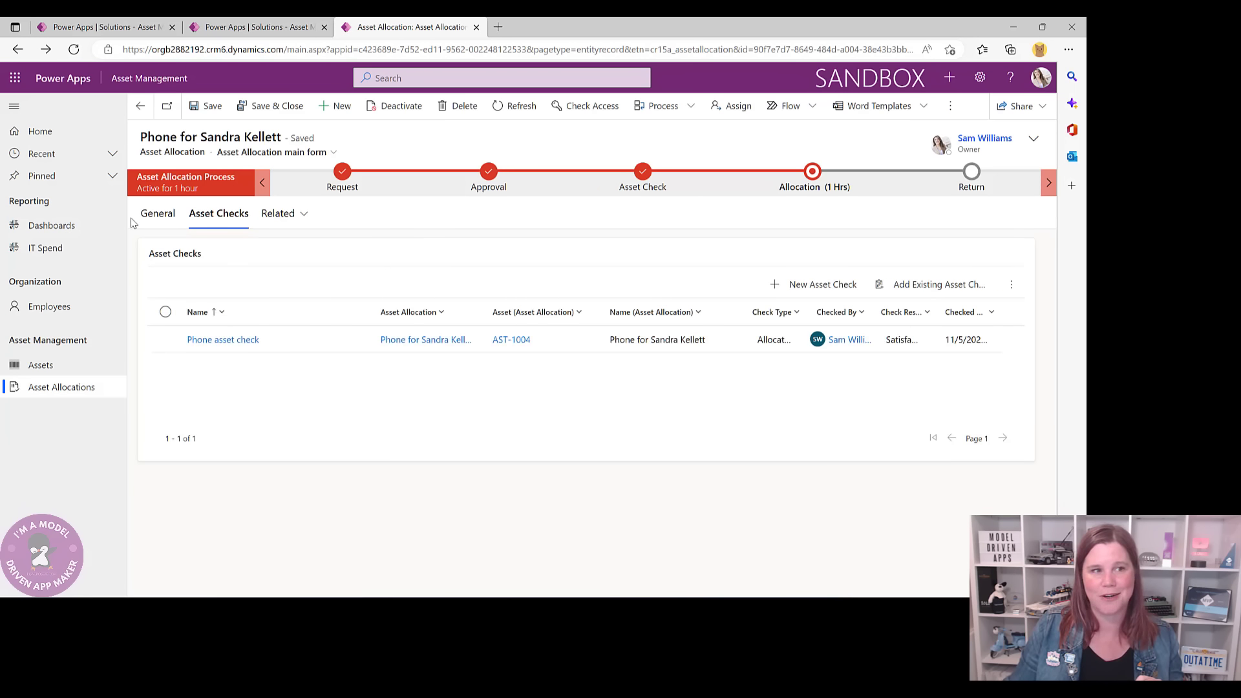
pyautogui.click(154, 218)
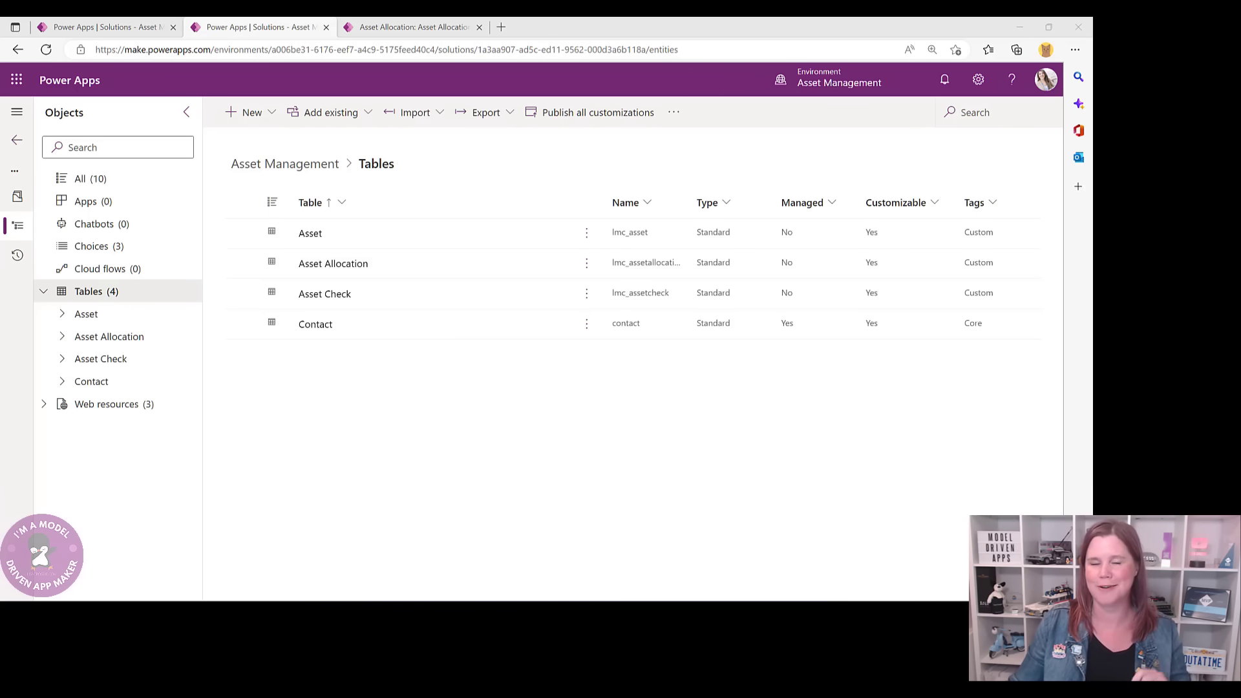
pyautogui.click(388, 27)
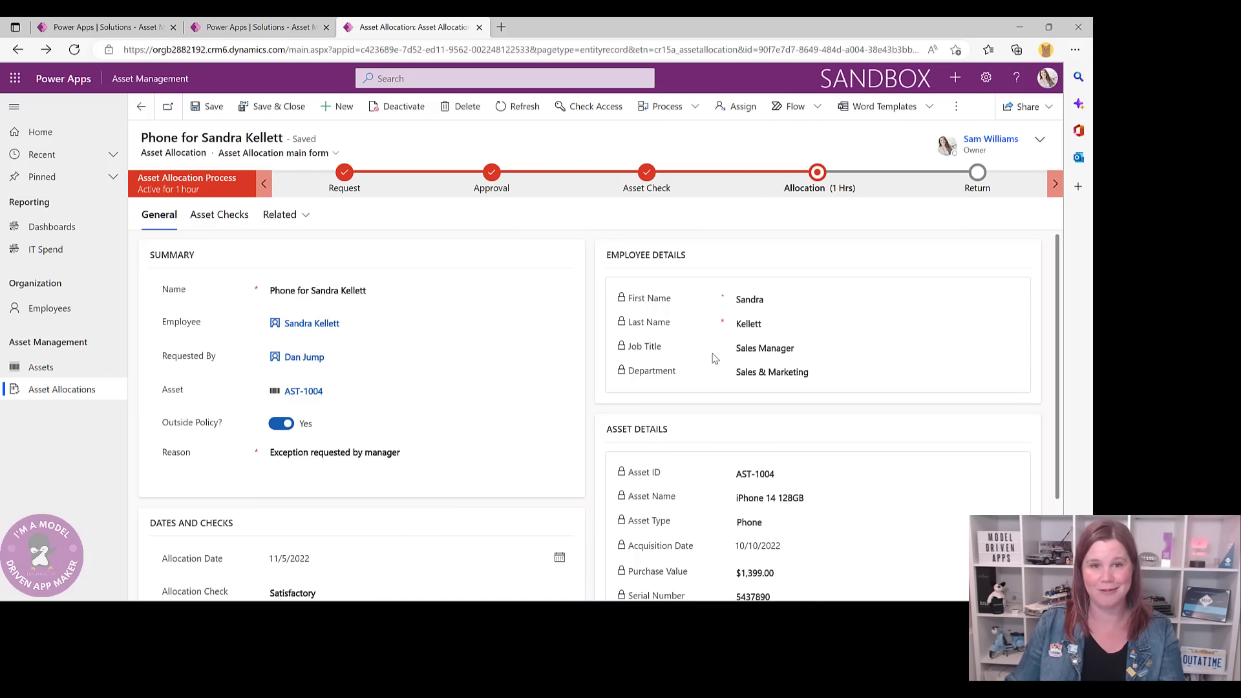
pyautogui.scroll(-1, 714, 359)
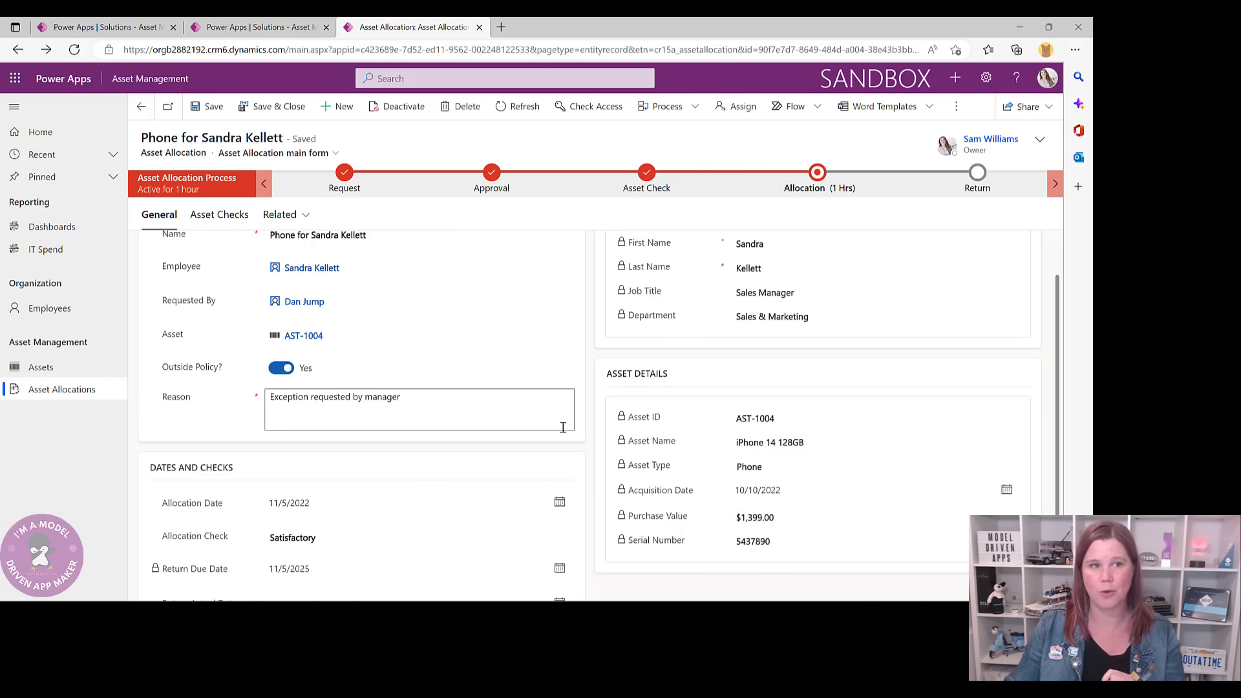
pyautogui.scroll(1, 579, 291)
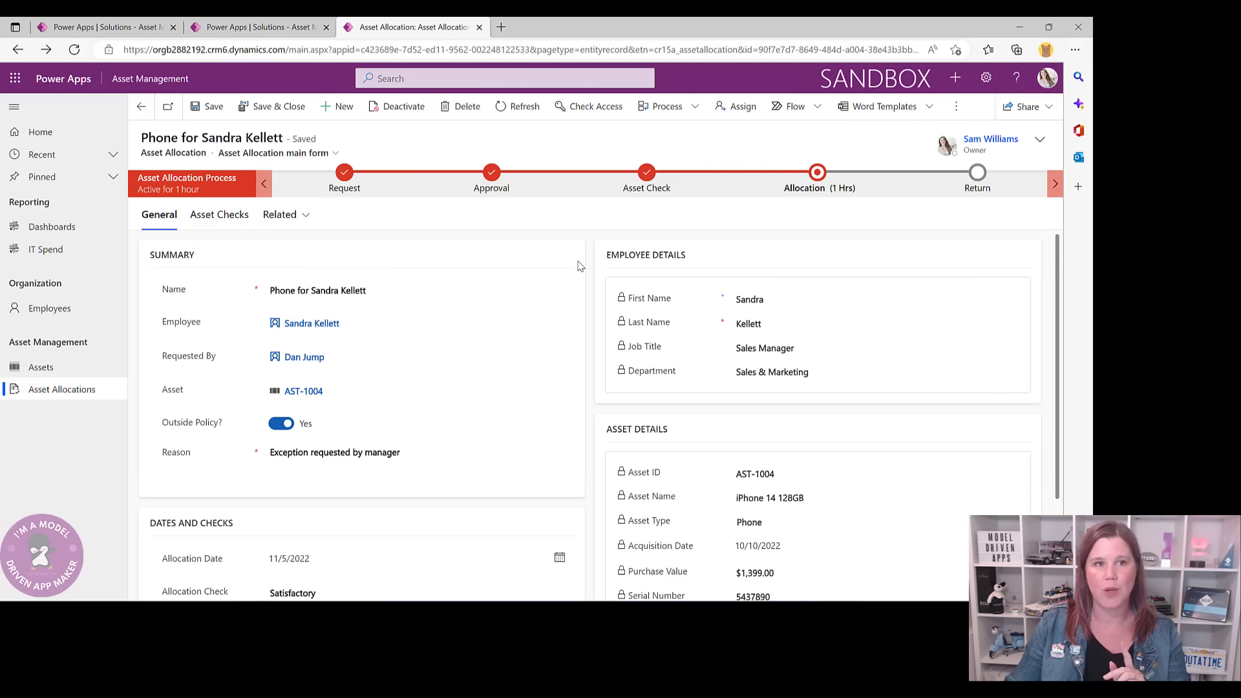
pyautogui.click(320, 391)
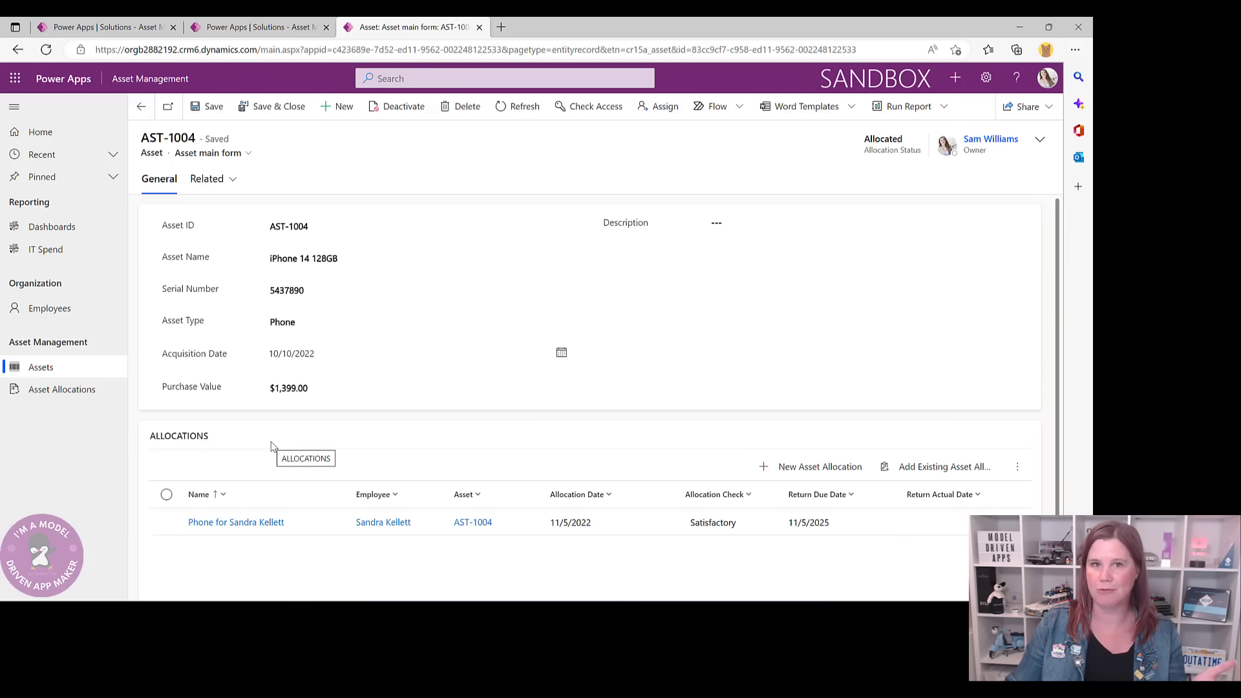
# - Try a New Asset Allocation quick-create from AST-1004, discard it, and return to the solution's Tables list
pyautogui.click(813, 474)
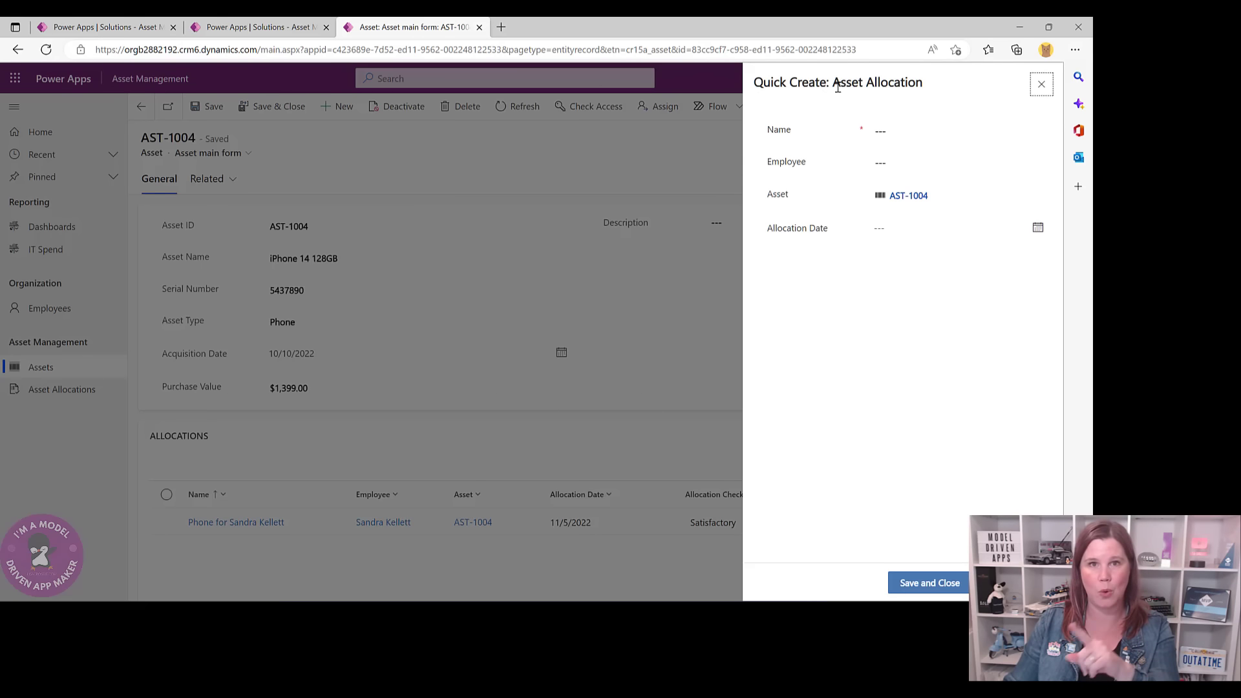
pyautogui.click(1041, 84)
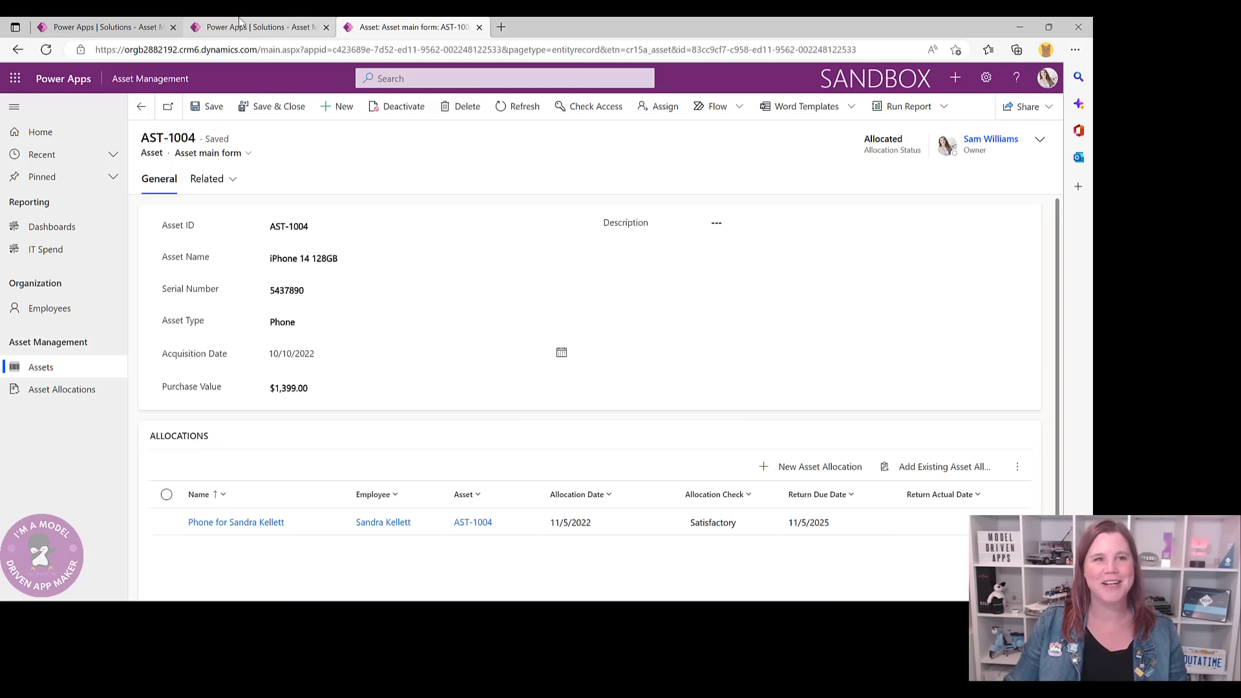
pyautogui.click(258, 27)
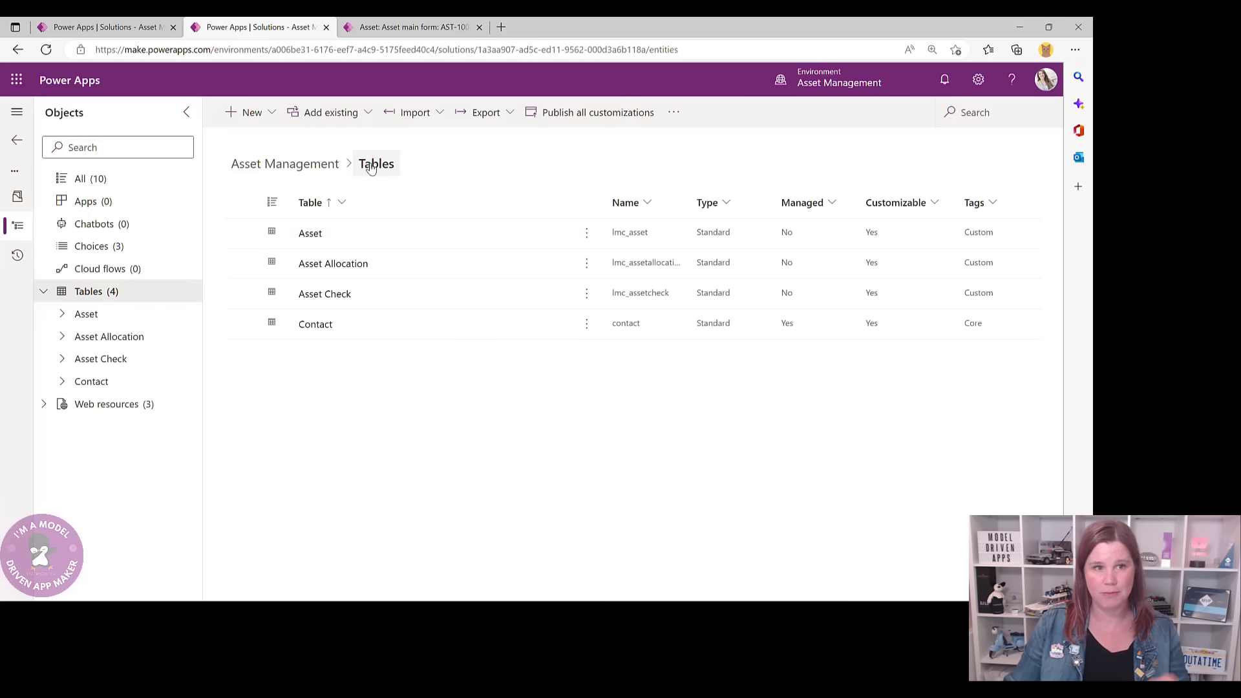
# - Open the Asset Allocation table's Forms list and check the available new form types
pyautogui.click(320, 263)
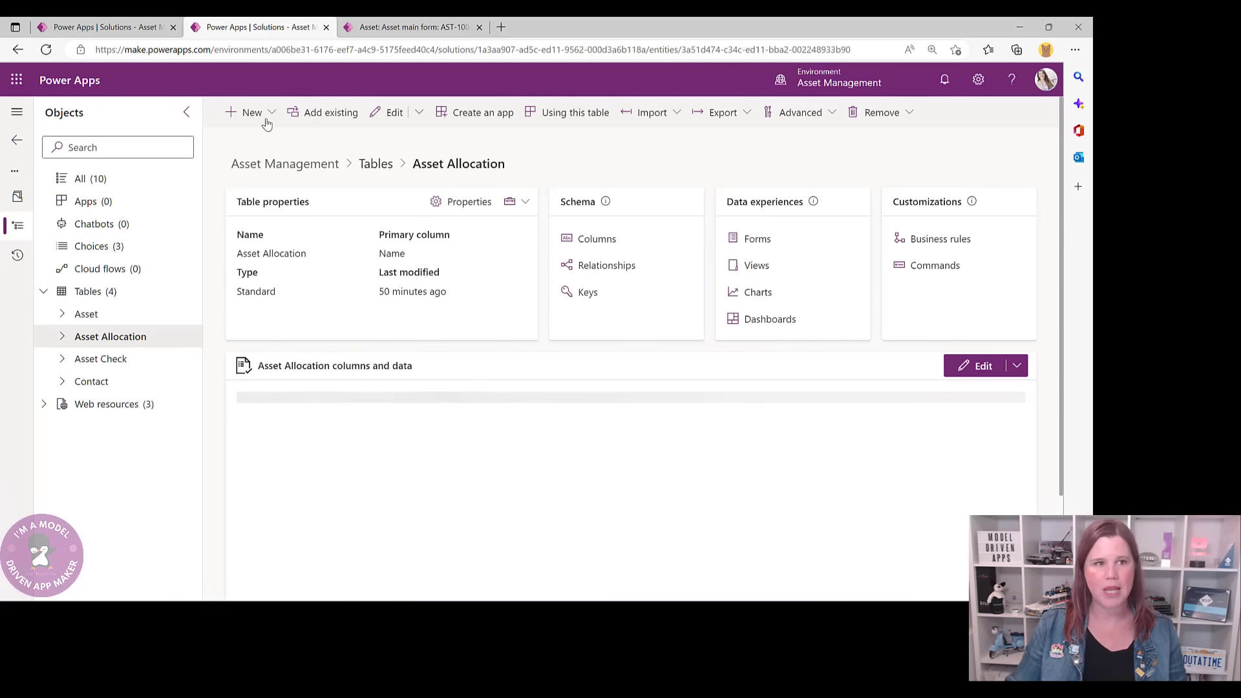
pyautogui.click(753, 239)
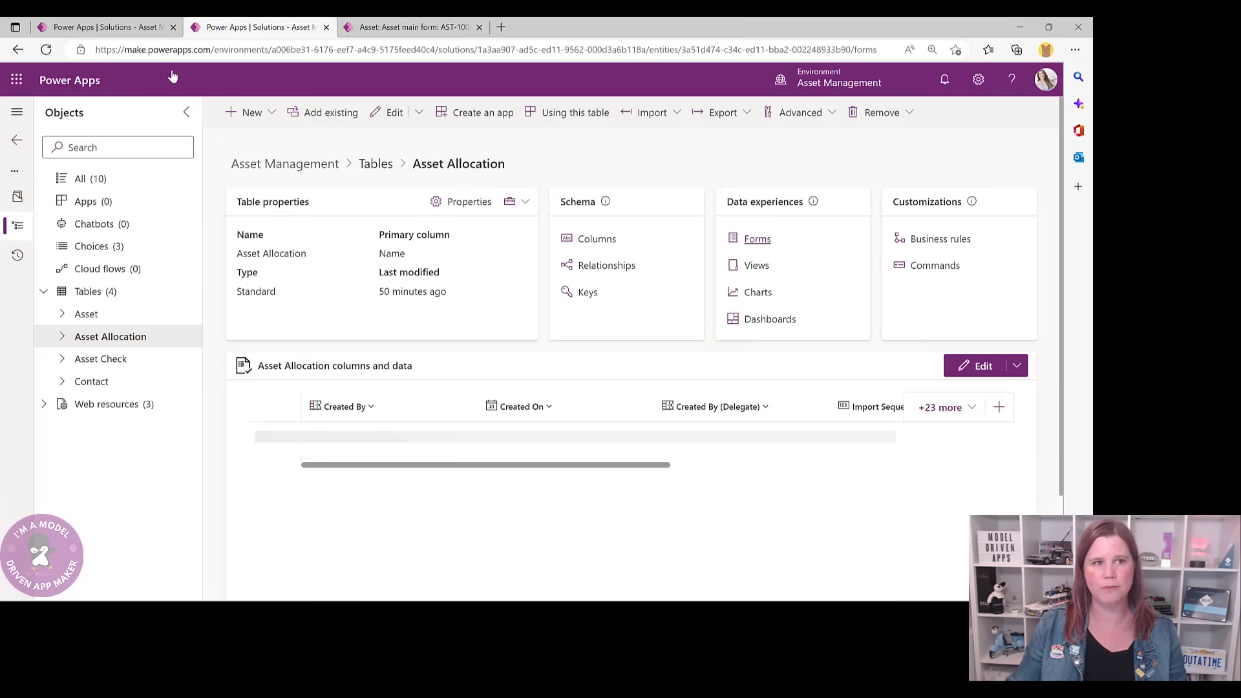
pyautogui.click(296, 113)
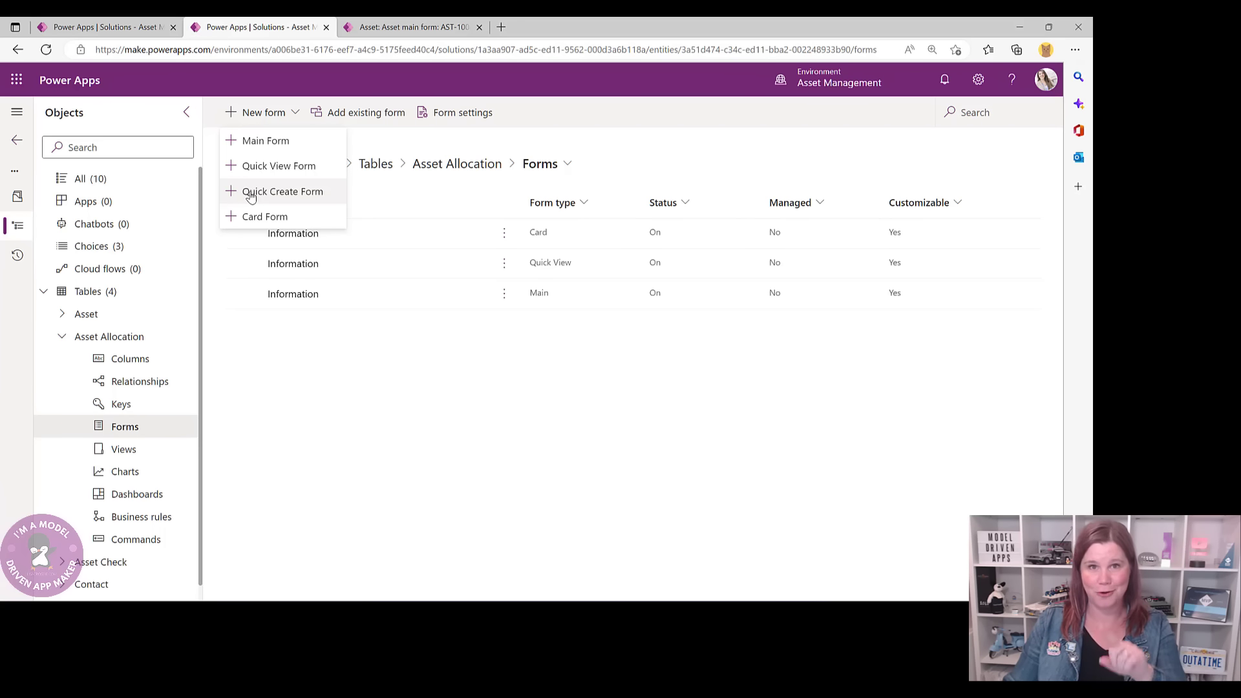
# - Inspect the Asset Allocation table's advanced properties without saving, then reopen the New form choices
pyautogui.click(437, 173)
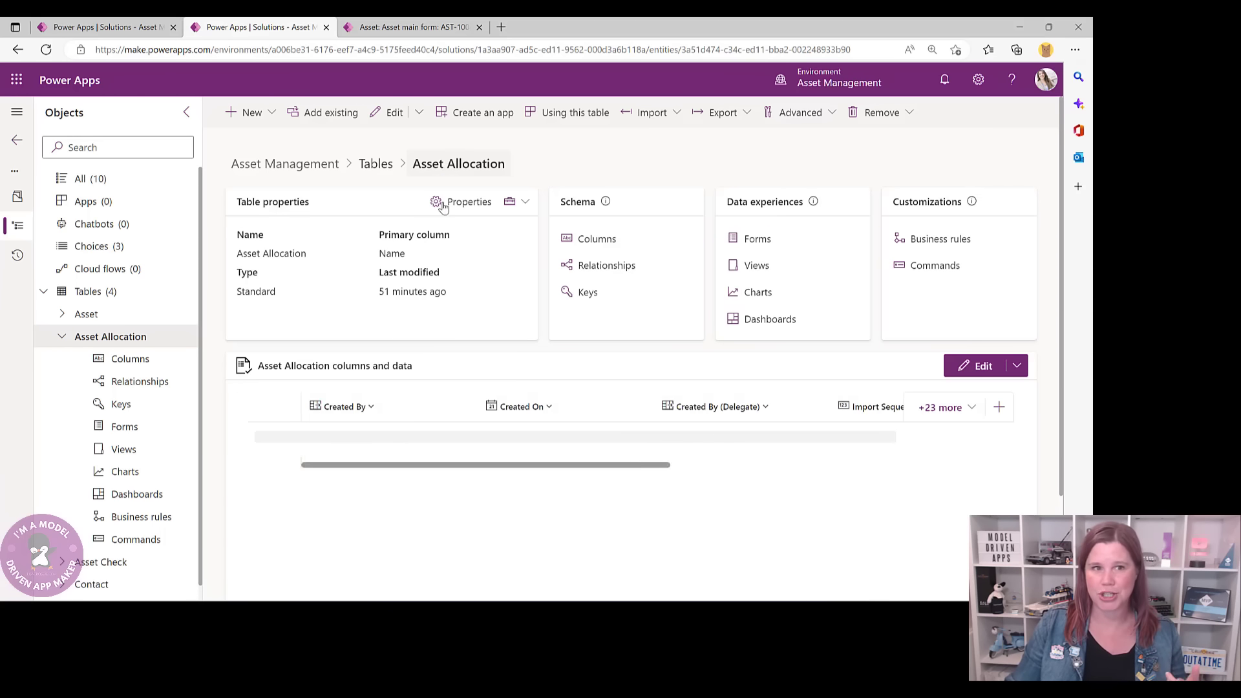
pyautogui.click(446, 202)
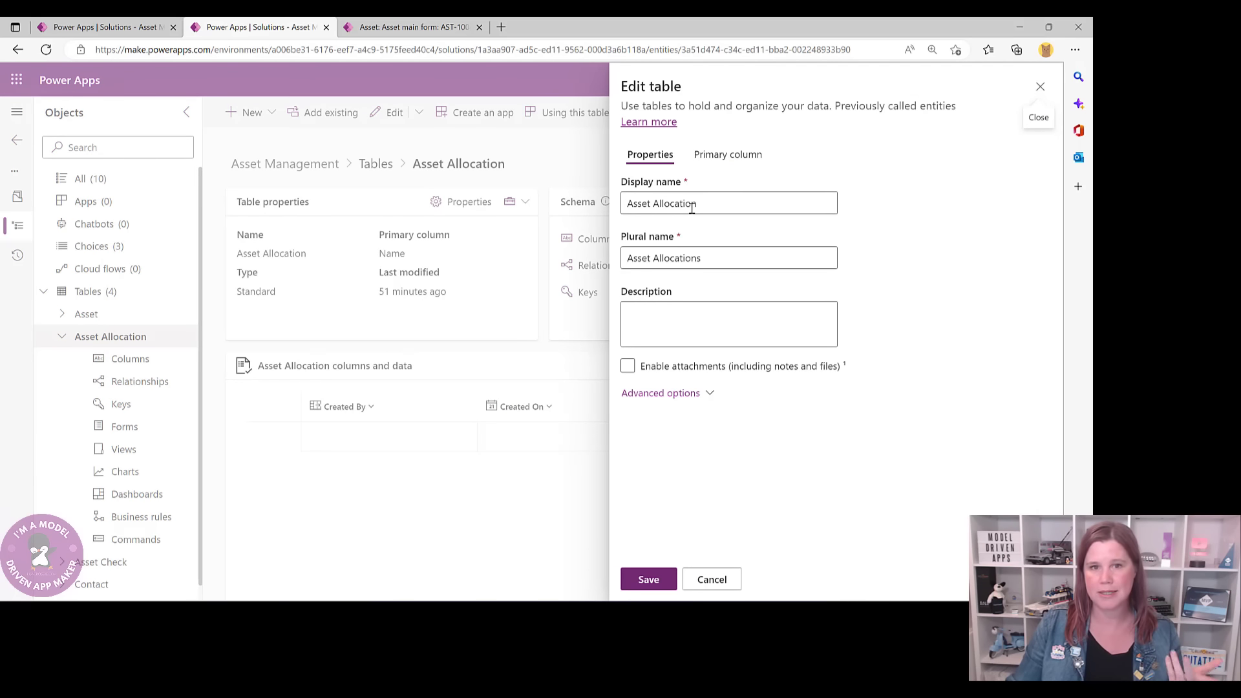
pyautogui.click(669, 393)
pyautogui.scroll(-8, 820, 362)
pyautogui.scroll(-2, 819, 360)
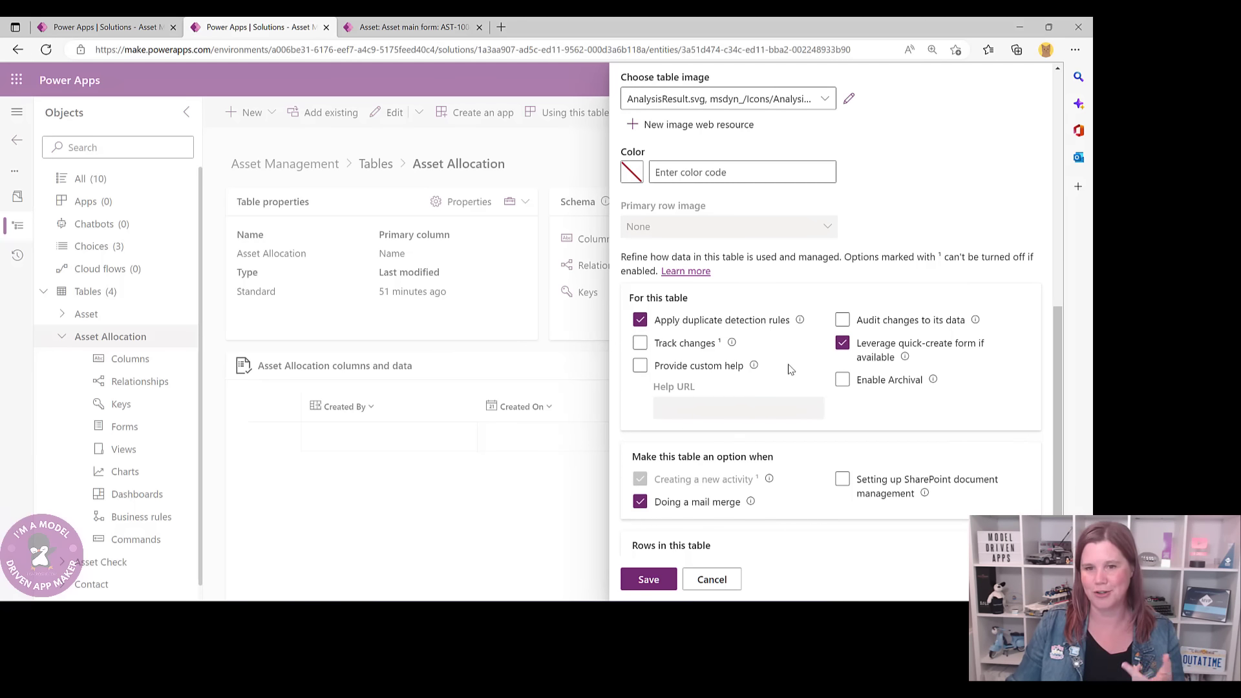
pyautogui.click(710, 580)
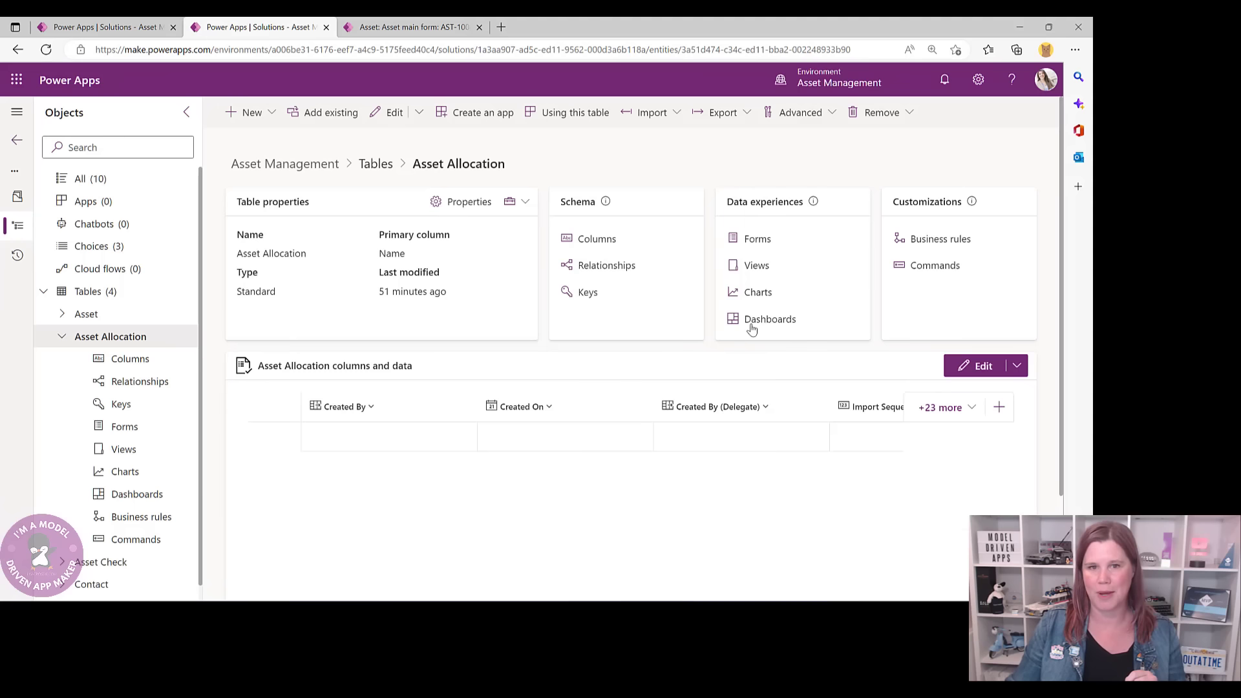
pyautogui.click(751, 241)
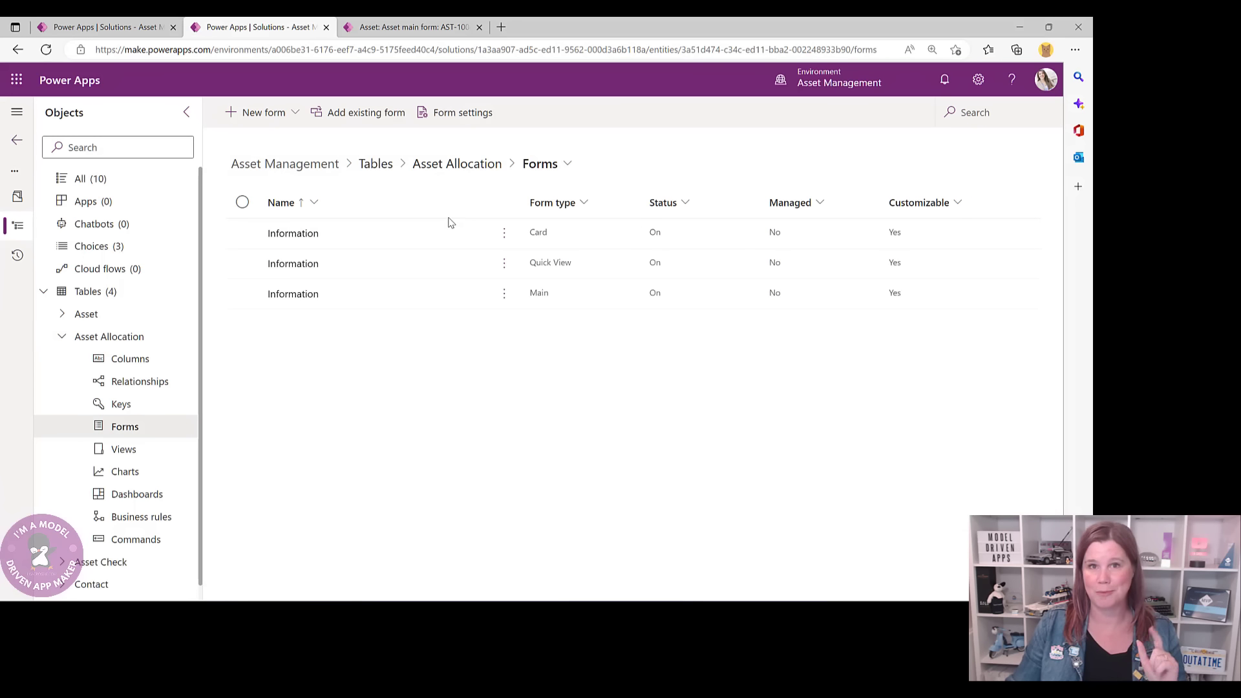
pyautogui.click(294, 115)
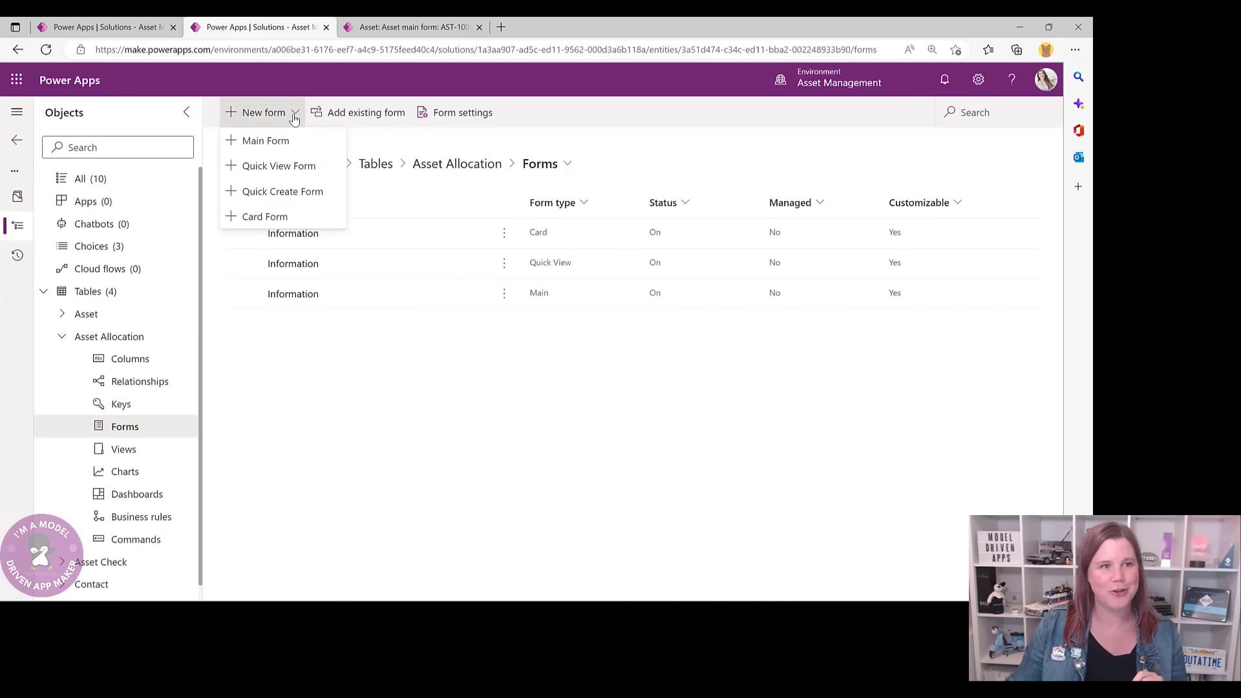
# - Create a Quick Create form and add Name, Employee, Asset and Allocation Date to its first section
pyautogui.click(294, 192)
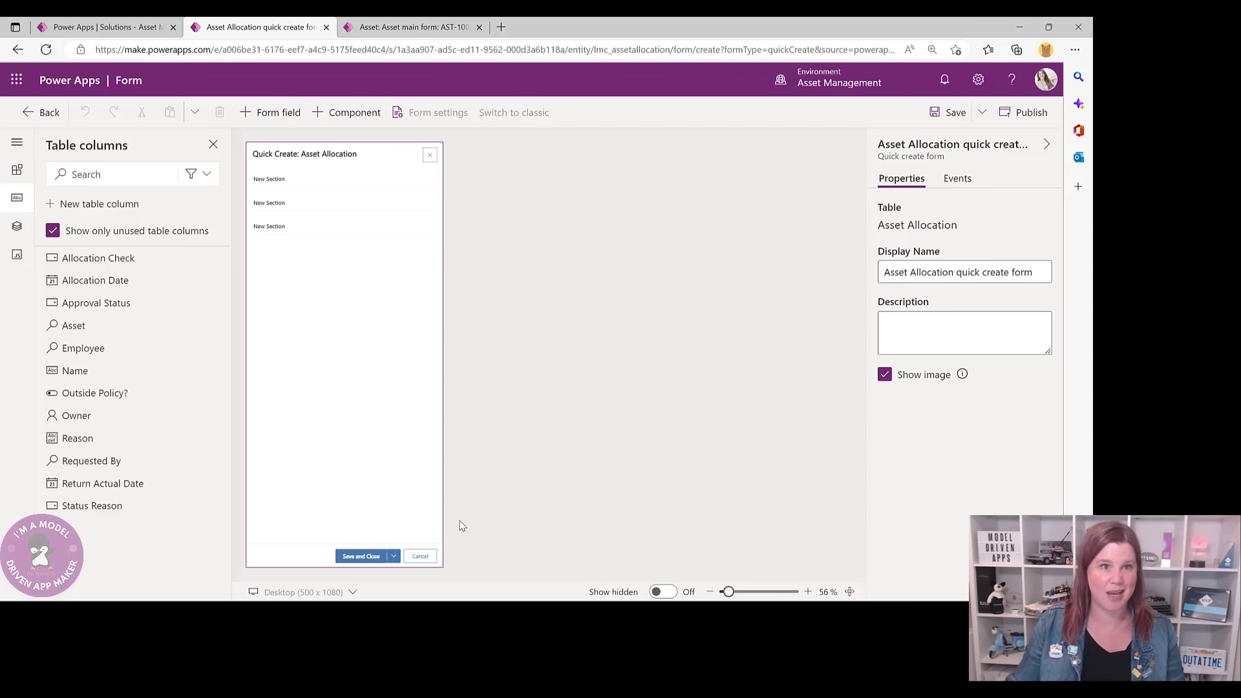
pyautogui.click(299, 186)
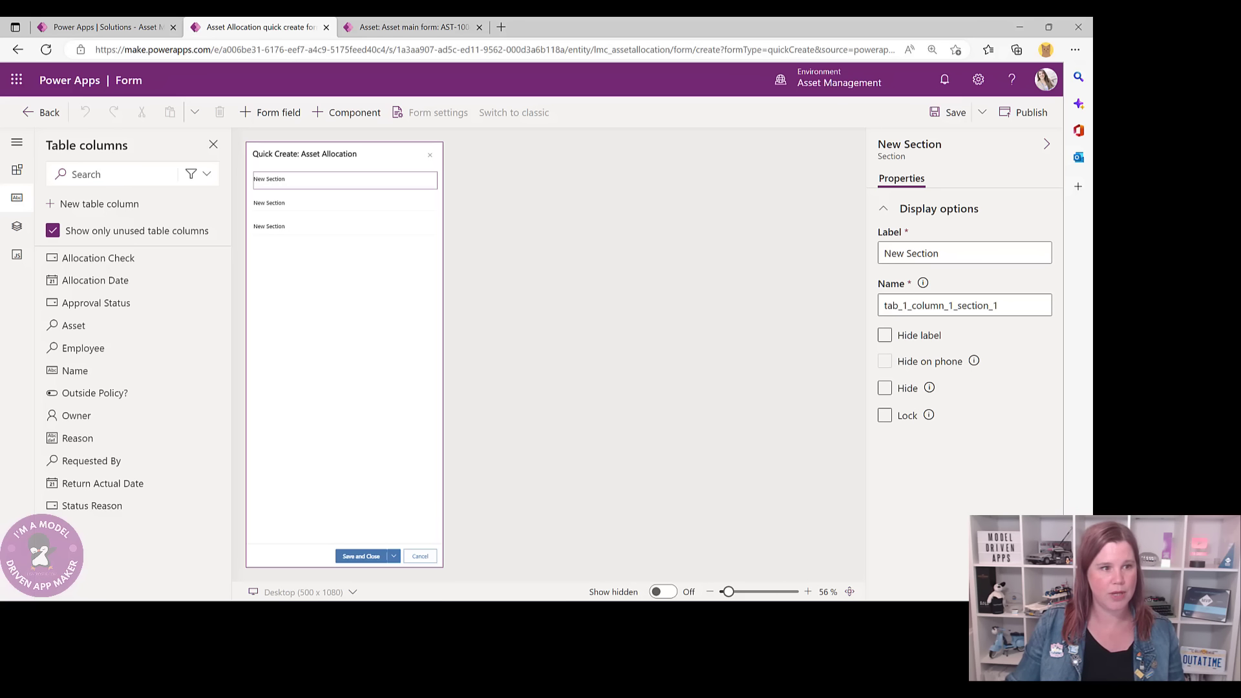
pyautogui.click(66, 373)
pyautogui.moveTo(75, 351)
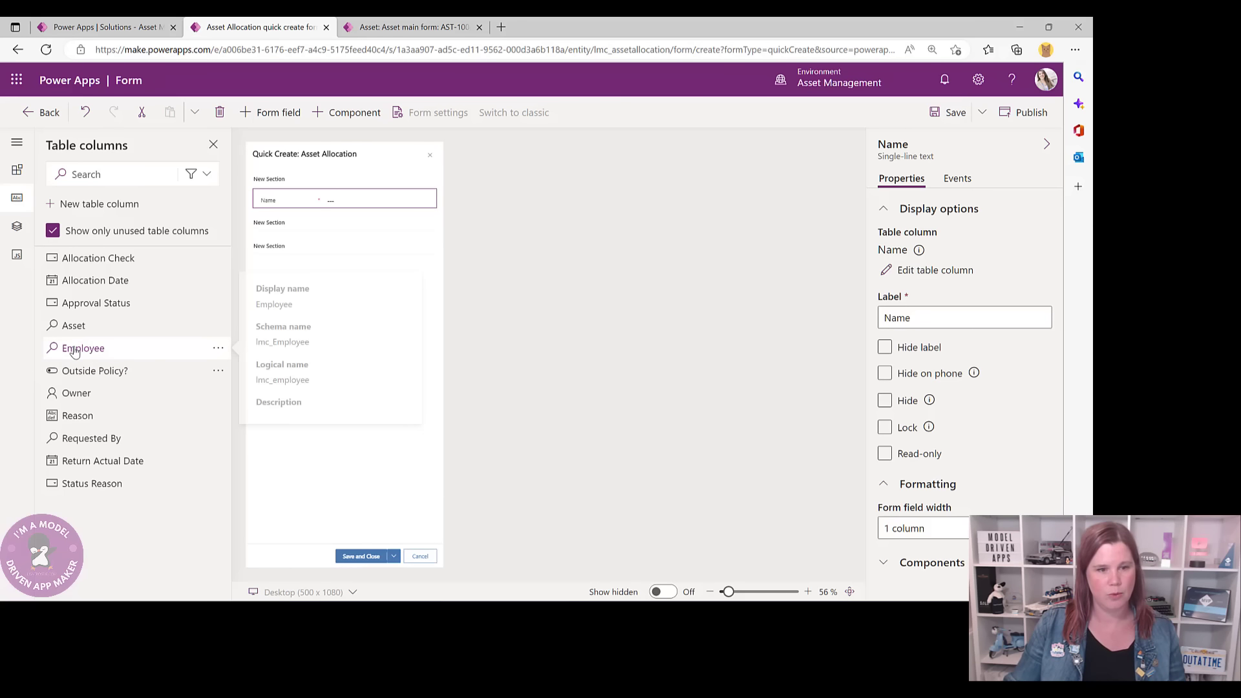
pyautogui.click(74, 350)
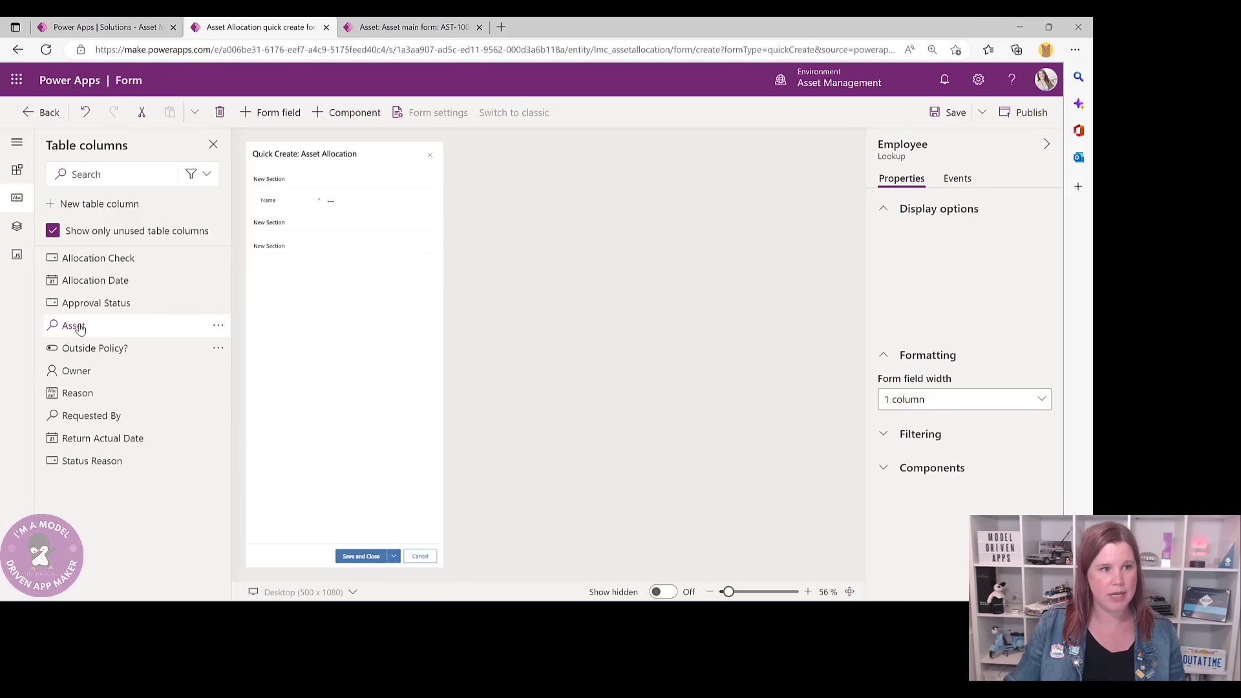
pyautogui.click(77, 327)
pyautogui.click(75, 281)
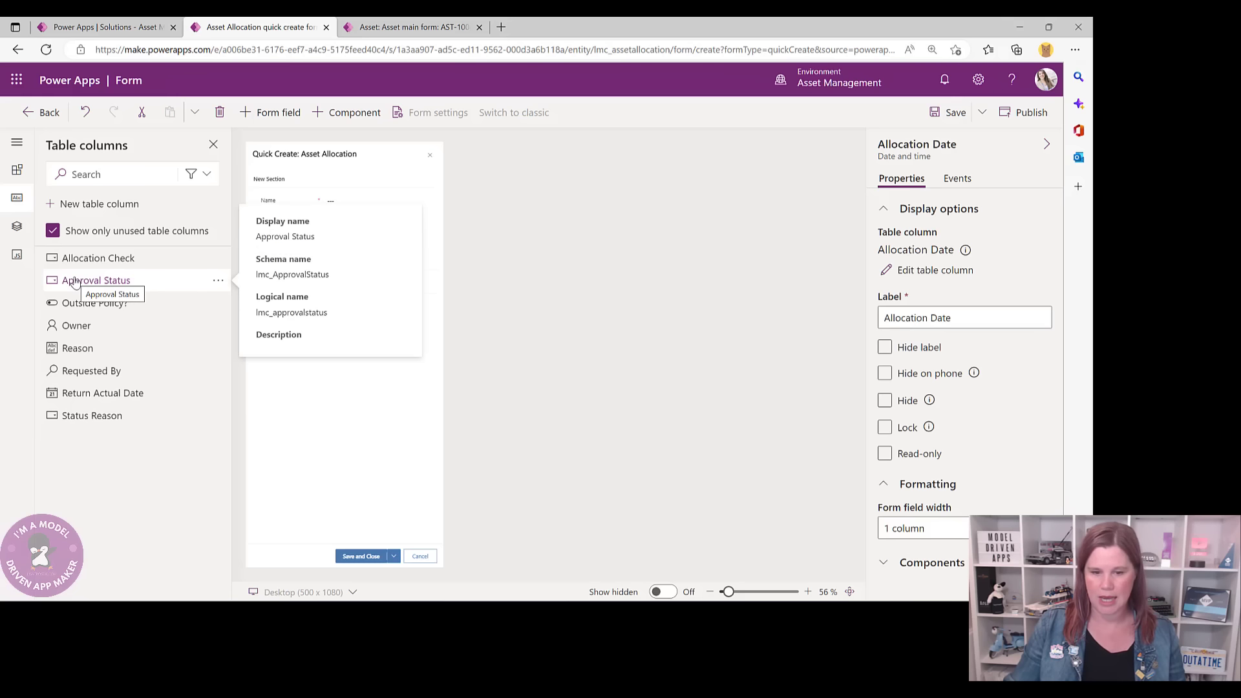
# - Hide the labels on all three sections, save the form, and return to asset AST-1004
pyautogui.click(268, 184)
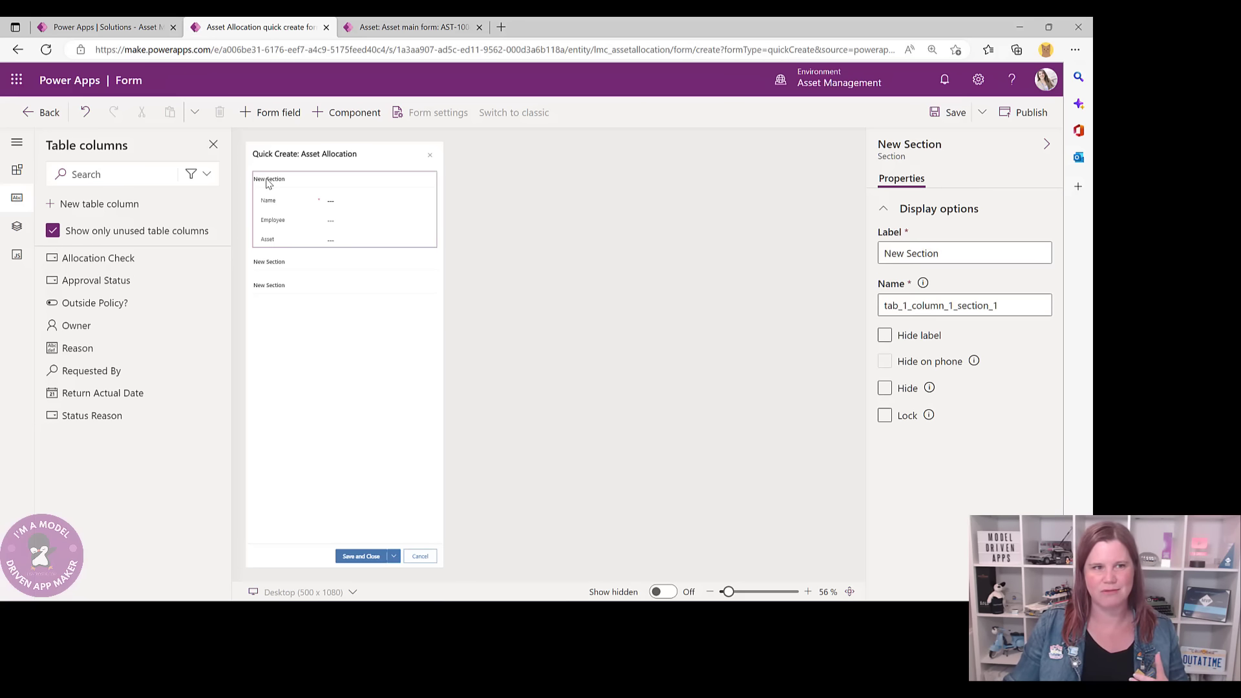
pyautogui.click(885, 336)
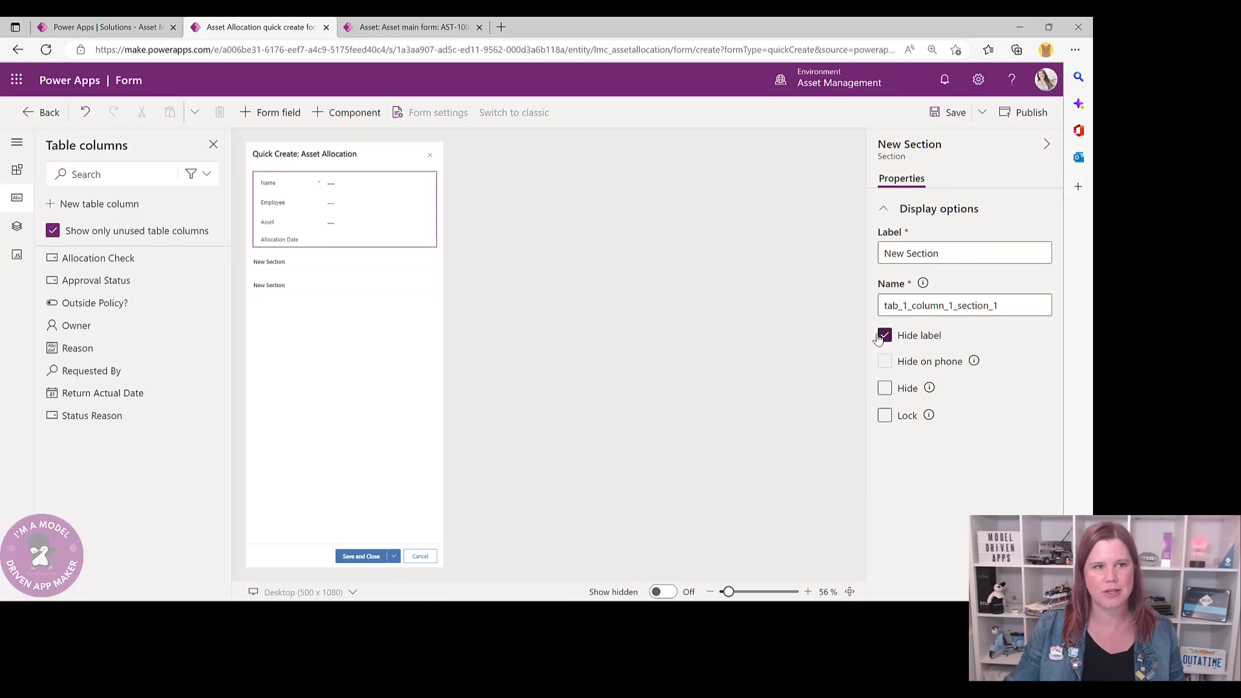
pyautogui.click(281, 268)
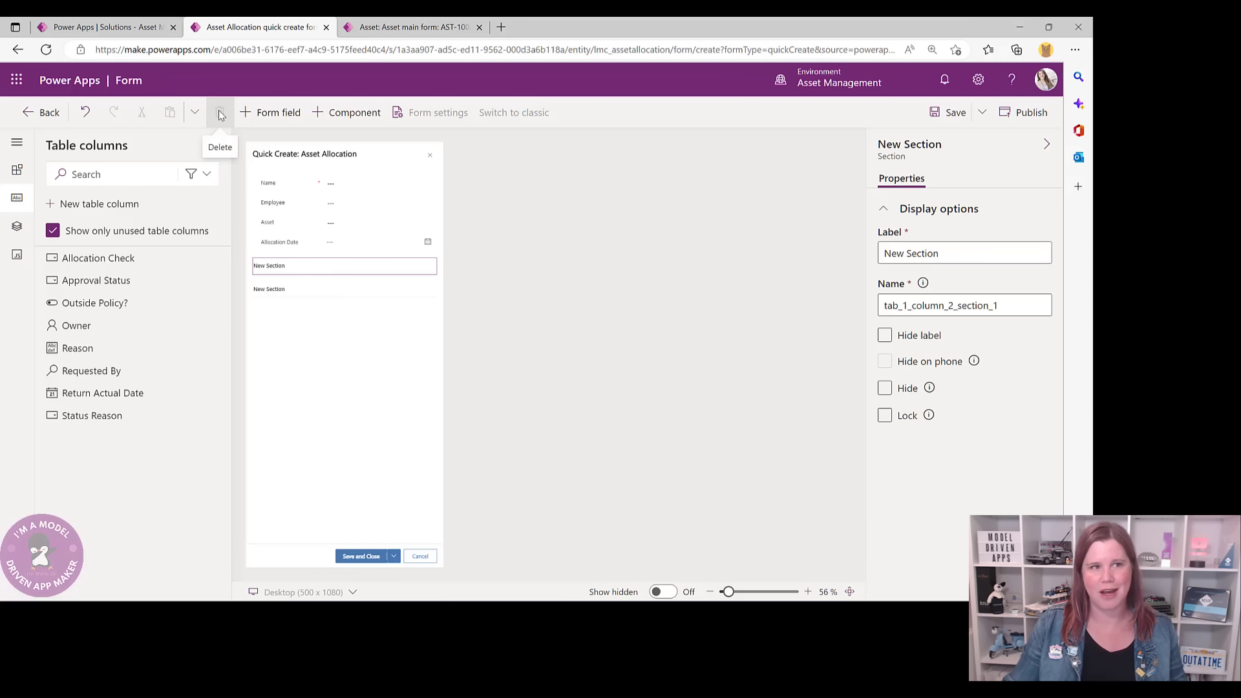
pyautogui.click(884, 335)
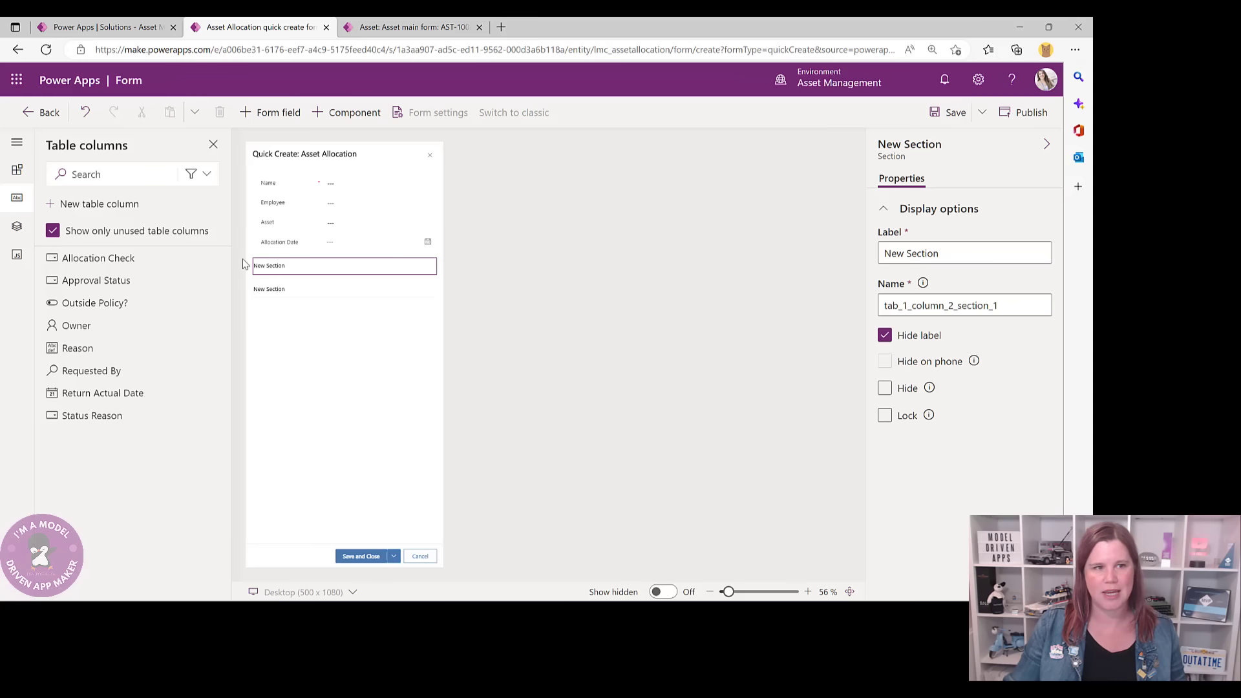
pyautogui.click(269, 276)
pyautogui.click(884, 334)
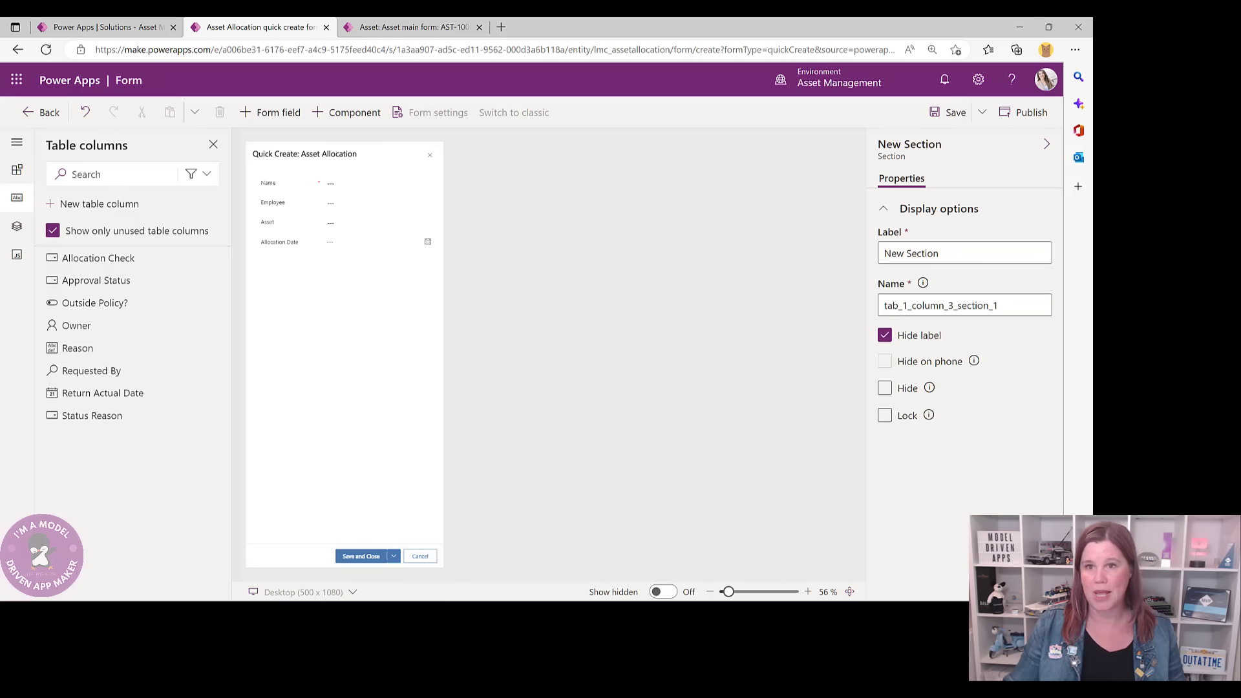
pyautogui.click(945, 113)
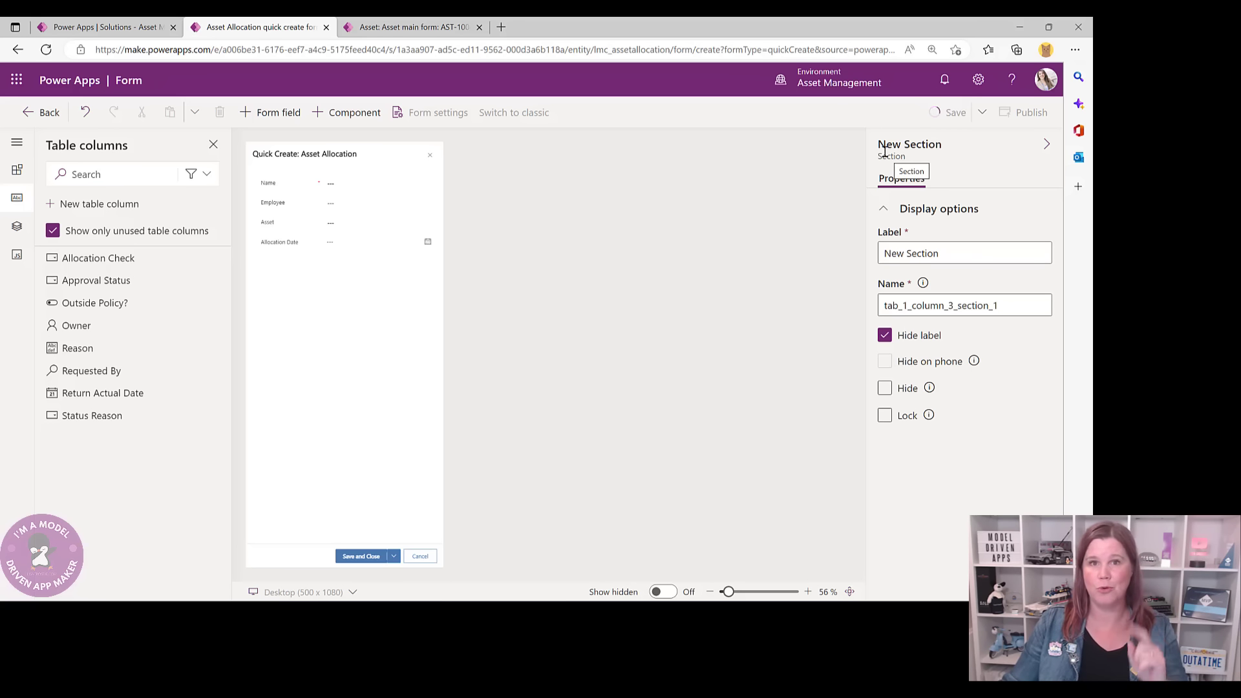
pyautogui.click(400, 27)
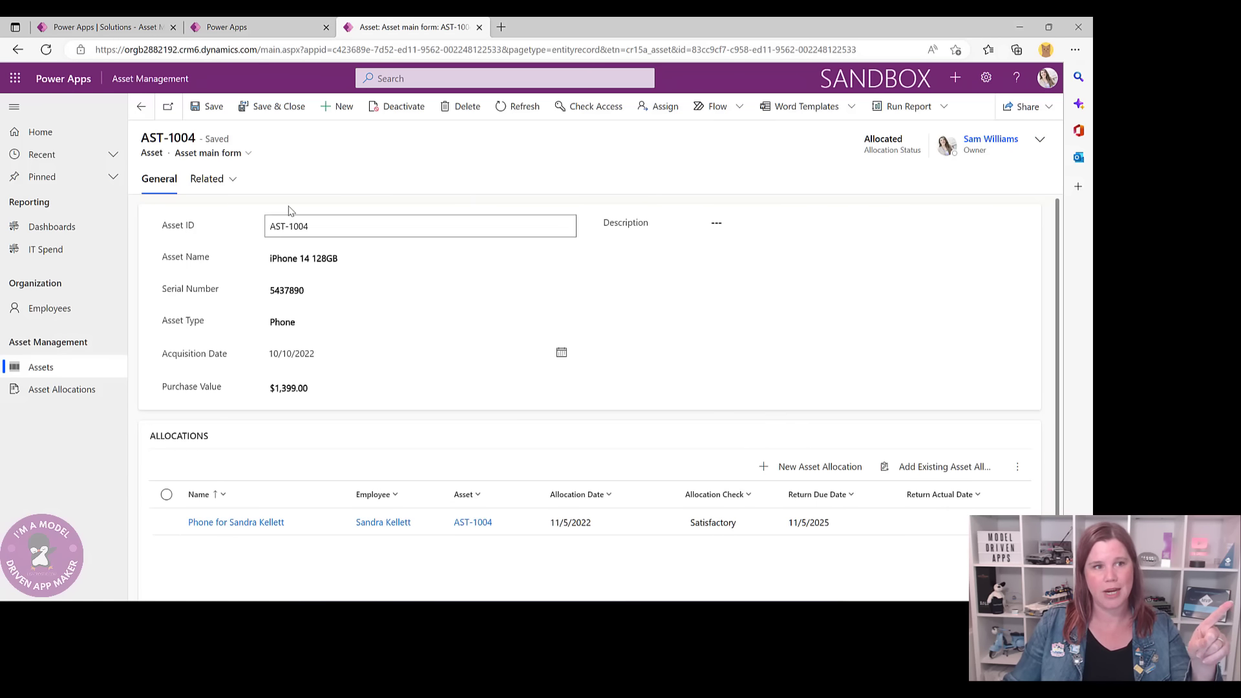
pyautogui.click(804, 470)
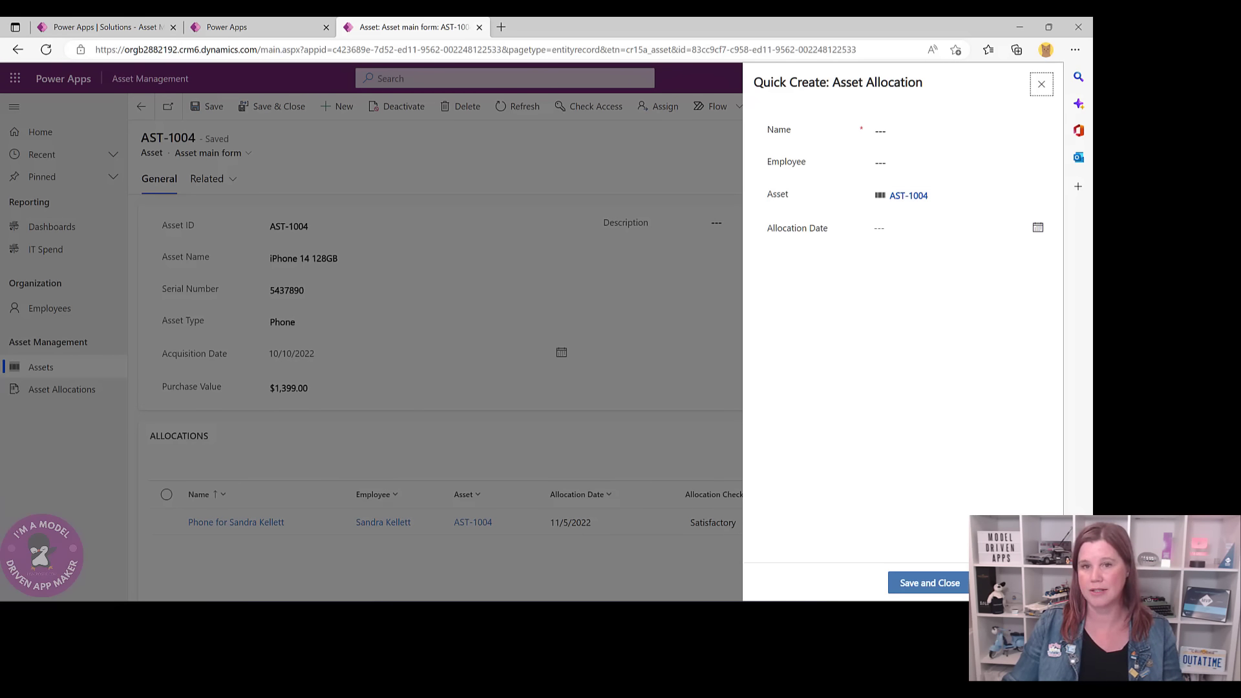
pyautogui.click(1041, 84)
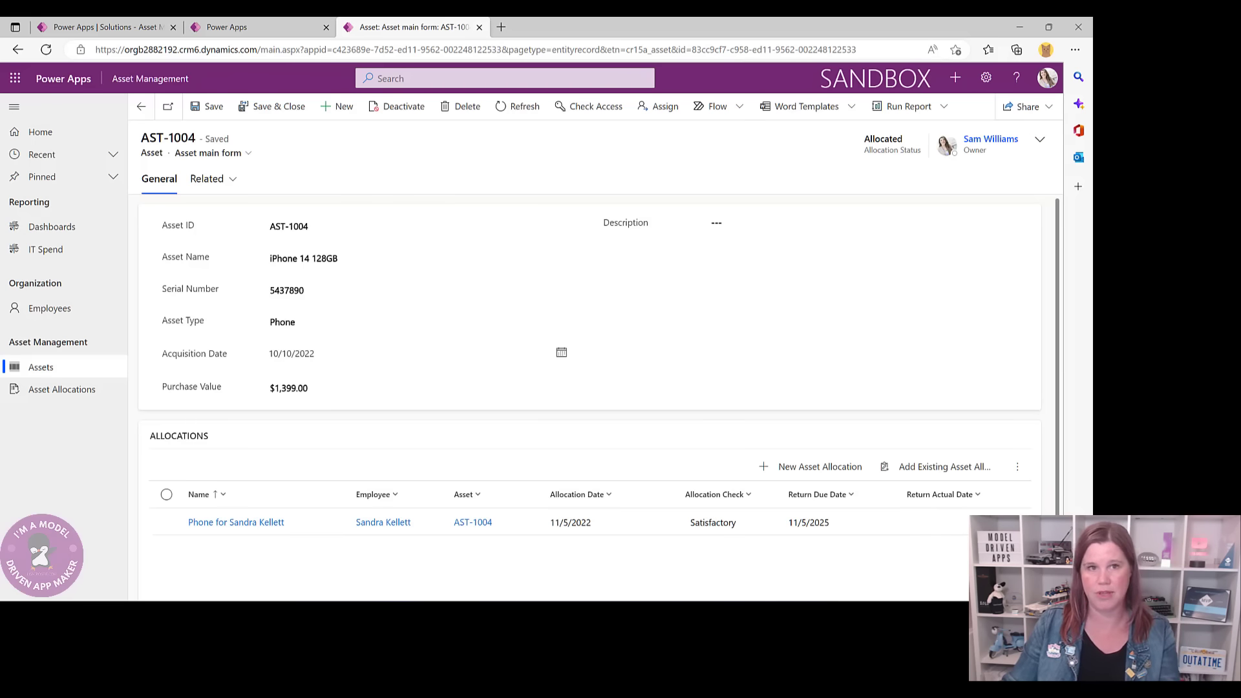
# - Exit the quick create form designer, open the phone allocation record, then view the Asset Allocation forms
pyautogui.click(270, 30)
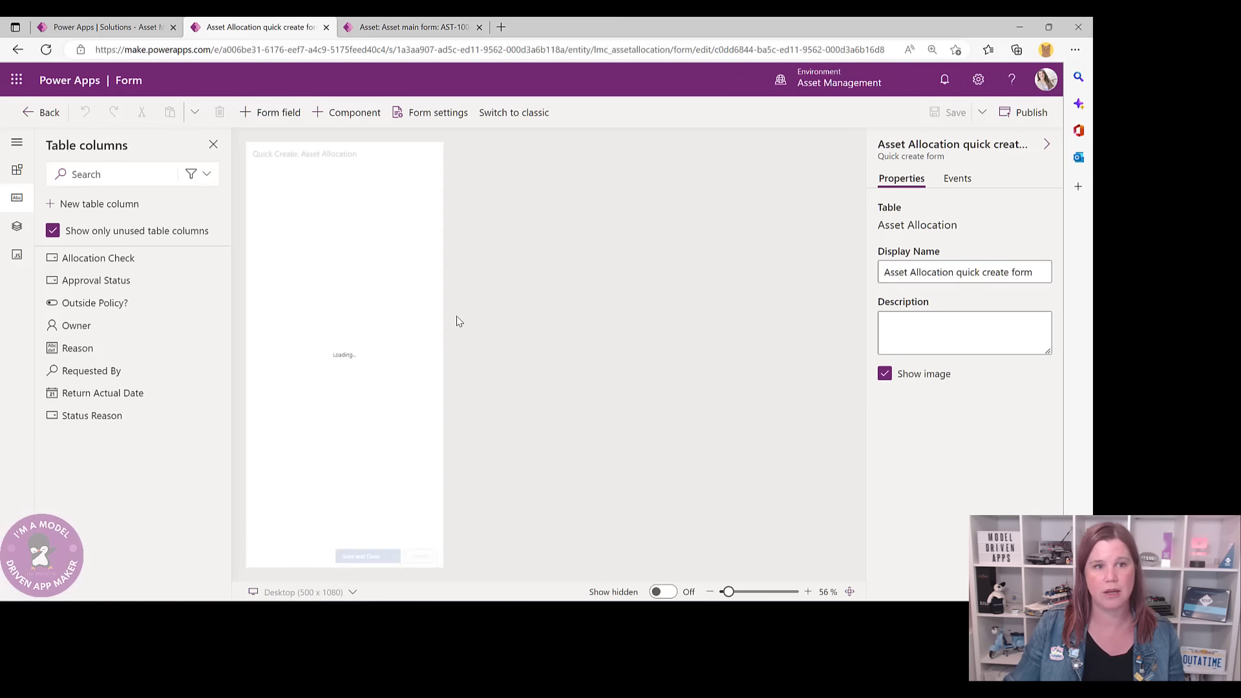
pyautogui.click(40, 120)
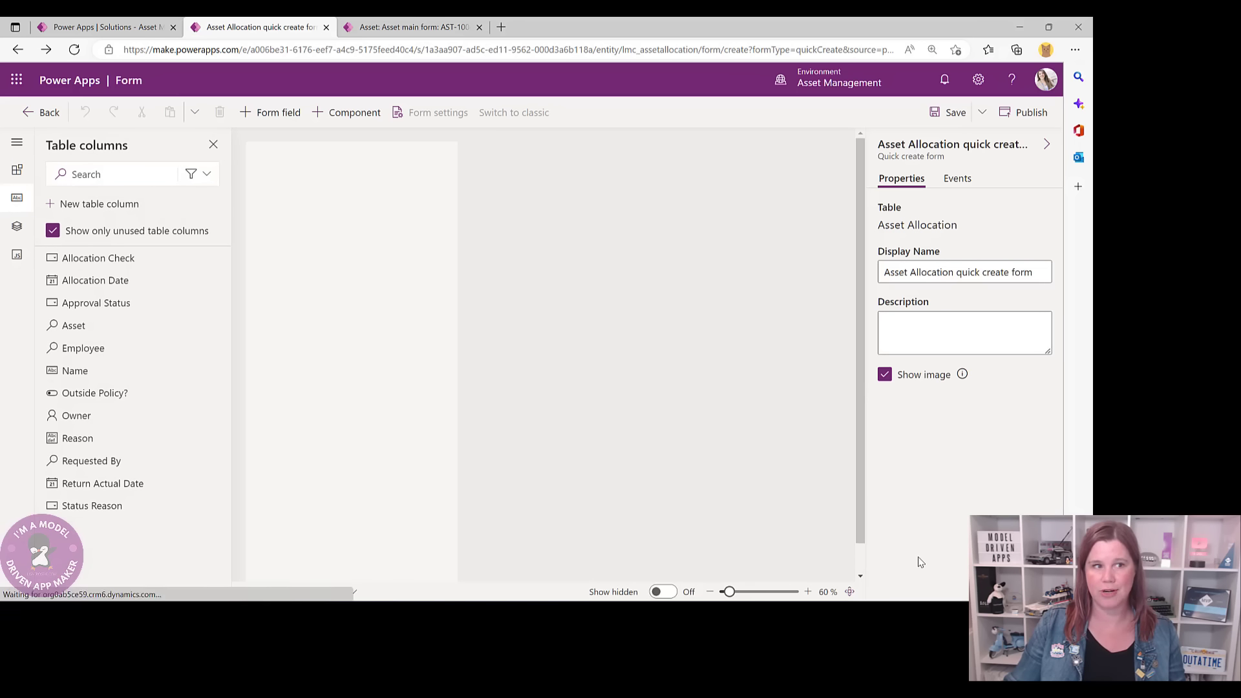
pyautogui.click(35, 112)
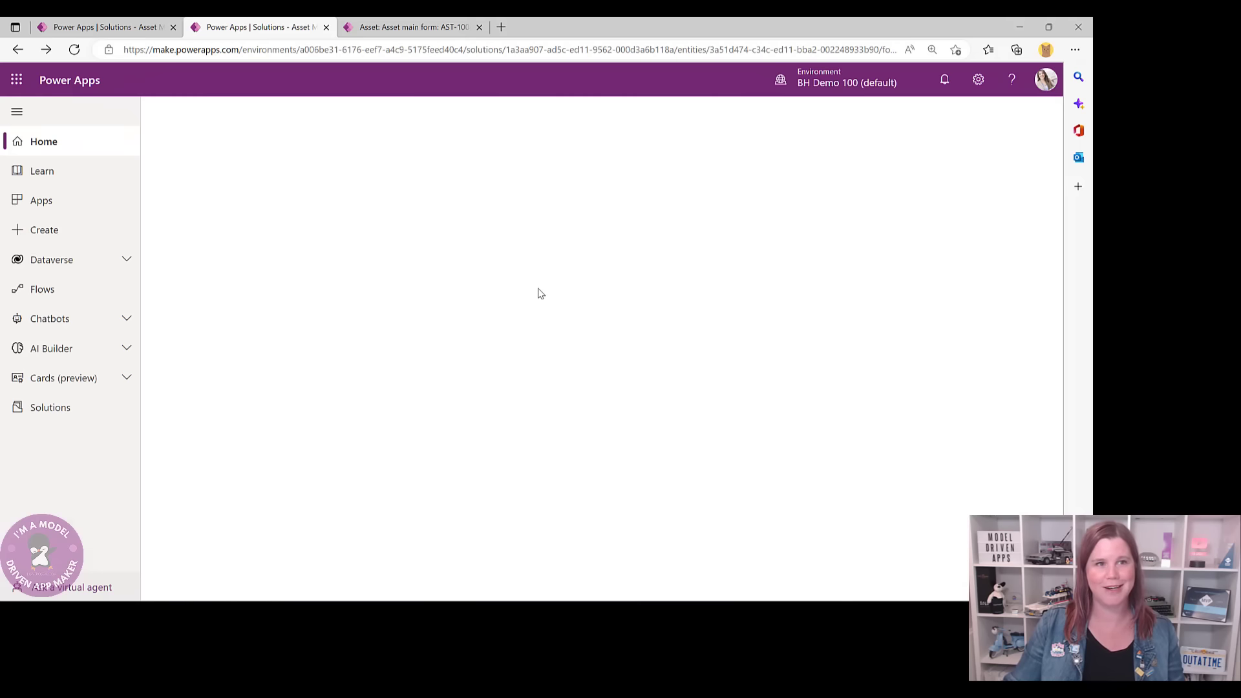
pyautogui.click(413, 27)
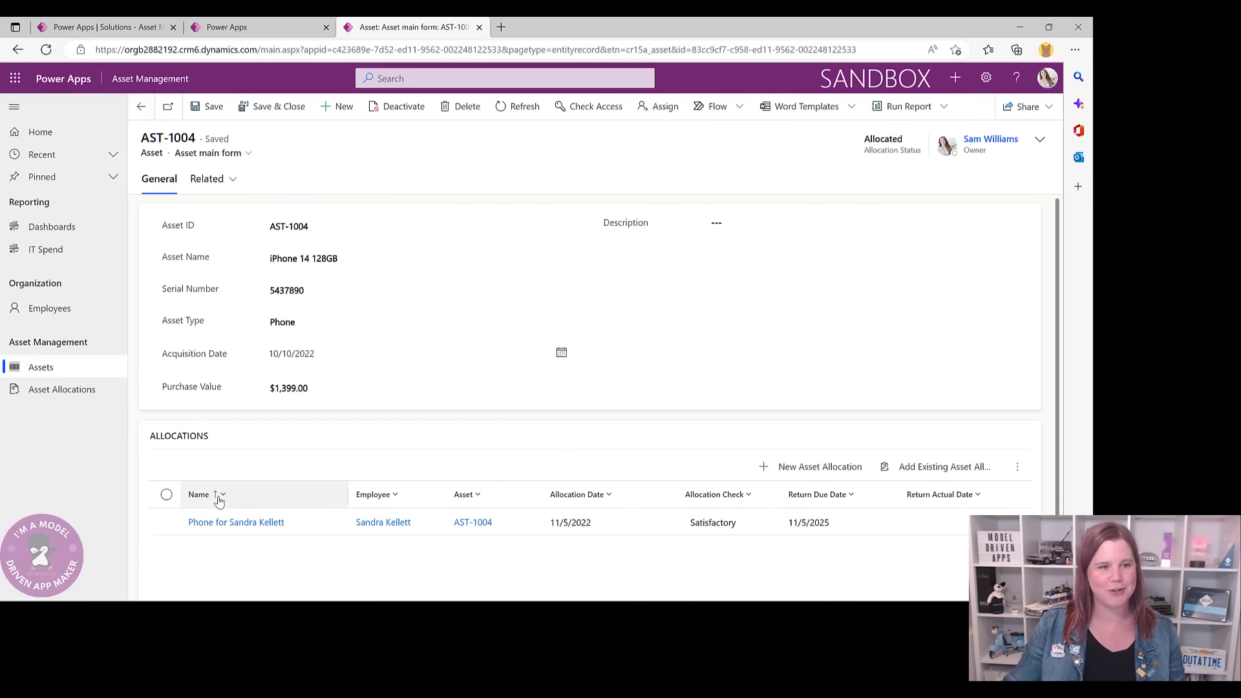
pyautogui.click(250, 522)
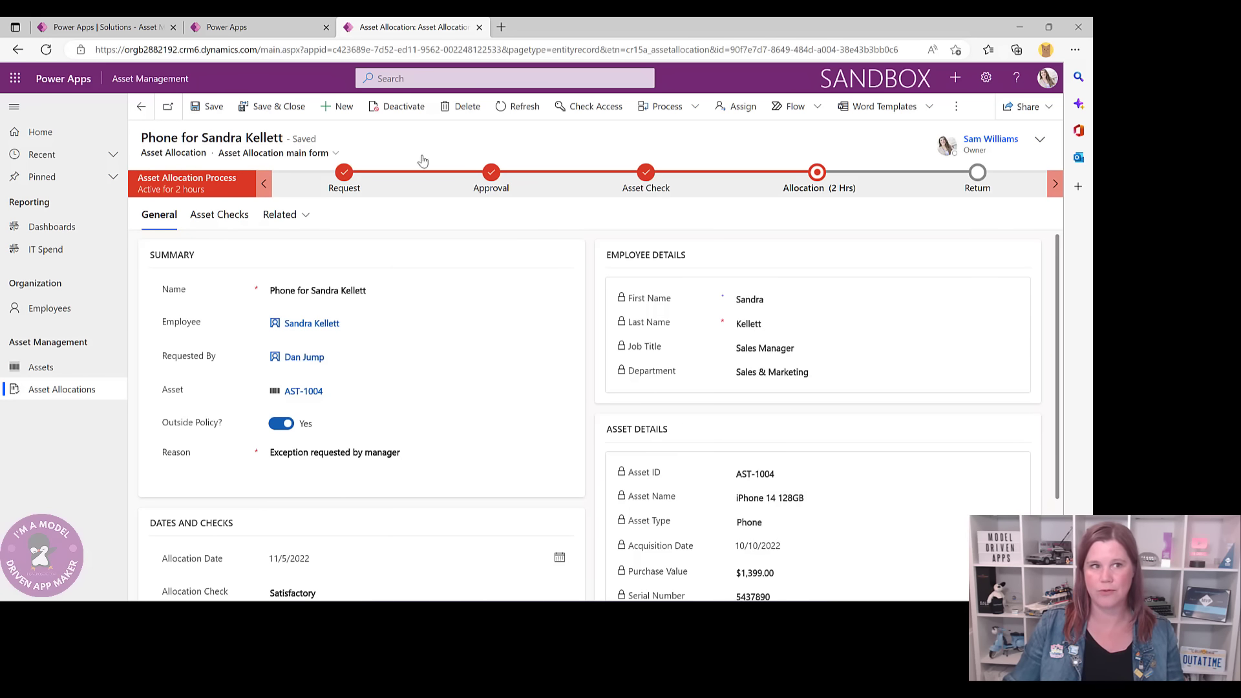
pyautogui.click(238, 29)
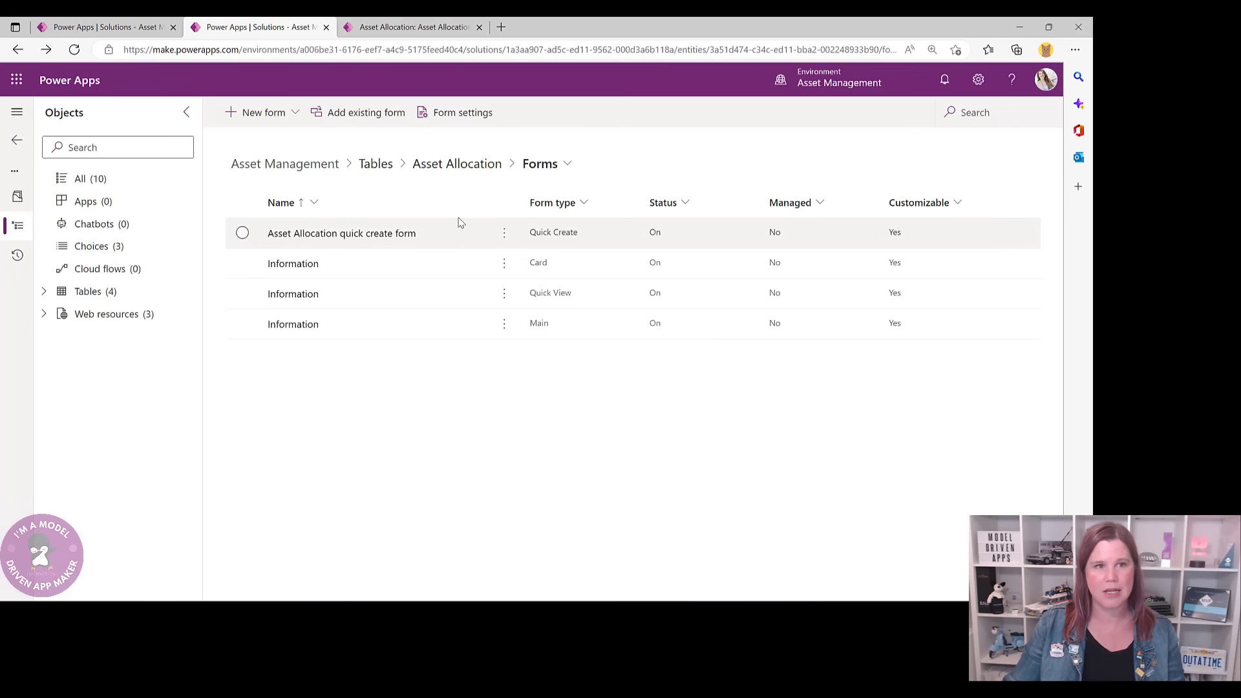
# - From the solution's Tables, create a new Quick View Form for the Contact table
pyautogui.click(367, 163)
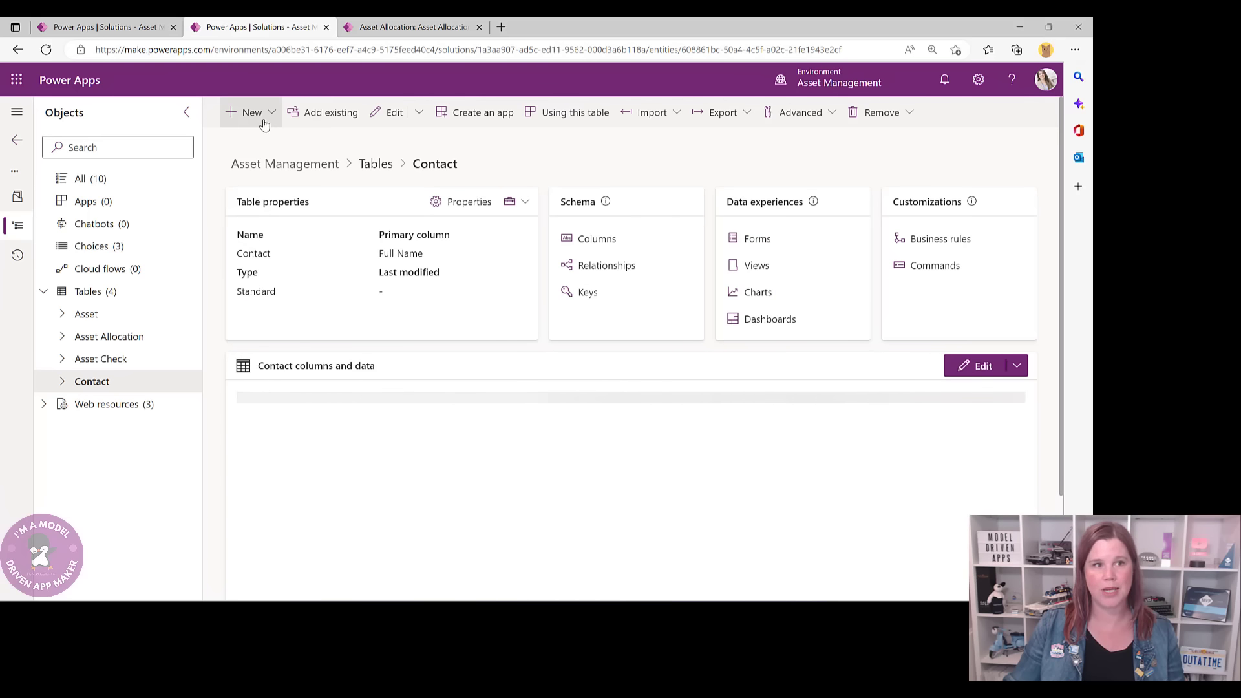
pyautogui.click(252, 114)
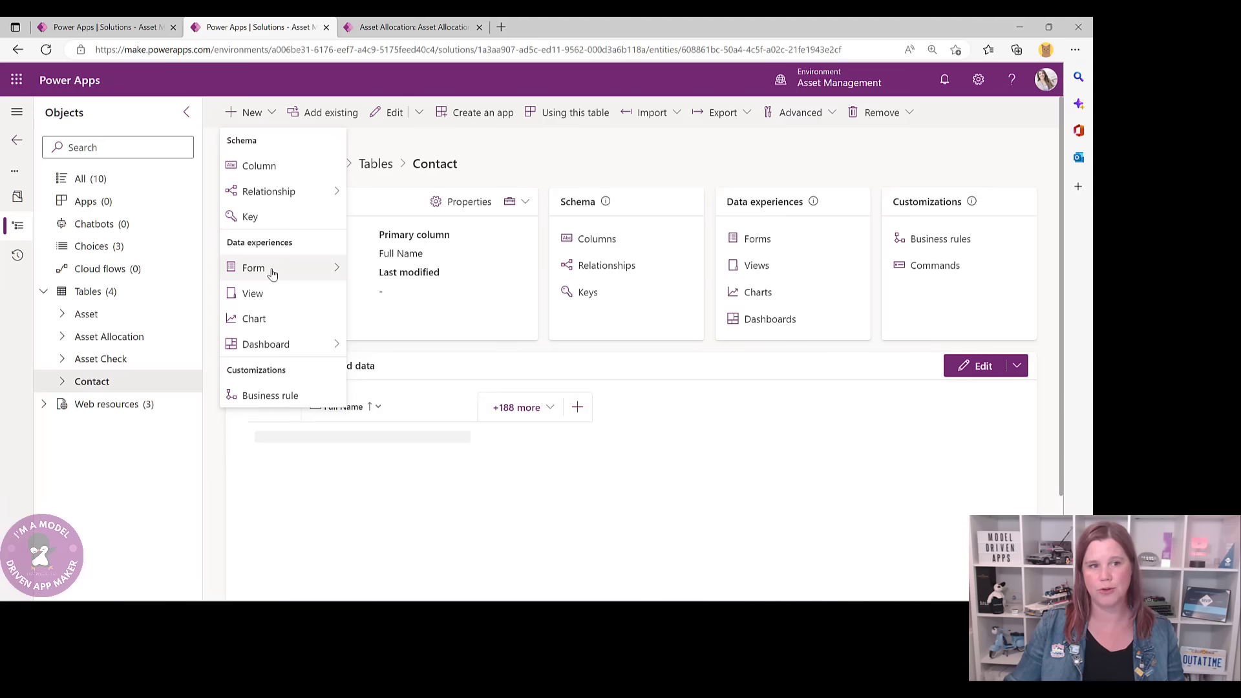
pyautogui.moveTo(272, 274)
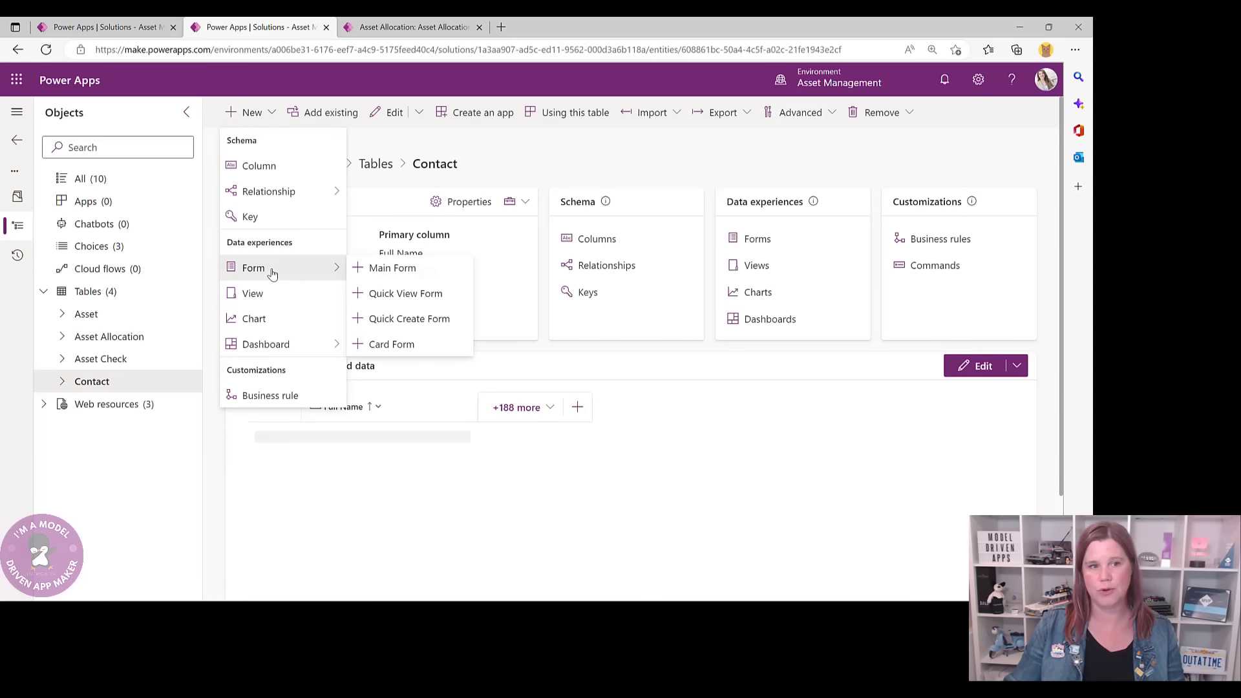
pyautogui.click(404, 296)
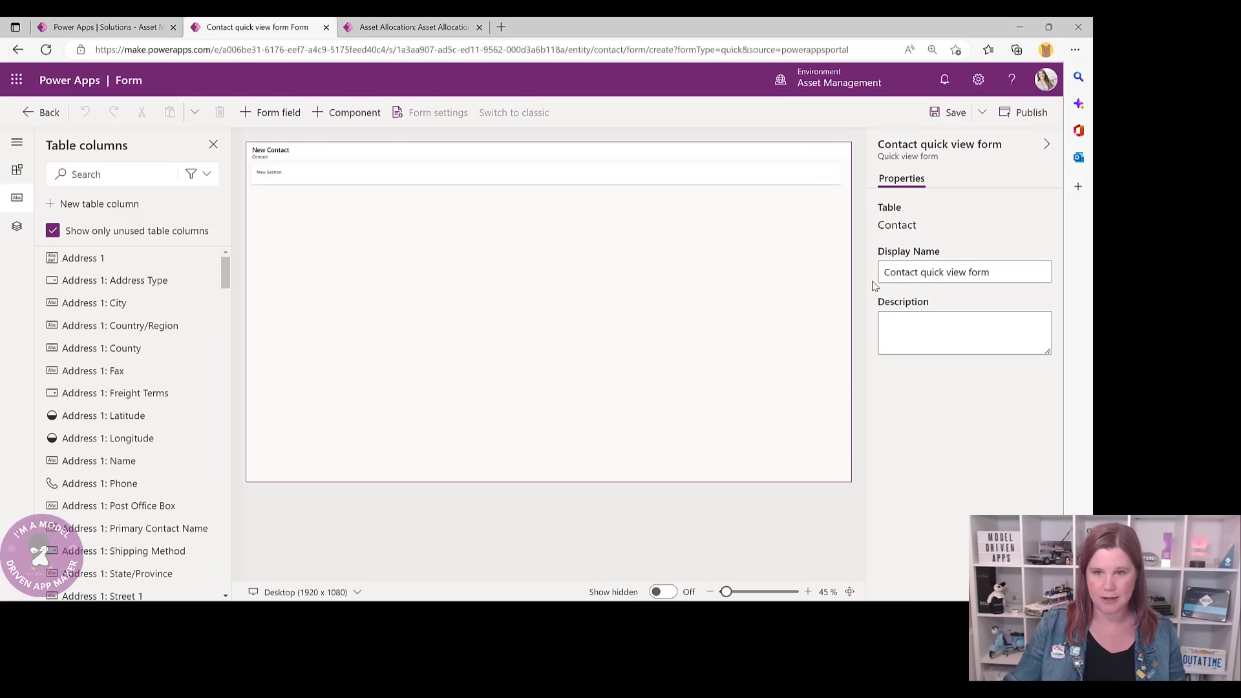
# - Change the quick view form's display name to 'Employee Quick View Form'
pyautogui.moveTo(1016, 277); pyautogui.dragTo(865, 272)
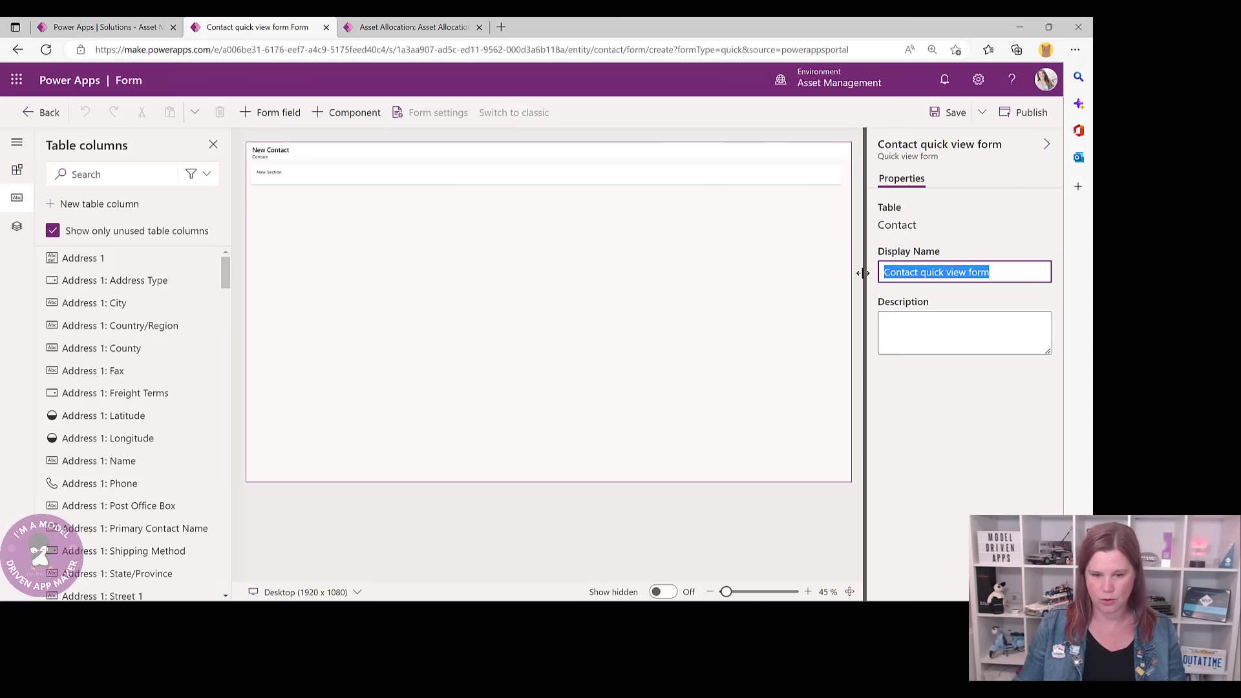
pyautogui.write('eMP')
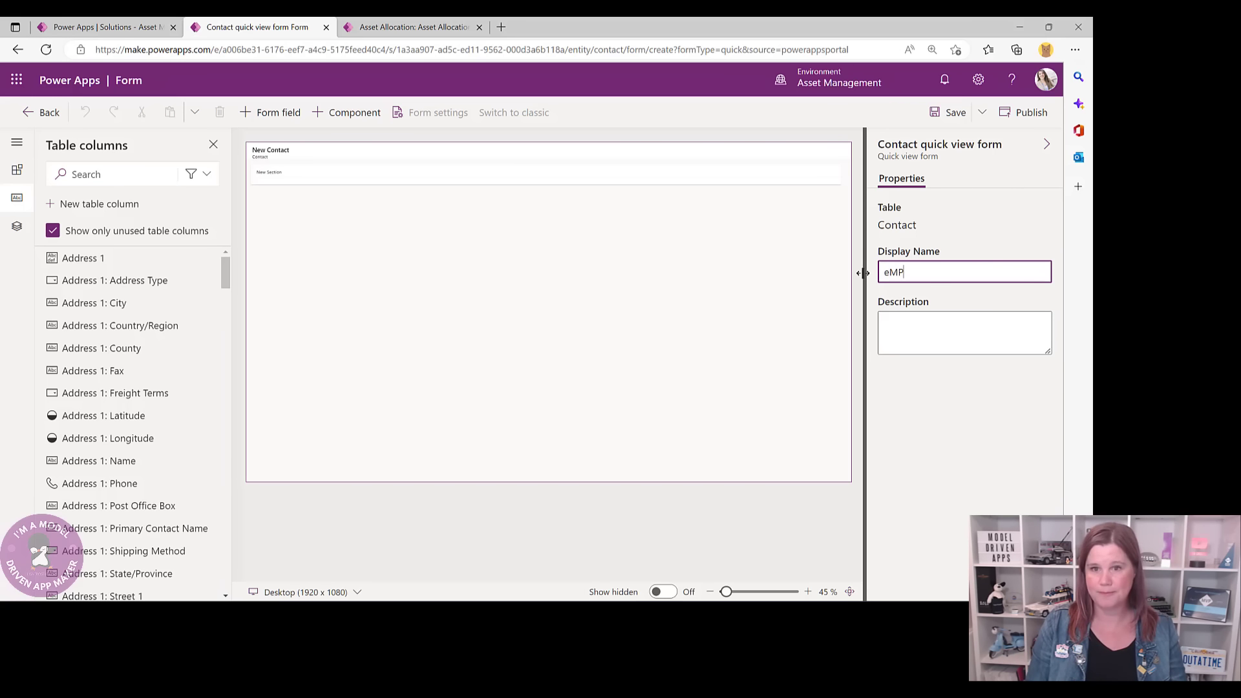
pyautogui.write('Empl')
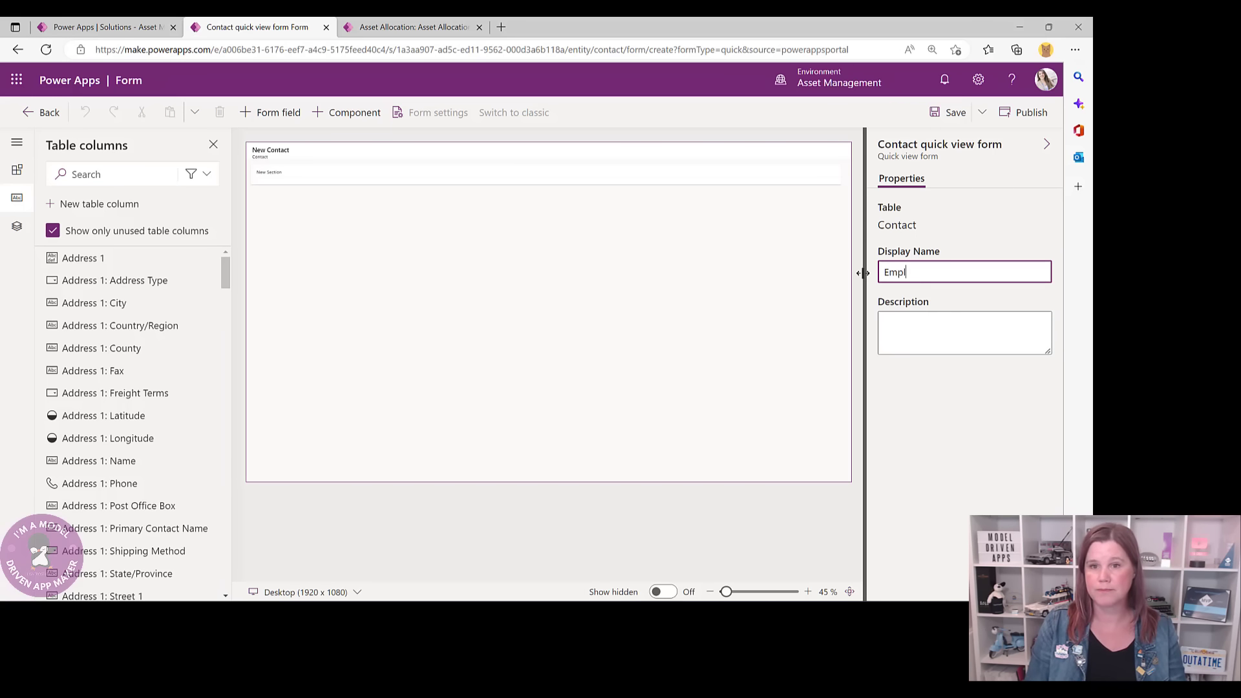
pyautogui.write('oyee Quick View Form')
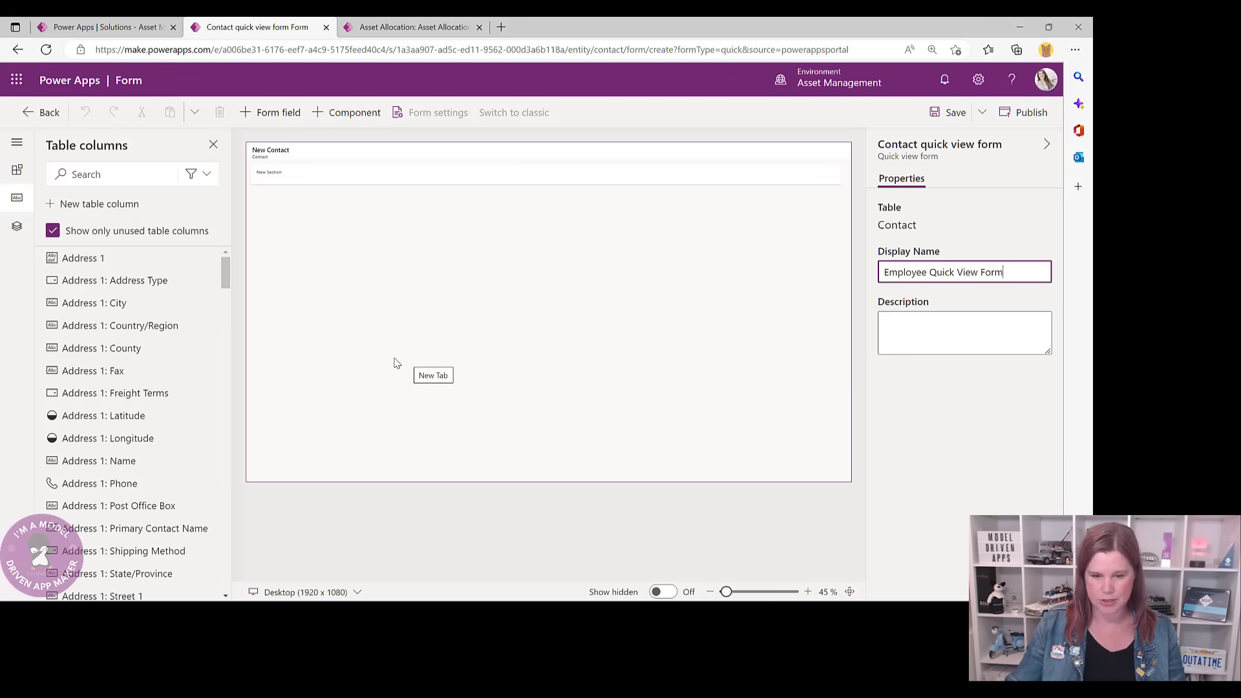
pyautogui.click(78, 174)
# - Add the Full Name column to the Employee Quick View Form section
pyautogui.write('fu')
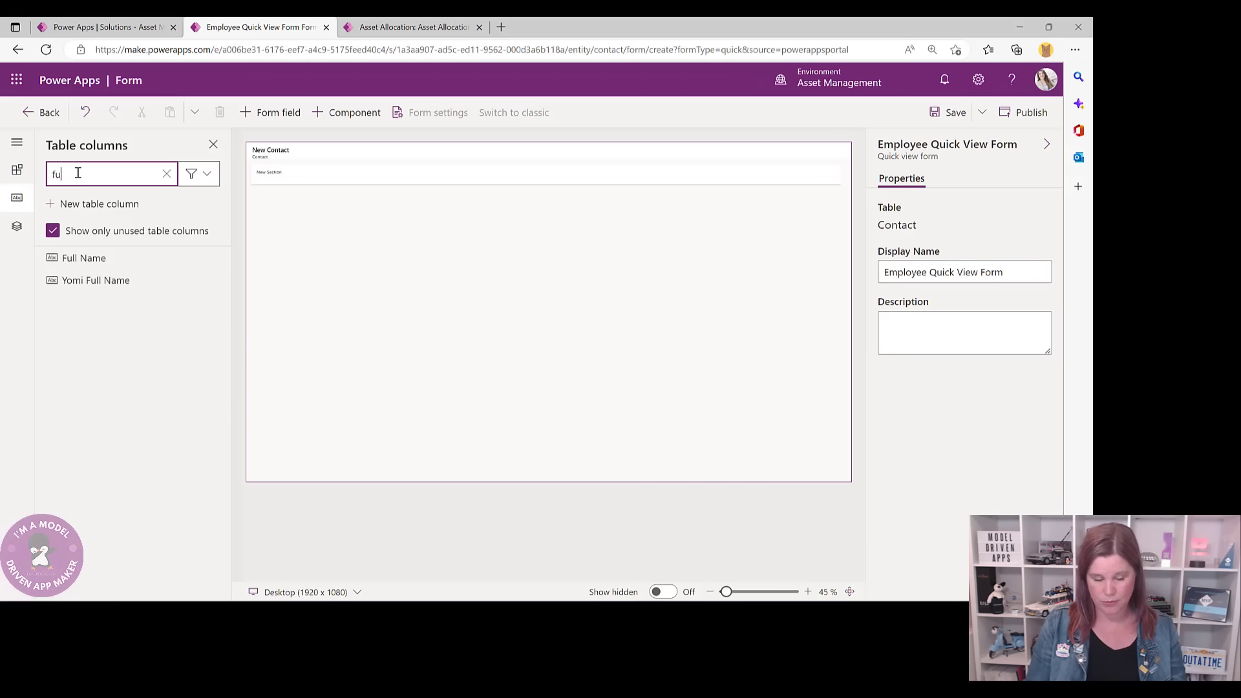
pyautogui.write('ll')
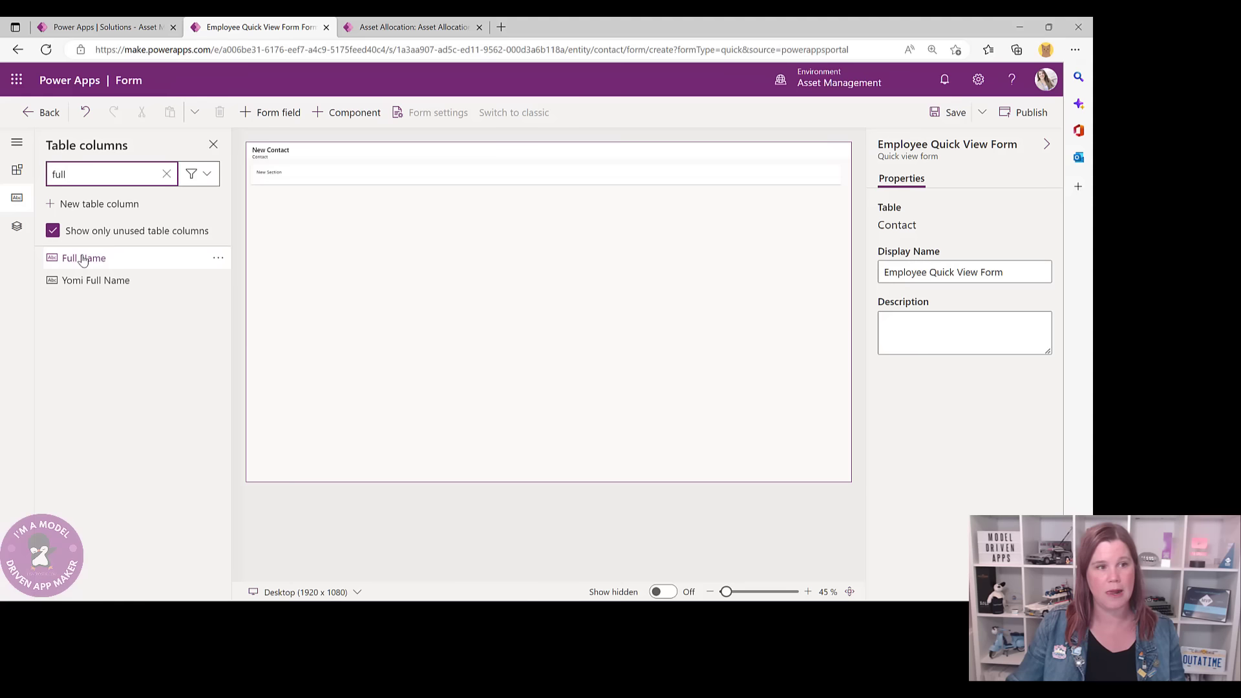
pyautogui.moveTo(83, 260)
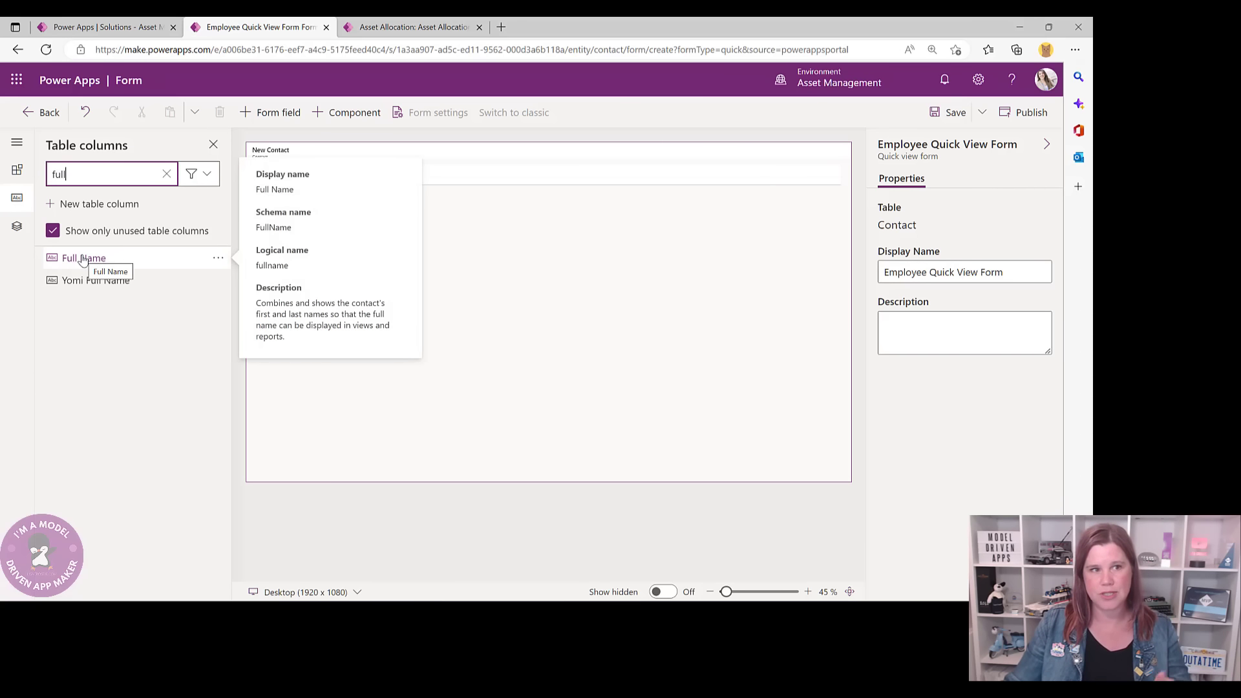
pyautogui.click(107, 27)
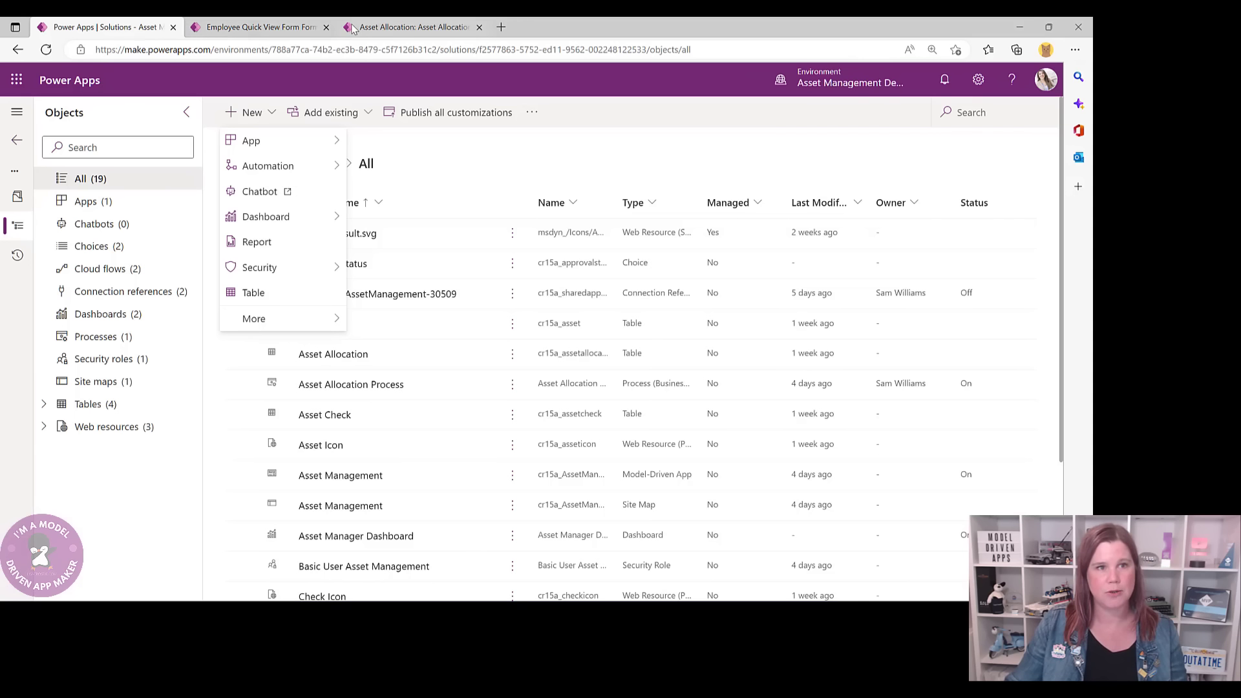
pyautogui.click(353, 29)
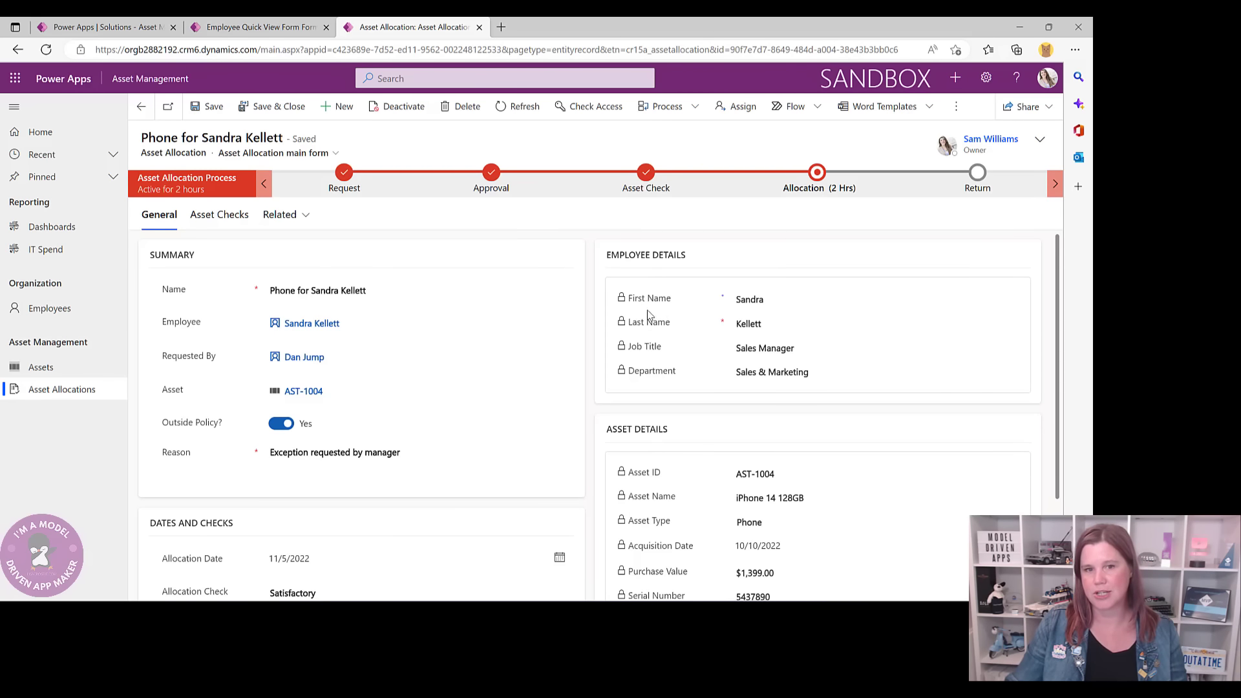
pyautogui.click(271, 29)
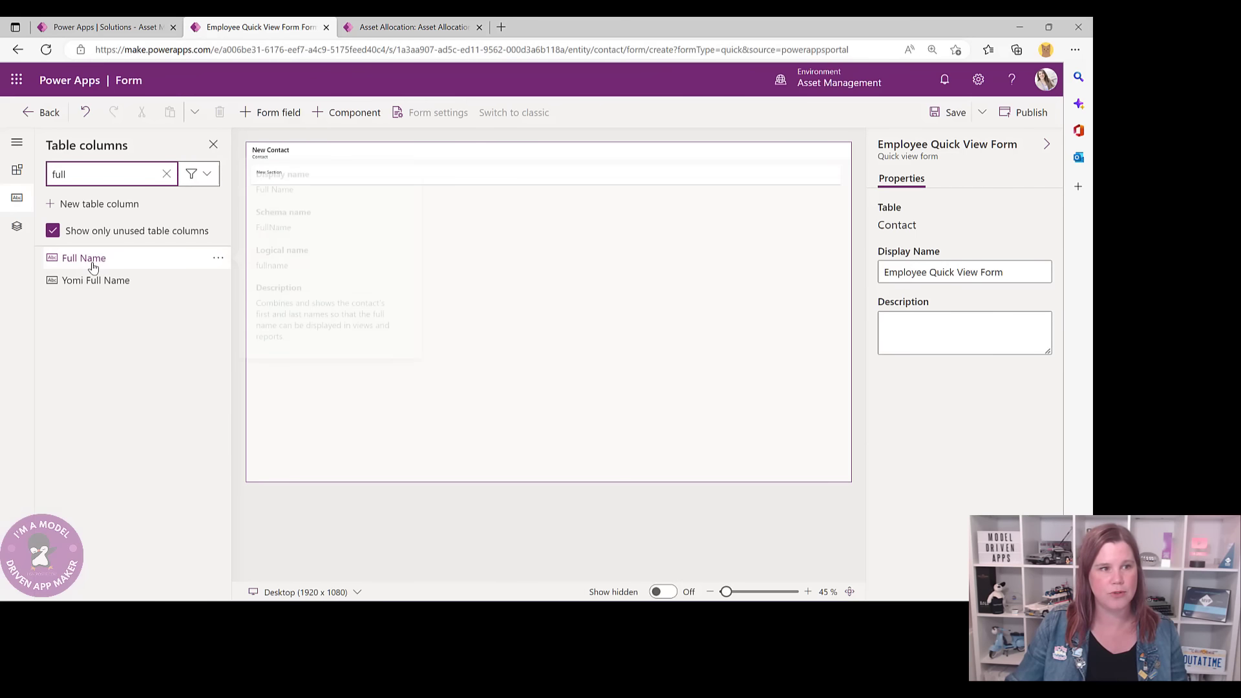
pyautogui.moveTo(93, 267); pyautogui.dragTo(318, 178)
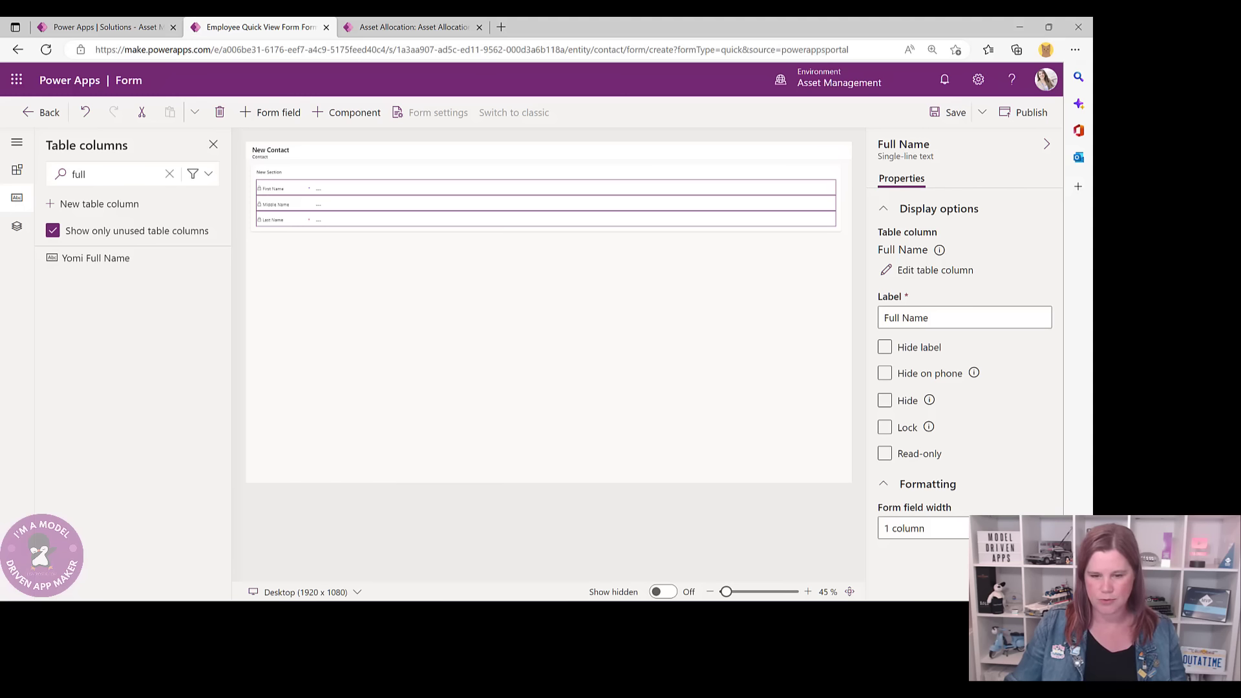
# - Add Job Title and Department below Last Name, making Department read-only
pyautogui.doubleClick(79, 174)
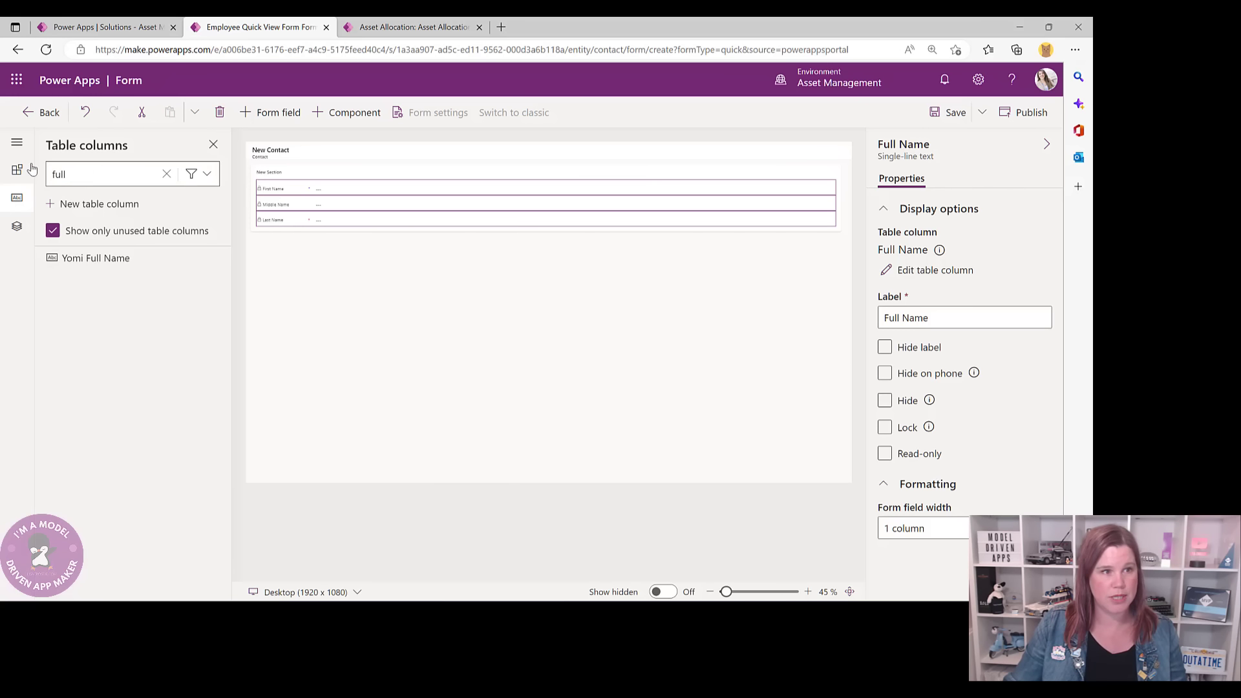
pyautogui.write('job')
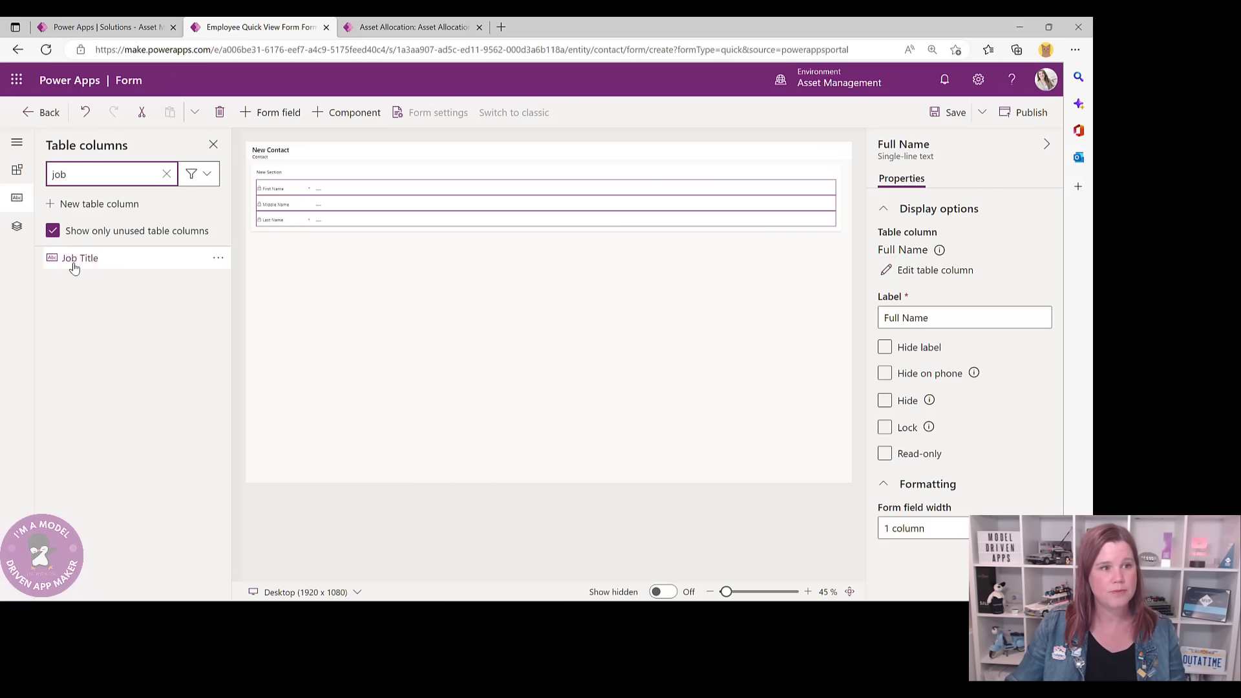
pyautogui.moveTo(75, 260); pyautogui.dragTo(302, 226)
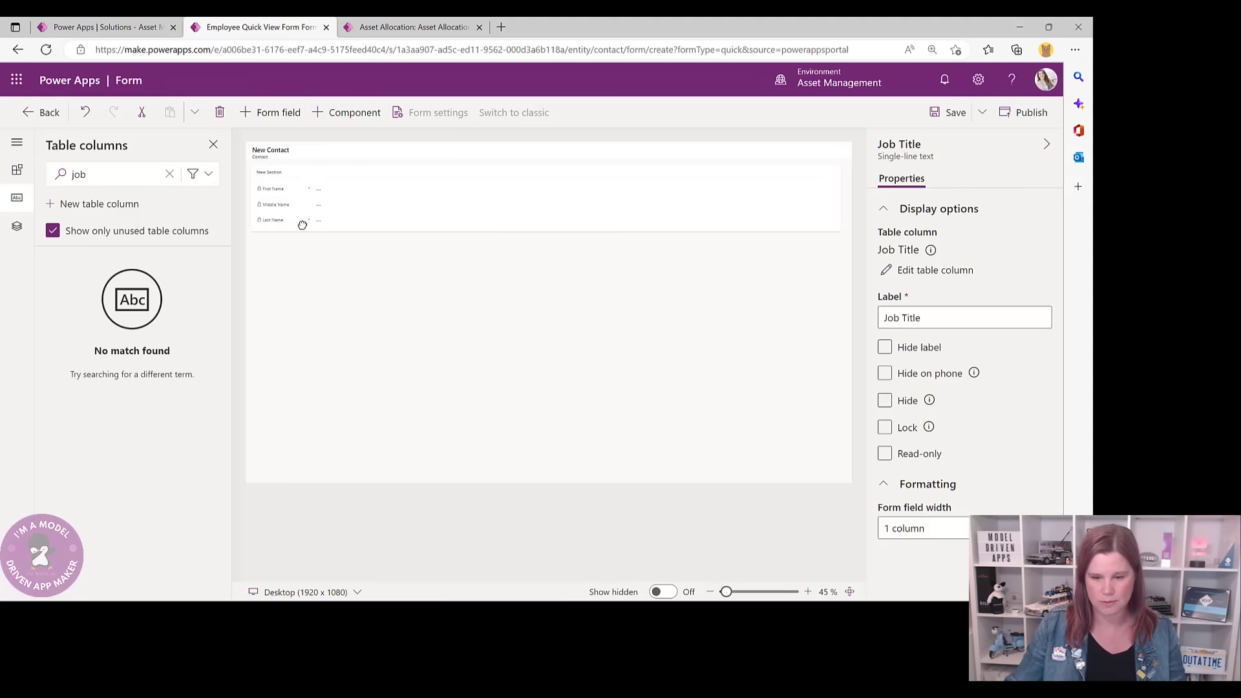
pyautogui.doubleClick(79, 174)
pyautogui.write('de')
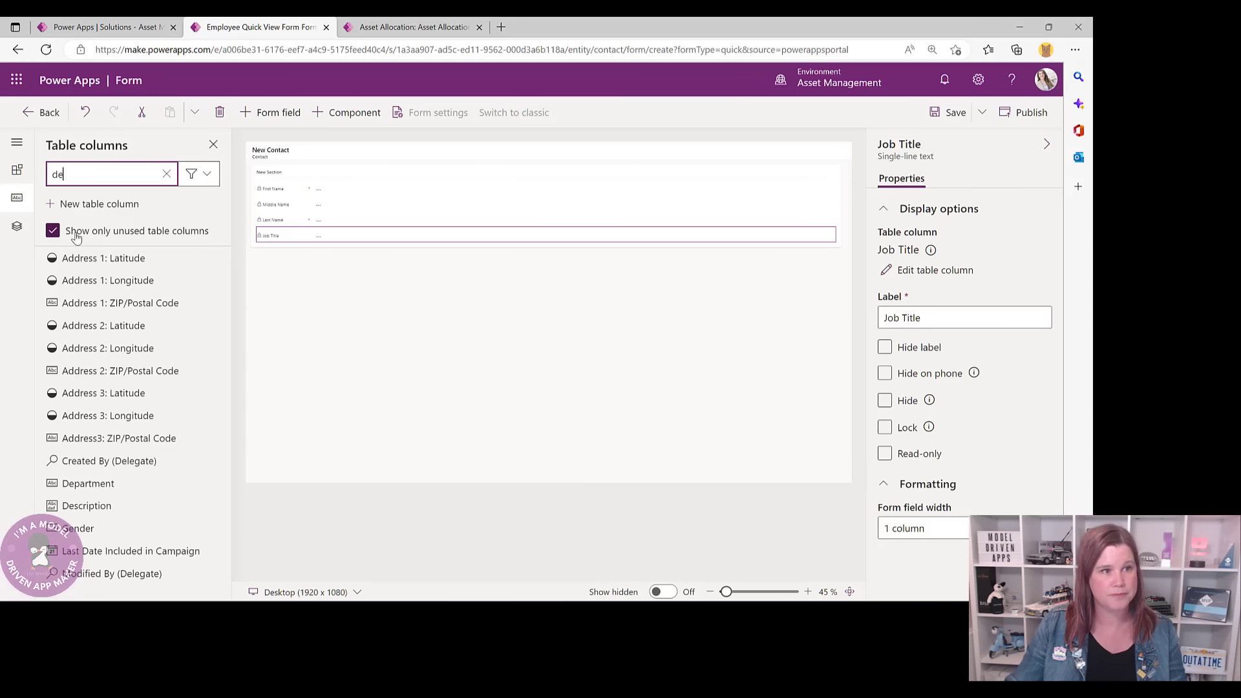
pyautogui.write('p')
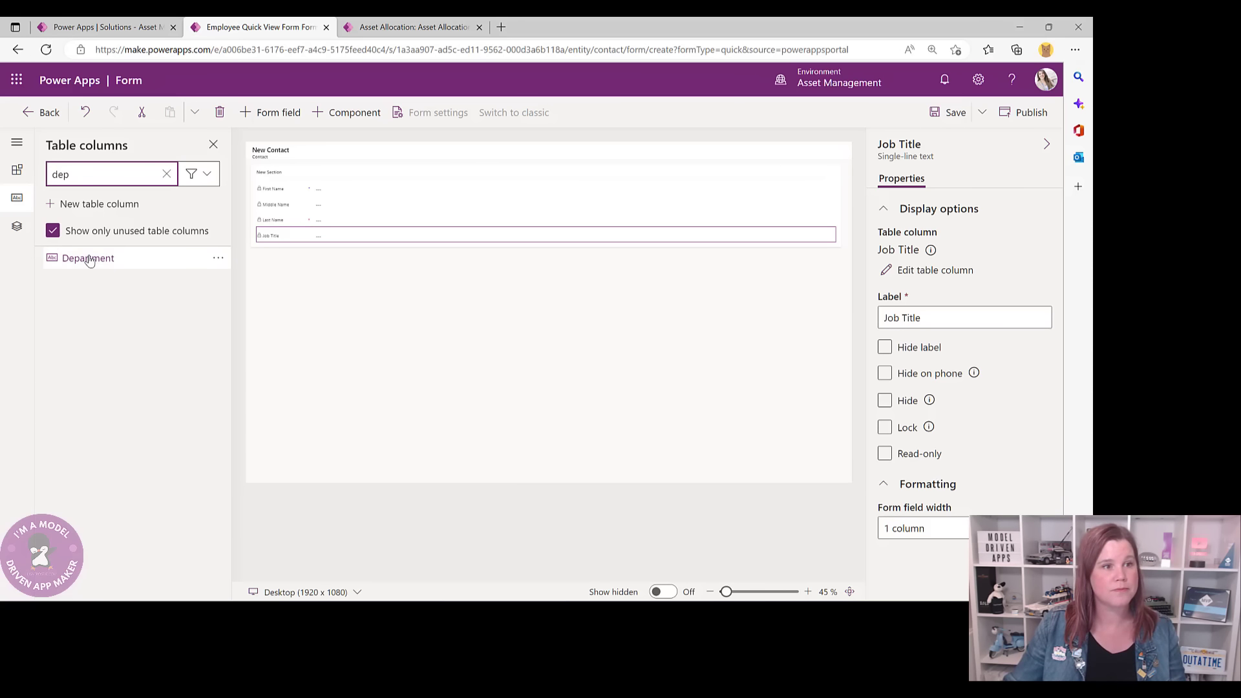
pyautogui.moveTo(91, 258); pyautogui.dragTo(270, 243)
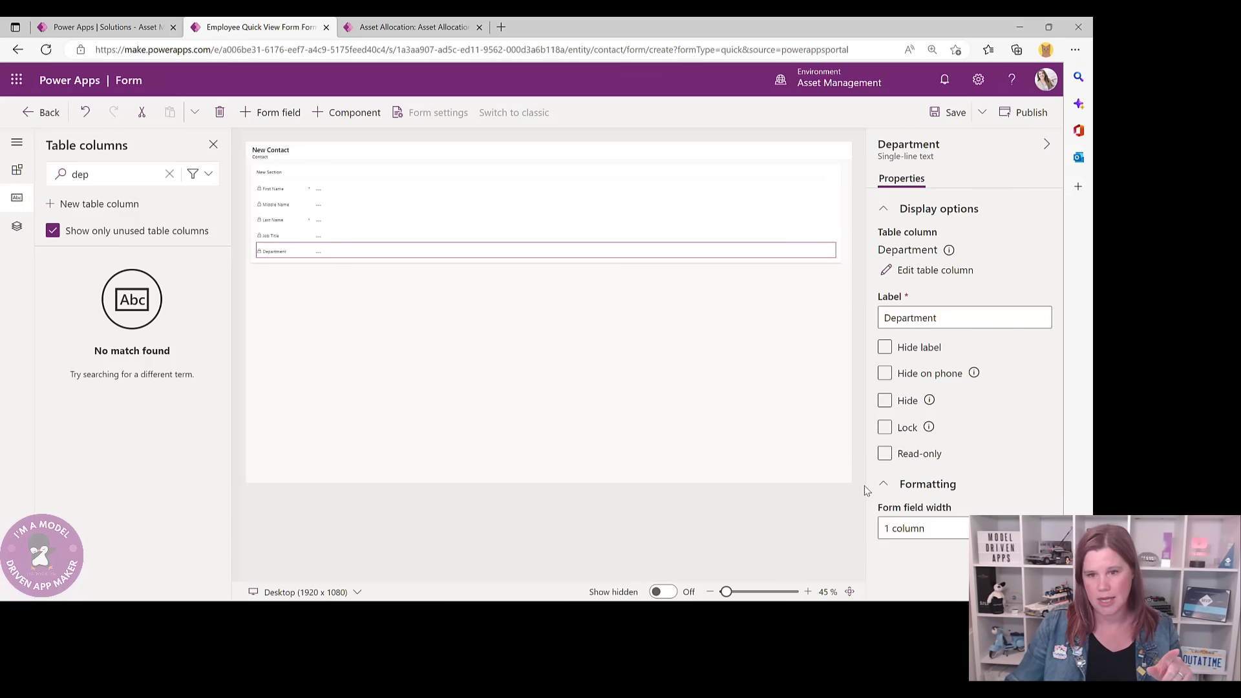
pyautogui.click(885, 453)
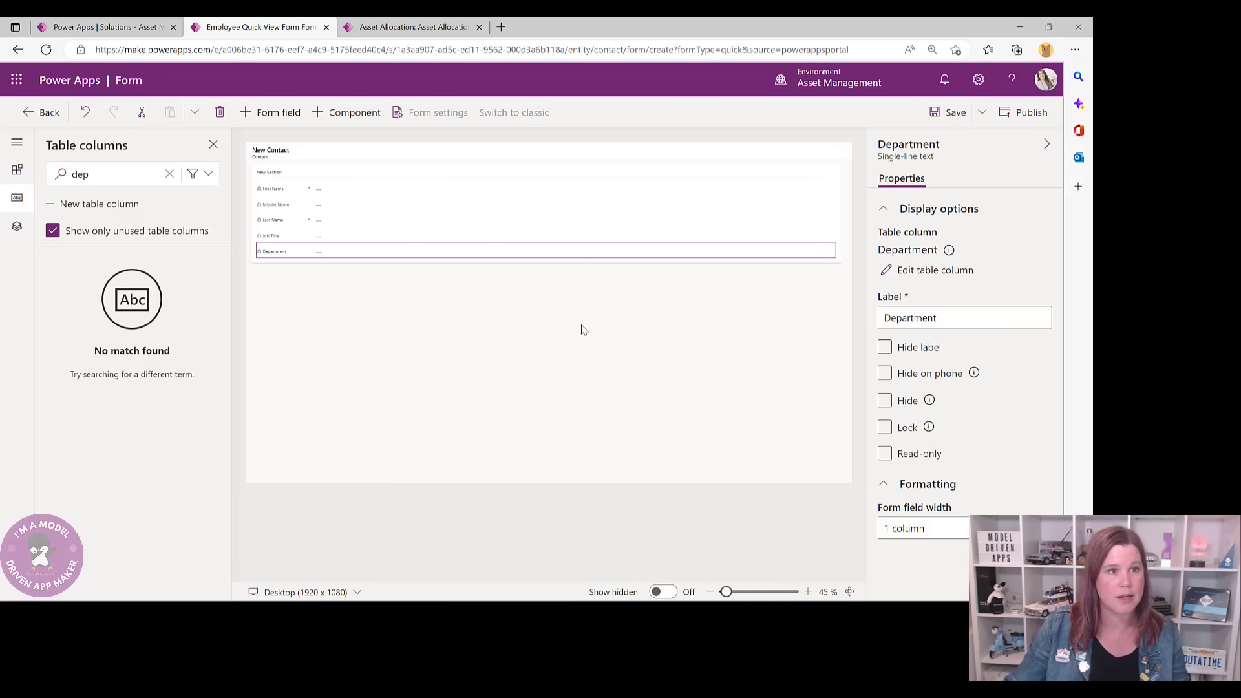
pyautogui.click(301, 172)
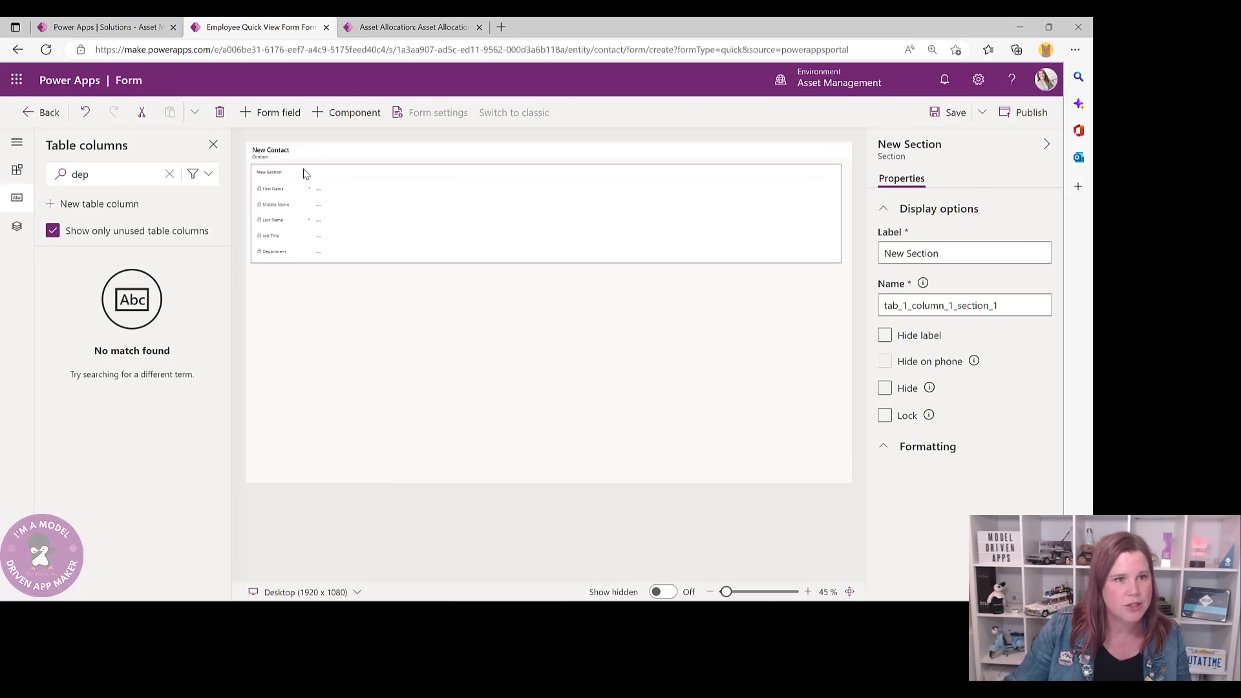
# - Hide the section label on the Employee Quick View Form and save the form
pyautogui.click(885, 335)
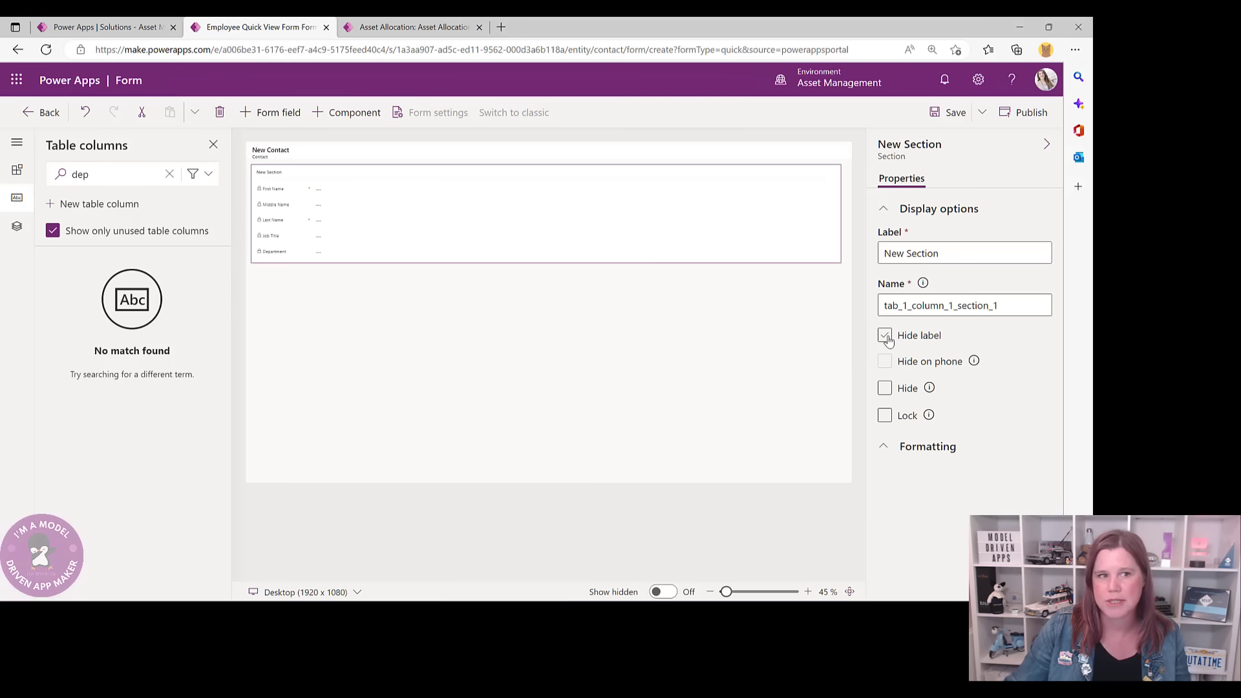
pyautogui.click(409, 26)
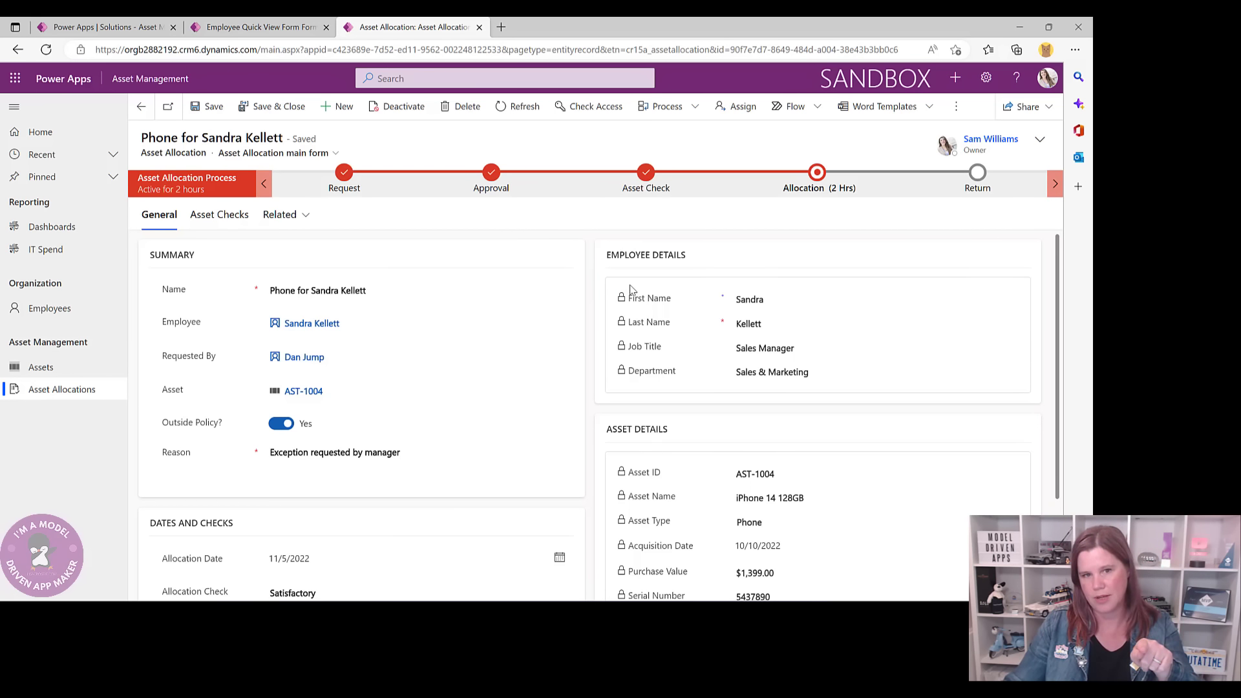
pyautogui.click(258, 26)
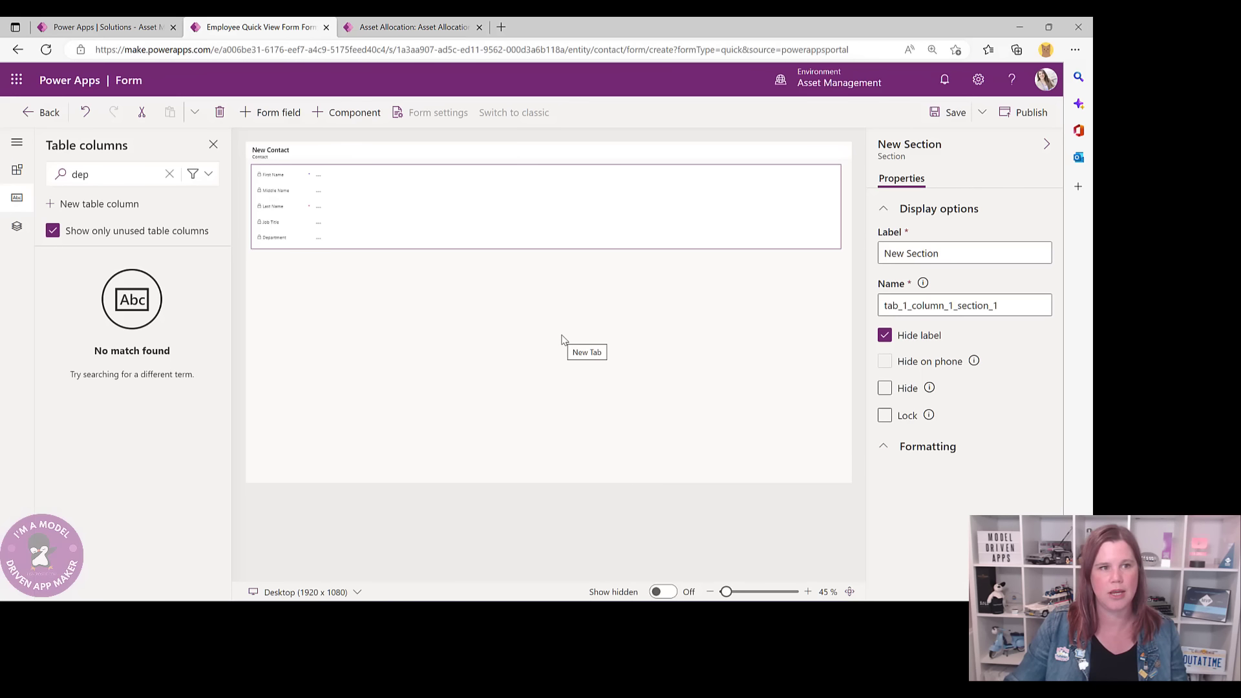
pyautogui.click(946, 113)
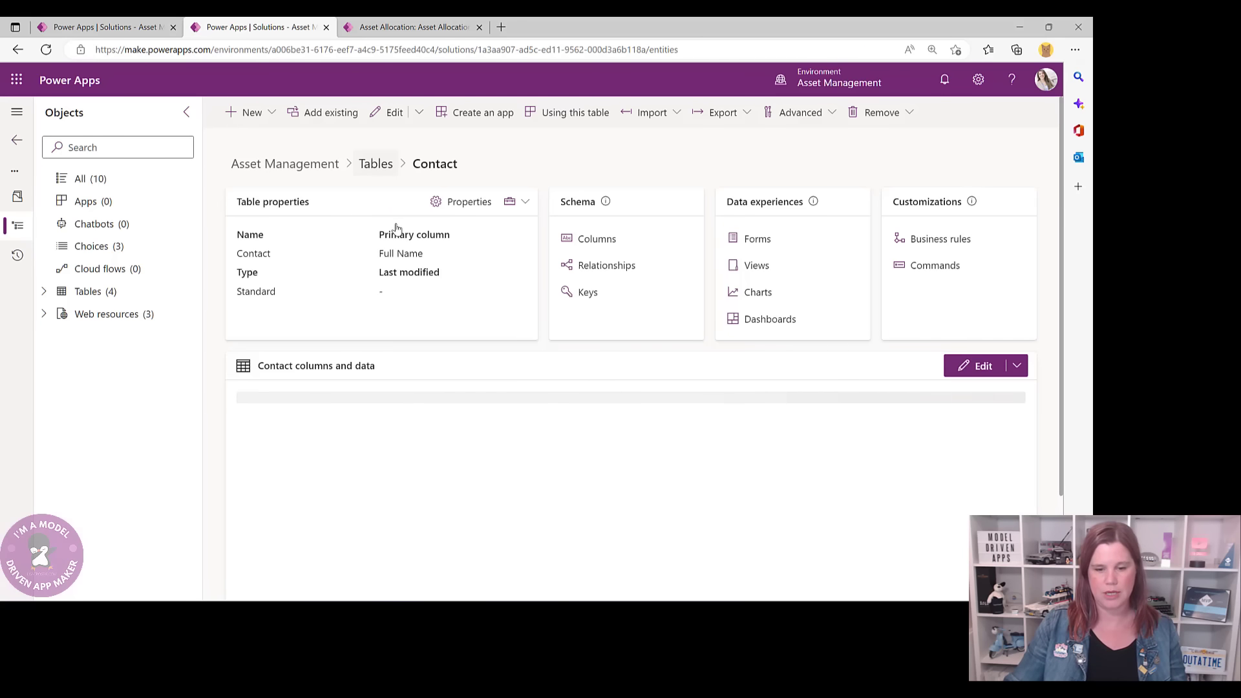
# - From the solution's tables, open Asset's forms and create a new Quick View Form
pyautogui.click(377, 163)
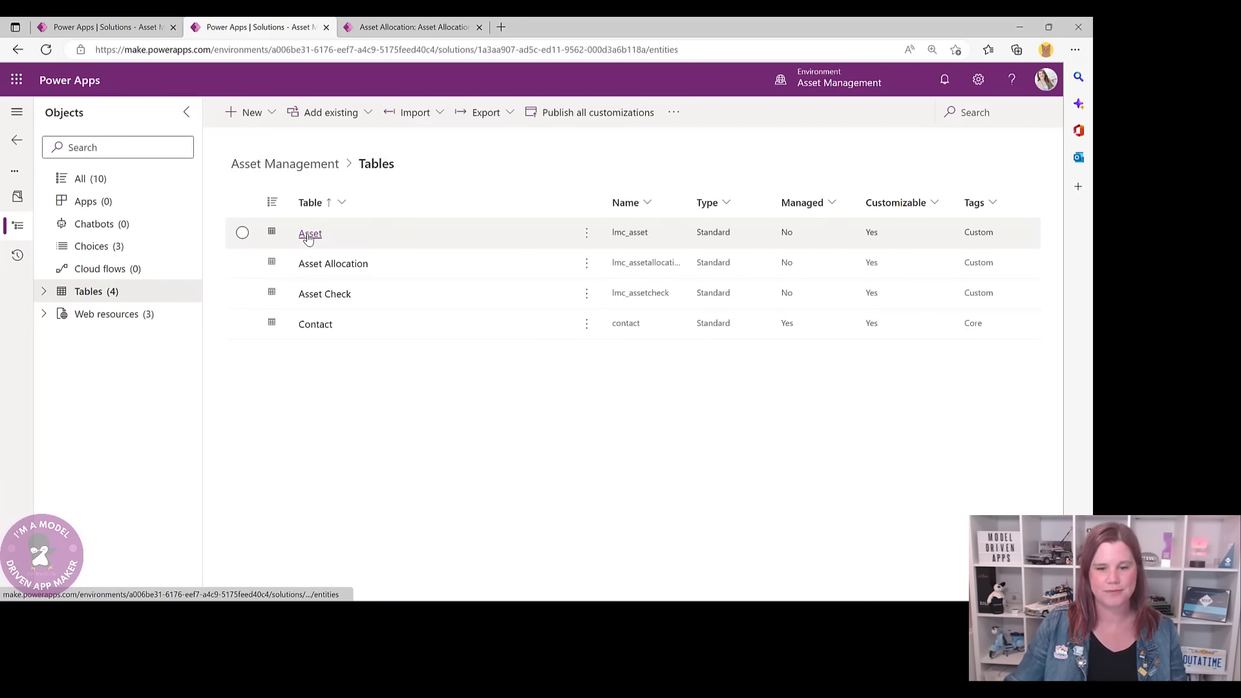
pyautogui.click(309, 234)
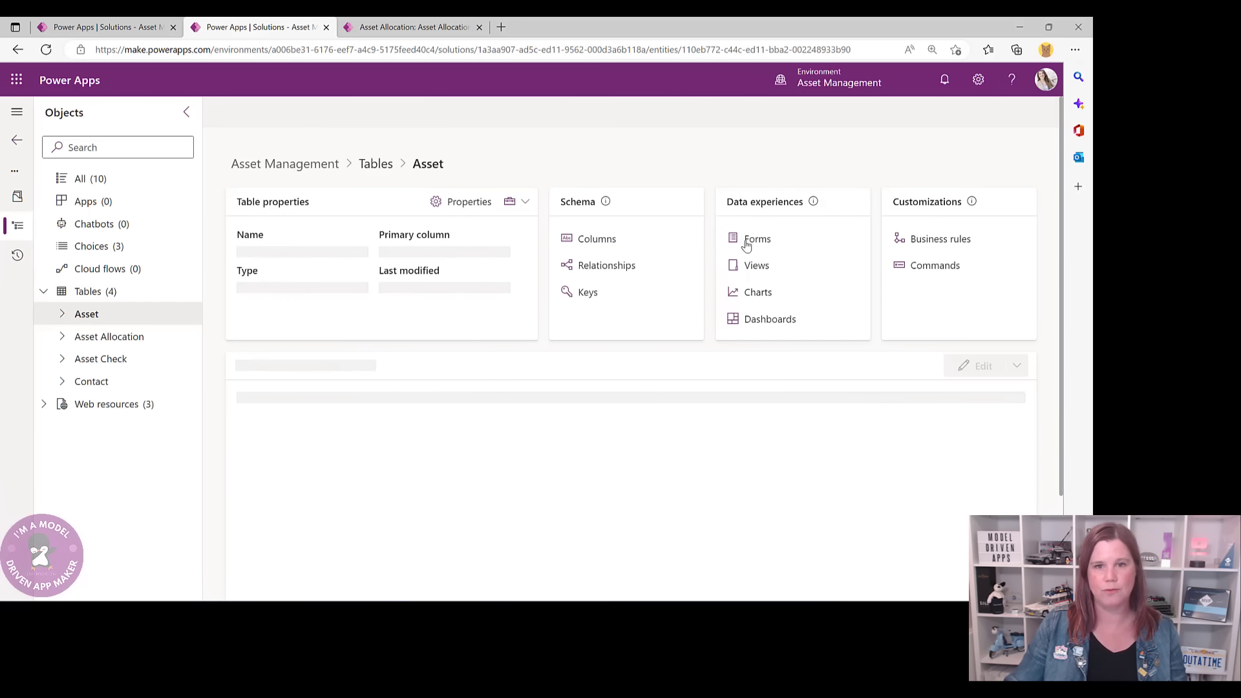
pyautogui.click(749, 241)
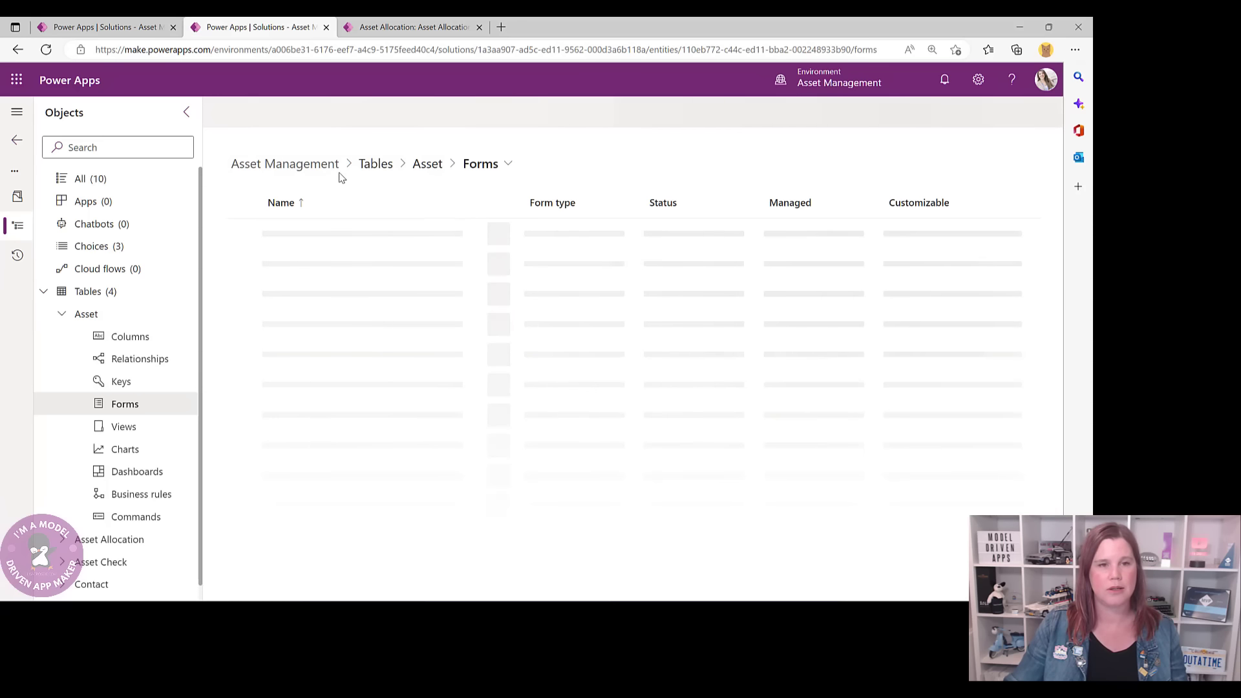
pyautogui.click(293, 112)
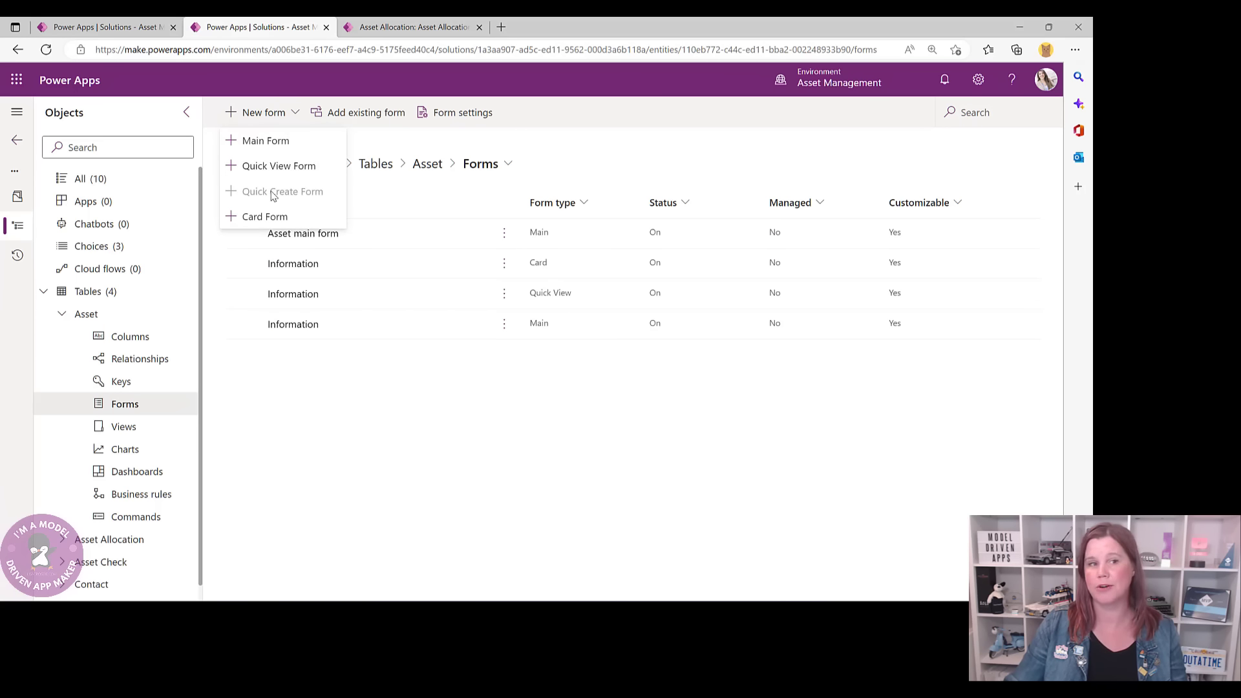
pyautogui.click(266, 167)
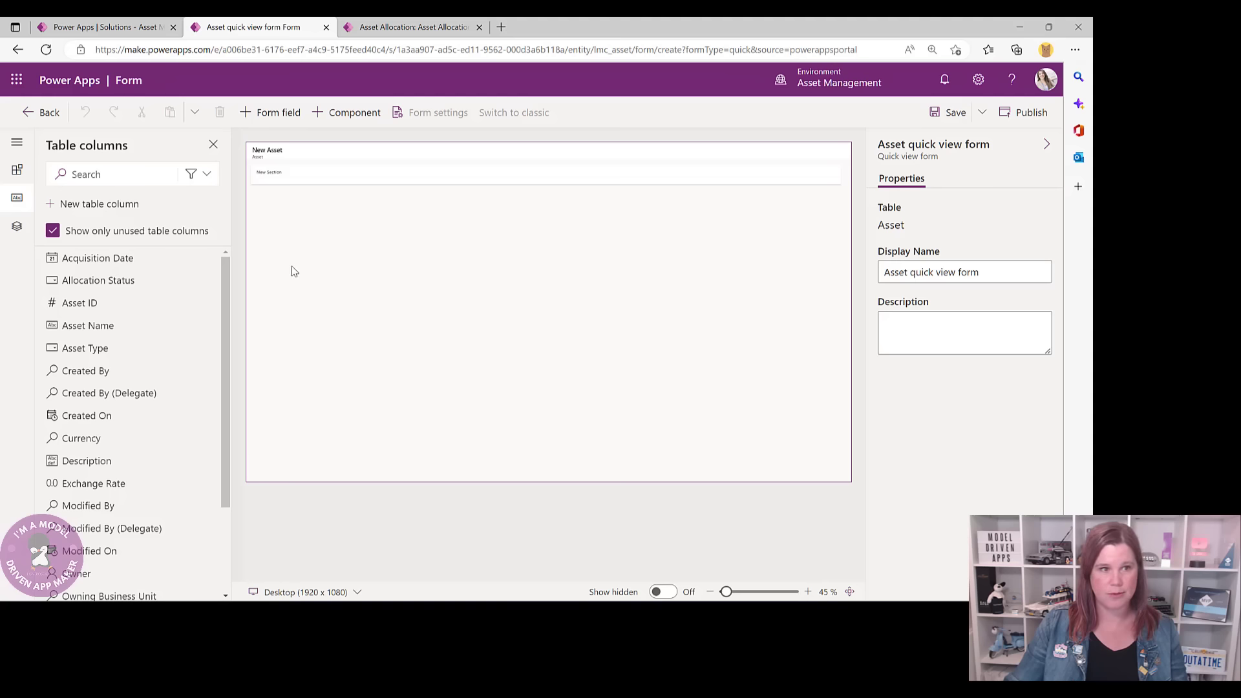
# - Add Asset ID, Asset Name, Asset Type, Acquisition Date, Purchase Value and Serial Number to the section
pyautogui.click(301, 183)
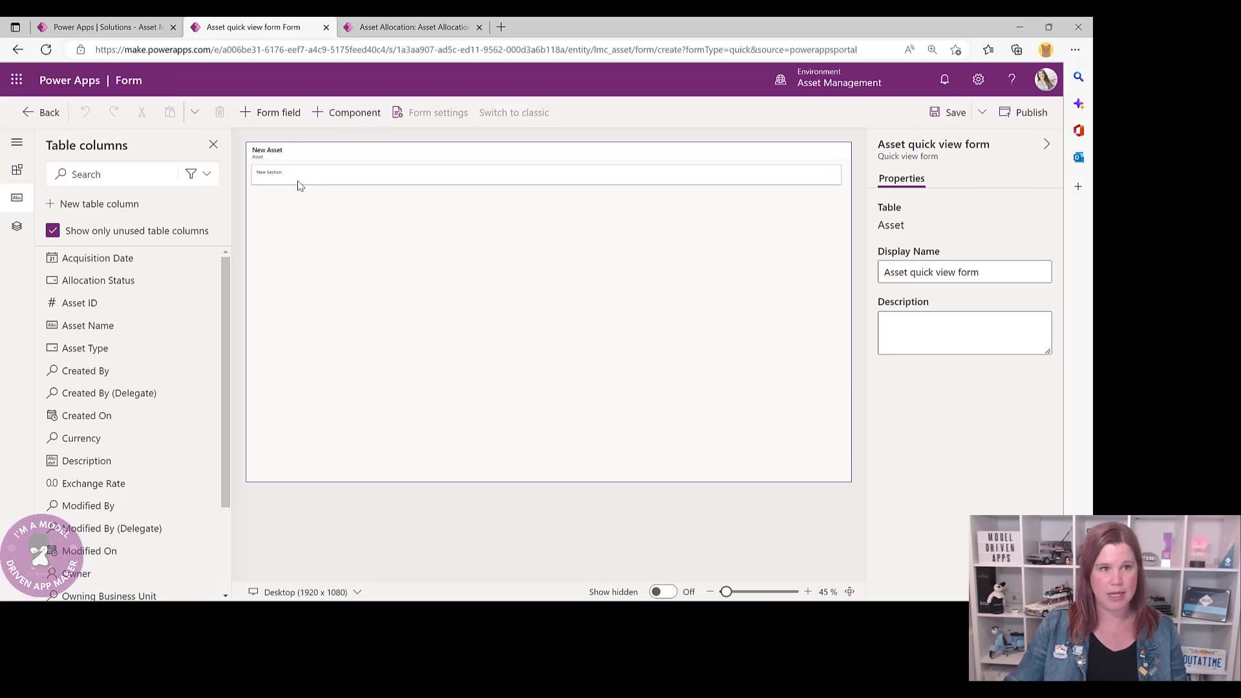
pyautogui.click(71, 303)
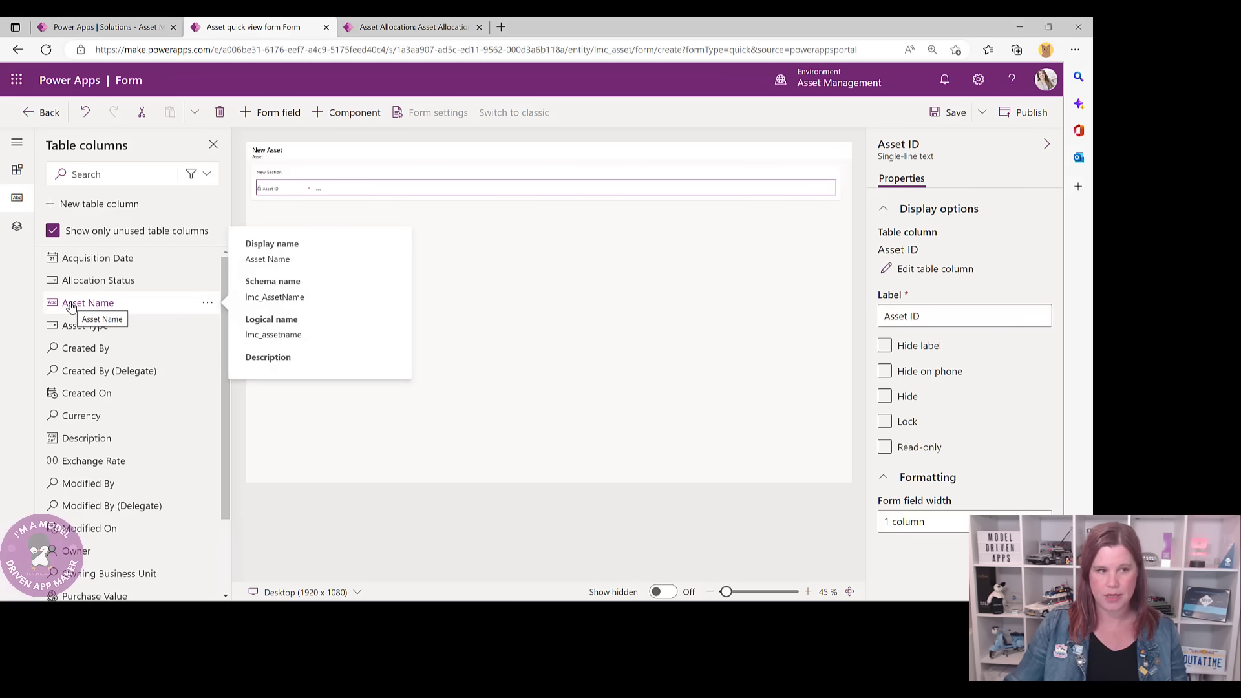
pyautogui.click(89, 311)
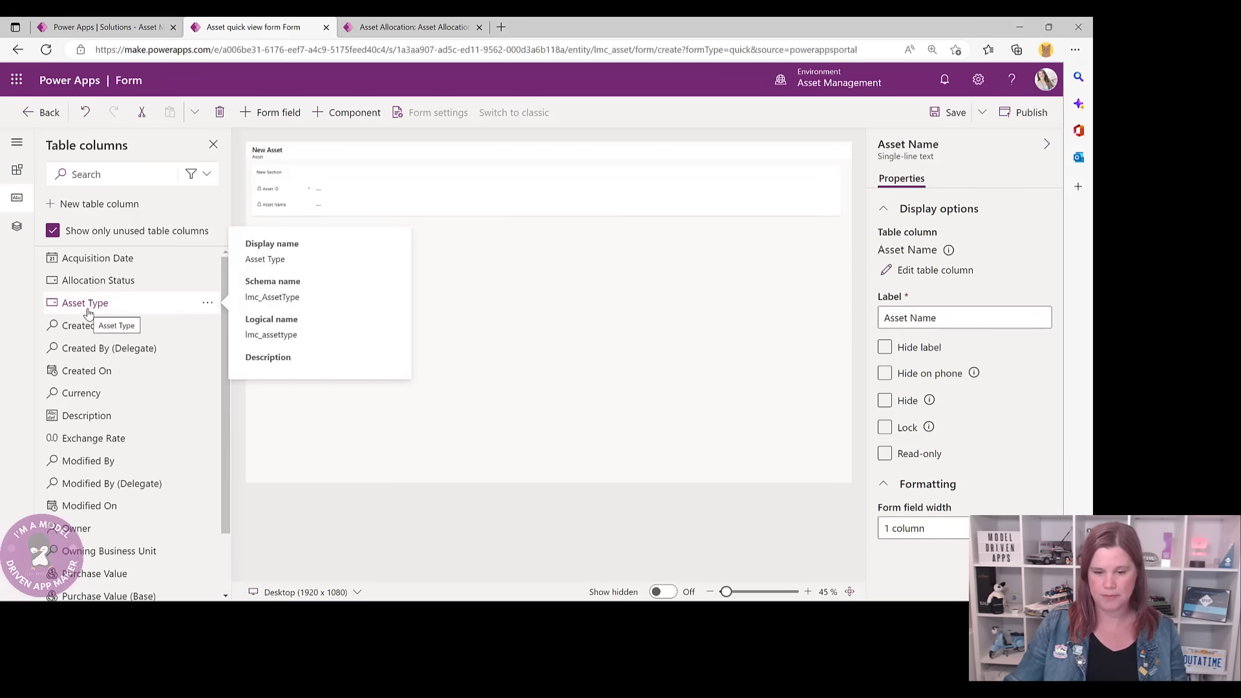
pyautogui.click(88, 309)
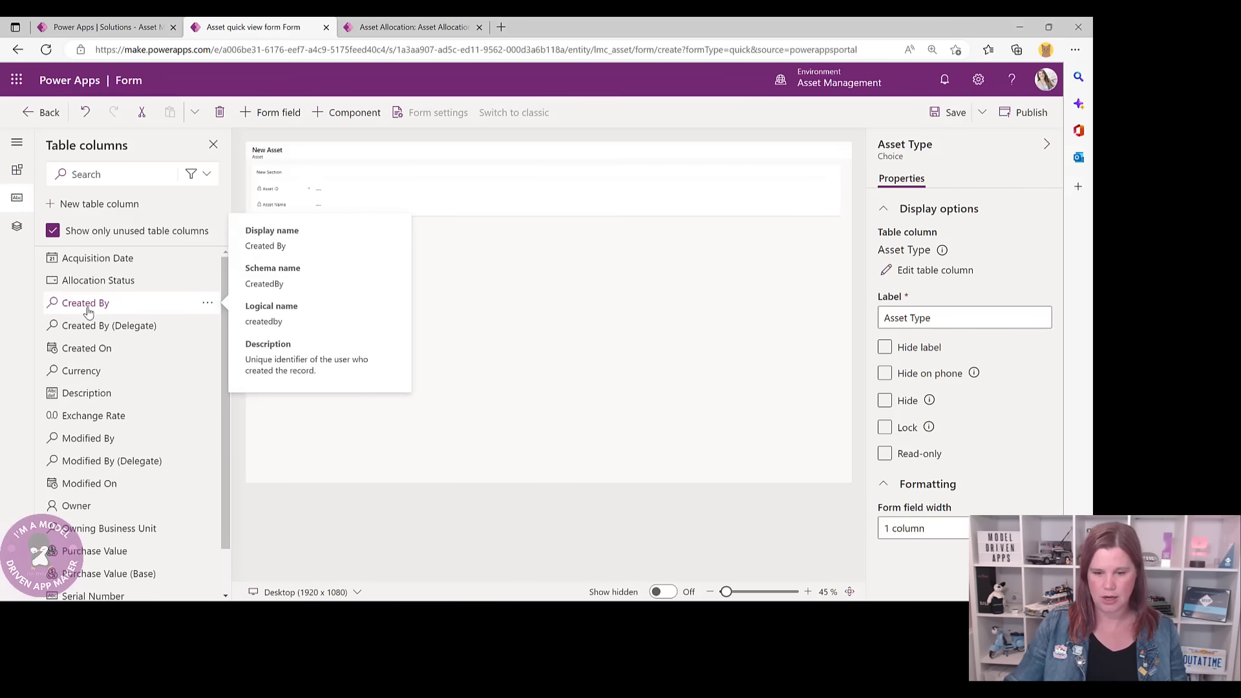
pyautogui.click(88, 257)
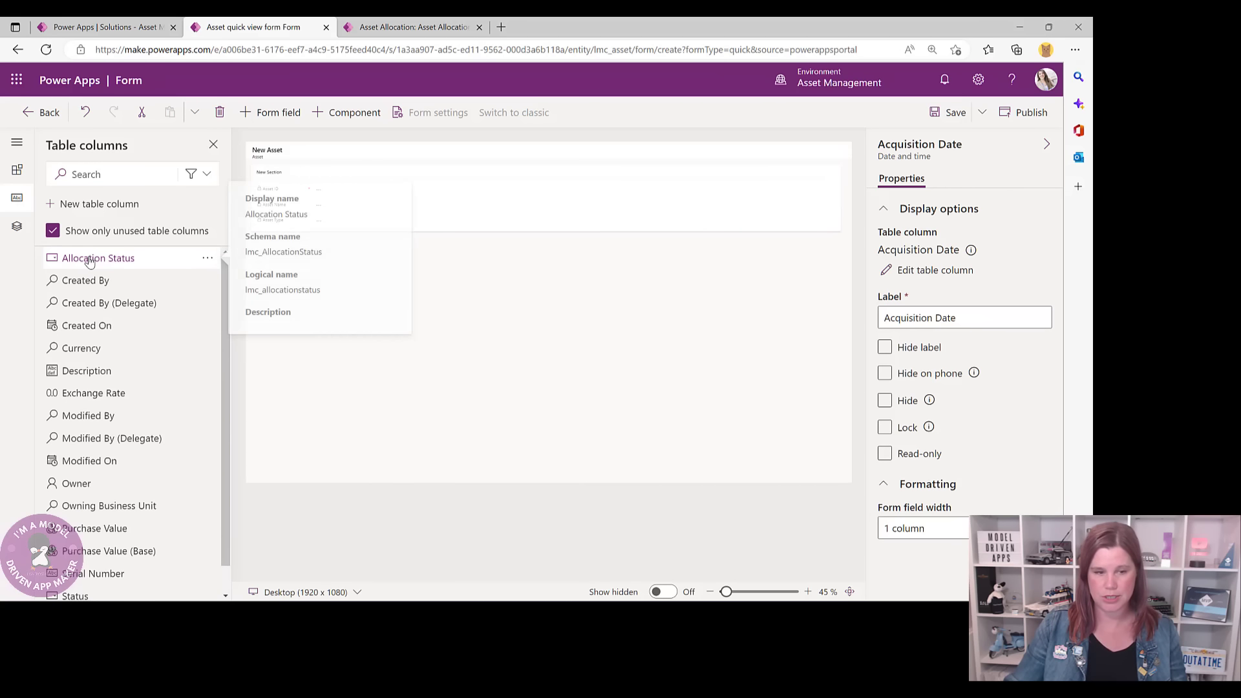
pyautogui.click(99, 534)
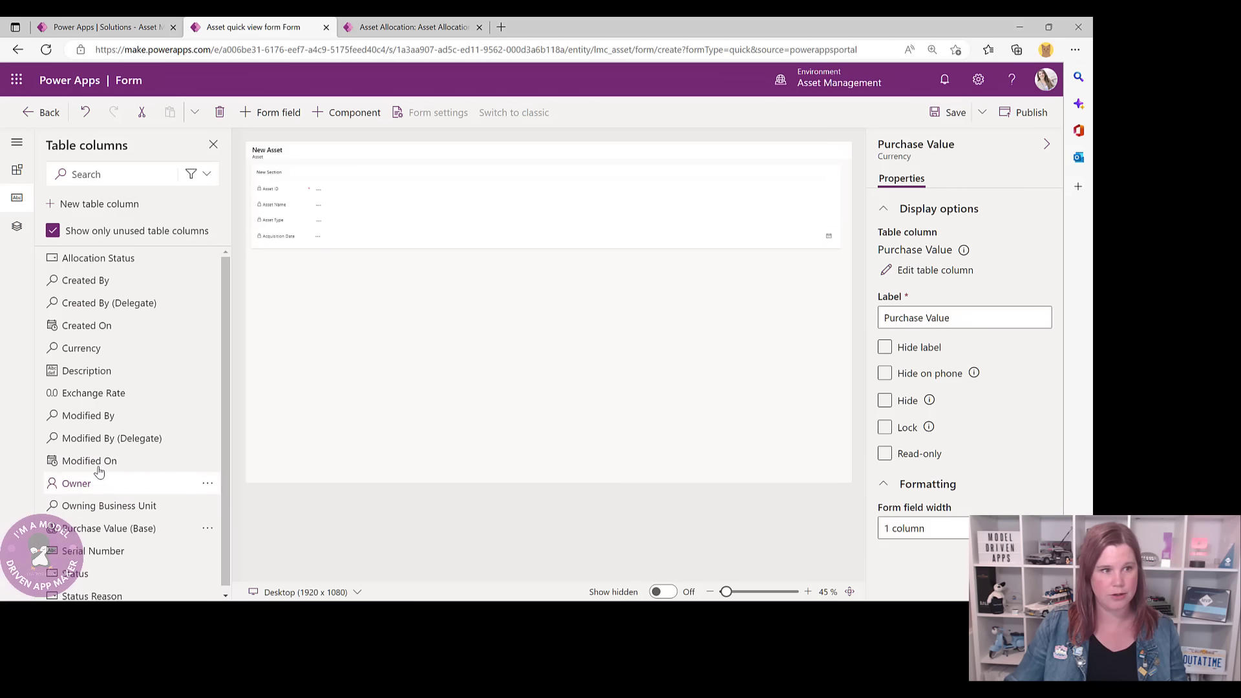
pyautogui.click(119, 544)
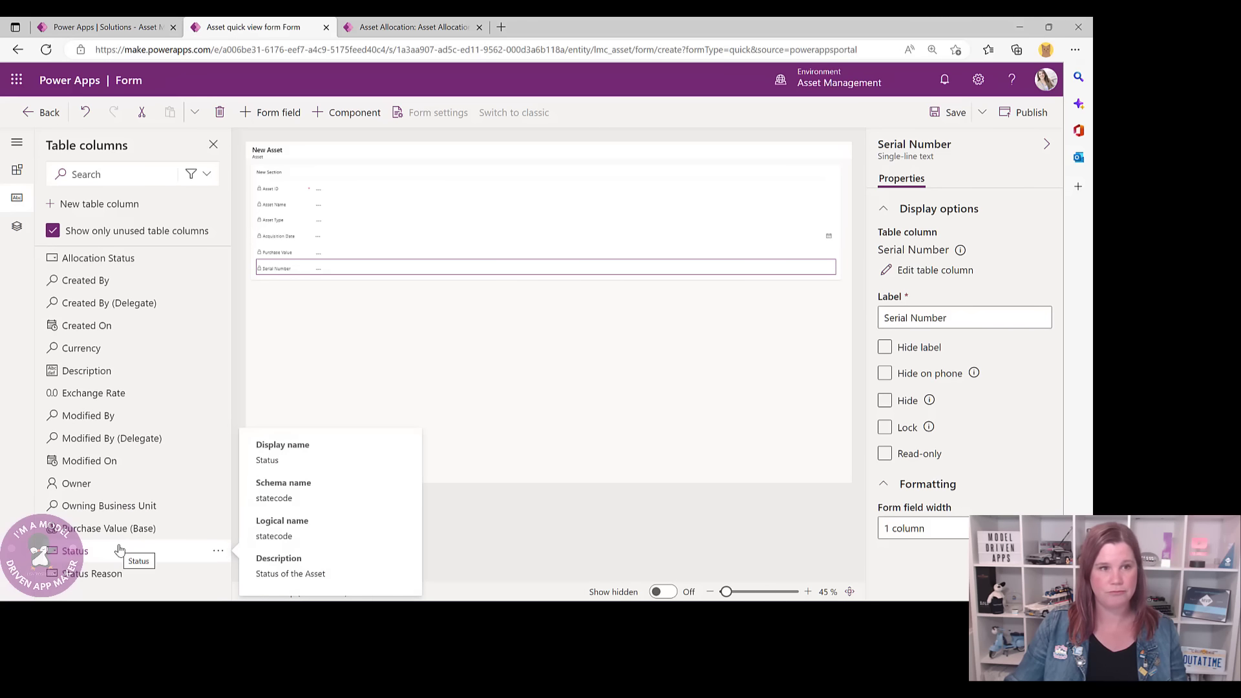
# - Hide the section label and save the Asset quick view form
pyautogui.click(321, 176)
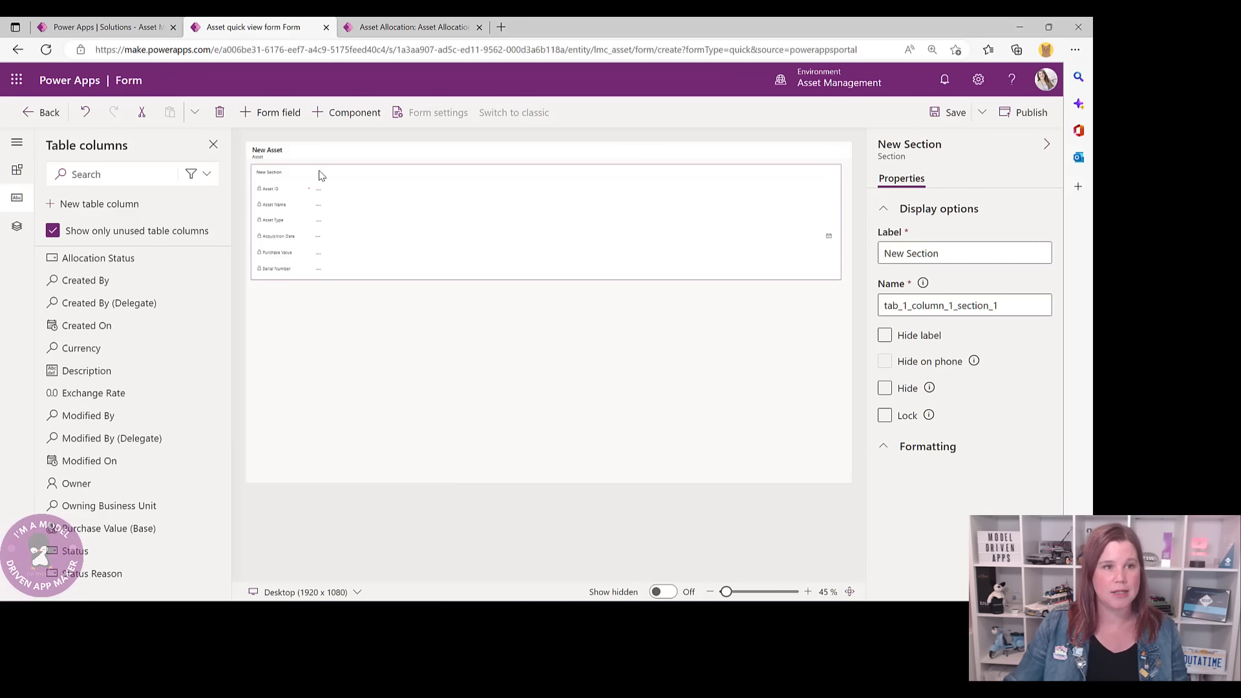
pyautogui.click(884, 334)
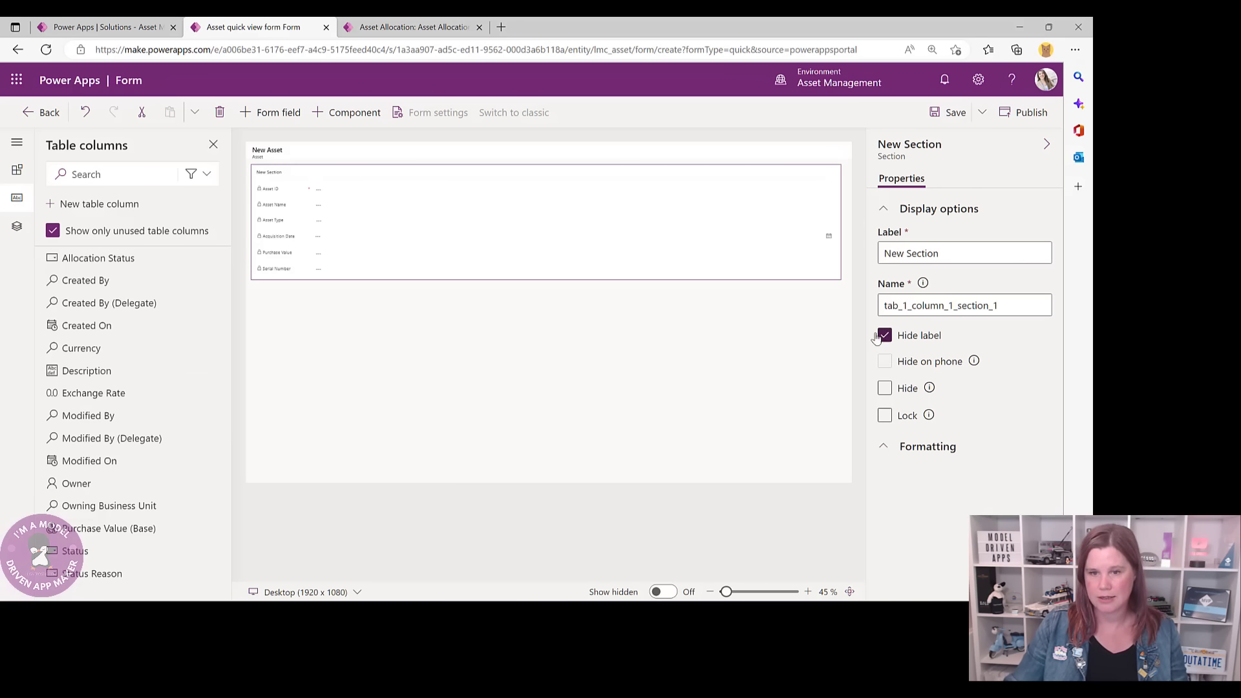
pyautogui.click(941, 118)
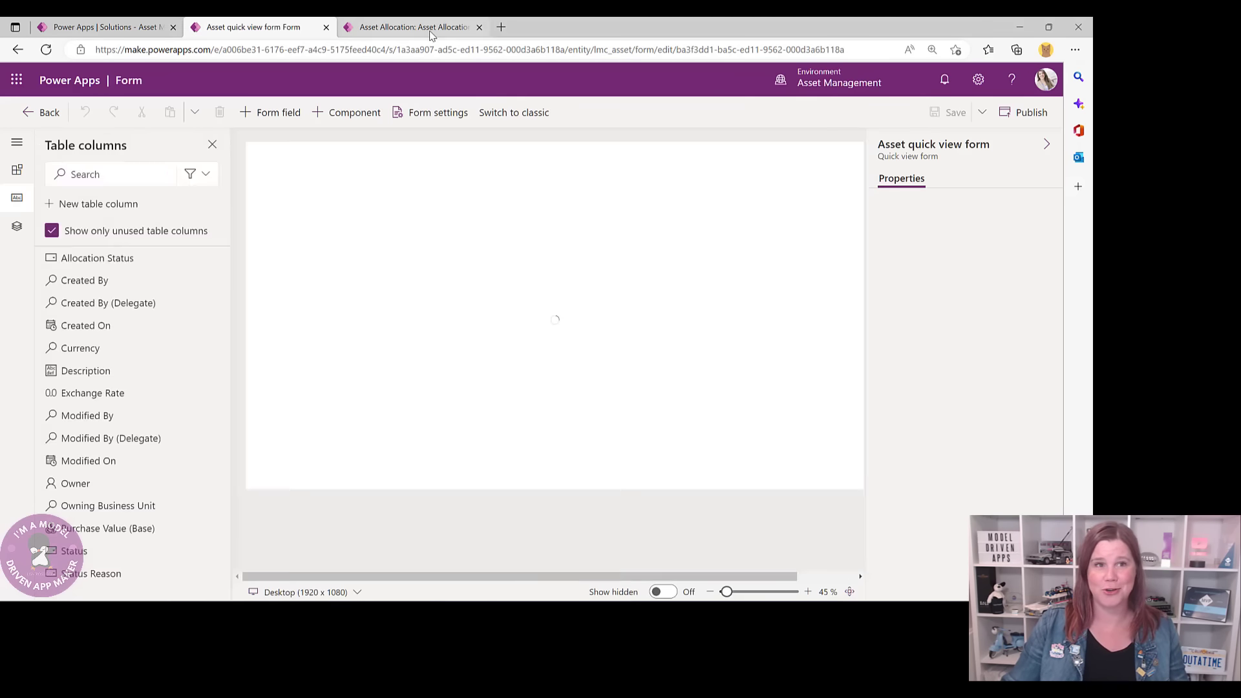
pyautogui.click(414, 27)
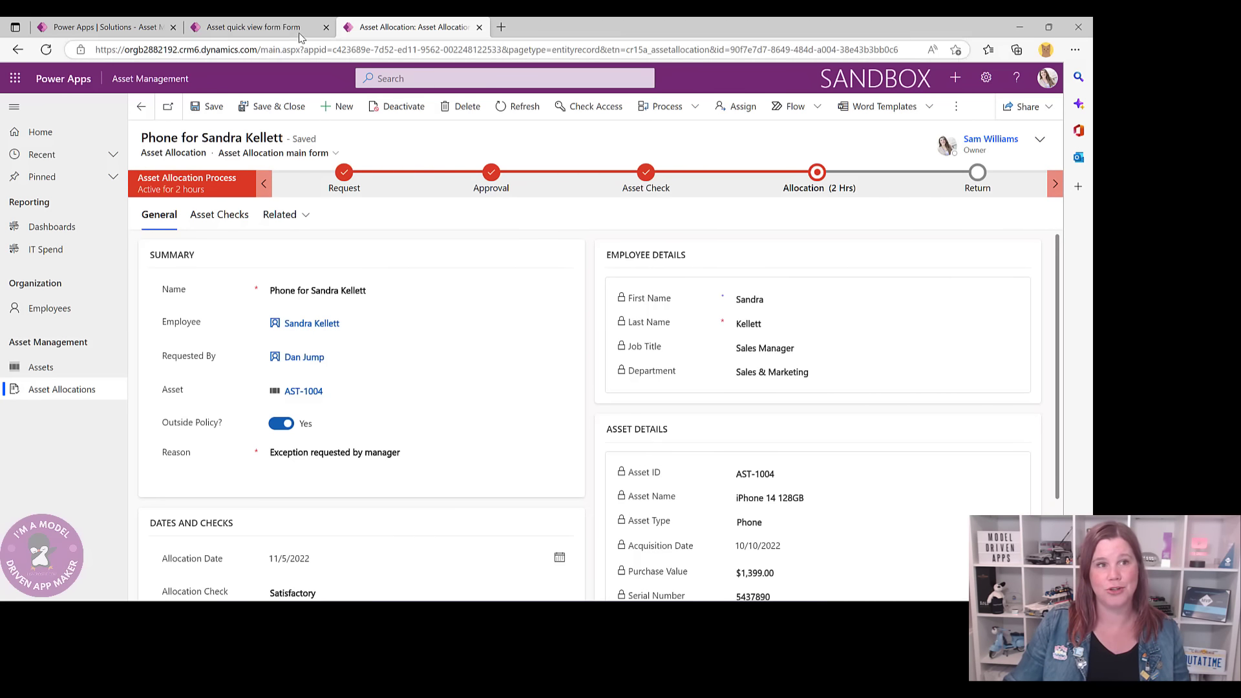
# - Exit the Asset quick view form designer back to the solution's Tables list
pyautogui.click(253, 26)
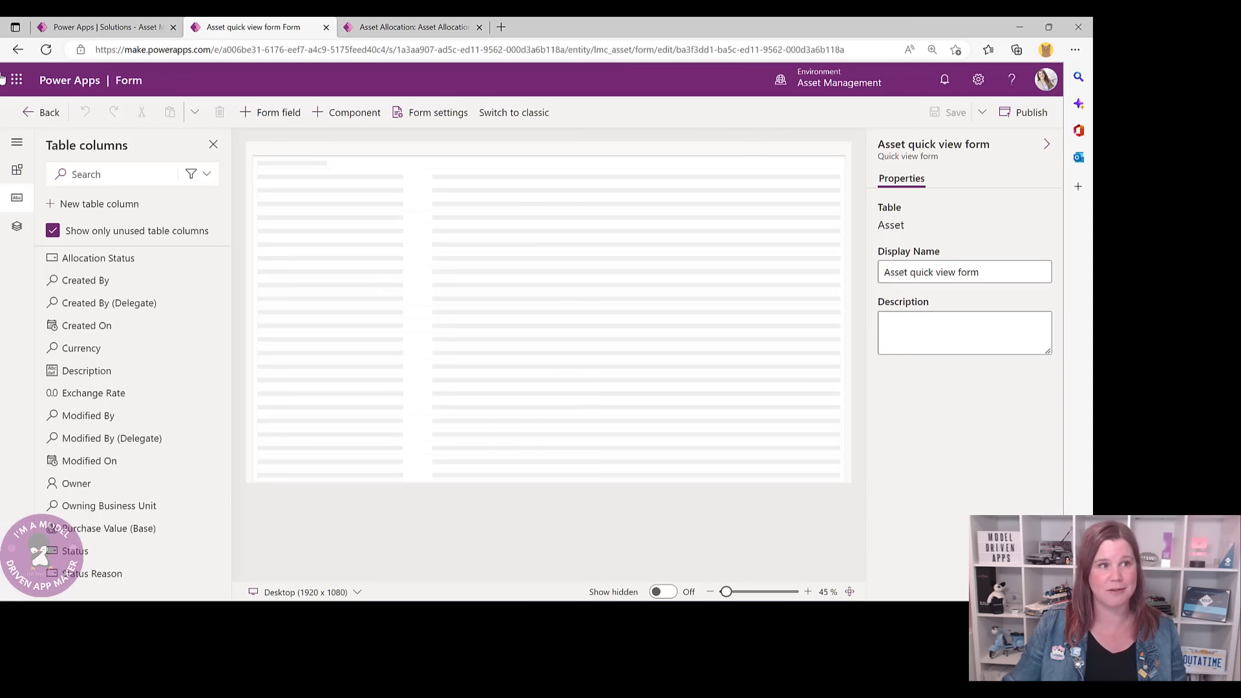
pyautogui.click(30, 113)
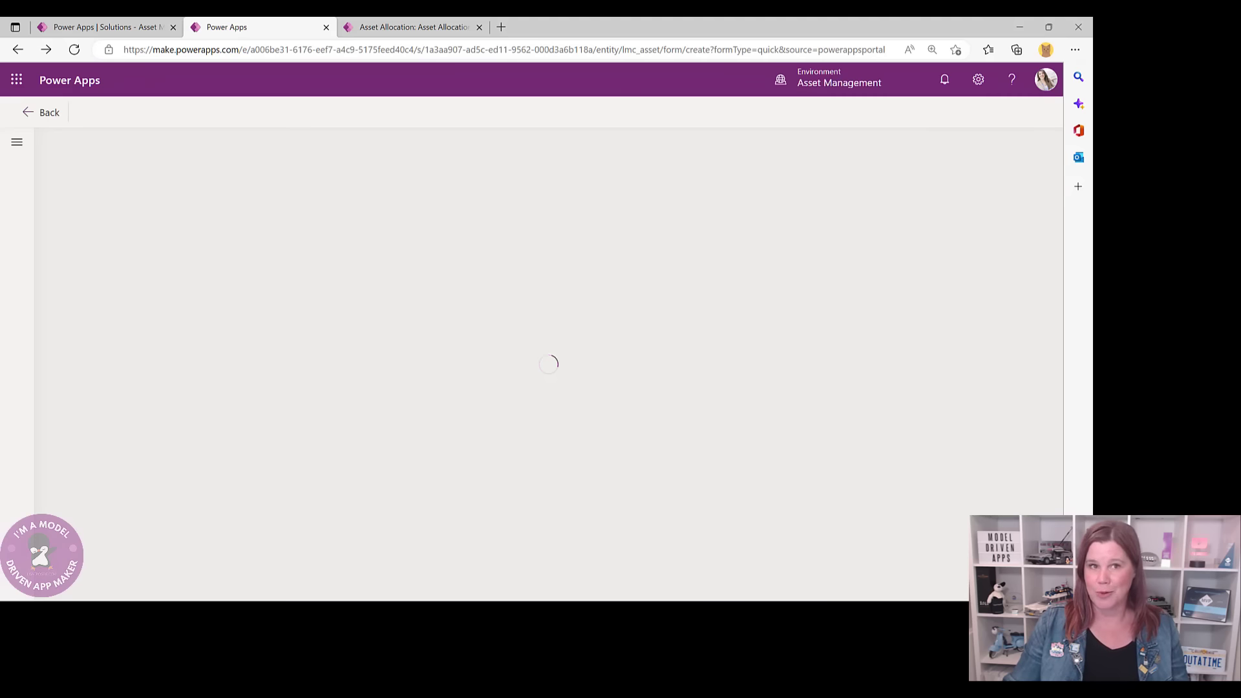
pyautogui.click(414, 27)
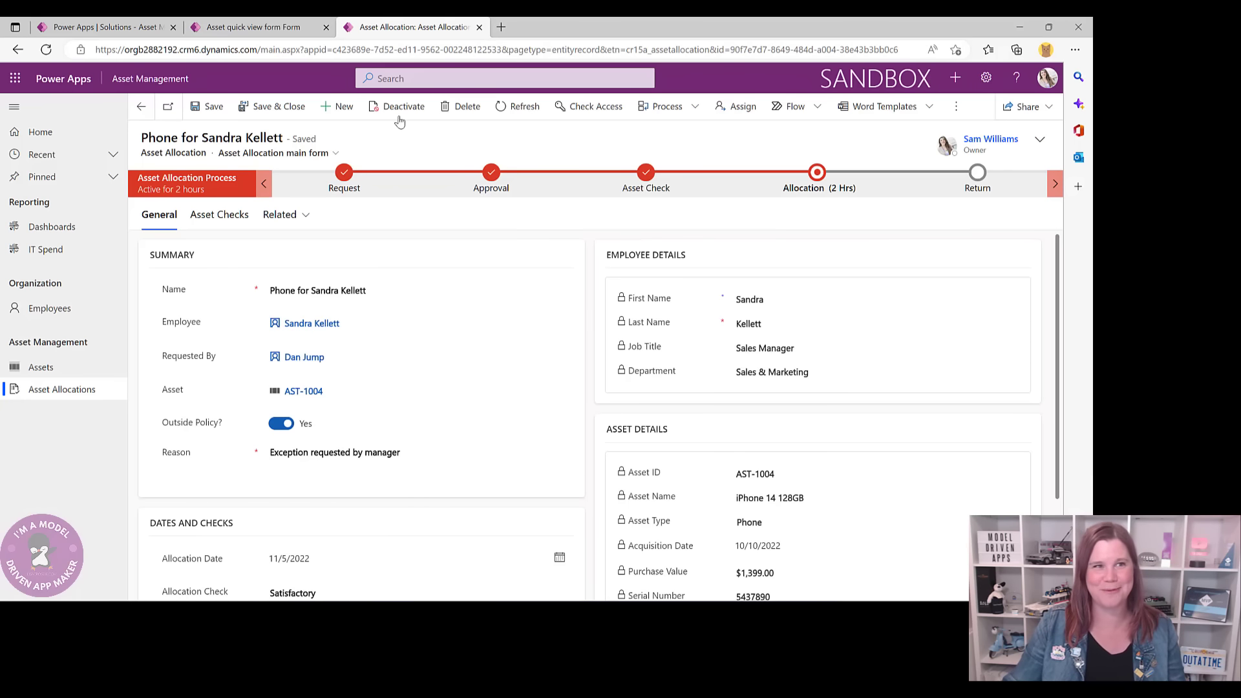
pyautogui.click(251, 29)
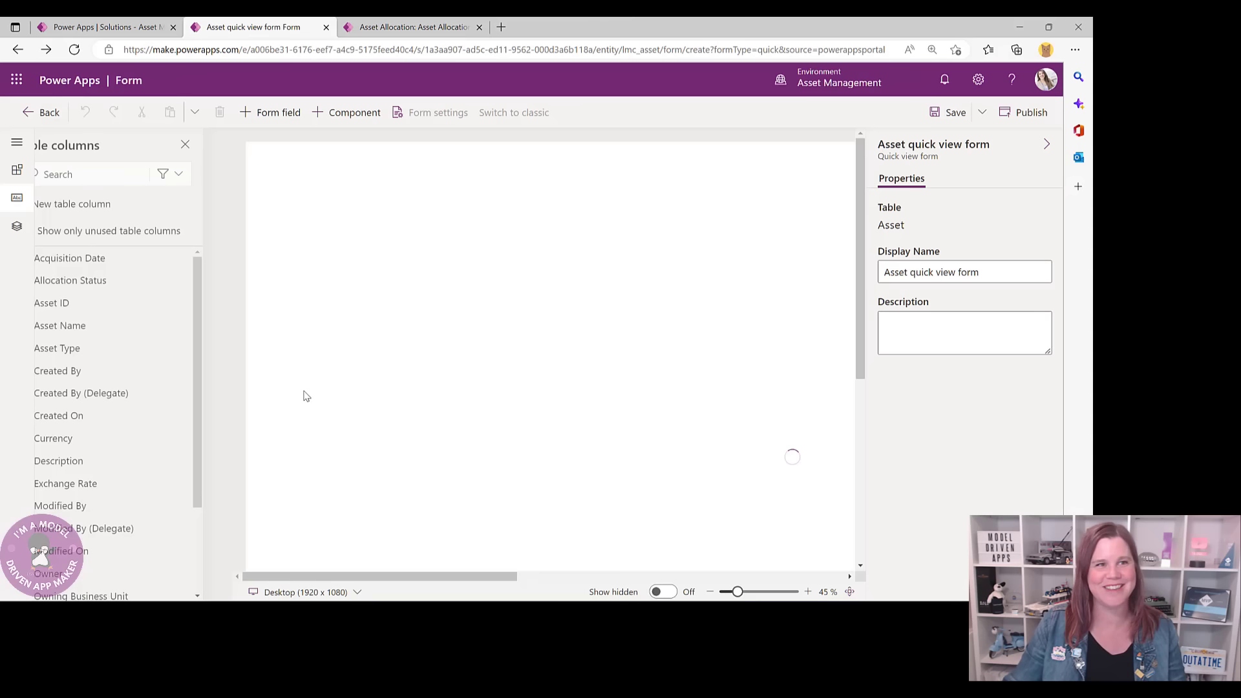
pyautogui.click(51, 111)
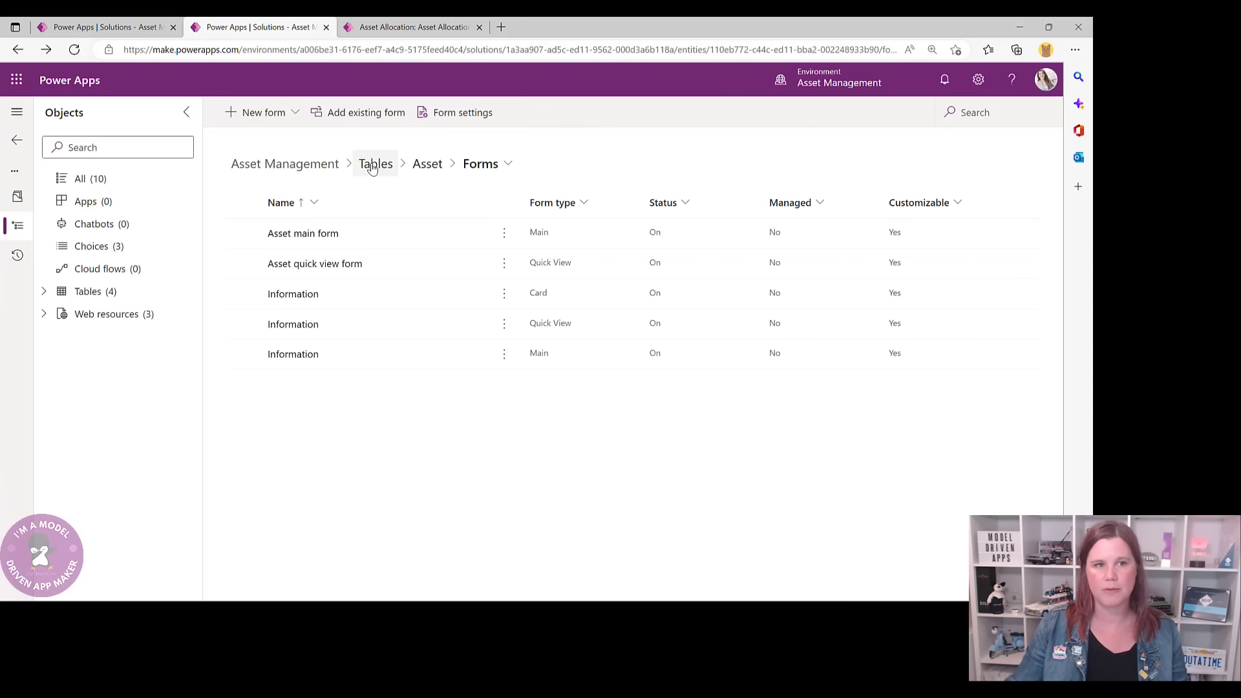
pyautogui.click(372, 166)
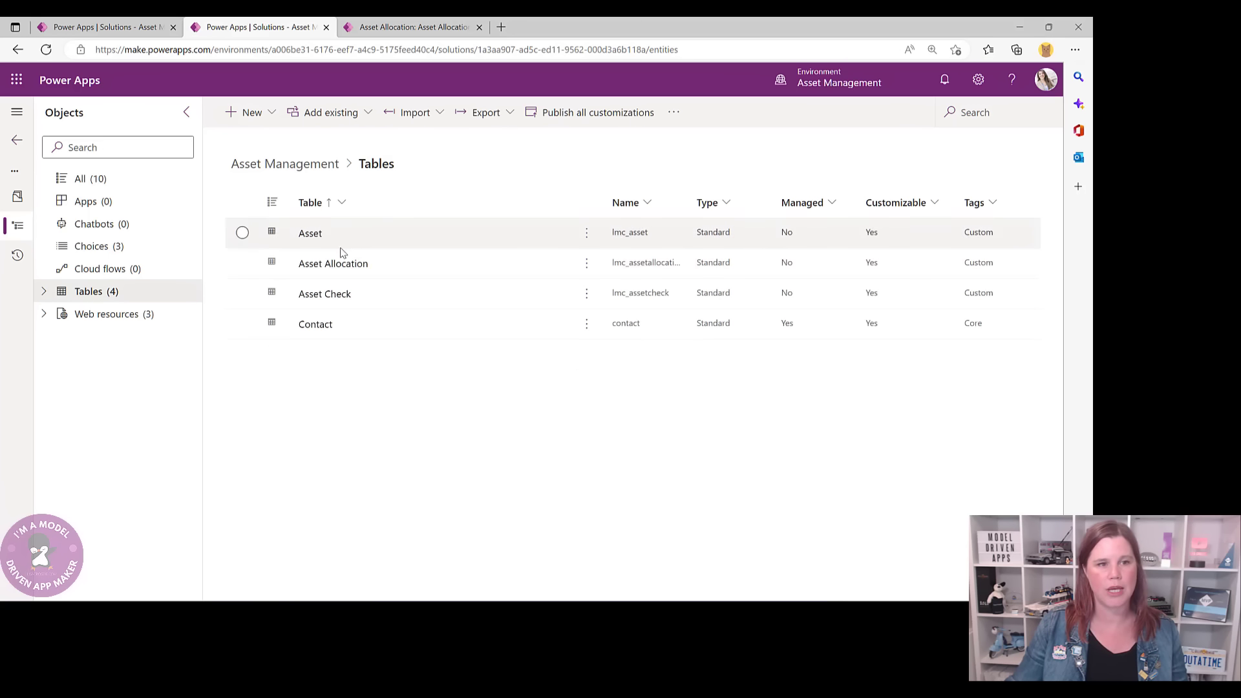
# - Open the Asset Allocation table and create a new Main Form for it
pyautogui.click(331, 270)
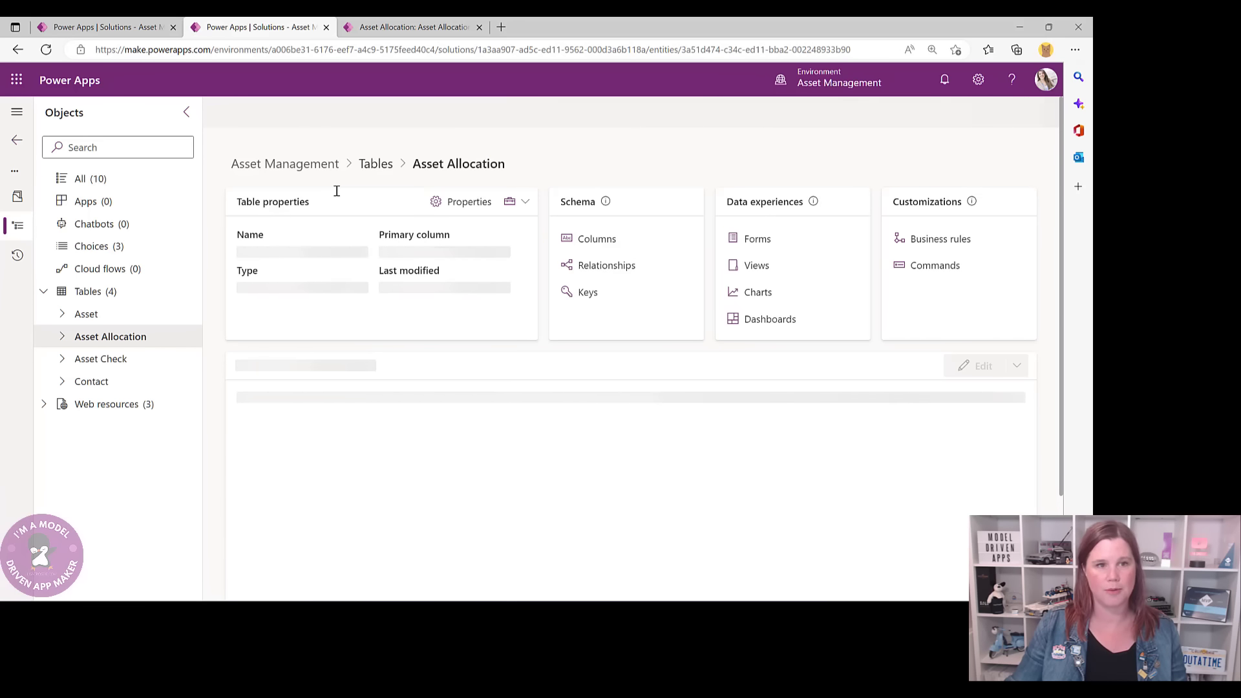
pyautogui.click(270, 124)
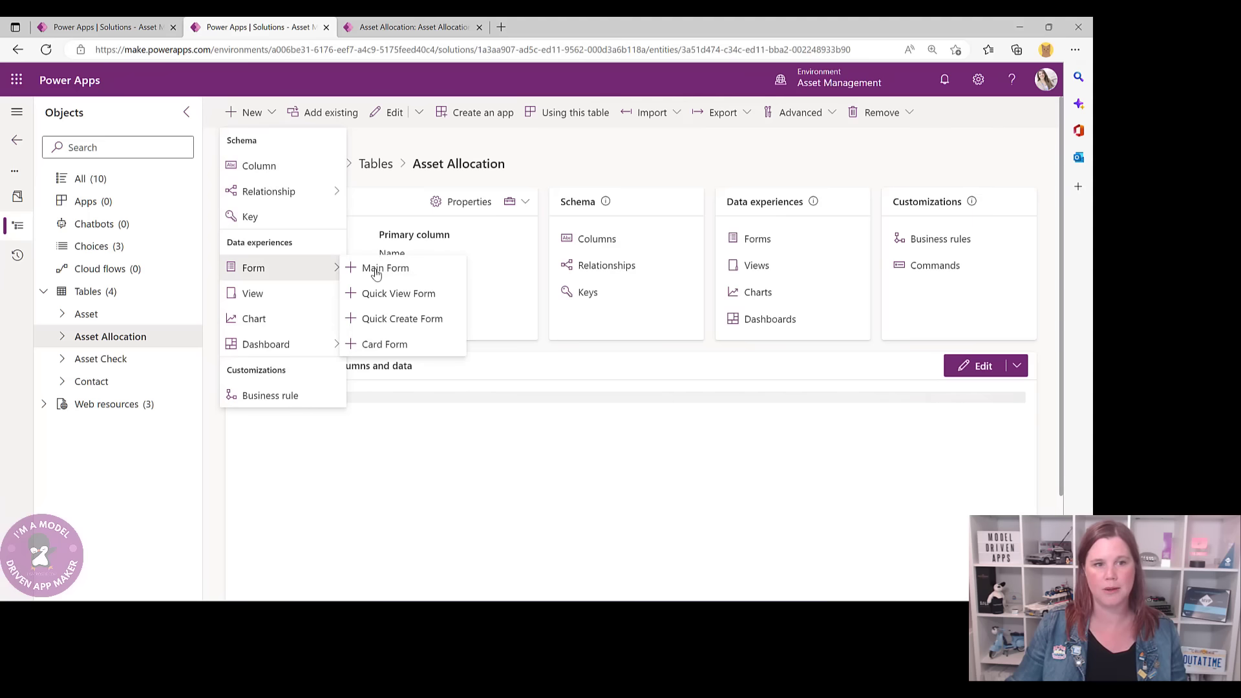
pyautogui.click(774, 277)
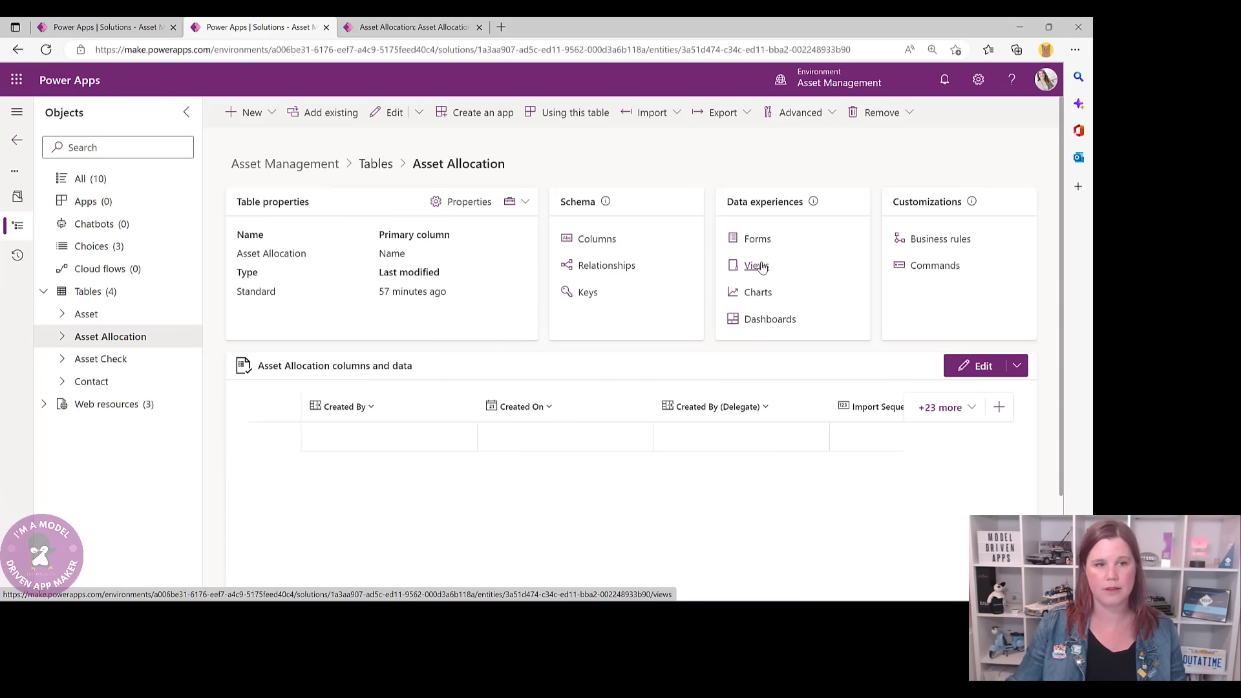
pyautogui.click(271, 116)
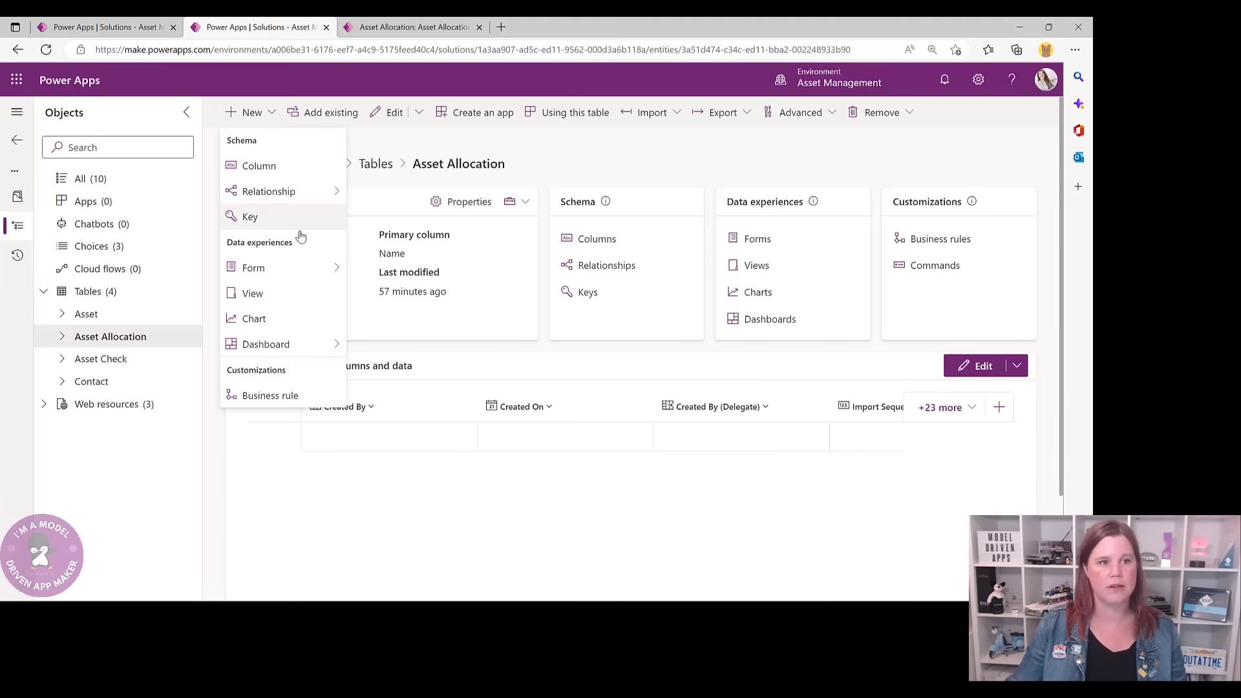
pyautogui.moveTo(326, 268)
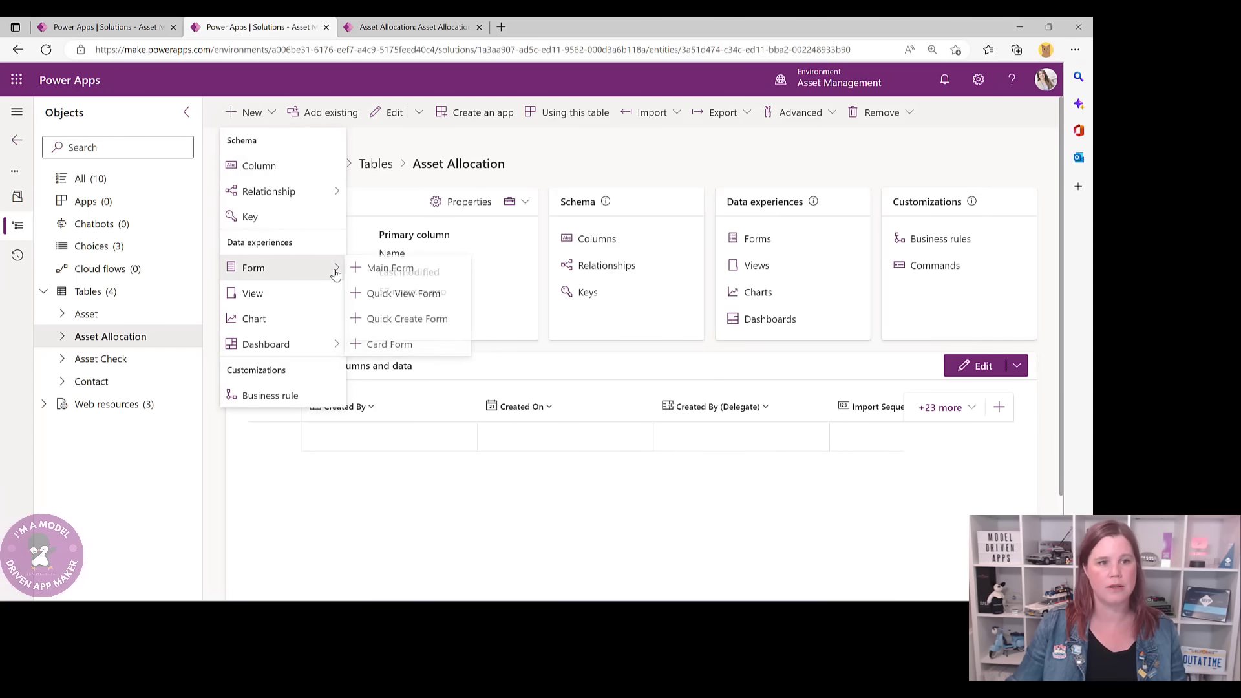
pyautogui.click(391, 271)
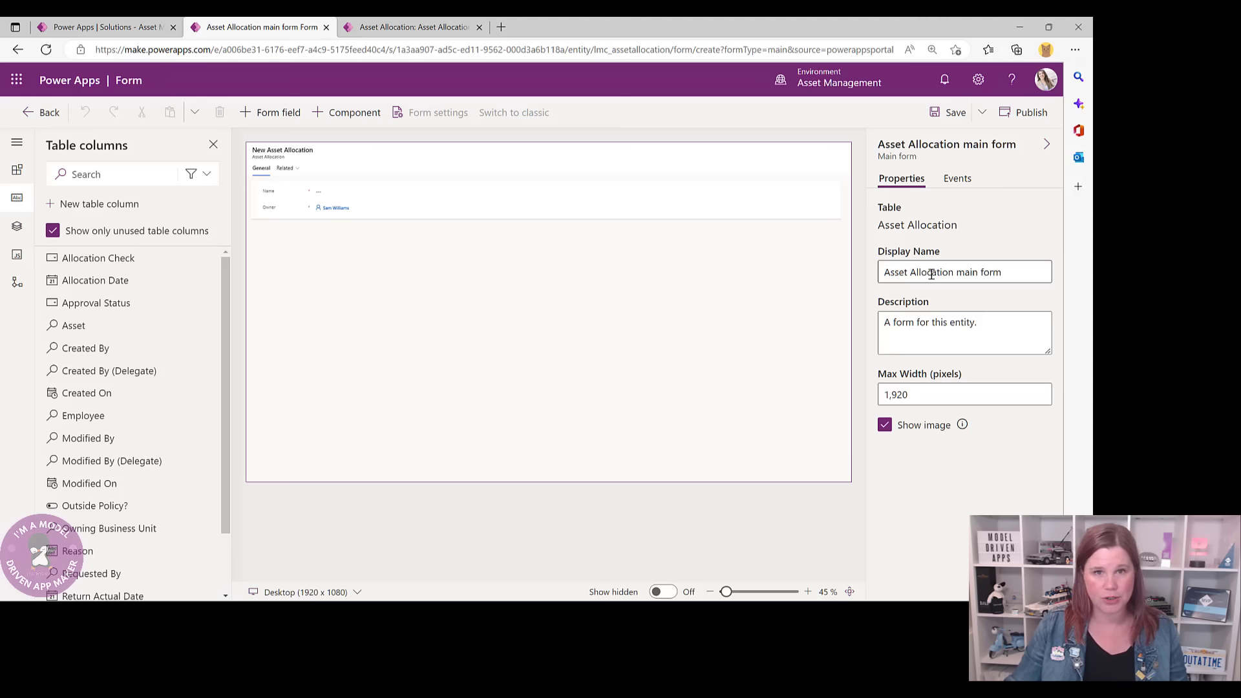
# - Move Owner into the form header and set the General tab to a 2-column layout
pyautogui.click(272, 210)
pyautogui.moveTo(345, 213); pyautogui.dragTo(754, 162)
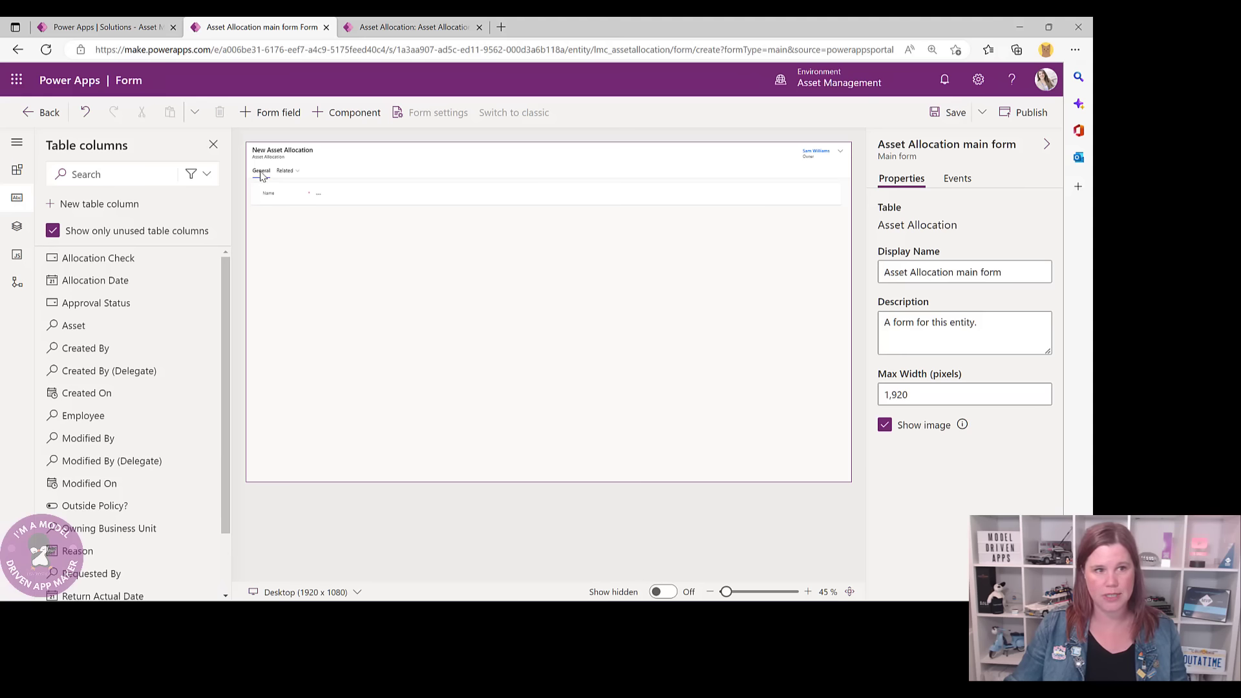
pyautogui.click(274, 223)
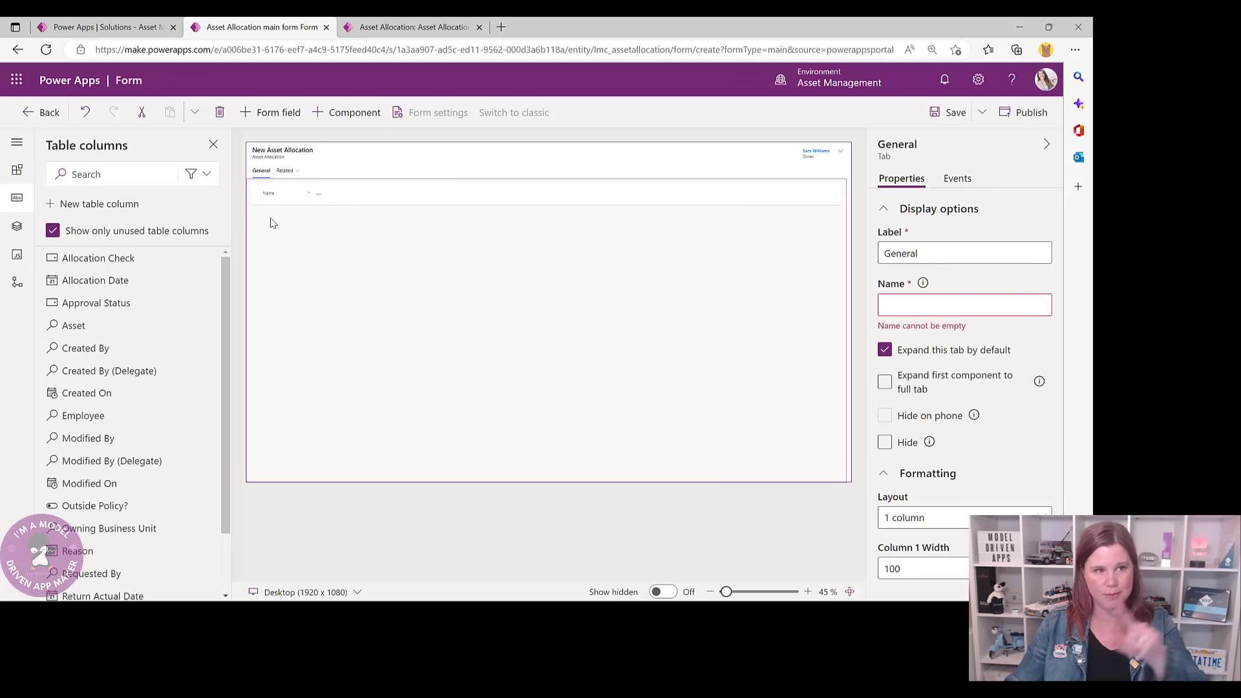
pyautogui.click(948, 517)
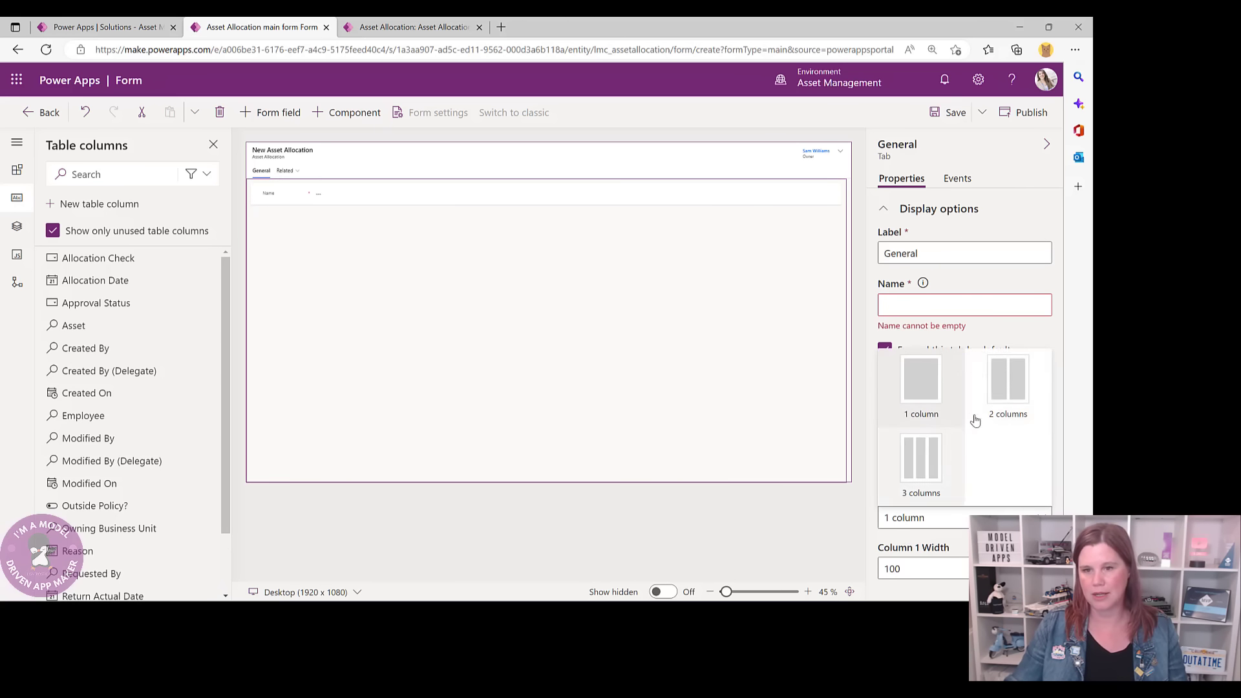
pyautogui.click(1002, 386)
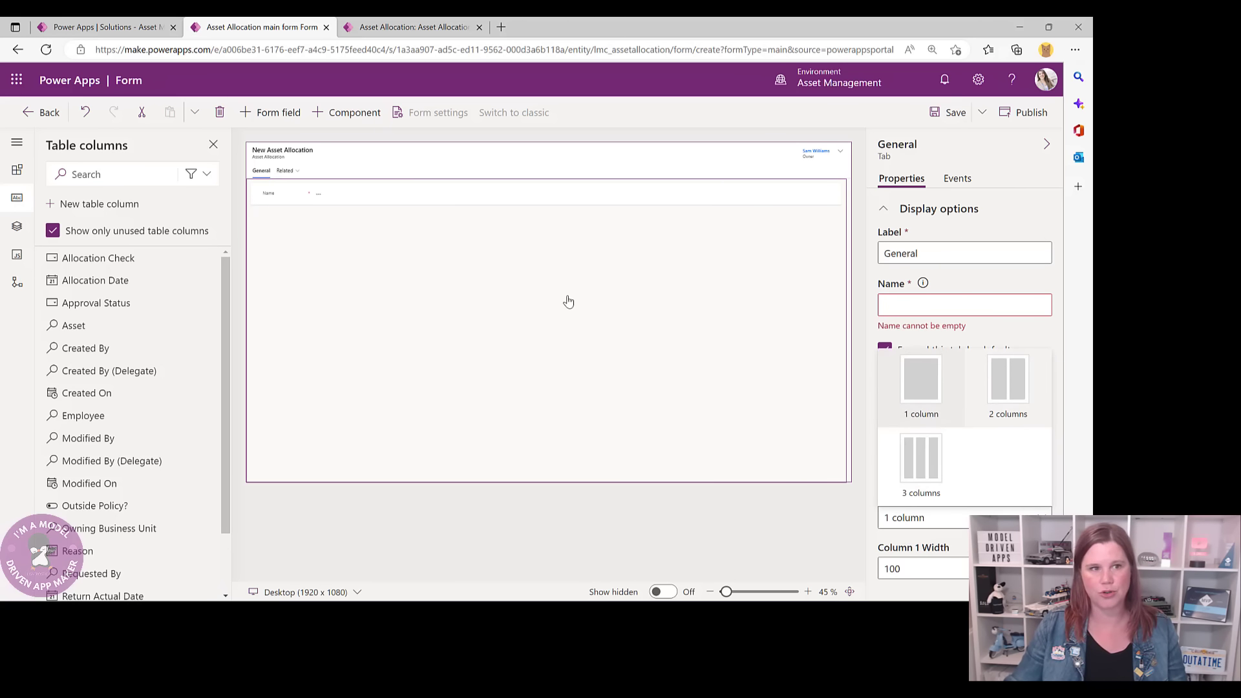
pyautogui.click(389, 27)
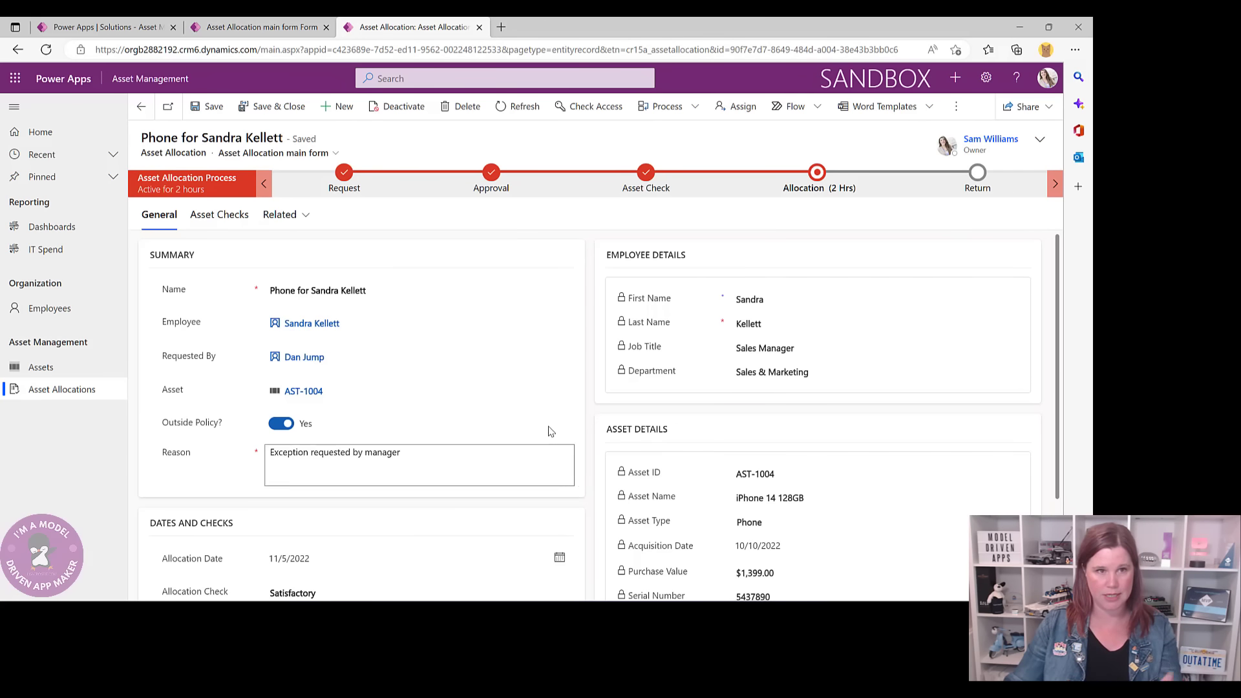
pyautogui.click(272, 27)
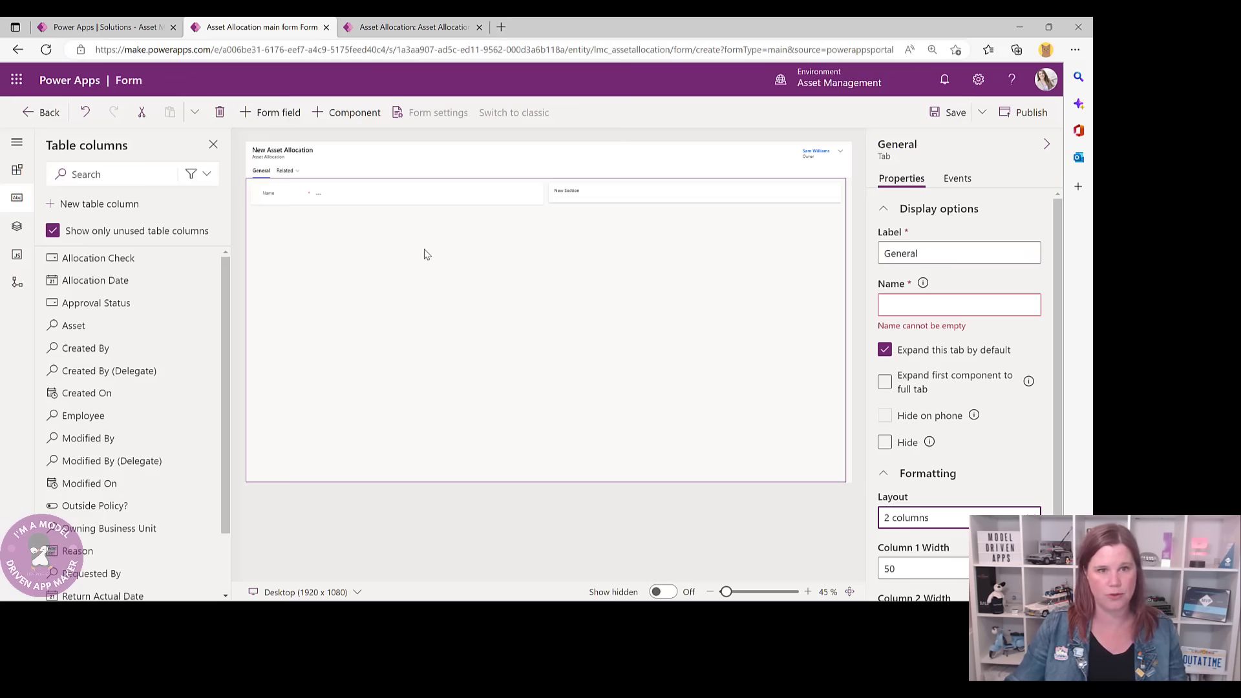
pyautogui.click(281, 203)
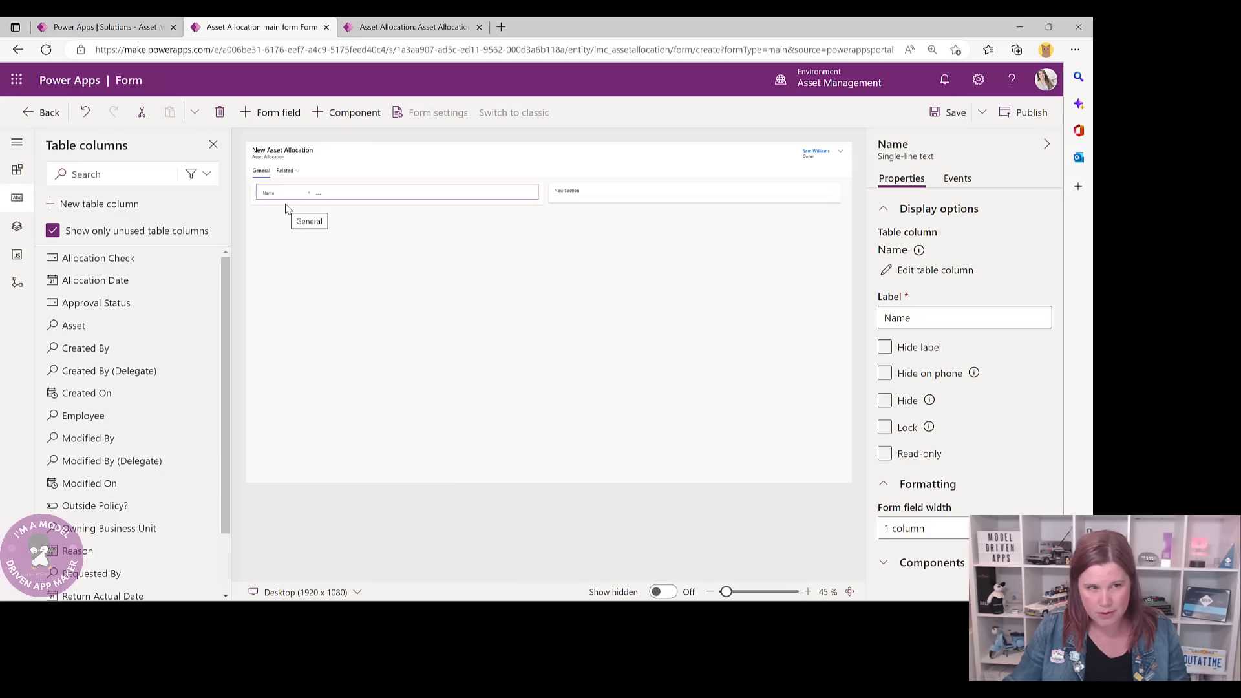
# - Rename the first section's label to SUMMARY and make the label visible
pyautogui.click(288, 206)
pyautogui.doubleClick(889, 253)
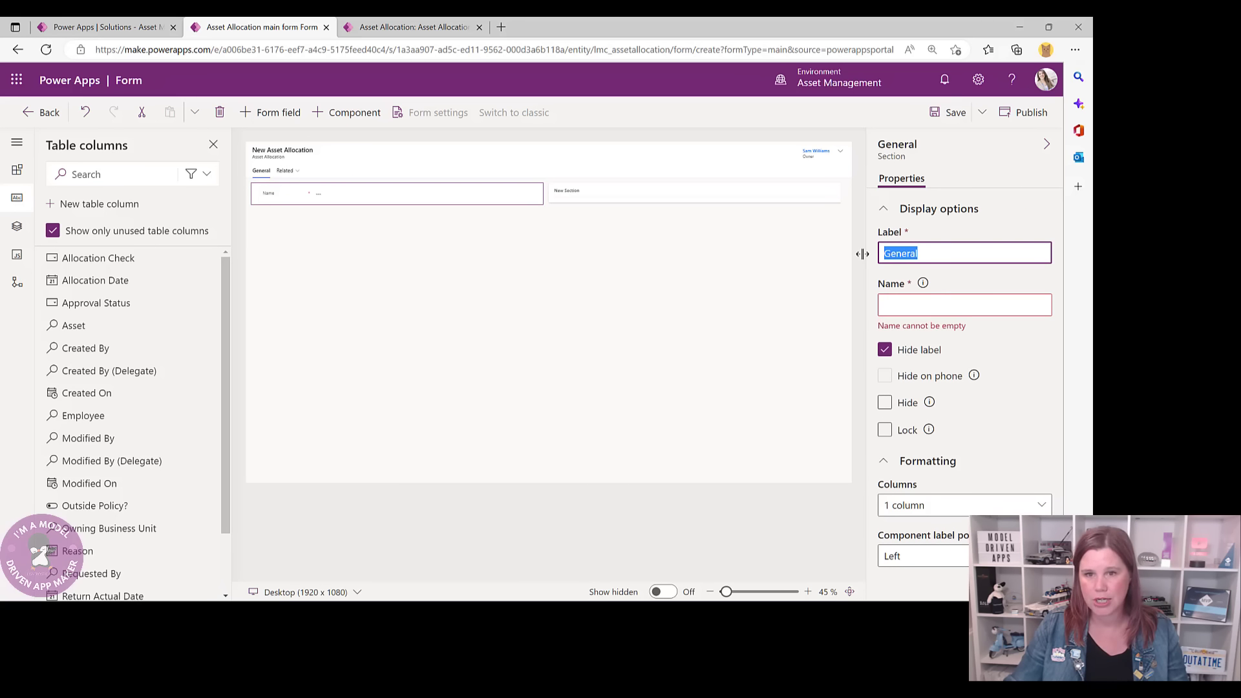
pyautogui.write('SUMMARY')
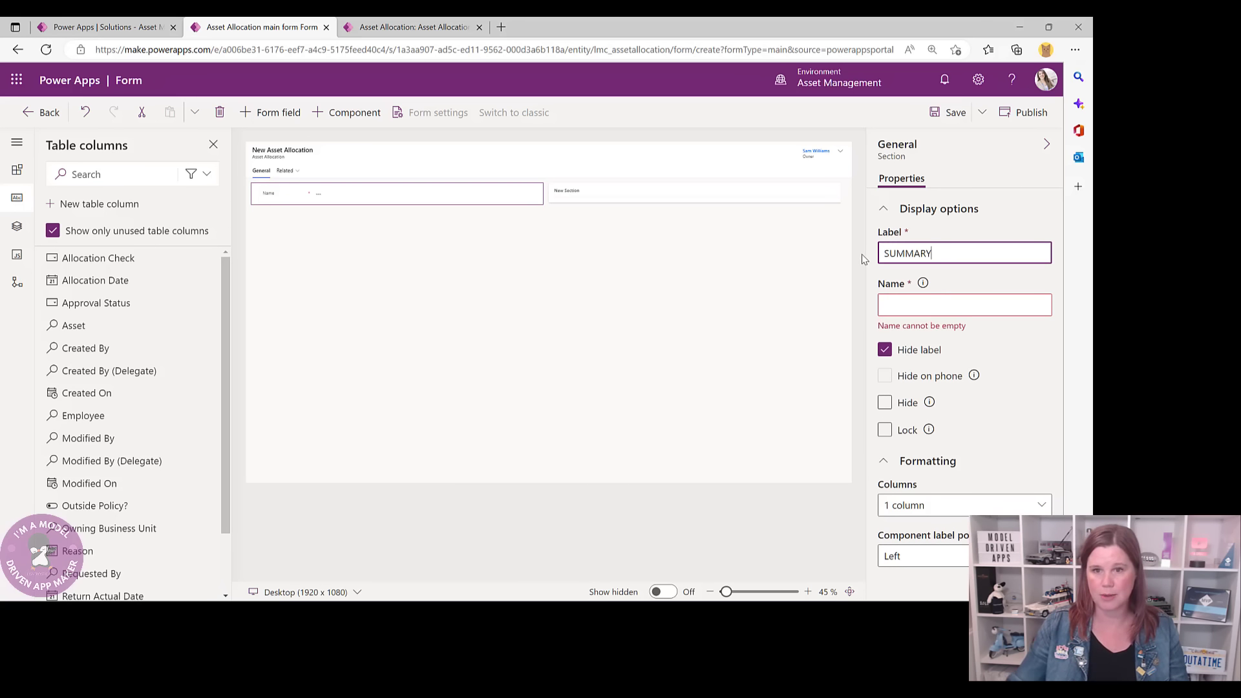
pyautogui.click(884, 350)
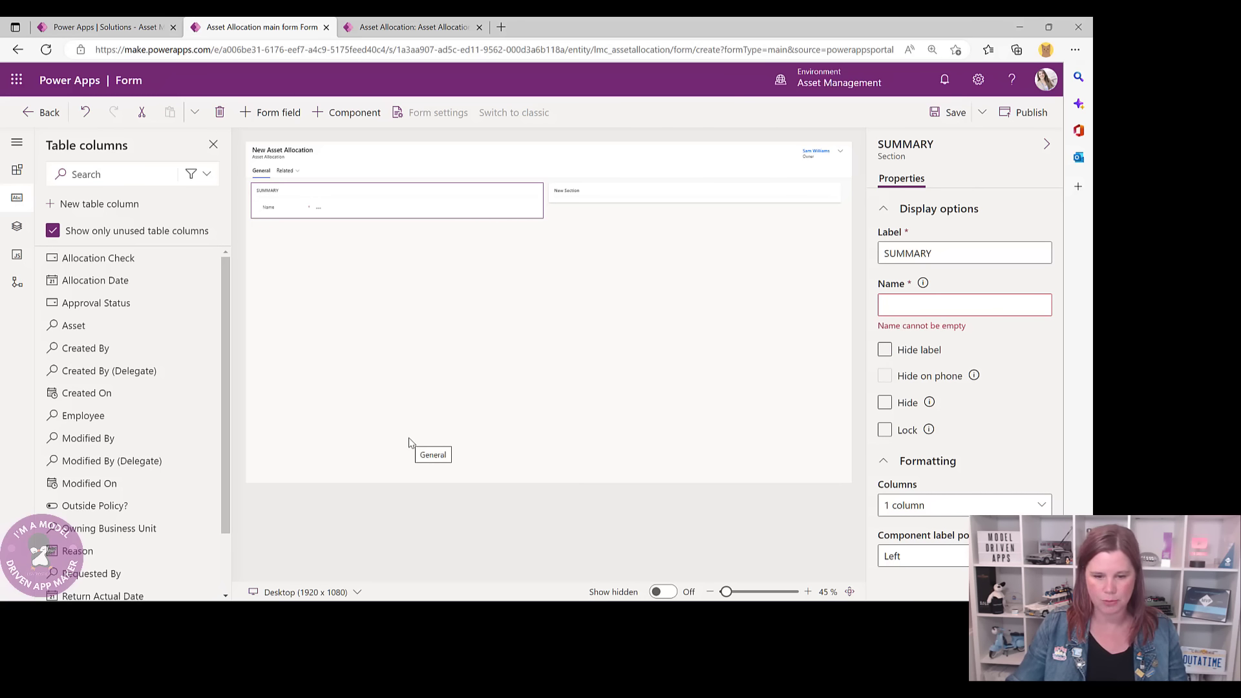
# - Add Employee, Requested By, Asset, Outside Policy? and Reason to SUMMARY, removing a stray Return Actual Date
pyautogui.click(95, 417)
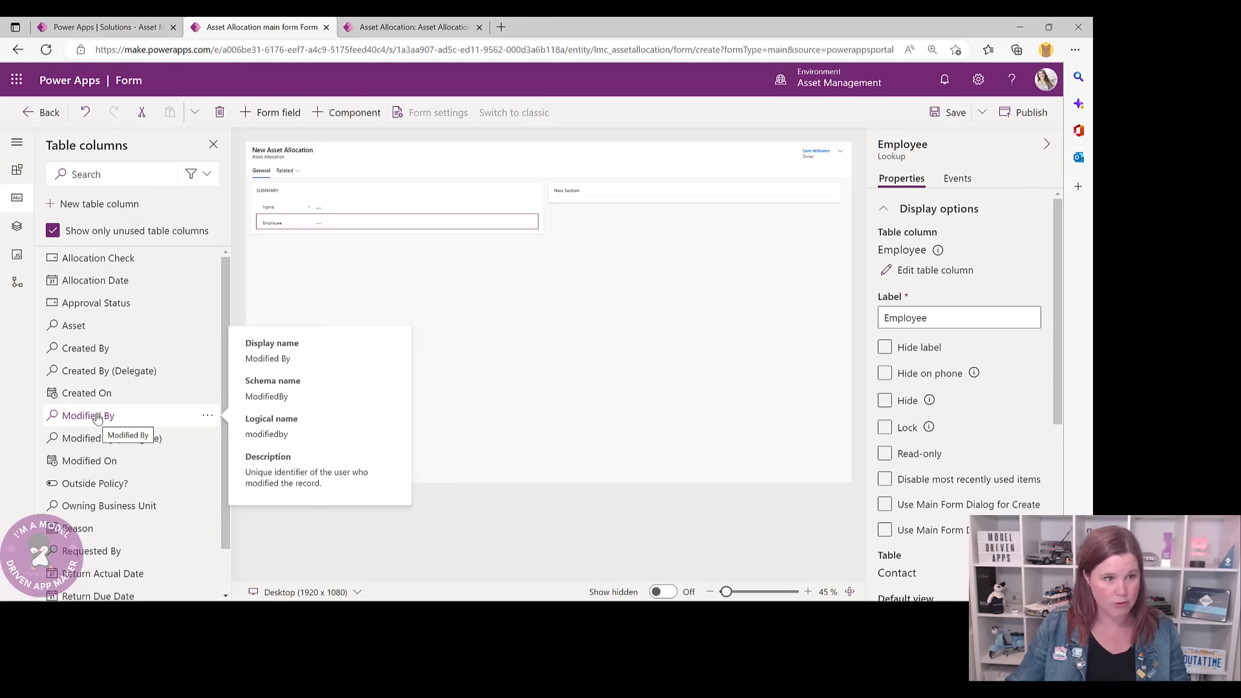
pyautogui.click(131, 559)
pyautogui.click(129, 555)
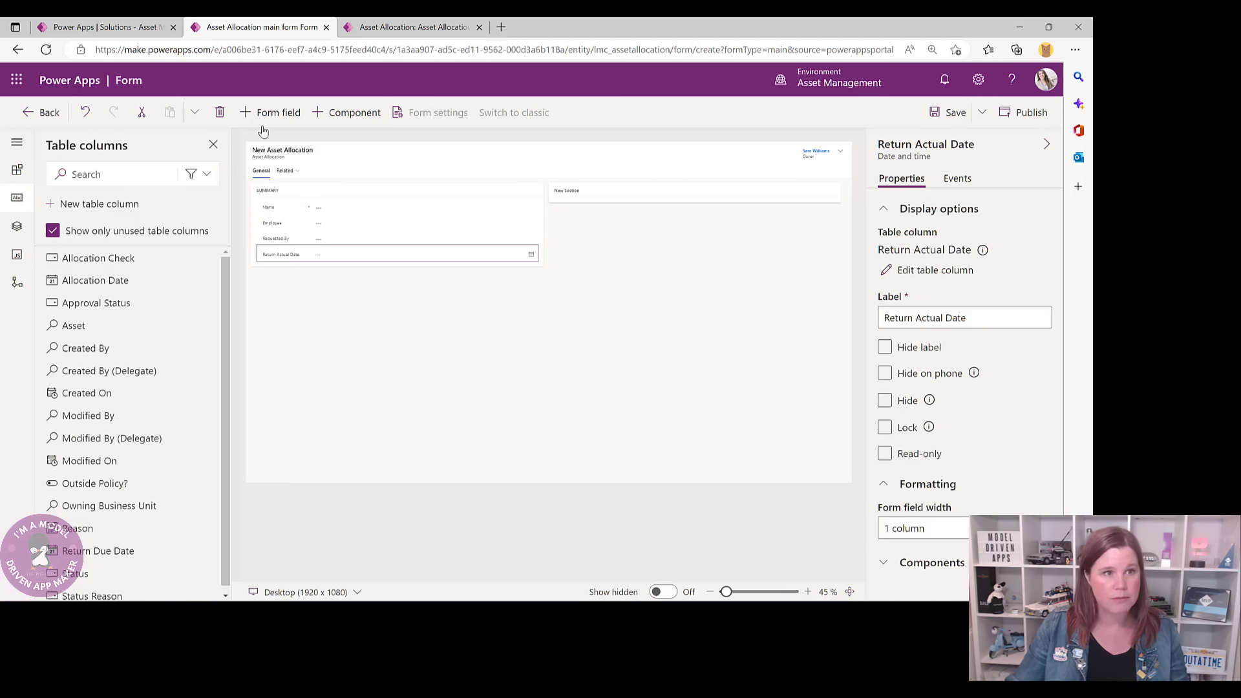
pyautogui.click(220, 112)
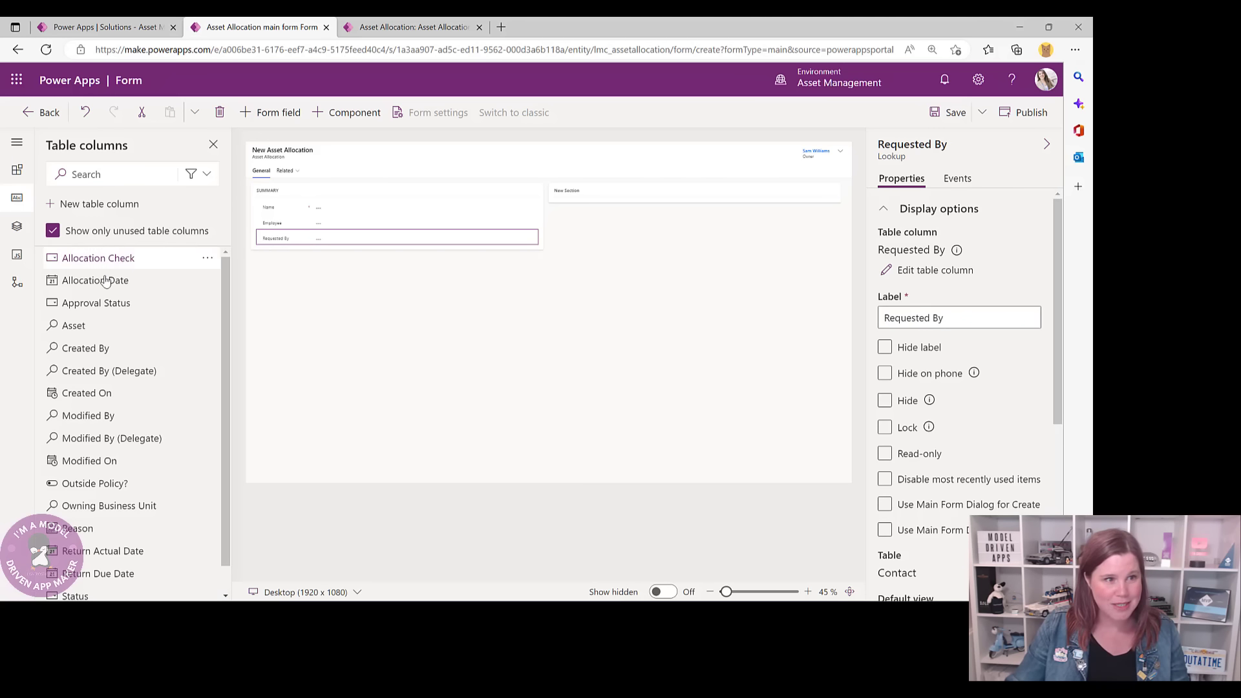
pyautogui.click(75, 329)
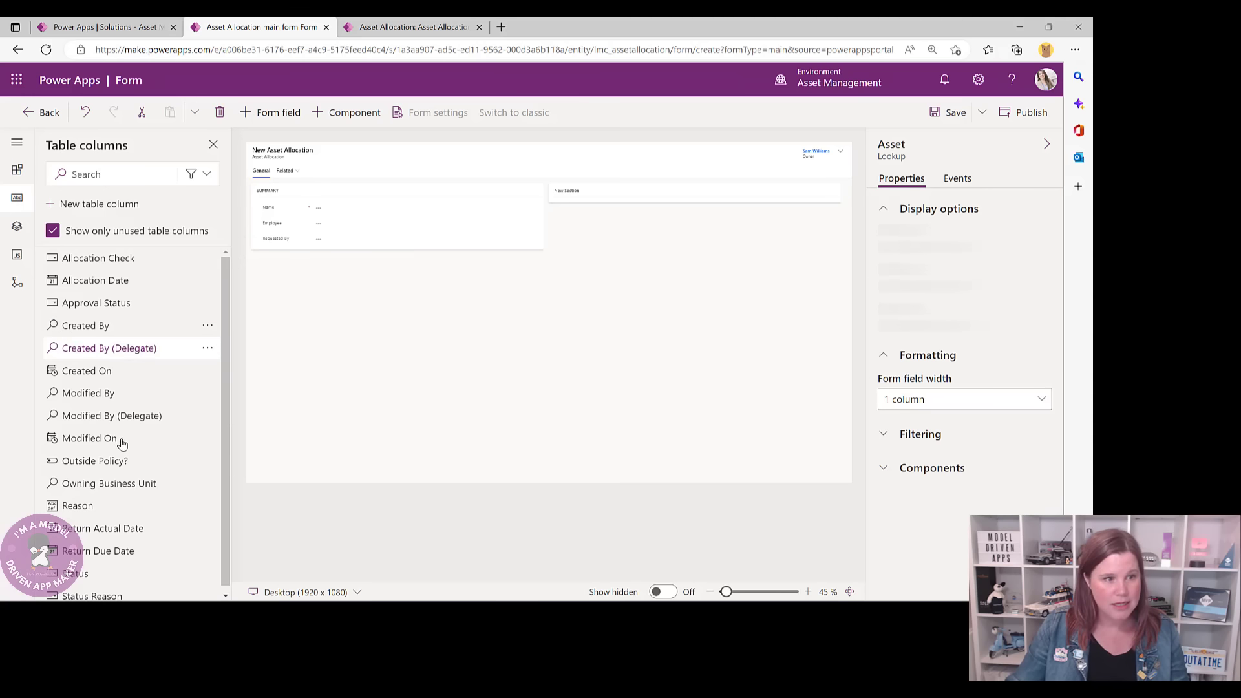
pyautogui.click(106, 466)
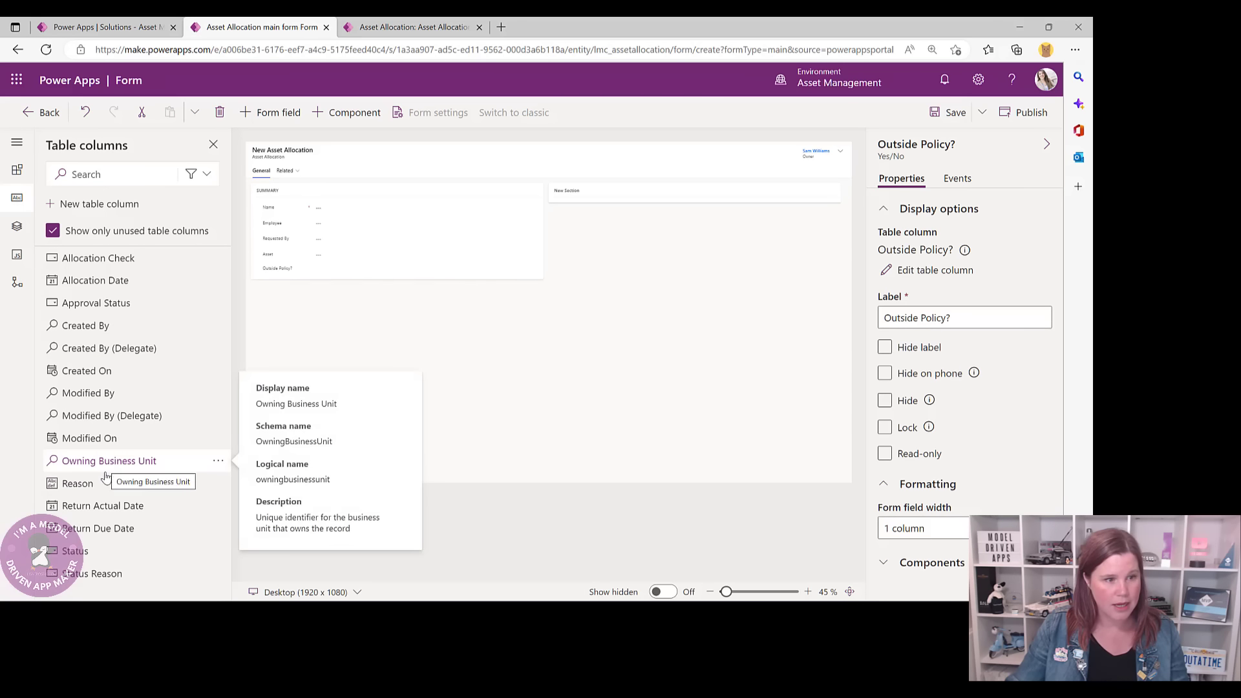
pyautogui.click(84, 484)
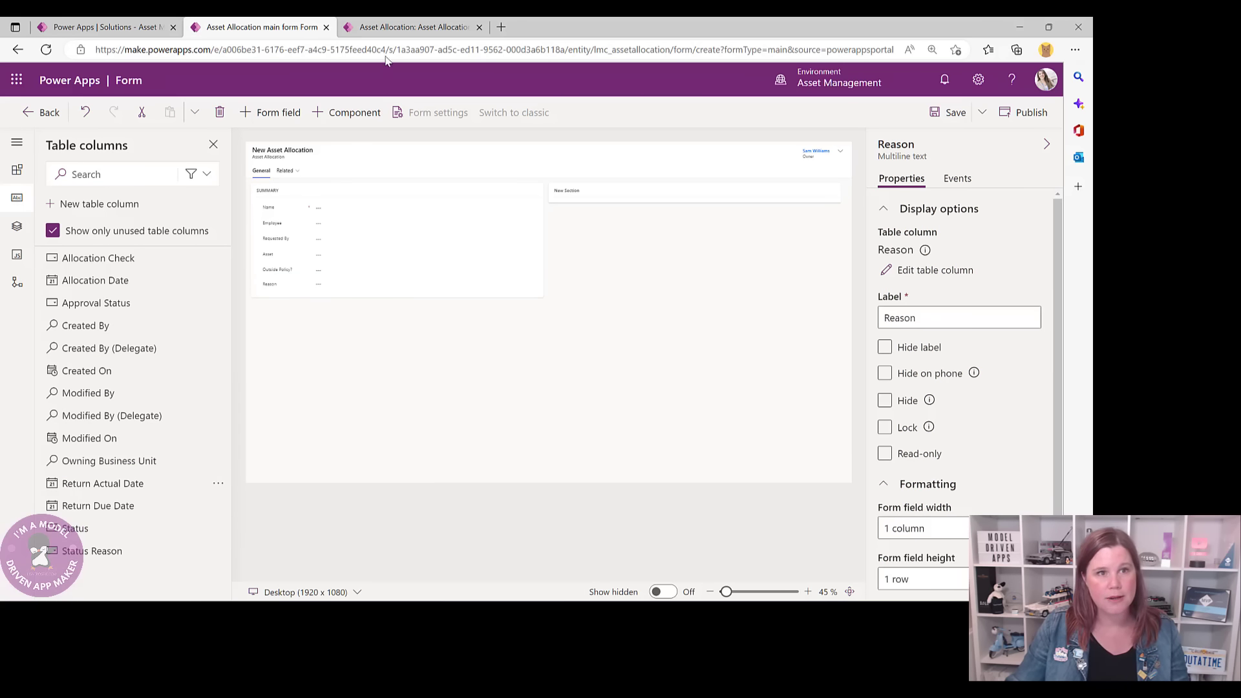
pyautogui.click(395, 29)
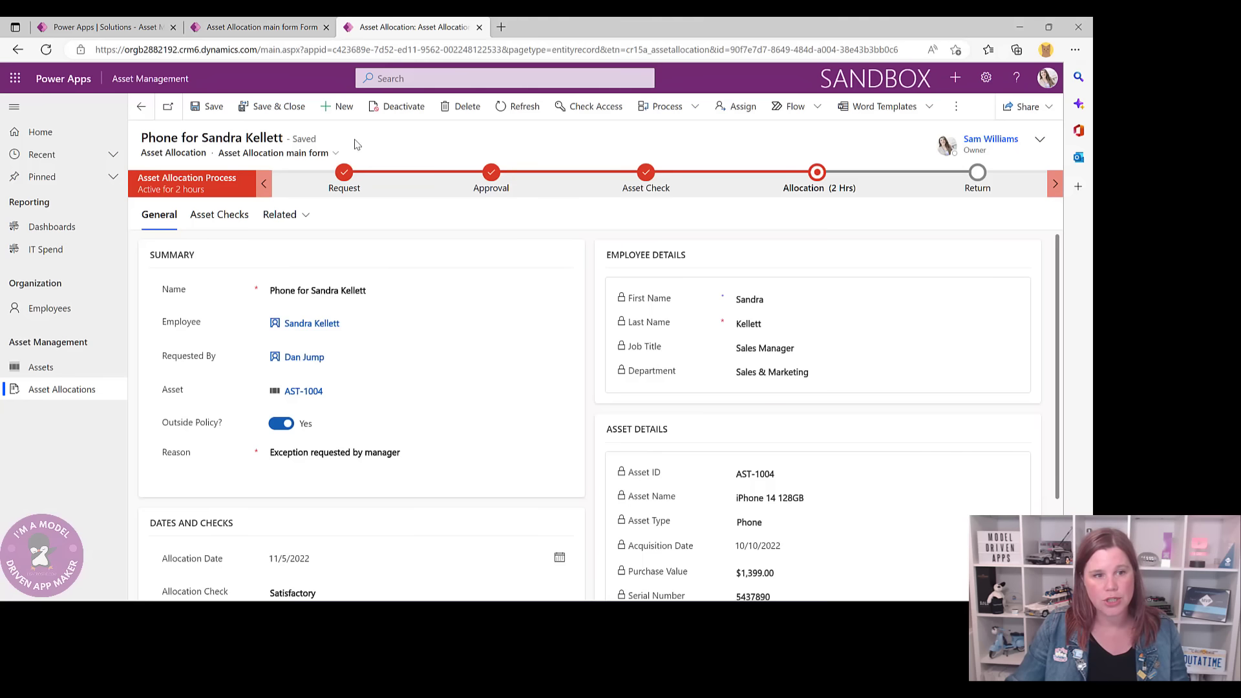
pyautogui.click(274, 427)
pyautogui.click(284, 431)
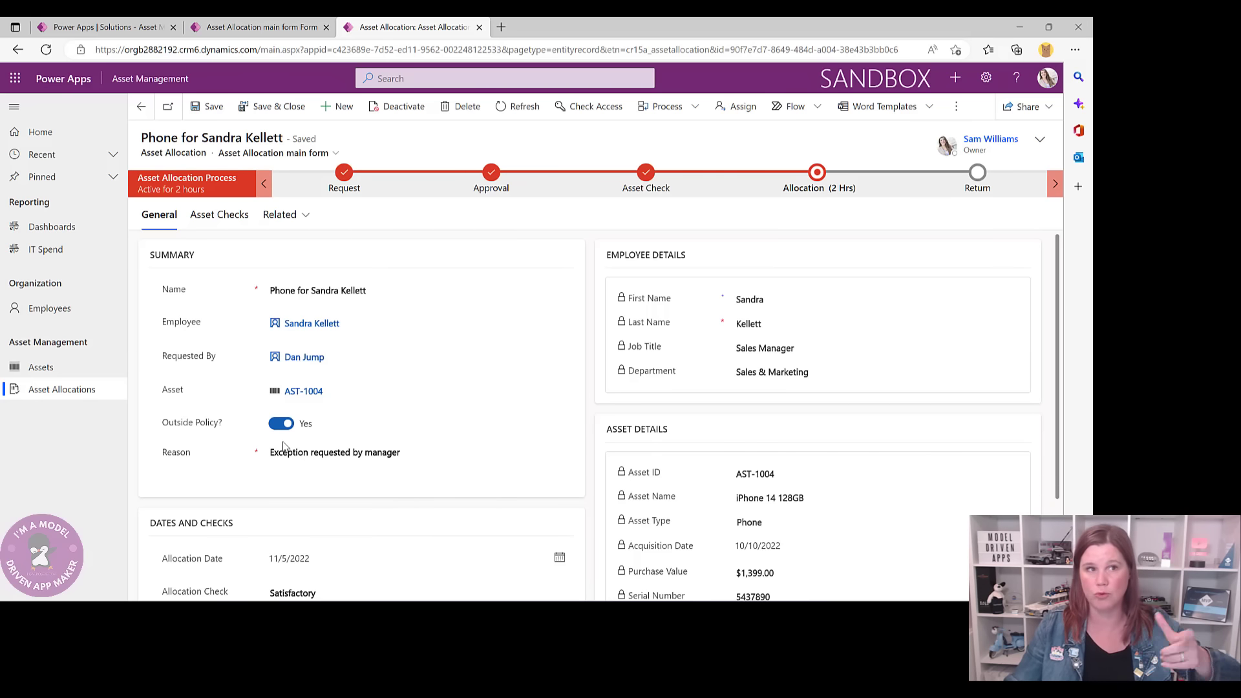
# - Set the Reason field's form height to 4 rows
pyautogui.click(259, 27)
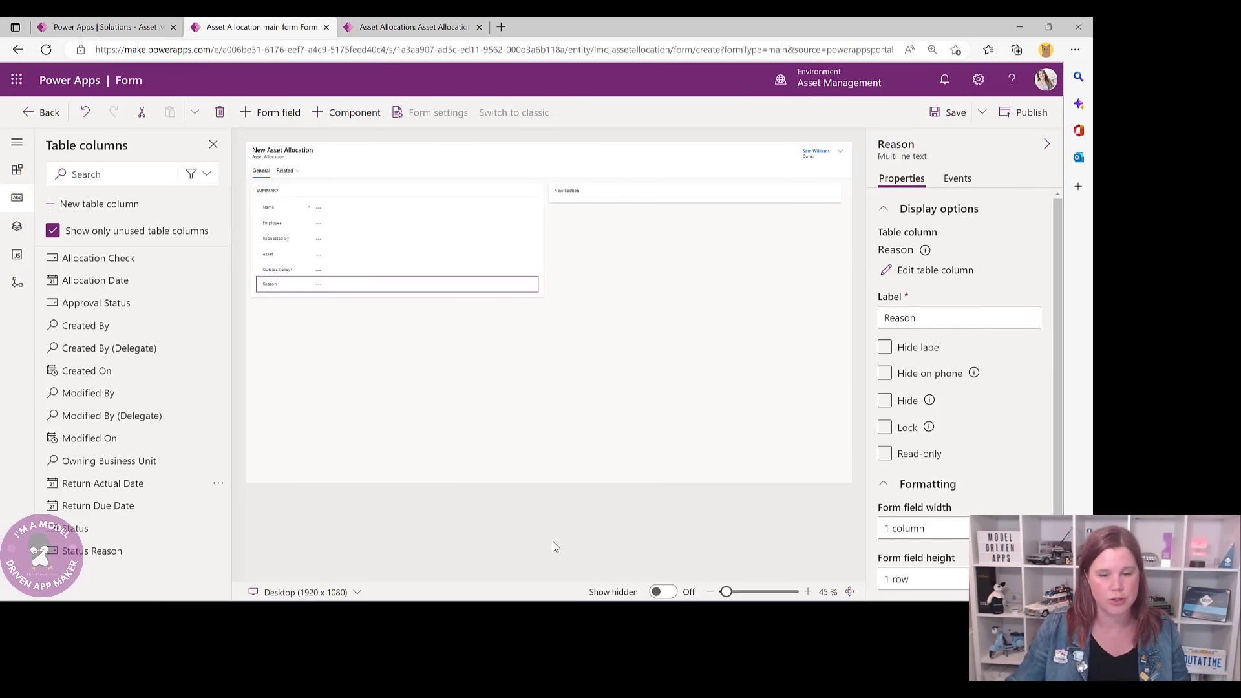
pyautogui.scroll(-1, 937, 530)
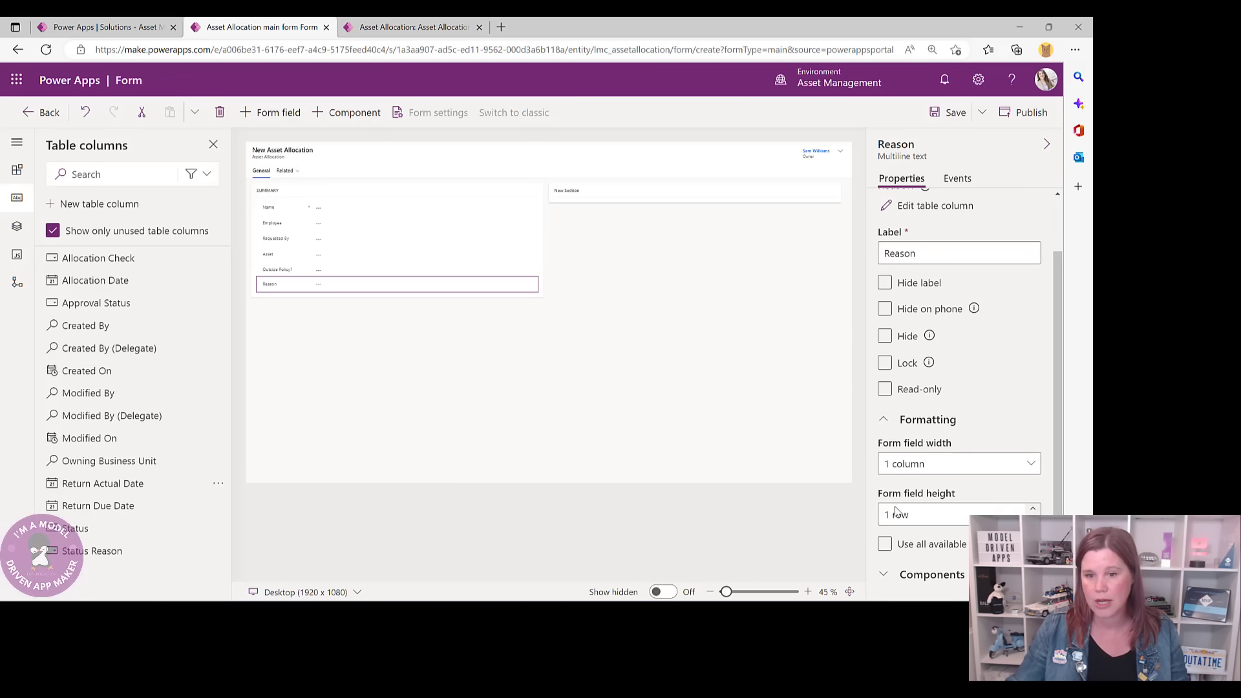
pyautogui.click(1034, 509)
pyautogui.click(1034, 509)
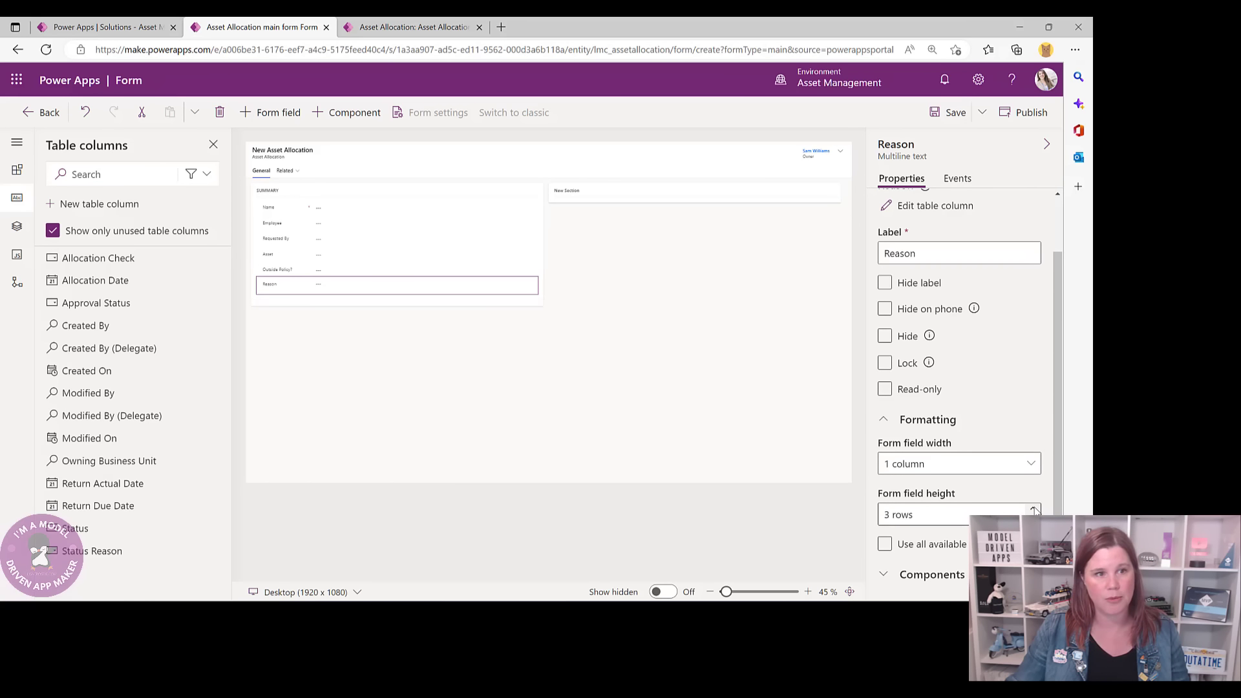
pyautogui.click(1034, 509)
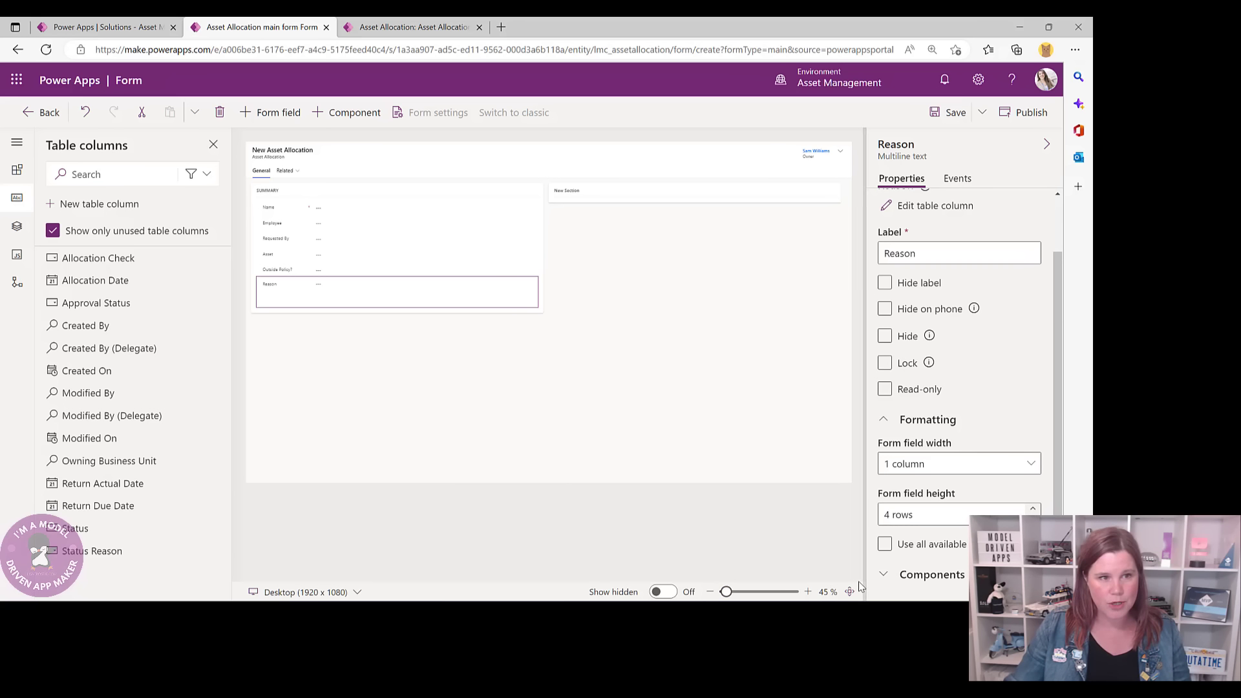
# - Add a Toggle component to Outside Policy? for Web, Mobile and Tablet
pyautogui.click(279, 274)
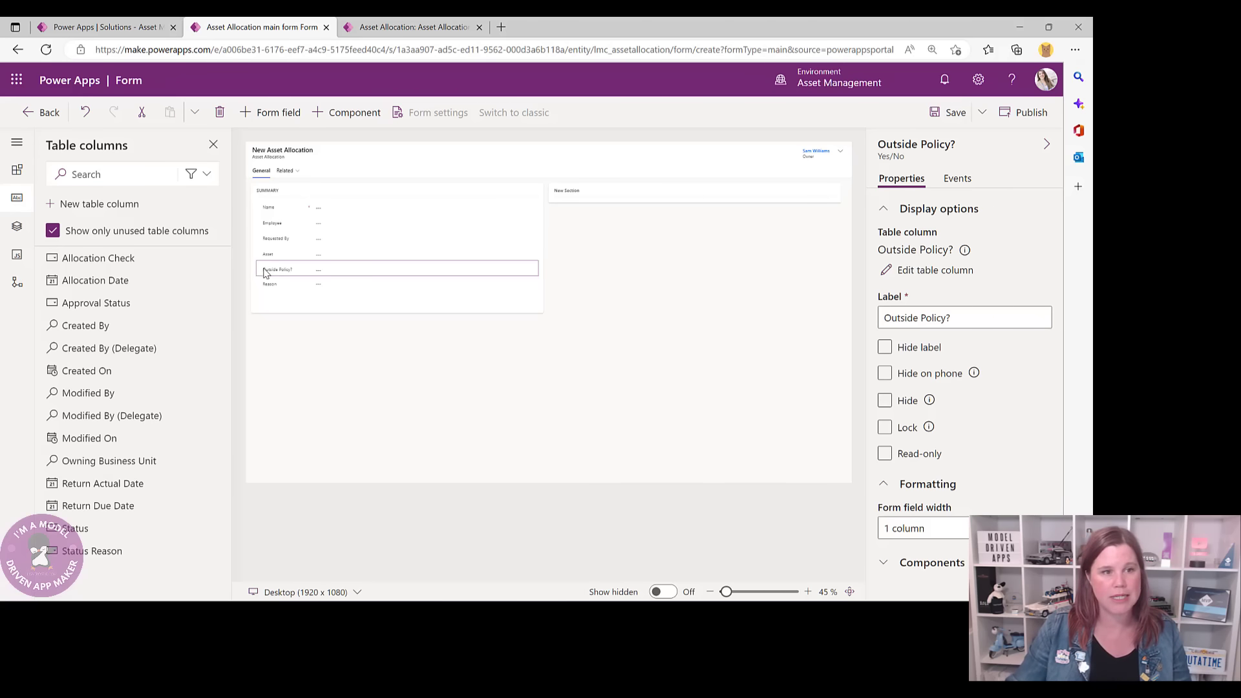
pyautogui.click(941, 563)
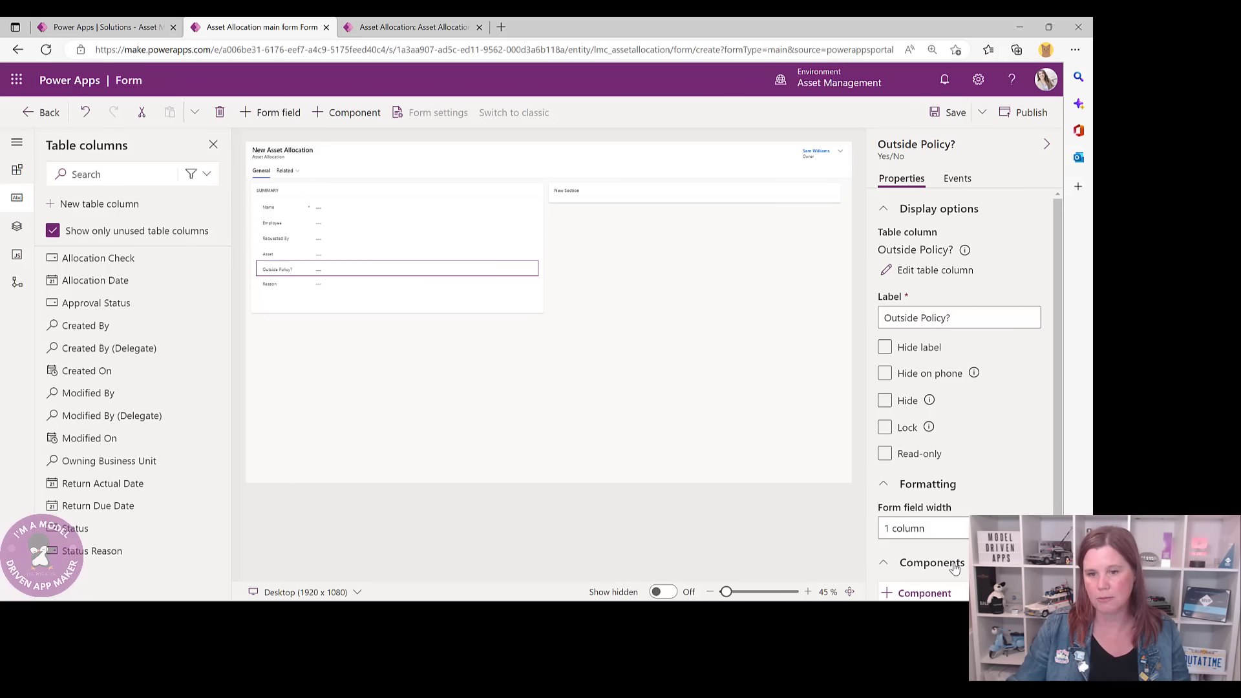
pyautogui.scroll(-1, 1056, 476)
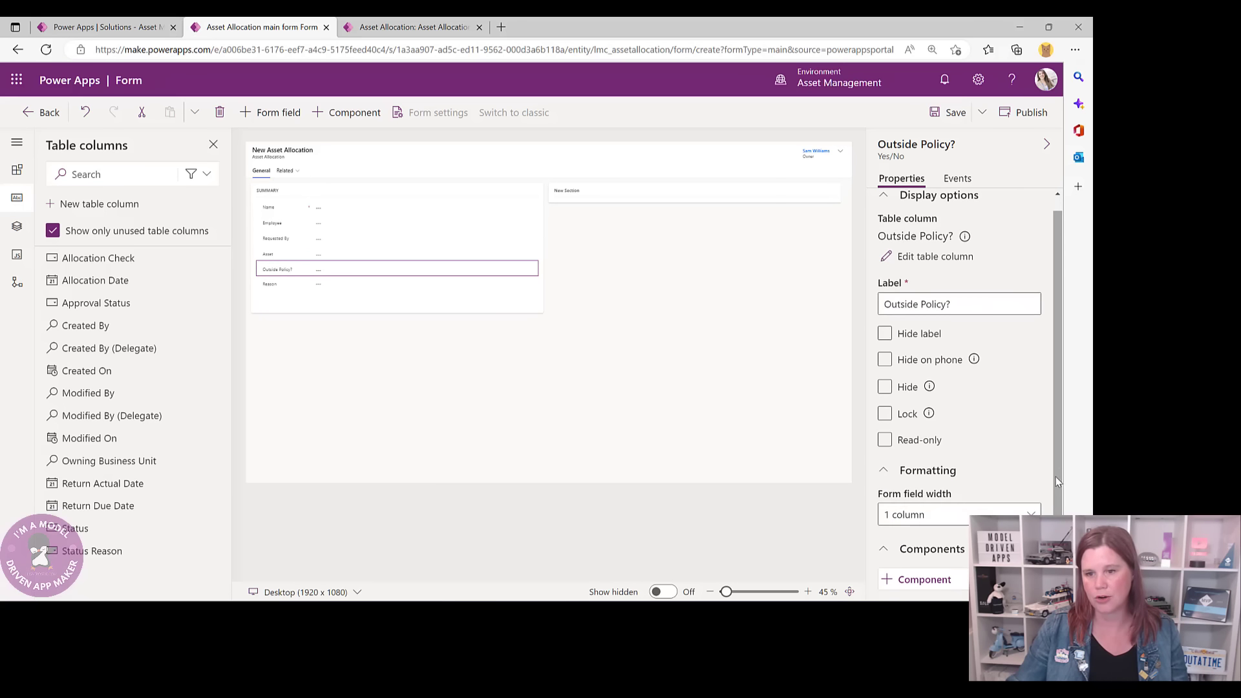
pyautogui.click(932, 581)
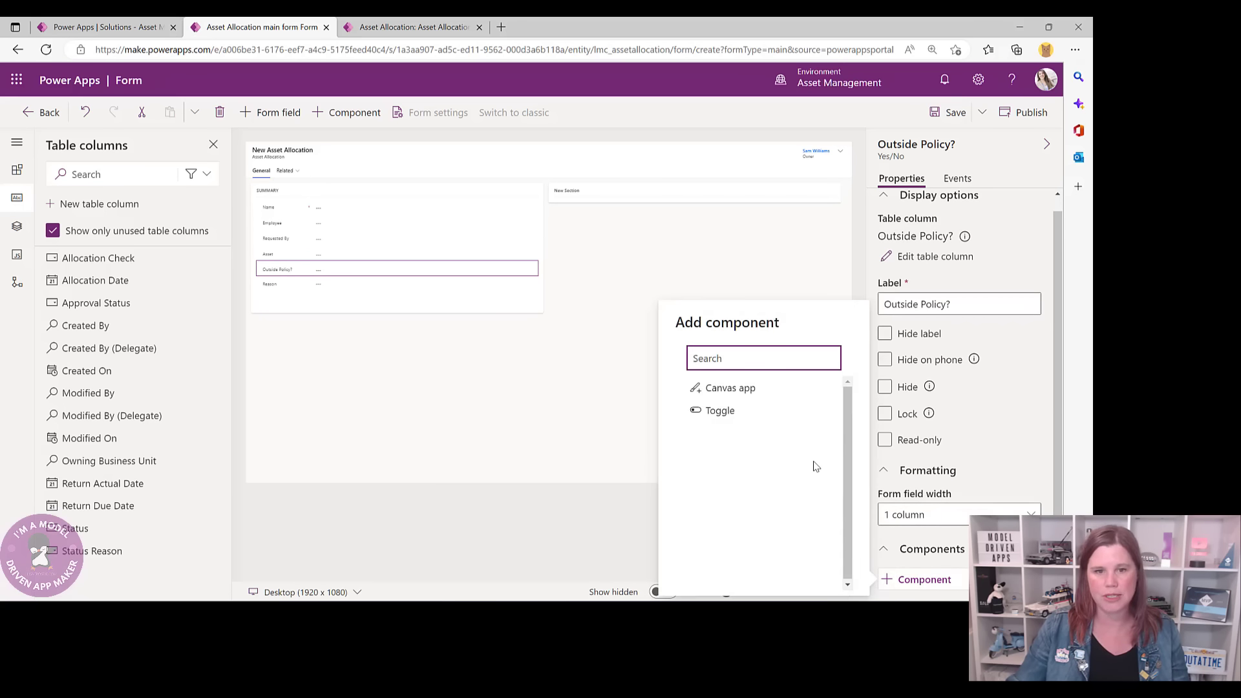
pyautogui.moveTo(716, 414)
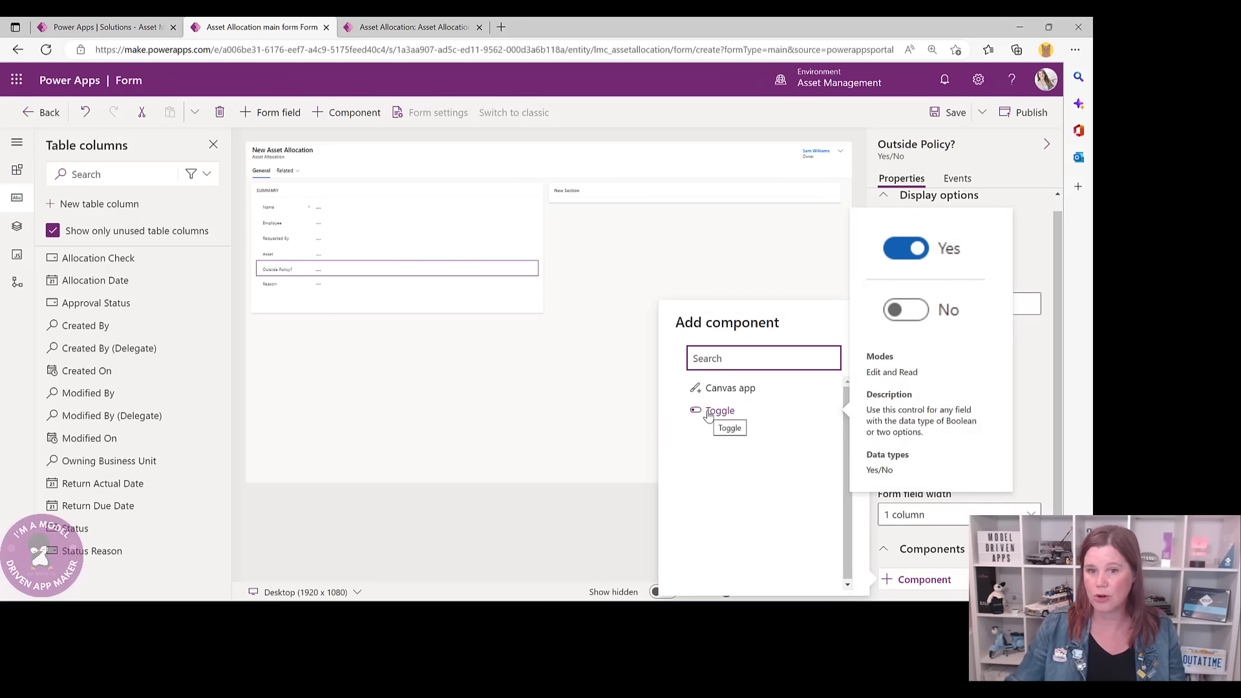
pyautogui.click(709, 417)
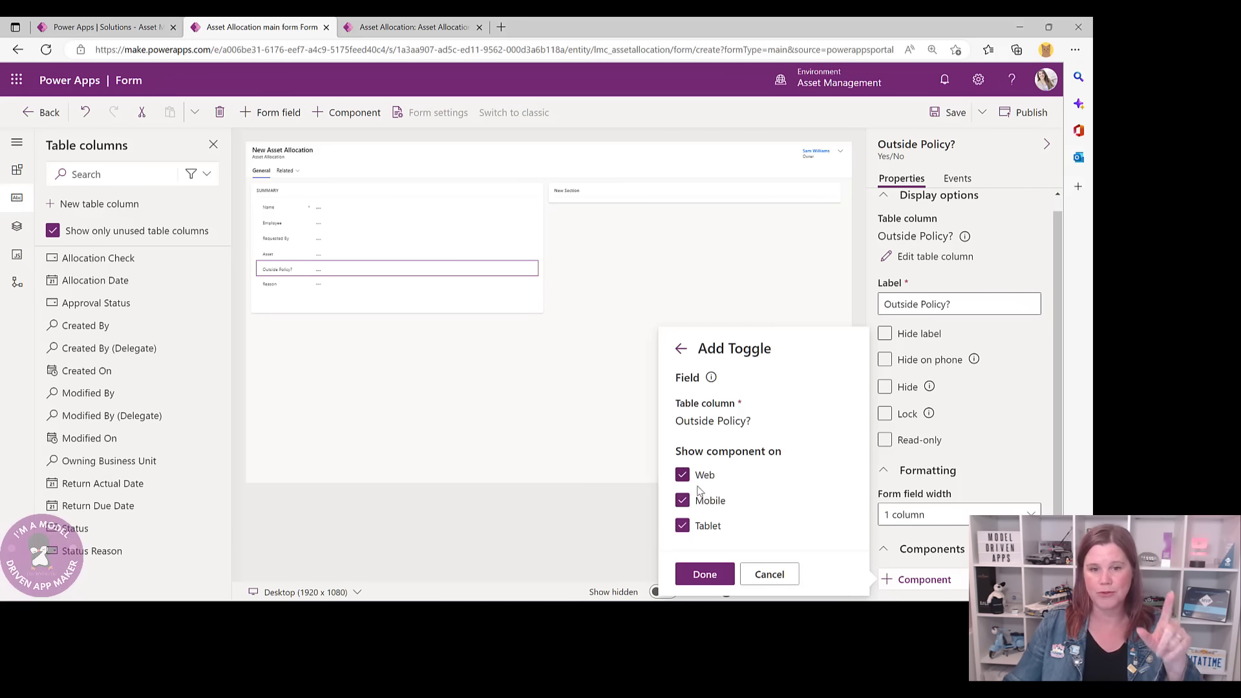
pyautogui.click(704, 573)
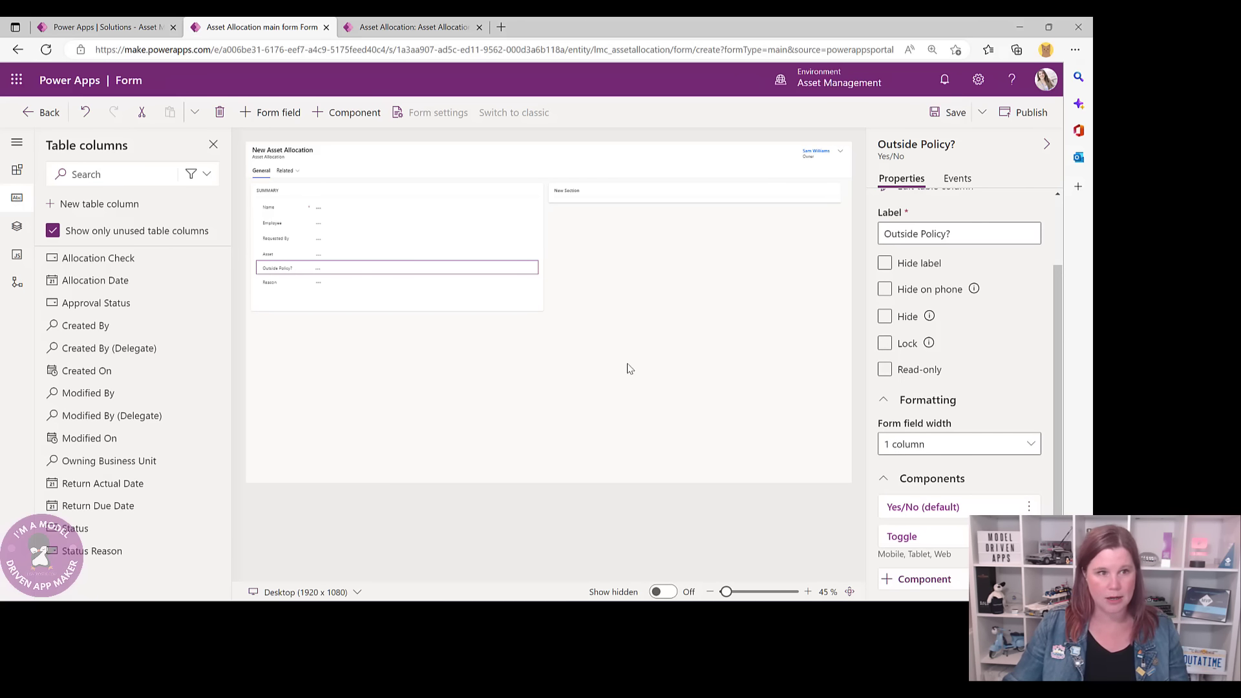
pyautogui.click(425, 193)
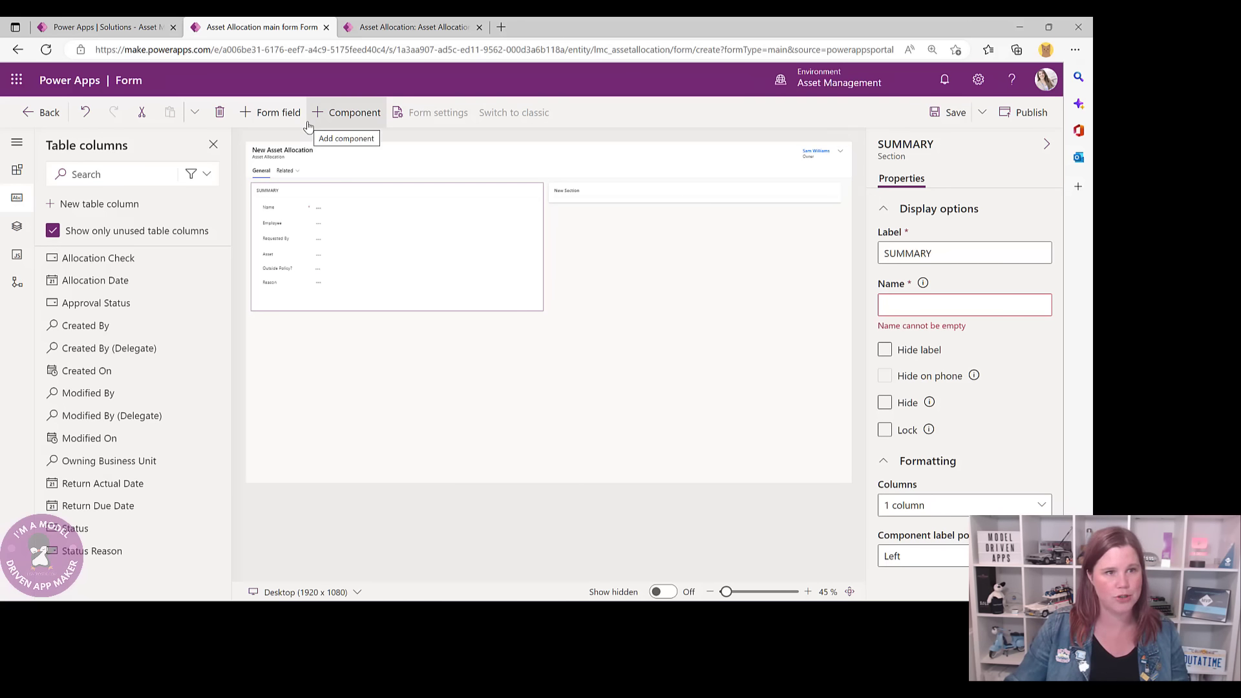
# - Add a one-column section below SUMMARY labelled DATES AND CHECKS
pyautogui.click(343, 114)
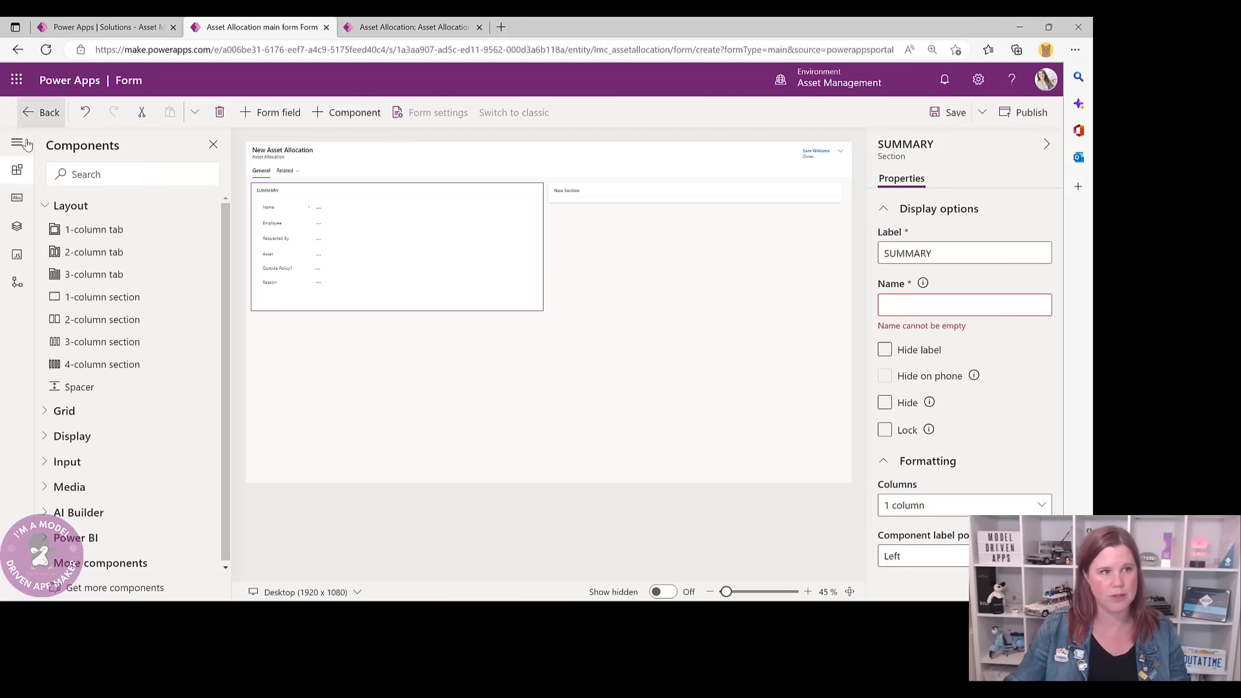
pyautogui.click(96, 297)
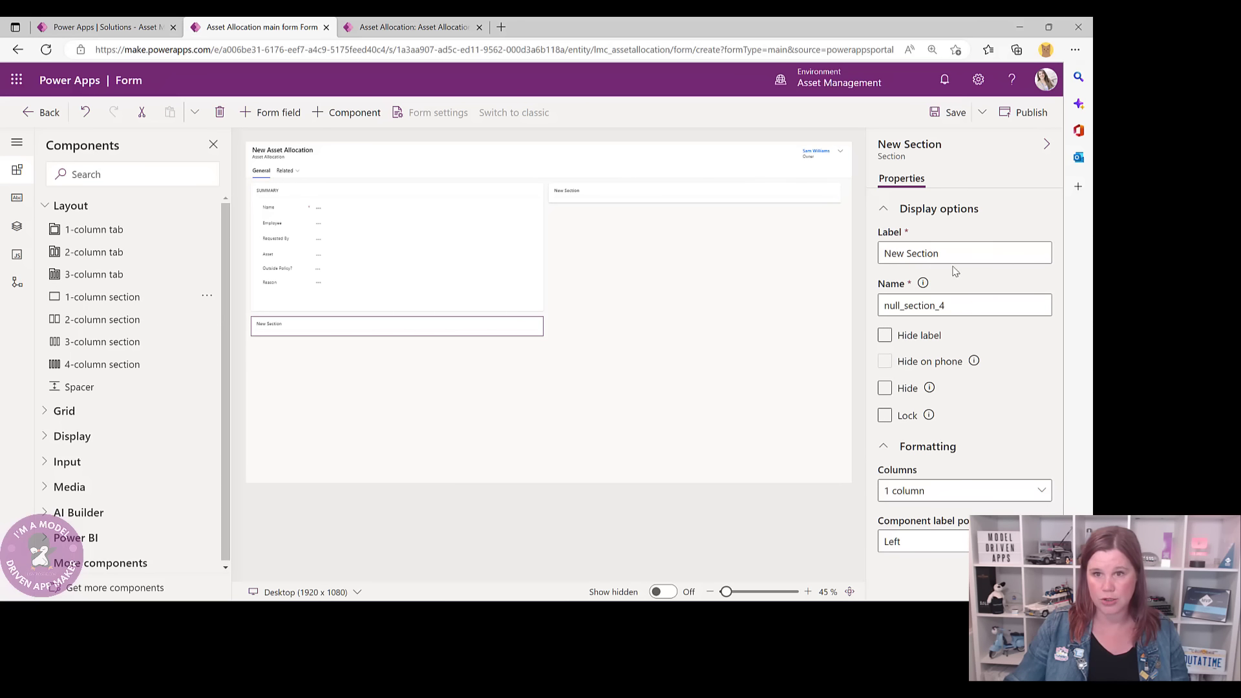
pyautogui.moveTo(943, 254); pyautogui.dragTo(834, 256)
pyautogui.write('DA')
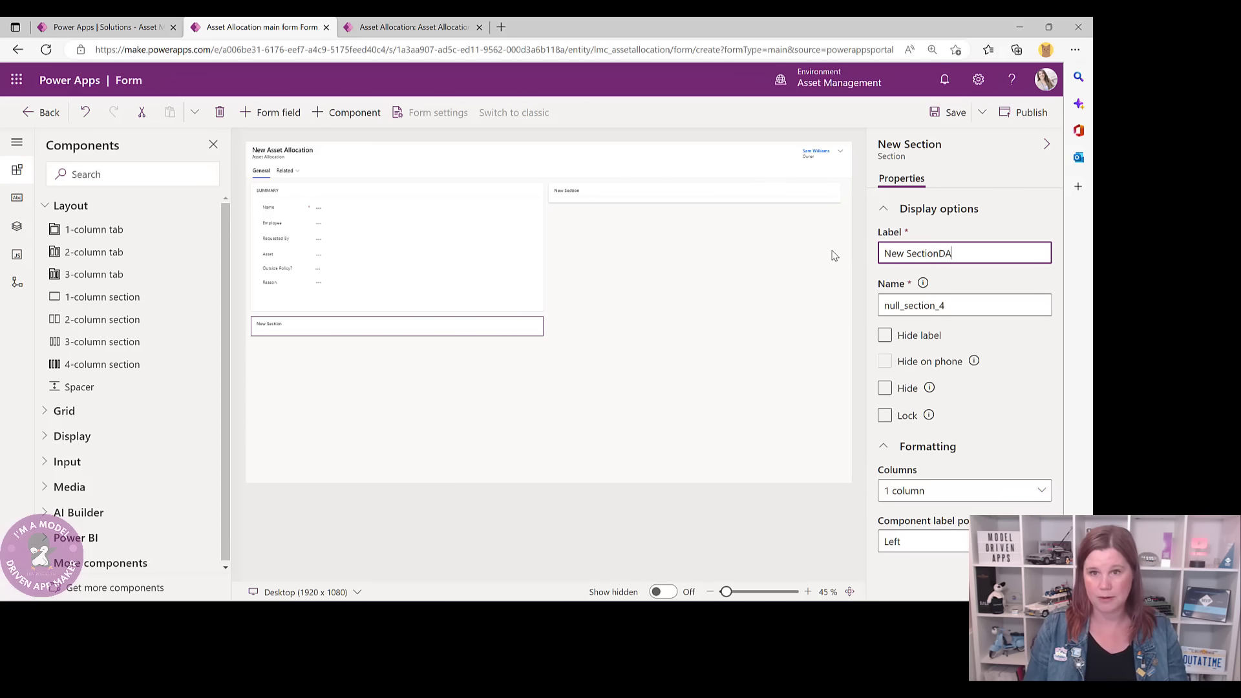
pyautogui.press('BackSpace')
pyautogui.press('BackSpace')
pyautogui.press('BackSpace')
pyautogui.press('BackSpace')
pyautogui.press('BackSpace')
pyautogui.press('BackSpace')
pyautogui.press('BackSpace')
pyautogui.press('BackSpace')
pyautogui.press('BackSpace')
pyautogui.press('BackSpace')
pyautogui.press('BackSpace')
pyautogui.press('BackSpace')
pyautogui.write('DATES AND CHECKS')
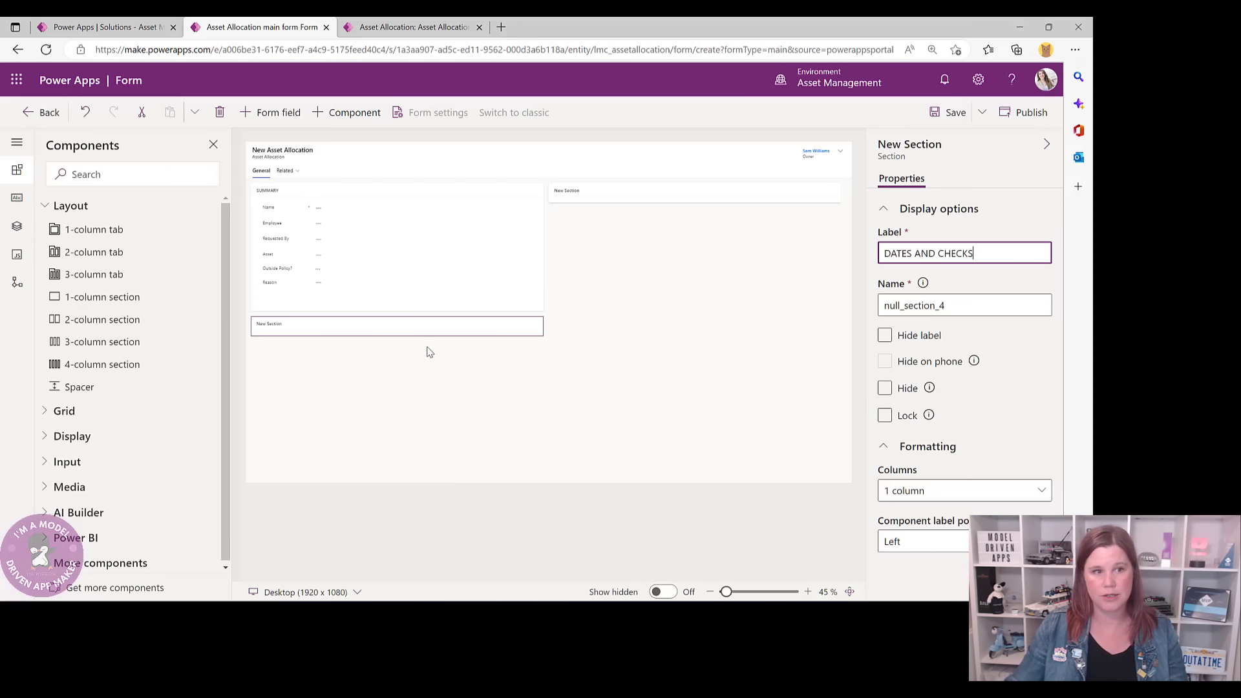
pyautogui.click(368, 354)
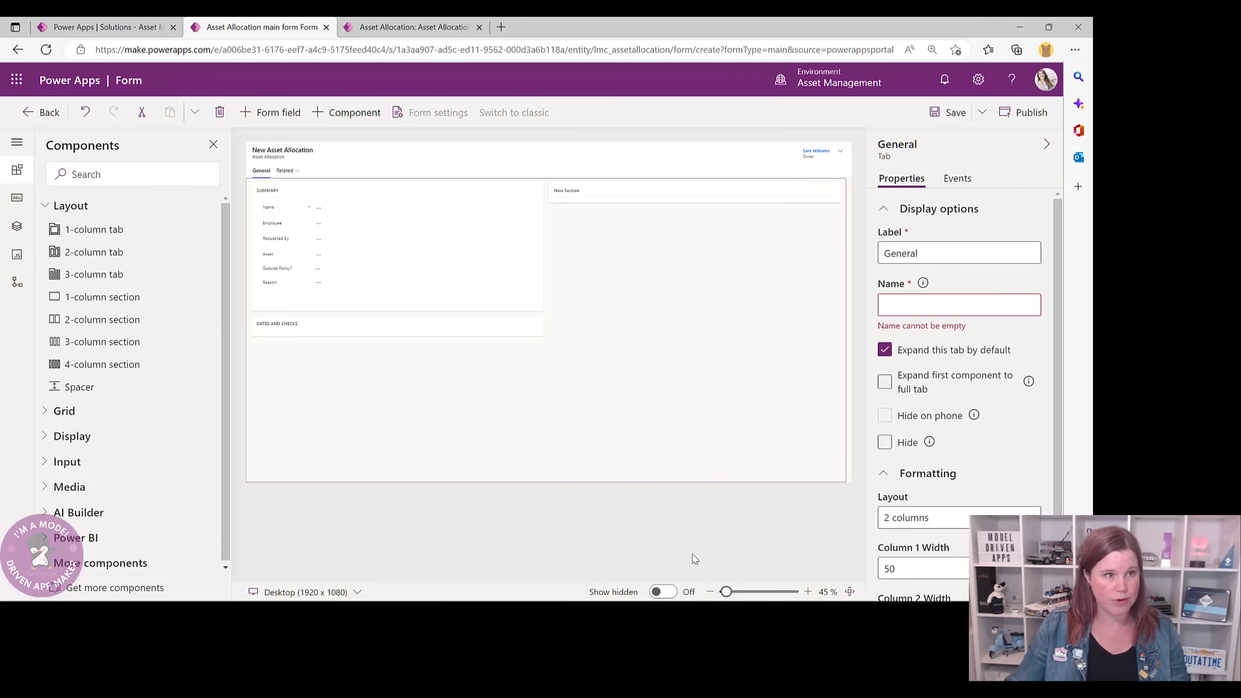
# - Add Allocation Date, Allocation Check, Return Due Date and Return Actual Date to DATES AND CHECKS
pyautogui.click(16, 199)
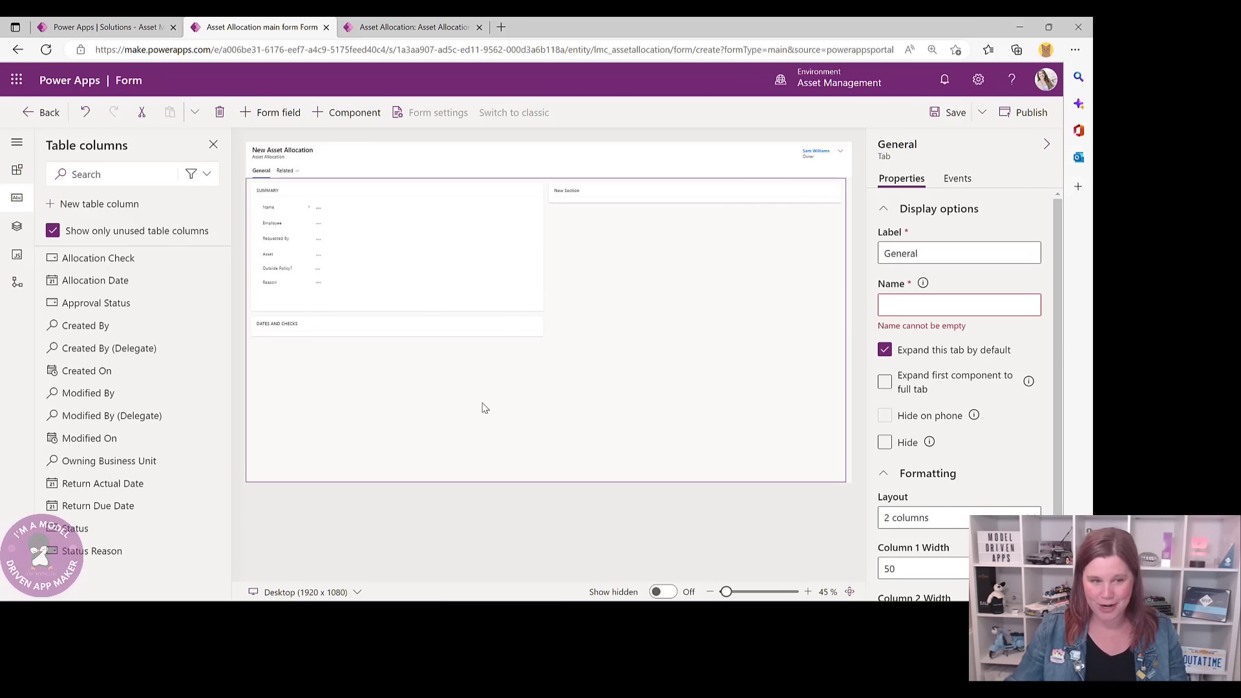
pyautogui.moveTo(103, 280); pyautogui.dragTo(369, 330)
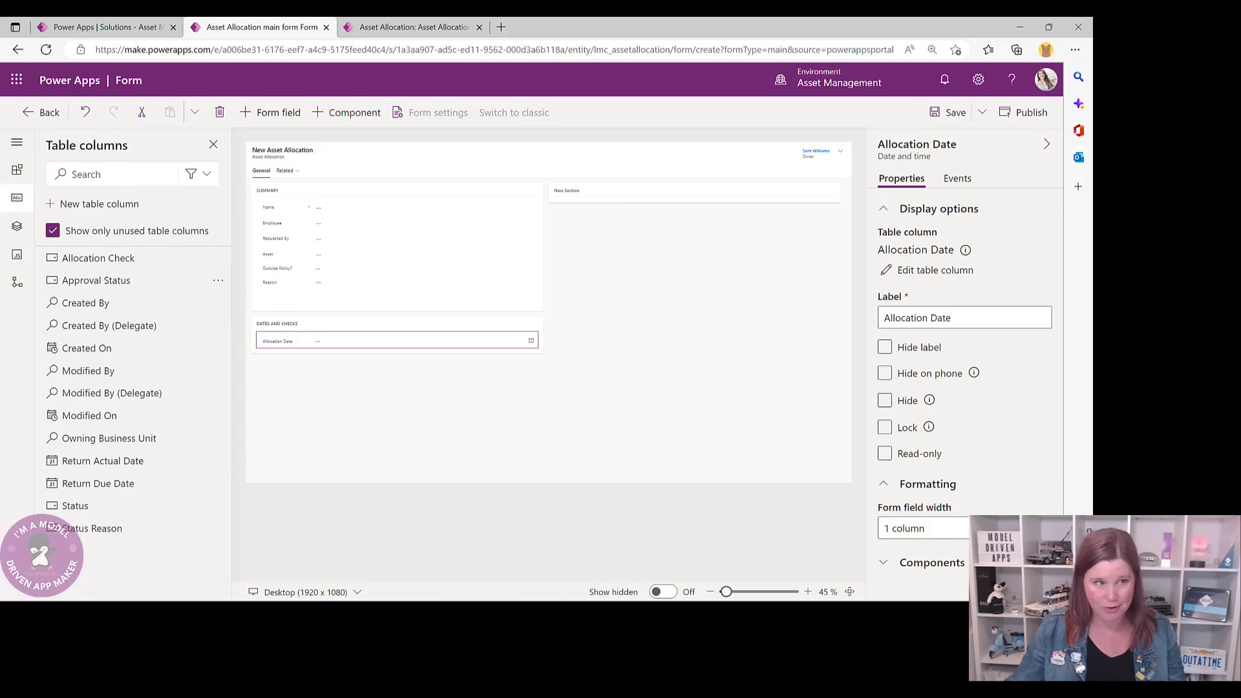
pyautogui.click(107, 259)
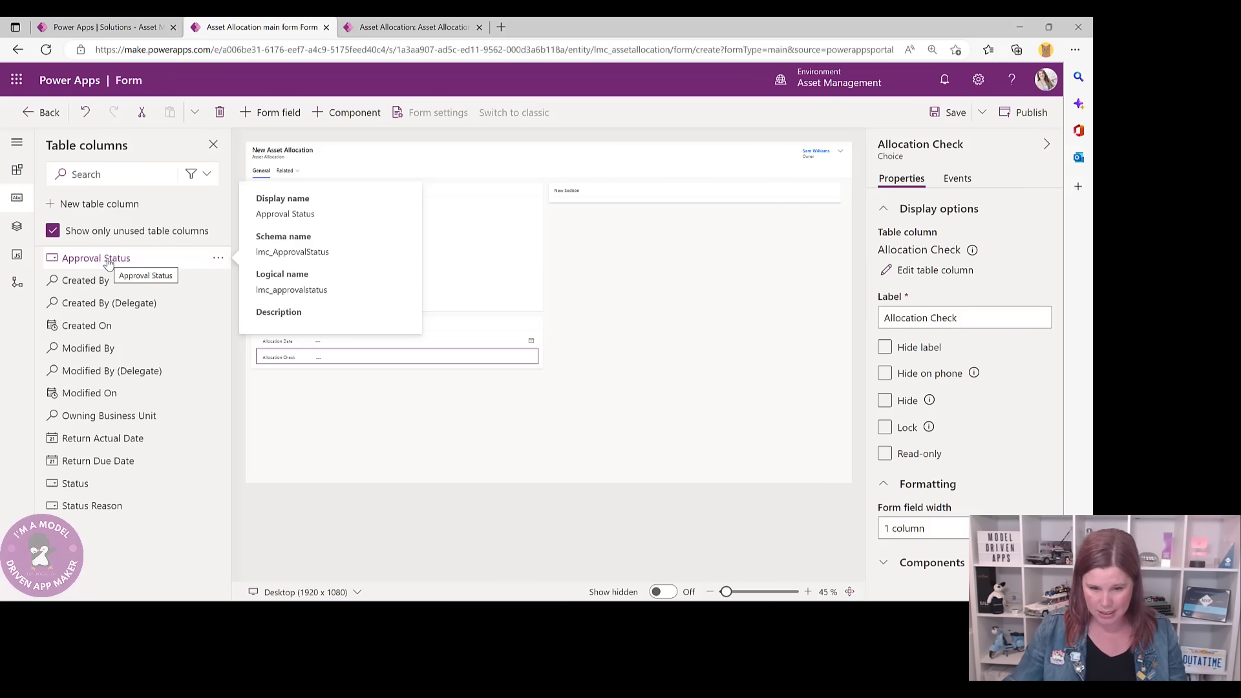
pyautogui.click(94, 460)
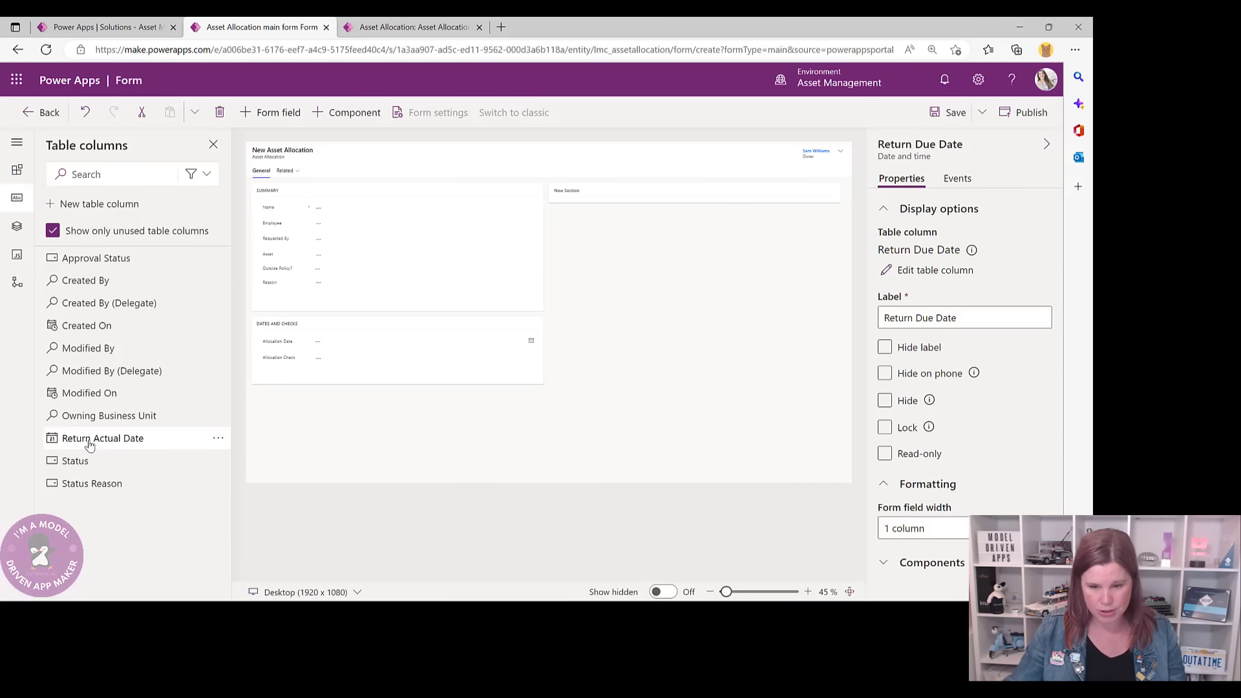
pyautogui.click(89, 438)
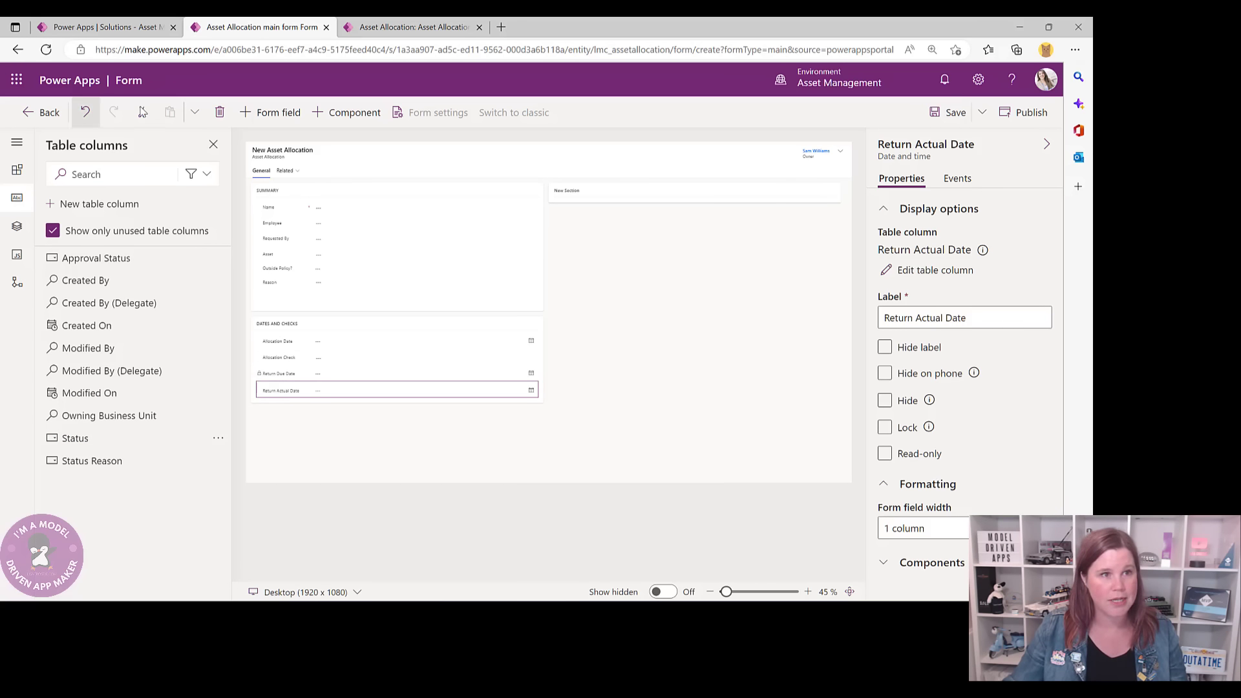
pyautogui.click(597, 201)
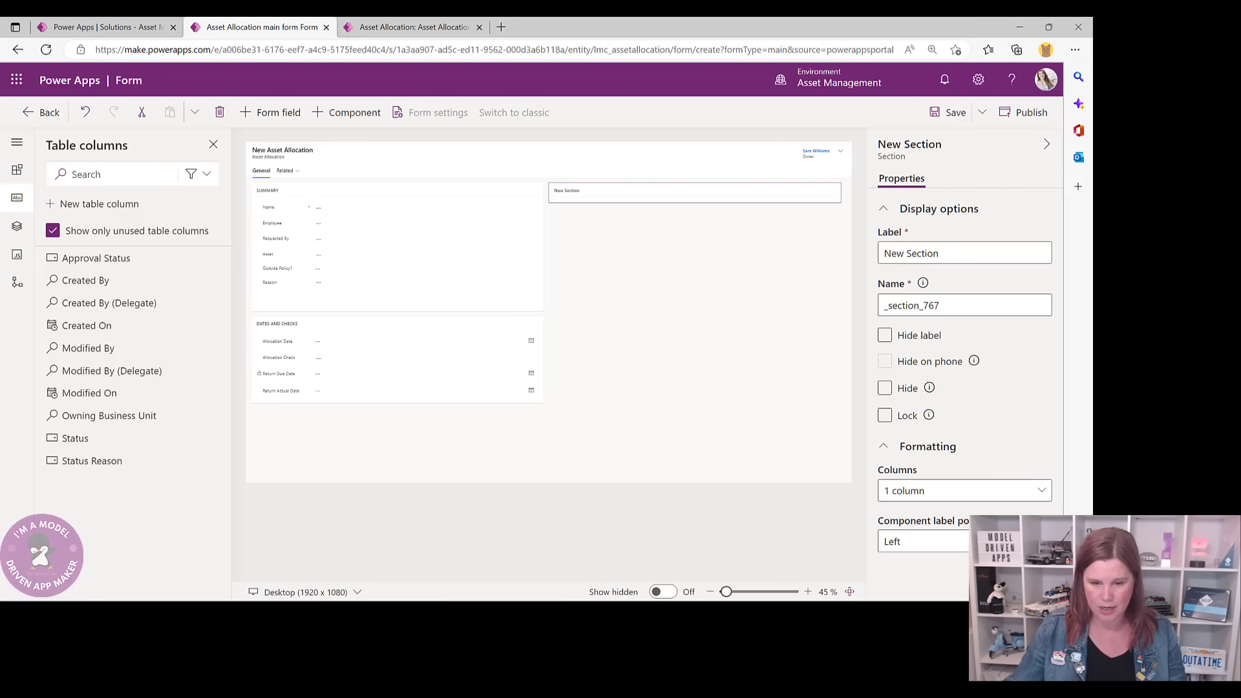
# - Relabel the empty right-hand New Section as EMPLOYEE DETAILS
pyautogui.moveTo(970, 252); pyautogui.dragTo(882, 252)
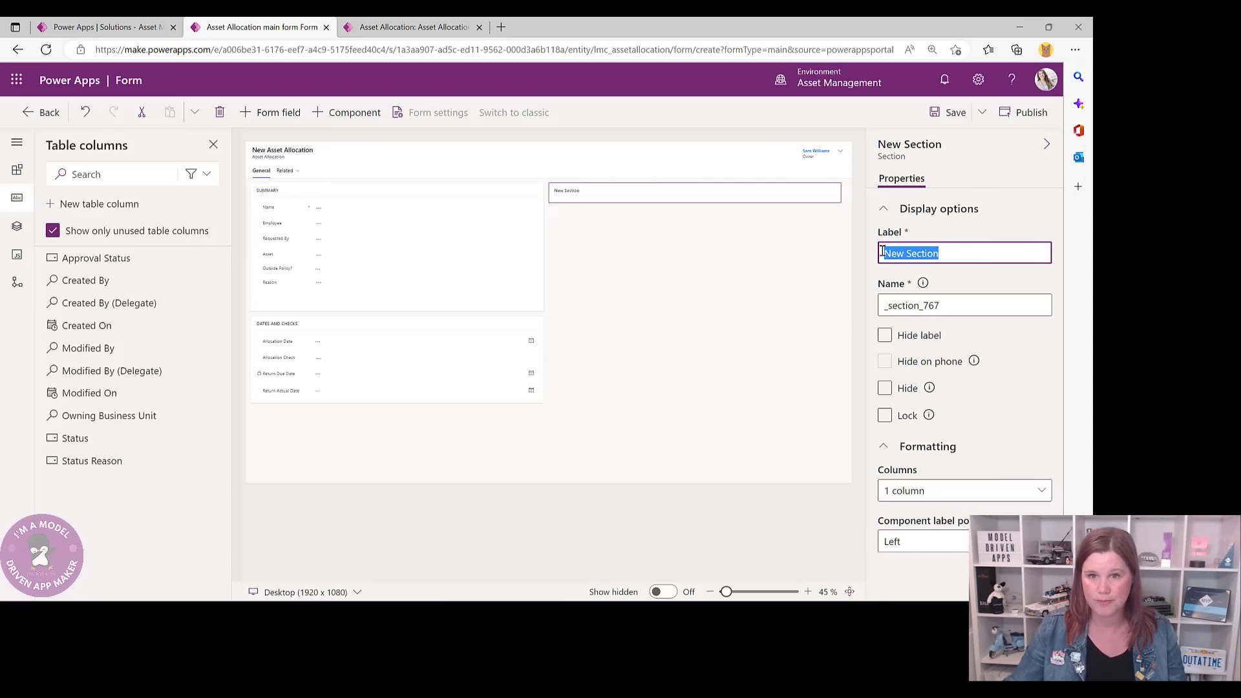
pyautogui.write('EMP')
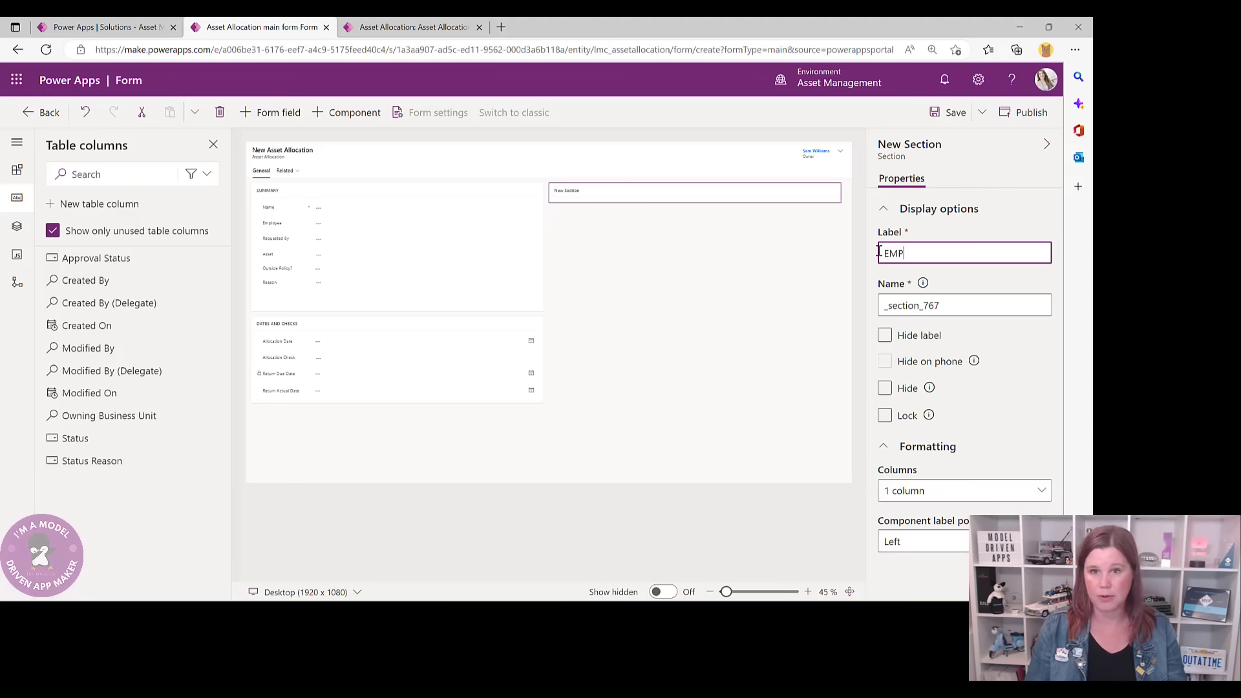
pyautogui.write('LOYEE DETA')
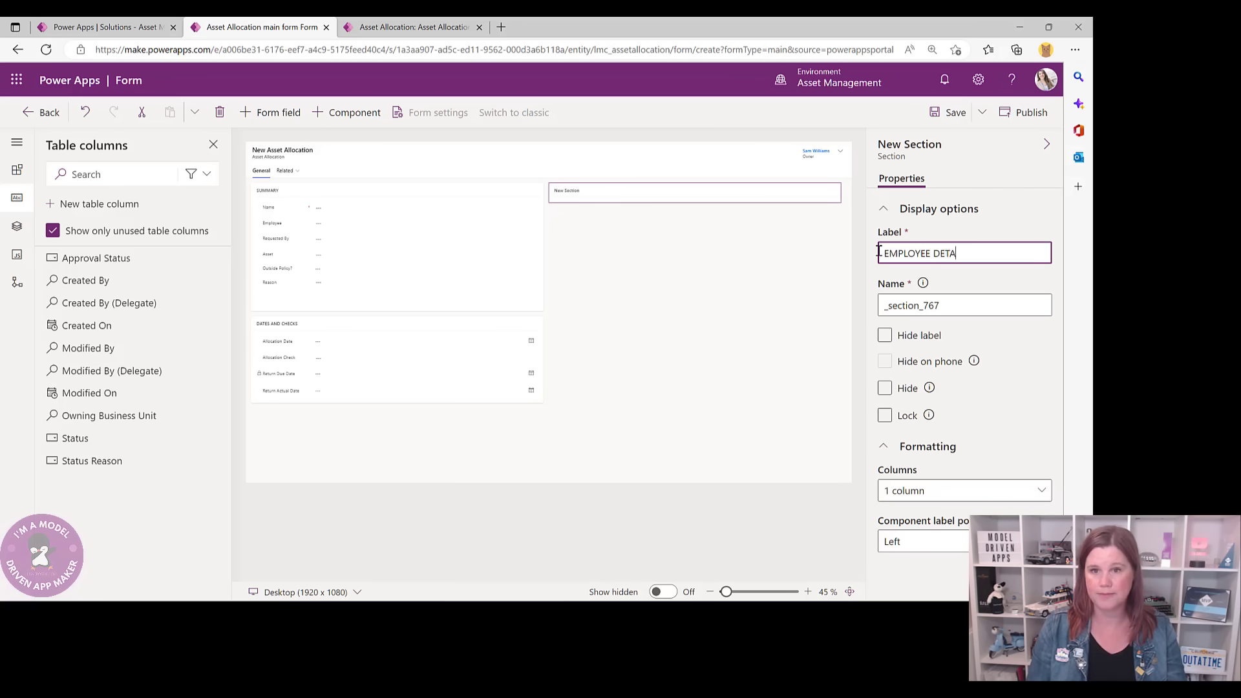
pyautogui.write('ILS')
pyautogui.click(687, 241)
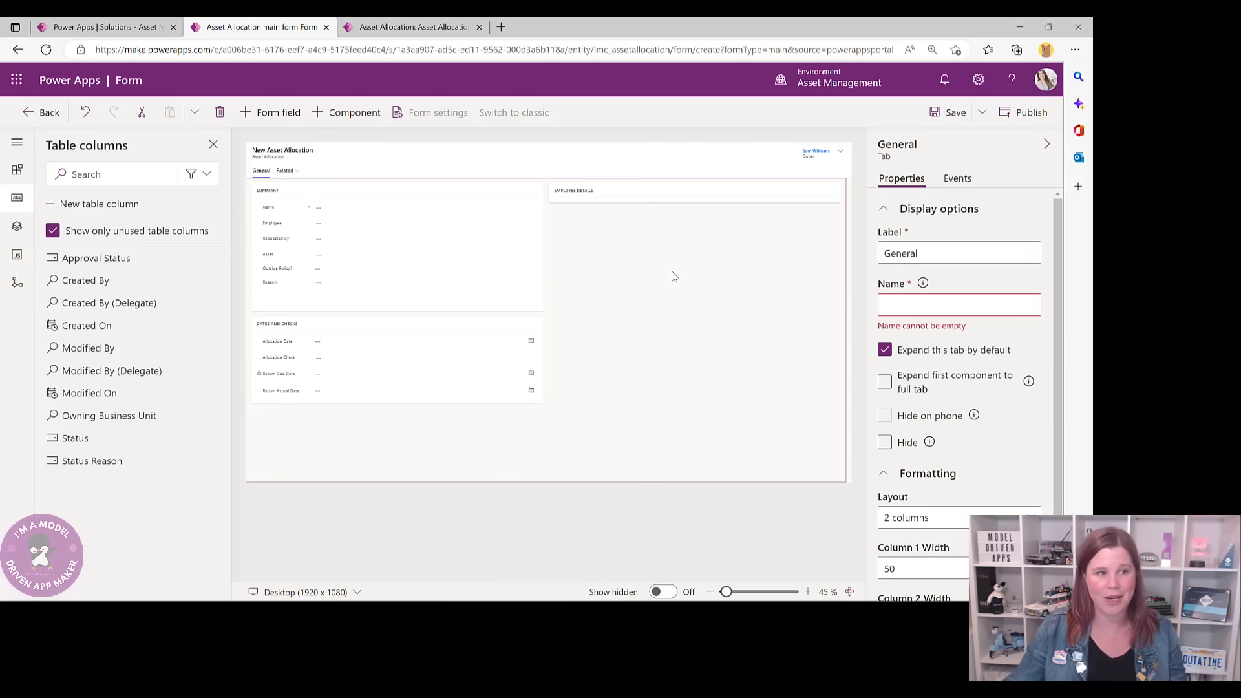
pyautogui.click(9, 171)
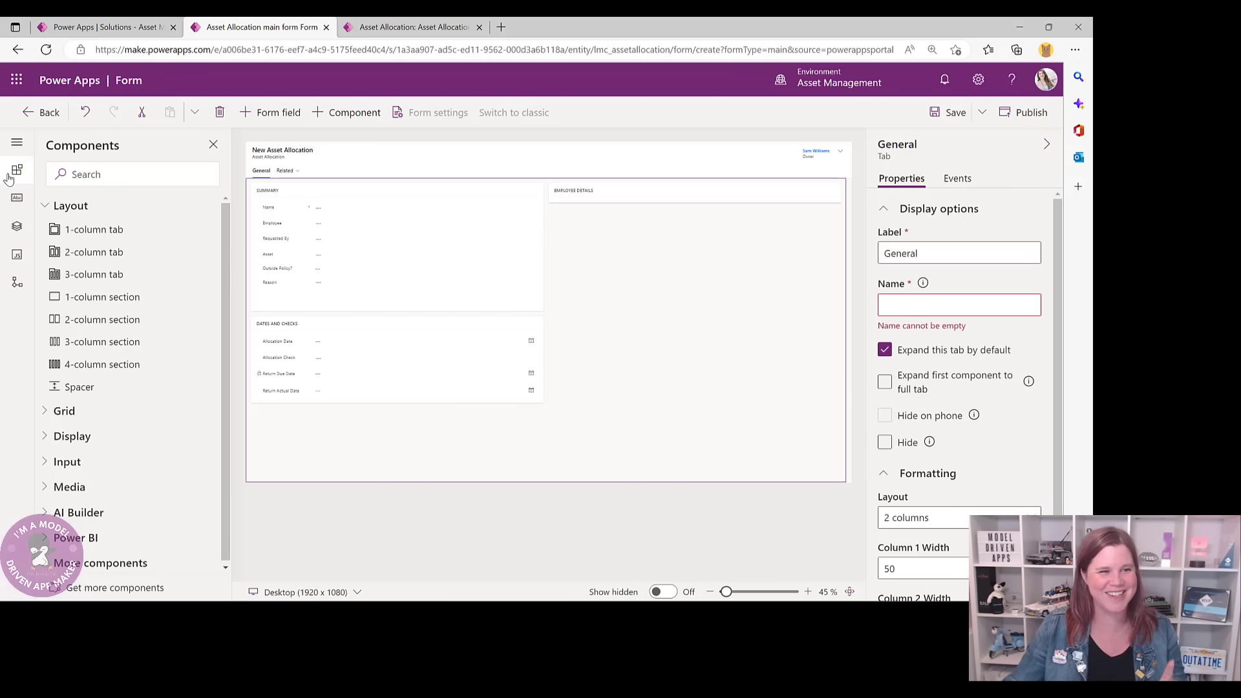
# - Under the Display components, choose Quick view to bring up the quick view form picker
pyautogui.click(73, 437)
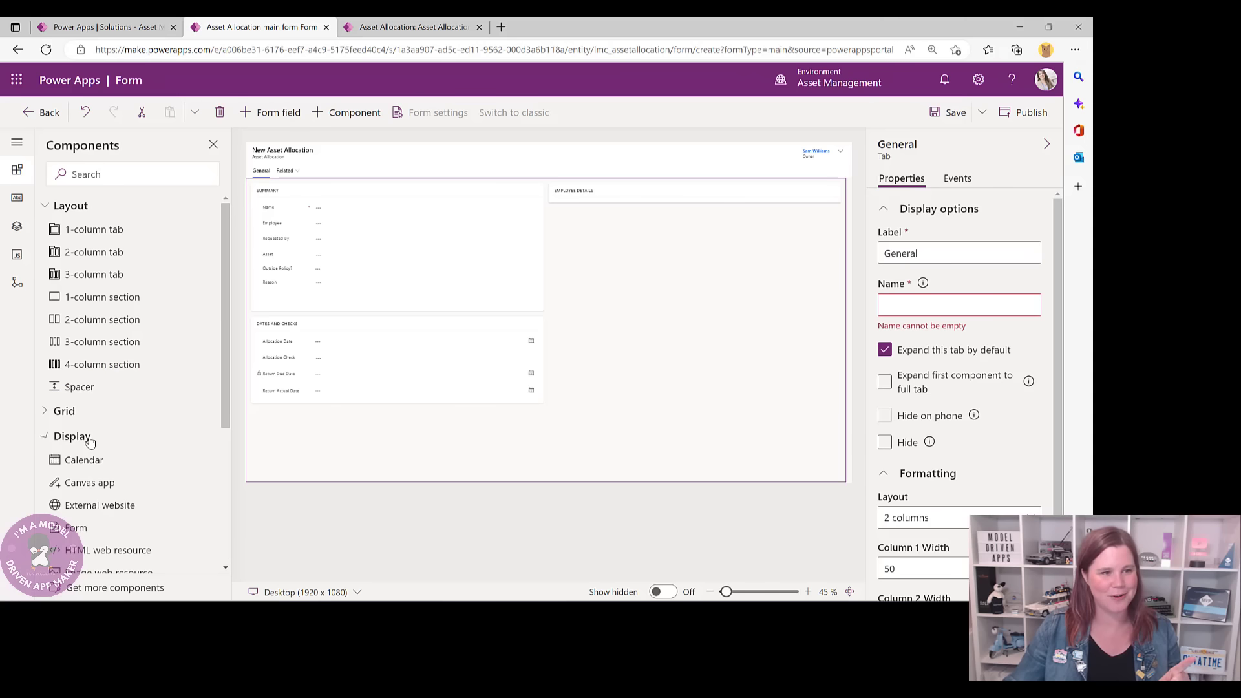
pyautogui.scroll(-5, 149, 429)
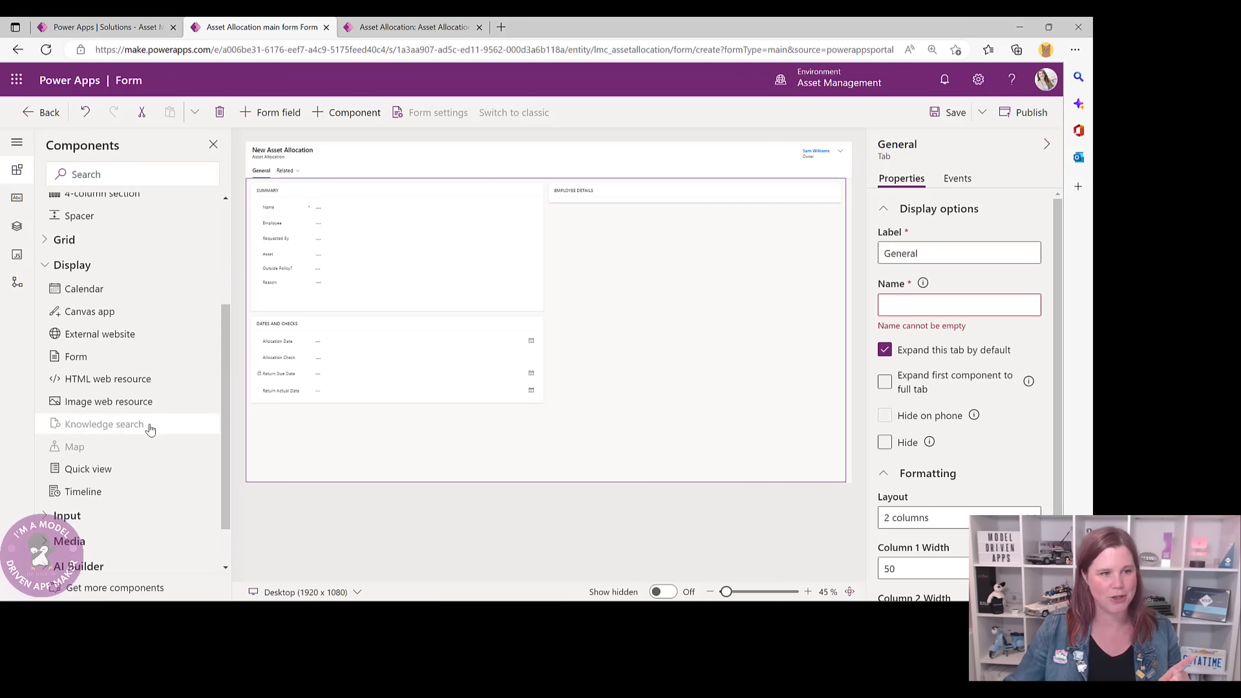
pyautogui.scroll(5, 129, 268)
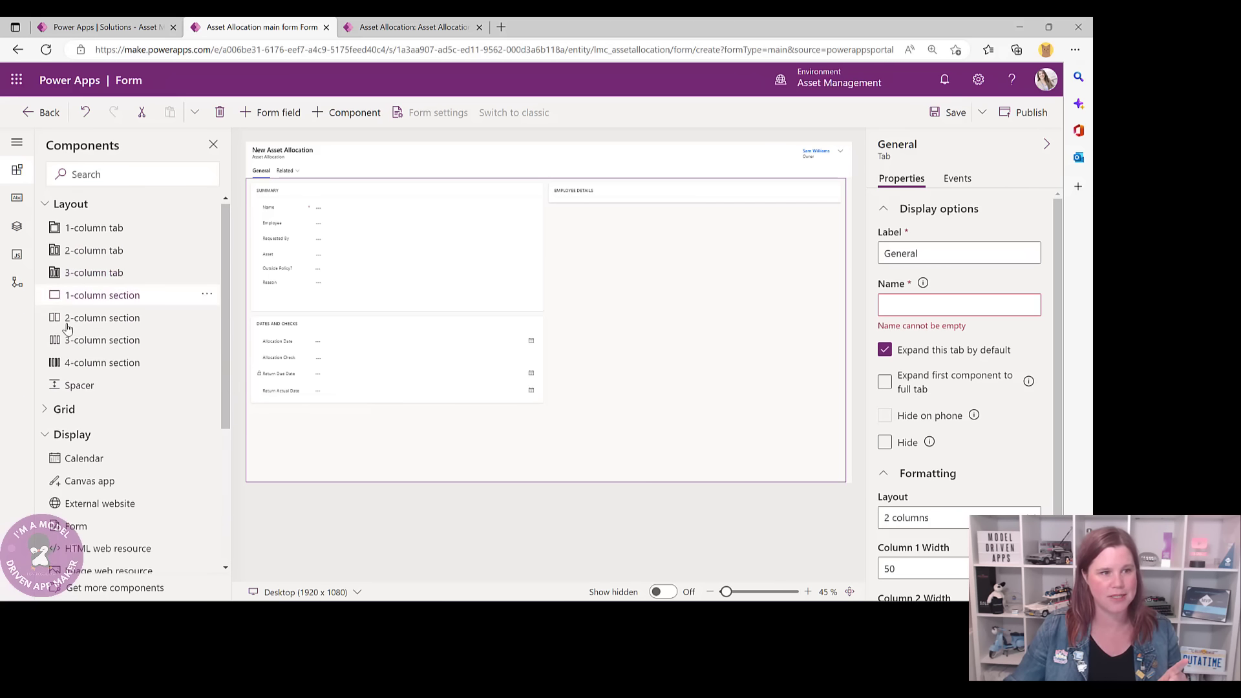
pyautogui.click(46, 437)
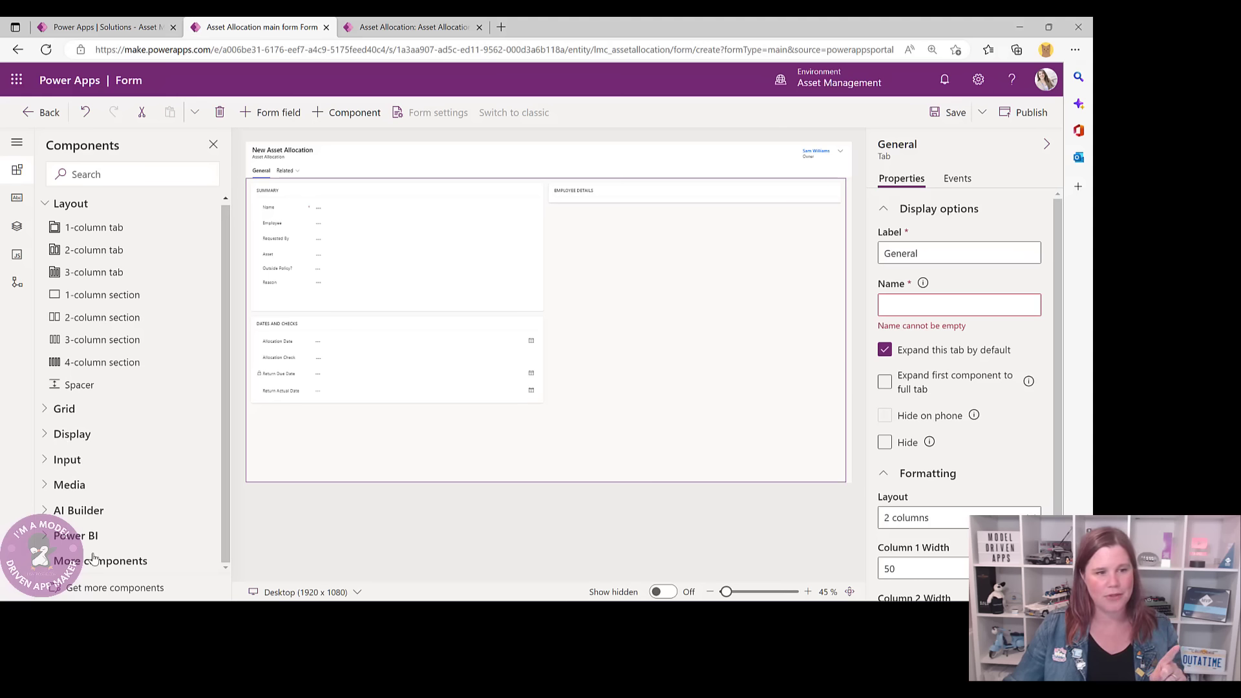
pyautogui.click(56, 434)
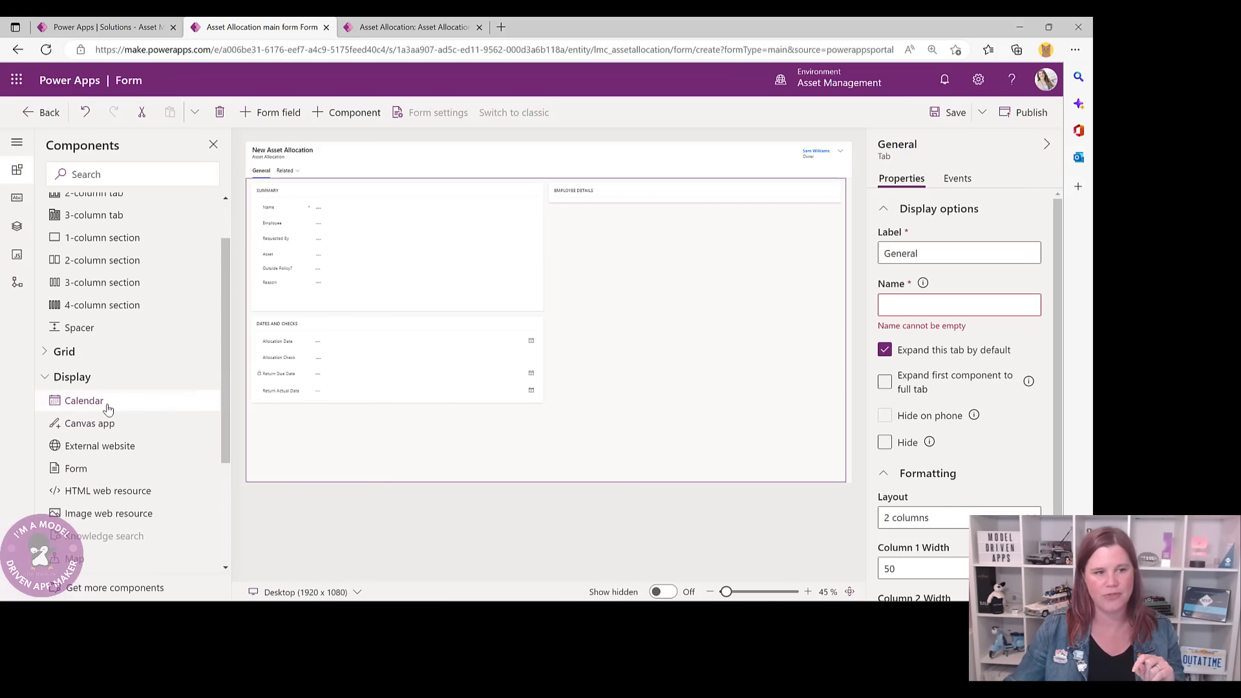
pyautogui.scroll(-3, 107, 409)
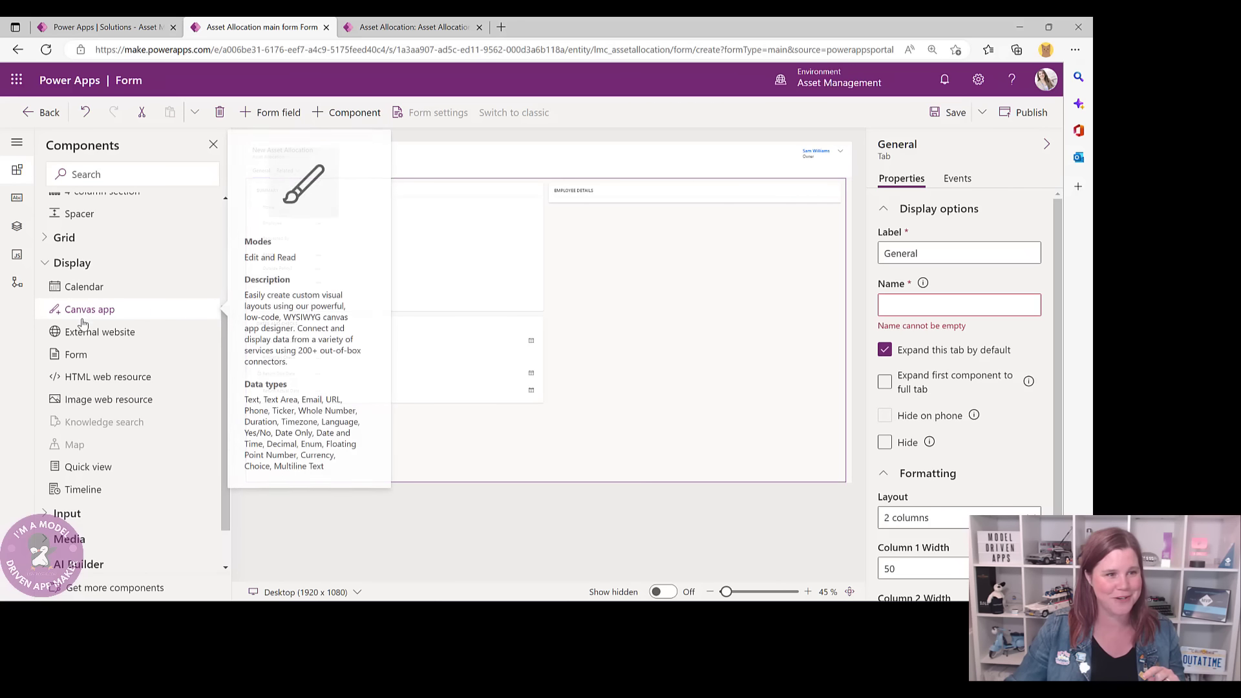
pyautogui.moveTo(81, 367)
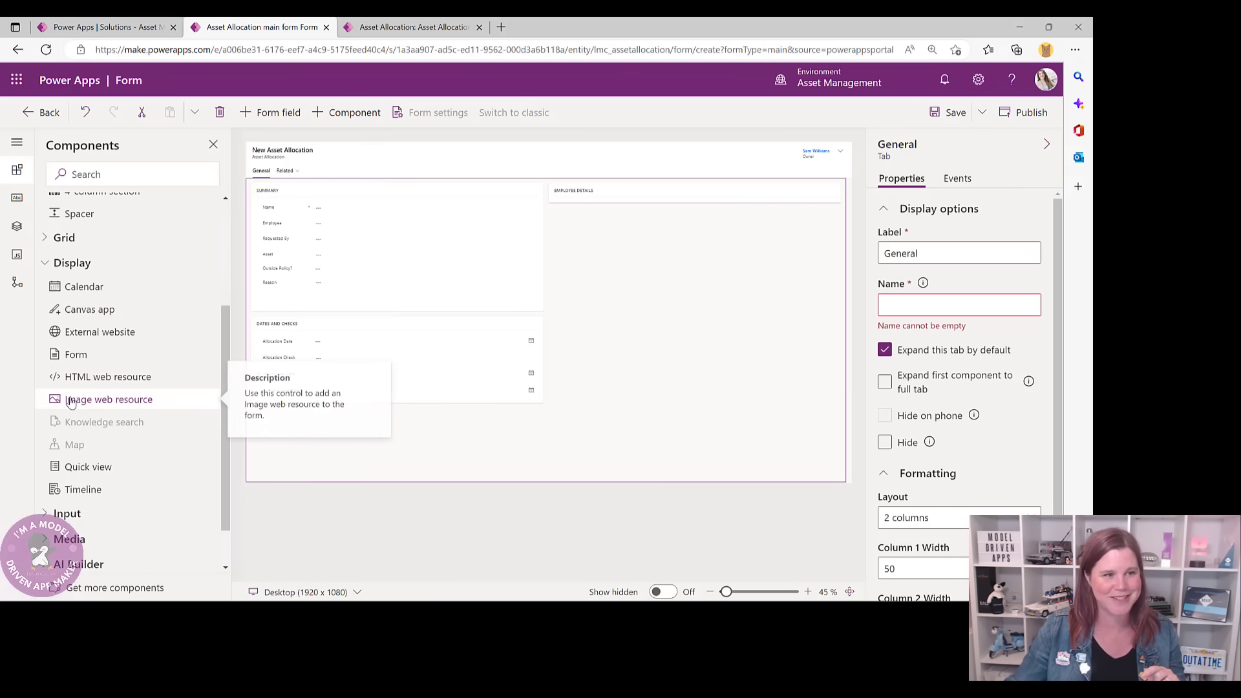
pyautogui.click(69, 471)
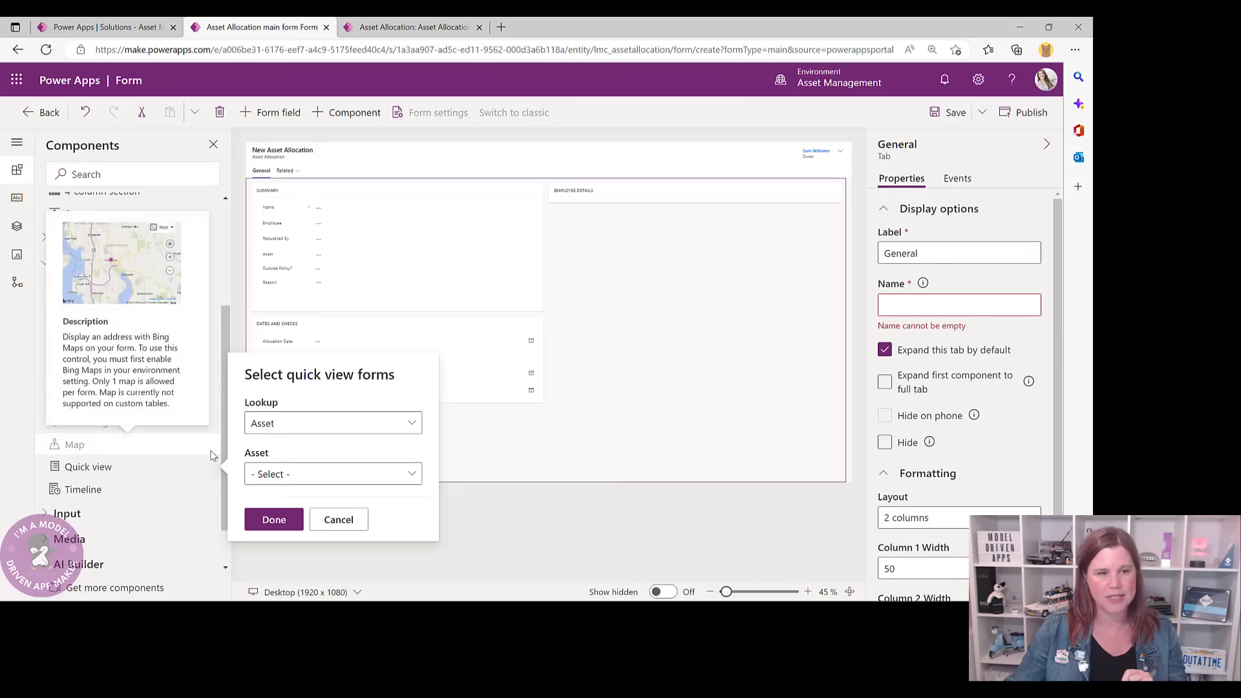
# - Add a quick view with Employee as the lookup and the Employee Quick View Form
pyautogui.click(266, 433)
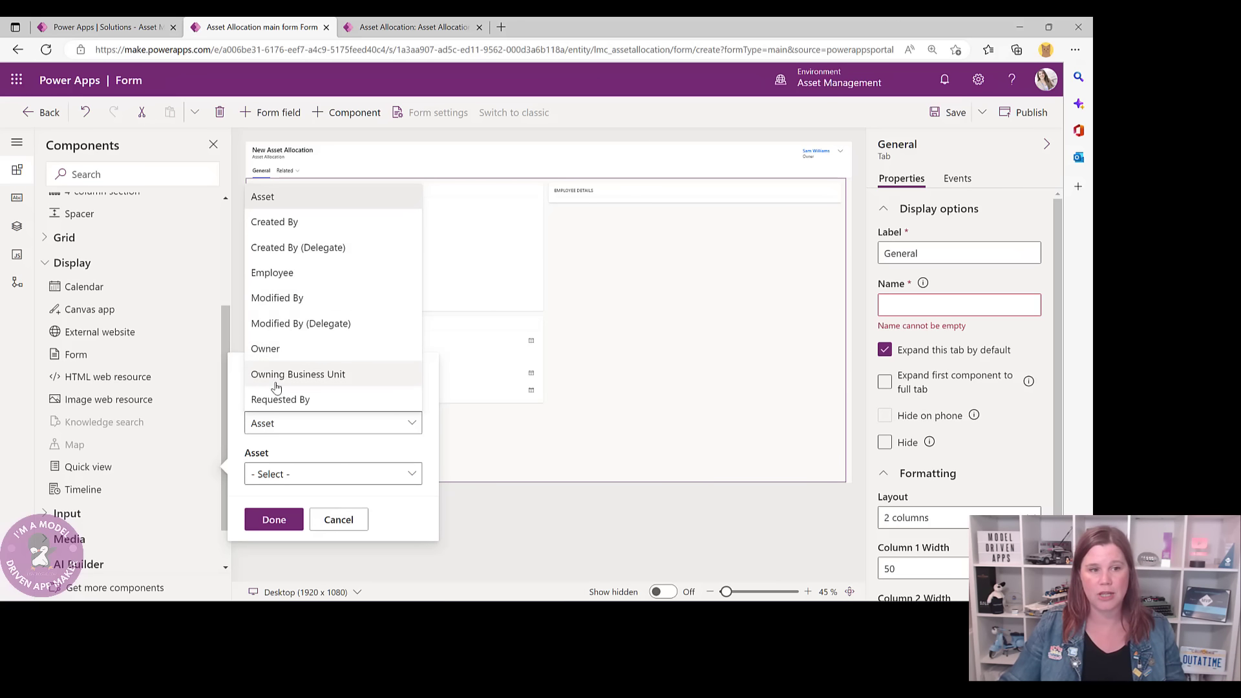
pyautogui.click(267, 278)
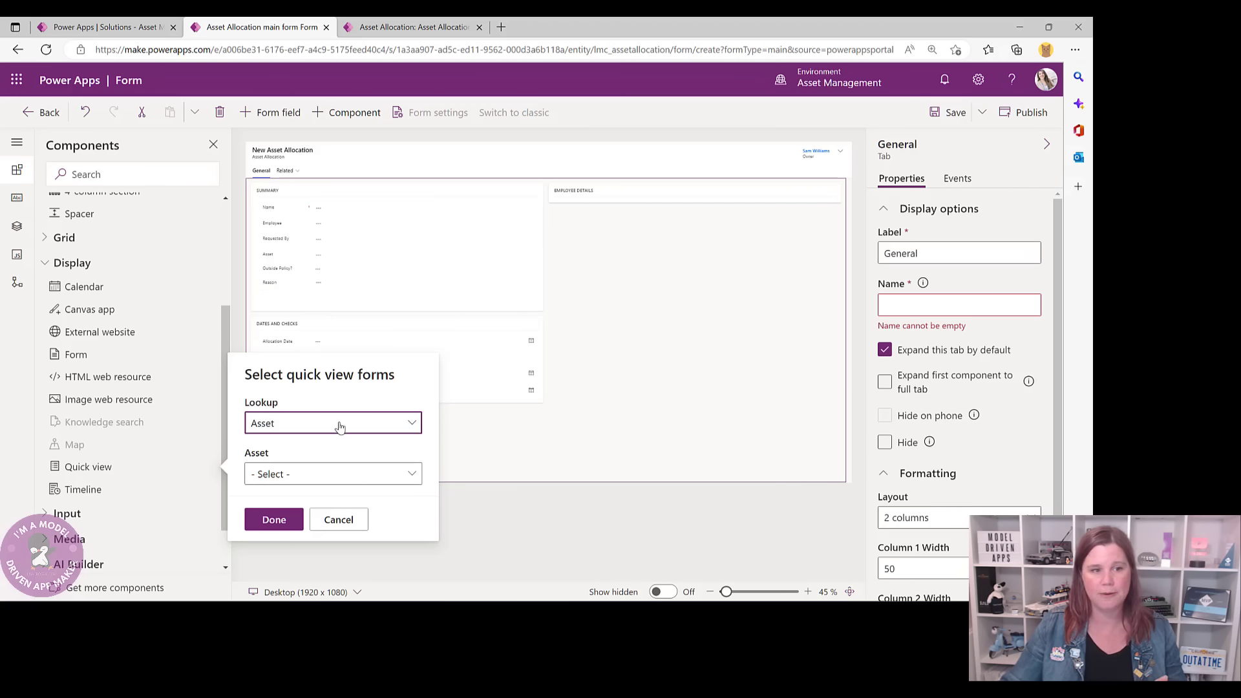
pyautogui.click(410, 430)
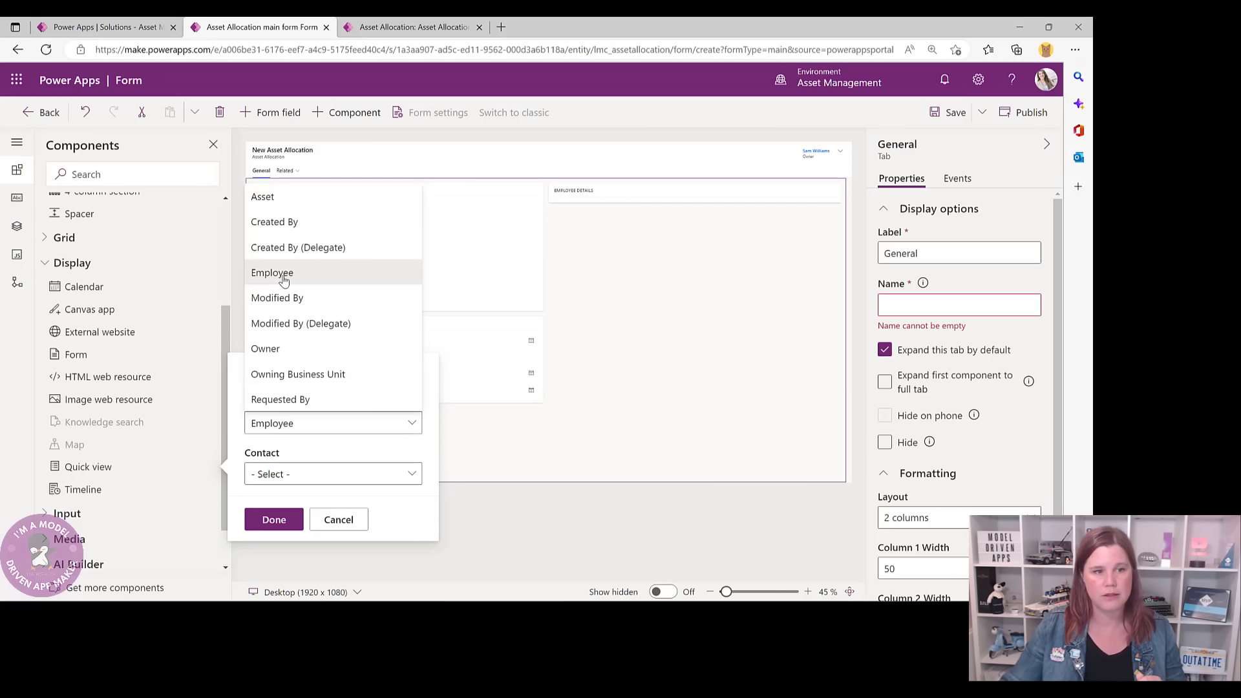
pyautogui.click(299, 444)
pyautogui.click(272, 475)
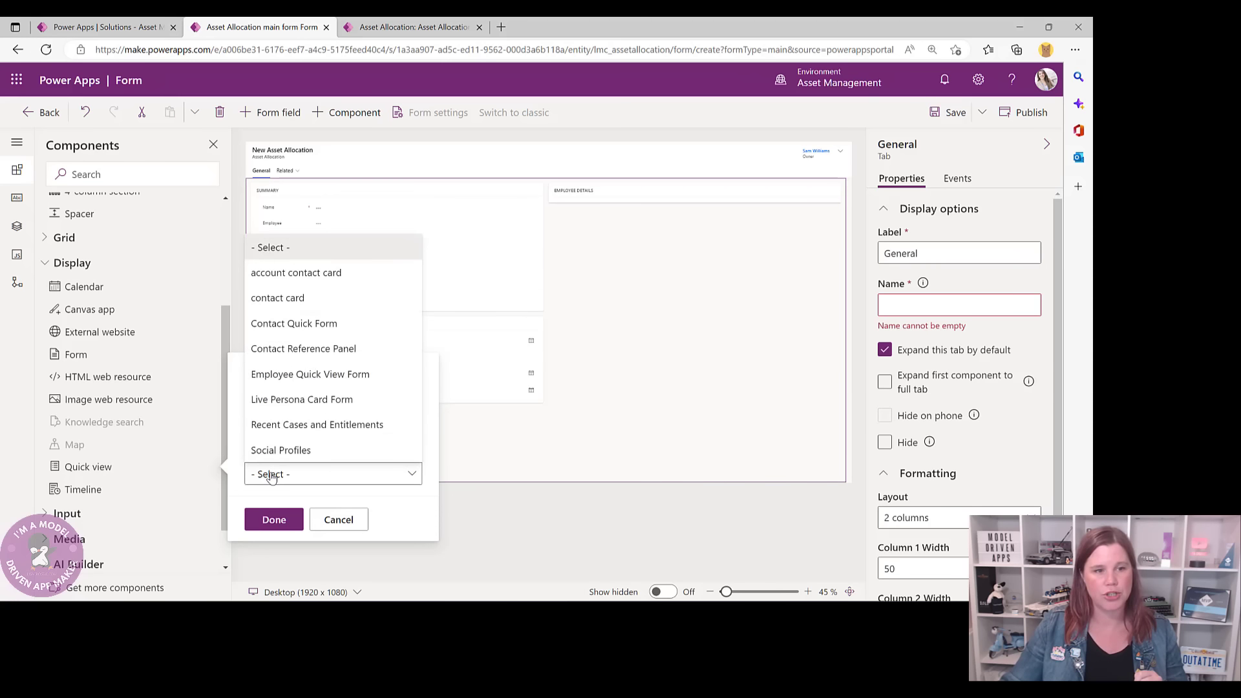
pyautogui.click(275, 380)
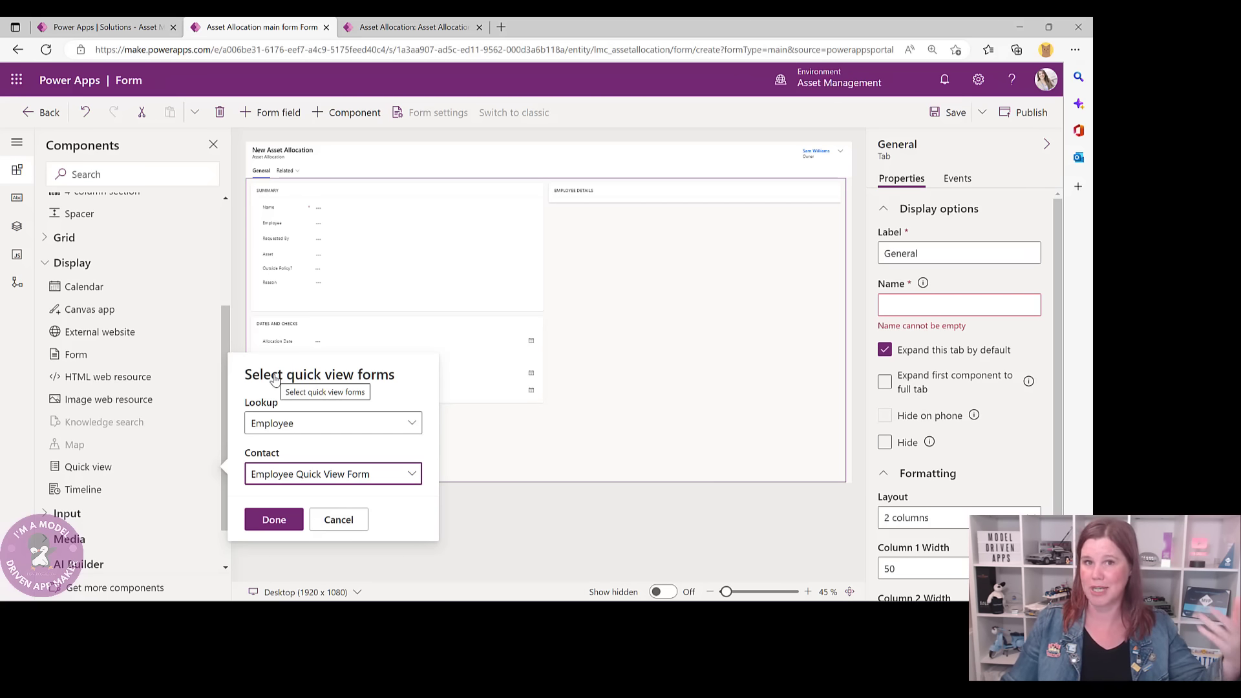
pyautogui.click(273, 520)
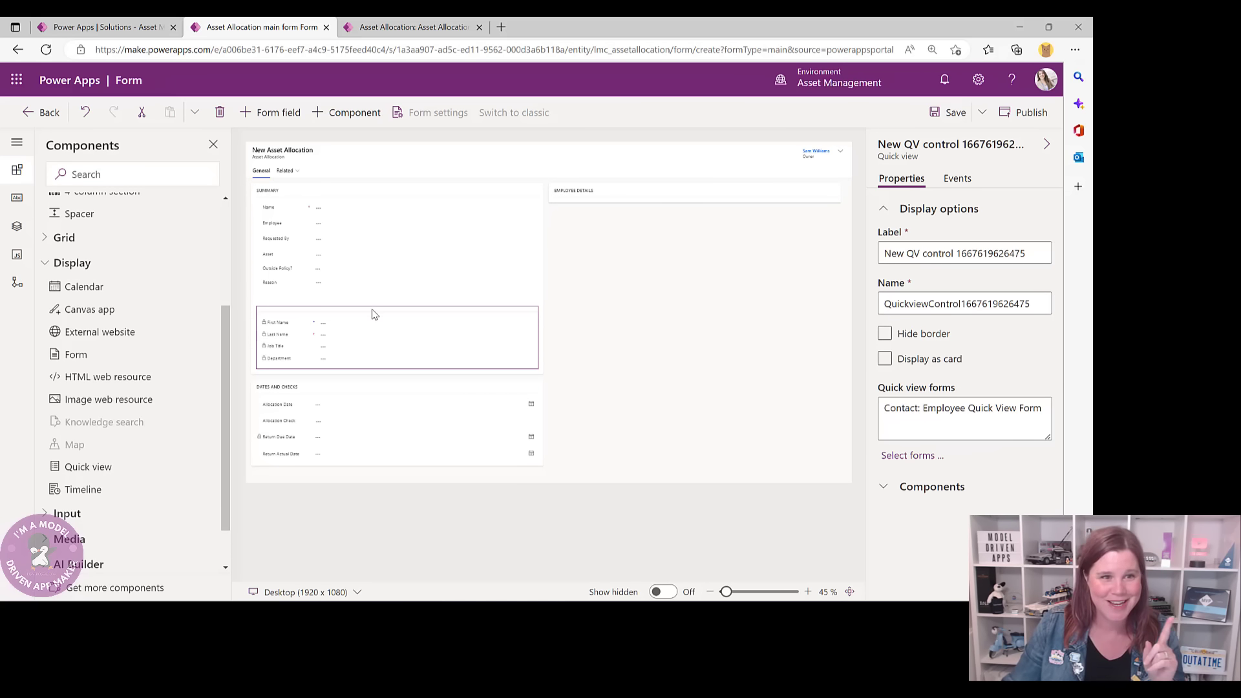
# - Move the employee quick view control into the EMPLOYEE DETAILS section
pyautogui.moveTo(373, 315); pyautogui.dragTo(579, 197)
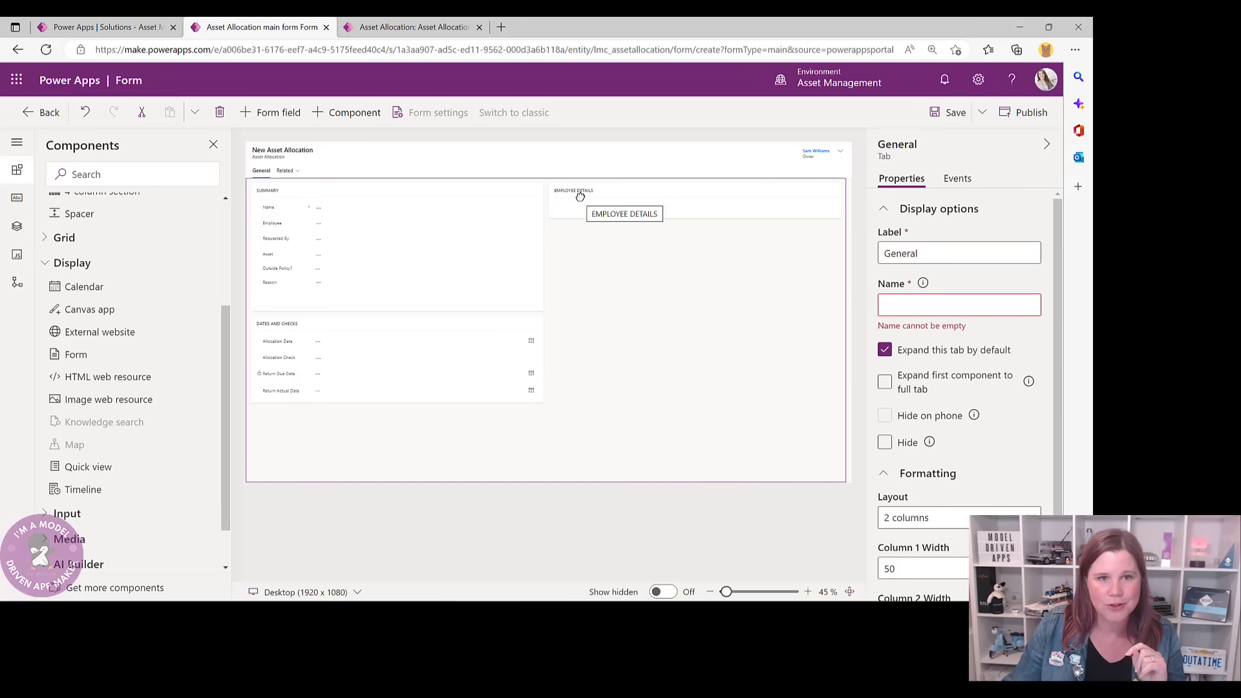
pyautogui.click(659, 196)
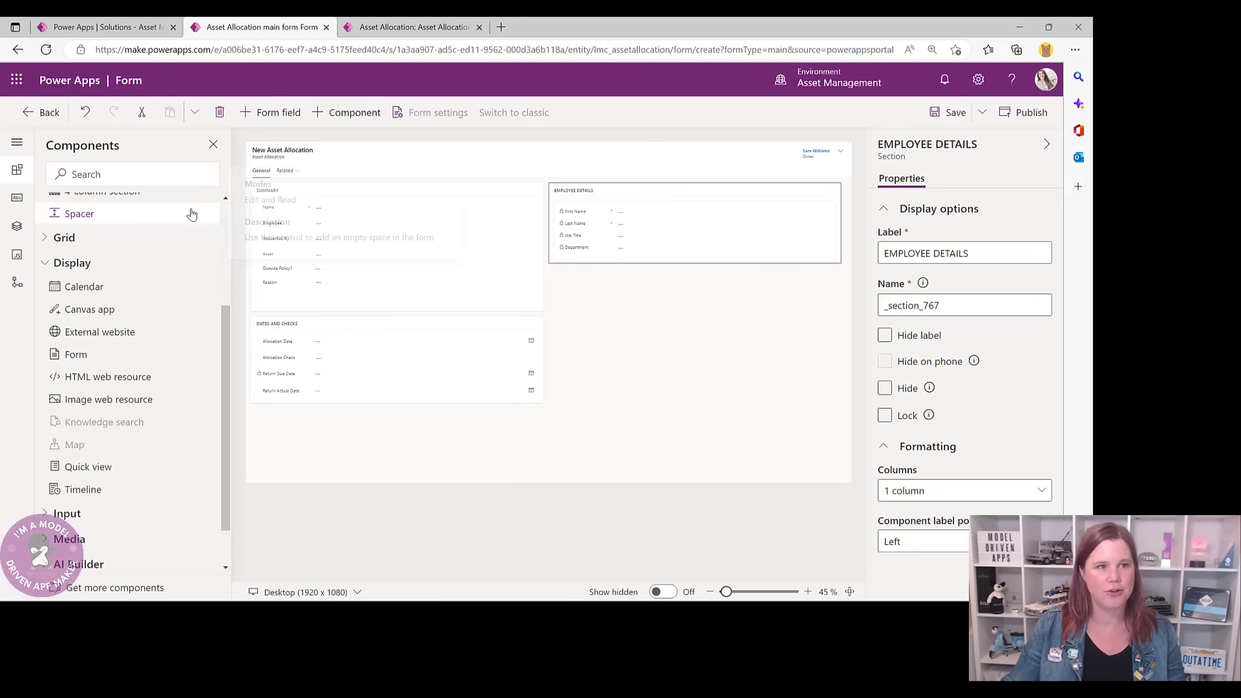
pyautogui.scroll(3, 218, 267)
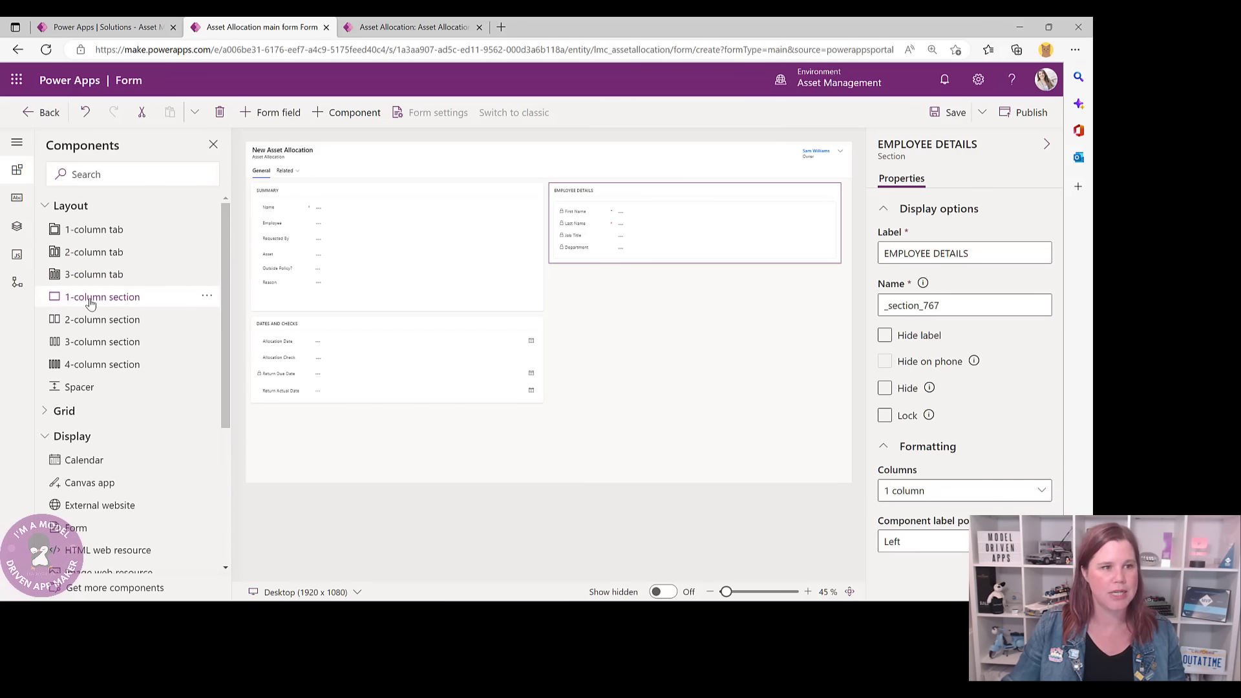
# - Add a one-column section under Employee Details labelled ASSET DETAILS
pyautogui.click(93, 303)
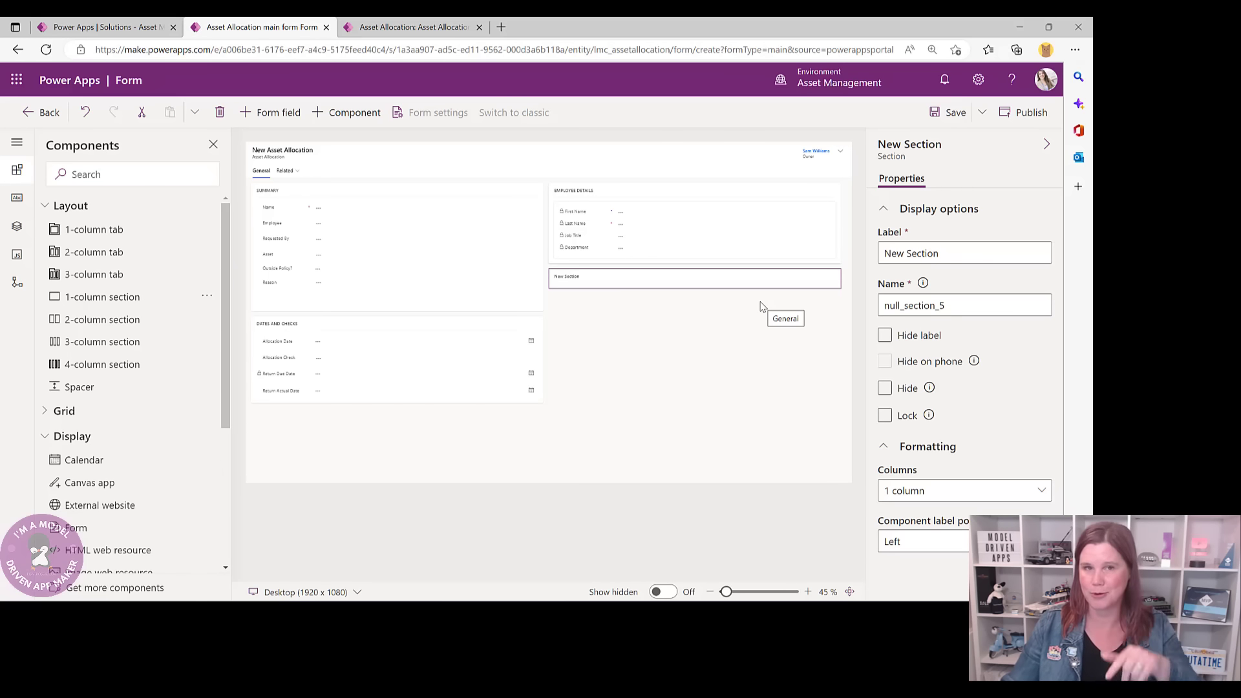
pyautogui.moveTo(668, 277)
pyautogui.mouseDown()
pyautogui.moveTo(654, 313)
pyautogui.moveTo(465, 410)
pyautogui.moveTo(678, 278)
pyautogui.mouseUp()
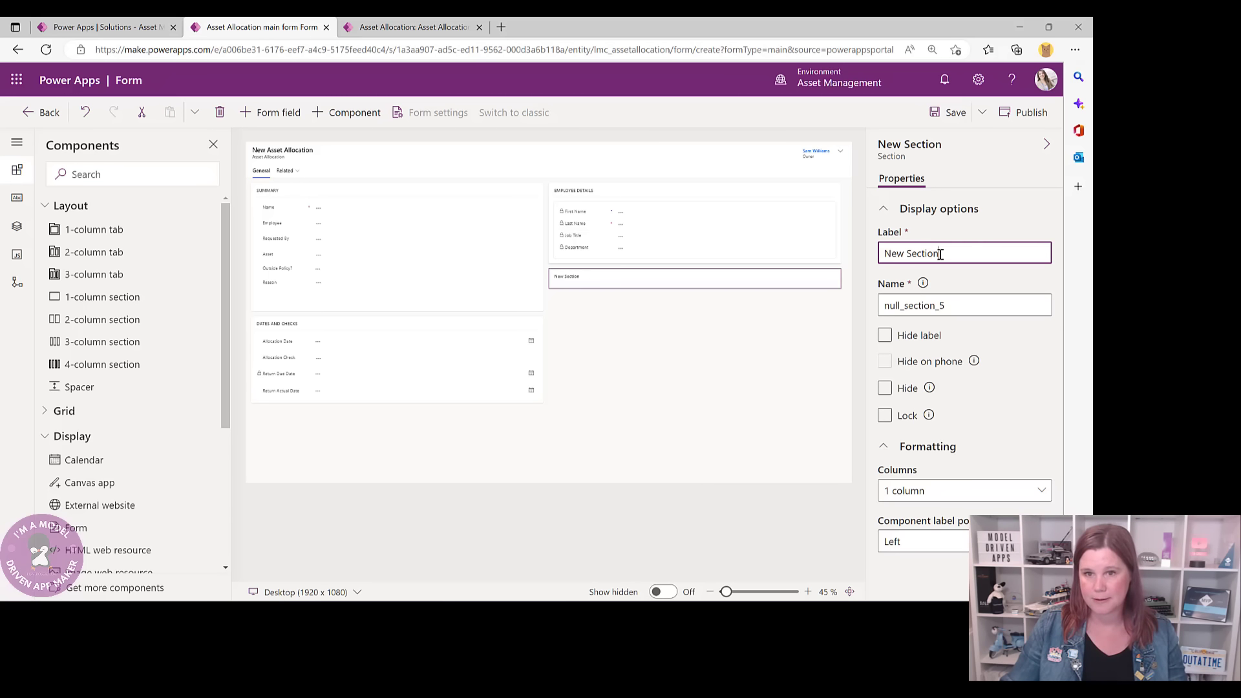
pyautogui.moveTo(939, 254); pyautogui.dragTo(864, 258)
pyautogui.write('a')
pyautogui.press('BackSpace')
pyautogui.press('BackSpace')
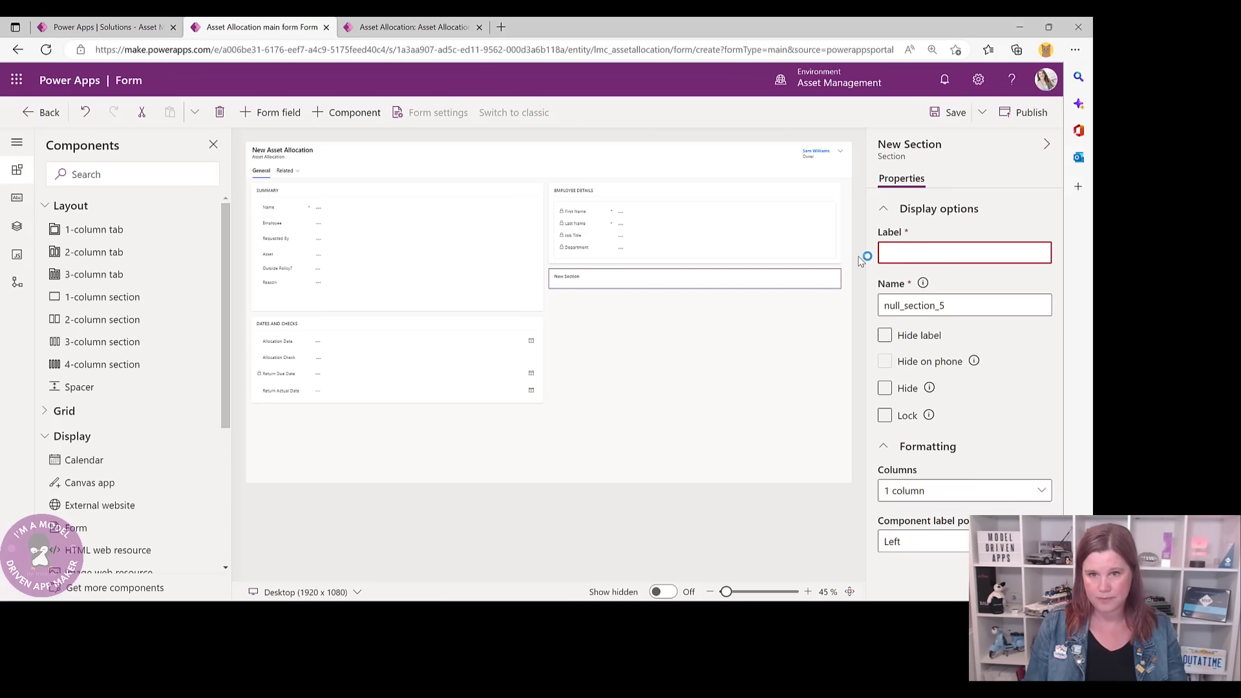
pyautogui.write('ASSET DETAILS')
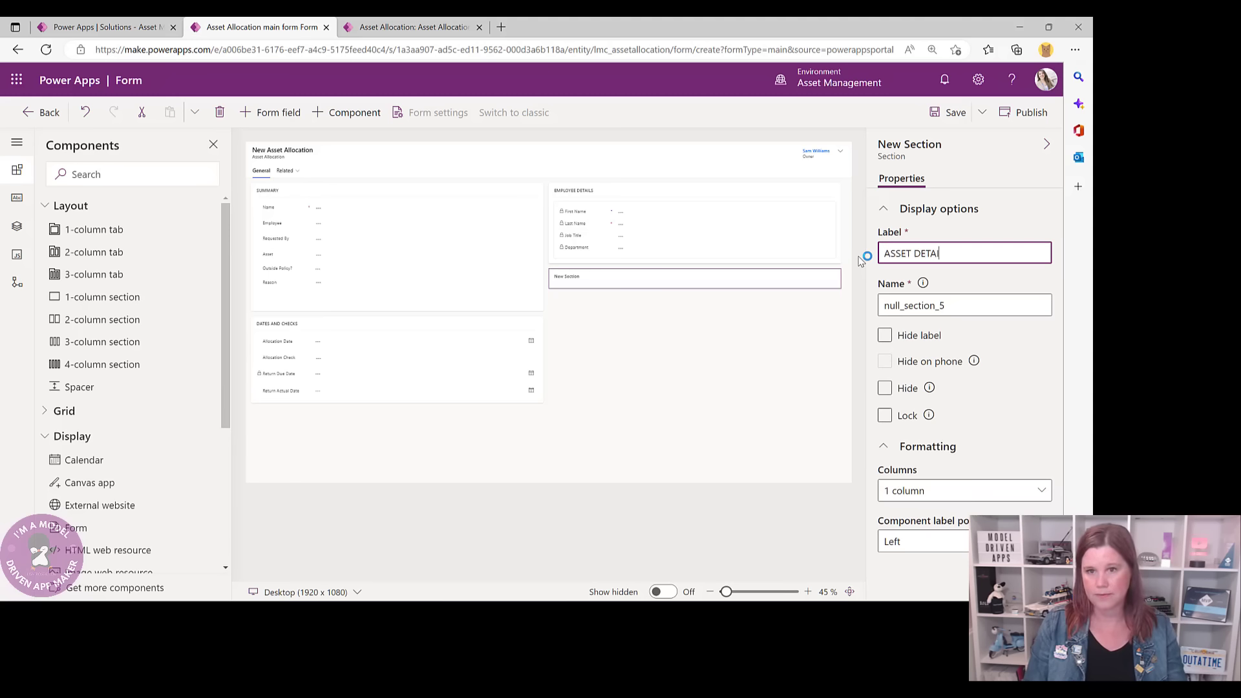
pyautogui.click(751, 328)
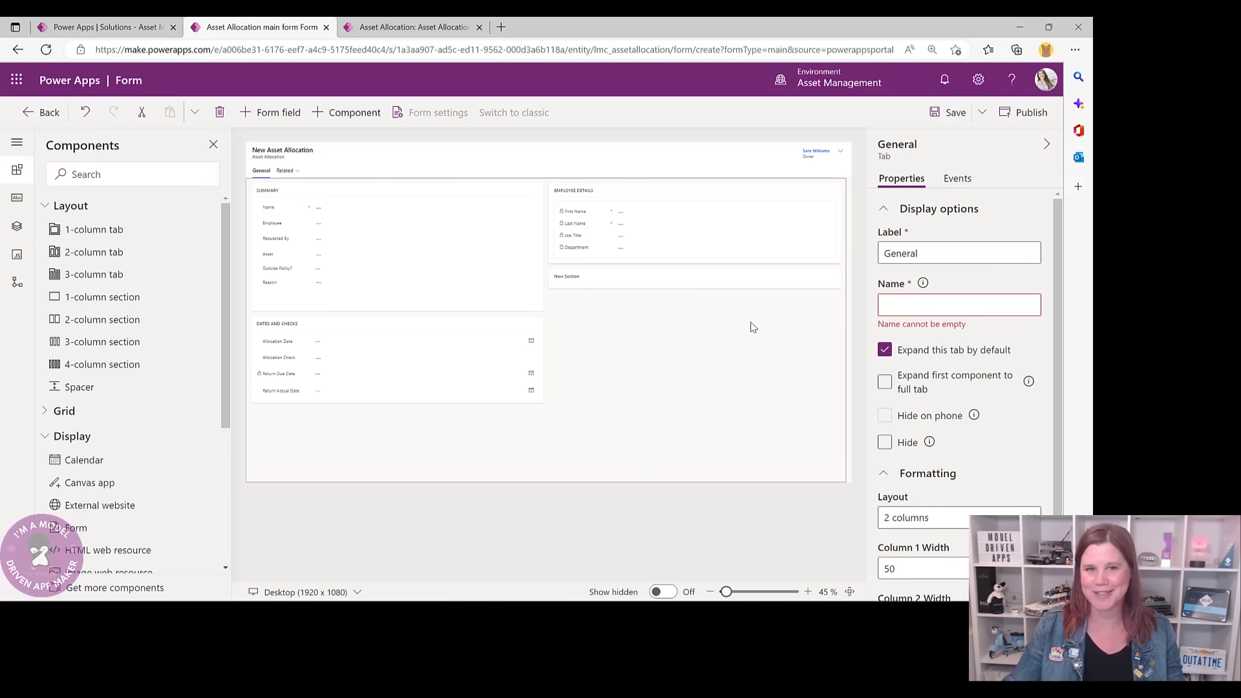
# - Start adding a quick view to the ASSET DETAILS section
pyautogui.click(669, 283)
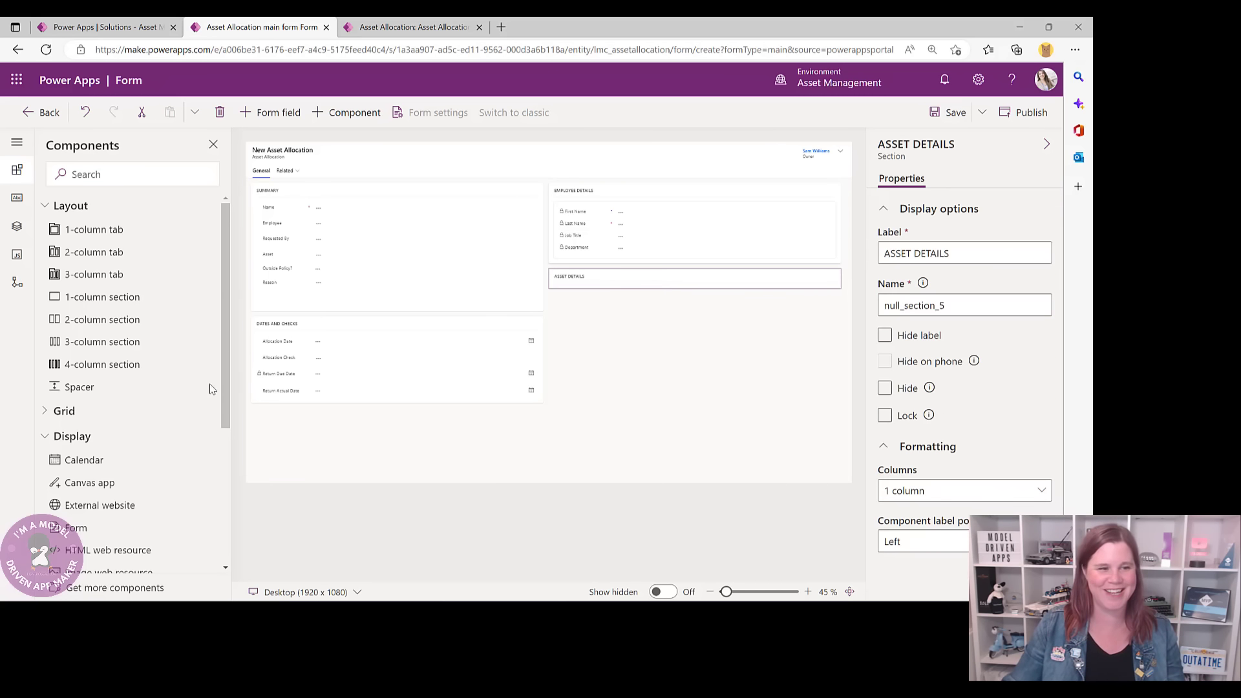
pyautogui.scroll(-3, 103, 462)
pyautogui.click(88, 469)
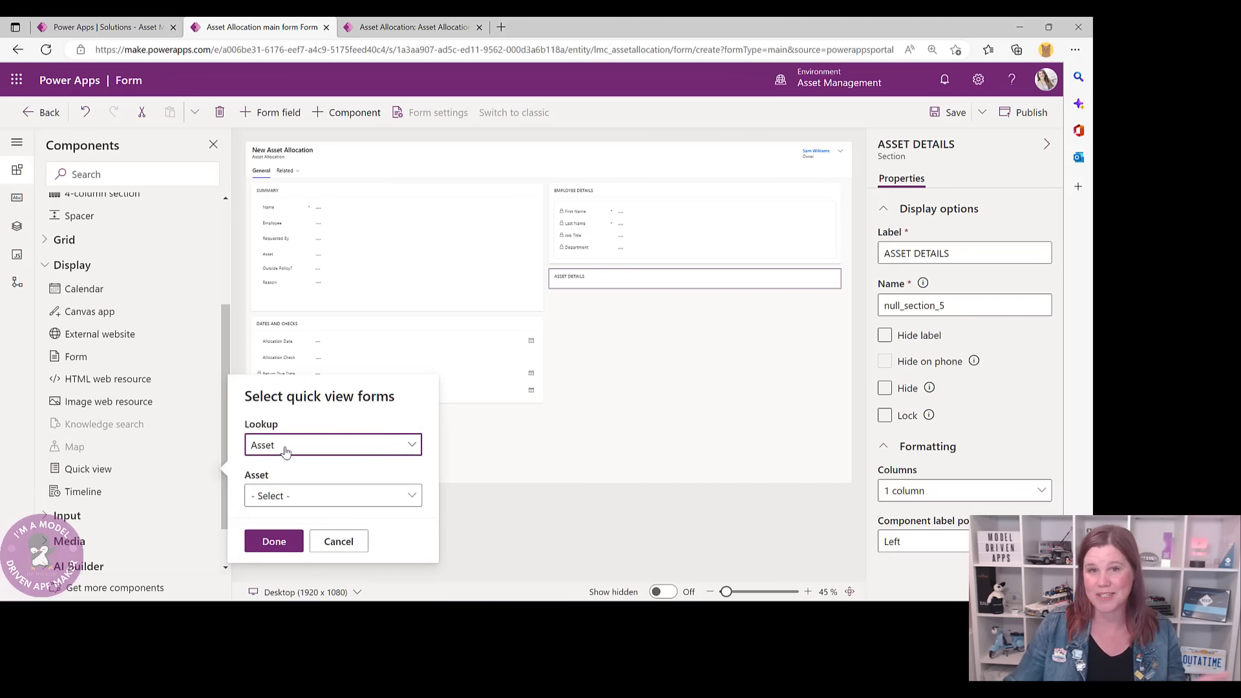
# - Add the Asset quick view form to ASSET DETAILS and save the form
pyautogui.click(305, 497)
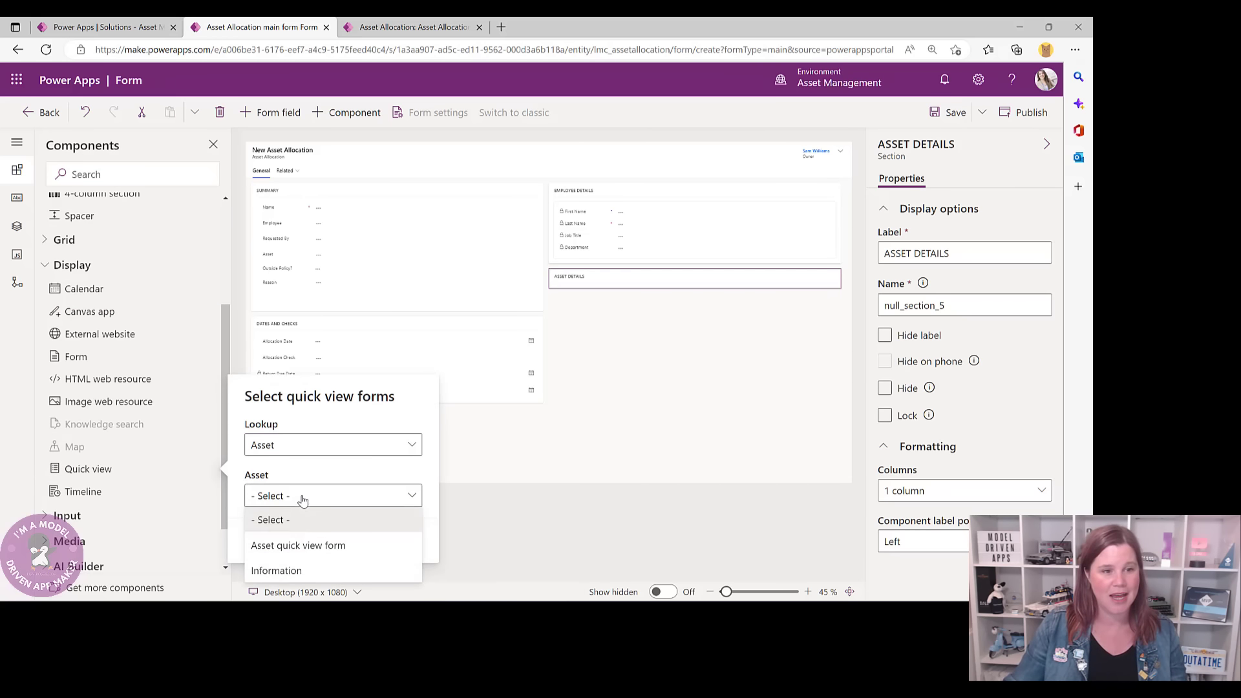
pyautogui.click(299, 546)
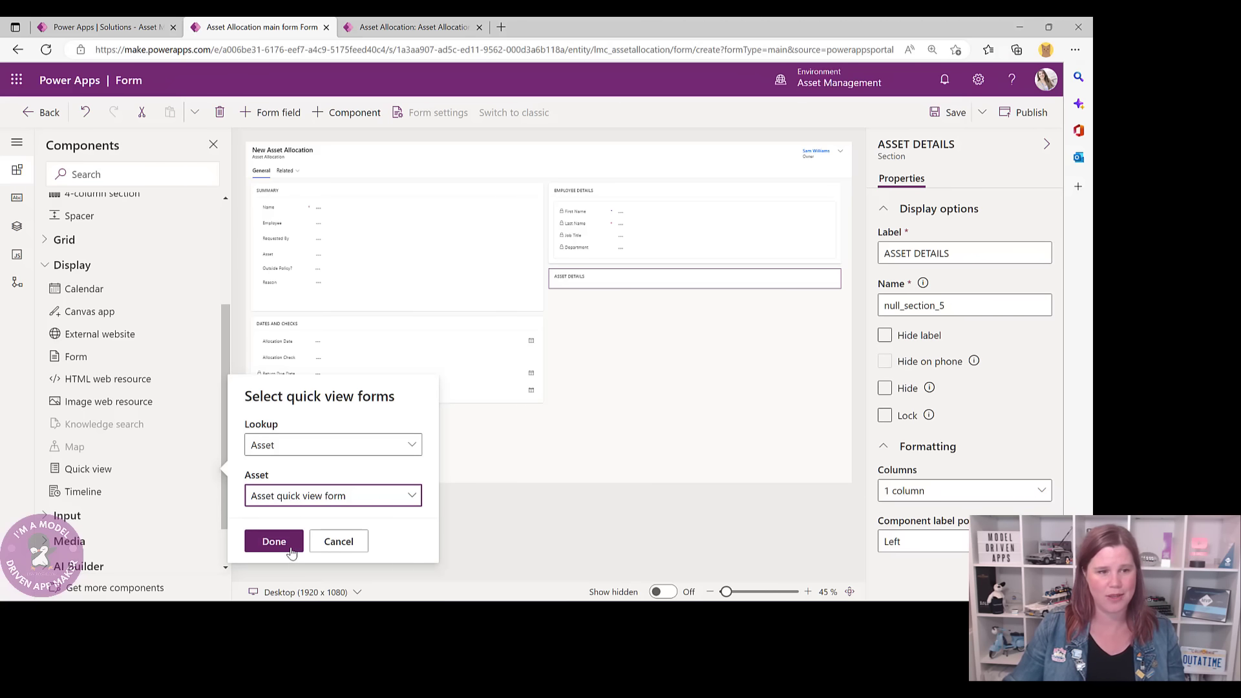
pyautogui.click(282, 545)
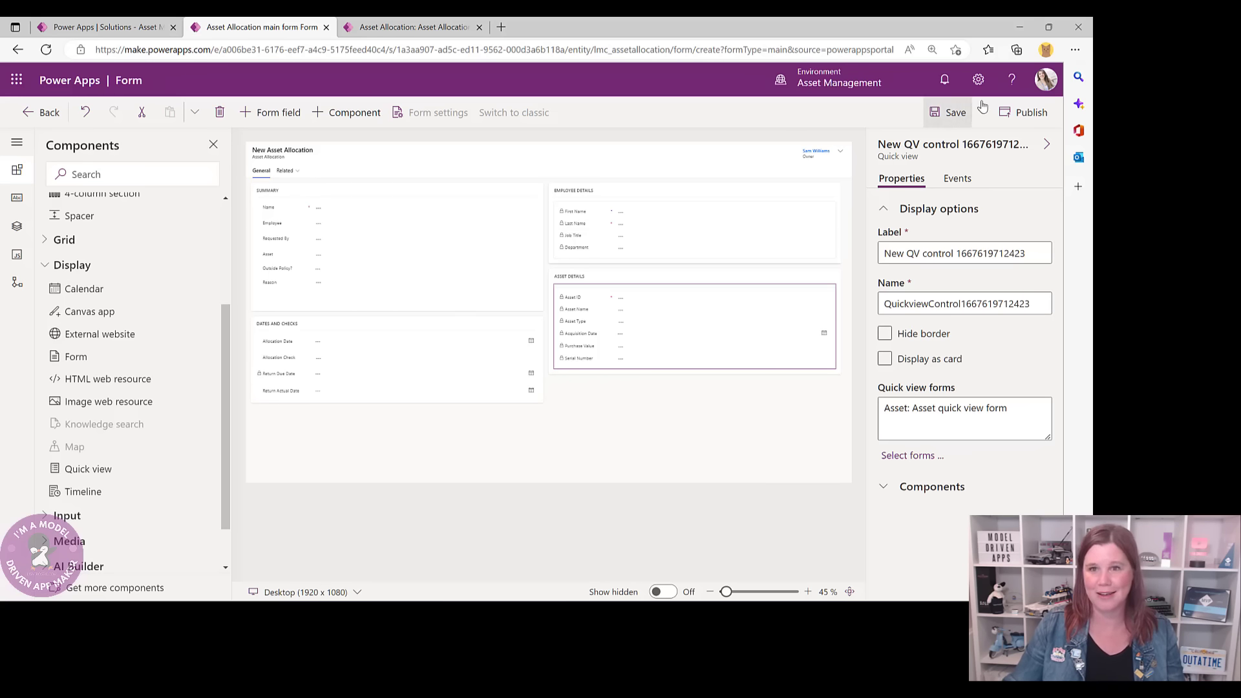
pyautogui.click(953, 112)
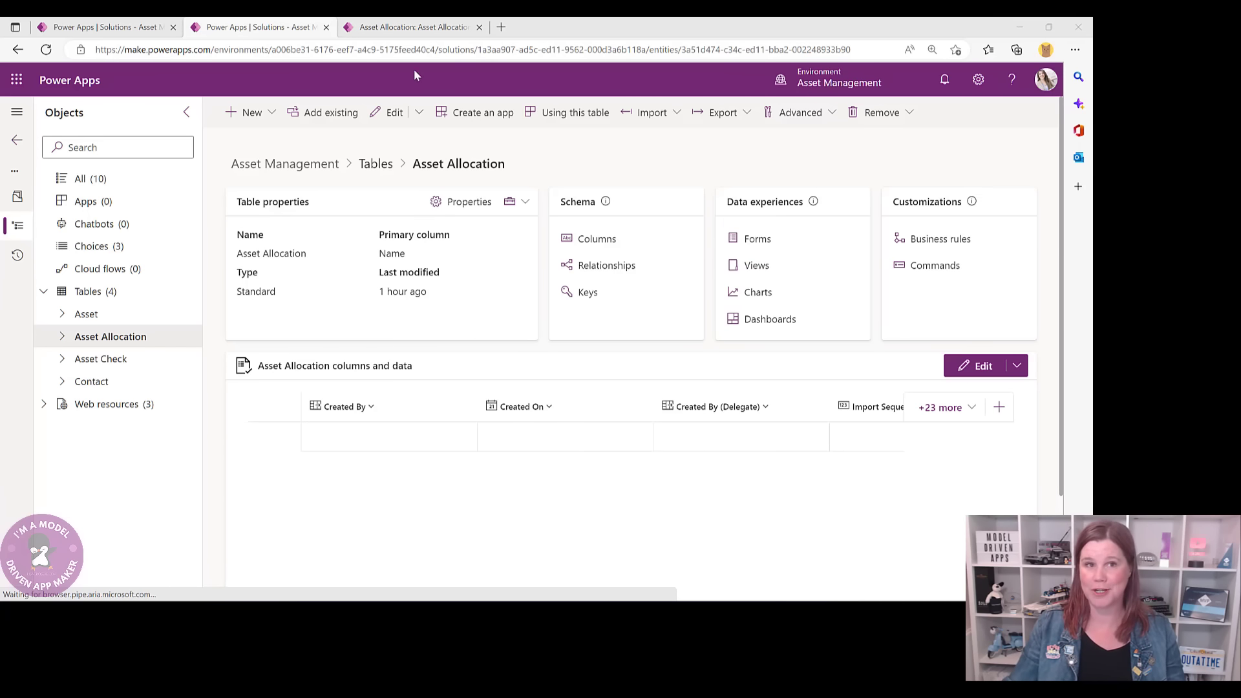
pyautogui.click(413, 27)
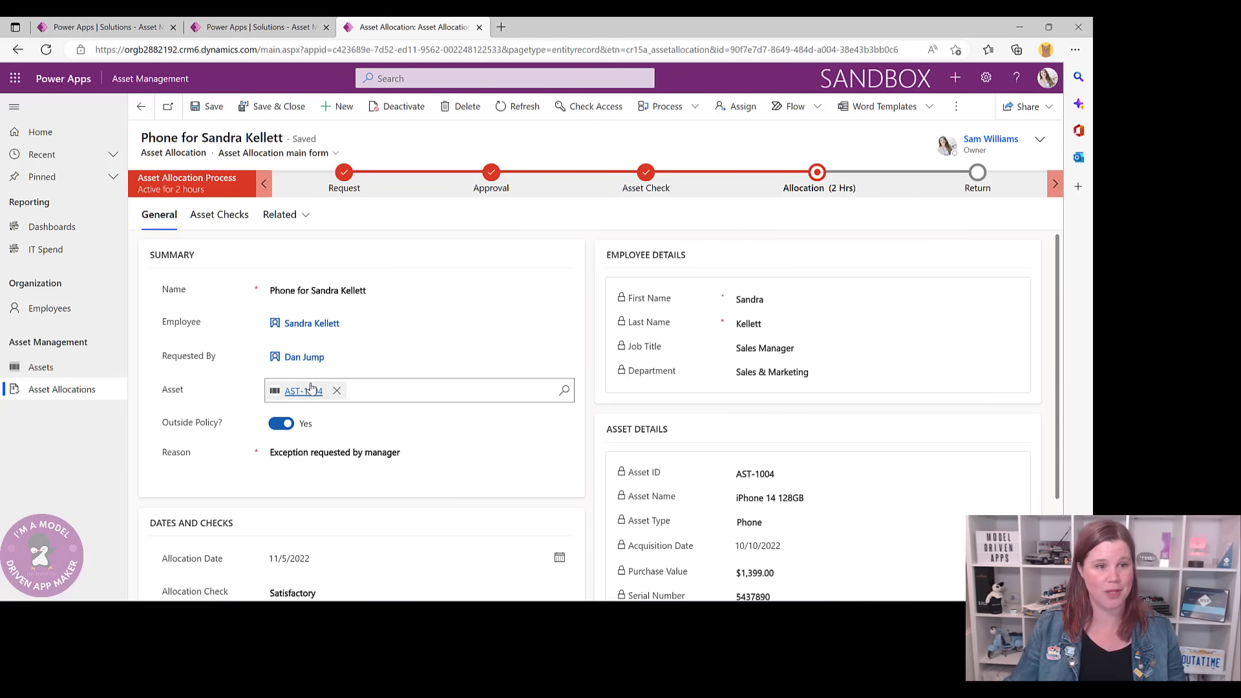
pyautogui.click(275, 426)
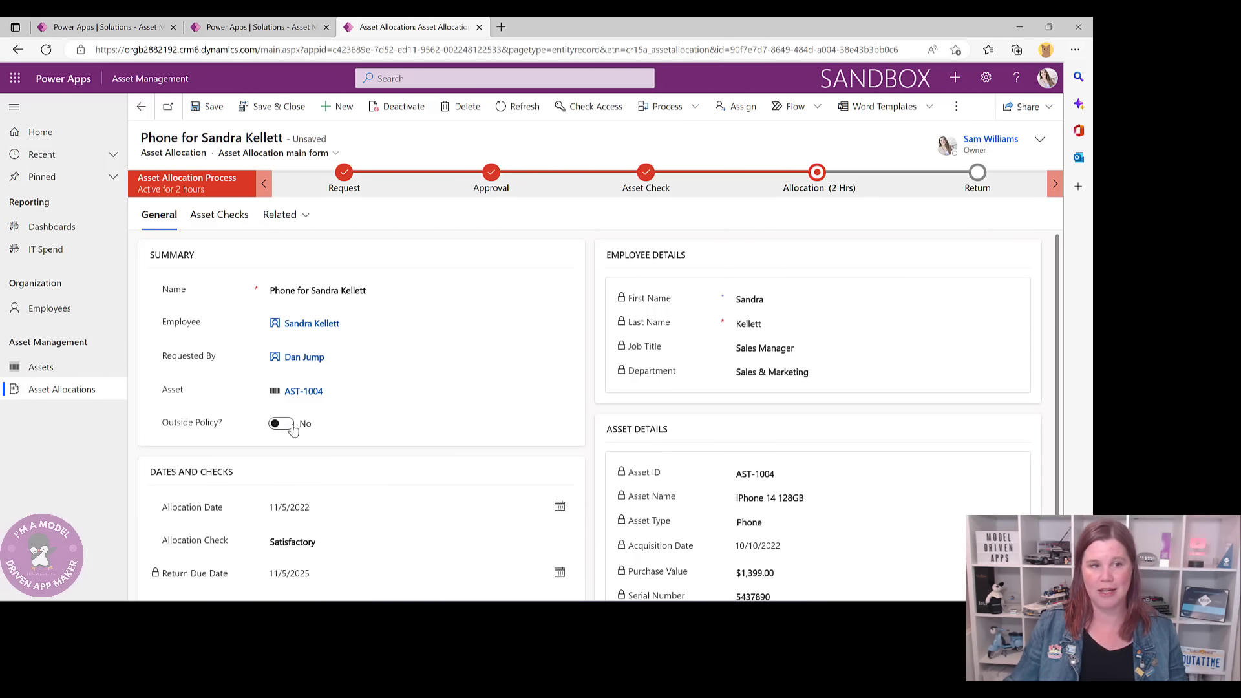
pyautogui.click(291, 427)
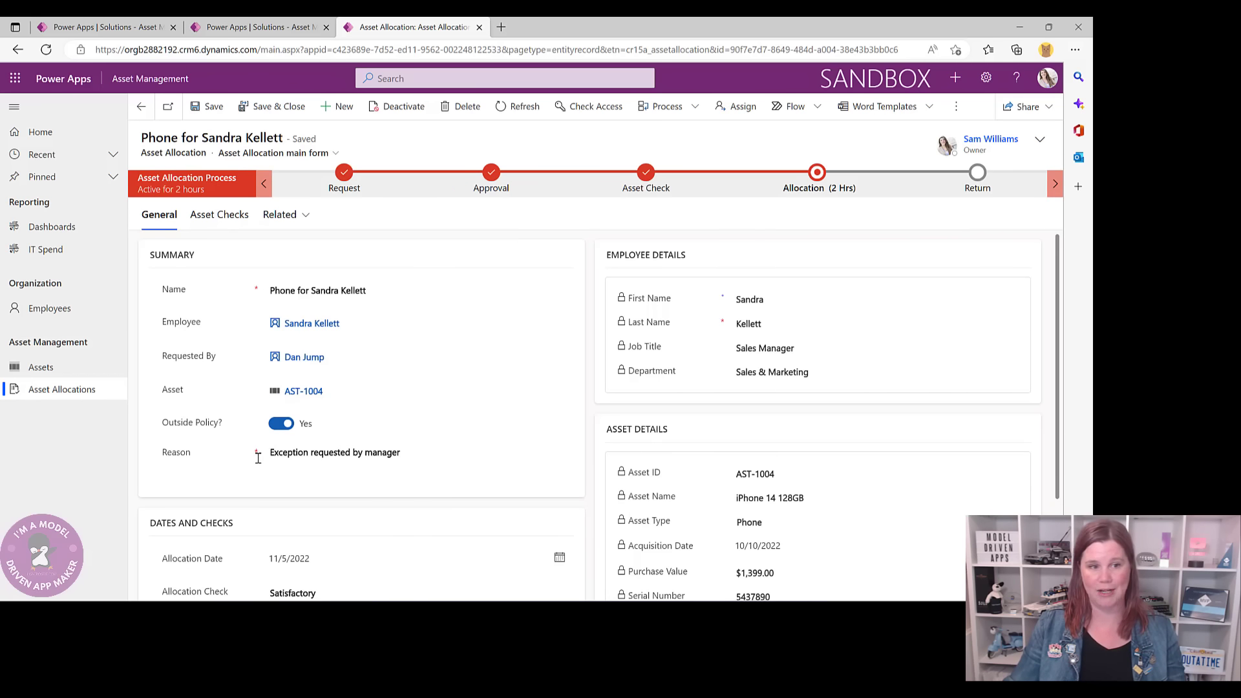
pyautogui.click(251, 28)
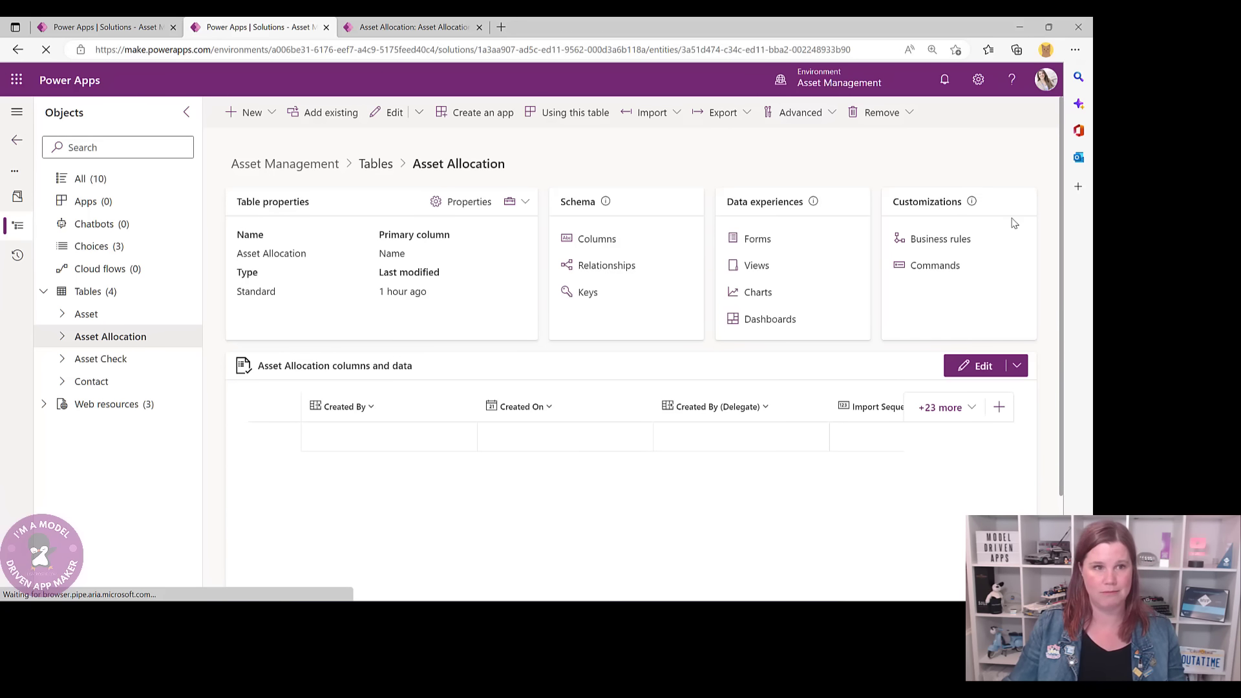
# - Open the Asset Allocation business rules and create a new business rule
pyautogui.click(958, 240)
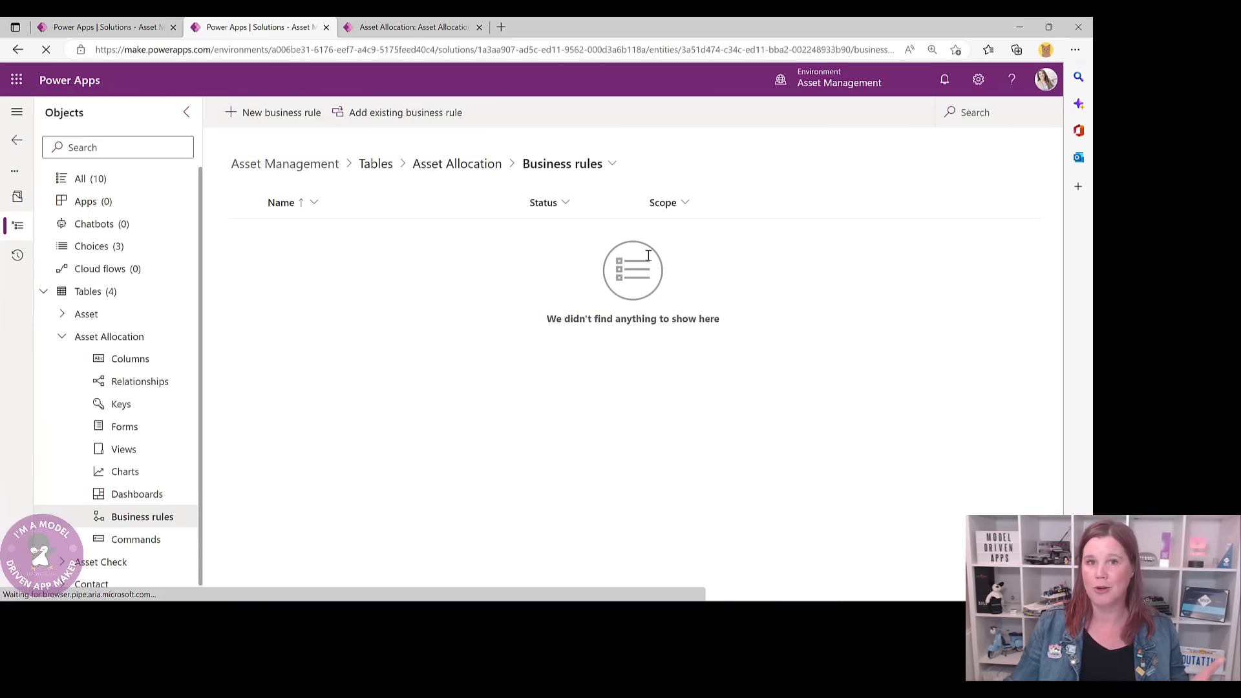
pyautogui.click(265, 112)
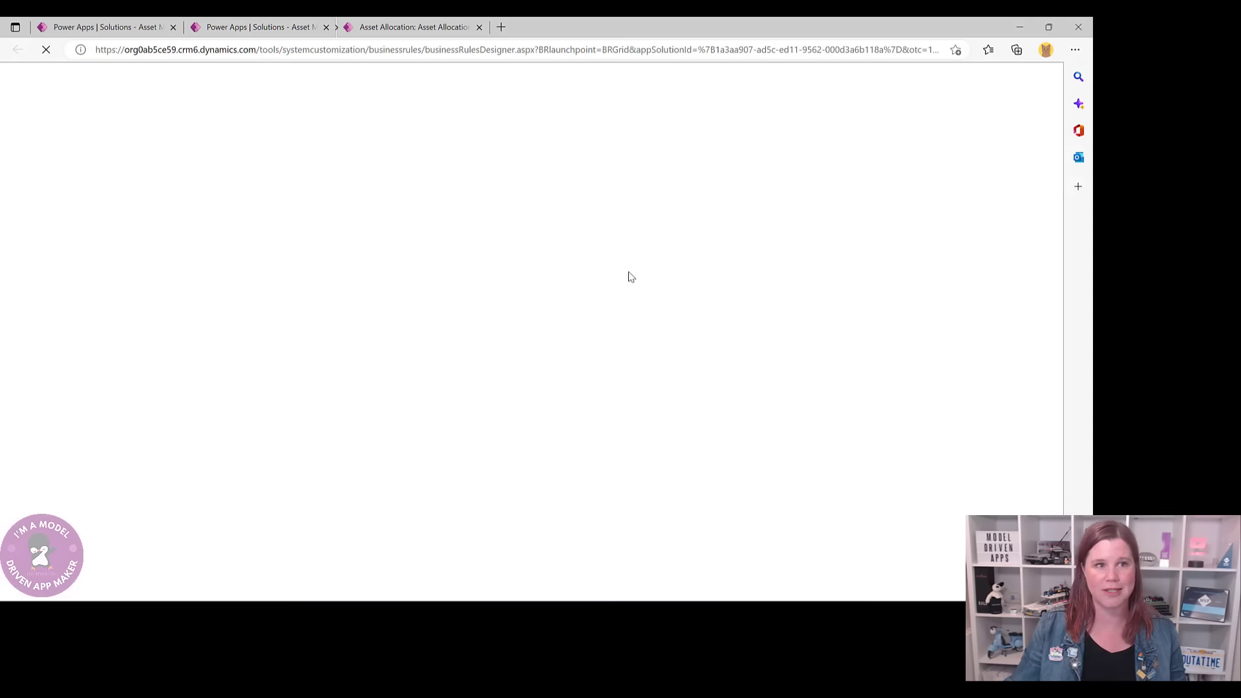
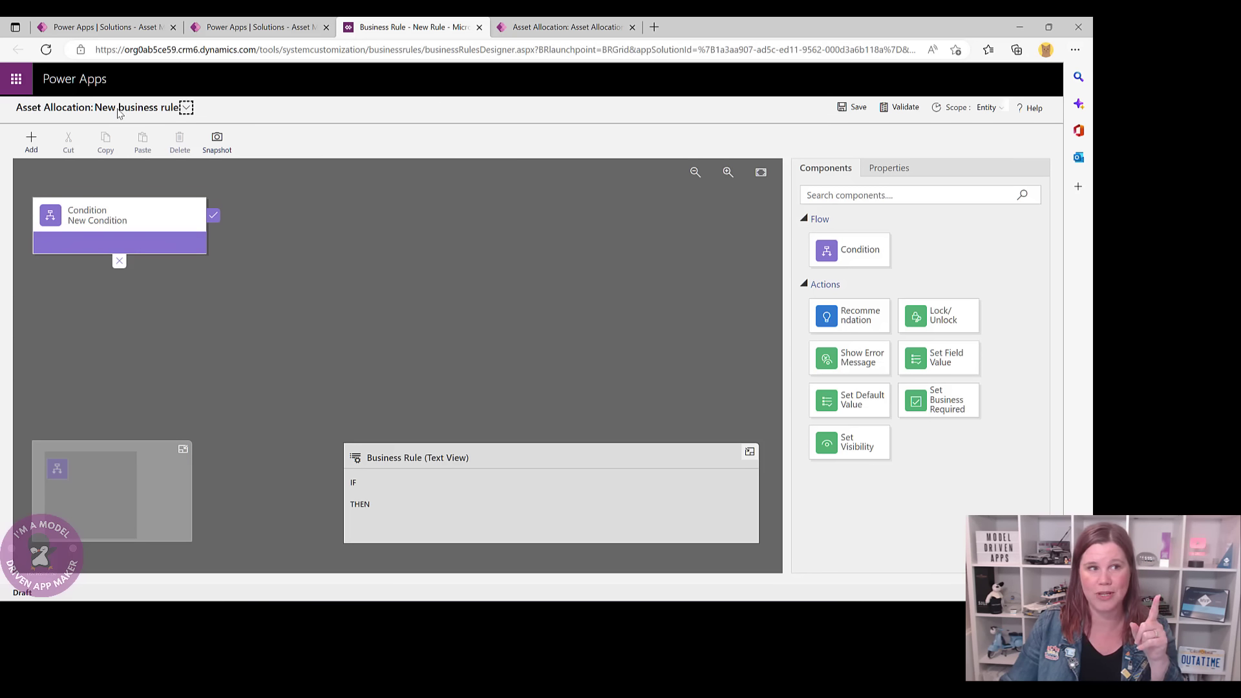
# - Rename the new business rule to 'Outside Policy' in its details panel
pyautogui.click(185, 108)
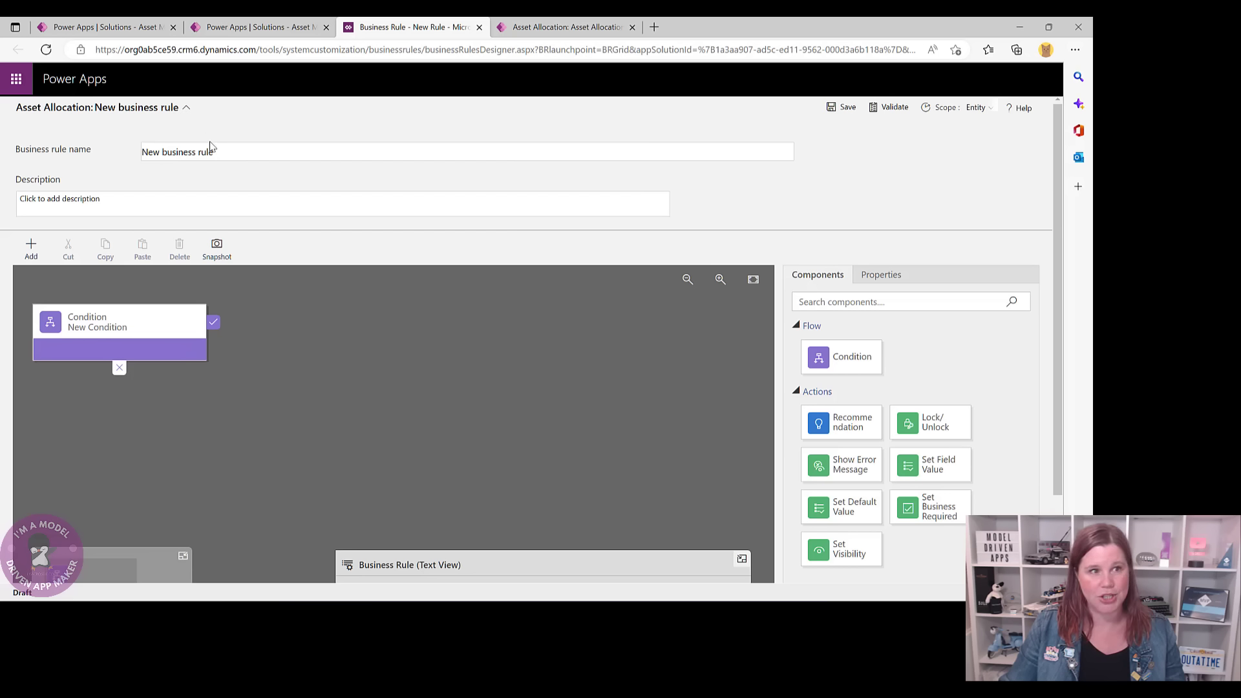
pyautogui.moveTo(215, 153); pyautogui.dragTo(135, 158)
pyautogui.write('Ou')
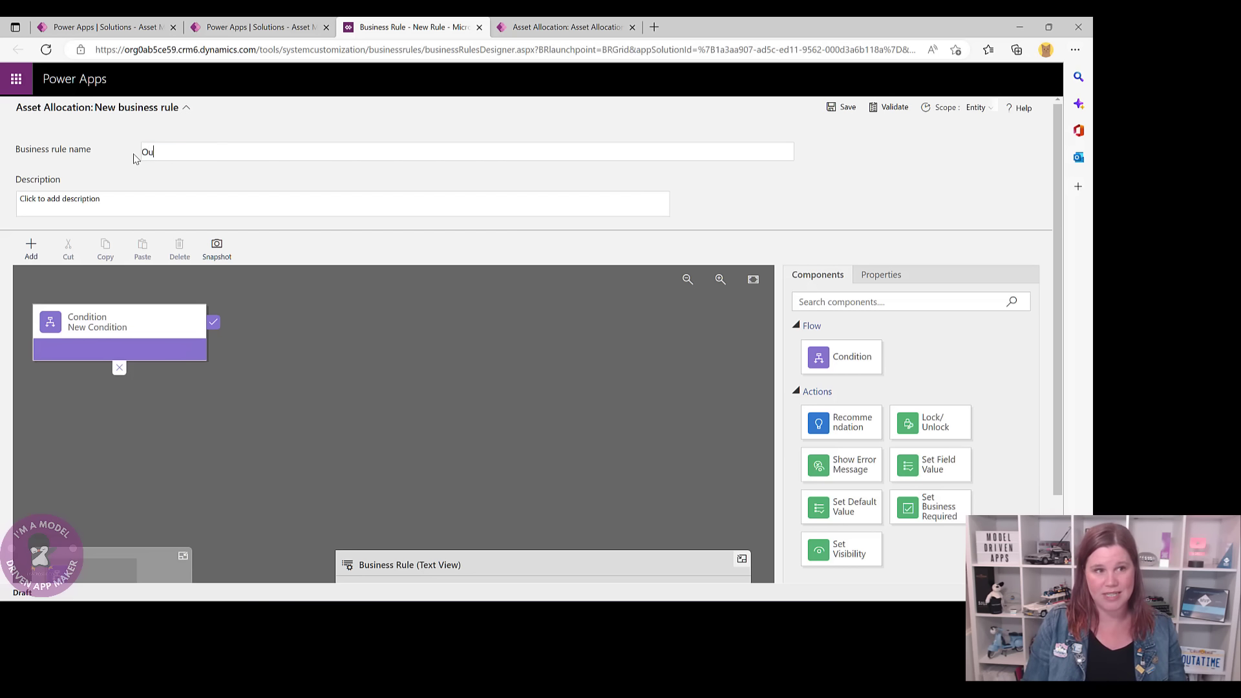
pyautogui.write('tlide Policy')
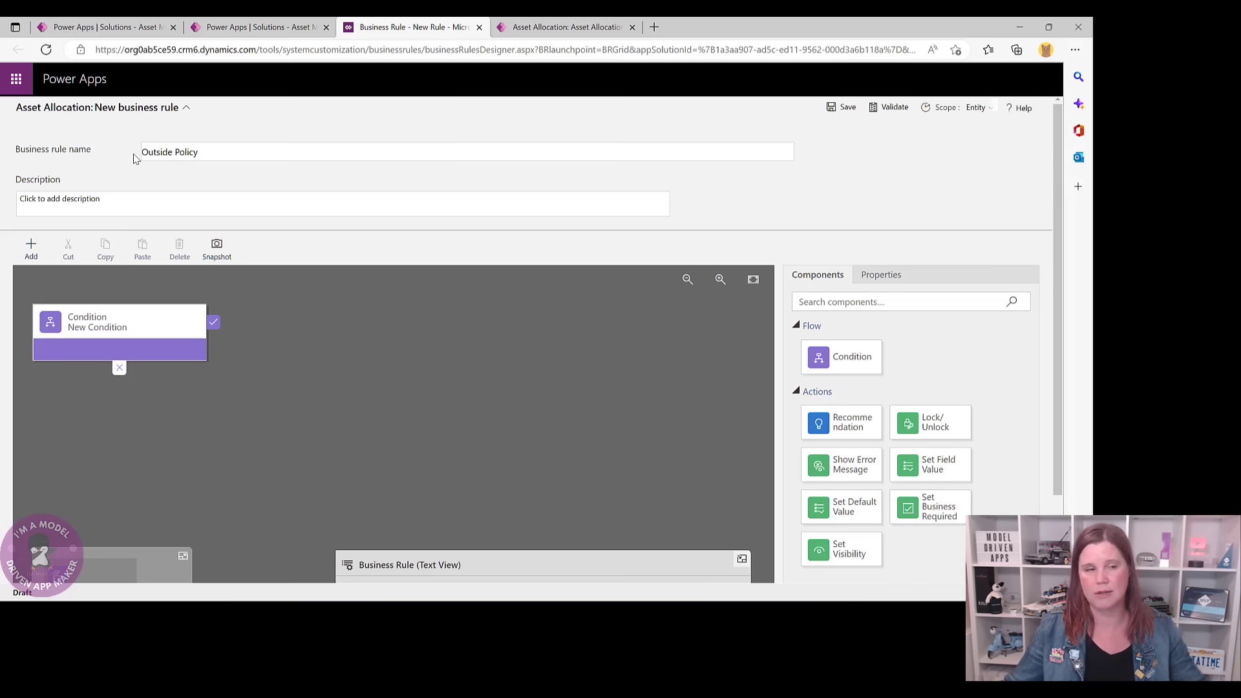
pyautogui.click(186, 107)
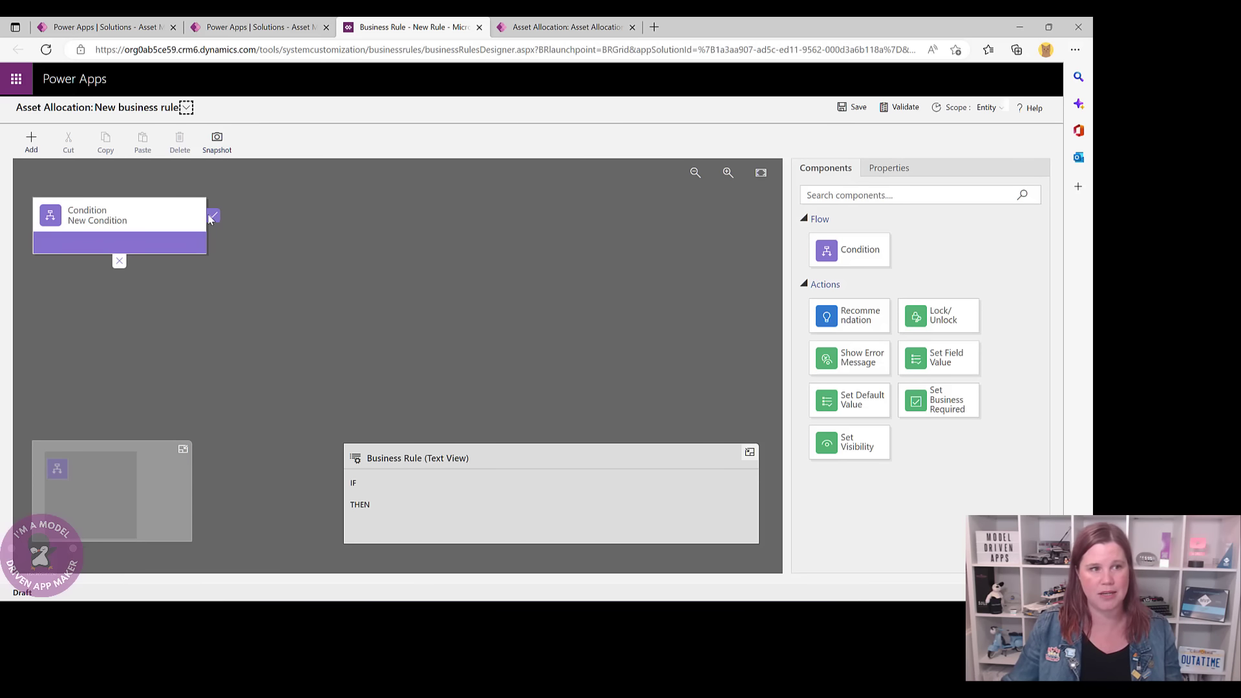
# - Label the condition 'Outside Policy' and make it test whether Outside Policy? equals Yes
pyautogui.click(109, 220)
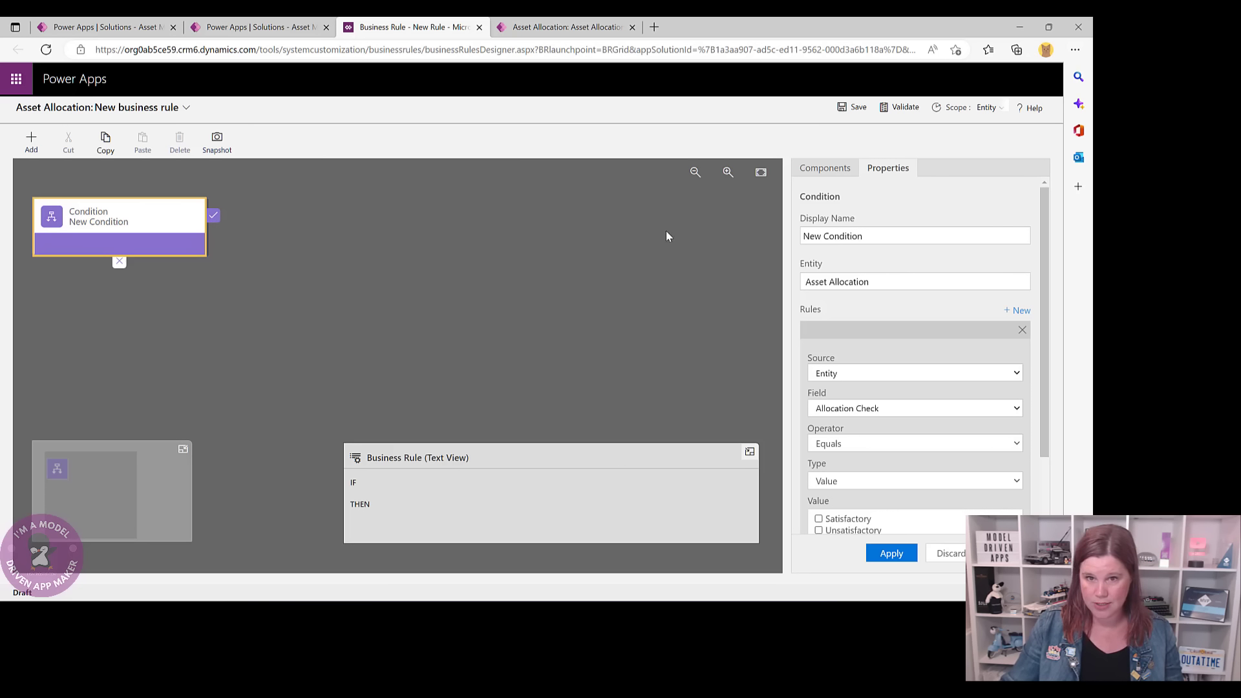
pyautogui.moveTo(875, 236); pyautogui.dragTo(800, 237)
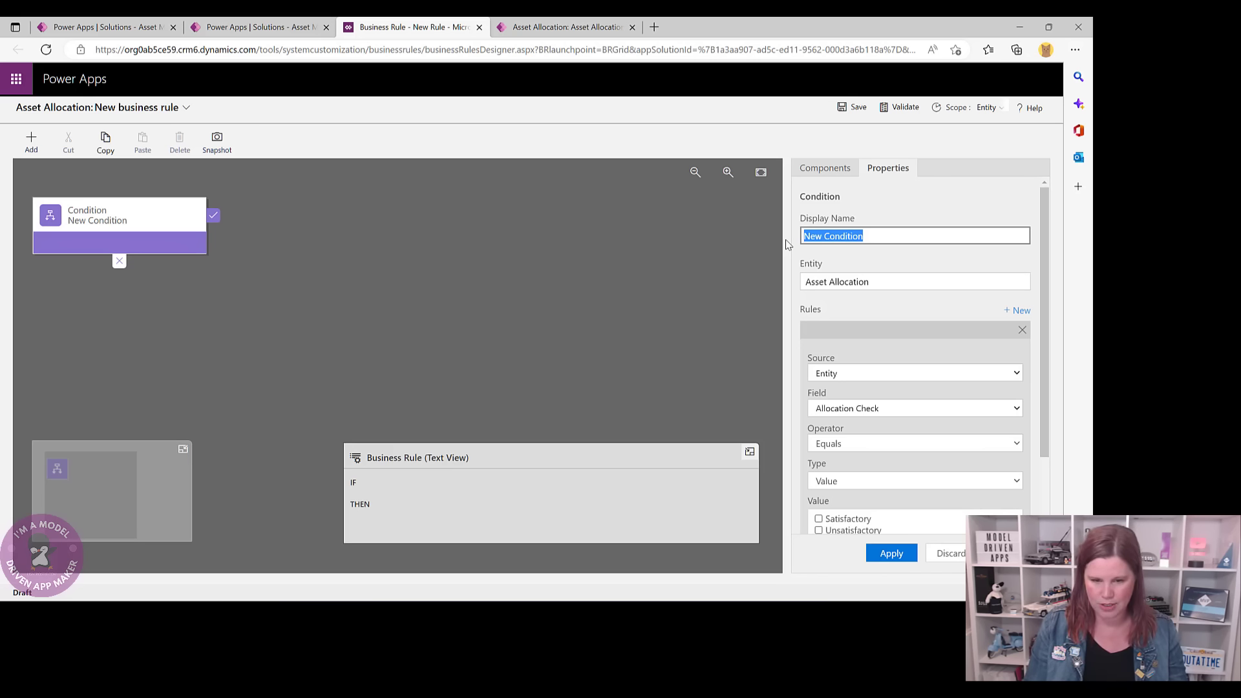
pyautogui.write('Out')
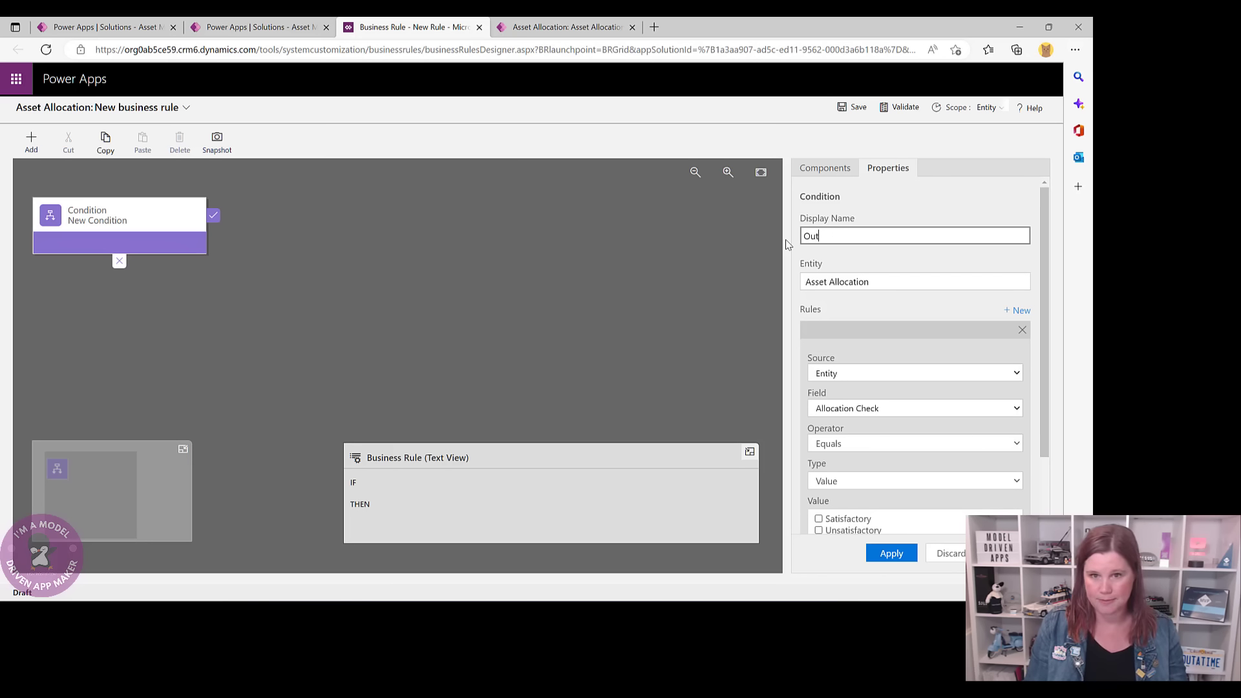
pyautogui.write('side Policy')
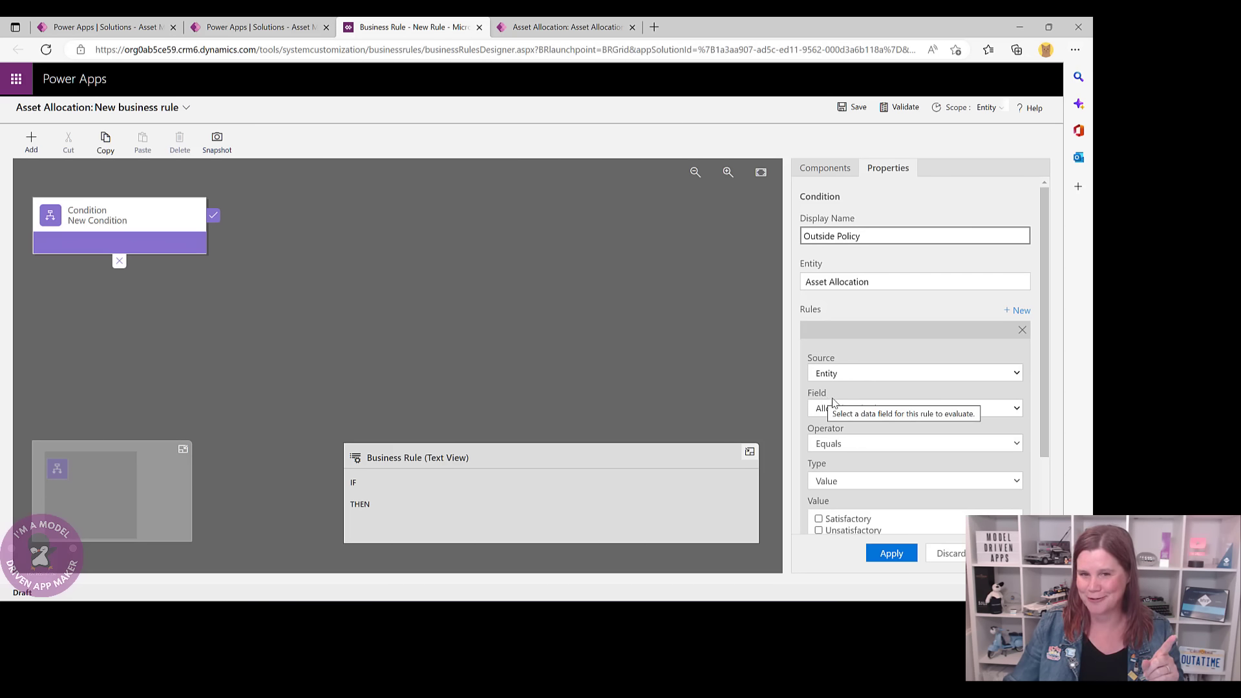
pyautogui.click(855, 409)
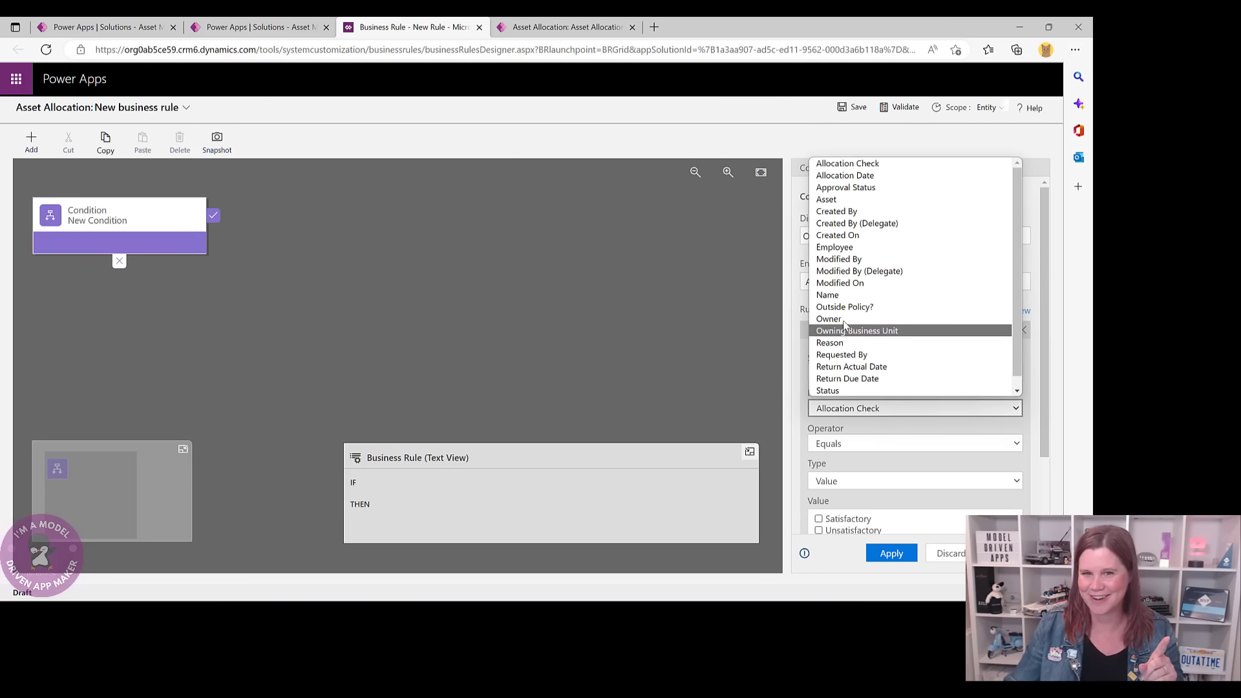
pyautogui.click(844, 308)
pyautogui.scroll(-3, 859, 407)
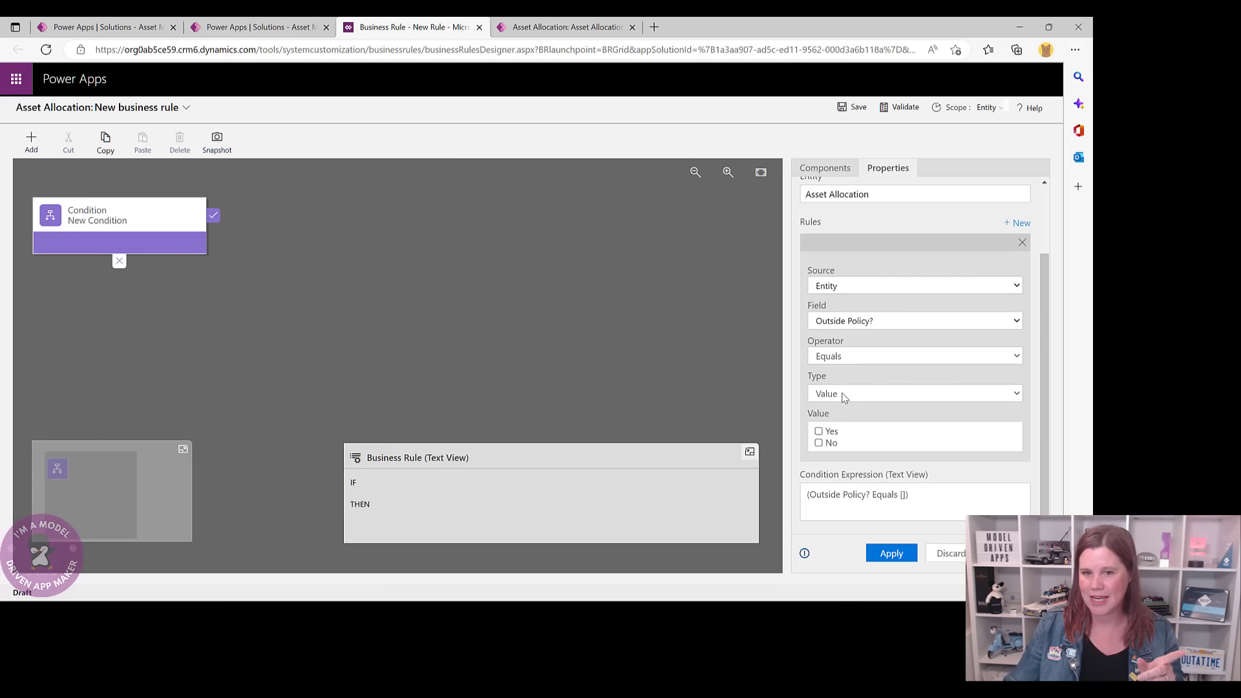
pyautogui.click(819, 432)
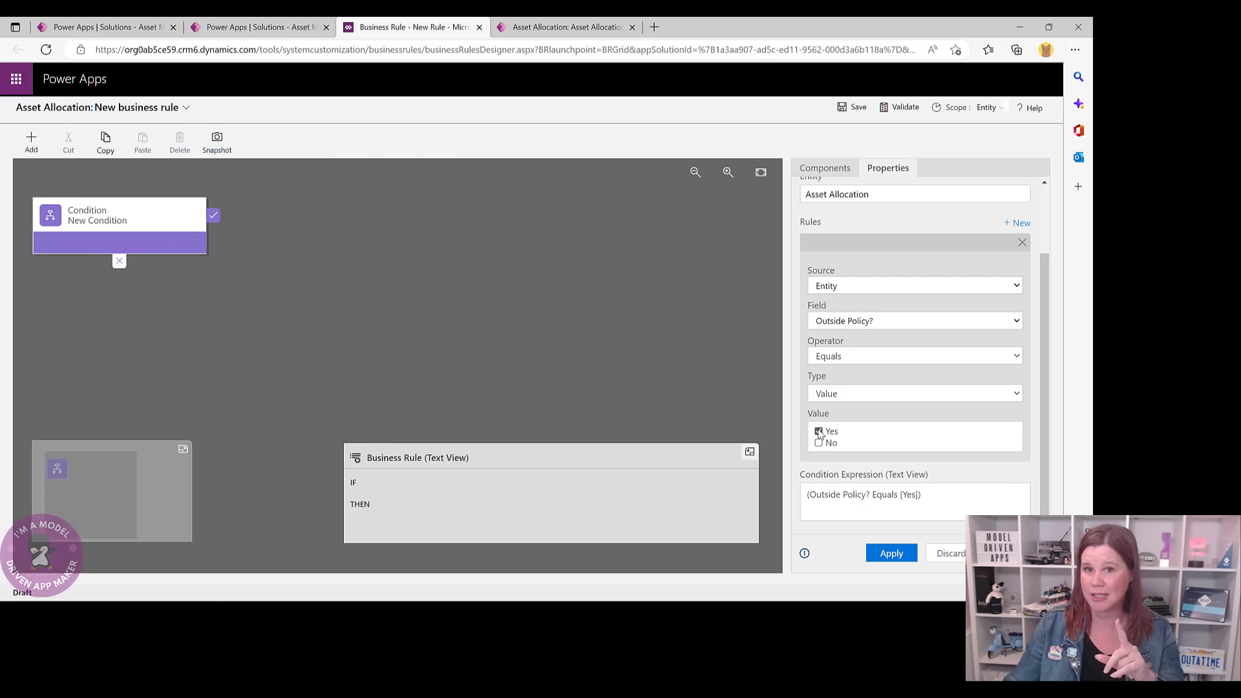
pyautogui.click(892, 553)
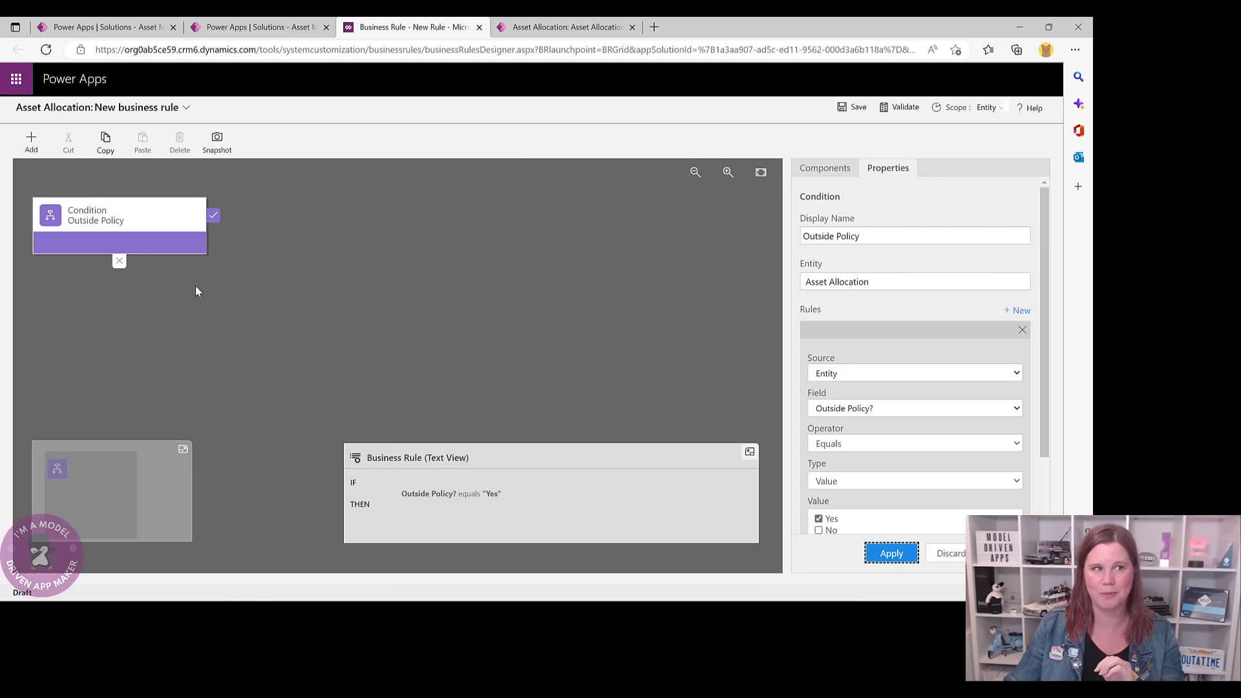
pyautogui.click(825, 168)
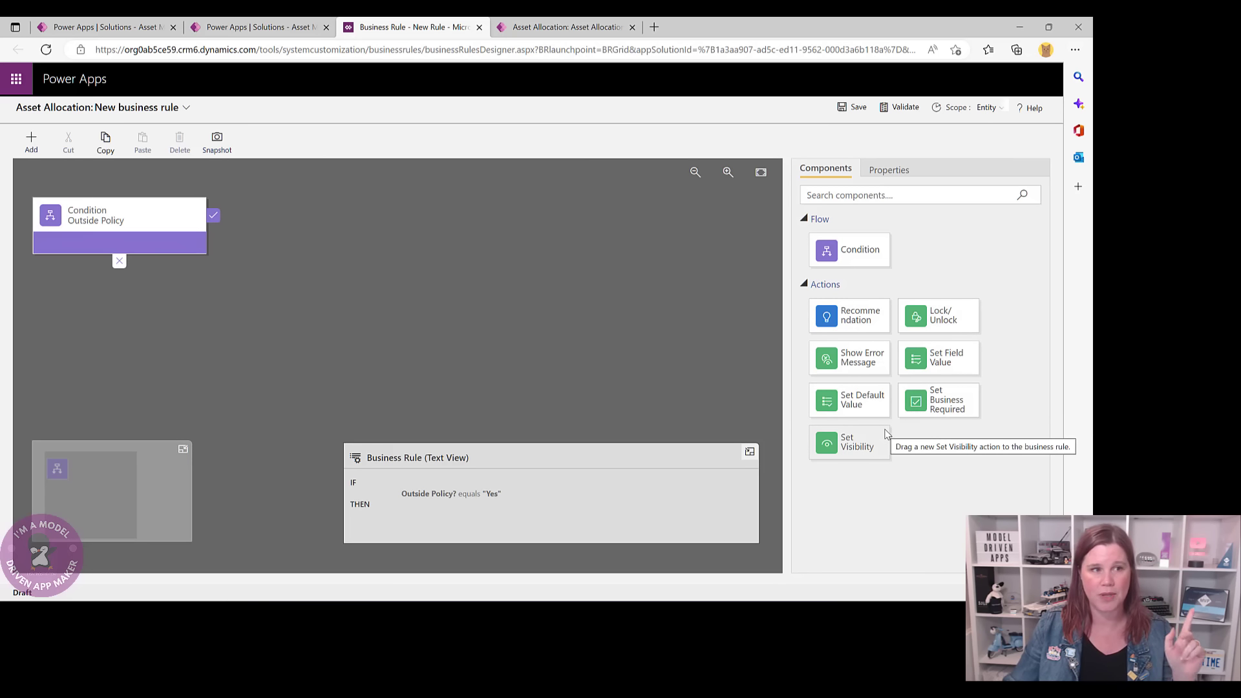
# - Add a Set Visibility action named 'Make Reason Visible' that shows the Reason field
pyautogui.moveTo(857, 445); pyautogui.dragTo(223, 233)
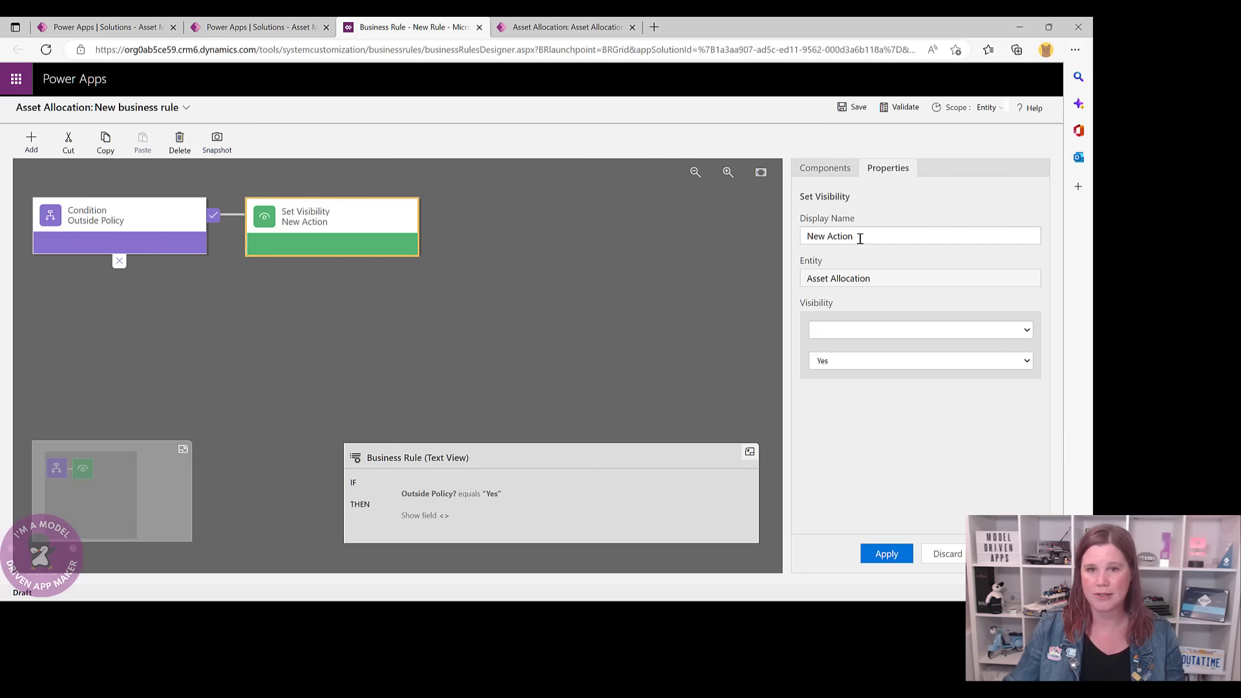
pyautogui.moveTo(857, 236); pyautogui.dragTo(801, 237)
pyautogui.write('Make ')
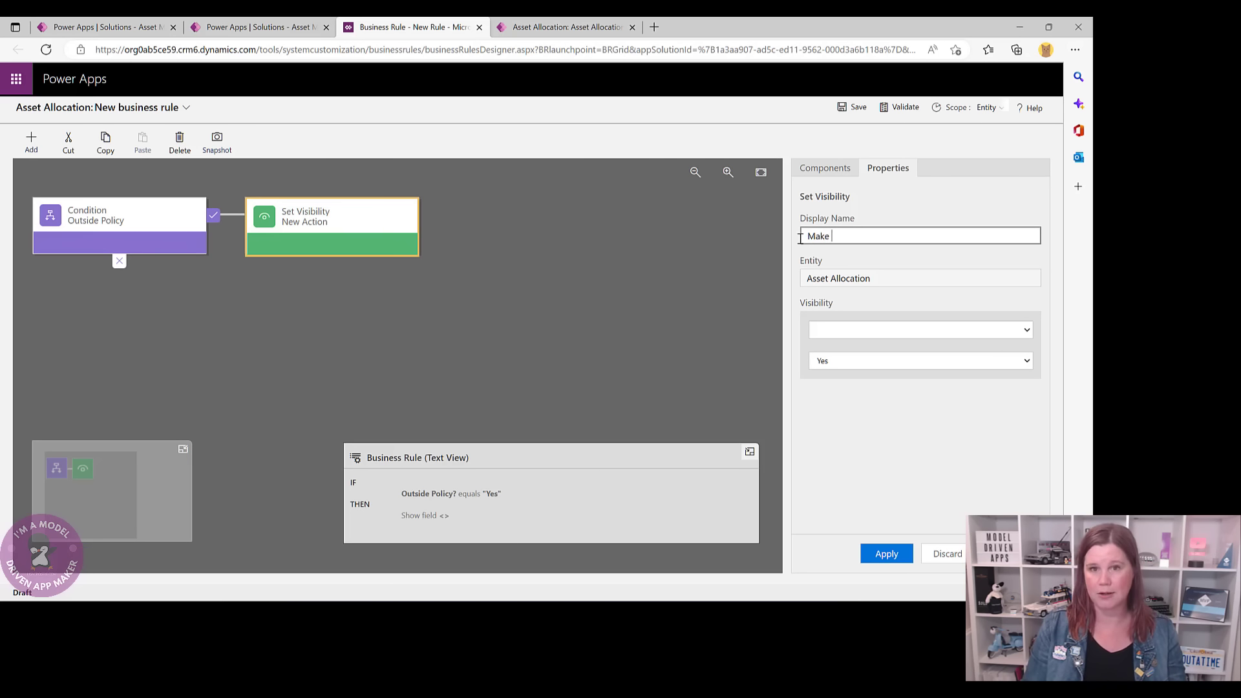
pyautogui.write('Readoon ')
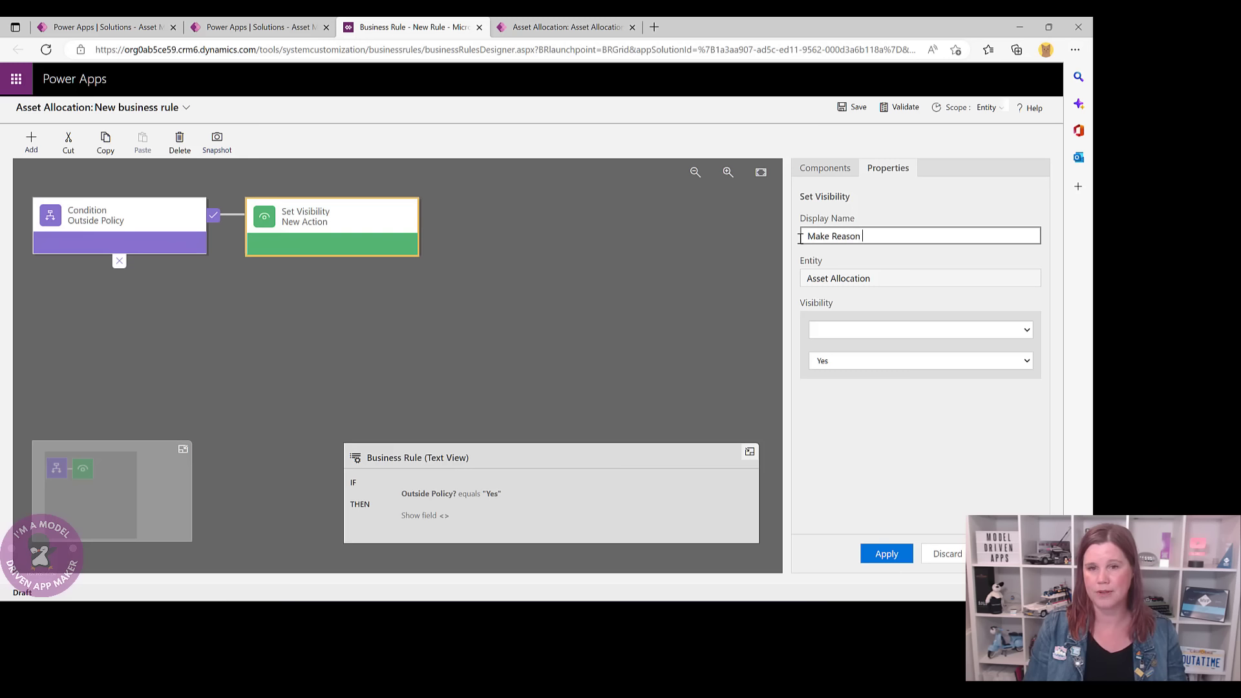
pyautogui.write('Visible')
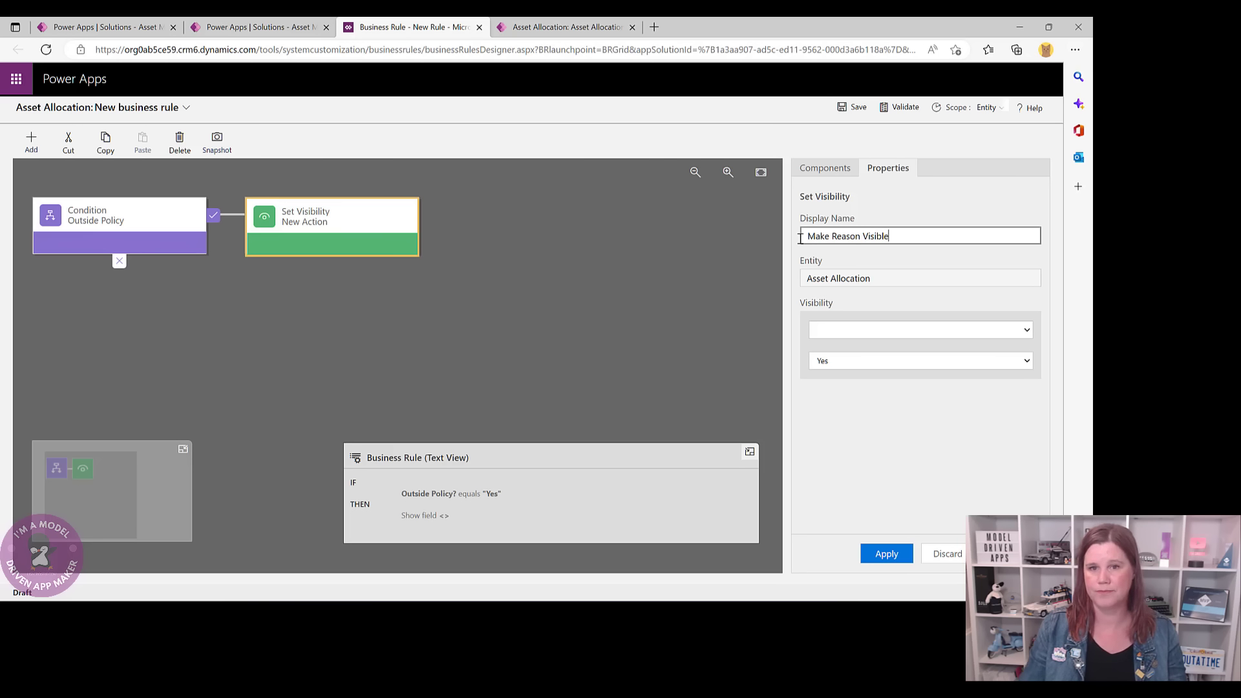
pyautogui.click(867, 329)
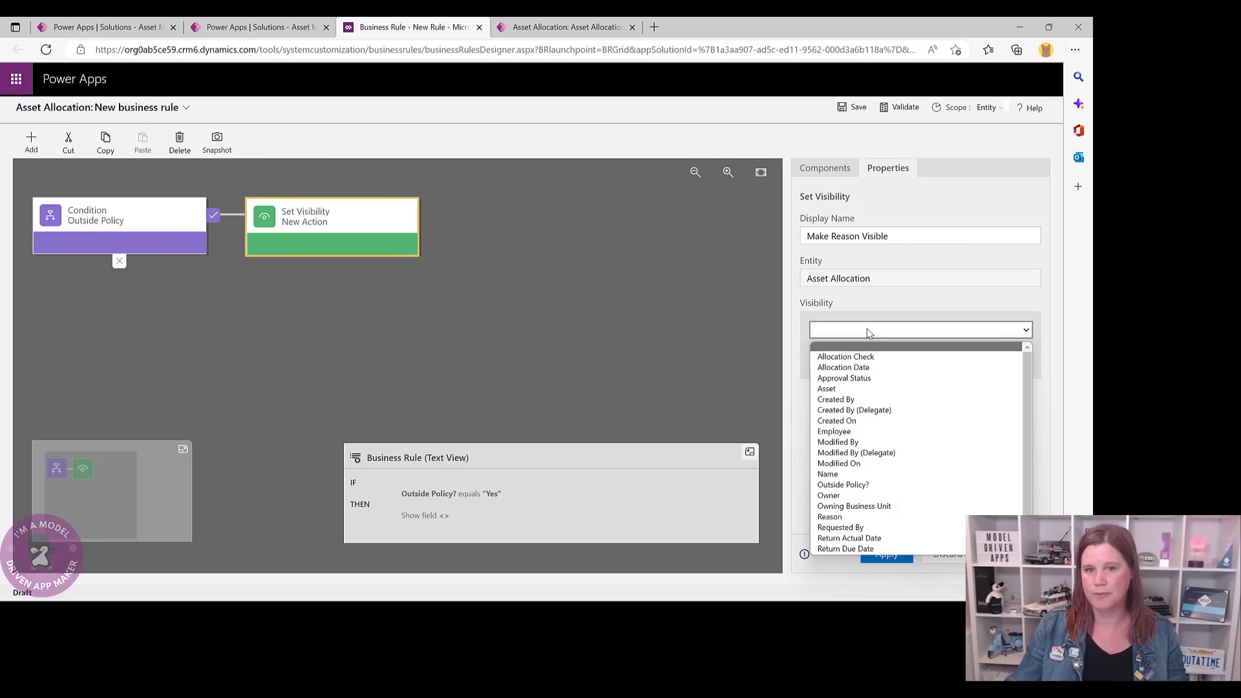
pyautogui.click(857, 515)
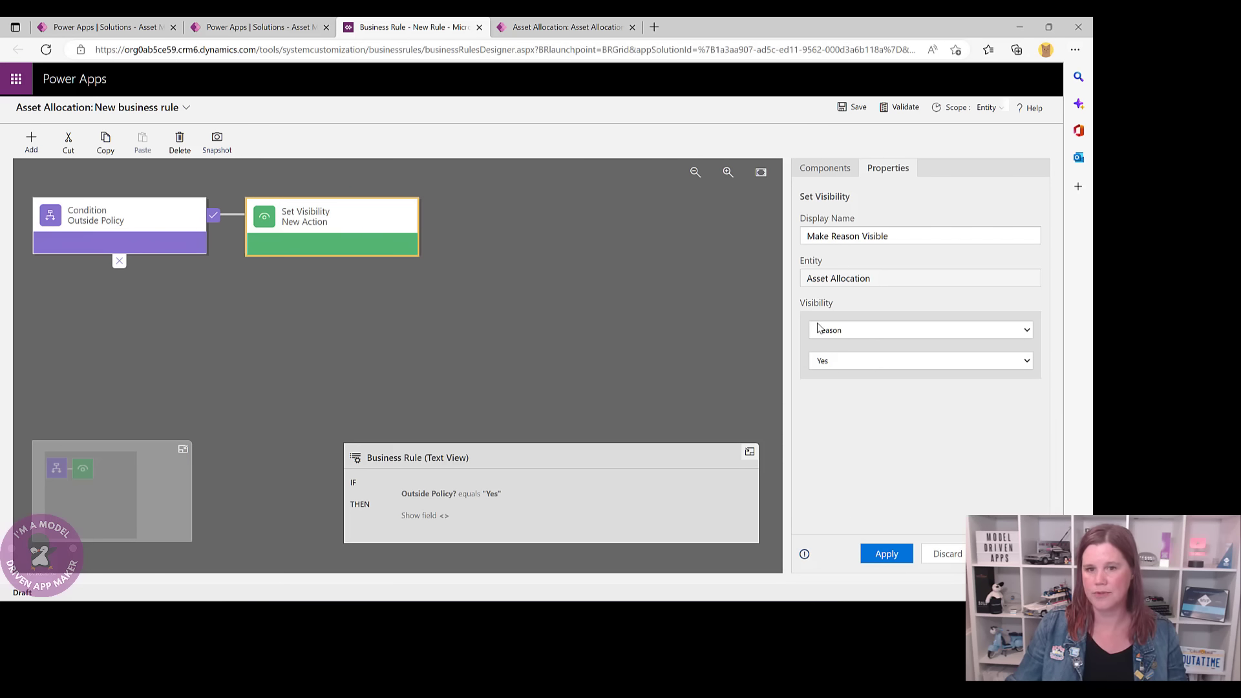
pyautogui.click(892, 554)
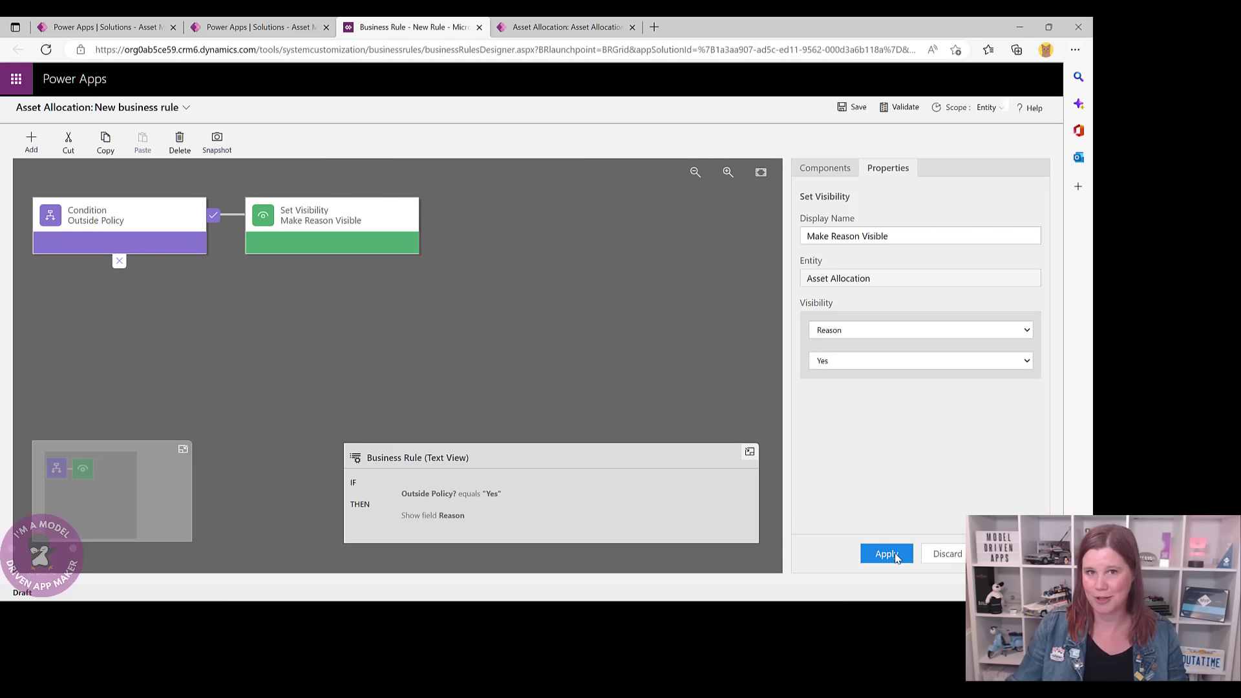
pyautogui.click(825, 168)
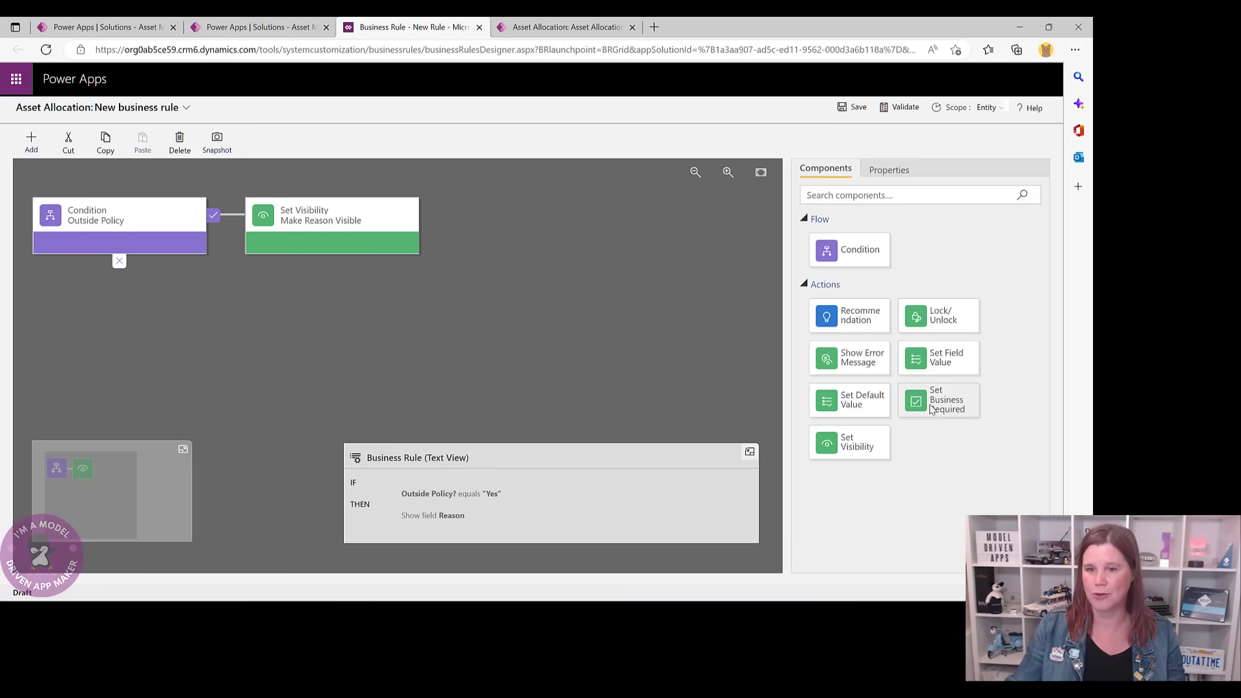
# - Add a Set Business Required action named 'Set Reason to Required' that makes Reason Business Required
pyautogui.moveTo(938, 401); pyautogui.dragTo(438, 231)
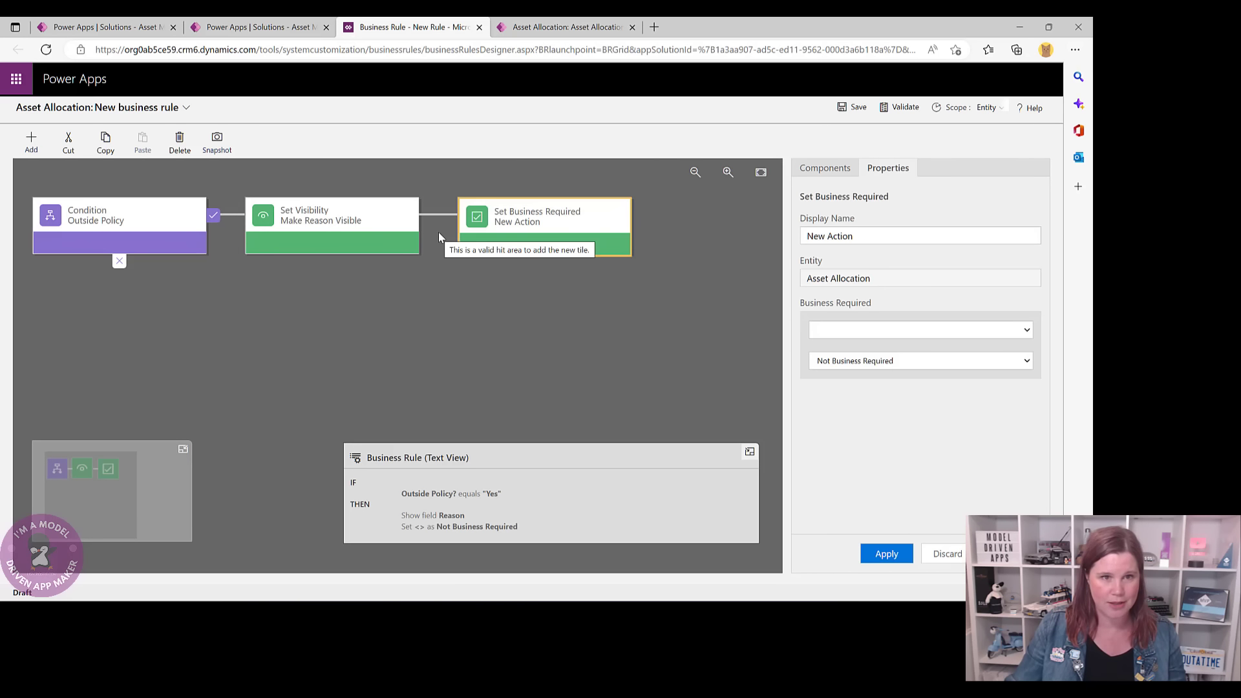
pyautogui.tripleClick(853, 235)
pyautogui.write('Se')
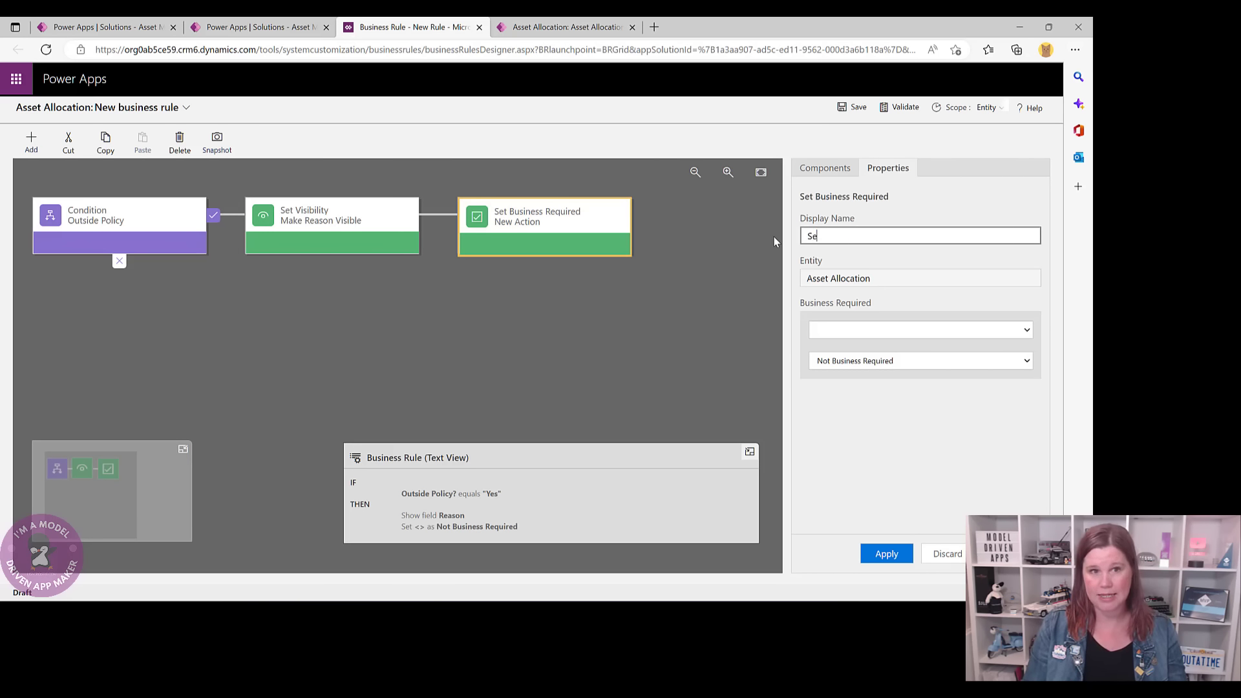
pyautogui.write('t Reason to Req')
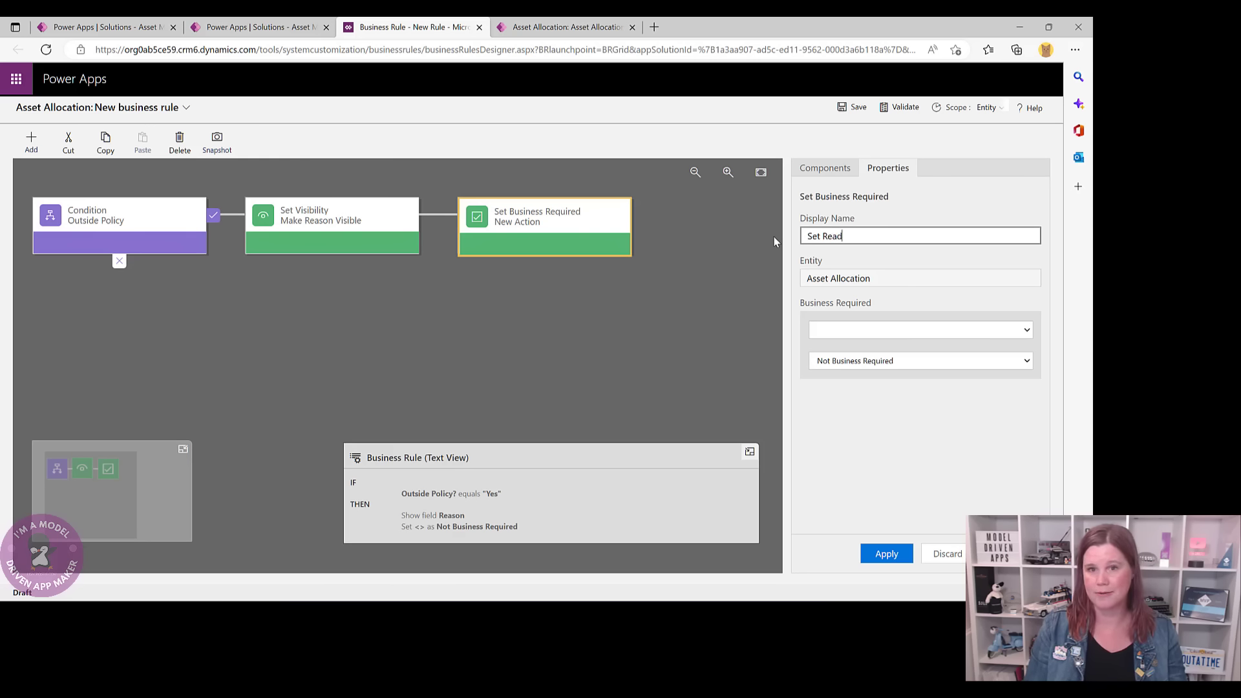
pyautogui.write('uired')
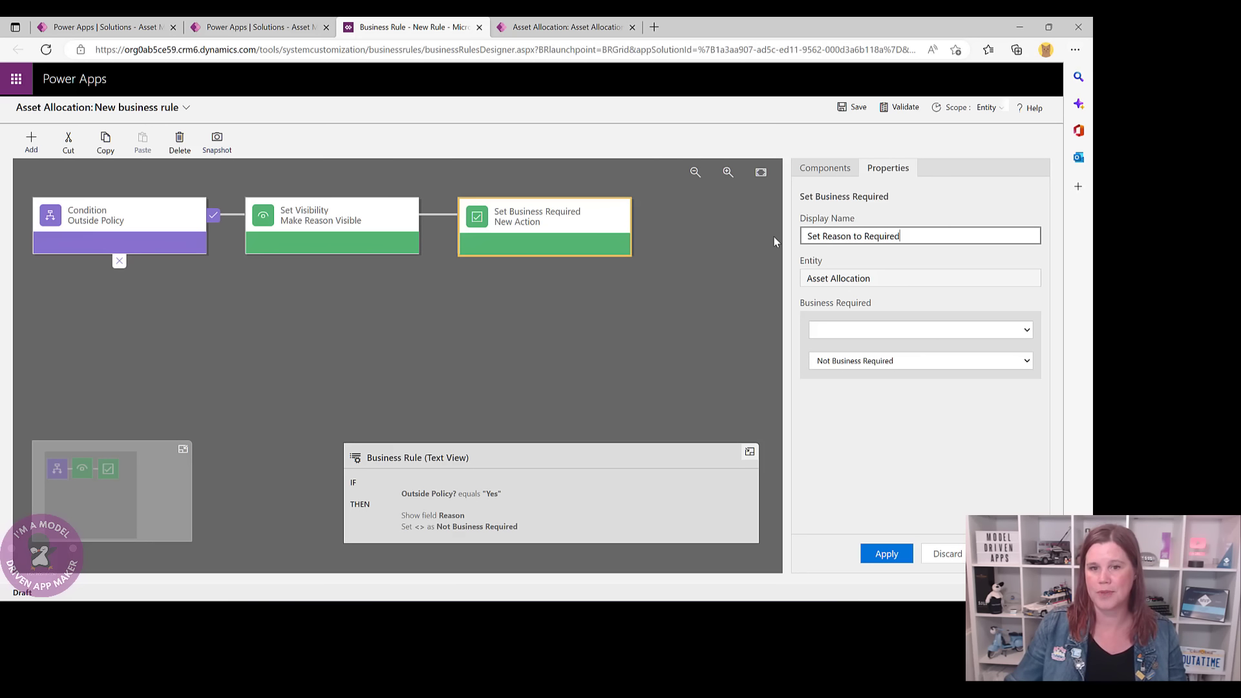
pyautogui.click(893, 330)
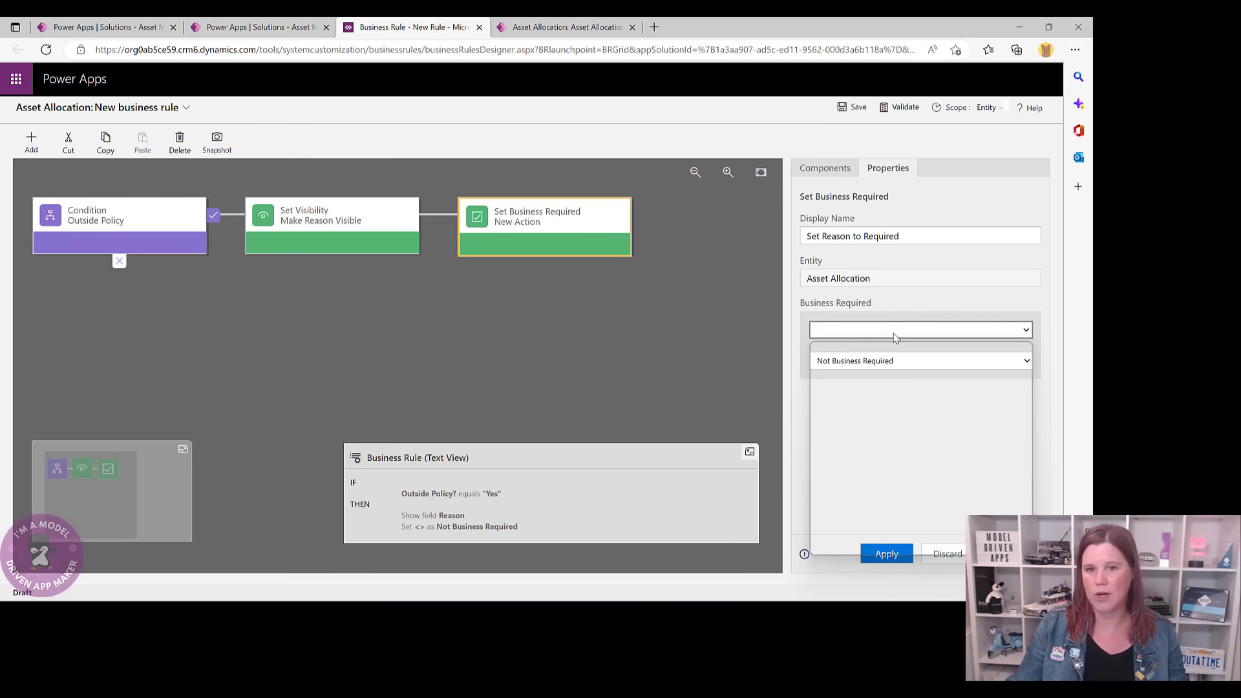
pyautogui.click(853, 528)
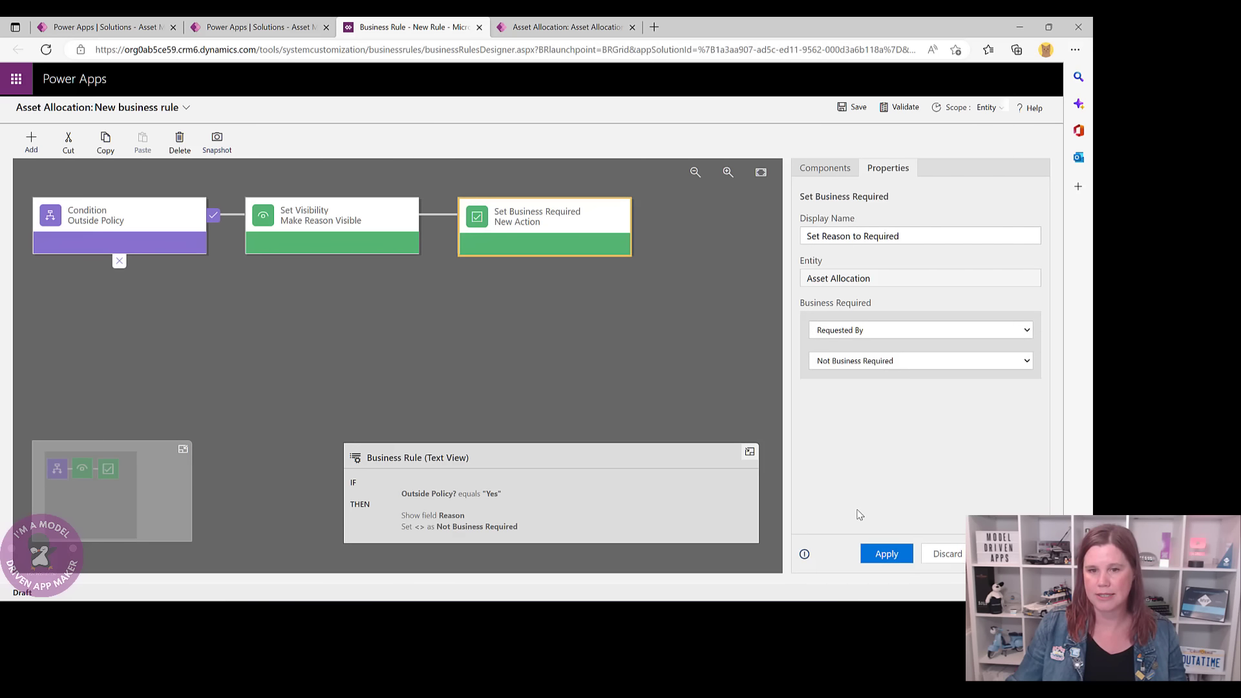
pyautogui.click(853, 330)
pyautogui.click(845, 508)
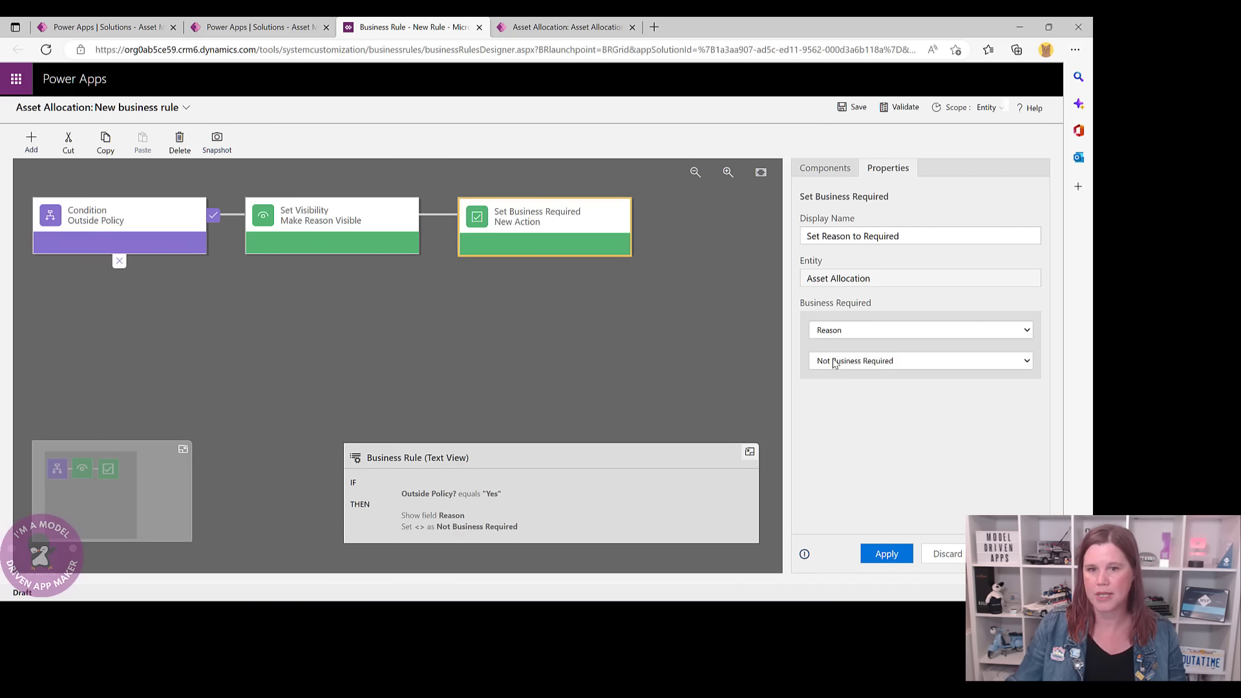
pyautogui.click(837, 361)
pyautogui.click(840, 378)
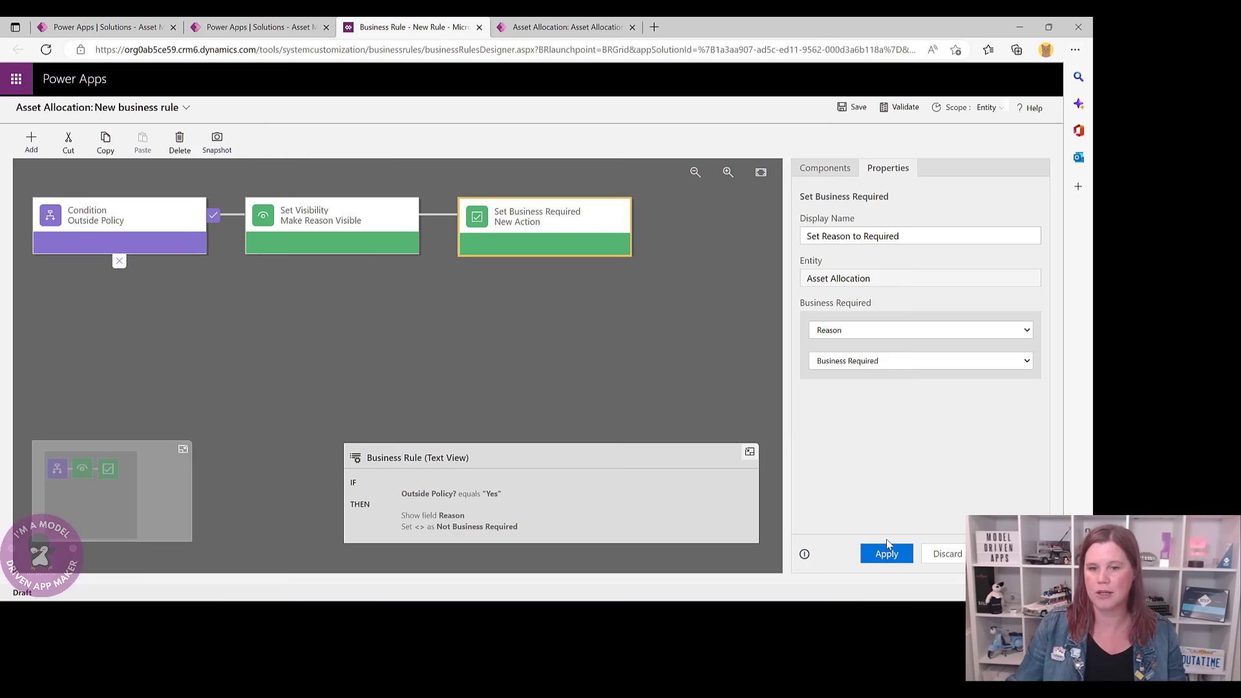
pyautogui.click(891, 554)
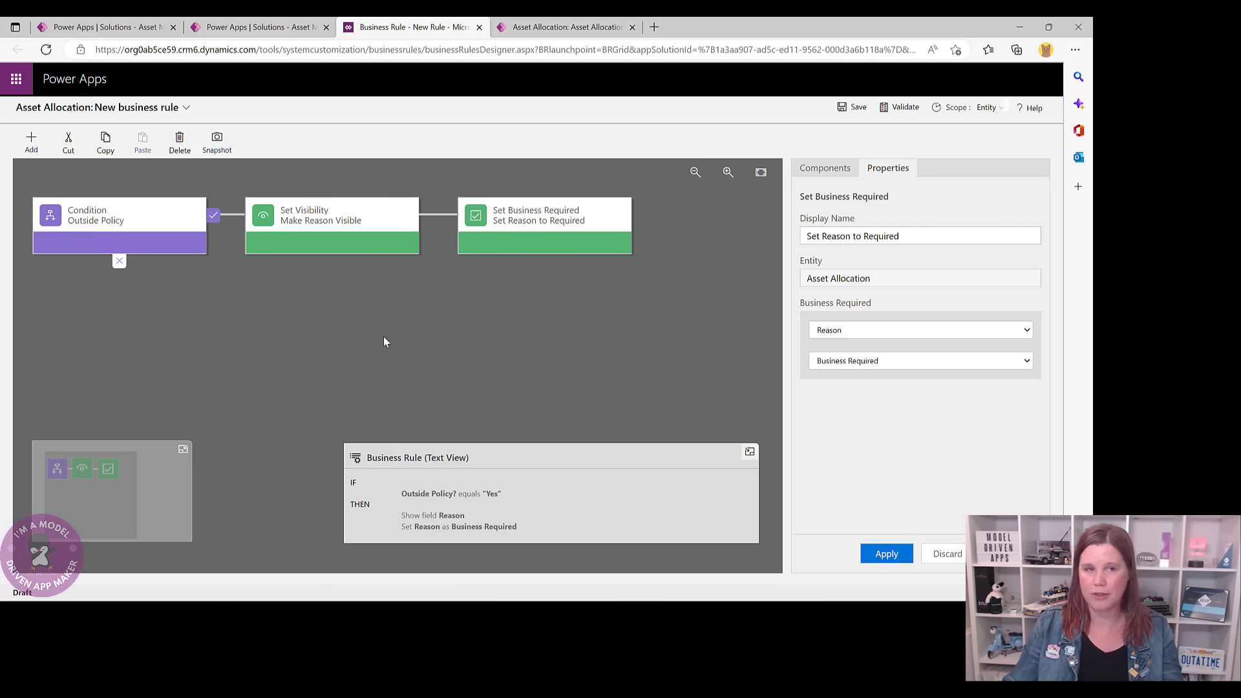
# - On the record, toggle Outside Policy? off and on to confirm Reason hides and reappears
pyautogui.click(528, 28)
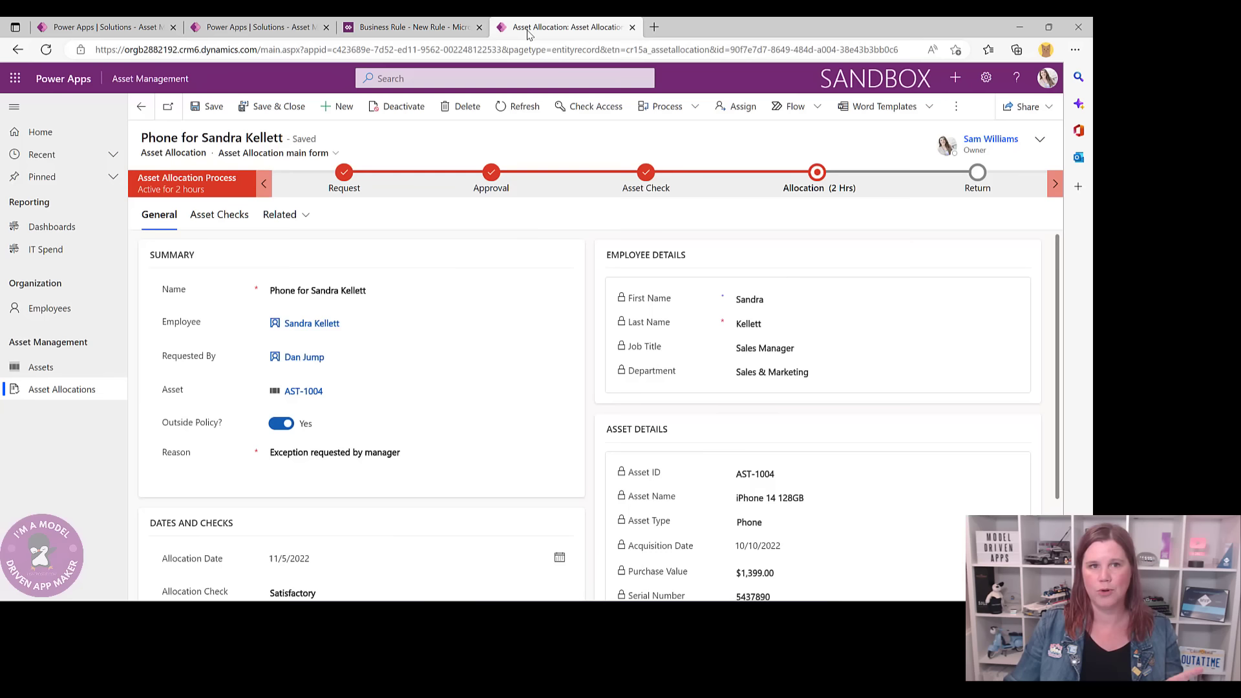
pyautogui.click(276, 428)
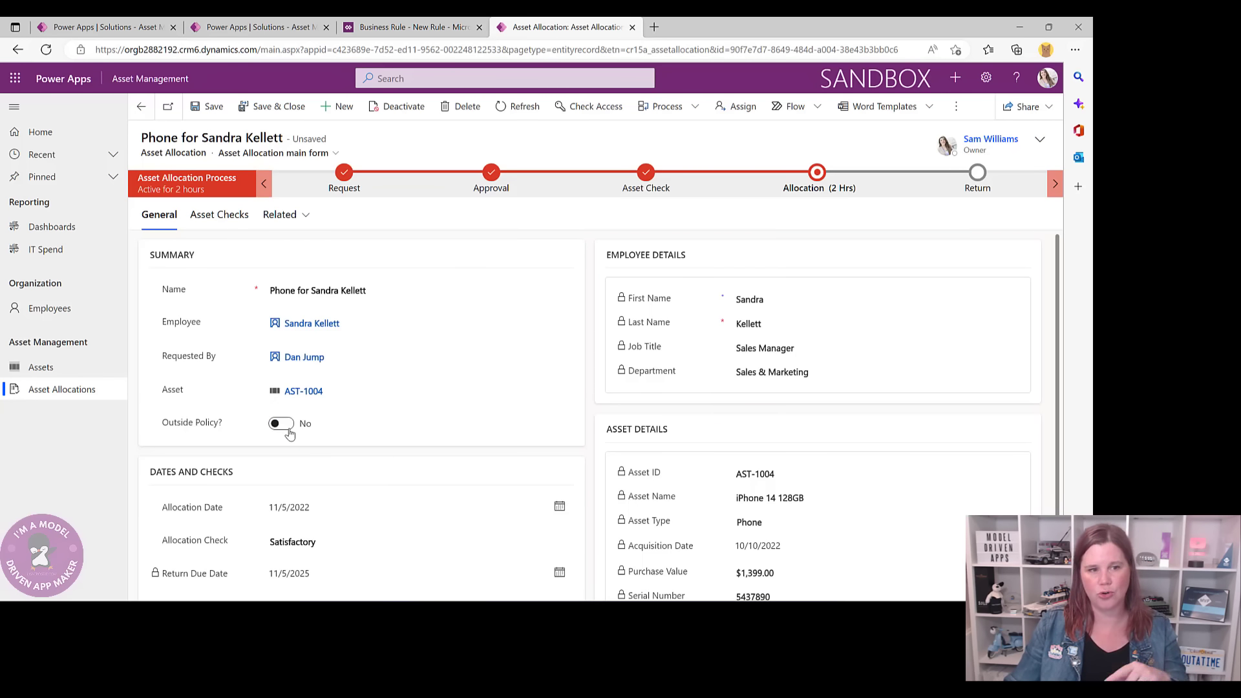
pyautogui.click(287, 428)
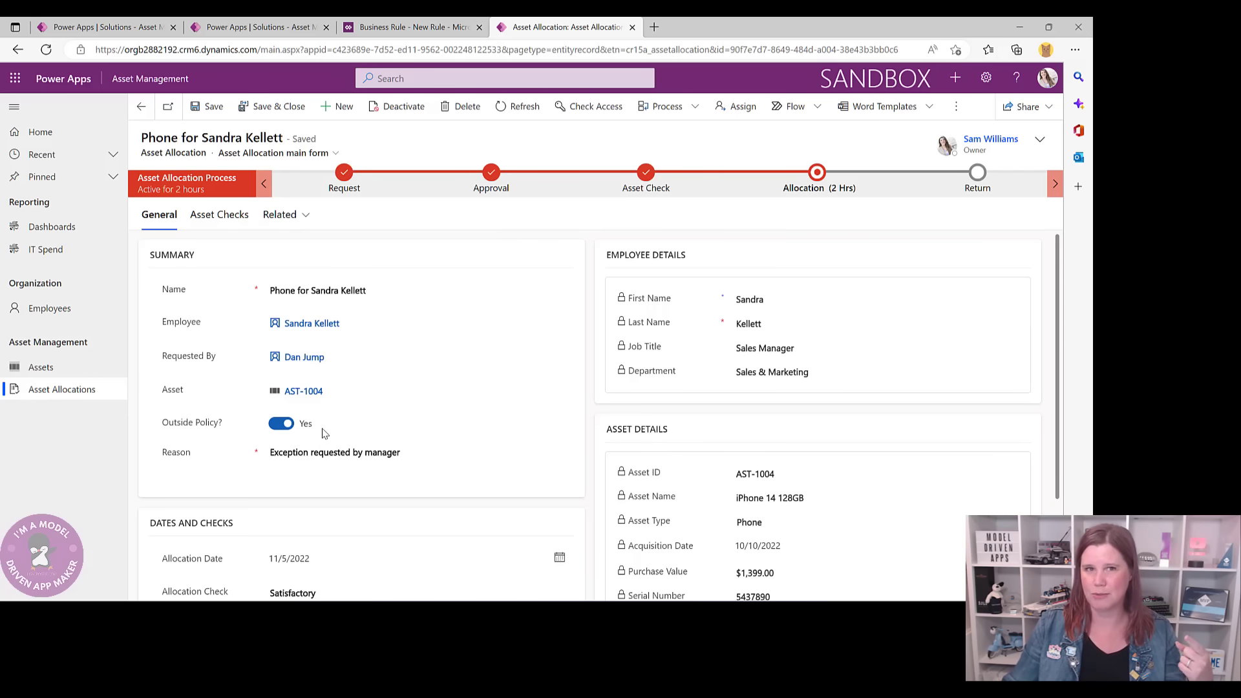
pyautogui.click(370, 29)
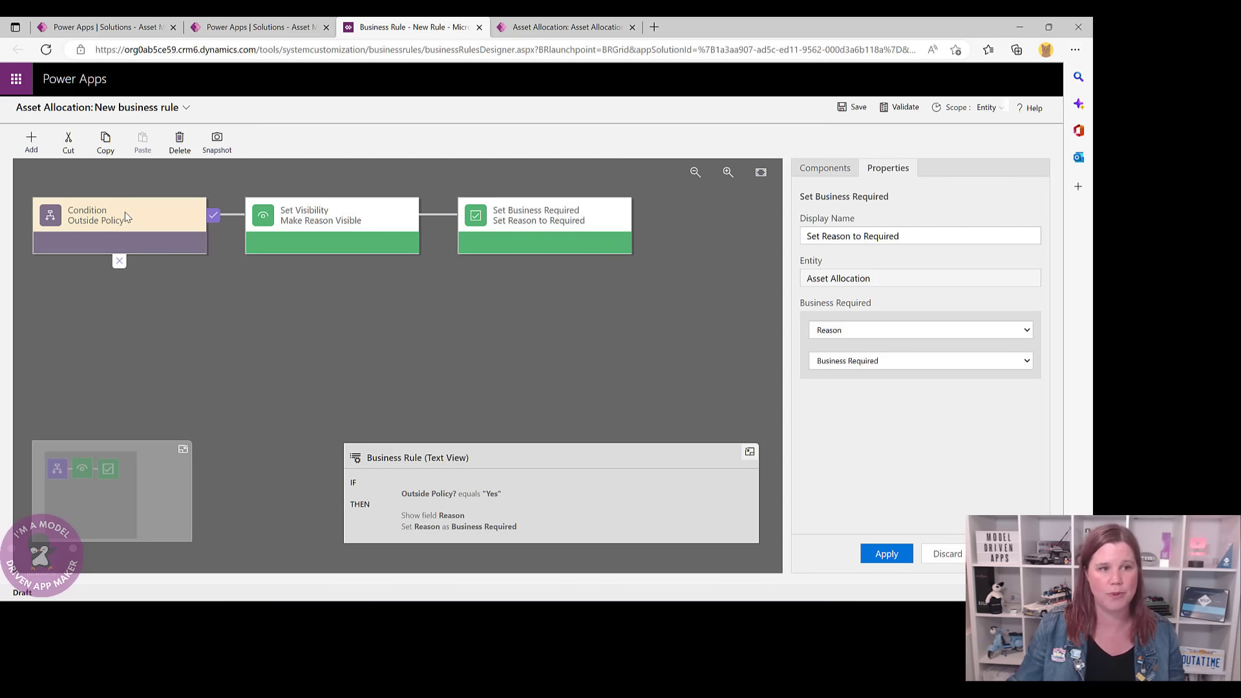
# - On the else branch, add Set Visibility 'Make Reason Not Visible' with Reason set to Visible No
pyautogui.click(817, 168)
pyautogui.click(142, 221)
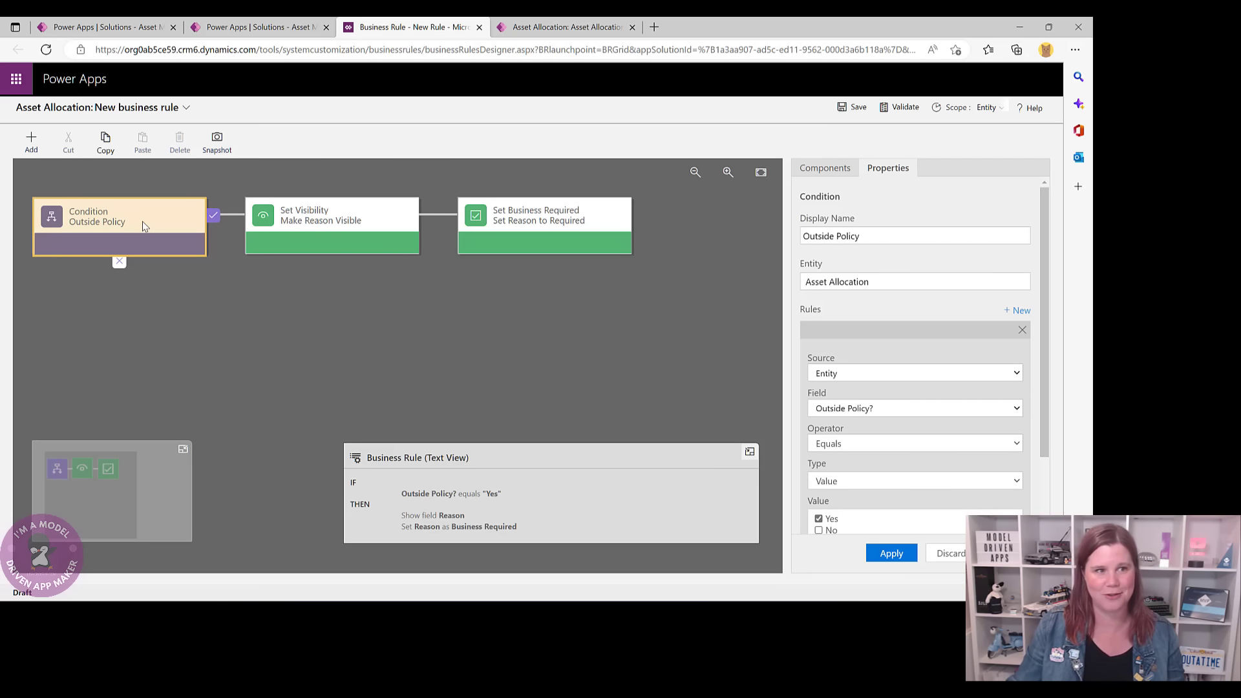
pyautogui.click(827, 167)
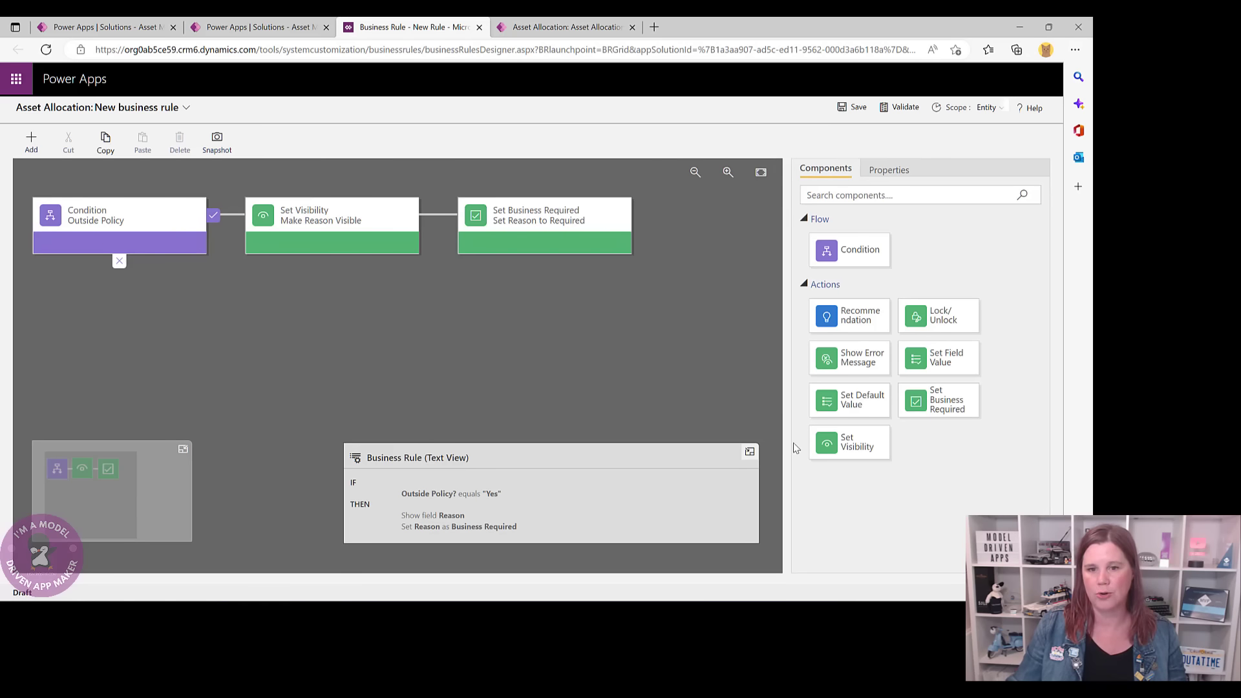
pyautogui.moveTo(862, 459); pyautogui.dragTo(160, 281)
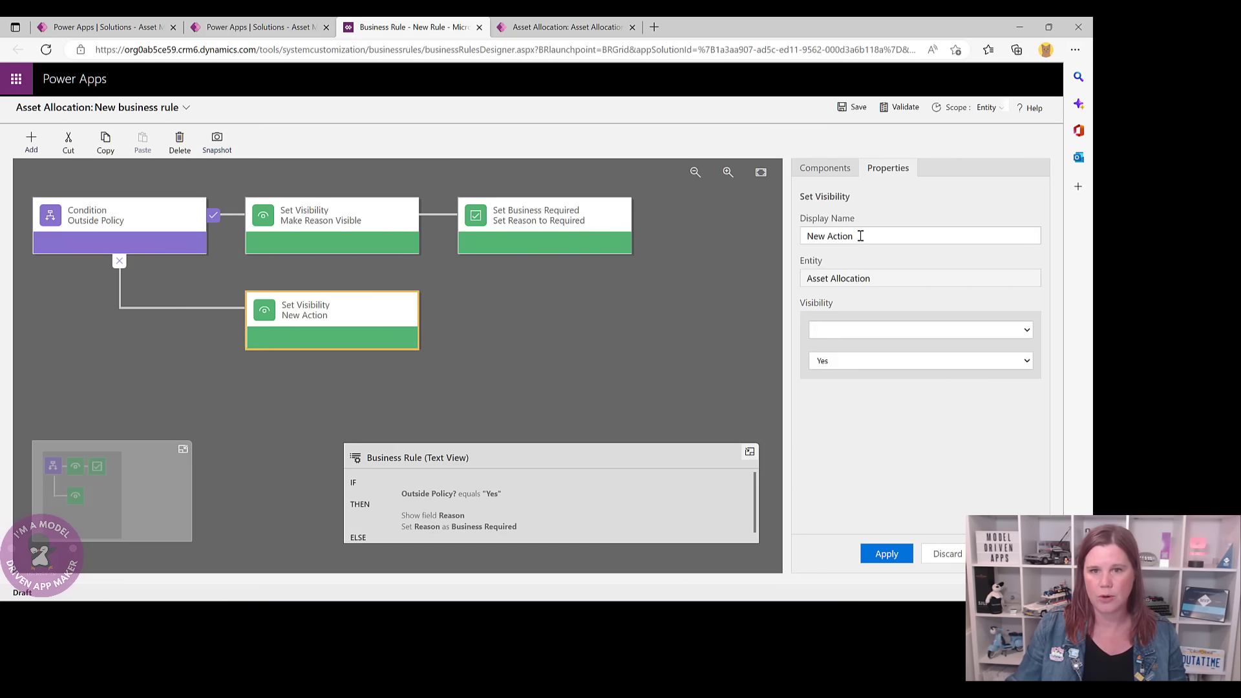
pyautogui.moveTo(860, 236); pyautogui.dragTo(802, 236)
pyautogui.write('Make ')
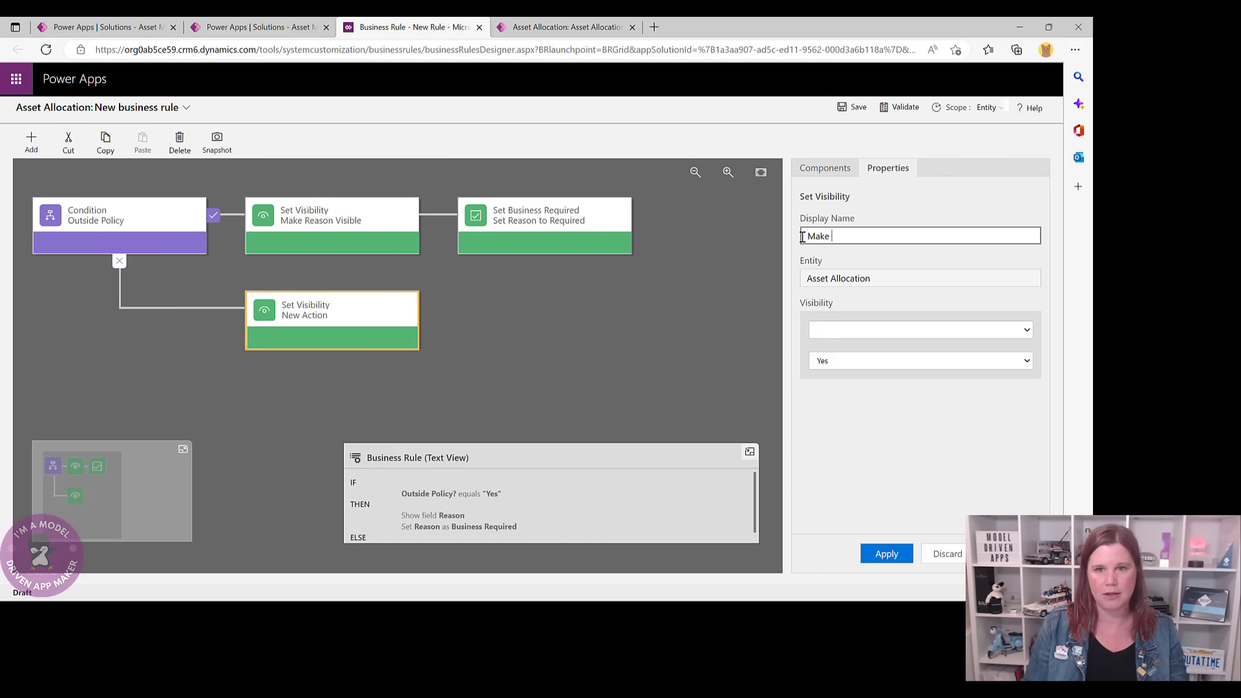
pyautogui.write('Reason ')
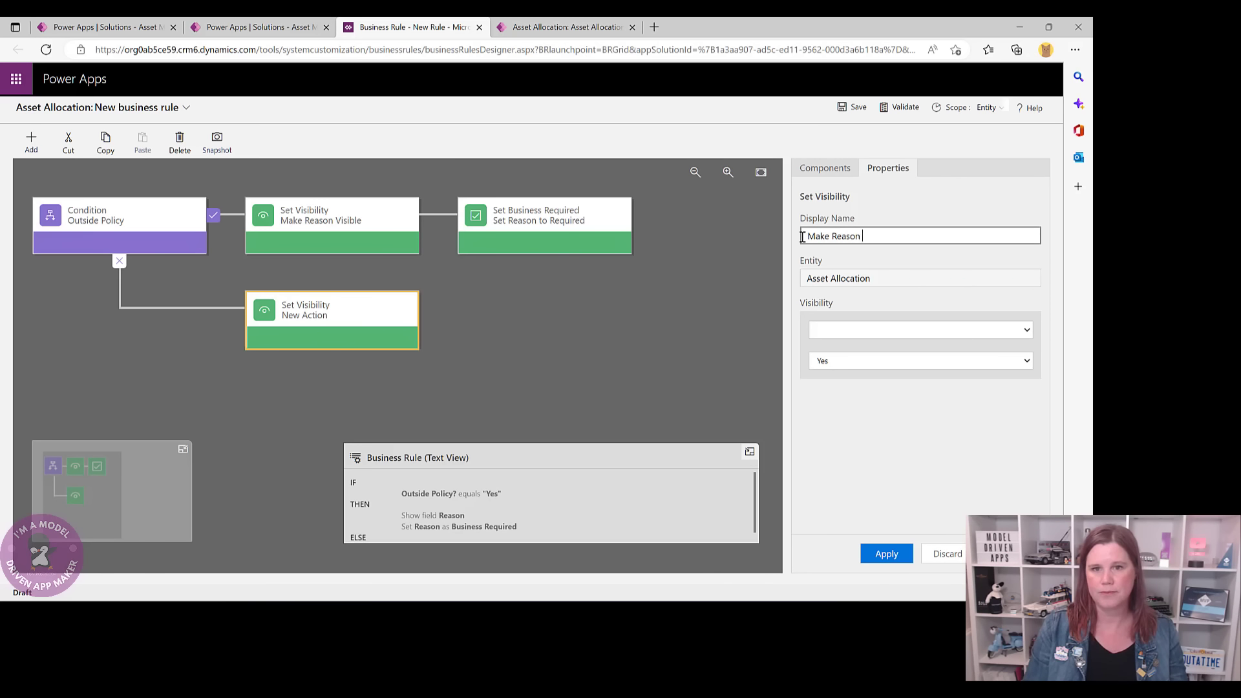
pyautogui.write('Not Visible')
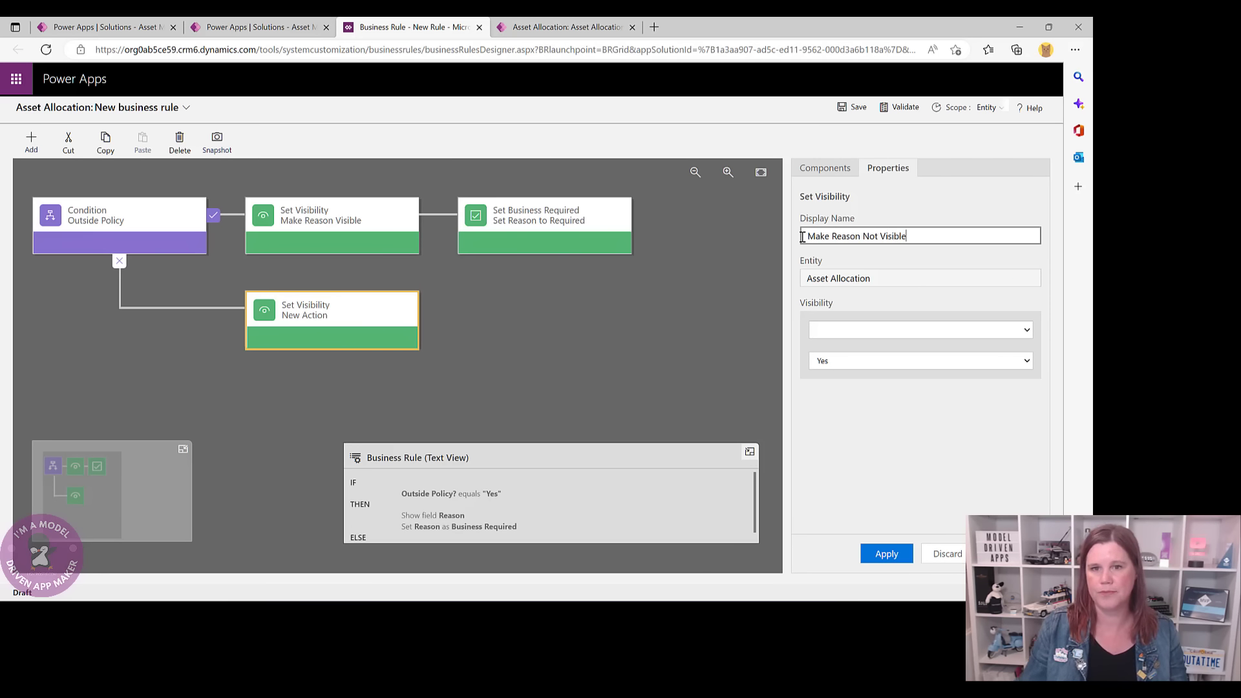
pyautogui.click(832, 331)
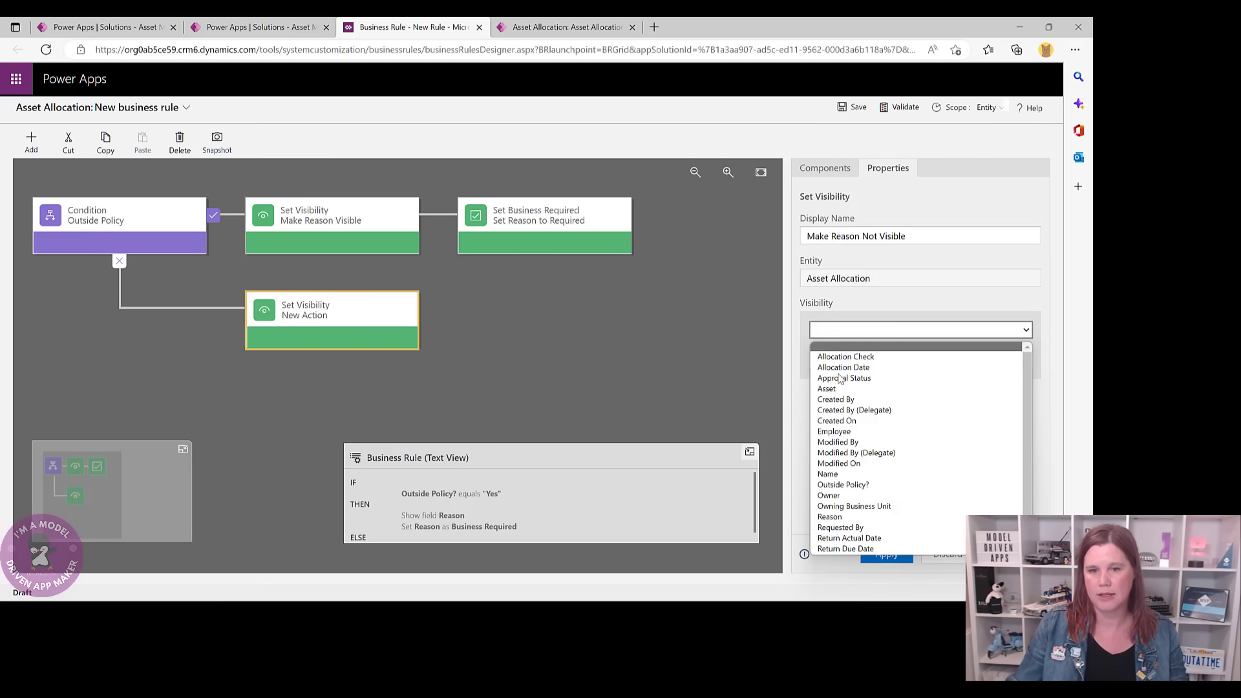
pyautogui.click(851, 517)
pyautogui.click(867, 362)
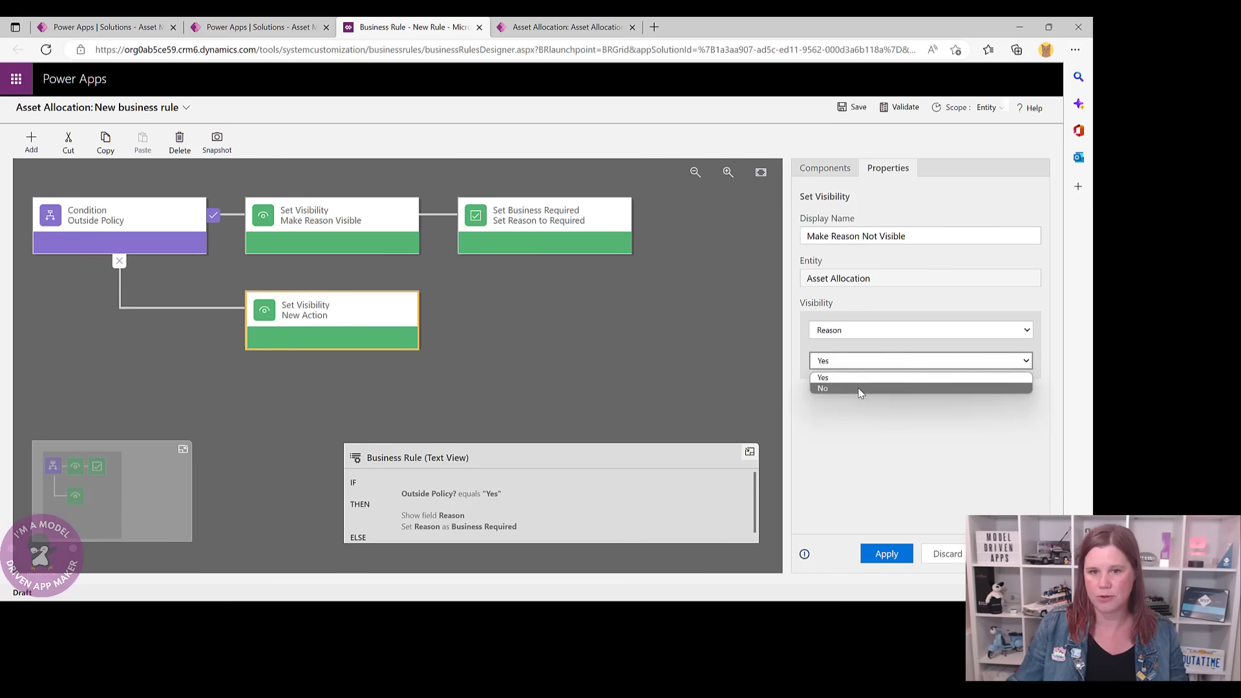
pyautogui.click(861, 390)
pyautogui.click(886, 554)
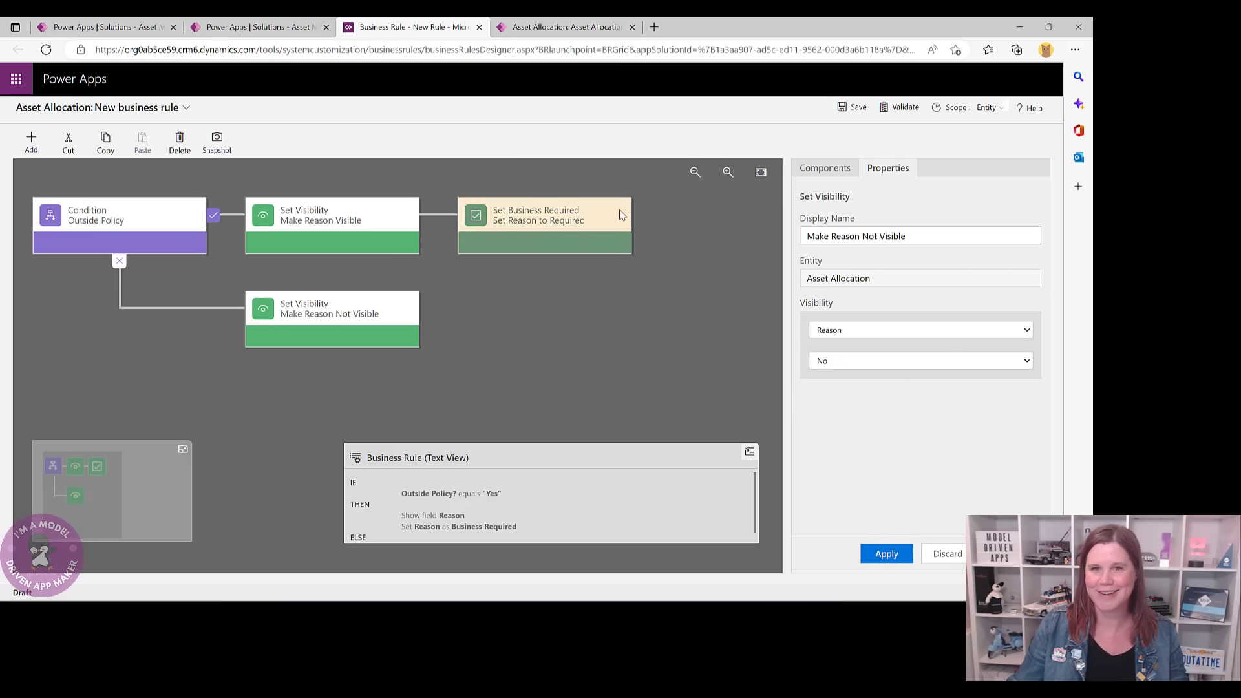
pyautogui.click(825, 170)
# - Add 'Set Reason to Not Required' after it, making Reason Not Business Required
pyautogui.moveTo(969, 417); pyautogui.dragTo(438, 327)
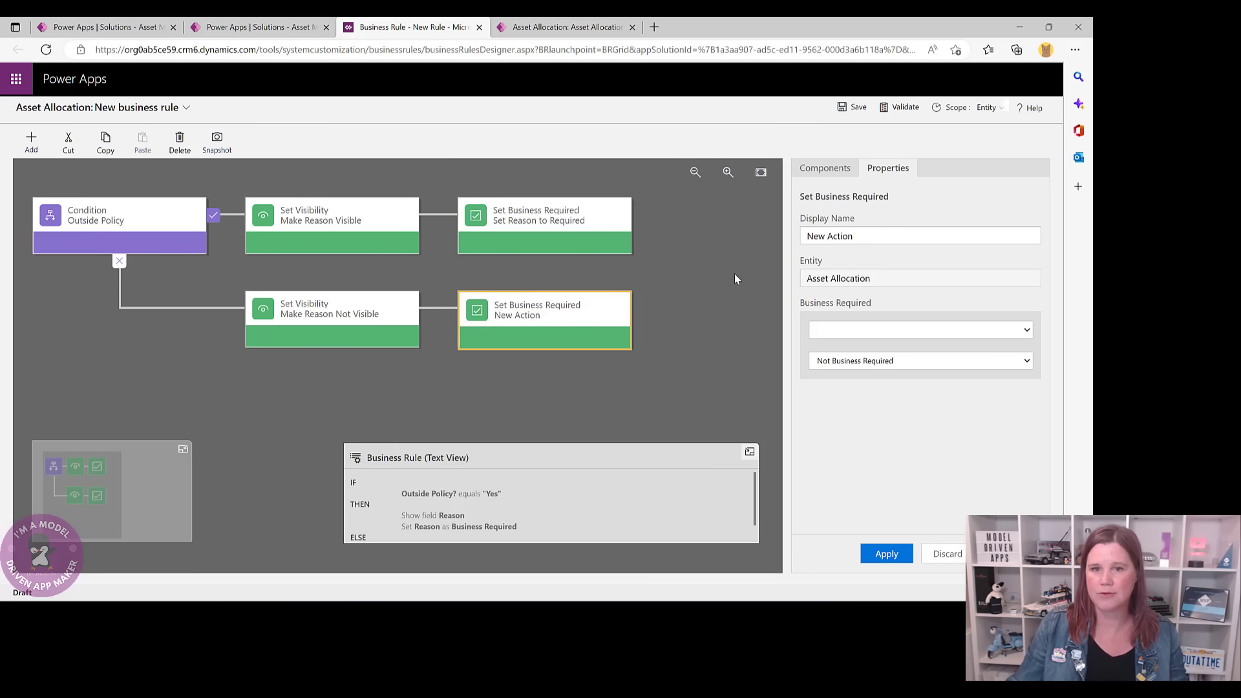
pyautogui.click(869, 236)
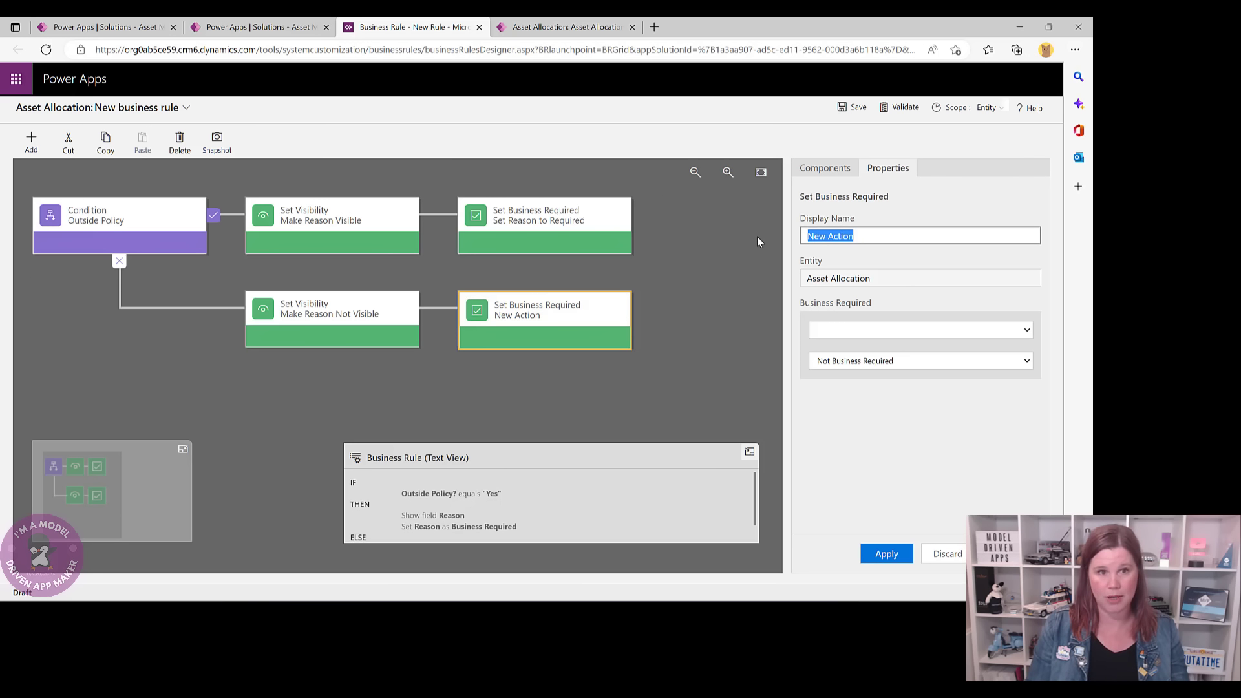
pyautogui.write('Set Reaso')
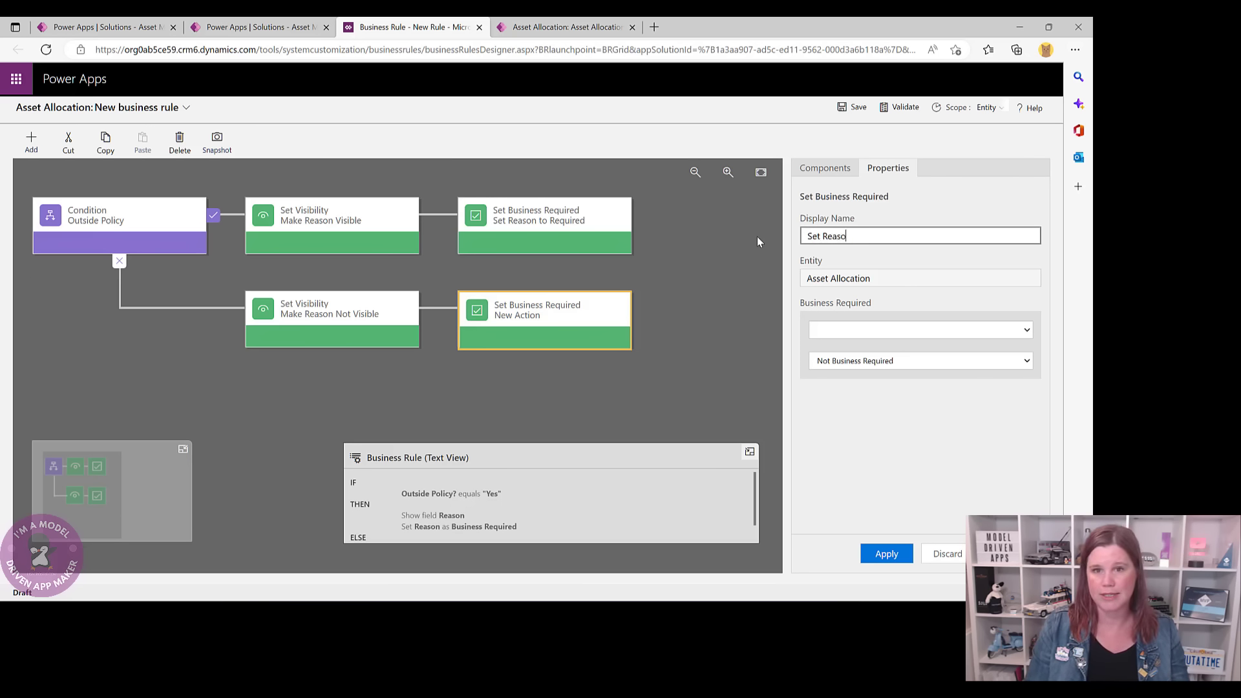
pyautogui.write('n to Not Required')
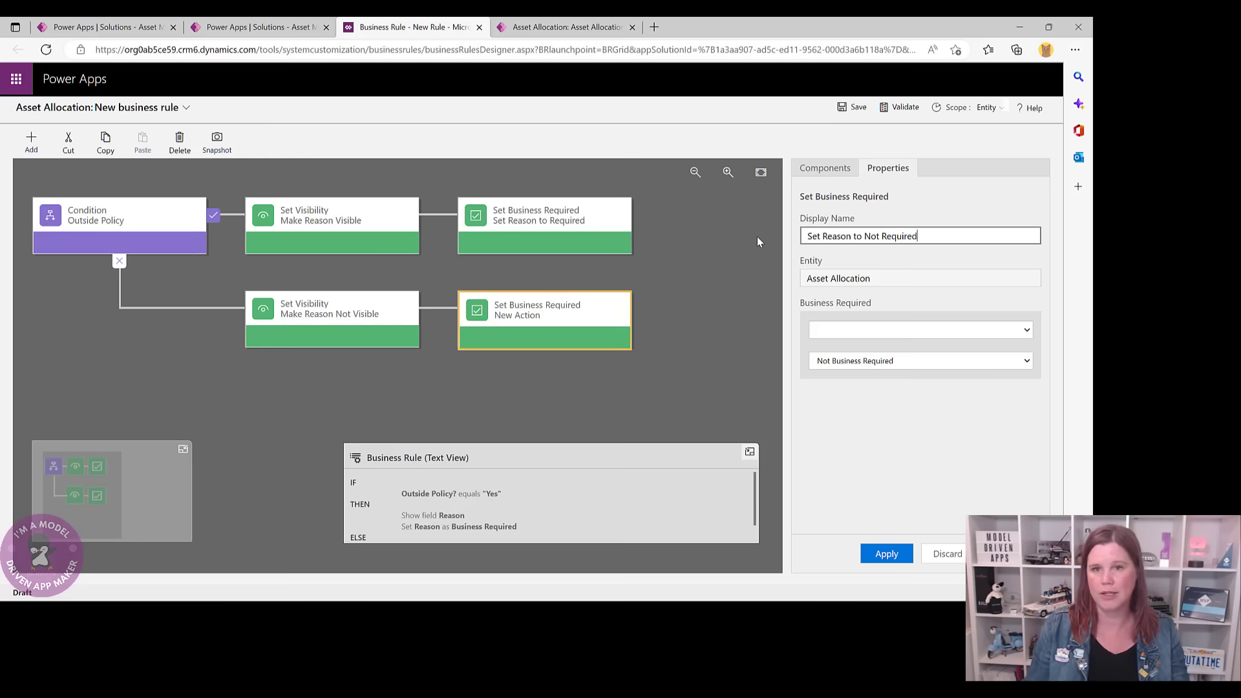
pyautogui.click(890, 329)
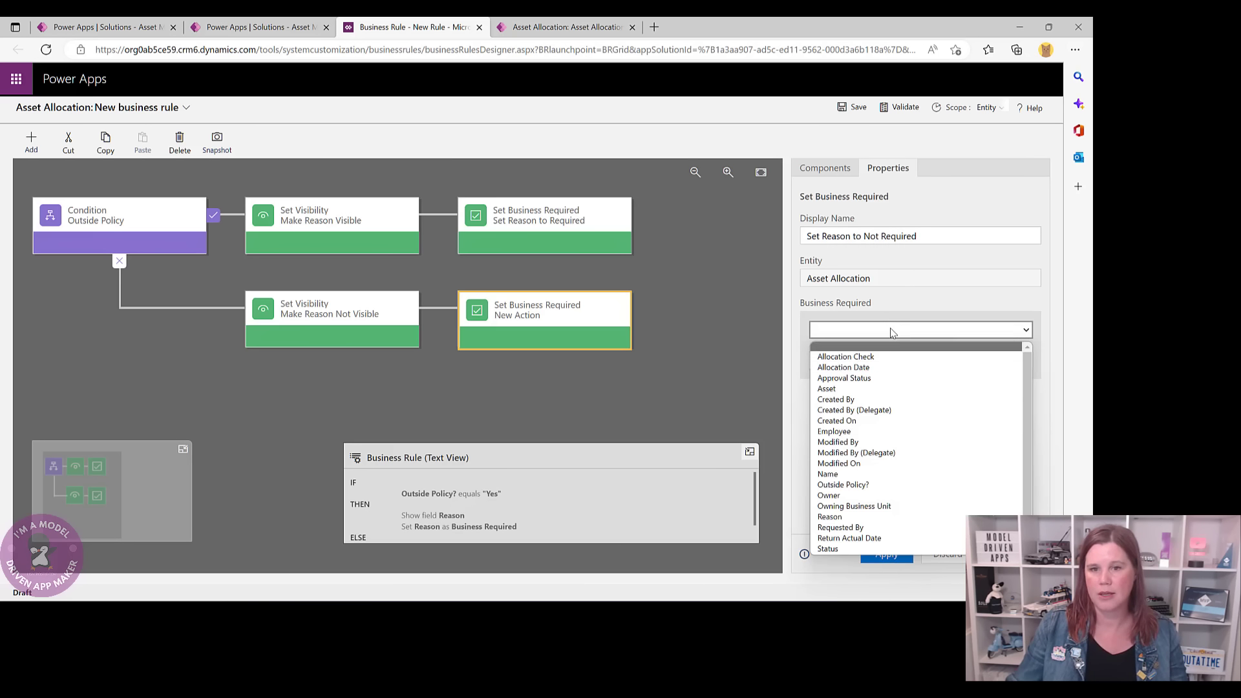
pyautogui.click(872, 517)
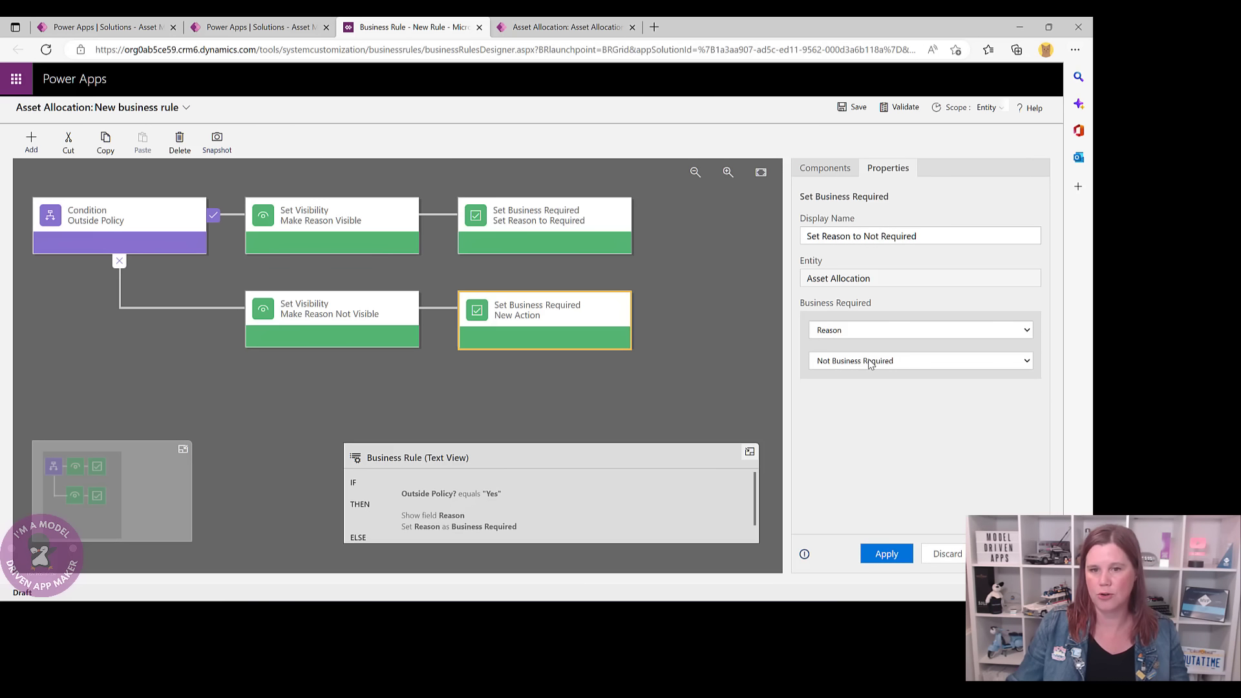
pyautogui.click(890, 552)
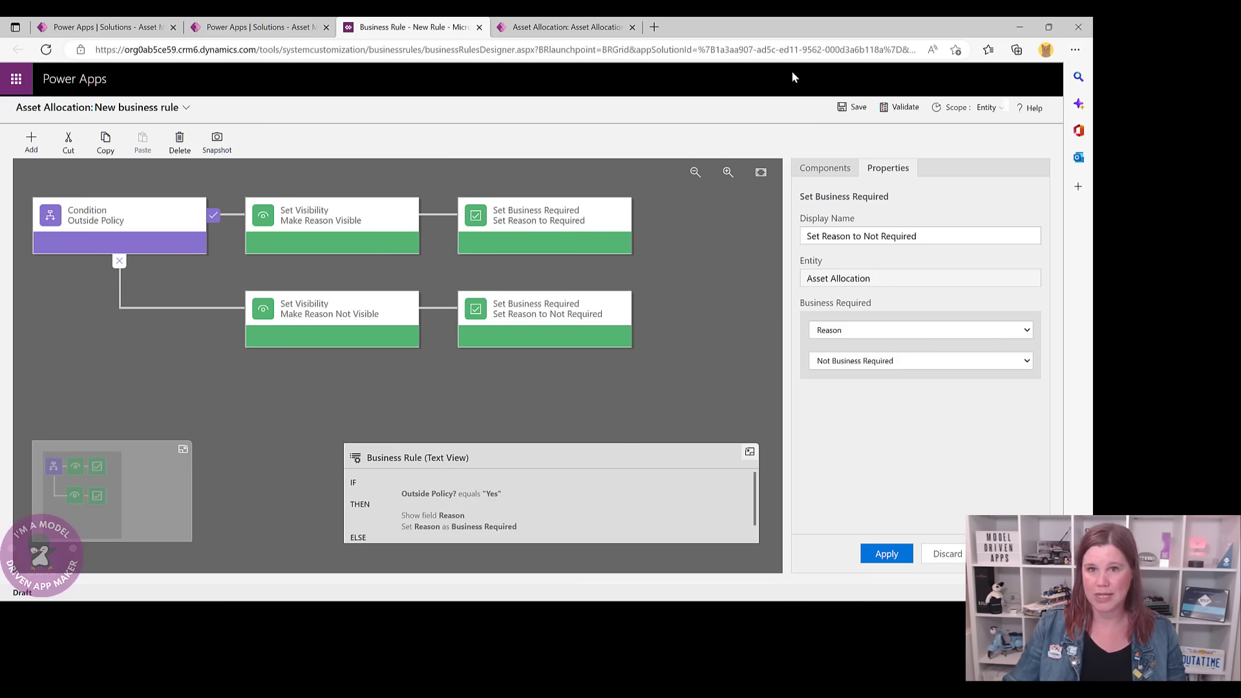
# - Save the Outside Policy business rule and attempt to activate it
pyautogui.click(850, 108)
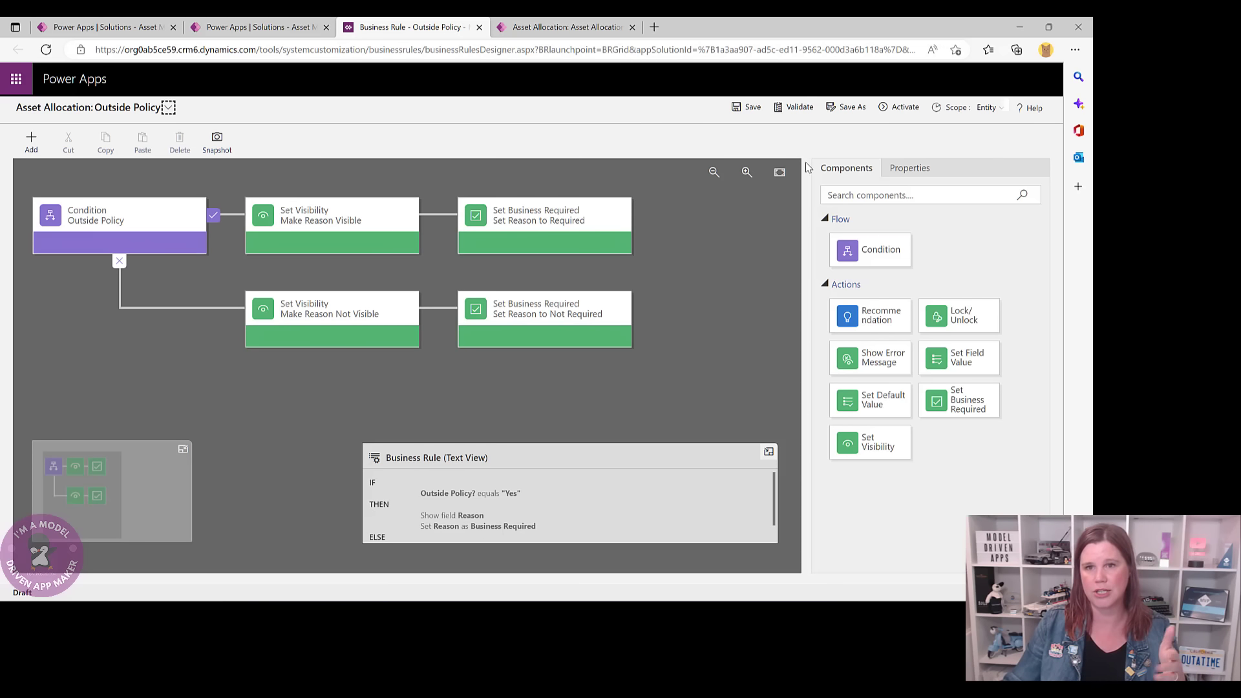
pyautogui.click(904, 114)
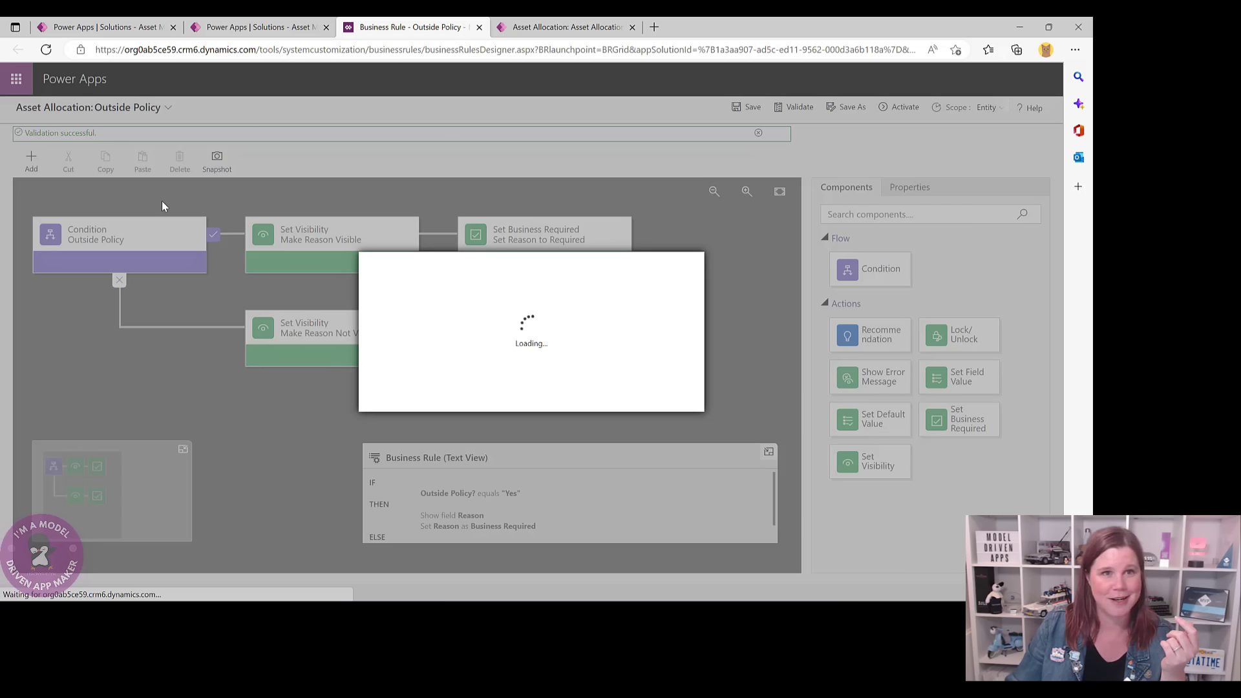
# - Reload the designer, activate the Outside Policy rule with confirmation, and close the designer
pyautogui.click(46, 56)
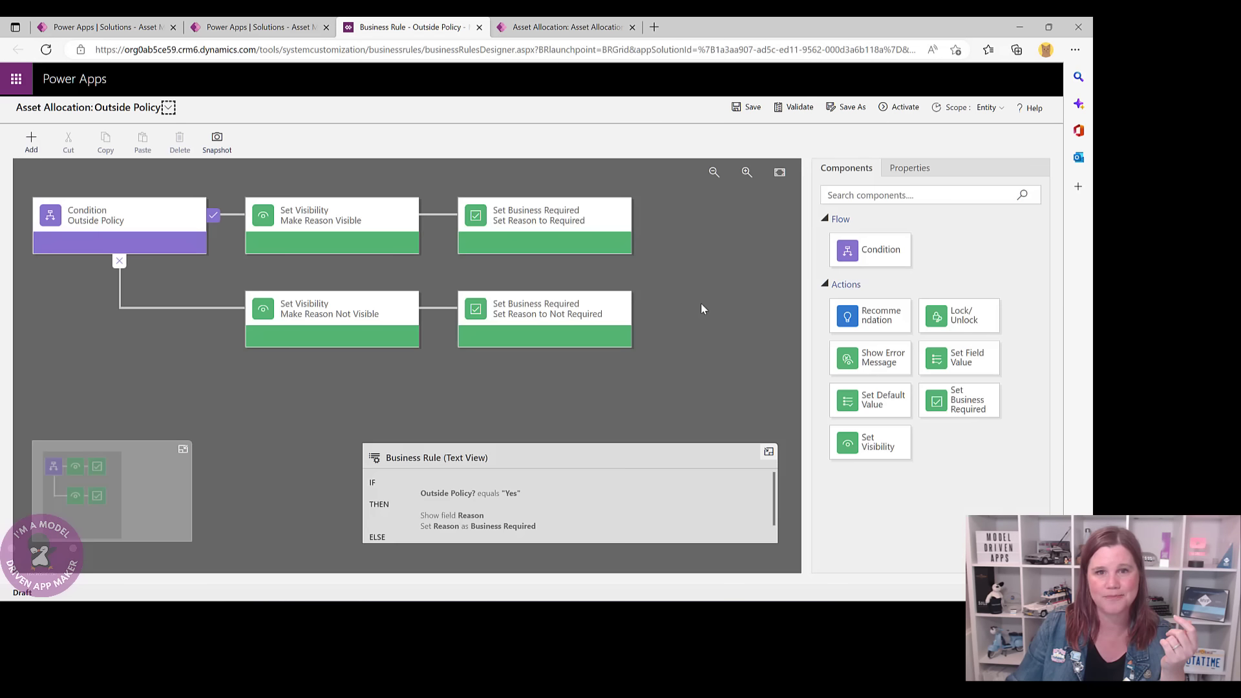
pyautogui.click(900, 108)
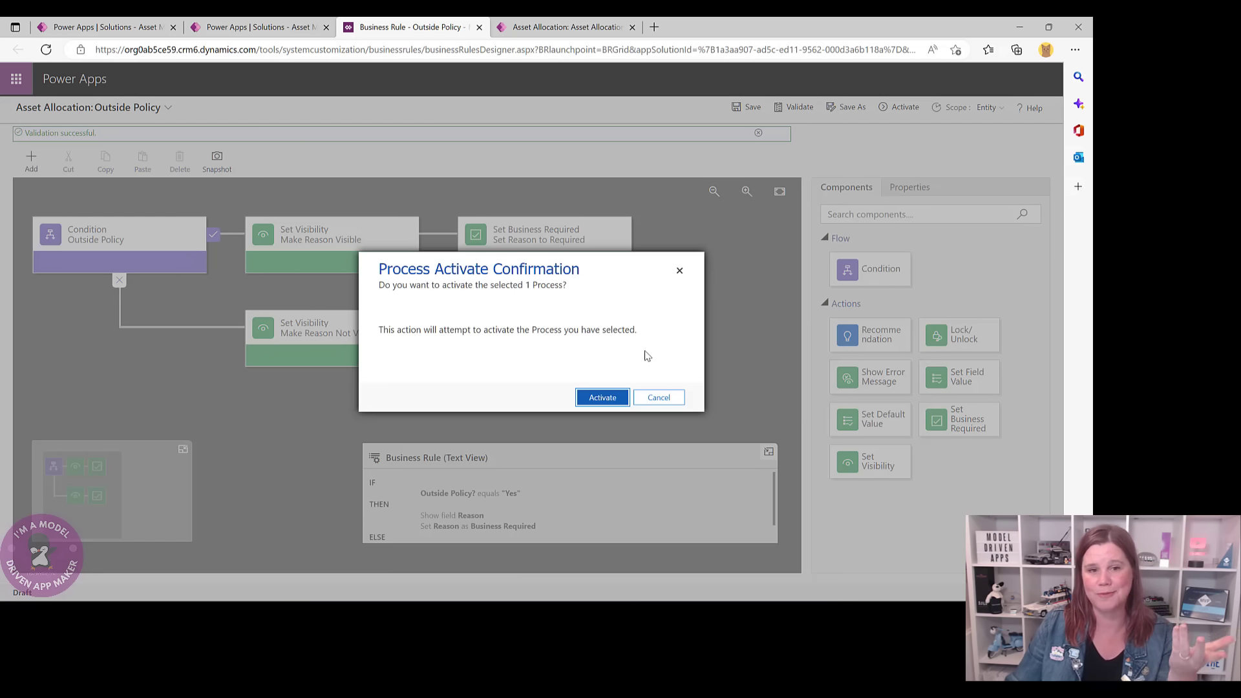
pyautogui.click(604, 397)
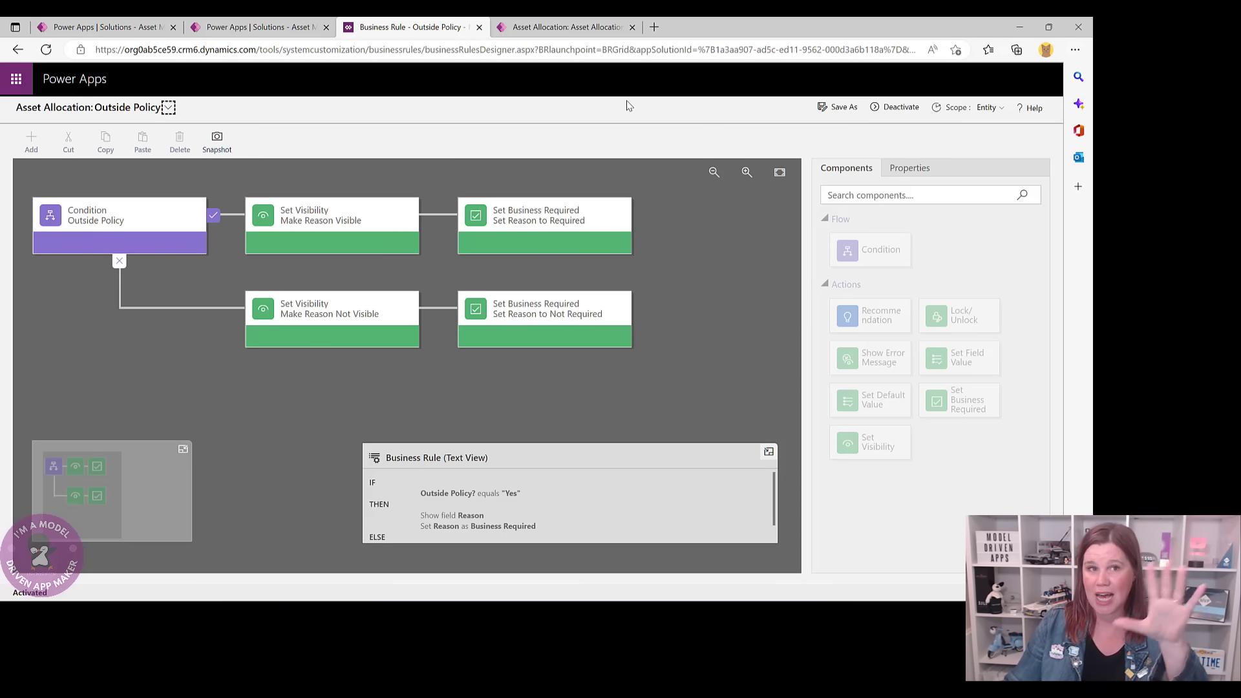
pyautogui.click(479, 27)
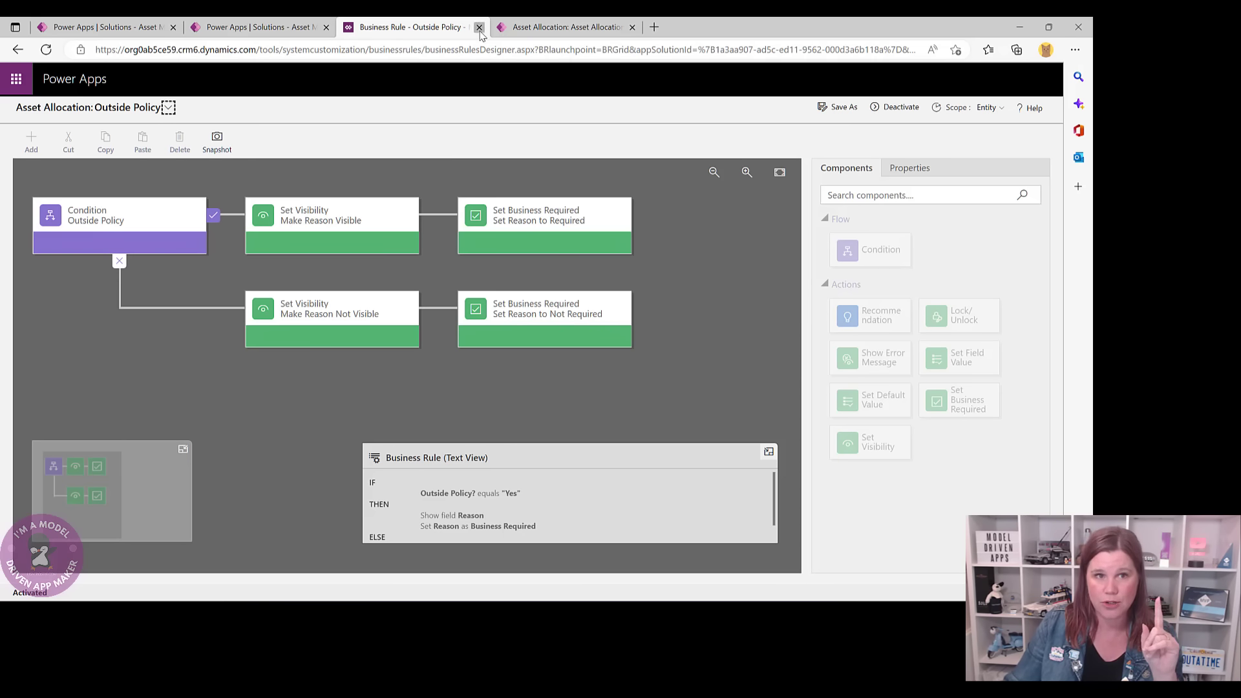
# - Dismiss the new-rule notice in the business rules list, then return to the asset allocation record
pyautogui.click(275, 27)
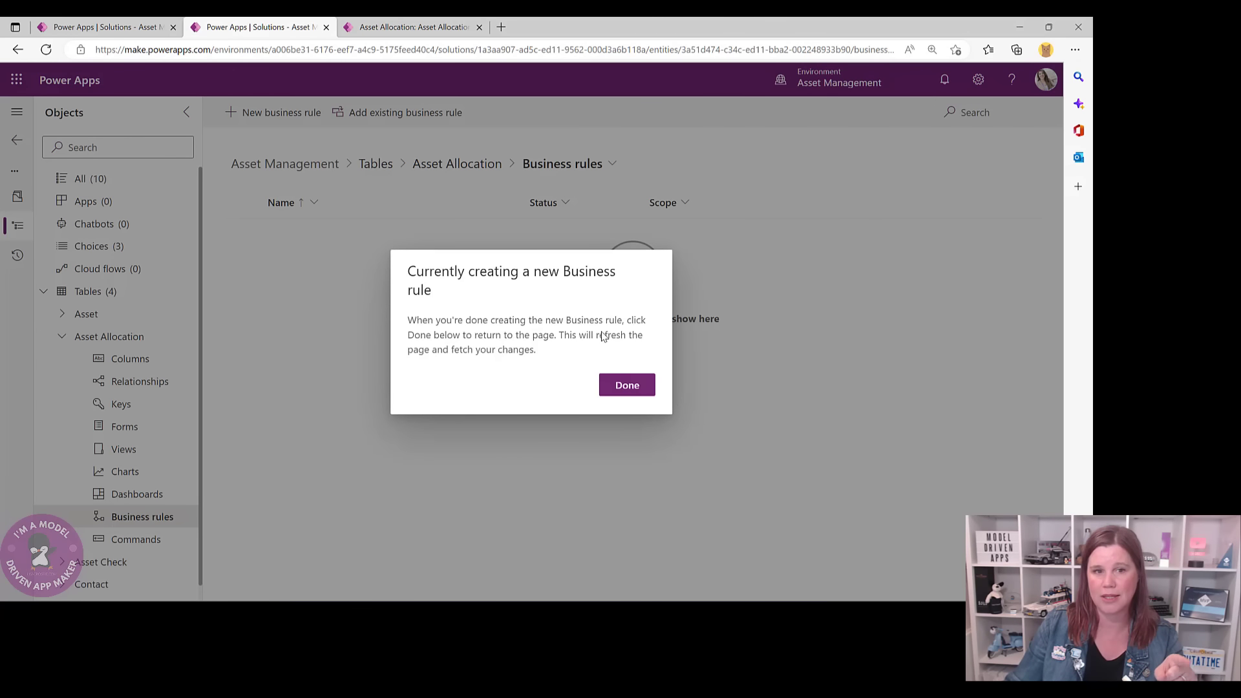
pyautogui.click(626, 385)
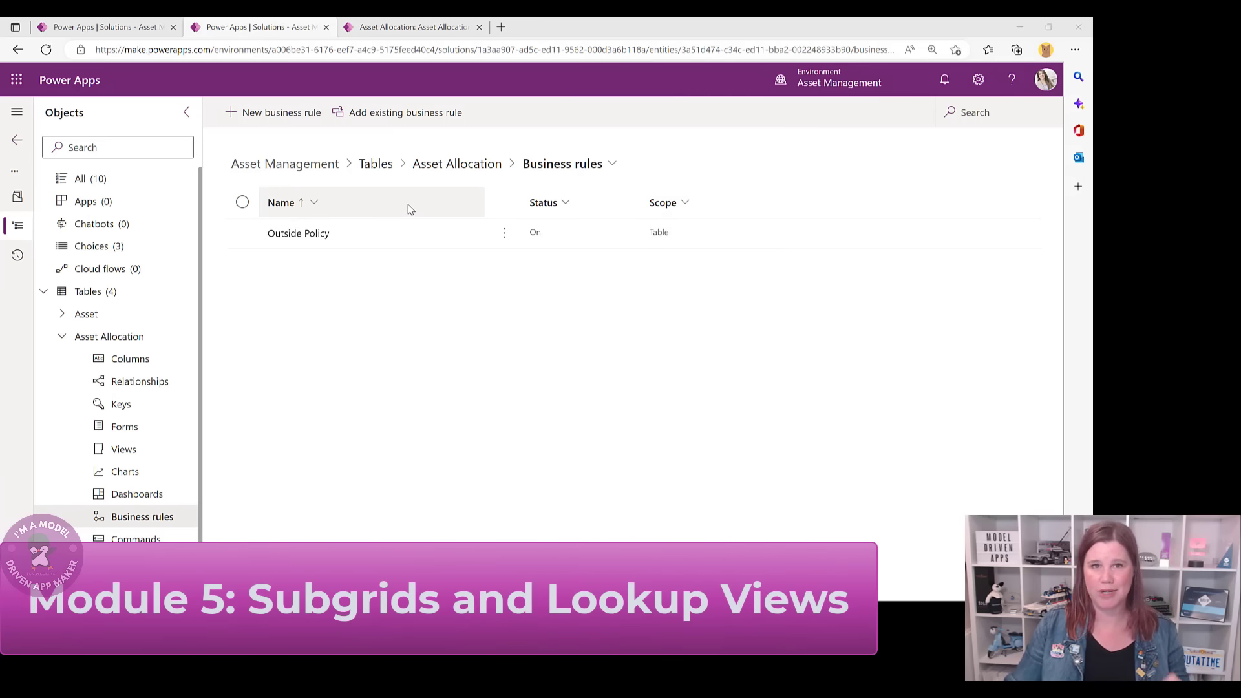
pyautogui.click(418, 27)
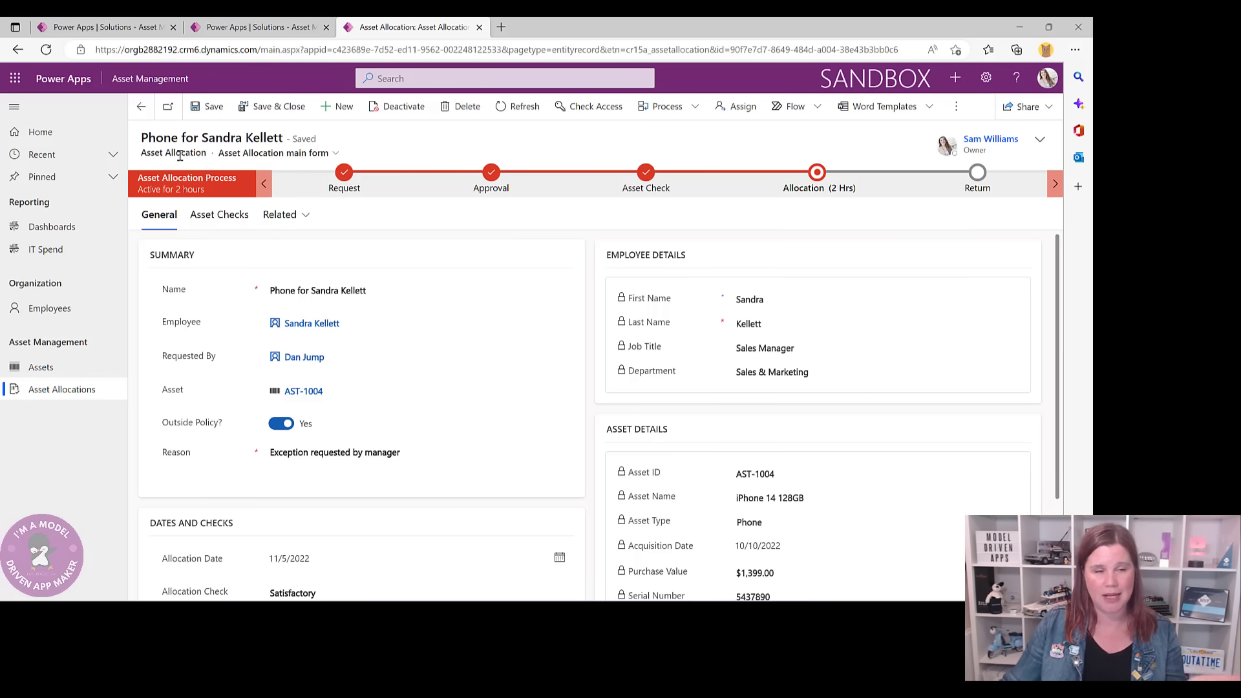
# - From the Employees list, search for the employee by name and open their contact record
pyautogui.click(227, 216)
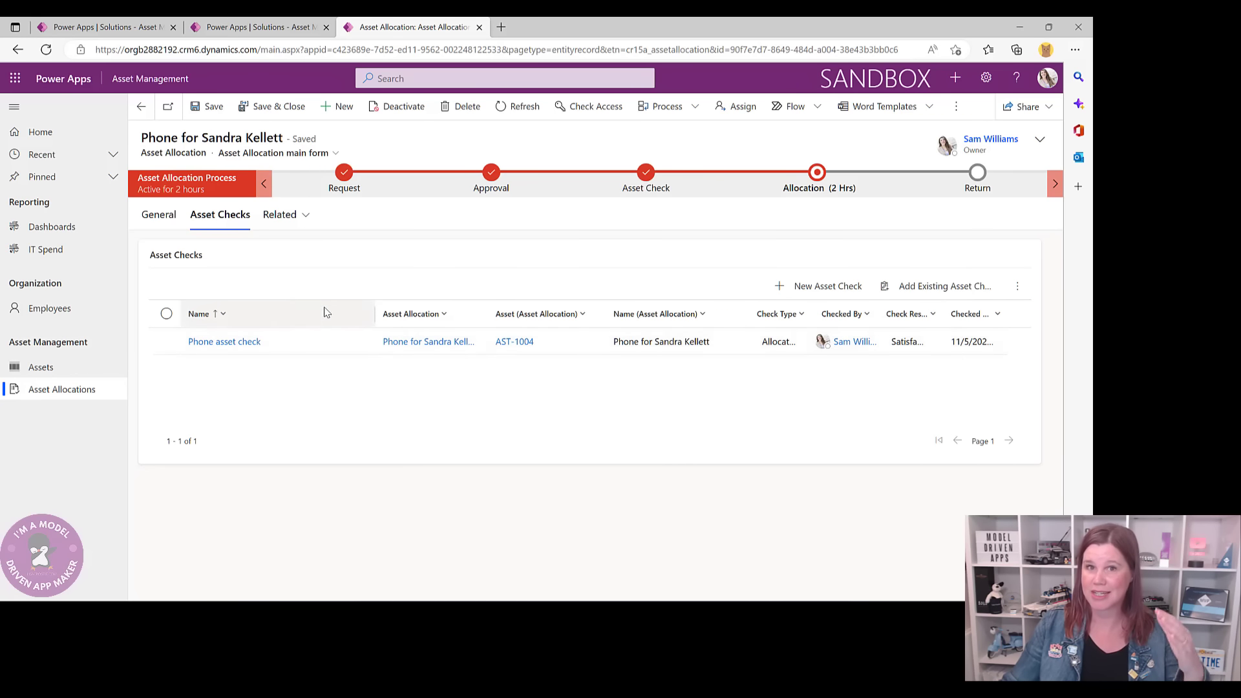
pyautogui.click(54, 309)
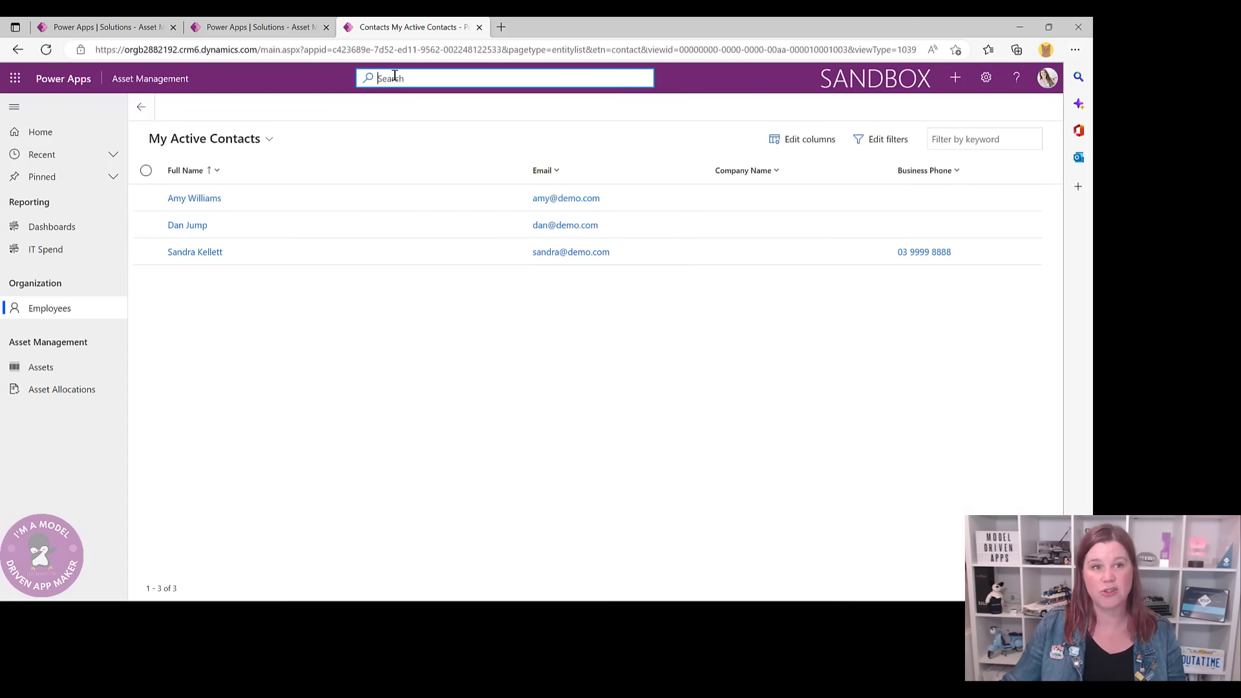
pyautogui.click(395, 78)
pyautogui.write('sand')
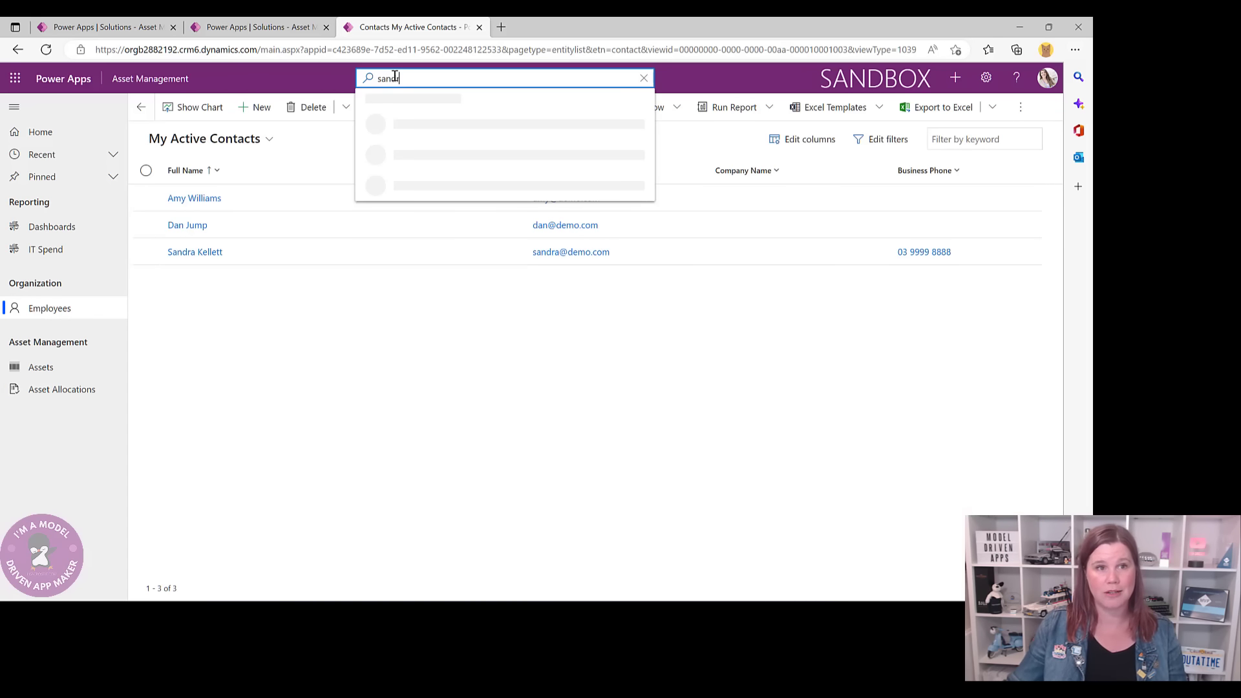
pyautogui.write('r')
pyautogui.click(427, 126)
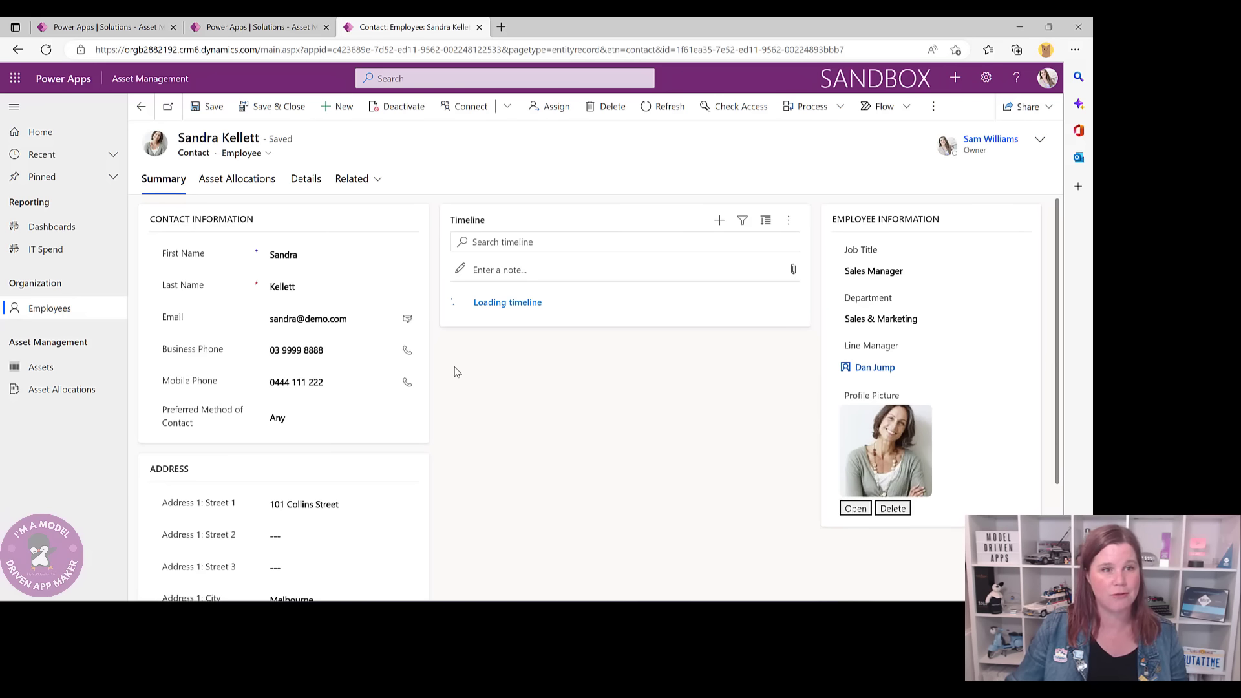
# - Review the employee's asset allocations, then add the Related > Asset Allocations view
pyautogui.click(249, 186)
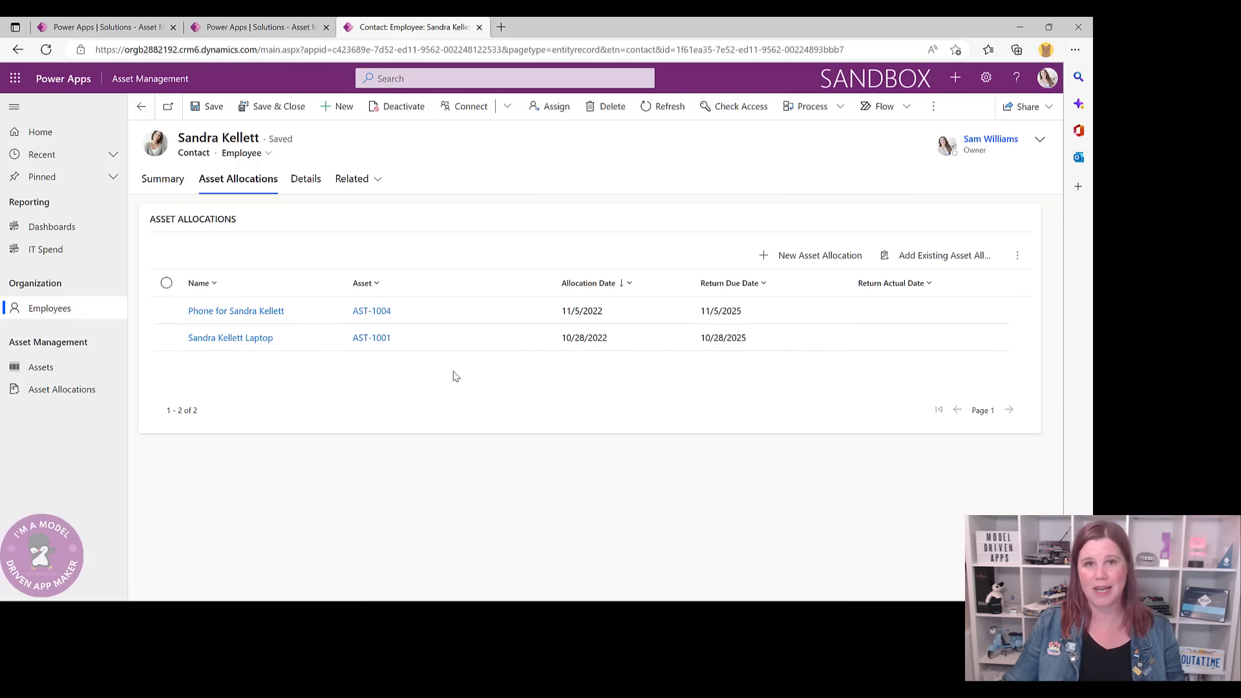
pyautogui.click(157, 186)
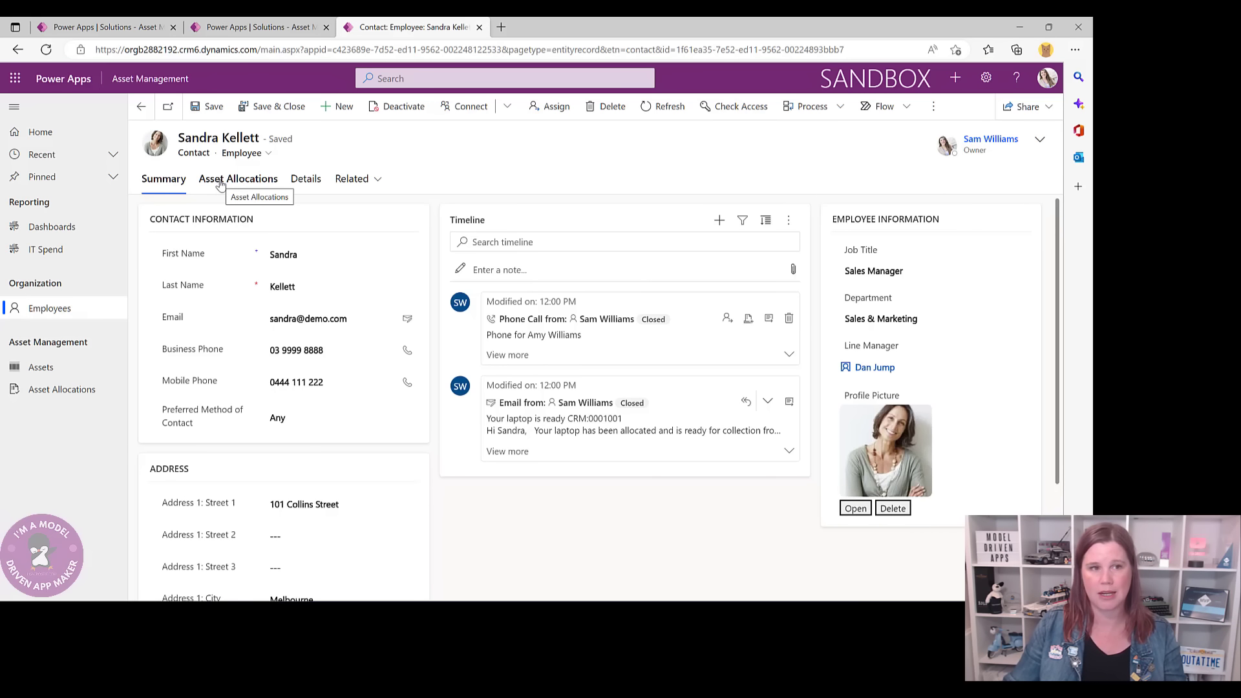
pyautogui.click(379, 181)
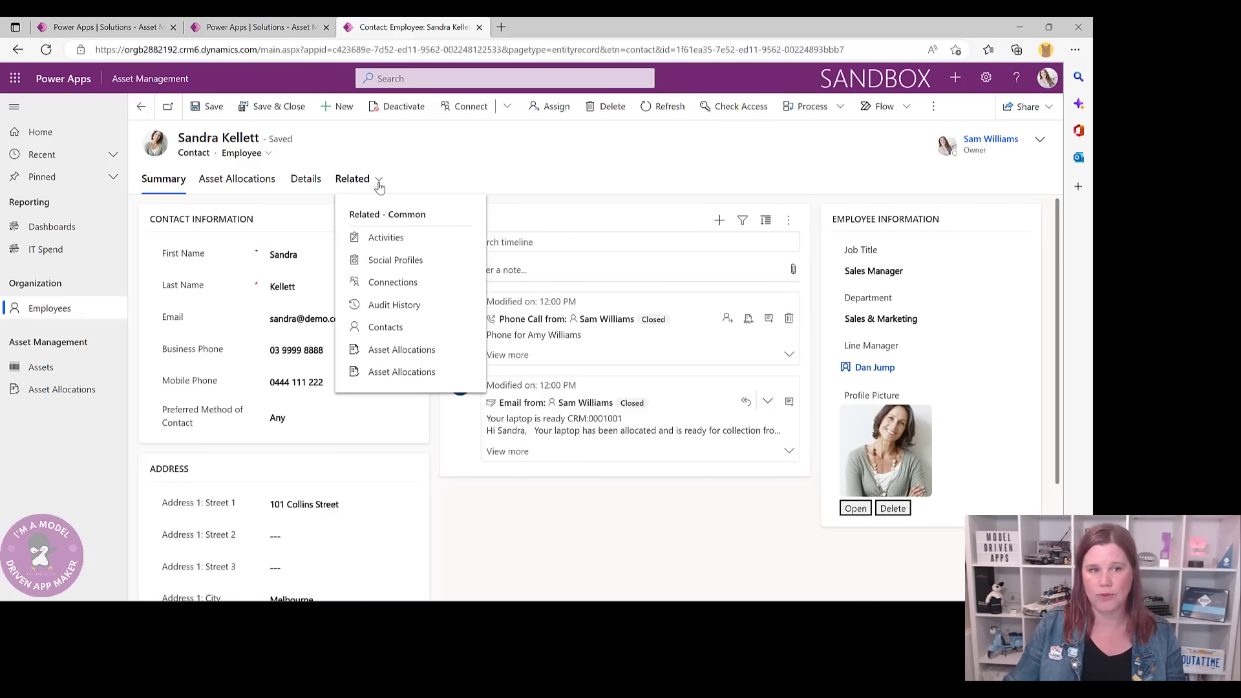
pyautogui.click(406, 351)
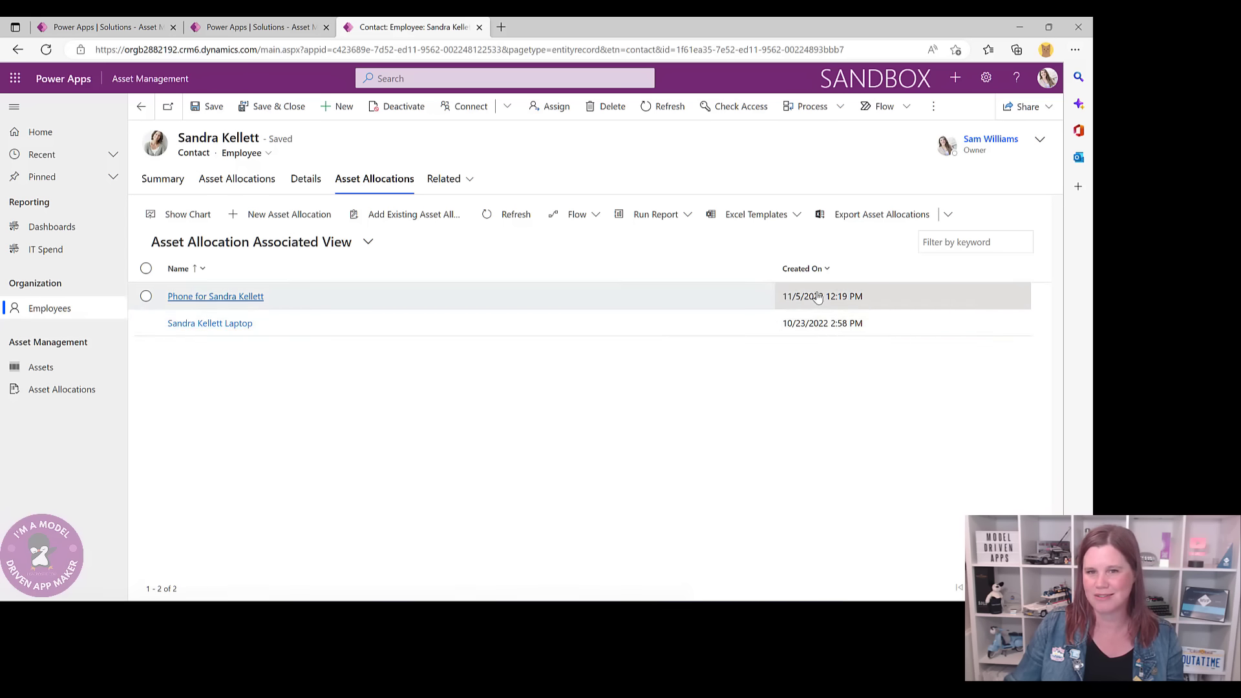
# - Recheck the asset allocations subgrid, then return to the Asset Allocation business rules page
pyautogui.click(243, 185)
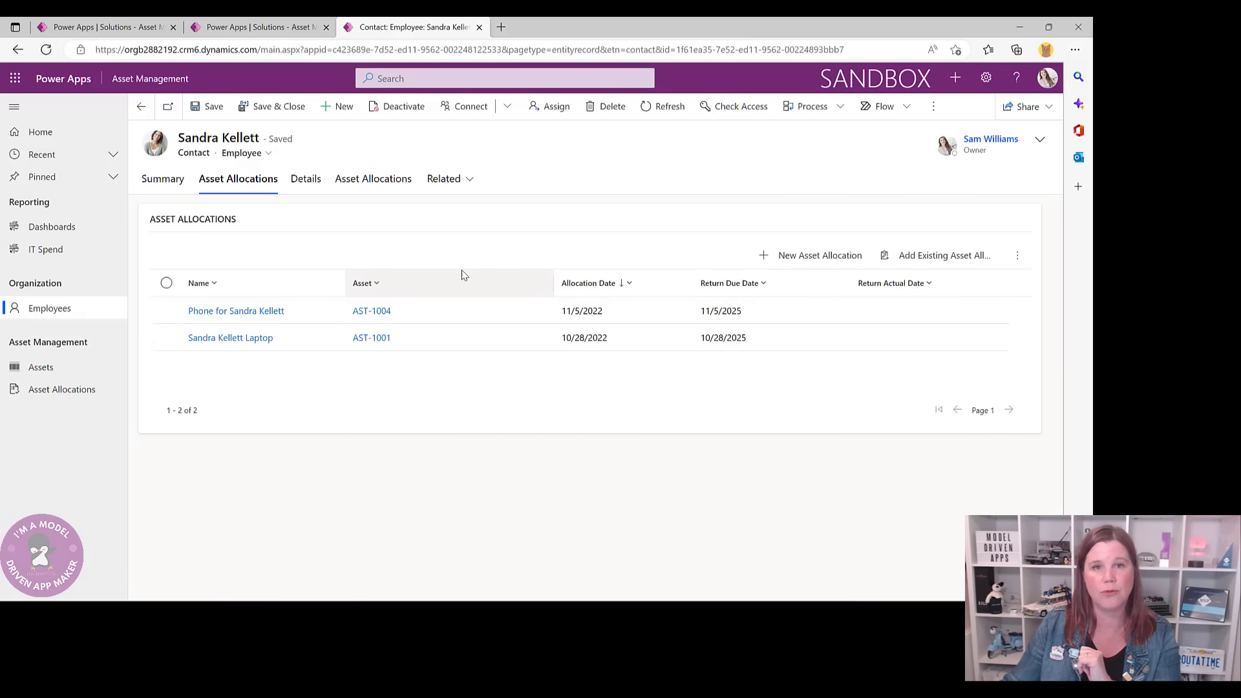
pyautogui.click(163, 180)
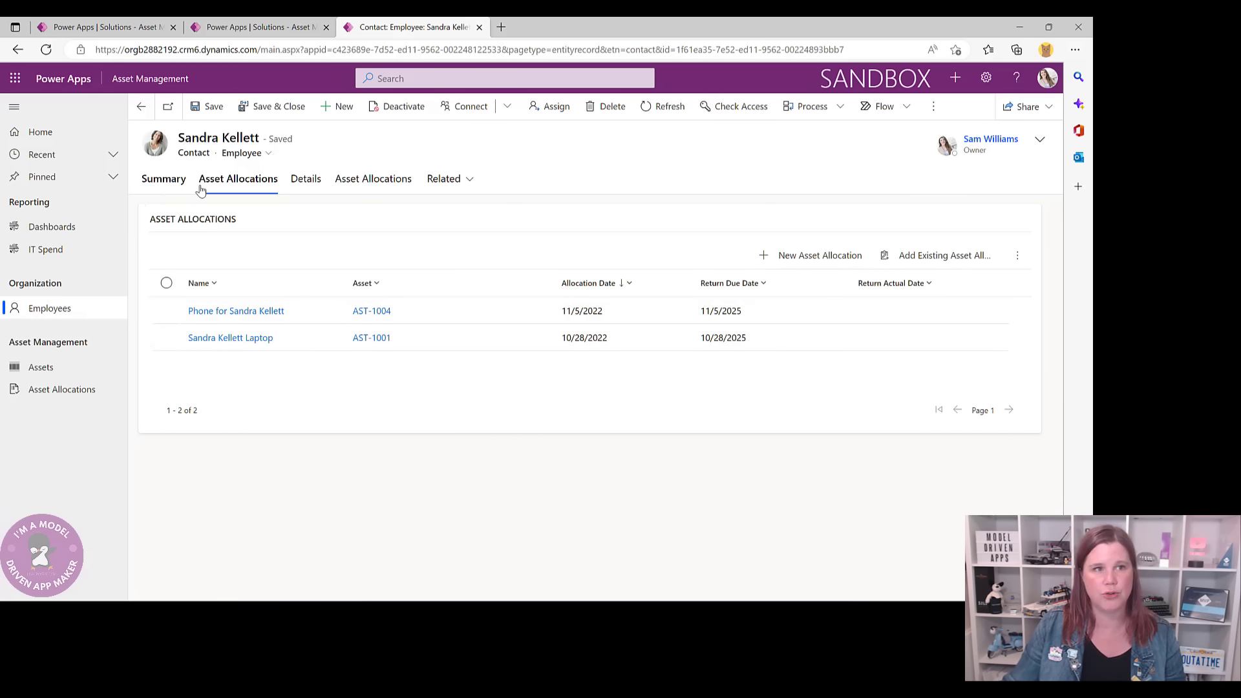
pyautogui.click(264, 29)
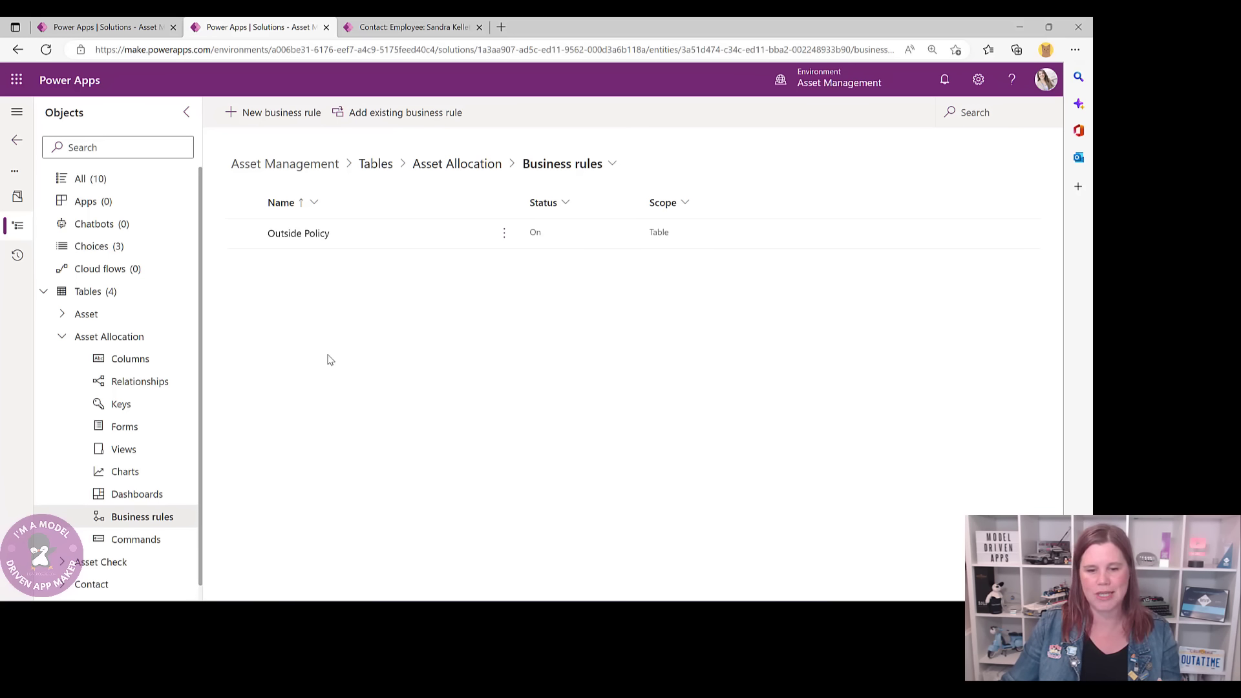
# - Open the full Asset Allocations list from the employee record, then return to the business rules list
pyautogui.click(379, 29)
pyautogui.click(237, 179)
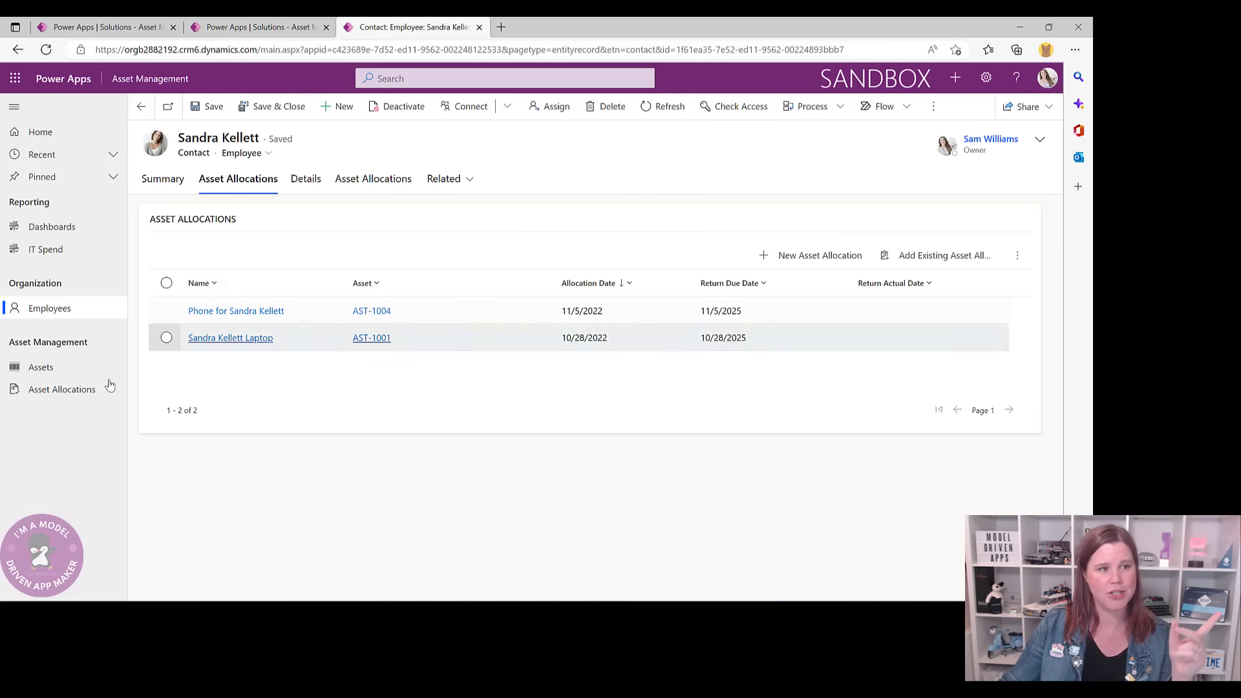
pyautogui.click(71, 396)
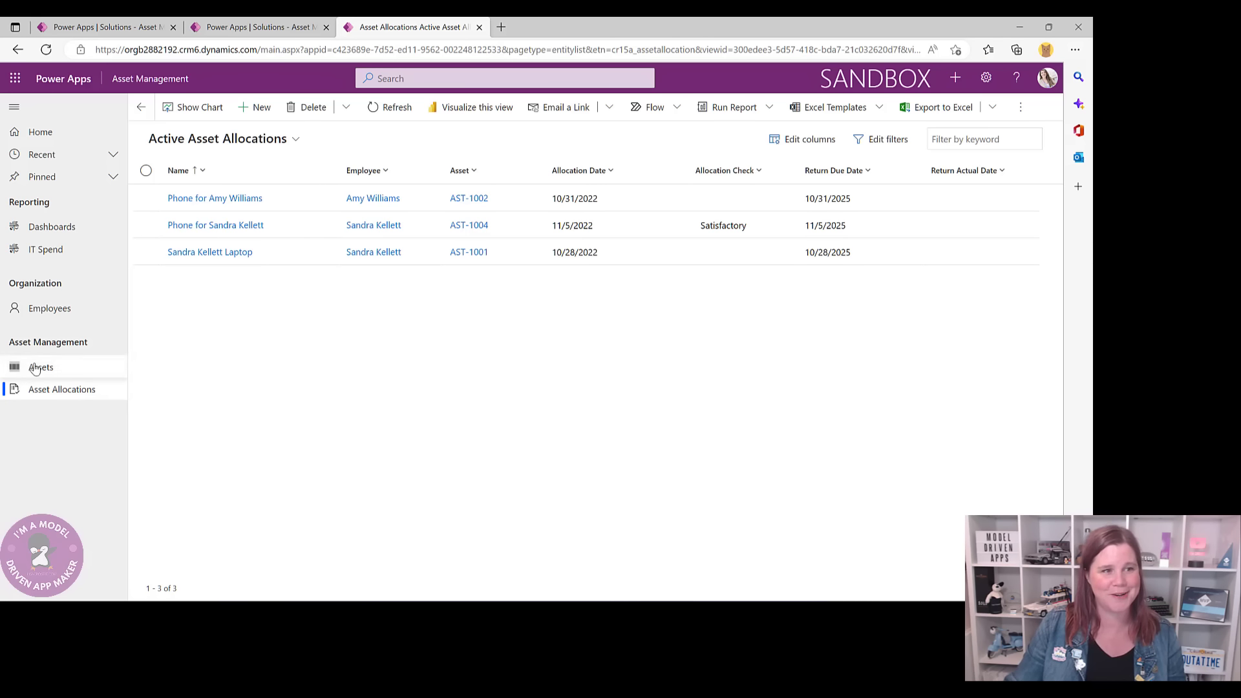
pyautogui.click(259, 27)
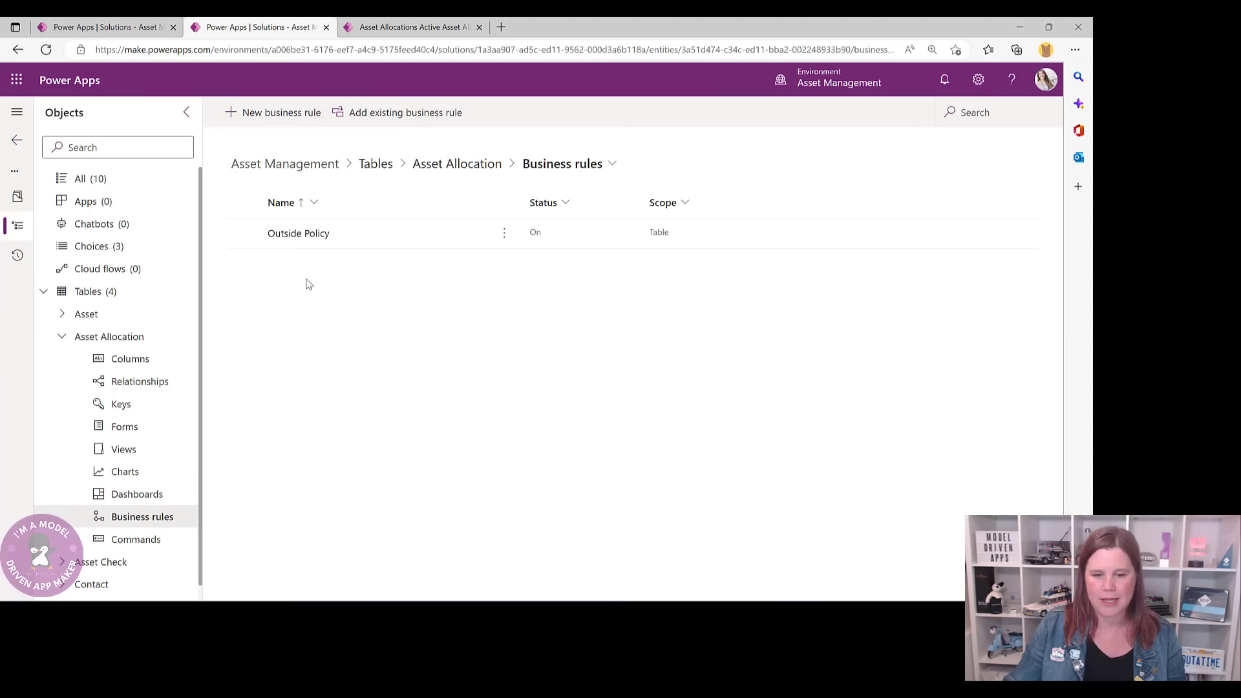
# - From the Asset Allocation table's Forms list, open the Asset Allocation main form
pyautogui.click(472, 170)
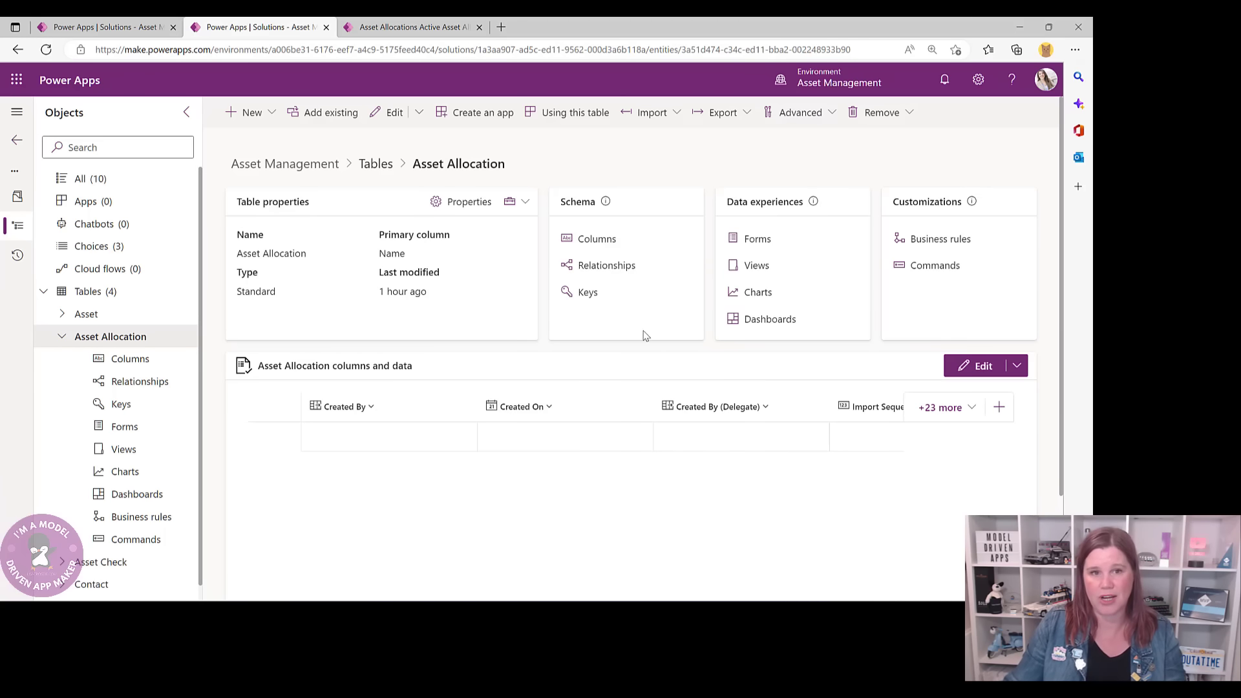
pyautogui.click(754, 240)
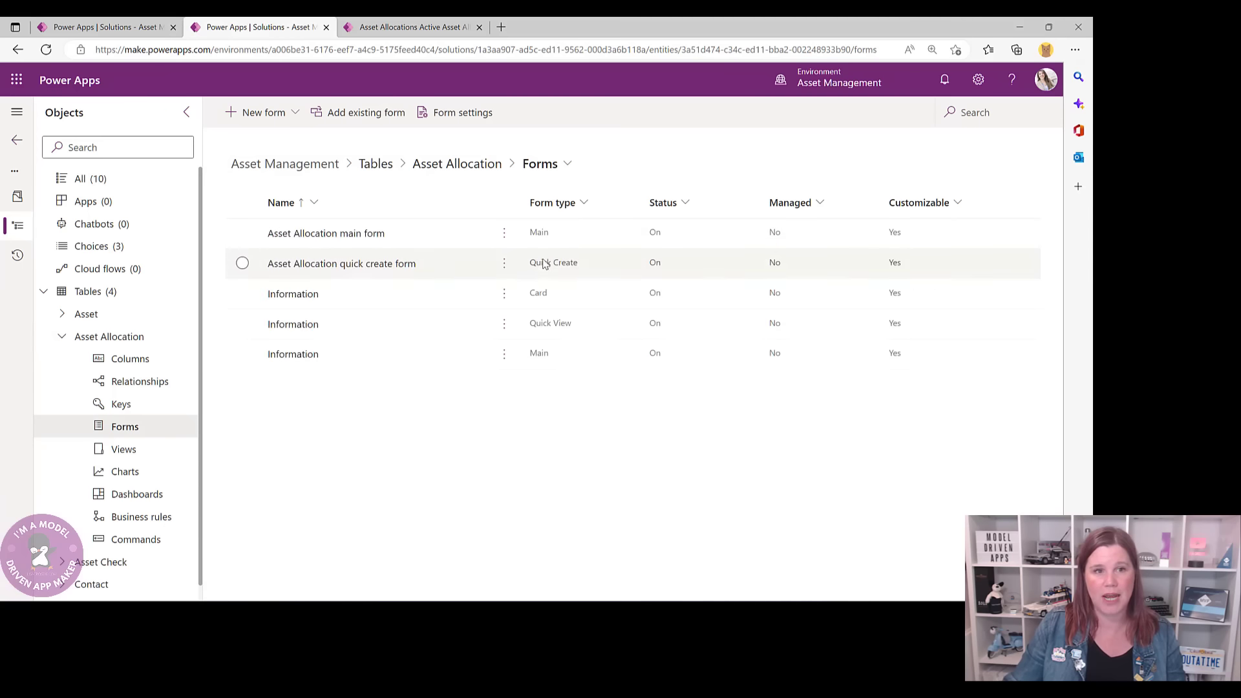
pyautogui.click(331, 235)
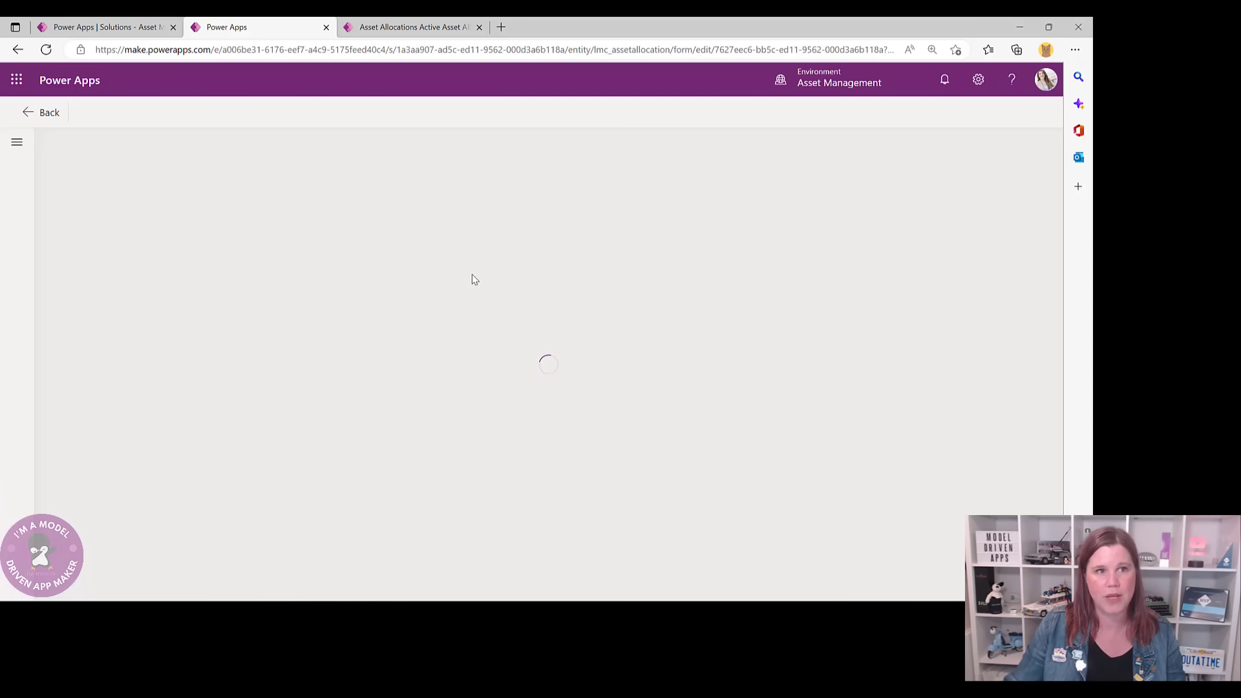
# - Reload Asset Allocations and open the laptop record to check its stages, then return to the designer
pyautogui.click(407, 27)
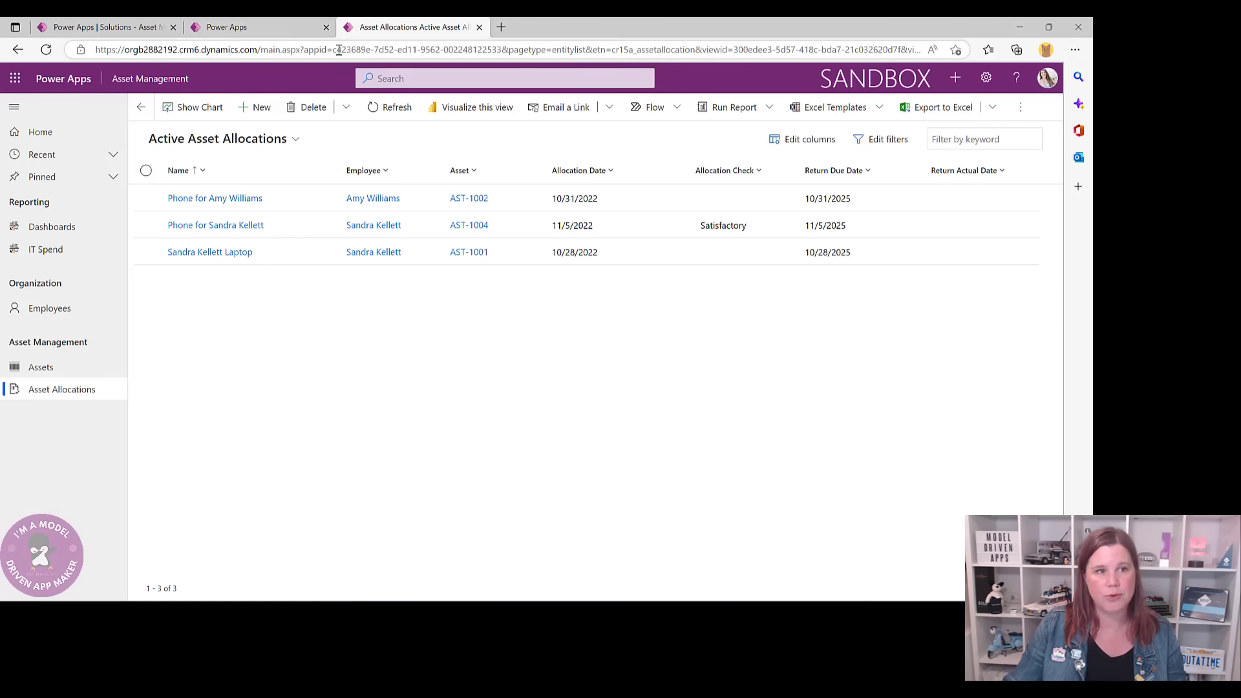
pyautogui.click(18, 389)
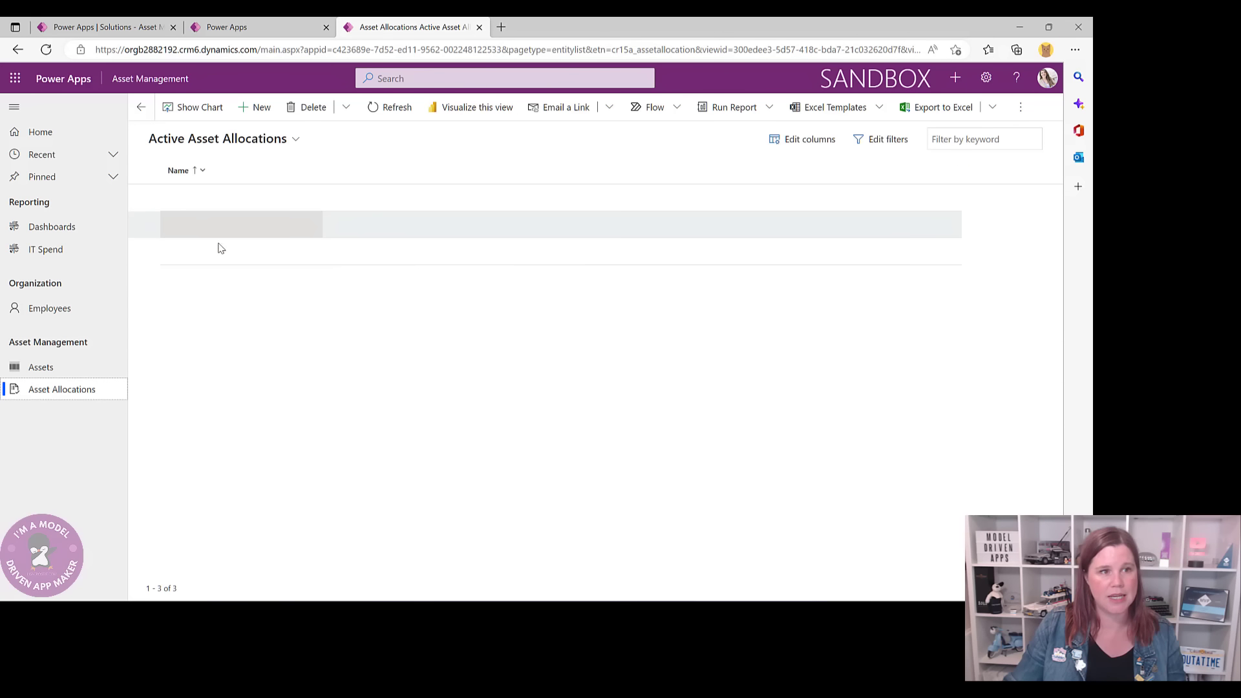
pyautogui.click(217, 252)
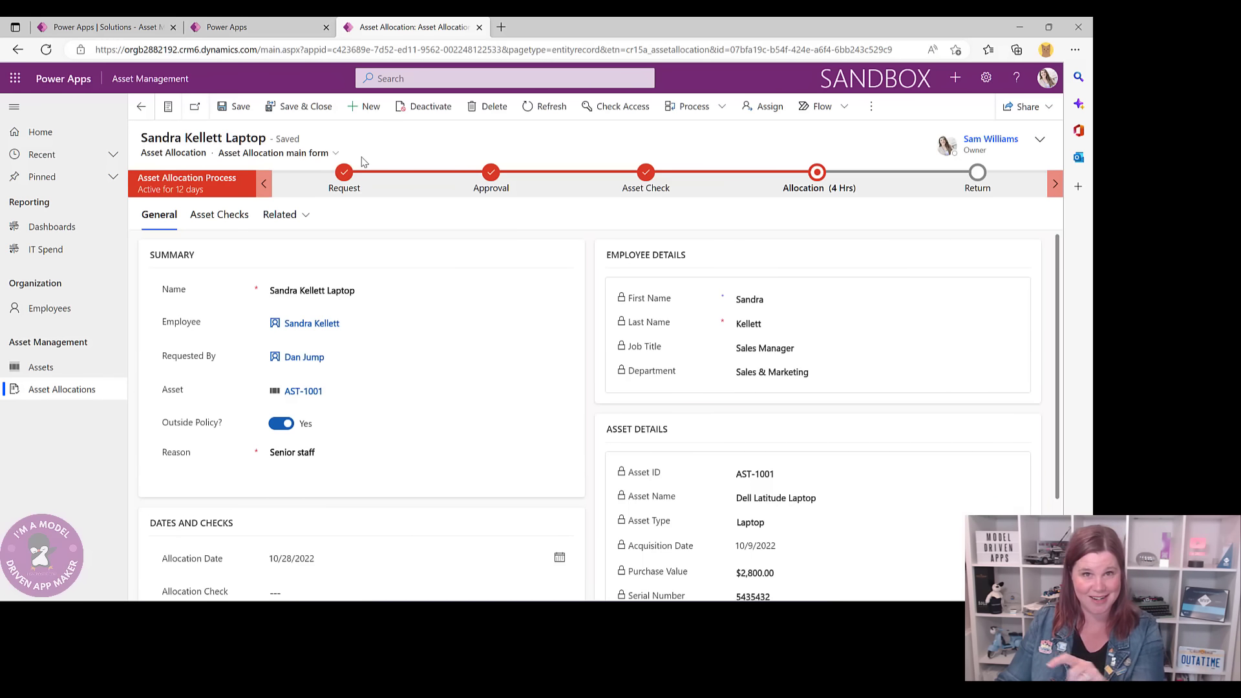
pyautogui.click(267, 27)
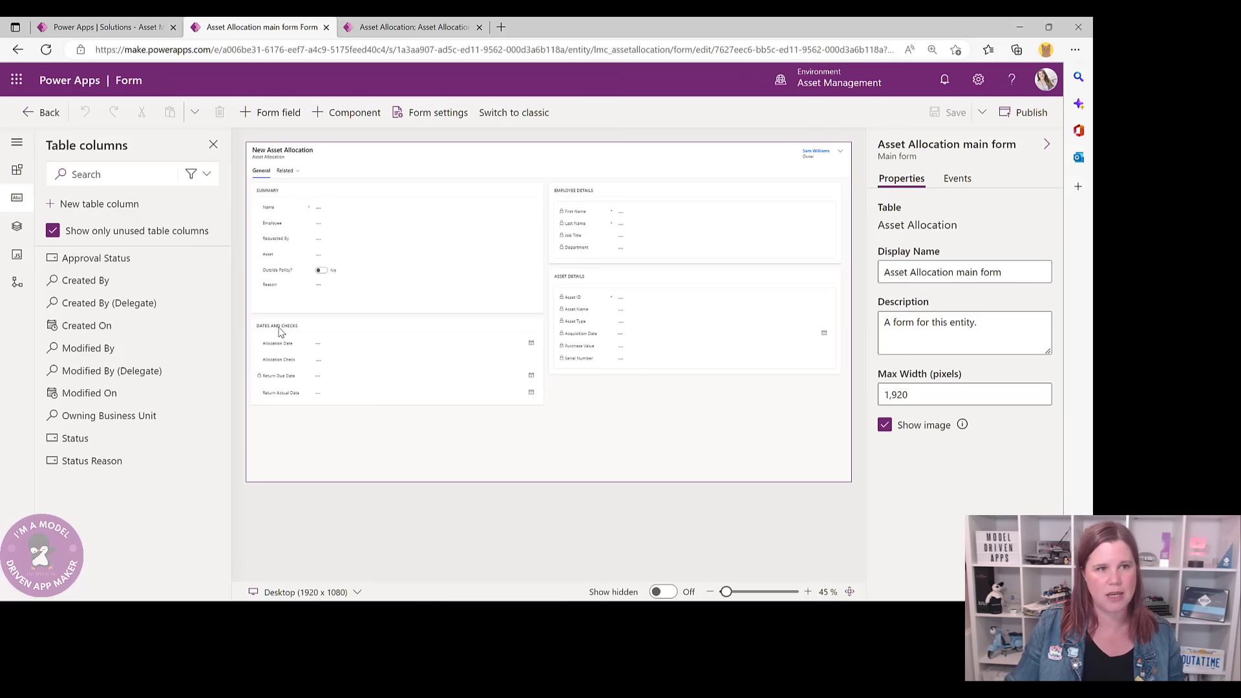
# - Show the Components pane with layout options such as 1-column tab
pyautogui.click(356, 112)
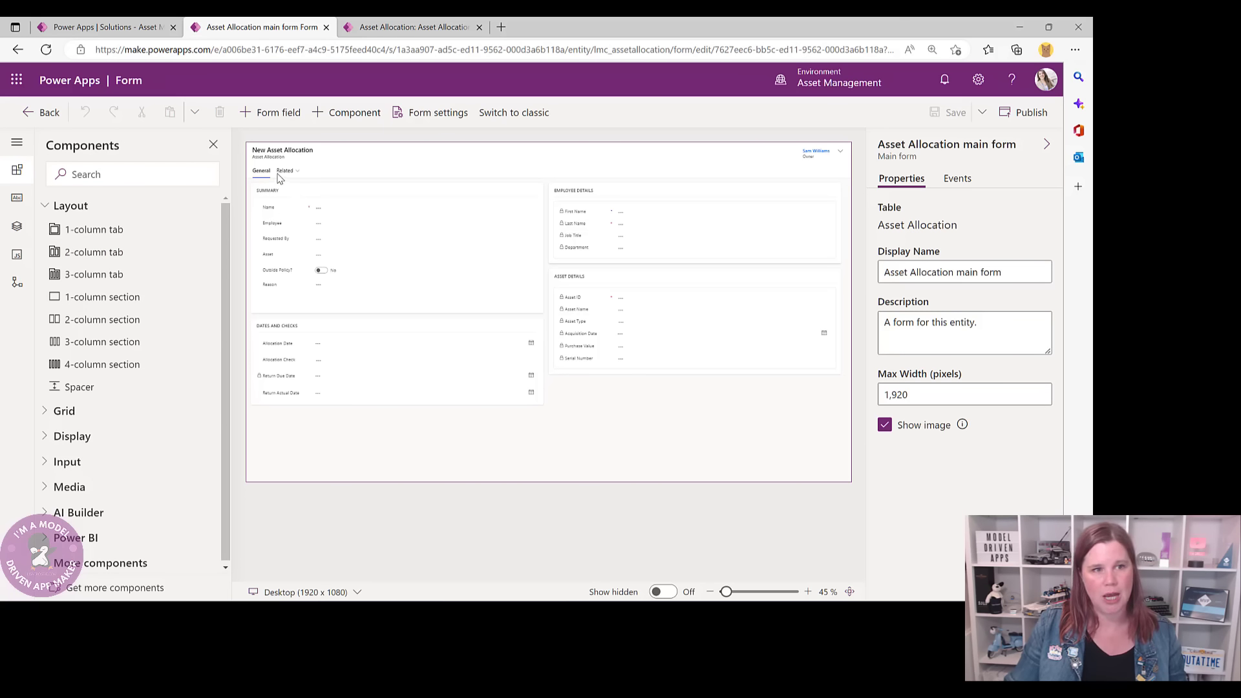
# - Add a 1-column tab to the form and label it 'Asset Checks'
pyautogui.click(97, 231)
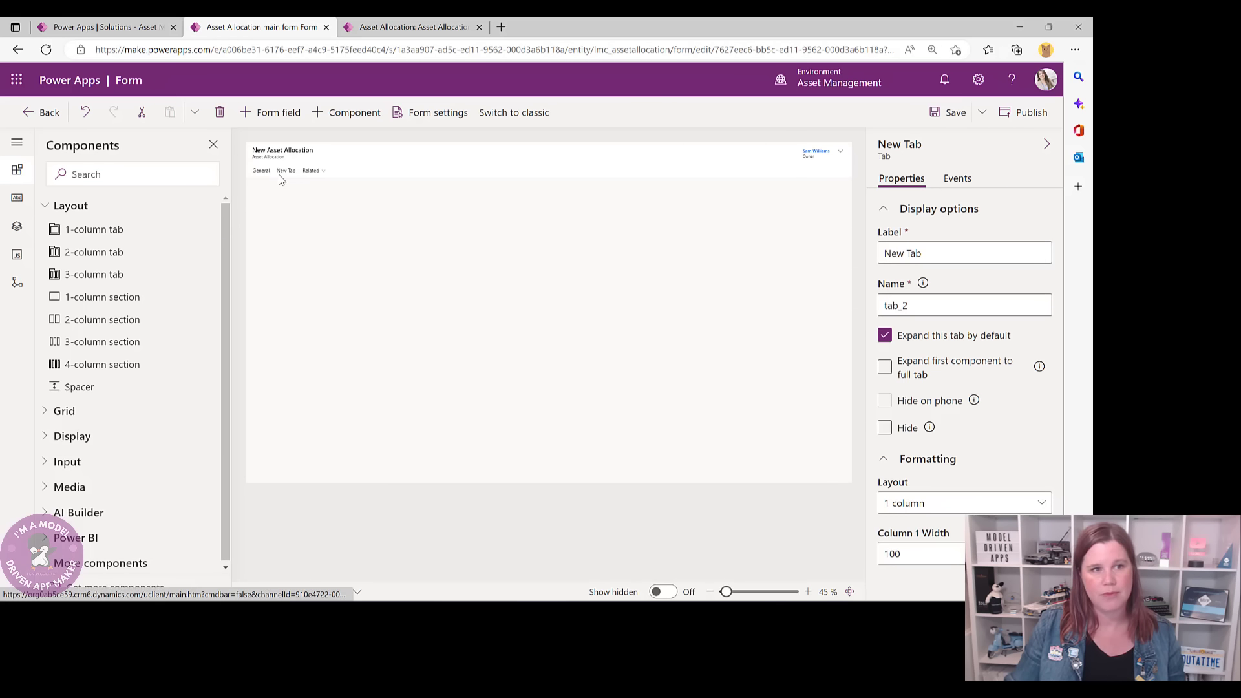
pyautogui.click(282, 175)
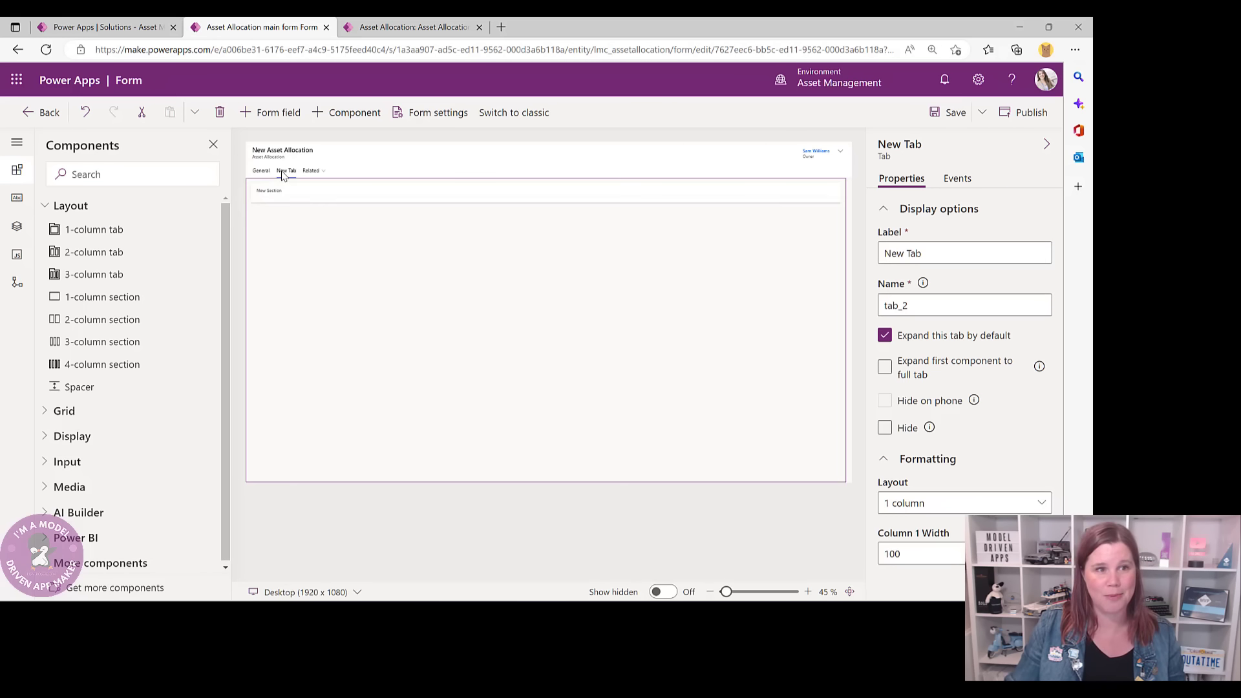
pyautogui.tripleClick(943, 253)
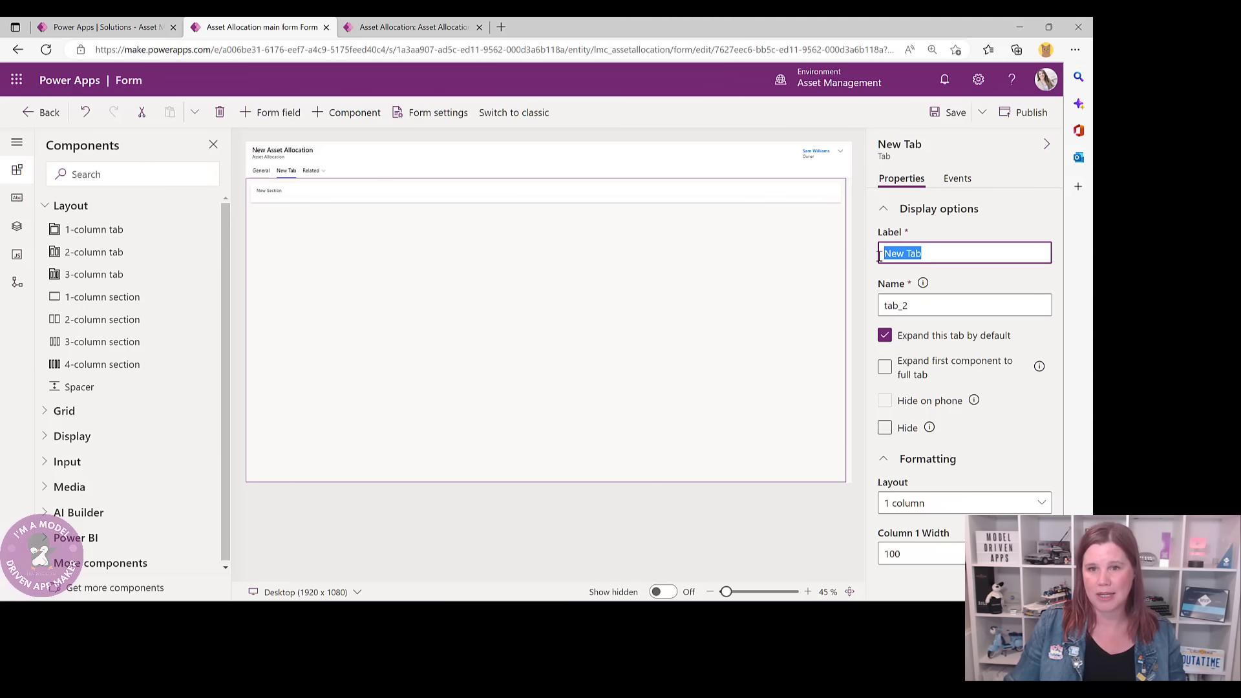
pyautogui.write('Asset Checks')
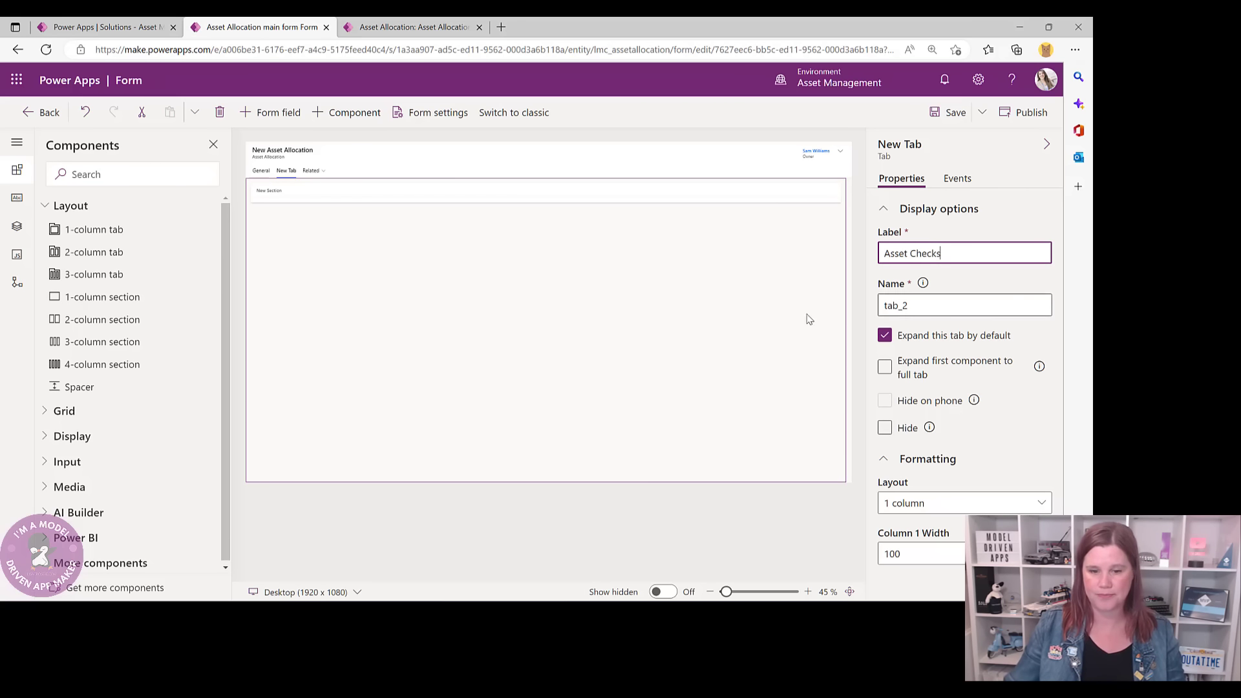
pyautogui.click(317, 252)
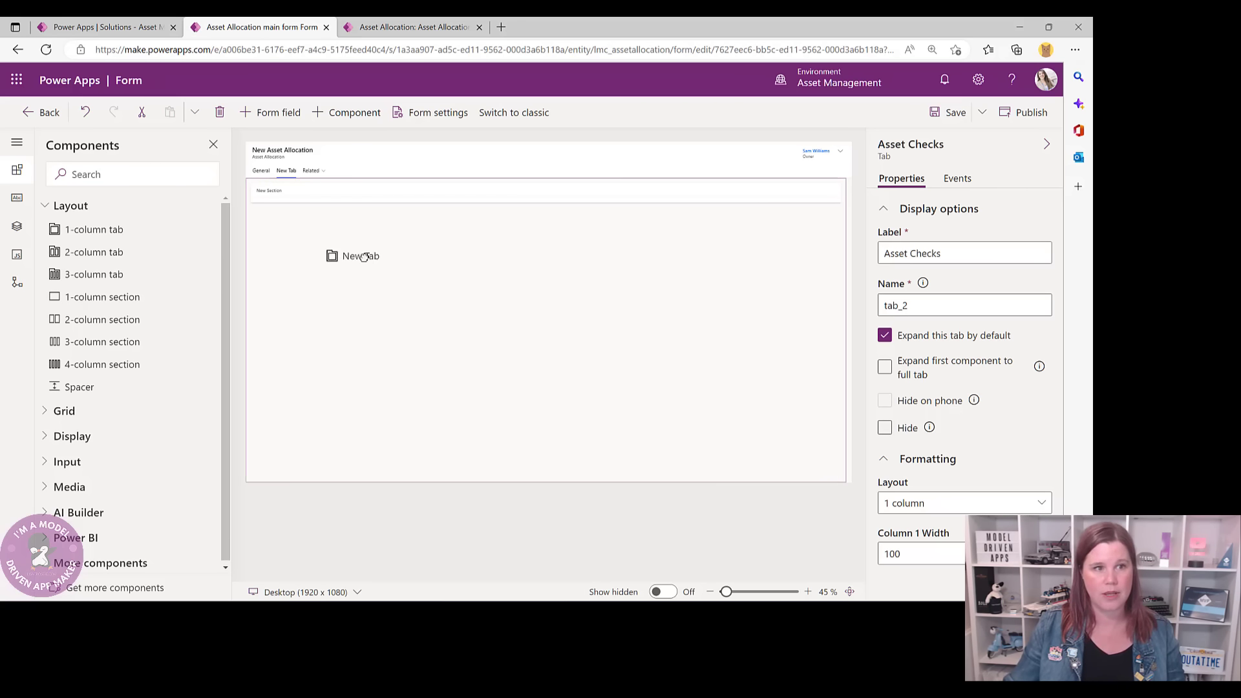
# - Relabel the tab's New Section as 'ASSET CHECKS' and select it for adding a grid
pyautogui.click(313, 197)
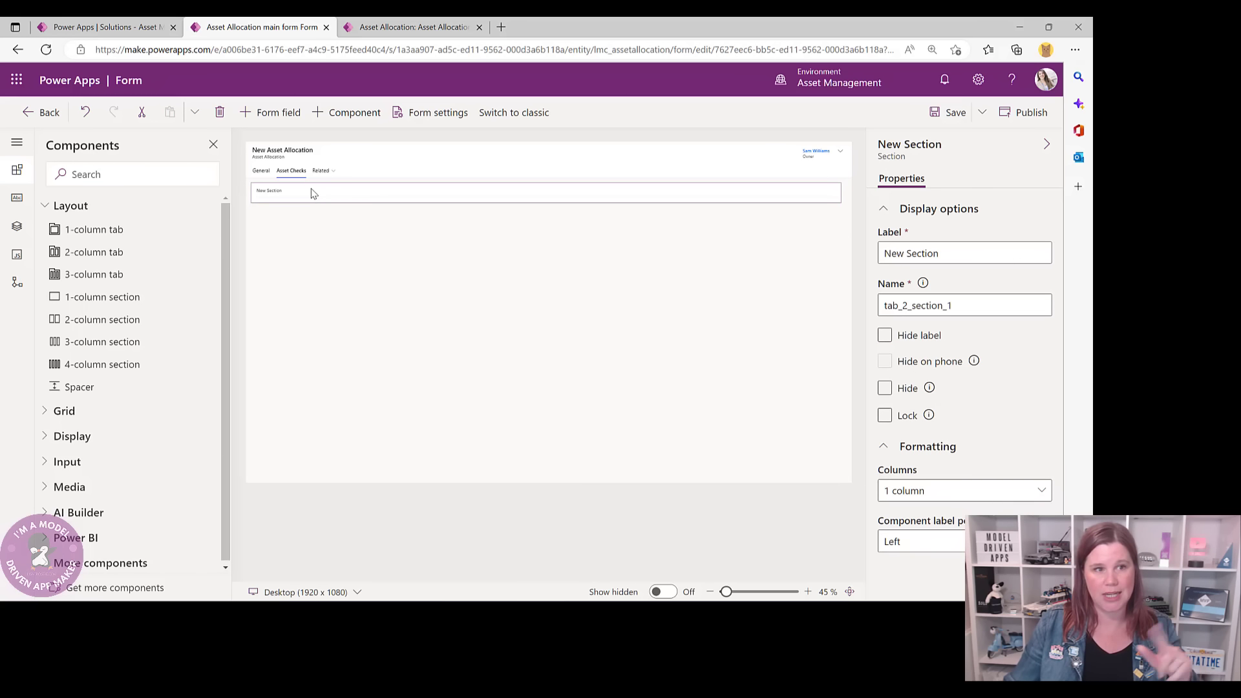
pyautogui.tripleClick(968, 263)
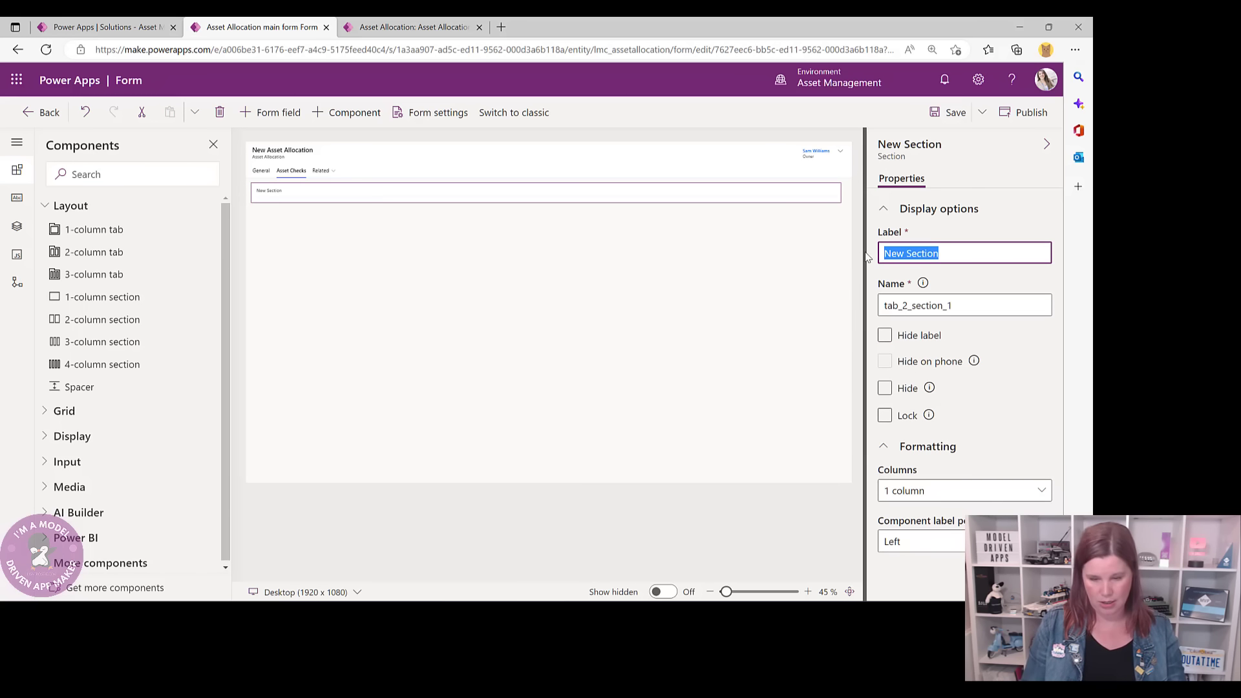
pyautogui.write('ASSET CHECK')
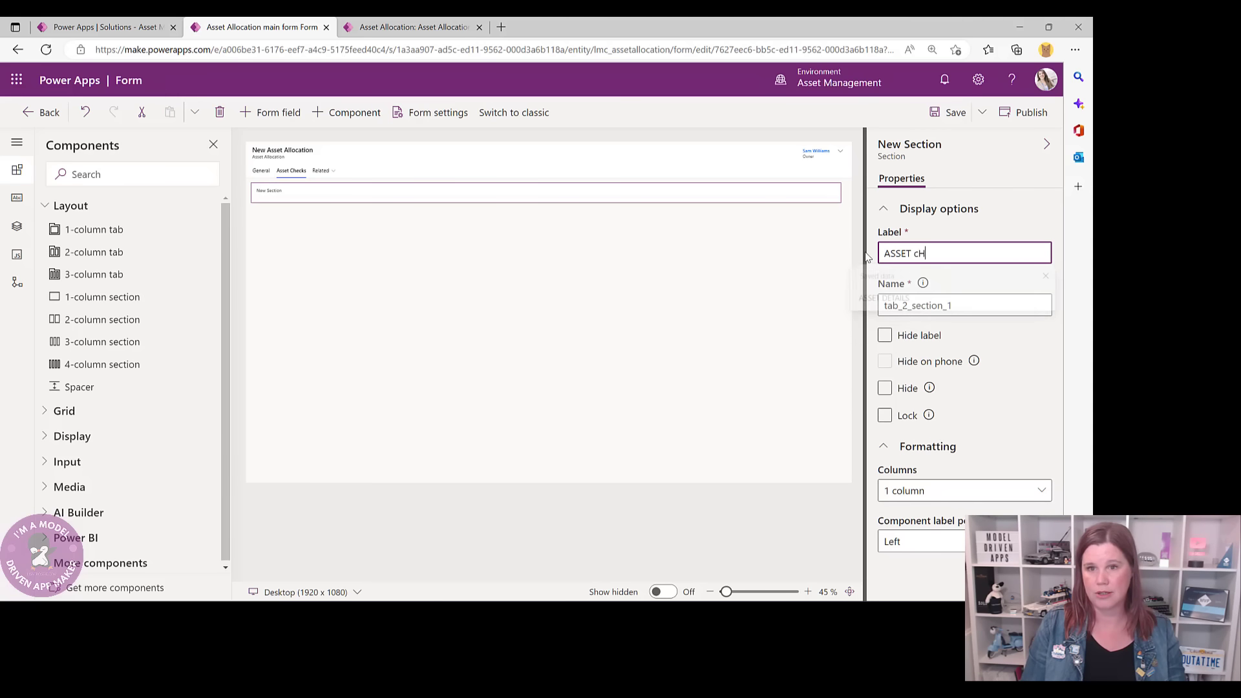
pyautogui.write('SD')
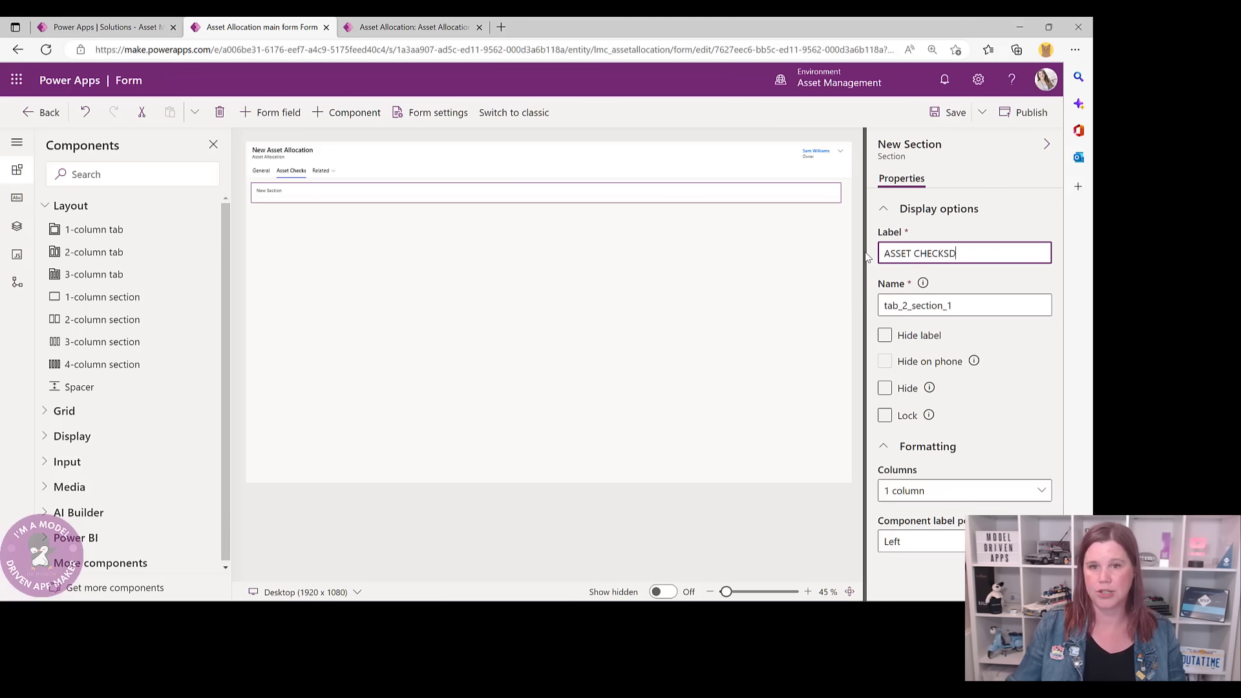
pyautogui.press('BackSpace')
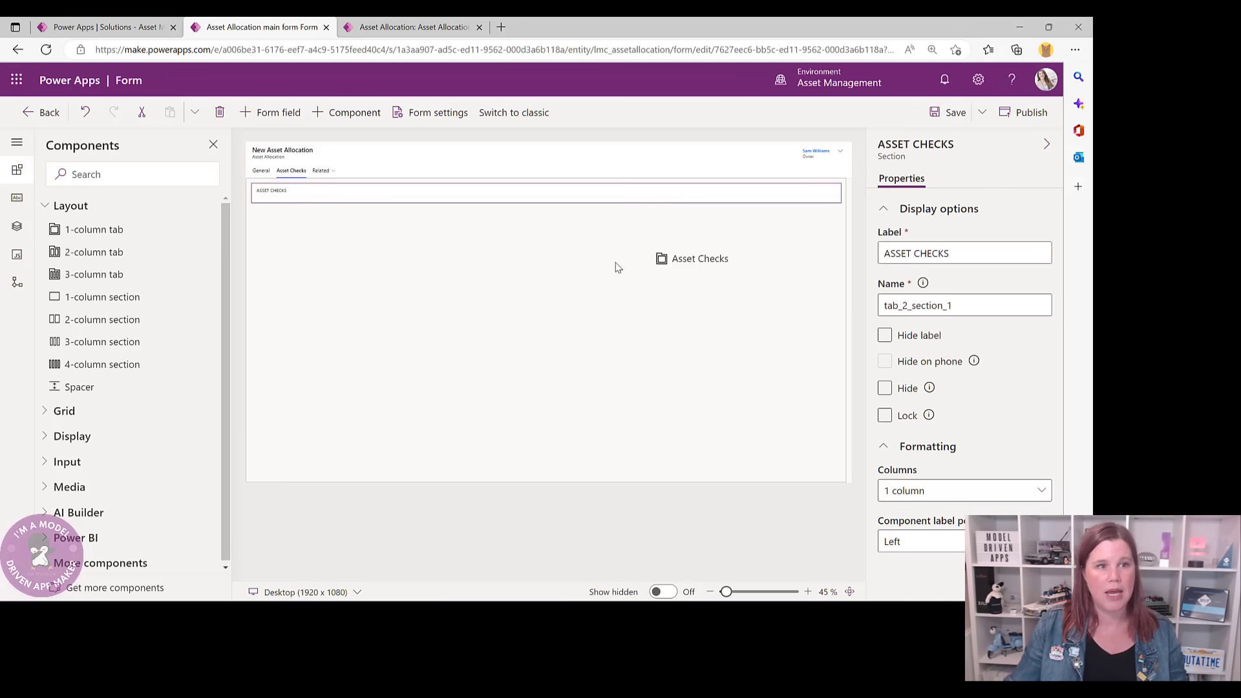
pyautogui.click(616, 265)
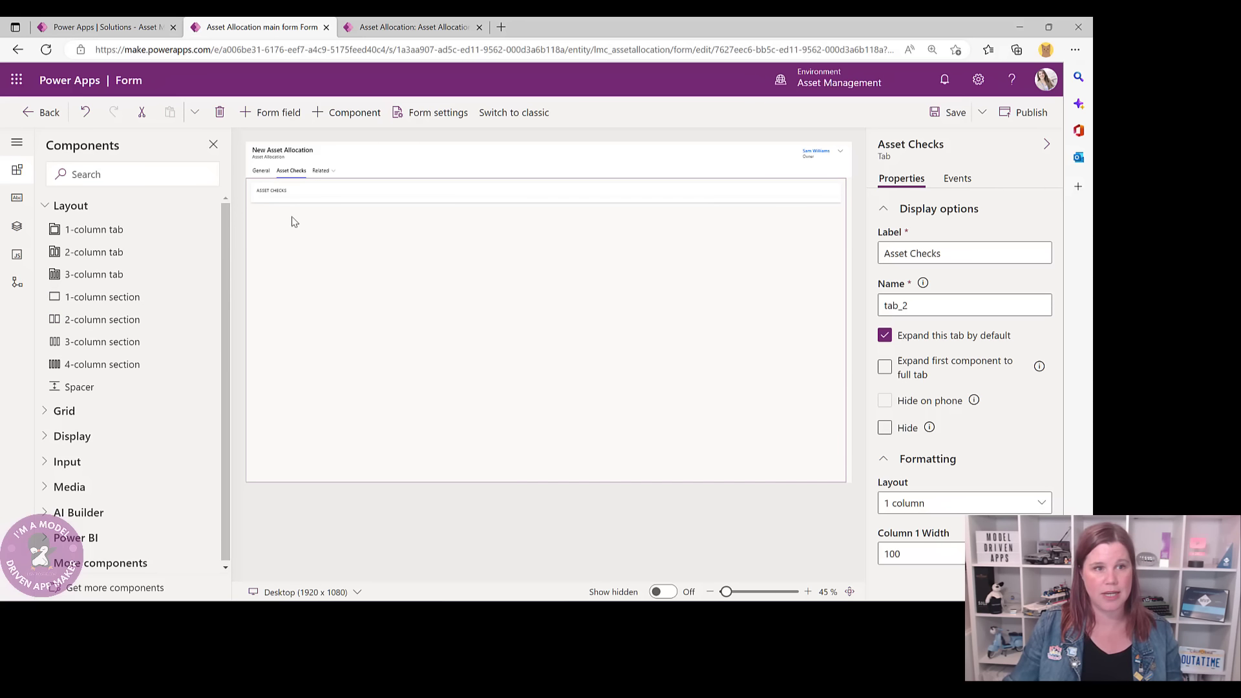
pyautogui.click(310, 203)
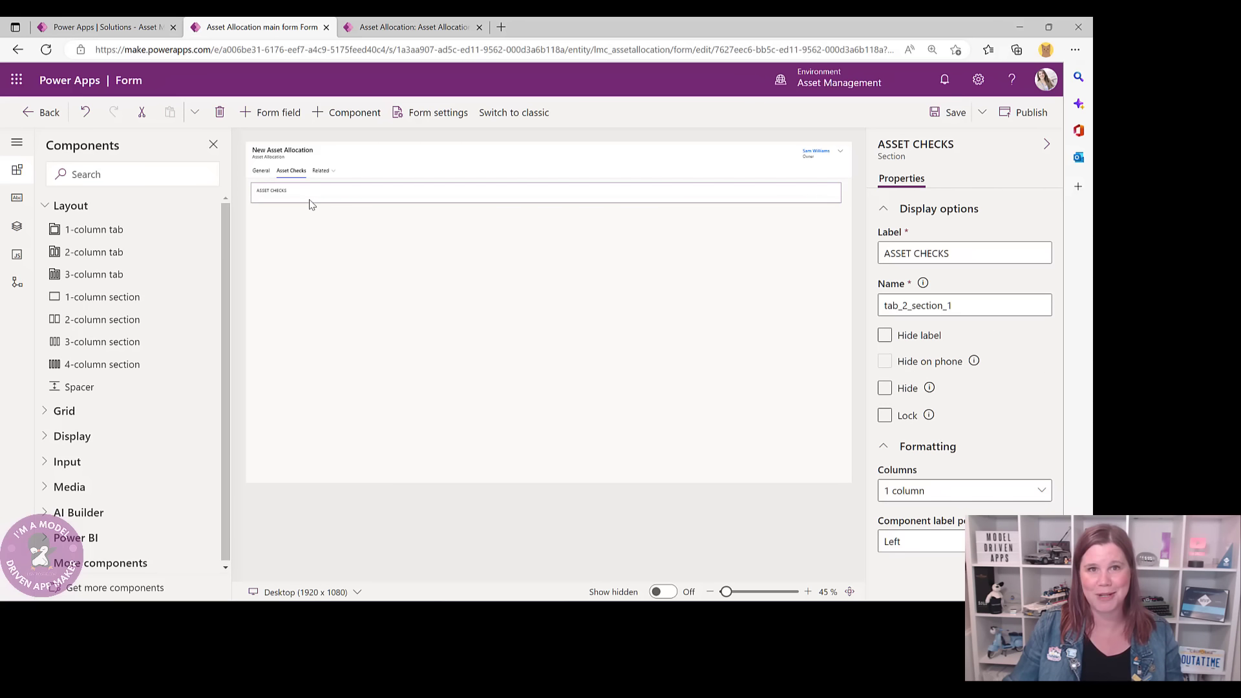
pyautogui.click(41, 413)
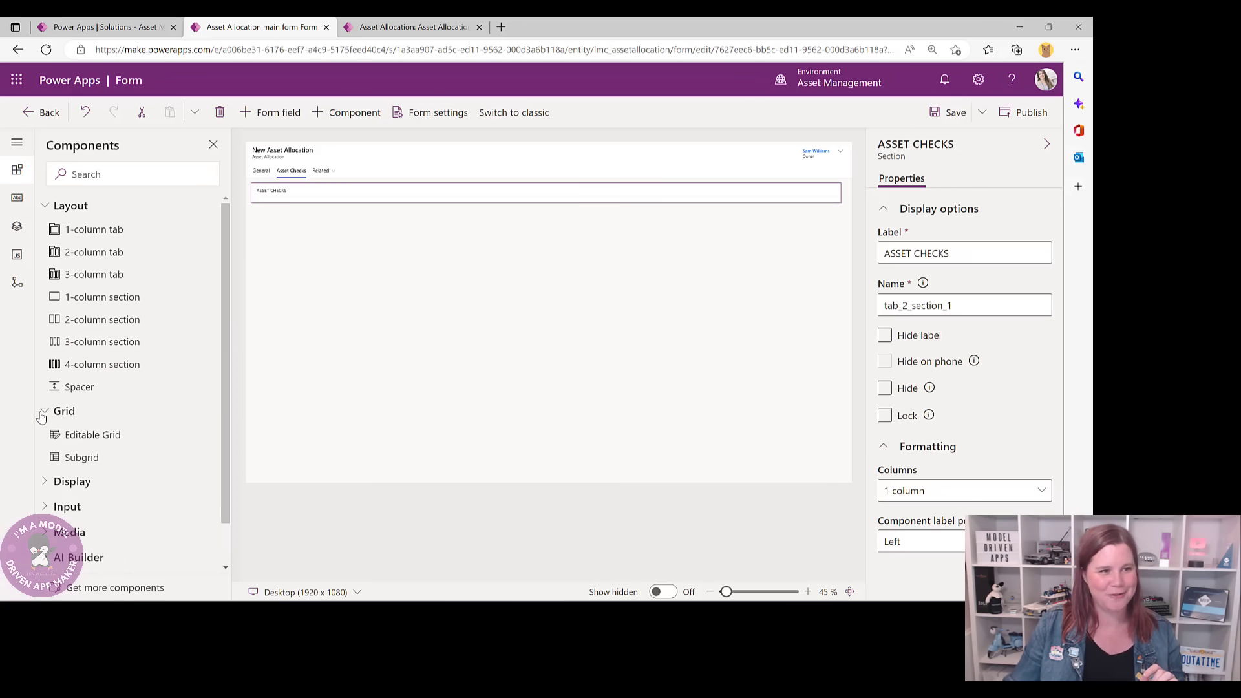
# - Add a subgrid of related Asset Checks (Asset Allocation) records using the Active Asset Checks view
pyautogui.click(80, 458)
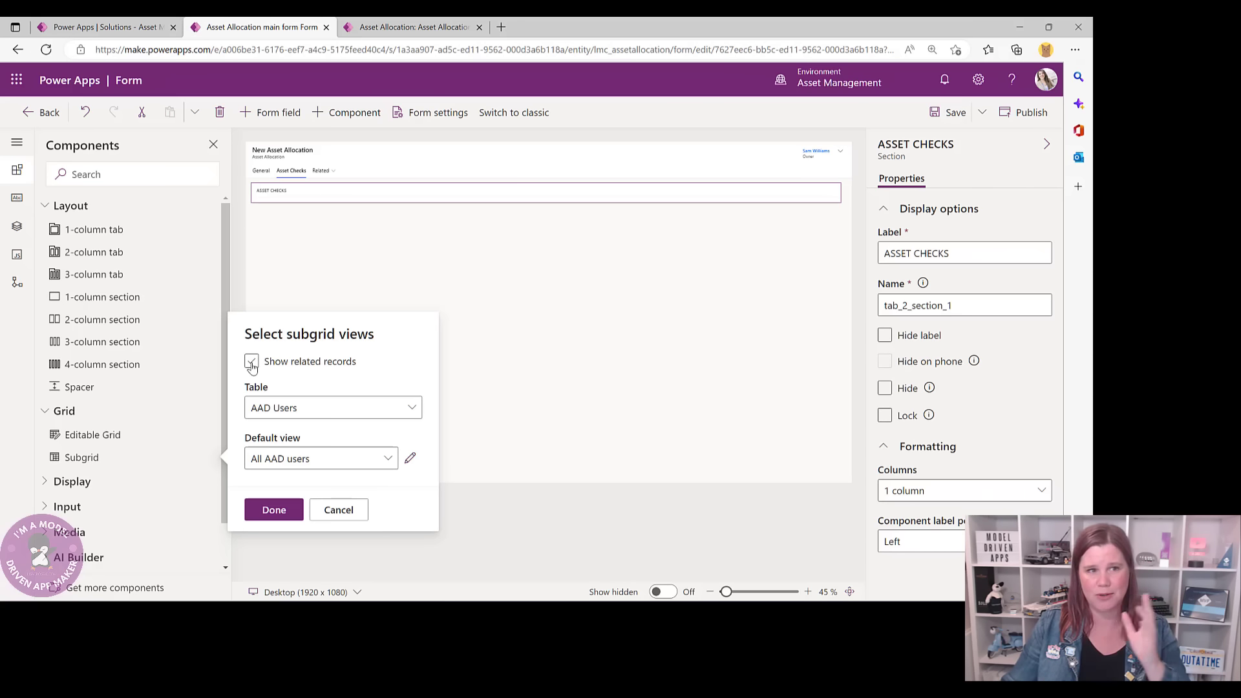
pyautogui.click(251, 362)
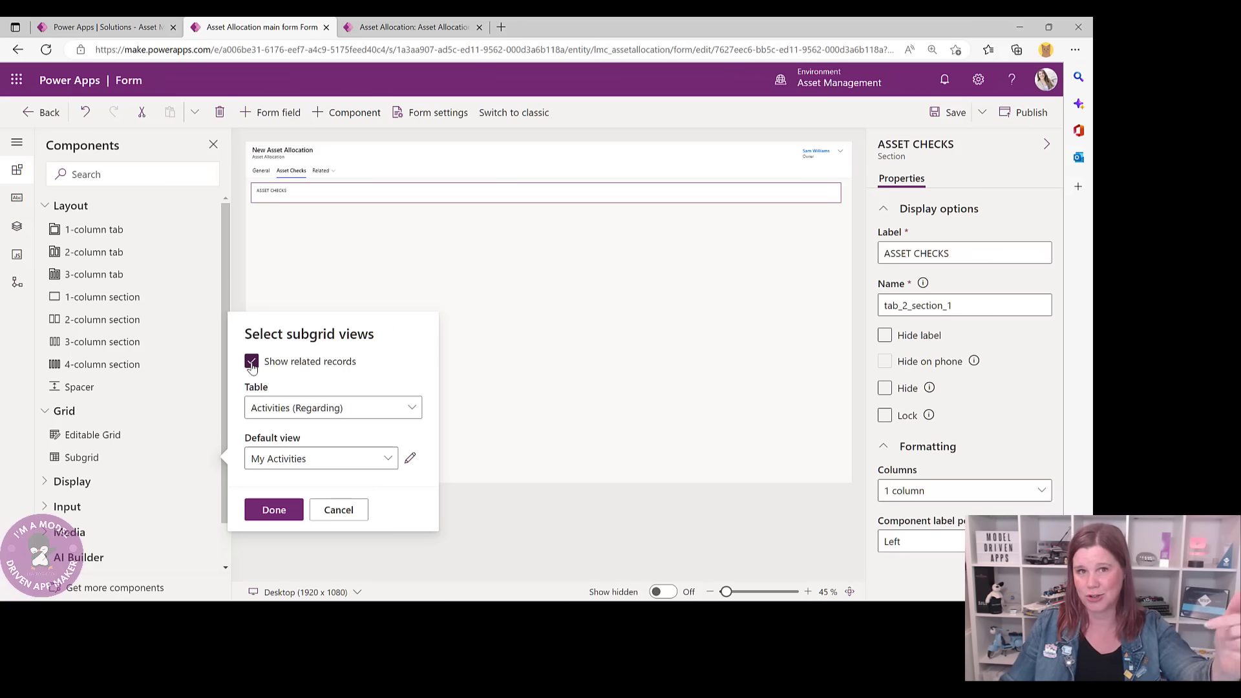
pyautogui.click(272, 409)
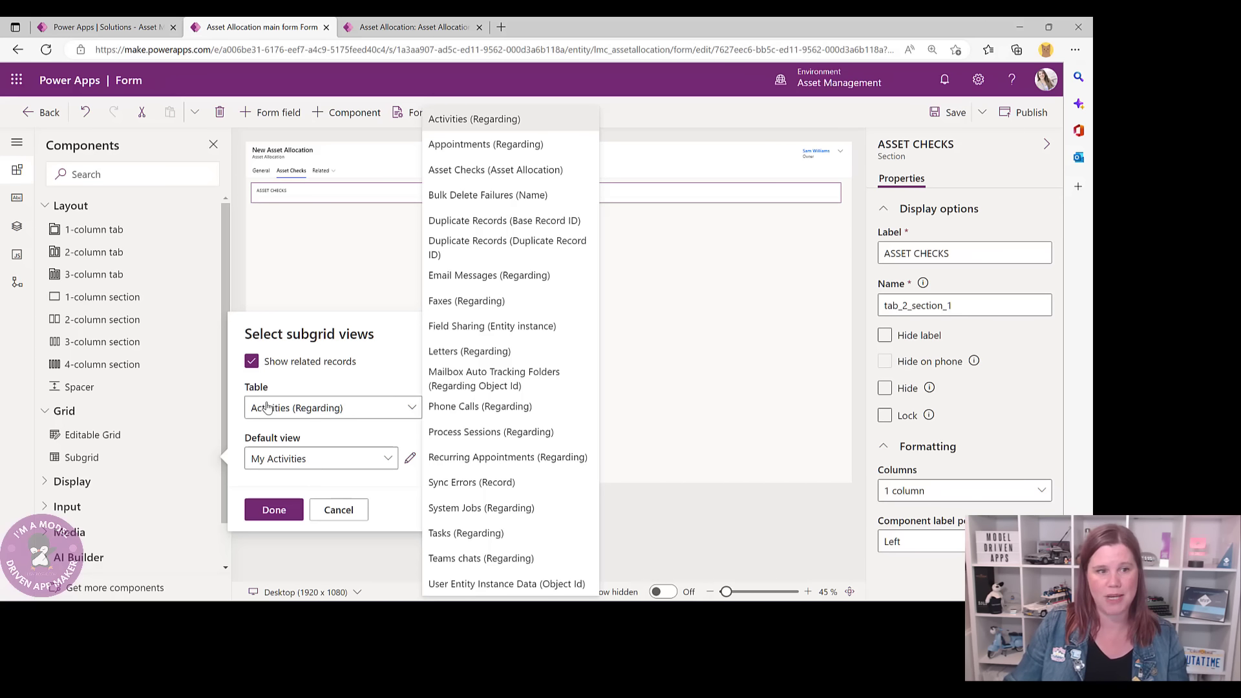
pyautogui.click(478, 170)
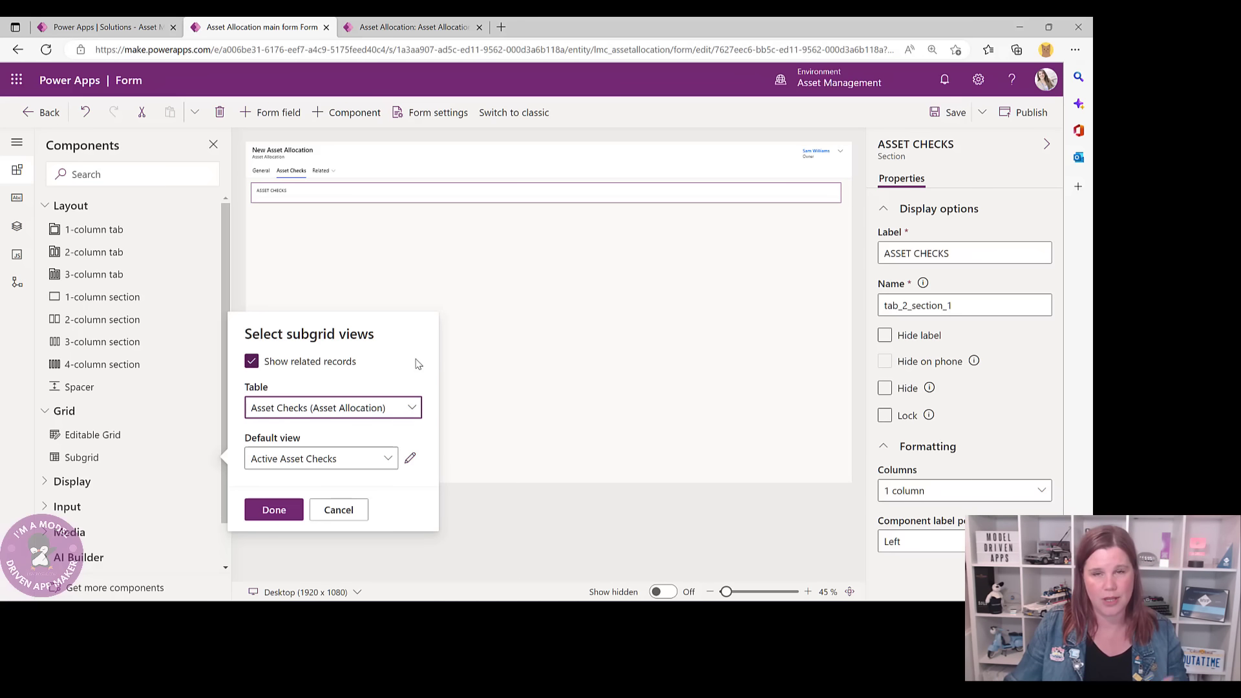
pyautogui.click(280, 454)
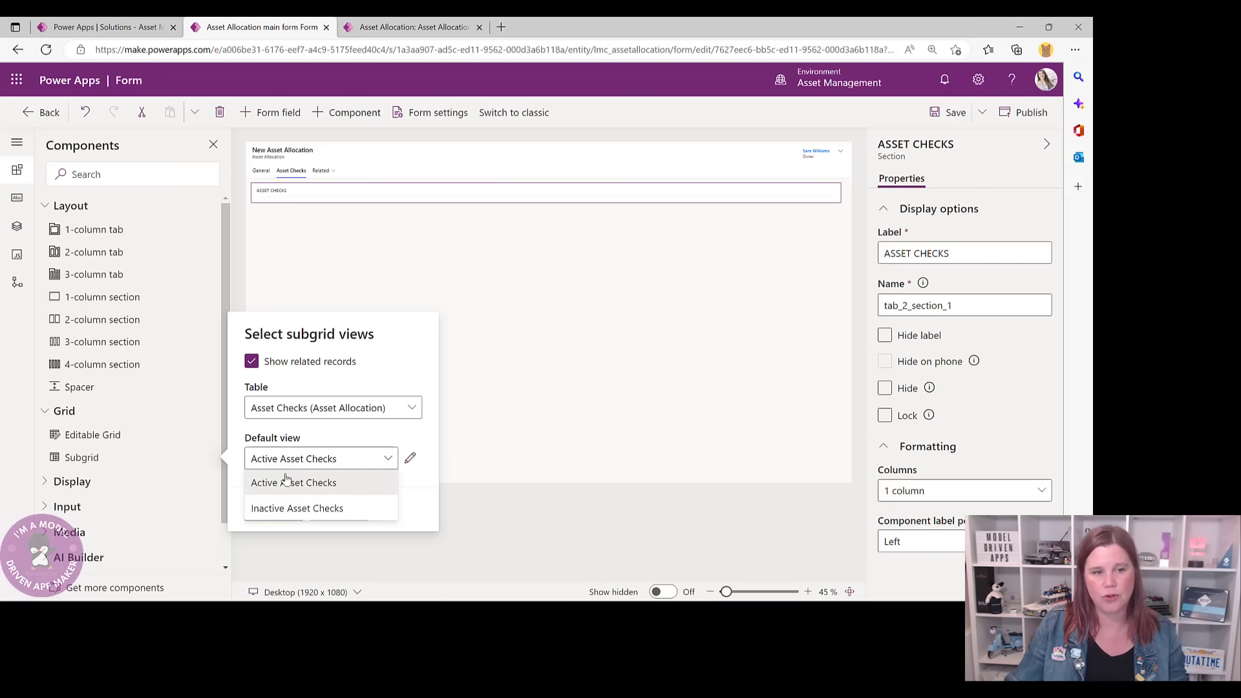
pyautogui.click(287, 485)
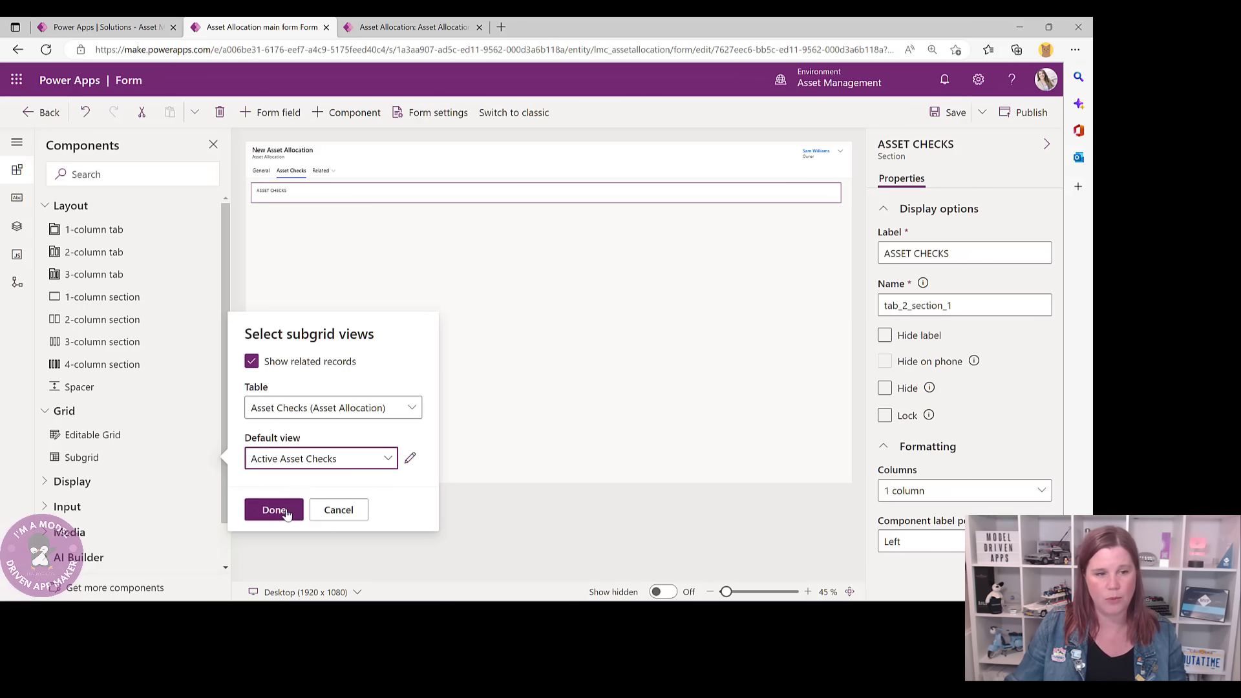
pyautogui.click(272, 510)
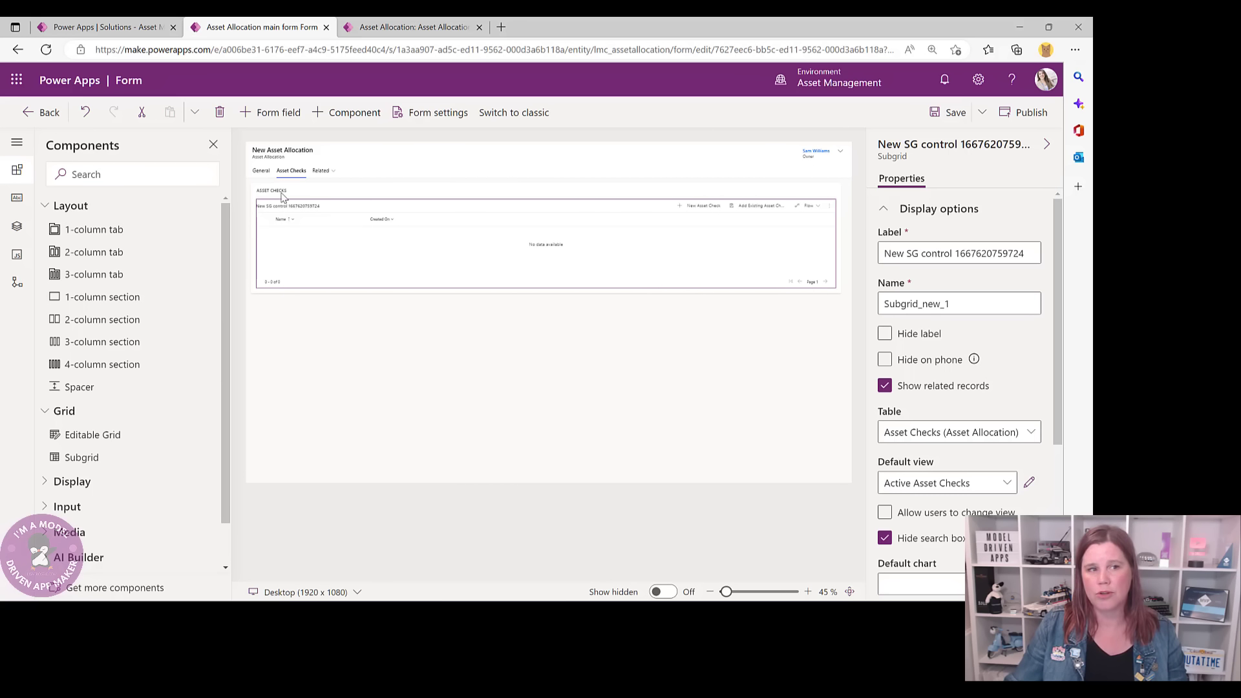
pyautogui.click(398, 27)
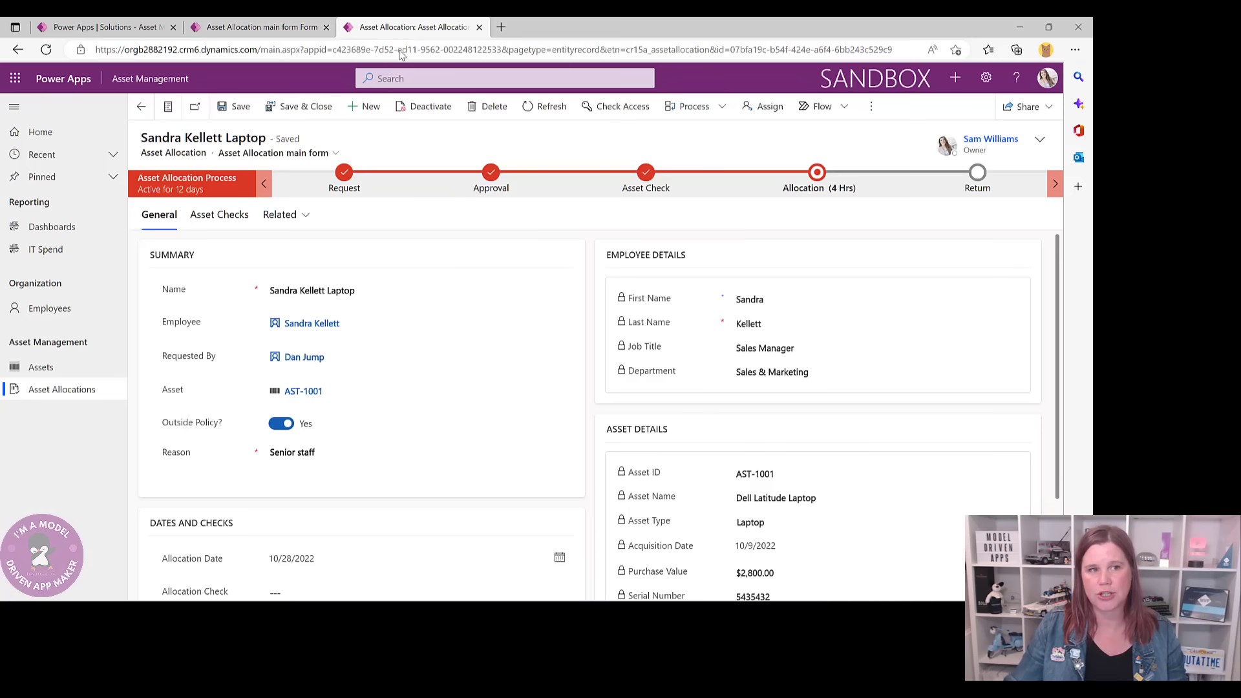
pyautogui.click(218, 215)
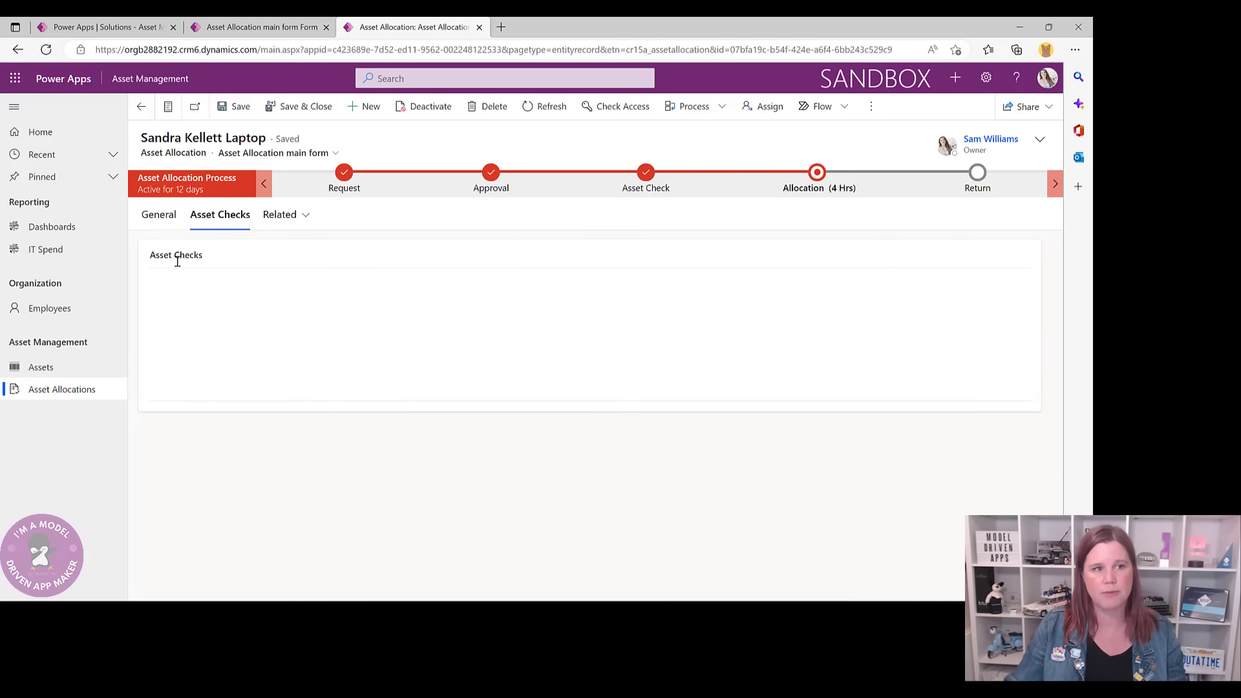
pyautogui.click(262, 27)
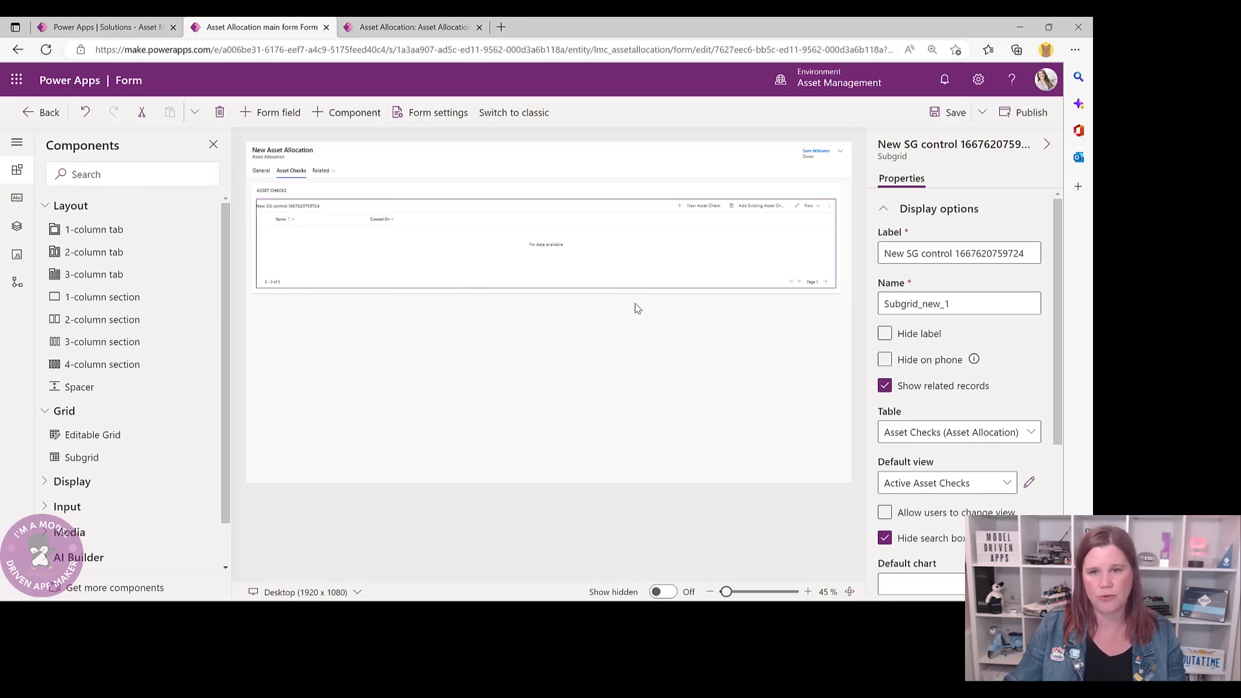
# - Hide the subgrid label, save the main form, and return to the Asset Allocation table
pyautogui.click(885, 333)
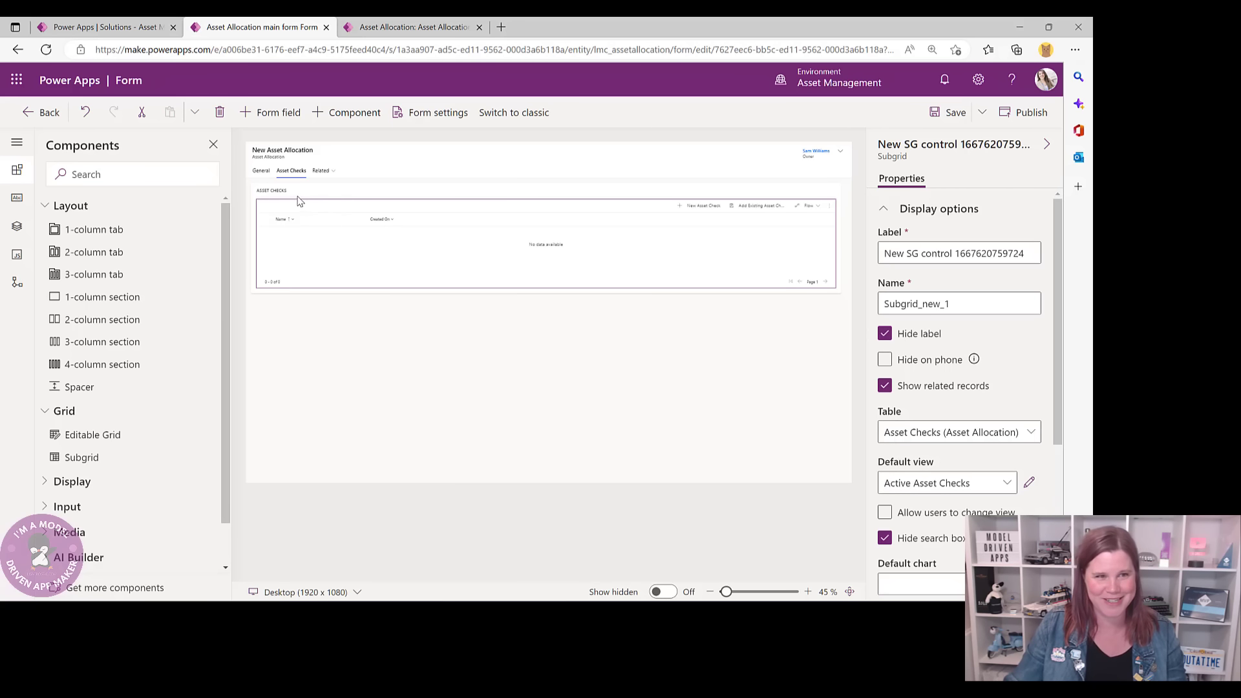
pyautogui.click(938, 113)
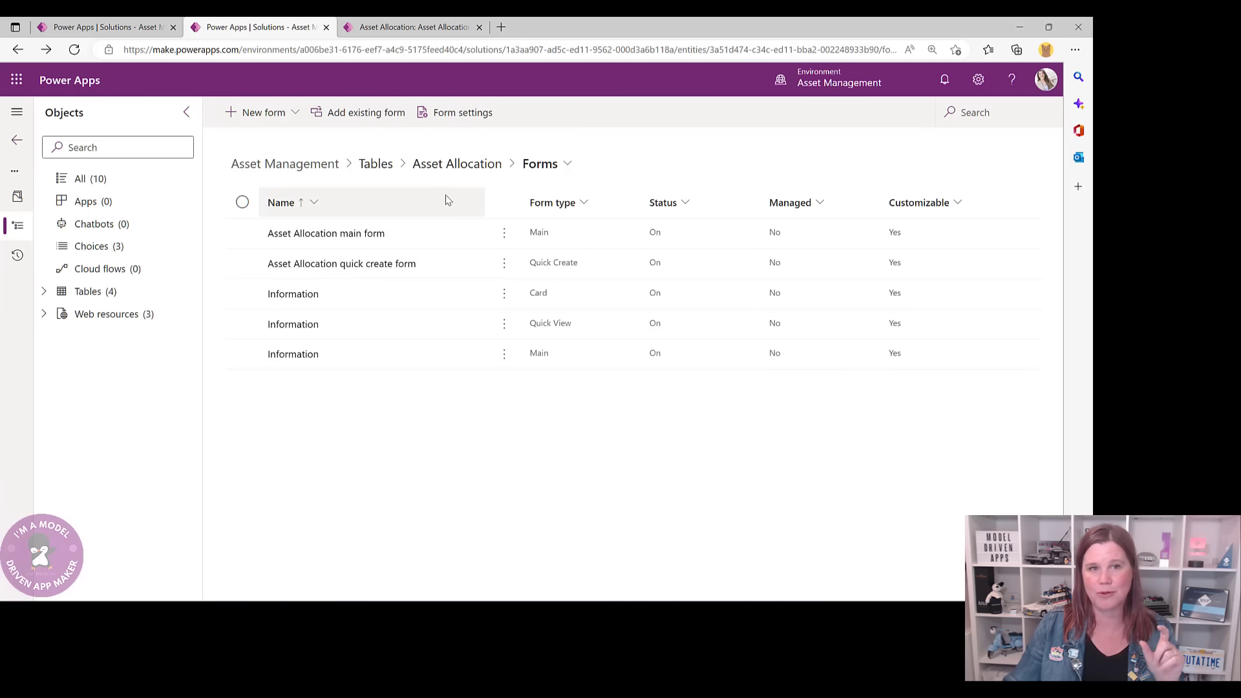
pyautogui.click(434, 165)
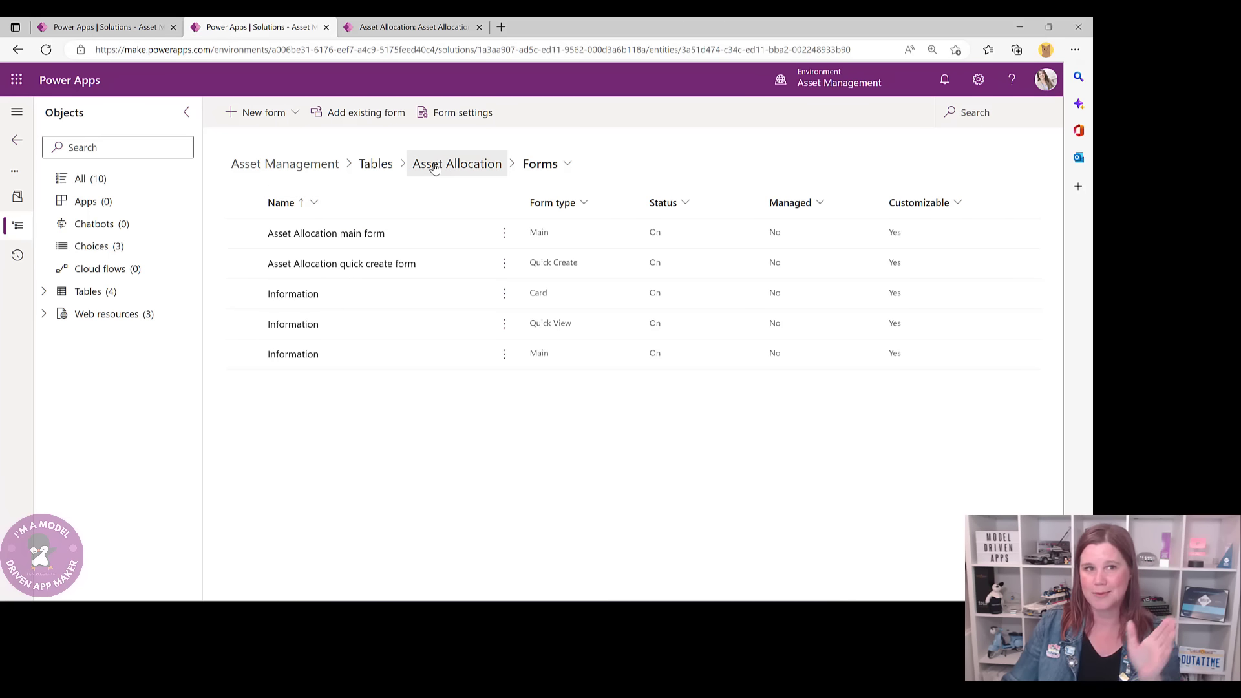
# - Check the third employee's Asset Allocations tab in the app, then view the full Asset Allocations list
pyautogui.click(385, 27)
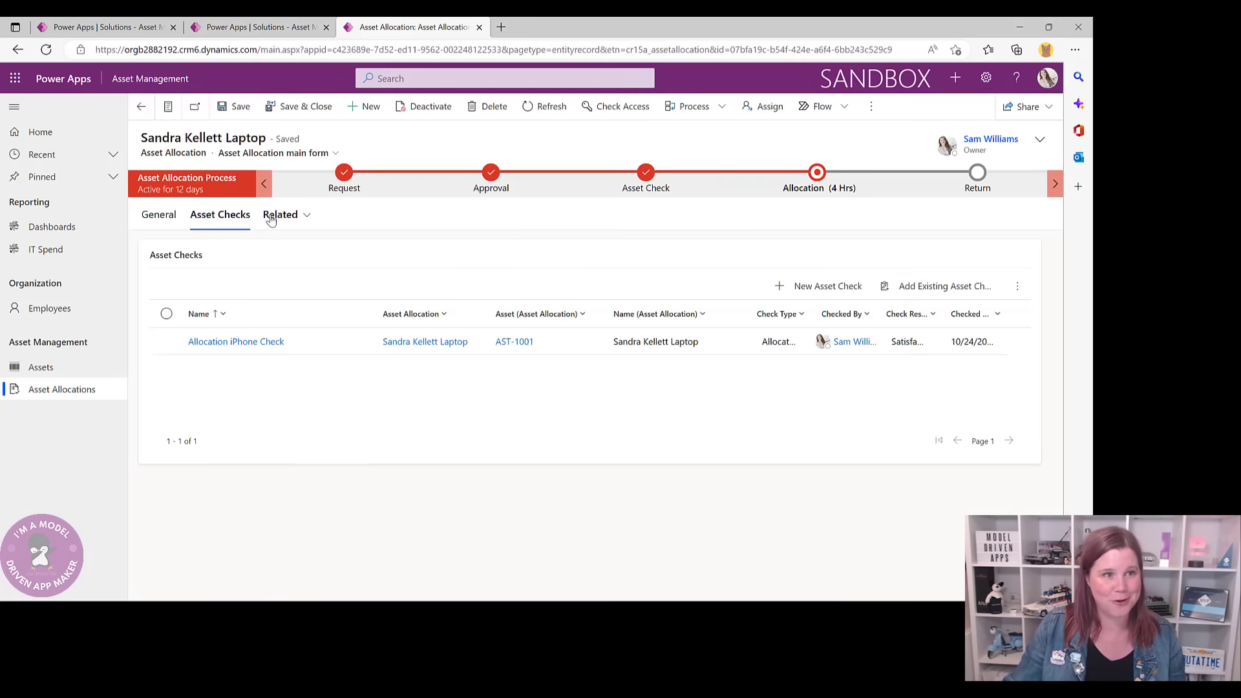
pyautogui.click(97, 309)
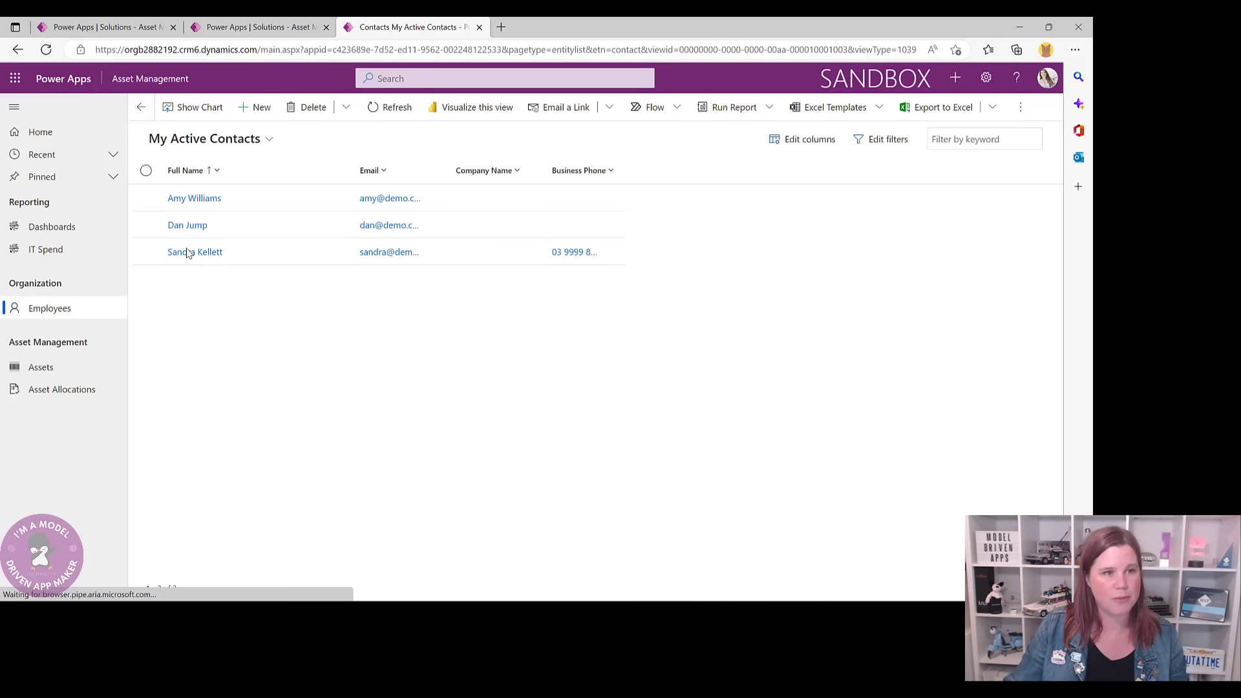
pyautogui.click(186, 251)
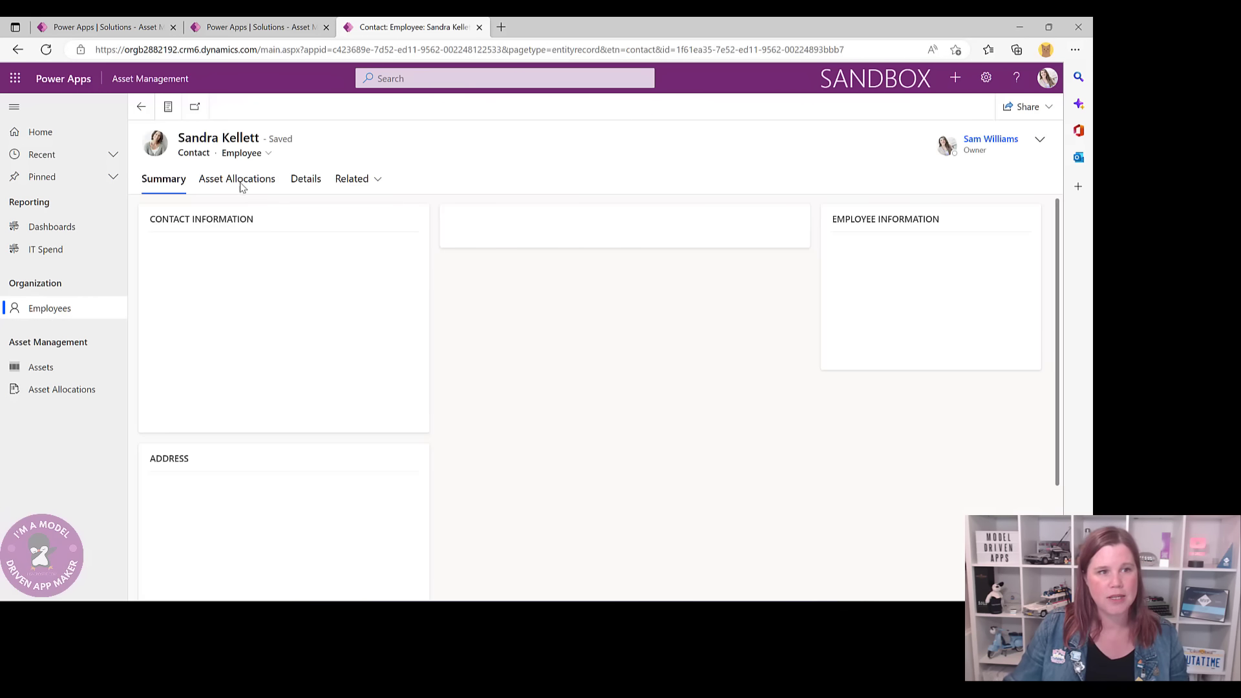
pyautogui.click(221, 184)
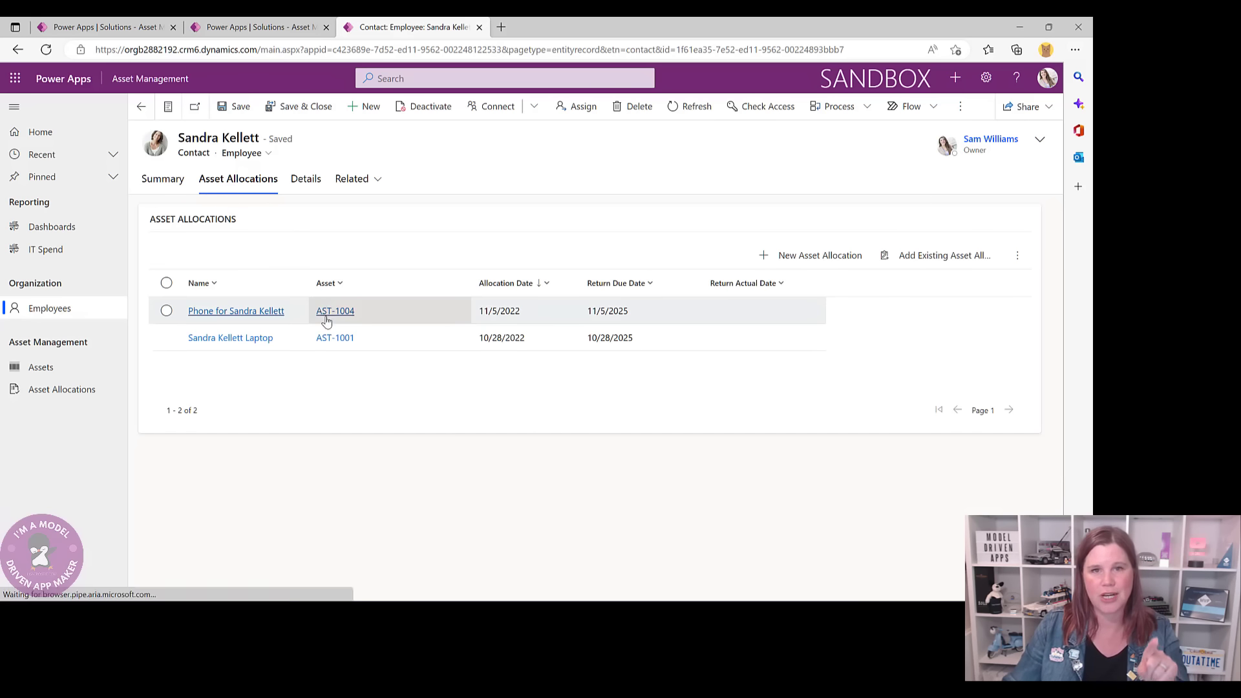
pyautogui.click(34, 390)
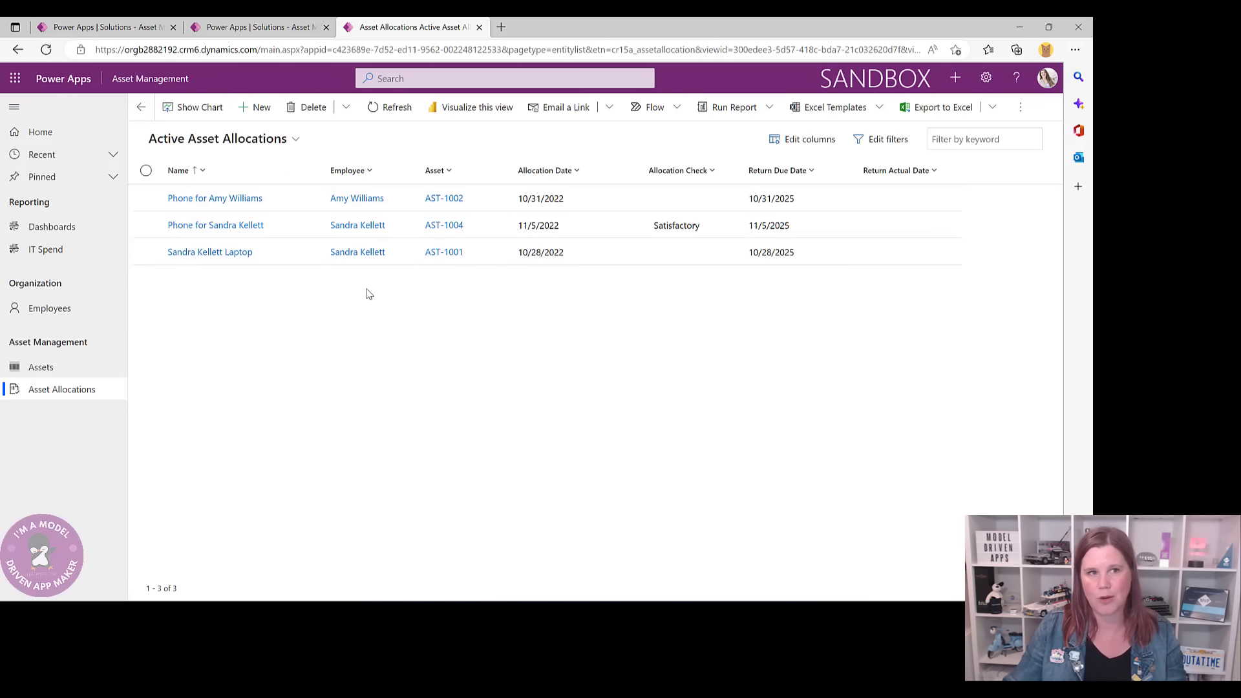
pyautogui.click(236, 29)
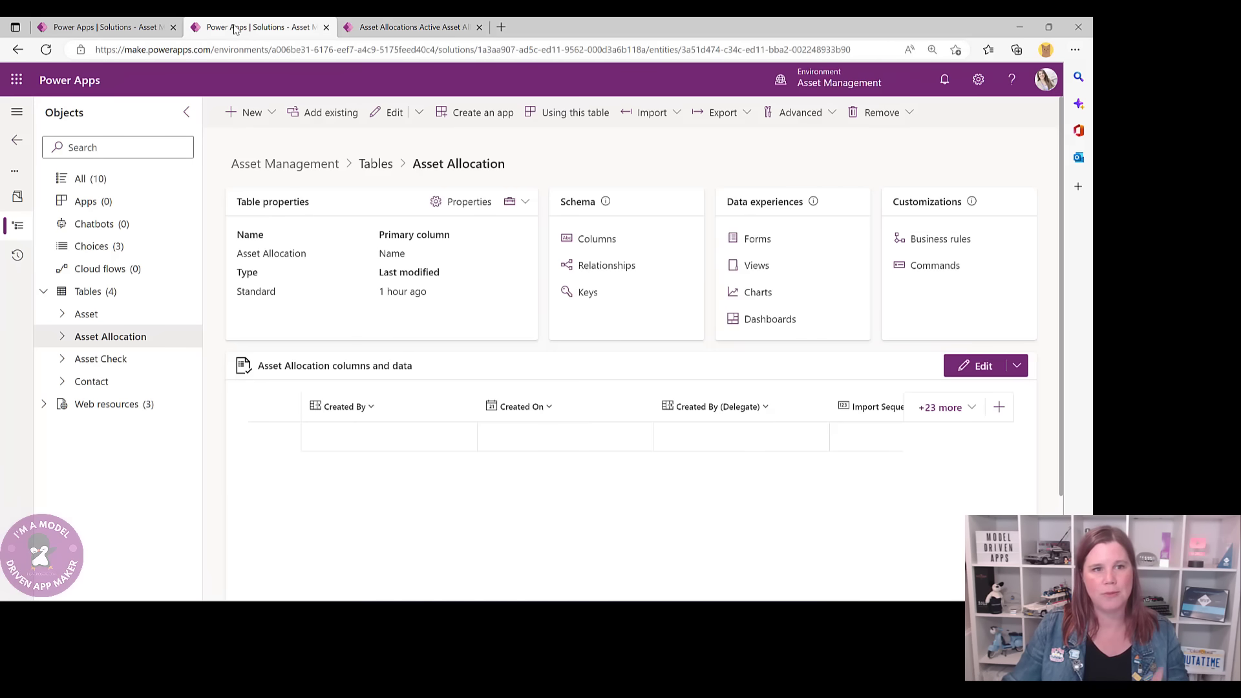
# - Save Active Asset Allocations as a copy named 'Asset Allocations for an Employee' with an employee subgrid description
pyautogui.click(764, 269)
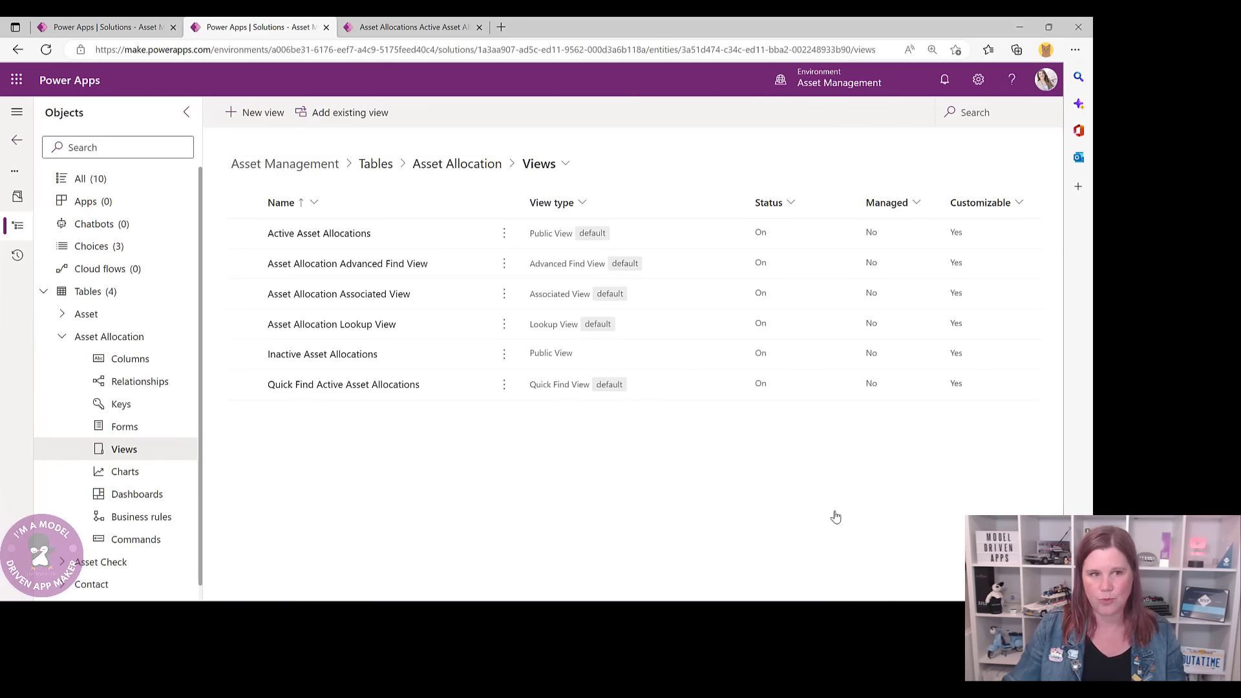
pyautogui.click(593, 309)
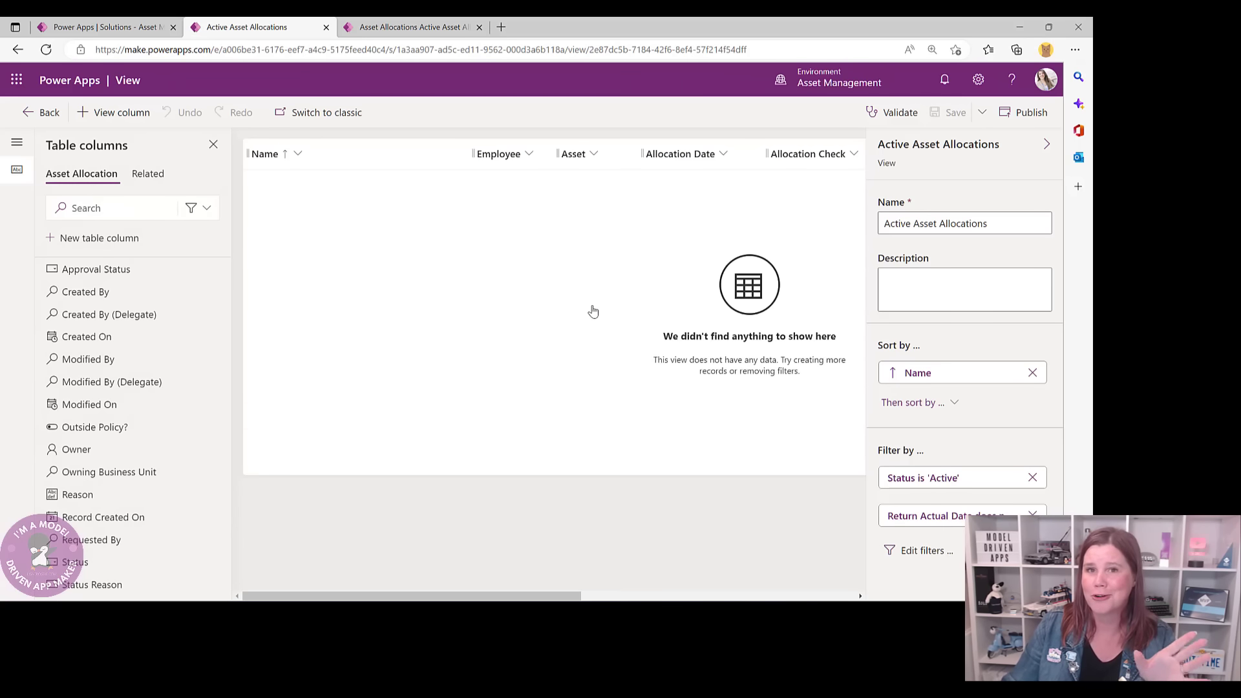
pyautogui.click(983, 112)
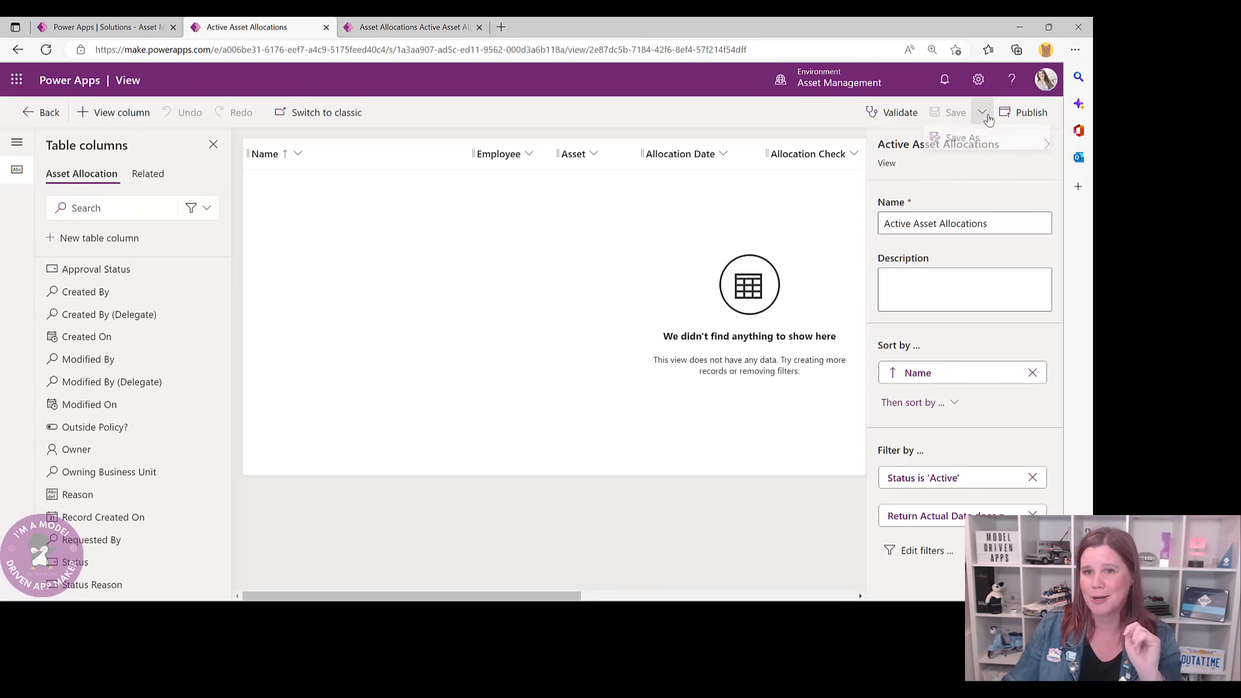
pyautogui.click(961, 141)
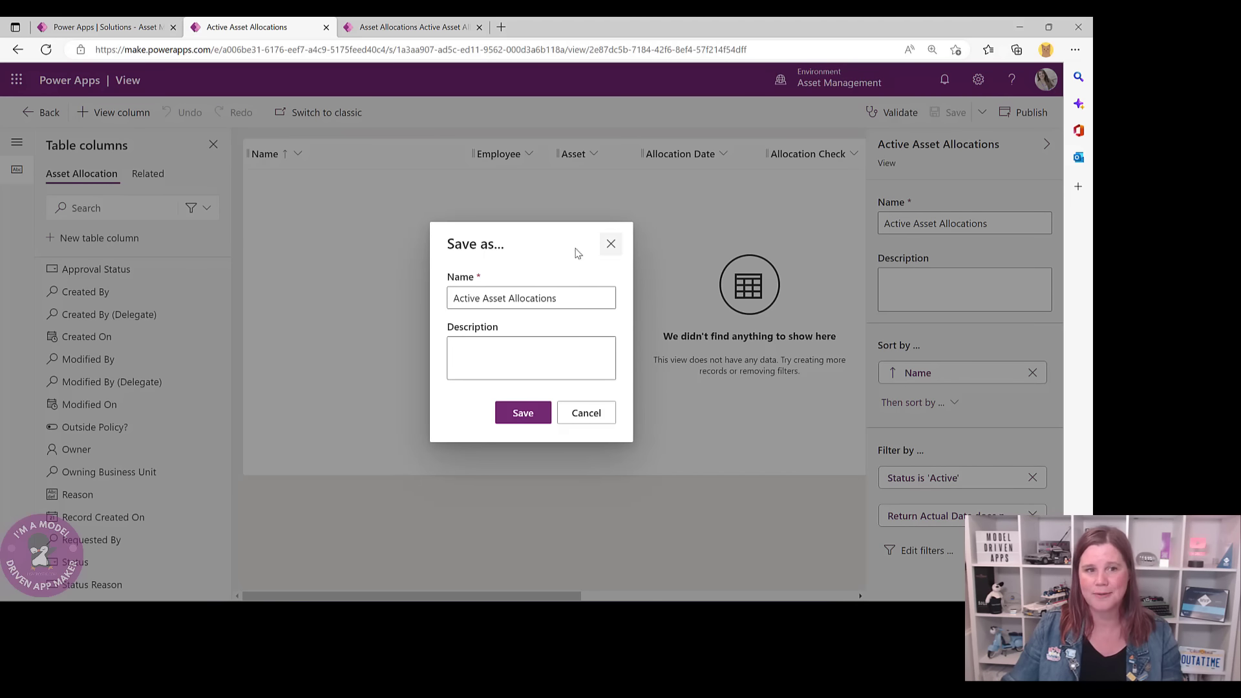
pyautogui.moveTo(483, 298); pyautogui.dragTo(365, 308)
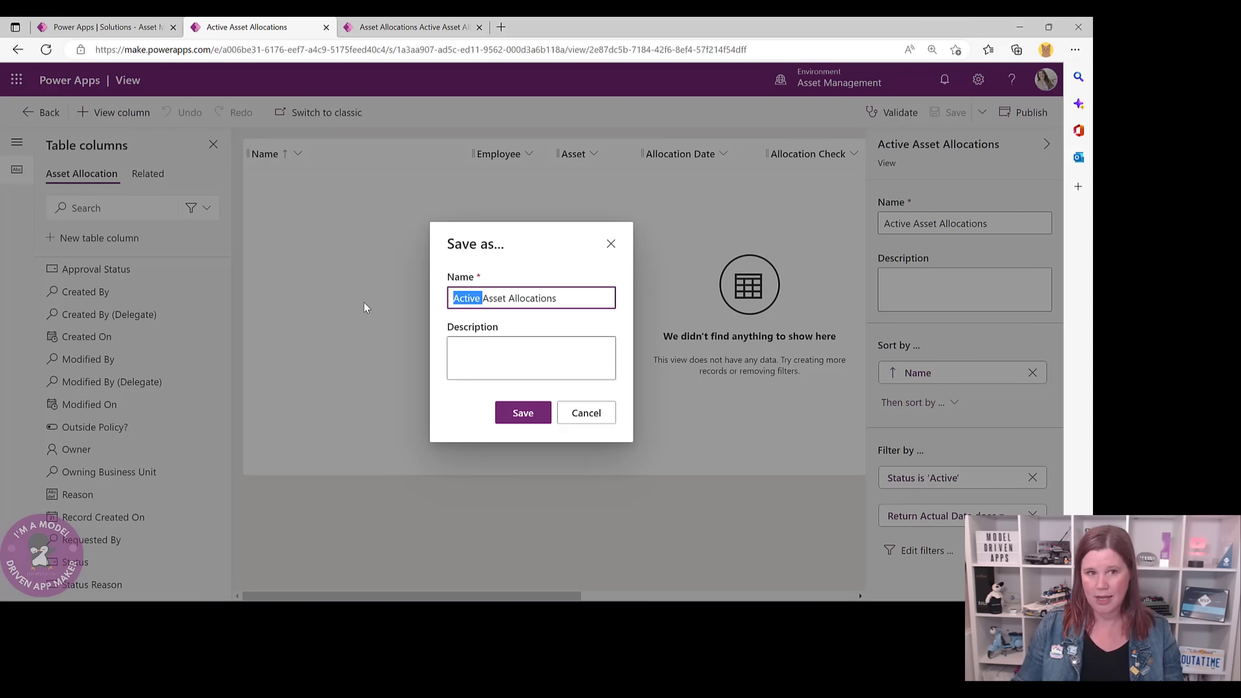
pyautogui.press('BackSpace')
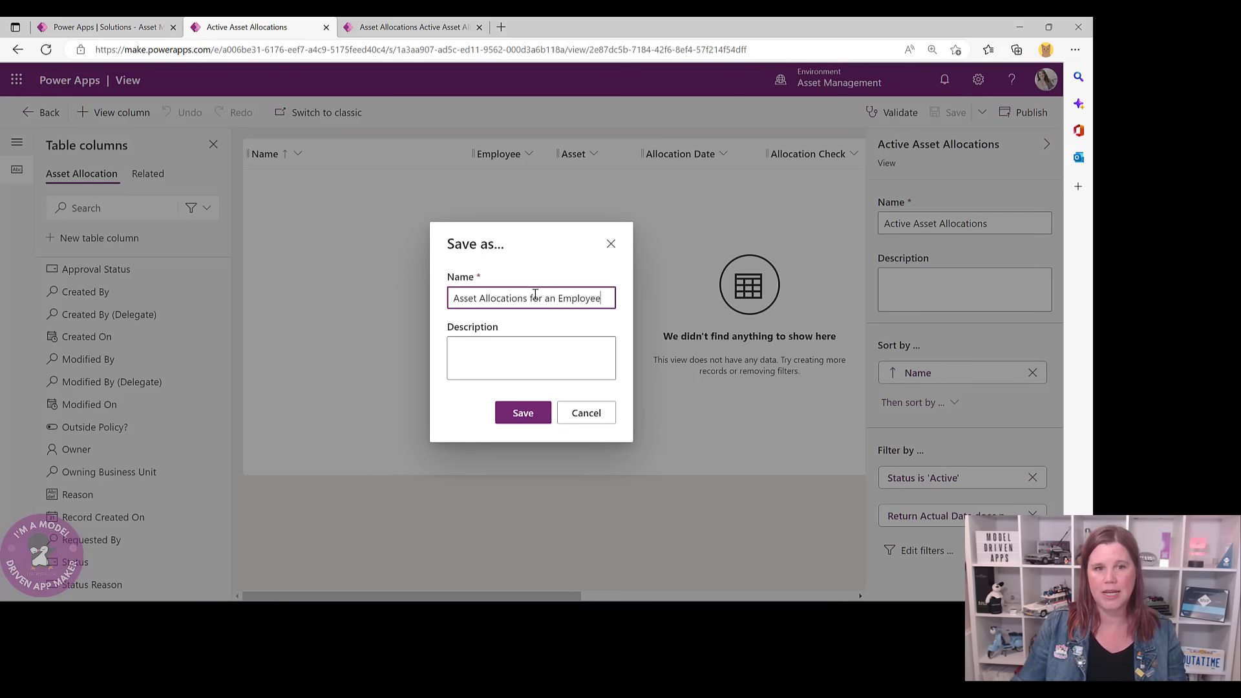
pyautogui.click(541, 346)
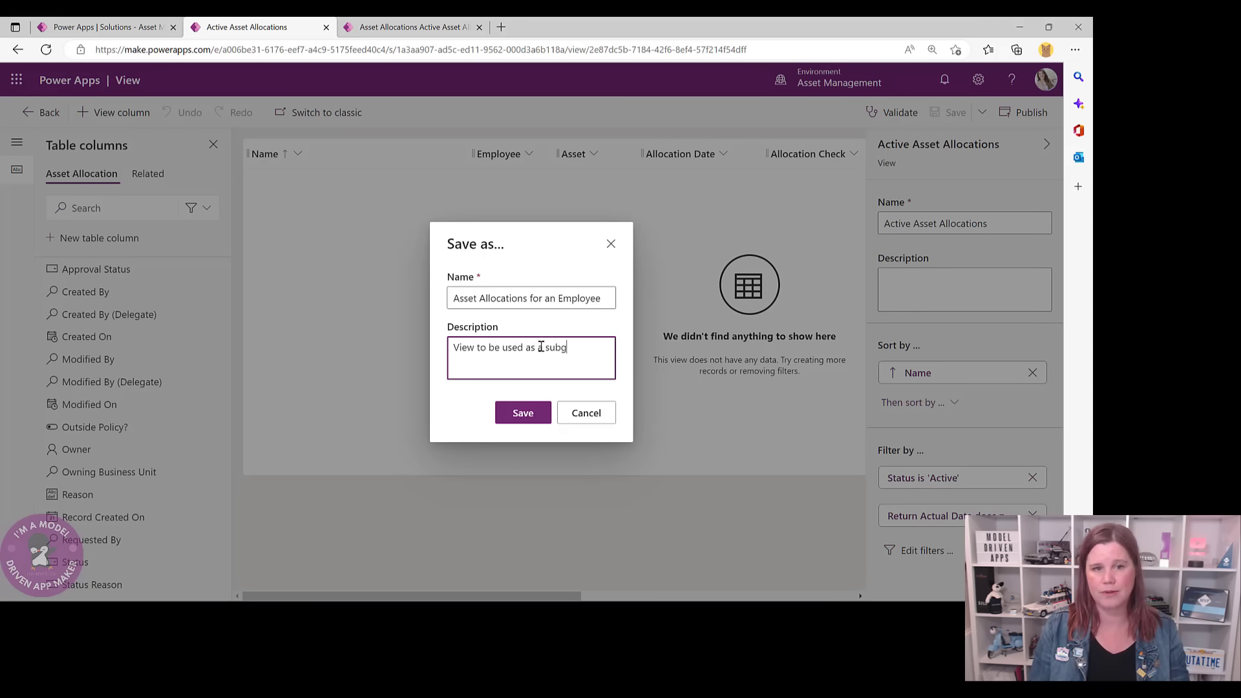
pyautogui.write('on employee')
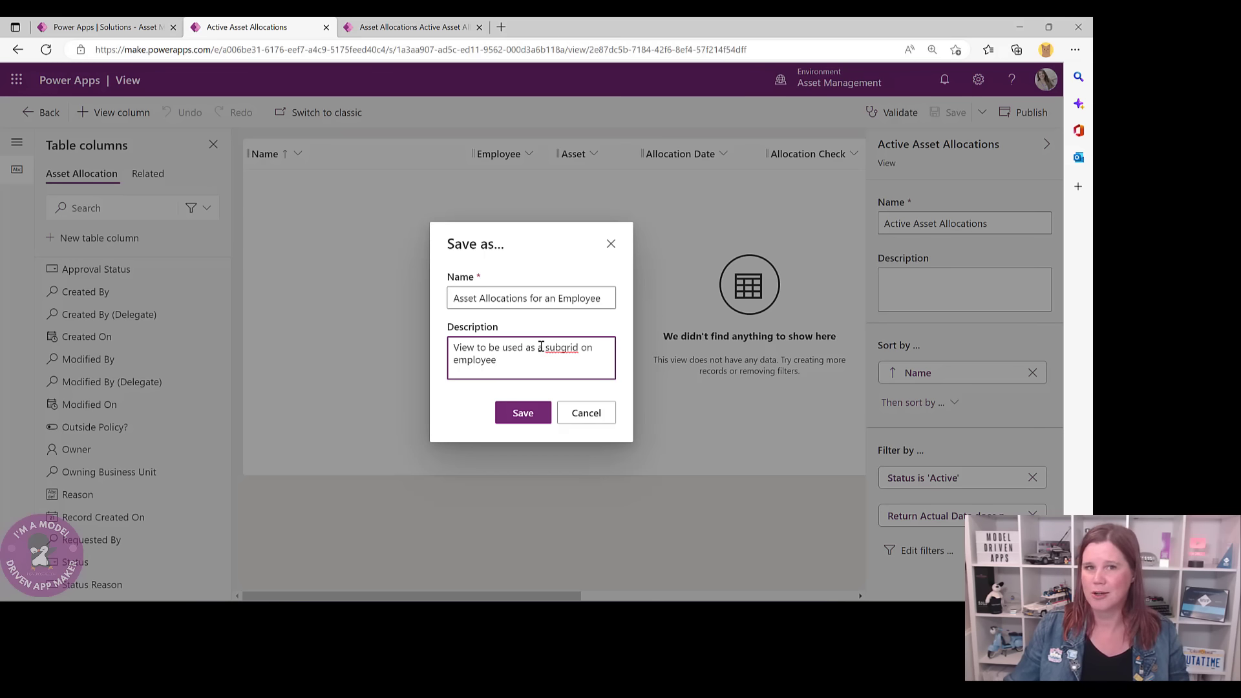
pyautogui.click(501, 417)
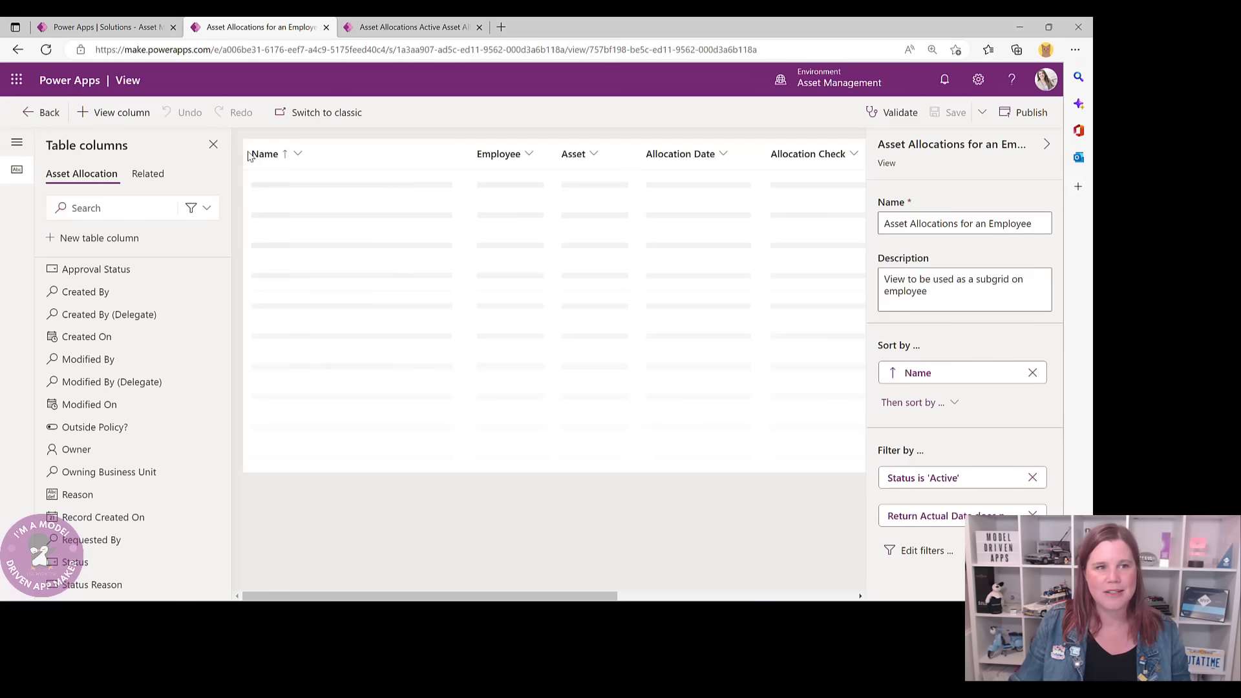
# - Drop the Employee and Allocation Check columns from the view, save it, and return to Views
pyautogui.click(533, 158)
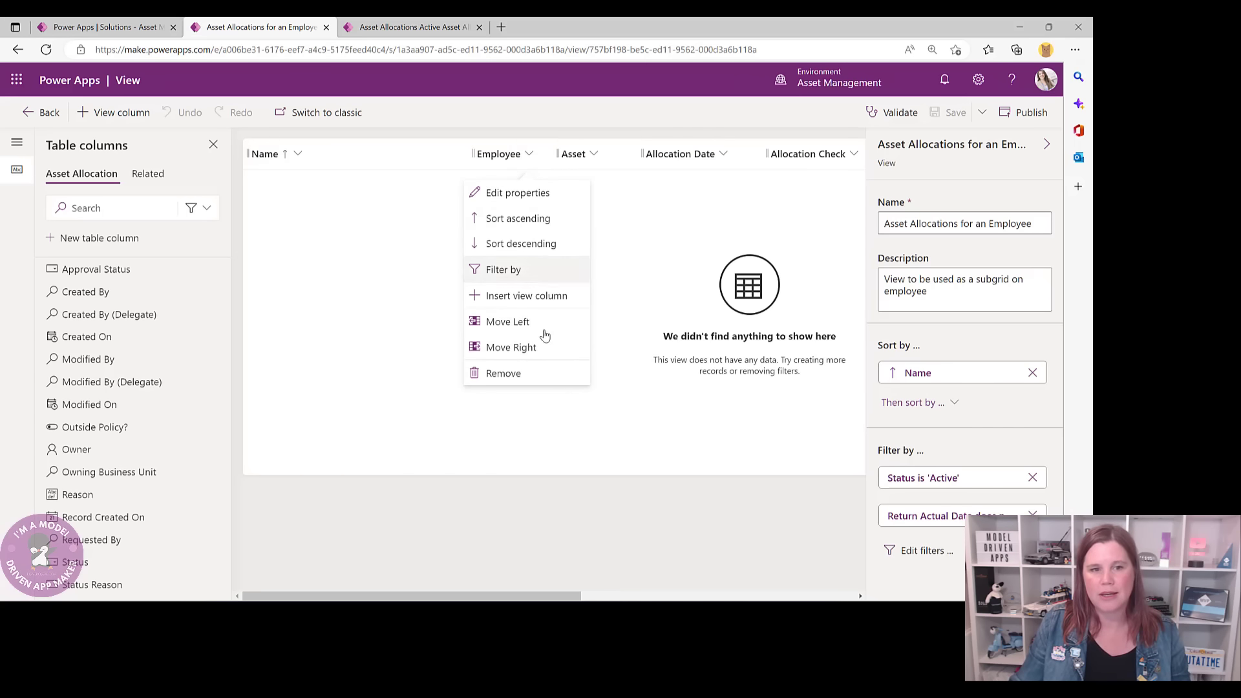
pyautogui.click(538, 373)
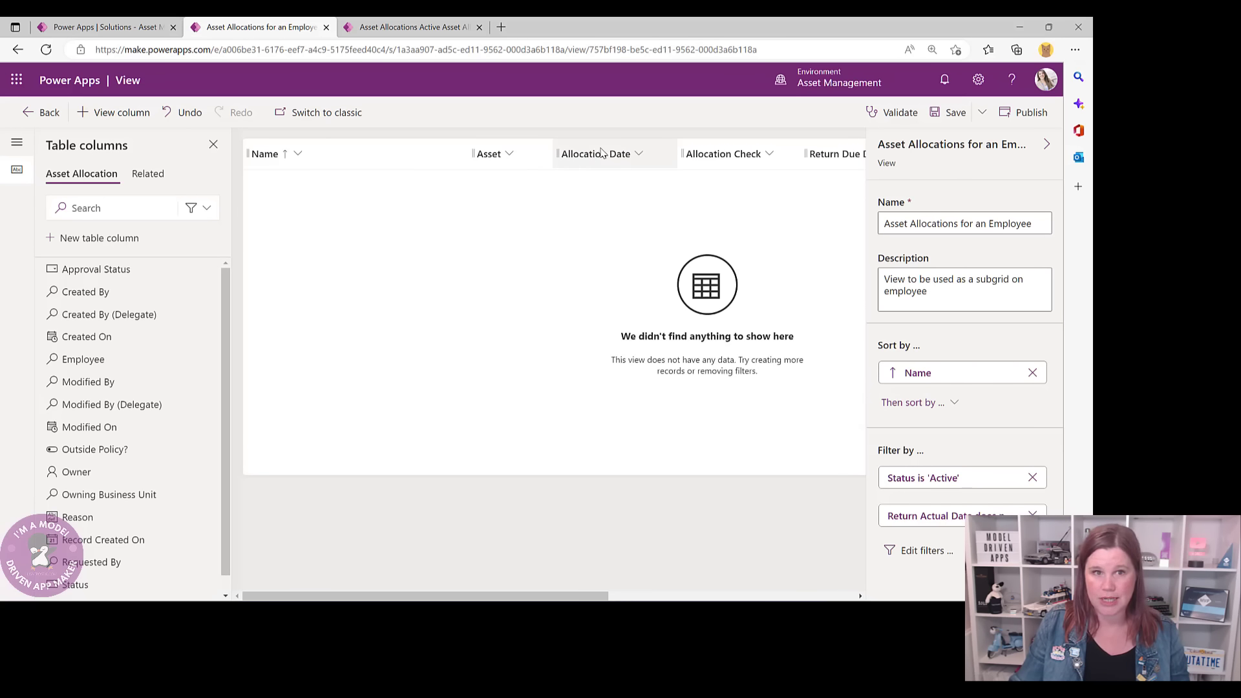
pyautogui.click(783, 158)
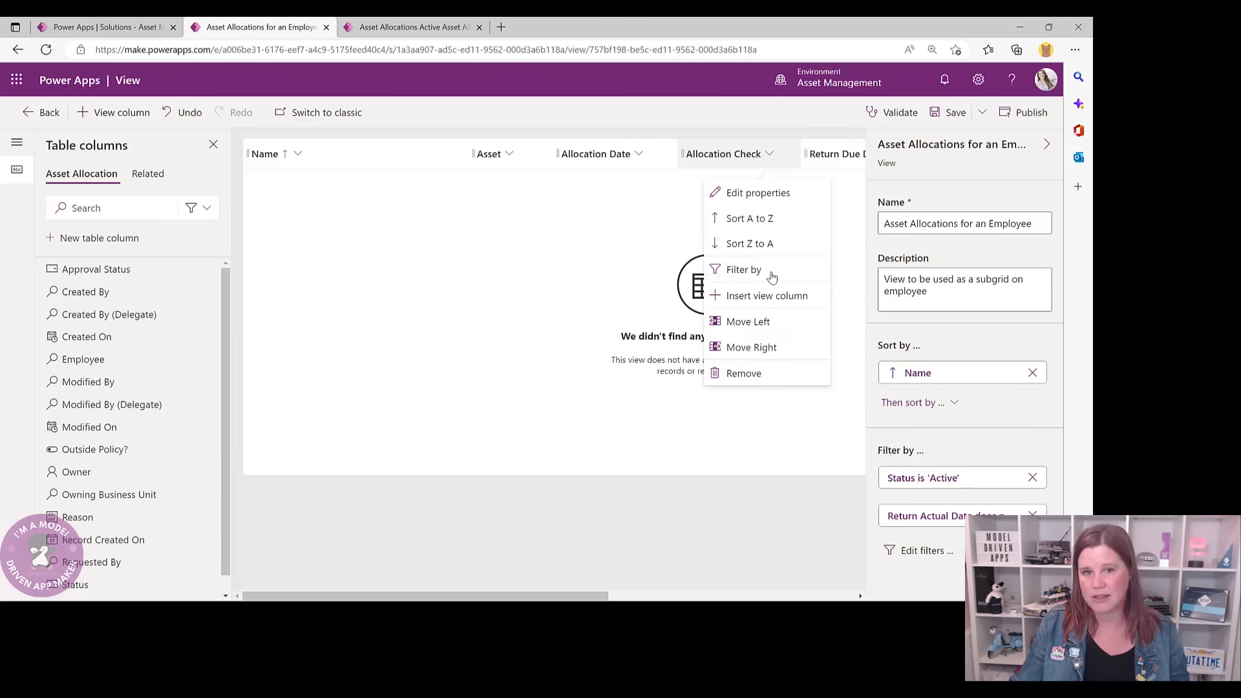
pyautogui.click(743, 373)
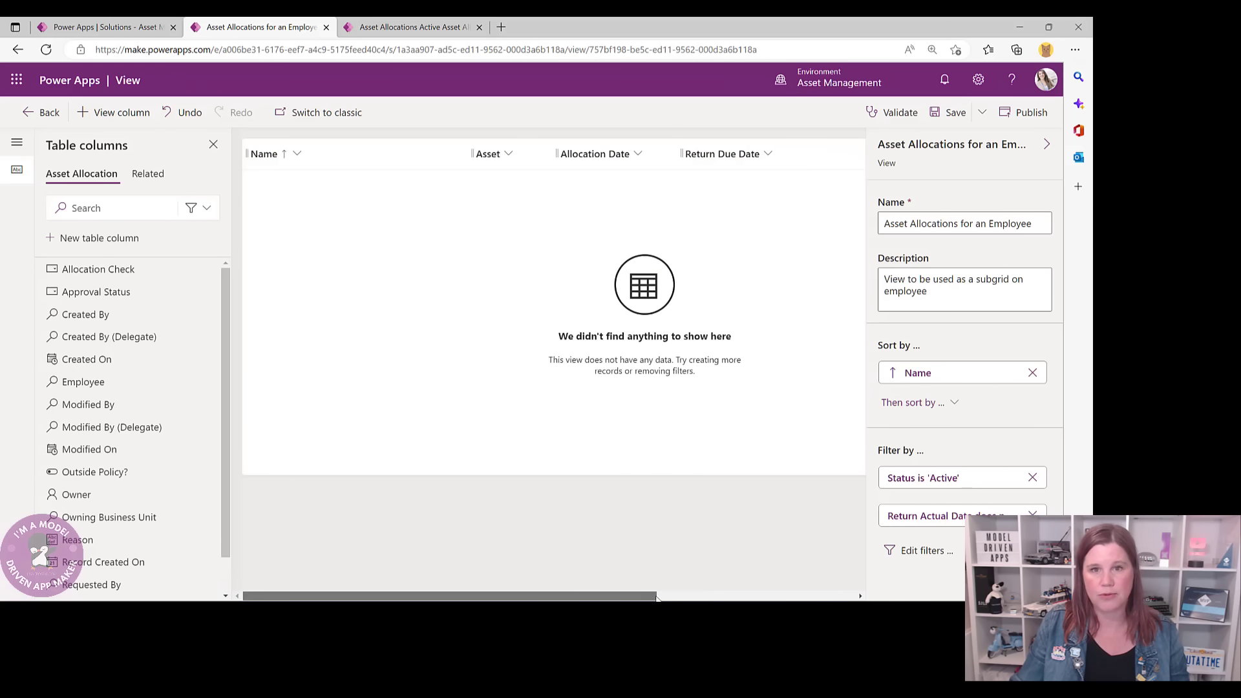
pyautogui.moveTo(618, 595); pyautogui.dragTo(803, 599)
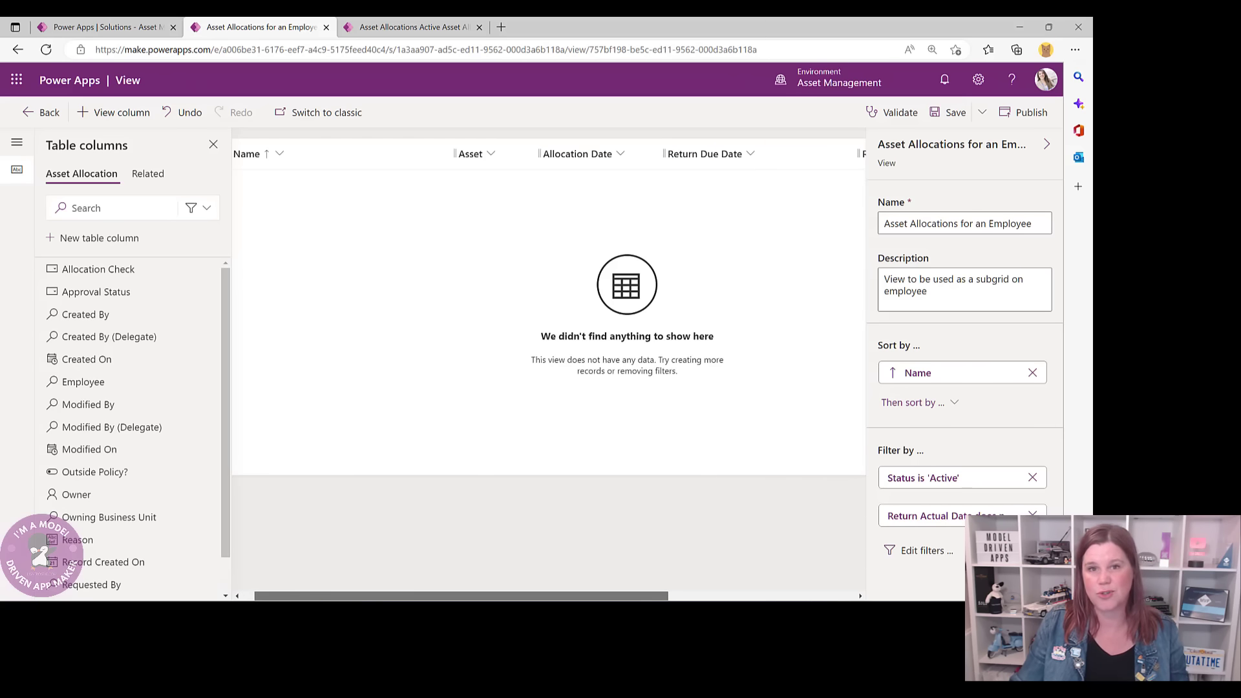
pyautogui.click(950, 112)
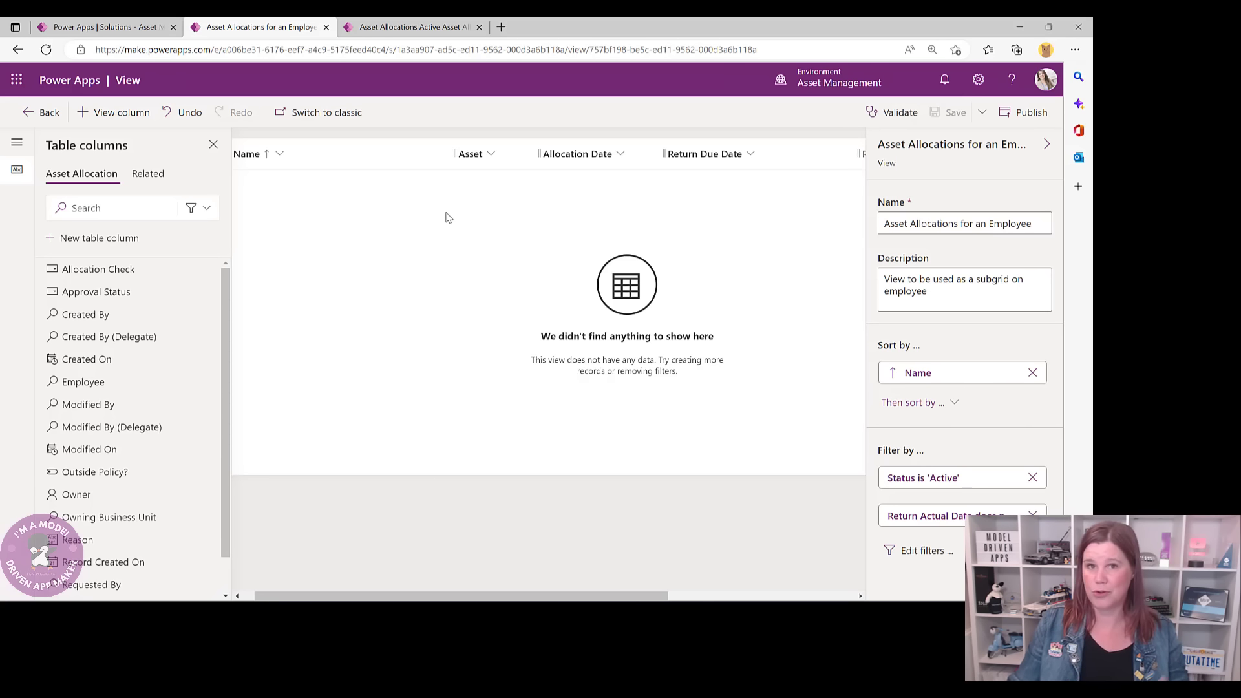
pyautogui.click(40, 112)
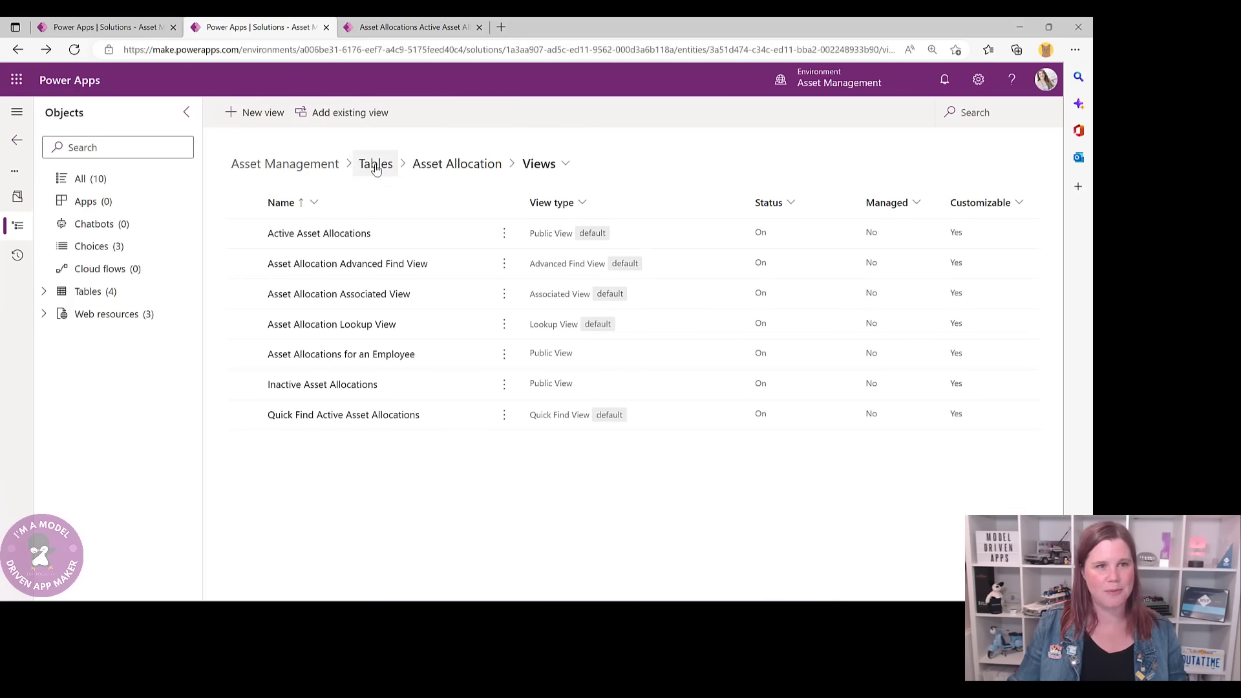
# - From the solution's tables, go to Contact's forms and open the Employee main form in the designer
pyautogui.click(378, 167)
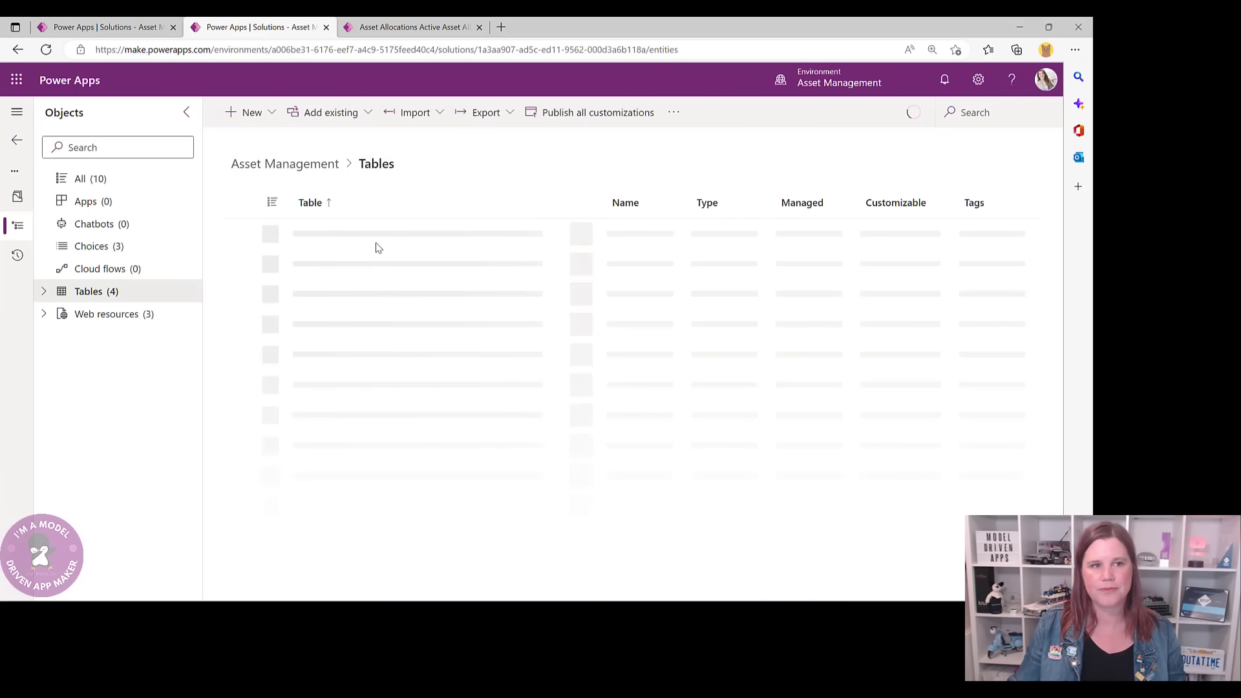
pyautogui.click(320, 326)
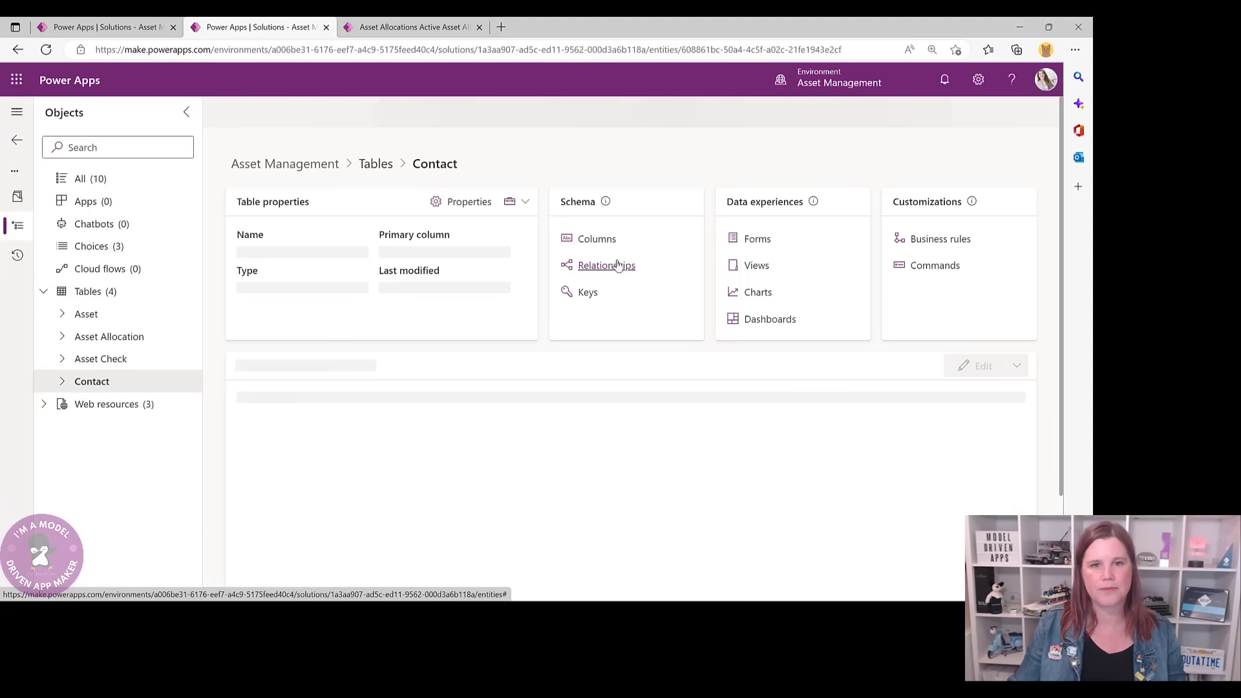
pyautogui.click(758, 240)
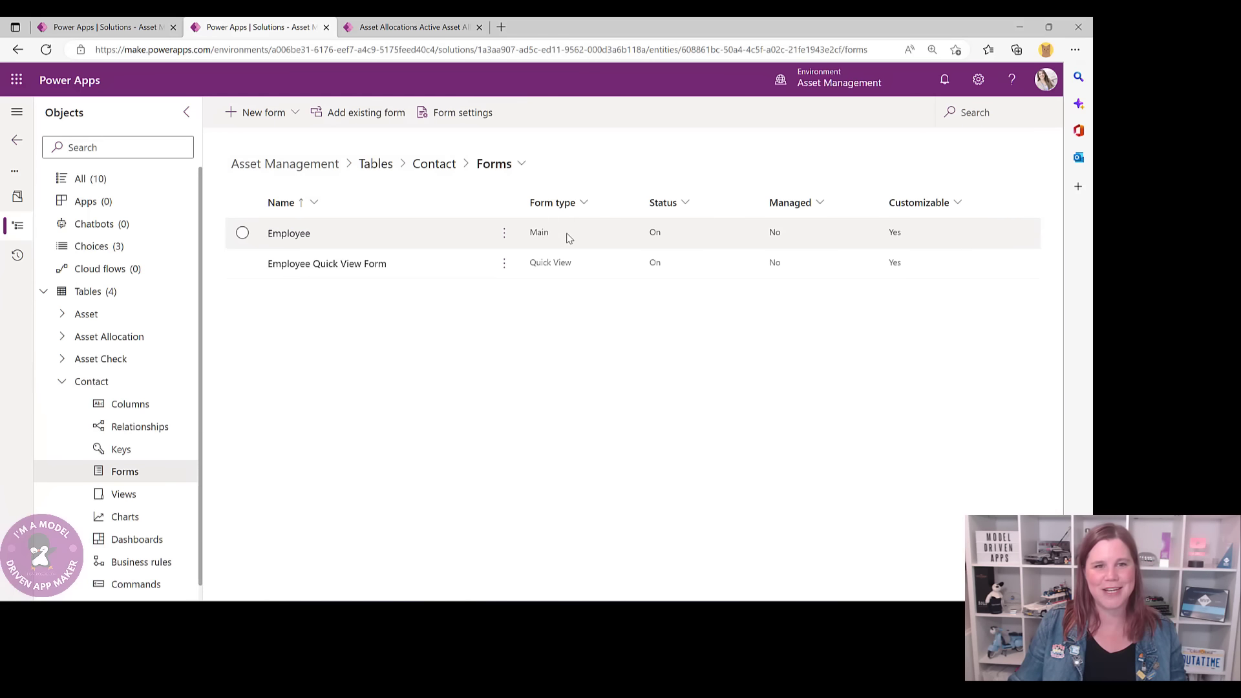
pyautogui.click(289, 234)
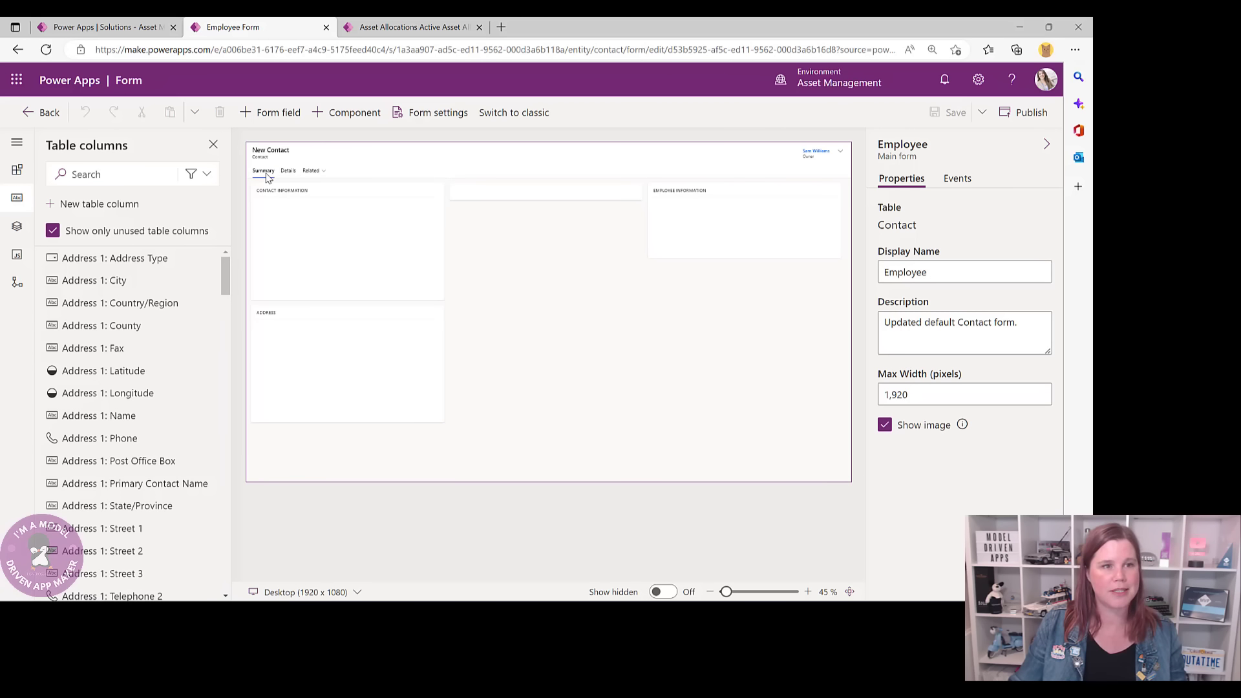
# - Add a 1-column tab right after Summary and label it 'Asset Allocations'
pyautogui.click(342, 113)
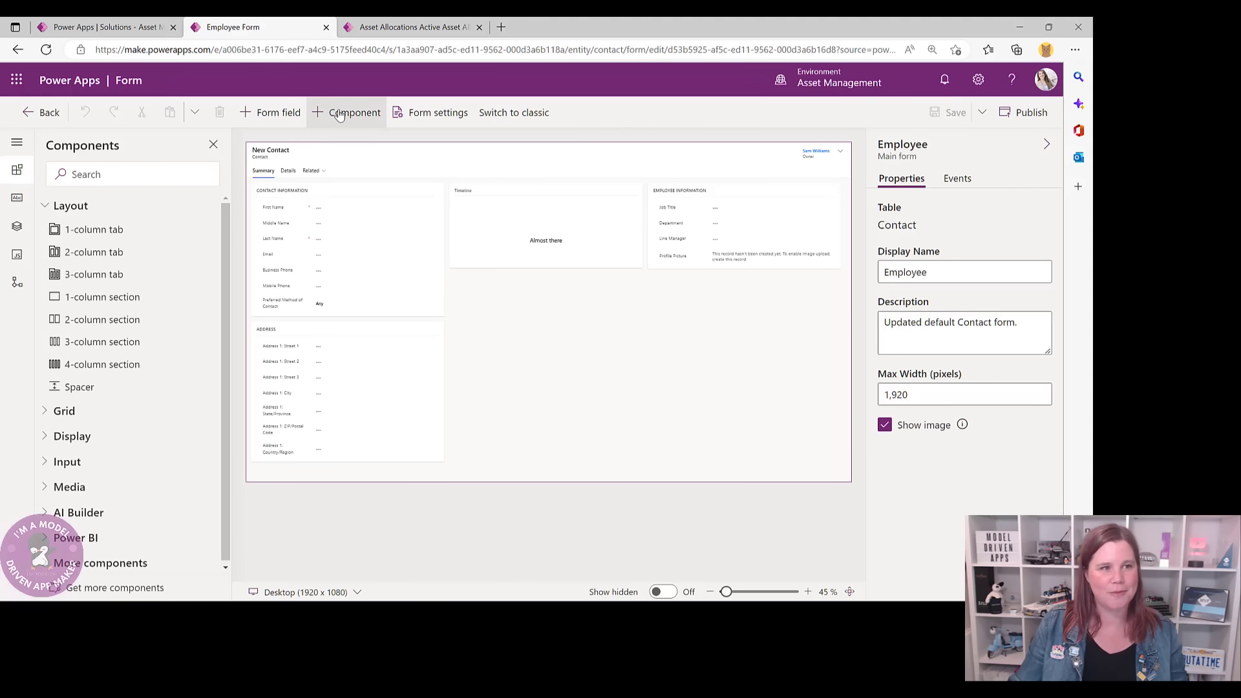
pyautogui.click(90, 230)
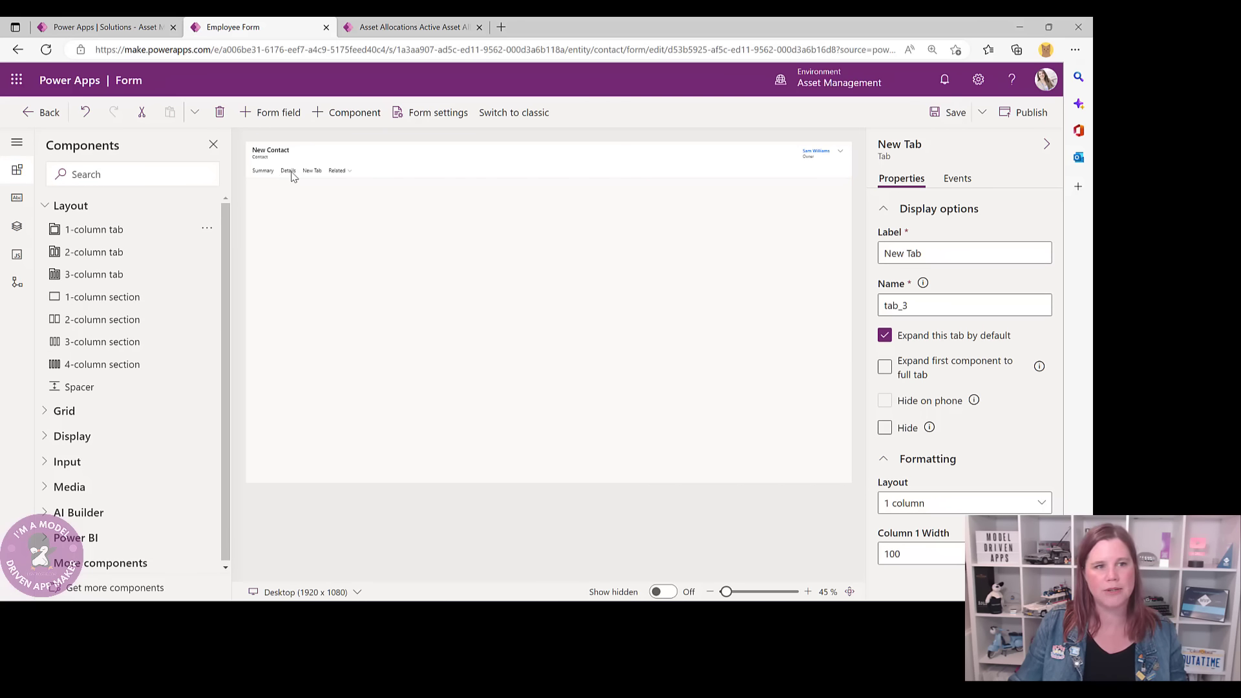
pyautogui.moveTo(313, 174)
pyautogui.mouseDown()
pyautogui.moveTo(277, 189)
pyautogui.moveTo(303, 173)
pyautogui.moveTo(275, 172)
pyautogui.moveTo(289, 173)
pyautogui.mouseUp()
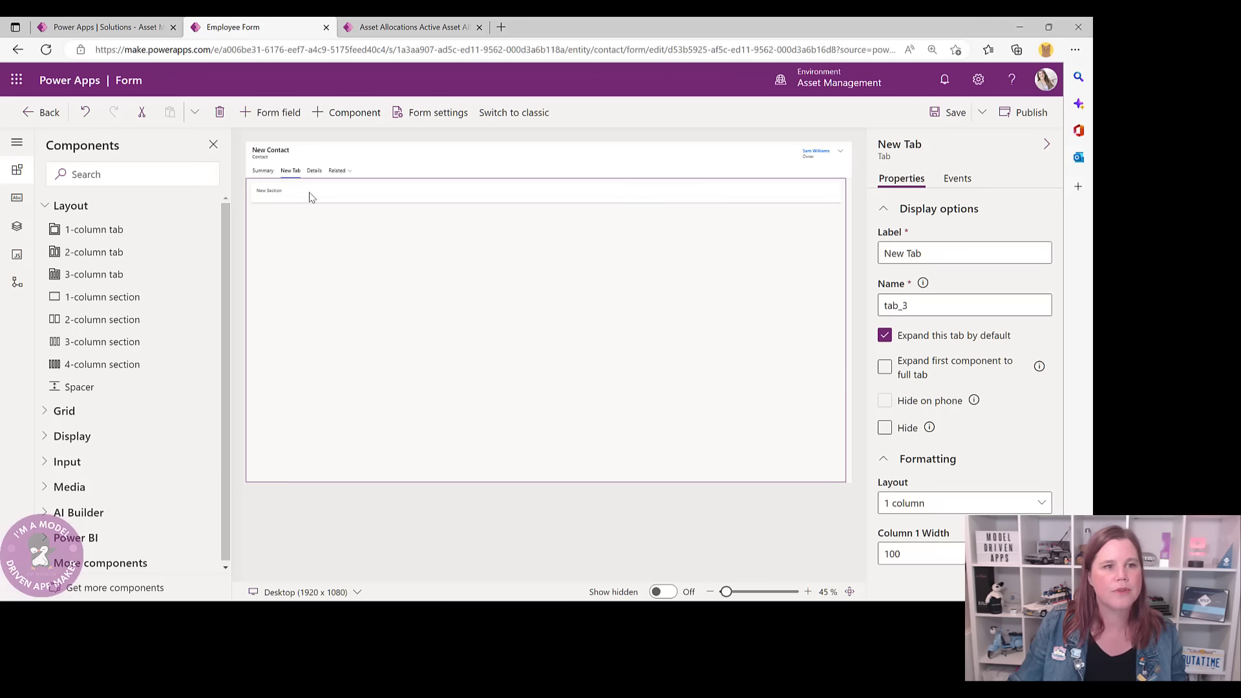
pyautogui.moveTo(922, 253); pyautogui.dragTo(889, 253)
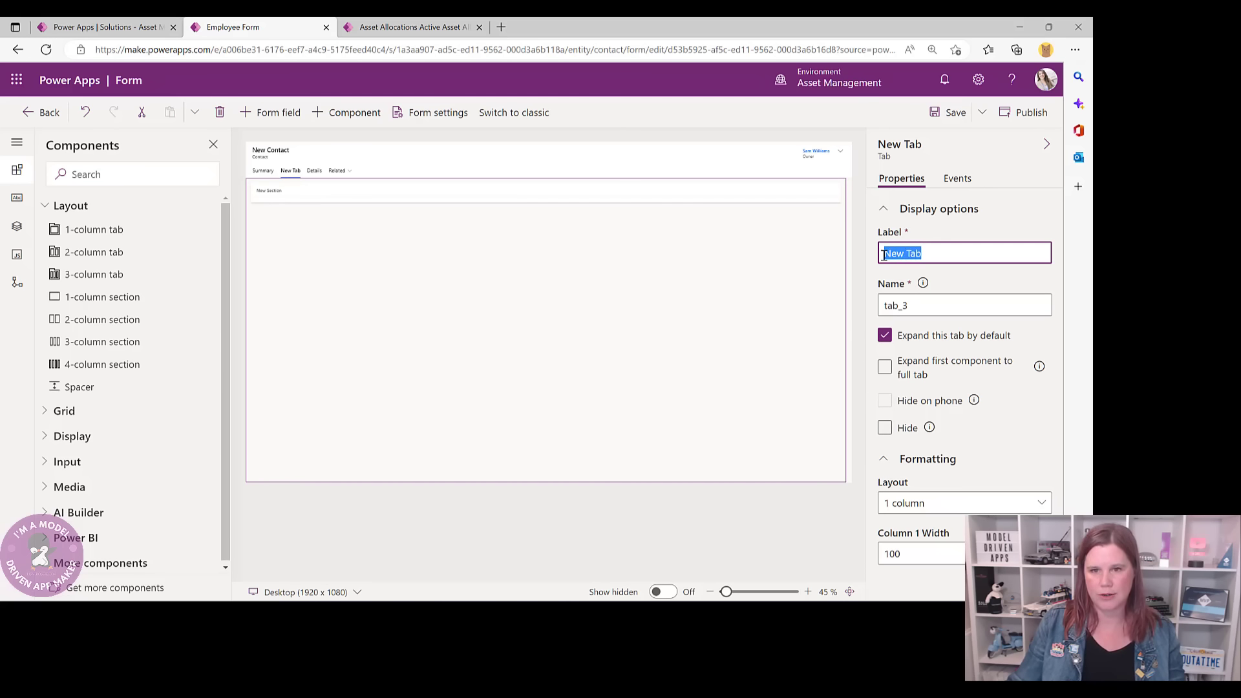
pyautogui.write('A')
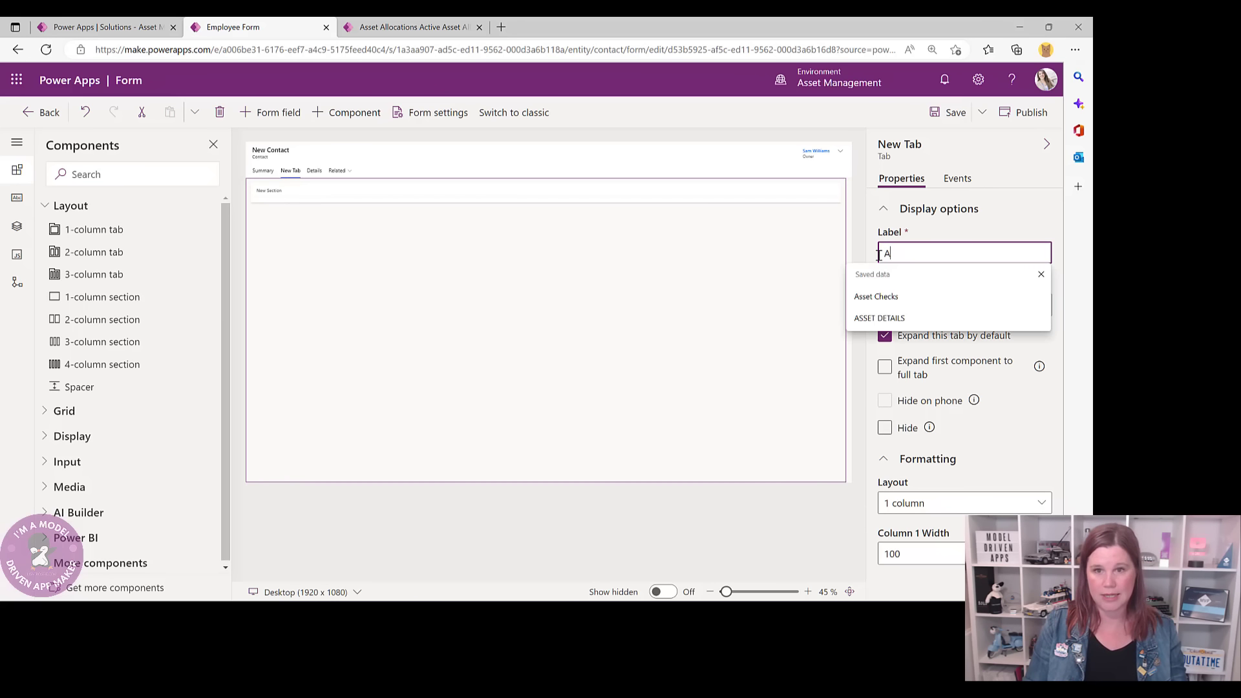
pyautogui.write('sset Allocat')
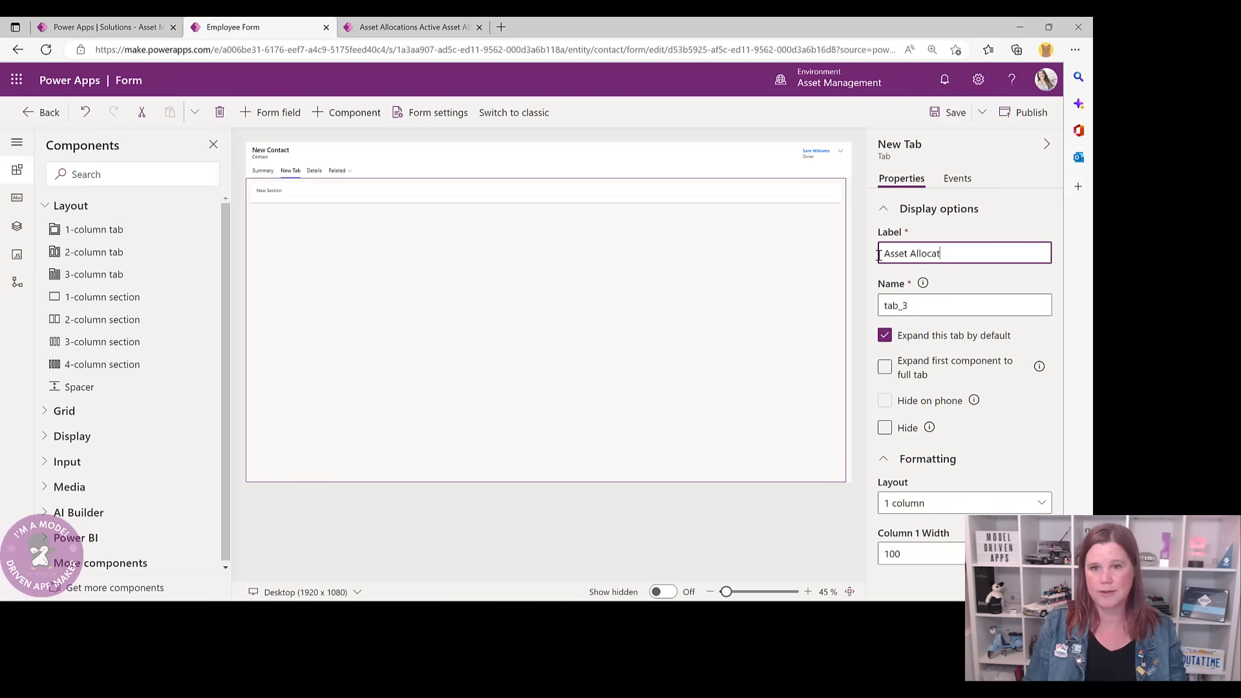
pyautogui.write('ions')
pyautogui.click(446, 278)
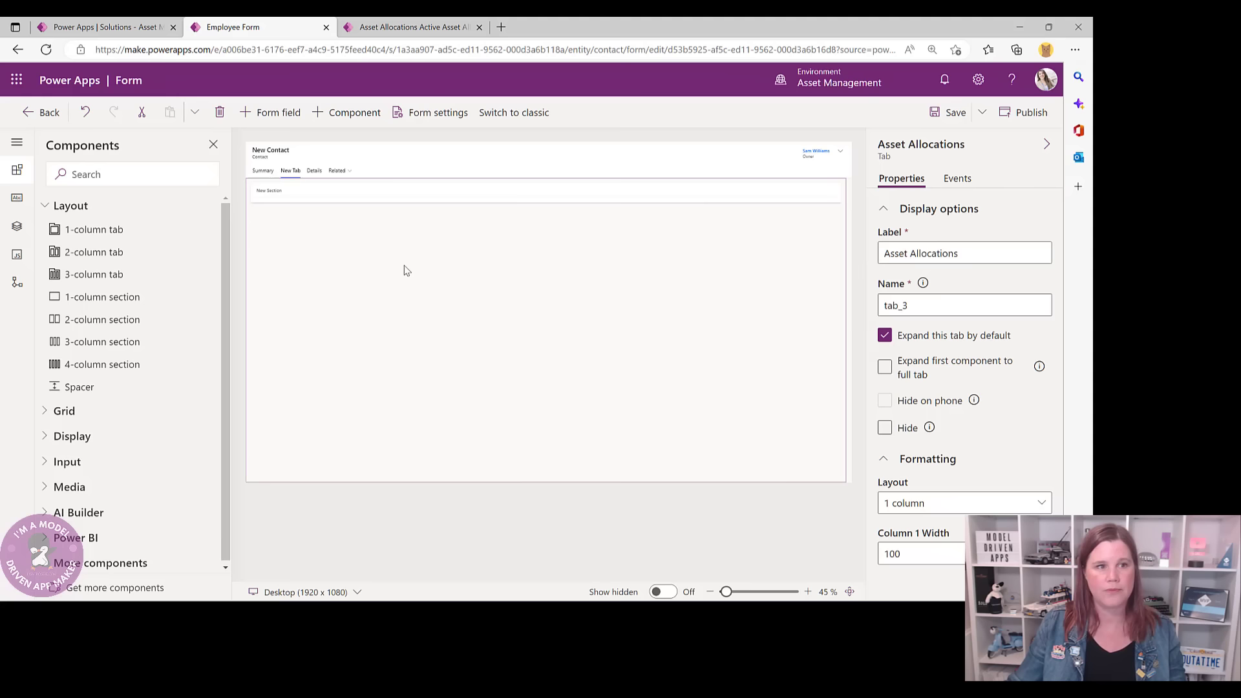
# - Toggle the new section's Hide label setting on and back off
pyautogui.click(333, 202)
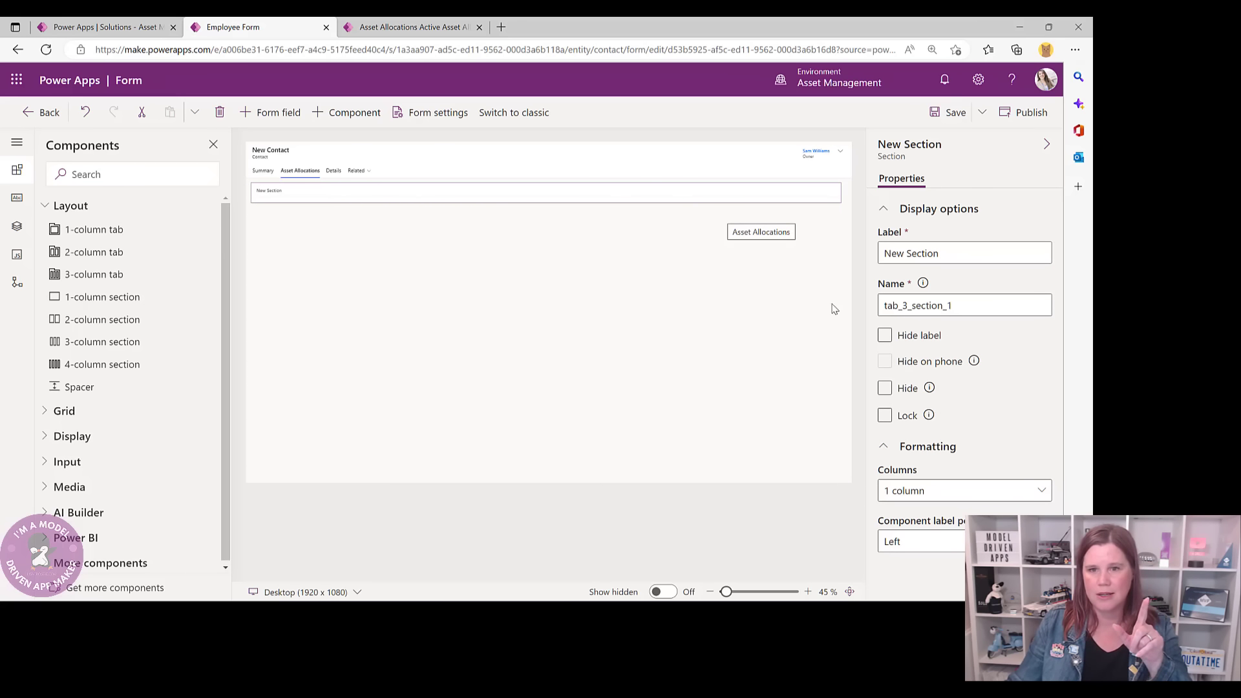
pyautogui.click(884, 336)
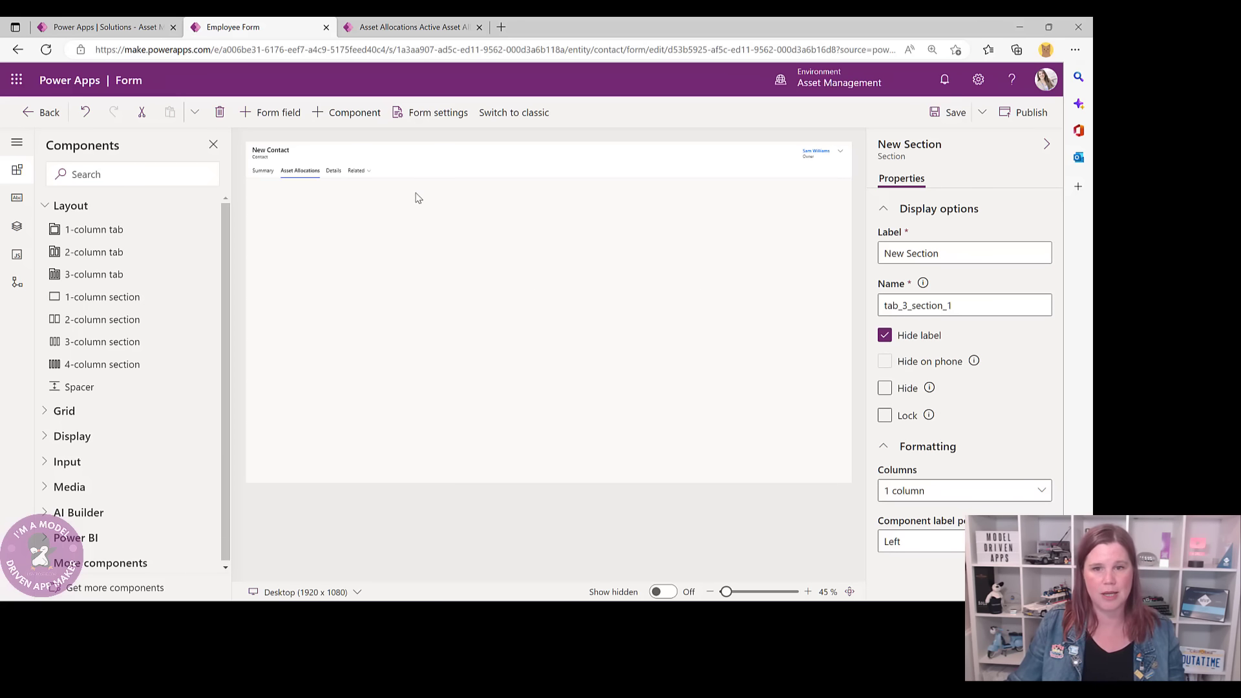
pyautogui.click(884, 334)
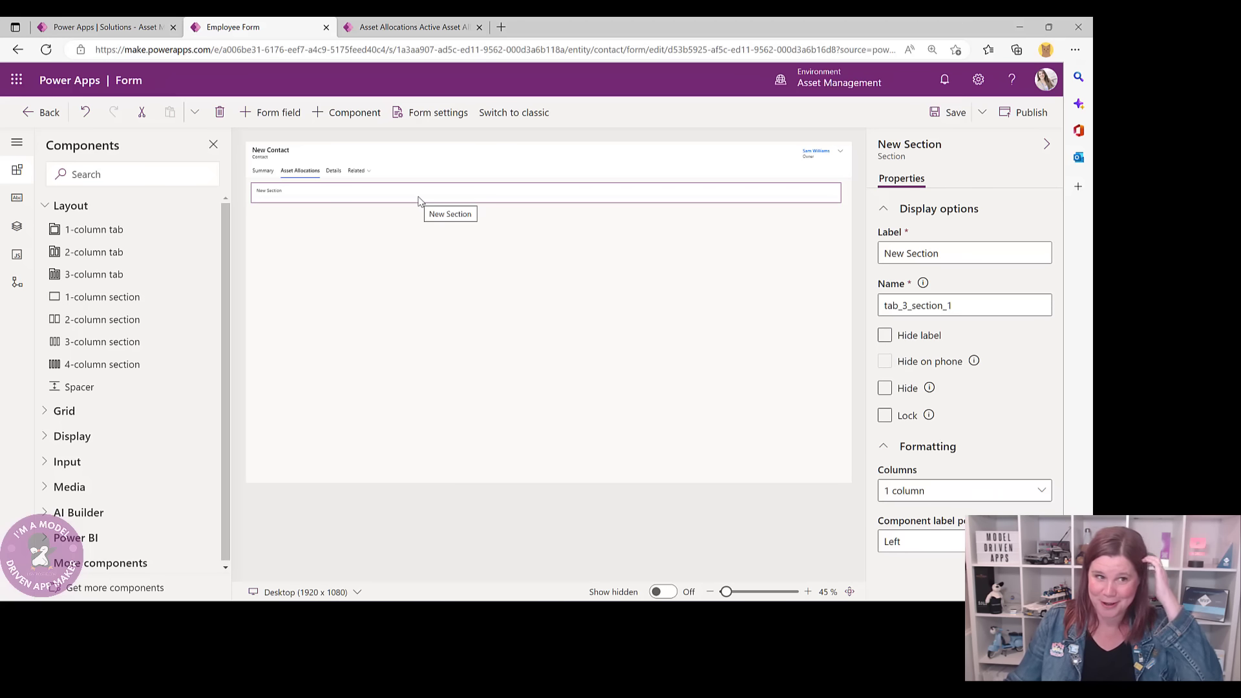
# - Insert a related-records subgrid on Asset Allocations (Employee) using the Asset Allocations for an Employee view
pyautogui.click(50, 411)
pyautogui.click(81, 458)
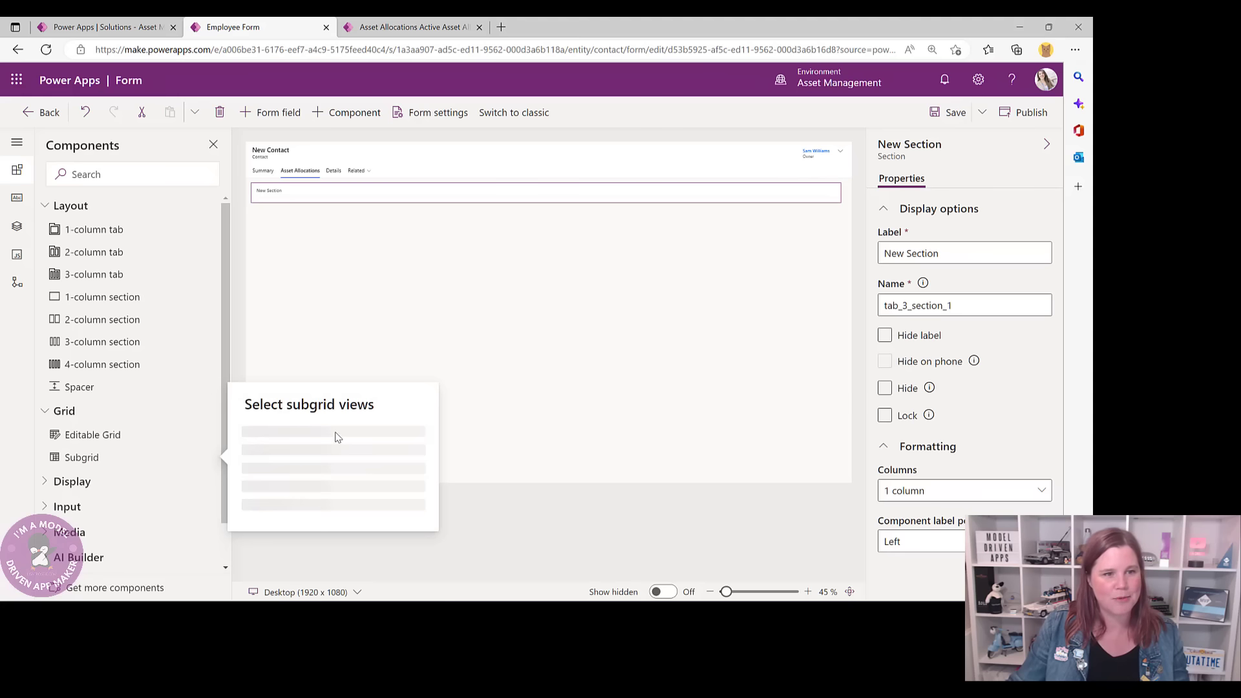
pyautogui.click(251, 366)
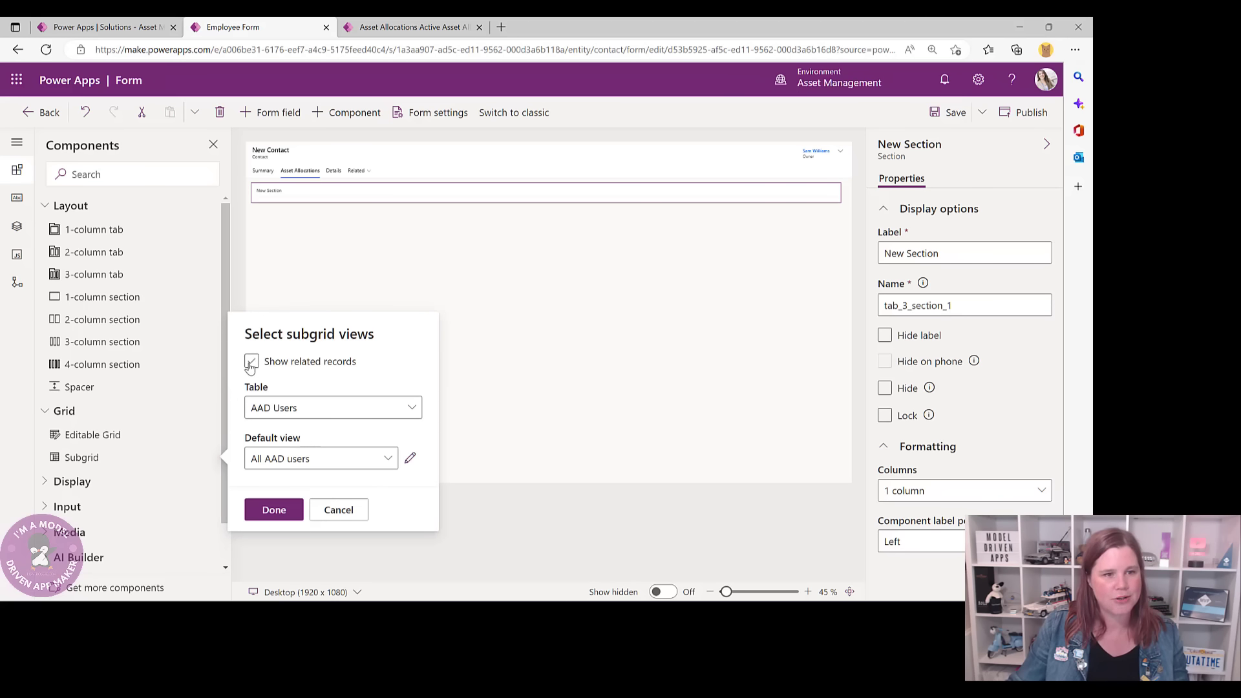
pyautogui.click(297, 407)
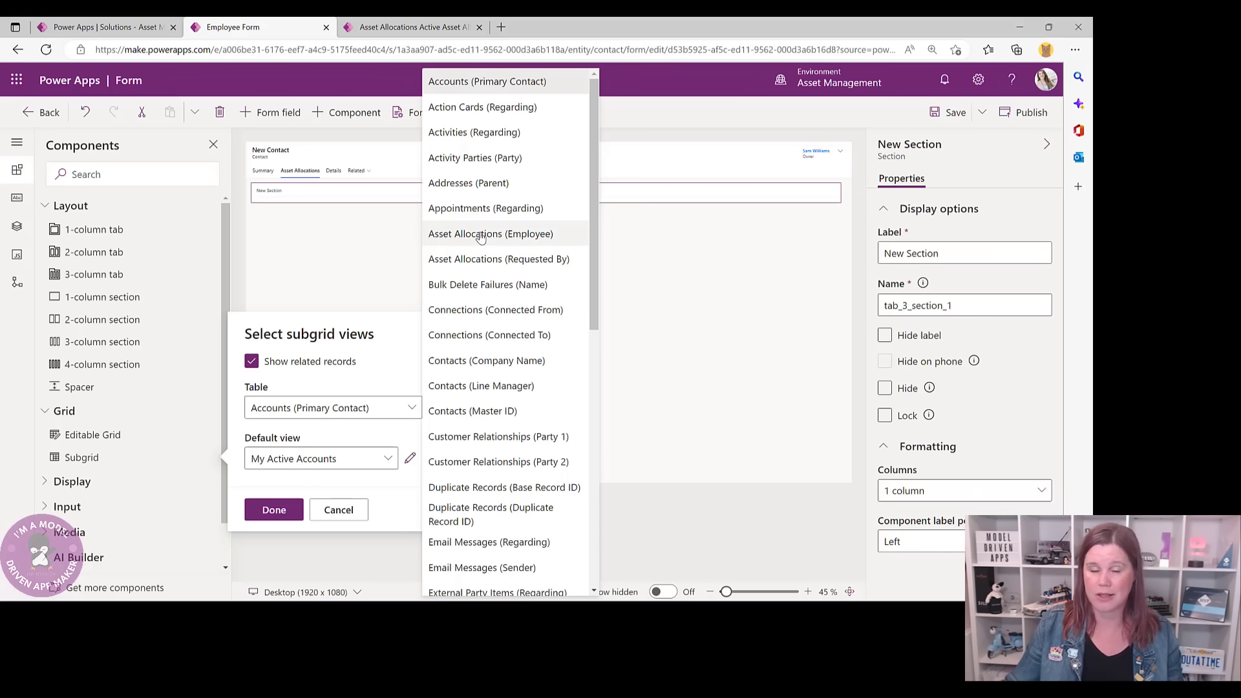
pyautogui.click(481, 236)
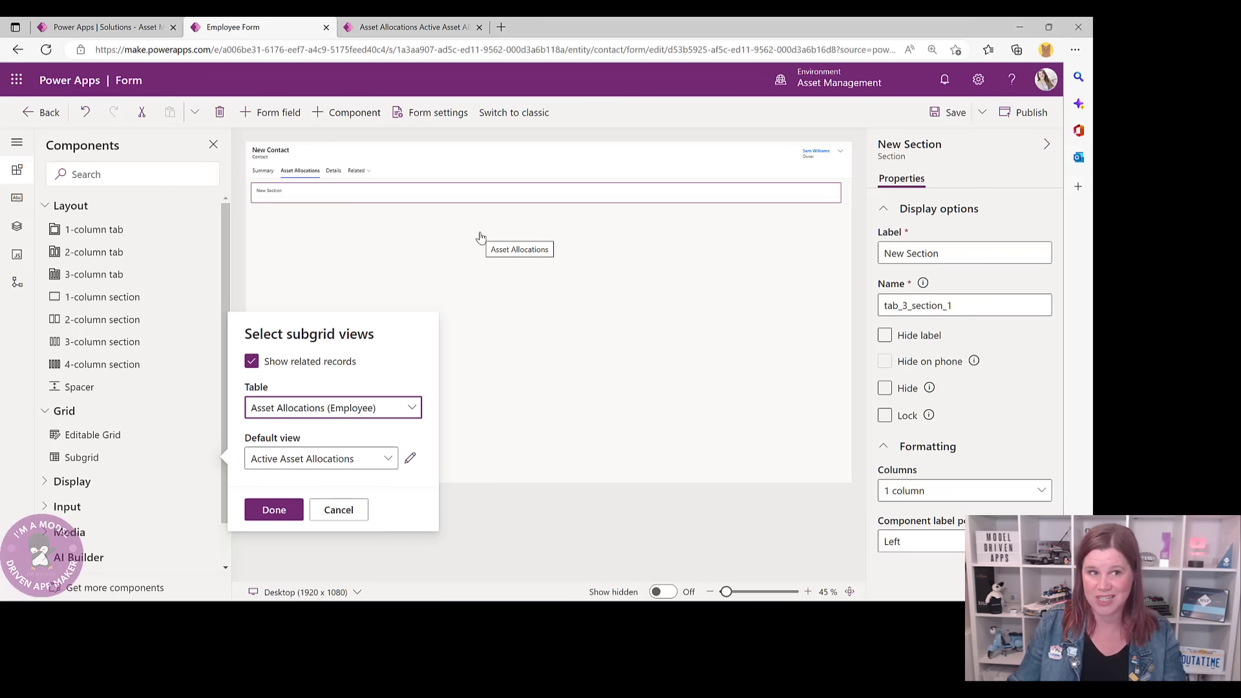
pyautogui.click(351, 461)
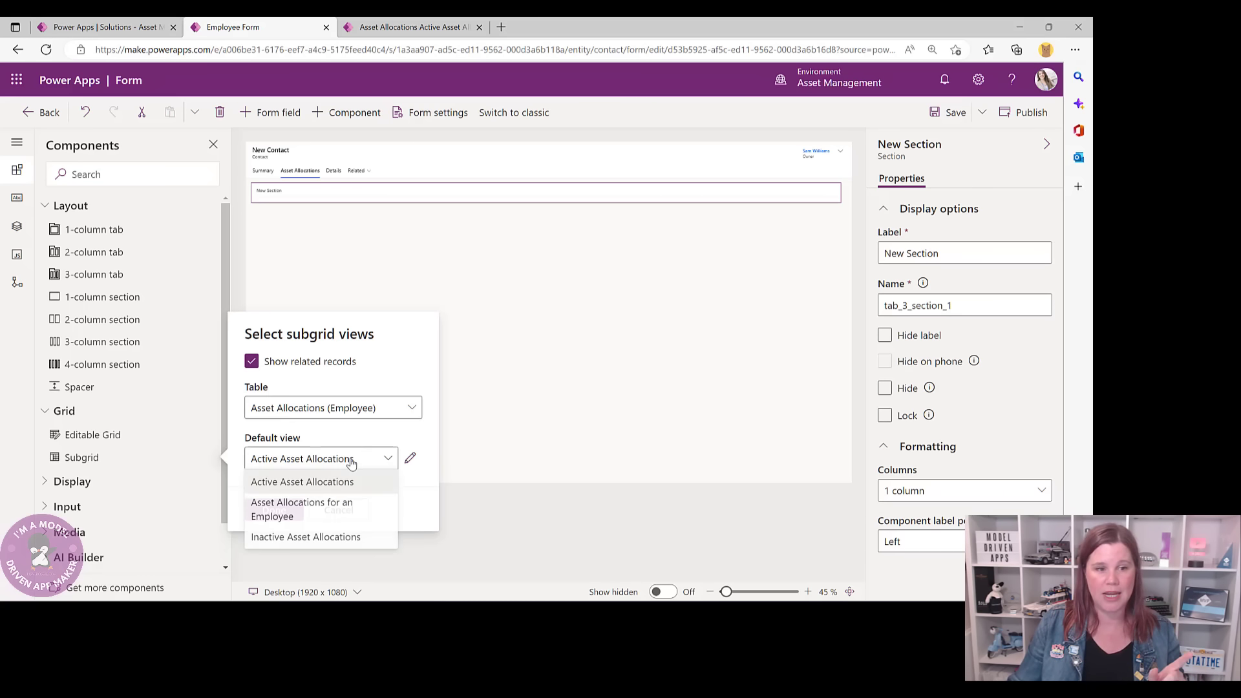
pyautogui.click(331, 505)
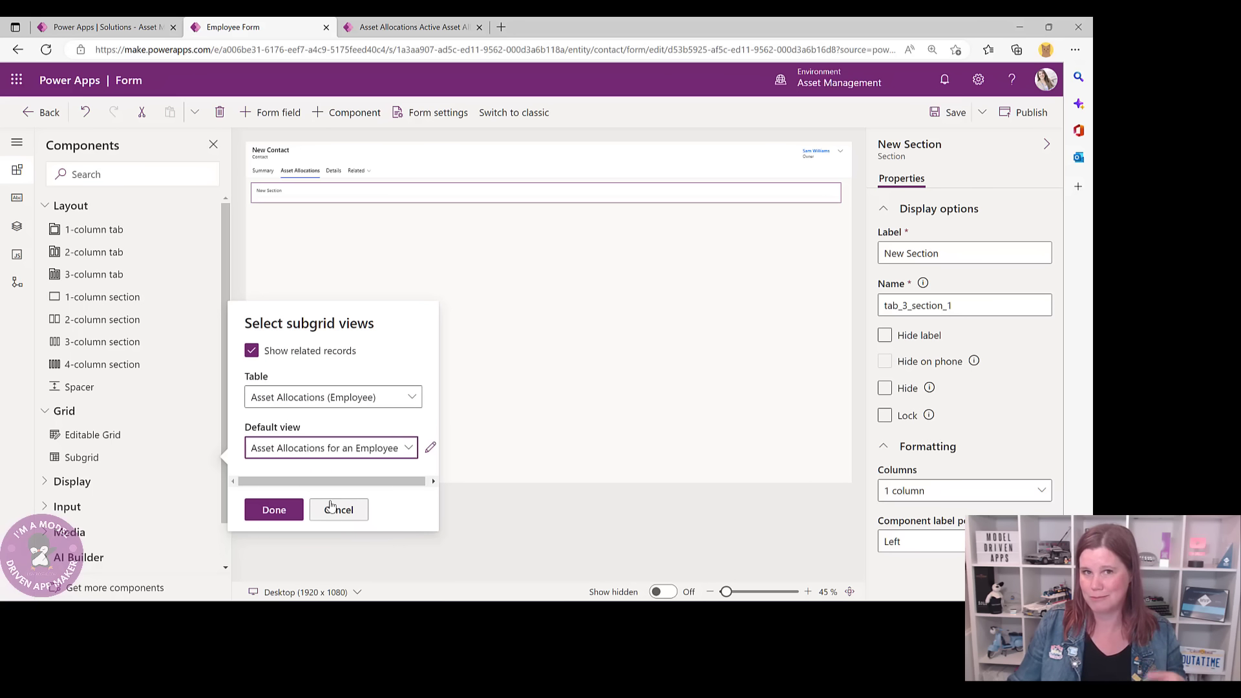
pyautogui.click(274, 509)
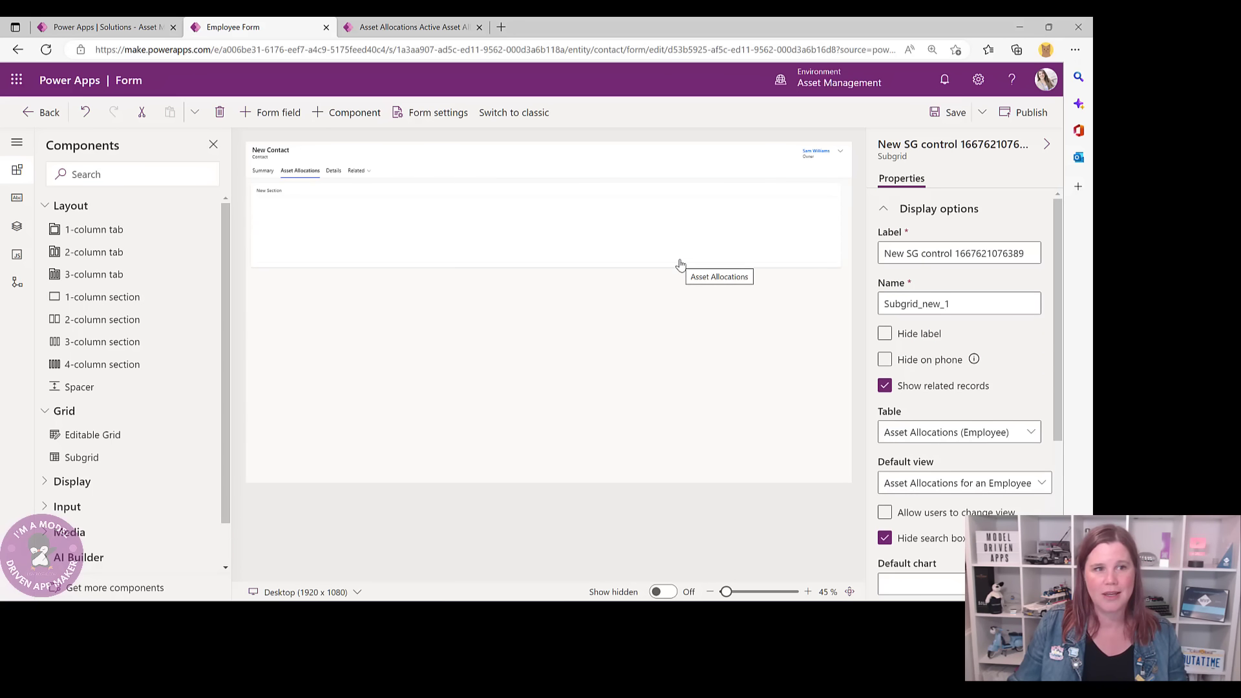
# - Relabel the subgrid 'Asset Allocations for this Employee'
pyautogui.moveTo(883, 252); pyautogui.dragTo(1063, 260)
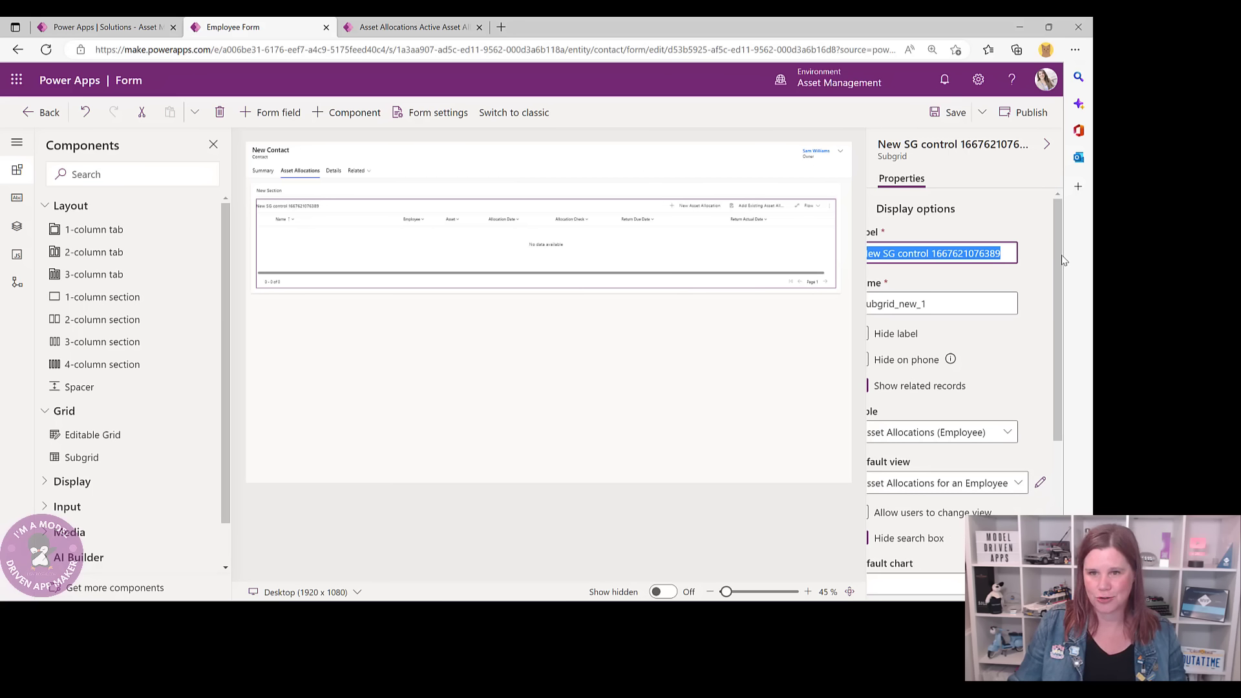
pyautogui.write('Asset Allocatio')
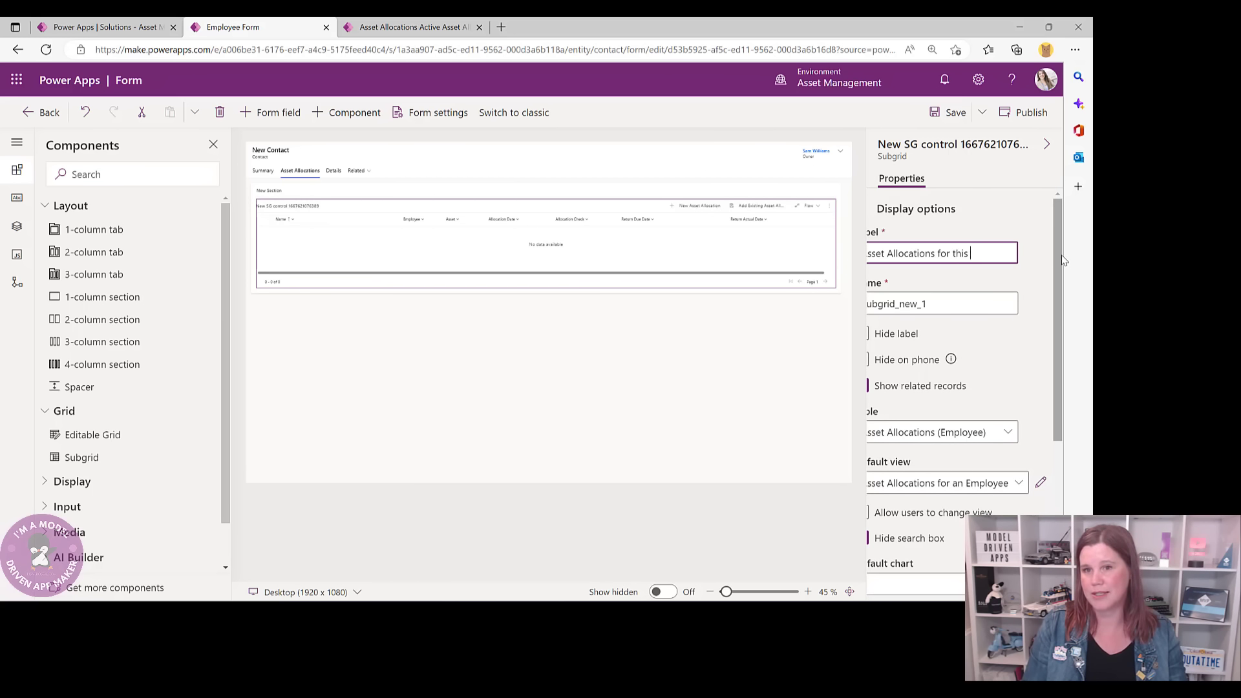
pyautogui.write('ns for this Employee')
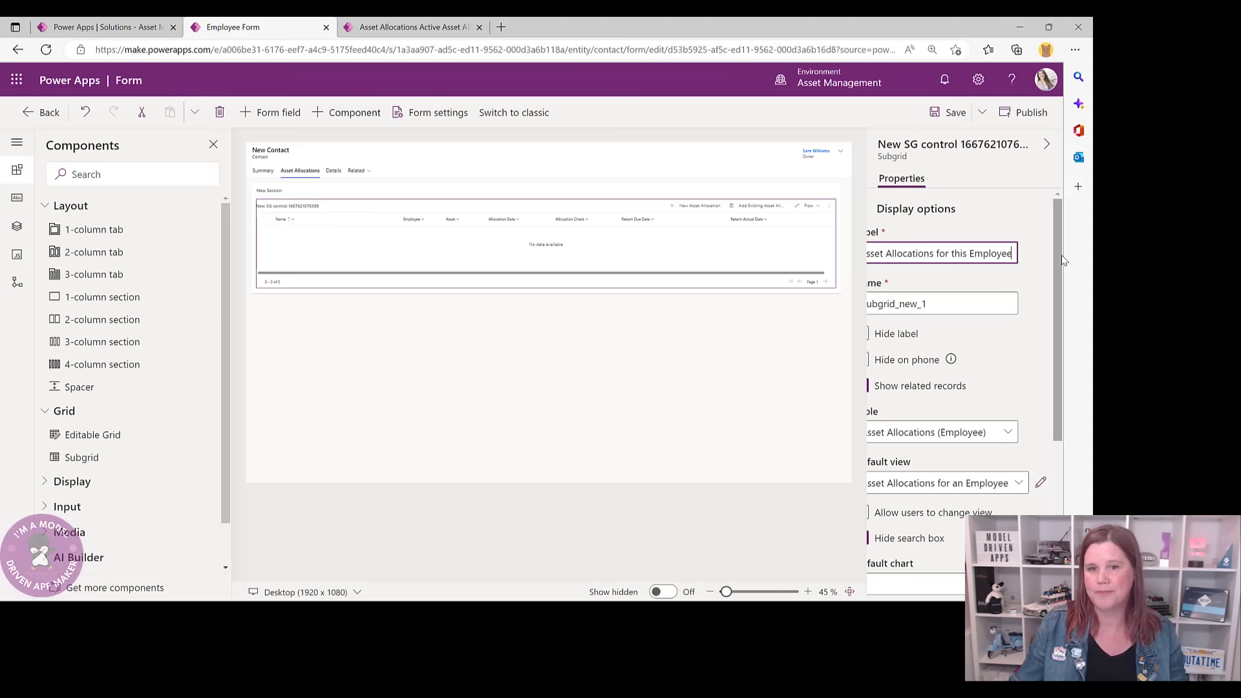
pyautogui.click(711, 347)
# - Hide the section's label, save the Employee form, and leave the designer
pyautogui.click(305, 194)
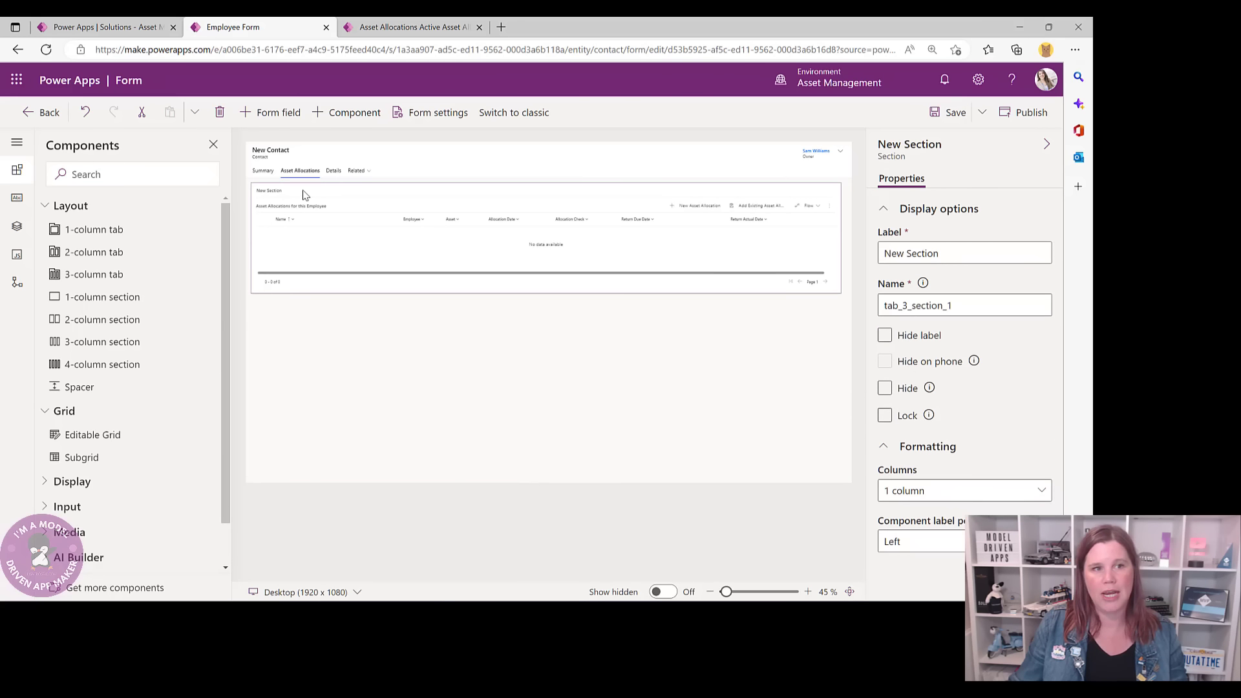
pyautogui.click(885, 335)
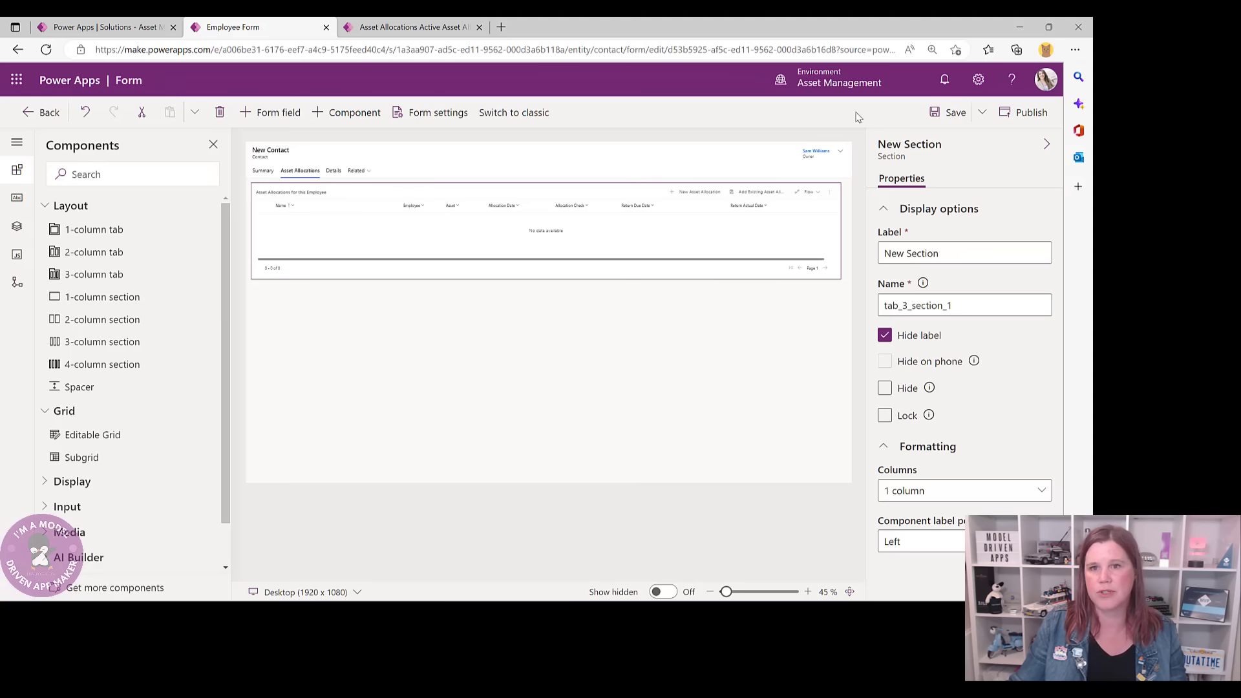
pyautogui.click(949, 113)
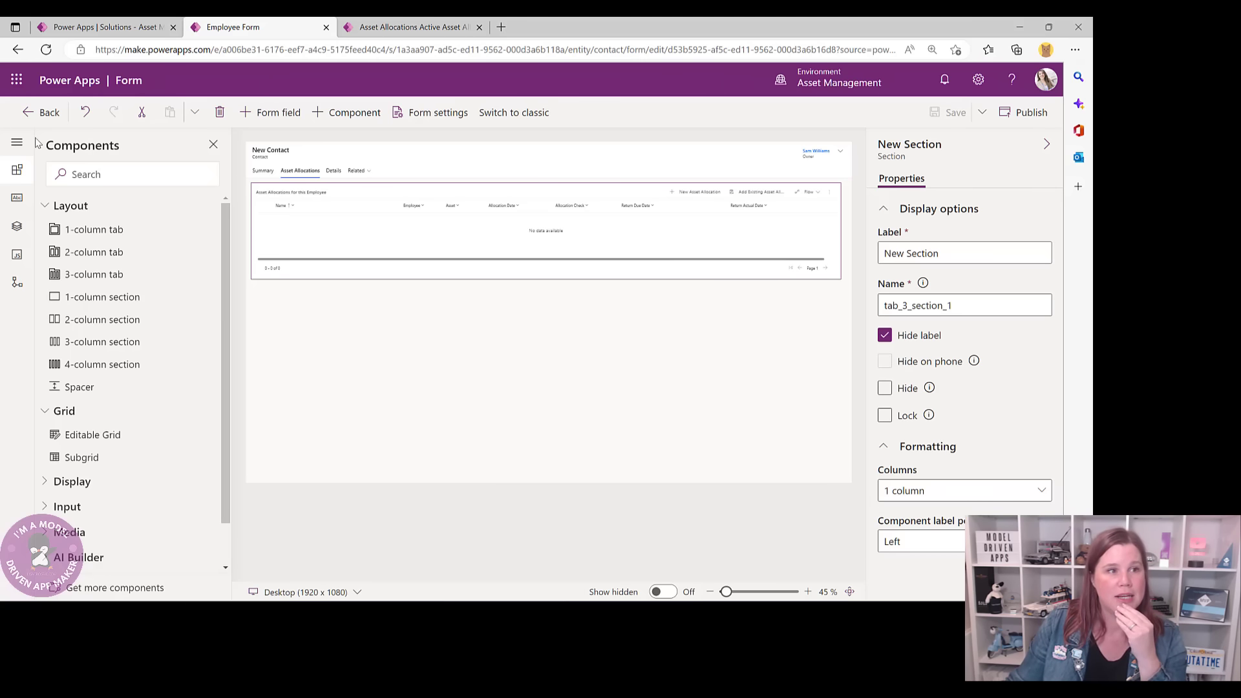
pyautogui.click(41, 112)
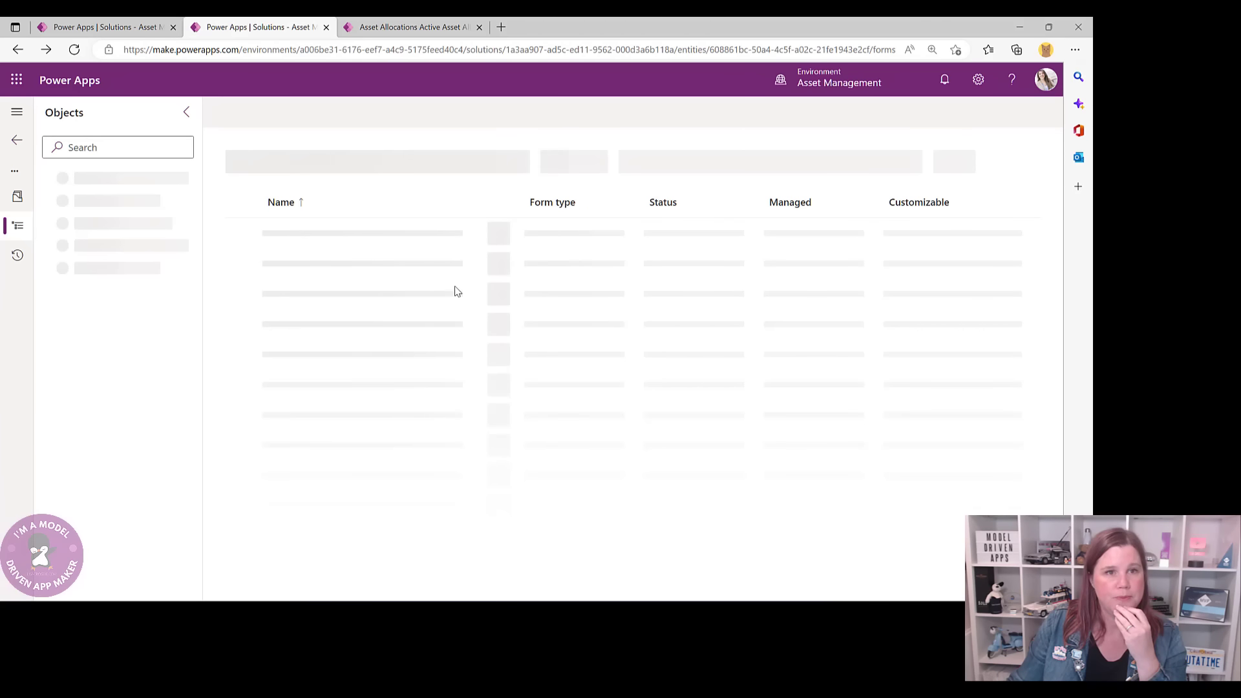
# - Open asset AST-1004 in the running app, then return to the solution's tables list
pyautogui.click(392, 29)
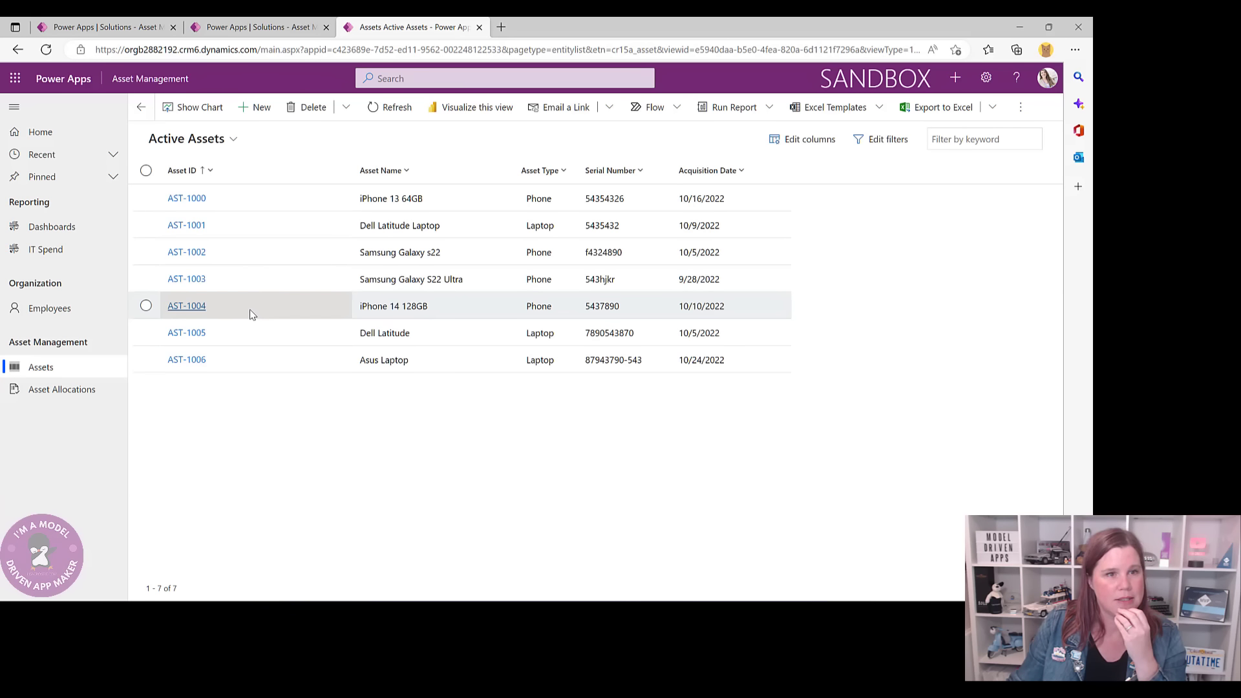
pyautogui.click(187, 306)
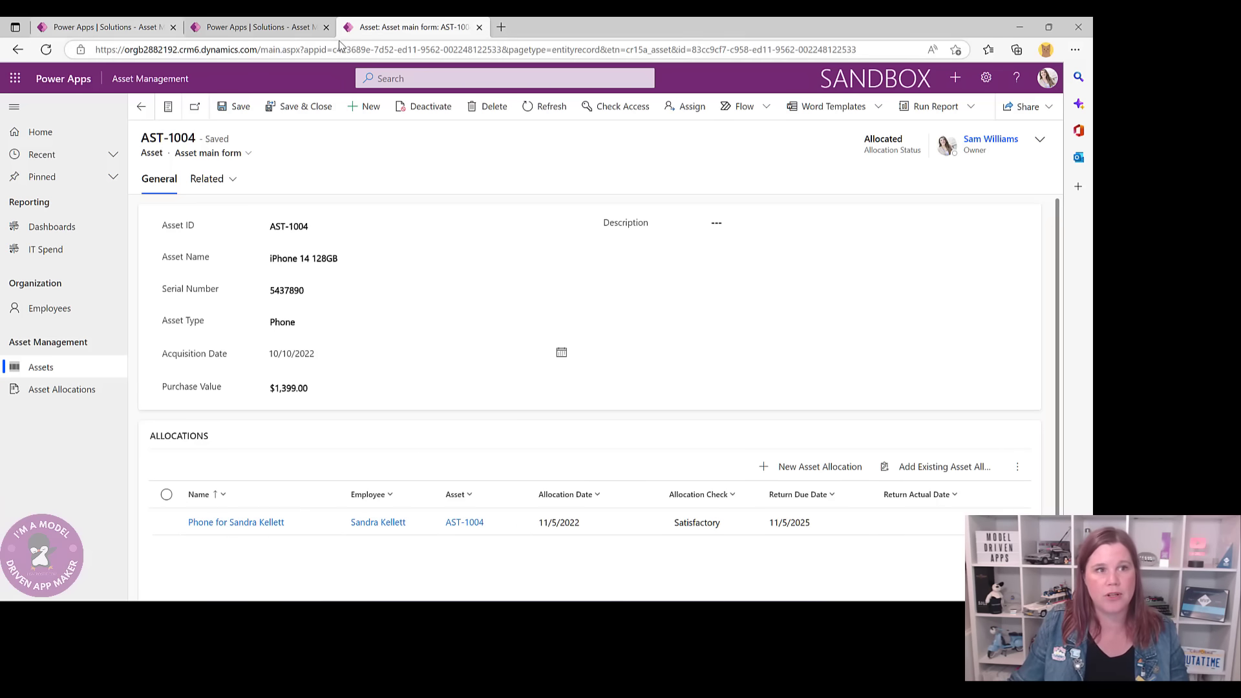
pyautogui.click(259, 27)
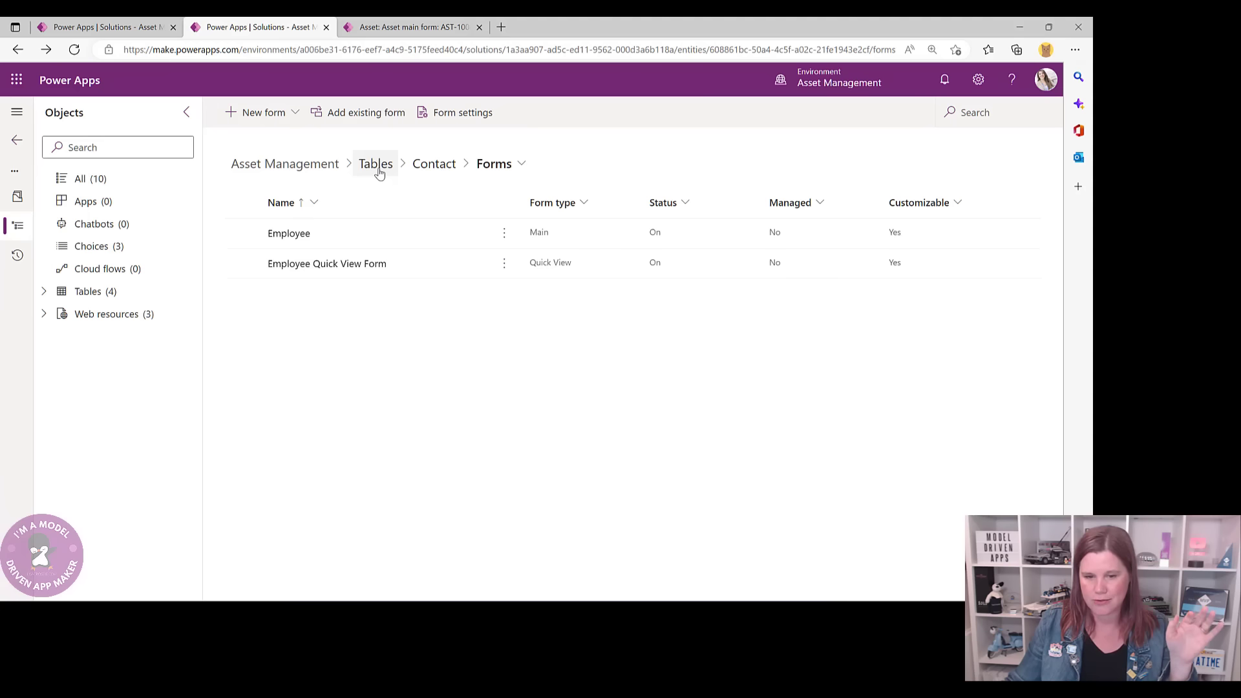
pyautogui.click(379, 169)
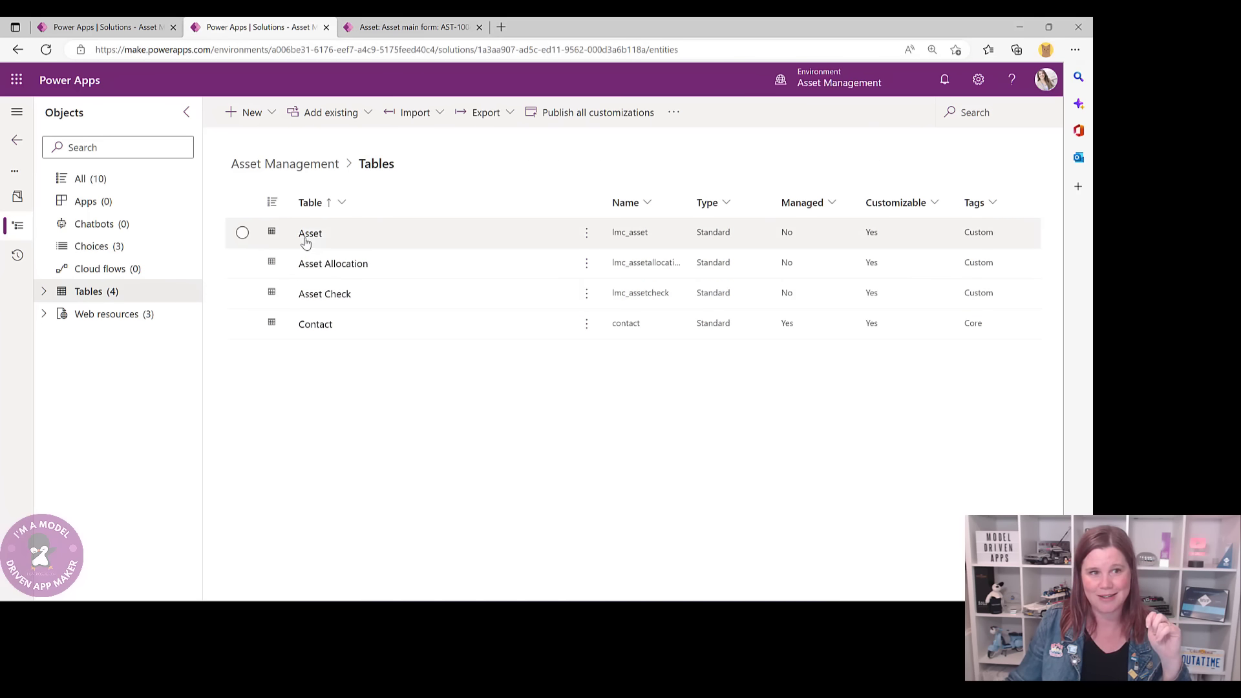
# - Open the Asset main form from the Asset table's Forms list
pyautogui.click(308, 237)
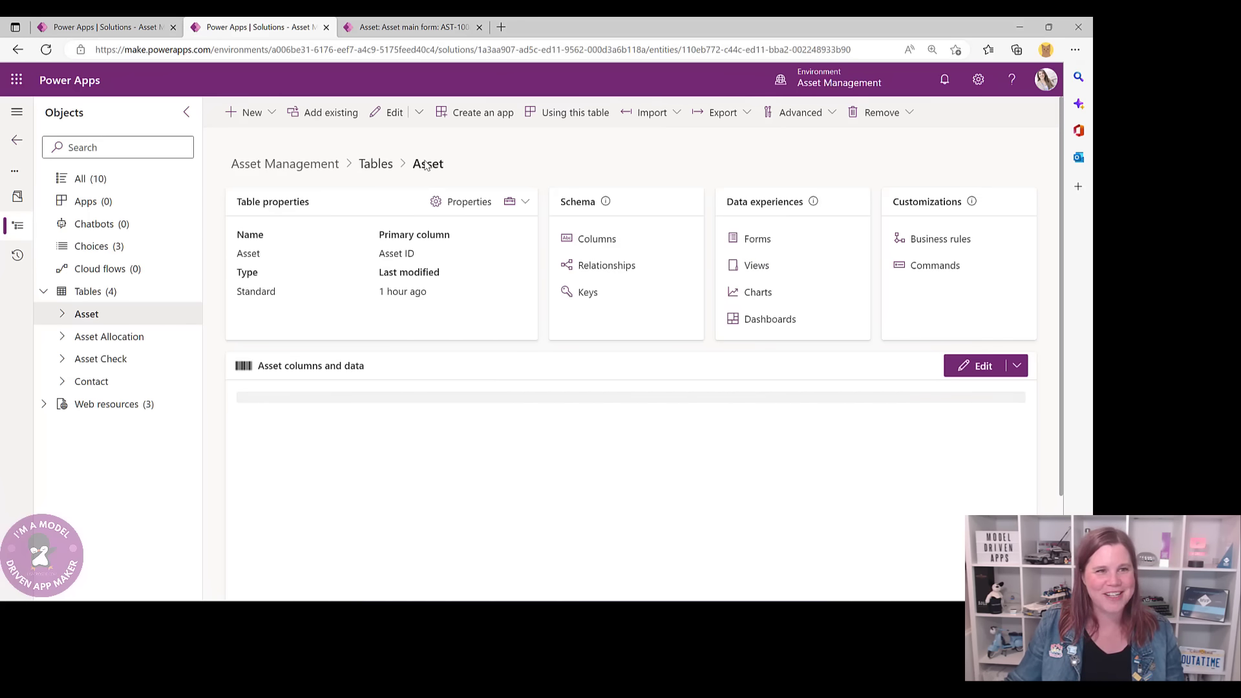
pyautogui.click(752, 241)
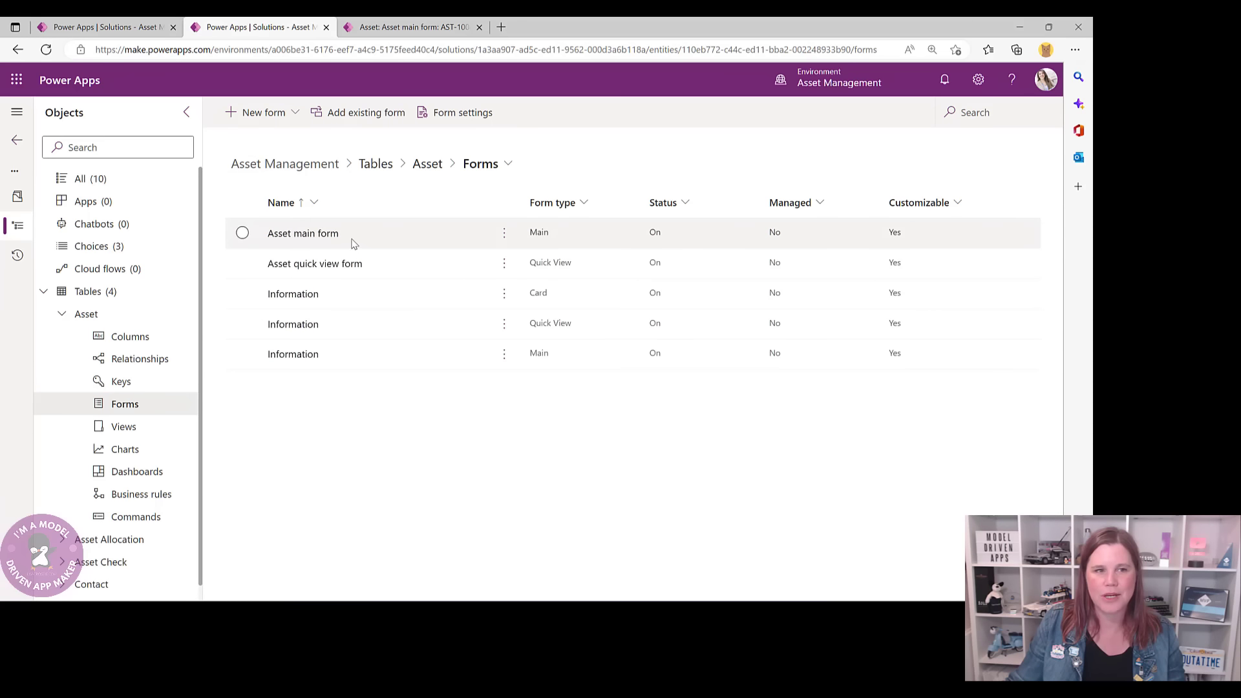
pyautogui.click(309, 236)
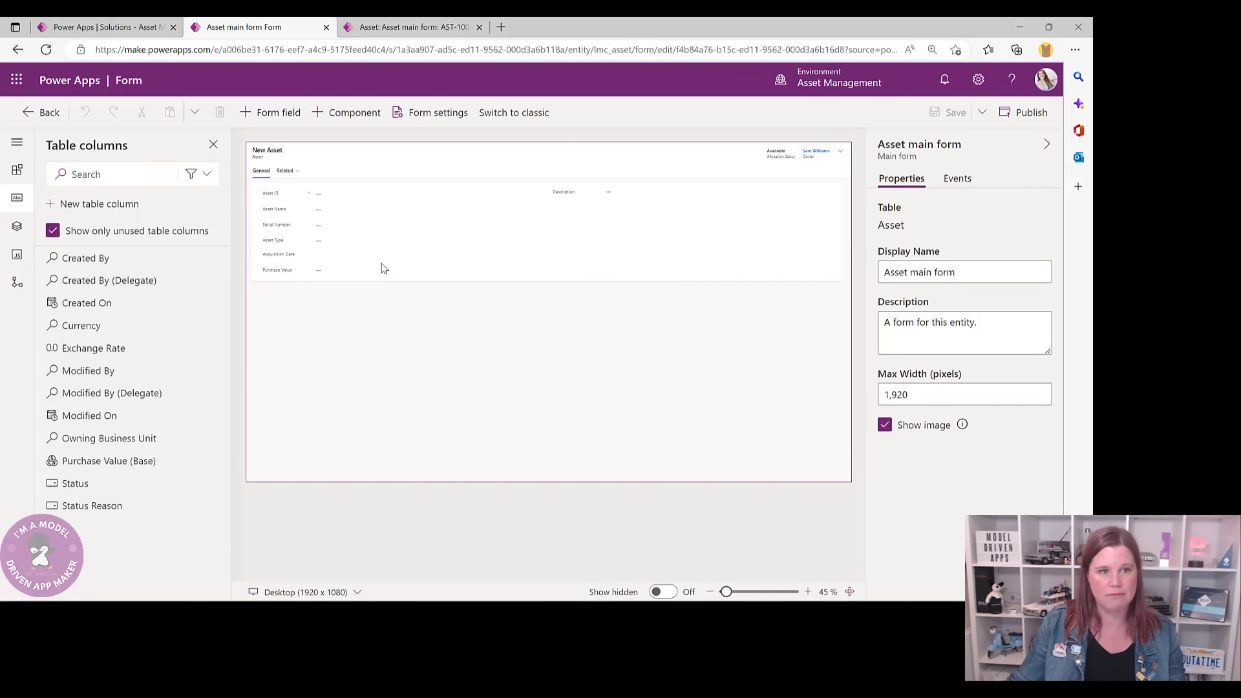
# - Insert a 1-column section below General on the Asset main form and label it 'ALLOCATIONS'
pyautogui.click(391, 274)
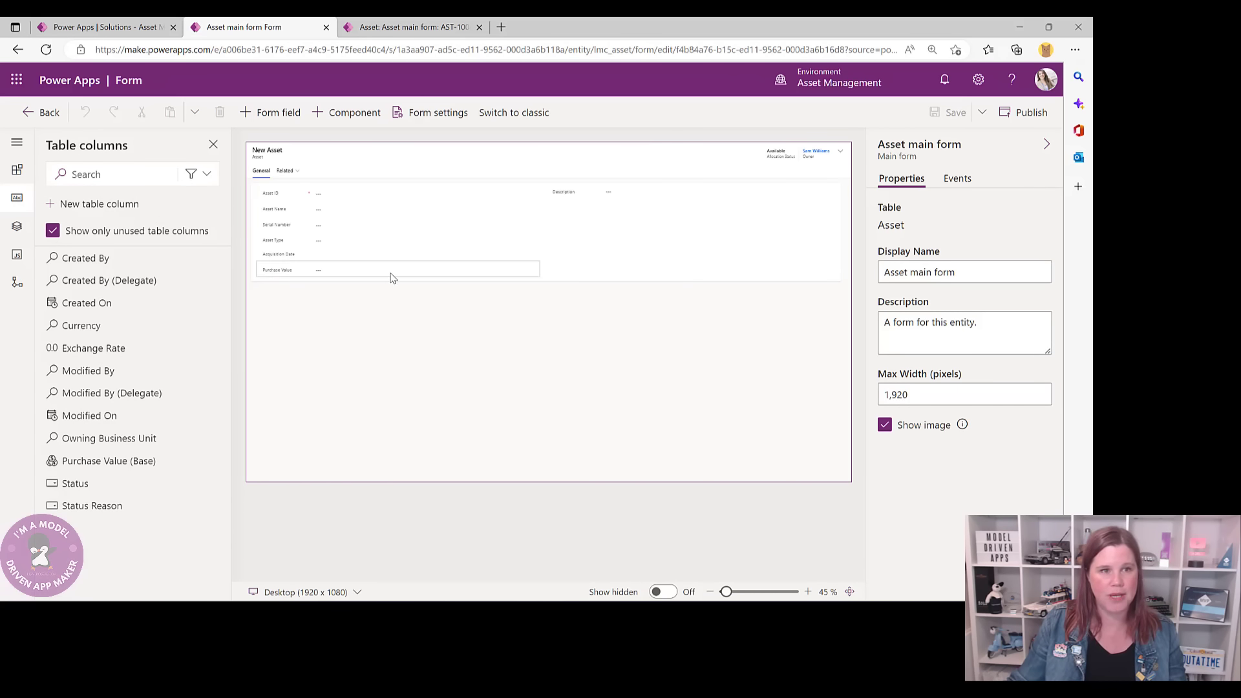
pyautogui.click(584, 283)
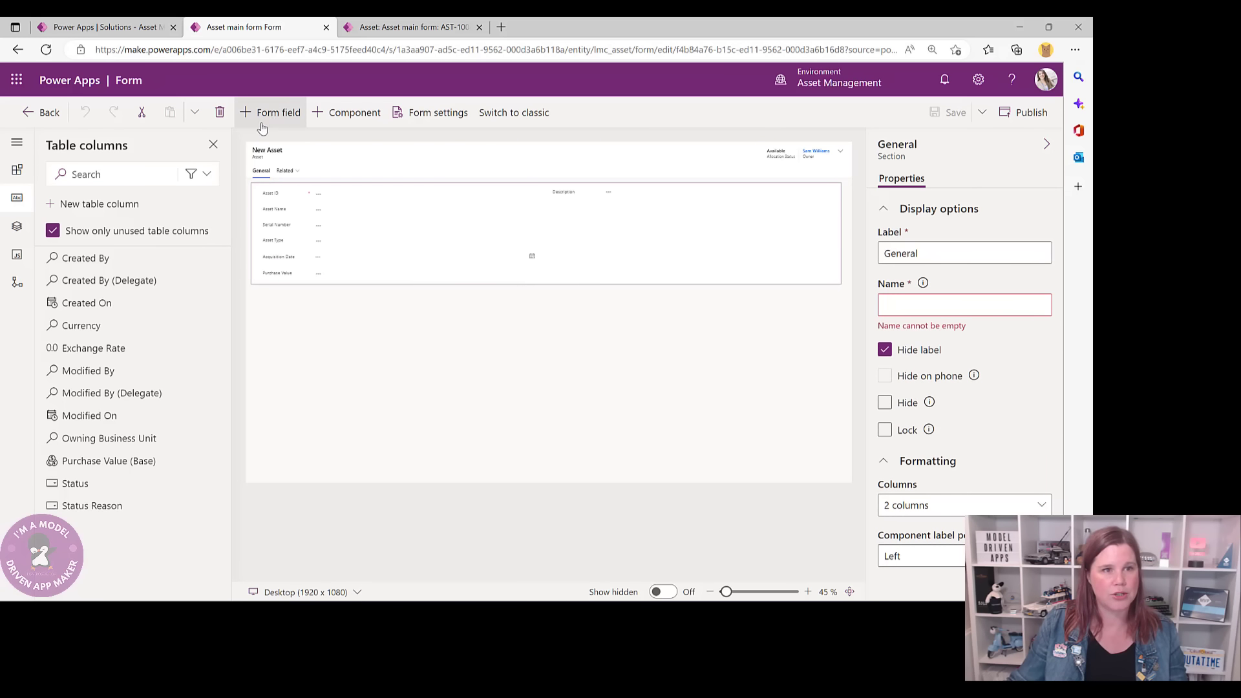
pyautogui.click(17, 169)
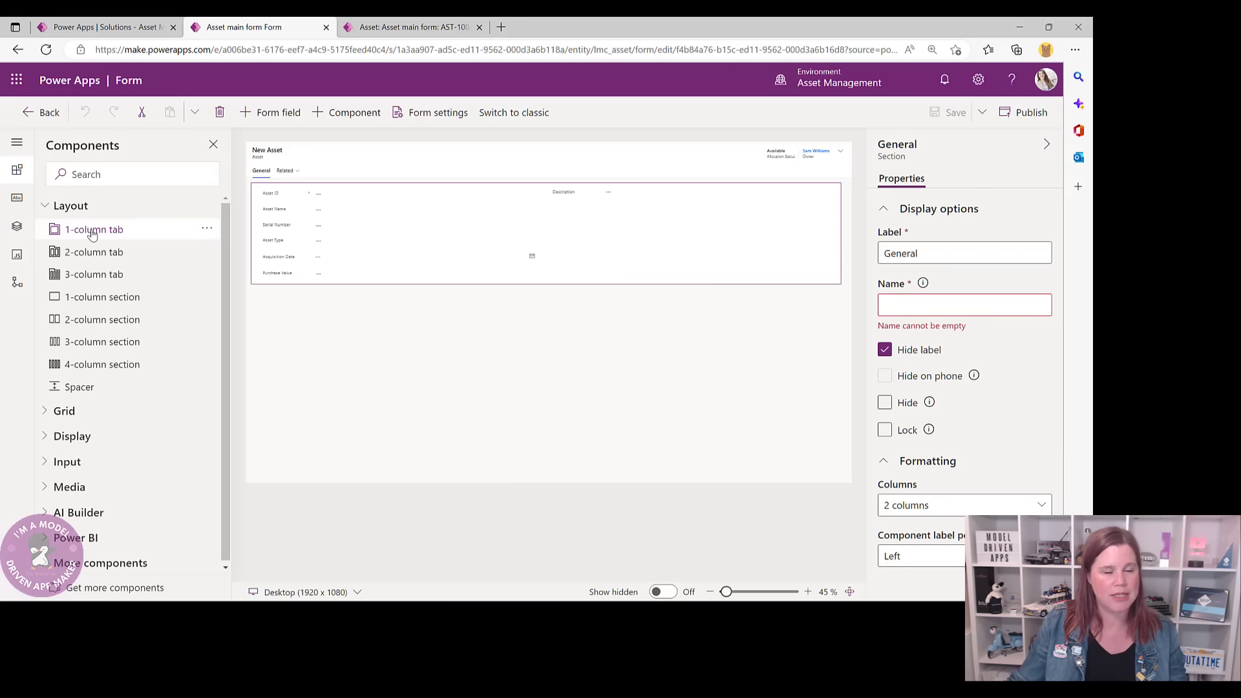
pyautogui.click(96, 298)
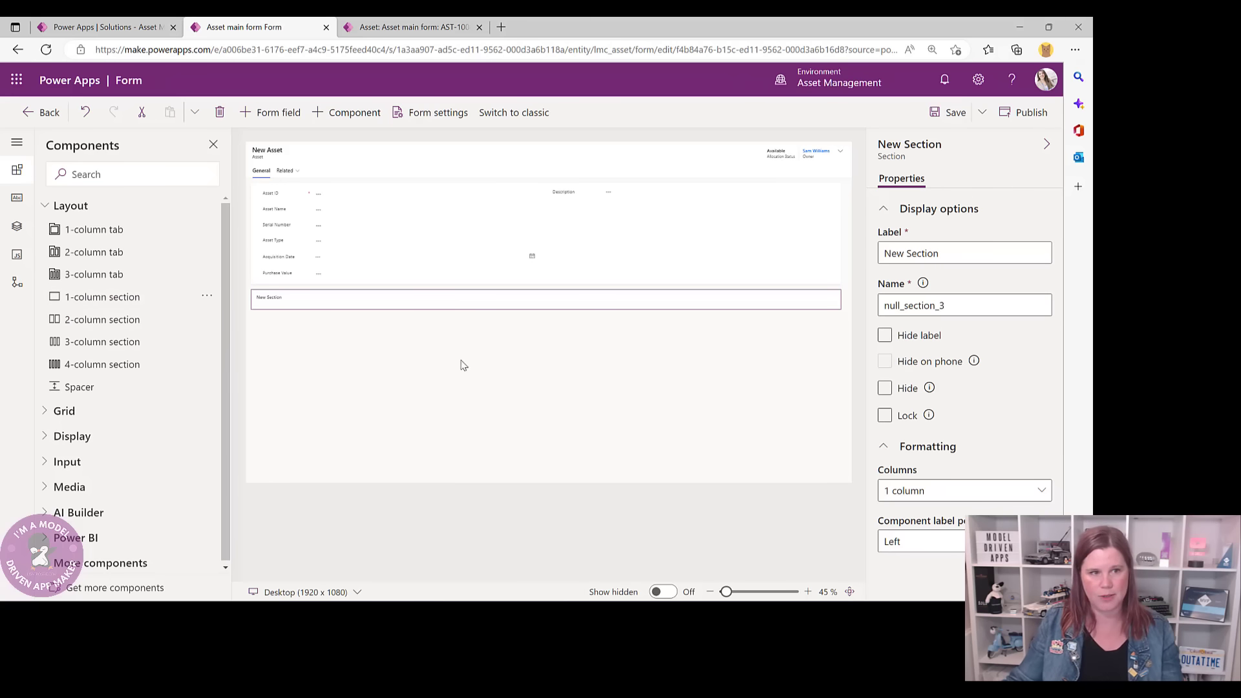
pyautogui.click(947, 254)
pyautogui.moveTo(947, 254); pyautogui.dragTo(879, 254)
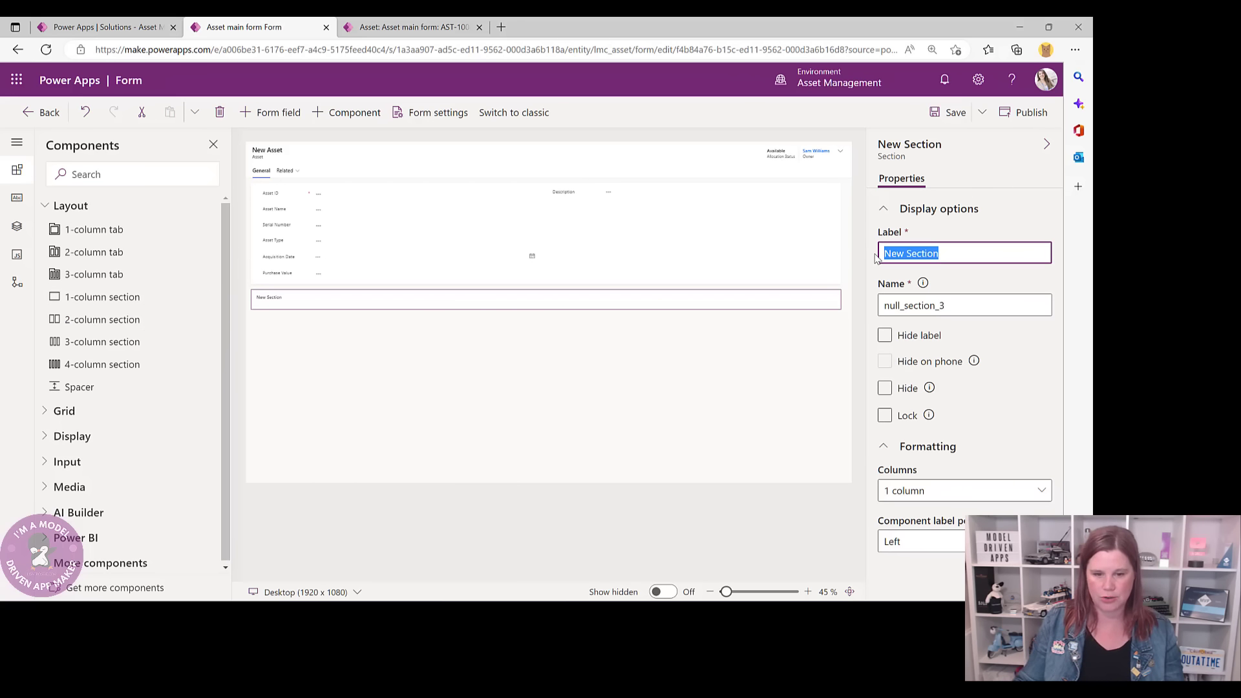
pyautogui.write('A')
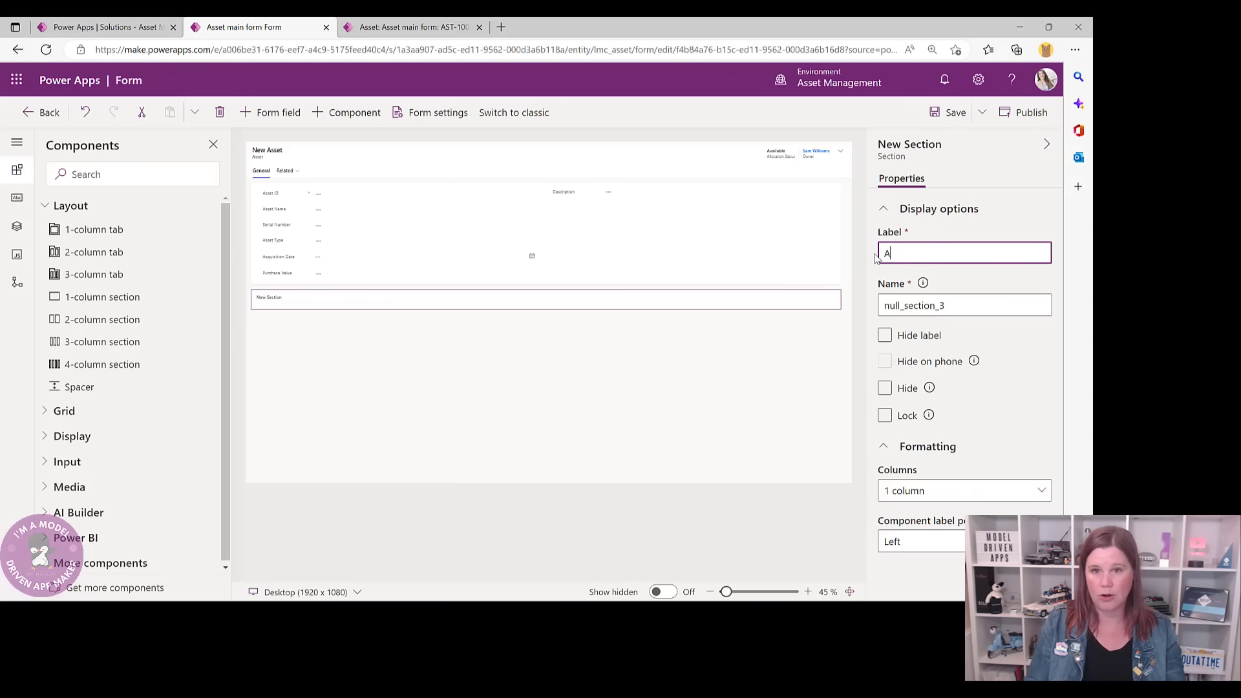
pyautogui.write('LLOCATIONS')
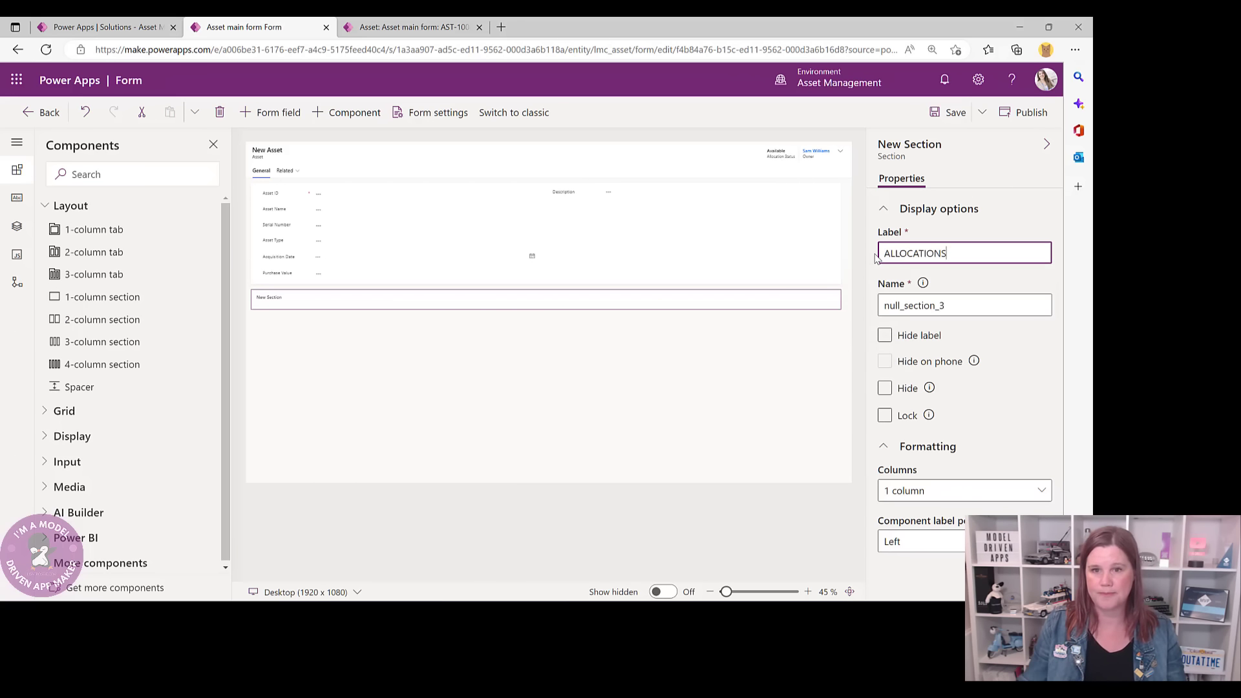
pyautogui.click(706, 304)
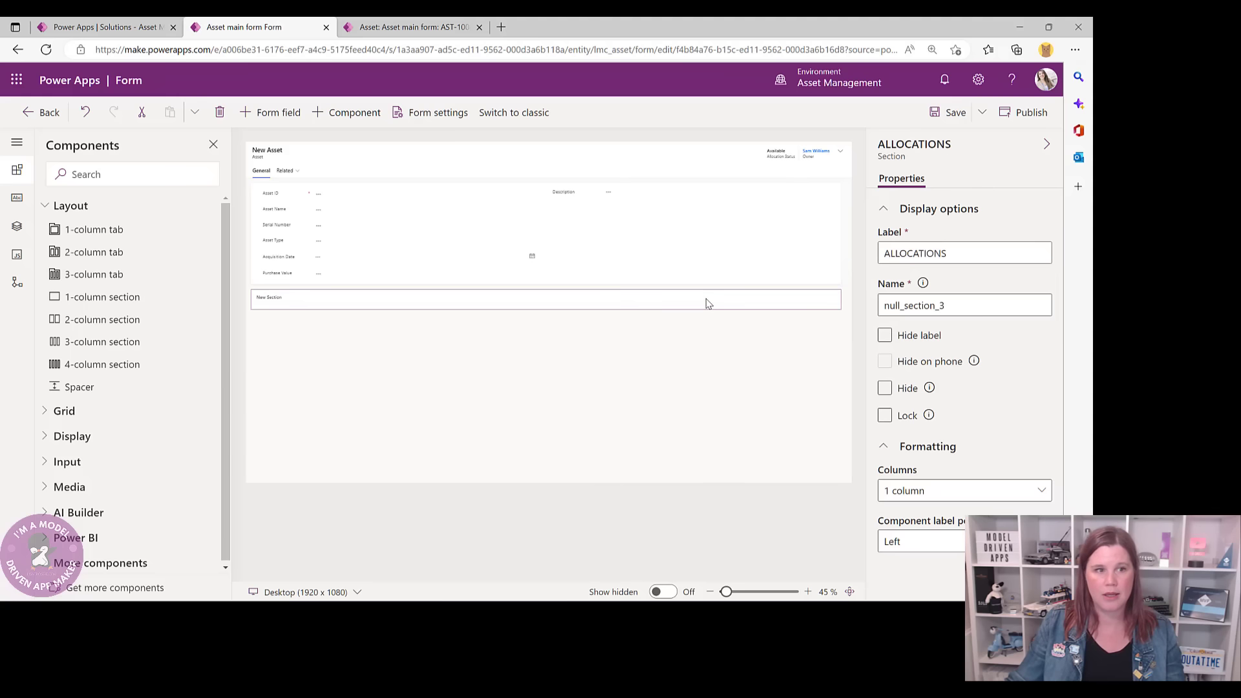
pyautogui.click(76, 411)
# - Add an unlabelled related Asset Allocations (Asset) subgrid to ALLOCATIONS, save the form and go back
pyautogui.click(75, 457)
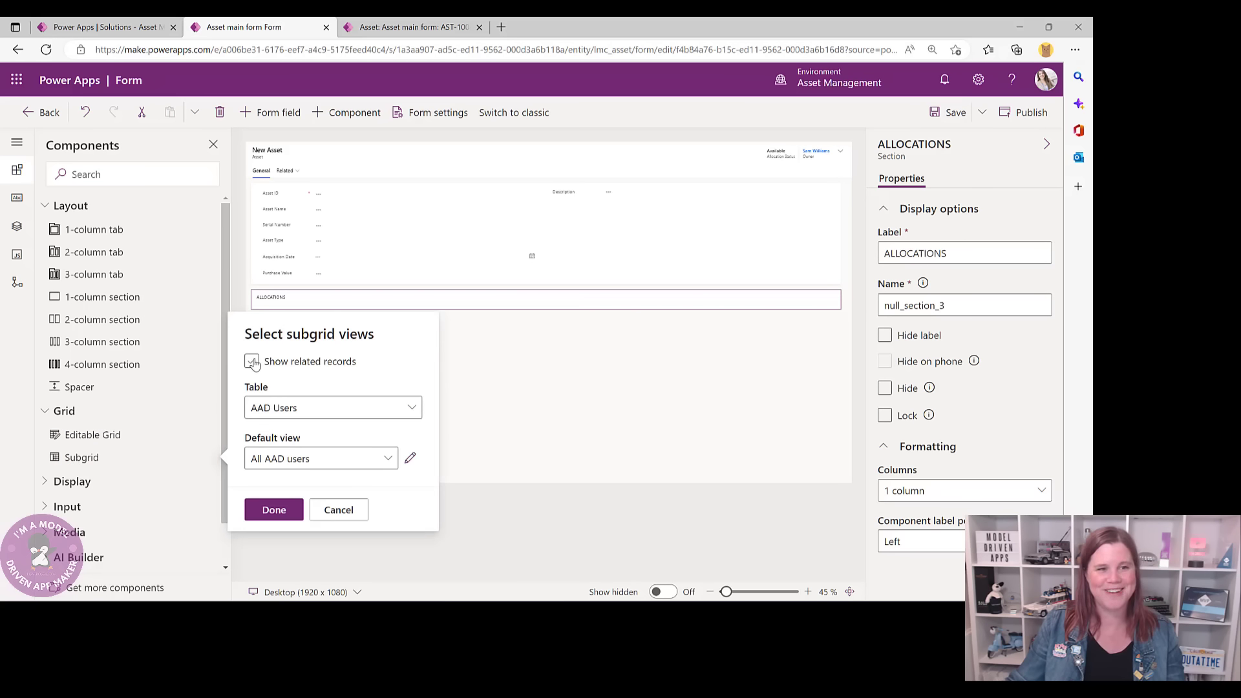
pyautogui.click(252, 361)
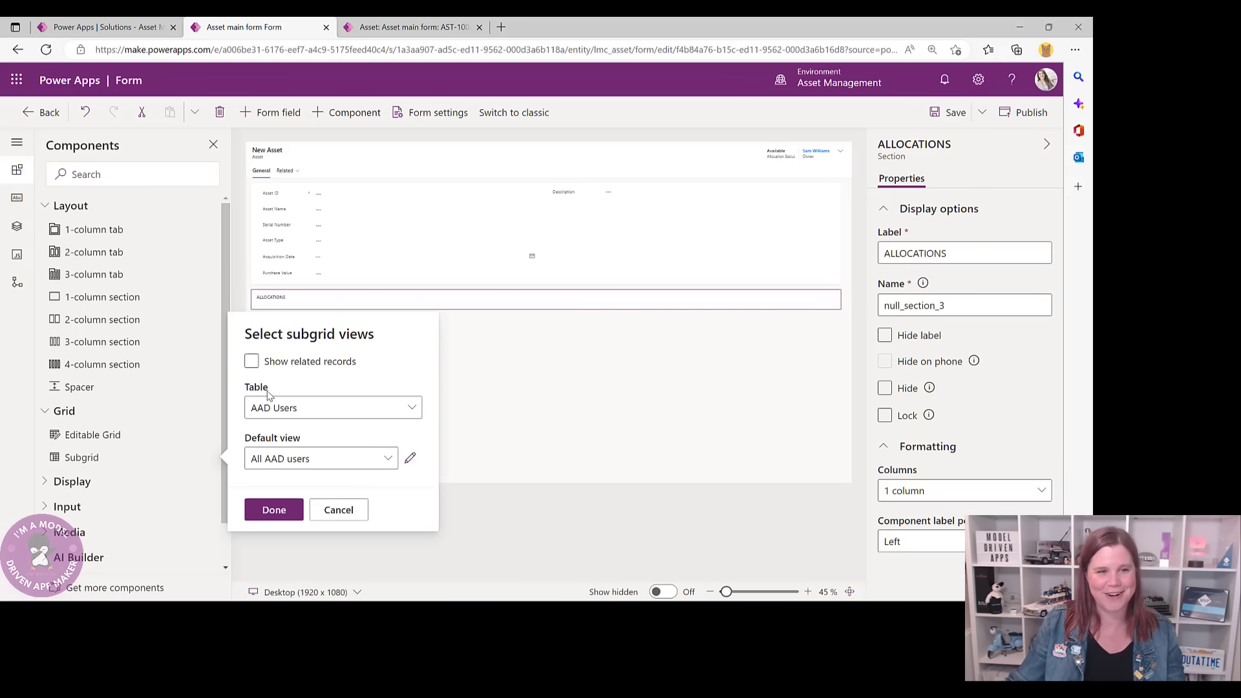
pyautogui.click(411, 408)
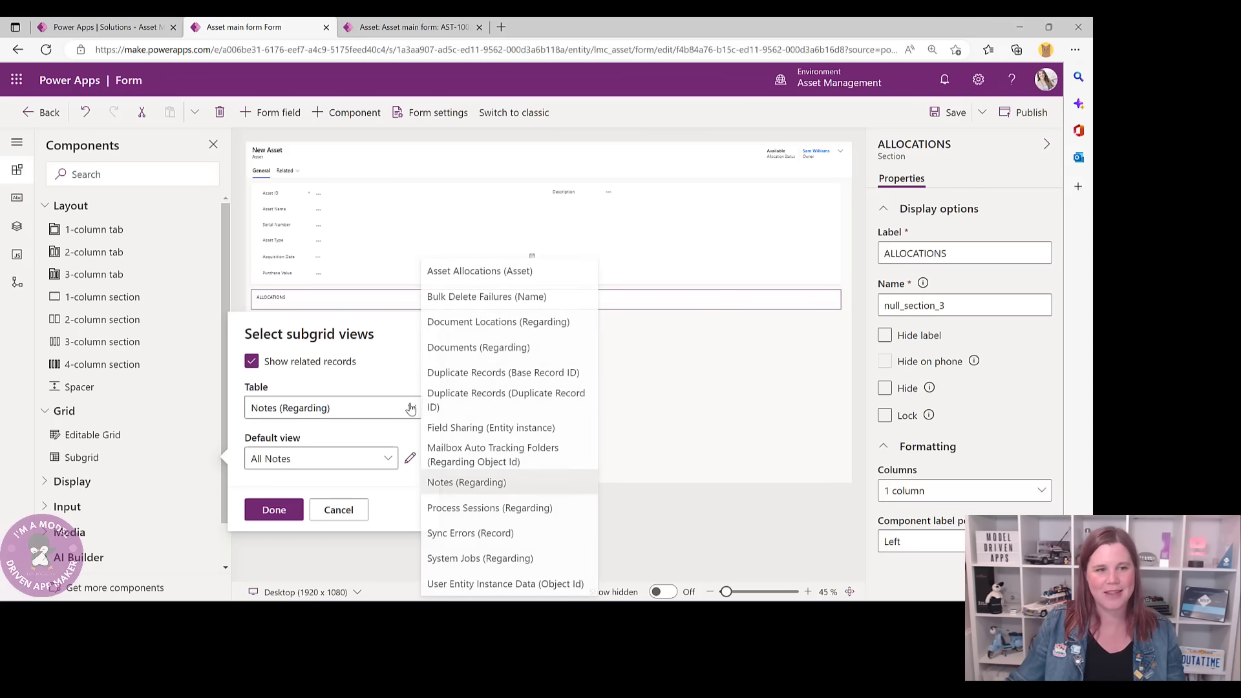
pyautogui.click(455, 272)
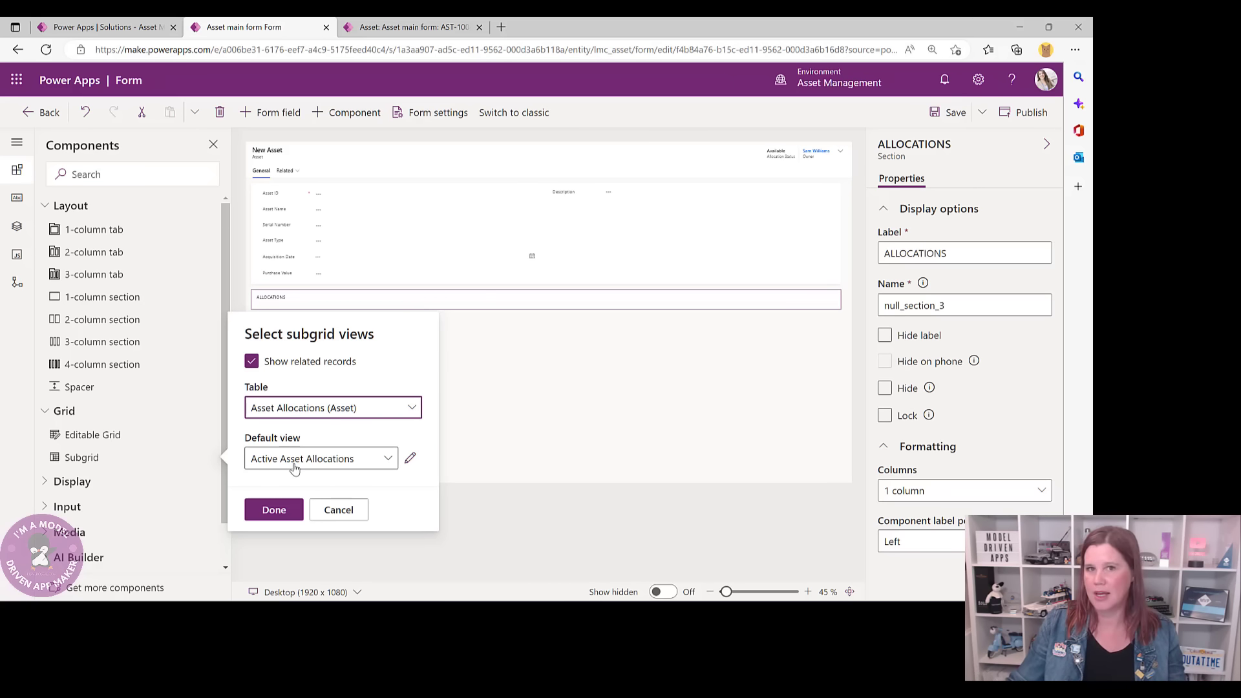
pyautogui.click(274, 509)
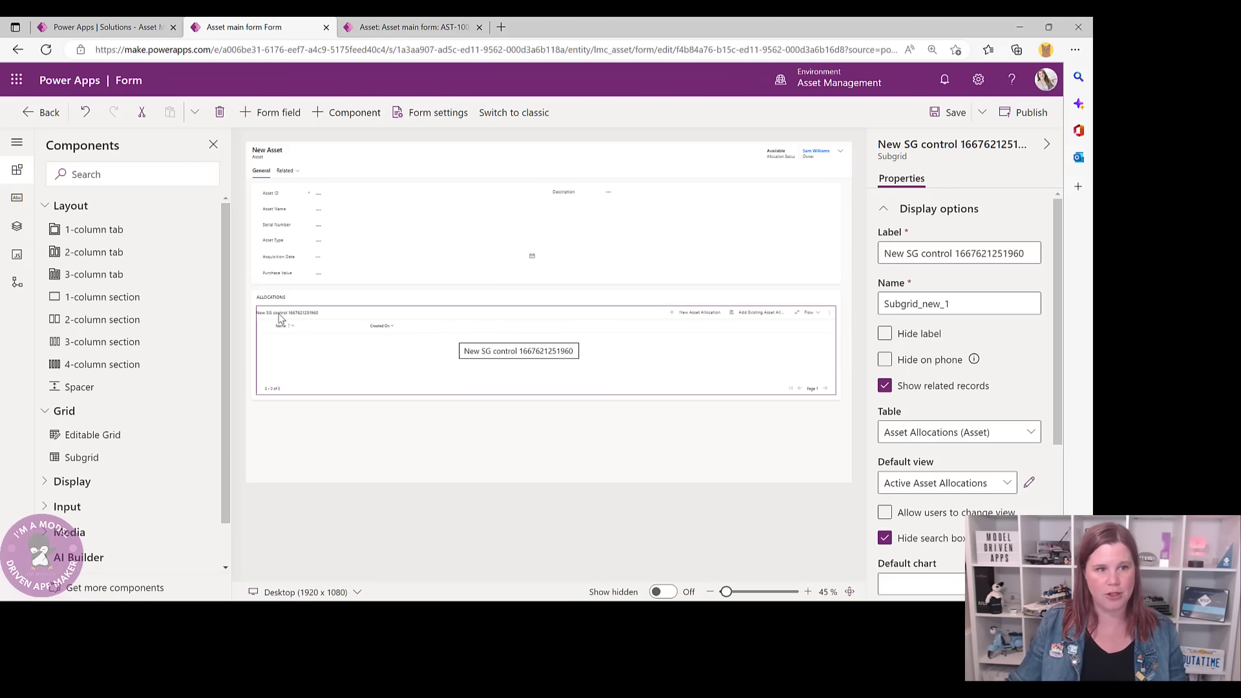
pyautogui.click(885, 334)
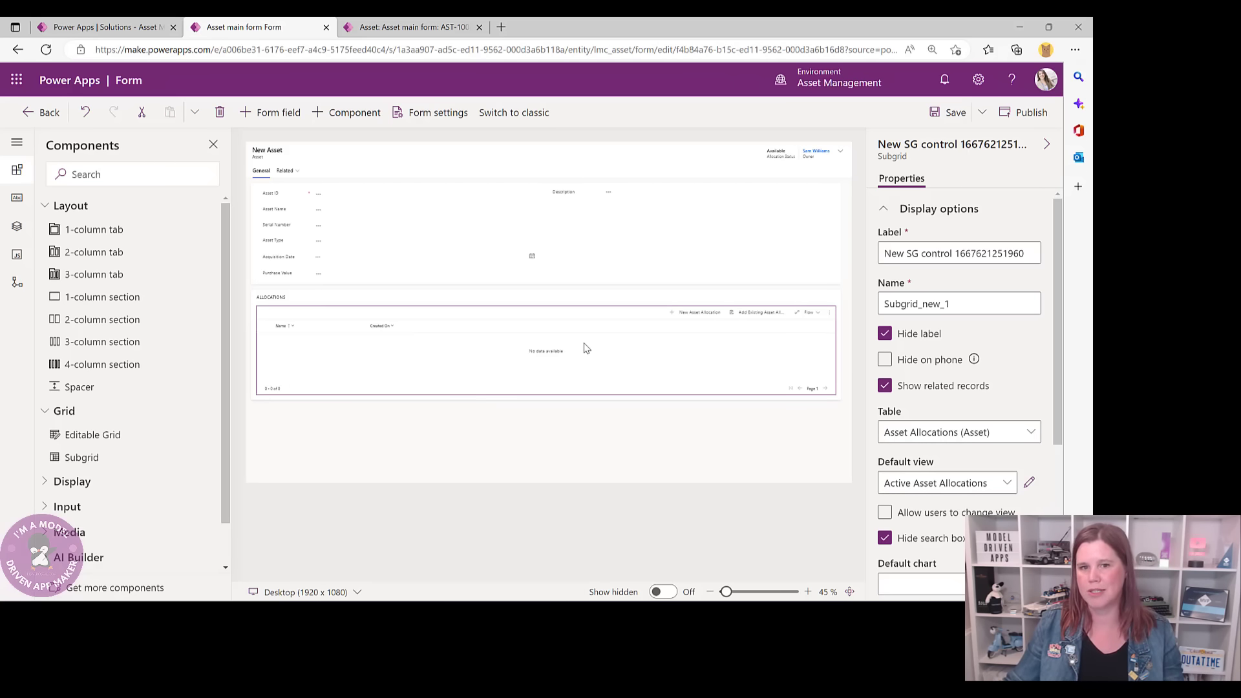
pyautogui.click(939, 113)
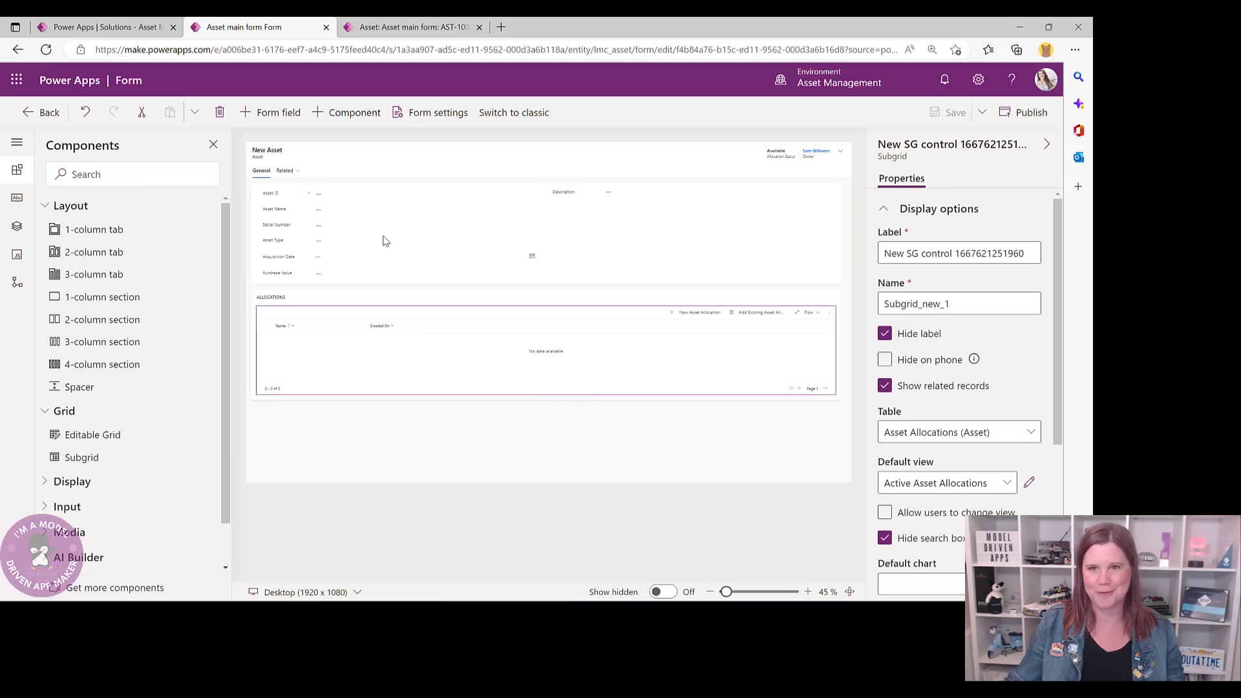
pyautogui.click(49, 114)
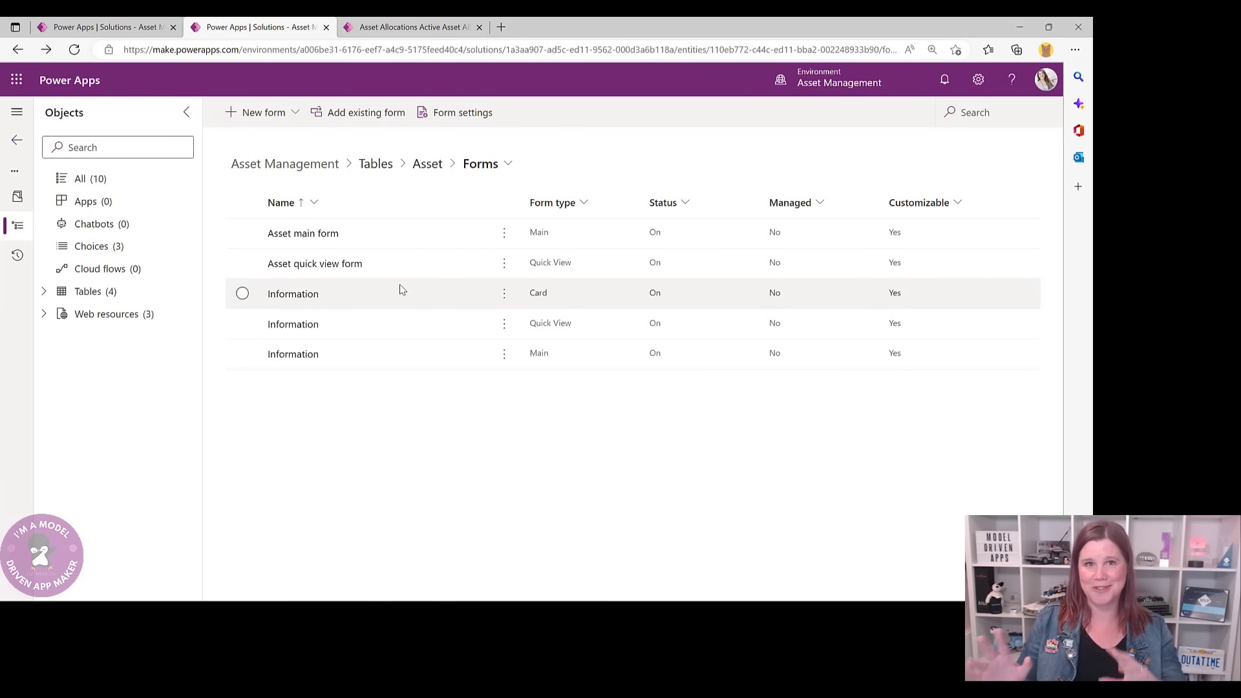
pyautogui.click(427, 25)
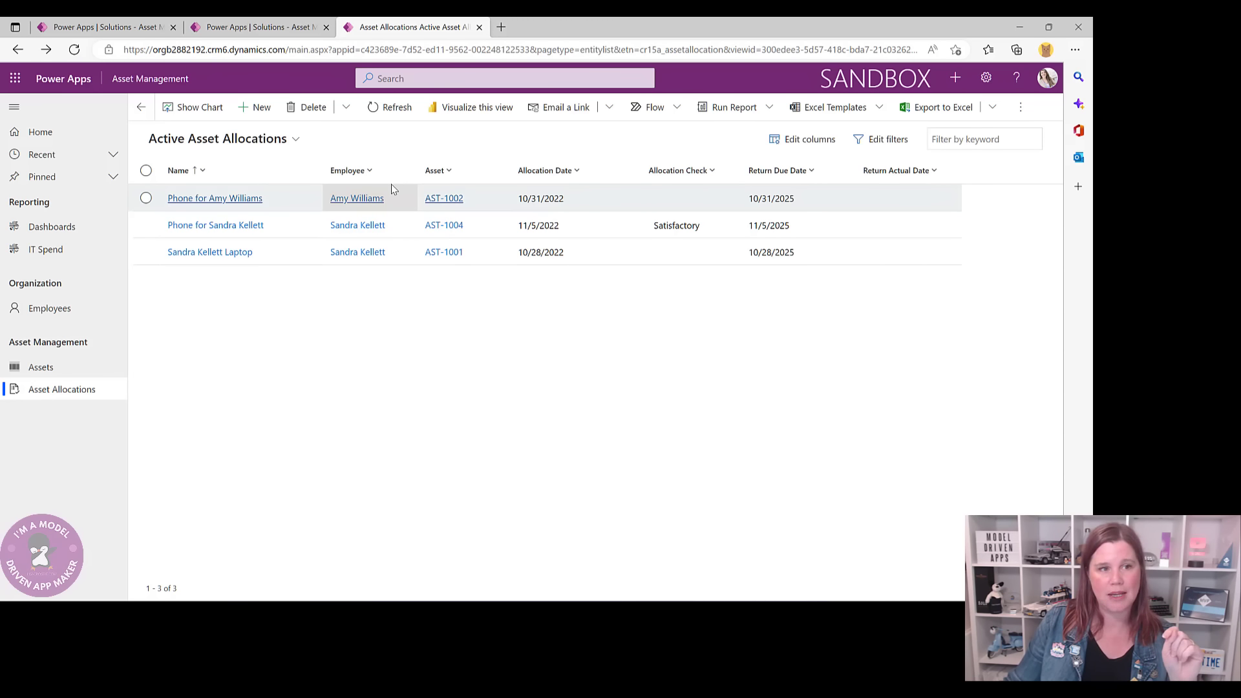
pyautogui.click(257, 107)
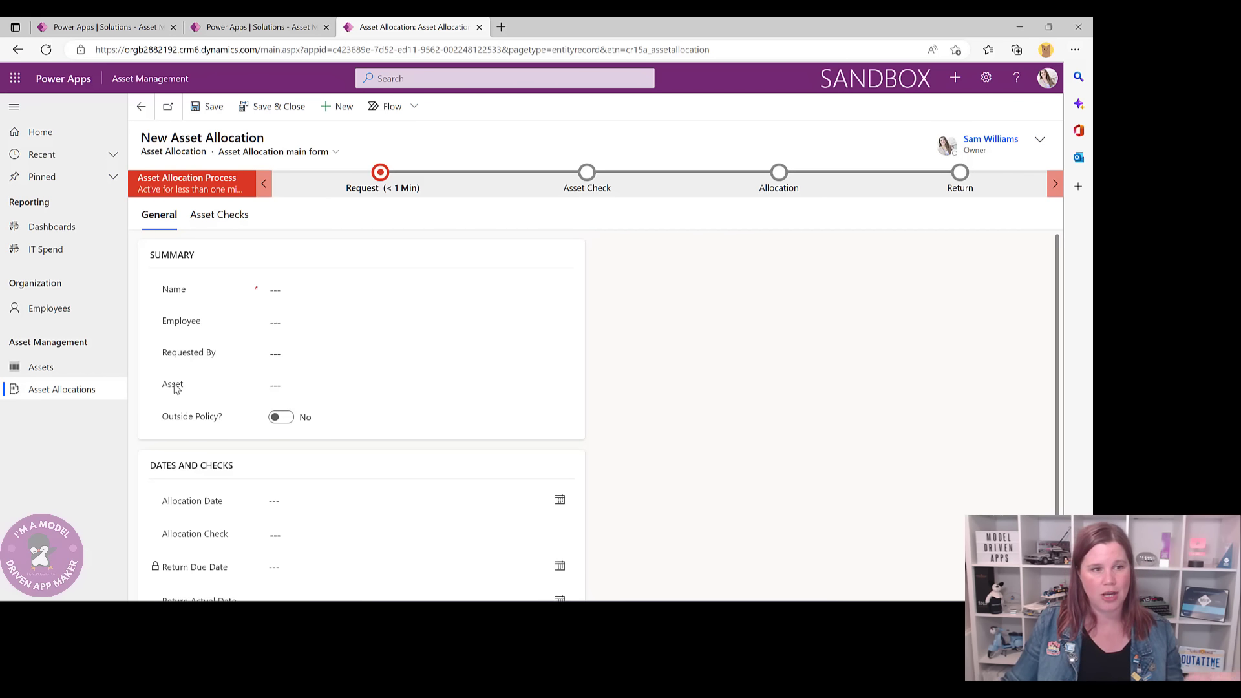
pyautogui.click(276, 387)
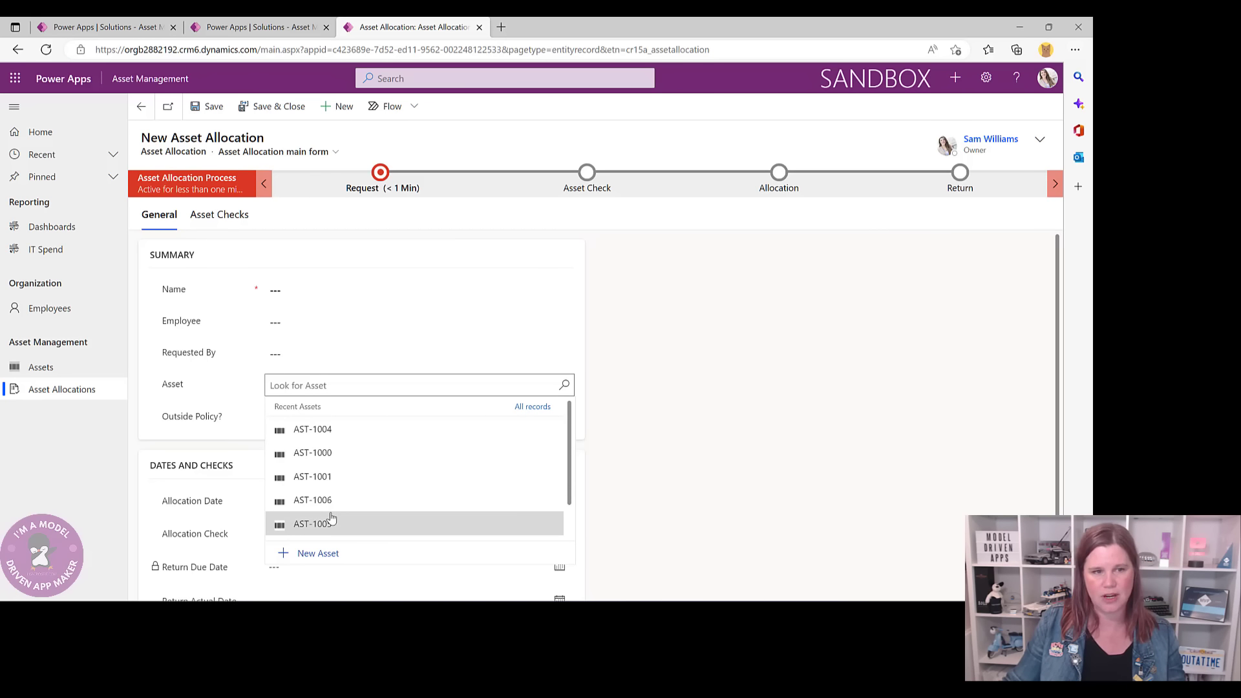
pyautogui.click(565, 386)
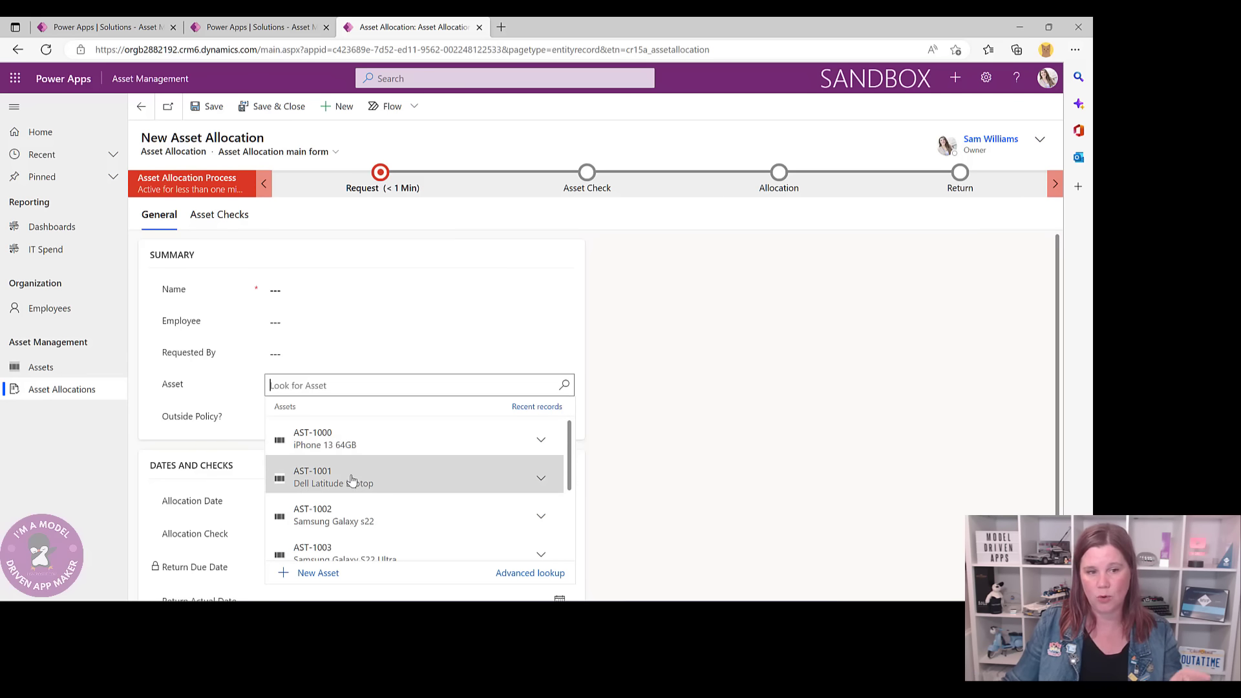
pyautogui.click(542, 439)
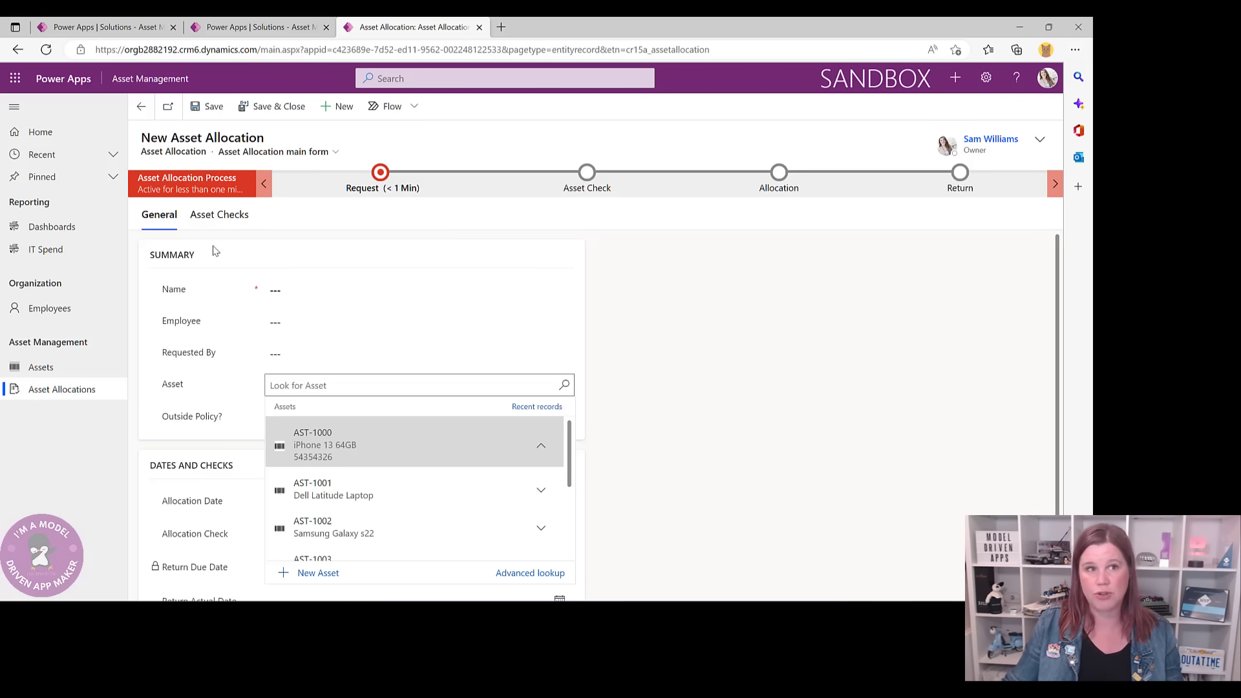
pyautogui.click(272, 27)
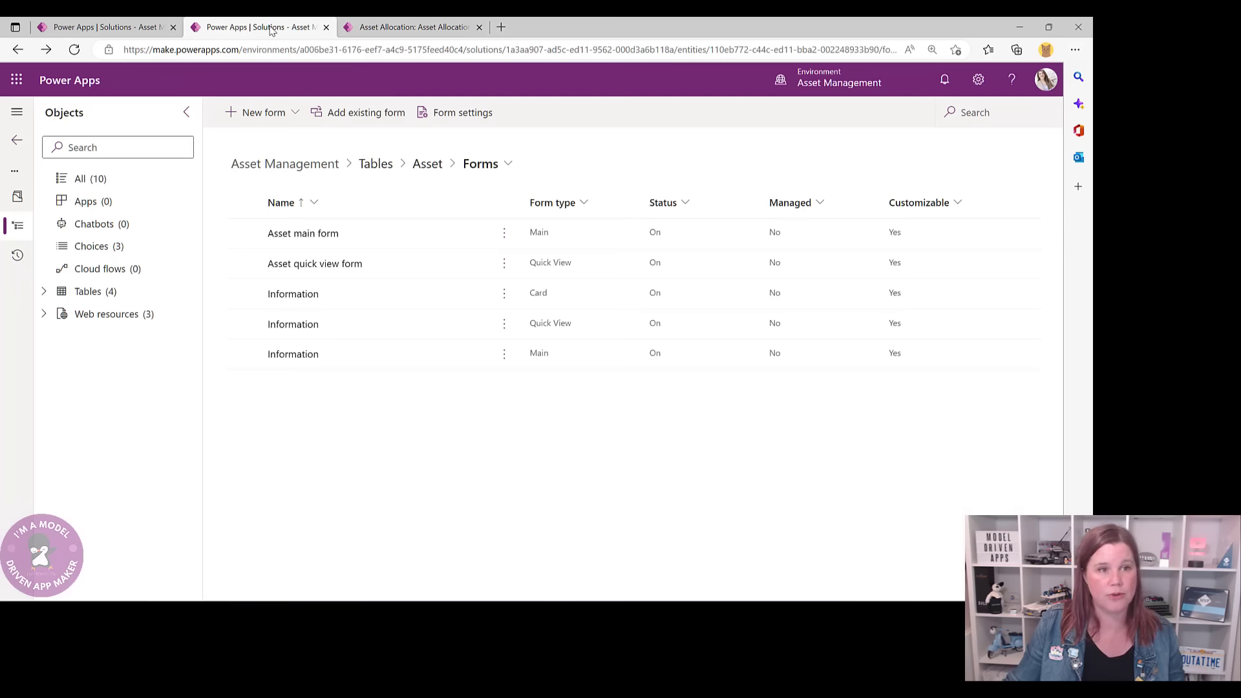
# - Open the Asset Lookup View from the Asset table's views list
pyautogui.click(417, 168)
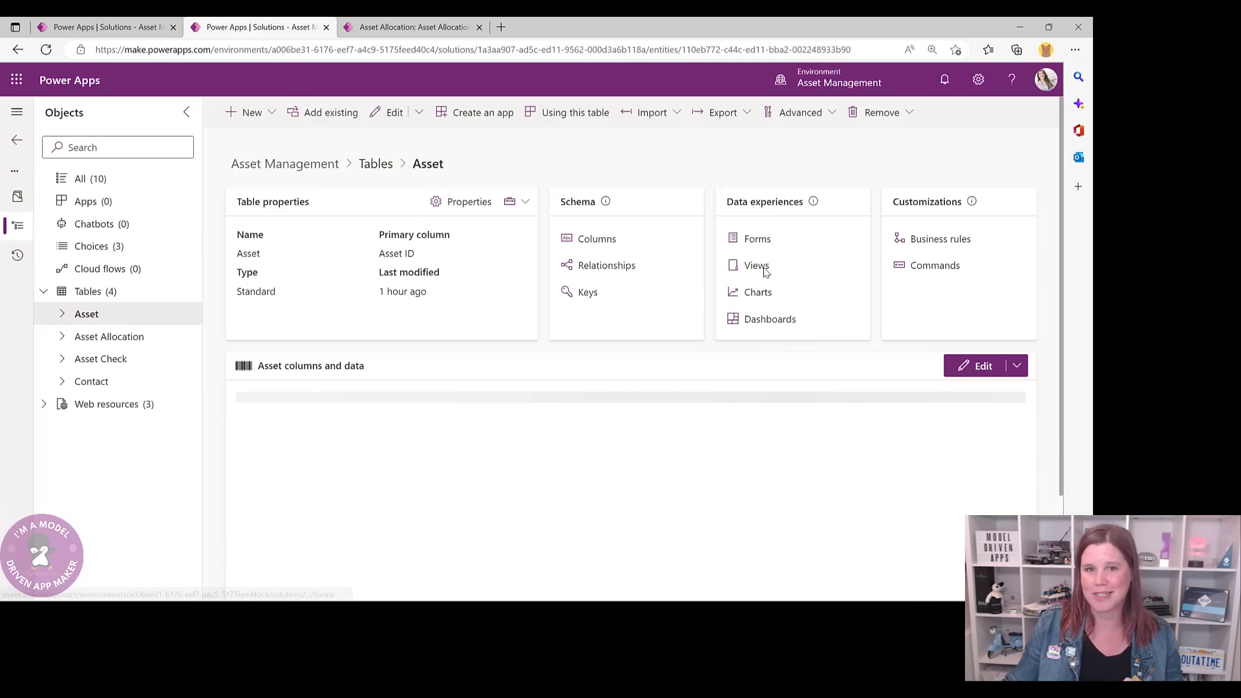
pyautogui.click(764, 270)
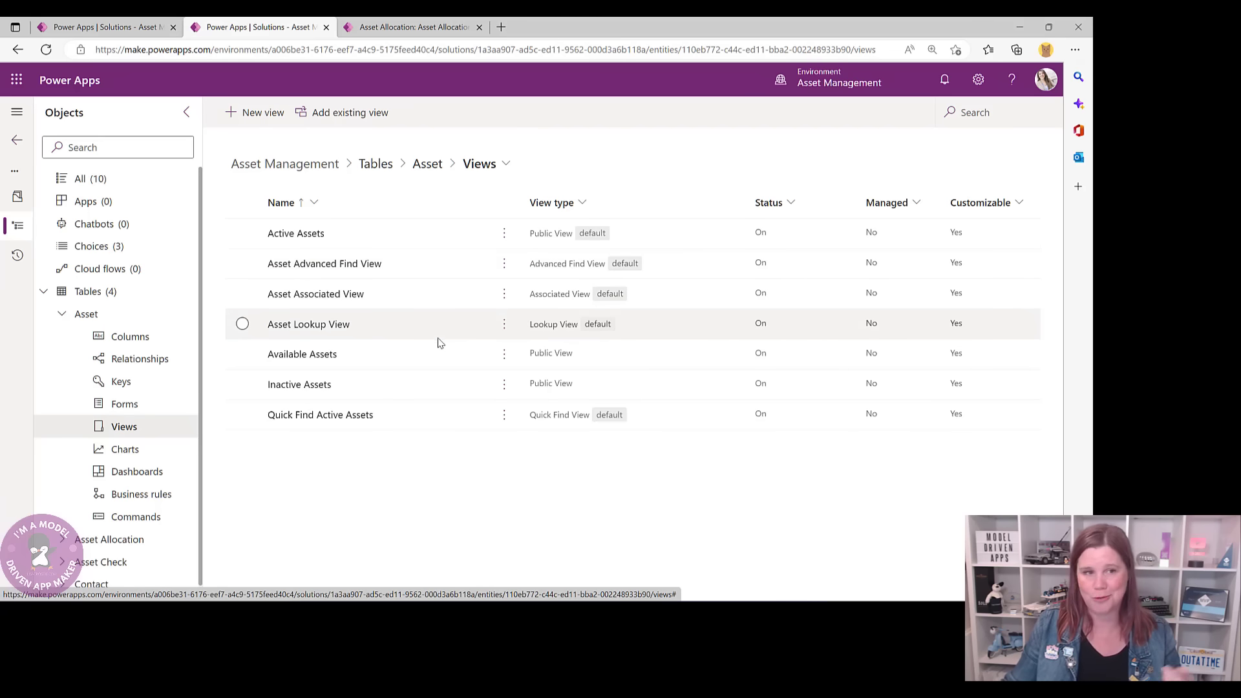
pyautogui.click(310, 332)
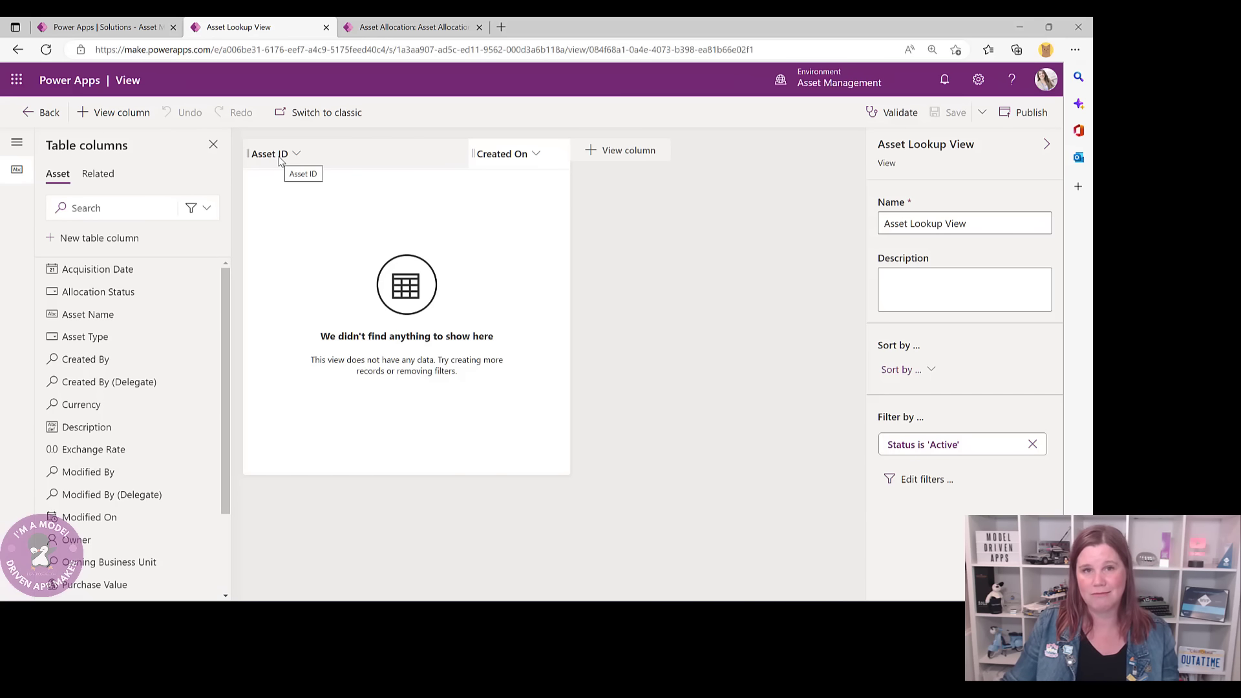
# - Replace Created On with Asset Name and Serial Number columns in the Asset Lookup View and save it
pyautogui.click(534, 154)
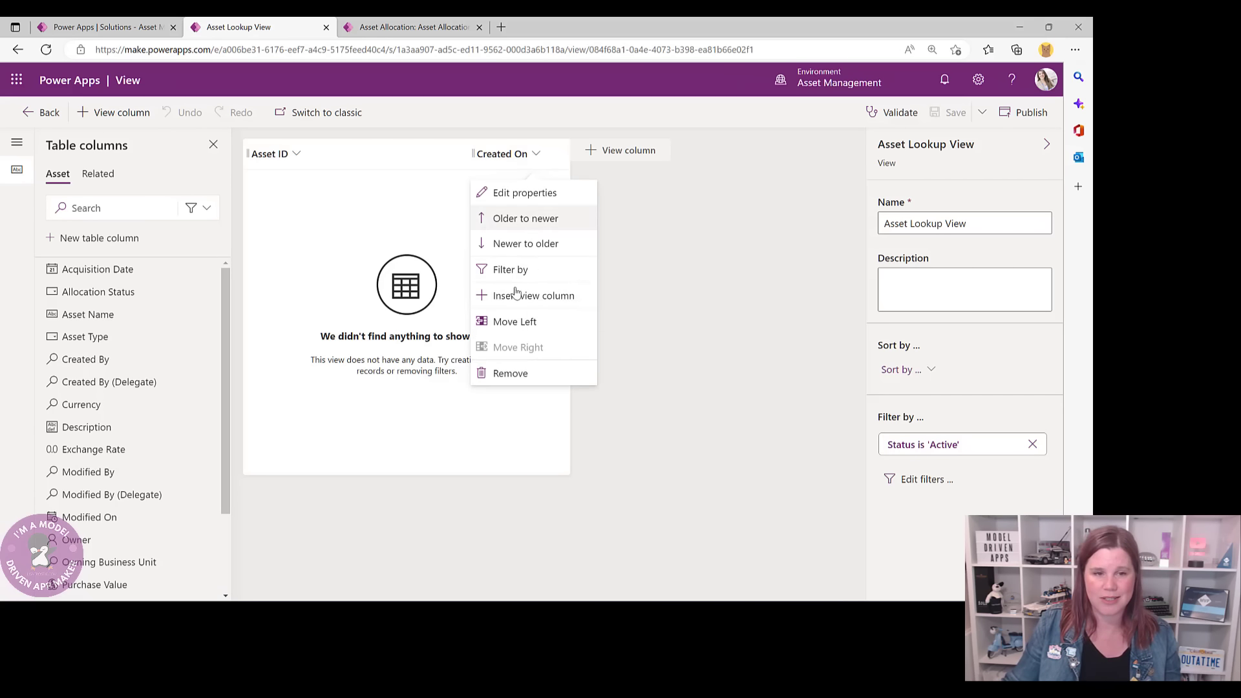
pyautogui.click(507, 375)
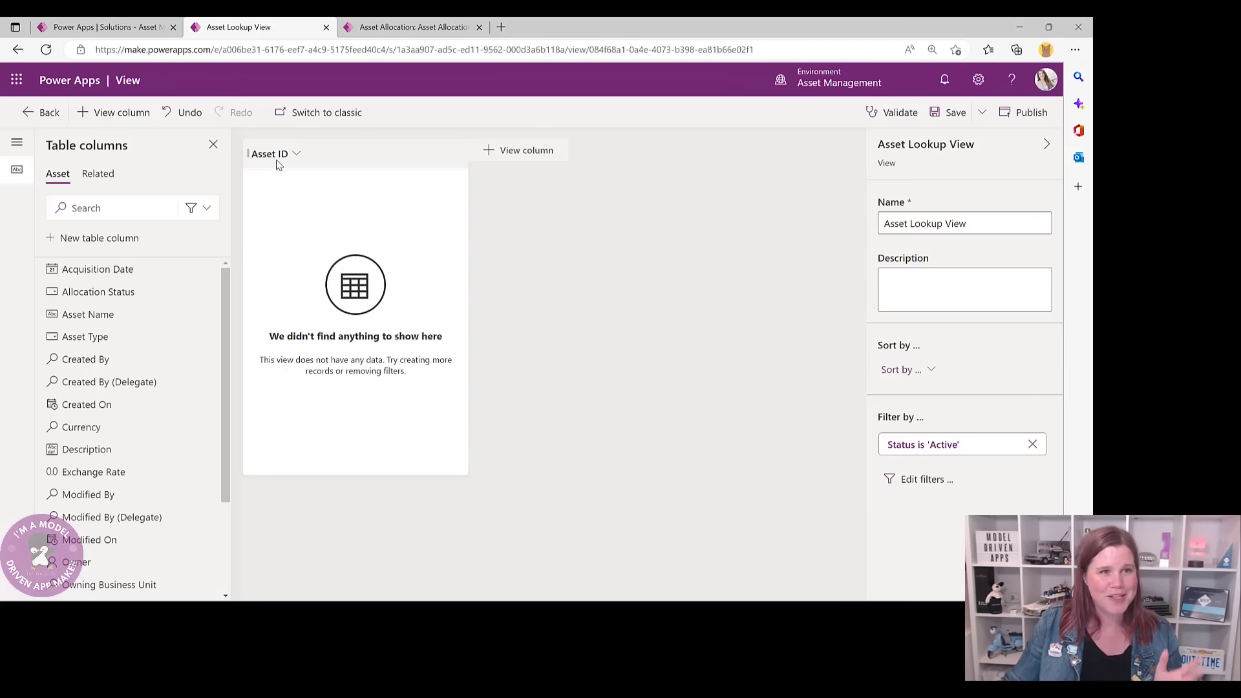
pyautogui.click(100, 315)
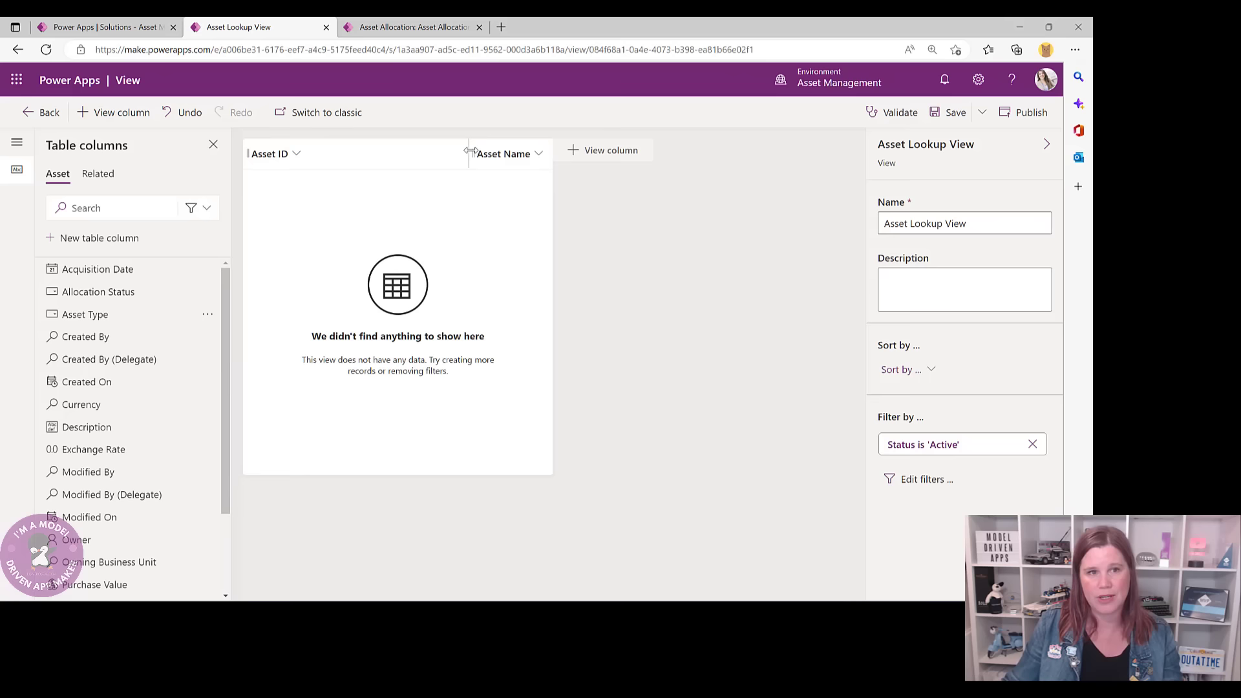
pyautogui.moveTo(470, 153); pyautogui.dragTo(351, 152)
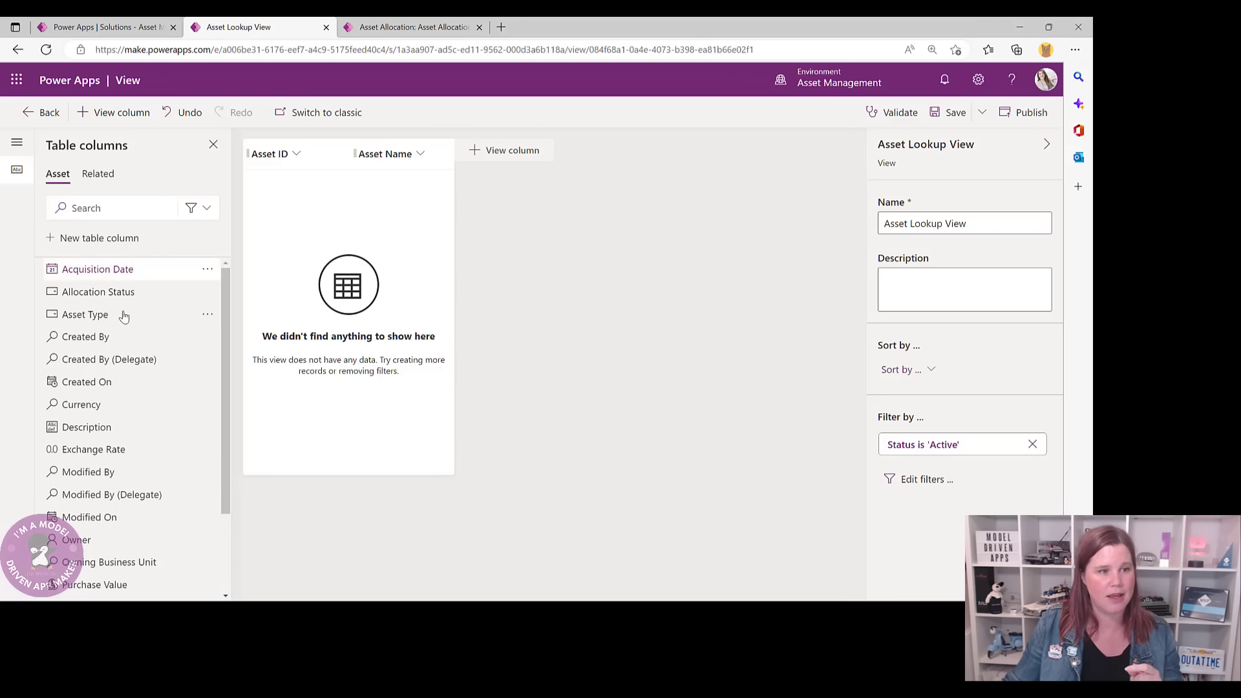
pyautogui.scroll(-2, 111, 549)
pyautogui.click(111, 548)
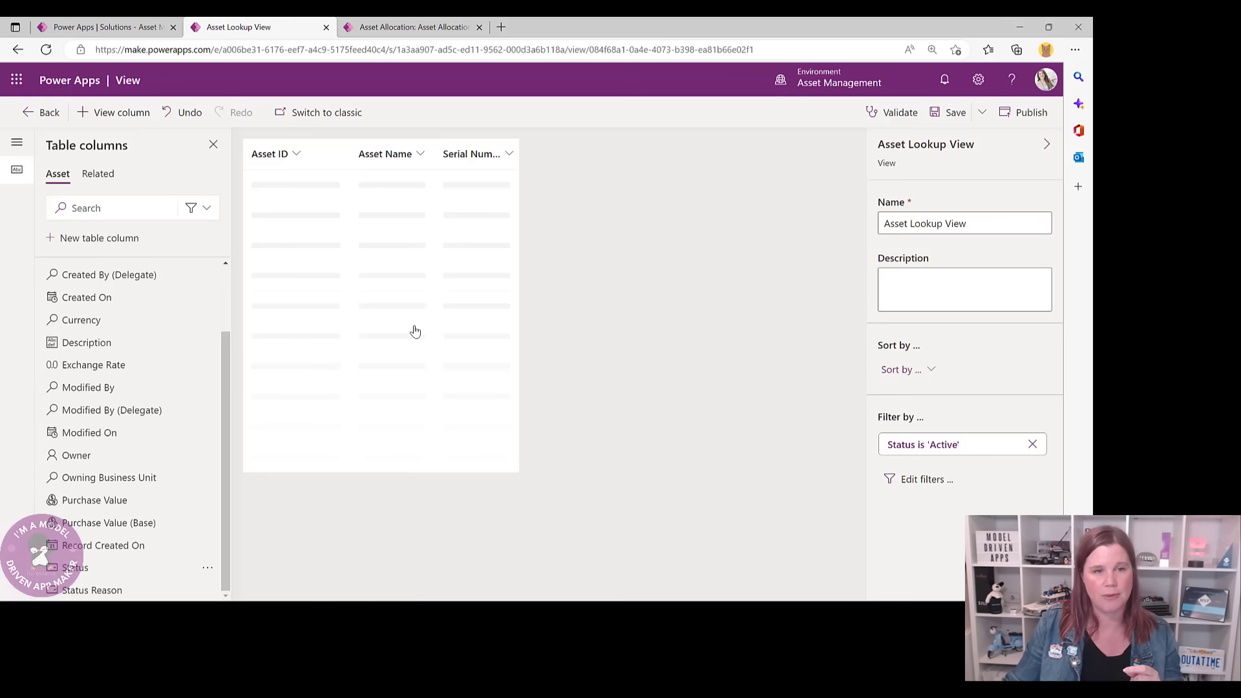
pyautogui.moveTo(513, 153); pyautogui.dragTo(559, 153)
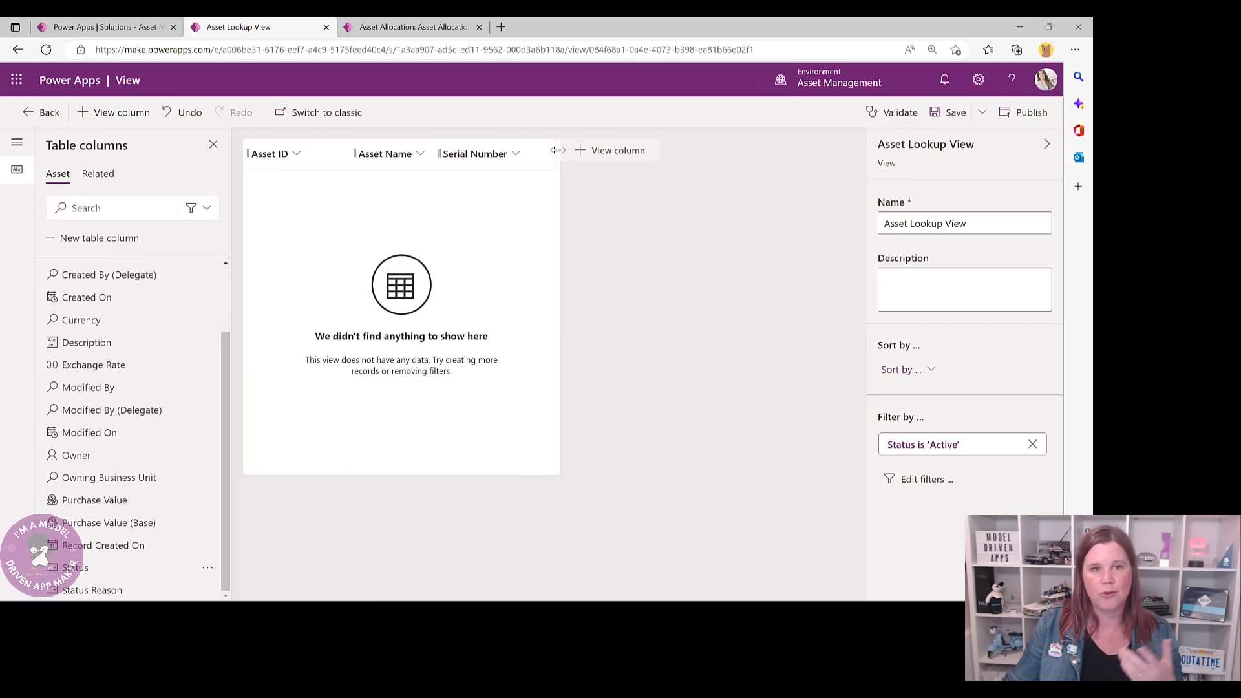
pyautogui.hotkey('ctrl', 's')
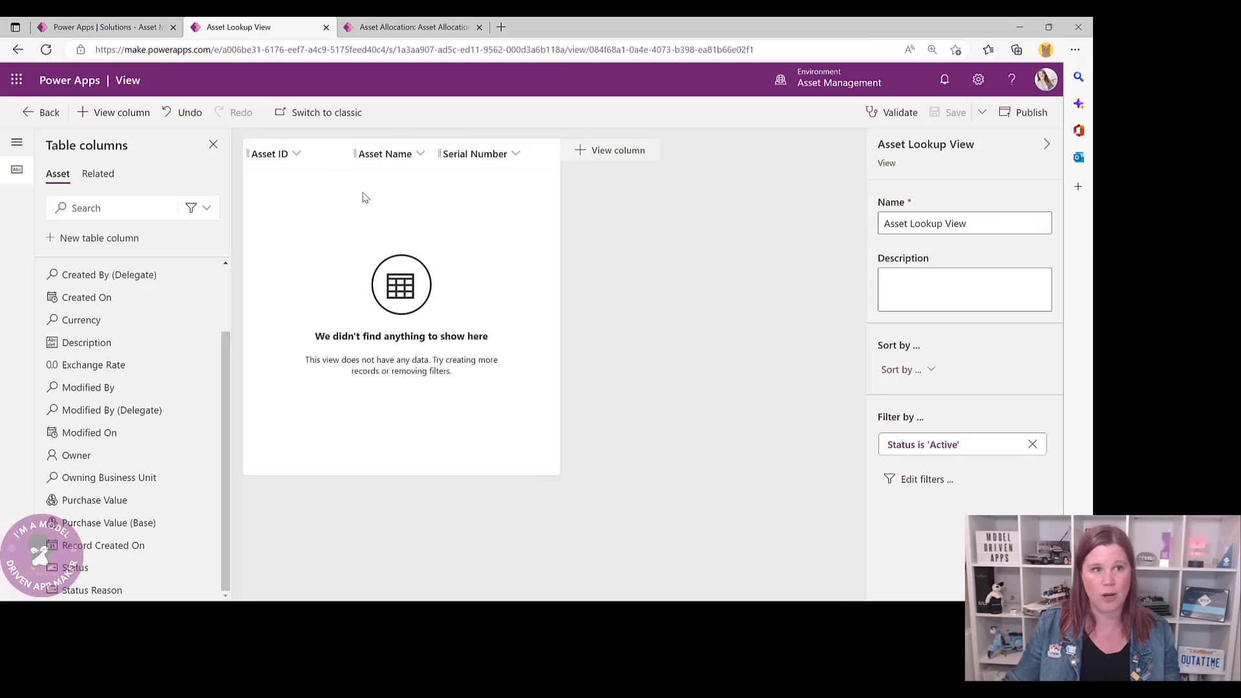
pyautogui.click(40, 113)
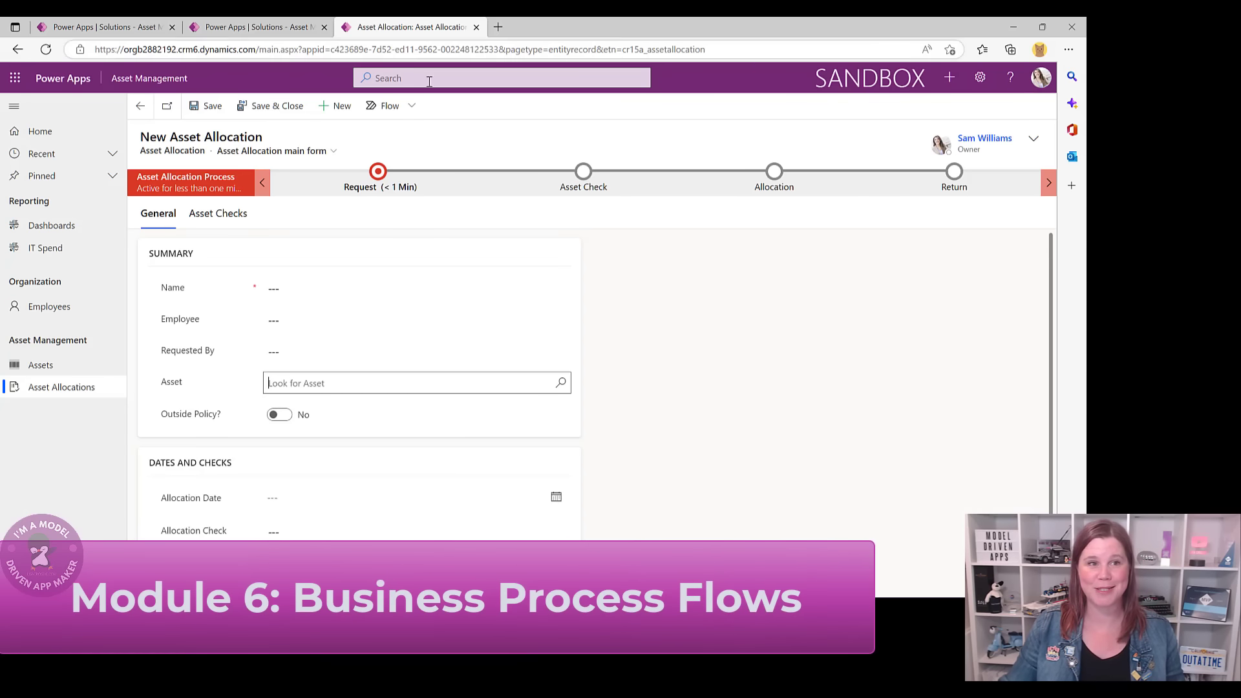
# - Look over an existing asset allocation record, then list all objects in the Asset Management solution
pyautogui.click(61, 387)
pyautogui.click(239, 249)
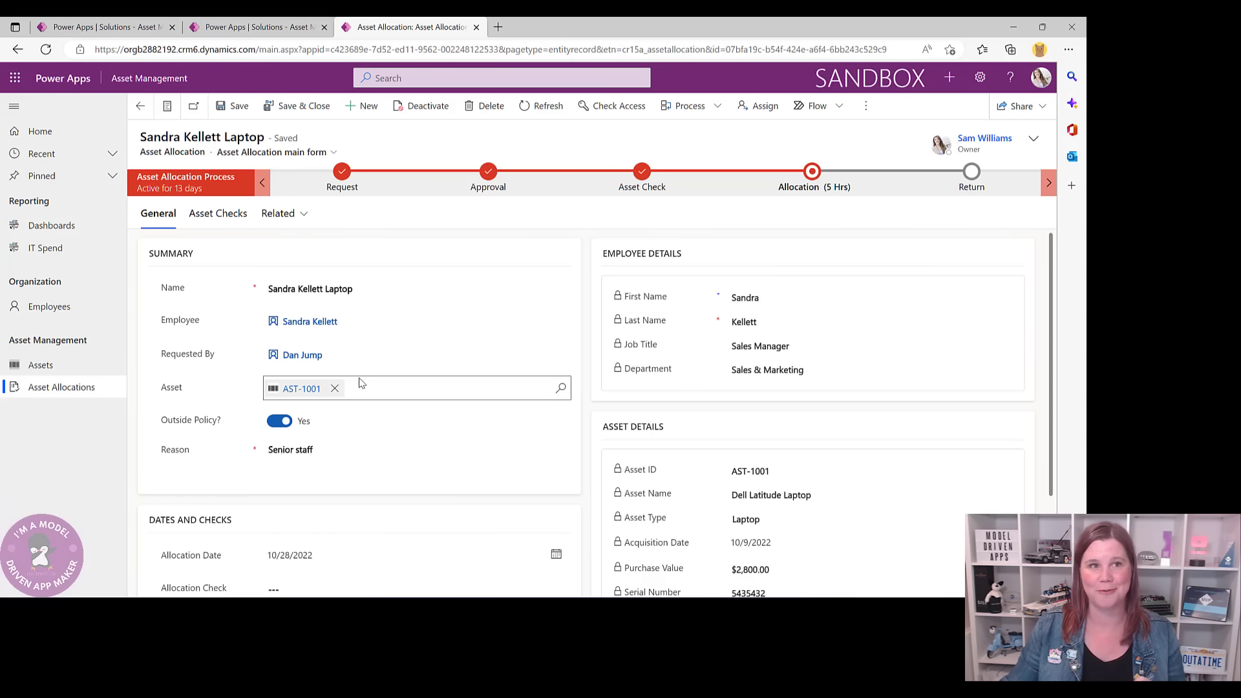
pyautogui.click(265, 27)
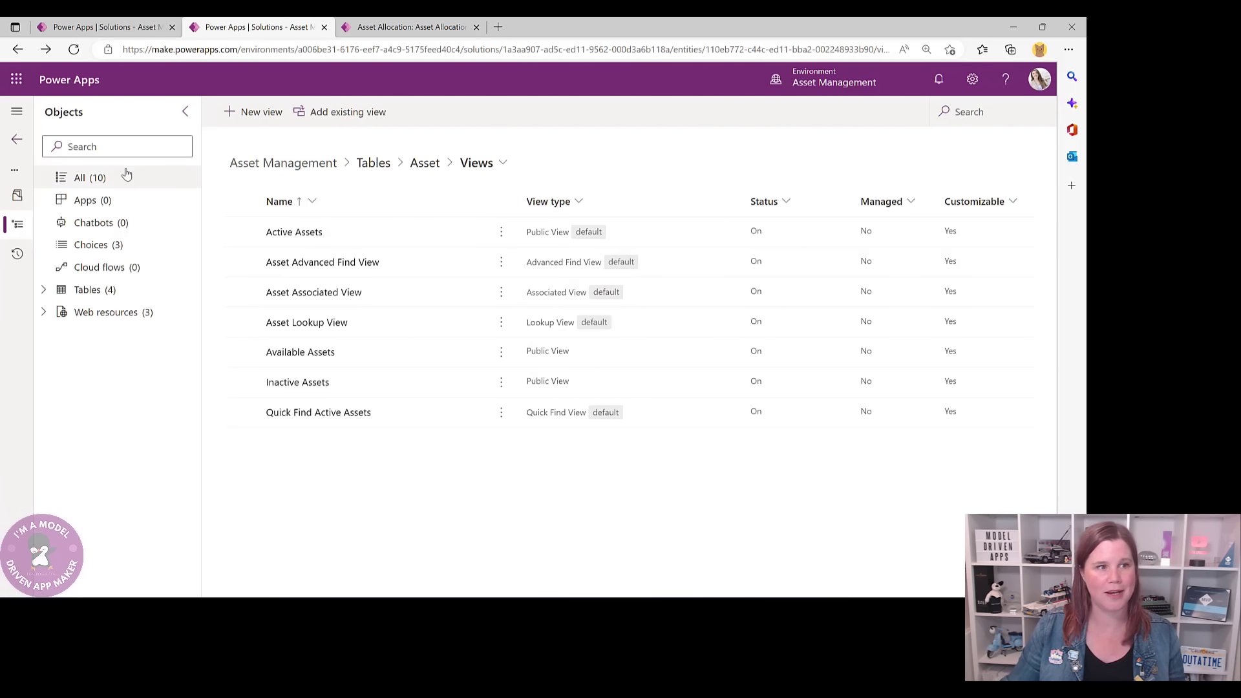
pyautogui.click(80, 179)
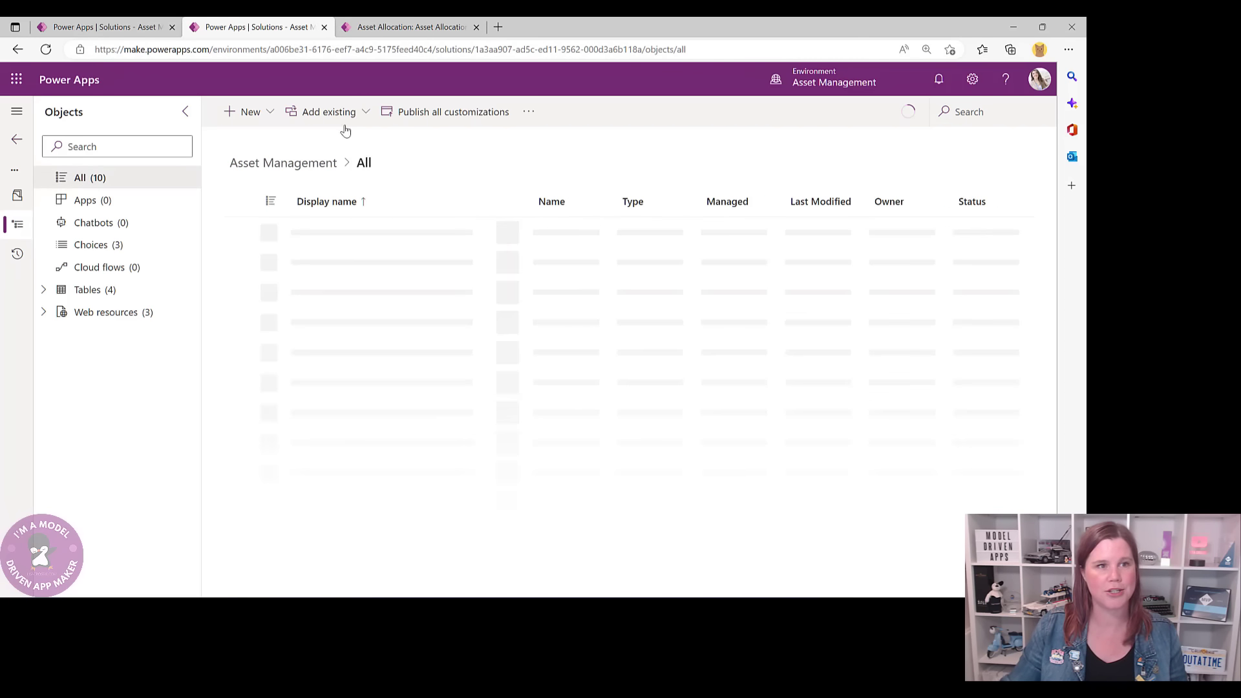
pyautogui.click(262, 112)
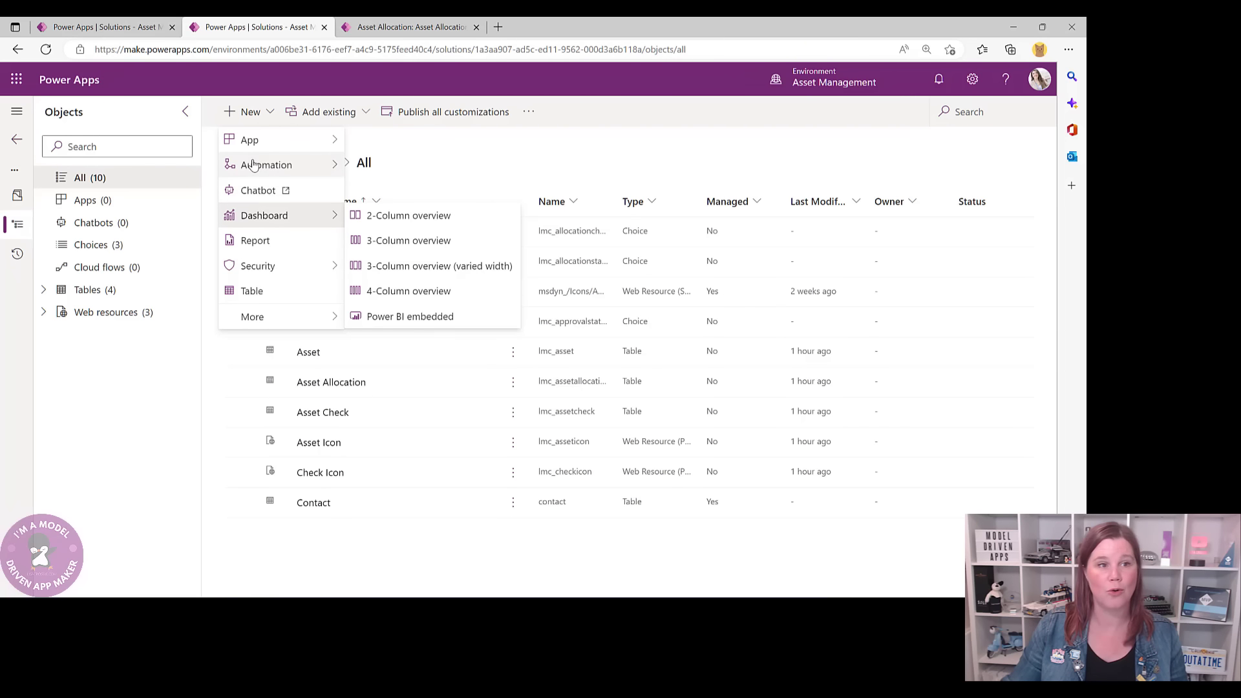
# - Name a new business process flow 'Asset Allocation Process' and set its table to Asset Allocation
pyautogui.moveTo(254, 165)
pyautogui.moveTo(409, 241)
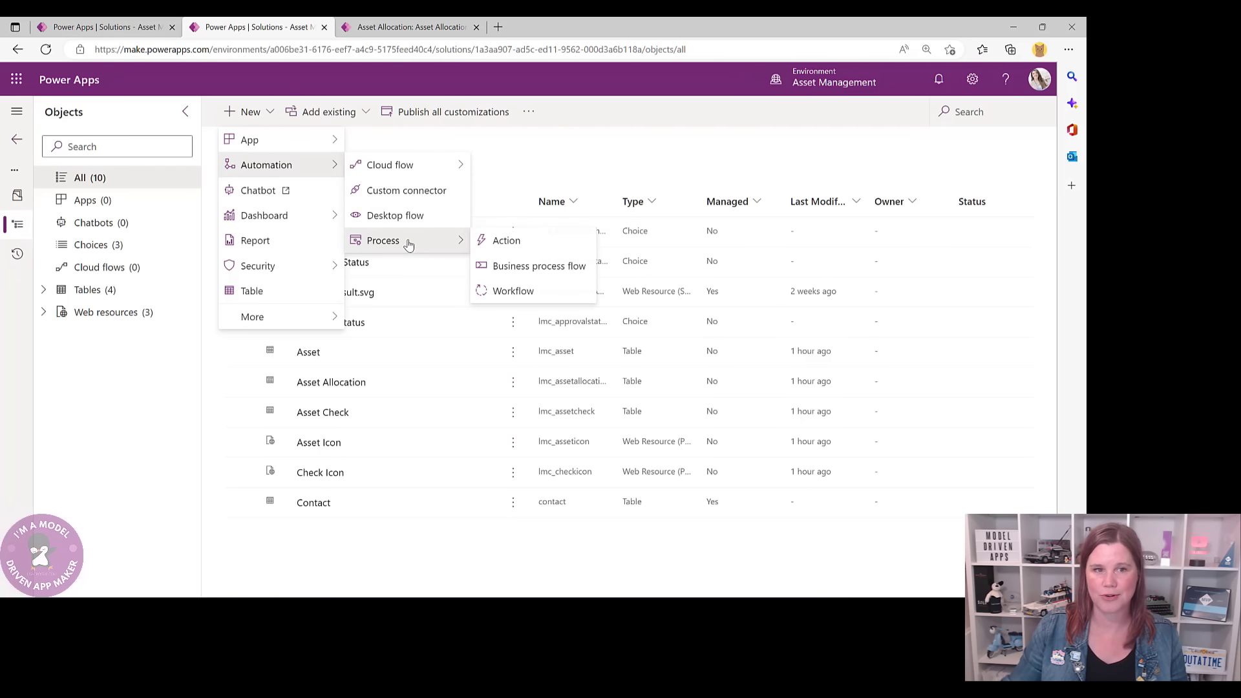
pyautogui.click(550, 270)
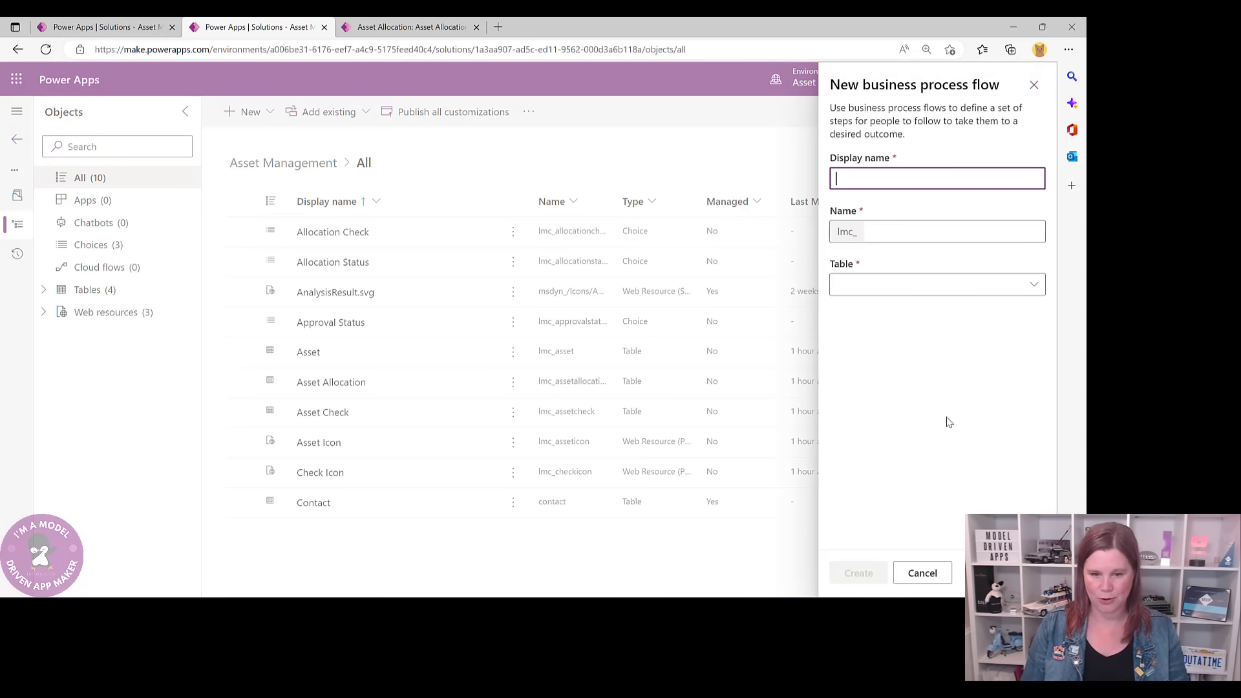
pyautogui.write('Asset')
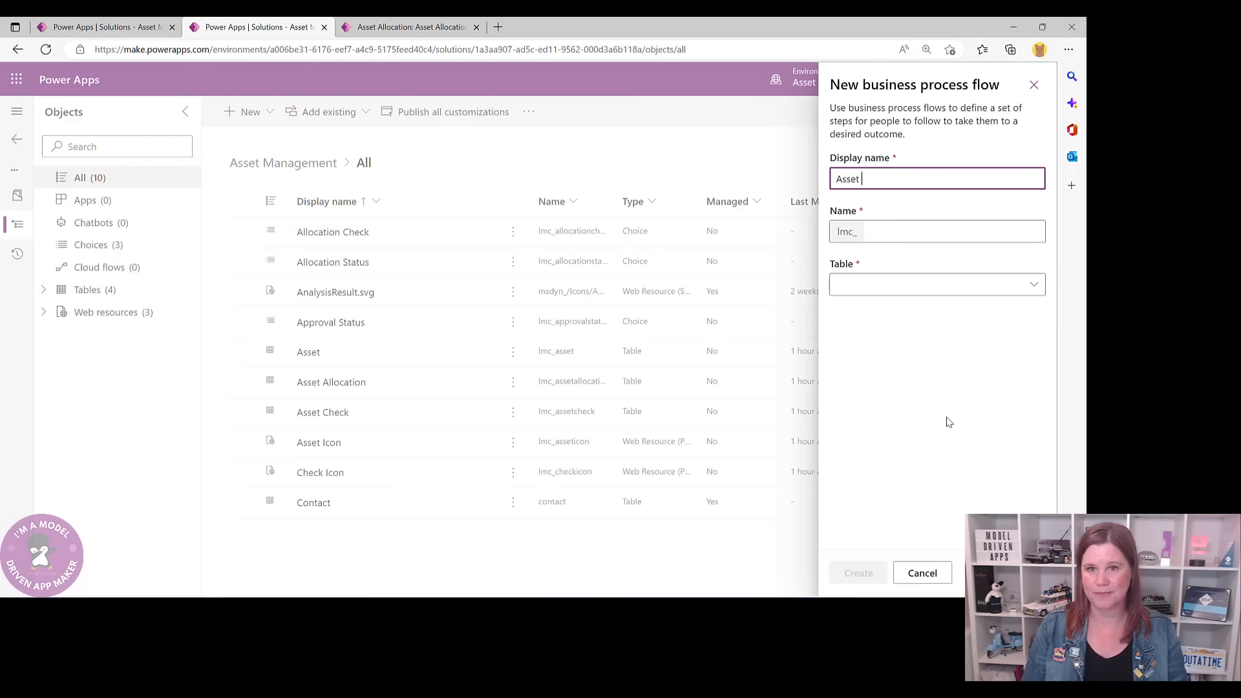
pyautogui.write(' Allocat')
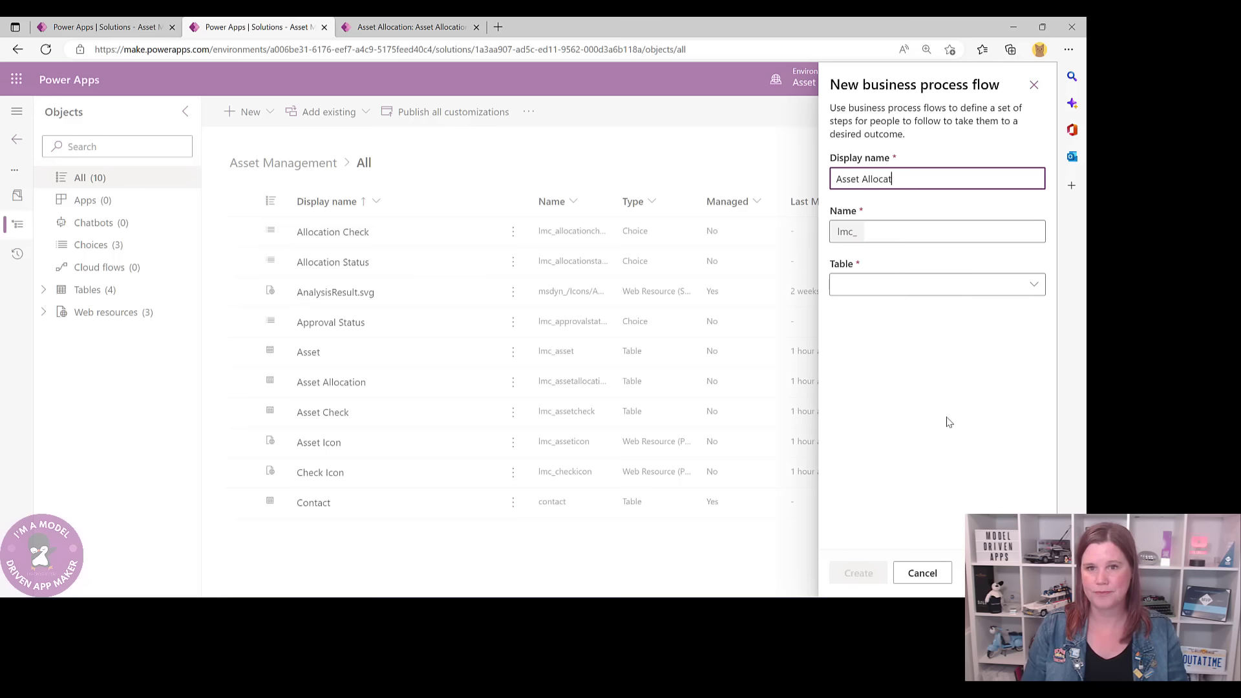
pyautogui.write('ion Process')
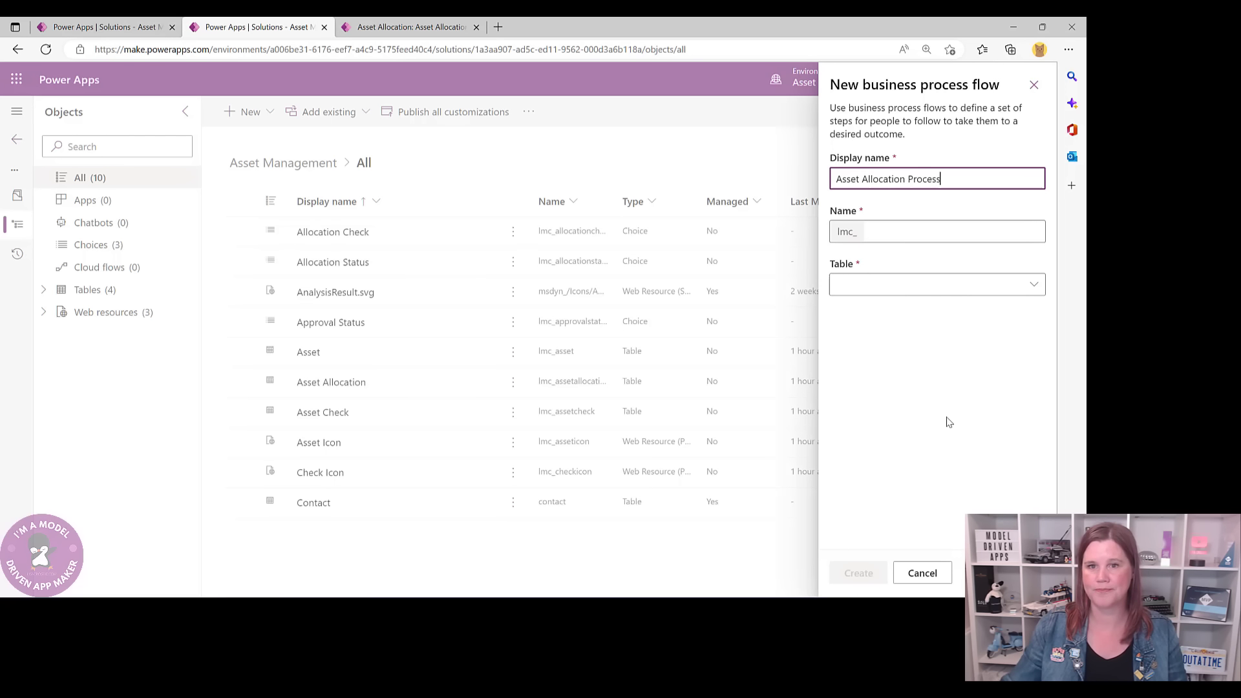
pyautogui.click(879, 233)
pyautogui.click(859, 283)
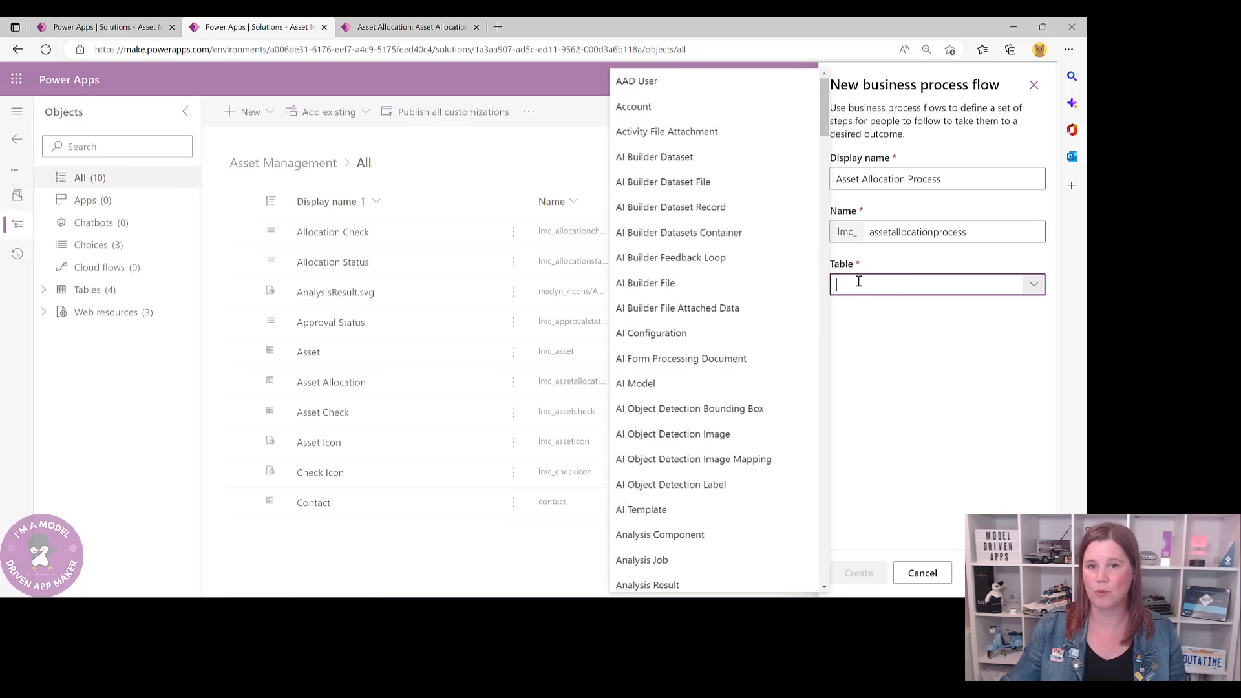
pyautogui.scroll(-6, 705, 317)
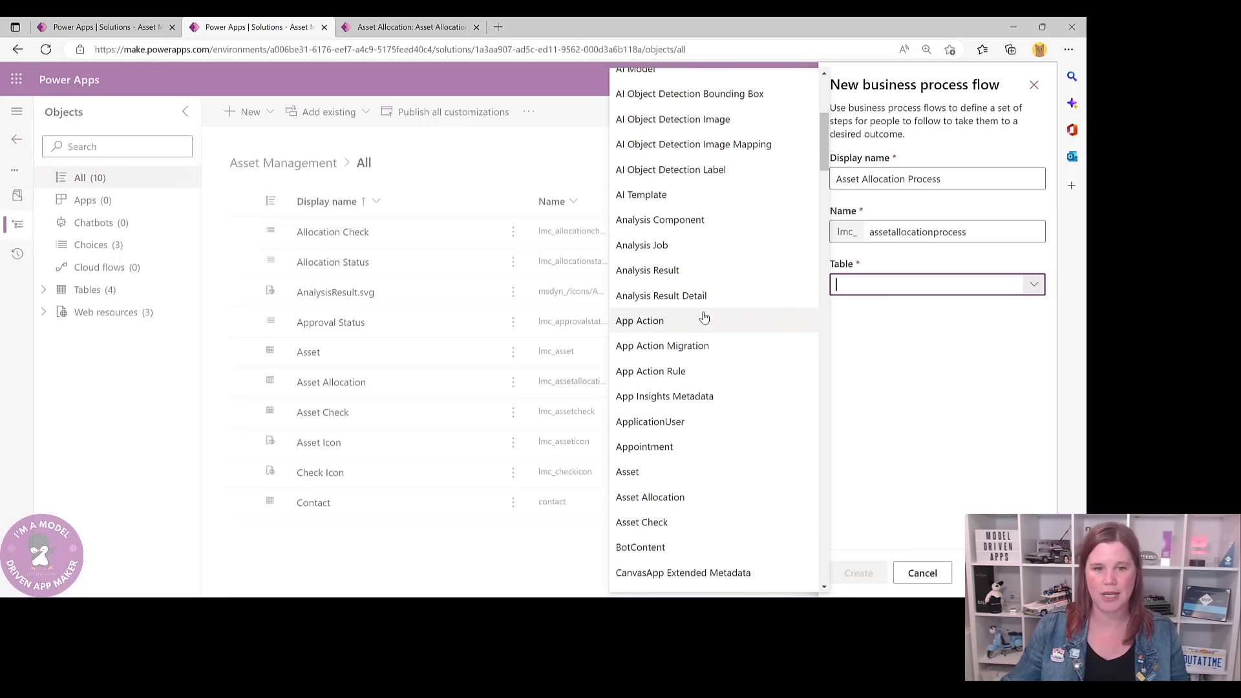
pyautogui.click(667, 428)
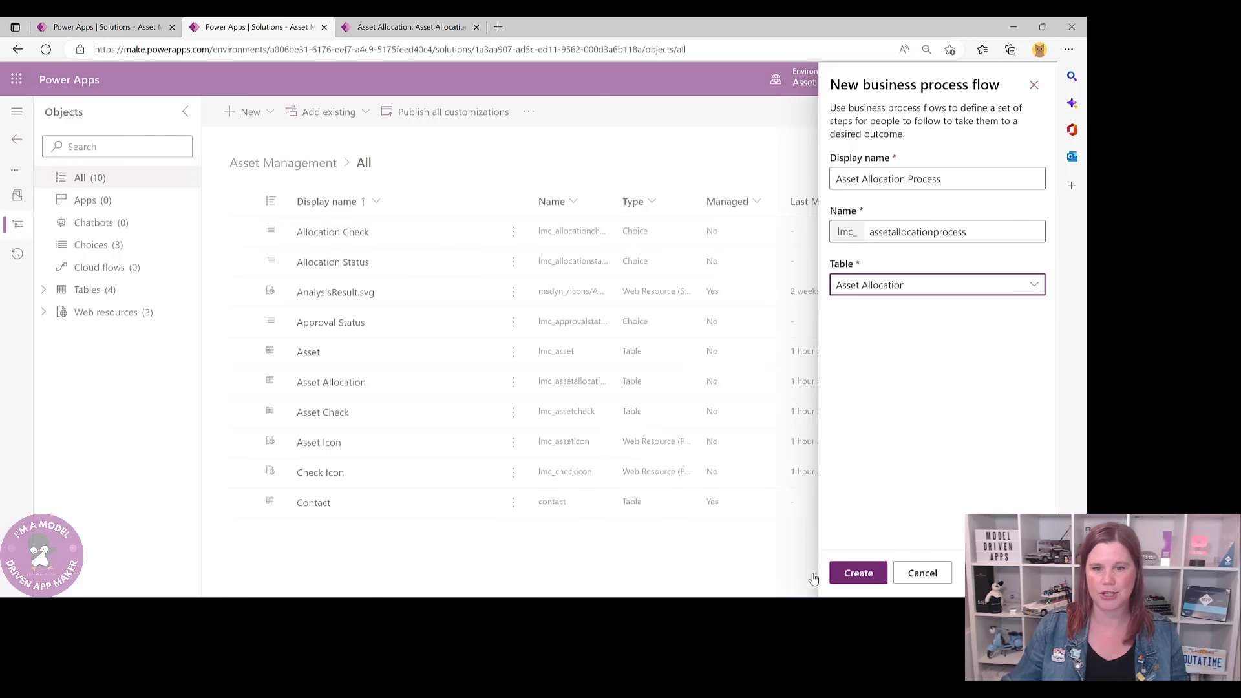
# - Create the Asset Allocation Process flow and wait for its process designer to load
pyautogui.click(852, 575)
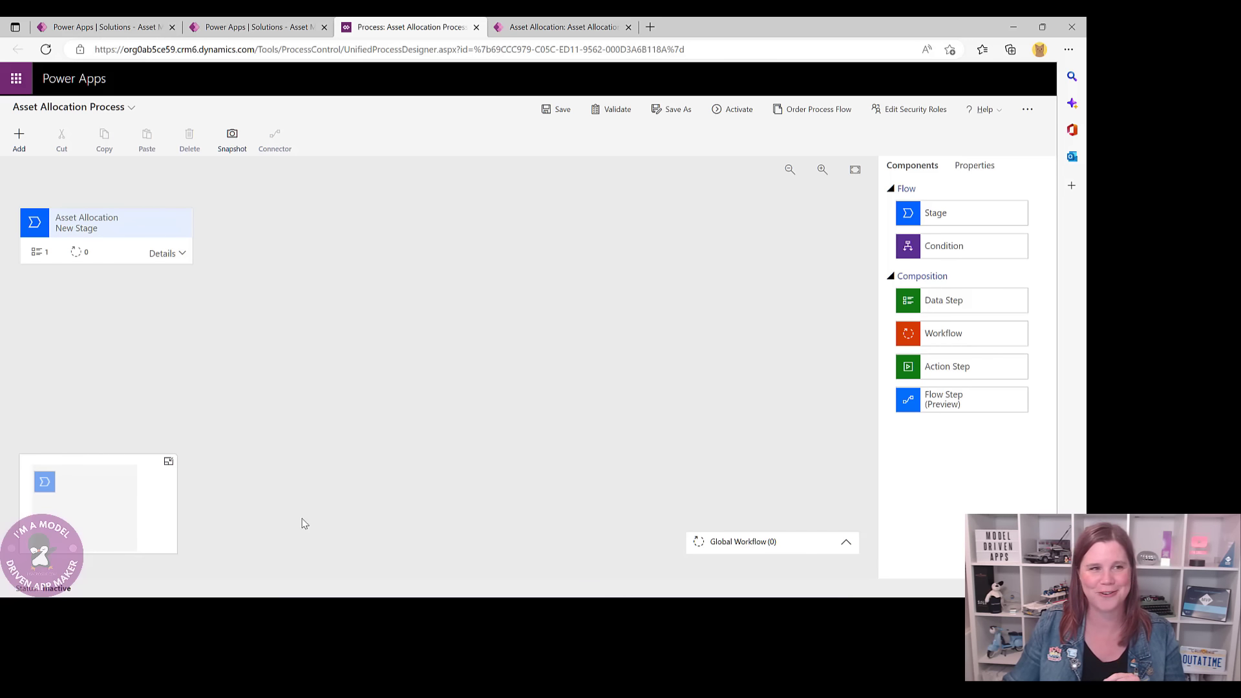
# - Rename the first stage to Request
pyautogui.click(91, 222)
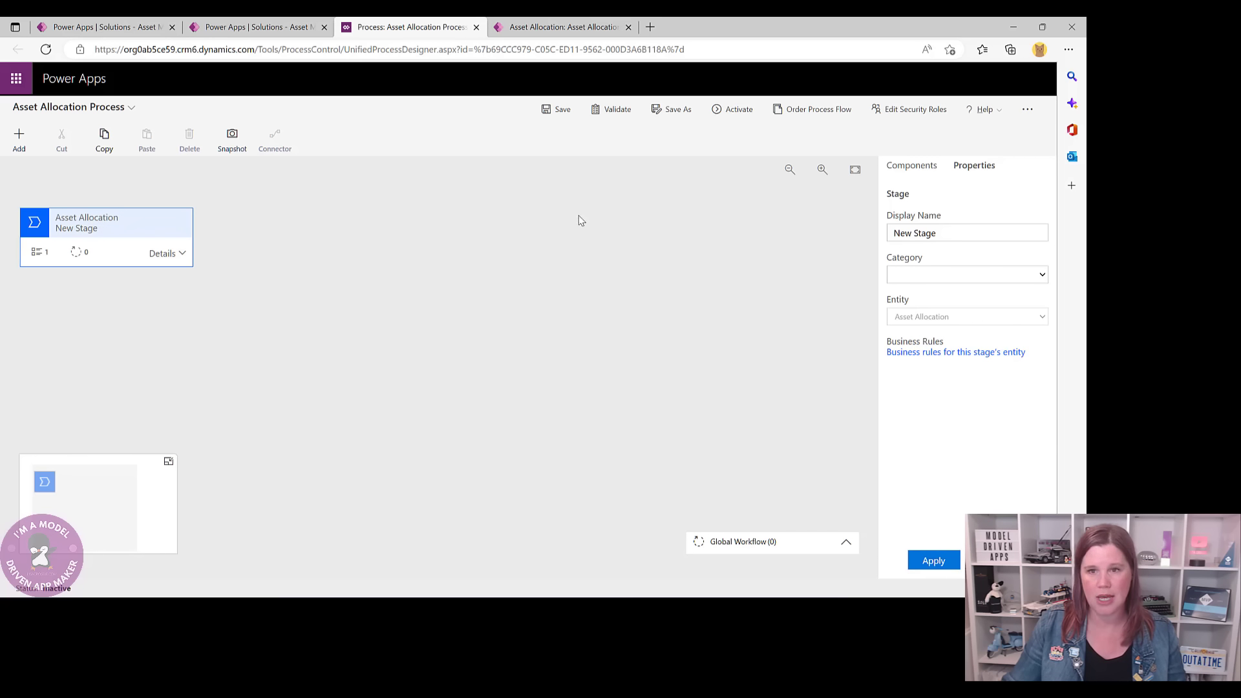
pyautogui.click(933, 232)
pyautogui.moveTo(933, 231); pyautogui.dragTo(892, 233)
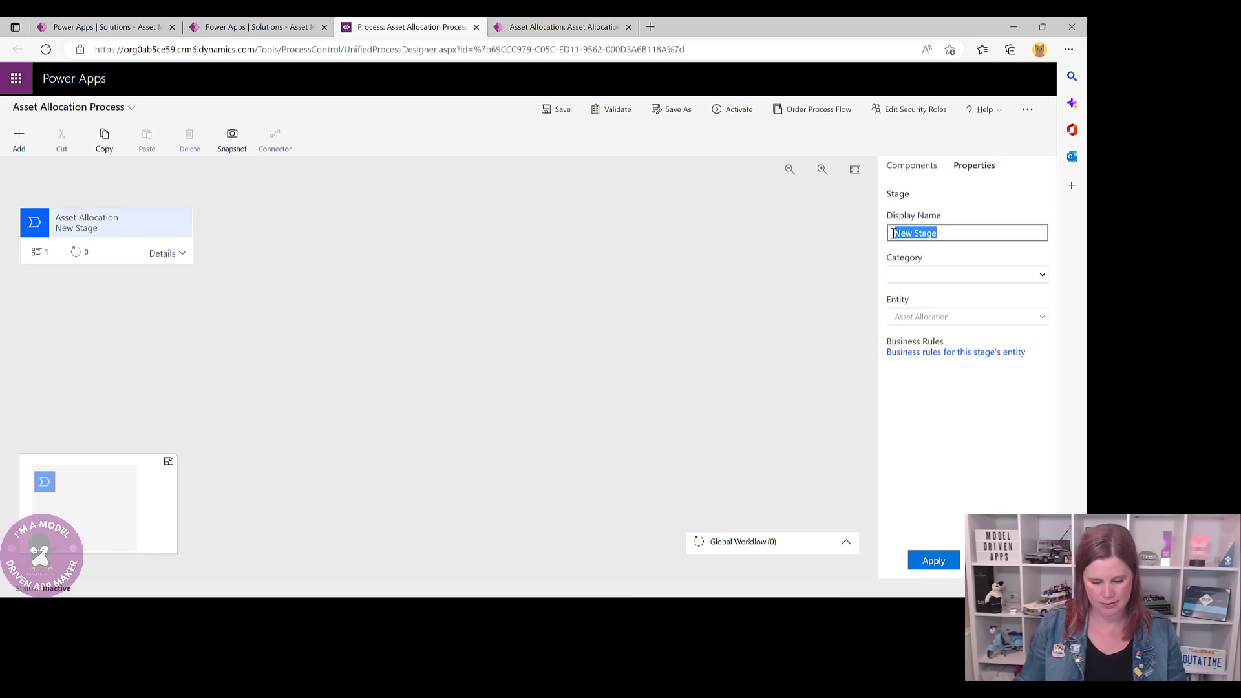
pyautogui.write('Request')
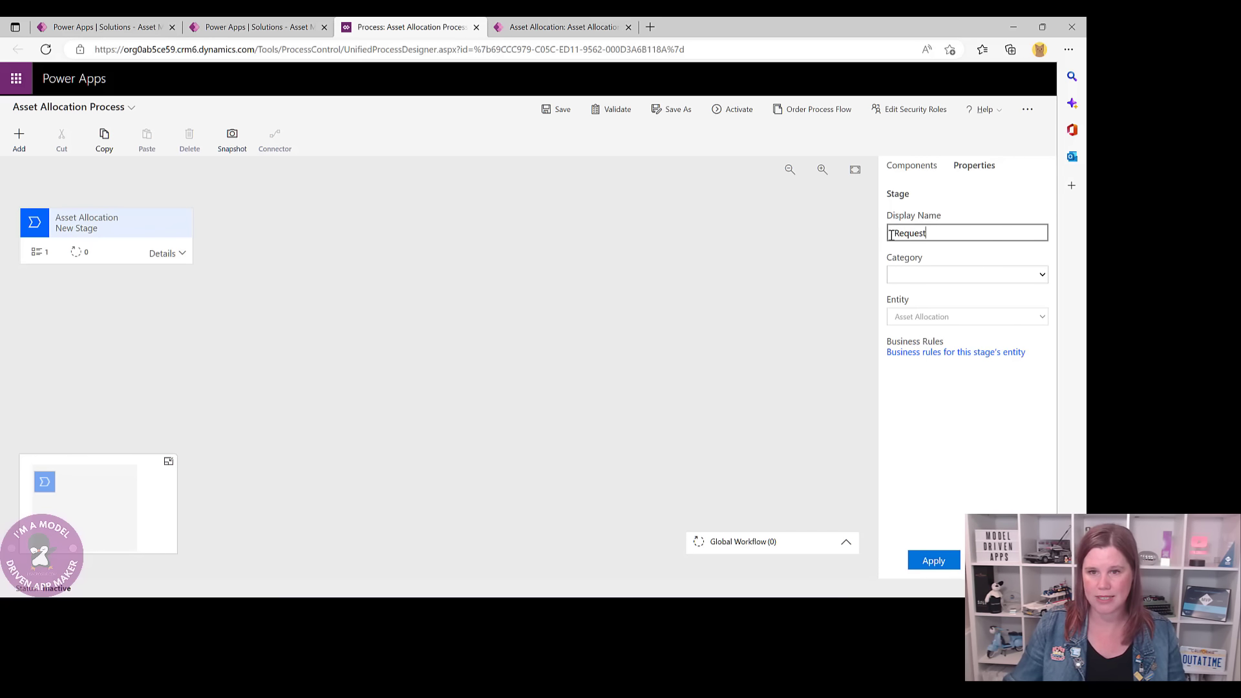
pyautogui.click(947, 566)
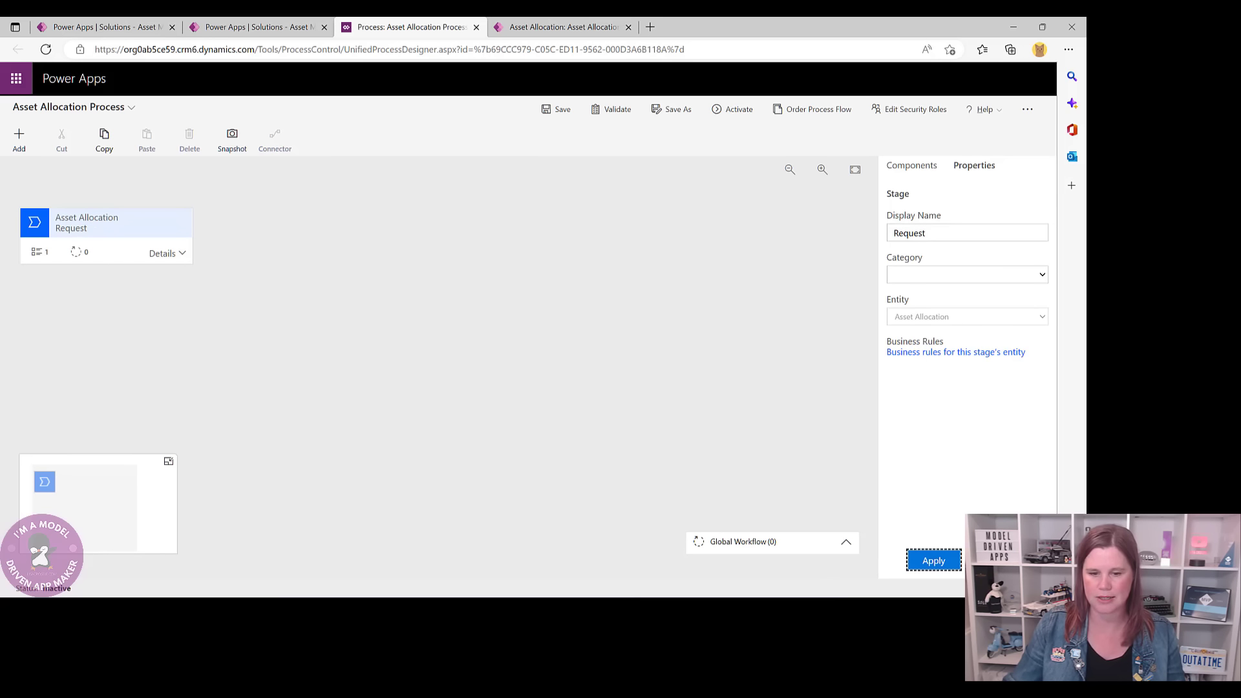
# - Set the Request stage's Data Step #1 to the Requested By field
pyautogui.click(159, 254)
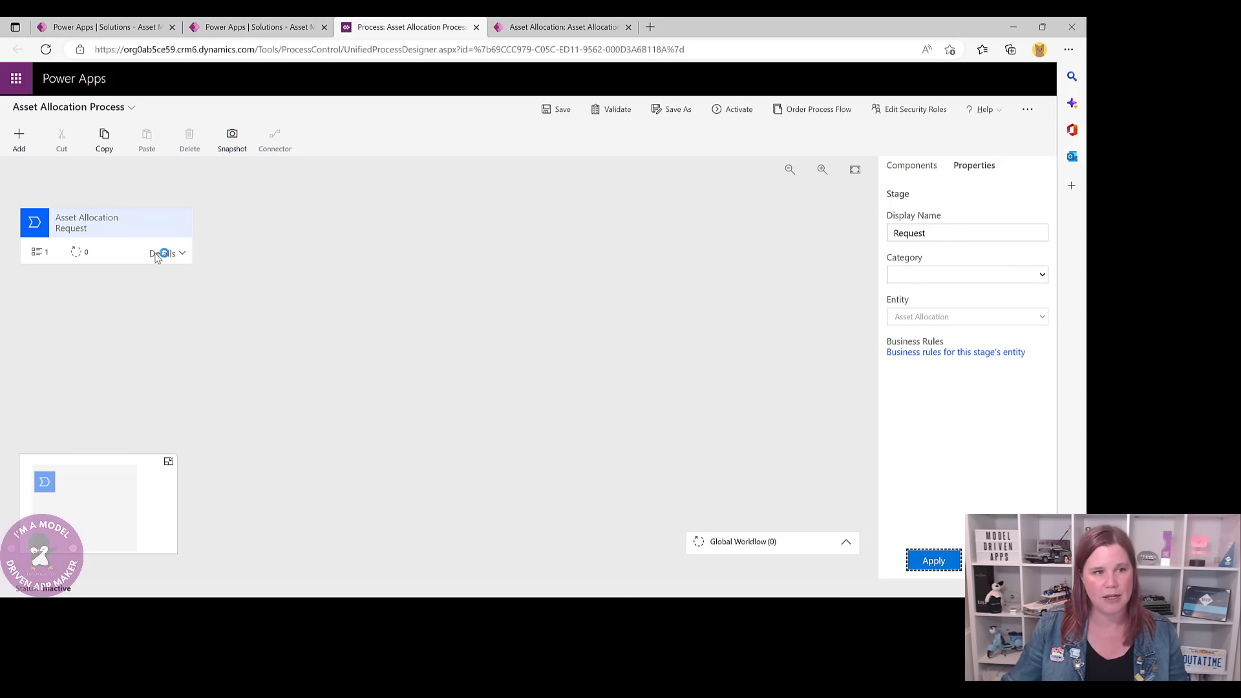
pyautogui.click(92, 308)
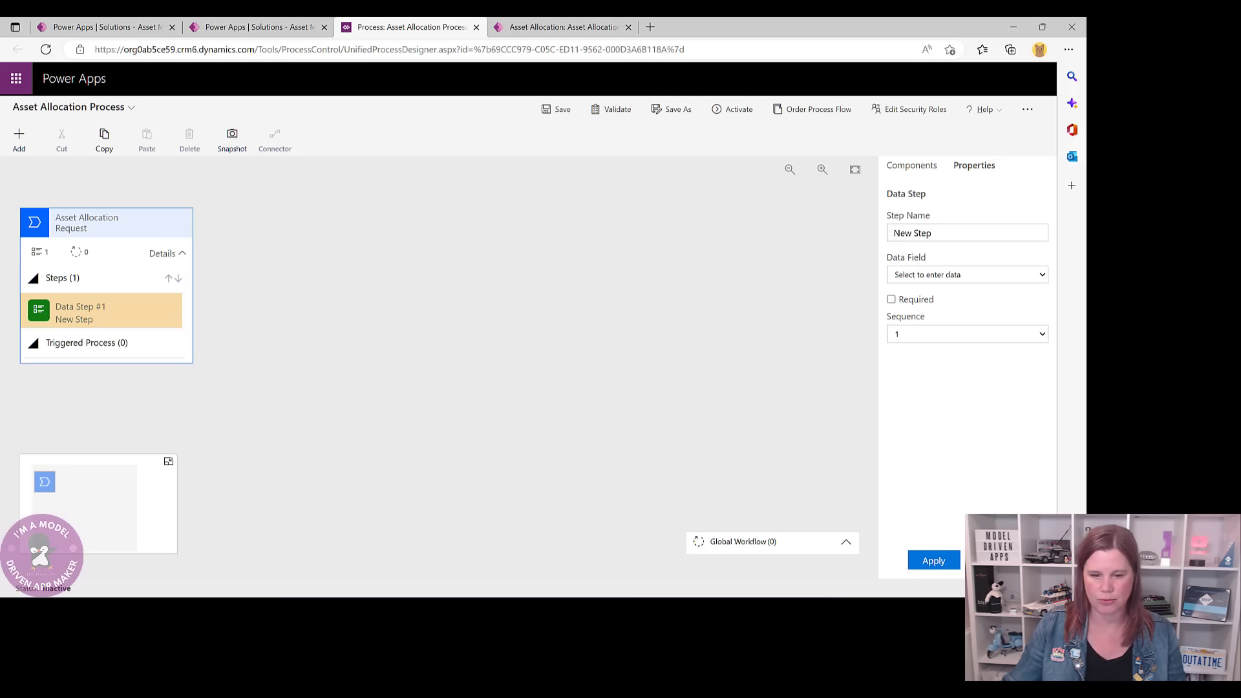
pyautogui.click(1042, 277)
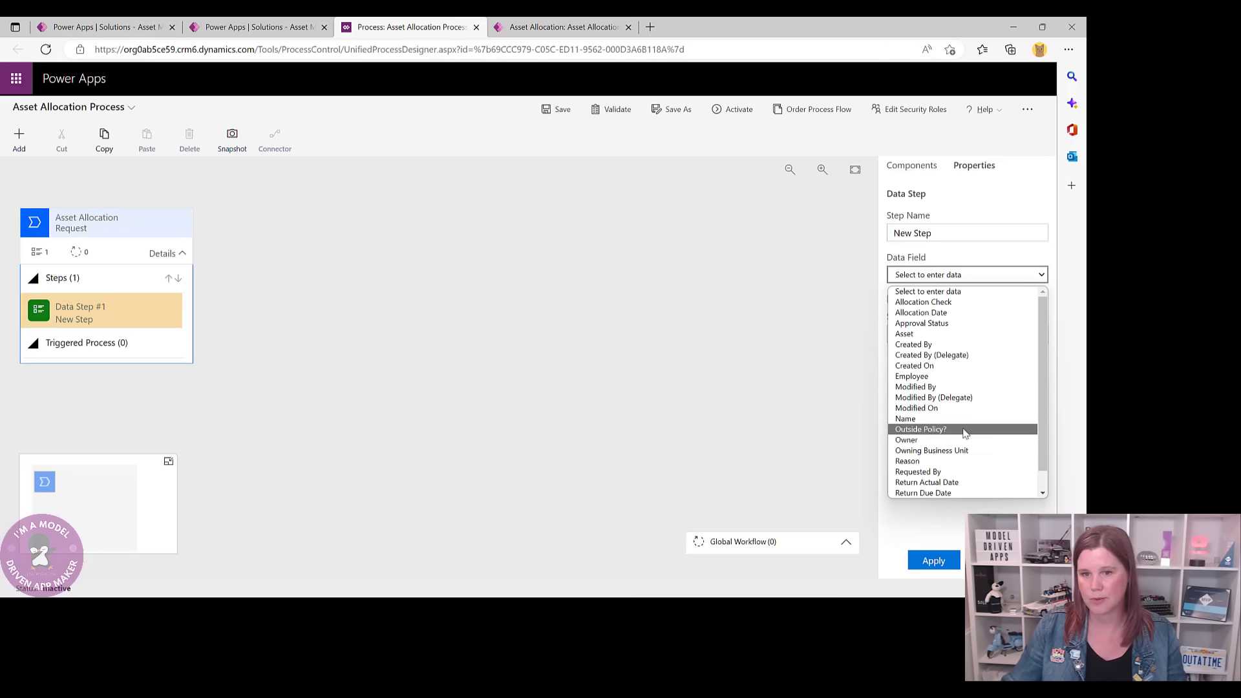
pyautogui.scroll(-1, 963, 426)
pyautogui.click(931, 451)
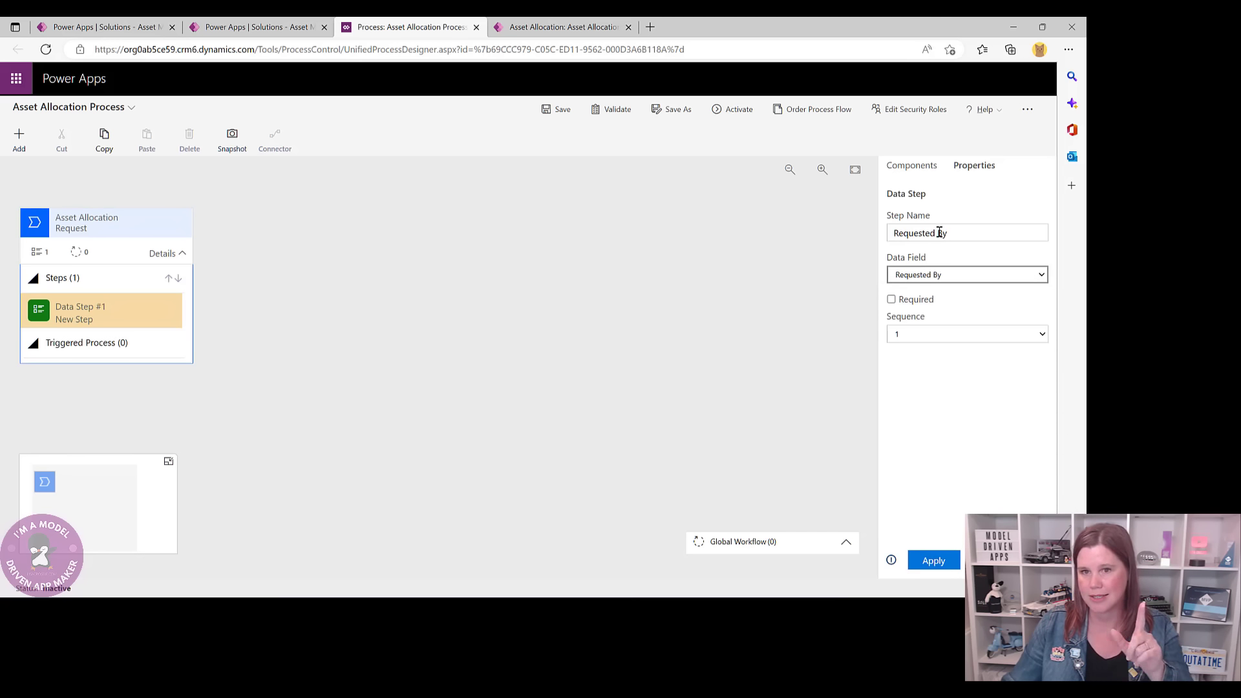
pyautogui.click(933, 560)
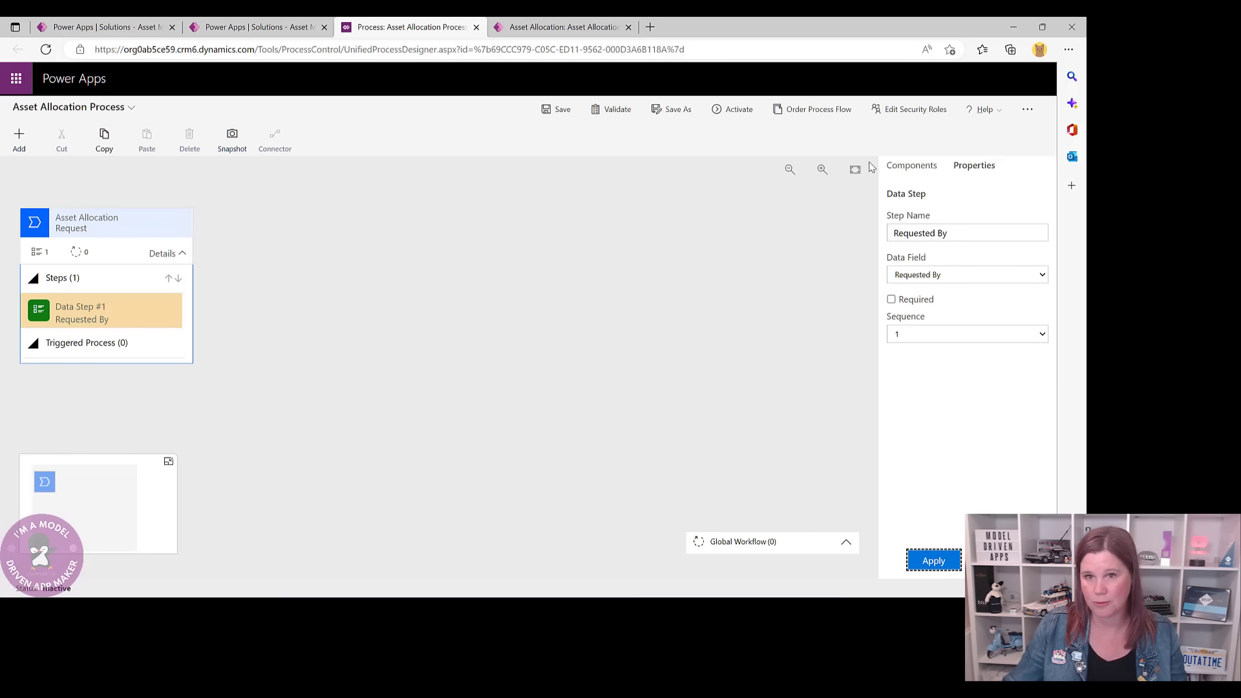
# - Add two more Request data steps using the Asset and Outside Policy? fields
pyautogui.click(911, 167)
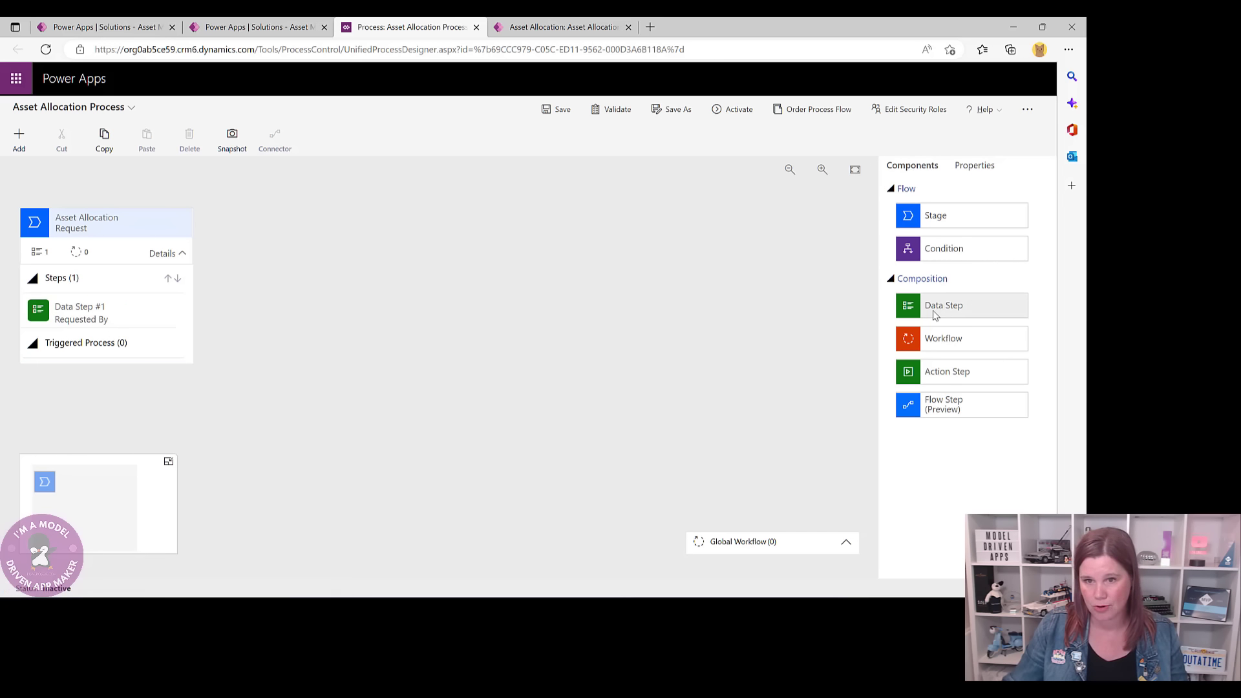
pyautogui.moveTo(934, 309); pyautogui.dragTo(57, 333)
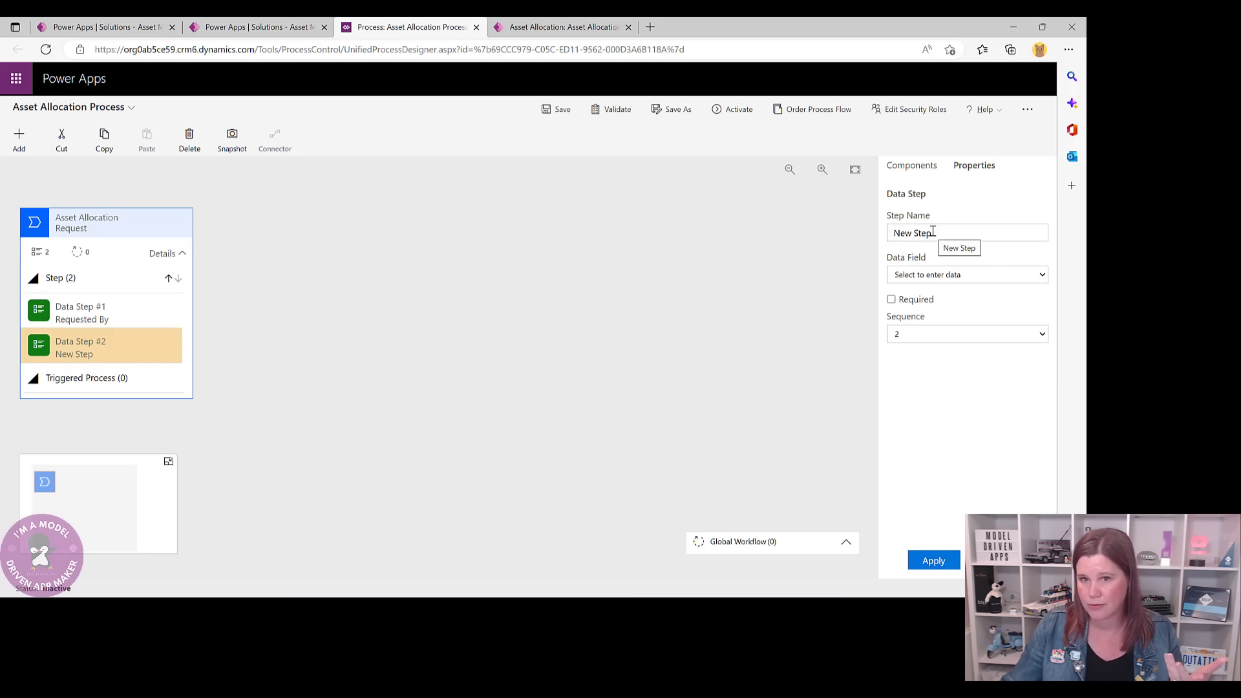
pyautogui.click(1042, 277)
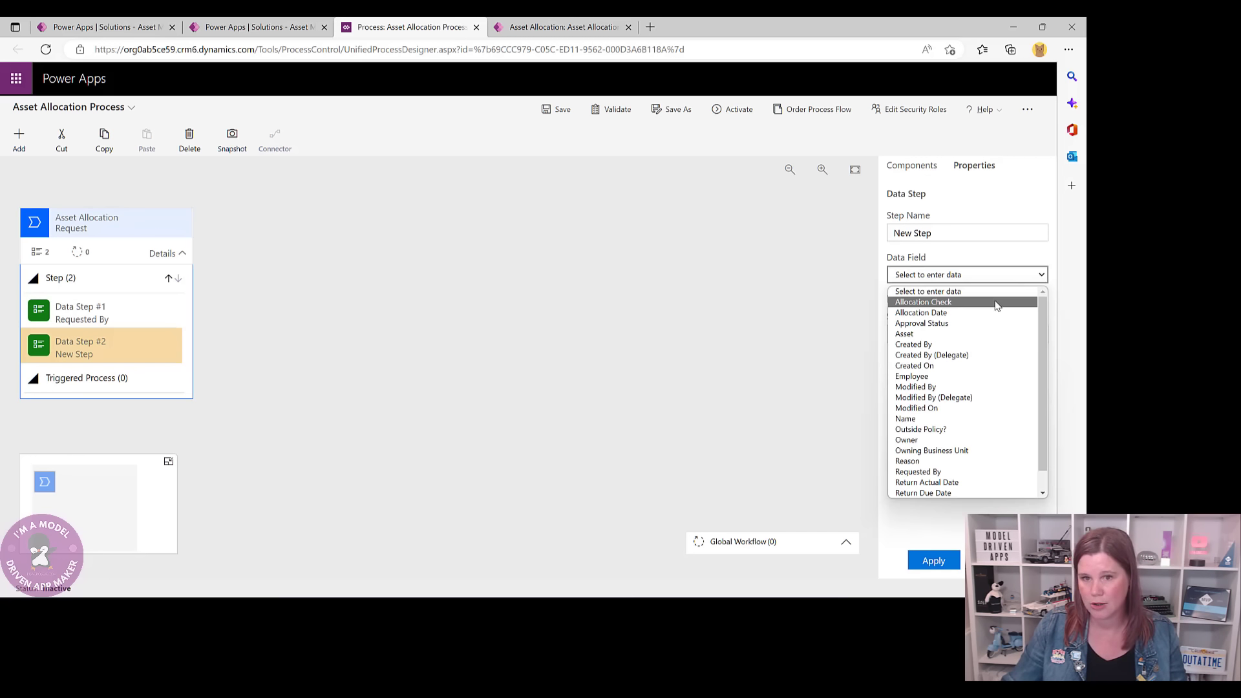
pyautogui.click(940, 332)
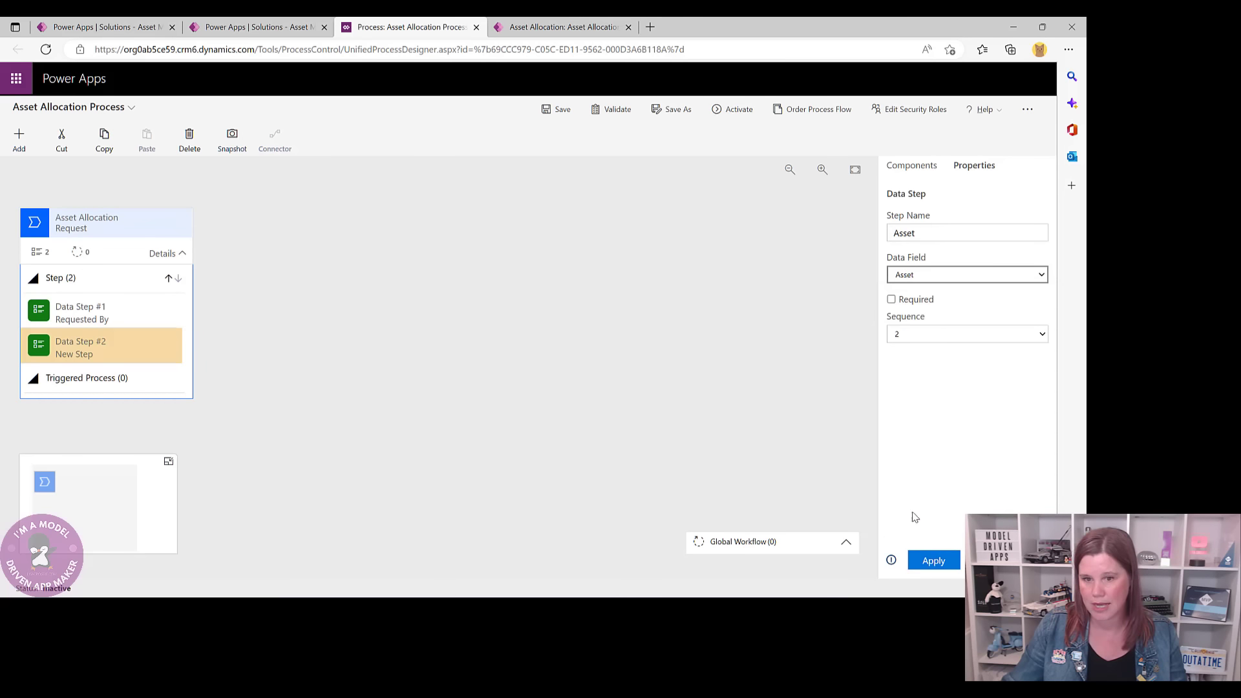
pyautogui.click(937, 563)
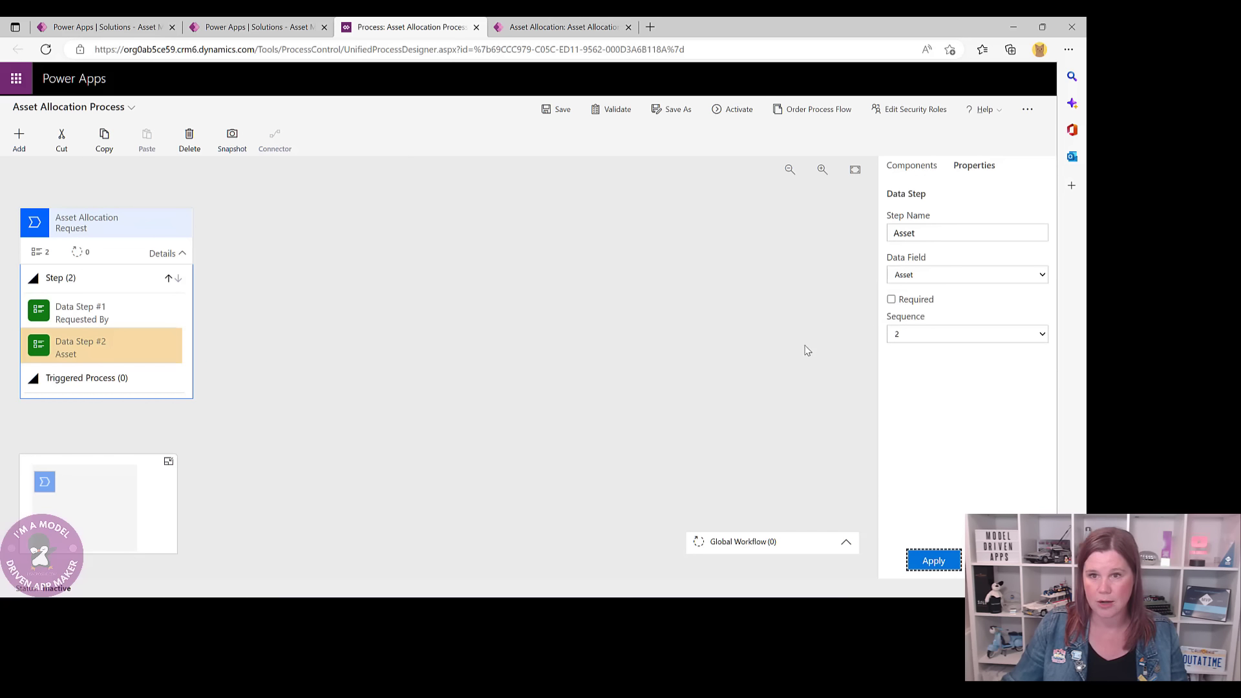
pyautogui.click(912, 165)
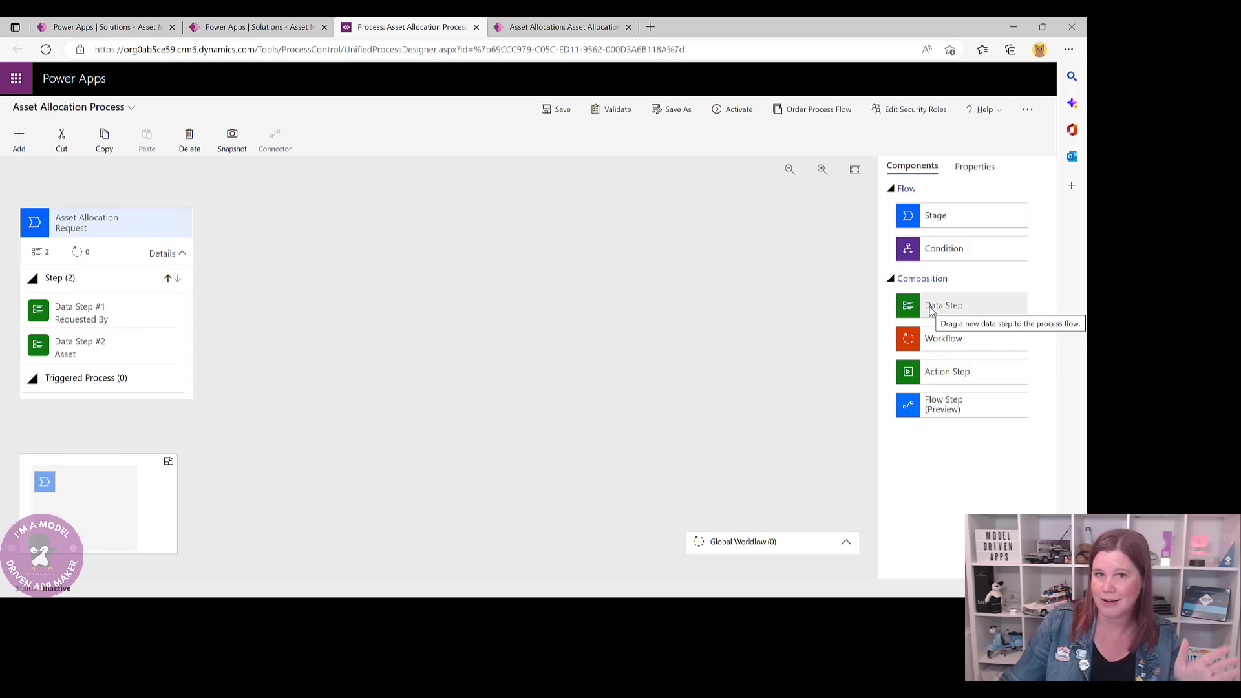
pyautogui.moveTo(932, 311); pyautogui.dragTo(90, 369)
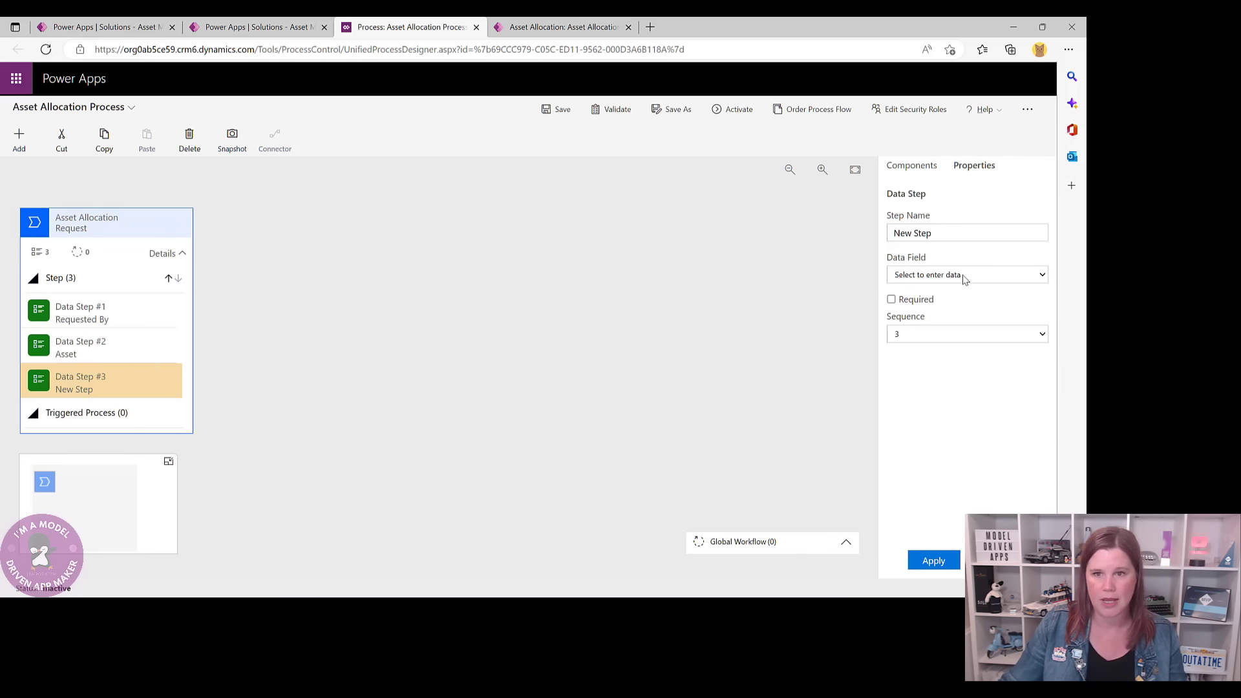
pyautogui.click(1000, 274)
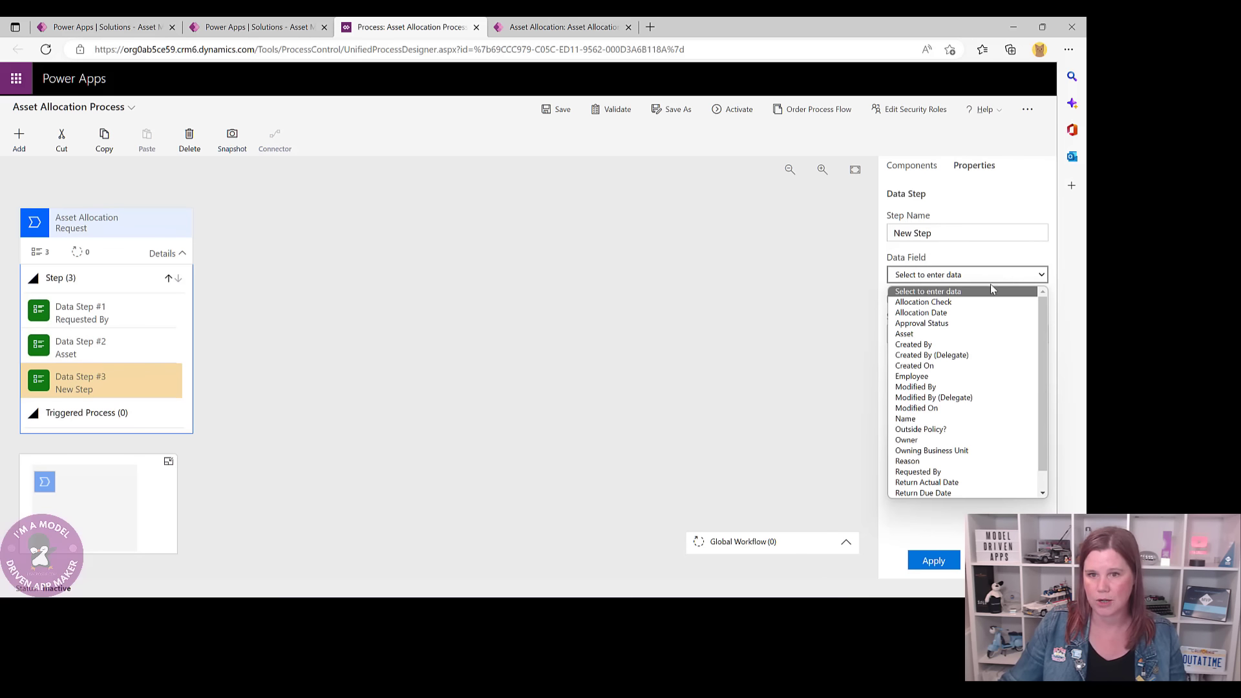
pyautogui.click(950, 429)
pyautogui.click(938, 561)
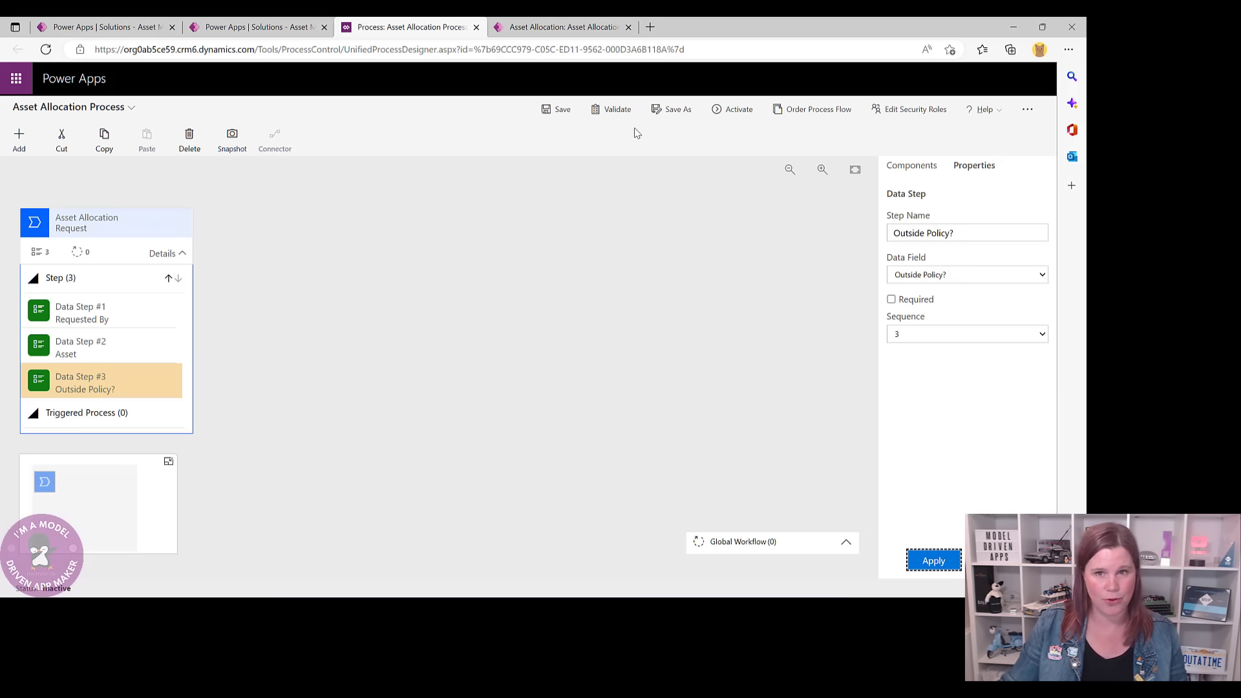
pyautogui.click(911, 169)
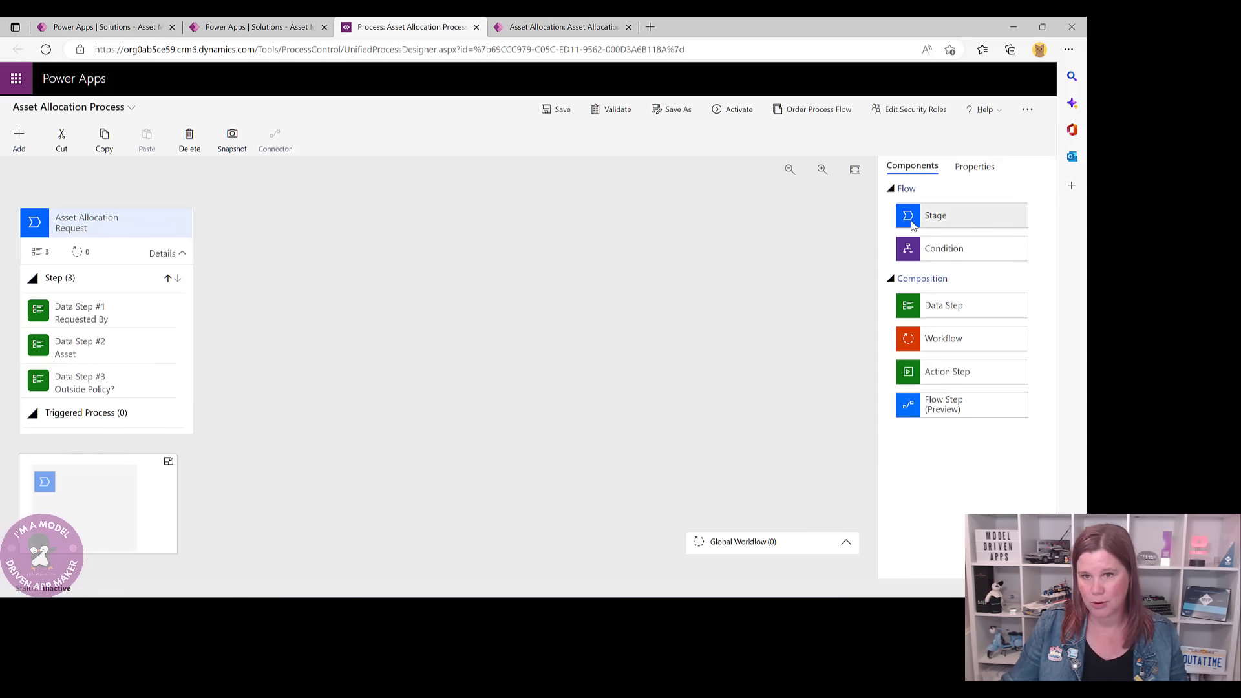
# - Add an Asset Check stage whose data step uses the Allocation Check field
pyautogui.moveTo(913, 222); pyautogui.dragTo(215, 234)
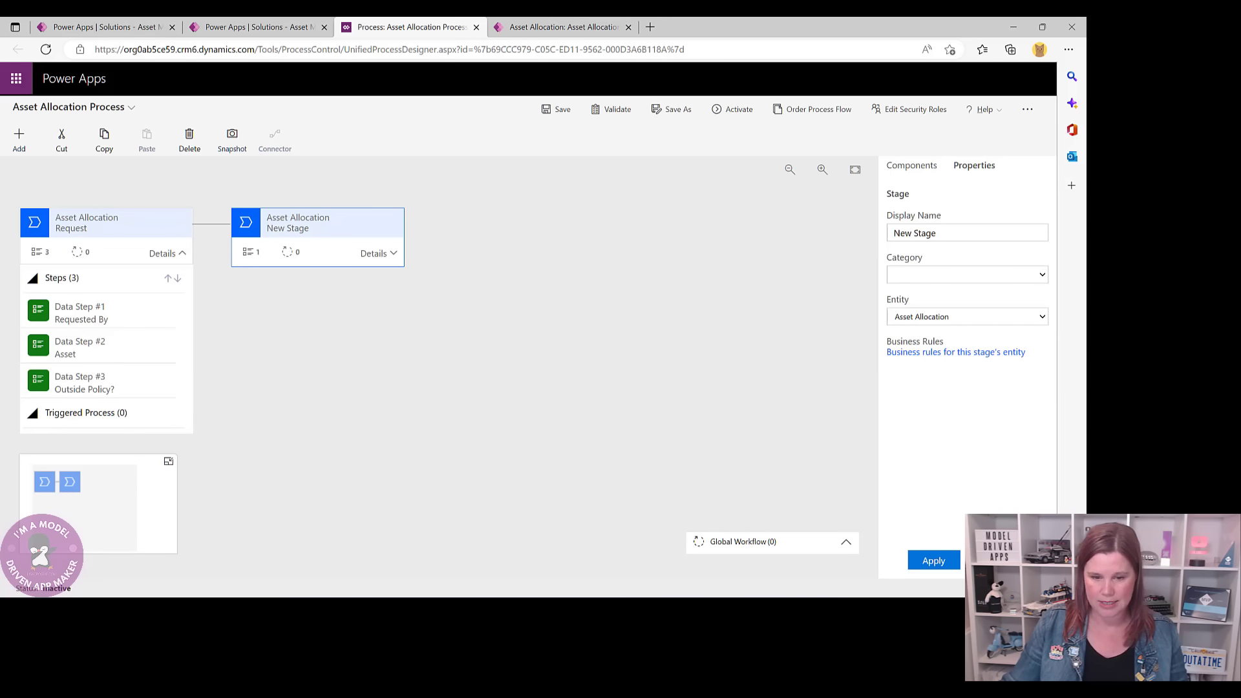
pyautogui.tripleClick(940, 233)
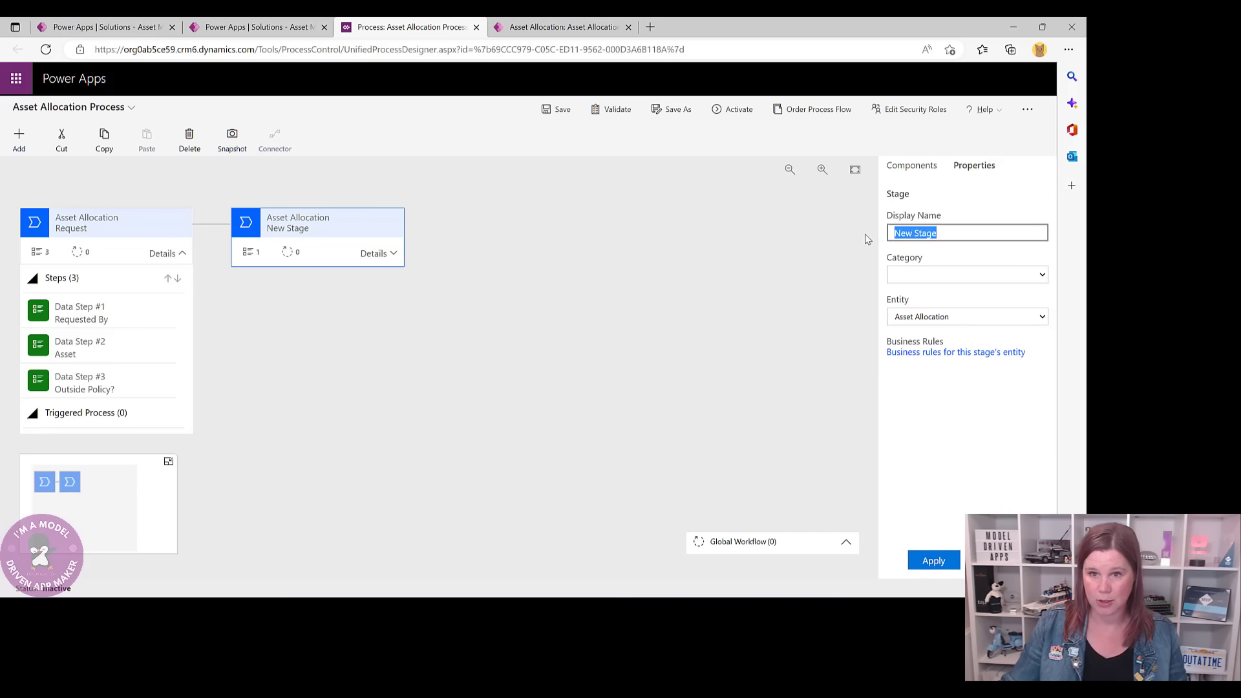
pyautogui.write('Asset Check')
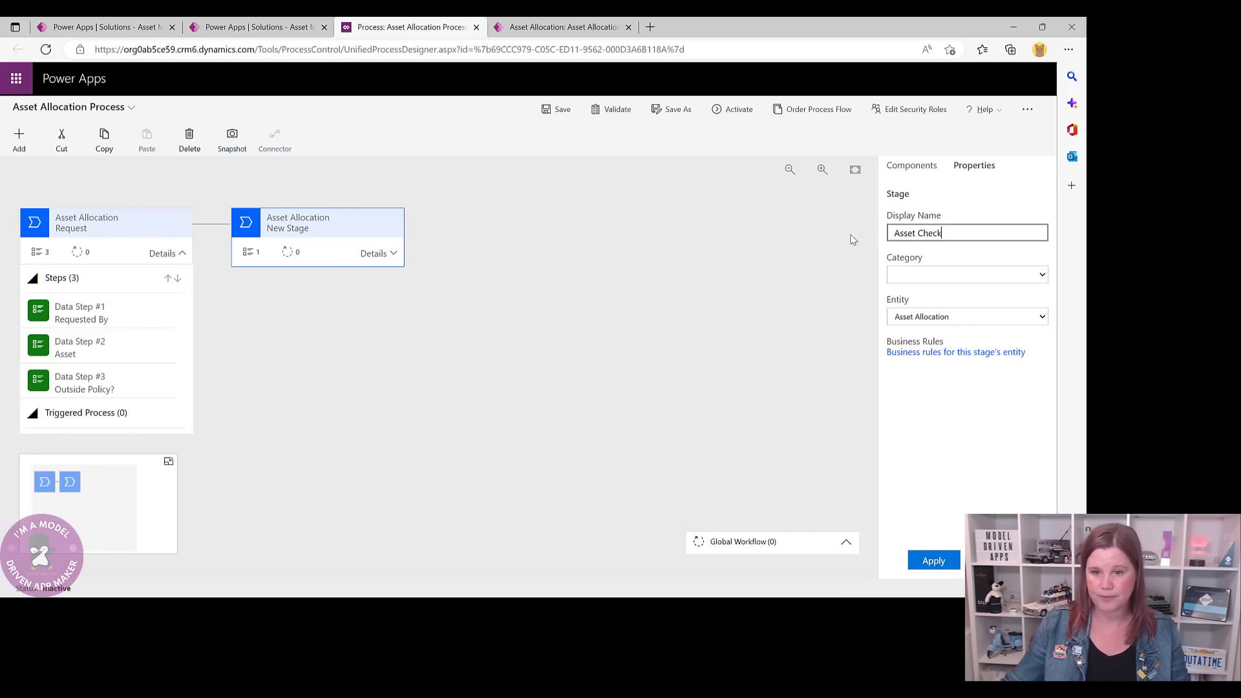
pyautogui.click(930, 560)
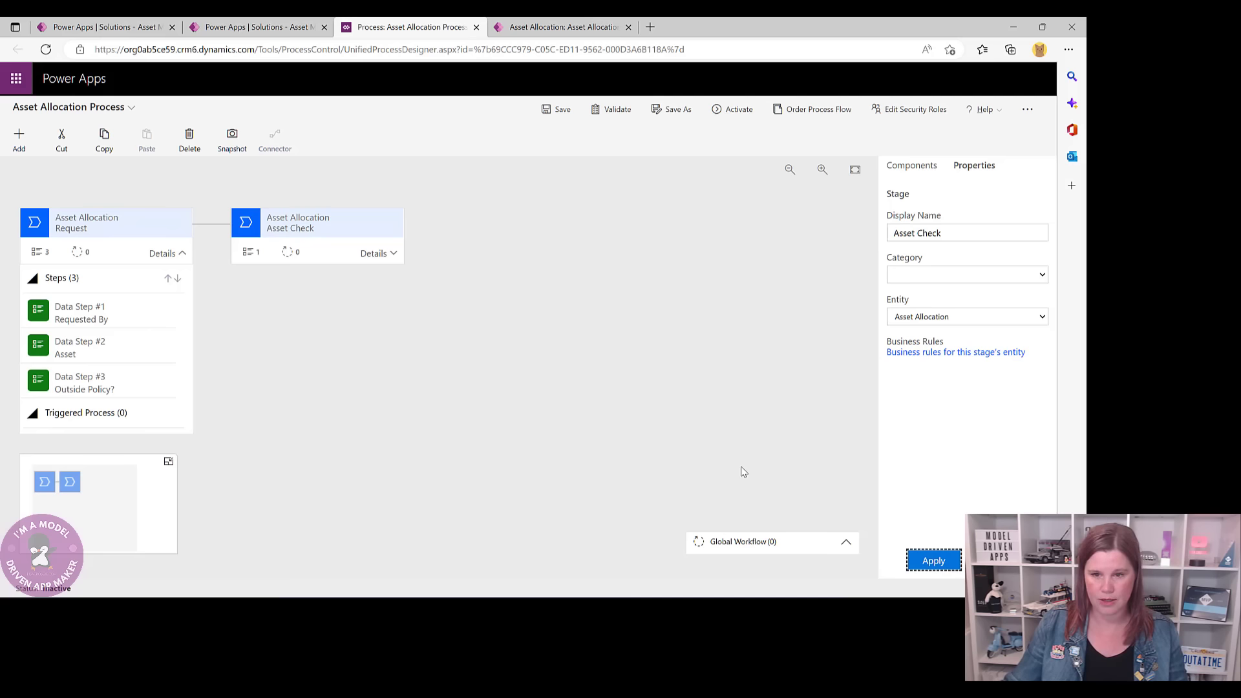
pyautogui.click(375, 252)
pyautogui.click(285, 315)
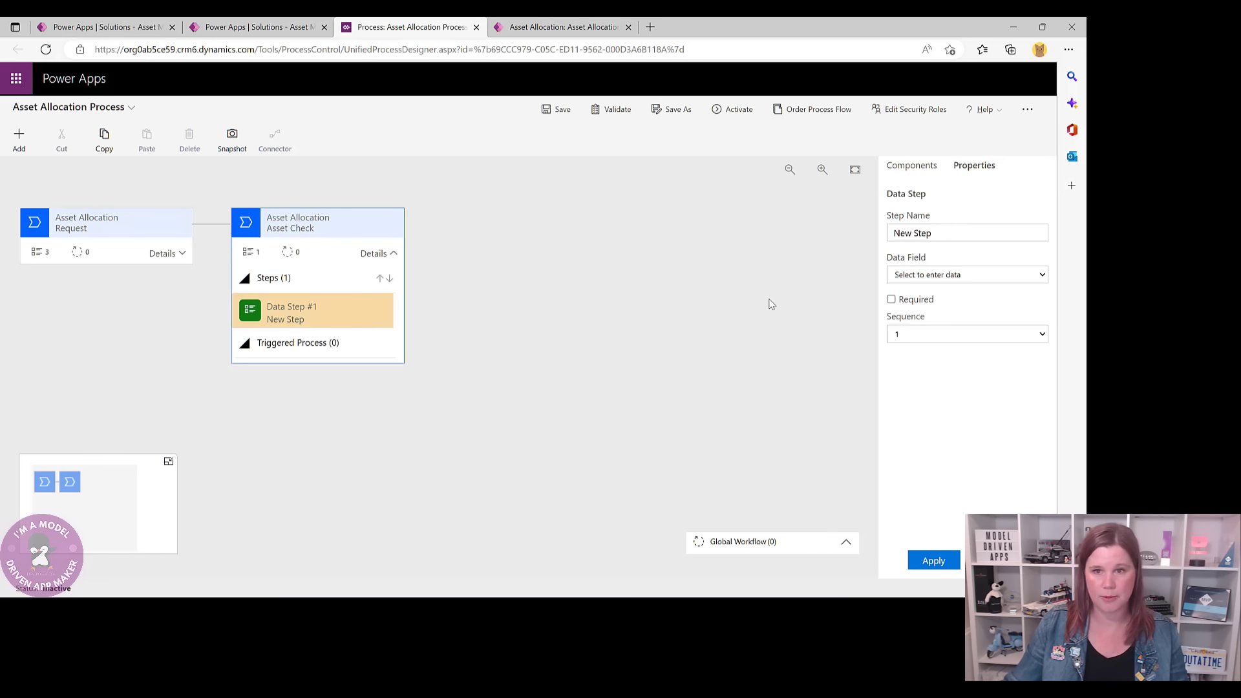
pyautogui.click(903, 275)
pyautogui.click(914, 376)
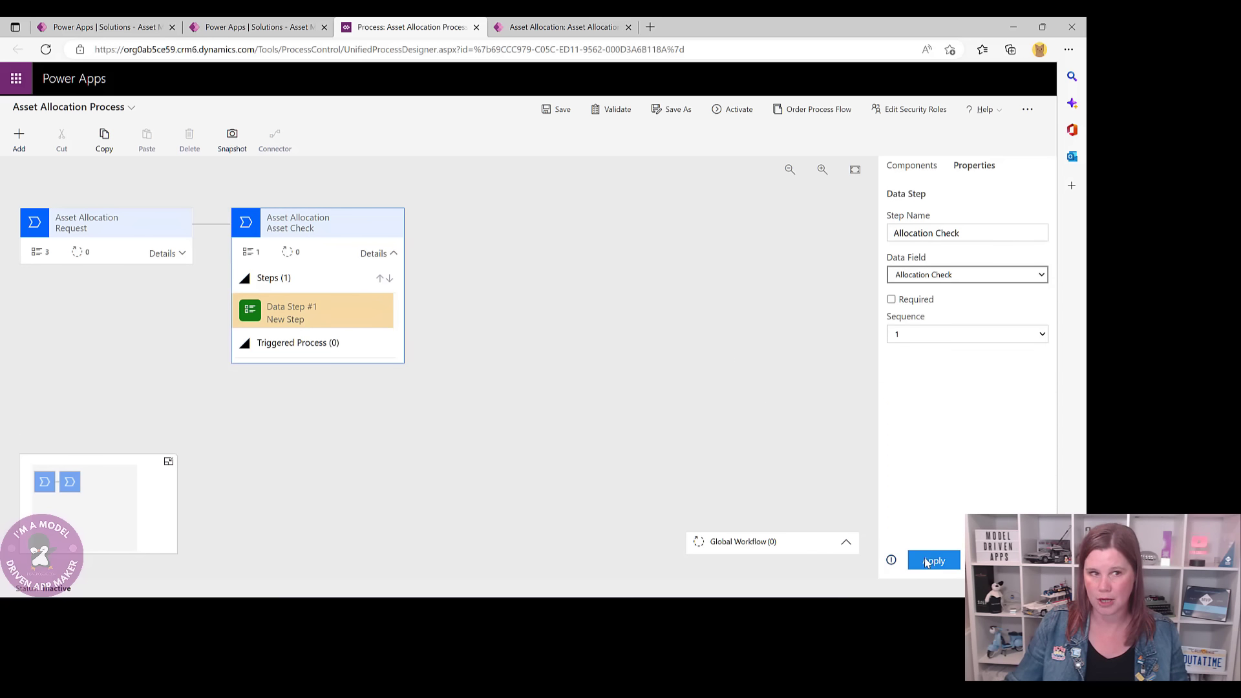
pyautogui.click(933, 560)
# - Add an Allocate stage whose first data step uses the Allocation Date field
pyautogui.click(891, 167)
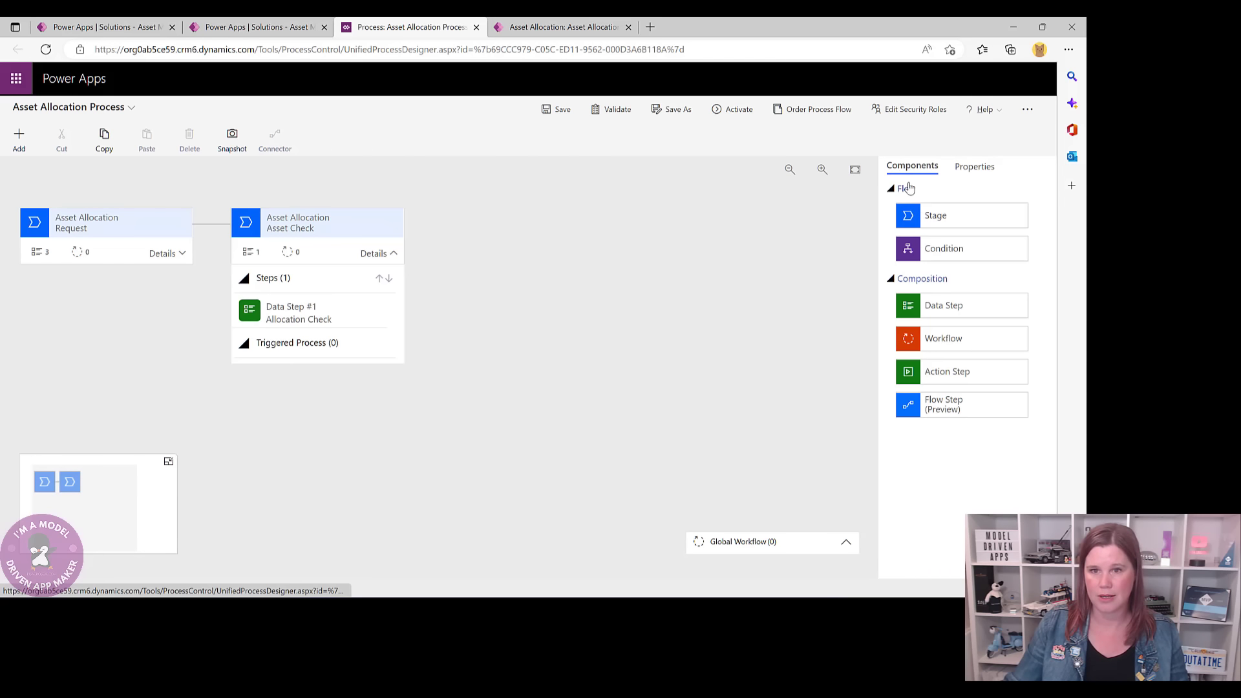
pyautogui.moveTo(935, 215); pyautogui.dragTo(420, 235)
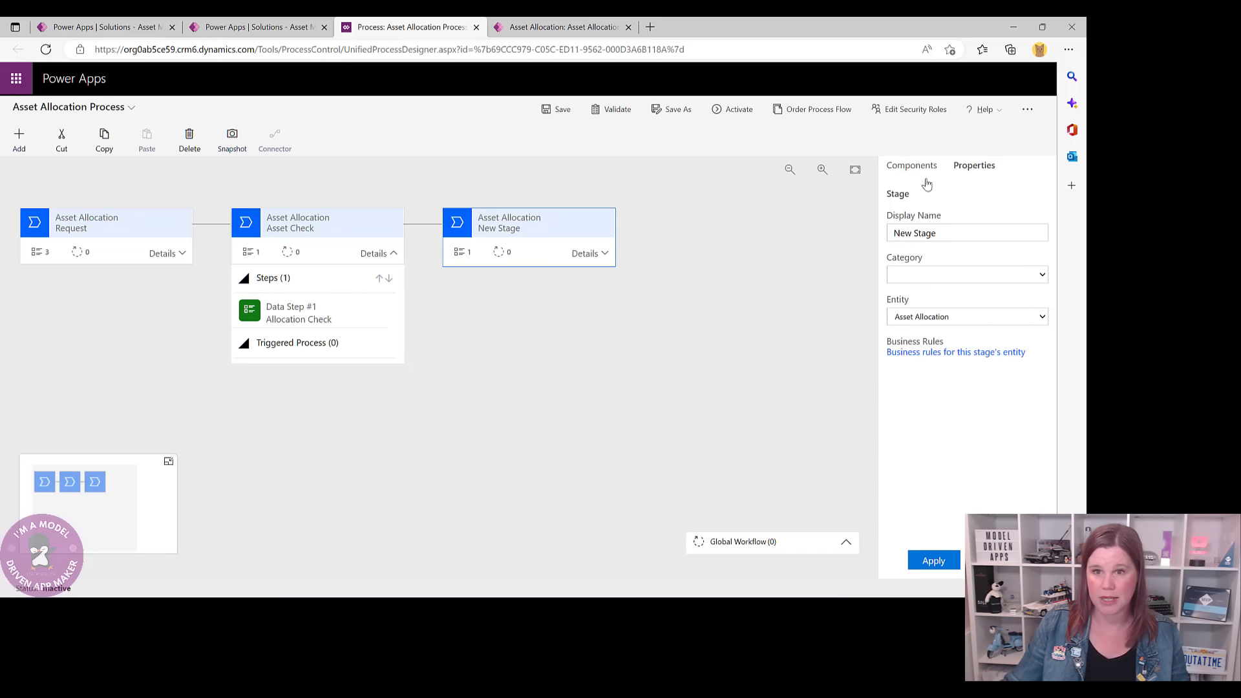
pyautogui.moveTo(933, 233); pyautogui.dragTo(875, 234)
pyautogui.write('Allocate')
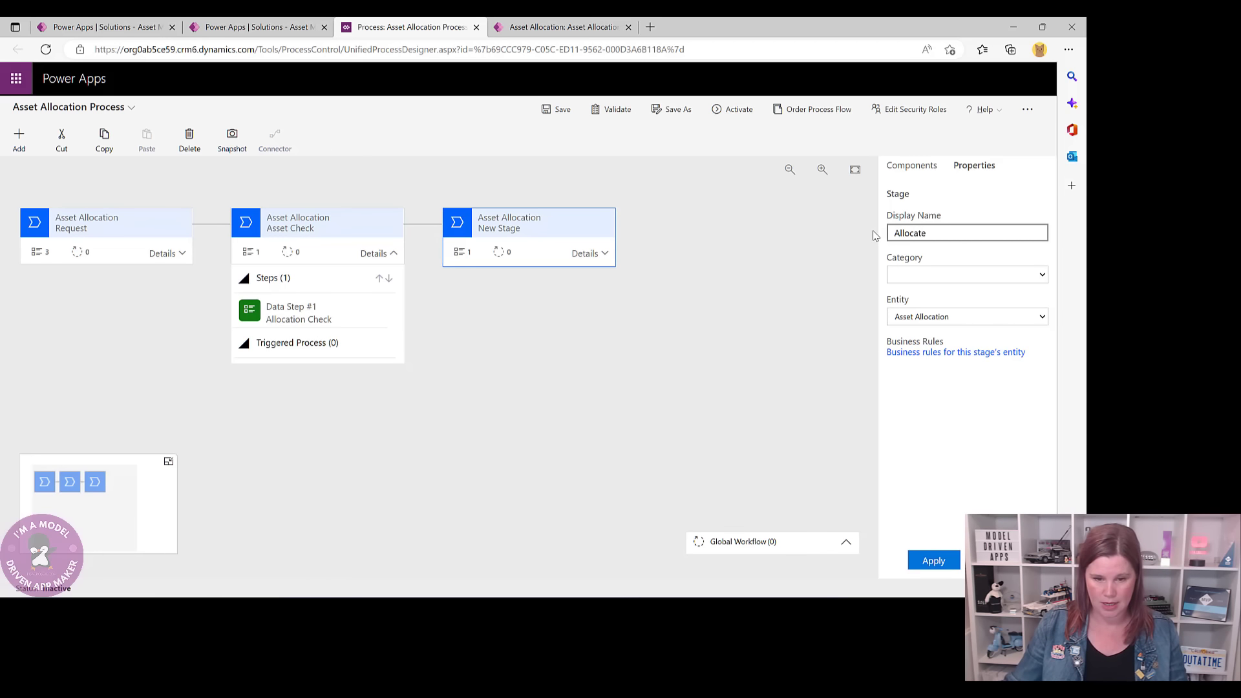
pyautogui.click(933, 561)
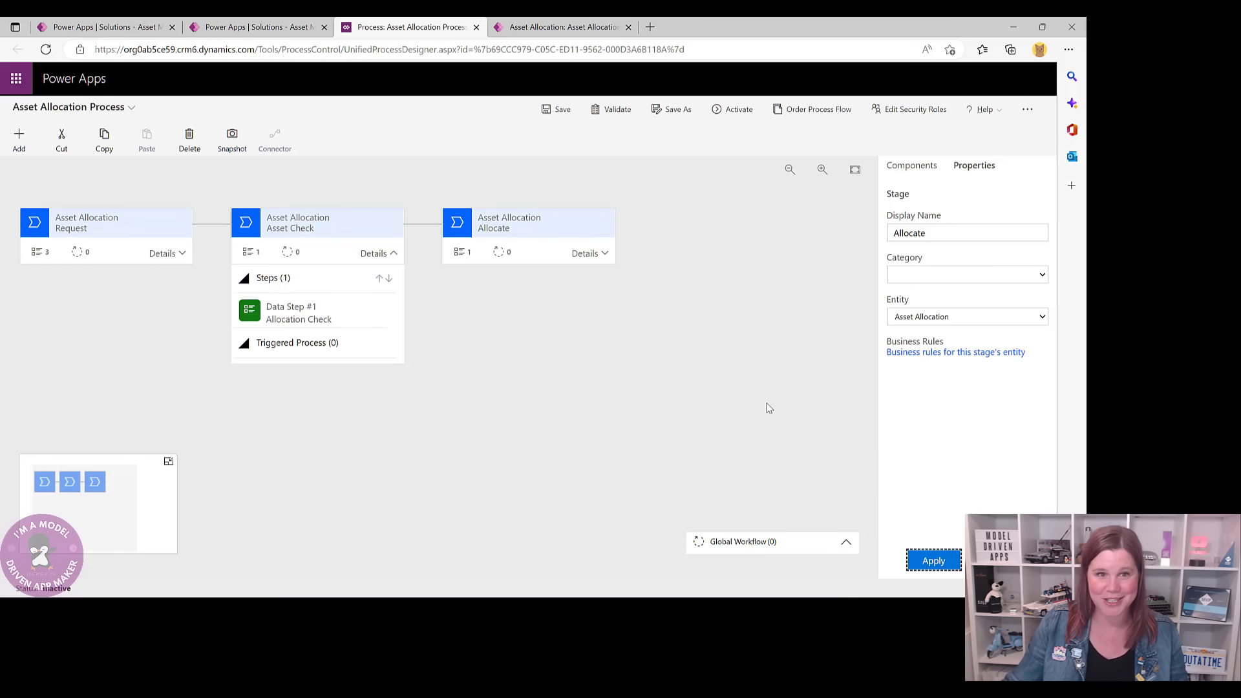
pyautogui.click(598, 254)
pyautogui.click(508, 313)
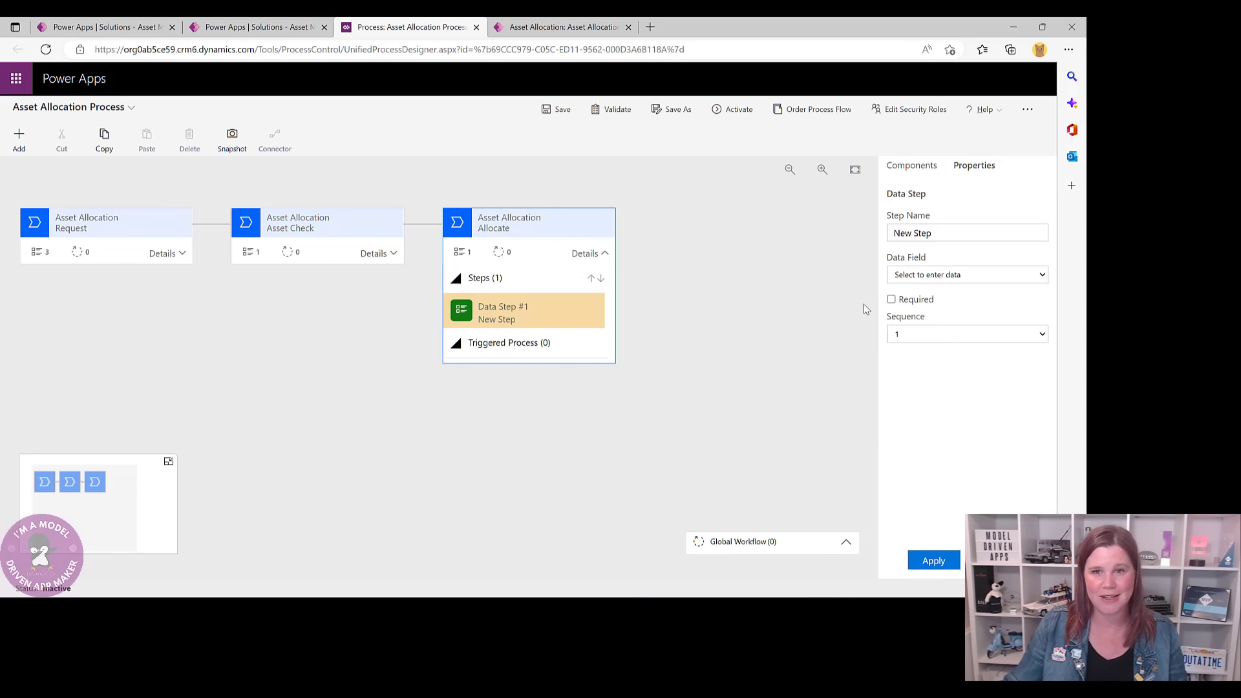
pyautogui.click(971, 278)
pyautogui.click(958, 318)
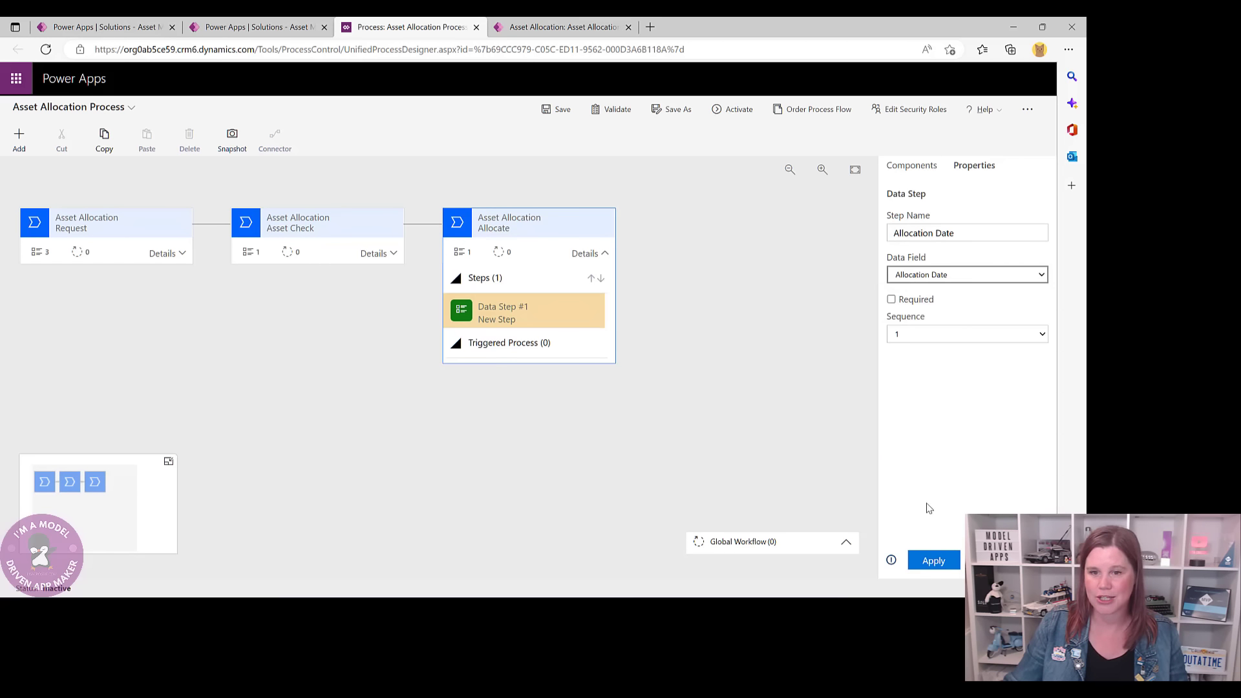
pyautogui.click(933, 561)
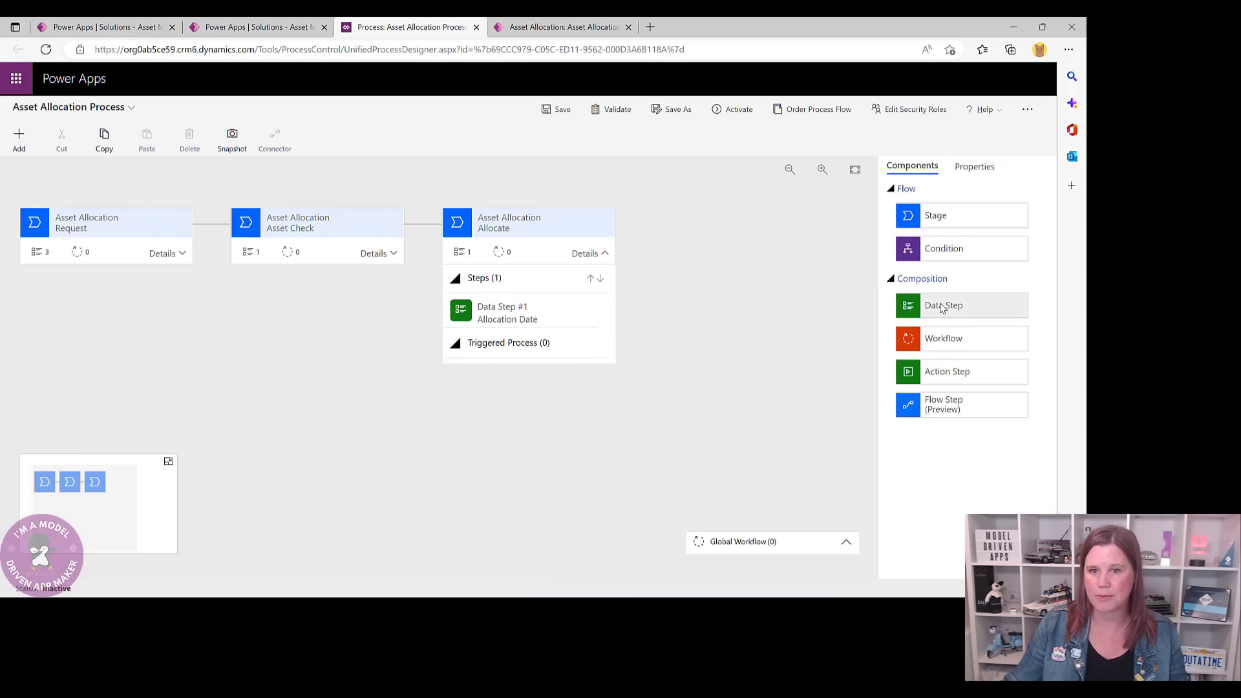
# - Add a second Allocate data step using the Return Due Date field
pyautogui.moveTo(944, 305); pyautogui.dragTo(516, 335)
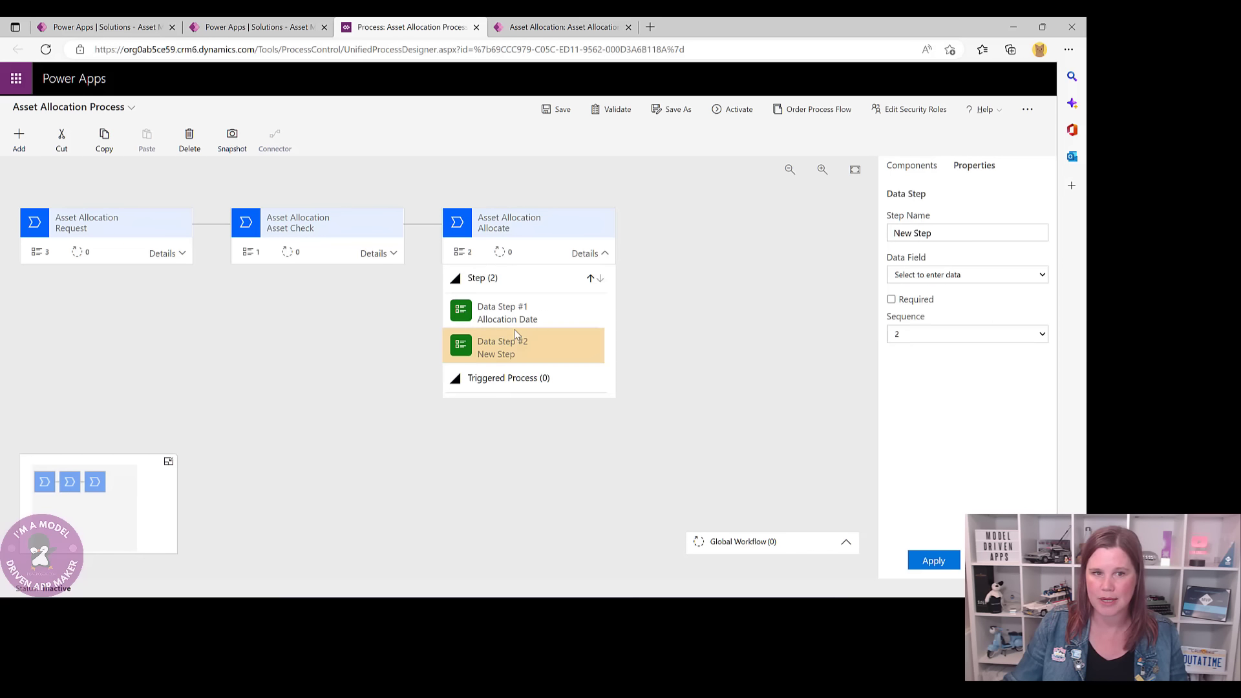
pyautogui.click(948, 278)
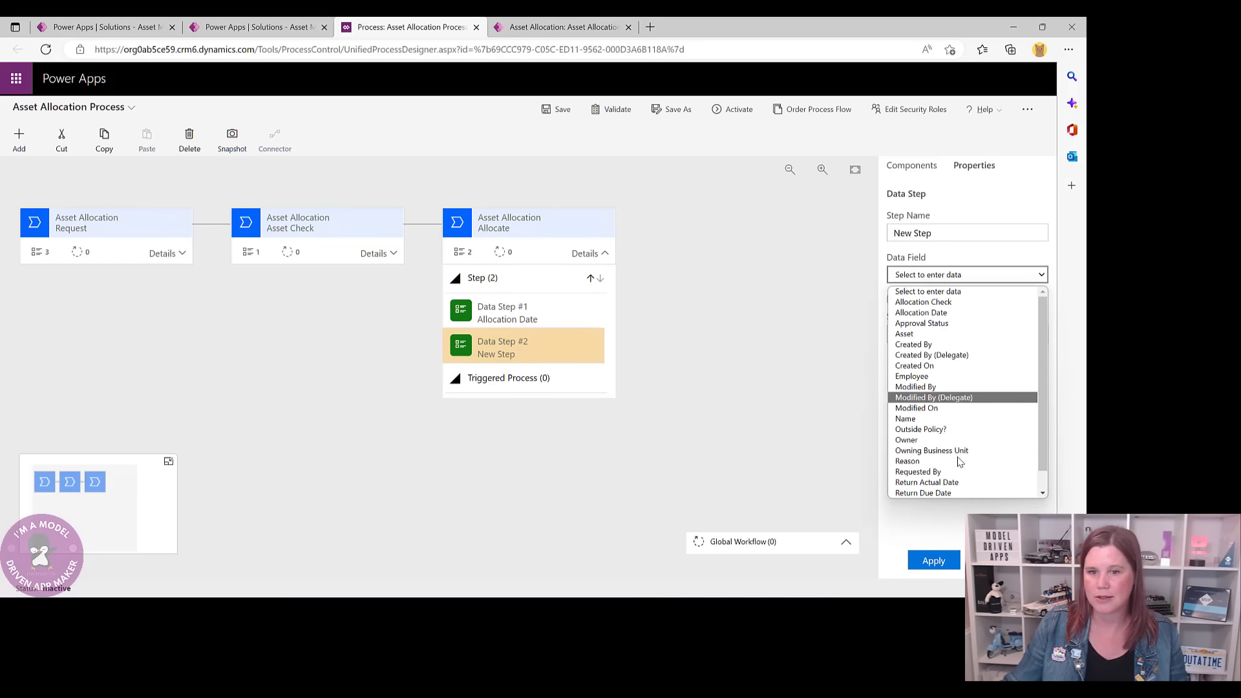
pyautogui.scroll(-1, 957, 460)
pyautogui.click(947, 472)
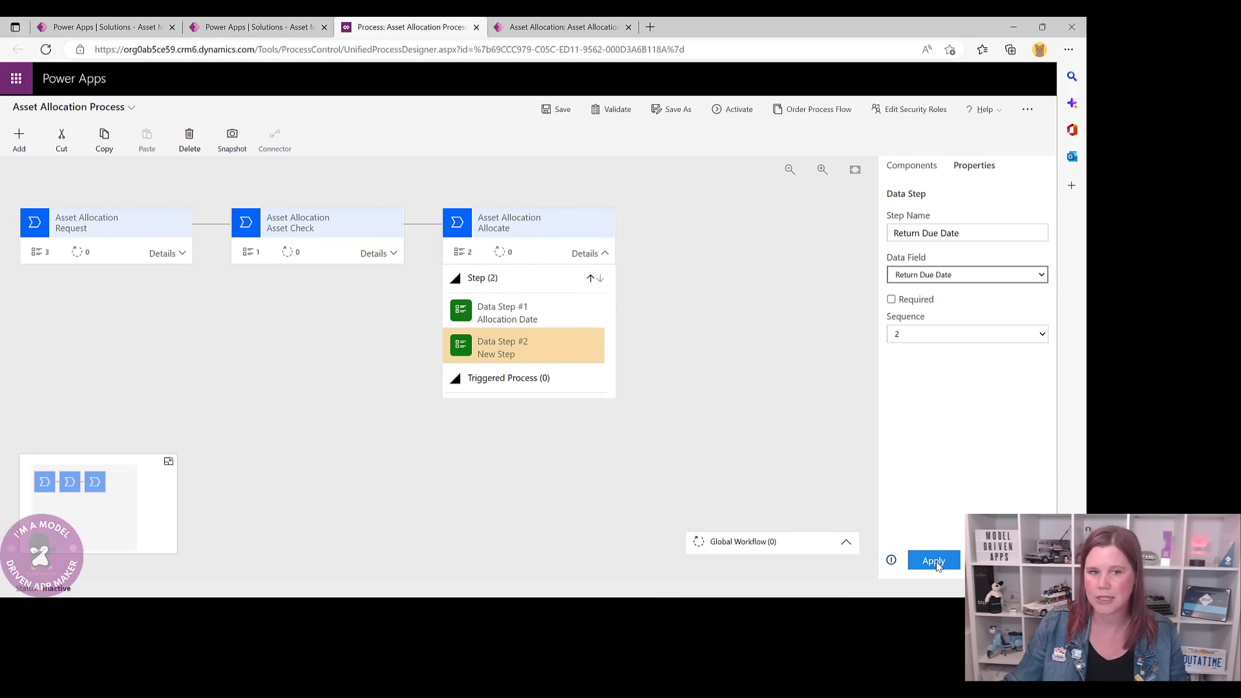
pyautogui.click(934, 561)
# - Add a fourth stage after Allocate named Return
pyautogui.click(895, 166)
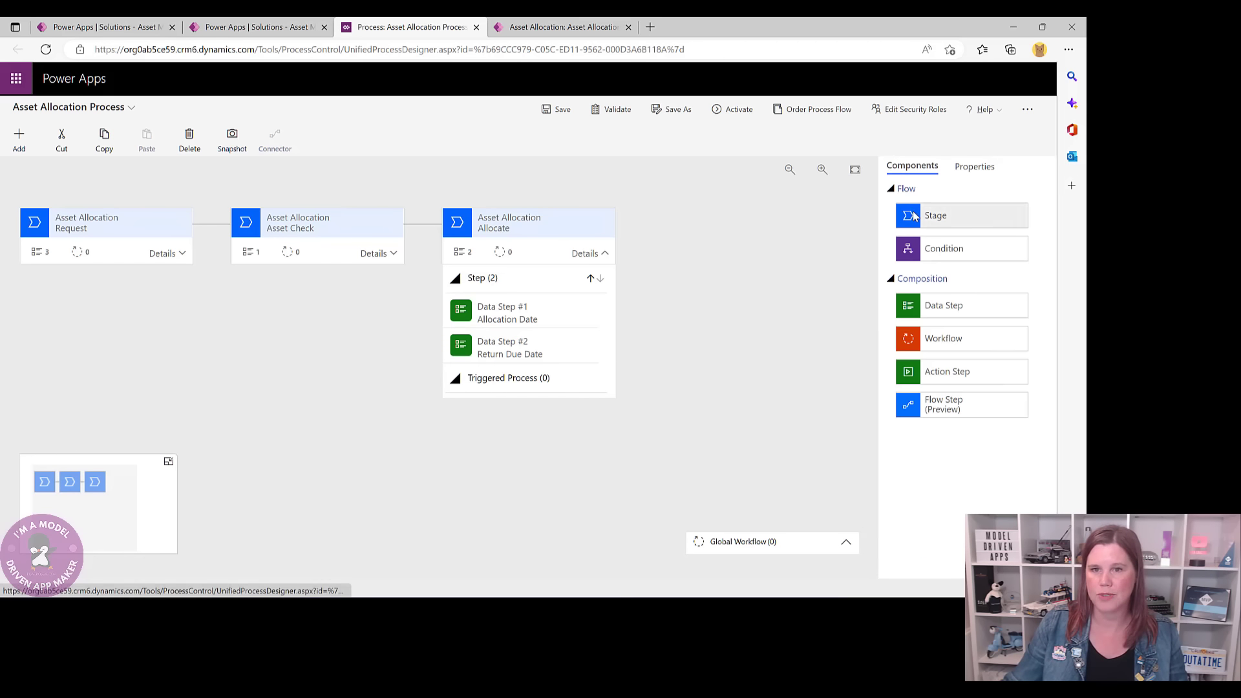
pyautogui.moveTo(961, 215); pyautogui.dragTo(633, 233)
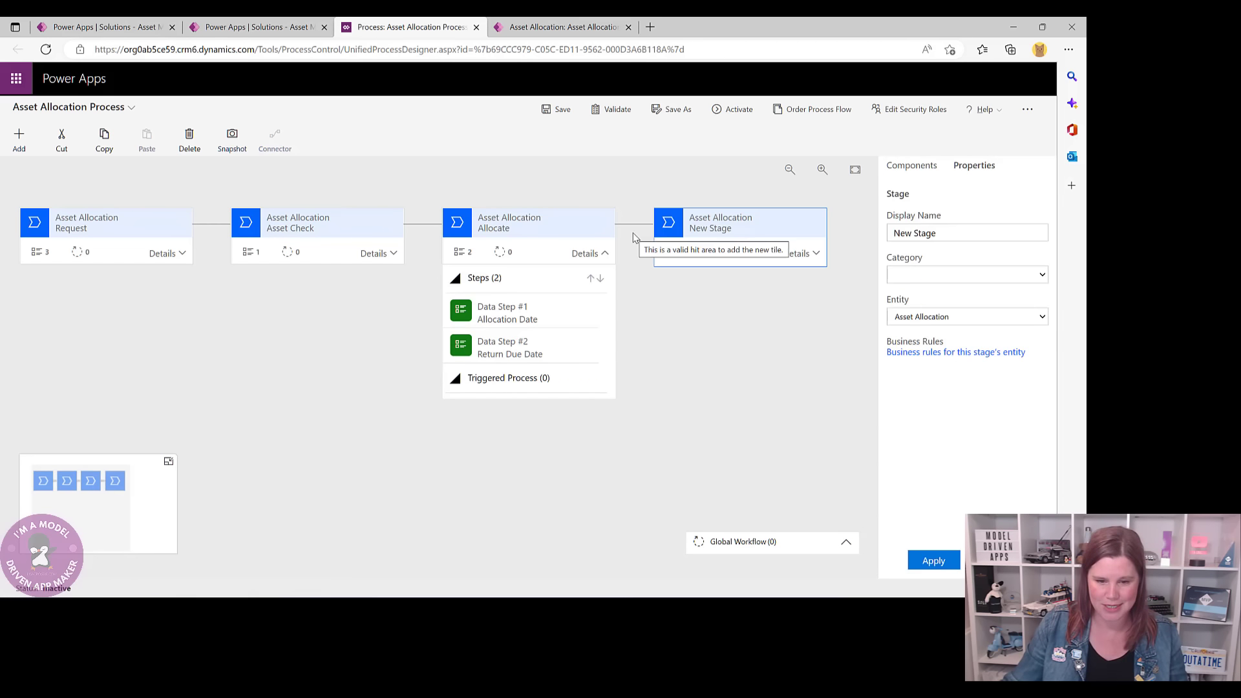
pyautogui.tripleClick(894, 234)
pyautogui.write('Return')
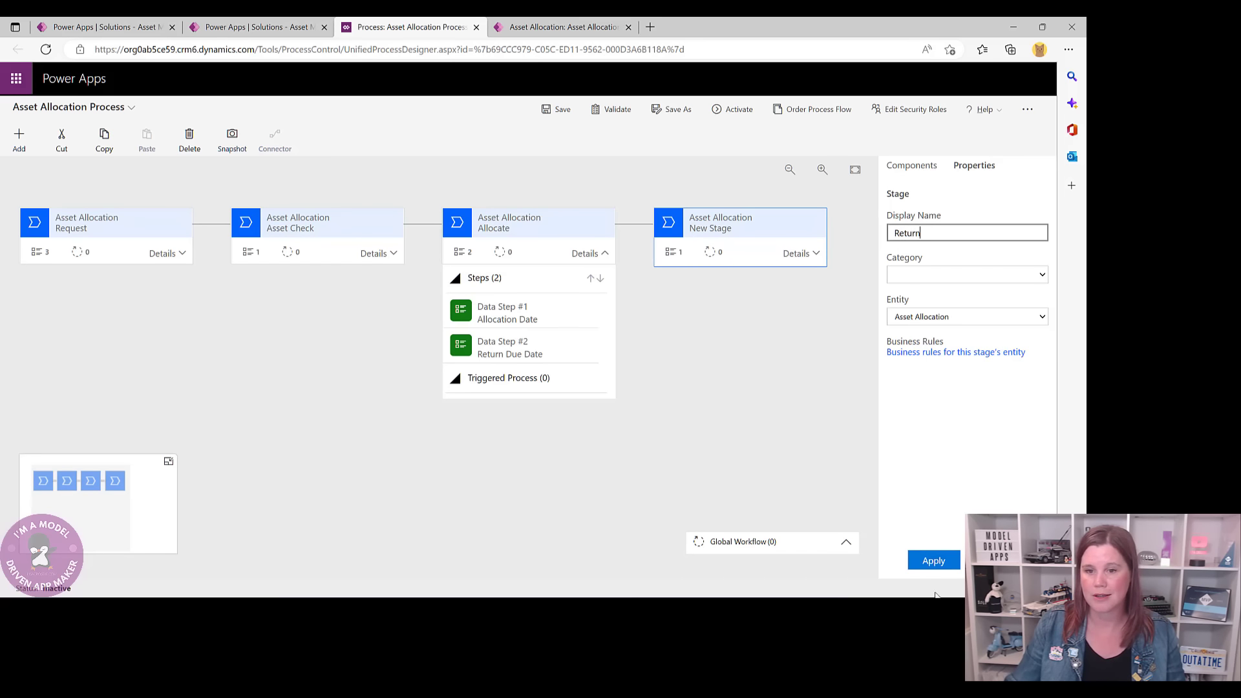
pyautogui.click(933, 560)
# - Set the Return stage's Data Step #1 to the Return Actual Date field
pyautogui.click(793, 252)
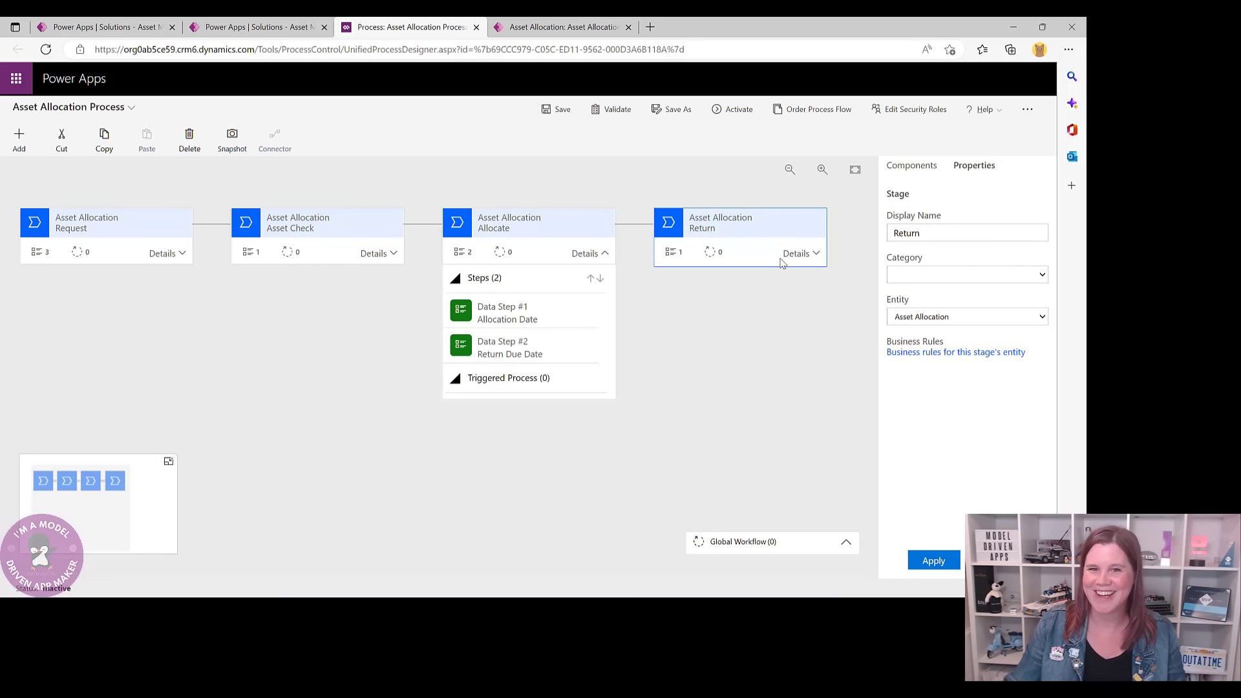
pyautogui.click(785, 259)
pyautogui.click(710, 309)
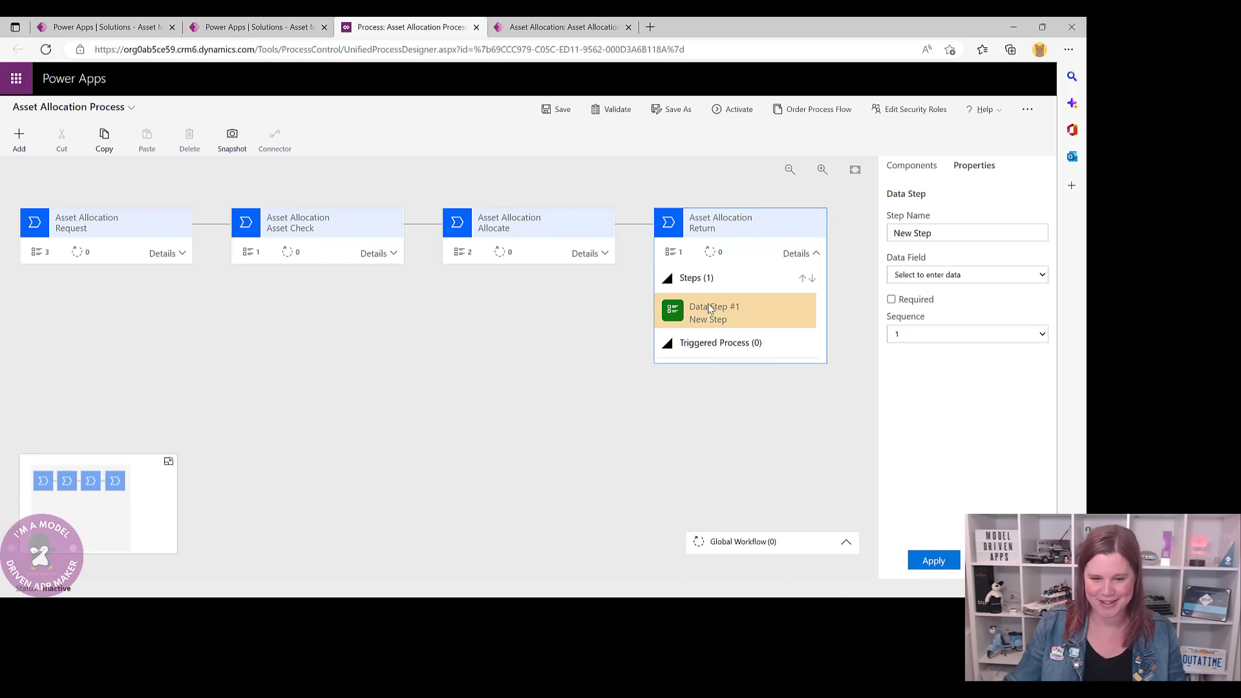
pyautogui.click(938, 274)
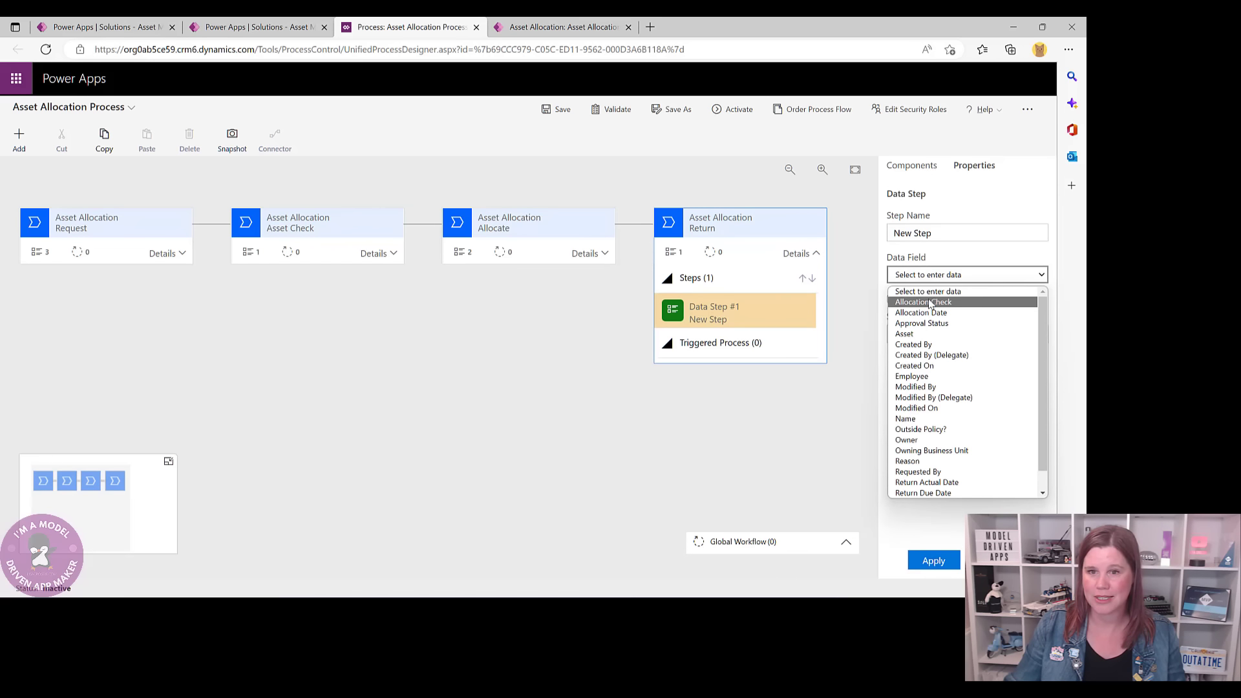
pyautogui.scroll(-1, 948, 359)
pyautogui.click(926, 461)
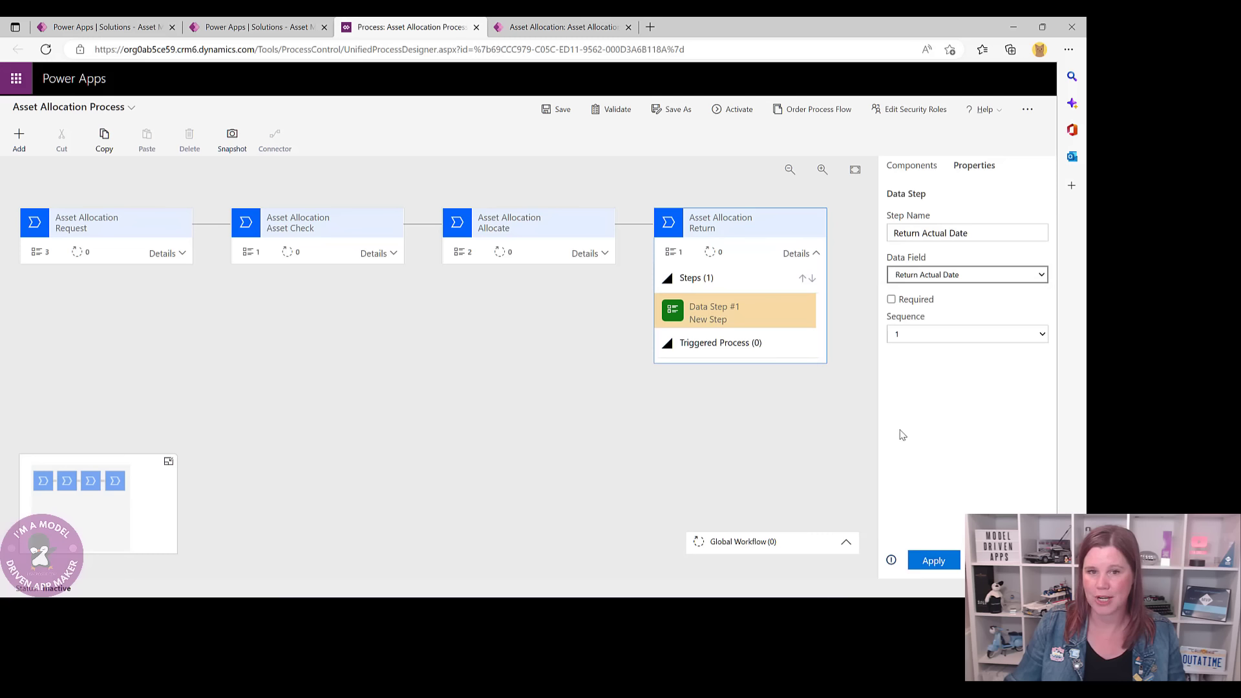
pyautogui.click(934, 566)
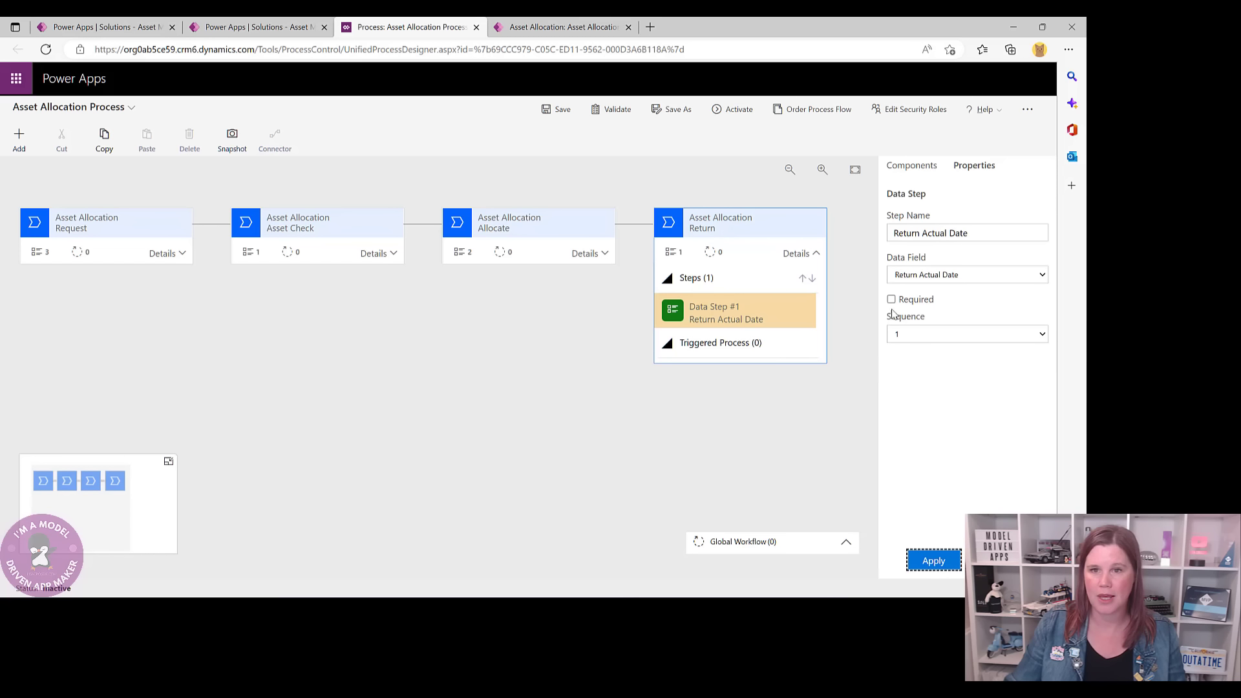
# - Delete the extra data step added to Return, leaving it with a single step
pyautogui.click(898, 167)
pyautogui.moveTo(930, 305); pyautogui.dragTo(774, 332)
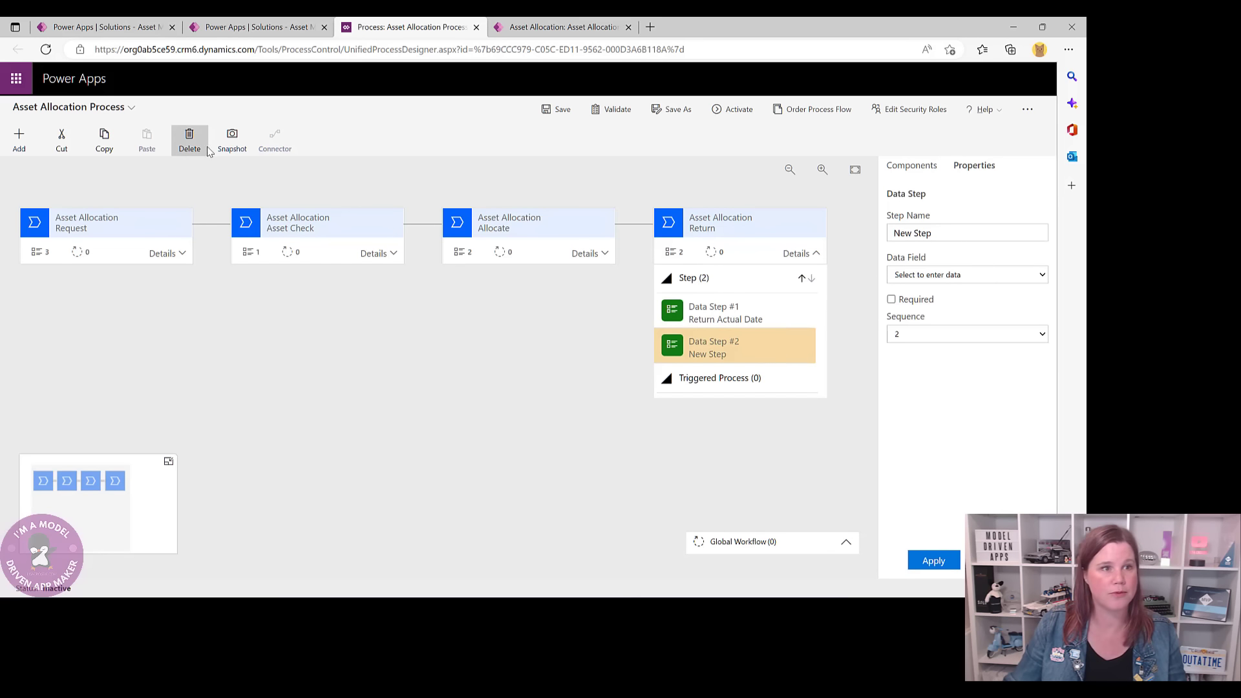
pyautogui.click(189, 138)
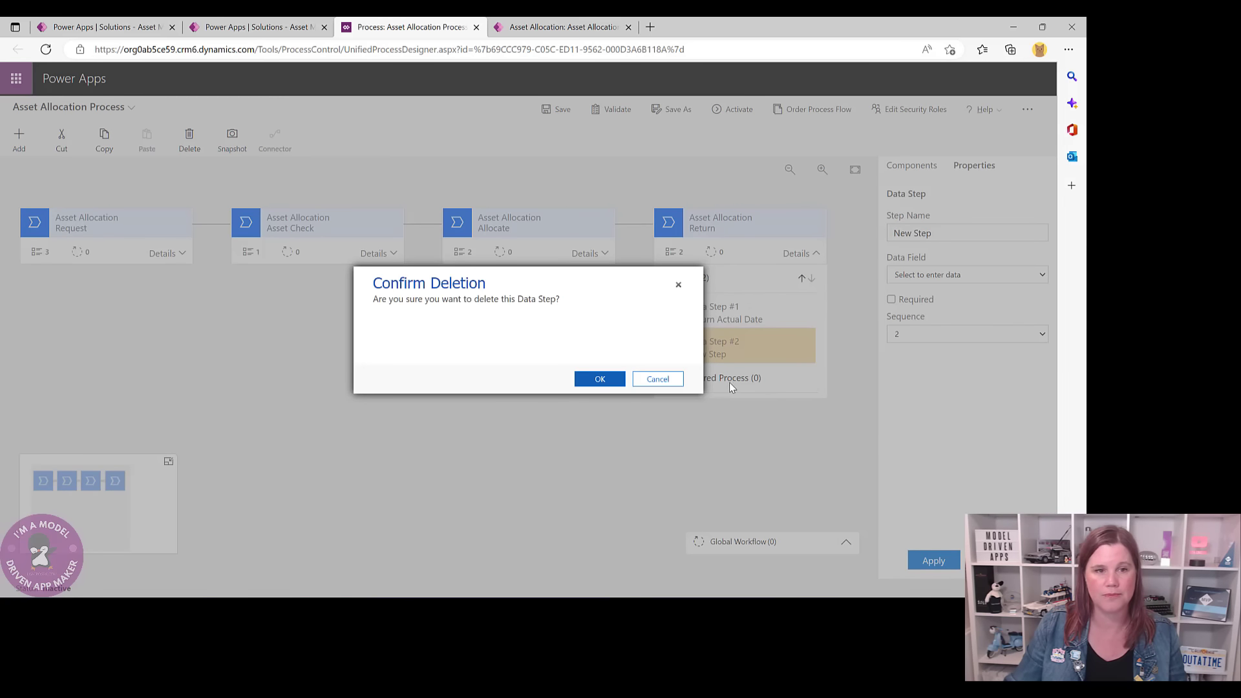
pyautogui.click(611, 378)
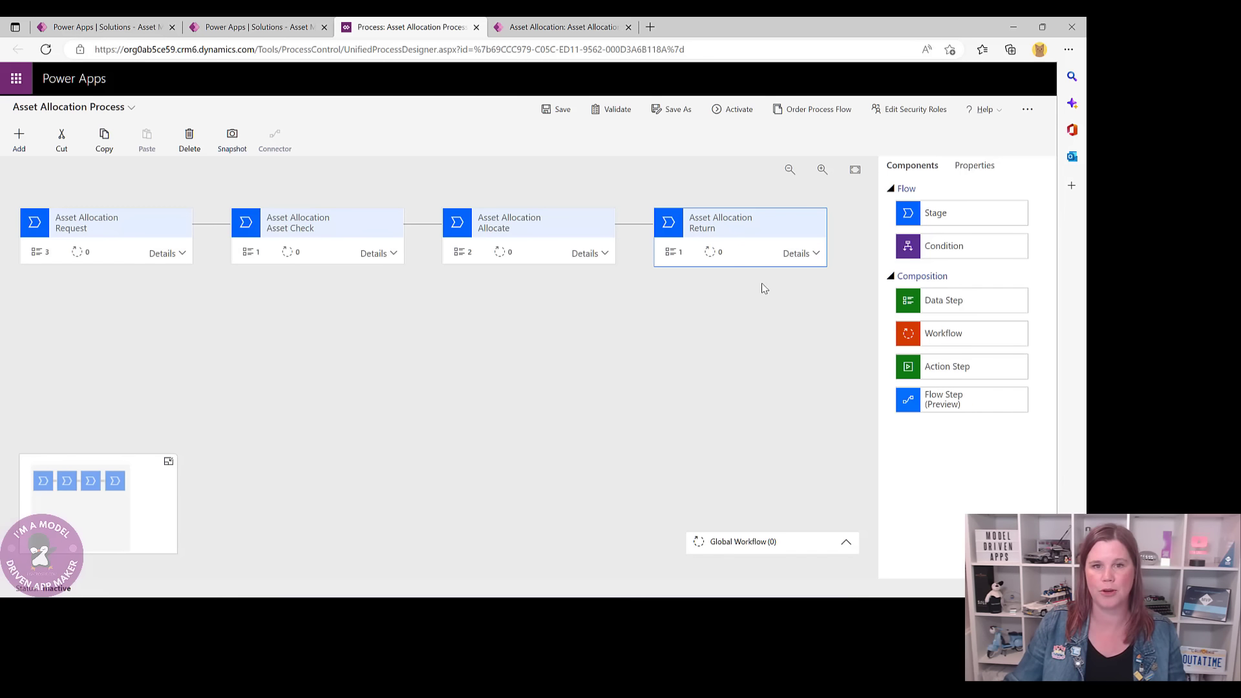
pyautogui.click(809, 252)
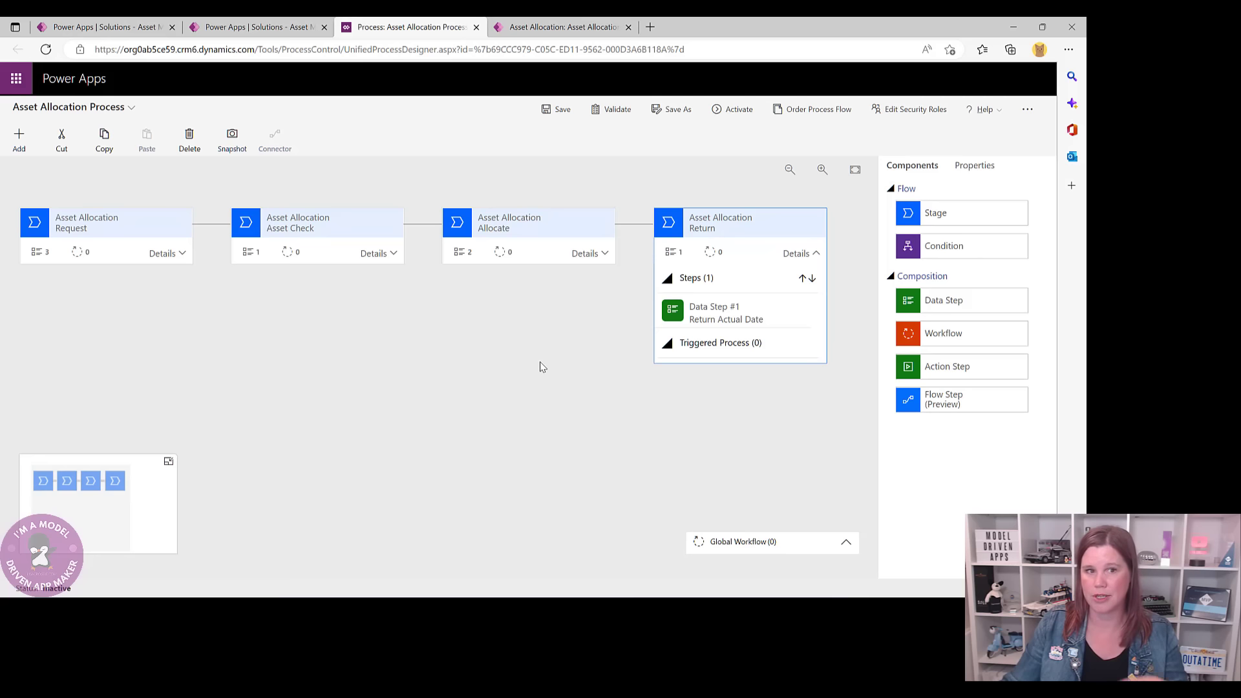
pyautogui.click(626, 370)
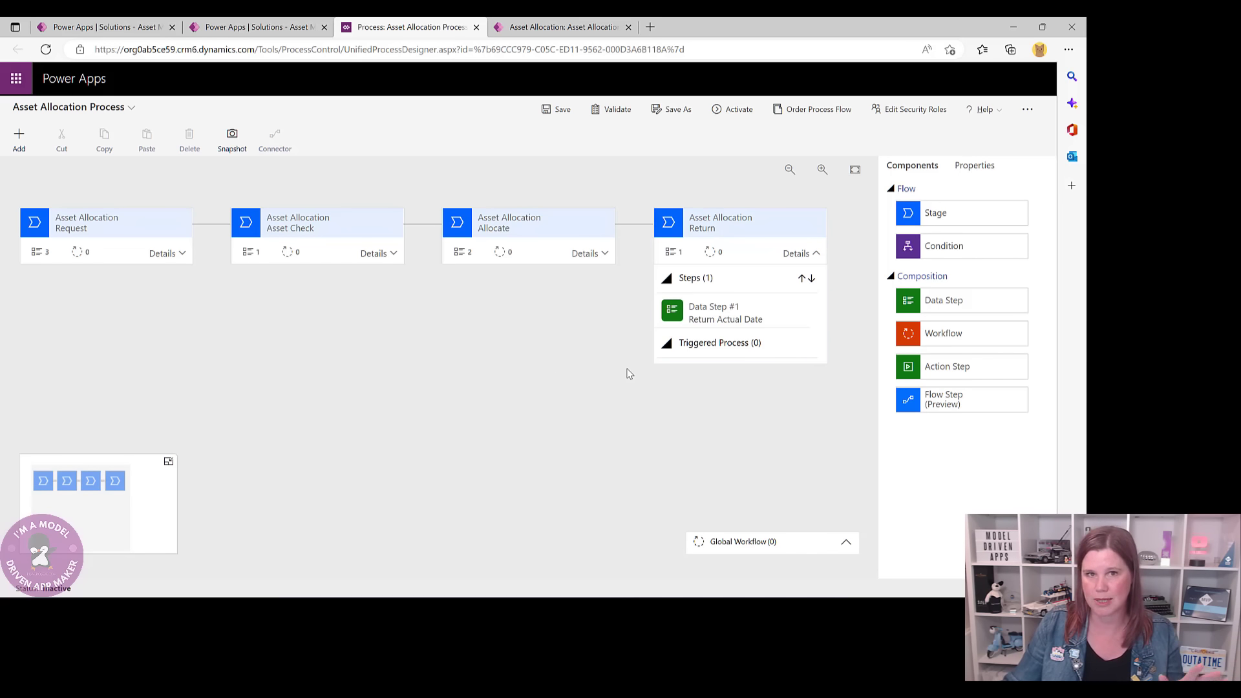
# - Save the Asset Allocation Process with its four stages in place
pyautogui.click(557, 109)
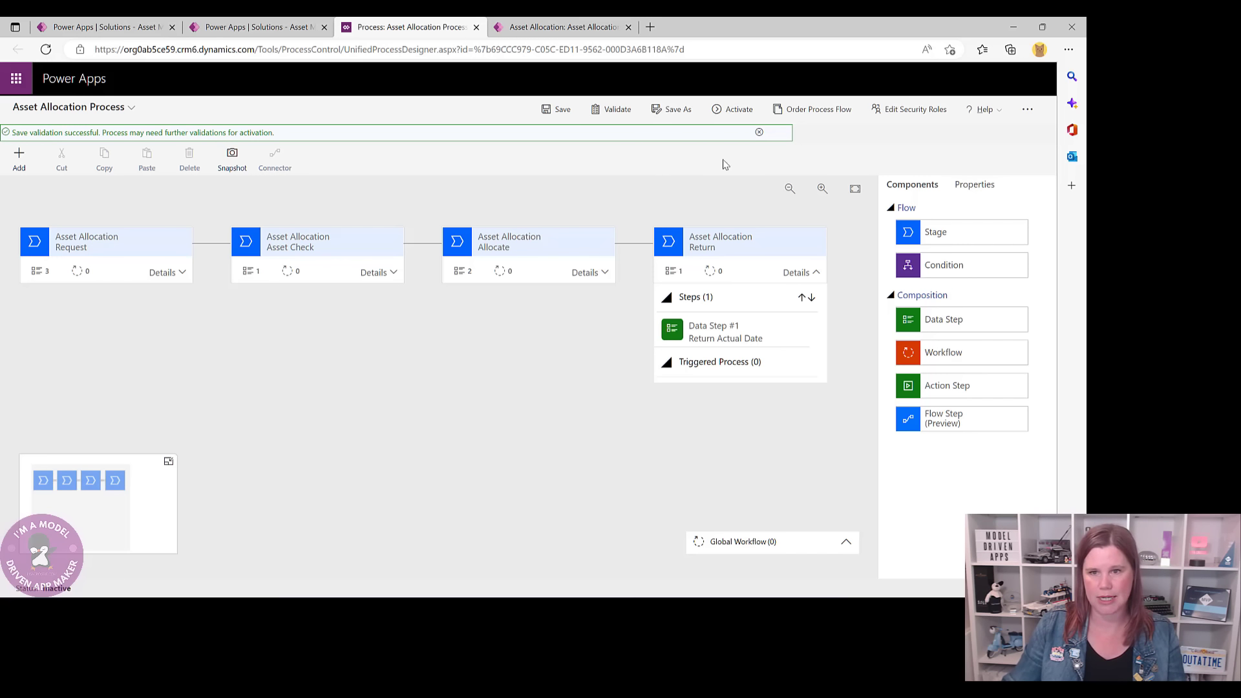
# - Insert an Approval condition after Request testing Outside Policy? equals Yes, then save
pyautogui.moveTo(932, 270); pyautogui.dragTo(217, 268)
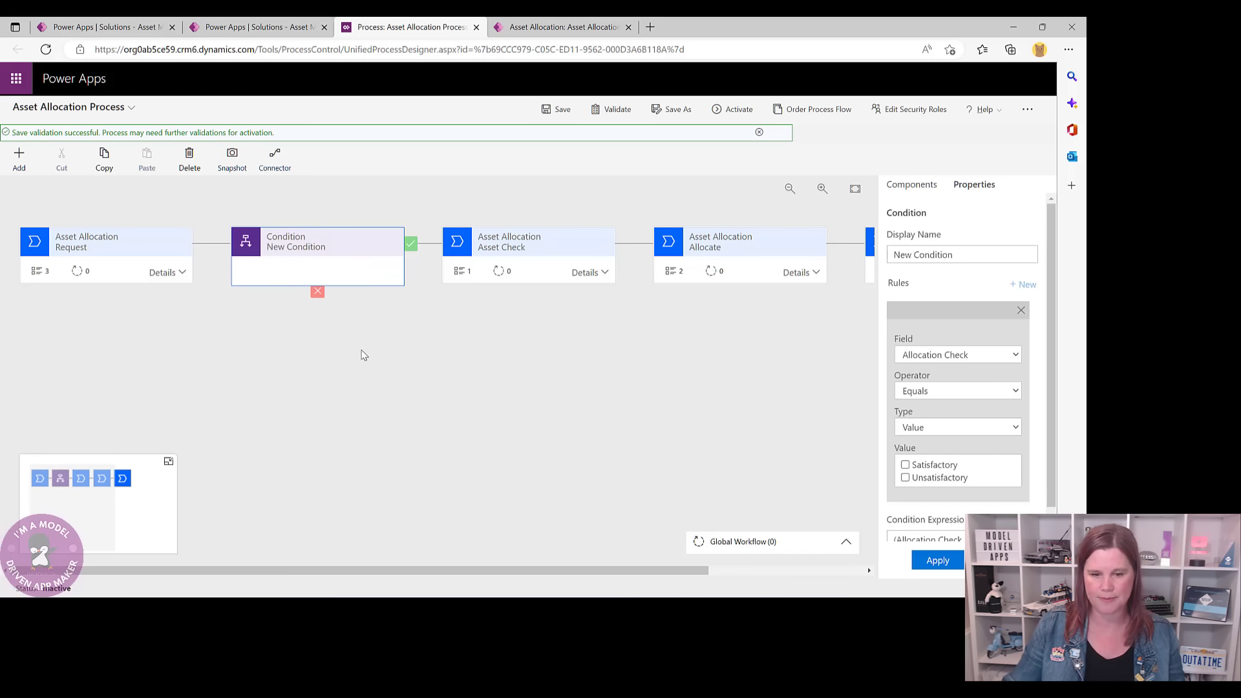
pyautogui.moveTo(970, 255); pyautogui.dragTo(876, 257)
pyautogui.write('Approval')
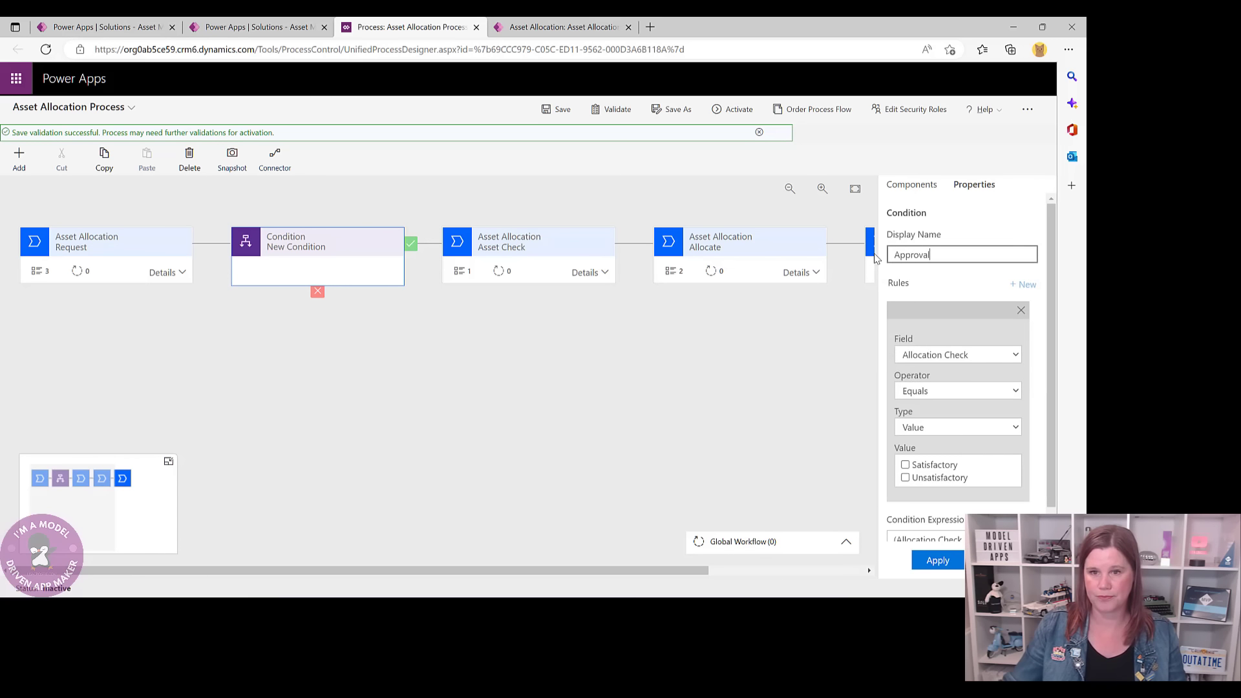
pyautogui.click(922, 360)
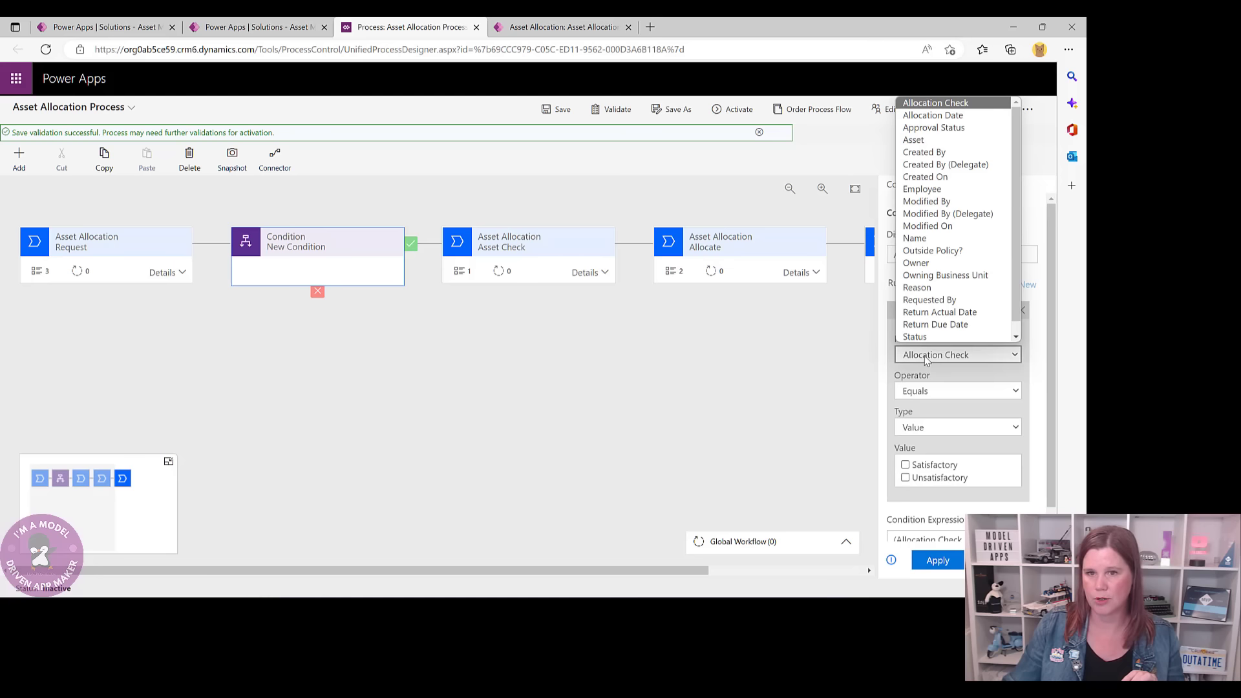
pyautogui.click(948, 251)
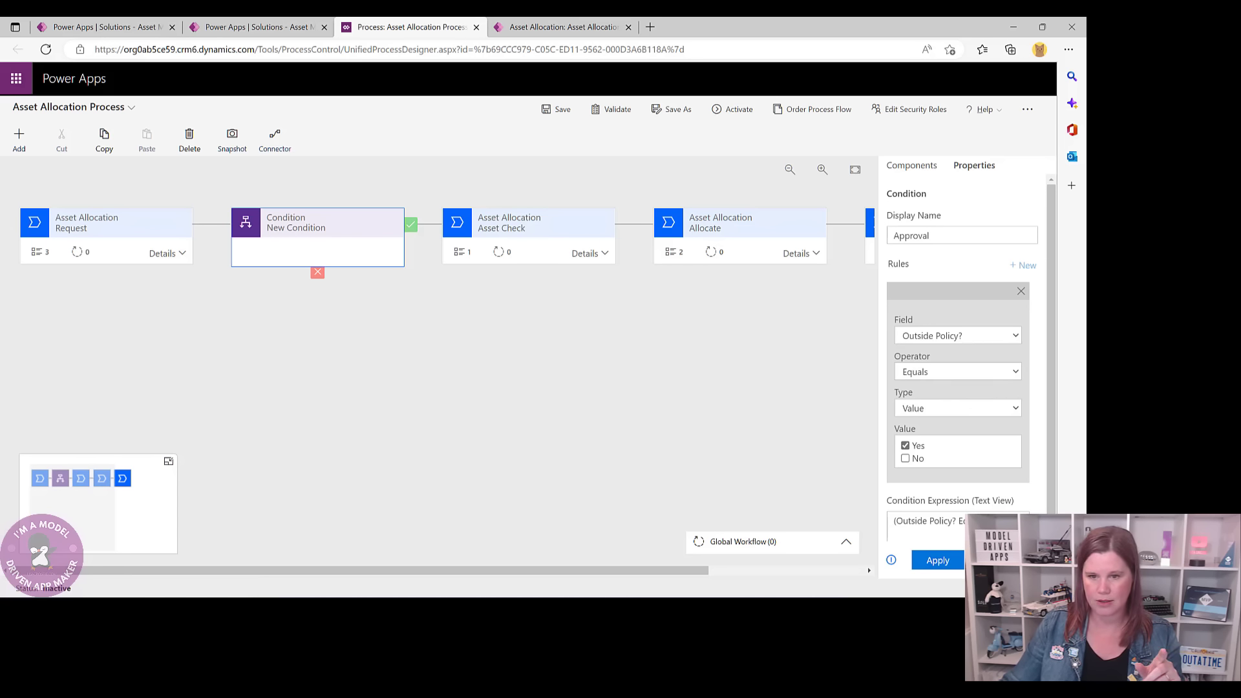
pyautogui.click(931, 560)
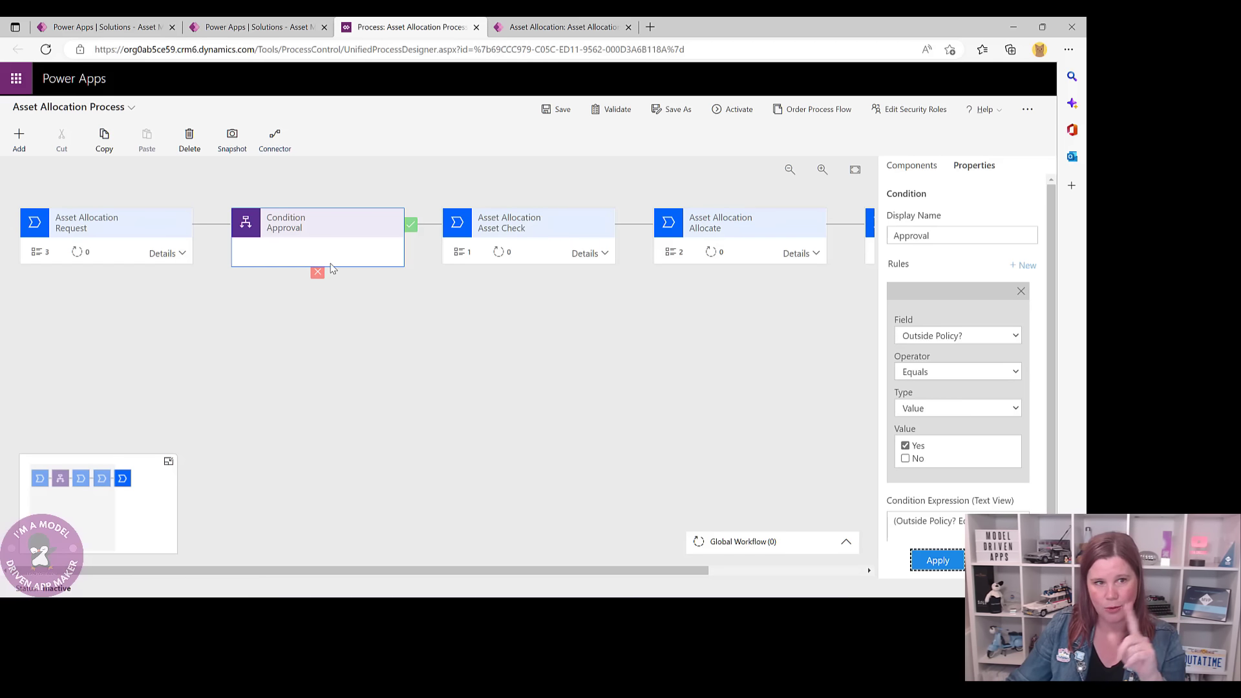
pyautogui.click(561, 109)
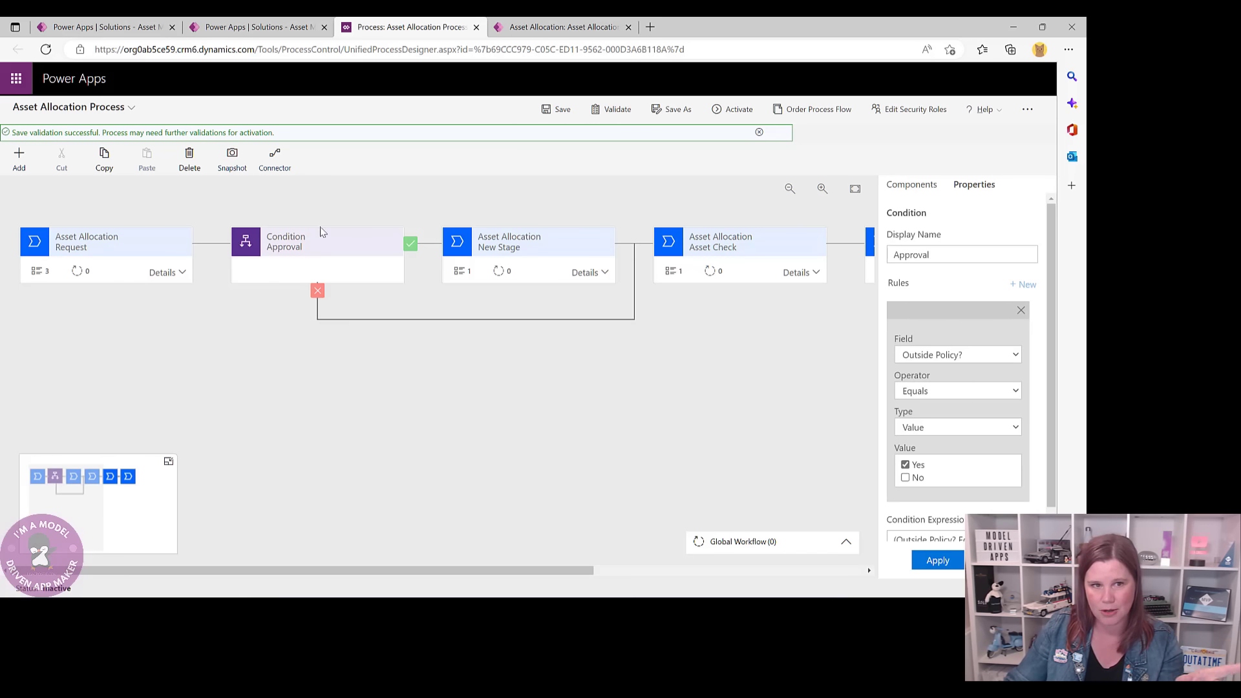
# - Rename the new yes-branch stage to Approval
pyautogui.click(498, 251)
pyautogui.moveTo(935, 252); pyautogui.dragTo(883, 258)
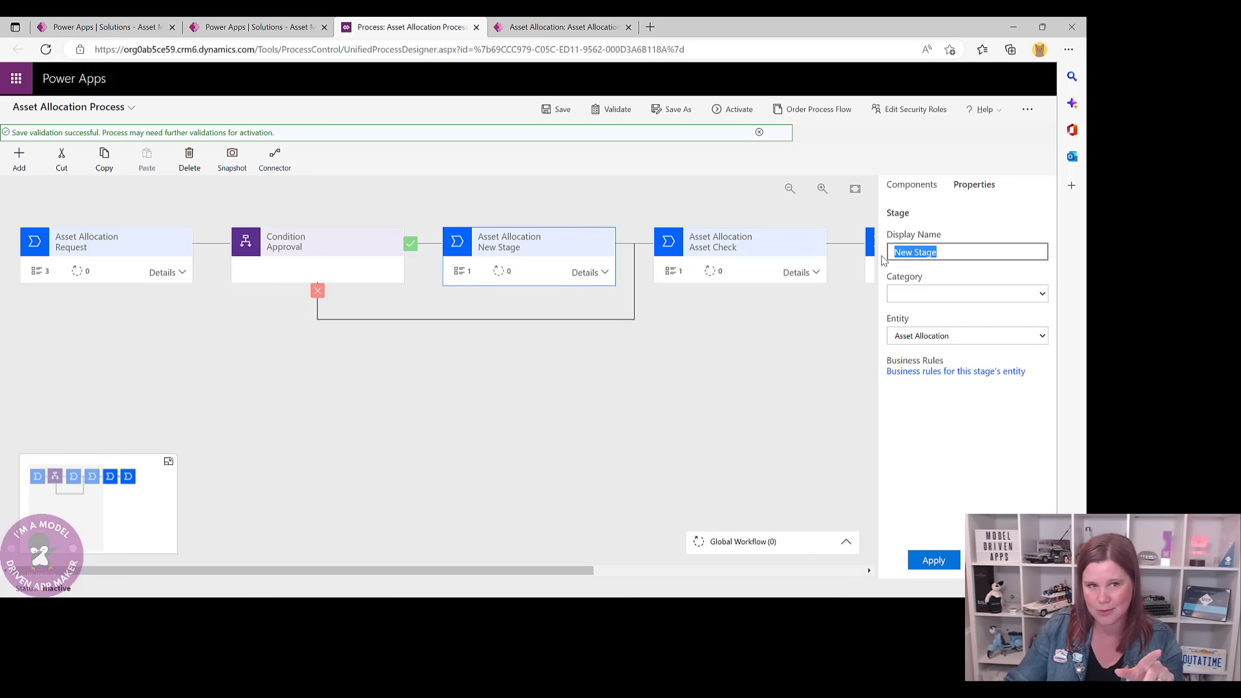
pyautogui.write('Apo')
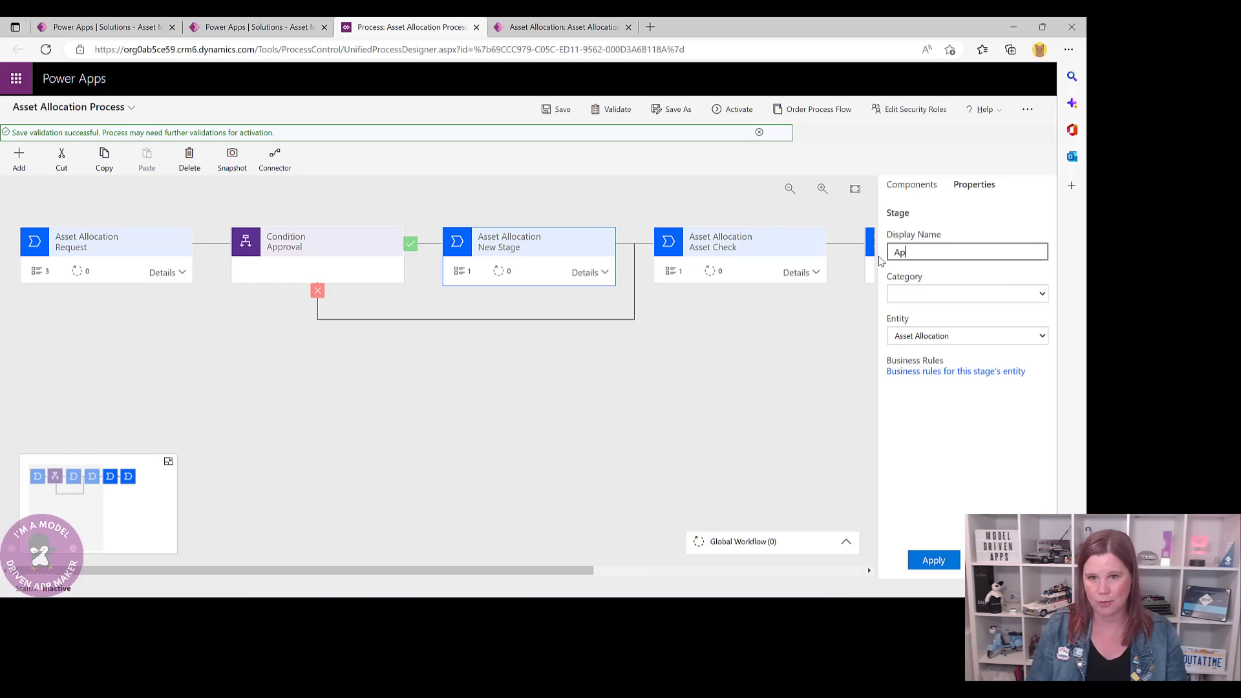
pyautogui.click(647, 362)
pyautogui.click(918, 554)
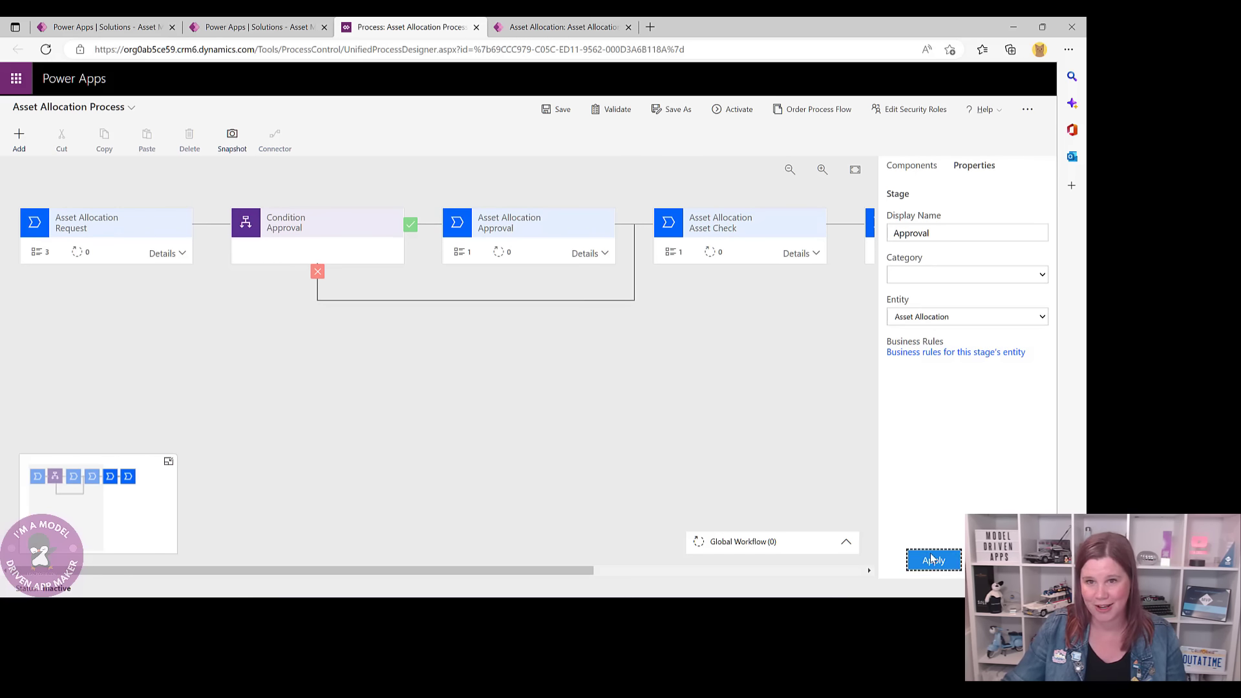
# - Give the Approval stage an Approval Status data step and save the process
pyautogui.click(583, 257)
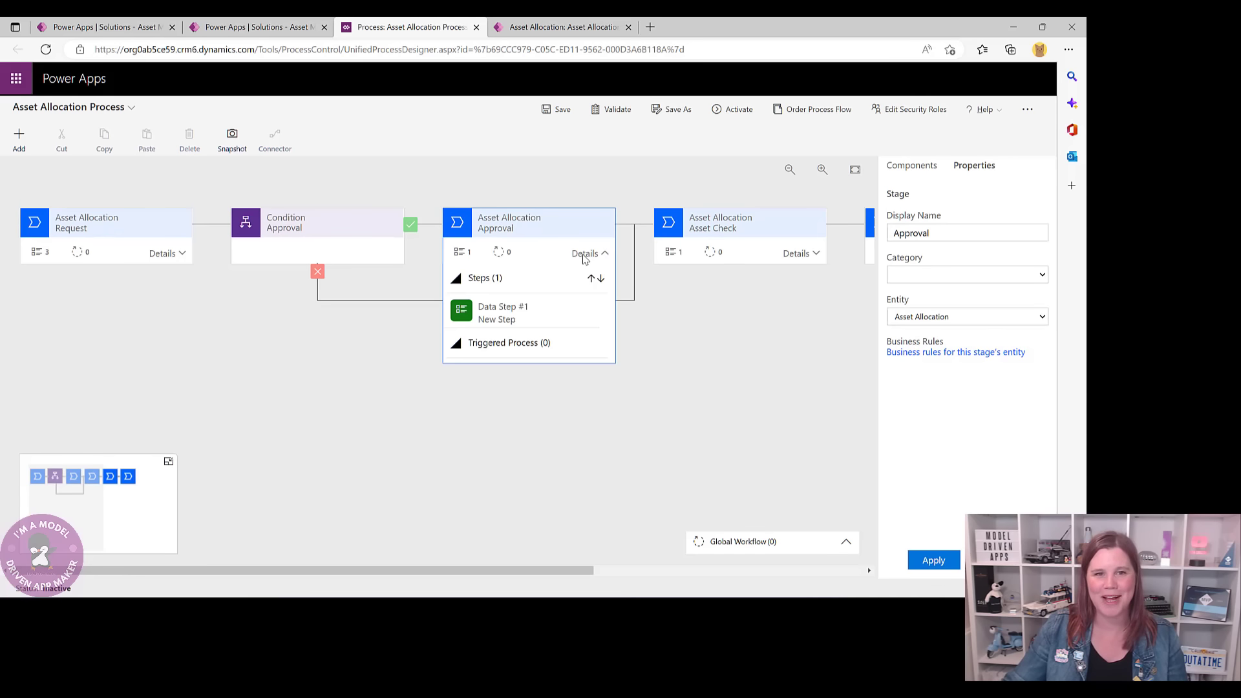
pyautogui.click(513, 317)
pyautogui.click(928, 281)
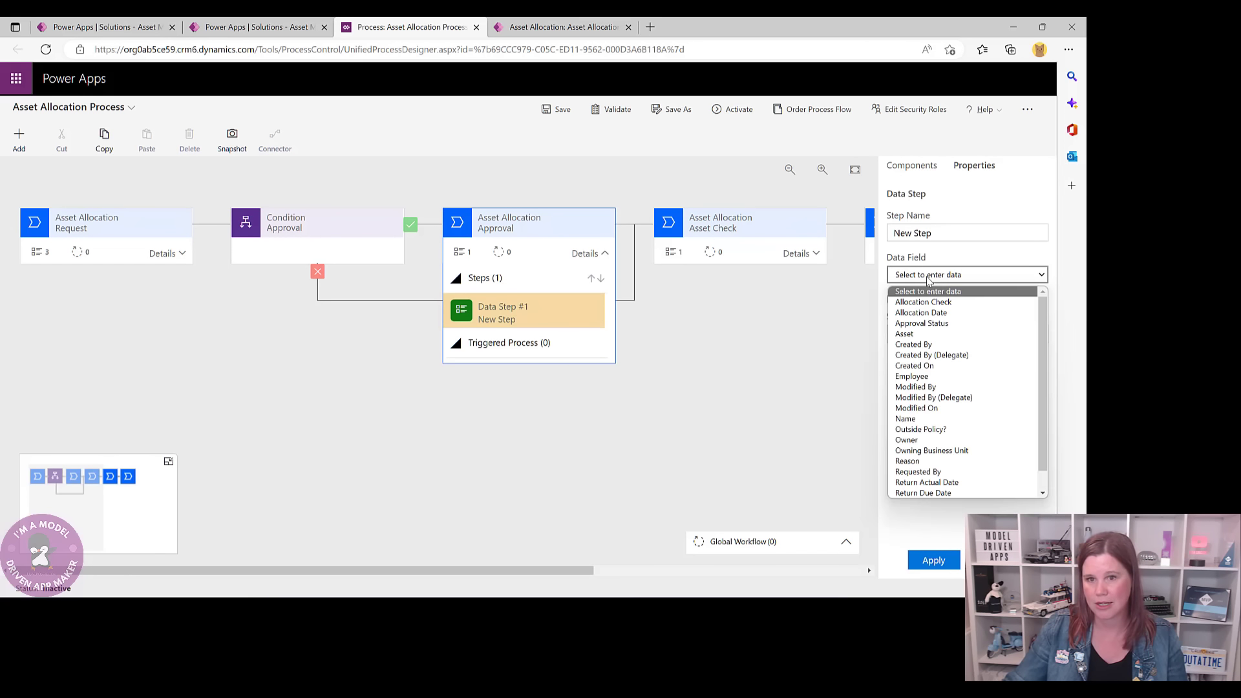
pyautogui.click(923, 321)
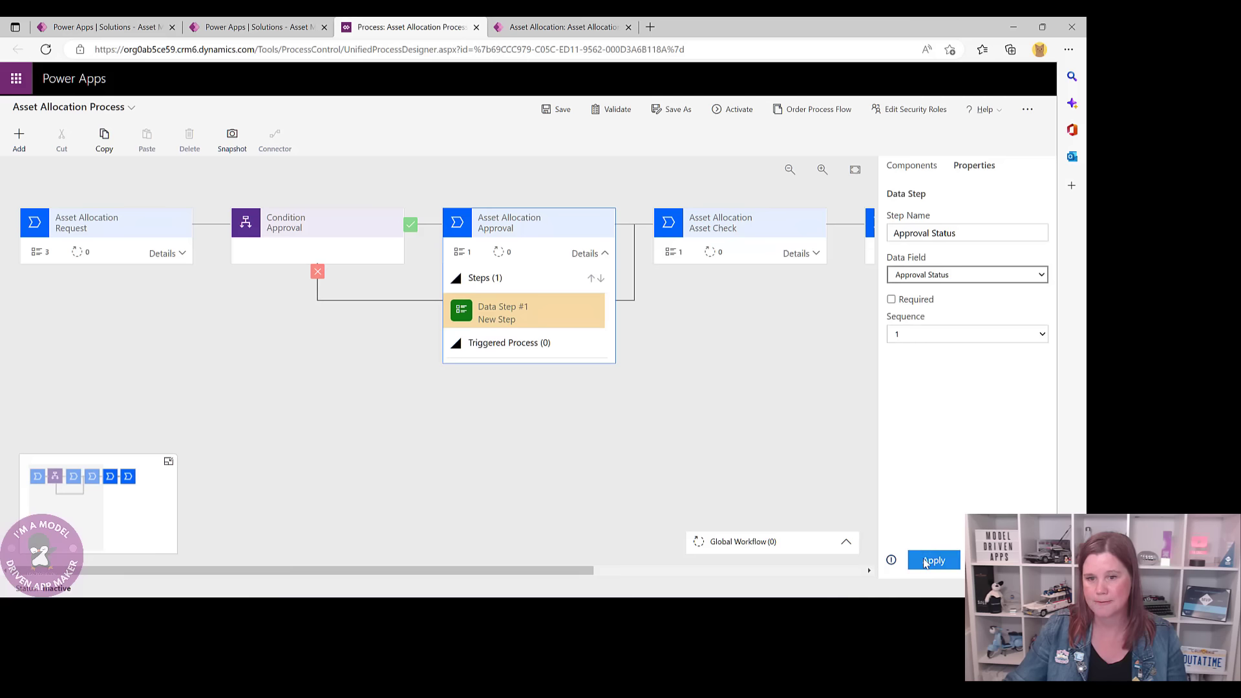
pyautogui.click(927, 562)
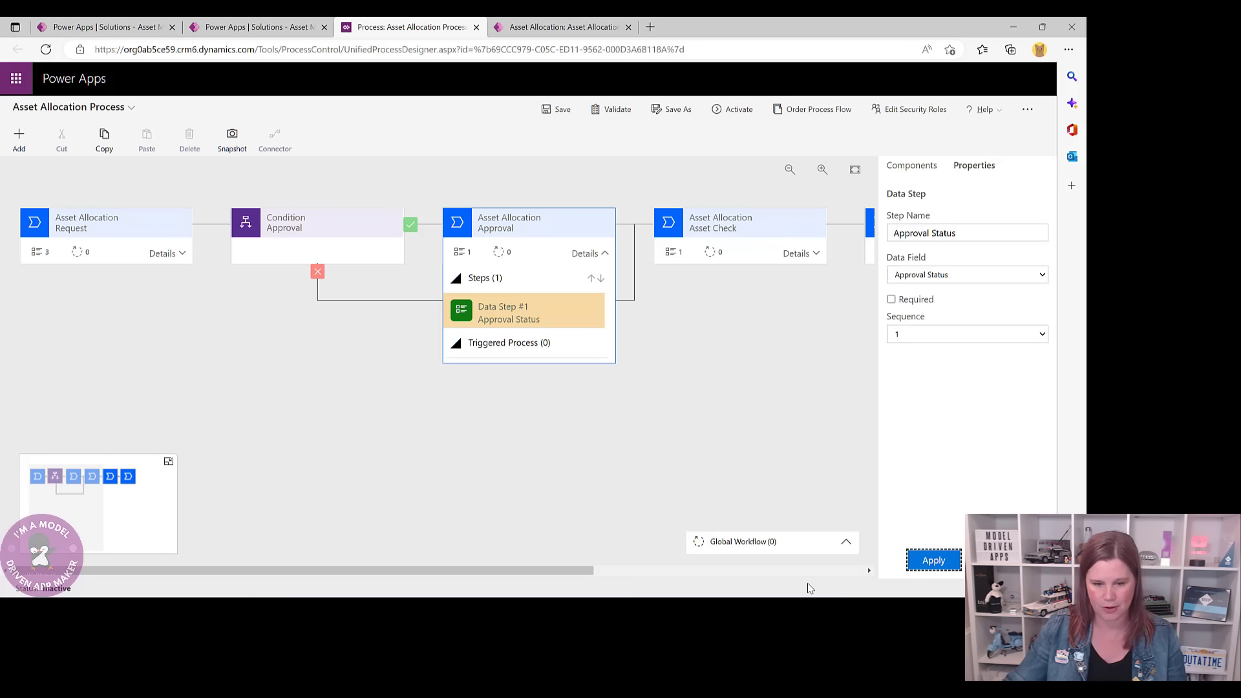
pyautogui.click(557, 109)
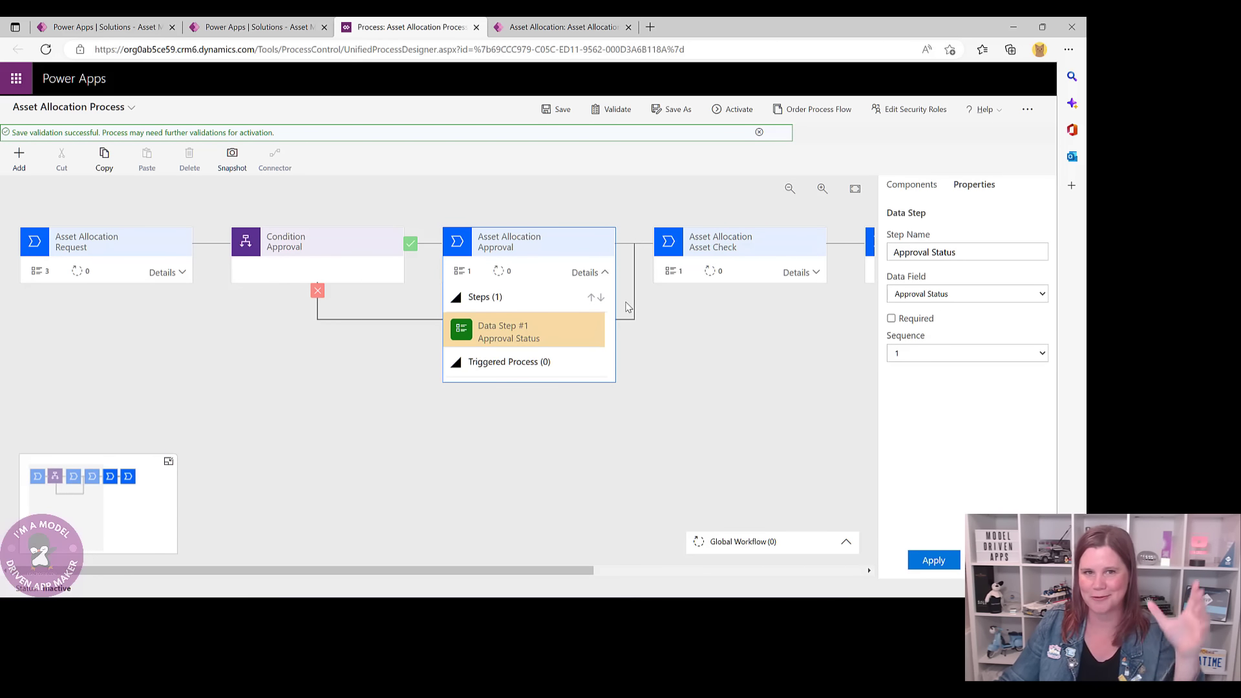
pyautogui.click(605, 272)
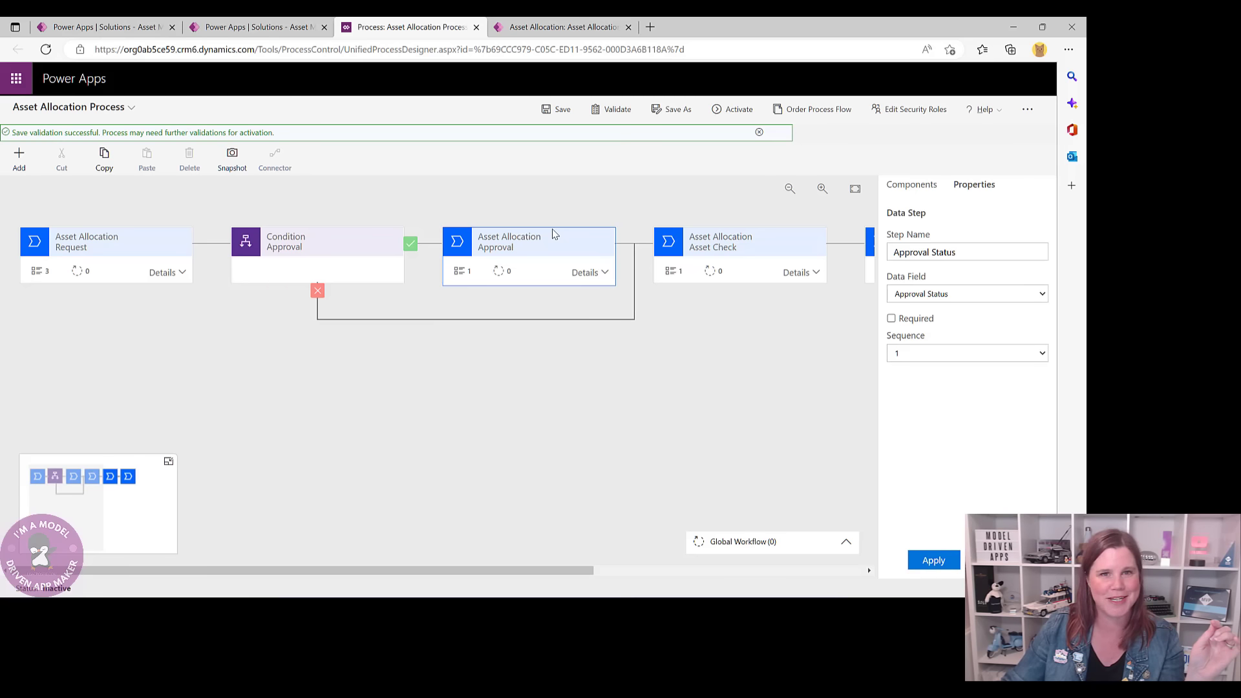
# - Activate the Asset Allocation Process and confirm the activation
pyautogui.click(719, 111)
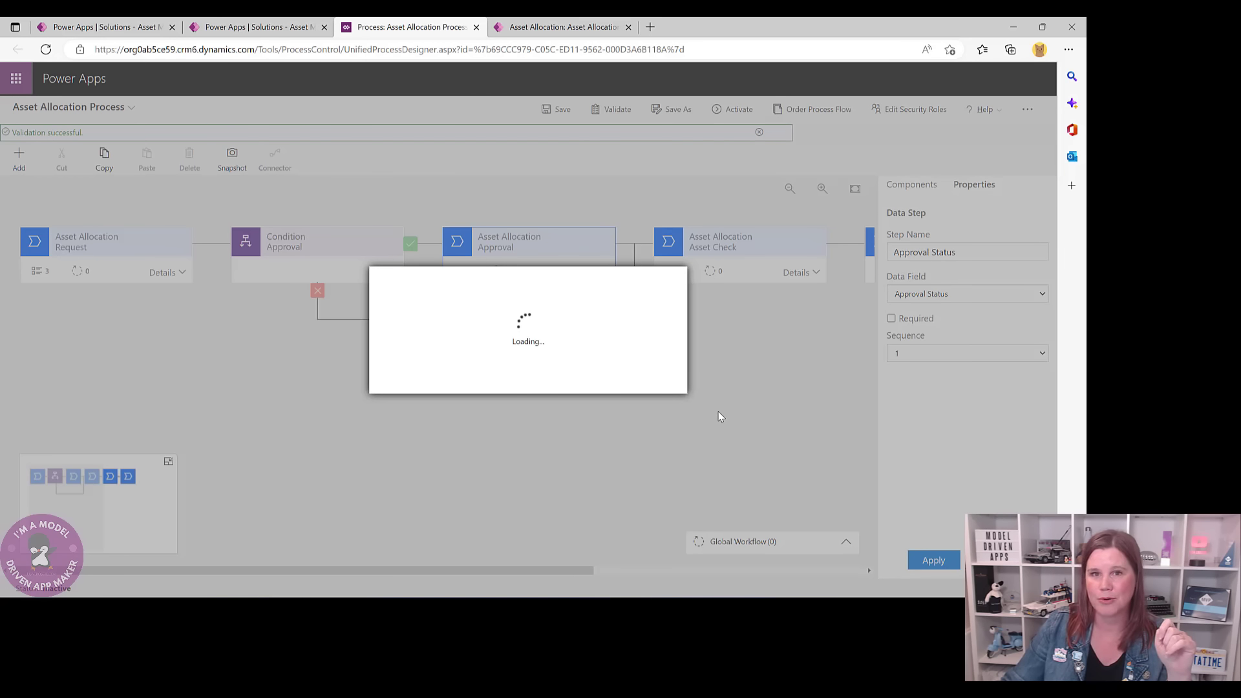
pyautogui.click(584, 383)
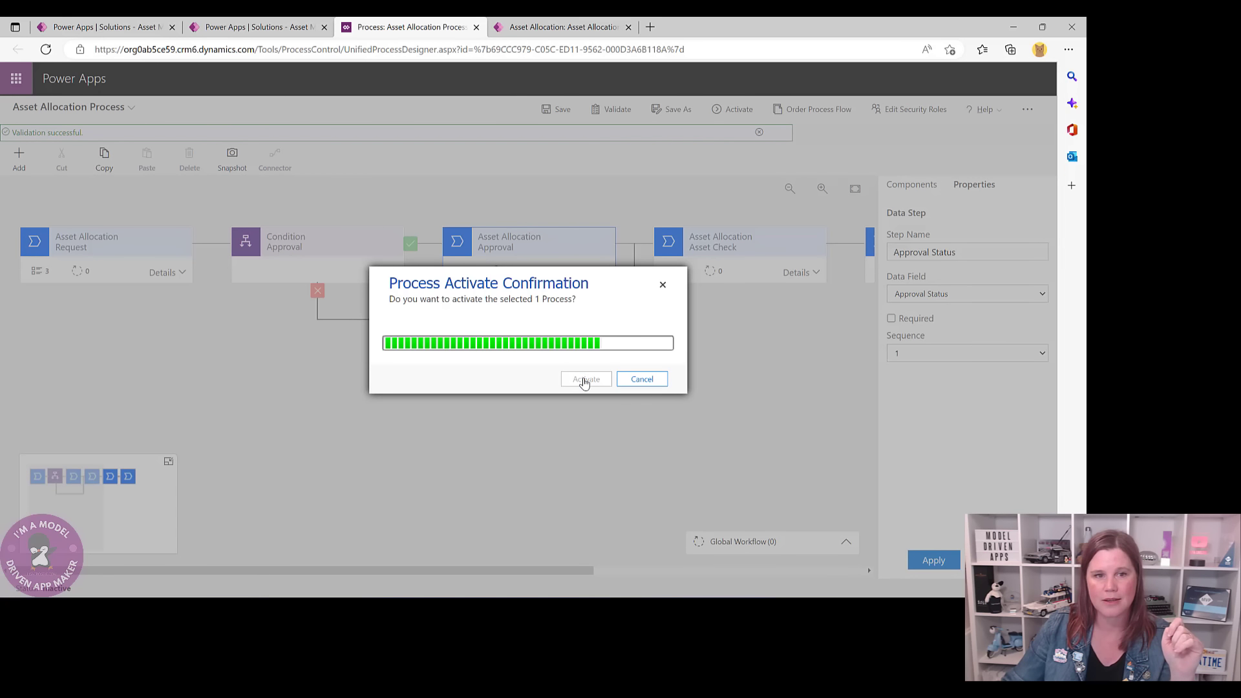
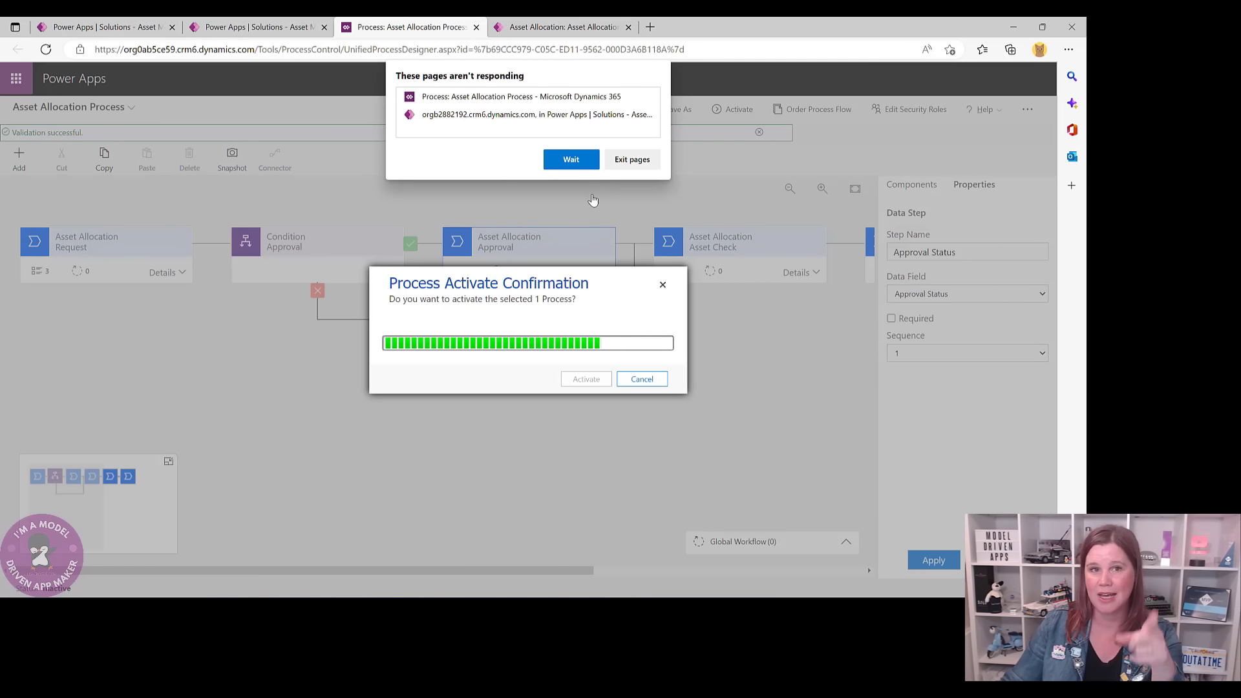
# - Wait out the unresponsive-page prompts and reload so the Asset Allocation Process activation completes
pyautogui.click(572, 160)
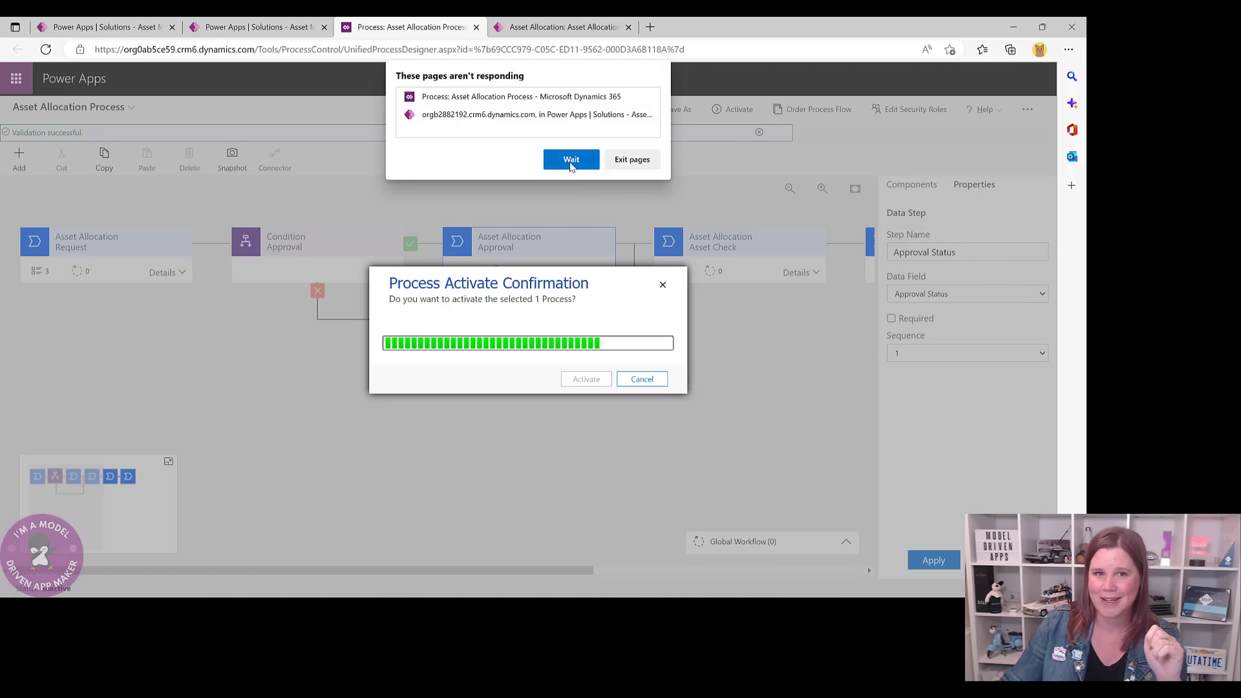
pyautogui.click(569, 162)
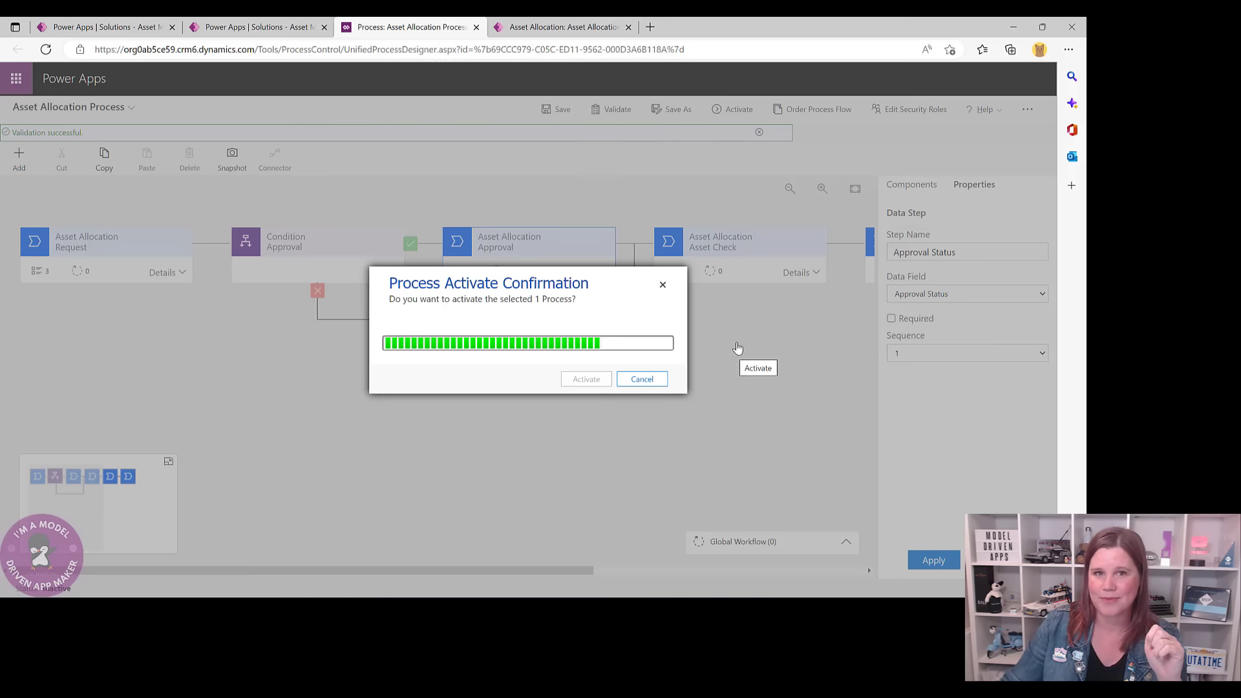
pyautogui.click(43, 53)
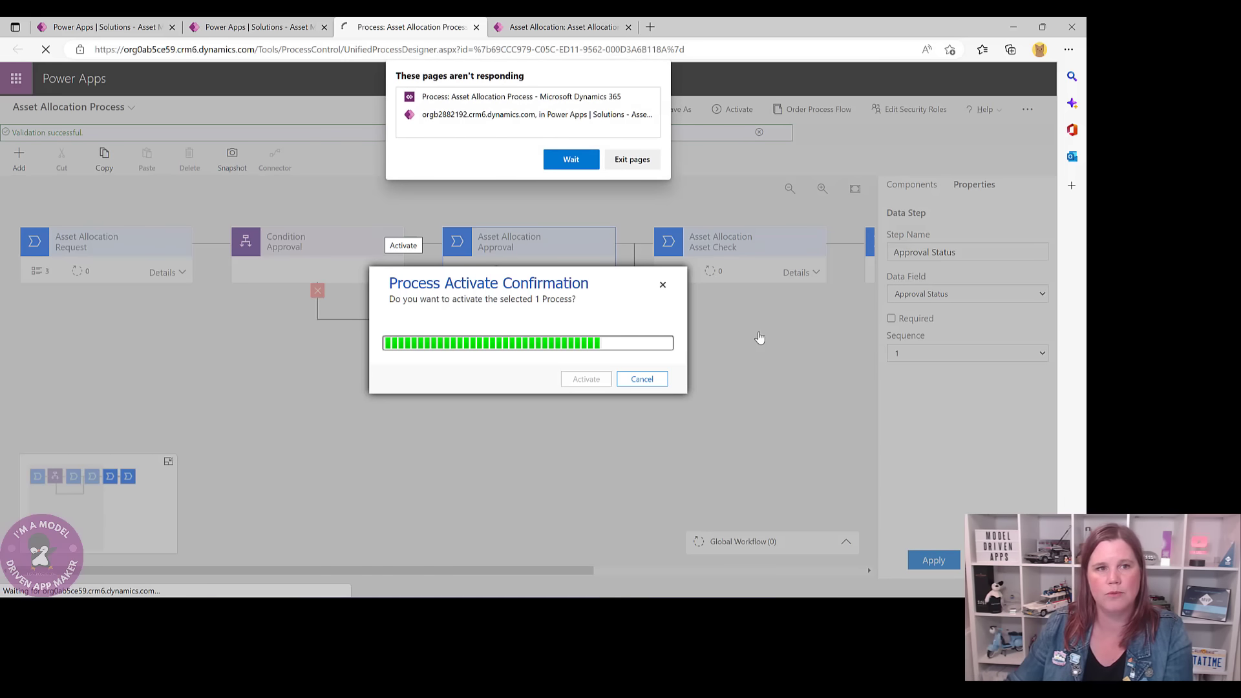
pyautogui.click(568, 159)
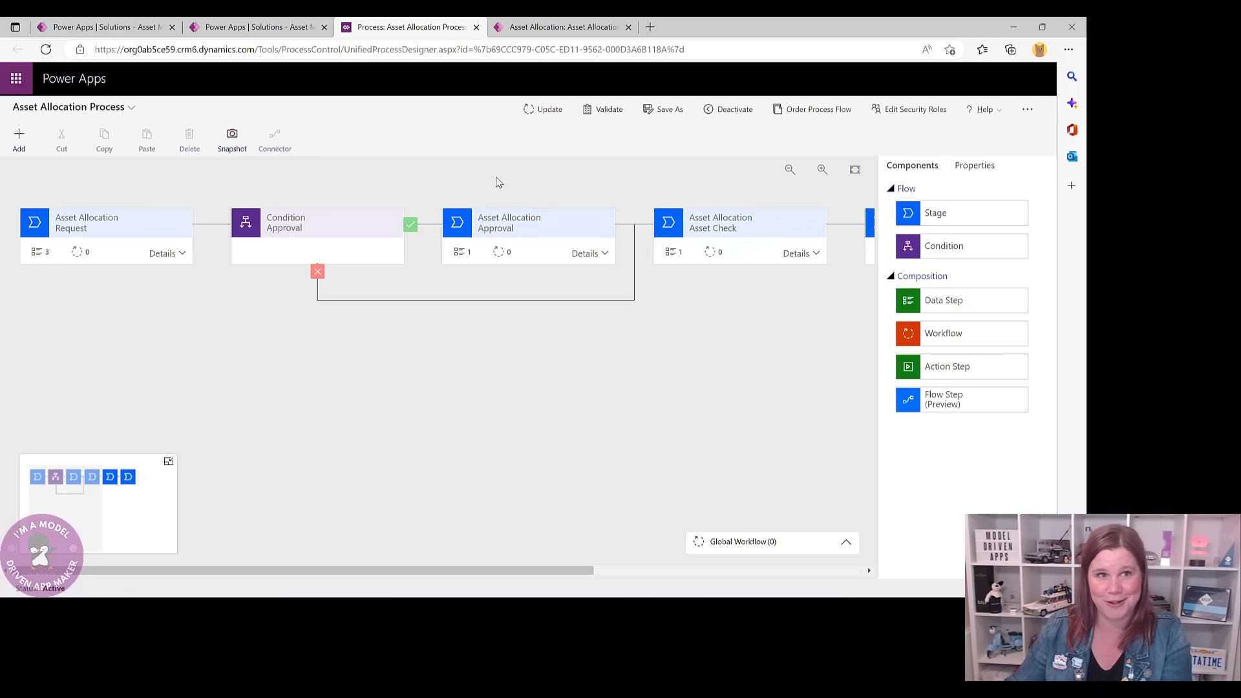
# - Close the process designer and finish so the solution lists Asset Allocation Process as On
pyautogui.hotkey('ctrl', 'w')
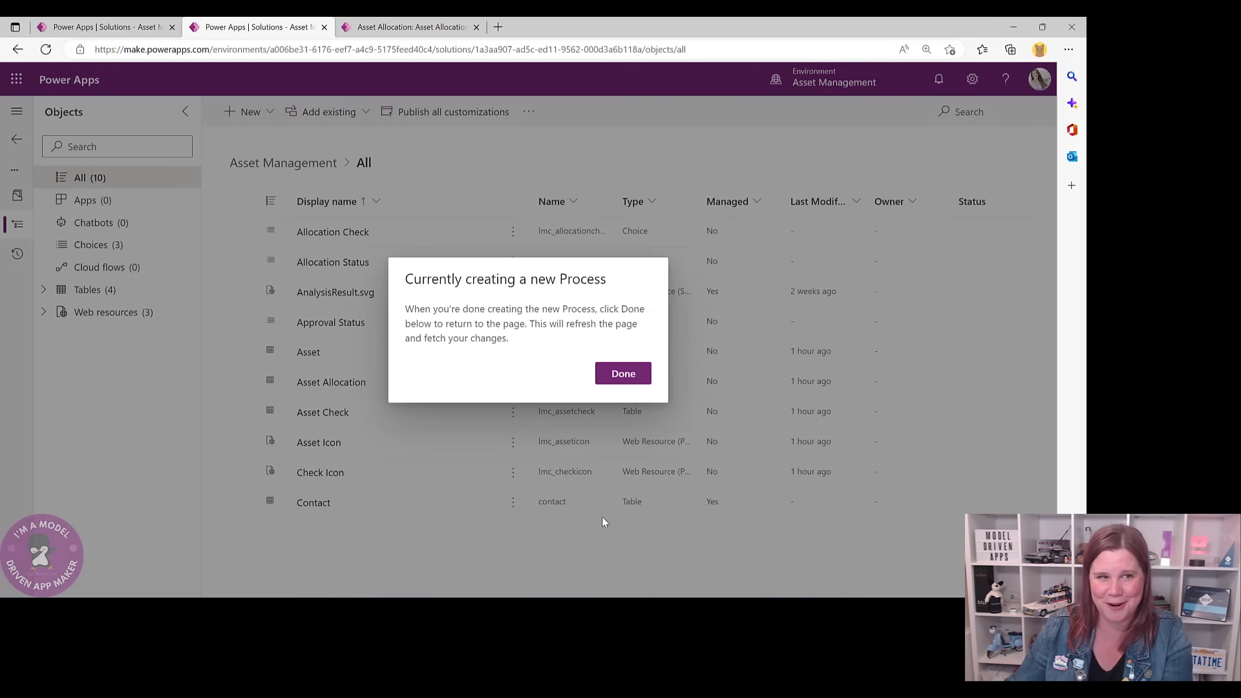
pyautogui.click(610, 381)
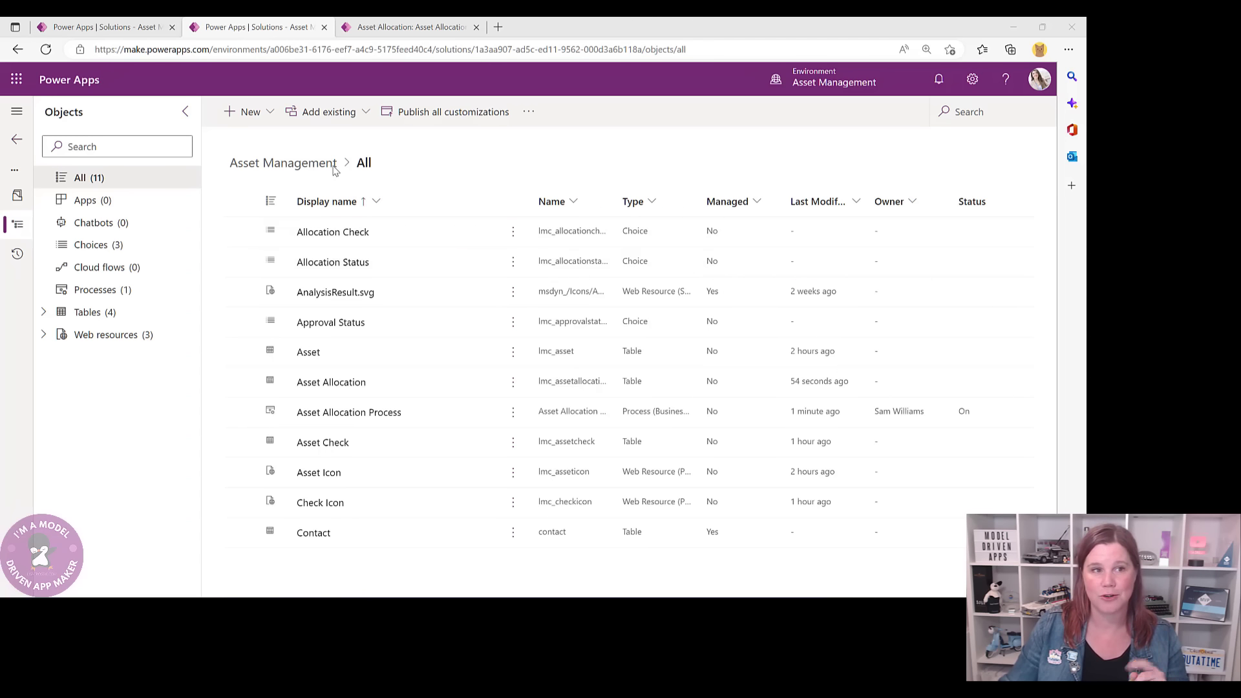
# - Create a new instant cloud flow via New > Automation > Cloud flow
pyautogui.click(270, 113)
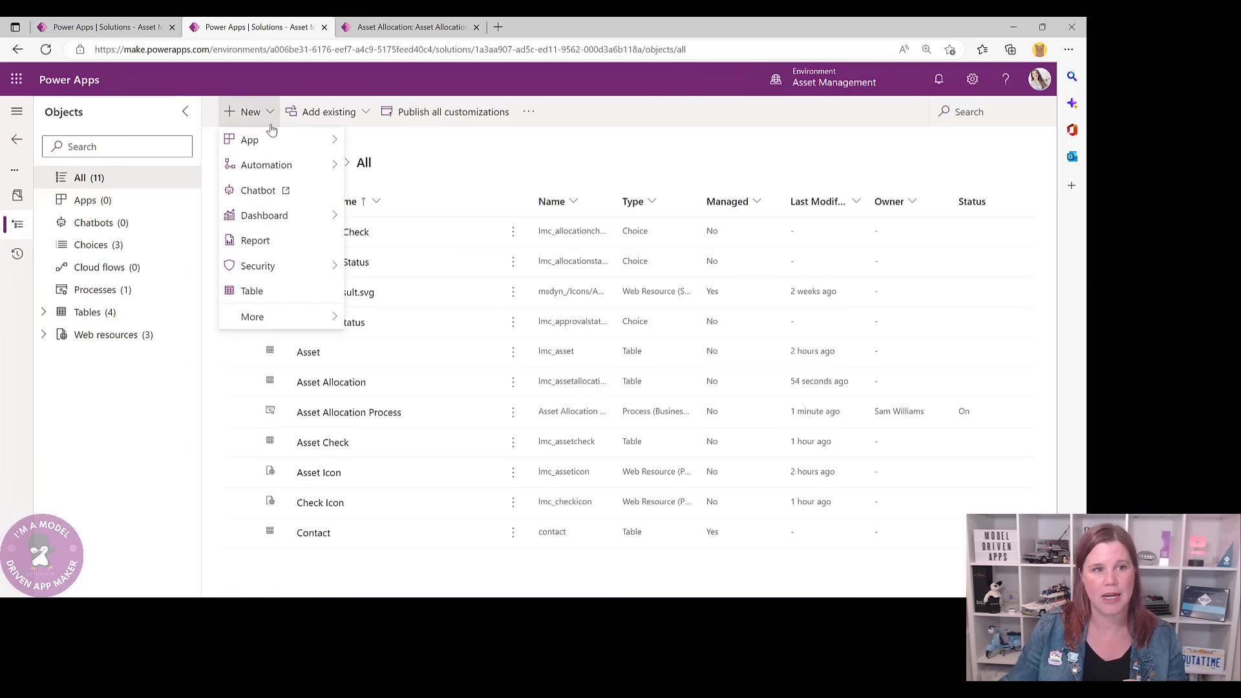
pyautogui.moveTo(272, 166)
pyautogui.moveTo(381, 169)
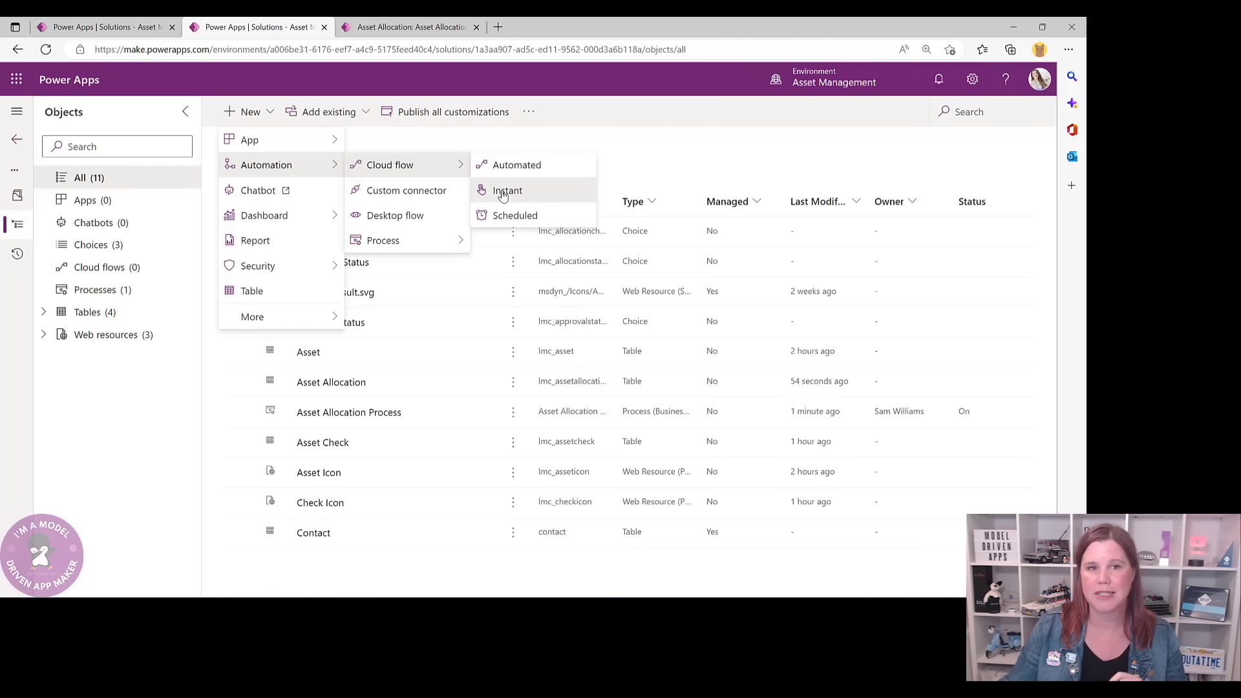
pyautogui.click(504, 195)
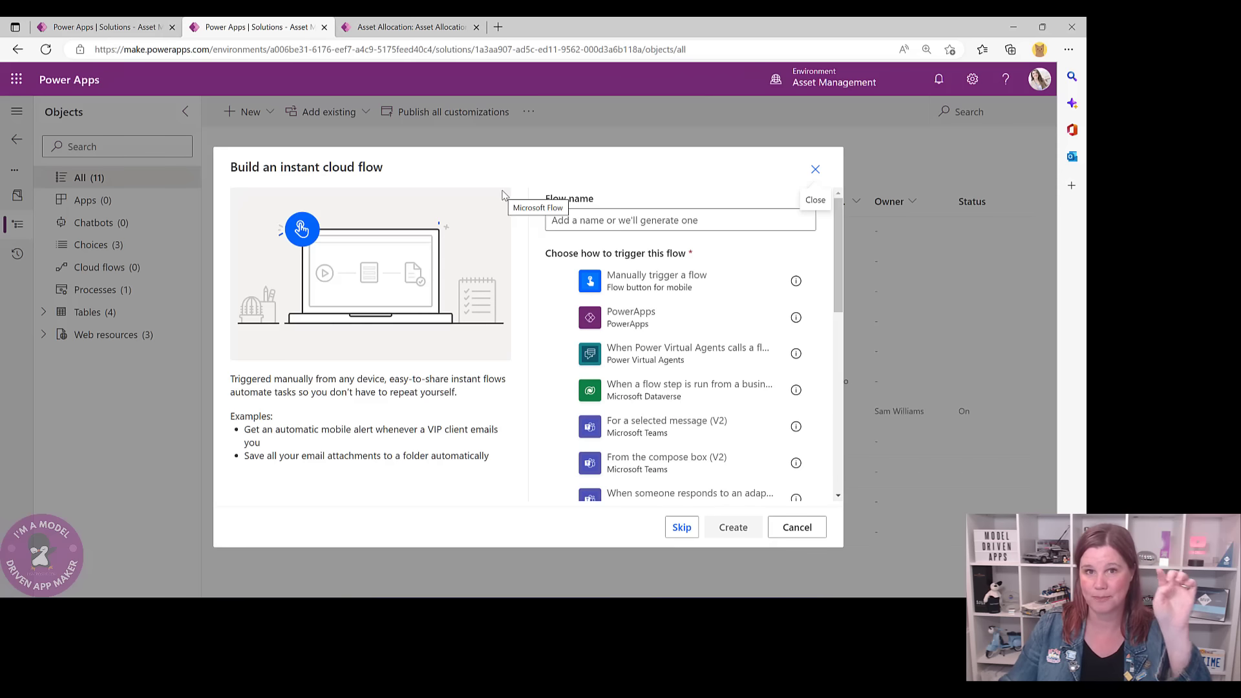
# - Name the flow 'Outside Policy Approval' using the 'When a flow step is run from a business process flow' trigger
pyautogui.click(561, 214)
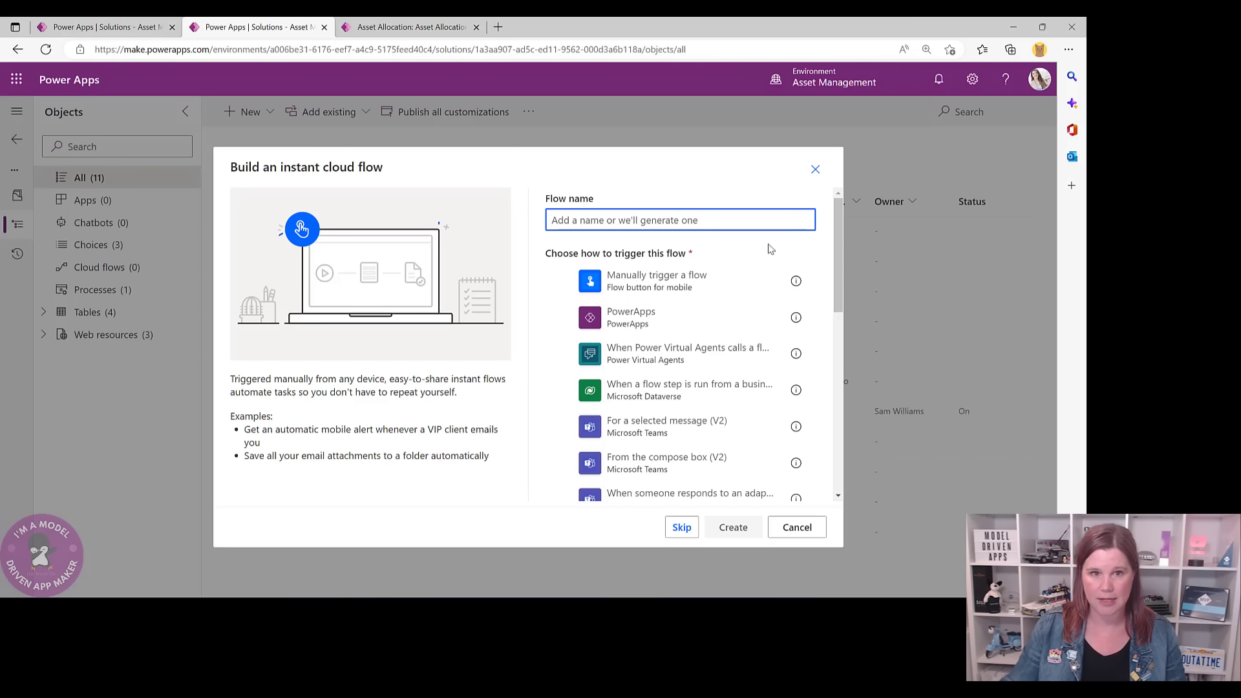
pyautogui.write('Out')
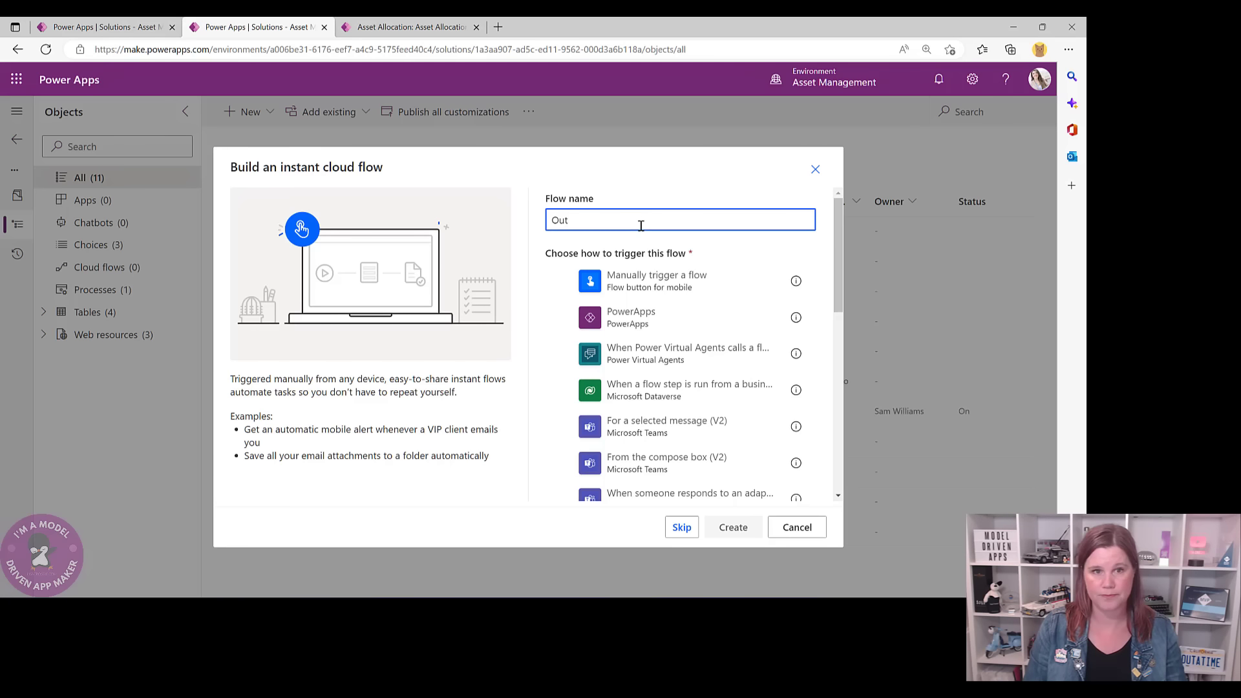
pyautogui.write('side Policy Approval')
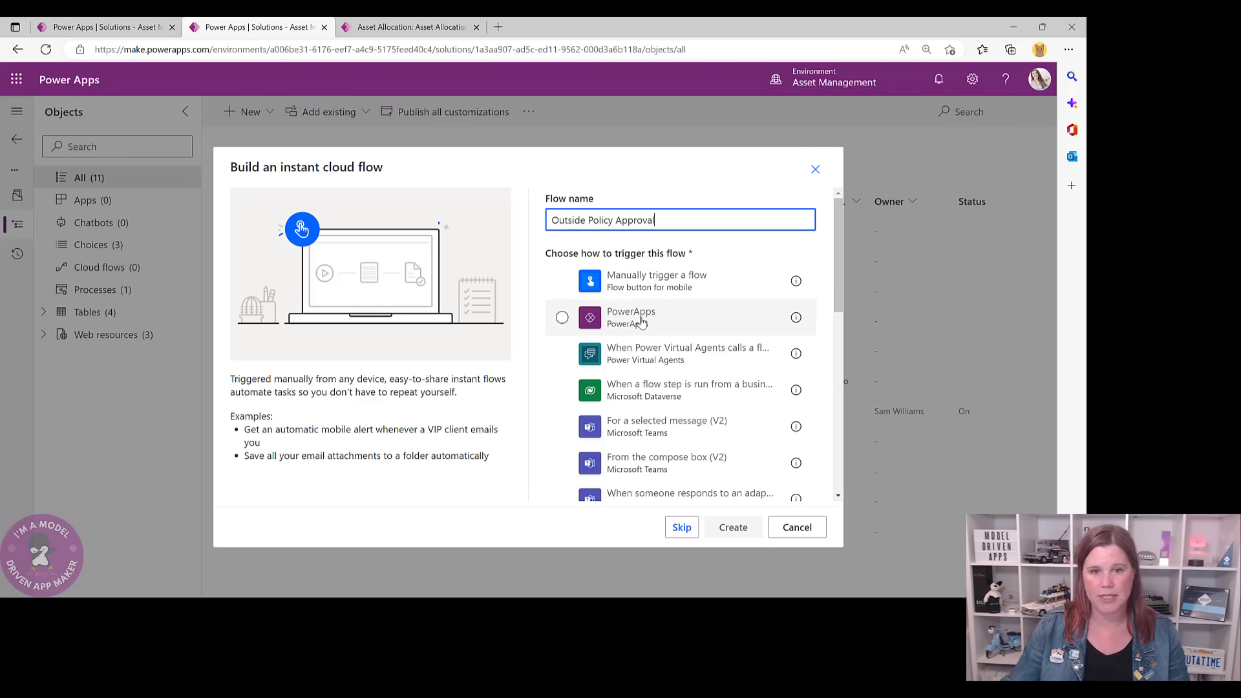
pyautogui.click(615, 389)
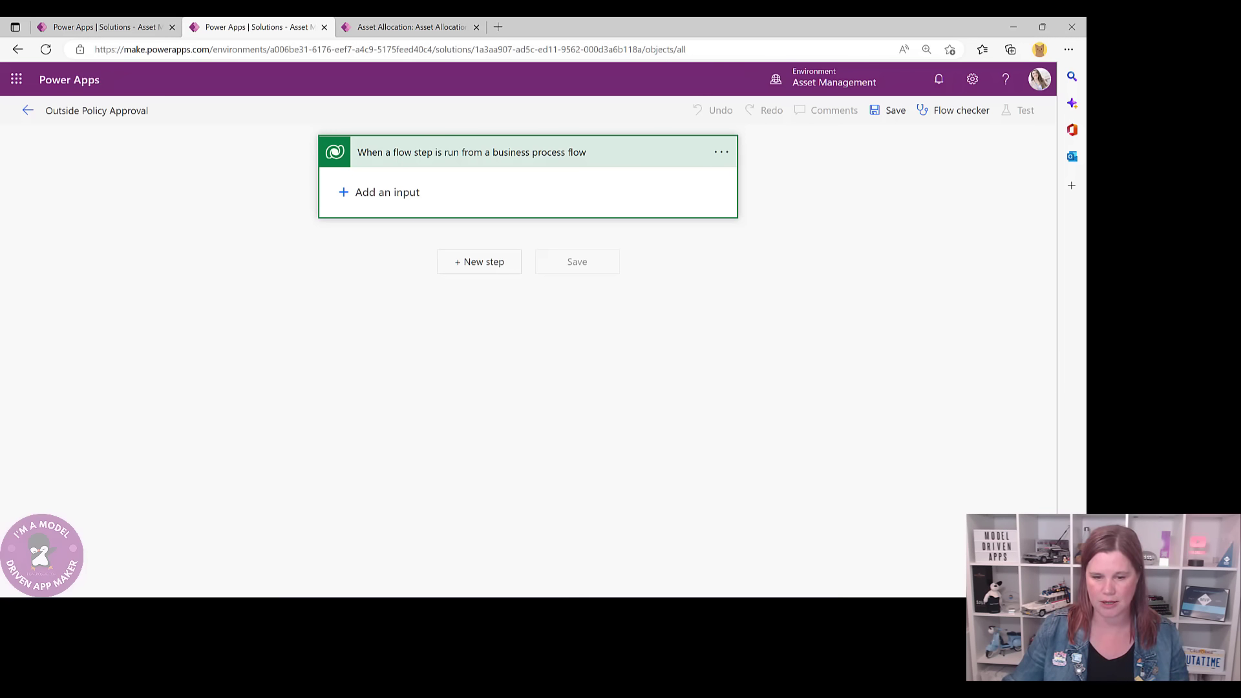
# - Add a 'Start and wait for an approval' action after the trigger, found by searching 'approval'
pyautogui.click(479, 261)
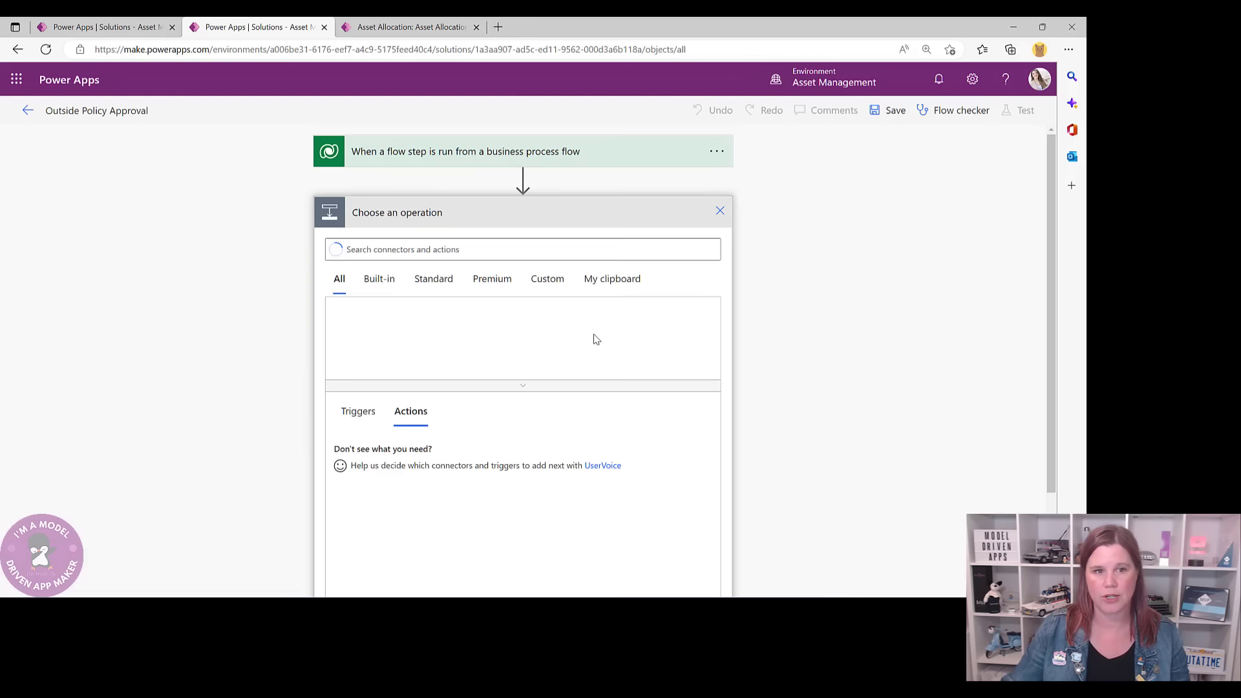
pyautogui.click(385, 251)
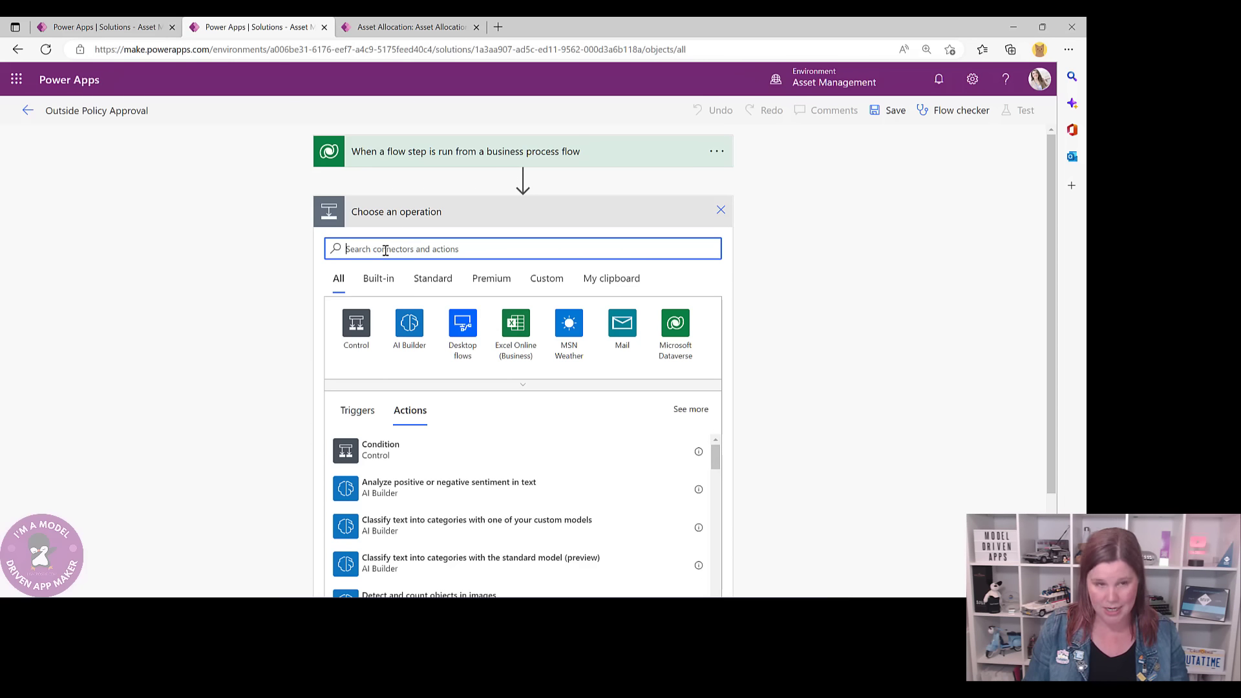
pyautogui.write('approval')
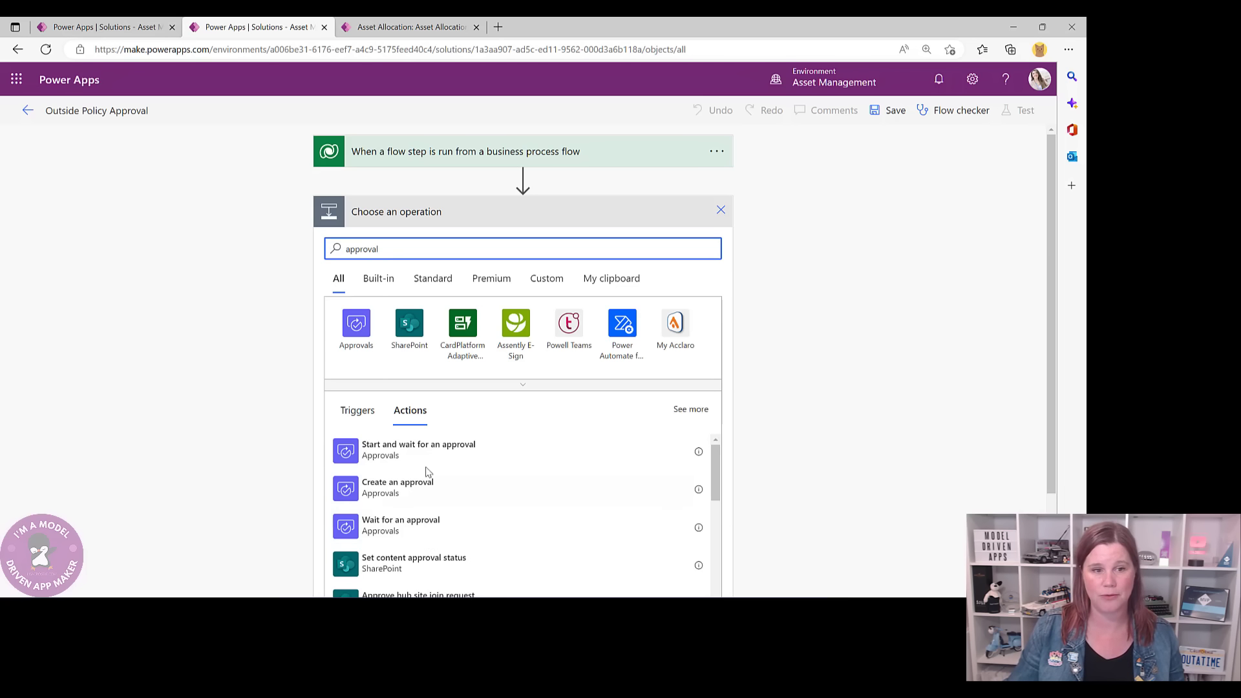
pyautogui.click(512, 467)
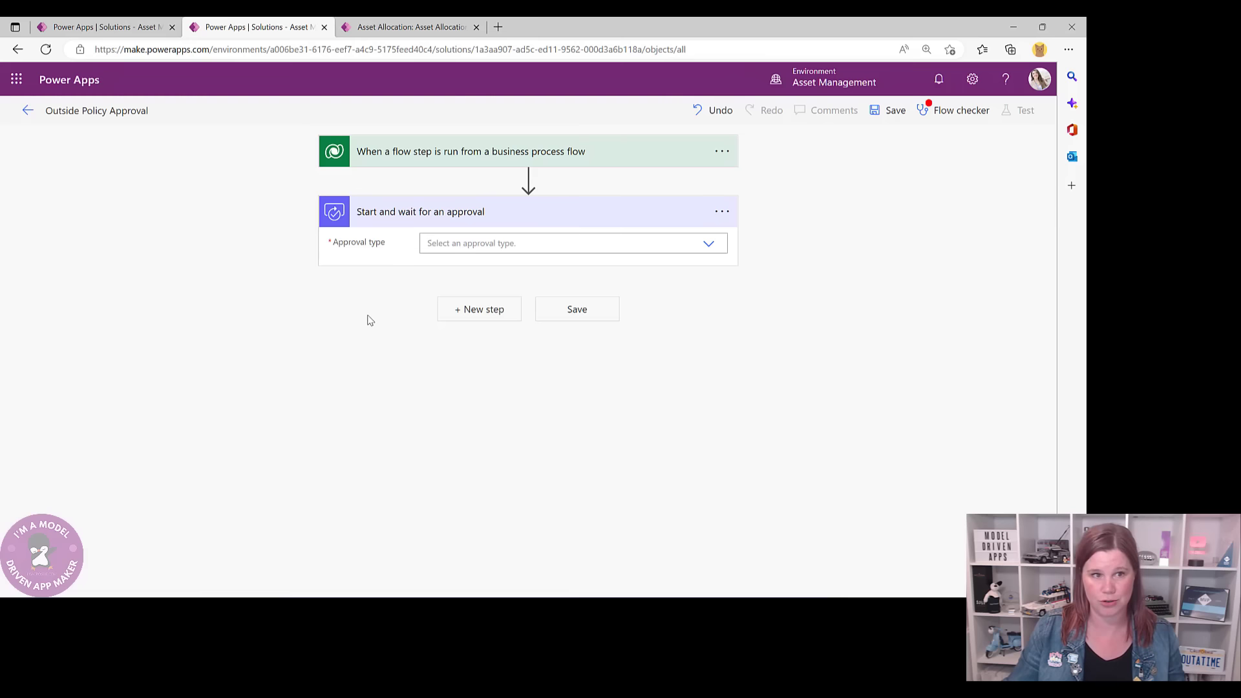
# - Set the approval type to Approve/Reject - First to respond and paste the title 'Asset Allocation Outside Policy'
pyautogui.click(708, 246)
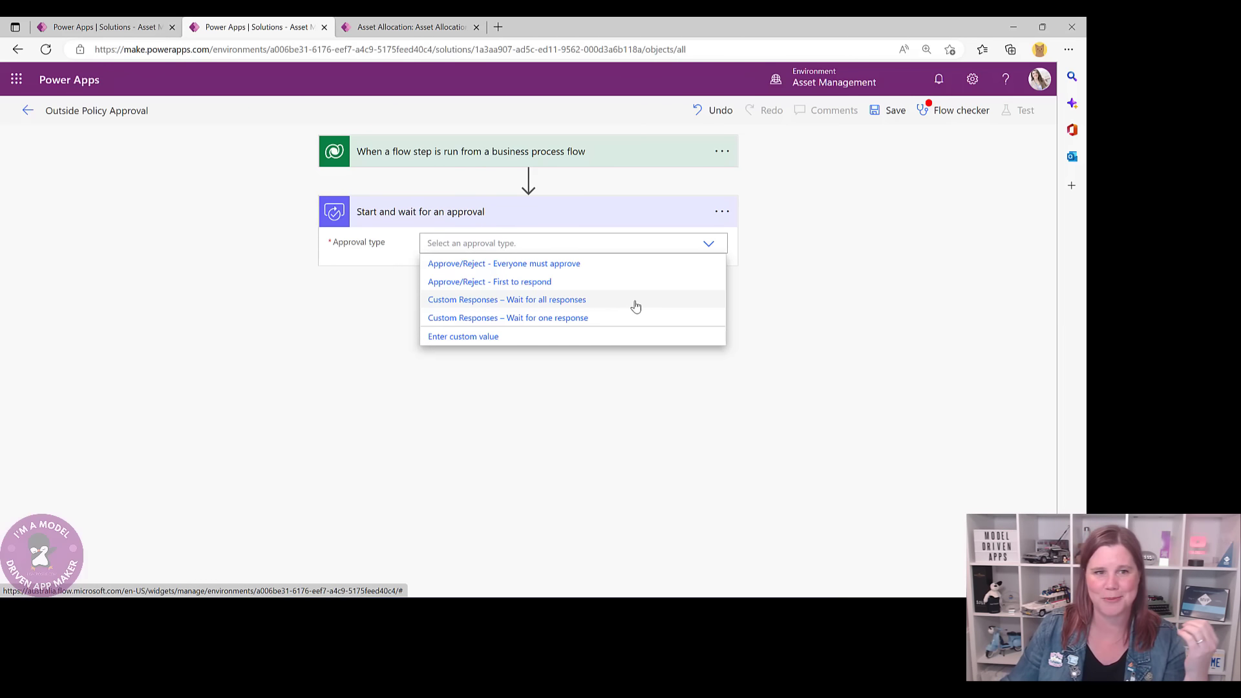
pyautogui.click(520, 286)
pyautogui.click(460, 270)
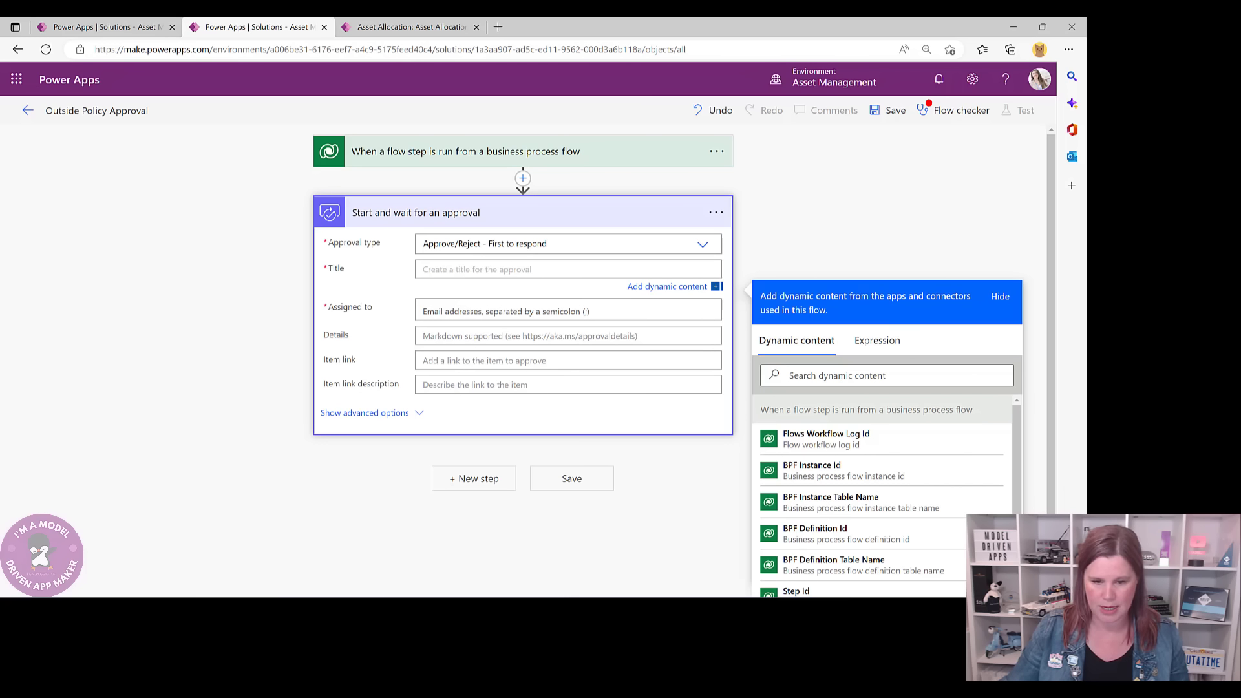
pyautogui.hotkey('alt', 'Tab')
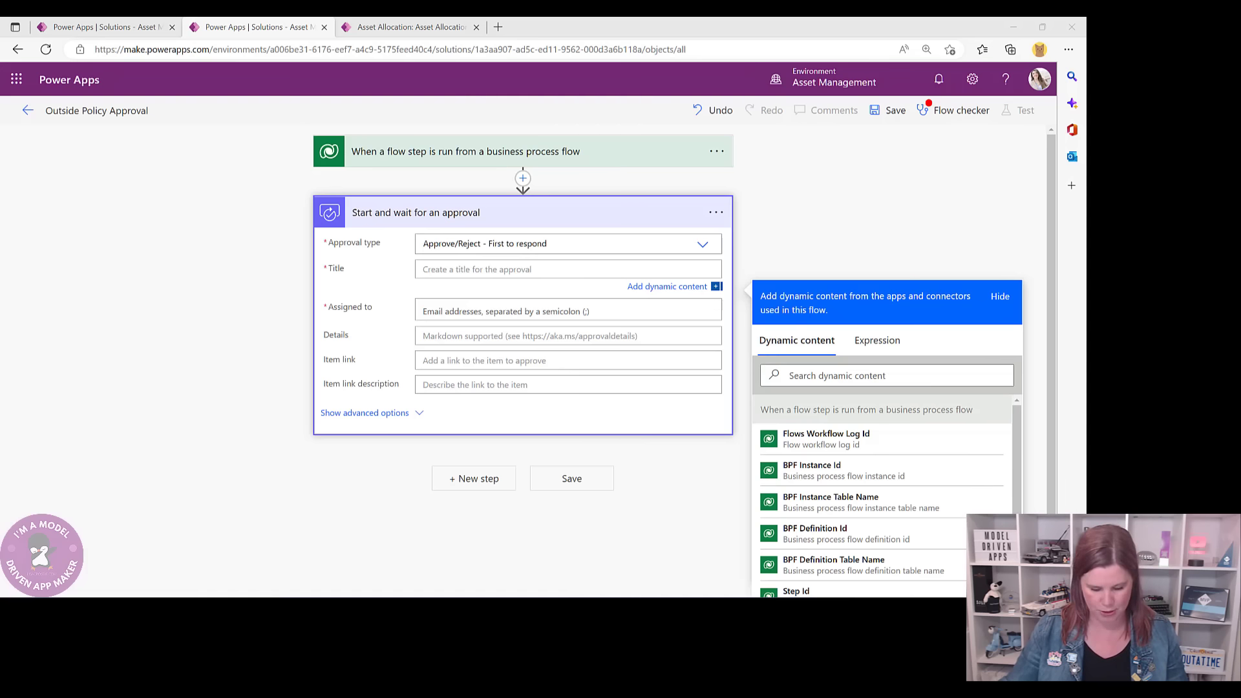
pyautogui.click(454, 269)
pyautogui.write('Asset Allocation Outside Policy')
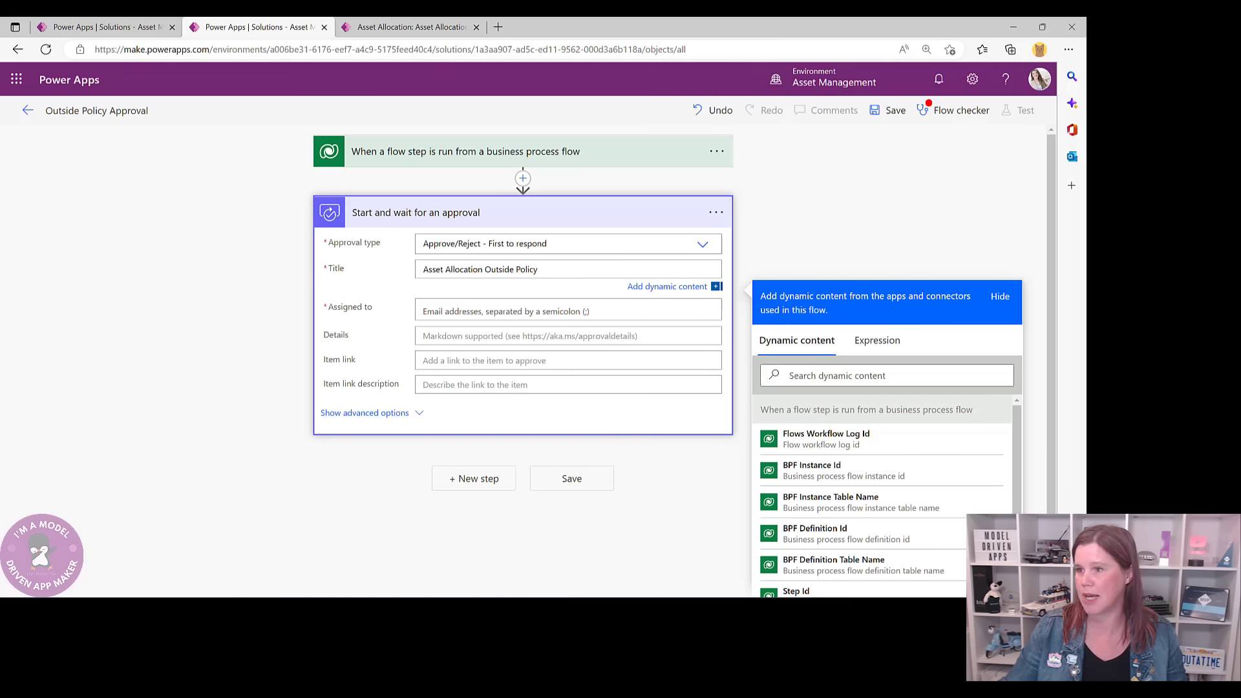
pyautogui.hotkey('alt', 'Tab')
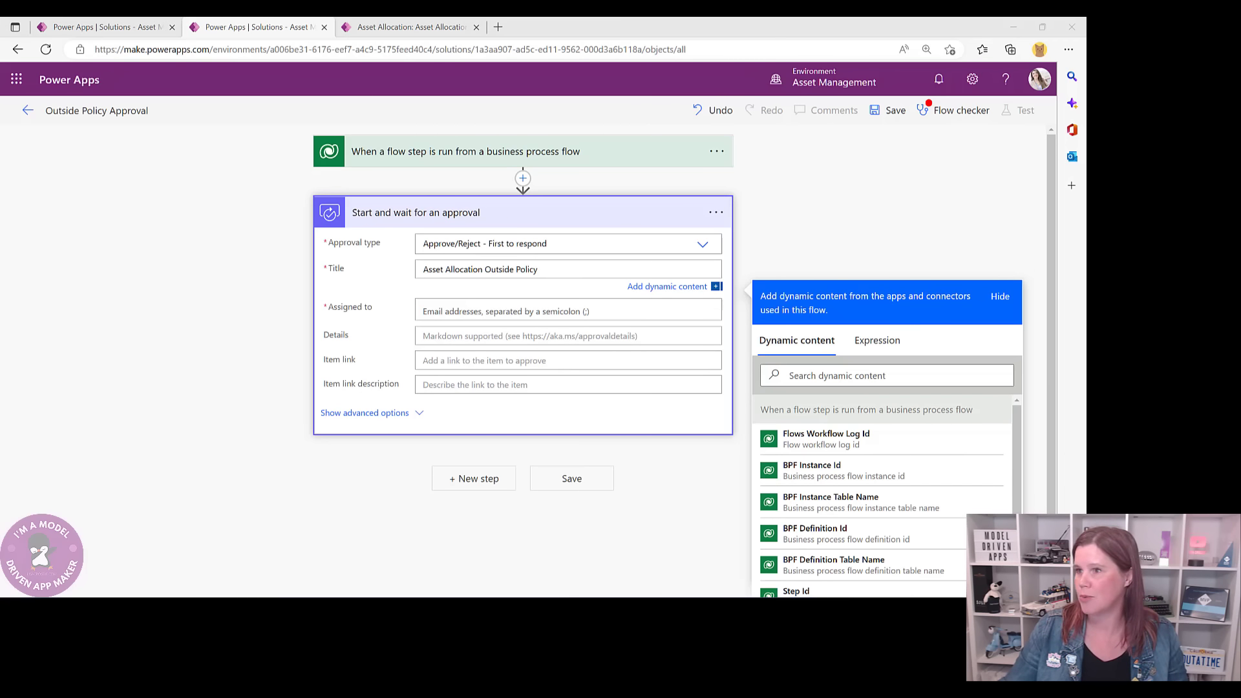
pyautogui.moveTo(1085, 158); pyautogui.dragTo(493, 38)
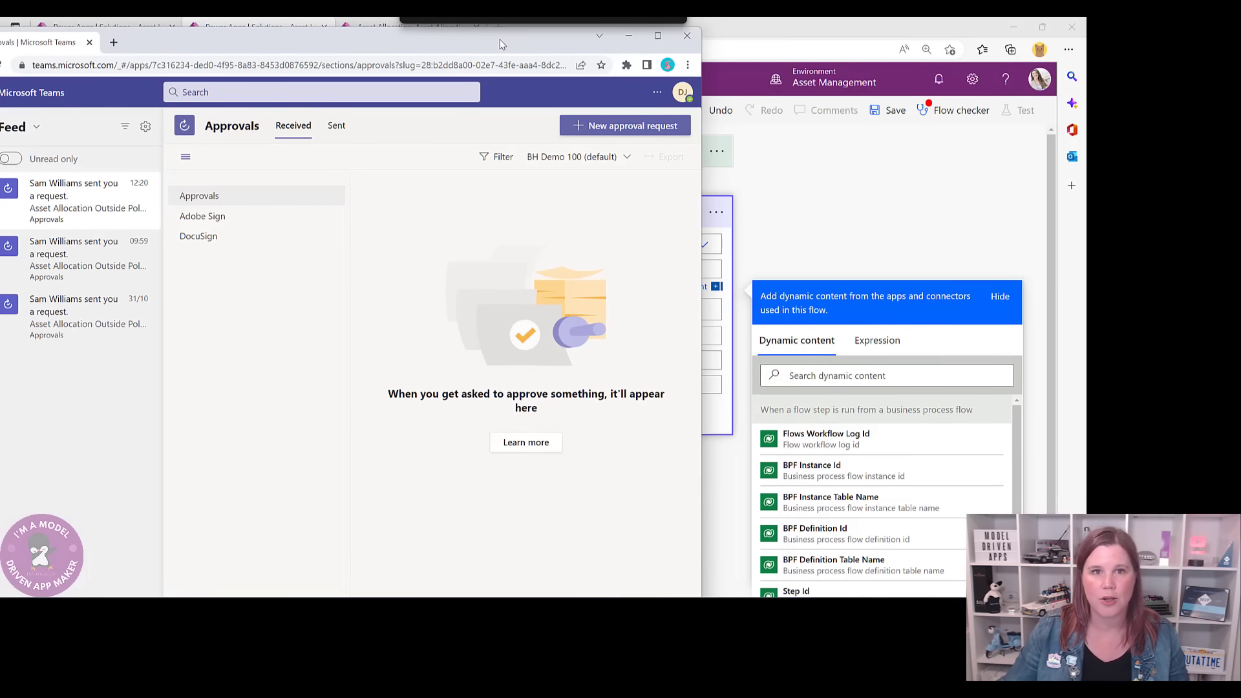
# - Maximize Teams and open the latest Asset Allocation Outside Policy request under Approvals
pyautogui.click(658, 36)
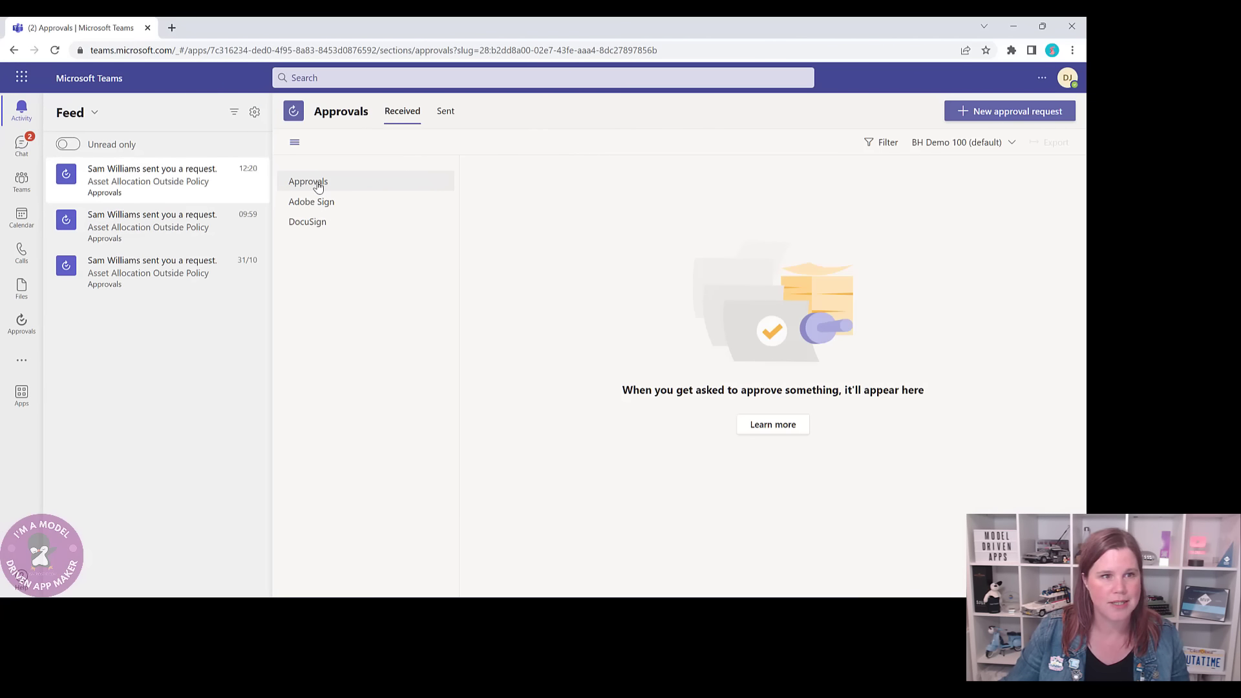
pyautogui.click(319, 185)
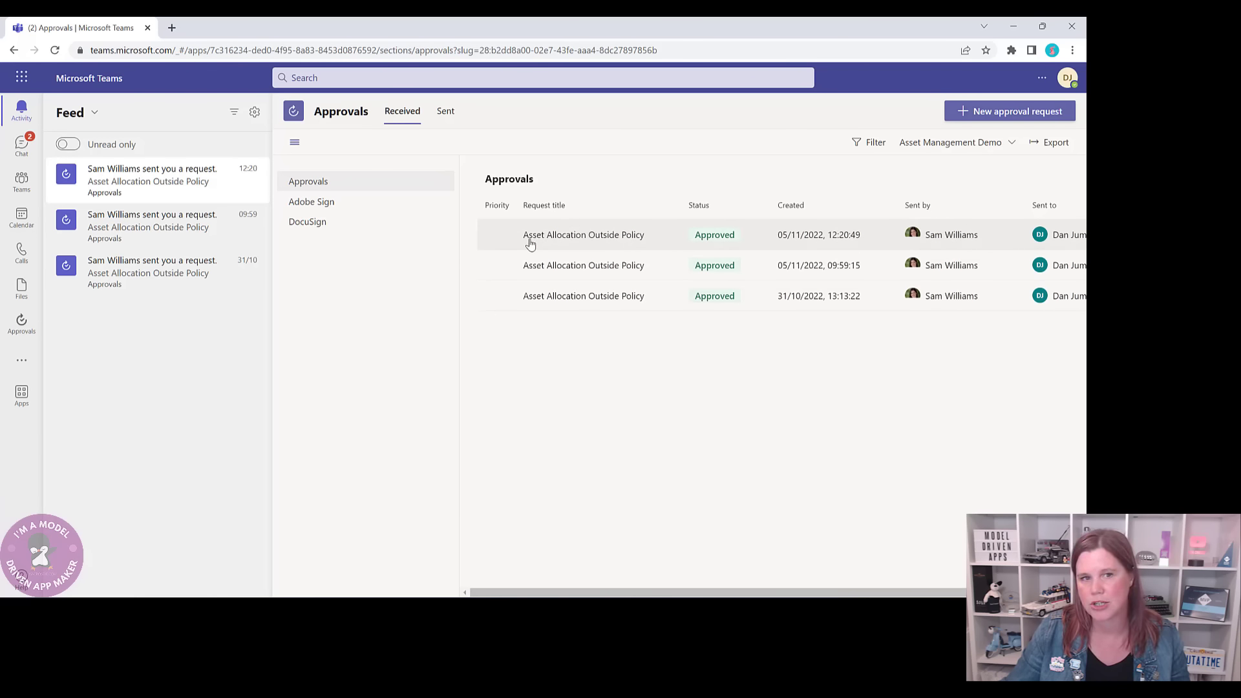
pyautogui.click(589, 237)
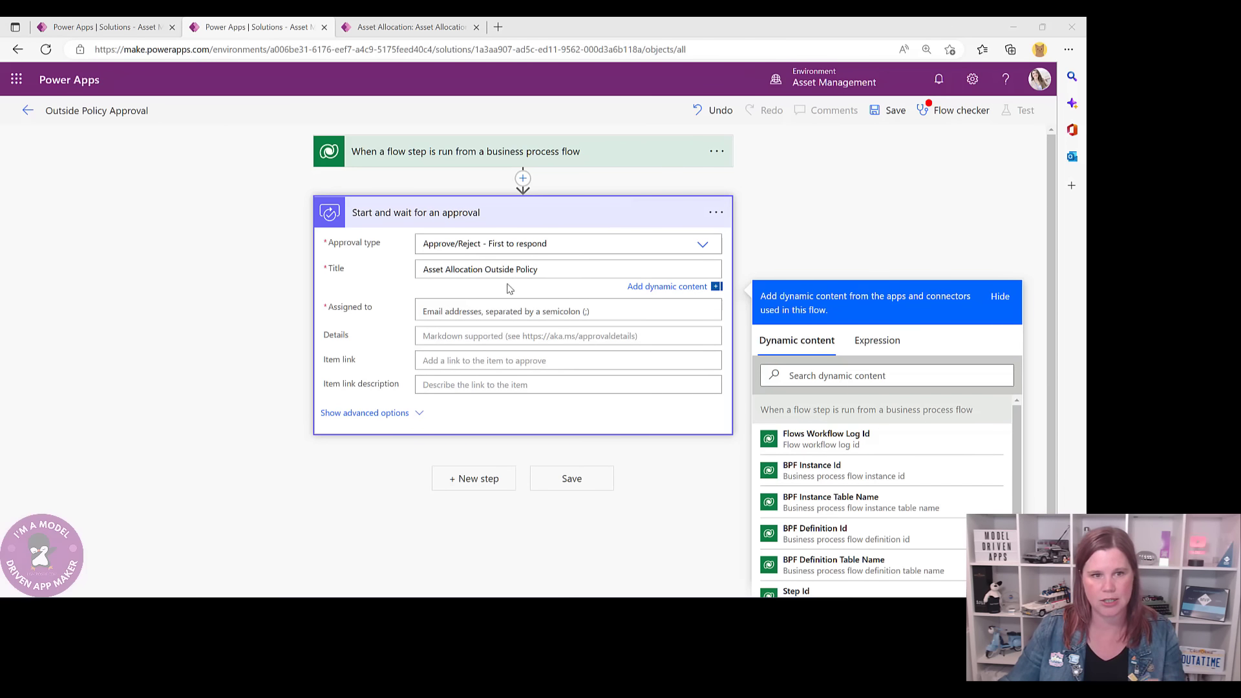
pyautogui.click(477, 306)
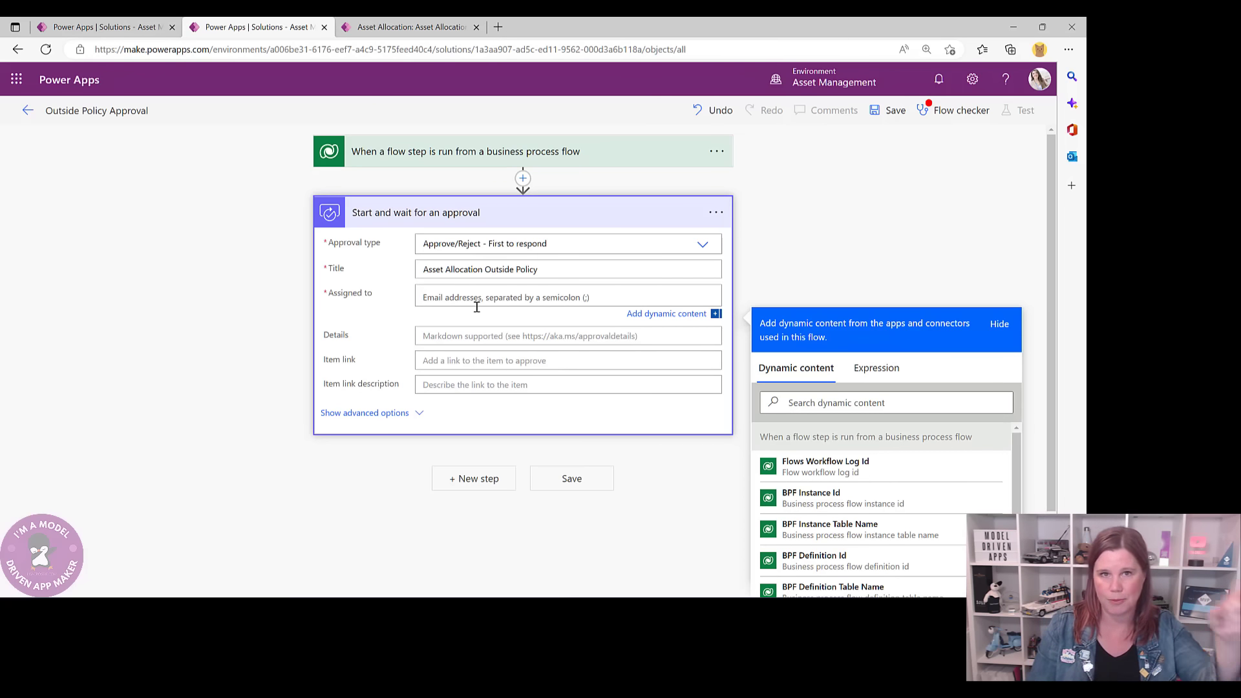
pyautogui.write('dan')
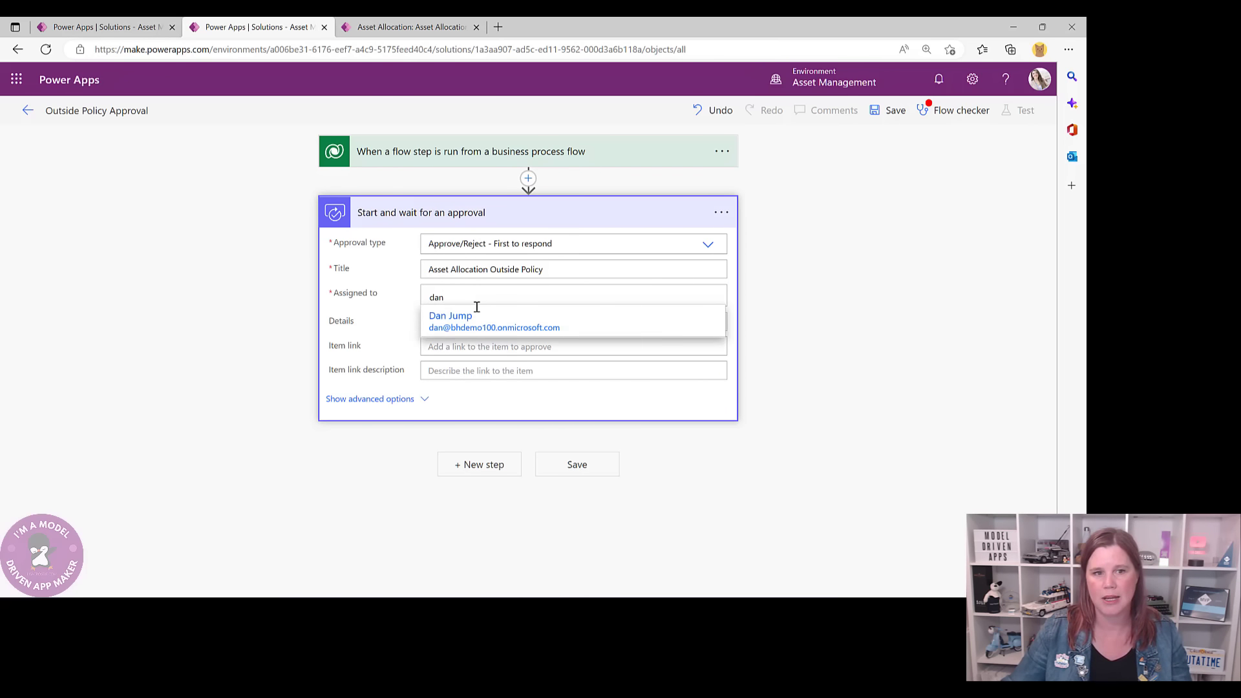
pyautogui.click(477, 320)
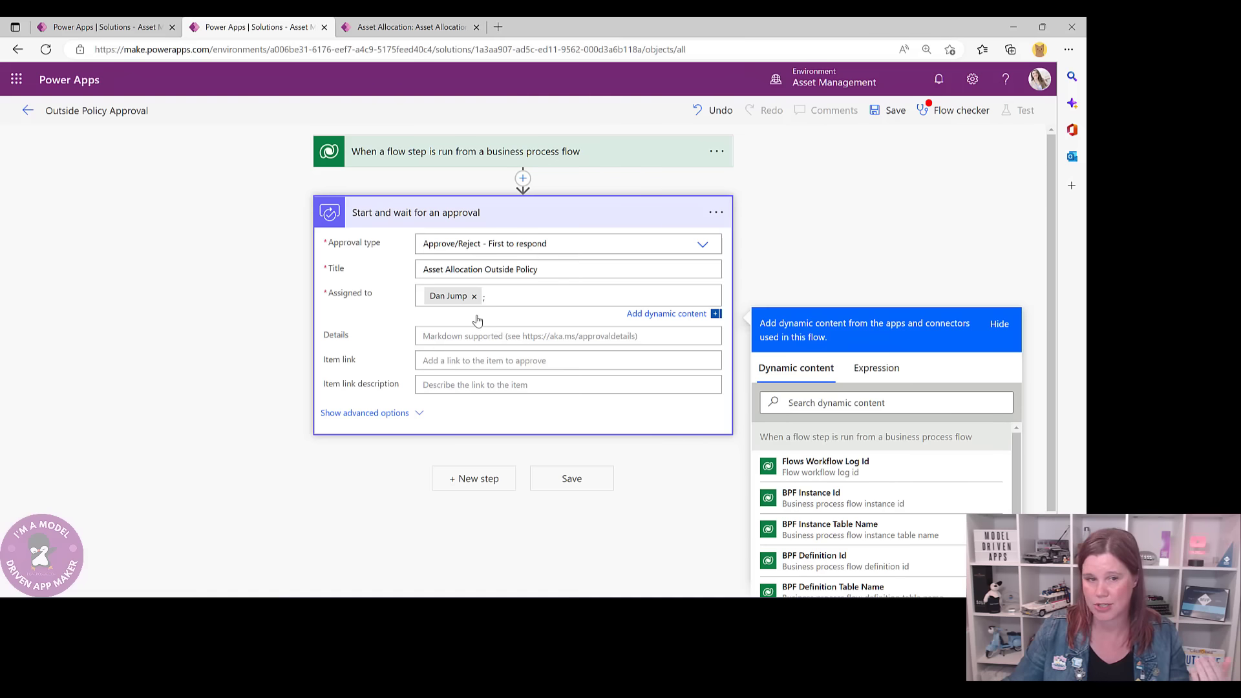
pyautogui.click(467, 337)
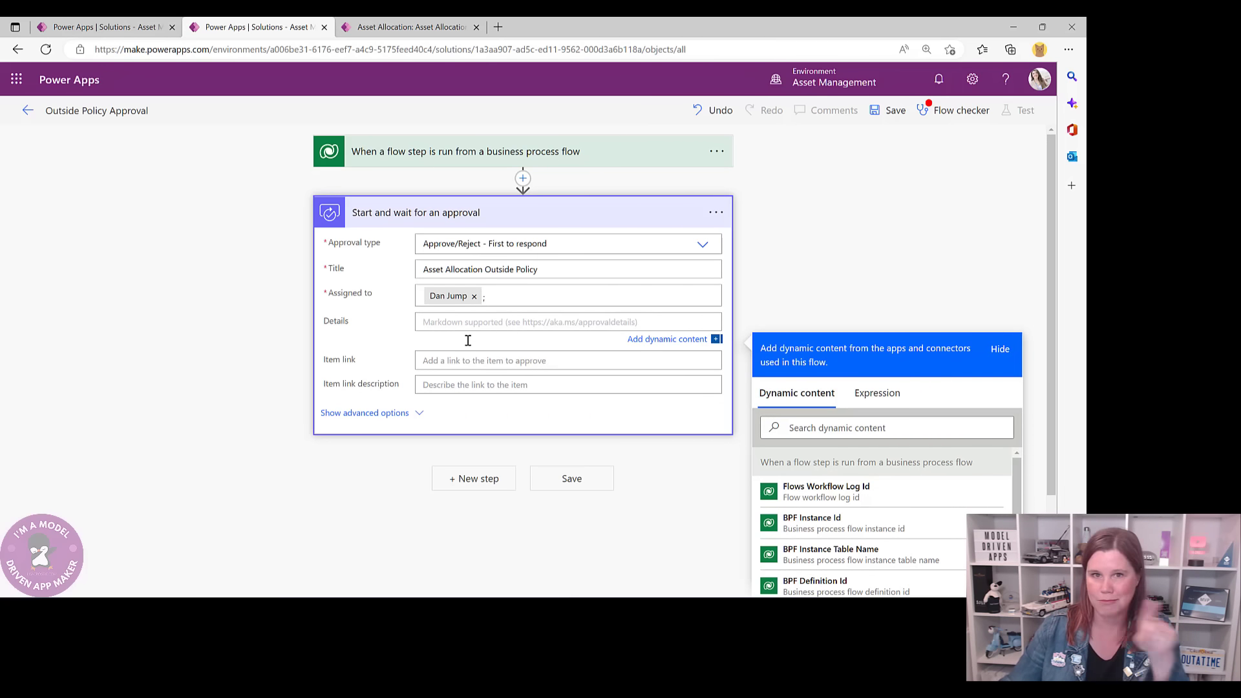
pyautogui.click(792, 428)
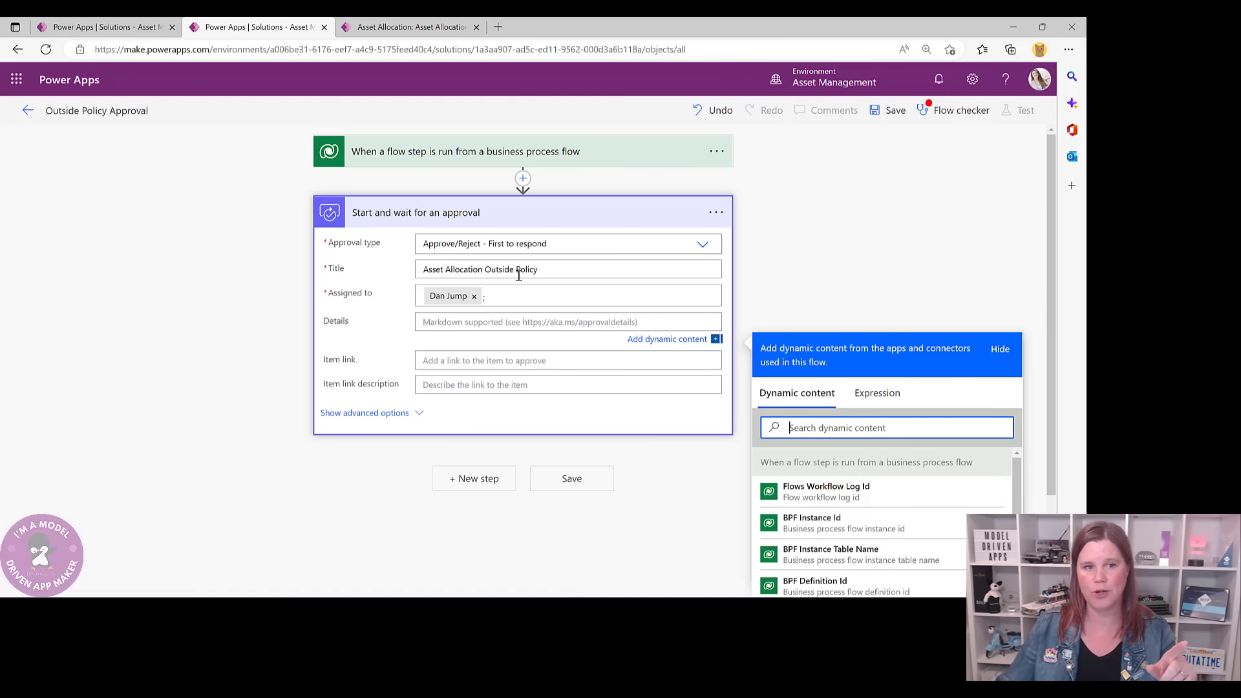
pyautogui.click(468, 322)
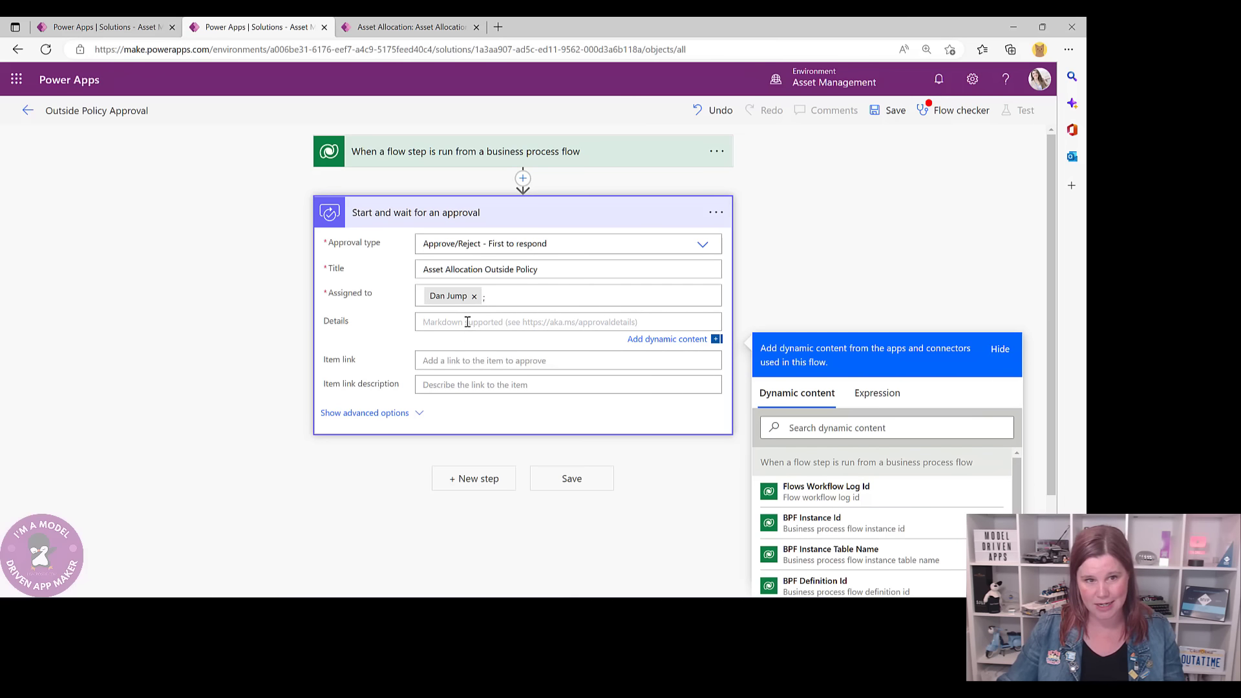
pyautogui.write('rea')
pyautogui.moveTo(464, 321); pyautogui.dragTo(388, 332)
pyautogui.press('BackSpace')
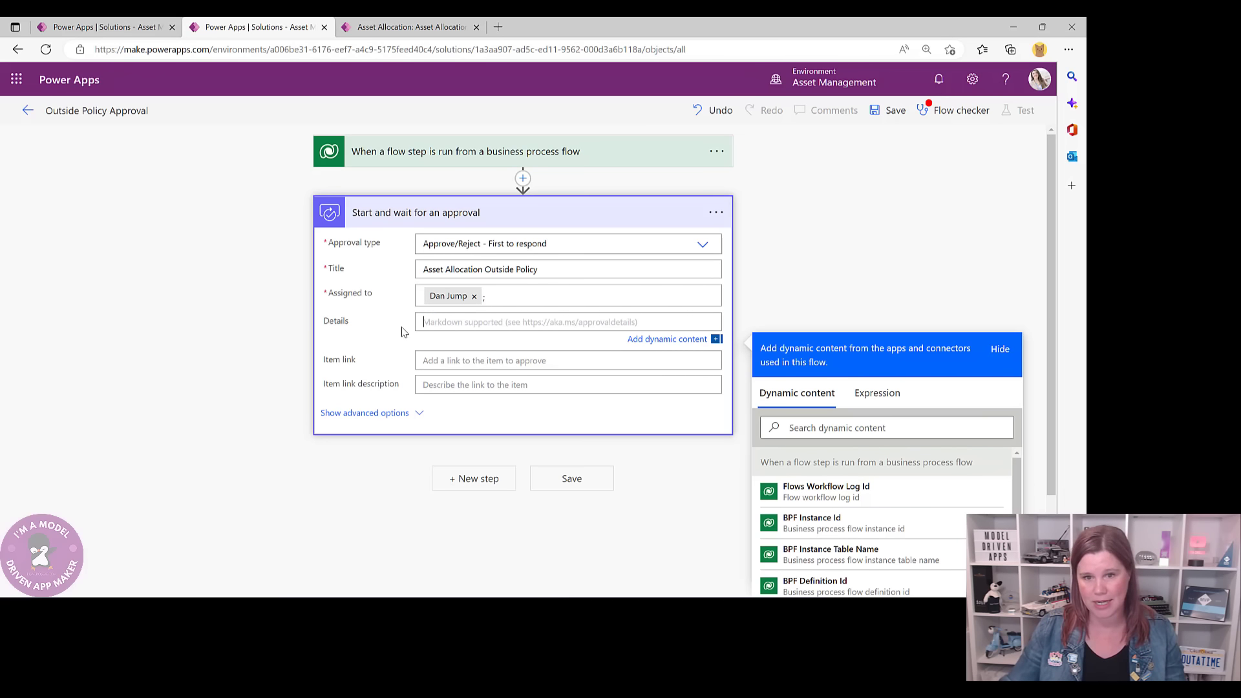
pyautogui.click(813, 427)
pyautogui.write('rea')
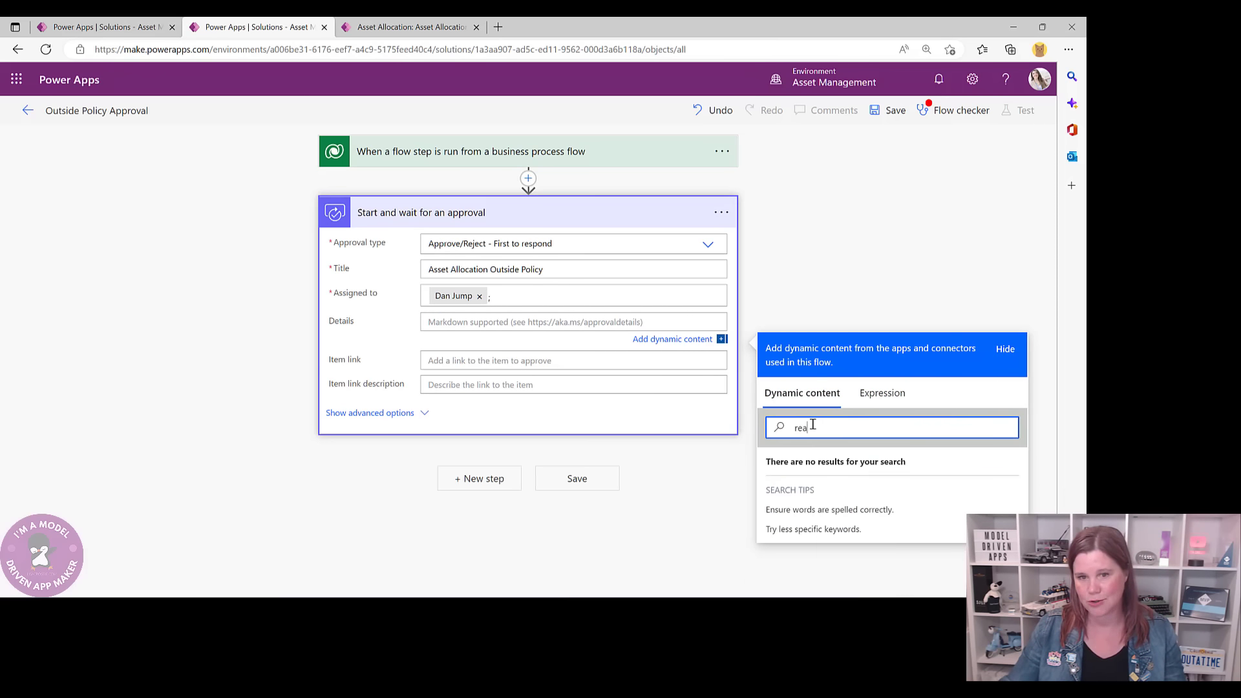
pyautogui.moveTo(812, 427); pyautogui.dragTo(771, 430)
pyautogui.press('BackSpace')
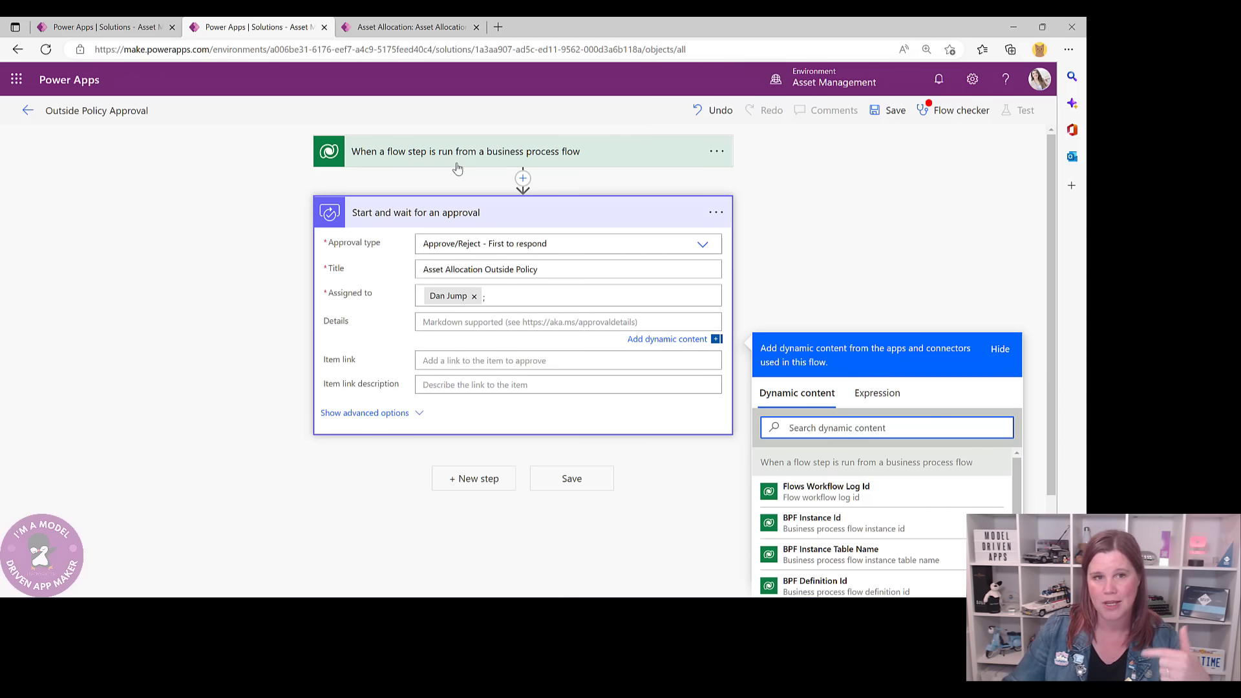
# - Insert a Microsoft Dataverse 'Get a row by ID' action before the approval step
pyautogui.click(523, 178)
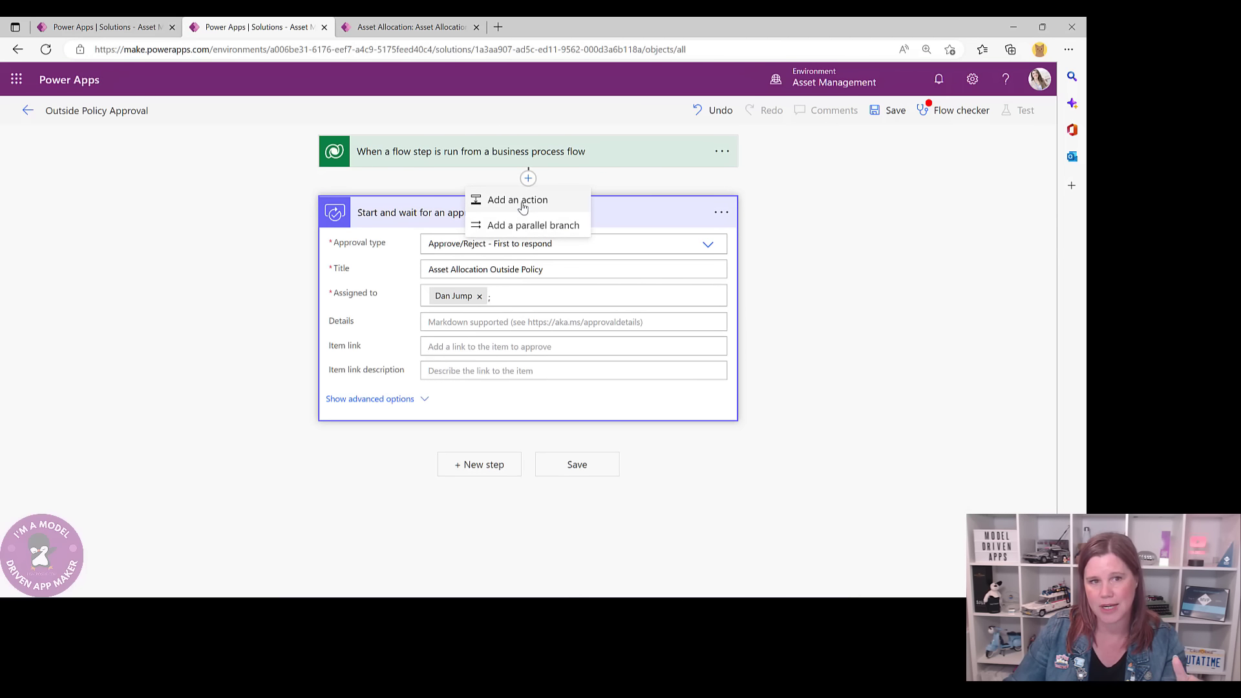
pyautogui.click(521, 200)
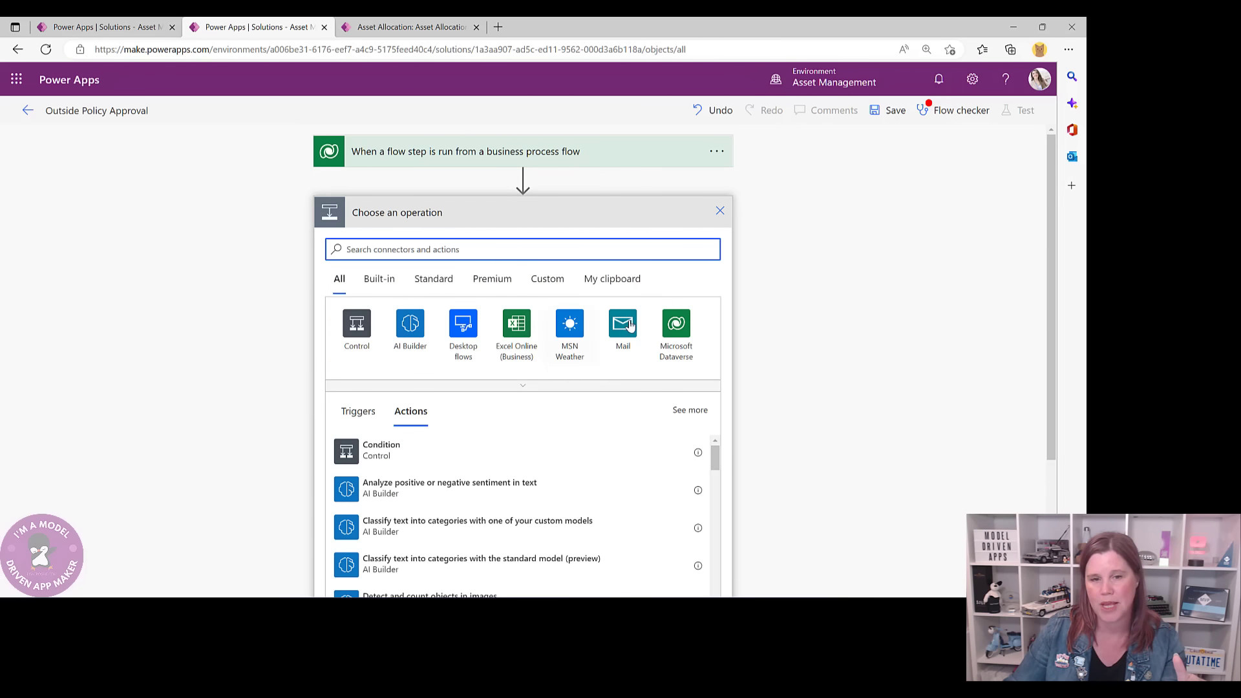
pyautogui.click(676, 323)
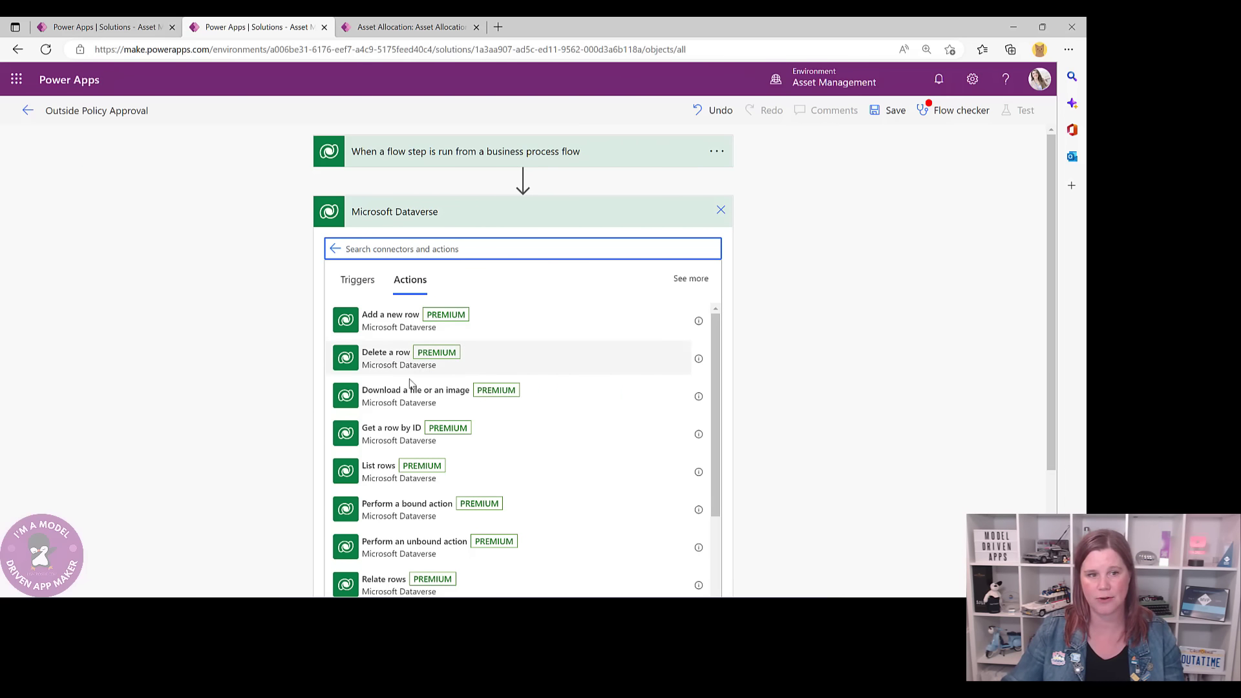
pyautogui.click(386, 436)
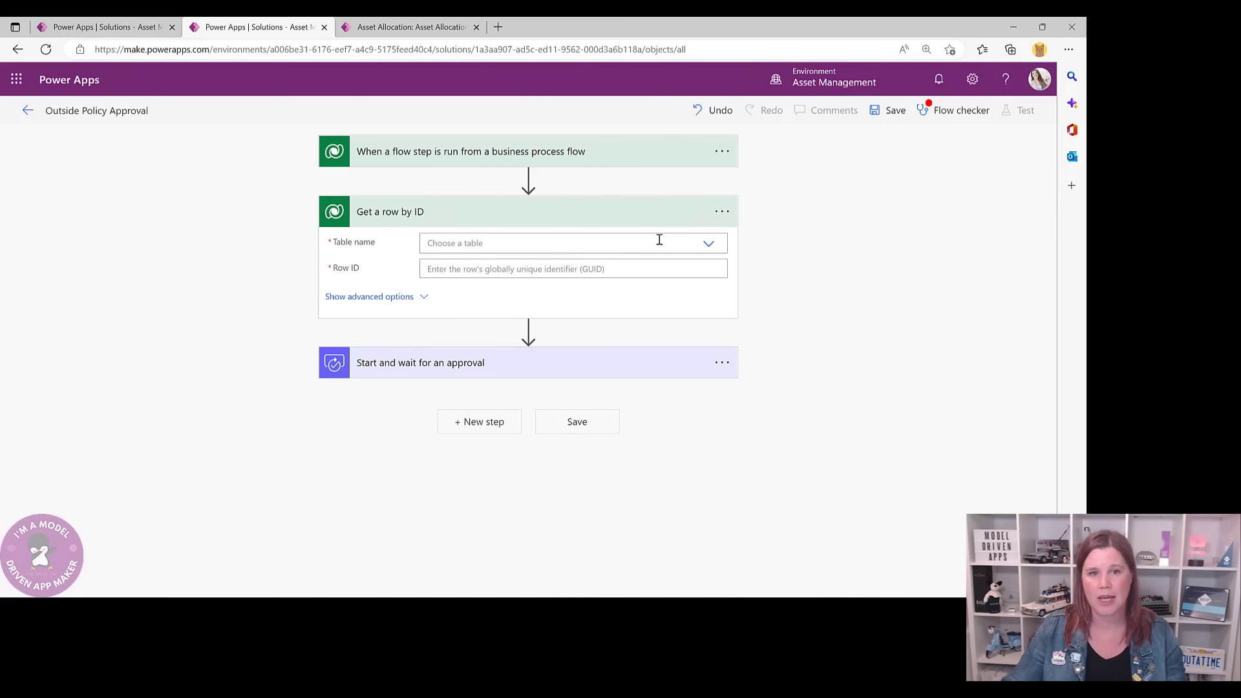
# - Set the action's table name to Asset Allocations
pyautogui.click(707, 247)
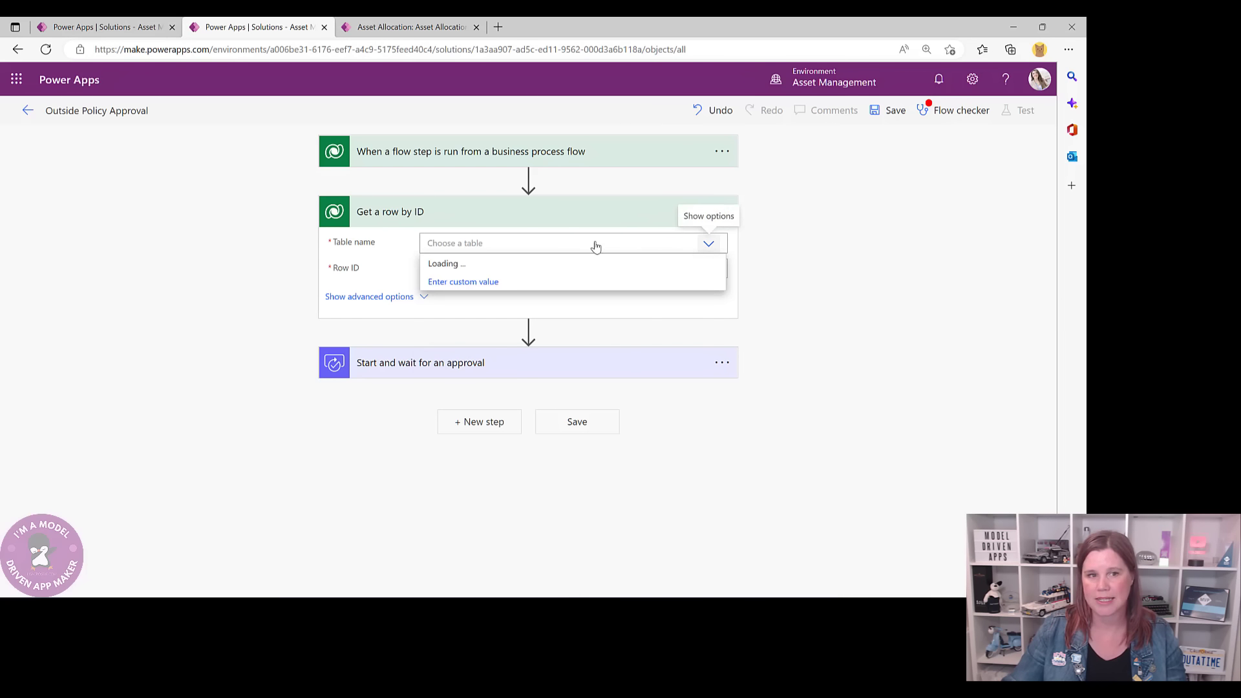
pyautogui.scroll(-5, 472, 353)
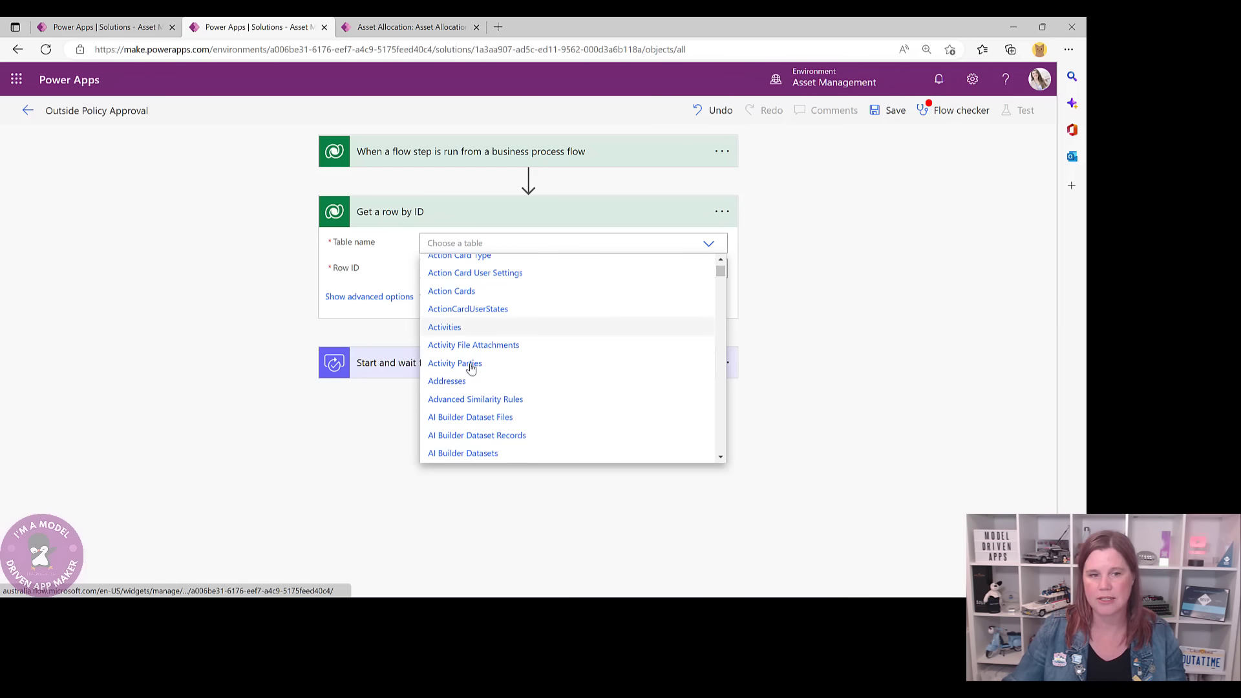
pyautogui.scroll(-6, 471, 368)
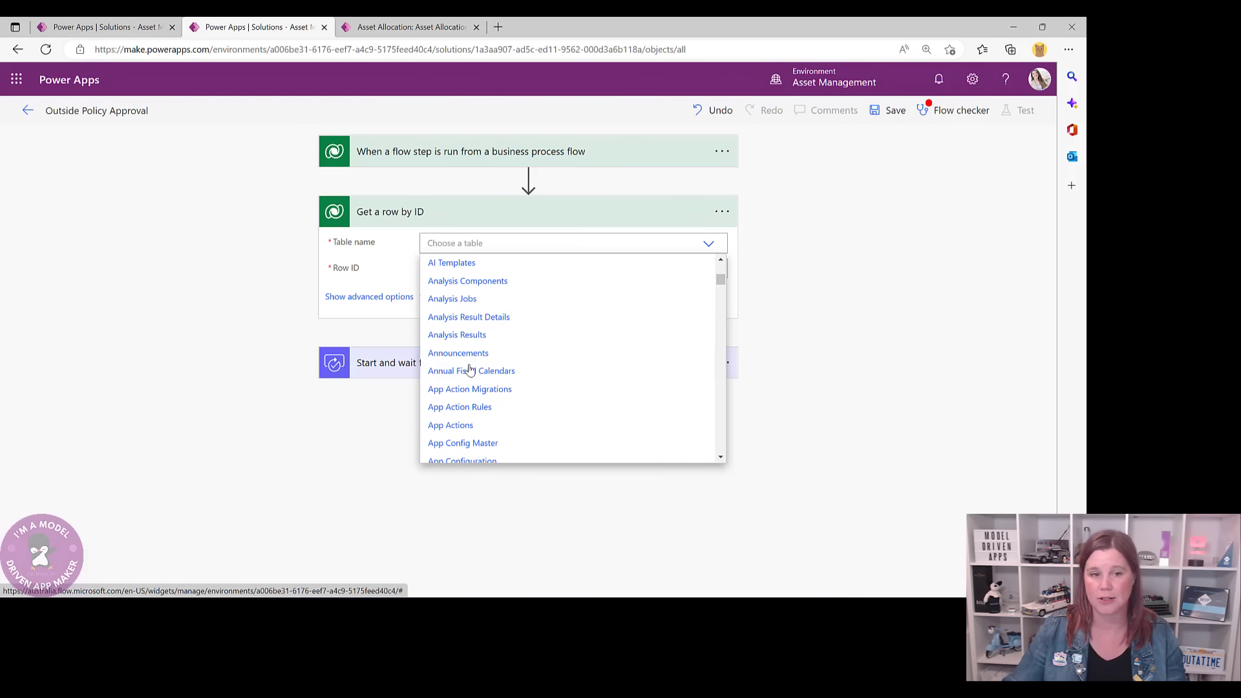
pyautogui.scroll(-5, 470, 372)
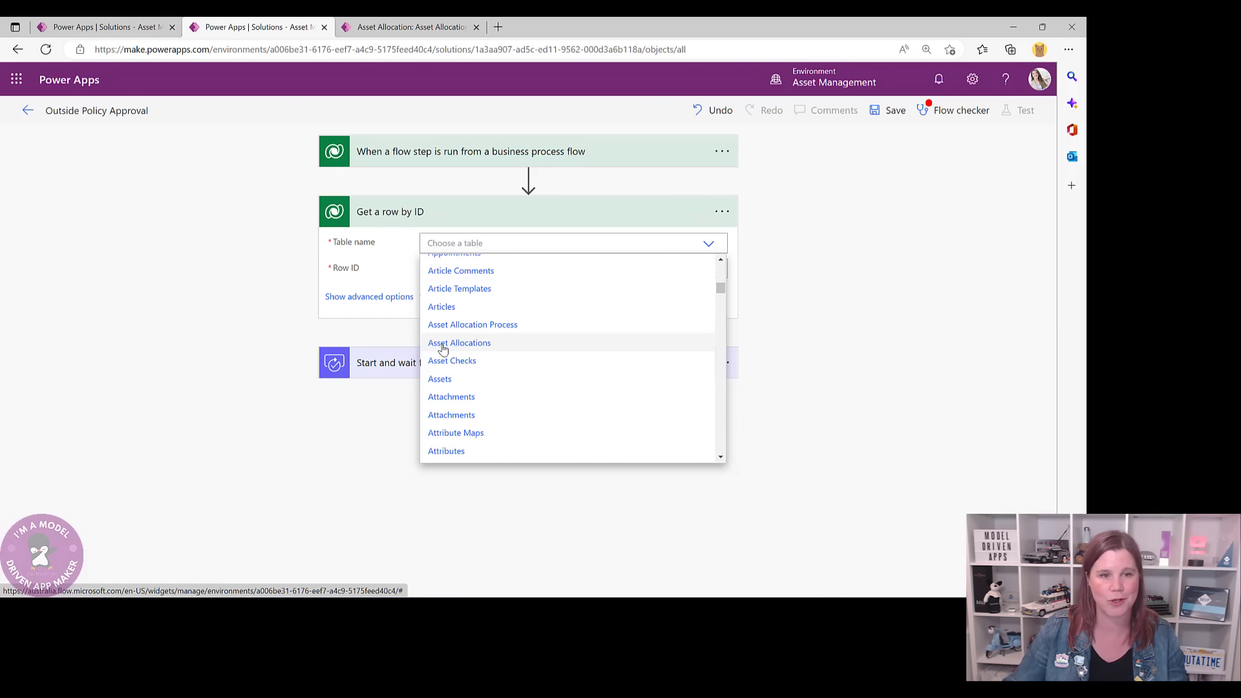
pyautogui.click(443, 345)
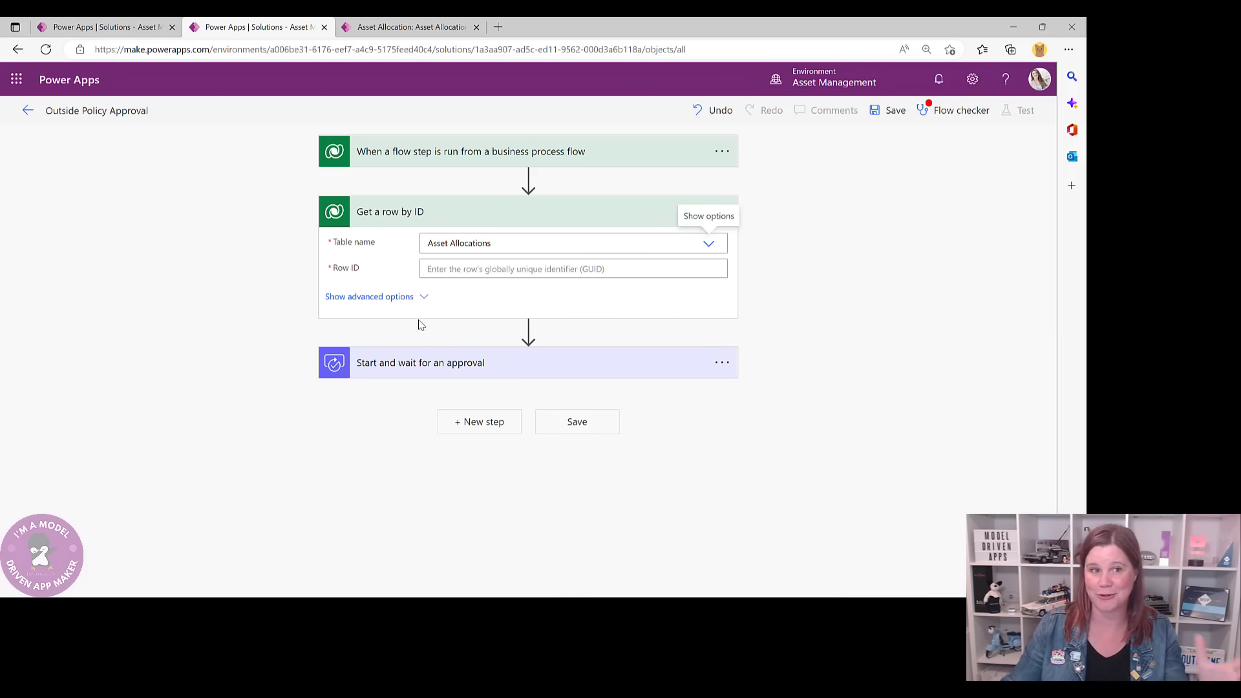
pyautogui.click(430, 267)
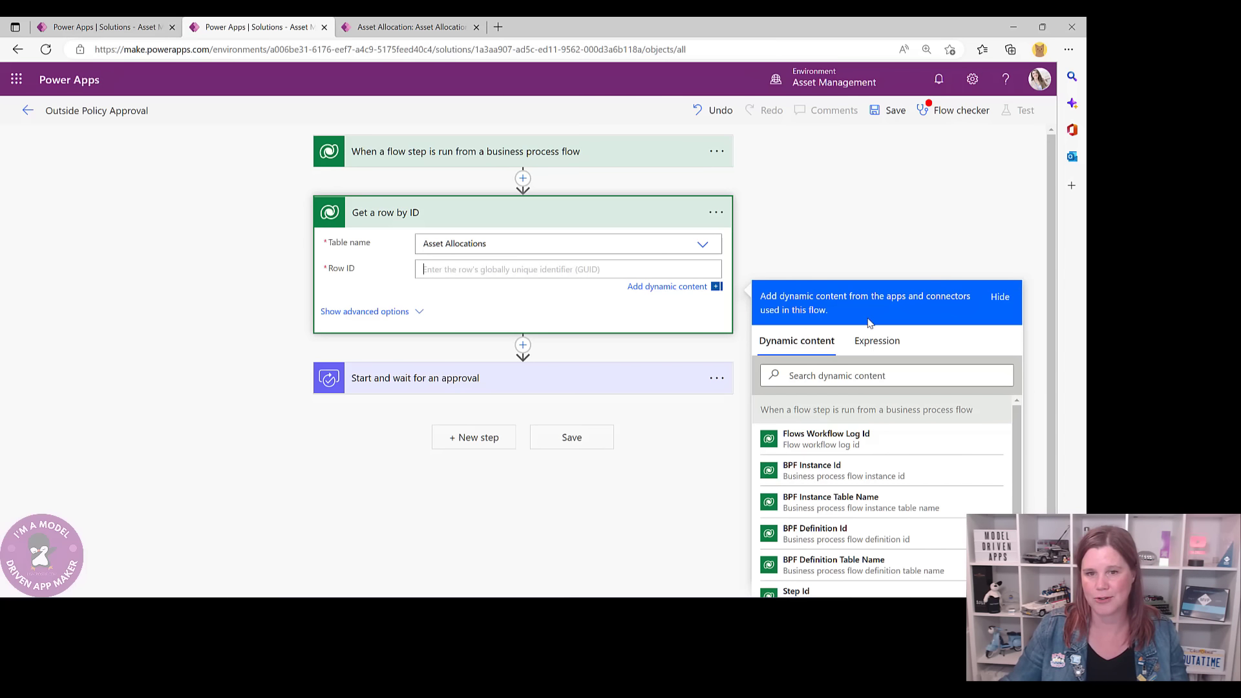
# - Fill Row ID with the trigger's BPF Flow Stage Table Row Id from dynamic content
pyautogui.click(821, 375)
pyautogui.write('tab')
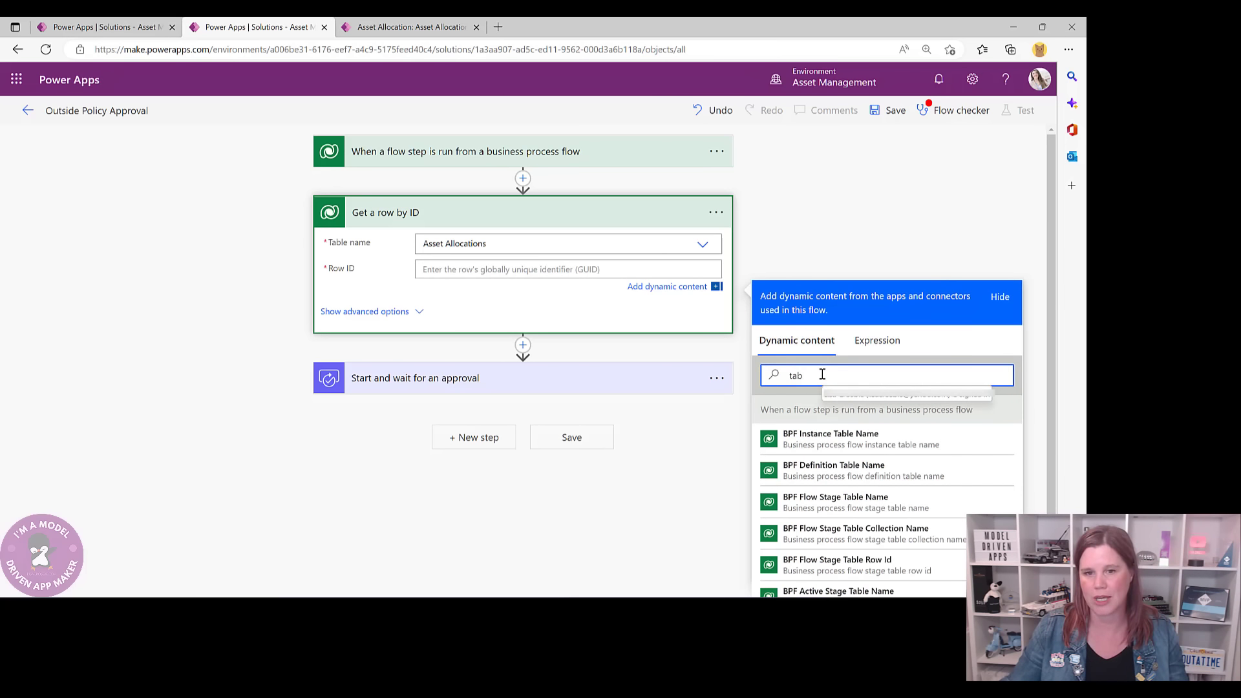
pyautogui.write('le')
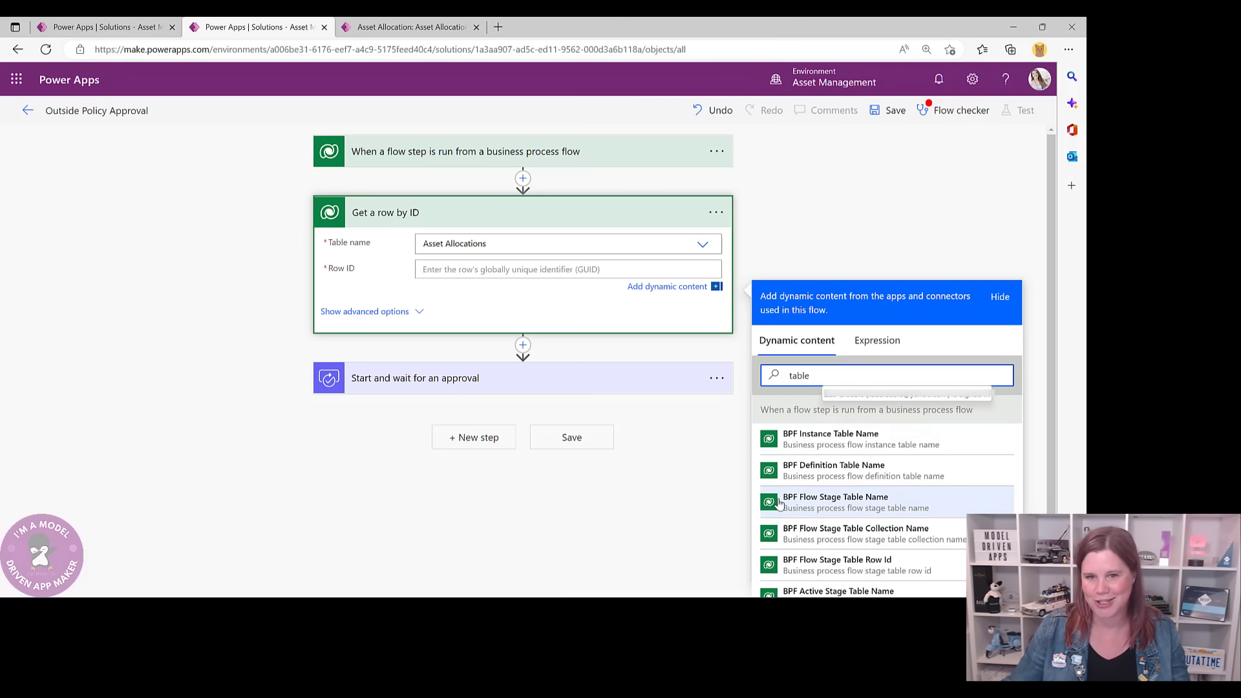
pyautogui.scroll(-1, 863, 505)
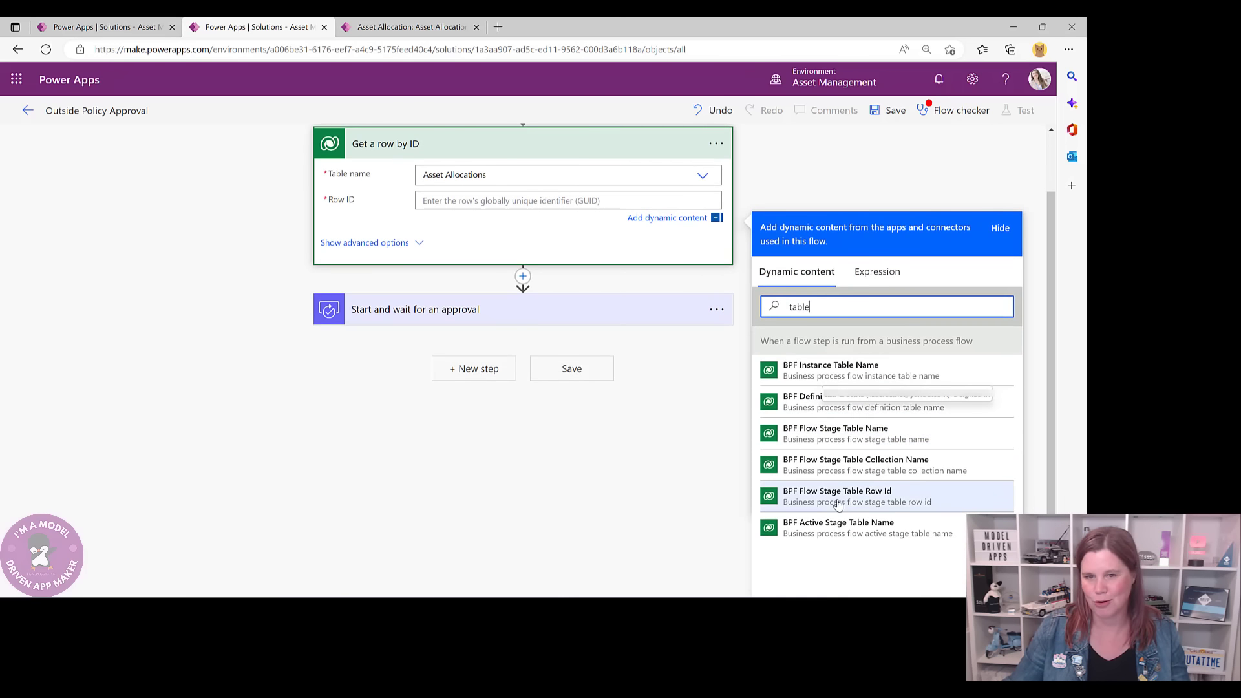
pyautogui.click(872, 504)
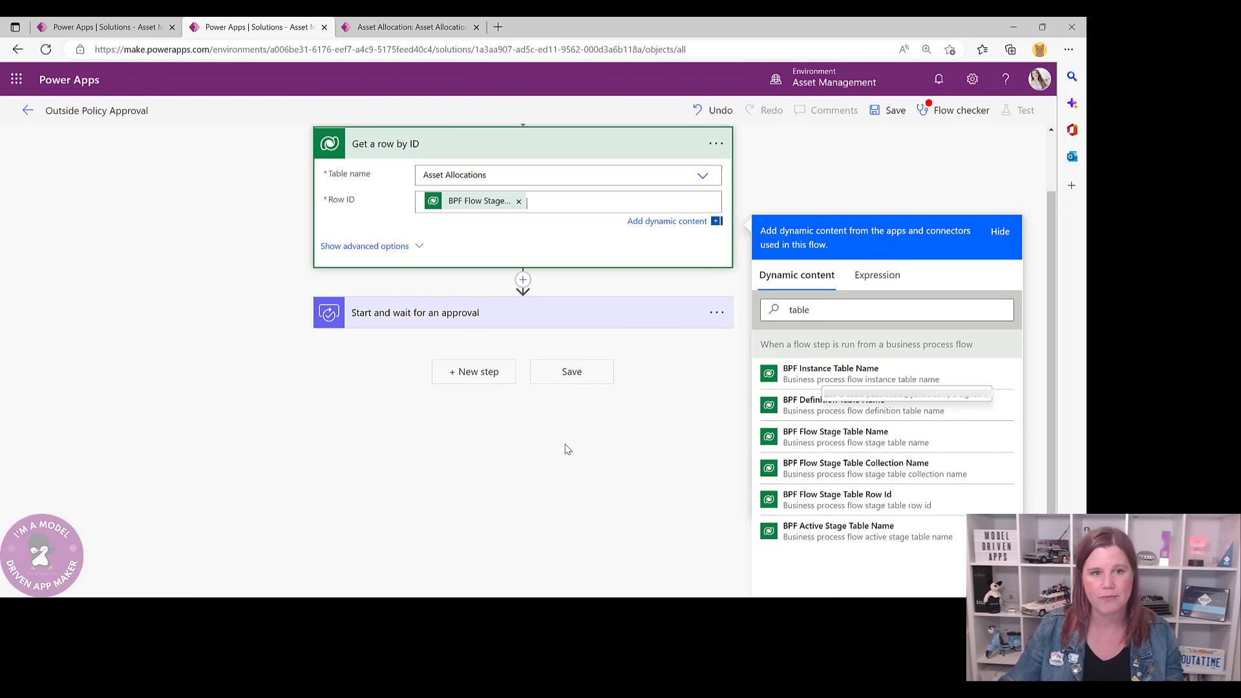
pyautogui.click(515, 313)
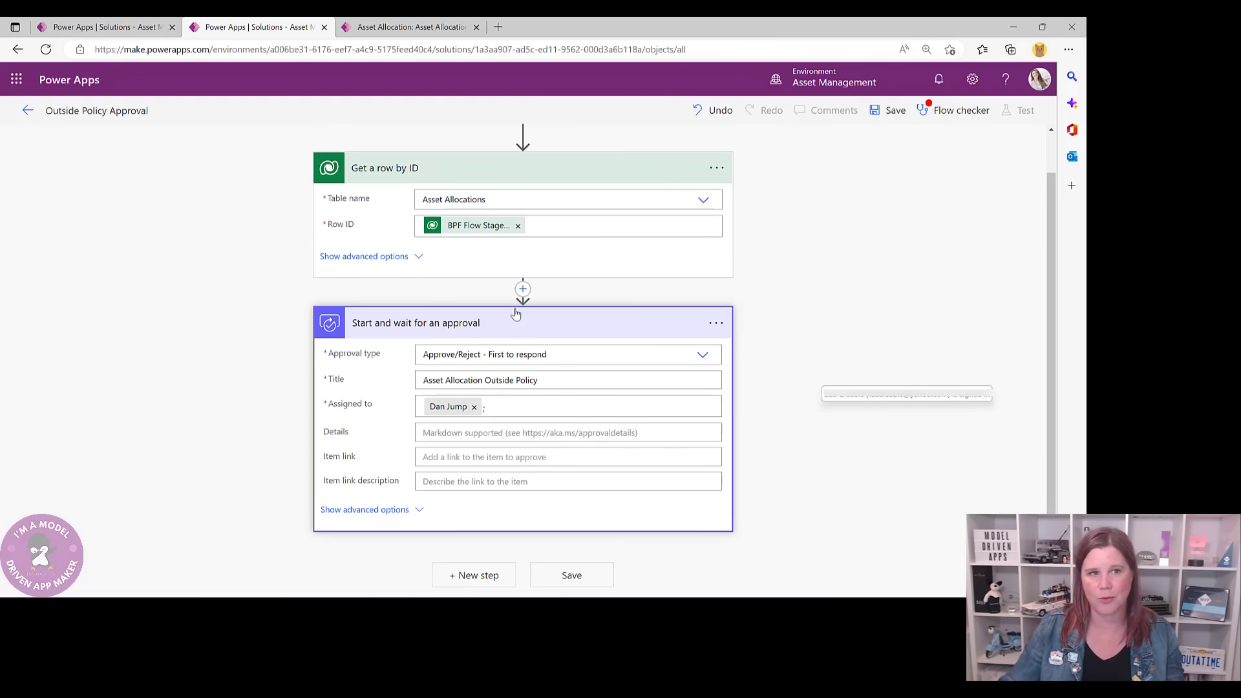
pyautogui.scroll(1, 521, 336)
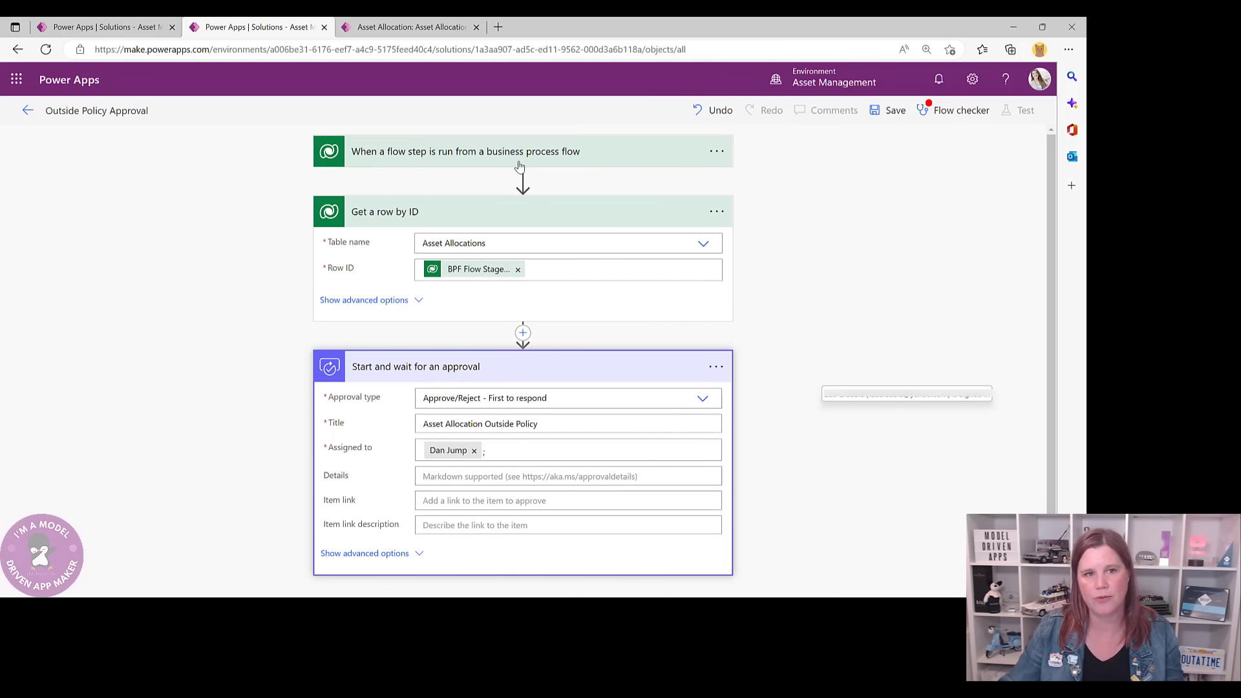
# - Retitle the Dataverse Get a row by ID step as 'Get the Asset Allocation'
pyautogui.click(715, 213)
pyautogui.click(766, 234)
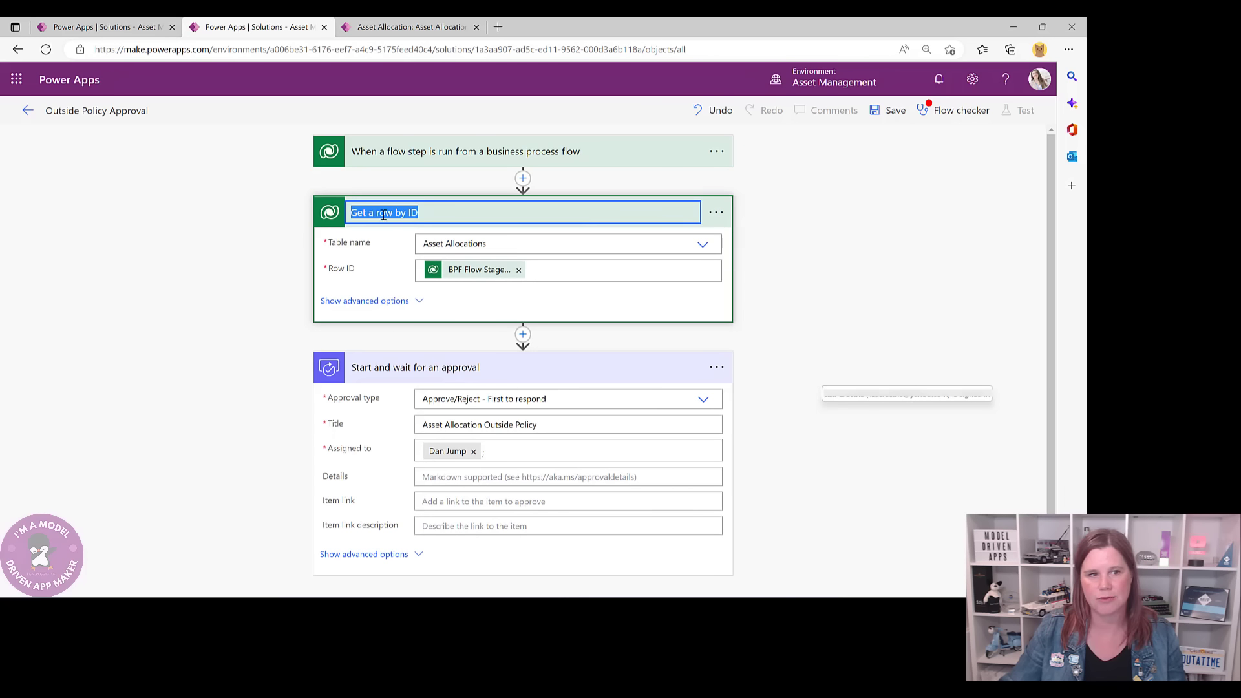
pyautogui.click(463, 208)
pyautogui.press('BackSpace')
pyautogui.press('BackSpace')
pyautogui.press('BackSpace')
pyautogui.press('BackSpace')
pyautogui.press('BackSpace')
pyautogui.press('BackSpace')
pyautogui.press('BackSpace')
pyautogui.press('BackSpace')
pyautogui.press('BackSpace')
pyautogui.press('BackSpace')
pyautogui.press('BackSpace')
pyautogui.press('BackSpace')
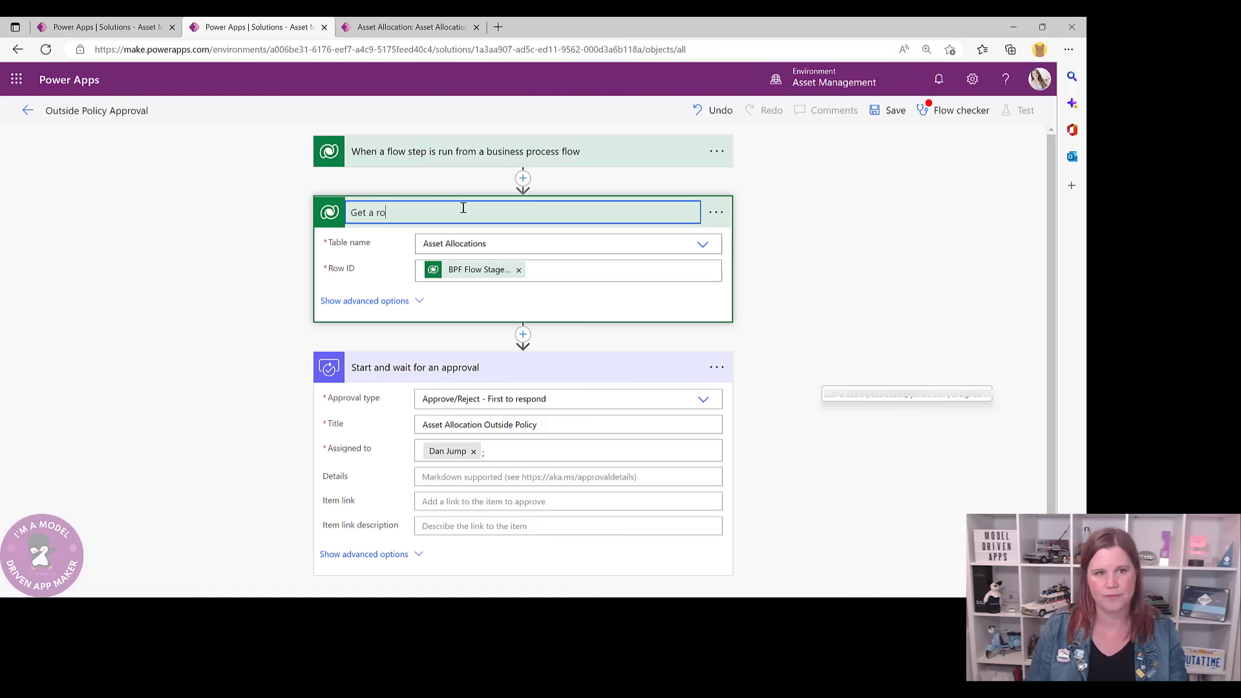
pyautogui.write('the Asset Allocation')
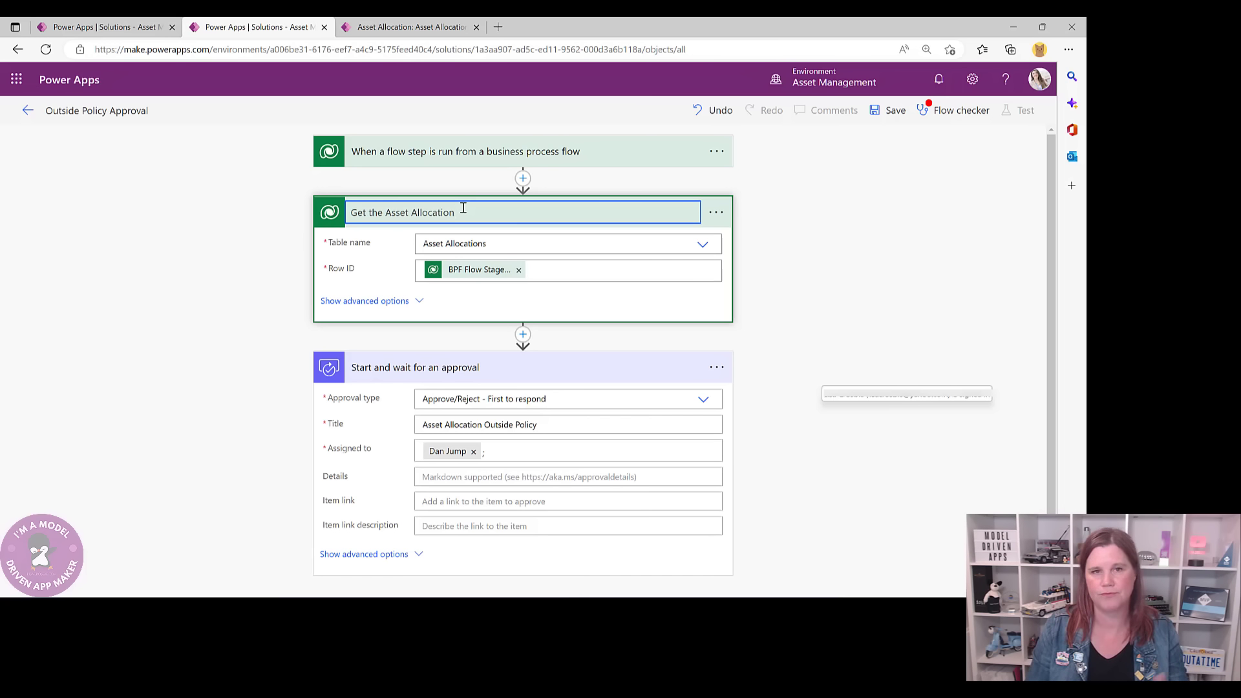
pyautogui.click(179, 368)
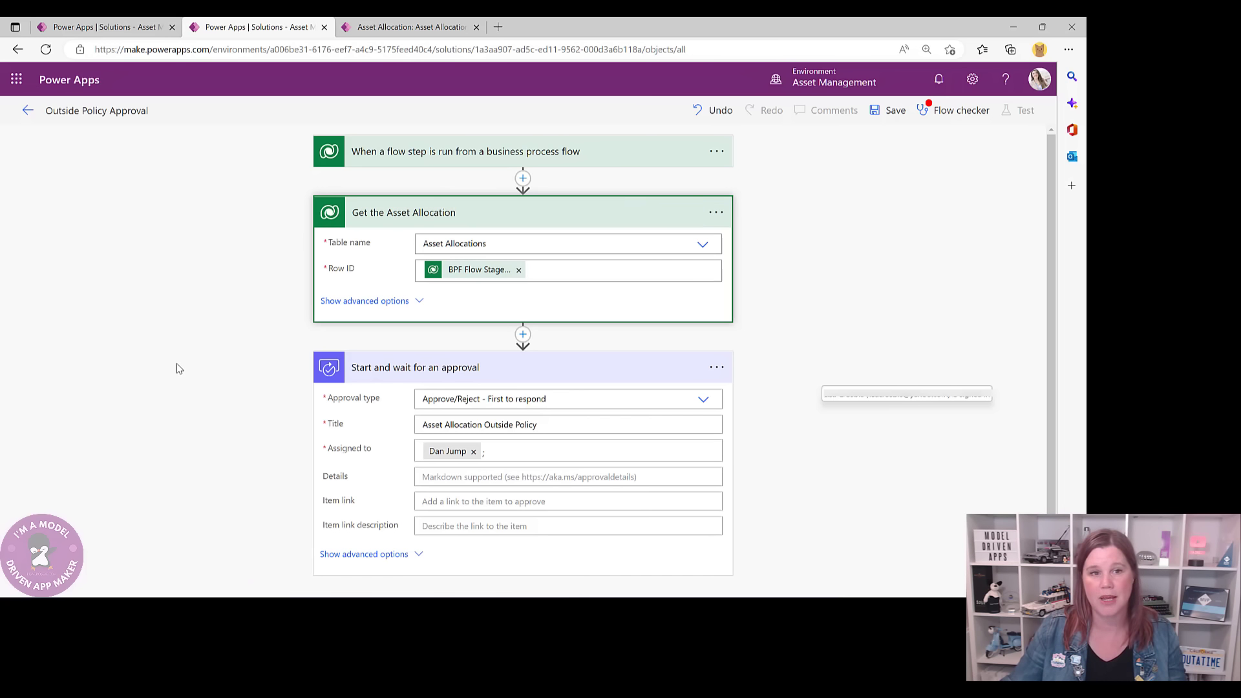
pyautogui.scroll(-1, 339, 310)
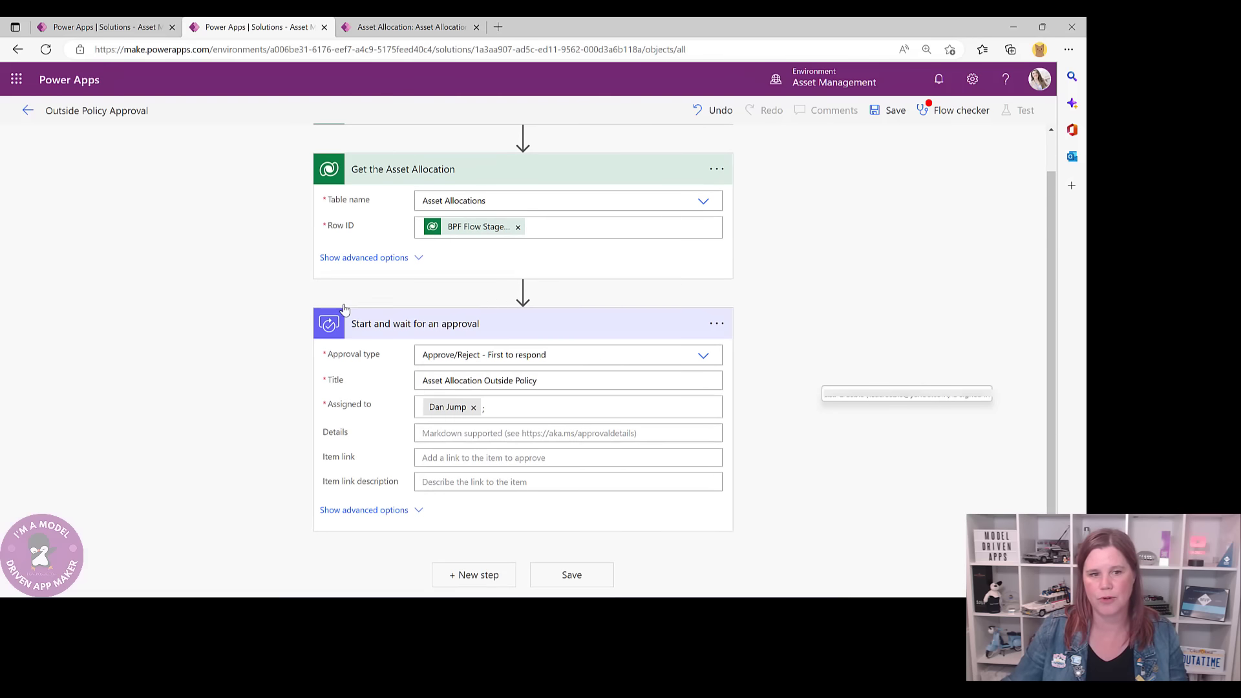
# - Fill the approval's Details with the Reason field from Get the Asset Allocation and reveal its advanced options
pyautogui.click(429, 436)
pyautogui.scroll(-3, 885, 272)
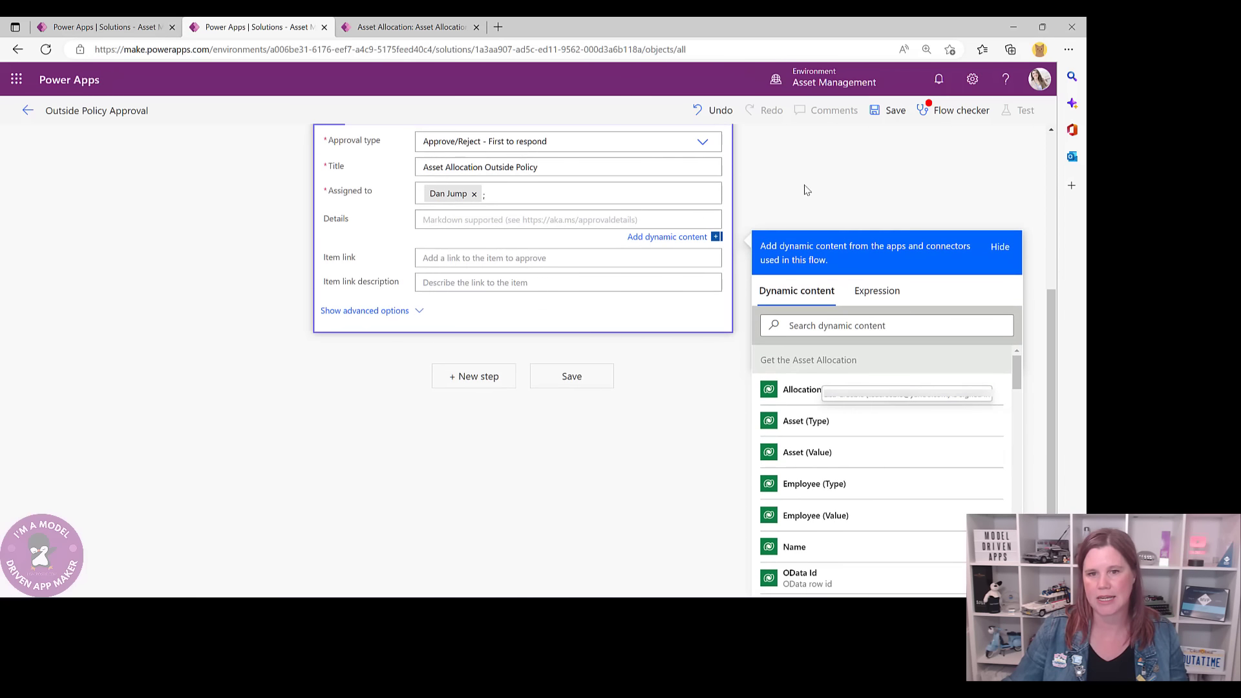
pyautogui.click(814, 326)
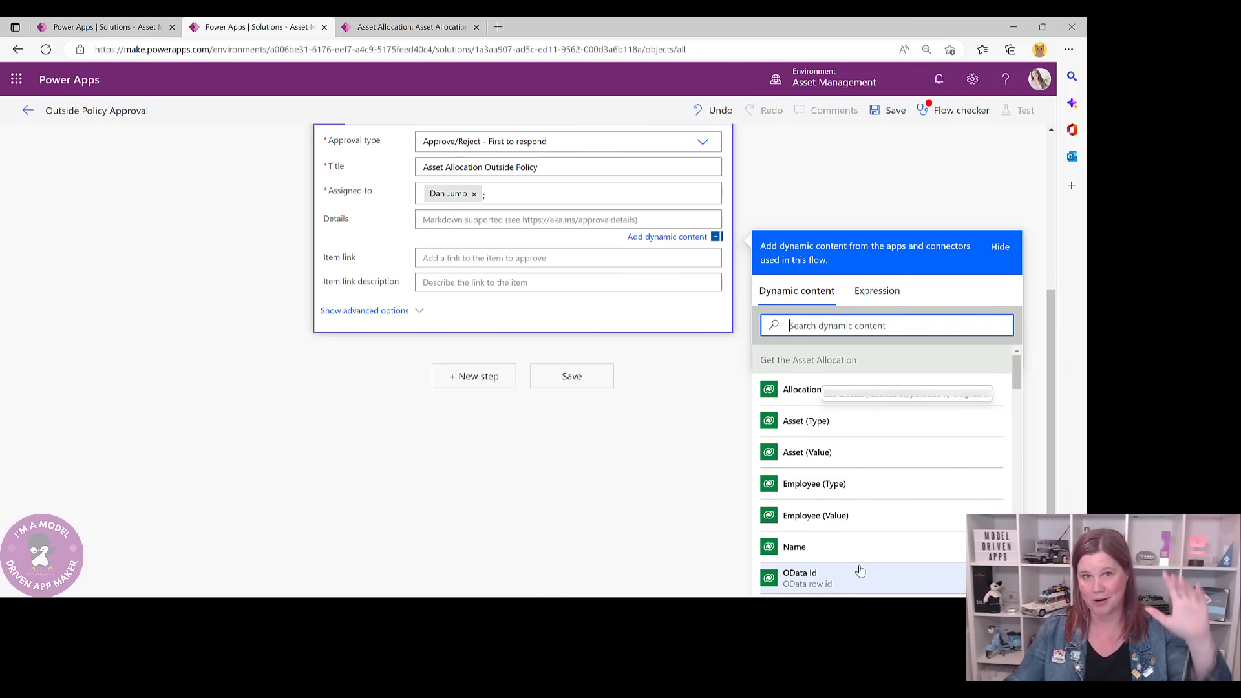
pyautogui.write('reas')
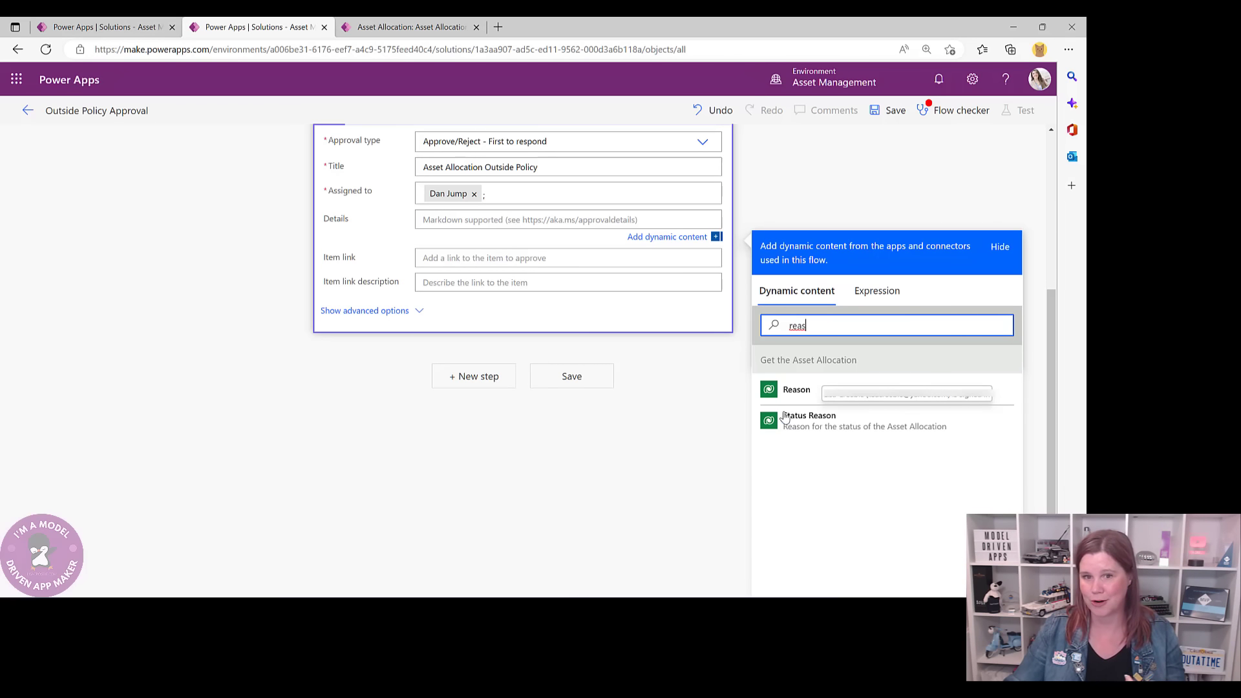
pyautogui.click(795, 389)
pyautogui.click(609, 461)
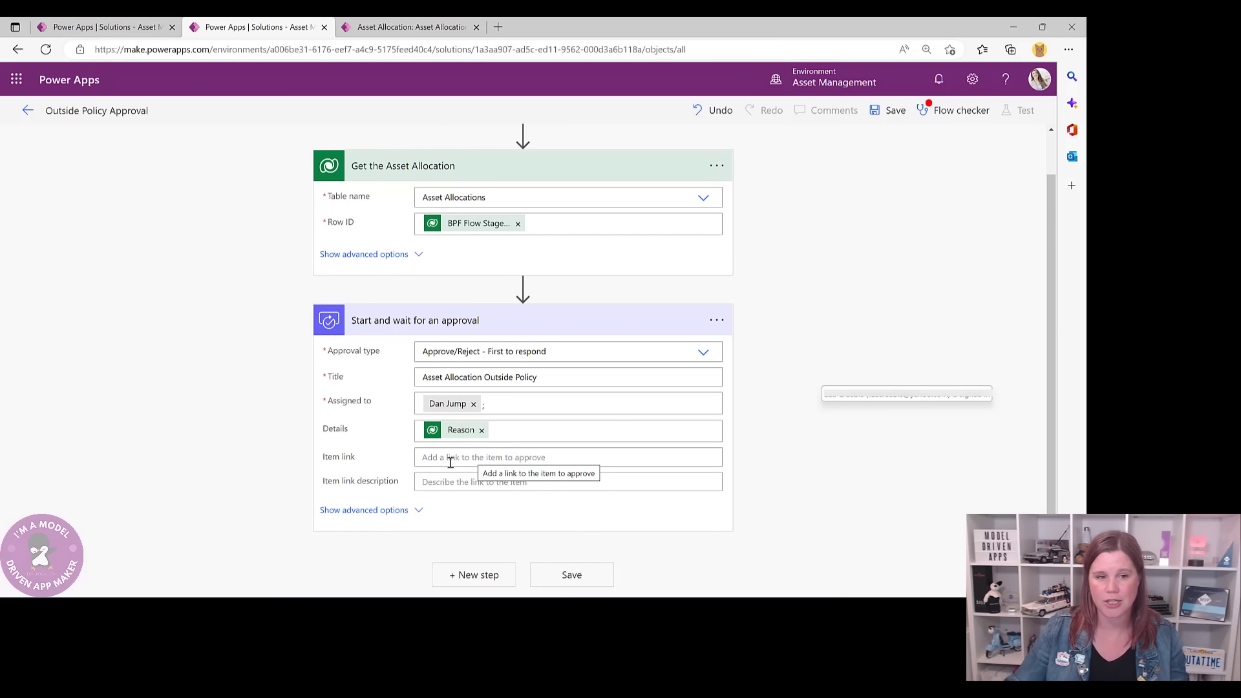
pyautogui.click(416, 510)
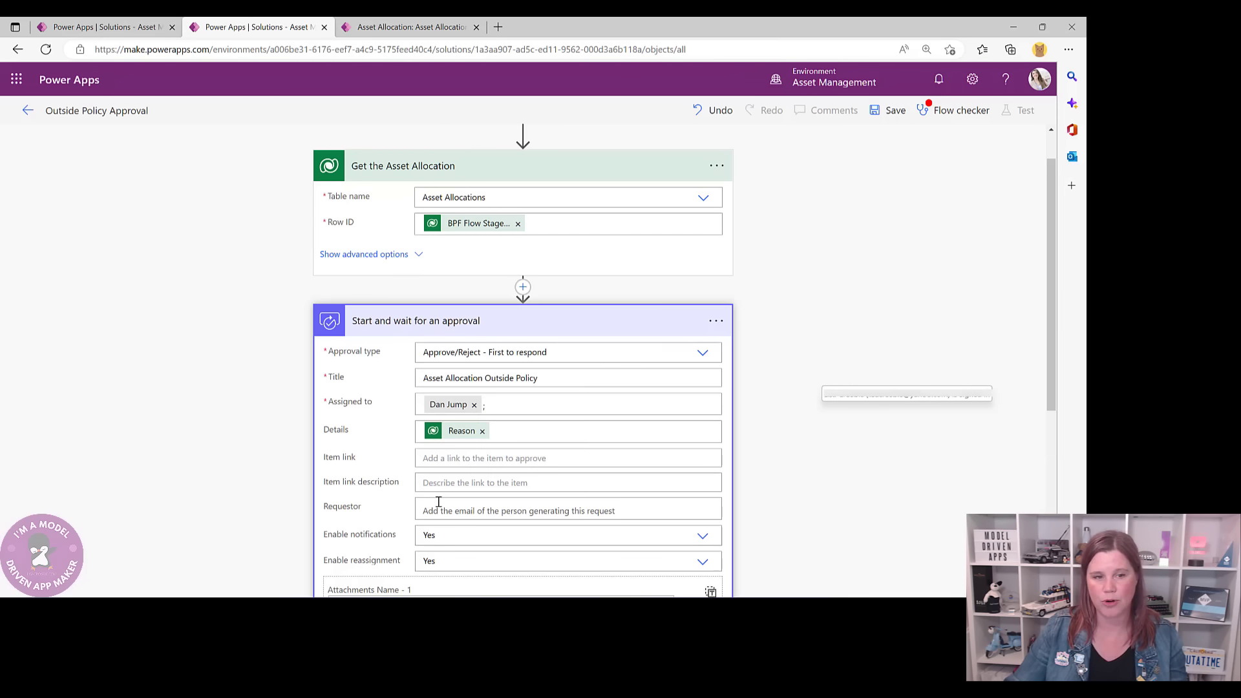
pyautogui.scroll(-5, 439, 498)
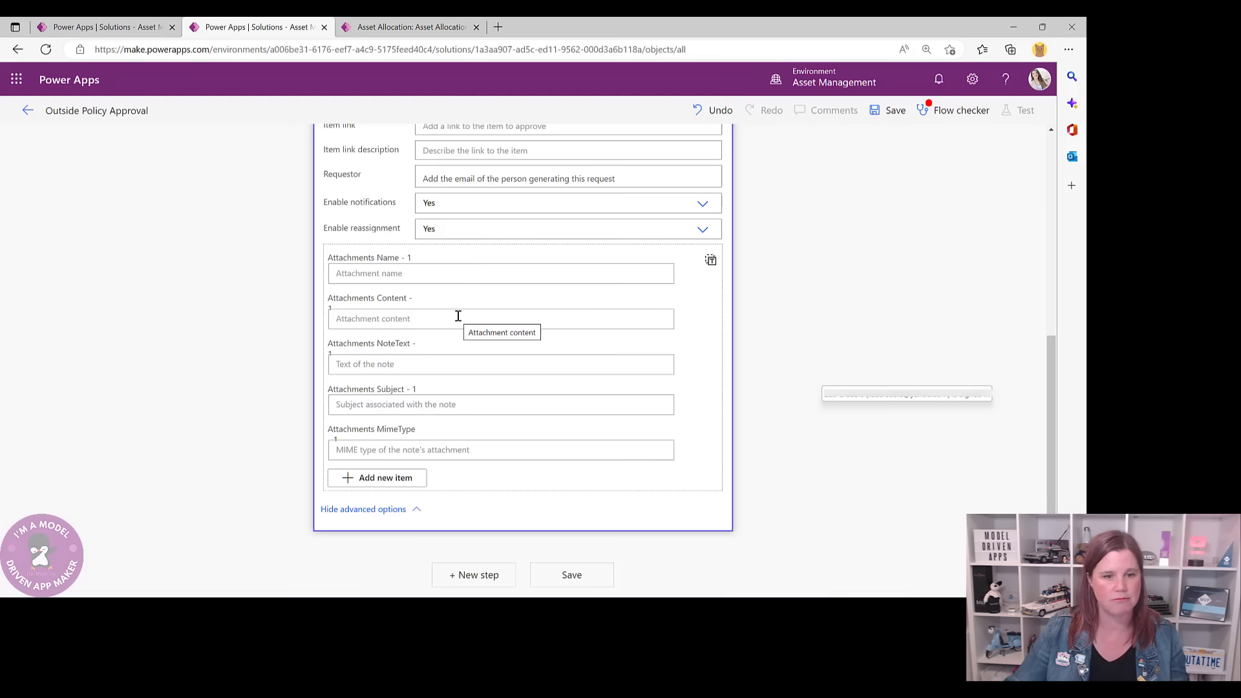
# - Save the Outside Policy Approval flow and review Flow checker: 0 errors, 1 Approvals warning
pyautogui.click(568, 577)
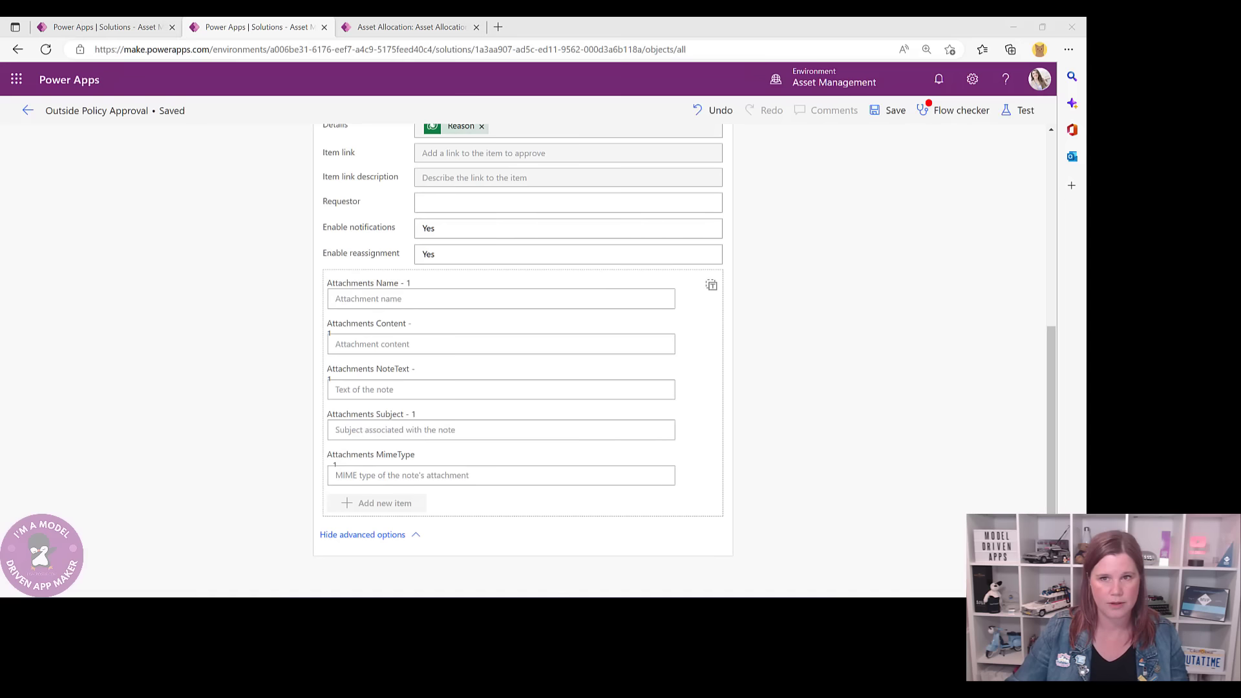
pyautogui.click(948, 115)
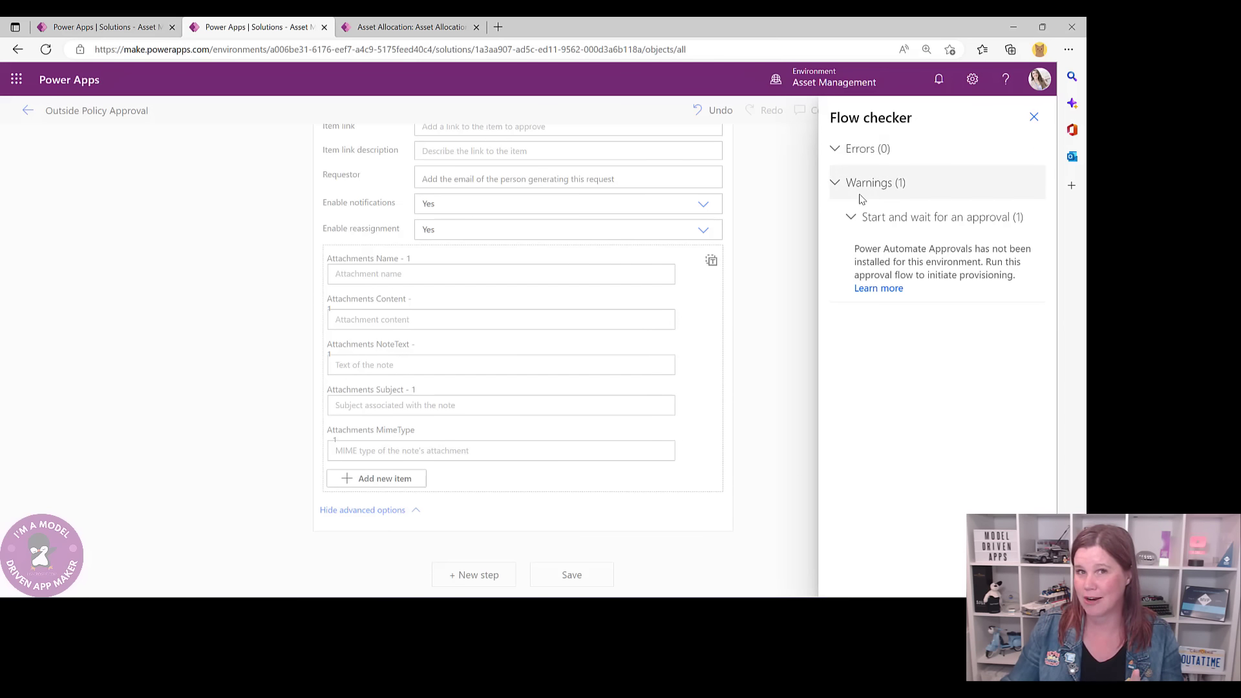
pyautogui.click(1033, 117)
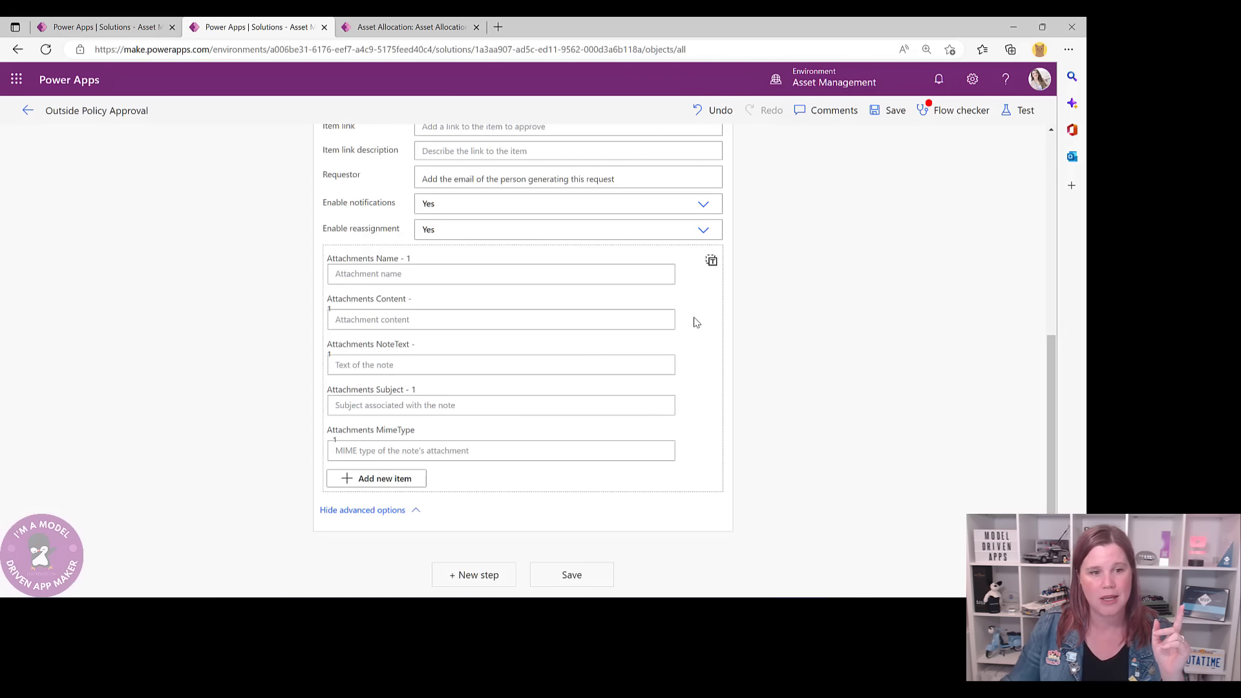
# - Add a Condition on the Responses Approver response value, wrapped in an Apply to each loop
pyautogui.click(481, 584)
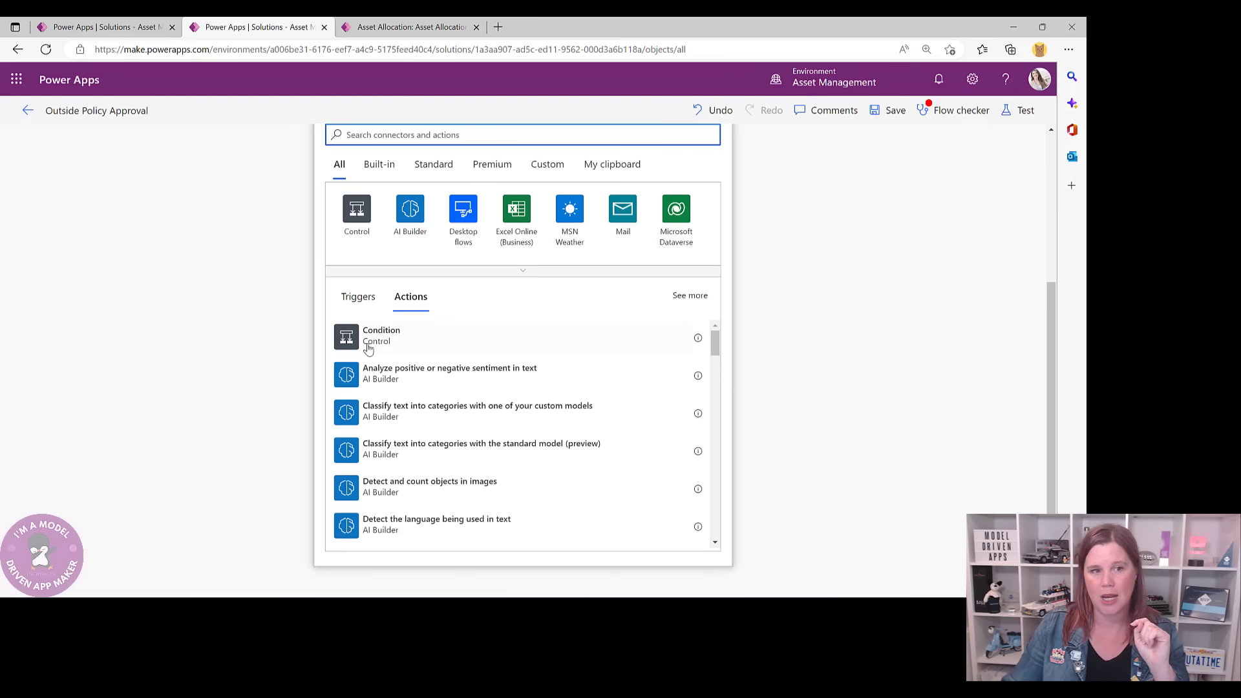
pyautogui.click(367, 349)
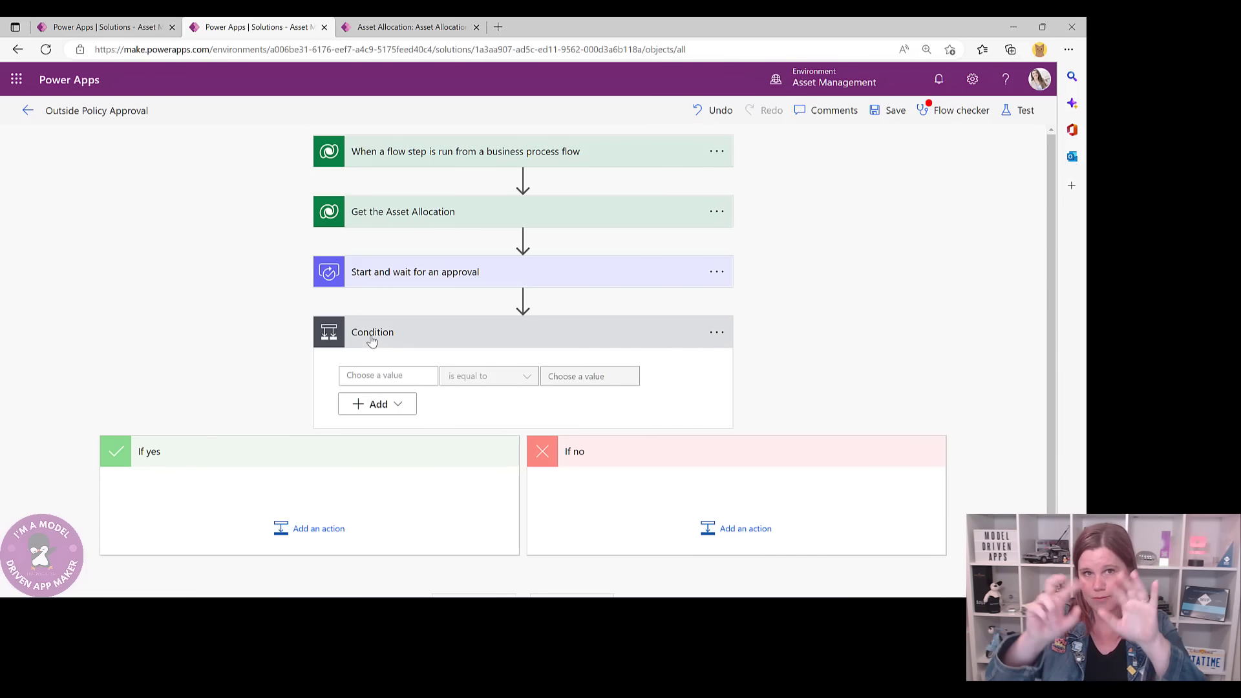
pyautogui.click(377, 375)
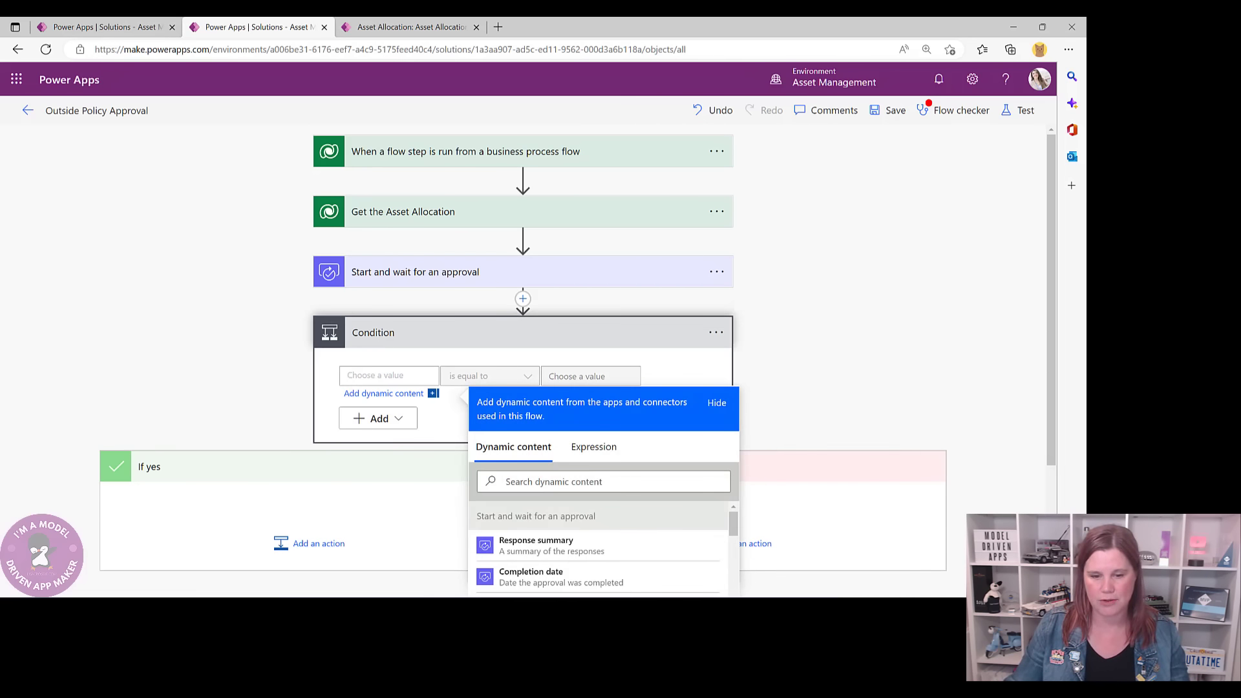
pyautogui.moveTo(1053, 232); pyautogui.dragTo(1055, 309)
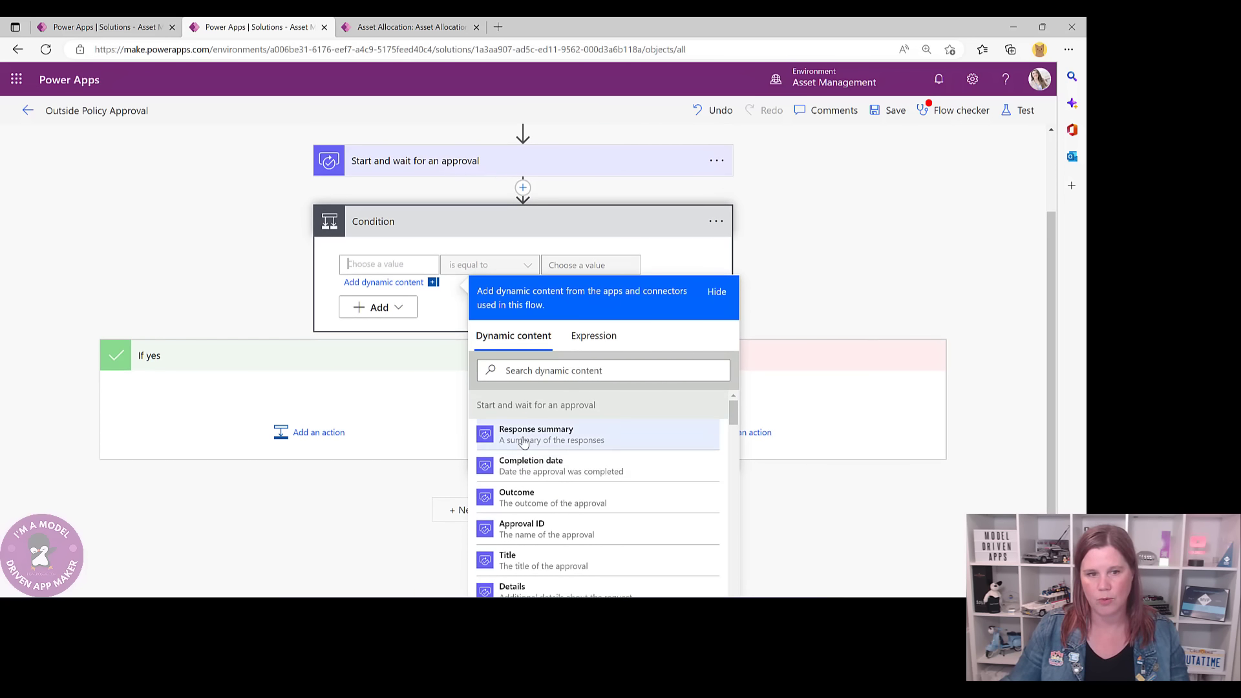
pyautogui.click(517, 369)
pyautogui.write('res')
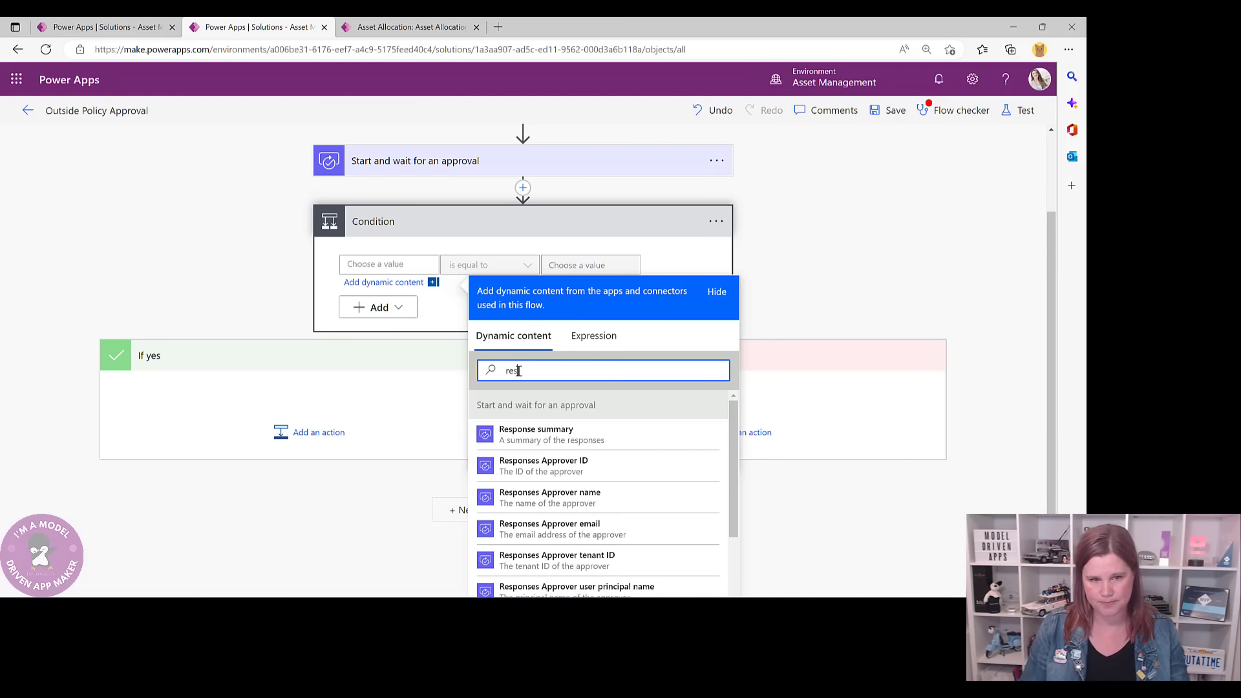
pyautogui.write('ponse')
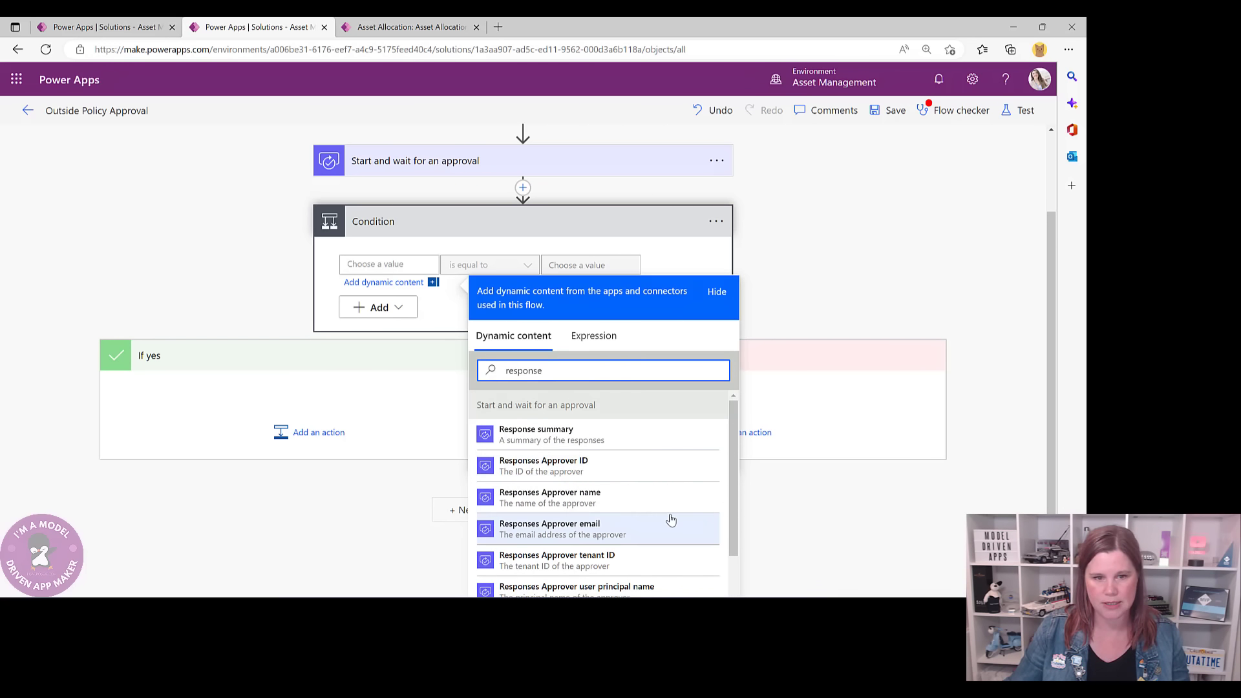
pyautogui.scroll(-3, 668, 518)
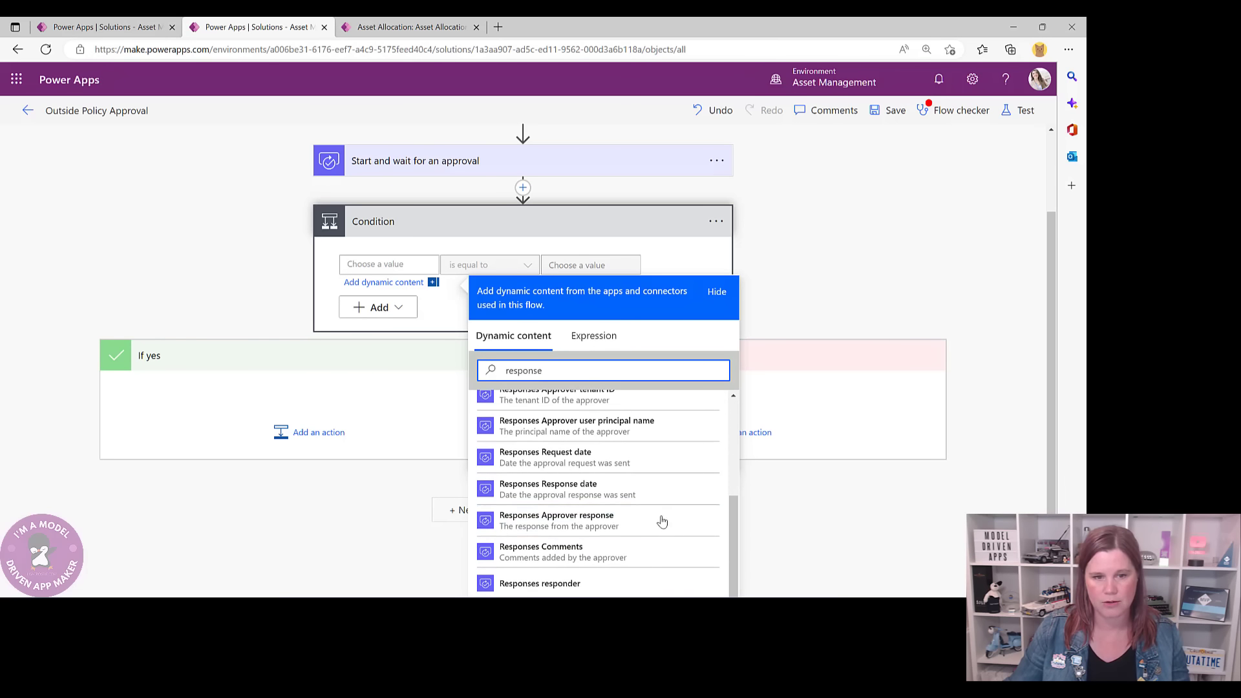
pyautogui.click(669, 521)
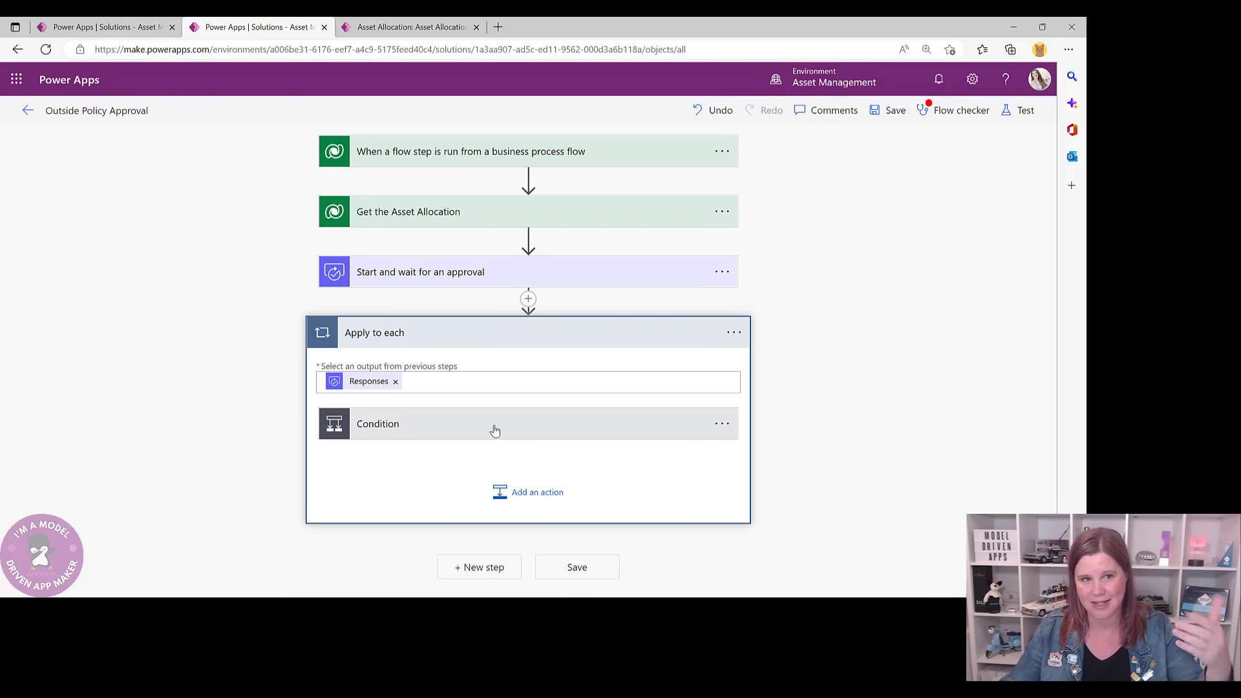
# - Make the condition test whether the approver response is equal to Approve
pyautogui.click(444, 430)
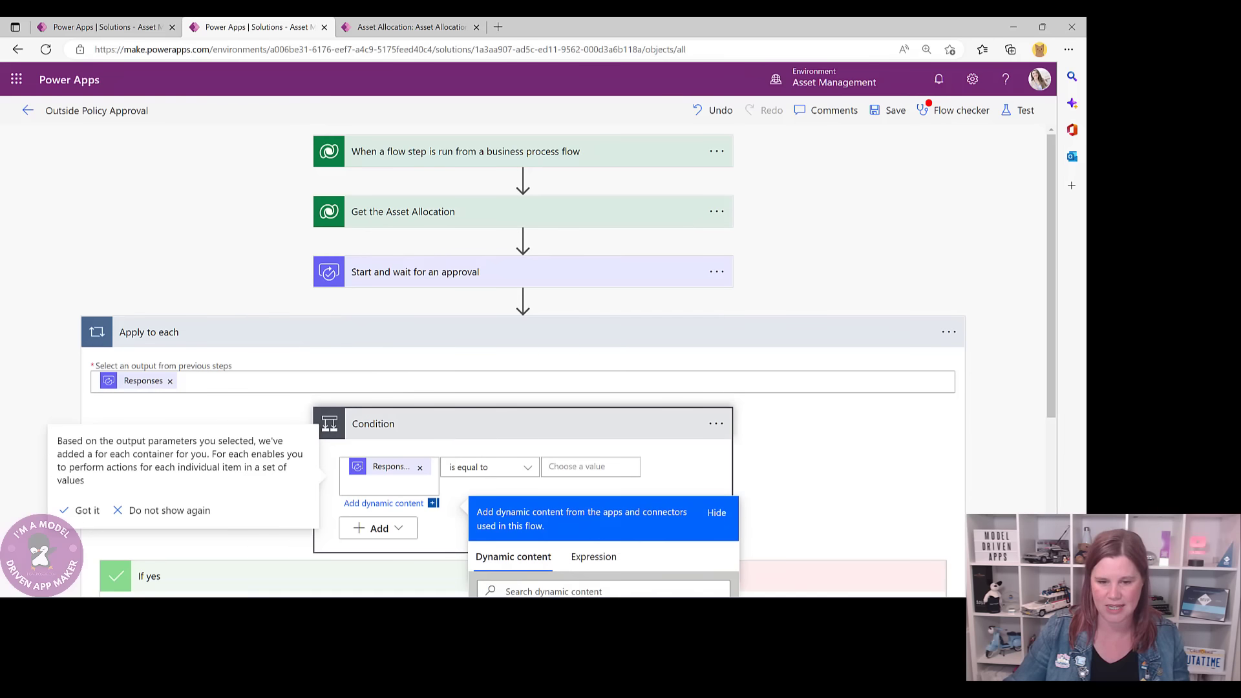
pyautogui.scroll(-3, 1023, 353)
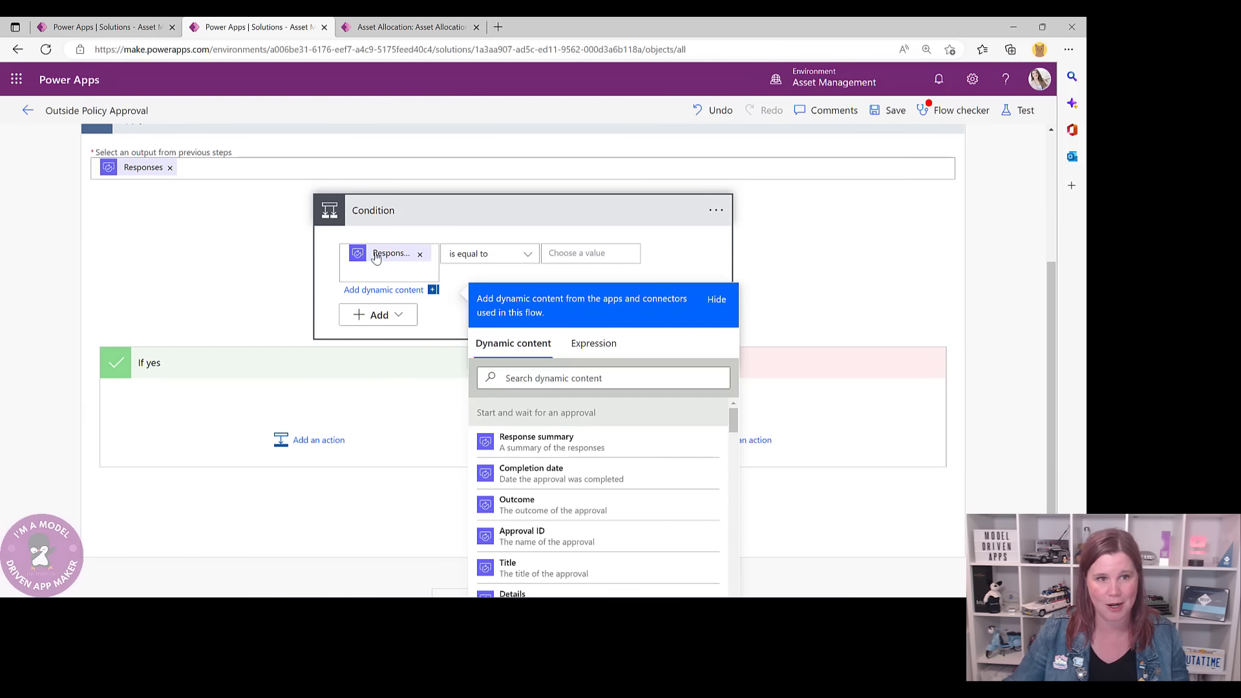
pyautogui.moveTo(405, 249)
pyautogui.click(554, 252)
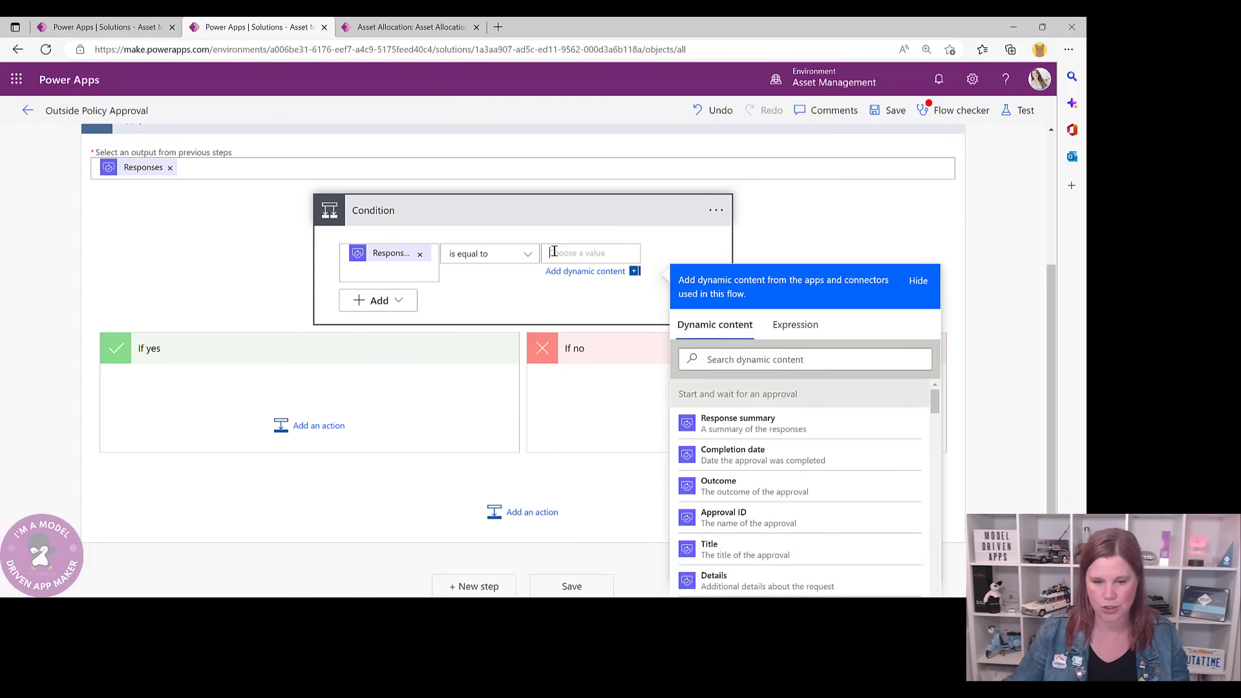
pyautogui.write('a')
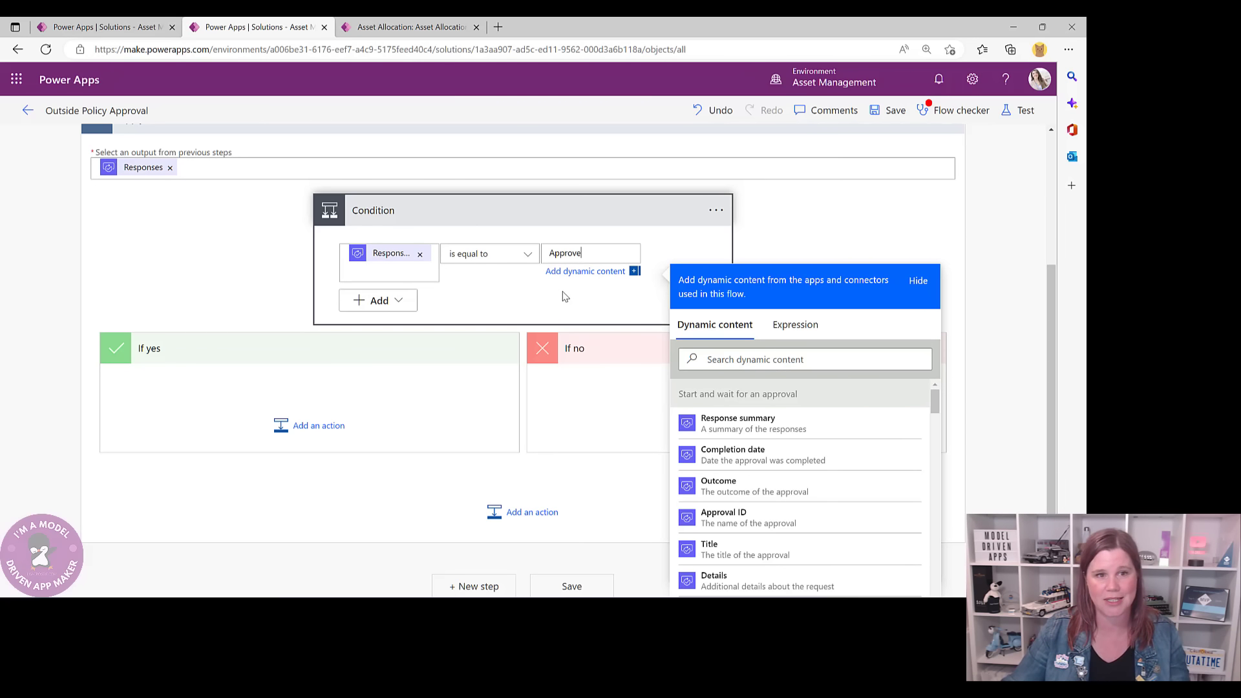
pyautogui.click(327, 431)
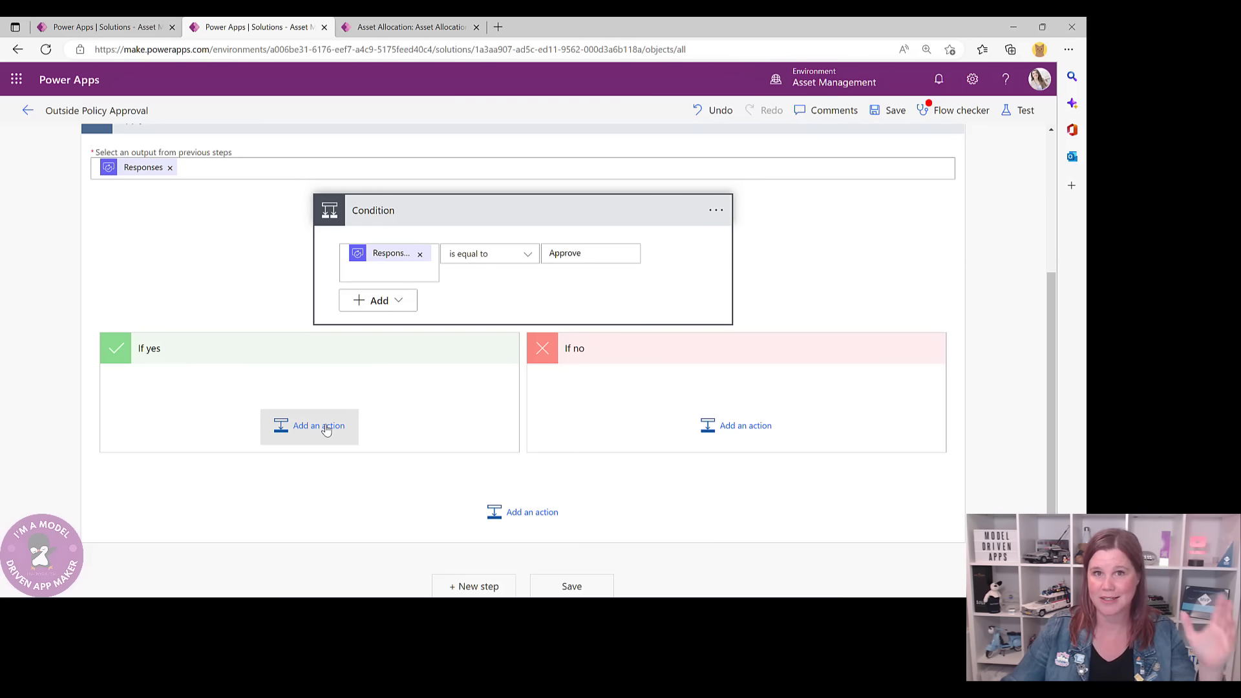
# - Add a Dataverse Update a row action to If yes, renamed 'Update to Approved'
pyautogui.click(326, 431)
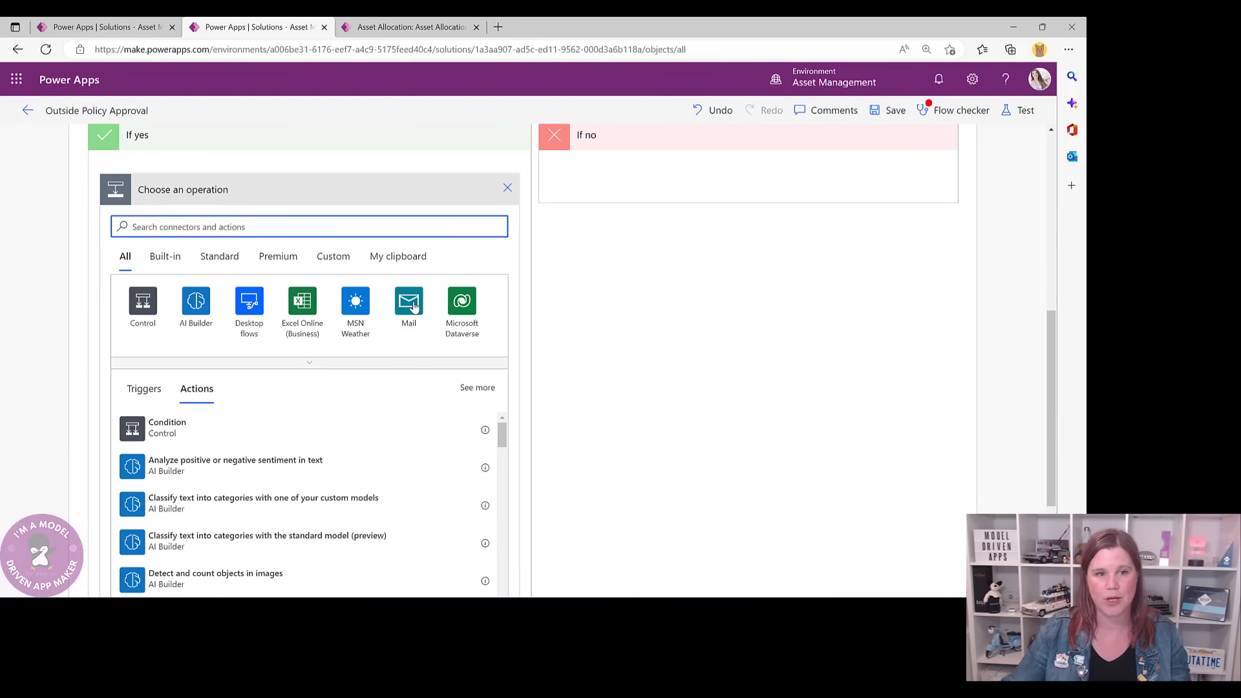
pyautogui.click(462, 300)
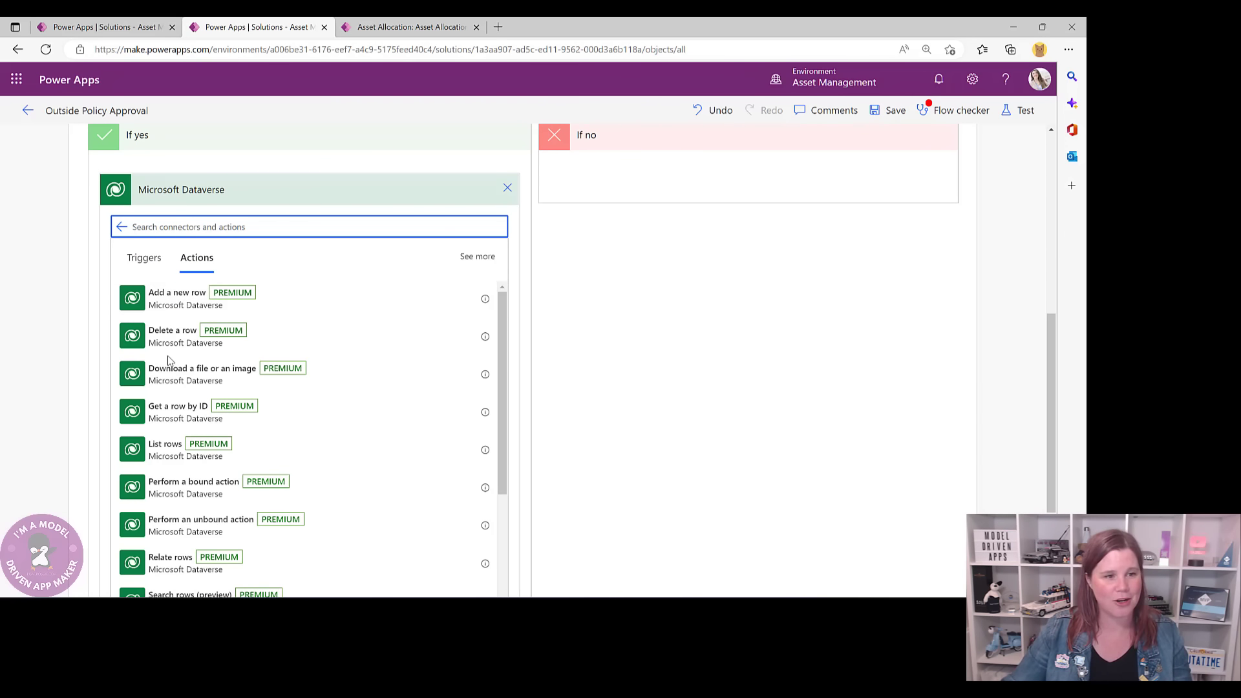
pyautogui.scroll(-3, 161, 374)
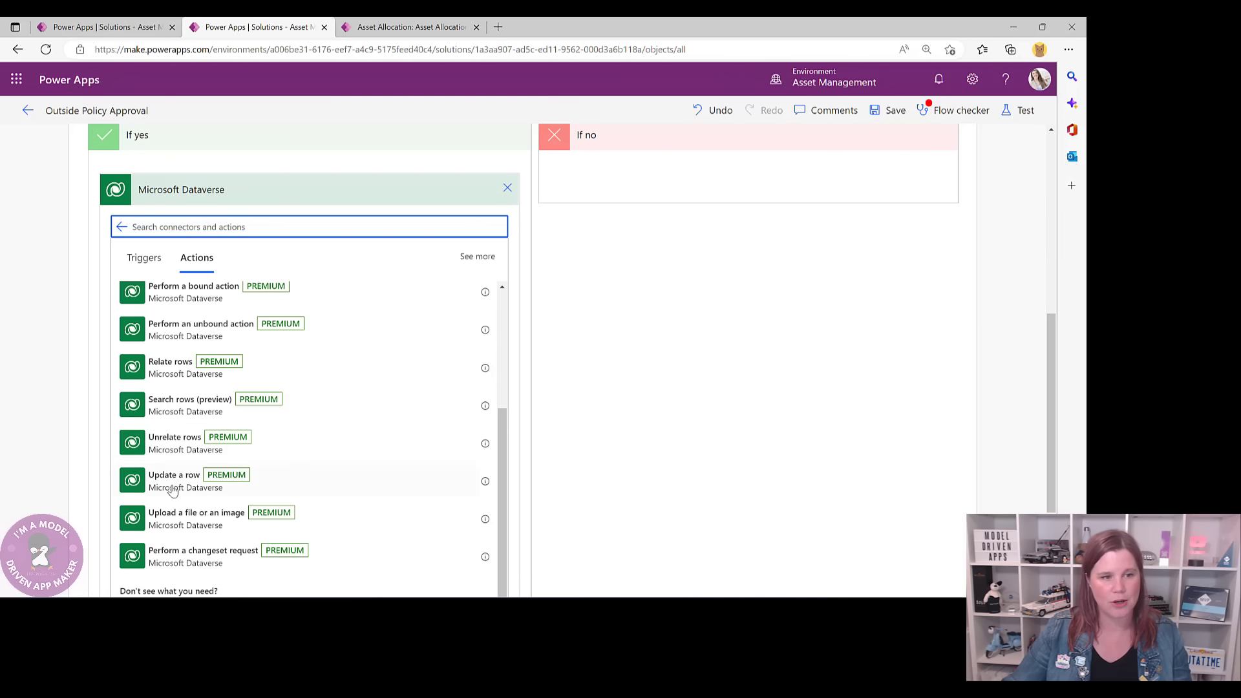
pyautogui.click(175, 480)
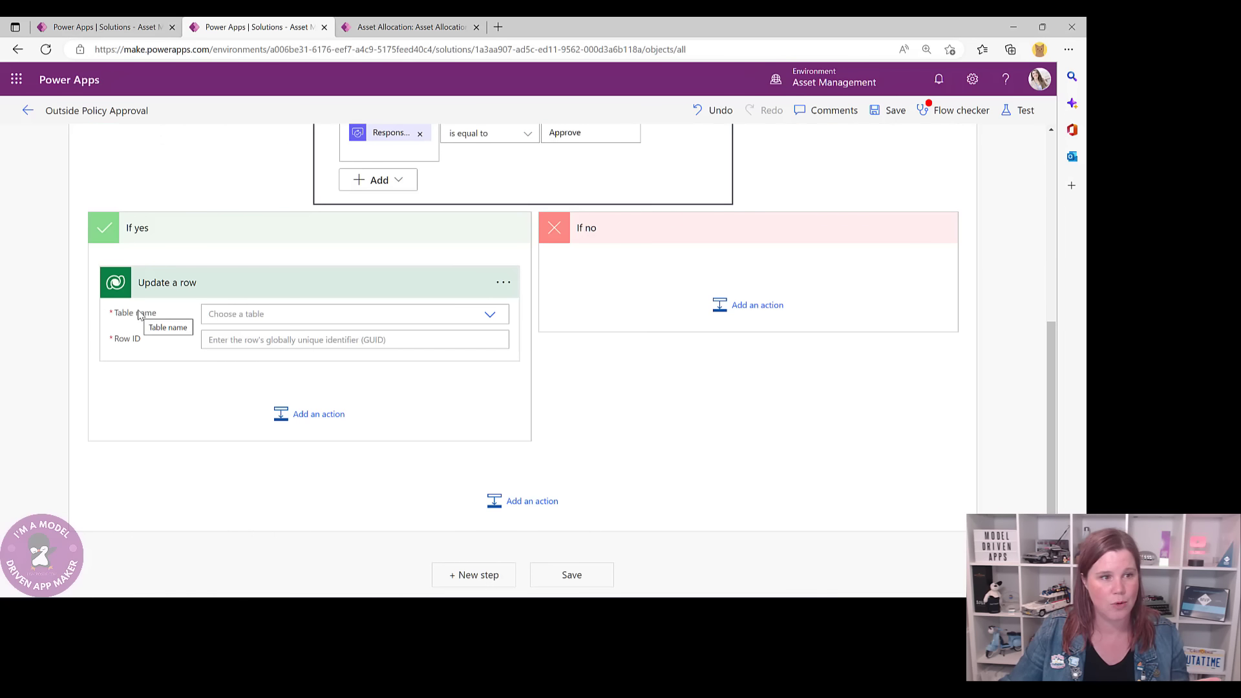
pyautogui.click(503, 284)
pyautogui.click(563, 327)
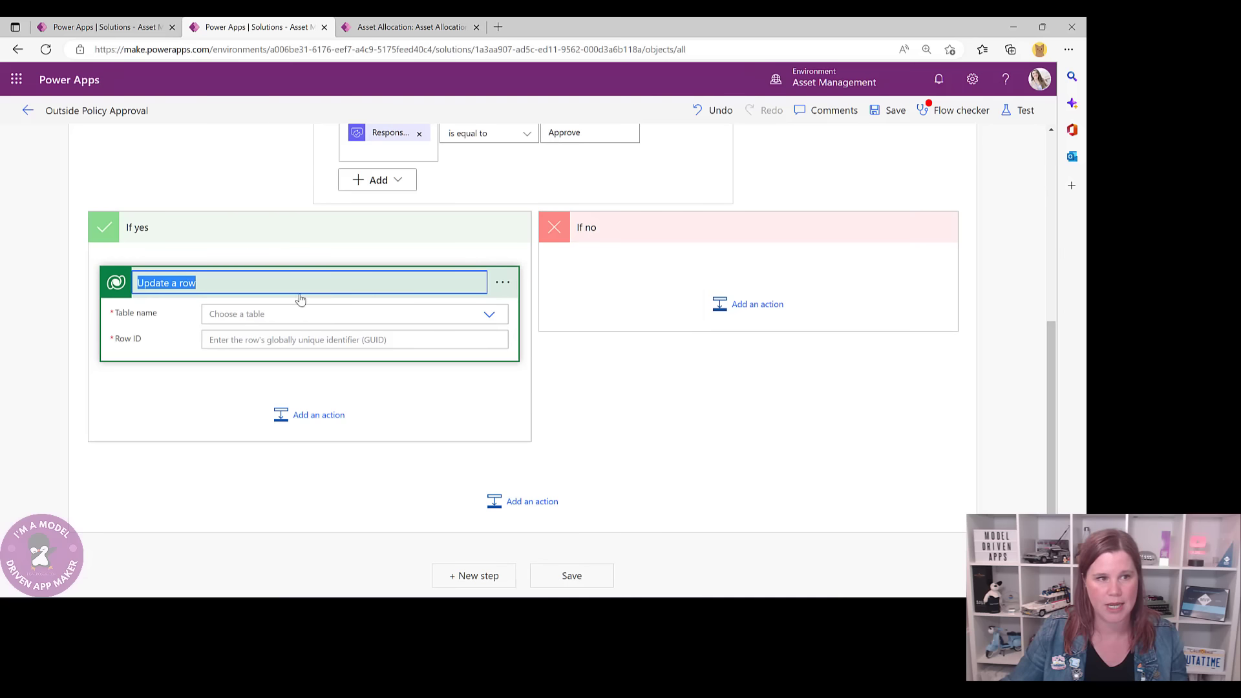
pyautogui.write('U')
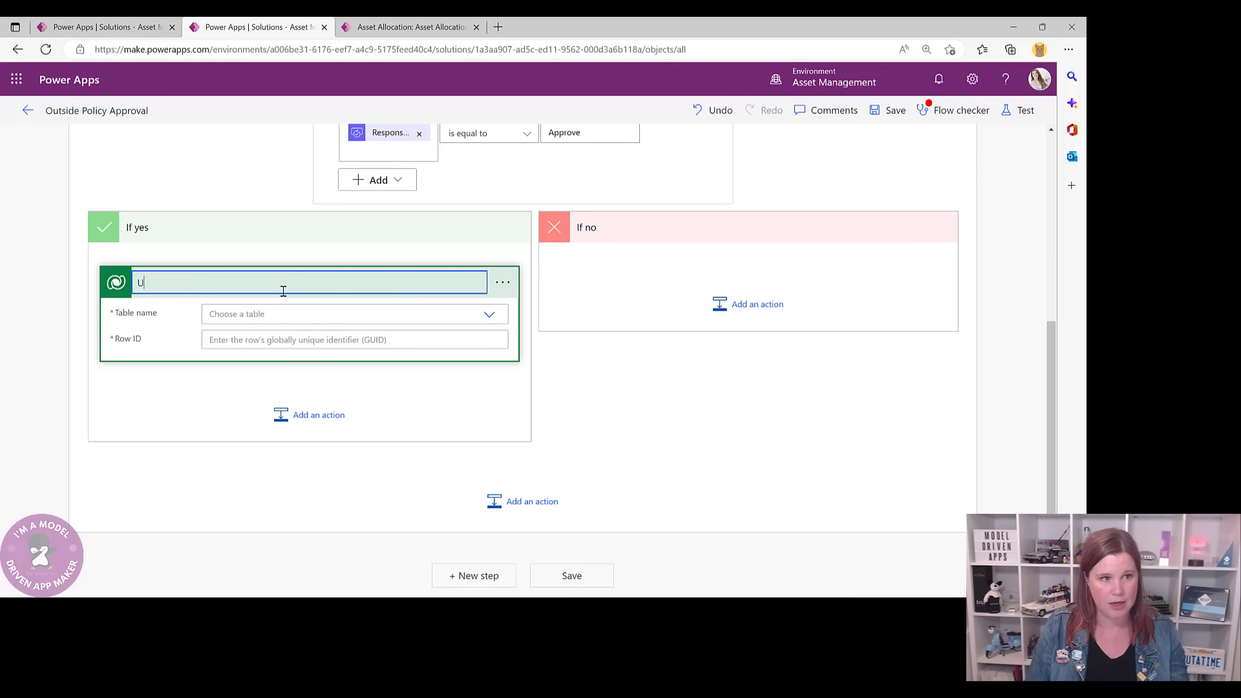
pyautogui.write('pdate to Approv')
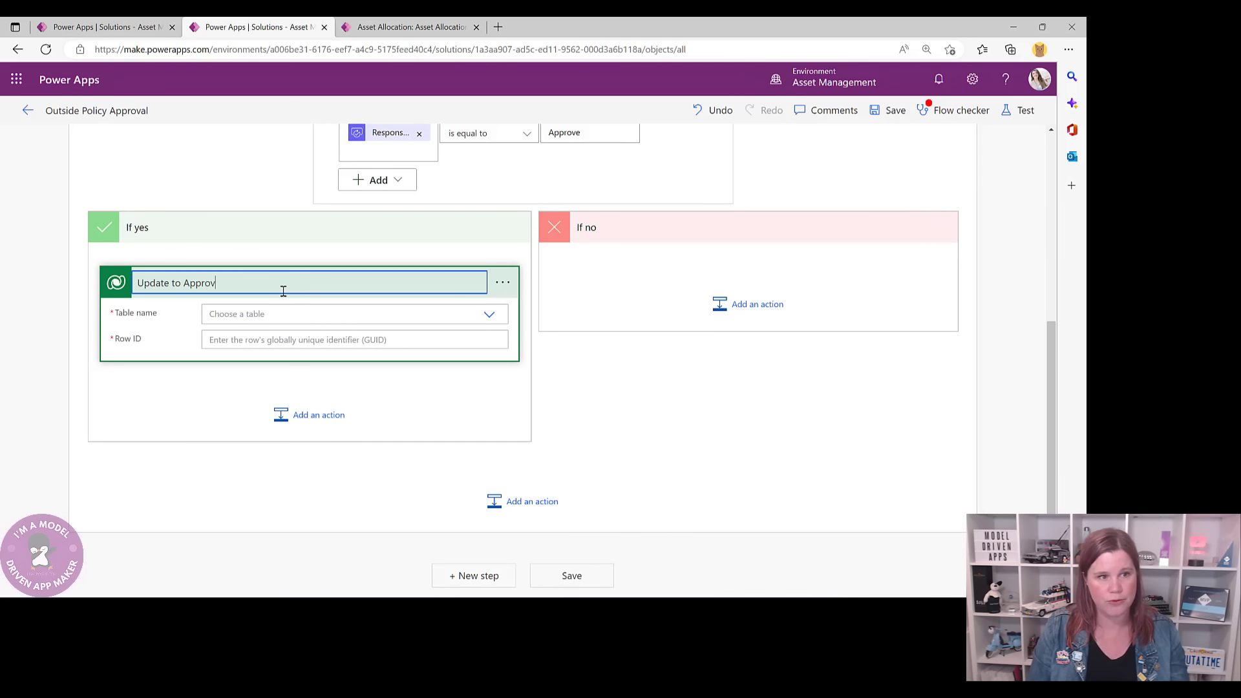
pyautogui.write('ed')
# - Set the step's Table name to Asset Allocations
pyautogui.click(295, 314)
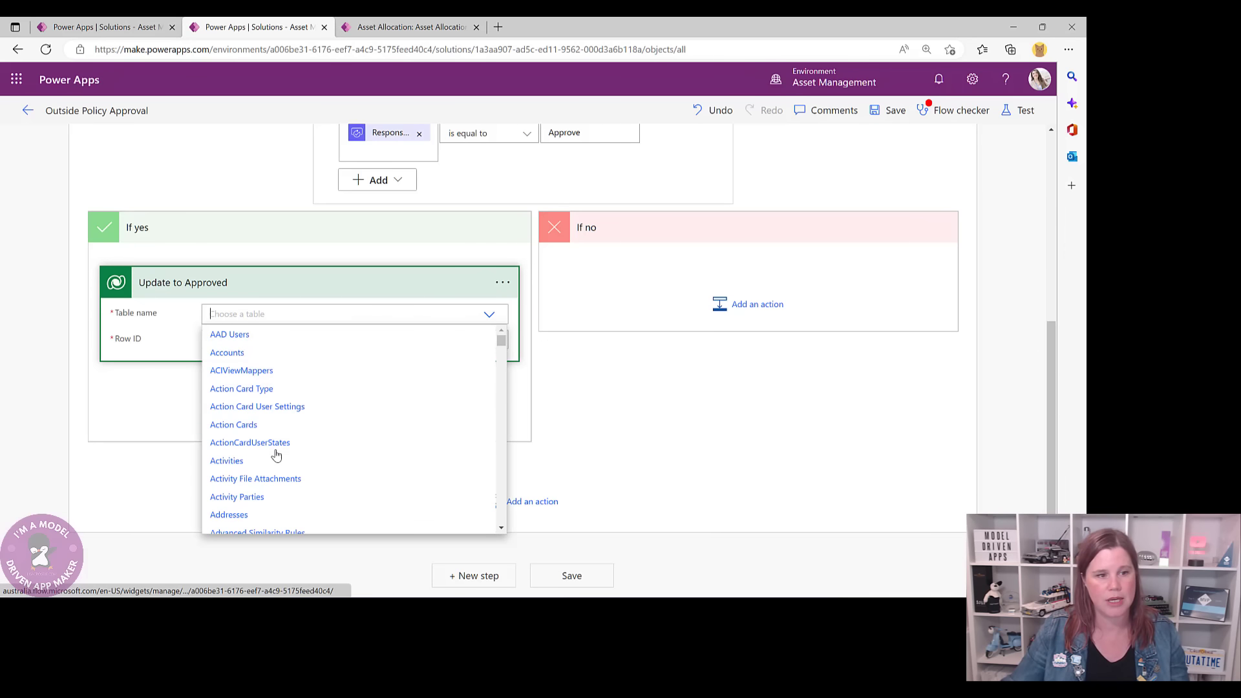
pyautogui.scroll(-2, 275, 452)
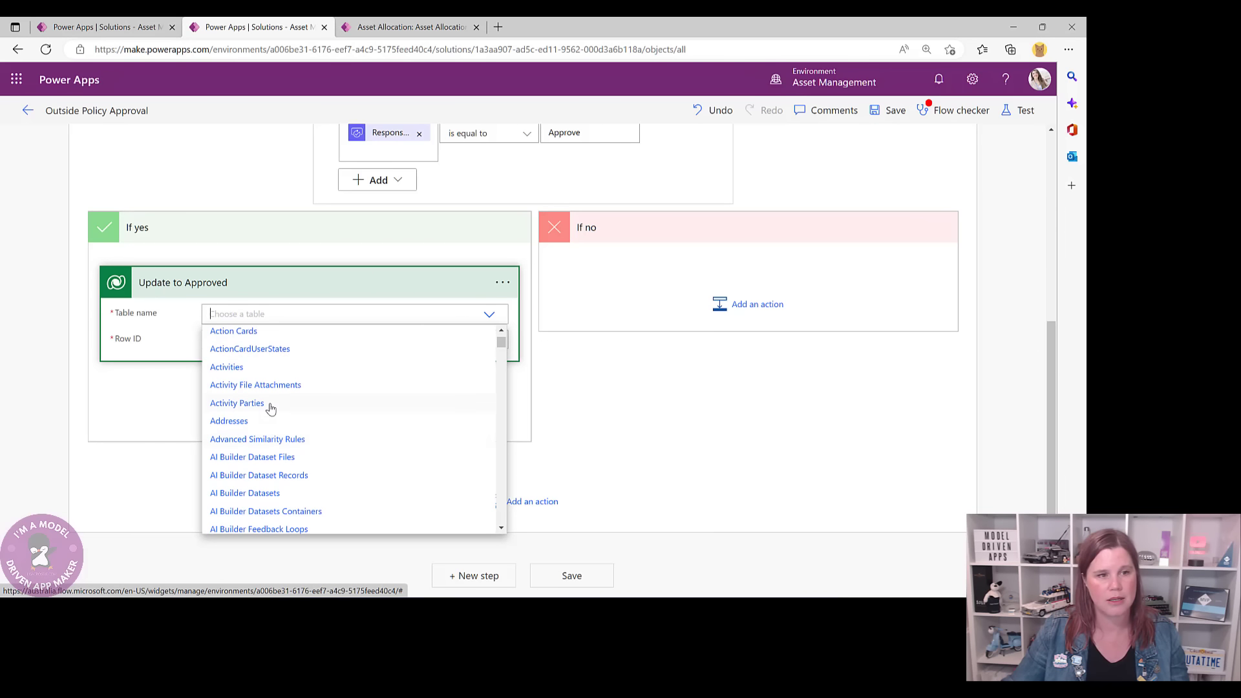
pyautogui.scroll(-8, 270, 408)
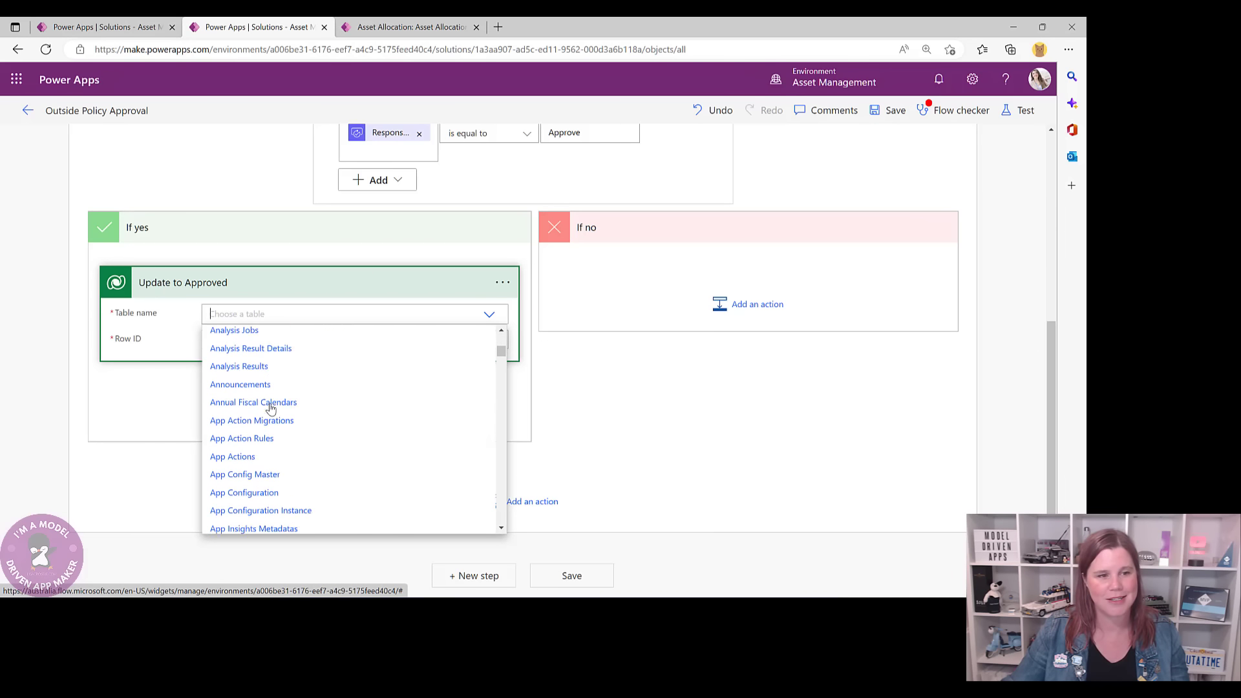
pyautogui.scroll(-5, 271, 409)
pyautogui.write('a')
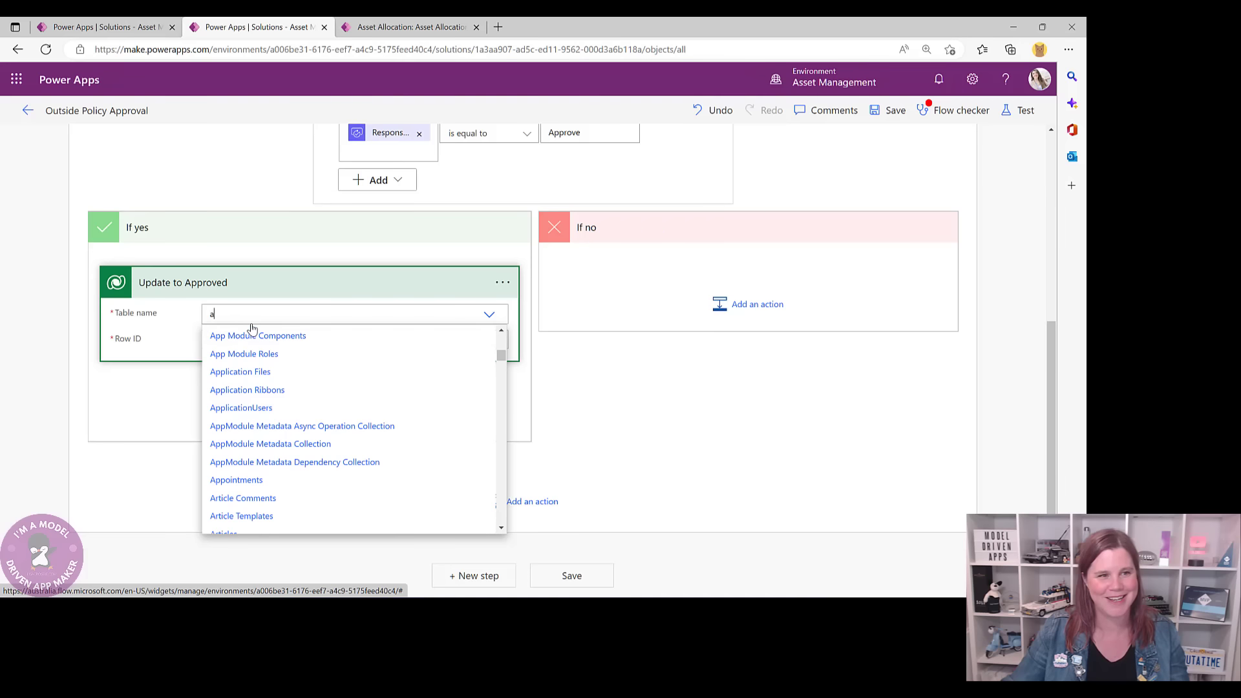
pyautogui.write('sset')
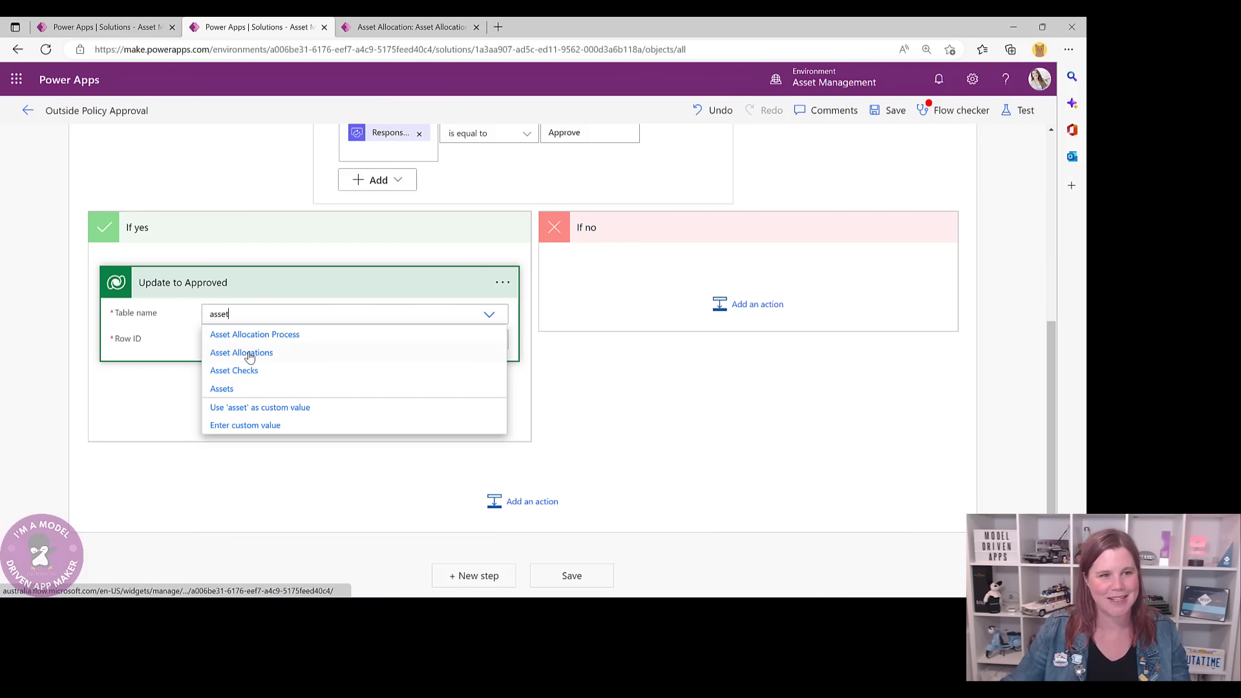
pyautogui.click(250, 354)
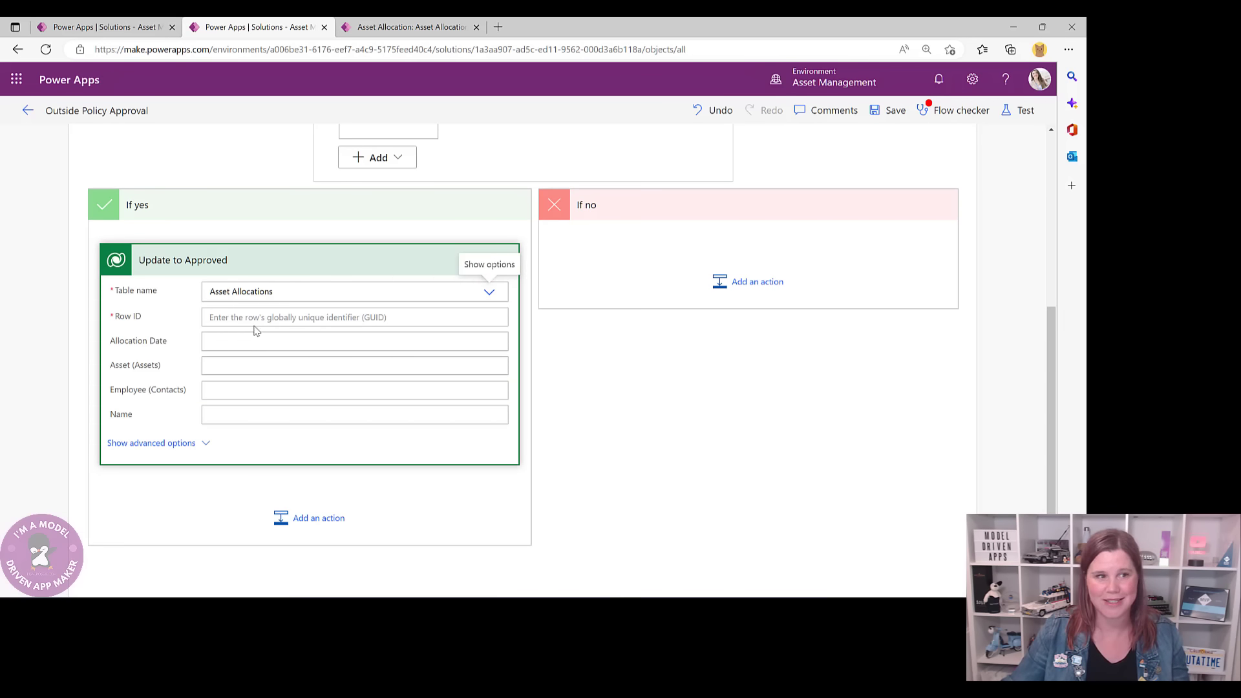
# - Set the update step's Row ID to the Asset Allocation identifier from dynamic content
pyautogui.click(255, 316)
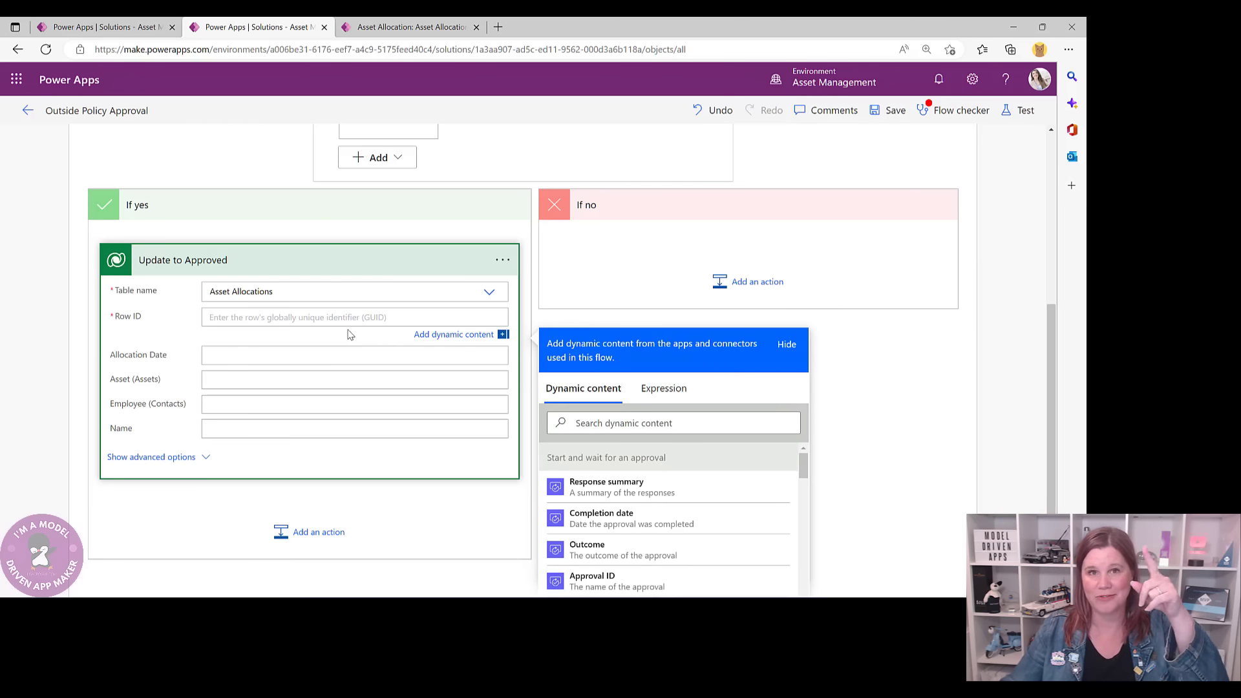
pyautogui.scroll(5, 755, 195)
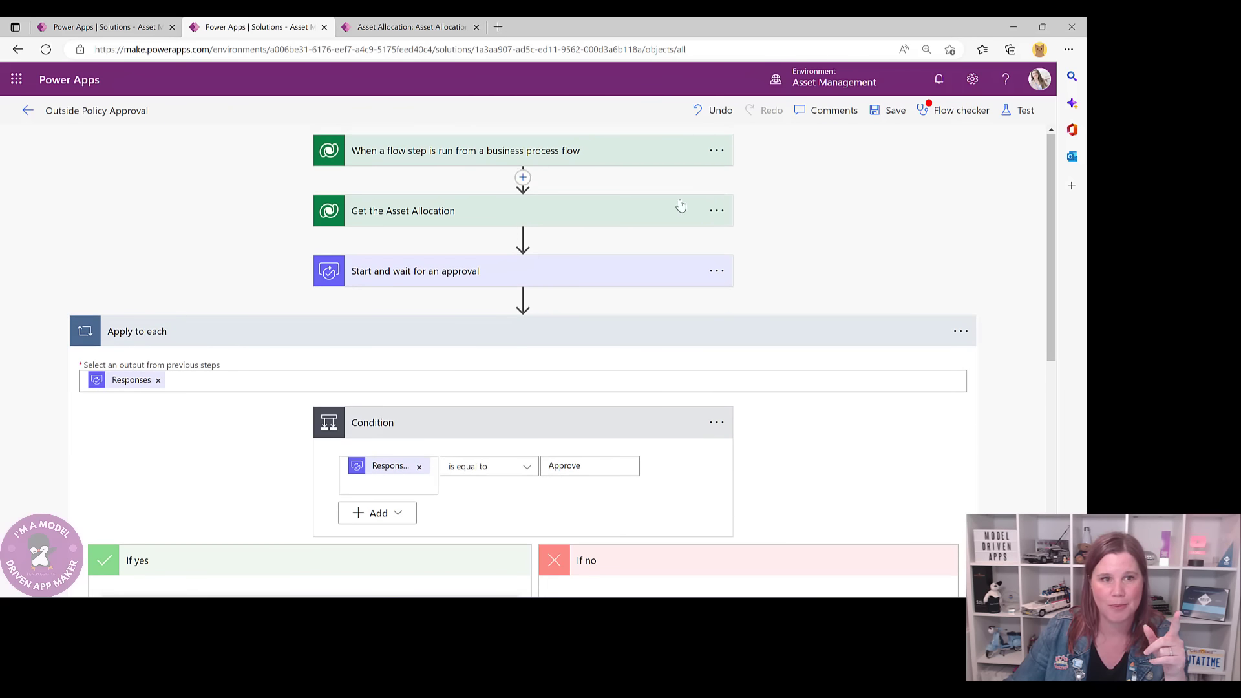
pyautogui.scroll(-1, 391, 215)
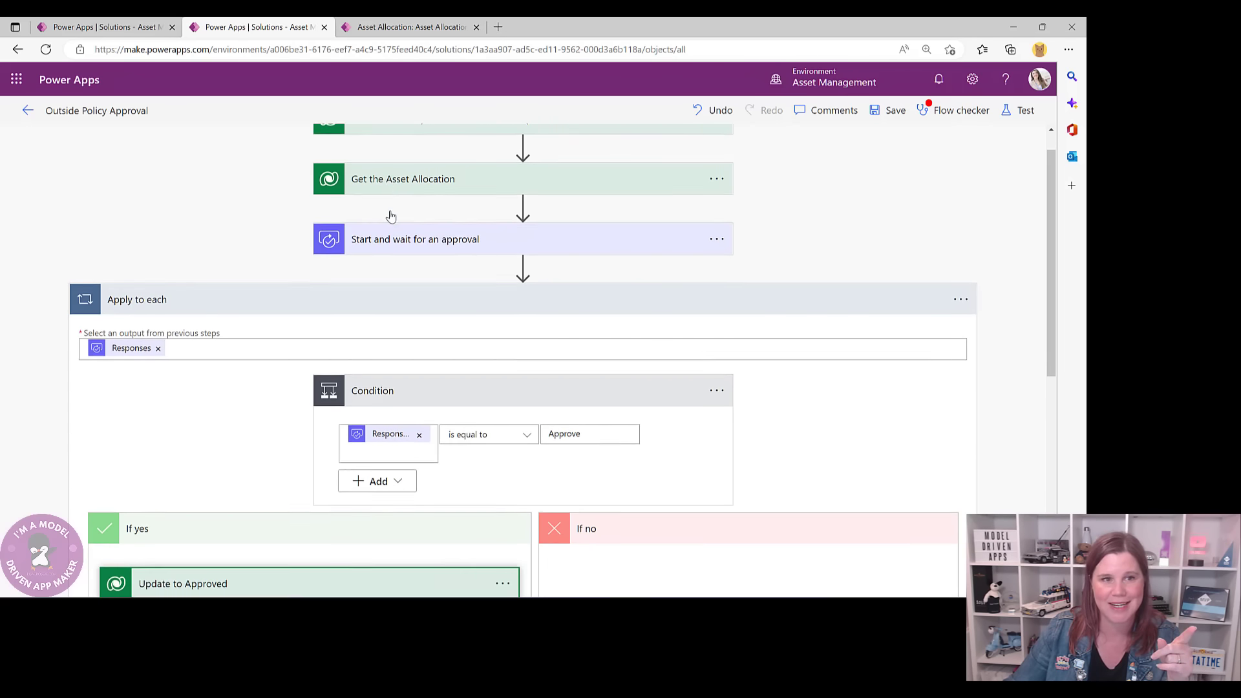
pyautogui.scroll(-4, 390, 216)
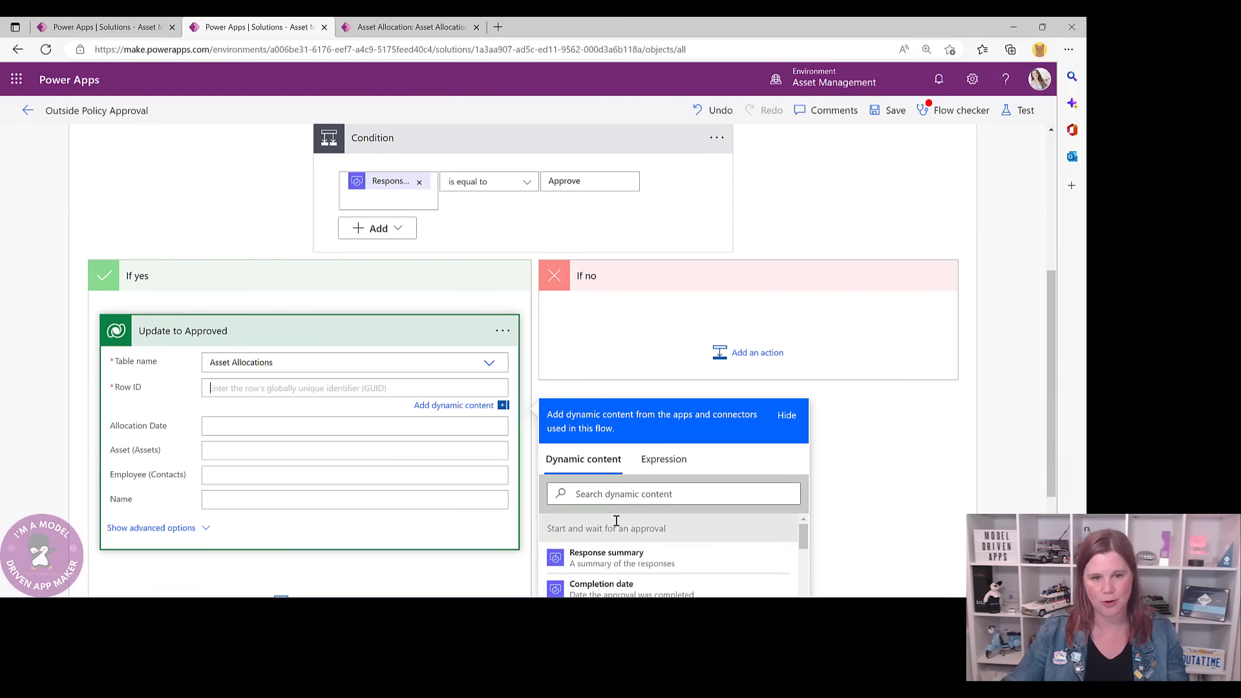
pyautogui.click(601, 492)
pyautogui.write('ass')
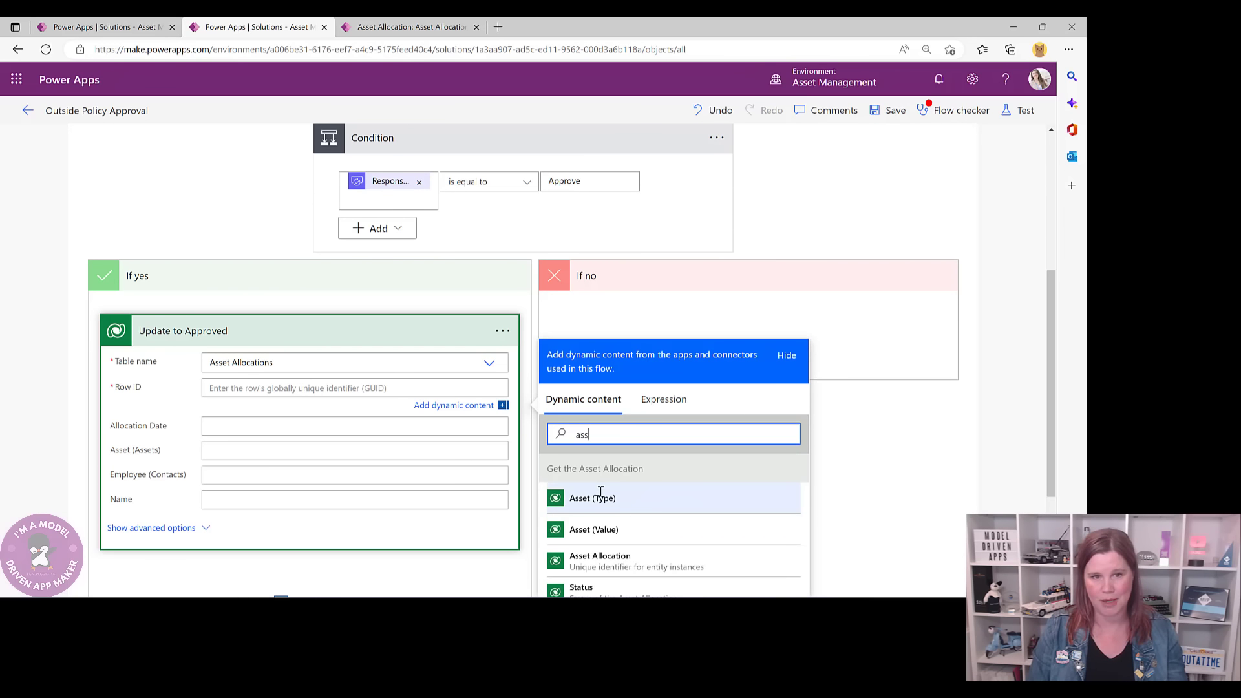
pyautogui.write('et')
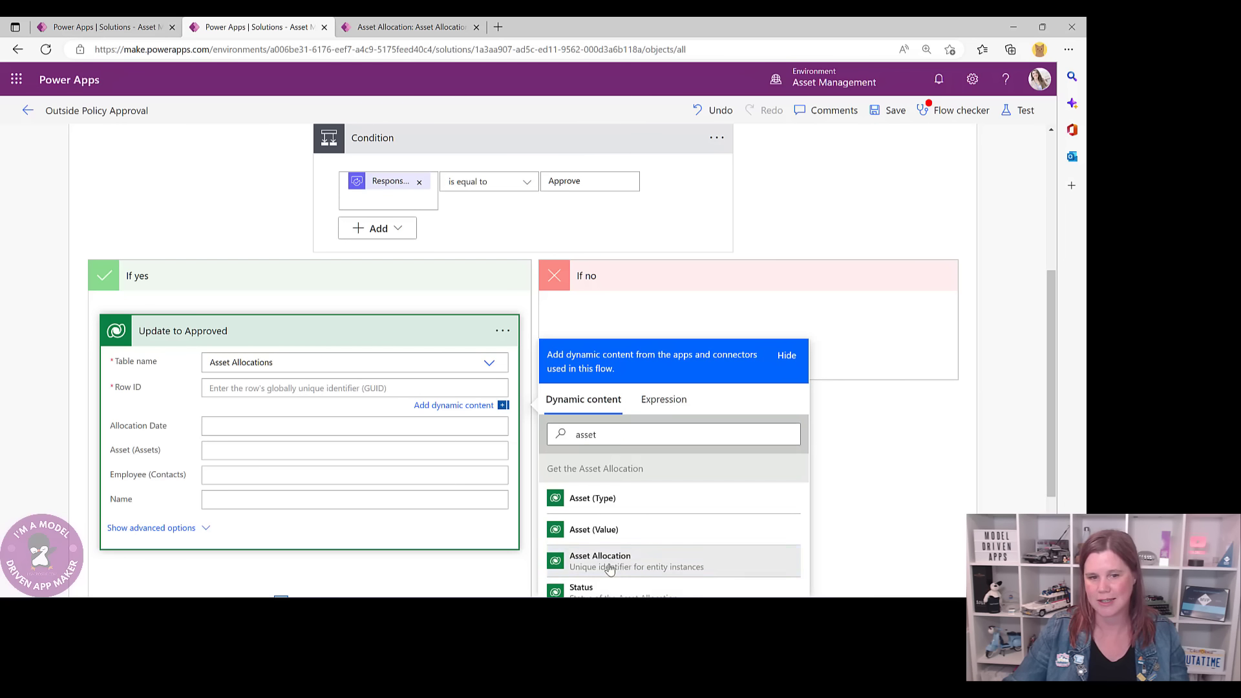
pyautogui.click(605, 562)
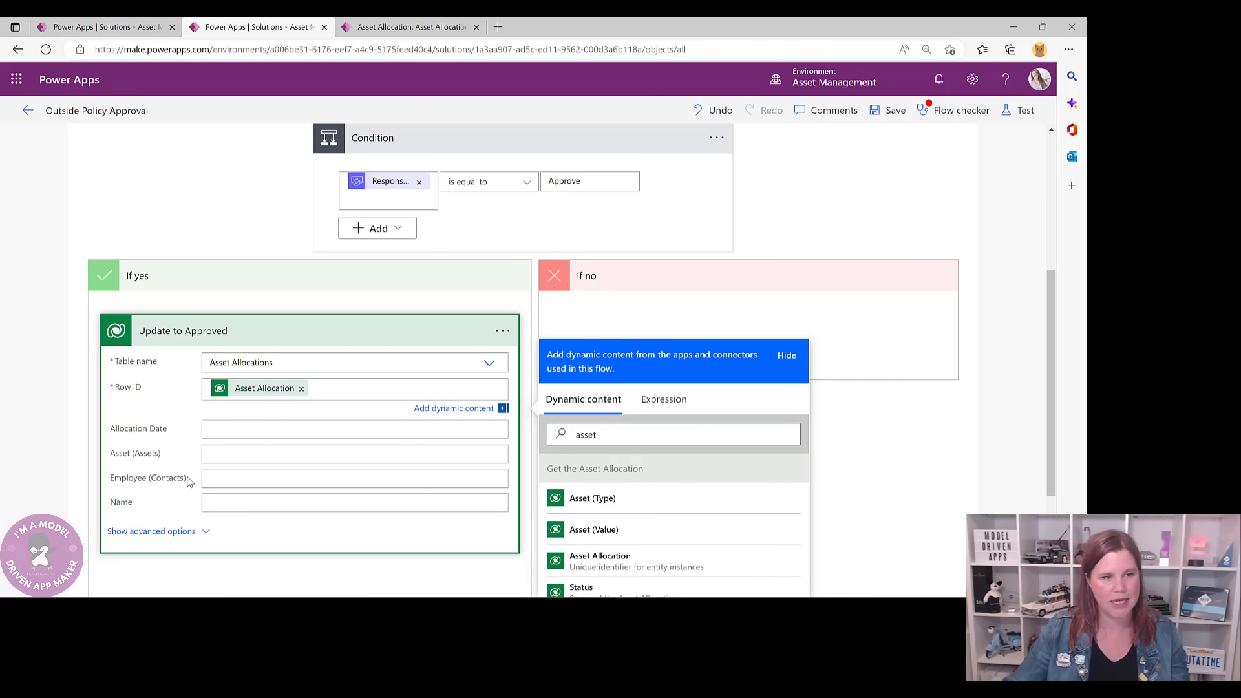
# - Set Approval Status to Approved in the step's advanced options
pyautogui.click(160, 531)
pyautogui.scroll(-3, 264, 489)
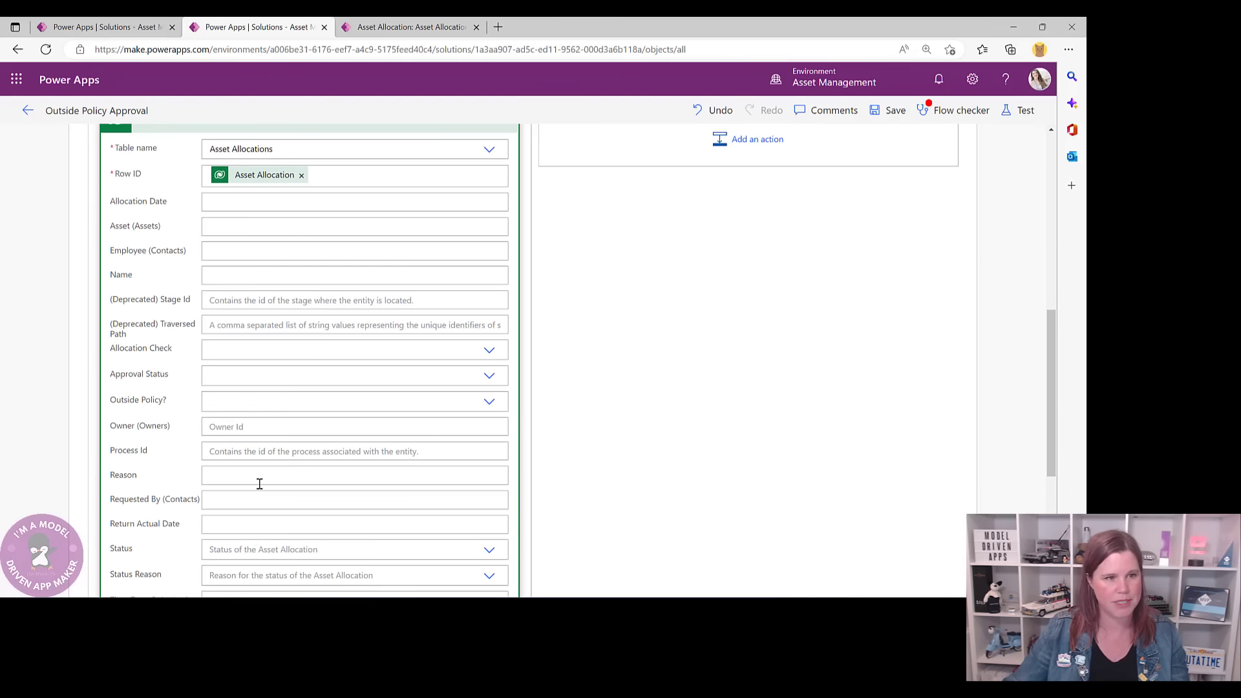
pyautogui.click(488, 375)
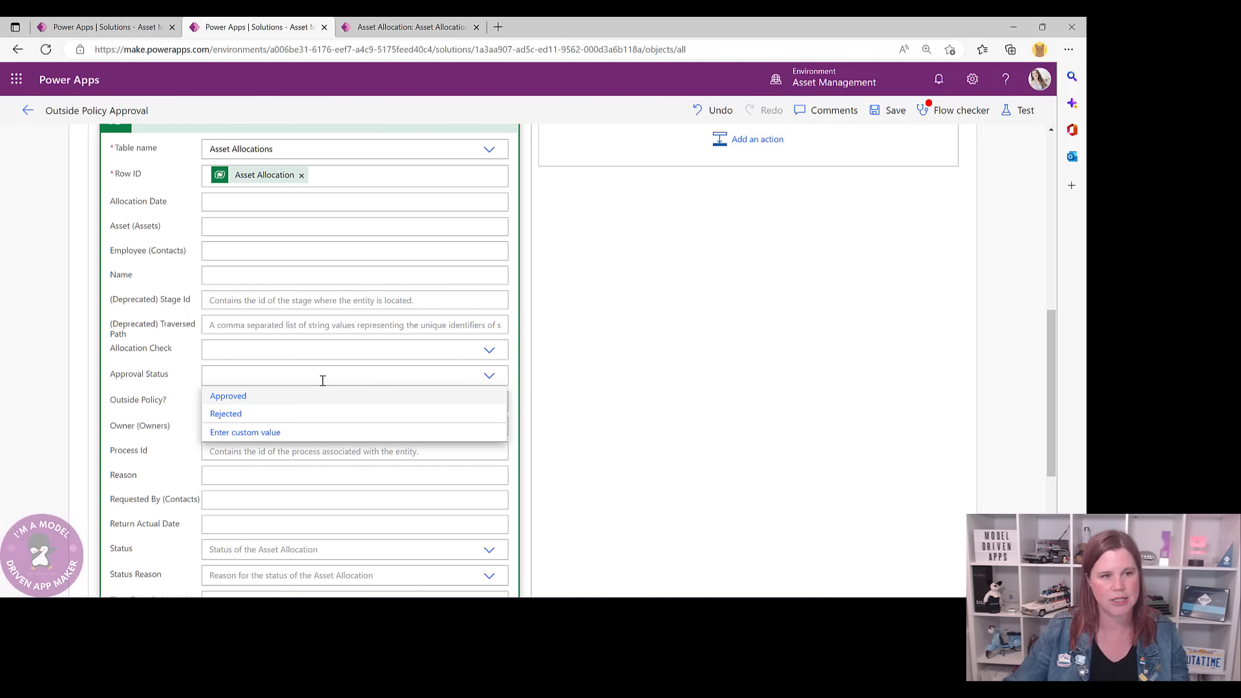
pyautogui.click(232, 397)
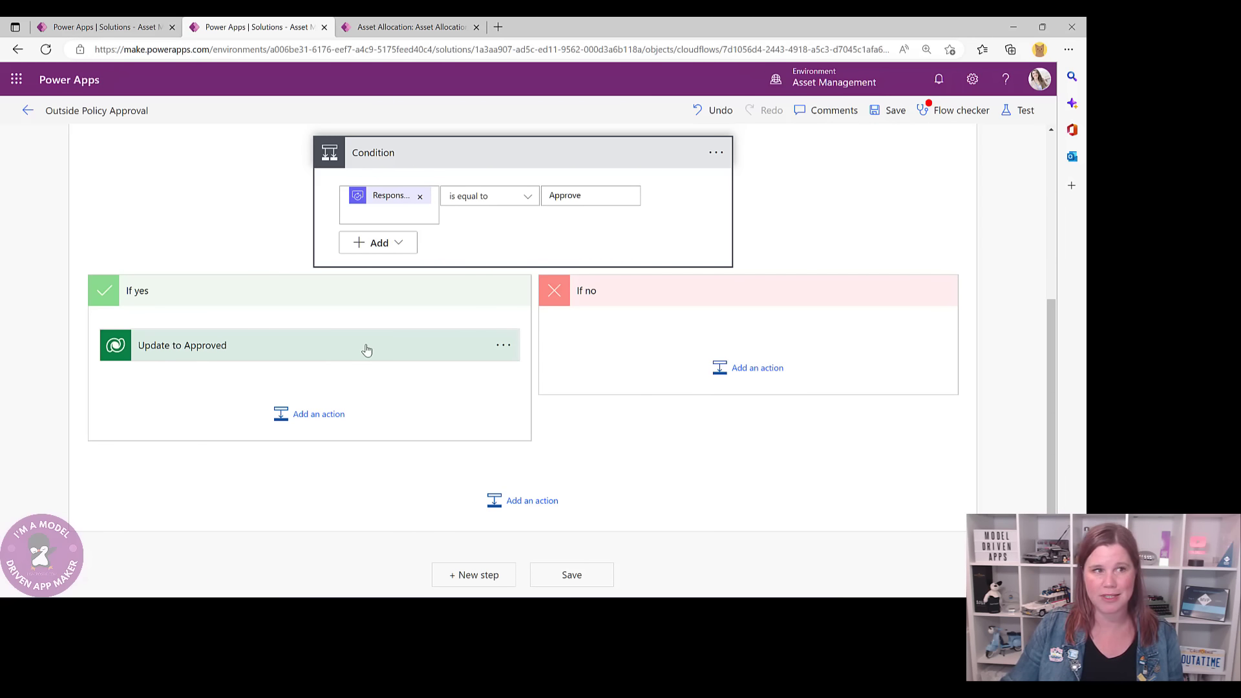
# - Copy the Update to Approved step and paste it into the If no branch
pyautogui.click(503, 348)
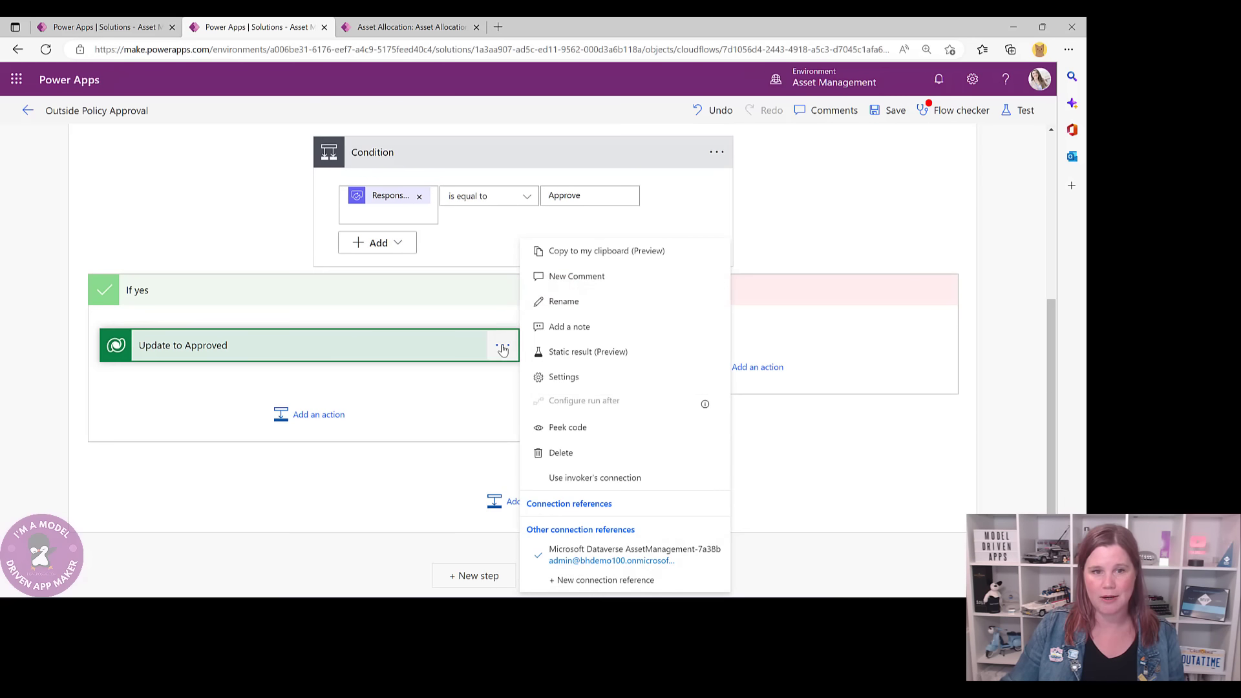
pyautogui.click(566, 252)
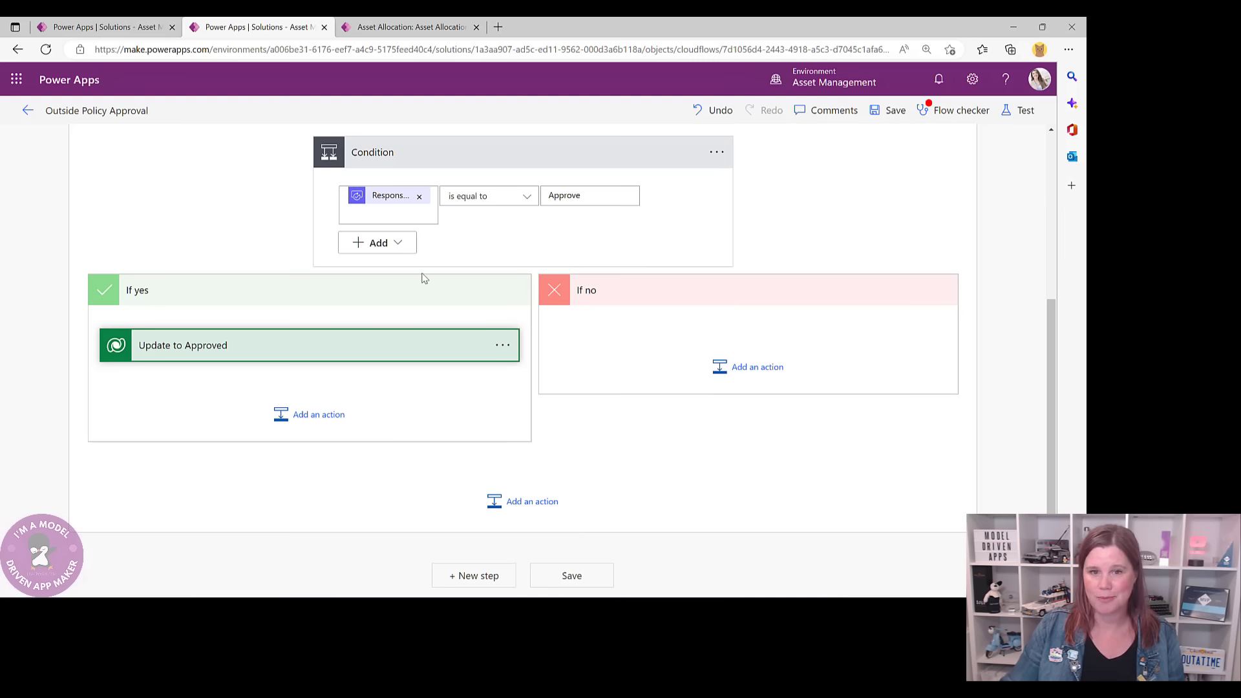
pyautogui.click(753, 374)
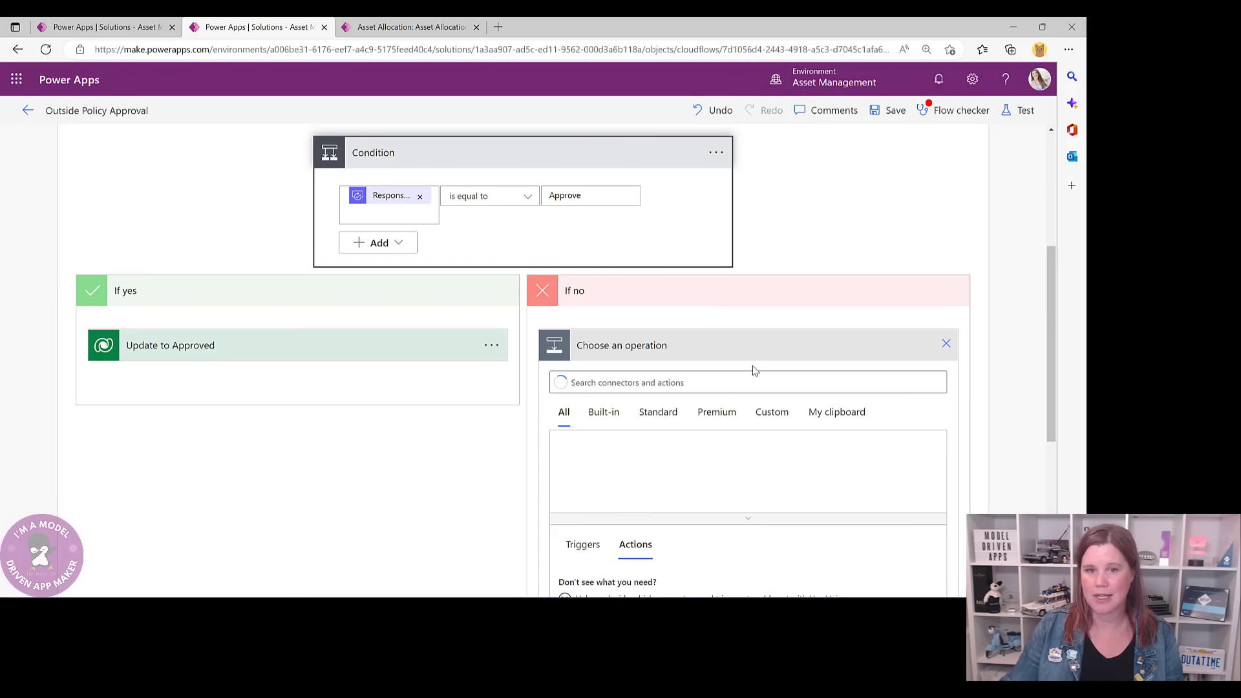
pyautogui.click(848, 414)
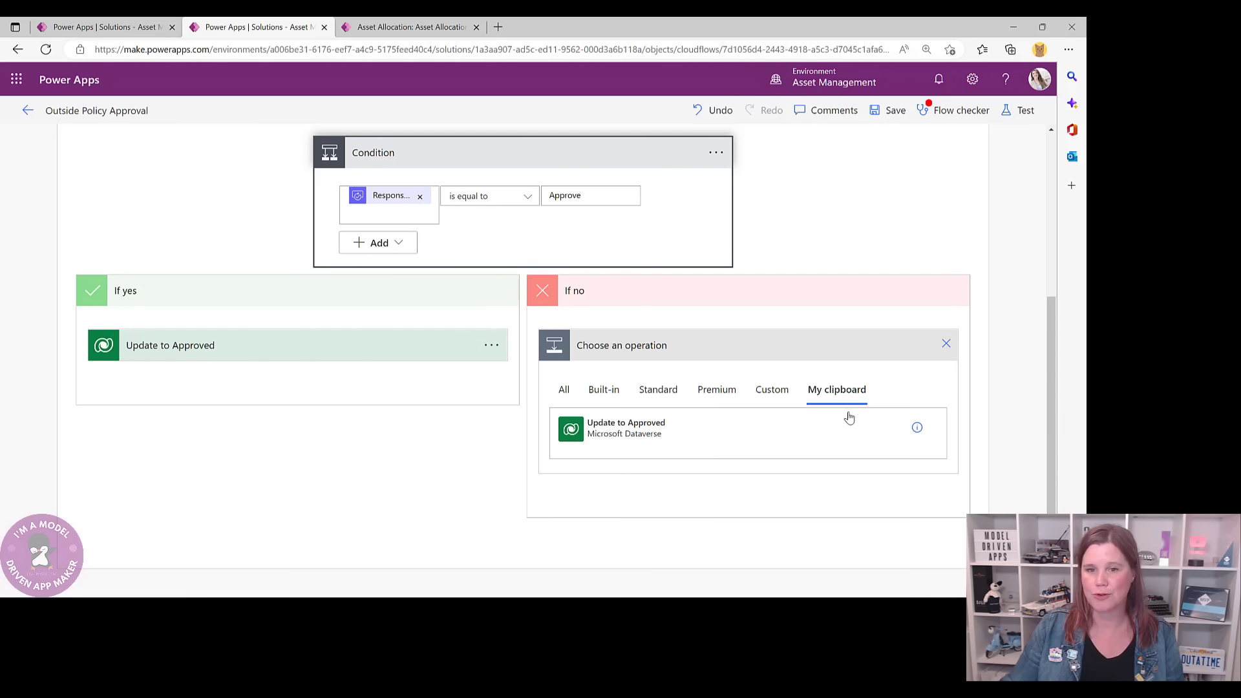
pyautogui.click(625, 427)
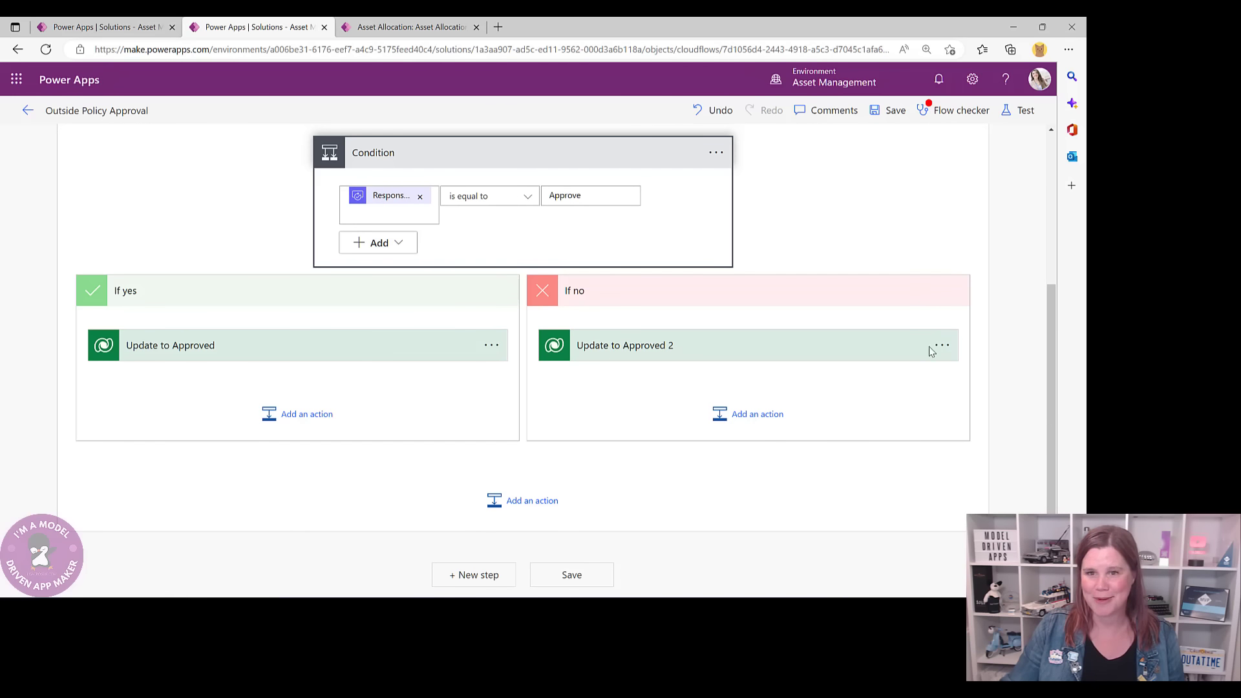
# - Rename the pasted step to 'Update to Rejected'
pyautogui.click(940, 346)
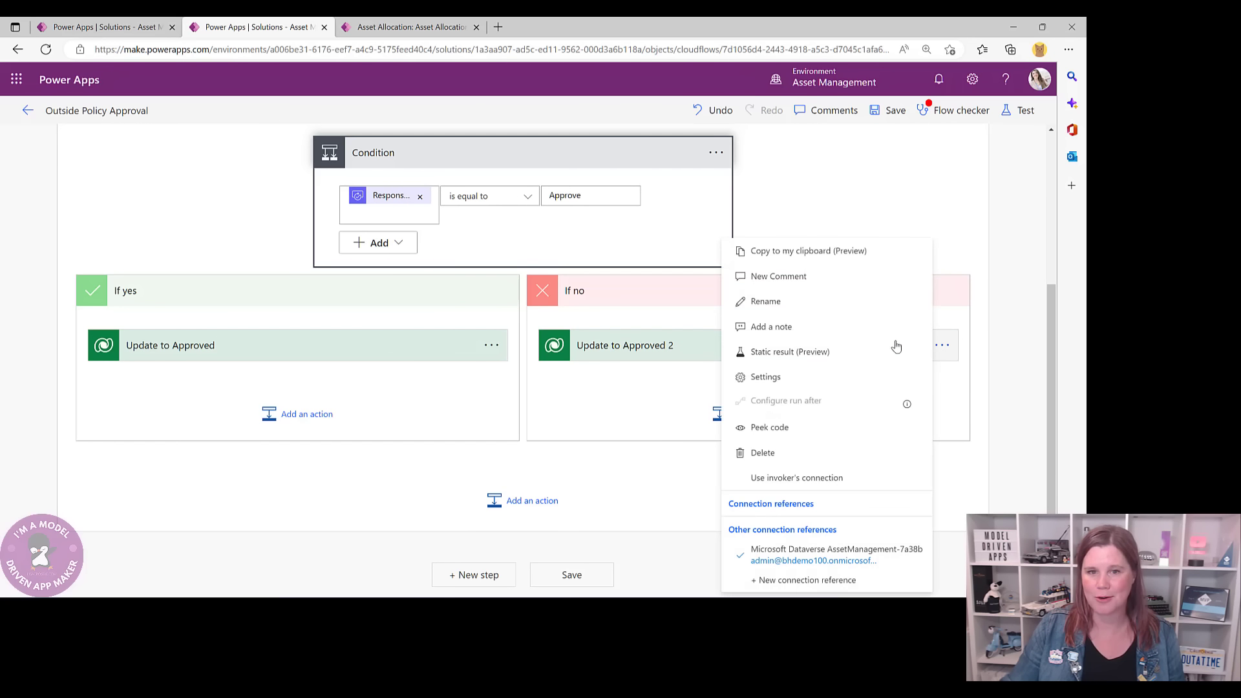
pyautogui.click(758, 301)
pyautogui.click(621, 345)
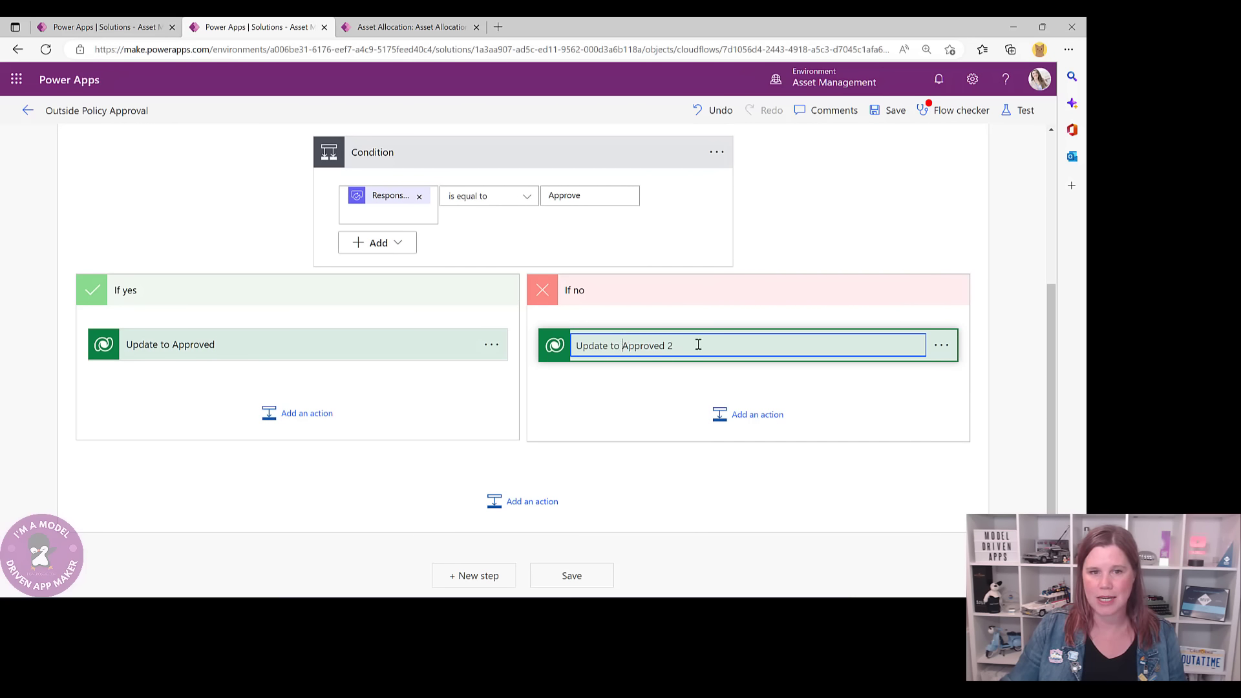
pyautogui.hotkey('shift', 'End')
pyautogui.write('Reje')
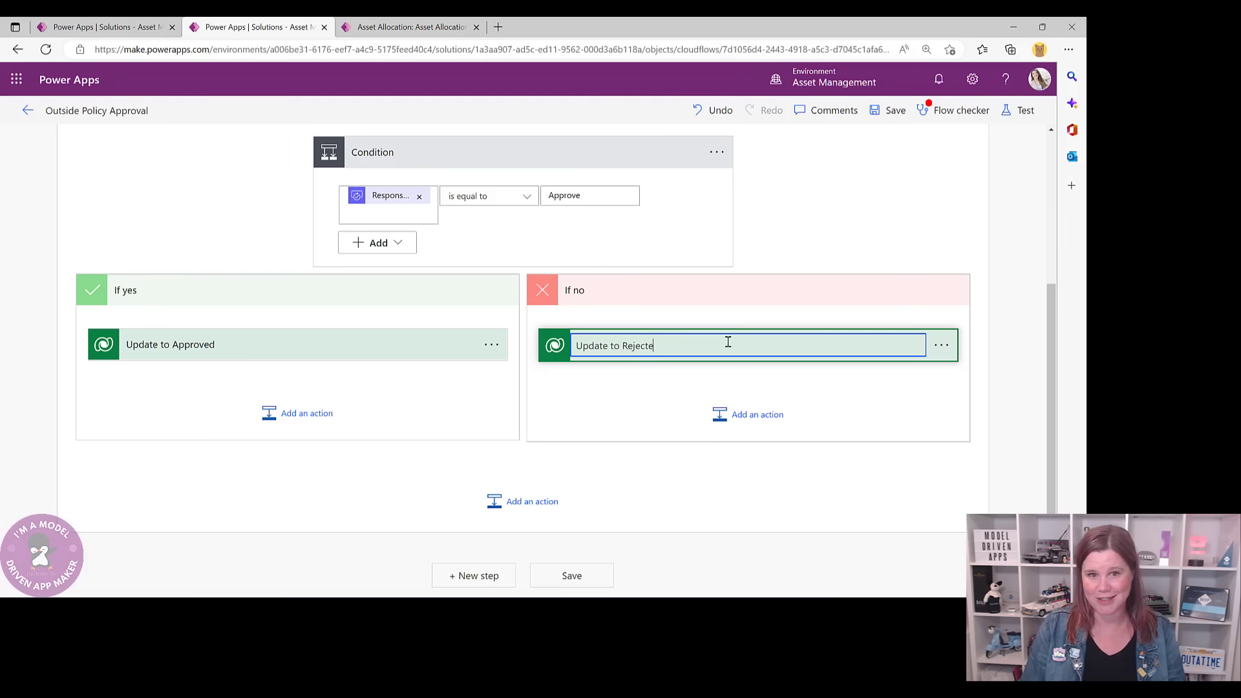
pyautogui.write('cted')
pyautogui.press('Return')
pyautogui.click(624, 351)
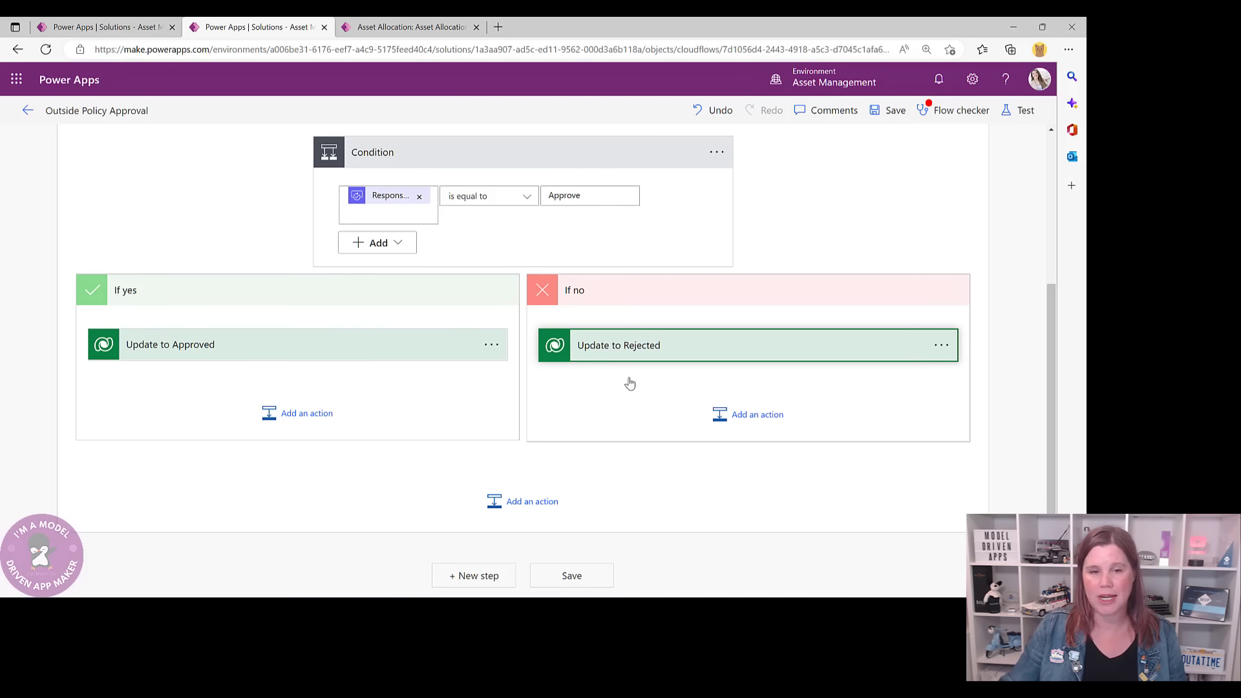
pyautogui.scroll(-1, 699, 388)
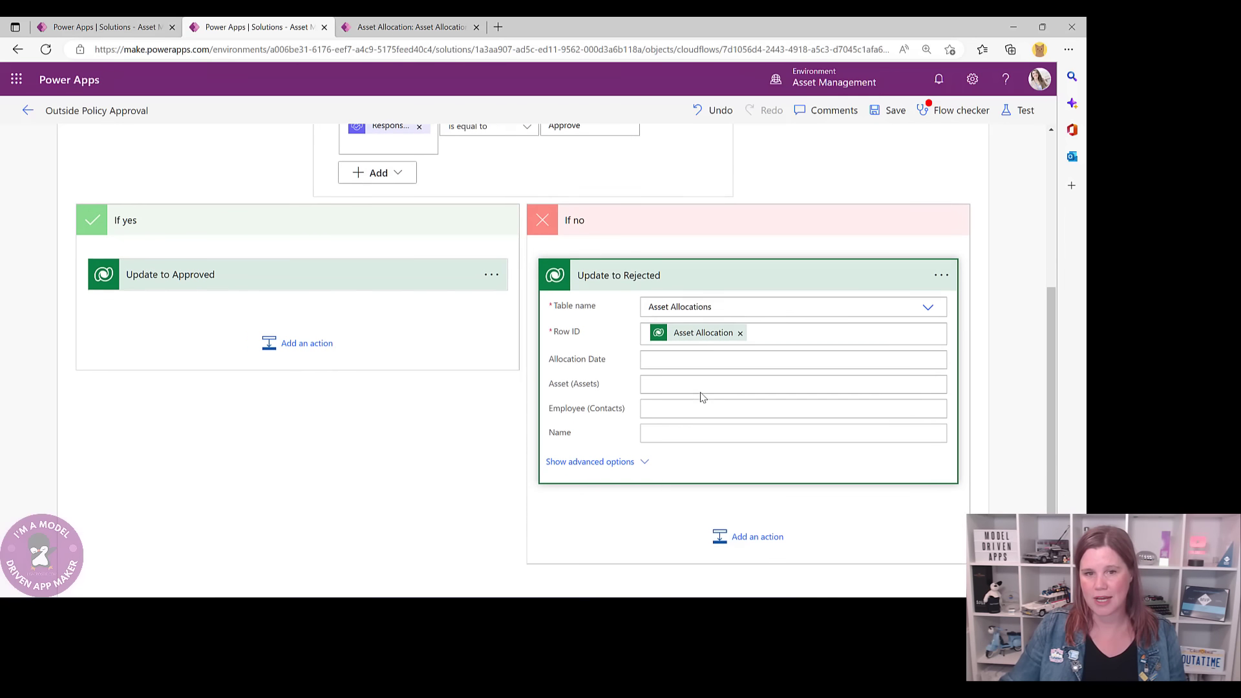
# - Set Update to Rejected's Approval Status to Rejected and save the flow
pyautogui.click(616, 462)
pyautogui.scroll(-2, 692, 423)
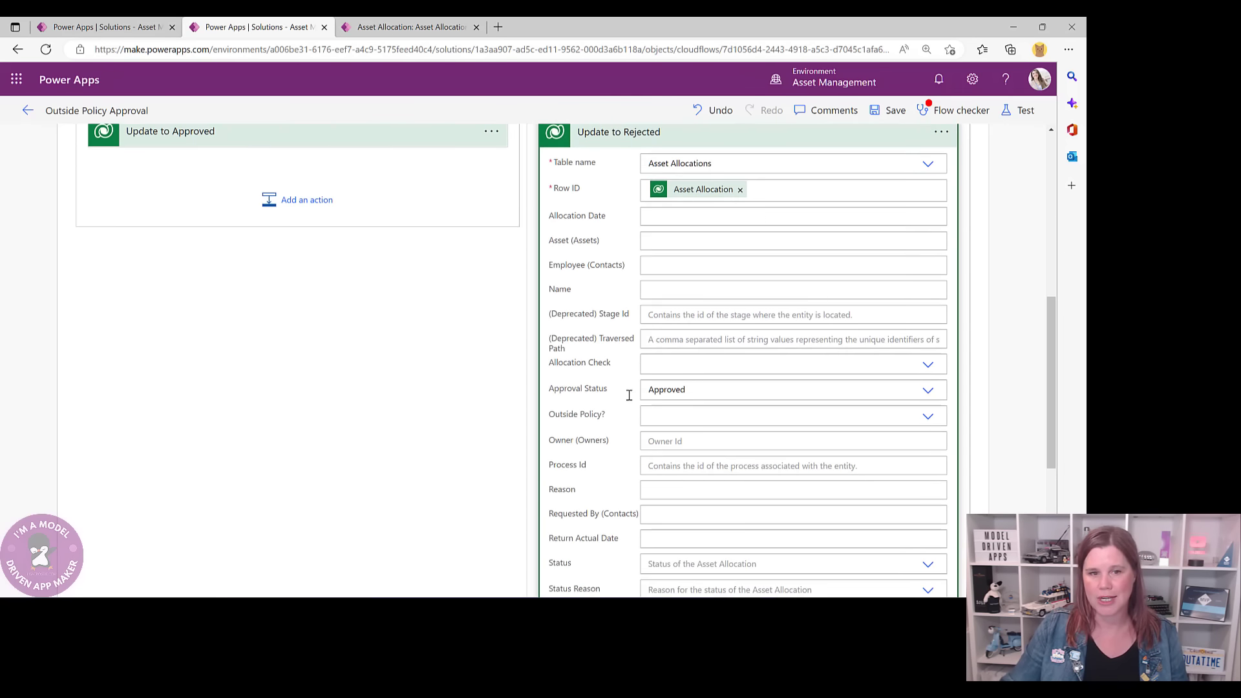
pyautogui.click(926, 391)
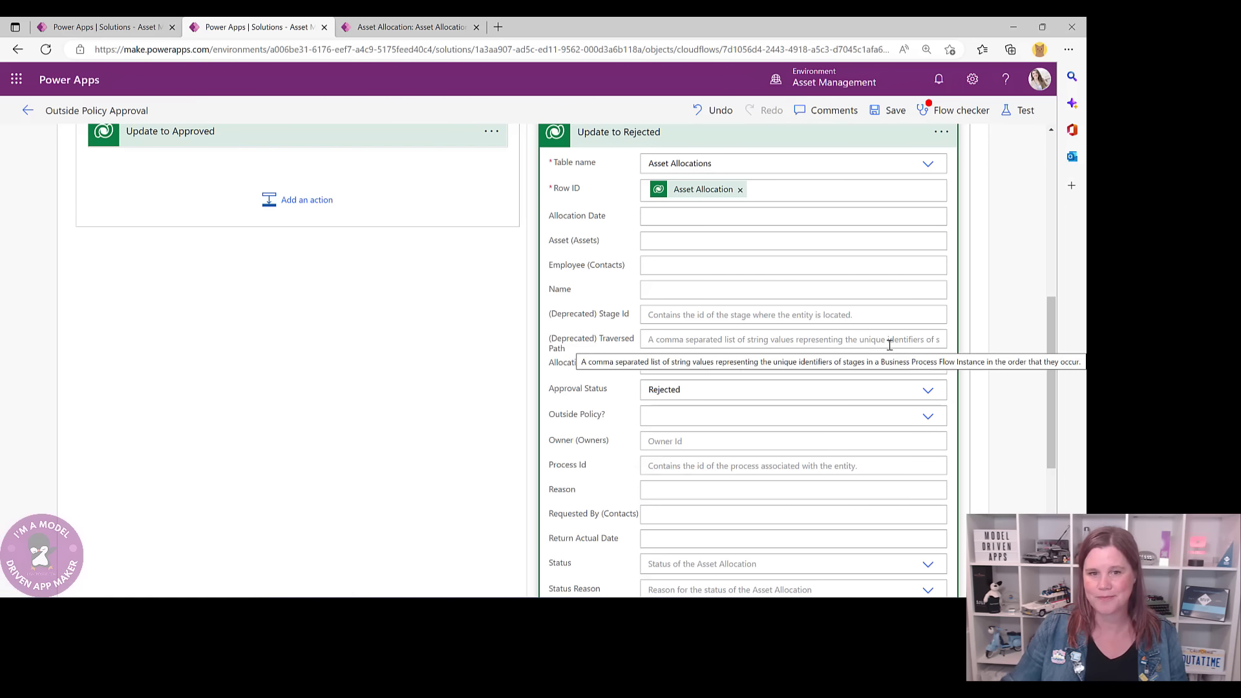
pyautogui.click(890, 111)
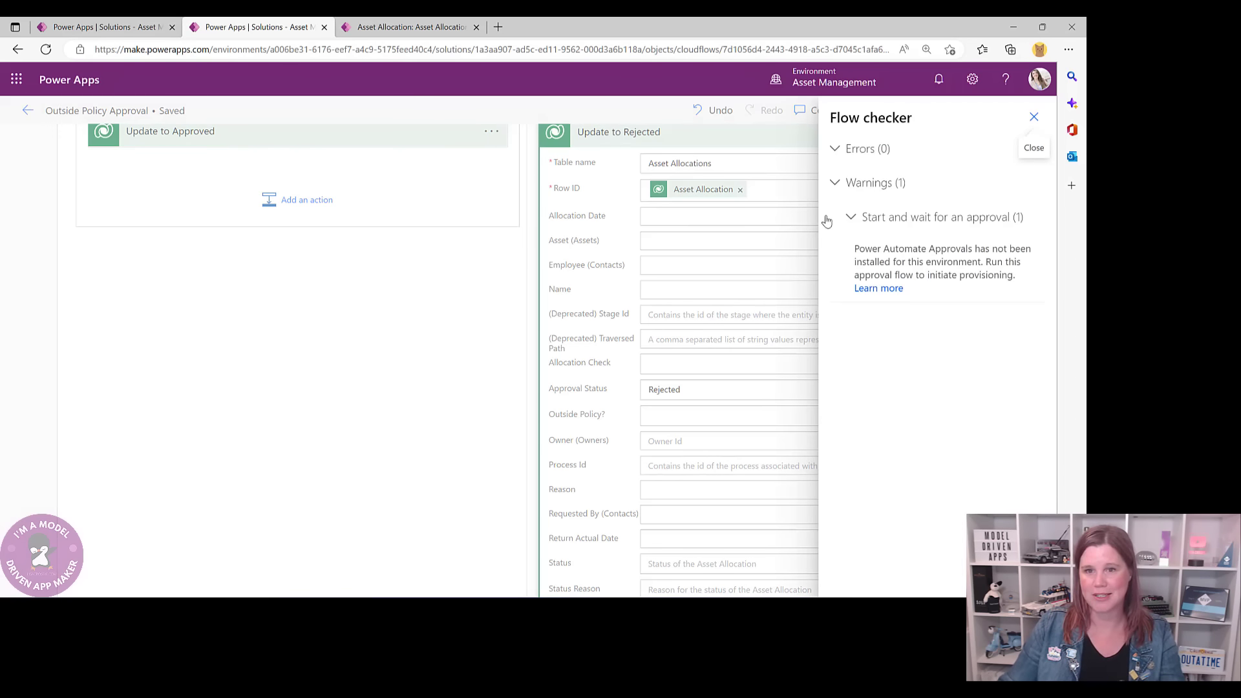
pyautogui.click(1034, 117)
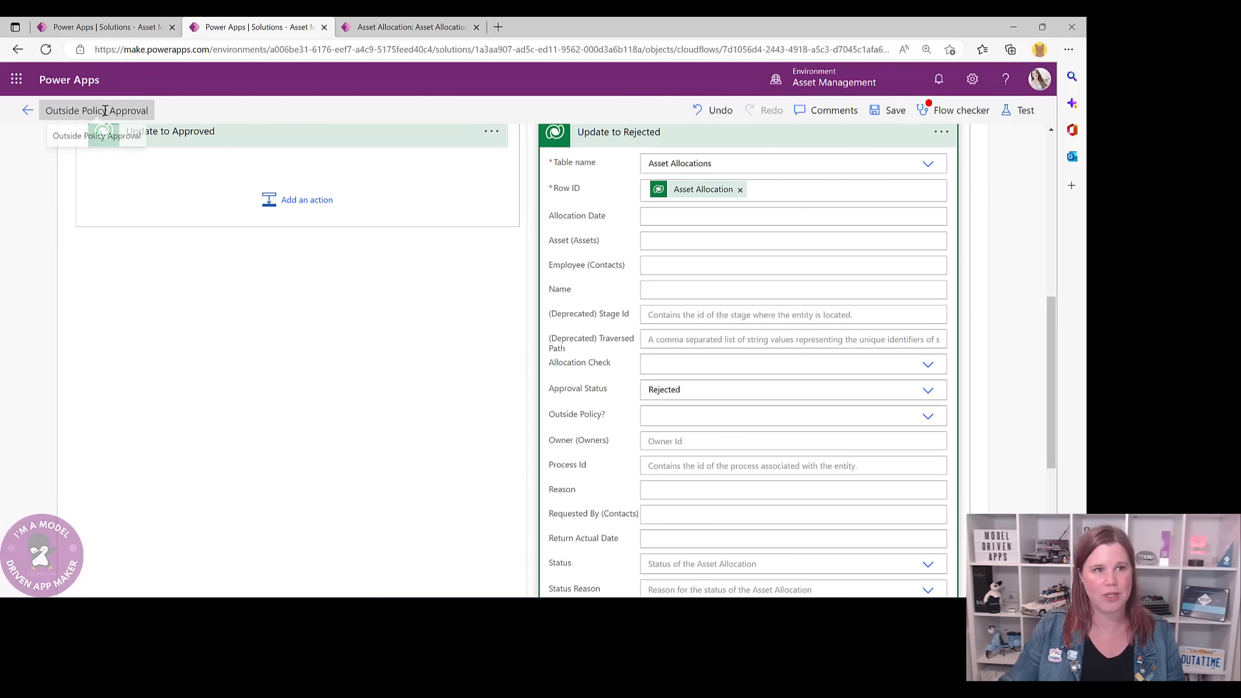
# - Return to the Asset Management solution and list its Processes, showing Asset Allocation Process
pyautogui.click(28, 112)
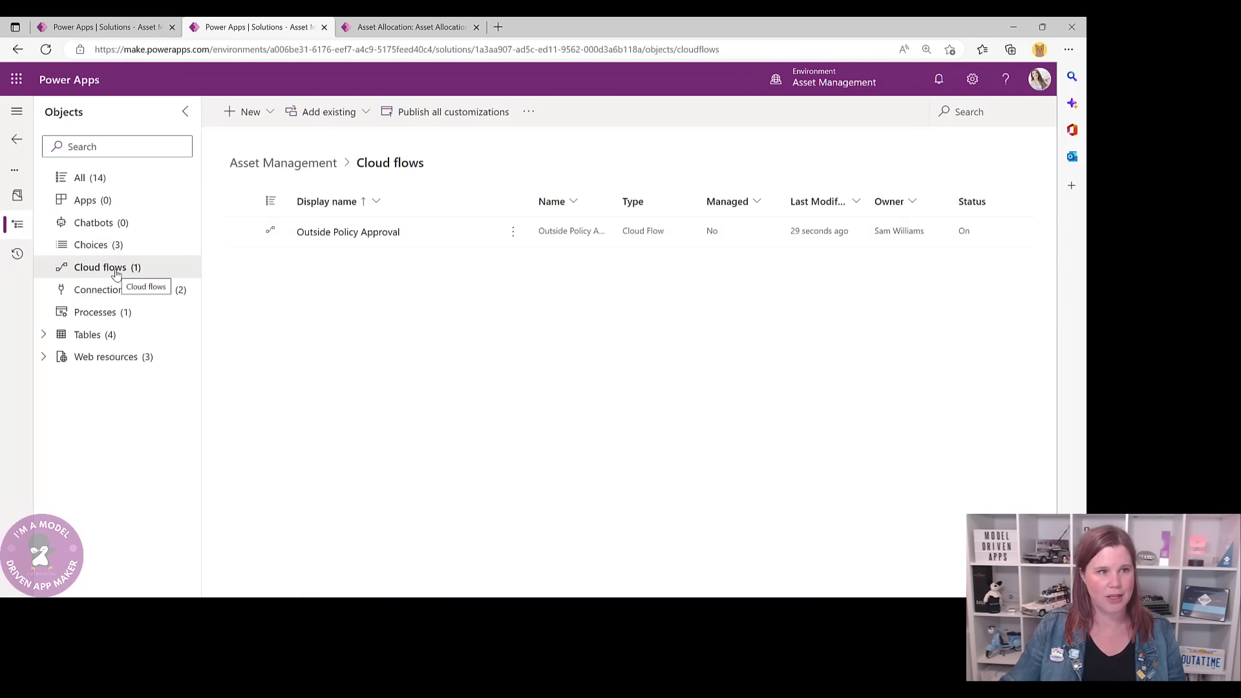
pyautogui.click(80, 178)
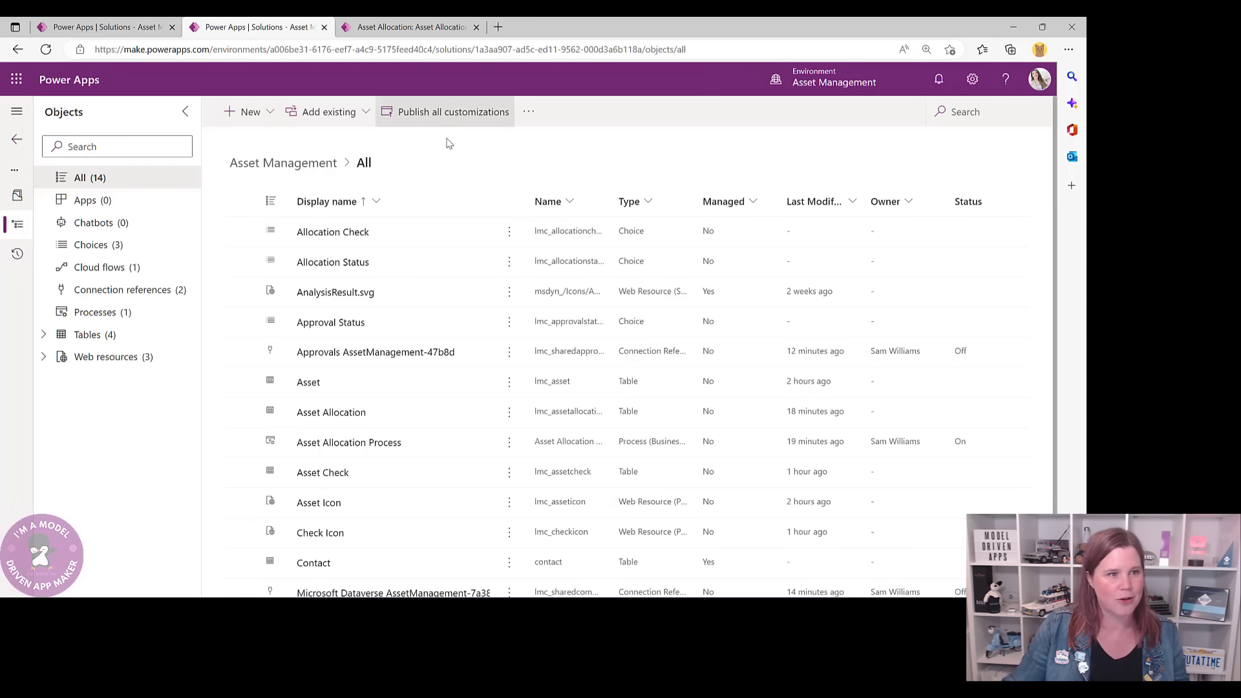
pyautogui.click(84, 314)
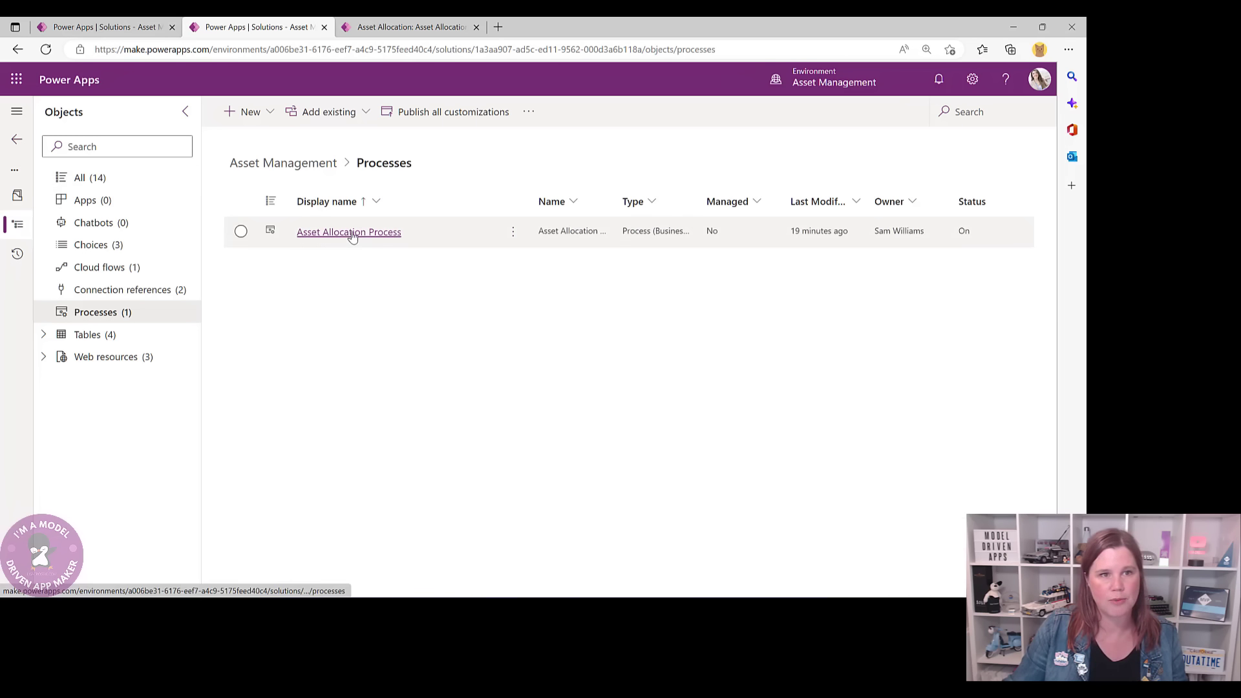
# - Add an Outside Policy Approval flow step to the Approval stage and update the Asset Allocation Process
pyautogui.click(351, 234)
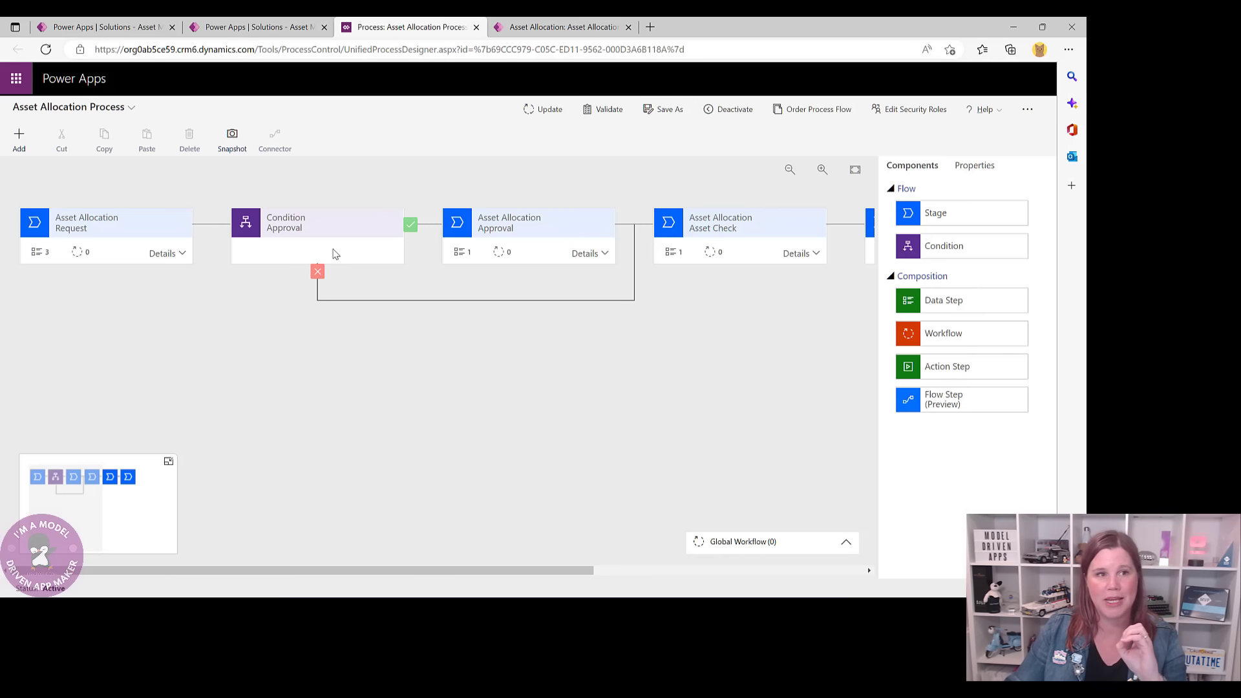
pyautogui.click(511, 227)
pyautogui.click(606, 255)
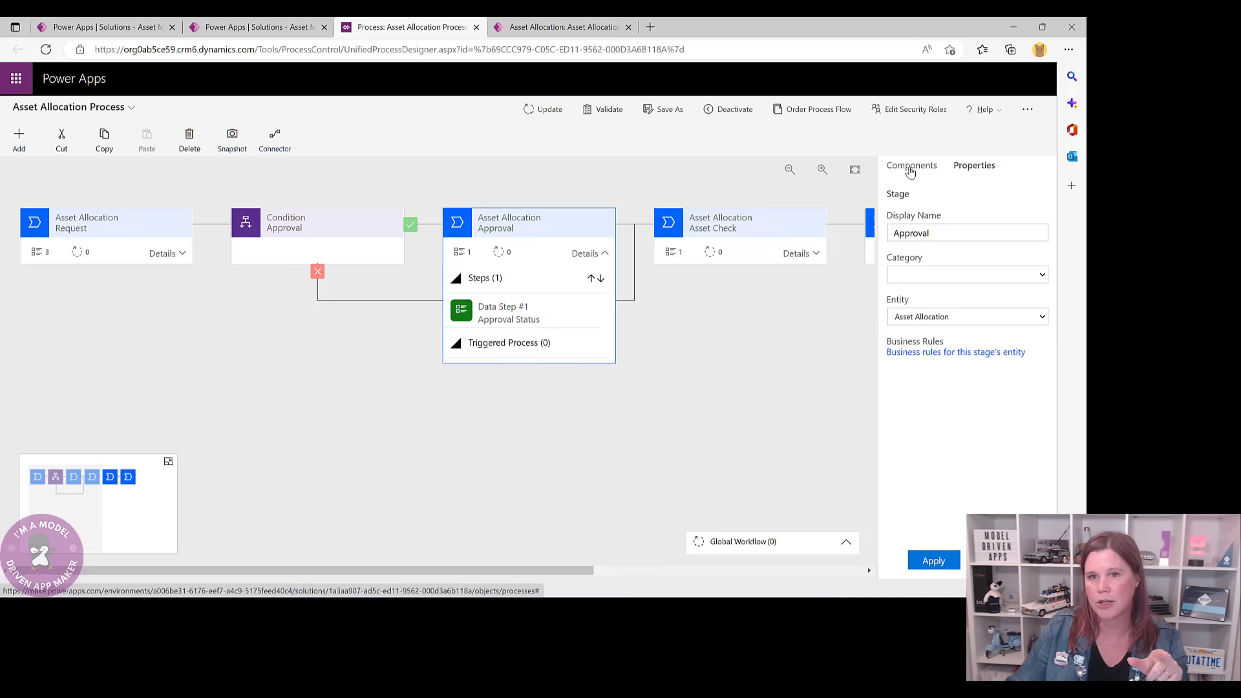
pyautogui.click(911, 166)
pyautogui.moveTo(940, 404); pyautogui.dragTo(510, 333)
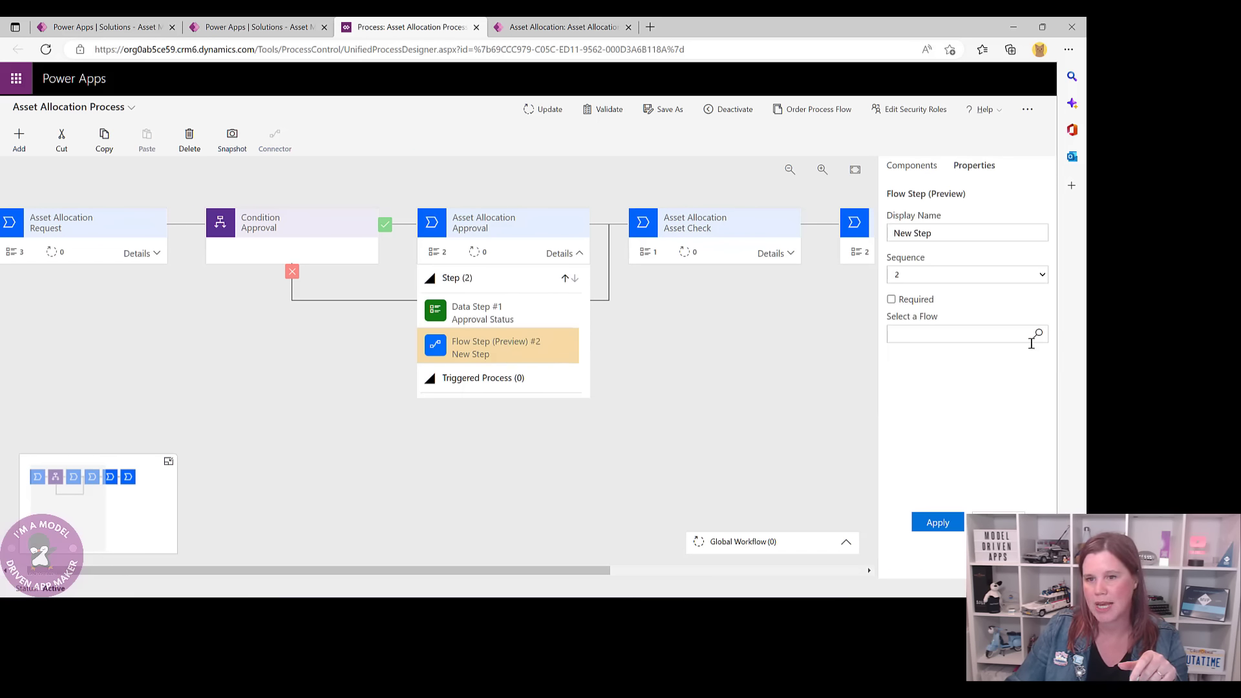
pyautogui.click(1037, 334)
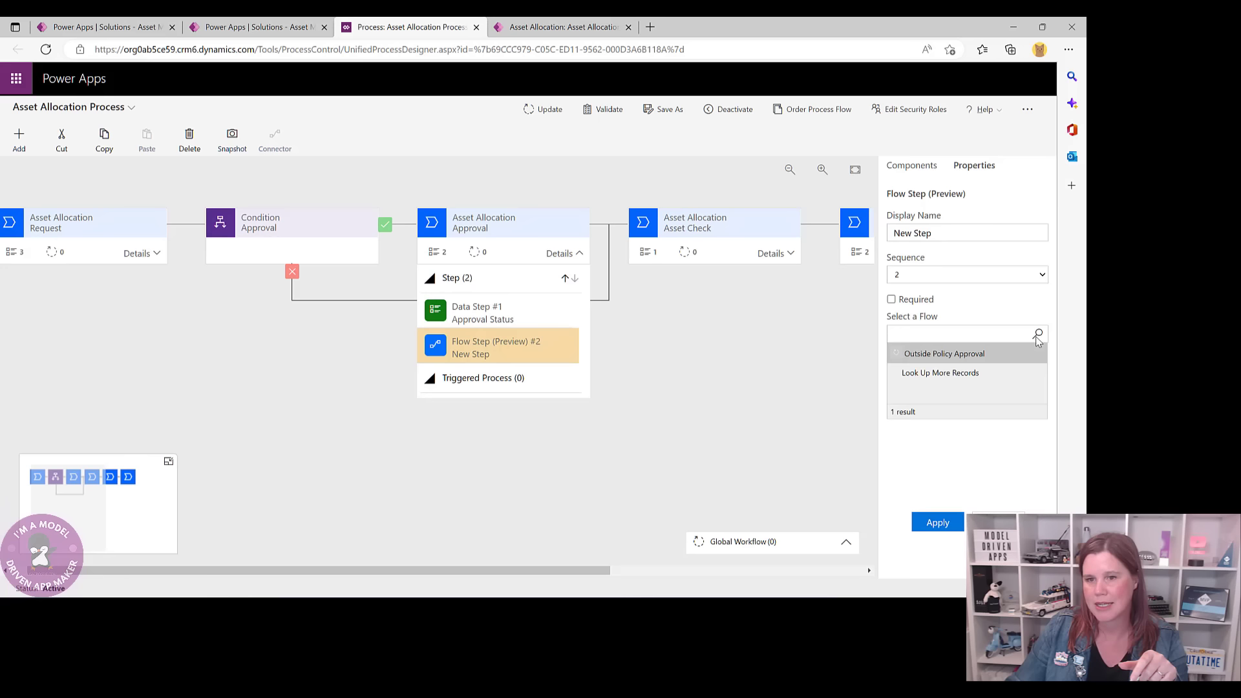
pyautogui.click(941, 354)
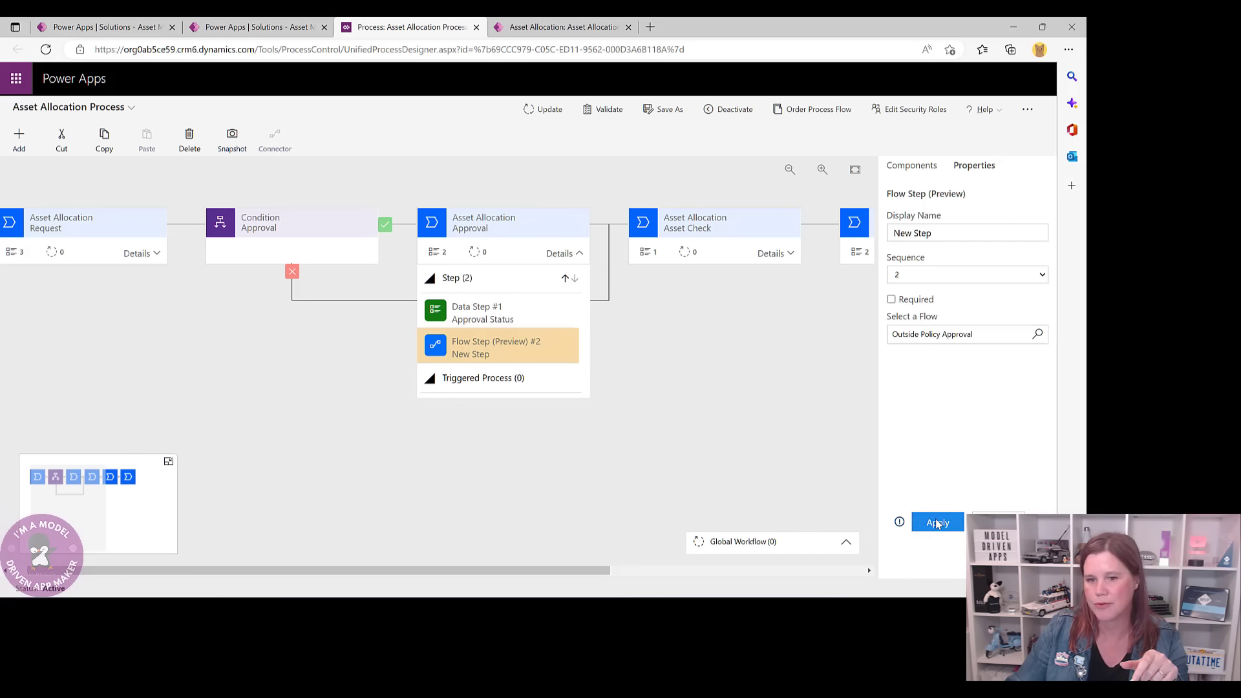
pyautogui.click(937, 523)
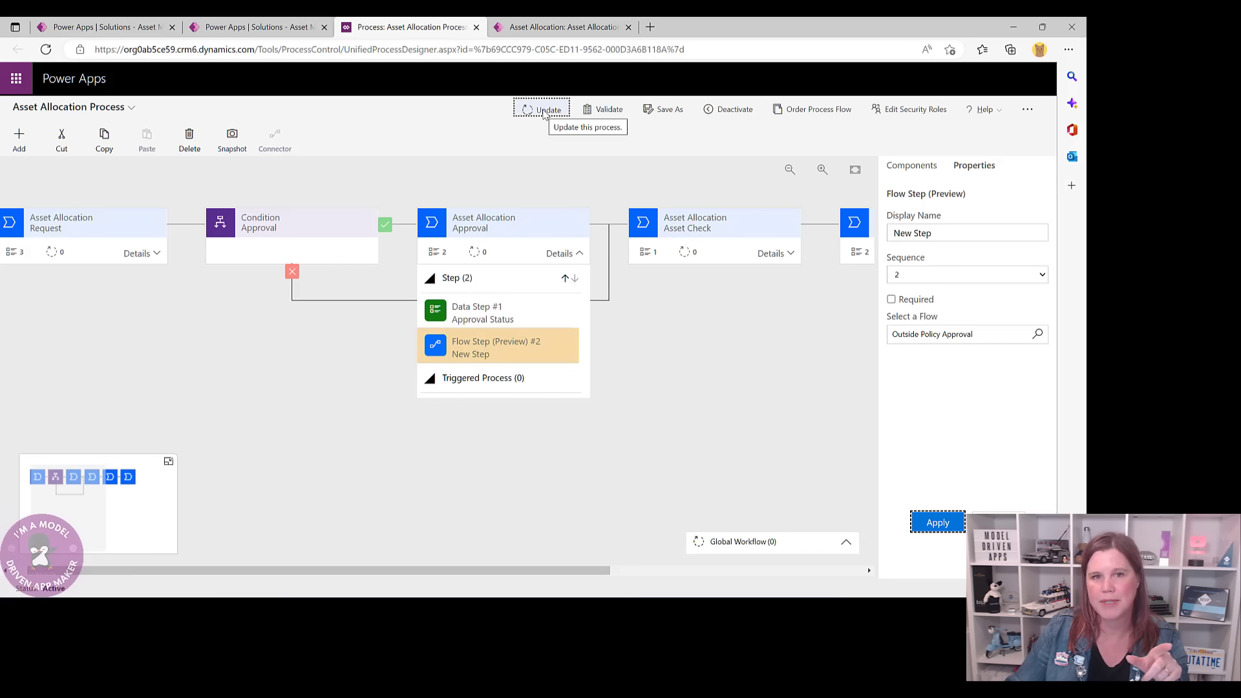
pyautogui.click(544, 111)
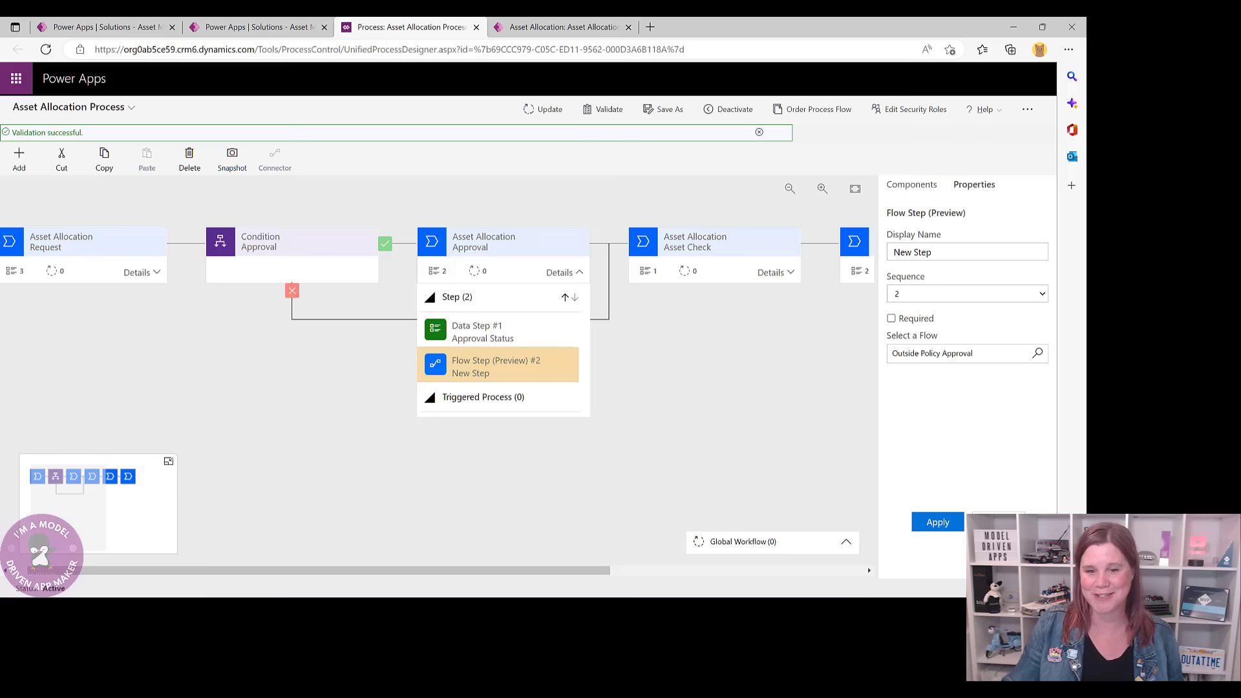
pyautogui.click(479, 29)
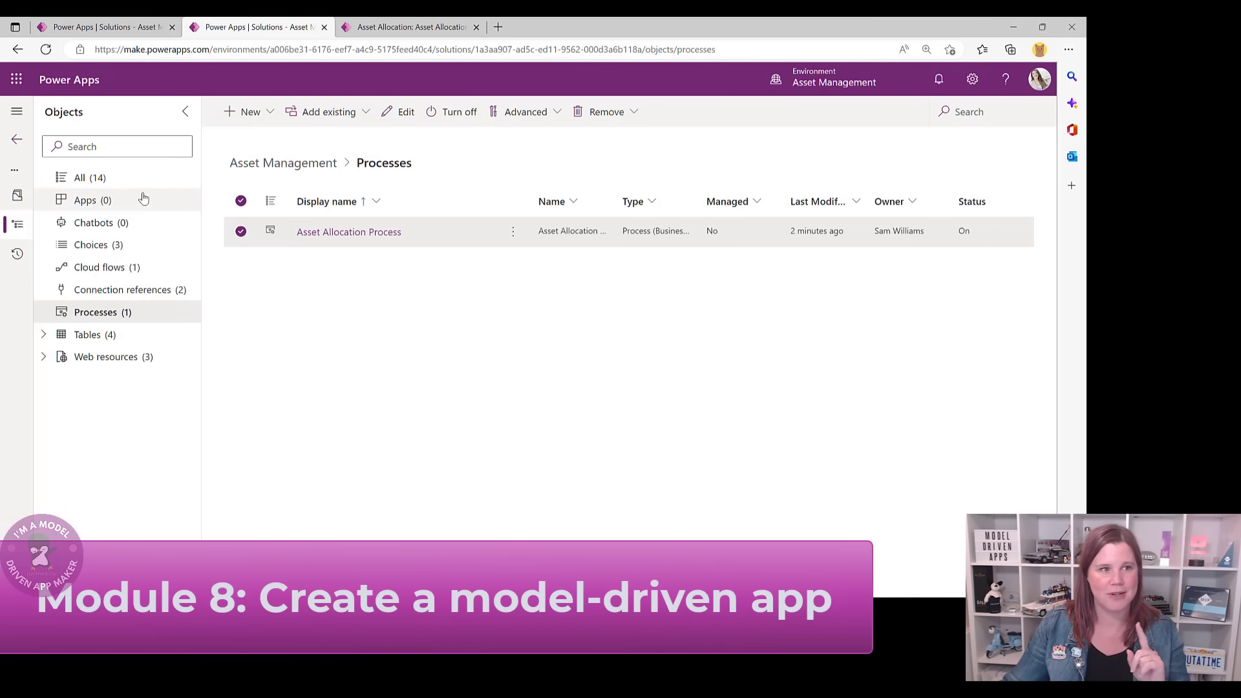
# - Show all objects in the Asset Management solution and publish all customizations
pyautogui.click(95, 185)
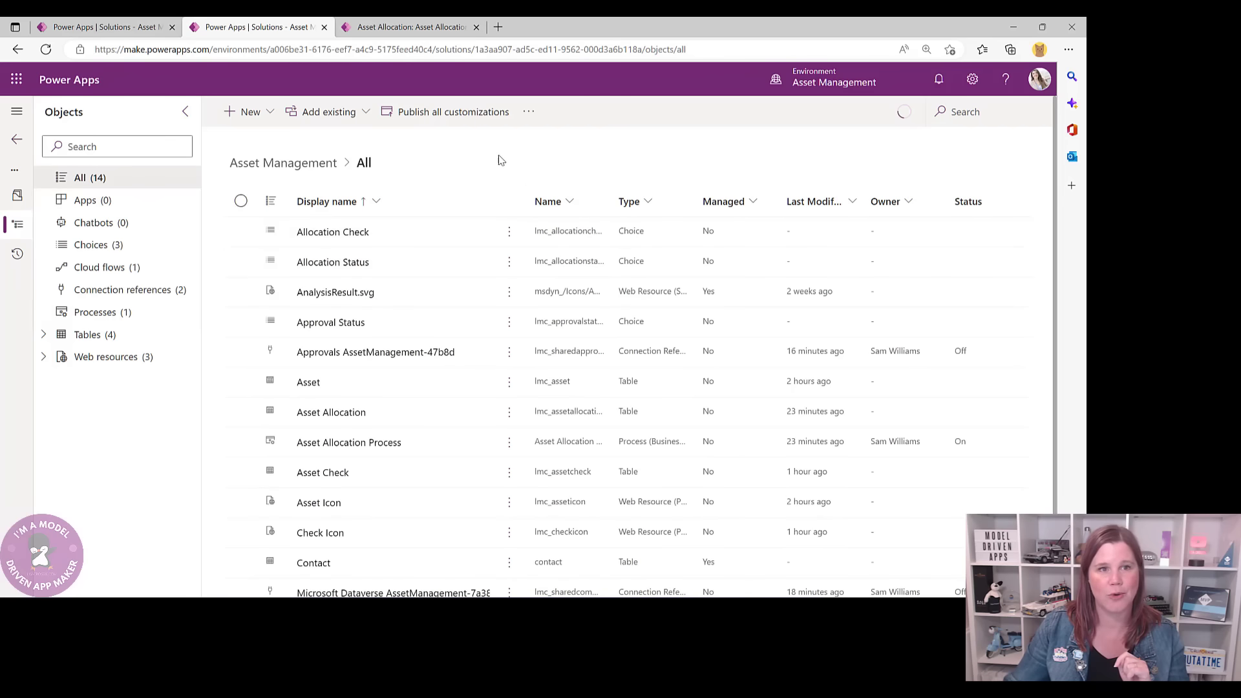
pyautogui.click(453, 111)
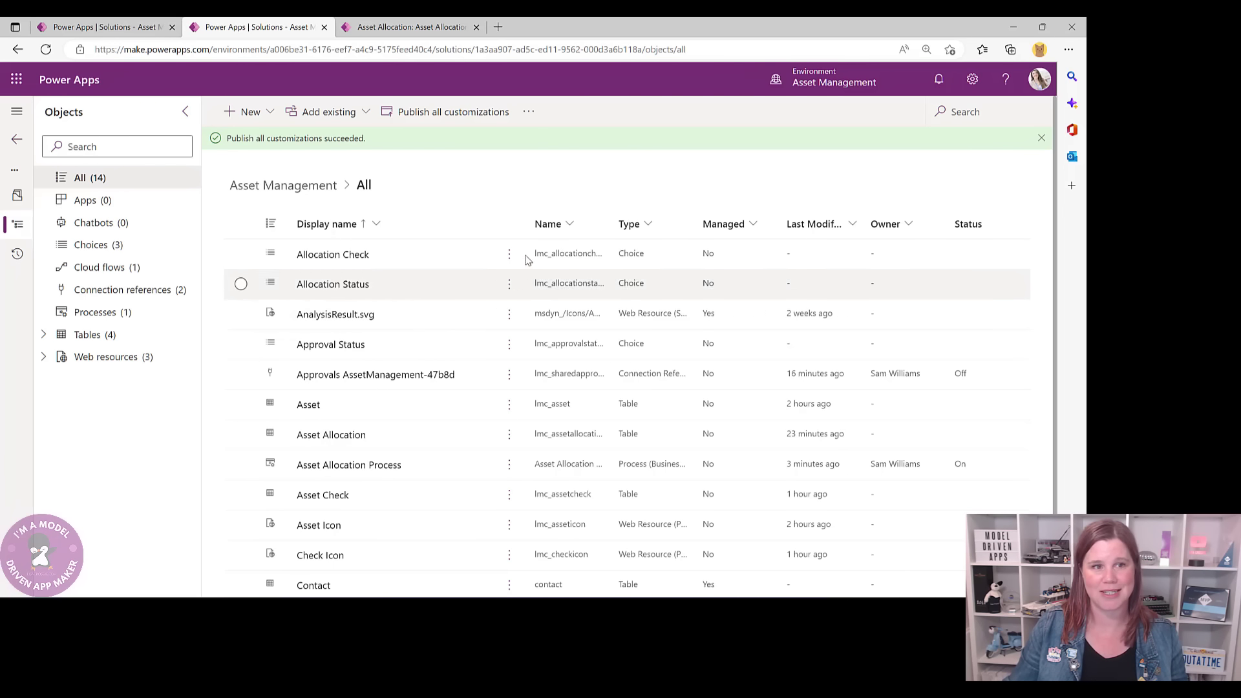
pyautogui.click(272, 119)
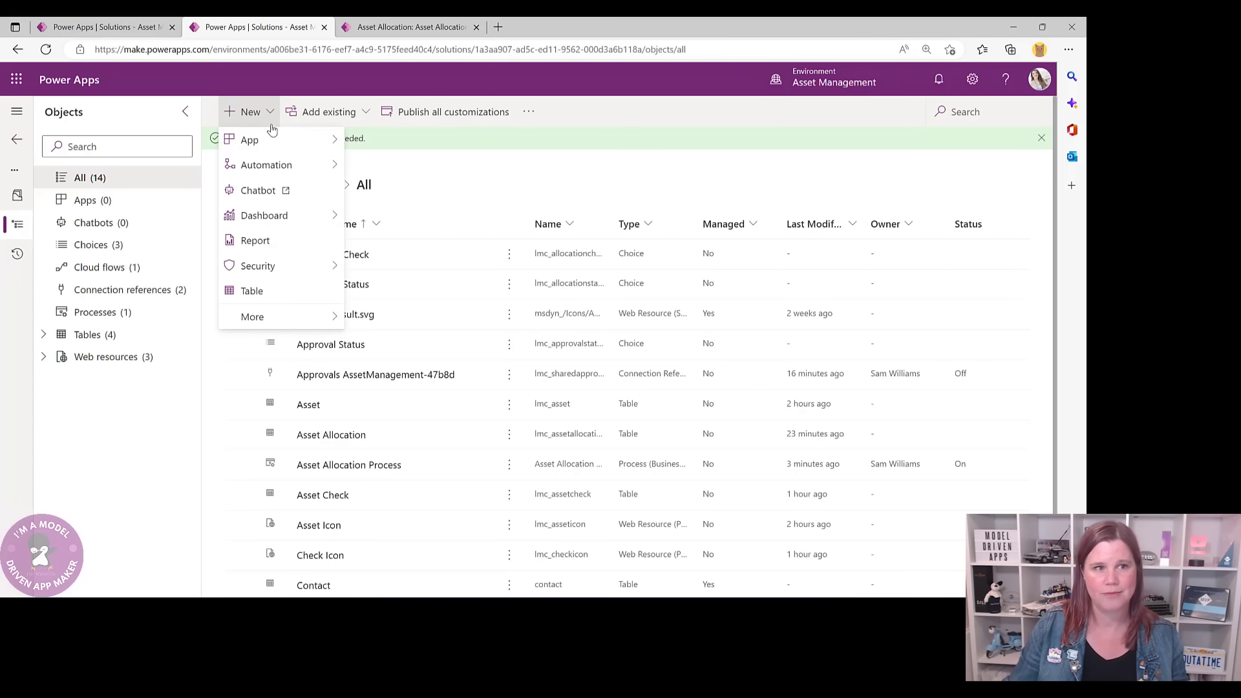
# - Create a new model-driven app named 'Asset Management App'
pyautogui.moveTo(269, 142)
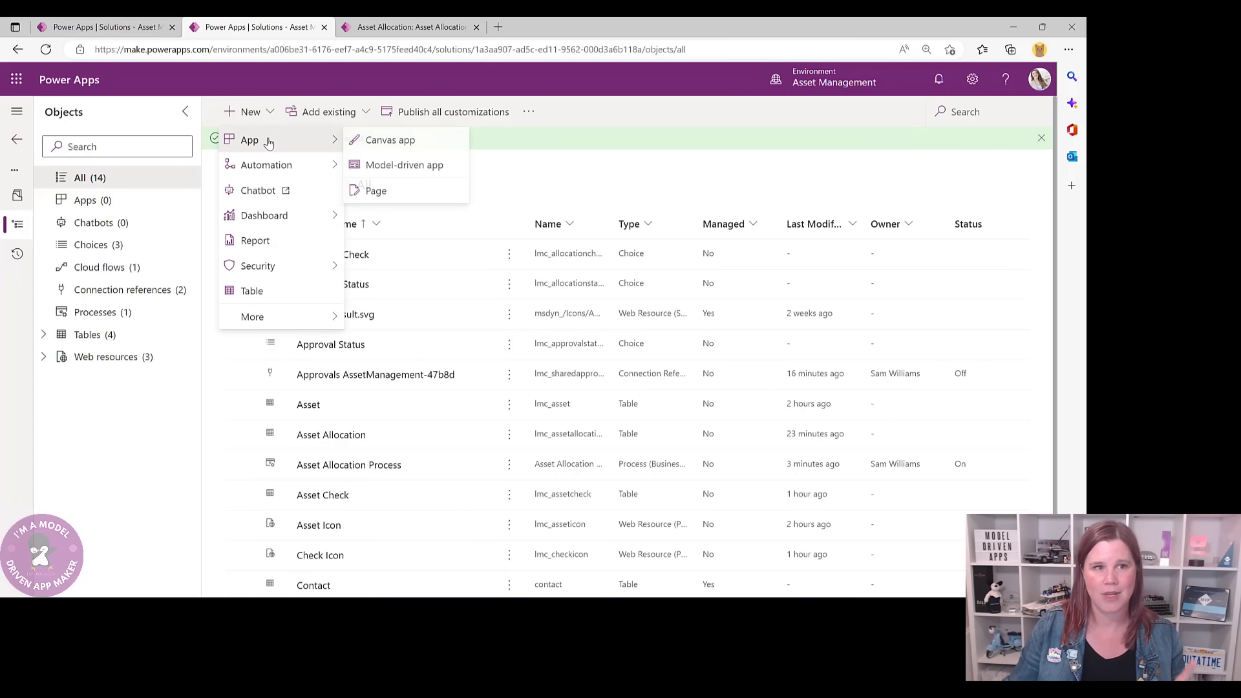
pyautogui.click(402, 165)
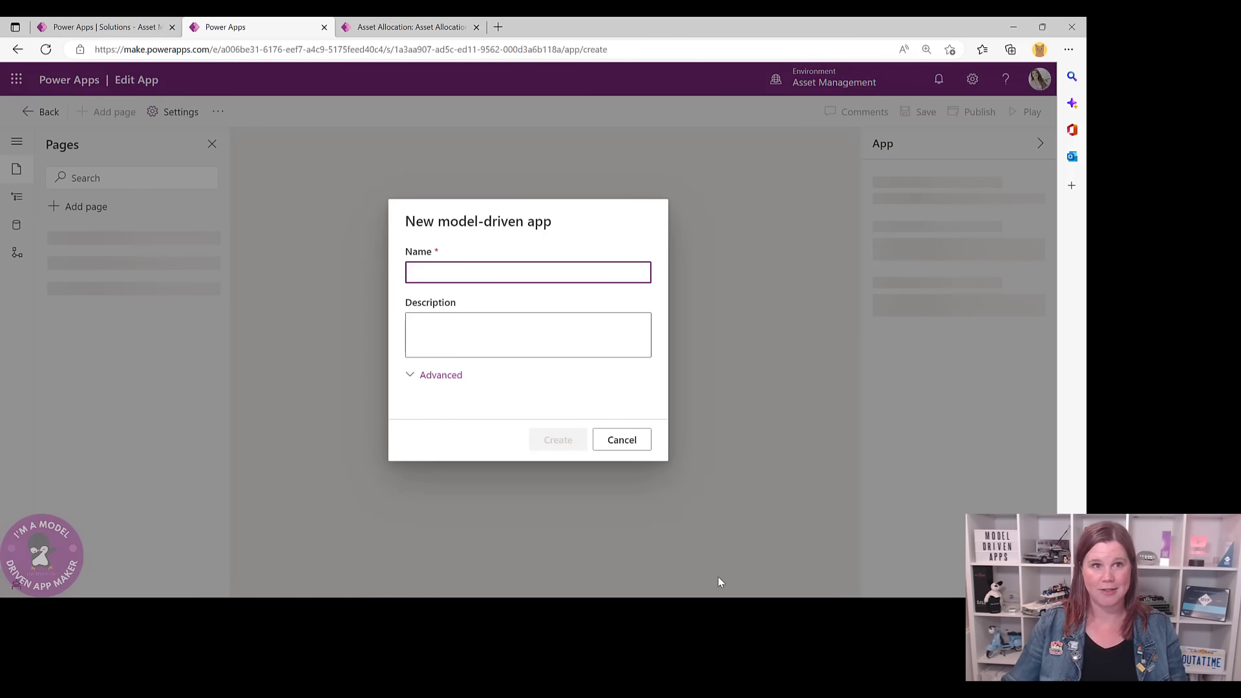
pyautogui.write('Asset ma')
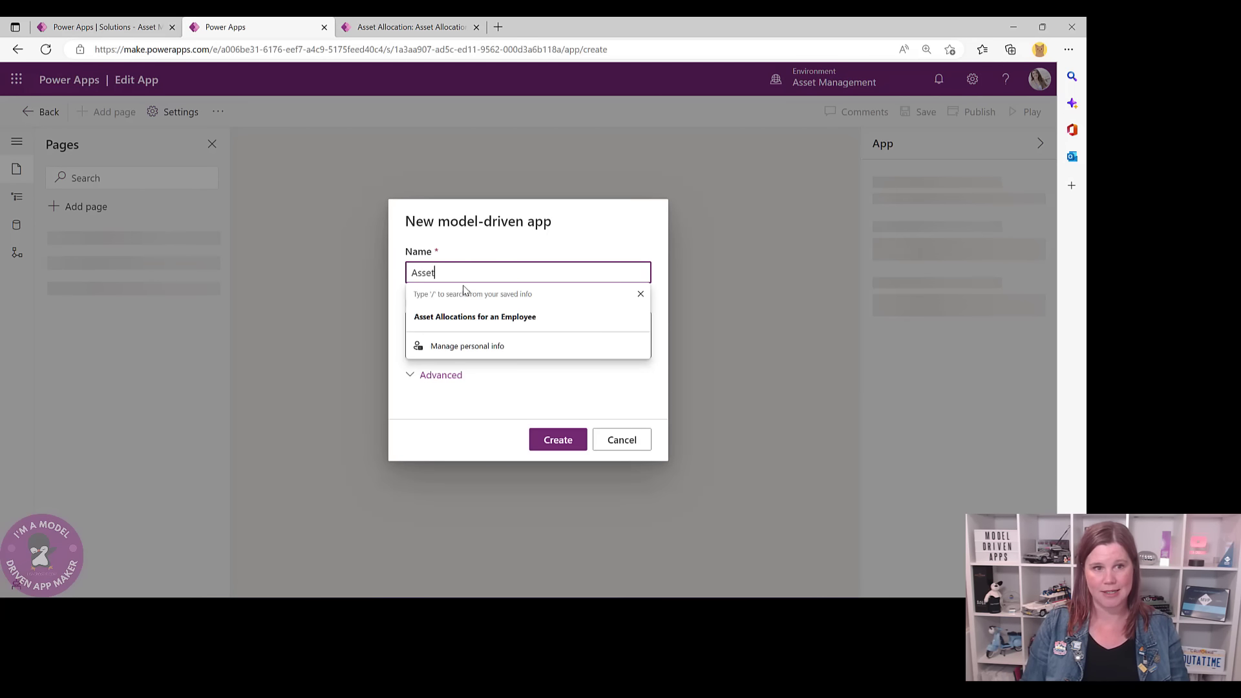
pyautogui.press('BackSpace')
pyautogui.press('BackSpace')
pyautogui.write('M')
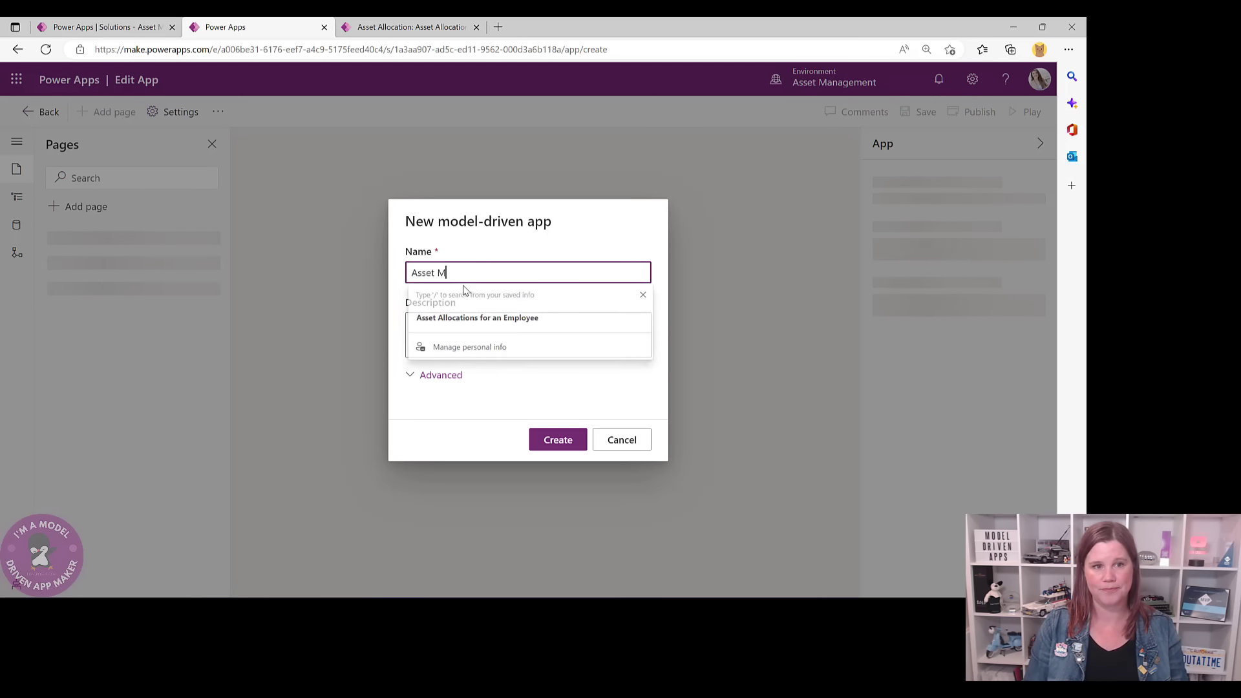
pyautogui.write('anagement App')
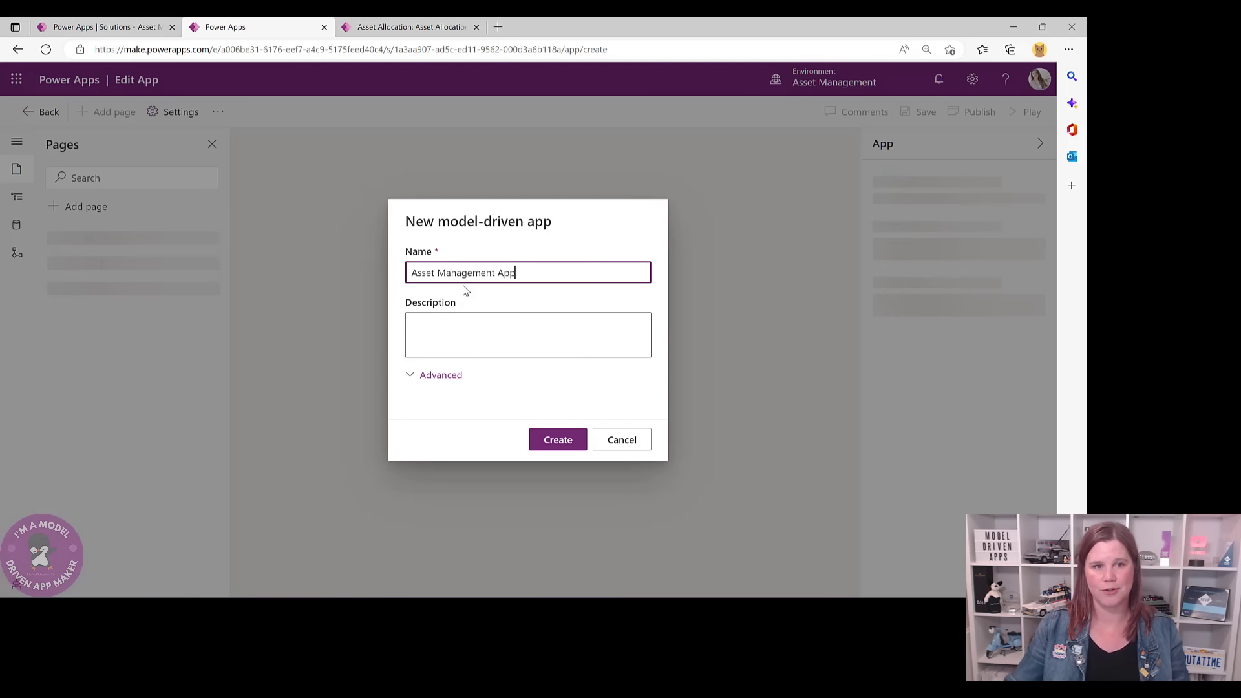
pyautogui.click(558, 439)
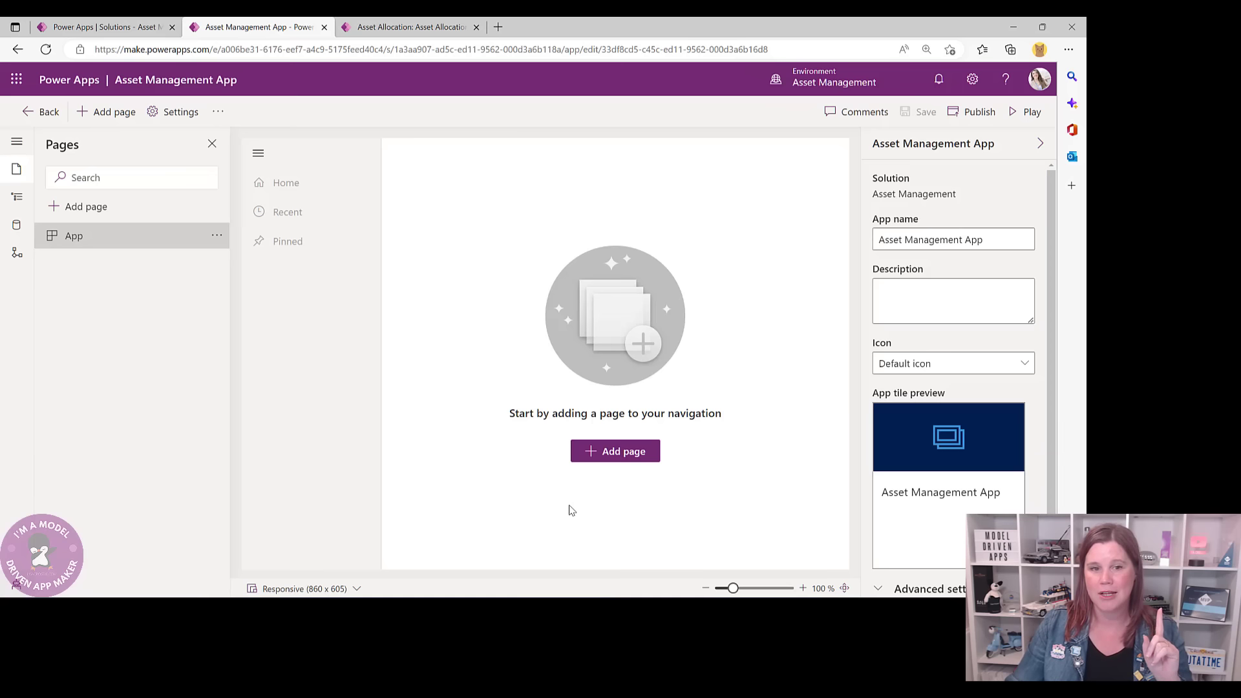
# - Start a table-based view and form page for the Asset, Asset Allocation, Asset Allocation Process and Asset Check tables
pyautogui.click(617, 458)
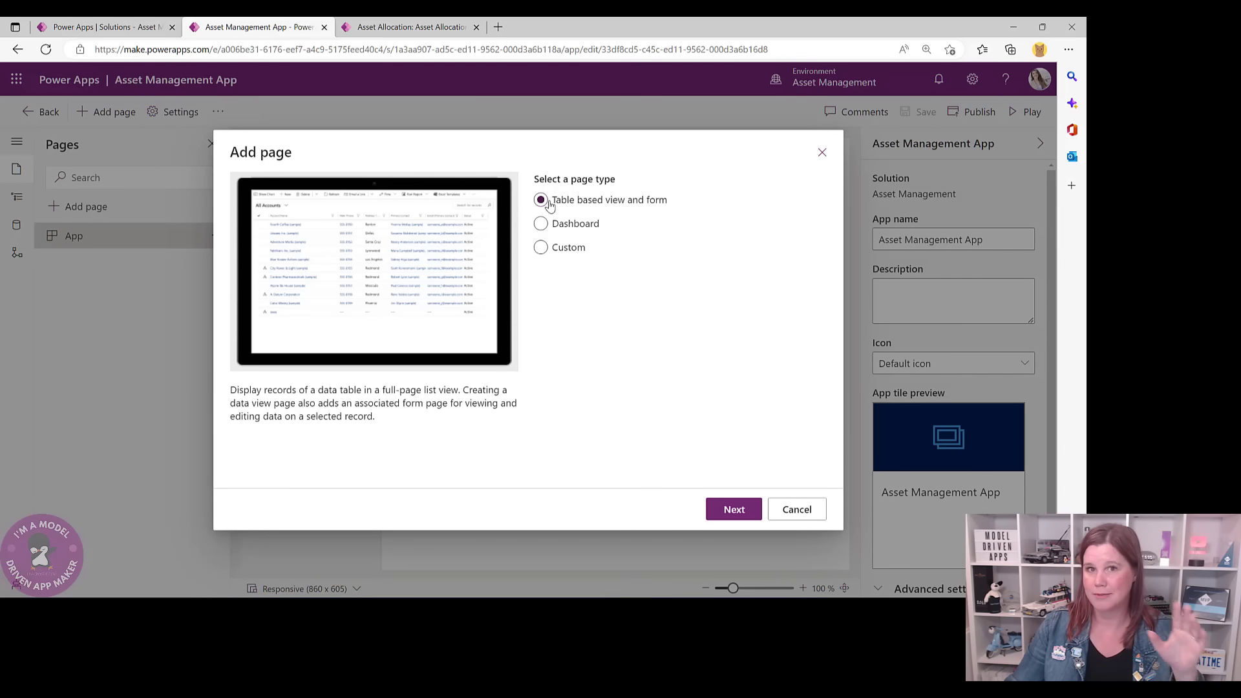
pyautogui.click(727, 510)
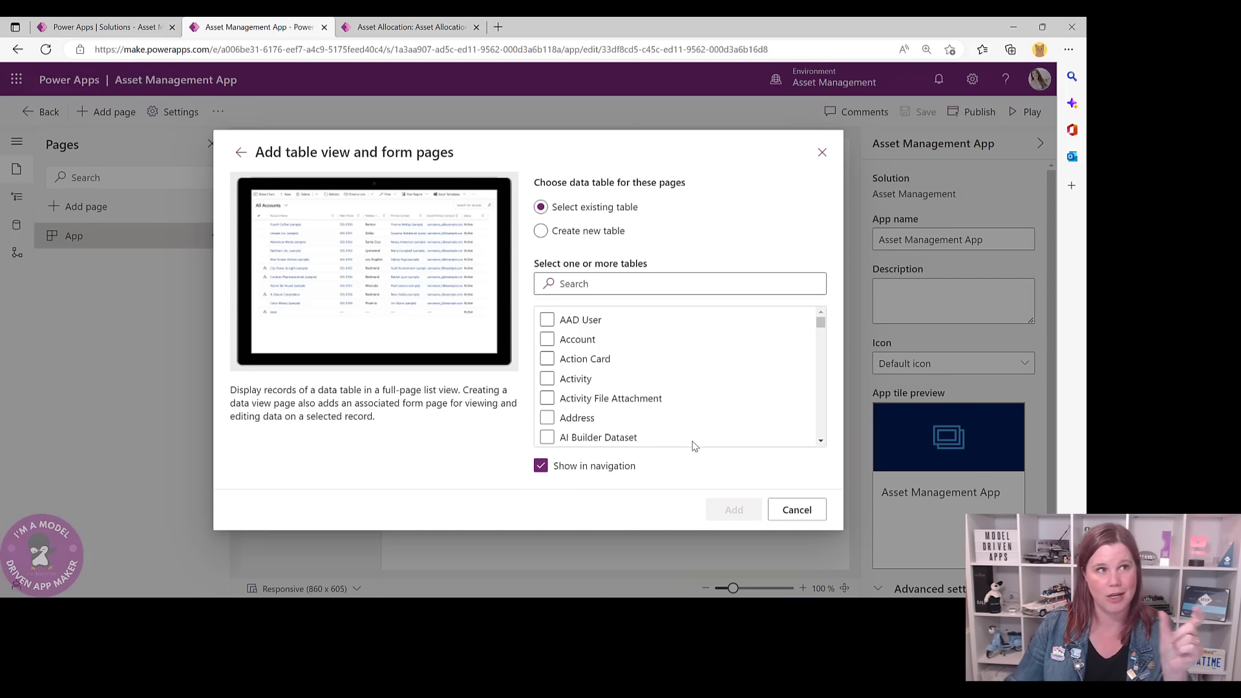
pyautogui.click(592, 283)
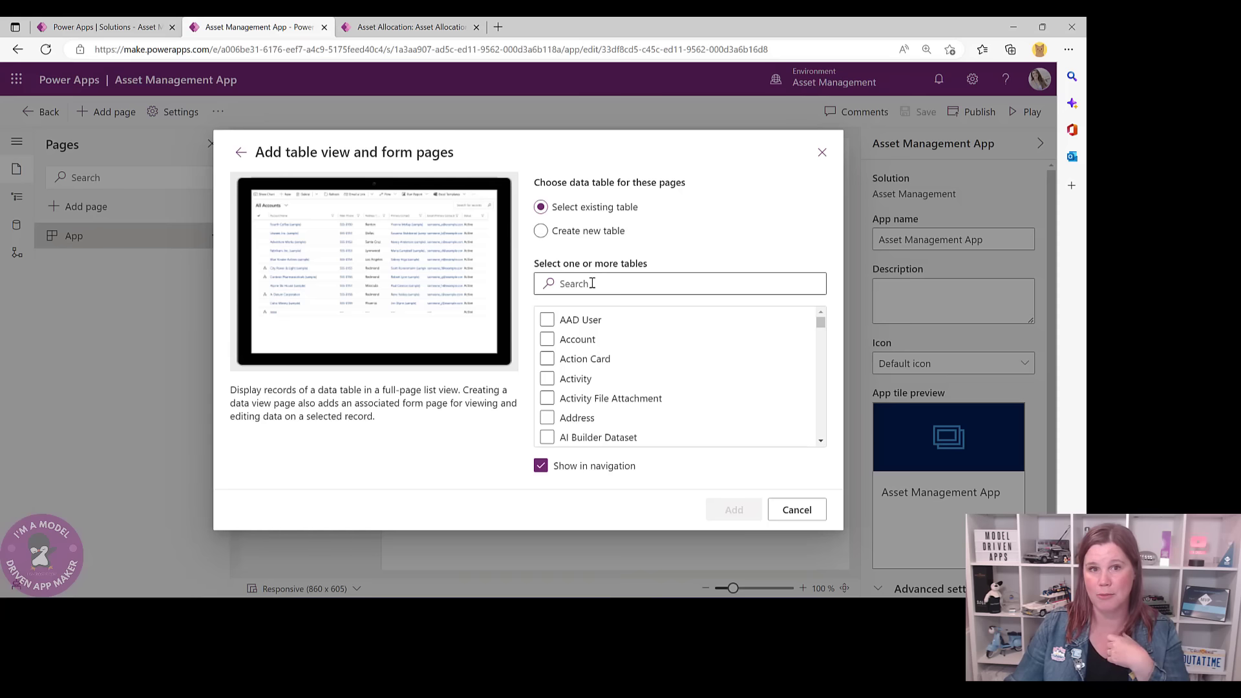
pyautogui.write('lmc')
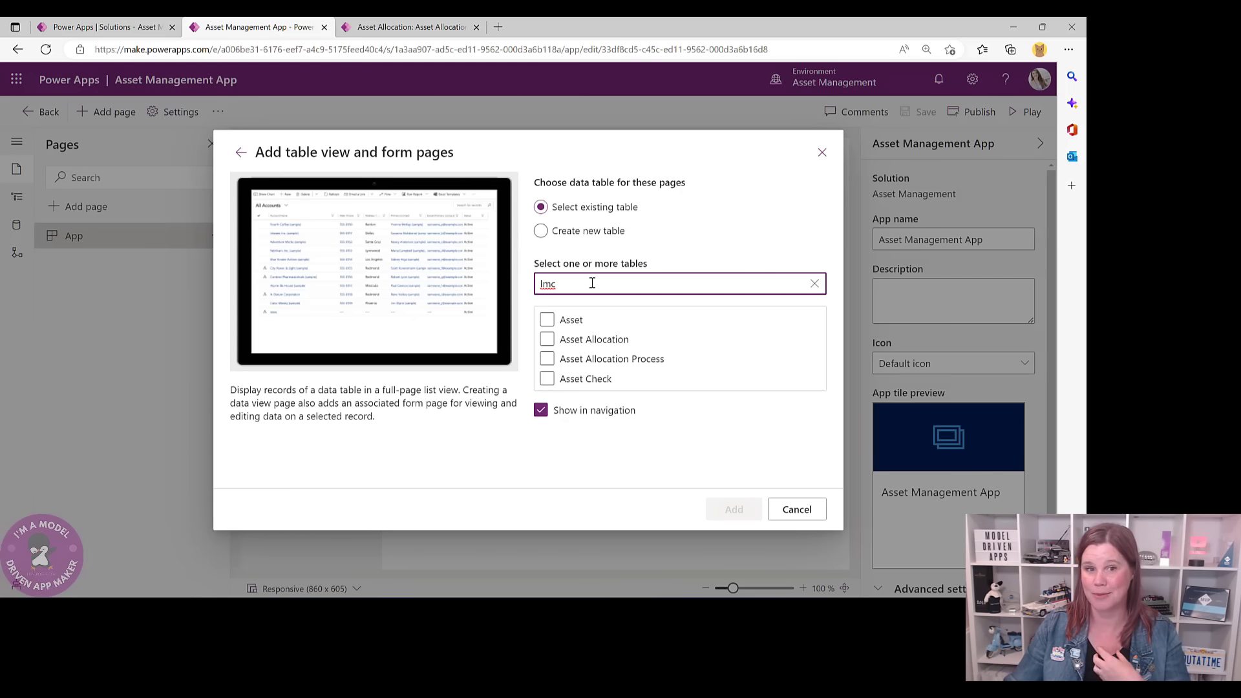
pyautogui.click(547, 319)
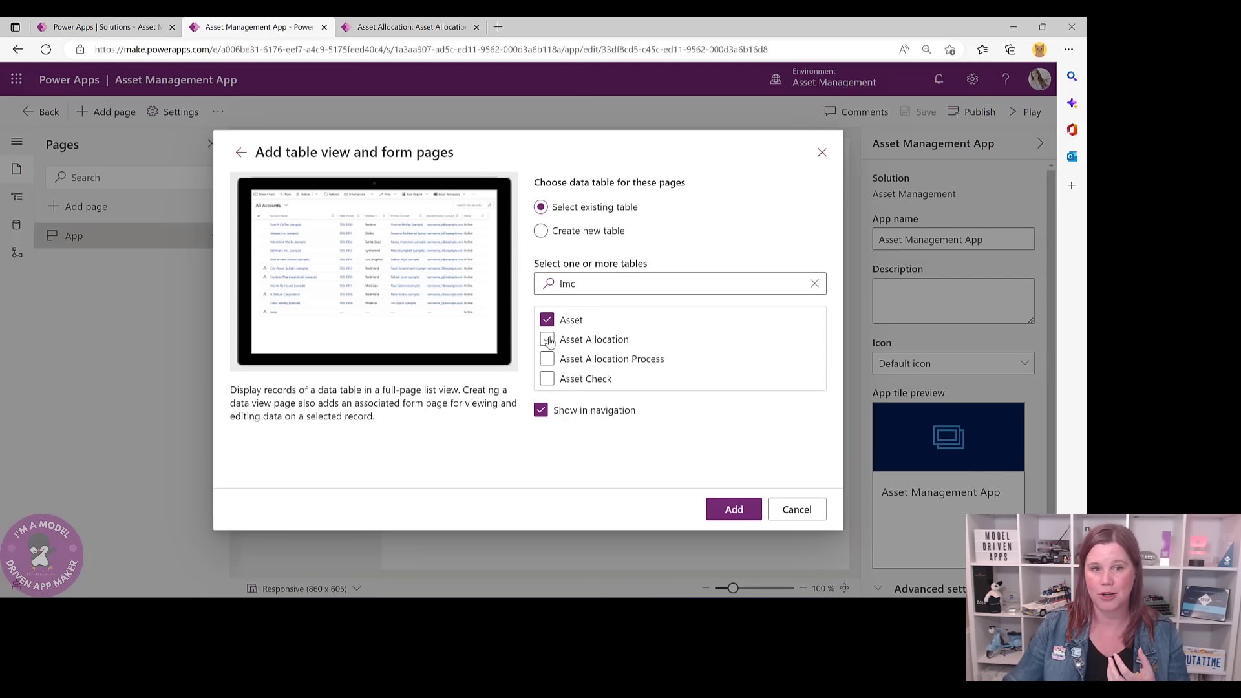
pyautogui.click(547, 339)
pyautogui.click(547, 360)
pyautogui.click(548, 379)
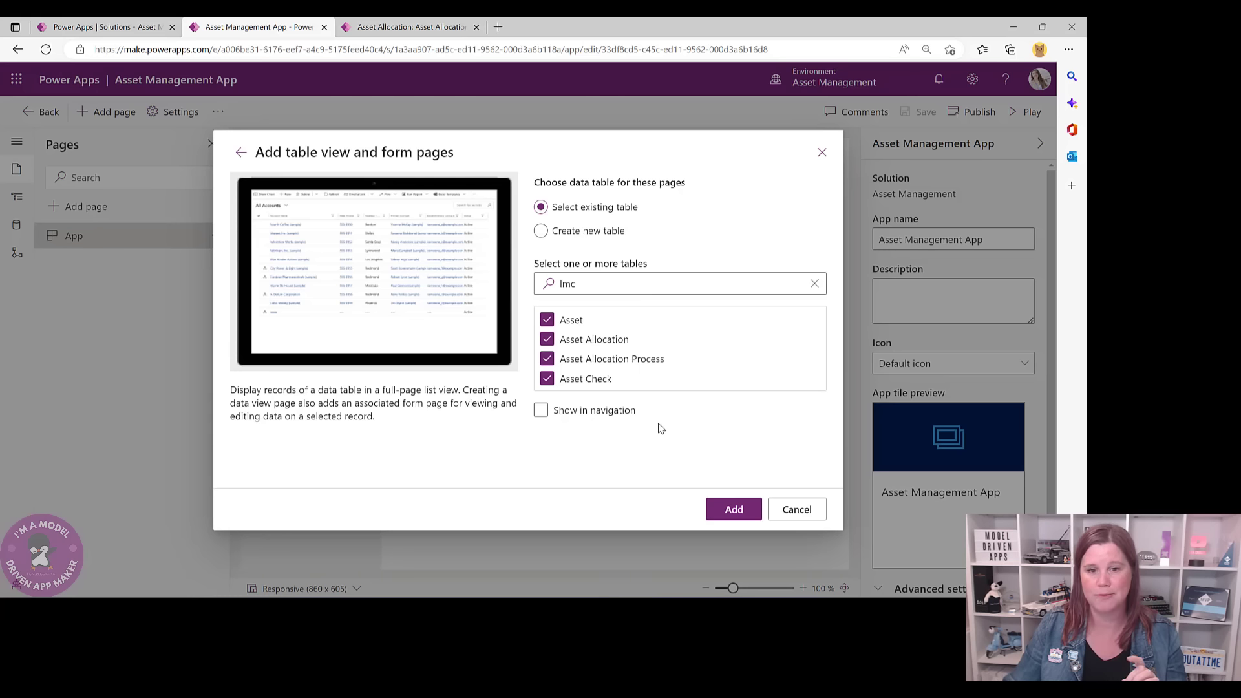
# - Search 'contact', include the Contact table, and add the pages
pyautogui.click(576, 285)
pyautogui.moveTo(576, 285); pyautogui.dragTo(522, 290)
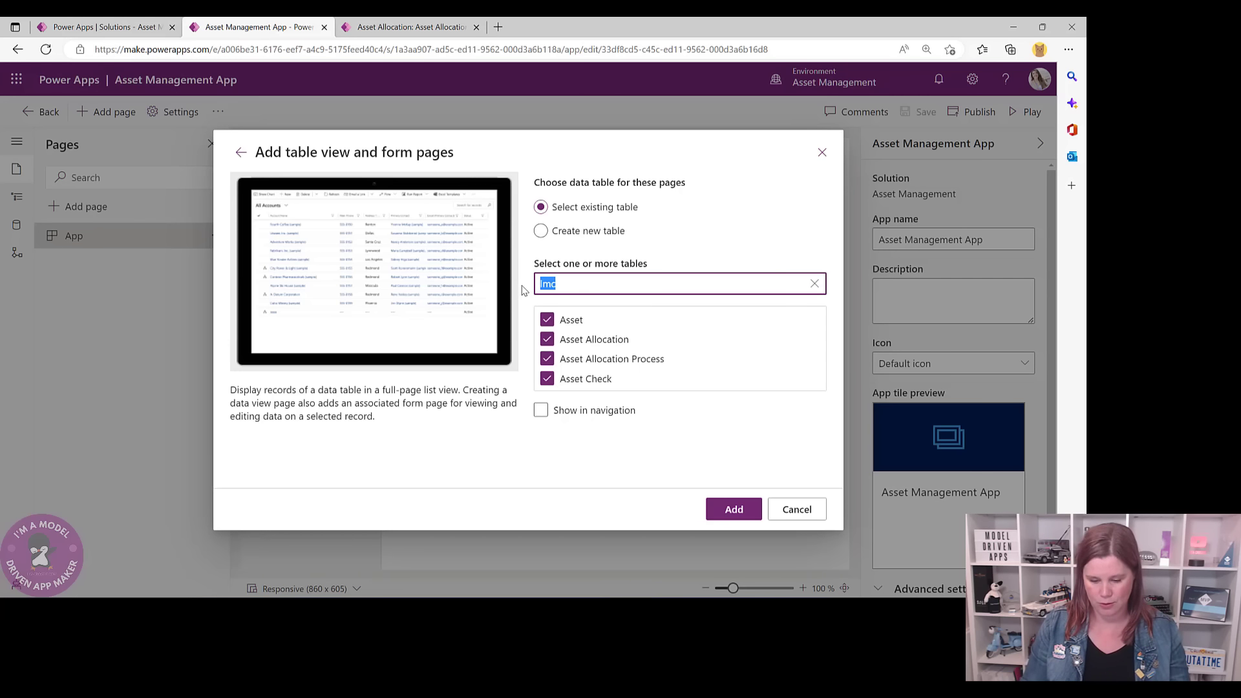
pyautogui.write('contact')
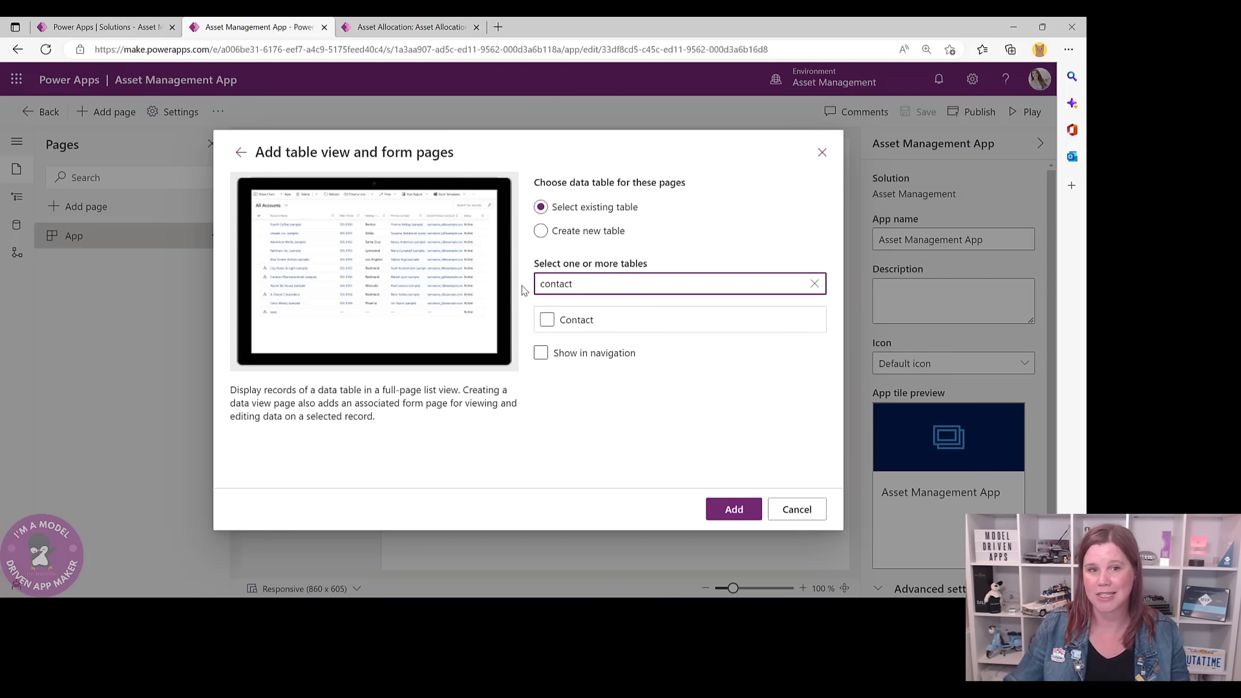
pyautogui.click(548, 319)
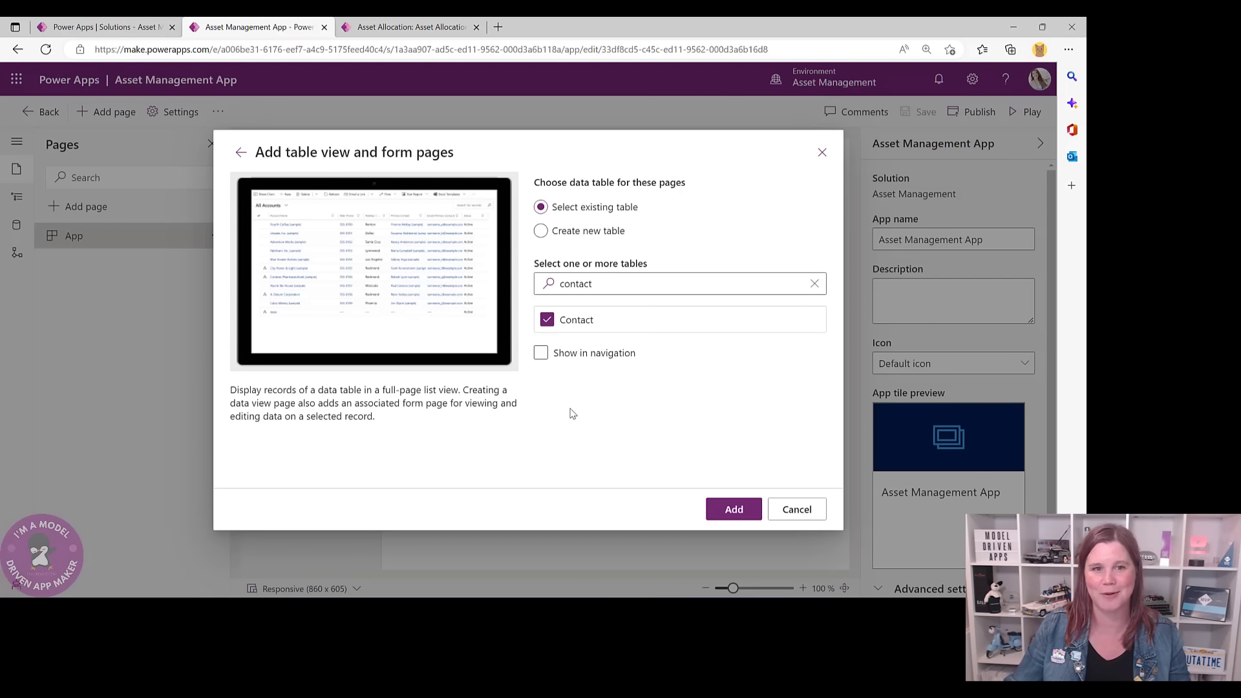
pyautogui.click(730, 509)
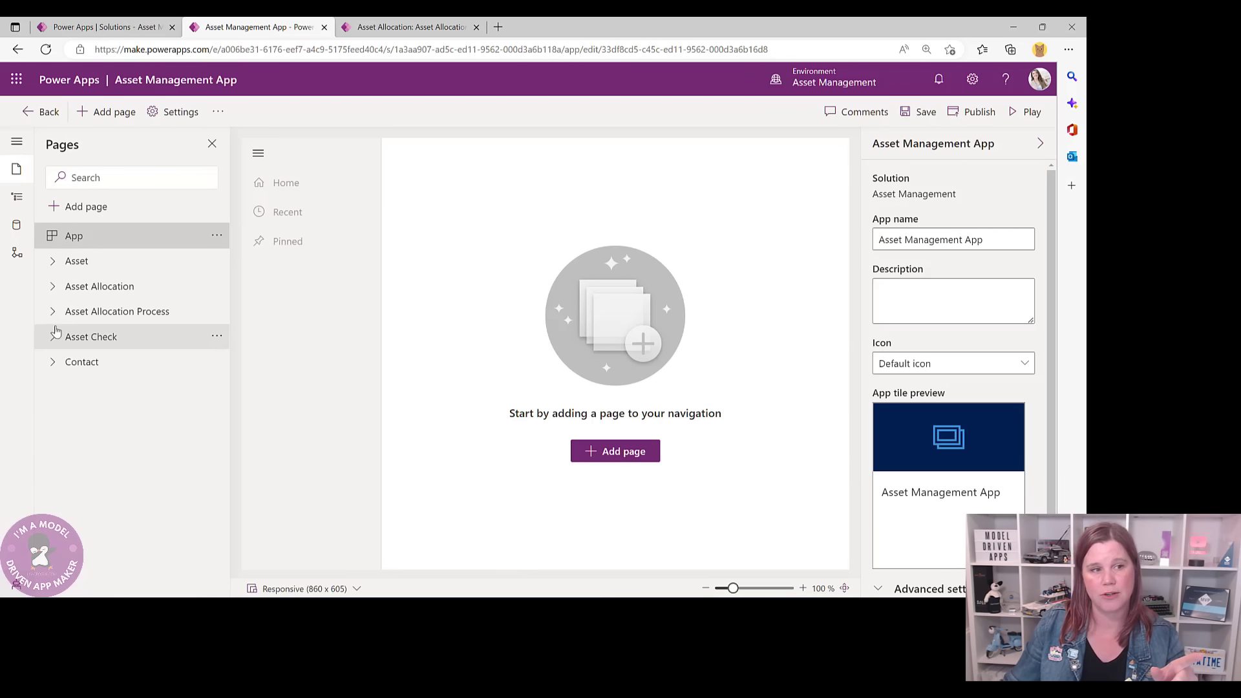
pyautogui.click(383, 24)
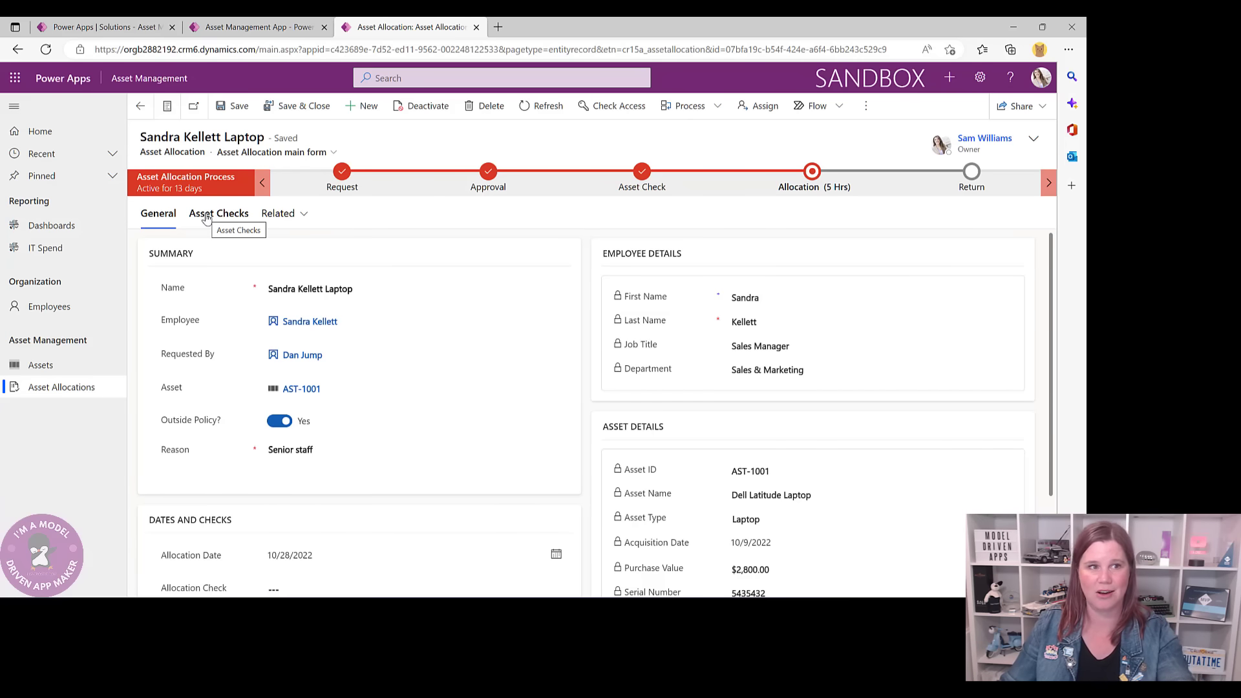
pyautogui.click(227, 29)
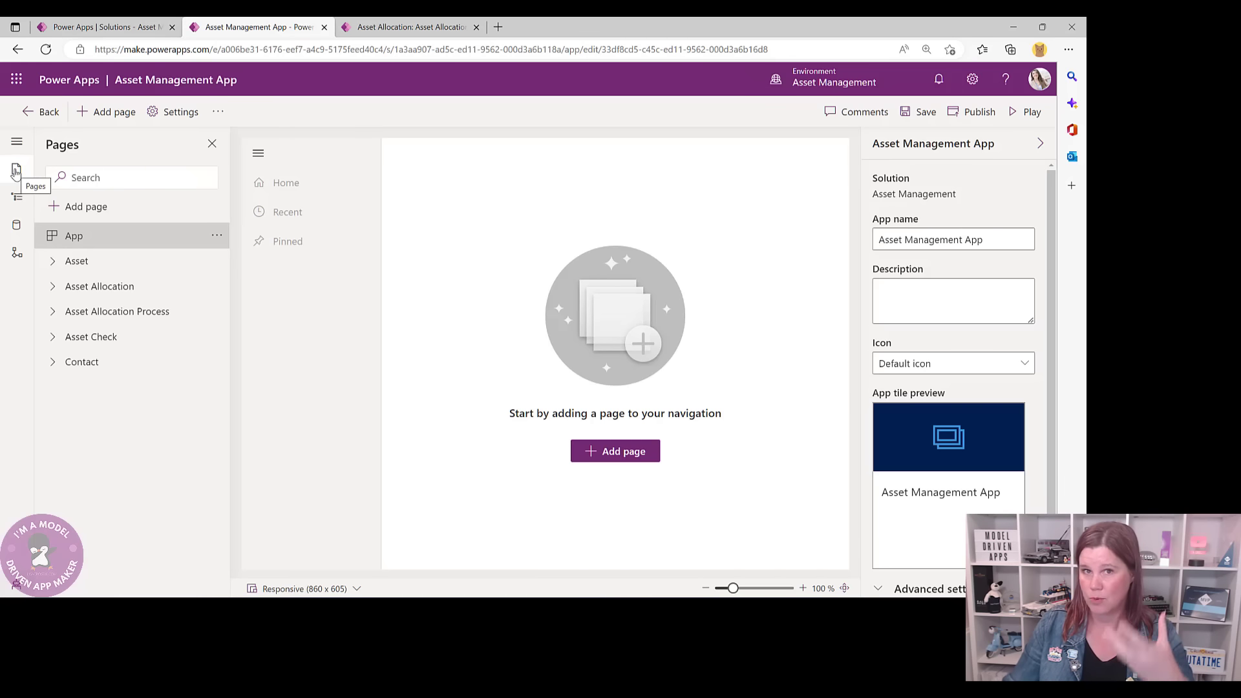
# - Rename the navigation's Group1 to 'Organization'
pyautogui.click(18, 200)
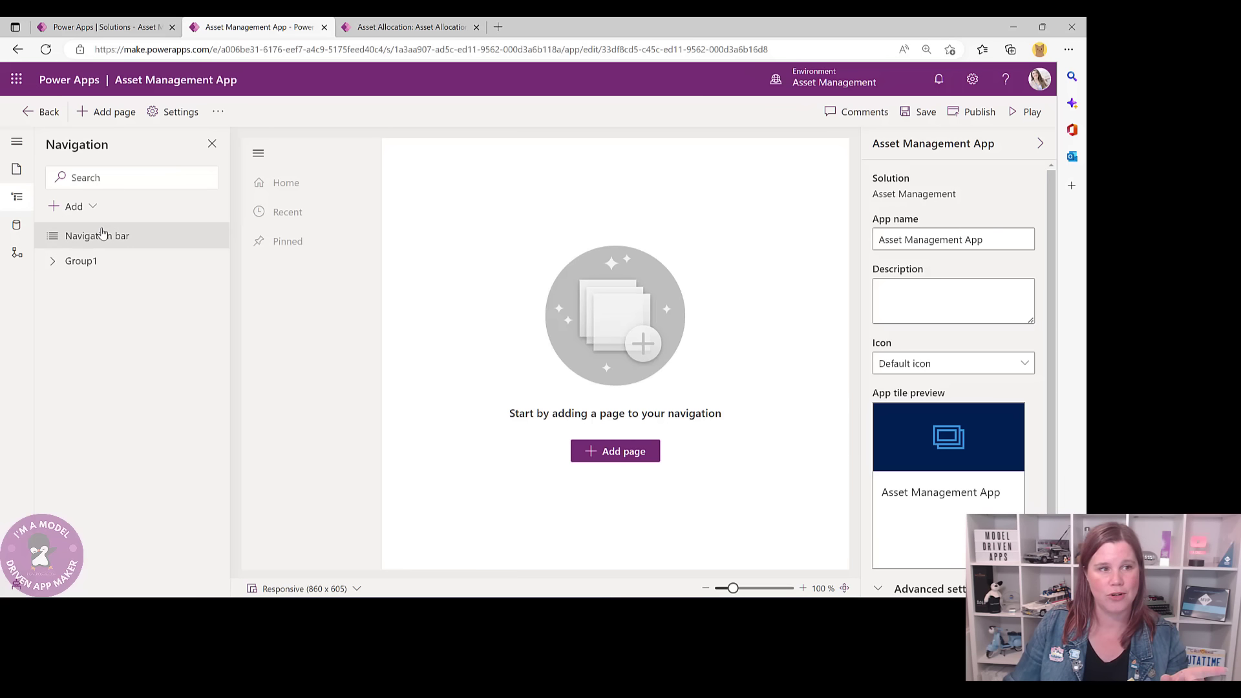
pyautogui.click(81, 262)
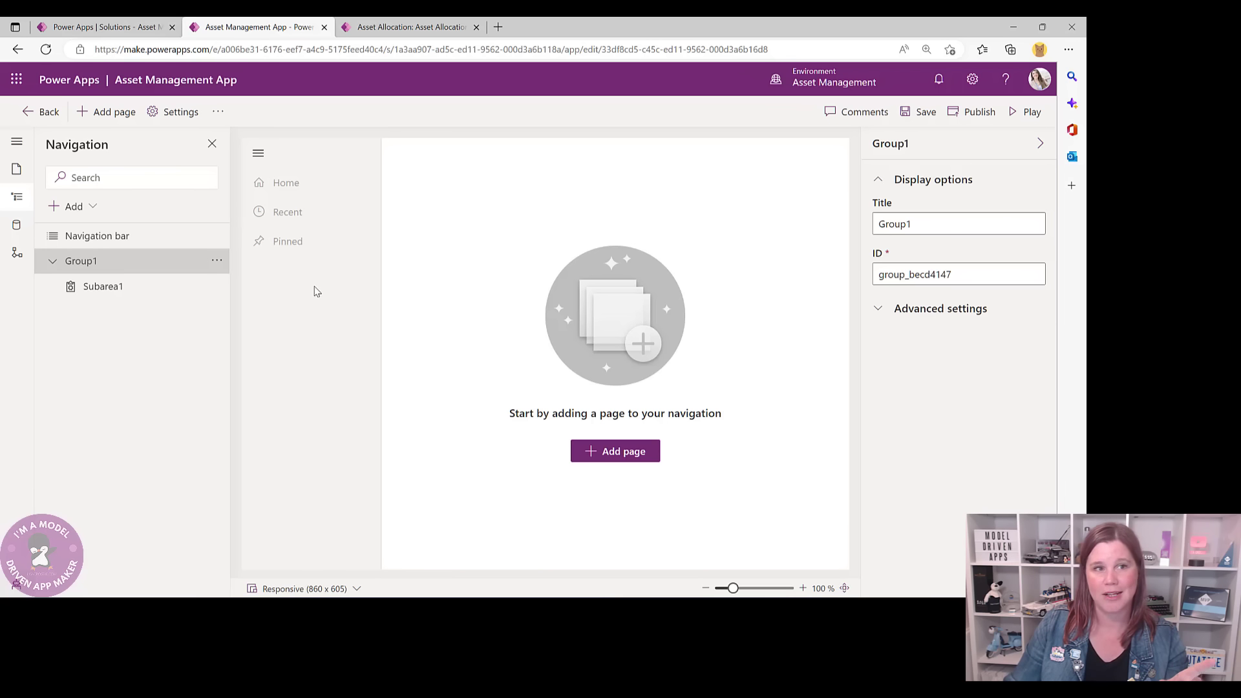
pyautogui.click(401, 29)
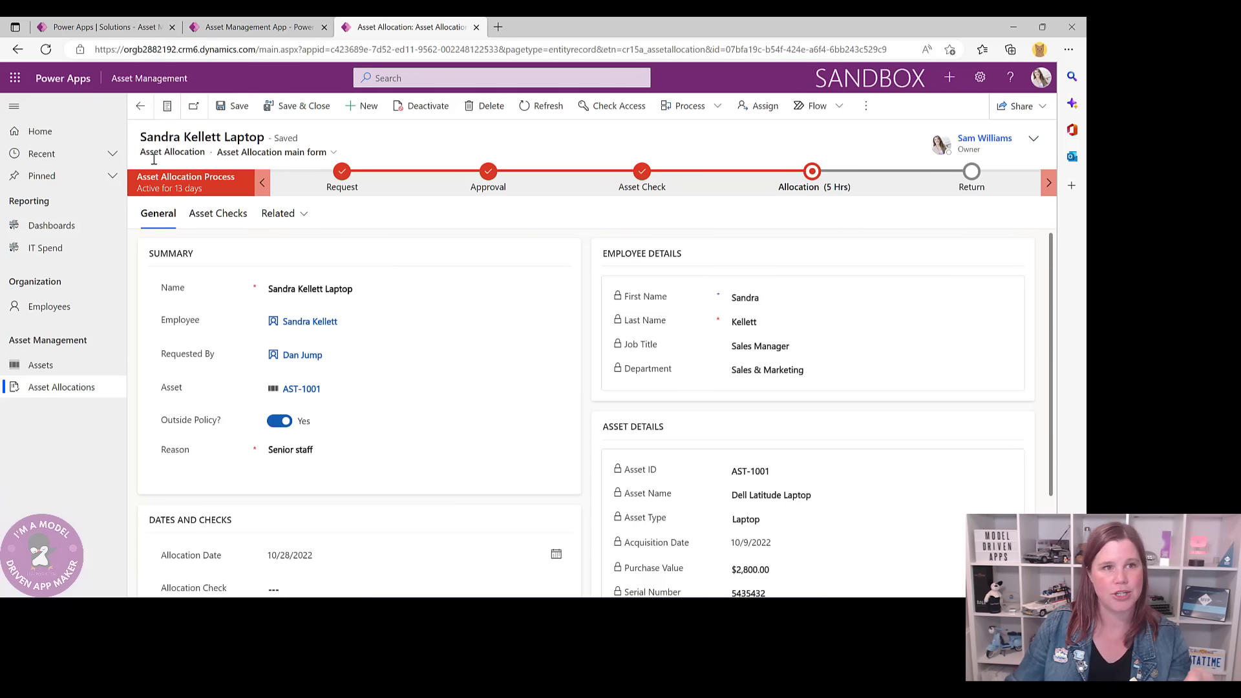
pyautogui.click(226, 27)
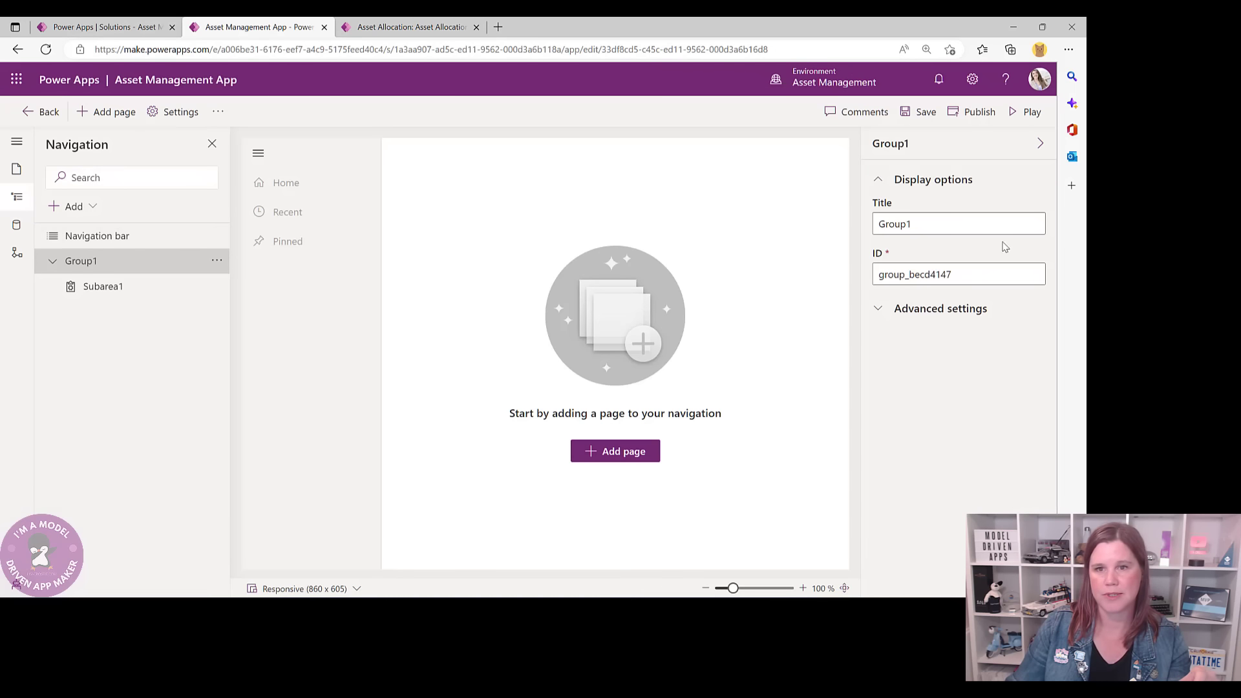
pyautogui.moveTo(939, 224); pyautogui.dragTo(866, 231)
pyautogui.write('Or')
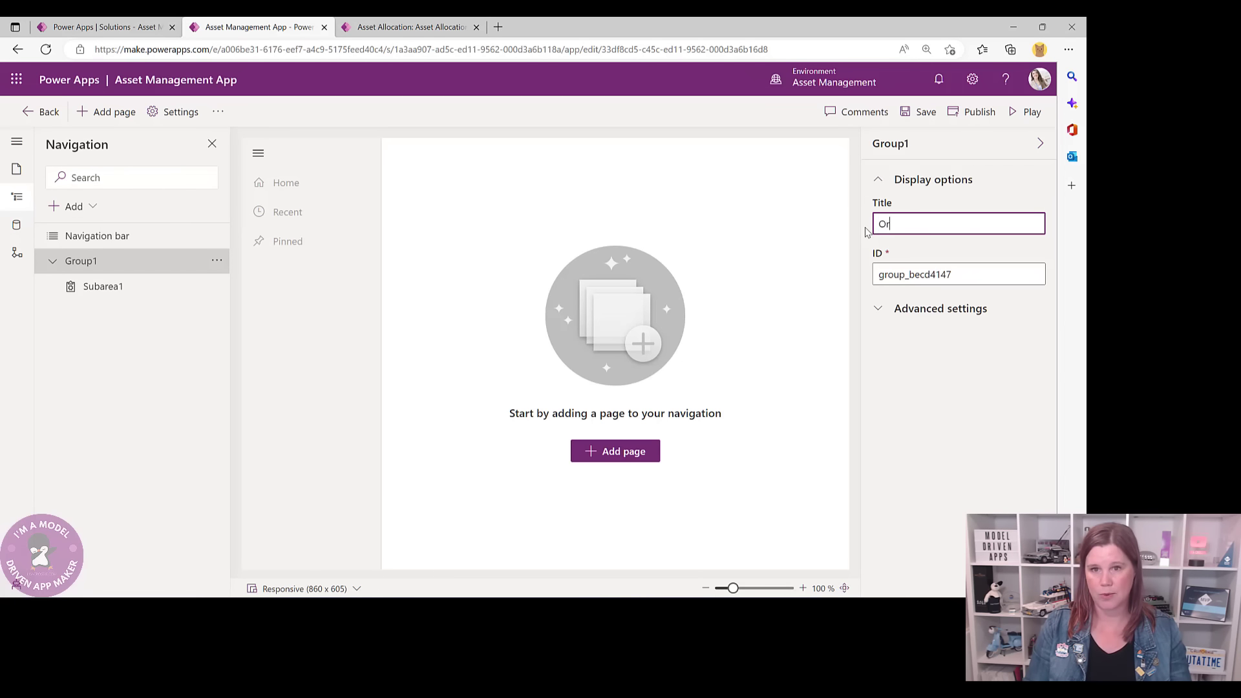
pyautogui.write('ganization')
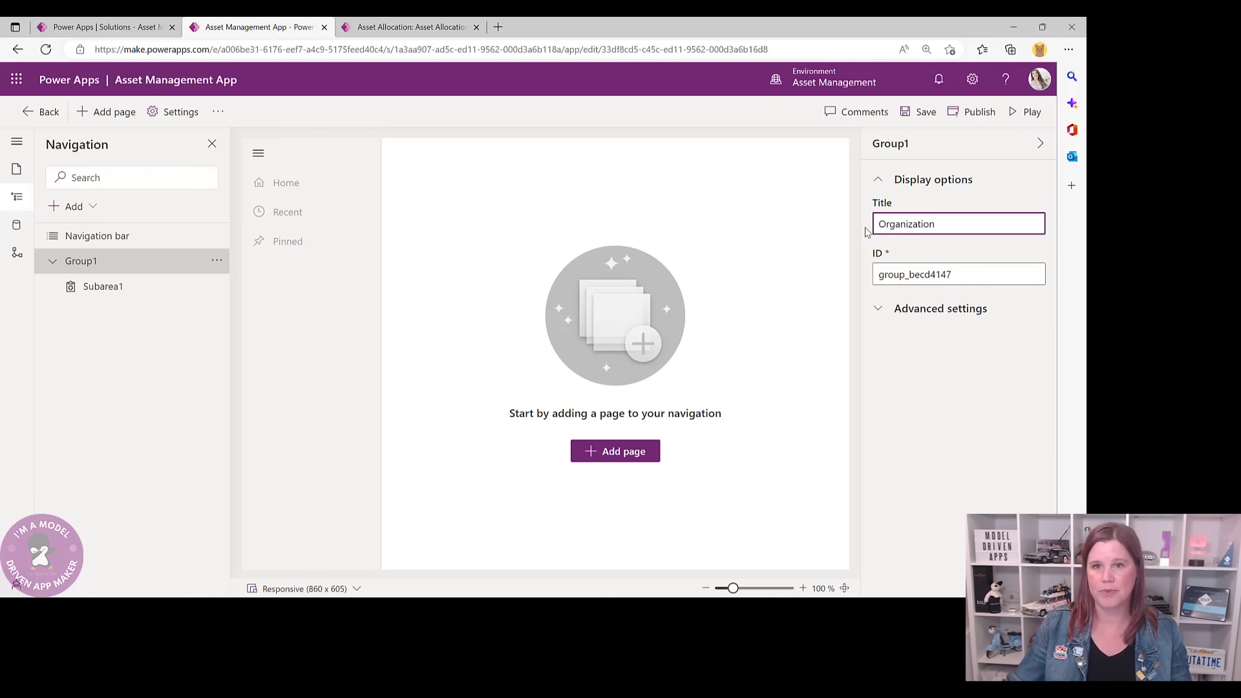
pyautogui.click(140, 327)
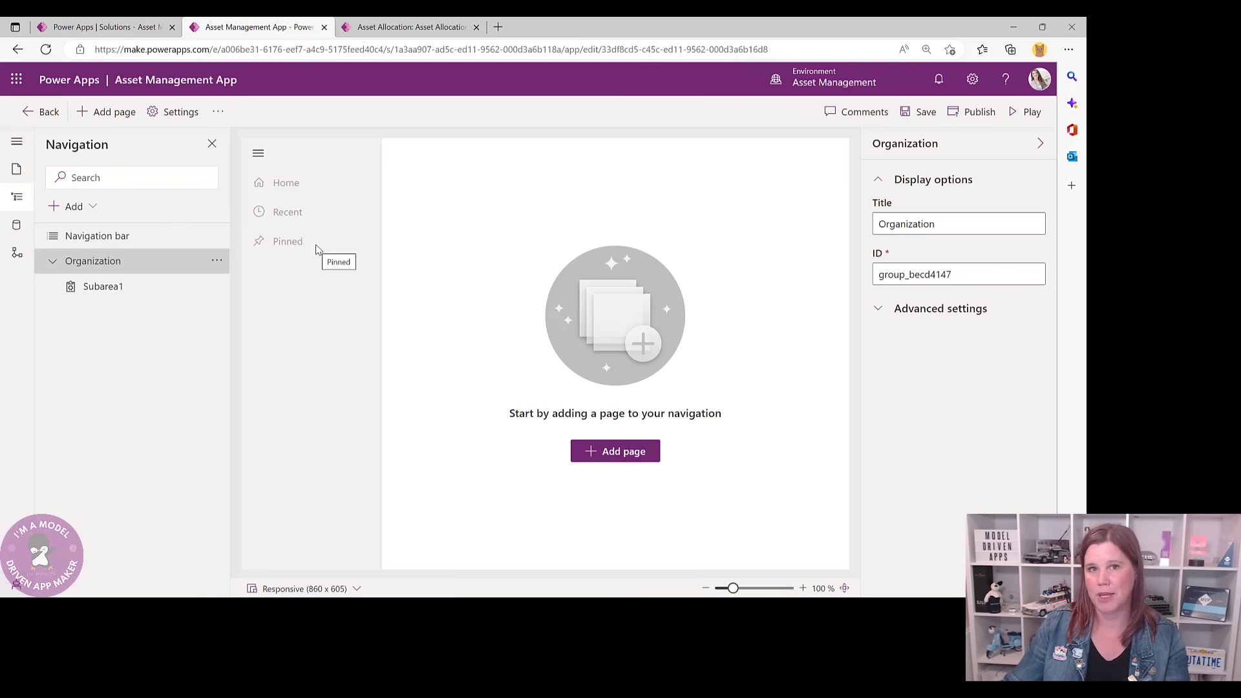
# - Make Subarea1 a Table subarea for Contact, titled 'Contact'
pyautogui.click(116, 292)
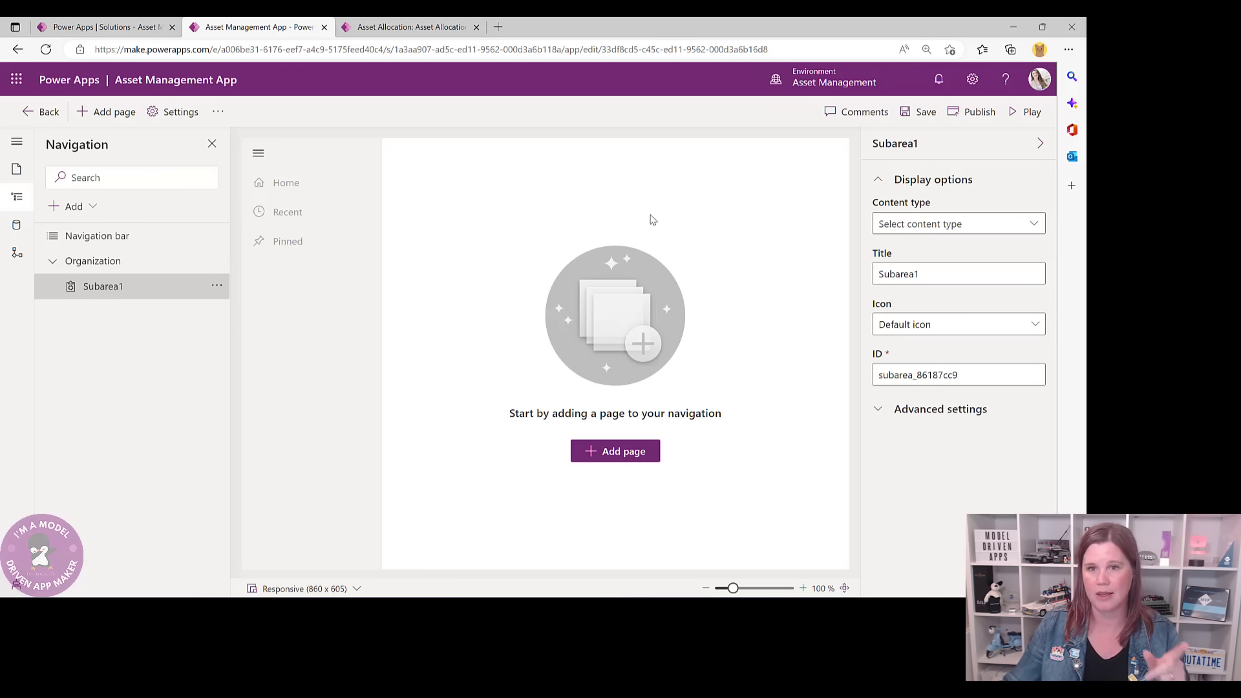
pyautogui.click(917, 228)
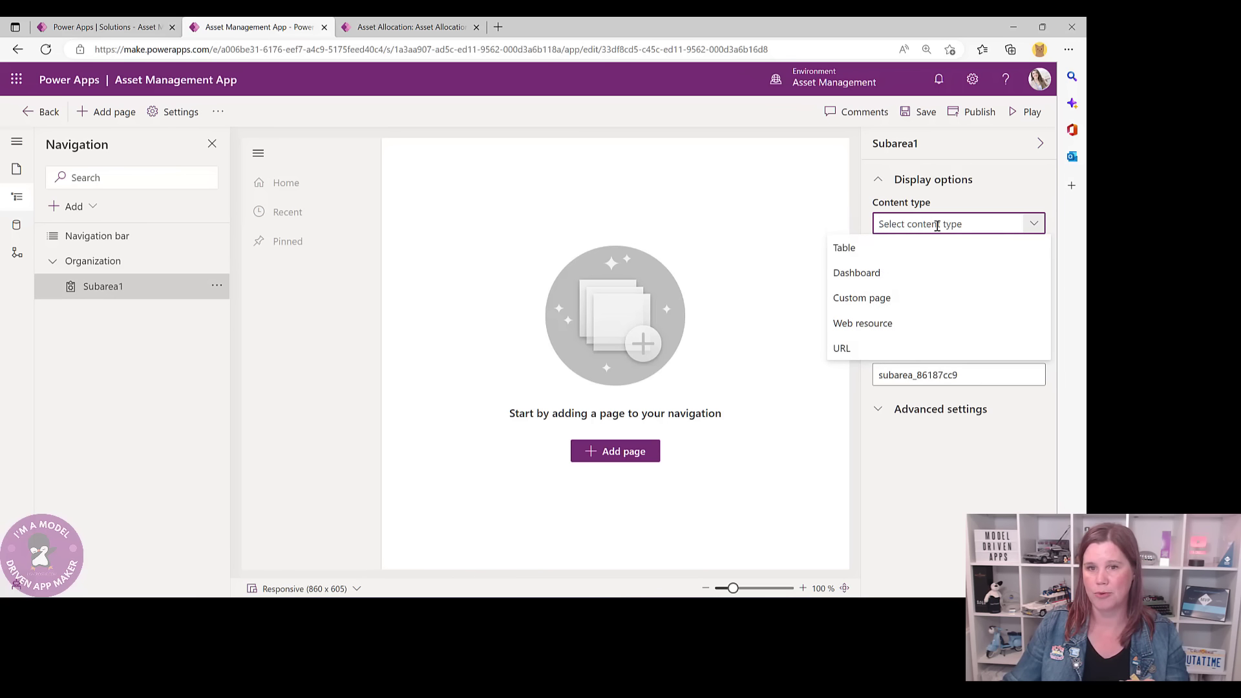
pyautogui.click(845, 251)
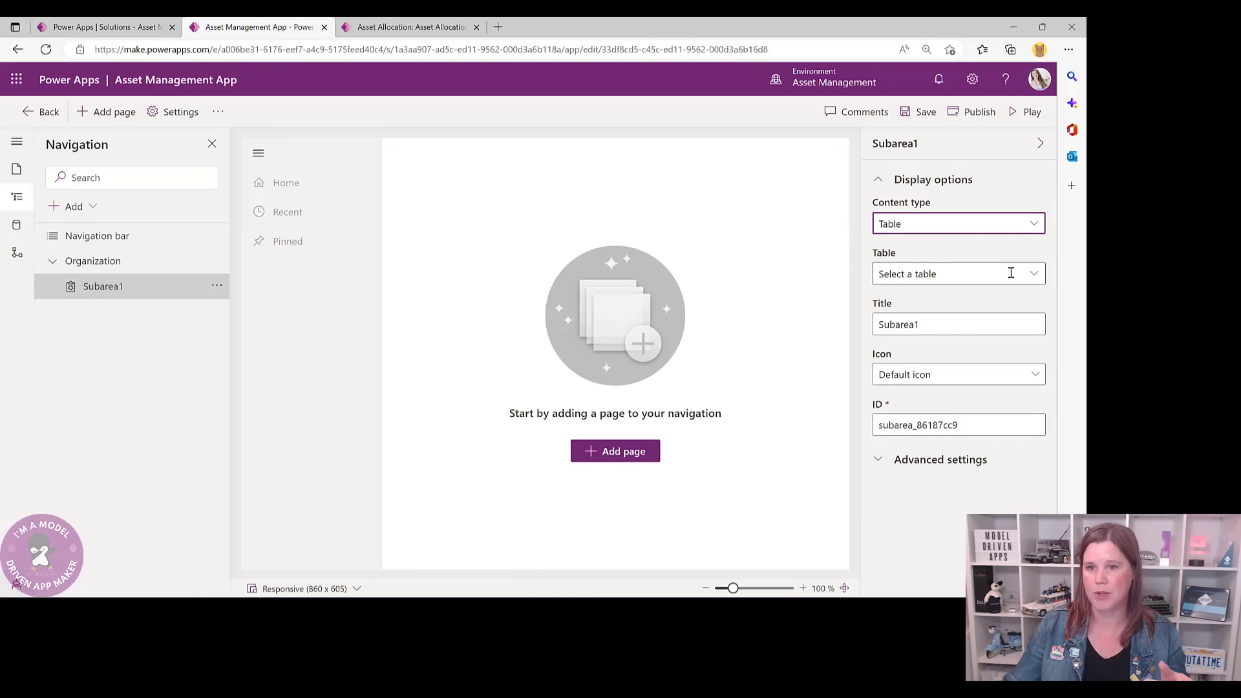
pyautogui.click(1036, 275)
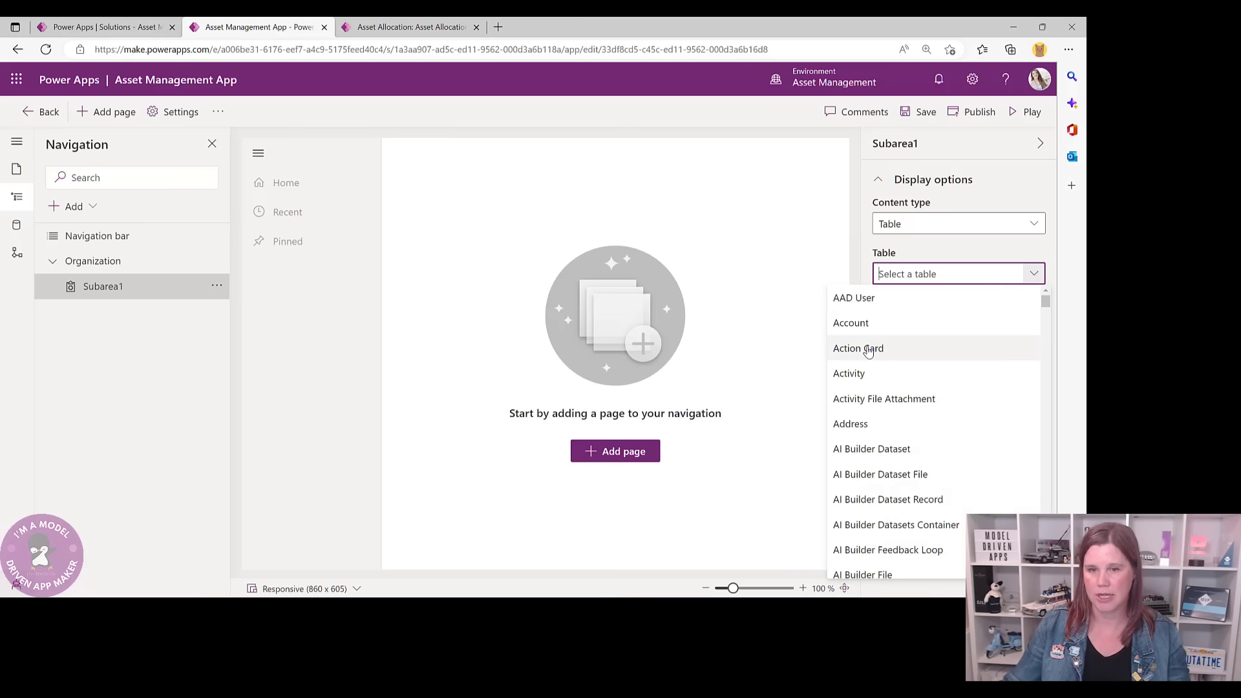
pyautogui.write('Contact')
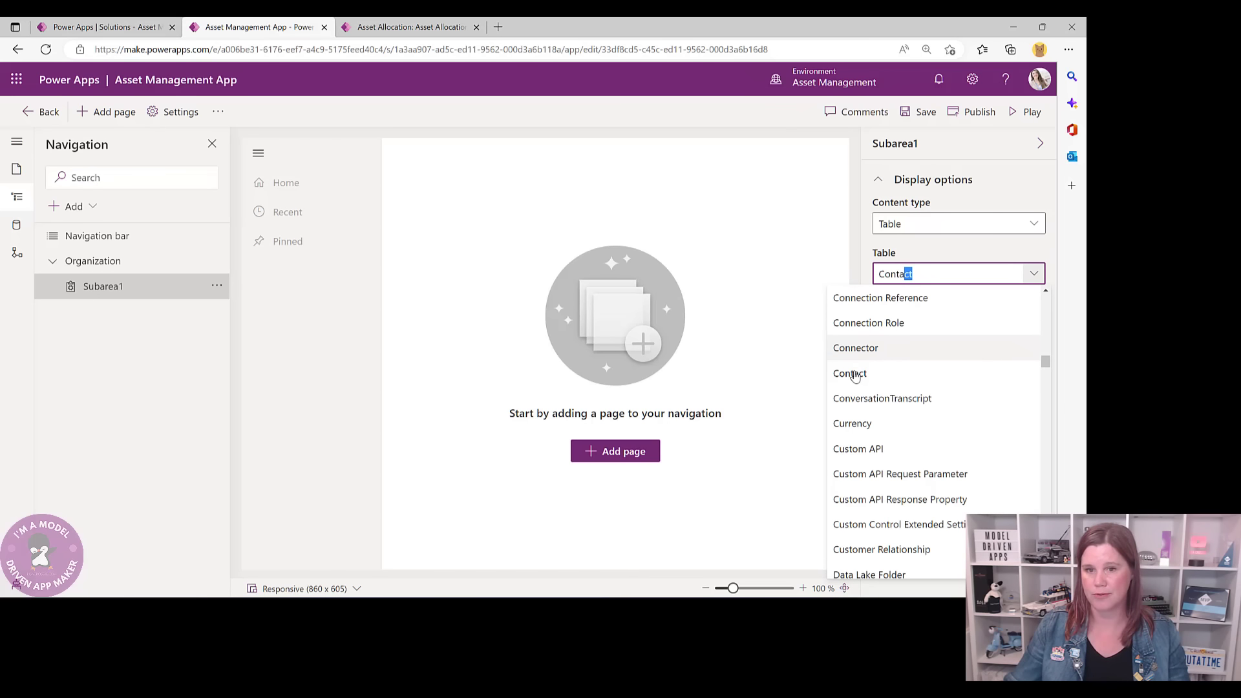
pyautogui.click(853, 374)
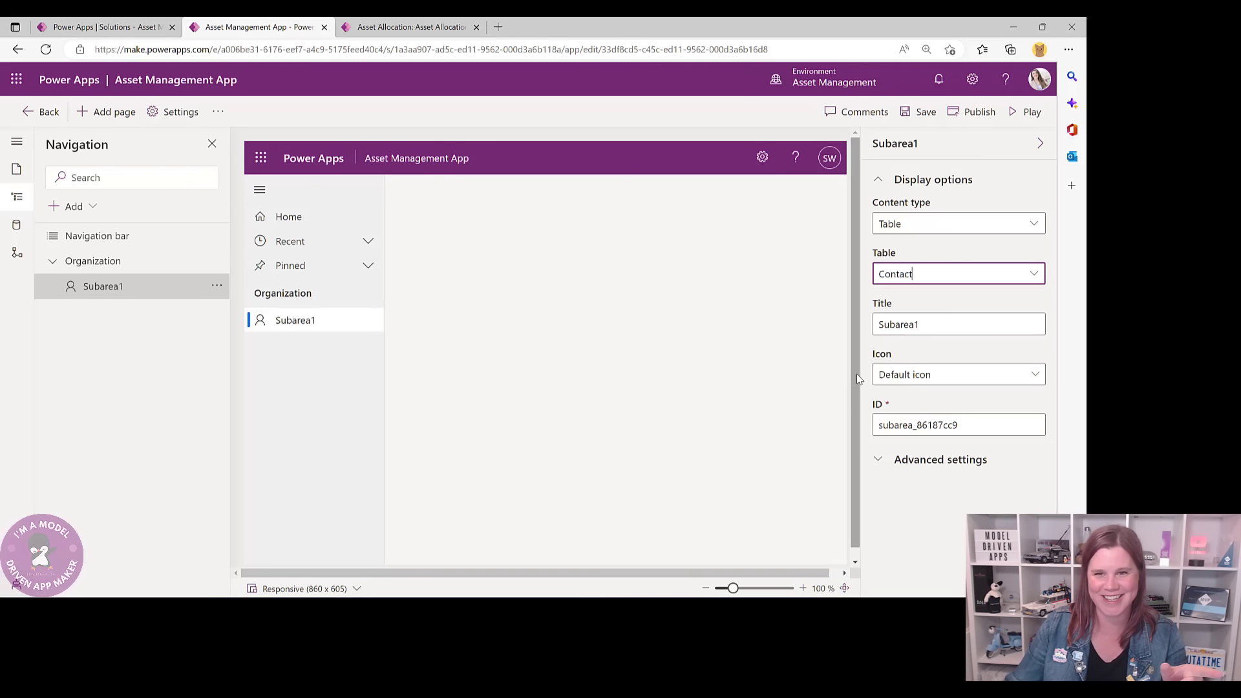
pyautogui.doubleClick(919, 323)
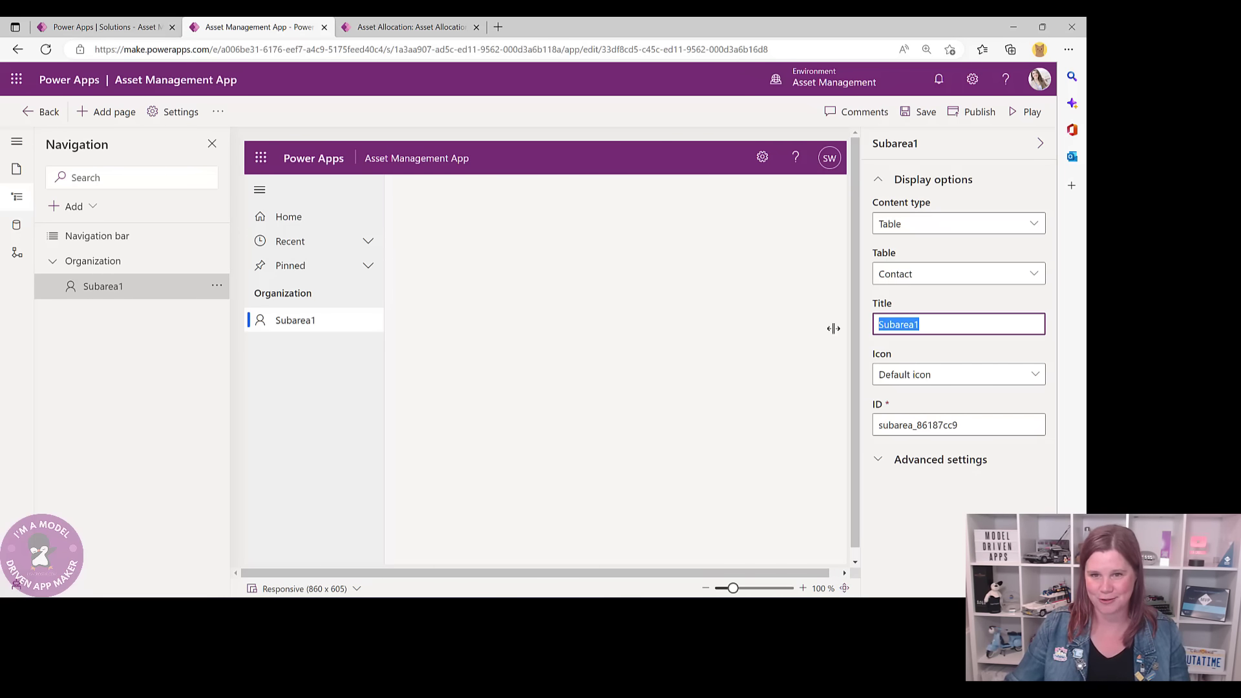
pyautogui.write('Conta')
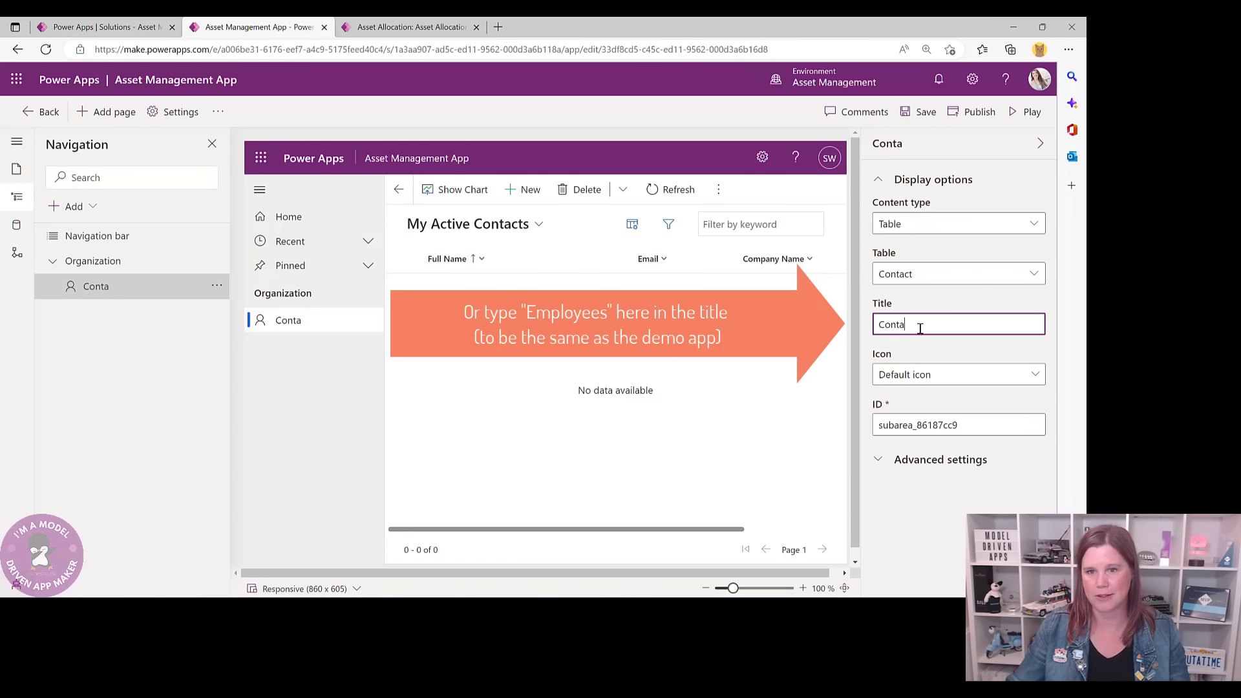
pyautogui.write('ct')
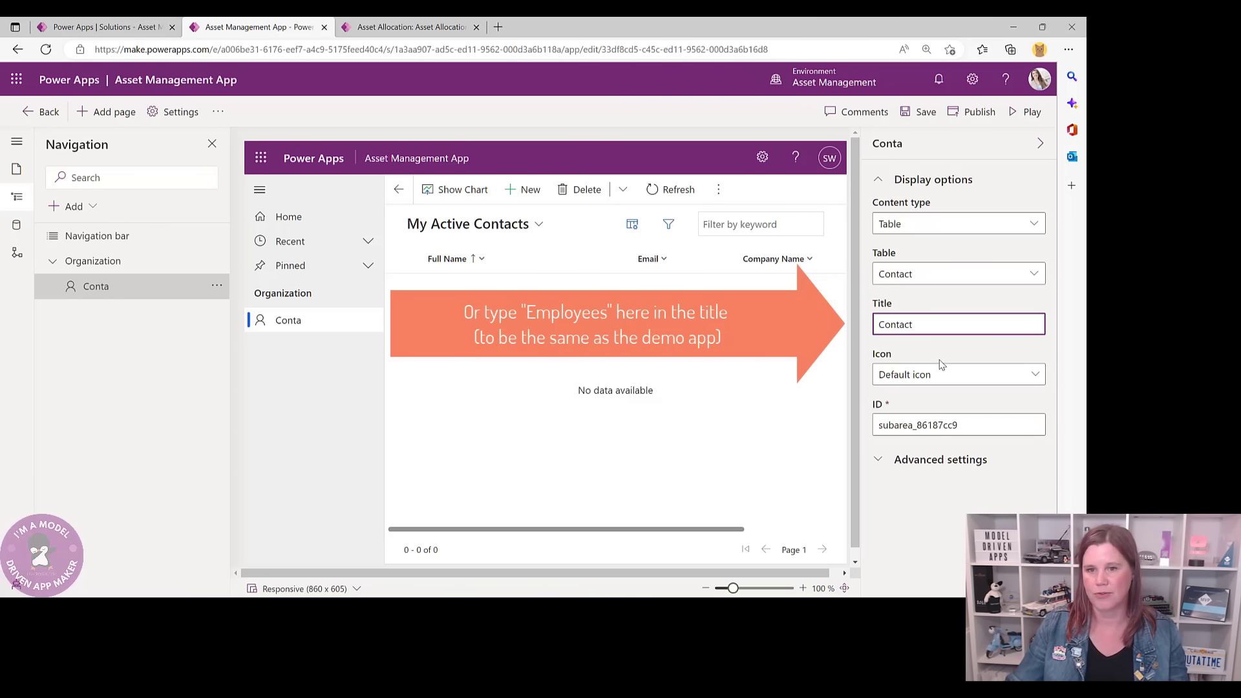
pyautogui.click(944, 345)
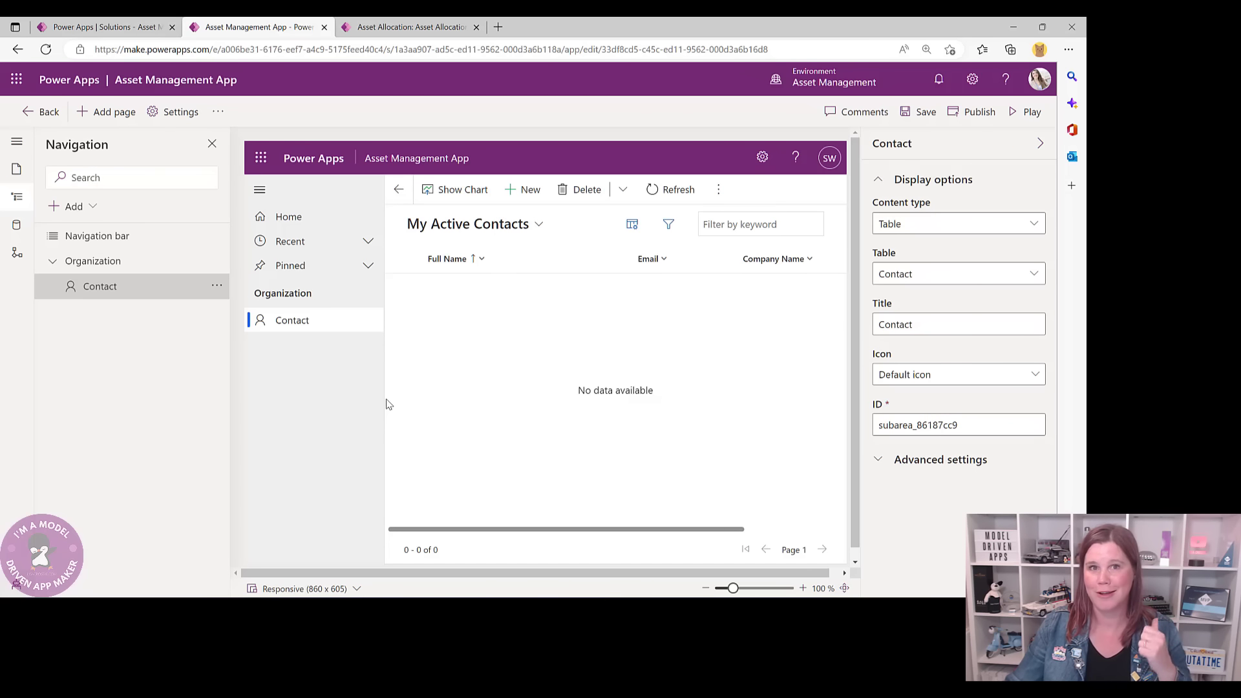
pyautogui.click(402, 27)
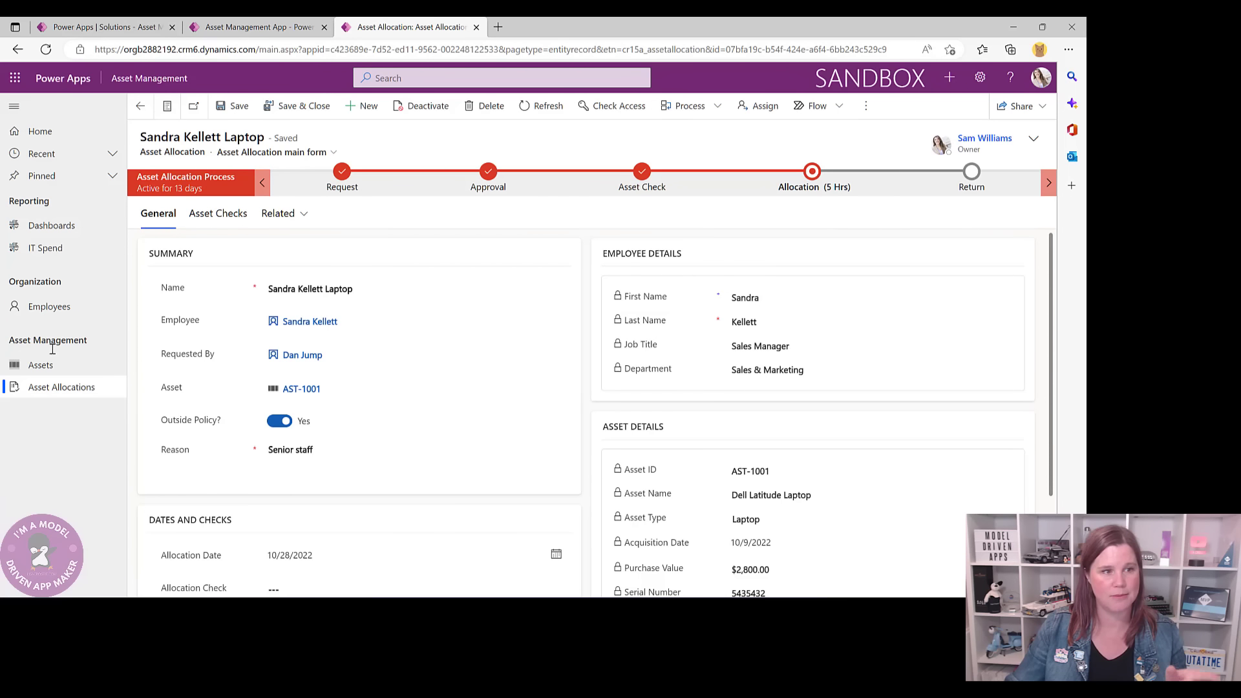
pyautogui.click(259, 32)
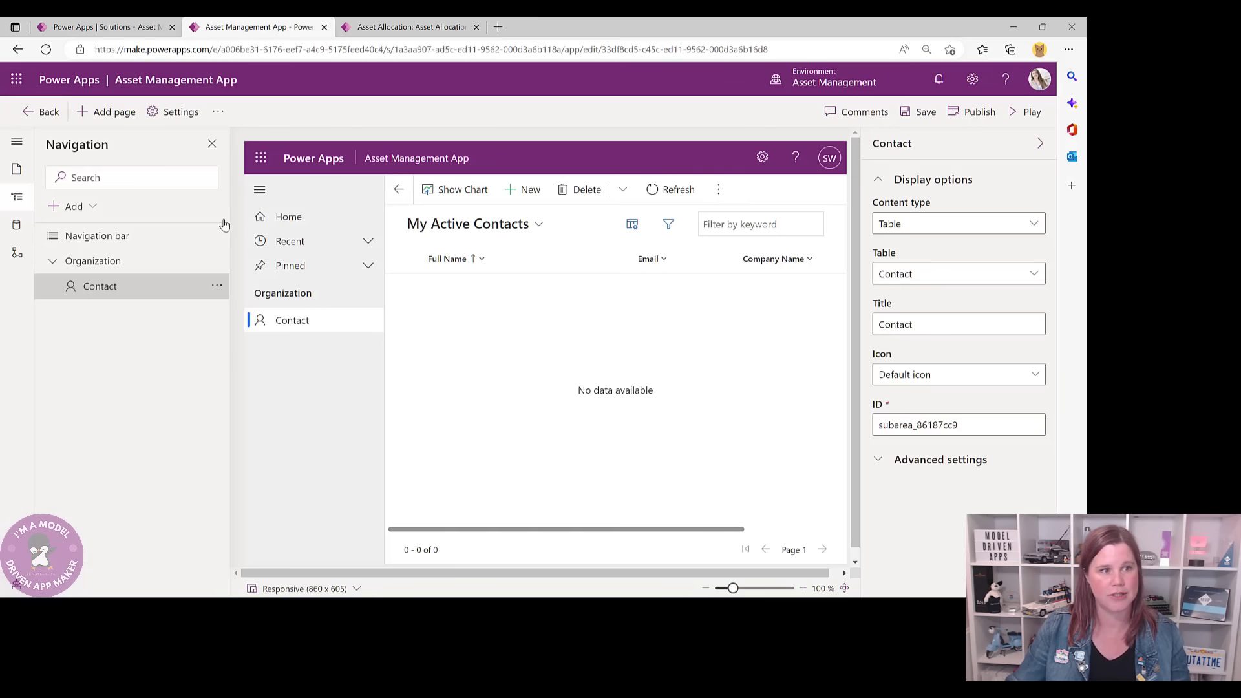
# - Add a new navigation group titled 'Asset Management'
pyautogui.click(95, 209)
pyautogui.click(88, 233)
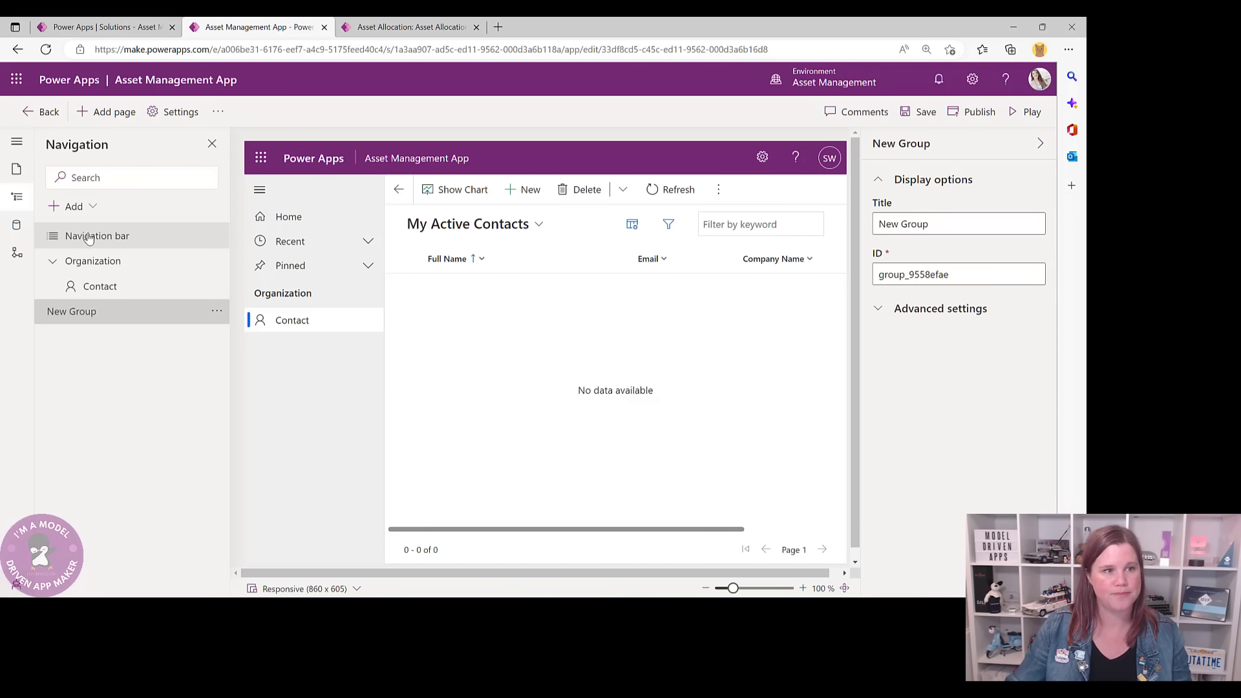
pyautogui.moveTo(942, 227); pyautogui.dragTo(874, 226)
pyautogui.write('A')
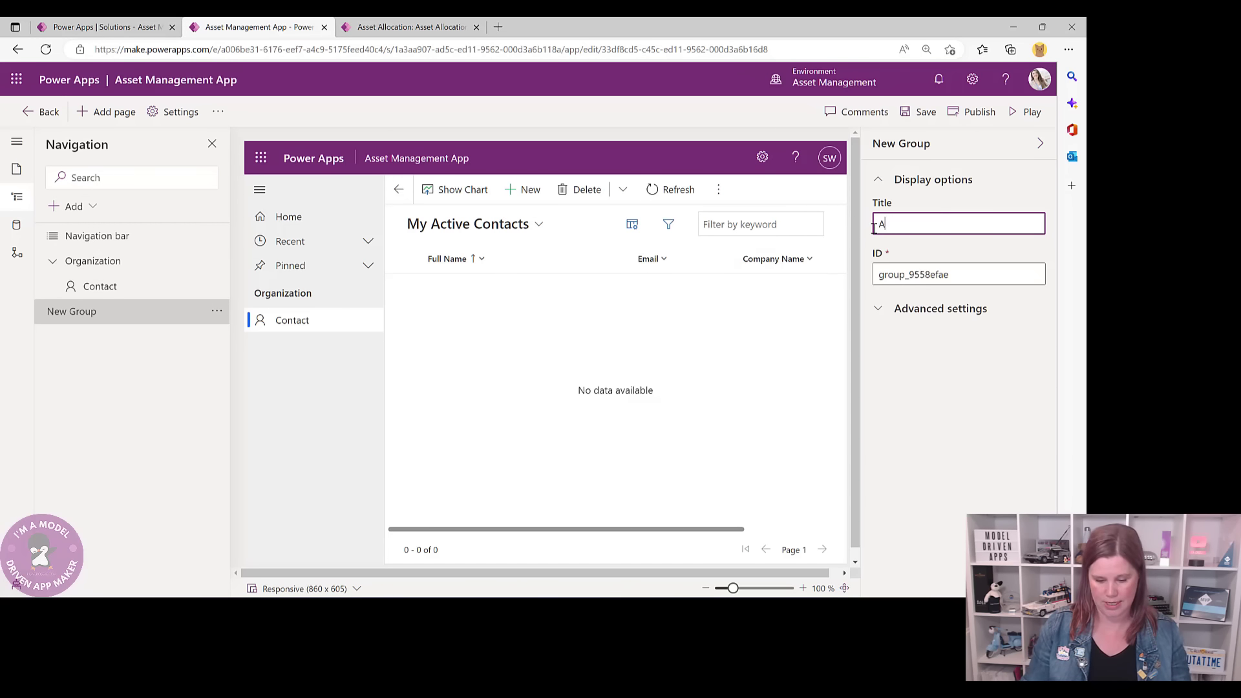
pyautogui.write('sset Allocation')
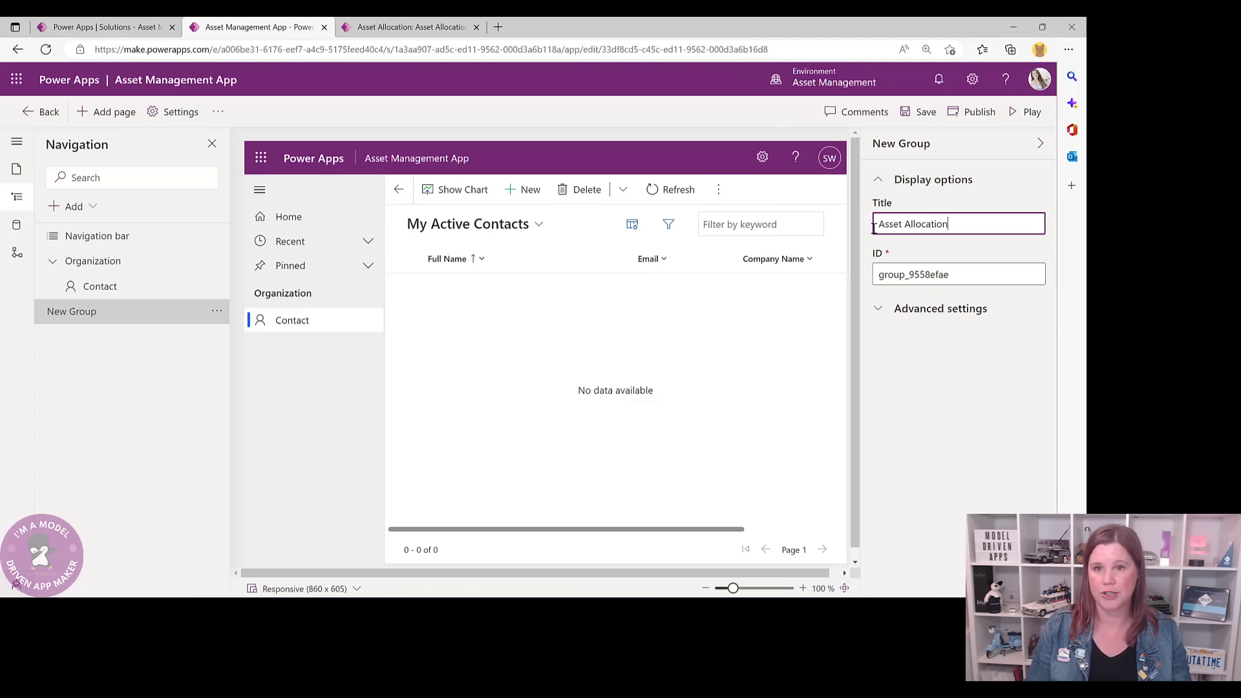
pyautogui.click(393, 25)
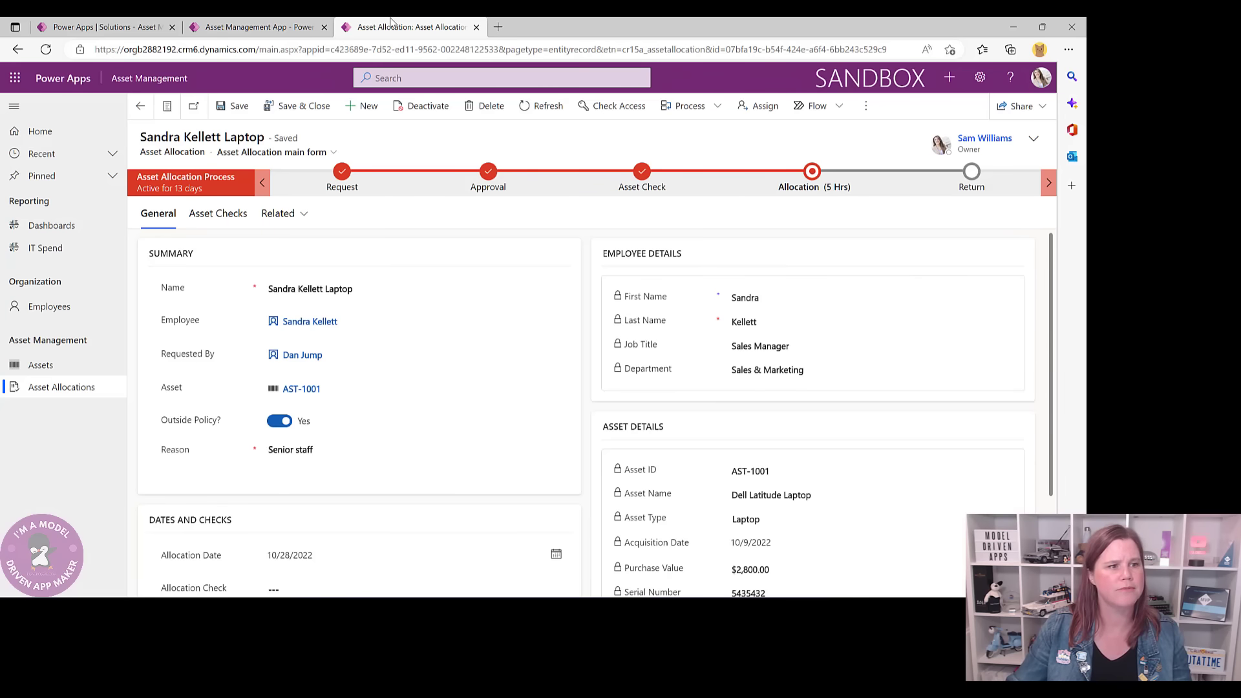
pyautogui.click(284, 28)
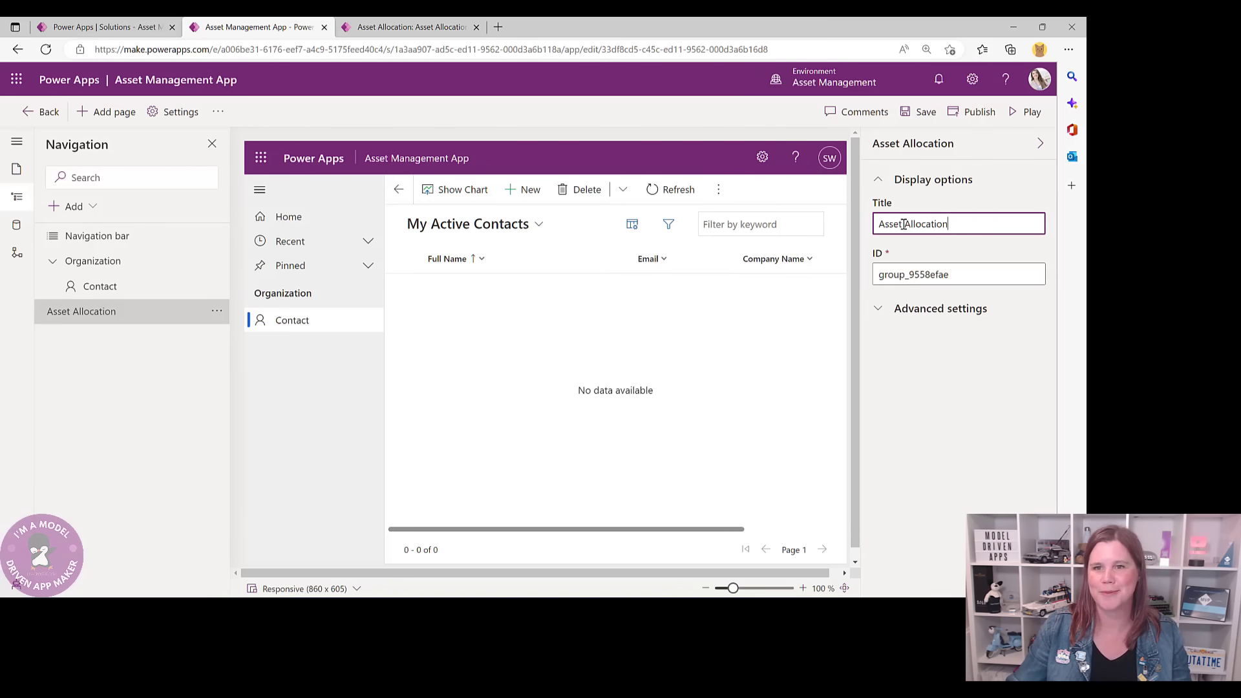
pyautogui.moveTo(904, 224); pyautogui.dragTo(992, 222)
pyautogui.write('Manageme')
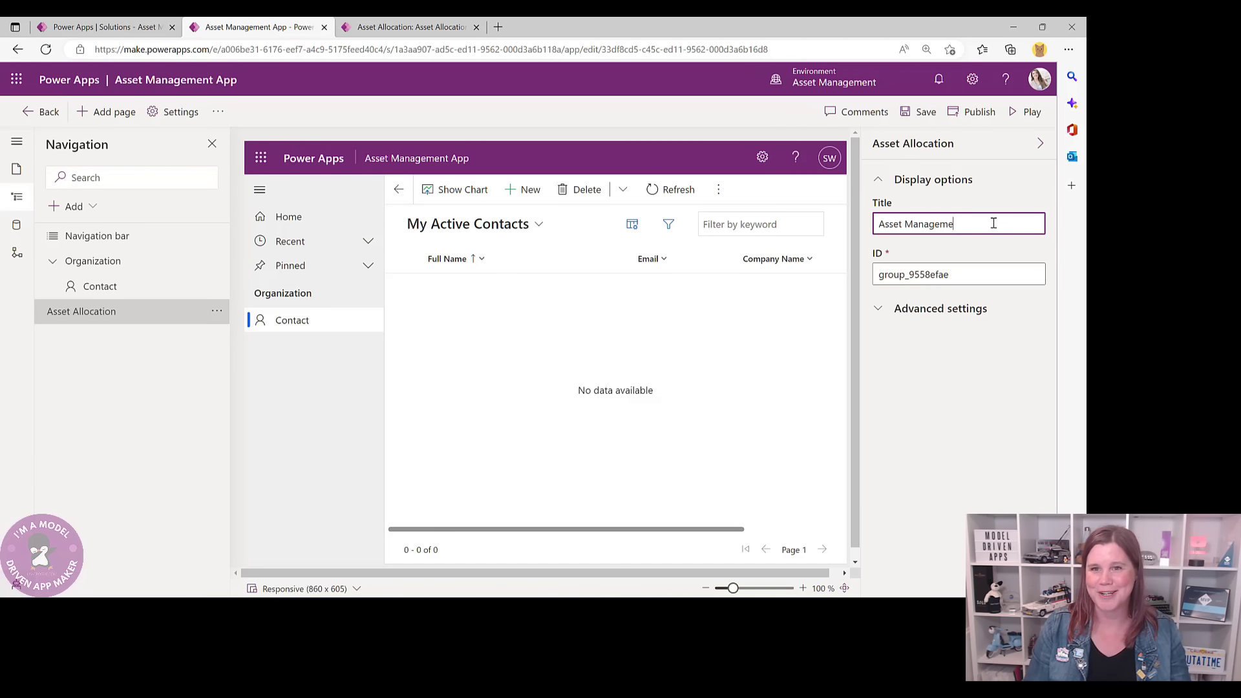
pyautogui.write('nt')
pyautogui.click(296, 362)
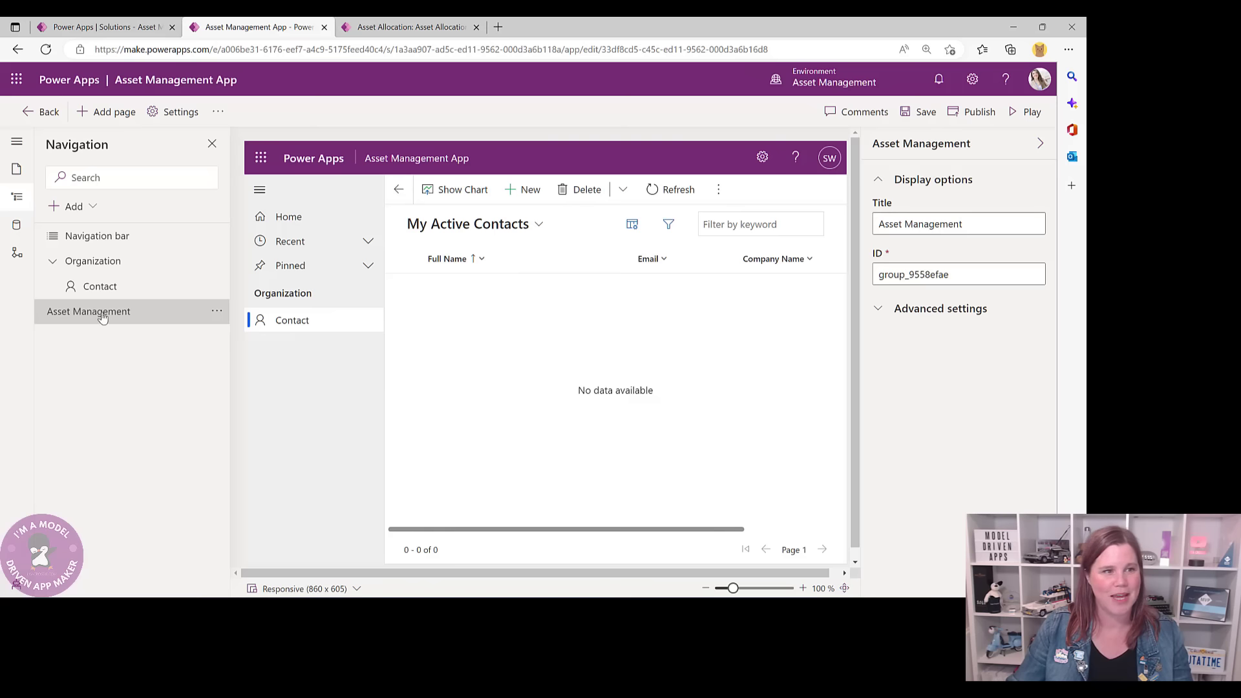
# - Add an Assets subarea showing the Asset table to the group
pyautogui.click(89, 207)
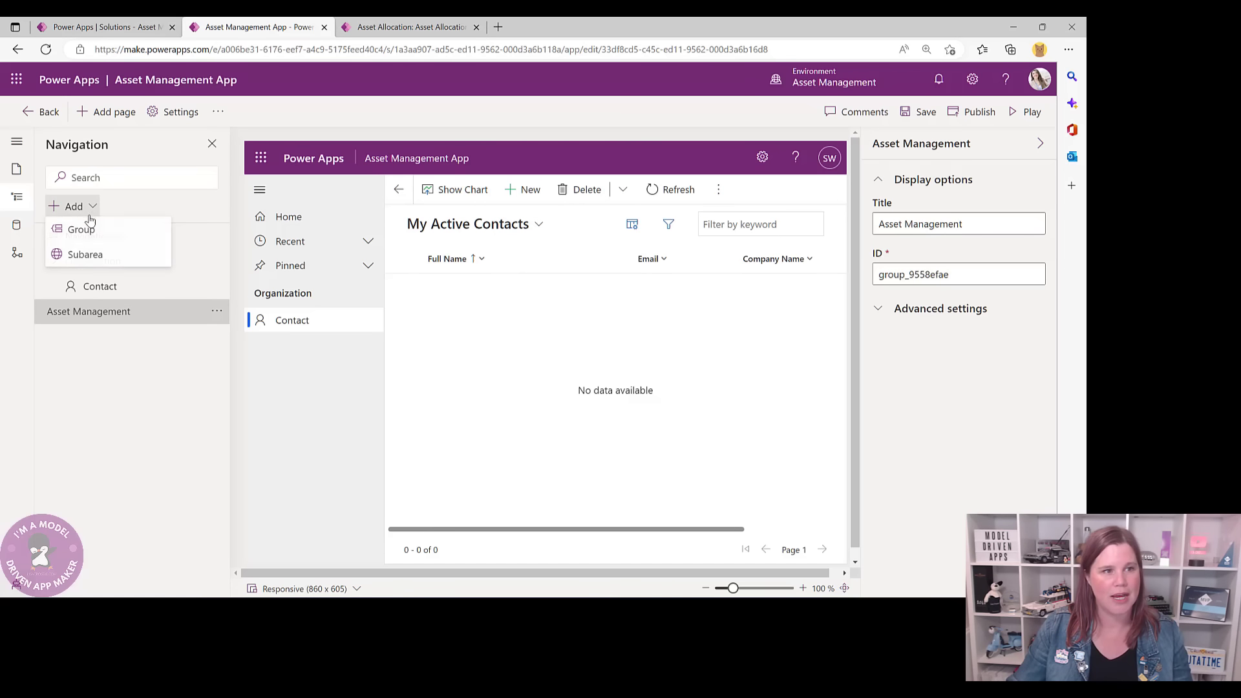
pyautogui.click(83, 254)
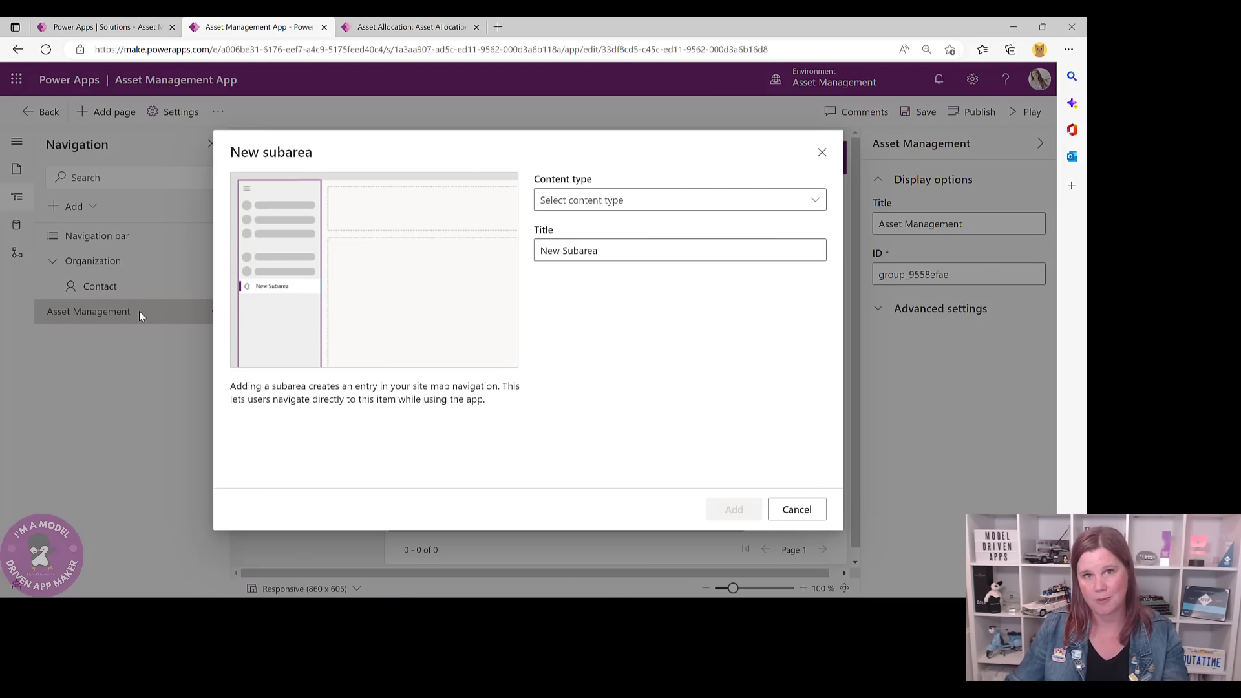
pyautogui.click(798, 200)
pyautogui.click(579, 224)
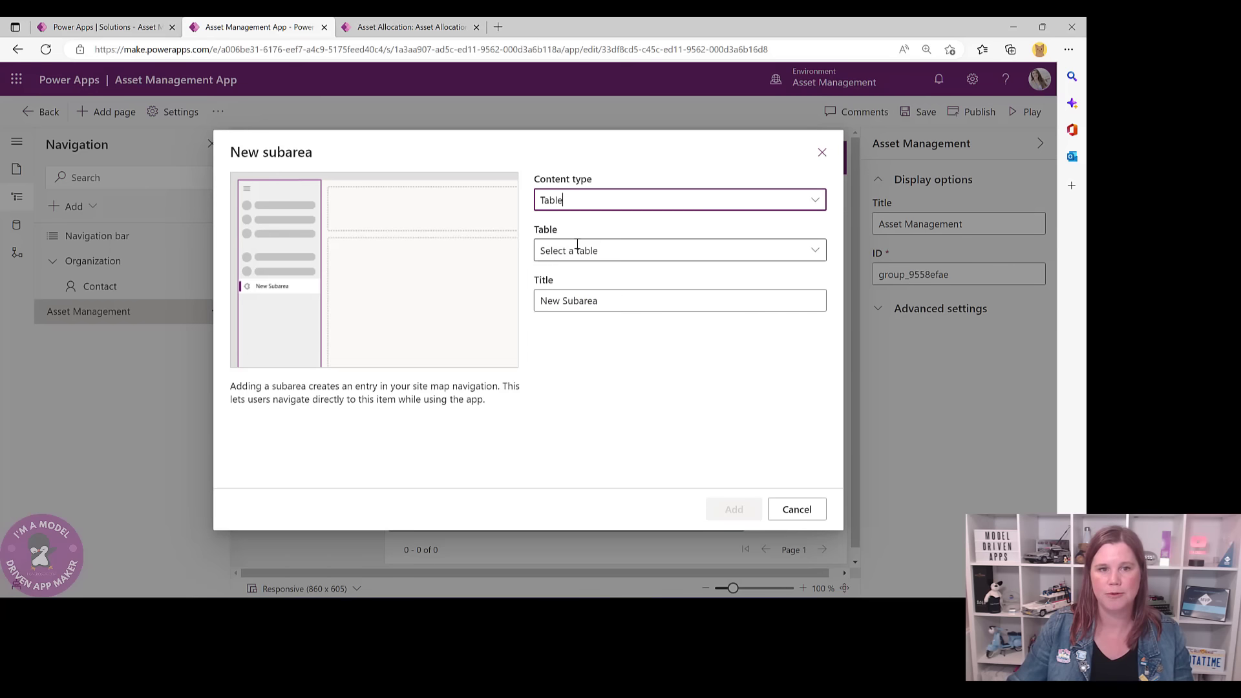
pyautogui.click(577, 250)
pyautogui.write('Asset')
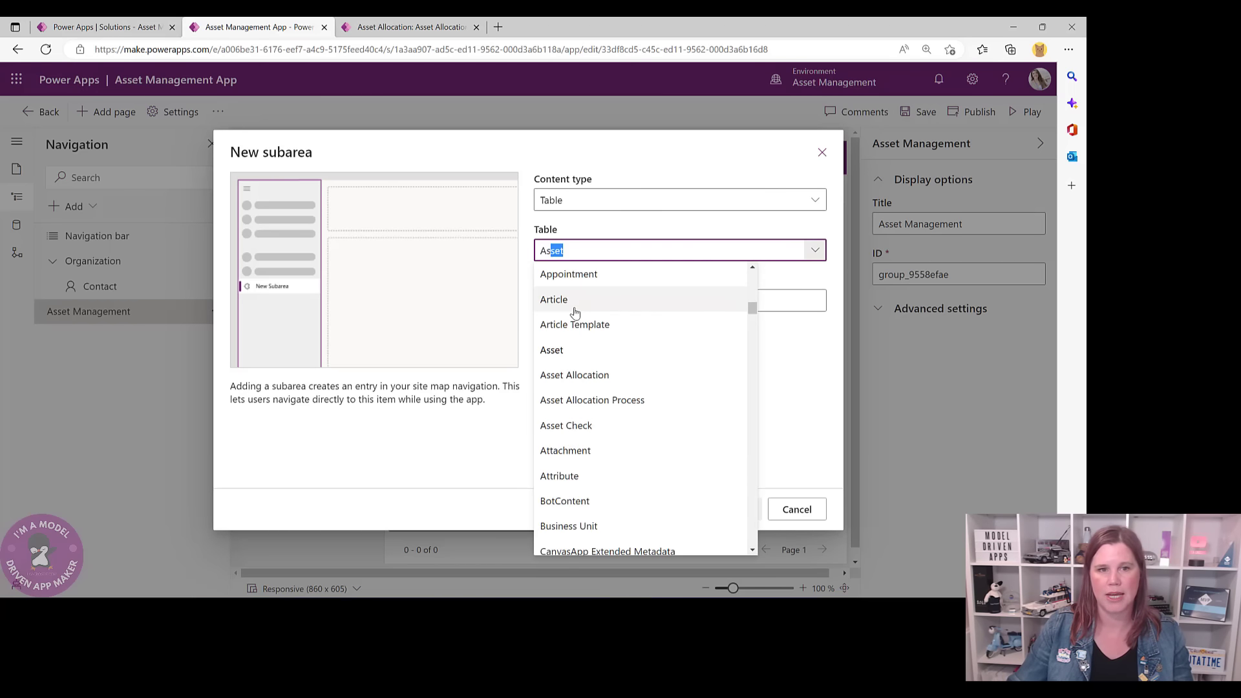
pyautogui.click(563, 351)
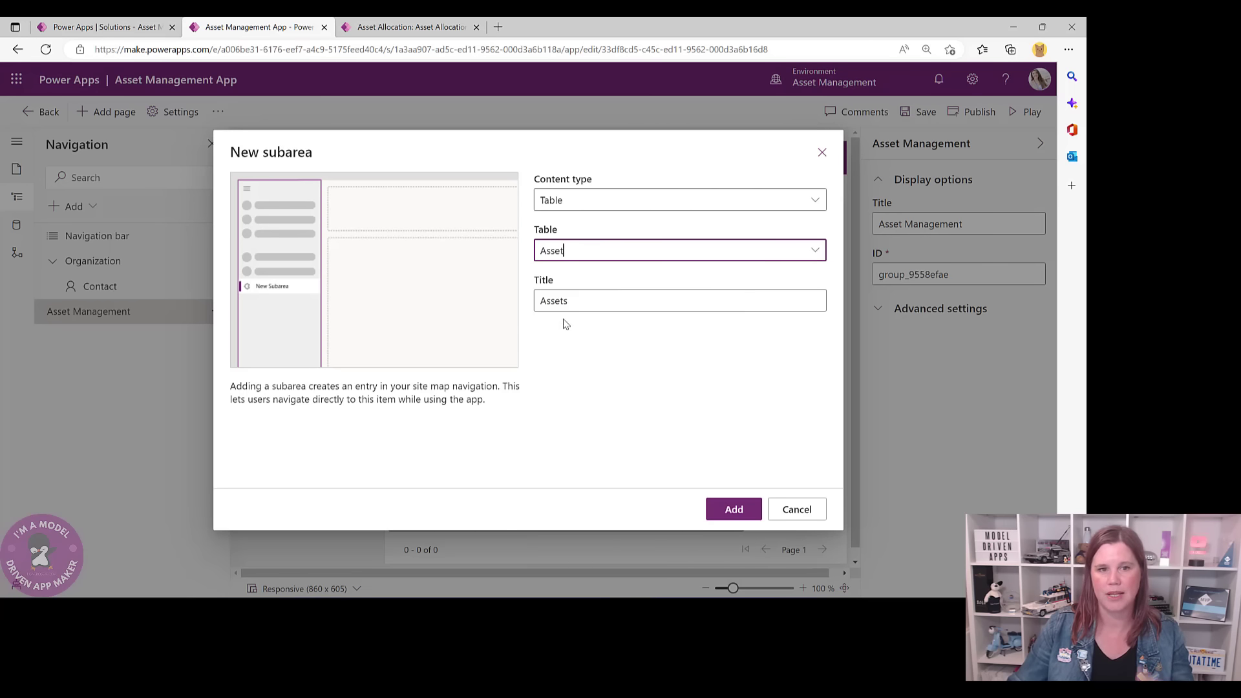
pyautogui.click(732, 510)
pyautogui.click(292, 390)
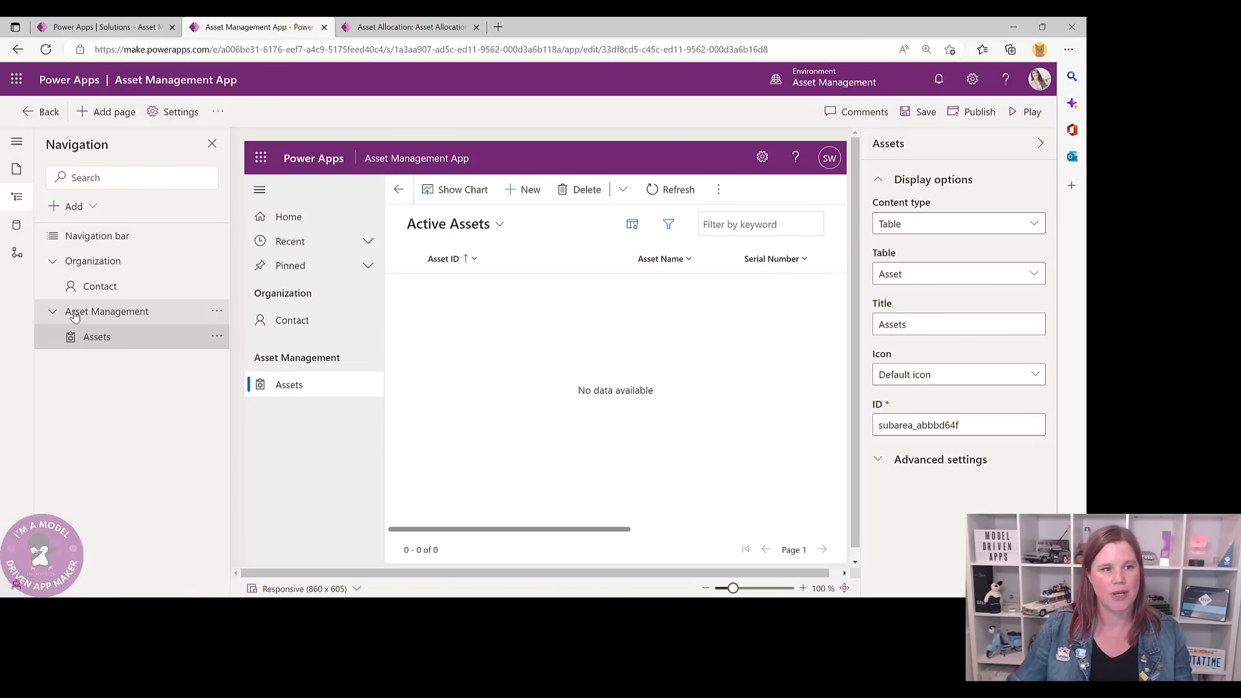
# - Add an Asset Allocations subarea showing the Asset Allocation table
pyautogui.click(75, 206)
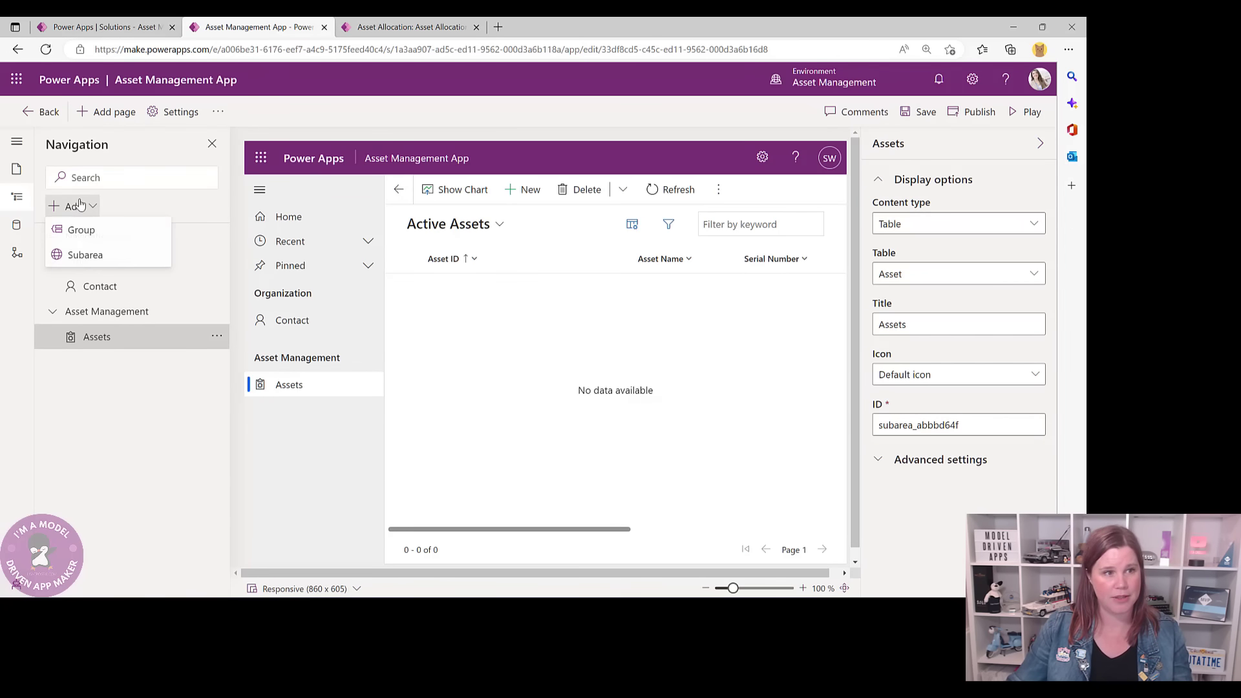
pyautogui.click(81, 251)
pyautogui.click(546, 201)
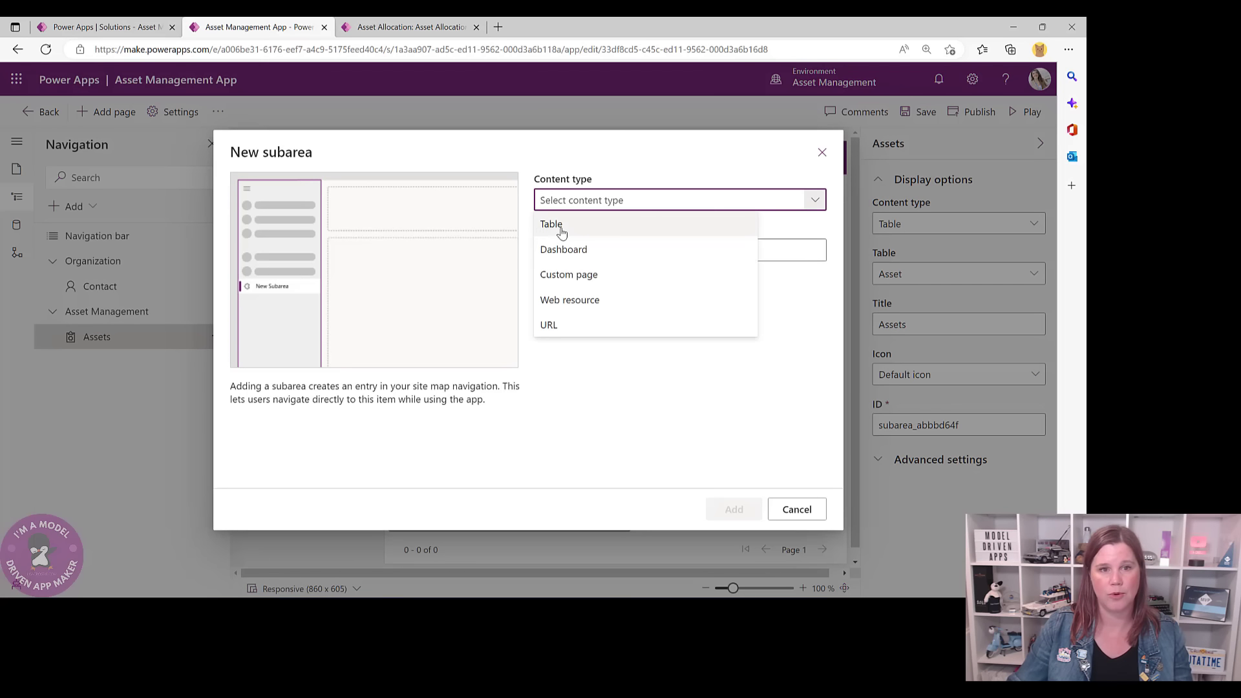
pyautogui.click(549, 216)
pyautogui.click(575, 250)
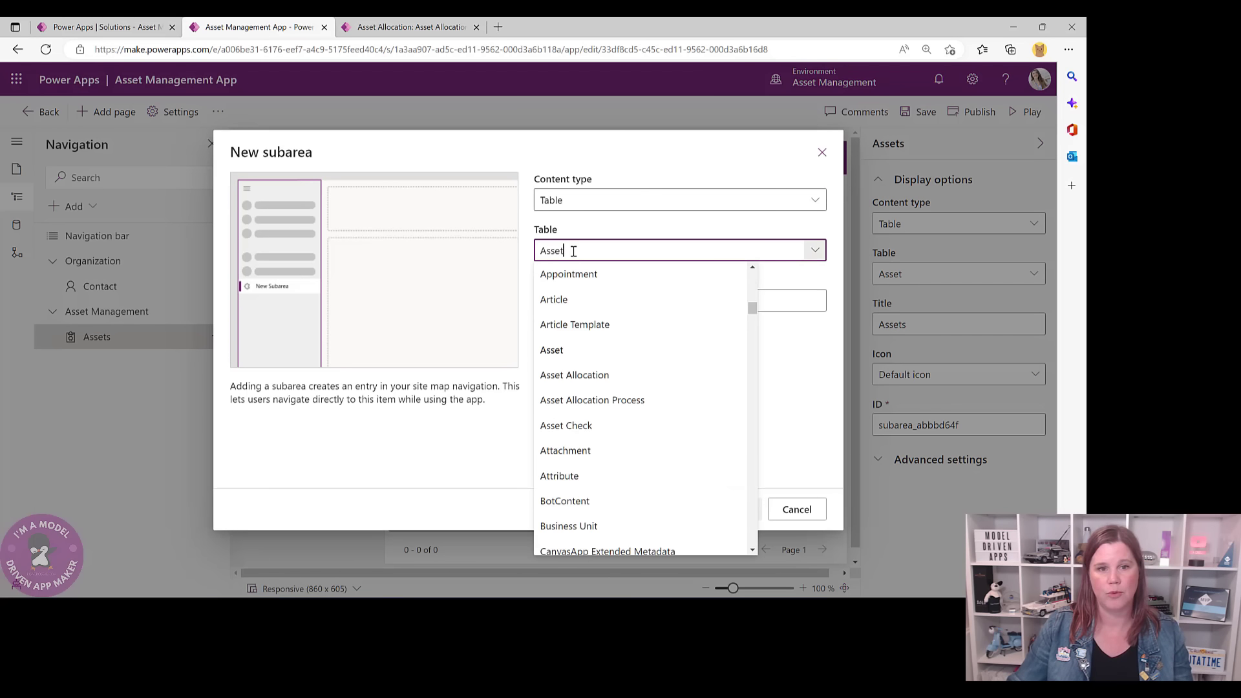
pyautogui.click(587, 381)
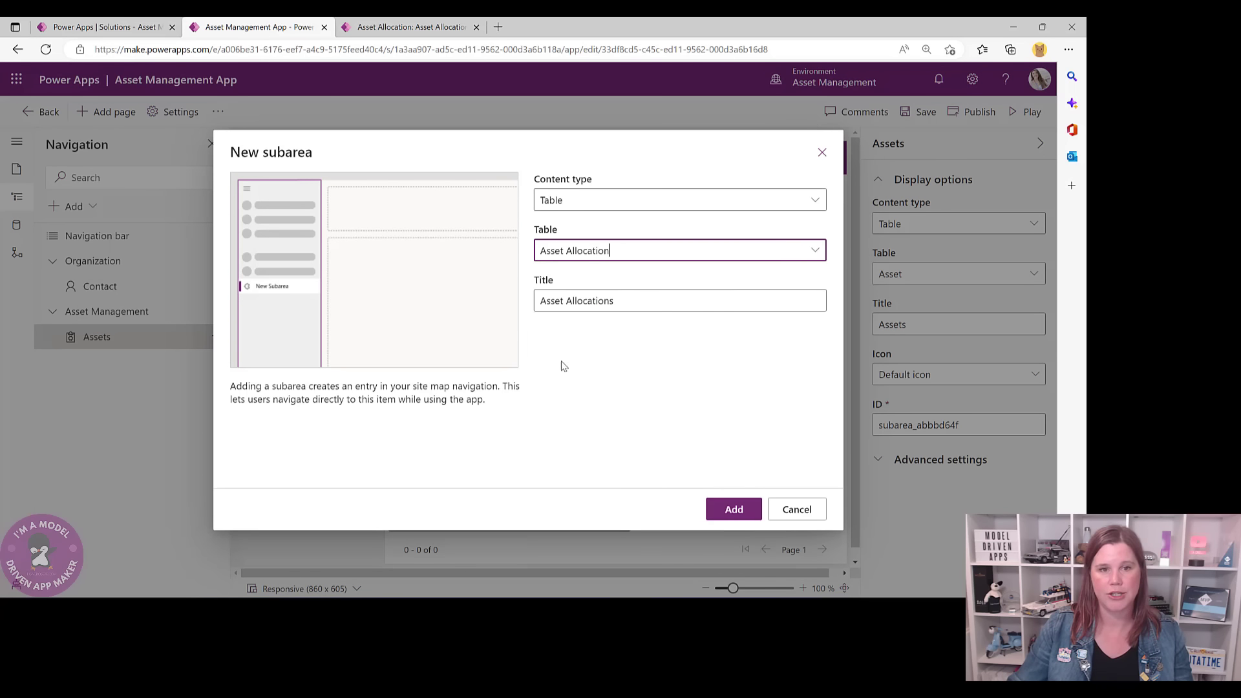
pyautogui.click(734, 510)
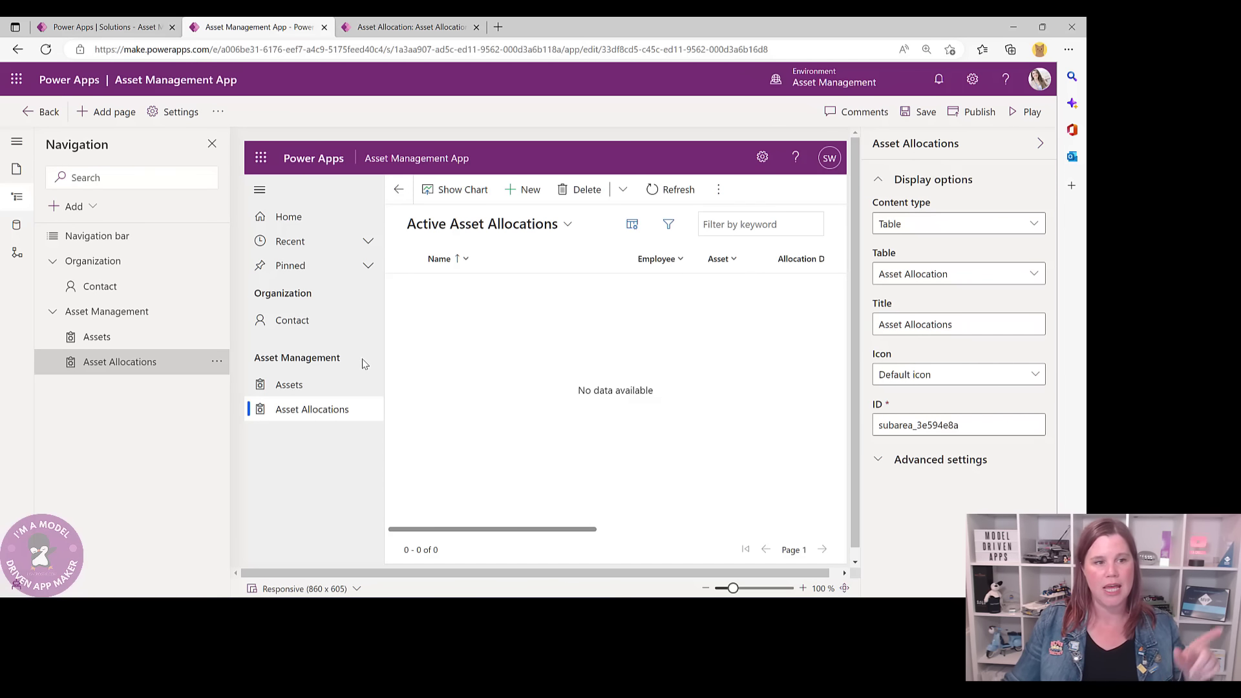
# - Use Move up/Move down so Assets sits first, then Asset Allocations, under Asset Management
pyautogui.click(217, 362)
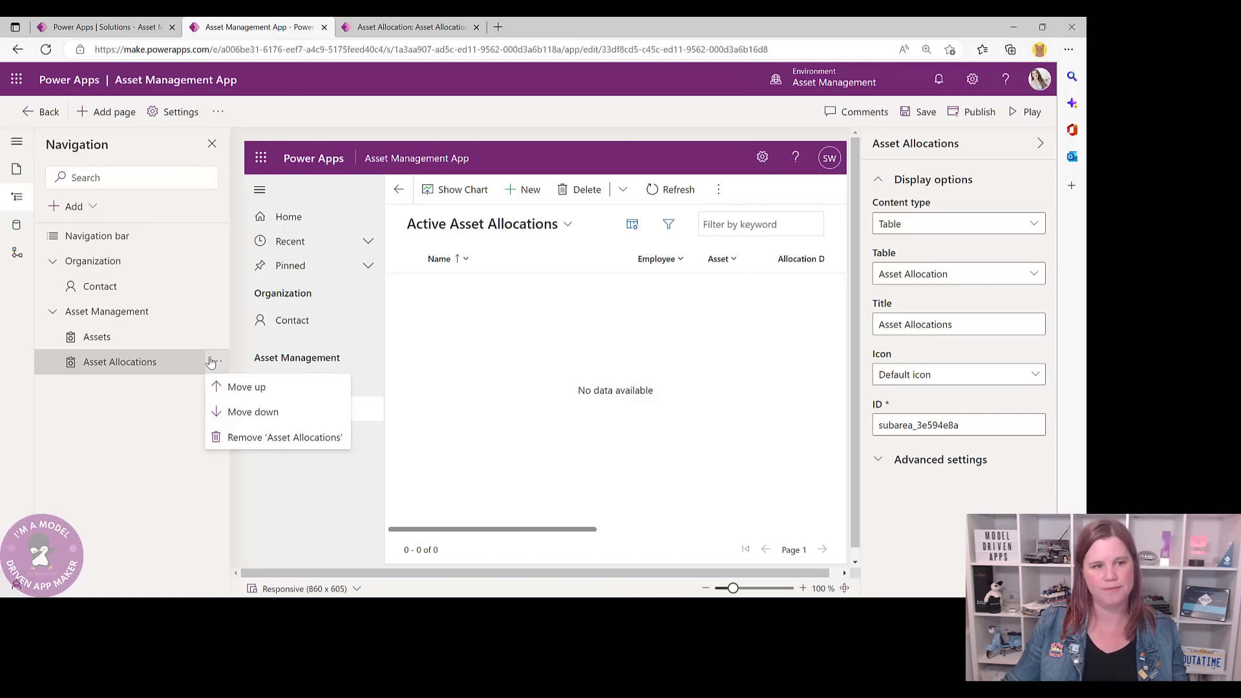
pyautogui.click(222, 385)
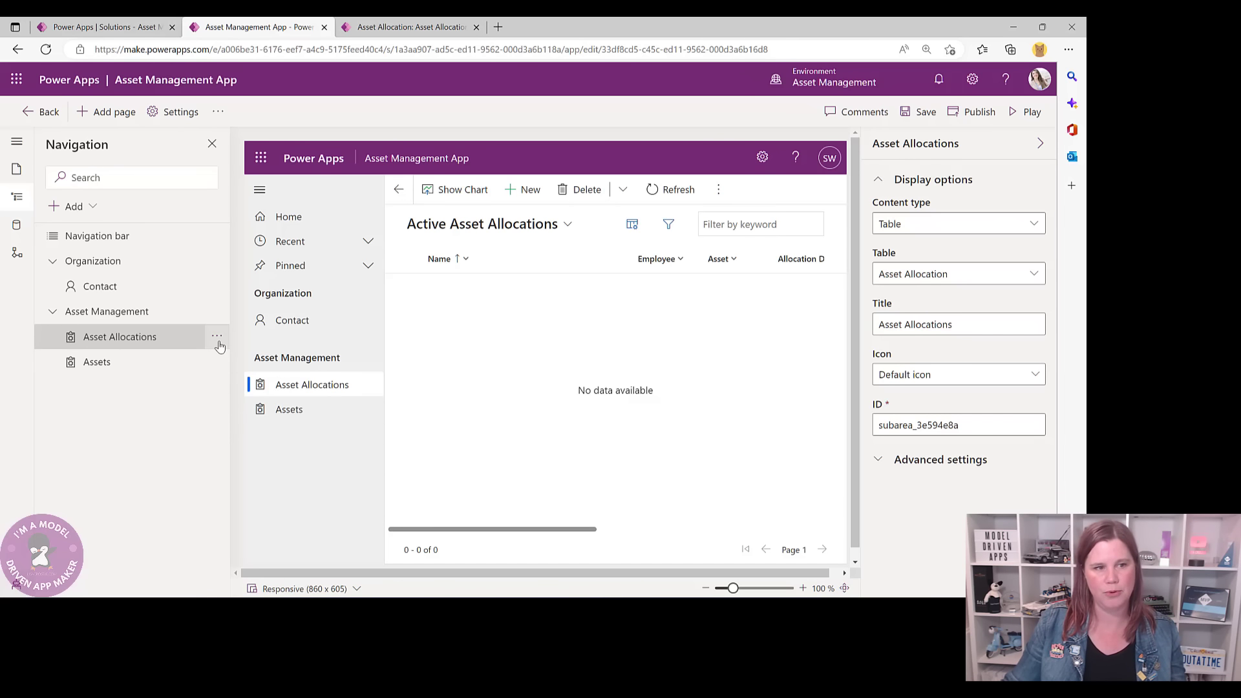
pyautogui.click(218, 338)
pyautogui.click(218, 386)
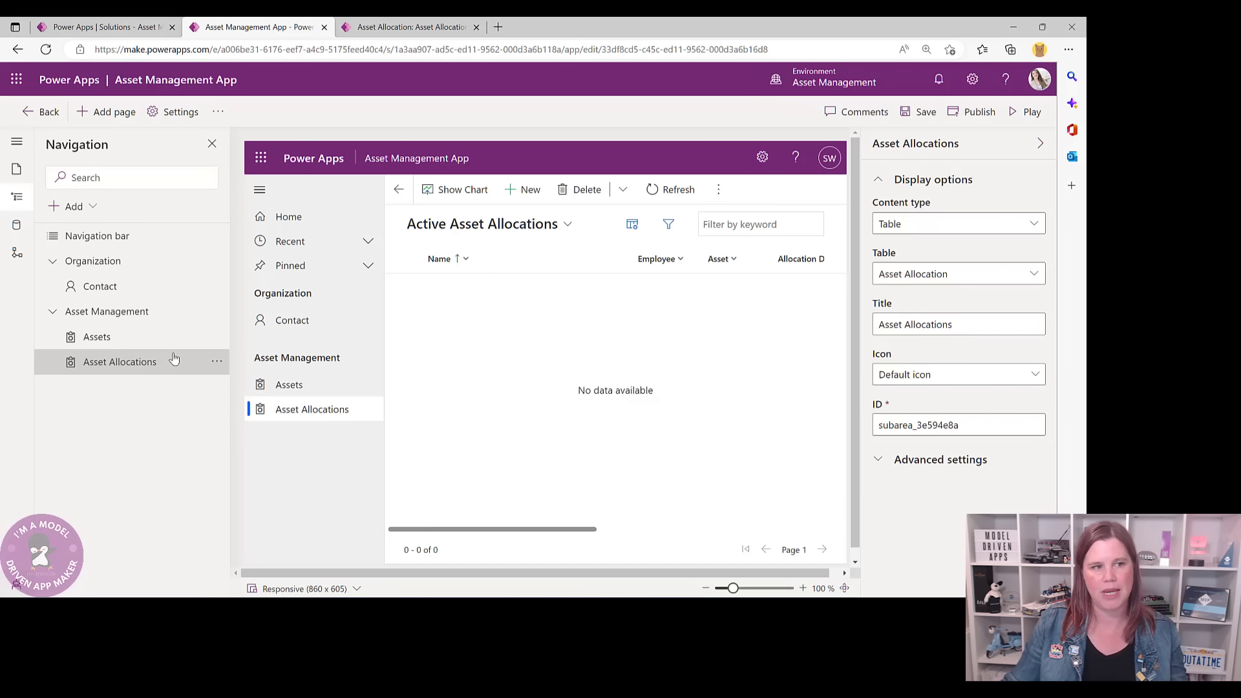
pyautogui.click(216, 311)
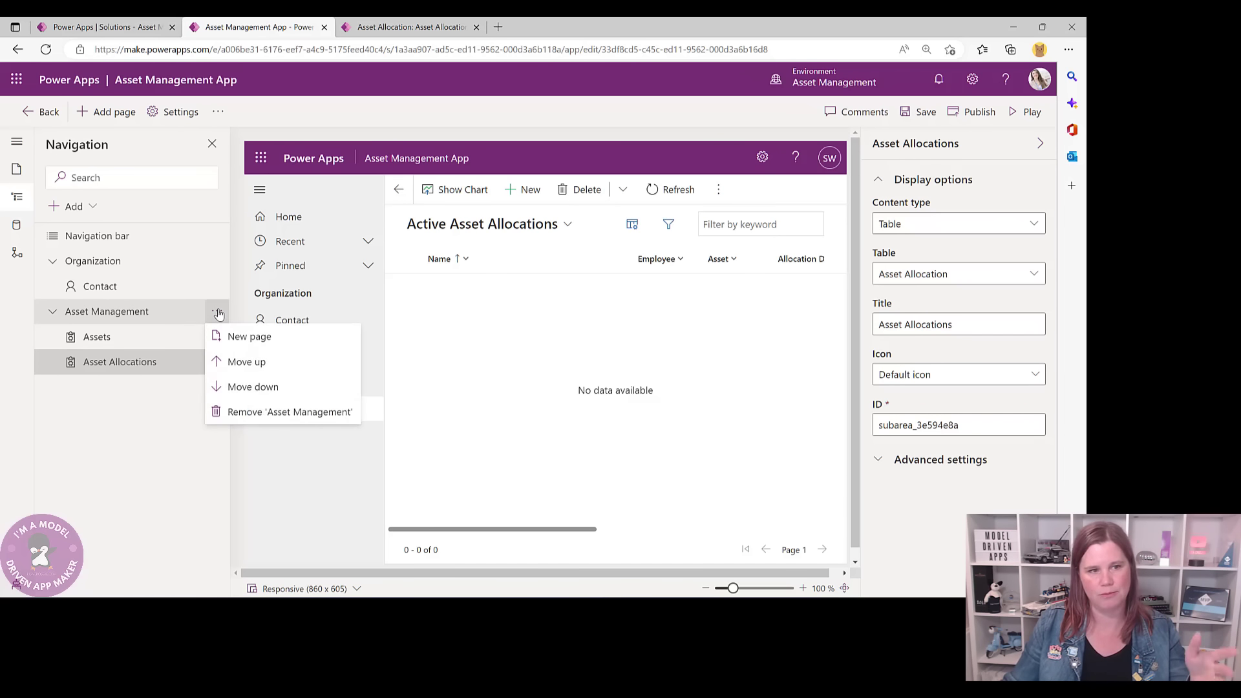
pyautogui.click(181, 403)
pyautogui.click(217, 336)
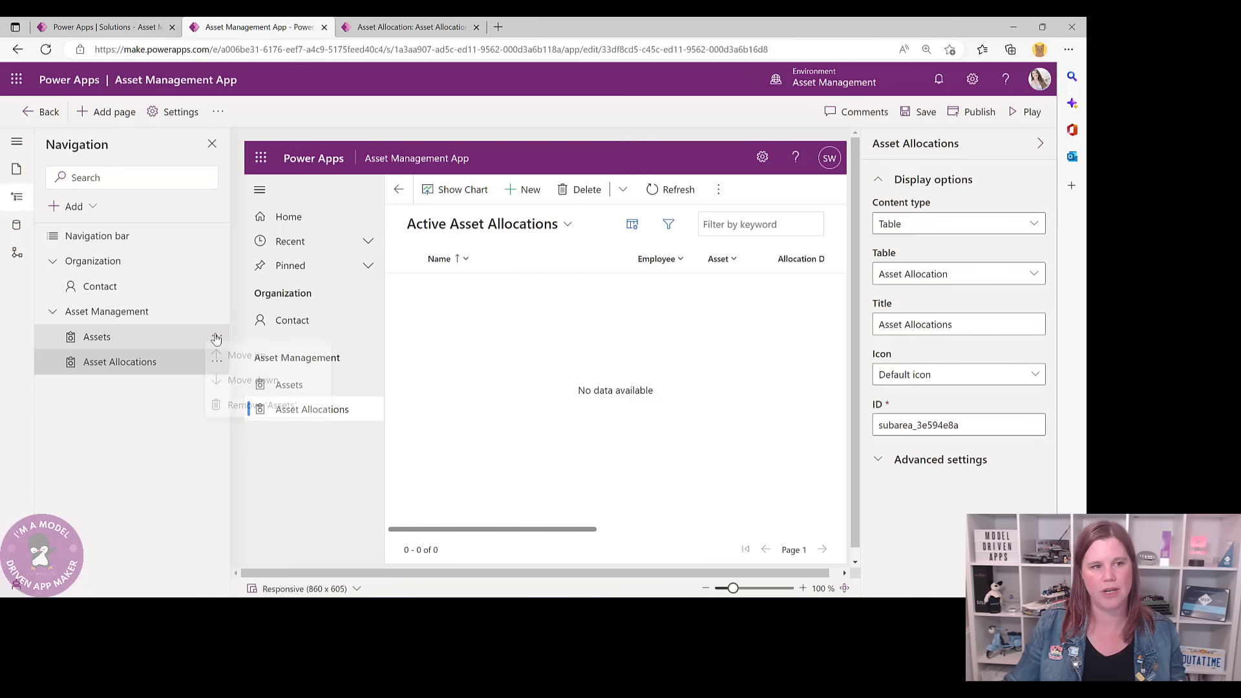
pyautogui.click(225, 359)
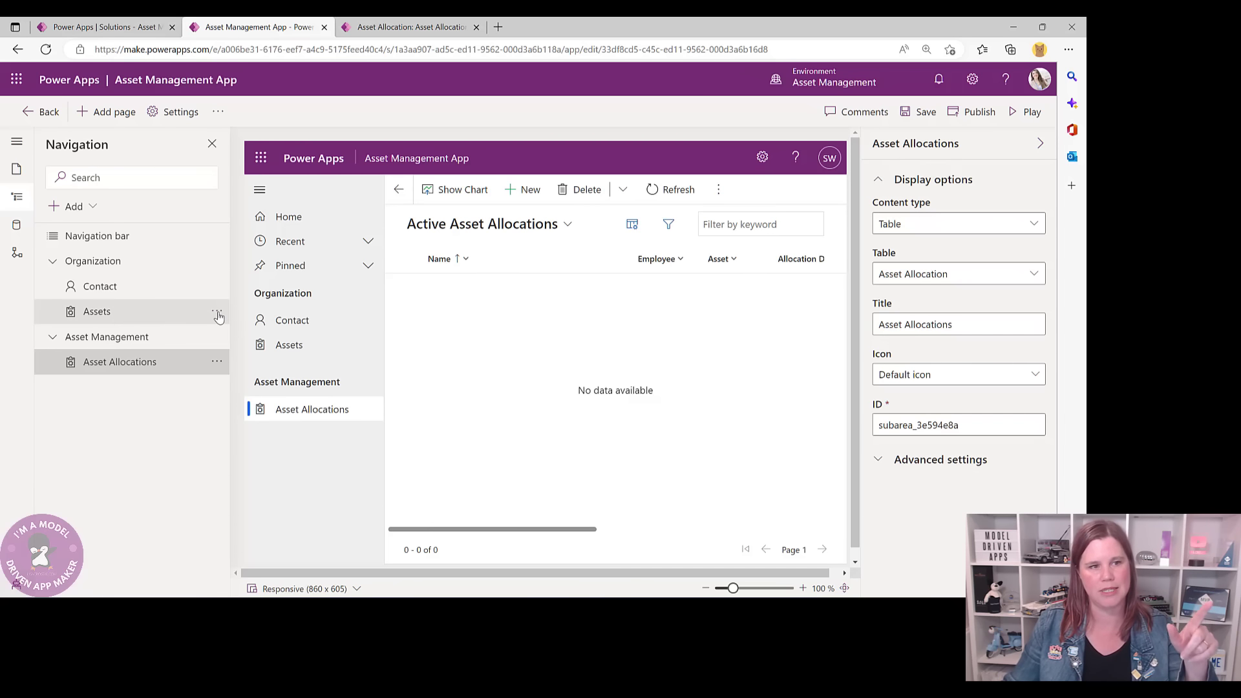
pyautogui.click(217, 311)
pyautogui.click(236, 360)
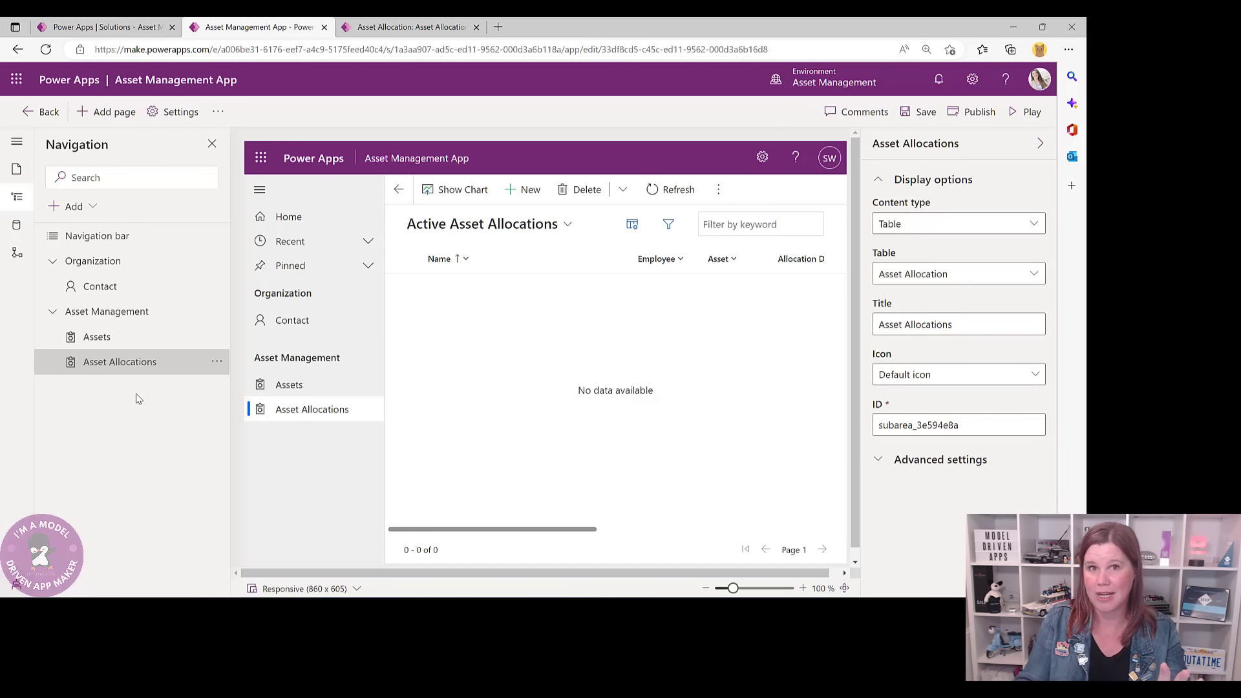
# - Save the Asset Management App, then publish it
pyautogui.click(926, 113)
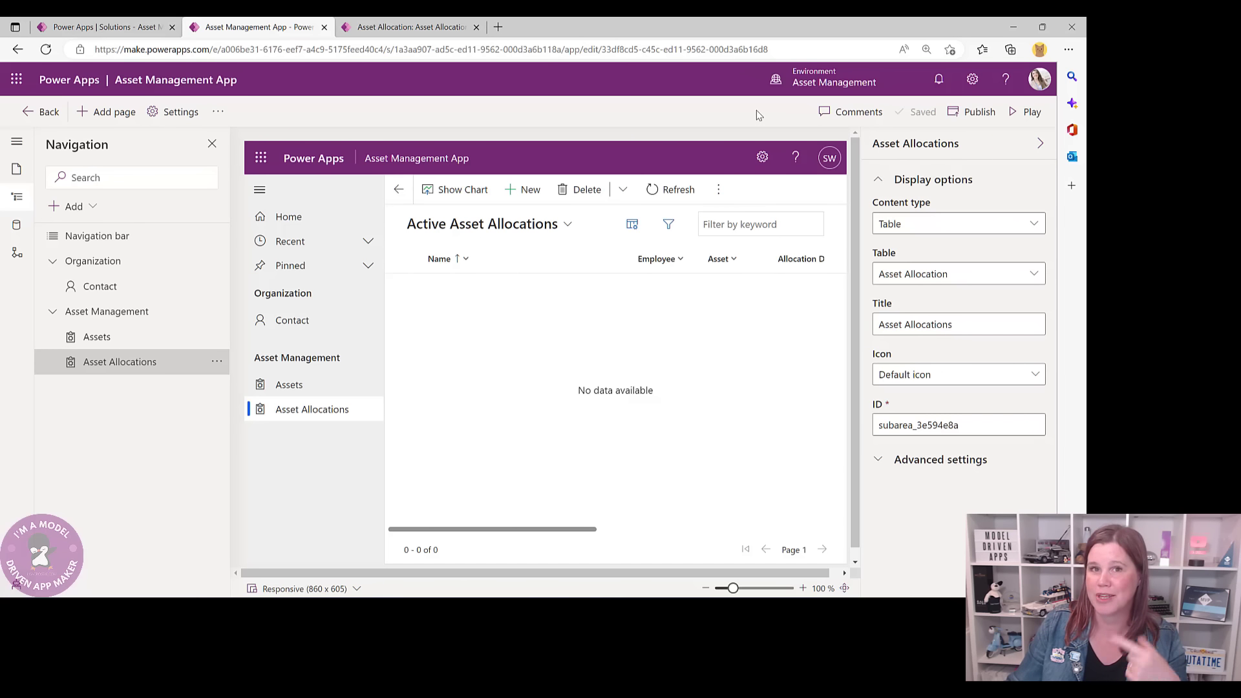
pyautogui.click(969, 113)
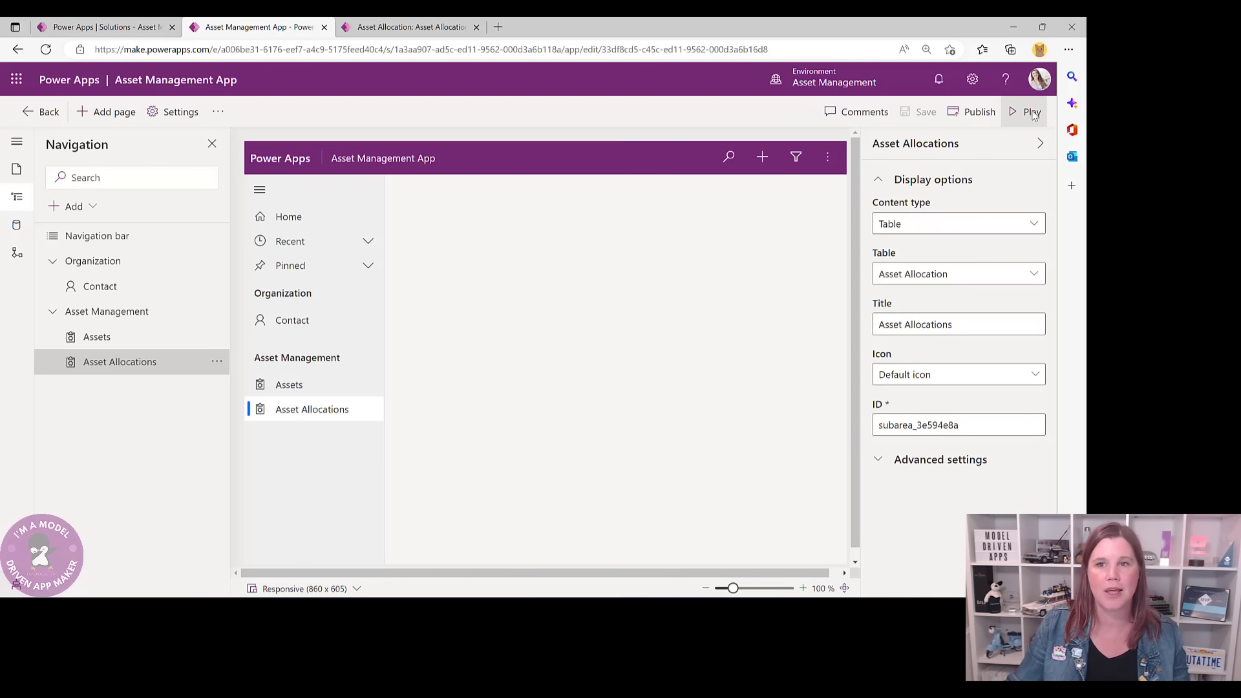
# - Play the published app in a new browser tab, opening on My Active Contacts
pyautogui.click(1032, 113)
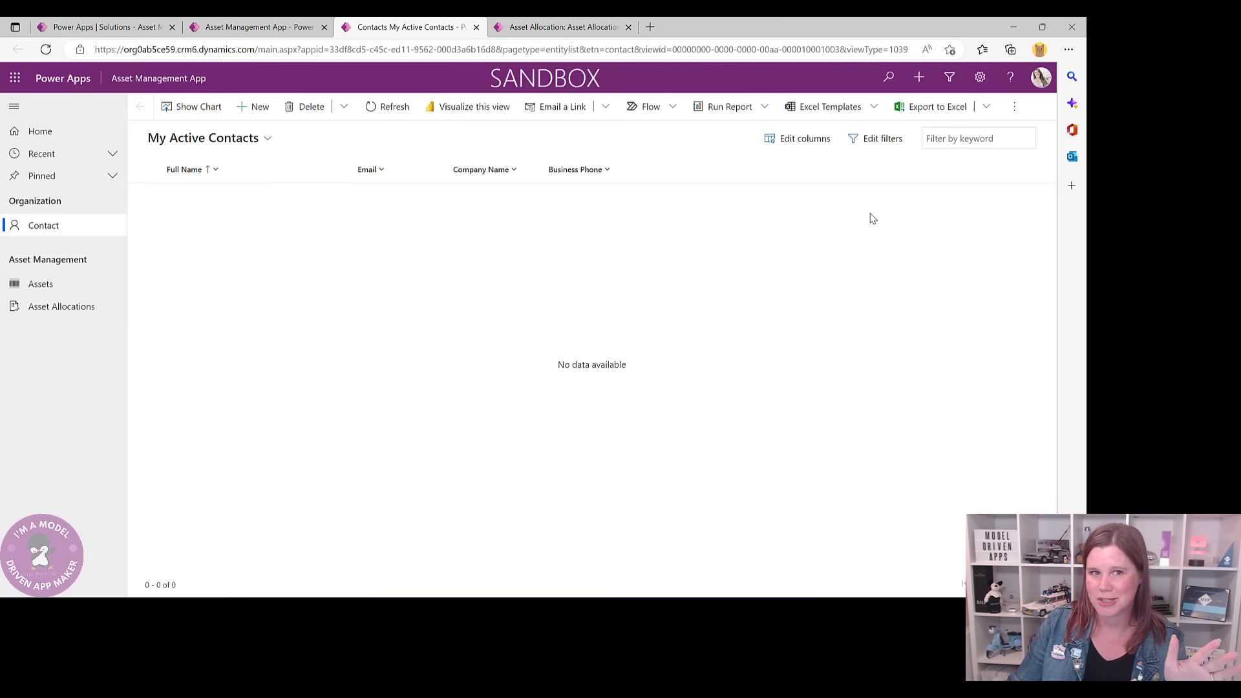
# - Start a new contact and enter the employee's first name, last name and e-mail address
pyautogui.click(254, 108)
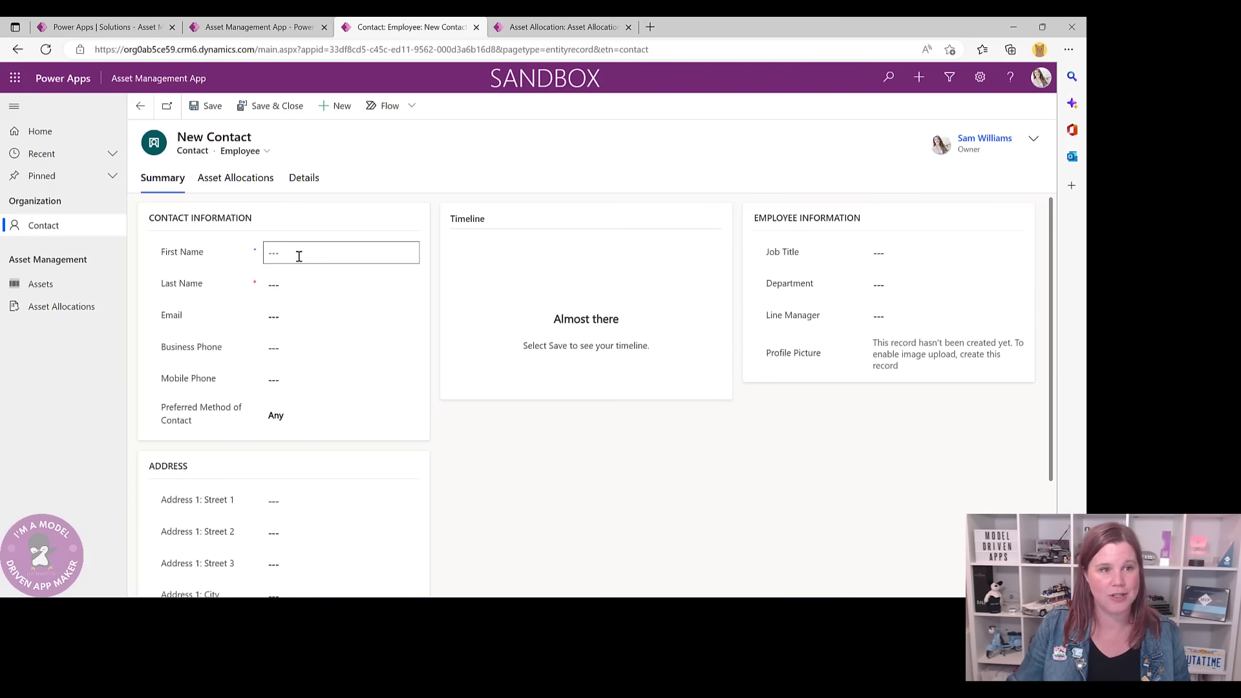
pyautogui.click(296, 253)
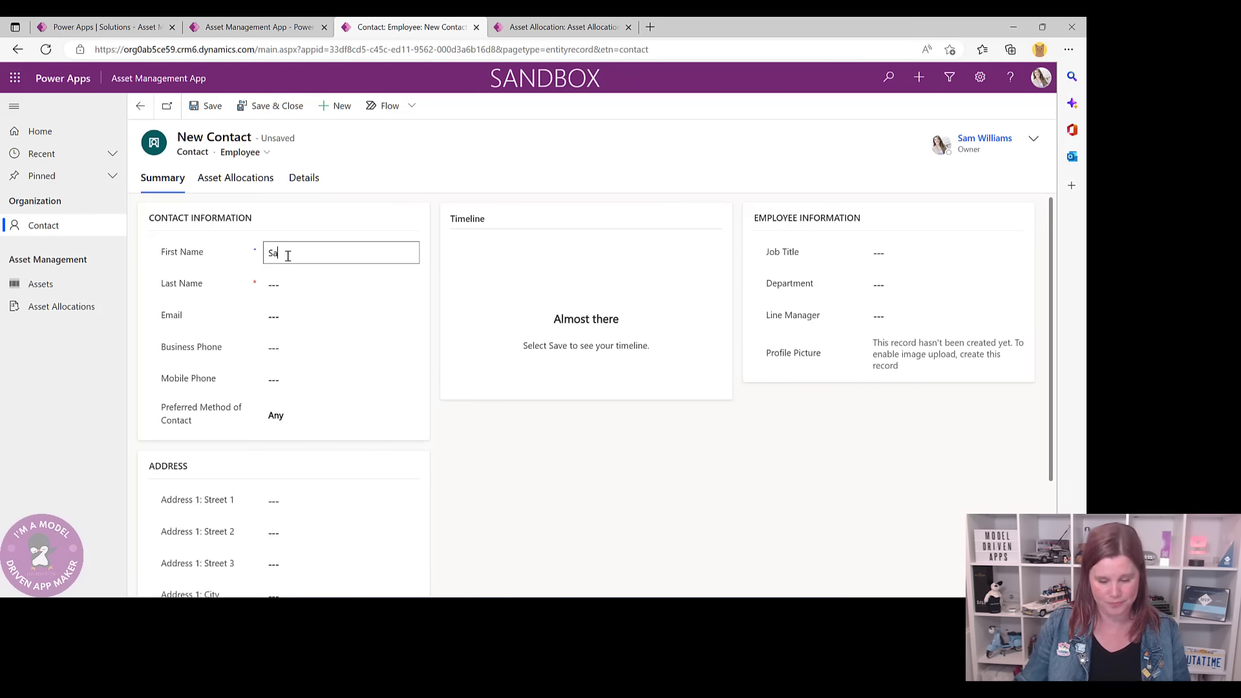
pyautogui.click(297, 284)
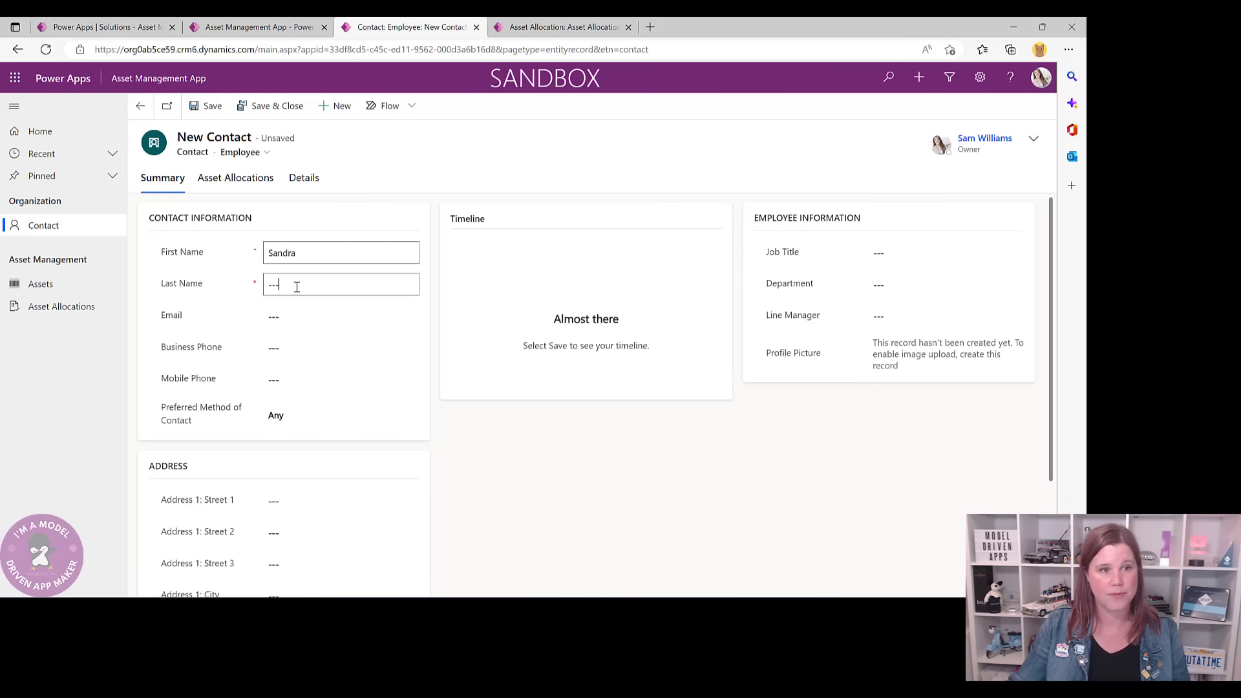
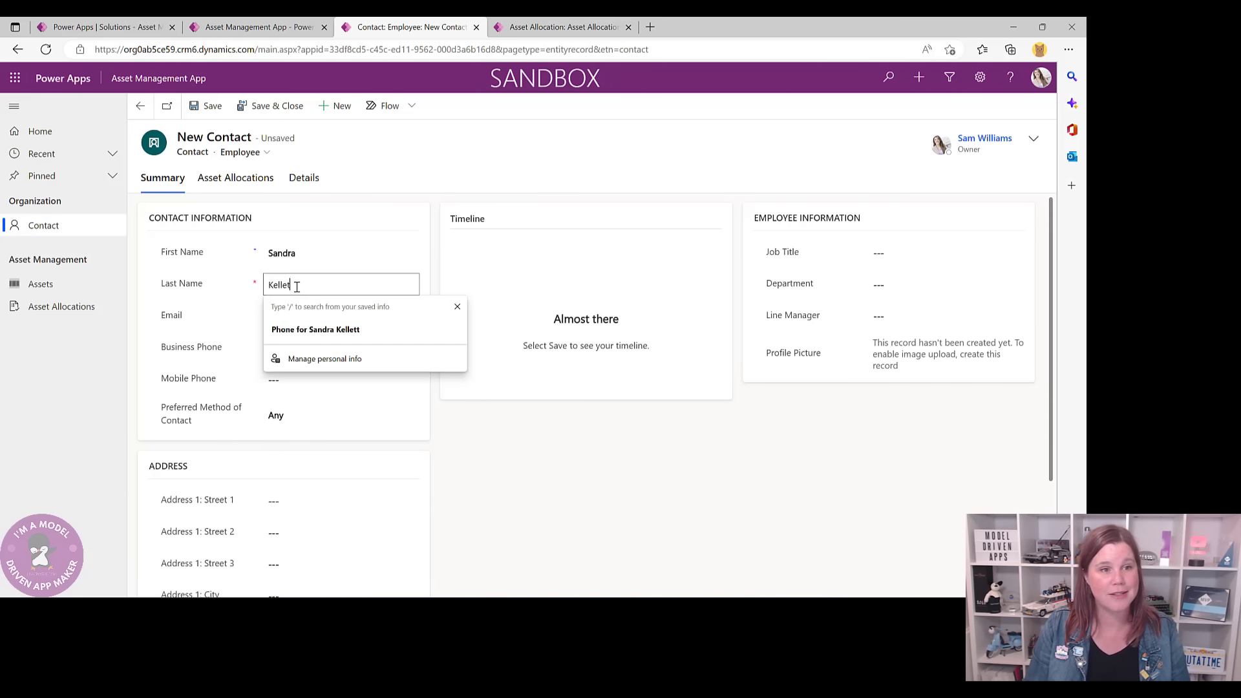
pyautogui.click(294, 318)
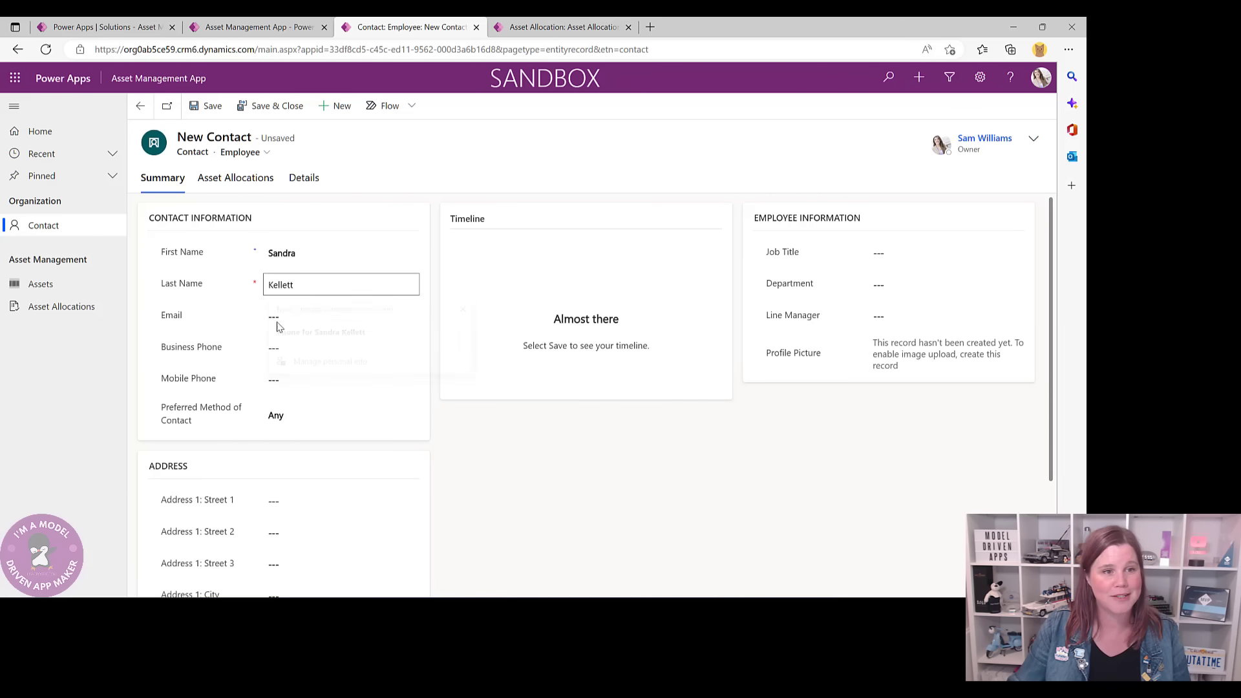
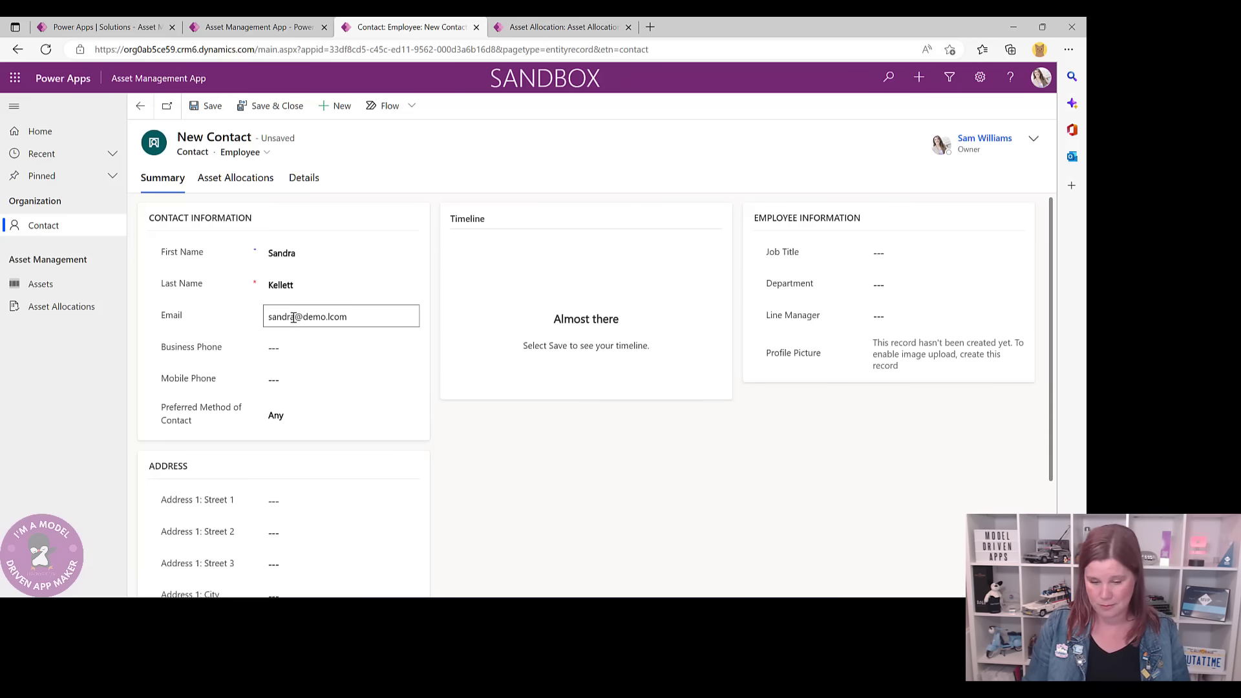
# - Enter the contact's business phone and mobile phone numbers
pyautogui.click(295, 350)
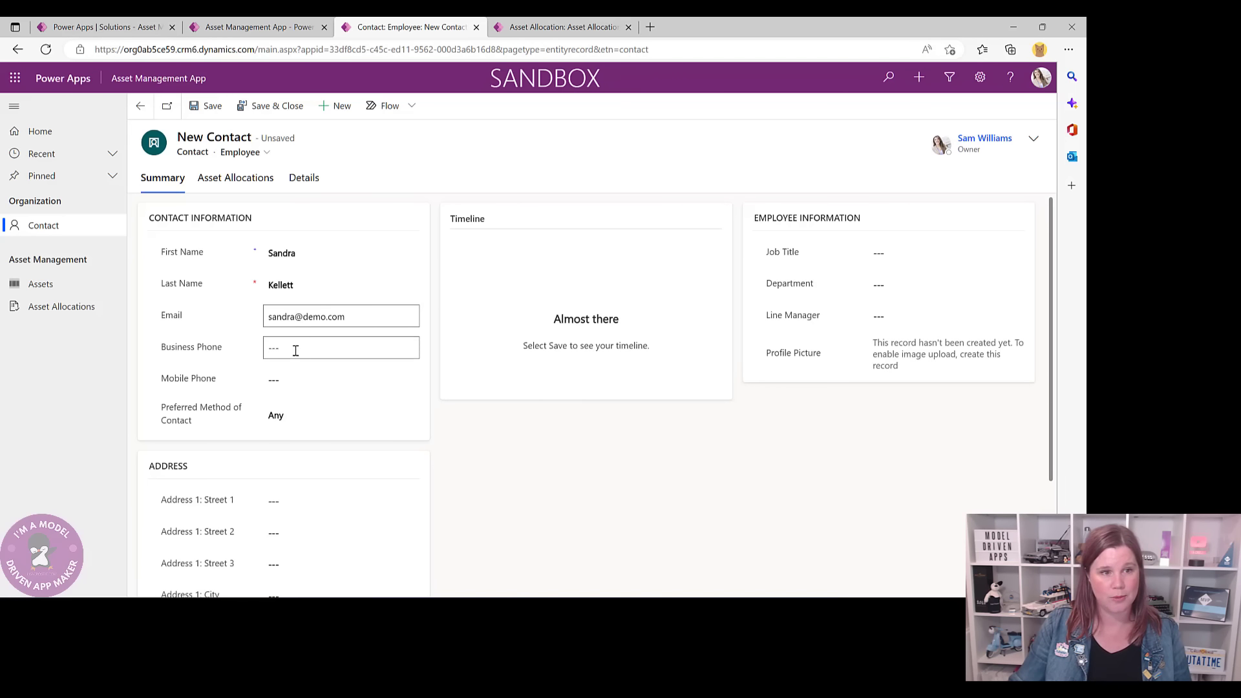
pyautogui.click(296, 351)
pyautogui.write('03 99')
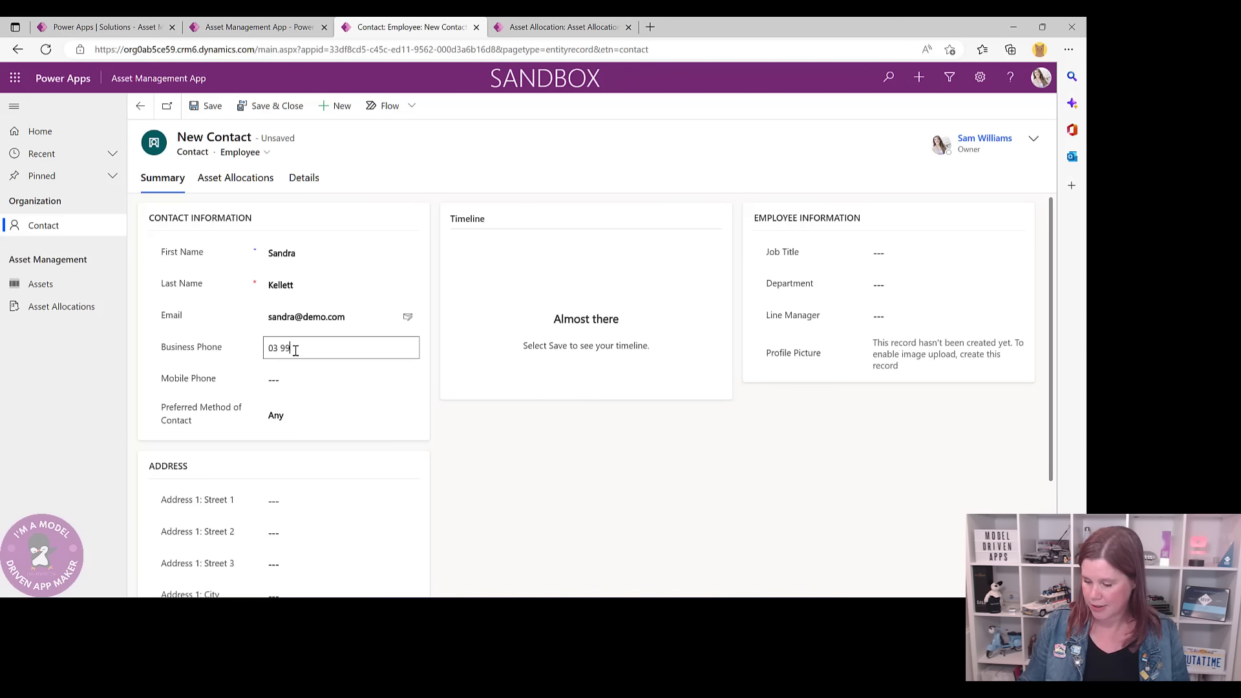
pyautogui.write('99 8888')
pyautogui.click(326, 370)
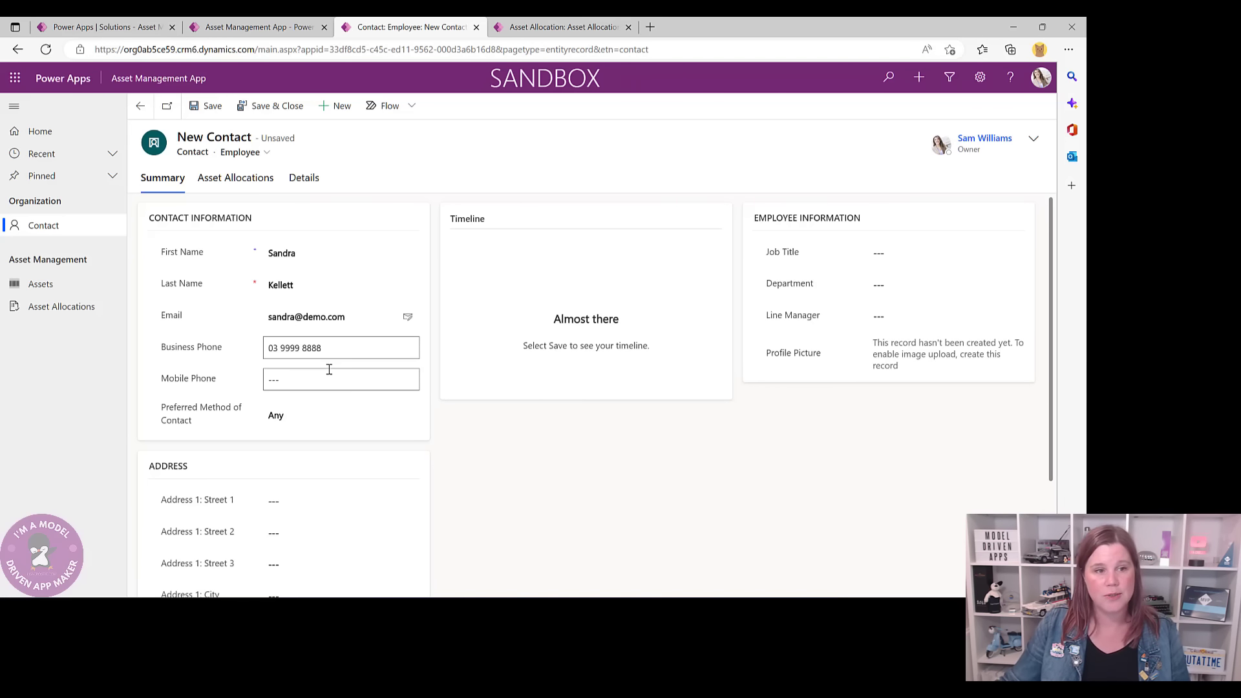
pyautogui.write('04')
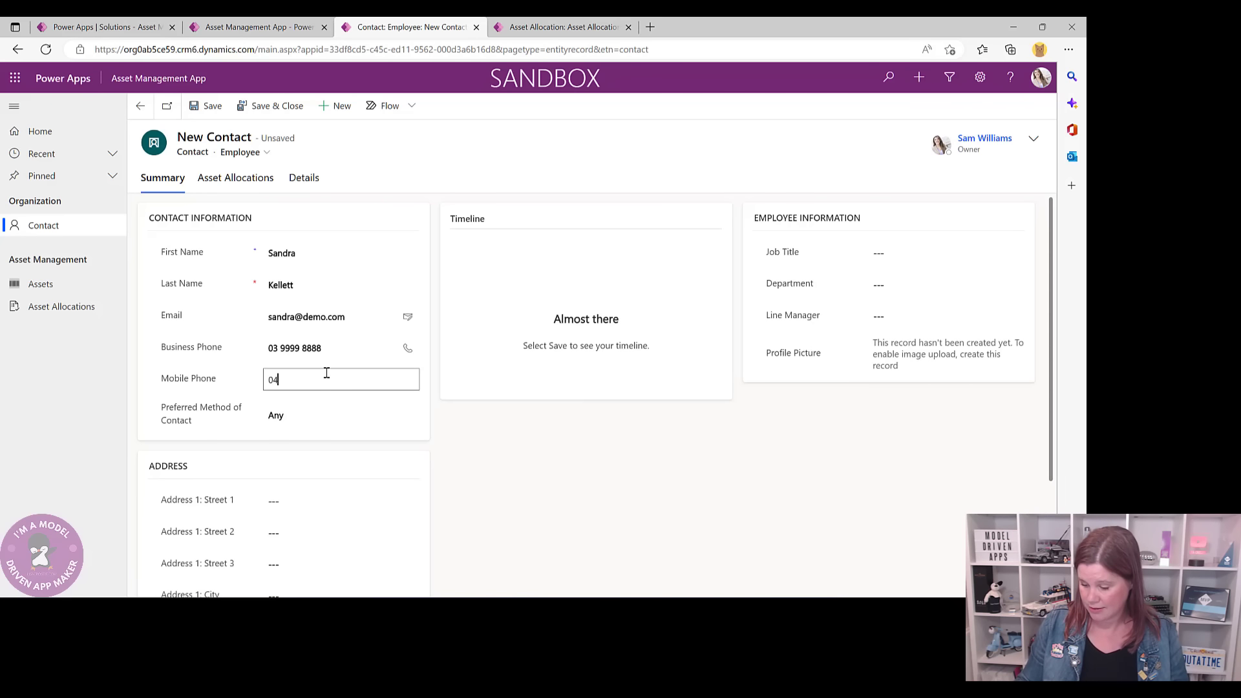
pyautogui.write('44 1111 0')
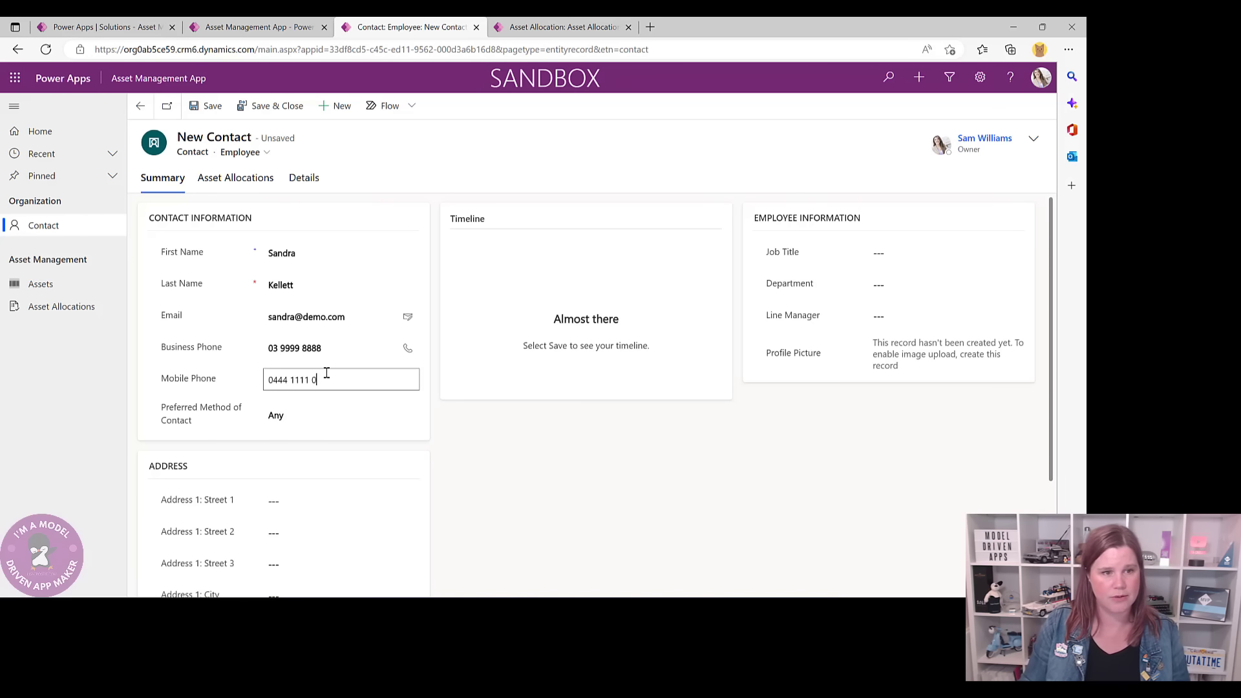
pyautogui.write('0022')
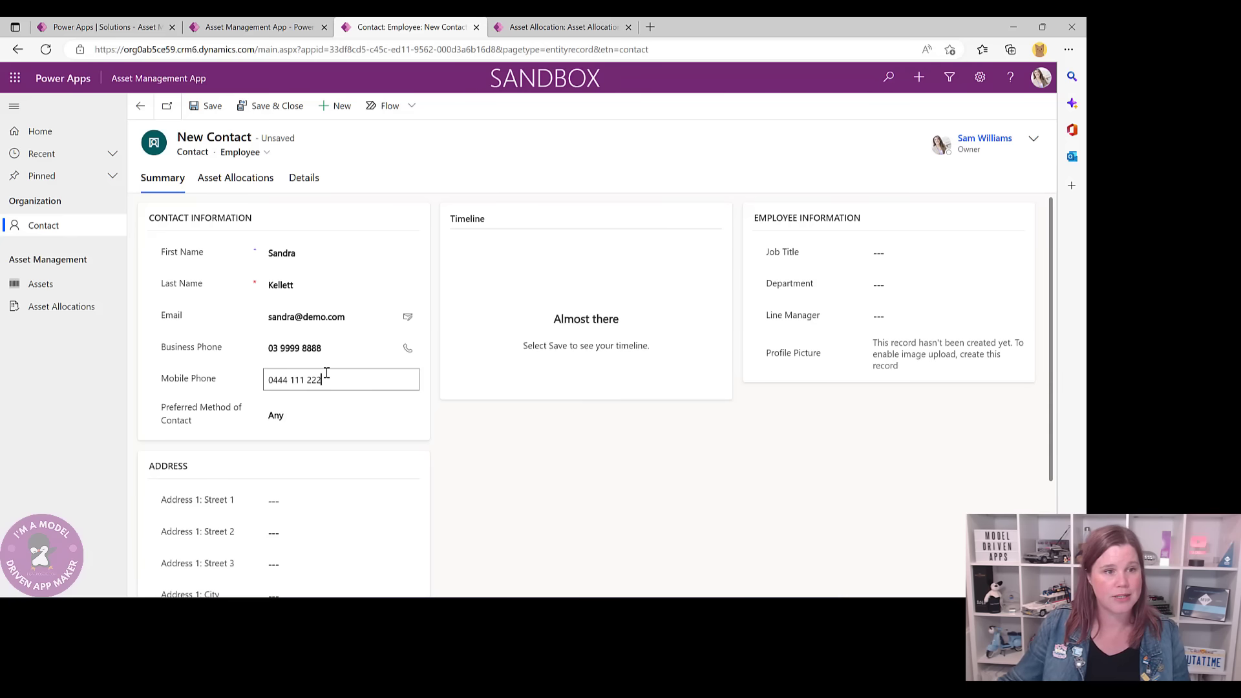
pyautogui.write('2')
pyautogui.click(525, 451)
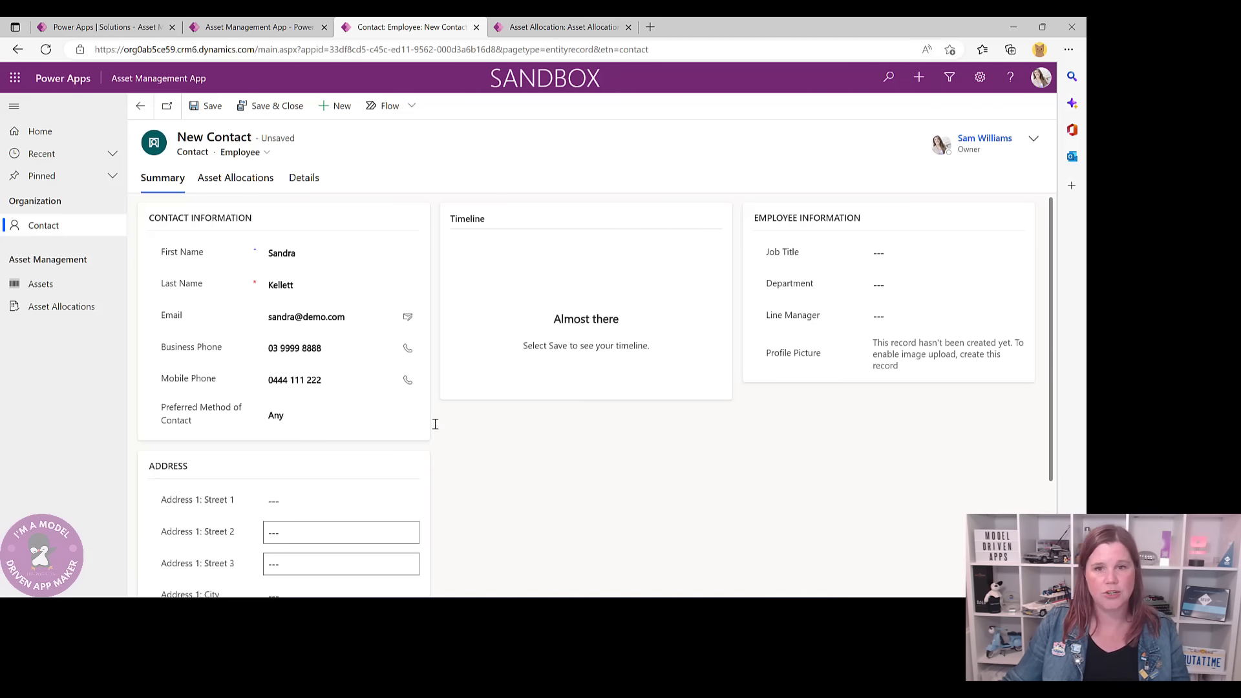
# - Set job title Sales Manager and department Sales, then save the contact
pyautogui.click(885, 252)
pyautogui.write('Sa')
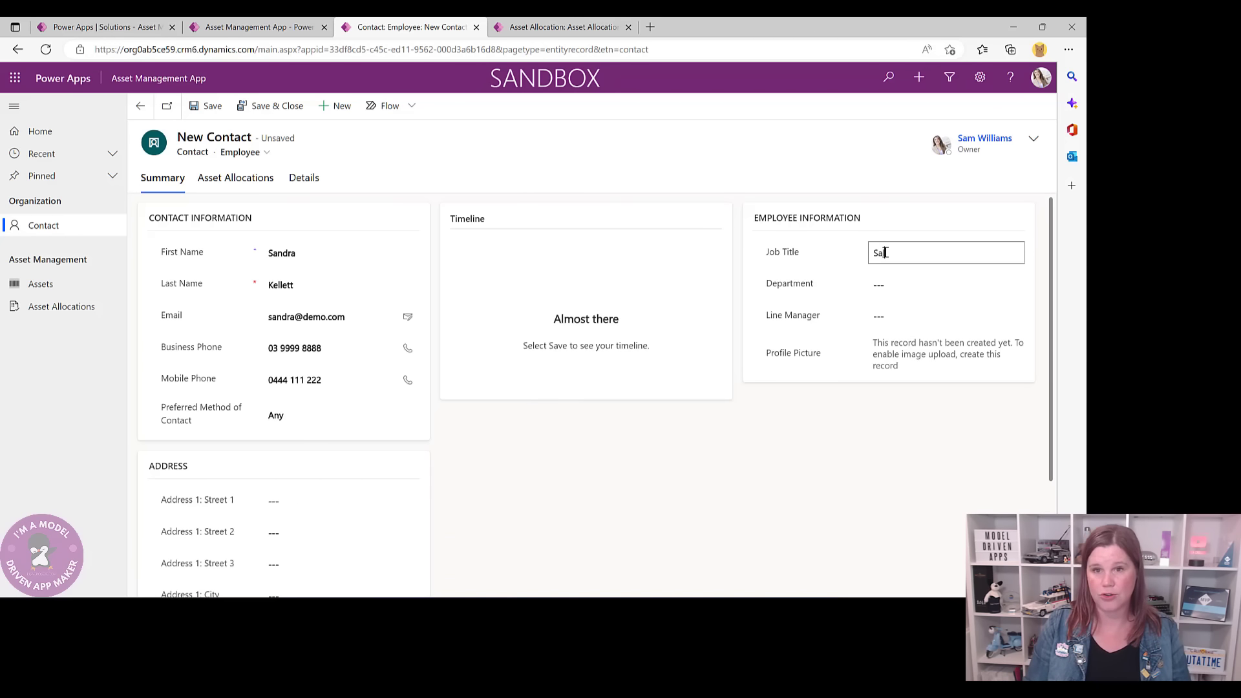
pyautogui.write('lem Manager')
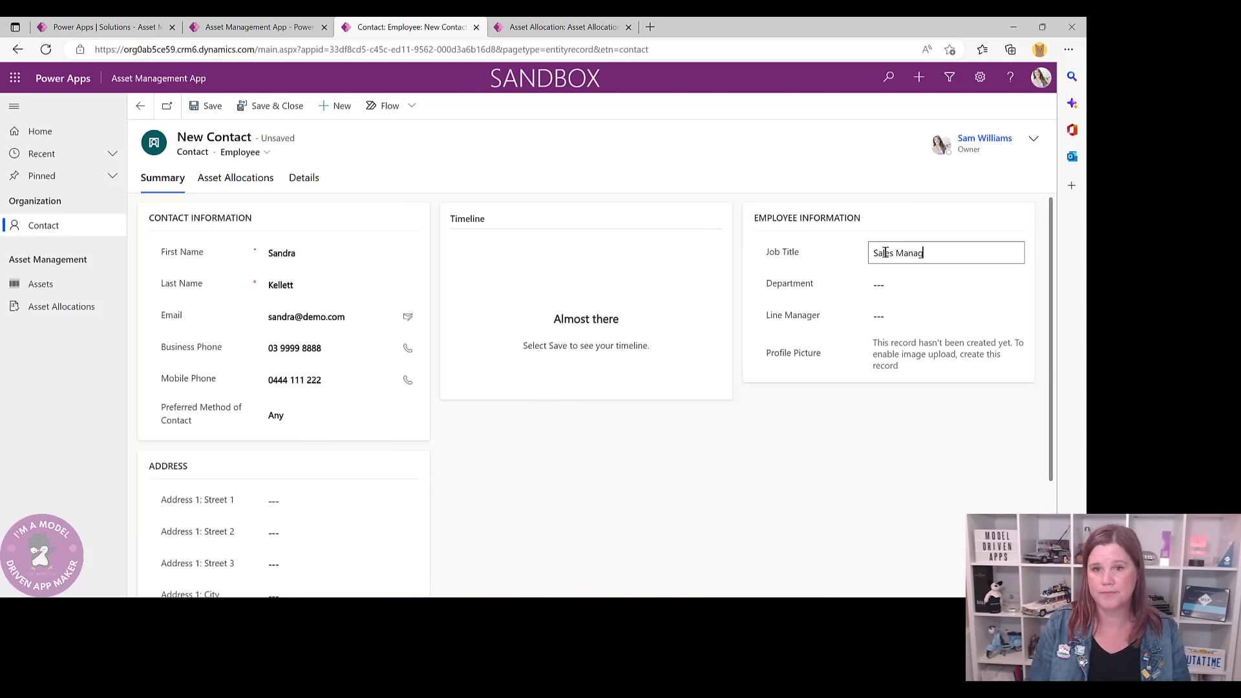
pyautogui.click(875, 288)
pyautogui.write('Sale')
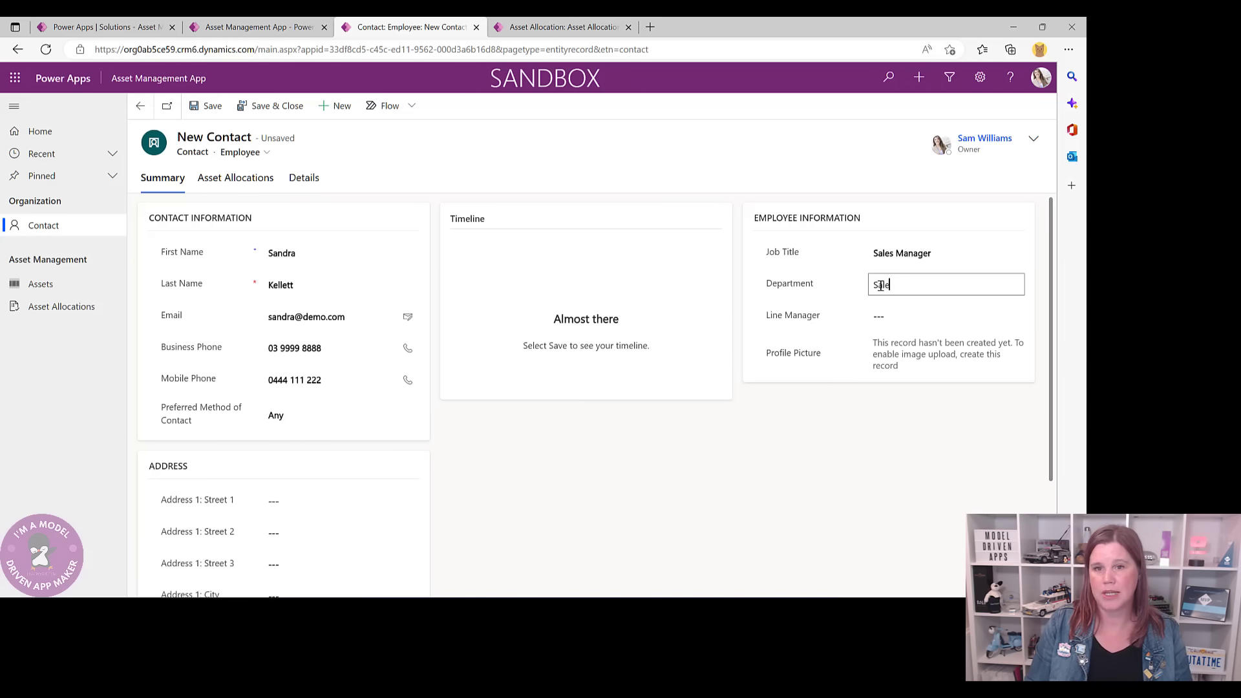
pyautogui.write('s')
pyautogui.click(878, 315)
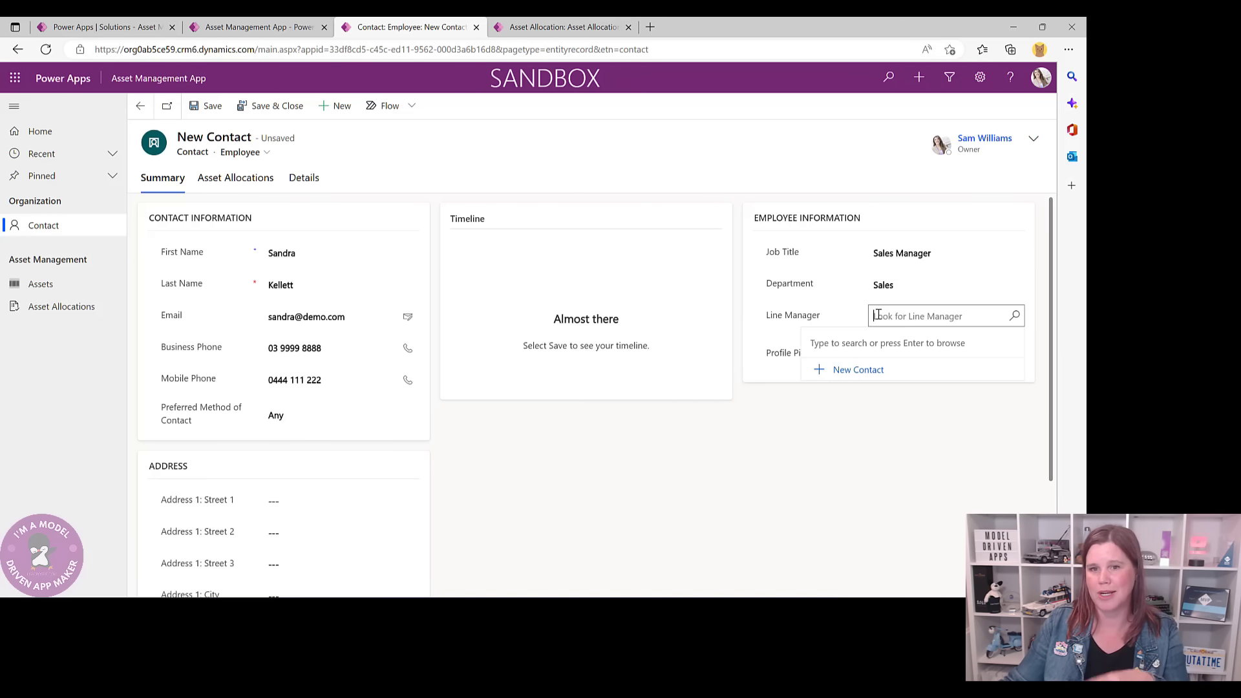
pyautogui.click(863, 413)
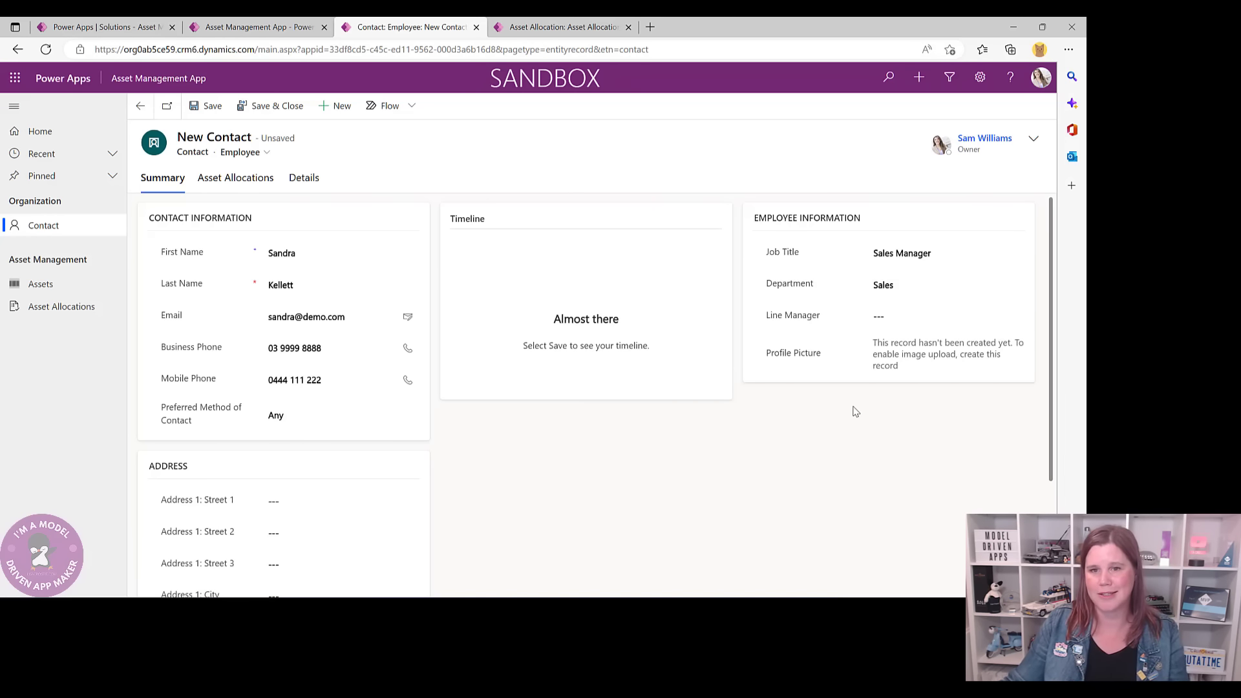
pyautogui.click(206, 106)
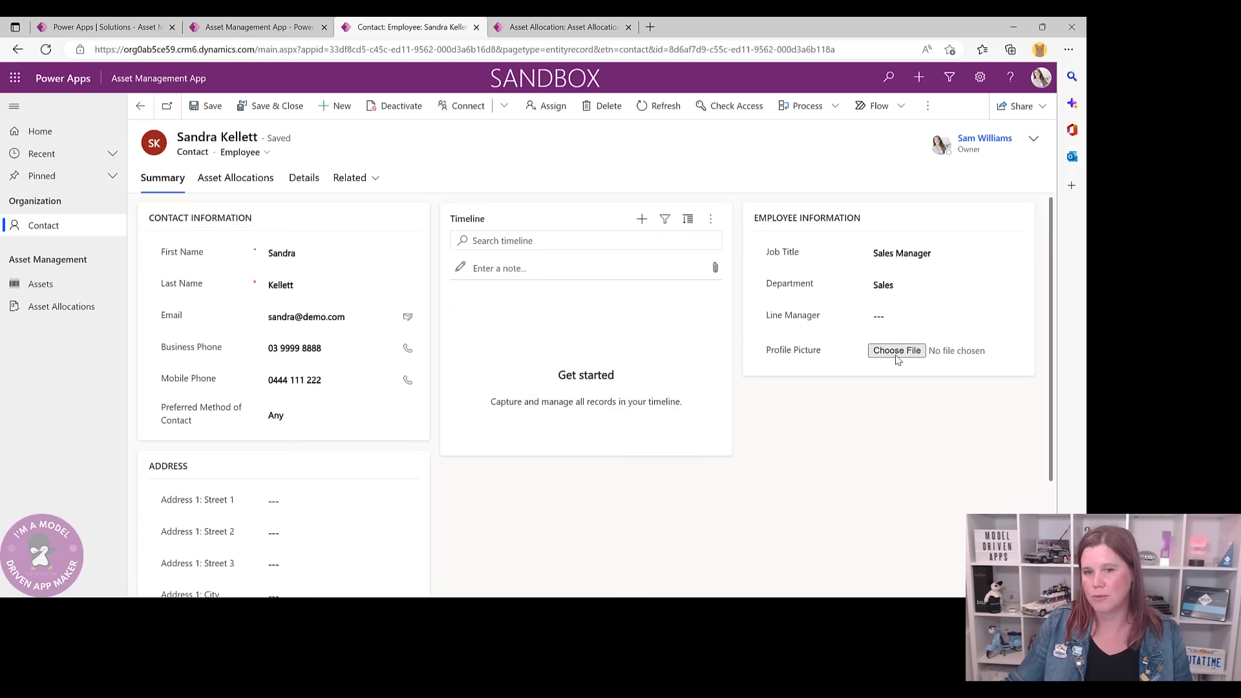
# - Dismiss the profile picture picker and timeline menu, then go to the Assets list
pyautogui.click(897, 352)
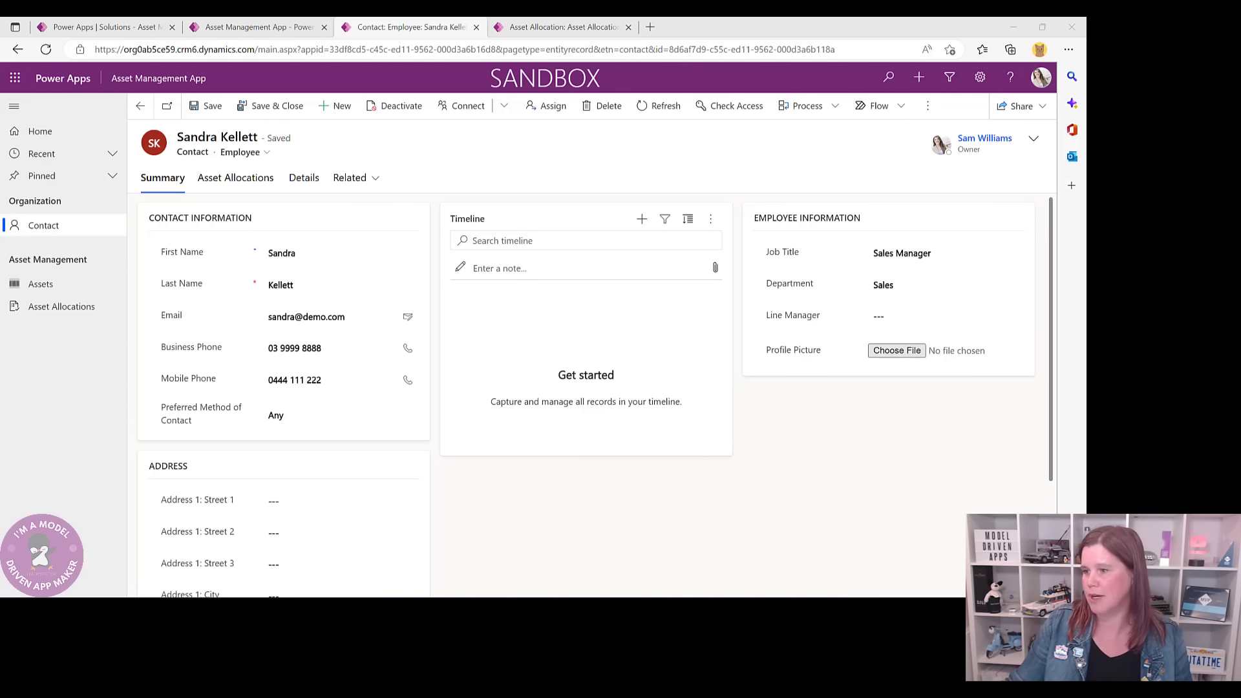
pyautogui.press('Escape')
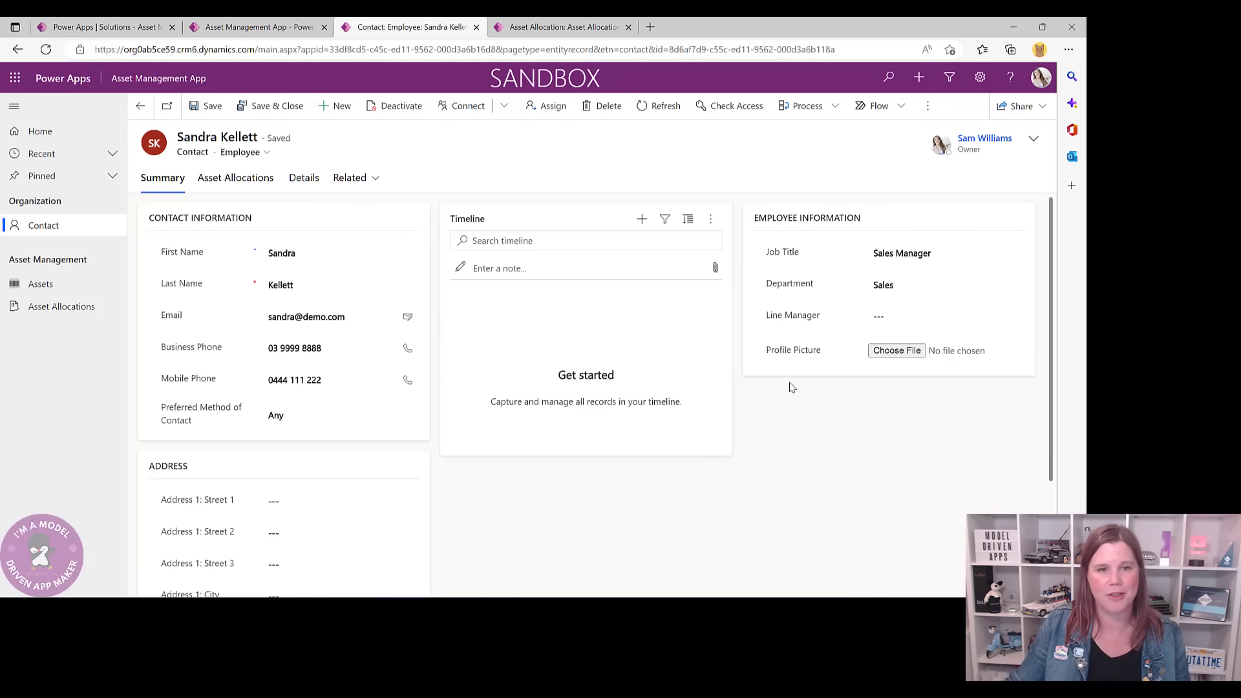
pyautogui.click(642, 222)
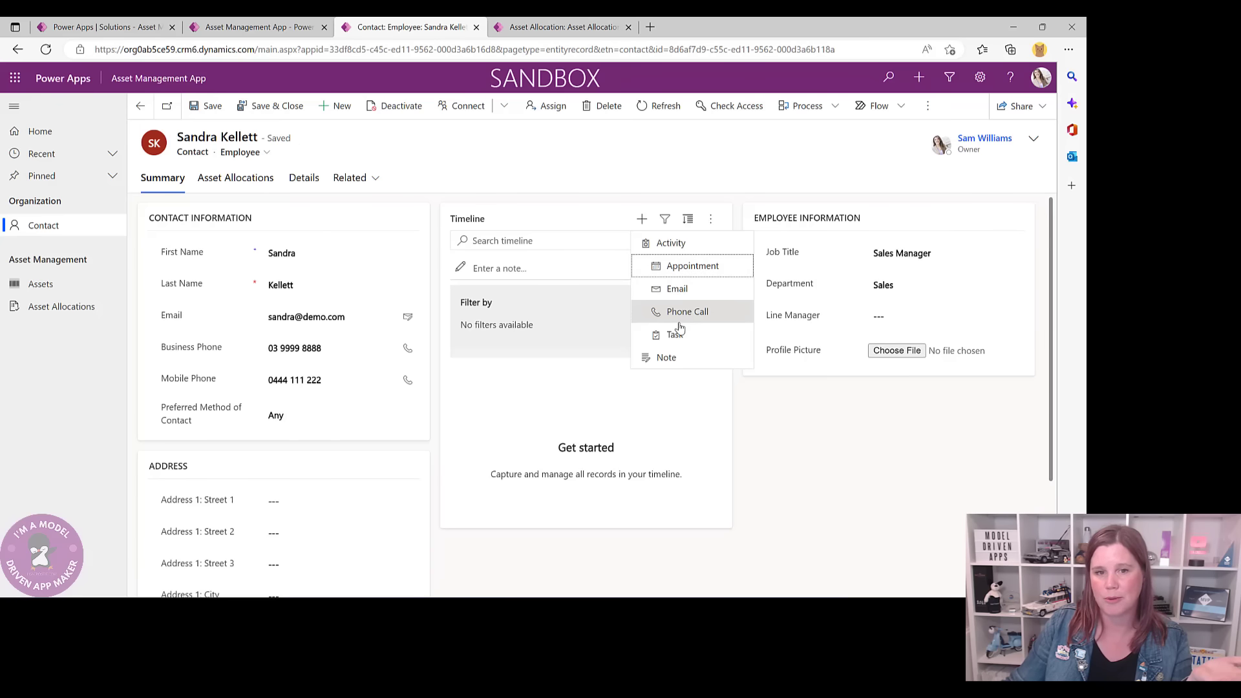
pyautogui.click(796, 437)
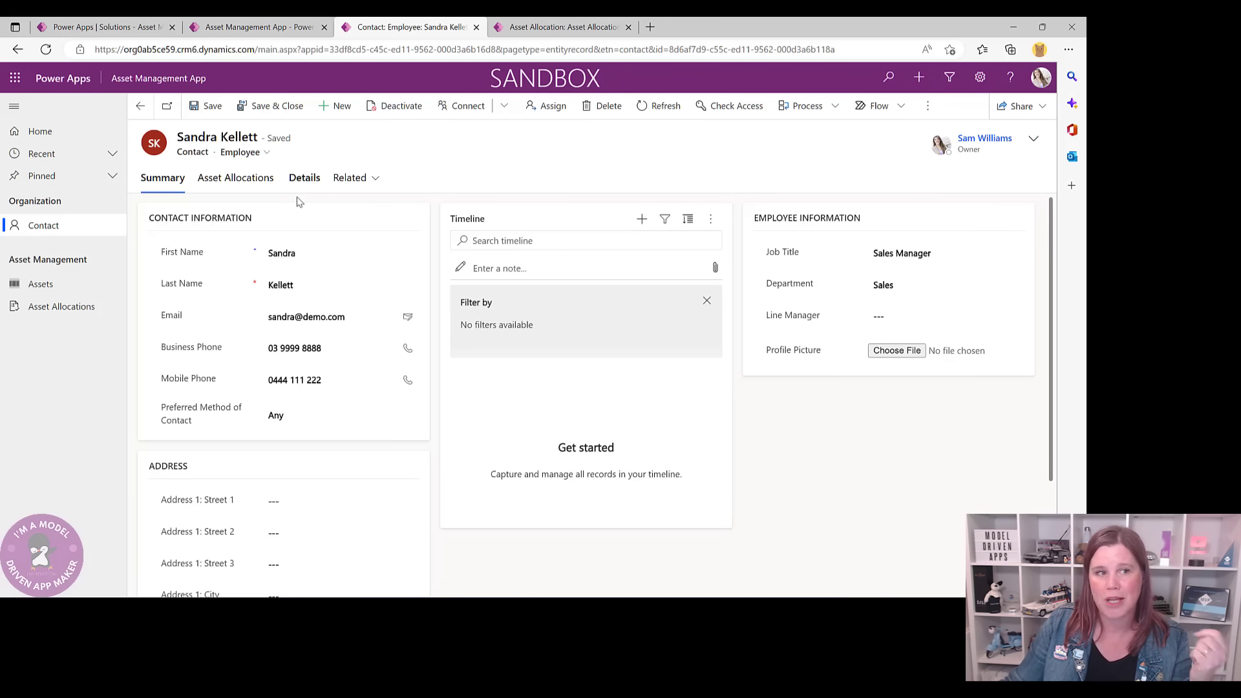
pyautogui.click(41, 286)
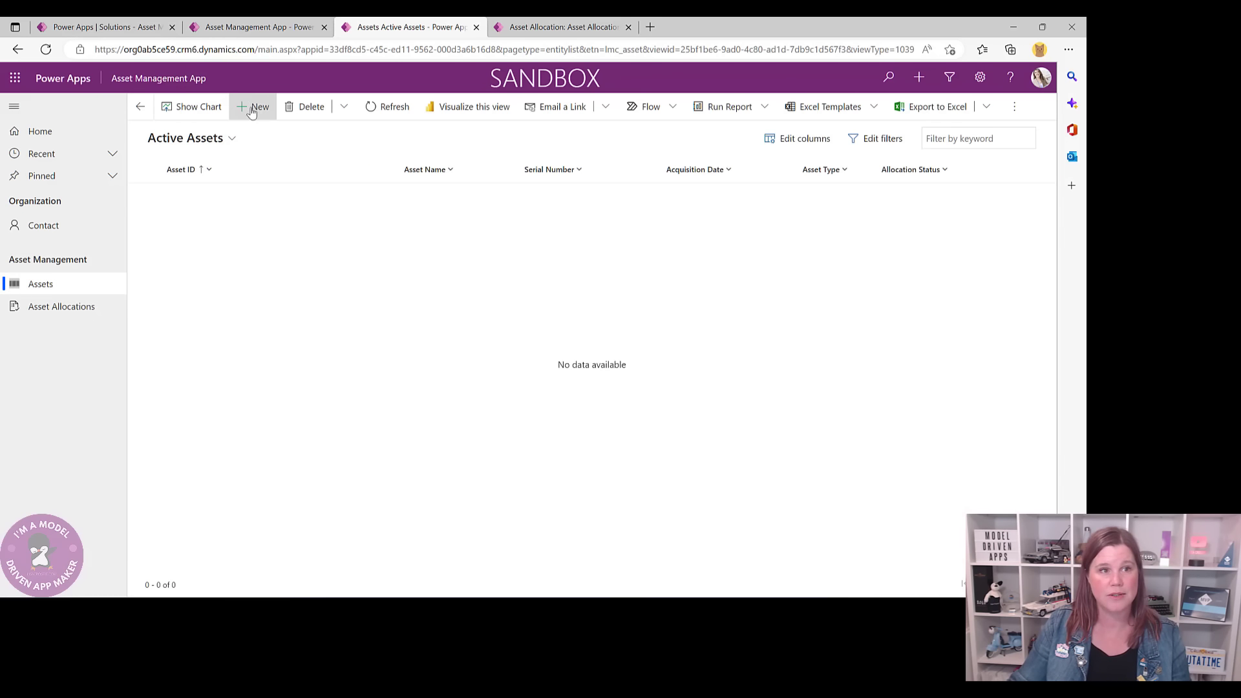
# - Start a new asset named 'iPhone 14' with serial number 55432543
pyautogui.click(253, 107)
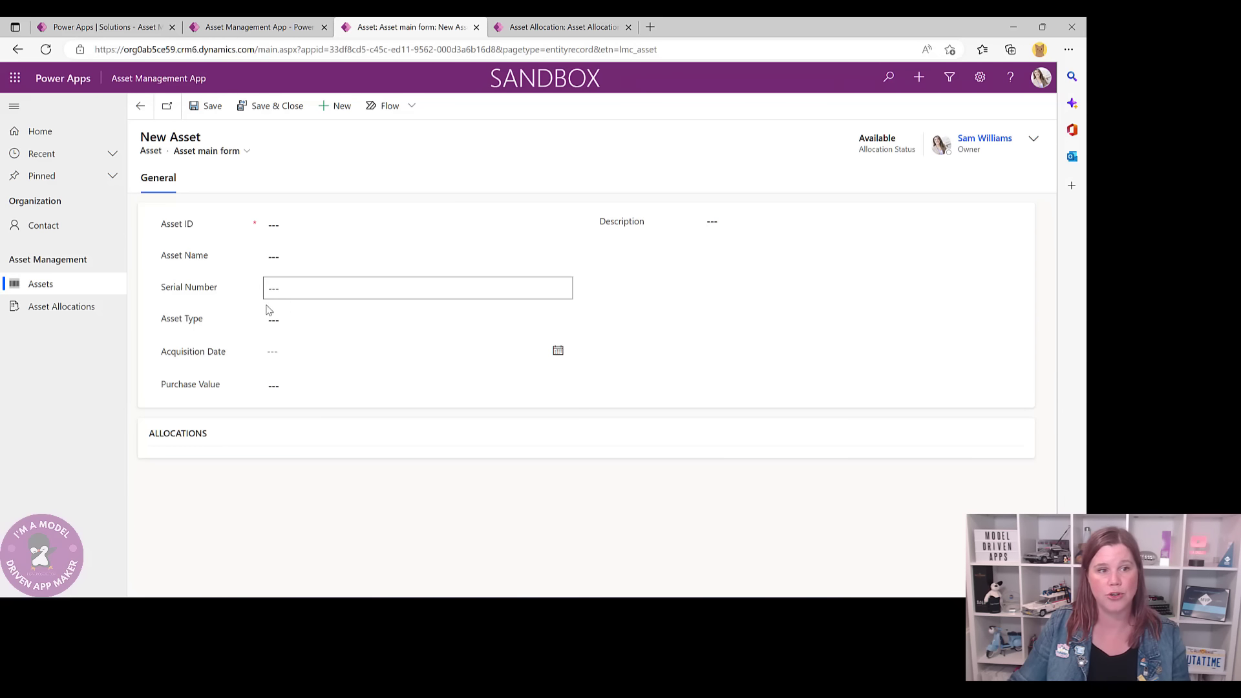
pyautogui.click(293, 258)
pyautogui.write('iPhone 154')
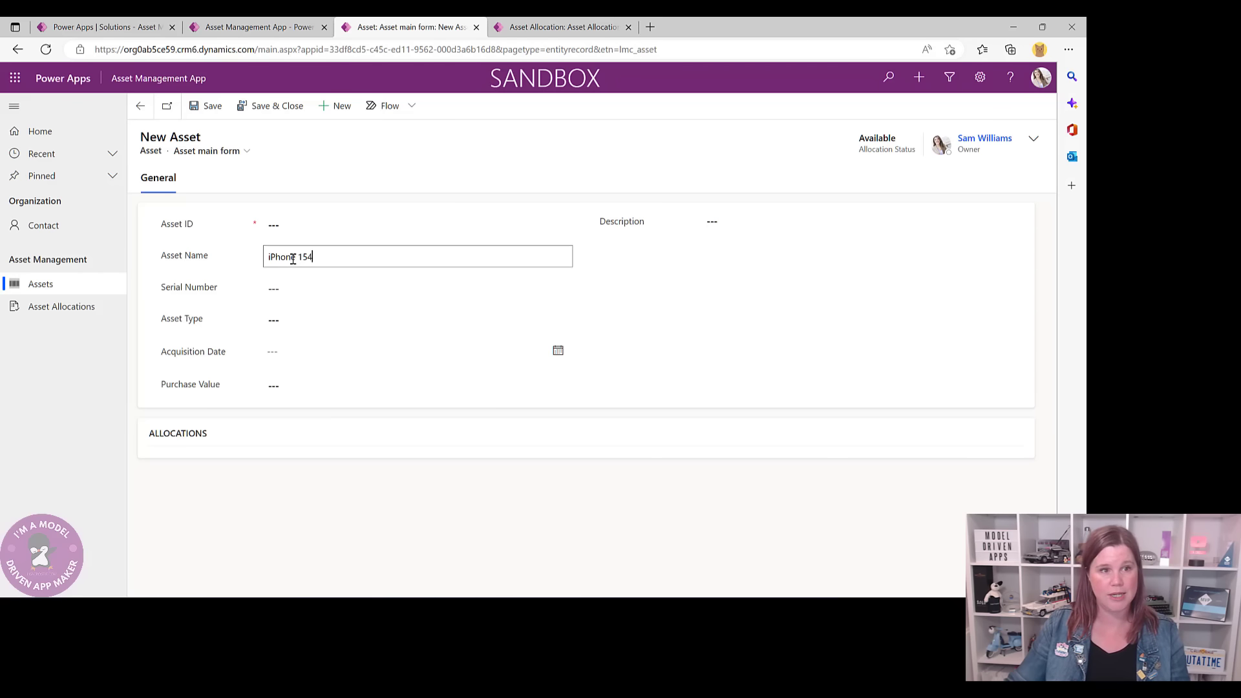
pyautogui.press('BackSpace')
pyautogui.press('BackSpace')
pyautogui.write('4')
pyautogui.click(296, 286)
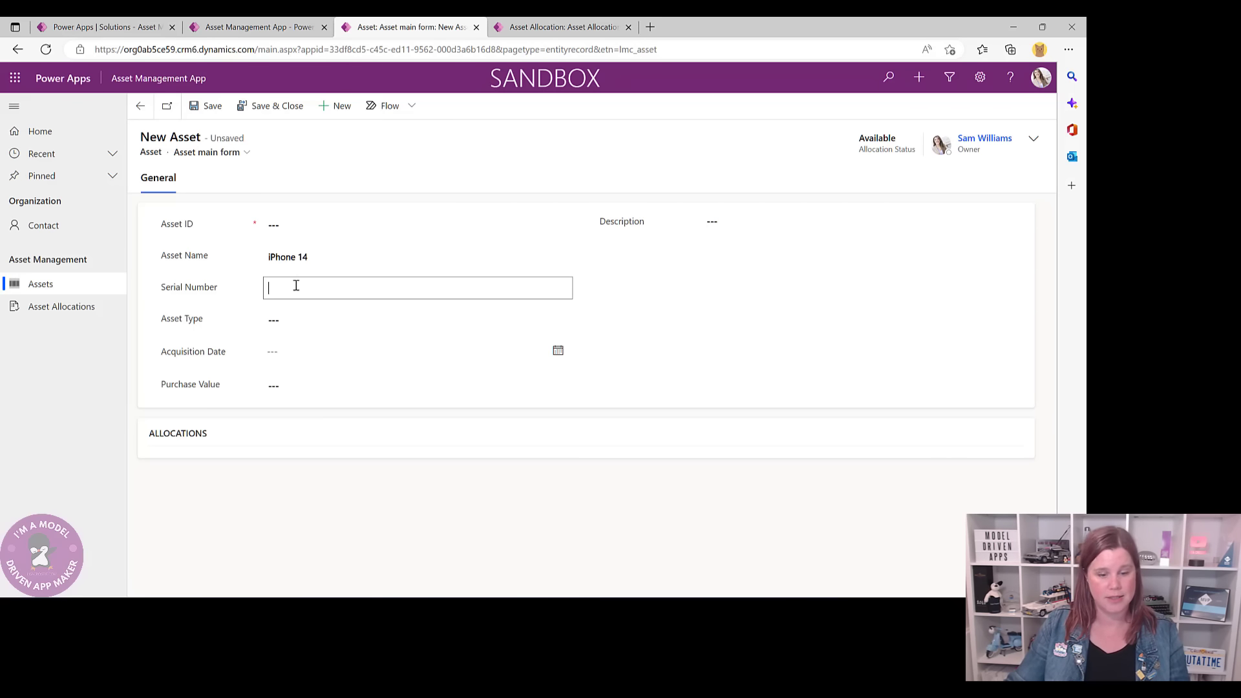
pyautogui.write('5')
pyautogui.press('F4')
pyautogui.write('4256426')
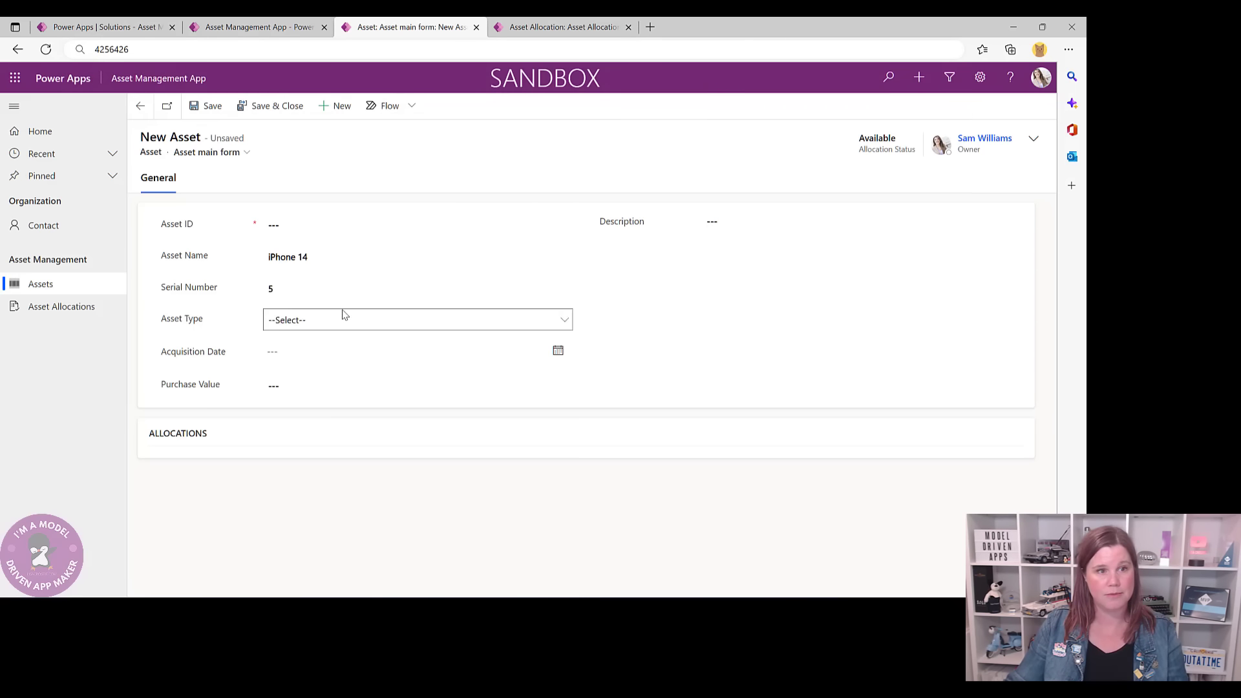
pyautogui.click(328, 288)
pyautogui.write('5432543')
# - Set asset type Phone, acquisition date 11/5/2022 and purchase value 1,499, then try saving
pyautogui.click(323, 319)
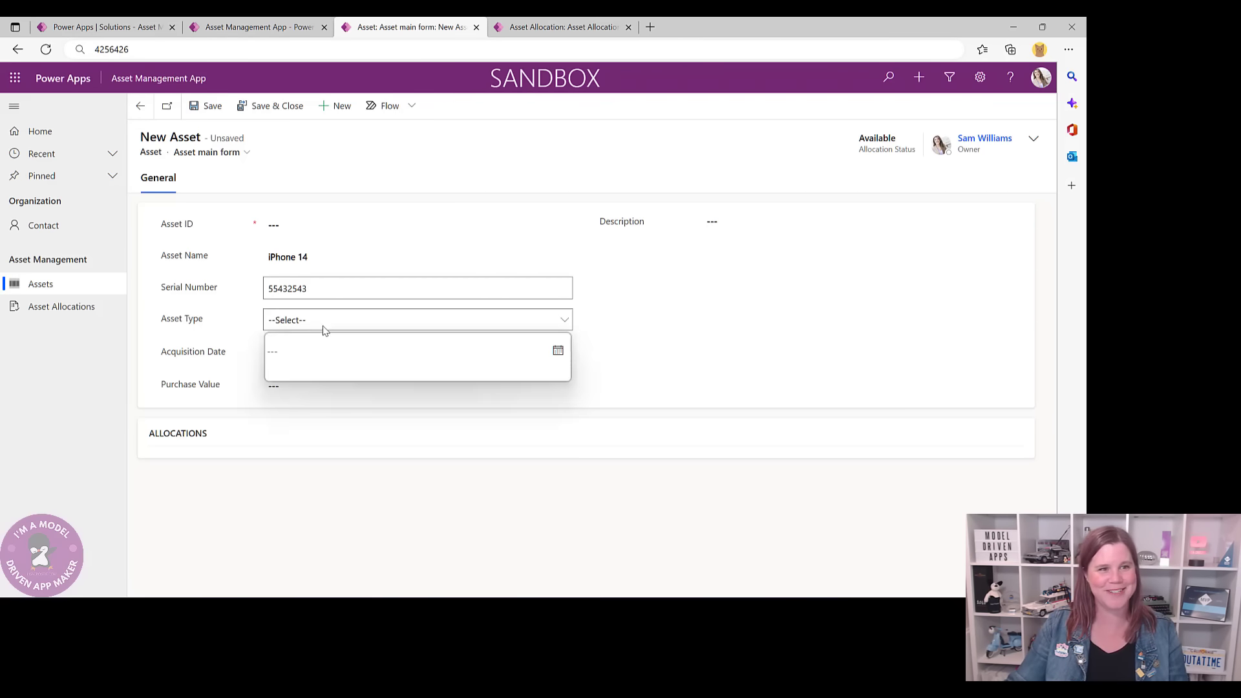
pyautogui.click(329, 352)
pyautogui.click(557, 351)
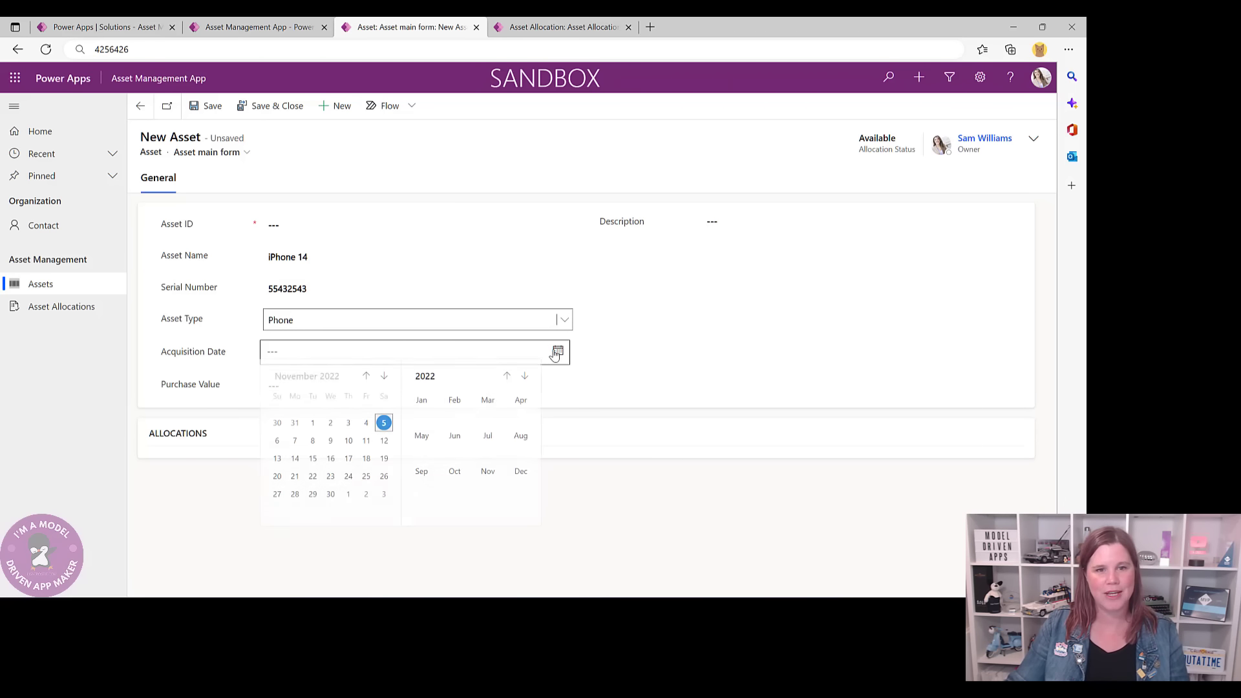
pyautogui.click(556, 354)
pyautogui.click(557, 352)
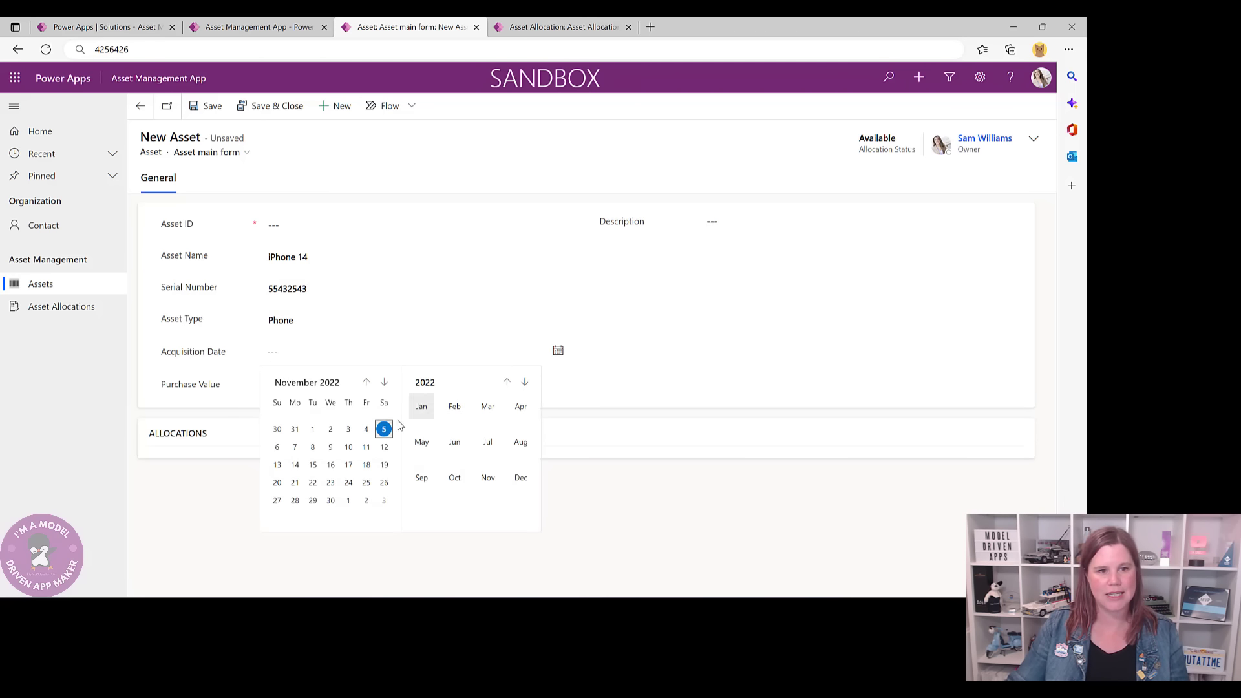
pyautogui.click(381, 428)
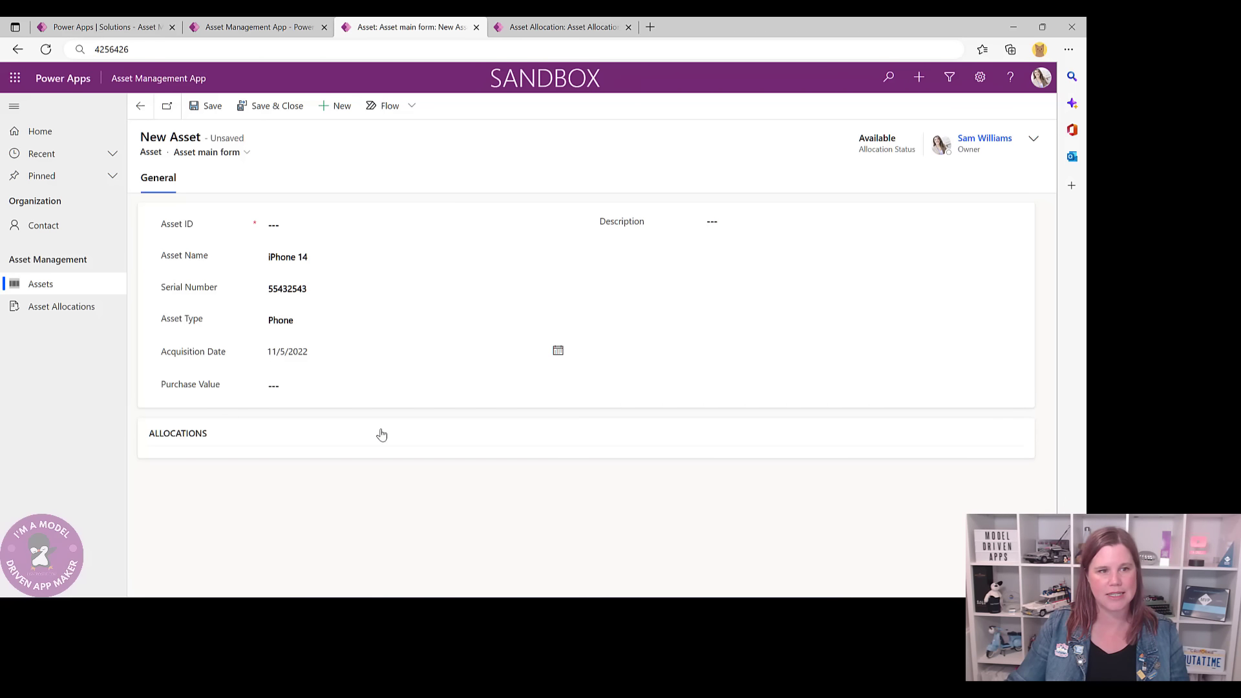
pyautogui.click(294, 387)
pyautogui.write('1,499')
pyautogui.click(714, 343)
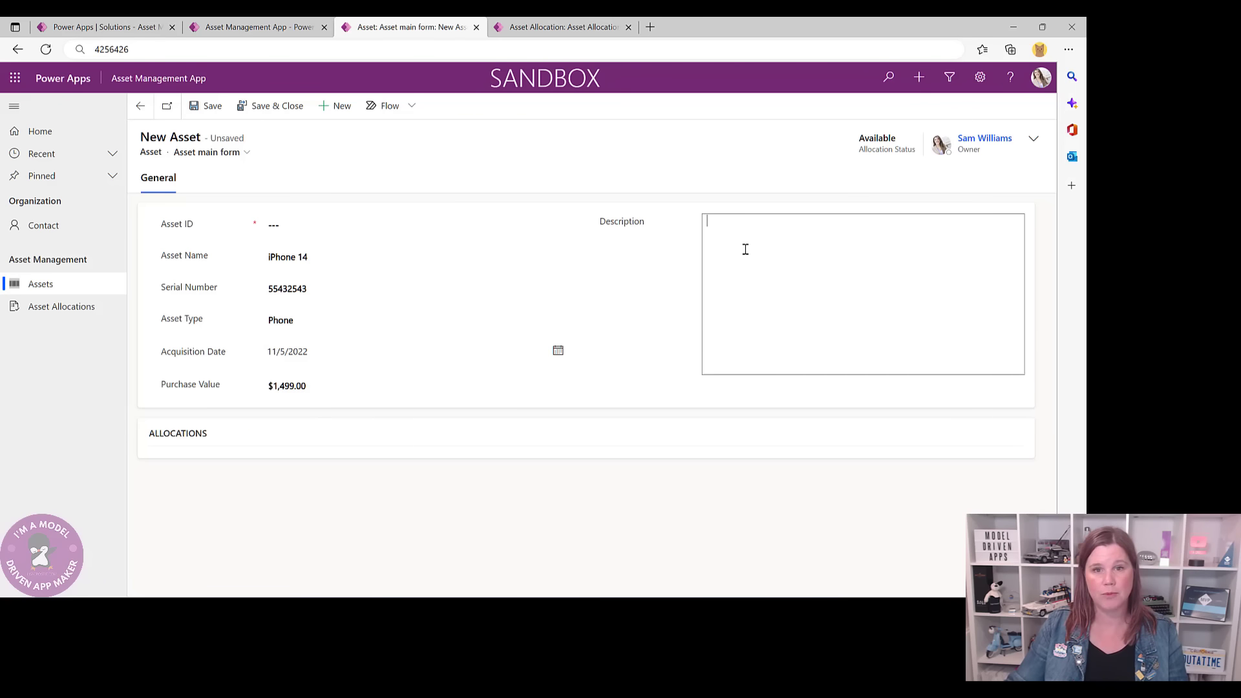
pyautogui.click(201, 106)
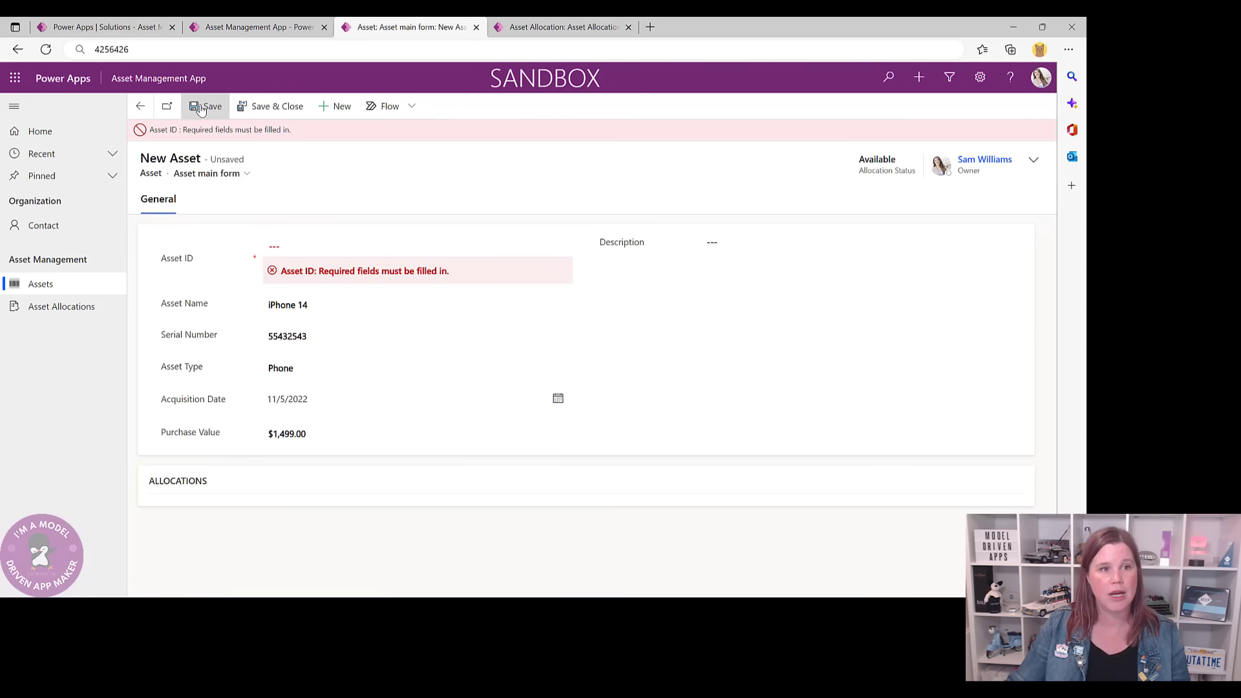
# - Select the missing Asset ID field, then return to the Asset Management App designer
pyautogui.click(393, 244)
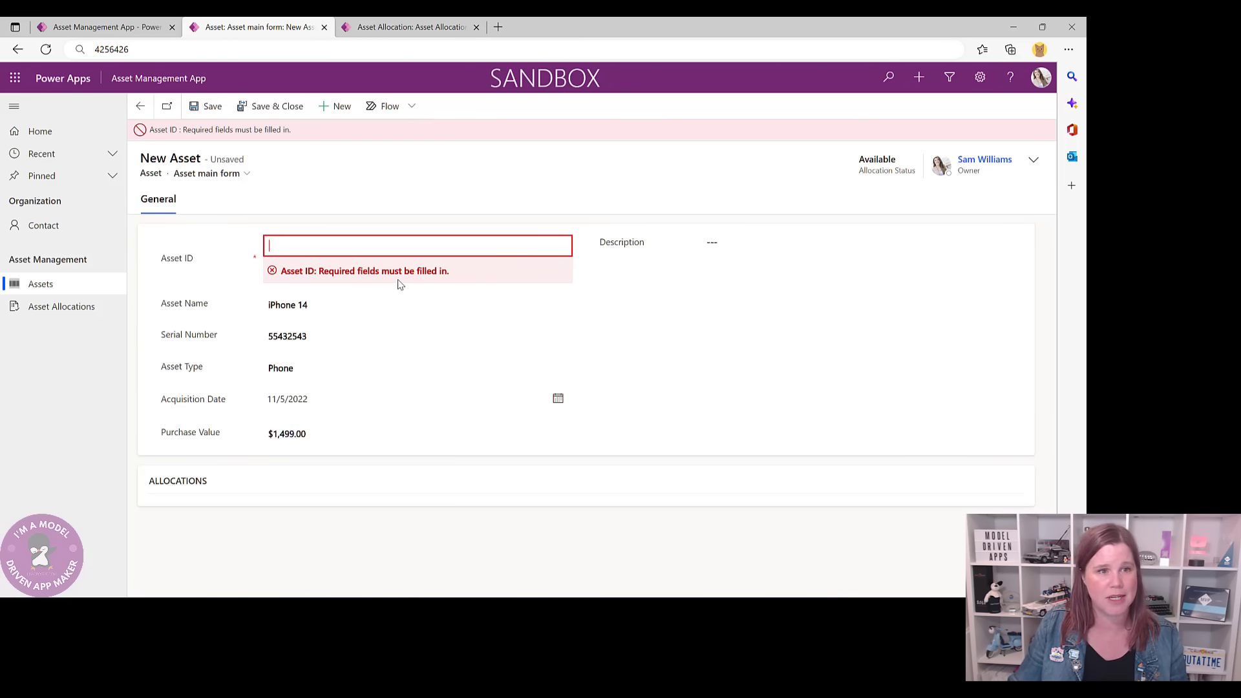
pyautogui.click(75, 28)
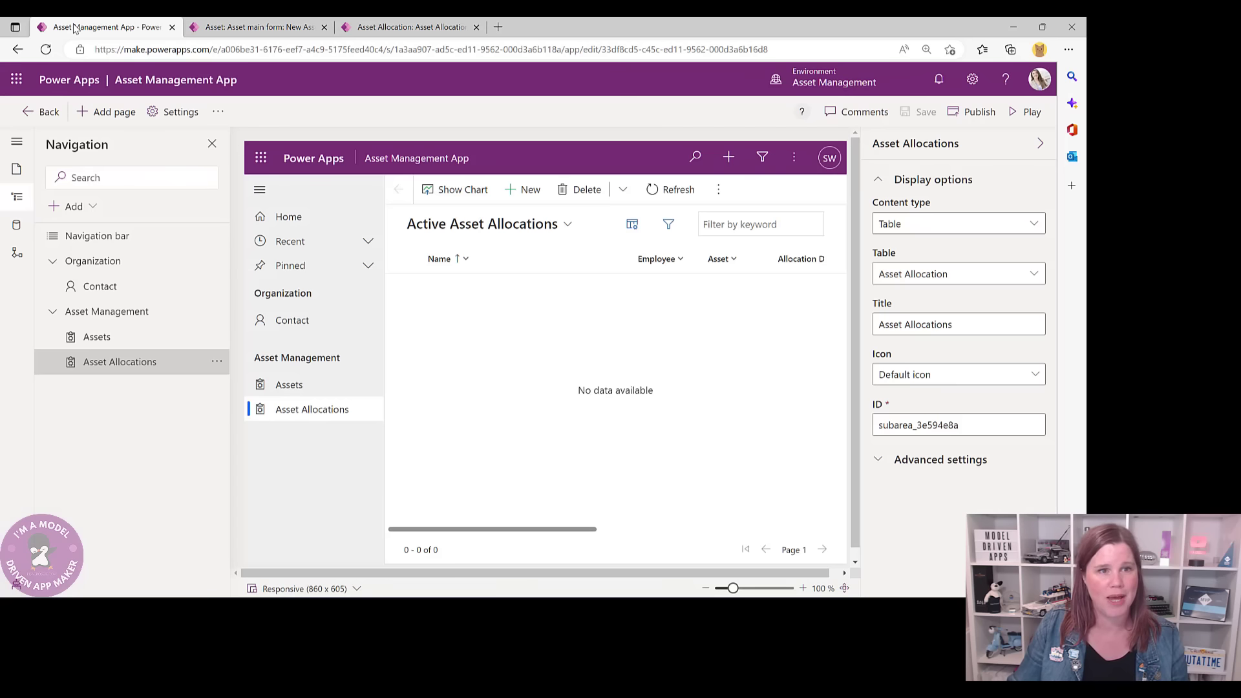
# - Leave the app designer for the Asset Management solution and open its Asset table
pyautogui.click(44, 113)
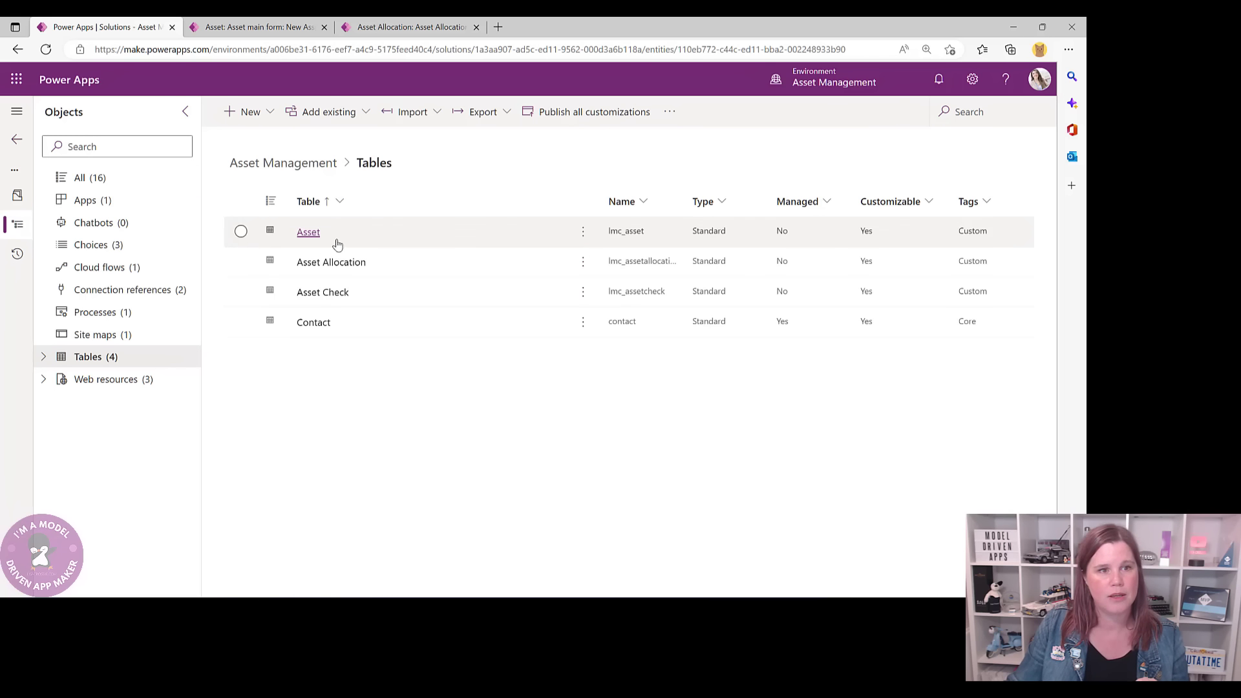
pyautogui.click(310, 238)
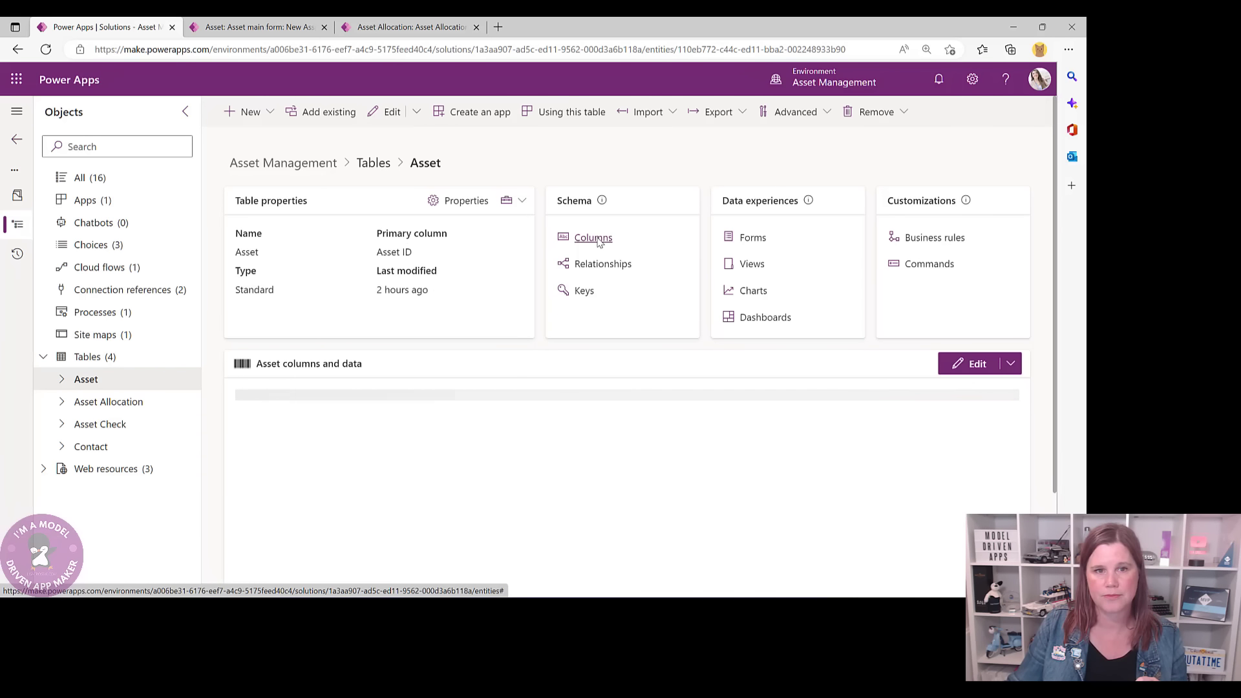
# - Change the Asset ID column from Business required to Optional and save the column
pyautogui.click(600, 244)
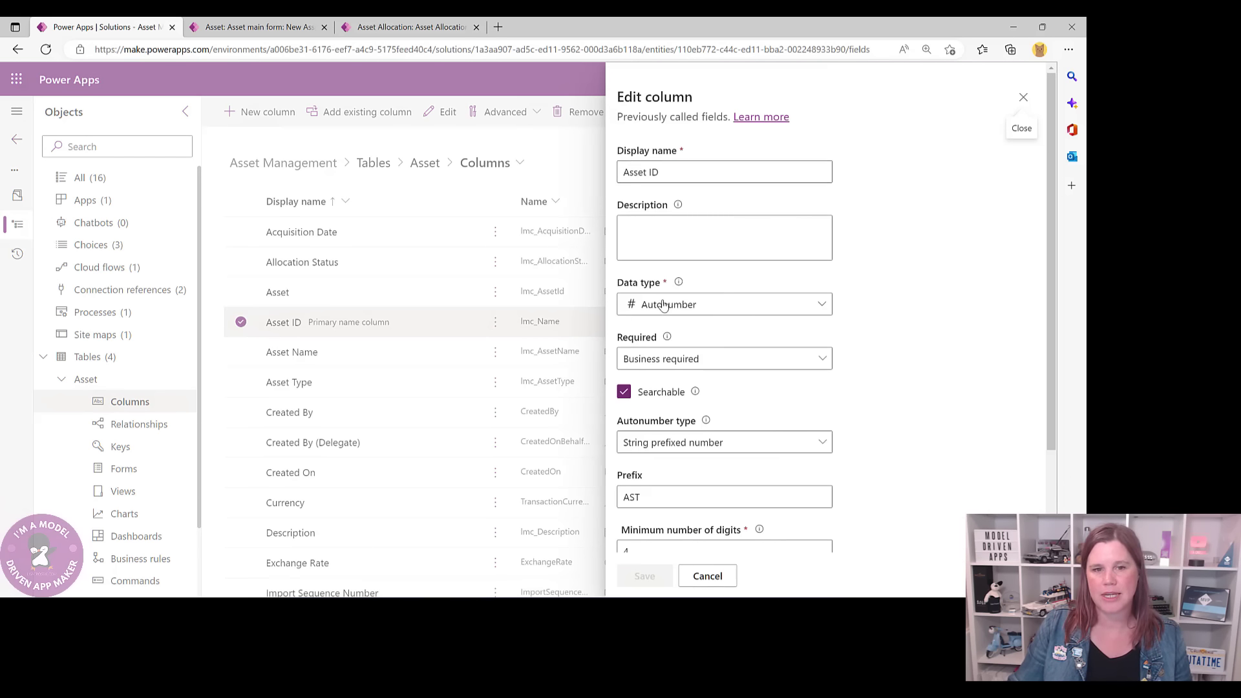
pyautogui.click(648, 359)
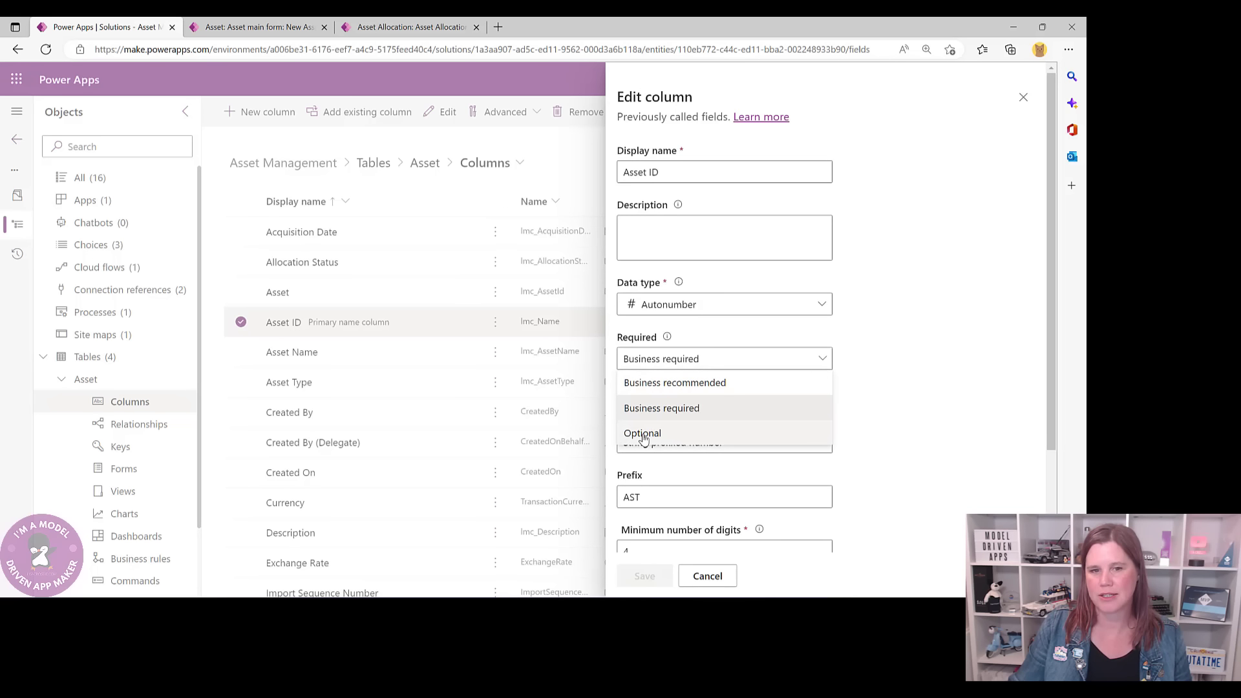
pyautogui.click(643, 434)
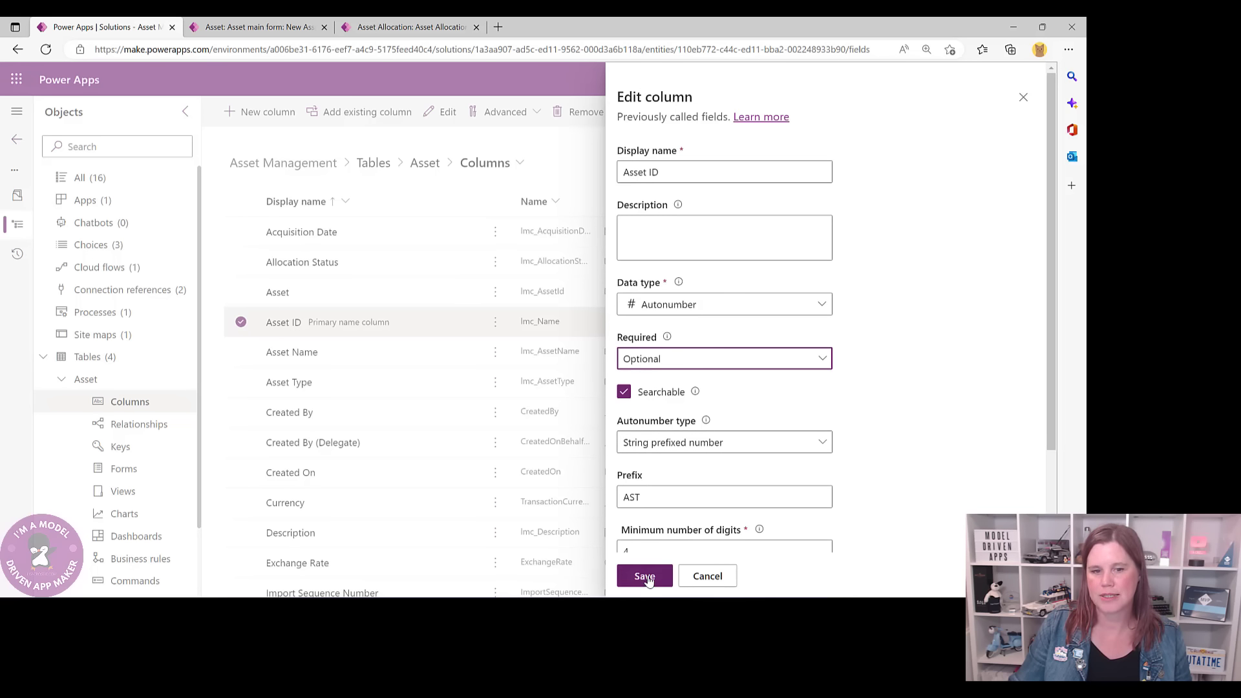
pyautogui.click(651, 576)
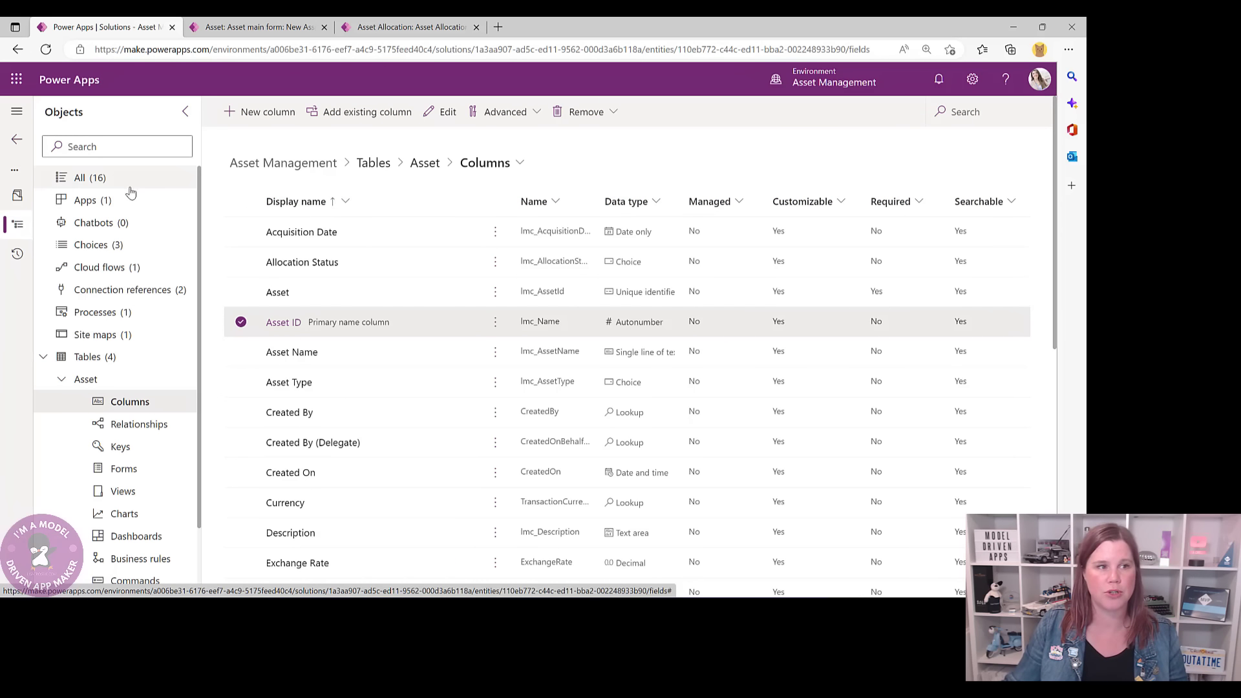
# - Show all 16 solution objects and publish all customizations
pyautogui.click(82, 181)
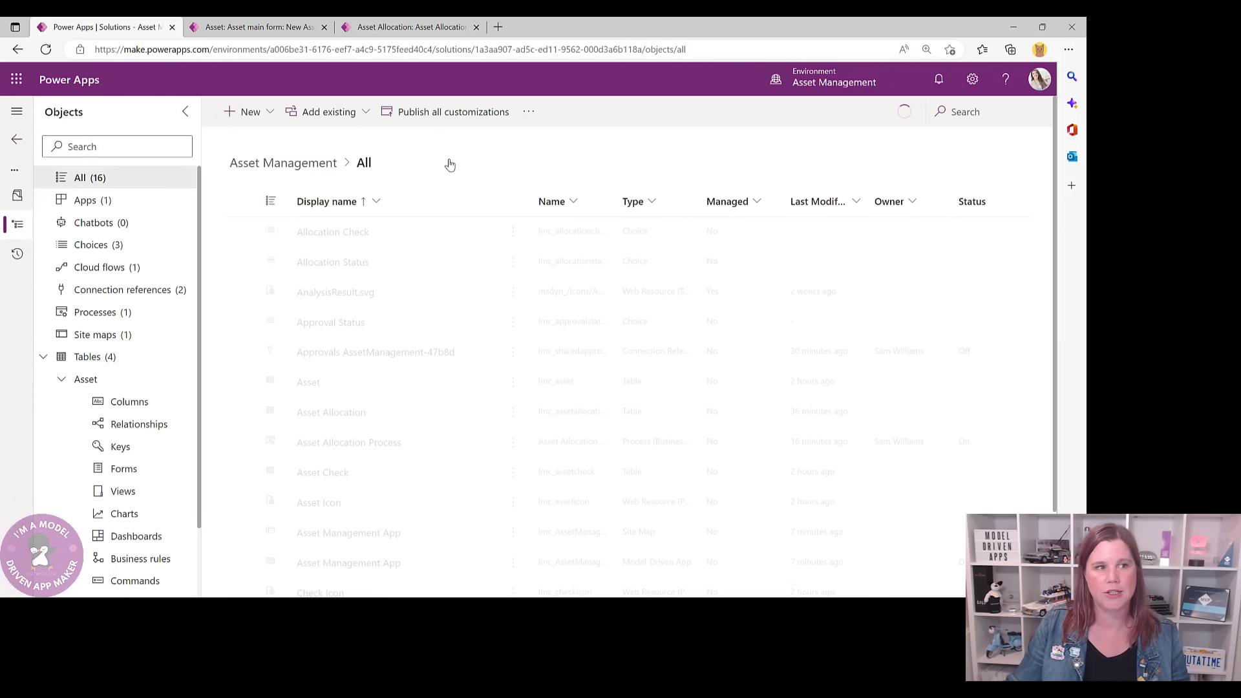
pyautogui.click(449, 115)
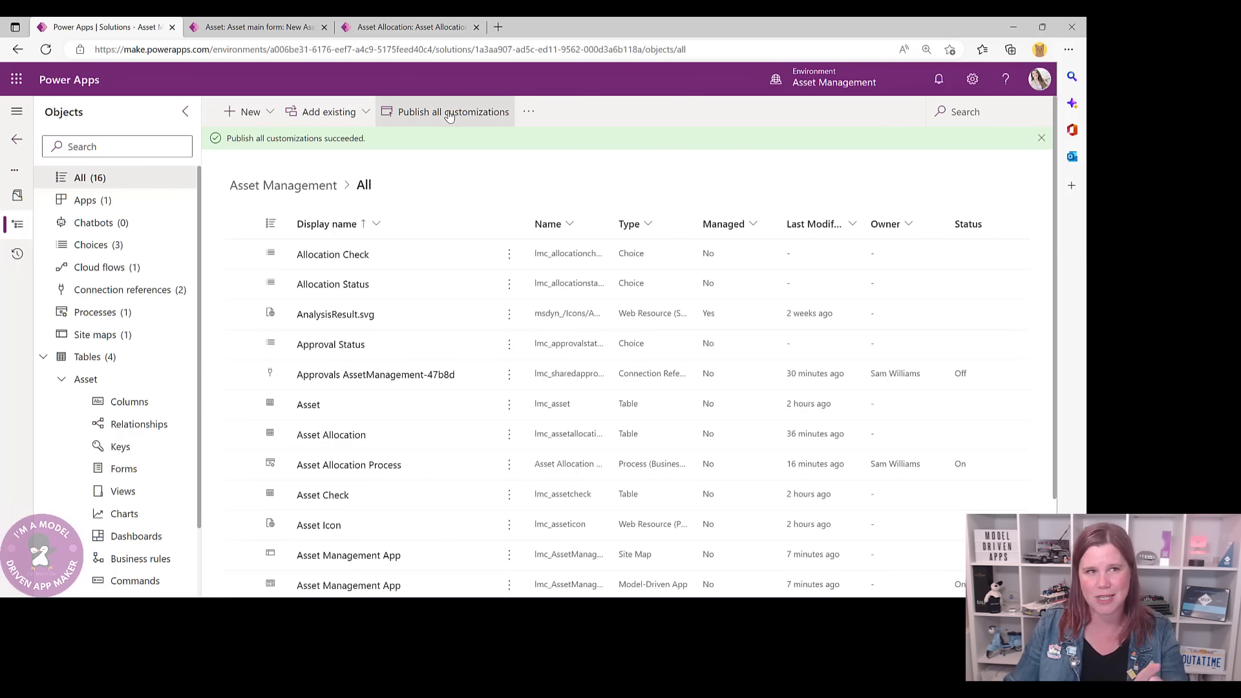
# - Reload the new asset form, discarding unsaved entries, and re-enter the iPhone name and serial number
pyautogui.click(252, 27)
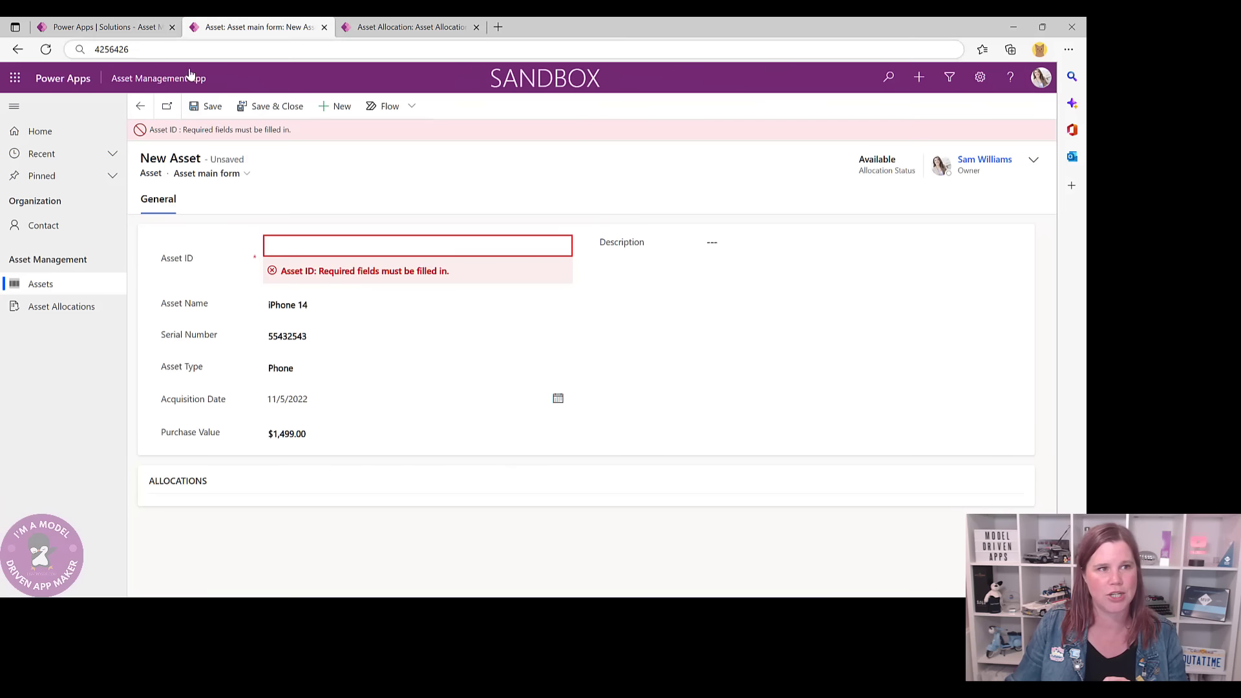
pyautogui.click(46, 48)
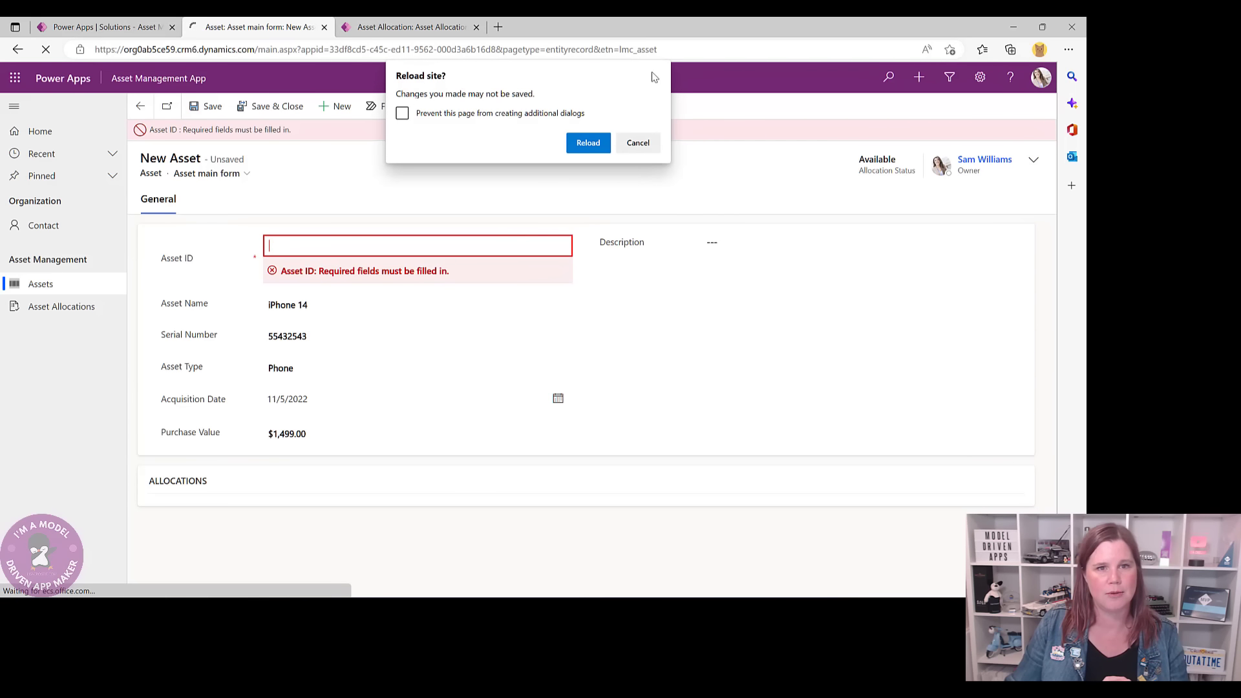
pyautogui.click(588, 143)
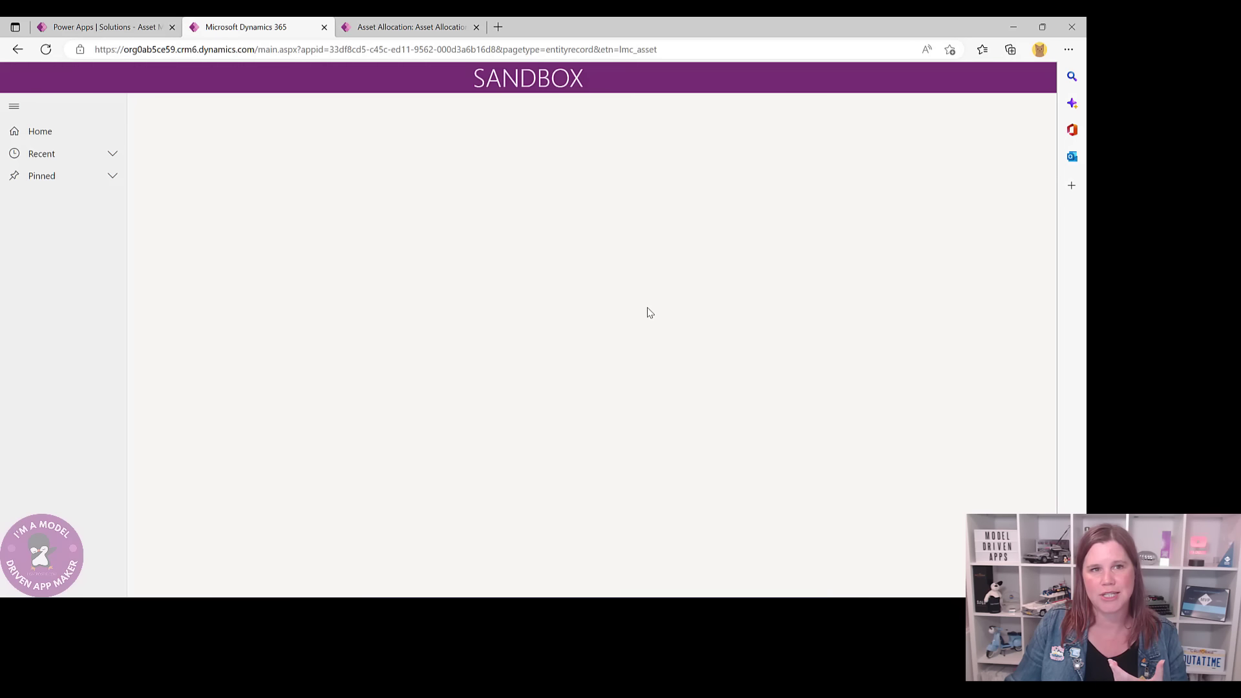
pyautogui.click(308, 52)
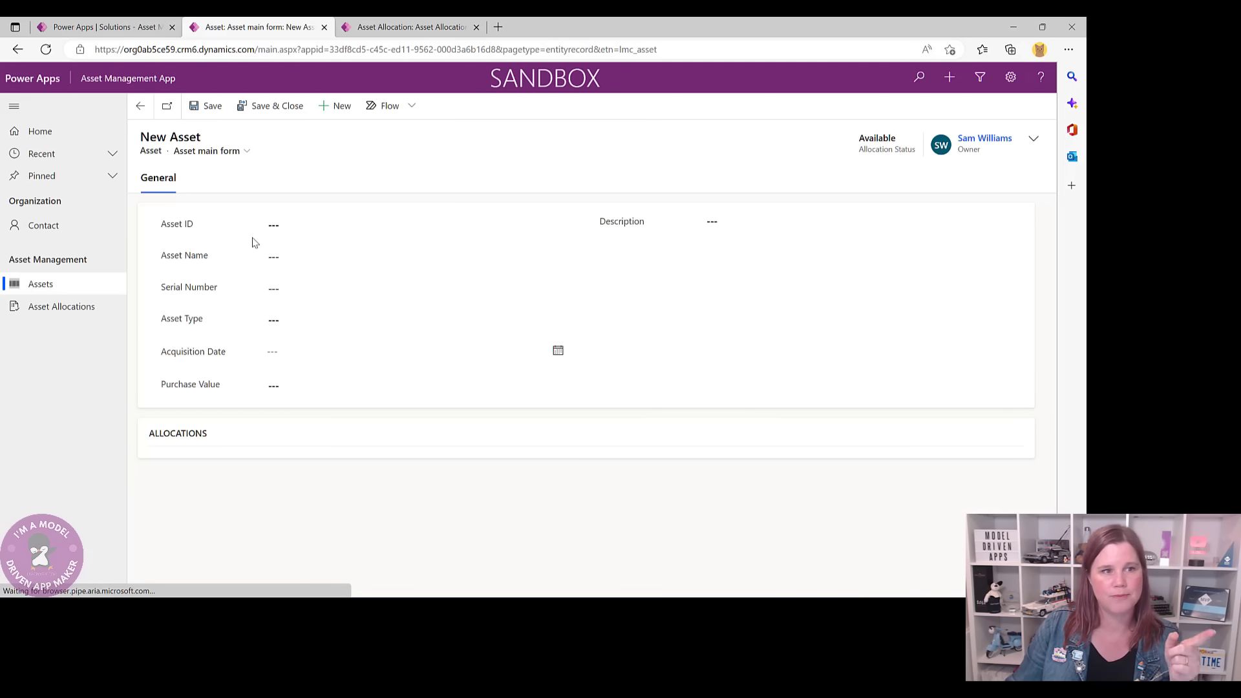
pyautogui.click(294, 257)
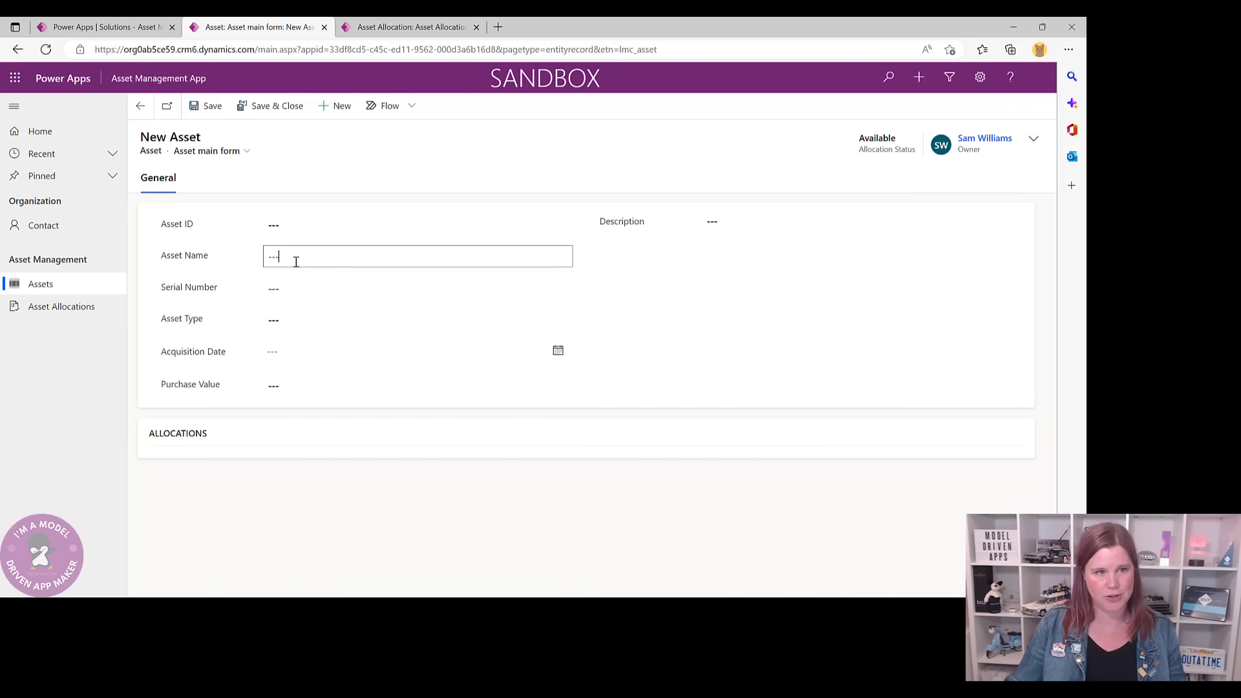
pyautogui.write('iPh')
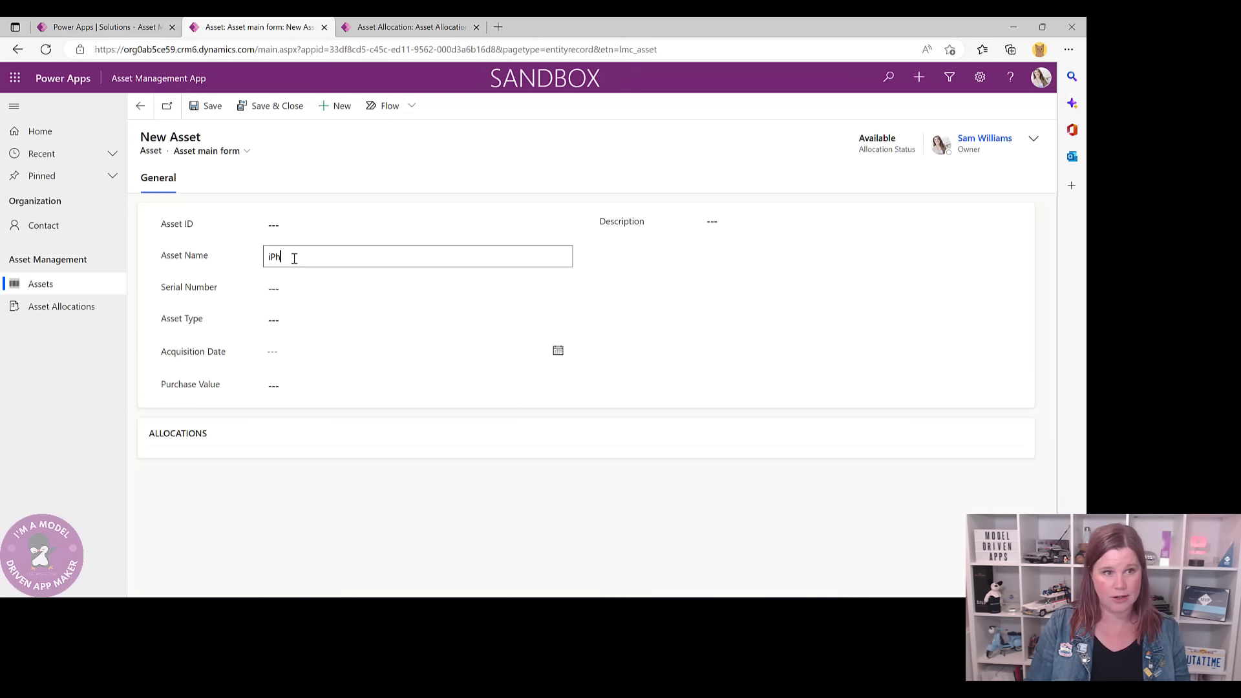
pyautogui.write('one 14')
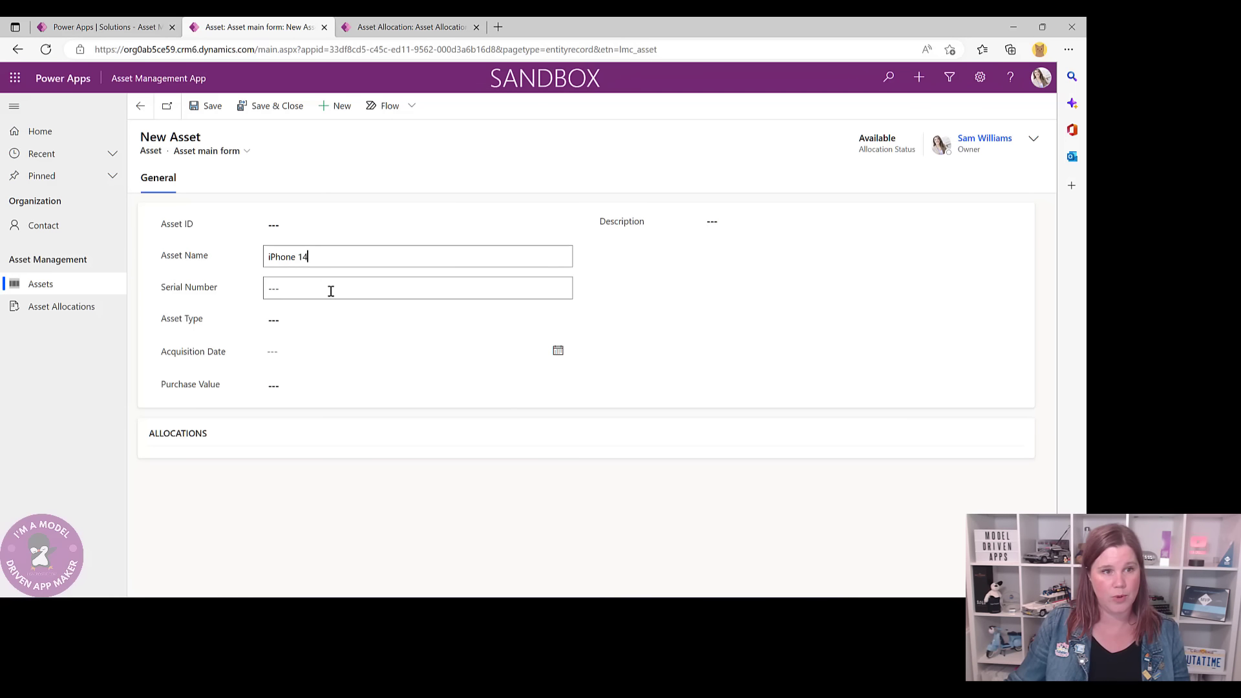
pyautogui.click(330, 290)
pyautogui.write('543543')
# - Set type Phone, acquisition date 11/5/2022, purchase value 1,499, and save it as AST-1000
pyautogui.click(316, 319)
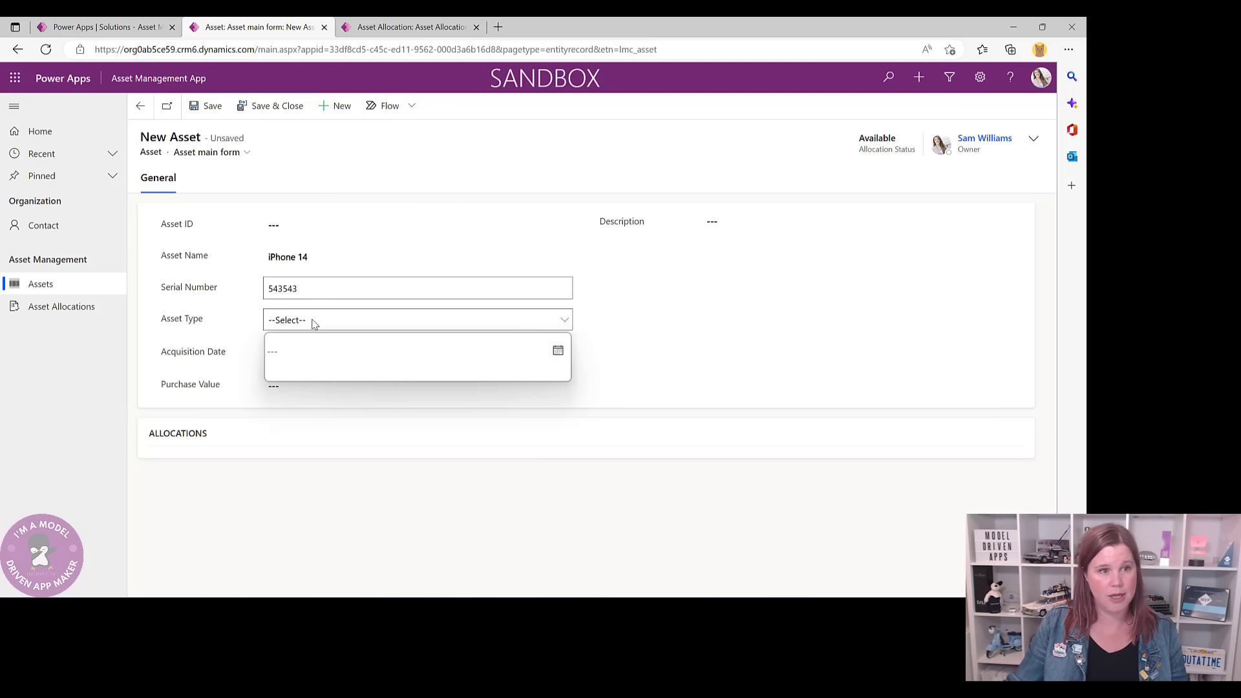
pyautogui.click(310, 352)
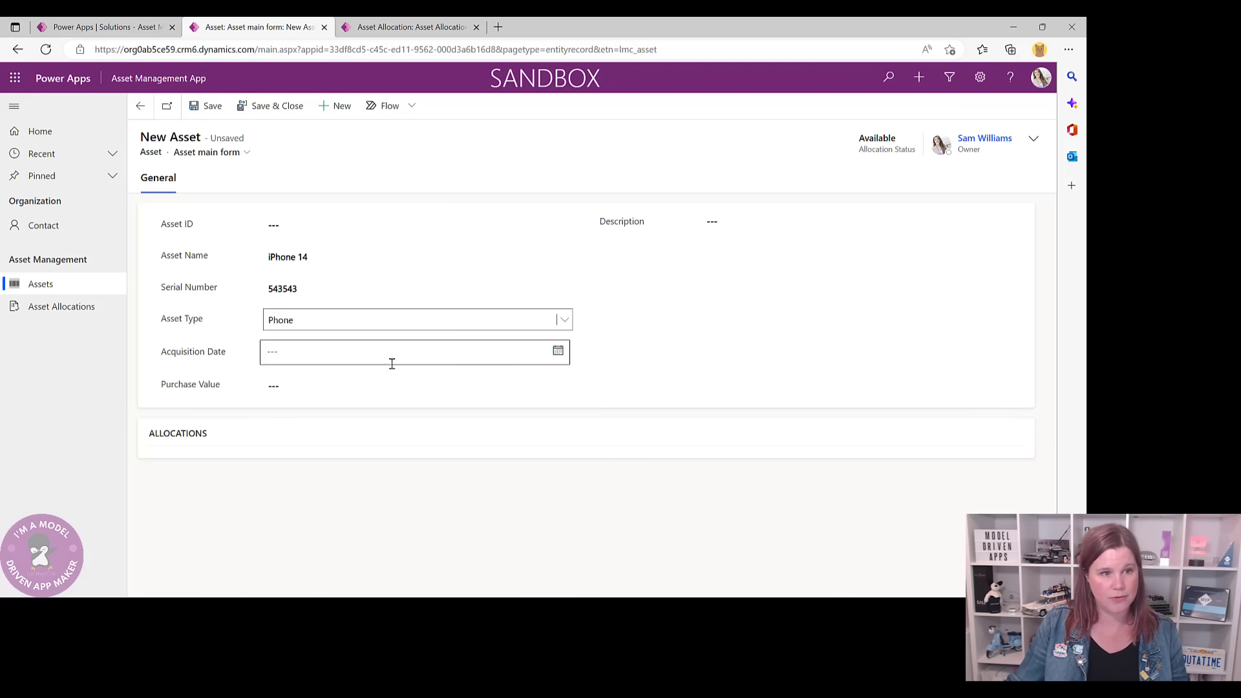
pyautogui.click(559, 353)
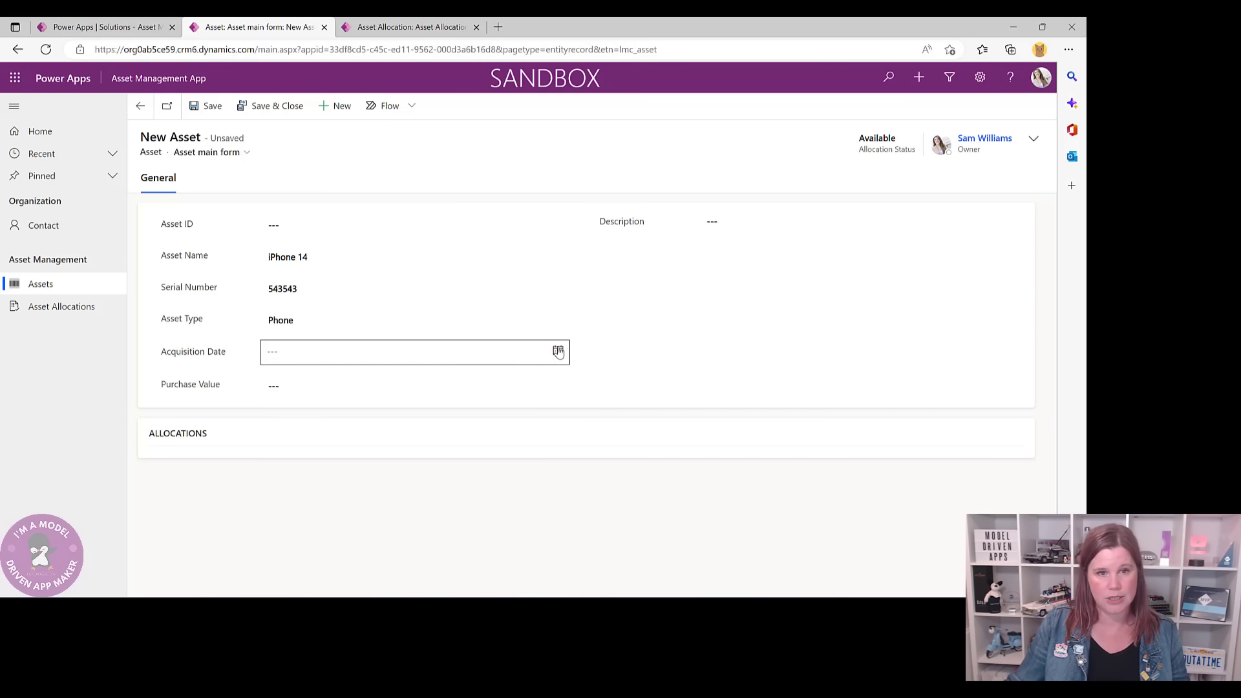
pyautogui.click(558, 351)
pyautogui.click(385, 428)
pyautogui.click(283, 385)
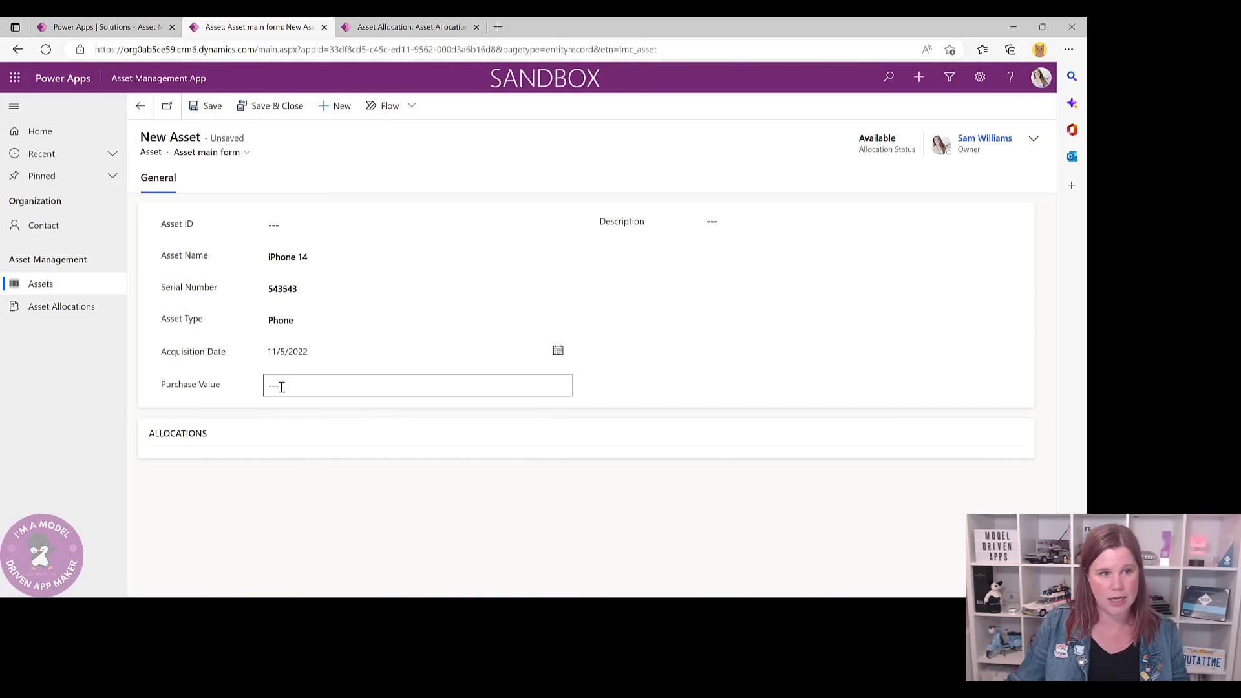
pyautogui.write('1,499')
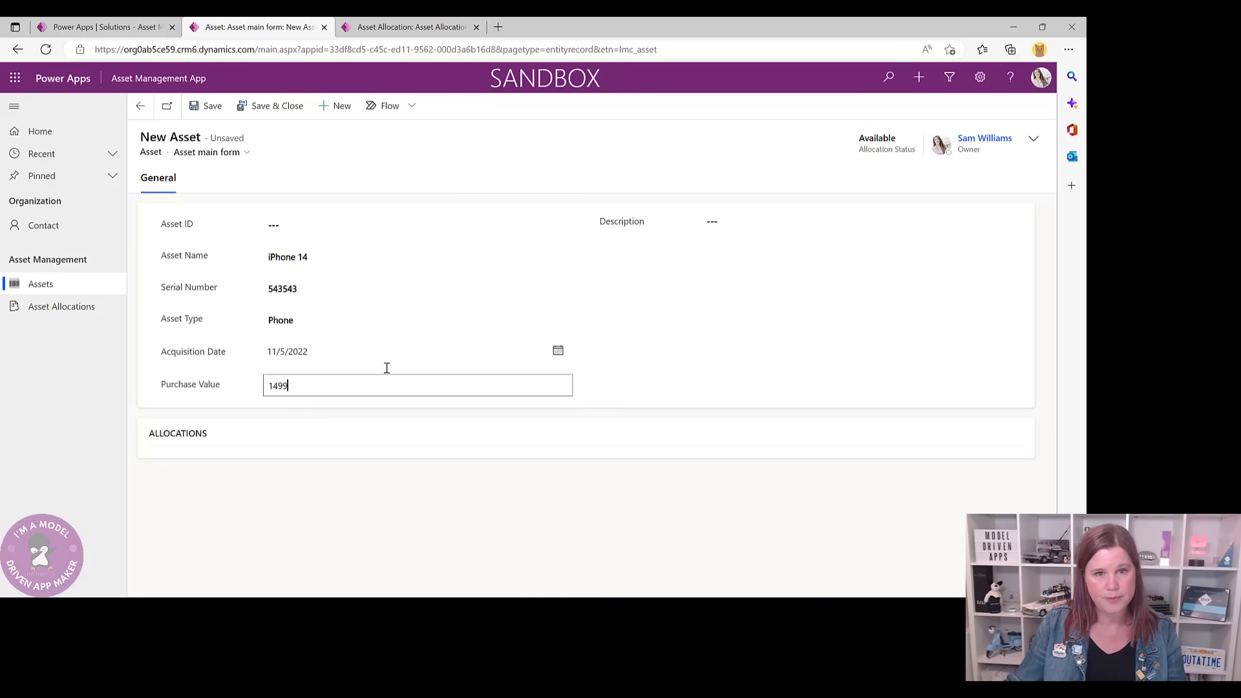
pyautogui.click(827, 279)
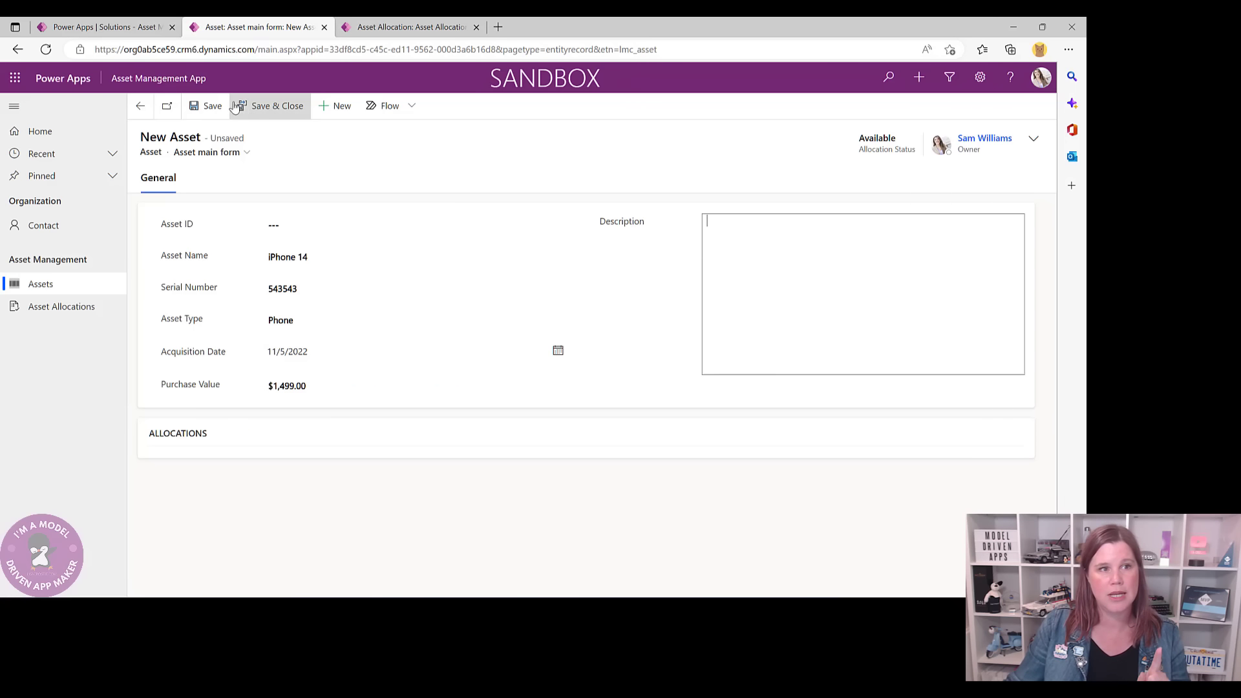
pyautogui.click(207, 106)
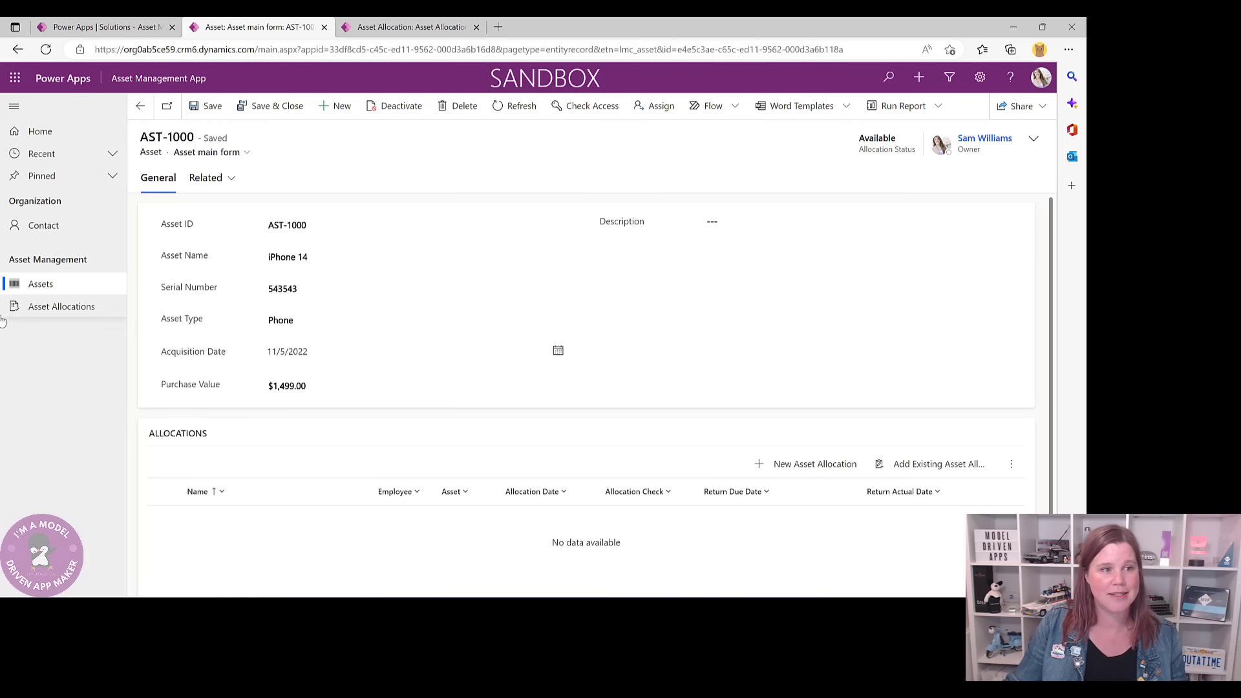
# - Start a new asset allocation and enter its name from the suggested entry
pyautogui.click(46, 309)
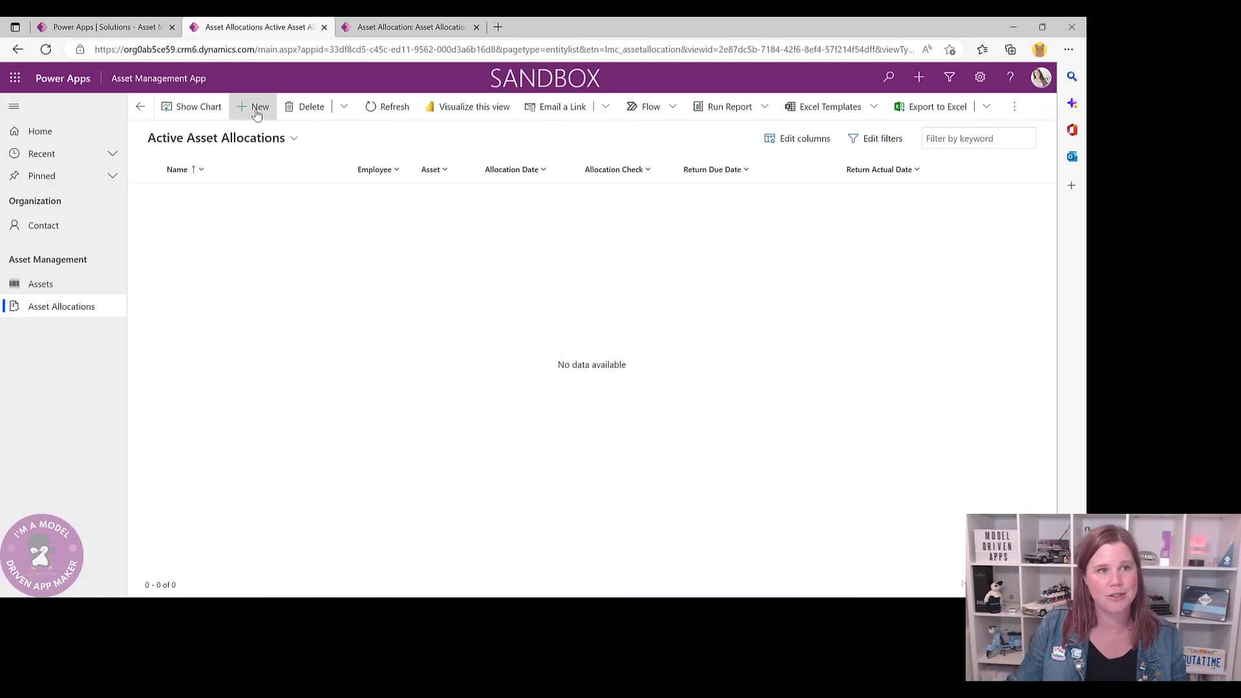
pyautogui.click(255, 113)
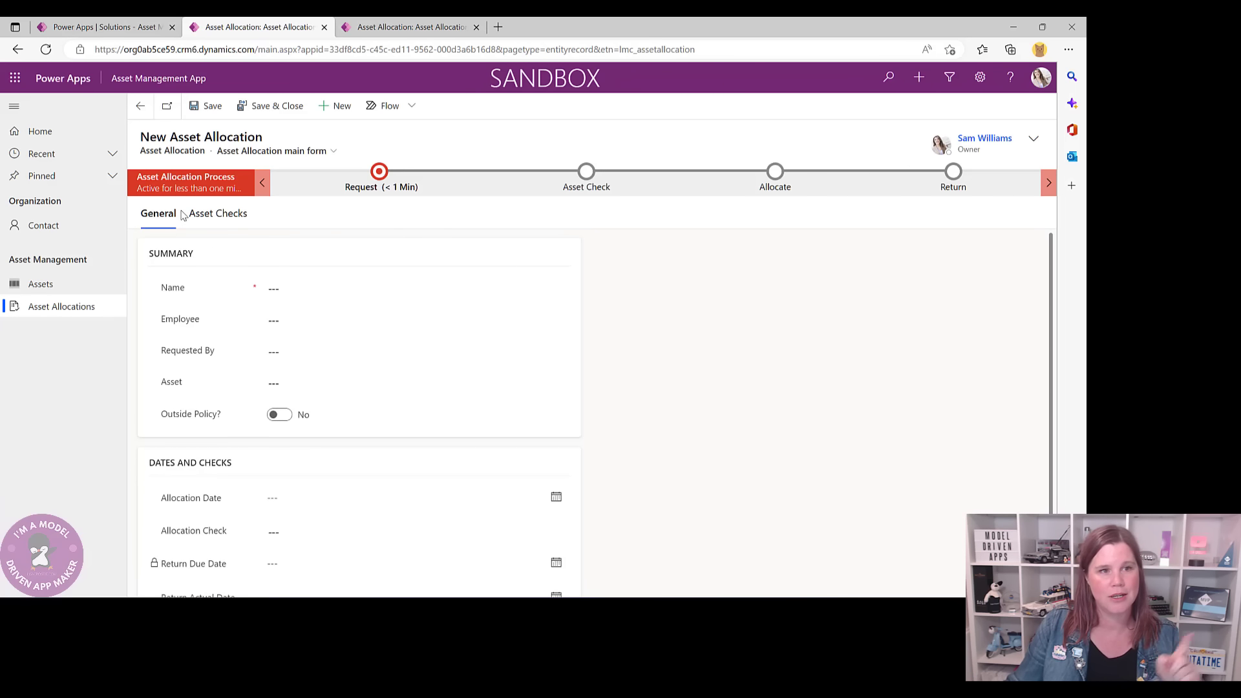
pyautogui.click(292, 287)
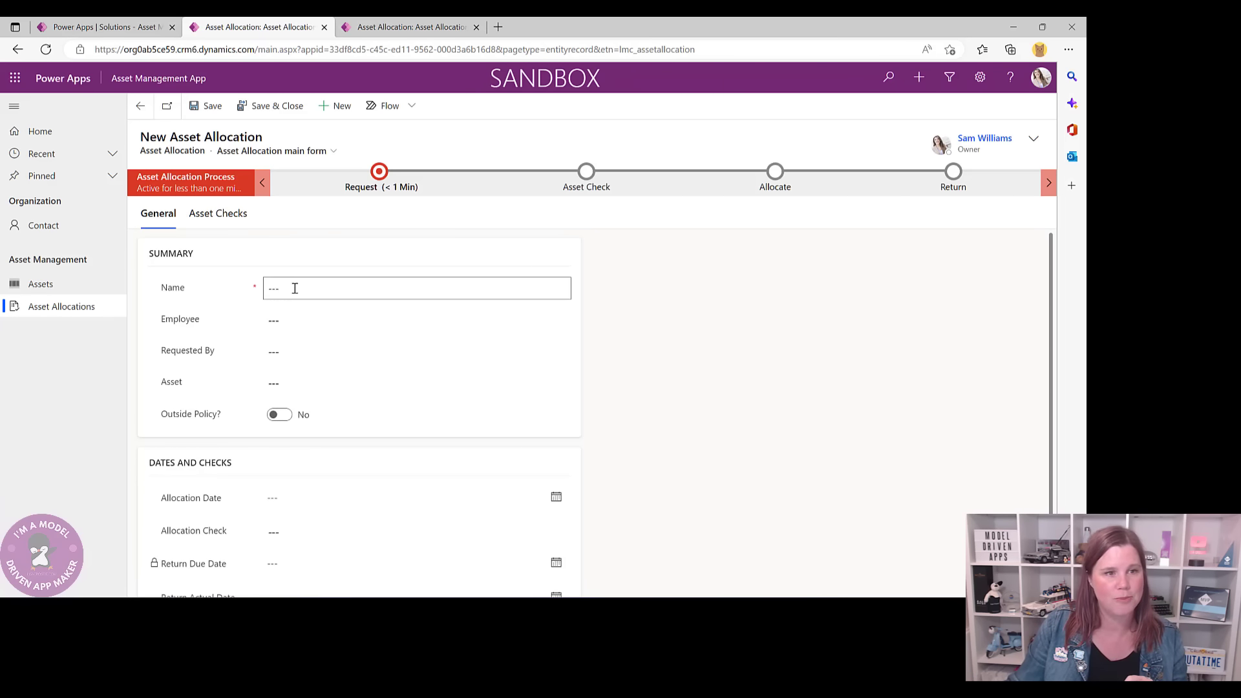
pyautogui.write('Phone for S')
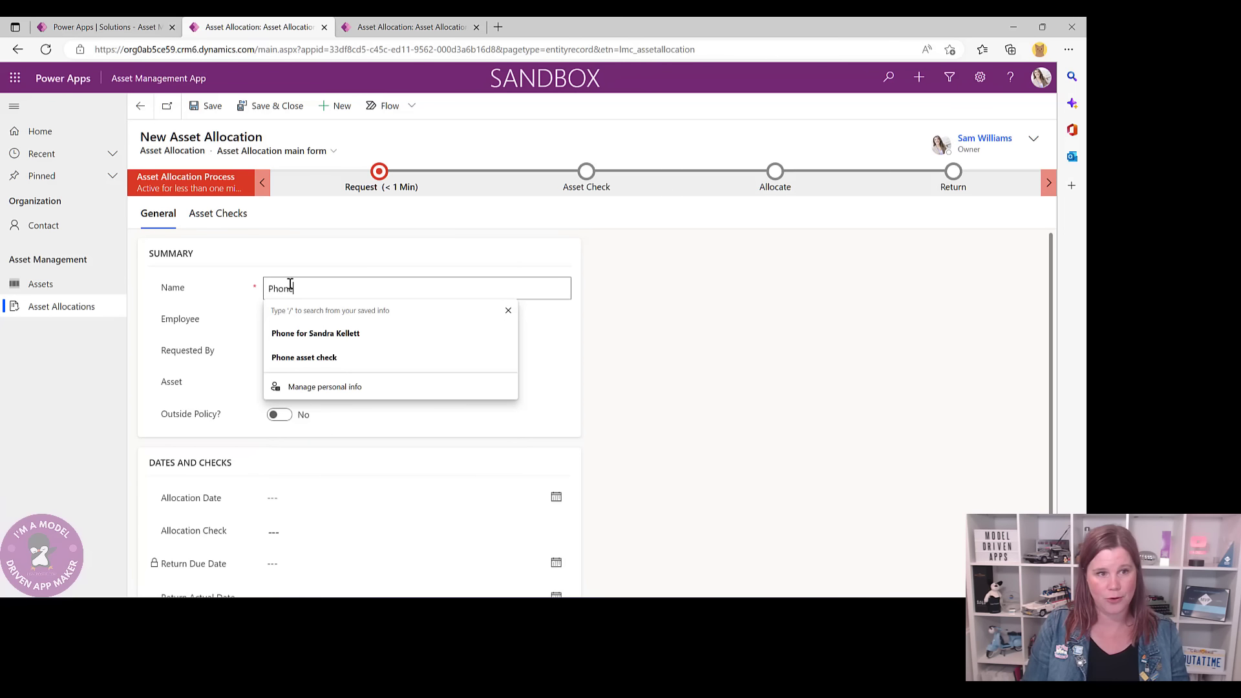
pyautogui.click(304, 332)
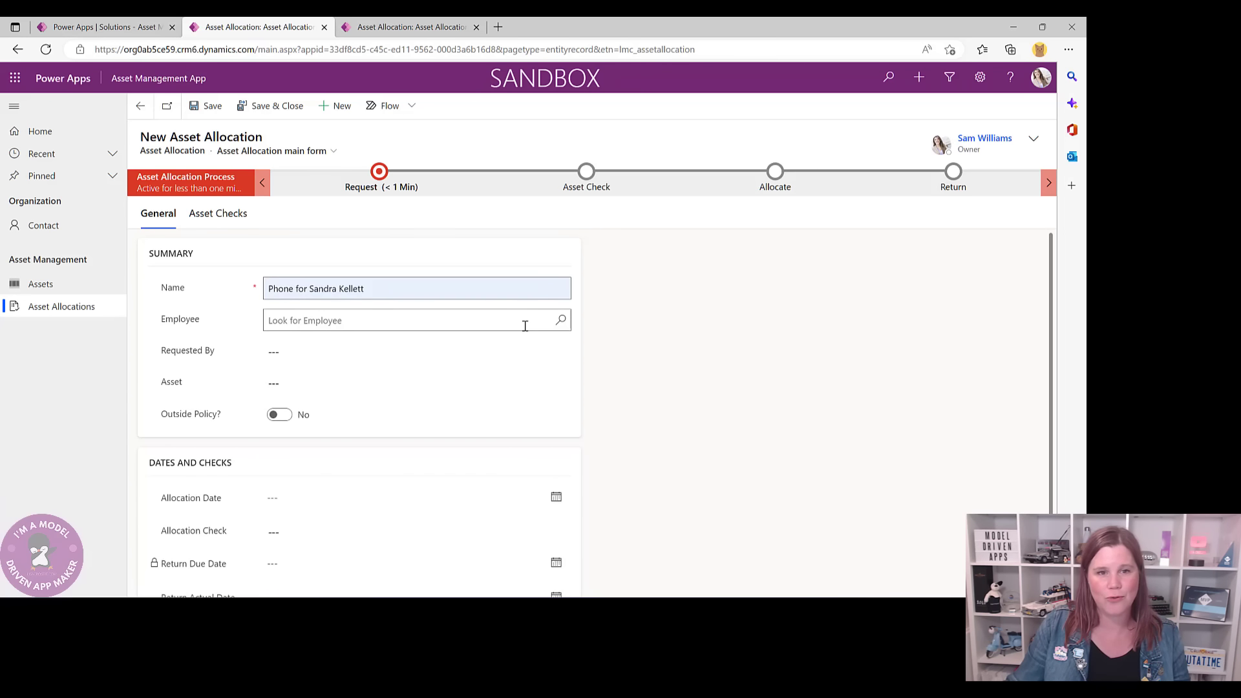
# - Choose the employee, link asset AST-1000, and save the allocation
pyautogui.click(560, 321)
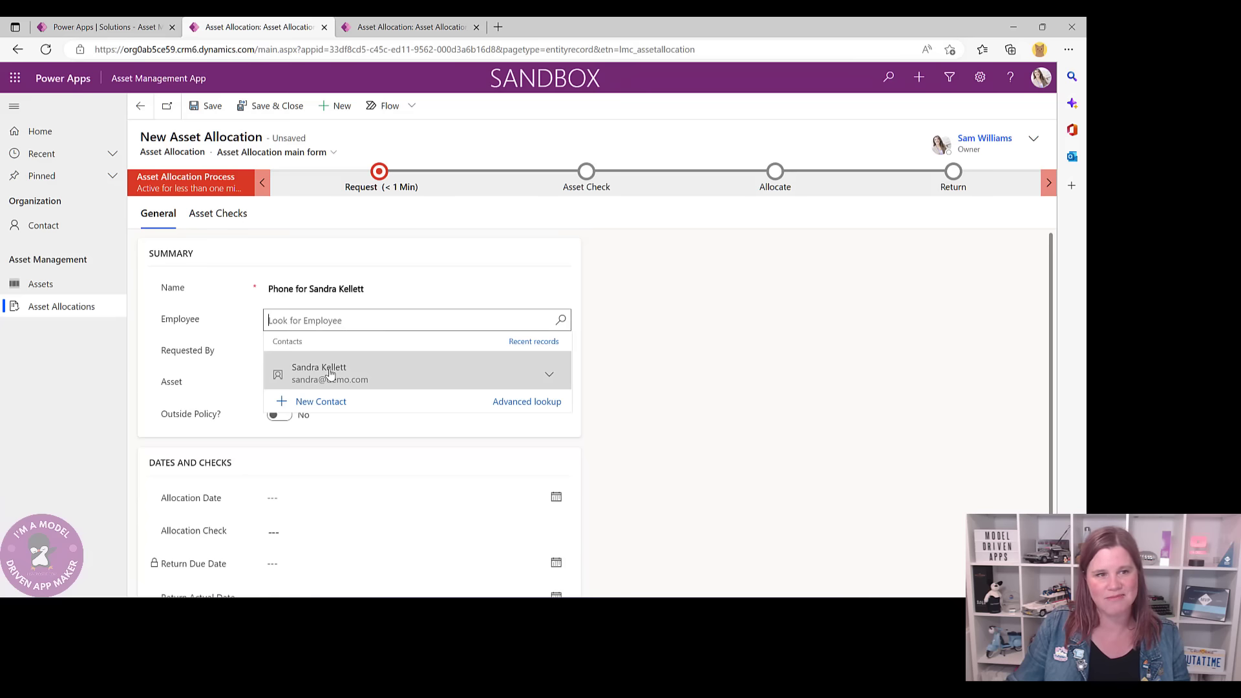
pyautogui.click(323, 370)
pyautogui.click(273, 357)
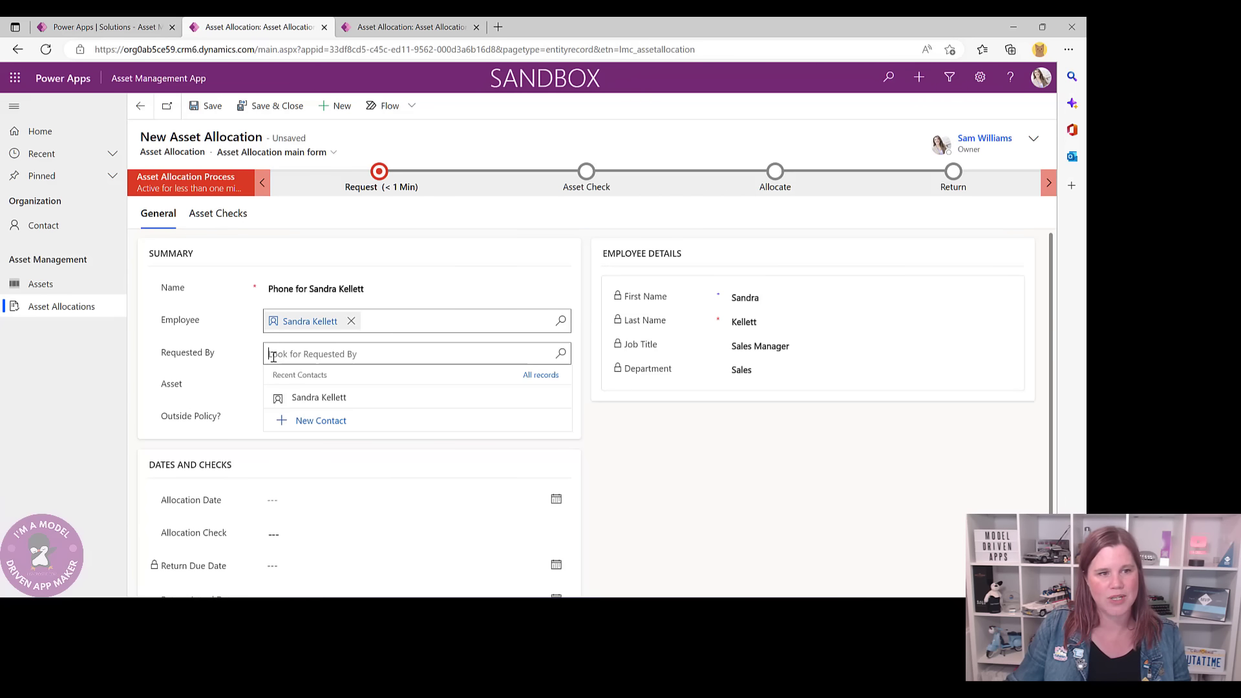
pyautogui.click(250, 344)
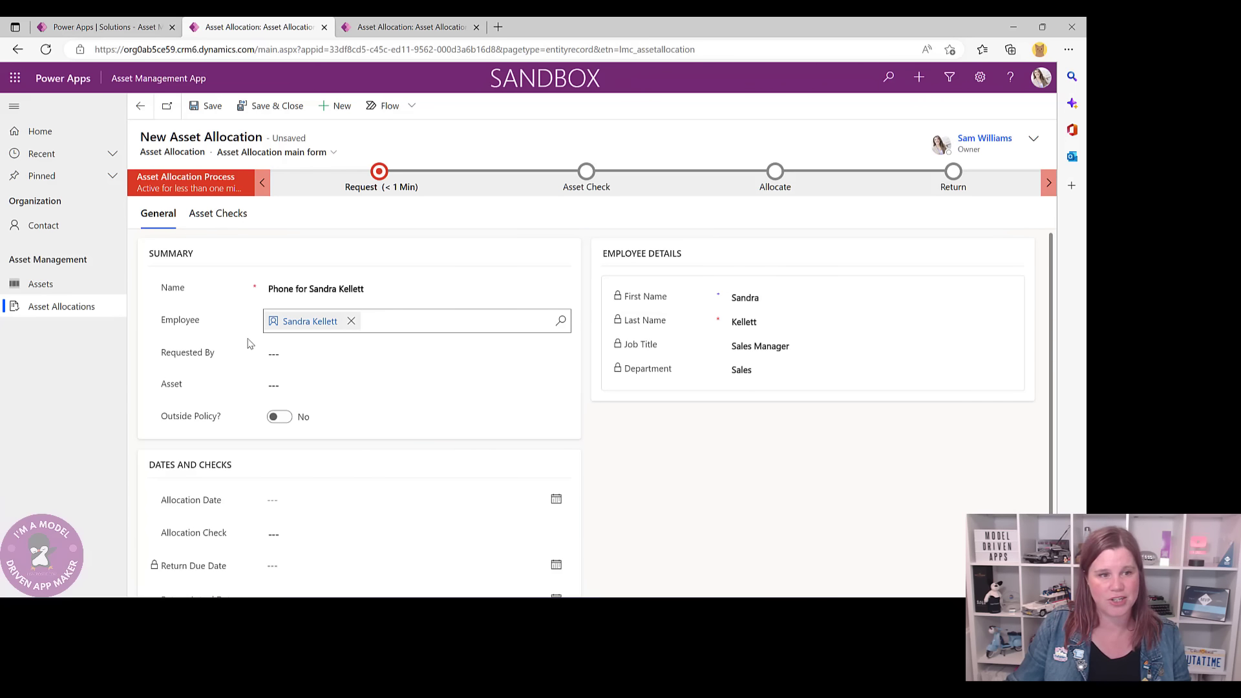
pyautogui.click(294, 385)
pyautogui.click(317, 430)
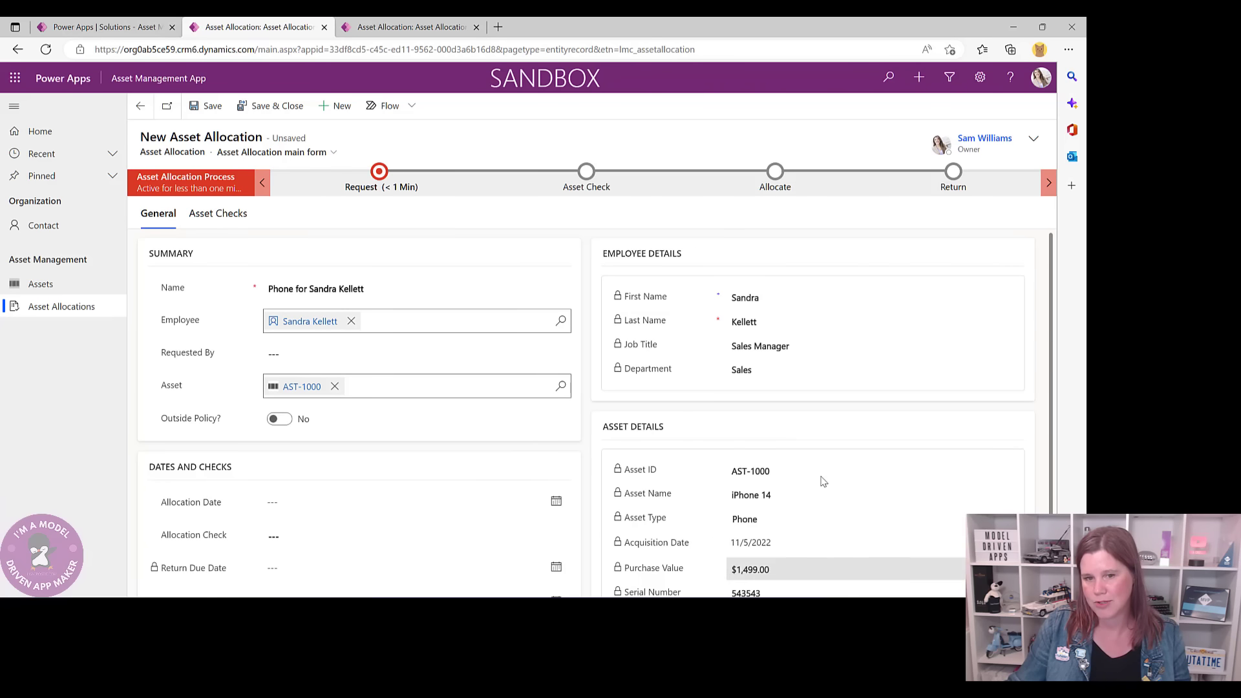
pyautogui.scroll(-1, 822, 447)
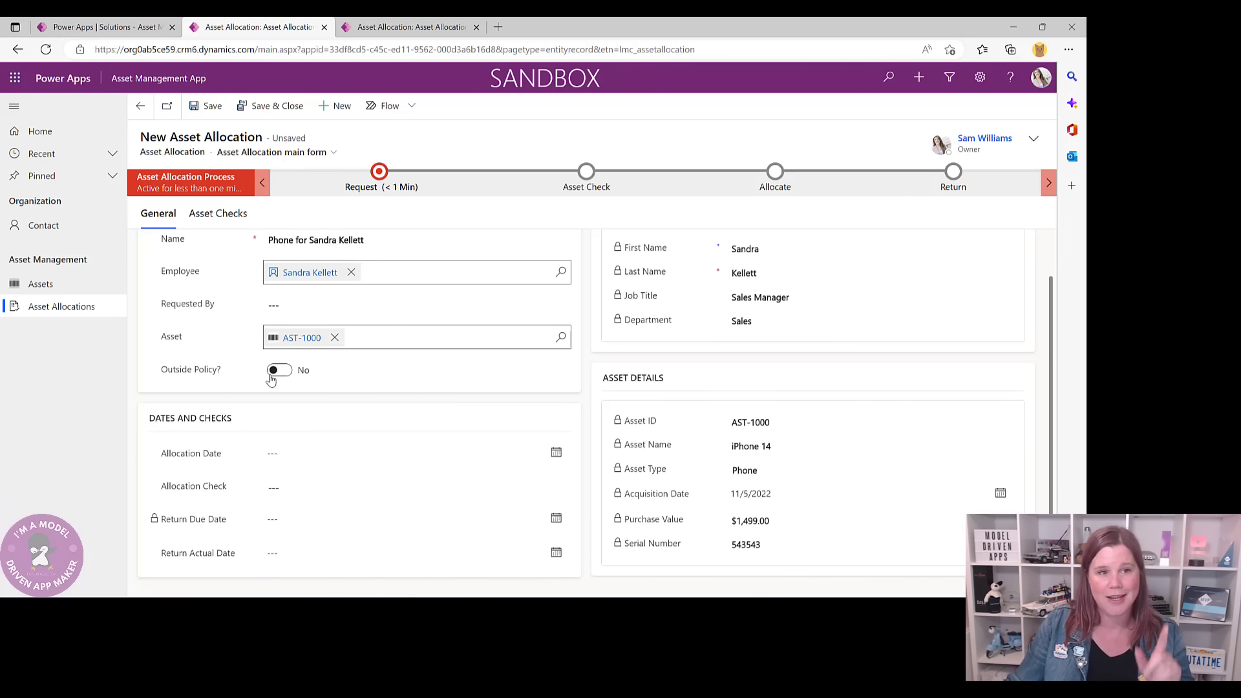
pyautogui.click(205, 113)
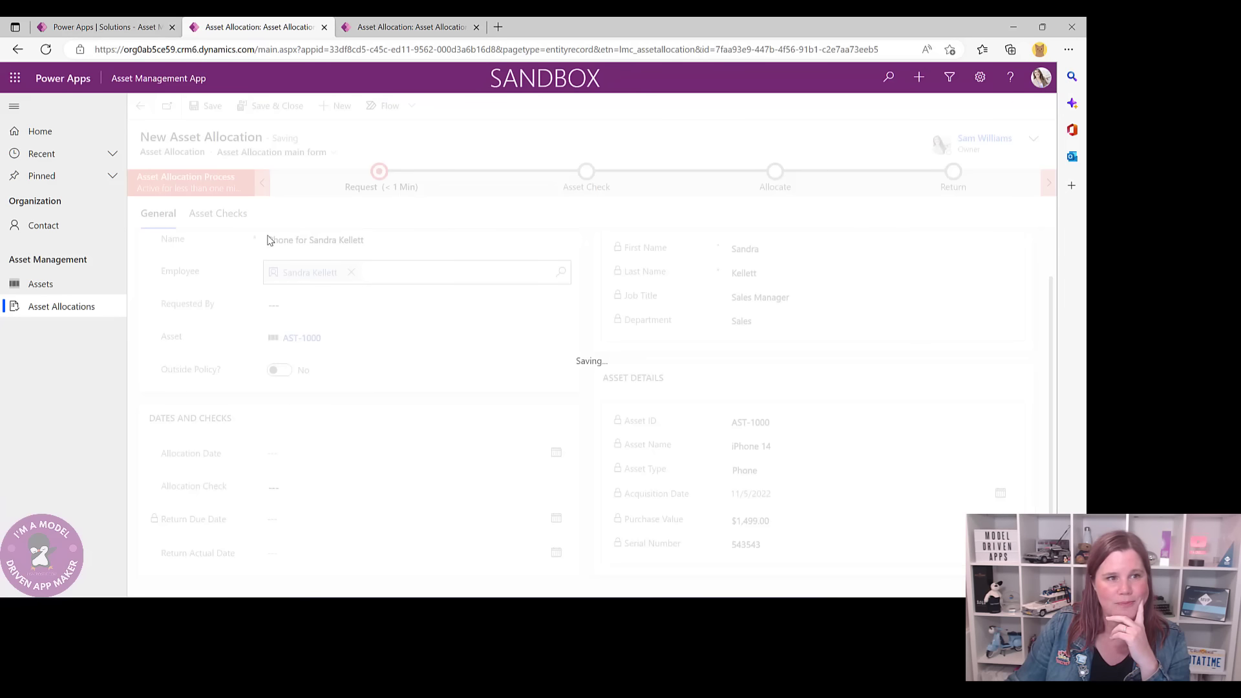
# - Switch Outside Policy? to Yes and show the Approval stage, briefly checking the Solutions tab
pyautogui.click(280, 370)
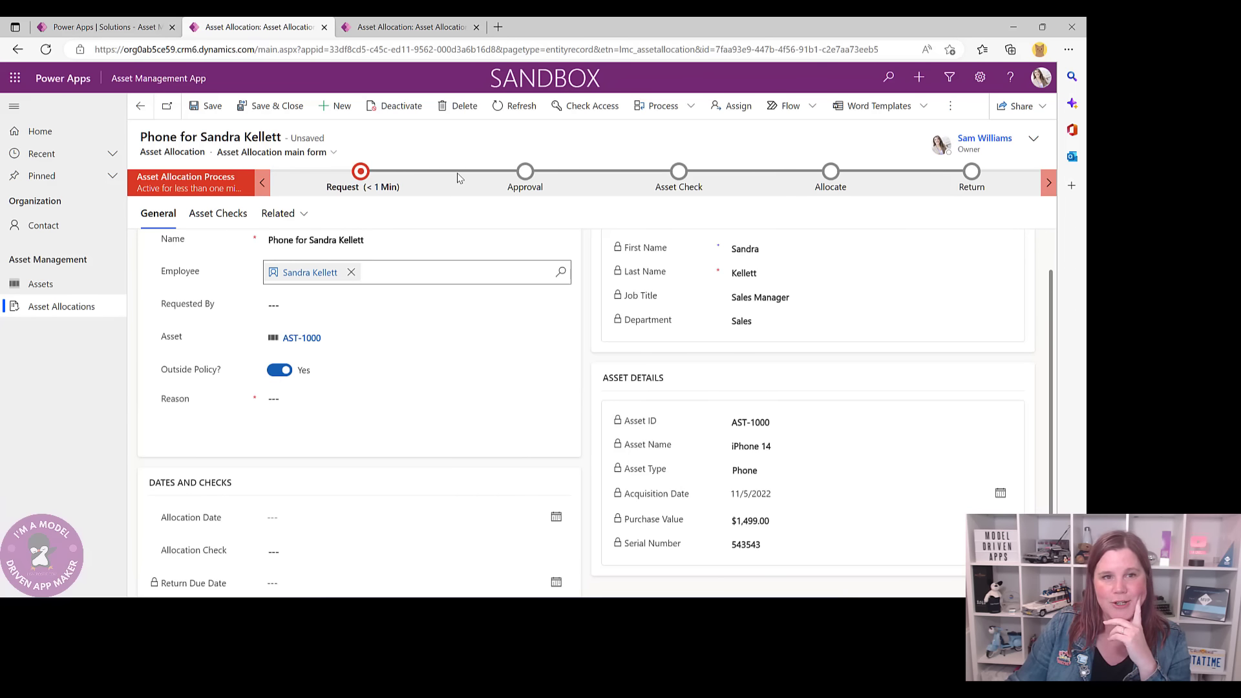
pyautogui.click(524, 175)
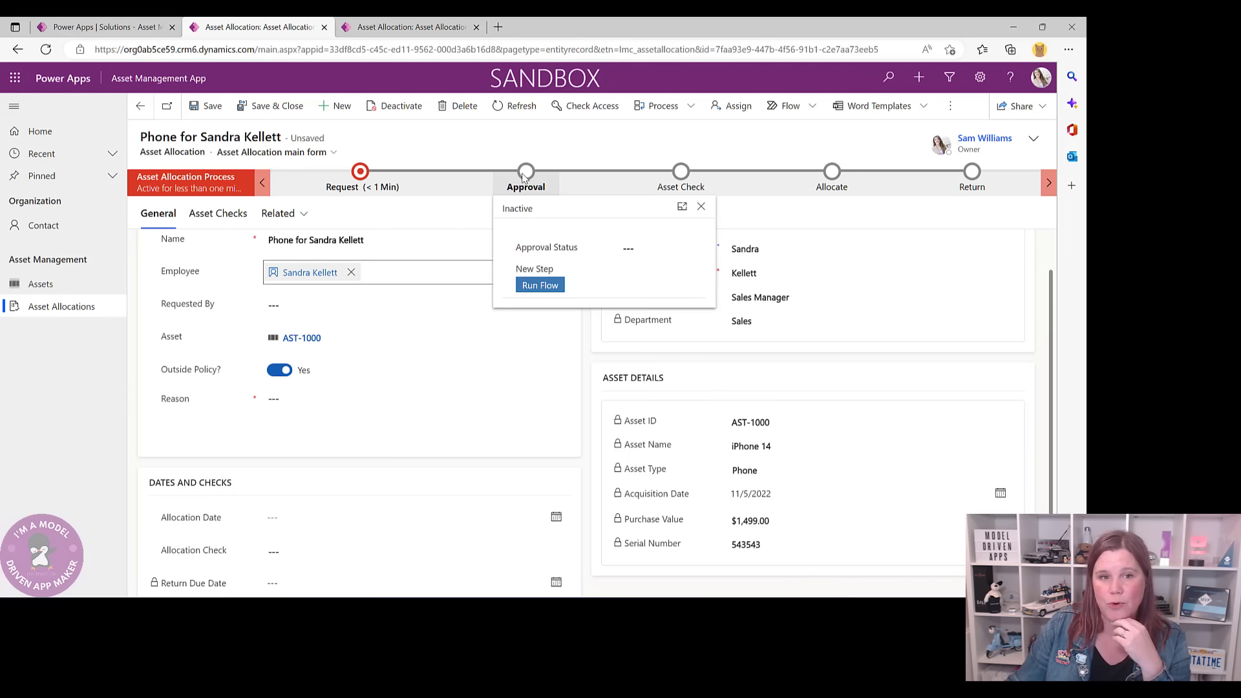
pyautogui.click(123, 31)
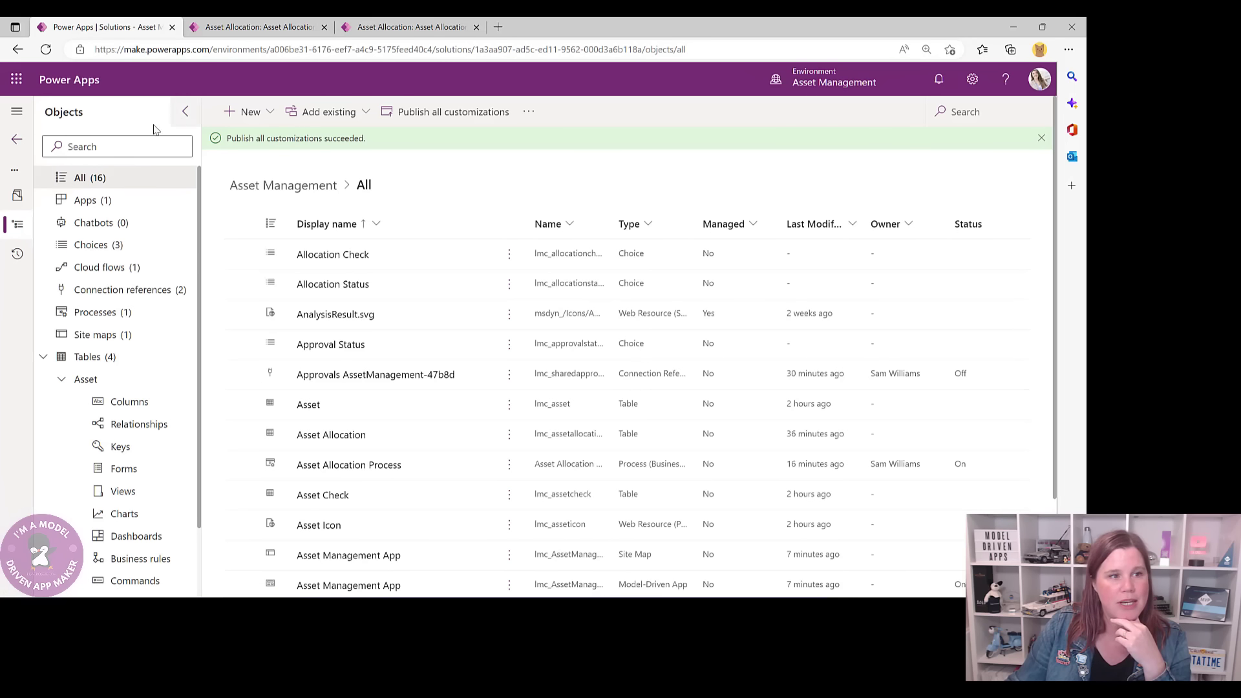
pyautogui.click(17, 139)
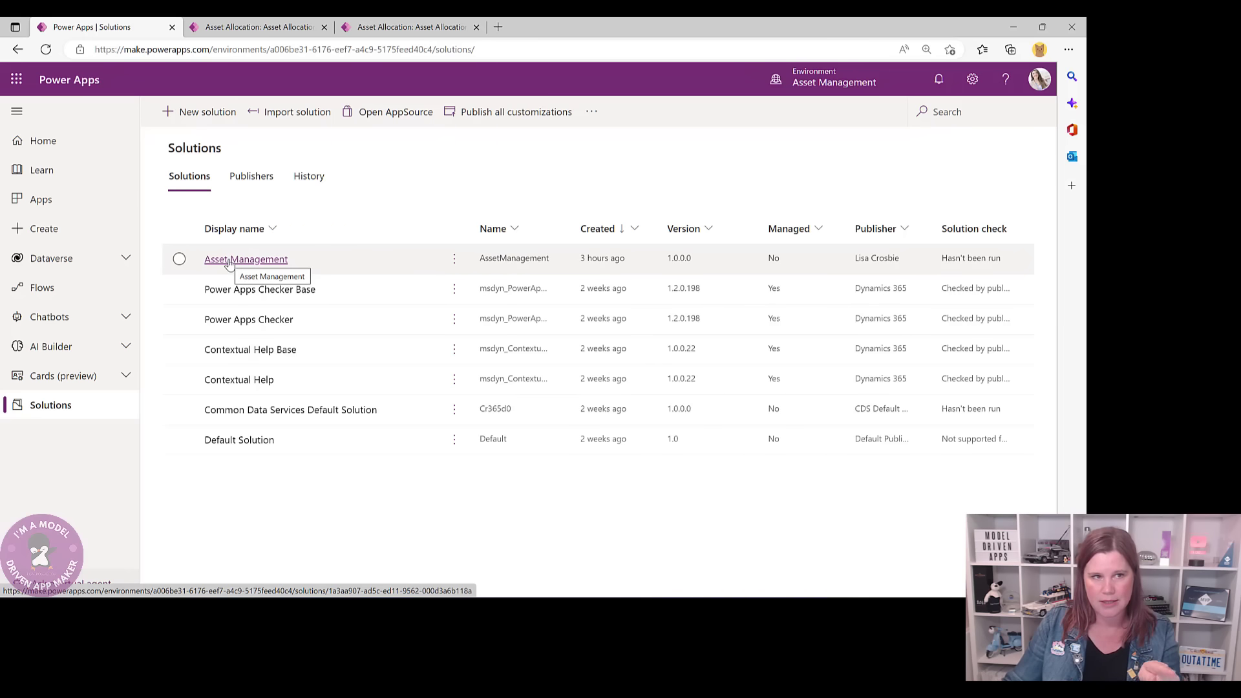
pyautogui.click(263, 27)
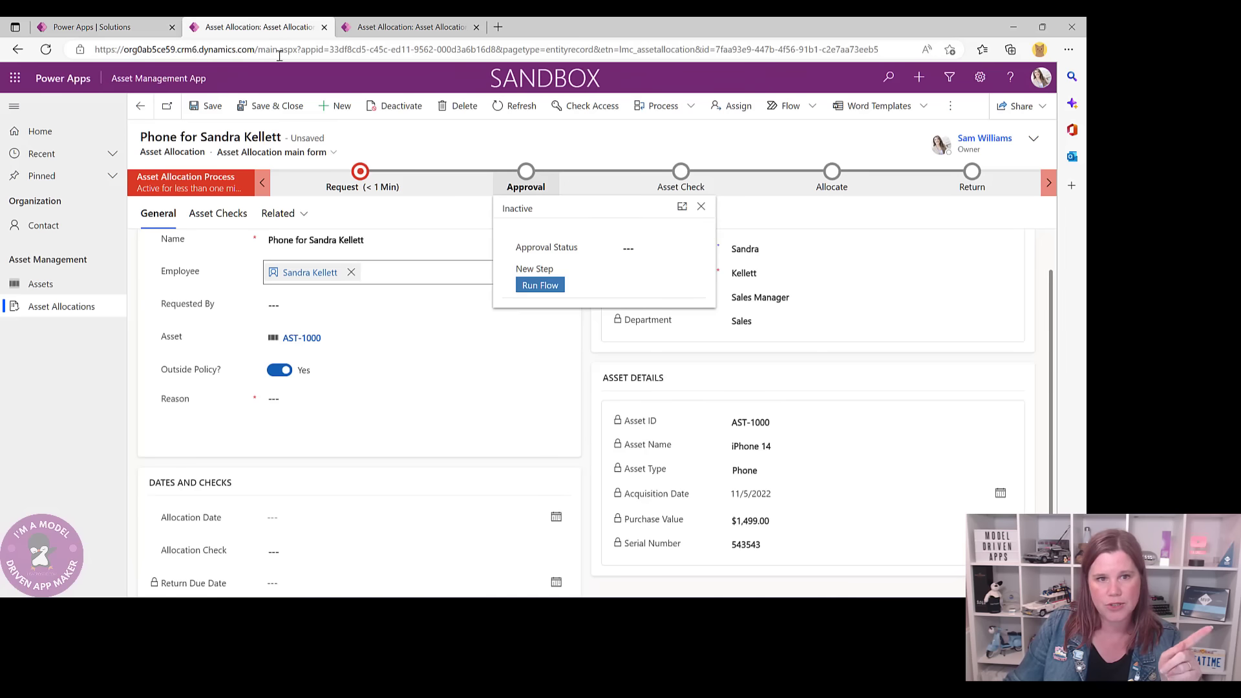
# - Start the Outside Policy Approval flow run from the Approval stage, then refresh the Solutions page
pyautogui.click(535, 287)
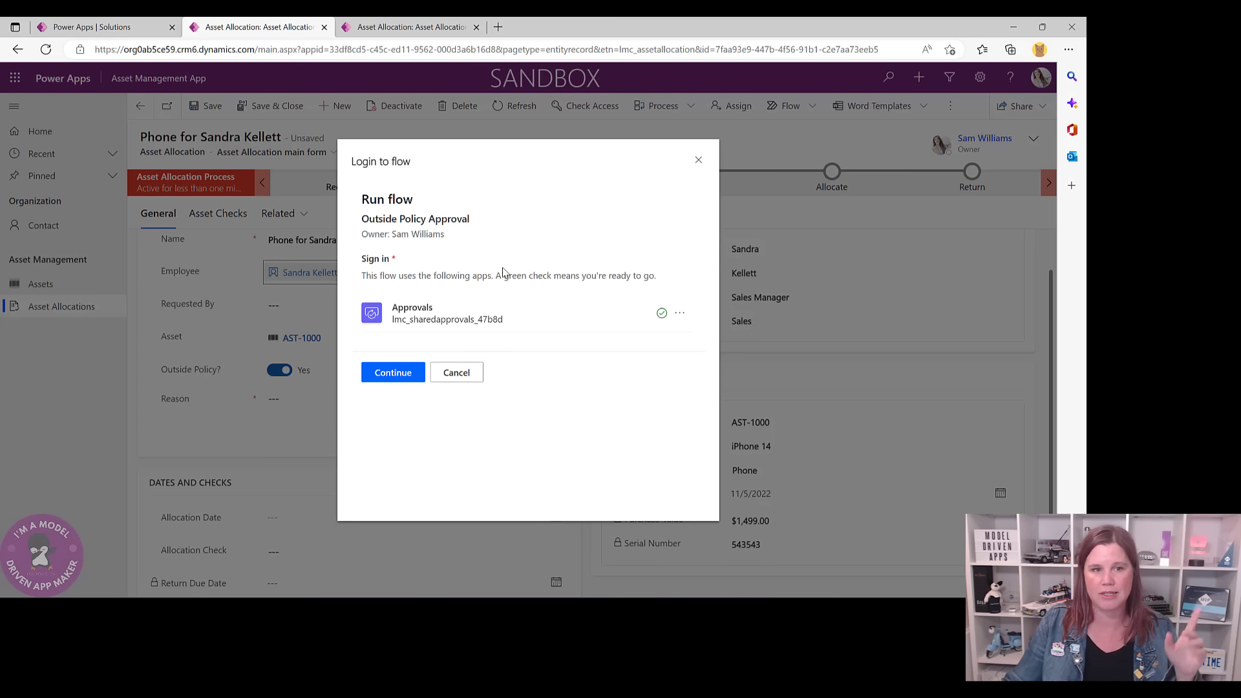
pyautogui.click(410, 375)
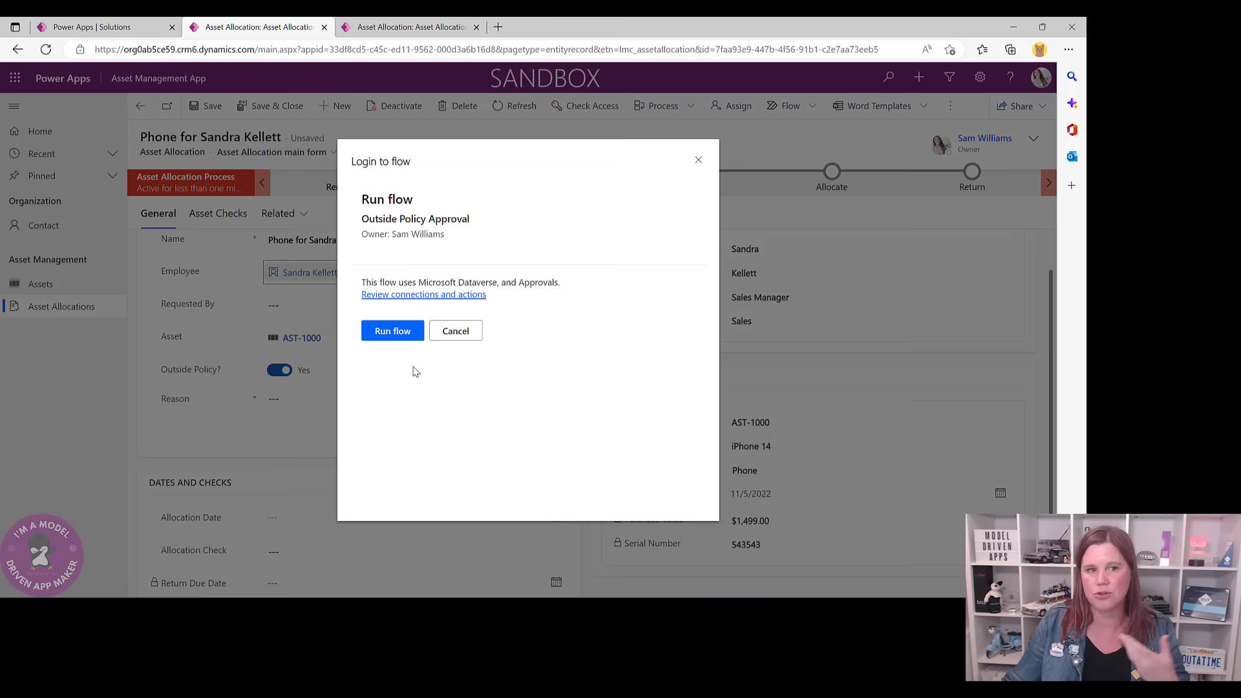
pyautogui.click(388, 336)
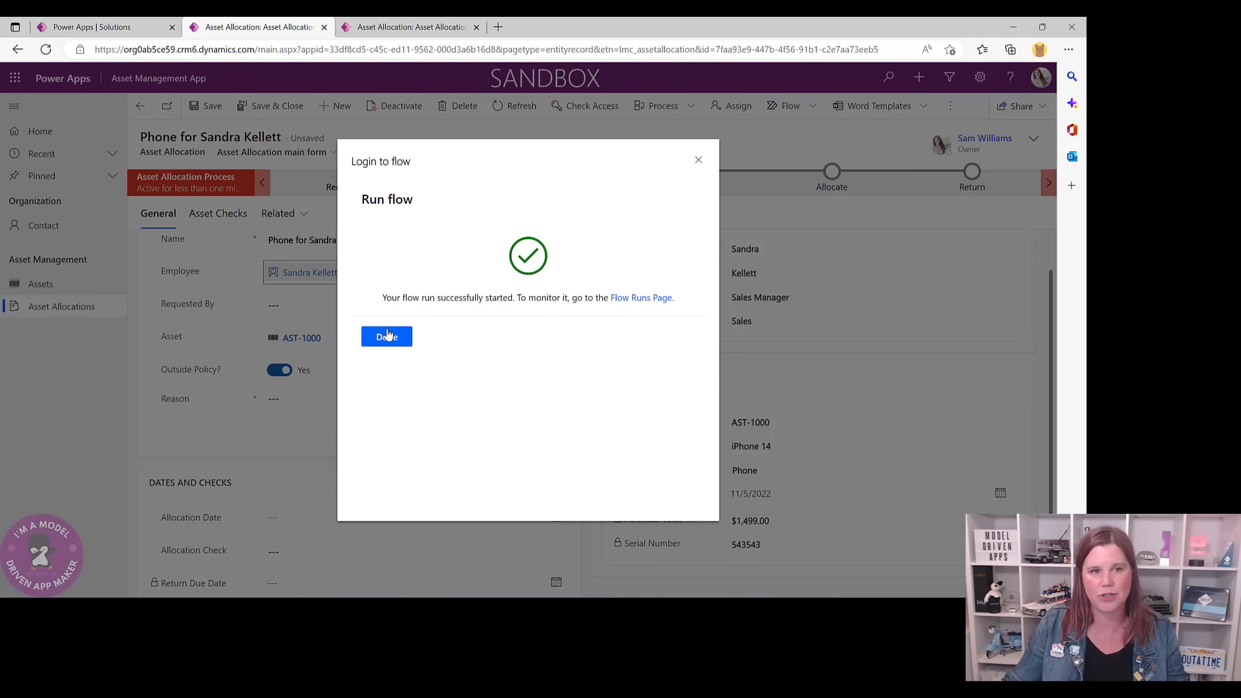
pyautogui.click(387, 336)
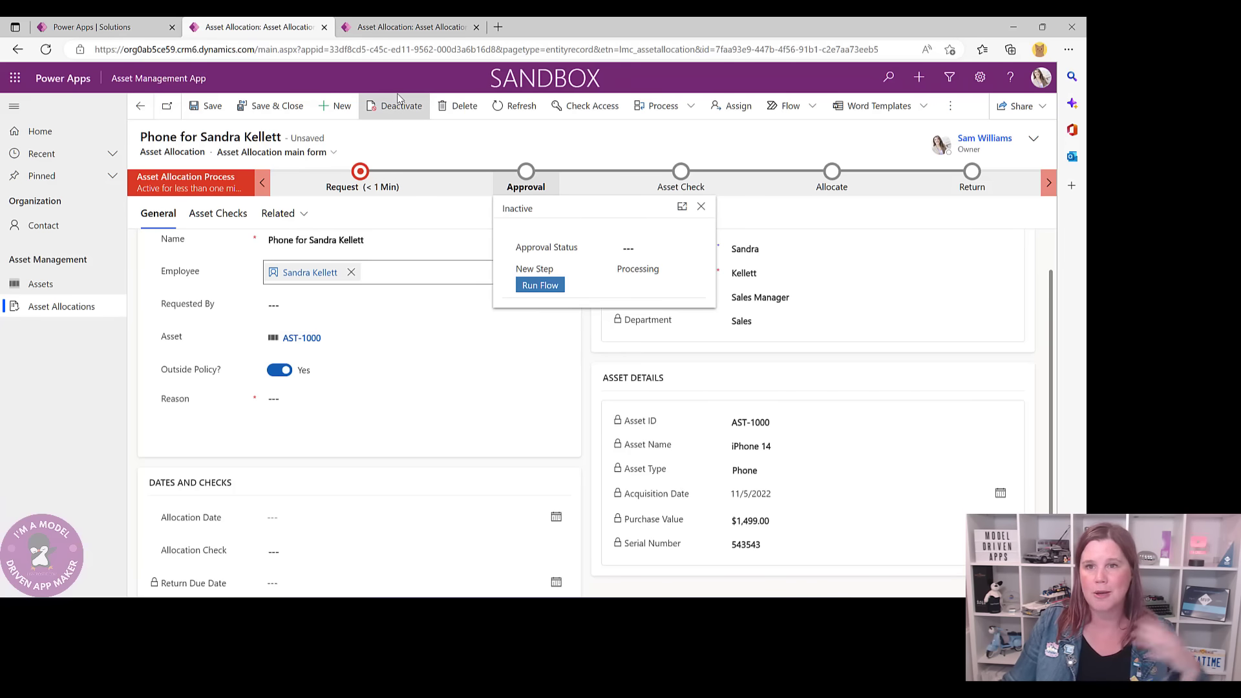
pyautogui.click(131, 29)
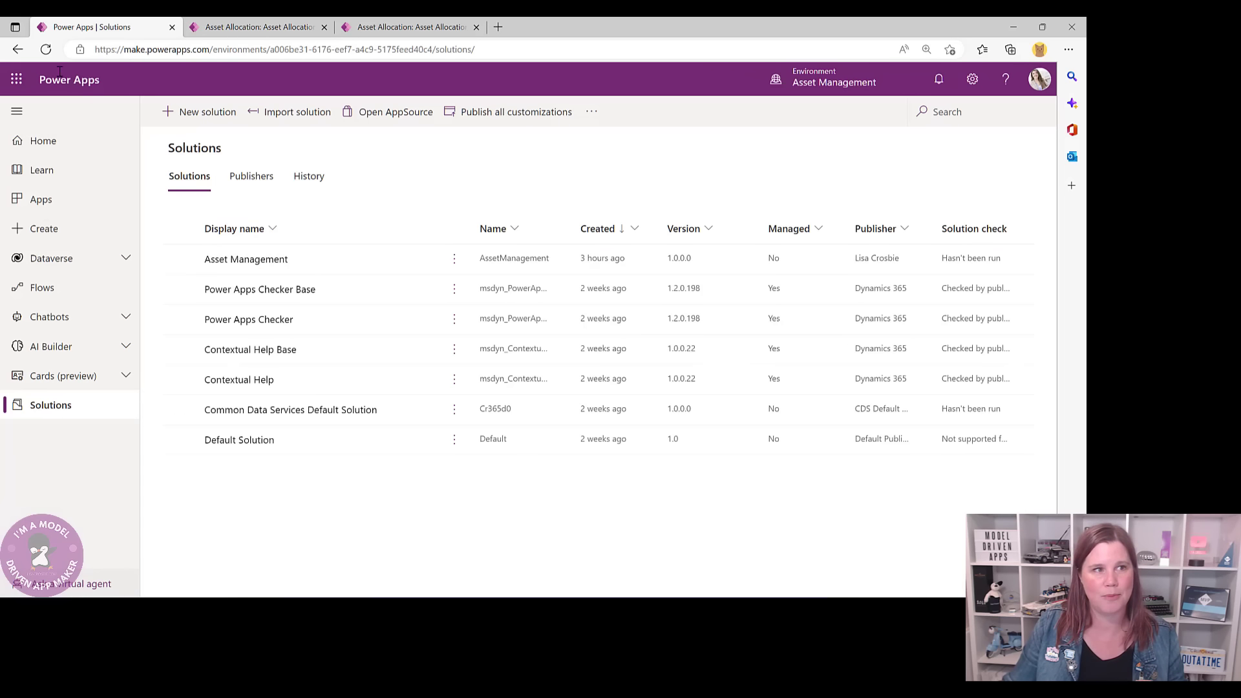
pyautogui.click(45, 49)
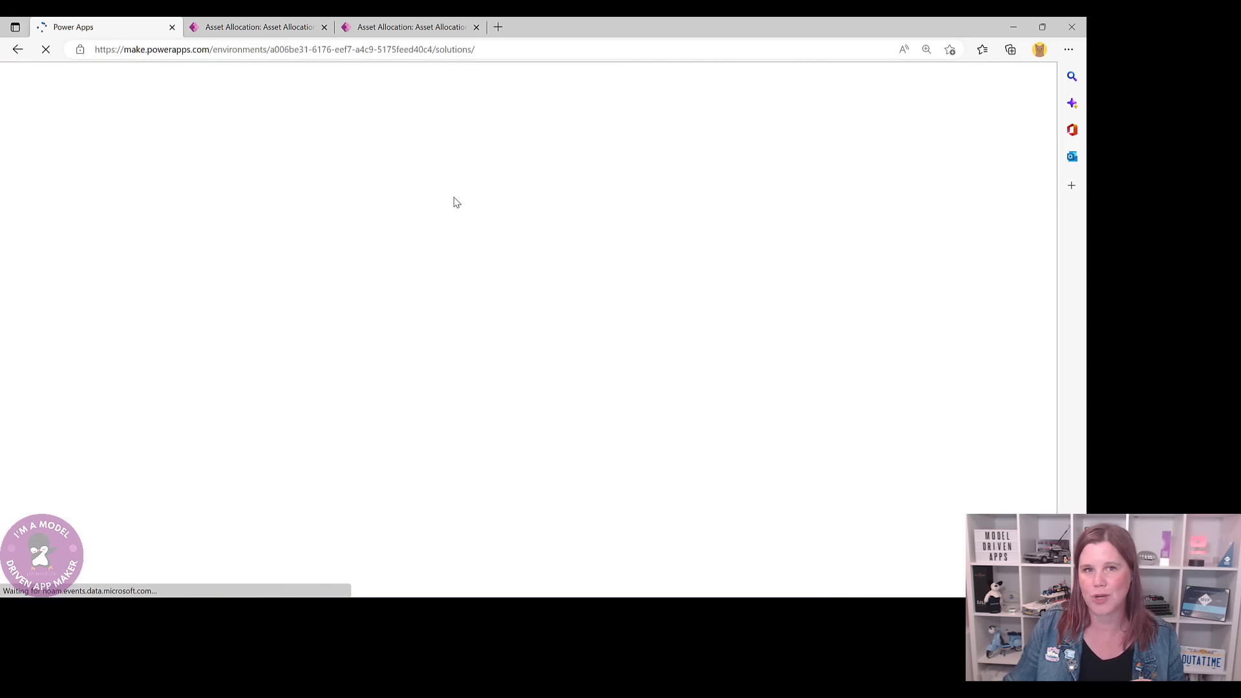
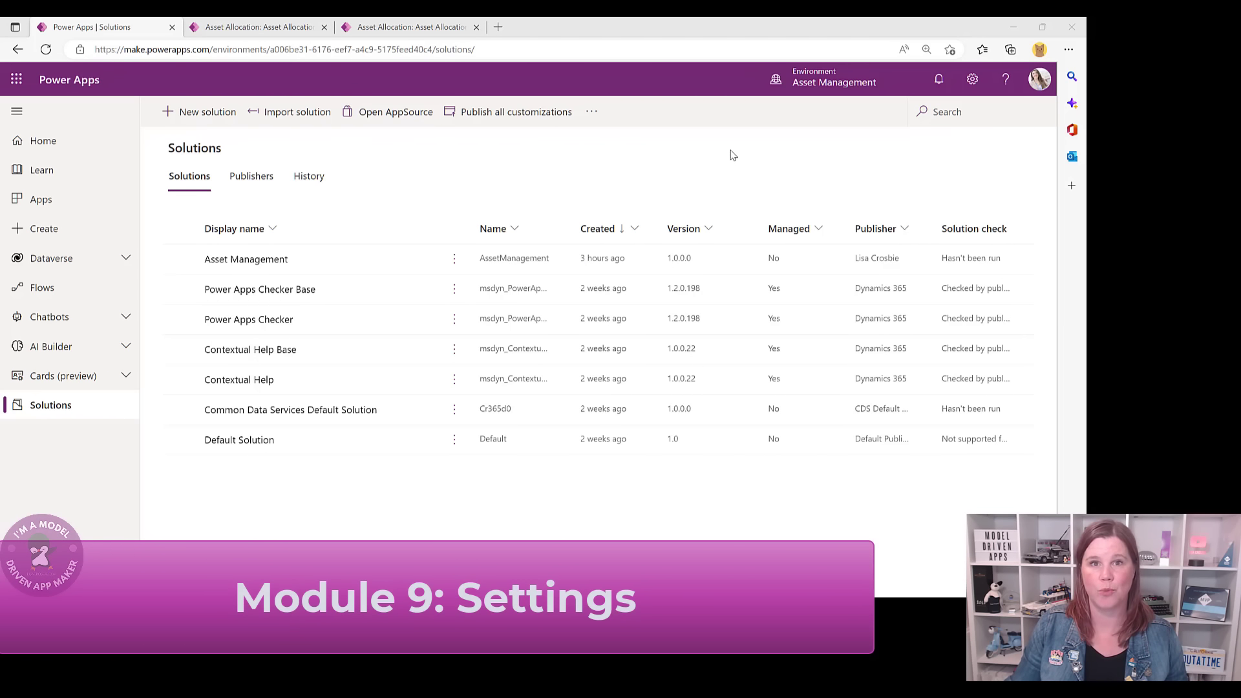
# - Go to aka.ms/ppac, the Power Platform admin center, in a new Edge tab
pyautogui.click(497, 28)
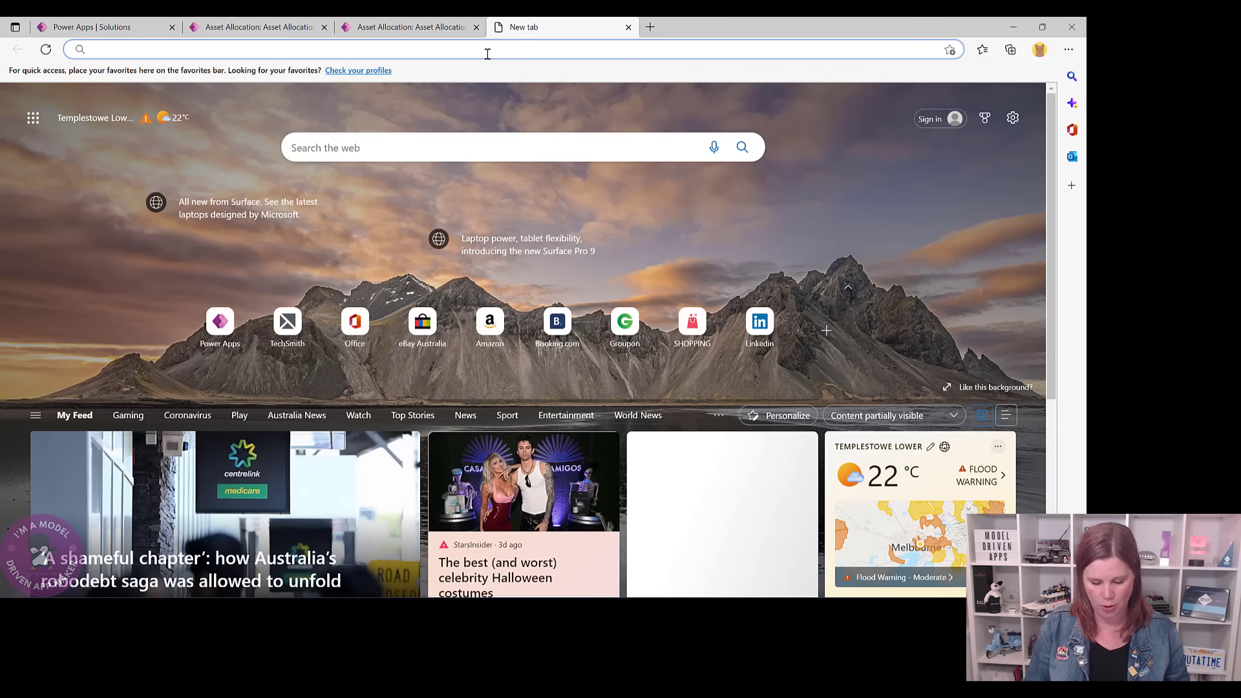
pyautogui.write('a')
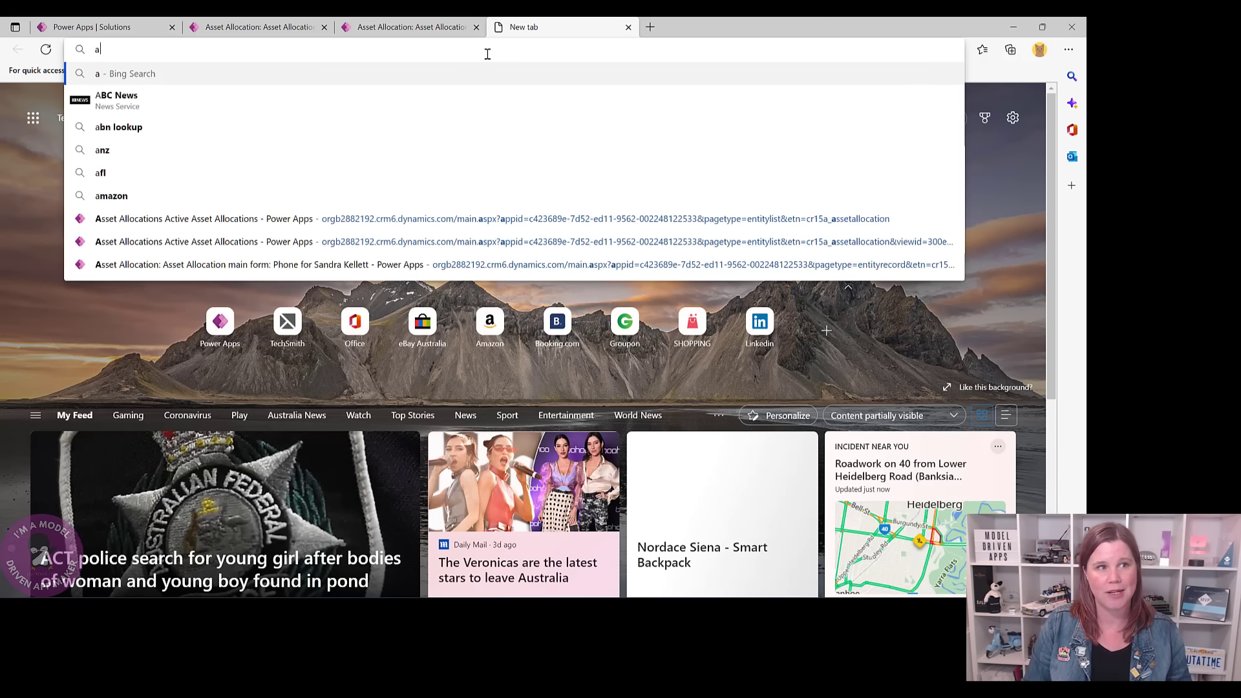
pyautogui.write('ka.ms')
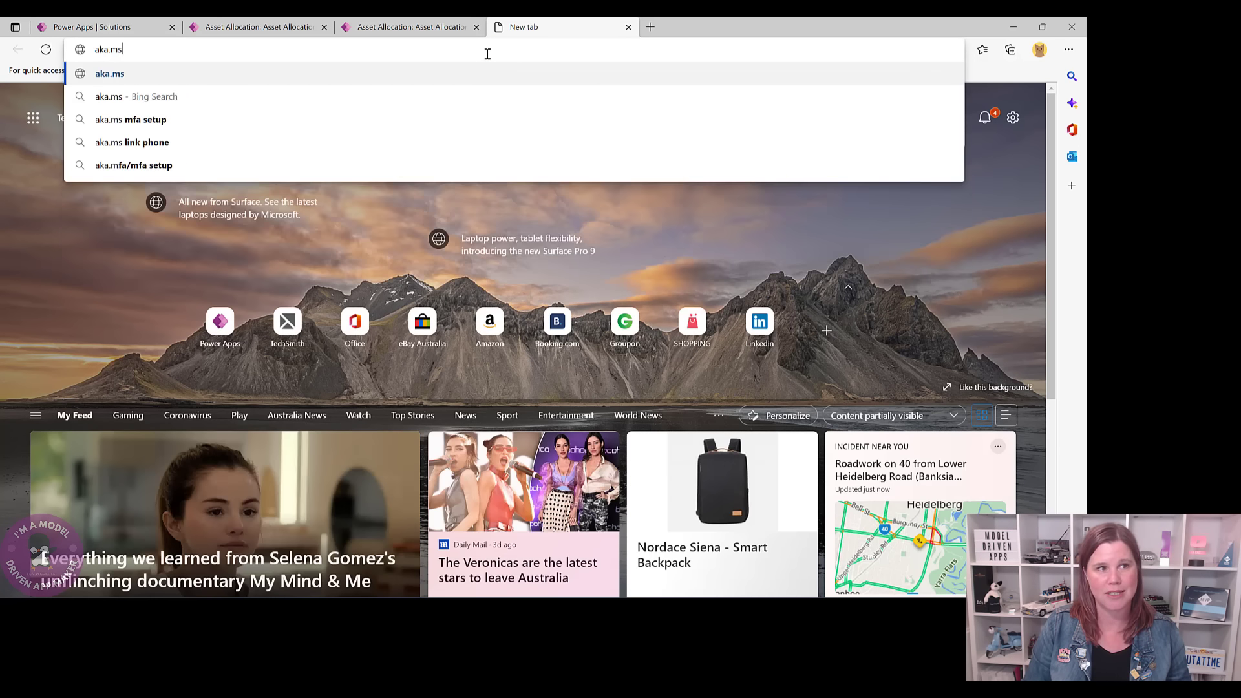
pyautogui.write('/p')
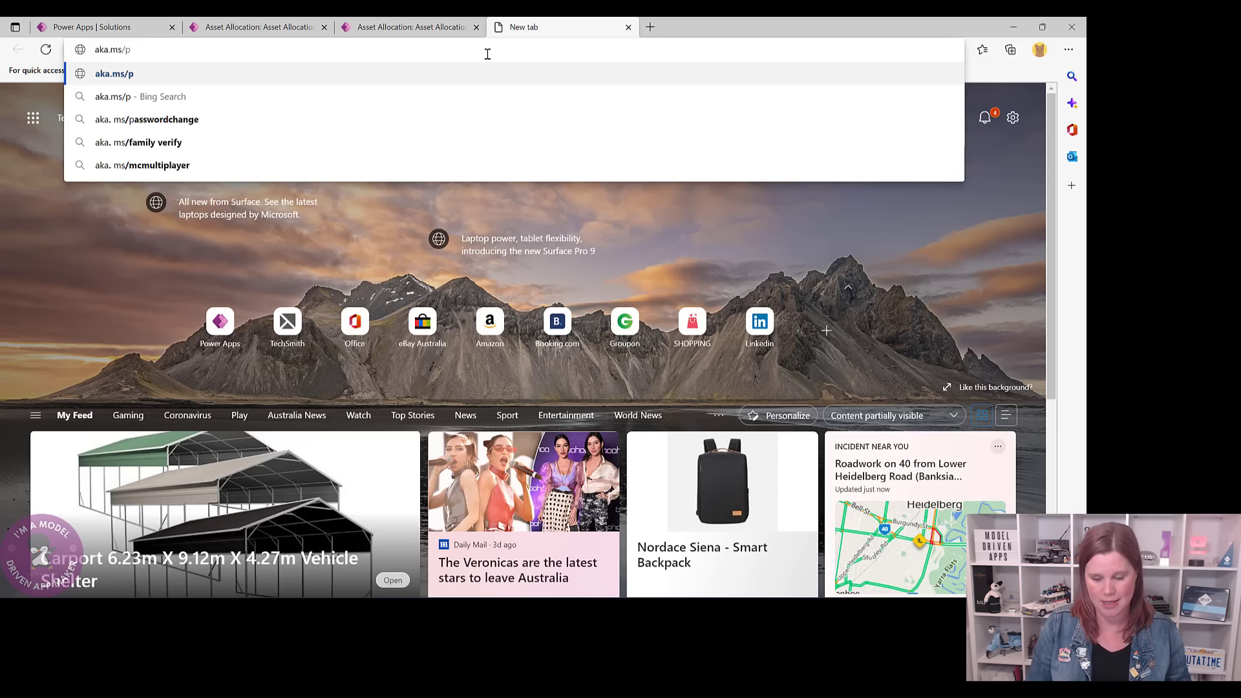
pyautogui.write('pac')
pyautogui.press('Return')
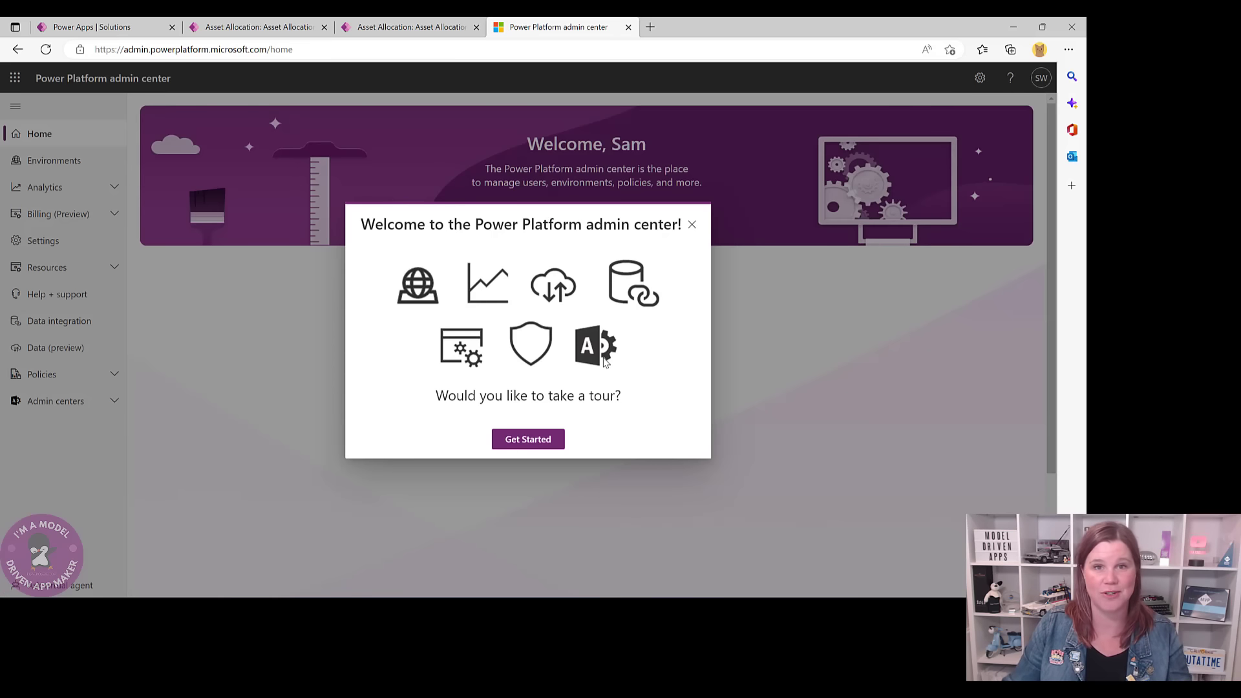
# - Dismiss the tour, open the Asset Management environment's Settings and expand the Product group
pyautogui.click(692, 226)
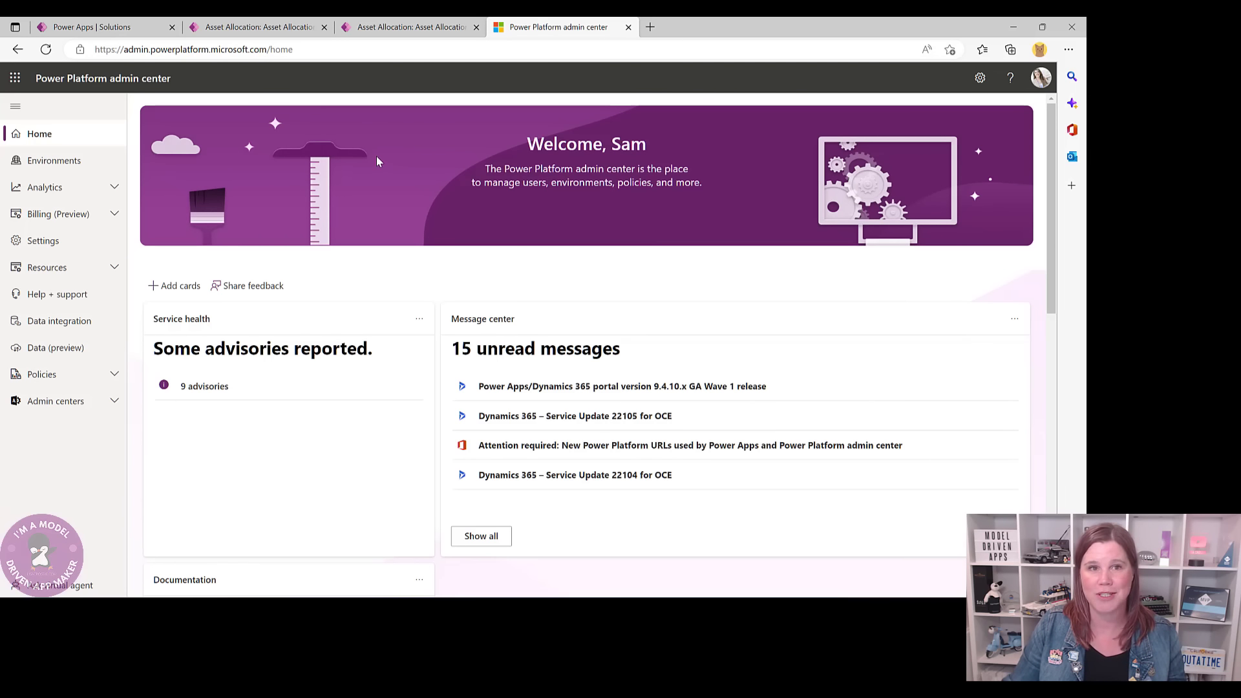
pyautogui.click(39, 166)
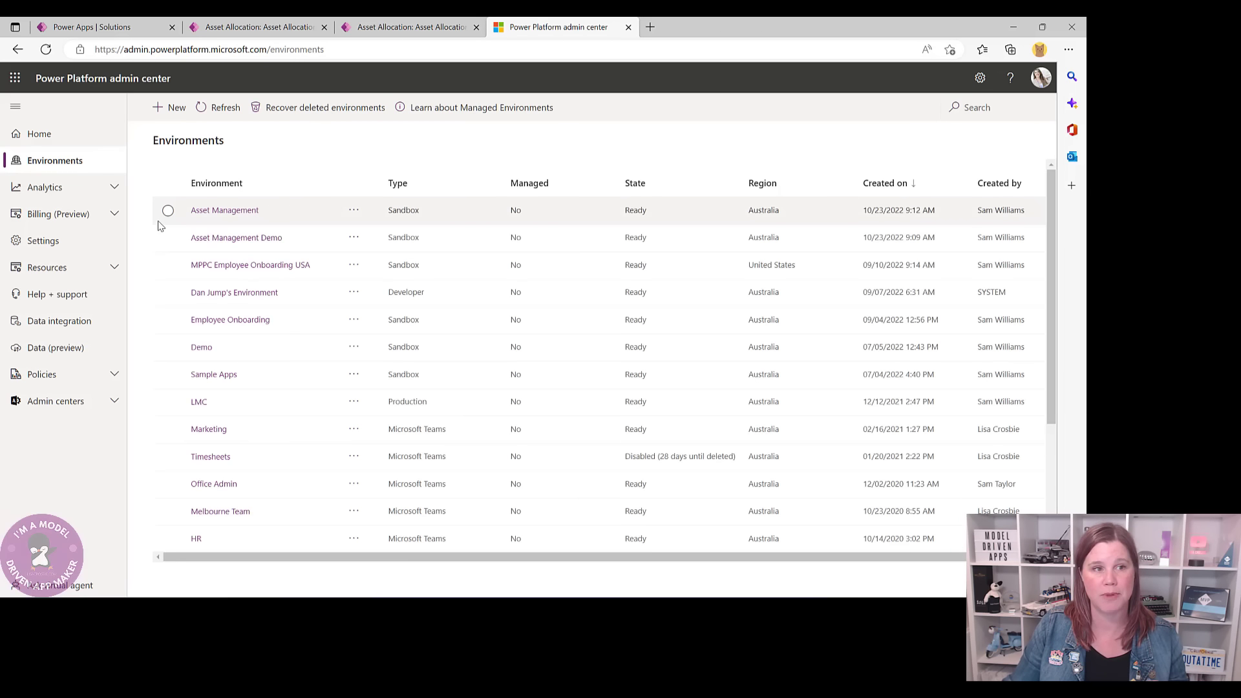
pyautogui.click(211, 218)
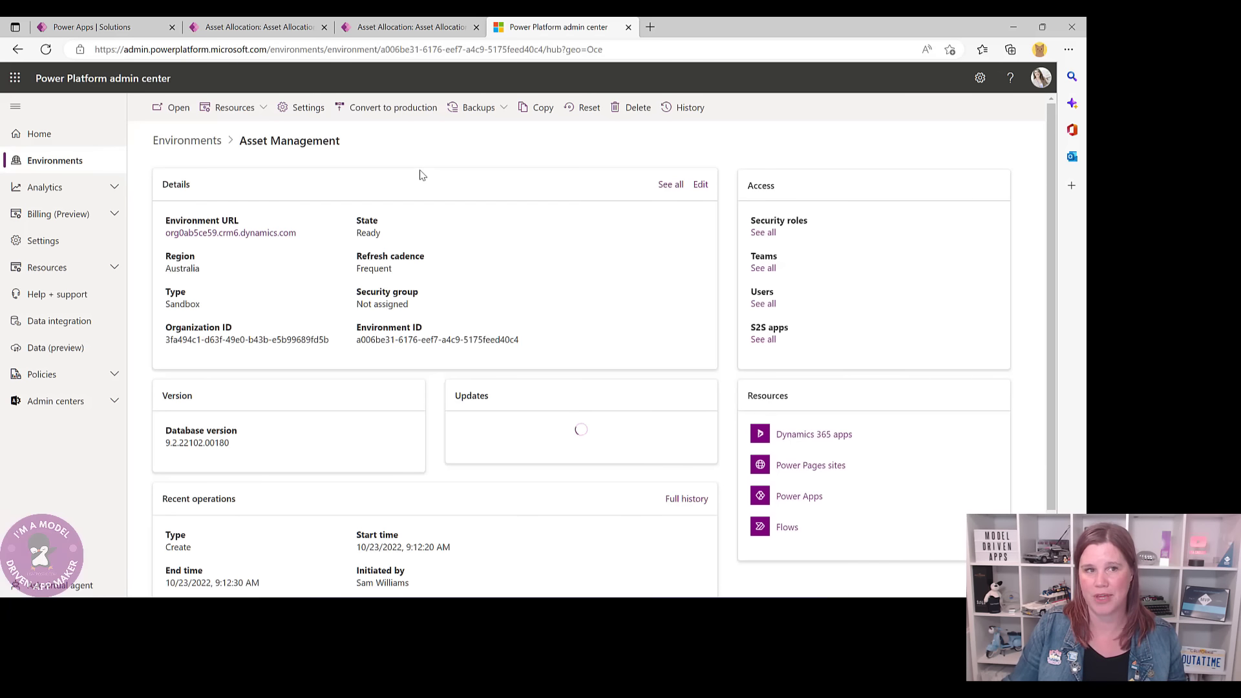
pyautogui.click(296, 109)
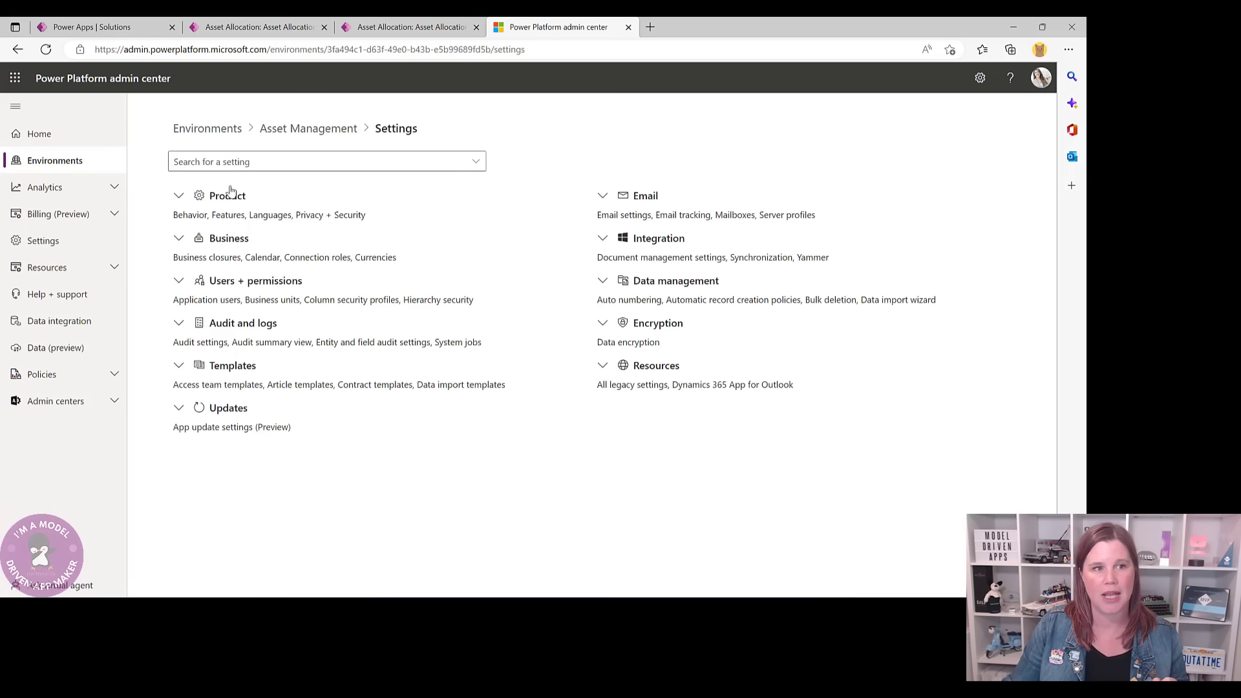
pyautogui.click(179, 198)
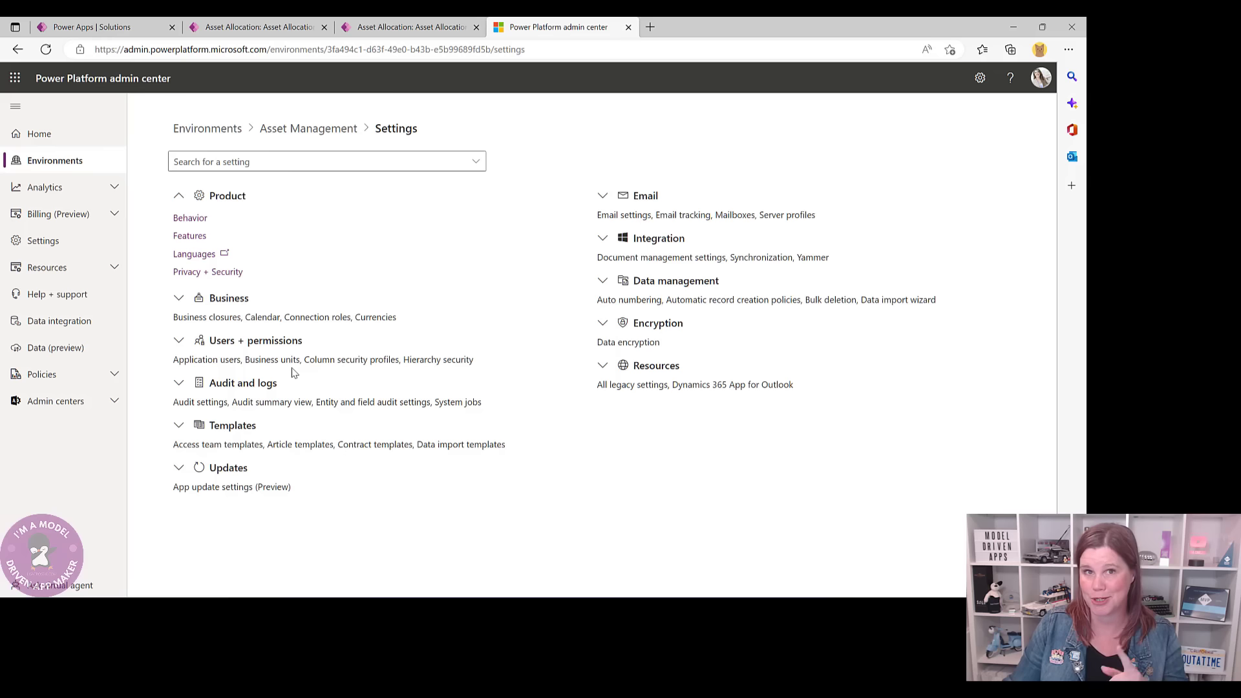
# - Open Product > Features and switch Power BI visualization embedding On
pyautogui.click(188, 236)
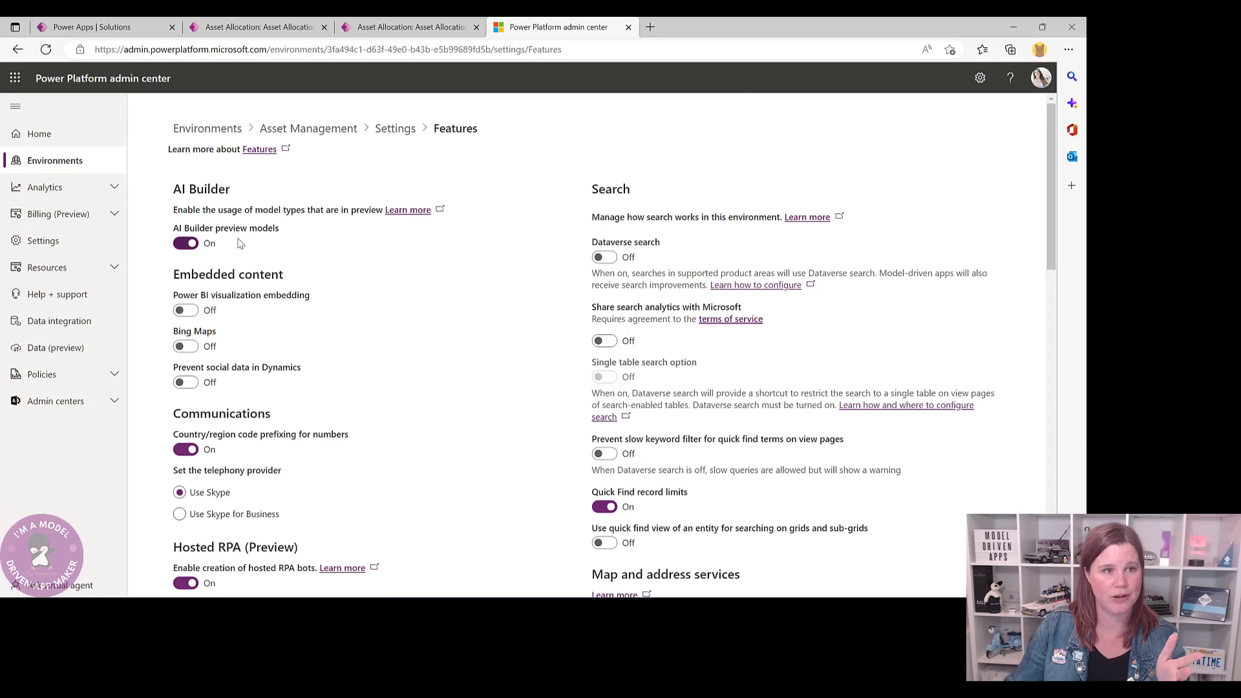
pyautogui.click(187, 313)
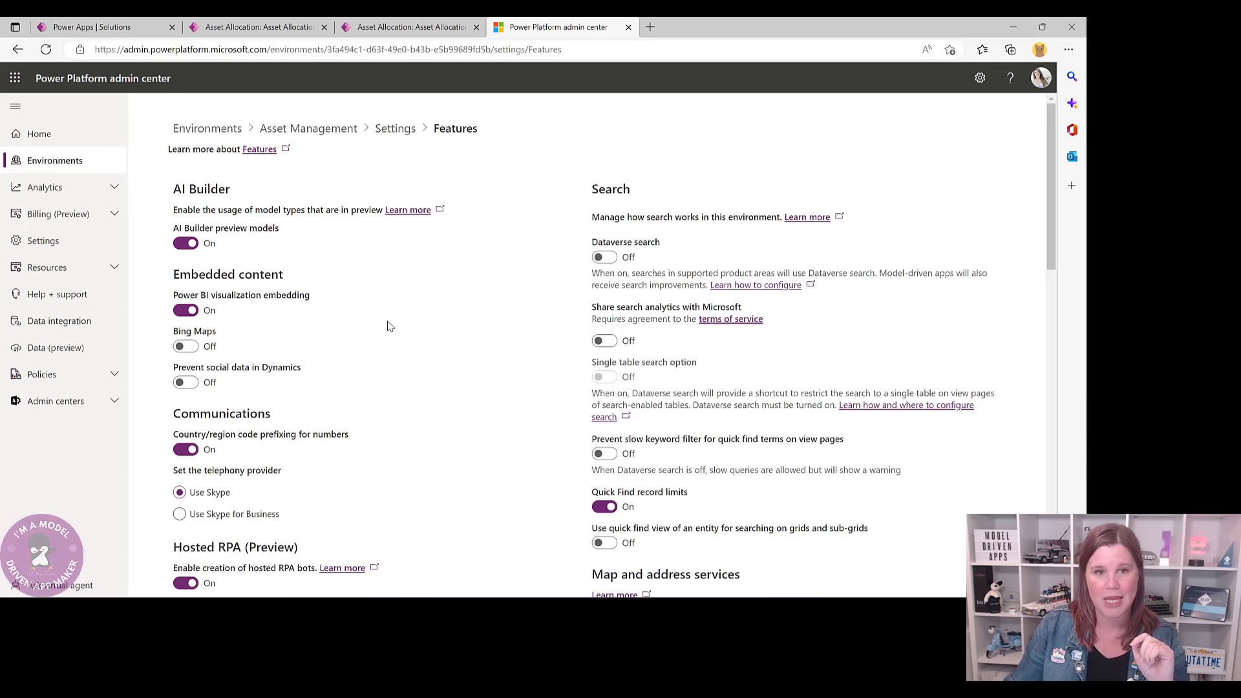
pyautogui.scroll(-5, 390, 326)
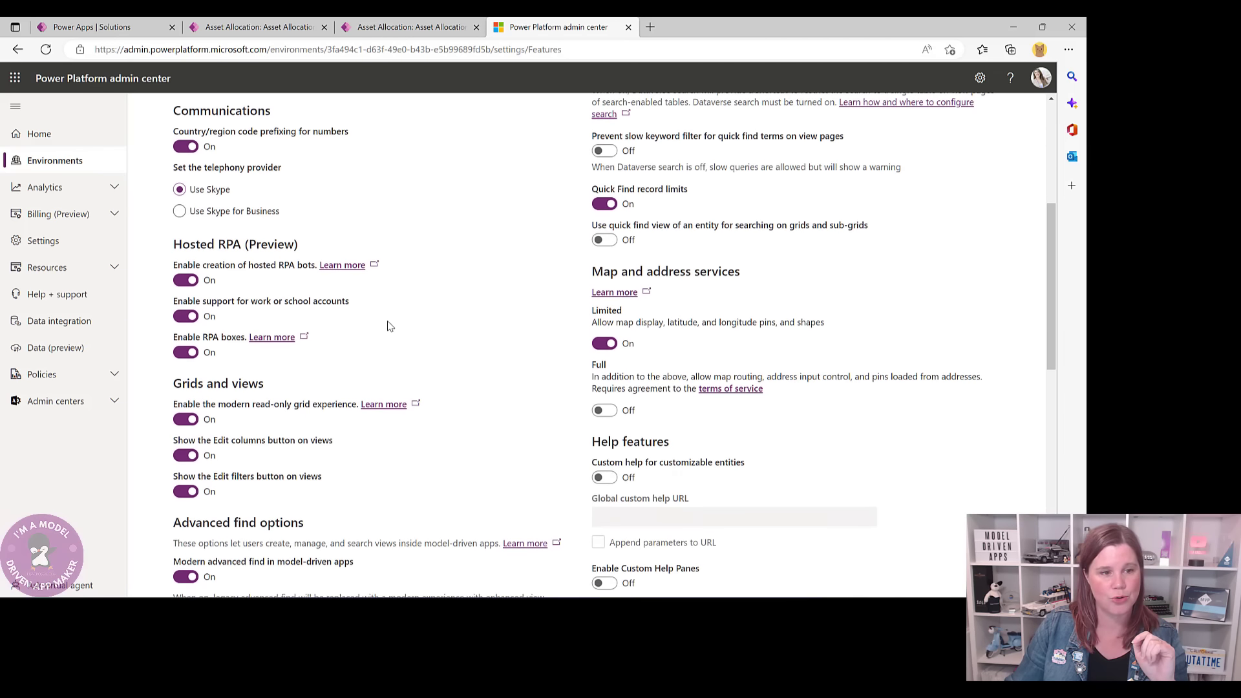
pyautogui.scroll(-2, 390, 326)
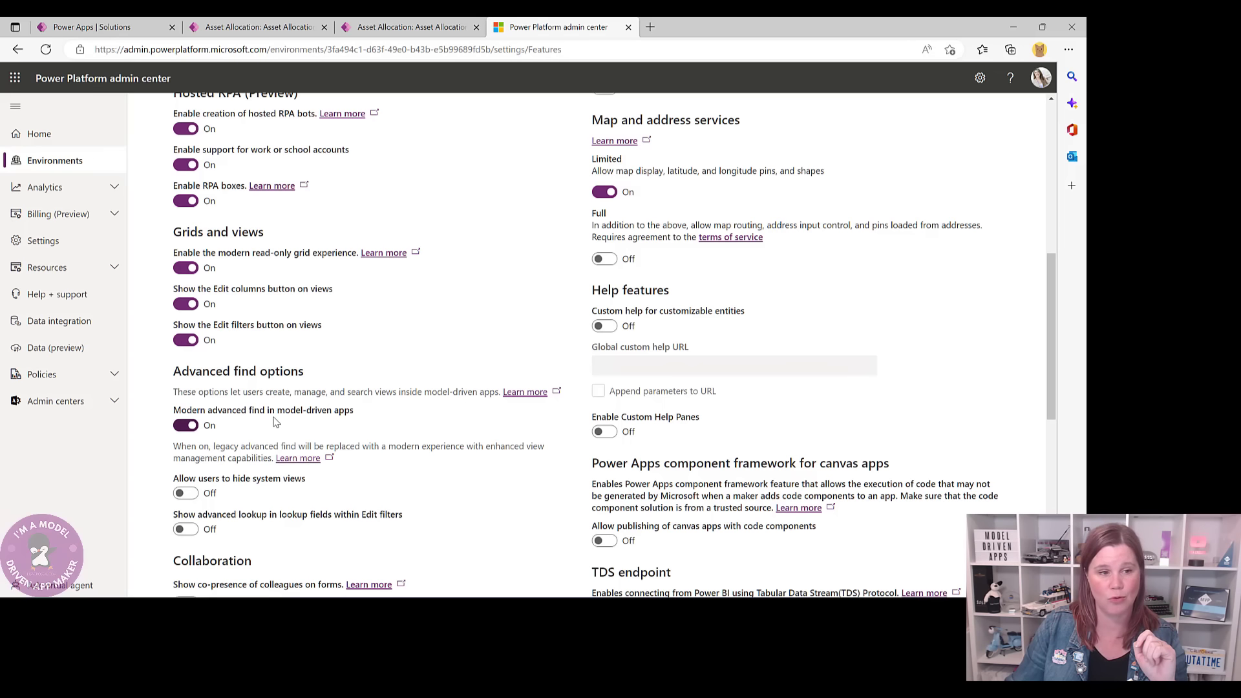
pyautogui.scroll(-3, 276, 421)
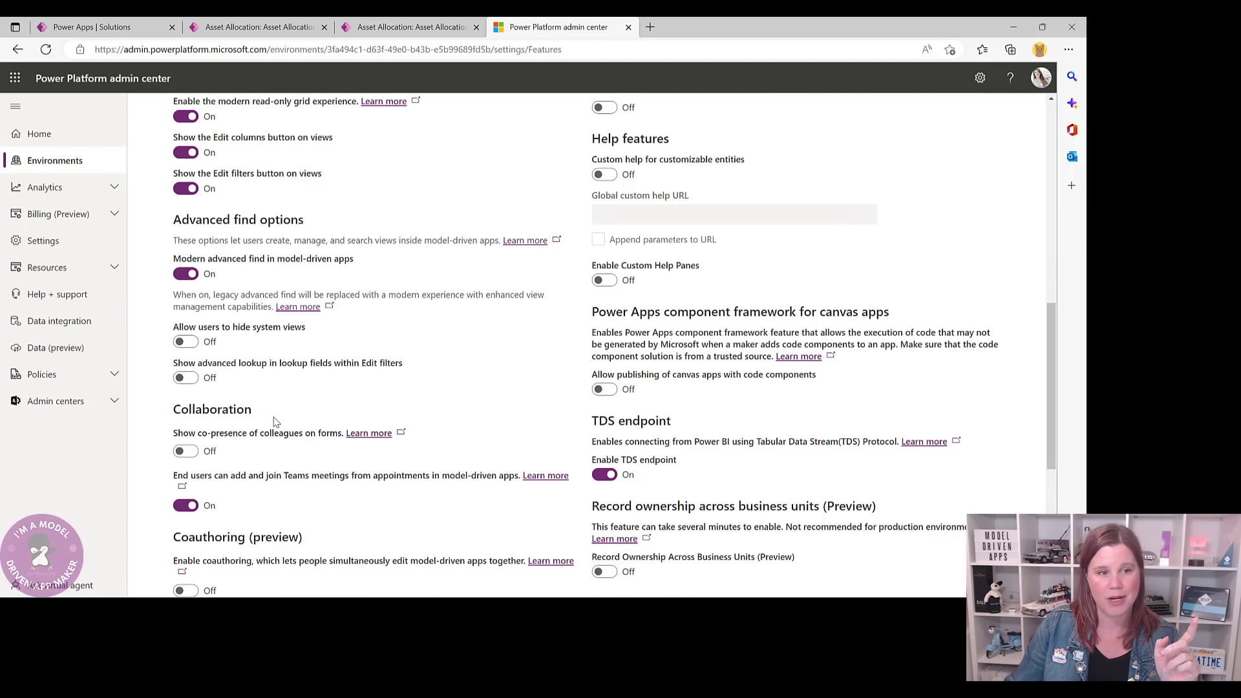
# - Switch 'Show co-presence of colleagues on forms' and Coauthoring (preview) On
pyautogui.click(192, 453)
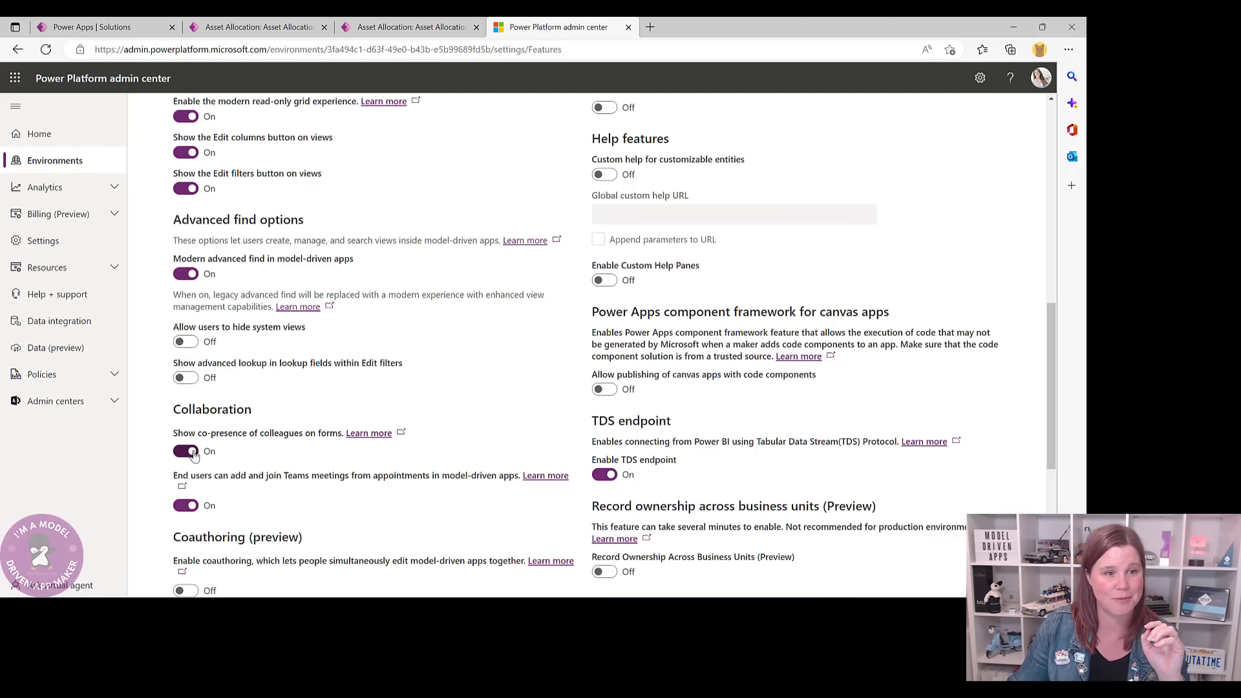
pyautogui.scroll(-1, 254, 442)
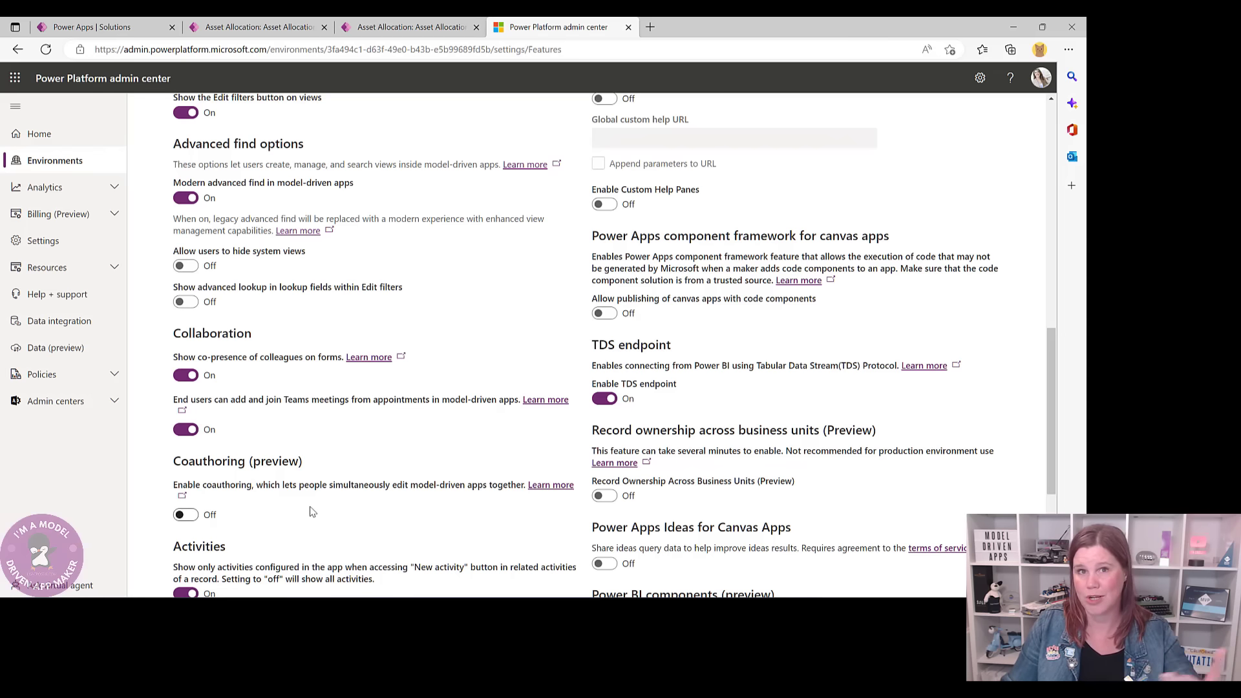
pyautogui.click(185, 514)
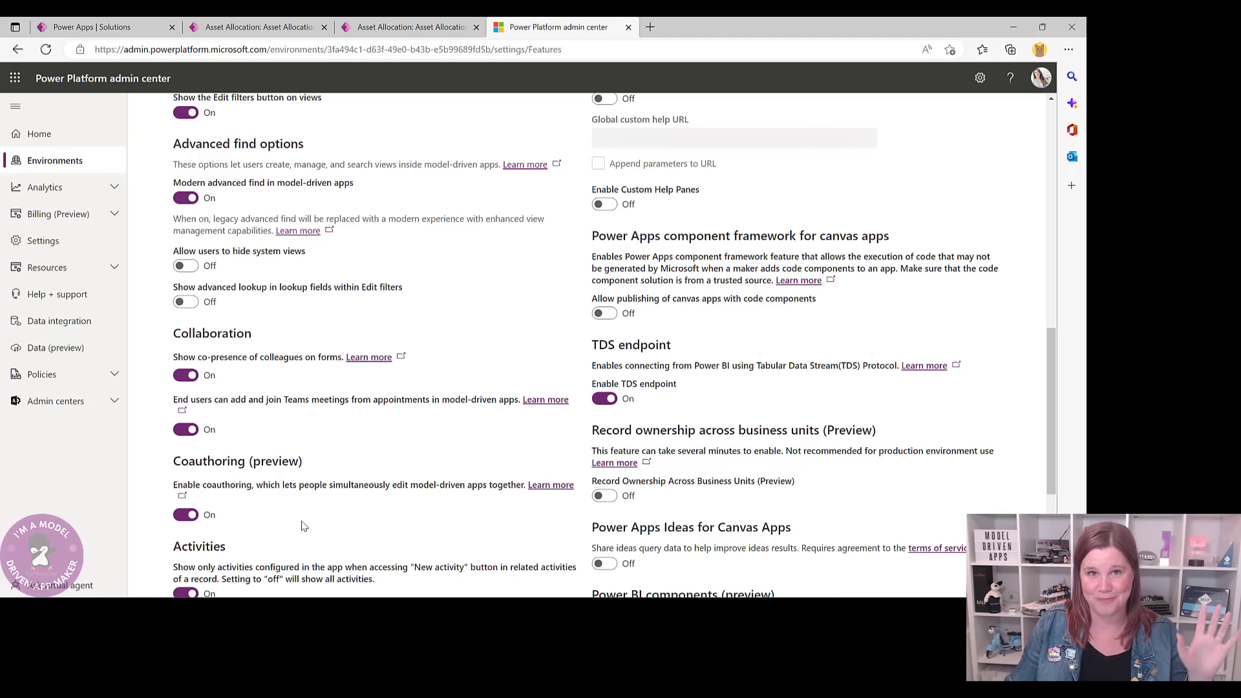
pyautogui.scroll(15, 303, 525)
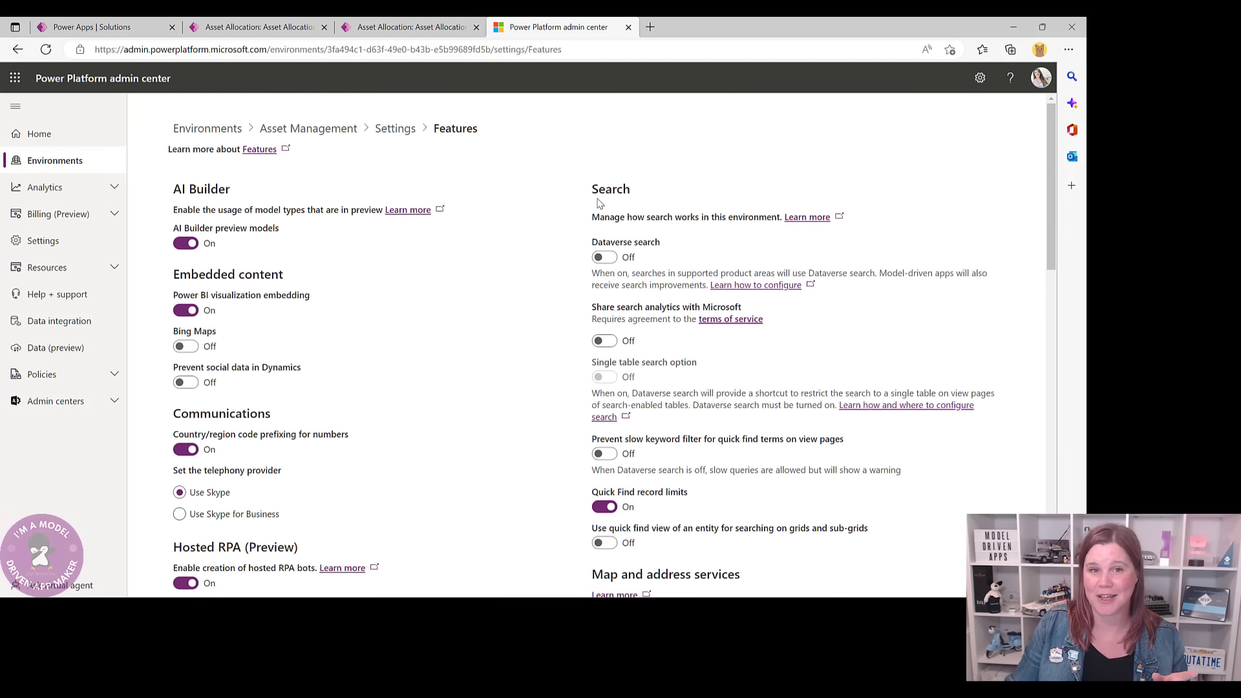
# - Switch Dataverse search On and save the changed Features settings
pyautogui.click(609, 258)
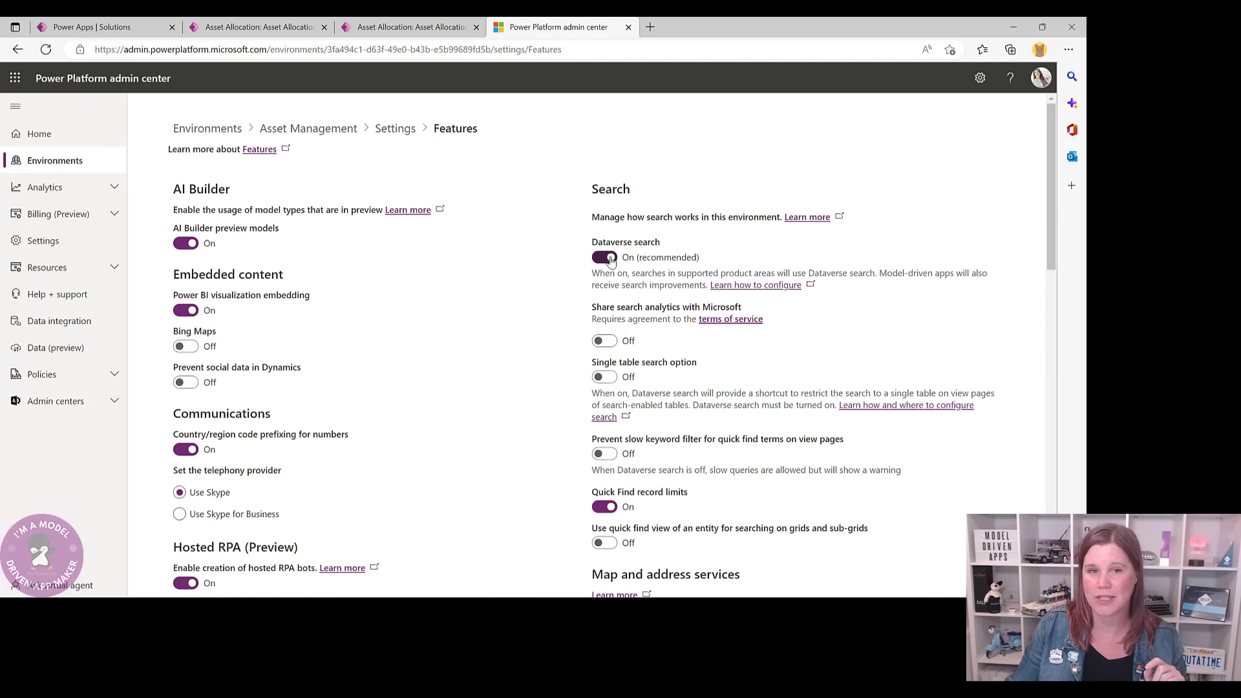
pyautogui.click(407, 27)
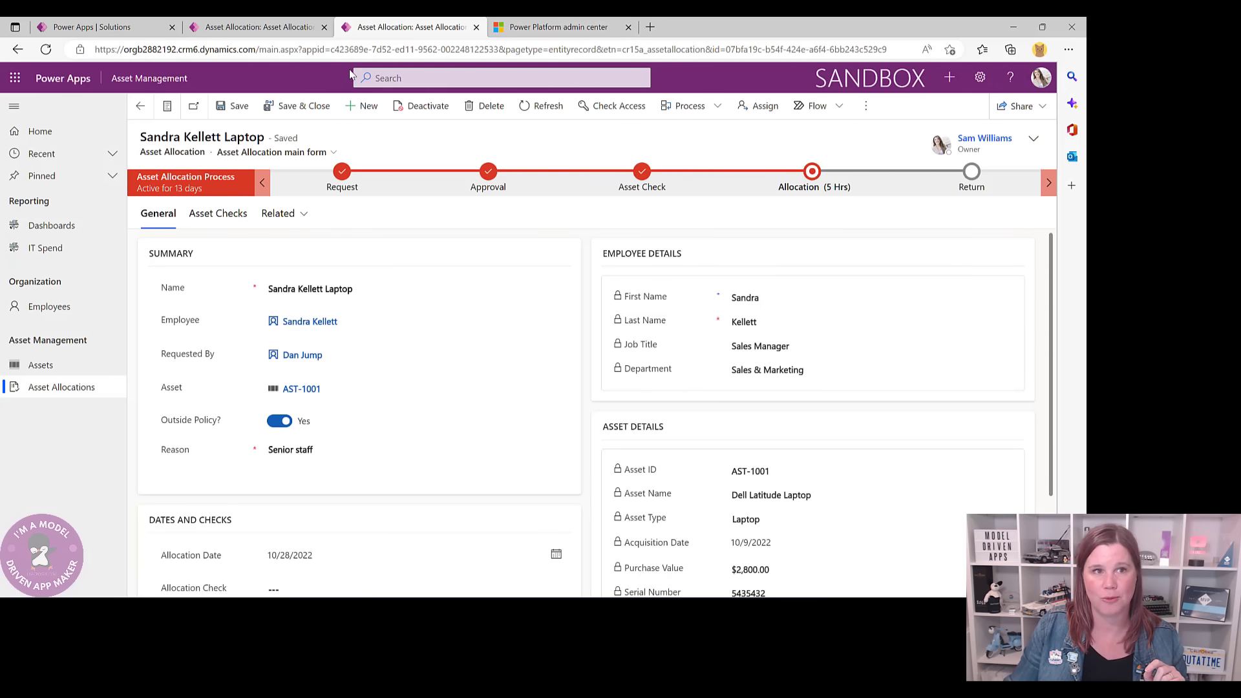
pyautogui.click(283, 29)
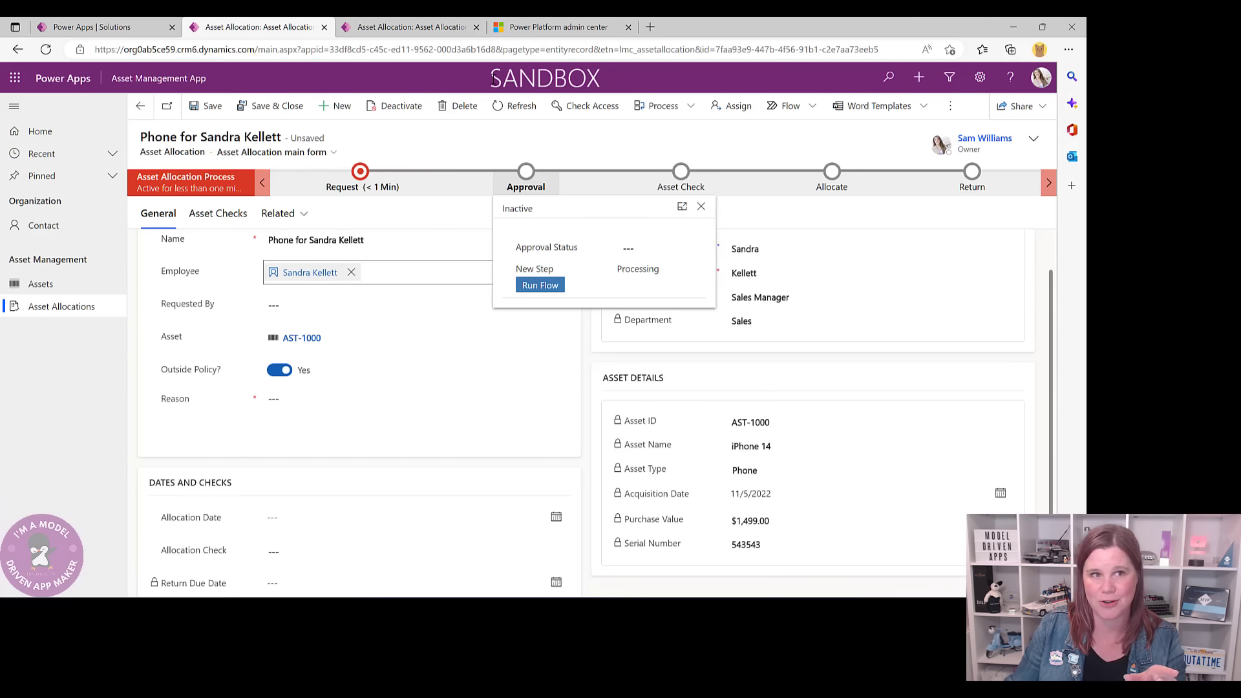
pyautogui.click(411, 28)
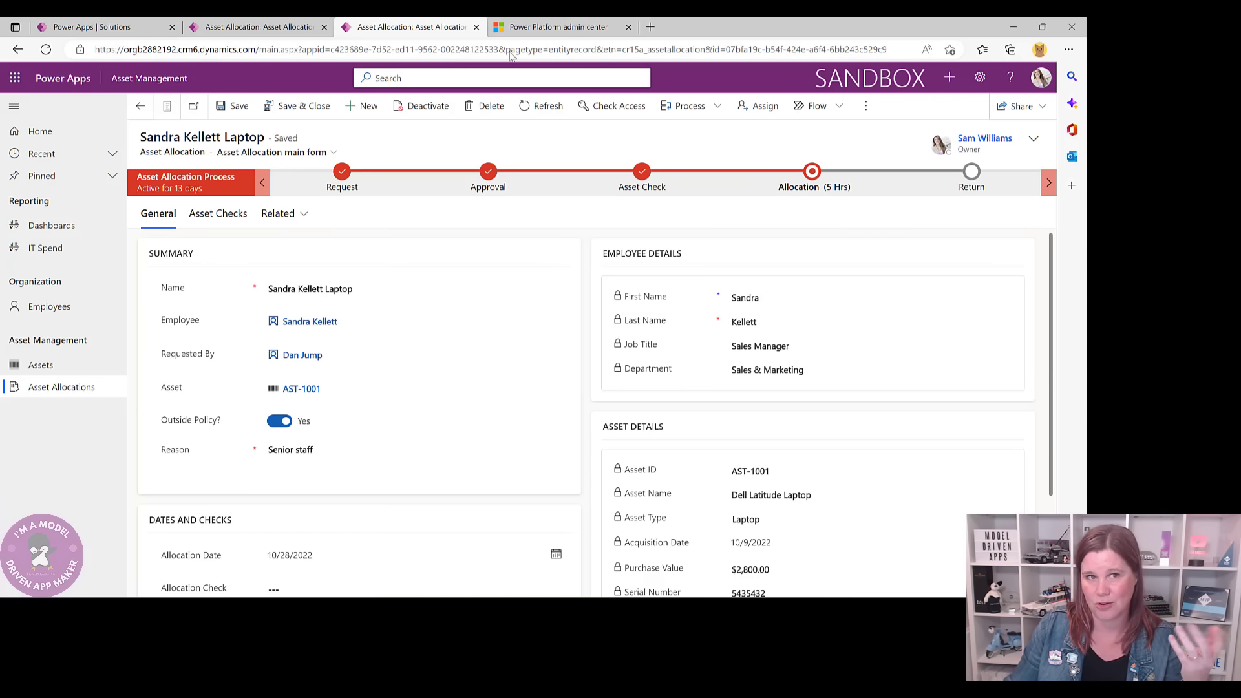
pyautogui.click(566, 29)
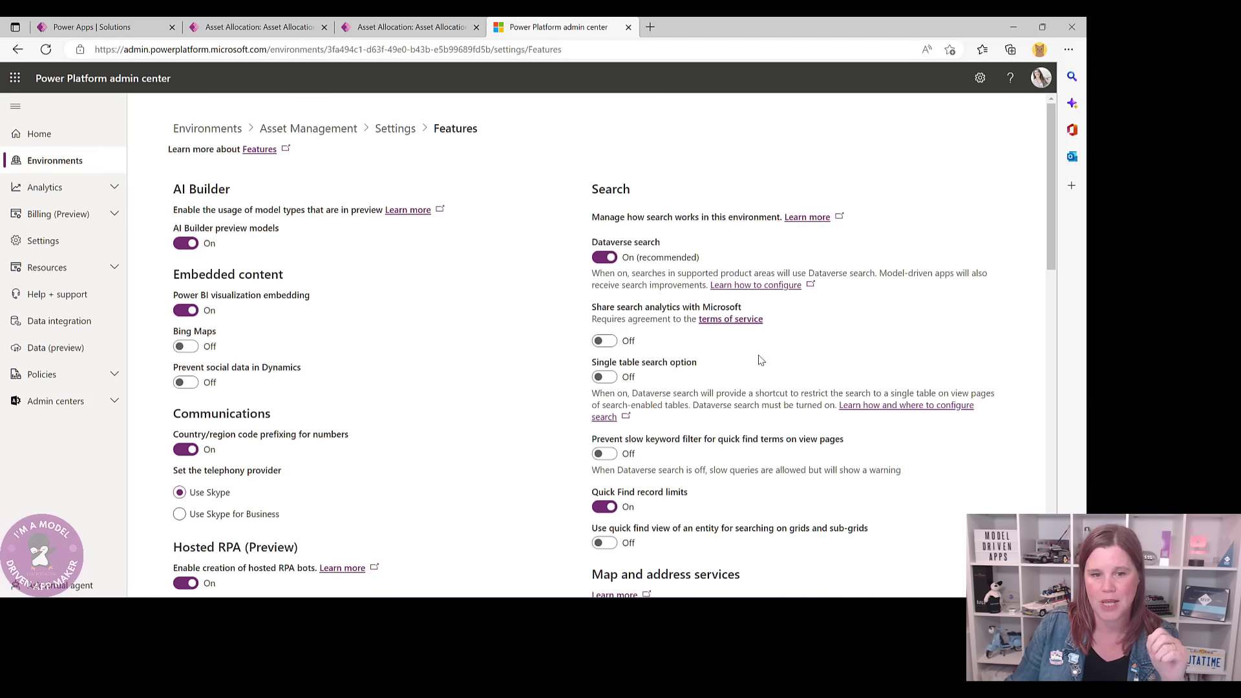
pyautogui.scroll(-8, 761, 360)
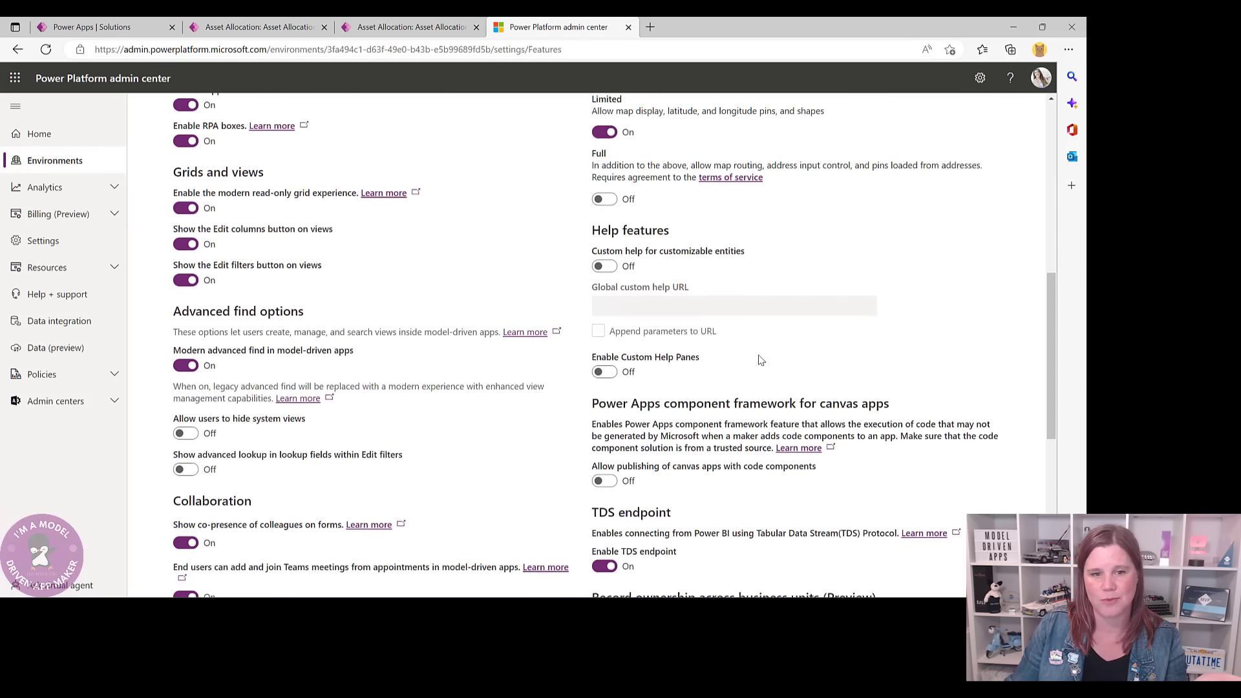
pyautogui.scroll(-7, 760, 360)
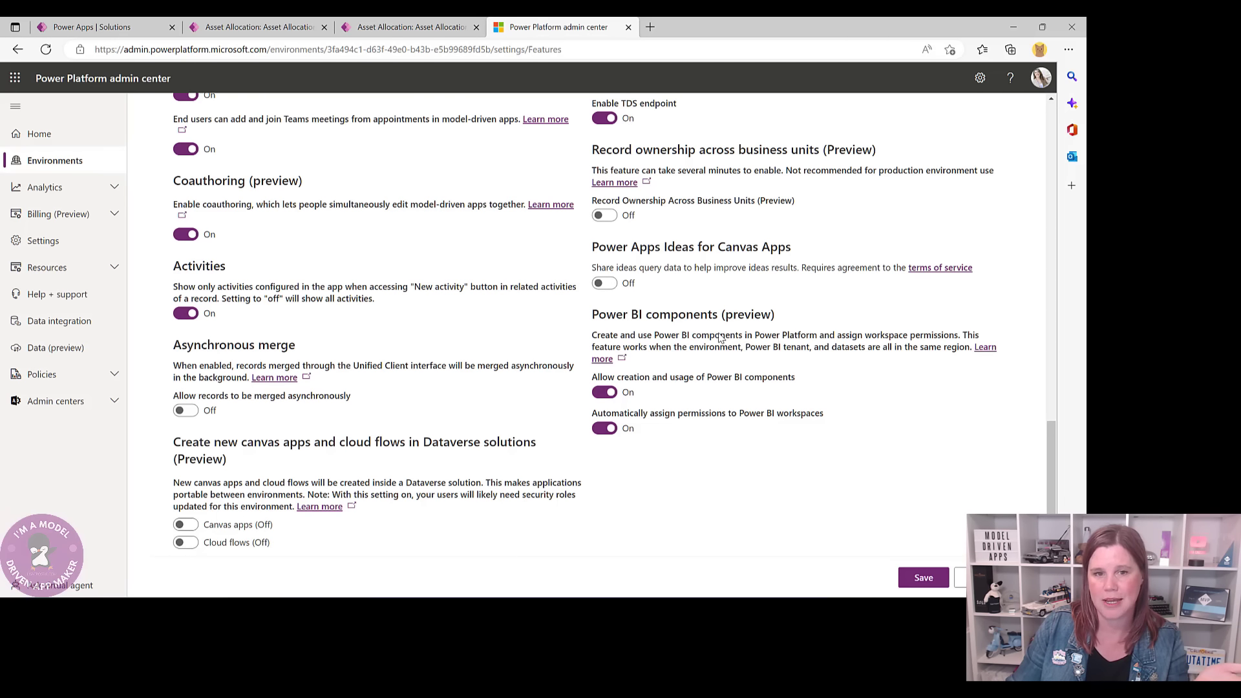
pyautogui.click(905, 576)
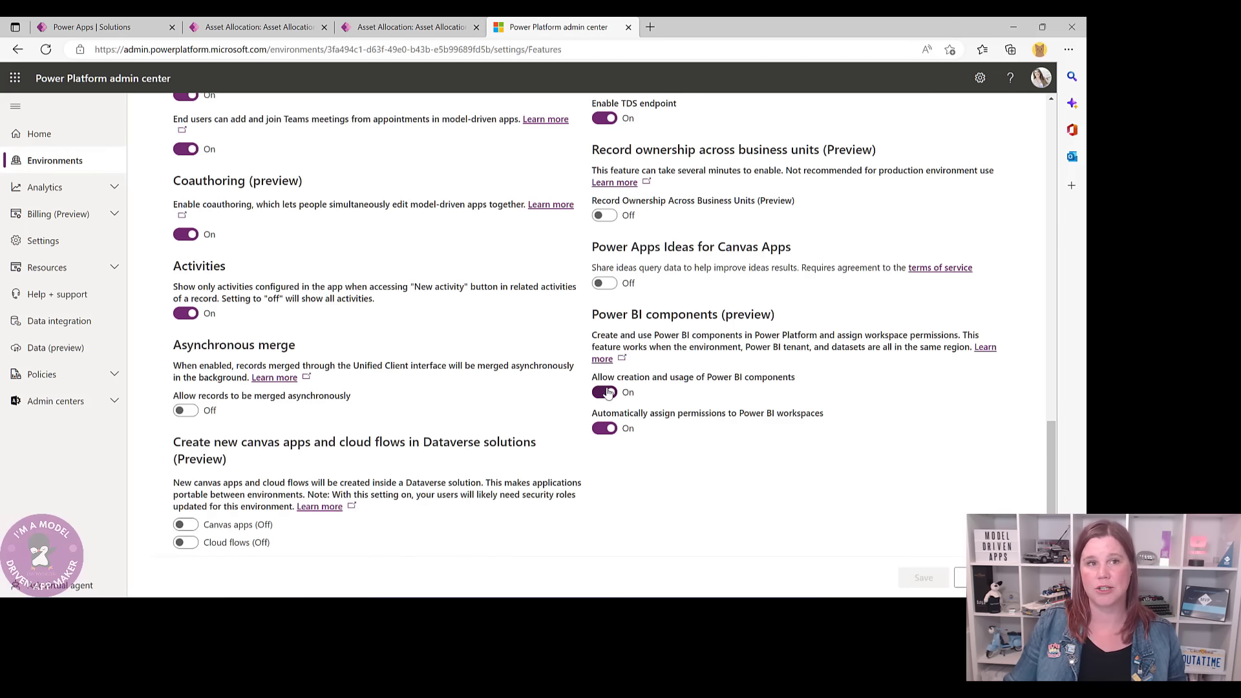
# - From the phone allocation record, open Personalization Settings in the Set Personal Options dialog
pyautogui.click(266, 29)
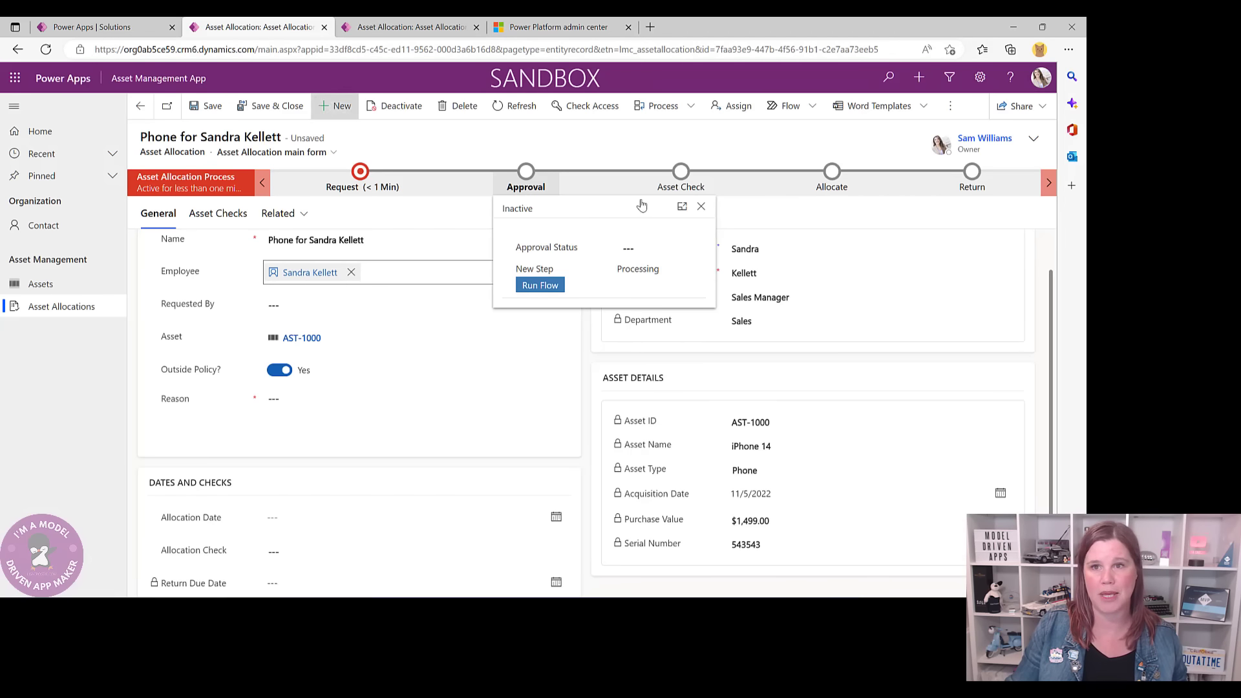
pyautogui.click(981, 78)
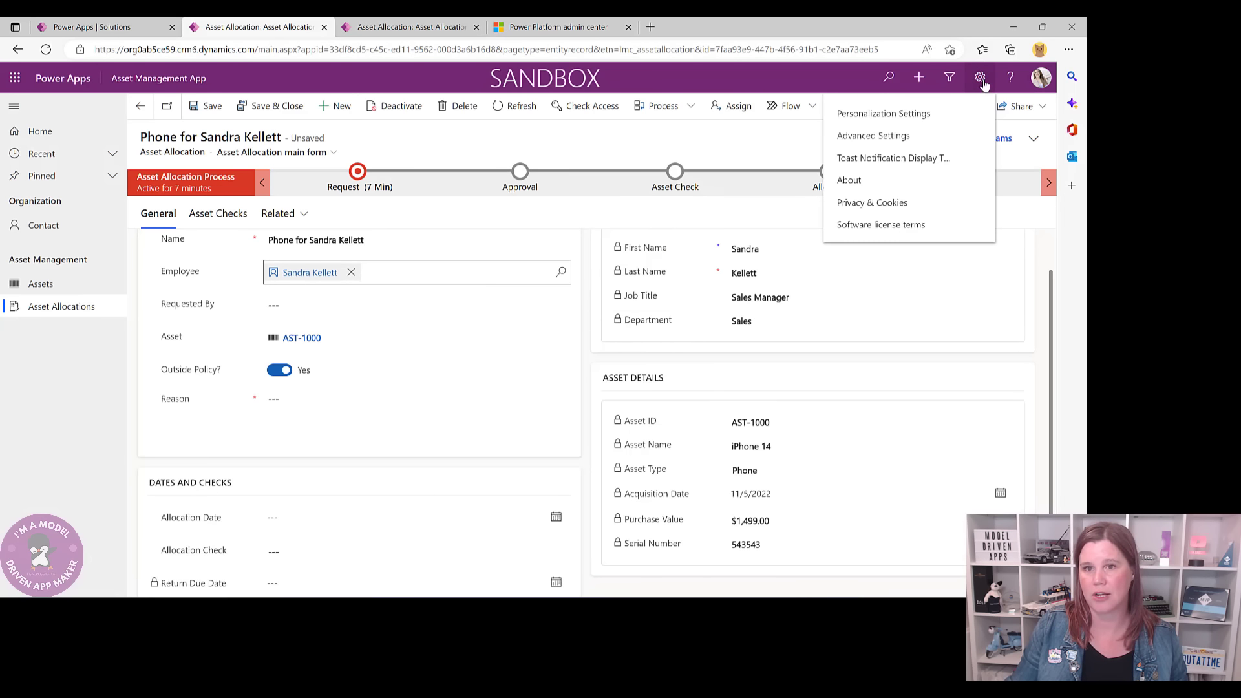
pyautogui.click(871, 115)
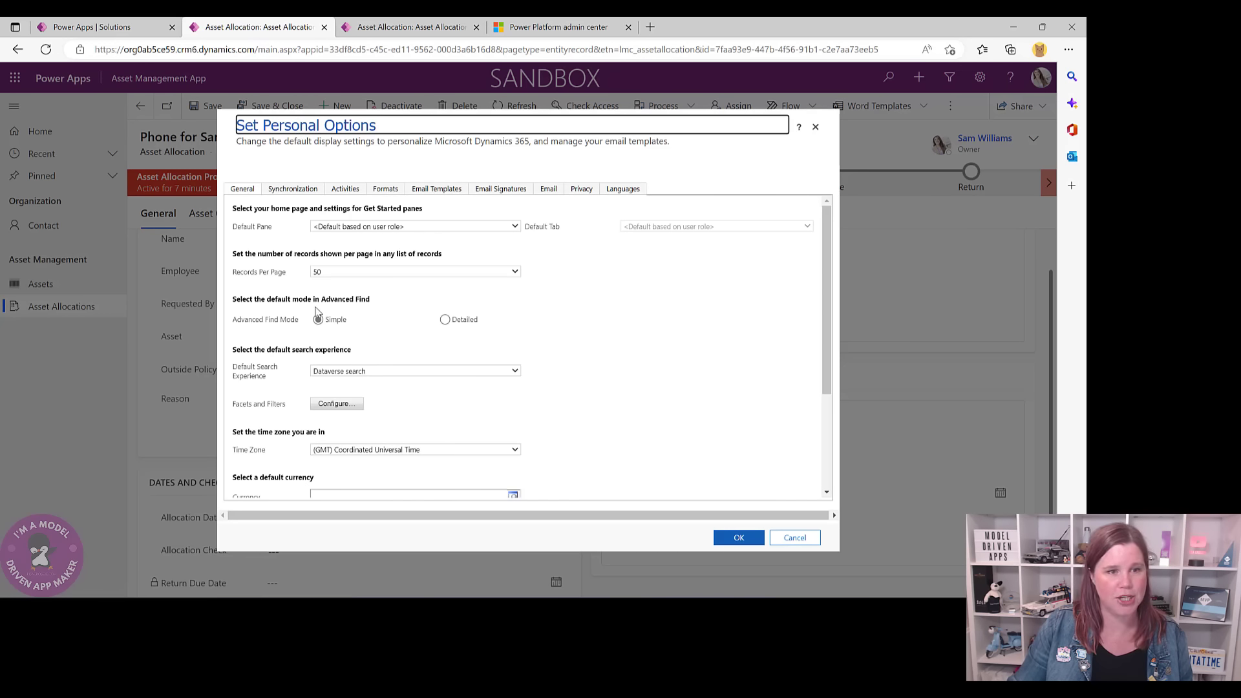
pyautogui.scroll(-1, 259, 381)
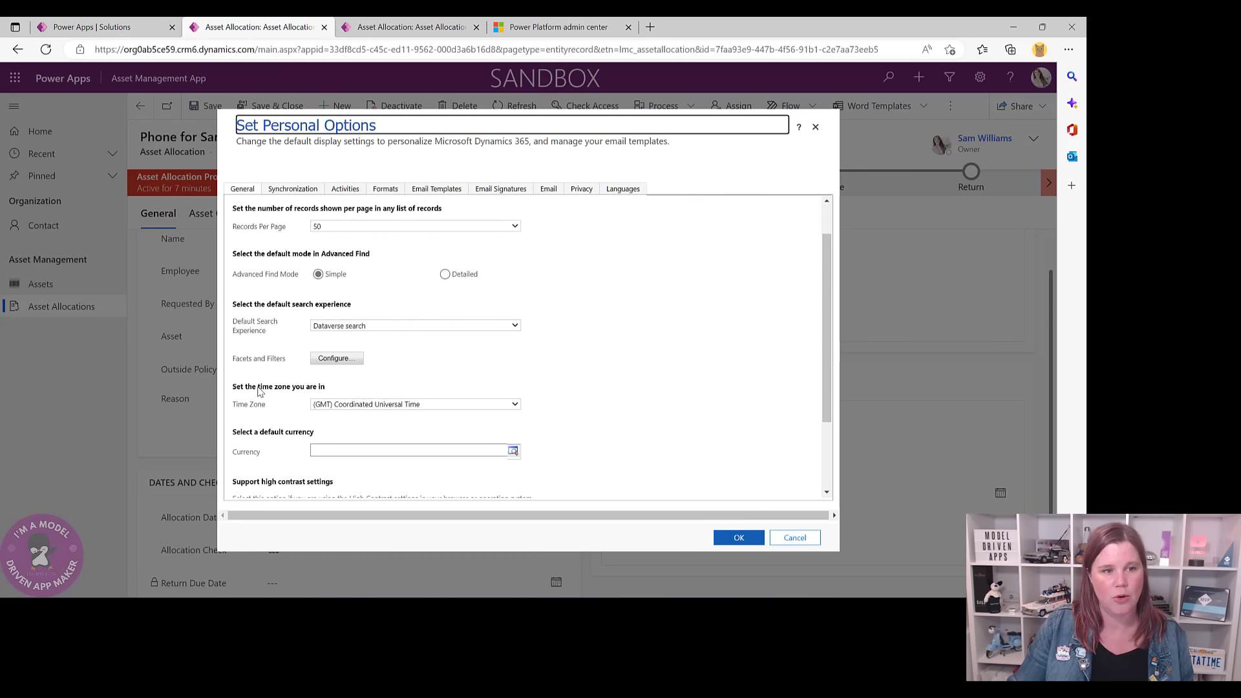
# - Set the time zone to GMT+10:00 Canberra, Melbourne, Sydney and formats to English (Australia)
pyautogui.click(404, 405)
pyautogui.moveTo(518, 261); pyautogui.dragTo(525, 388)
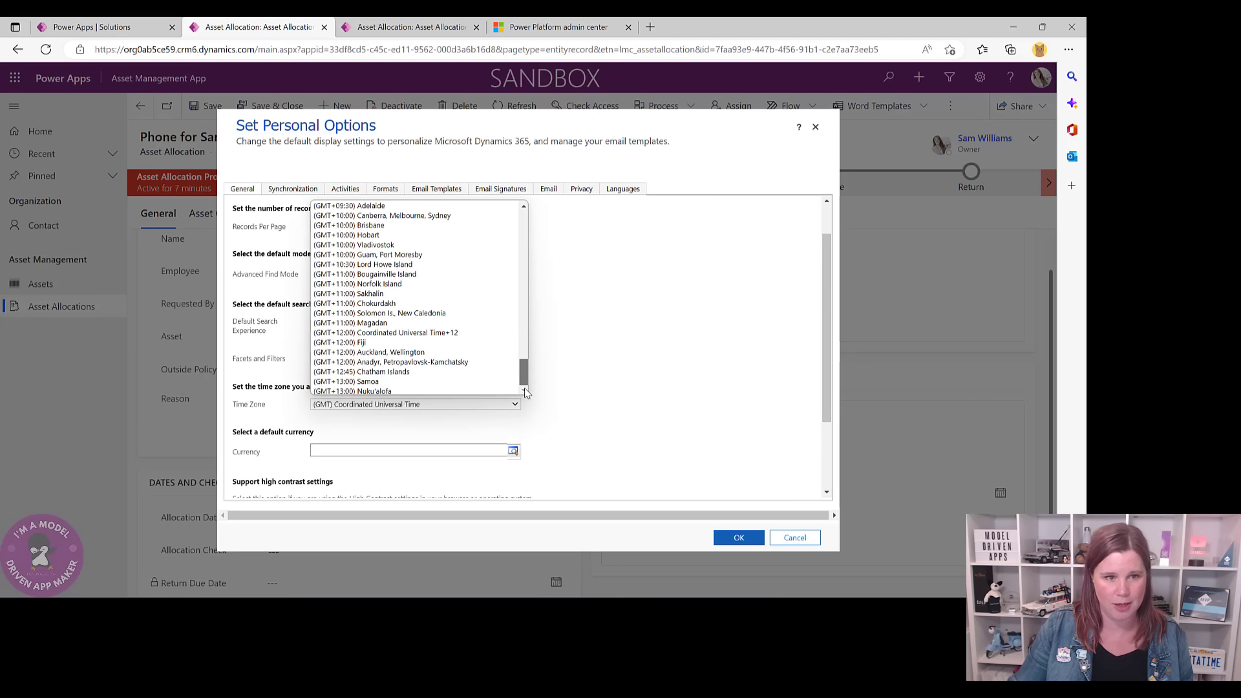
pyautogui.click(388, 216)
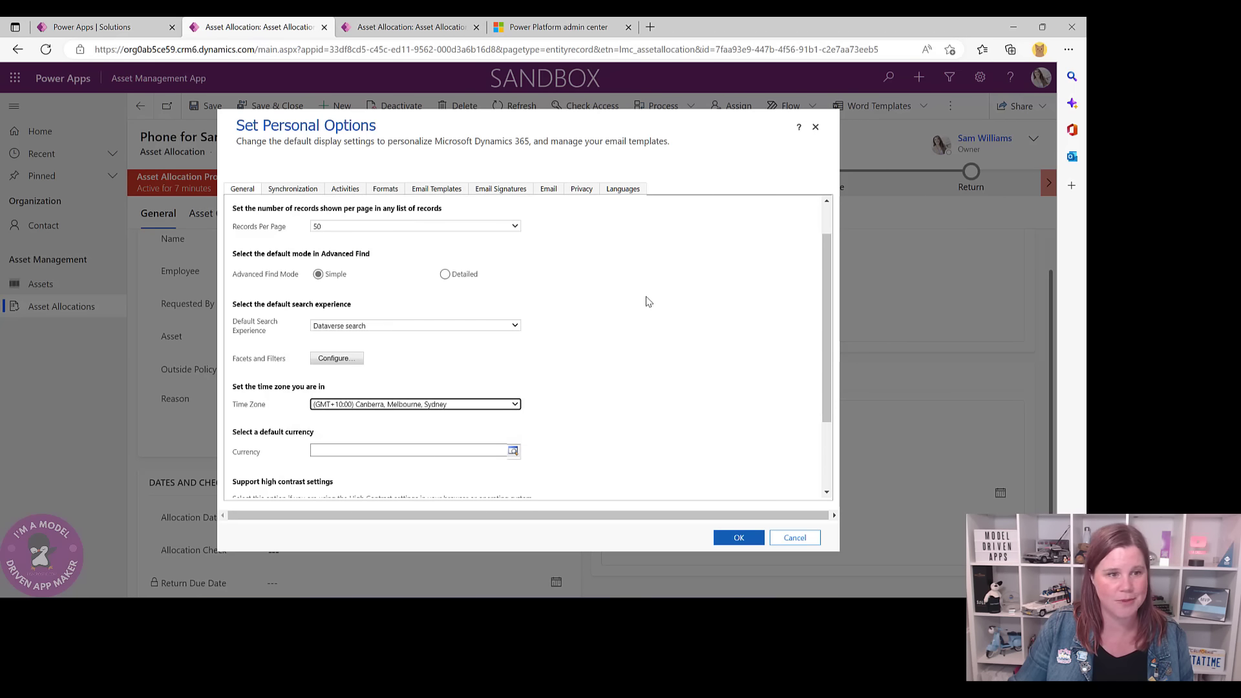
pyautogui.scroll(-3, 647, 301)
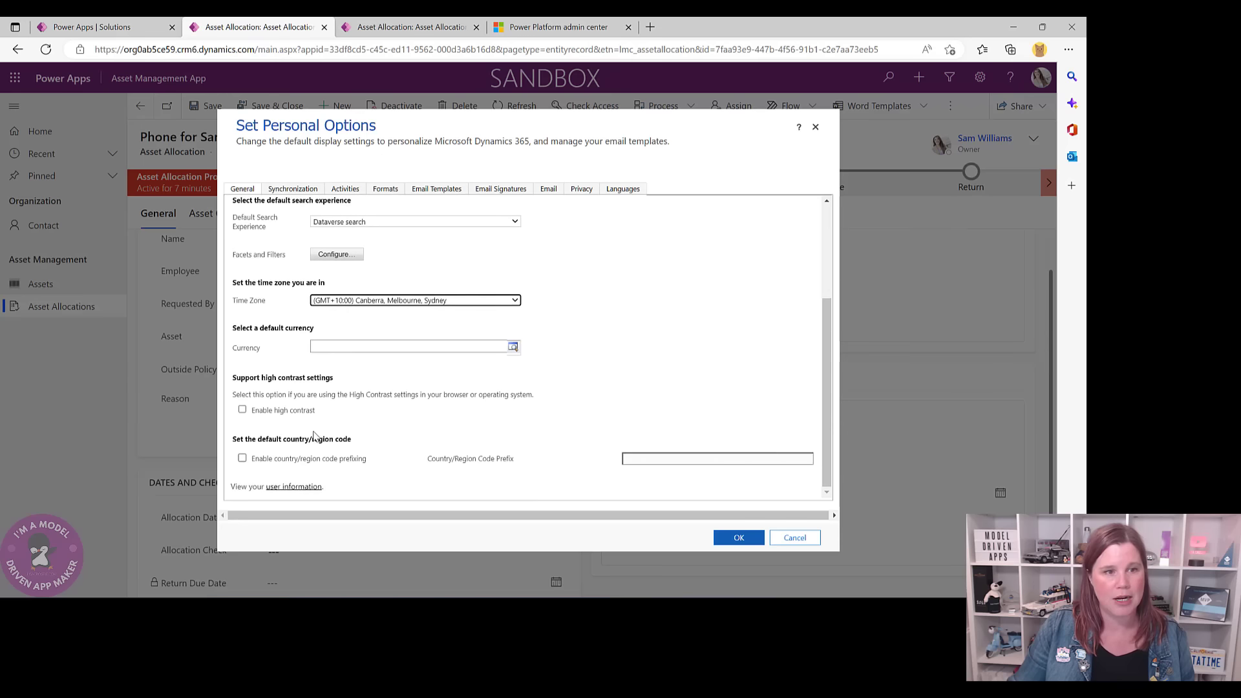
pyautogui.scroll(5, 315, 436)
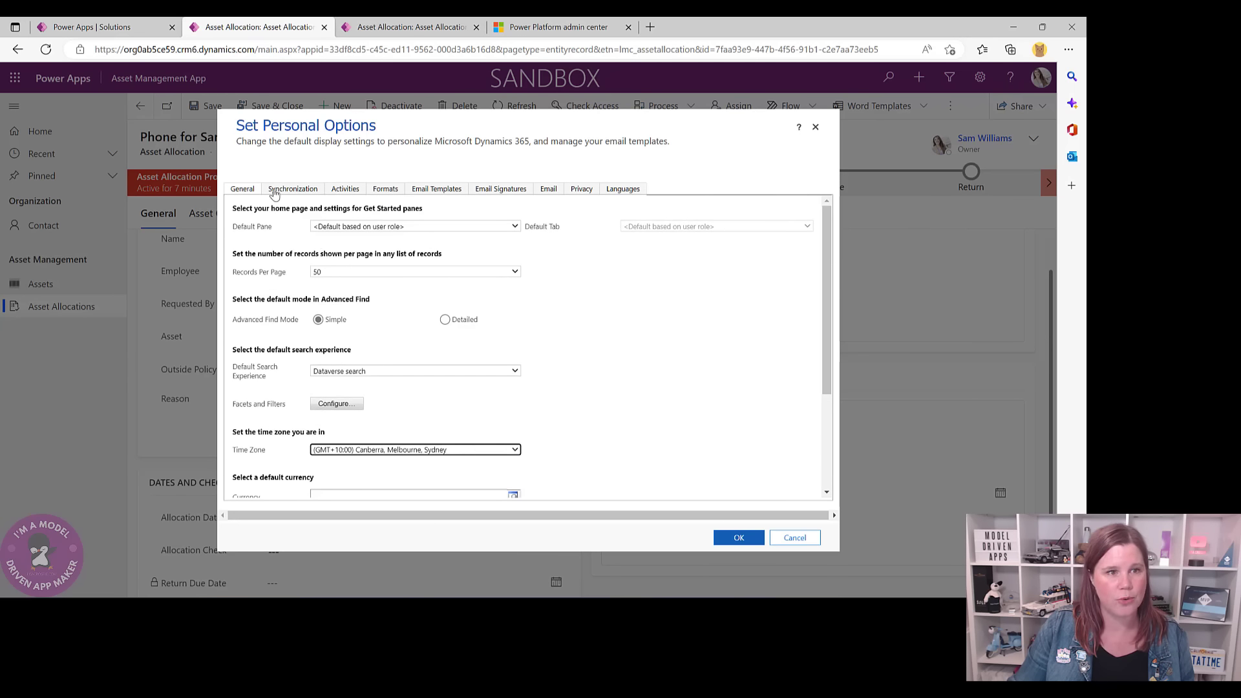
pyautogui.click(384, 192)
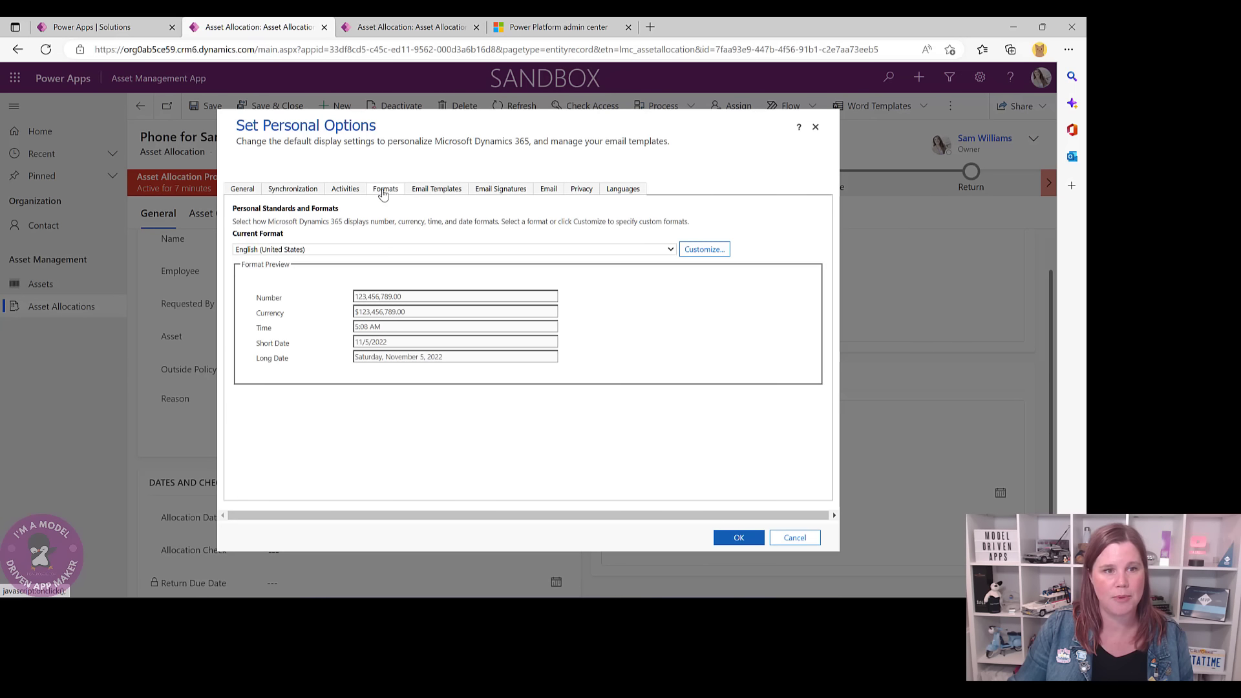
pyautogui.click(258, 250)
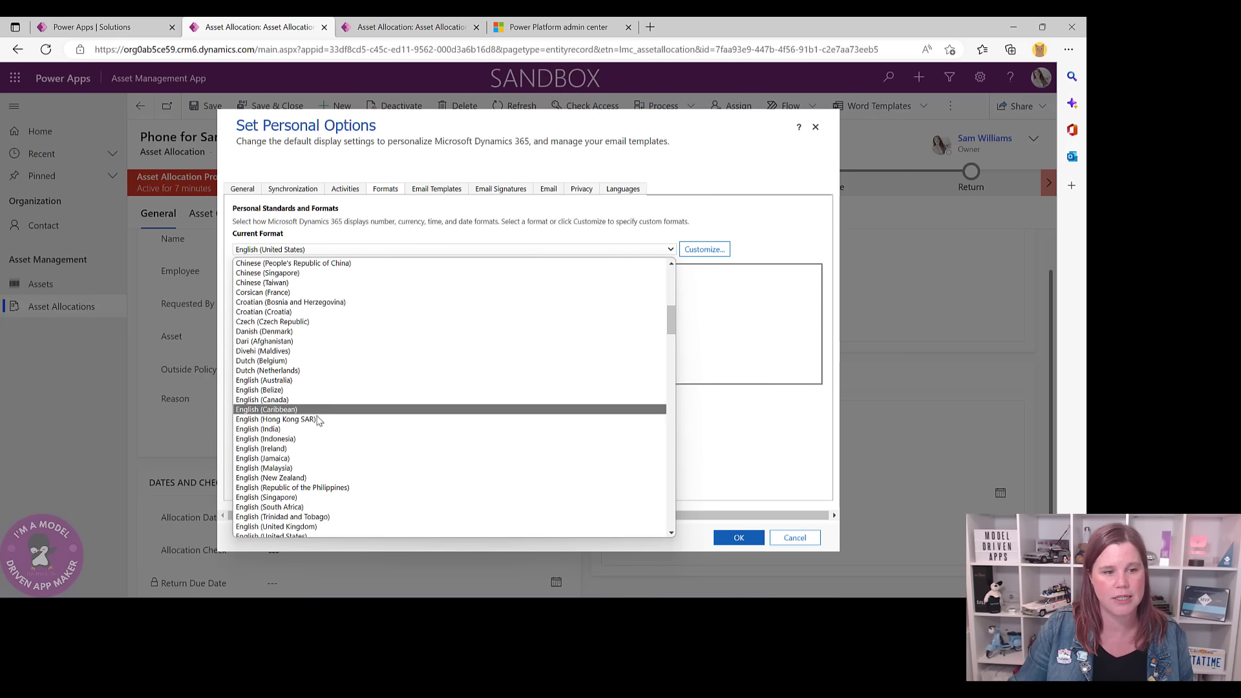
pyautogui.click(287, 381)
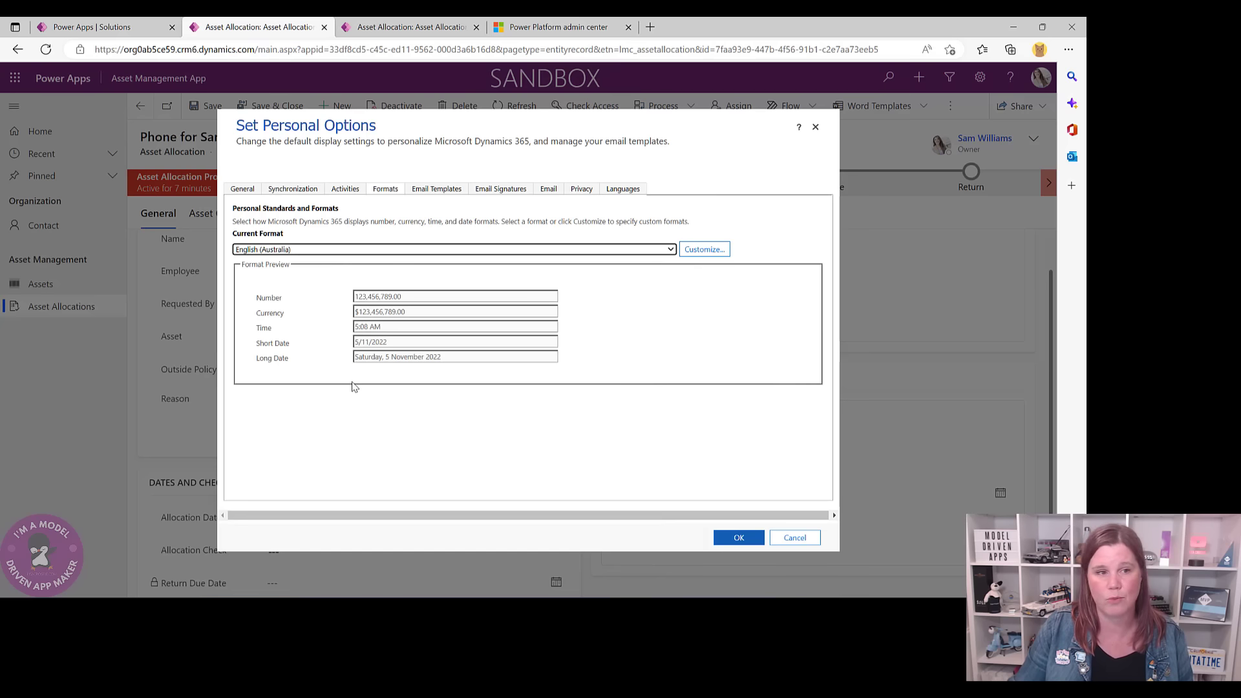
pyautogui.click(738, 538)
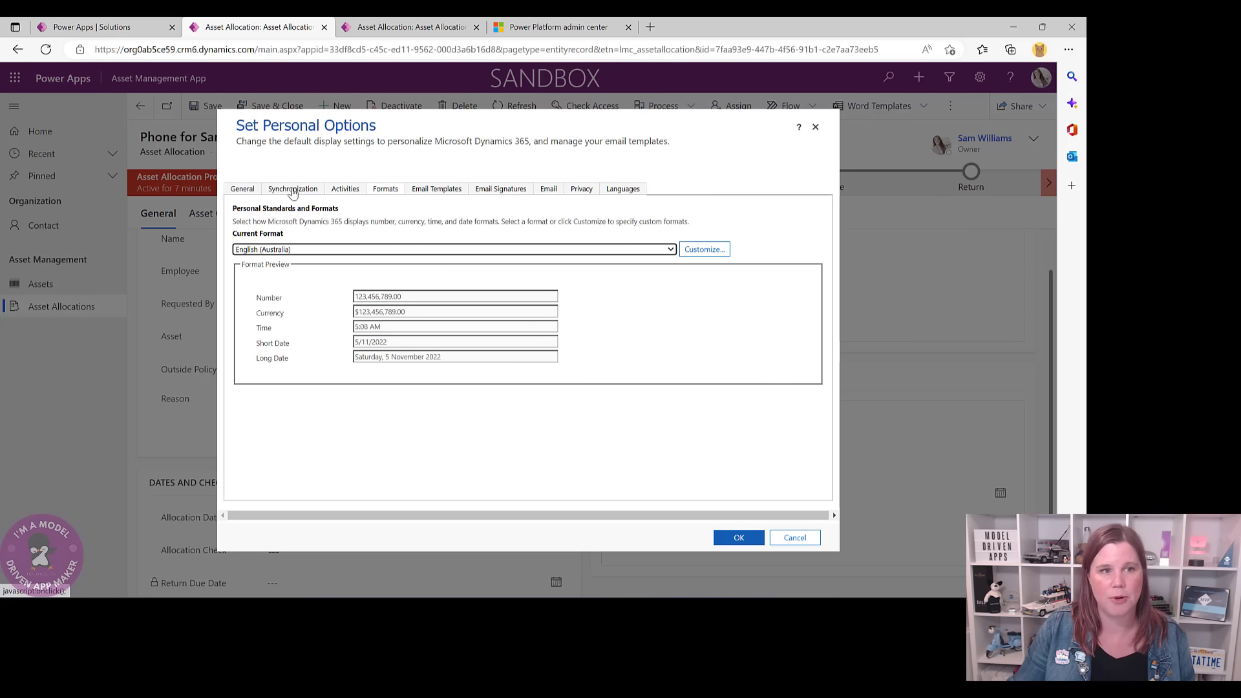
# - Set Records Per Page to 250, confirm with OK, and reload the app
pyautogui.click(343, 190)
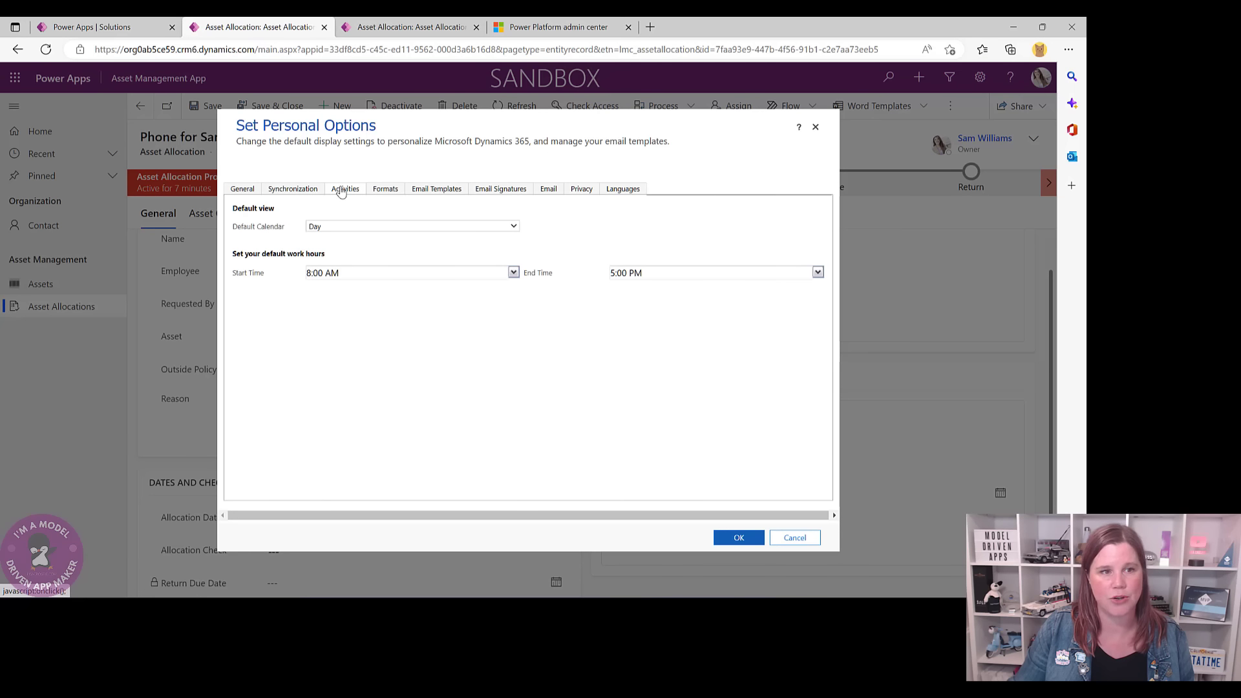
pyautogui.click(246, 192)
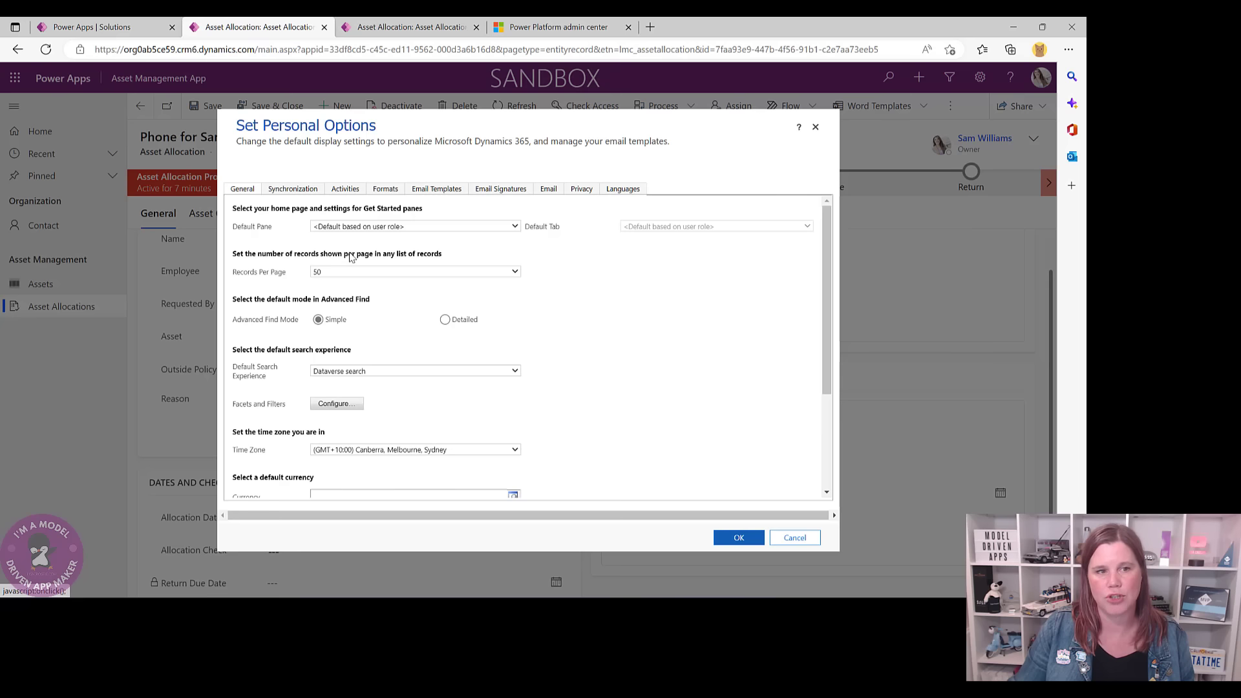
pyautogui.click(515, 272)
pyautogui.click(421, 323)
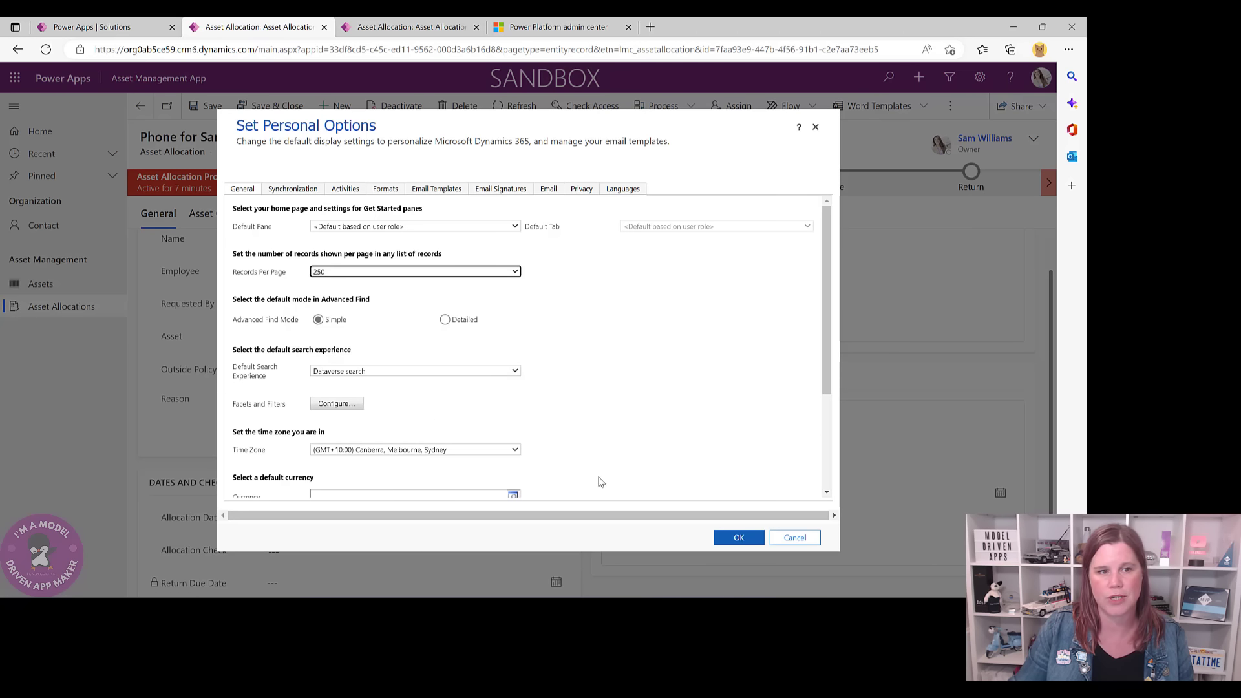
pyautogui.click(736, 539)
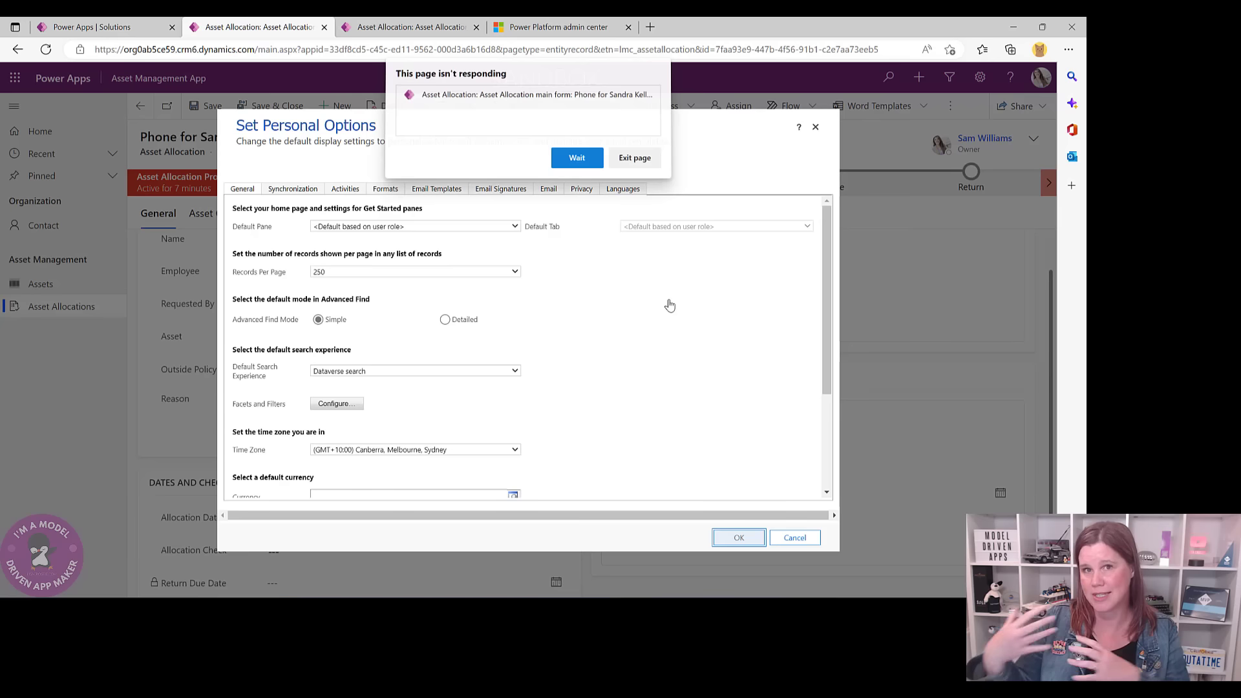
pyautogui.click(576, 162)
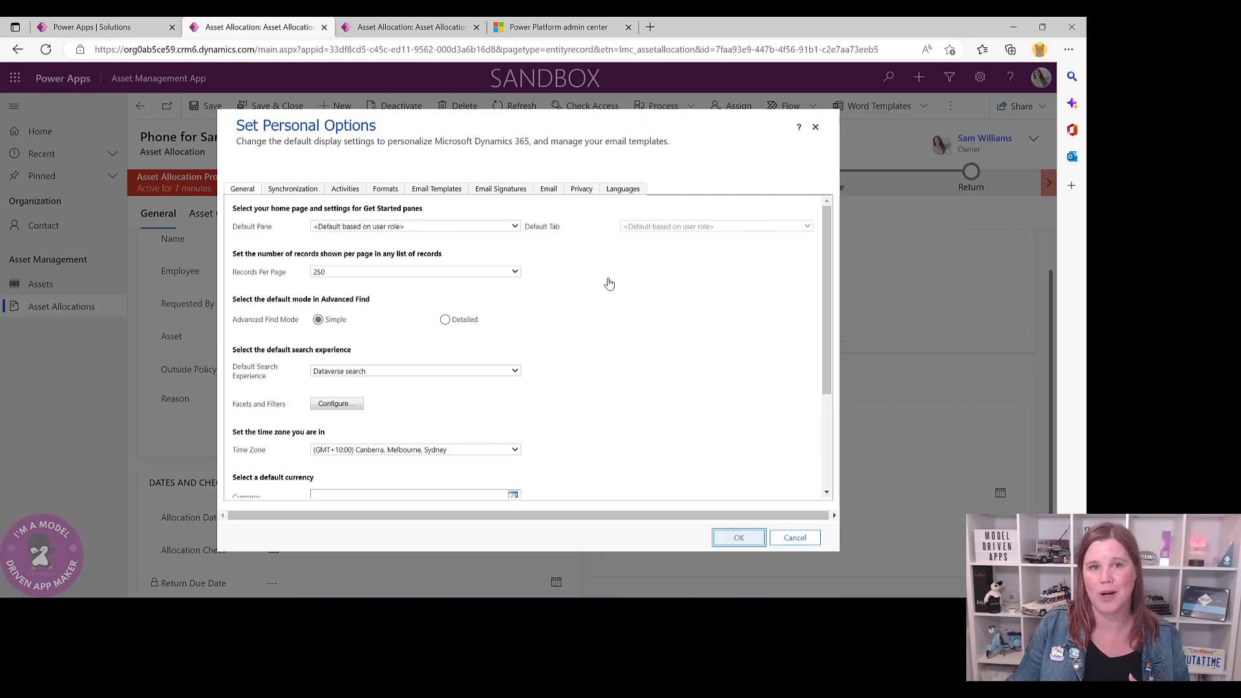
pyautogui.press('Return')
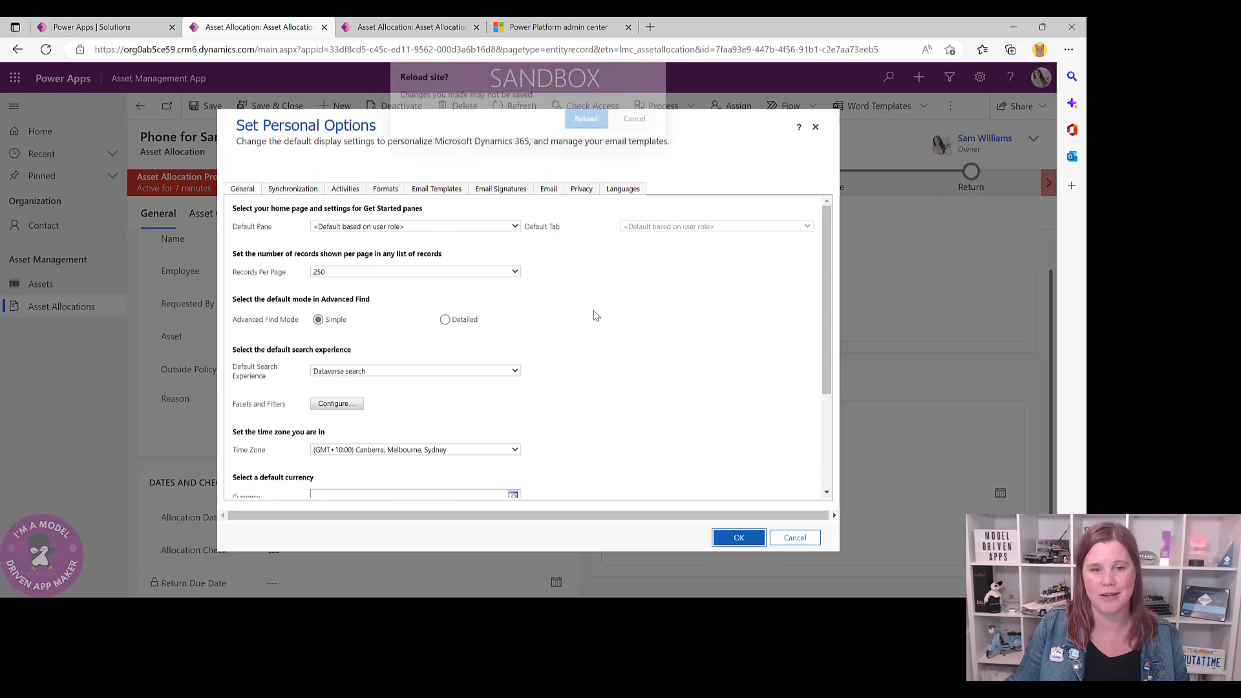
pyautogui.click(573, 122)
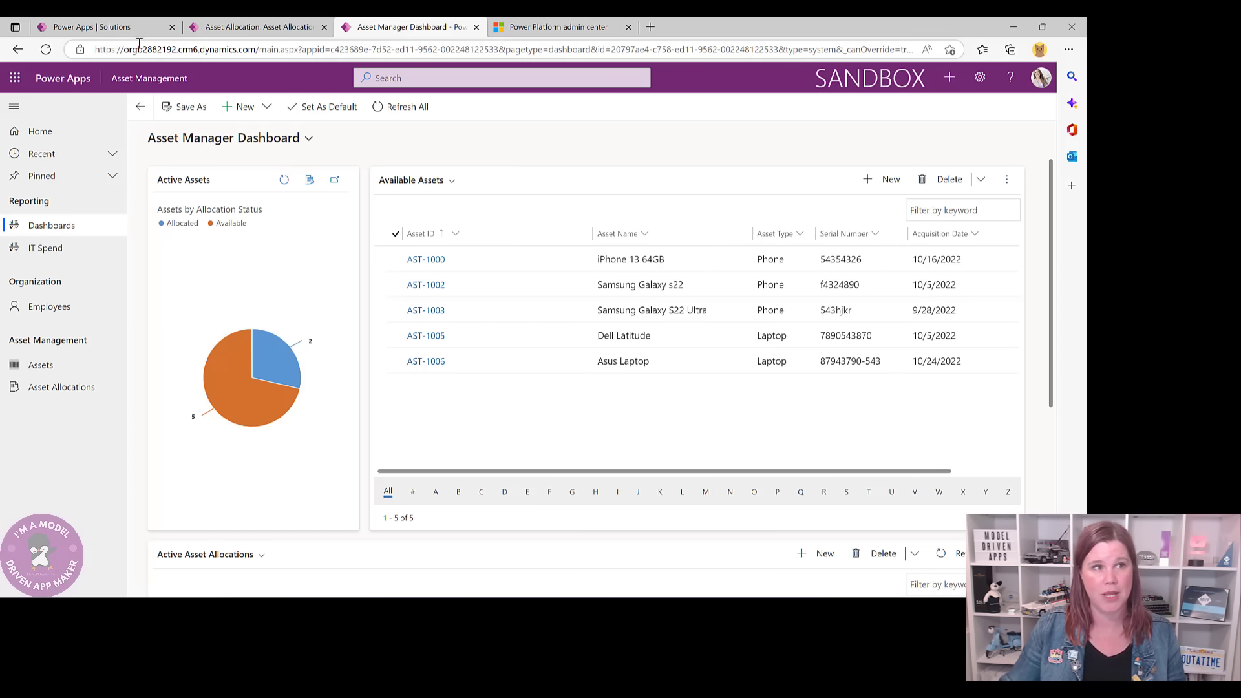
# - Refresh the Power Apps Solutions list and open the Asset Management solution
pyautogui.click(129, 27)
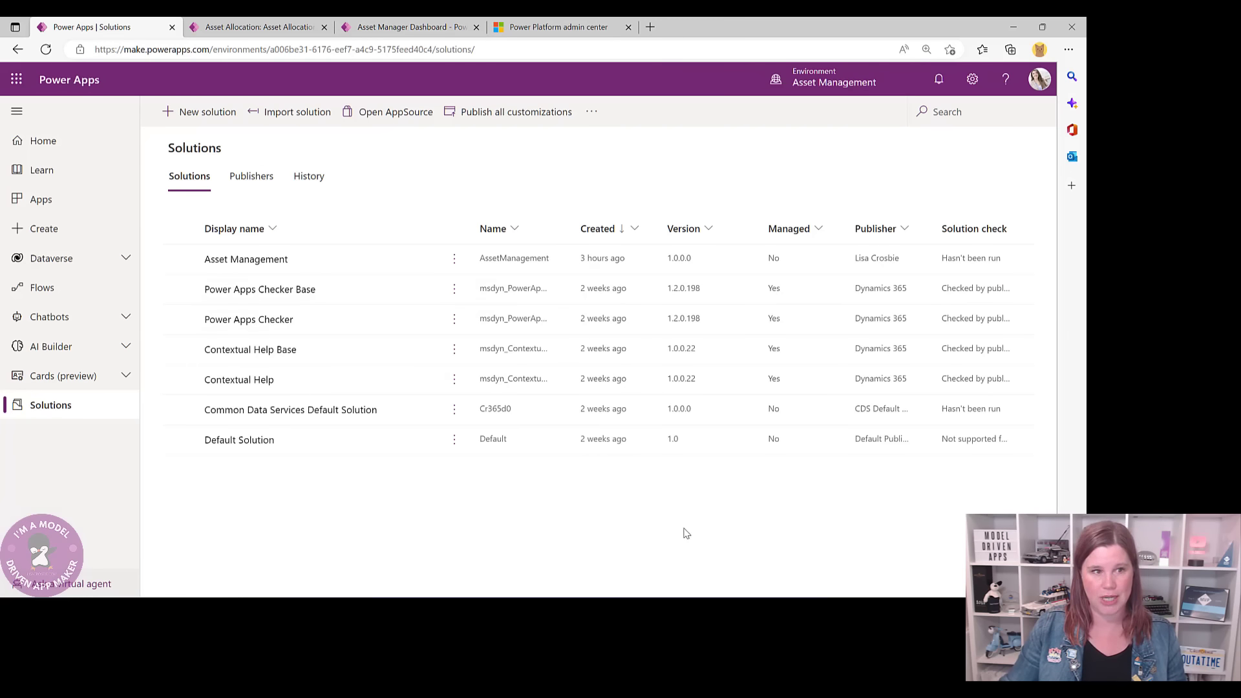
pyautogui.press('F5')
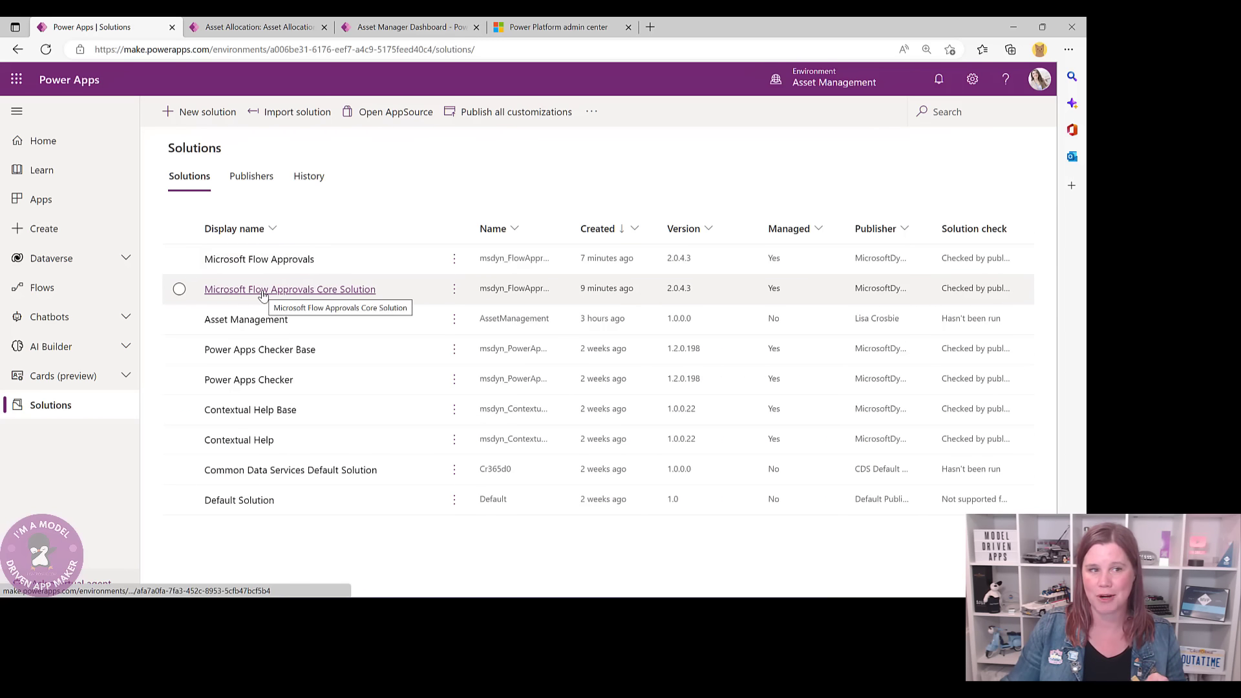
pyautogui.click(266, 258)
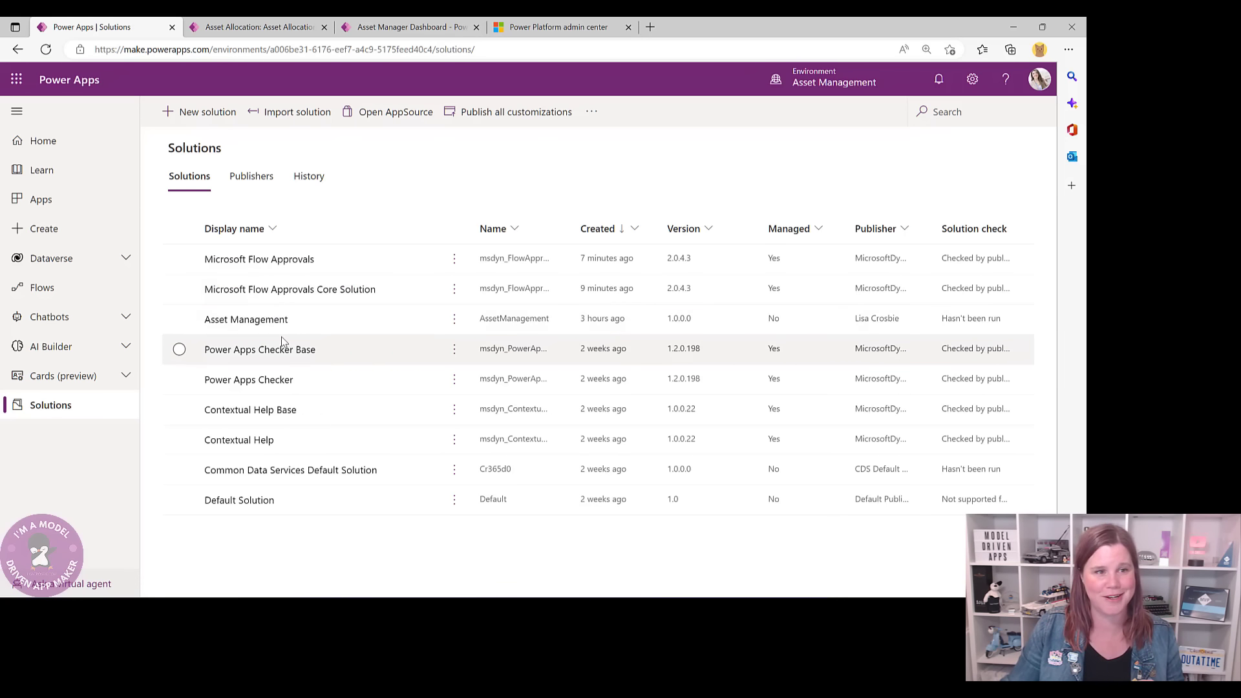
pyautogui.click(248, 321)
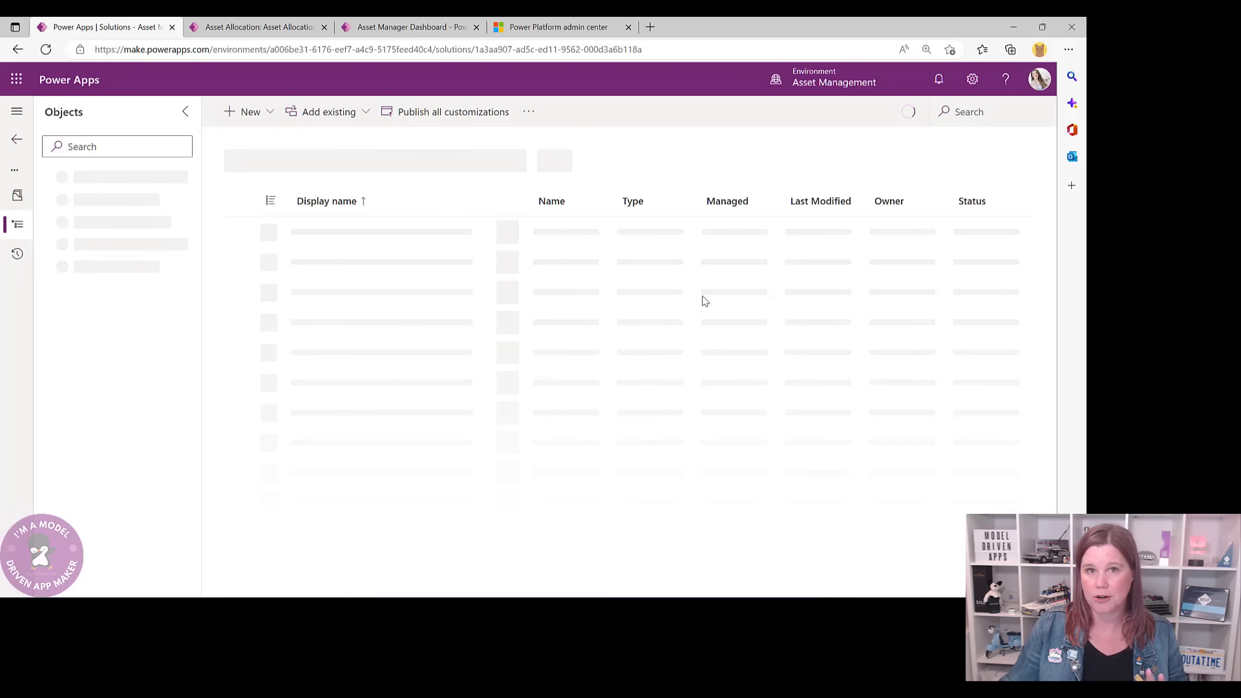
# - Close the Asset Allocation tab and open the Asset table from the solution's objects
pyautogui.click(263, 27)
pyautogui.click(400, 27)
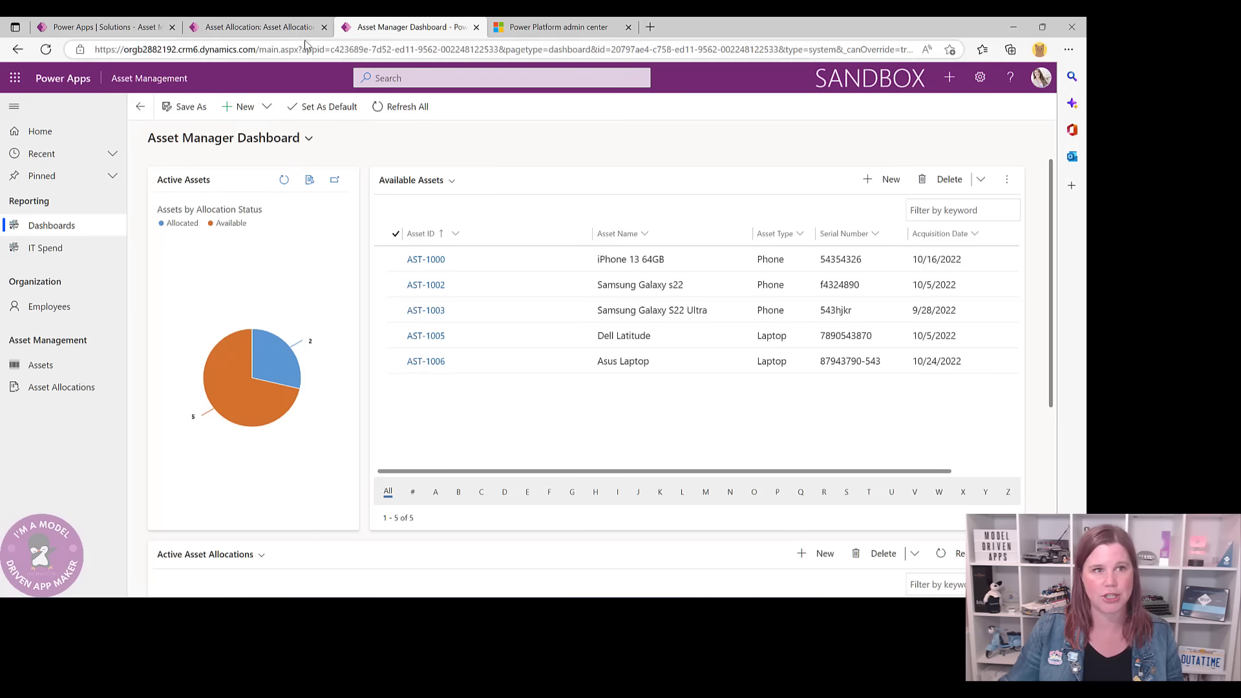
pyautogui.click(323, 27)
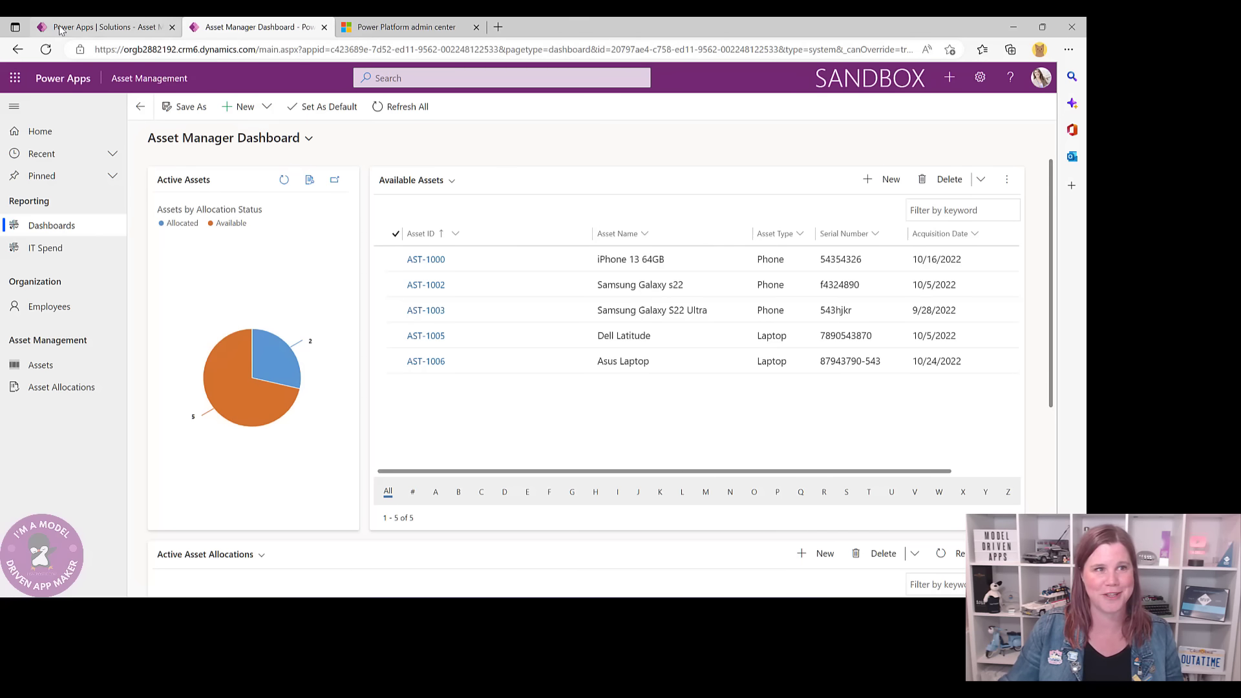
pyautogui.click(92, 30)
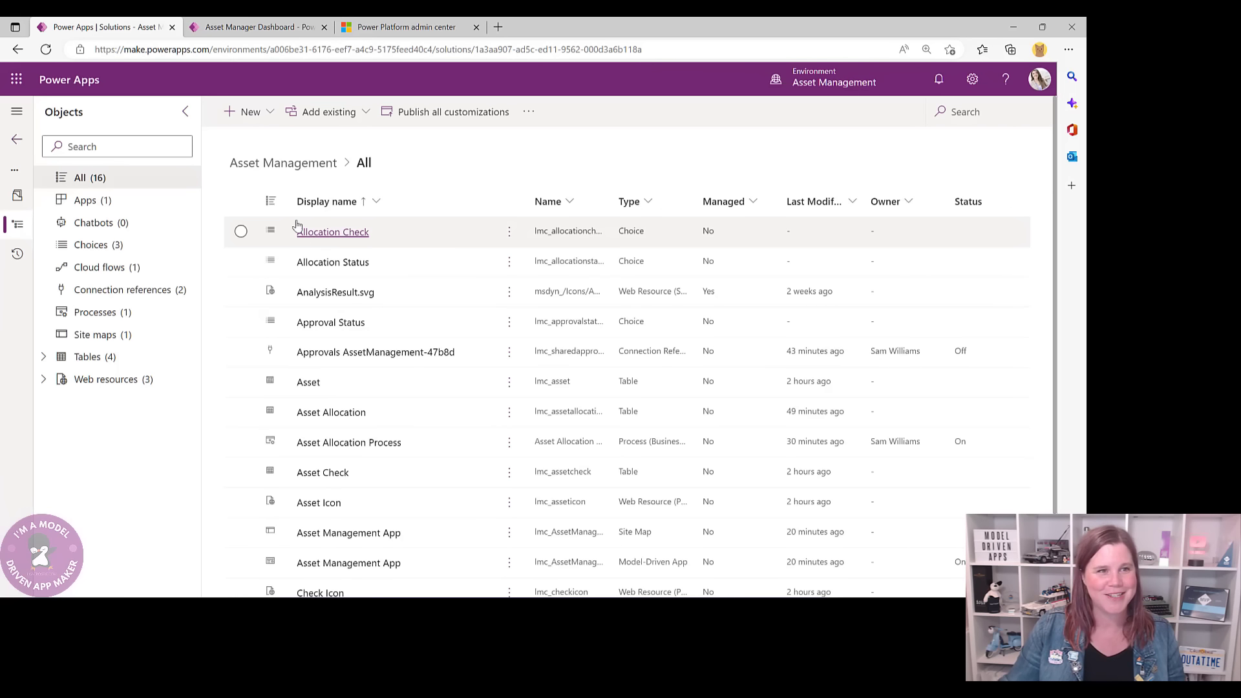
pyautogui.click(308, 383)
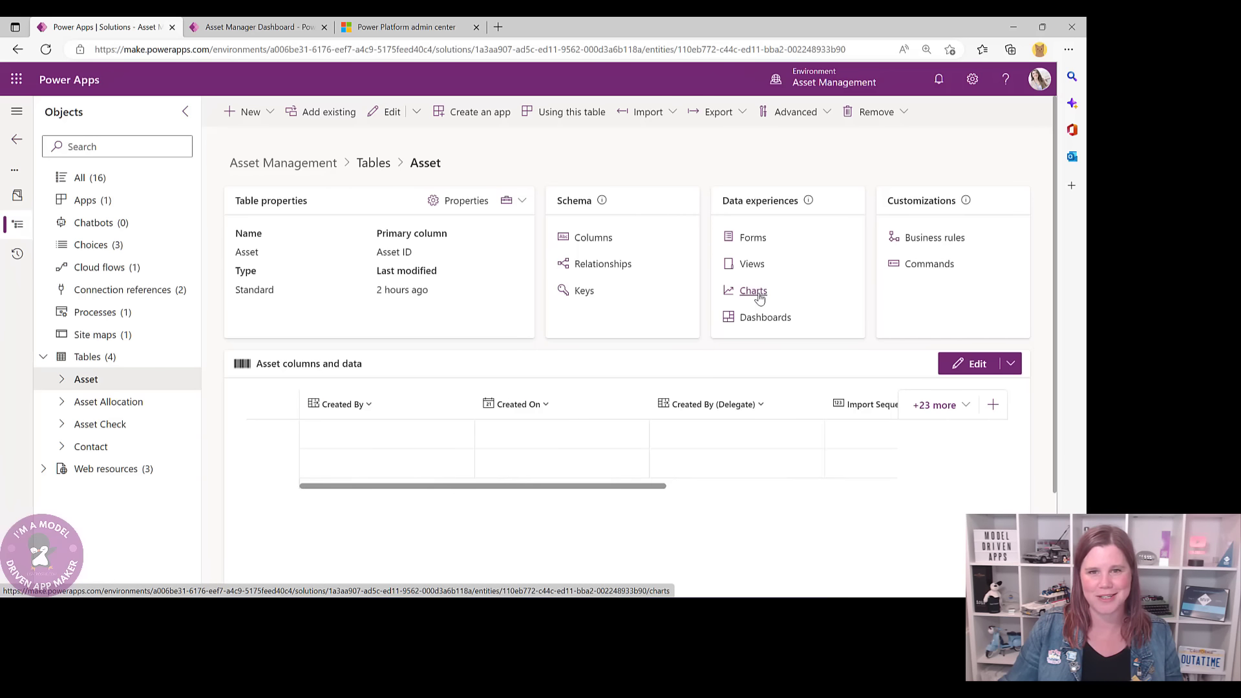
# - Open the Charts list under the Asset table's data experiences
pyautogui.click(759, 296)
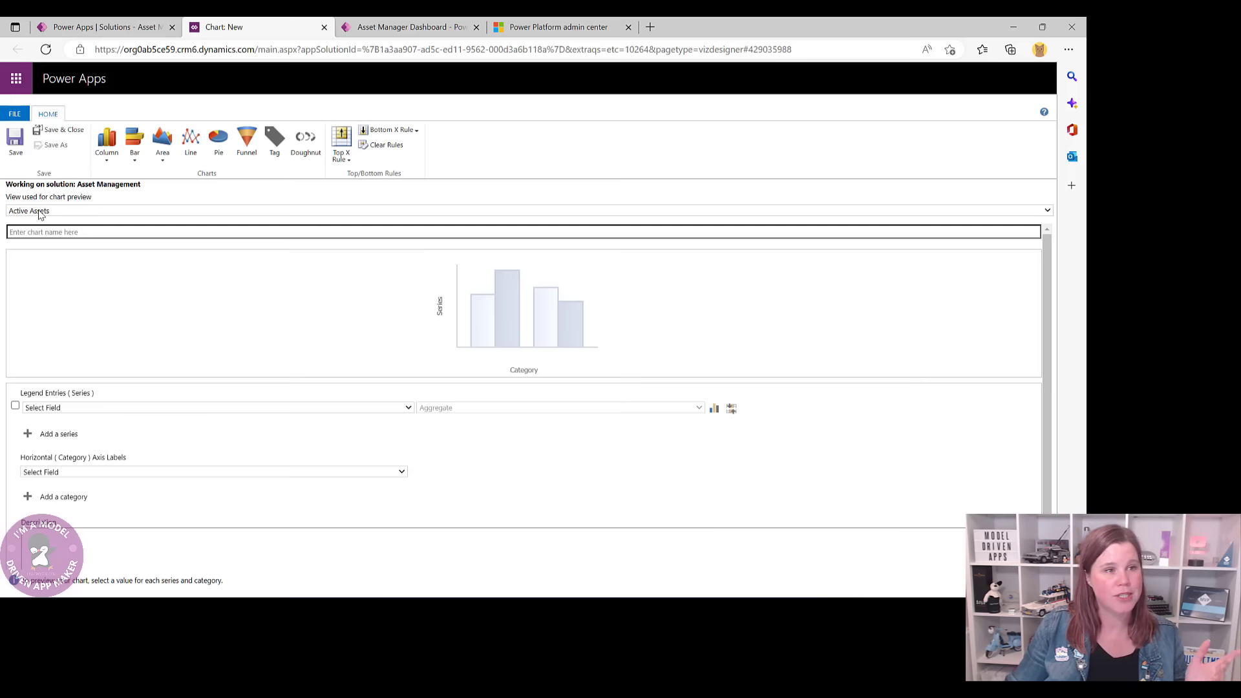
# - Make the new chart a pie chart named 'Assets by Allocation Status'
pyautogui.click(210, 144)
pyautogui.click(85, 232)
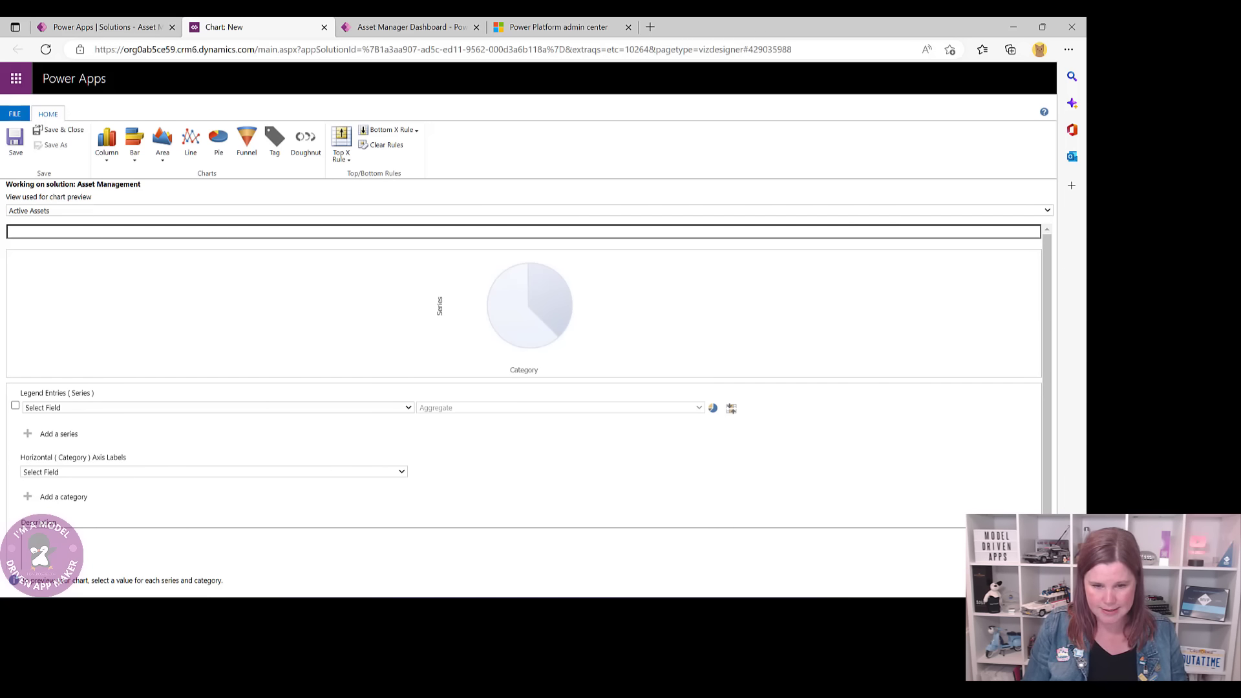
pyautogui.write('Assets by ')
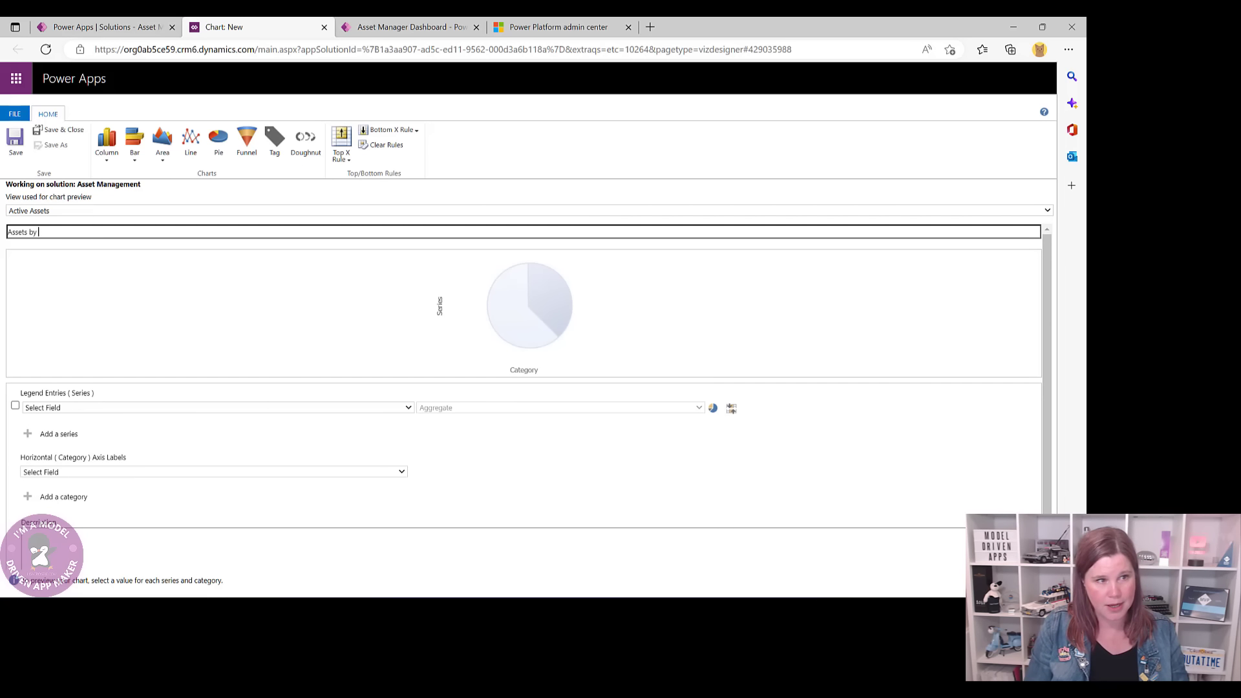
pyautogui.write('Allocation Status')
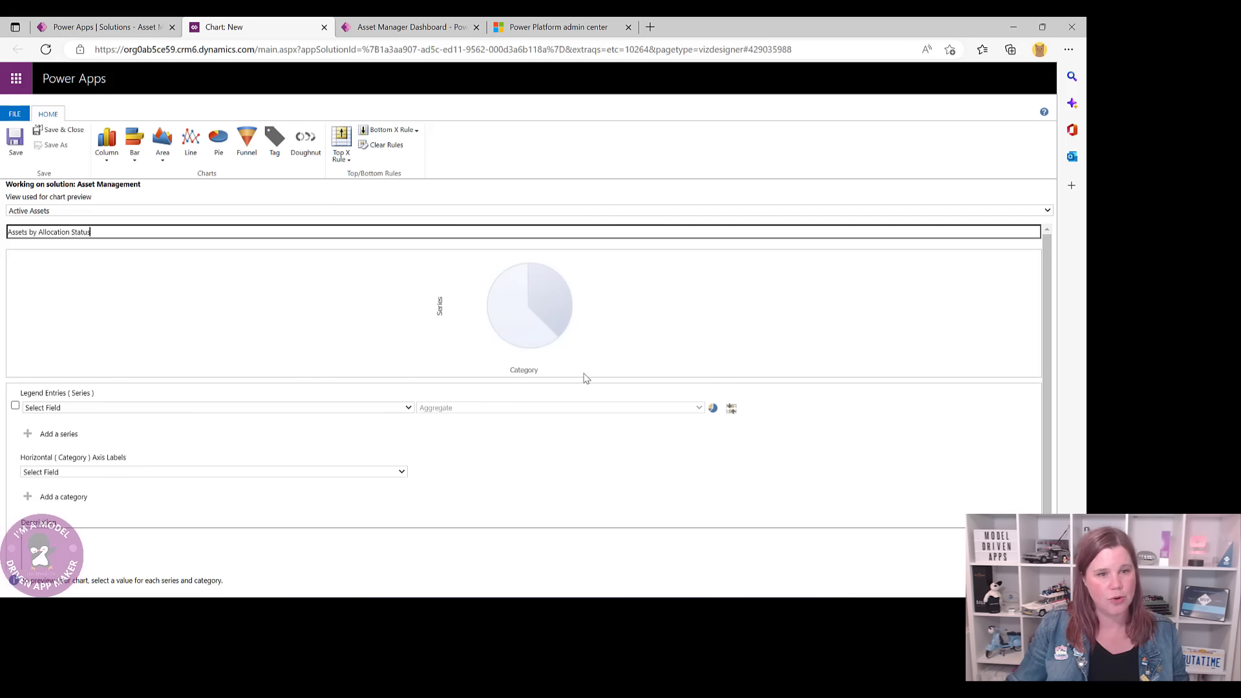
# - Set legend entries to Allocation Status (Count:All) and the horizontal axis to Allocation Status, then save the chart
pyautogui.click(15, 405)
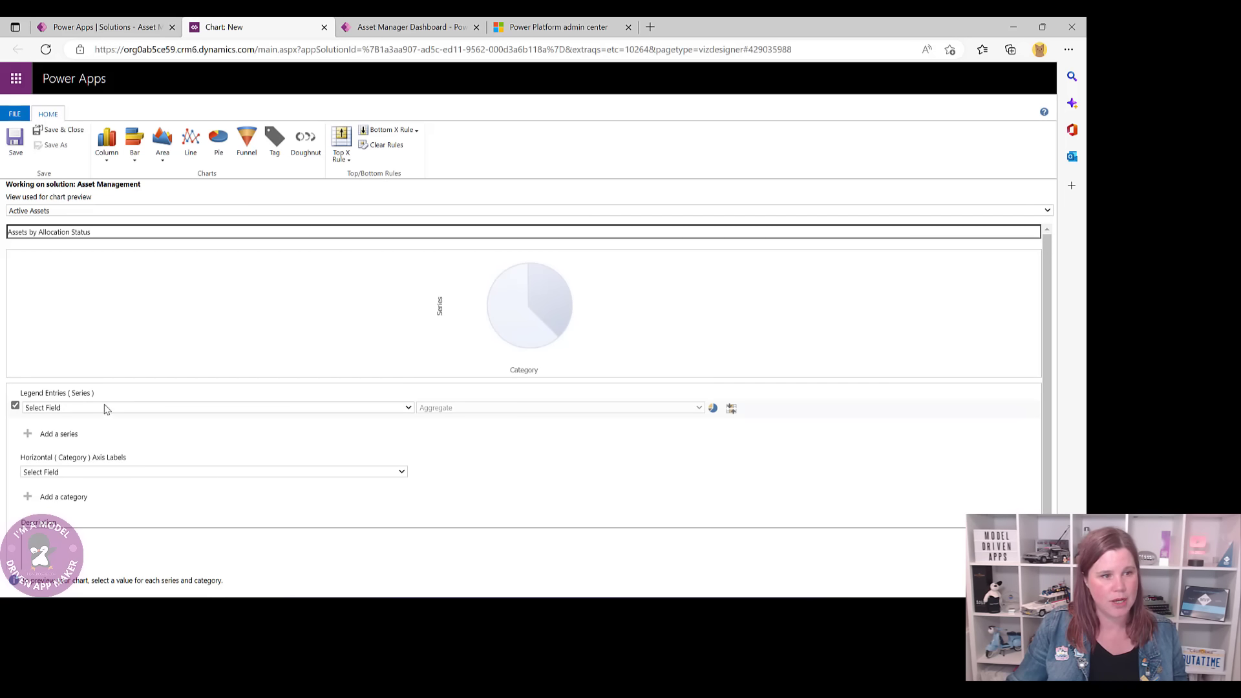
pyautogui.click(104, 408)
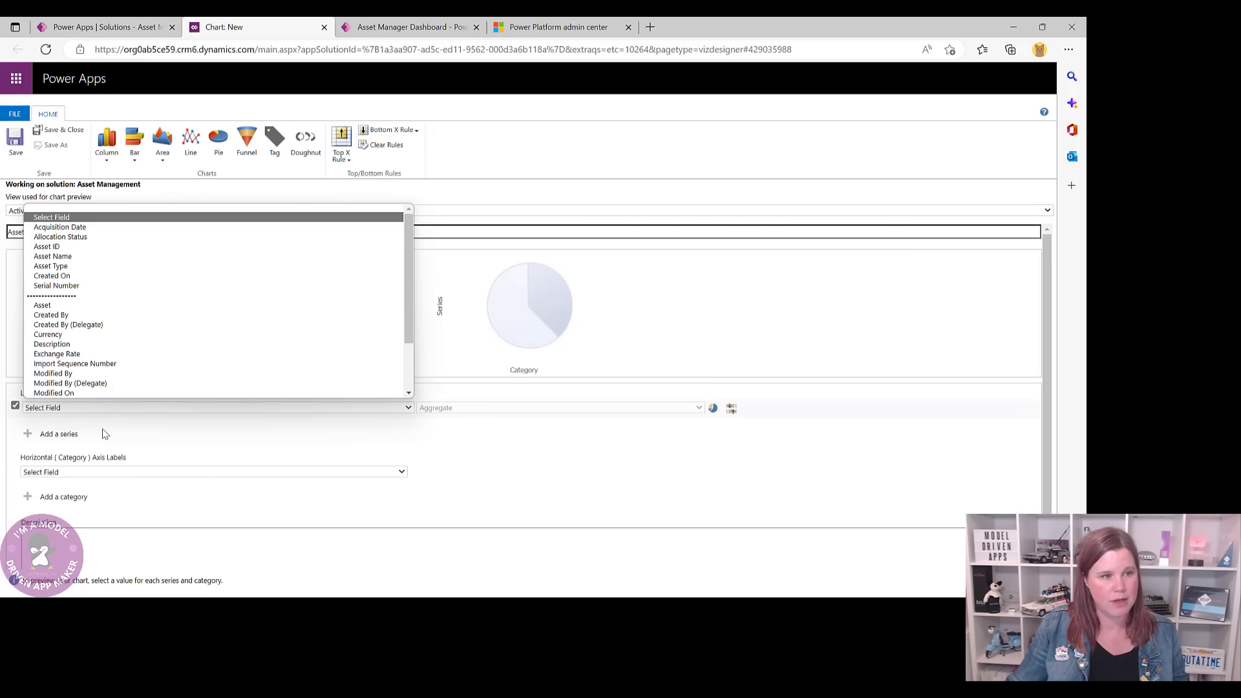
pyautogui.click(83, 237)
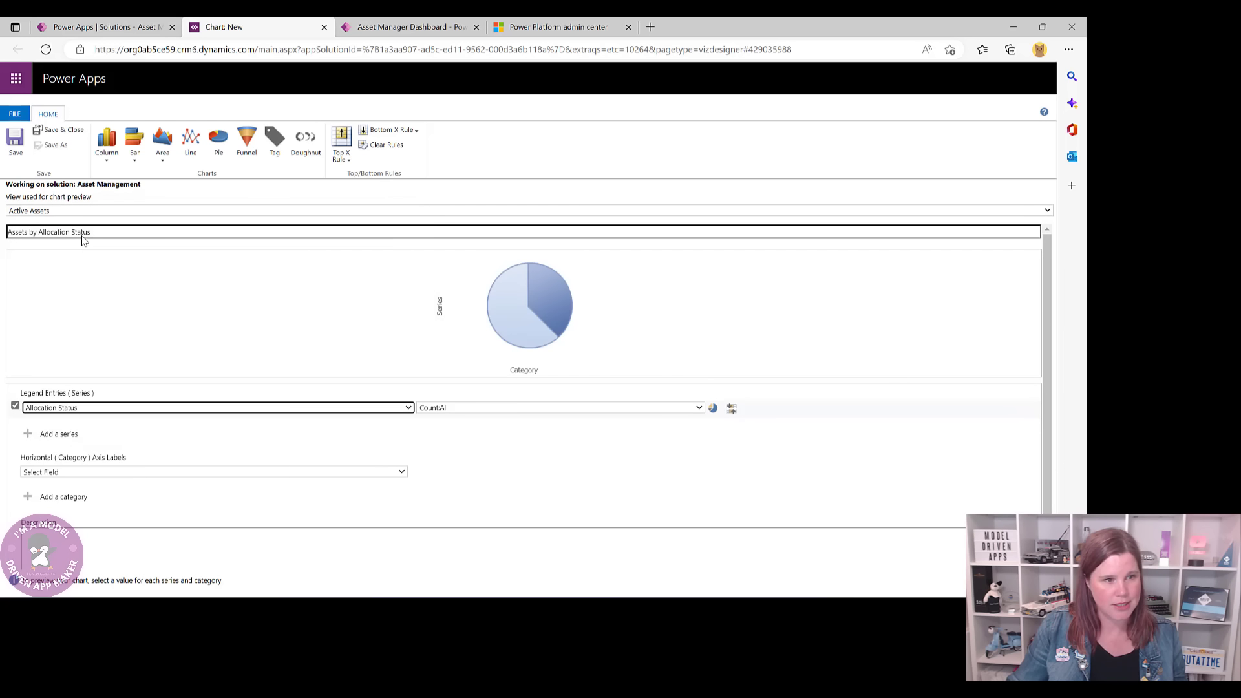
pyautogui.click(456, 410)
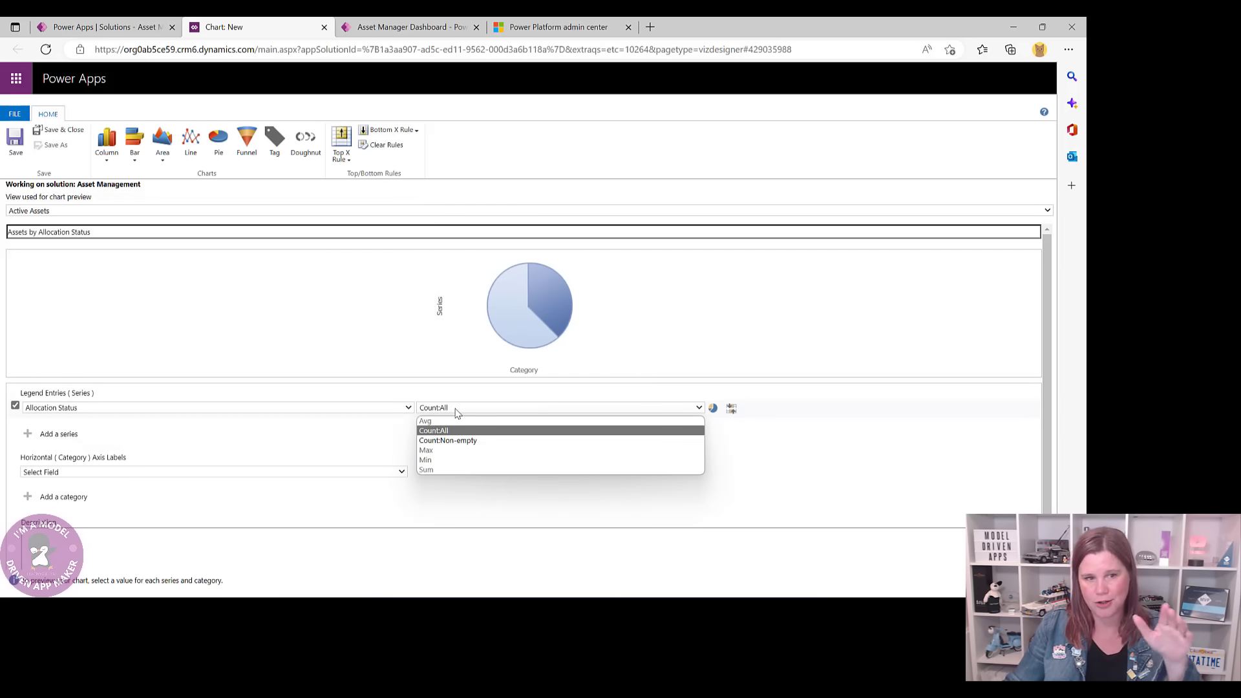
pyautogui.click(284, 456)
pyautogui.click(152, 474)
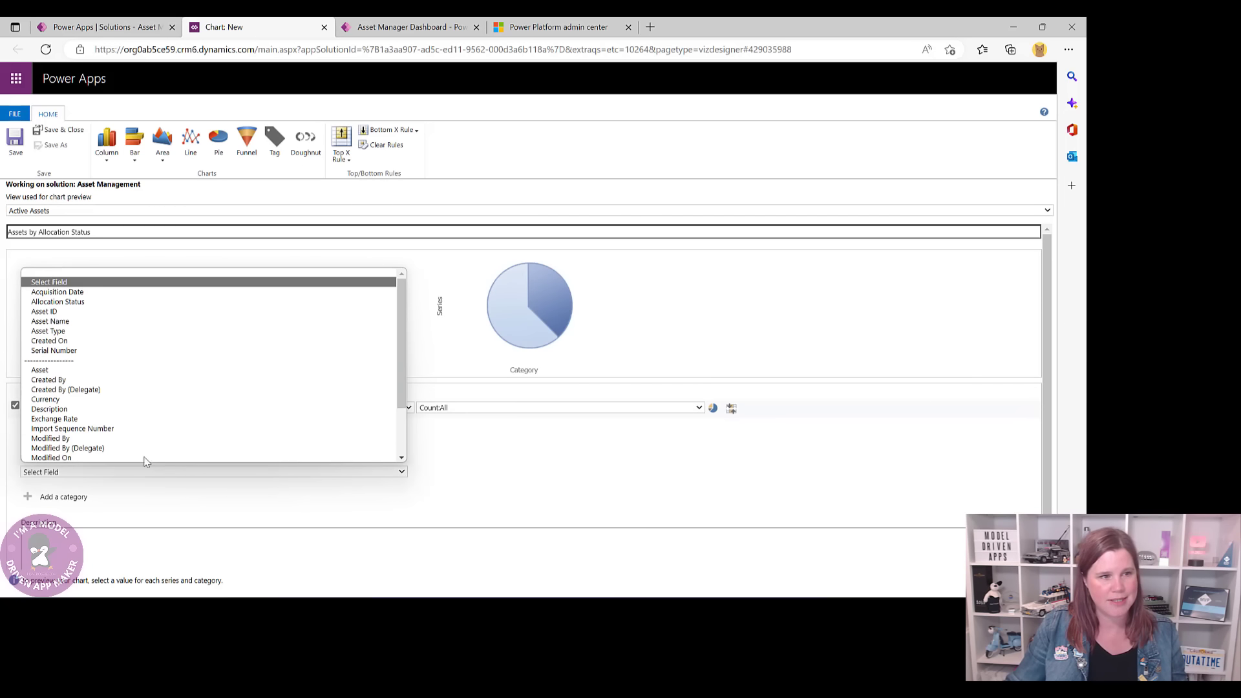
pyautogui.click(54, 295)
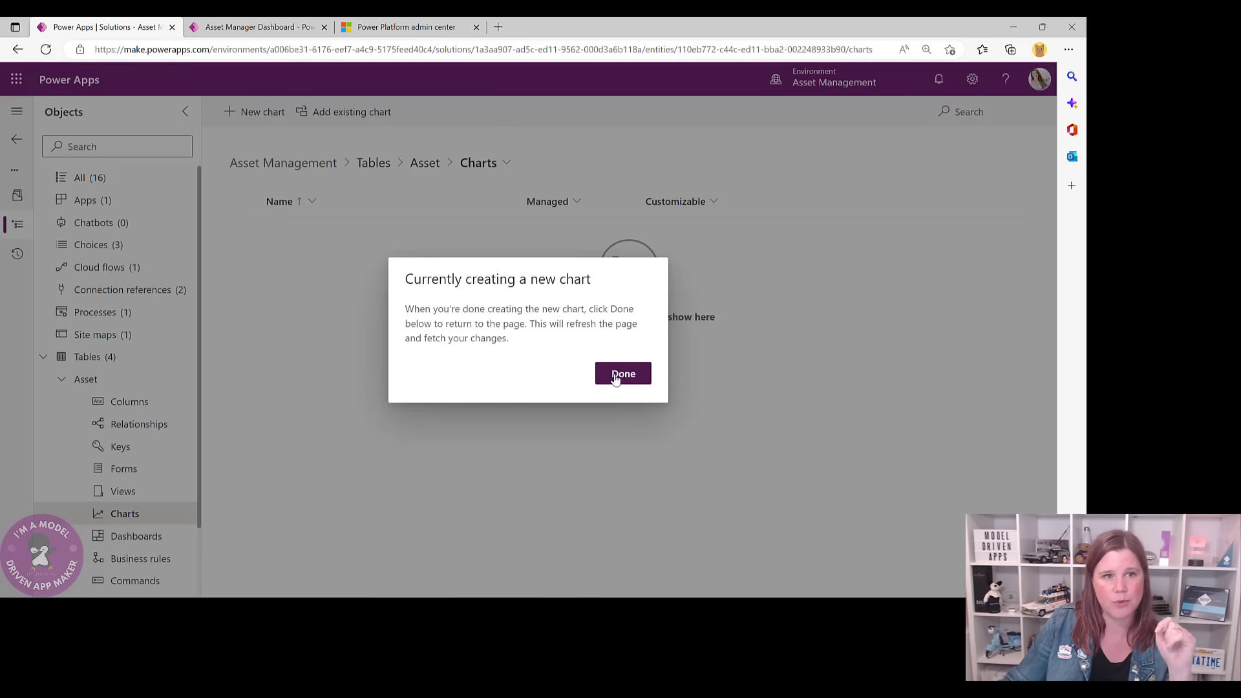
pyautogui.click(617, 375)
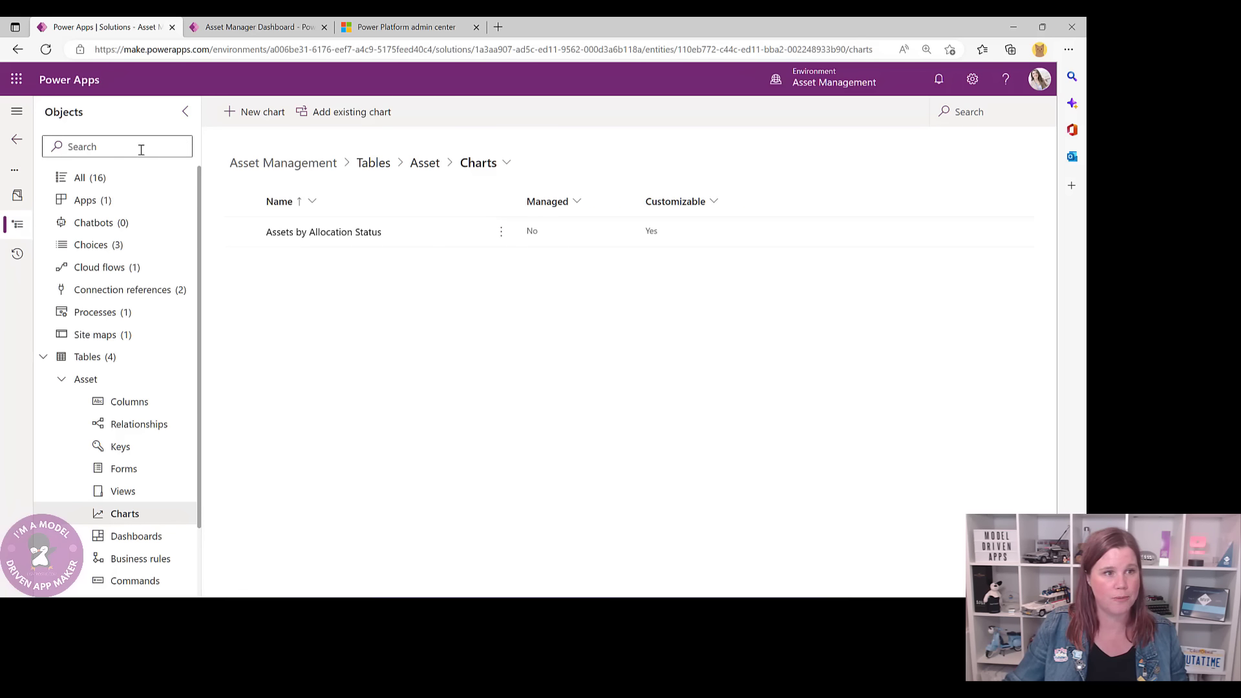
# - Show all Asset Management objects and create a new 2-Column overview dashboard
pyautogui.click(82, 185)
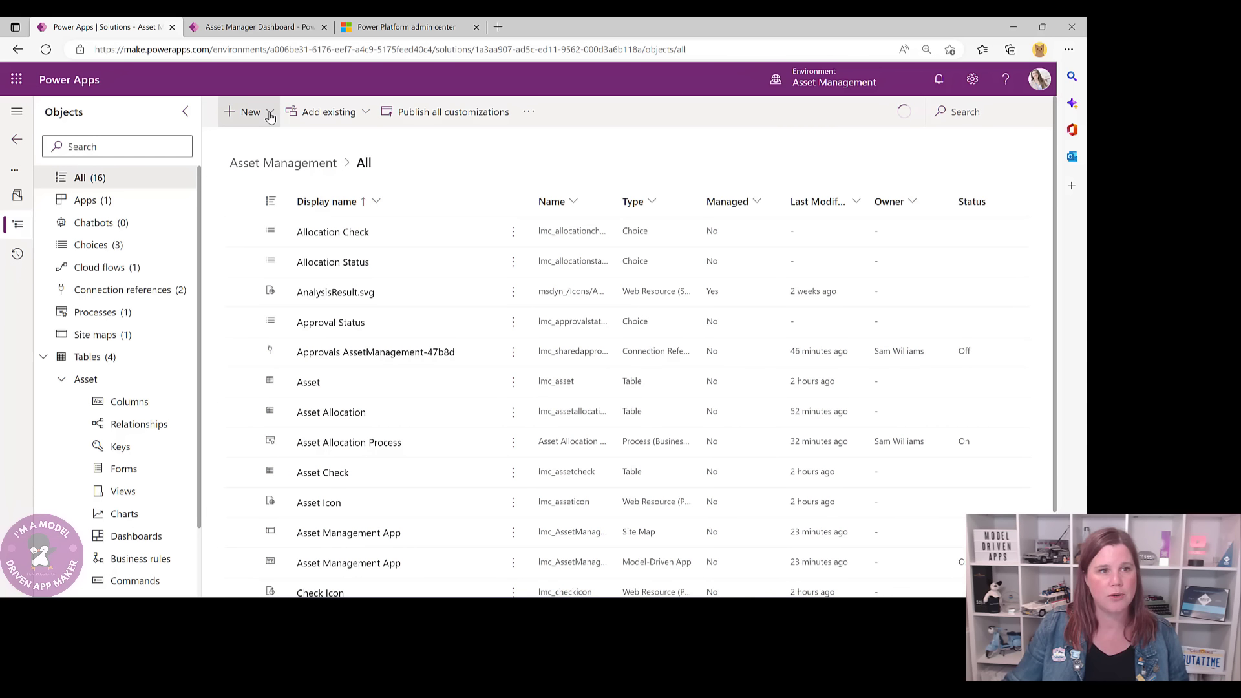
pyautogui.click(271, 114)
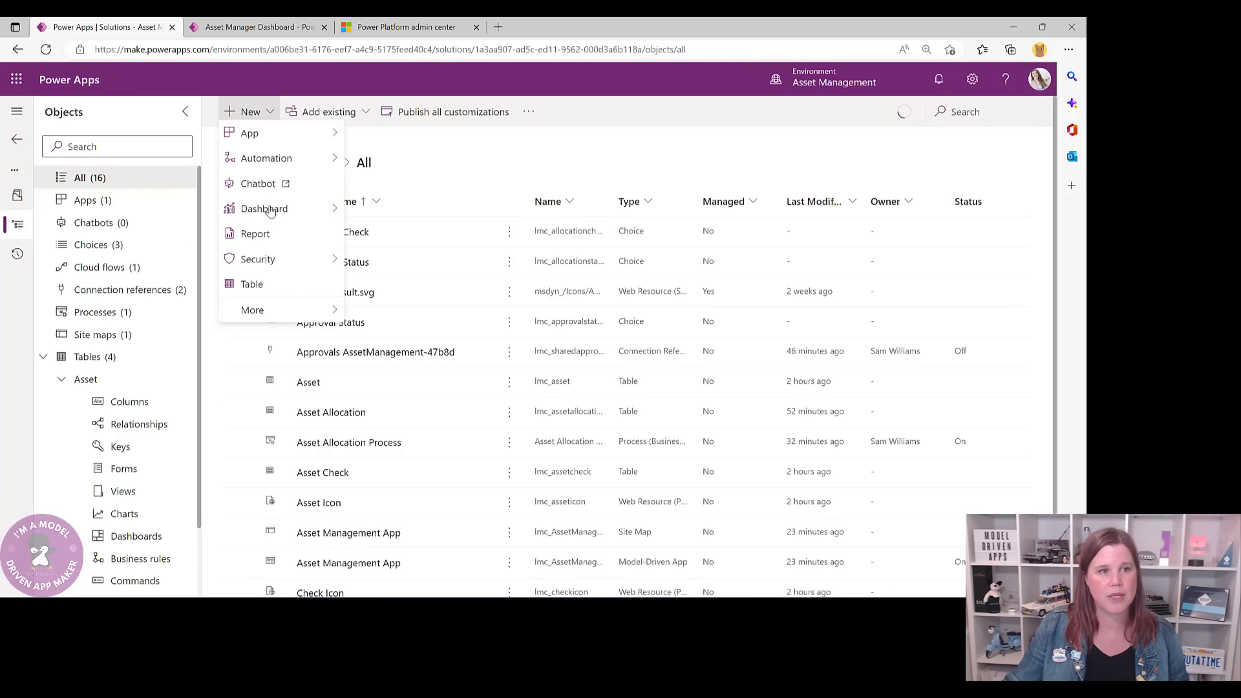
pyautogui.moveTo(271, 216)
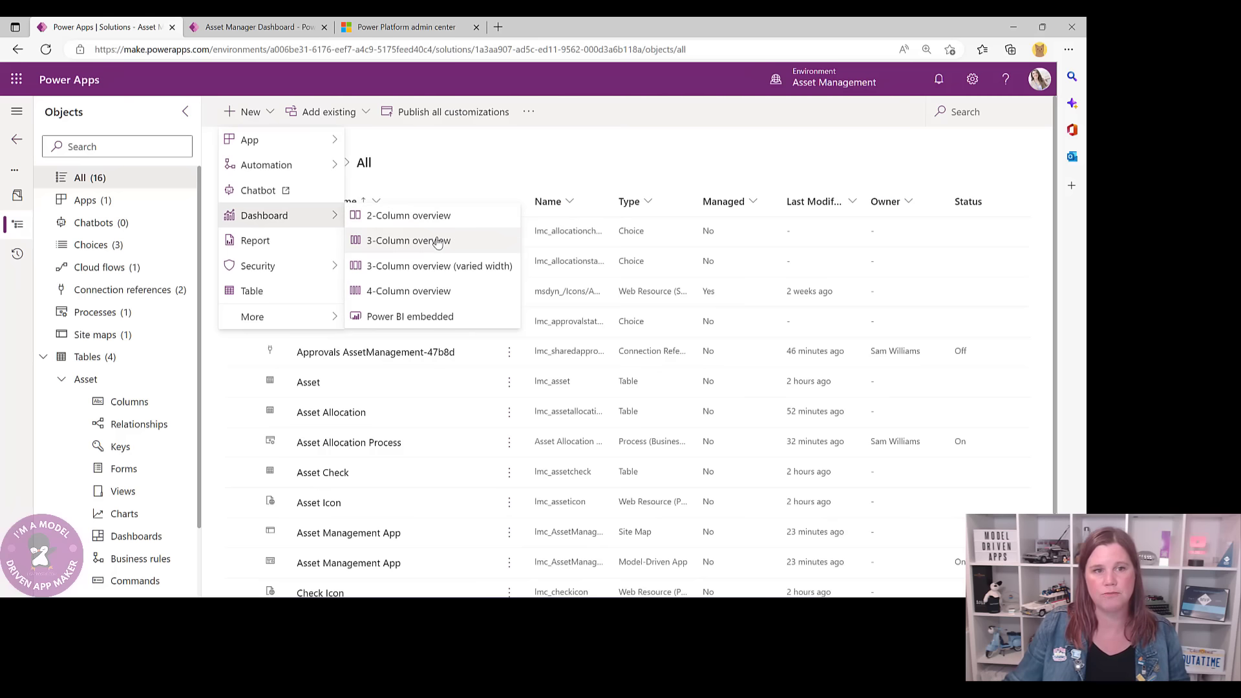
pyautogui.click(427, 217)
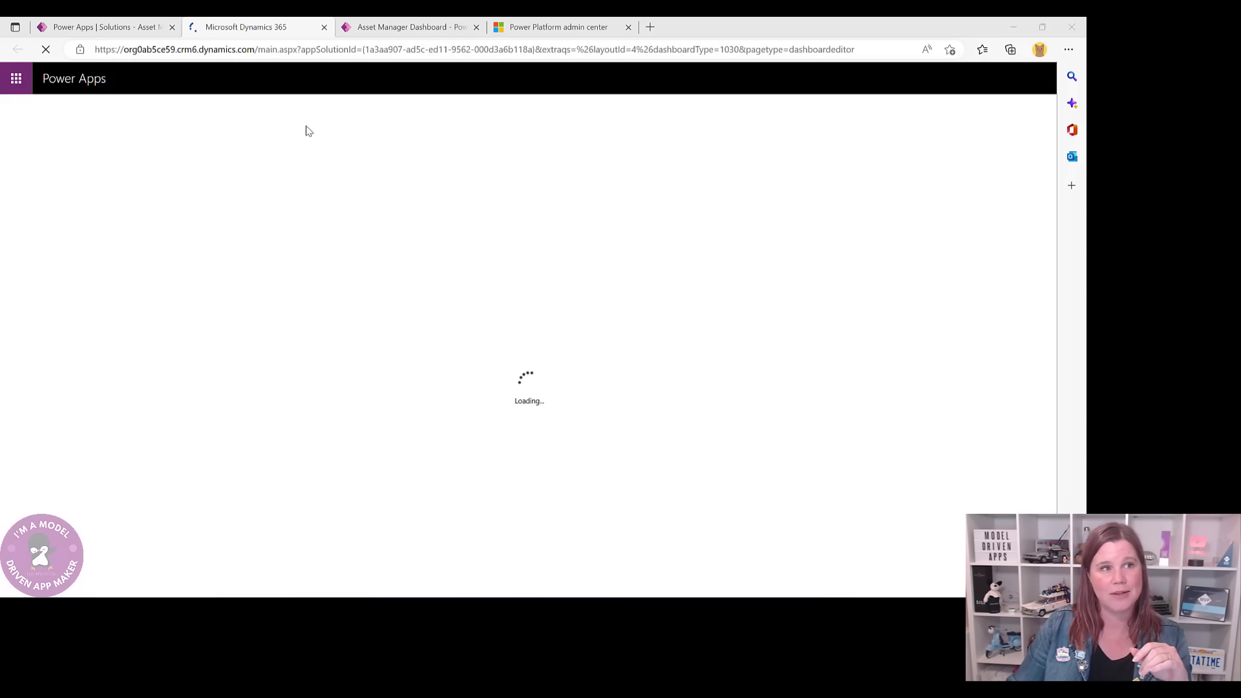
# - Name the new dashboard 'Asset Manager Dashboard', checking the existing one for reference
pyautogui.click(386, 29)
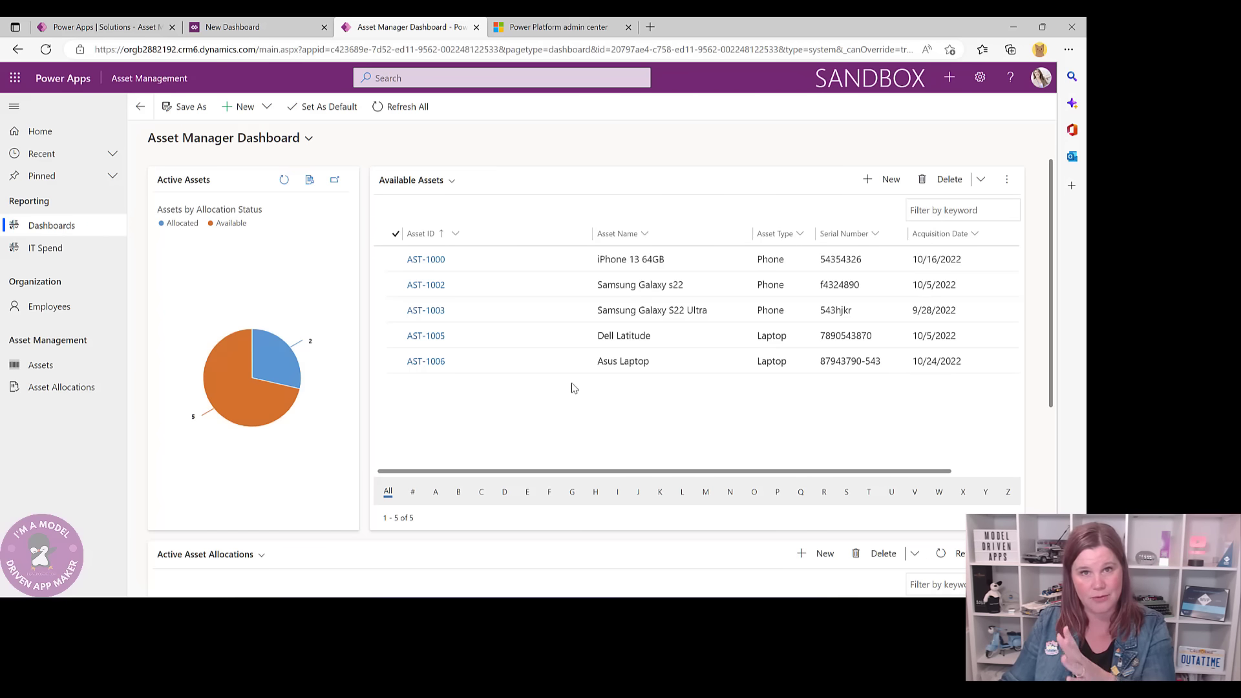
pyautogui.click(279, 26)
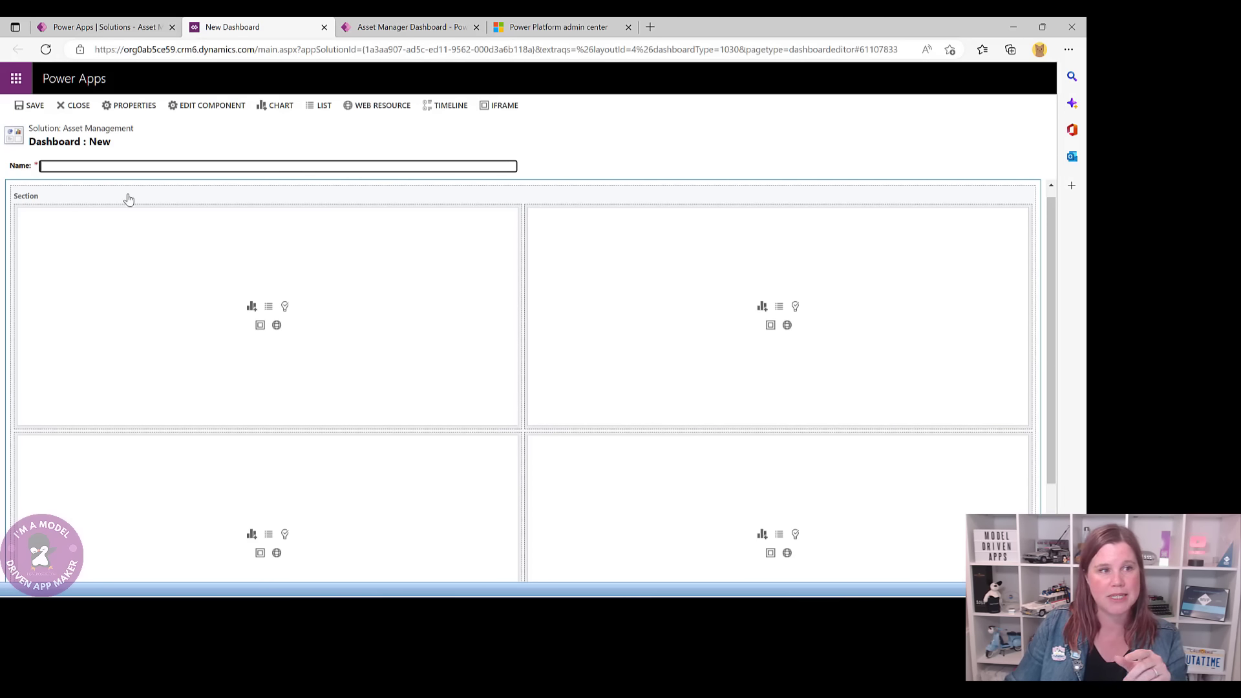
pyautogui.write('Asset Manager Dashboard')
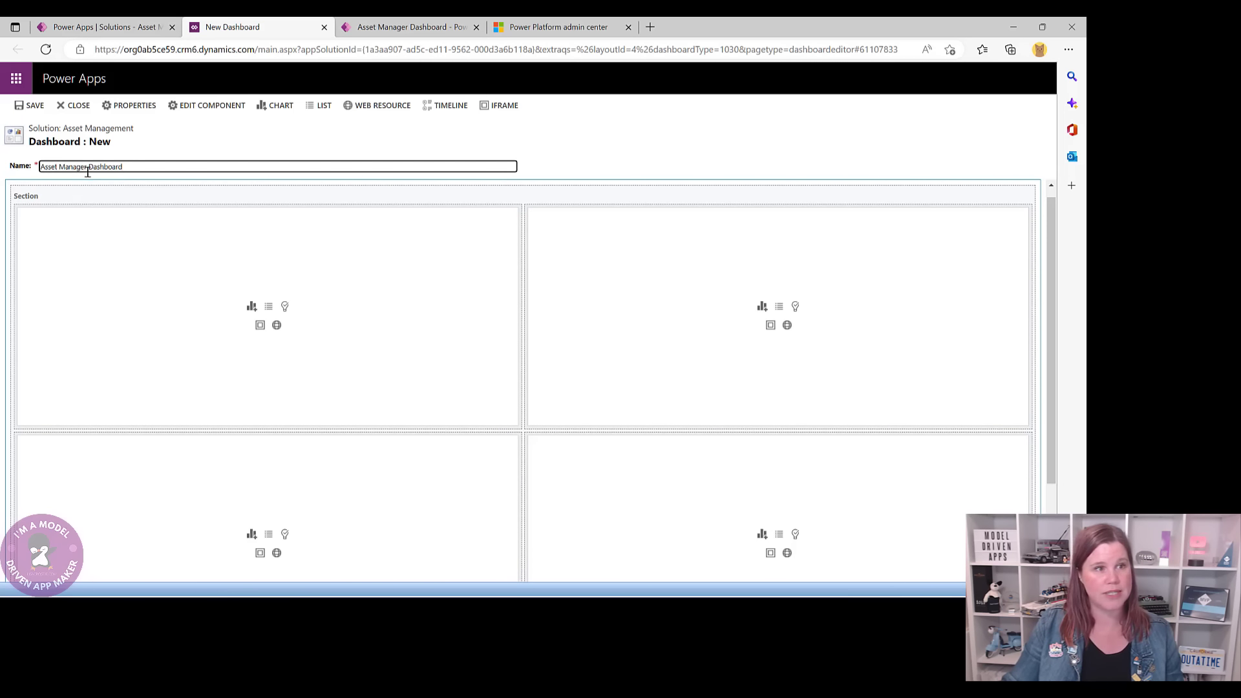
# - Add the Asset 'Assets by Allocation Status' chart (Active Assets view) to the top-left cell
pyautogui.click(252, 308)
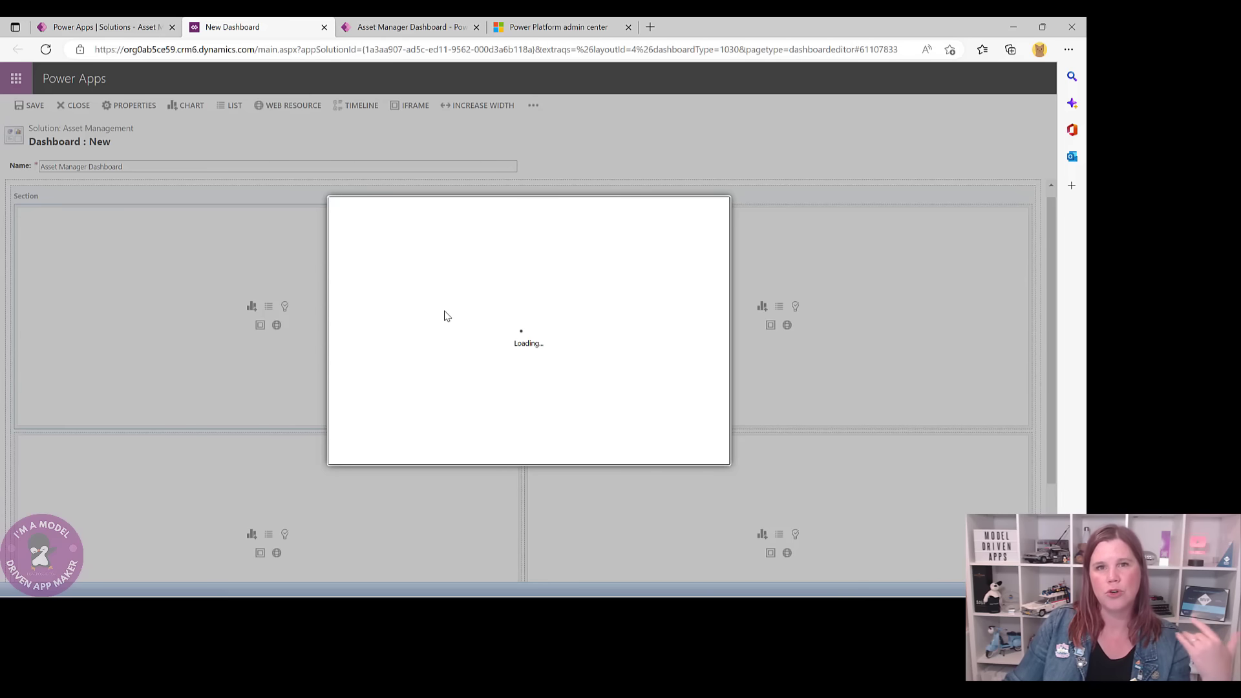
pyautogui.click(390, 28)
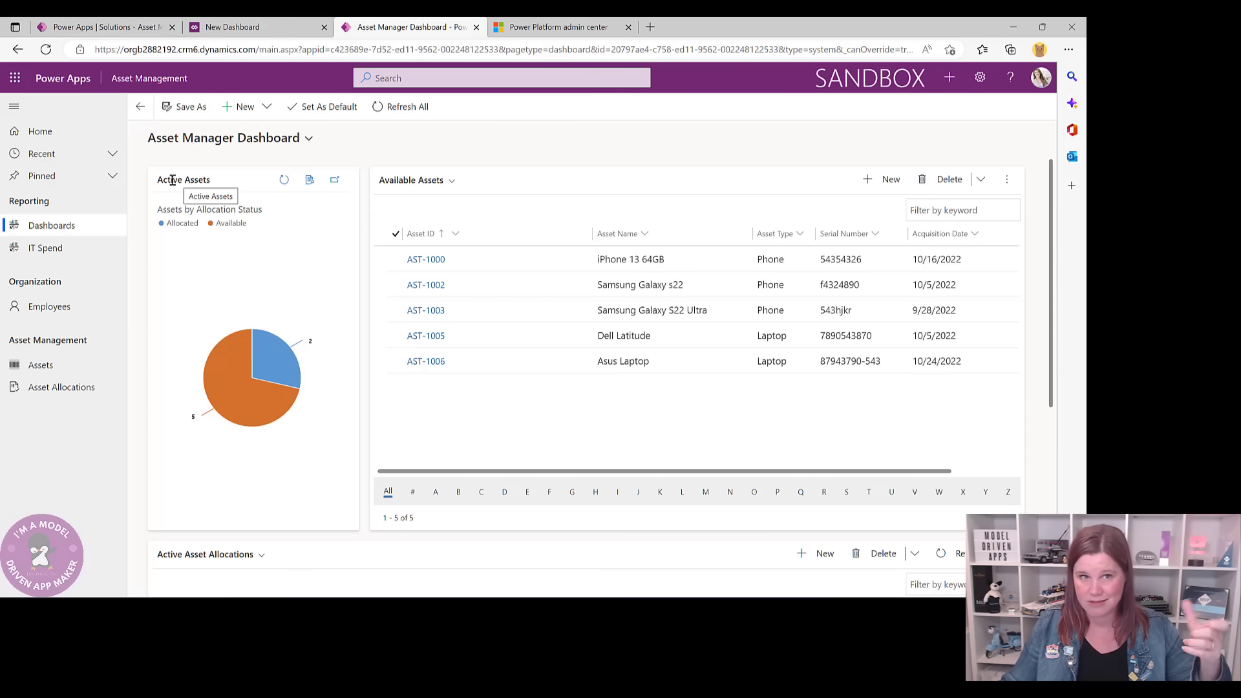
pyautogui.click(265, 28)
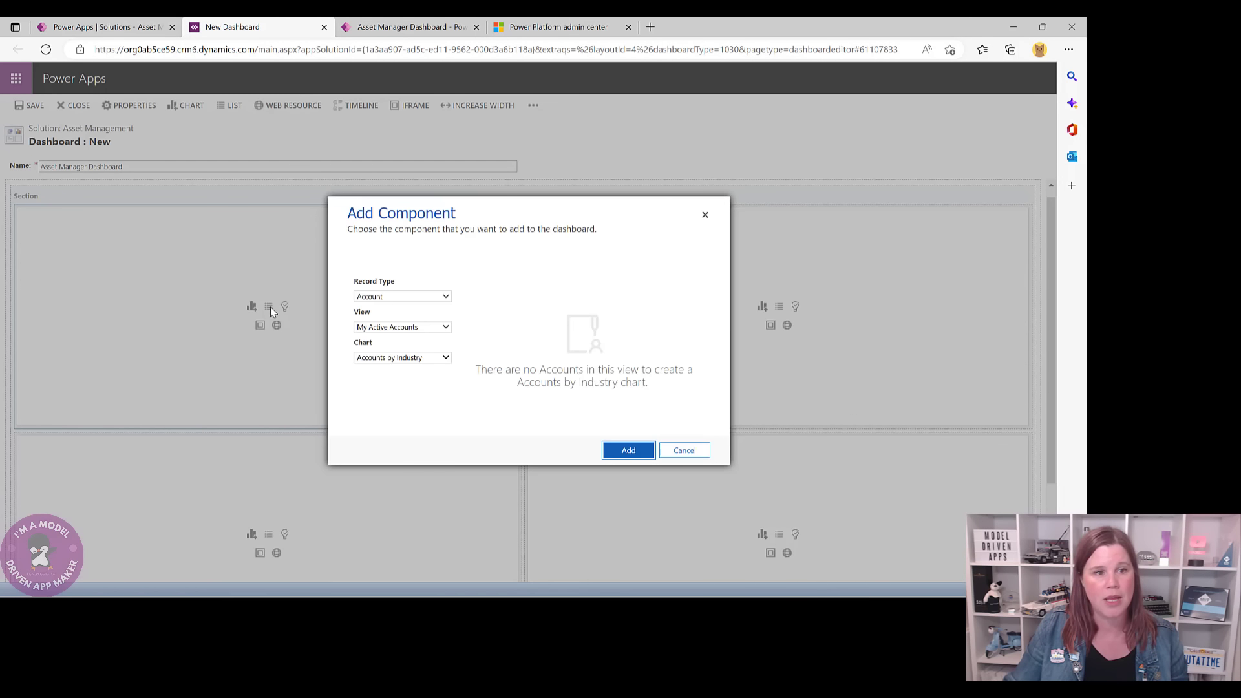
pyautogui.click(418, 299)
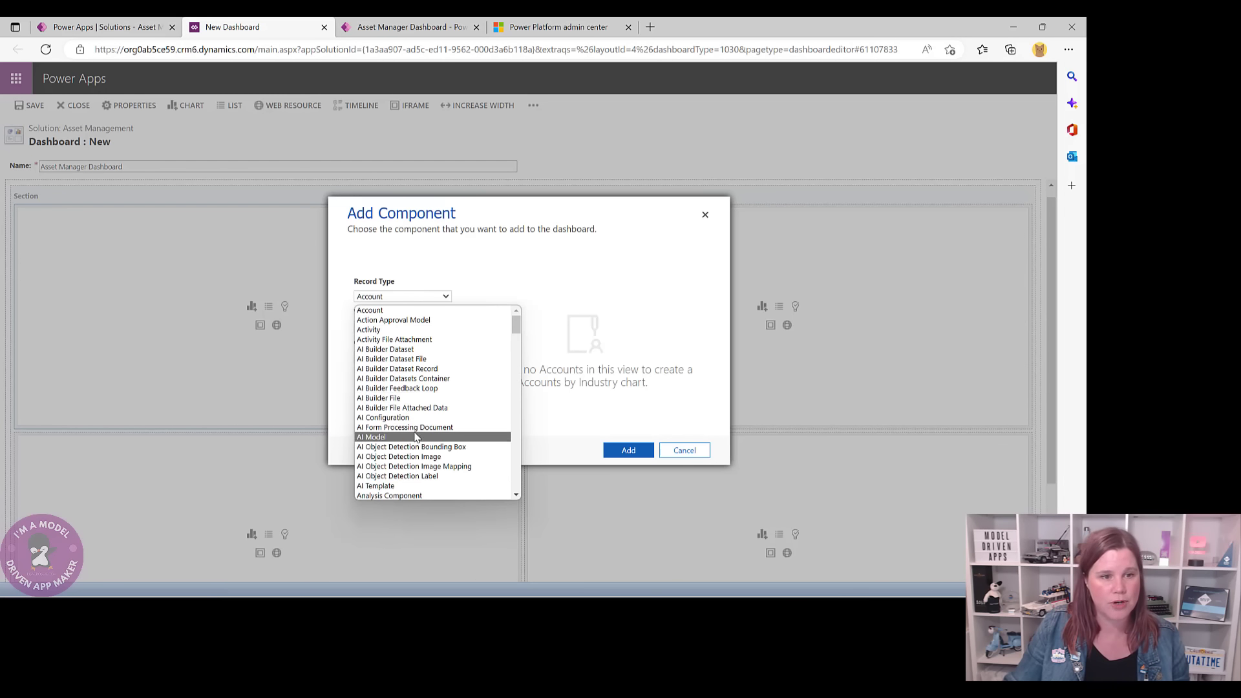
pyautogui.scroll(-2, 414, 439)
pyautogui.scroll(-3, 415, 443)
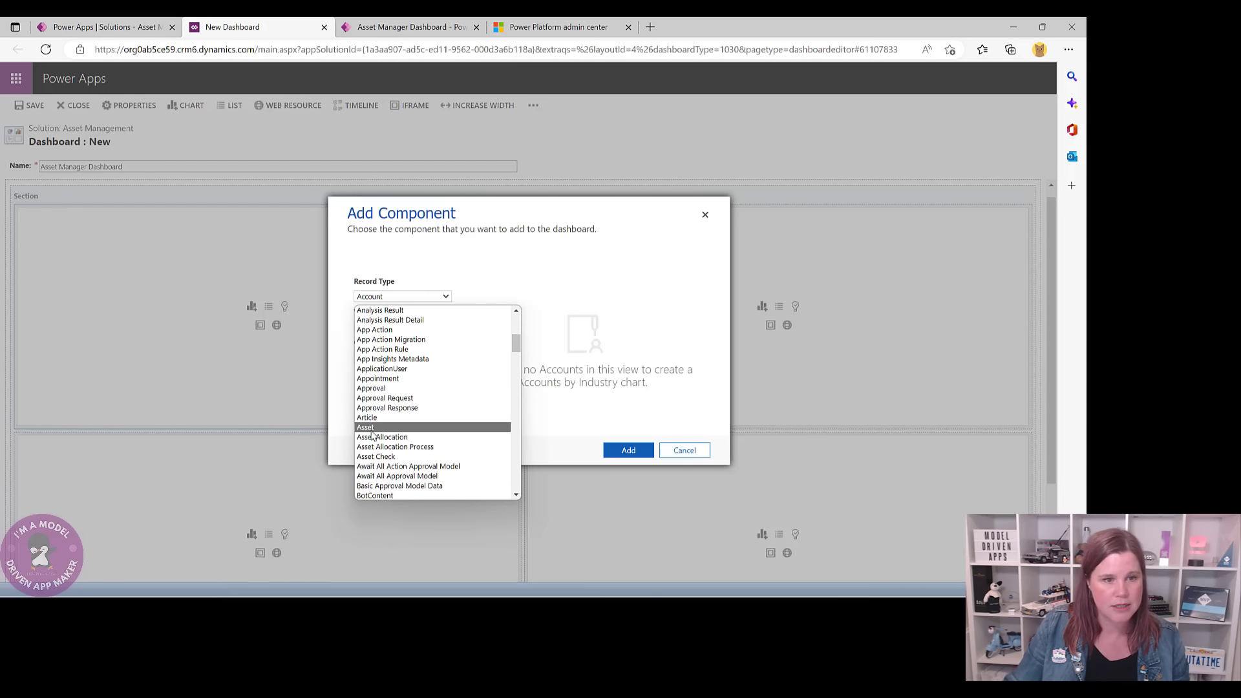
pyautogui.click(374, 428)
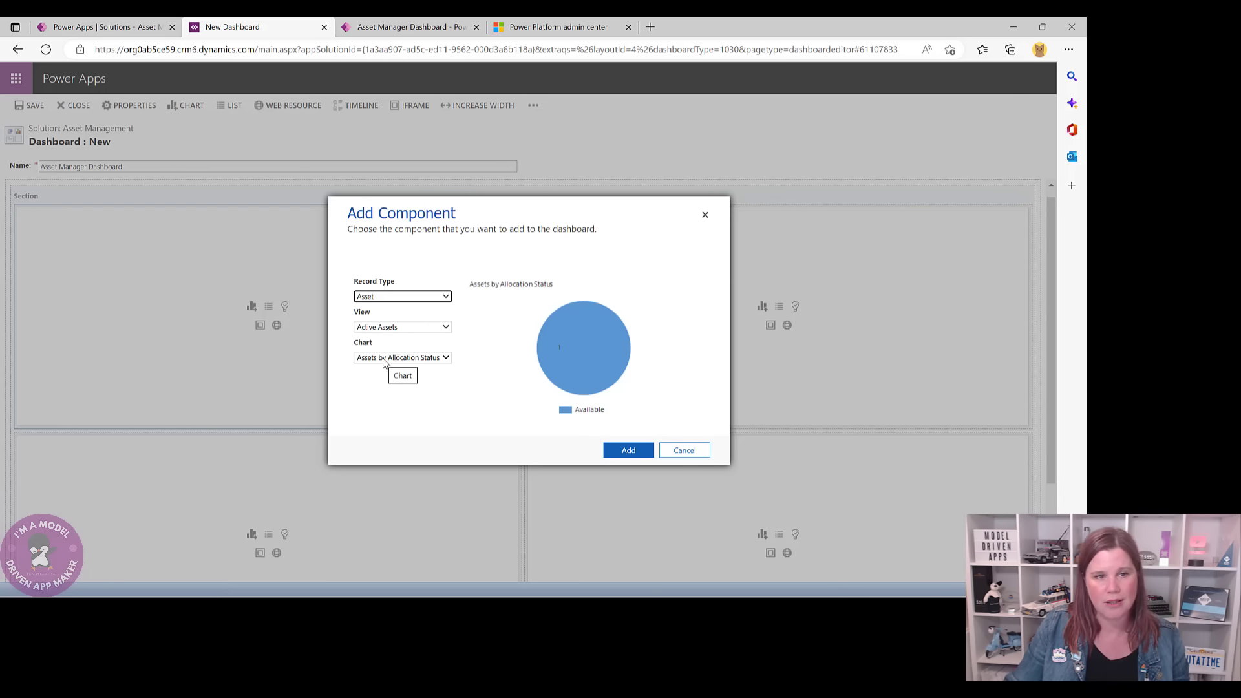
pyautogui.click(623, 451)
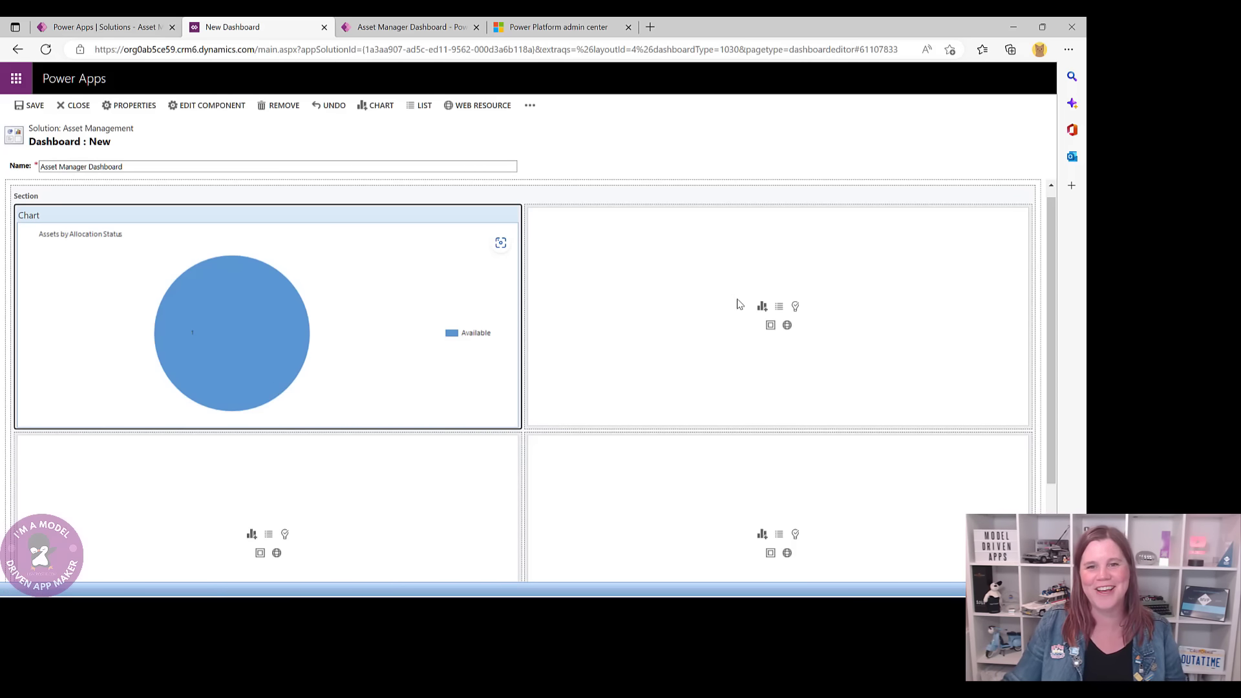
# - Add an Assets list using the Available Assets view to the dashboard's second cell
pyautogui.click(779, 307)
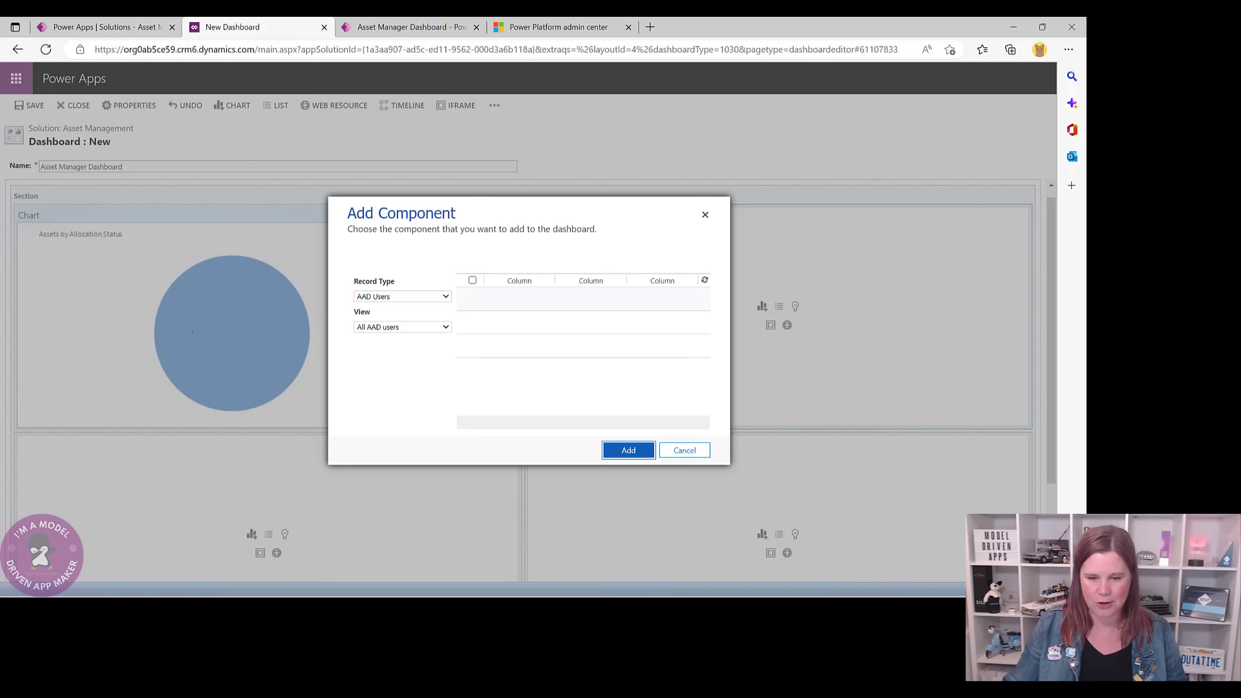
pyautogui.click(445, 296)
pyautogui.scroll(-5, 375, 454)
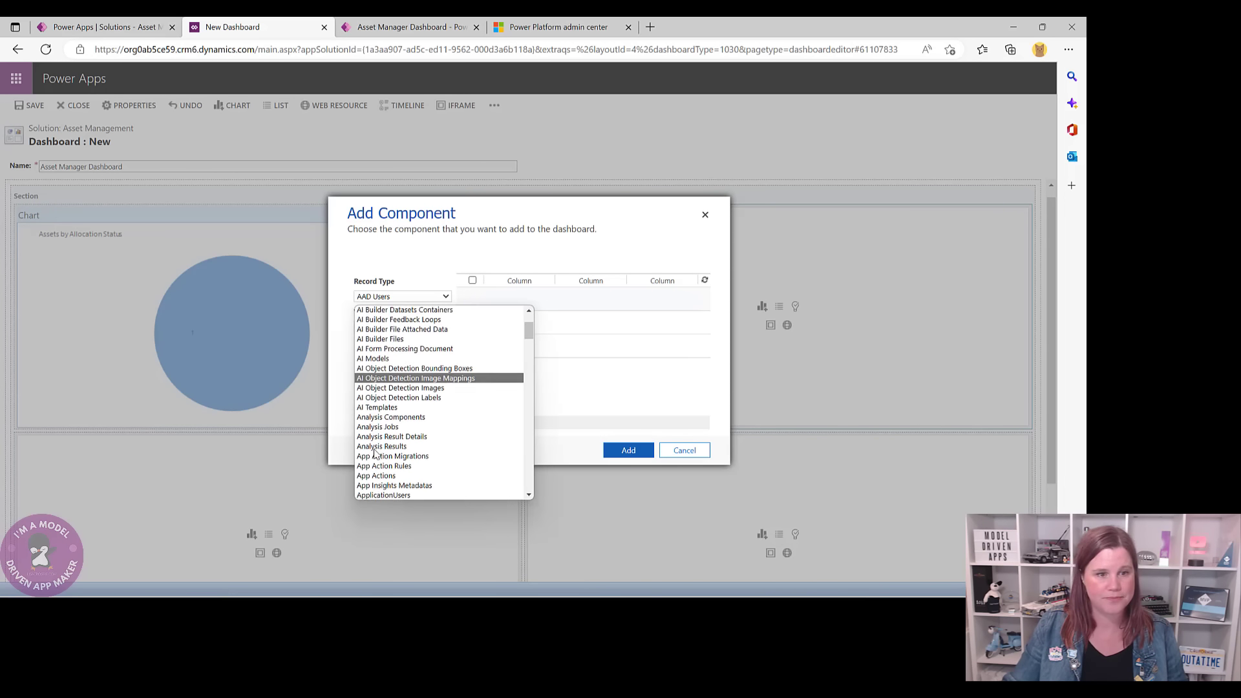
pyautogui.scroll(-3, 374, 455)
pyautogui.click(371, 389)
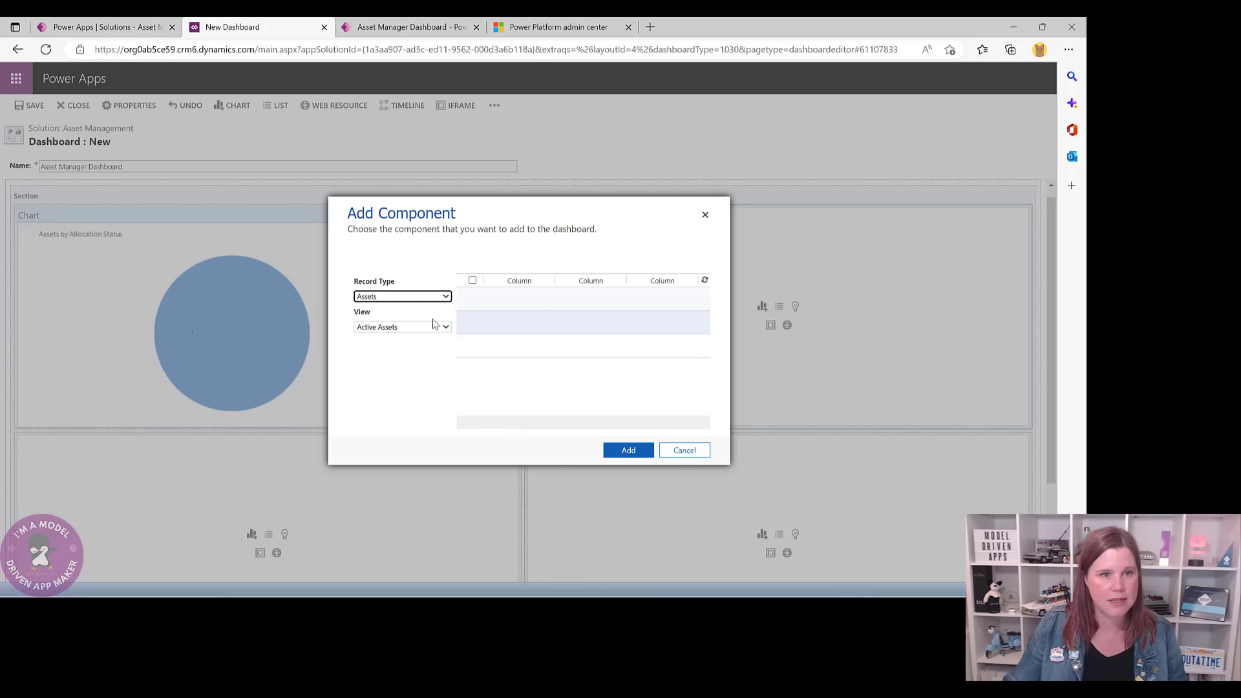
pyautogui.click(421, 27)
pyautogui.click(246, 27)
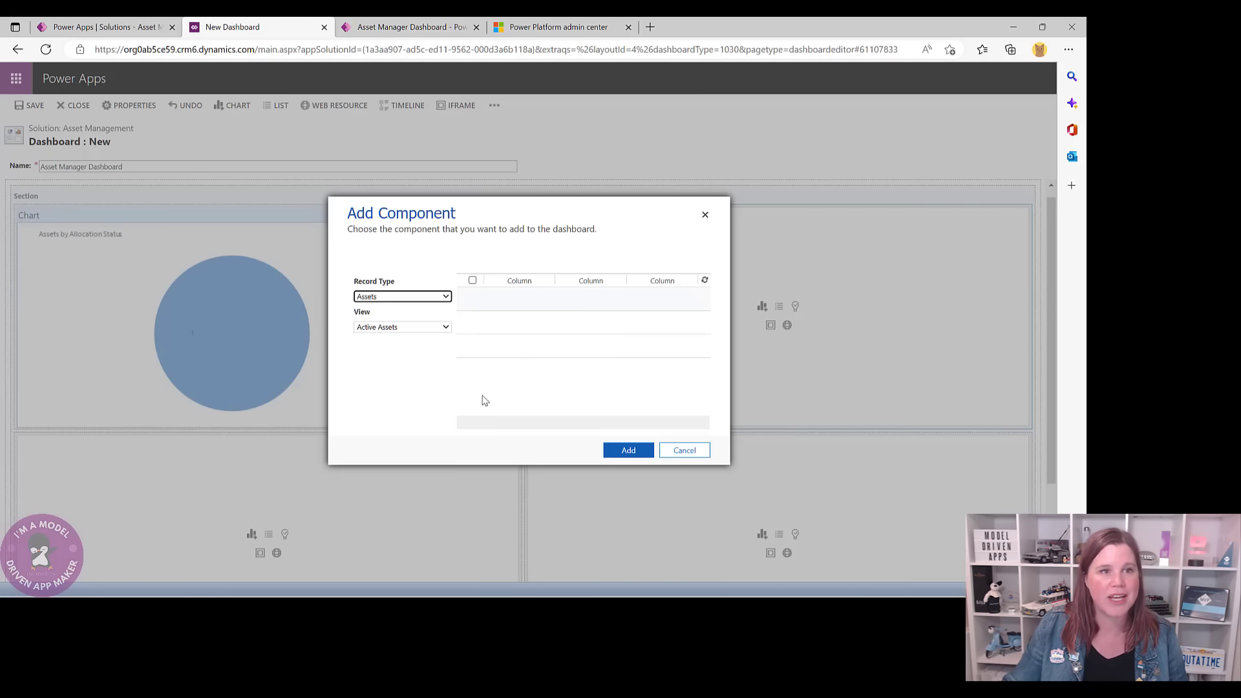
pyautogui.click(445, 329)
pyautogui.click(381, 358)
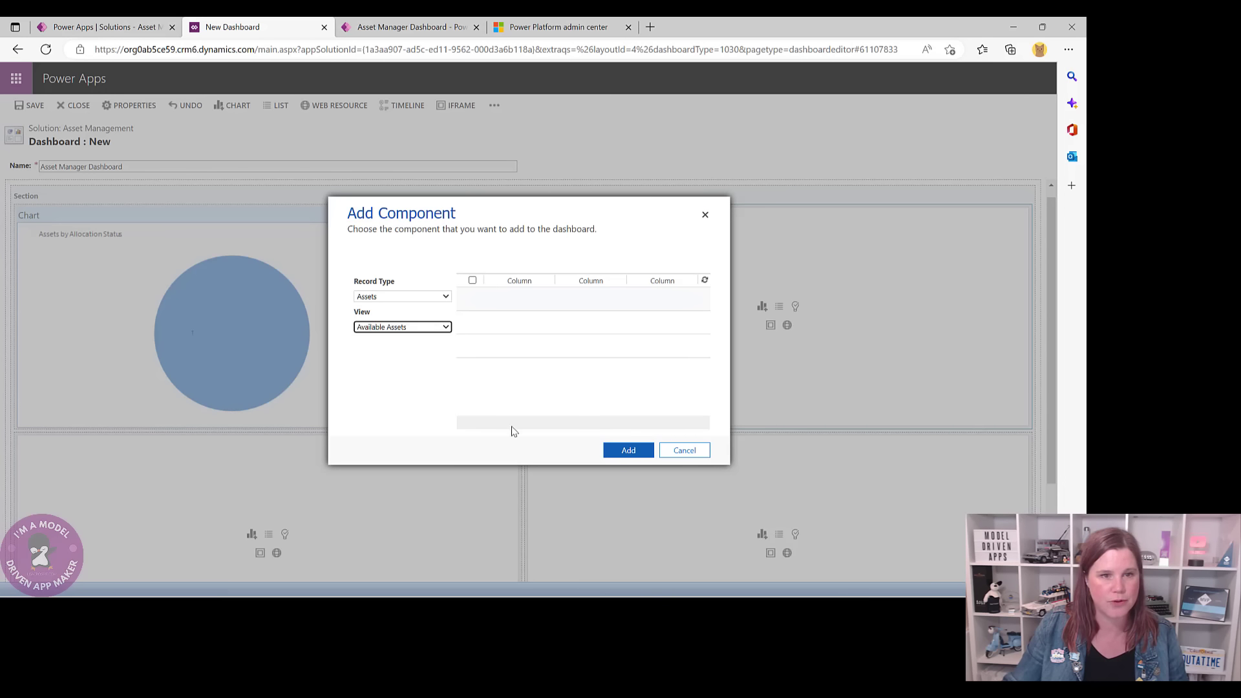
pyautogui.click(643, 454)
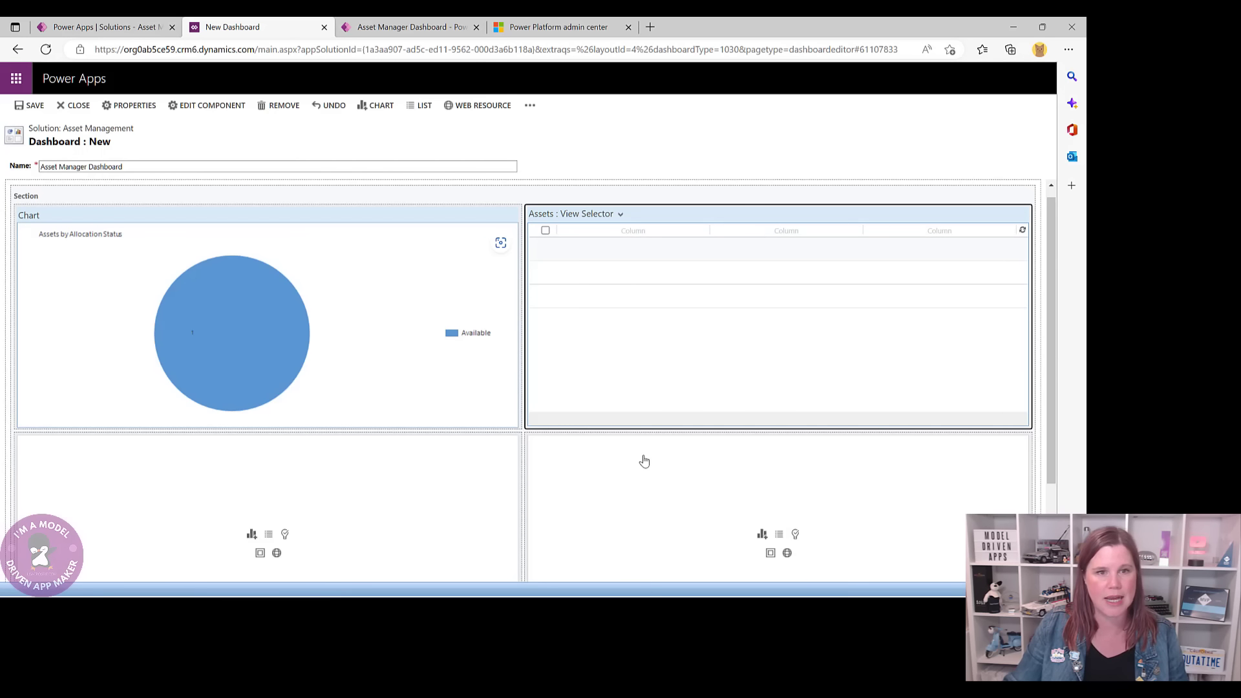
pyautogui.click(414, 26)
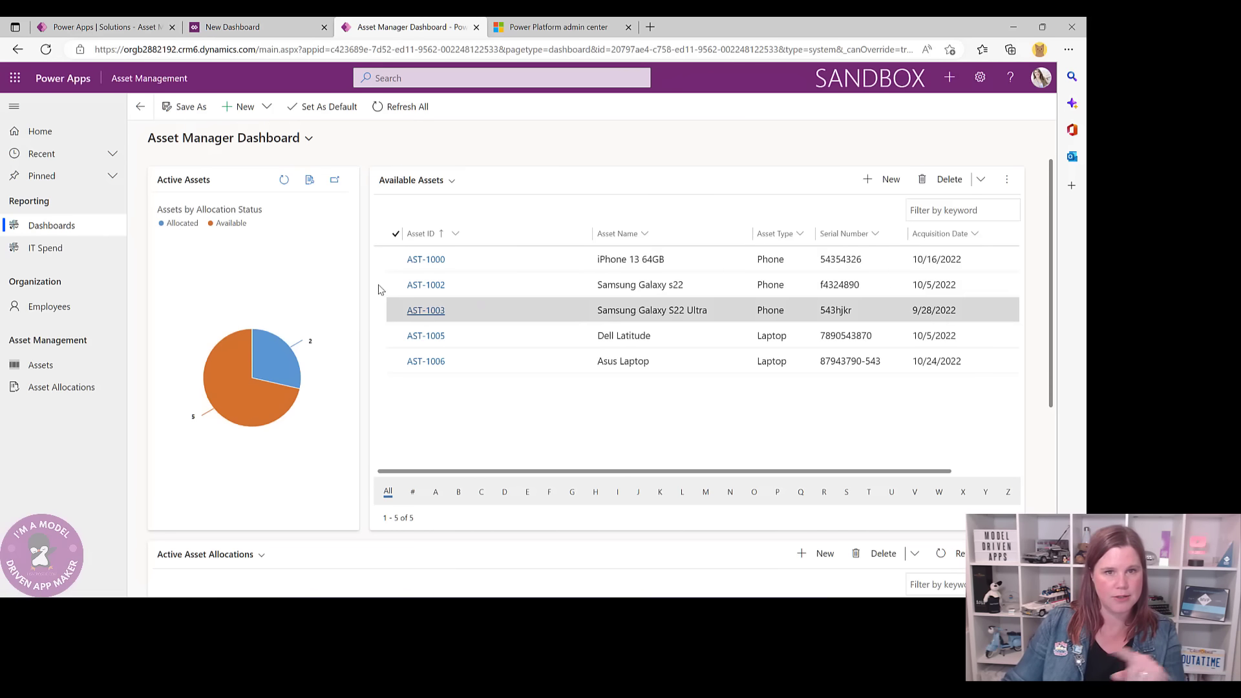
# - Narrow the chart component and increase the width of the Assets list
pyautogui.click(313, 28)
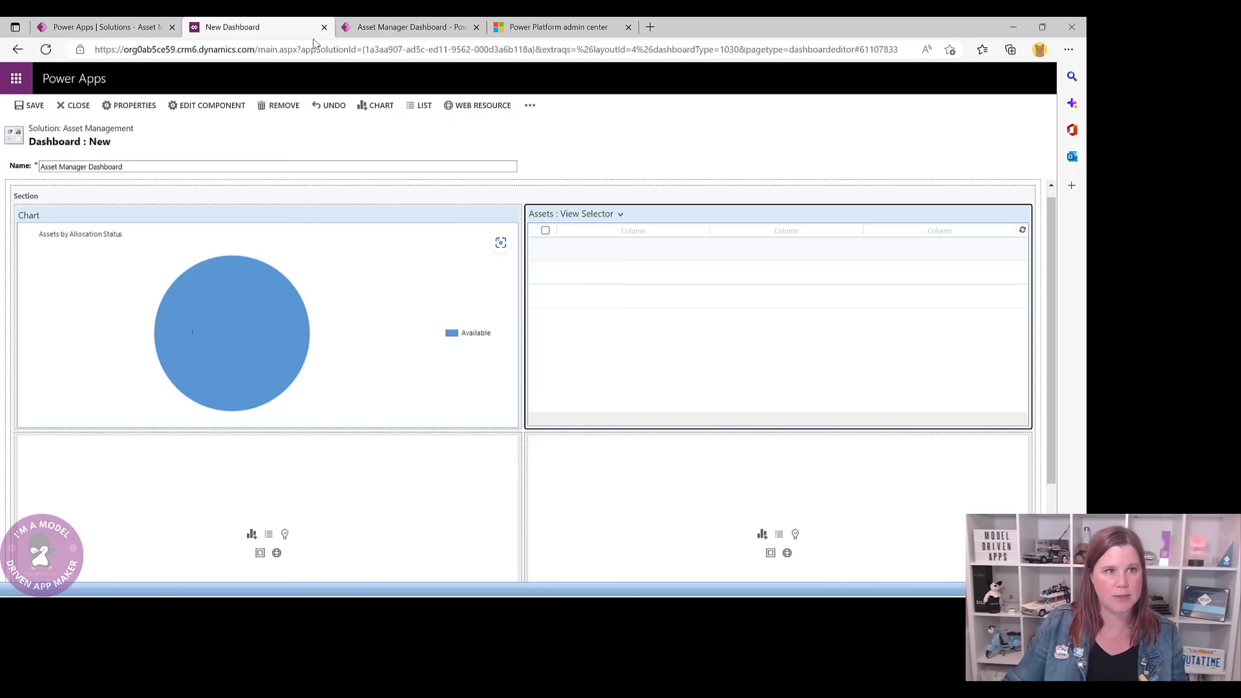
pyautogui.click(420, 215)
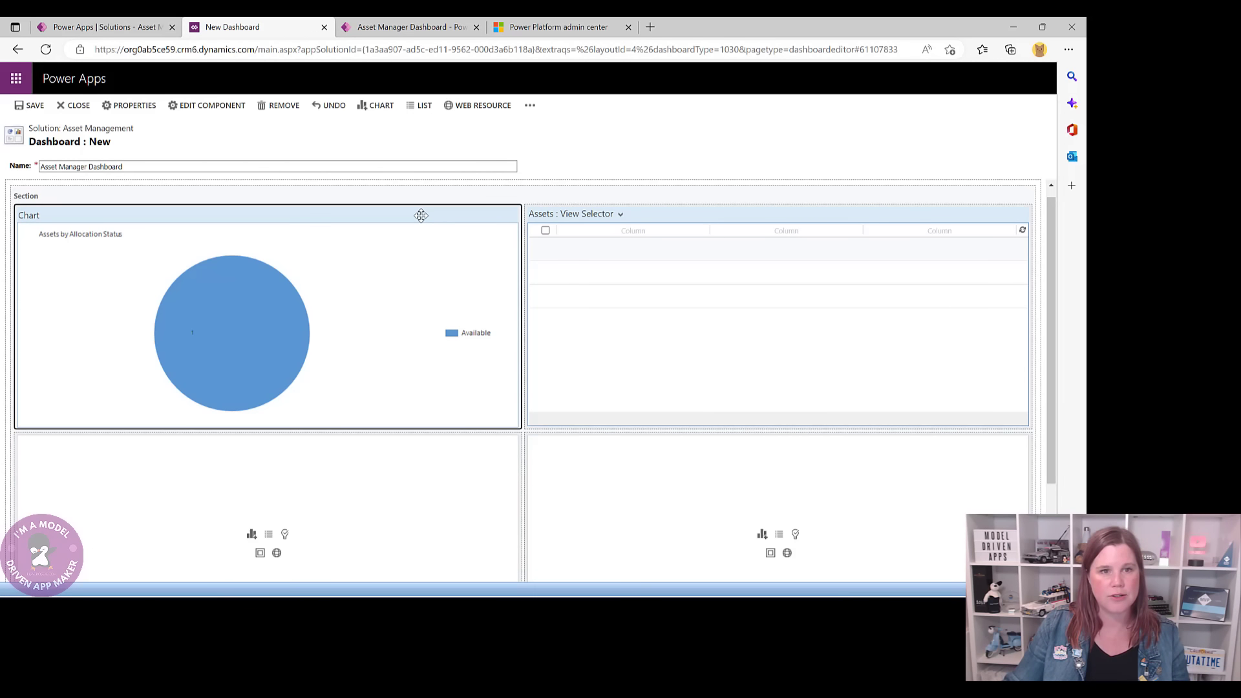
pyautogui.click(531, 109)
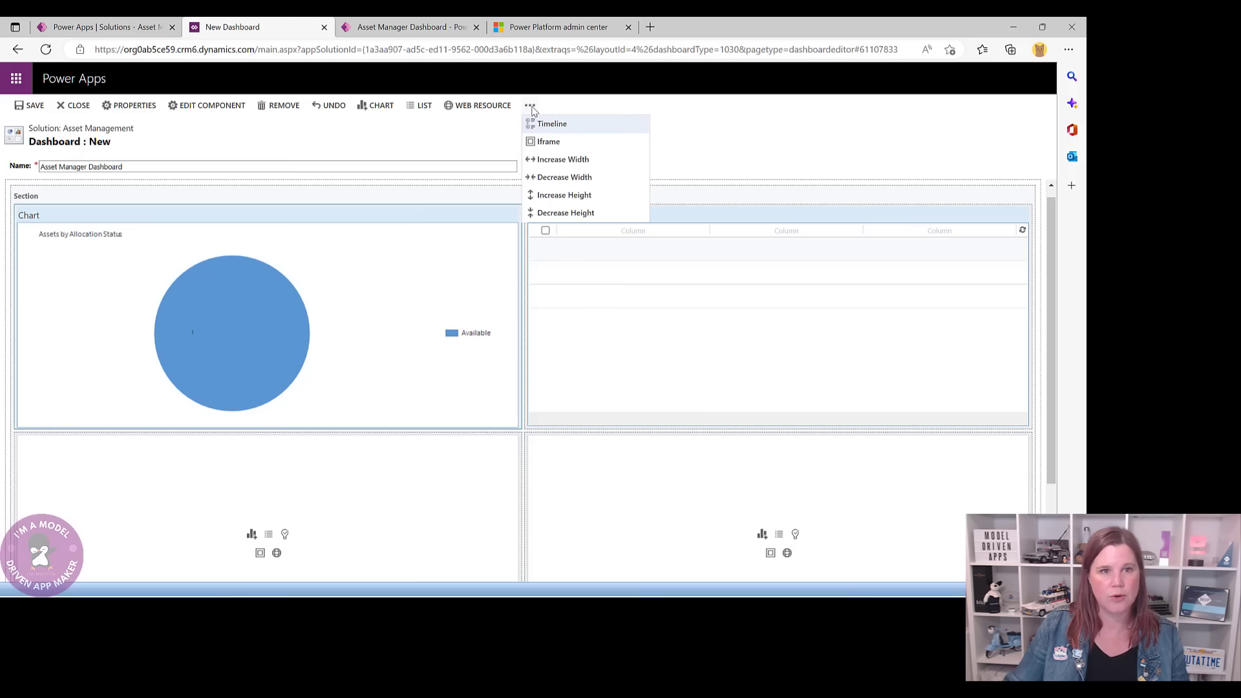
pyautogui.click(552, 177)
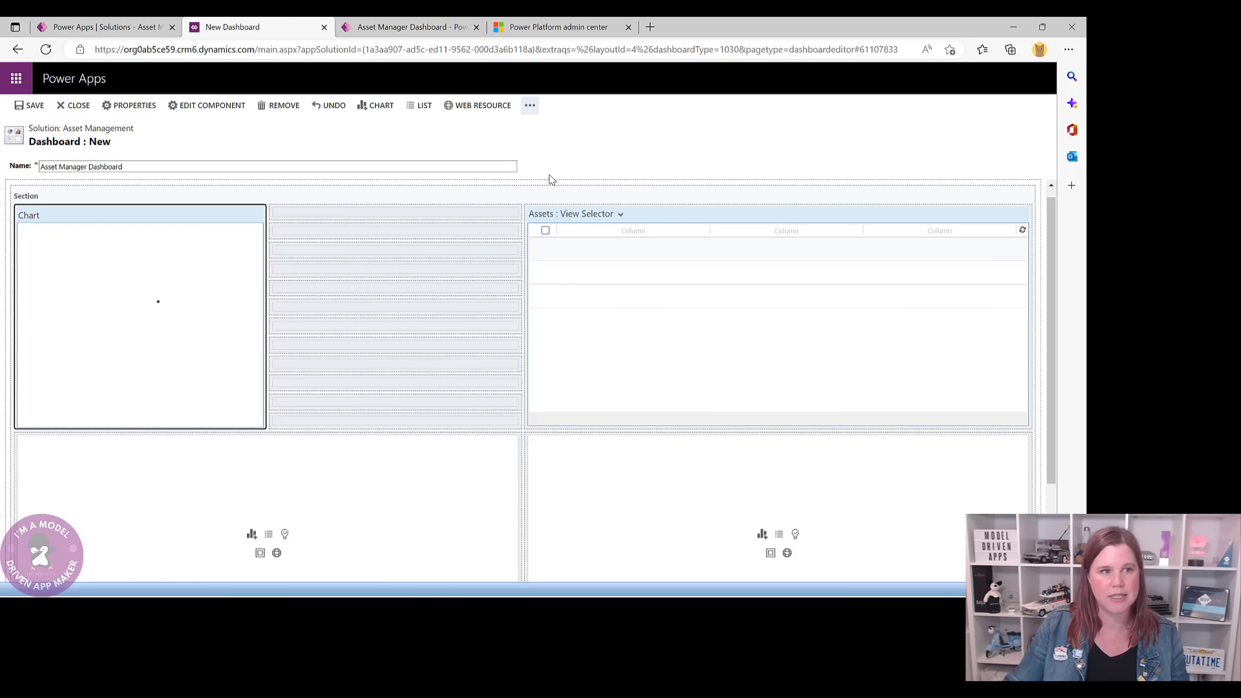
pyautogui.click(687, 218)
pyautogui.click(529, 106)
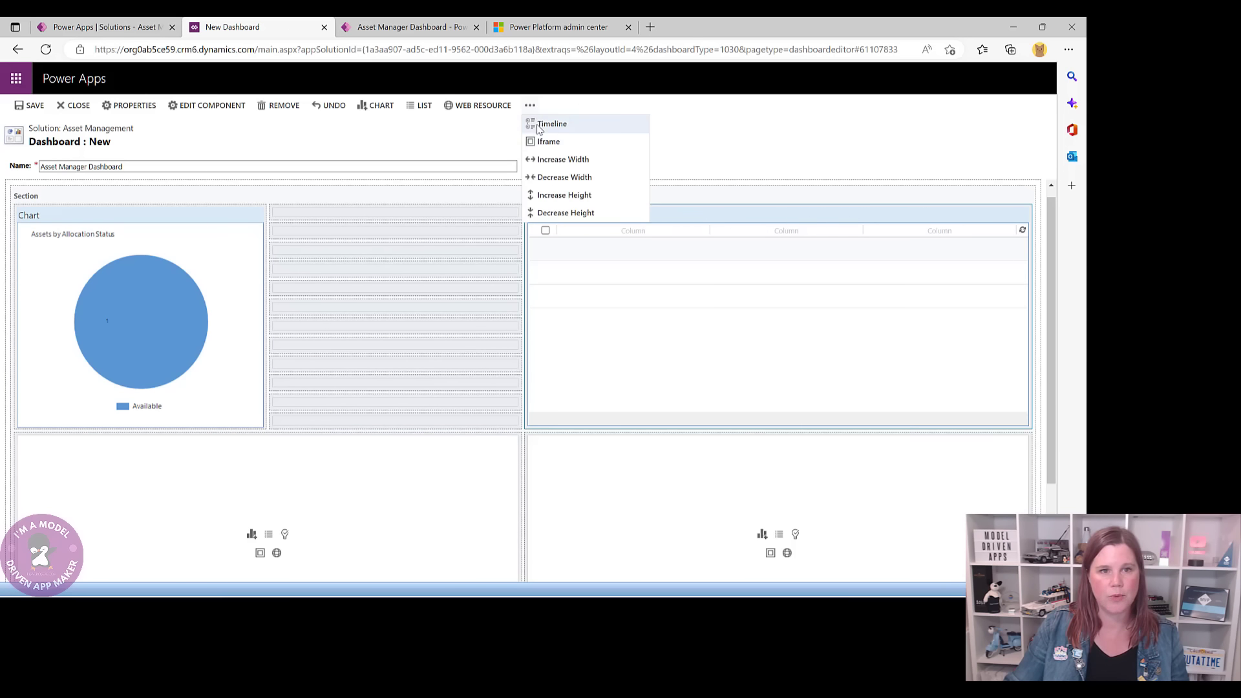
pyautogui.click(545, 160)
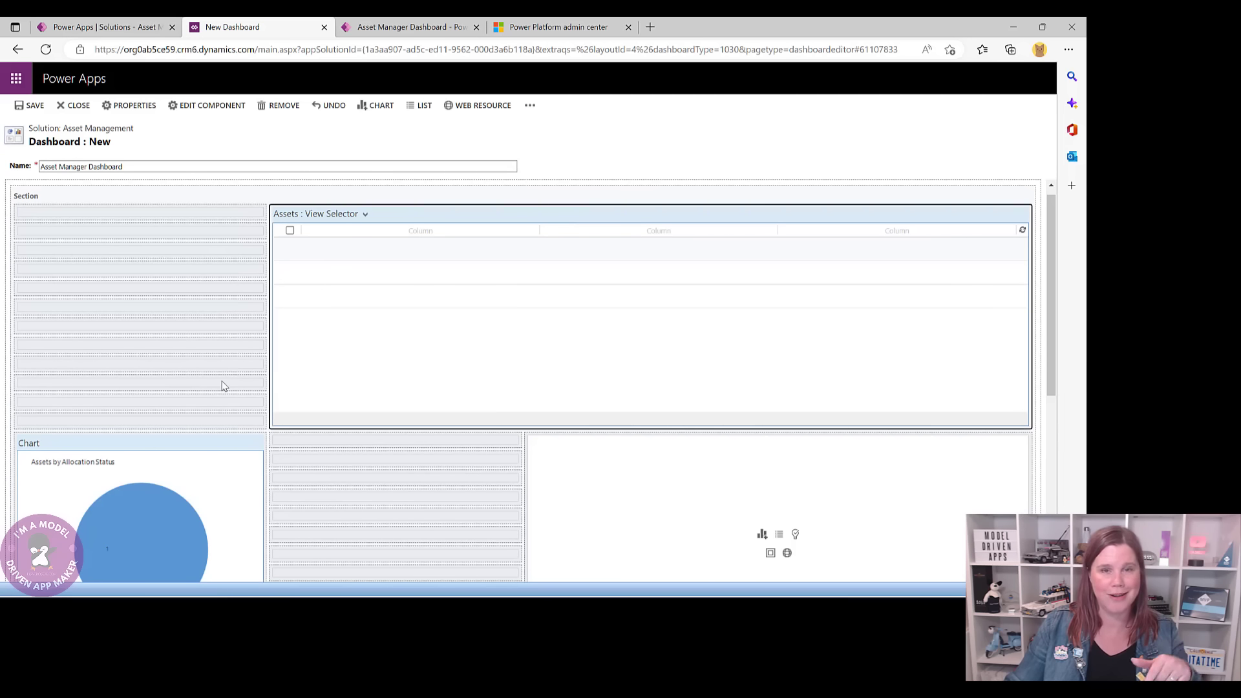
# - Drag the Assets by Allocation Status chart back into the top-left cell
pyautogui.click(188, 438)
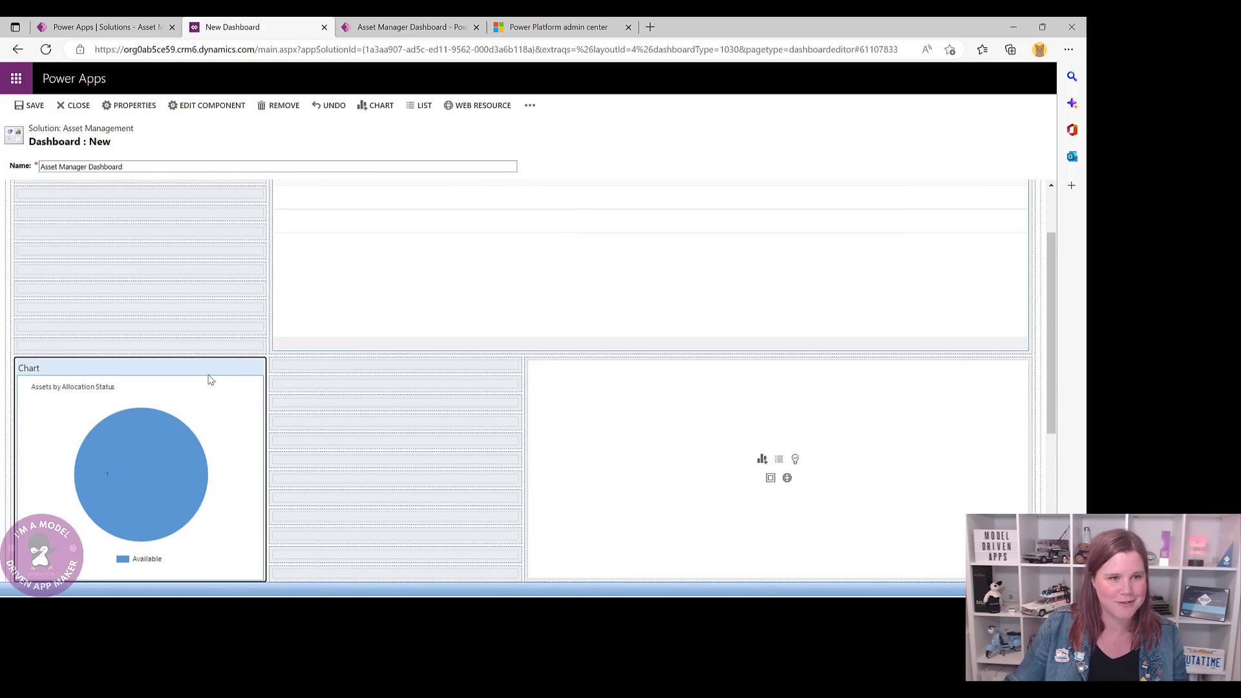
pyautogui.scroll(2, 213, 204)
pyautogui.click(214, 205)
pyautogui.click(211, 439)
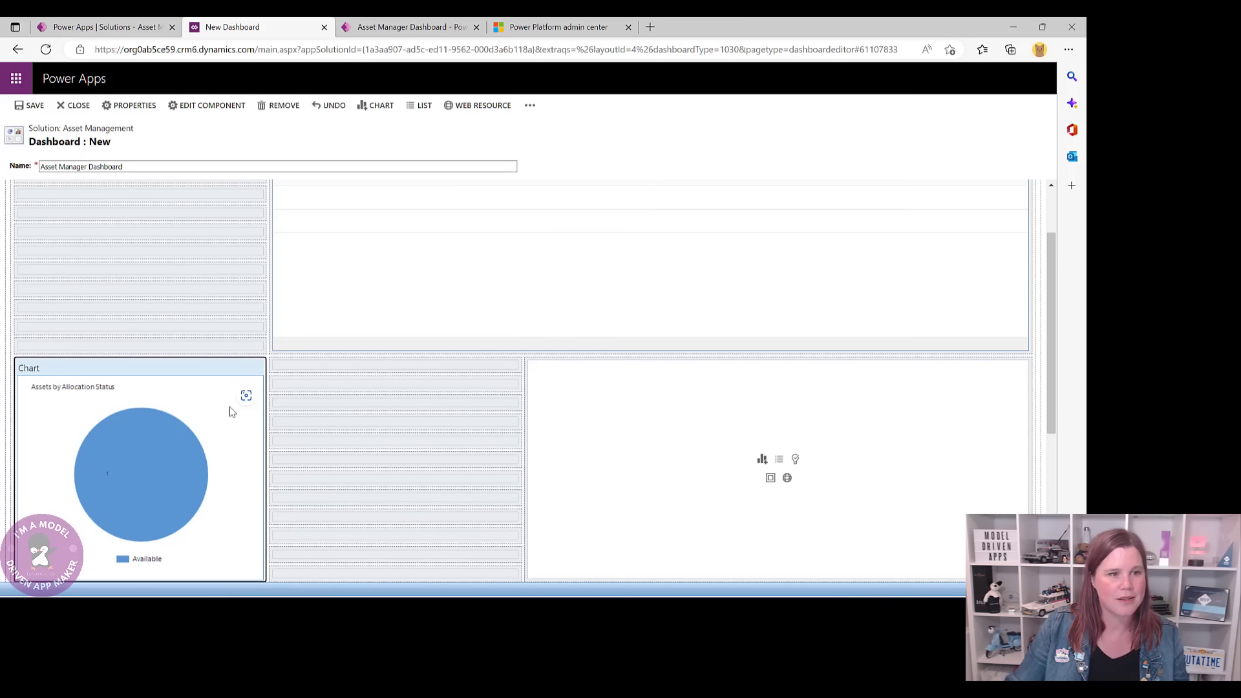
pyautogui.scroll(2, 309, 402)
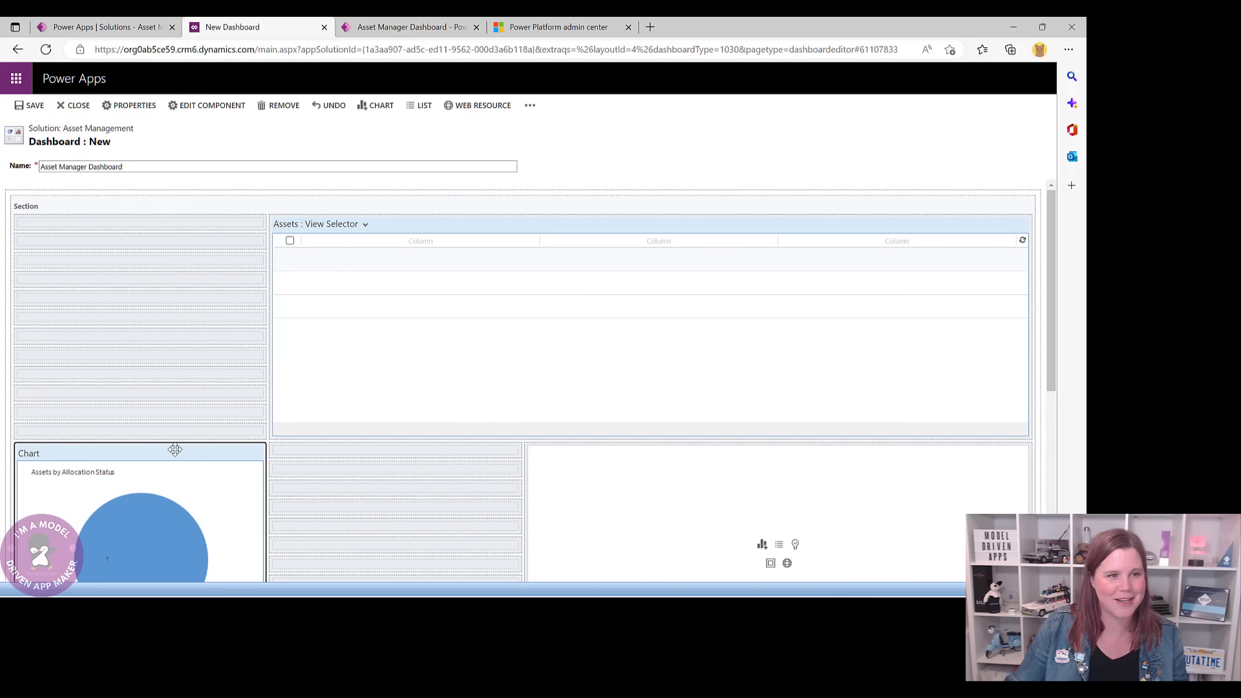
pyautogui.moveTo(175, 449); pyautogui.dragTo(242, 218)
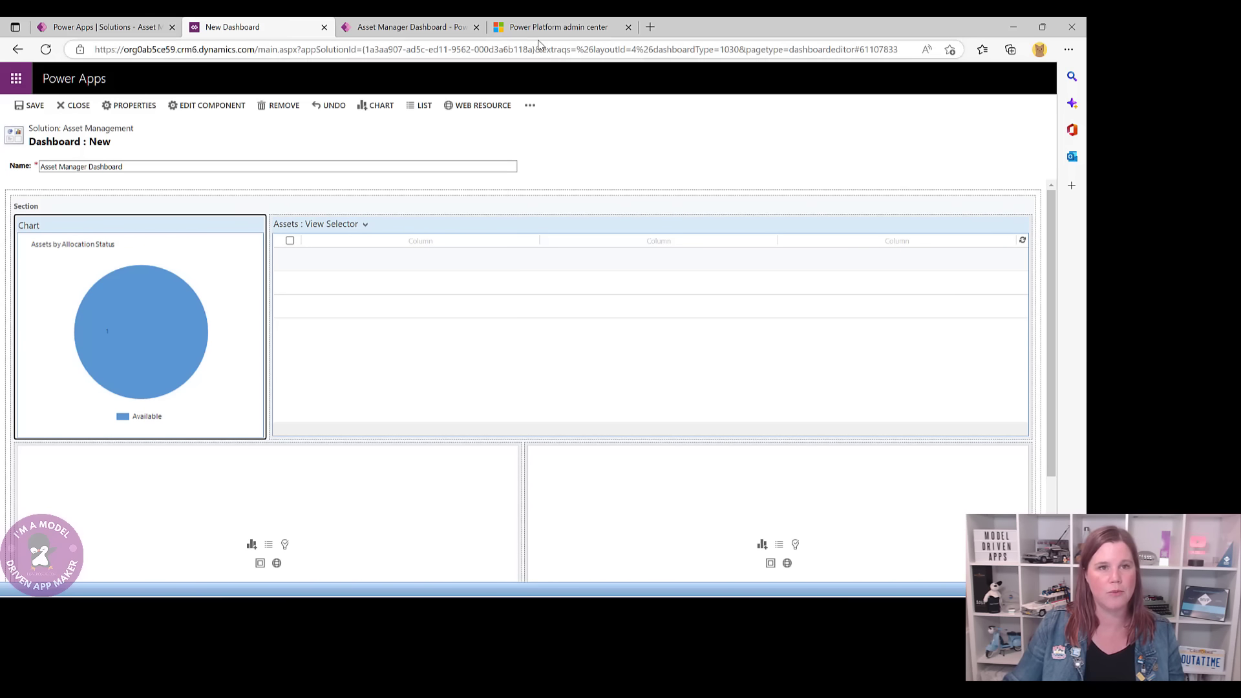
# - Add an Asset Allocations list to the empty lower-left cell of the dashboard
pyautogui.click(426, 28)
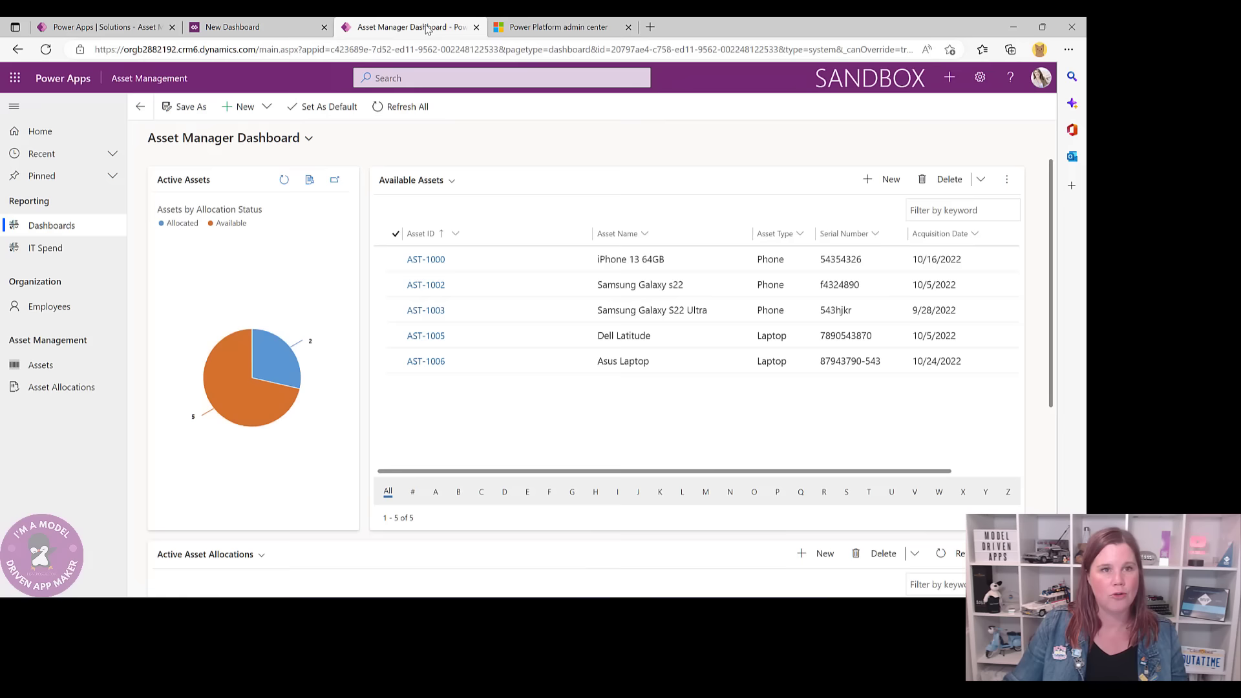
pyautogui.scroll(-3, 429, 435)
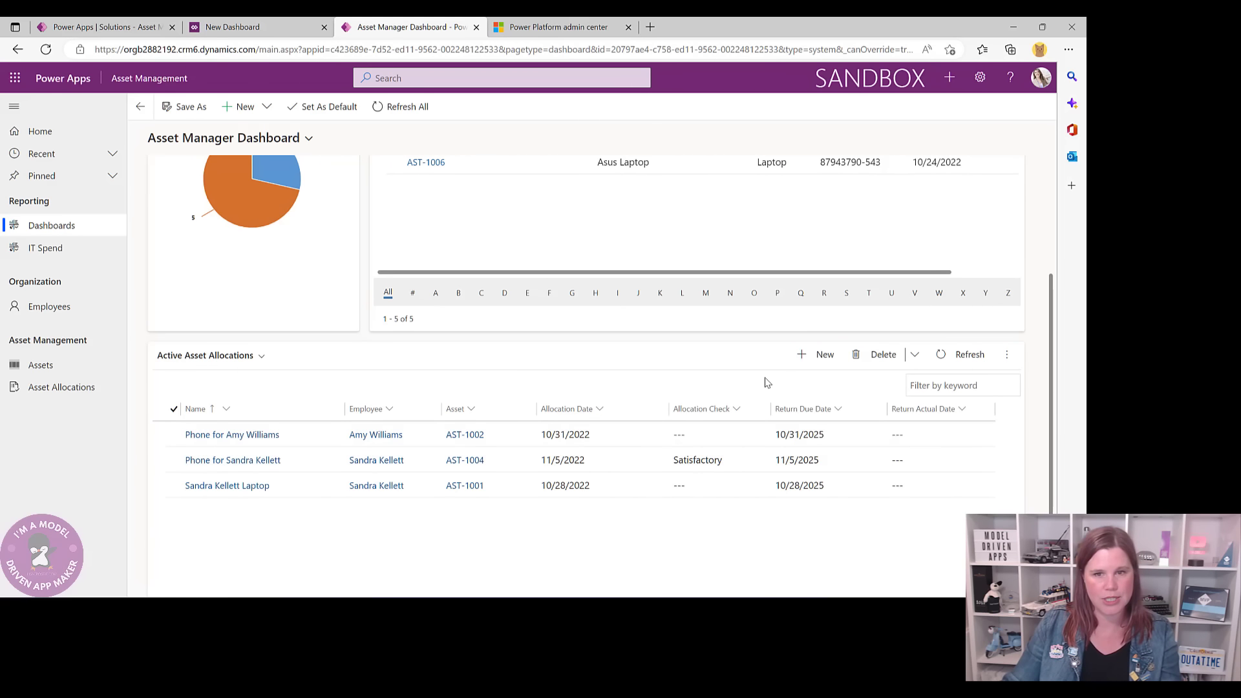
pyautogui.scroll(3, 433, 274)
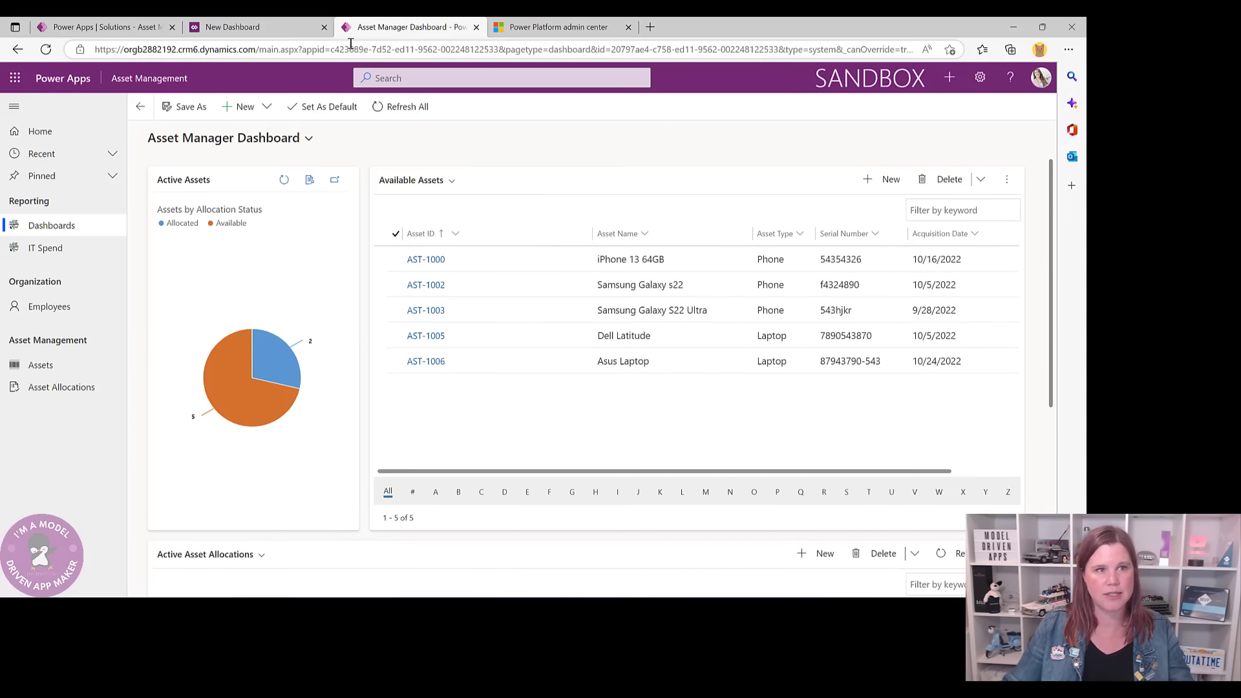
pyautogui.click(282, 27)
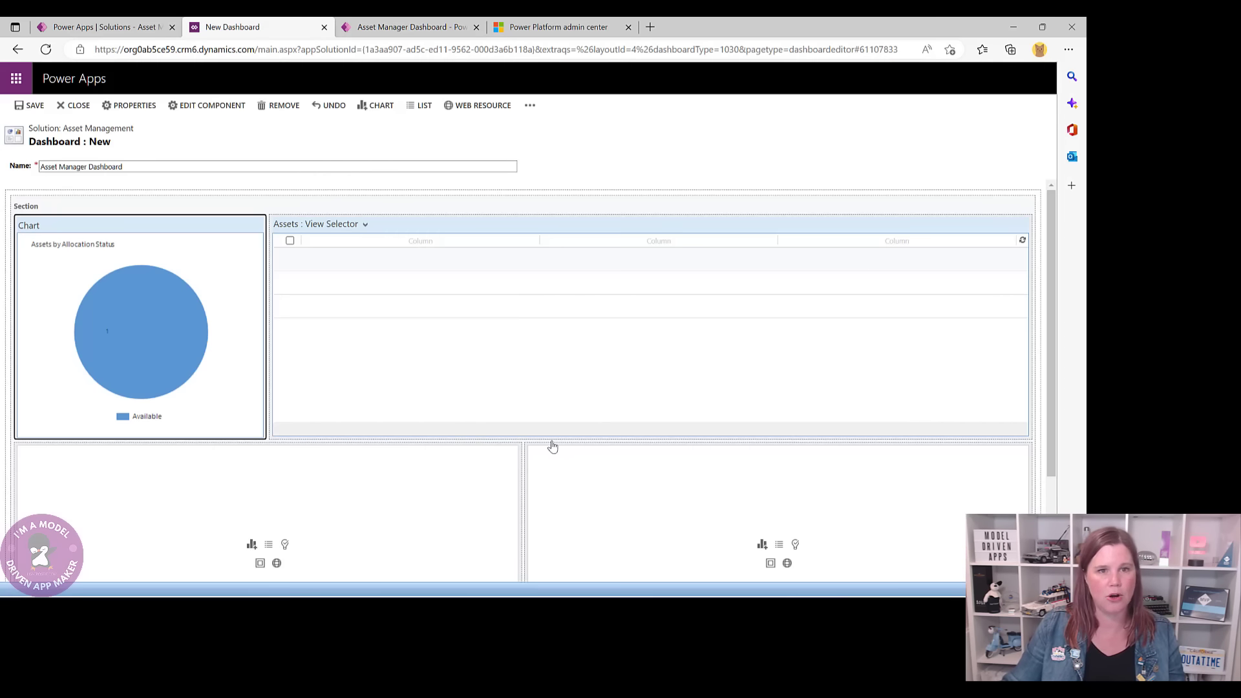
pyautogui.click(265, 547)
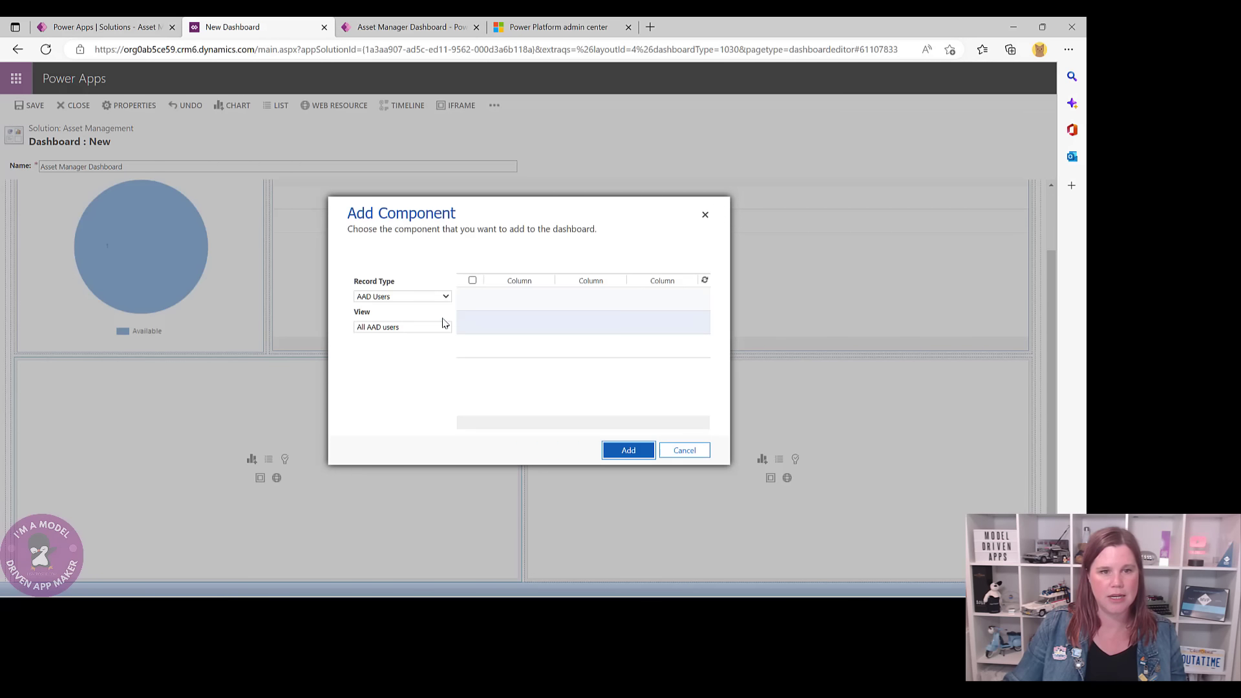
pyautogui.click(436, 296)
pyautogui.scroll(-3, 417, 402)
pyautogui.scroll(-4, 417, 402)
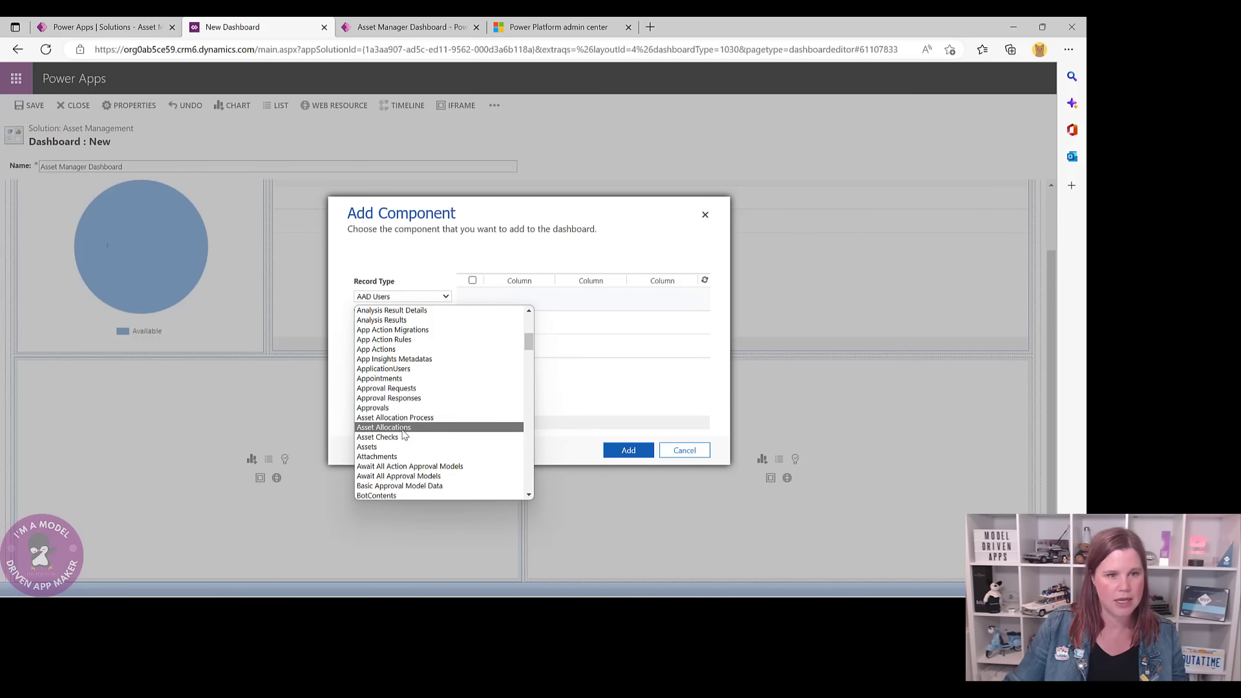
pyautogui.click(406, 427)
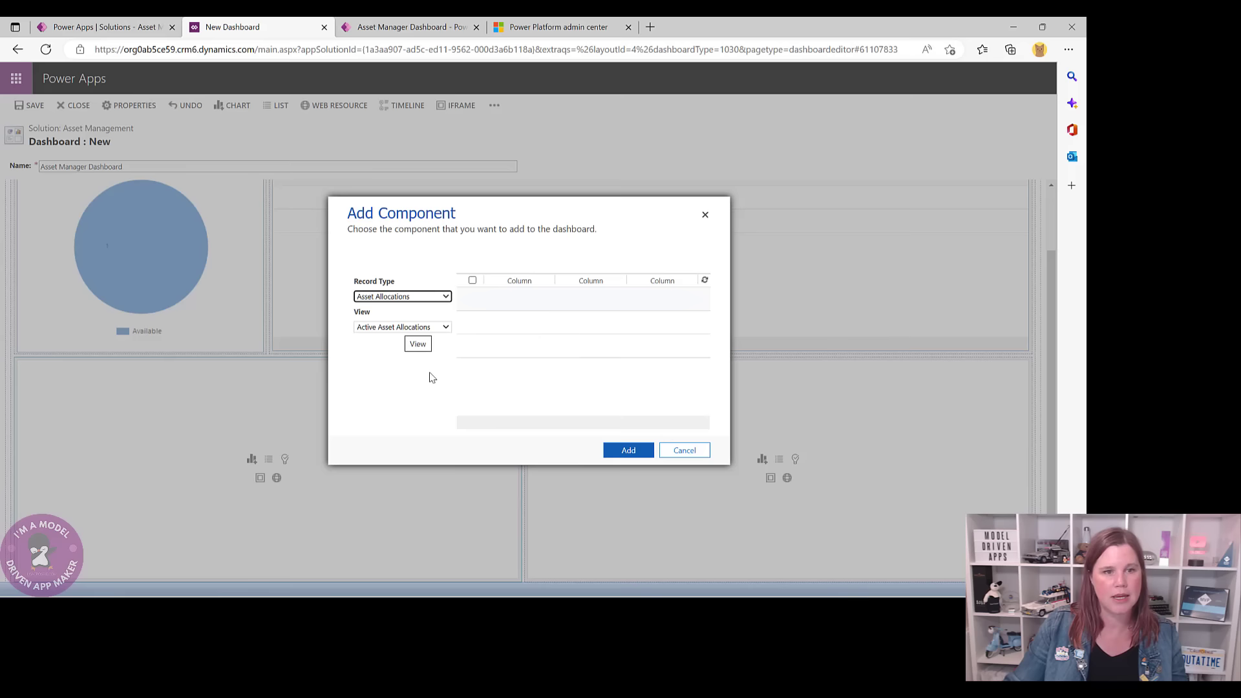
pyautogui.click(629, 450)
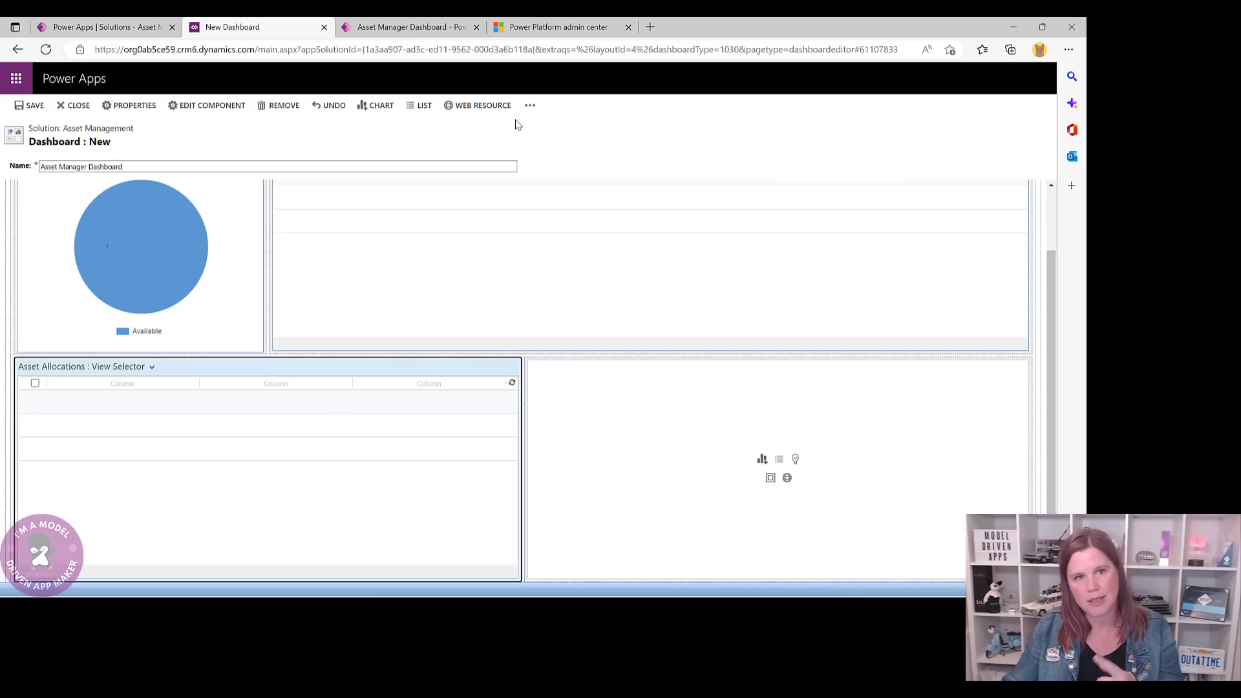
# - Increase the Asset Allocations list's width until it spans the full second row
pyautogui.click(530, 106)
pyautogui.click(552, 160)
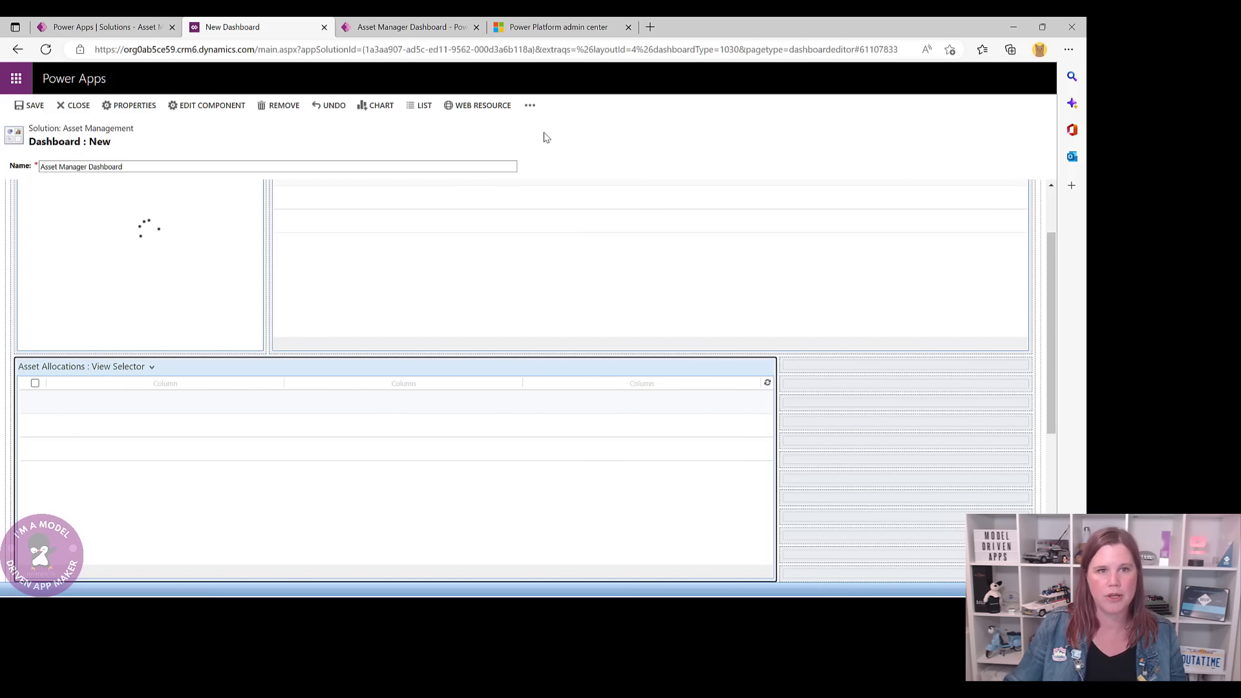
pyautogui.click(529, 105)
pyautogui.click(547, 163)
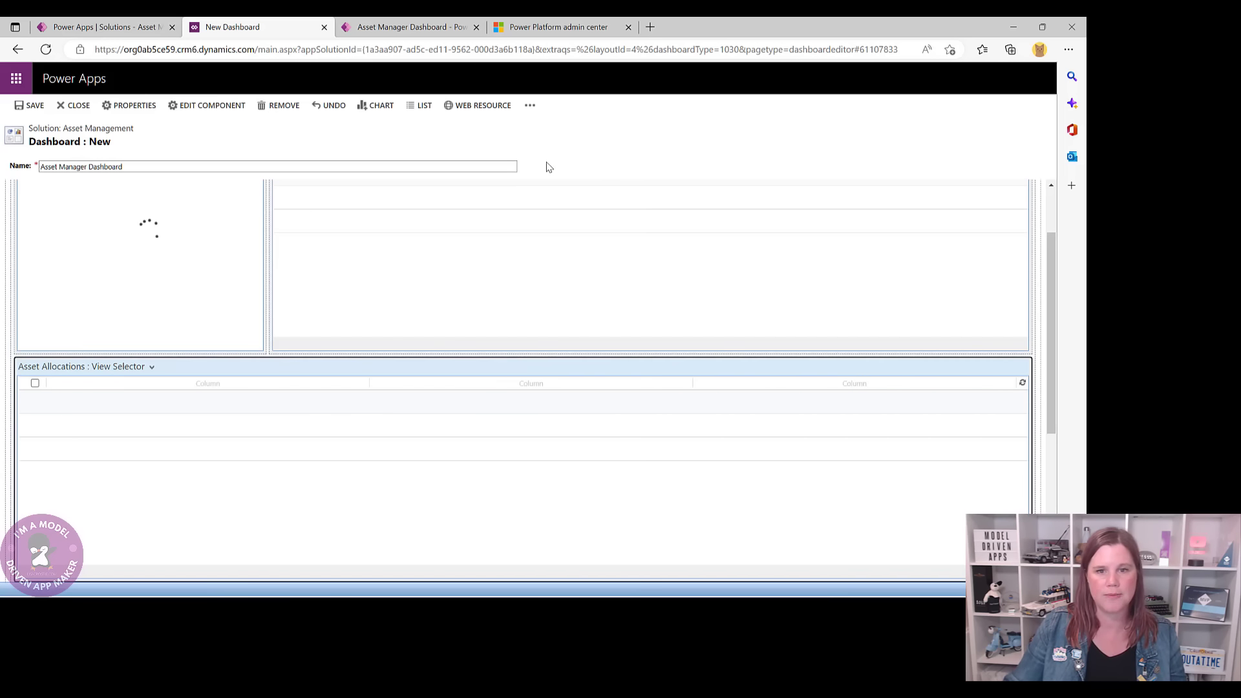
pyautogui.scroll(-3, 769, 426)
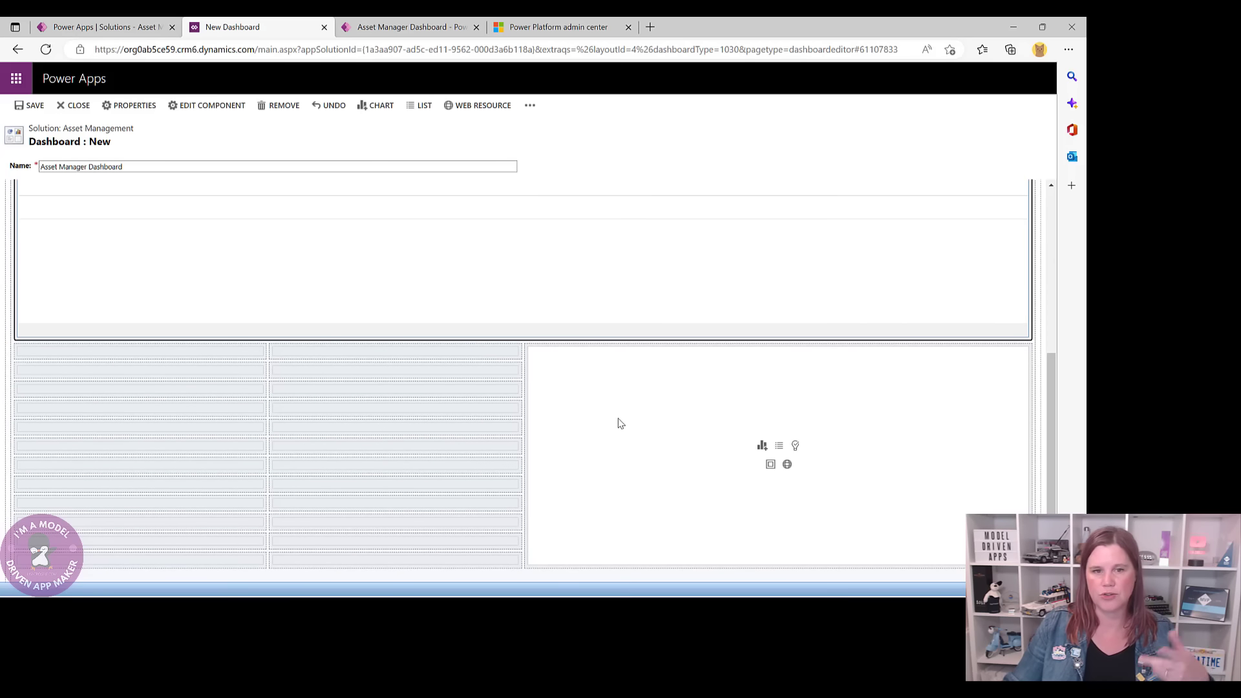
pyautogui.scroll(2, 619, 422)
pyautogui.scroll(3, 619, 423)
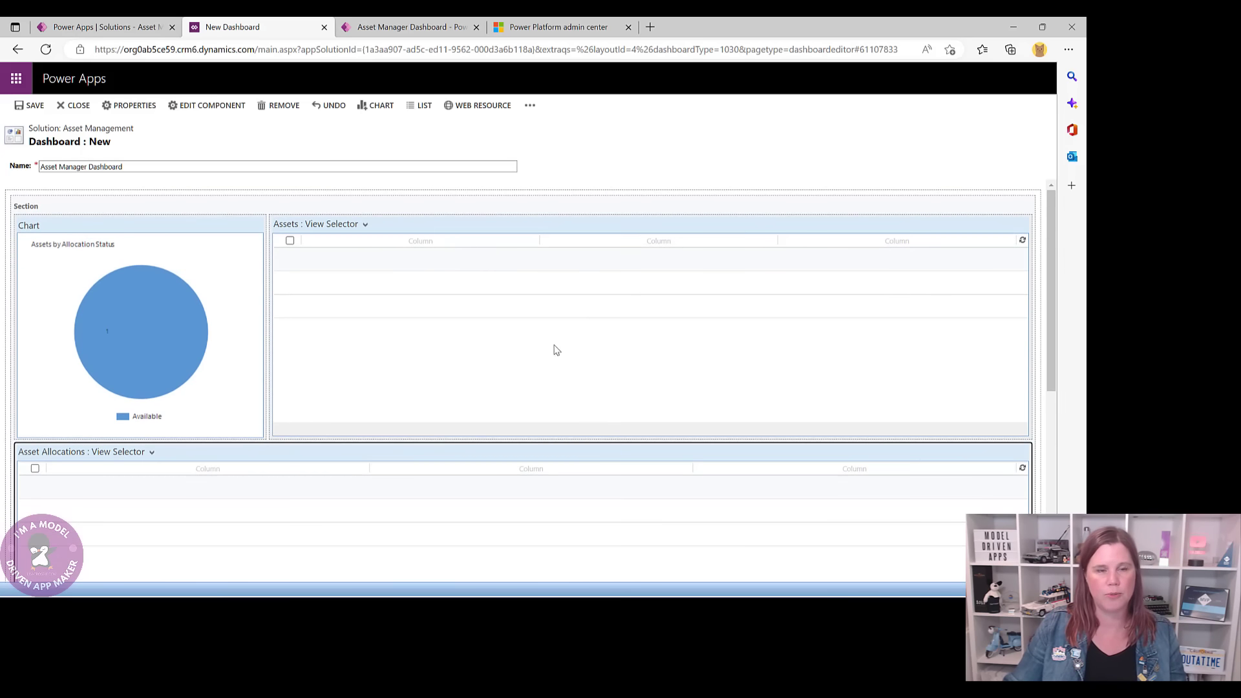
# - Save and close the Asset Manager Dashboard, then refresh the solution's object list
pyautogui.click(33, 105)
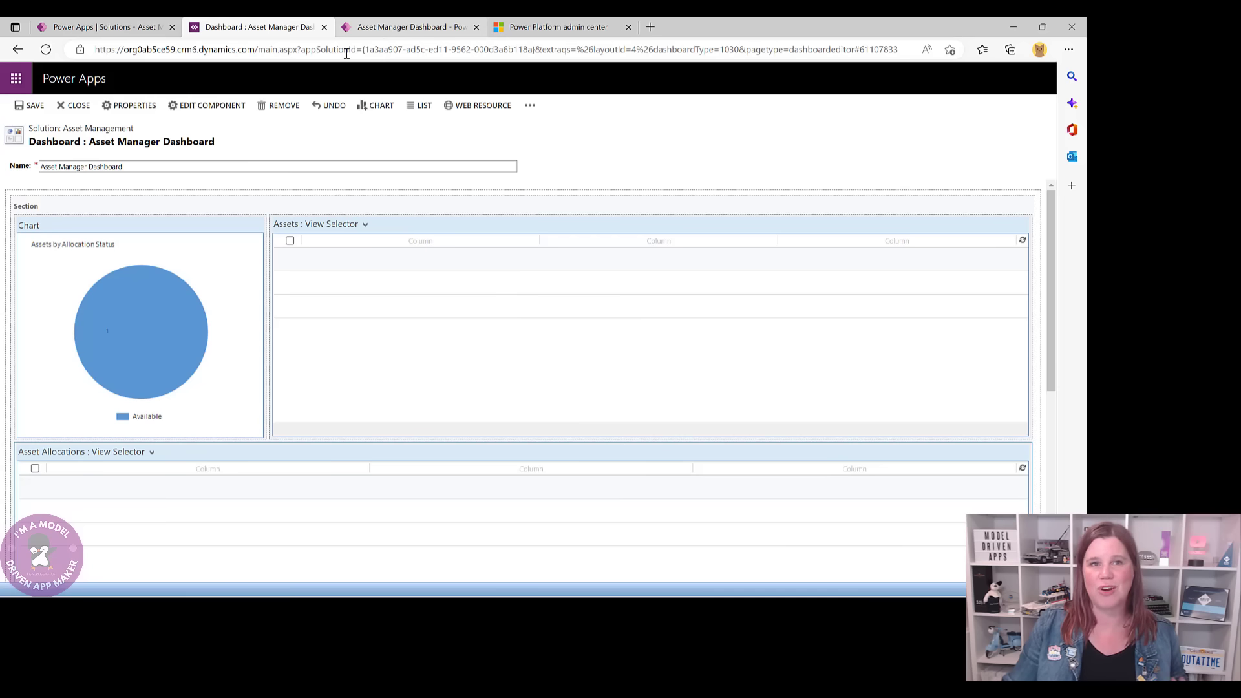
pyautogui.click(75, 108)
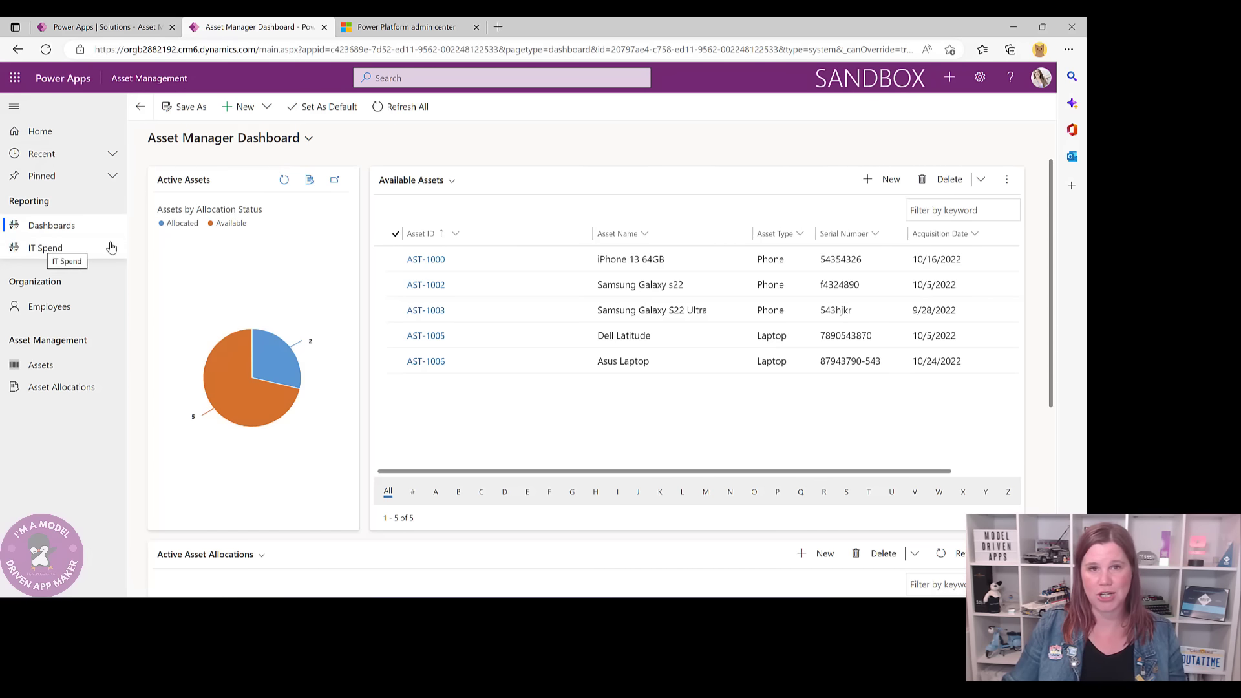
pyautogui.click(104, 31)
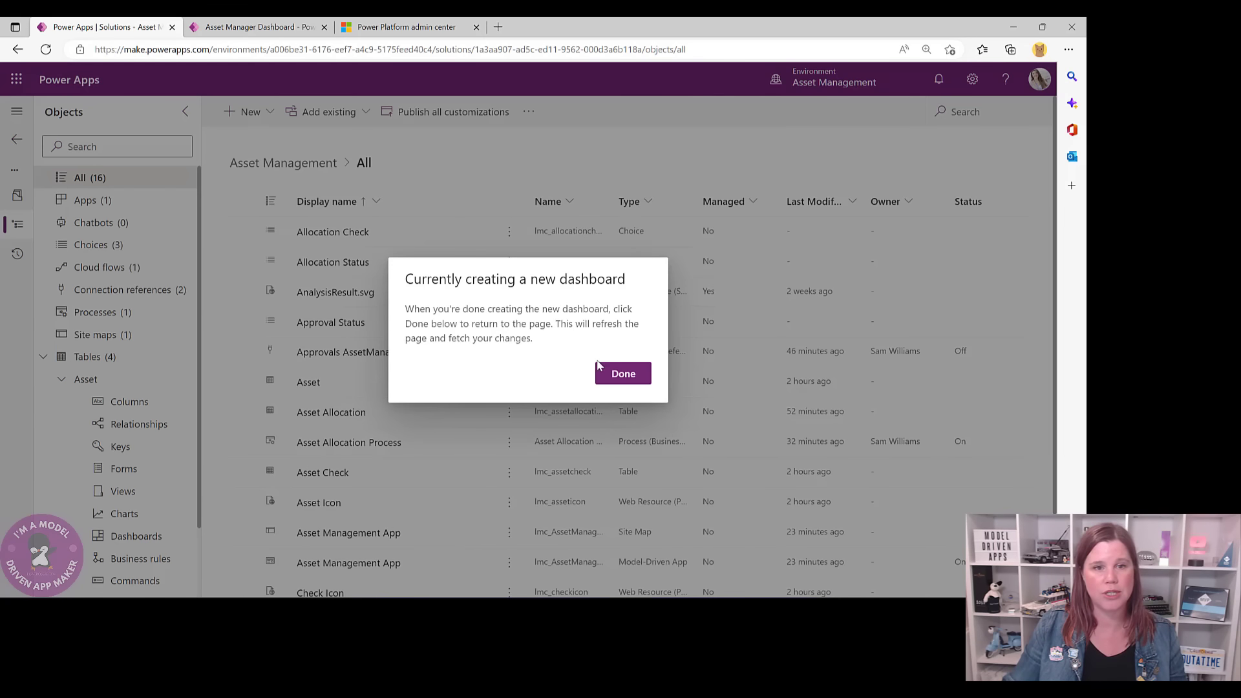
pyautogui.click(621, 379)
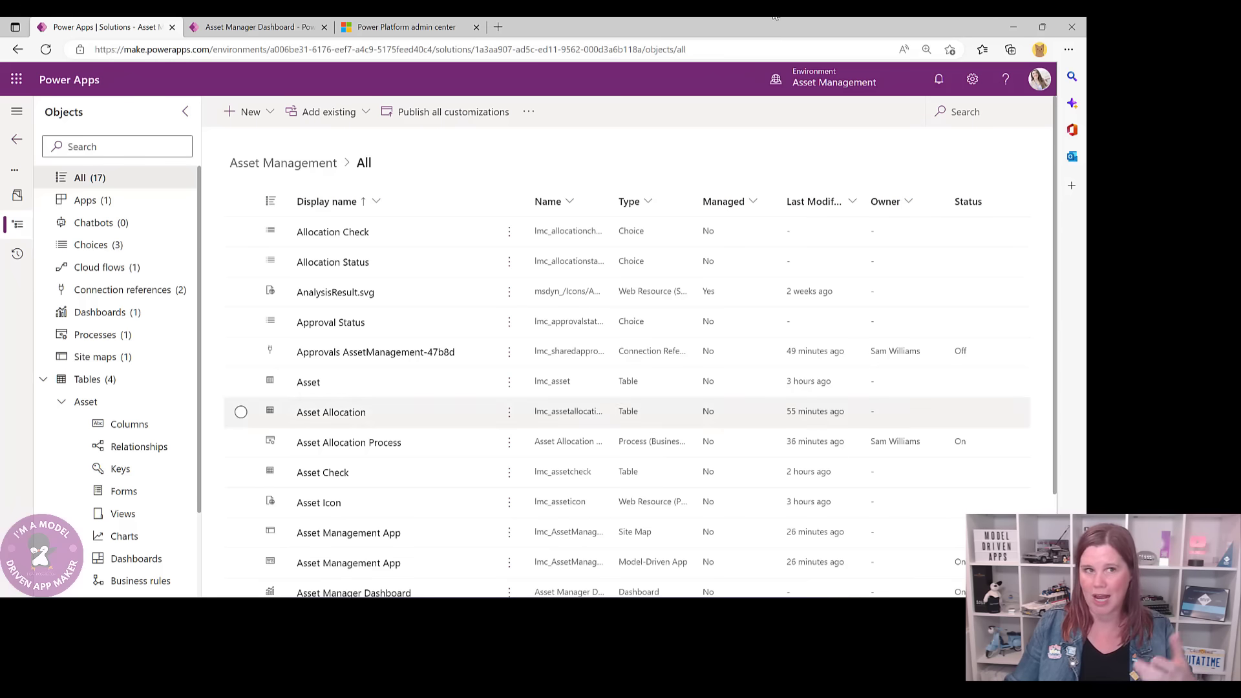
# - Go to powerbi.microsoft.com in a new tab and sign in
pyautogui.click(501, 28)
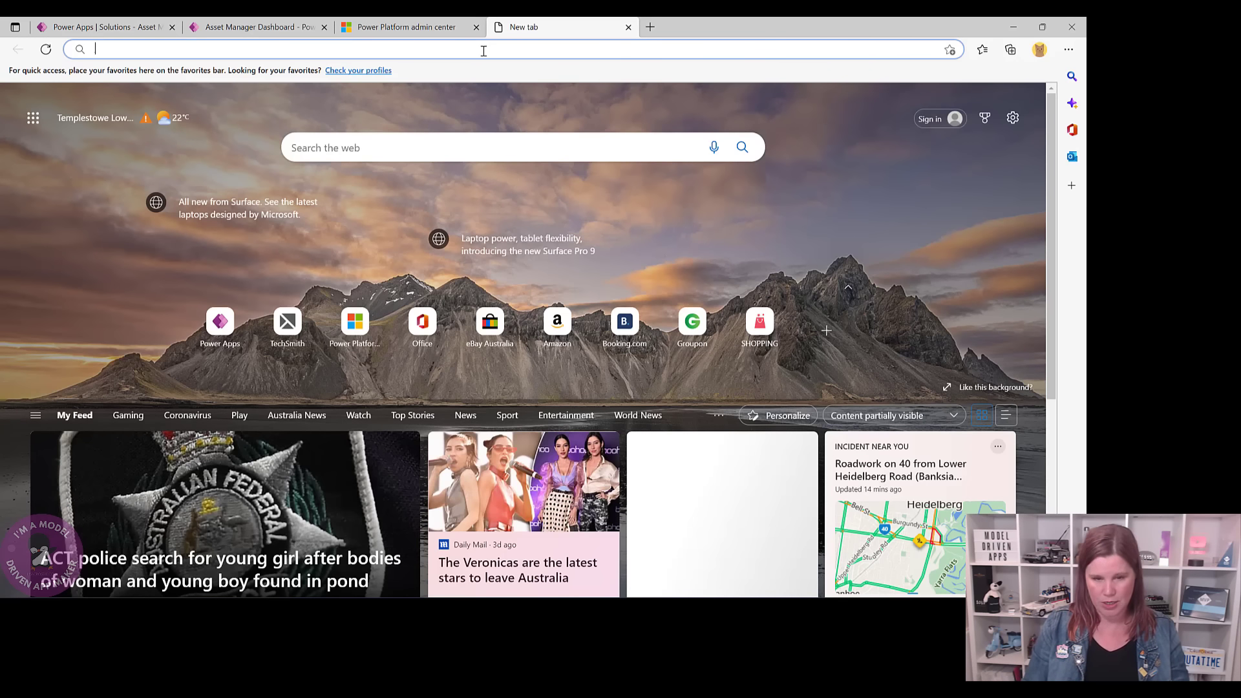
pyautogui.write('powerbi.microsf')
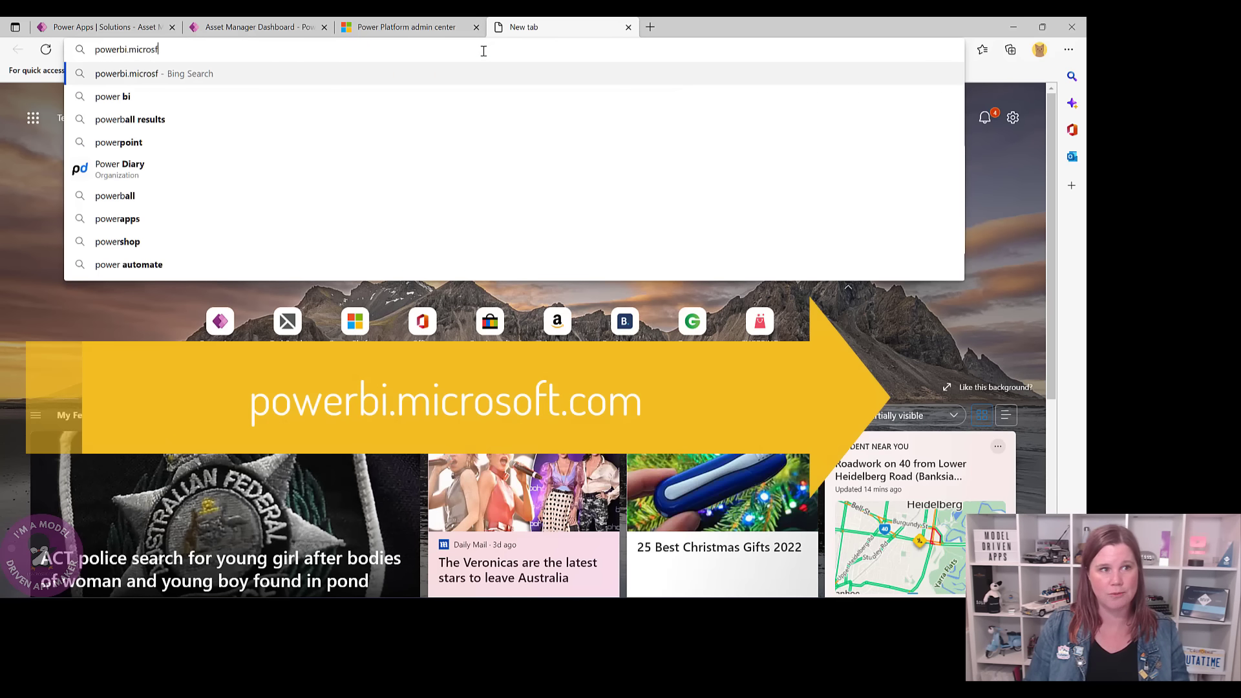
pyautogui.press('BackSpace')
pyautogui.write('oft.com')
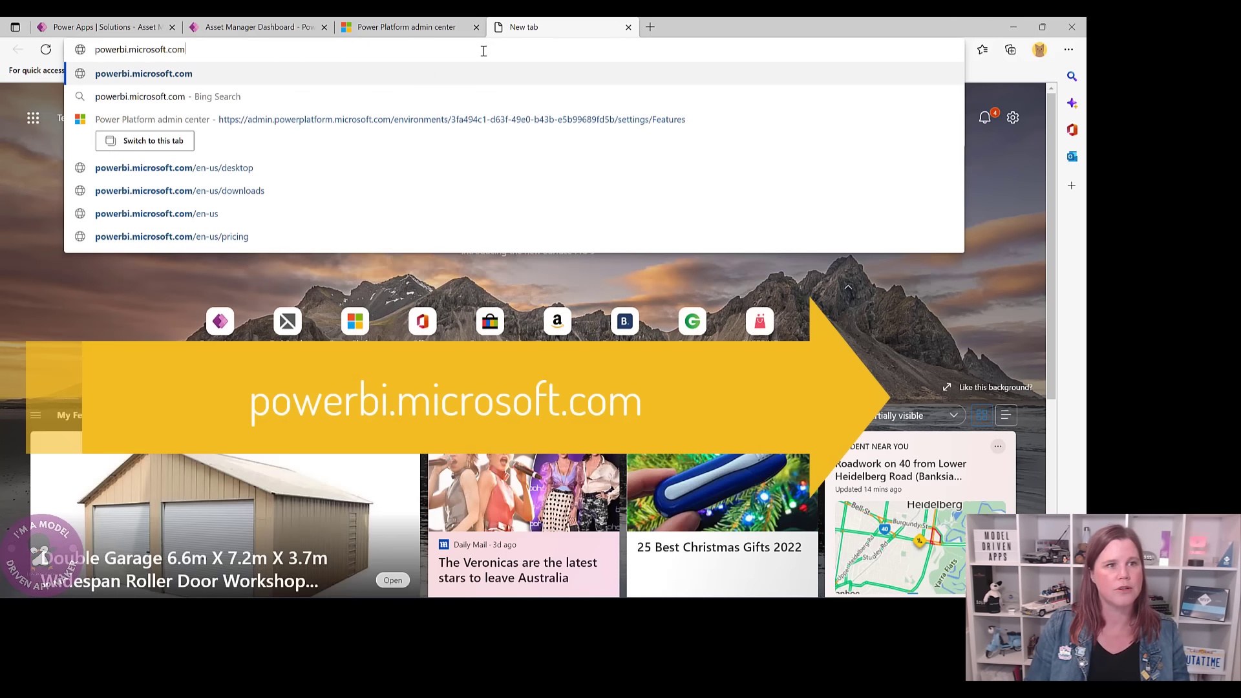
pyautogui.press('Return')
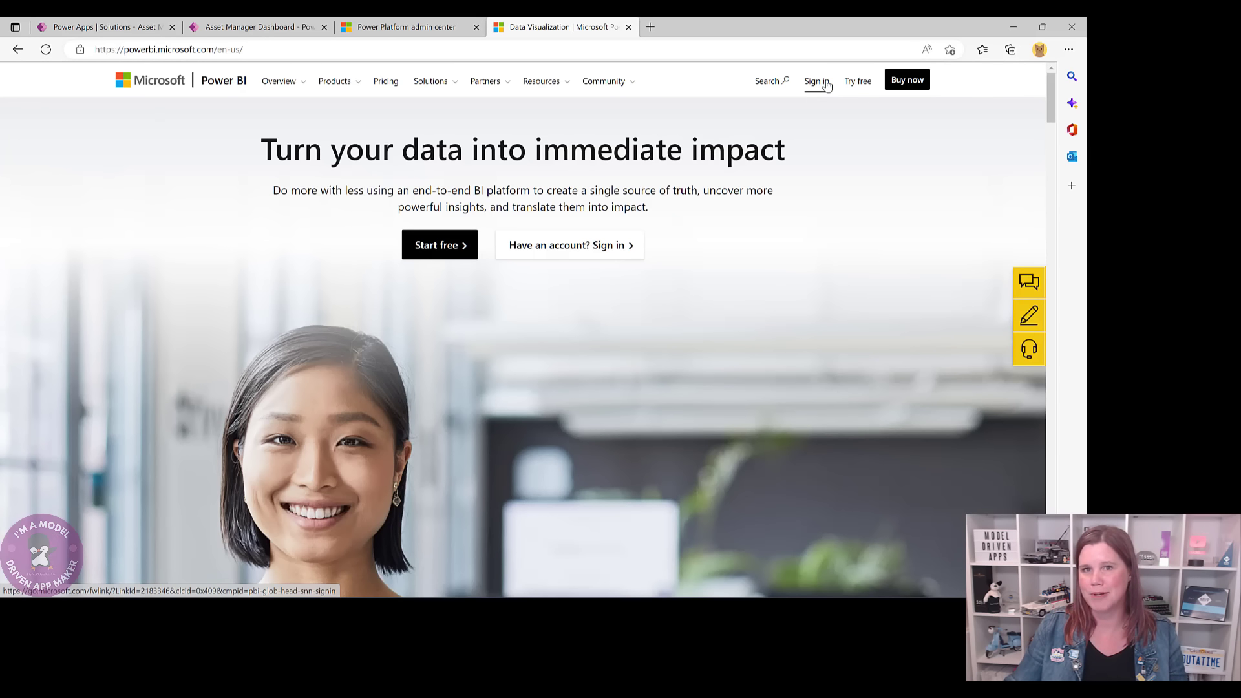
pyautogui.click(824, 84)
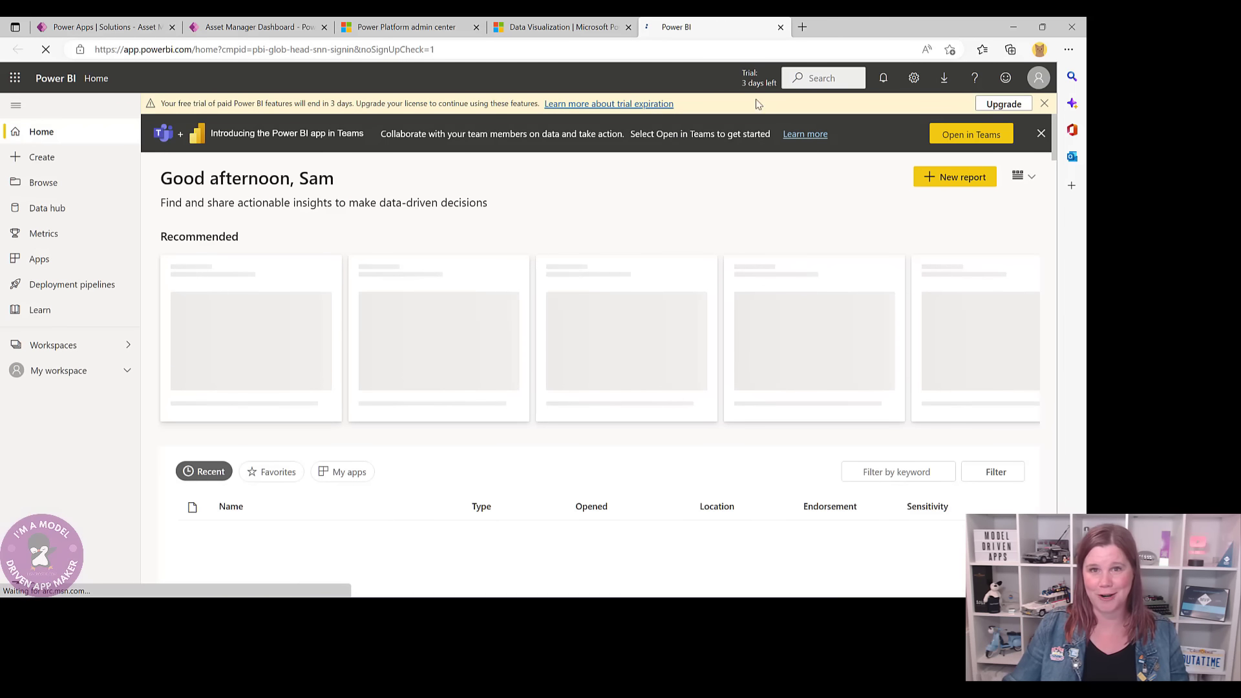
# - Dismiss the trial expiration notice and open the Workspaces list
pyautogui.click(1043, 104)
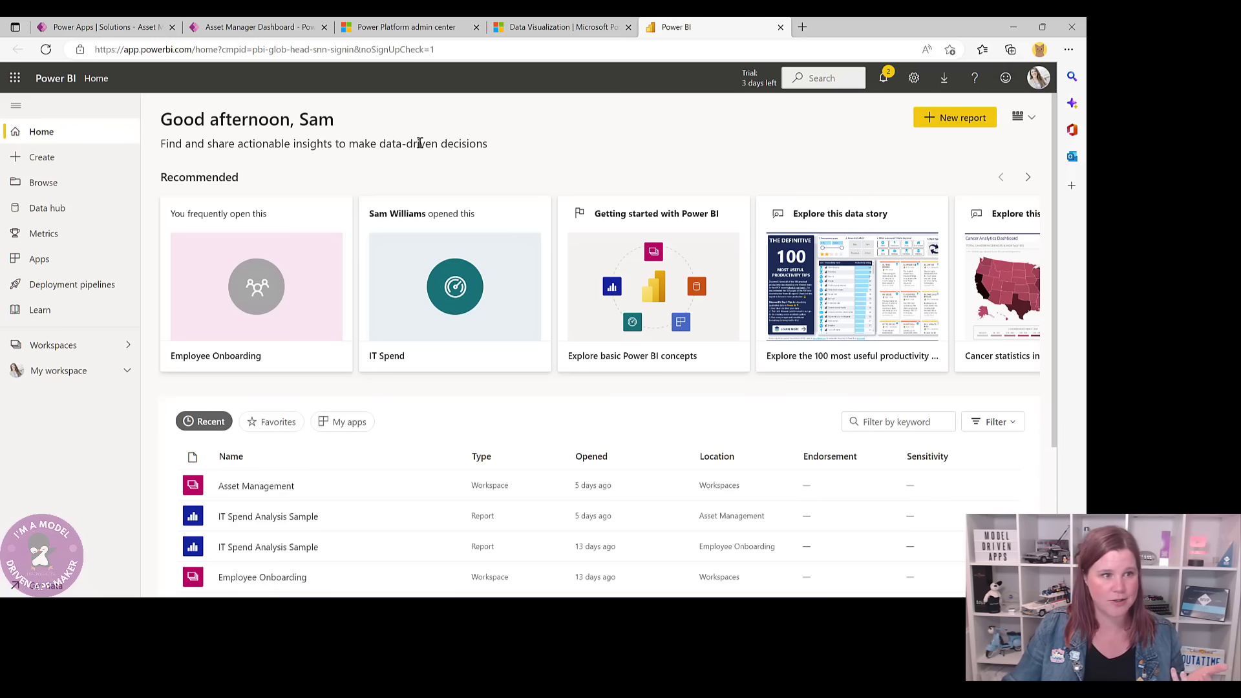
pyautogui.scroll(-1, 402, 417)
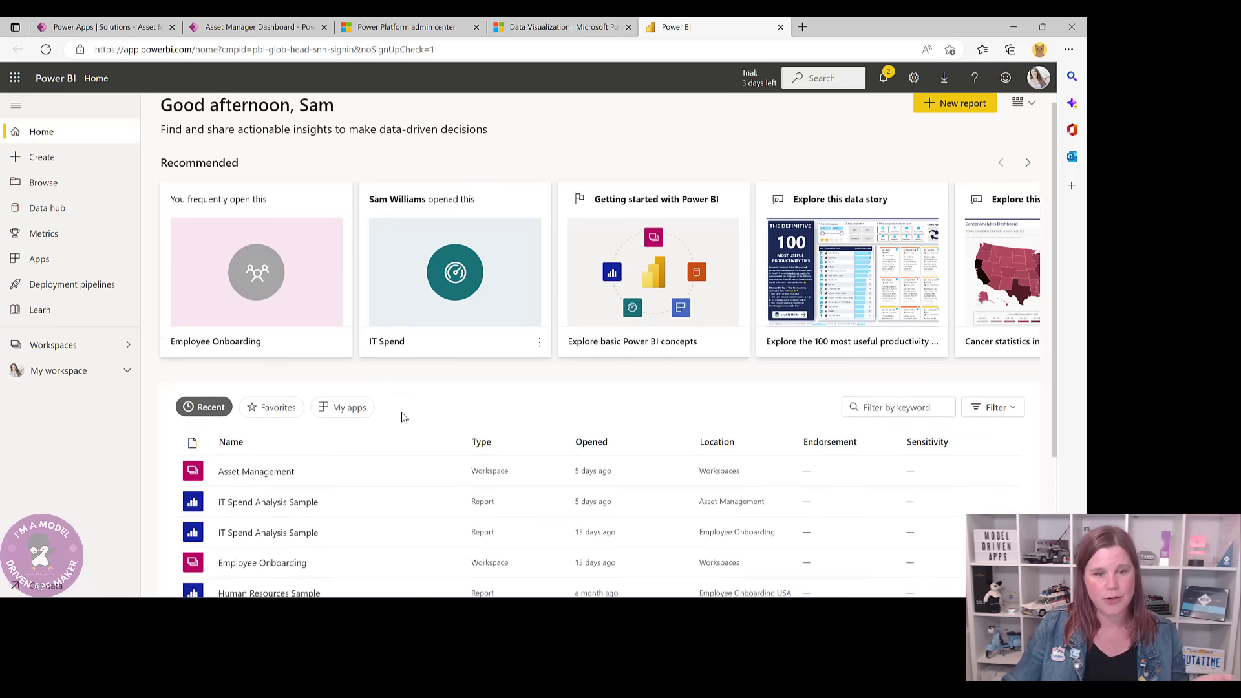
pyautogui.scroll(-2, 402, 417)
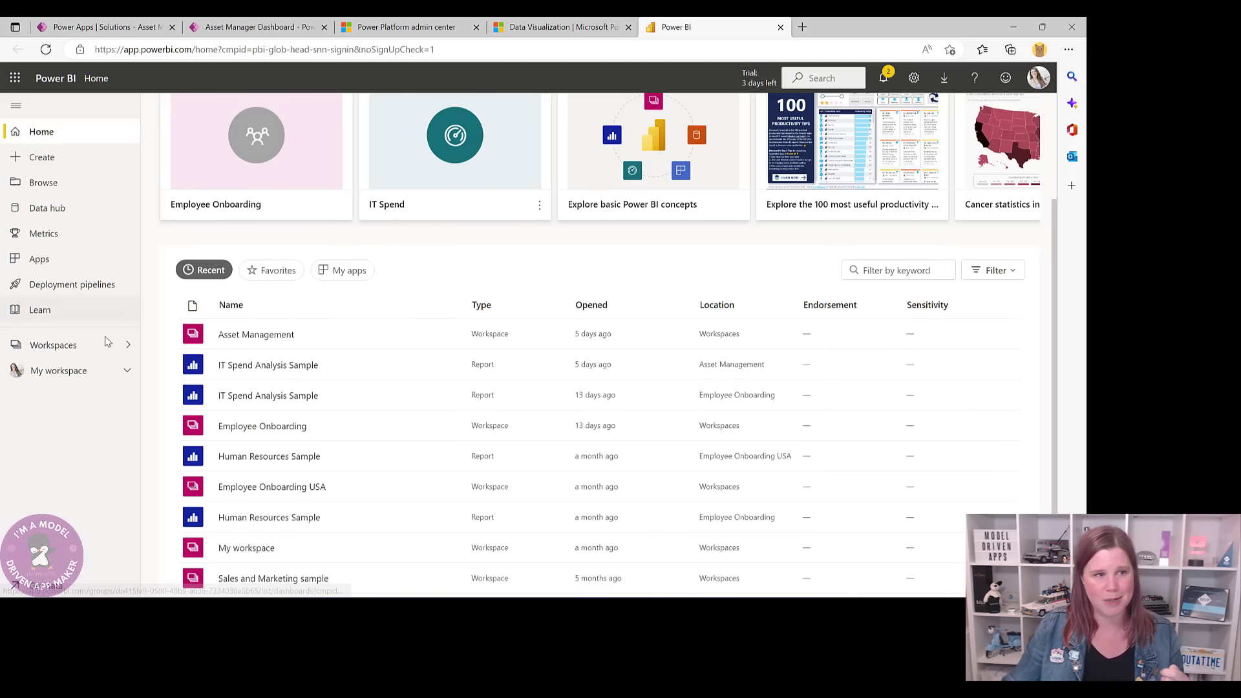
pyautogui.click(51, 349)
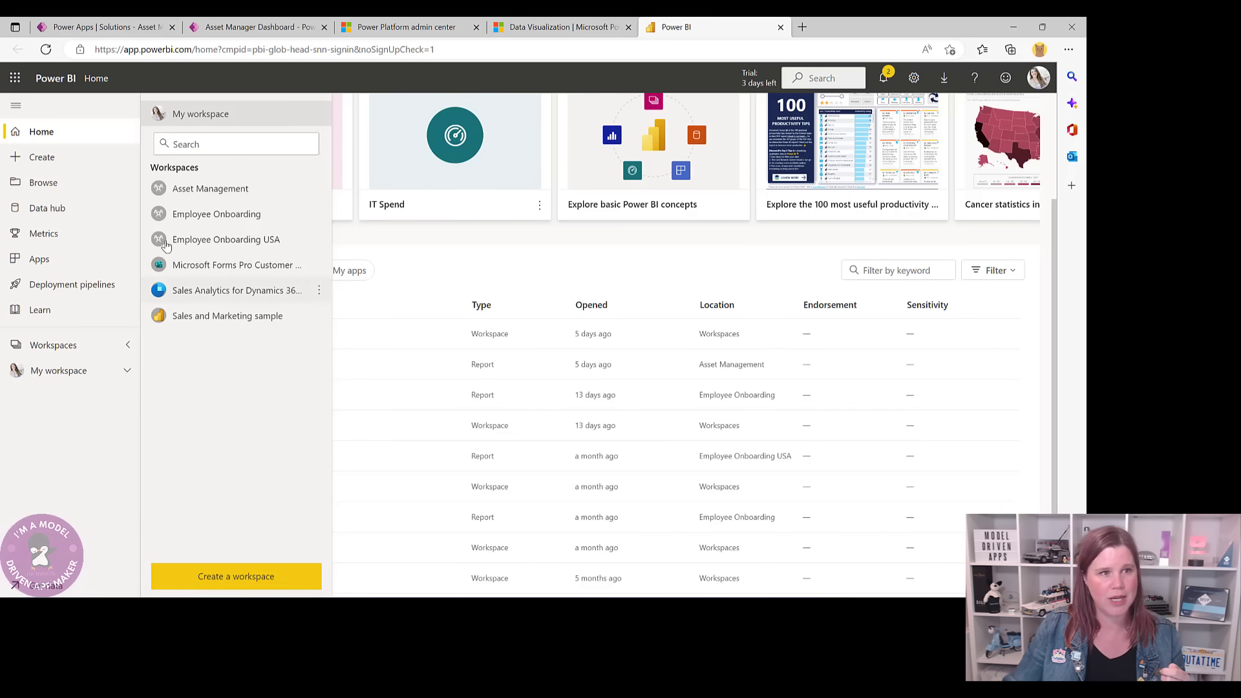
# - Create the workspace 'Asset Management Dashboard Workspace' and go to its Get Data page
pyautogui.click(244, 572)
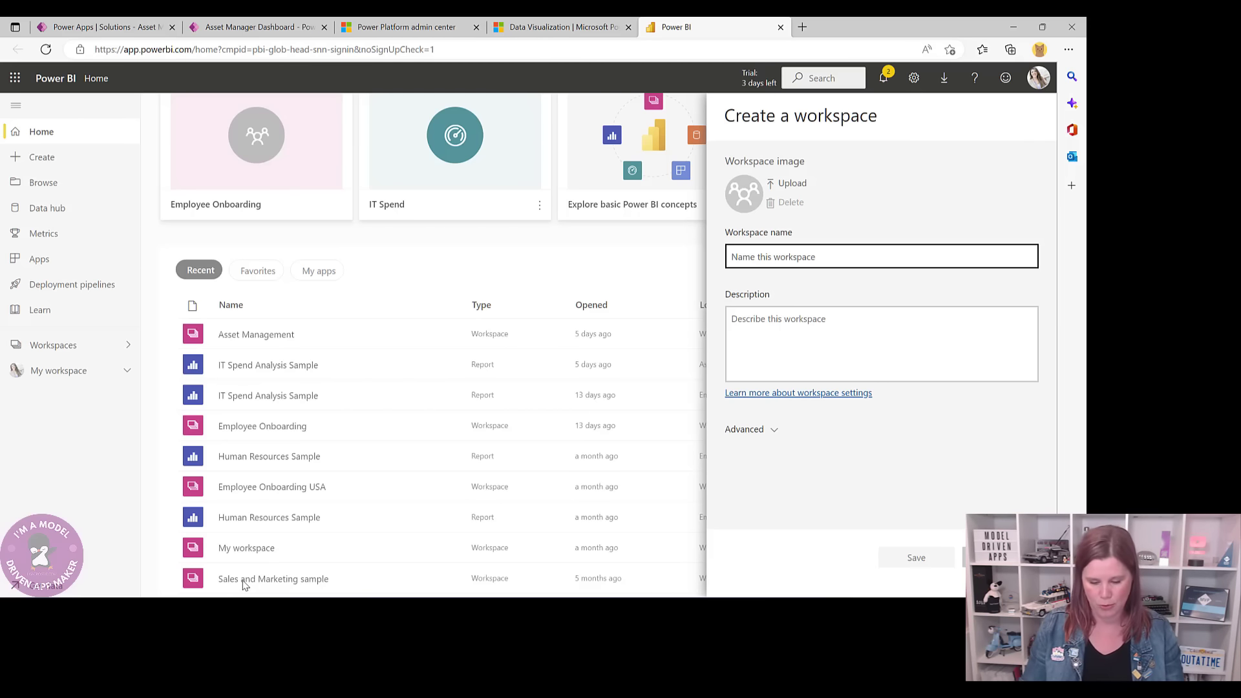
pyautogui.write('Asse')
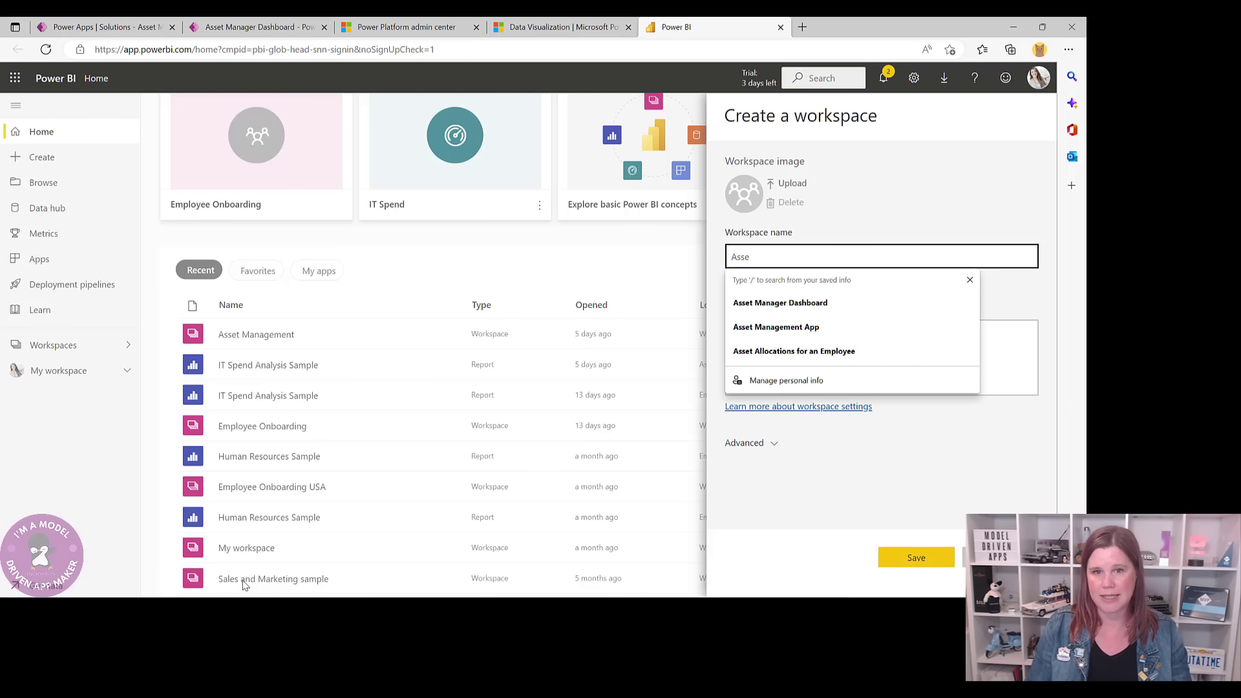
pyautogui.write('t Manageme')
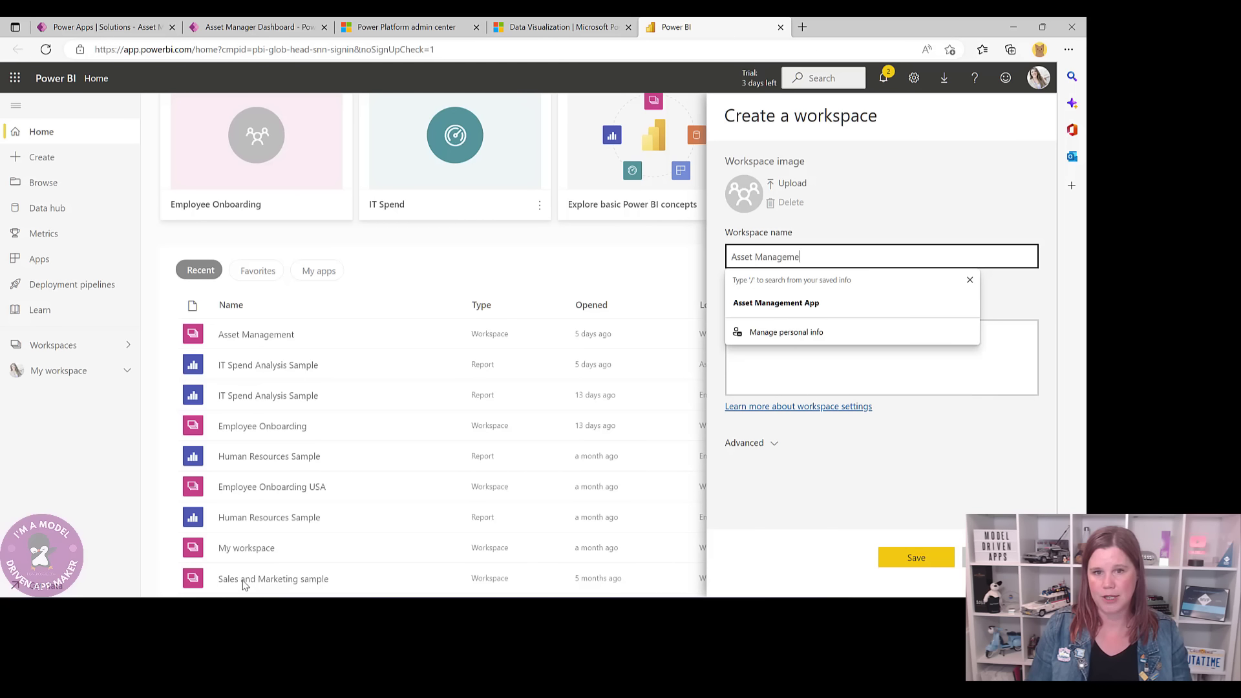
pyautogui.write('nt Dashboard Wor')
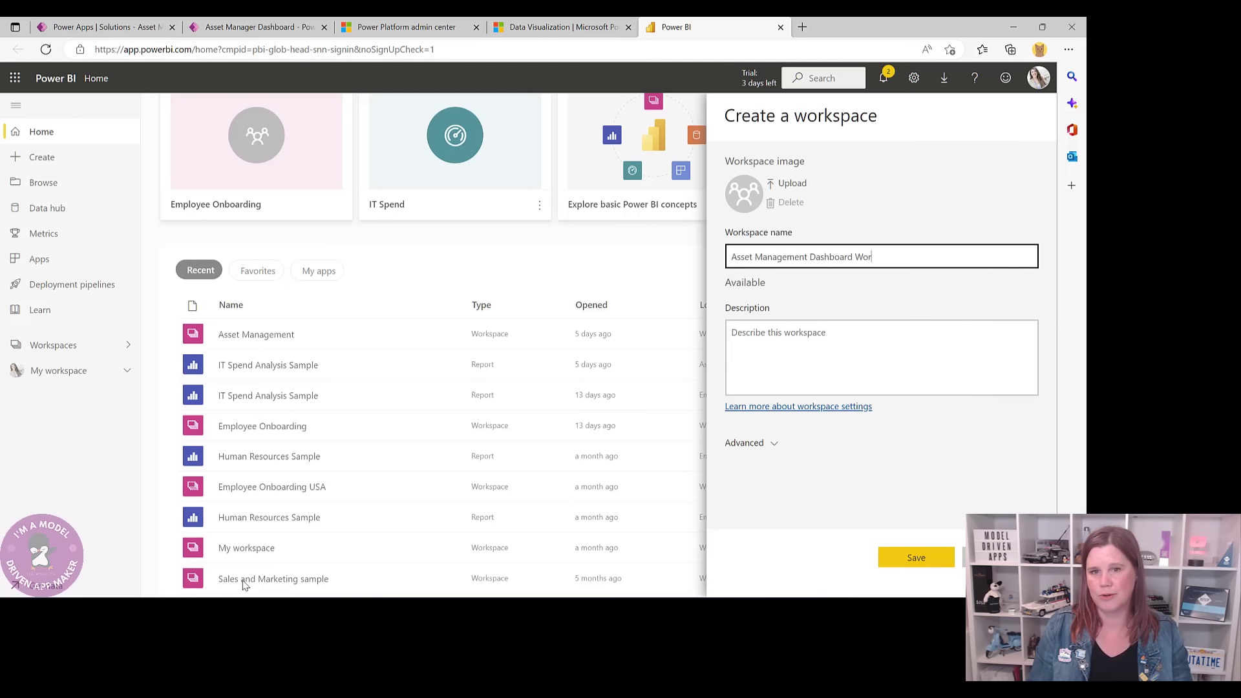
pyautogui.write('kshop in')
pyautogui.press('BackSpace')
pyautogui.press('BackSpace')
pyautogui.press('BackSpace')
pyautogui.press('BackSpace')
pyautogui.press('BackSpace')
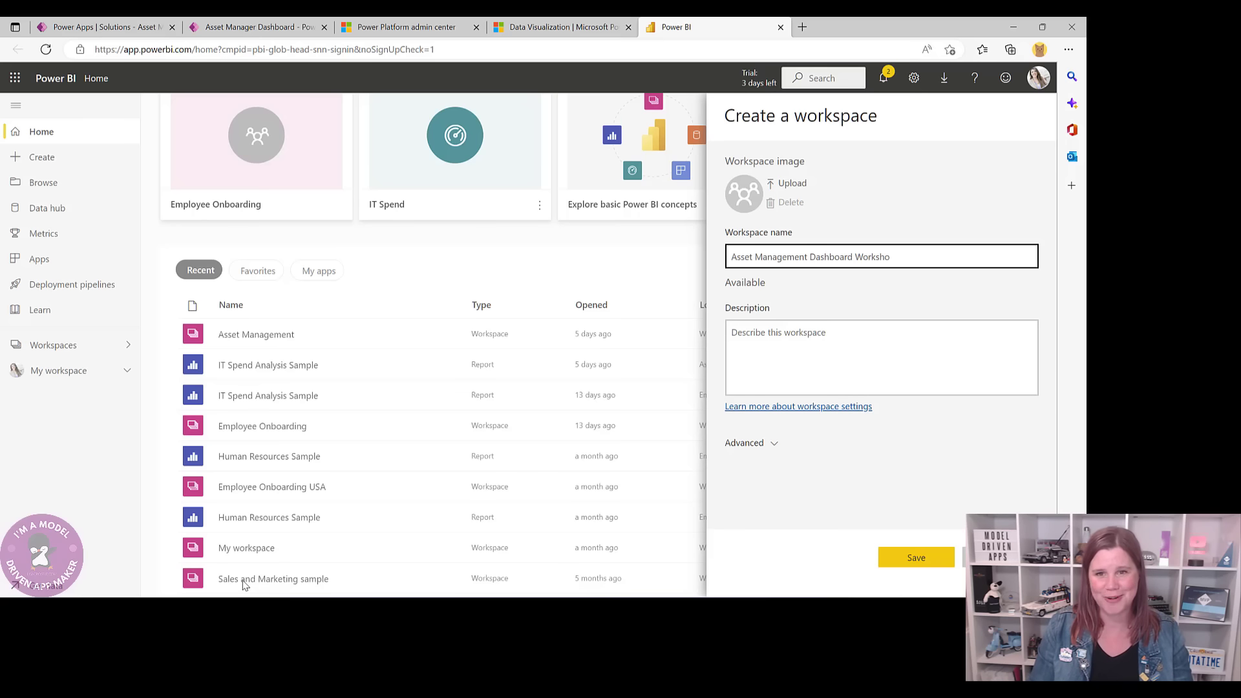
pyautogui.write('pace')
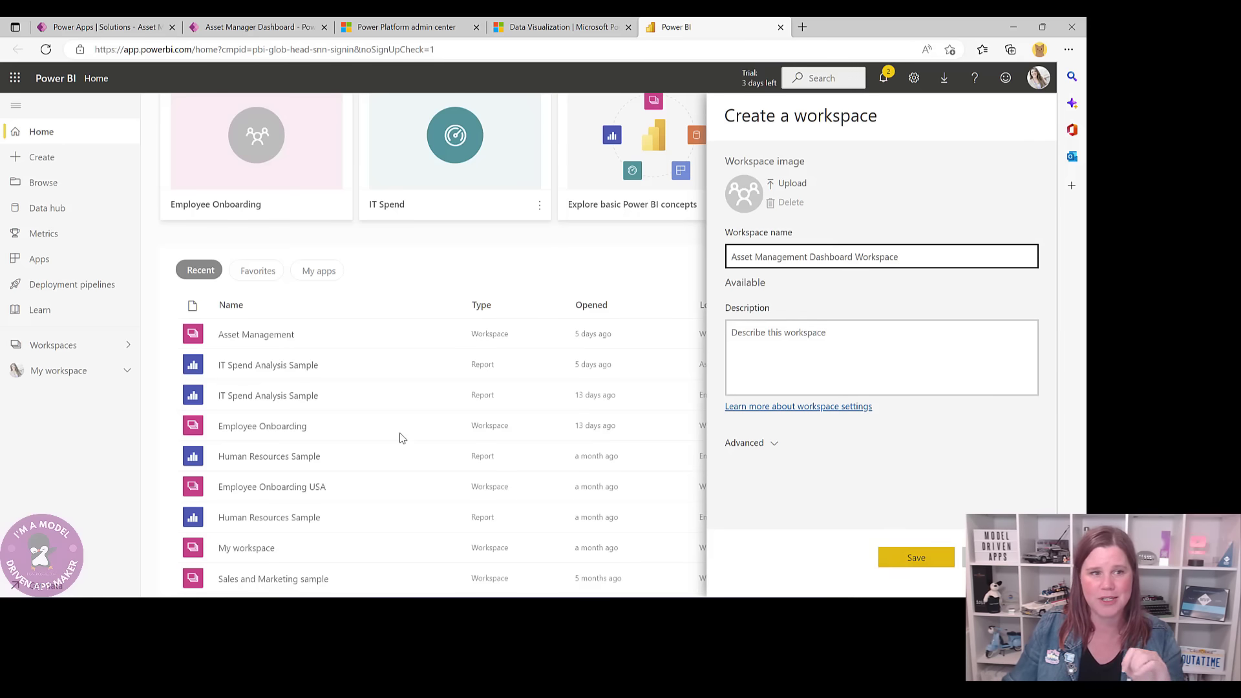
pyautogui.click(916, 560)
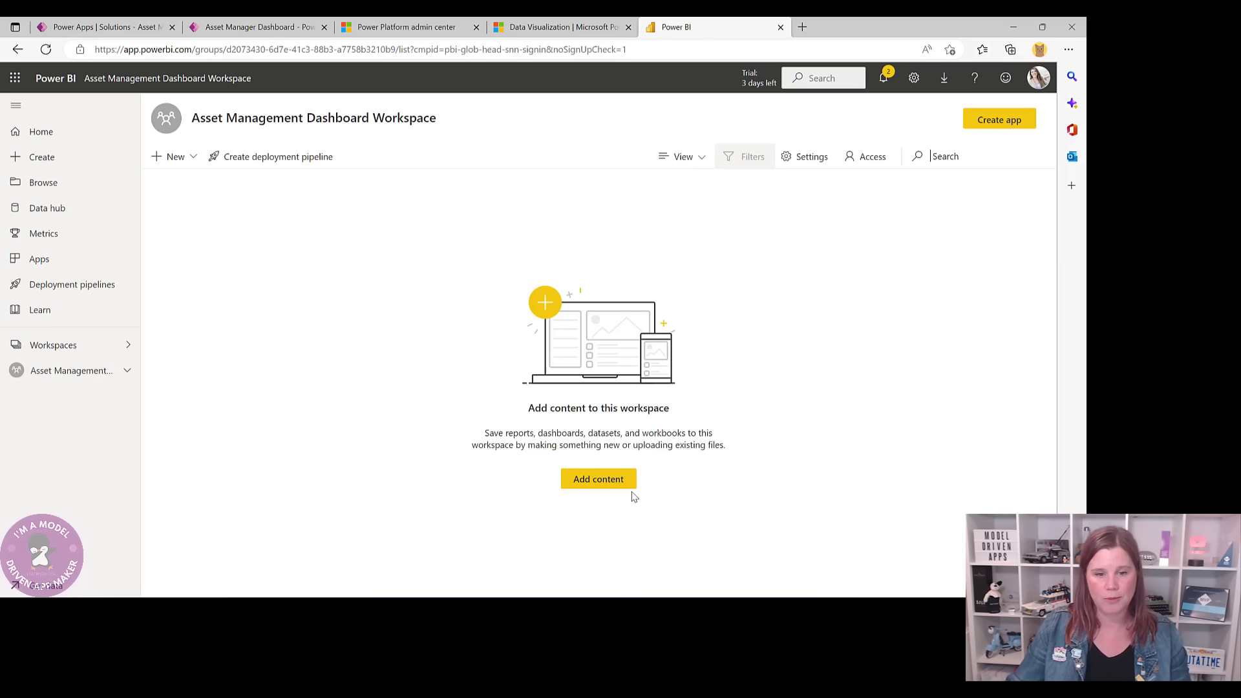
pyautogui.click(611, 482)
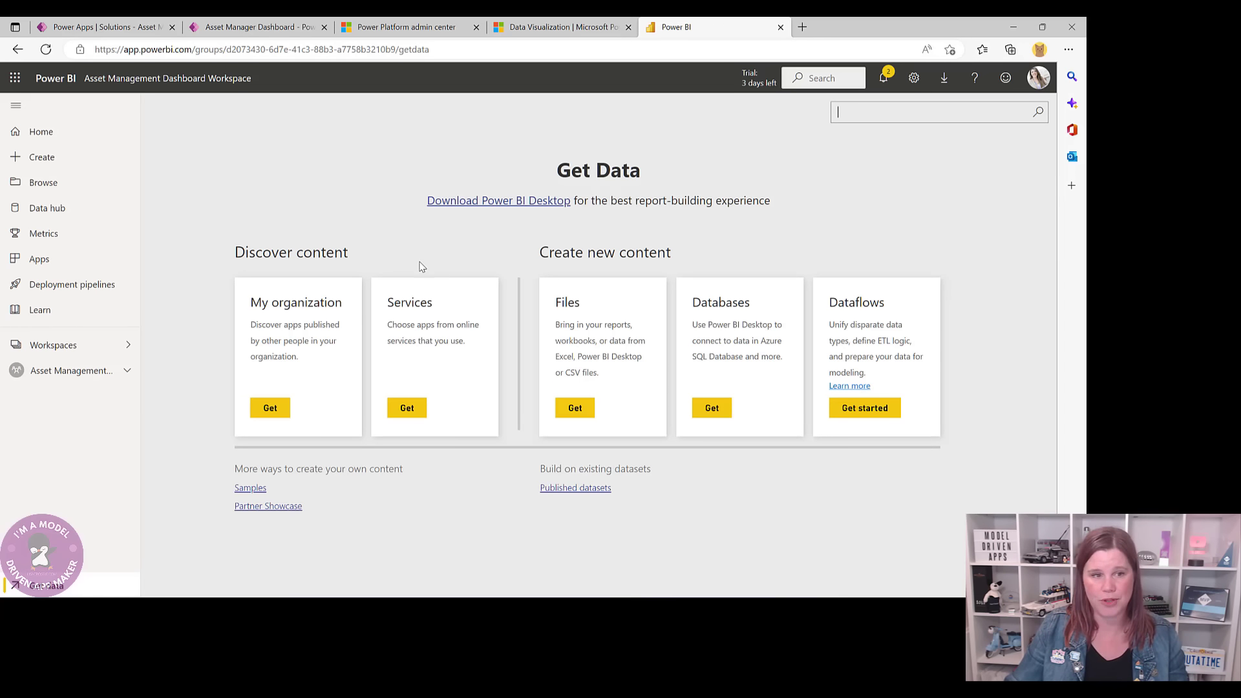
# - Connect the IT Spend Analysis Sample from Samples to the Asset Management Dashboard Workspace
pyautogui.click(250, 492)
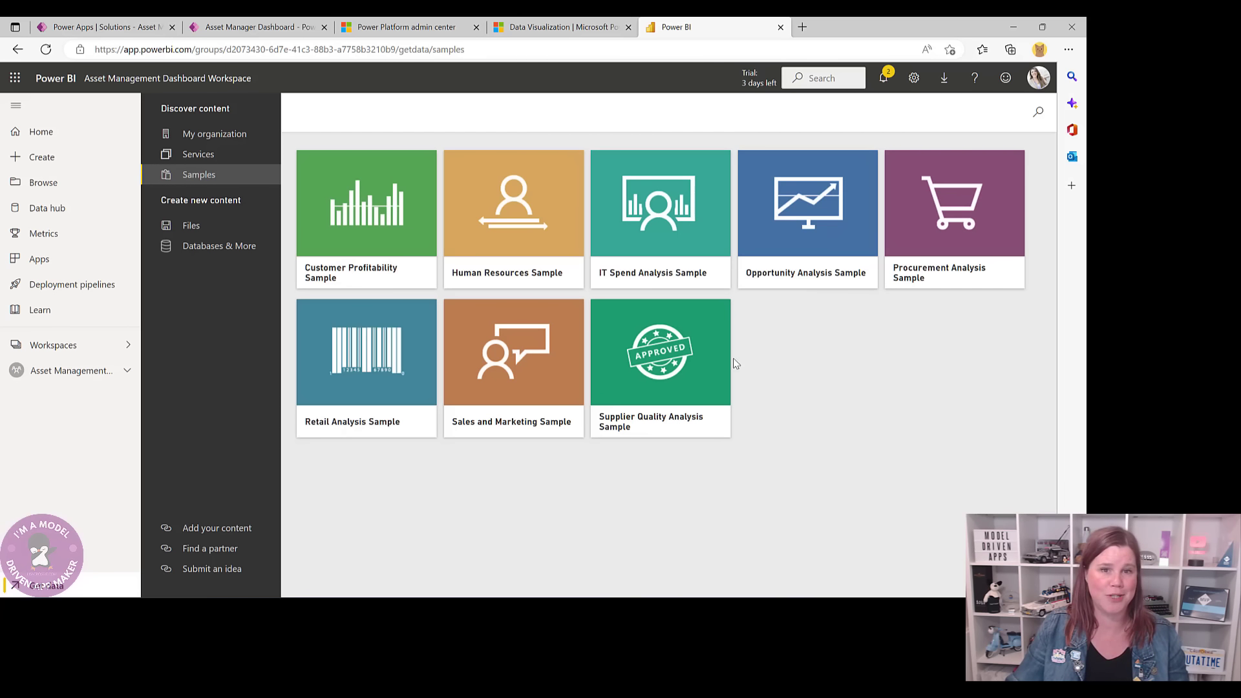
pyautogui.click(624, 277)
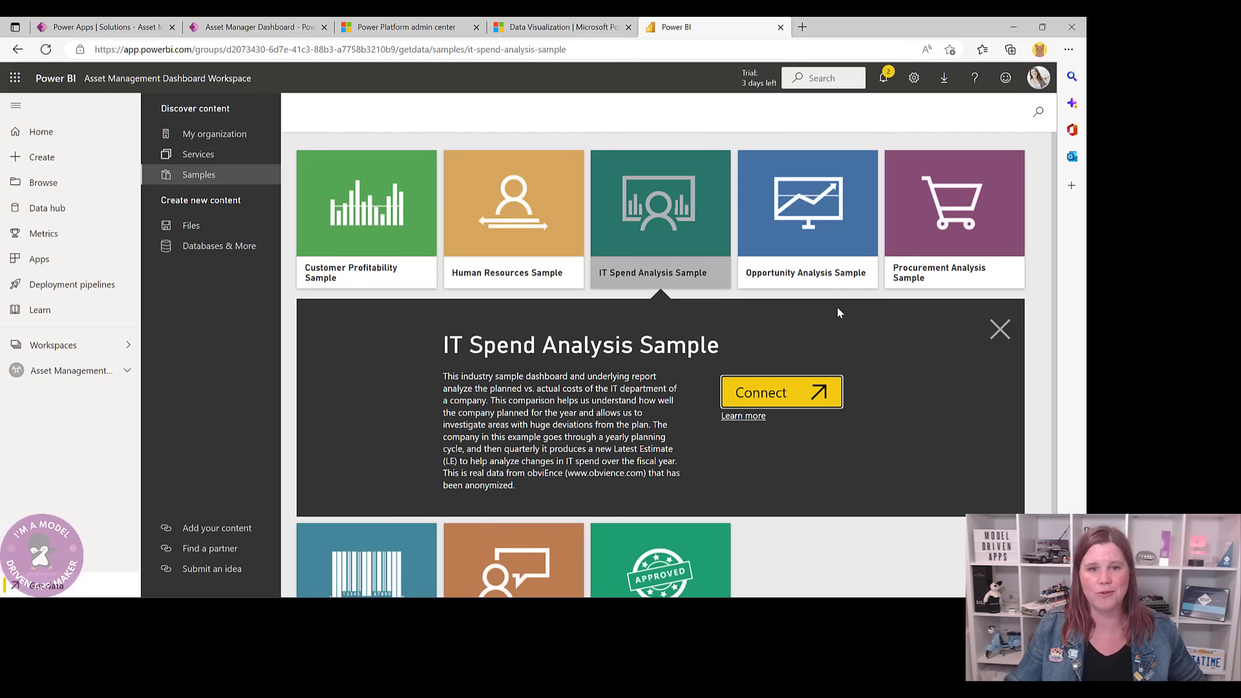
pyautogui.click(822, 396)
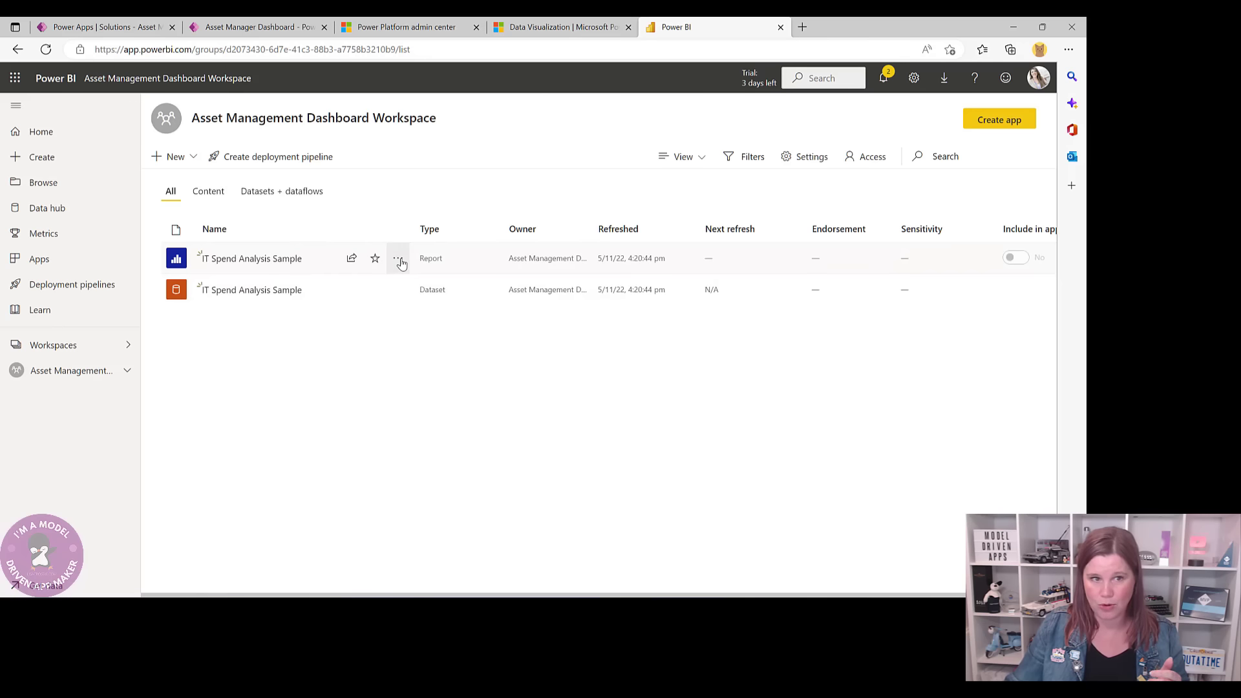
pyautogui.click(398, 259)
# - Pin the IT Spend Analysis Sample's YTD IT Spend Trend page live to new 'IT Spend Dashboard'
pyautogui.click(238, 261)
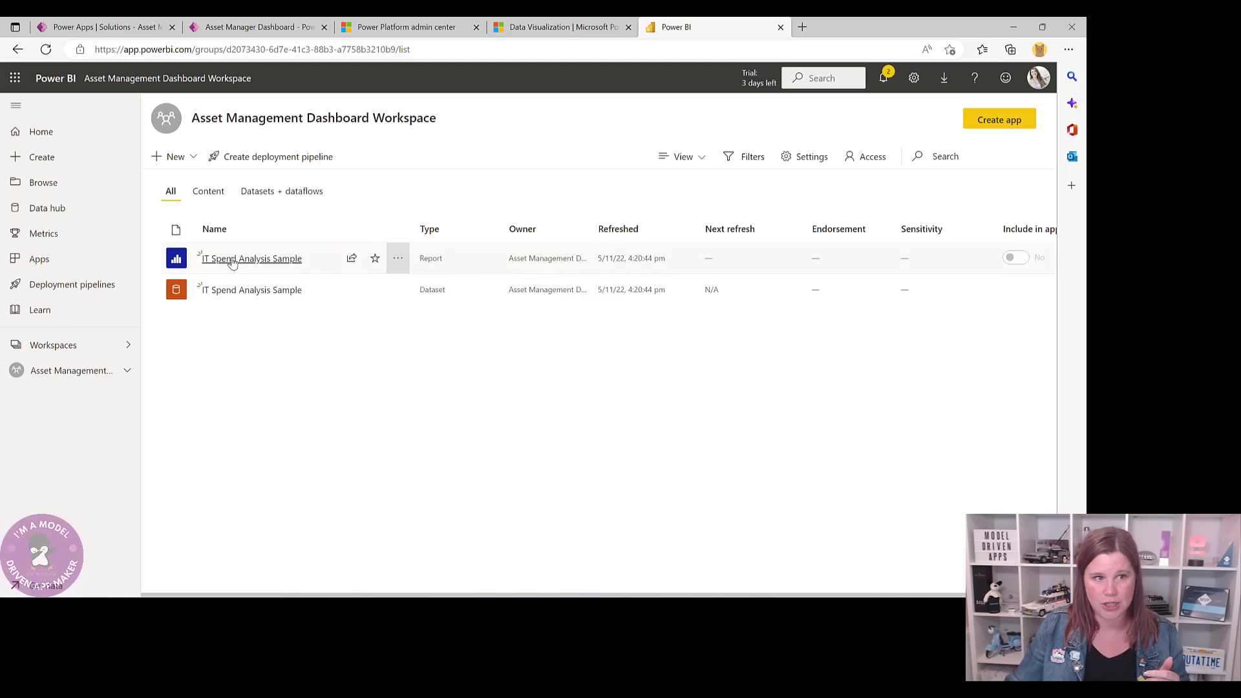
pyautogui.click(248, 260)
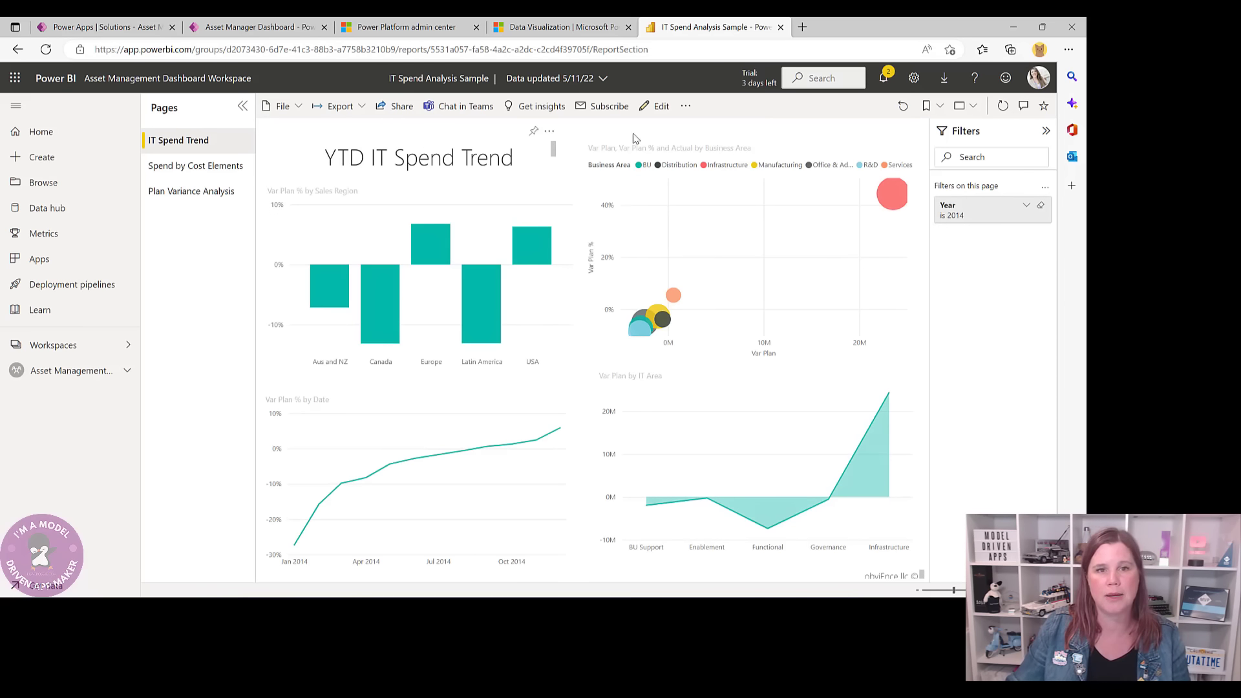
pyautogui.click(685, 107)
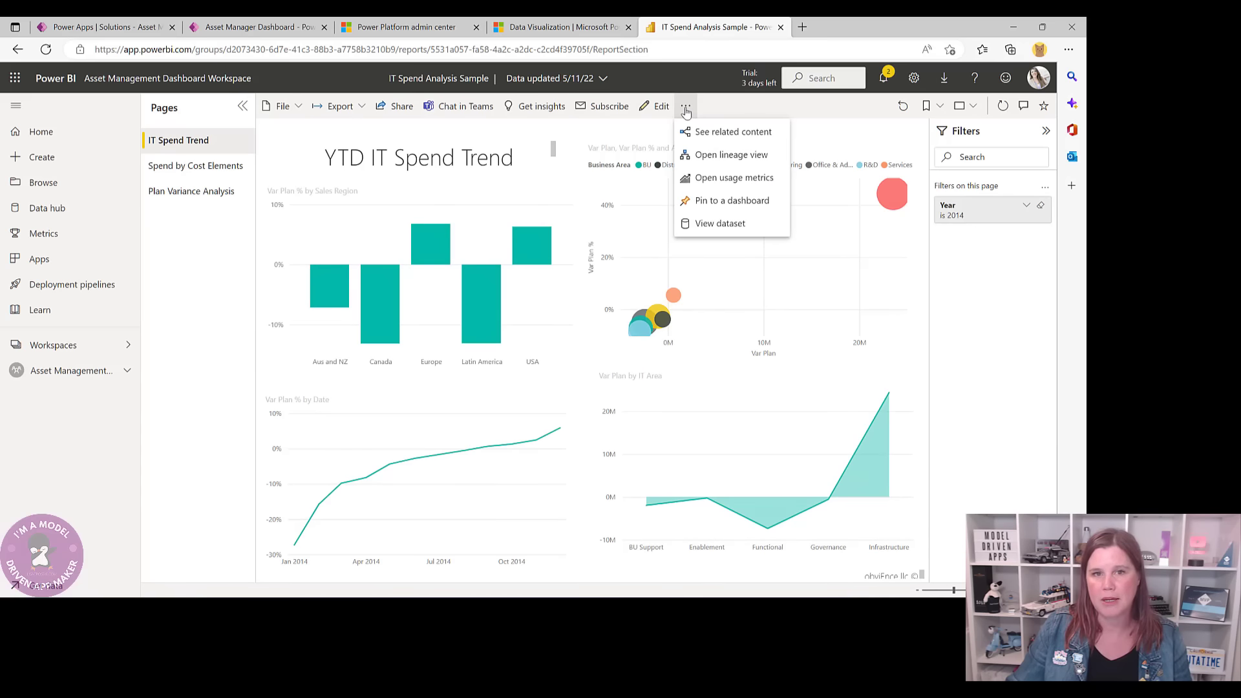
pyautogui.click(724, 203)
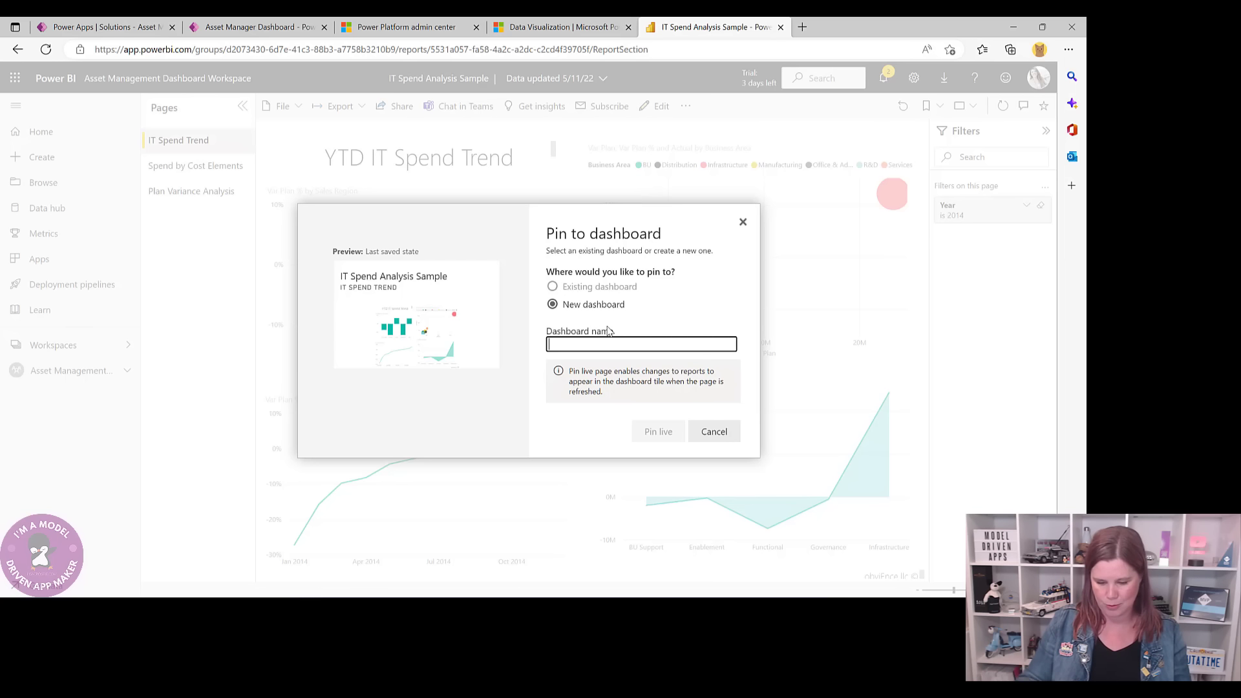
pyautogui.write('IT SPe')
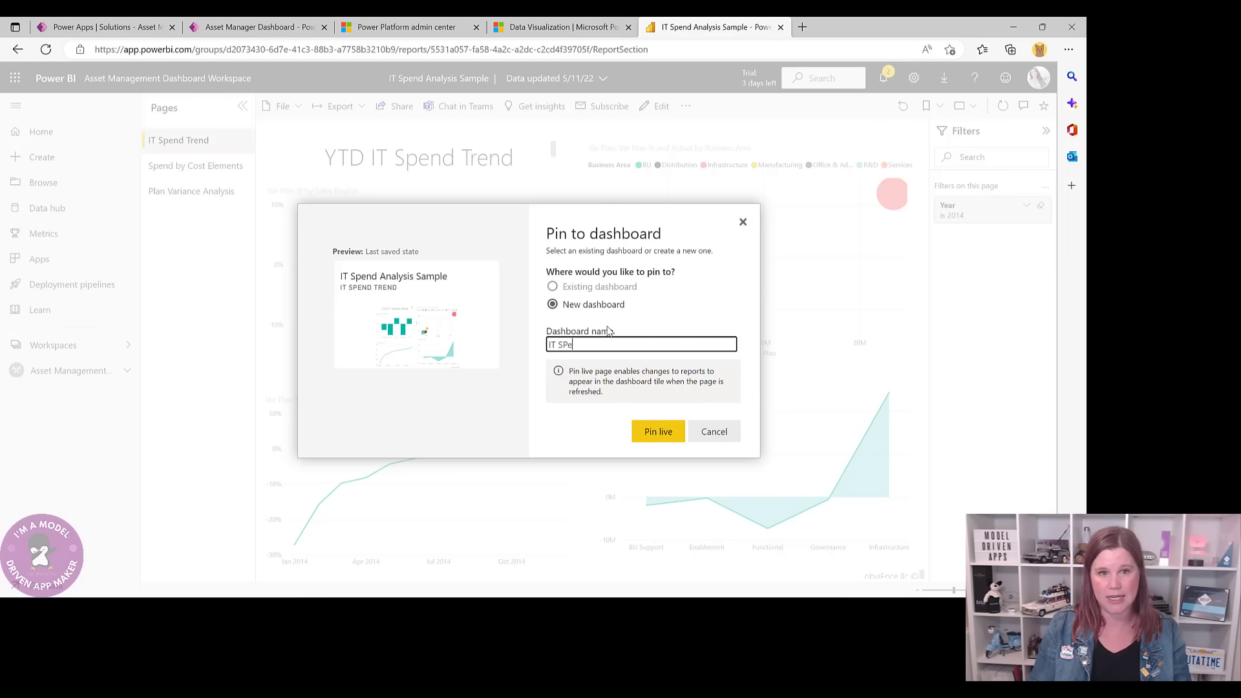
pyautogui.press('BackSpace')
pyautogui.write('pend Dashbar')
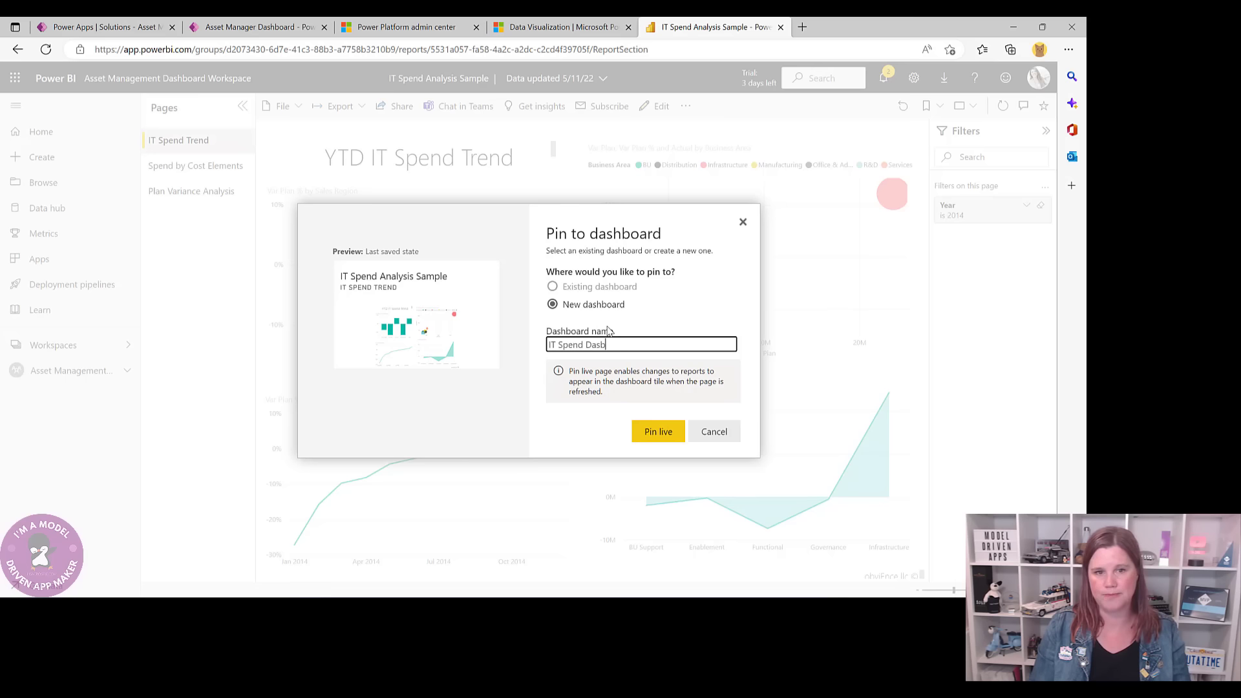
pyautogui.press('BackSpace')
pyautogui.write('hboard')
pyautogui.click(645, 430)
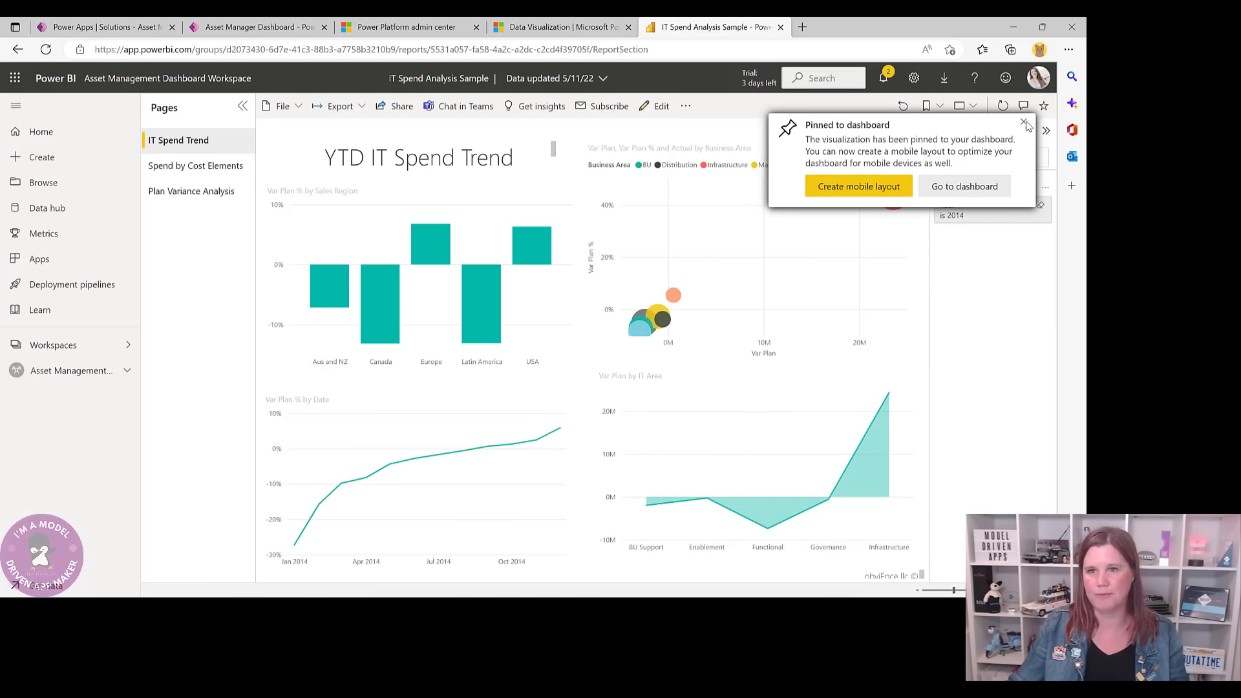
pyautogui.click(1024, 123)
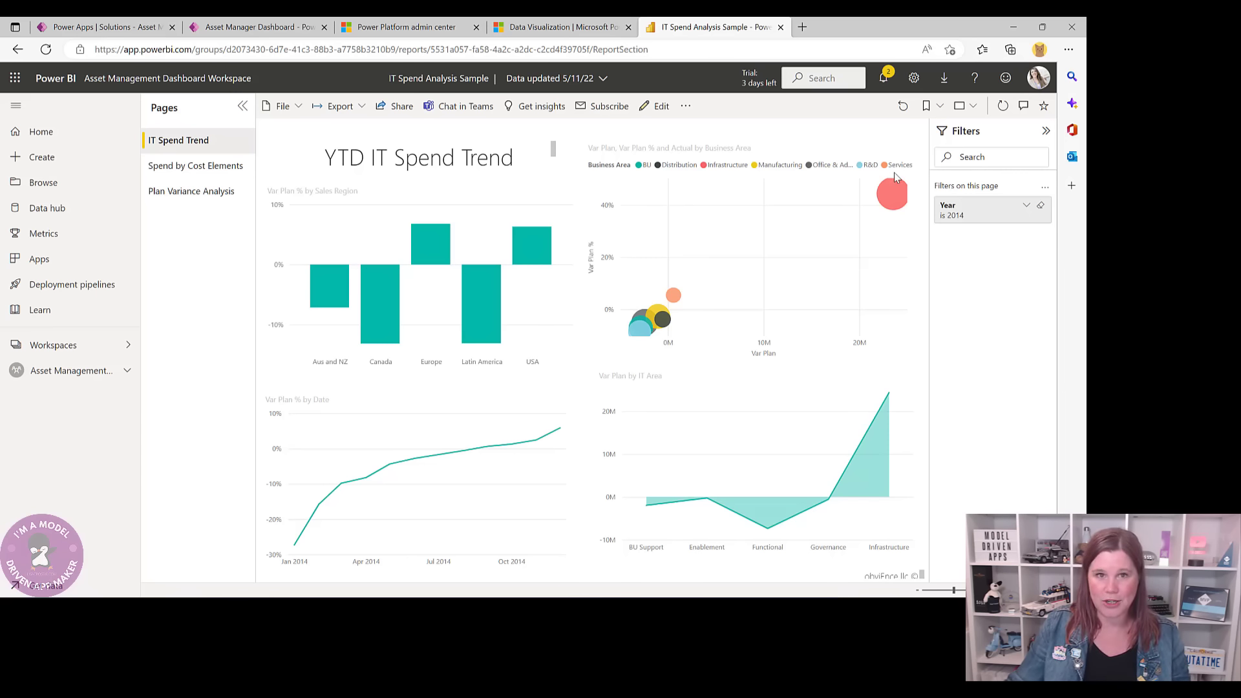
# - Back in the Asset Management solution, start a new Power BI embedded dashboard named 'IT Spend Dashboard'
pyautogui.click(121, 32)
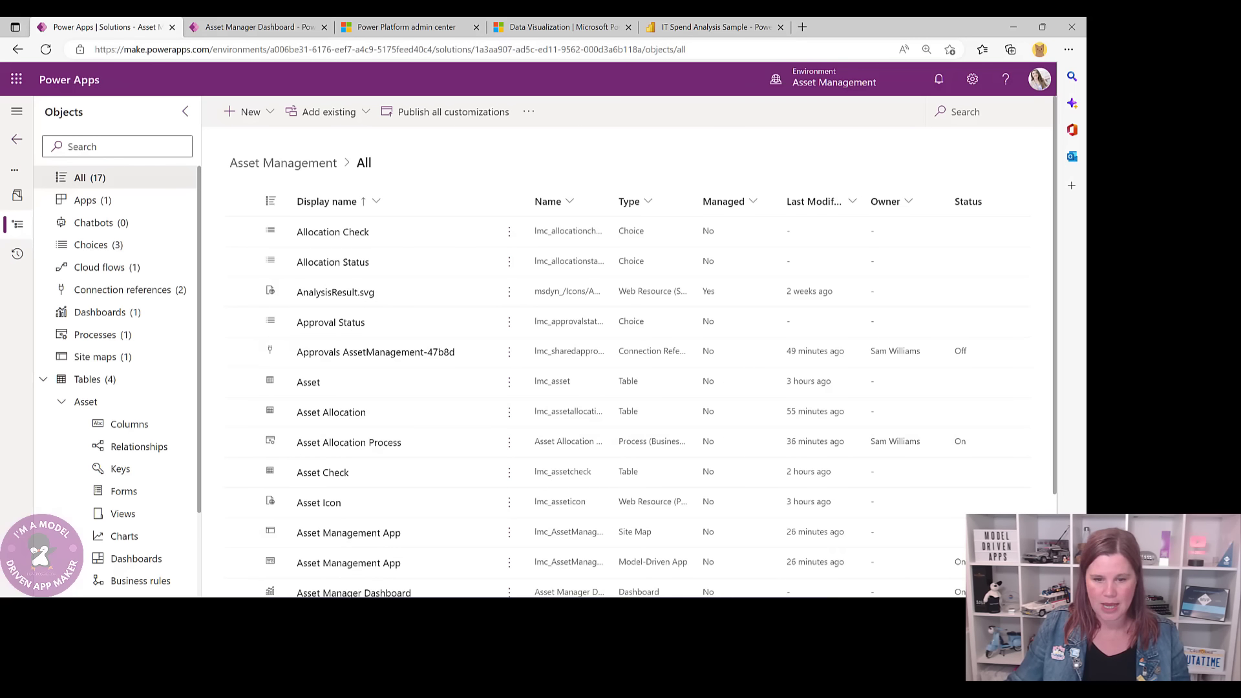
pyautogui.click(780, 27)
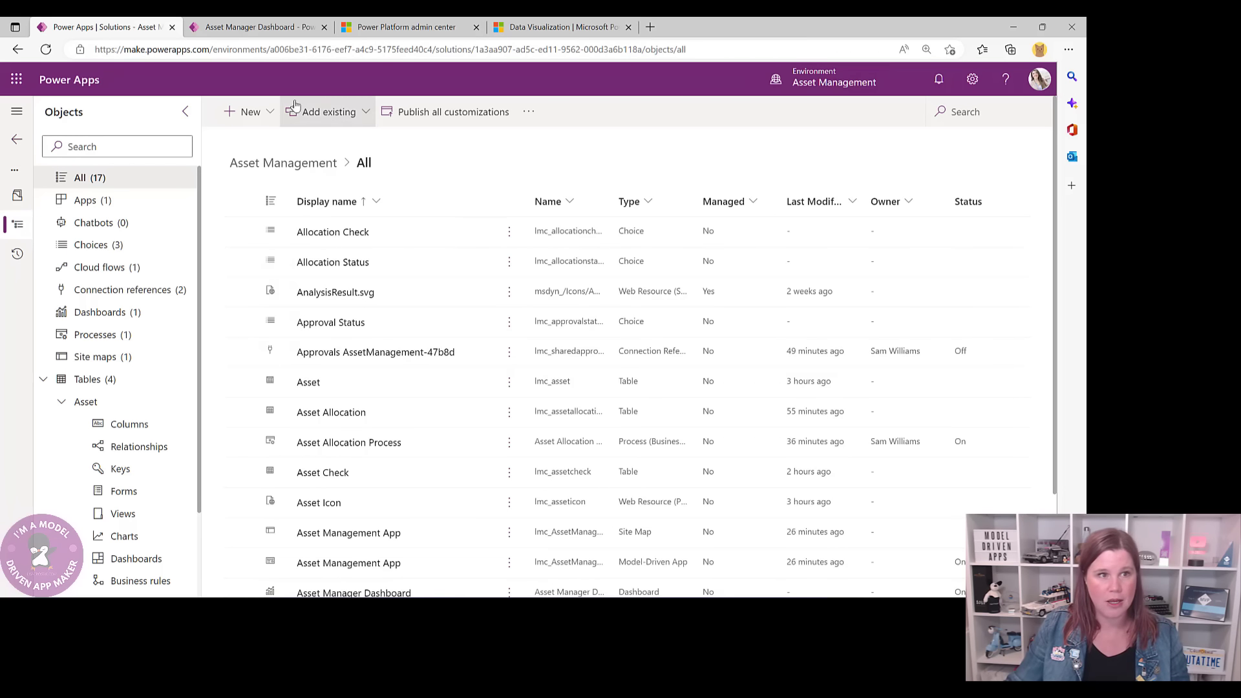
pyautogui.click(271, 113)
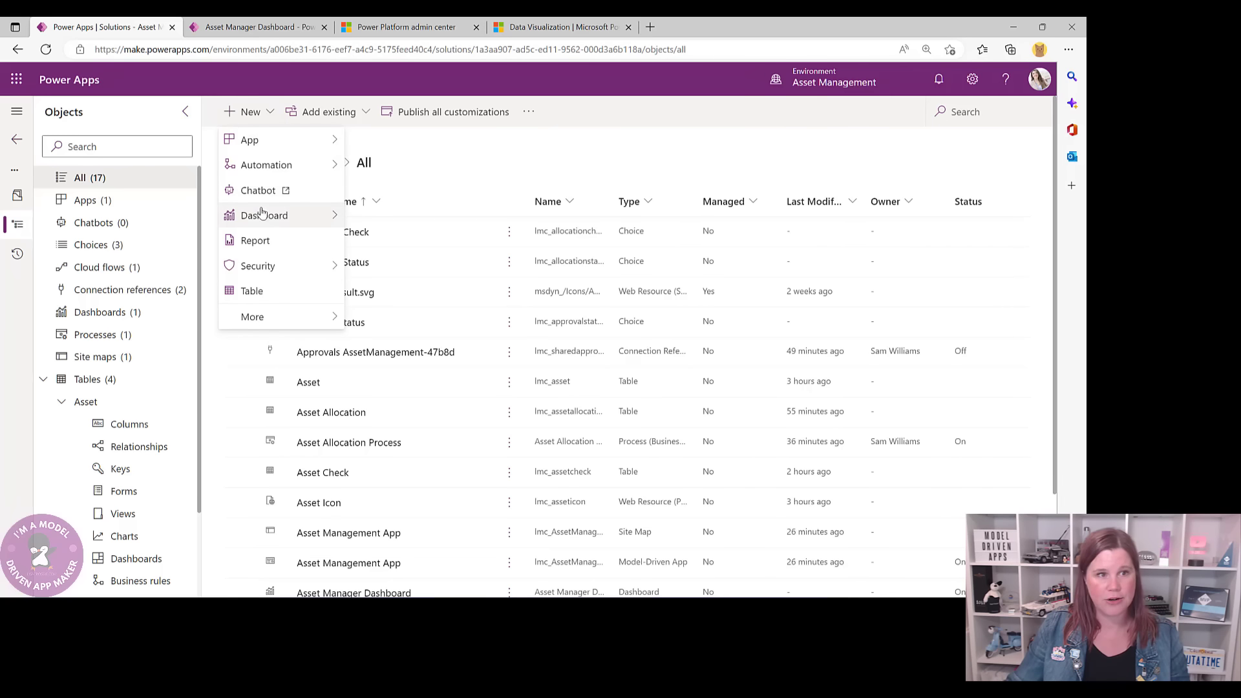
pyautogui.moveTo(263, 216)
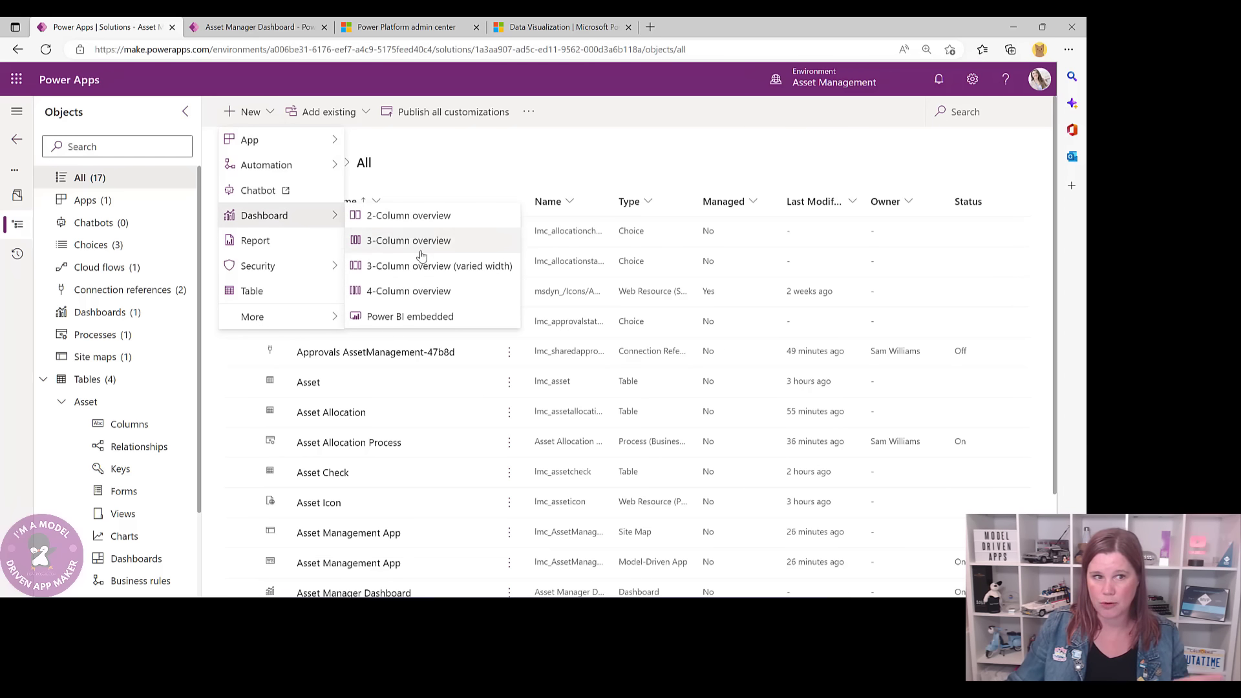
pyautogui.click(424, 317)
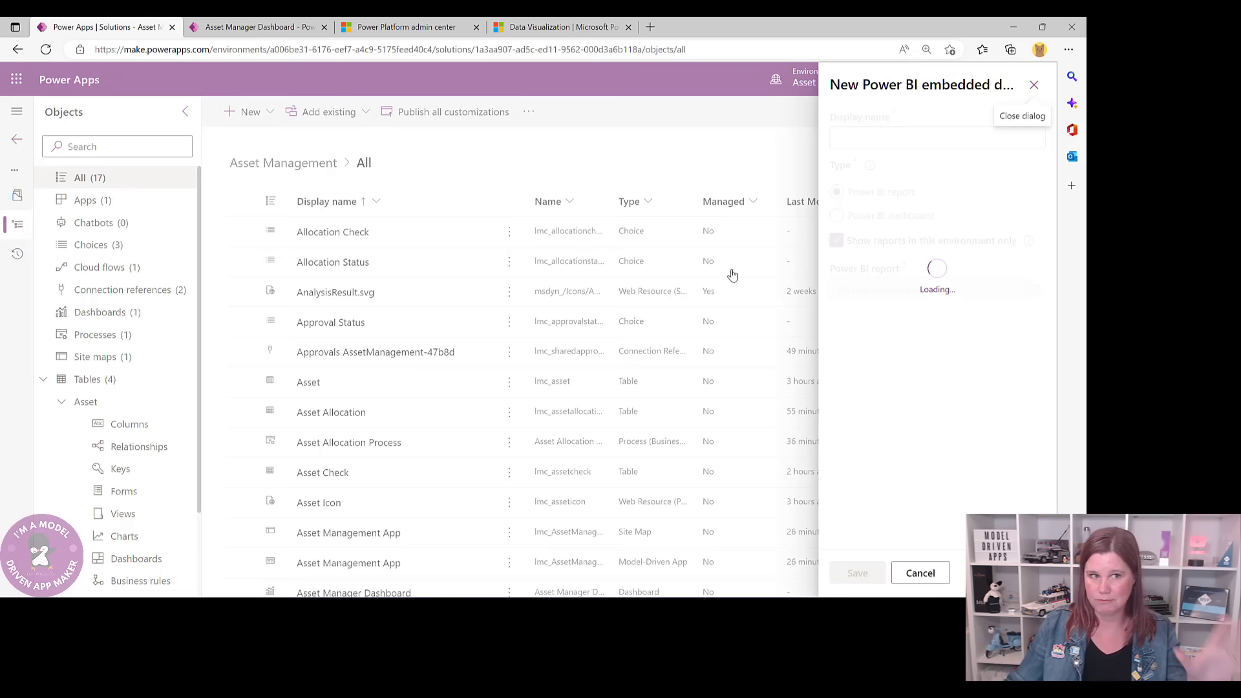
pyautogui.click(858, 135)
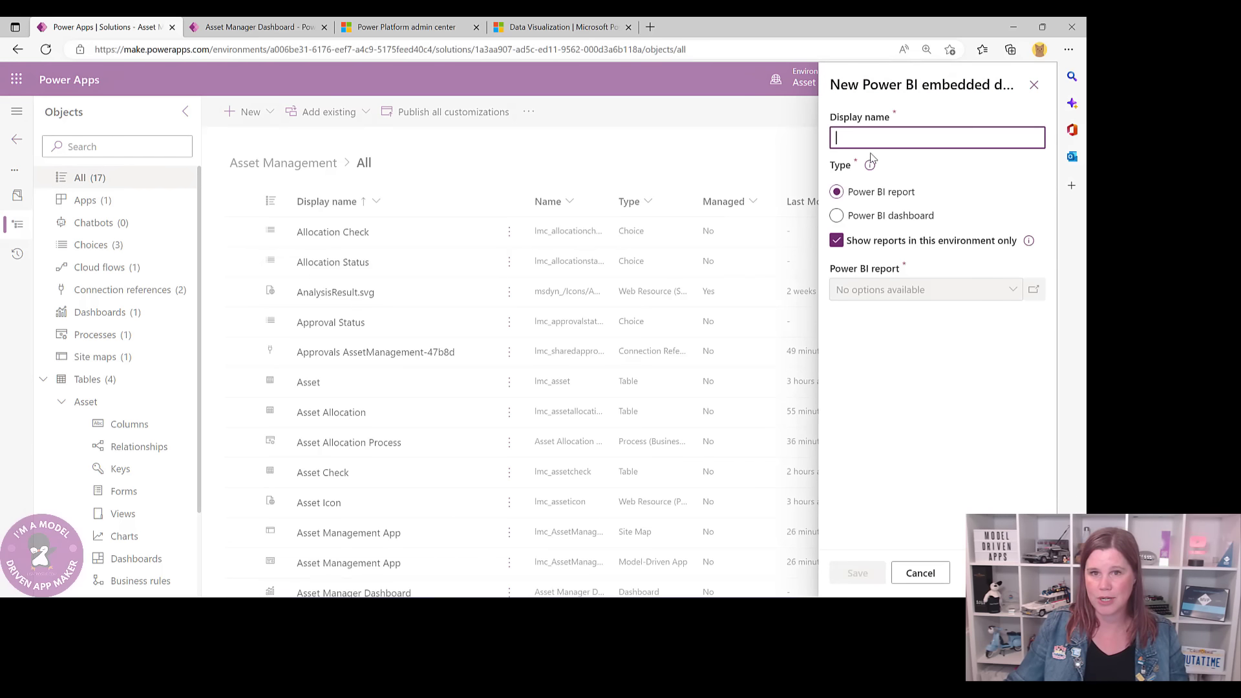
pyautogui.write('IT SPe')
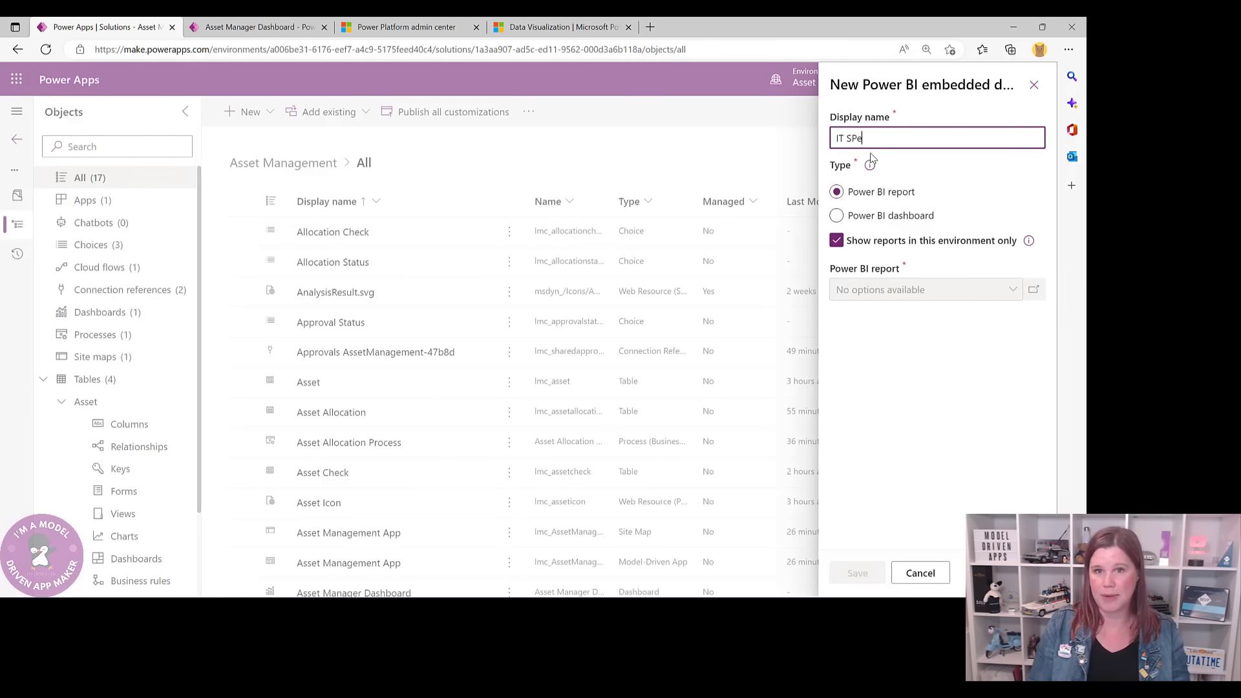
pyautogui.press('BackSpace')
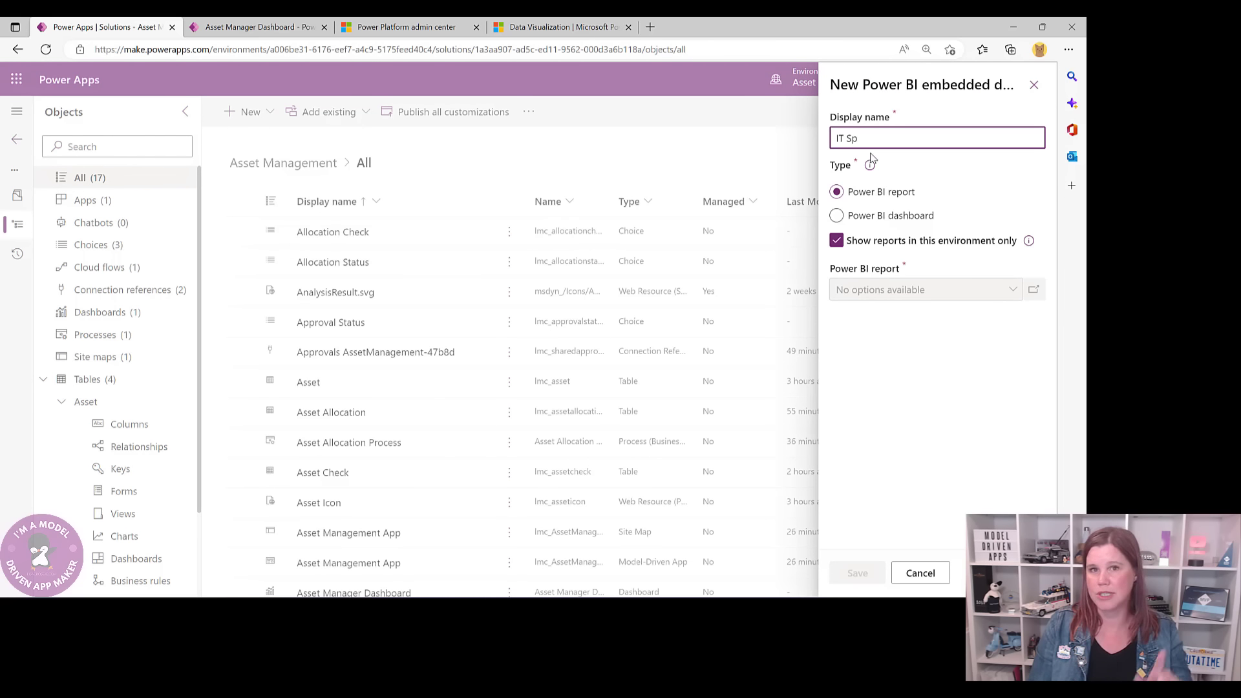
pyautogui.write('pe')
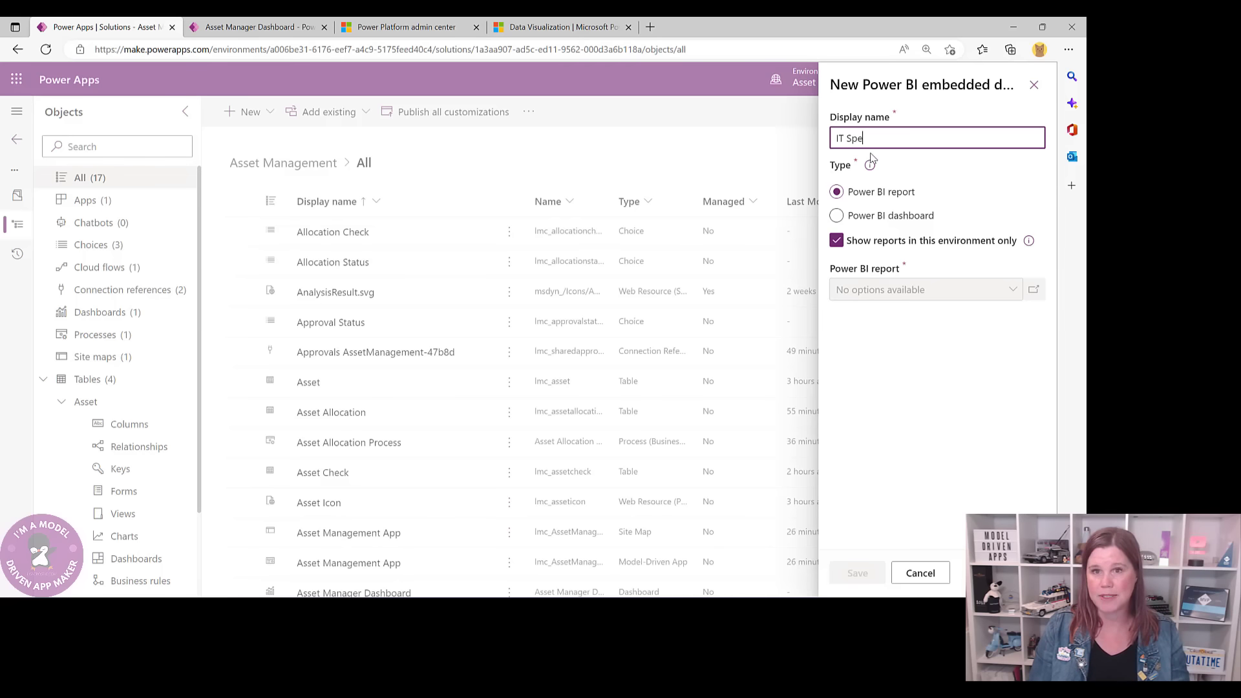
pyautogui.write('nd Dashboard')
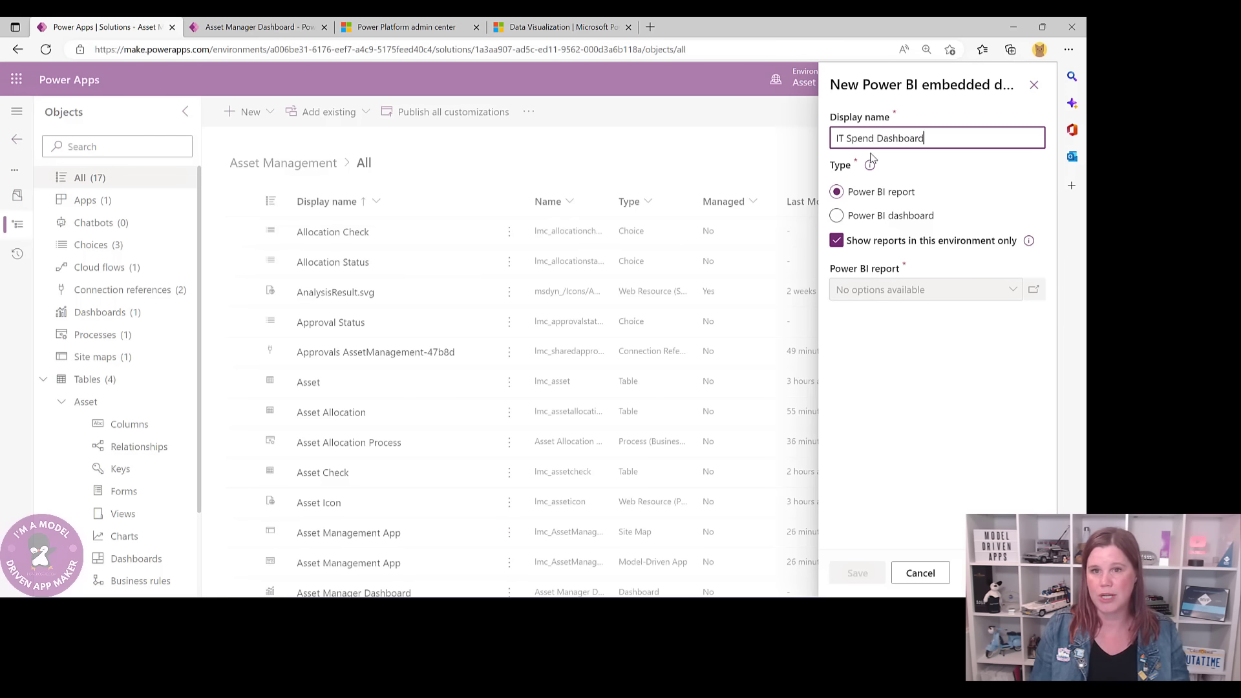
# - Set it to Power BI dashboard type, Asset Management Dashboard Workspace, IT Spend Dashboard, and save
pyautogui.click(878, 220)
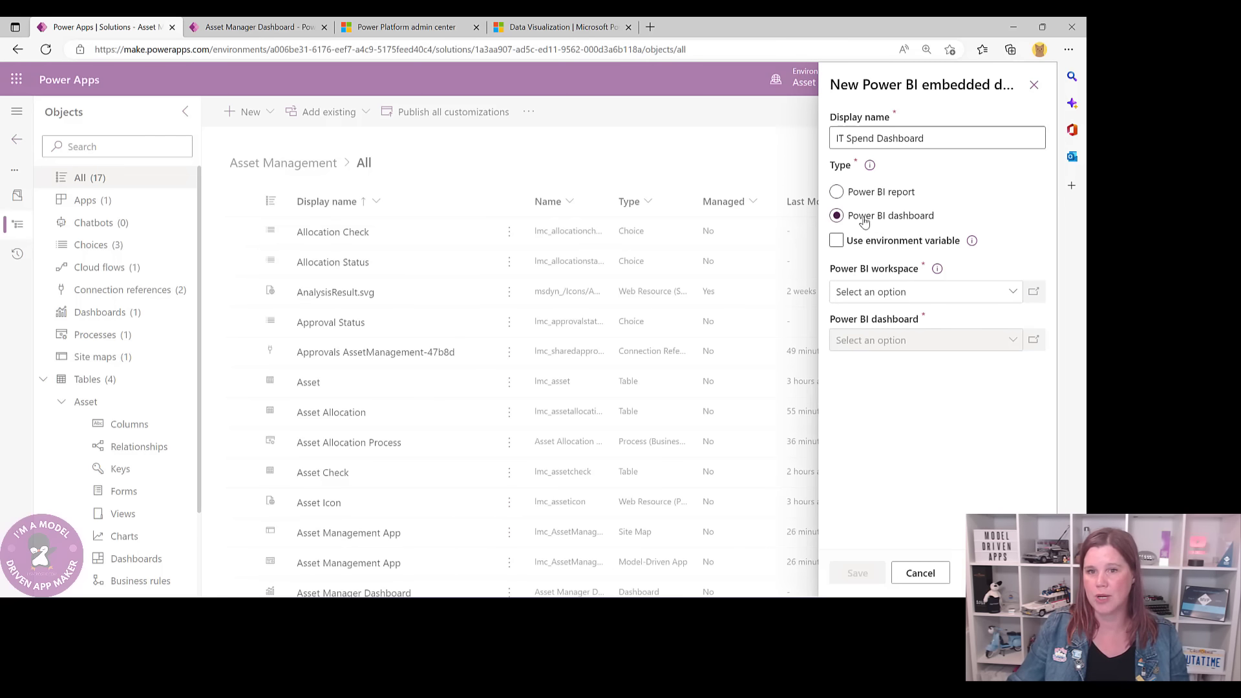
pyautogui.click(872, 291)
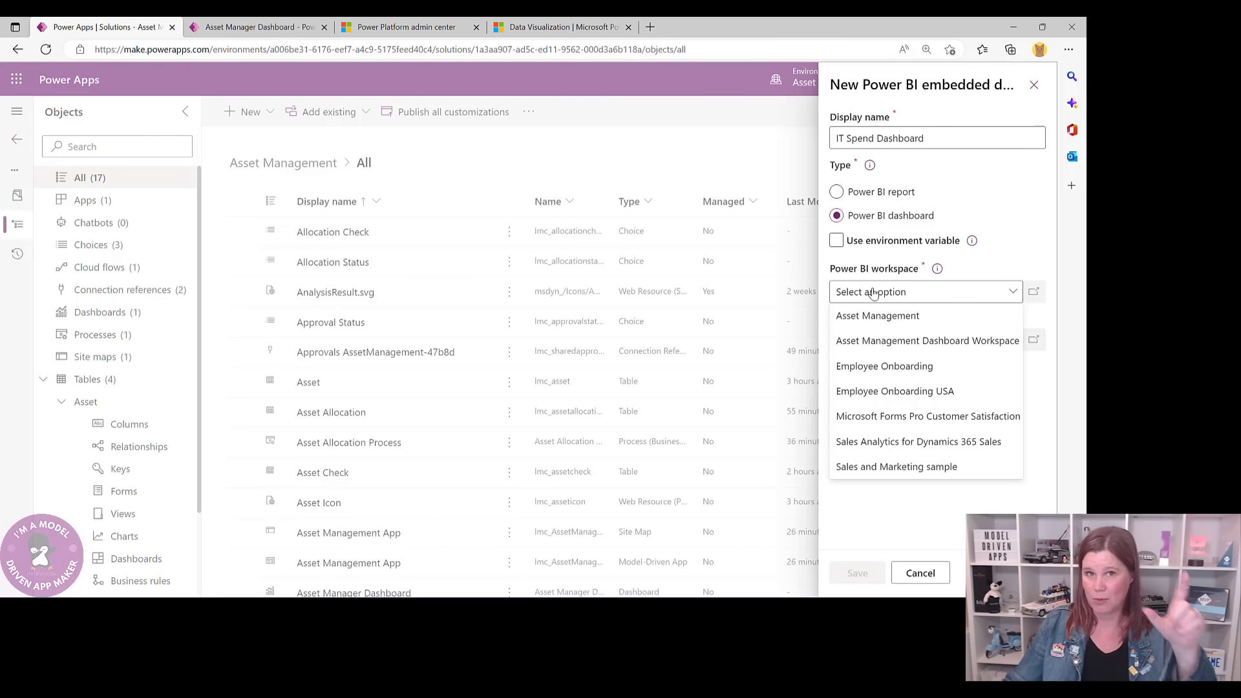
pyautogui.click(951, 342)
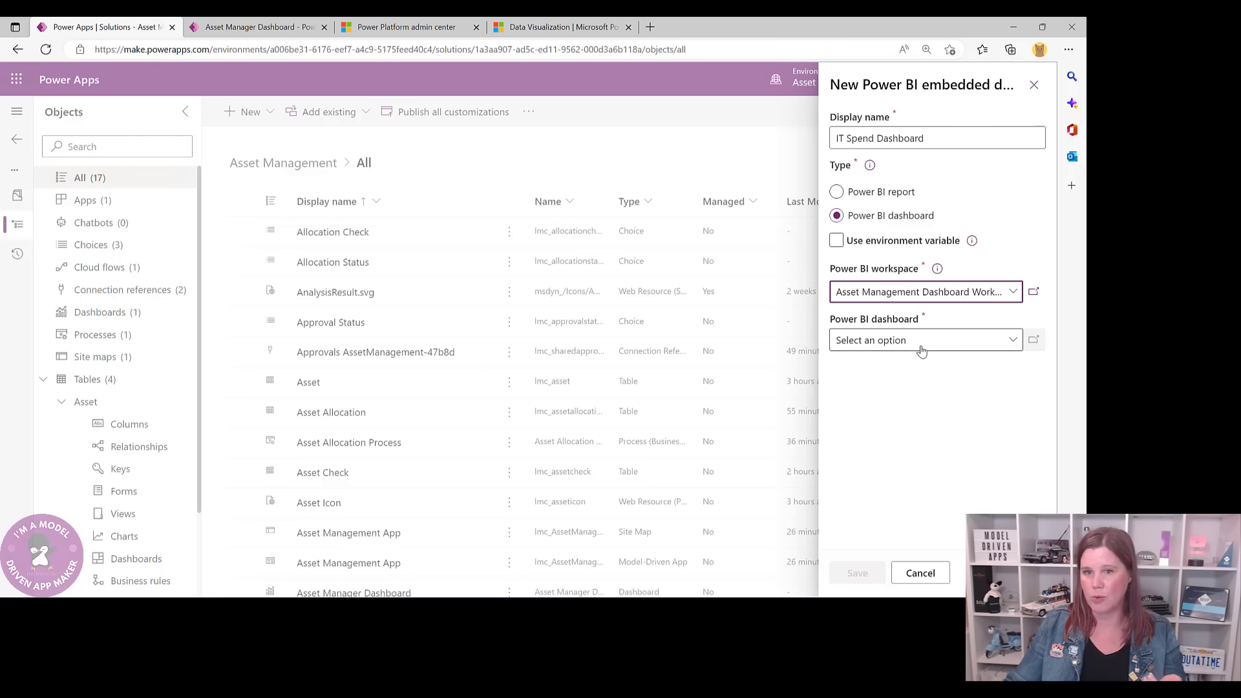
pyautogui.click(923, 344)
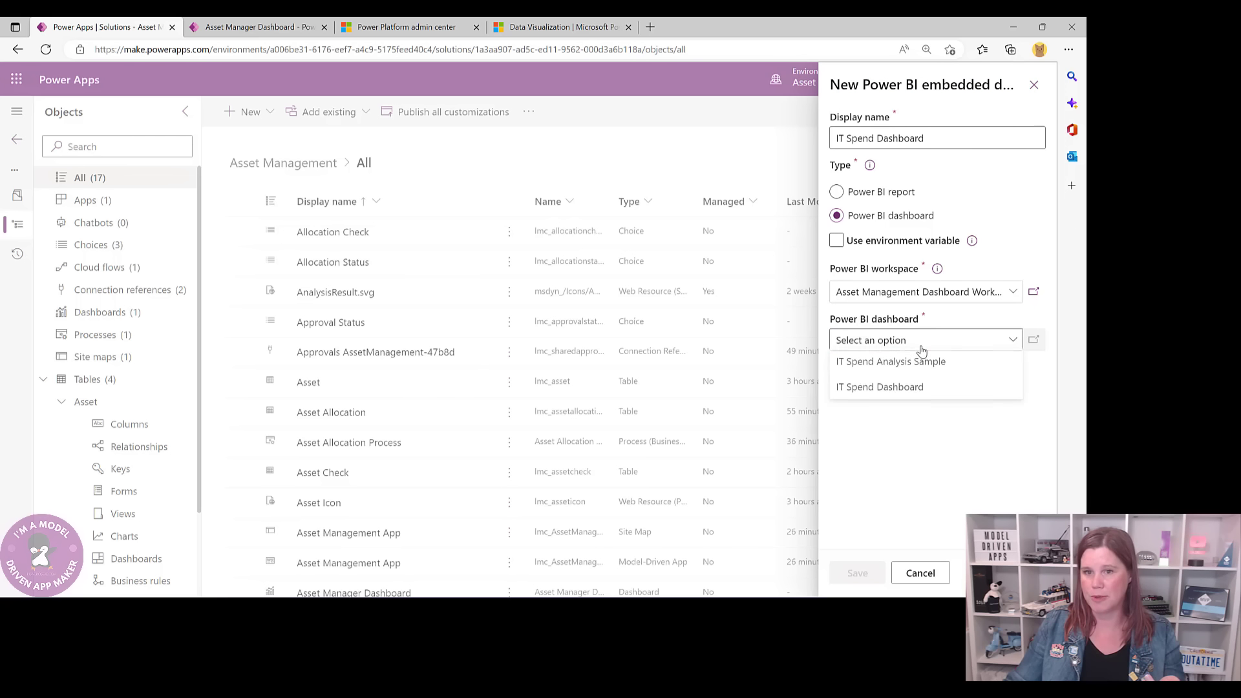
pyautogui.click(880, 389)
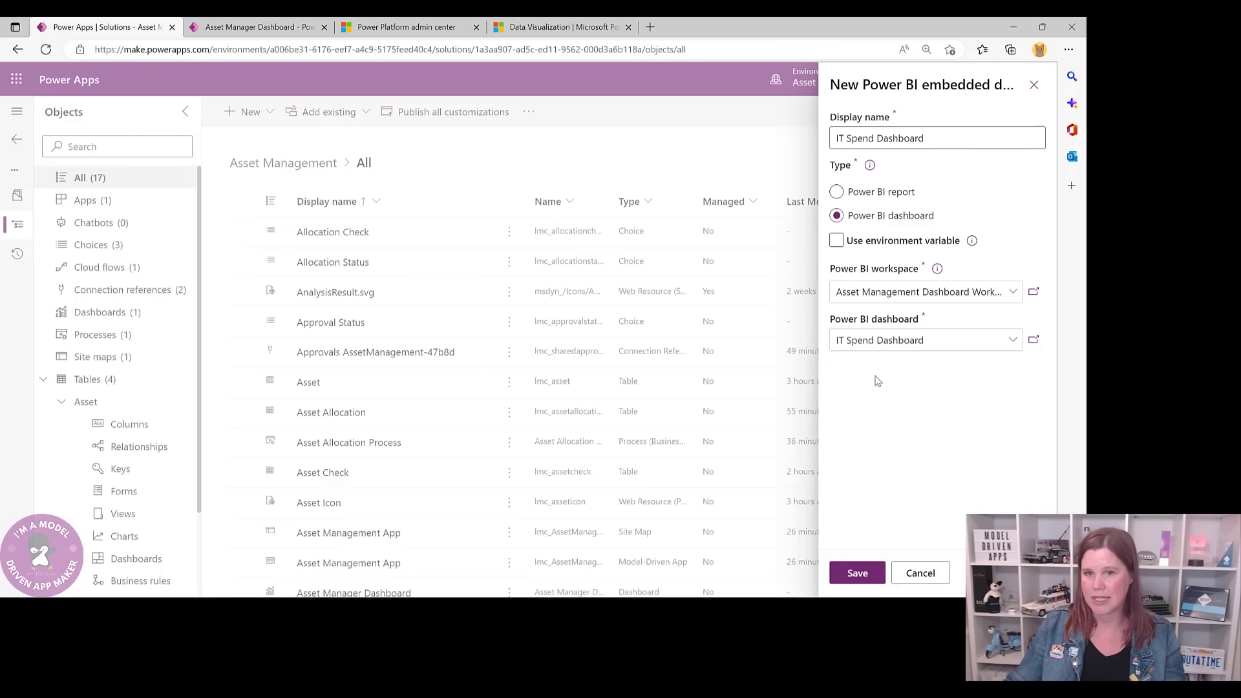
pyautogui.click(858, 574)
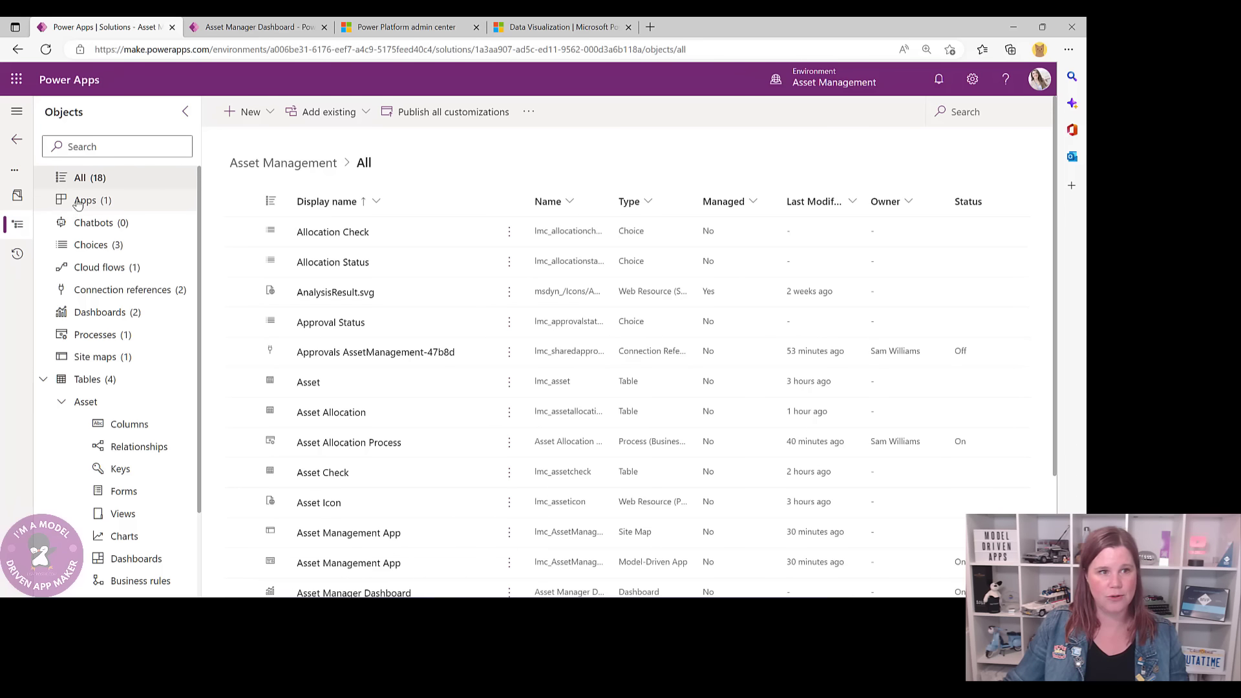
# - Publish all customizations, then open the Asset Management App in the app designer
pyautogui.click(459, 113)
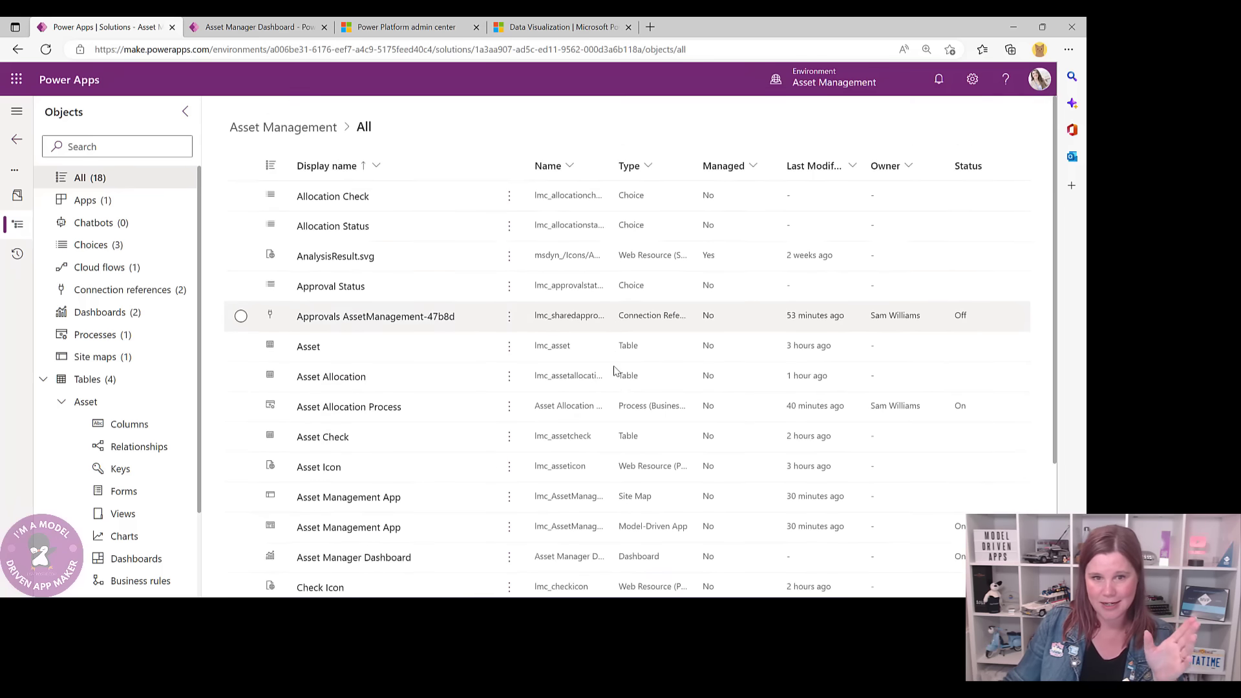
pyautogui.scroll(-3, 581, 362)
pyautogui.scroll(3, 517, 336)
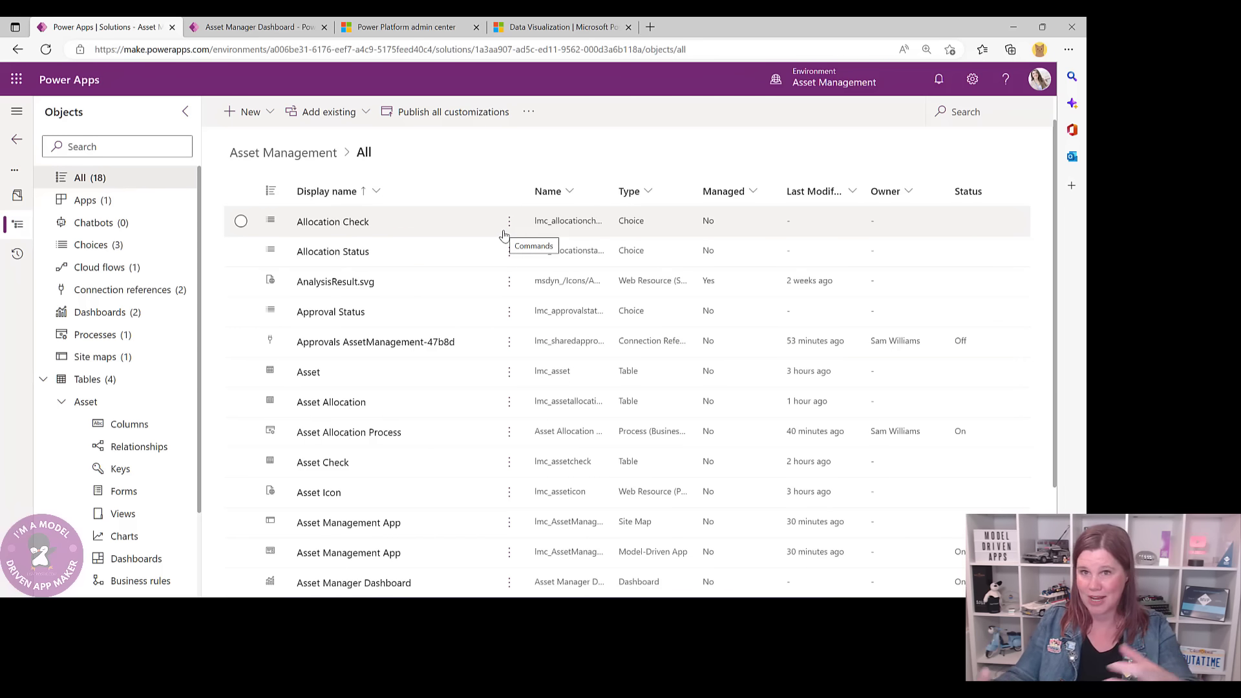
pyautogui.click(44, 381)
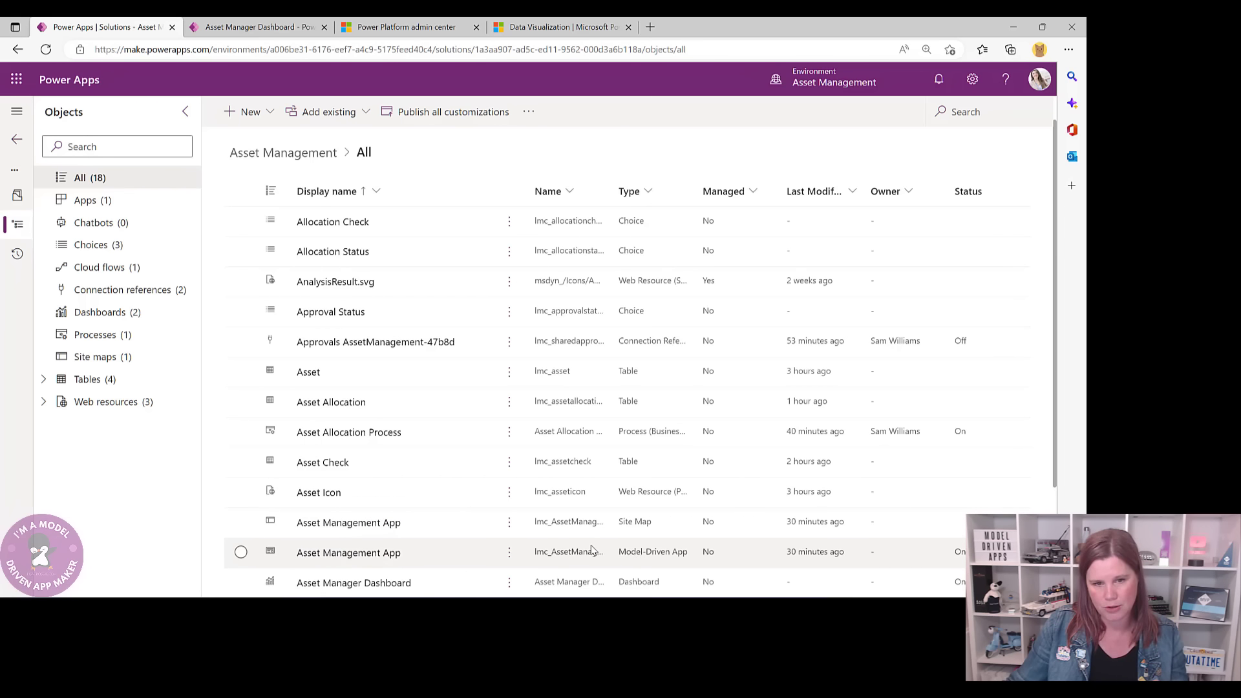
pyautogui.click(380, 554)
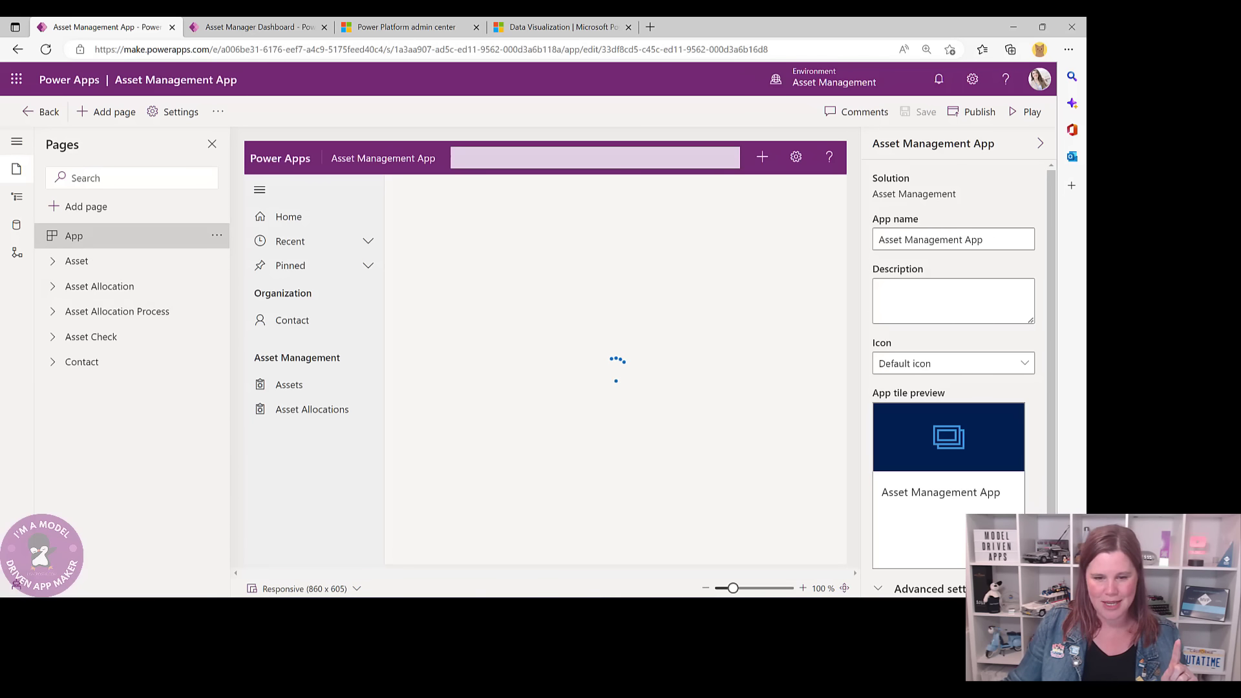
# - Add a navigation group titled 'Reporting' and move it up twice to the top
pyautogui.click(16, 197)
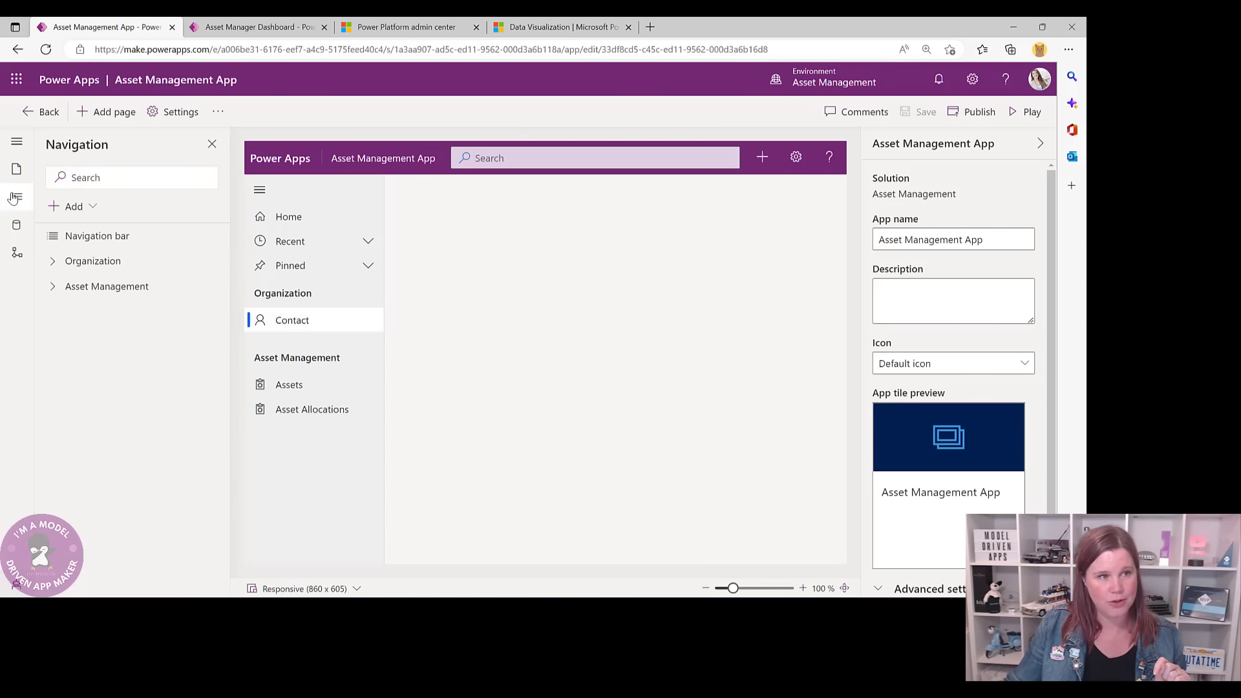
pyautogui.click(73, 207)
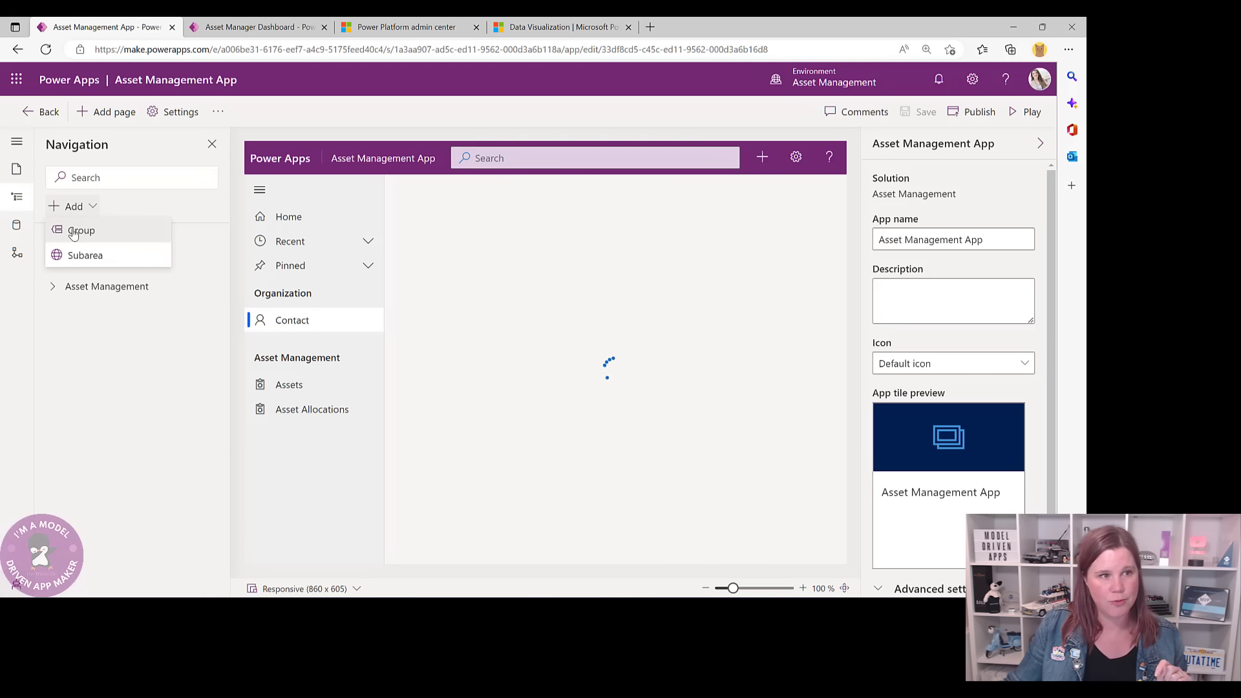
pyautogui.click(76, 231)
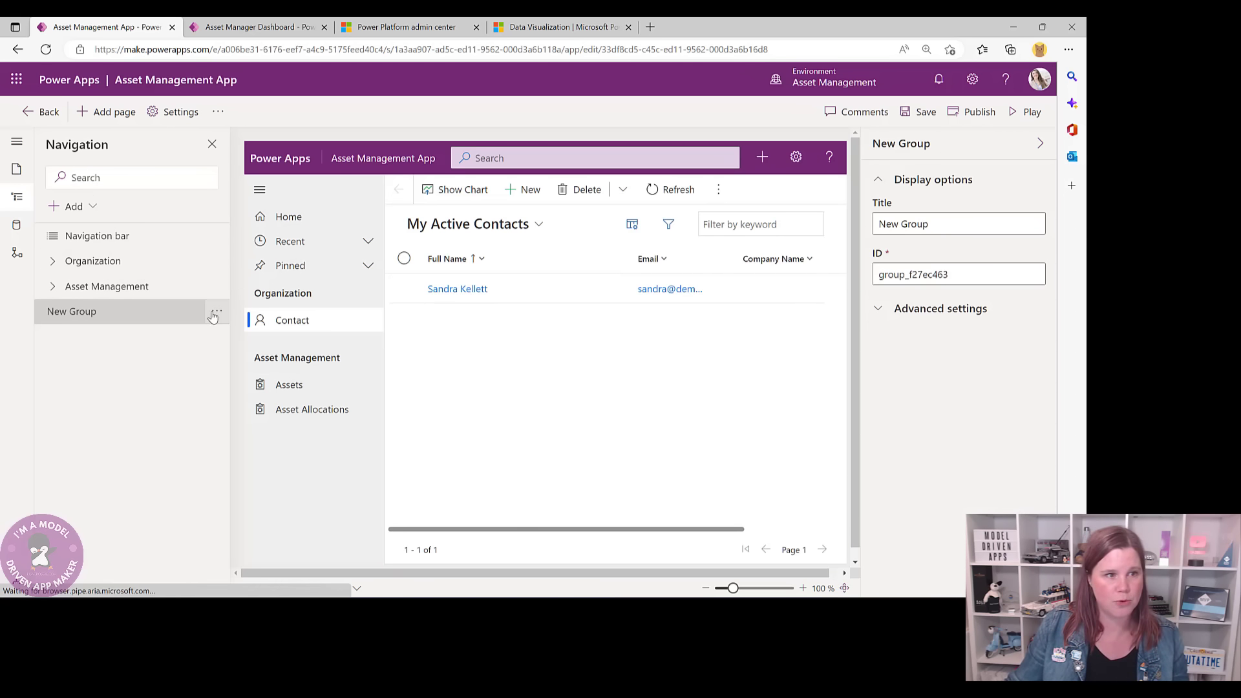
pyautogui.click(951, 224)
pyautogui.moveTo(950, 223); pyautogui.dragTo(859, 224)
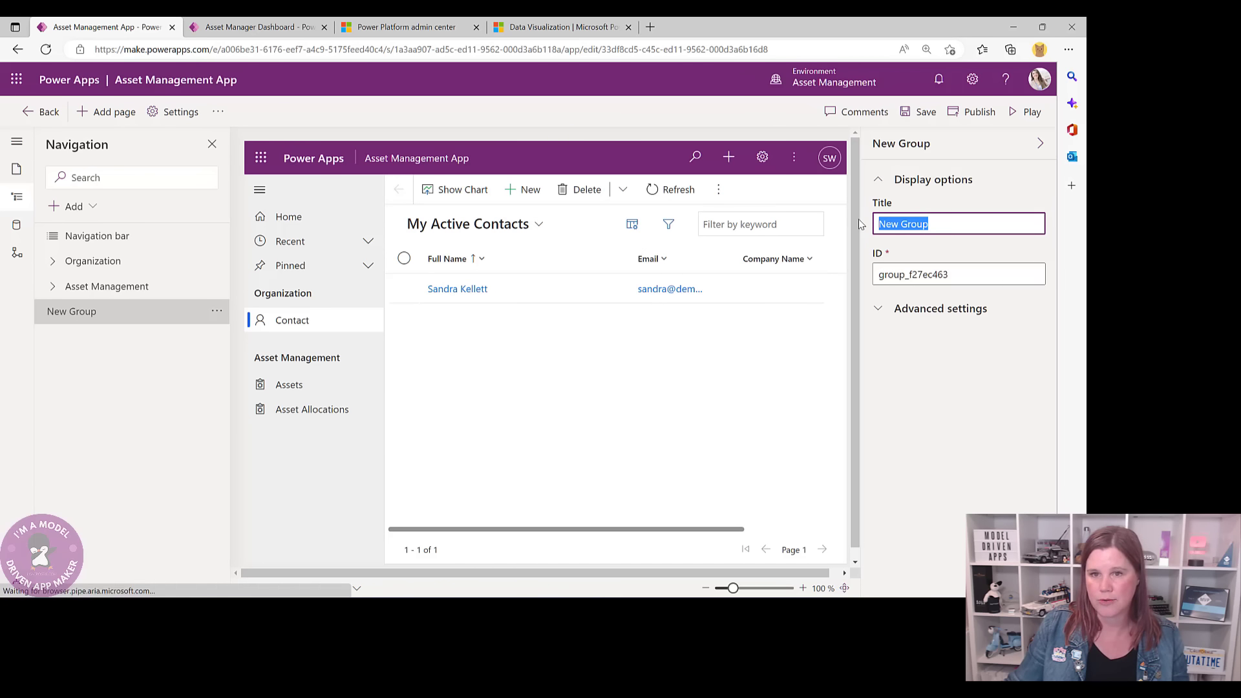
pyautogui.write('Reporting')
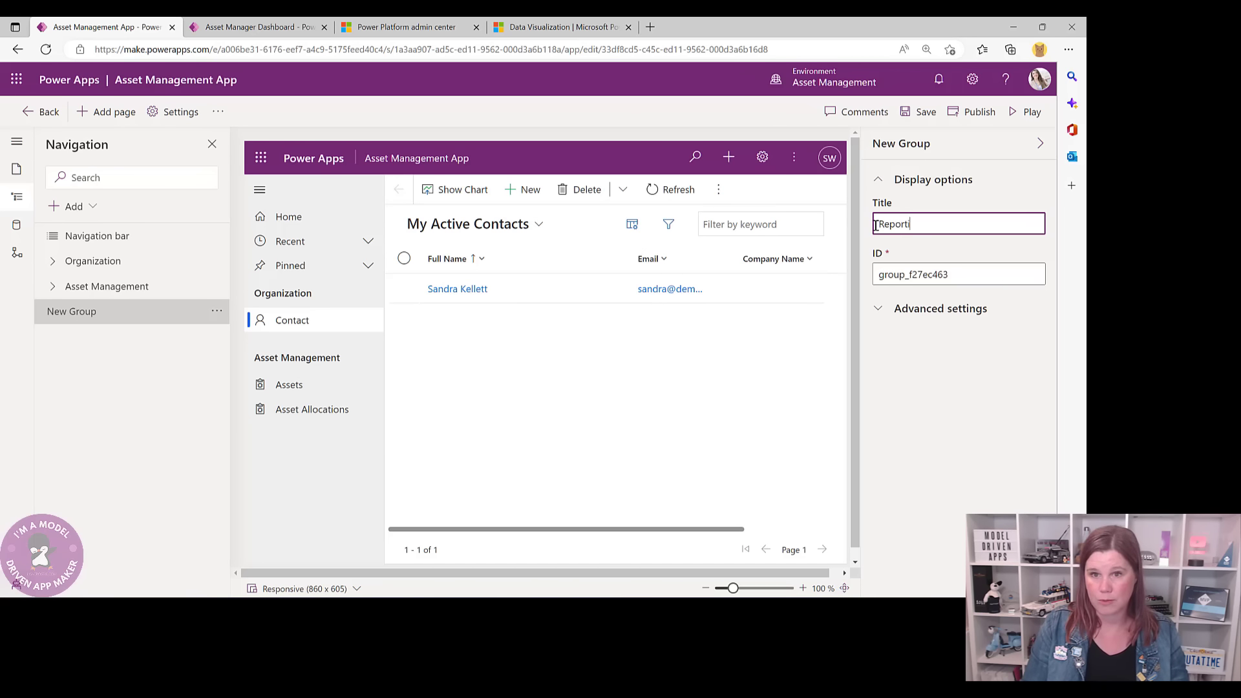
pyautogui.click(95, 377)
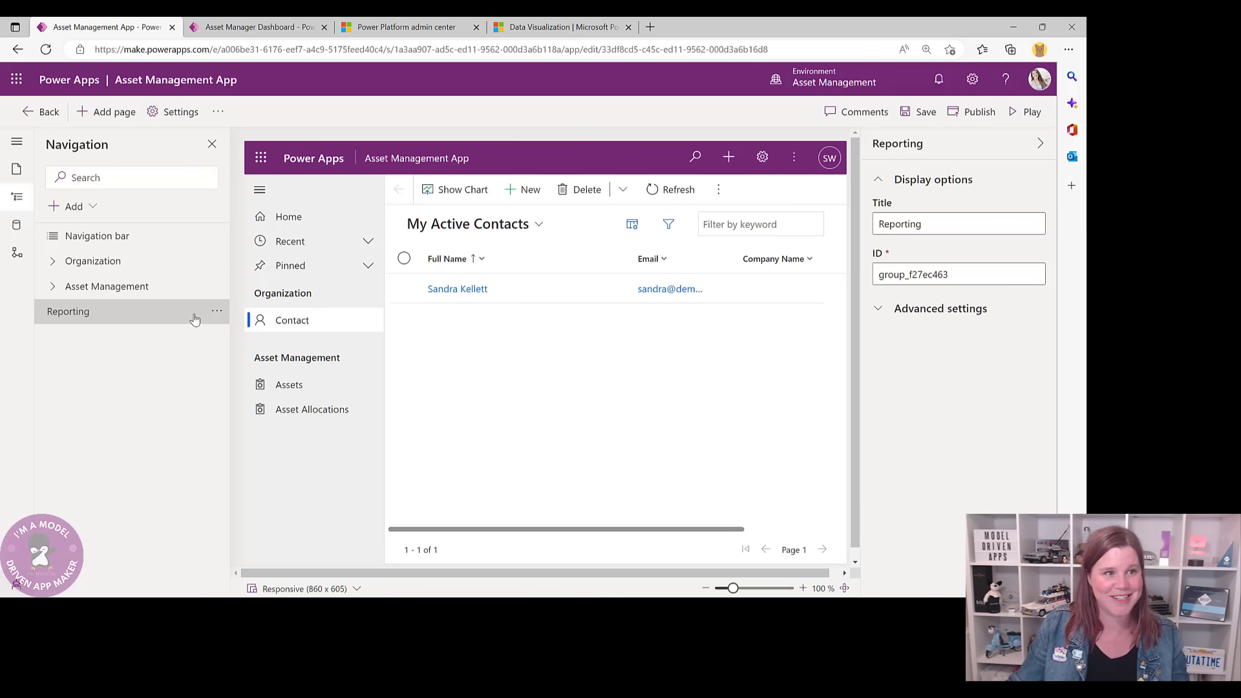
pyautogui.click(218, 310)
pyautogui.click(236, 361)
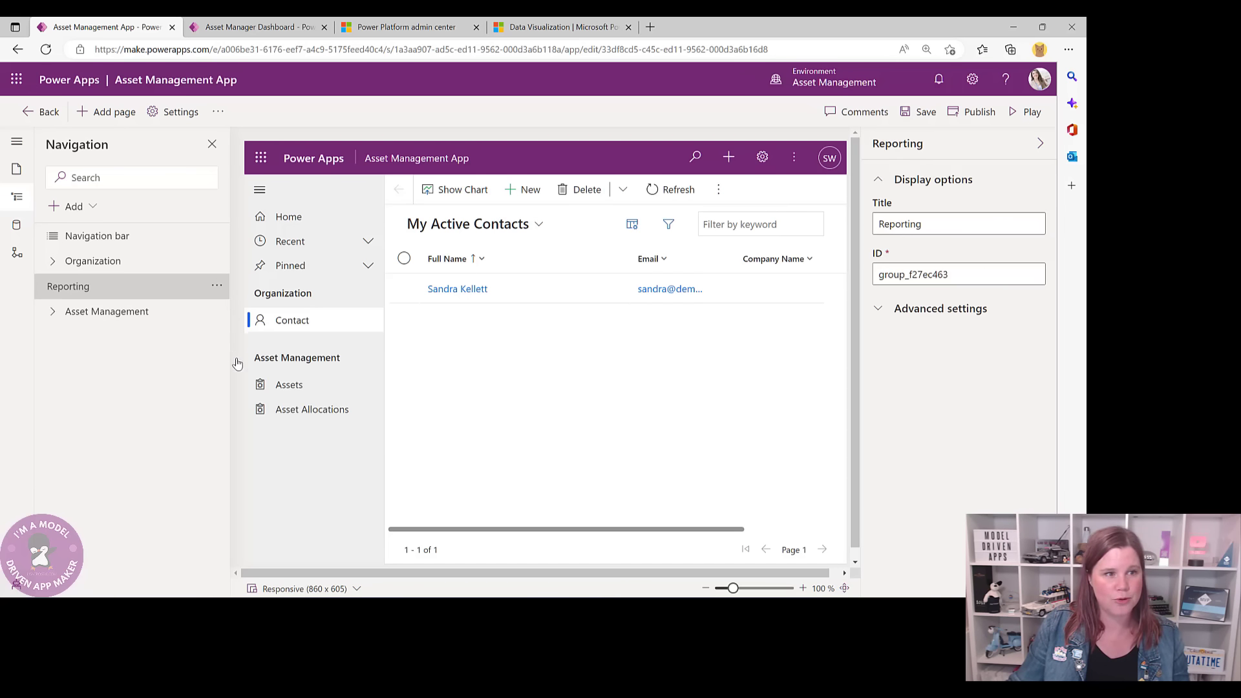
pyautogui.click(217, 286)
pyautogui.click(234, 334)
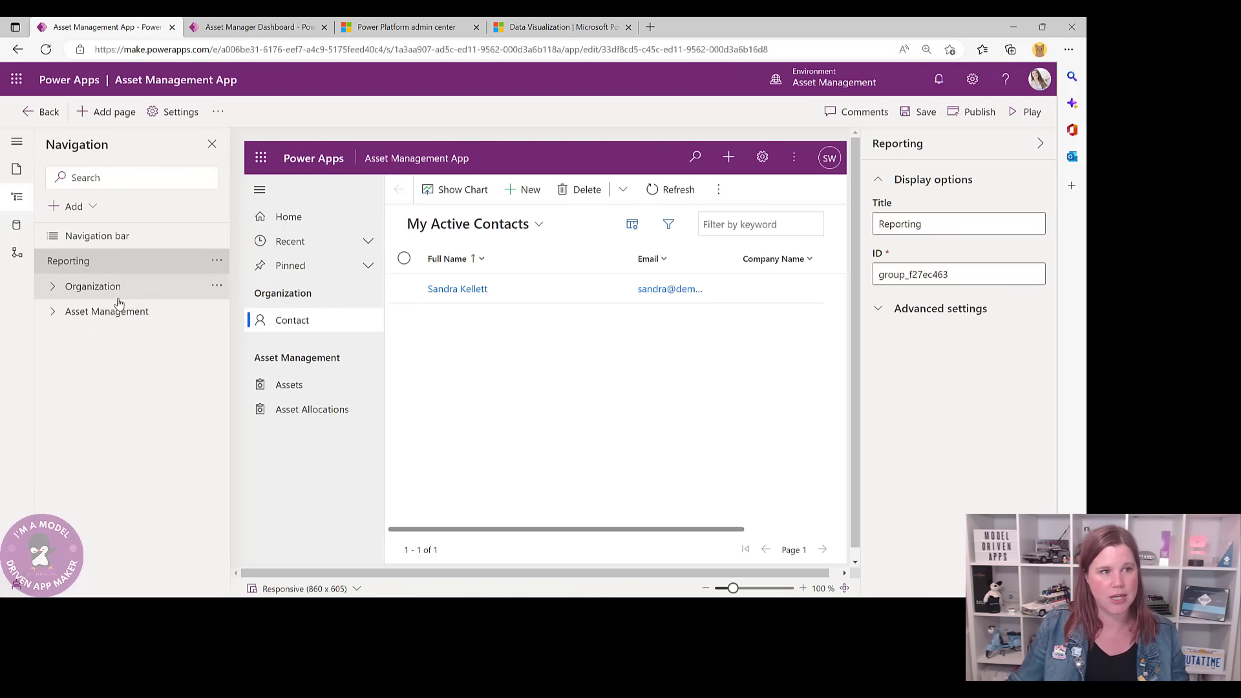
# - Add a Dashboard subarea showing the Asset Manager Dashboard under Reporting
pyautogui.click(94, 206)
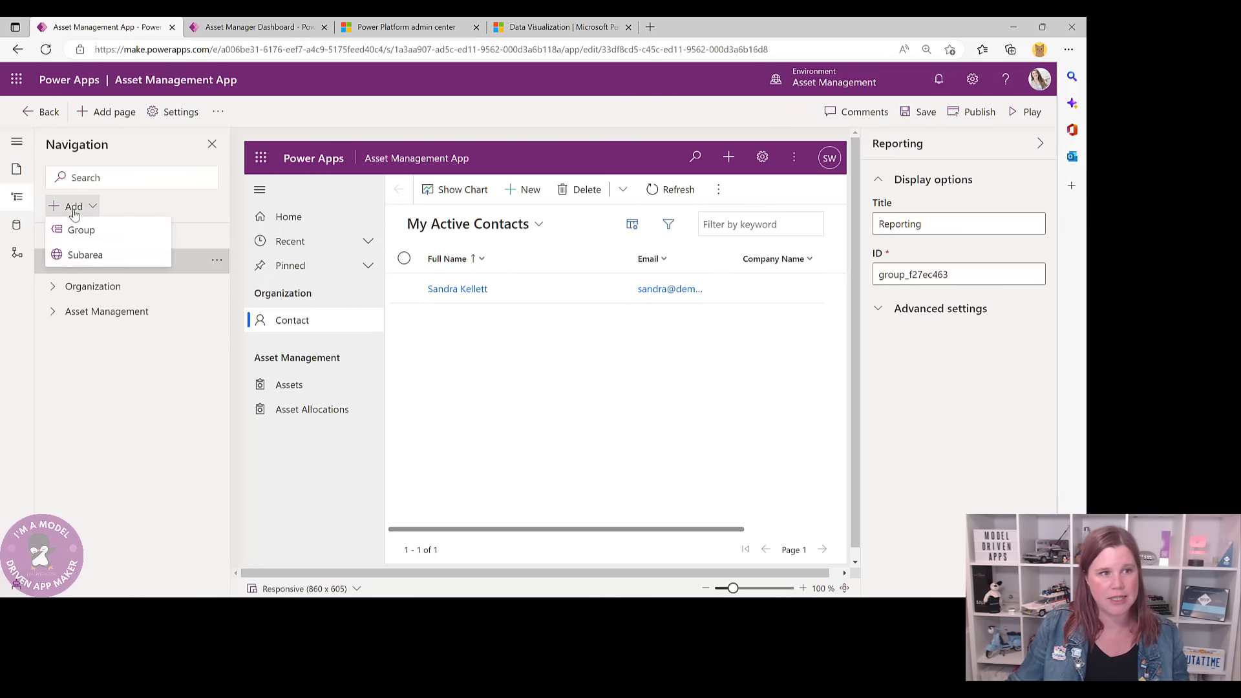
pyautogui.click(69, 255)
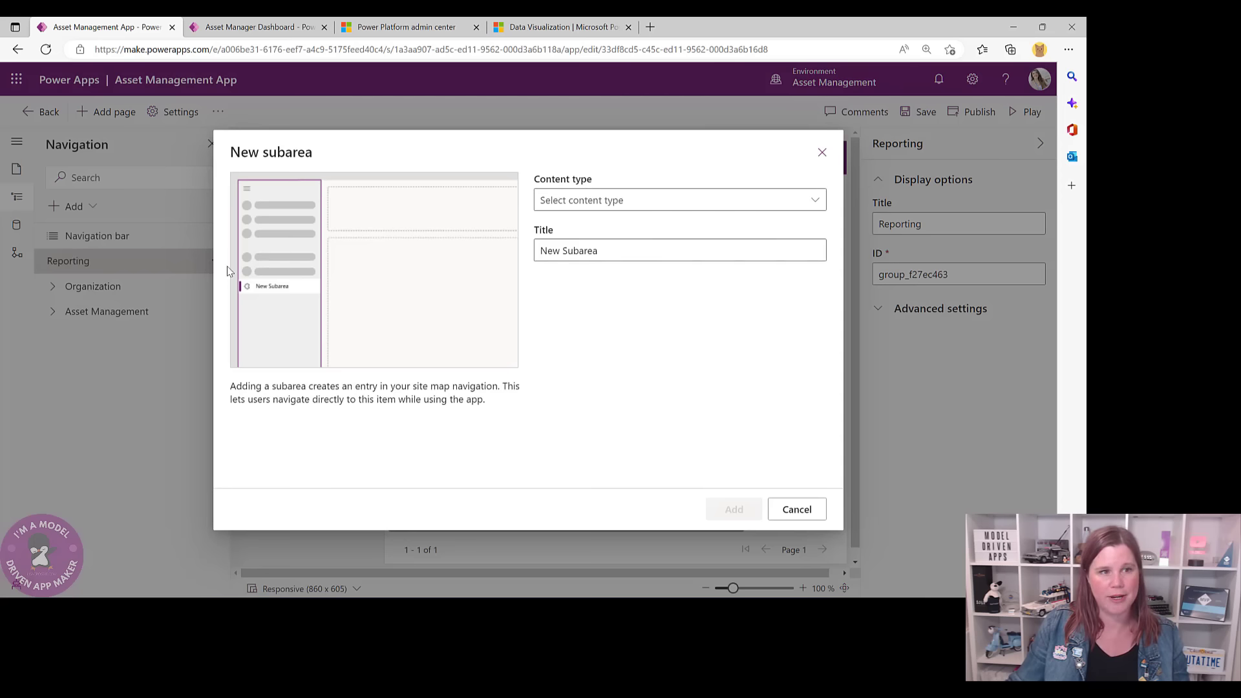
pyautogui.click(604, 201)
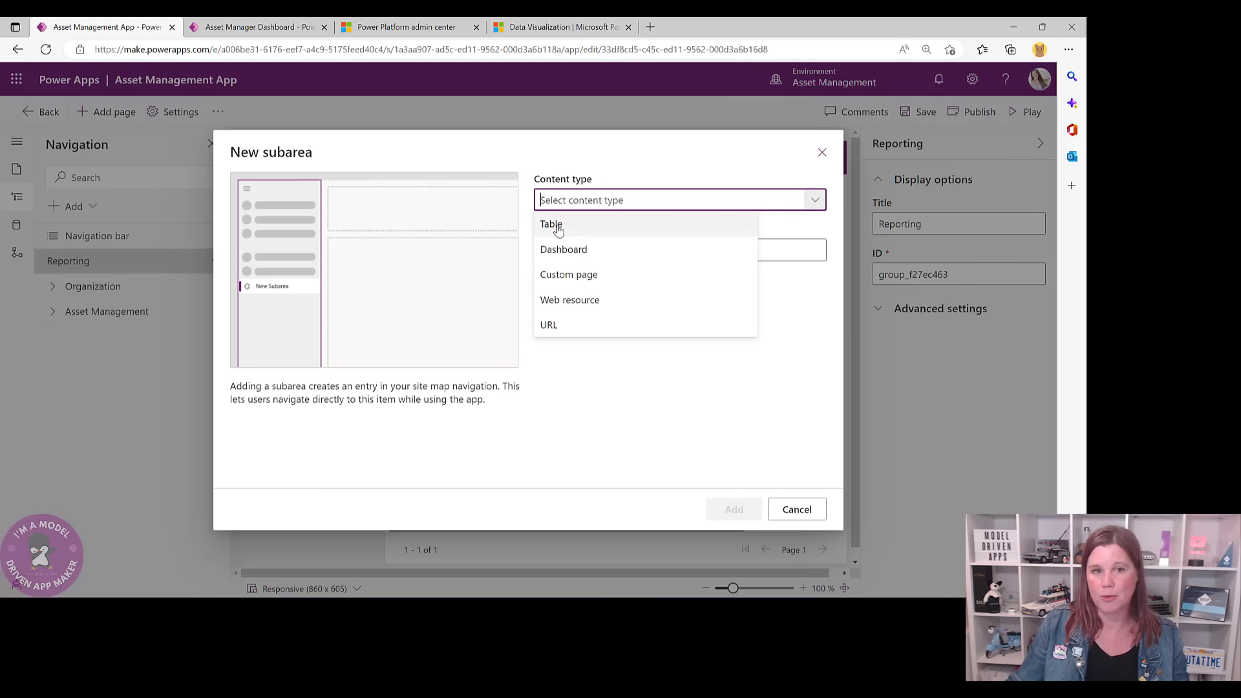
pyautogui.click(572, 252)
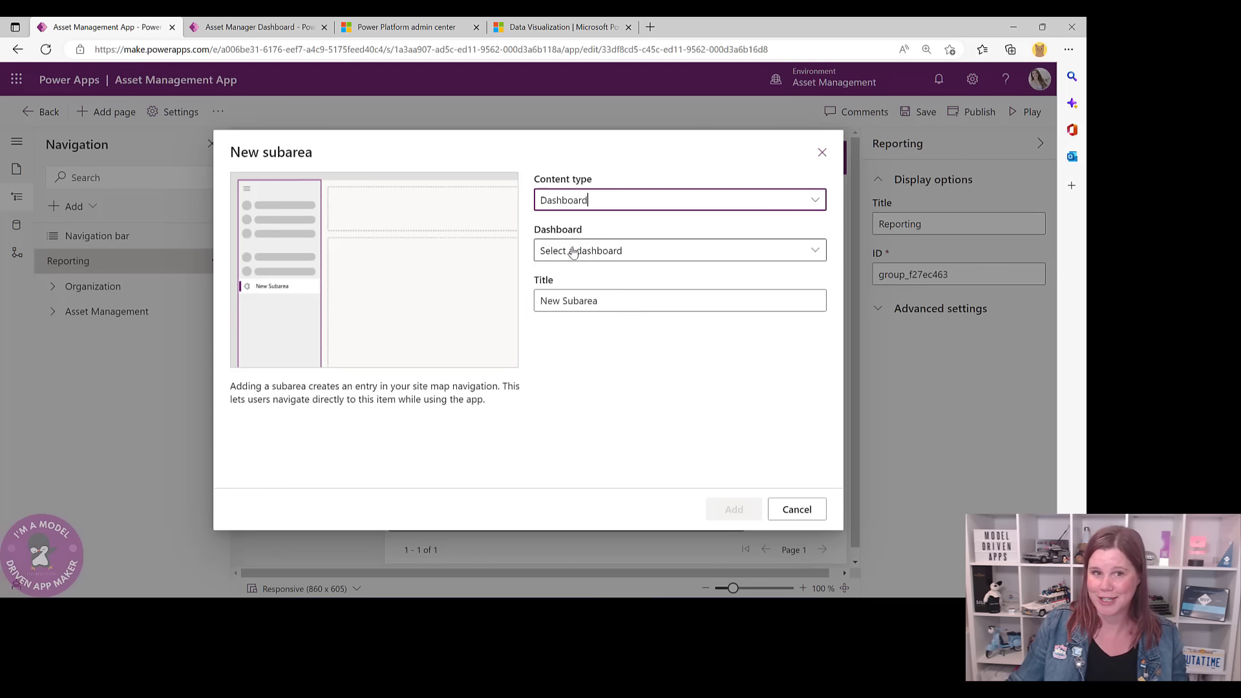
pyautogui.click(812, 252)
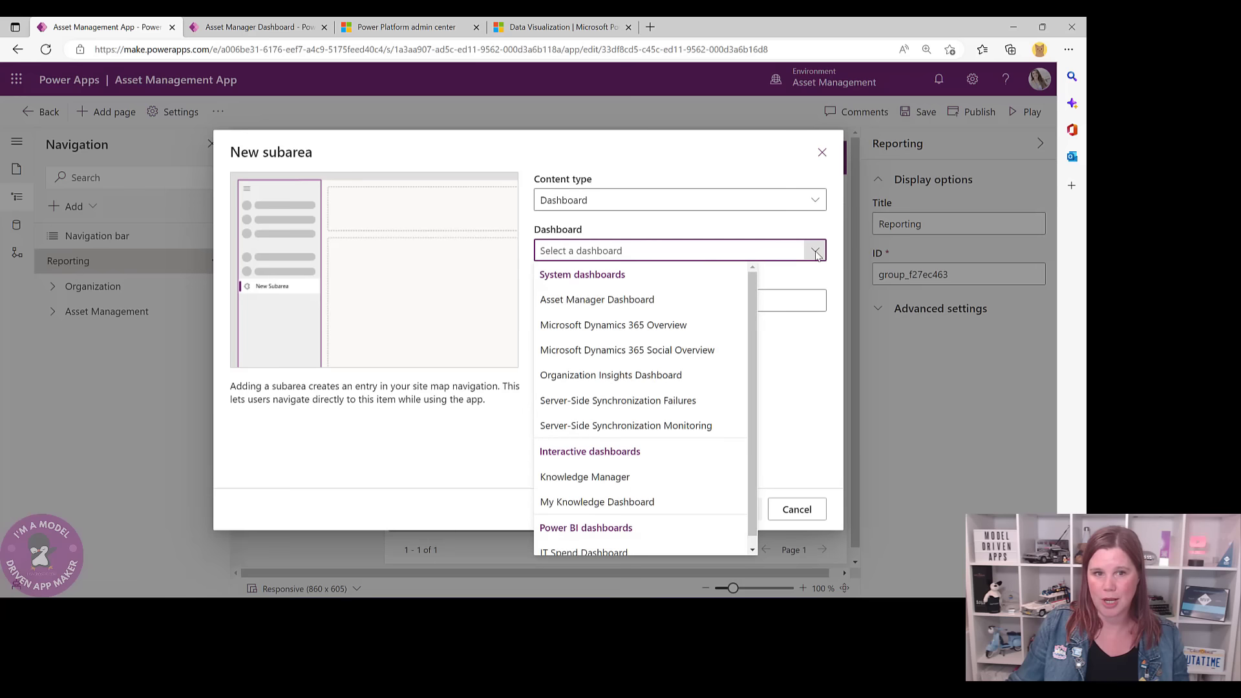
pyautogui.click(568, 302)
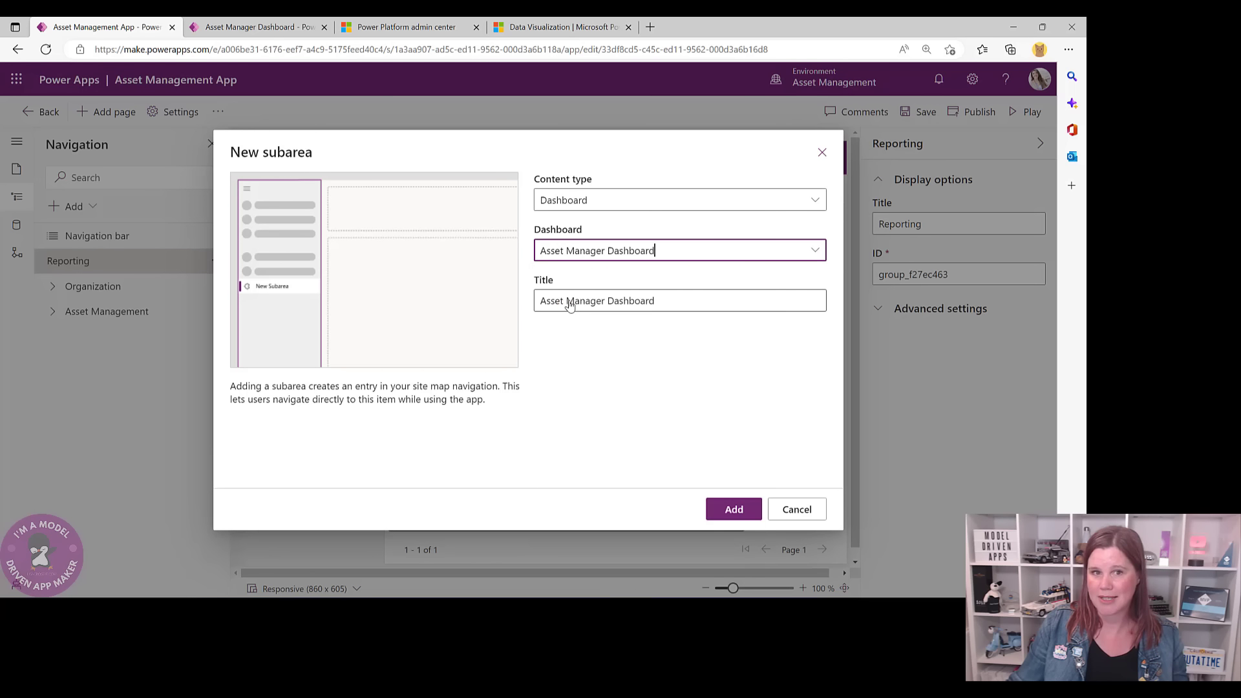
pyautogui.press('Return')
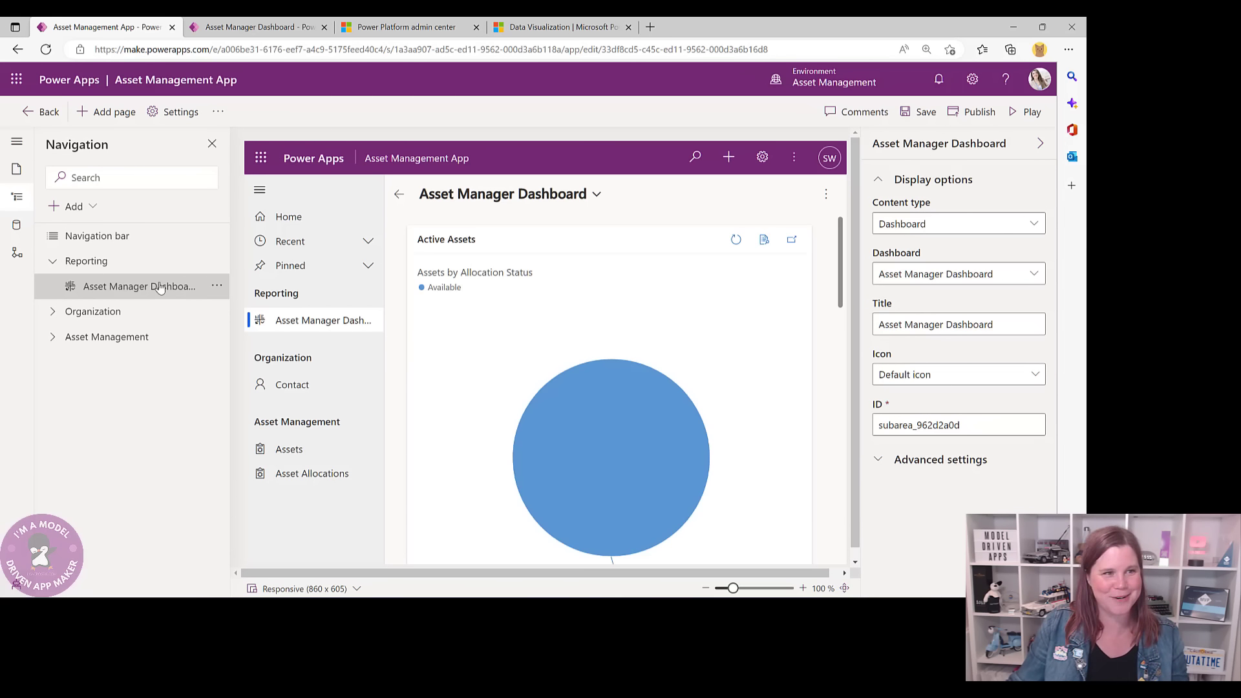
# - Add a Dashboard subarea for IT Spend Dashboard under Reporting, then save the app
pyautogui.click(94, 208)
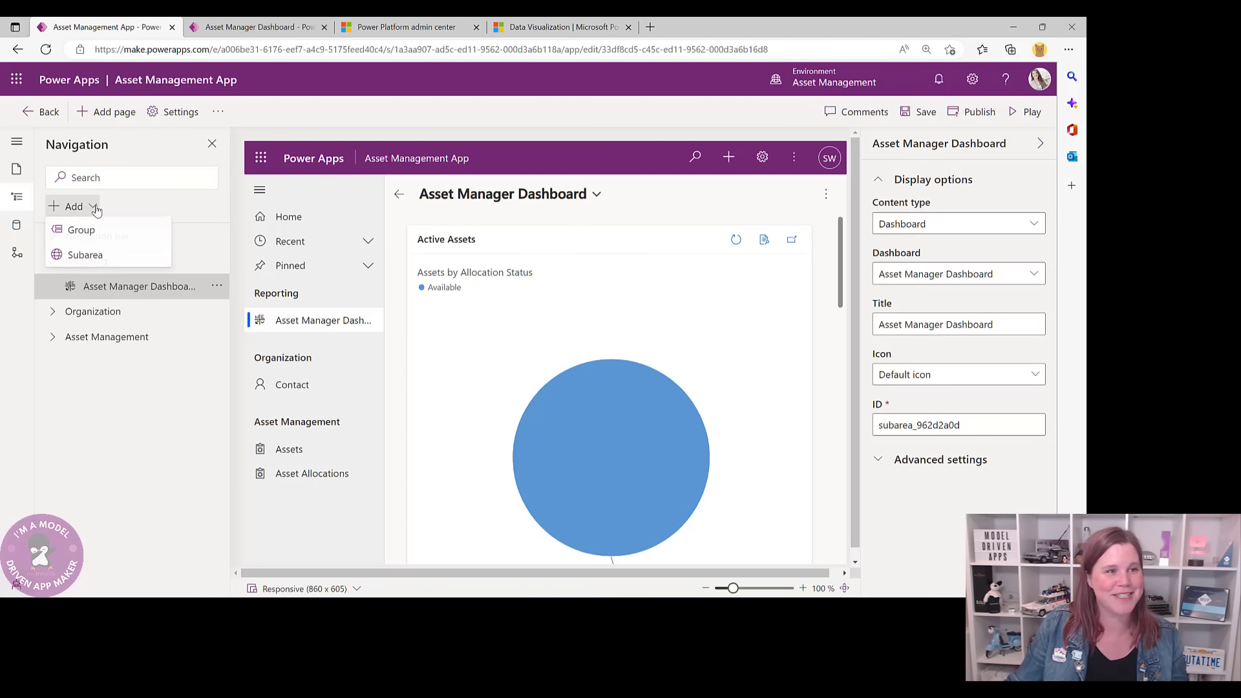
pyautogui.click(86, 256)
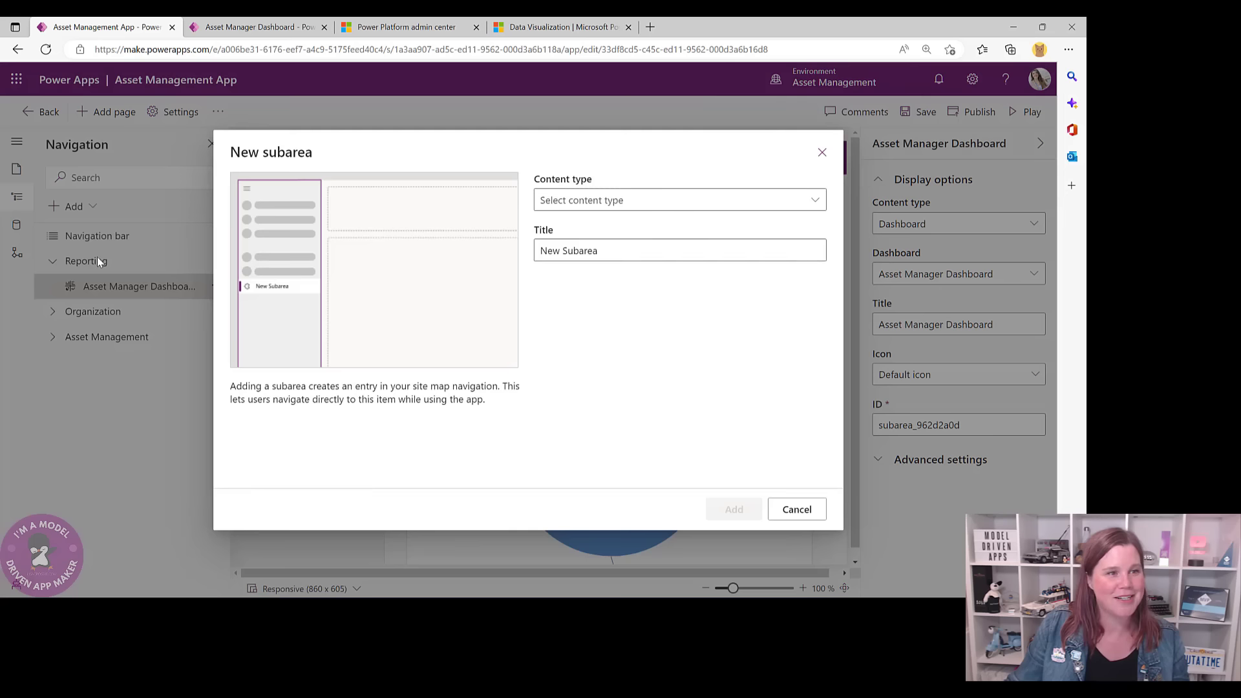
pyautogui.click(599, 202)
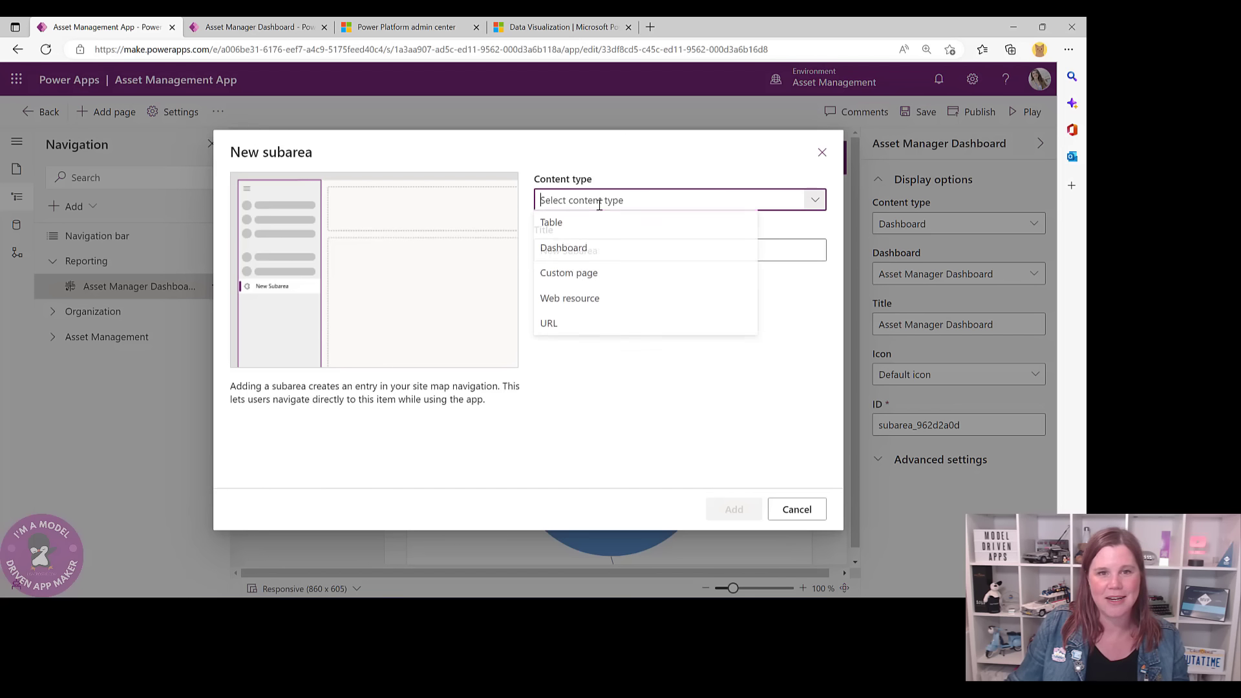
pyautogui.click(562, 249)
pyautogui.click(569, 250)
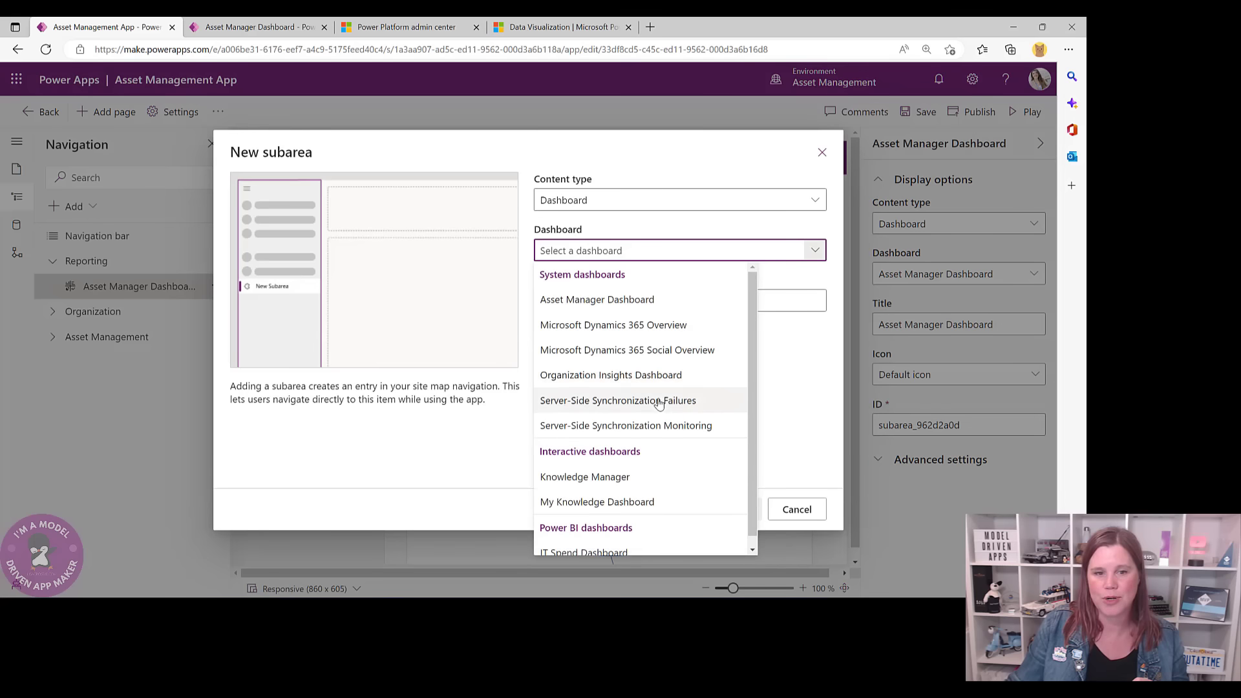
pyautogui.scroll(-1, 651, 435)
pyautogui.click(611, 541)
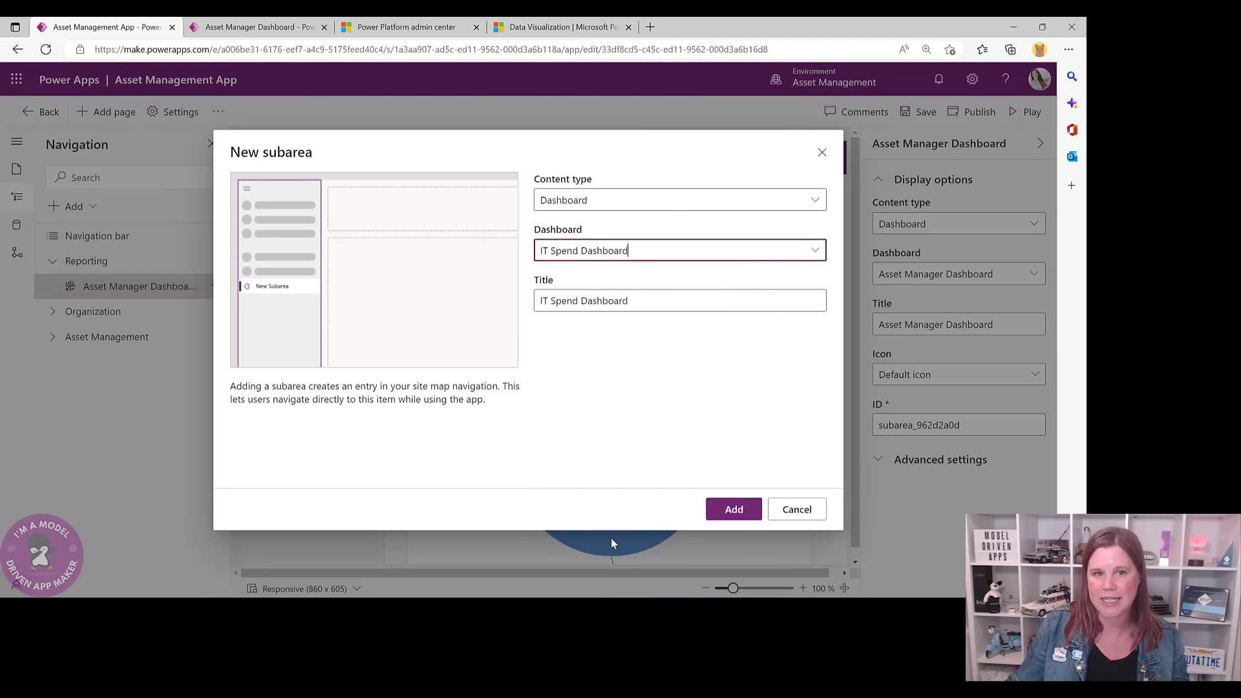
pyautogui.click(734, 511)
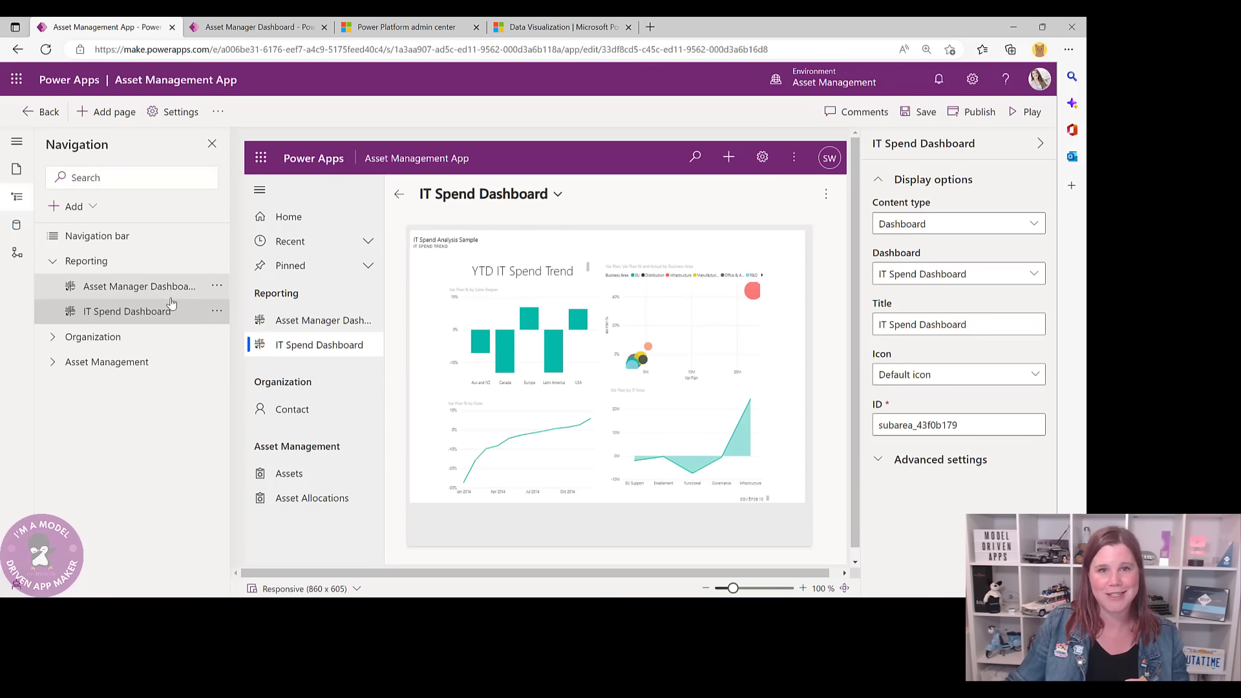
pyautogui.click(921, 112)
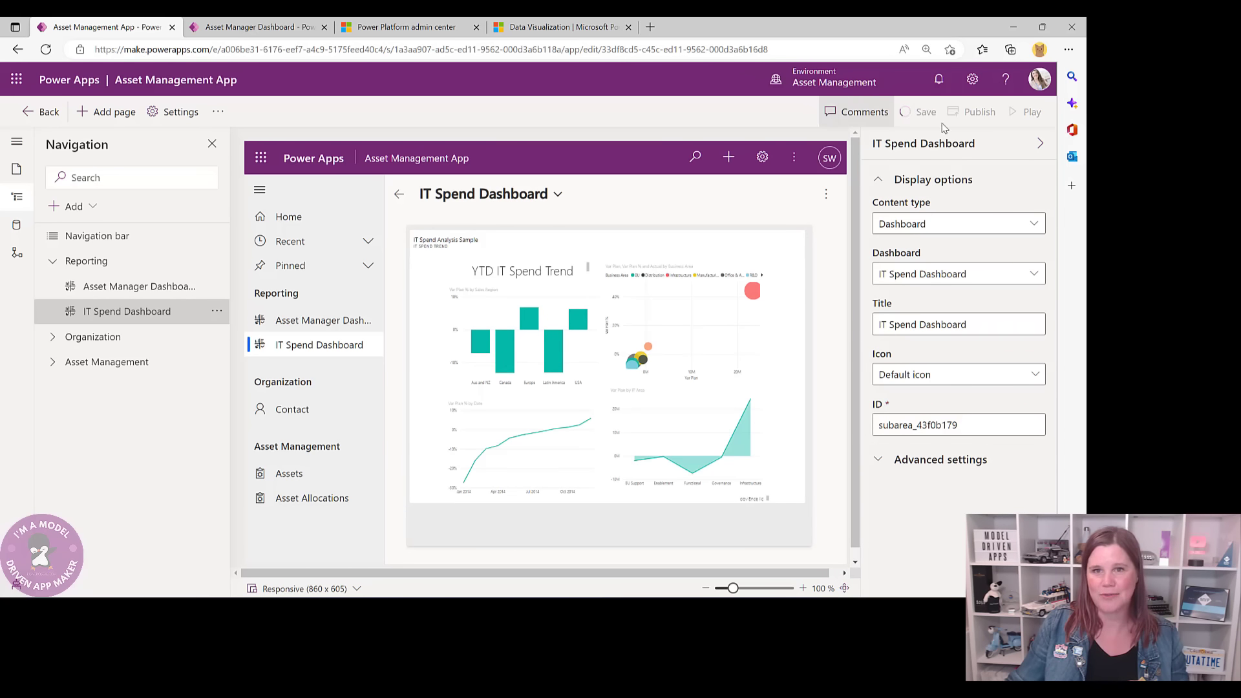
# - Publish the Asset Management App and play it in a new browser tab
pyautogui.click(980, 114)
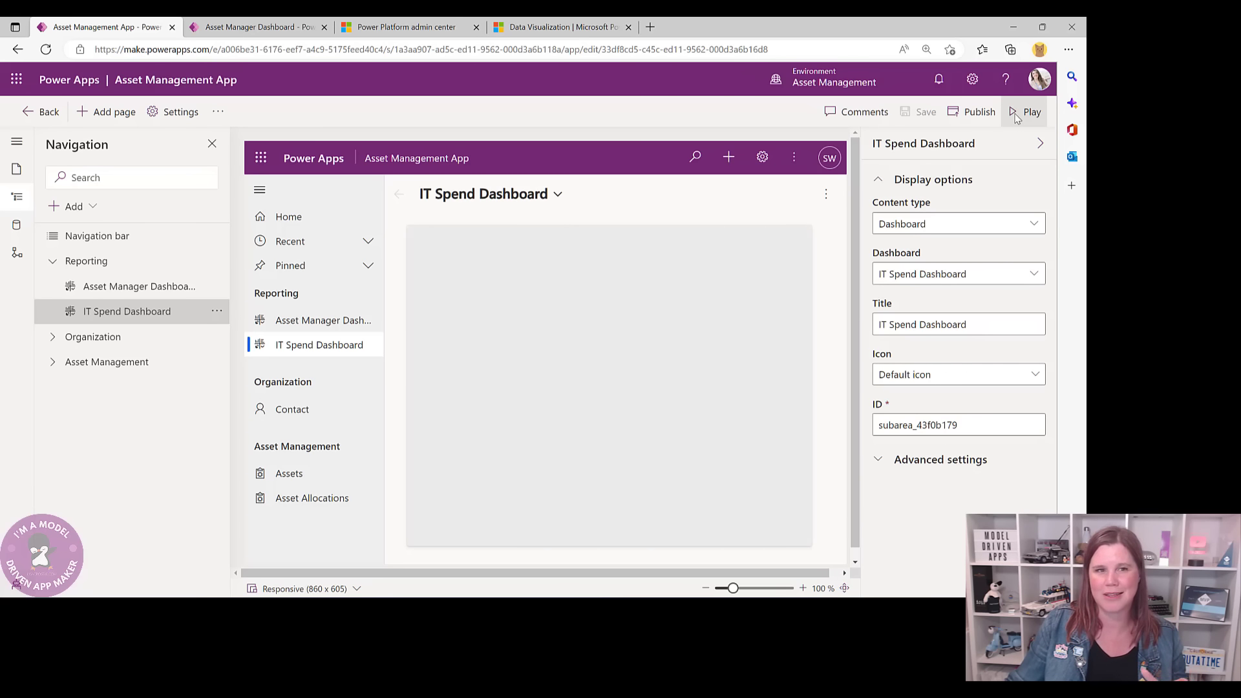
pyautogui.click(1014, 113)
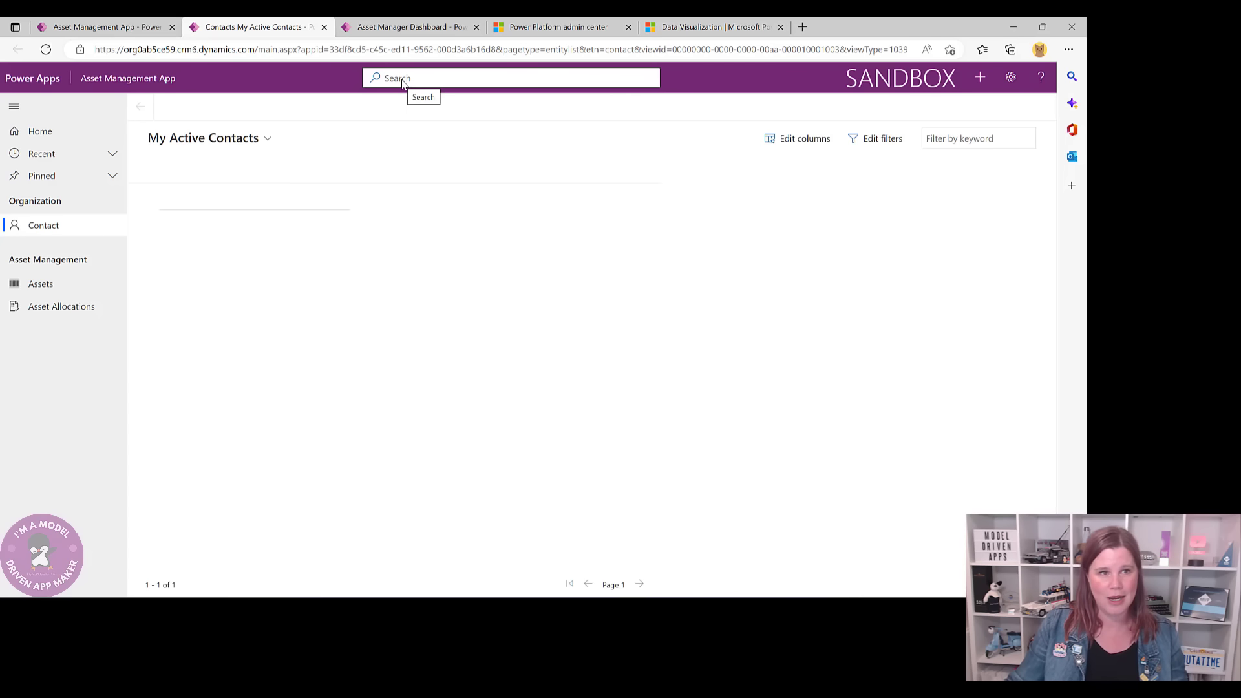
# - Search the app's records for a contact by name
pyautogui.click(403, 79)
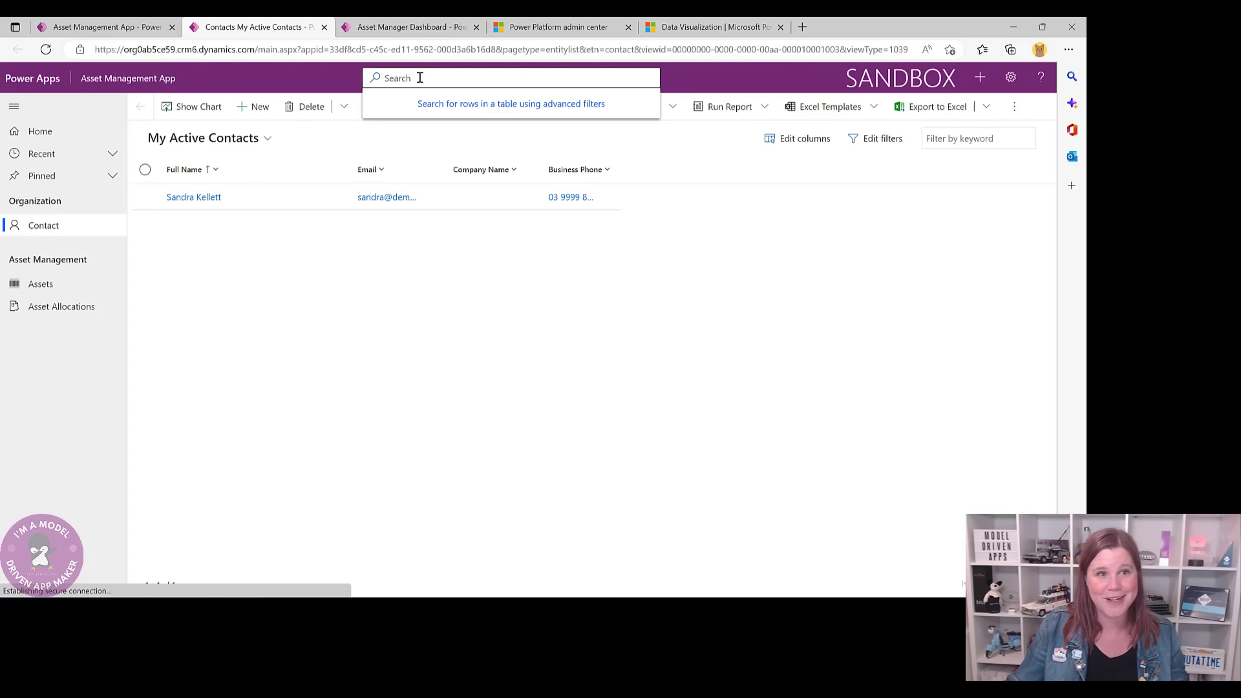
pyautogui.write('sand')
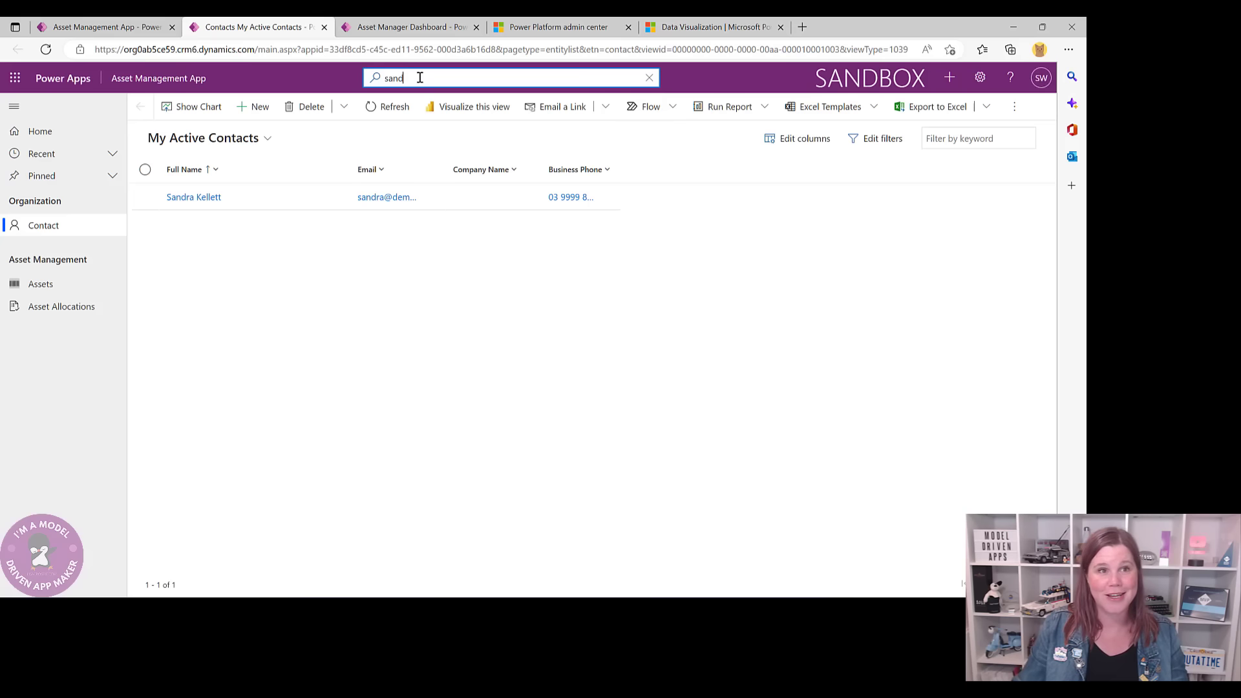
pyautogui.write('r')
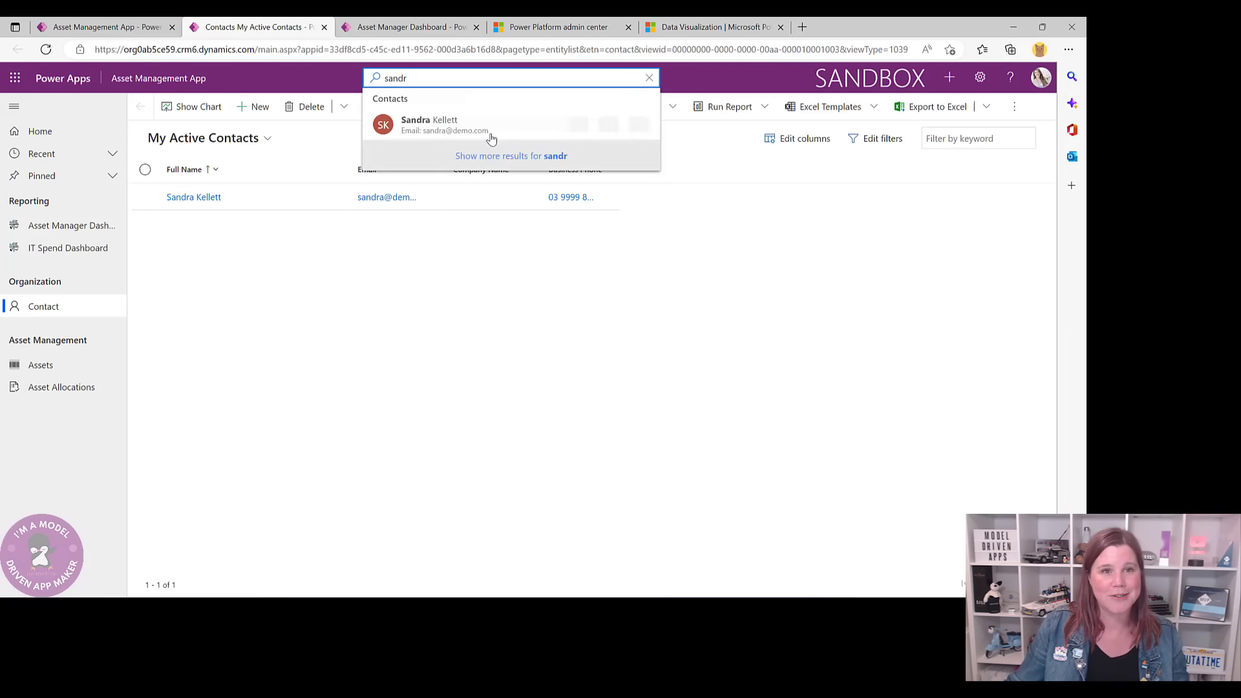
pyautogui.click(210, 277)
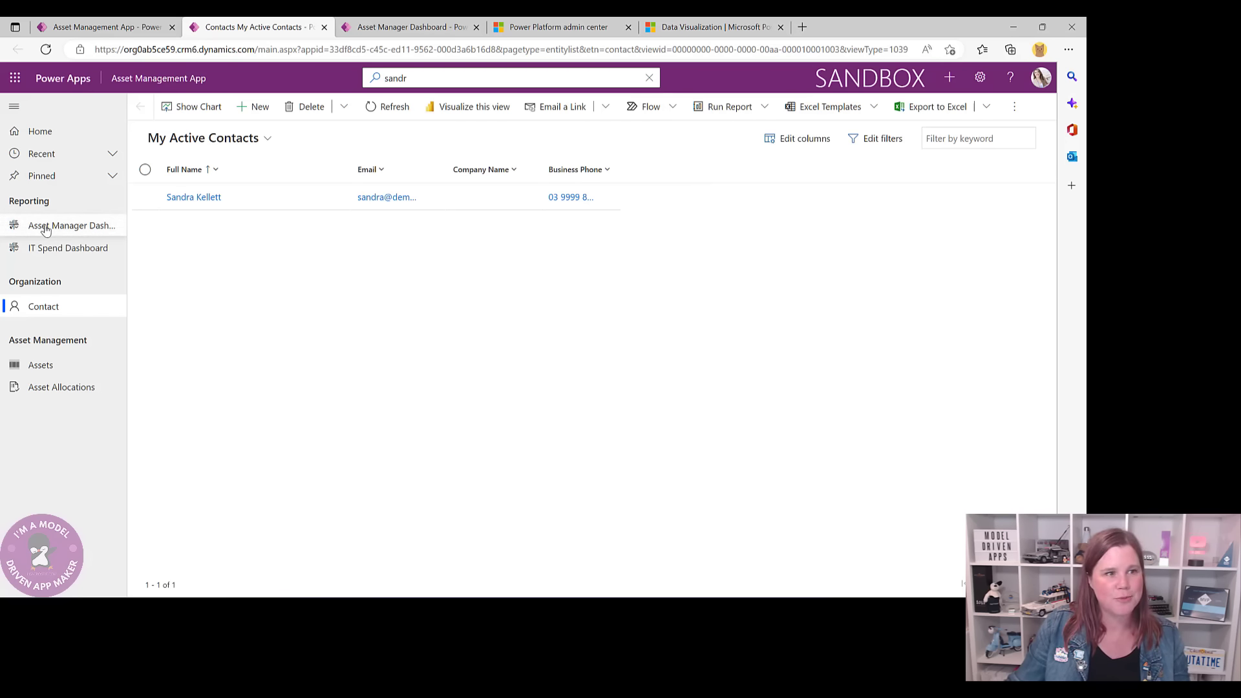
# - View the Asset Manager and IT Spend dashboards, then open the AST-1000 phone allocation record
pyautogui.click(71, 225)
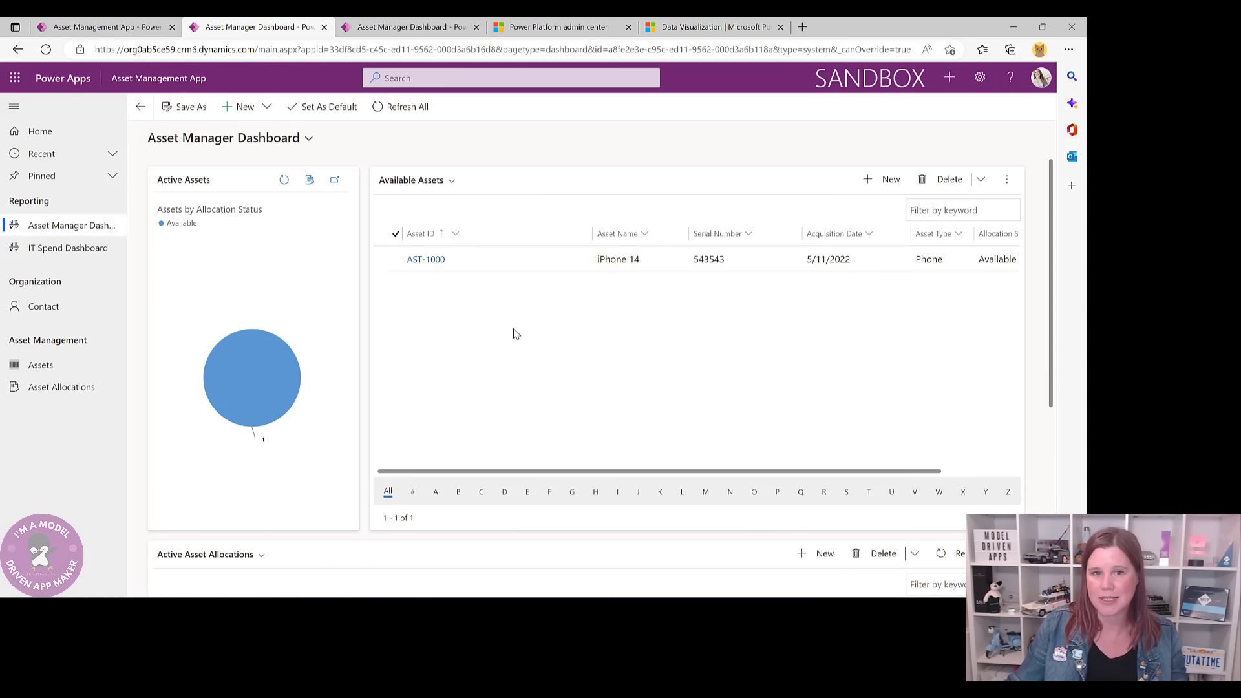
pyautogui.scroll(-4, 515, 333)
pyautogui.scroll(4, 512, 338)
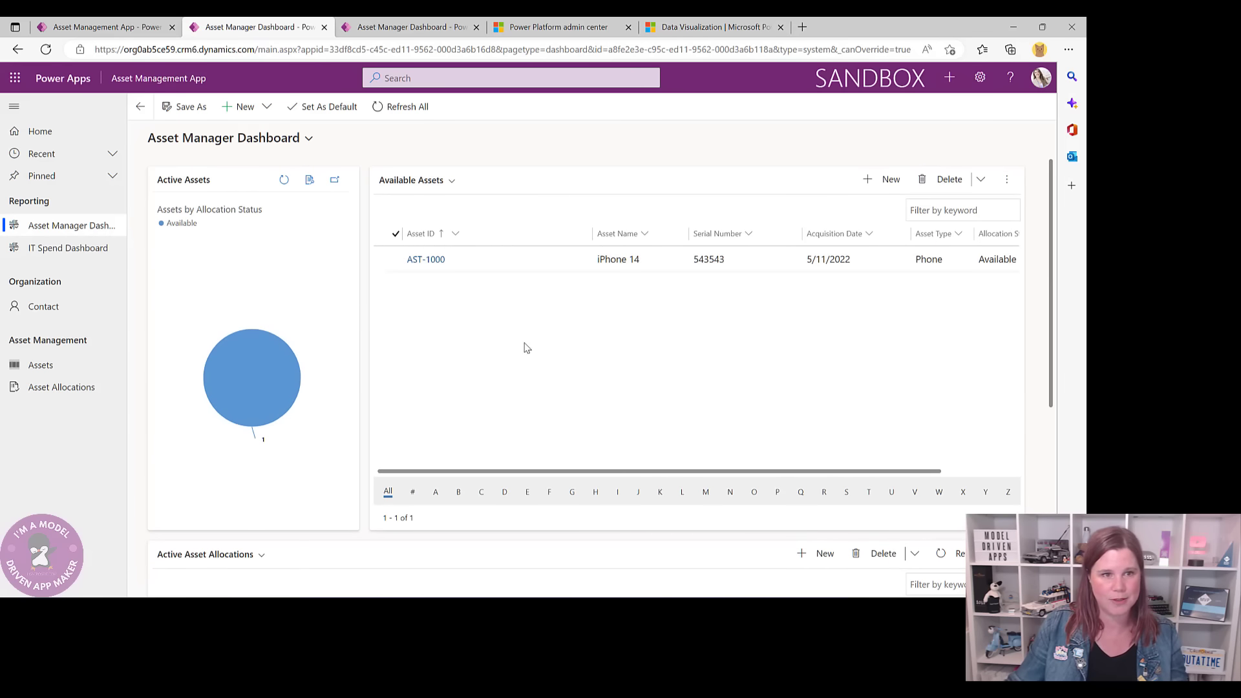
pyautogui.click(37, 250)
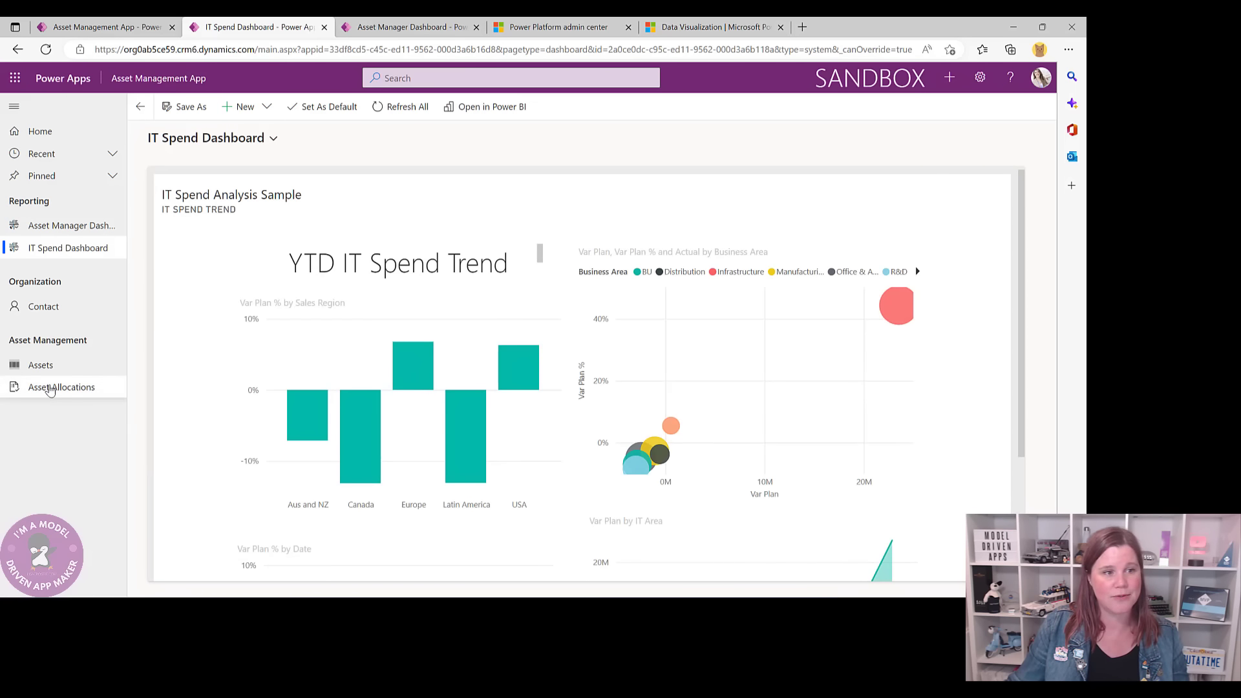
pyautogui.click(52, 388)
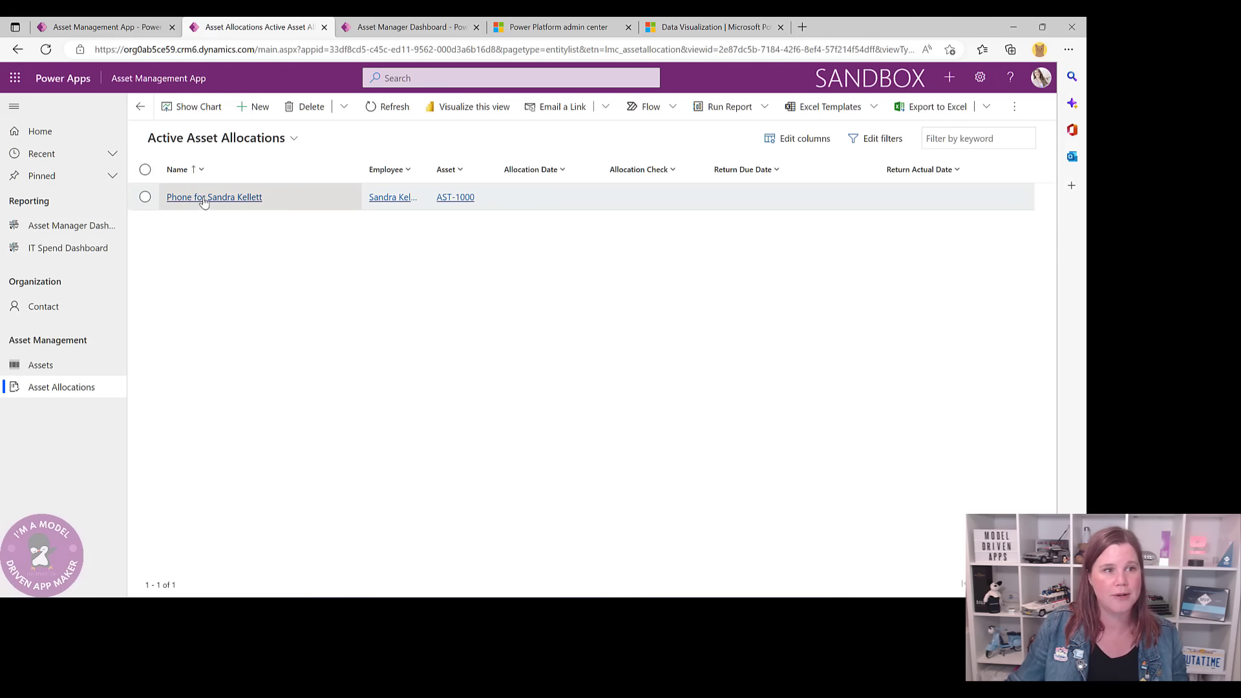
pyautogui.click(203, 199)
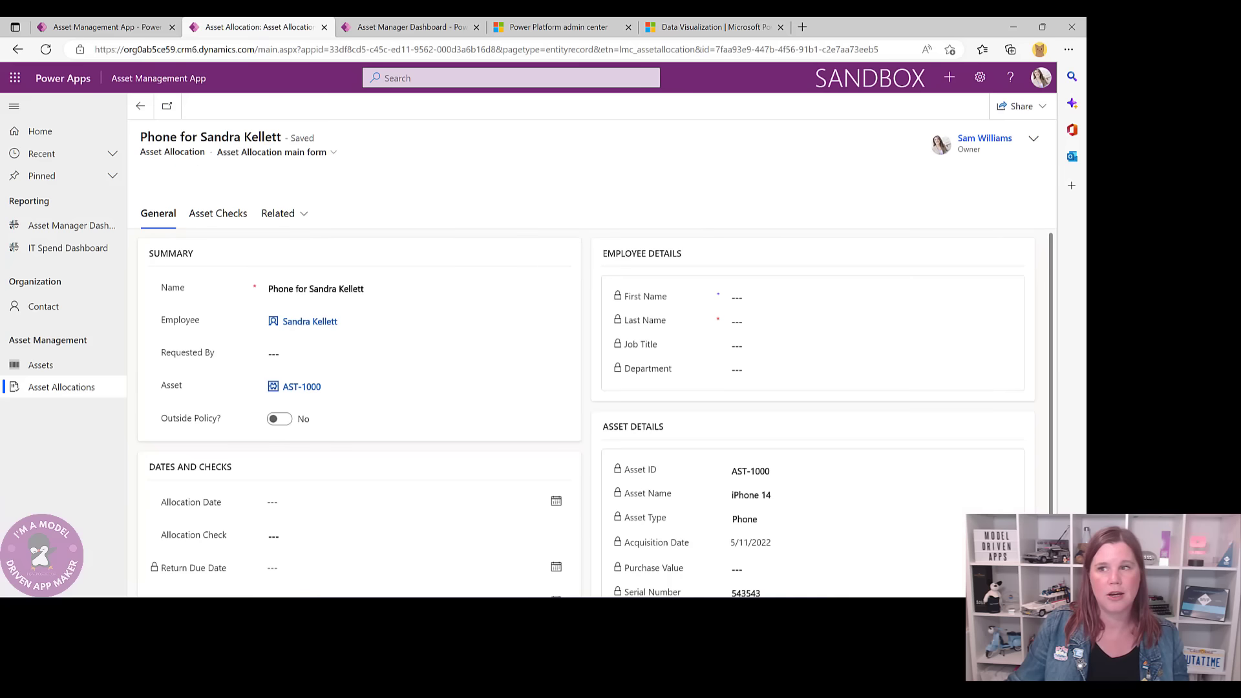
# - Maximize Teams and approve the newest Asset Allocation Outside Policy request
pyautogui.moveTo(1085, 38); pyautogui.dragTo(459, 37)
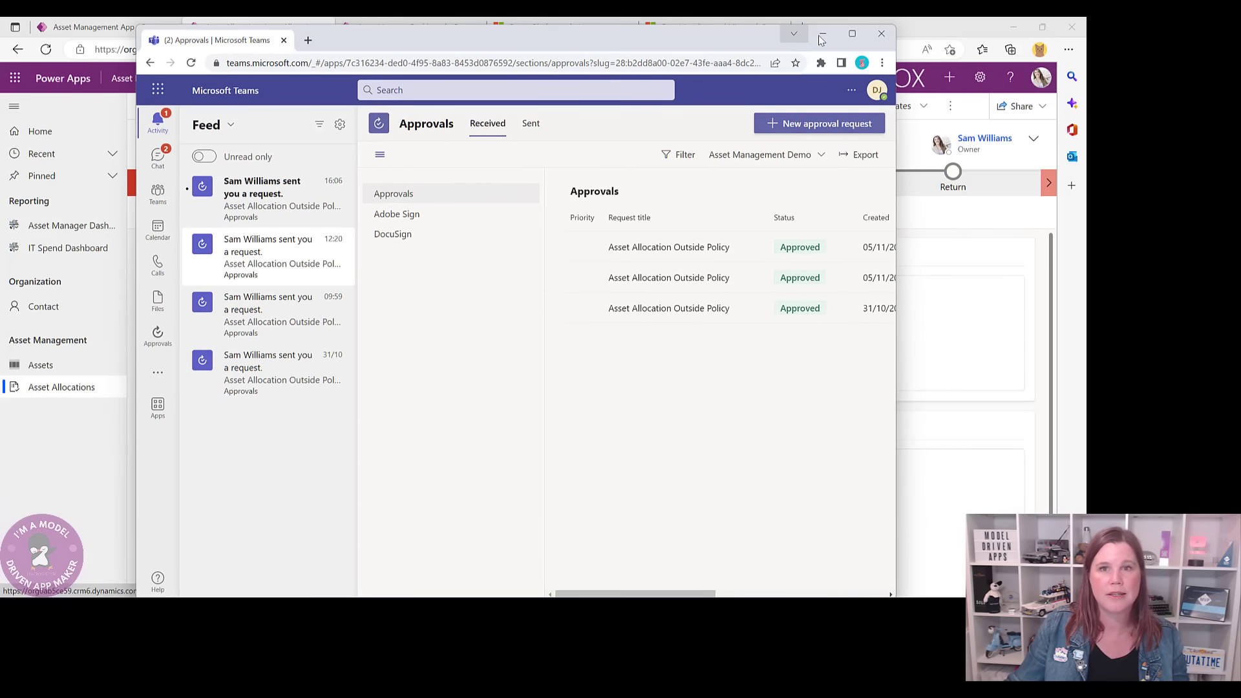
pyautogui.click(851, 33)
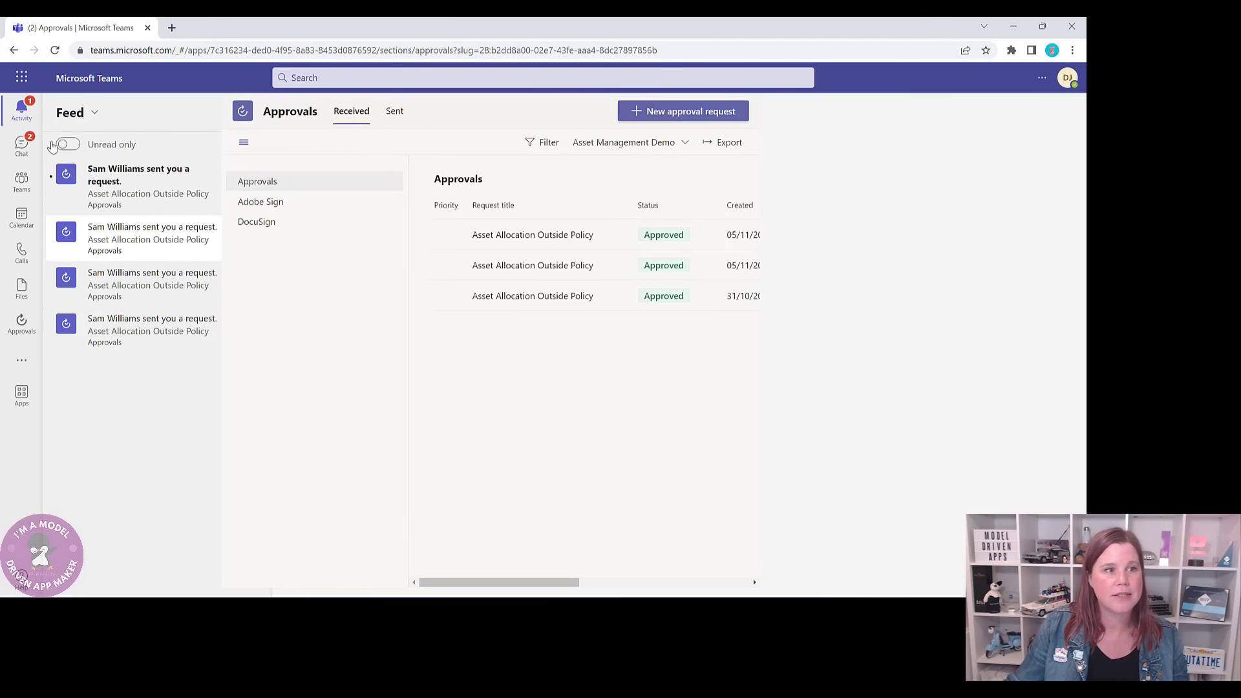
pyautogui.click(100, 182)
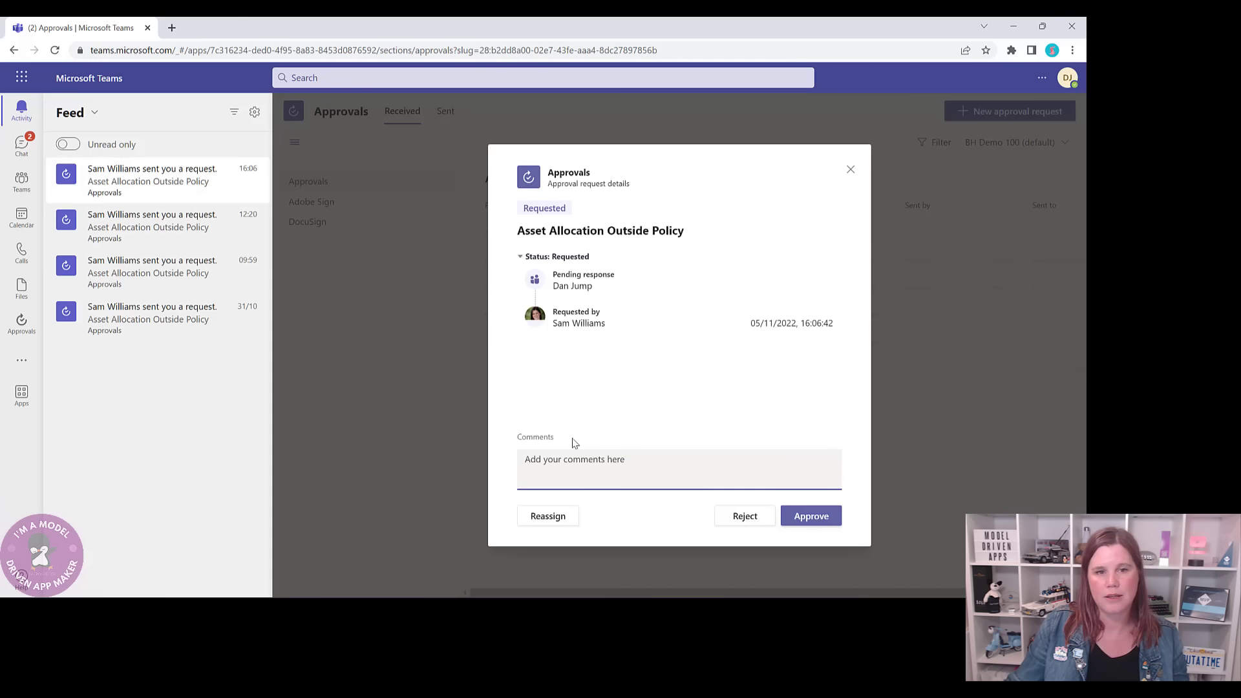
pyautogui.click(786, 517)
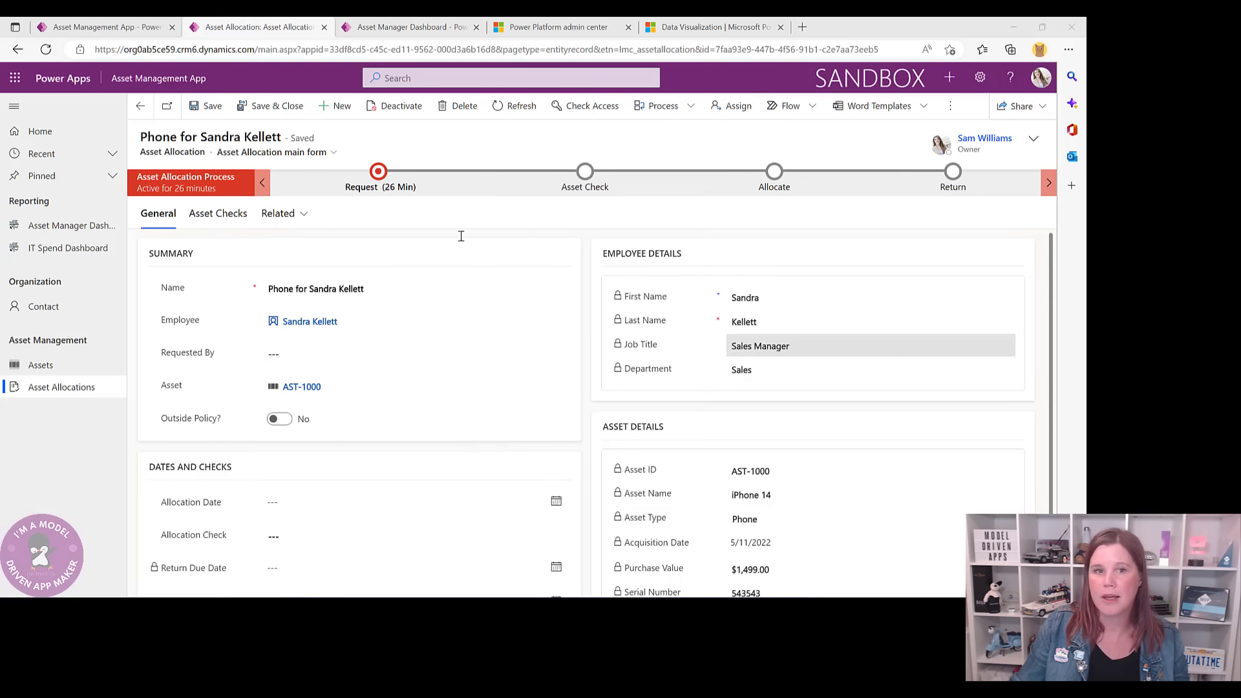
# - Set Outside Policy? to Yes, check the approval stage, then reload the record discarding changes
pyautogui.click(280, 418)
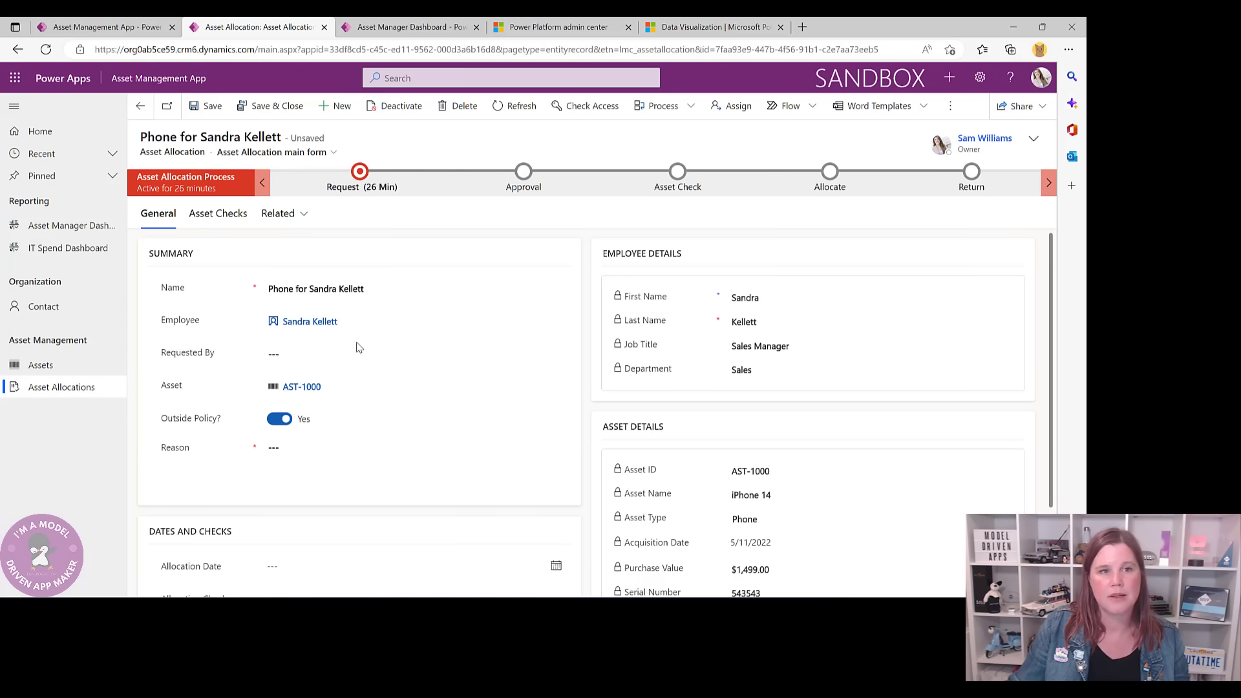
pyautogui.click(287, 453)
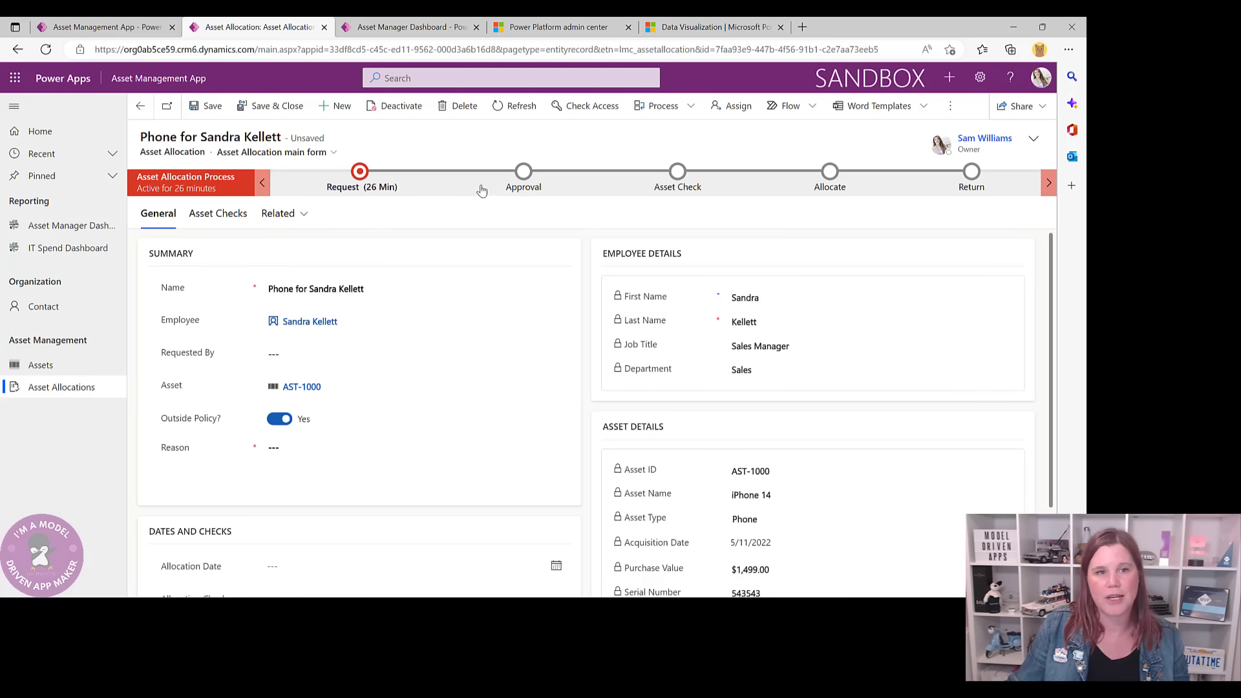
pyautogui.click(524, 172)
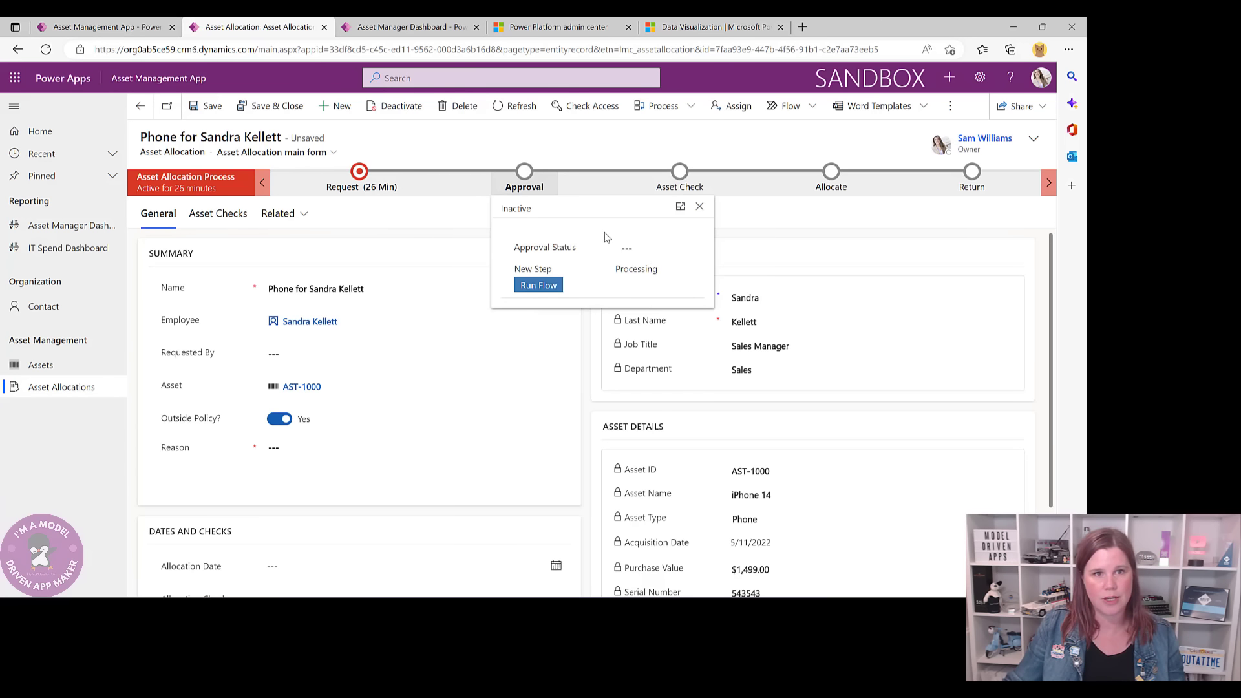
pyautogui.click(518, 110)
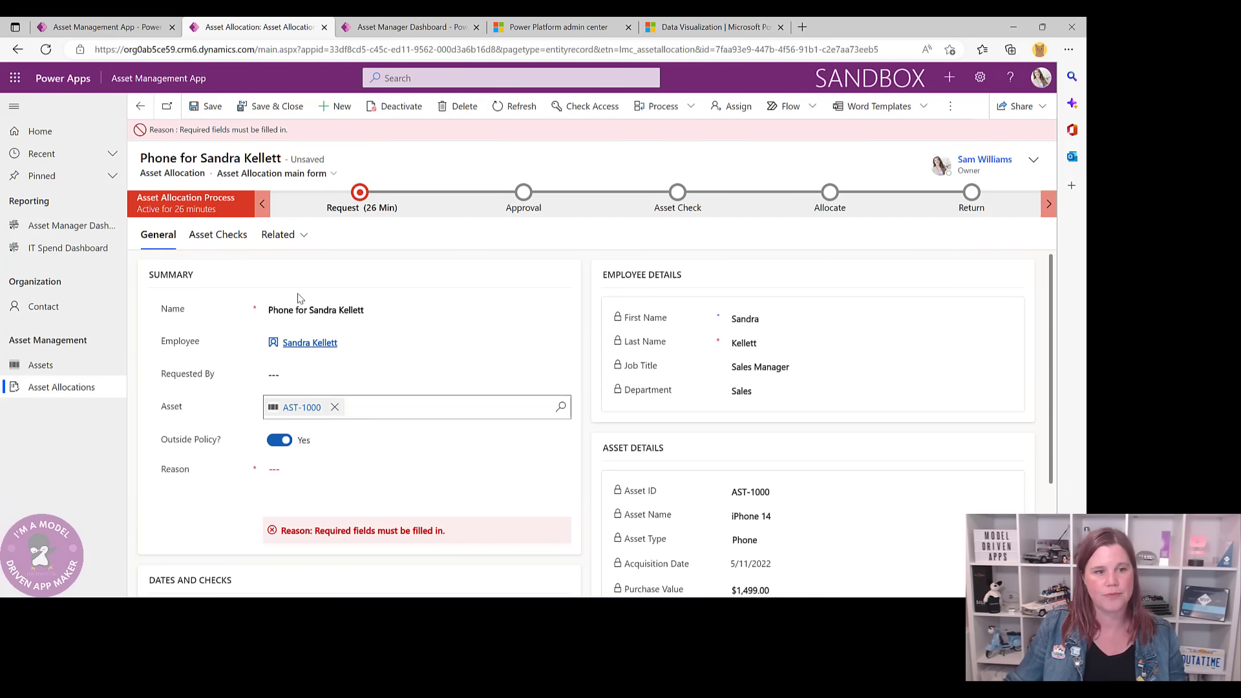
pyautogui.click(45, 49)
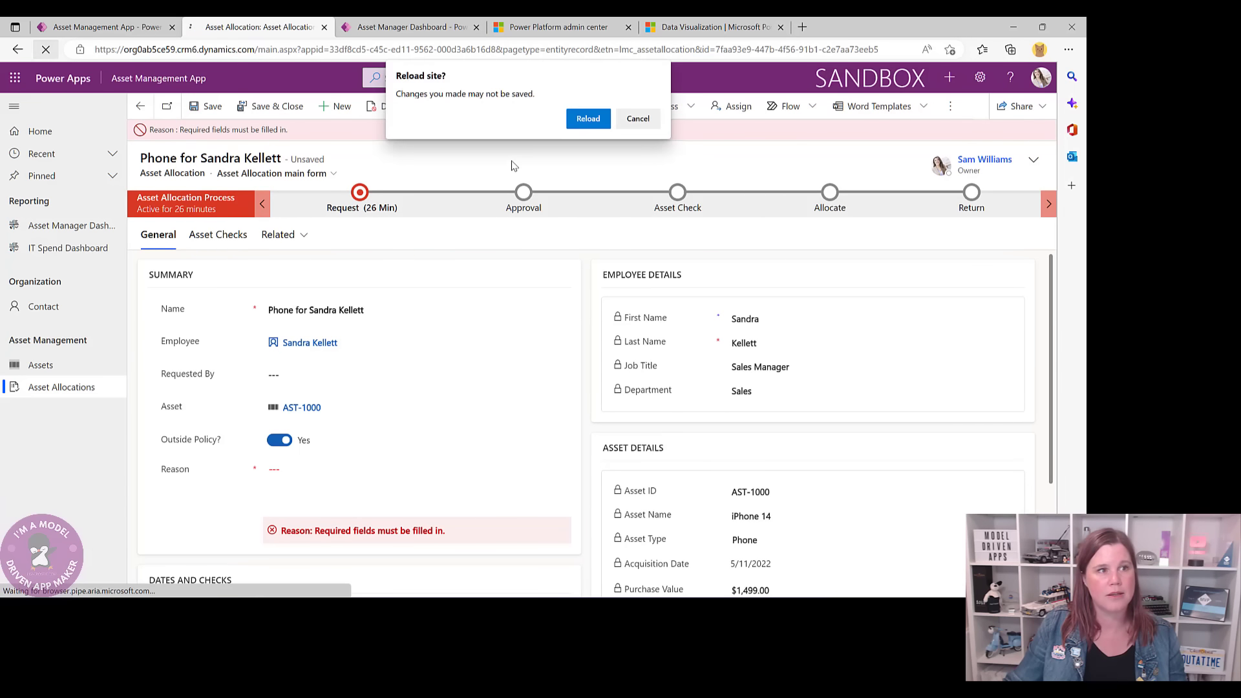
pyautogui.click(587, 118)
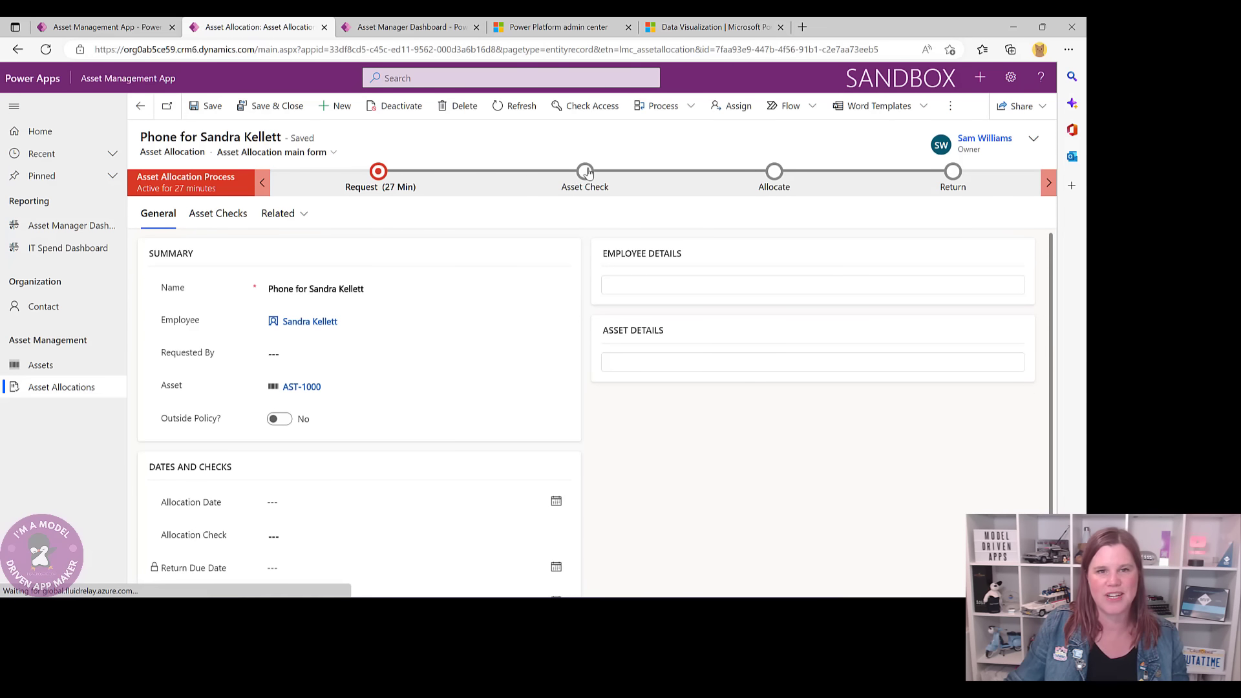
# - Set Outside Policy? to Yes again and check the approval stage status shows Approved
pyautogui.click(286, 421)
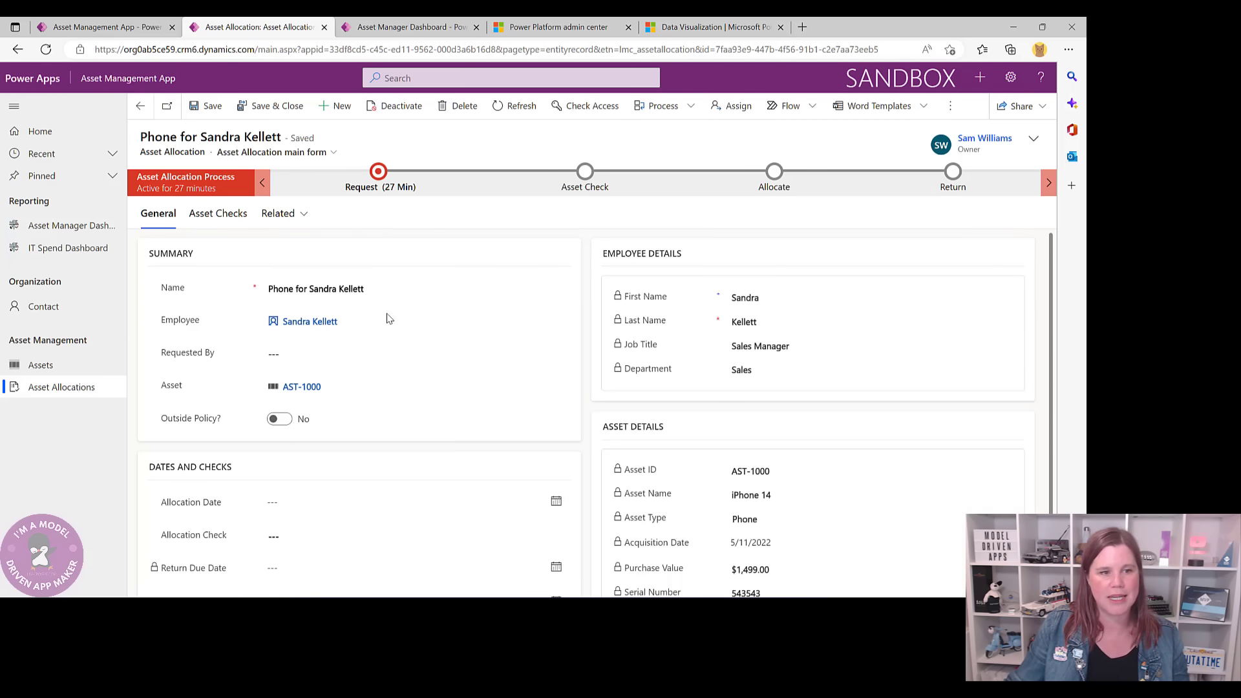
pyautogui.click(523, 174)
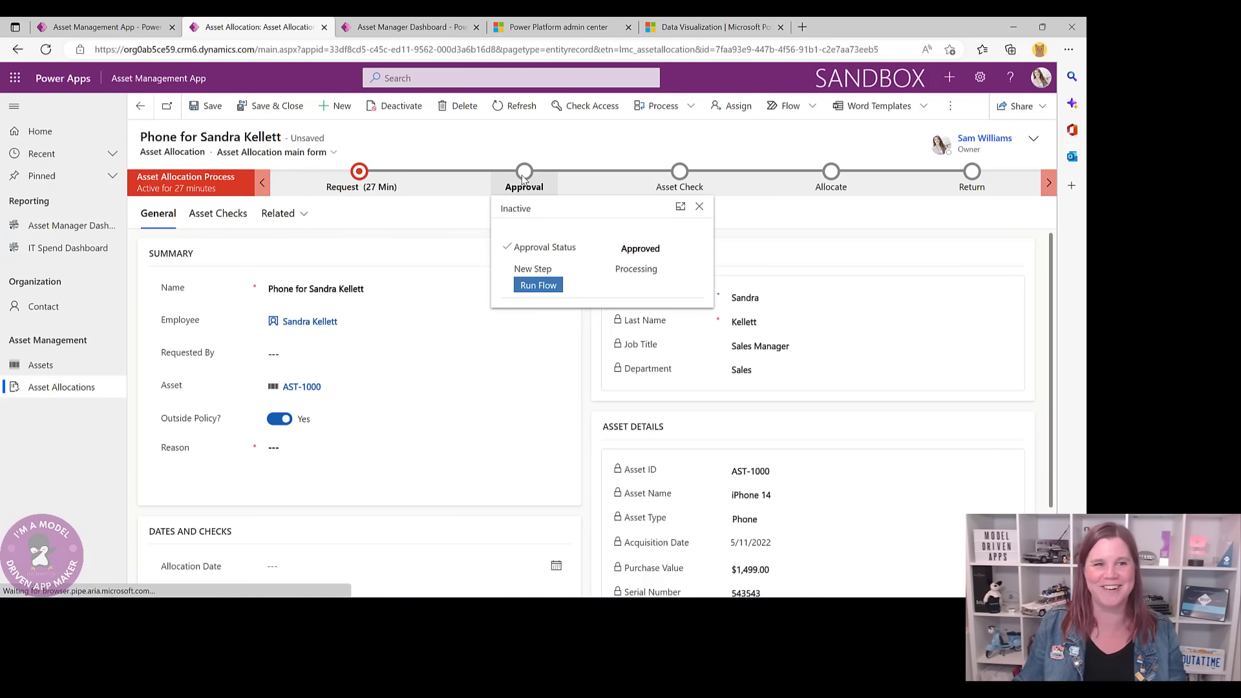
pyautogui.click(468, 144)
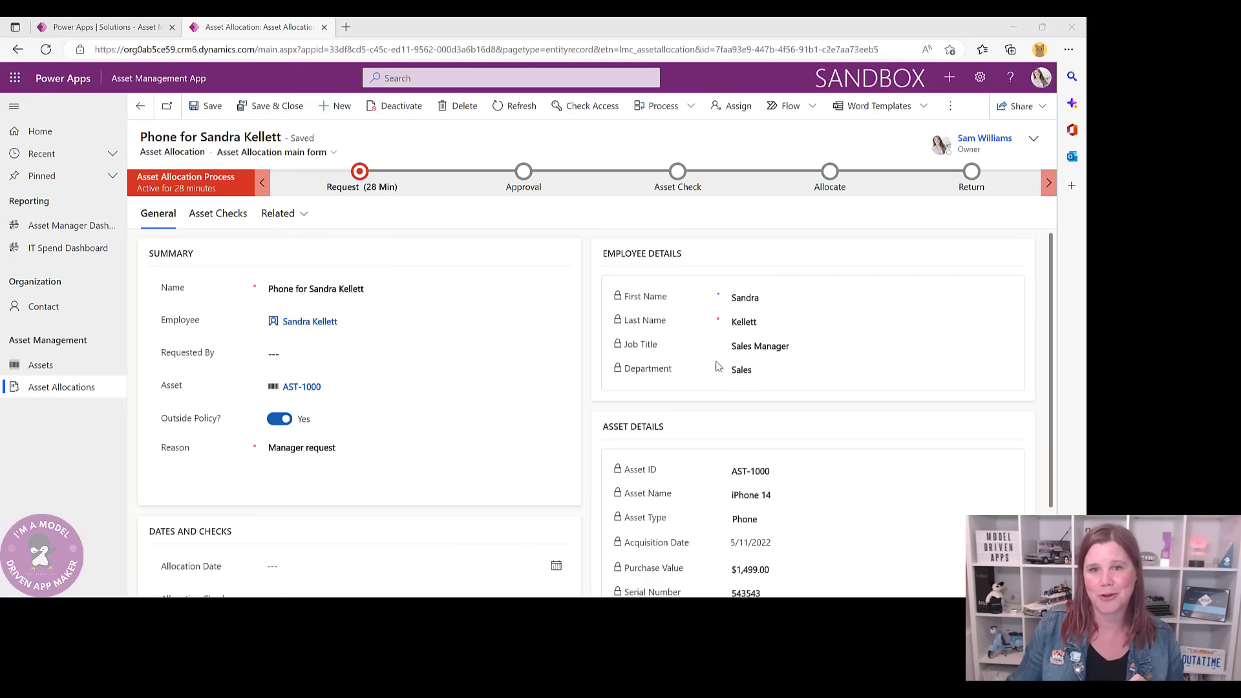
# - Check the Allocate stage's date fields and the AST-1000 asset record, then return to the allocation
pyautogui.click(829, 173)
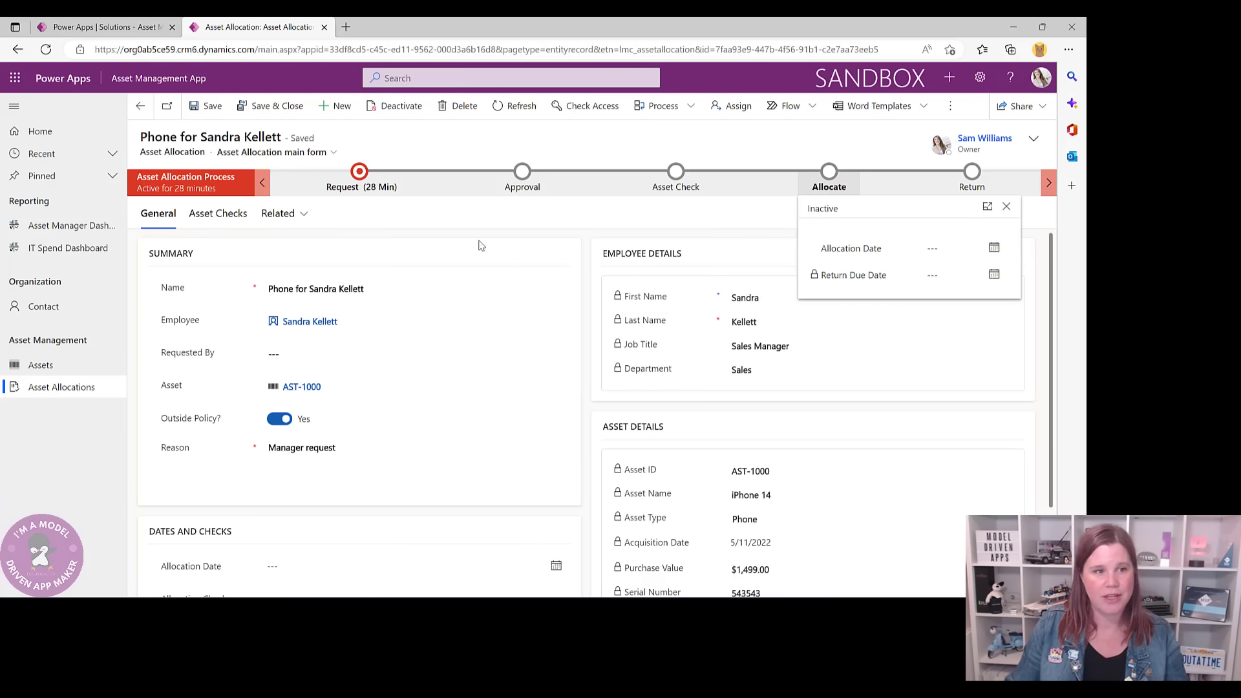
pyautogui.click(295, 388)
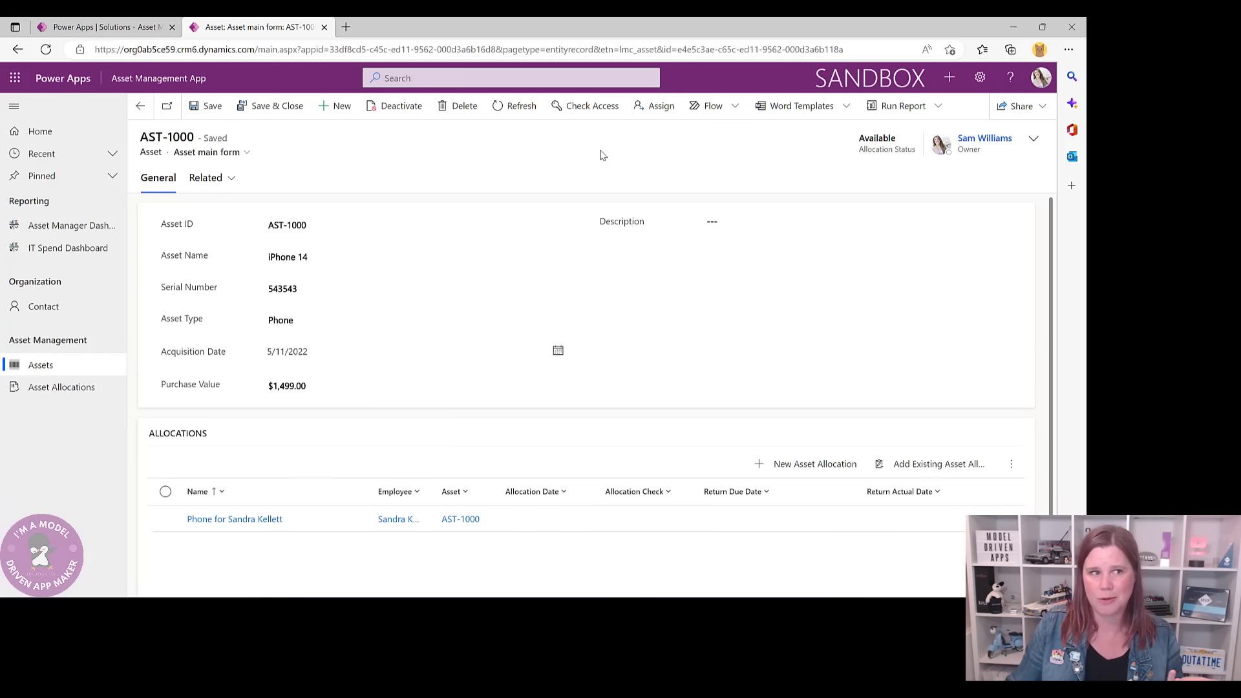
pyautogui.click(135, 112)
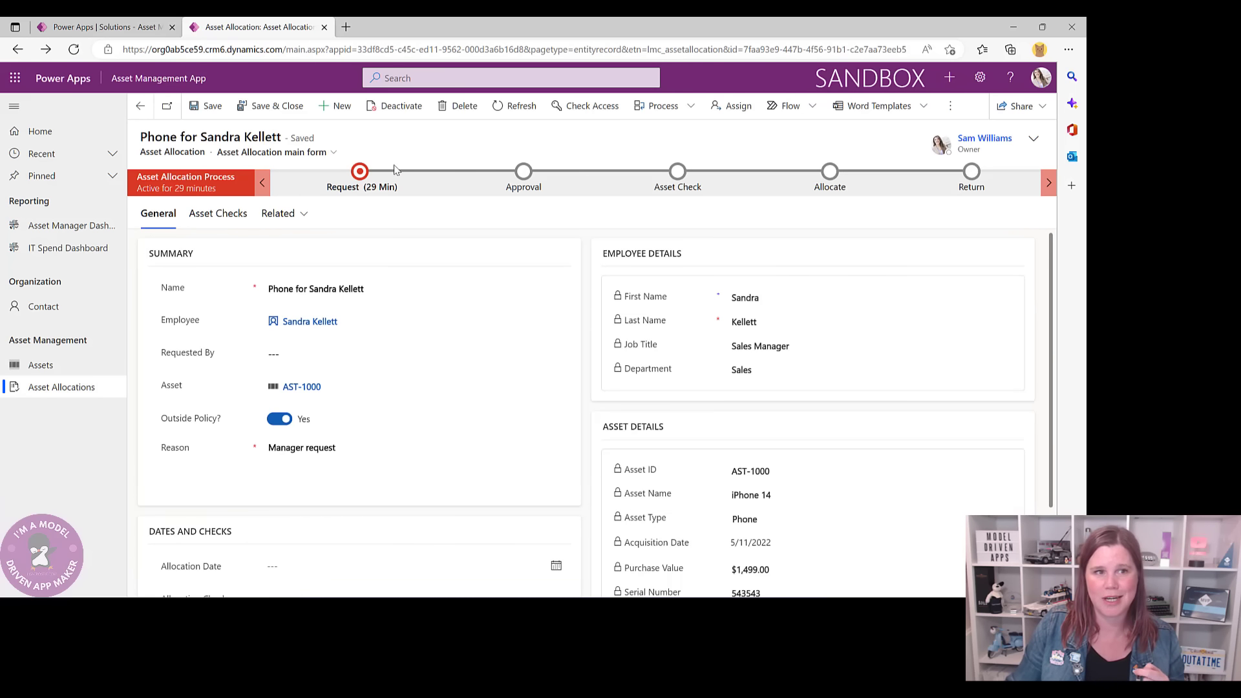
# - Advance the iPhone allocation from Request through Approval to Asset Check and go back to the solution
pyautogui.click(360, 173)
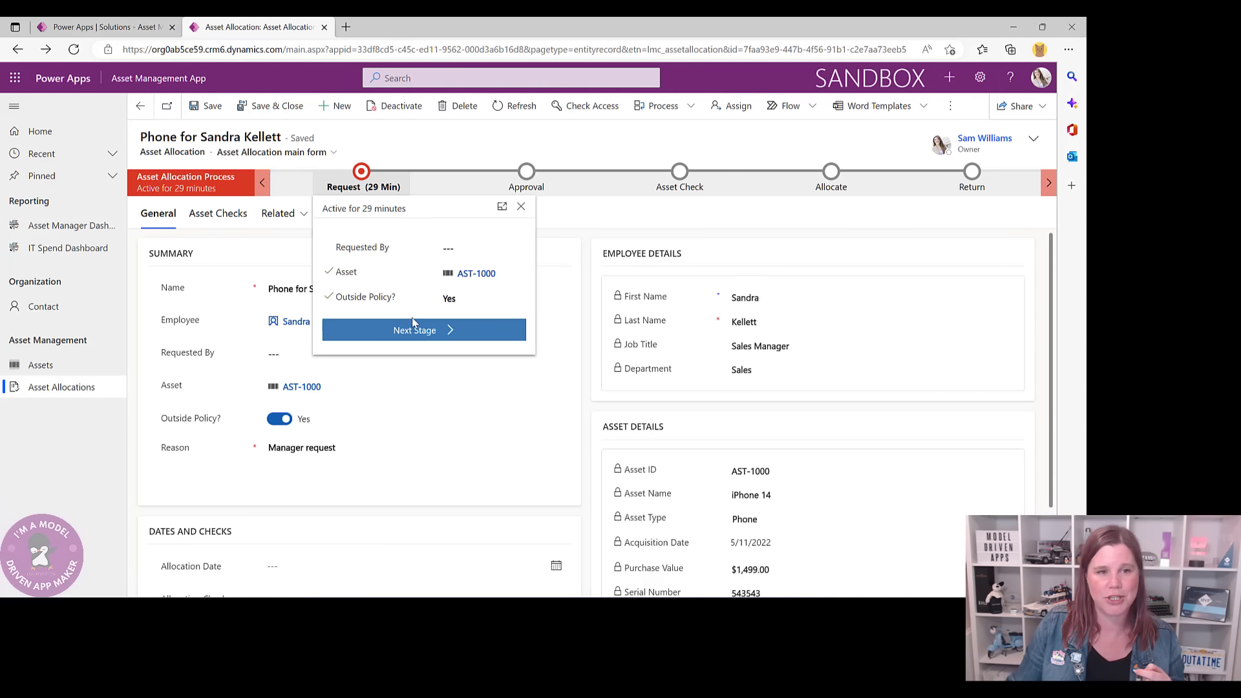
pyautogui.click(425, 331)
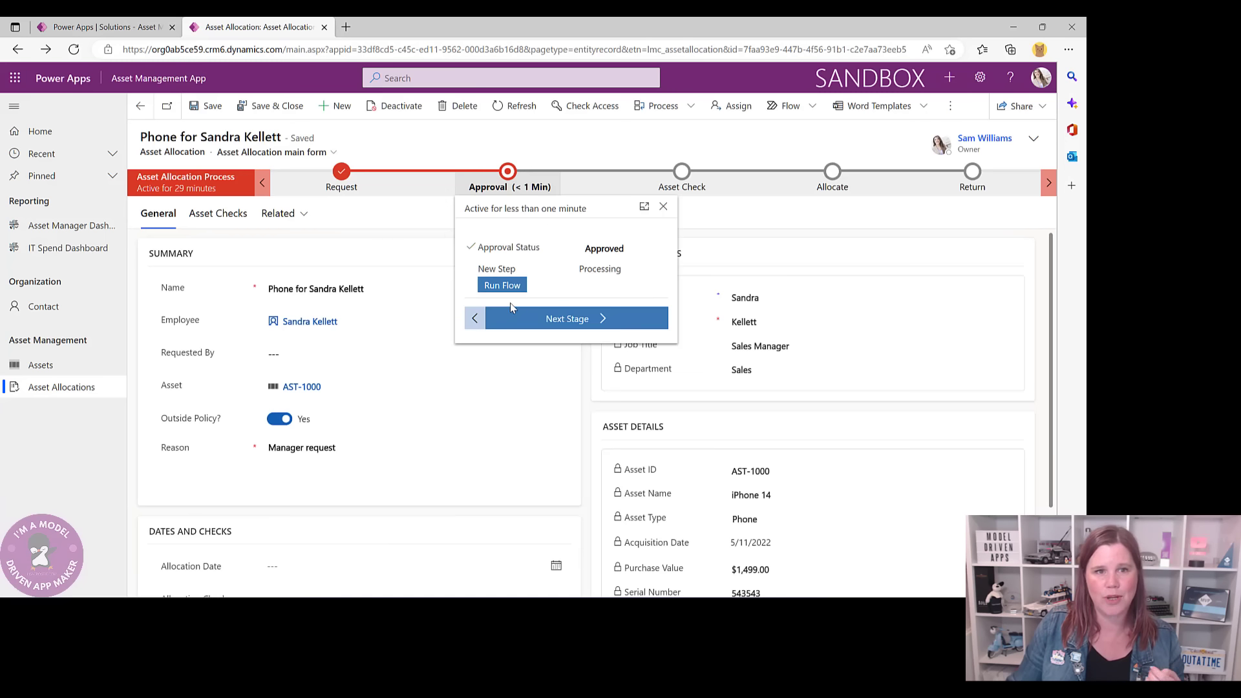
pyautogui.click(593, 323)
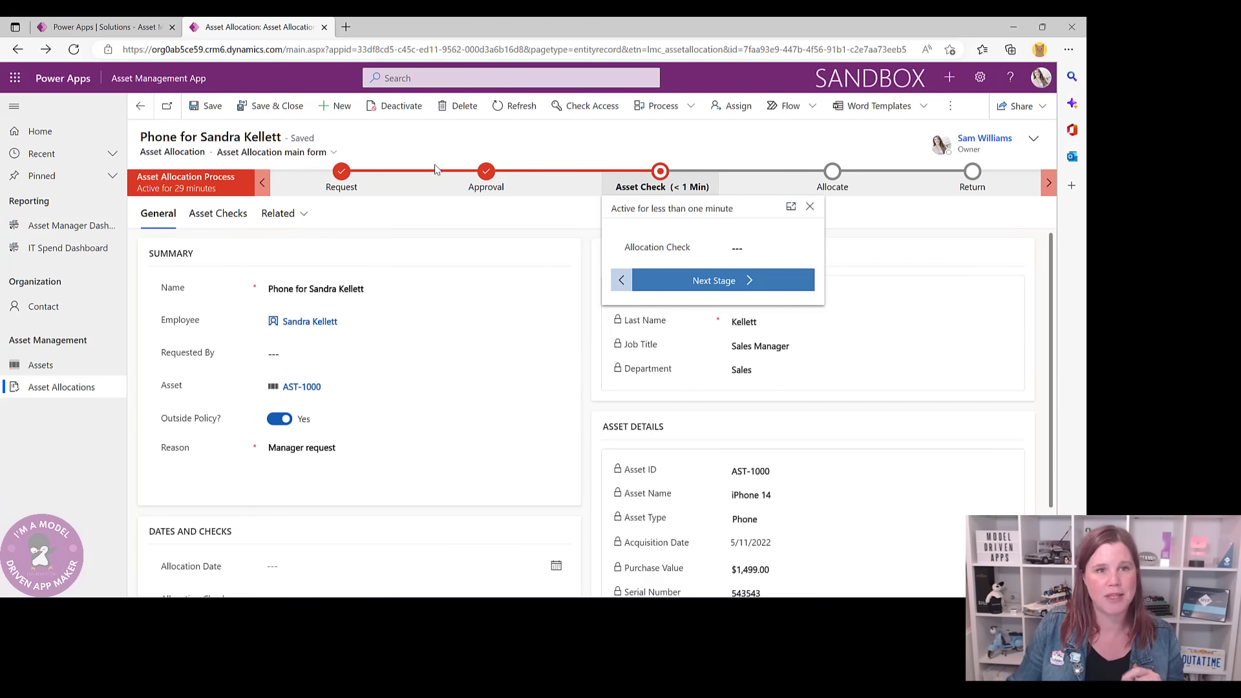
pyautogui.click(92, 26)
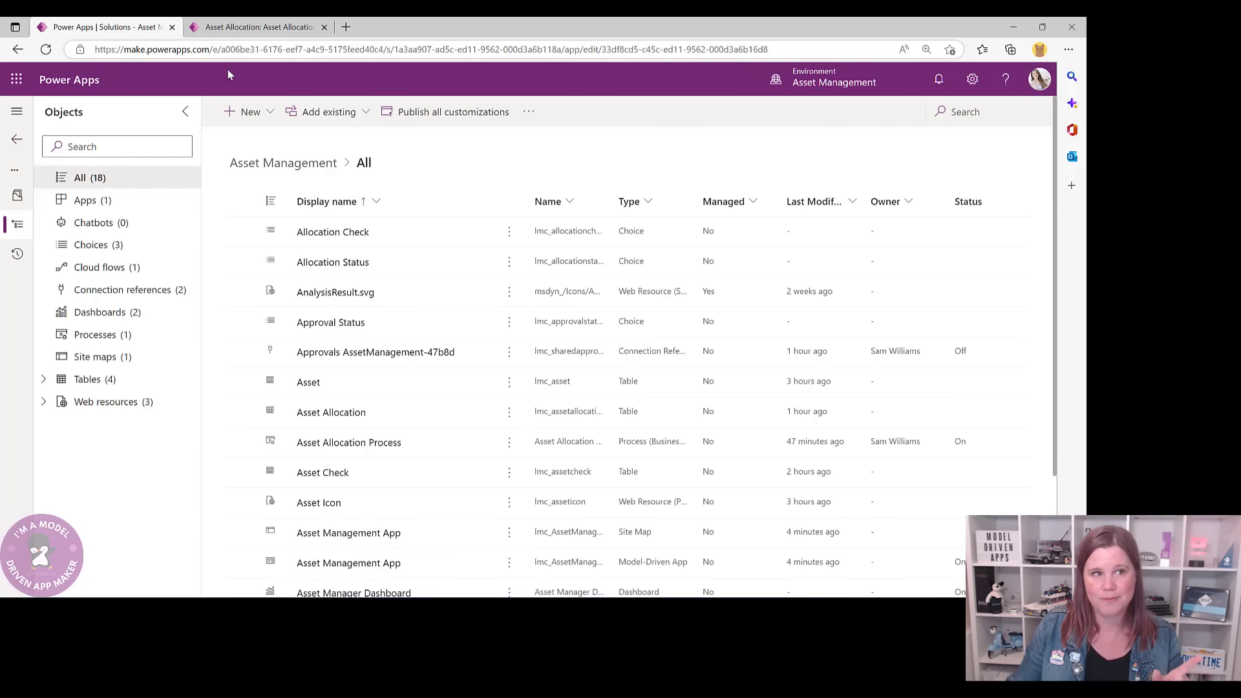
# - Start an automated cloud flow from the solution's New > Automation > Cloud flow menu
pyautogui.click(269, 111)
pyautogui.moveTo(271, 167)
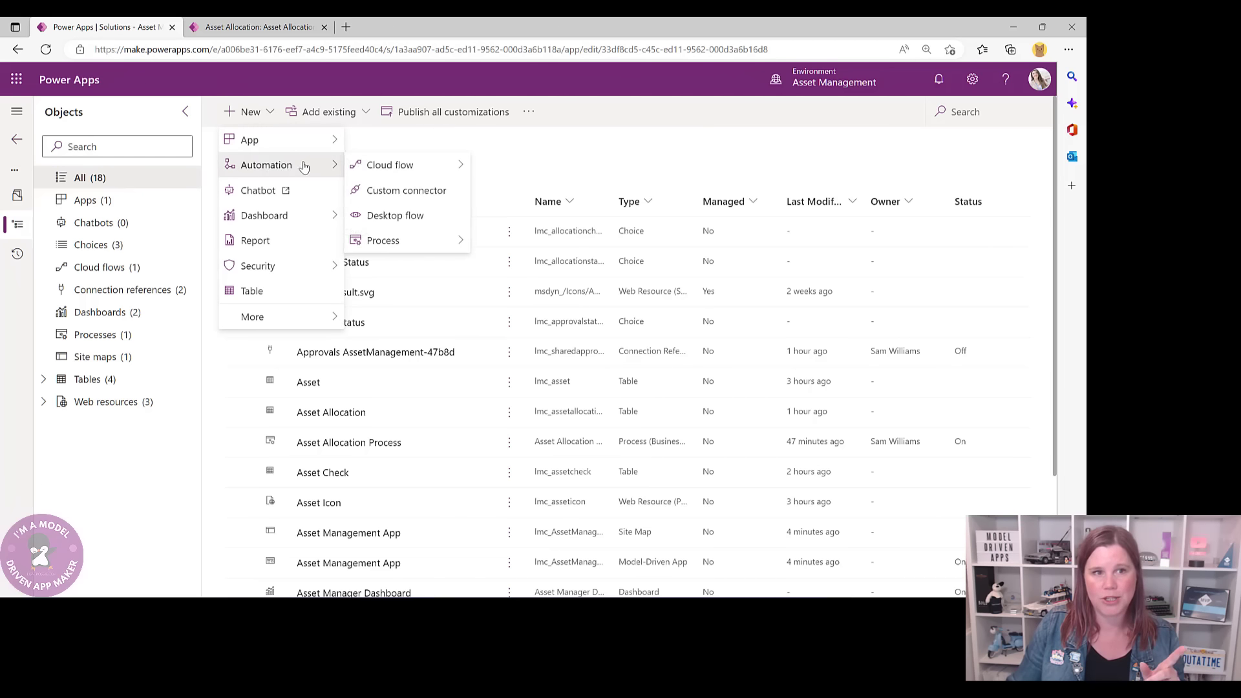
pyautogui.moveTo(393, 166)
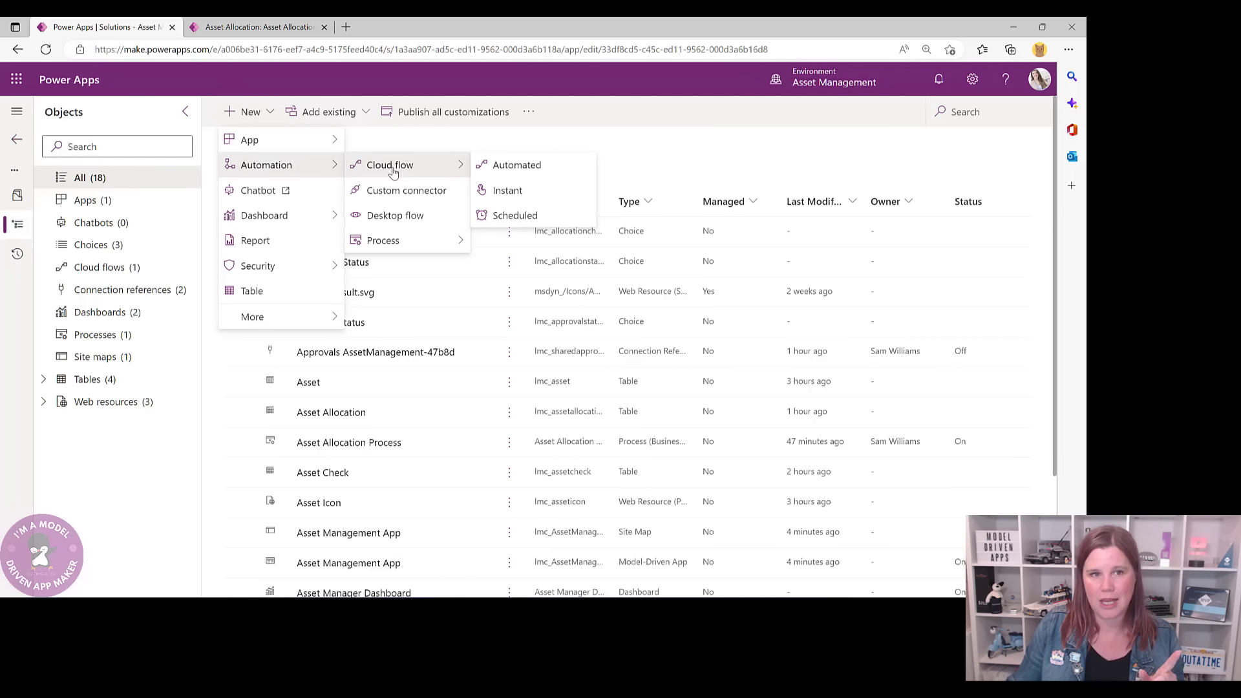
pyautogui.click(528, 169)
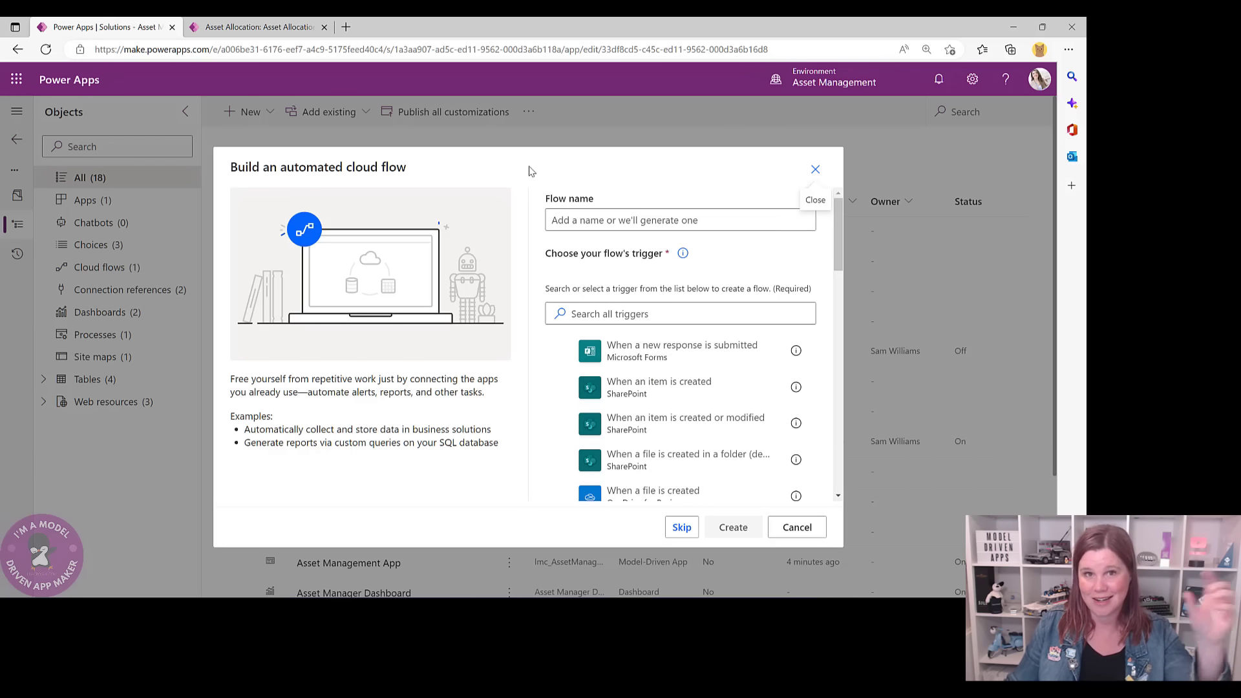
# - Name the new flow 'Update Asset on Allocation'
pyautogui.click(590, 223)
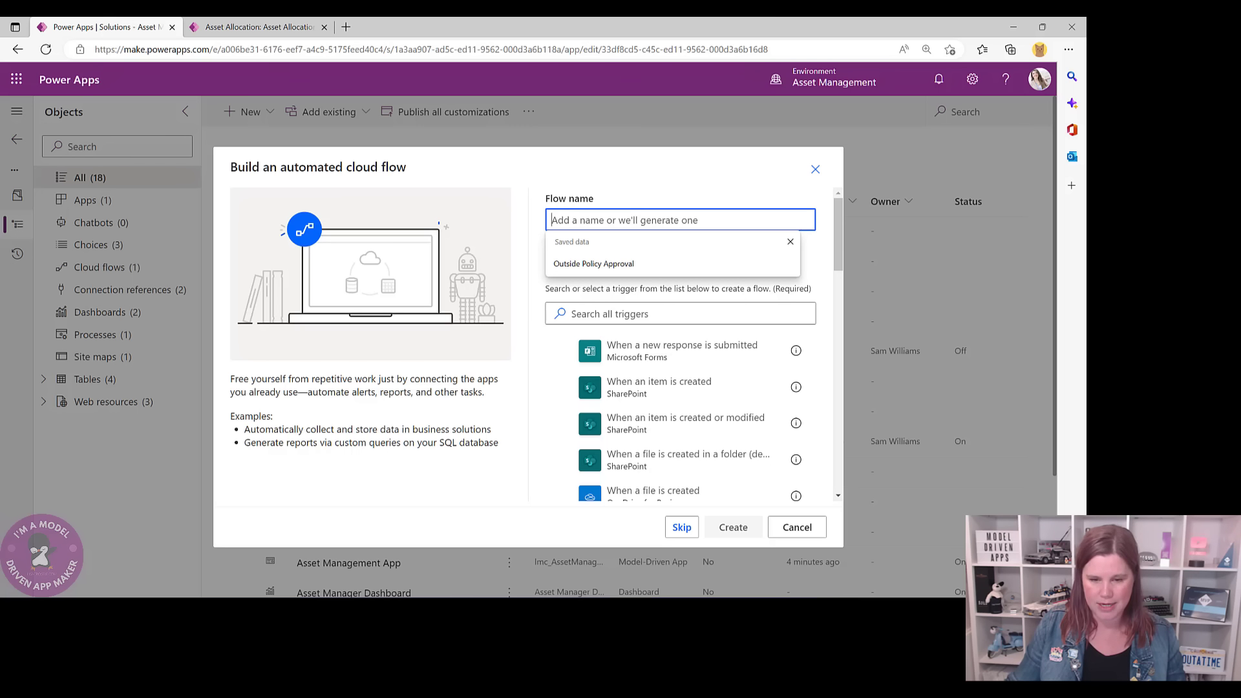
pyautogui.hotkey('alt', 'Tab')
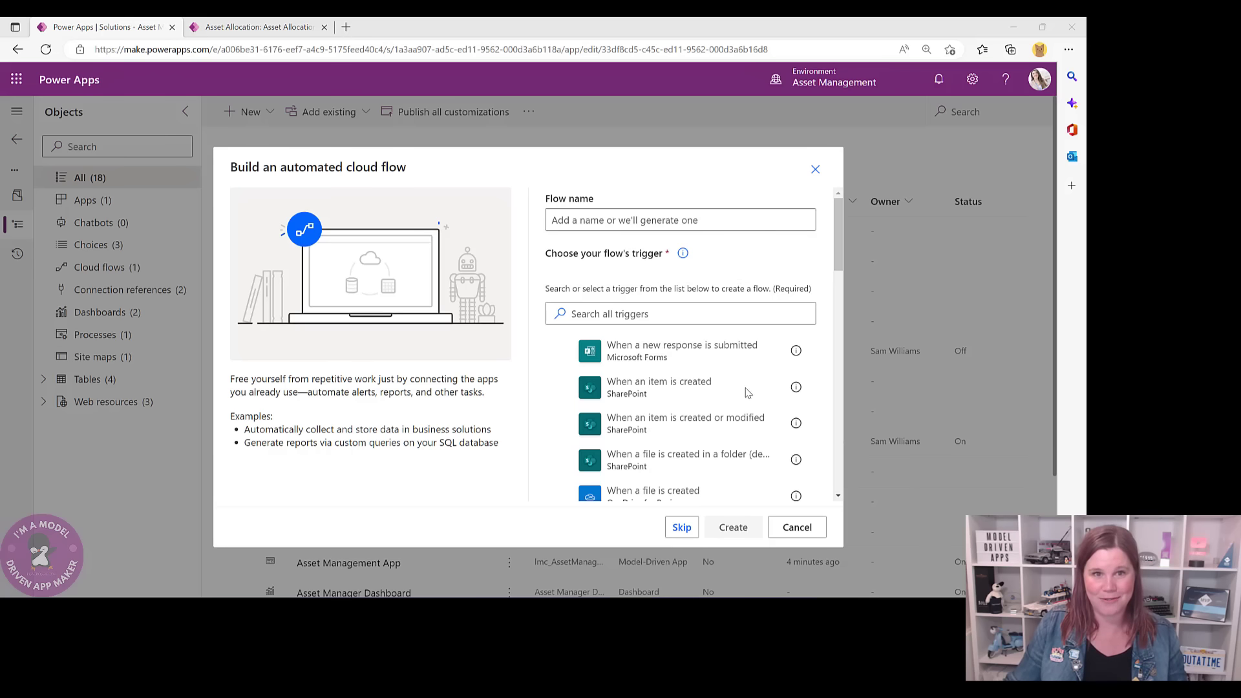
pyautogui.click(554, 220)
pyautogui.write('Update Asset on Allocation')
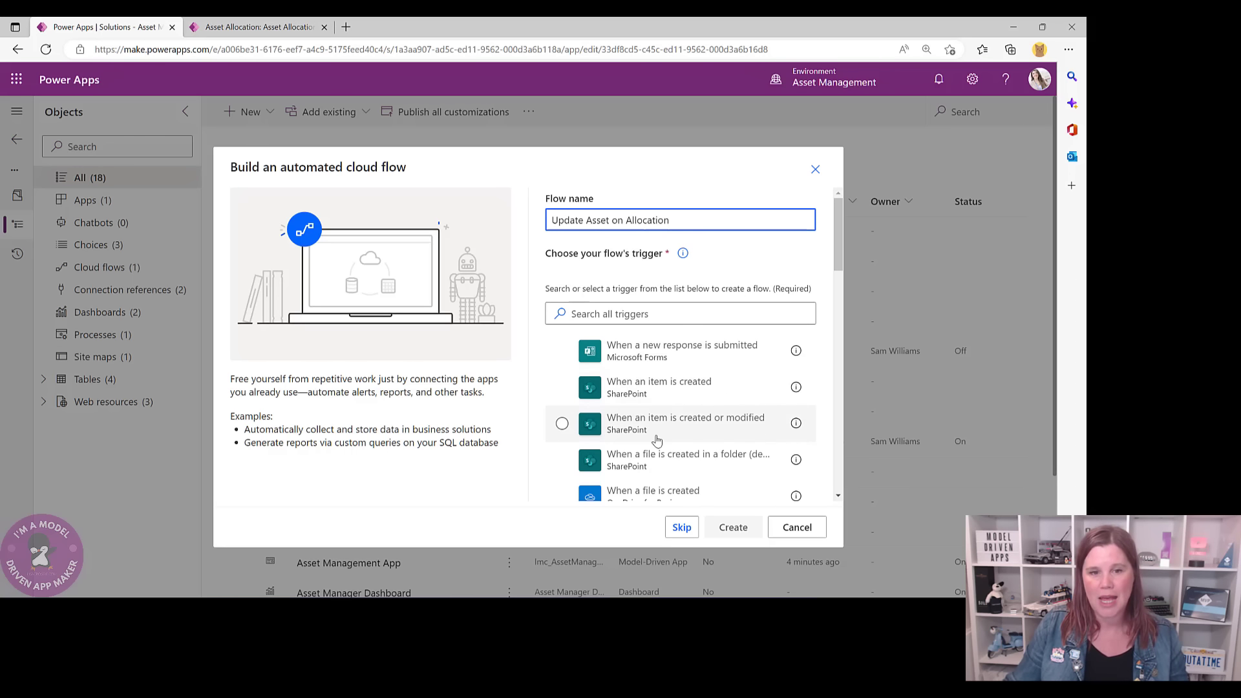
pyautogui.scroll(-1, 601, 408)
pyautogui.scroll(1, 561, 420)
# - Pick the Dataverse 'When a row is added, modified or deleted' trigger and create the flow
pyautogui.click(616, 313)
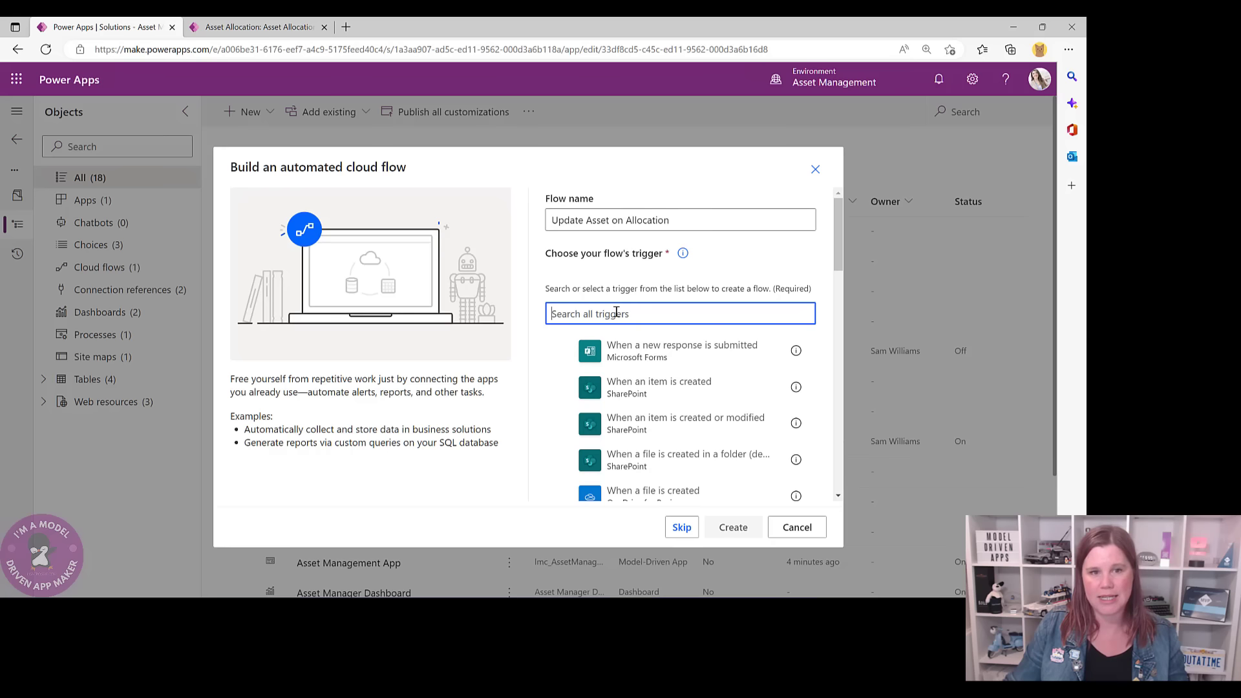
pyautogui.write('data')
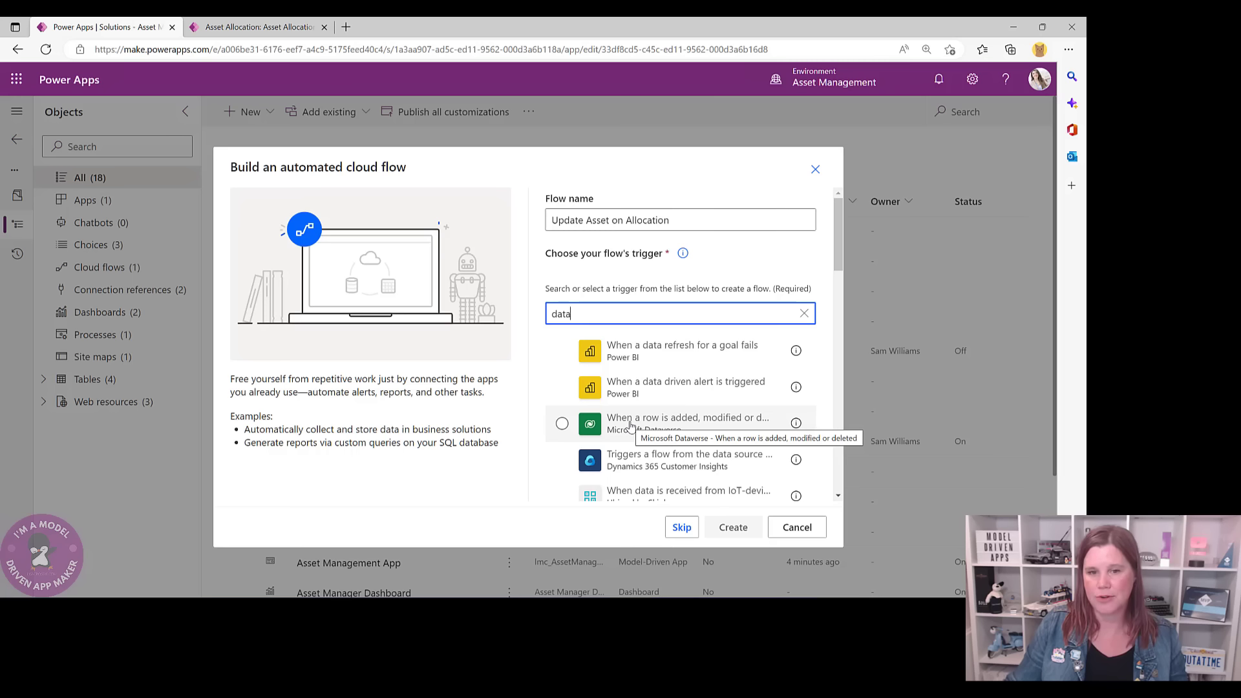
pyautogui.click(628, 423)
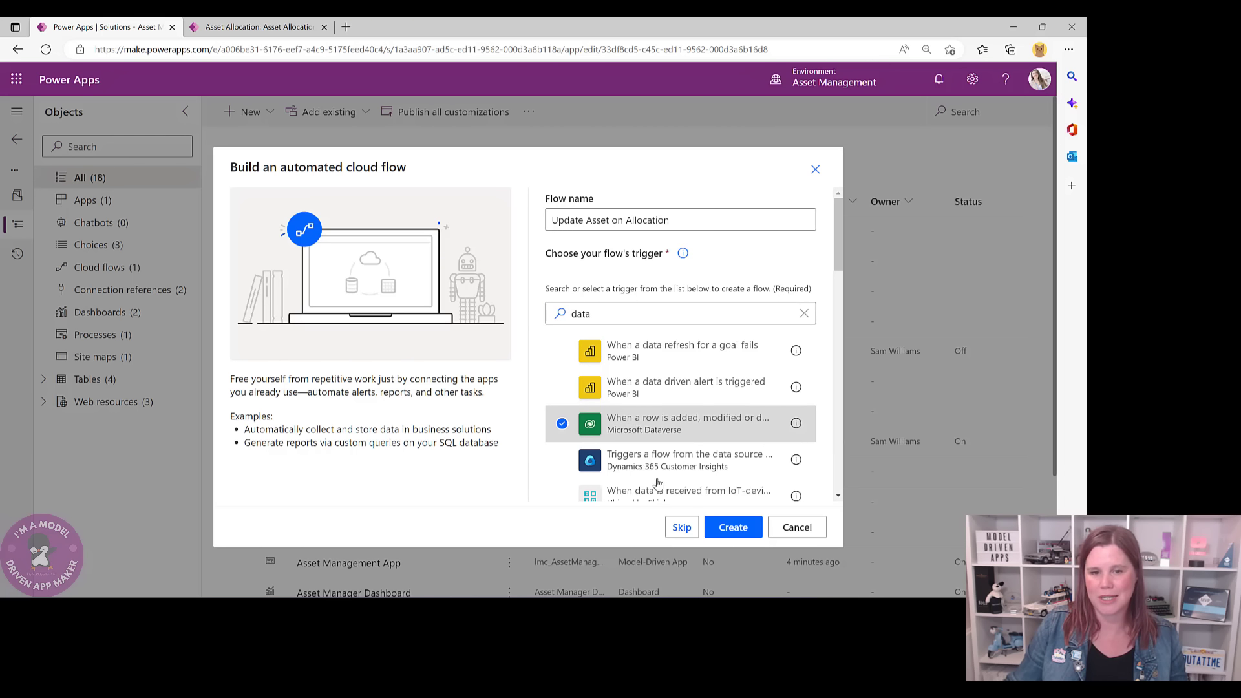
pyautogui.click(734, 527)
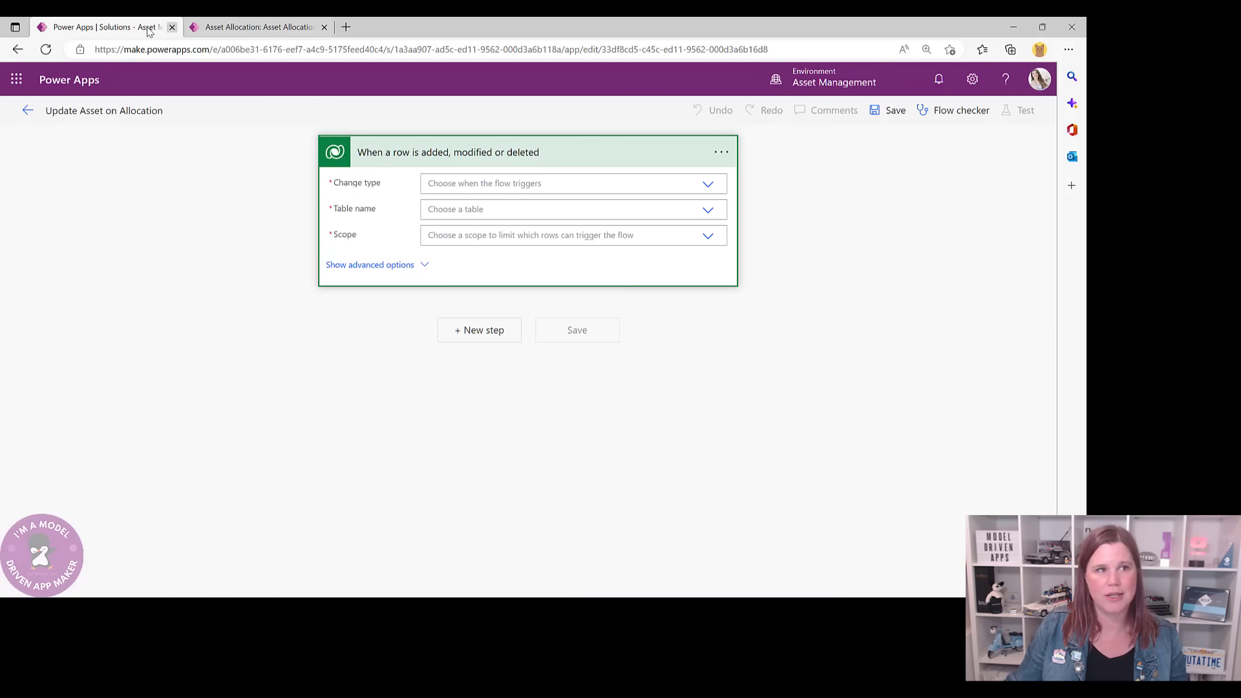
# - Load the Power Apps maker site in a new browser tab by entering 'make'
pyautogui.click(346, 29)
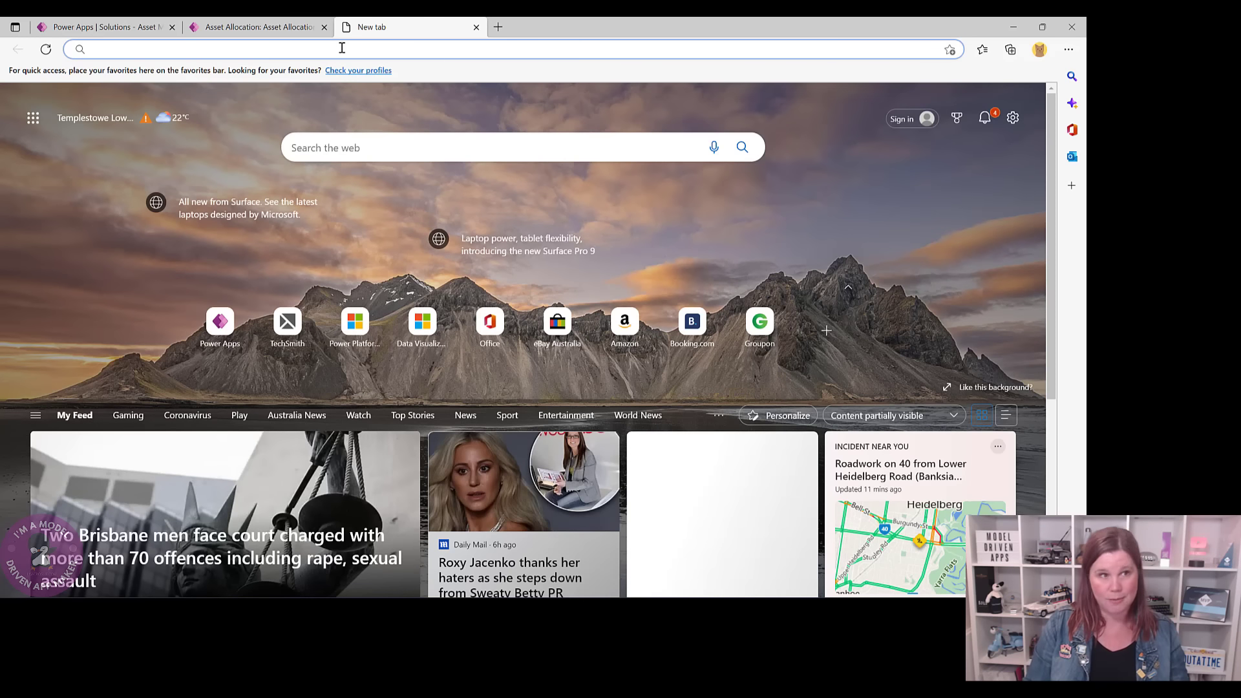
pyautogui.write('make')
pyautogui.press('Return')
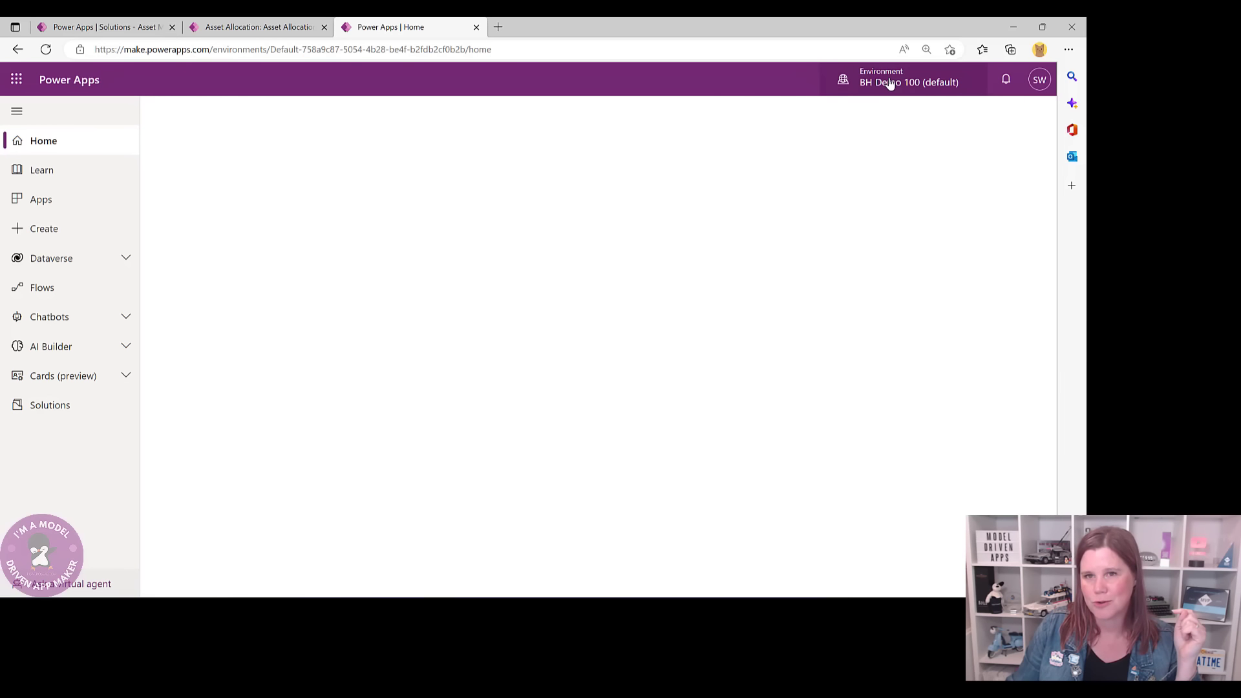
# - Switch the environment to Asset Management and show the Dataverse Tables list
pyautogui.click(888, 86)
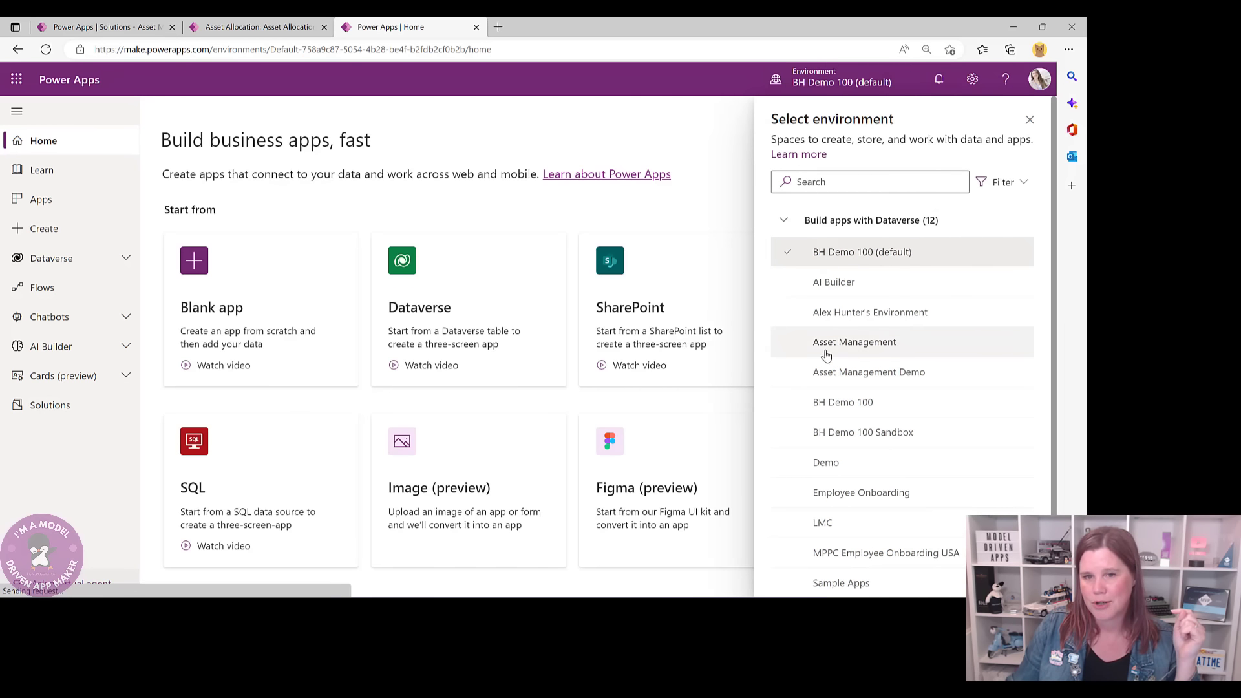
pyautogui.click(830, 349)
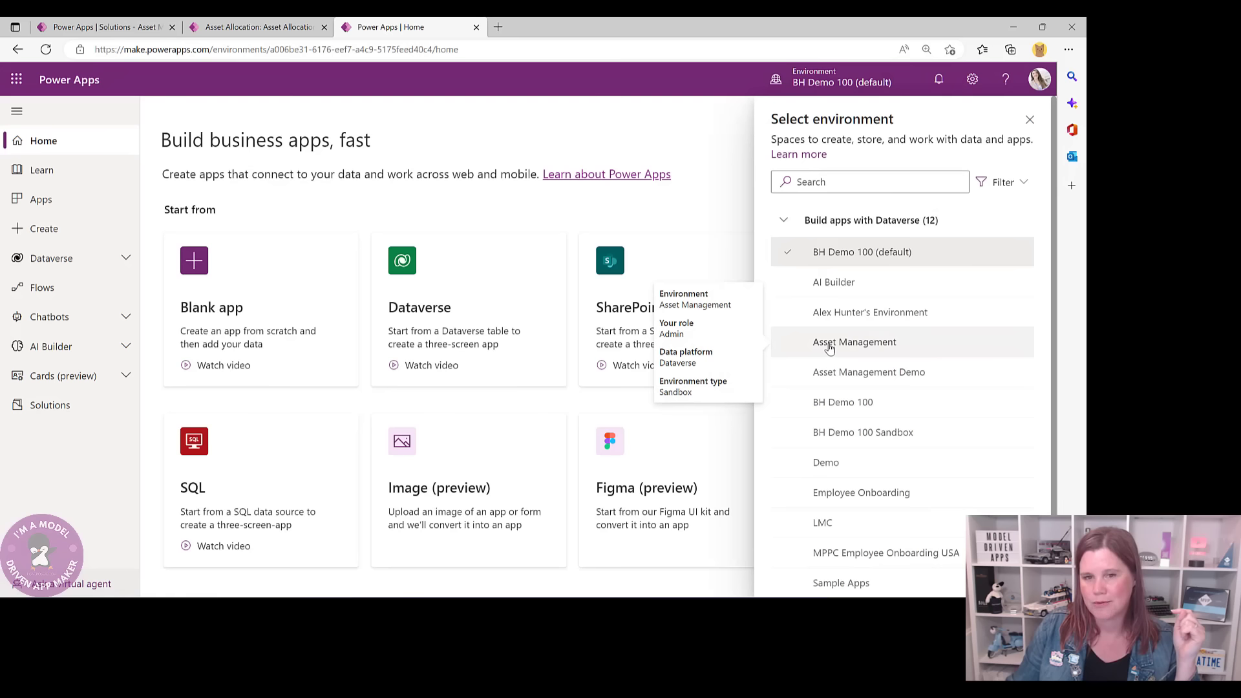
pyautogui.click(830, 343)
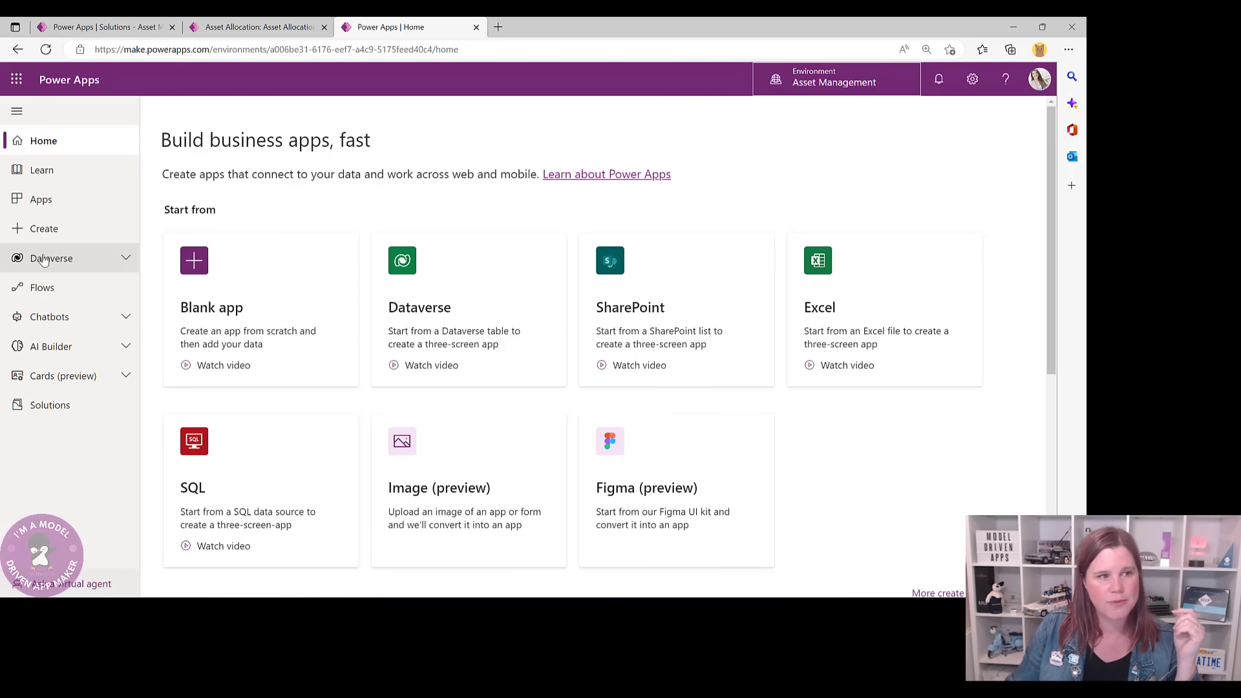
pyautogui.click(97, 257)
pyautogui.click(44, 287)
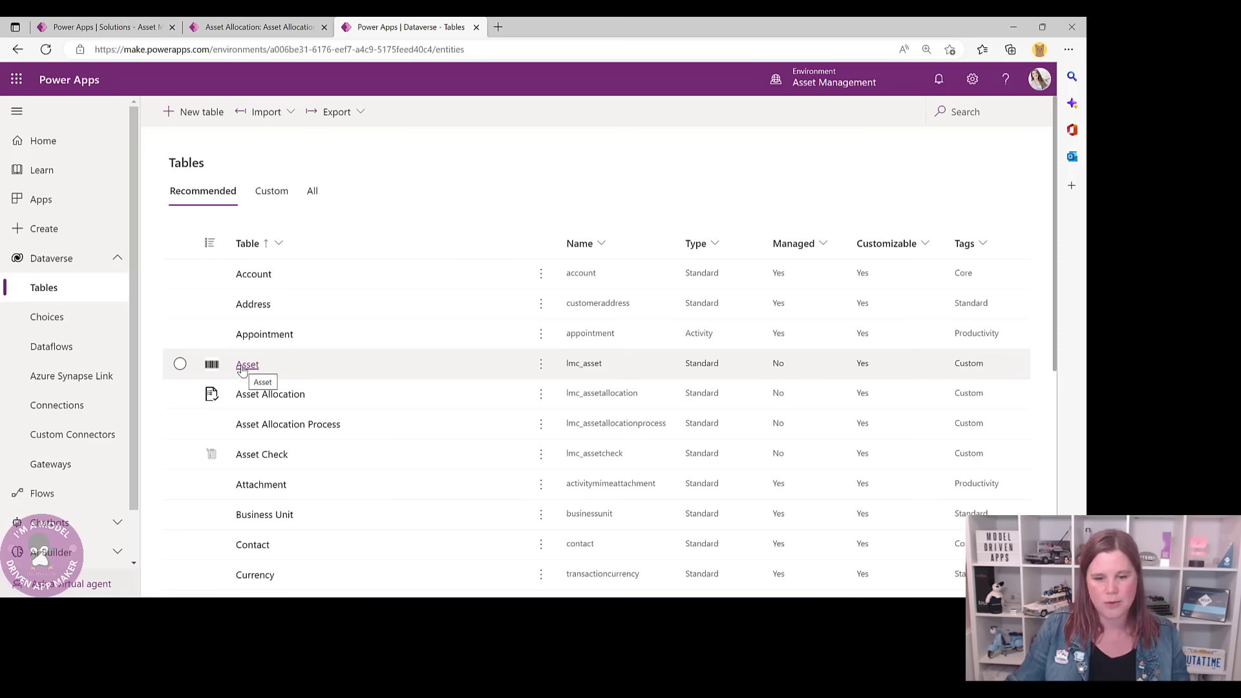
# - Copy the Asset Allocation table's Allocation Date logical name, lmc_allocationdate, and return to the flow
pyautogui.click(275, 398)
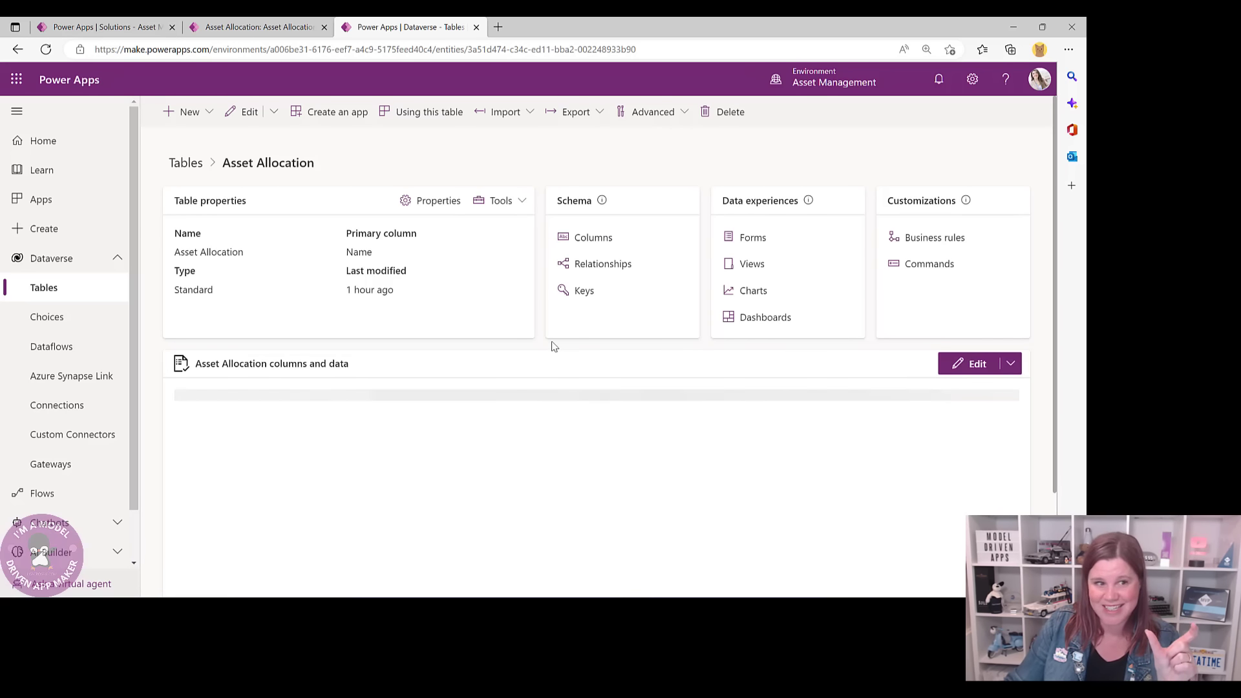
pyautogui.click(593, 241)
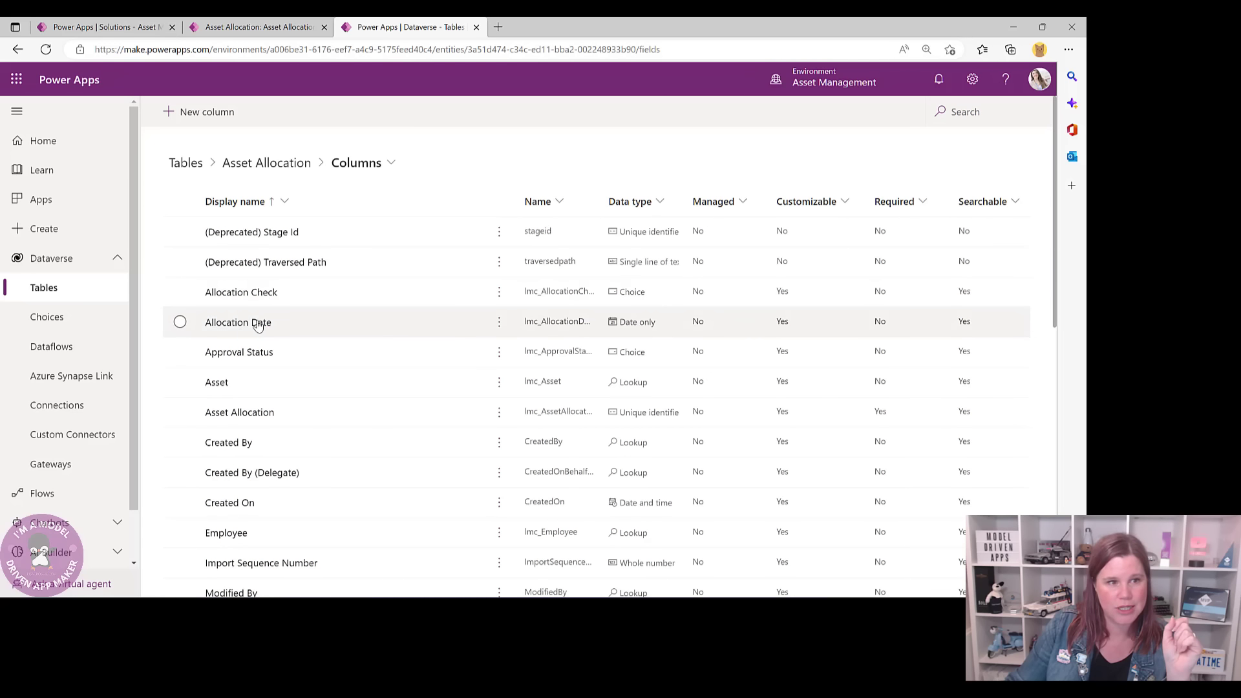
pyautogui.click(235, 324)
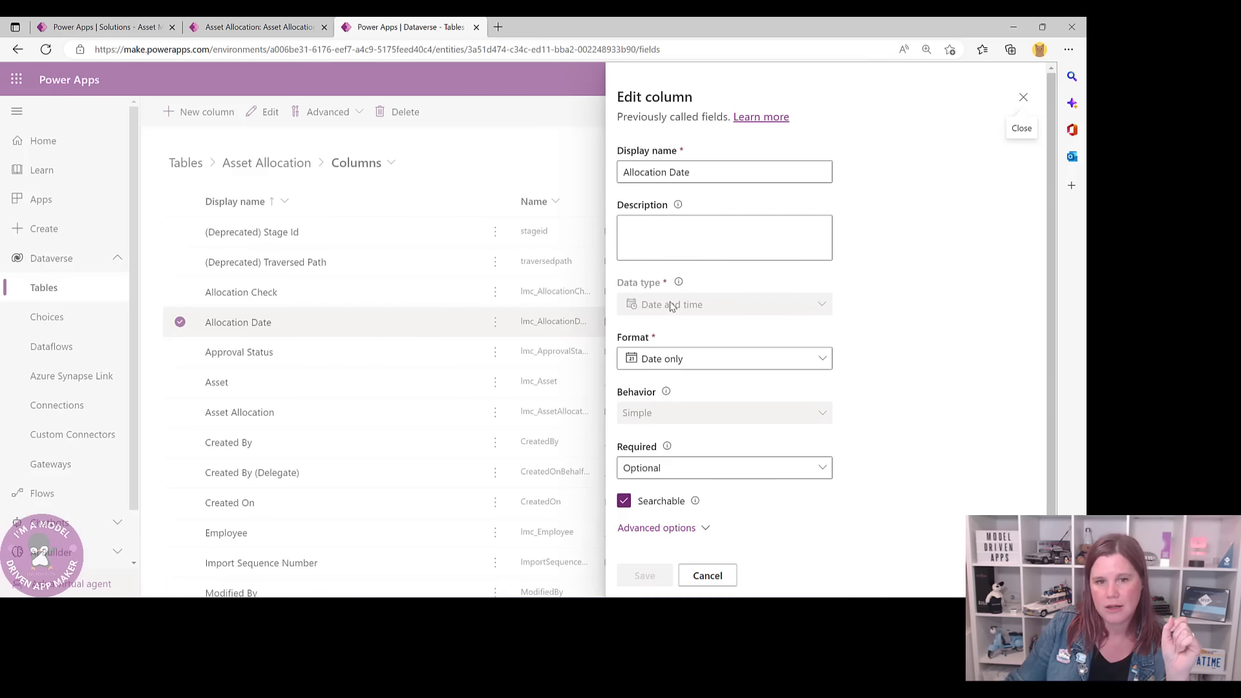
pyautogui.scroll(-1, 670, 306)
pyautogui.click(701, 512)
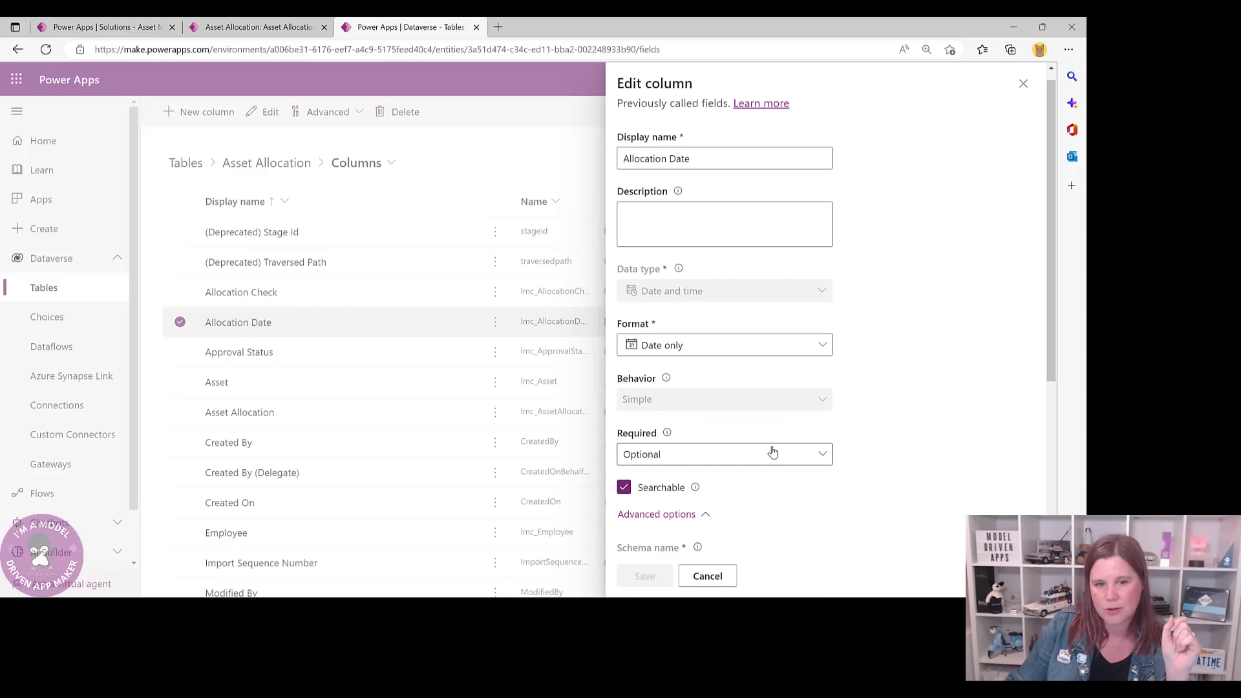
pyautogui.scroll(-3, 772, 449)
pyautogui.scroll(-2, 775, 450)
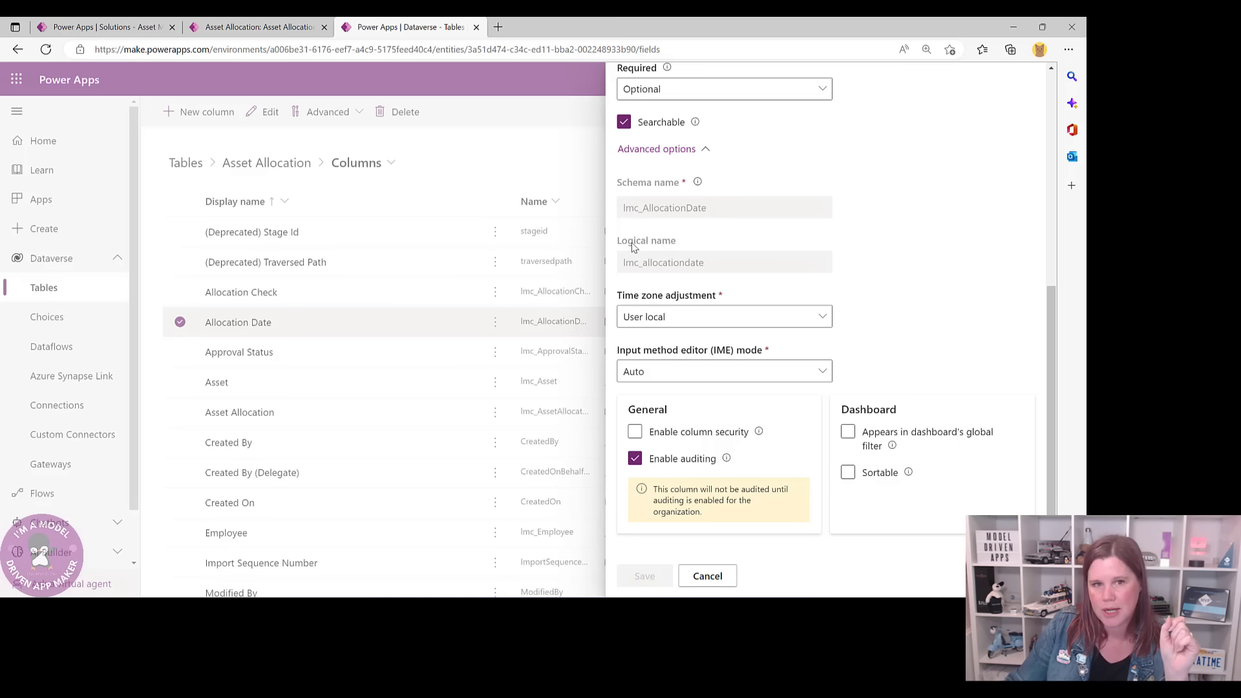
pyautogui.moveTo(704, 262); pyautogui.dragTo(620, 262)
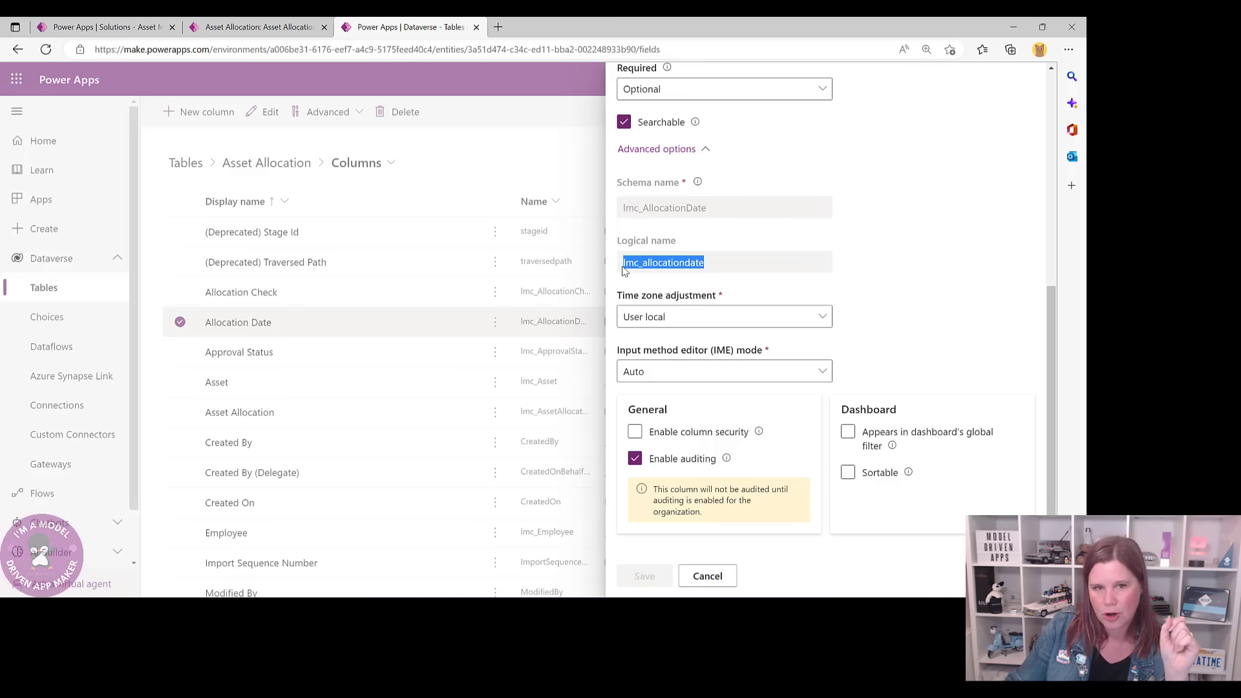
pyautogui.hotkey('ctrl', 'c')
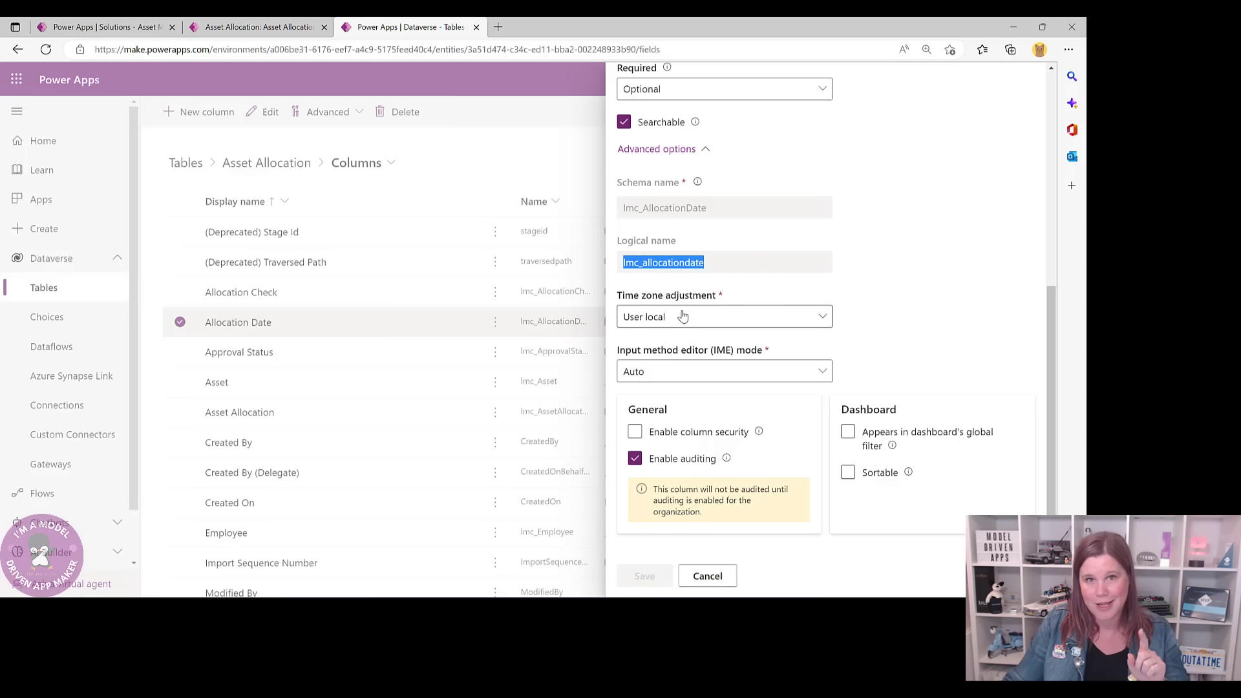
pyautogui.click(104, 33)
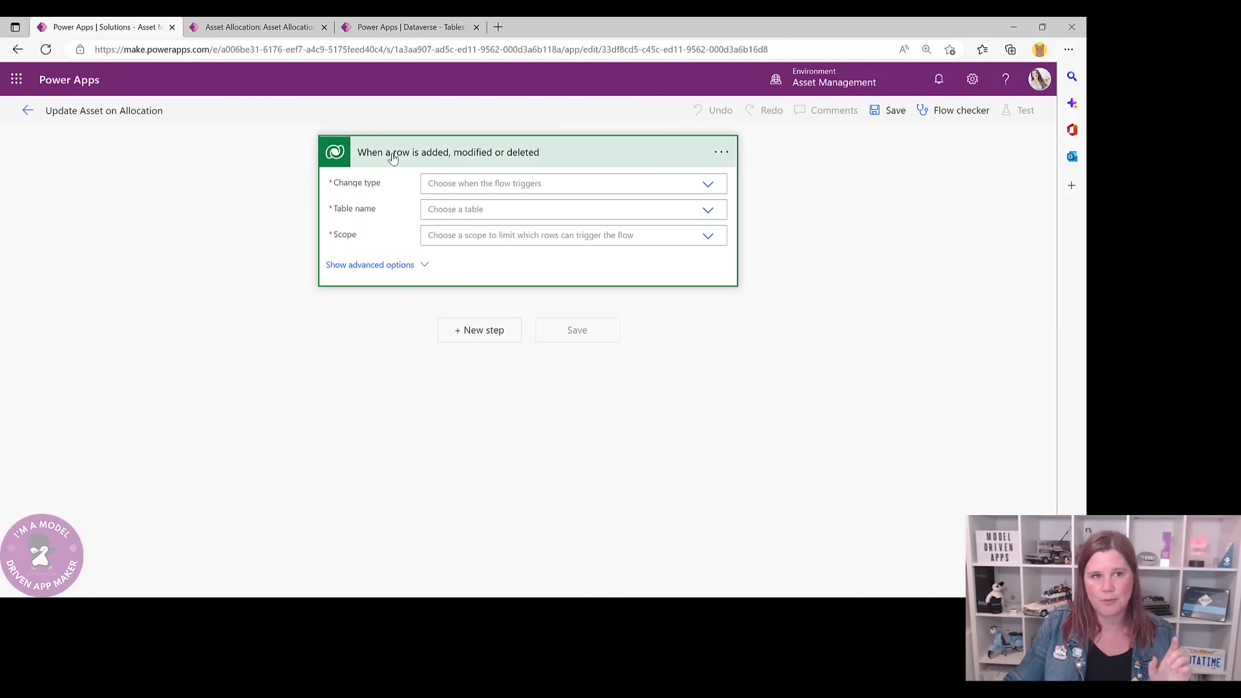
# - Set the trigger to Added or Modified on Asset Allocations, Business unit scope, with advanced options shown
pyautogui.click(498, 183)
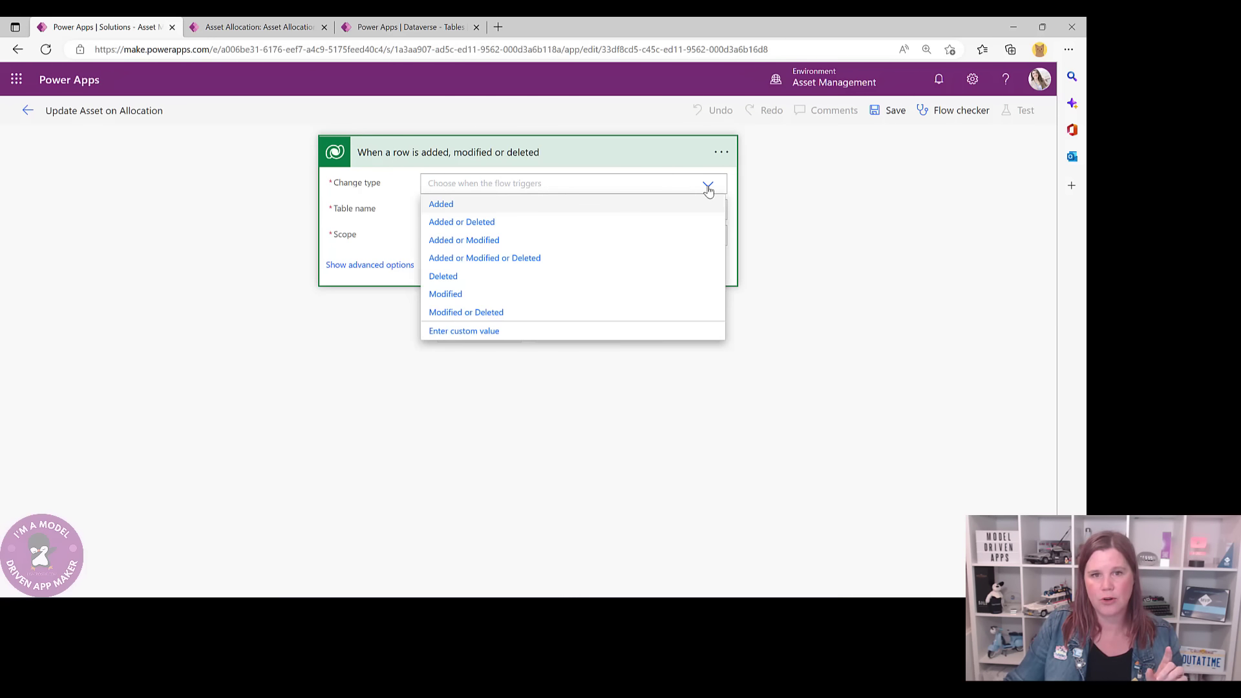
pyautogui.click(453, 242)
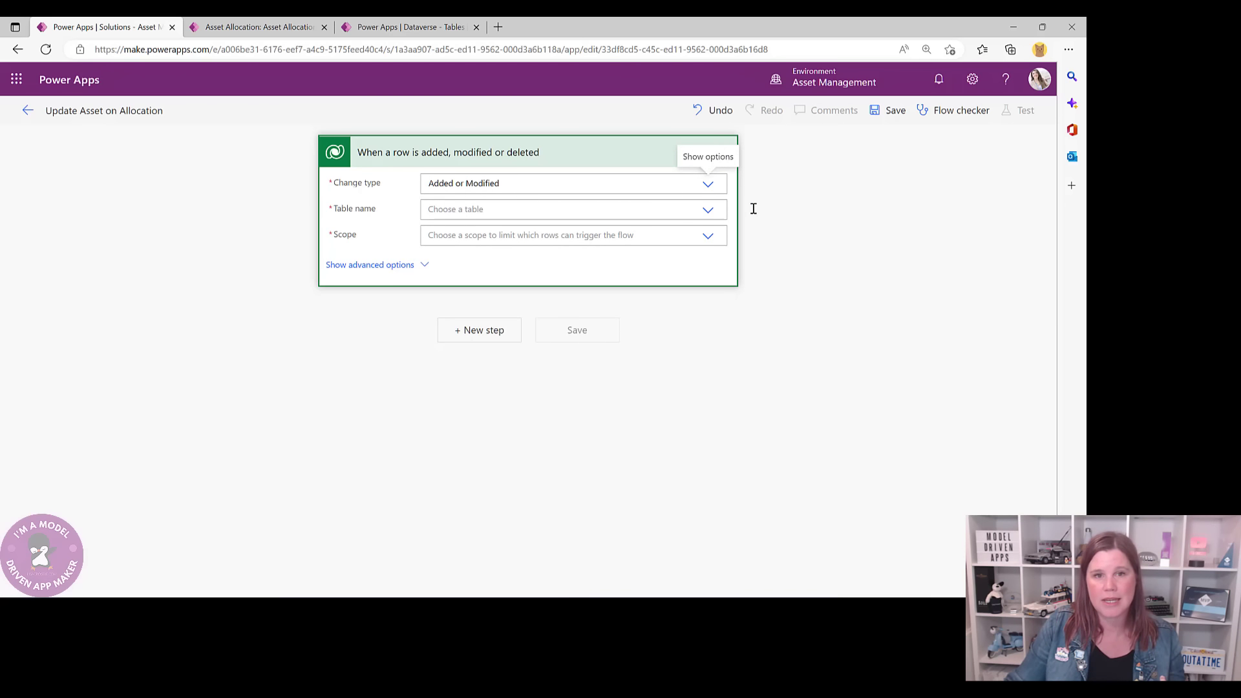
pyautogui.click(516, 216)
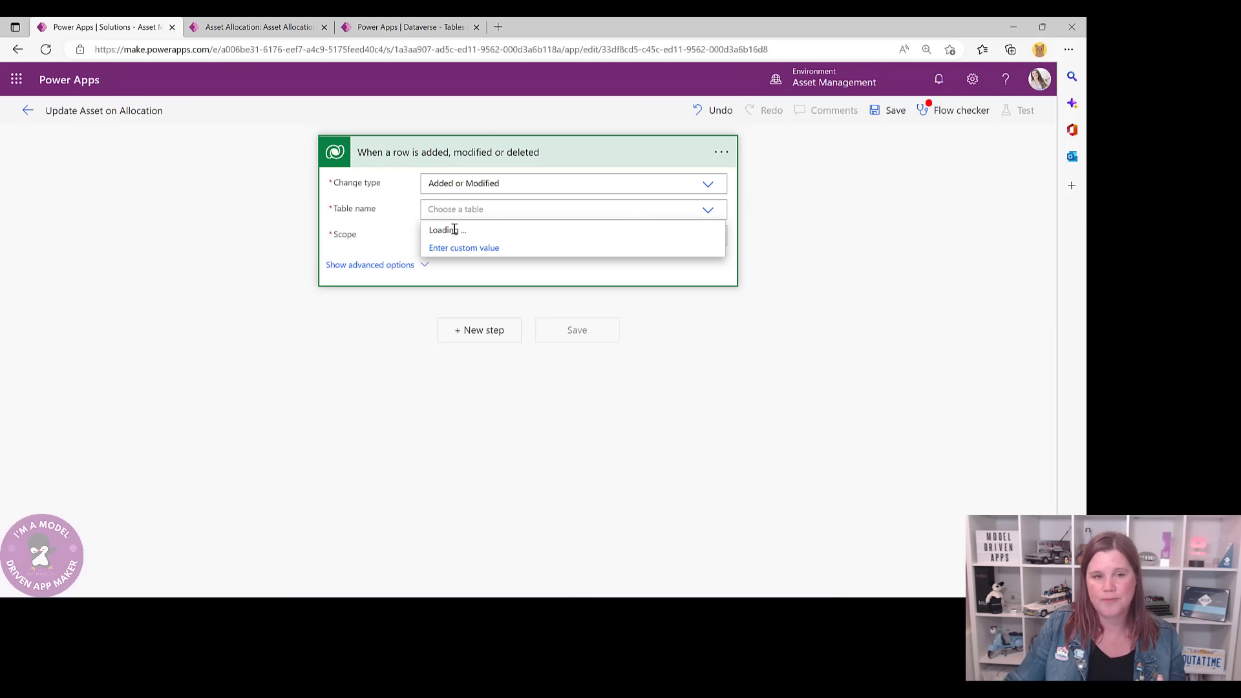
pyautogui.scroll(-2, 454, 297)
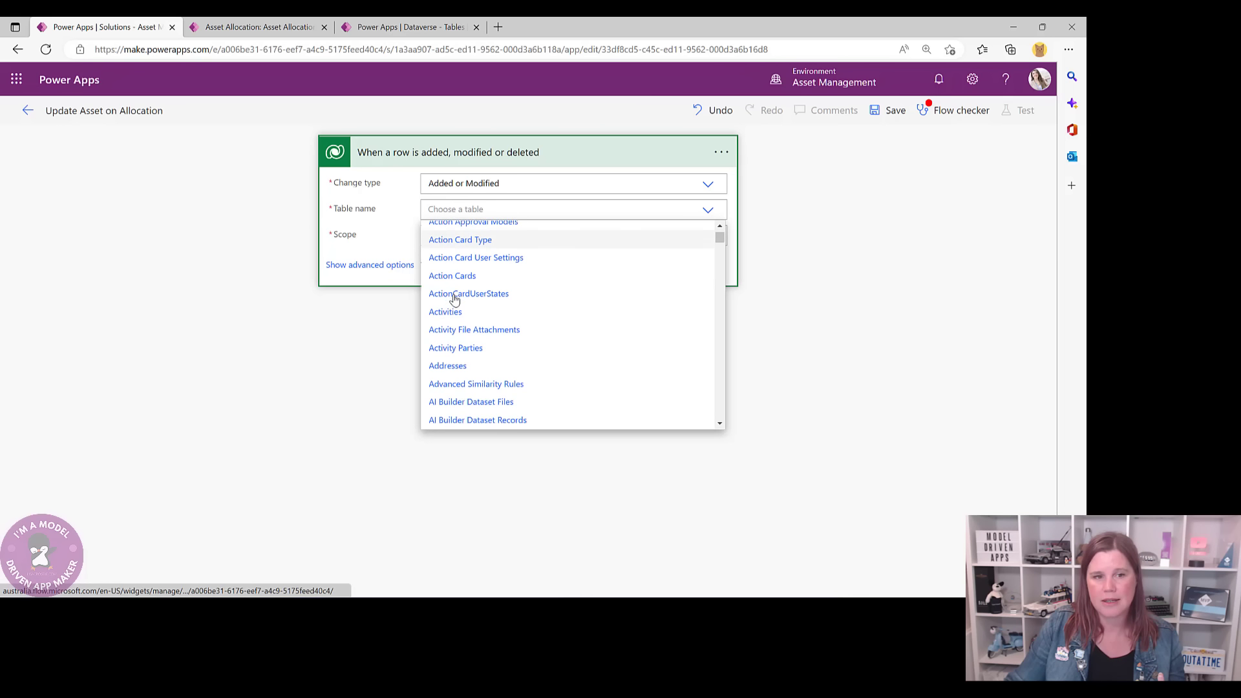
pyautogui.scroll(-8, 455, 298)
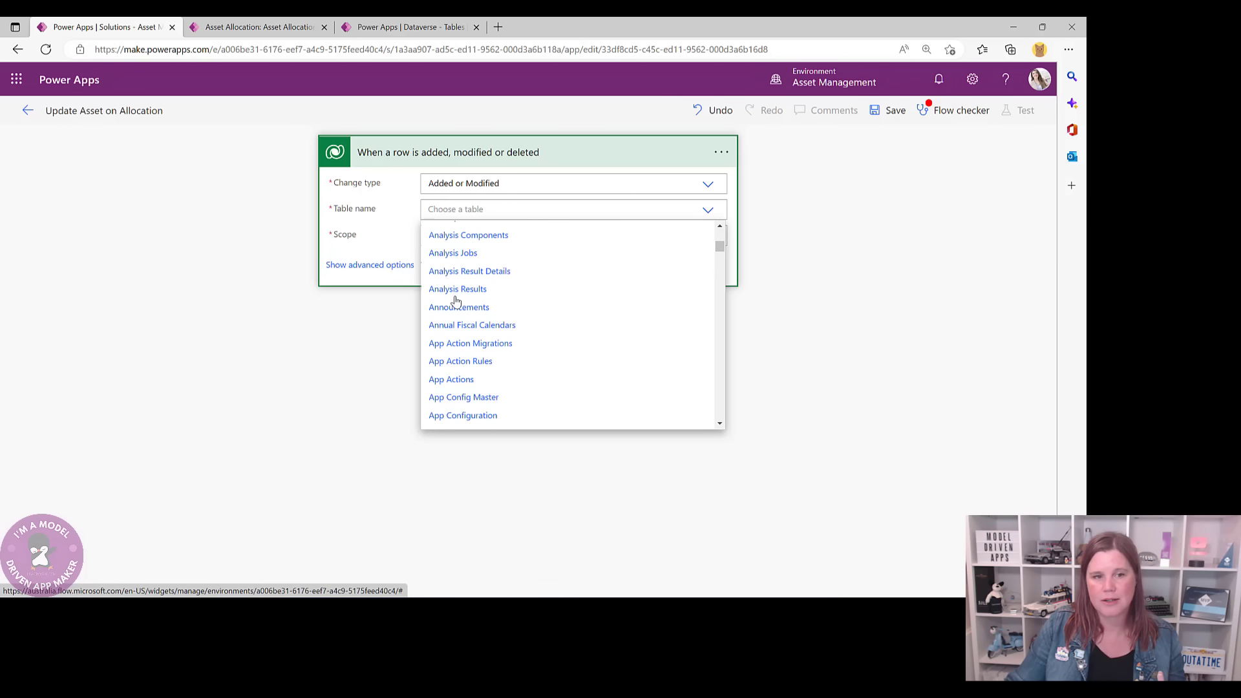
pyautogui.scroll(-10, 456, 300)
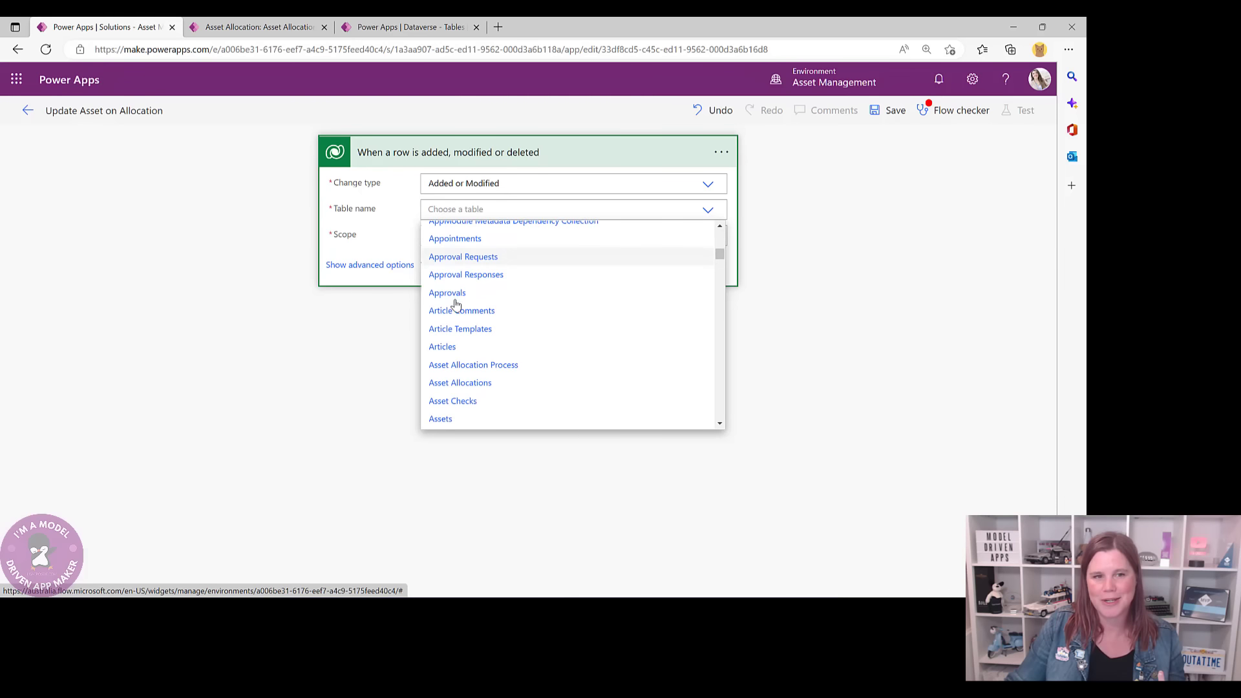
pyautogui.scroll(-3, 456, 303)
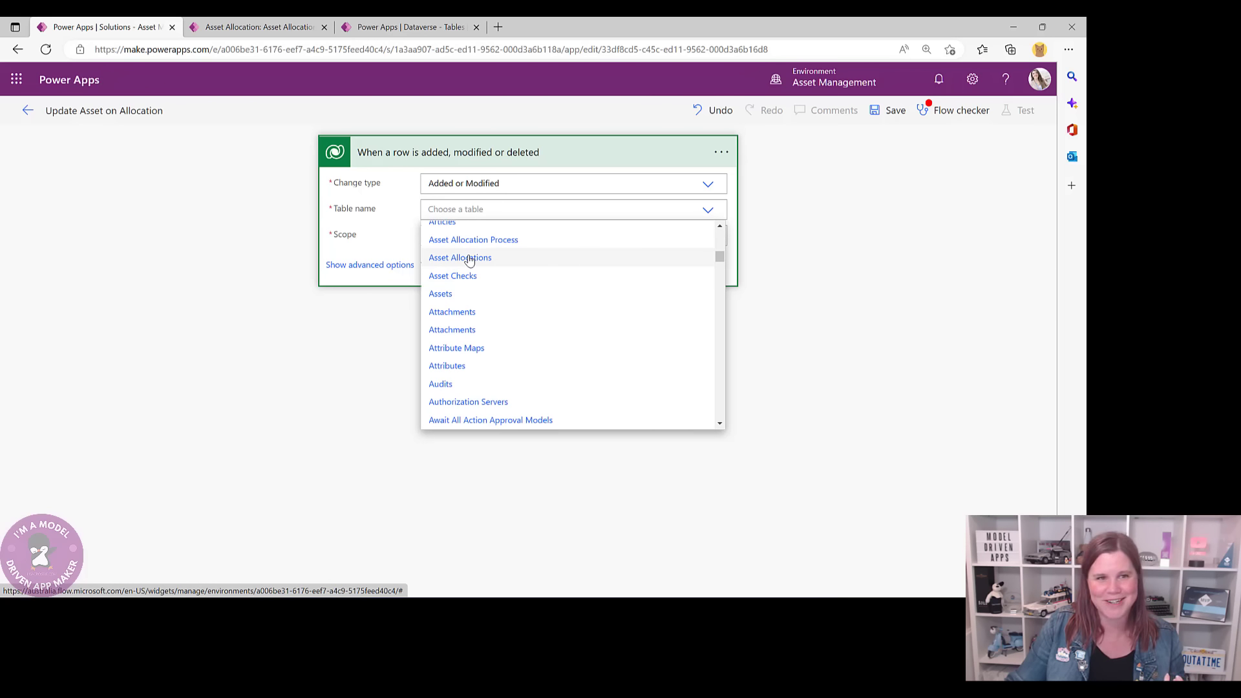
pyautogui.click(470, 258)
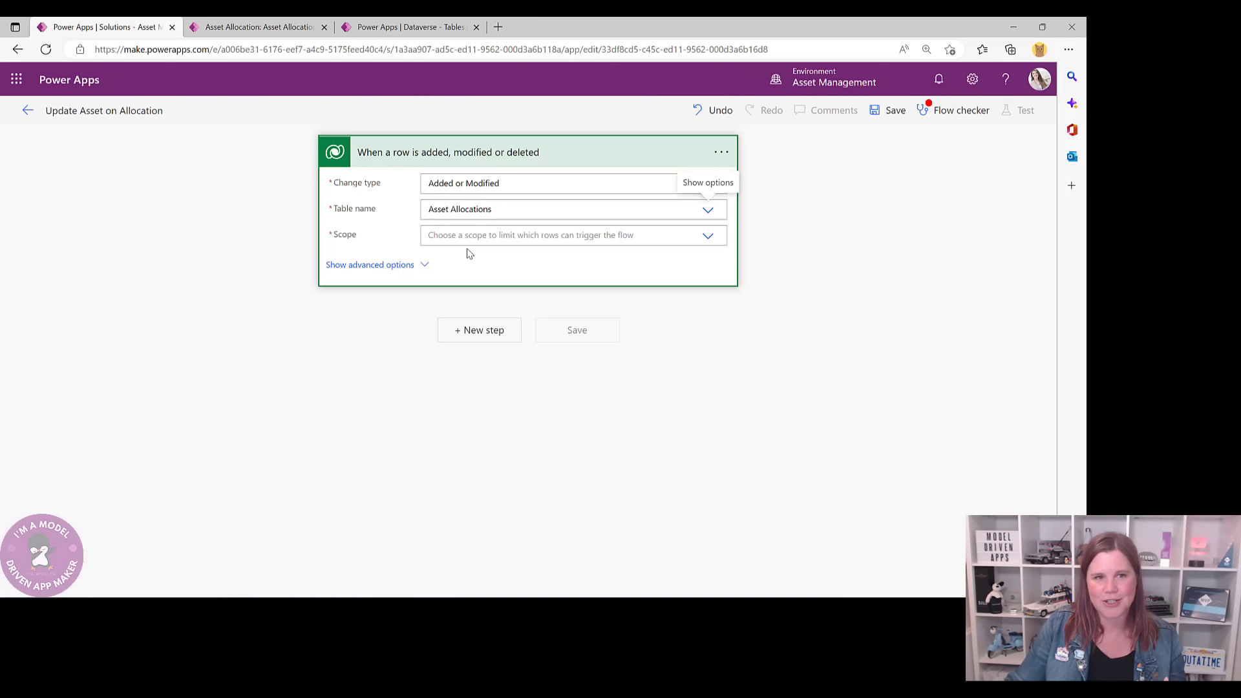
pyautogui.click(481, 235)
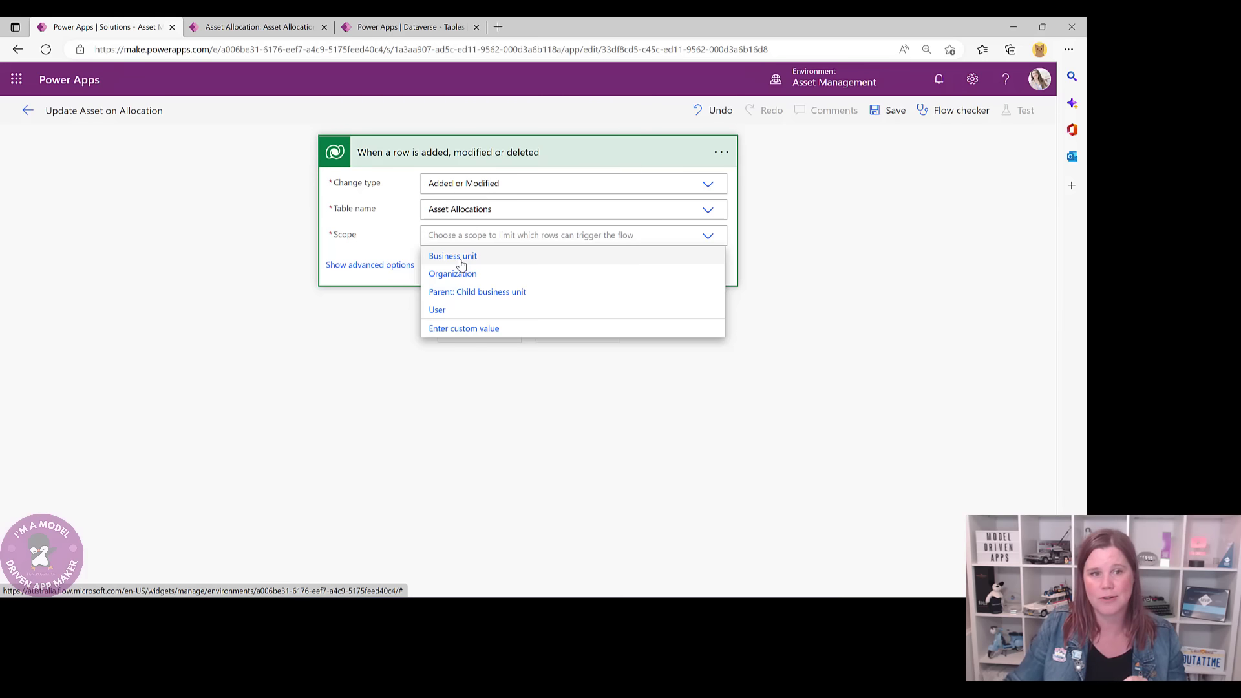
pyautogui.click(461, 257)
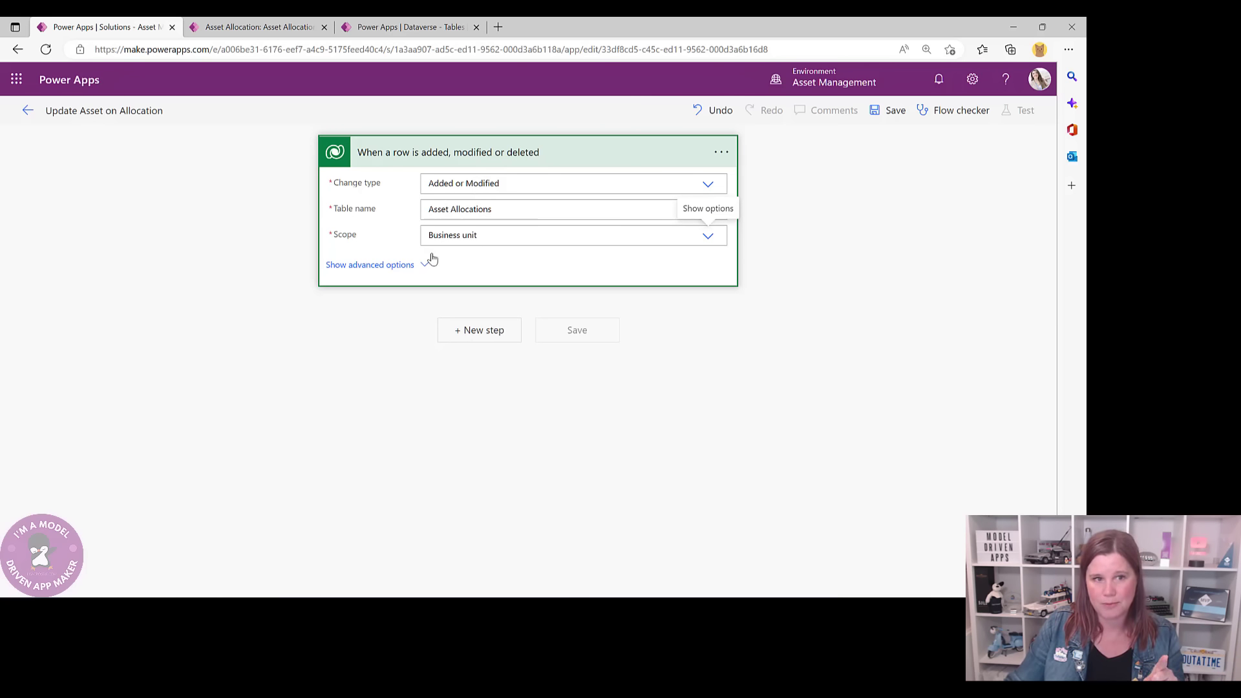
pyautogui.click(414, 266)
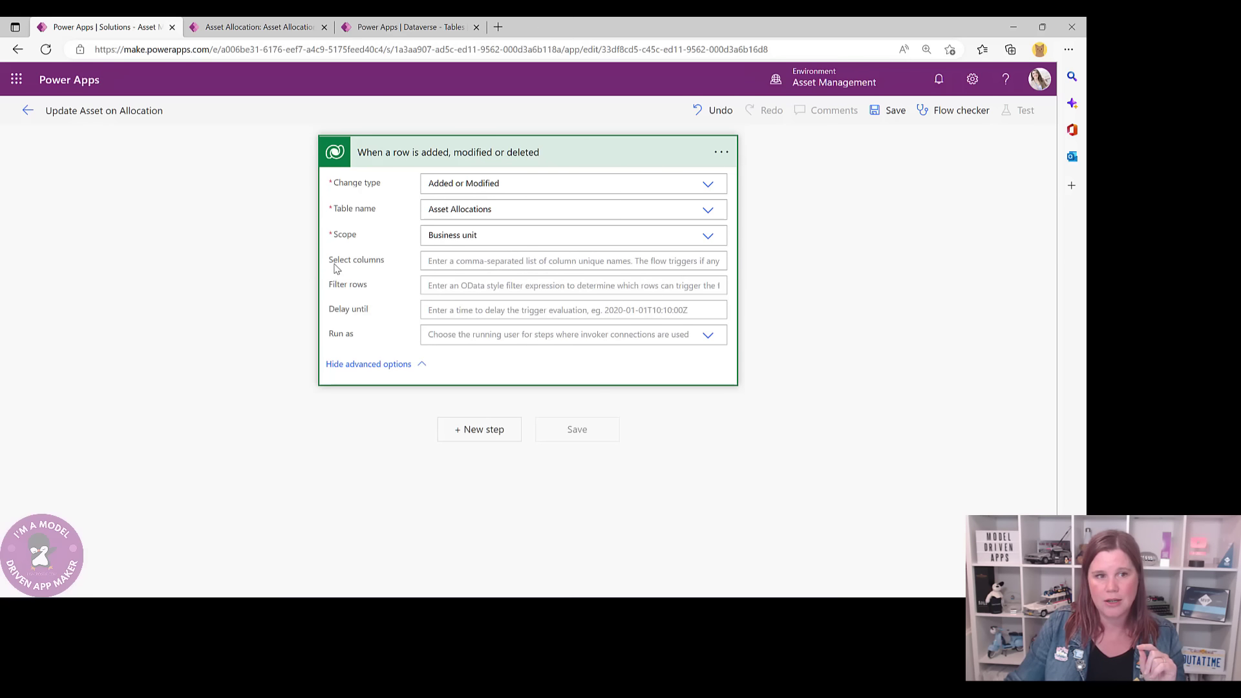
# - Restrict the trigger to lmc_allocationdate and rename it 'When an asset allocation date is assigned'
pyautogui.click(464, 261)
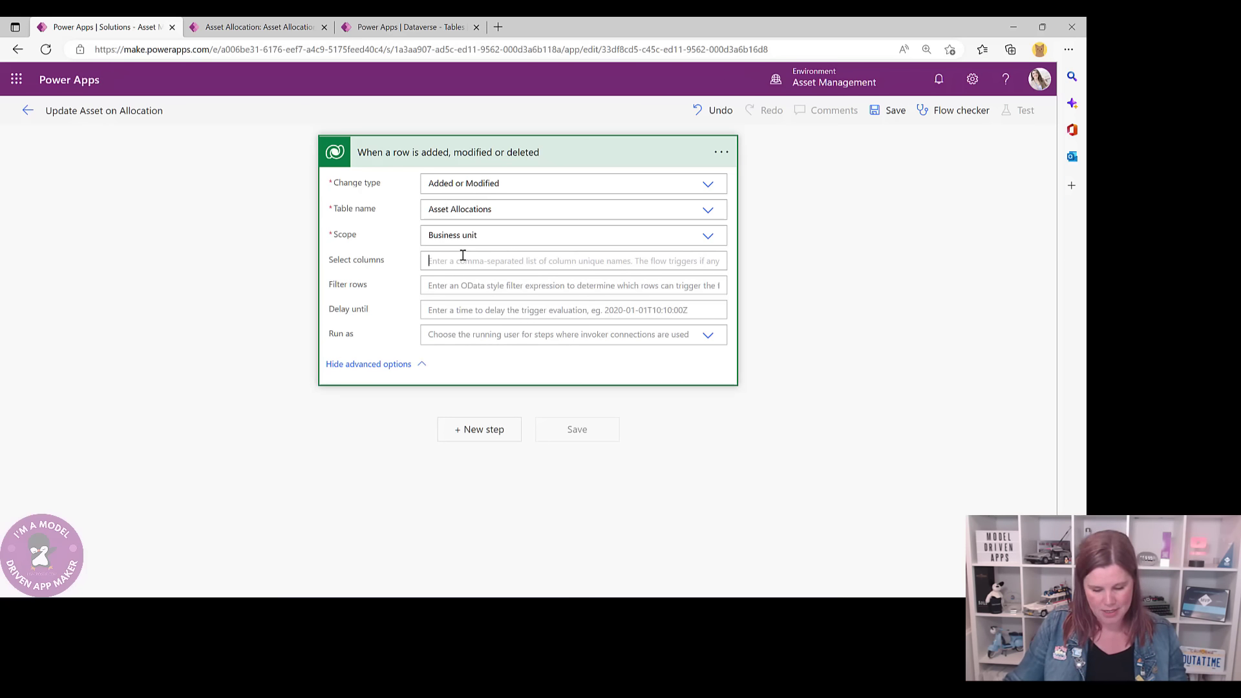
pyautogui.hotkey('ctrl', 'v')
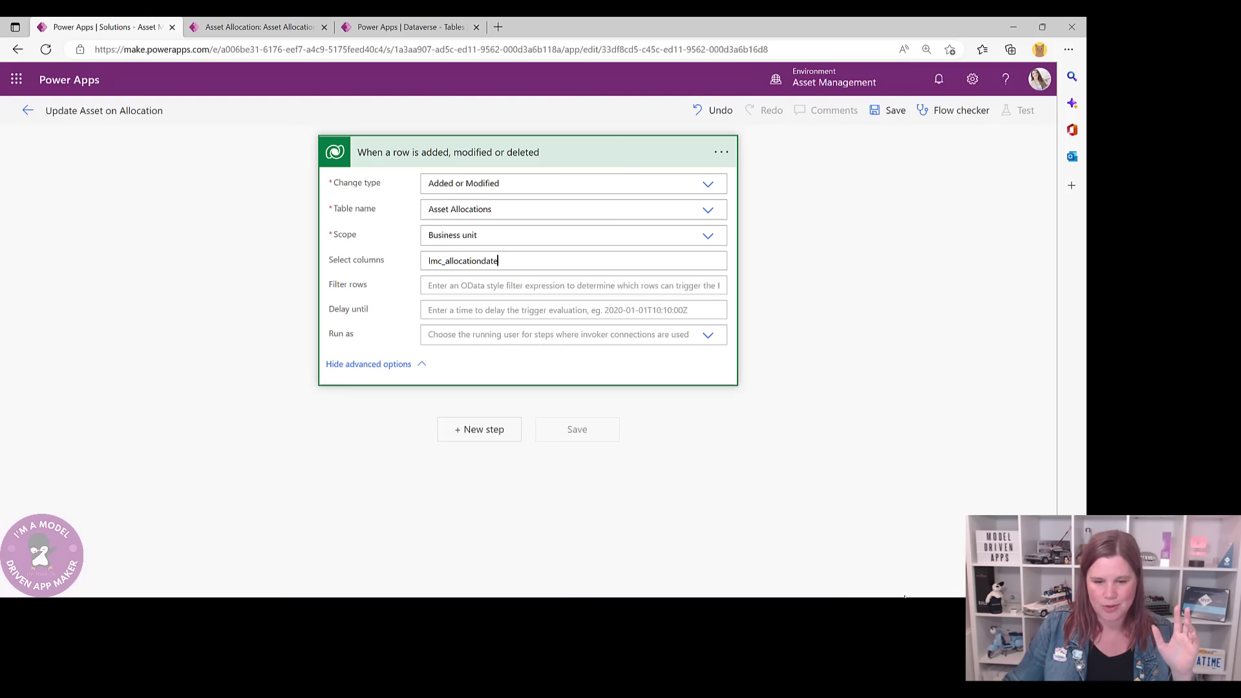
pyautogui.click(721, 152)
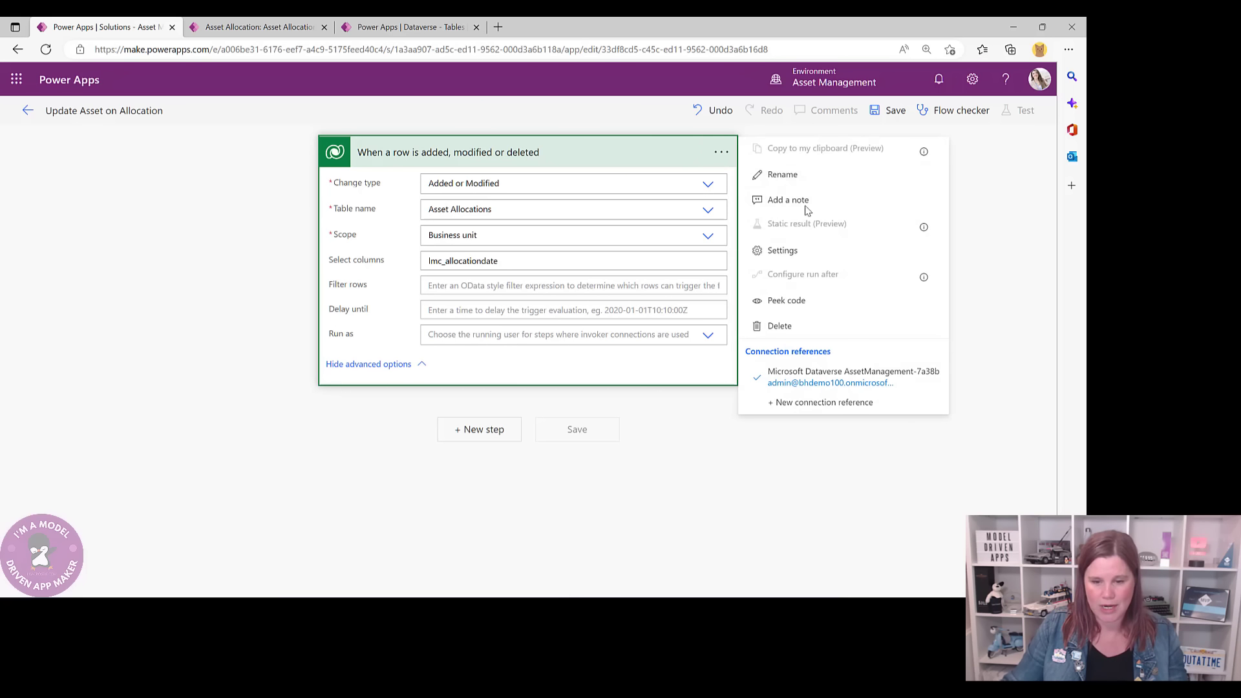
pyautogui.click(779, 174)
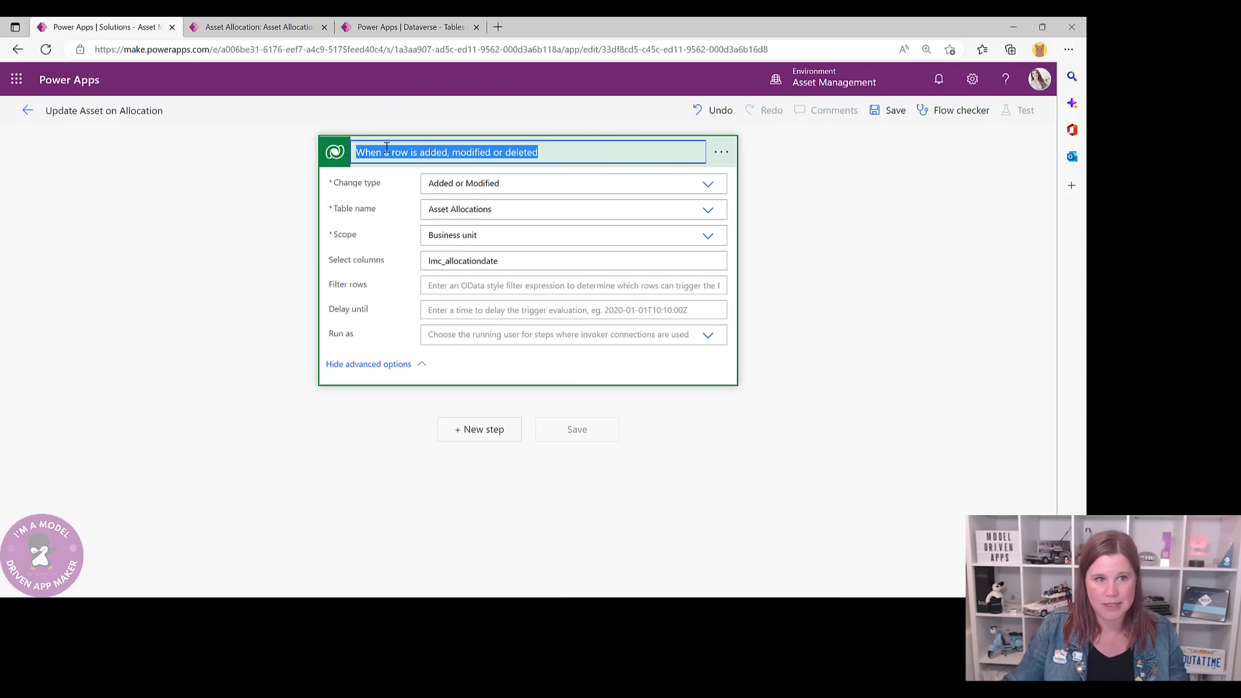
pyautogui.click(387, 148)
pyautogui.keyDown('shift'); pyautogui.click(632, 144); pyautogui.keyUp('shift')
pyautogui.write('an a')
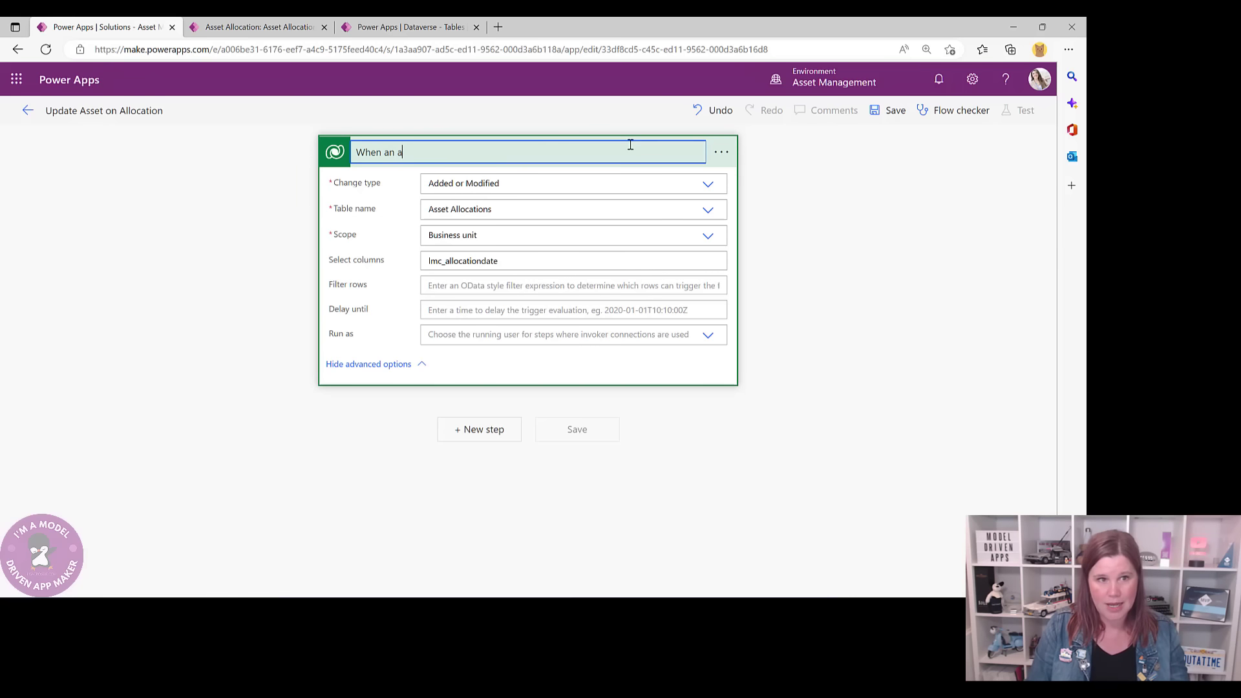
pyautogui.write('sset allocation d')
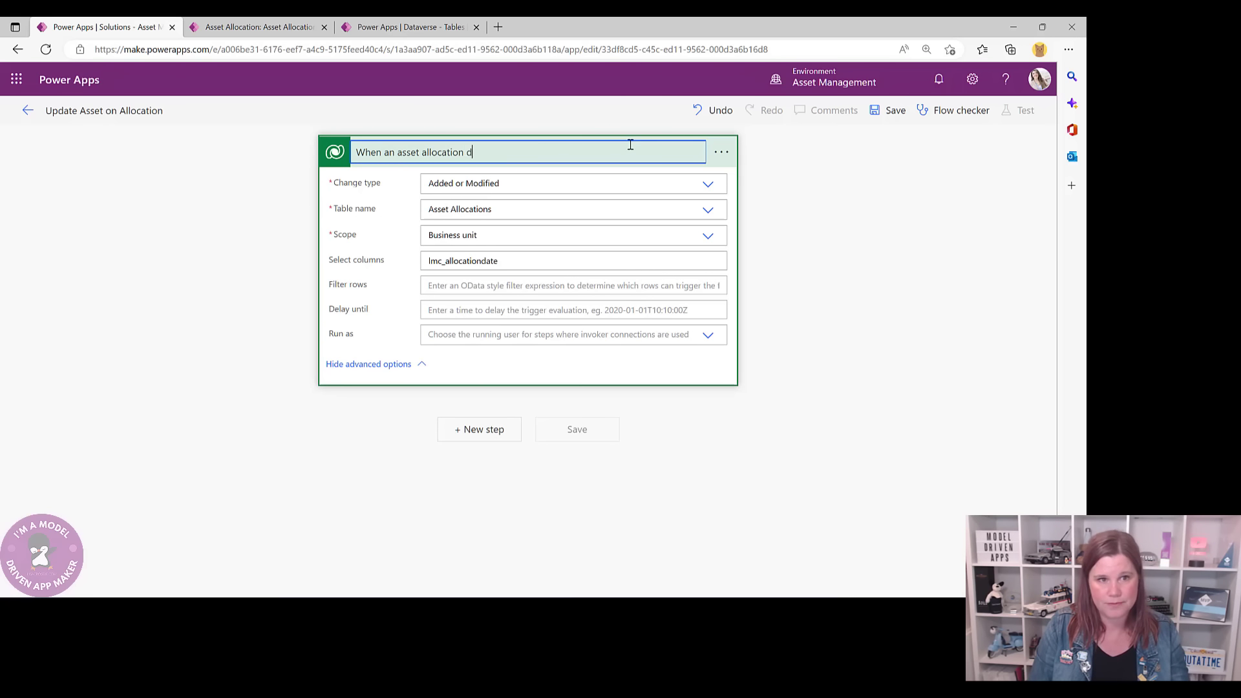
pyautogui.write('ate is assigned')
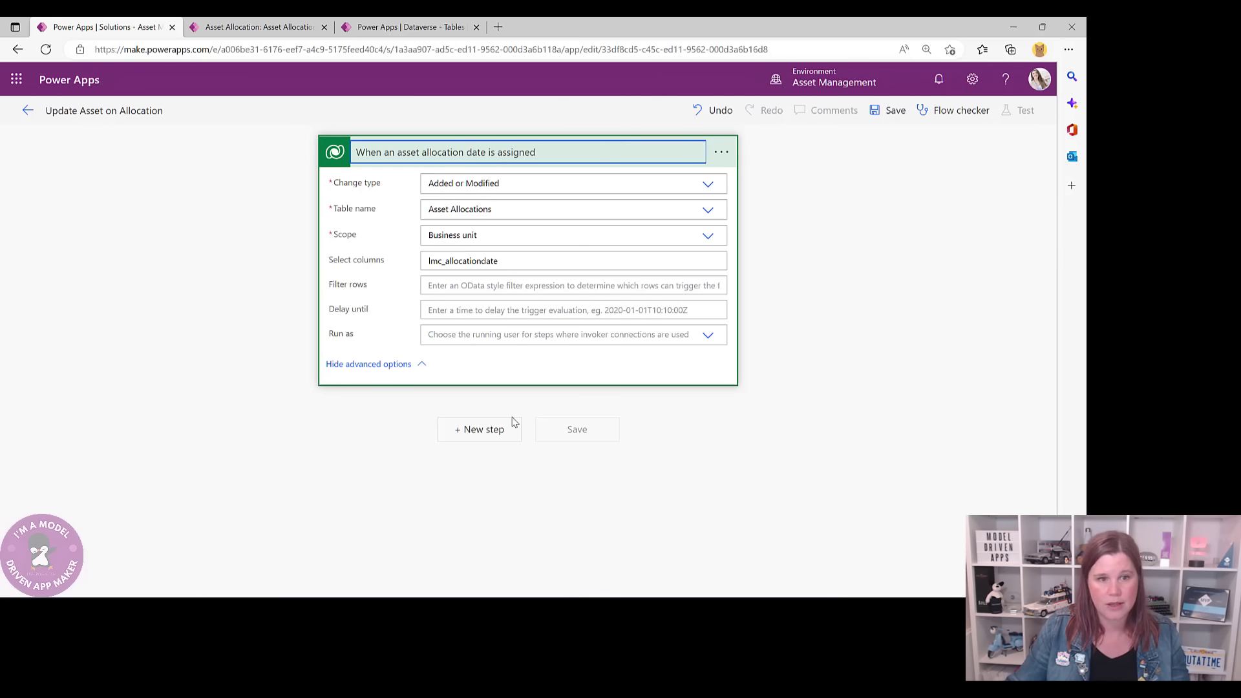
pyautogui.click(372, 420)
# - Add a Dataverse 'Get a row by ID' step on Assets using the allocation's Asset (Value) as row ID
pyautogui.click(476, 428)
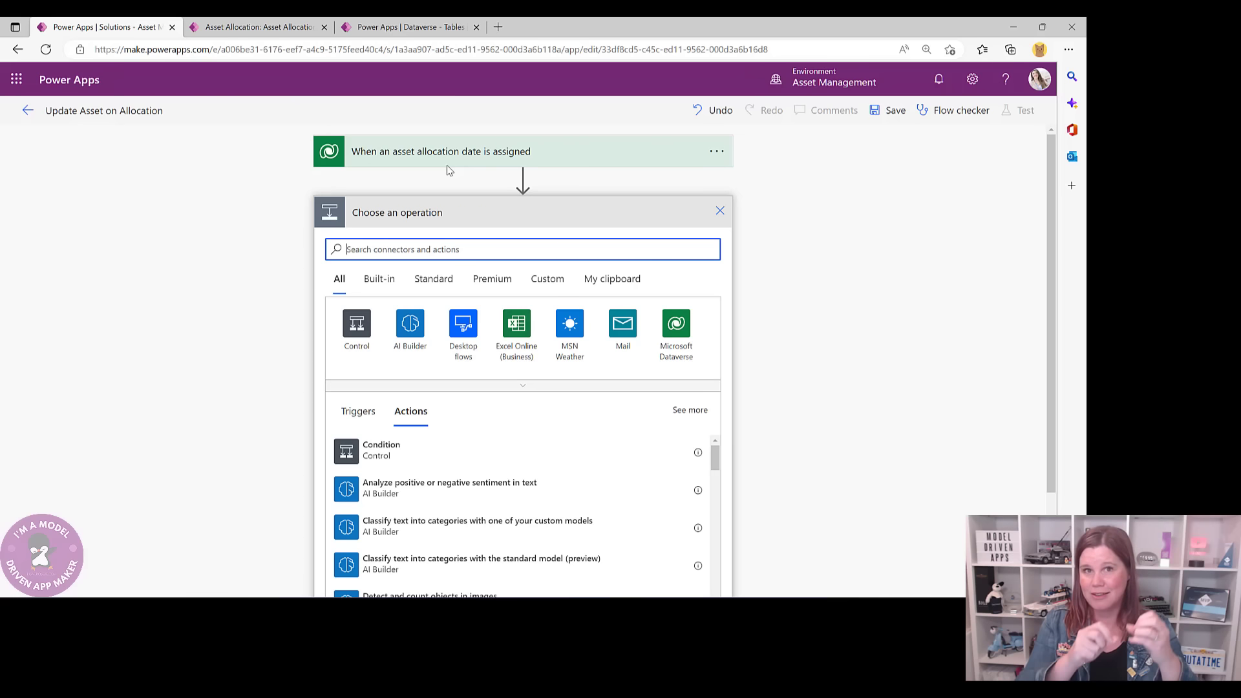
pyautogui.click(676, 325)
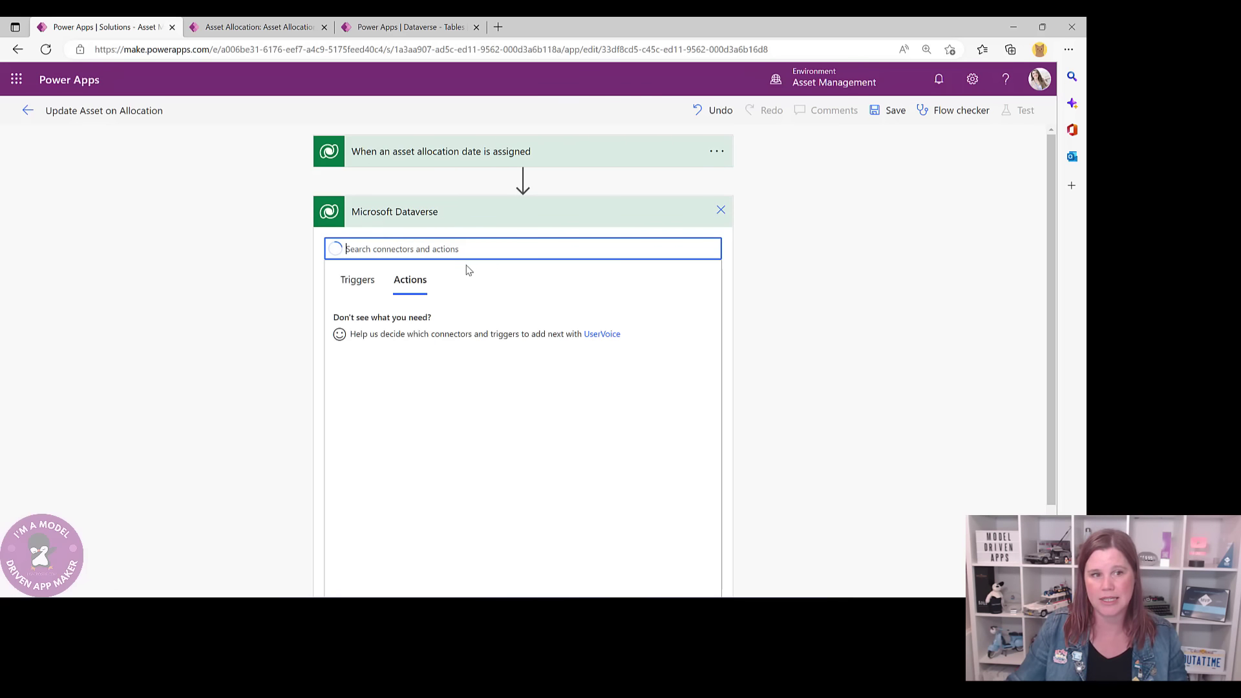
pyautogui.scroll(-1, 442, 399)
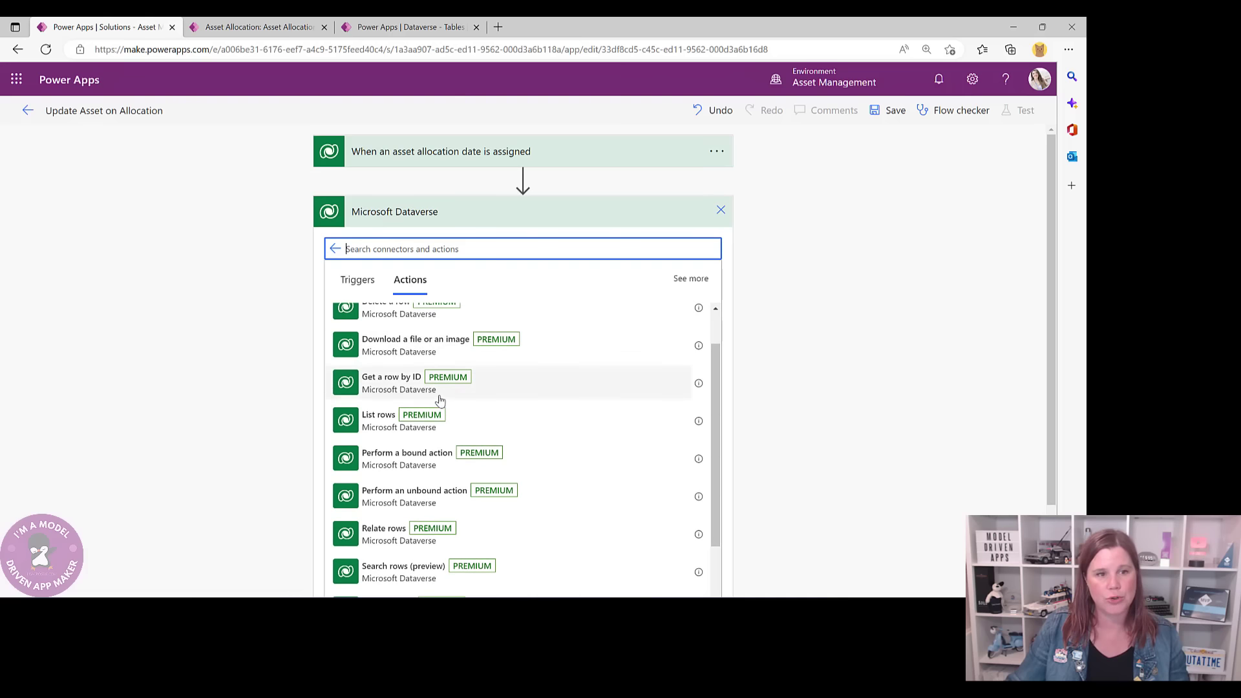
pyautogui.click(401, 386)
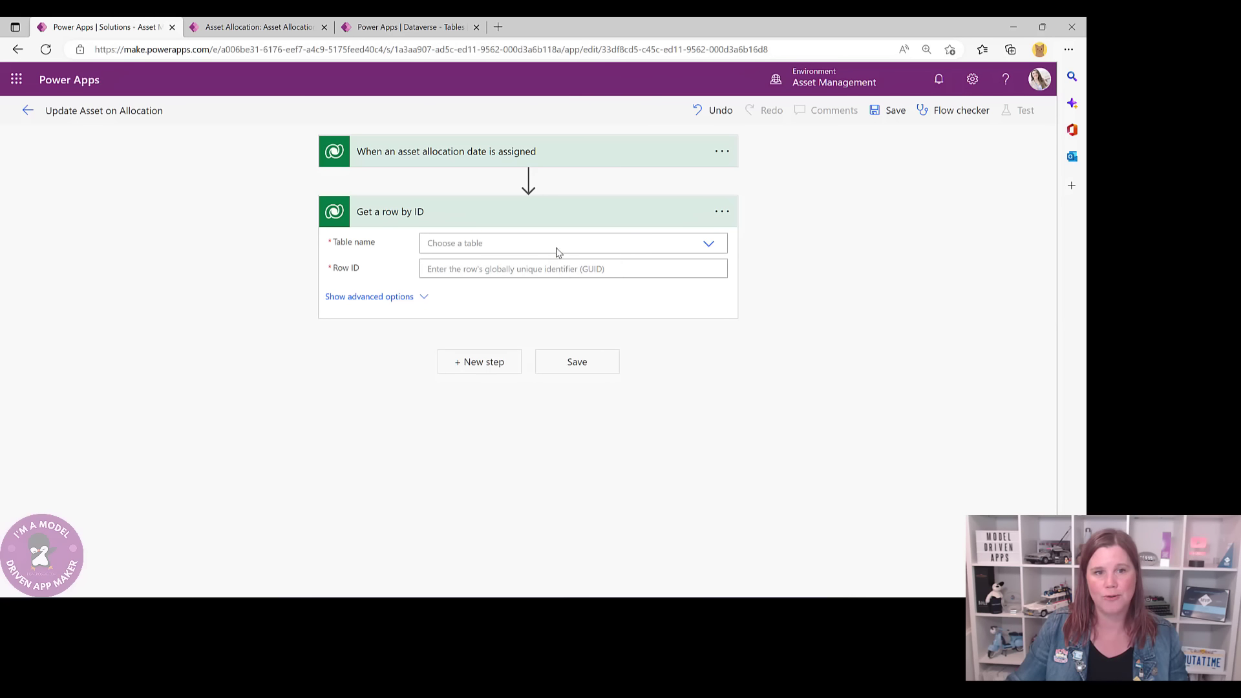
pyautogui.click(666, 243)
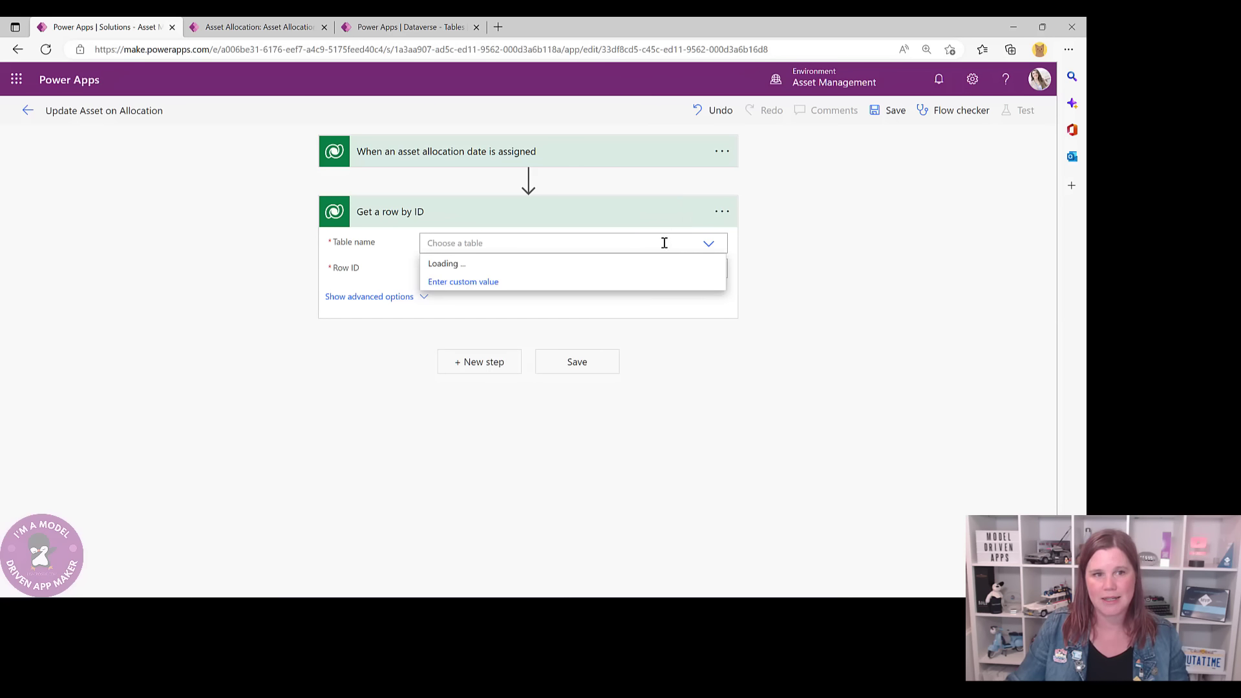
pyautogui.write('asset')
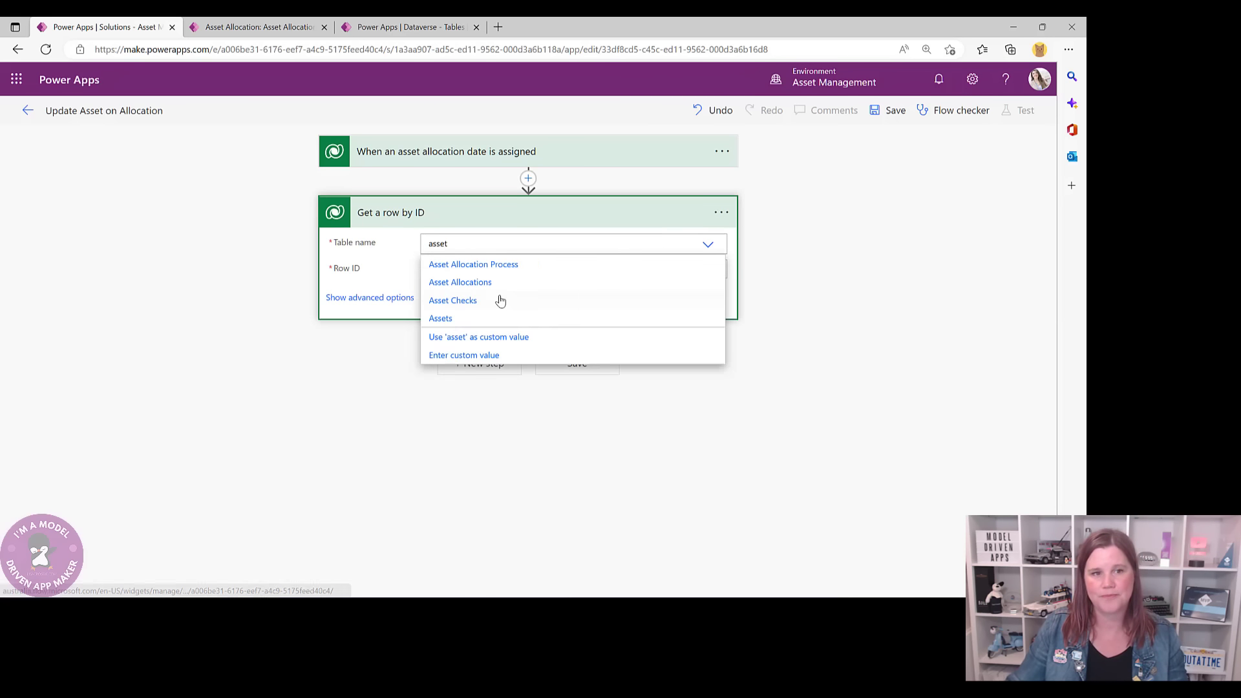
pyautogui.click(446, 318)
pyautogui.click(443, 271)
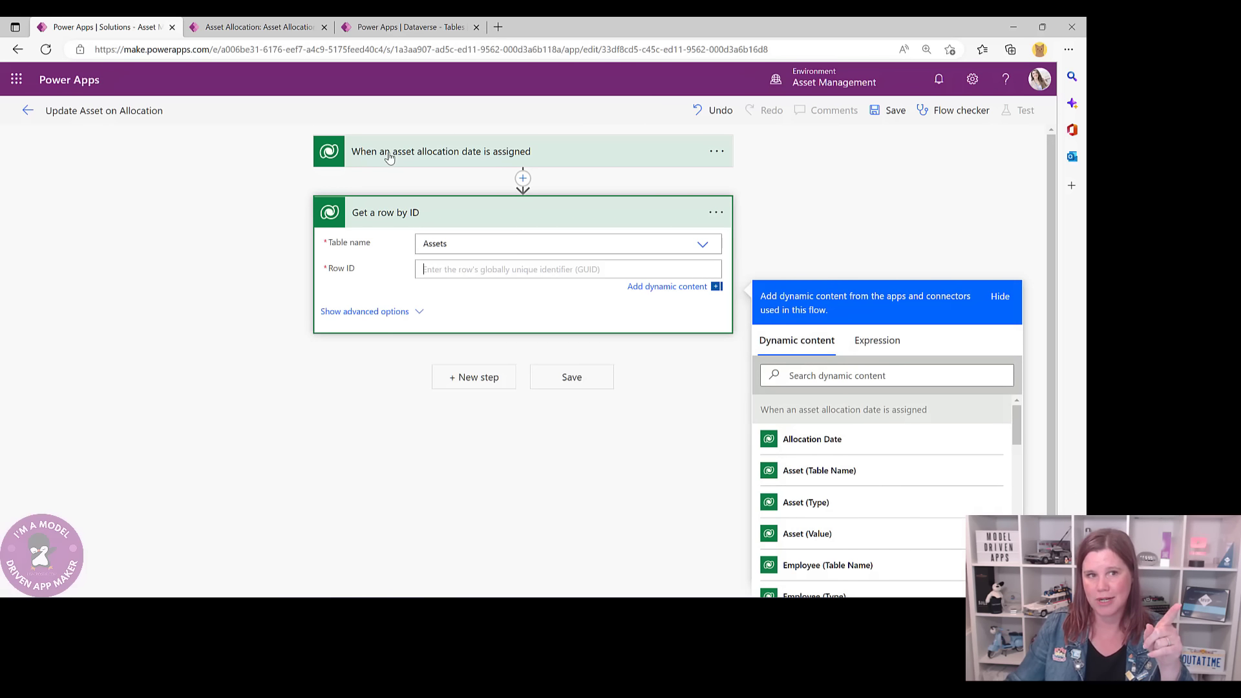
pyautogui.click(800, 375)
pyautogui.write('a')
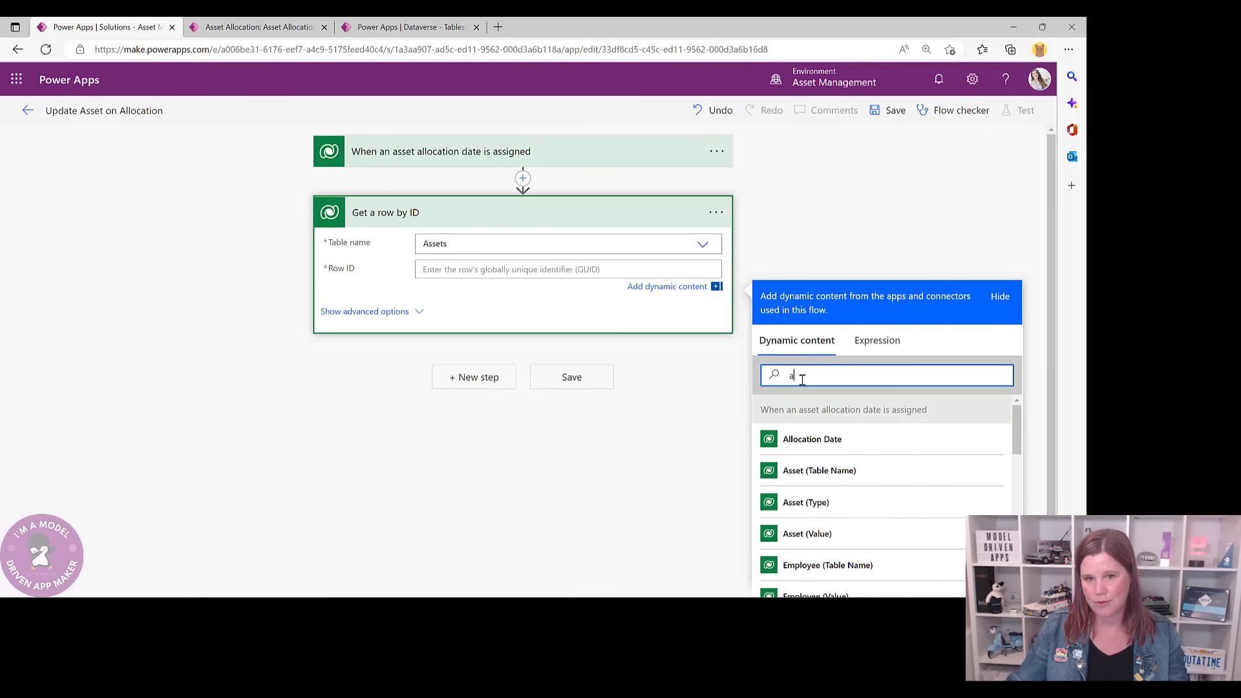
pyautogui.write('sset')
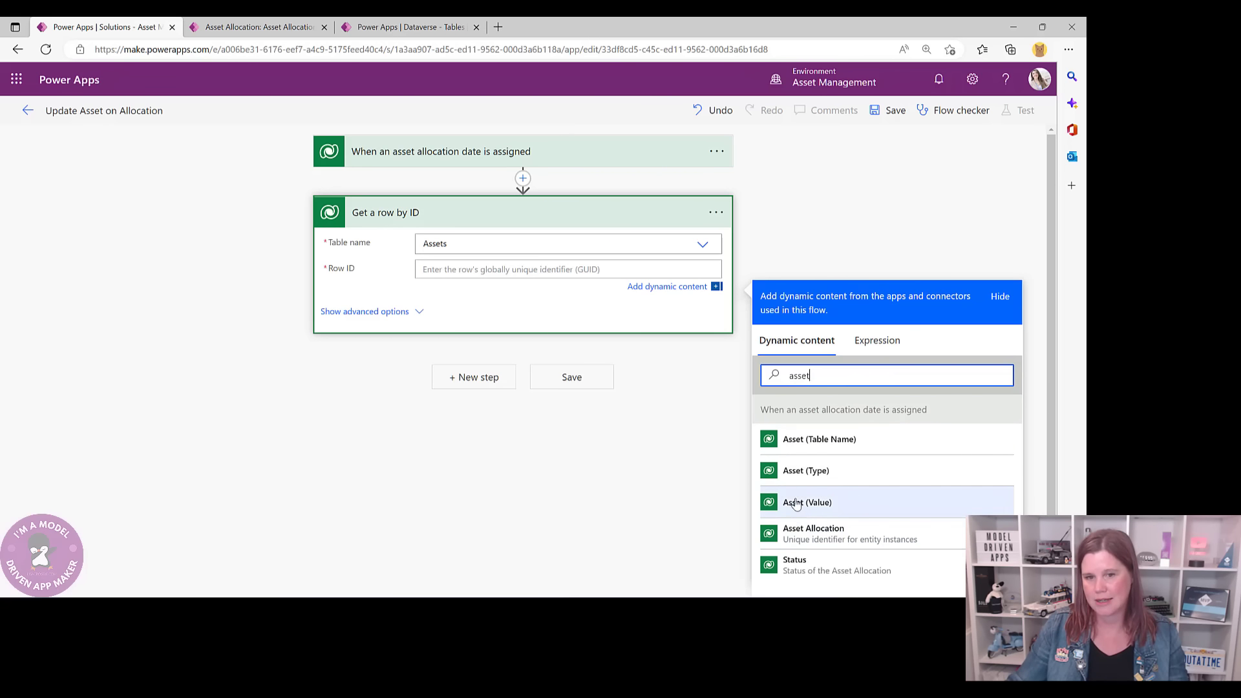
pyautogui.click(796, 508)
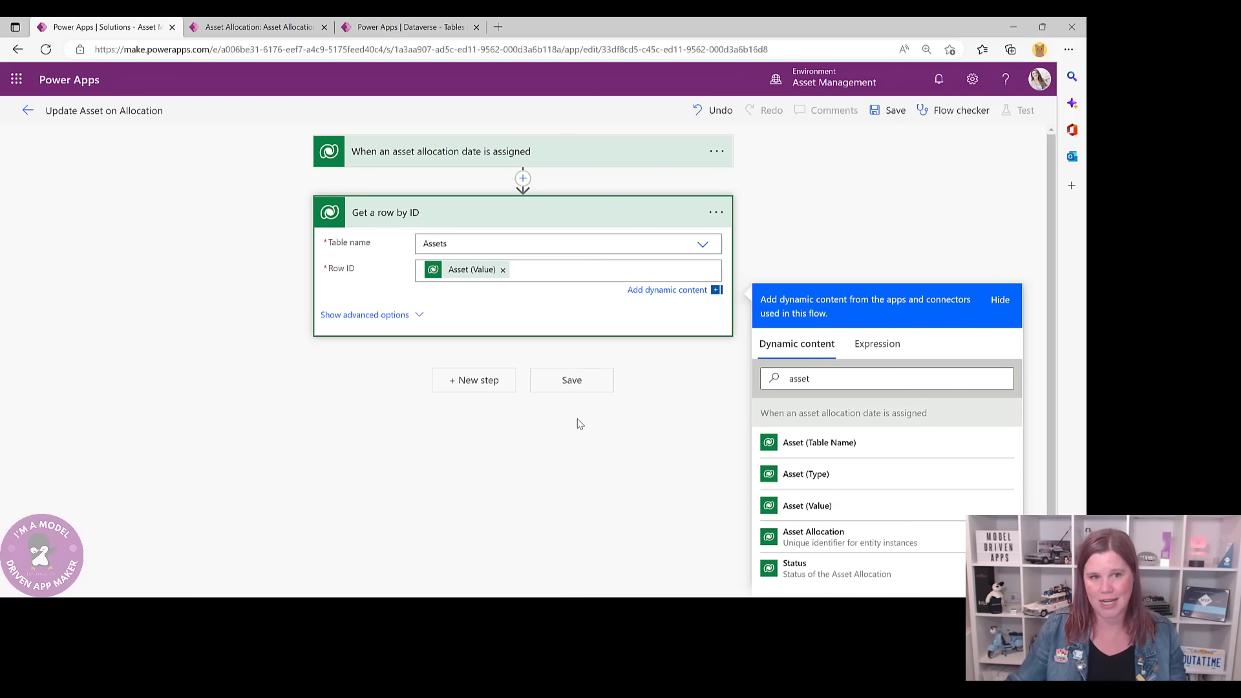
# - Rename the step to 'Get the related asset'
pyautogui.click(716, 213)
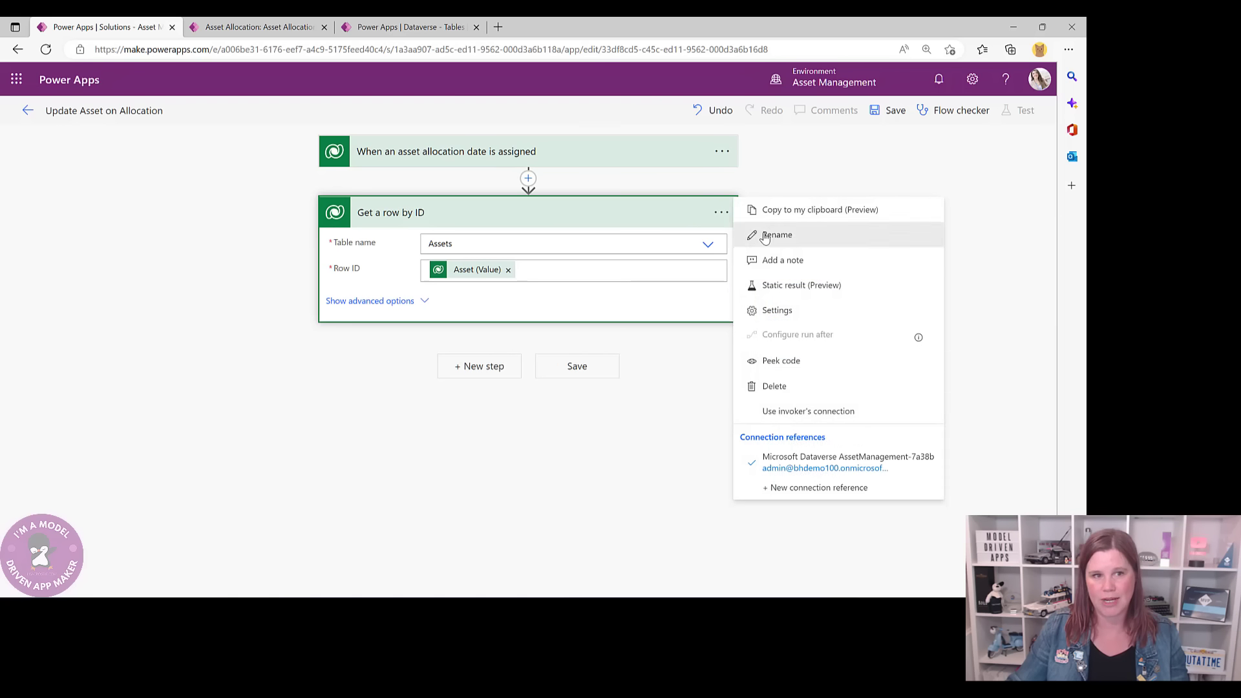
pyautogui.click(763, 233)
pyautogui.click(457, 211)
pyautogui.moveTo(373, 212); pyautogui.dragTo(472, 211)
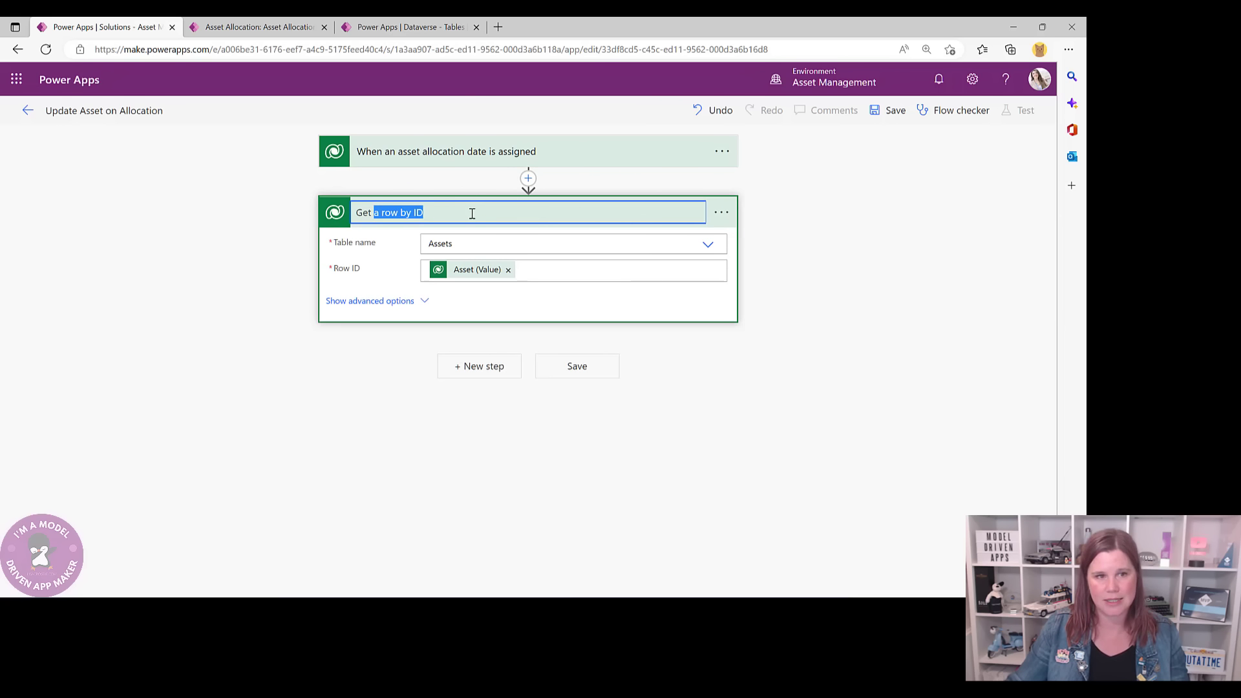
pyautogui.write('the related asset')
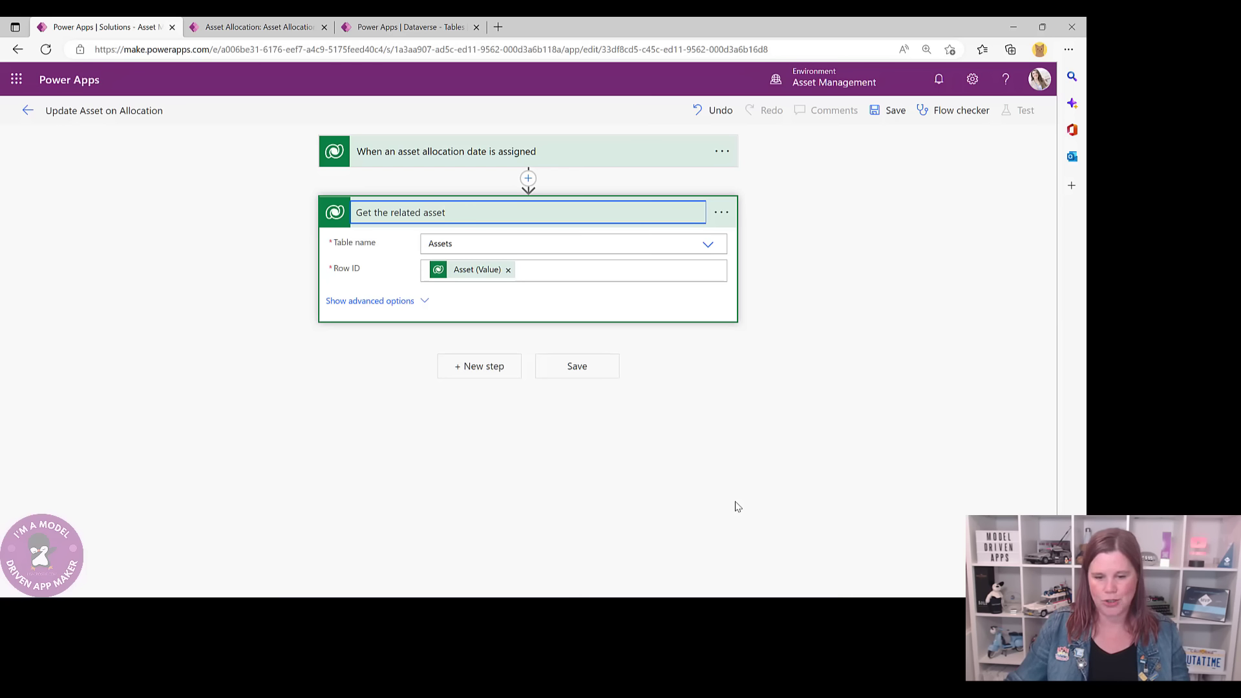
pyautogui.click(482, 370)
# - Add a Dataverse 'Update a row' step targeting the Assets table
pyautogui.click(482, 370)
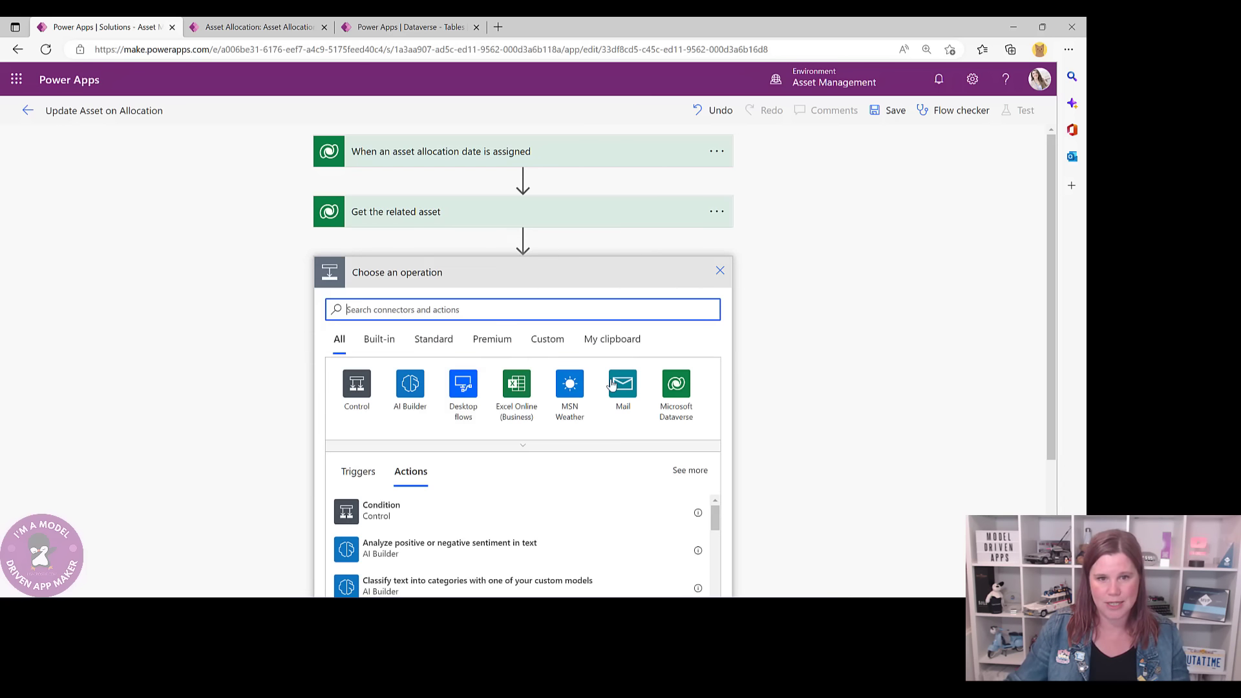
pyautogui.click(676, 386)
pyautogui.scroll(-3, 192, 323)
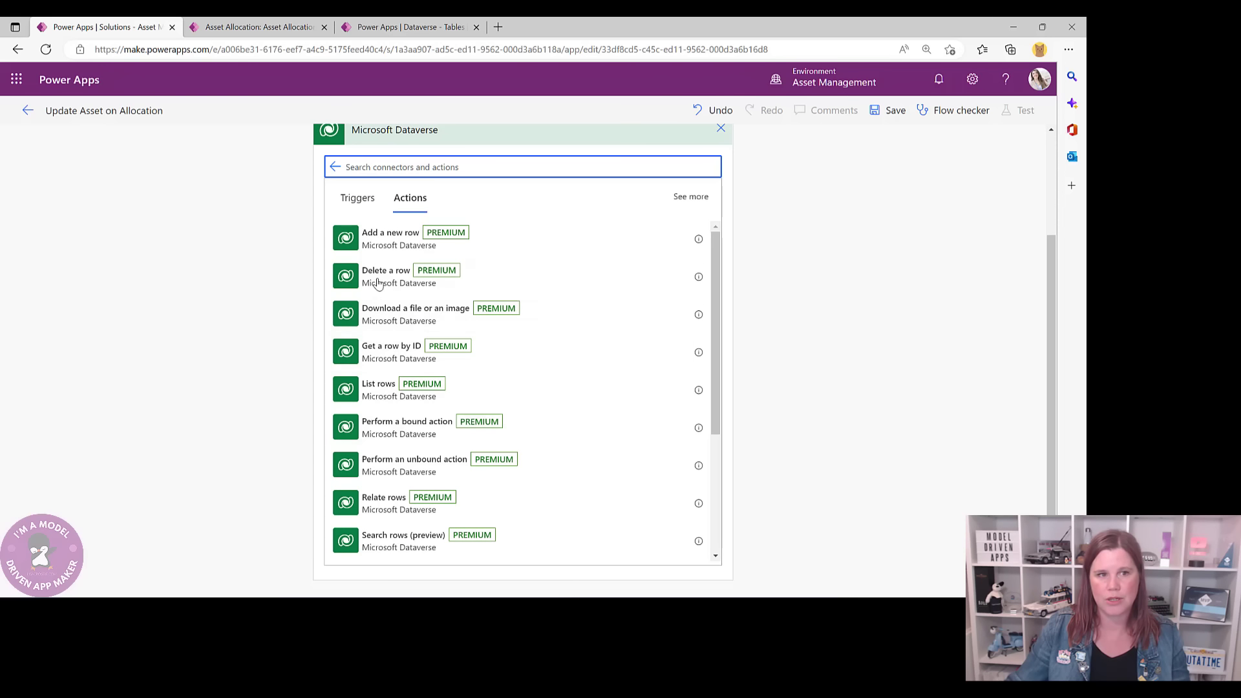
pyautogui.scroll(-3, 396, 503)
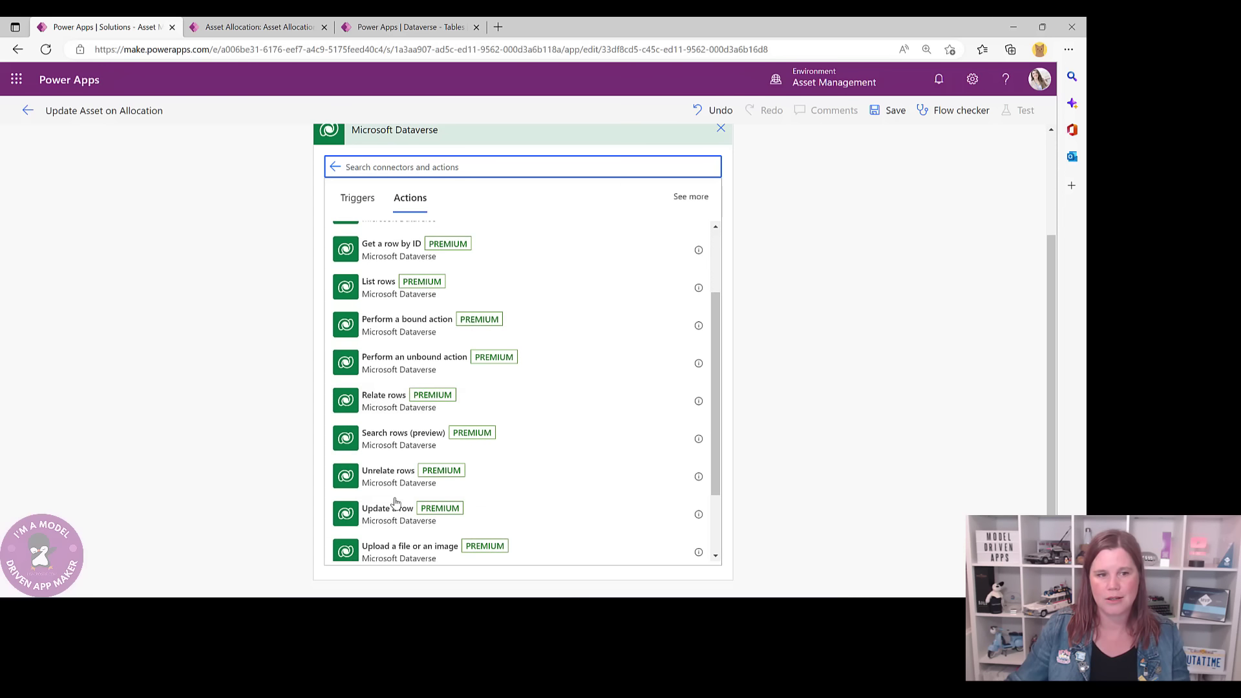
pyautogui.click(396, 468)
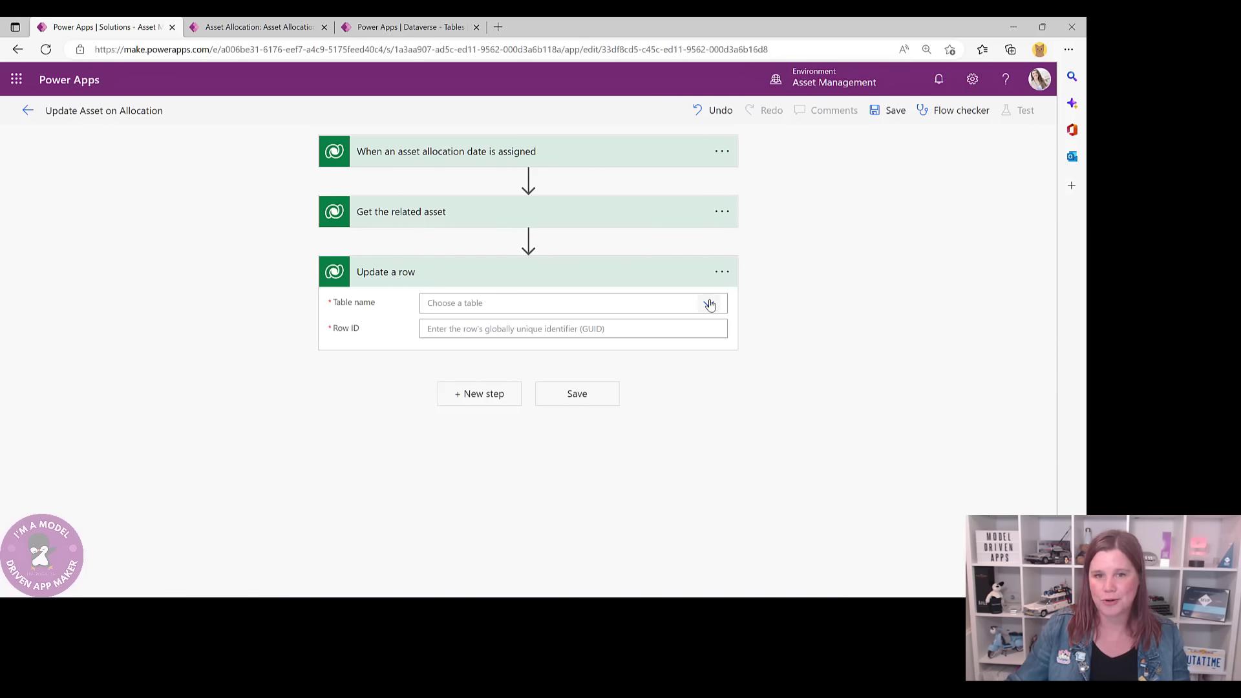
pyautogui.click(637, 302)
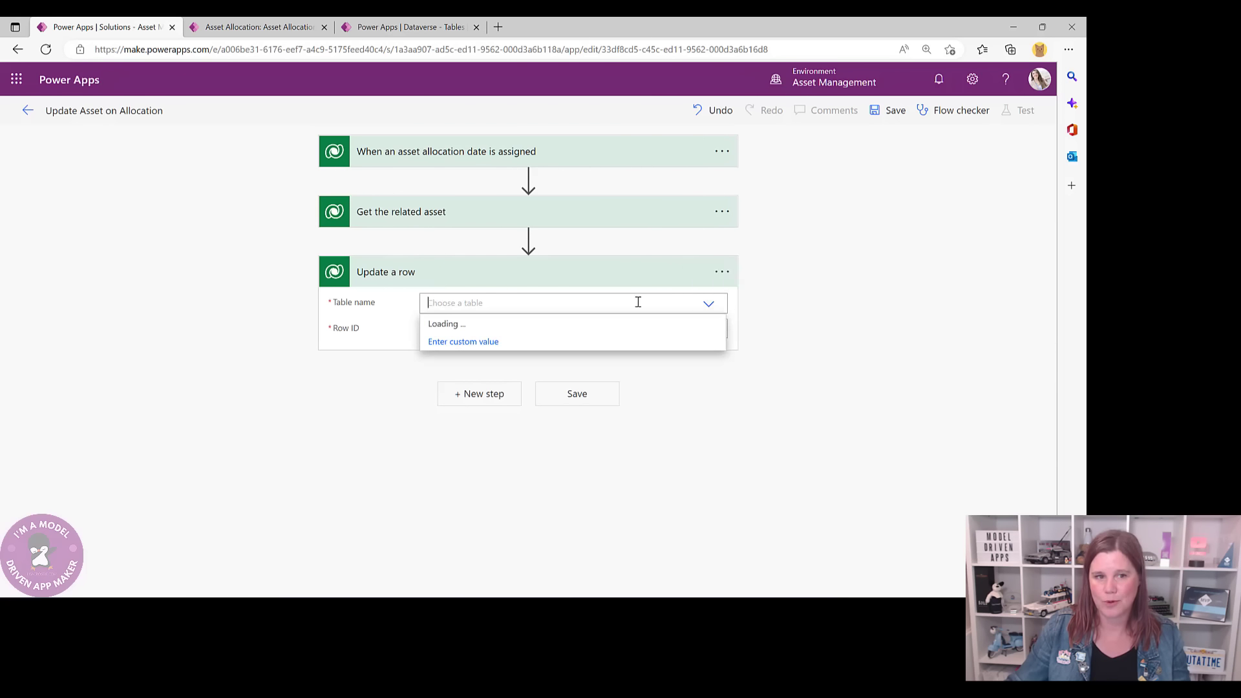
pyautogui.write('asset')
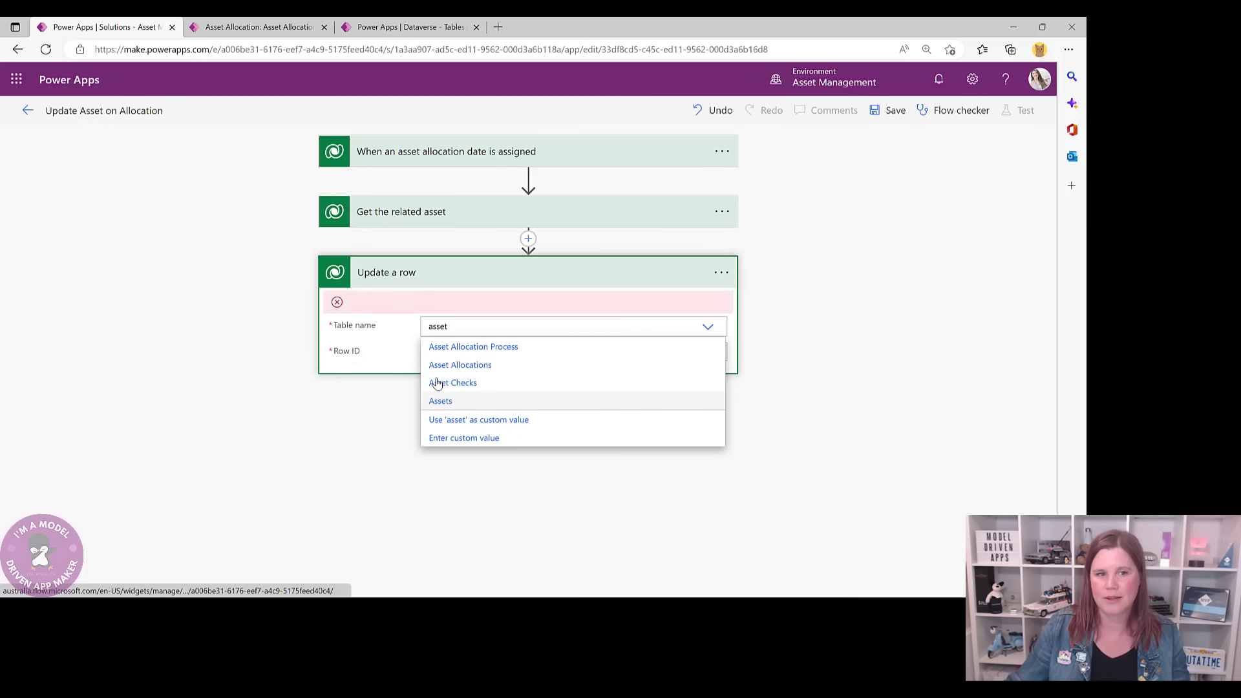
pyautogui.click(440, 400)
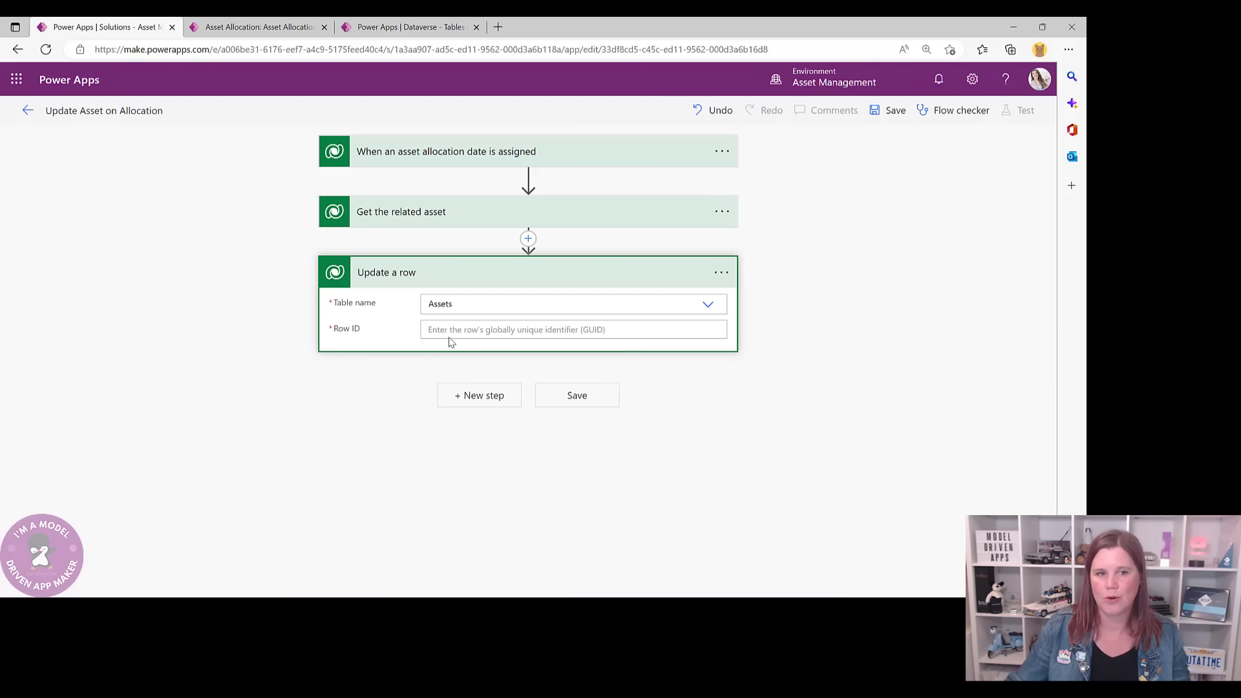
# - Use the related asset's ID as row ID, set Allocation Status to Allocated, and save the flow
pyautogui.click(452, 330)
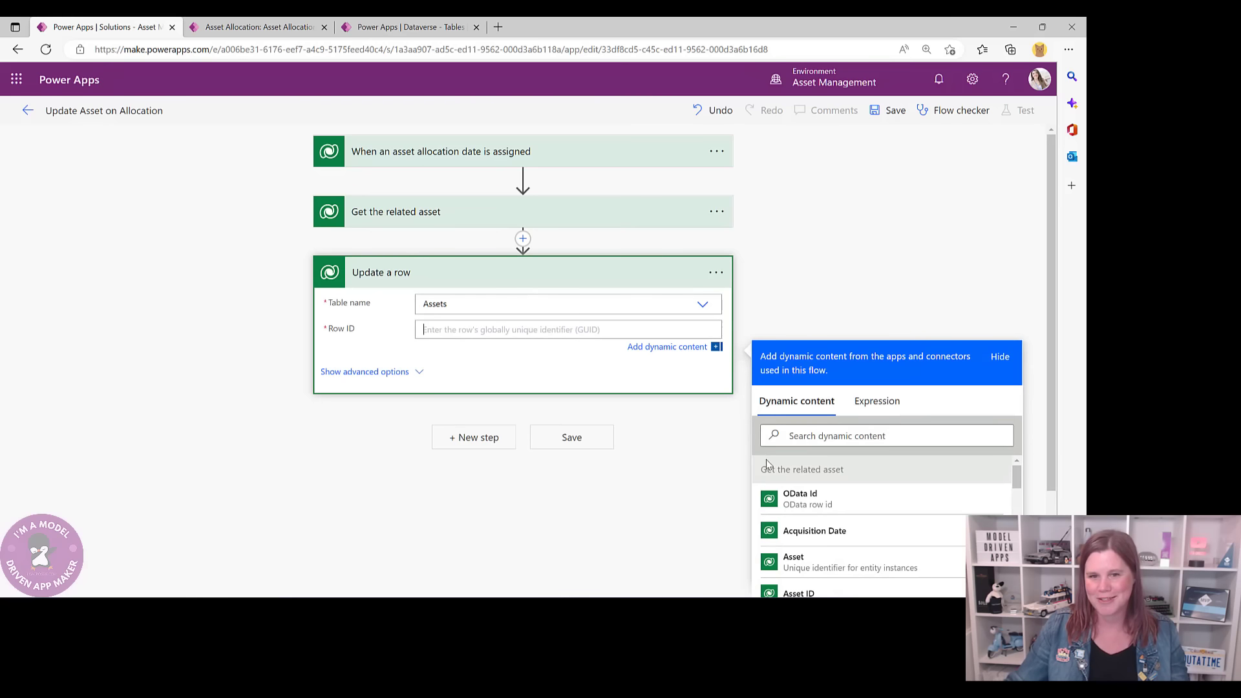
pyautogui.click(813, 436)
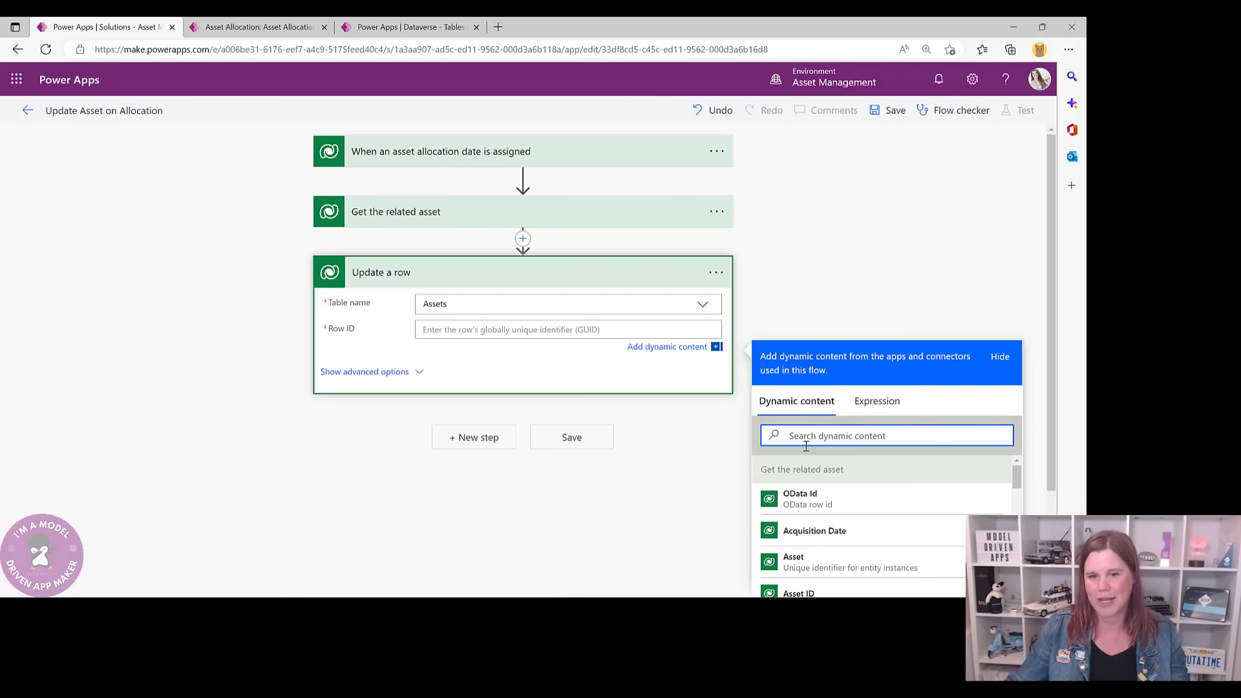
pyautogui.write('asset')
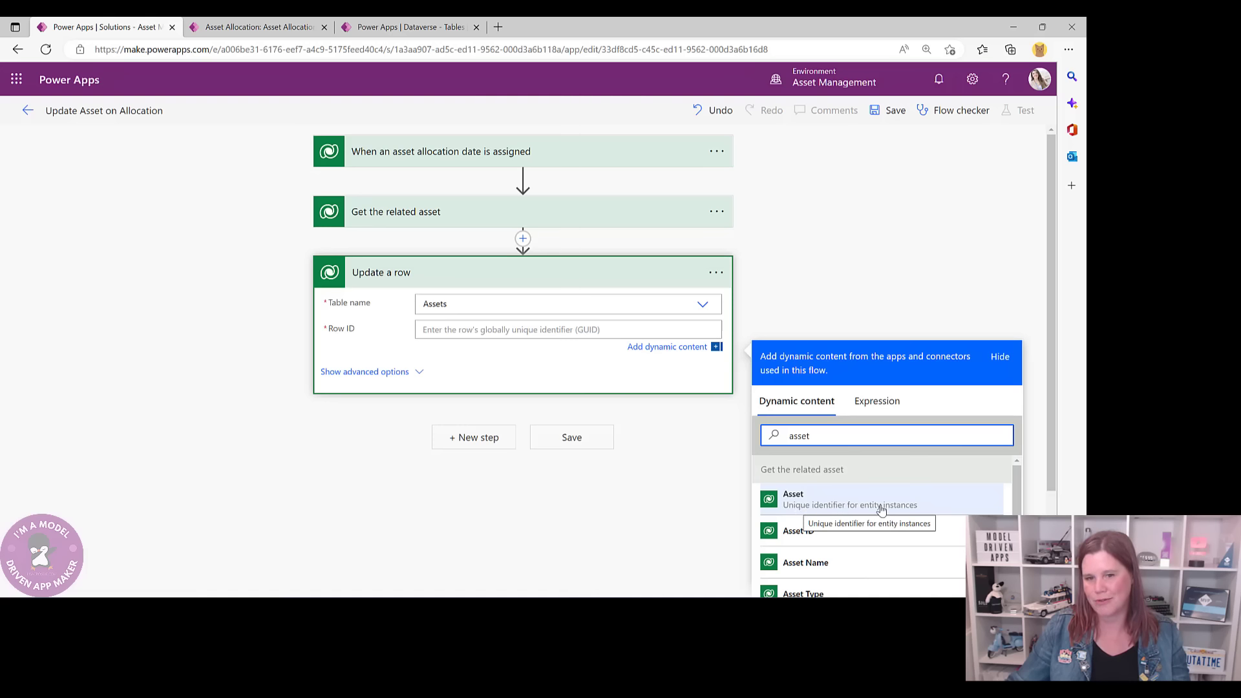
pyautogui.click(794, 505)
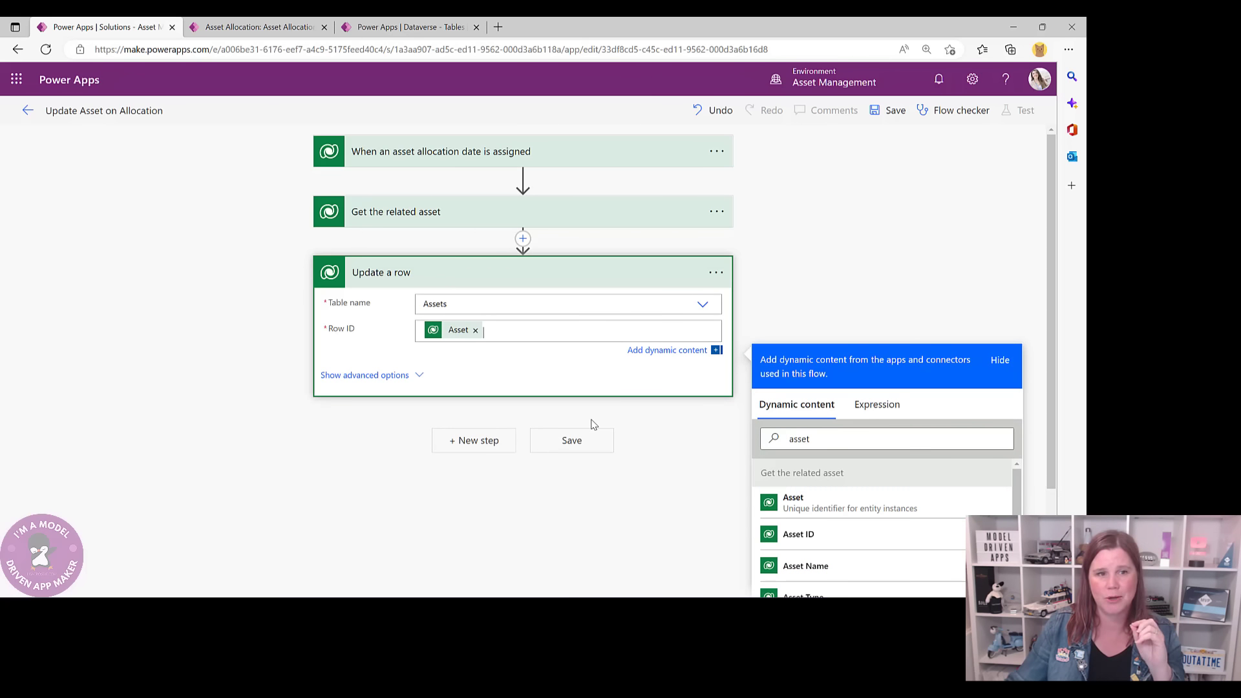
pyautogui.click(417, 376)
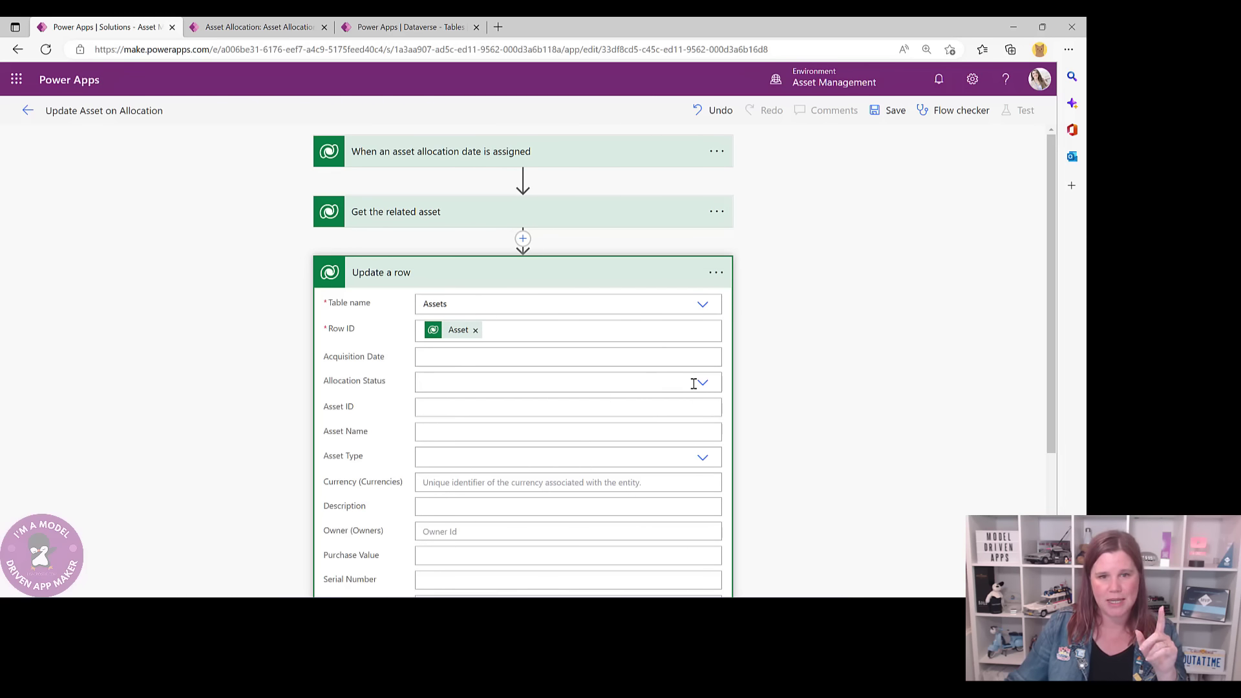
pyautogui.click(701, 382)
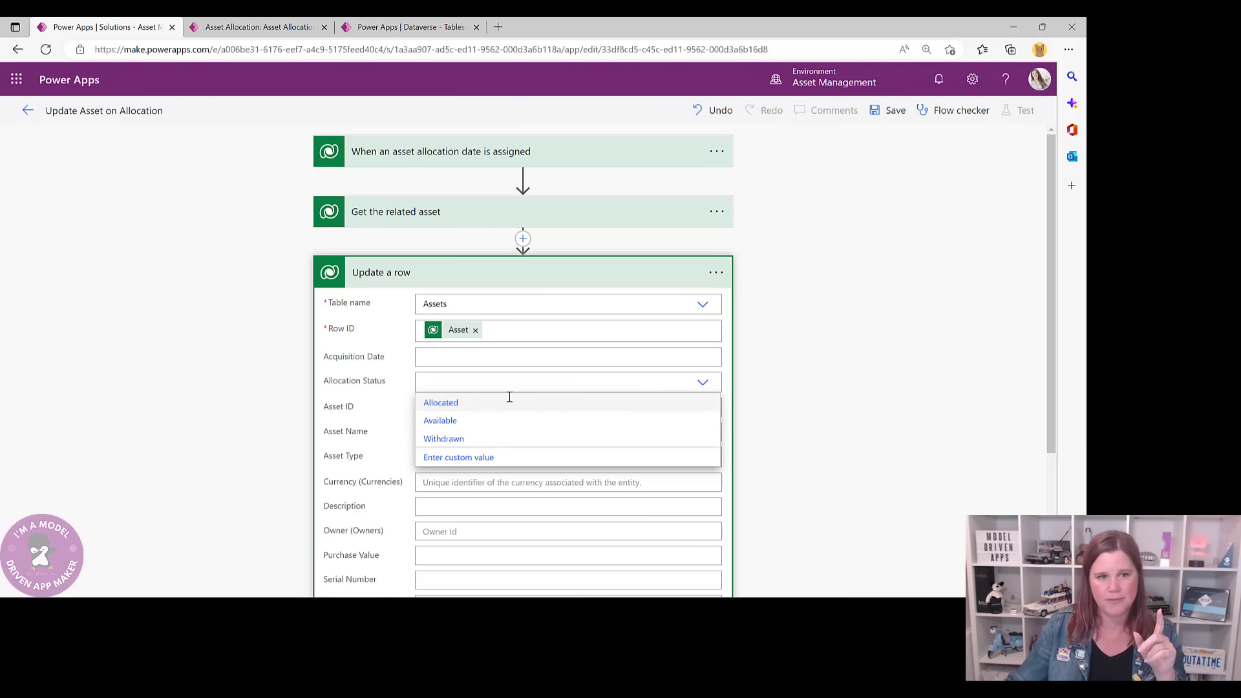
pyautogui.click(440, 404)
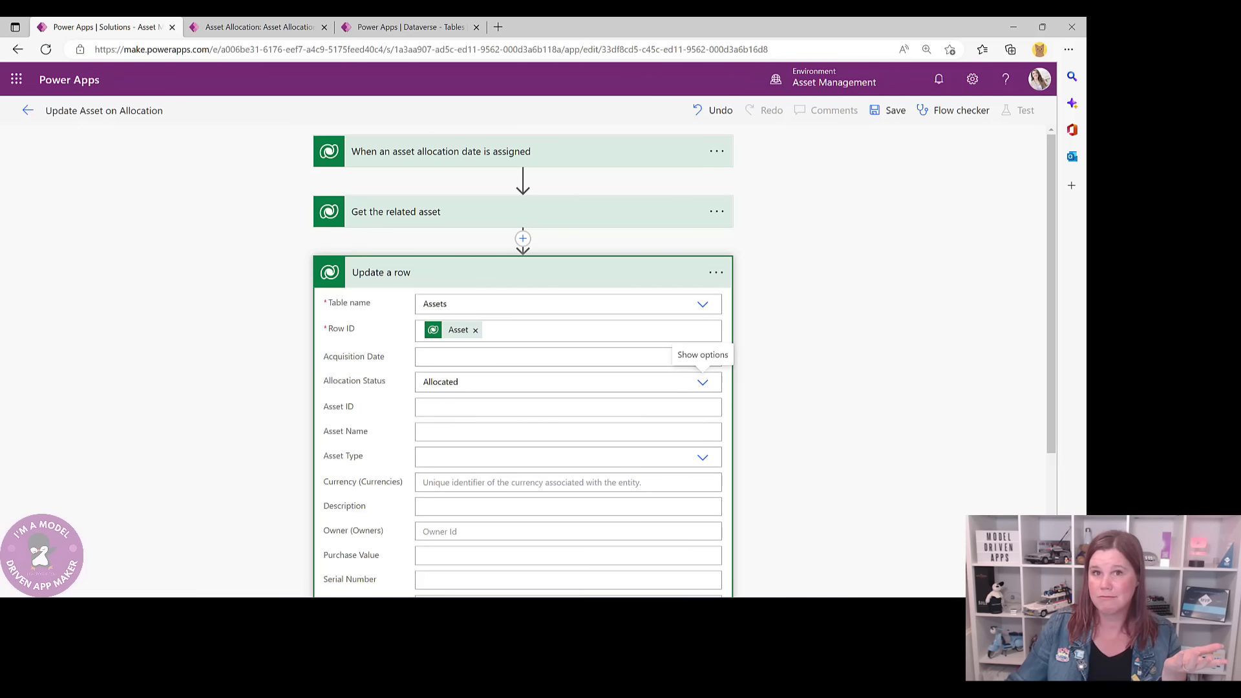
pyautogui.click(888, 111)
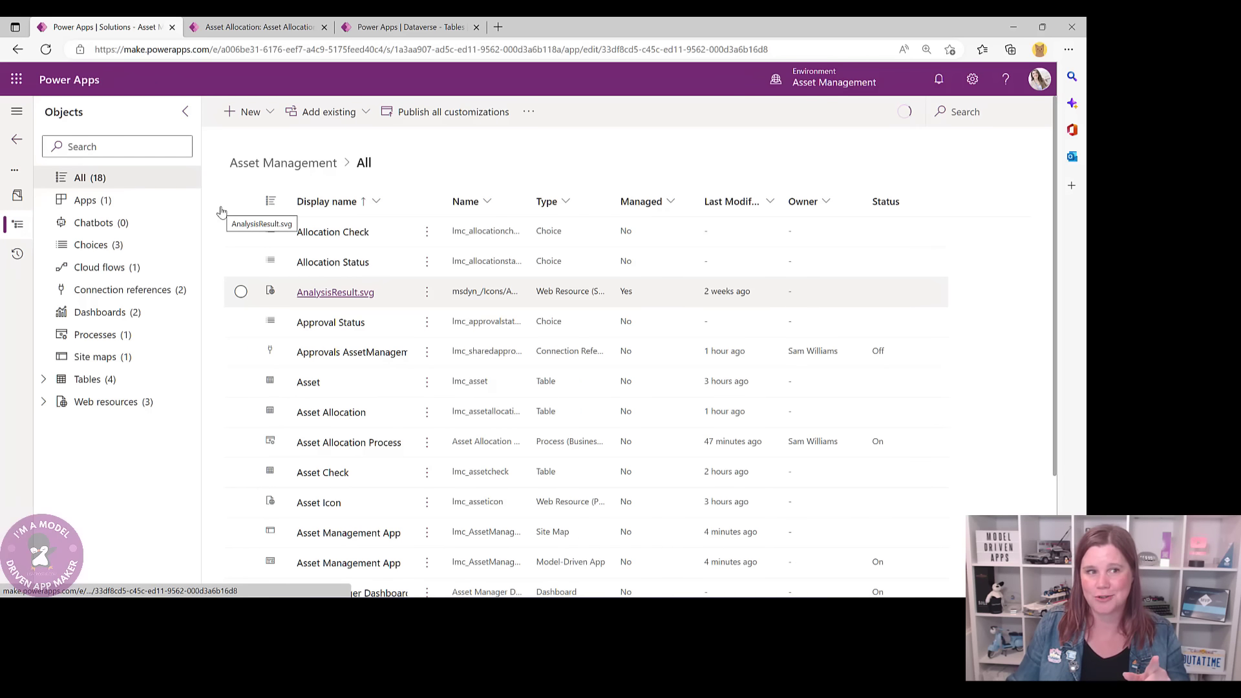
# - Switch back to the phone asset allocation record page
pyautogui.click(229, 32)
# - Reload the allocation record, mark Asset Check Satisfactory, set Allocation Date 7/11/2022, and save
pyautogui.click(155, 50)
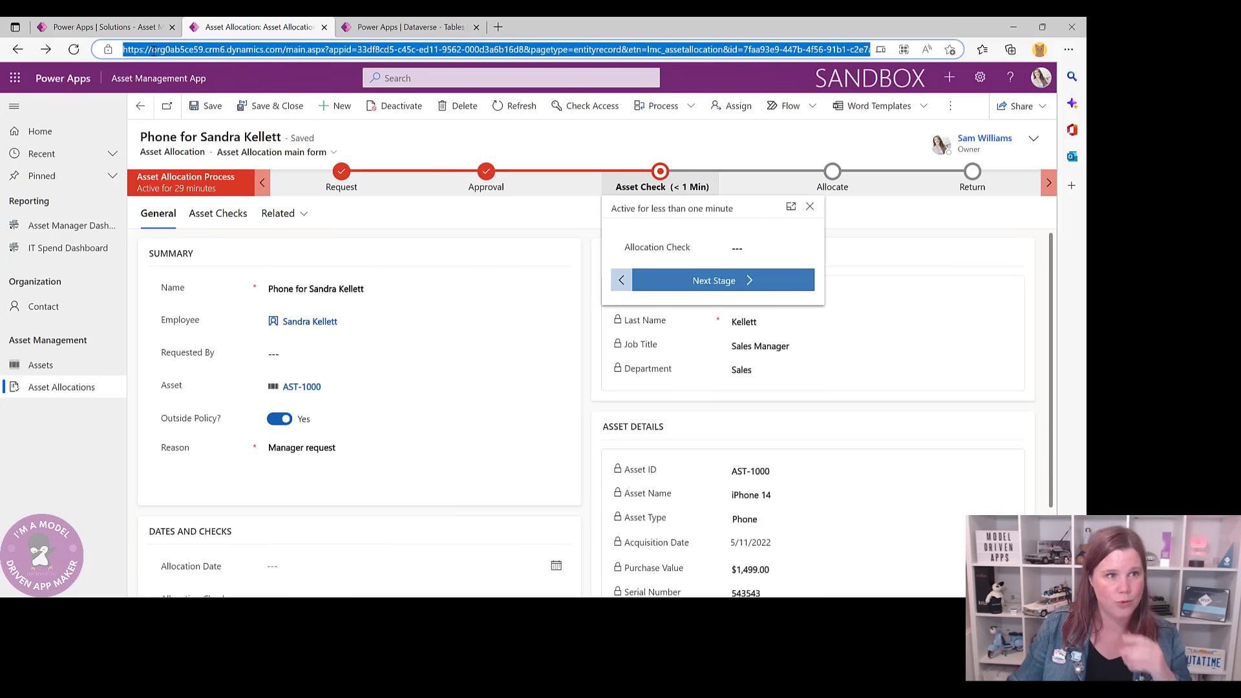
pyautogui.press('Return')
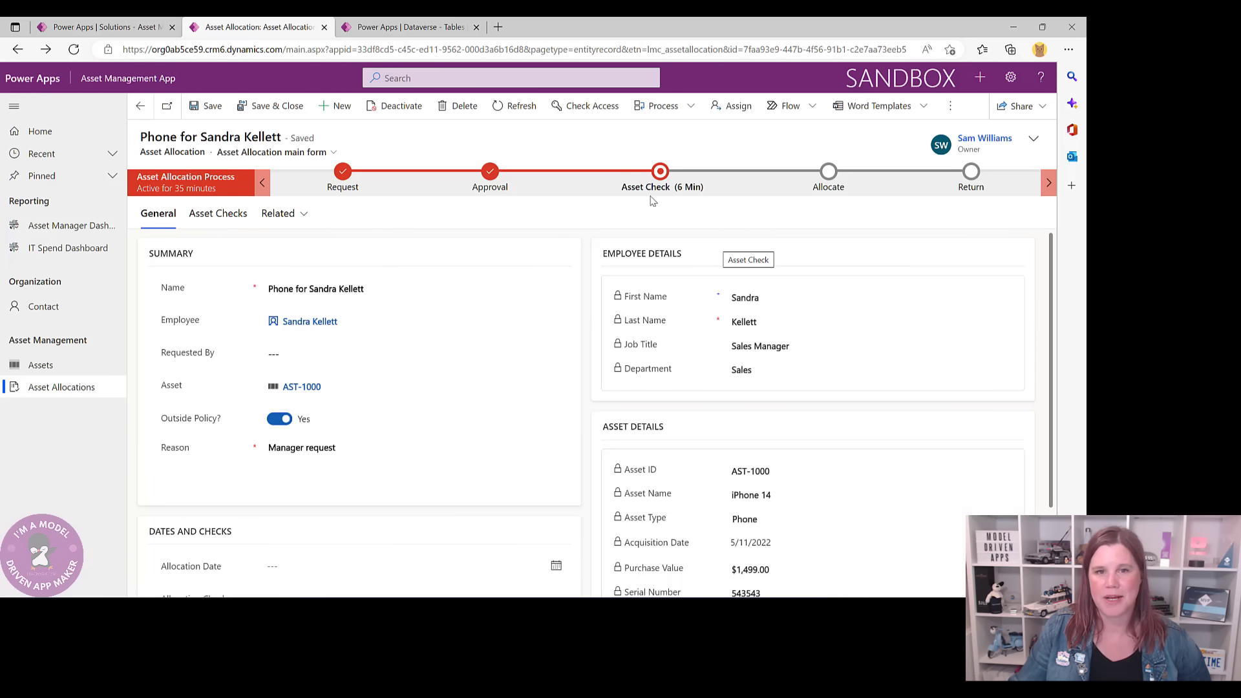
pyautogui.click(659, 182)
pyautogui.click(727, 240)
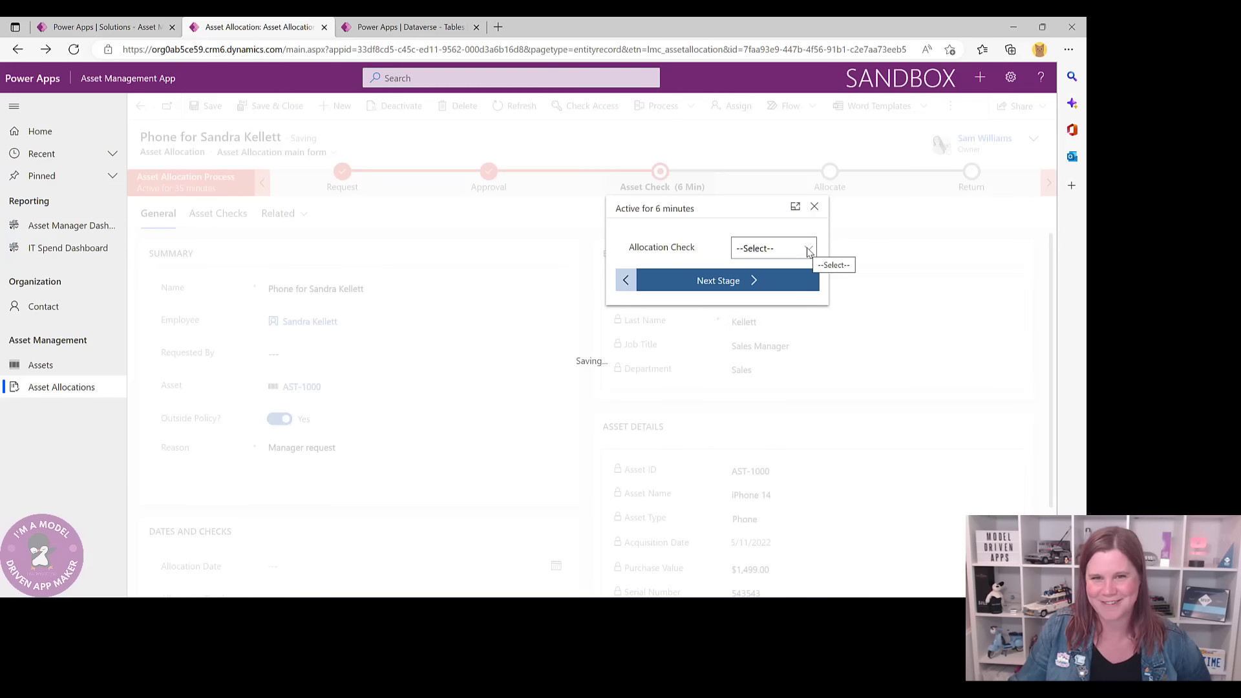
pyautogui.click(806, 249)
pyautogui.click(740, 285)
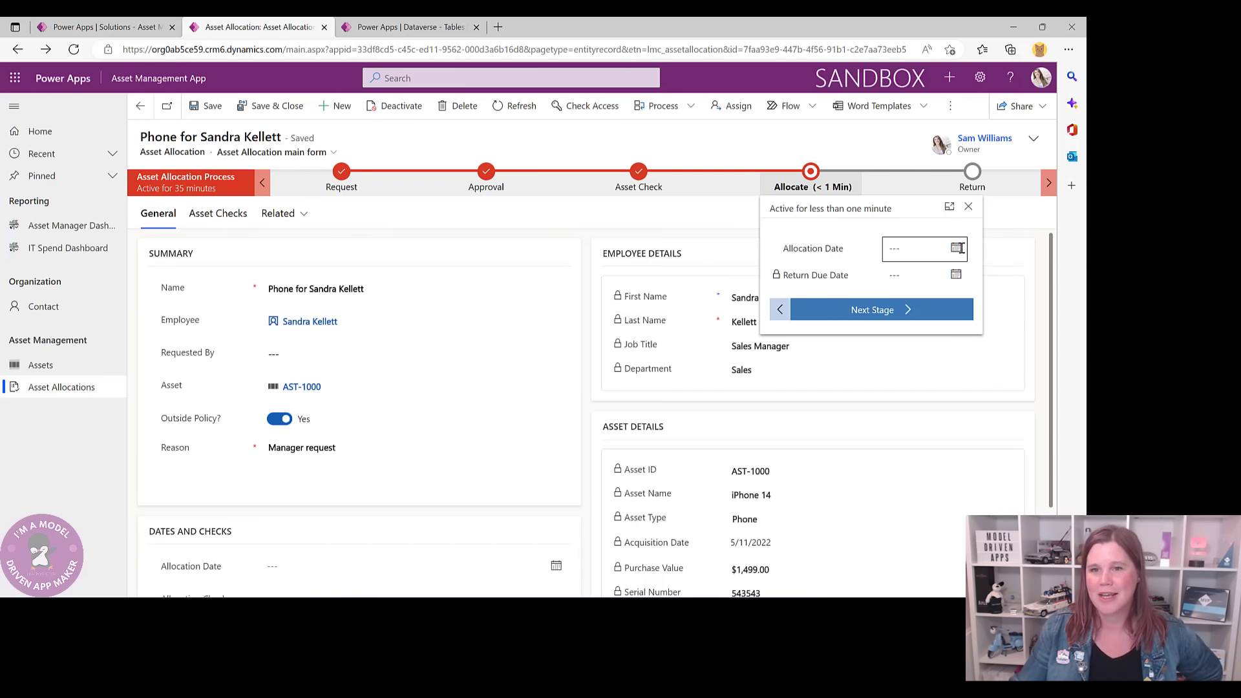
pyautogui.click(957, 249)
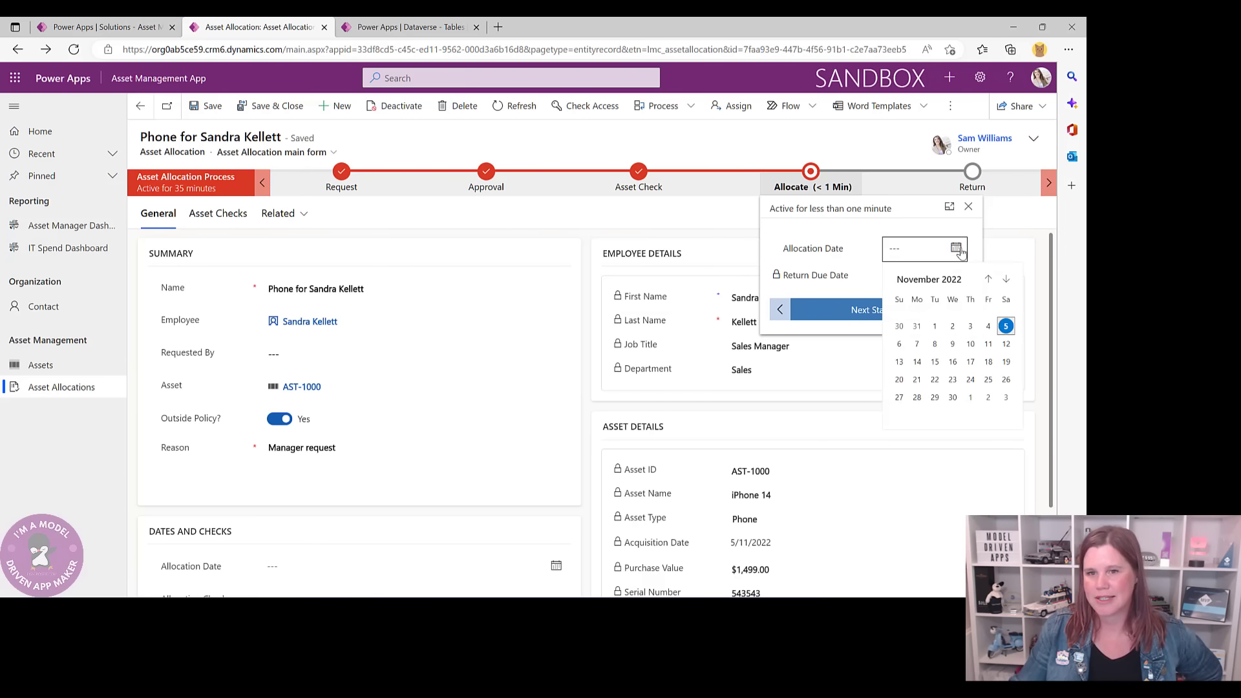
pyautogui.click(917, 344)
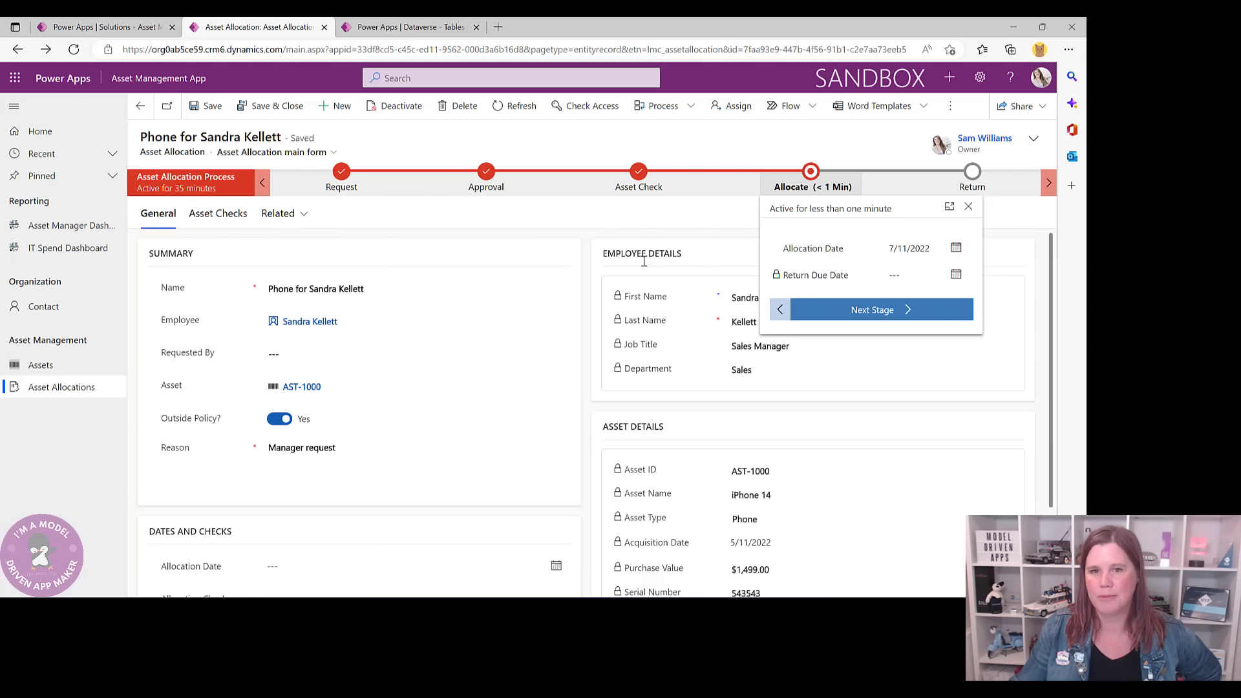
pyautogui.click(205, 106)
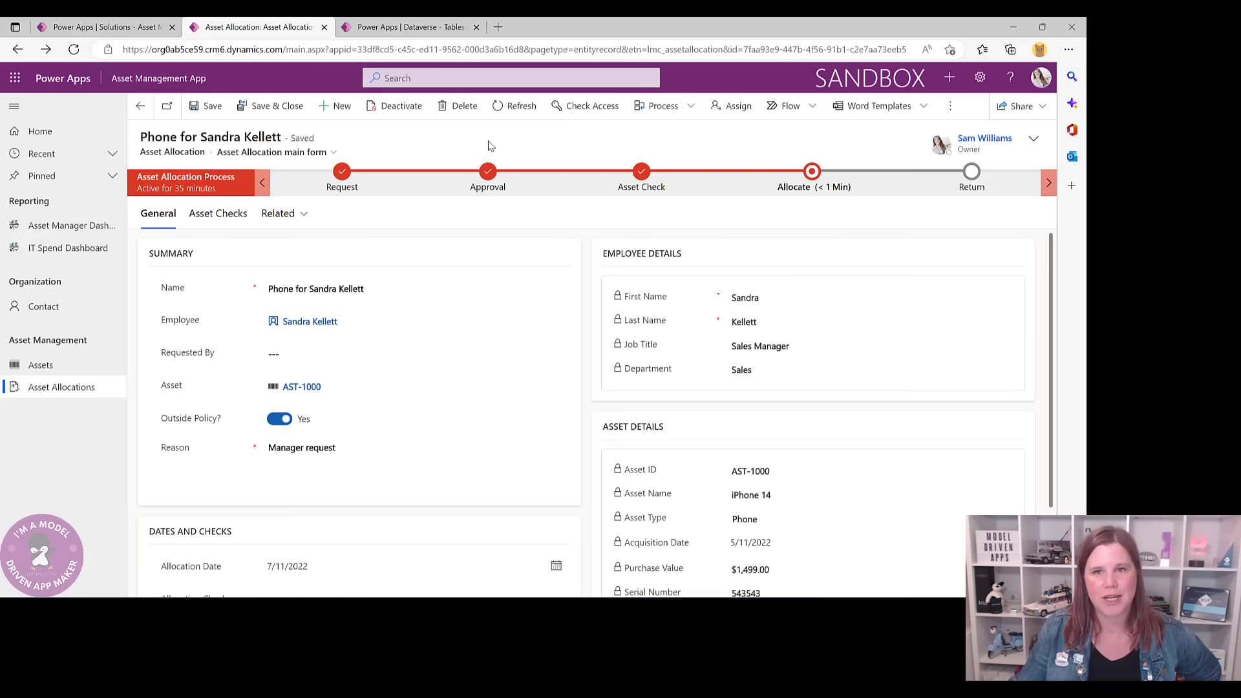
# - Confirm asset AST-1000 now shows Allocated, then view the Asset Manager Dashboard
pyautogui.click(301, 387)
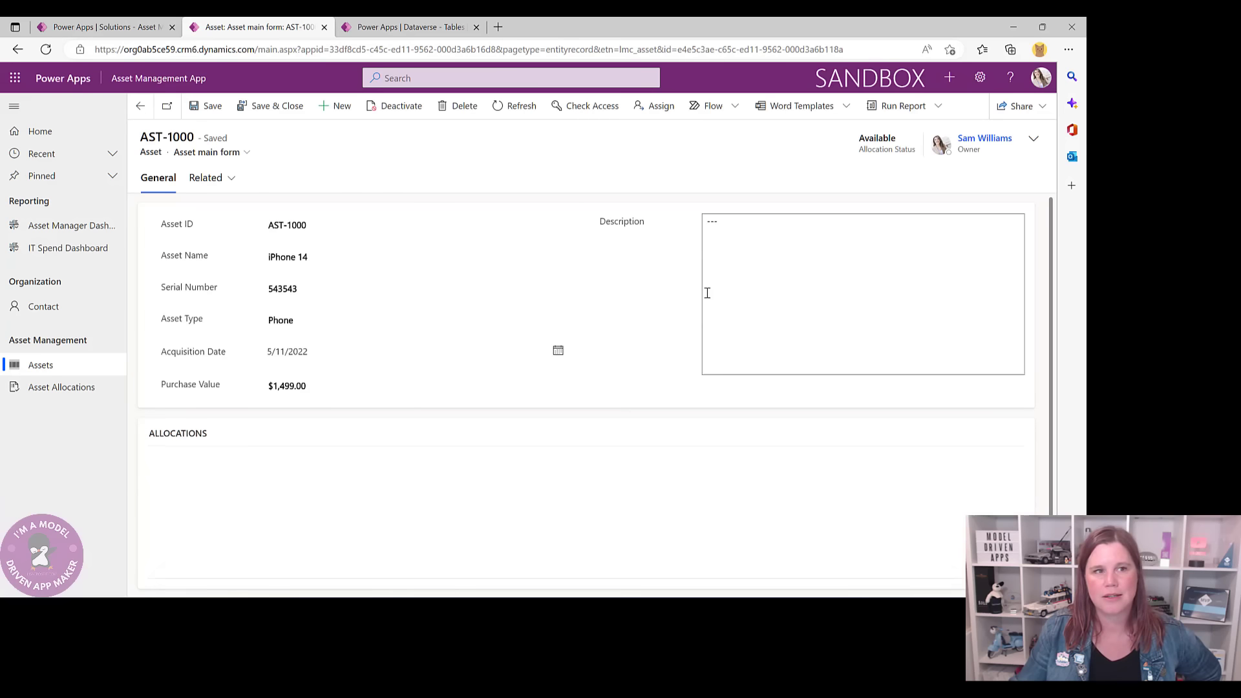
pyautogui.click(46, 49)
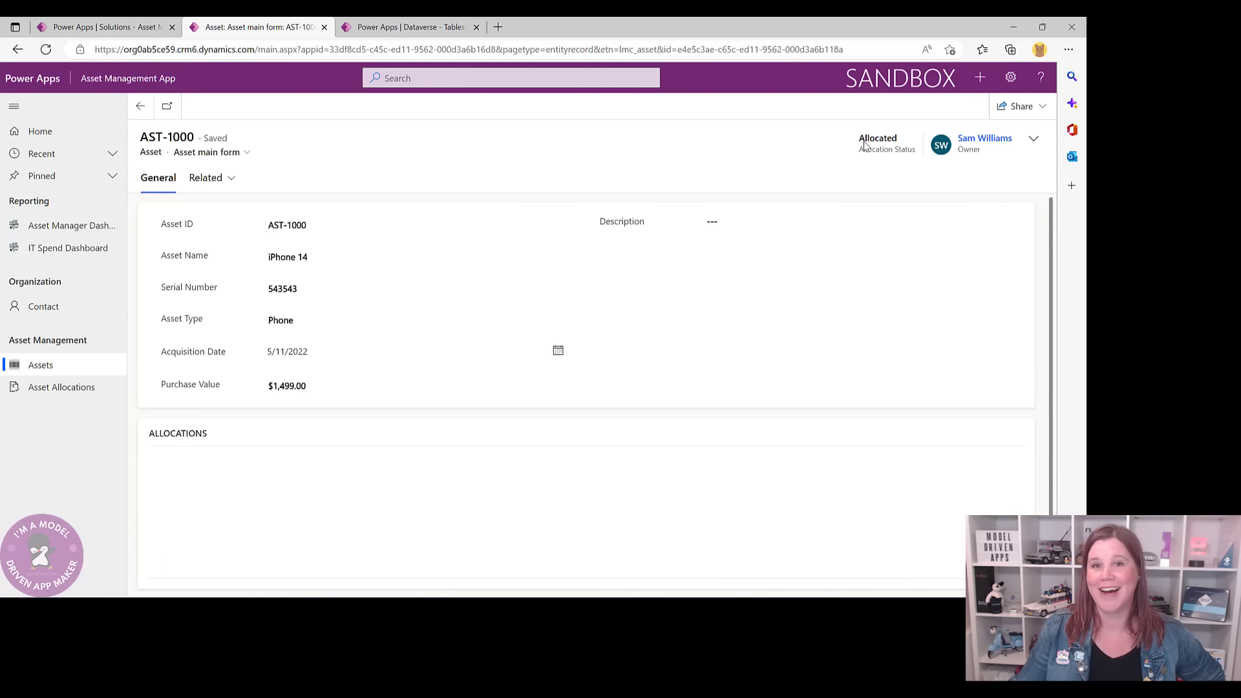
pyautogui.click(54, 227)
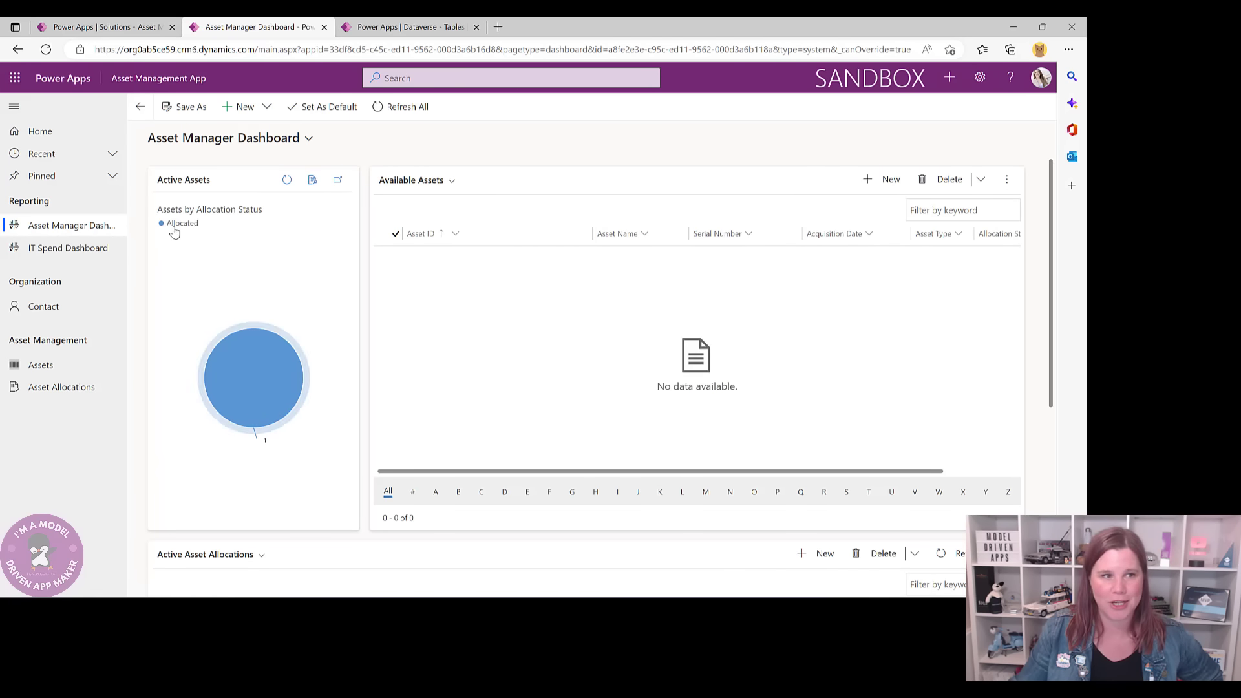
pyautogui.moveTo(273, 379)
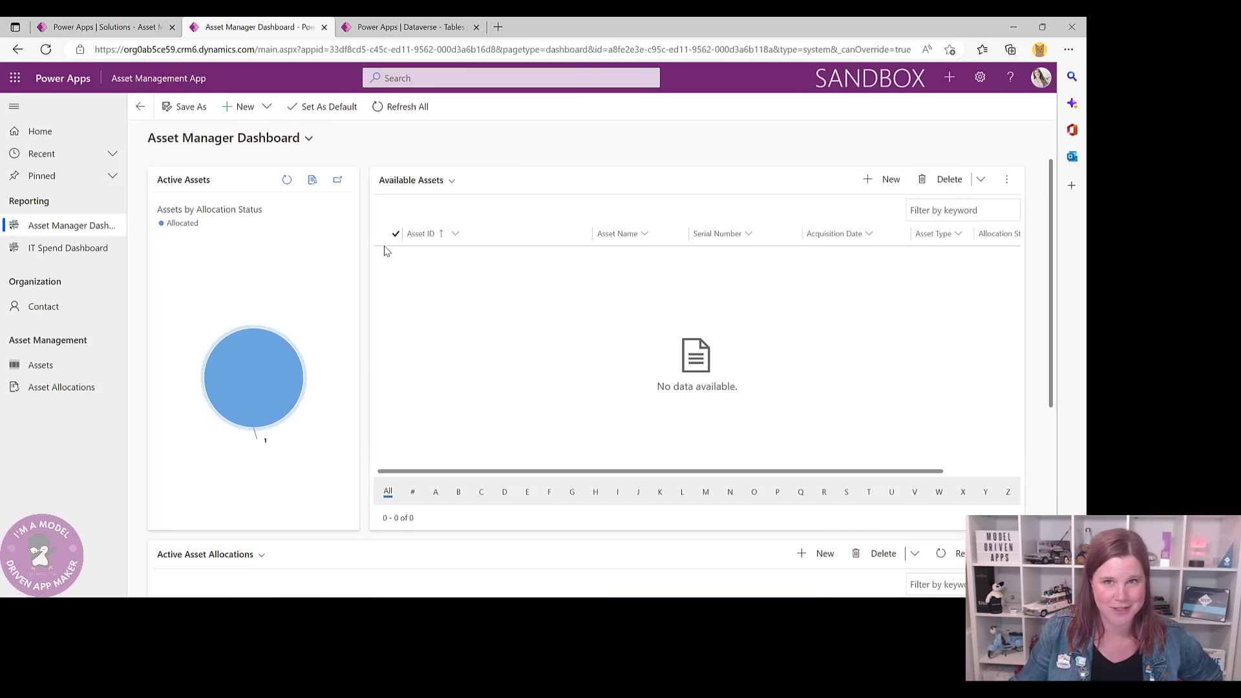
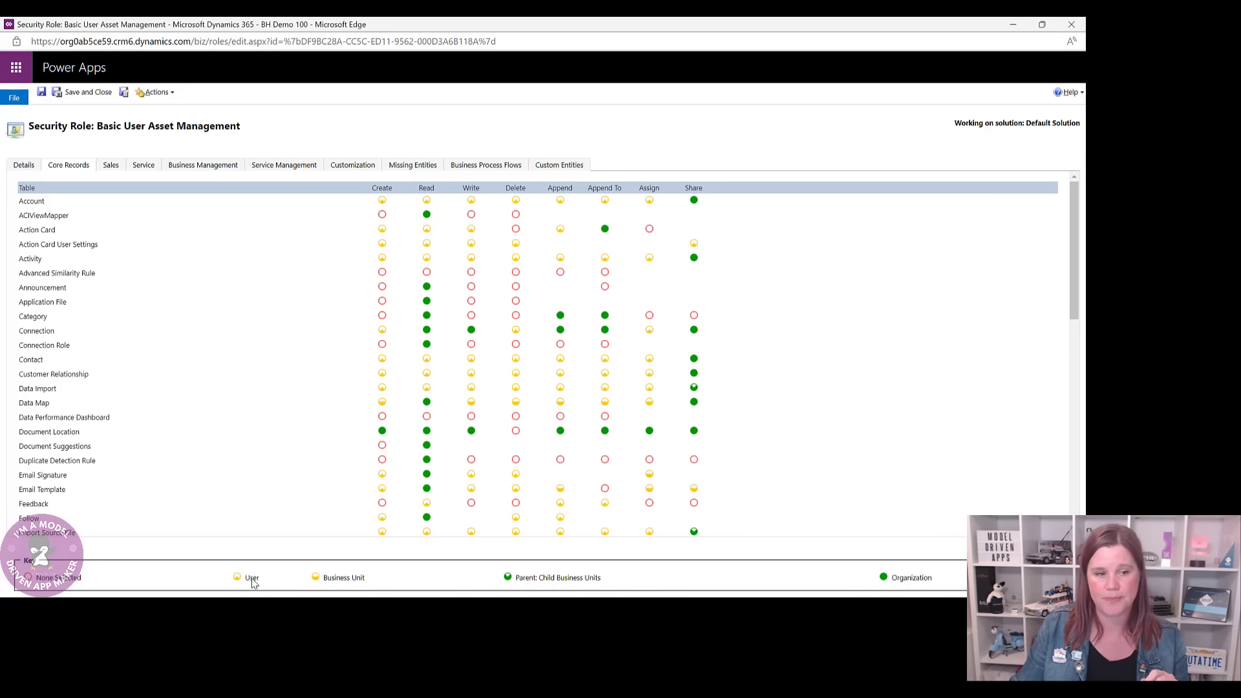
# - Zoom the browser in two levels on the Basic User Asset Management privilege grid
pyautogui.moveTo(253, 583)
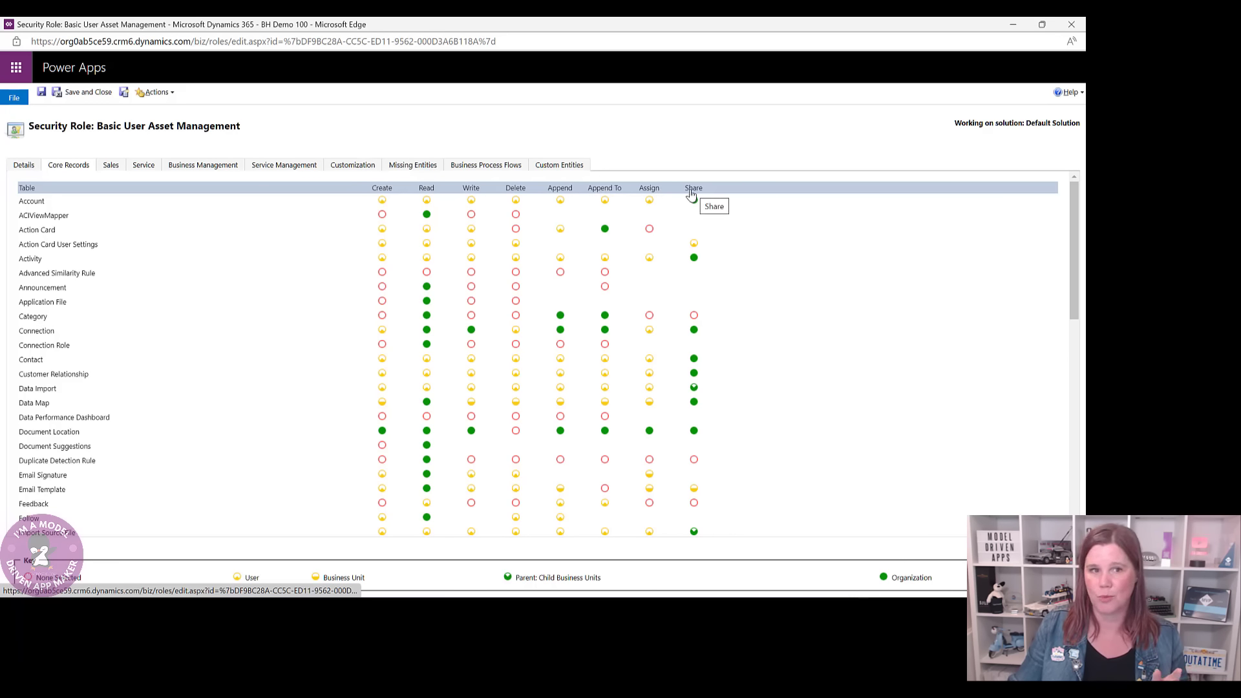
pyautogui.hotkey('ctrl', '+')
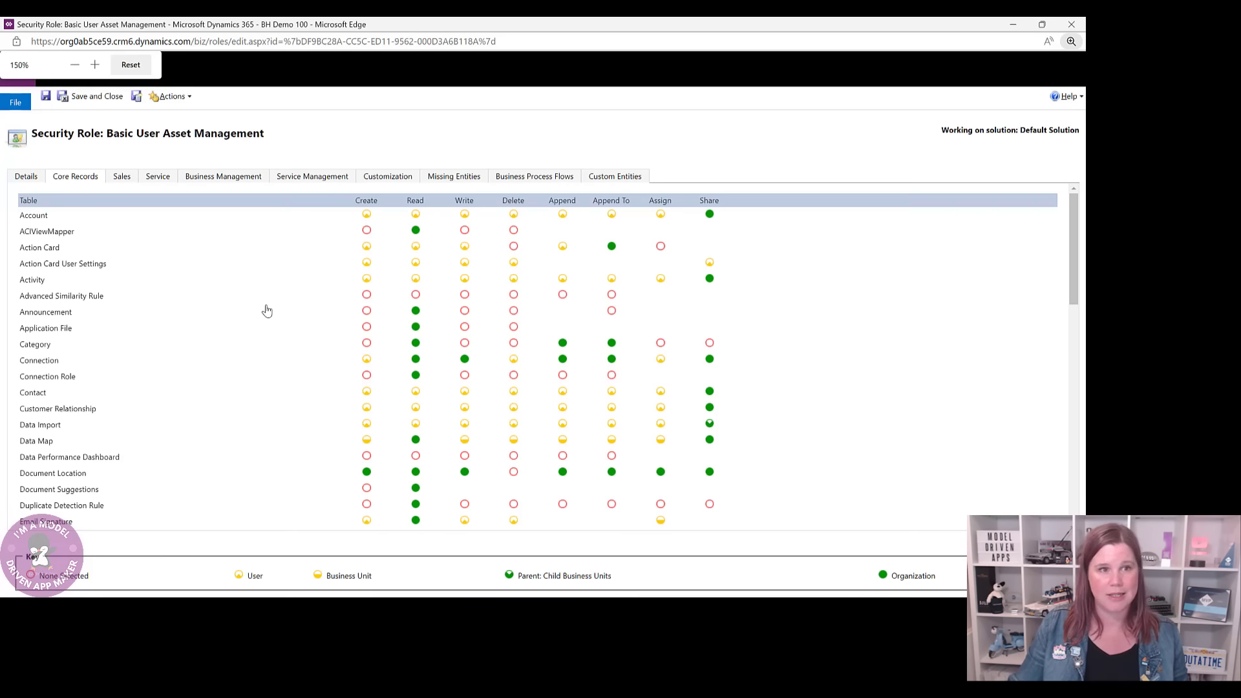
pyautogui.hotkey('ctrl', '+')
pyautogui.hotkey('ctrl', '+')
pyautogui.hotkey('ctrl', '+')
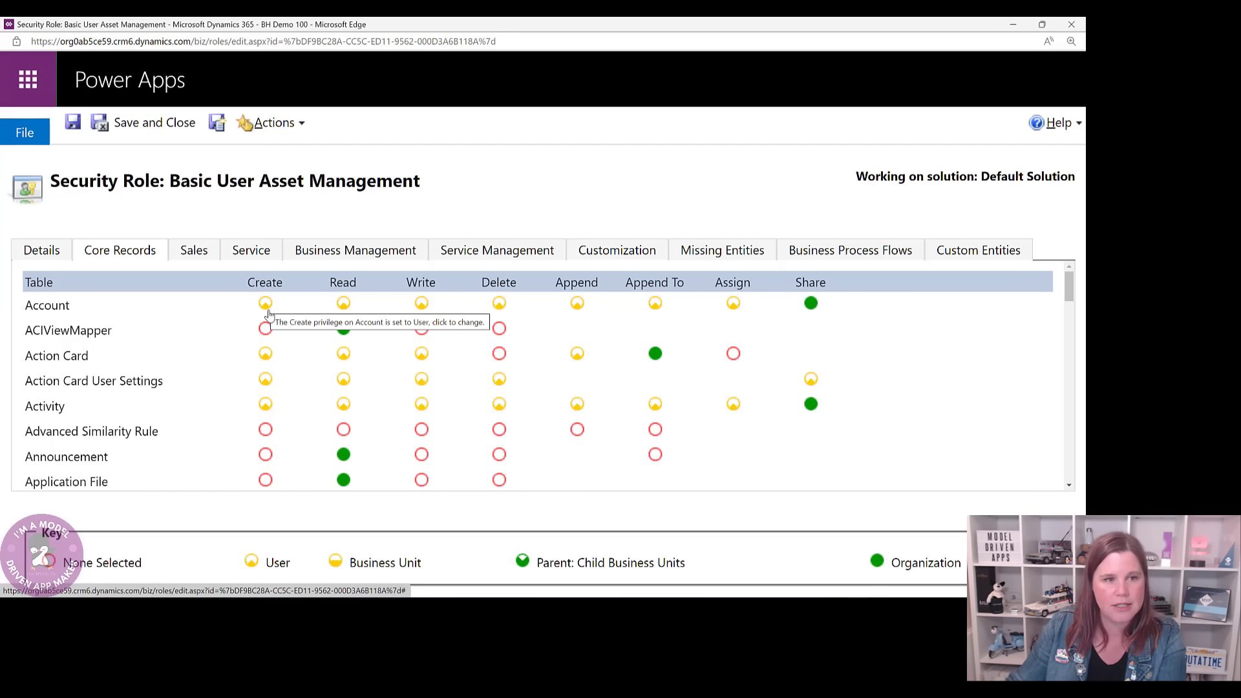
# - Raise Account Read to full green and clear Account Delete, then zoom back out
pyautogui.scroll(-1, 252, 340)
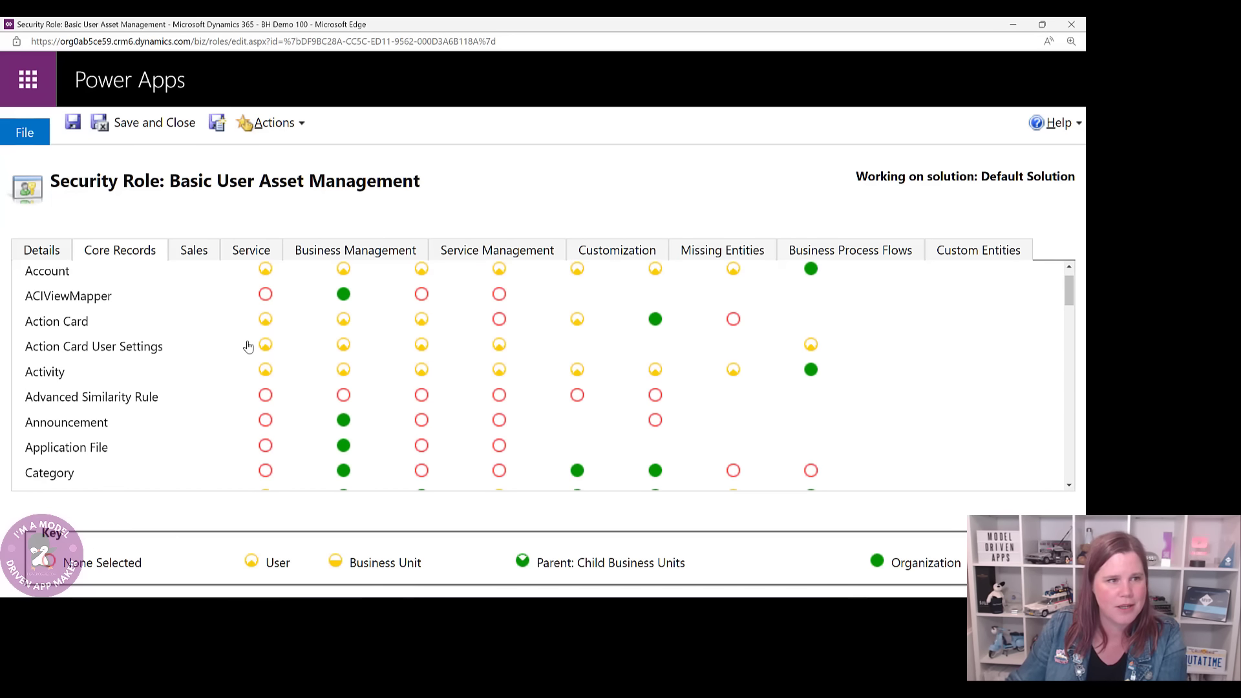
pyautogui.scroll(1, 249, 347)
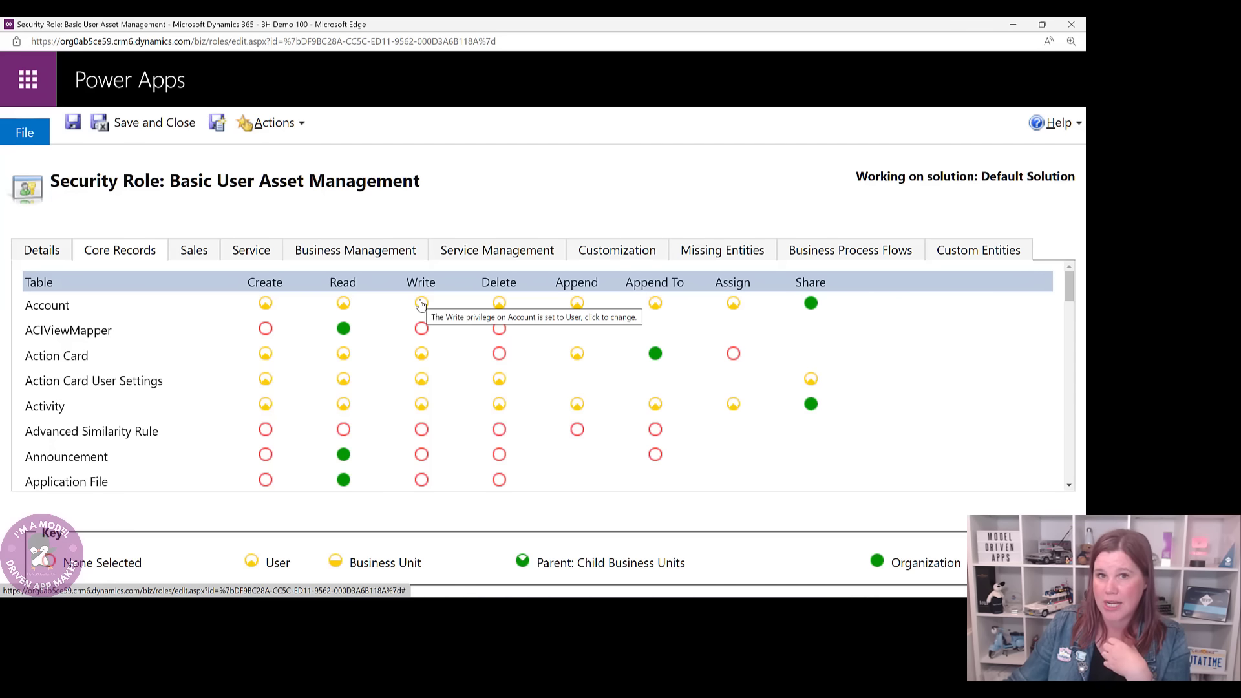
pyautogui.click(344, 303)
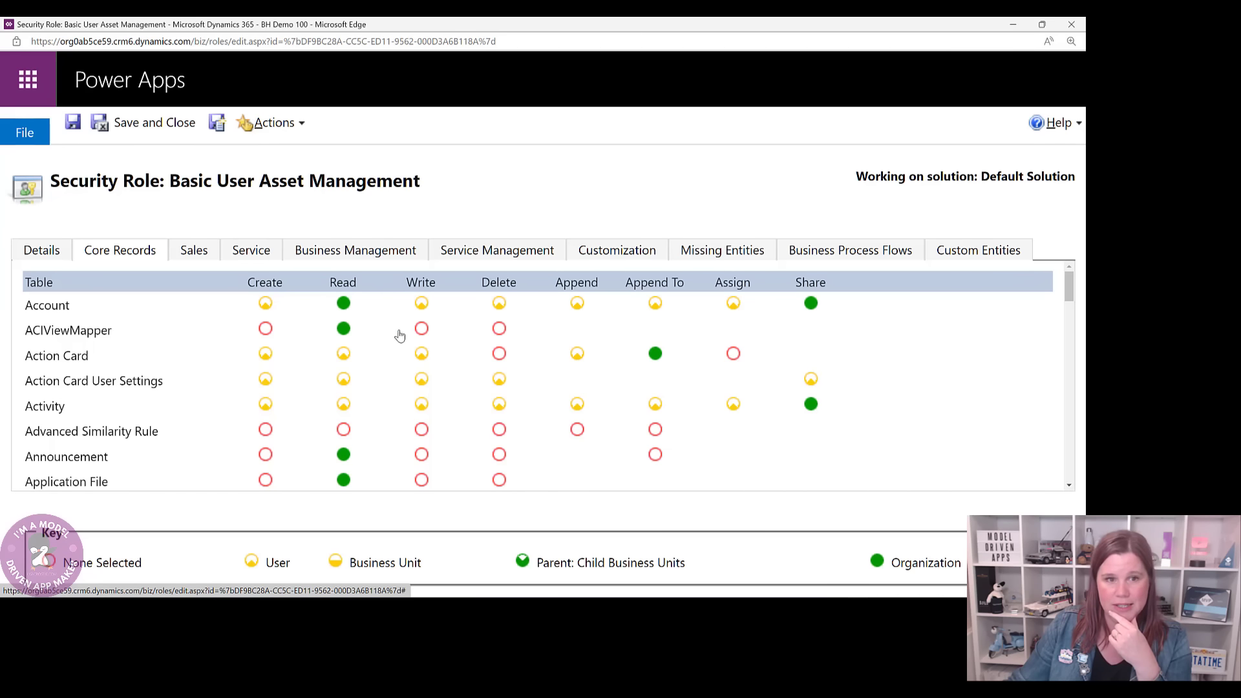
pyautogui.click(499, 304)
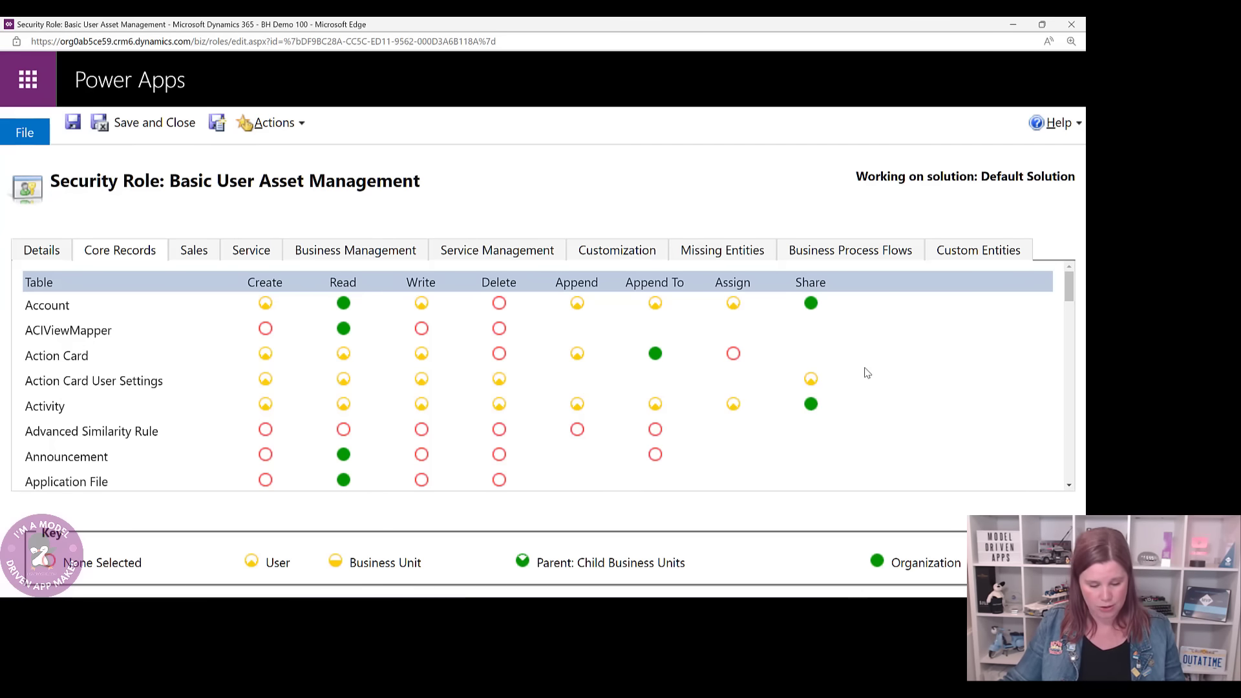
pyautogui.hotkey('ctrl', '-')
pyautogui.hotkey('ctrl', '-')
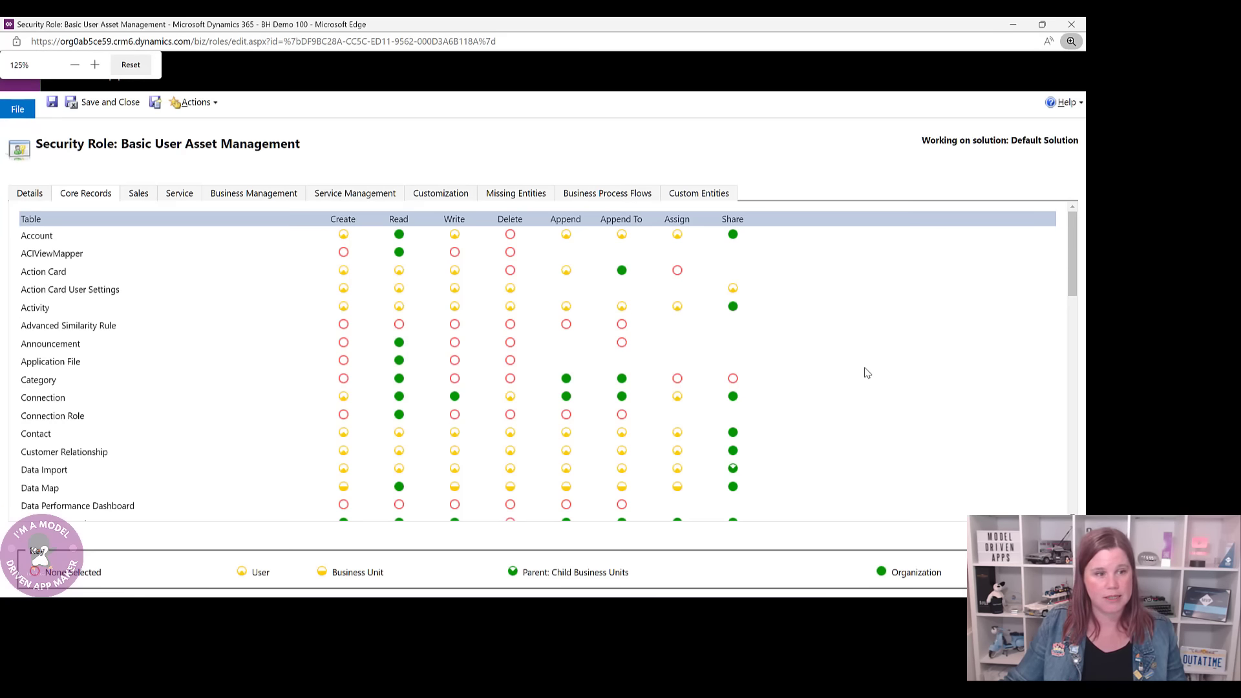
pyautogui.scroll(-1, 264, 318)
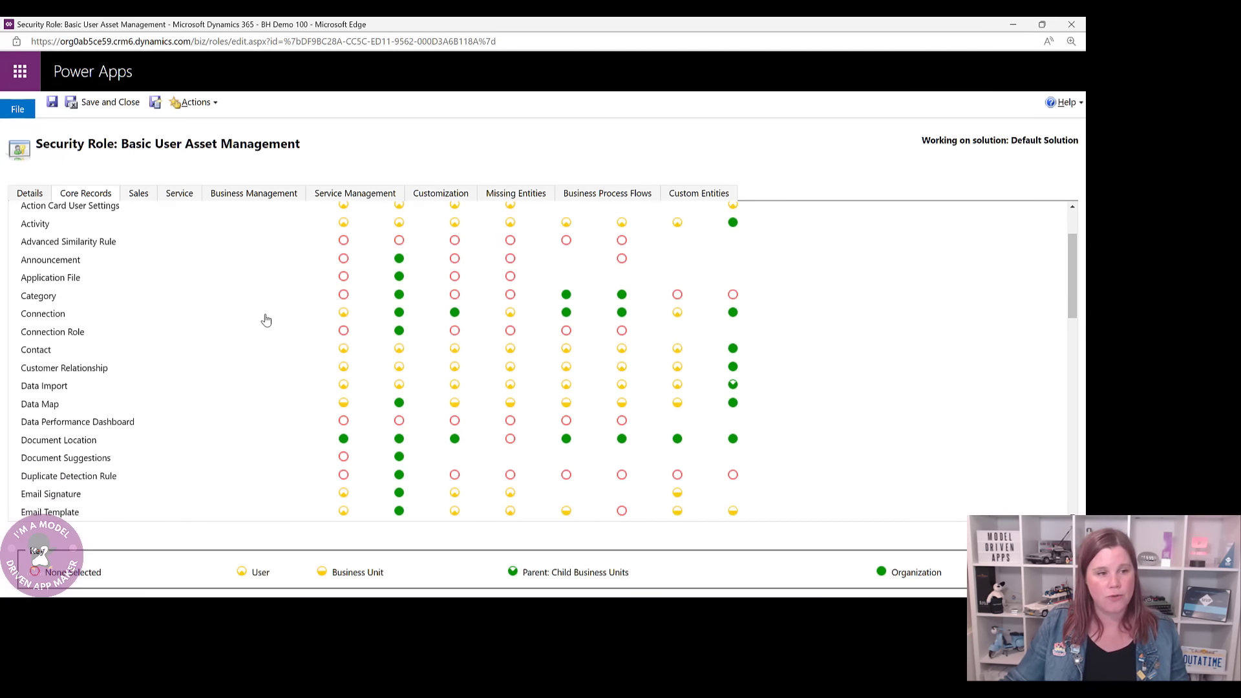
pyautogui.scroll(-15, 265, 319)
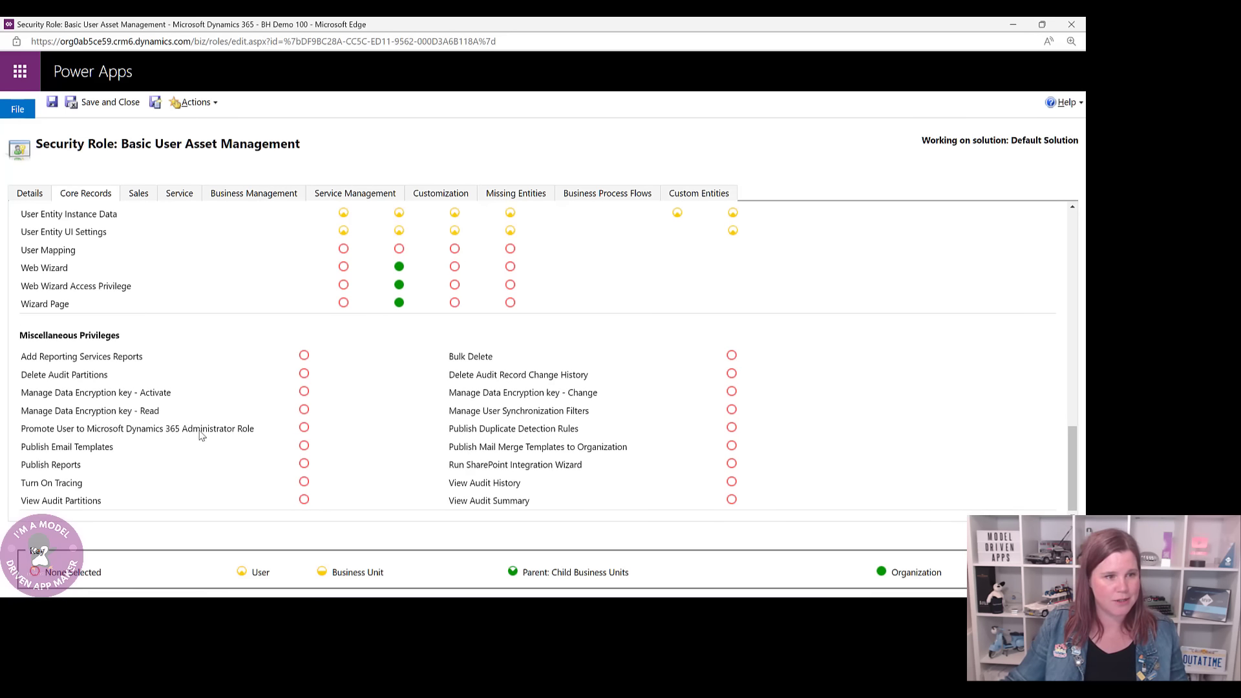
pyautogui.scroll(10, 194, 430)
pyautogui.scroll(10, 188, 424)
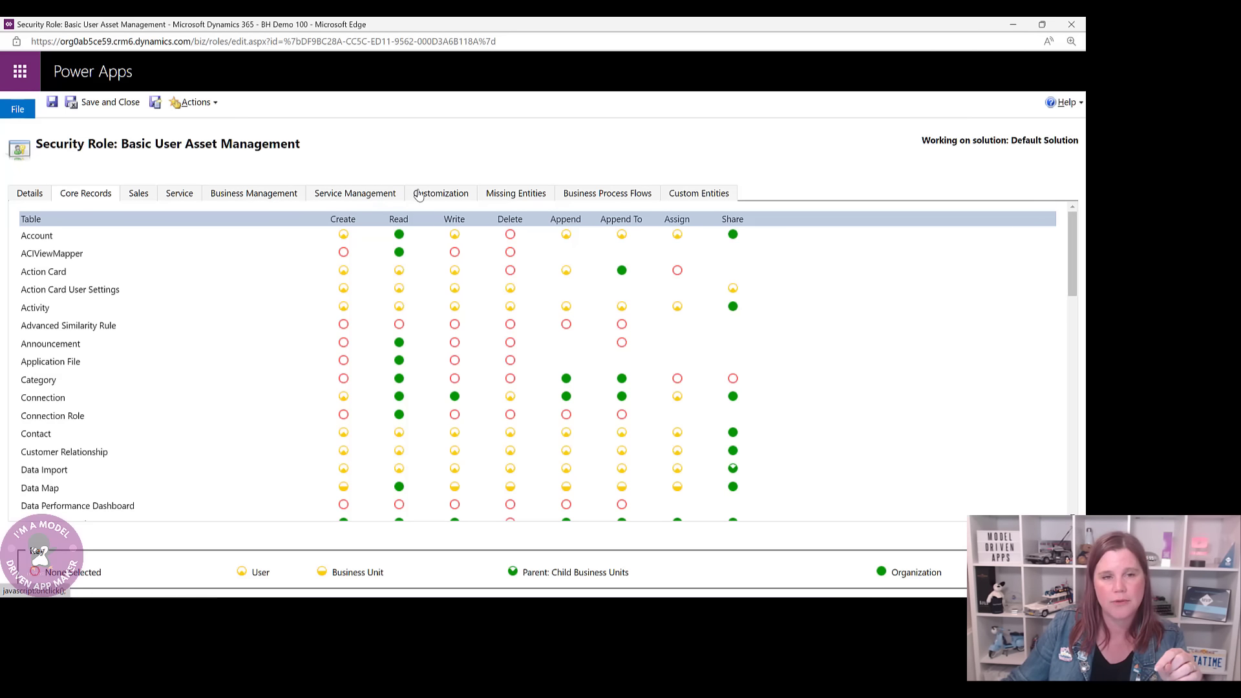
# - On the Custom Entities tab, set all eight Asset table privileges to full green
pyautogui.click(705, 194)
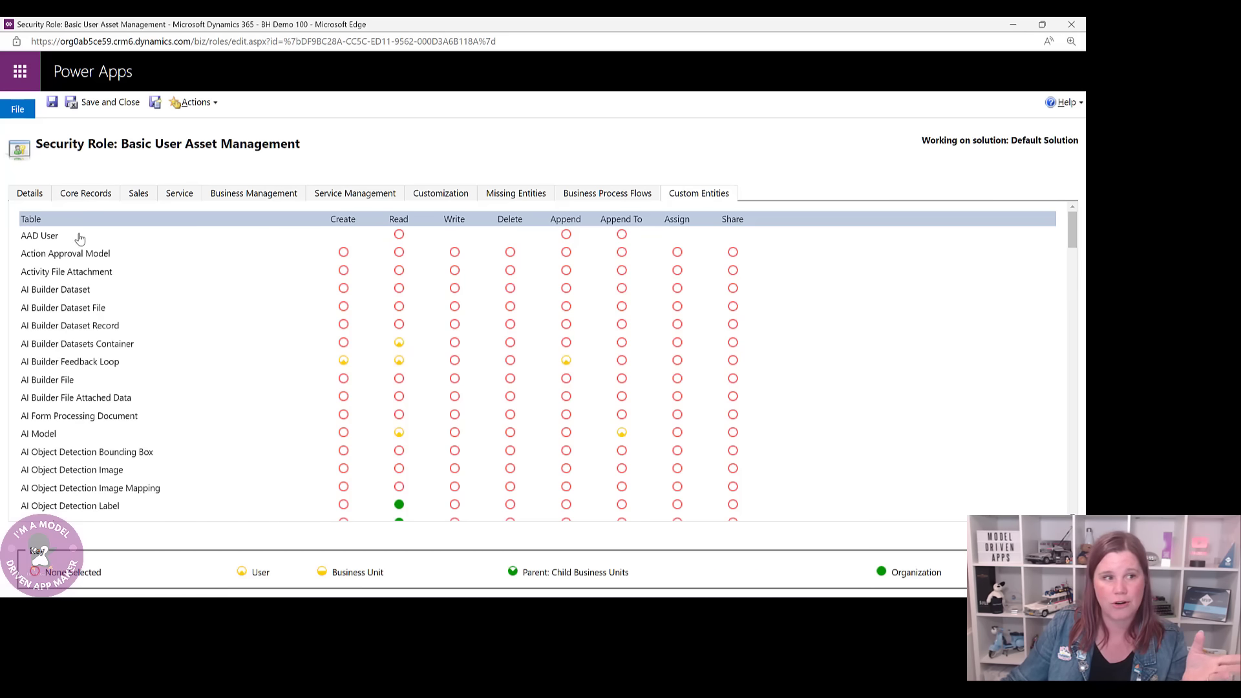
pyautogui.scroll(-3, 64, 318)
pyautogui.scroll(-3, 65, 320)
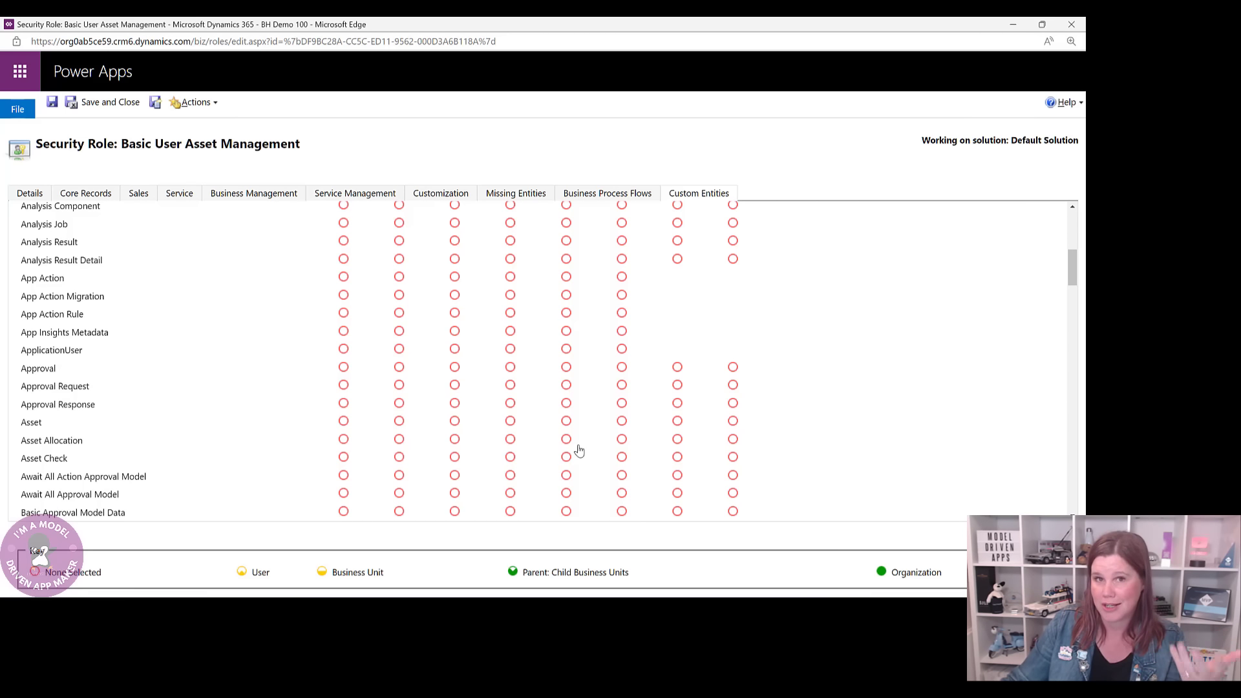
pyautogui.click(31, 424)
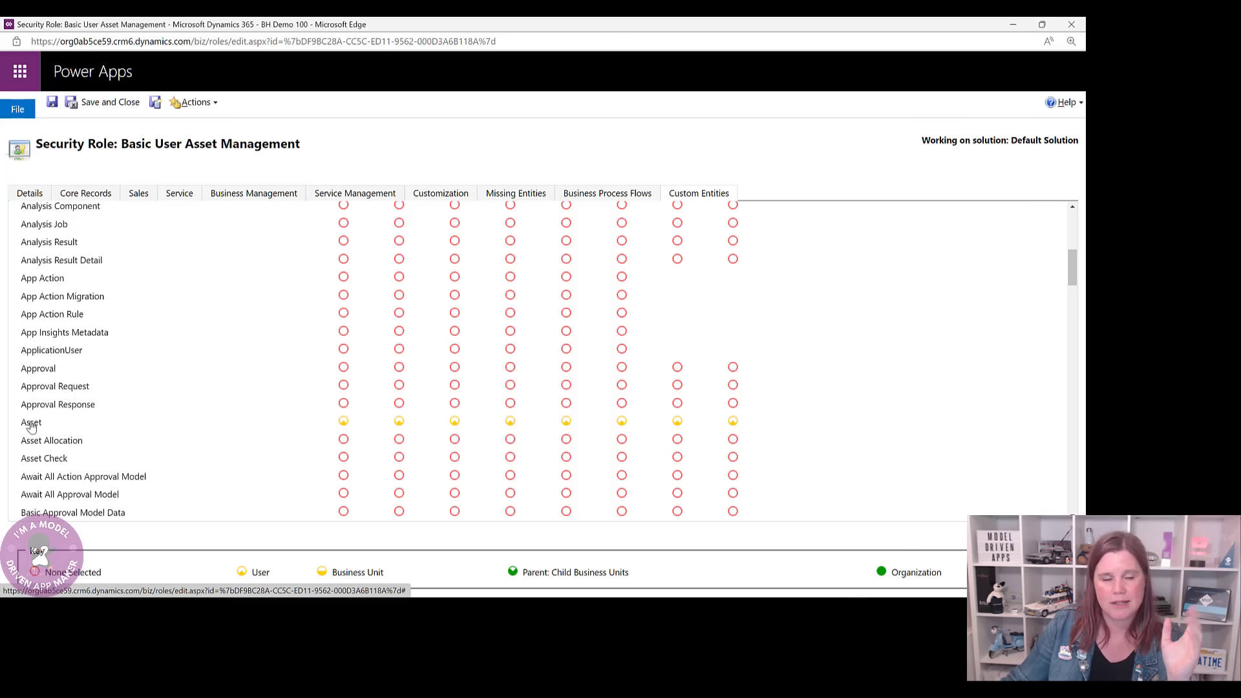
pyautogui.click(31, 423)
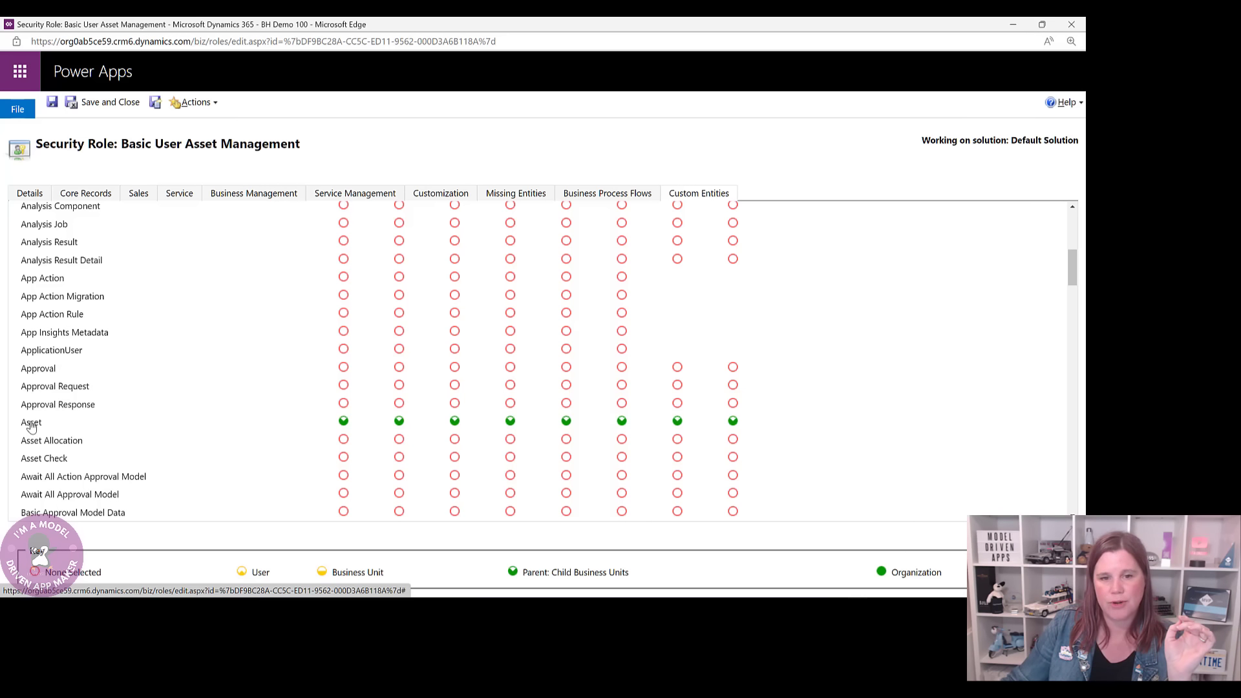
# - Set every Asset Allocation and Asset Check privilege to full green
pyautogui.click(26, 442)
pyautogui.click(26, 443)
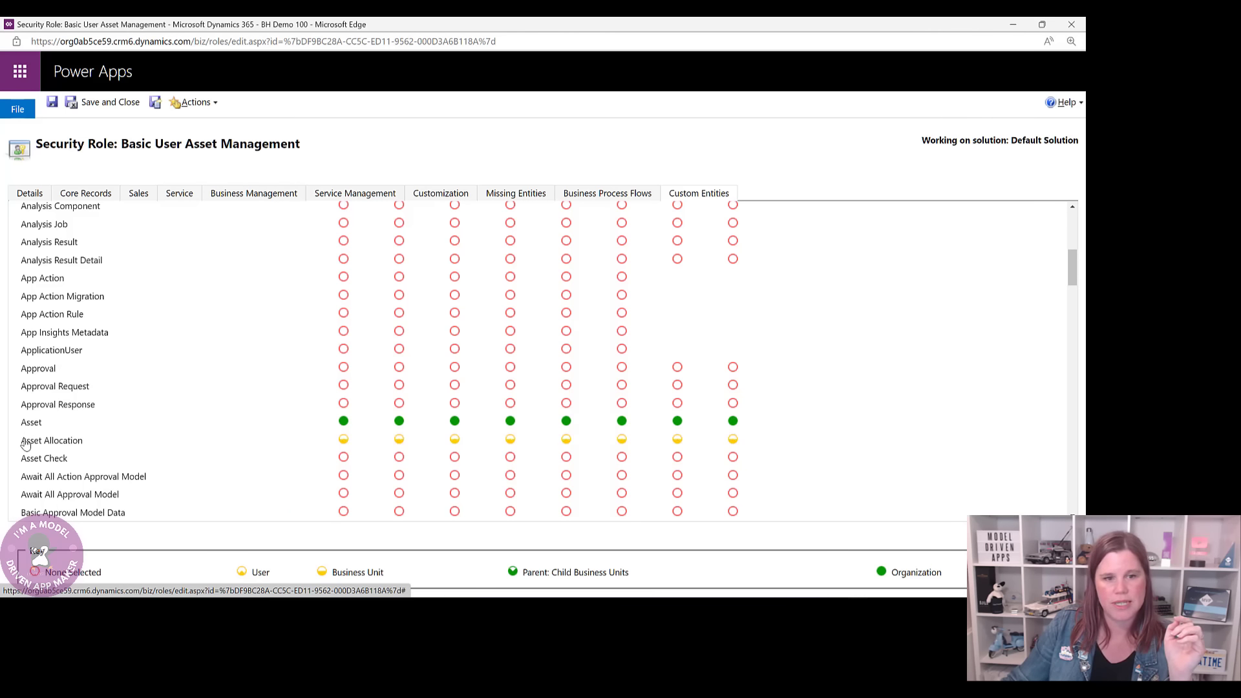
pyautogui.click(26, 443)
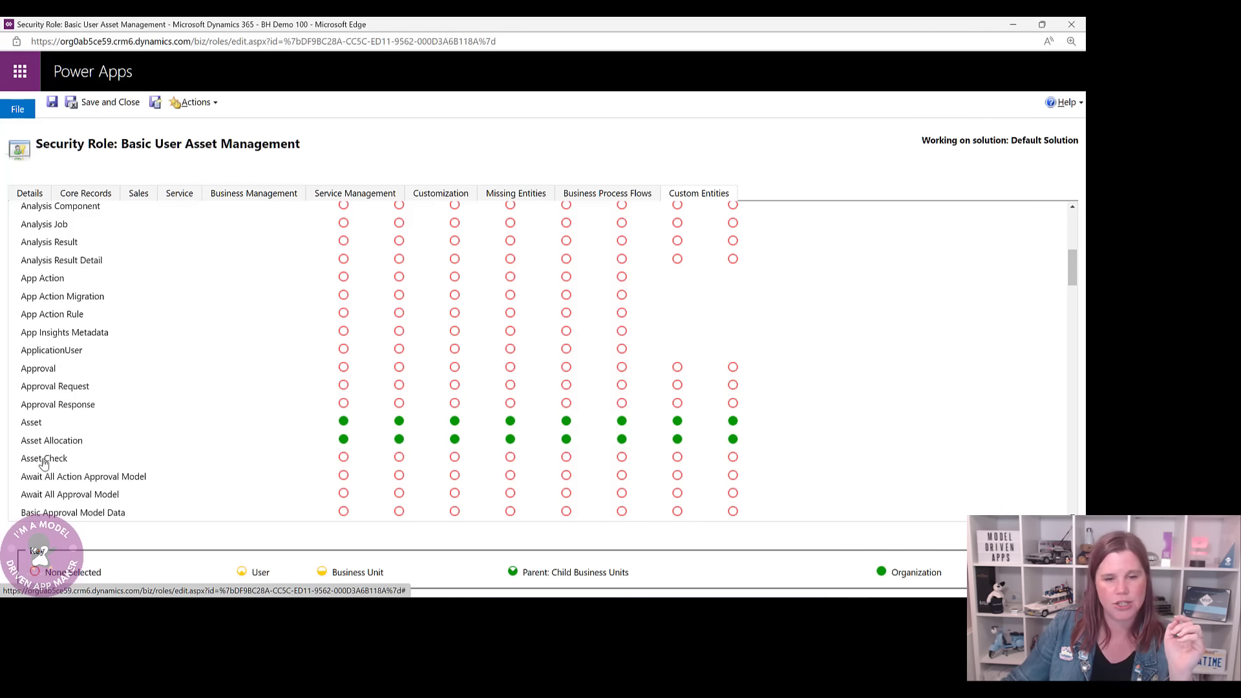
pyautogui.click(43, 460)
pyautogui.click(43, 460)
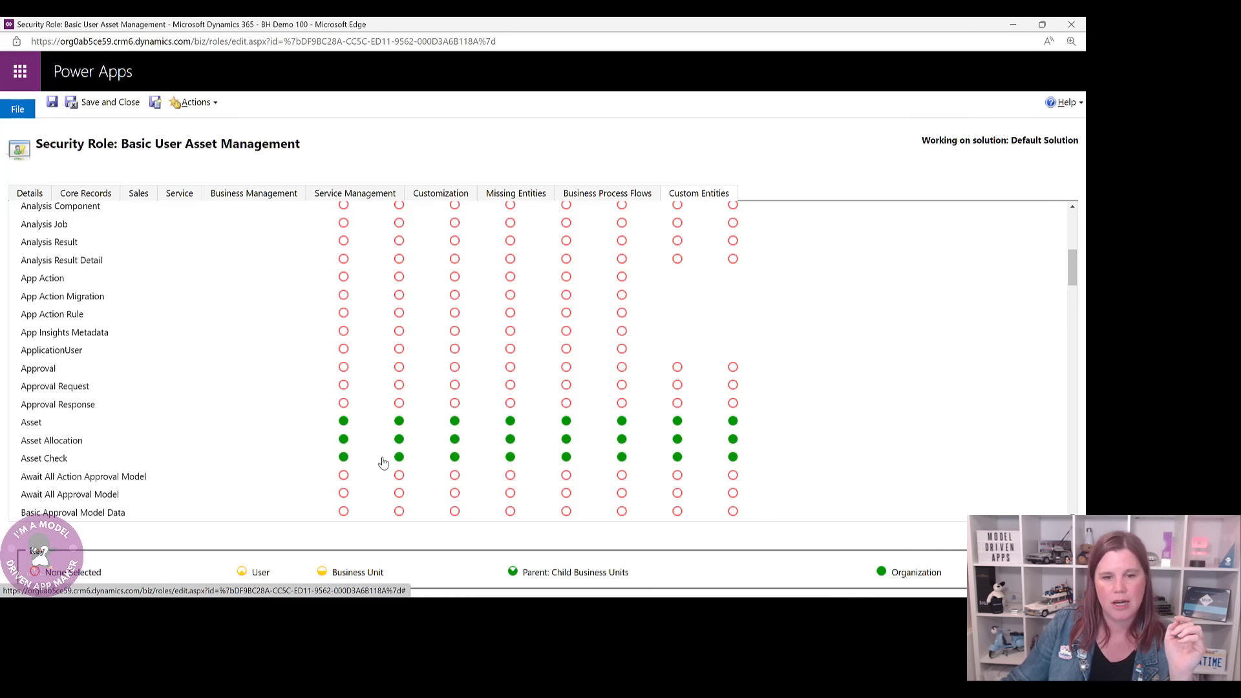
pyautogui.scroll(5, 474, 478)
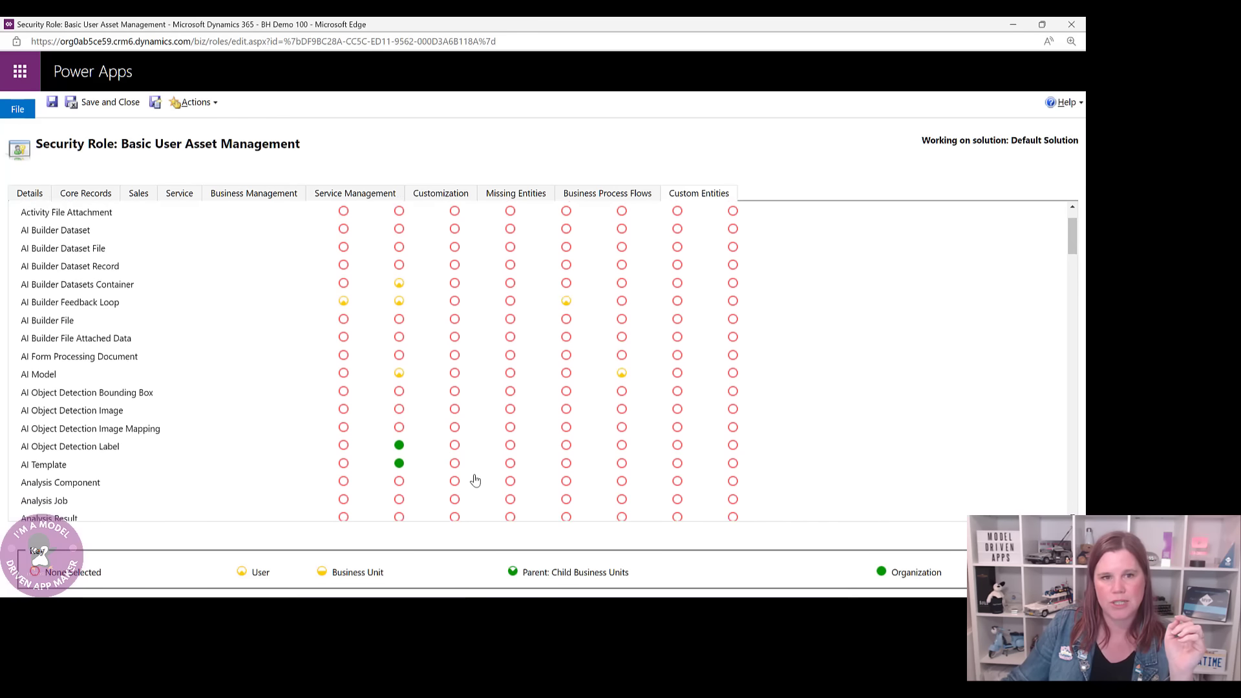
pyautogui.scroll(2, 474, 479)
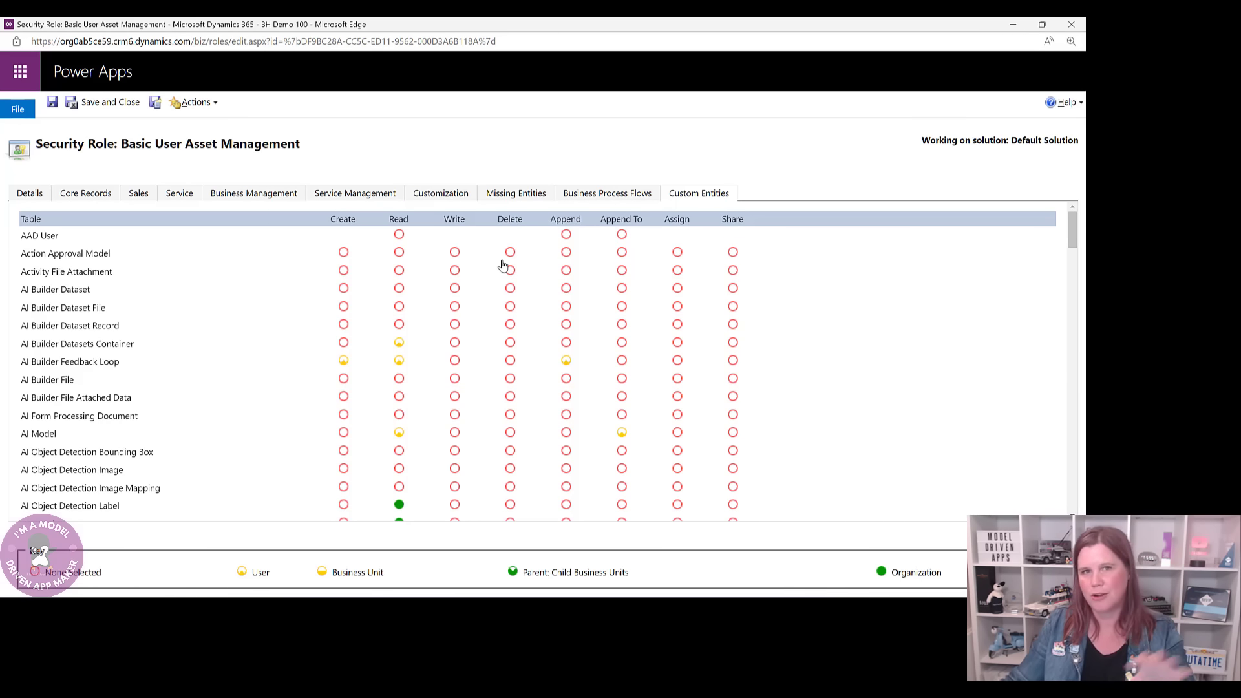
pyautogui.scroll(-7, 327, 425)
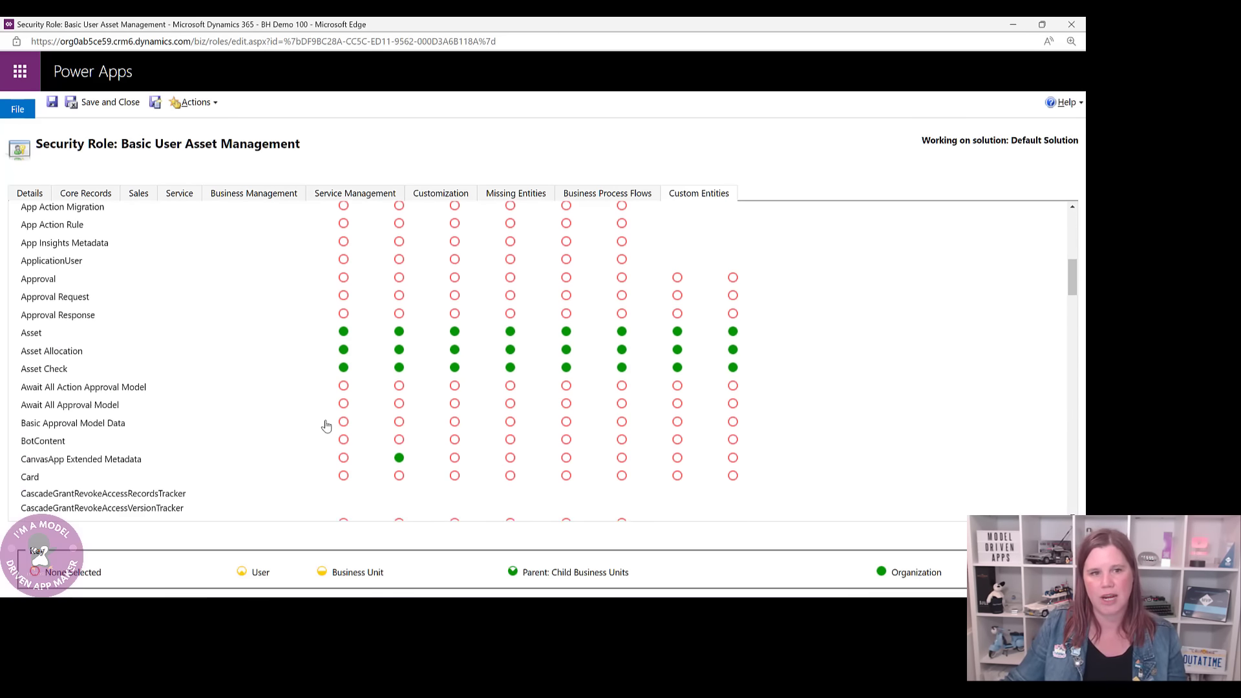
pyautogui.scroll(-3, 327, 425)
pyautogui.scroll(4, 326, 425)
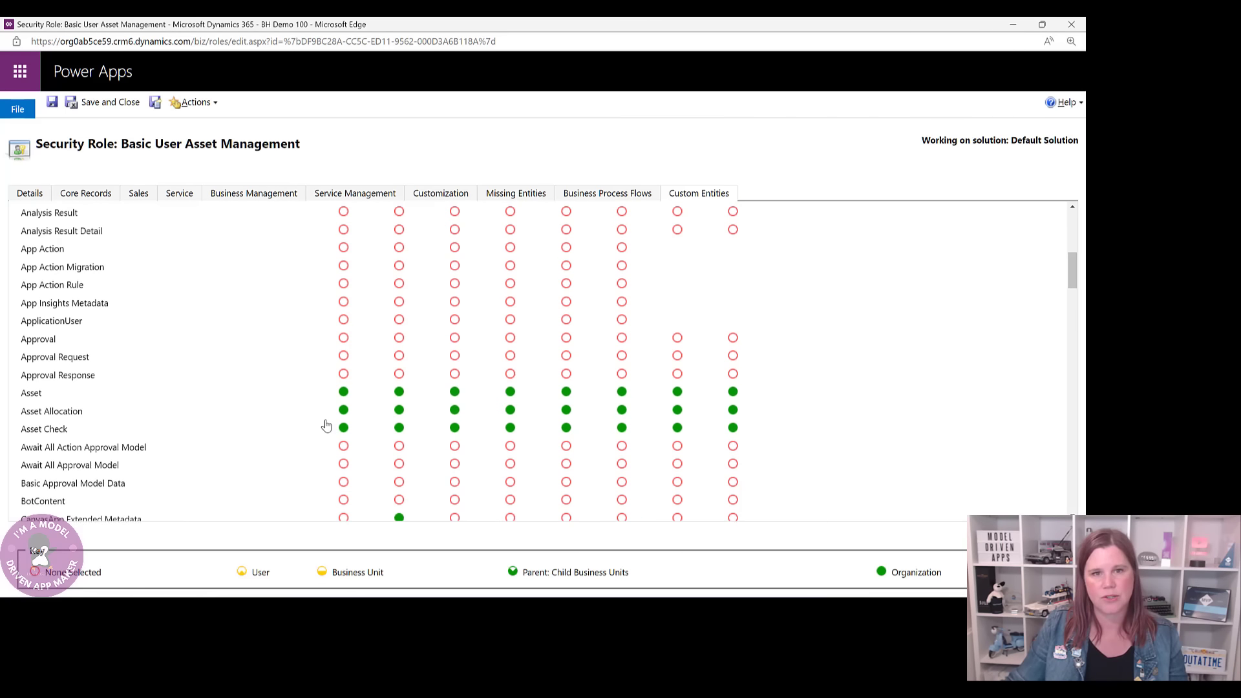
pyautogui.scroll(5, 327, 425)
pyautogui.click(594, 194)
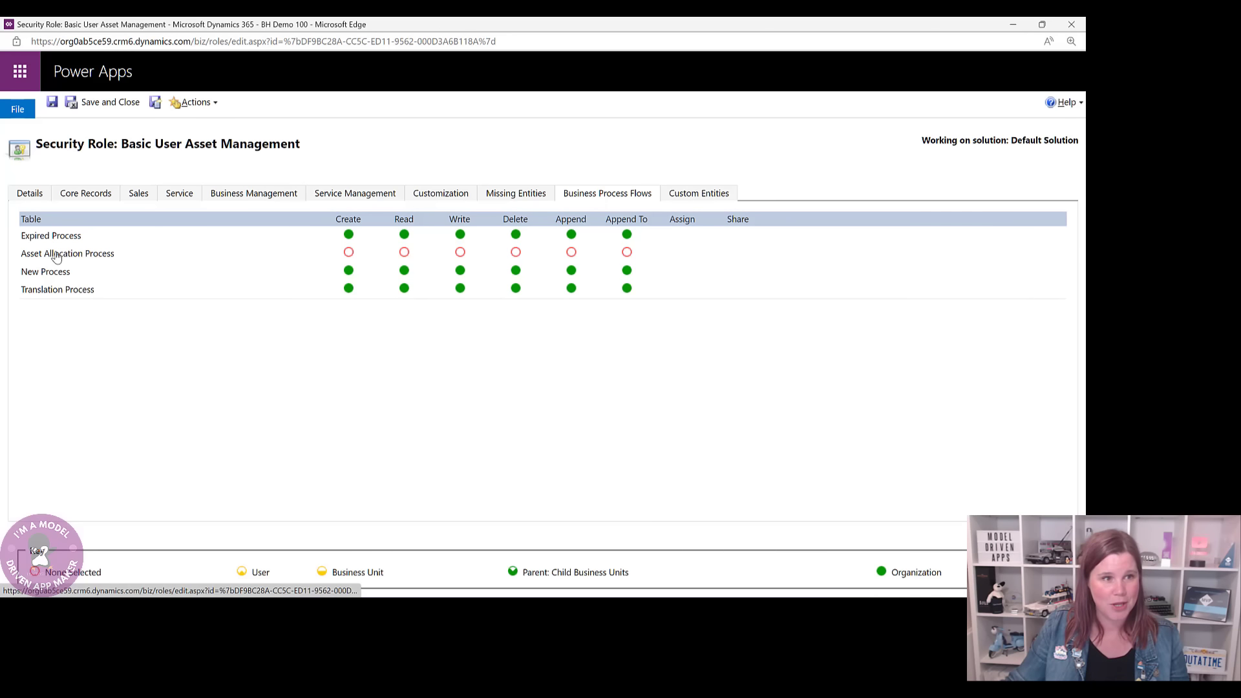
# - Grant the Asset Allocation Process flow Organization-level access
pyautogui.click(96, 258)
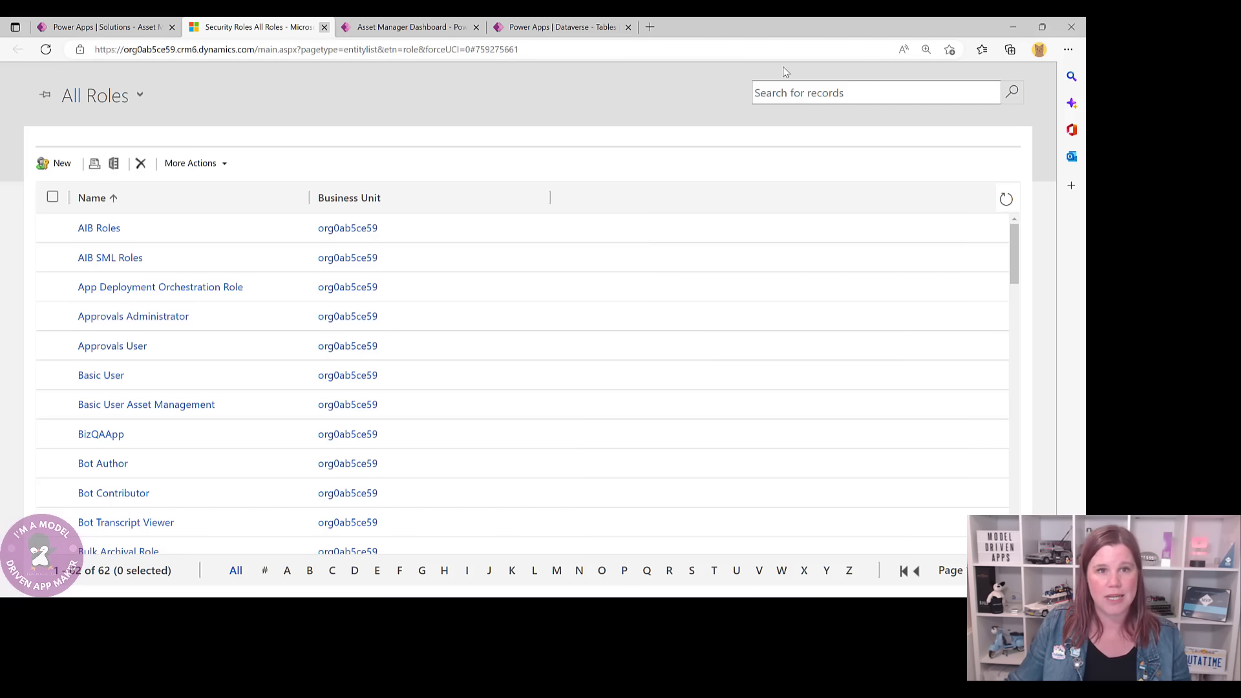
# - Add the existing Basic User Asset Management security role to the Asset Management solution
pyautogui.hotkey('ctrl', 'w')
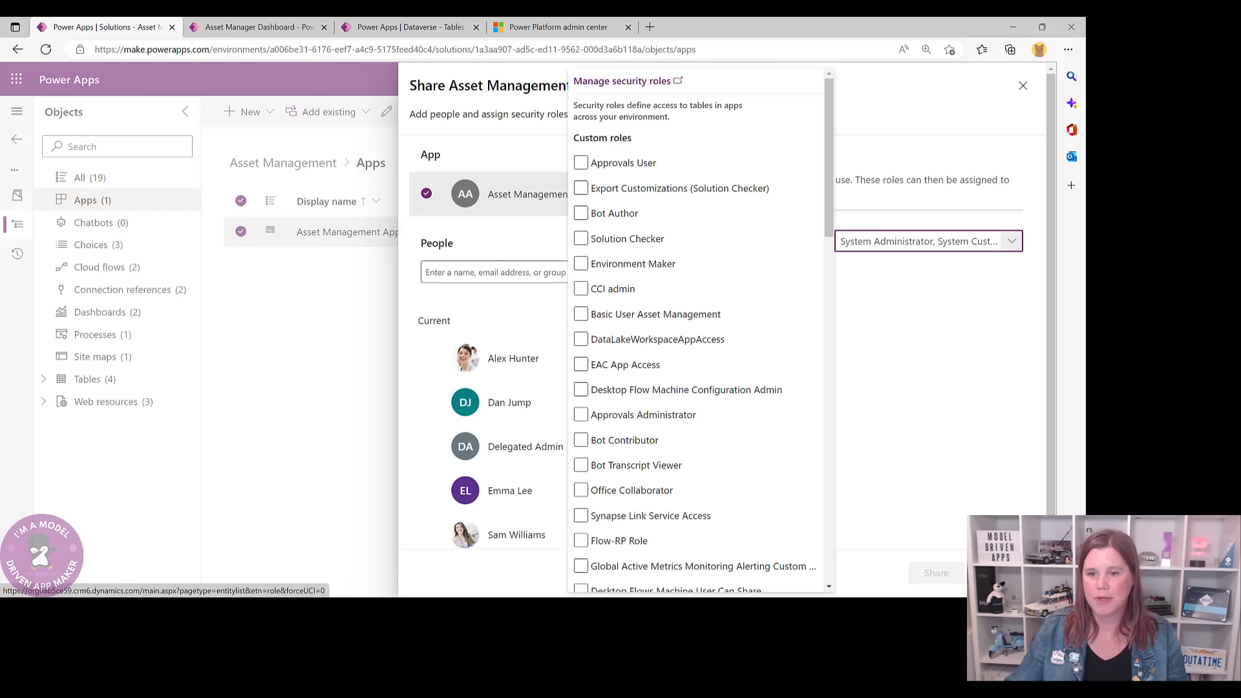
pyautogui.click(1022, 85)
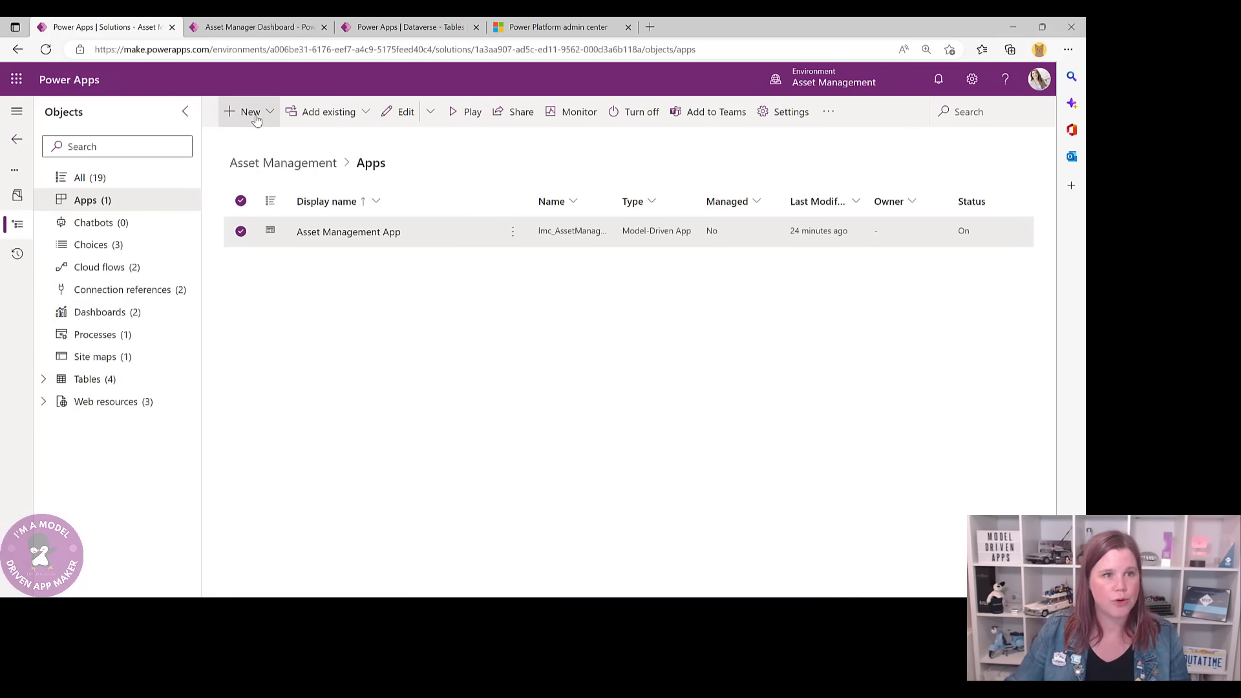
pyautogui.click(360, 114)
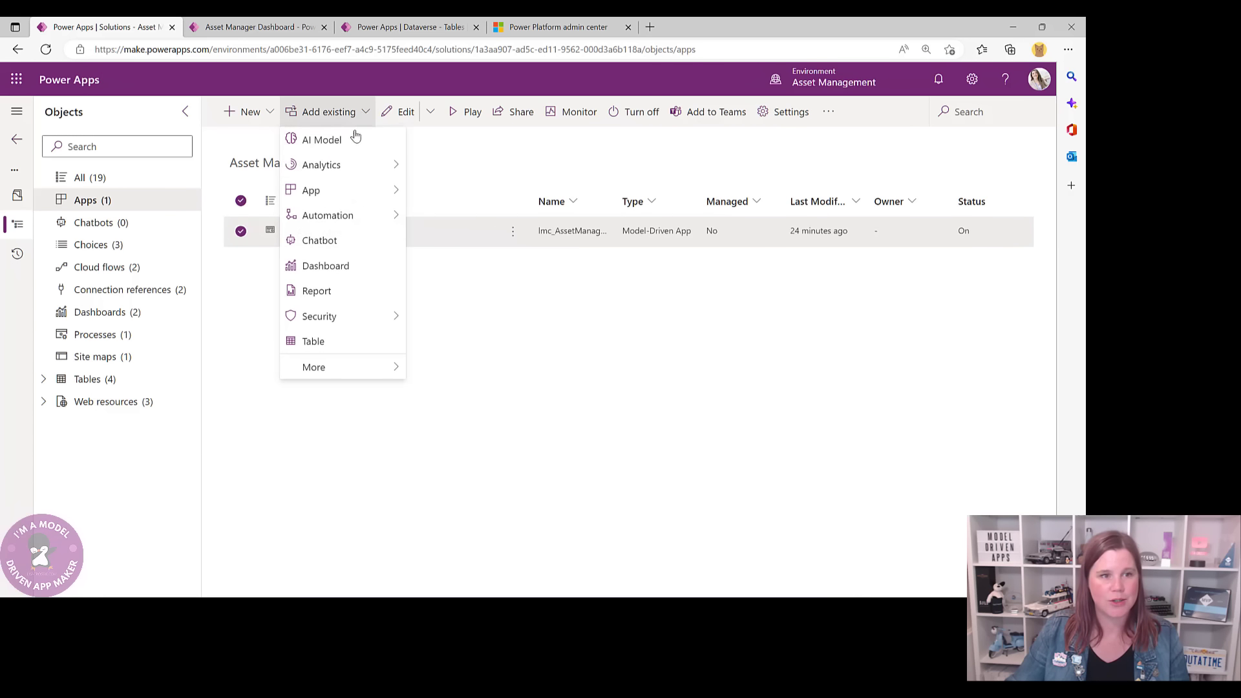
pyautogui.moveTo(349, 319)
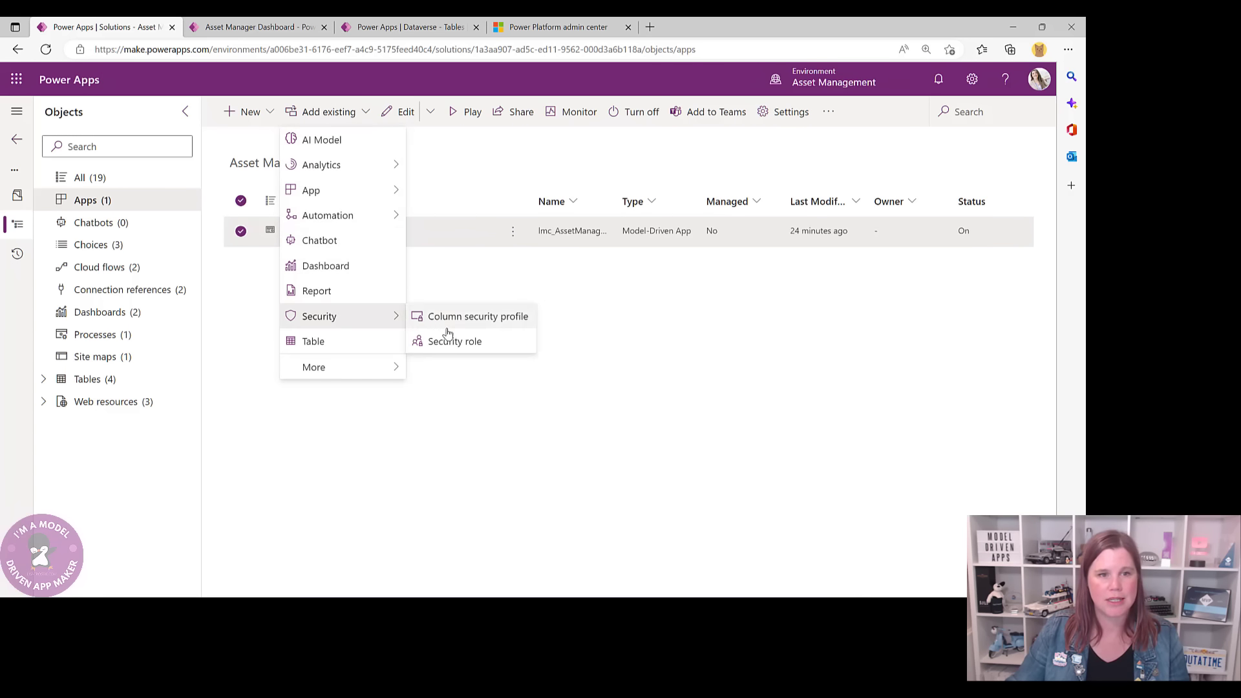
pyautogui.click(664, 282)
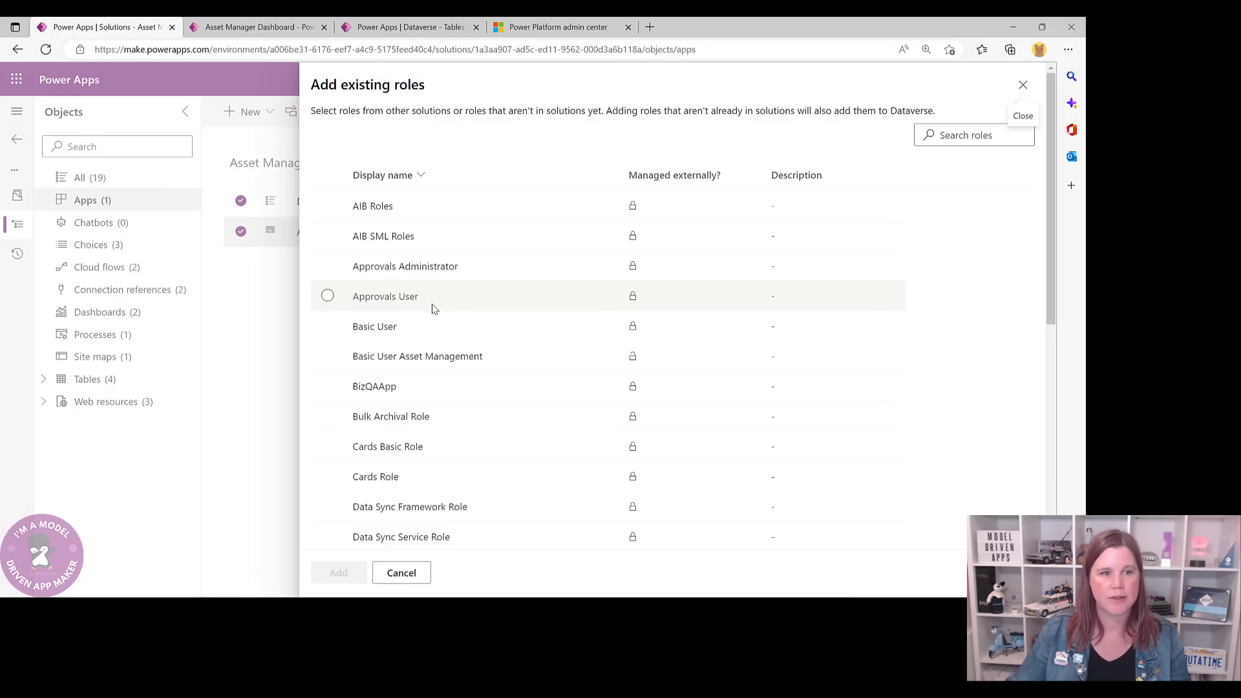
pyautogui.click(405, 365)
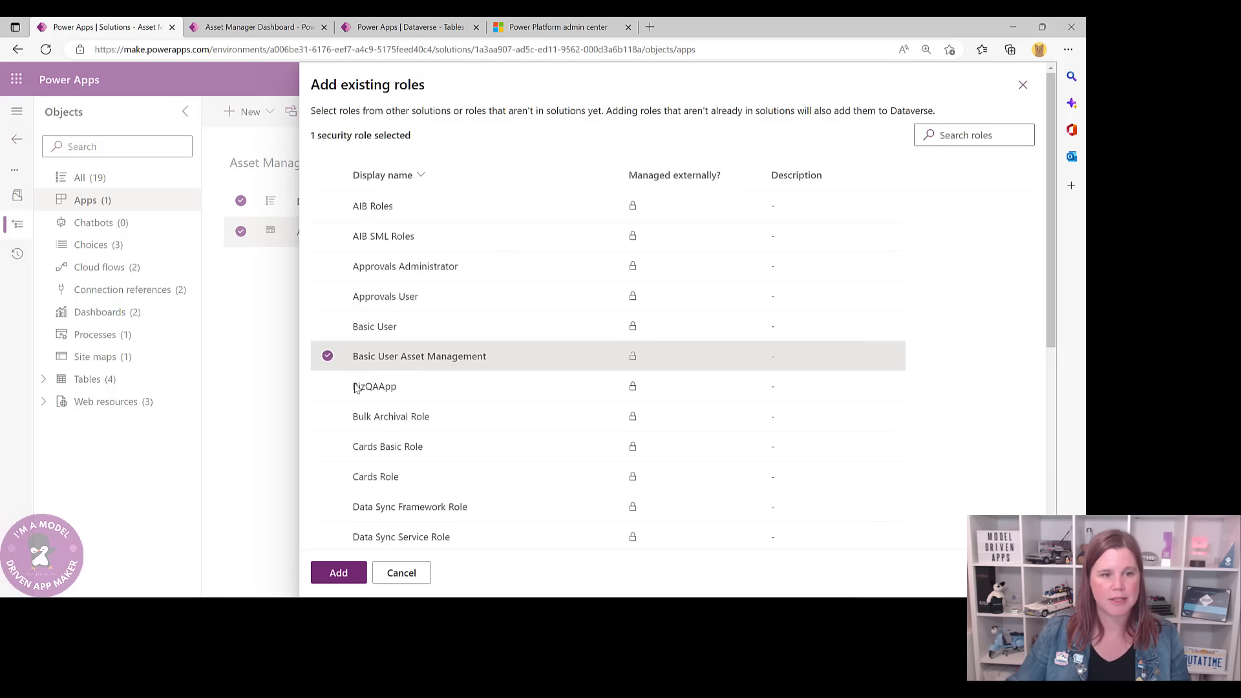
pyautogui.click(336, 574)
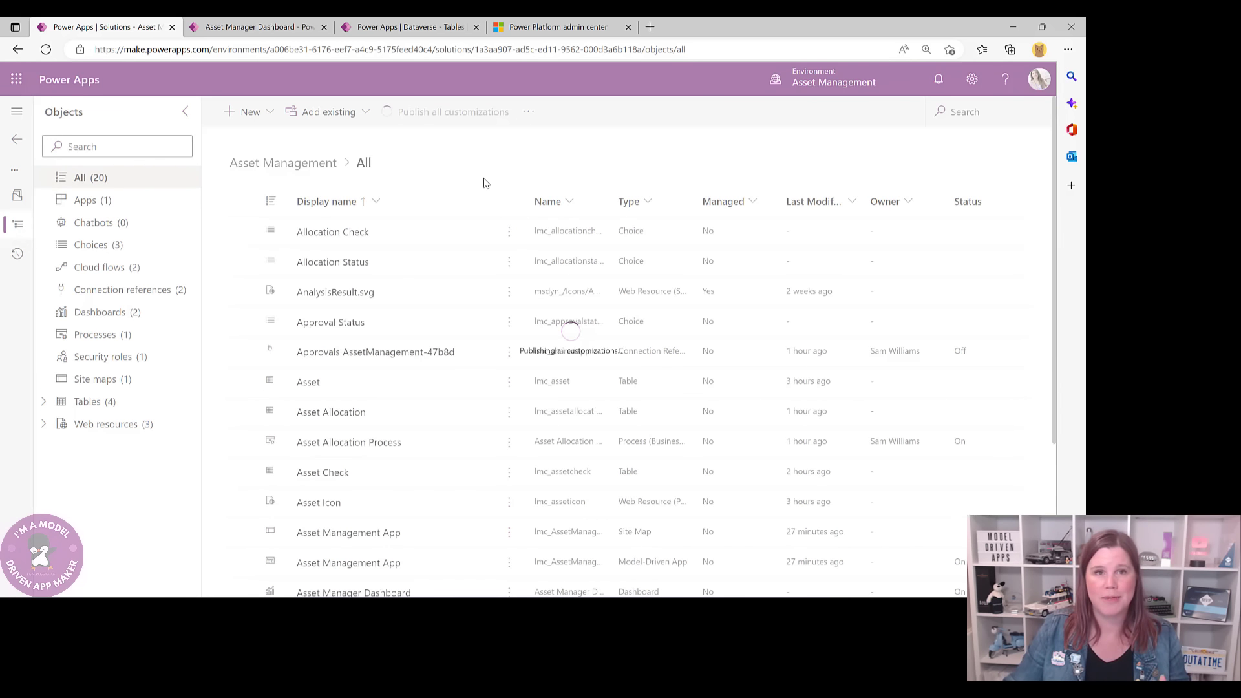
# - Check the Power Platform admin center settings, then return to the solution's Apps list
pyautogui.click(562, 26)
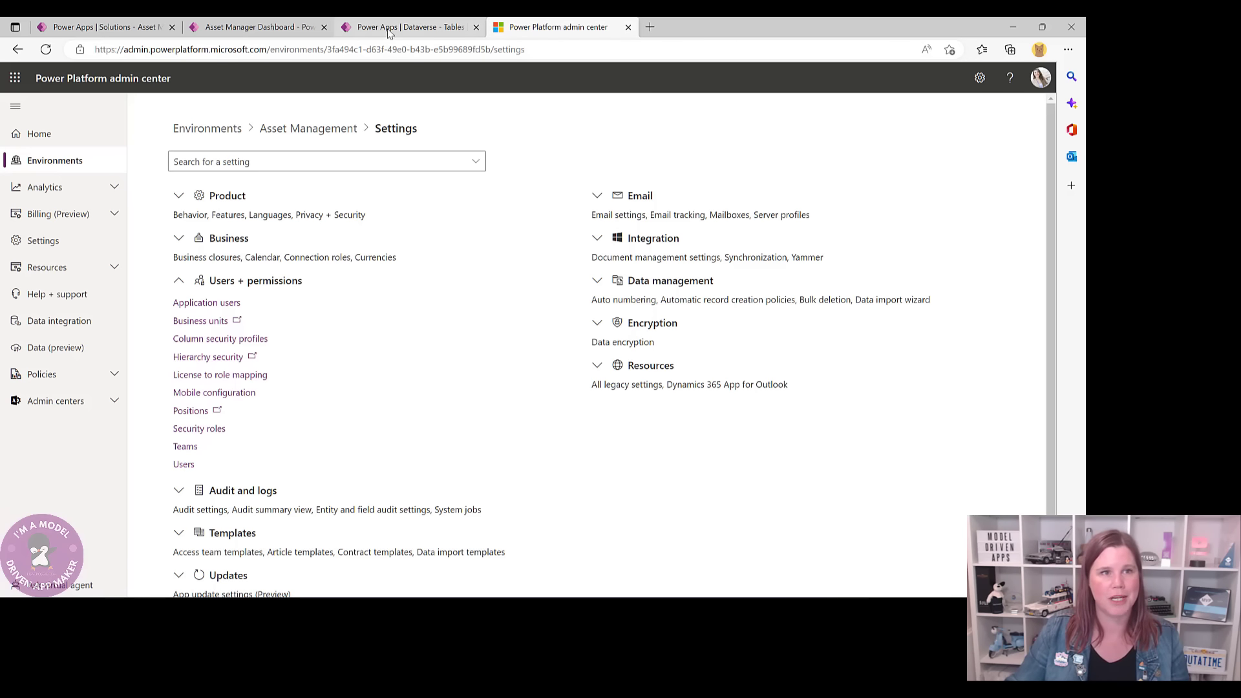
pyautogui.click(149, 28)
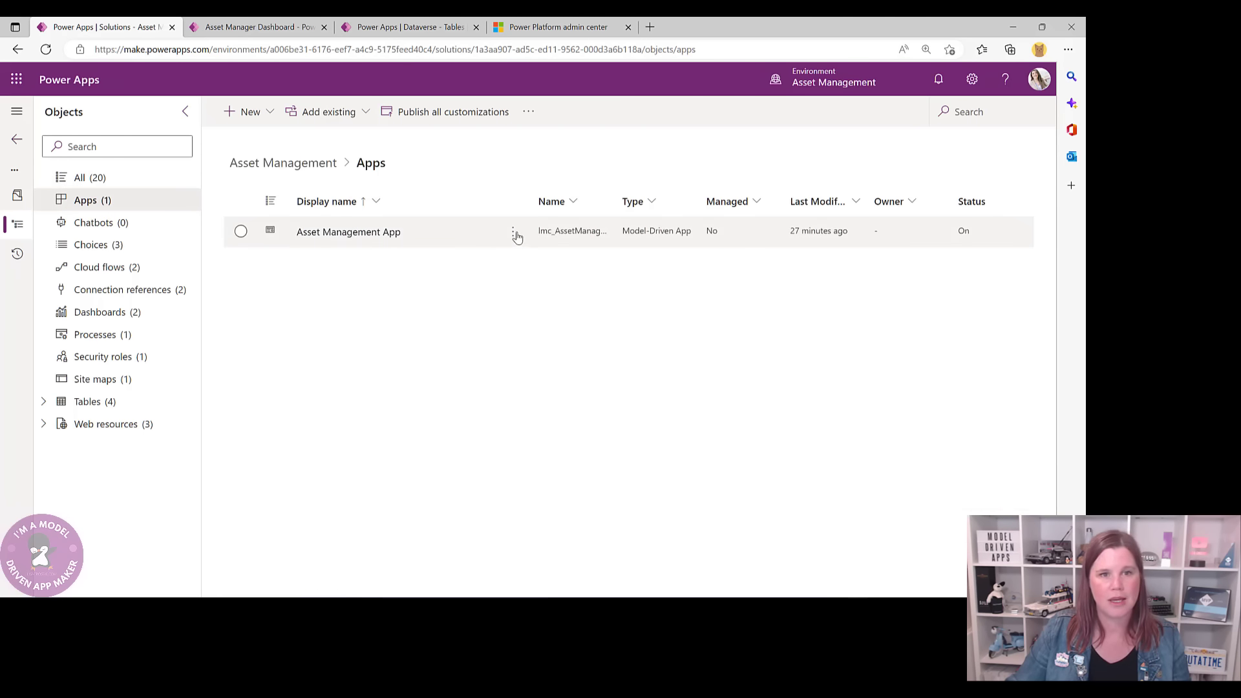
# - Share the Asset Management App with the Basic User Asset Management Dataverse role
pyautogui.click(513, 233)
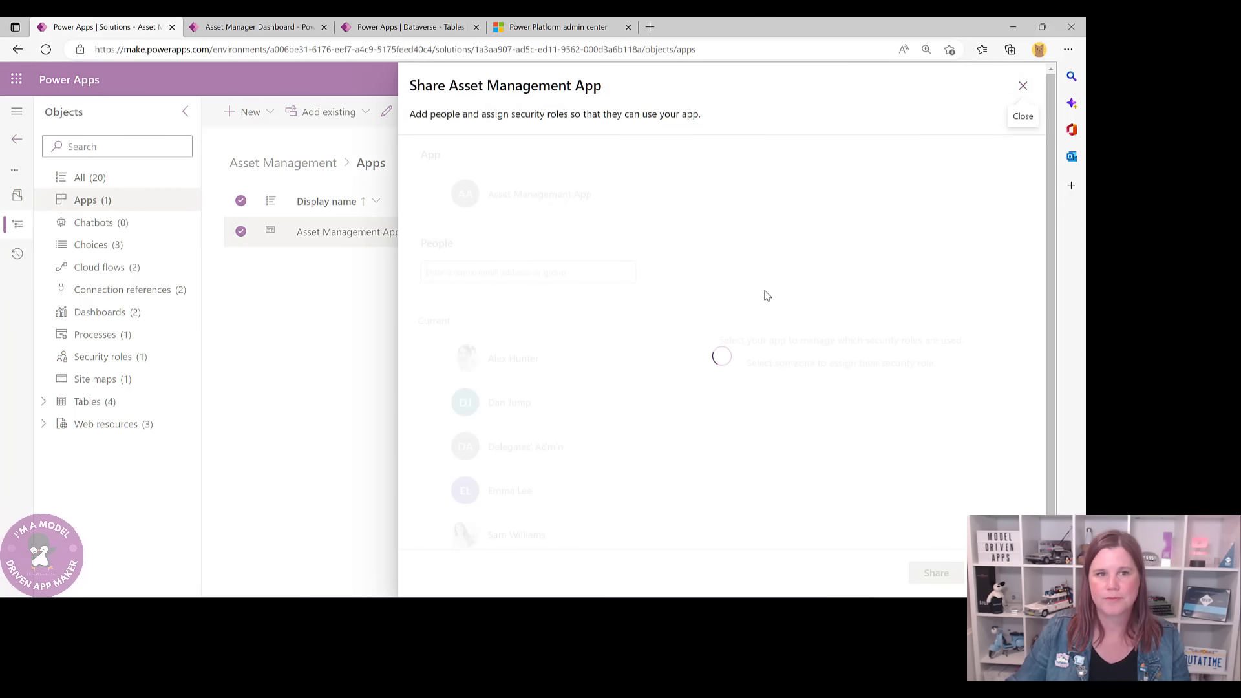
pyautogui.click(427, 195)
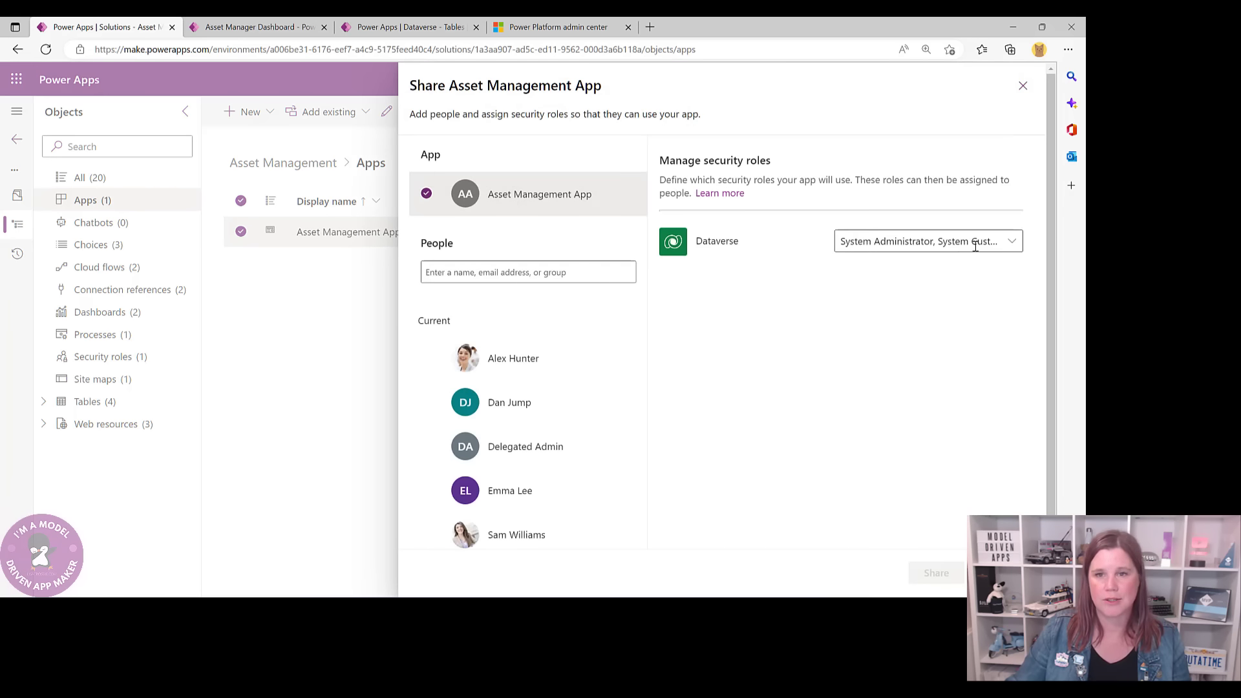
pyautogui.click(1011, 242)
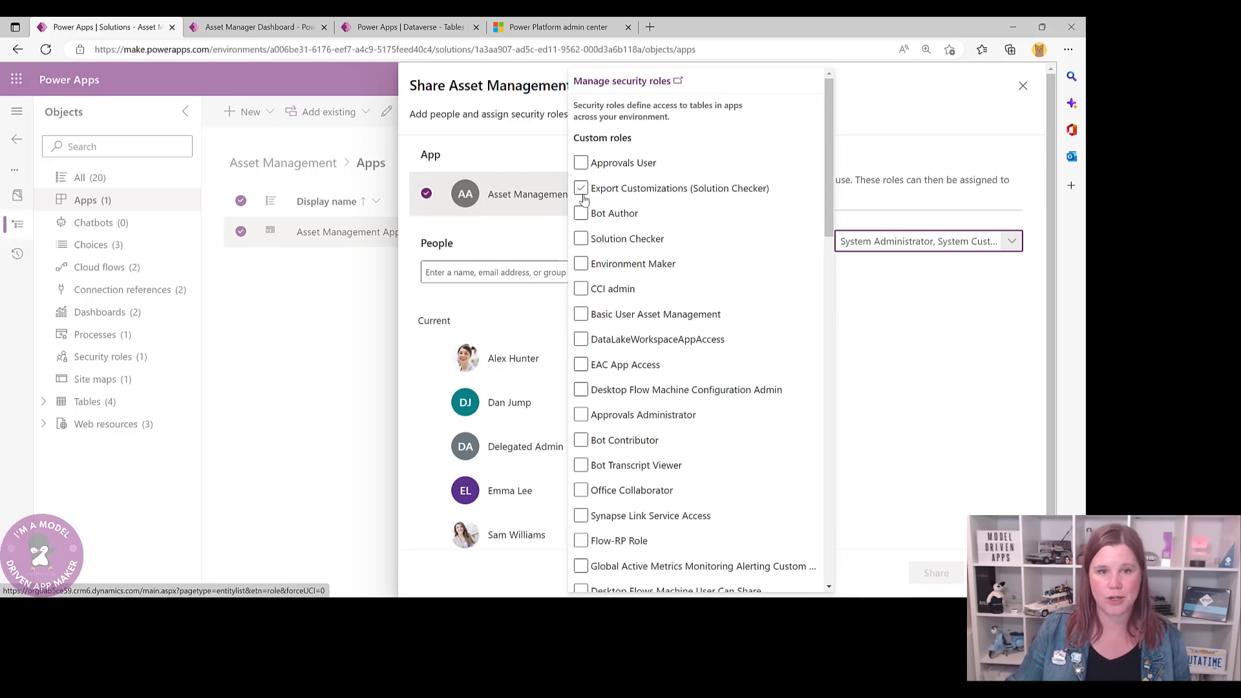
pyautogui.click(597, 289)
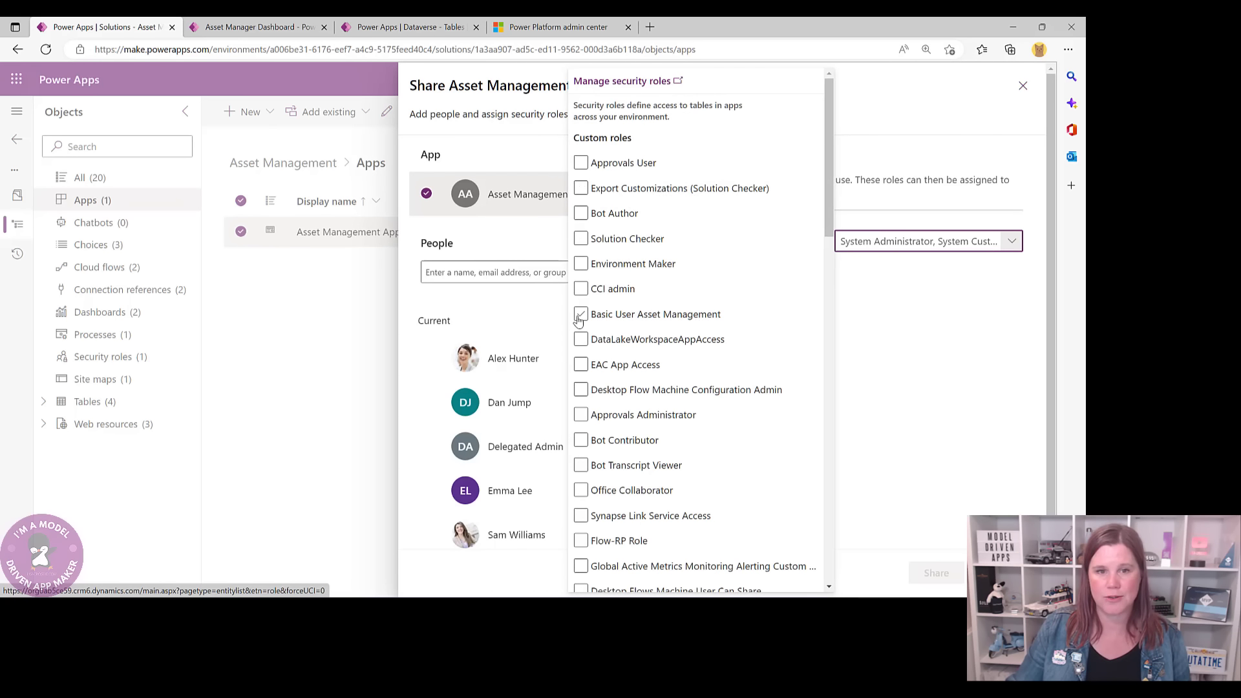
pyautogui.click(580, 316)
pyautogui.click(934, 574)
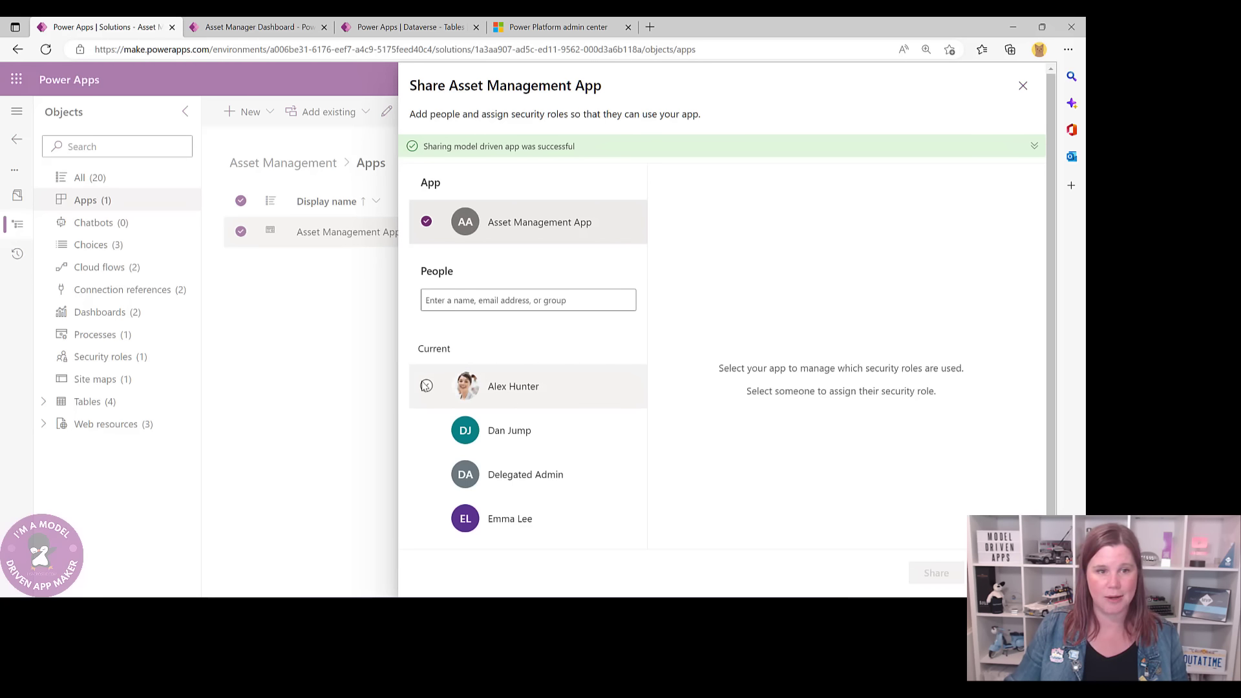
# - Give the first user Basic User Asset Management instead of System Administrator and share
pyautogui.click(426, 387)
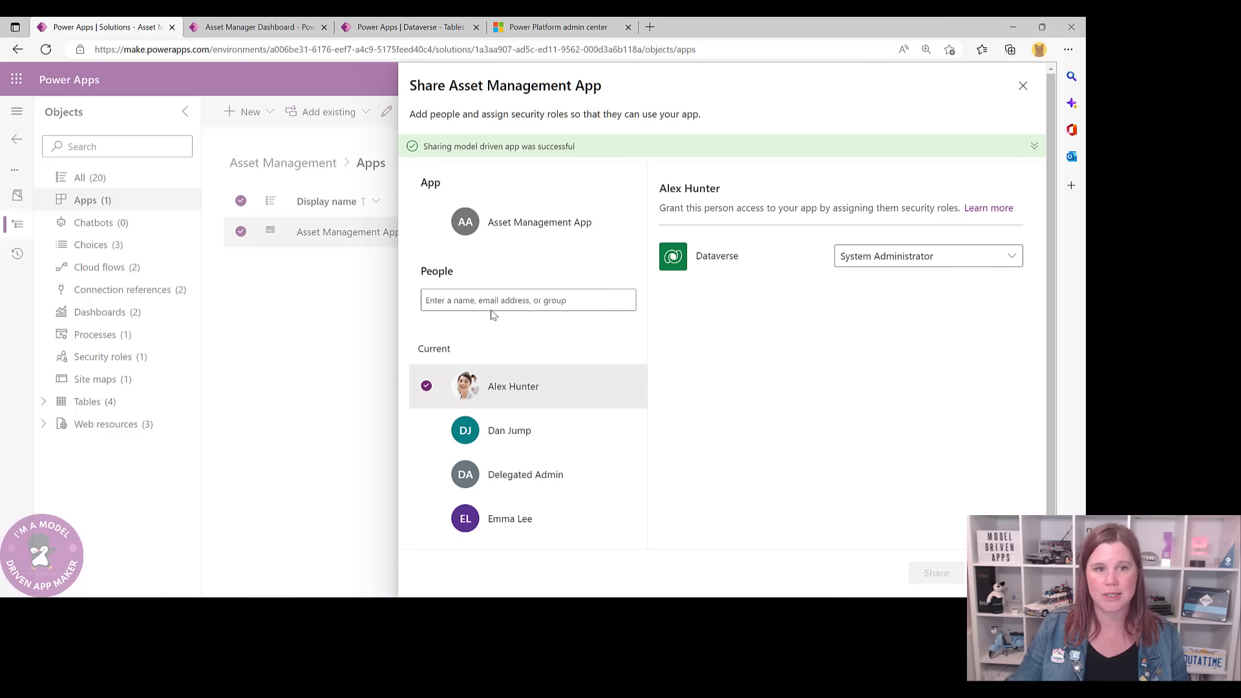
pyautogui.click(915, 257)
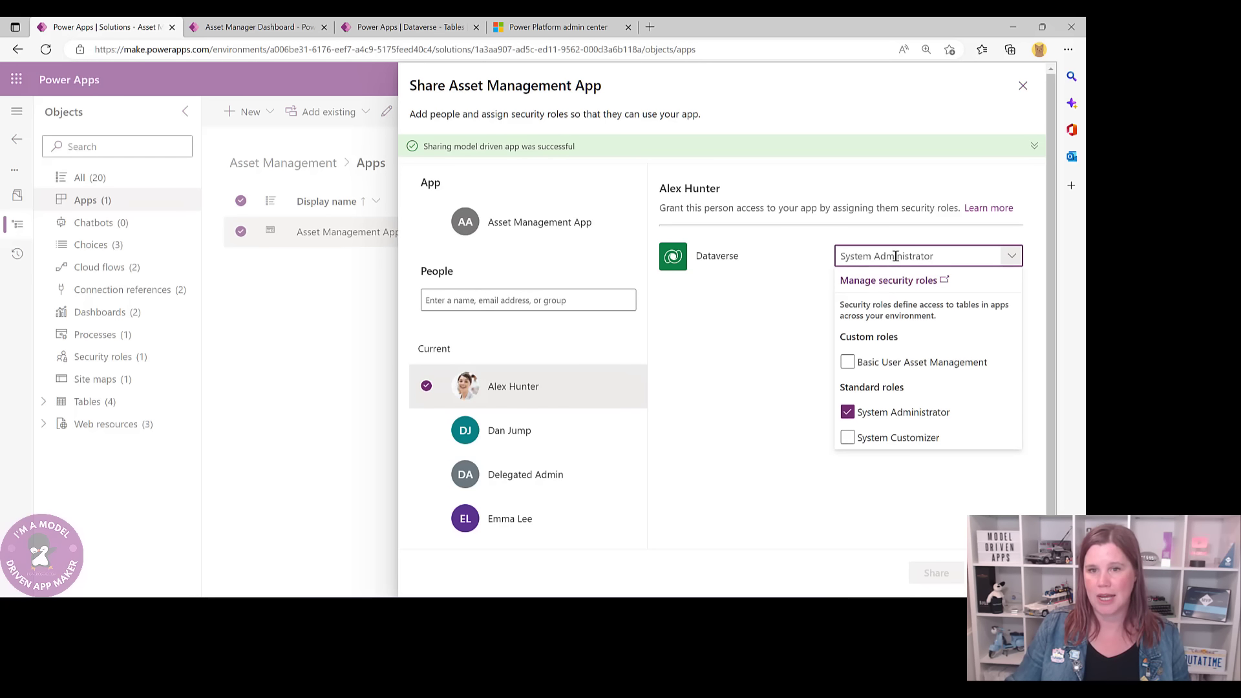
pyautogui.click(847, 364)
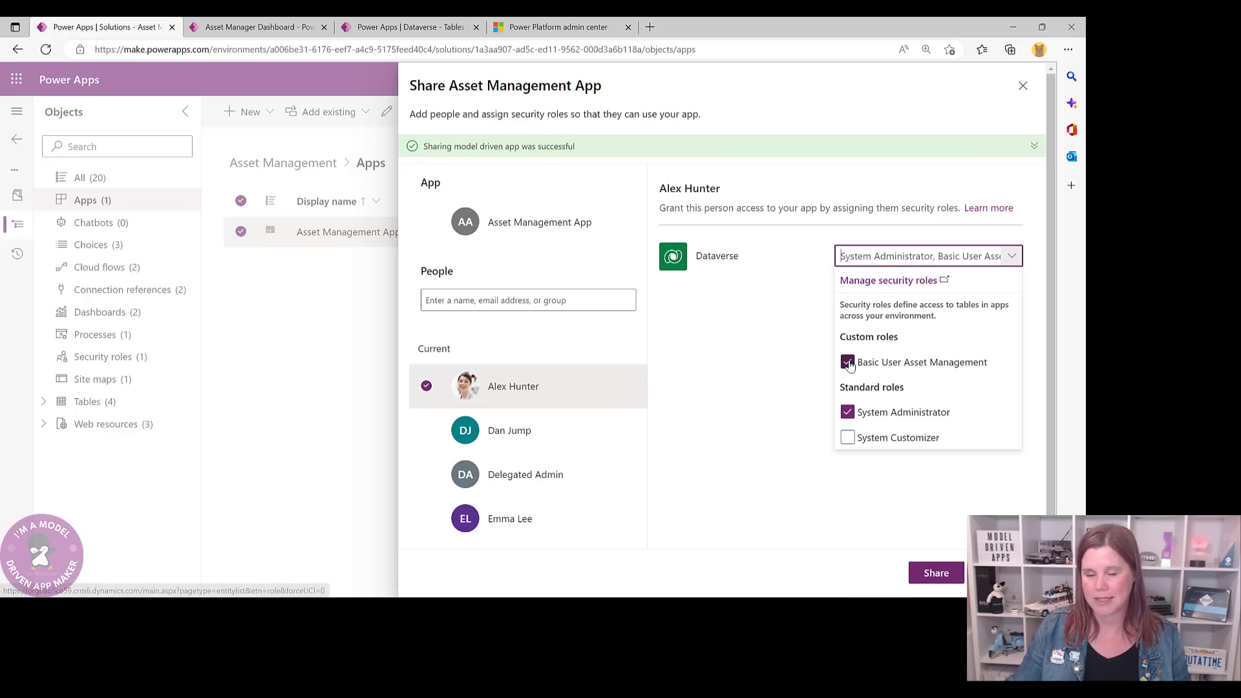
pyautogui.click(847, 414)
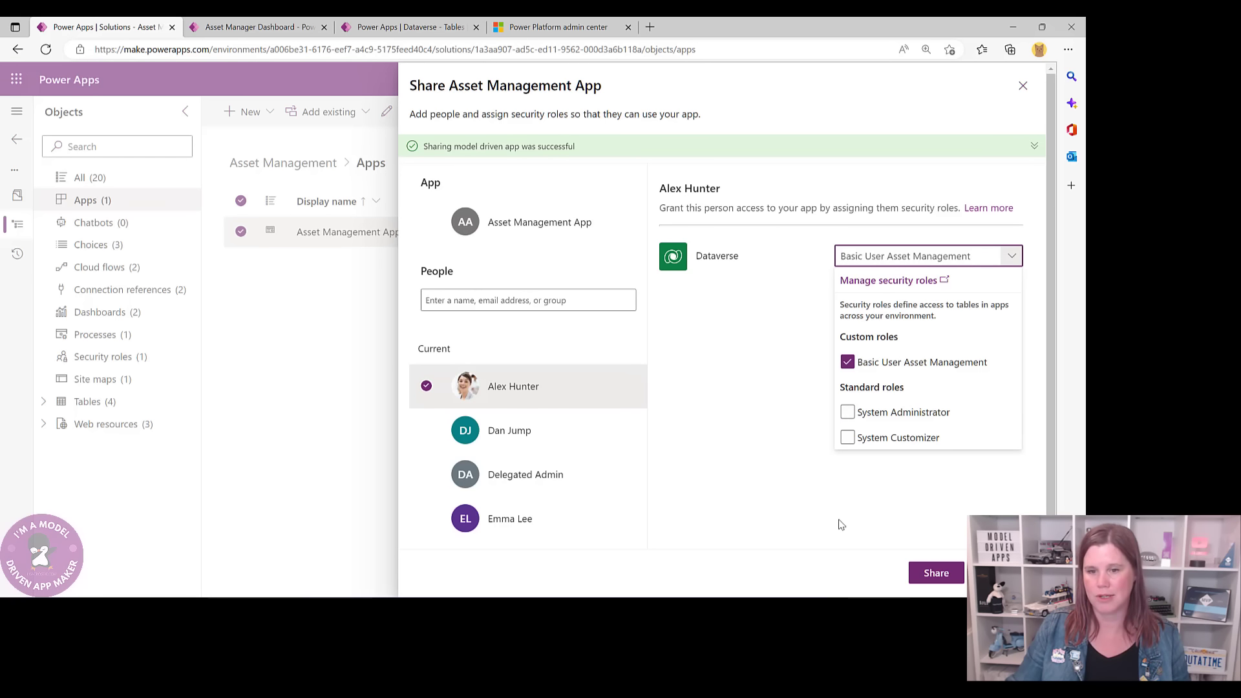
pyautogui.click(935, 572)
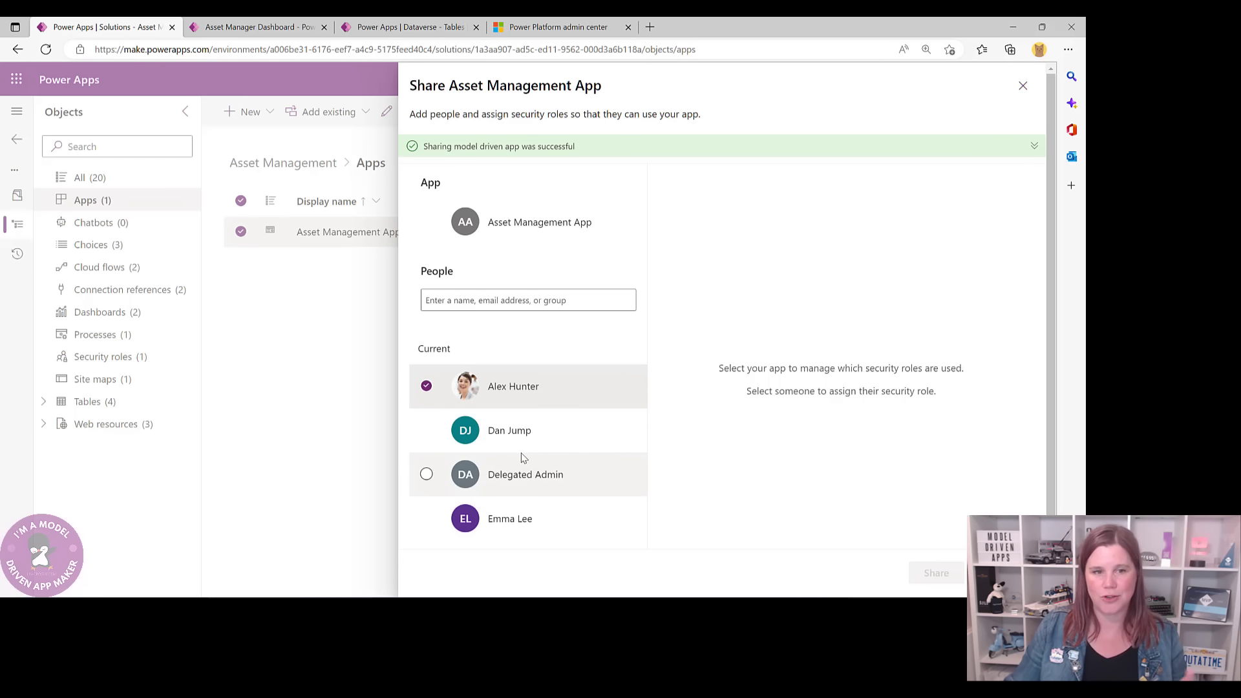
# - Glance at the Asset Manager Dashboard, then close the Share panel on the solution page
pyautogui.click(259, 29)
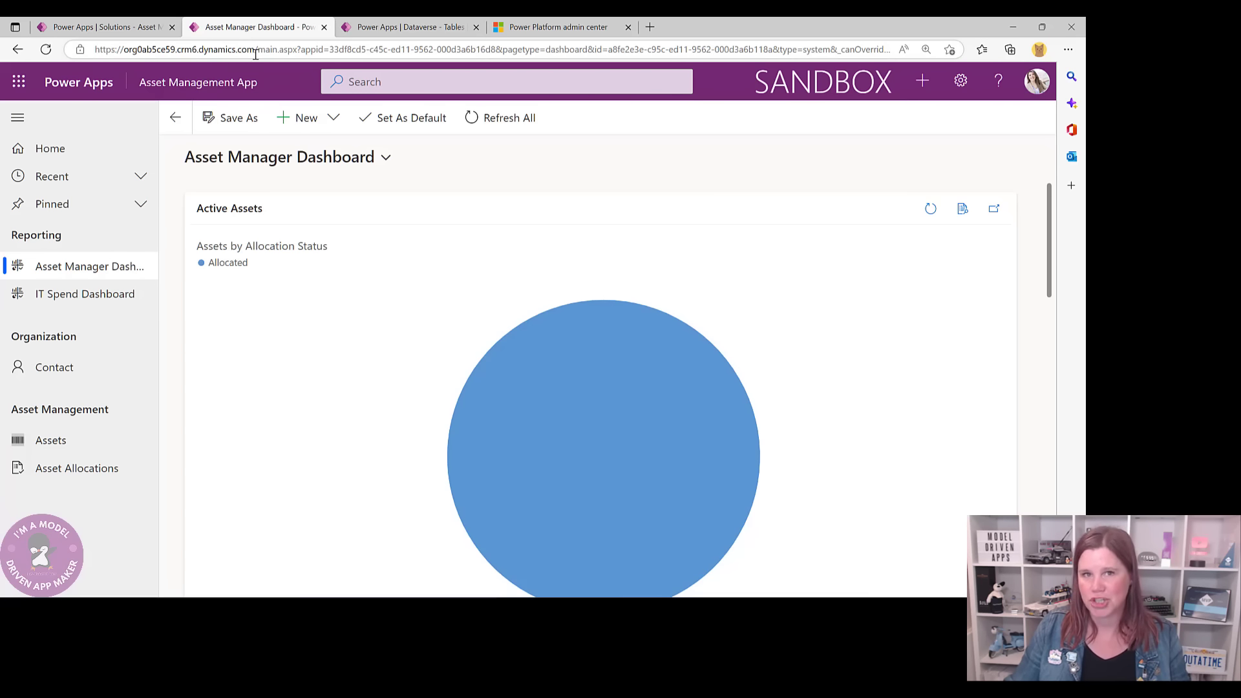
pyautogui.click(97, 27)
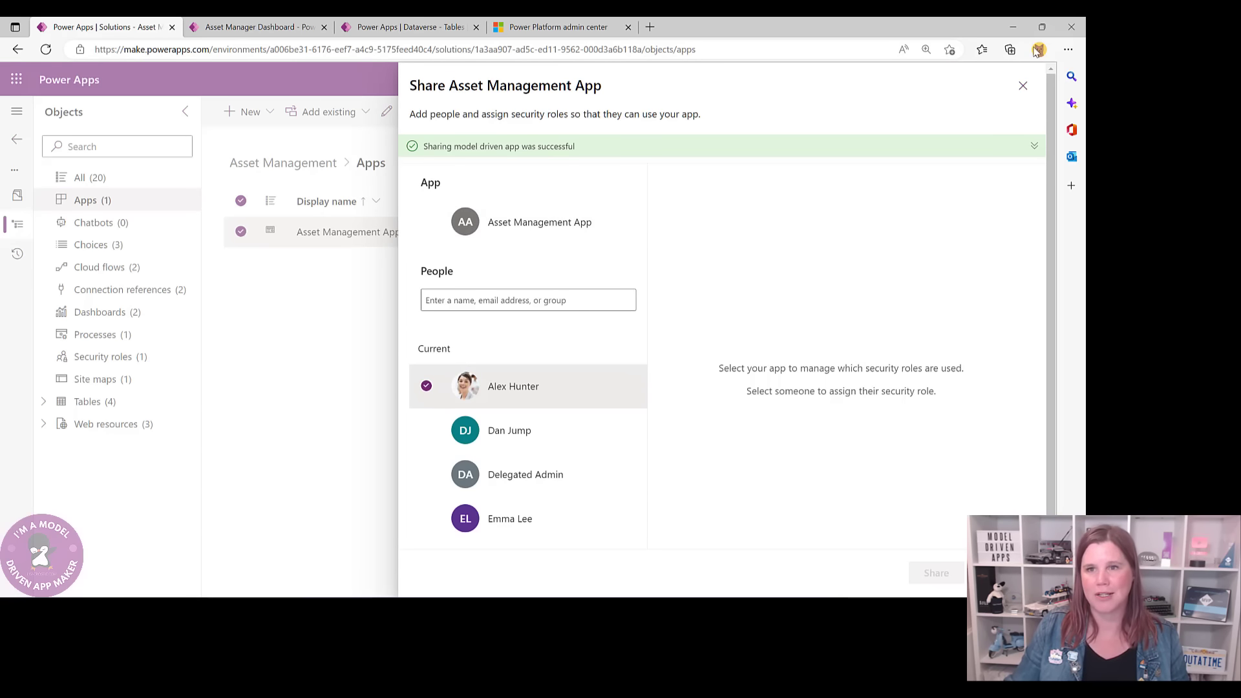
pyautogui.click(1022, 85)
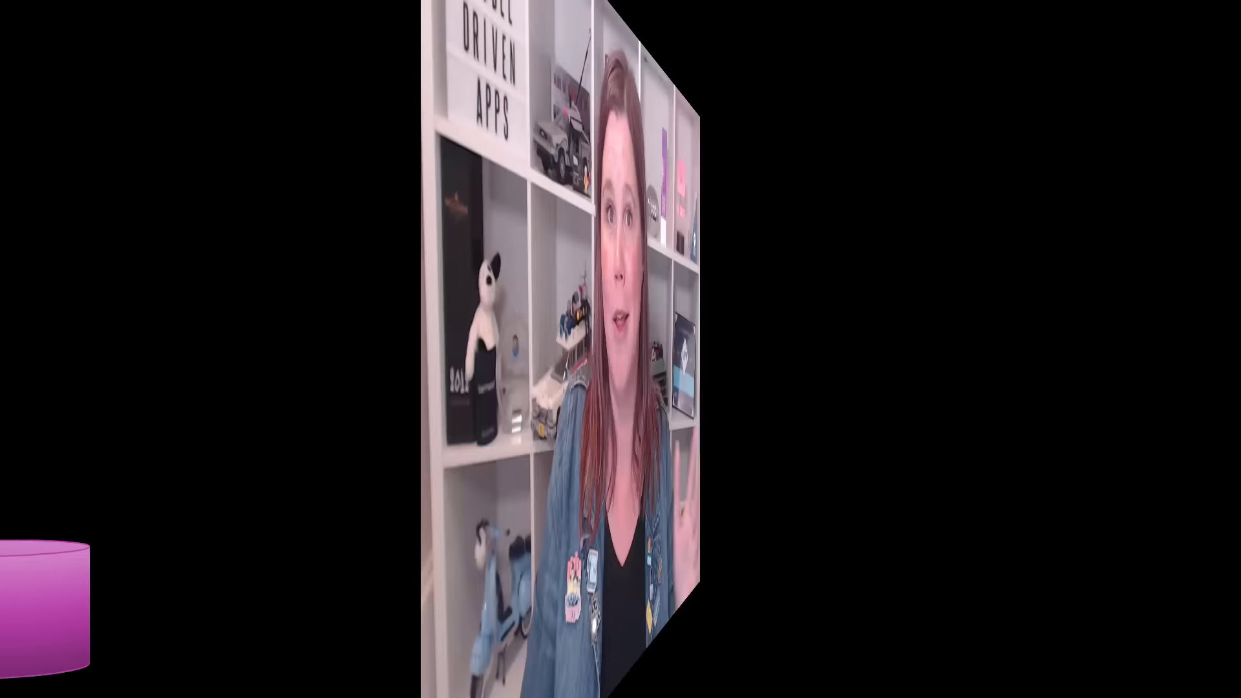